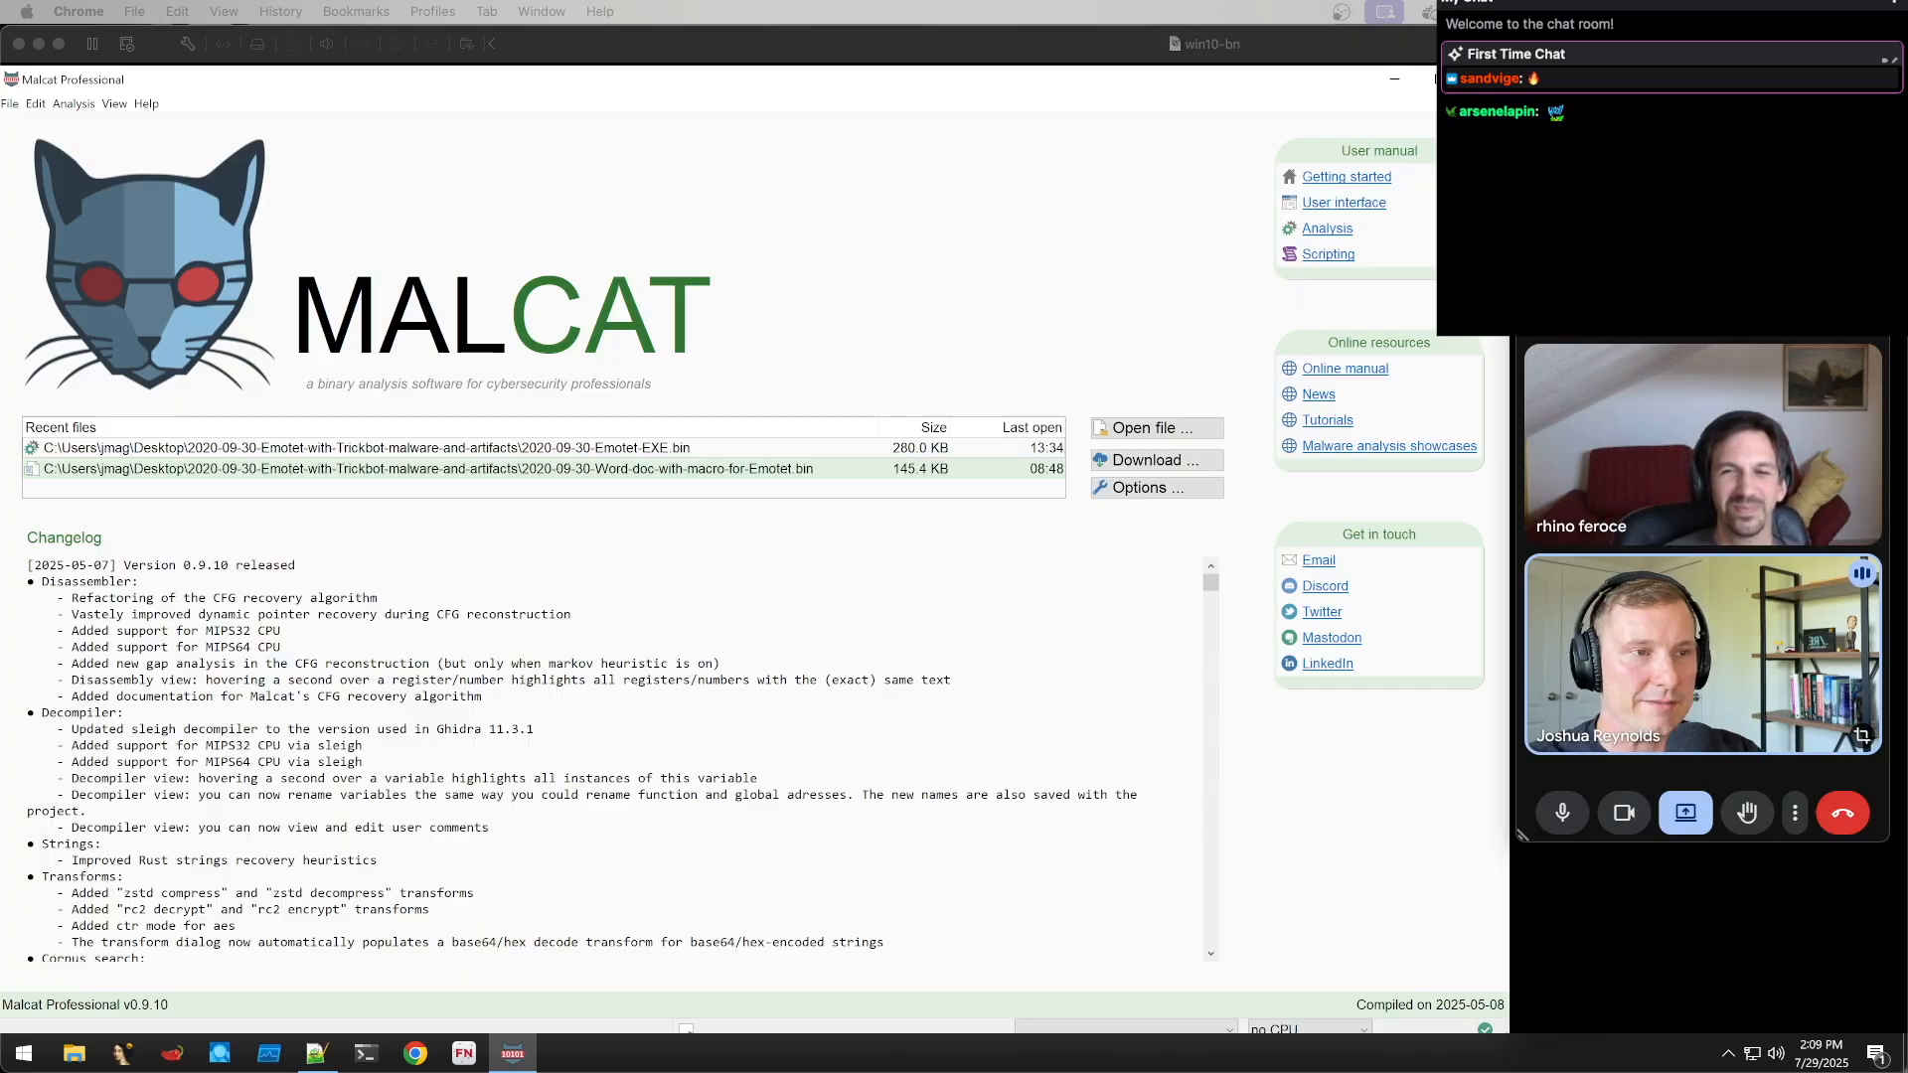
left_click(1032, 597)
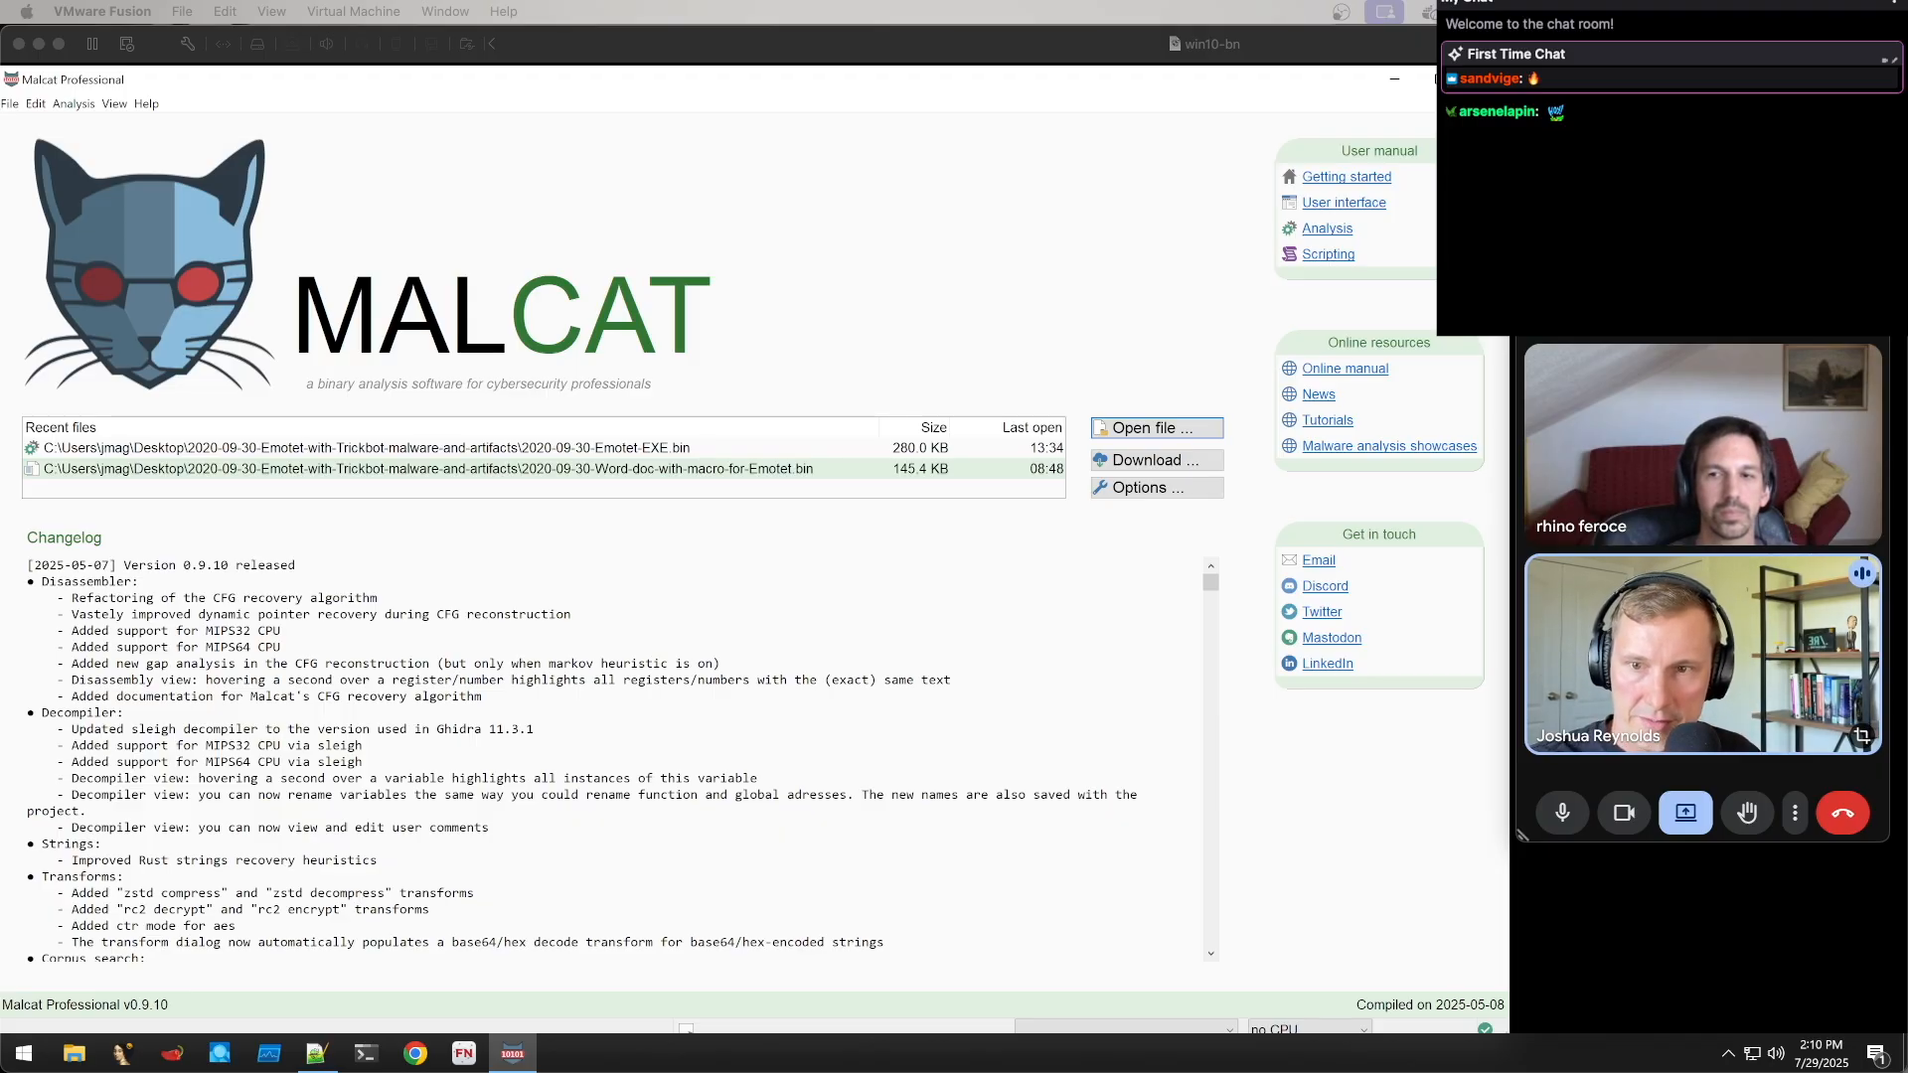
key("super+Tab")
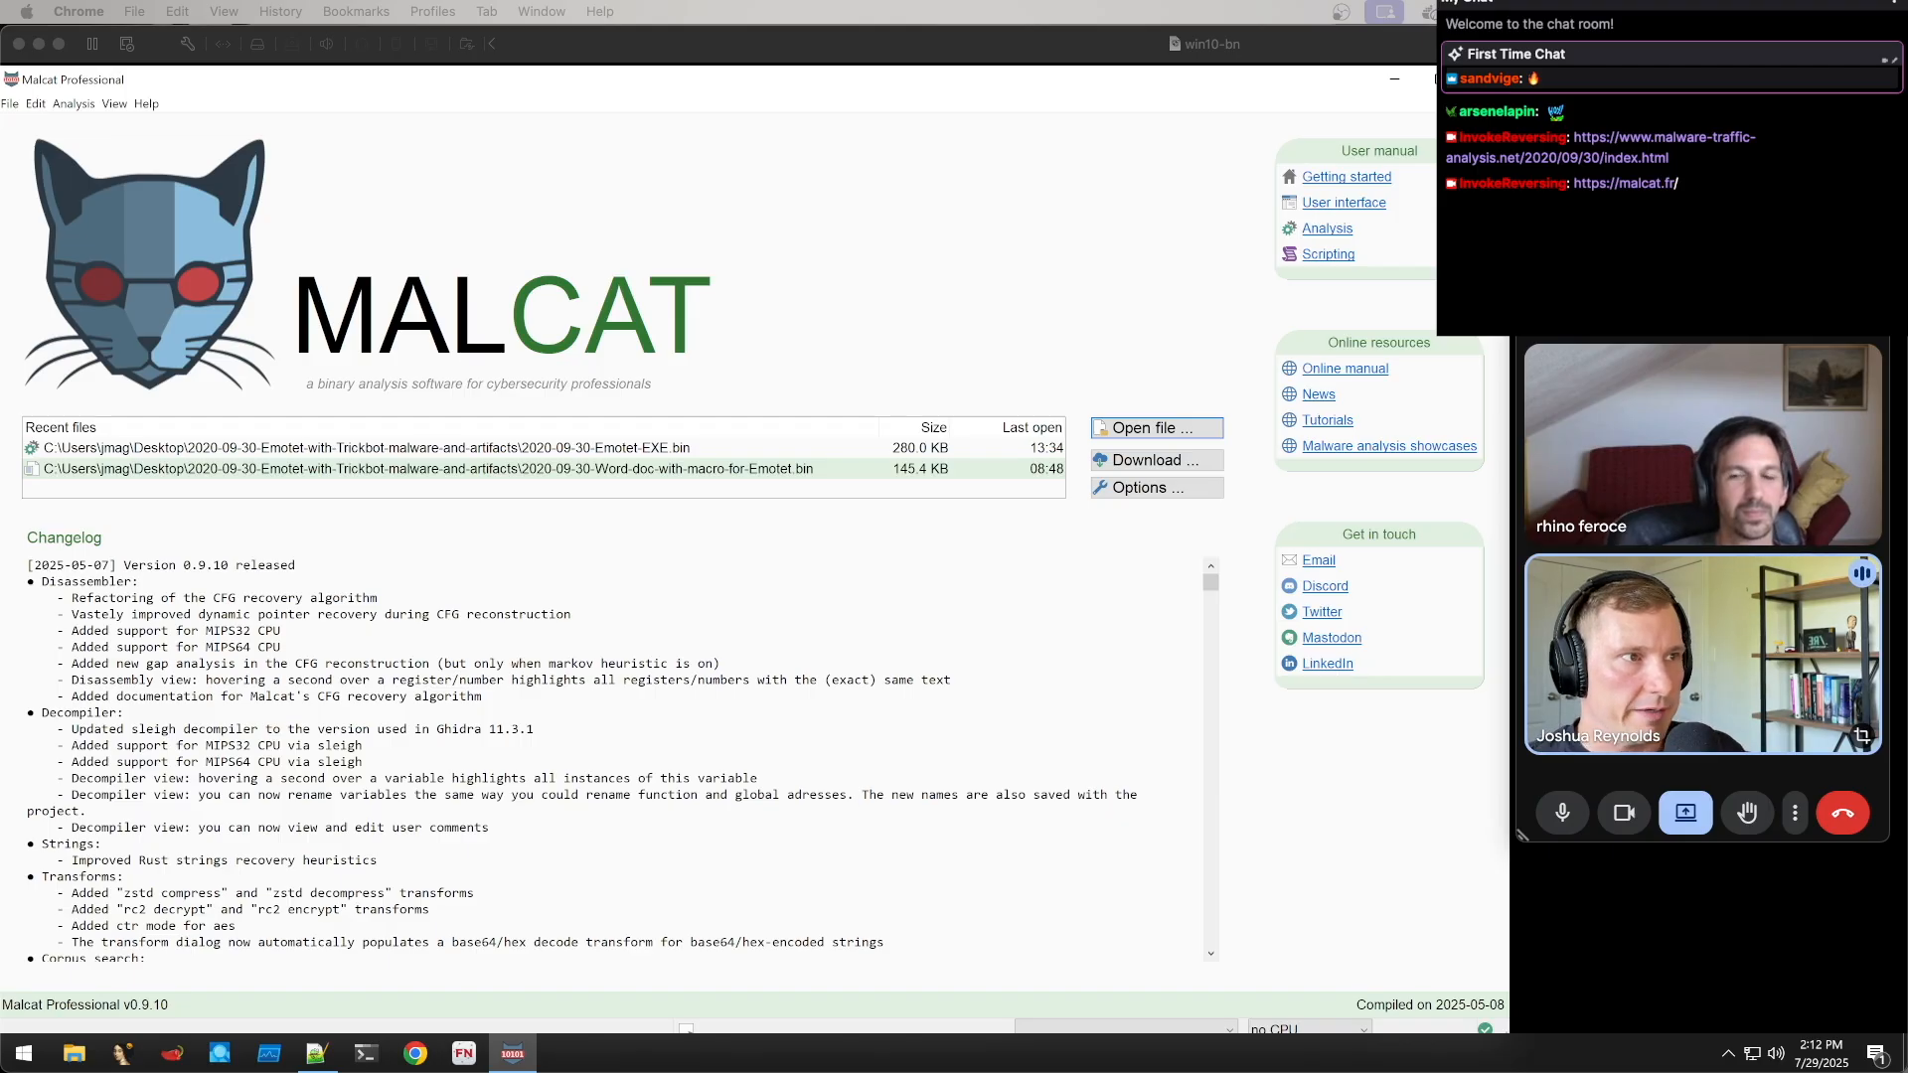
Open 2020-09-30-Word-doc-with-macro-for-Emotet.bin from the malcat-stream folder on the Desktop for analysis
left_click(1044, 597)
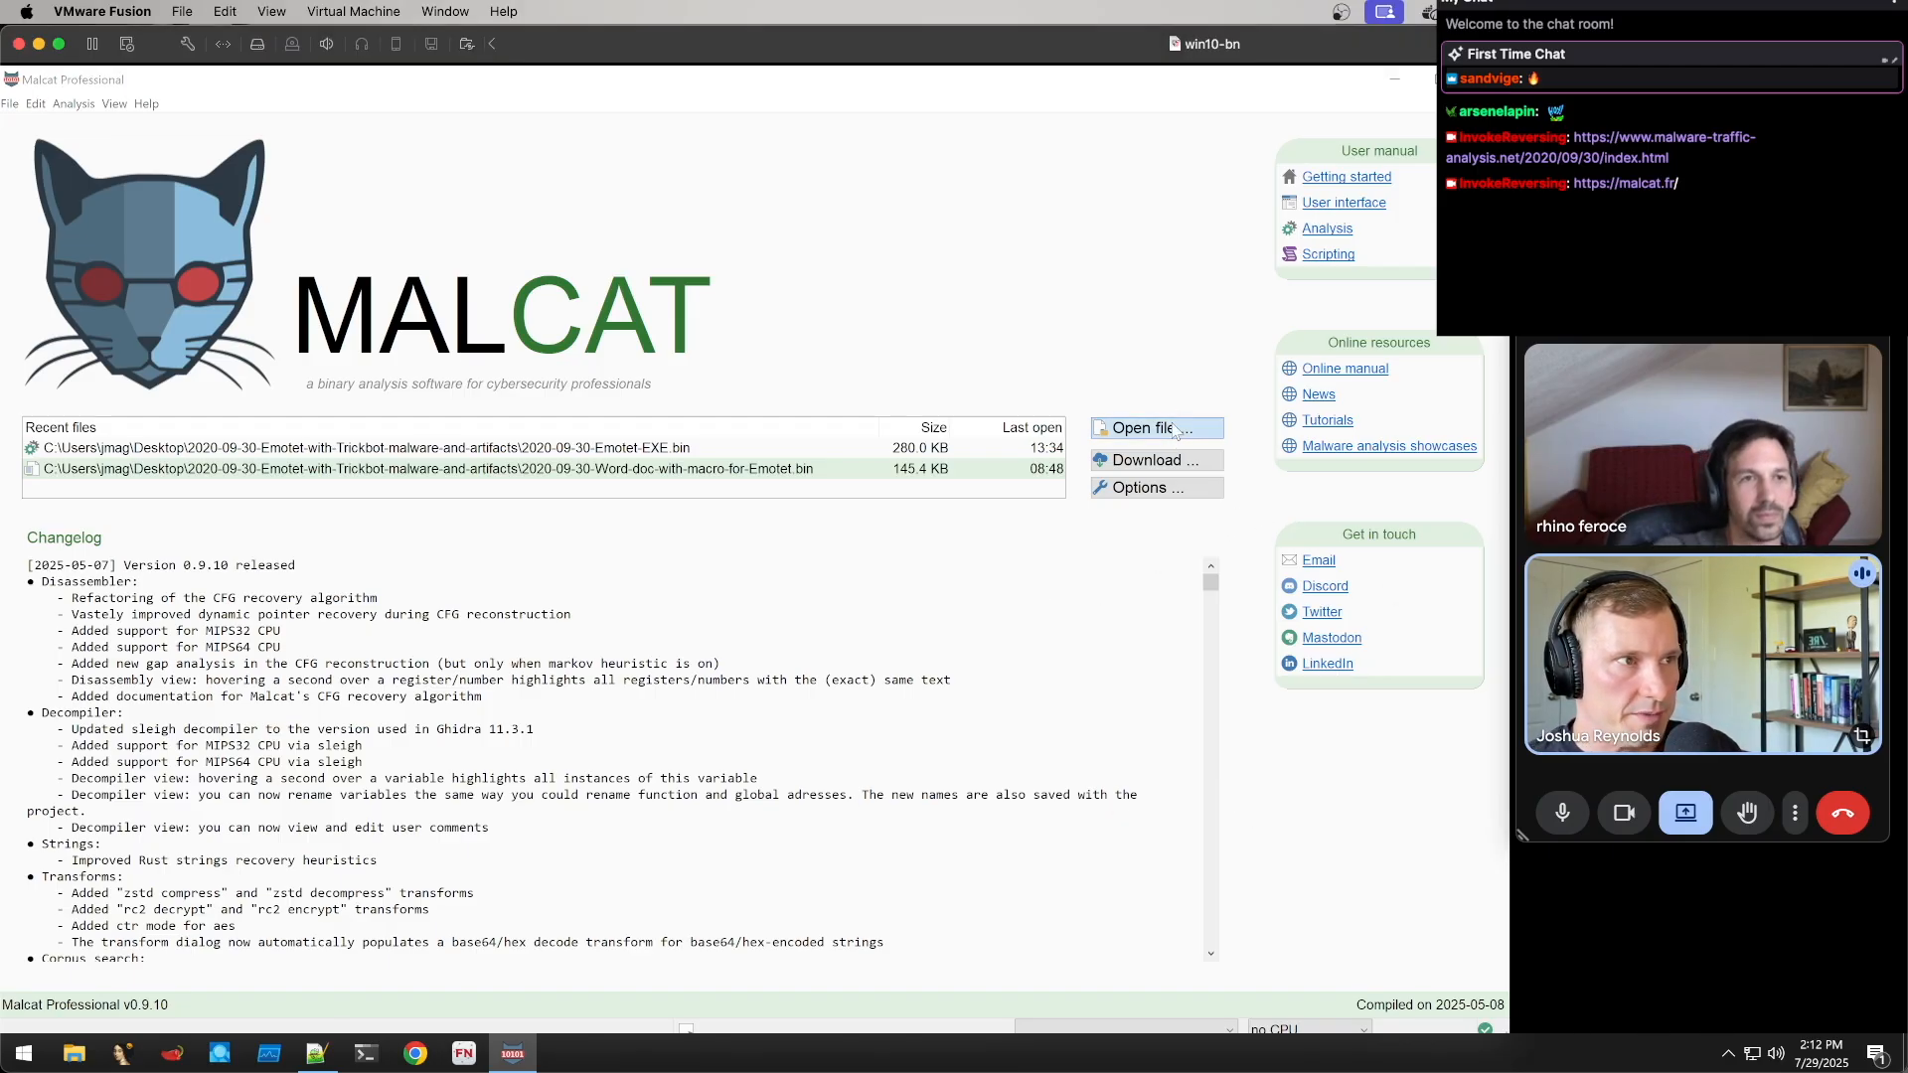
left_click(1176, 431)
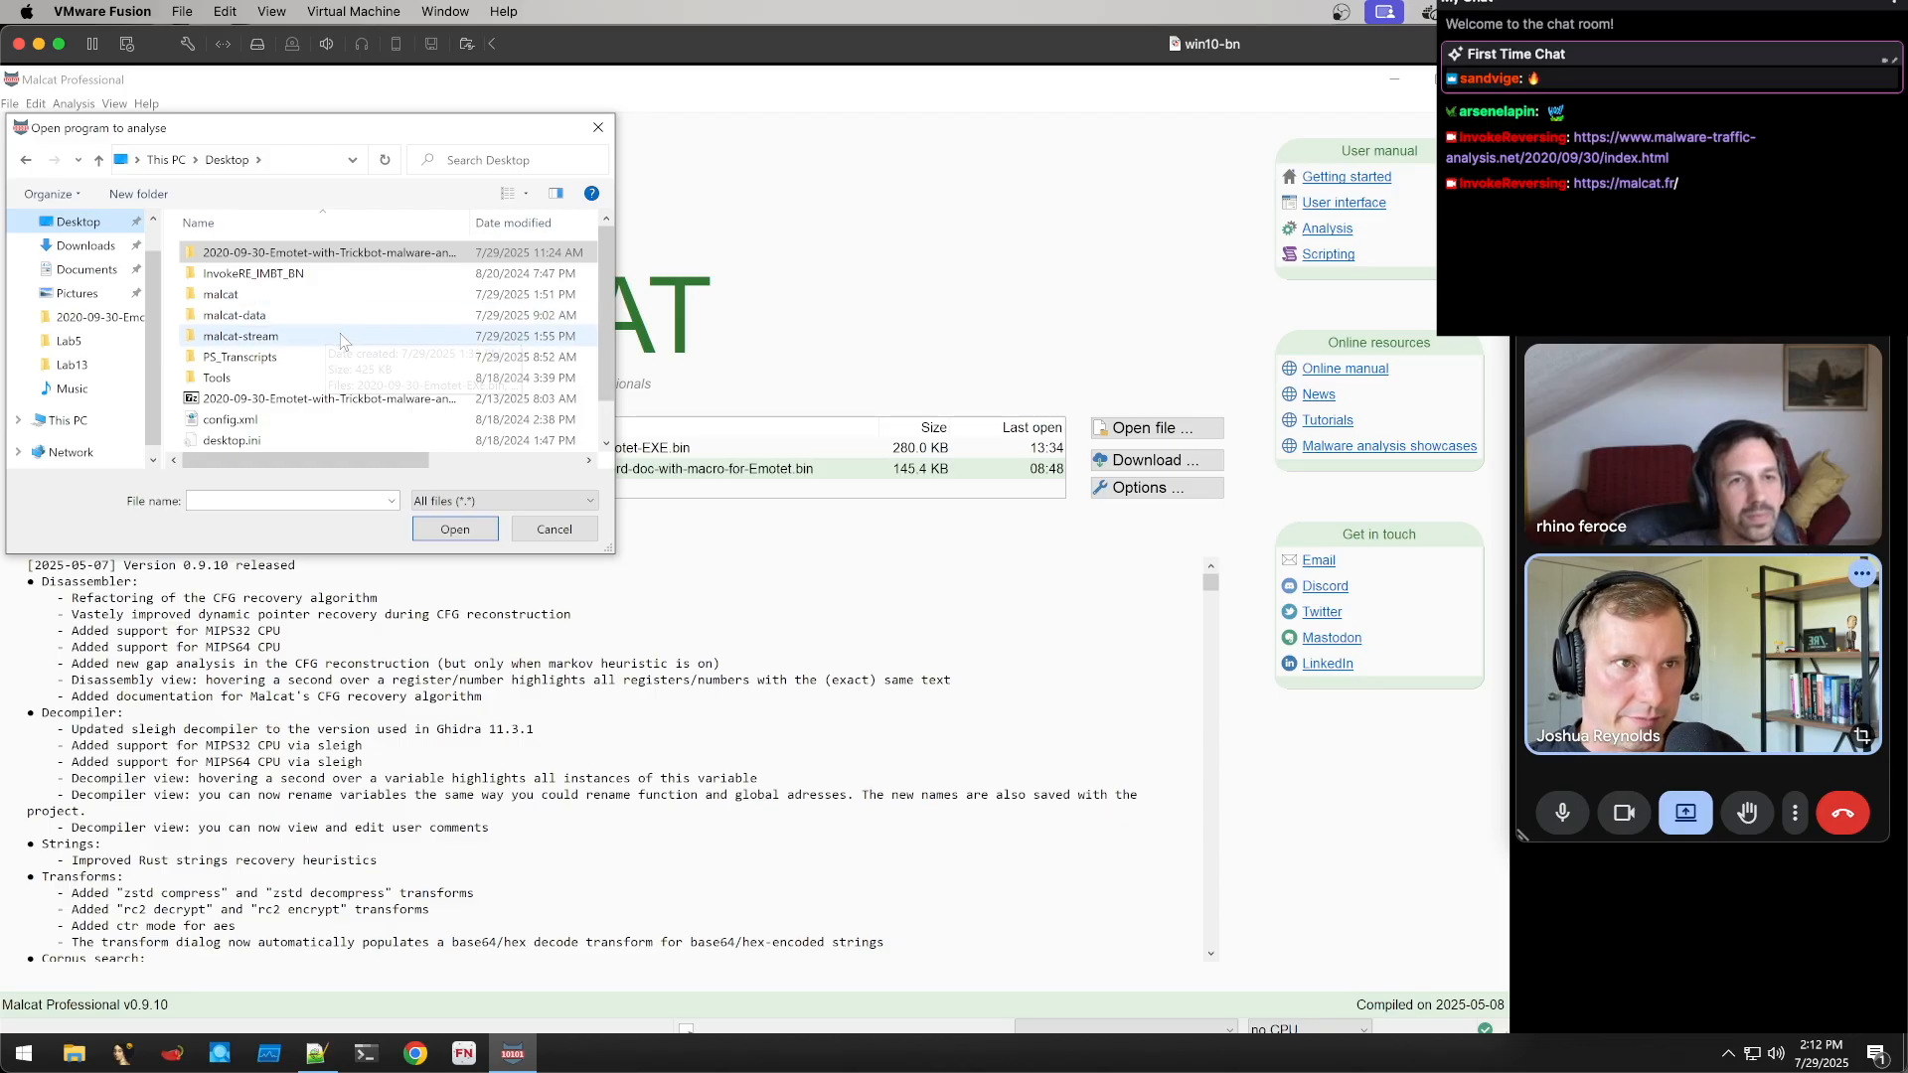
double_click(341, 337)
left_click(286, 257)
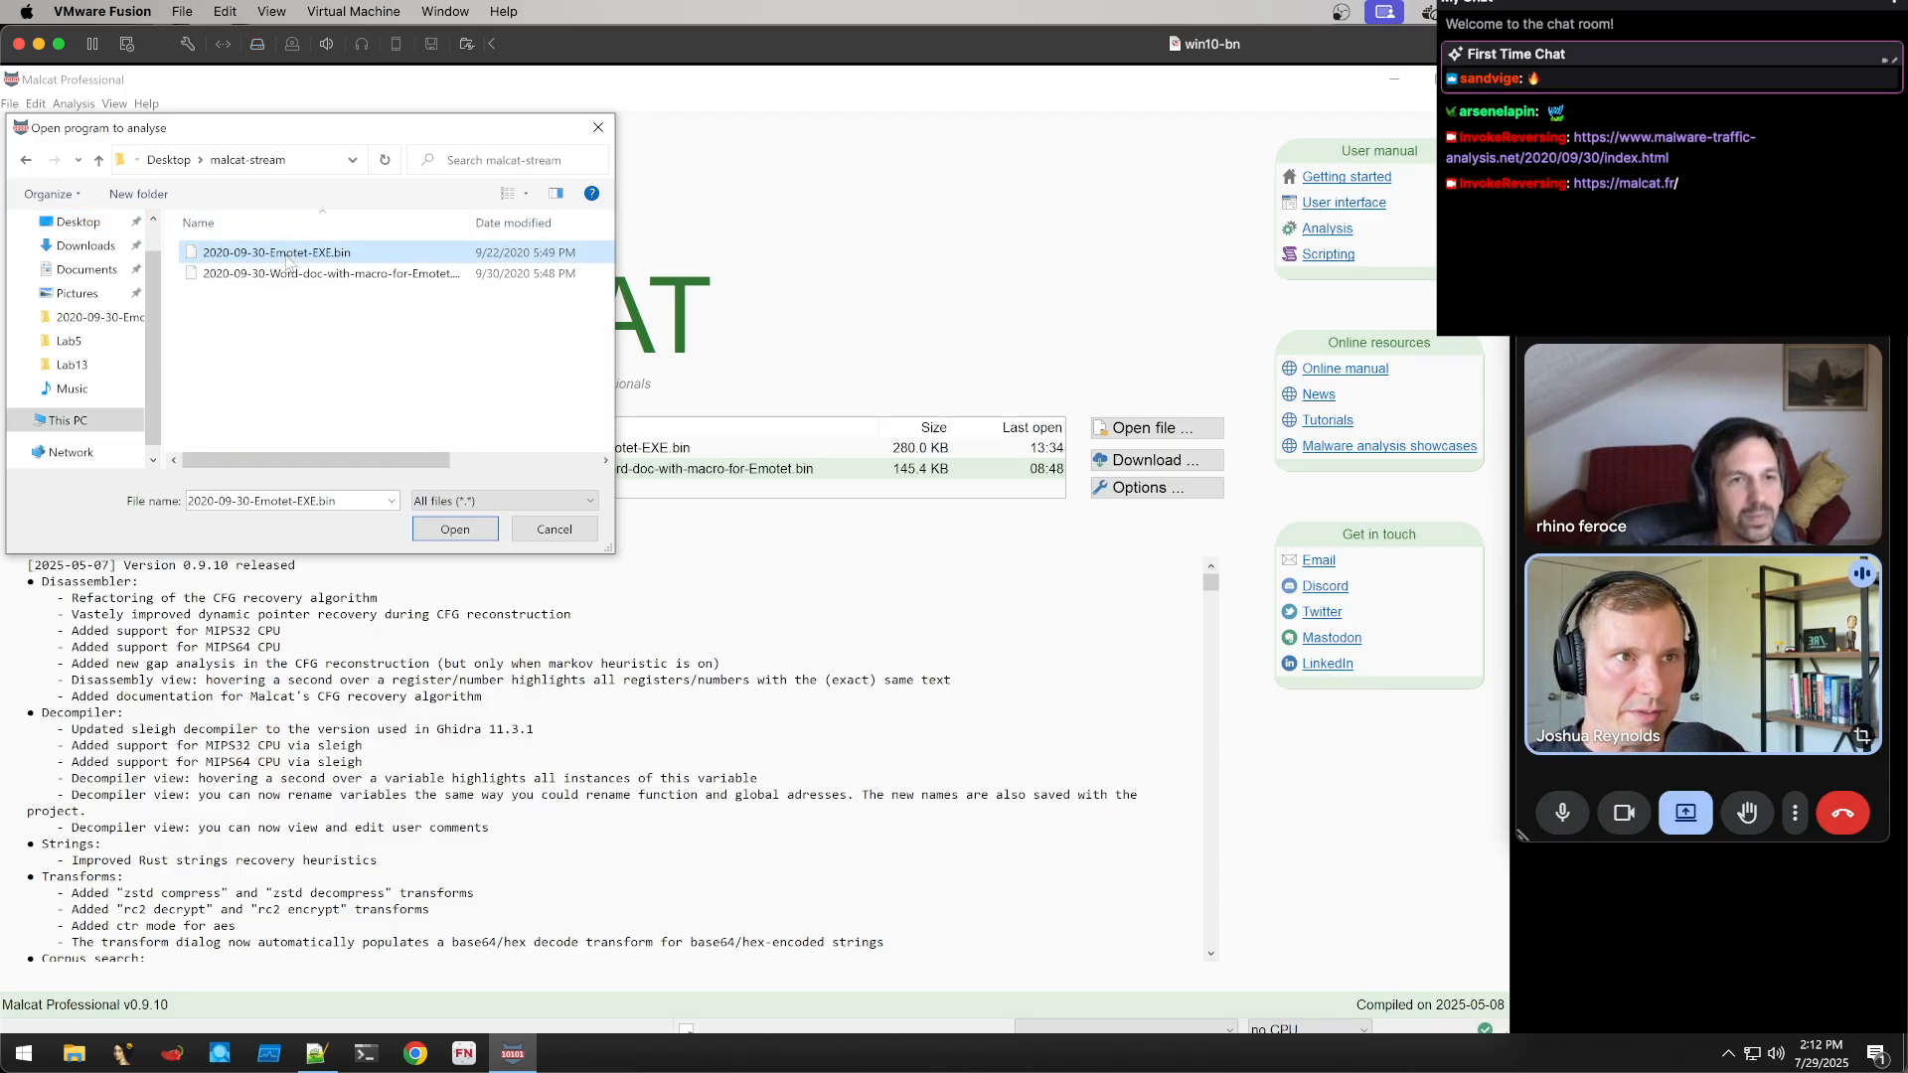
left_click(387, 275)
left_click_drag(610, 549, 934, 624)
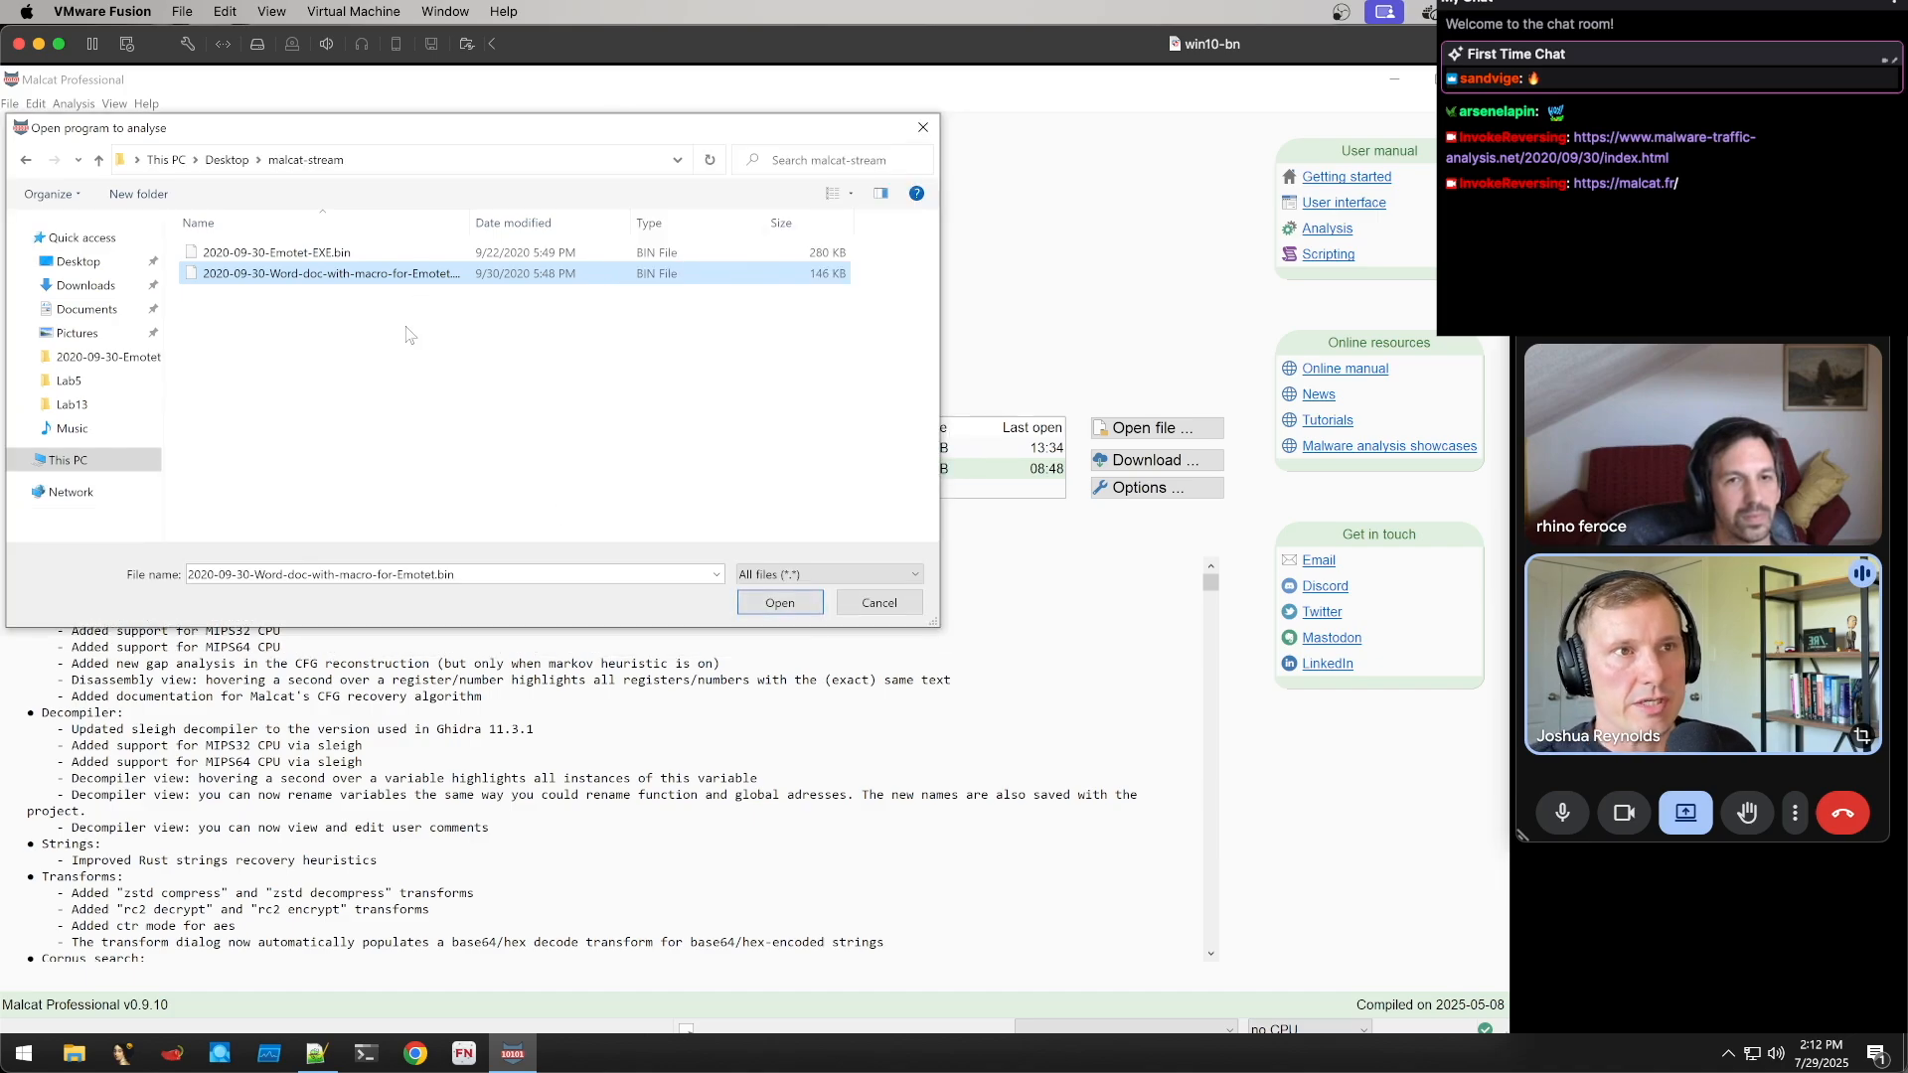
left_click_drag(469, 219, 528, 240)
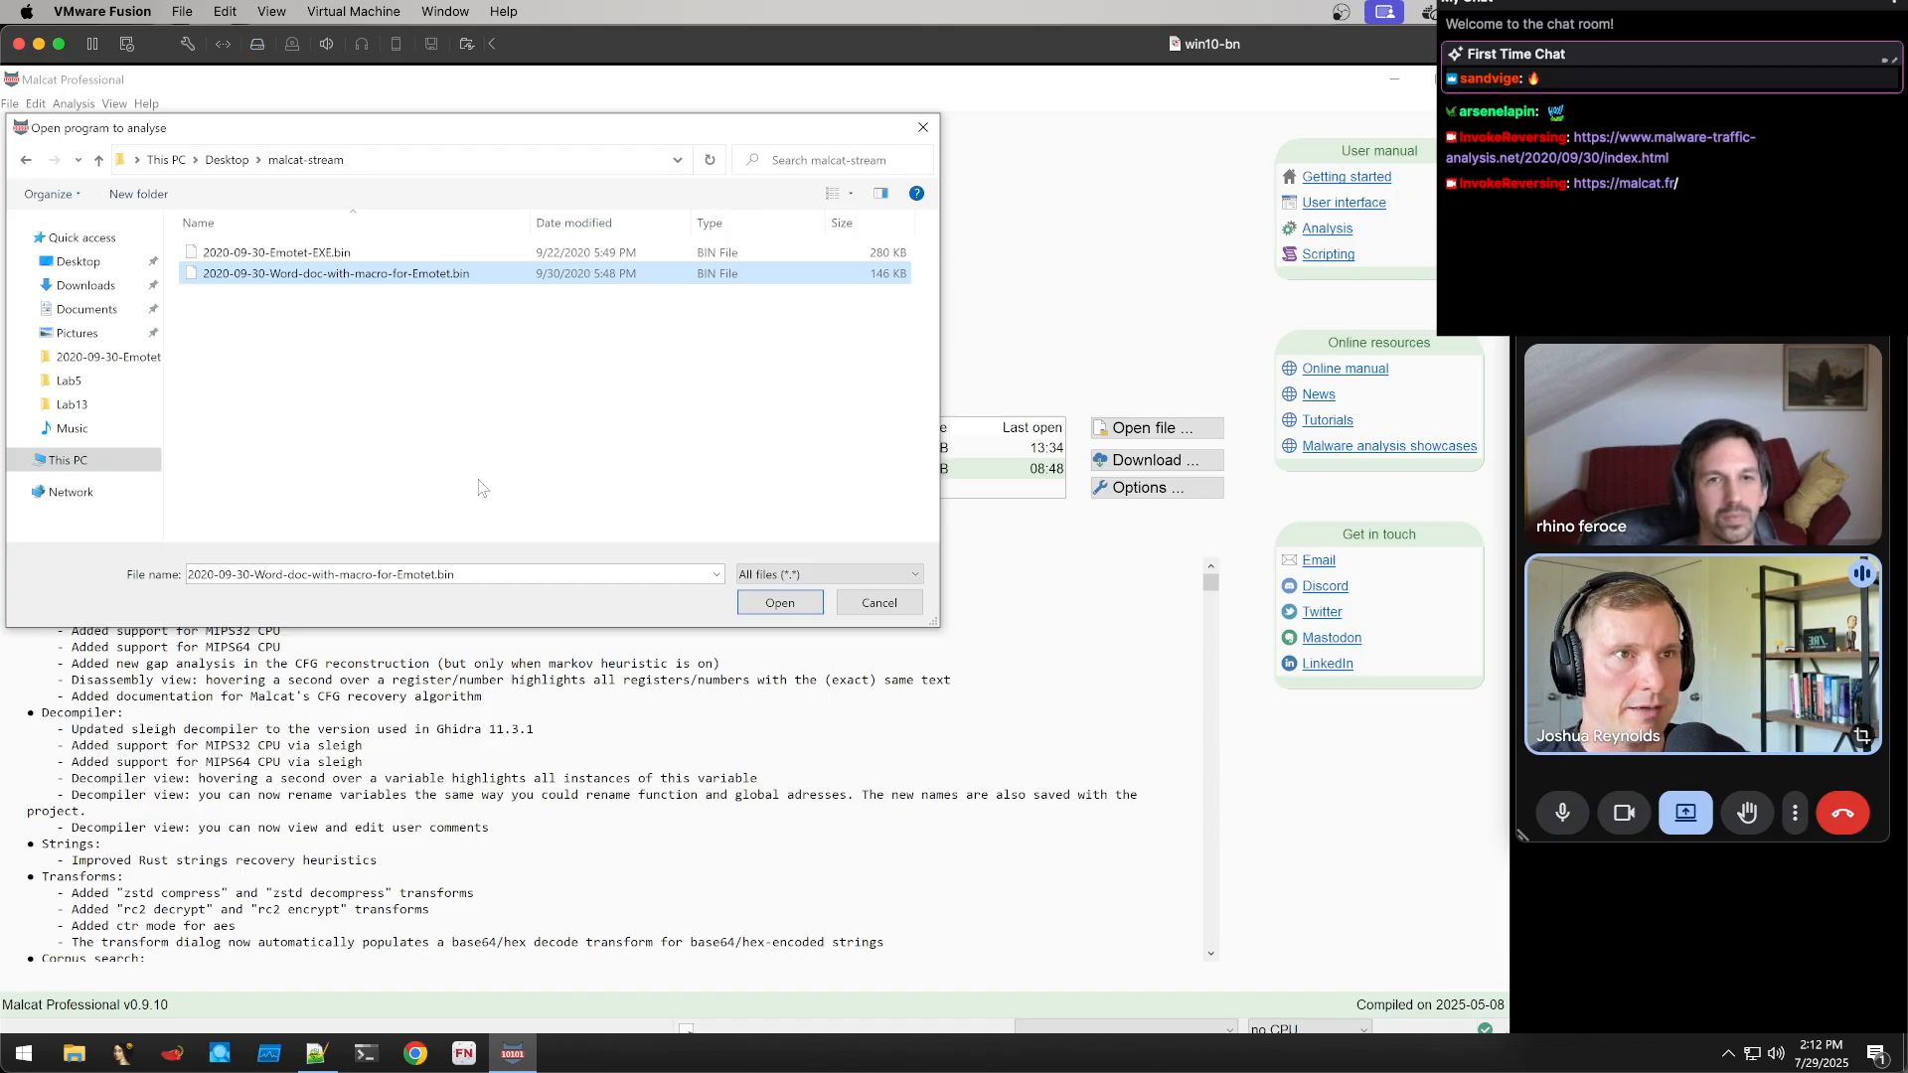
left_click(763, 608)
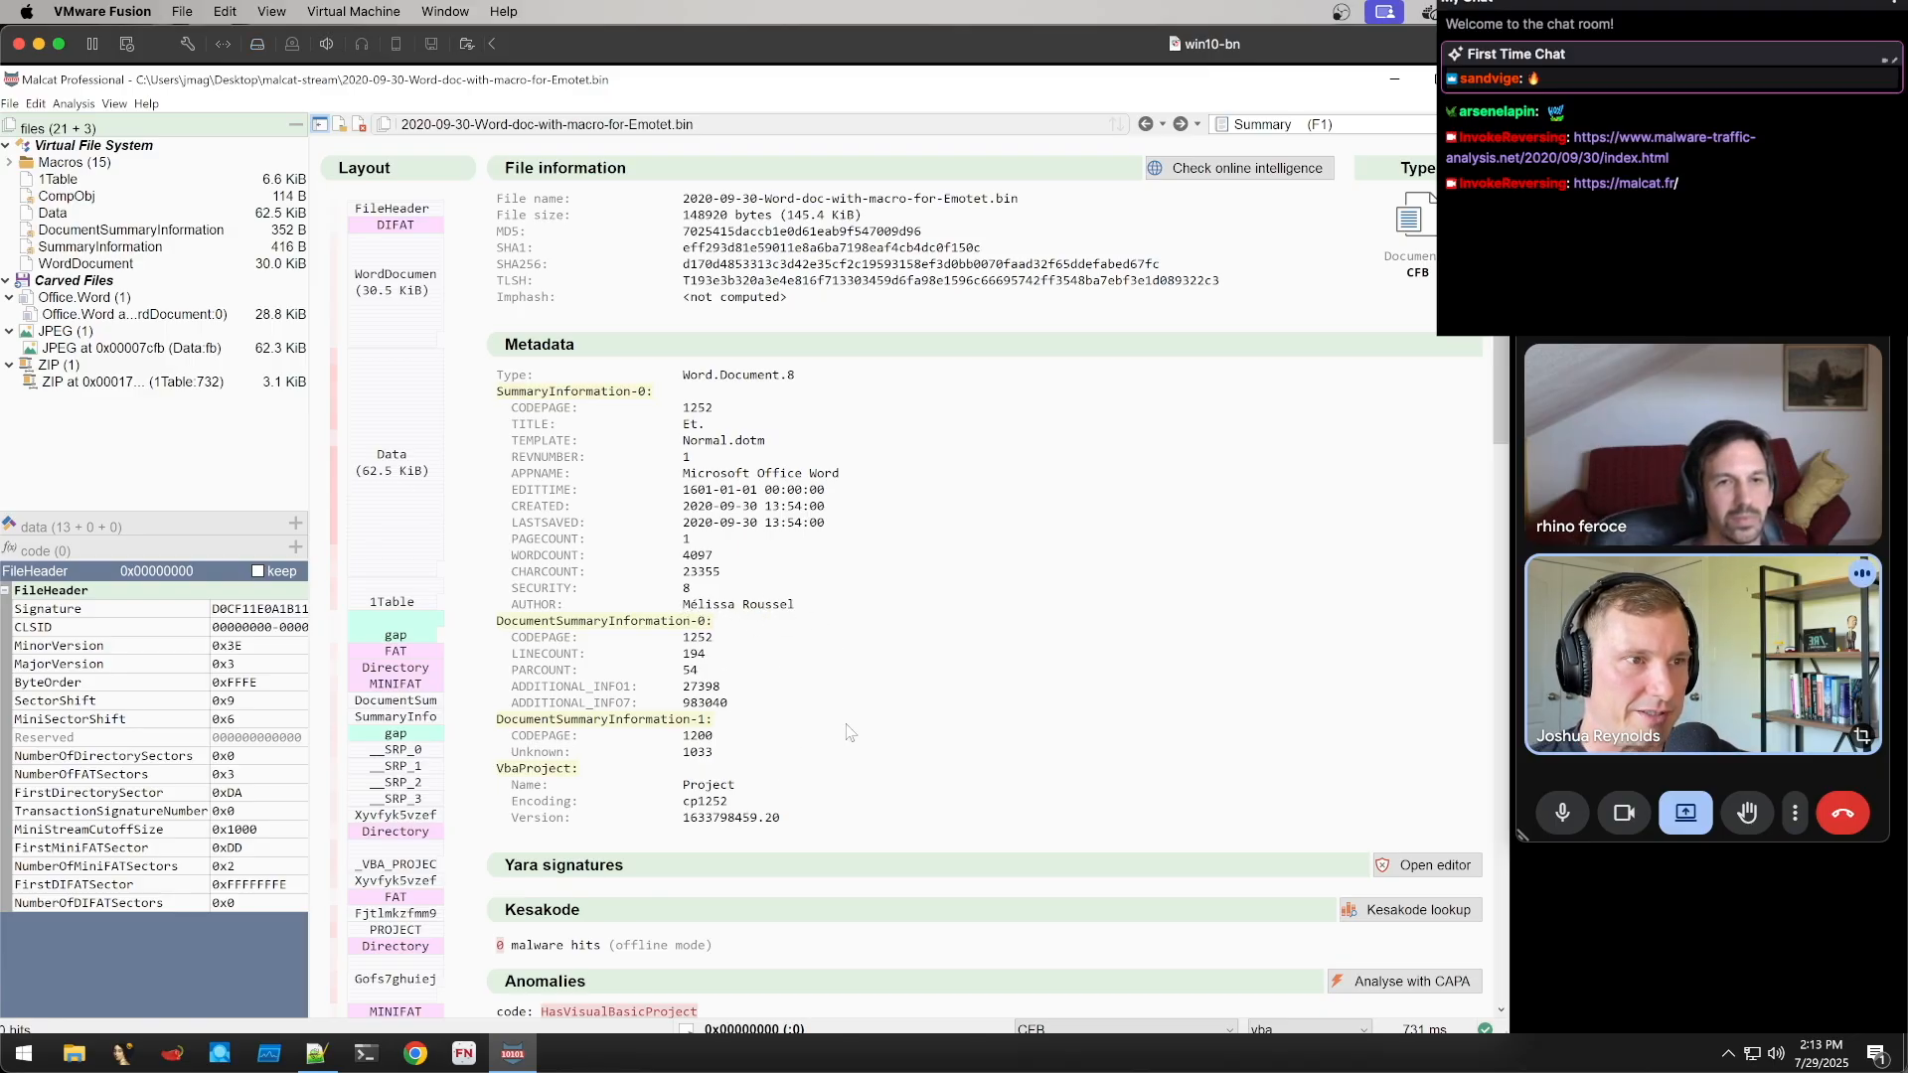
Review the document's summary down to the anomalies and view the Python file CFB.py behind the HasVisualBasicProject anomaly
scroll(736, 696, "down", 5)
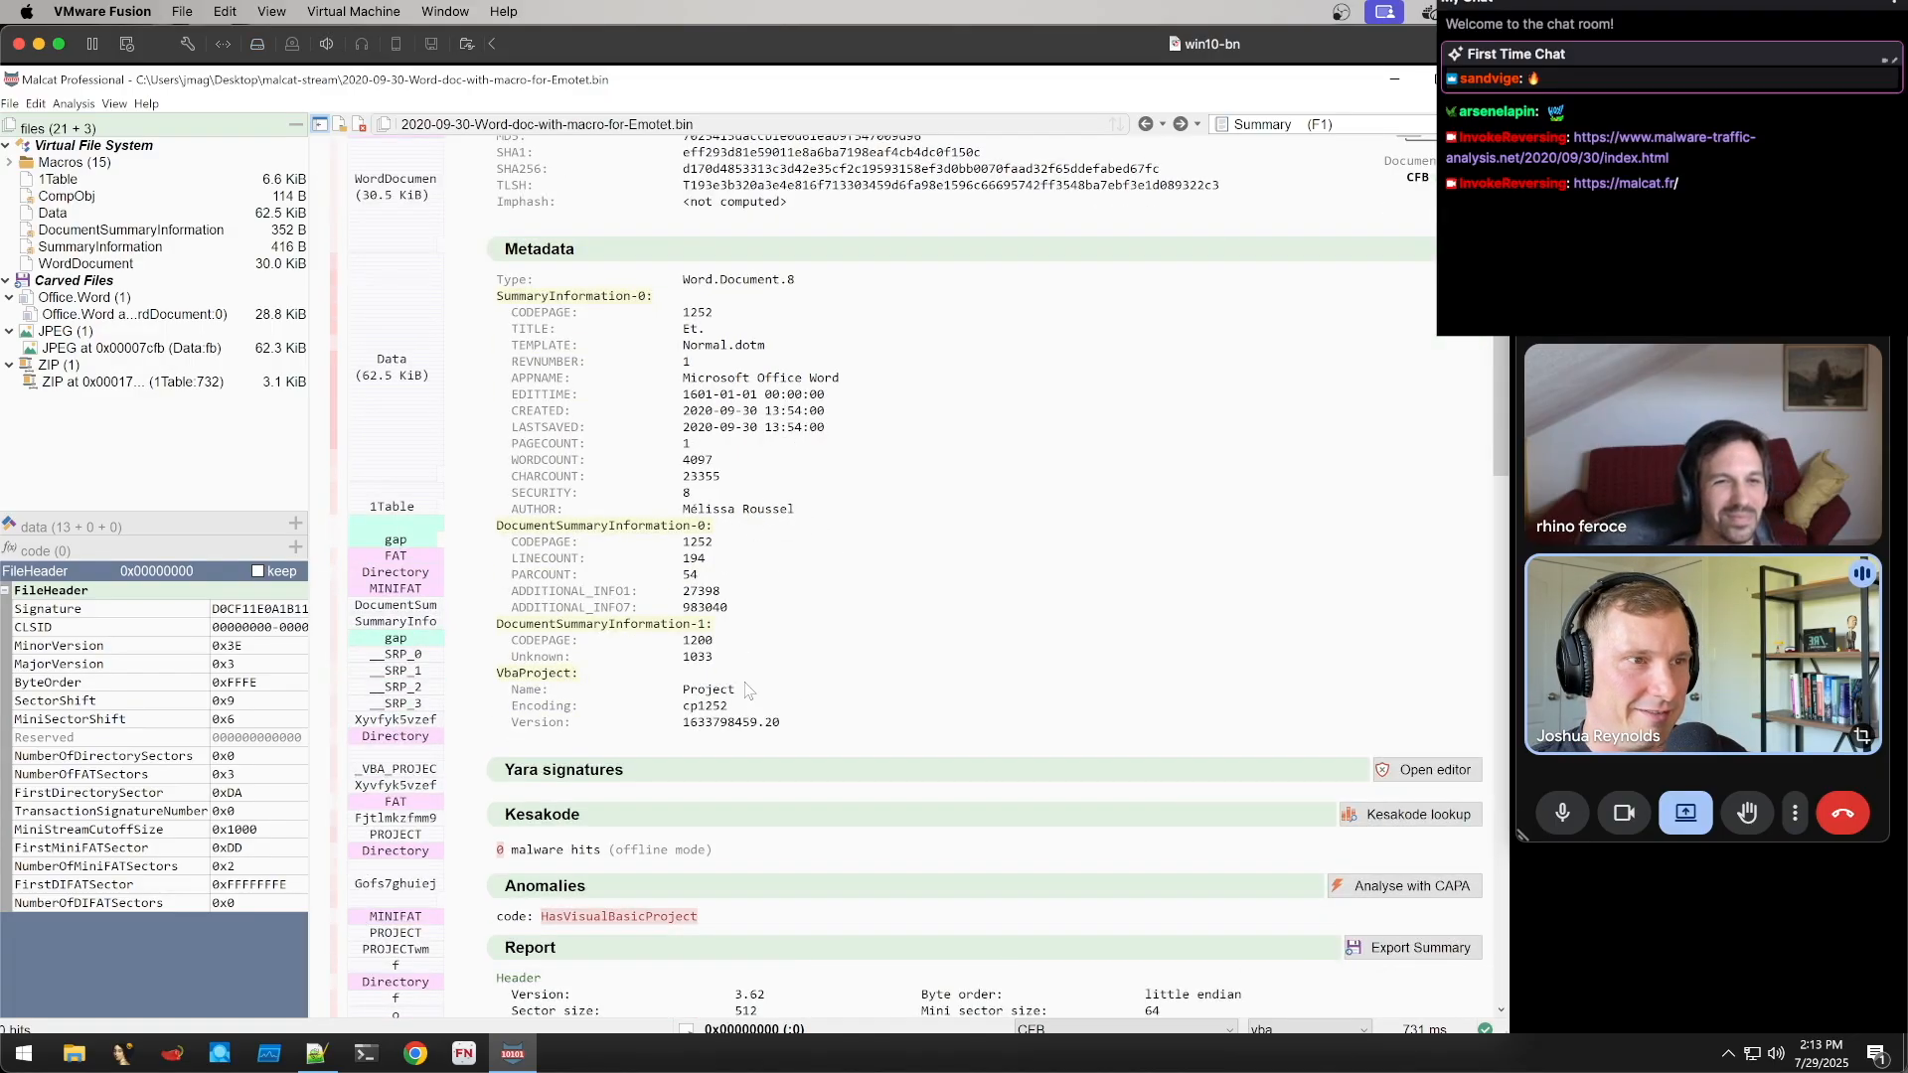
scroll(730, 689, "up", 3)
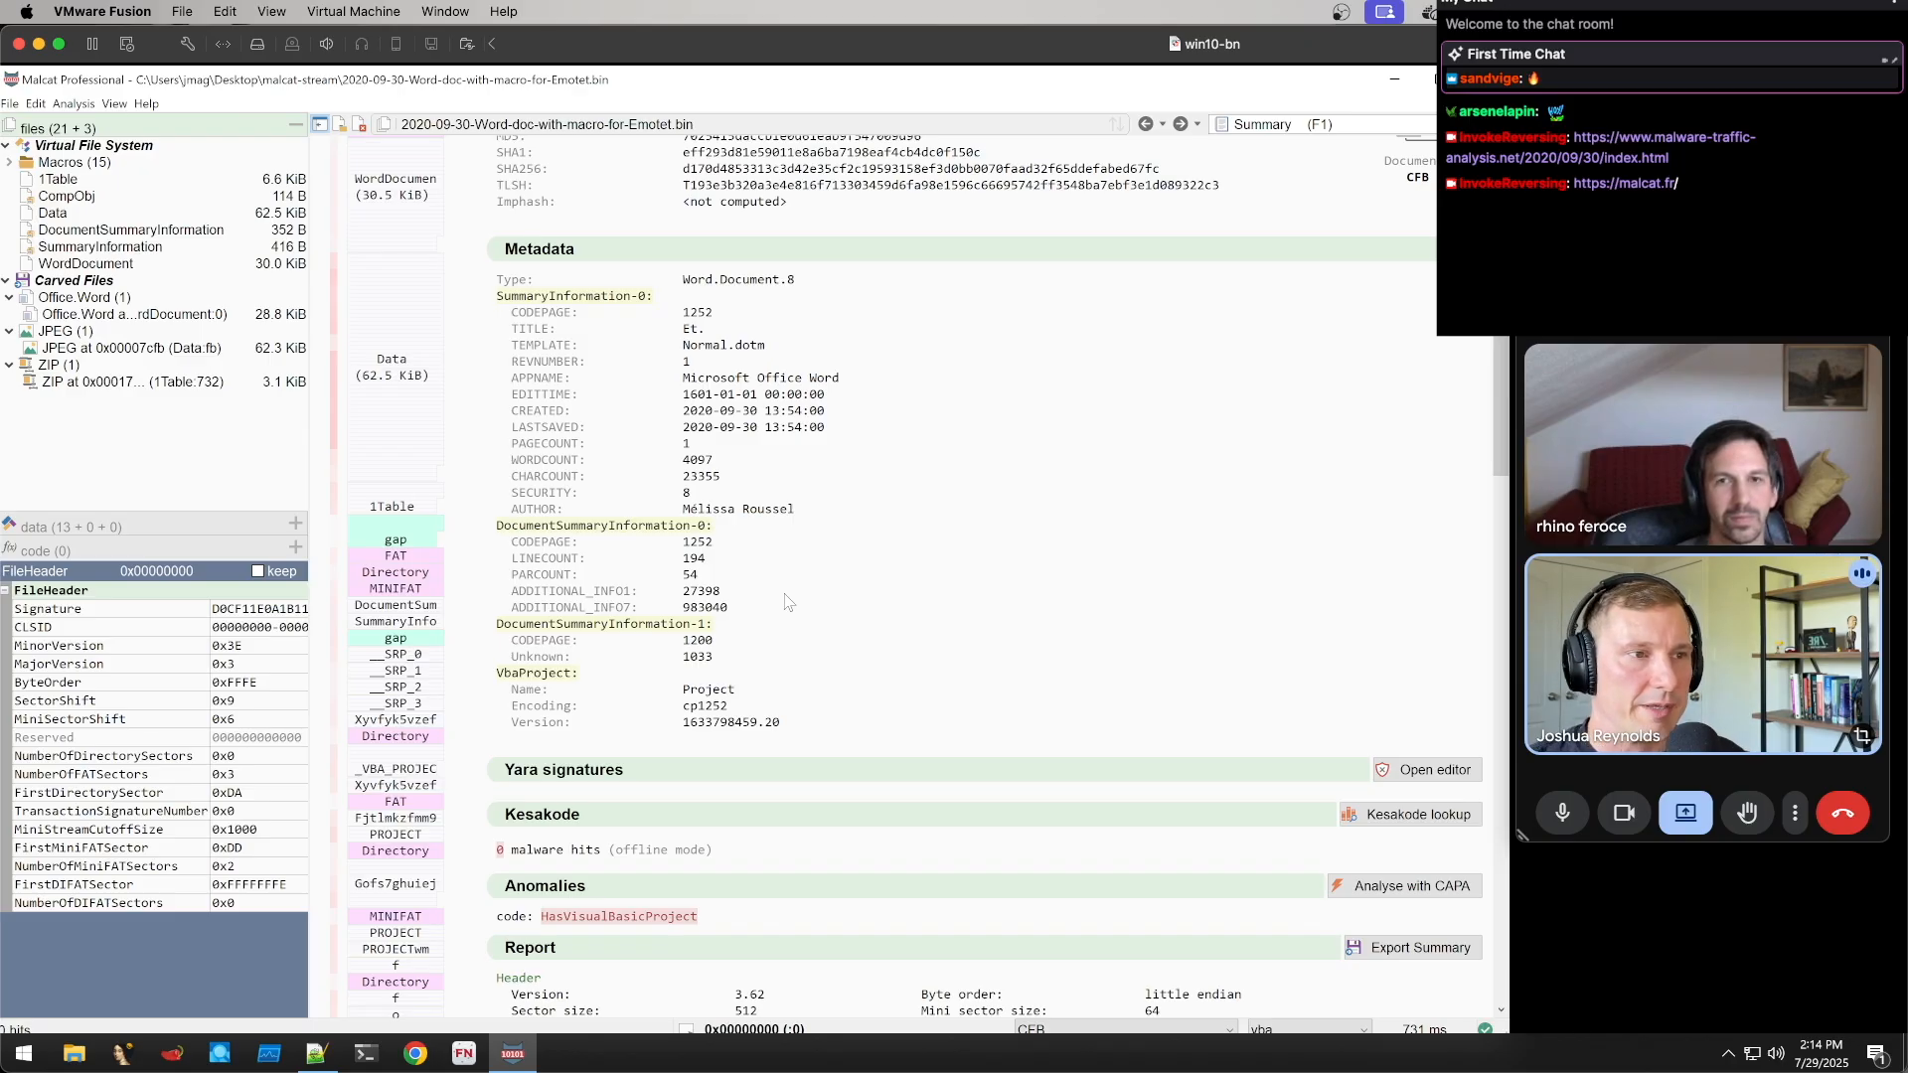
scroll(770, 641, "down", 3)
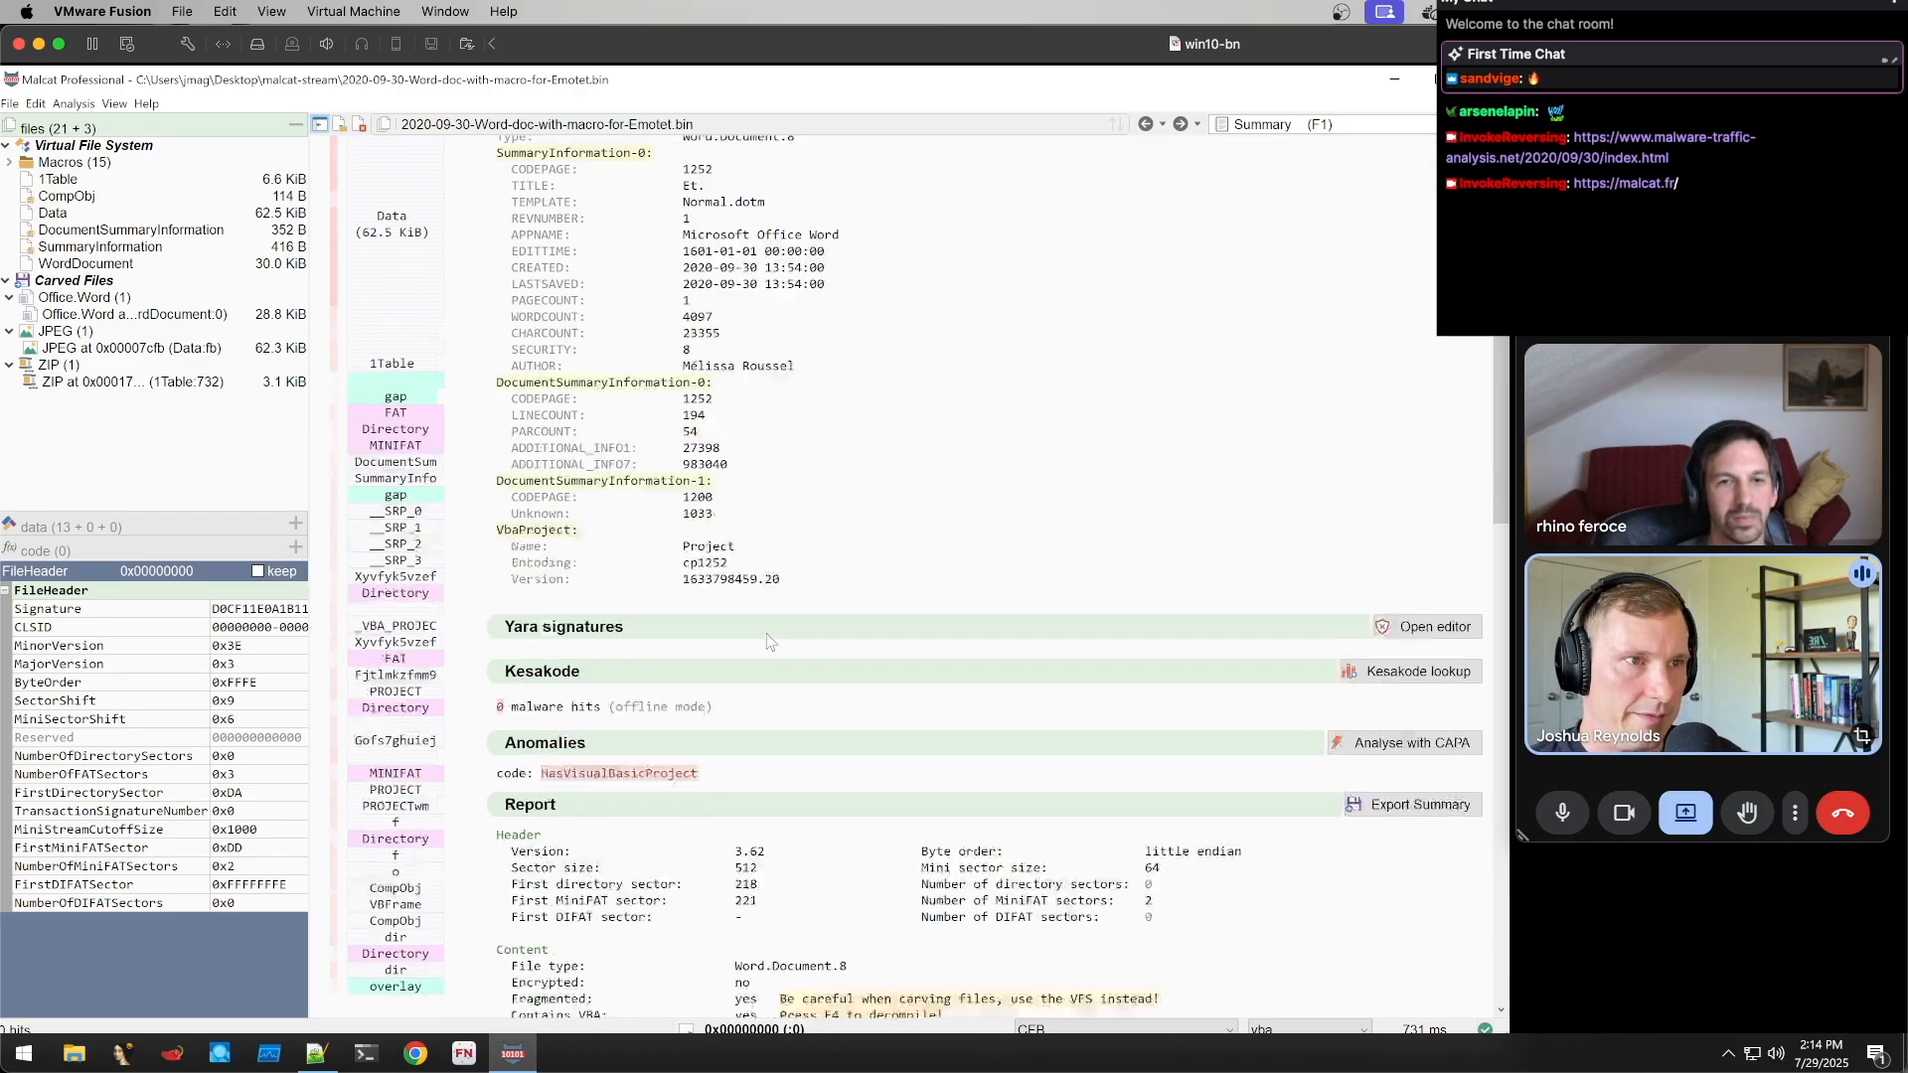
scroll(770, 641, "down", 1)
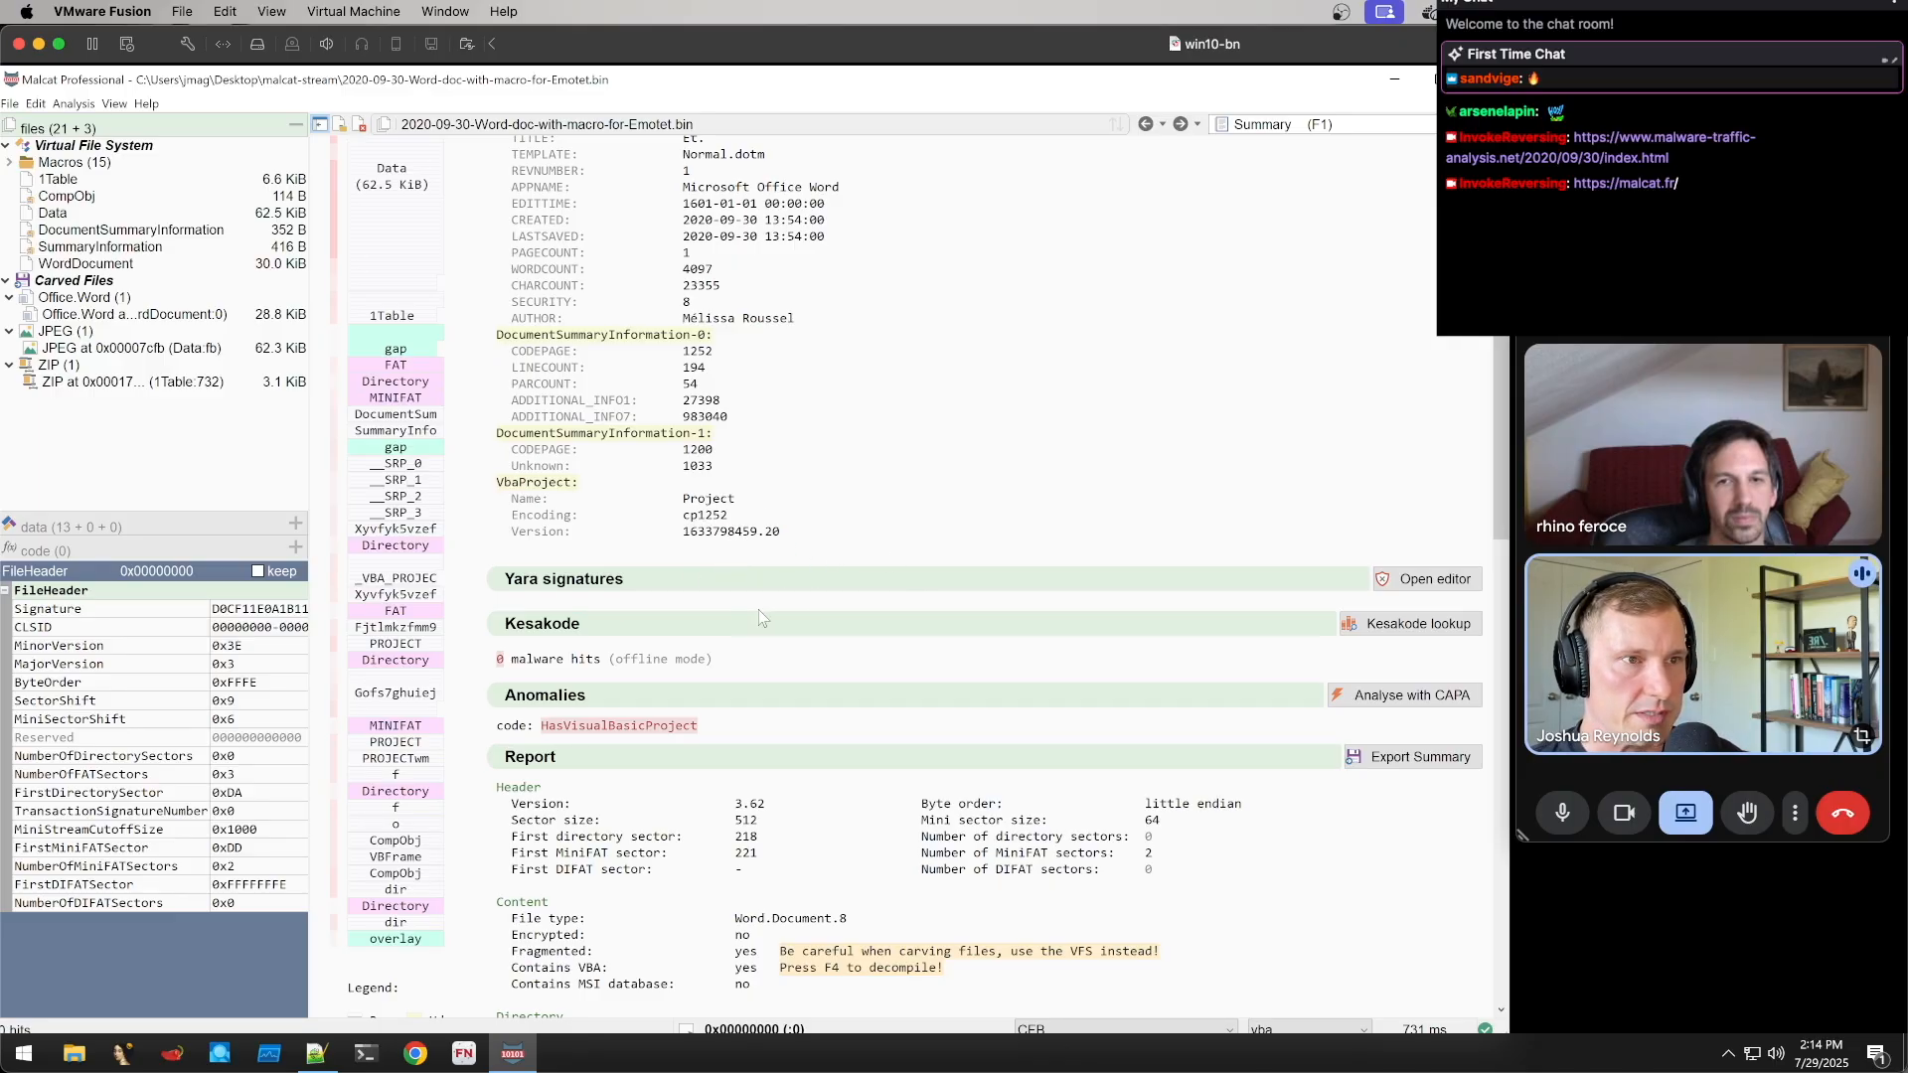
scroll(761, 608, "down", 7)
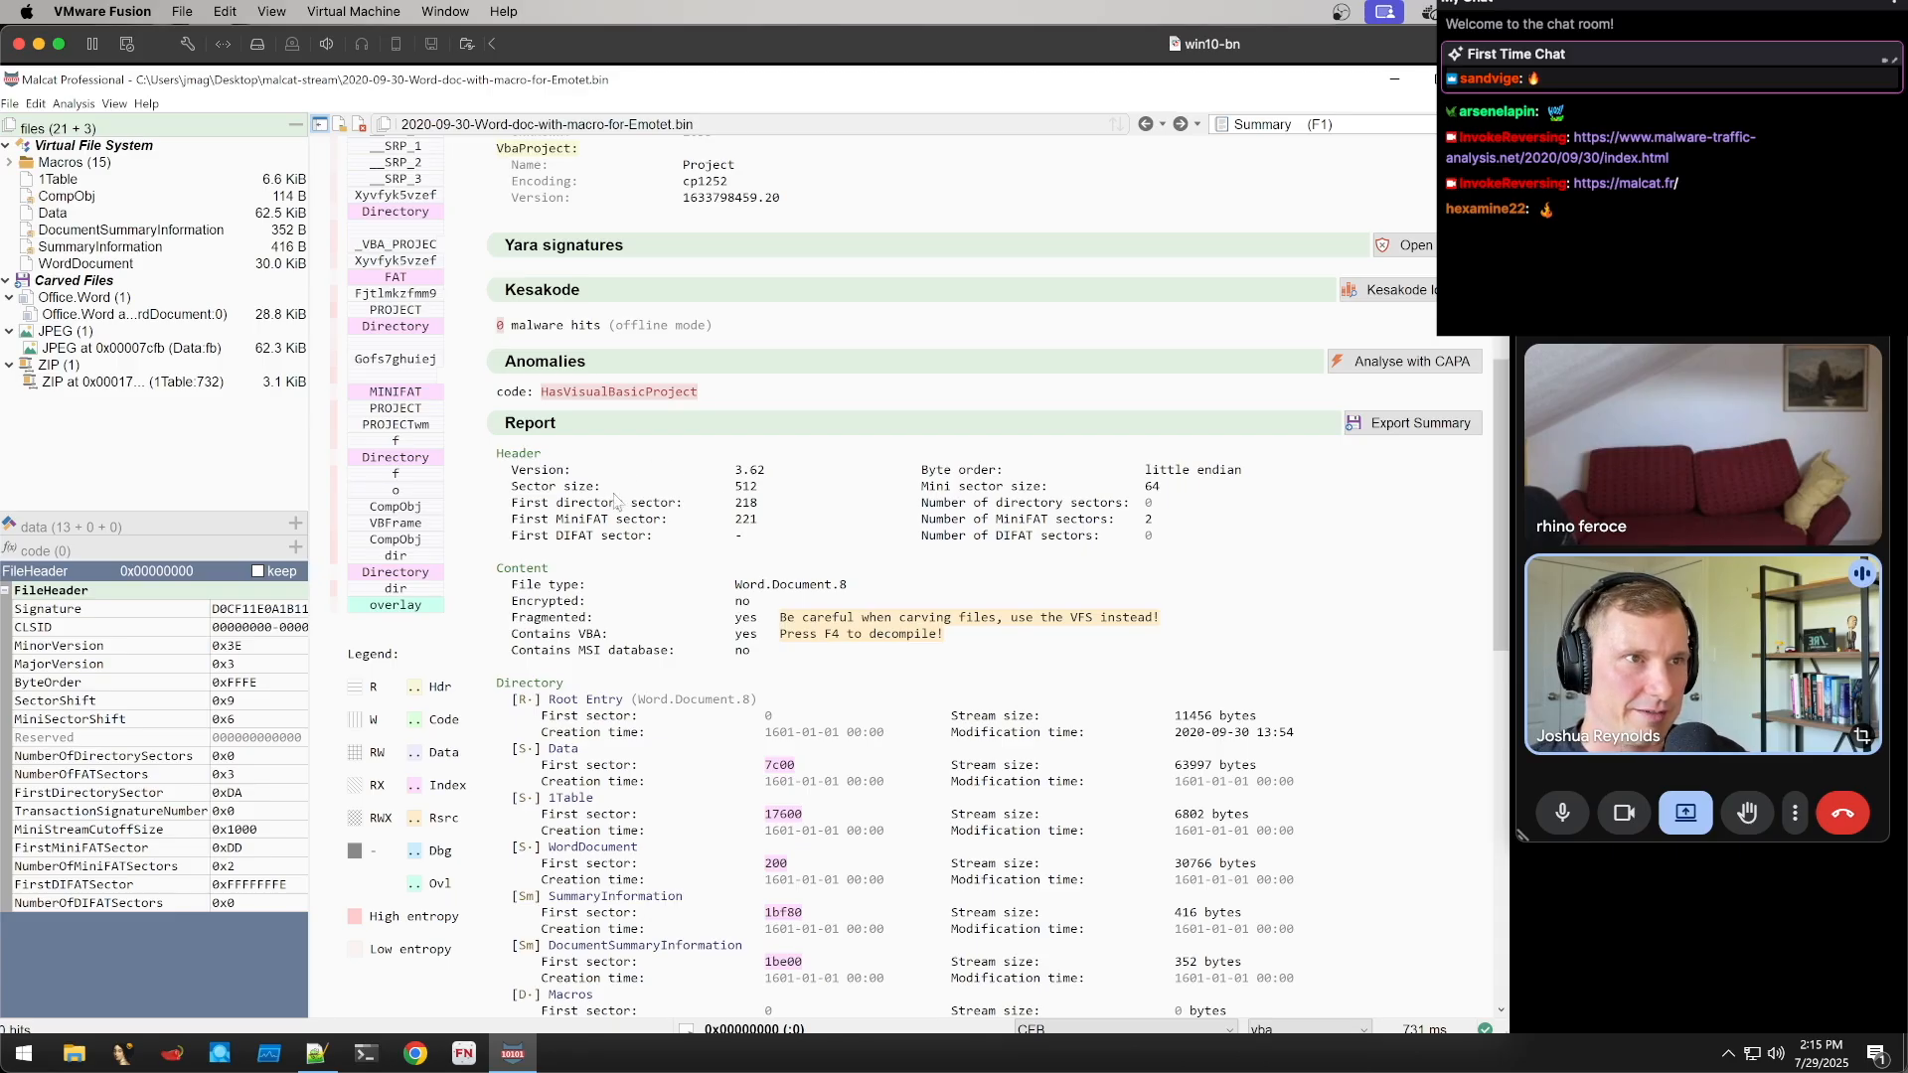
left_click(651, 394)
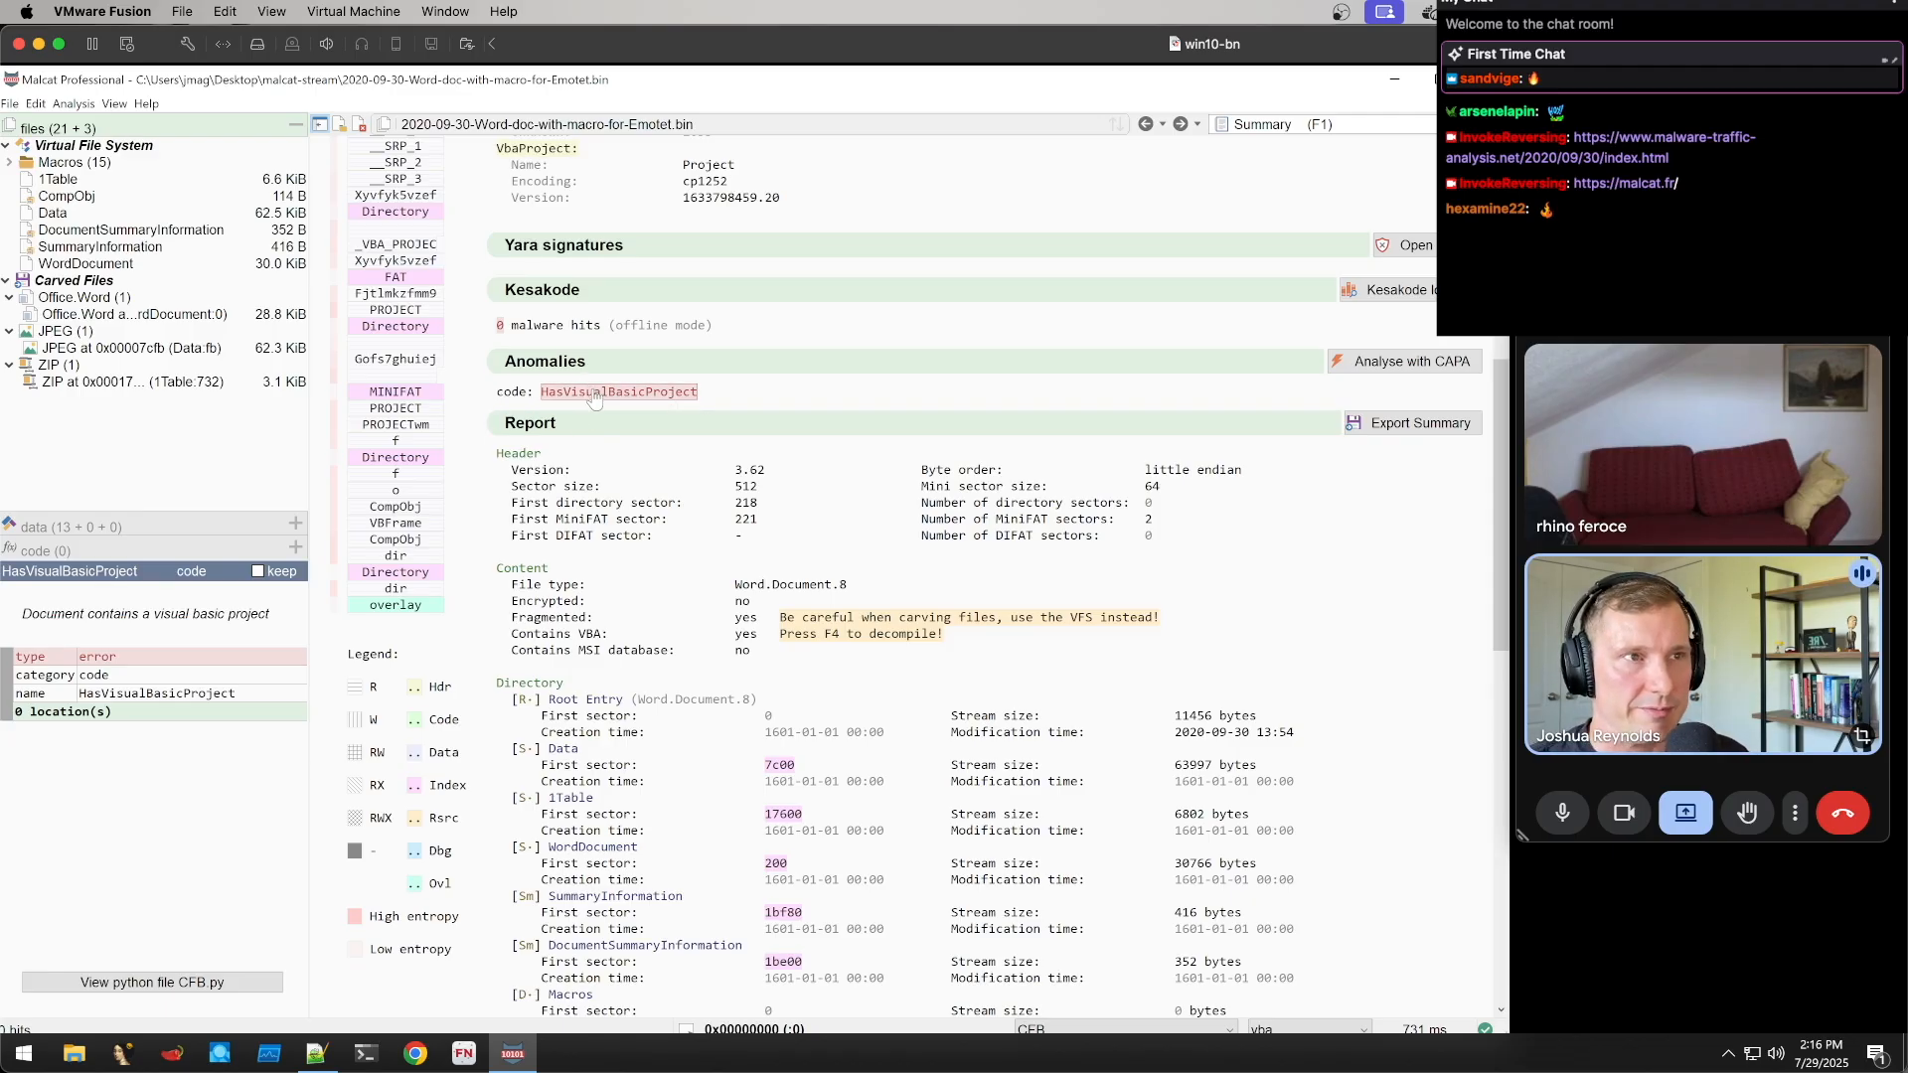
left_click(152, 982)
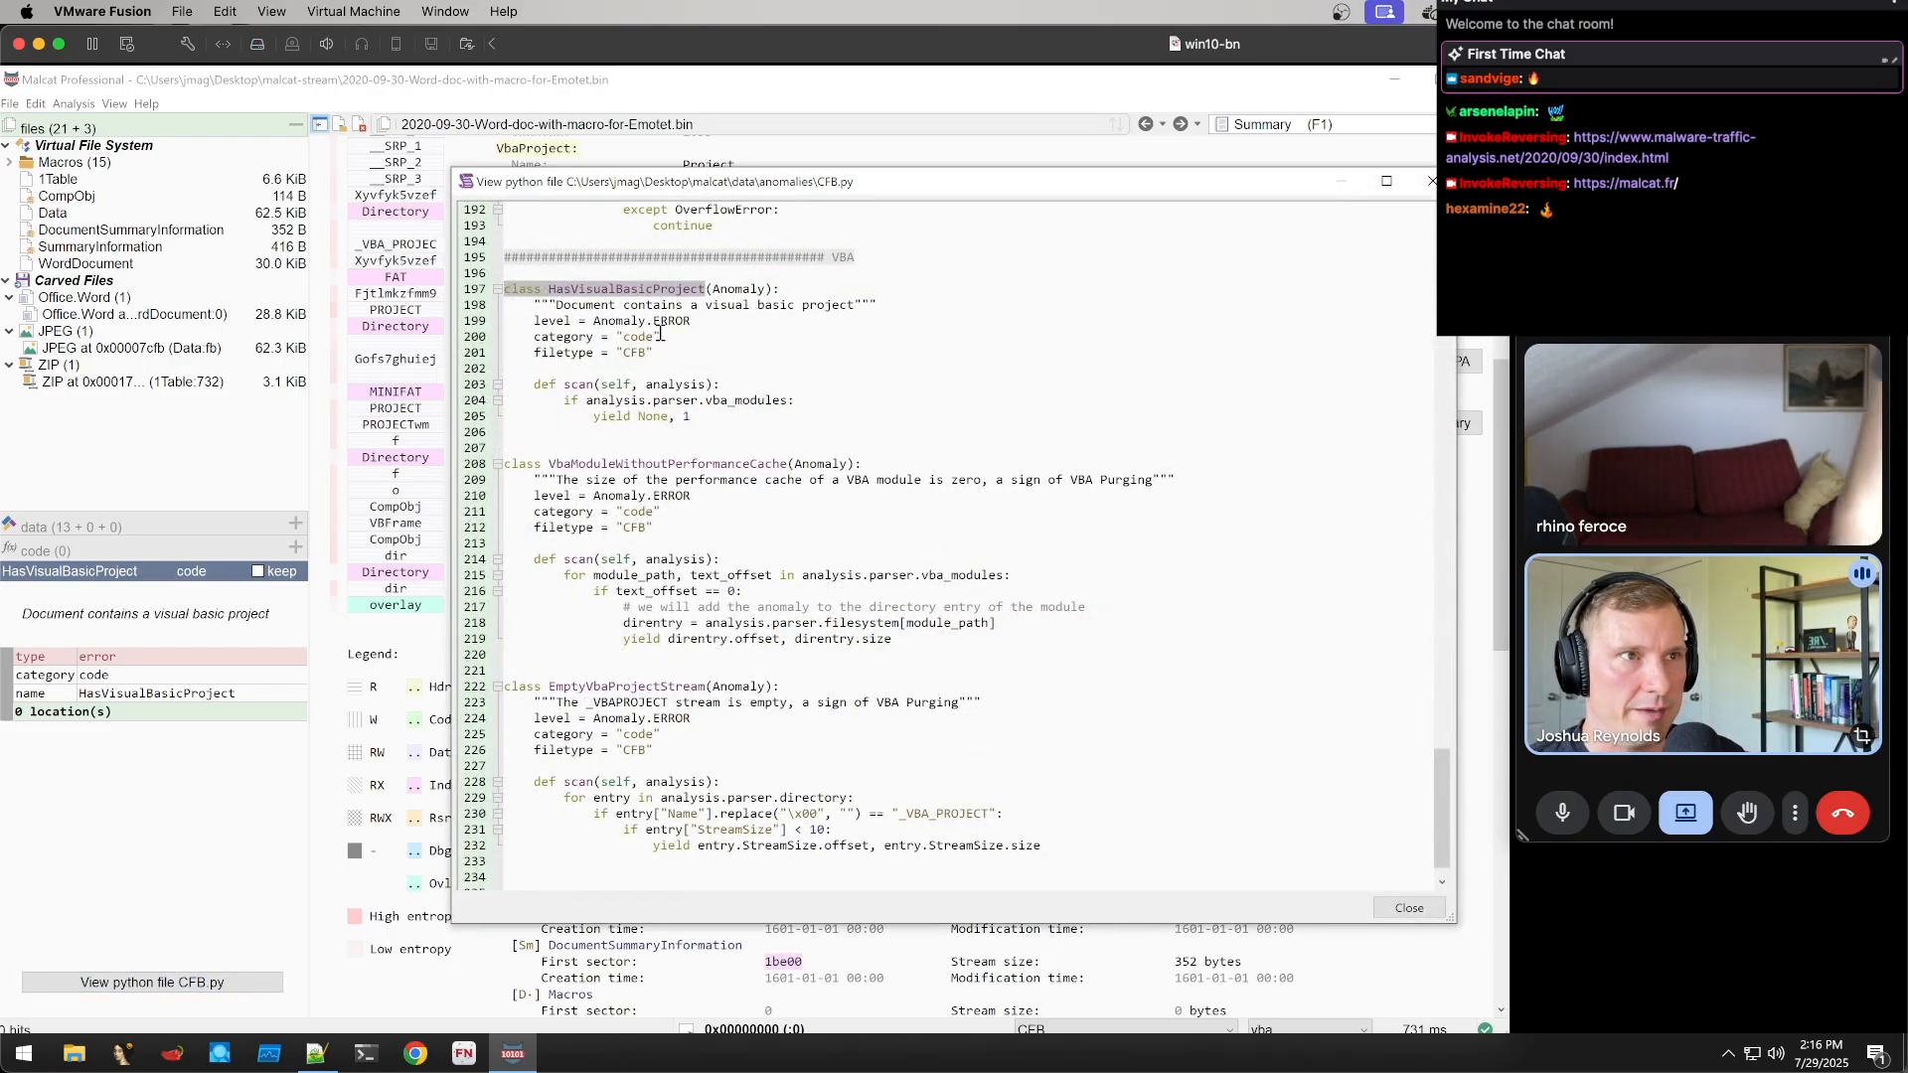
Examine the HasVisualBasicProject class, including its level, category, file type and the vba_modules condition in its scan function
scroll(758, 334, "up", 2)
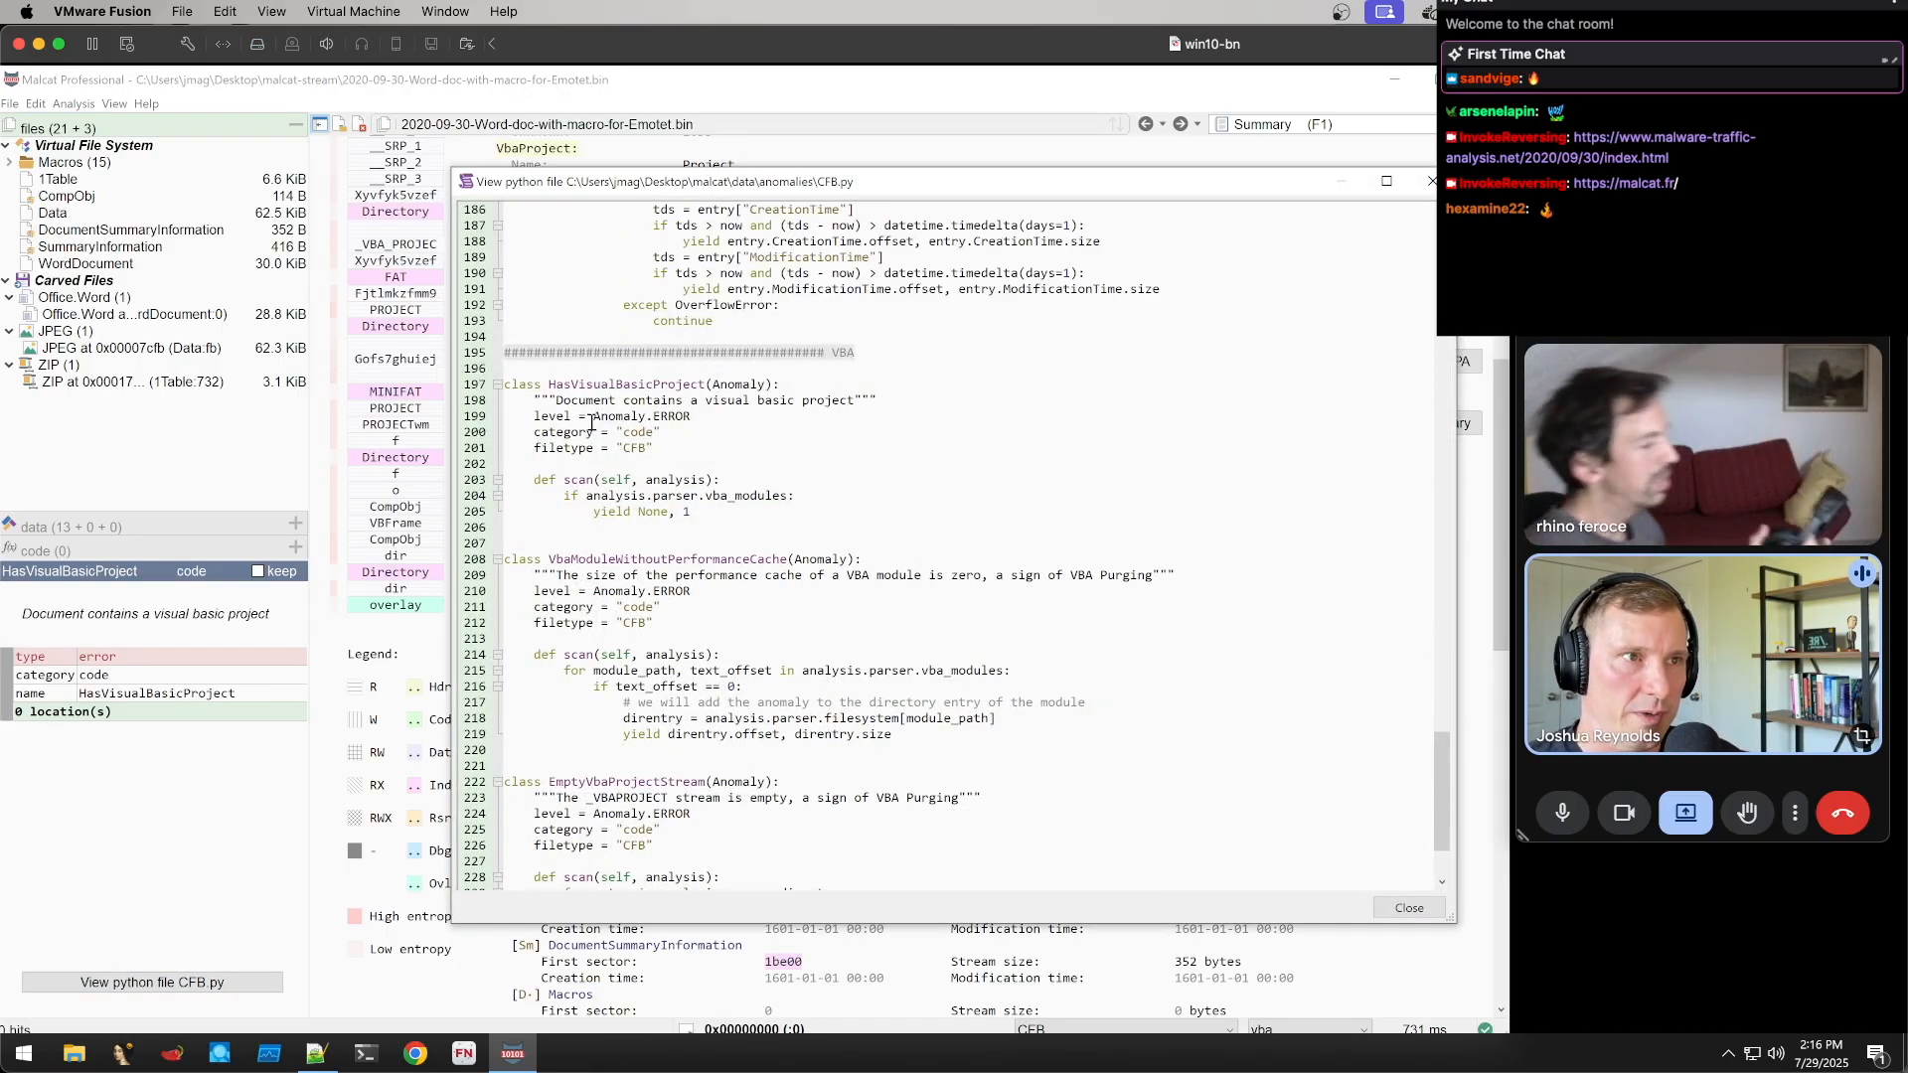
left_click_drag(536, 391, 829, 518)
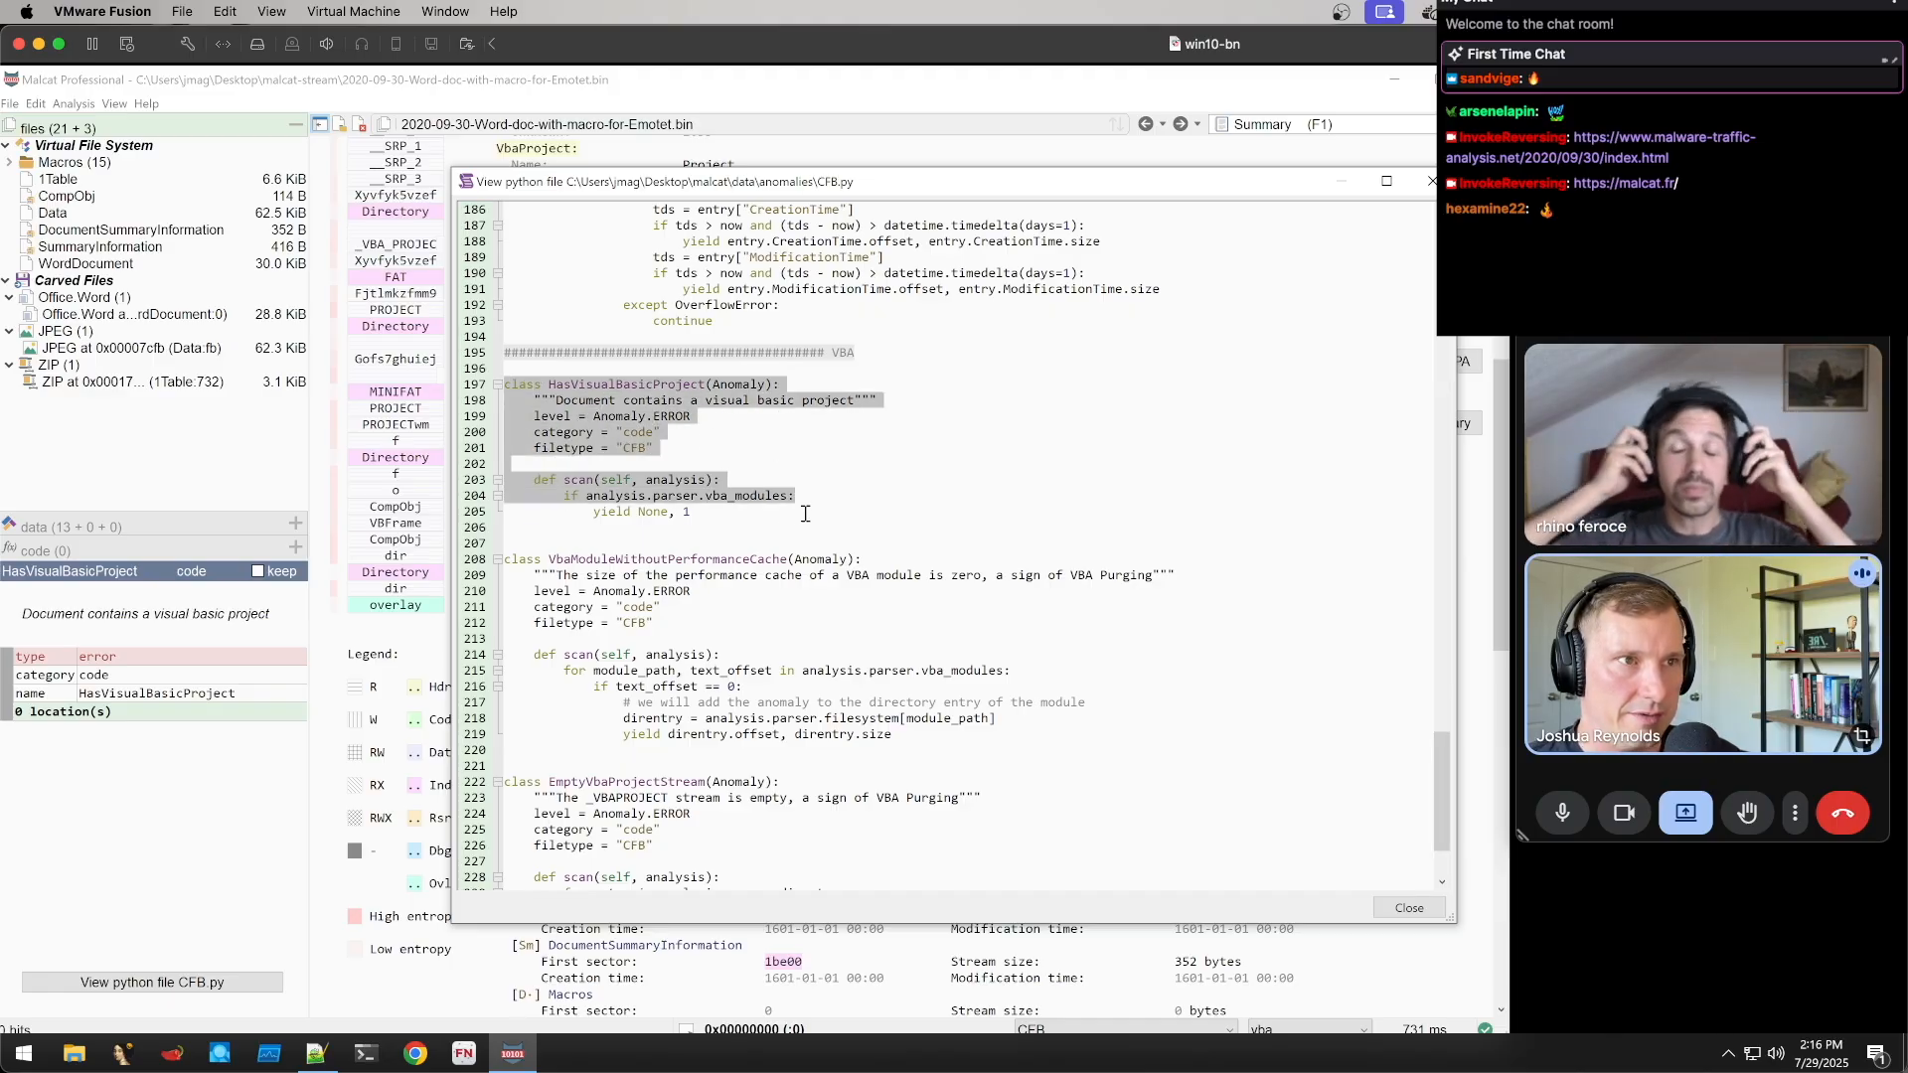
left_click(802, 527)
mouse_move(582, 495)
left_mouse_down()
mouse_move(783, 495)
mouse_move(590, 481)
left_mouse_up()
left_click(839, 497)
left_click(638, 452)
left_click_drag(739, 512, 611, 454)
left_click(729, 451)
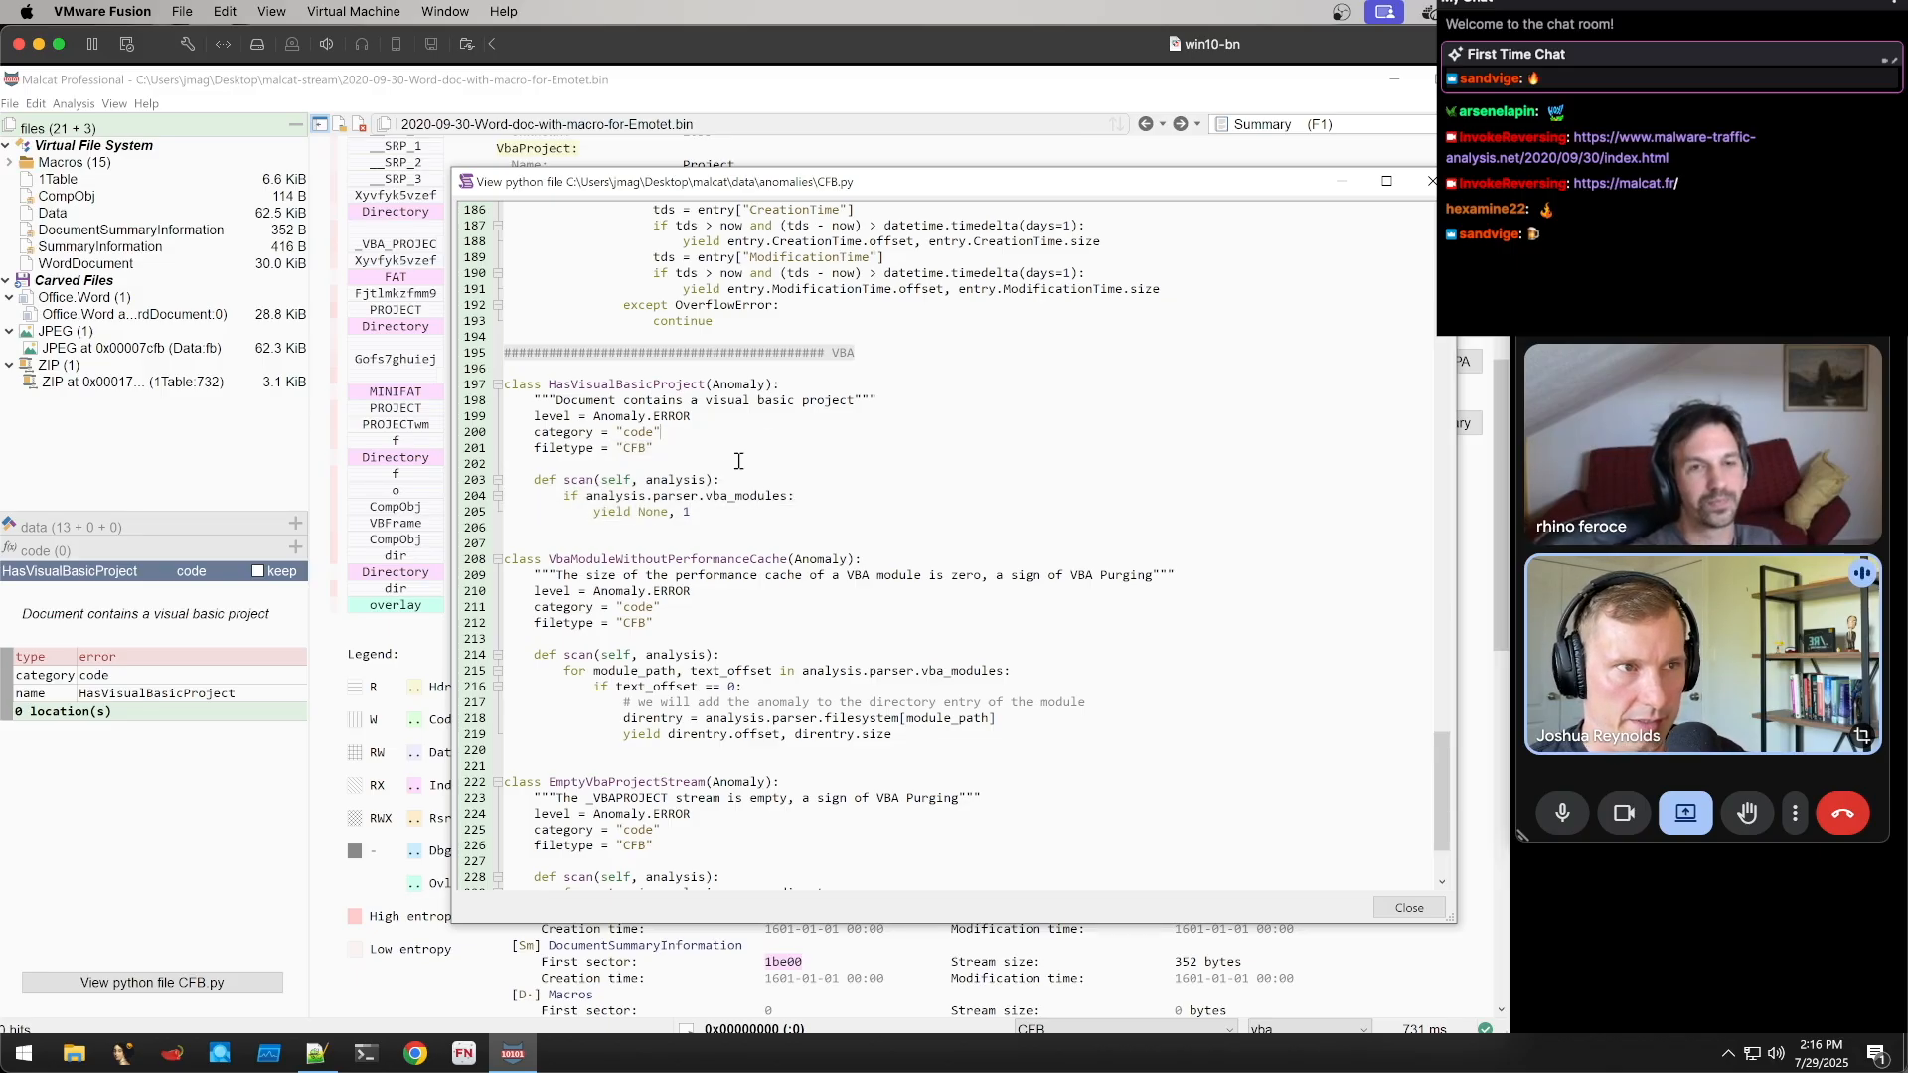
double_click(761, 498)
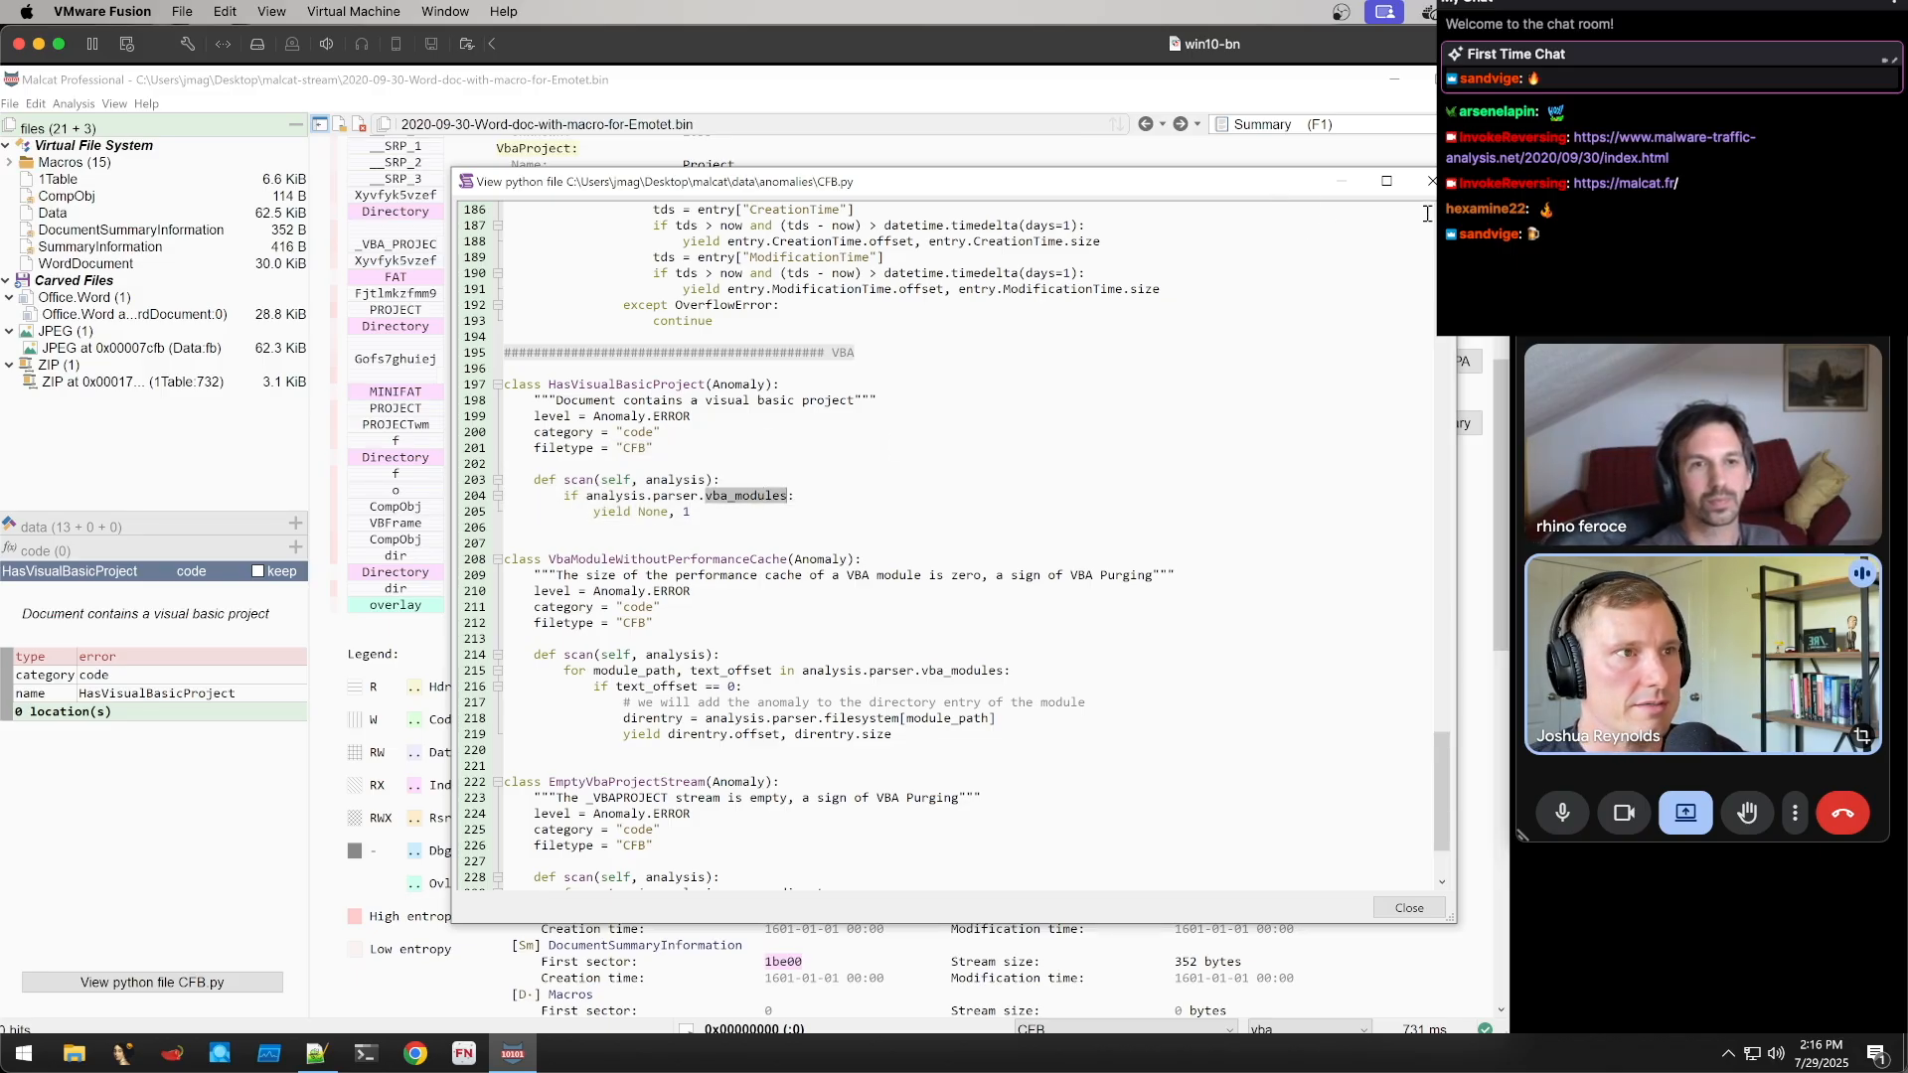
Look through the other anomaly classes in CFB.py, from the header rules at the file's start to the VBA rules at its end
scroll(1014, 567, "down", 3)
scroll(1024, 561, "up", 19)
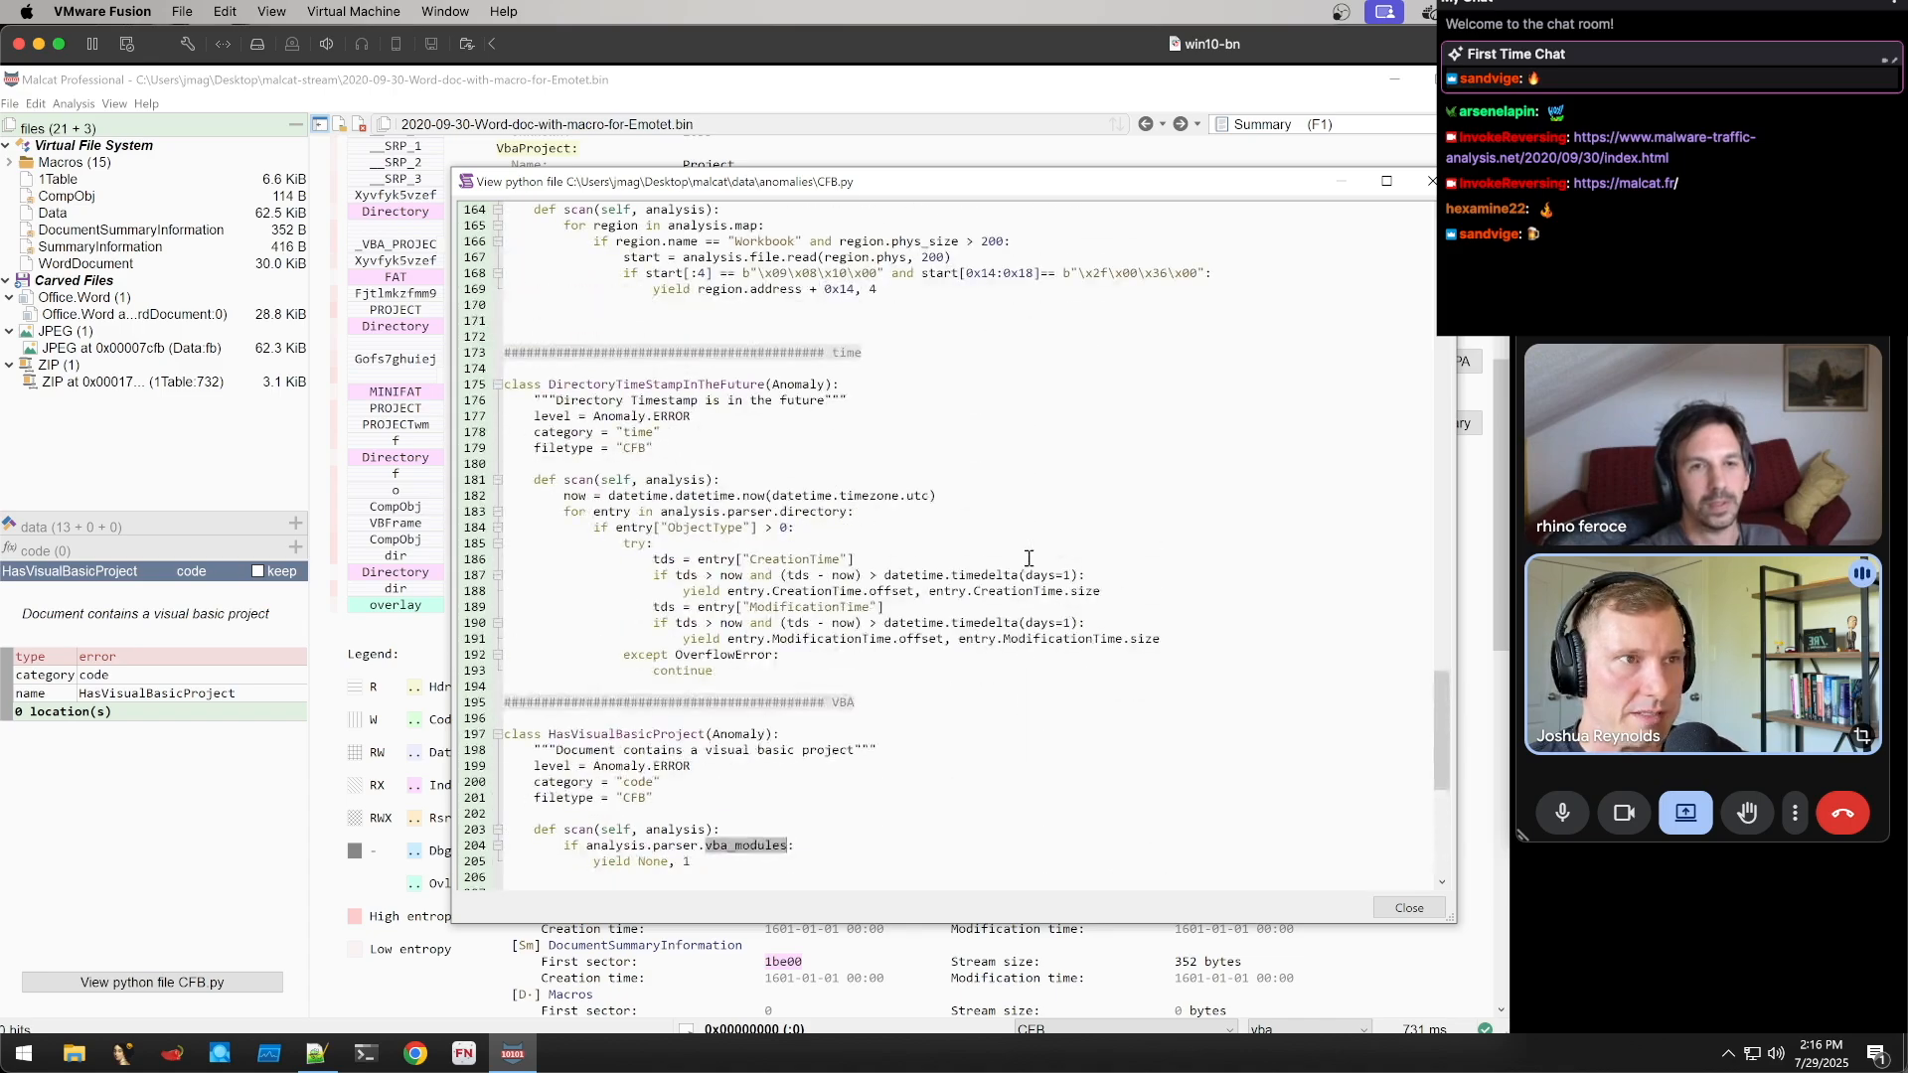
scroll(1031, 554, "up", 20)
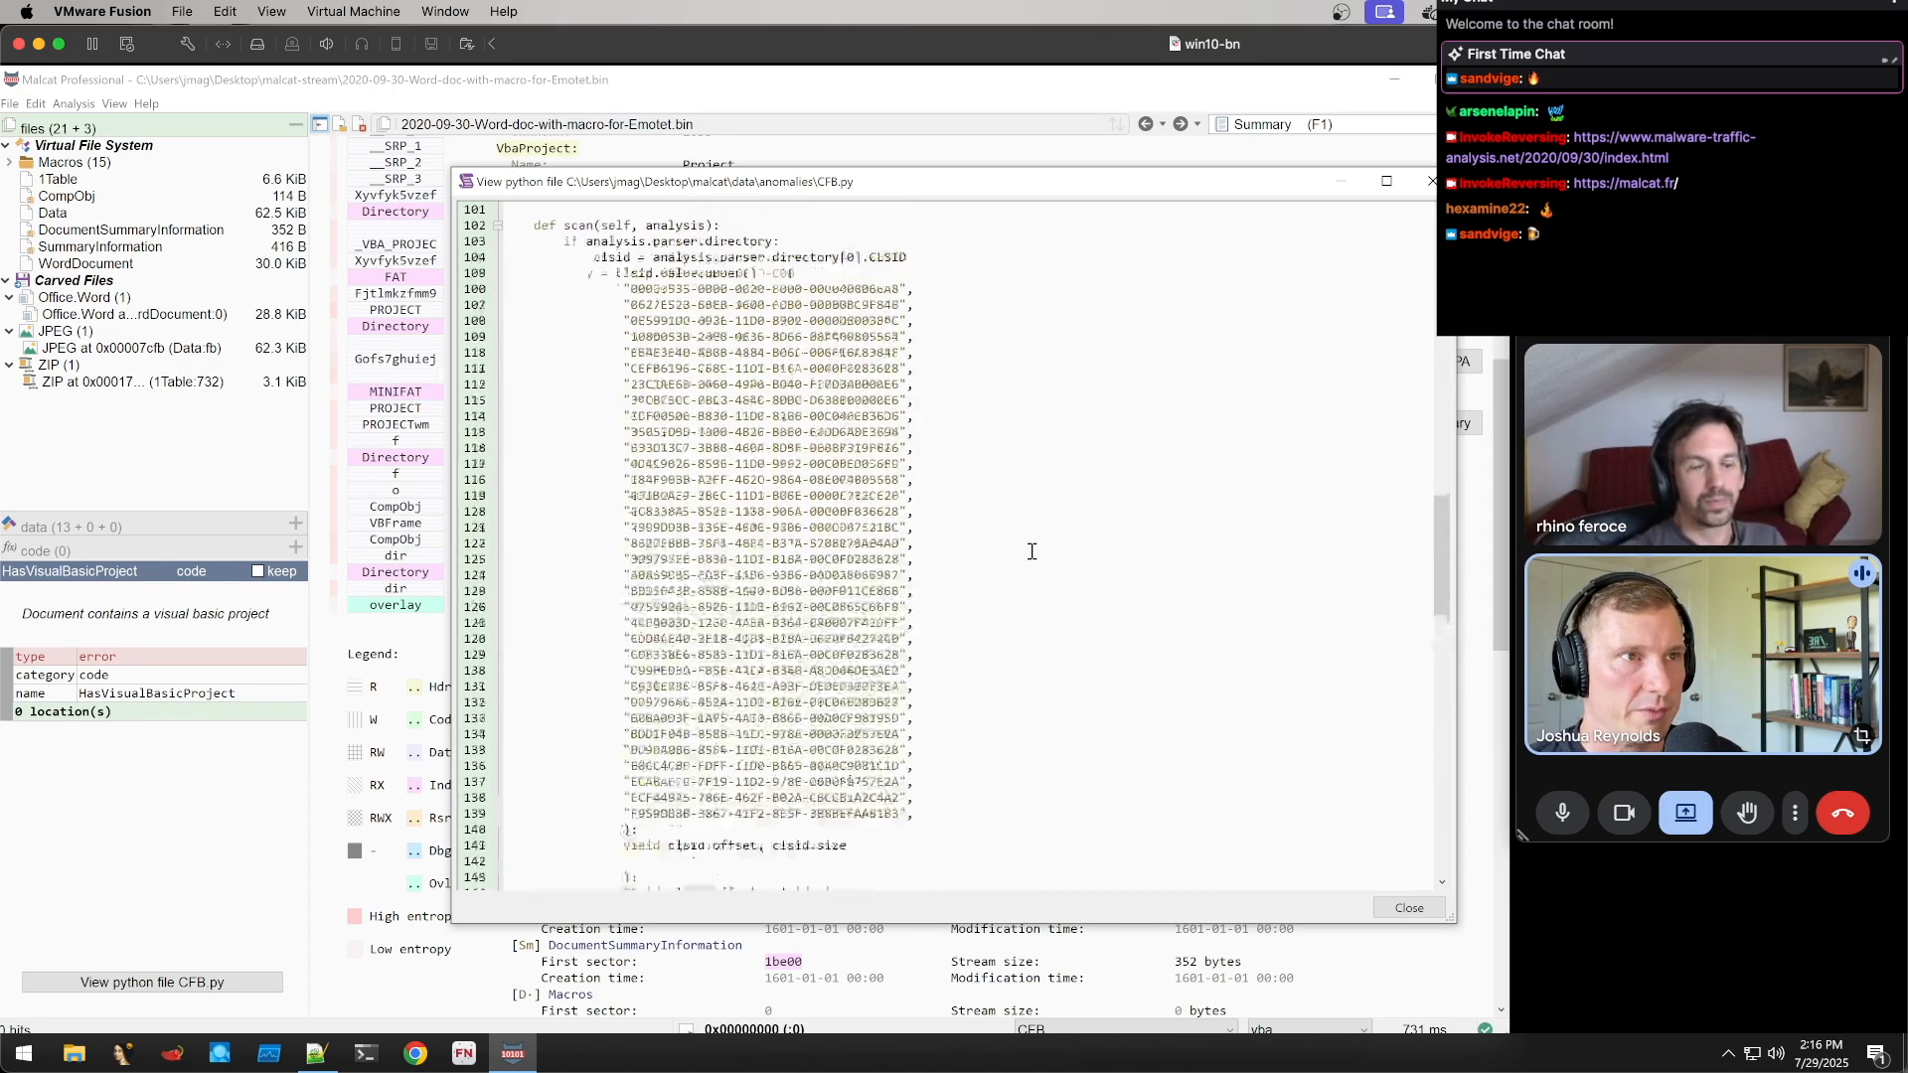
scroll(1028, 551, "down", 20)
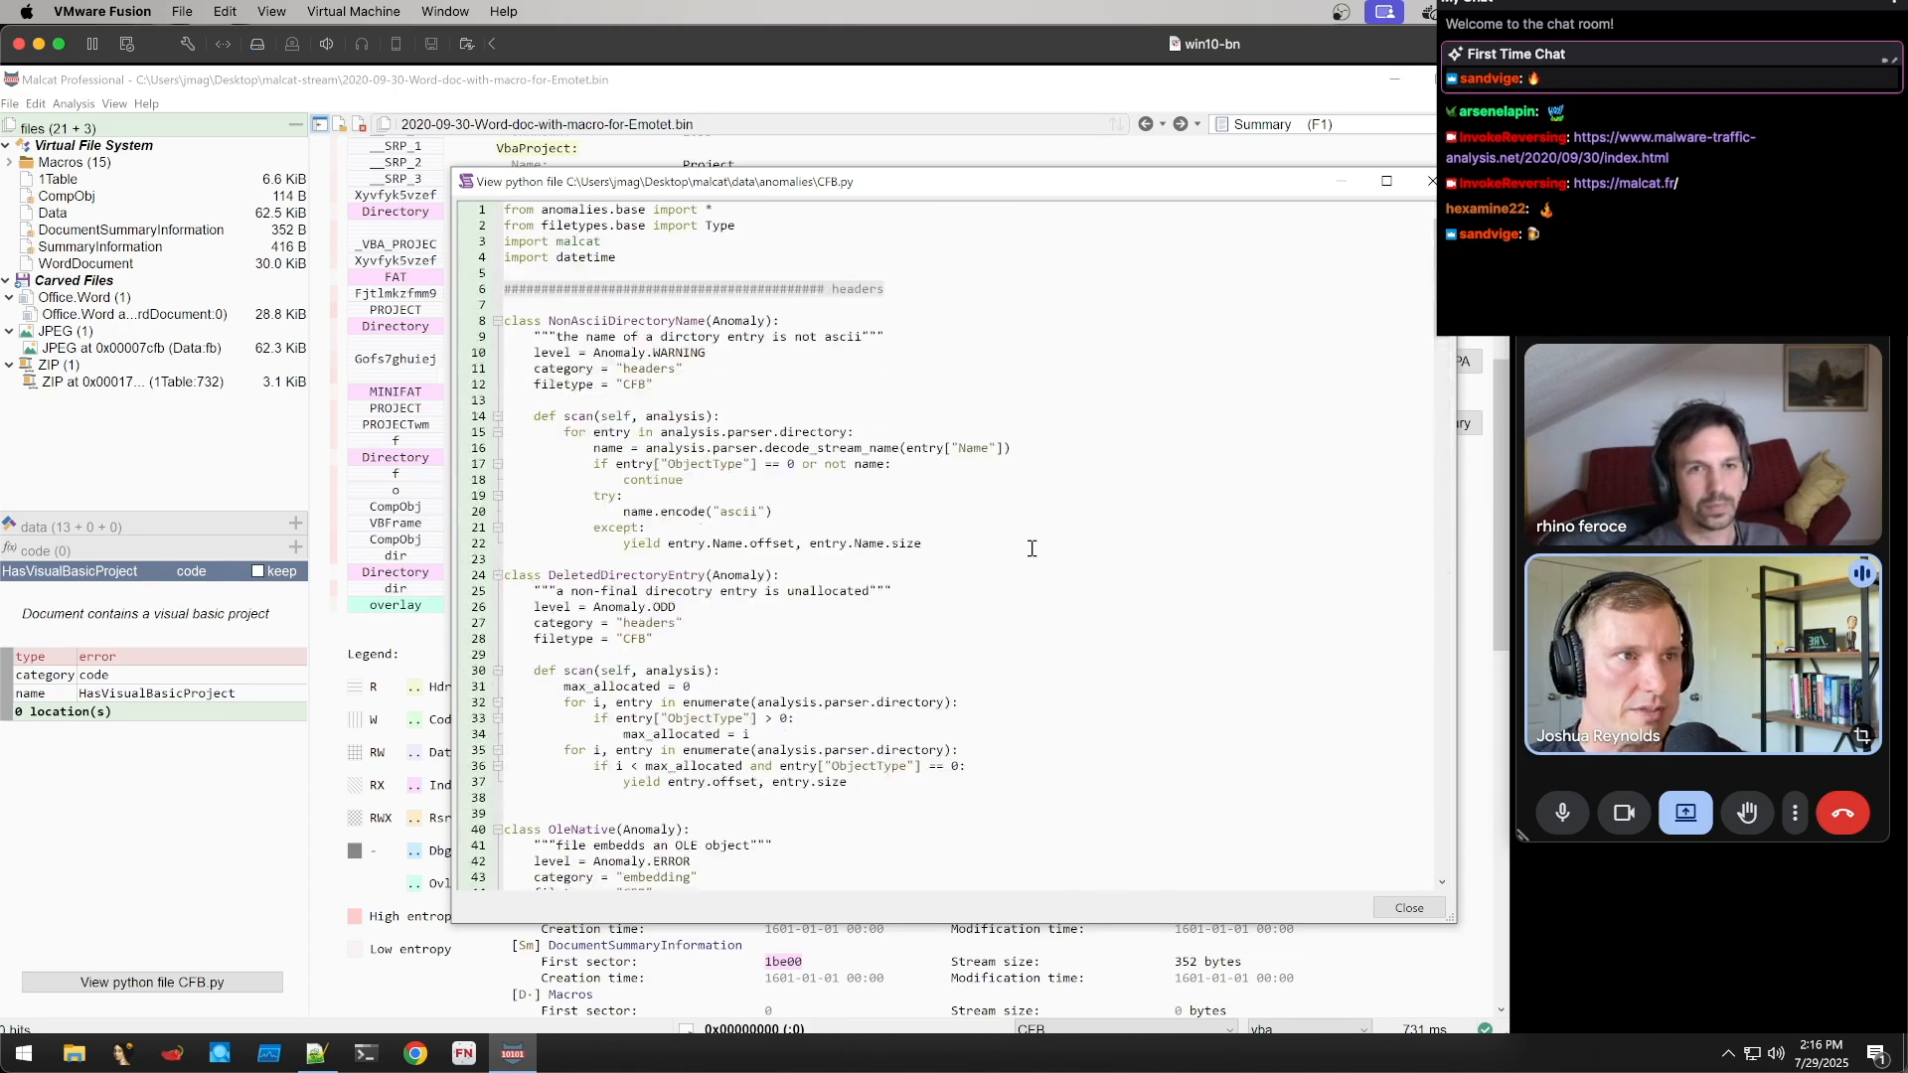
left_click(878, 463)
left_click(799, 509)
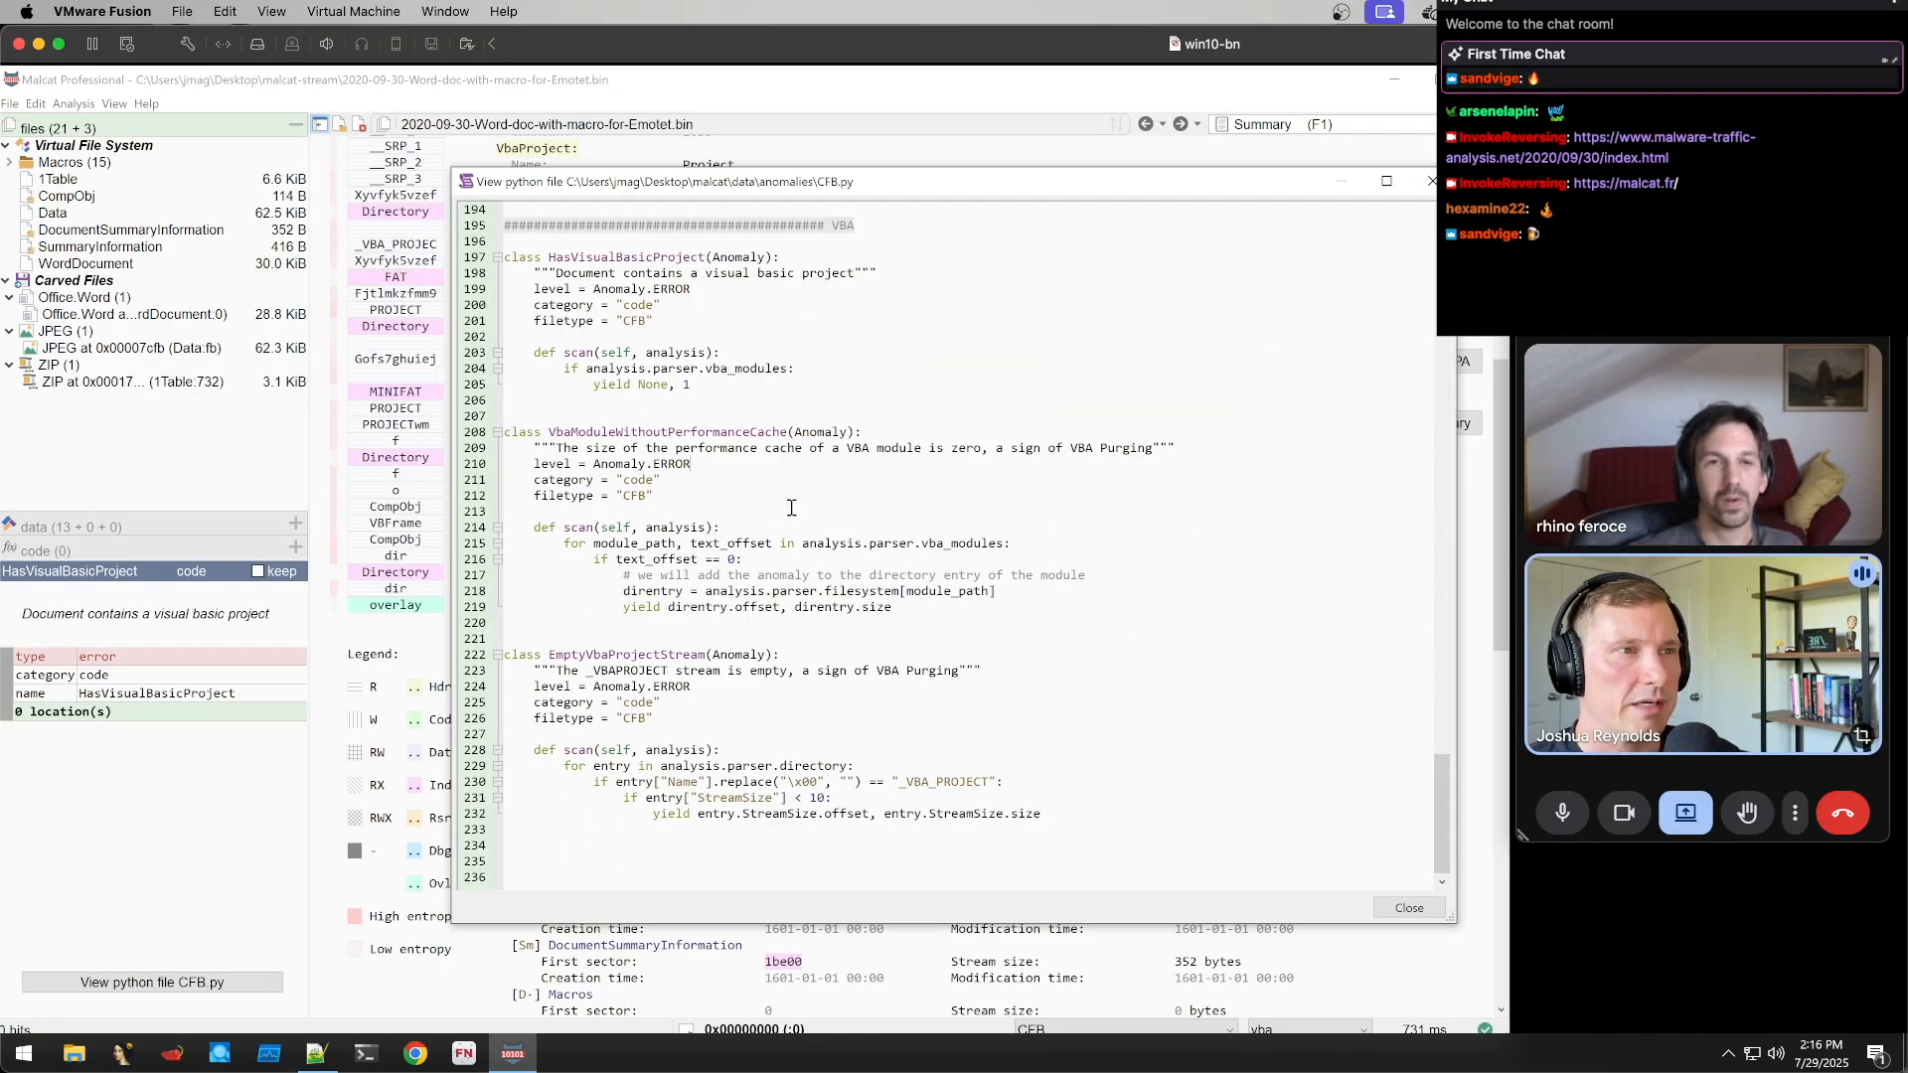
Close the CFB.py viewer and examine the directory stream entries in the document's summary report
left_click(1431, 181)
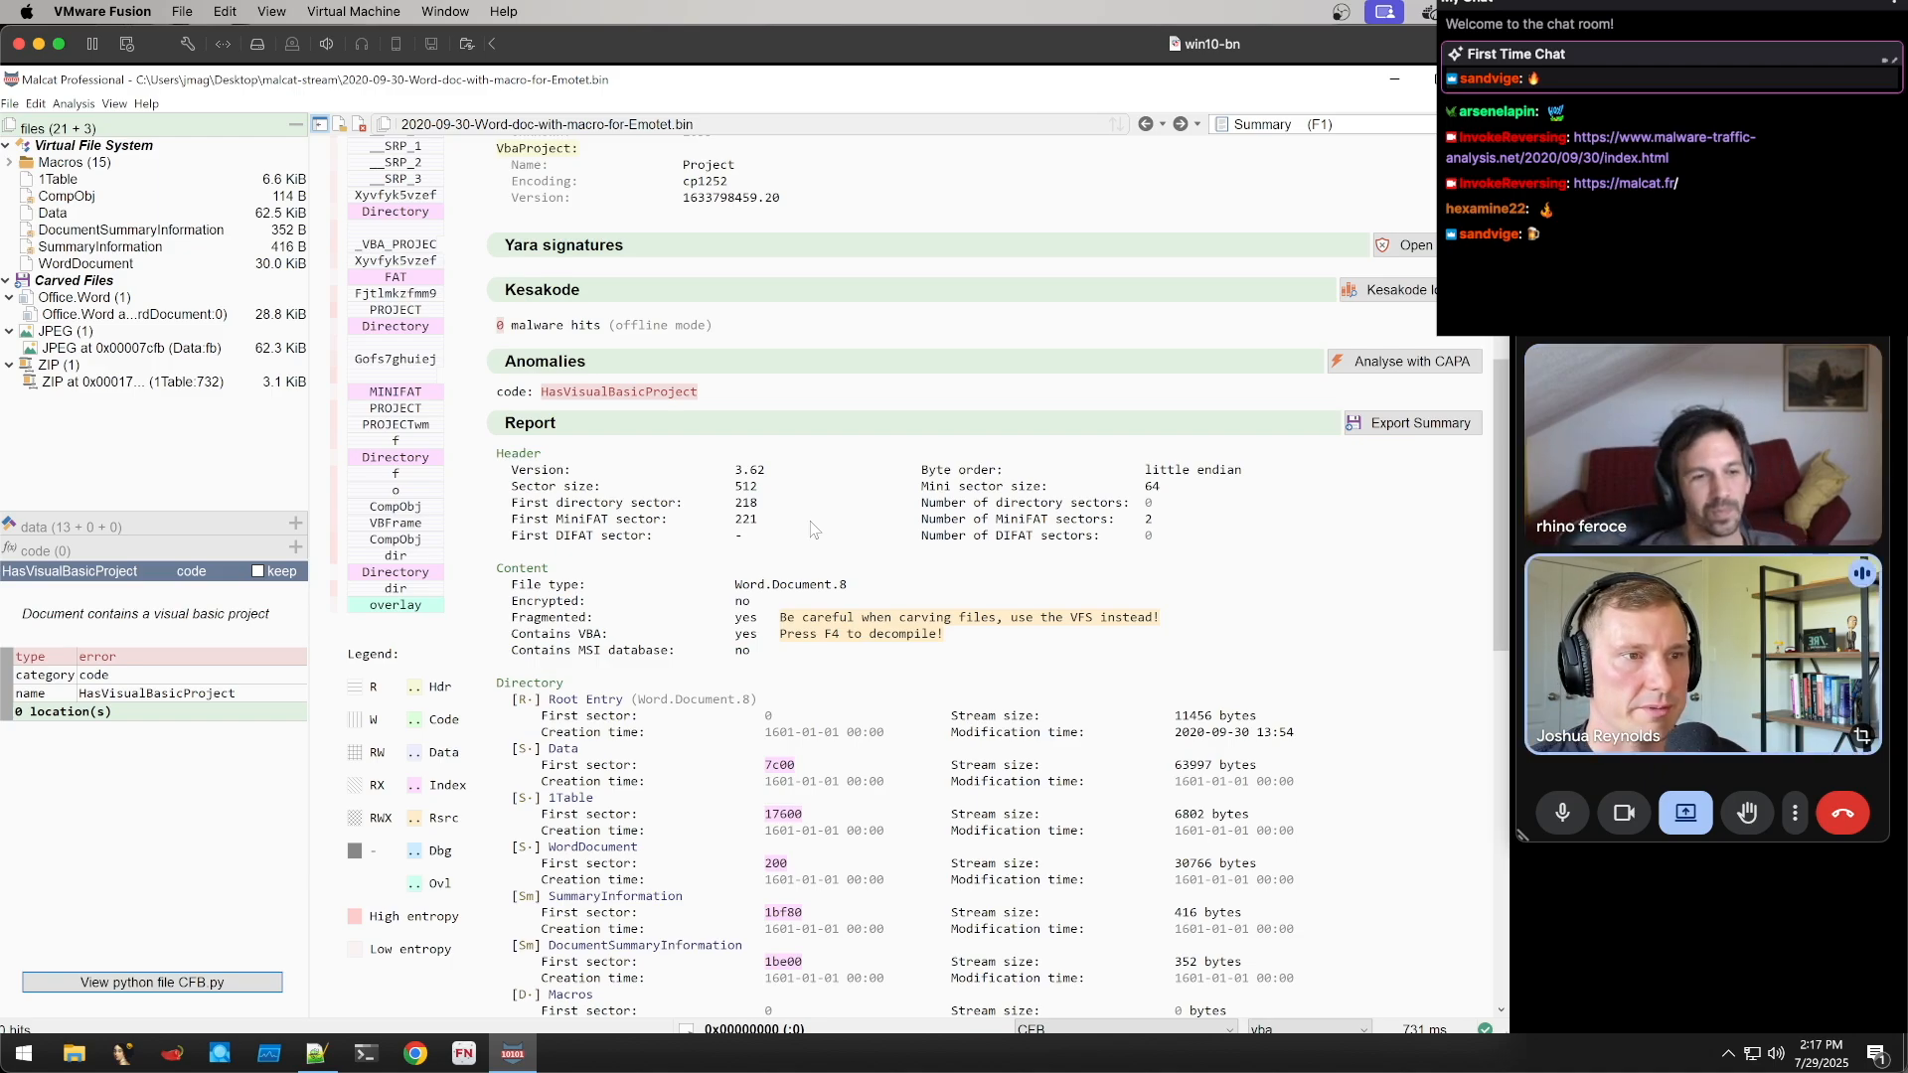
scroll(810, 527, "down", 15)
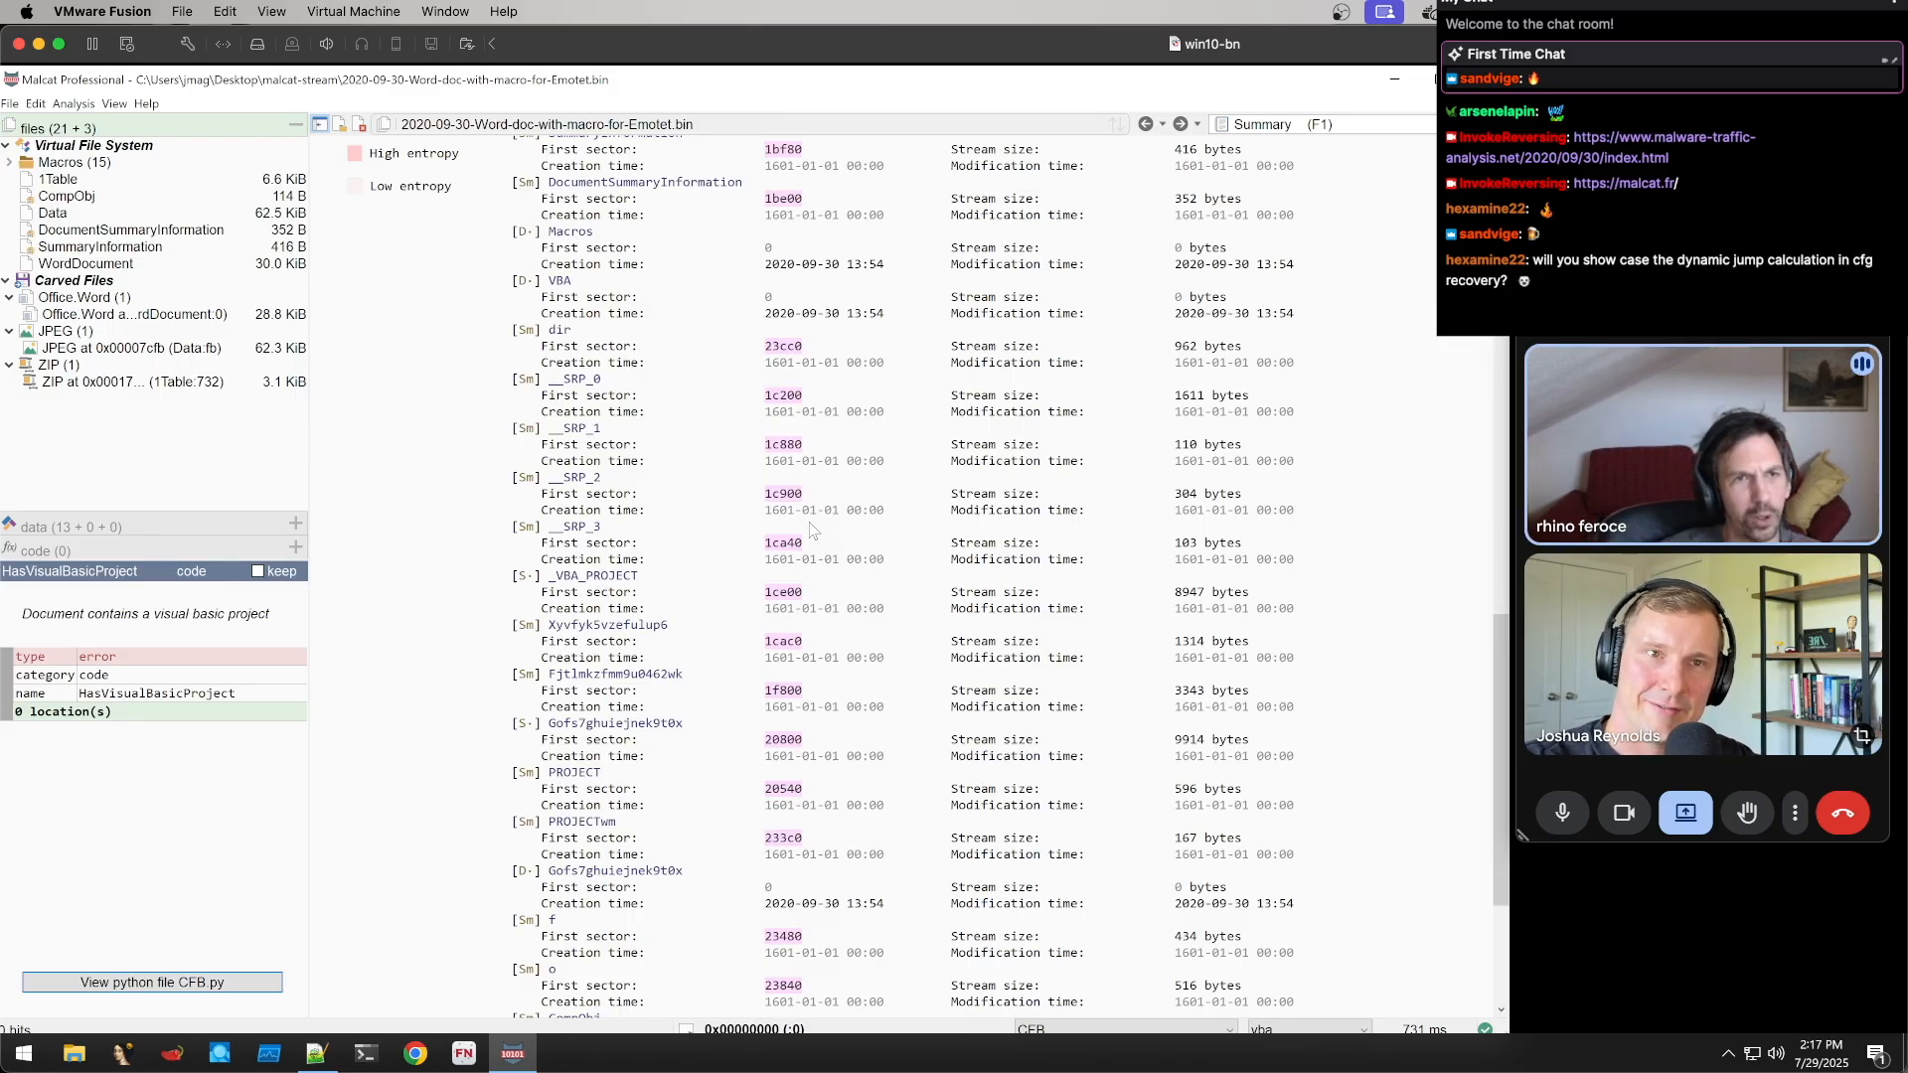
Switch to Chrome and read the Malcat 0.9.10 release post up to the introduction of "What is CFG recovery?"
mouse_move(1739, 680)
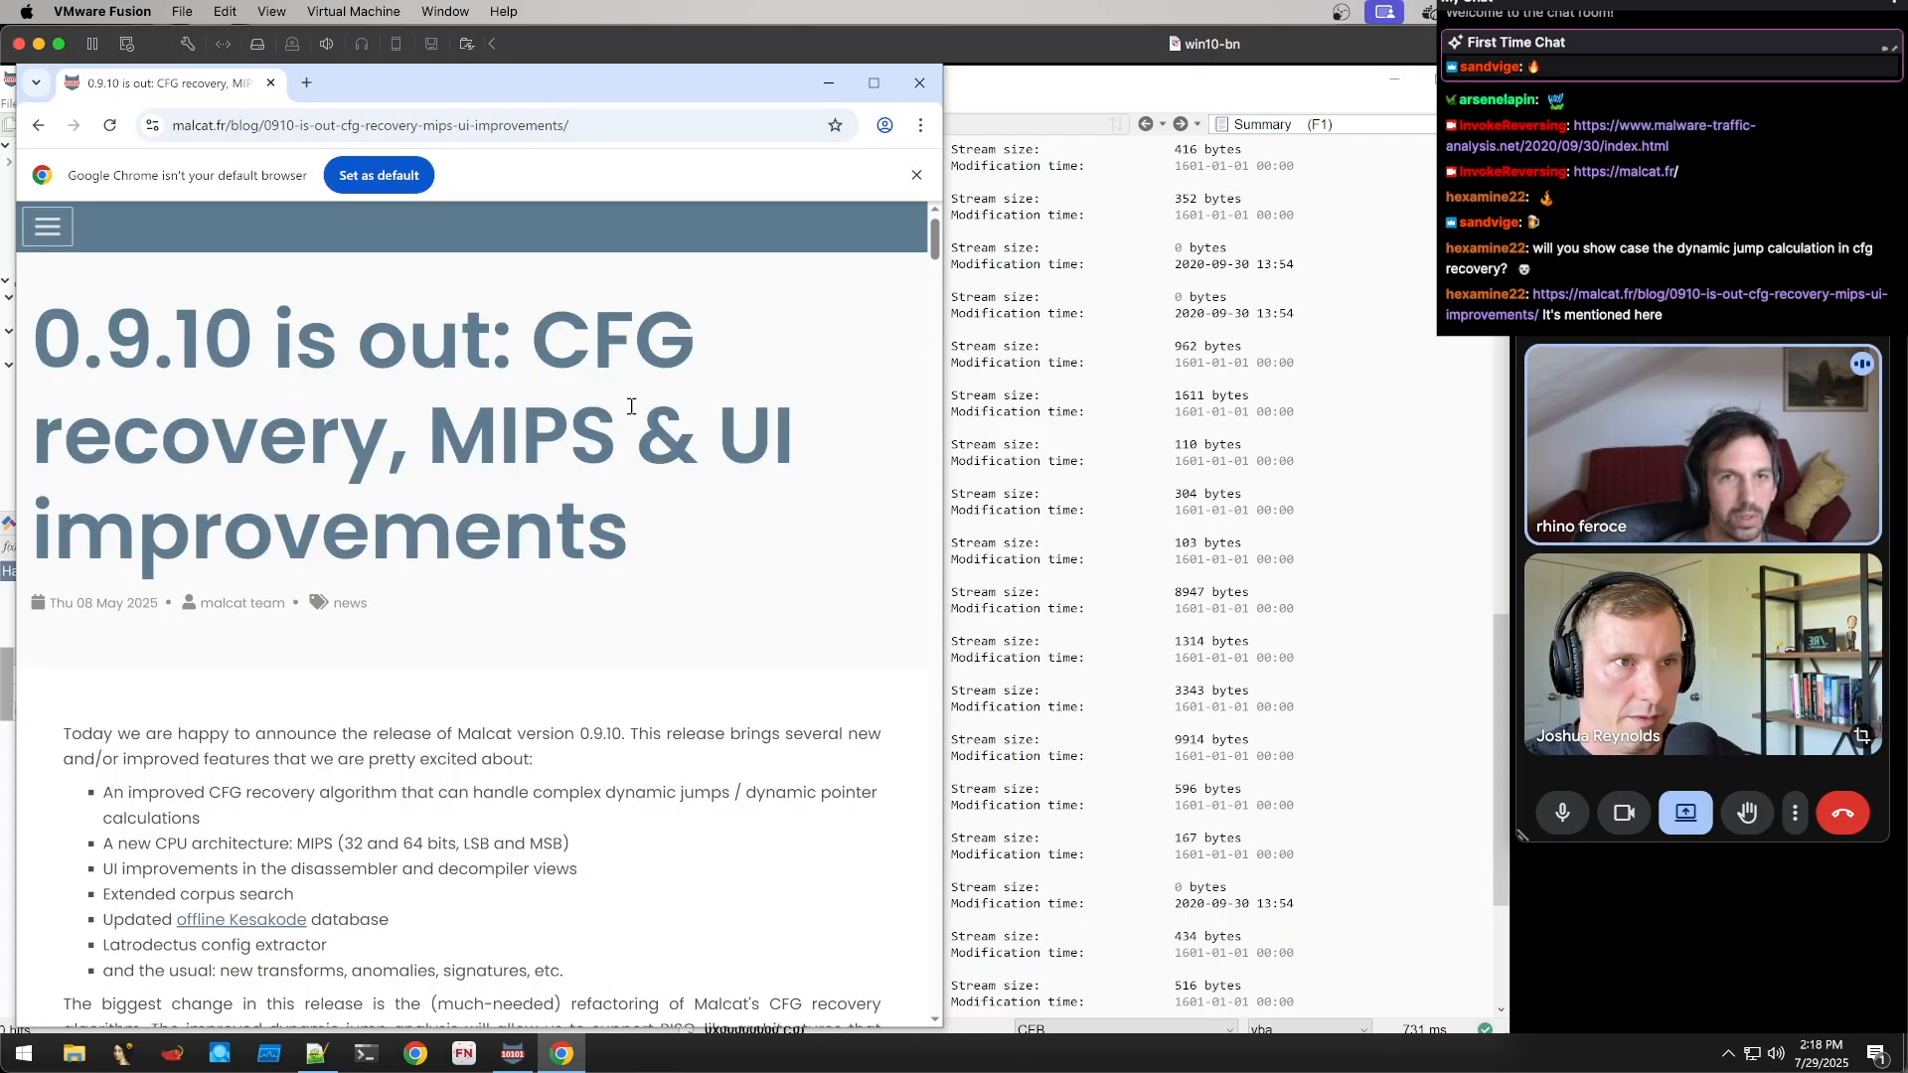
scroll(632, 403, "down", 10)
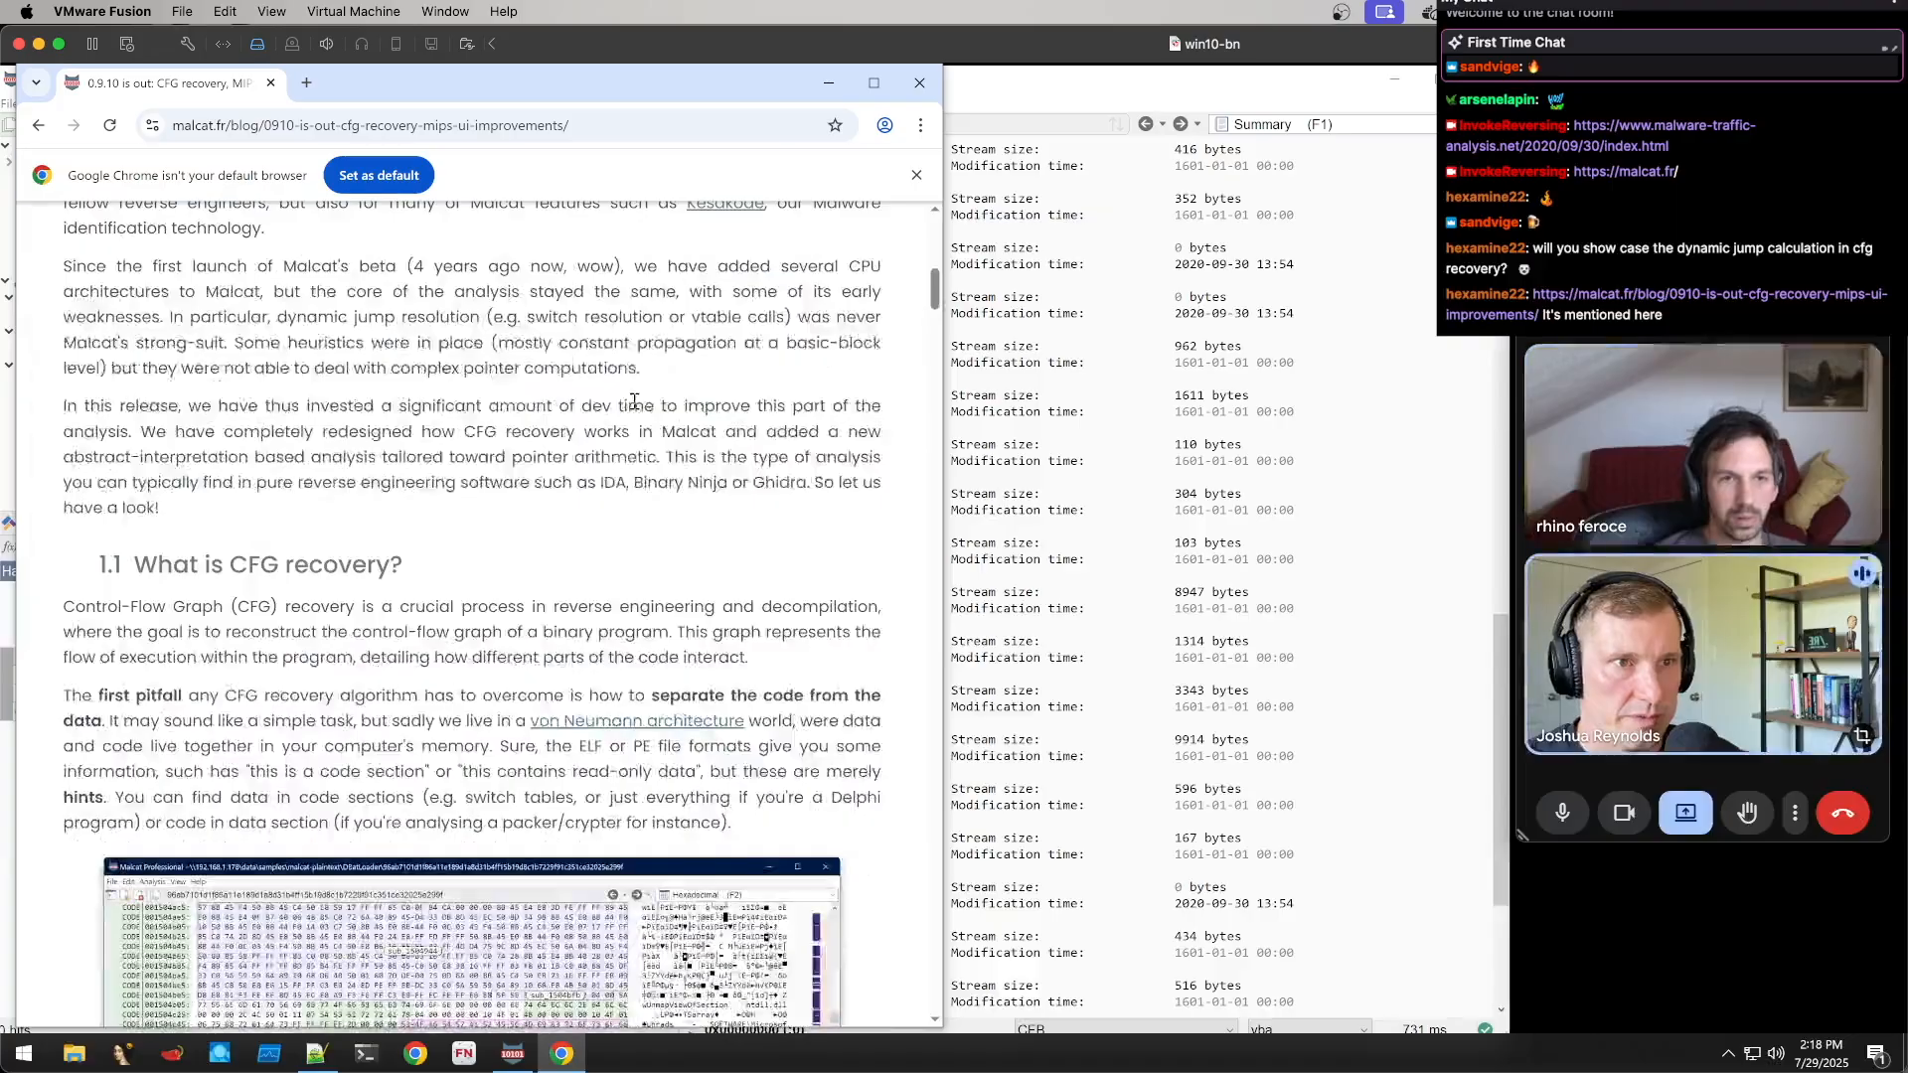
scroll(282, 433, "down", 2)
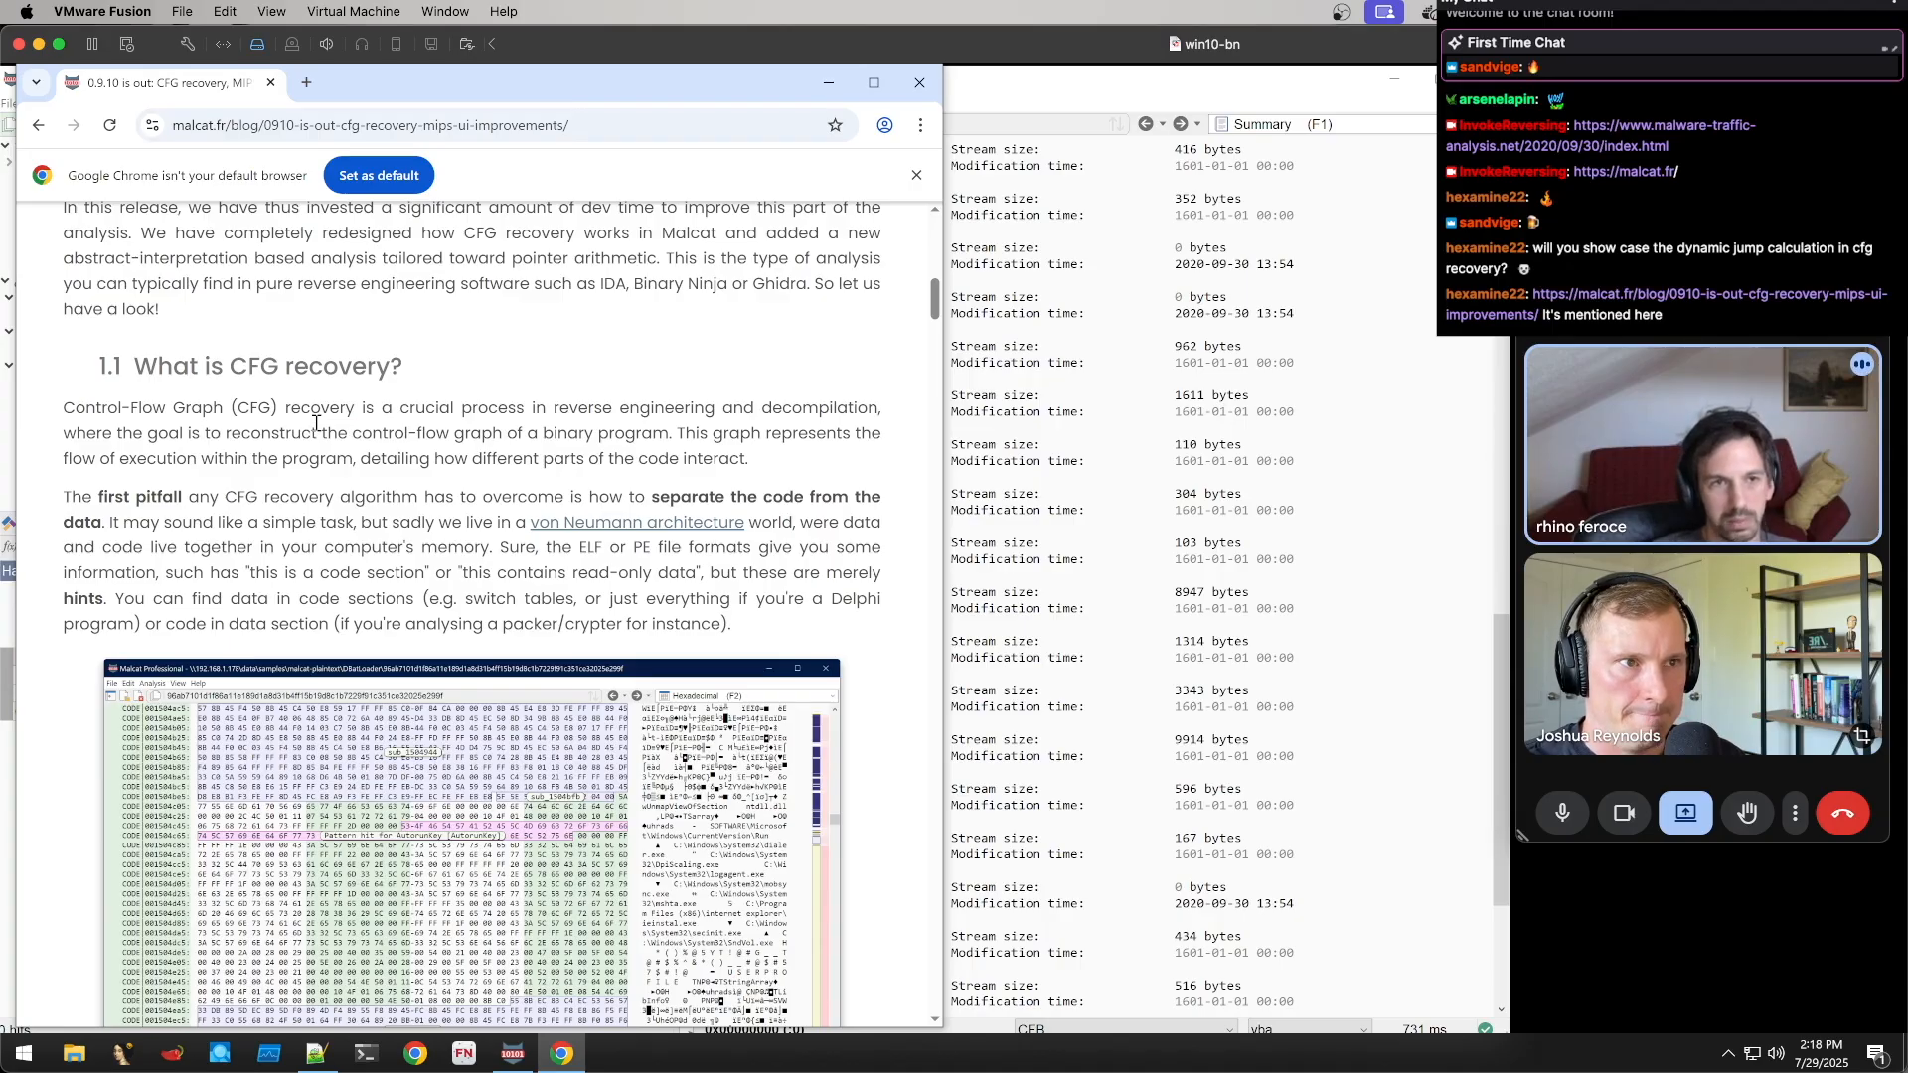
scroll(316, 426, "down", 1)
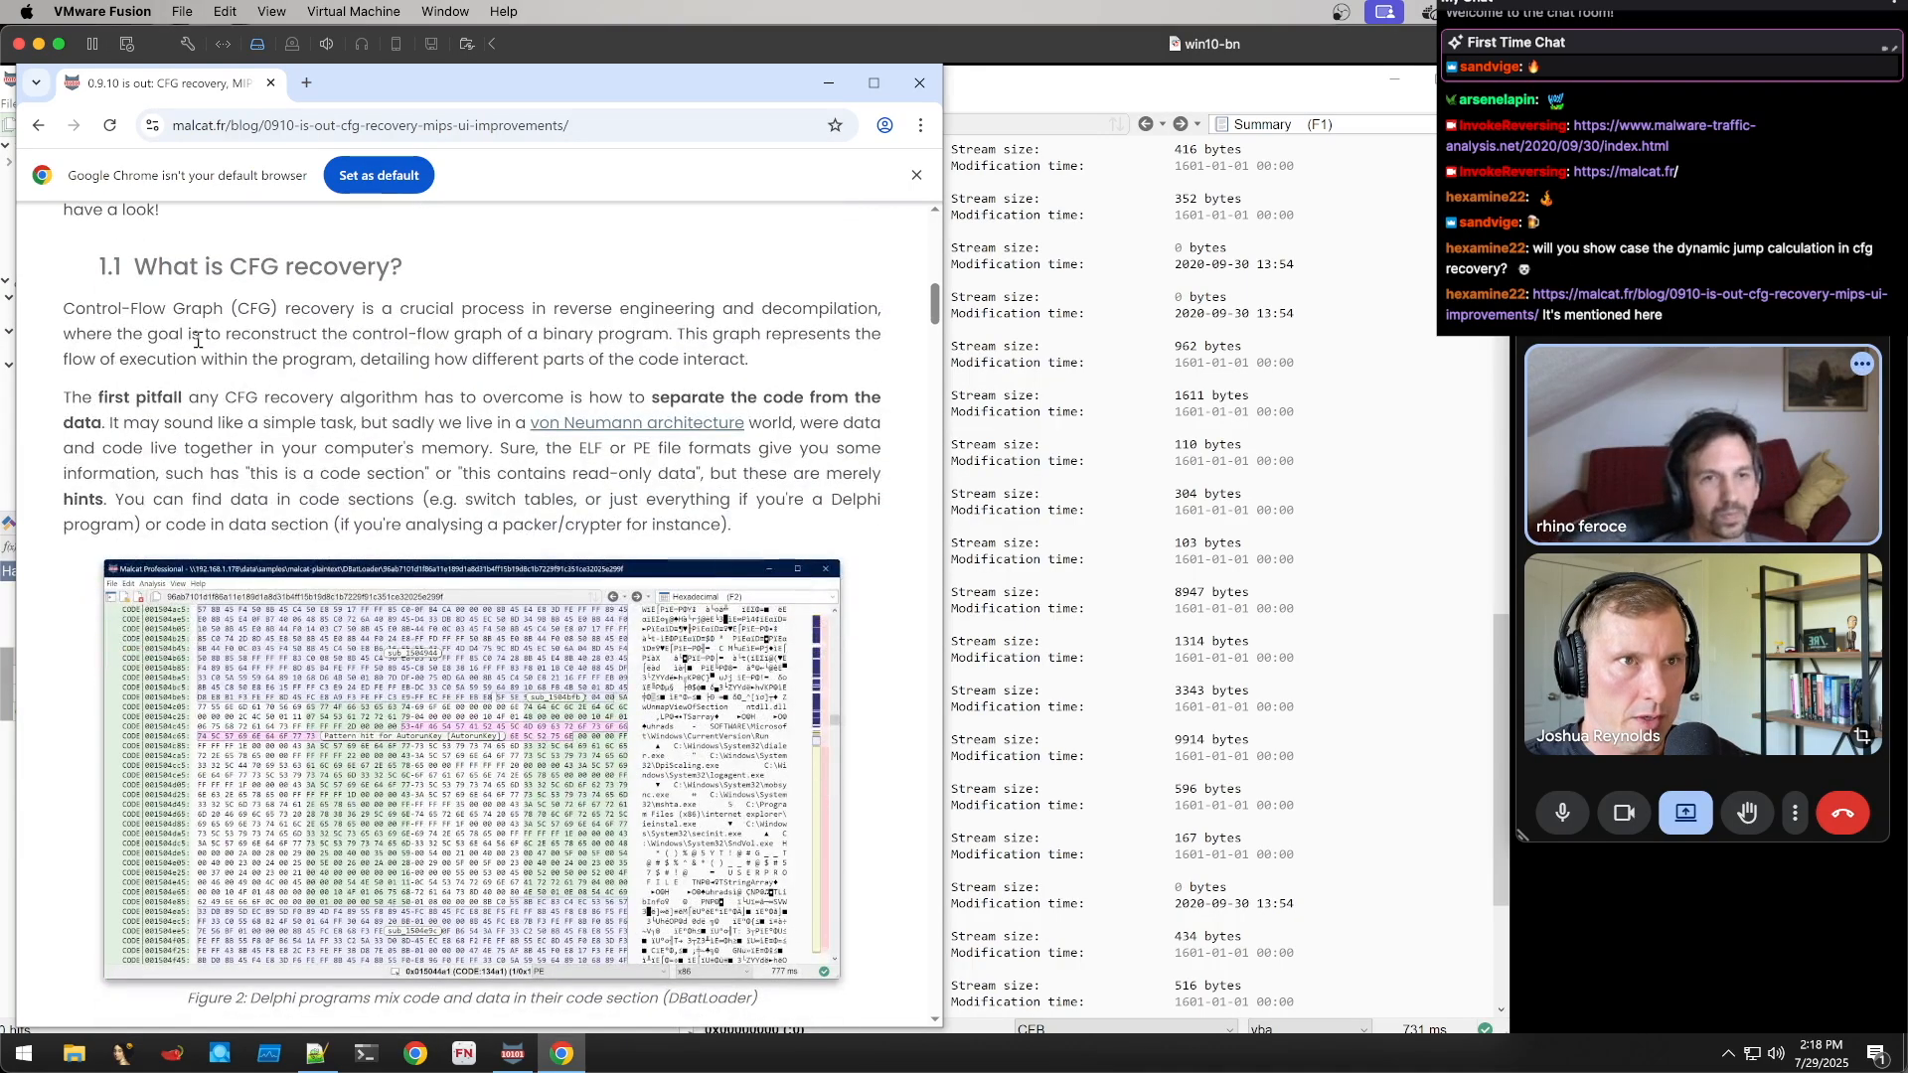
left_click_drag(174, 314, 505, 400)
left_click(505, 400)
left_click_drag(296, 316, 415, 369)
left_click(413, 371)
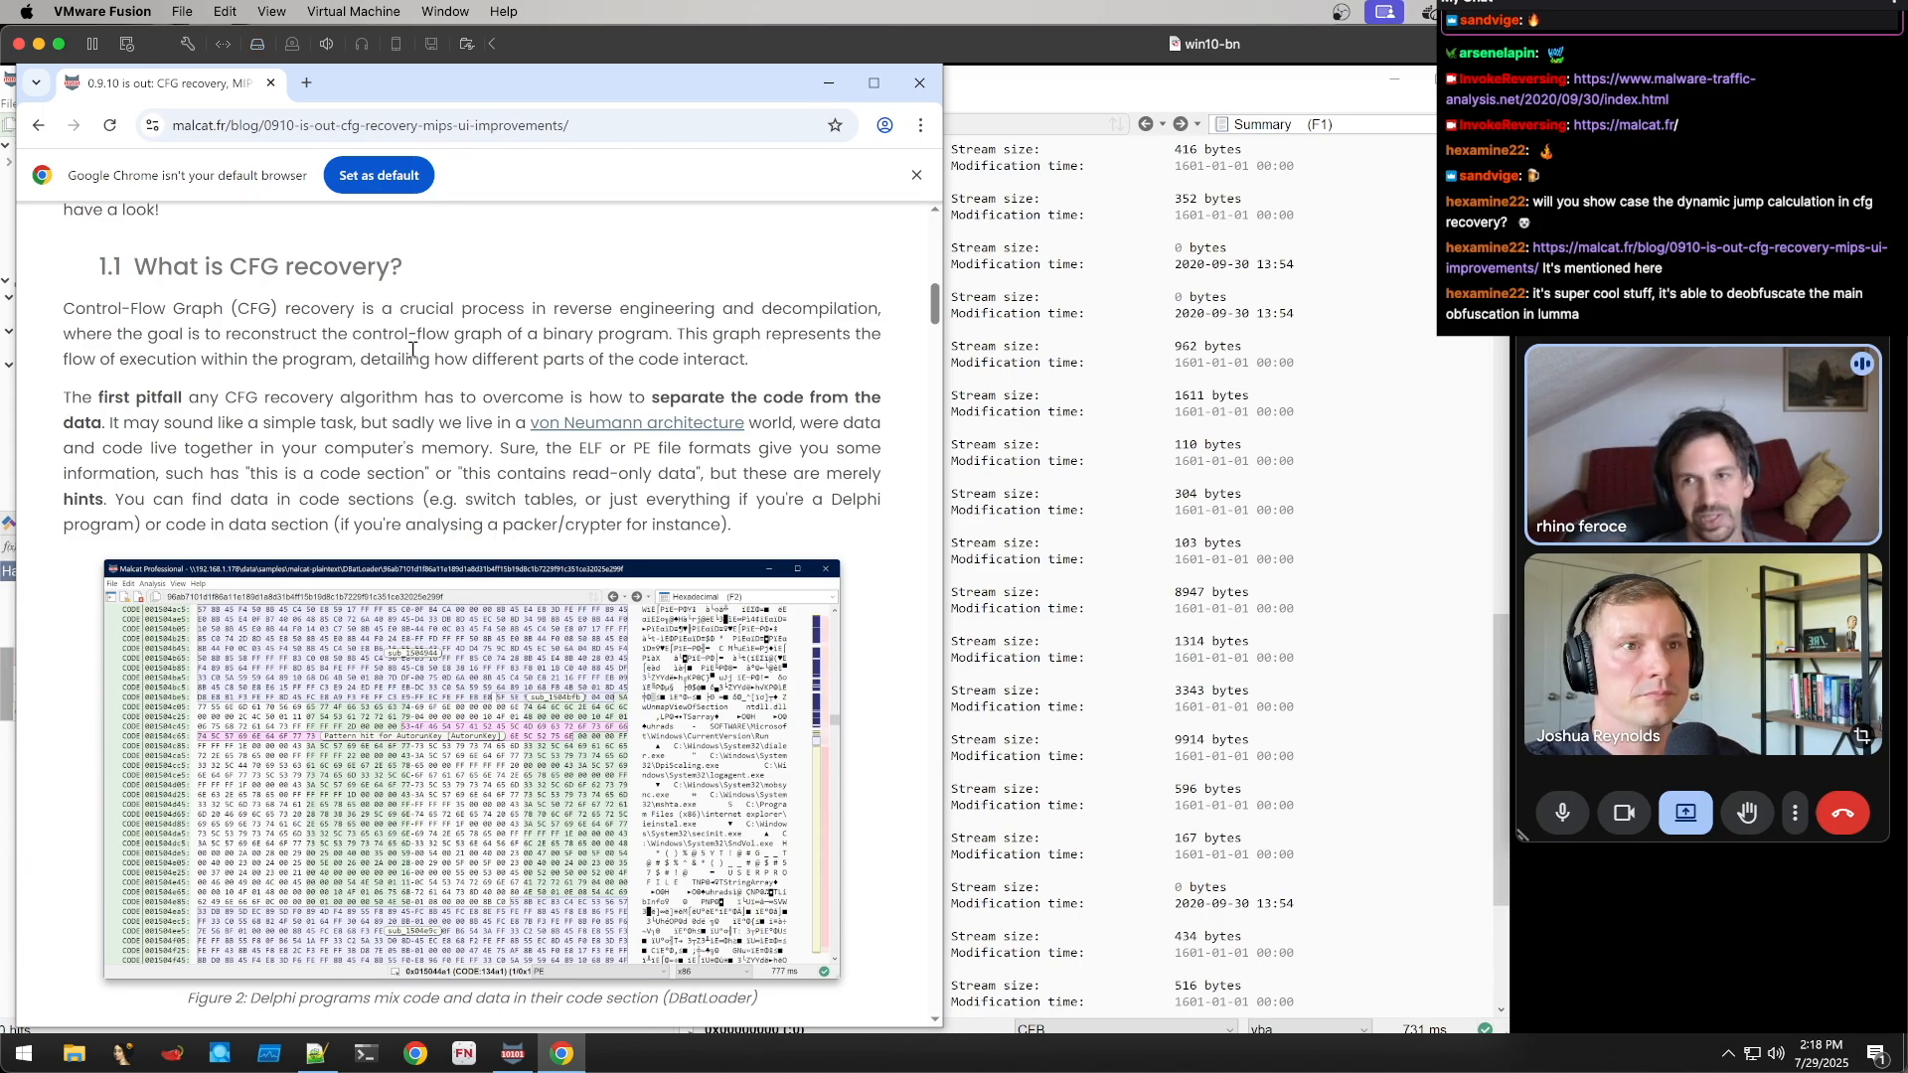
Read the post's passages on separating code from data, reconstructing the control flow graph and identifying function boundaries
scroll(413, 350, "down", 1)
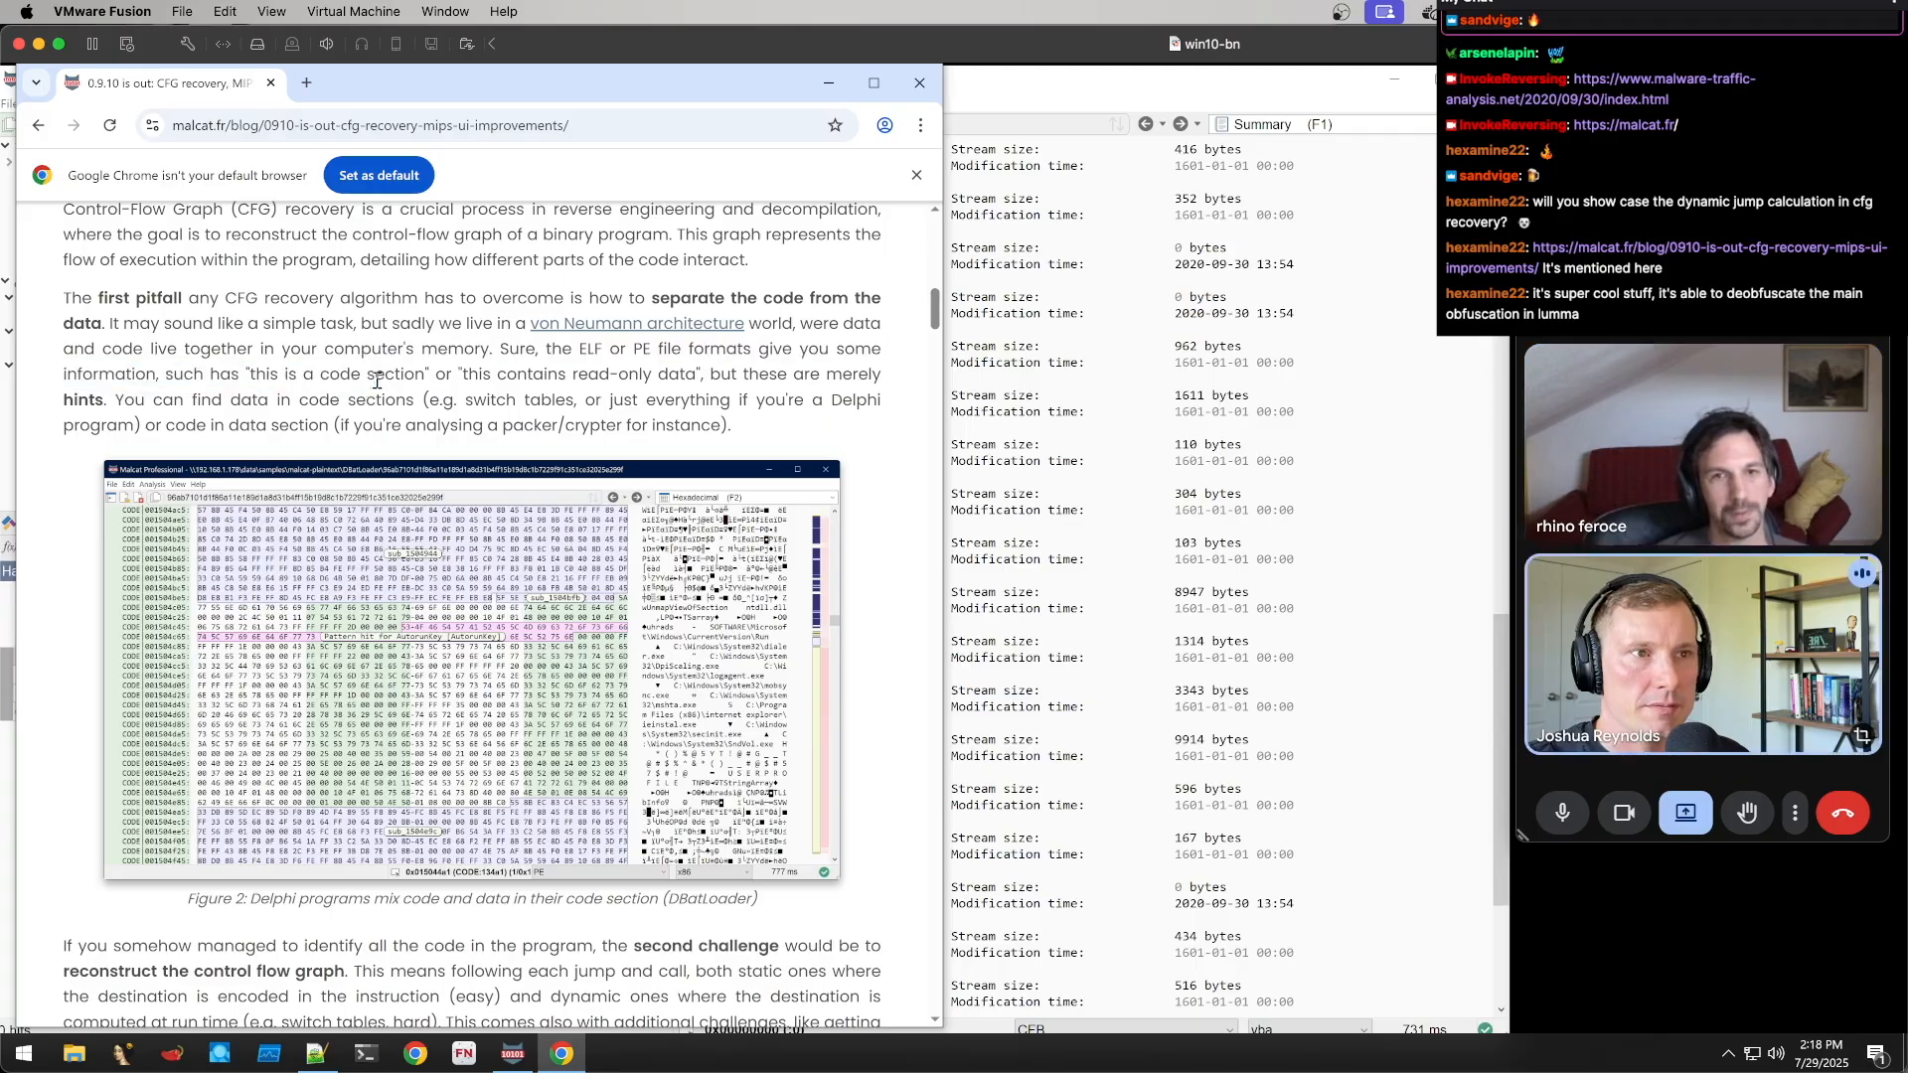
scroll(376, 350, "down", 2)
scroll(378, 388, "down", 4)
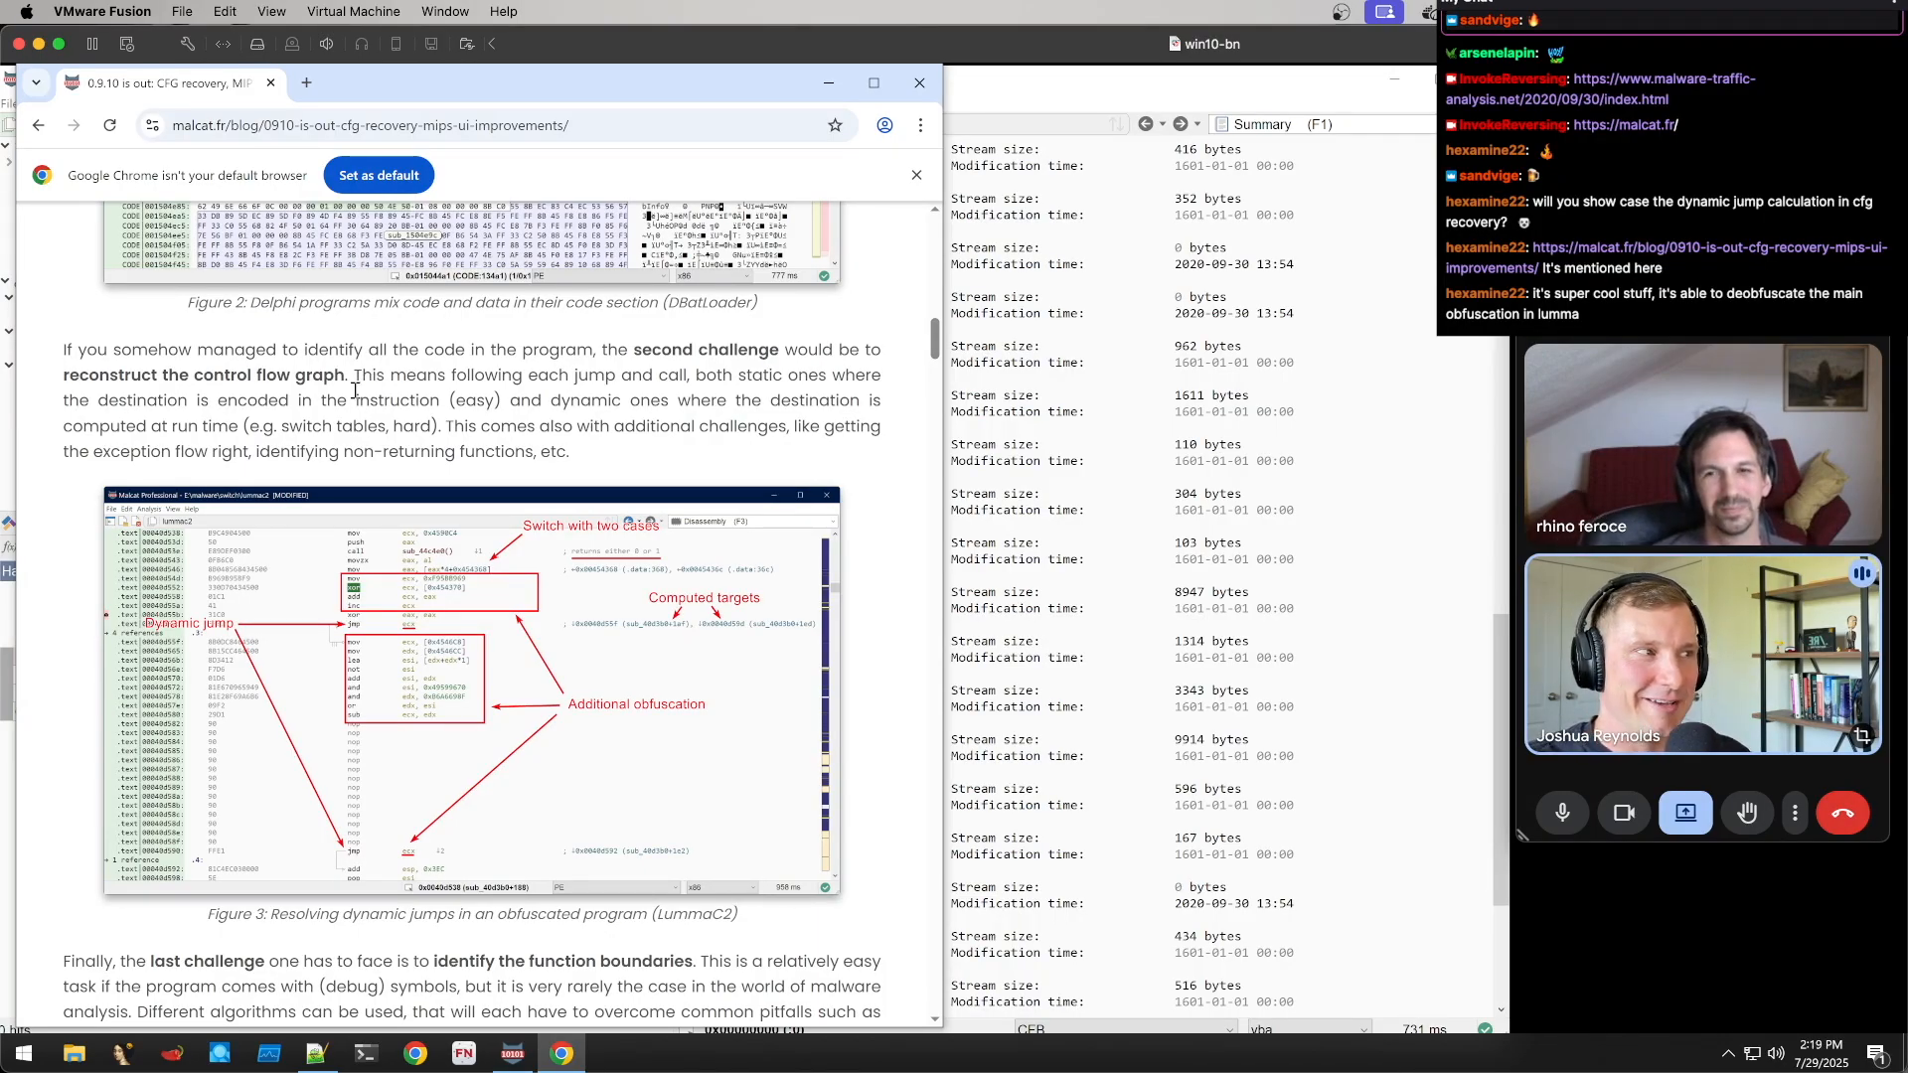
scroll(354, 390, "down", 1)
scroll(333, 437, "down", 9)
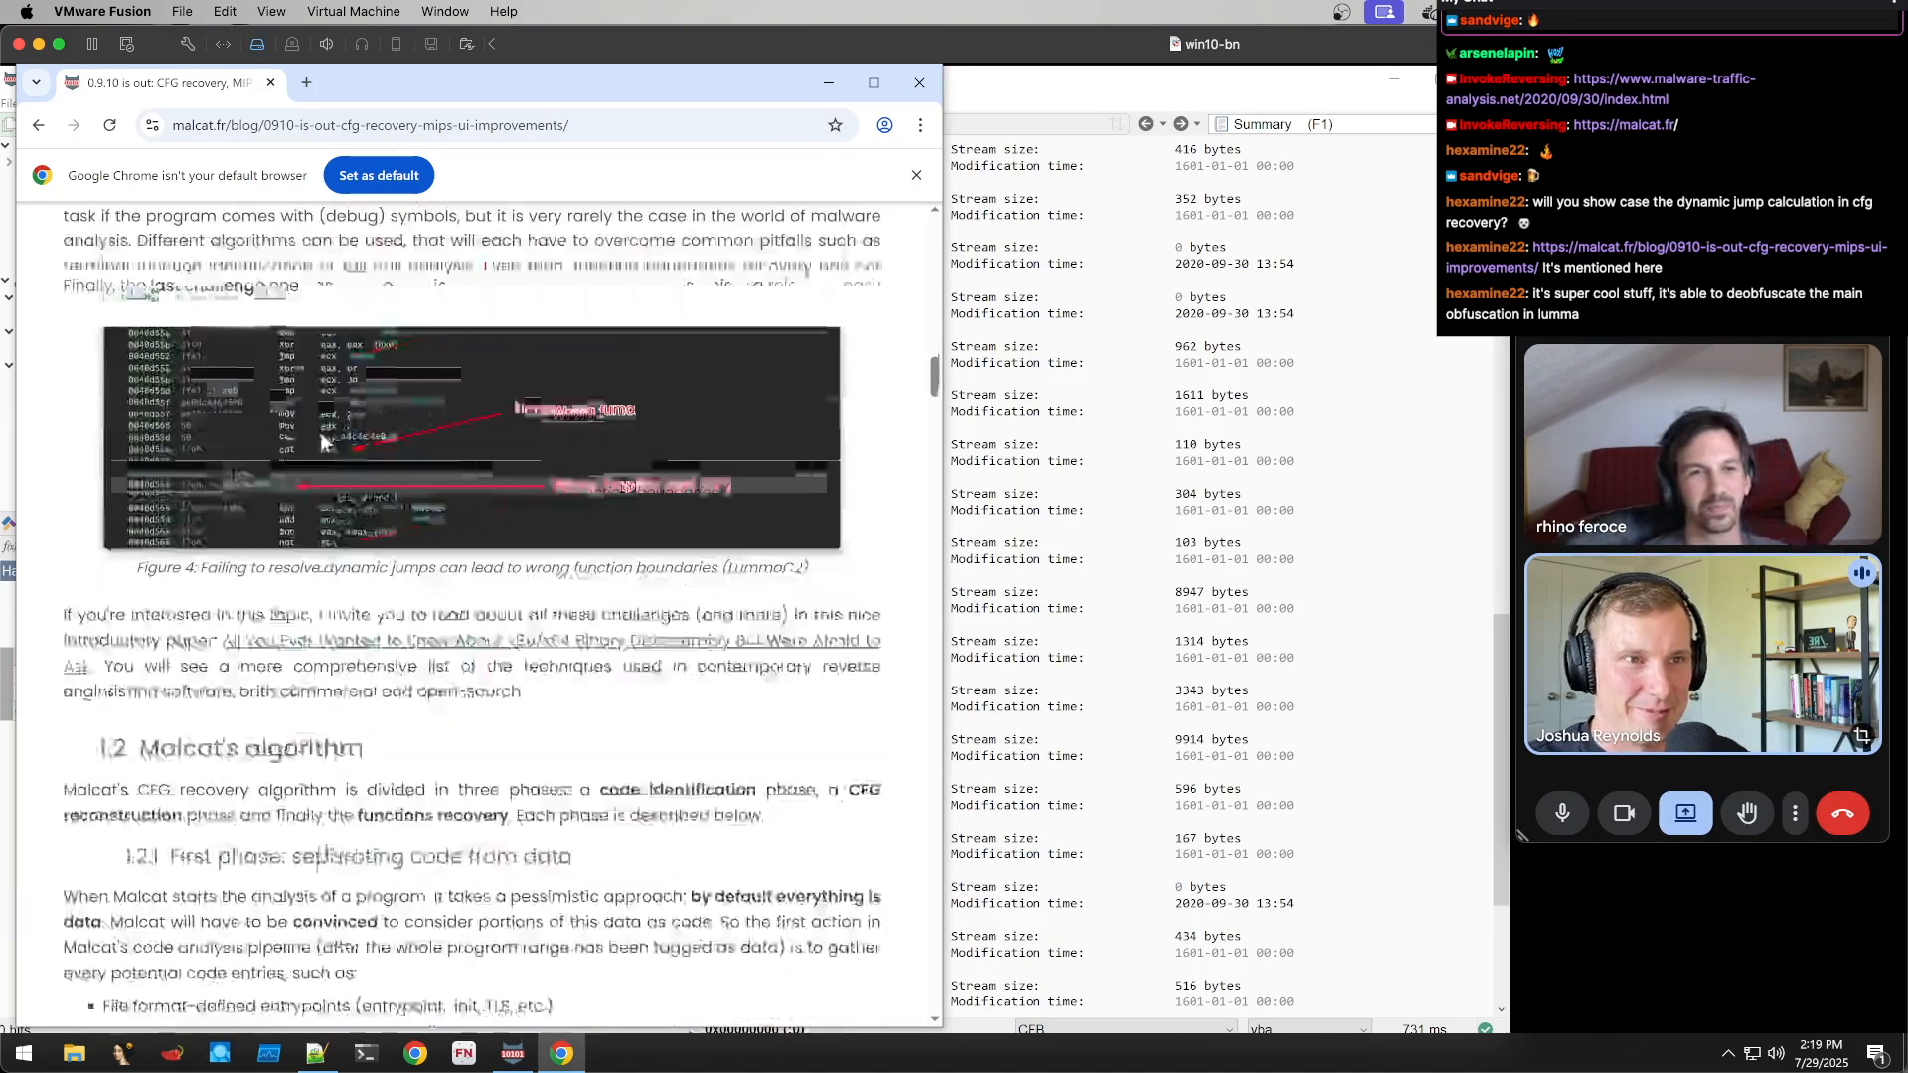
scroll(333, 437, "up", 5)
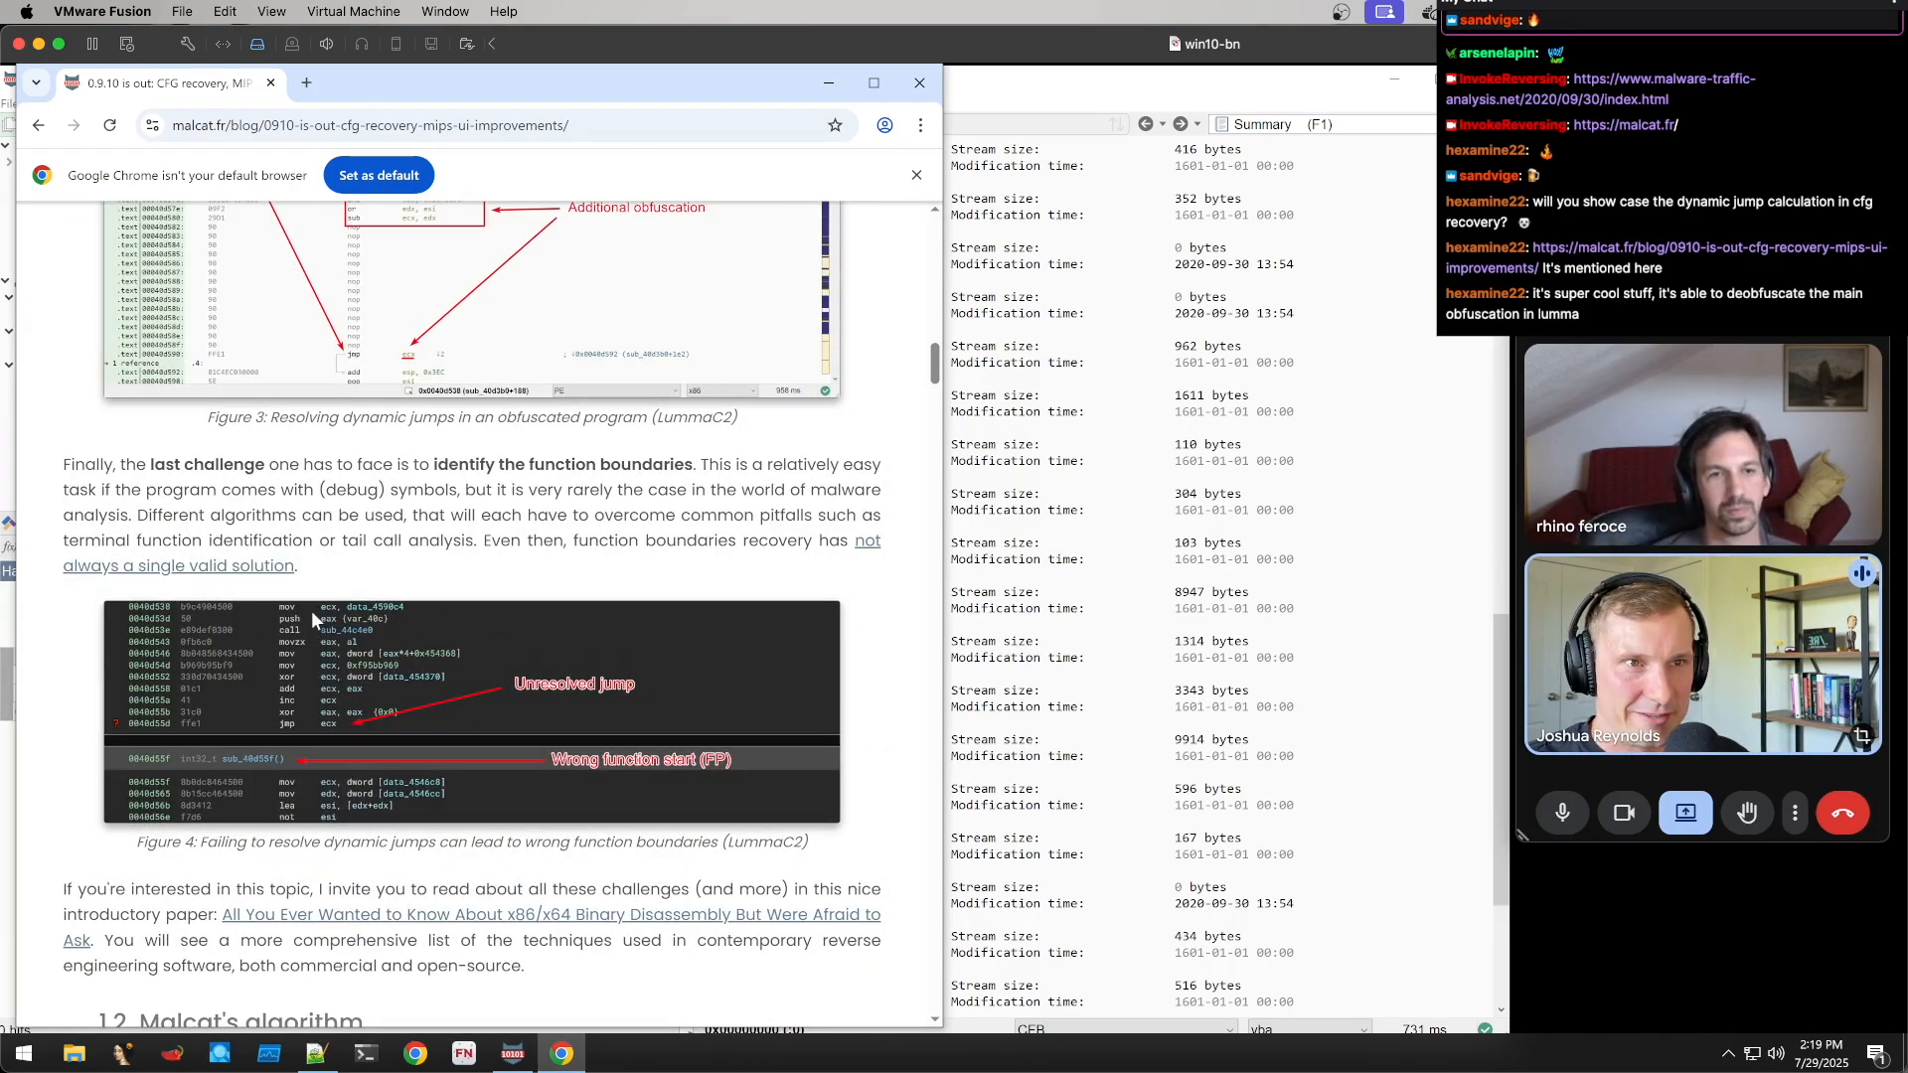
left_click_drag(313, 476, 609, 551)
left_click(612, 553)
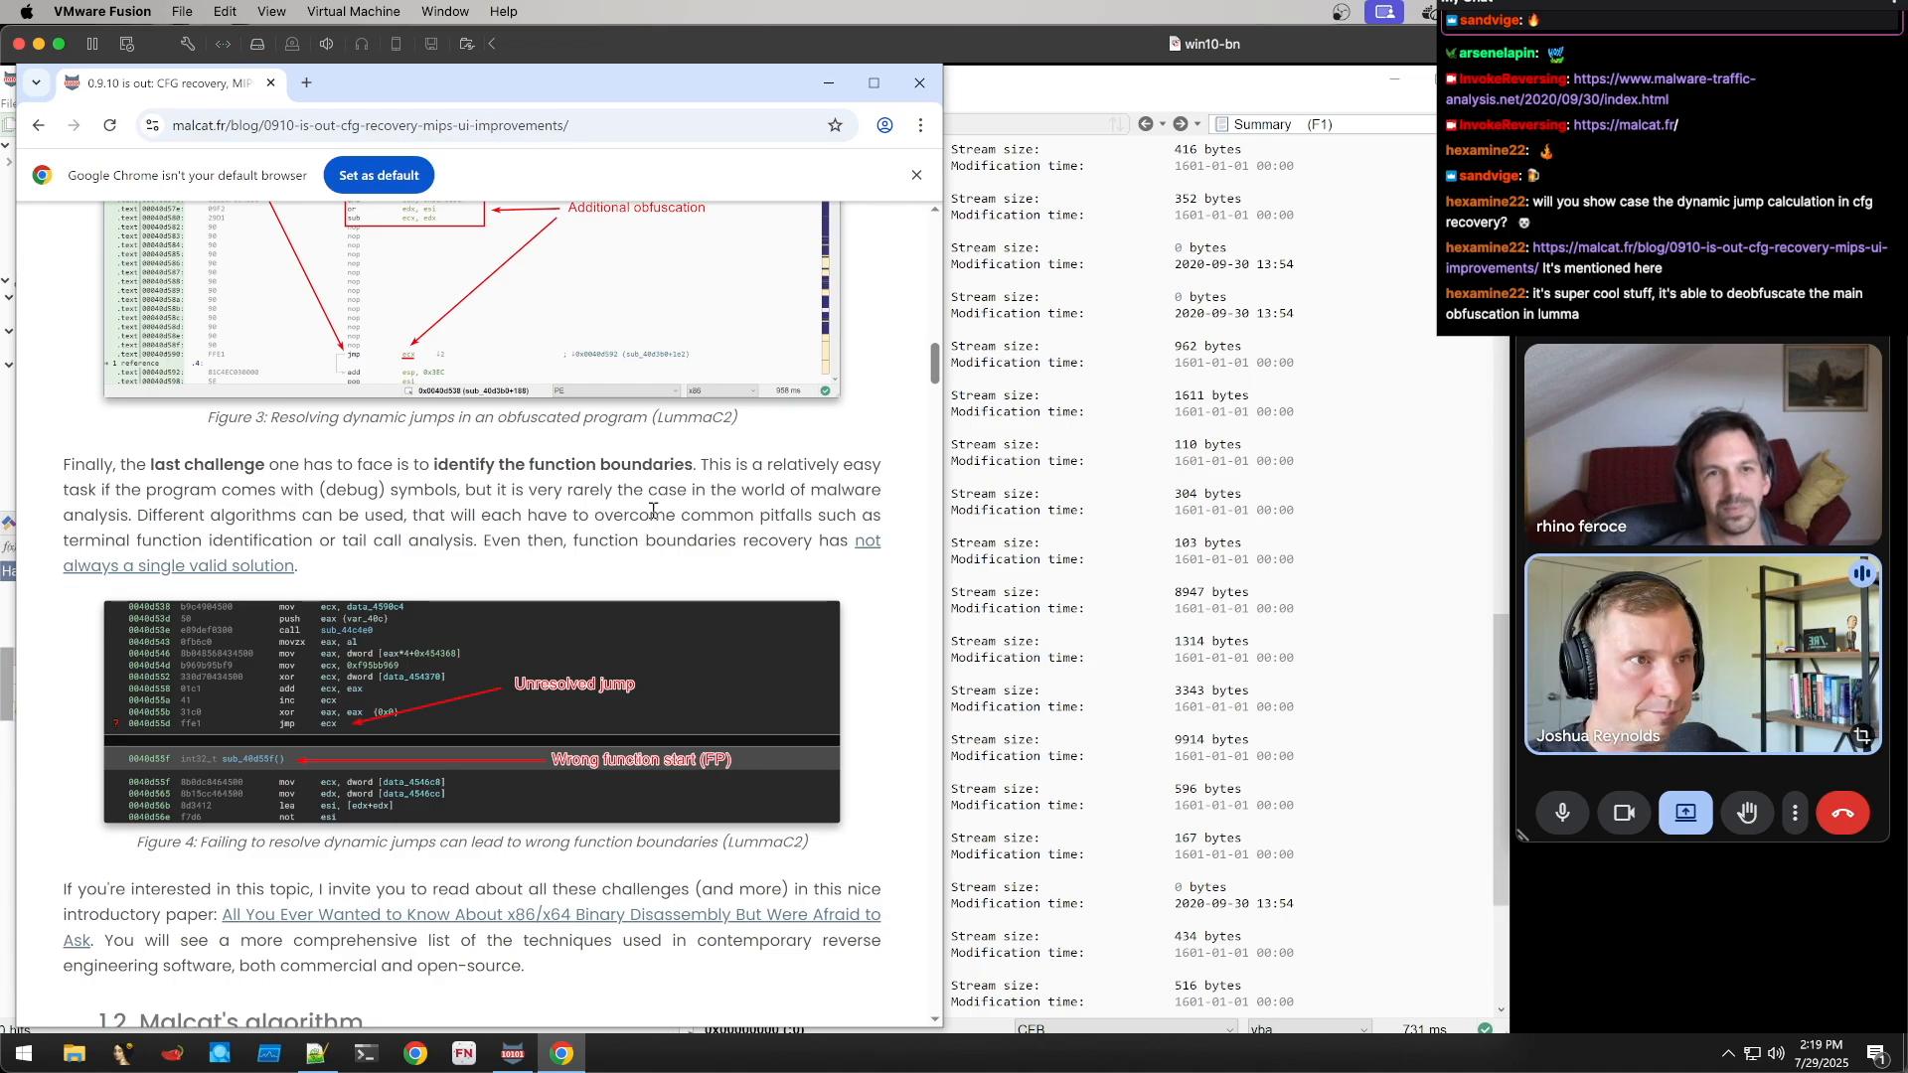
Read on to the "Malcat's algorithm" section of the post, close Chrome and return to the start of the document's summary
scroll(680, 524, "down", 4)
triple_click(644, 554)
left_click(636, 581)
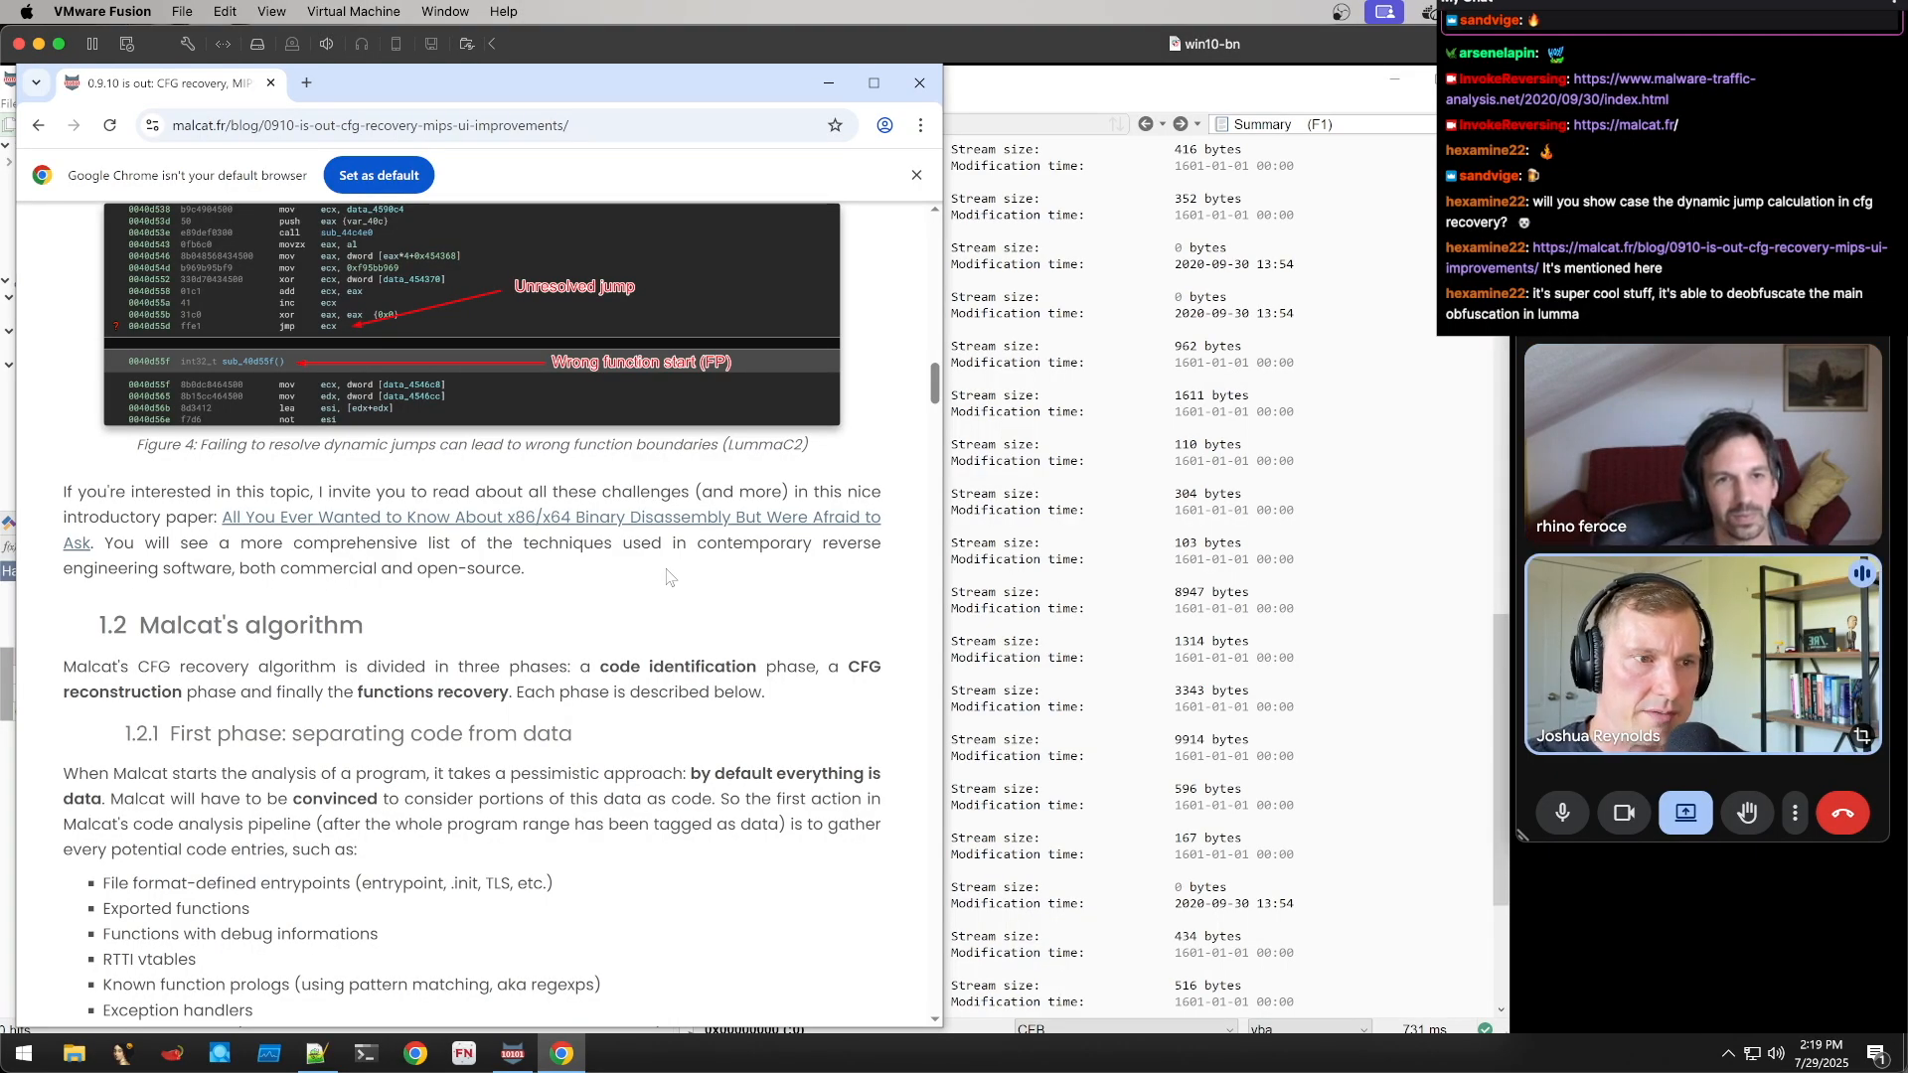
left_click(921, 87)
scroll(934, 448, "down", 5)
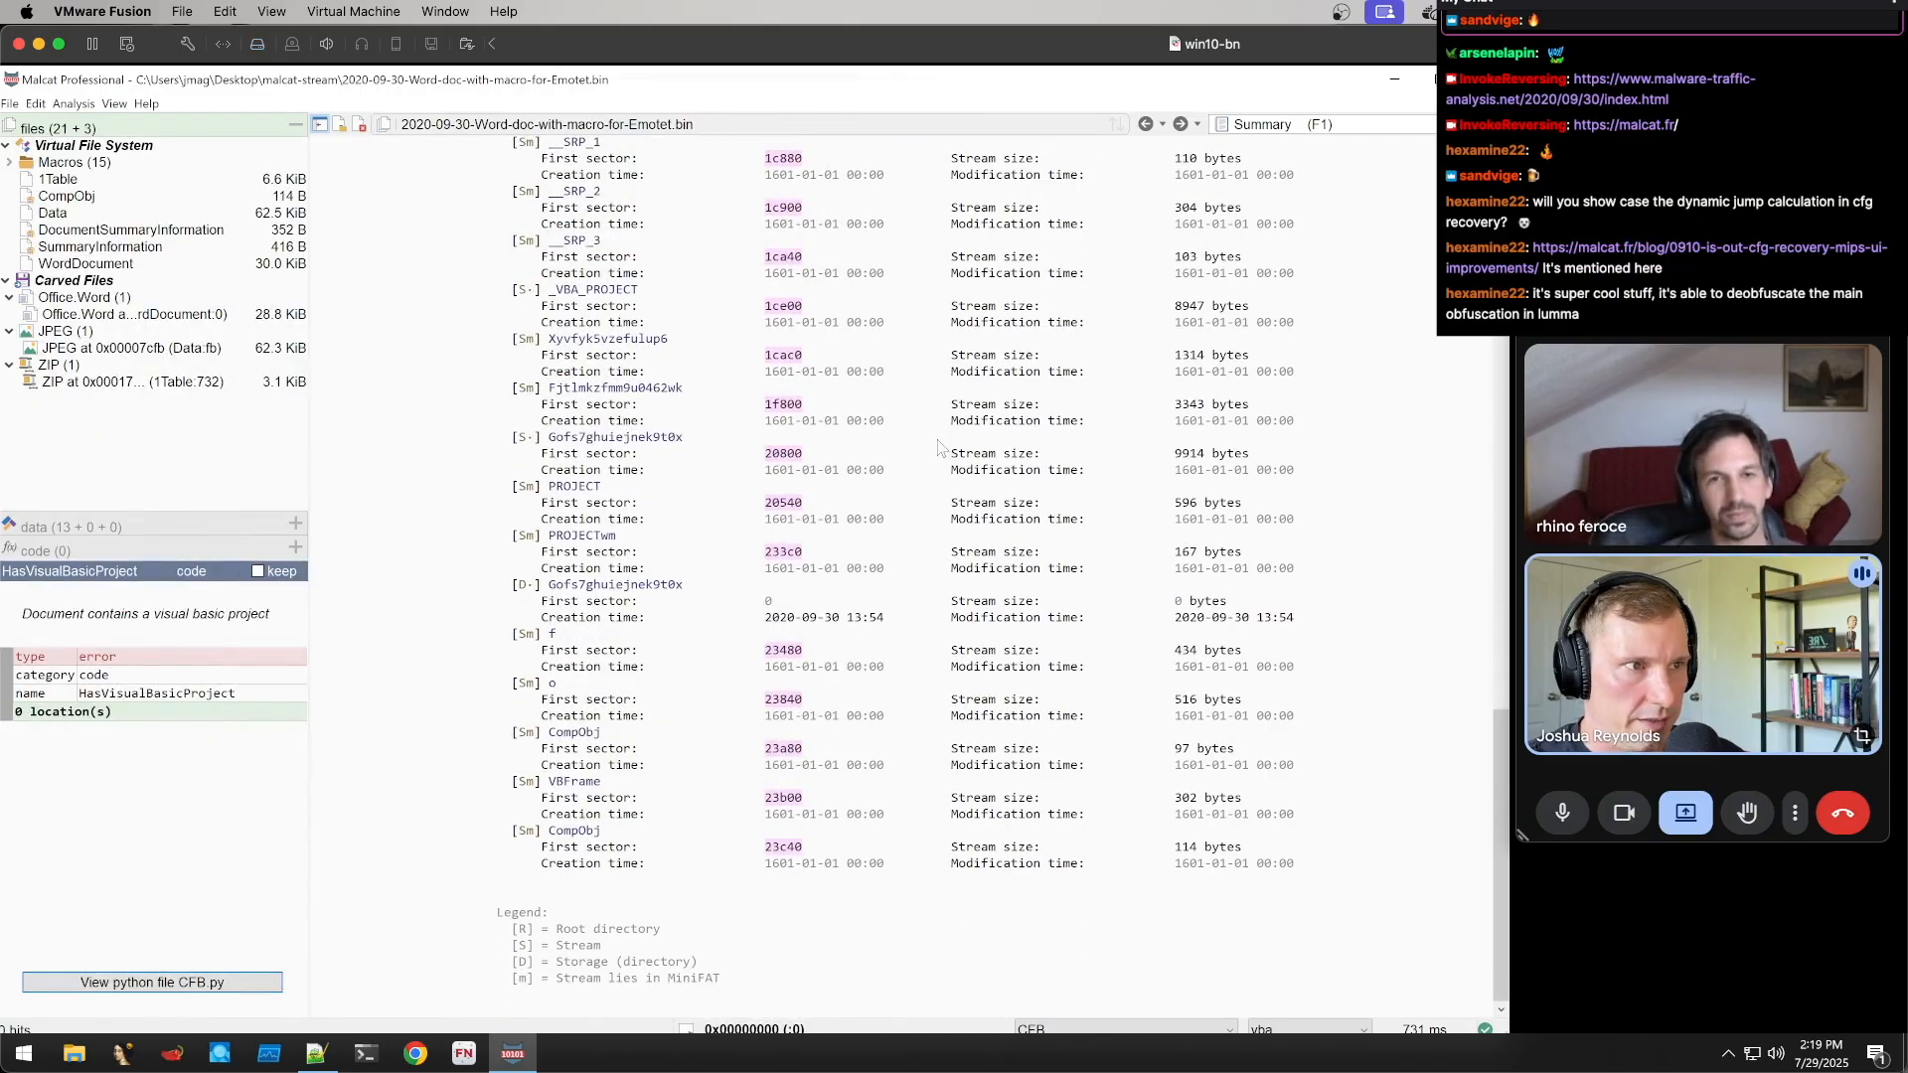
scroll(939, 446, "up", 15)
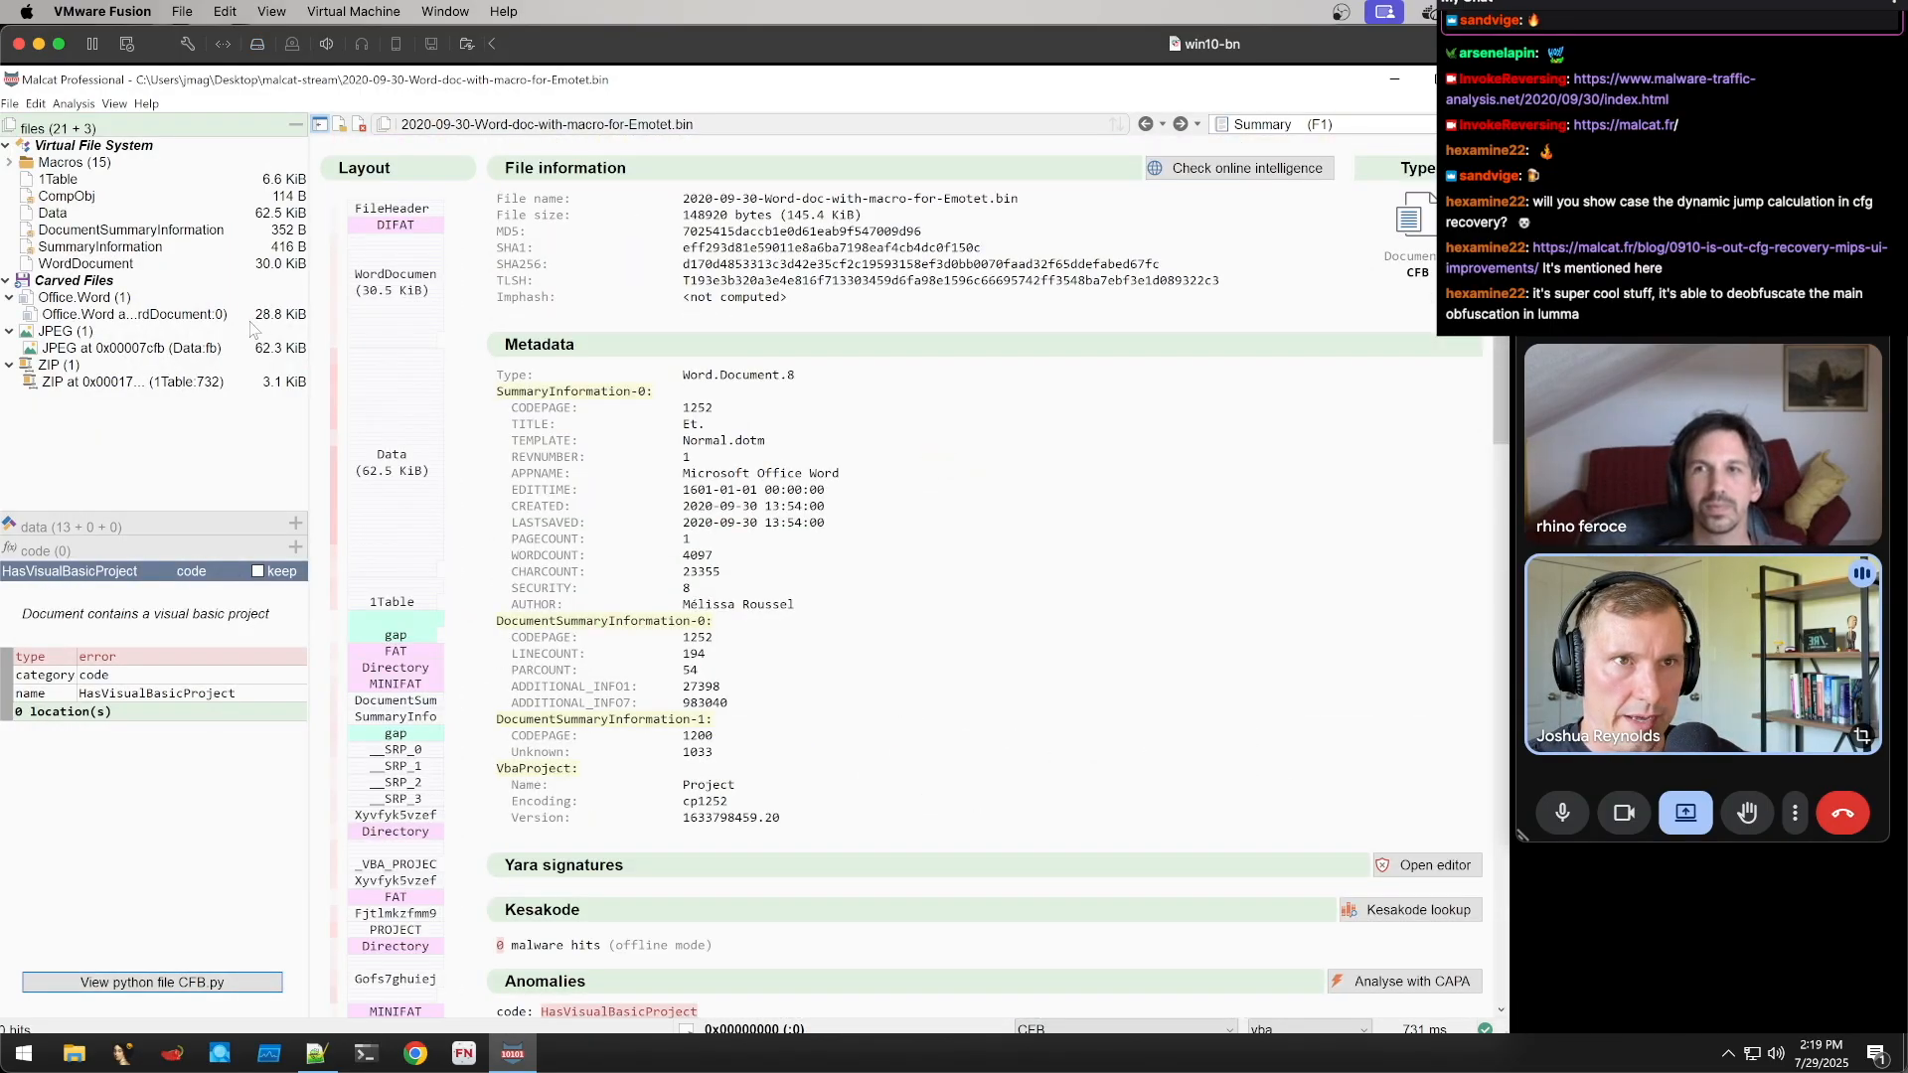
Show the carved Office.Word file in the hex view, and review the Virtual File System group, collapsing and re-expanding it
double_click(115, 316)
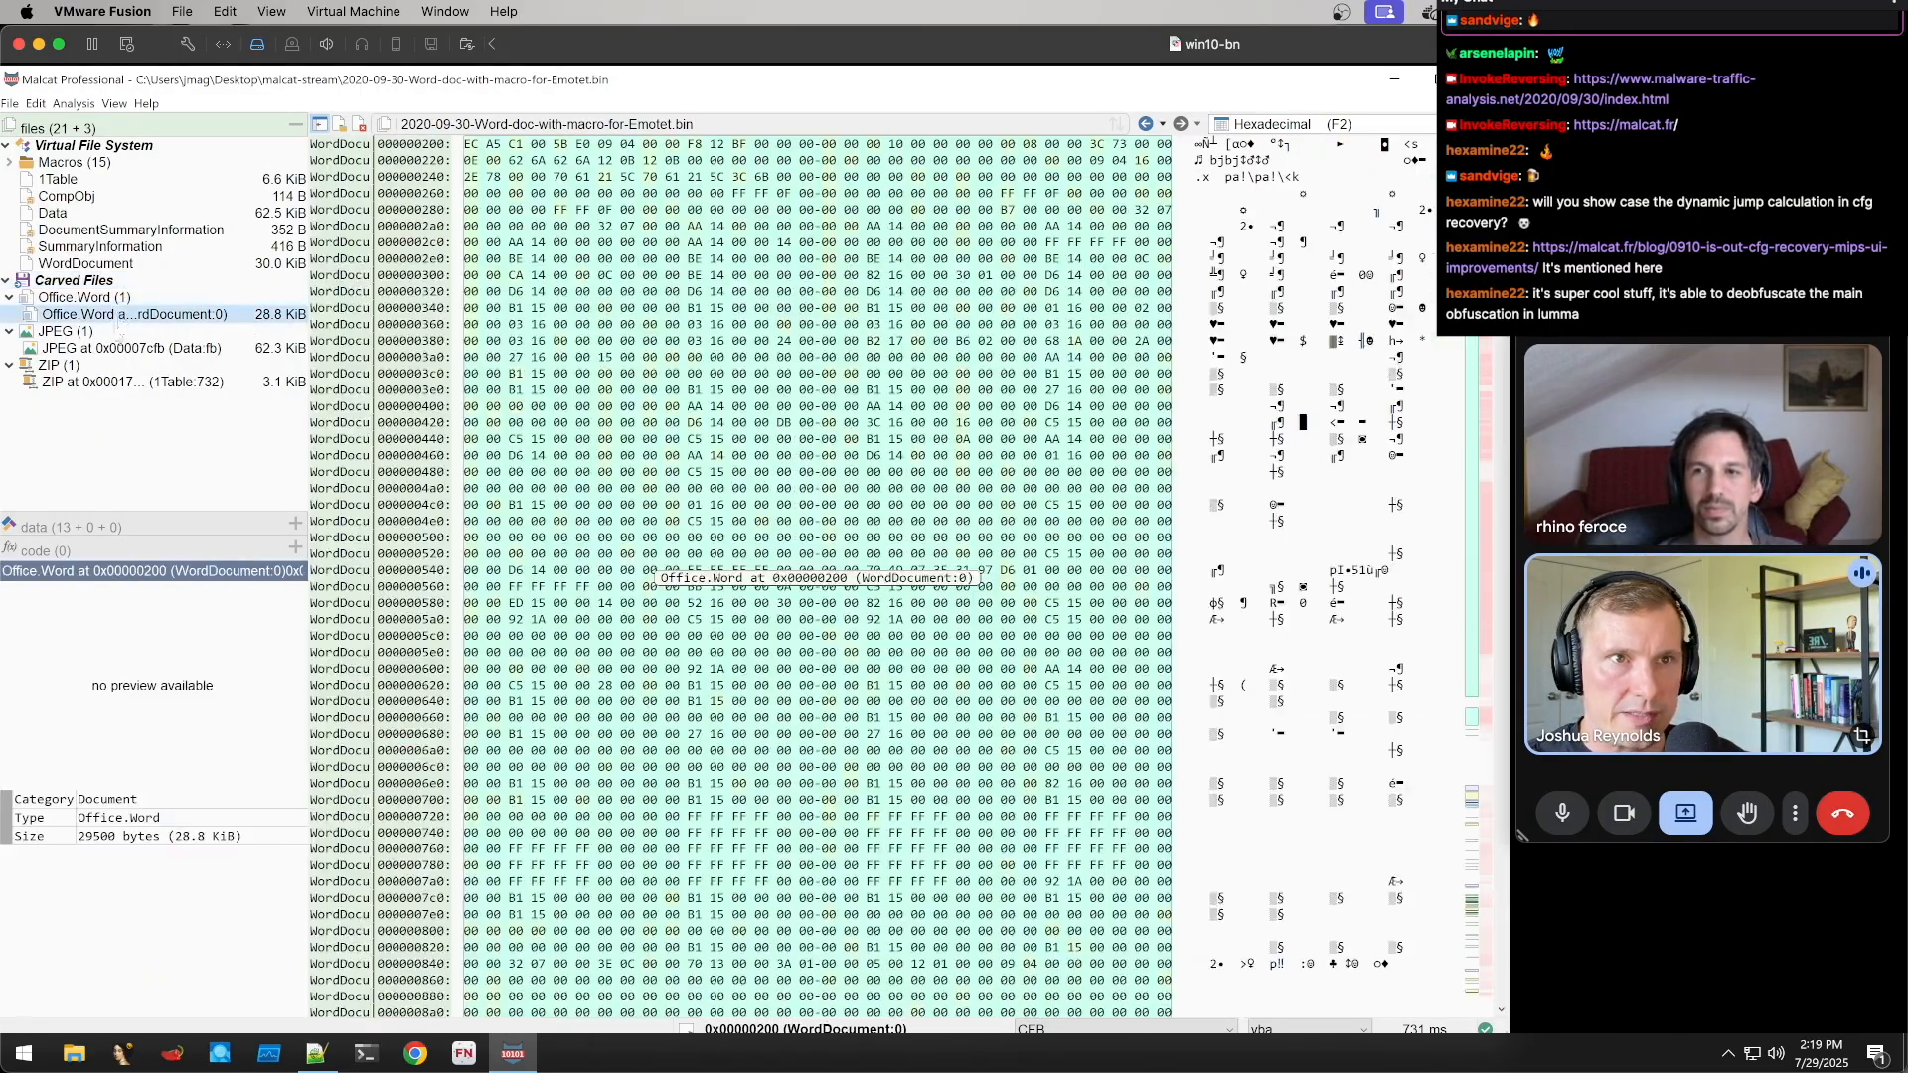
left_click(89, 298)
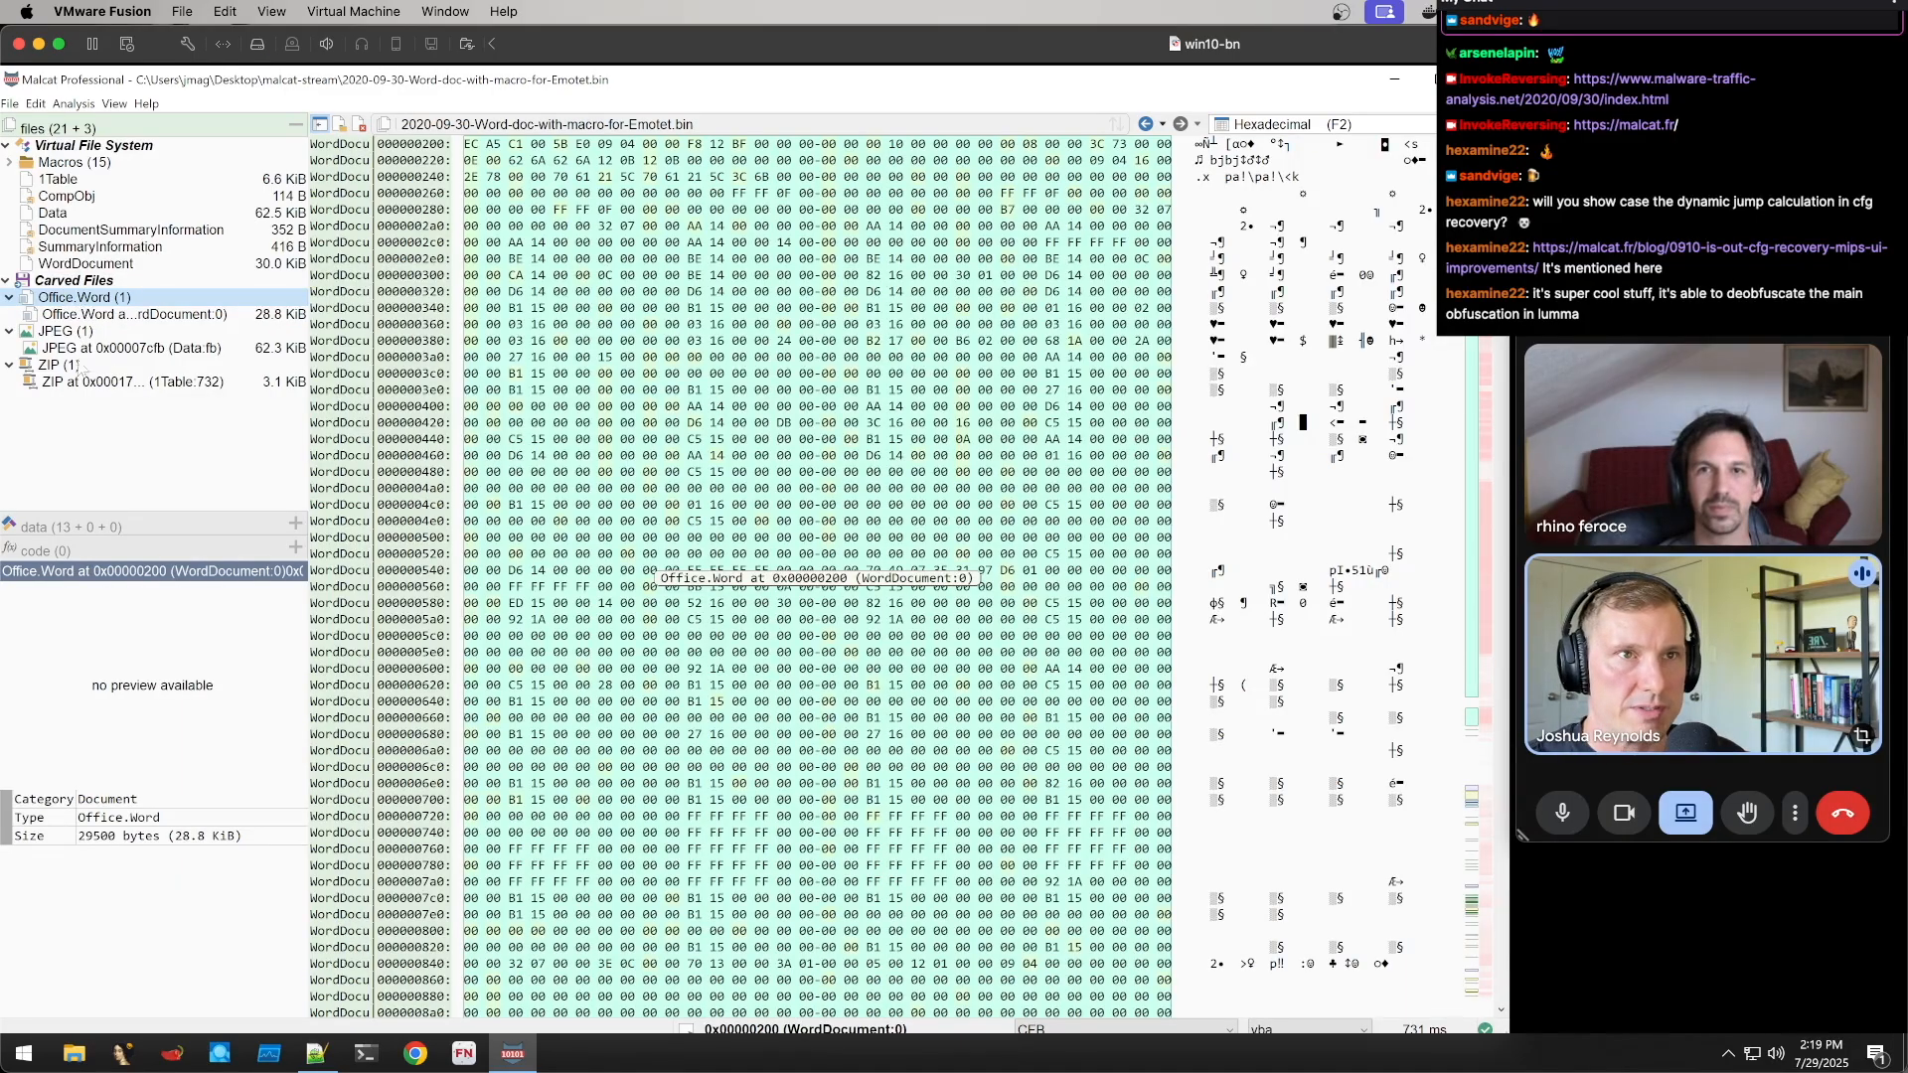
left_click(75, 146)
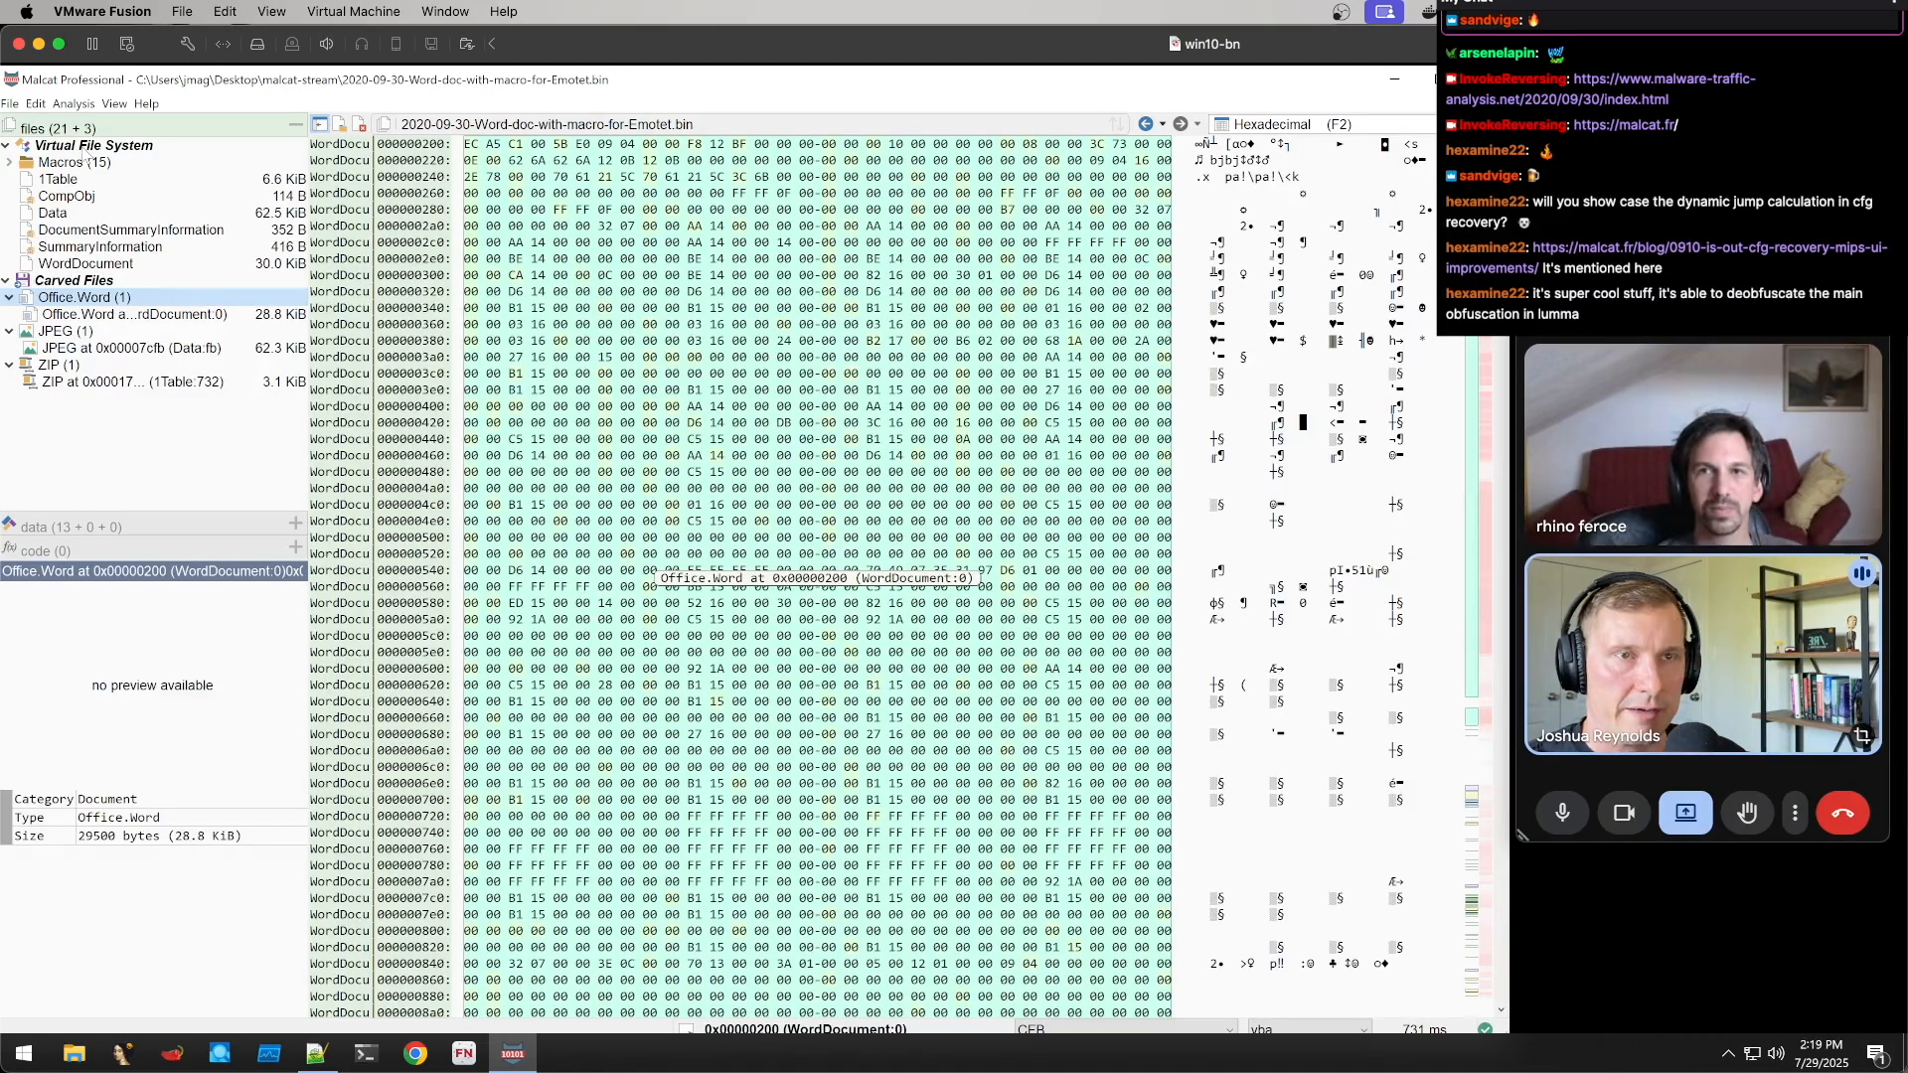
left_click(7, 146)
left_click(7, 146)
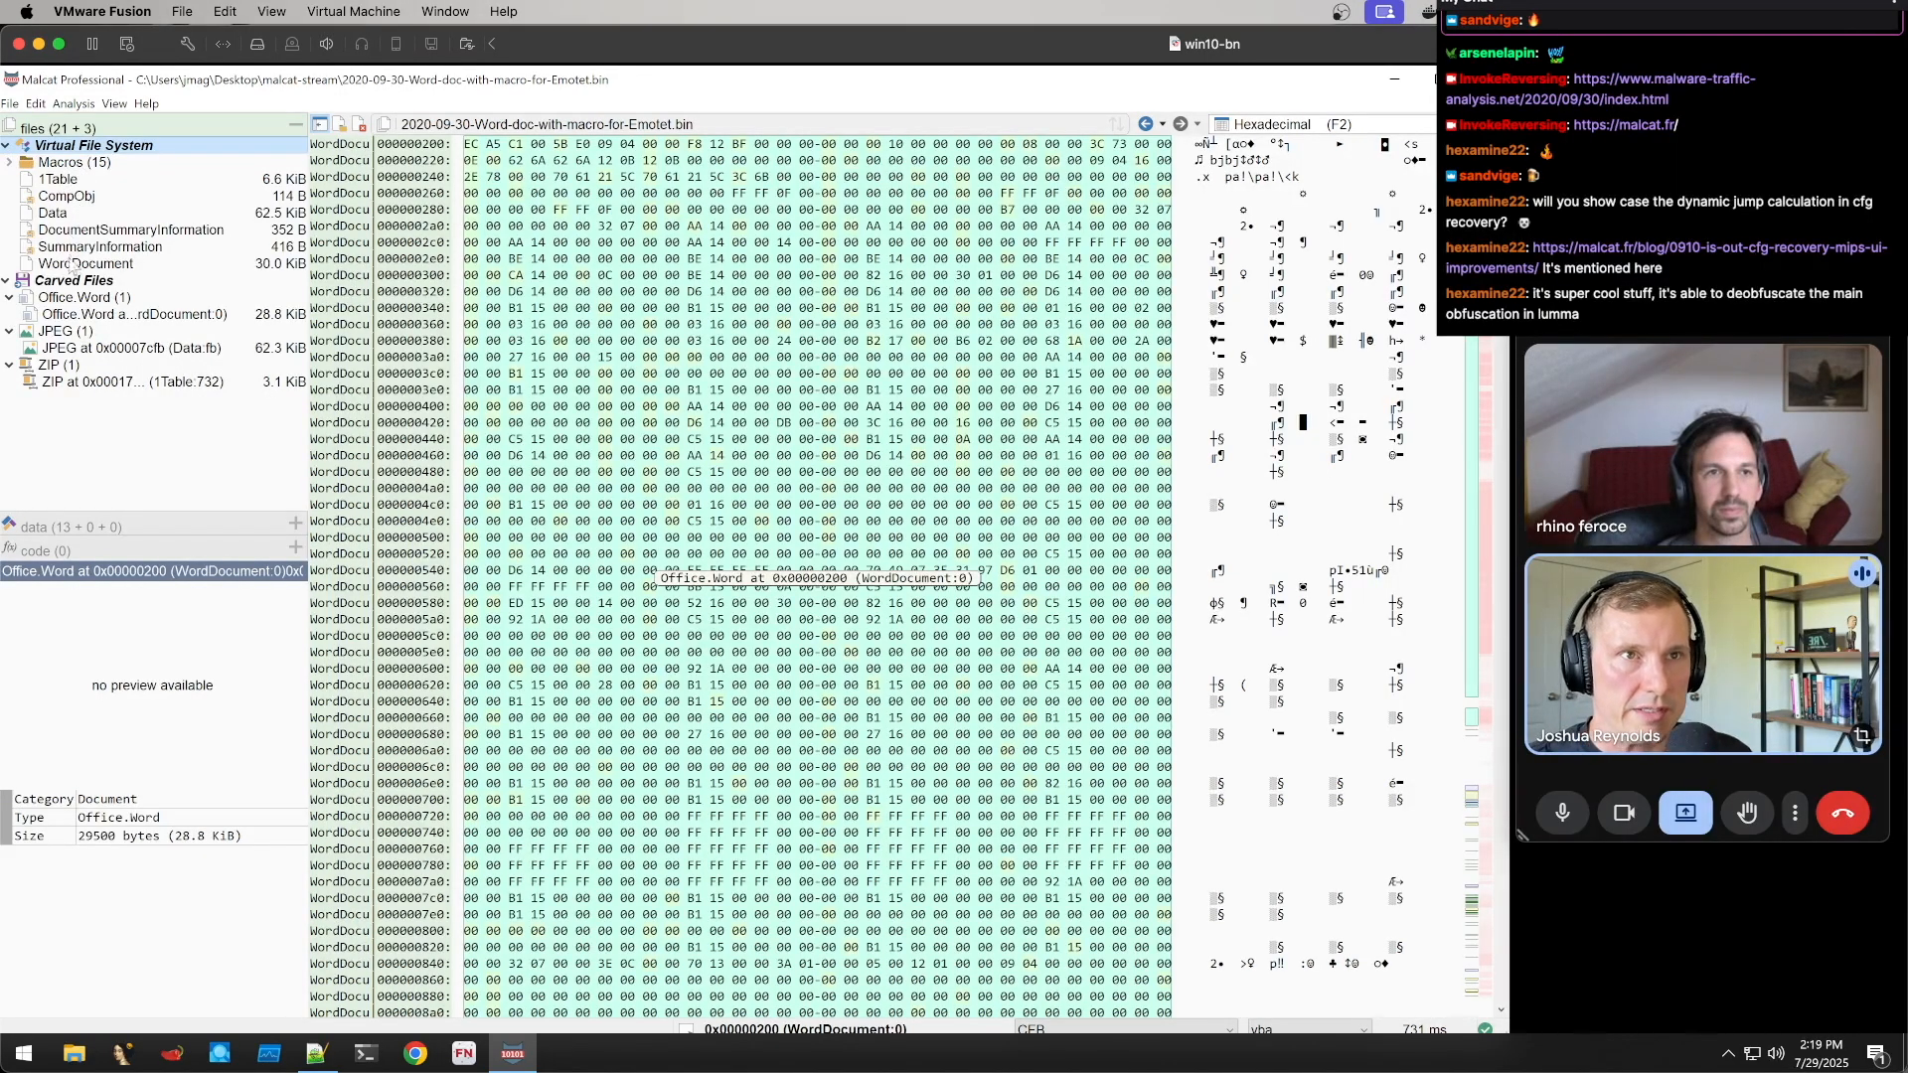
left_click(6, 146)
left_click(6, 146)
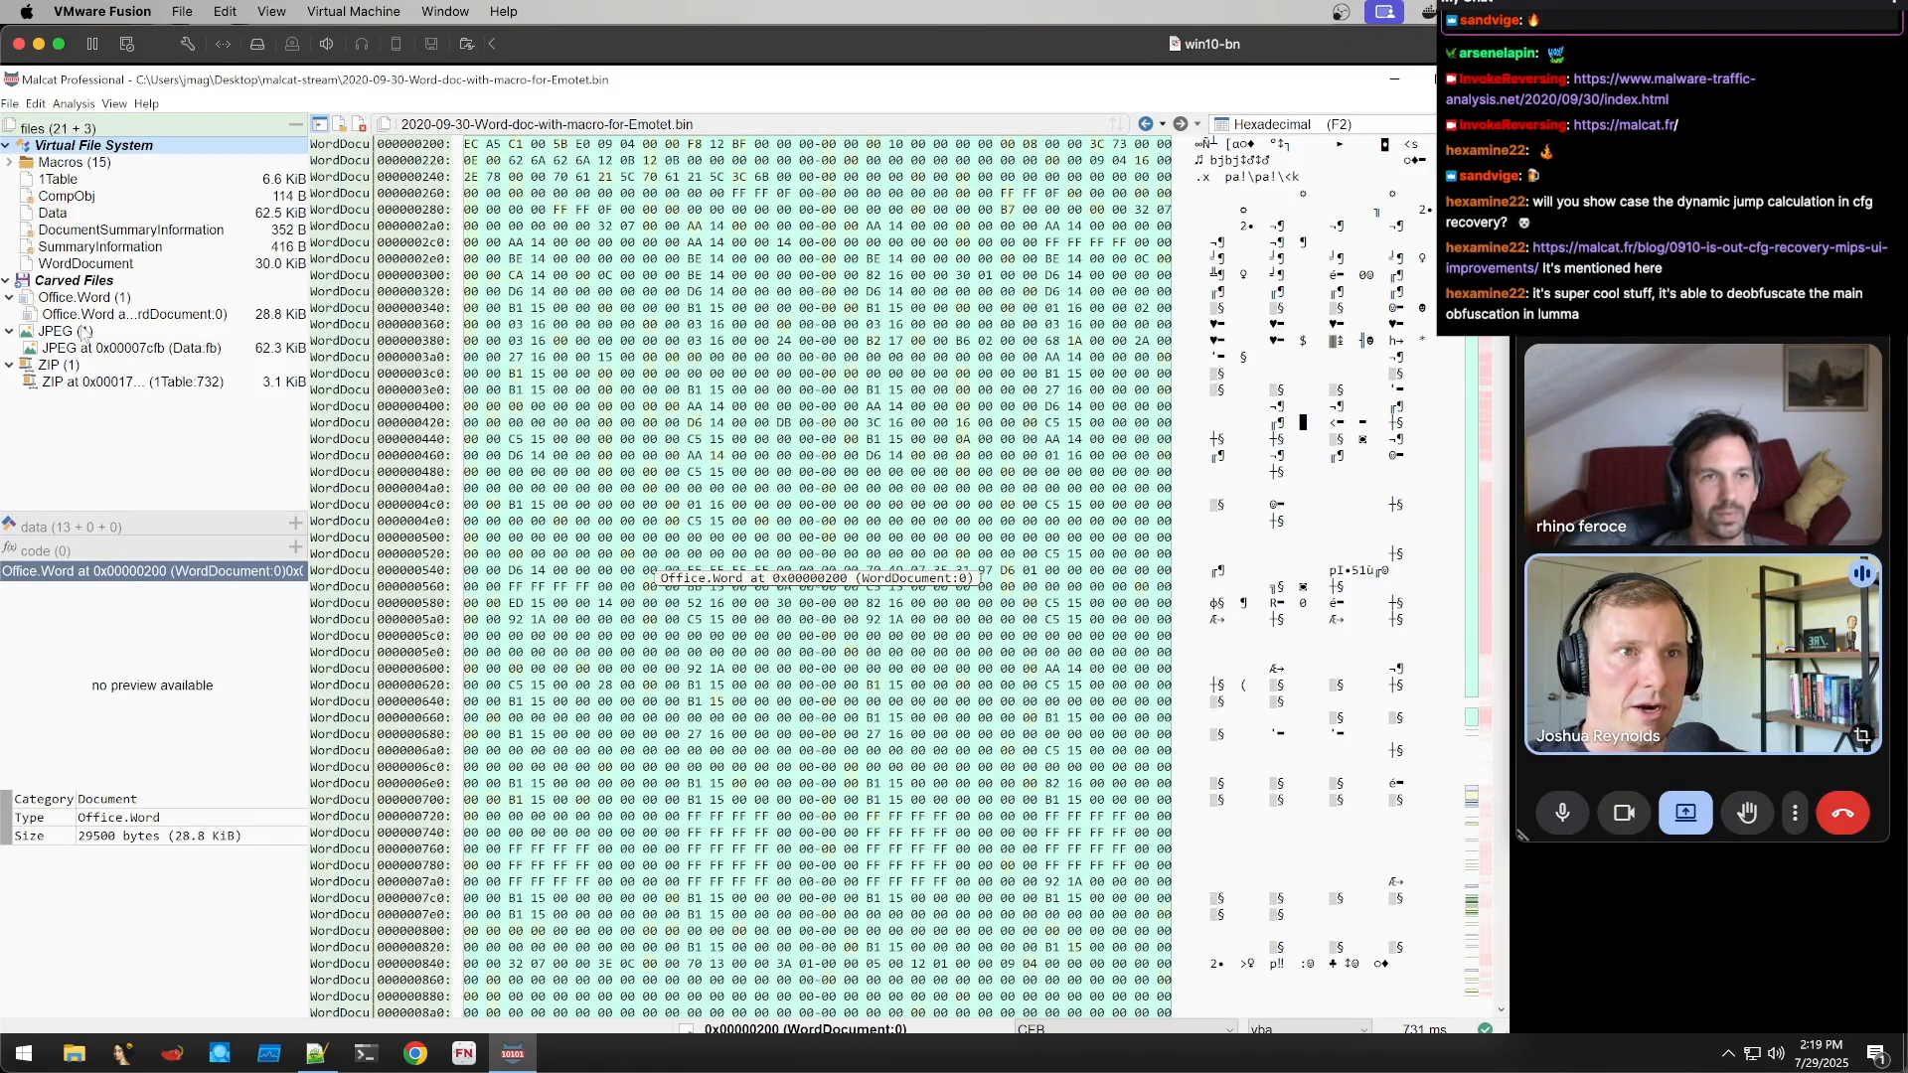
Review the Carved Files group, going through its Office.Word entry and the JPEG group
left_click(85, 282)
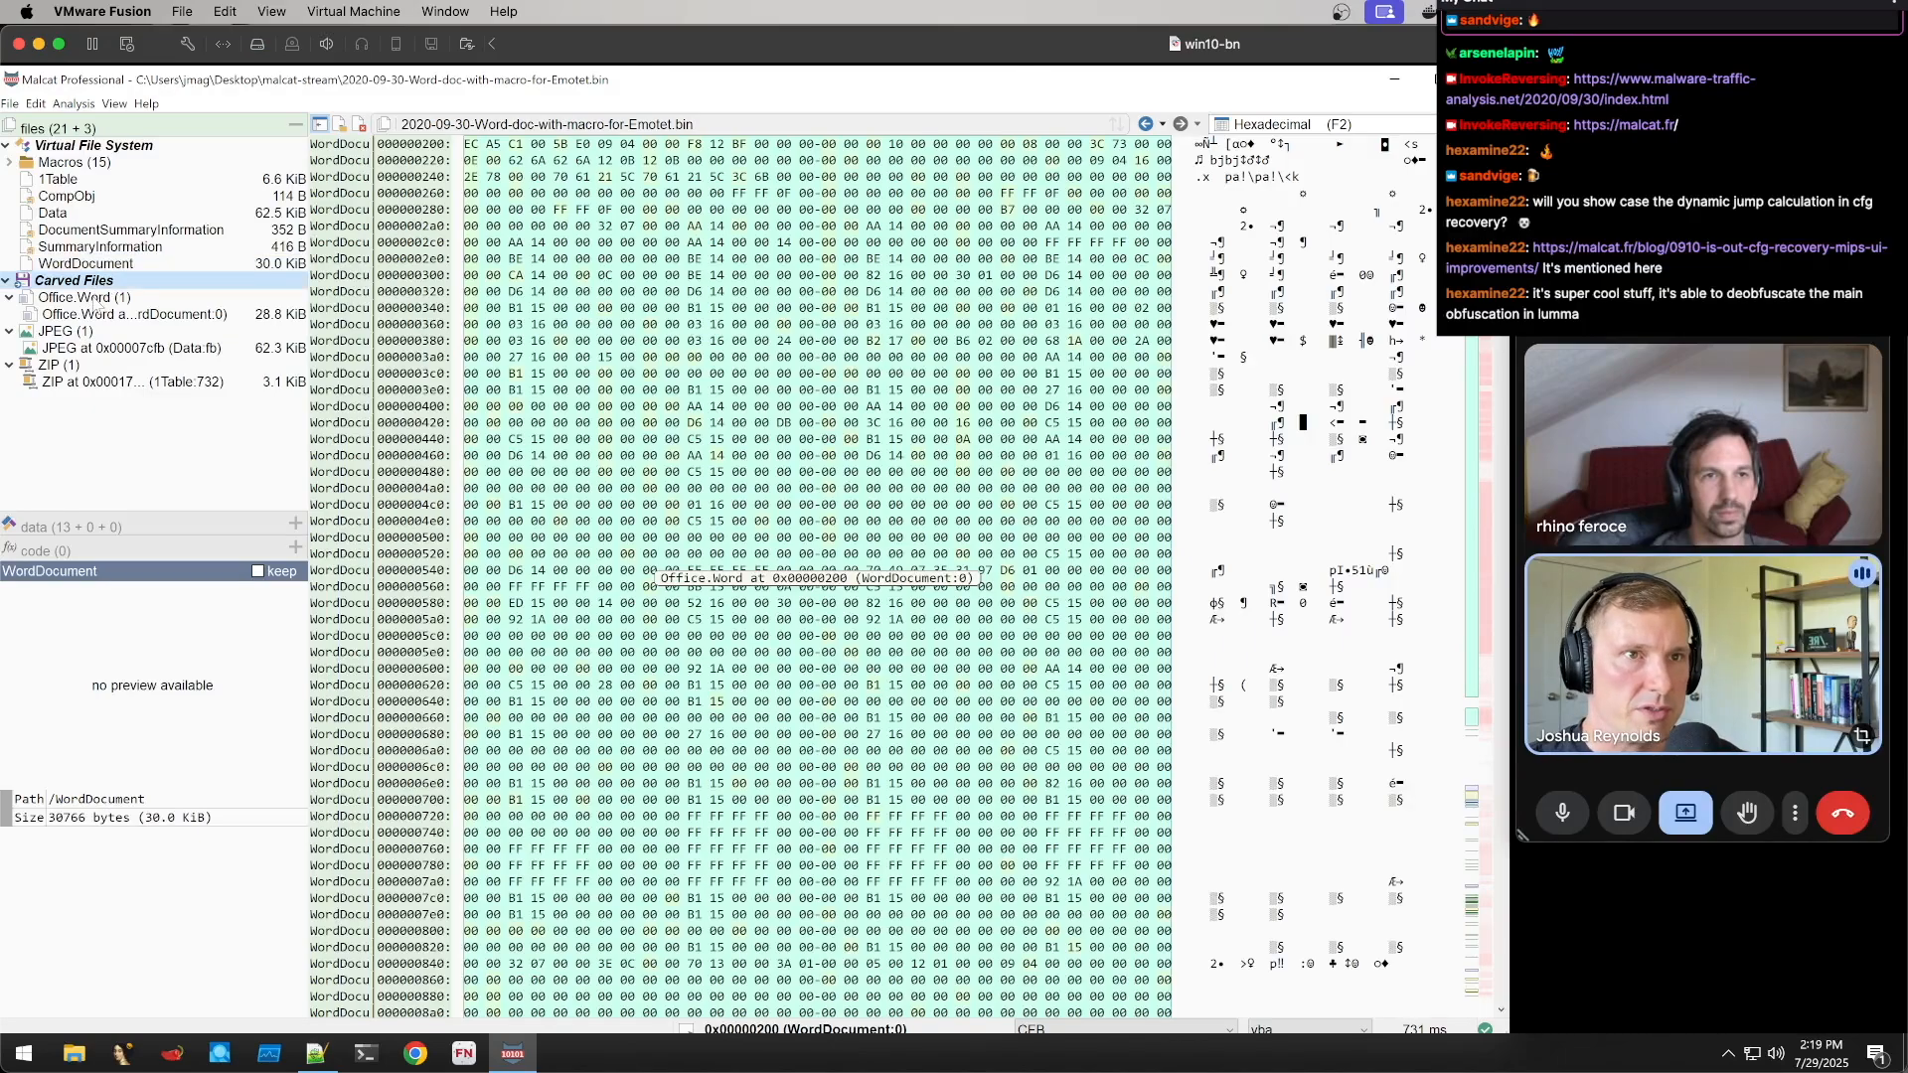
left_click(99, 298)
left_click(94, 314)
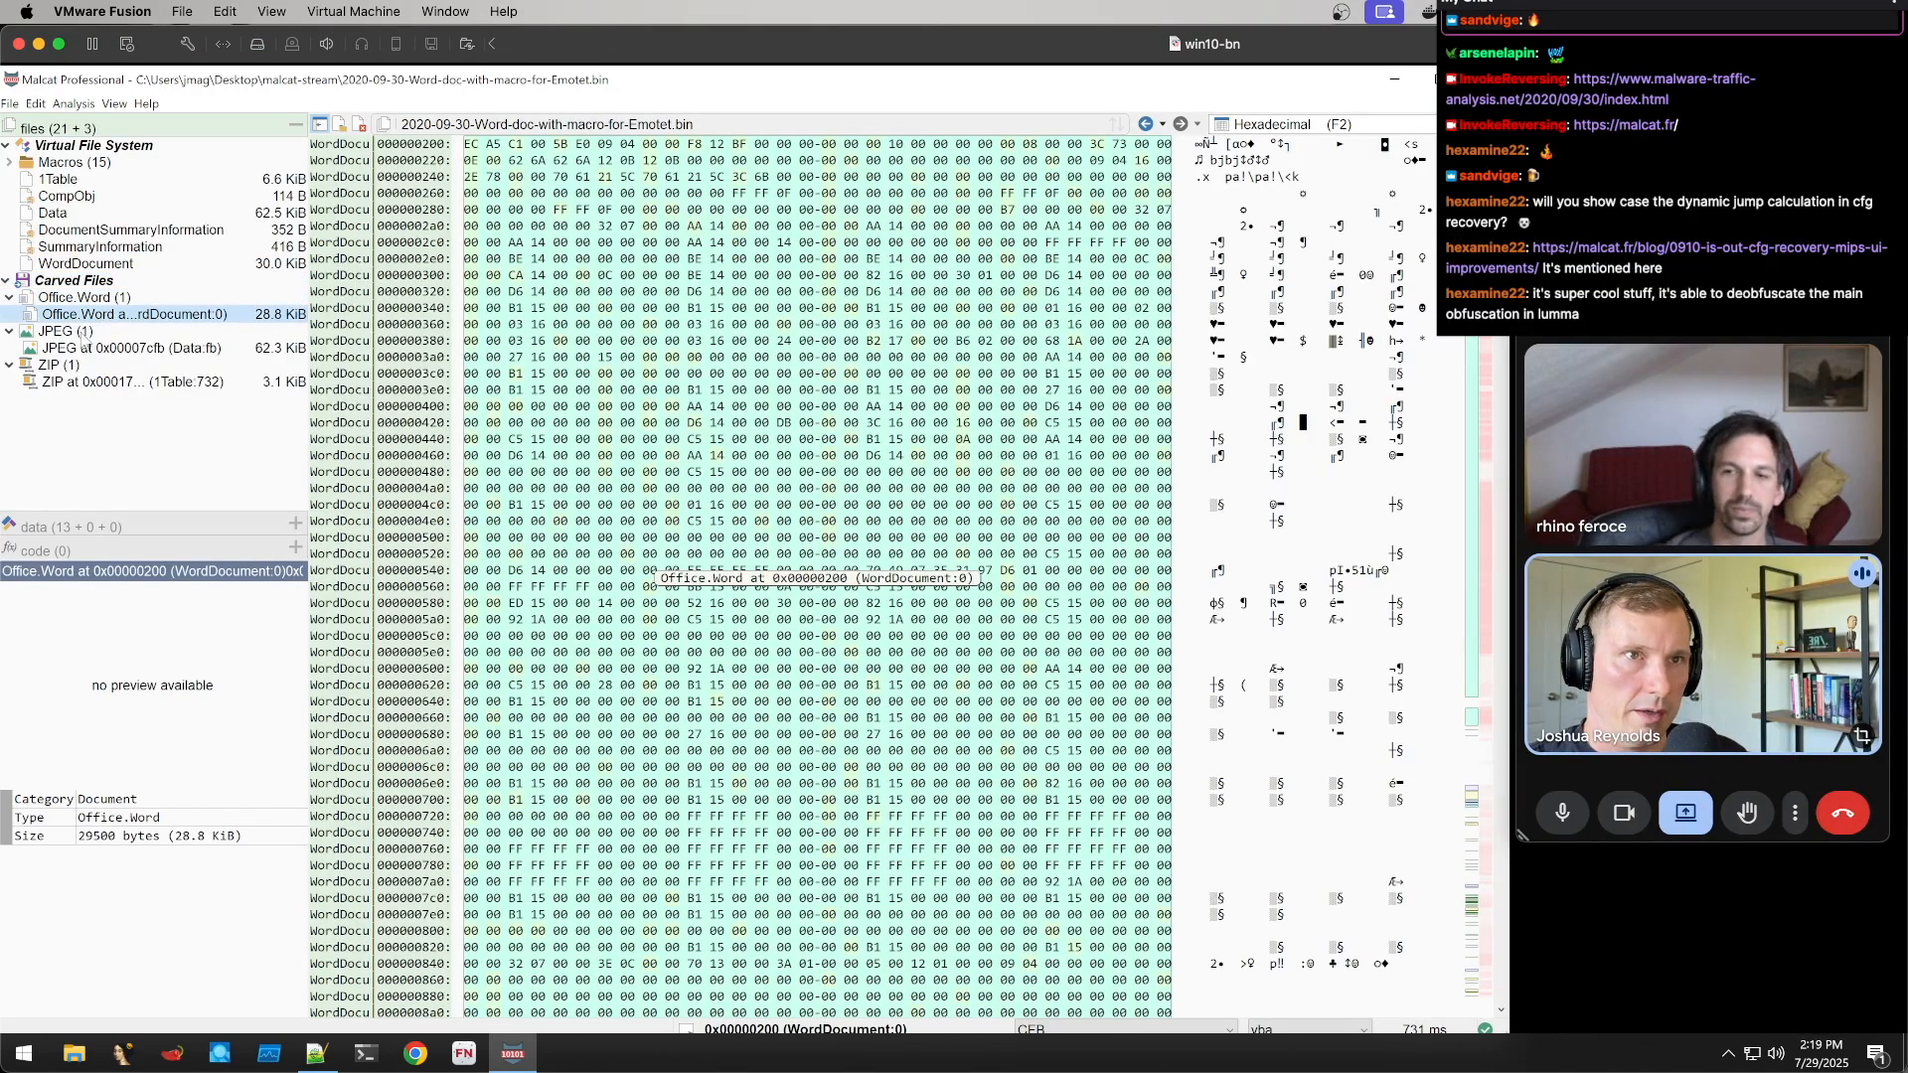
left_click(84, 335)
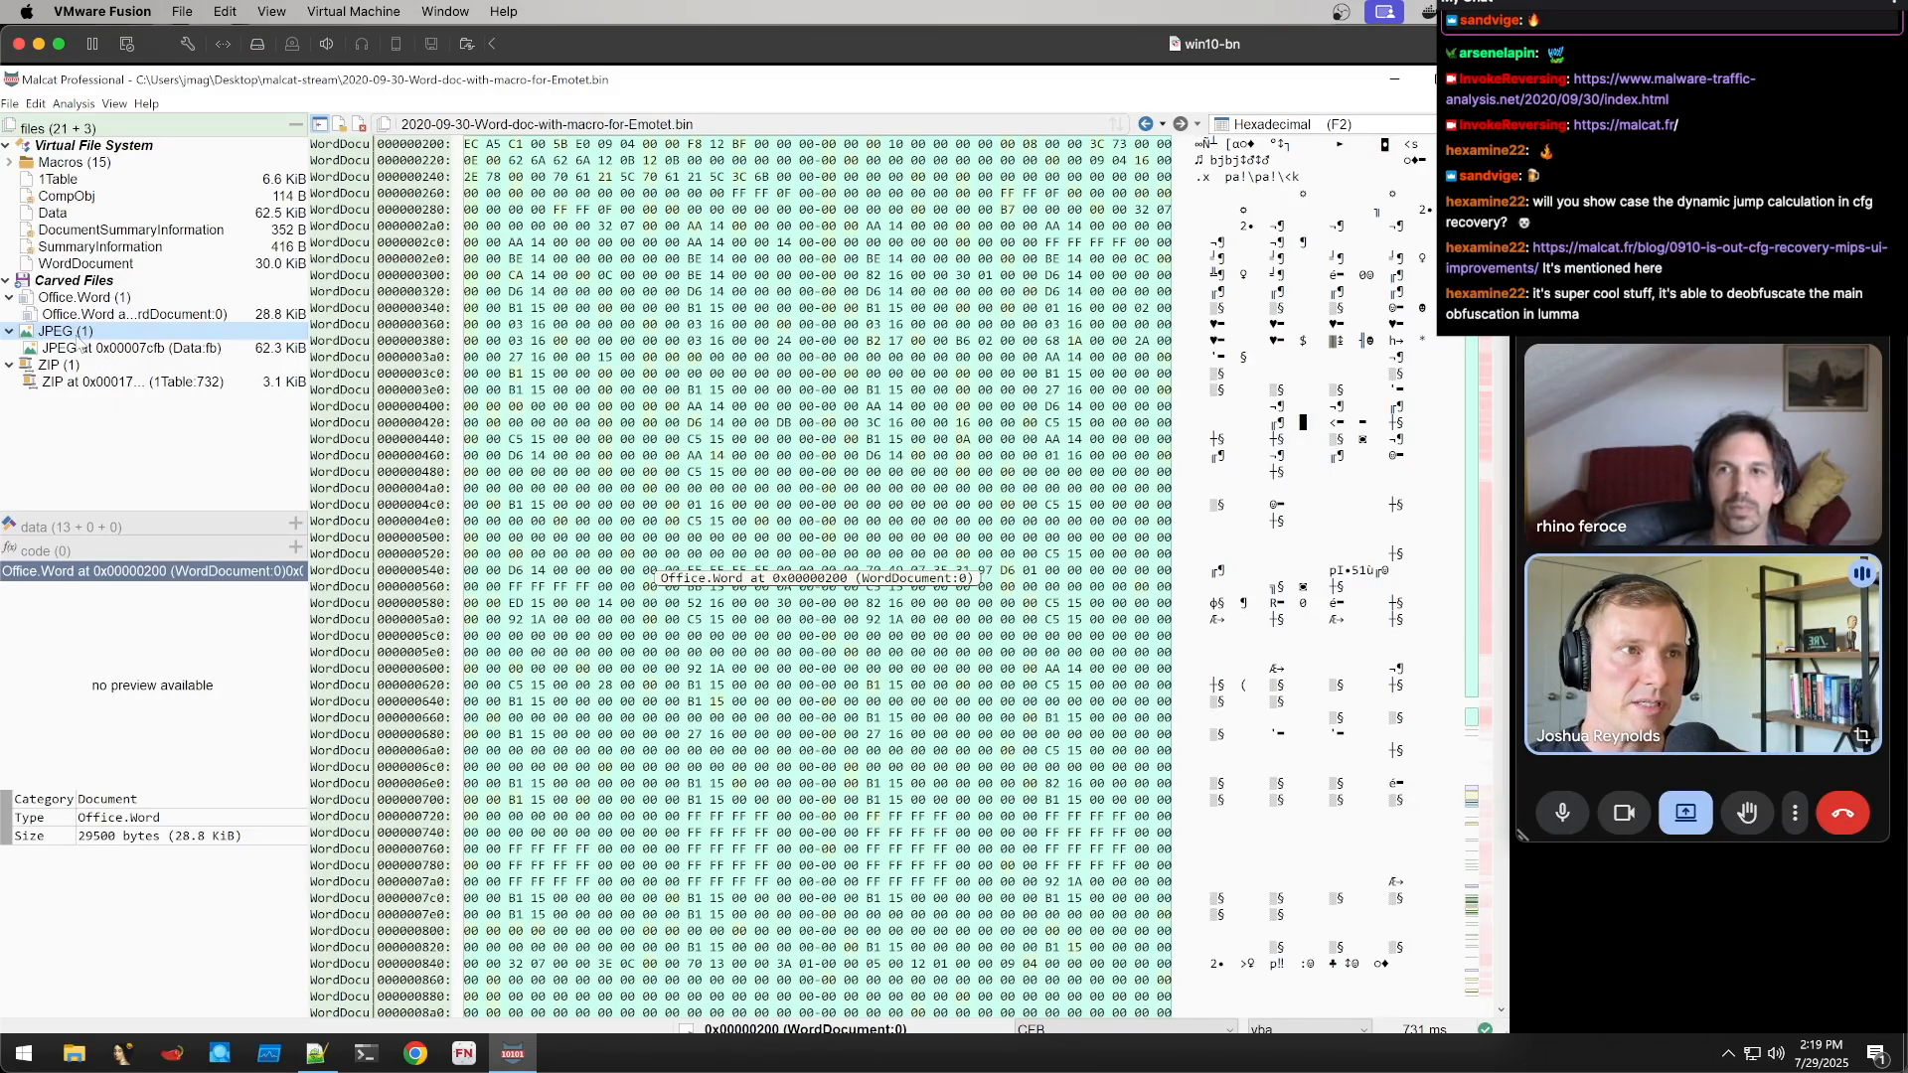
Show the carved JPEG at 0x00007cfb in the hex view, examine its enlarged preview image and close it
double_click(104, 350)
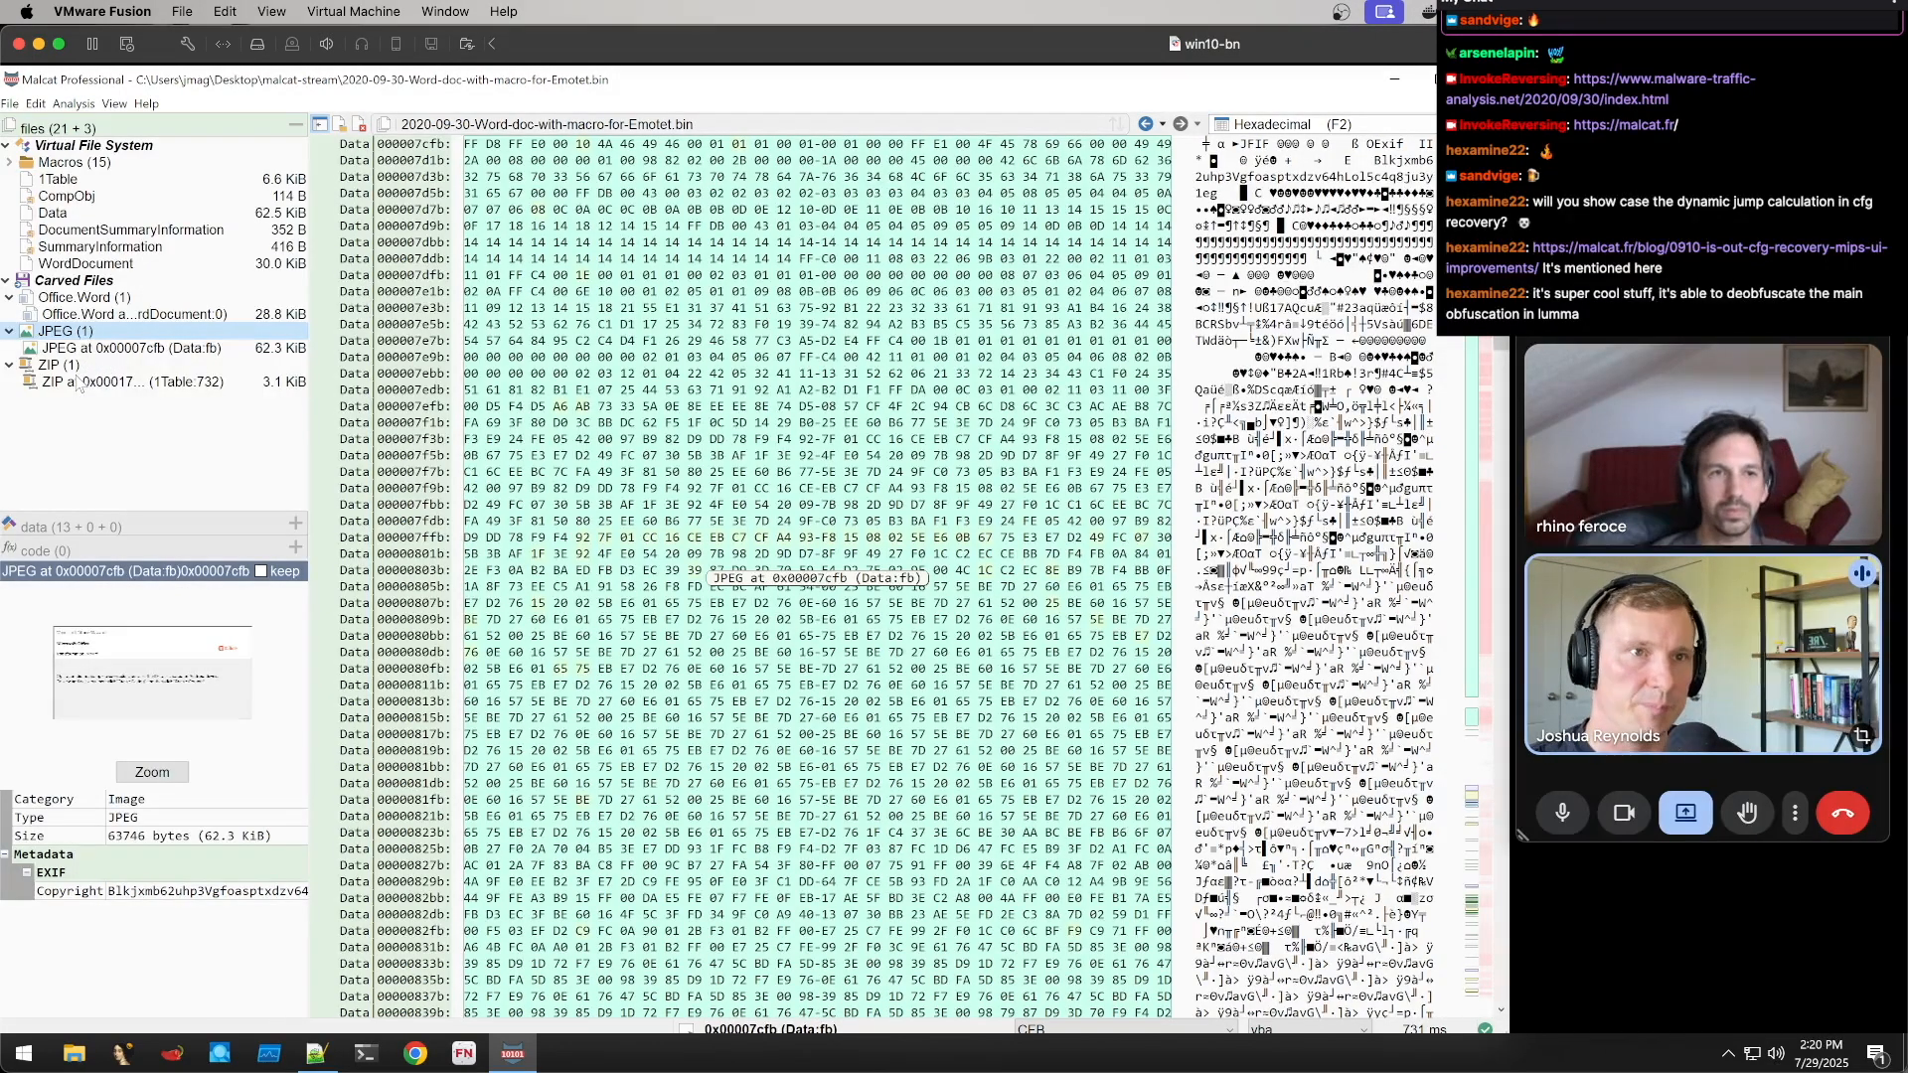
left_click(90, 350)
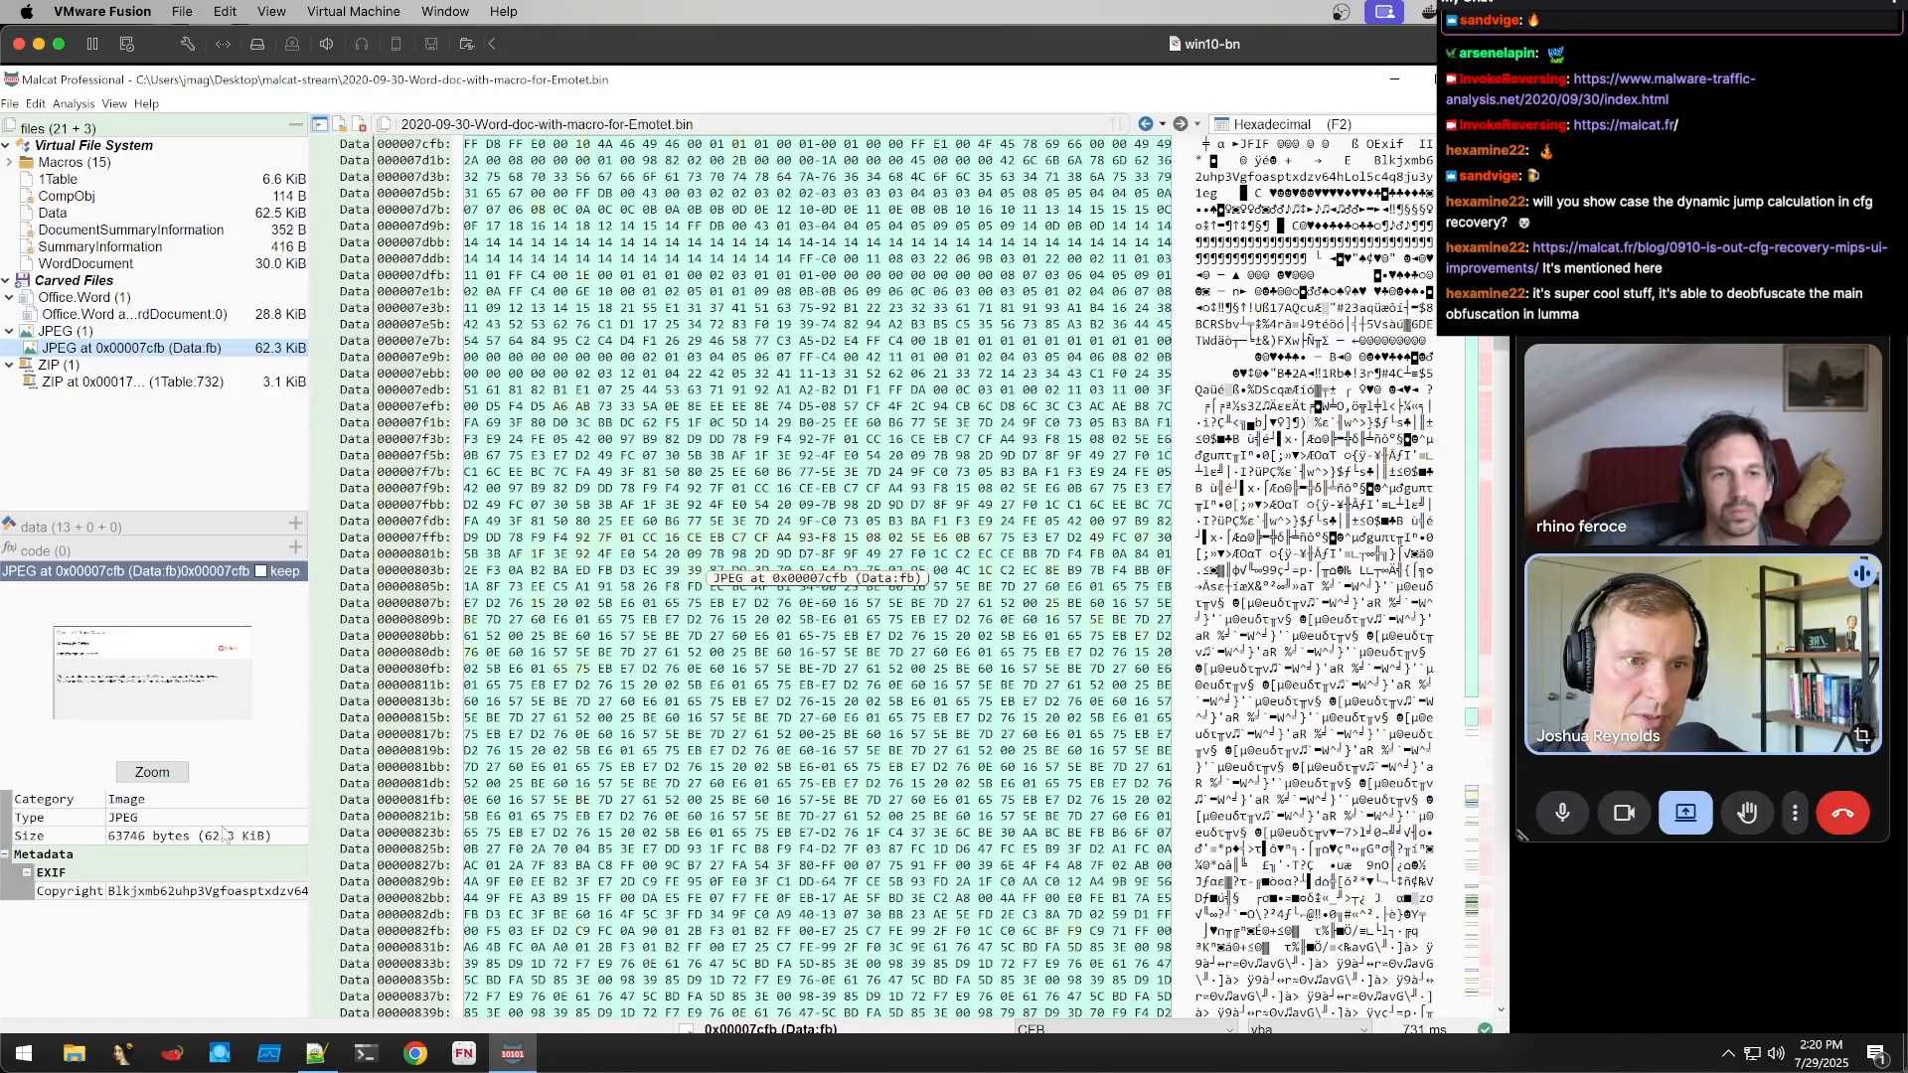
left_click(154, 773)
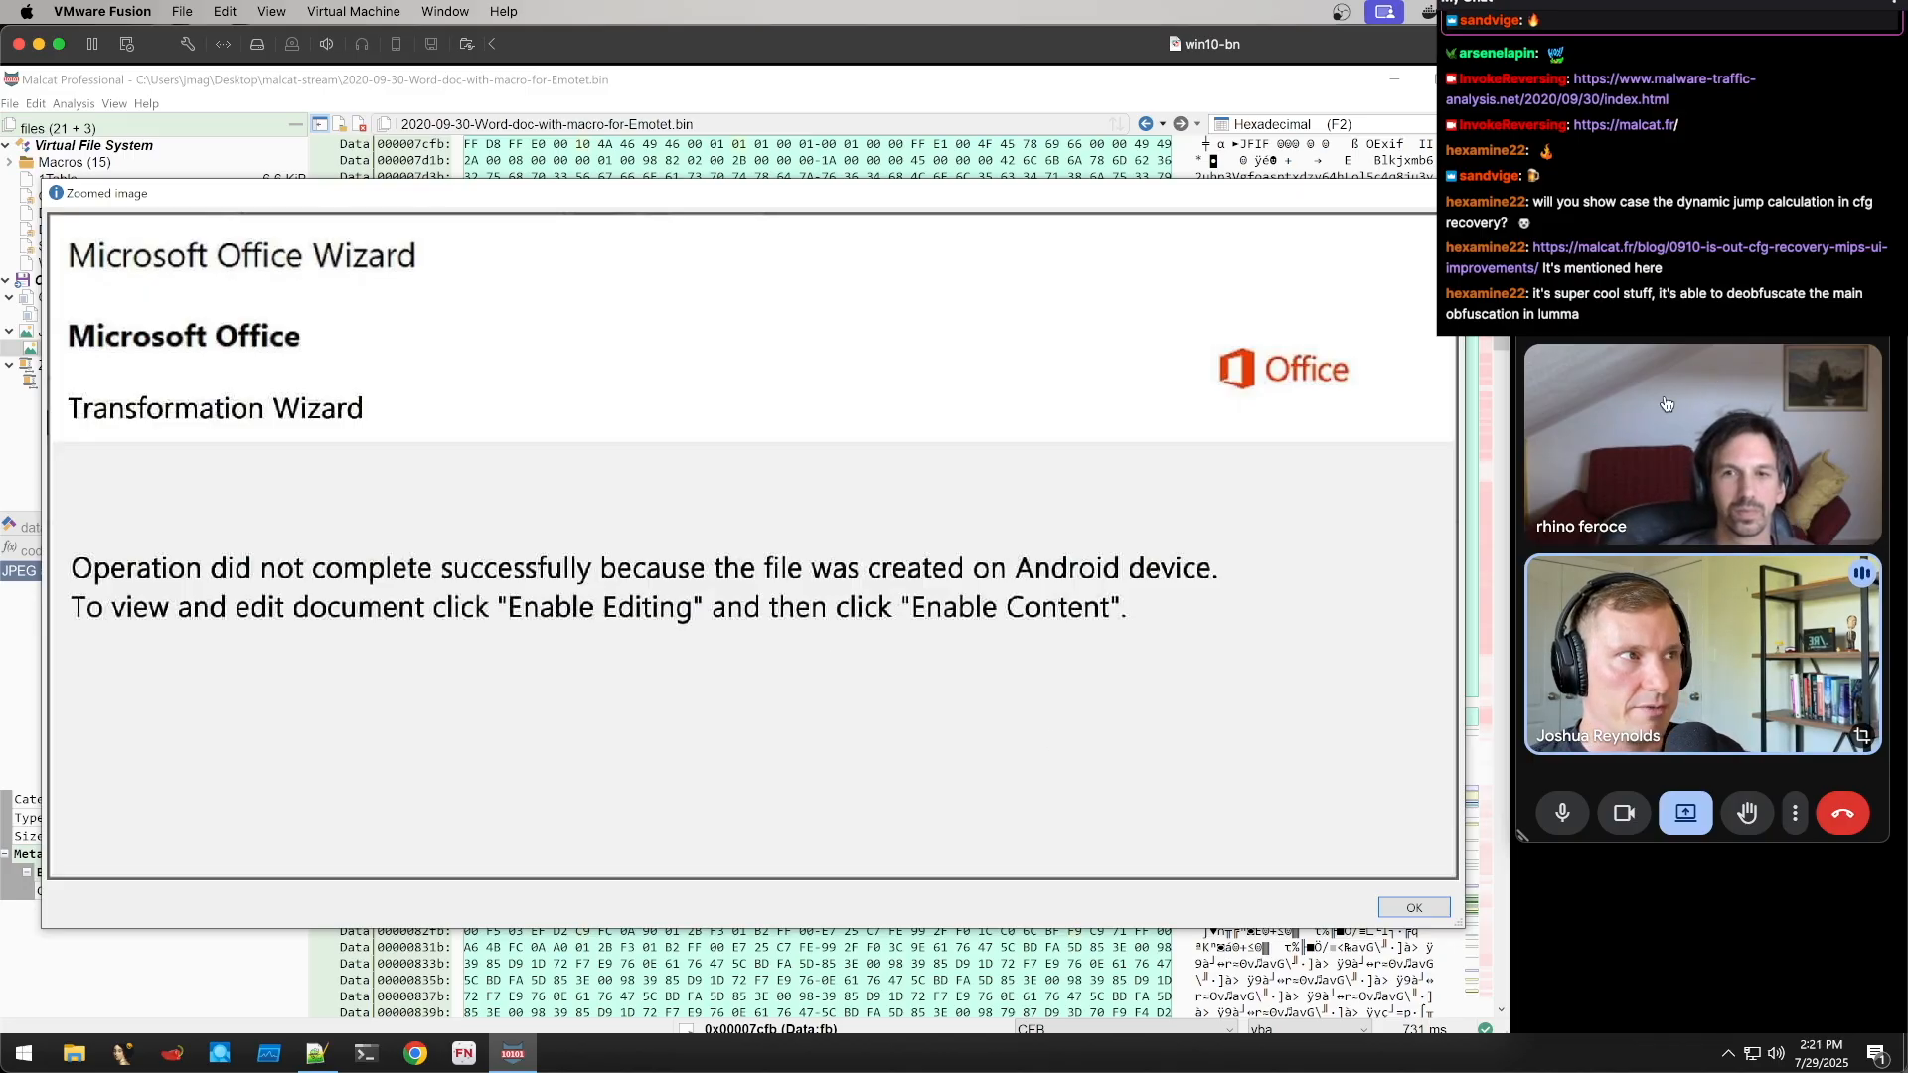
left_click(1443, 193)
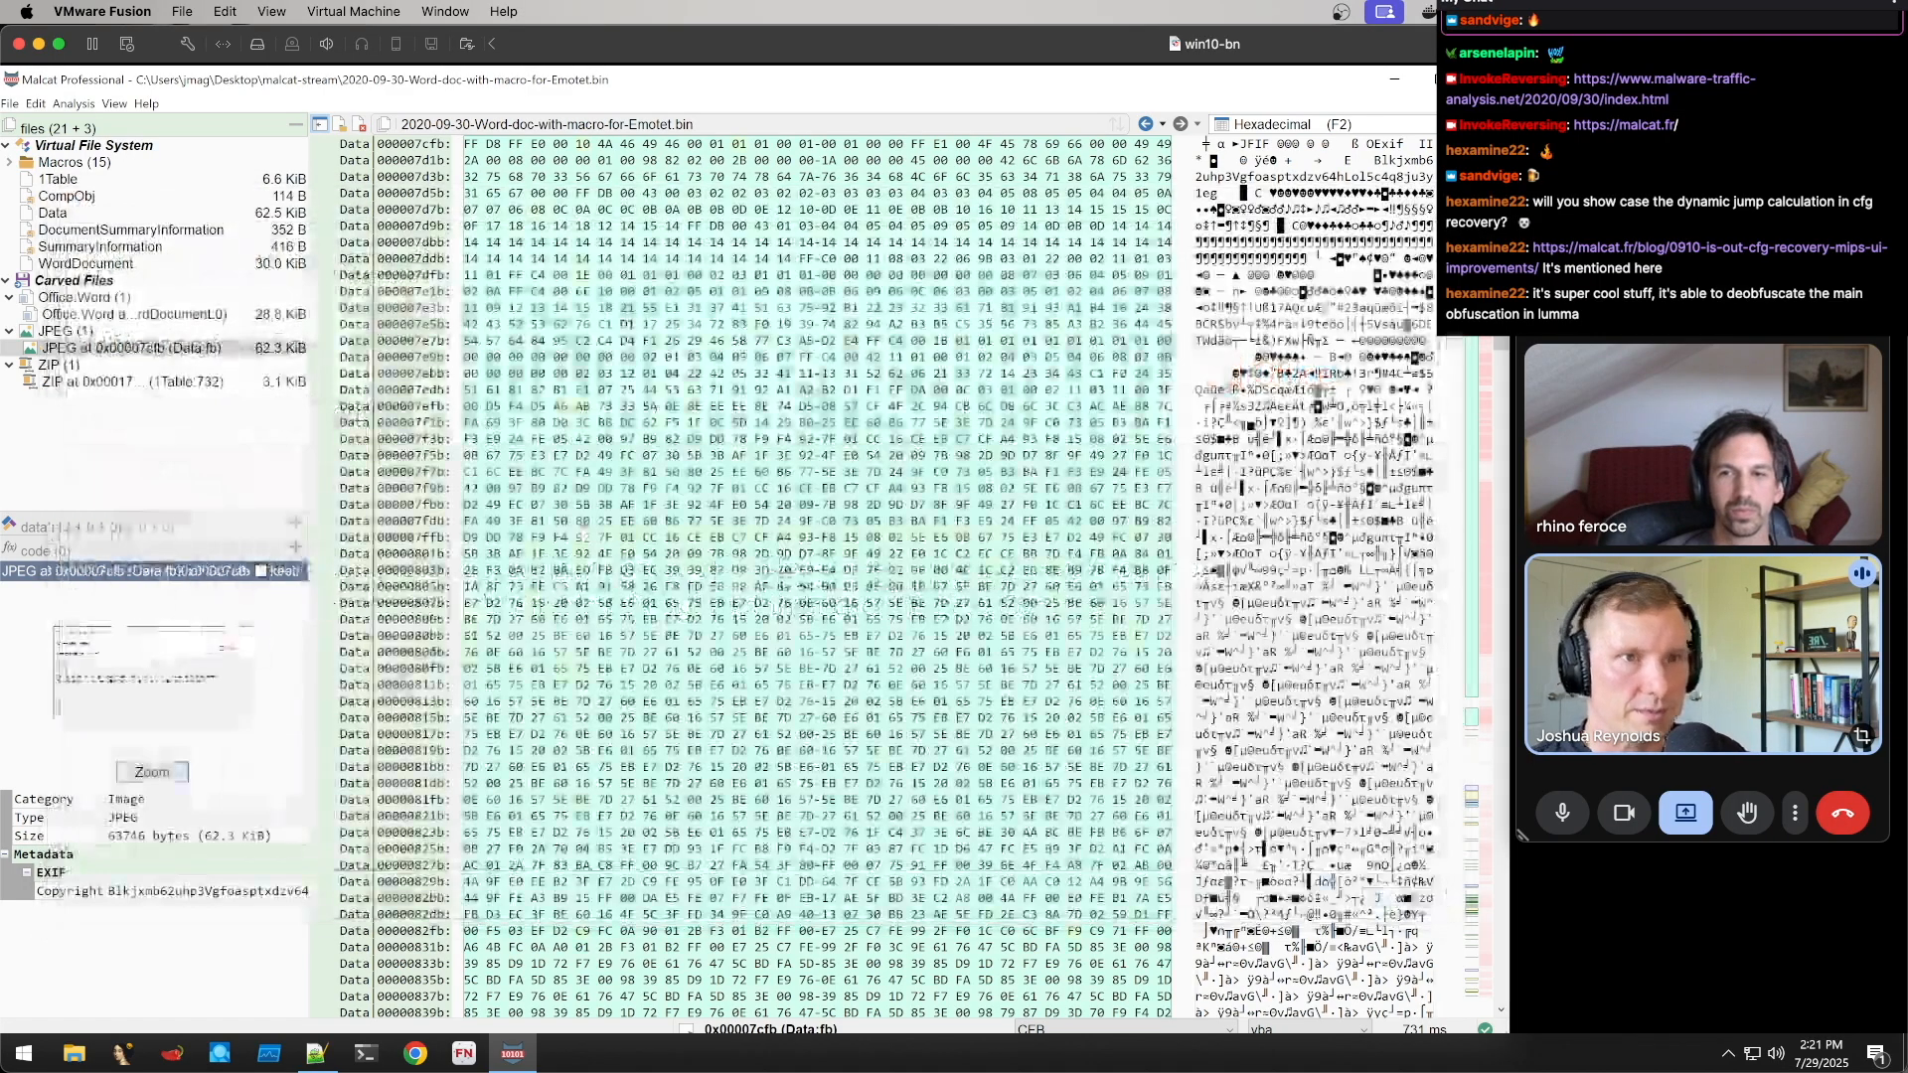
Widen the file tree slightly and expand the Macros folder with its Gofs7ghuiejnek9t0x and VBA subfolders
left_click(60, 164)
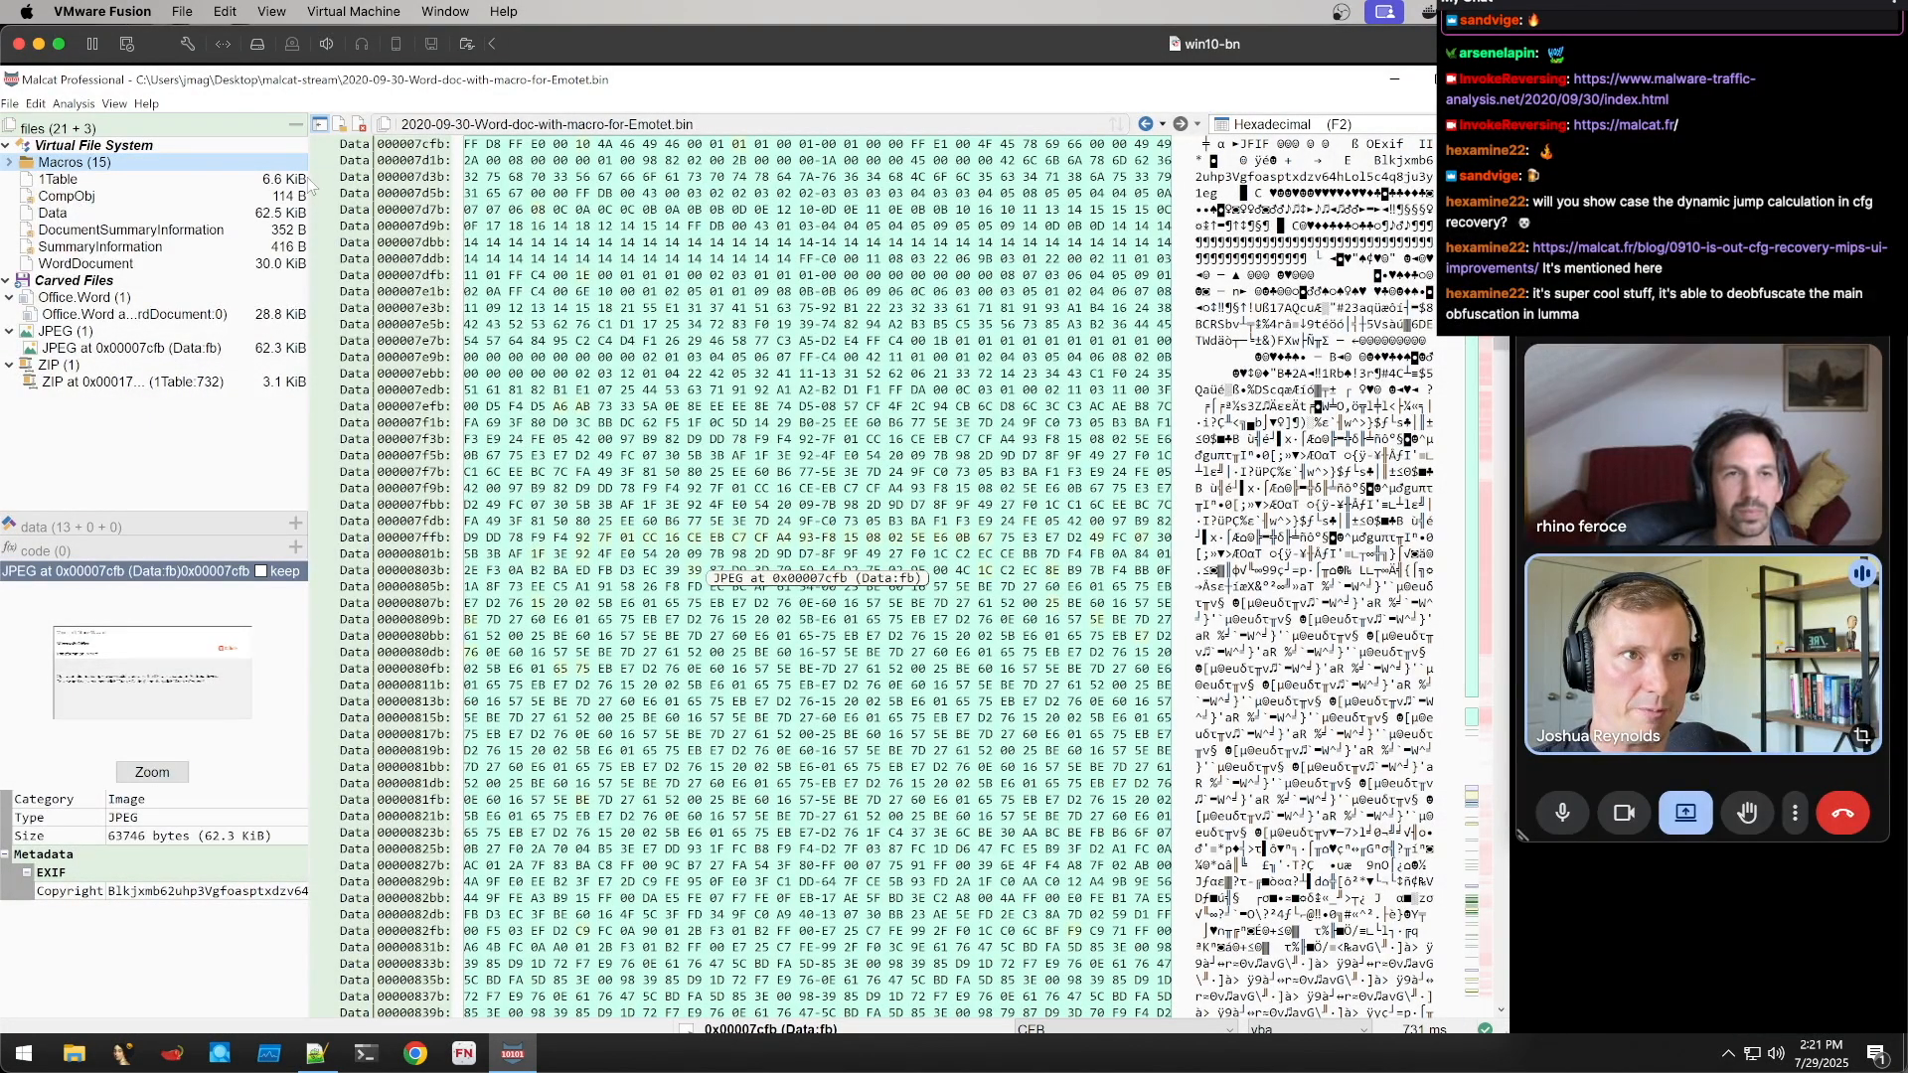
left_click_drag(312, 184, 330, 184)
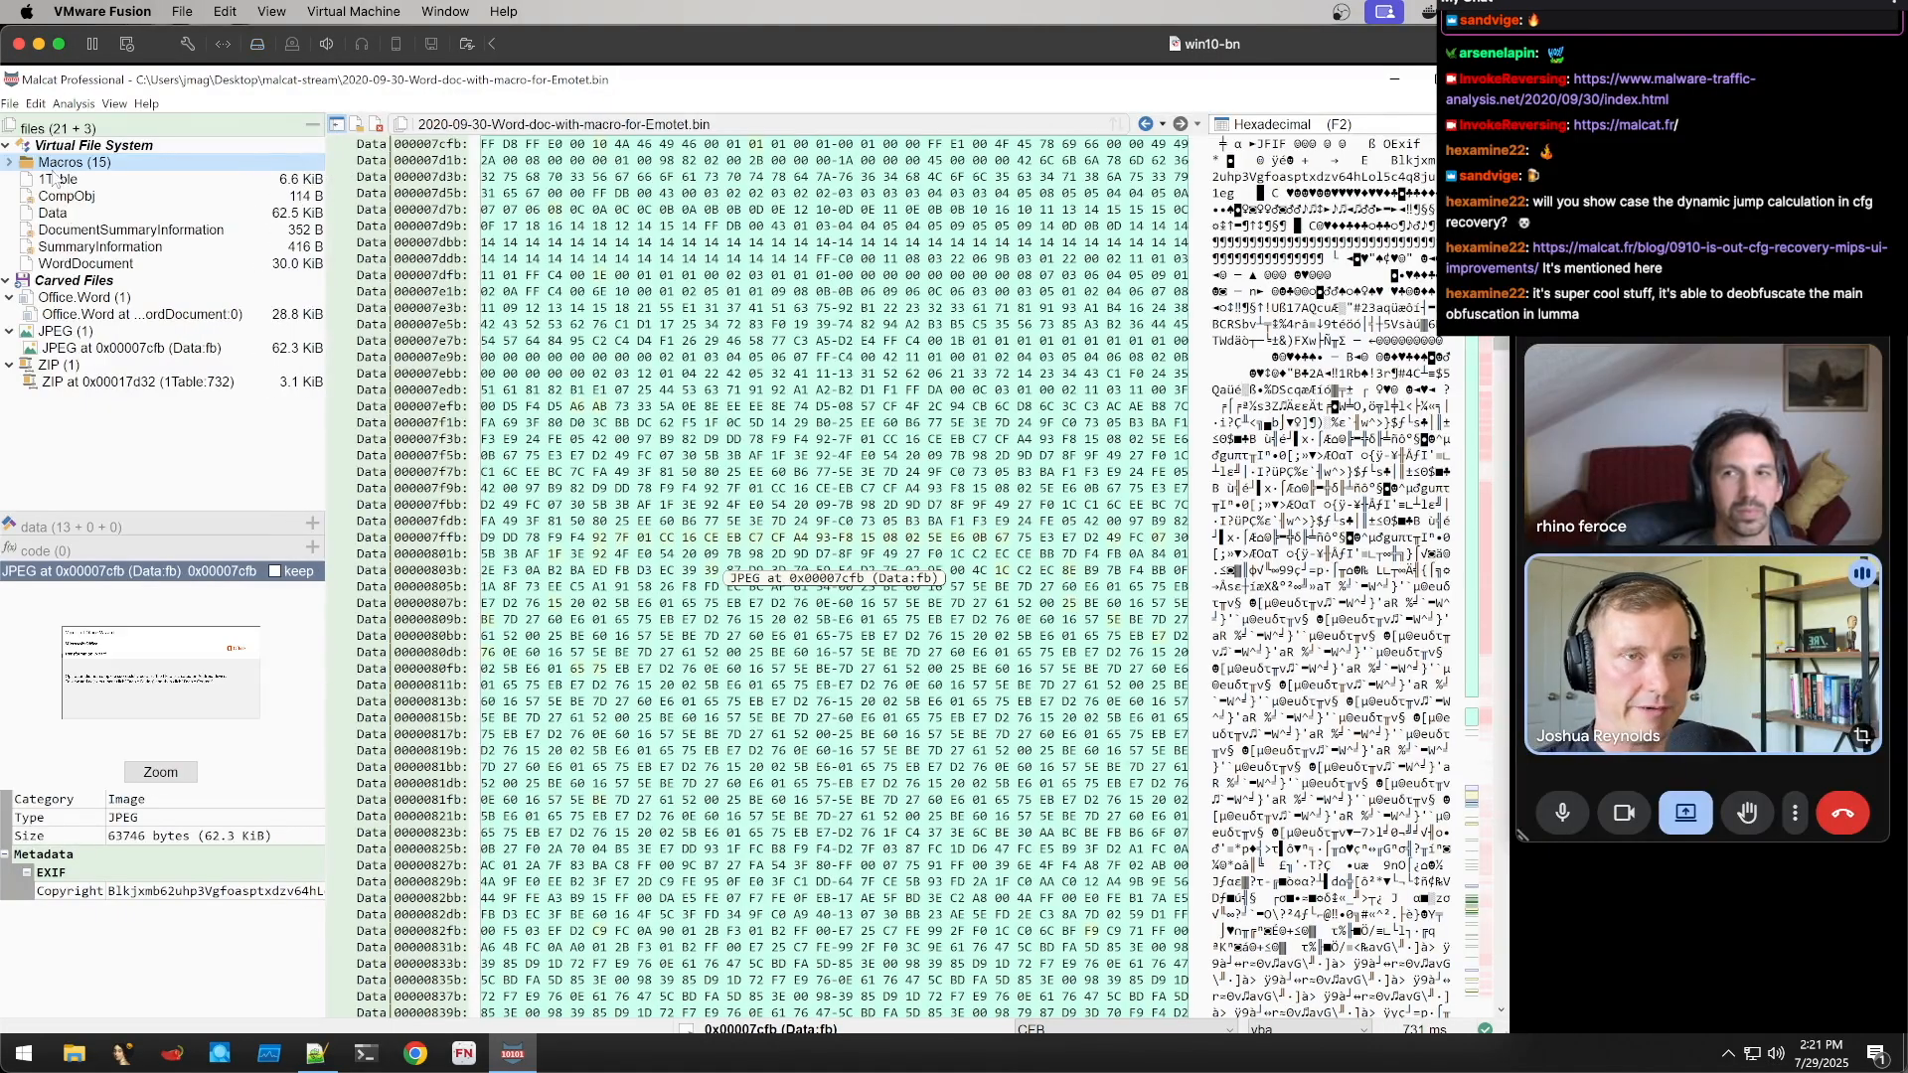
left_click(9, 163)
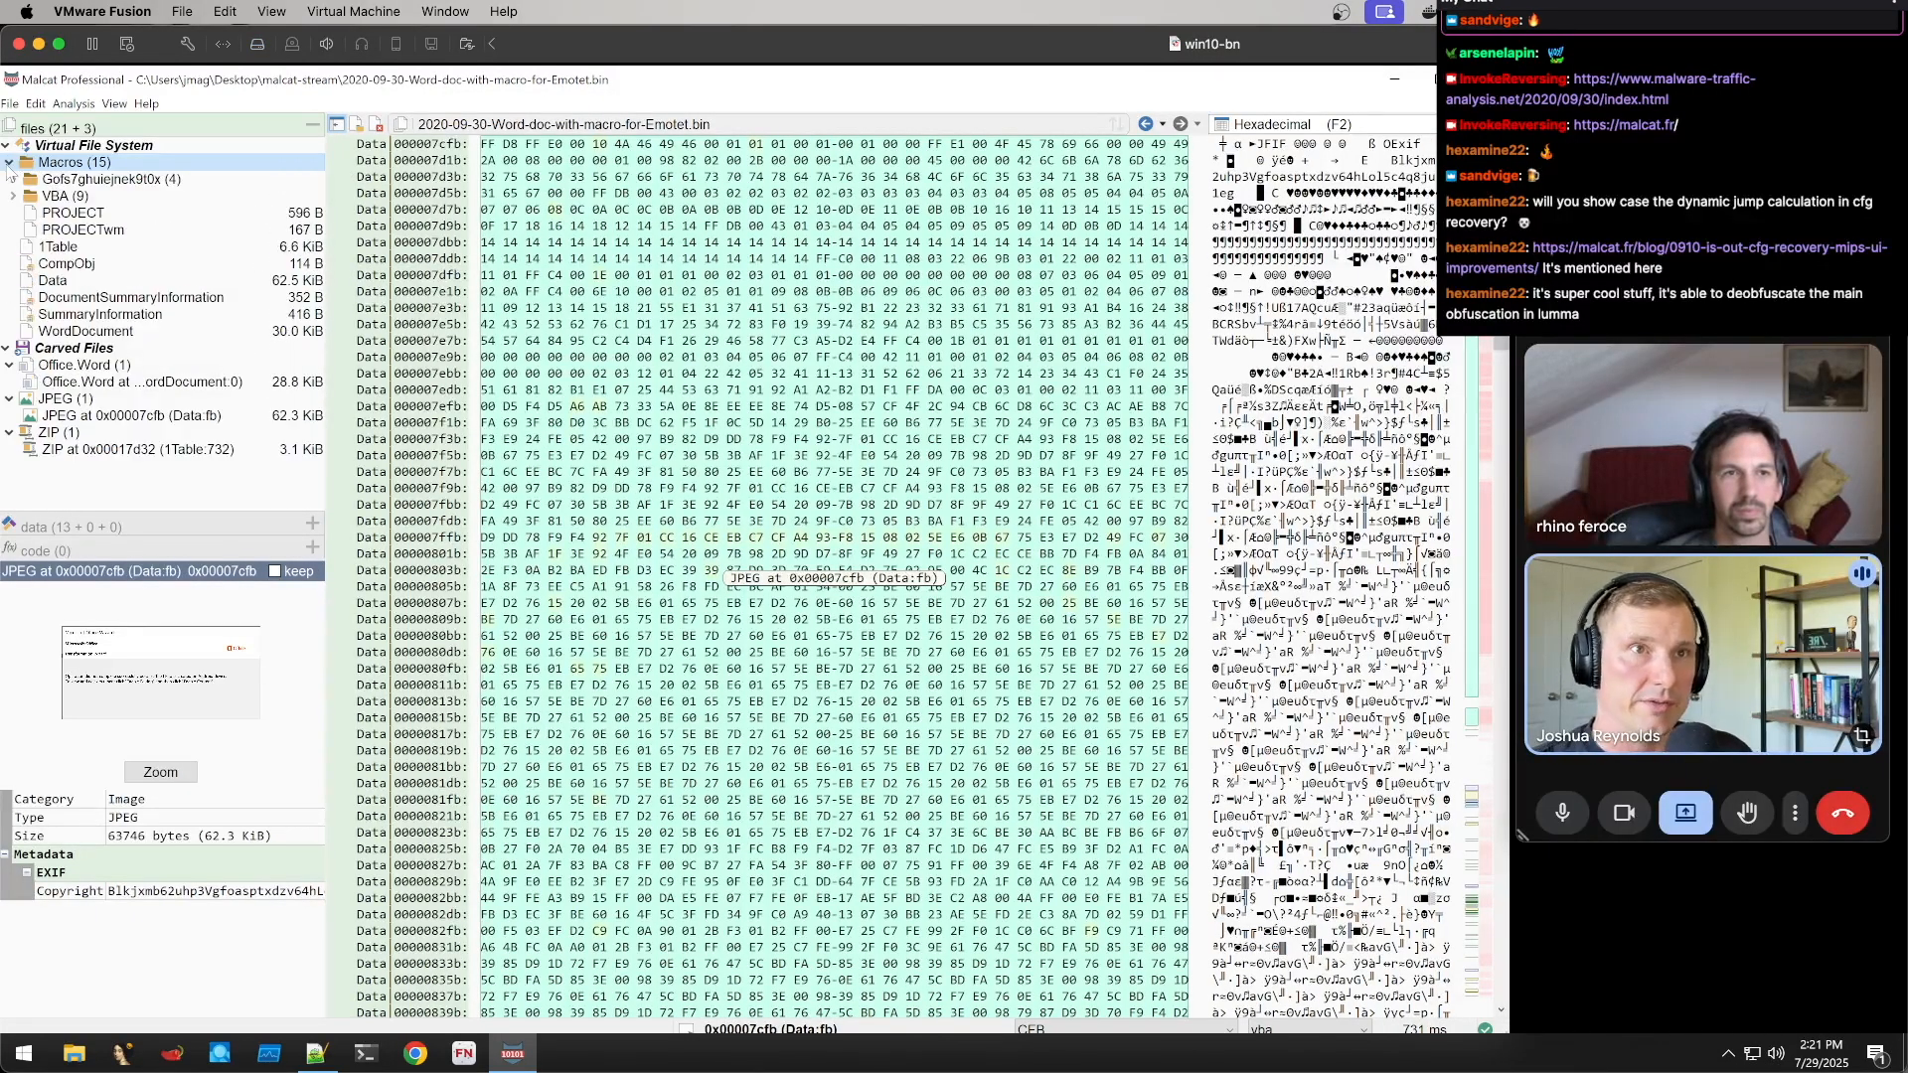
left_click(13, 179)
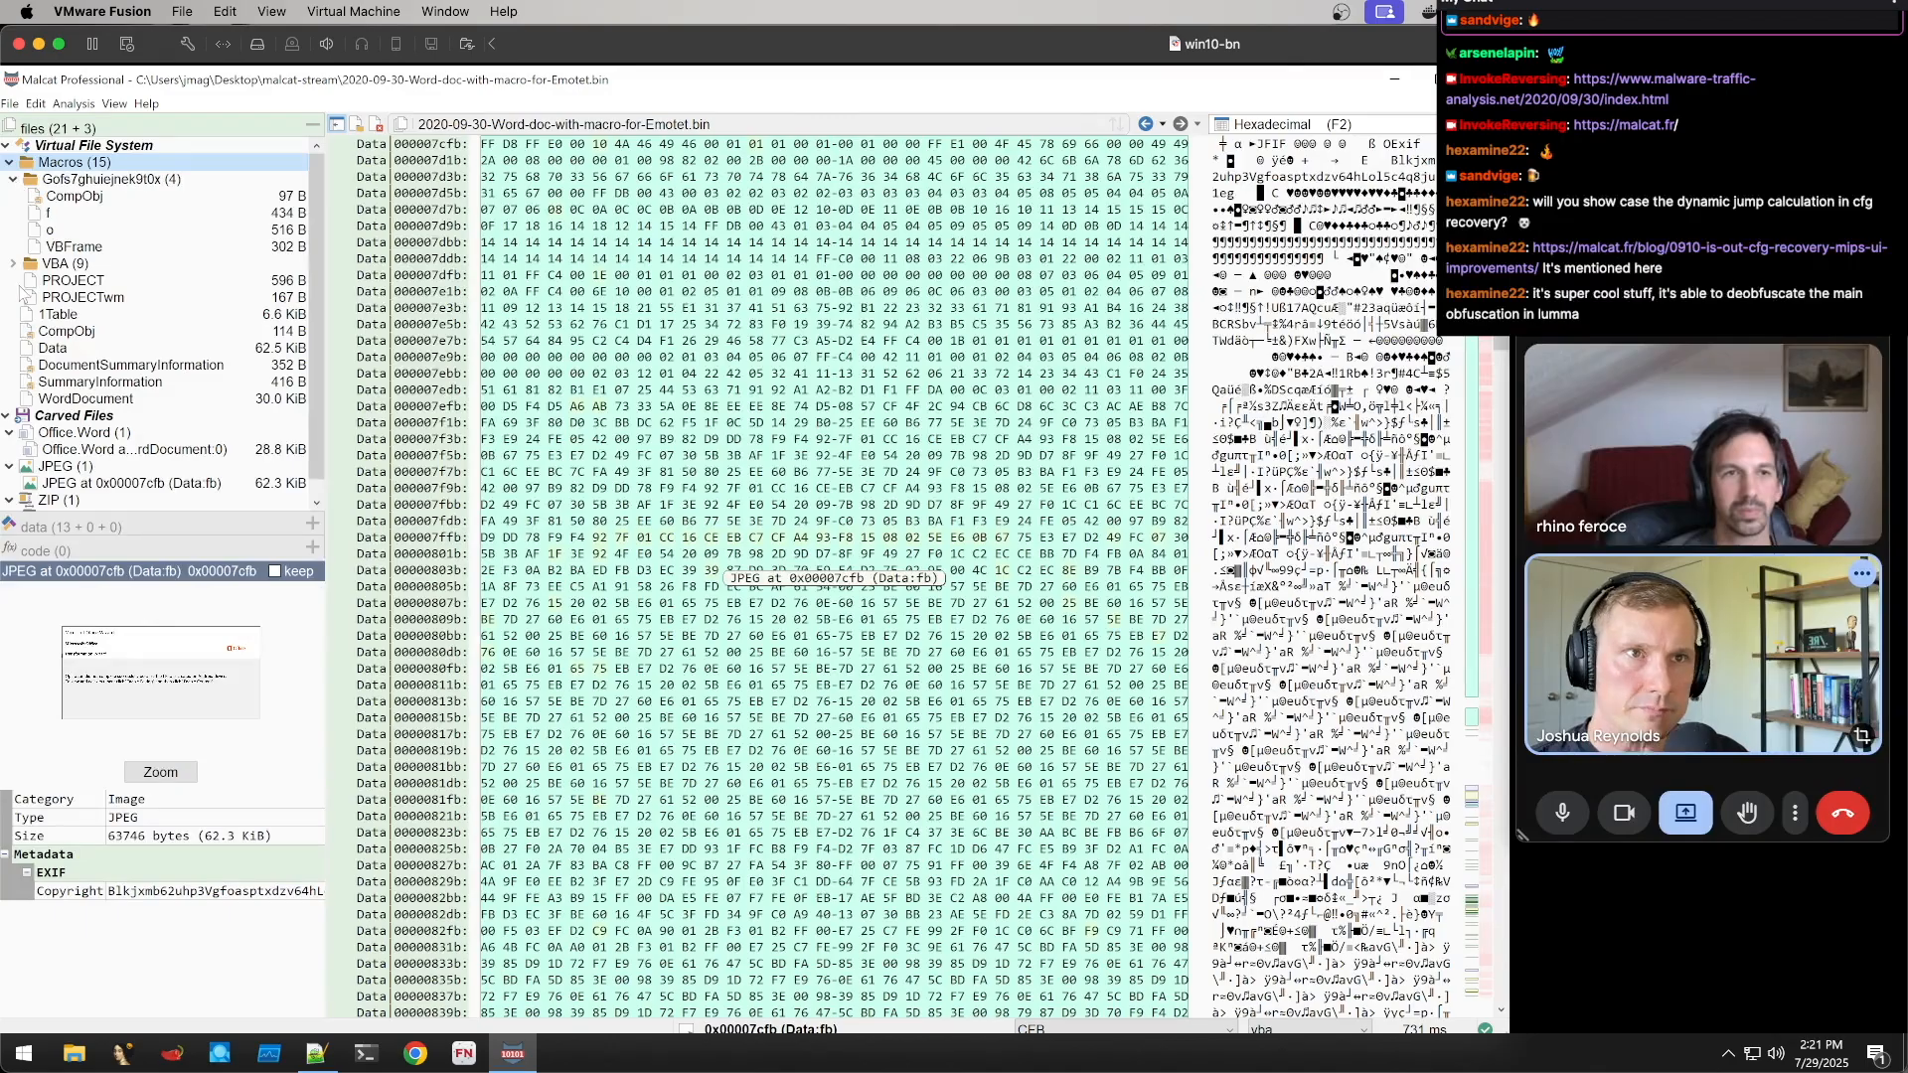
left_click(13, 264)
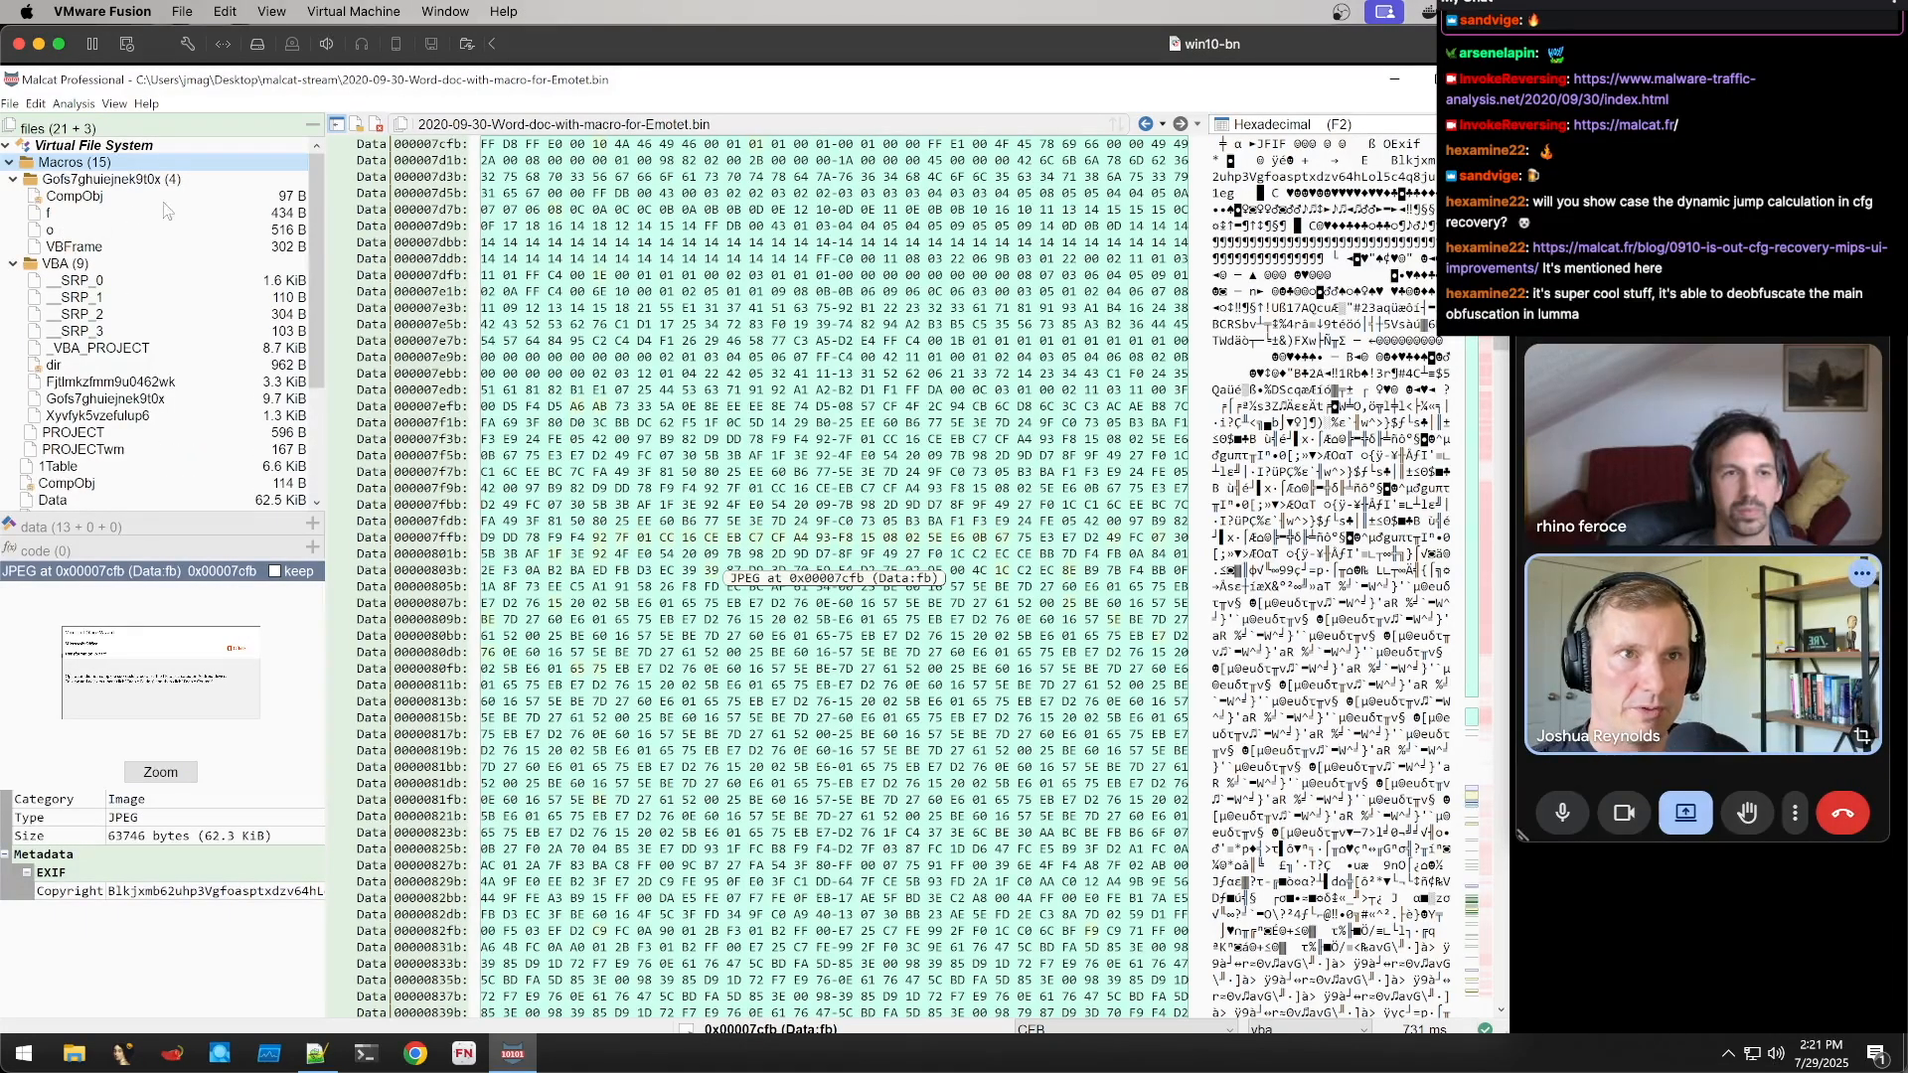
Go through the streams of the VBA folder, from __SRP_0 to dir and Fjtlmkzfmm9u0462wk, checking each one's path and size
scroll(89, 294, "down", 3)
scroll(109, 295, "up", 3)
left_click(90, 280)
left_click(83, 313)
left_click(97, 297)
left_click(86, 334)
left_click(89, 397)
left_click(94, 366)
left_click(110, 384)
Inspect the remaining document streams, including 1Table, and the CompObj stream inside Gofs7ghuiejnek9t0x
scroll(113, 384, "down", 3)
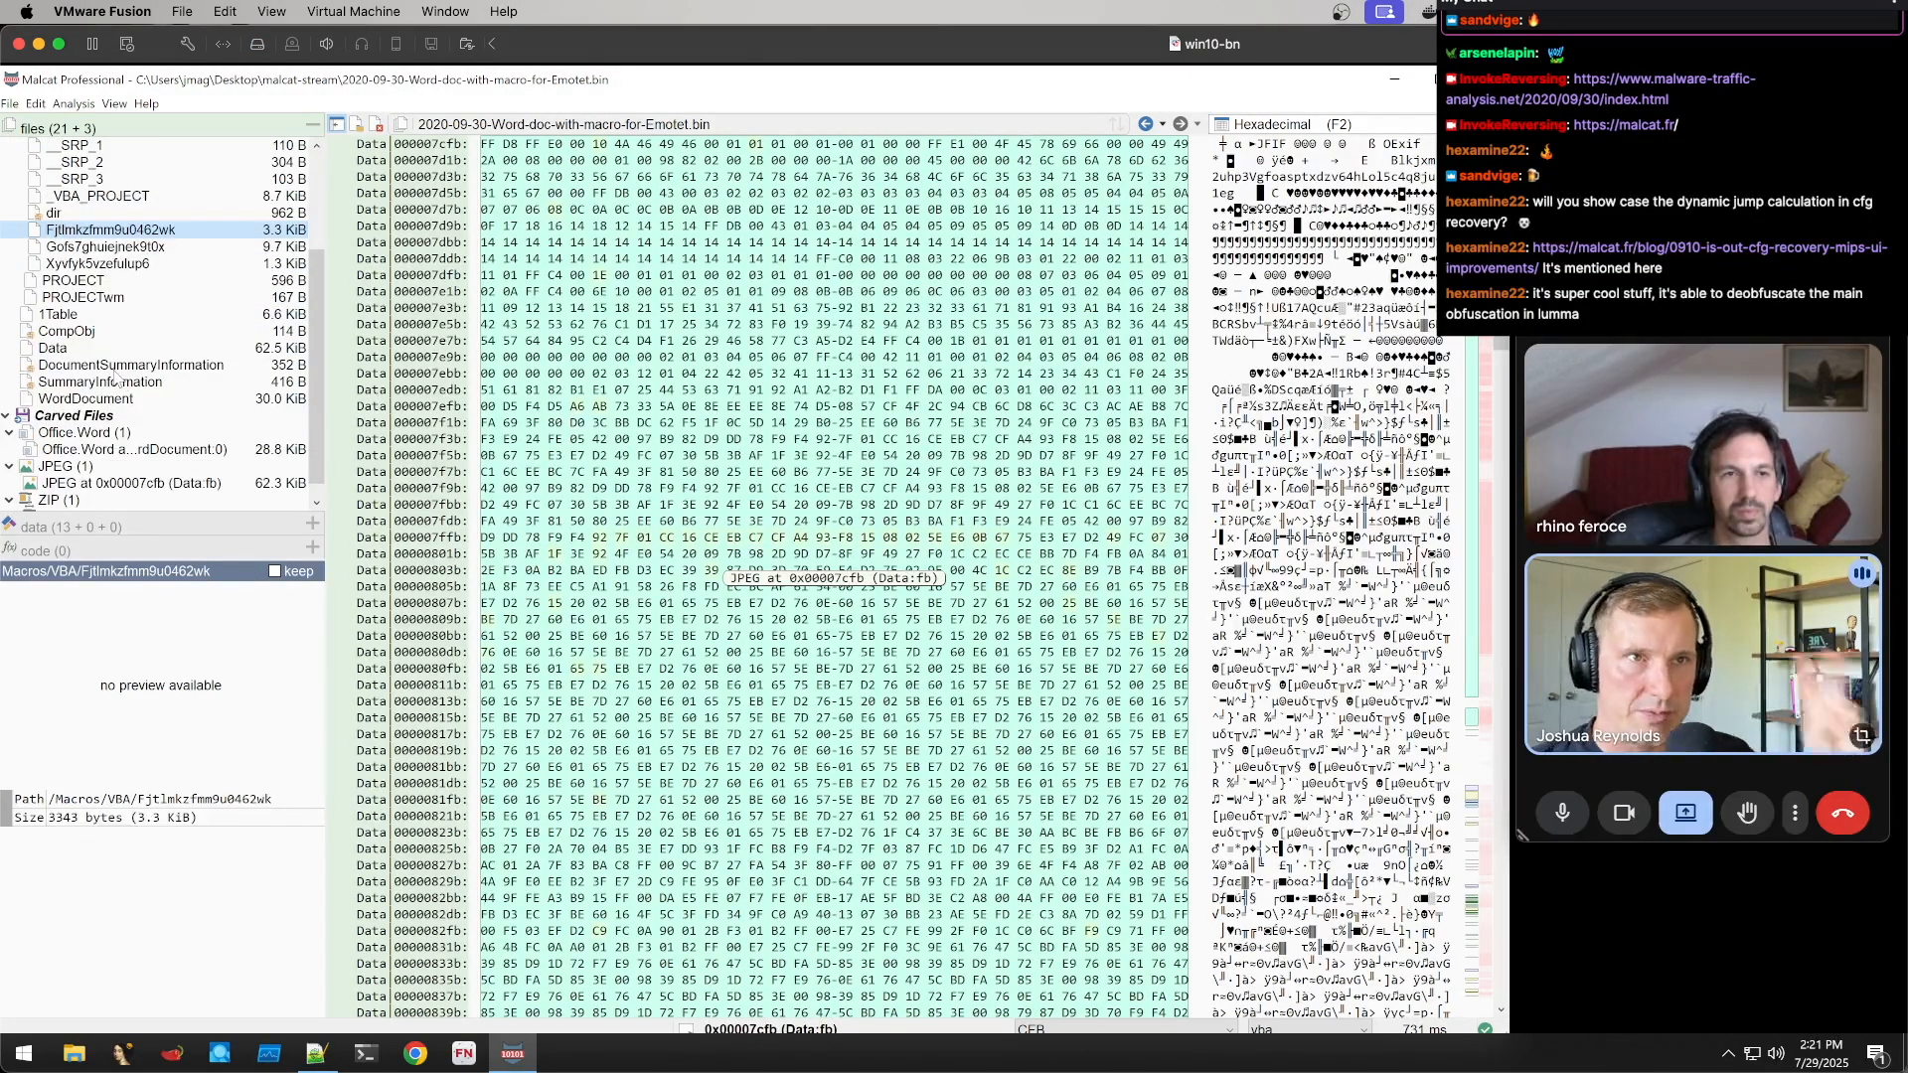
scroll(115, 380, "up", 2)
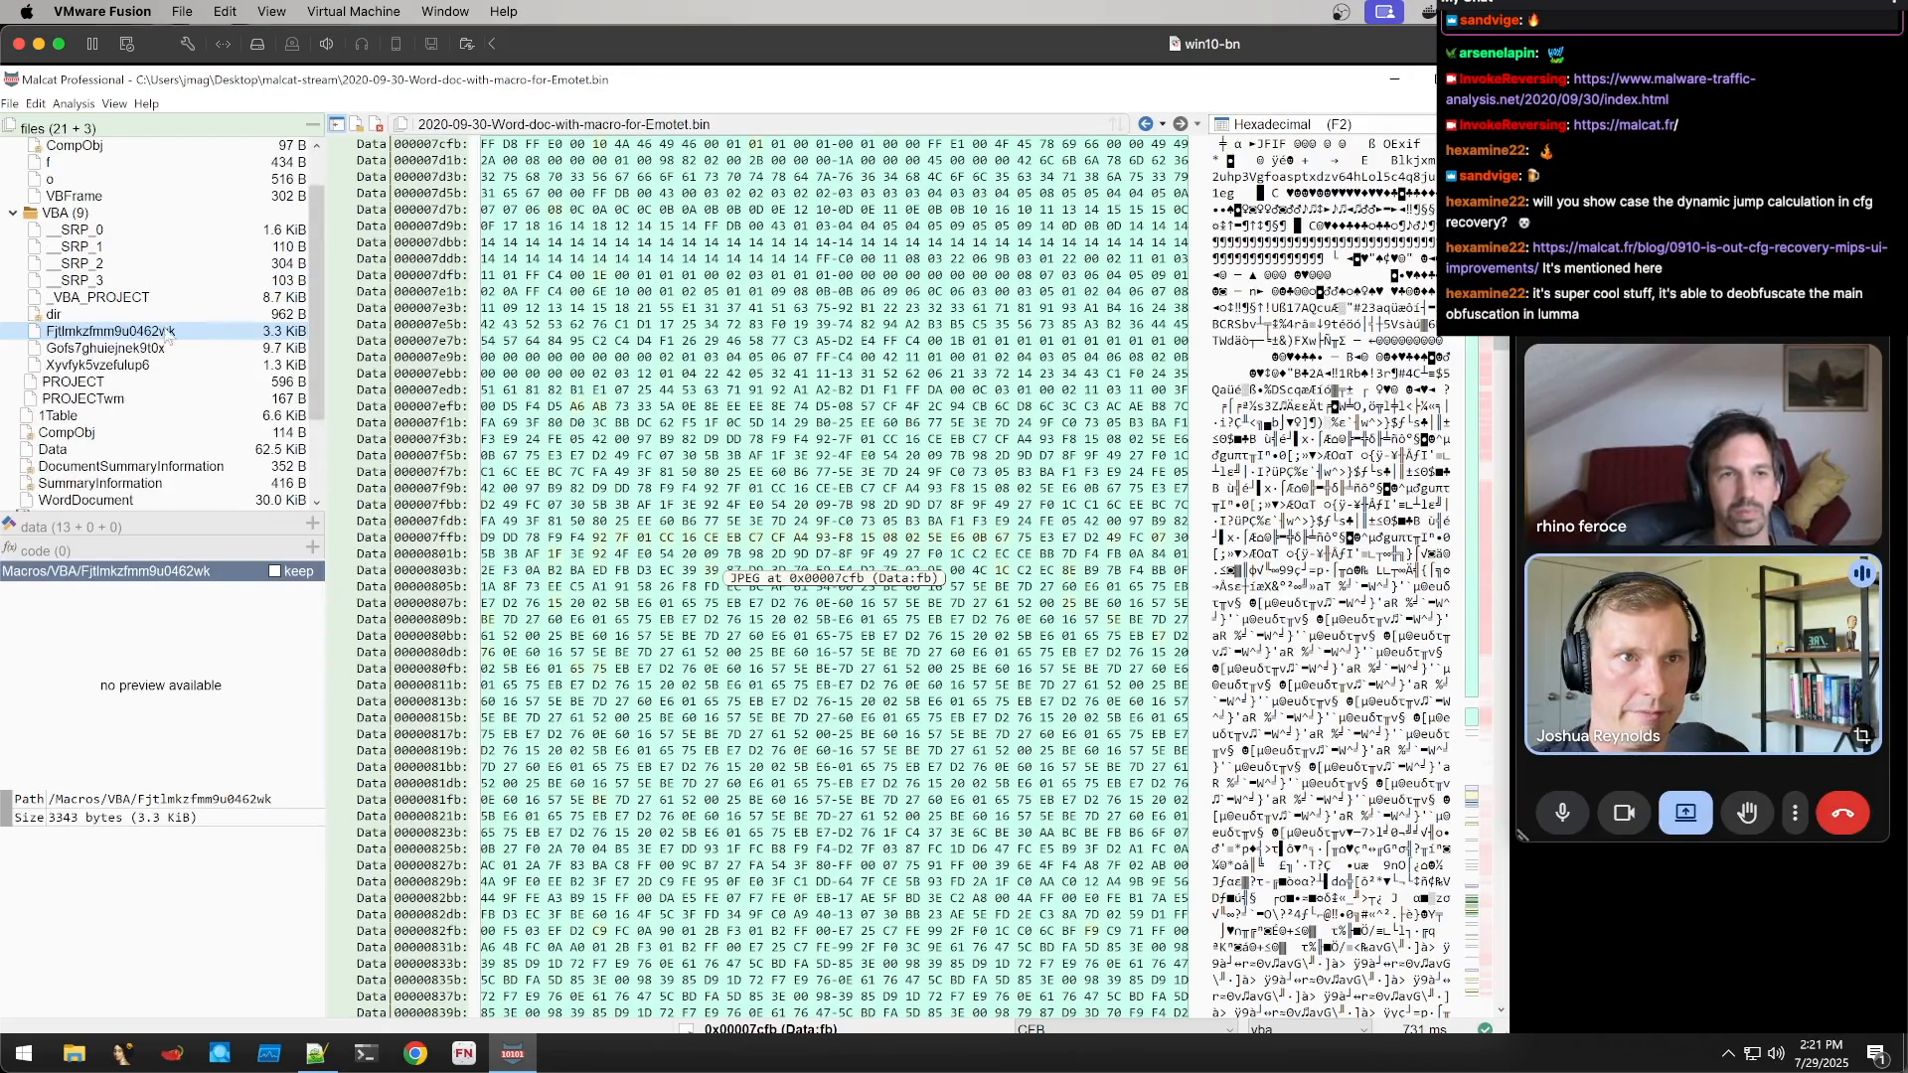
scroll(124, 358, "down", 3)
left_click(133, 336)
left_click(120, 297)
scroll(117, 239, "up", 3)
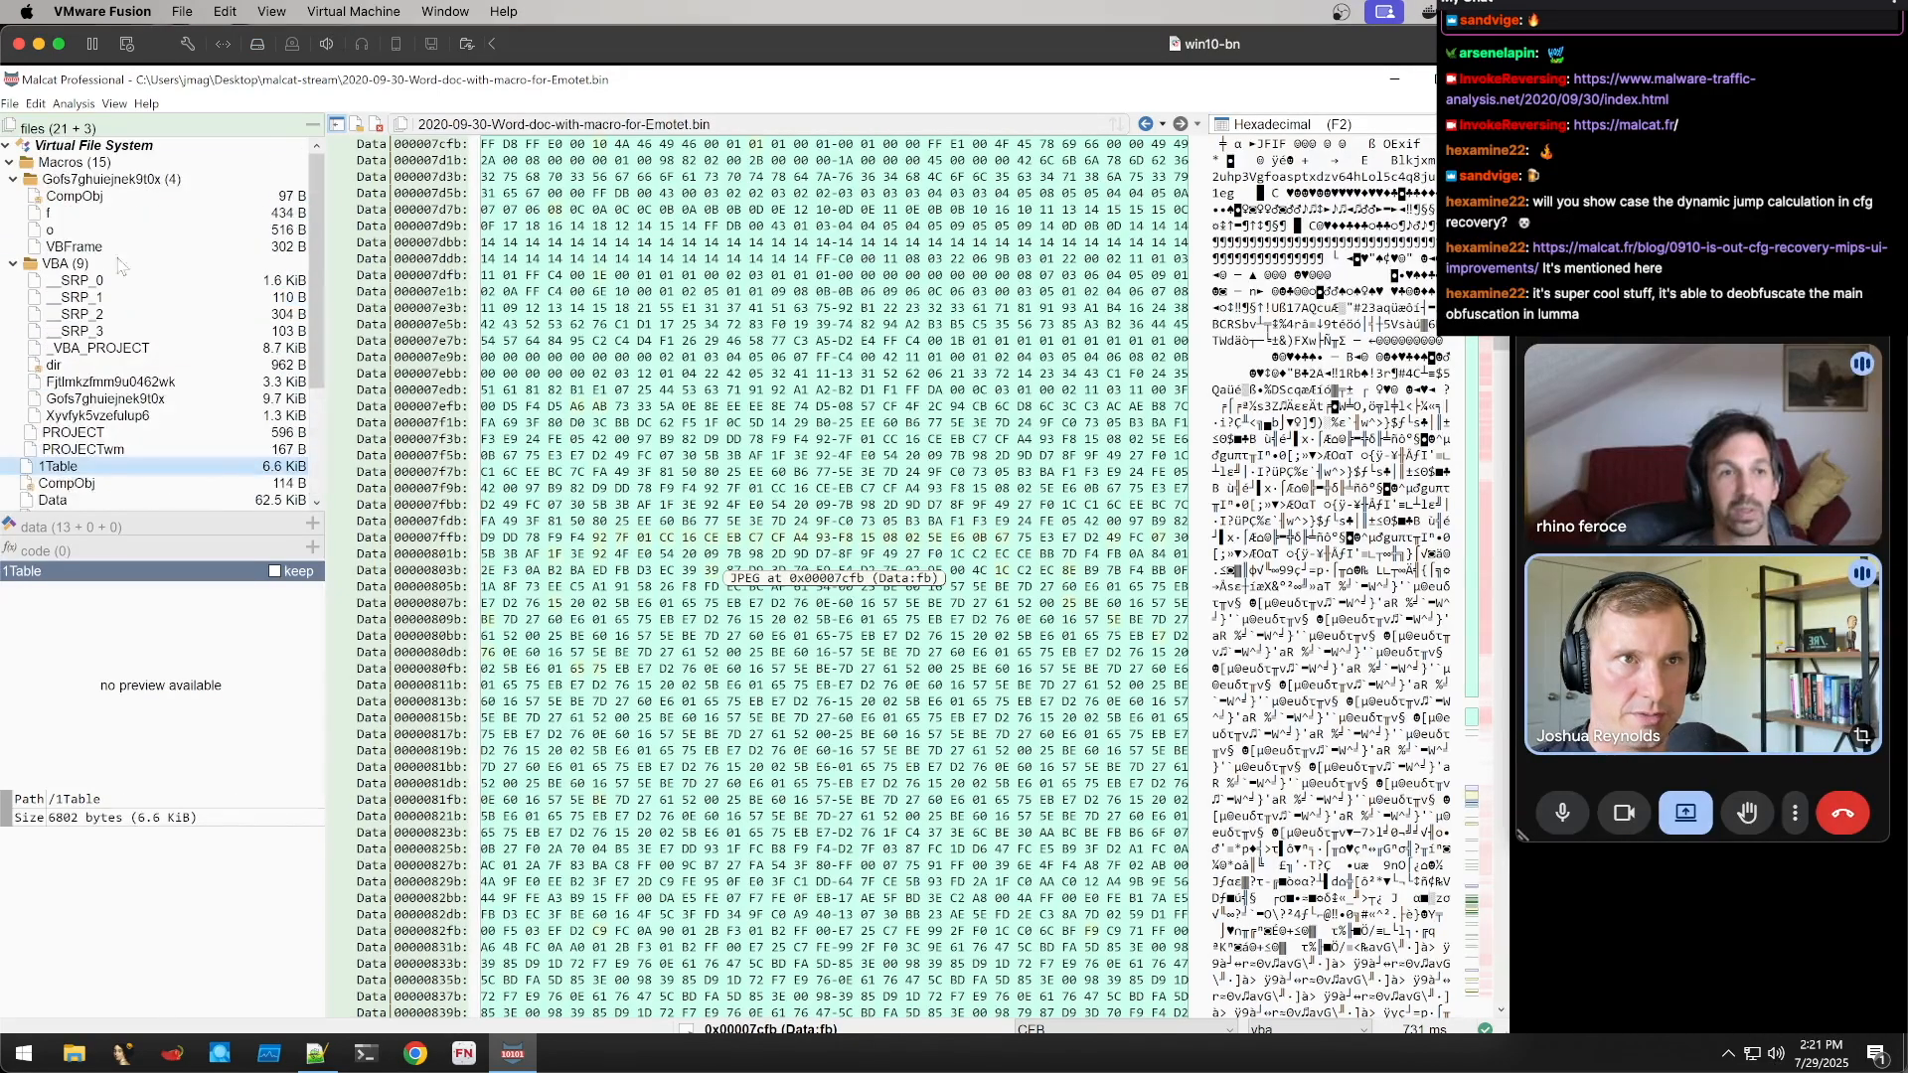
left_click(124, 197)
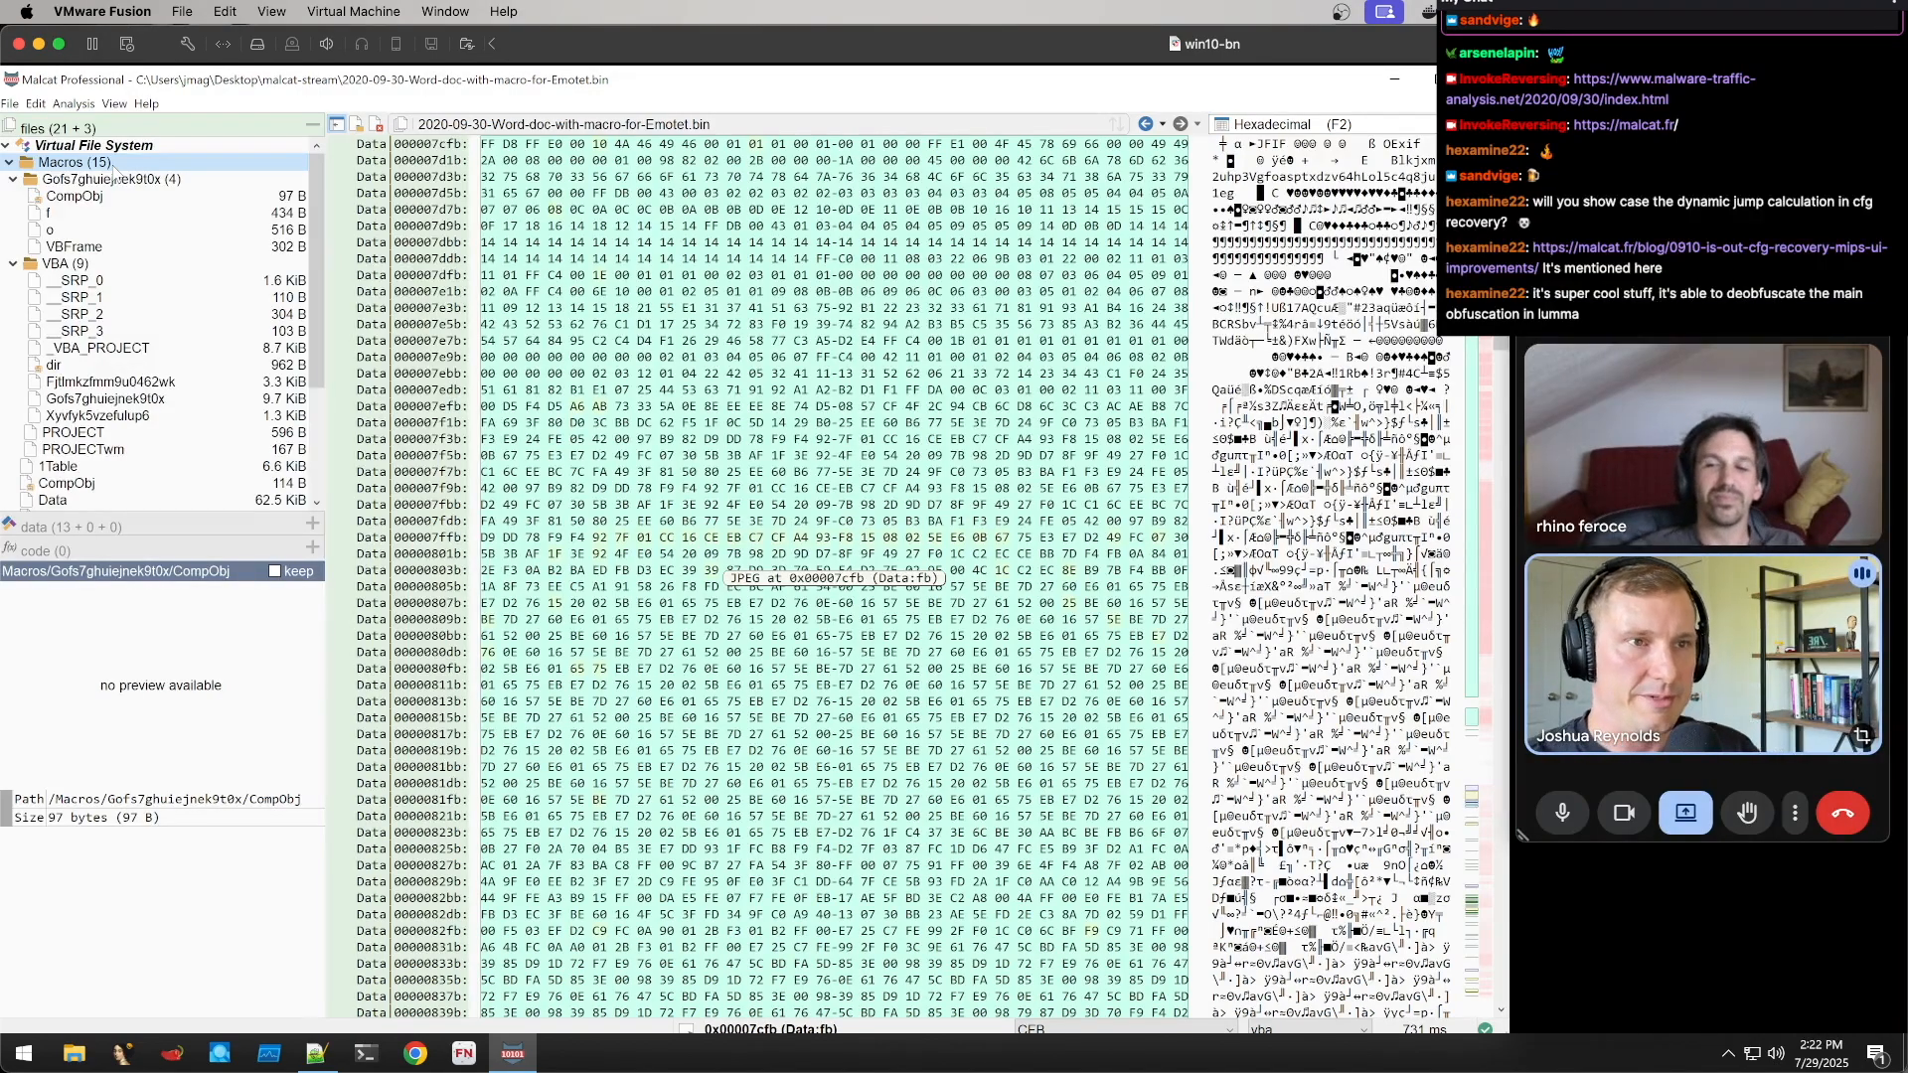
Examine the Gofs7ghuiejnek9t0x streams CompObj, f, o and VBFrame, plus VBA streams including __SRP_0 and dir
left_click(13, 264)
left_click(12, 264)
scroll(92, 278, "down", 4)
scroll(93, 279, "up", 4)
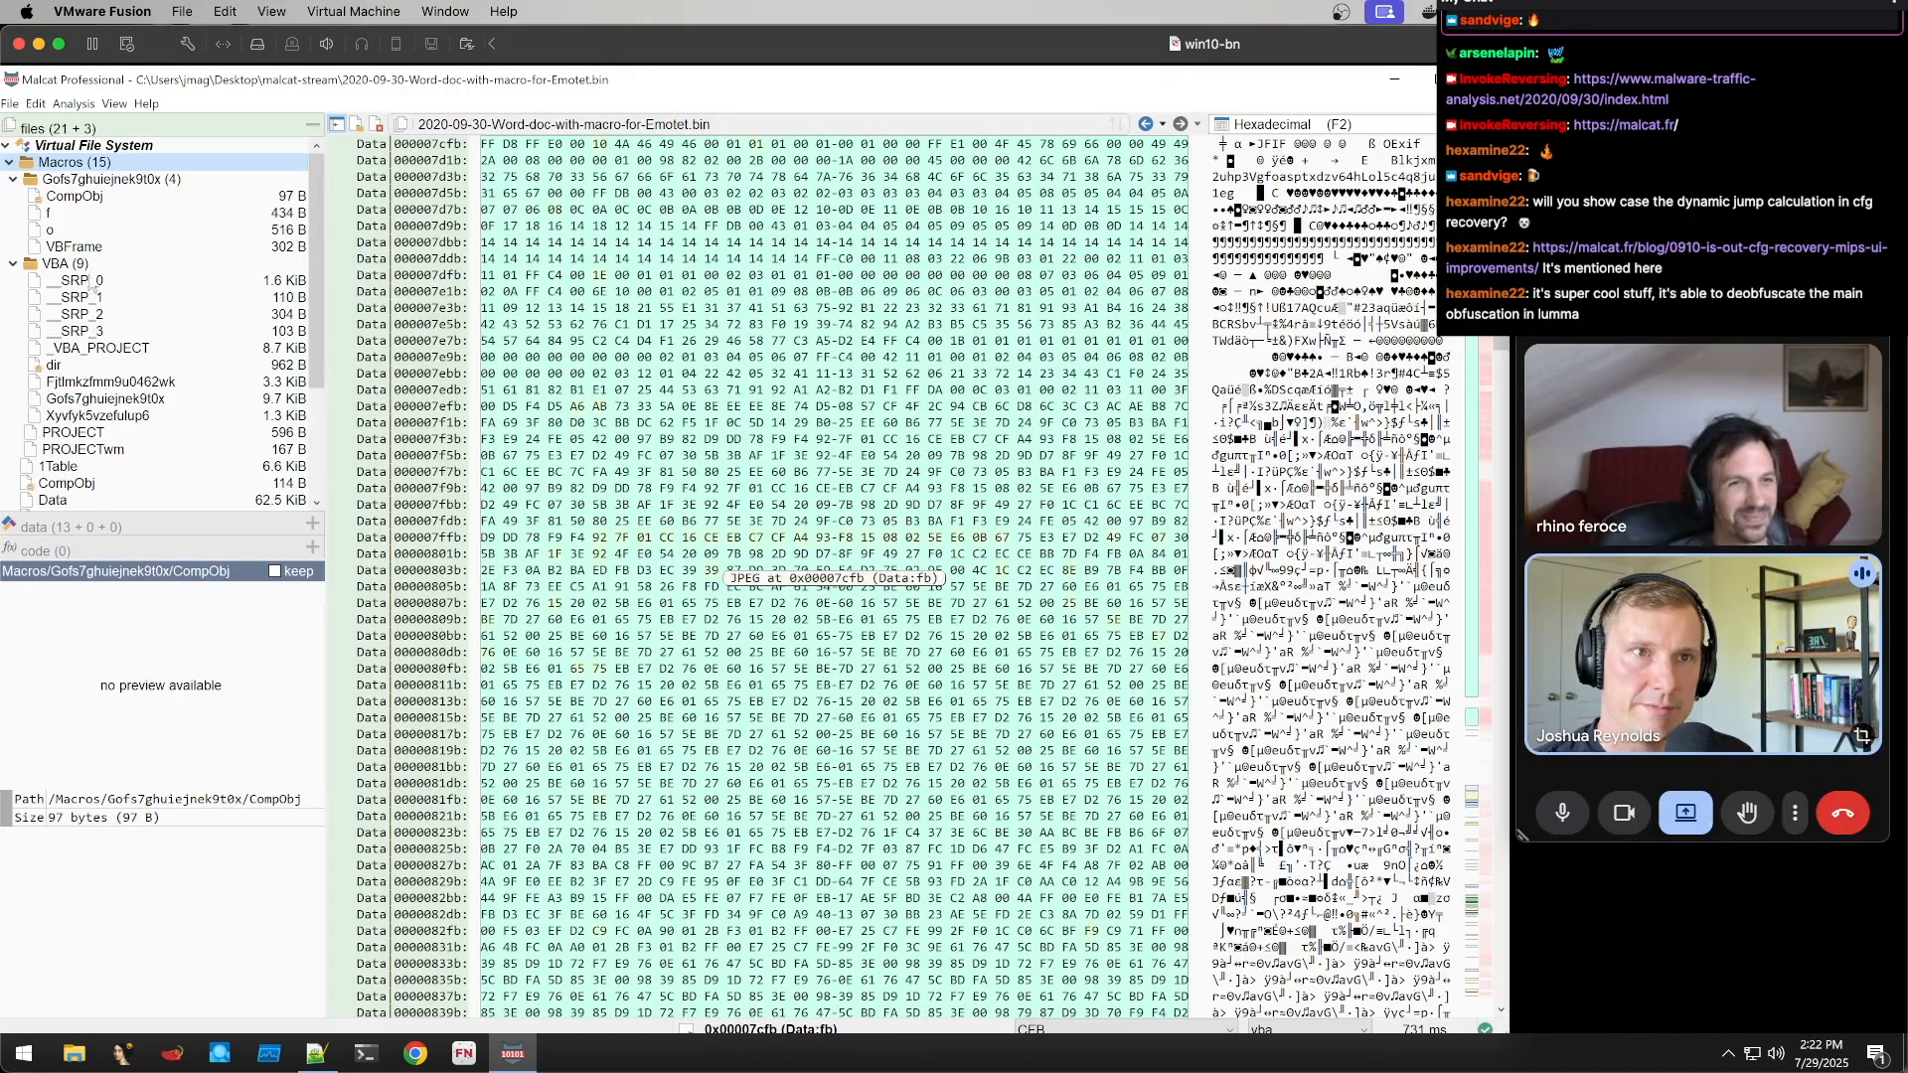
left_click(96, 199)
left_click(100, 214)
left_click(102, 228)
left_click(102, 247)
left_click(94, 284)
left_click(105, 314)
scroll(108, 323, "down", 3)
left_click(126, 247)
left_click(147, 214)
scroll(144, 242, "up", 3)
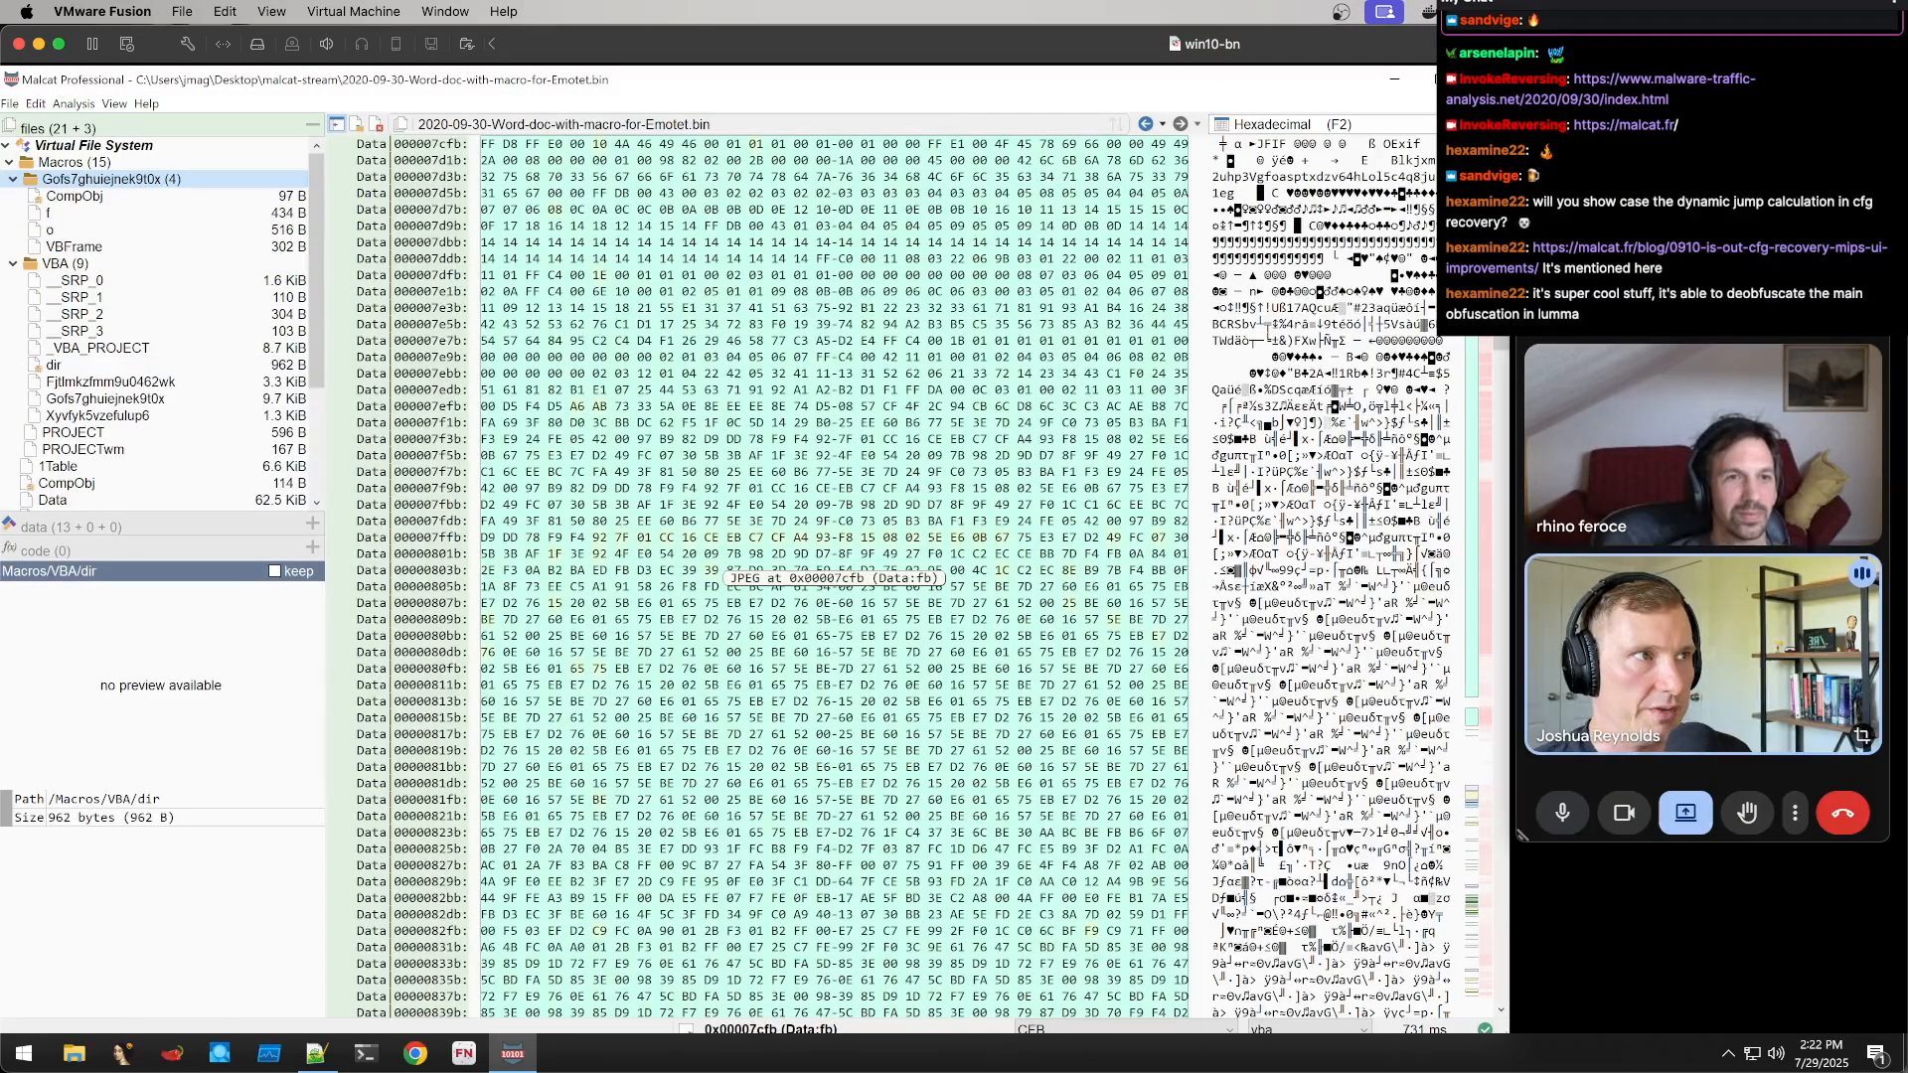
Look over the hex bytes around the carved JPEG and switch the document to the Structures / text view
left_click(1389, 125)
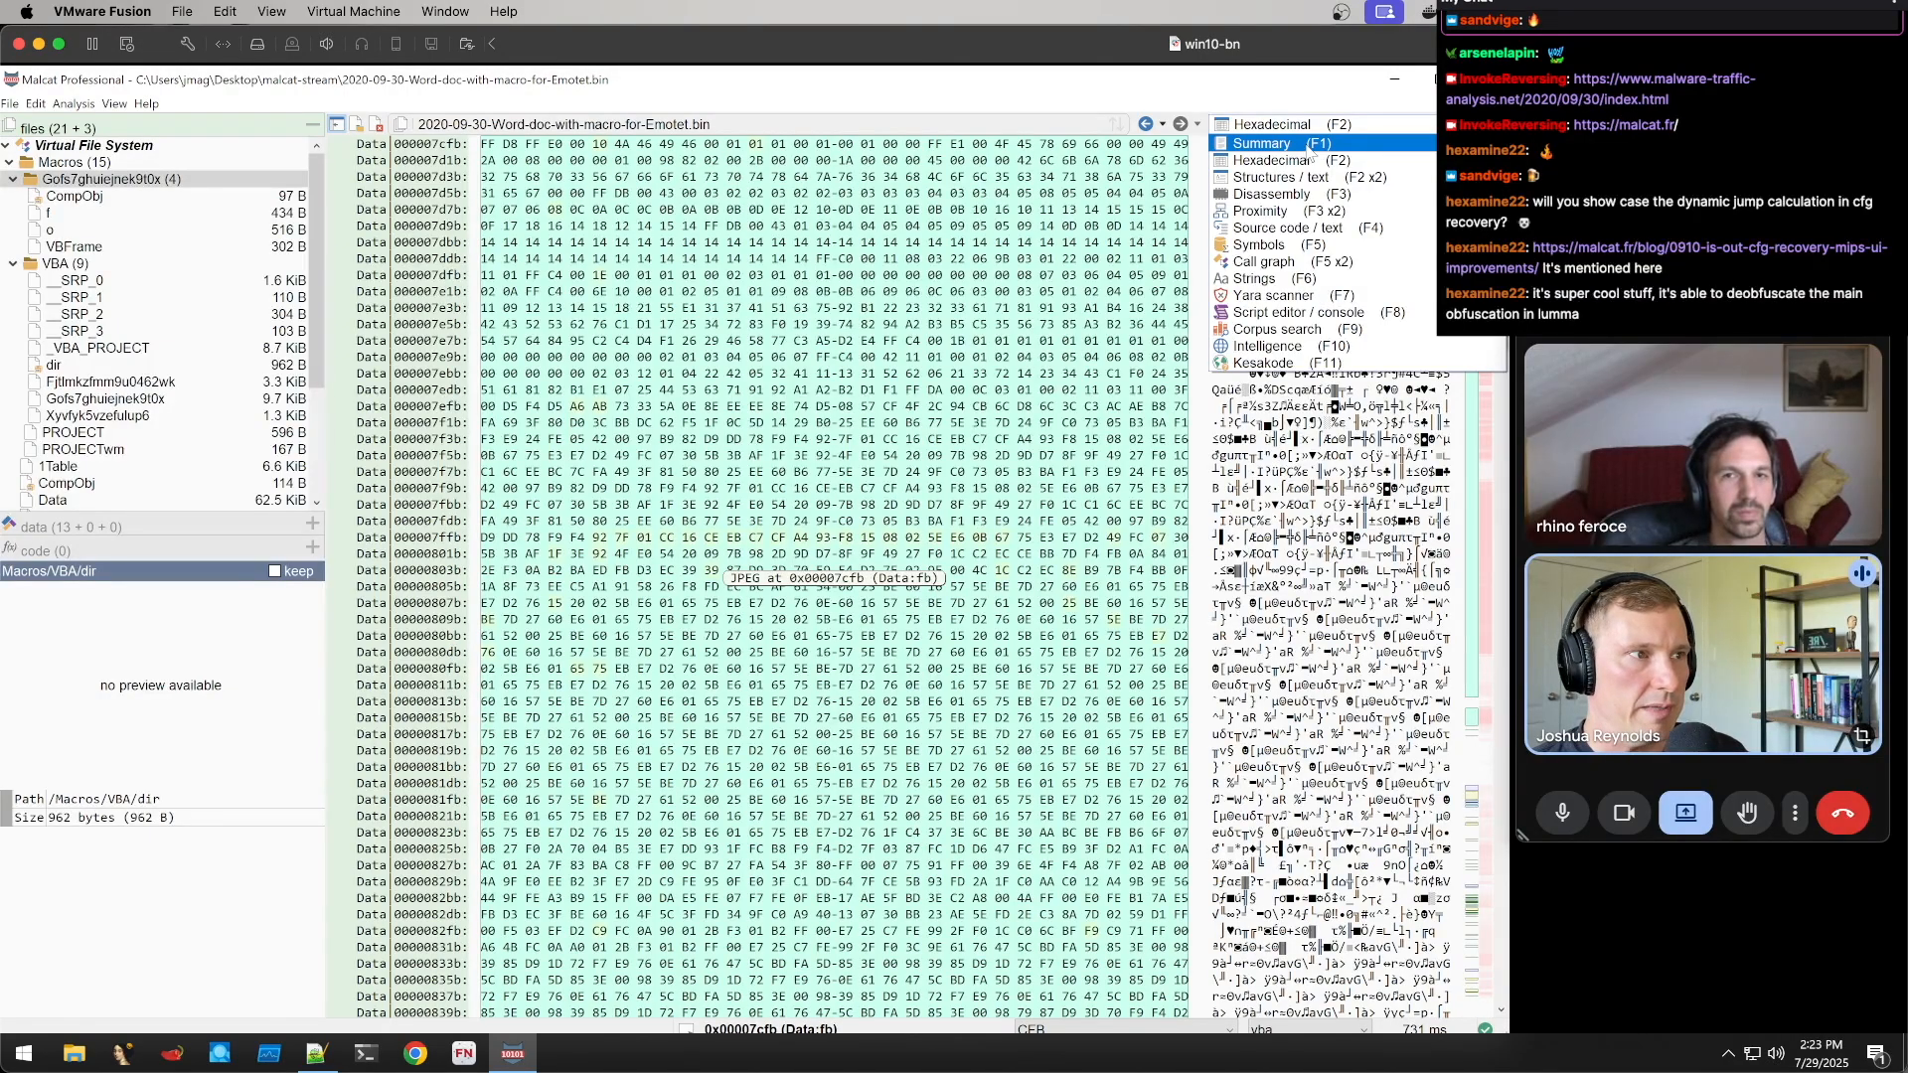
left_click(1127, 101)
scroll(972, 290, "up", 9)
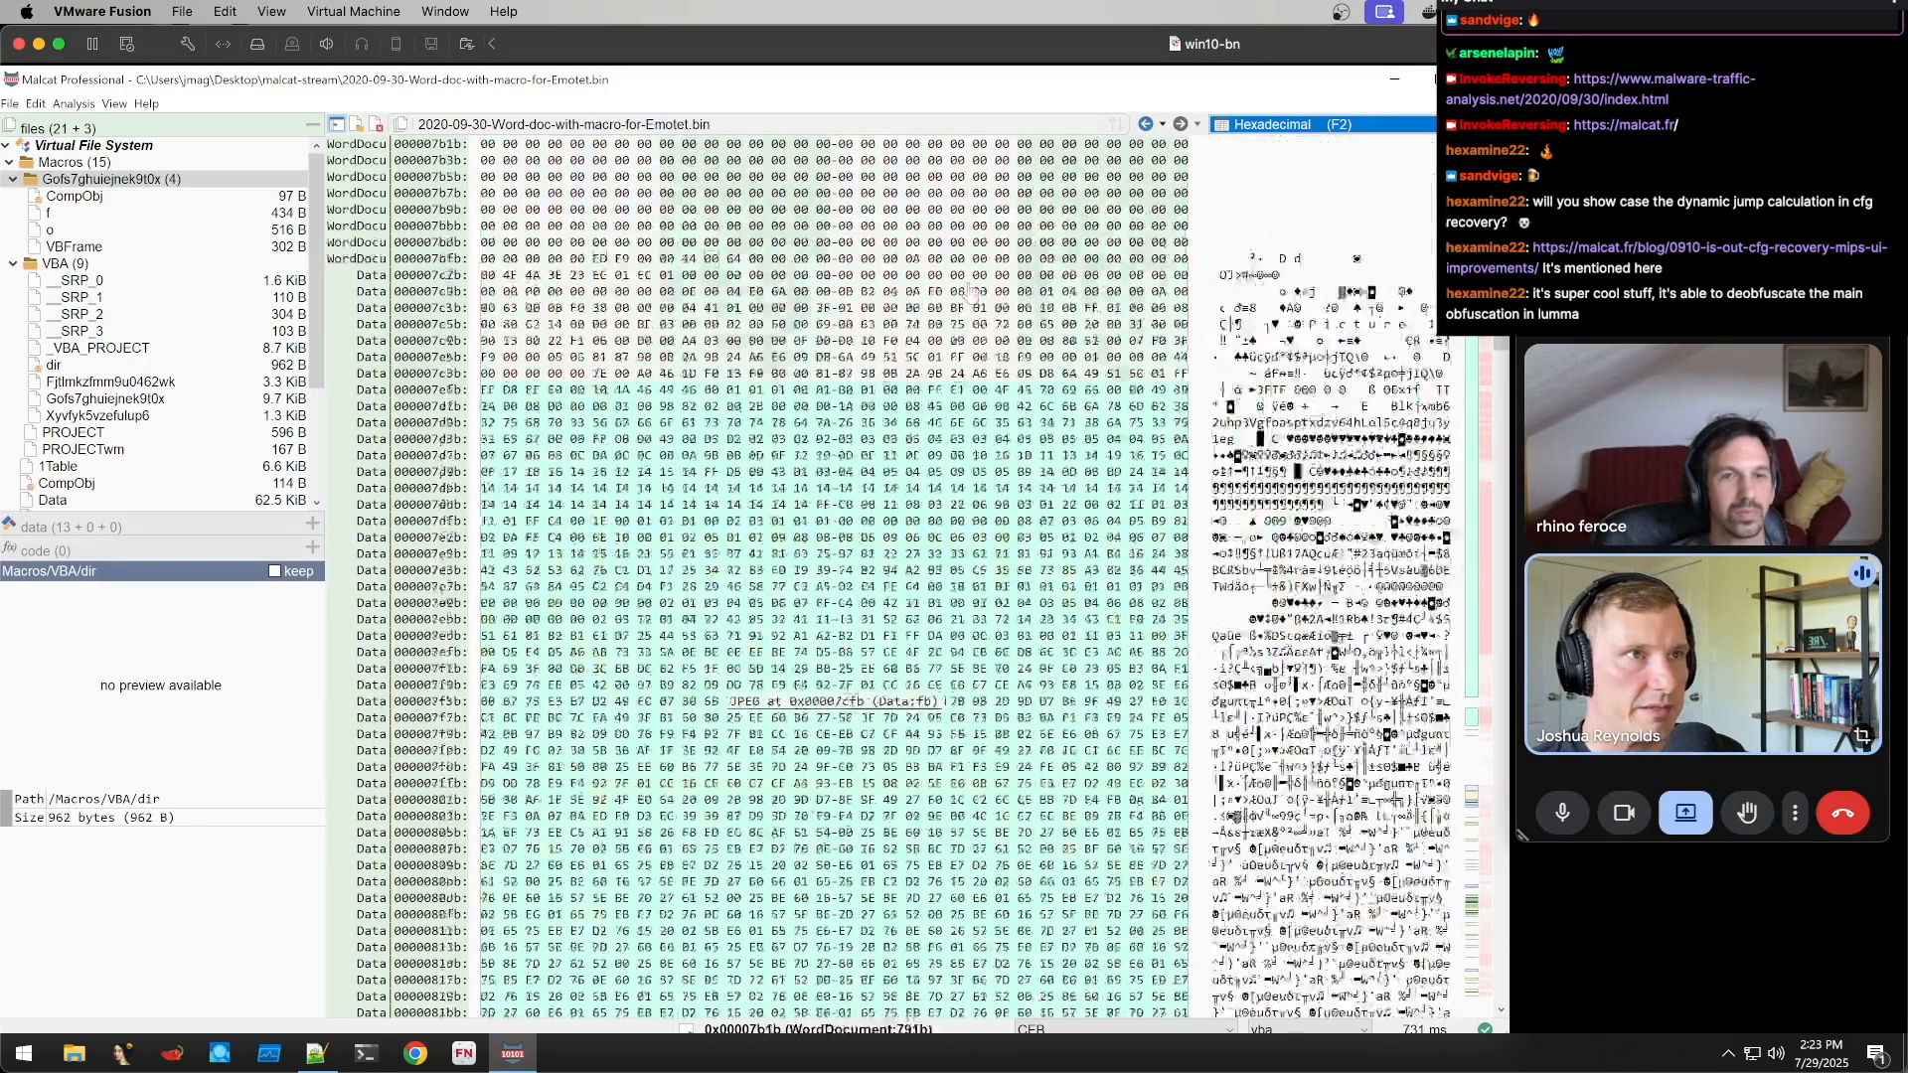
scroll(975, 290, "down", 12)
left_click(1269, 126)
left_click(1276, 127)
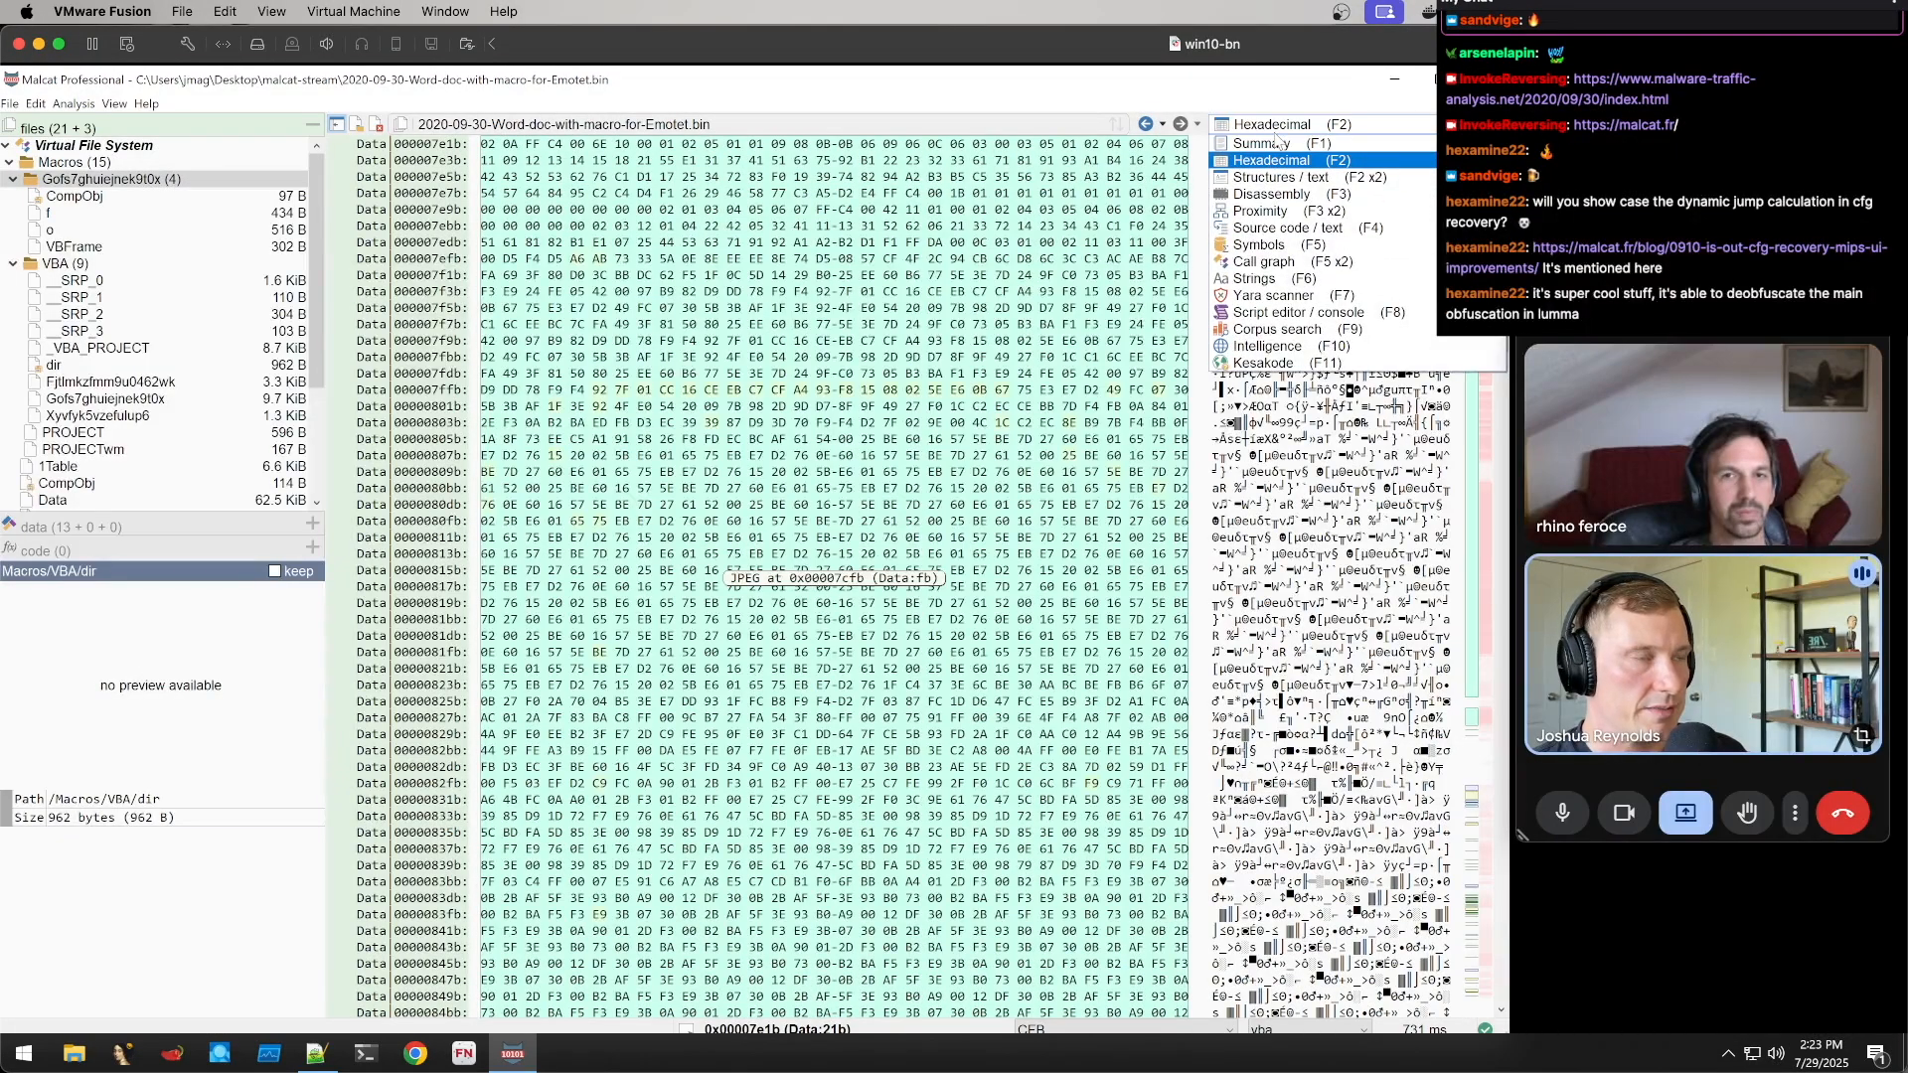
left_click(1273, 177)
Examine the text view around the carved JPEG data and back into the repeated strings of the WordDocument stream
scroll(924, 323, "up", 3)
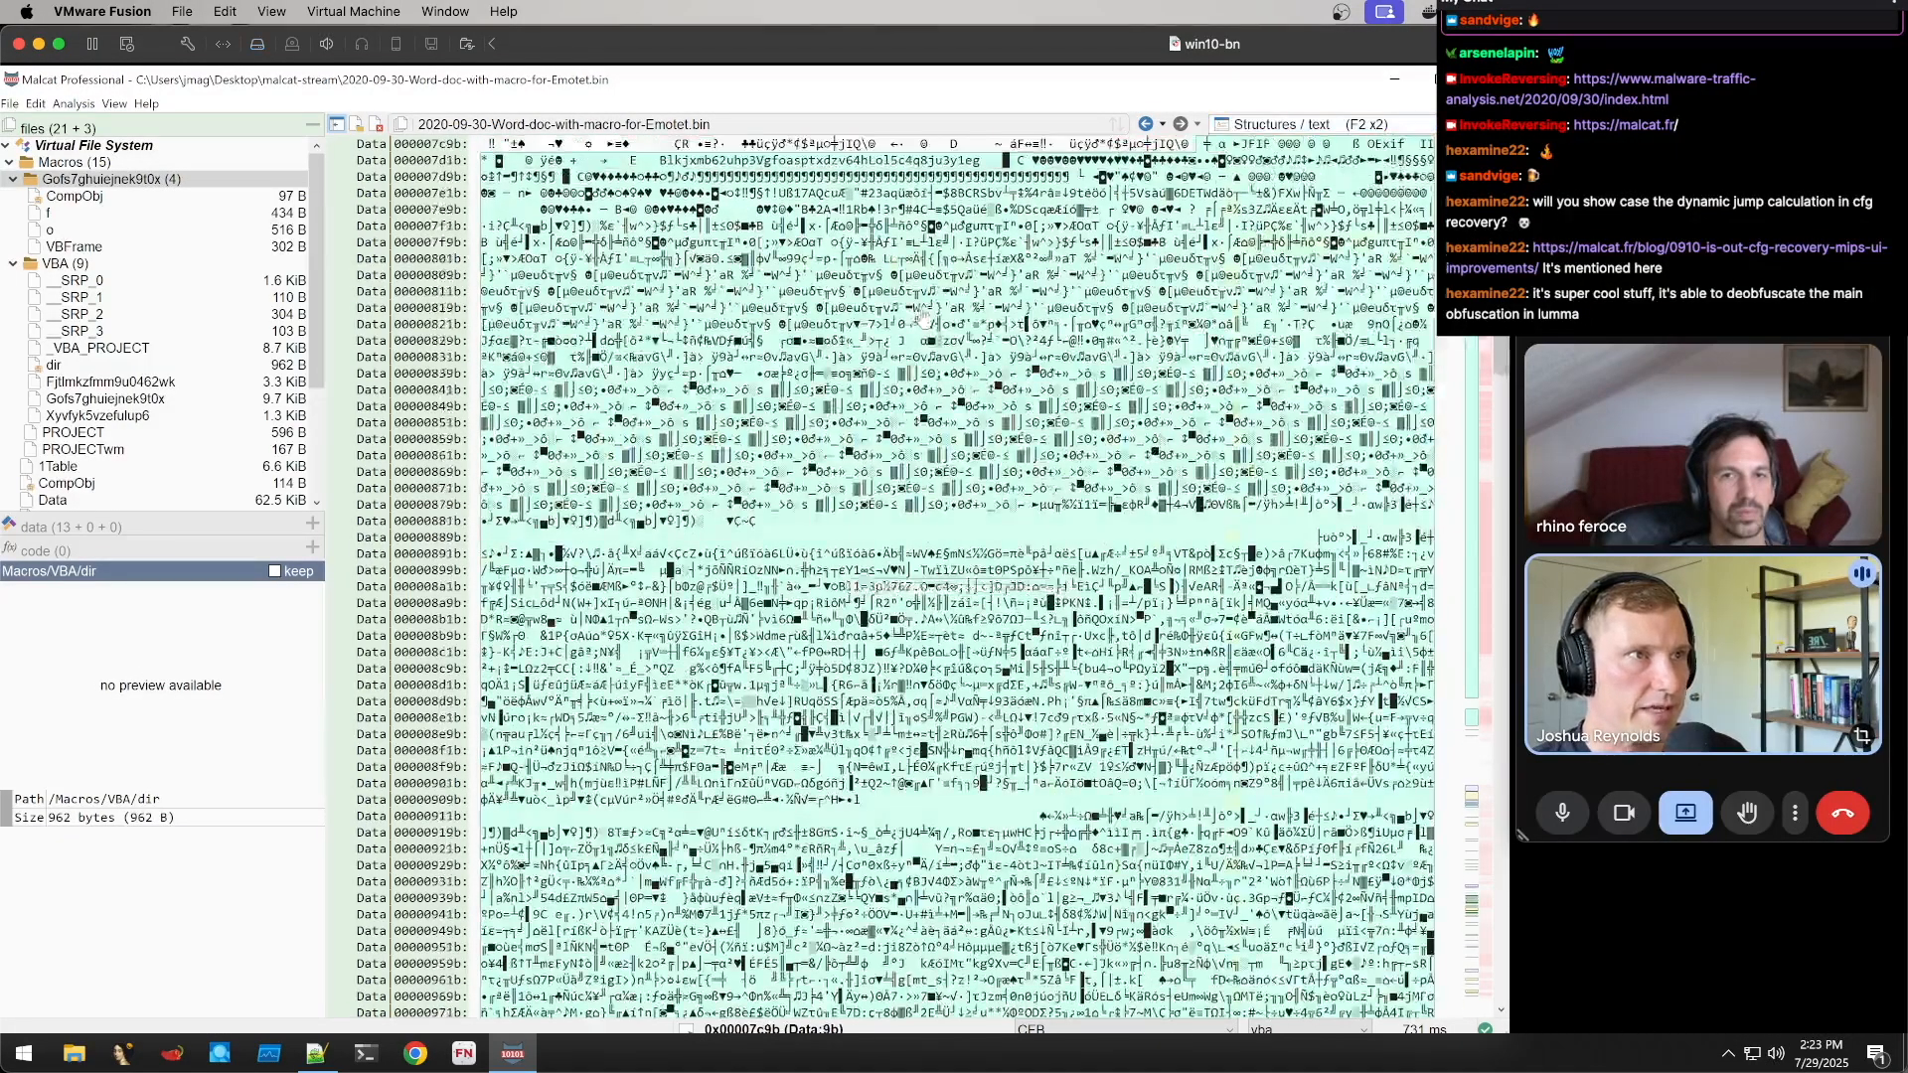
scroll(924, 322, "up", 5)
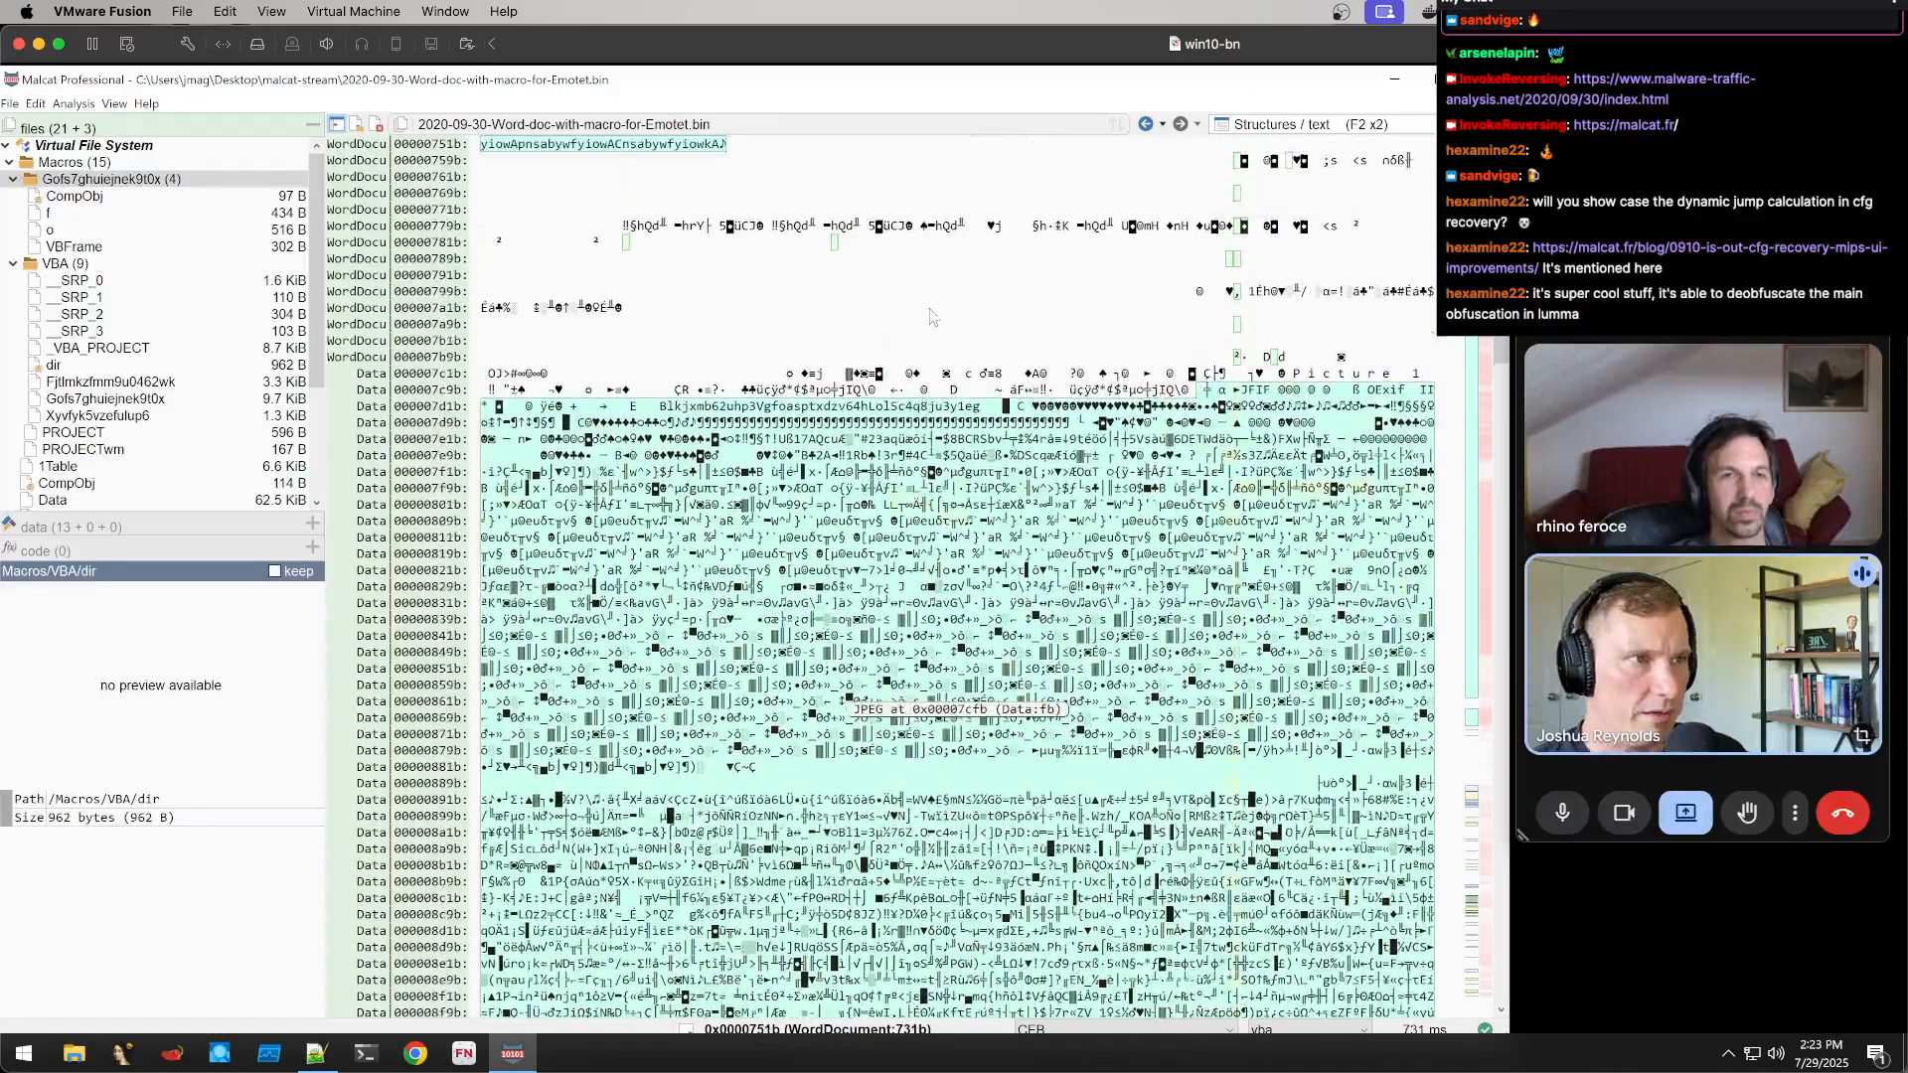
scroll(929, 318, "down", 6)
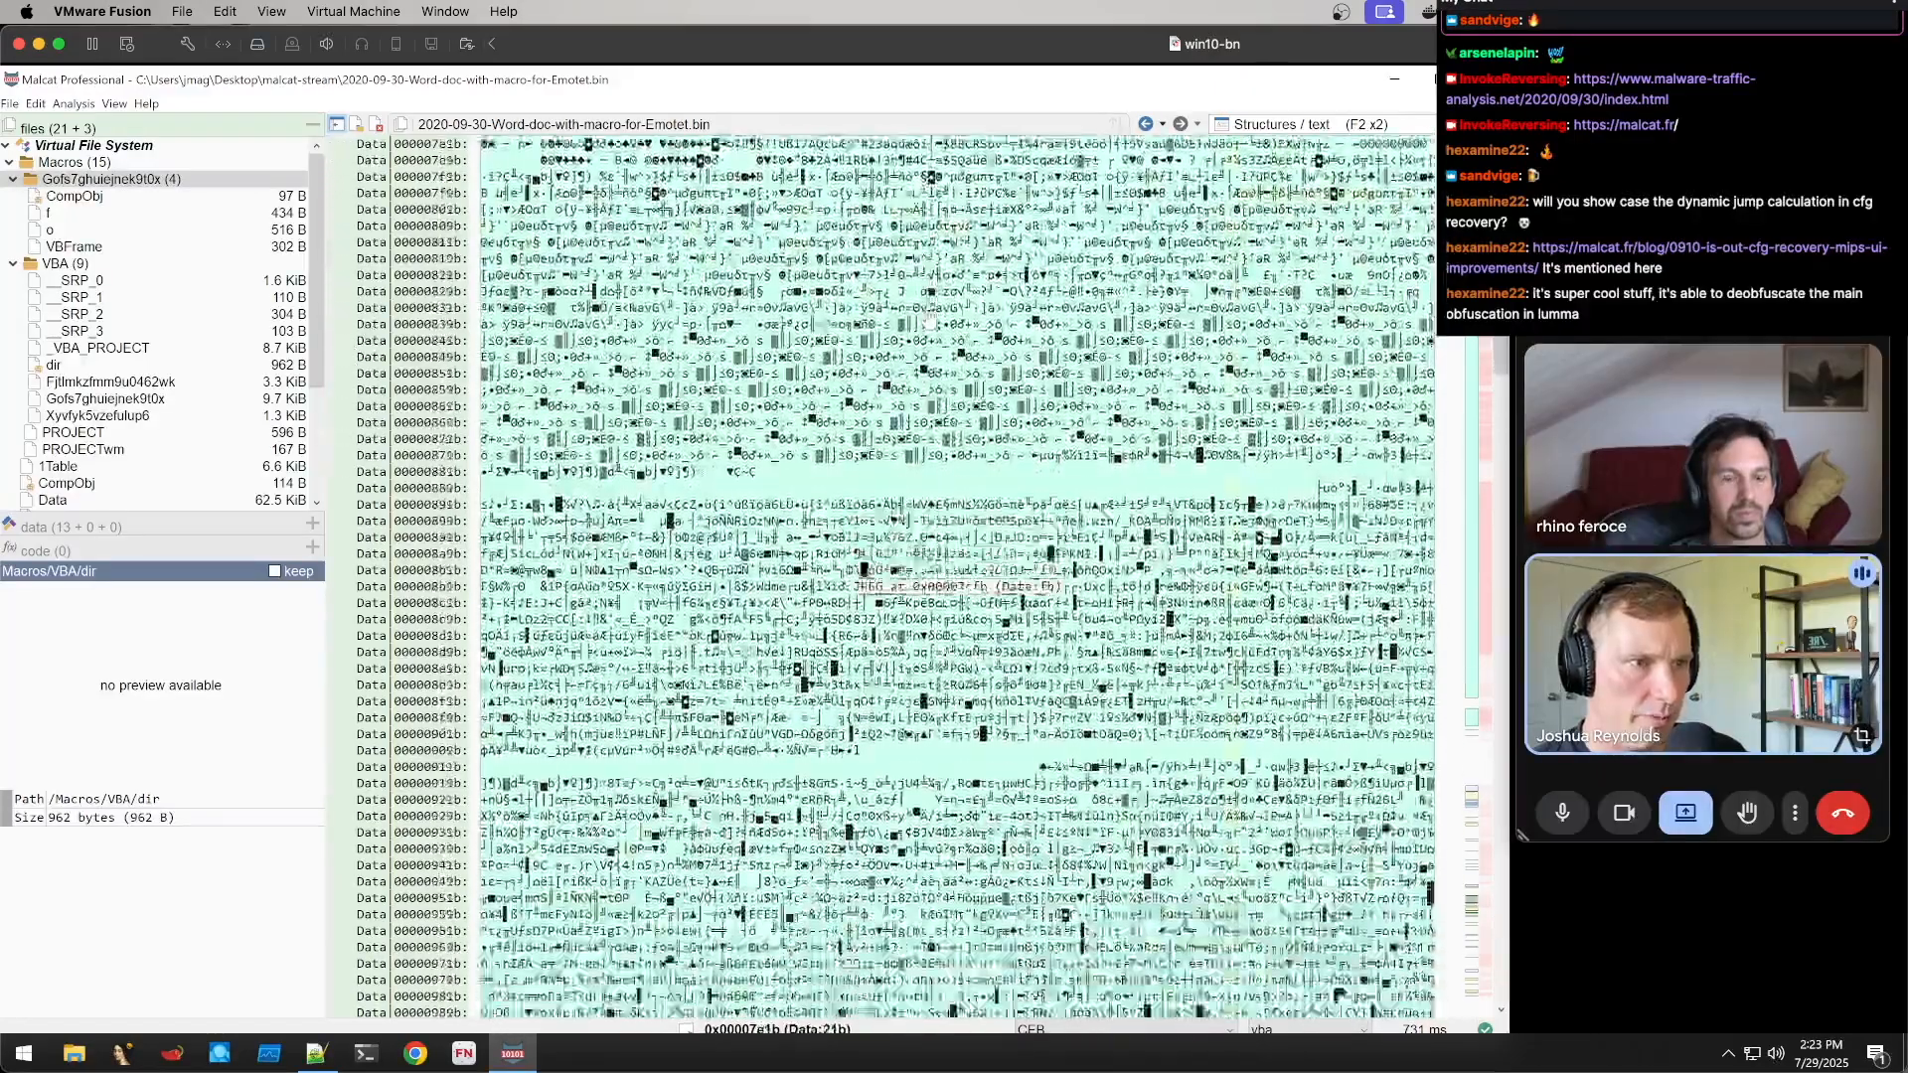
scroll(929, 321, "down", 2)
scroll(928, 323, "up", 3)
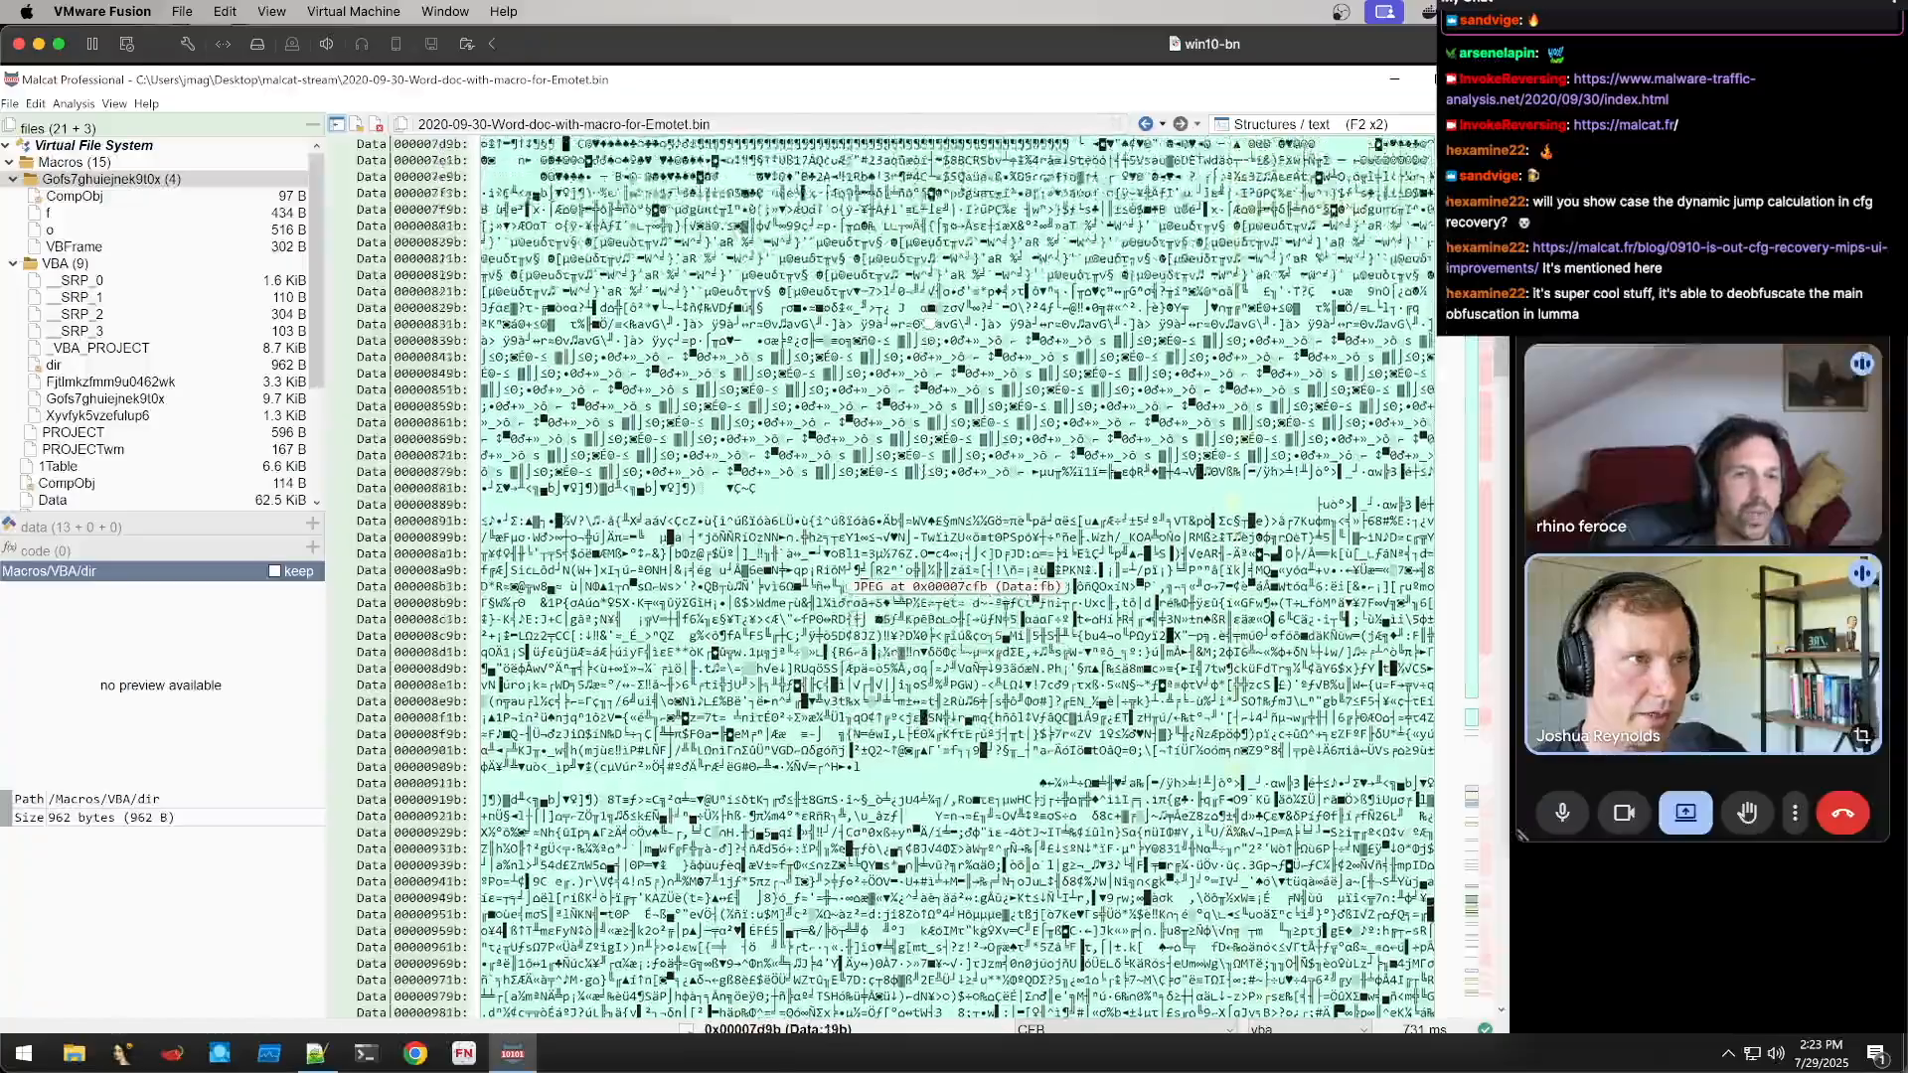
scroll(928, 323, "up", 2)
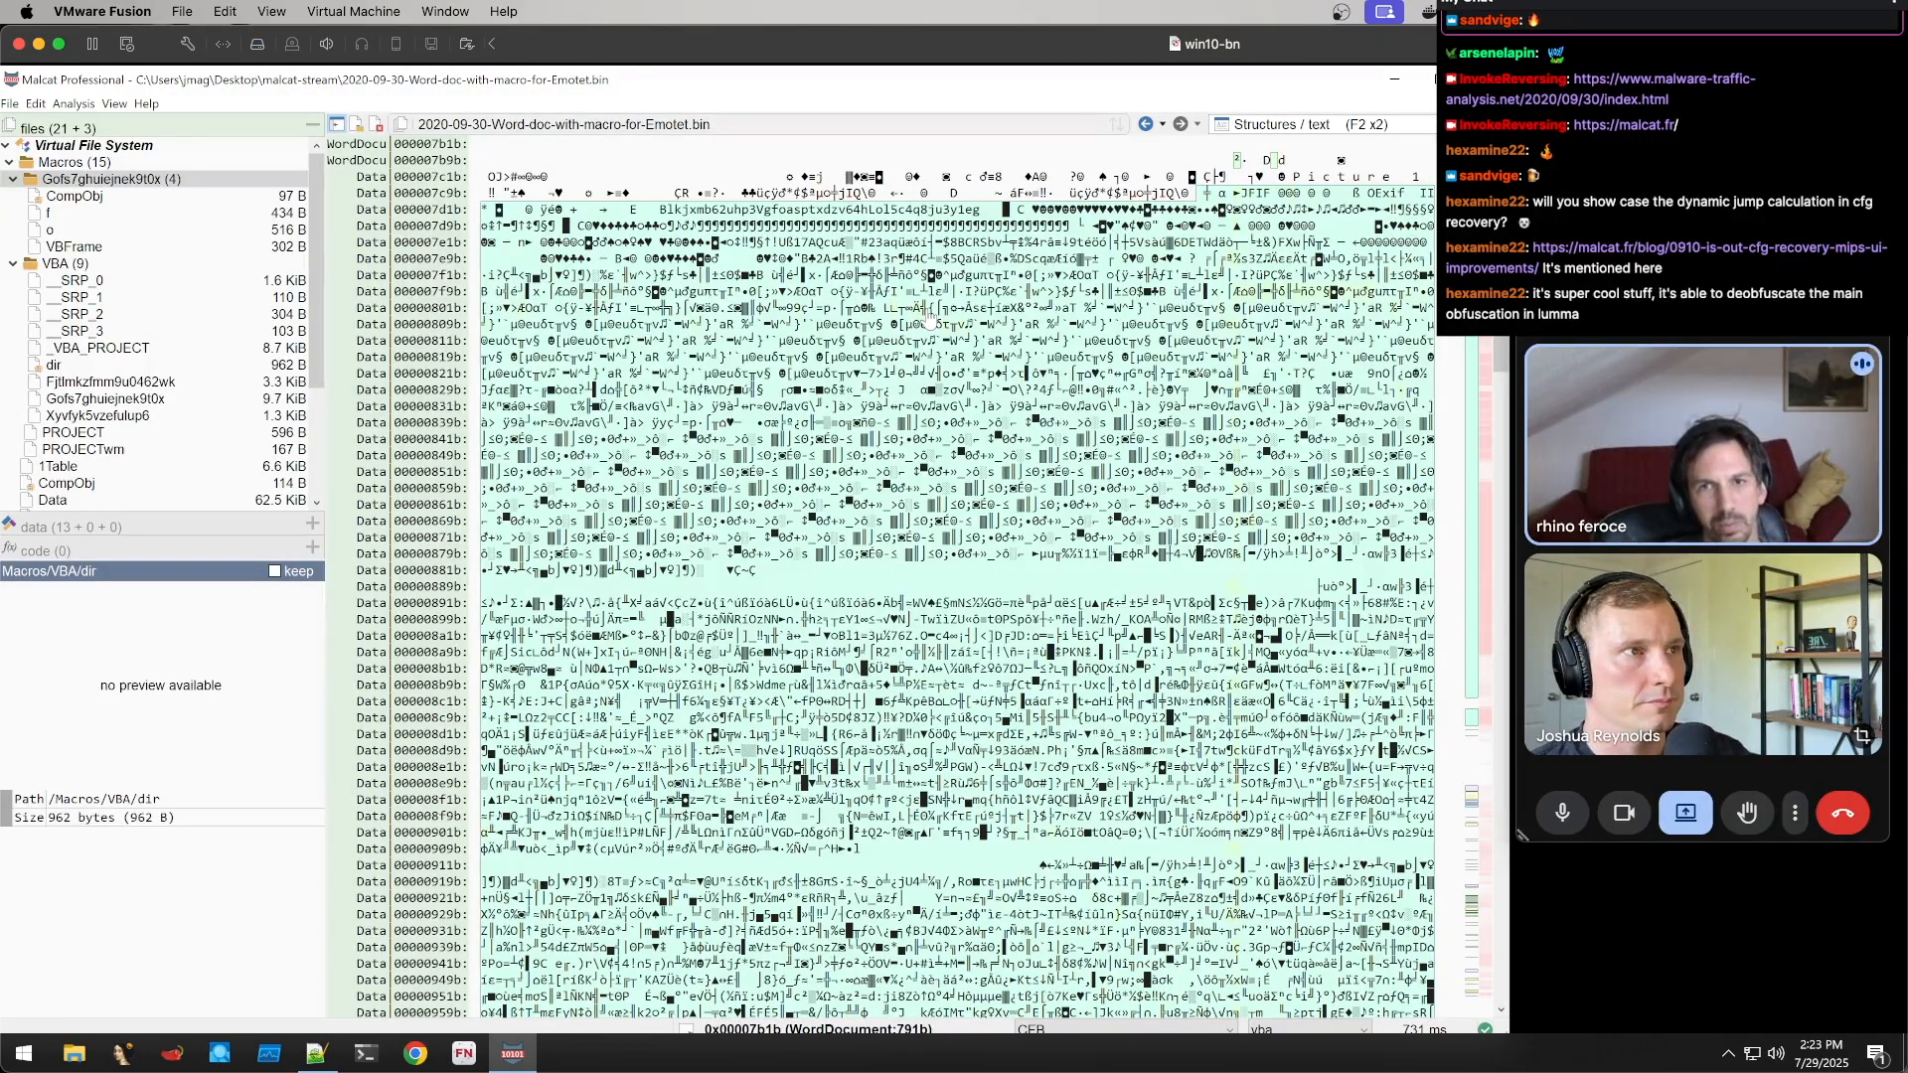
scroll(934, 318, "up", 3)
left_click_drag(1502, 352, 1502, 266)
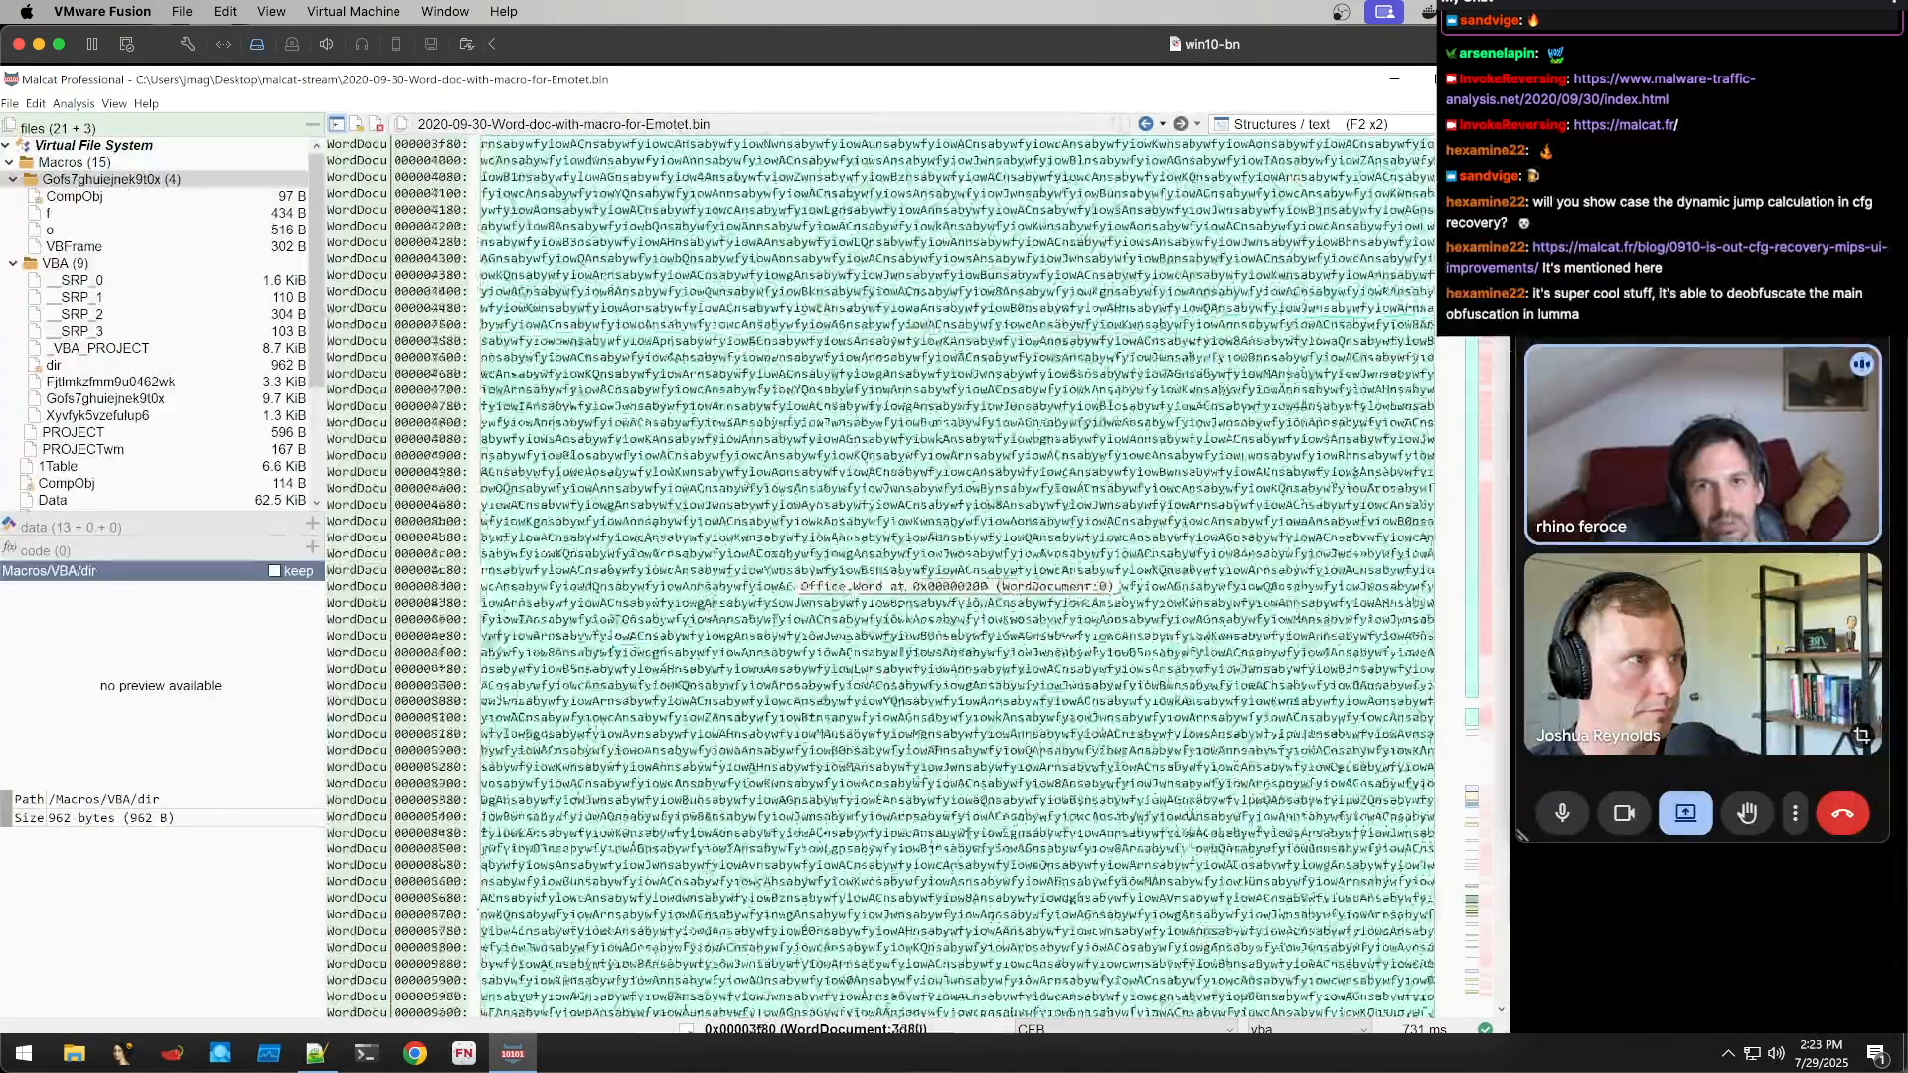
Return to the start of the file, switch from Structures / text to the Disassembly view and look through the disassembled bytes
scroll(1212, 306, "up", 20)
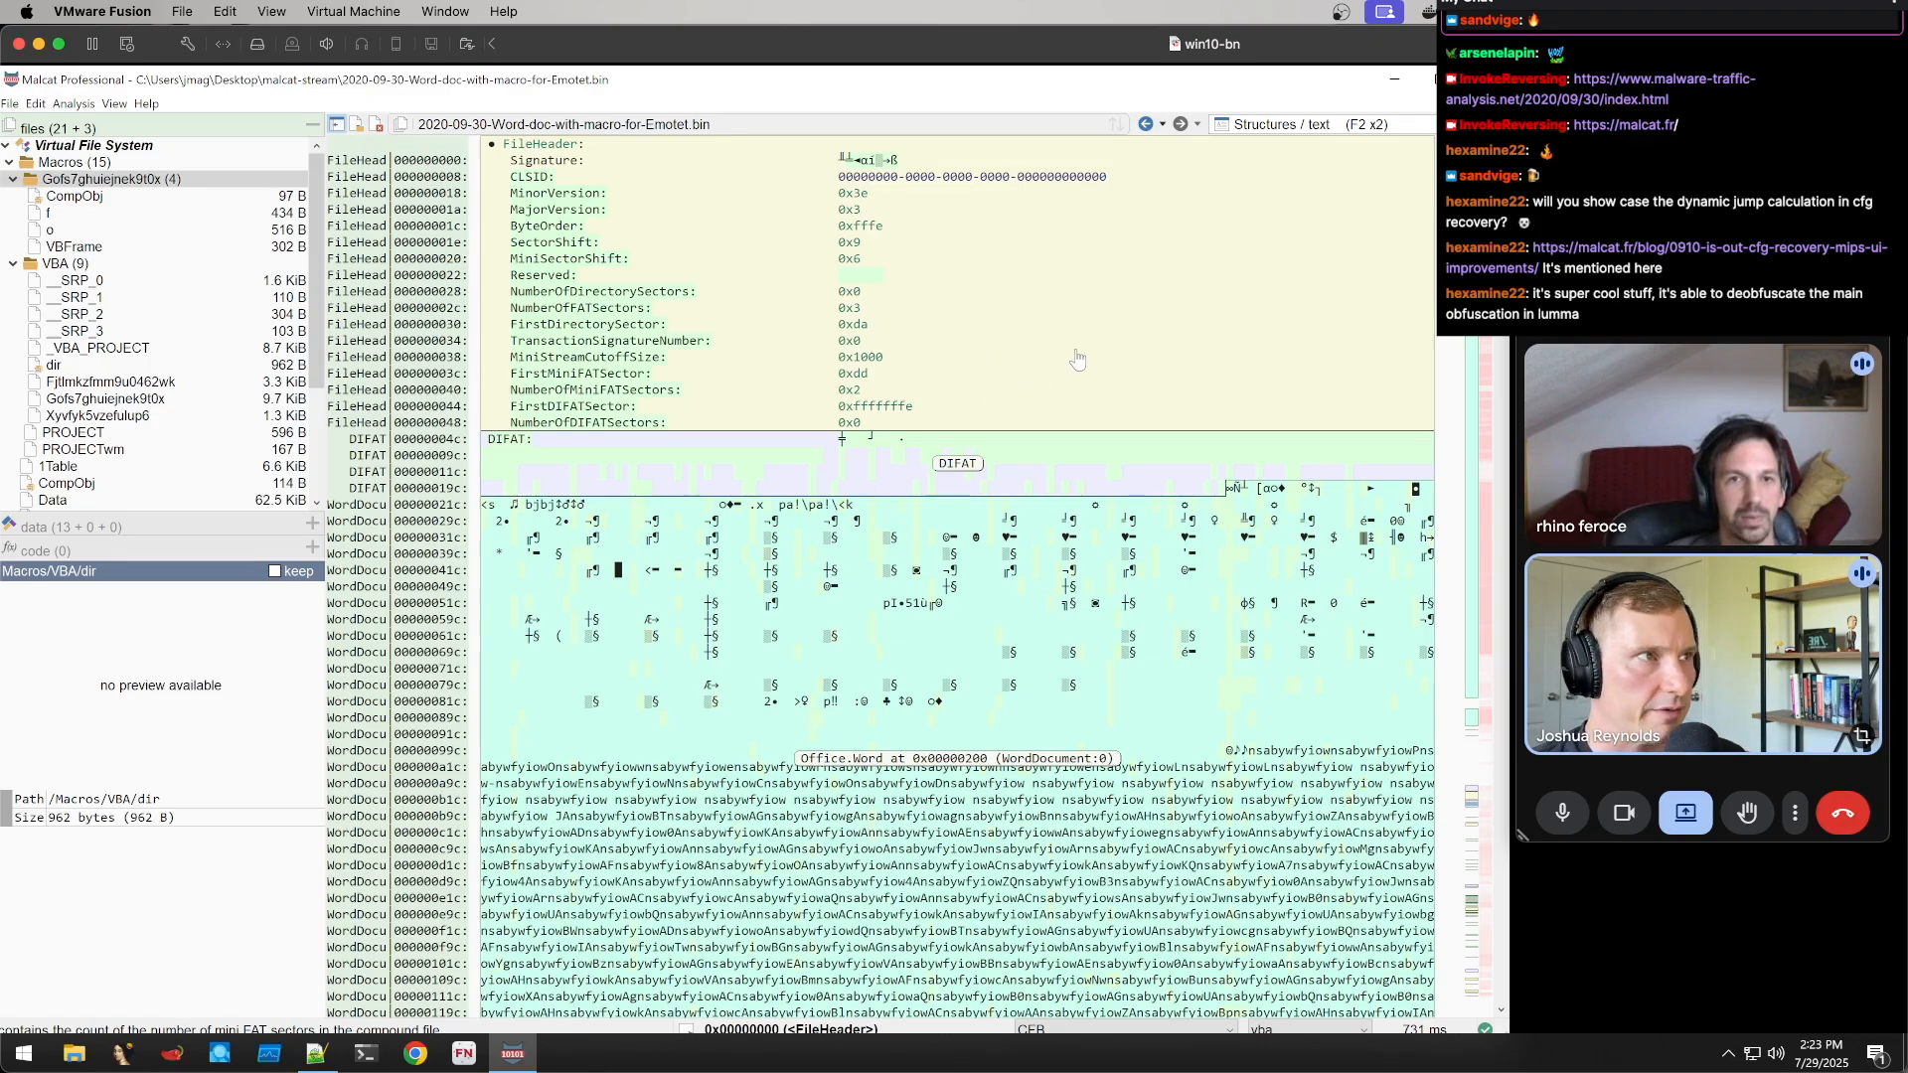
left_click(1381, 124)
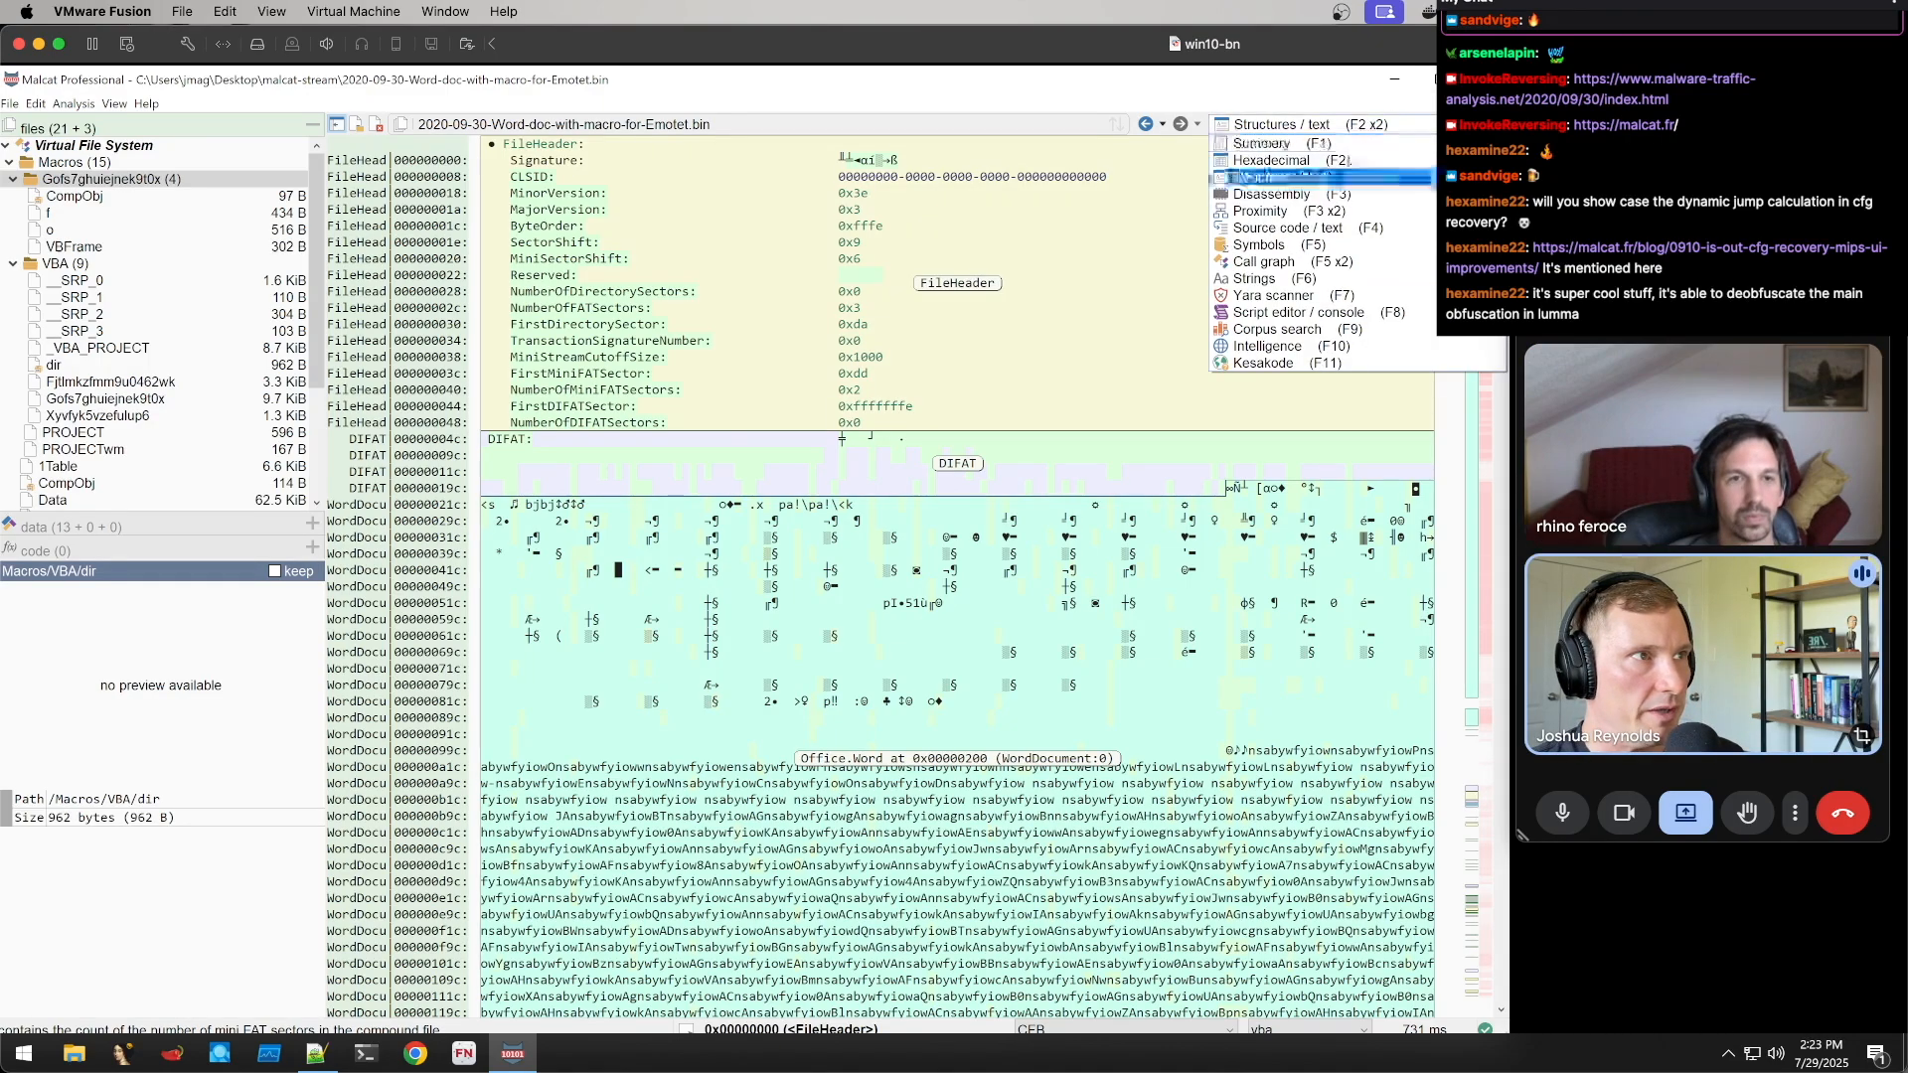
left_click(1325, 201)
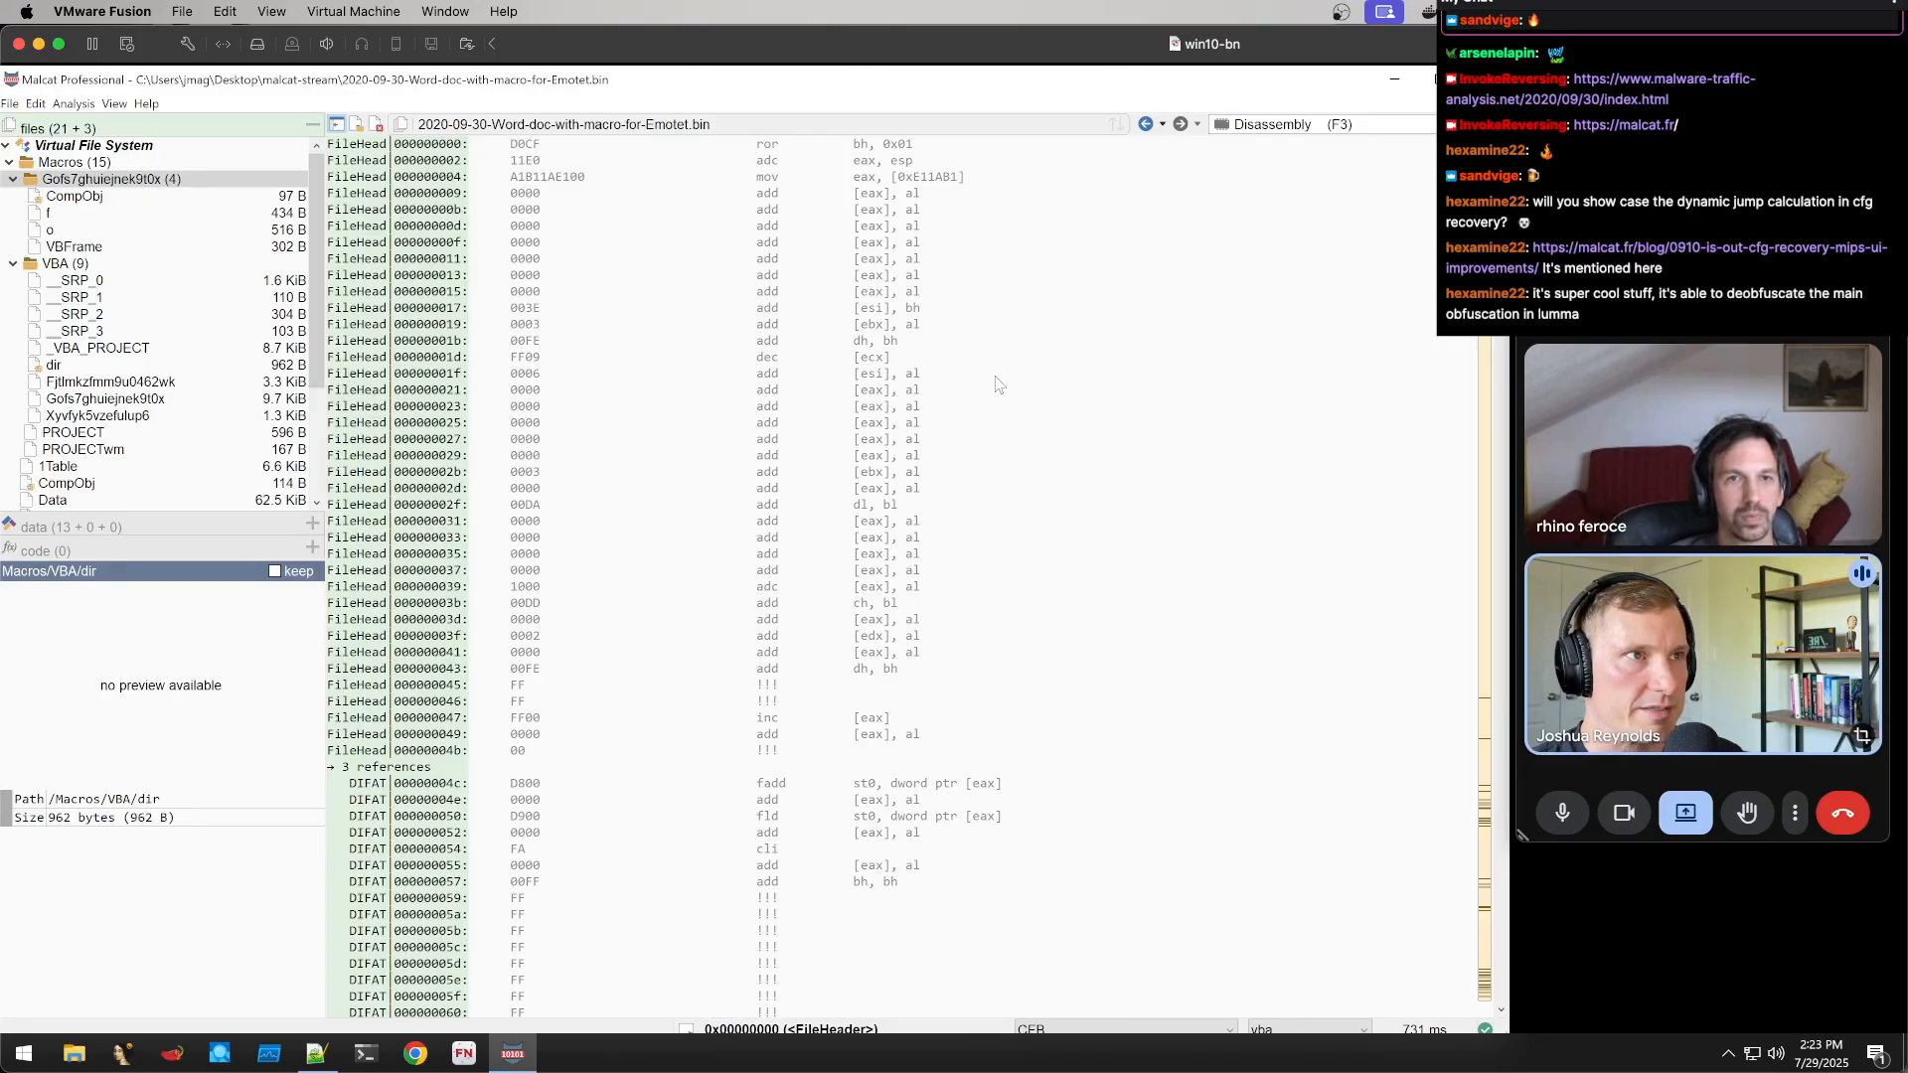
scroll(998, 384, "down", 20)
scroll(1001, 388, "up", 20)
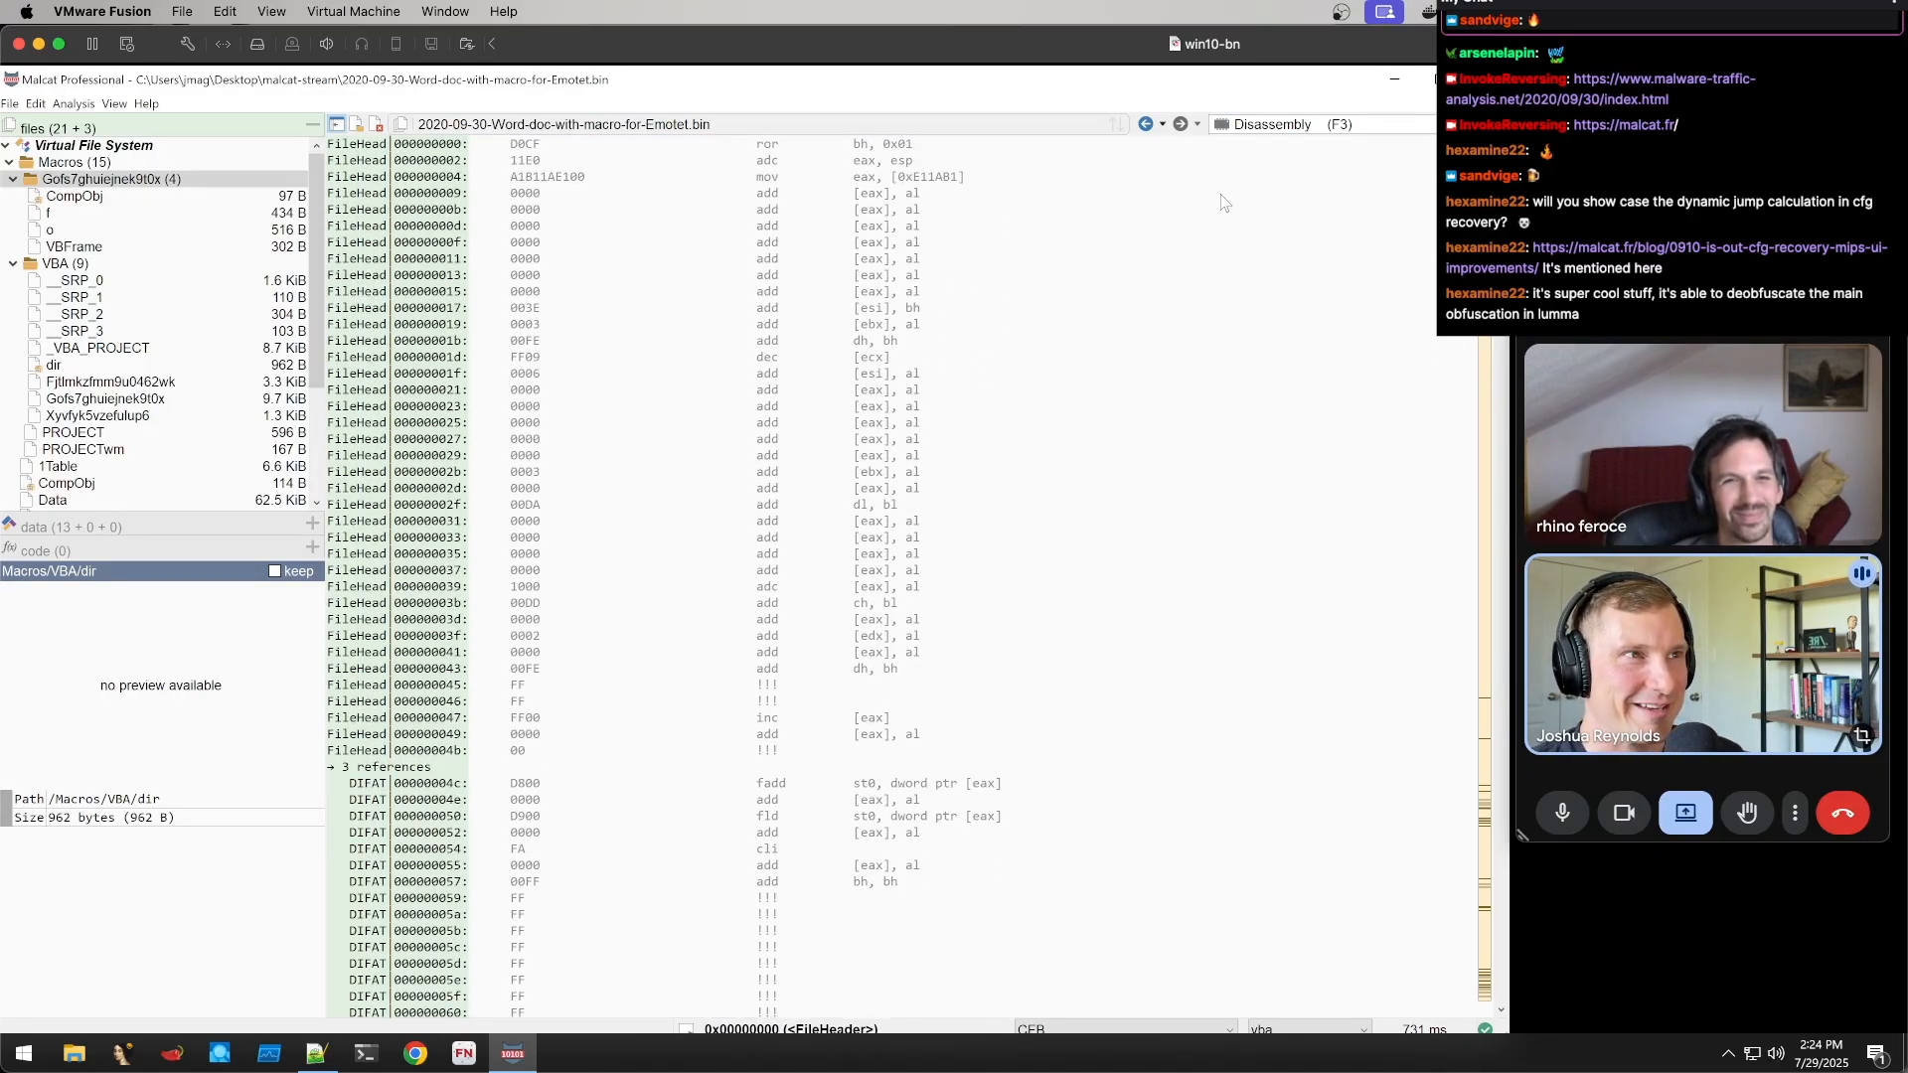
Check the Hexadecimal and Proximity views of the document and end on the Source code / text view
key("F2")
left_click(1257, 127)
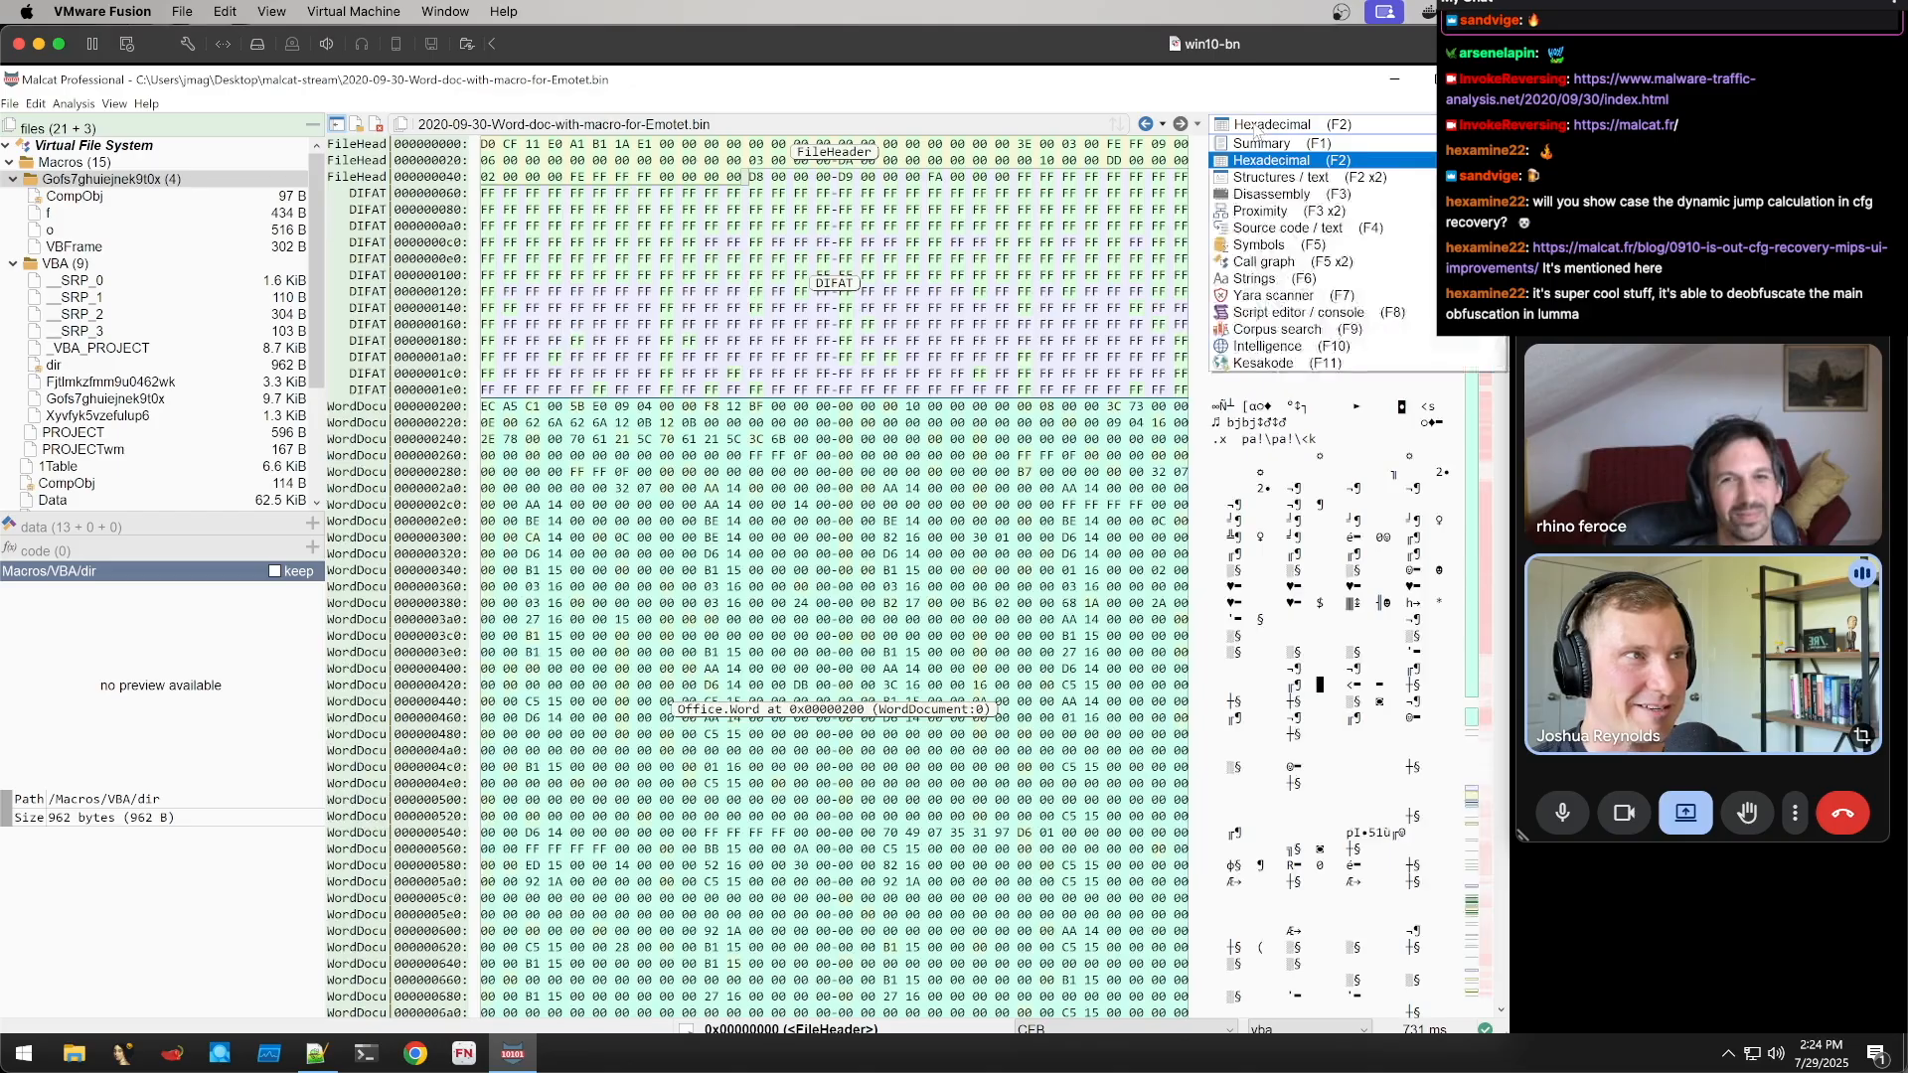
left_click(1279, 212)
left_click(1302, 127)
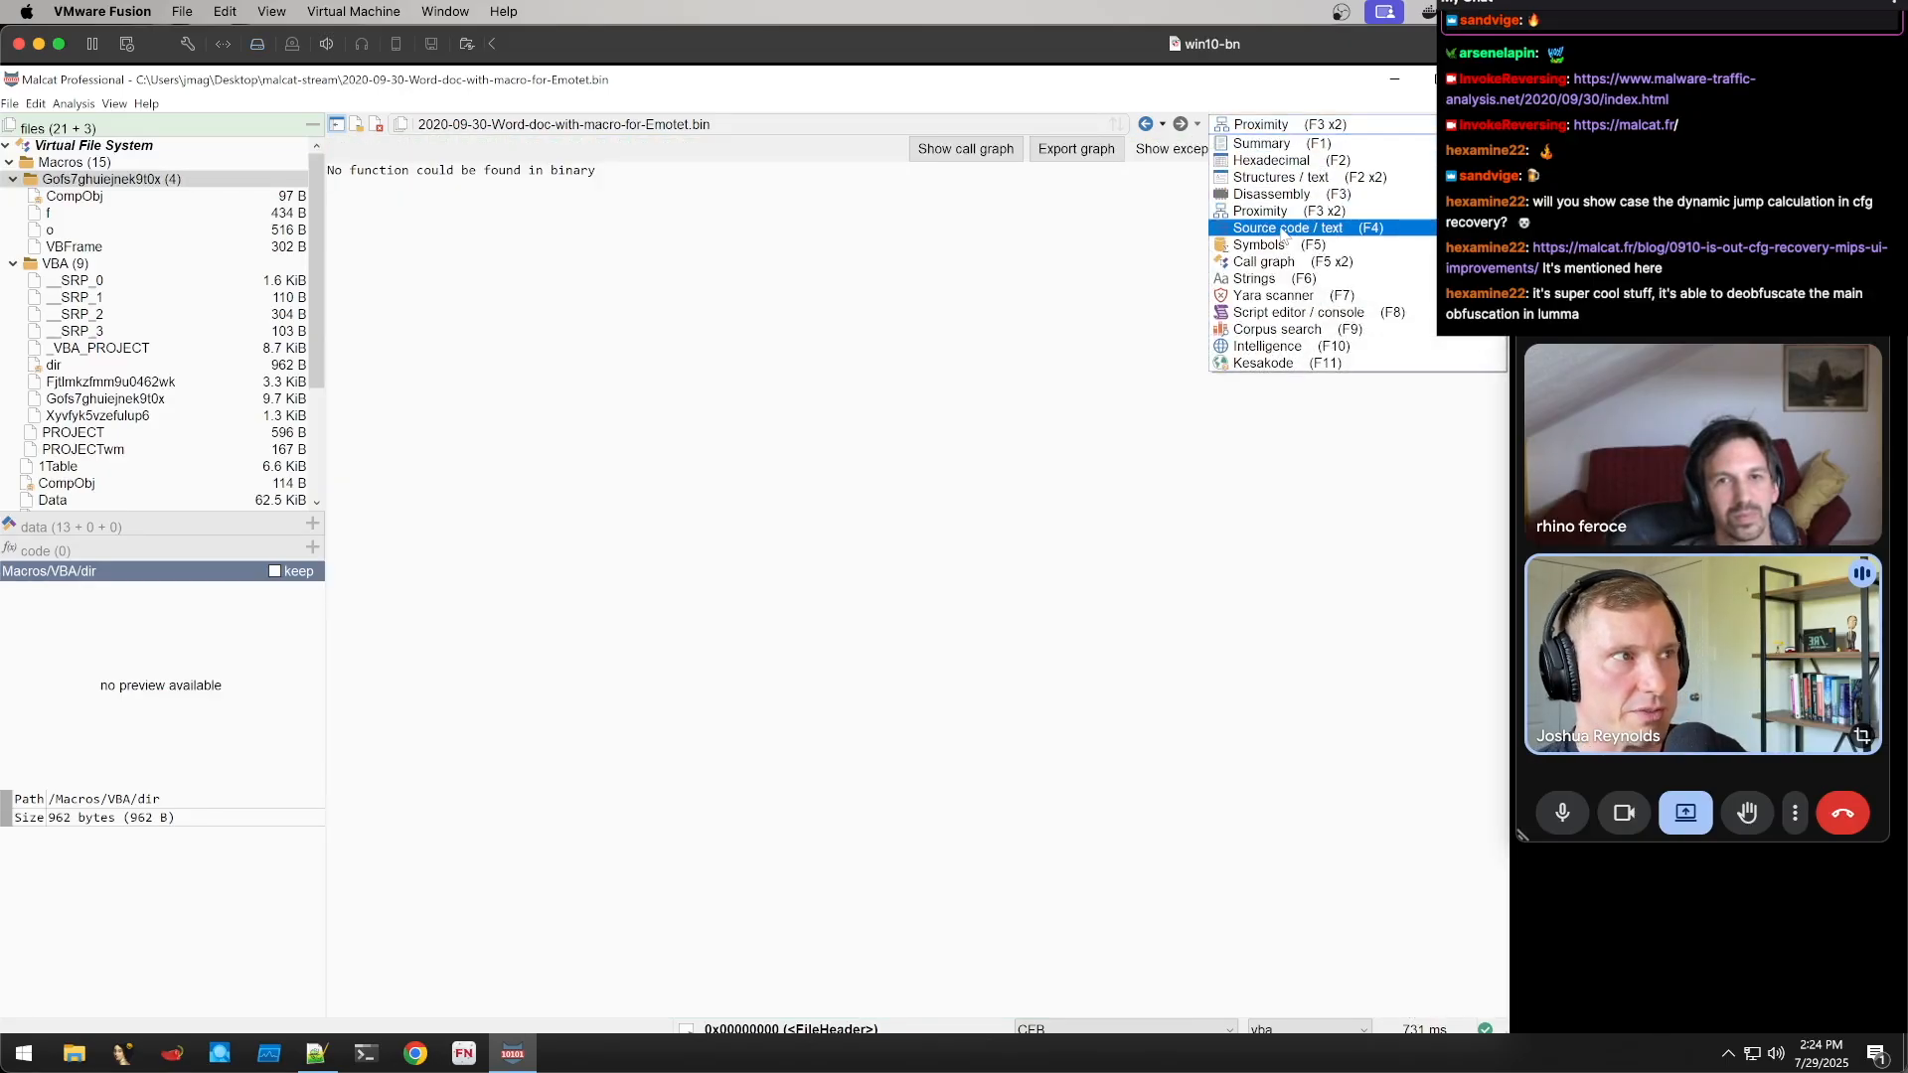
left_click(1282, 229)
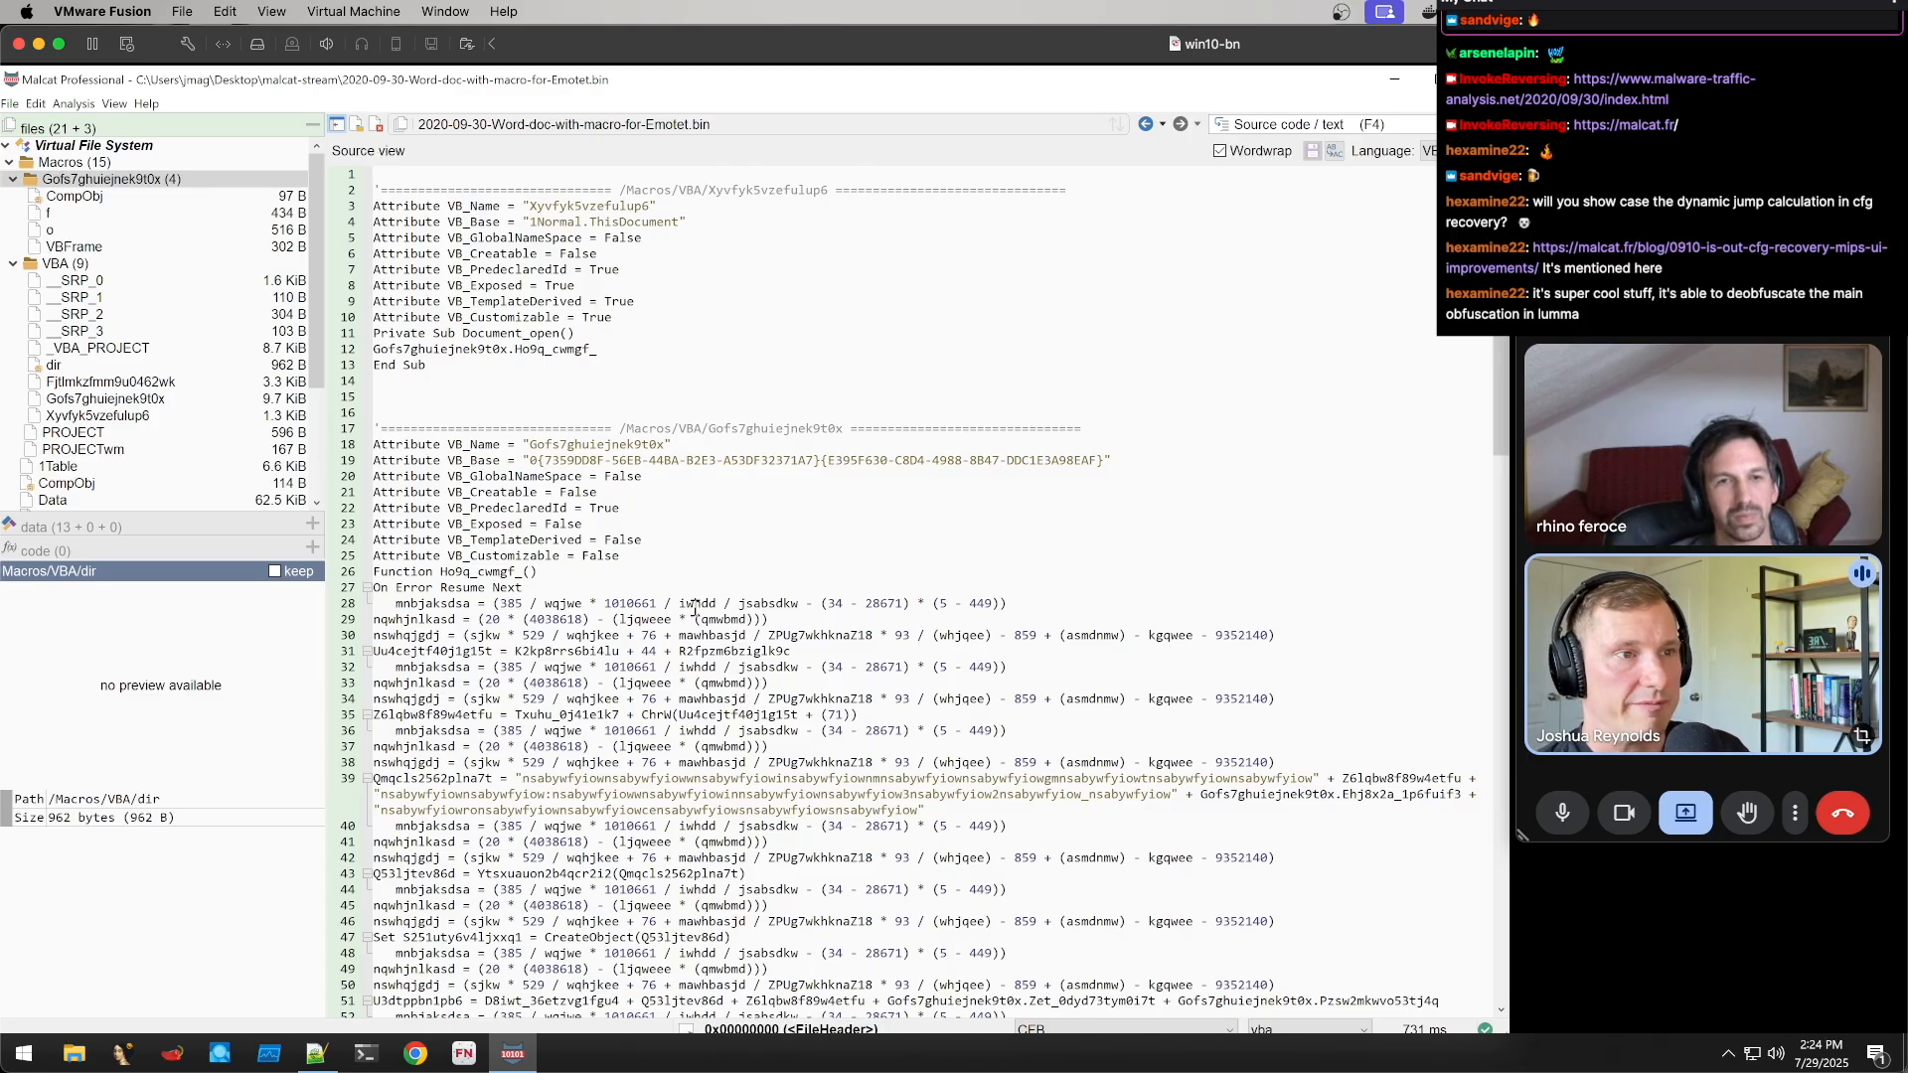
Read through the extracted VBA macro source, from the Xyvfyk5vzefulup6 module into the Gofs7ghuiejnek9t0x functions
scroll(709, 584, "down", 7)
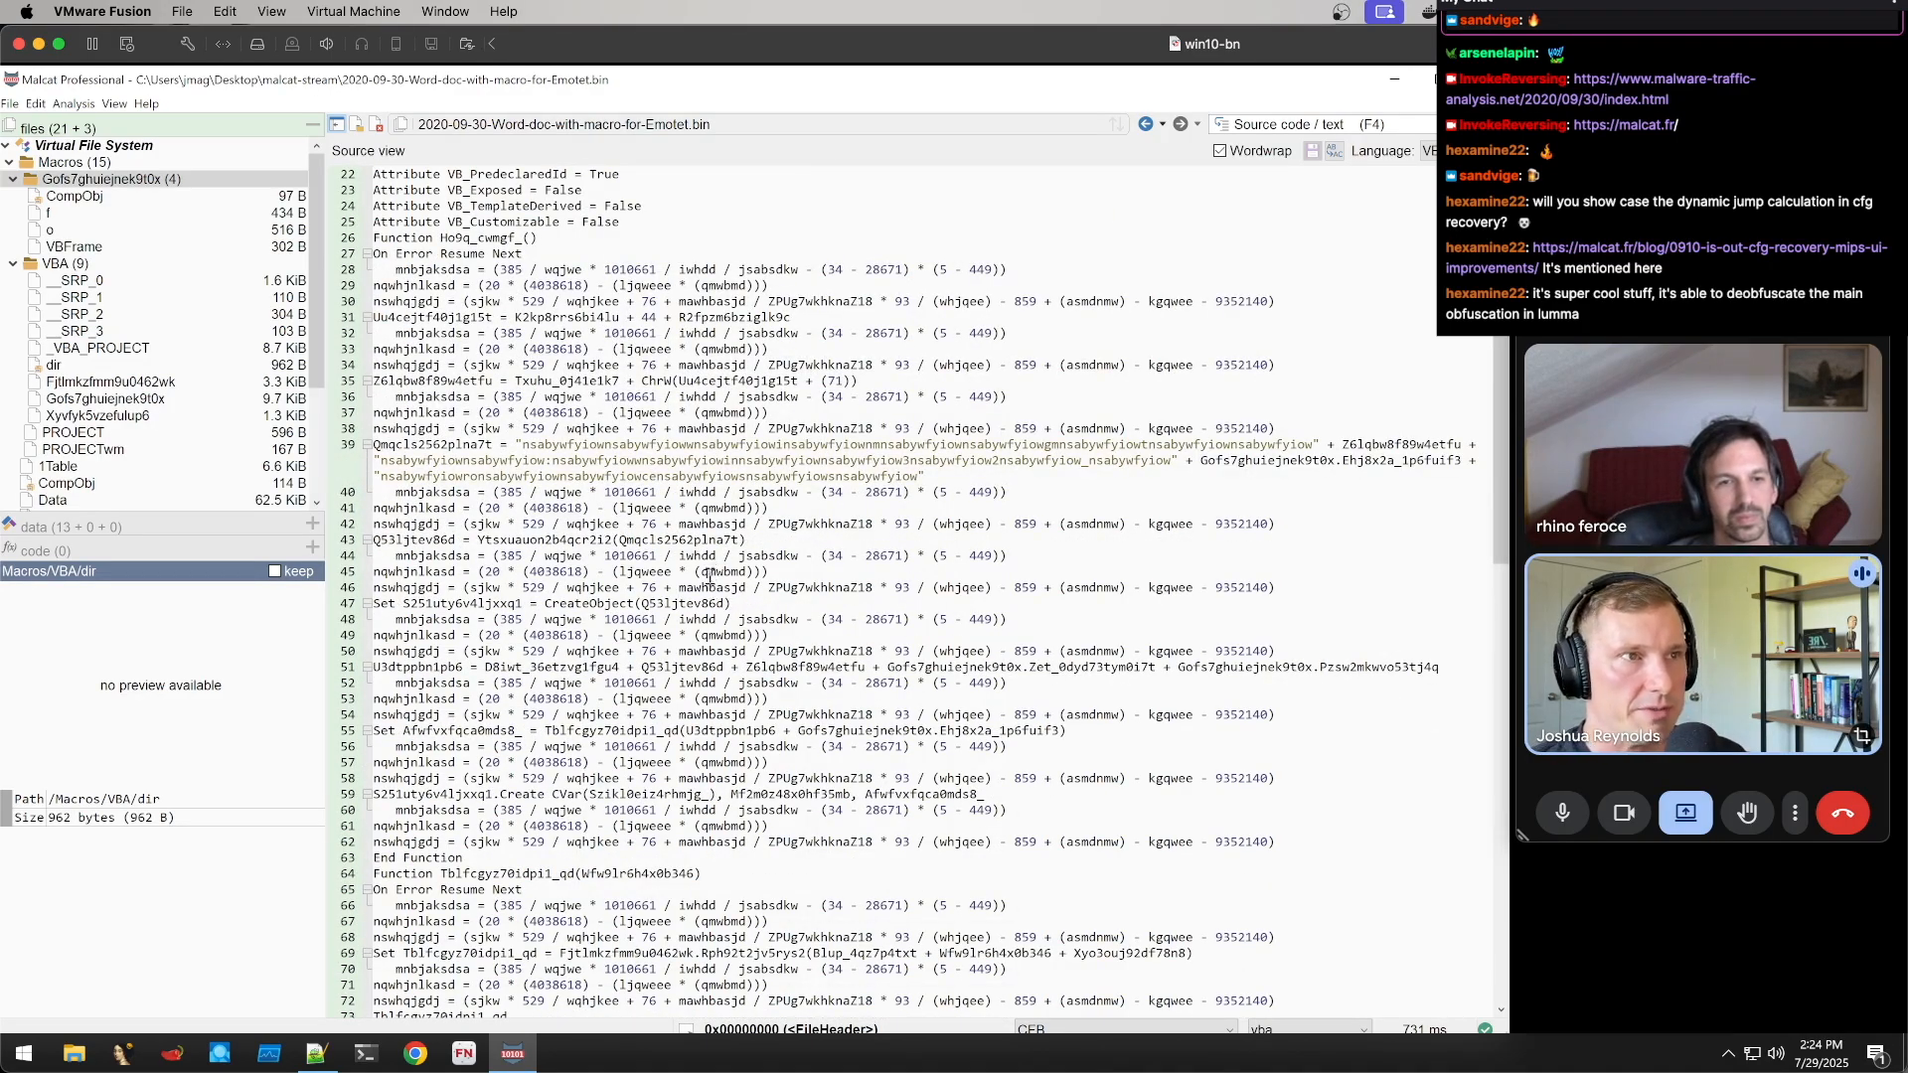
scroll(709, 577, "up", 7)
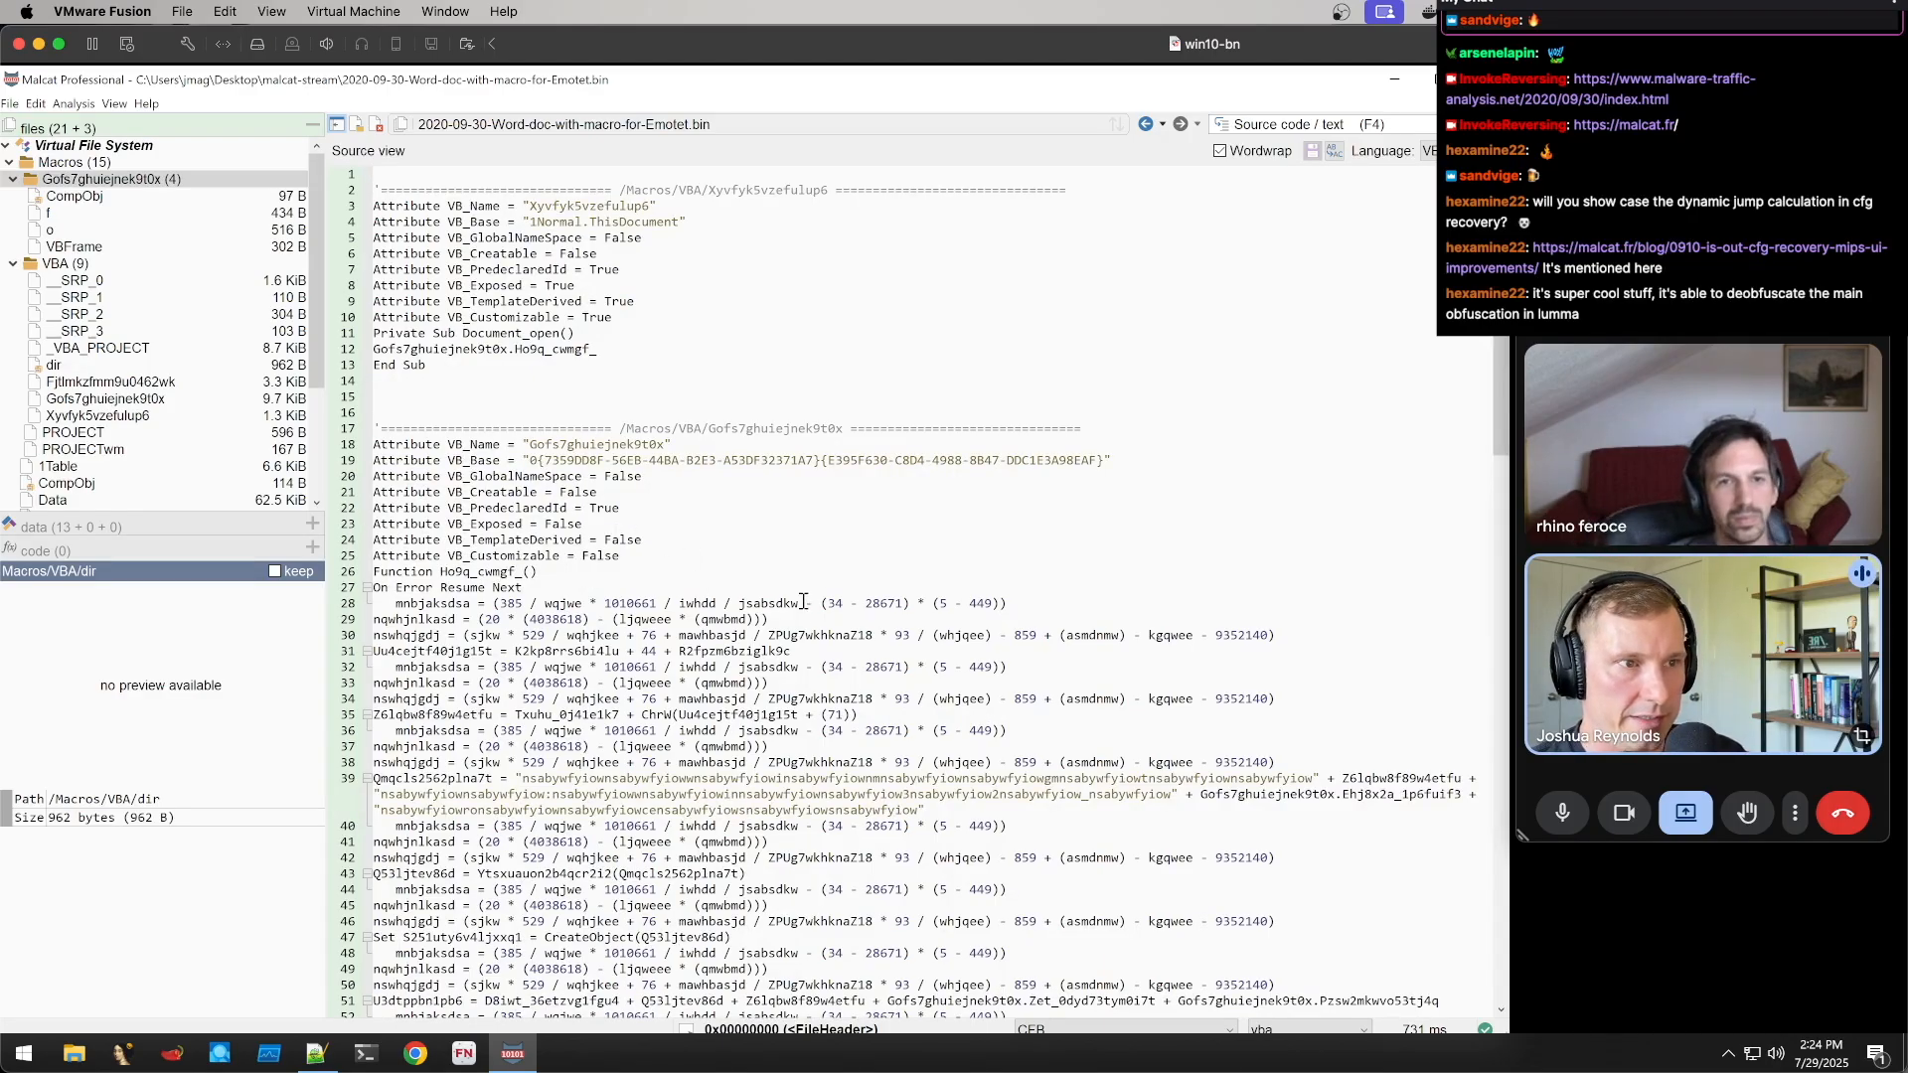
scroll(805, 596, "down", 6)
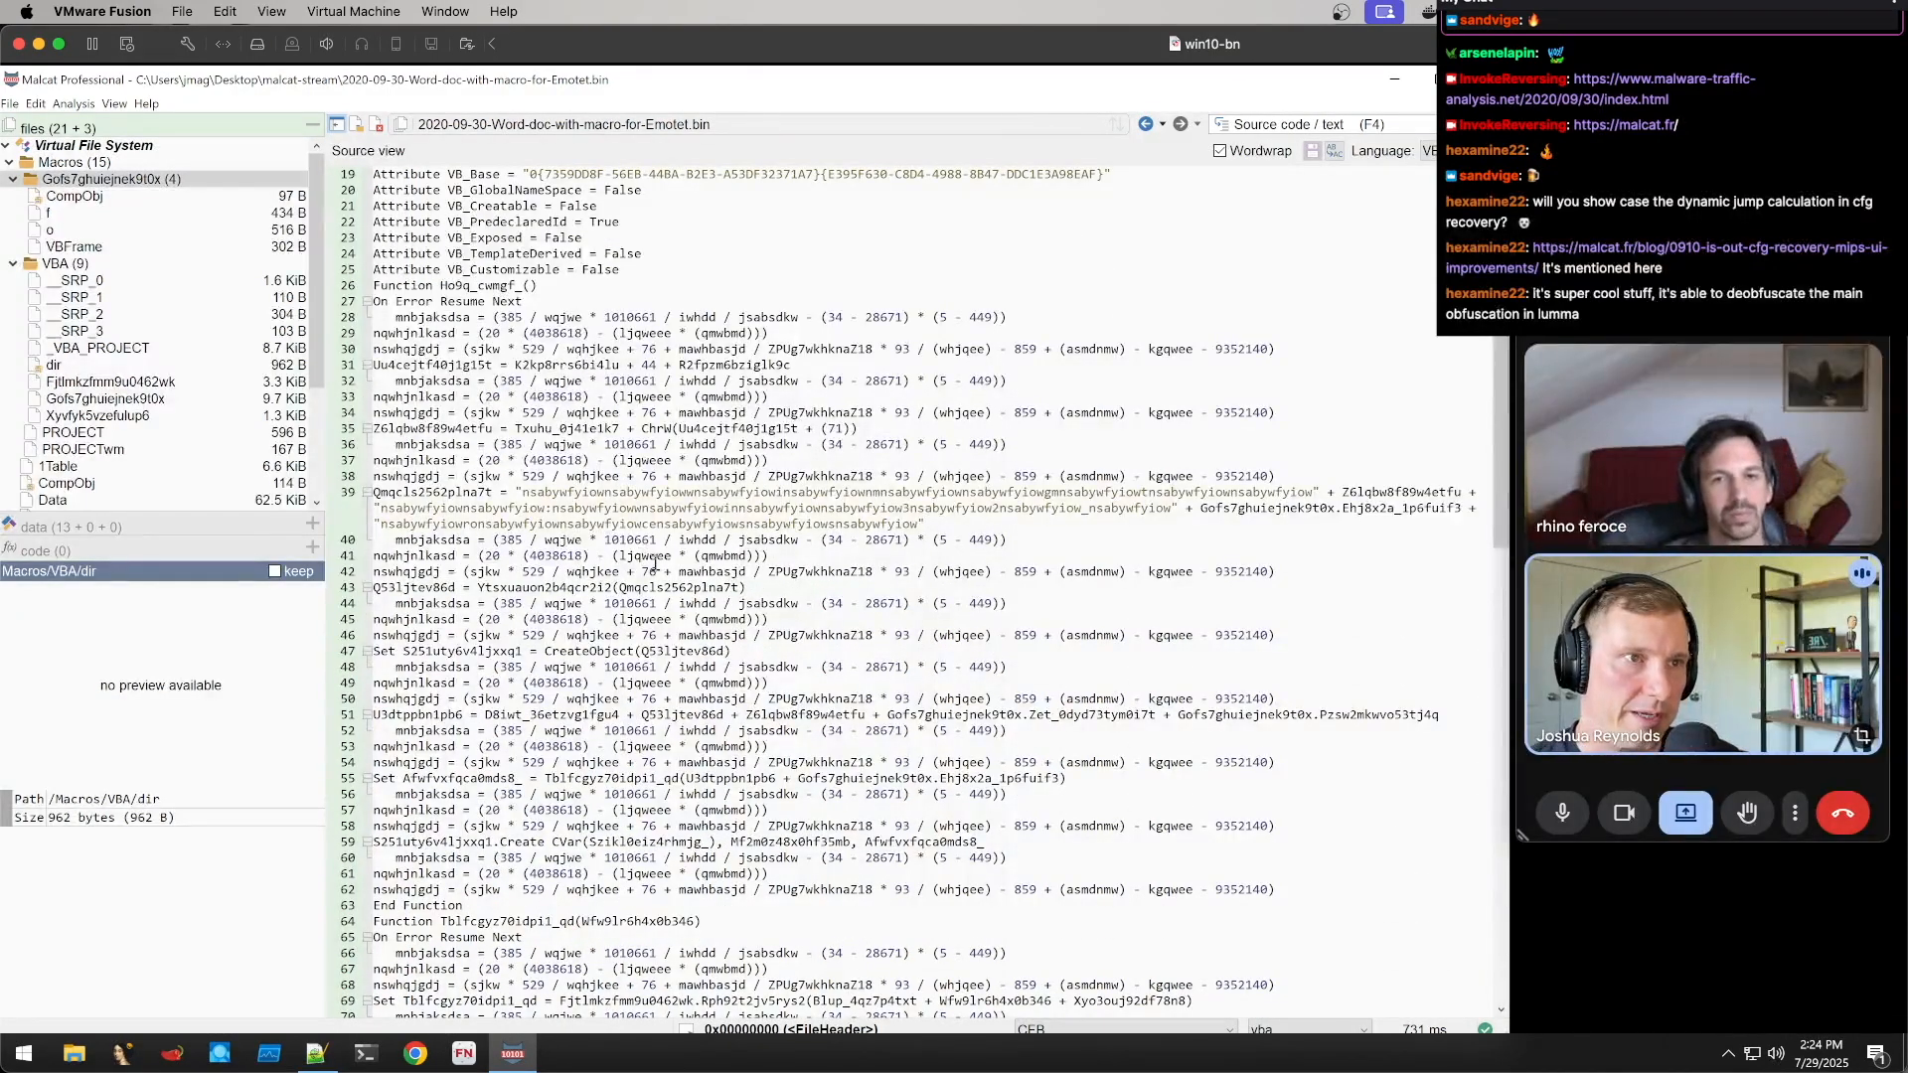
scroll(723, 614, "down", 8)
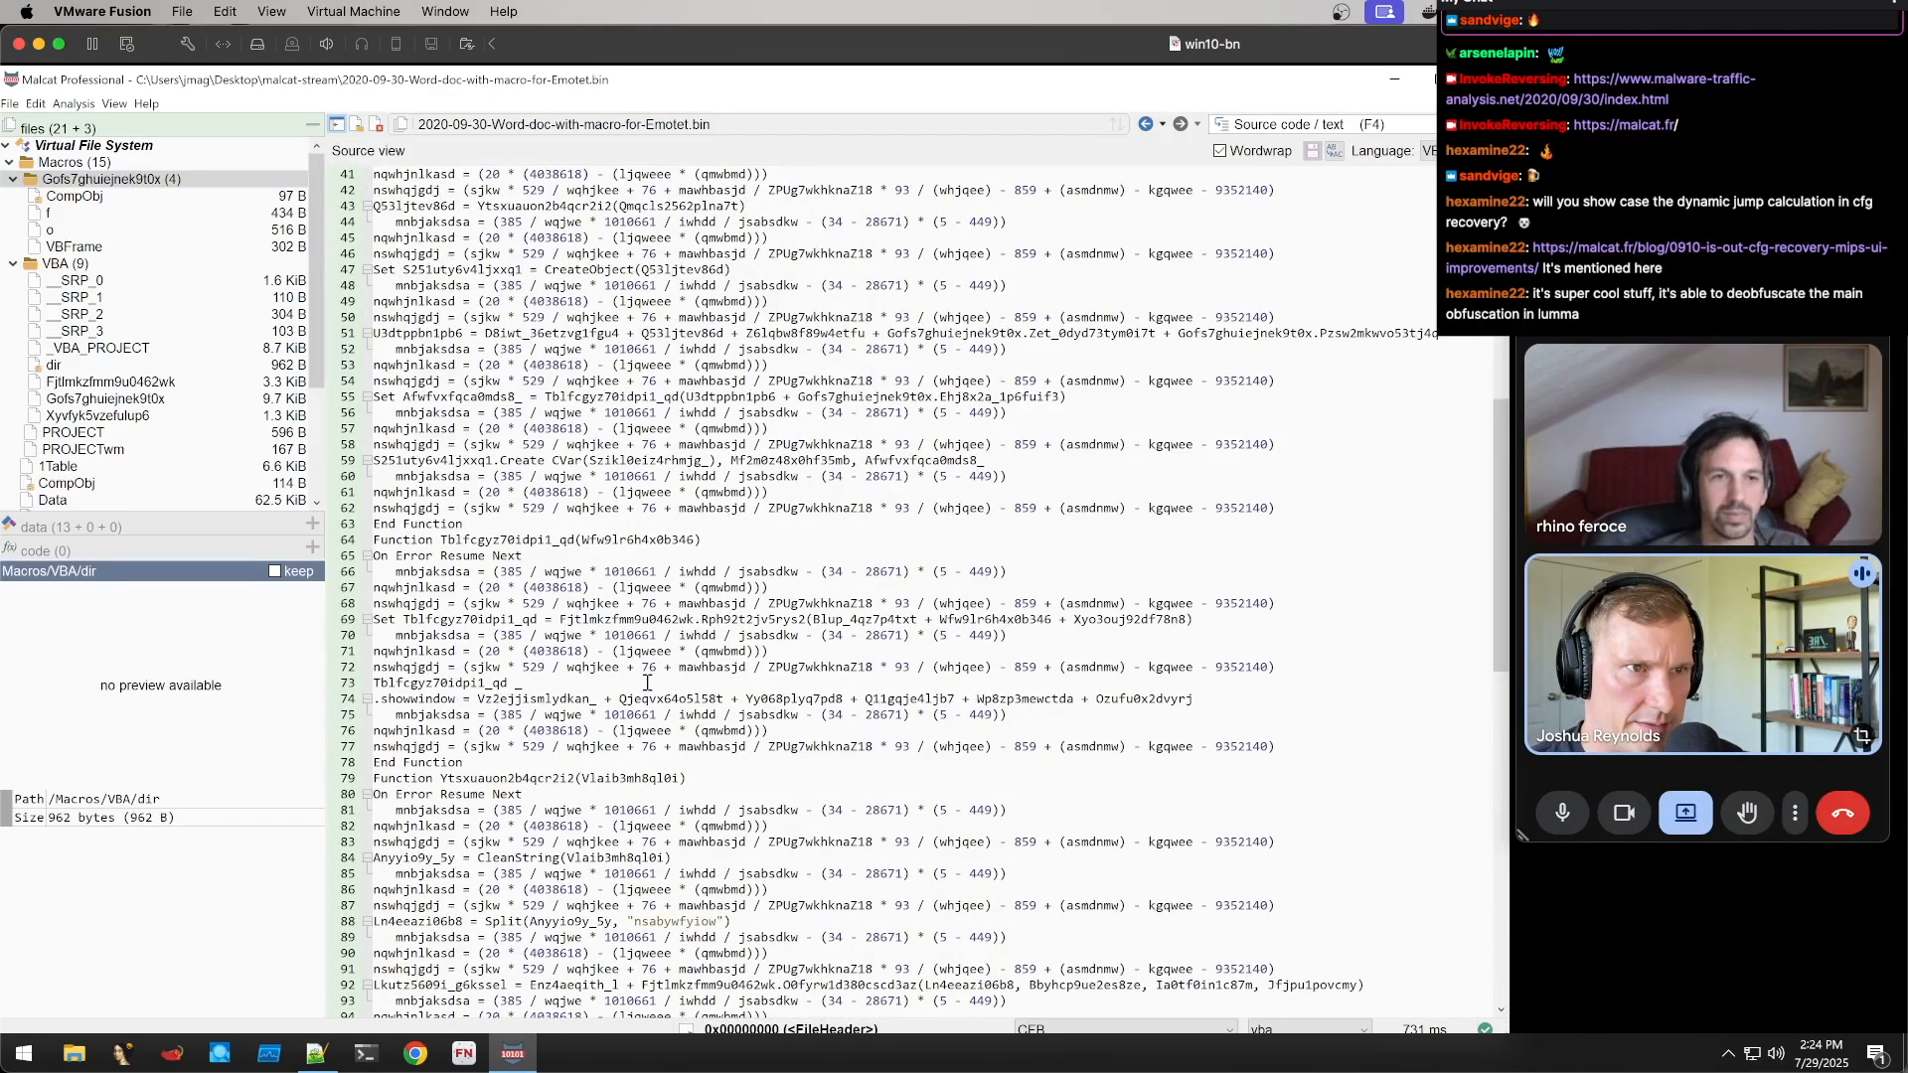
scroll(647, 682, "up", 12)
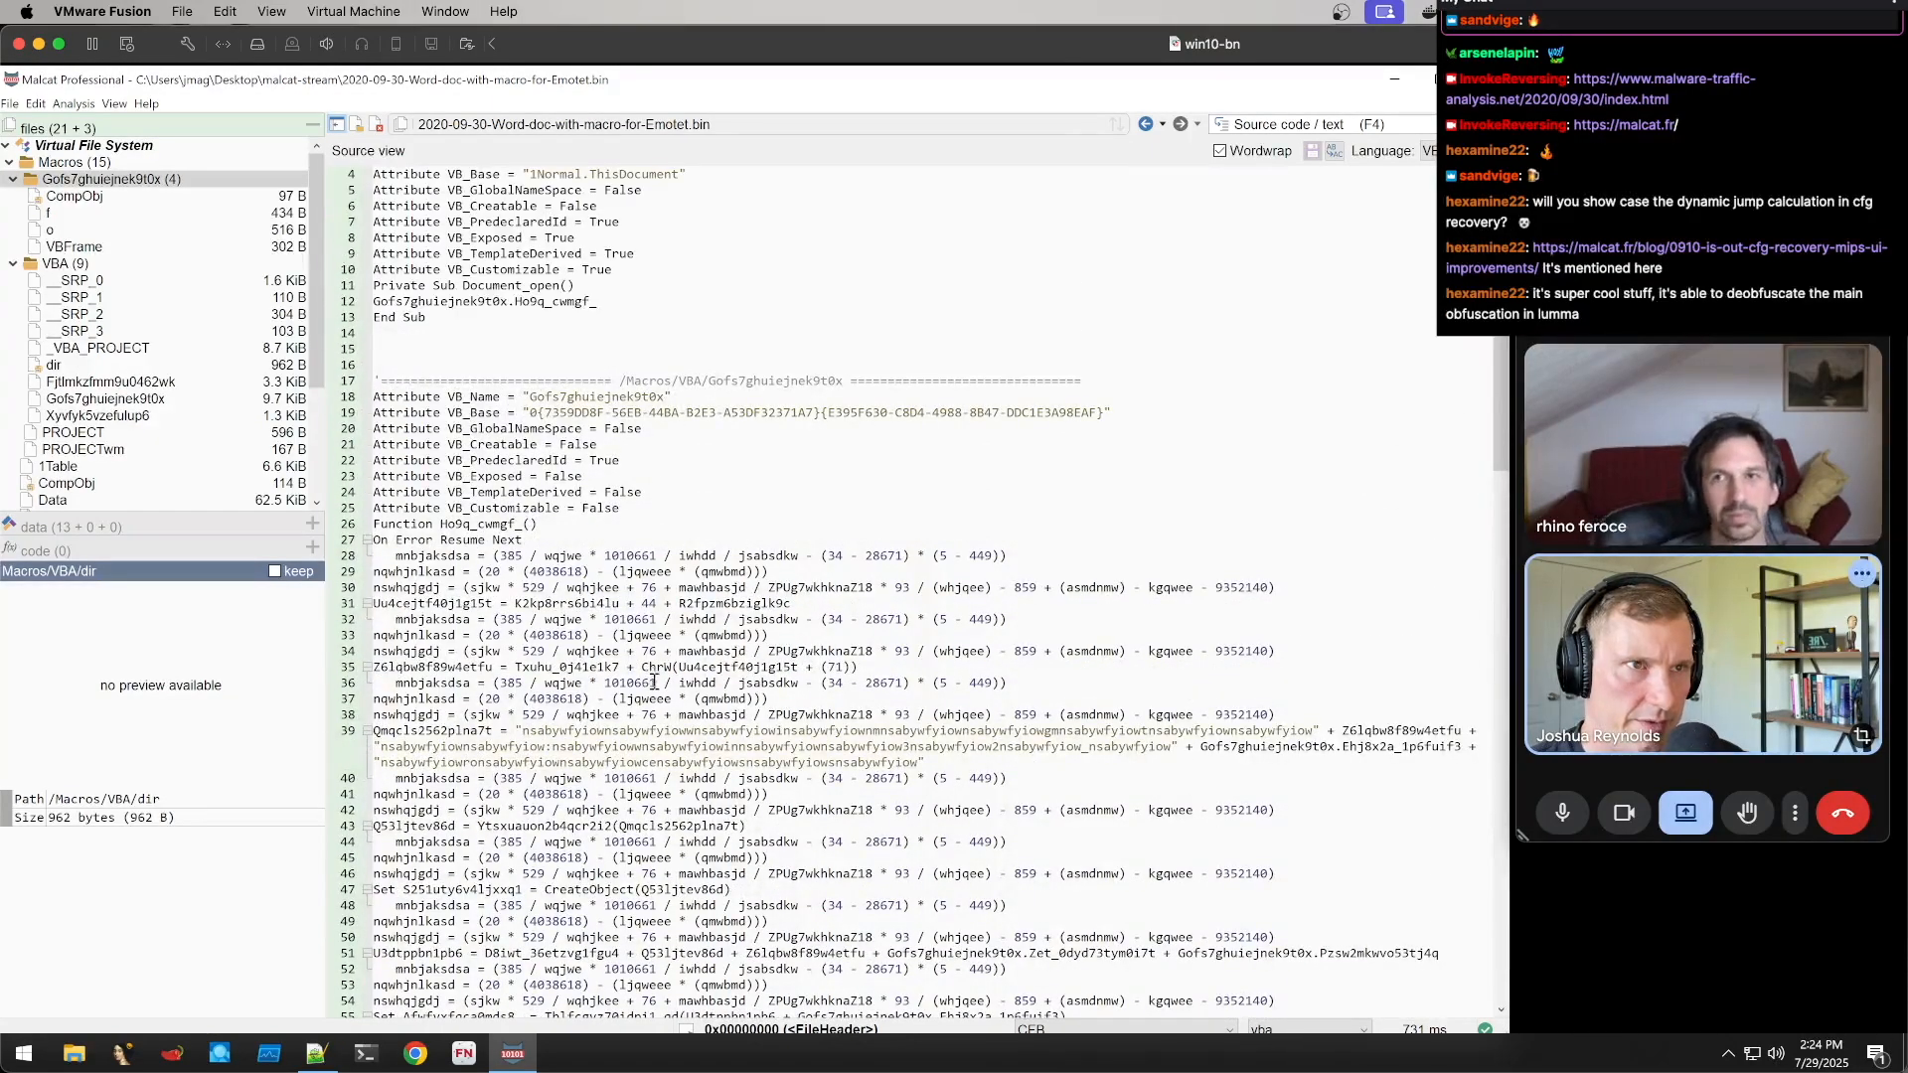
scroll(655, 683, "up", 1)
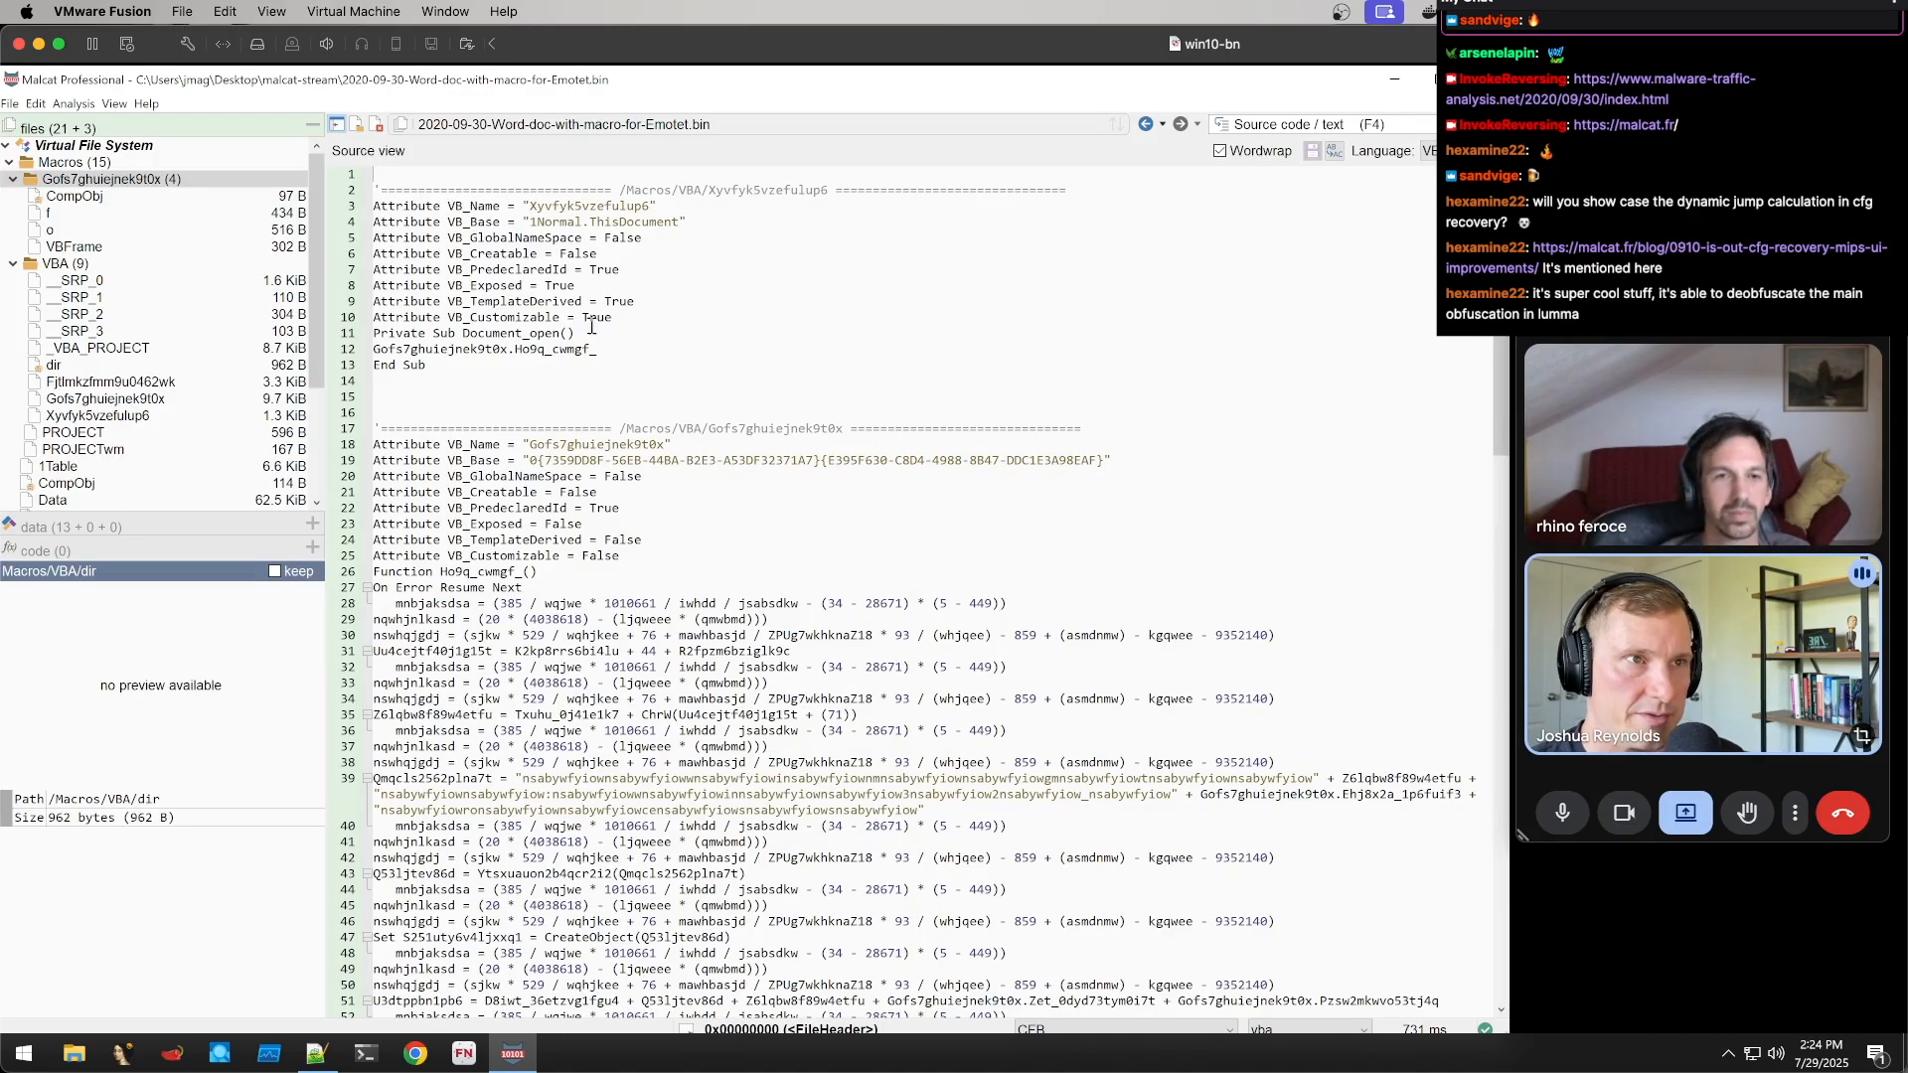
Highlight the Document_open sub in Xyvfyk5vzefulup6 and its call to Gofs7ghuiejnek9t0x.Ho9q_cwmgf_
left_click_drag(594, 328, 350, 325)
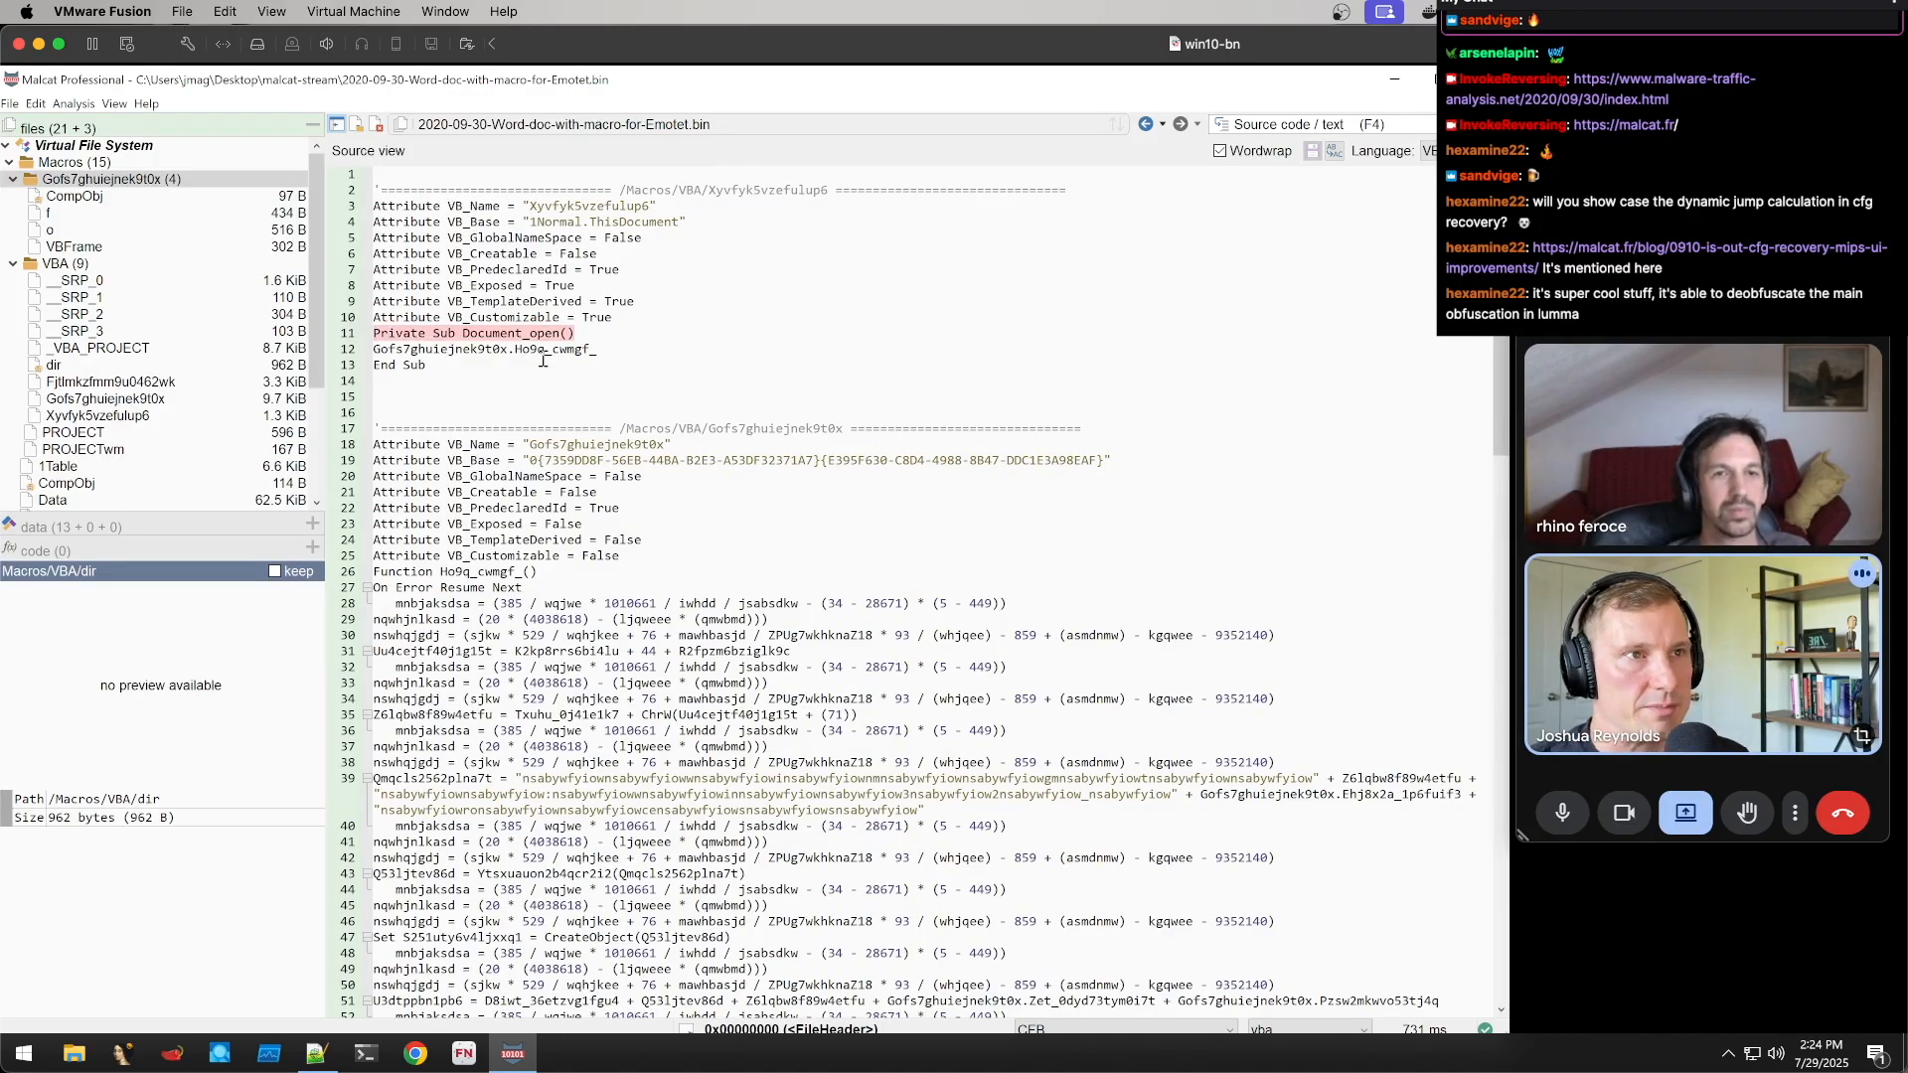
left_click_drag(576, 329, 466, 325)
left_click(627, 333)
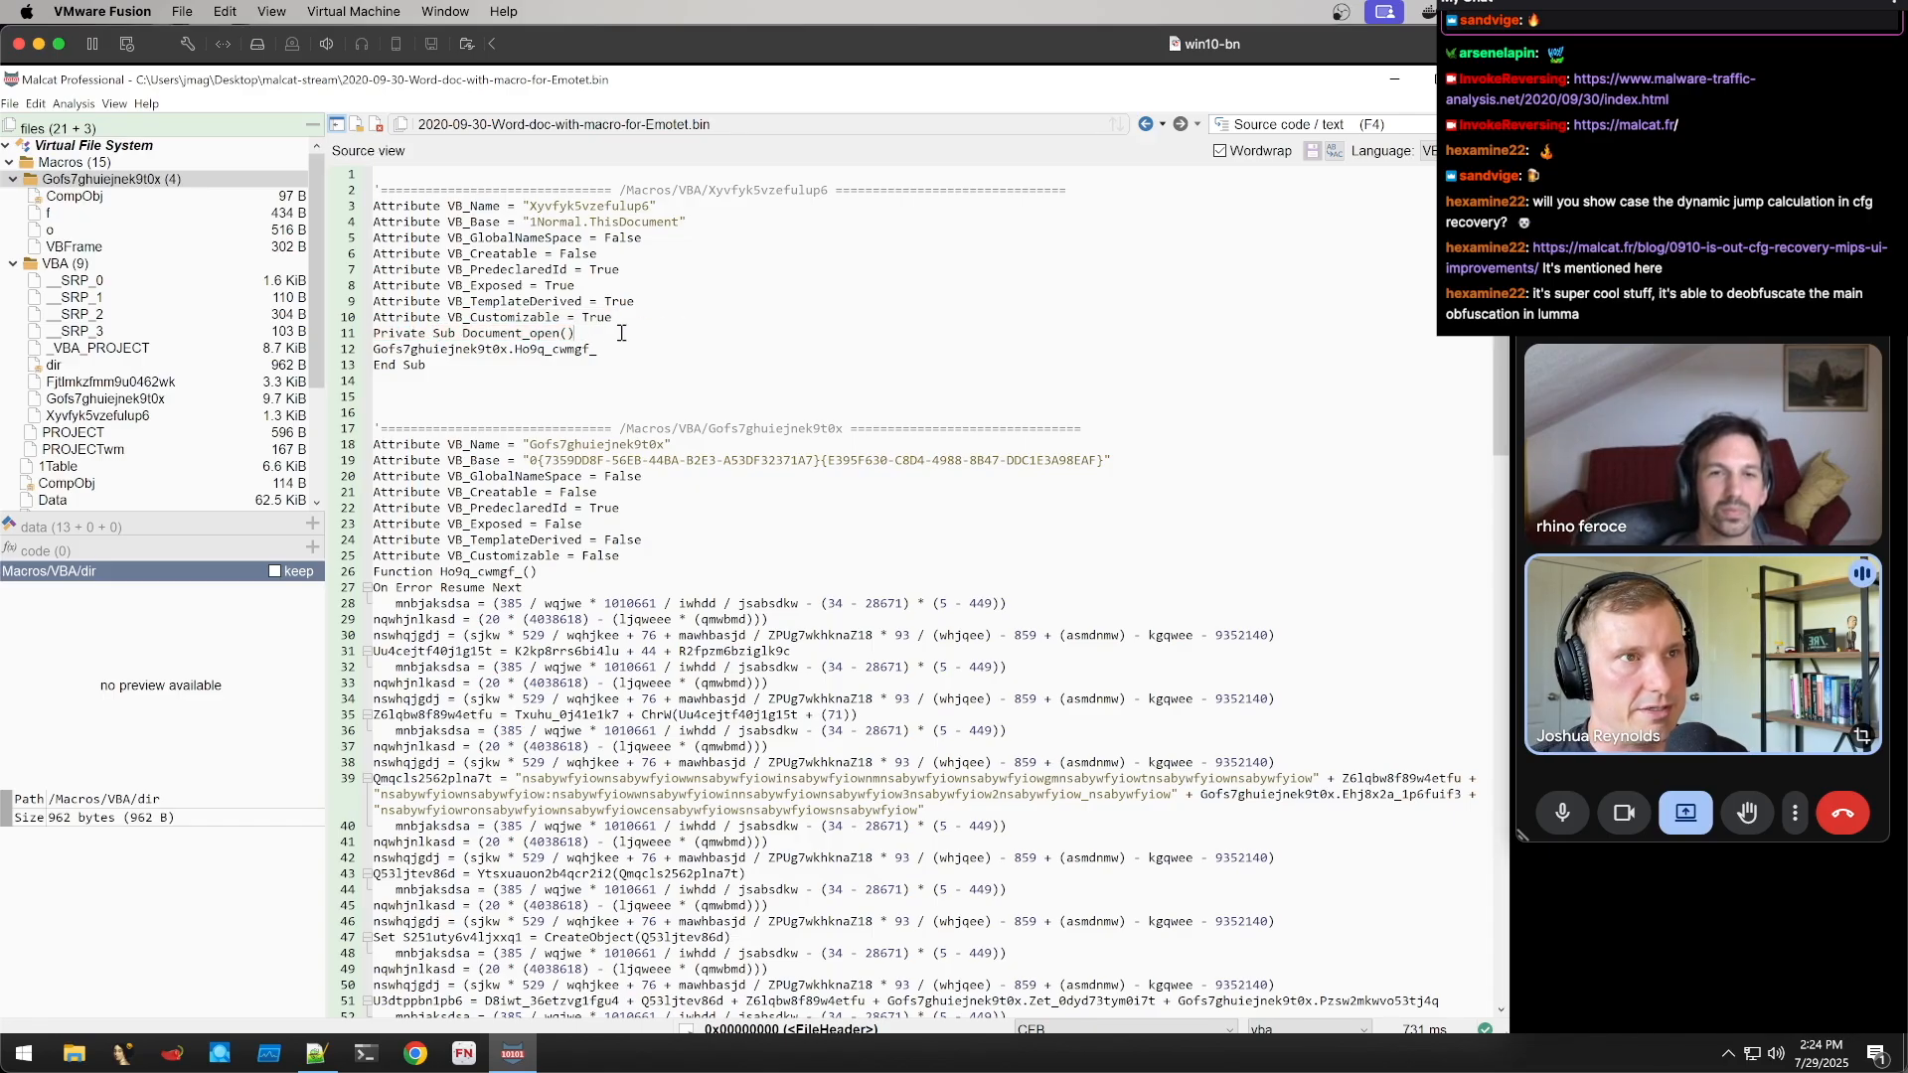
left_click_drag(608, 351, 313, 346)
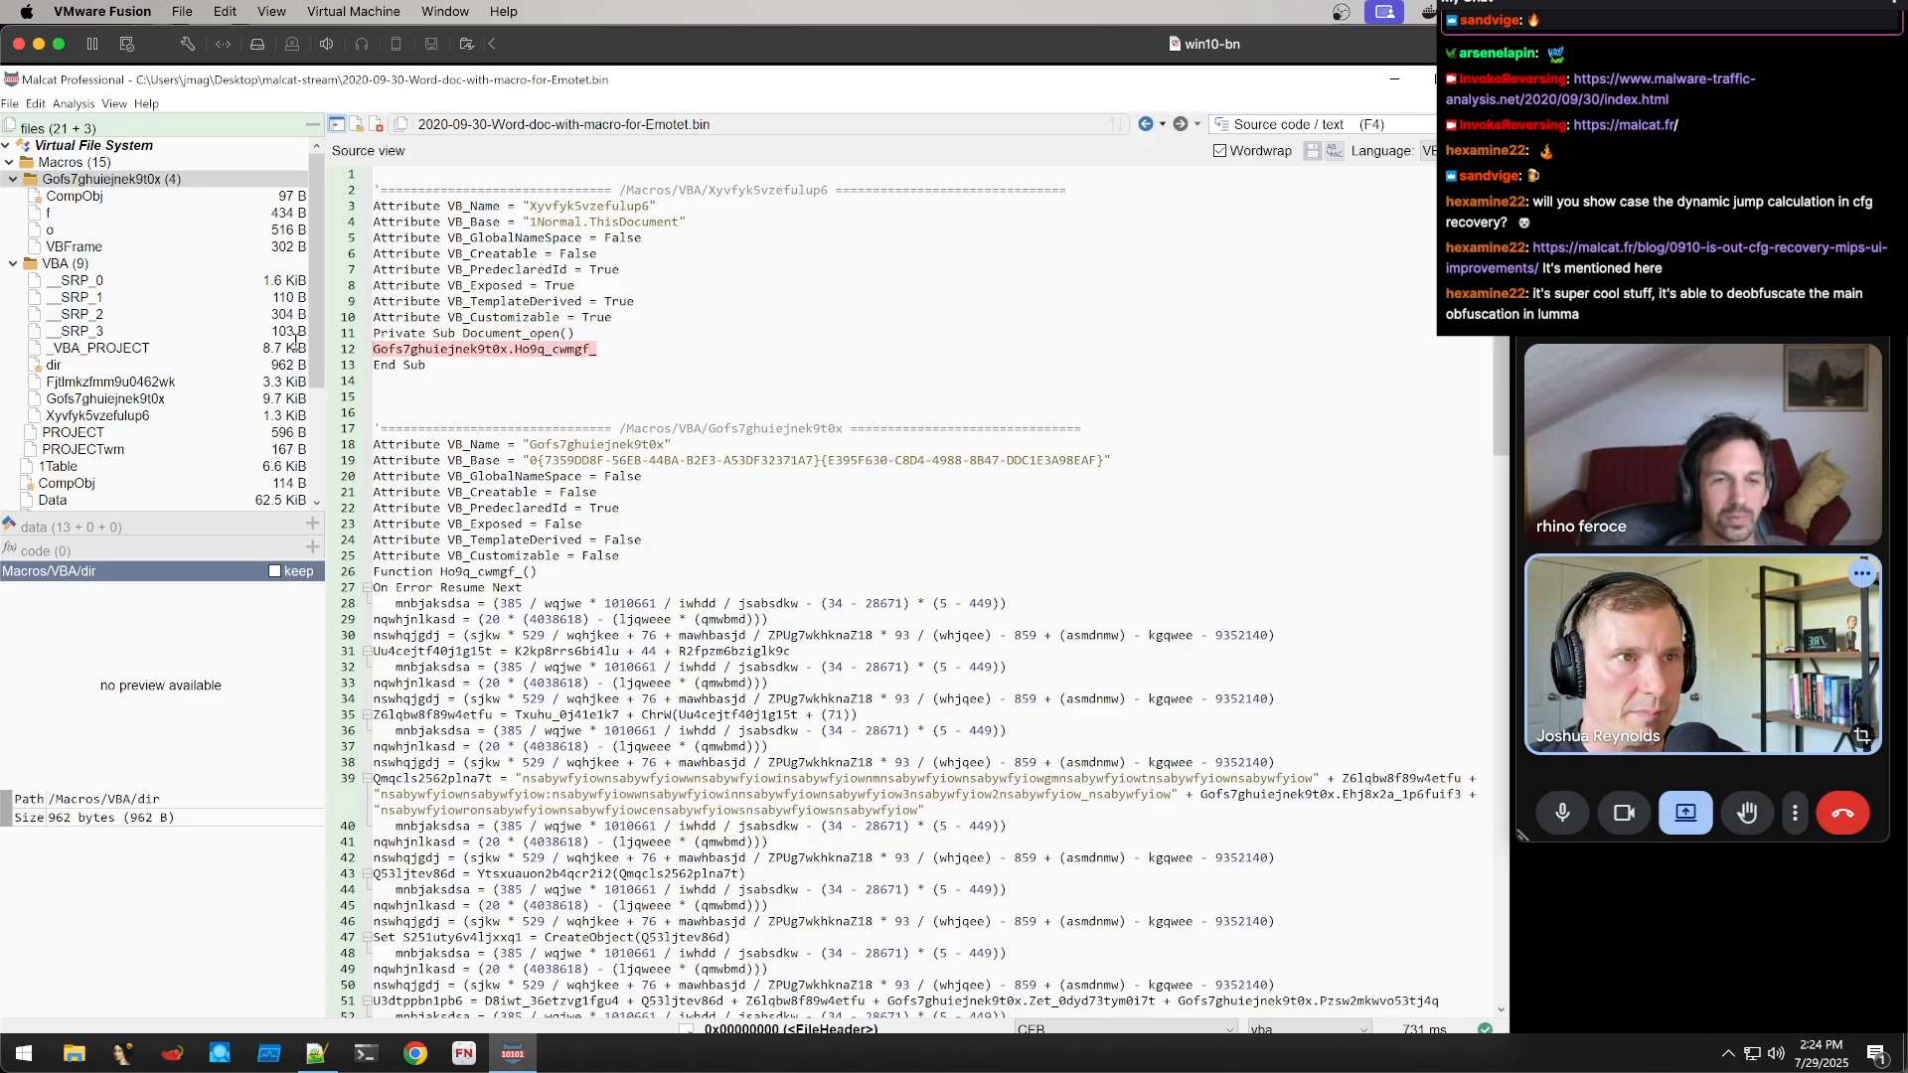
double_click(487, 336)
double_click(485, 348)
left_click_drag(485, 349, 427, 347)
triple_click(595, 350)
left_click(619, 345)
double_click(386, 350)
triple_click(388, 349)
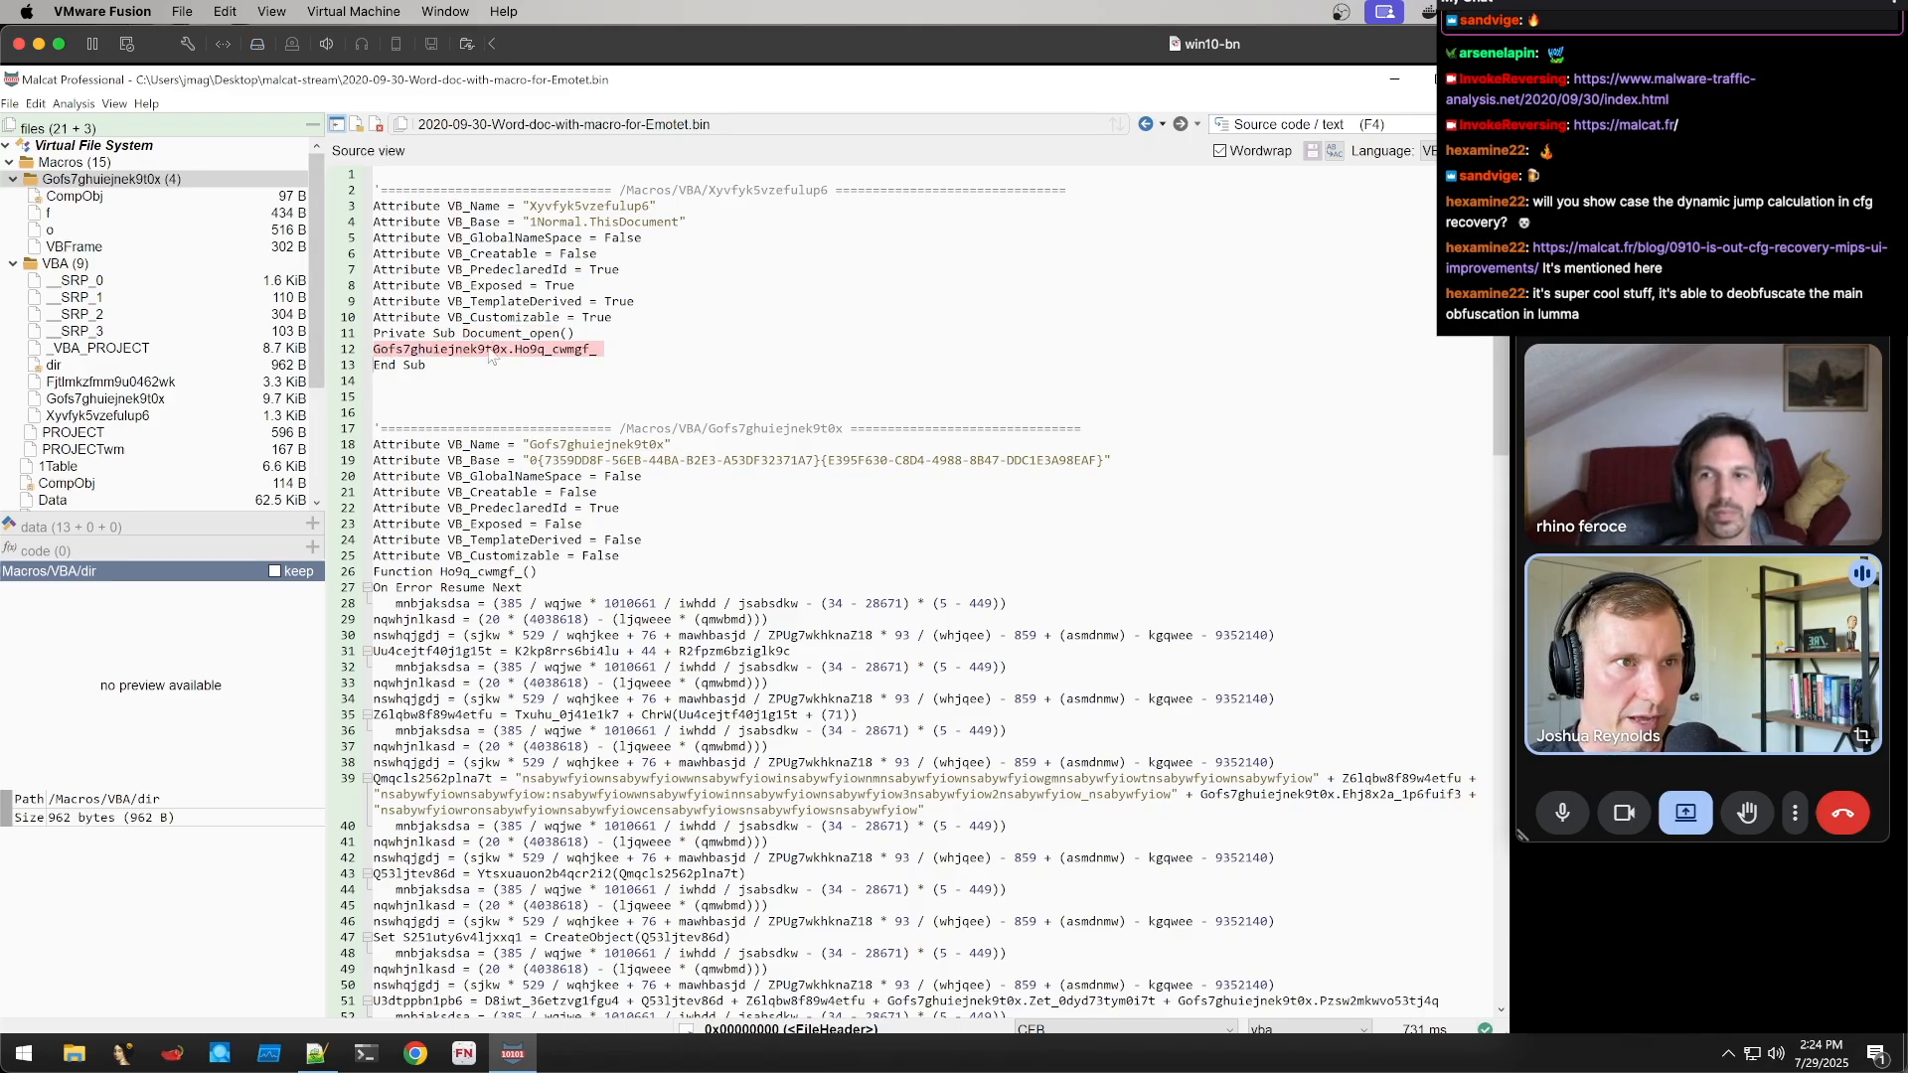
Copy the function name from the Document_open call and search downward for Ho9q_cwmgf in the macro source
scroll(685, 474, "down", 1)
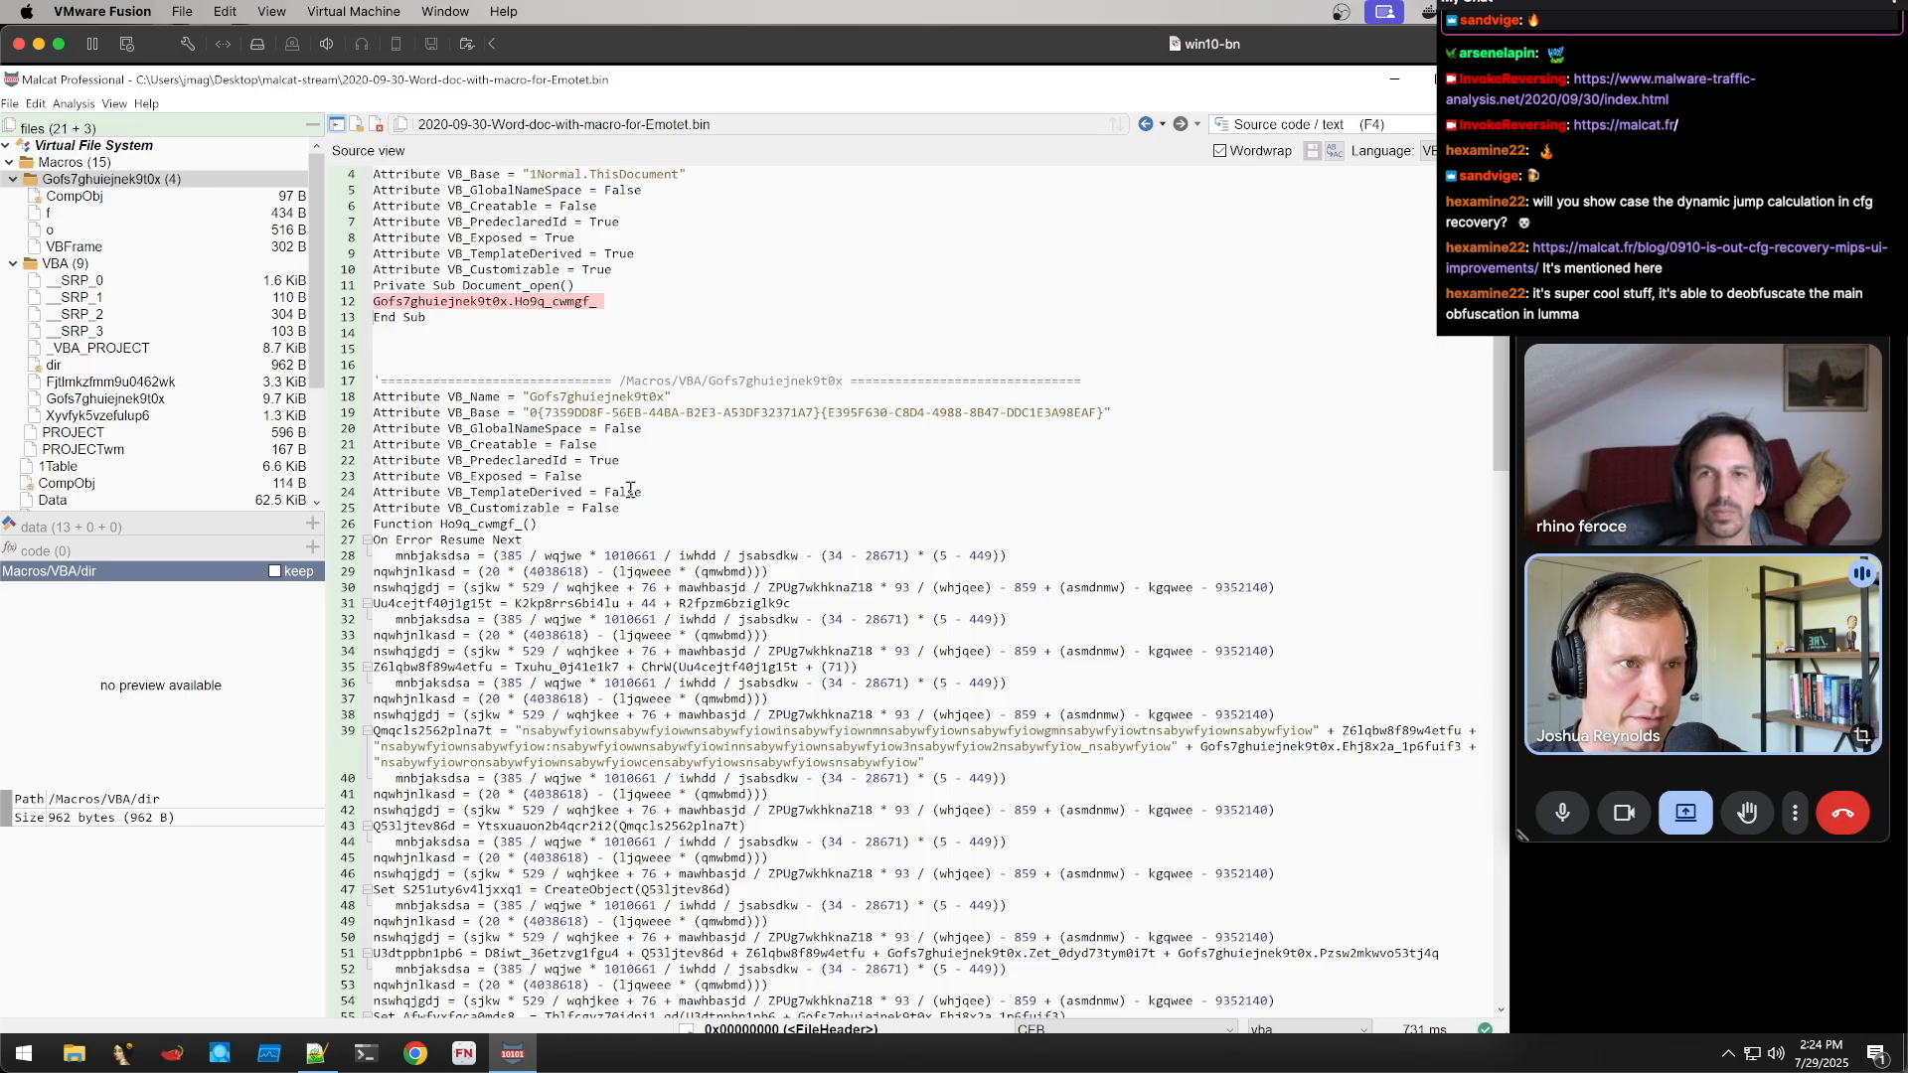
left_click(605, 319)
left_click_drag(598, 301, 373, 300)
left_click(372, 301)
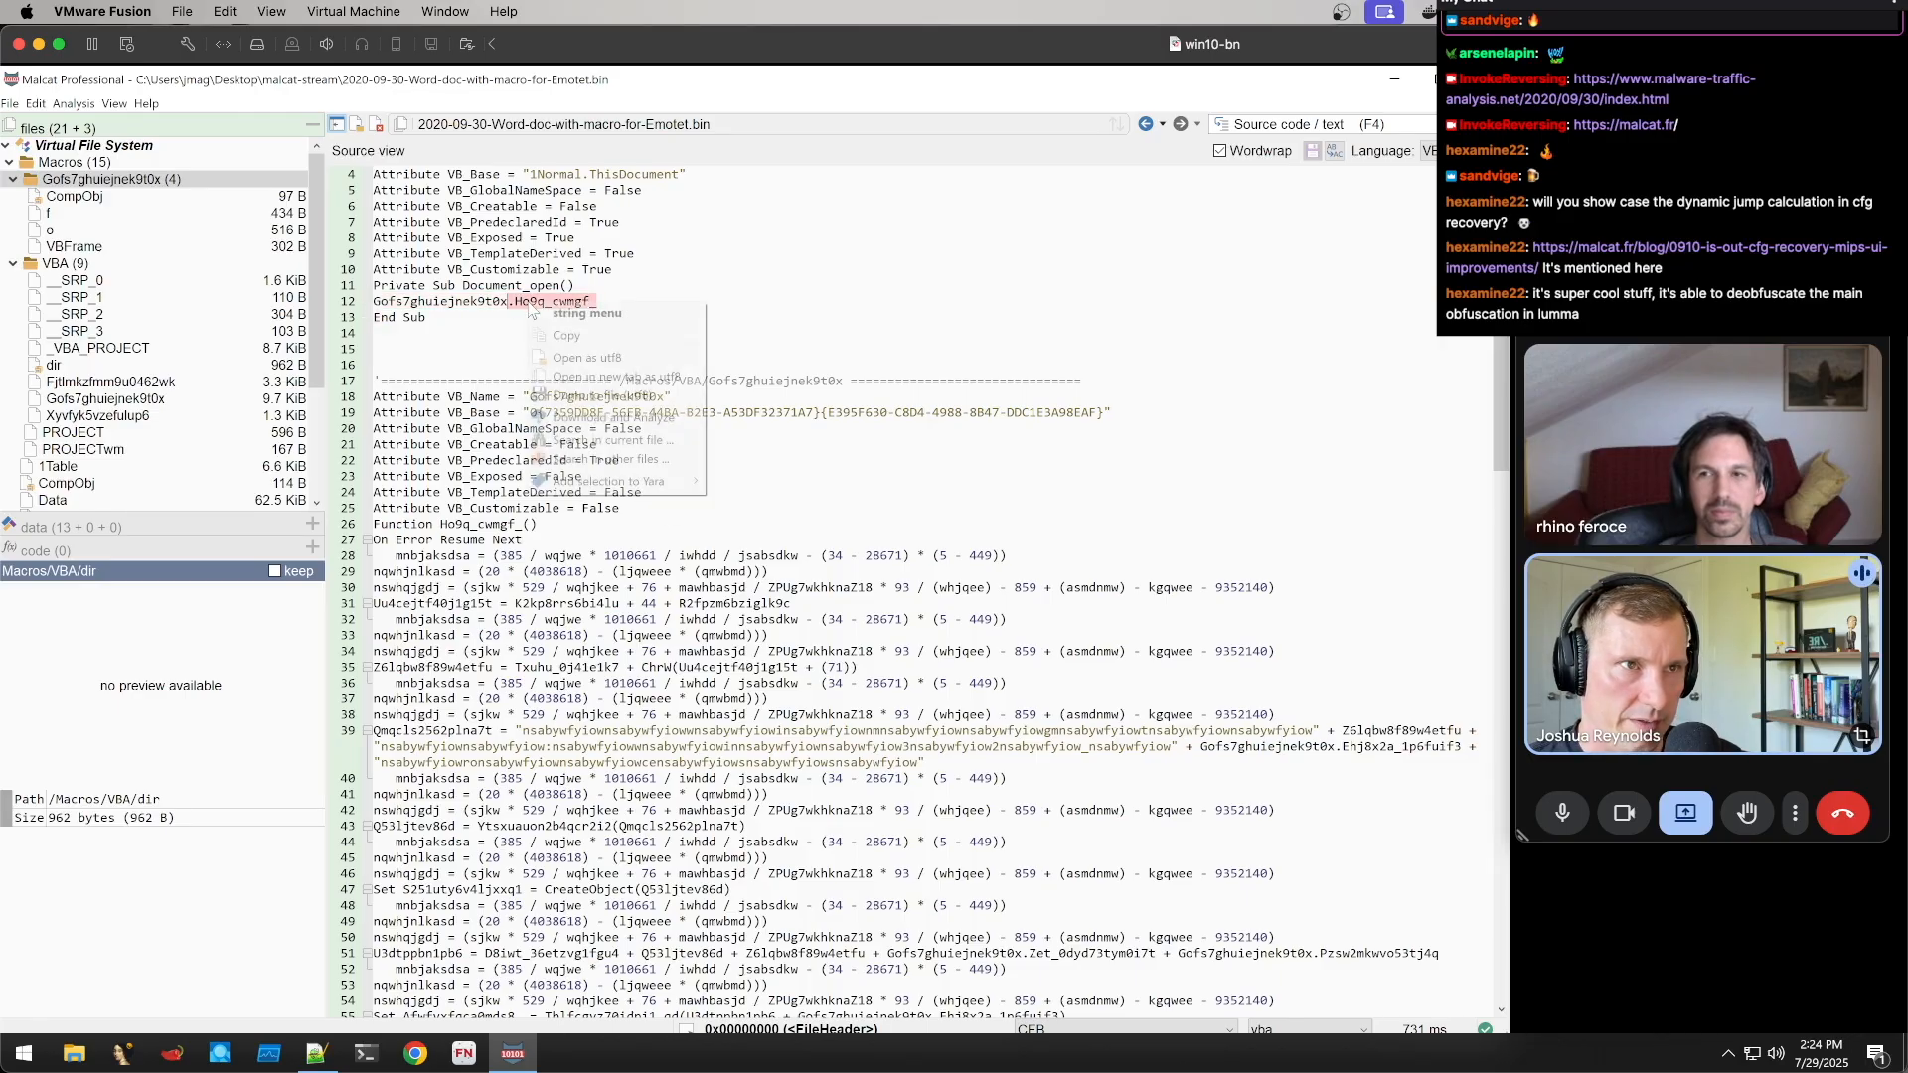
left_click_drag(595, 300, 510, 302)
right_click(528, 304)
left_click(600, 318)
key("ctrl+f")
key("ctrl+v")
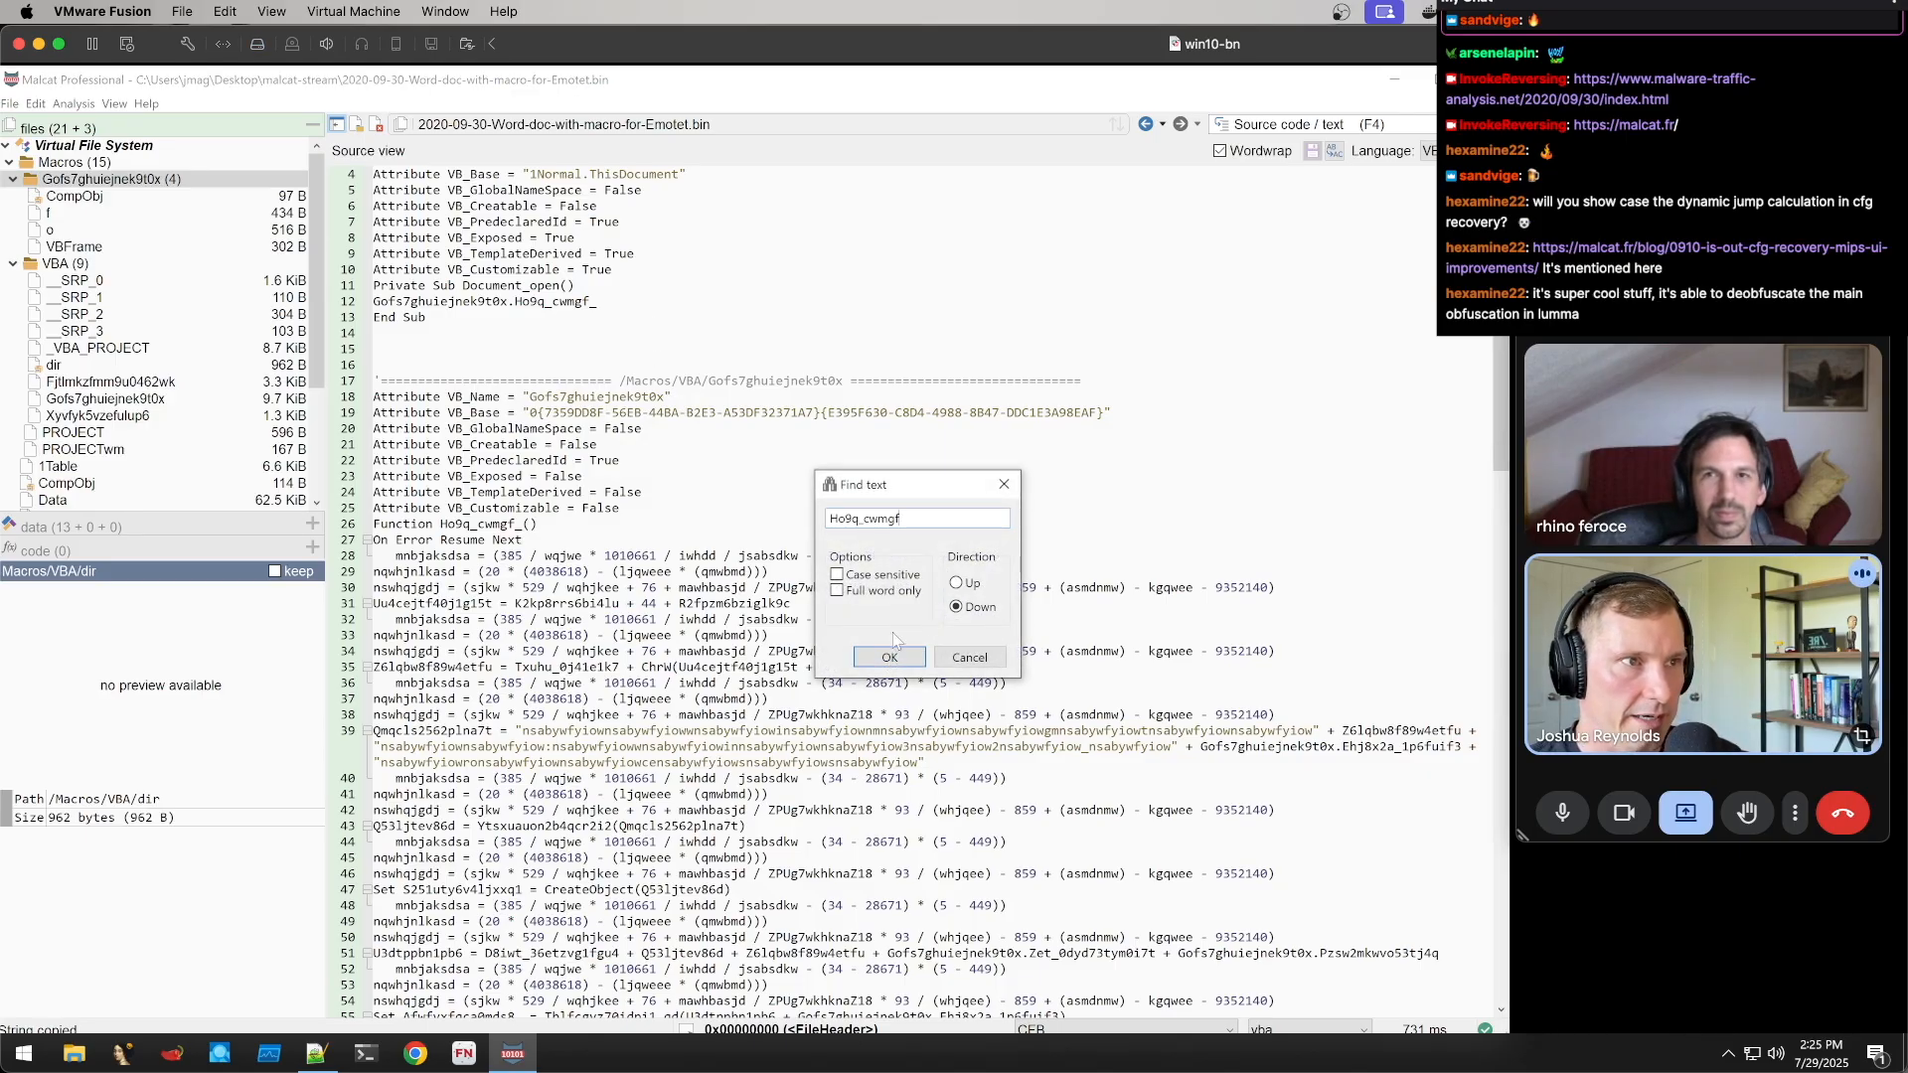
left_click(891, 658)
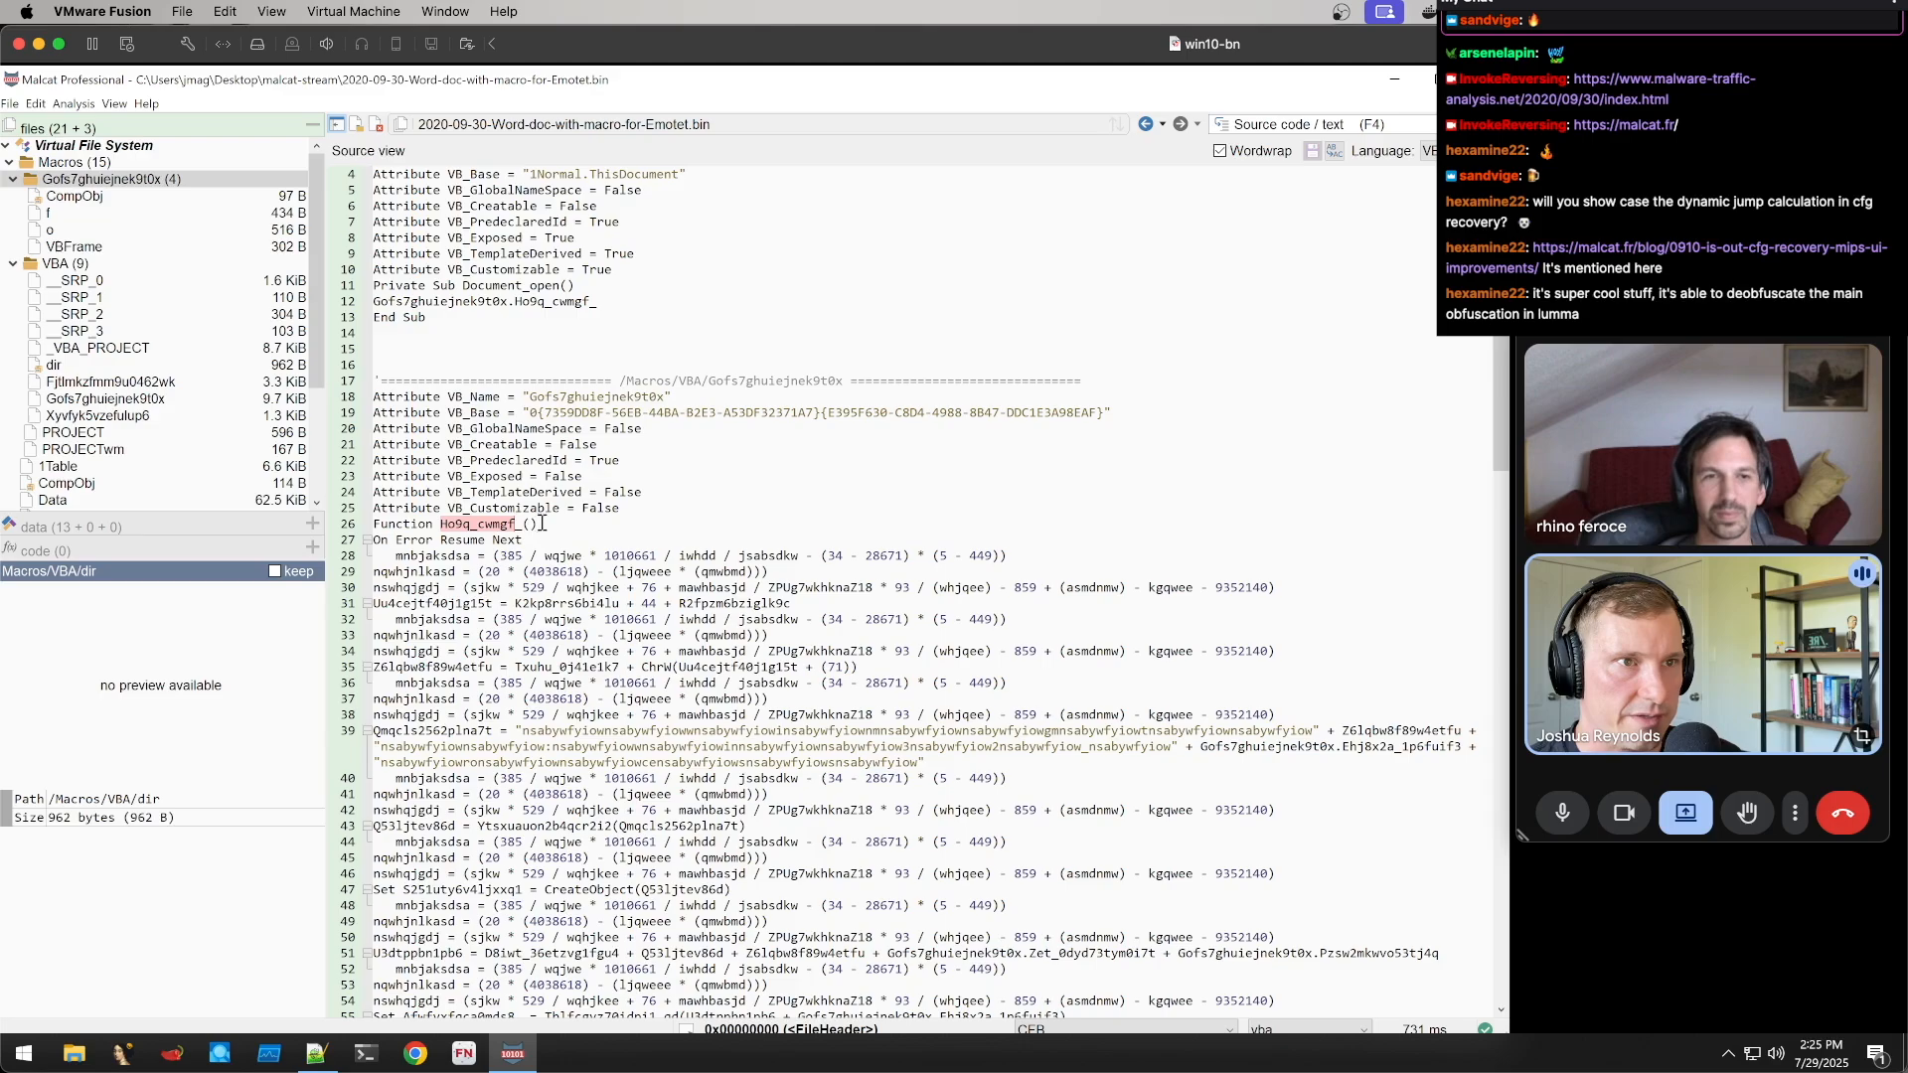
Look over the body of the Ho9q_cwmgf_ function and search the macro source for Split
scroll(534, 525, "down", 2)
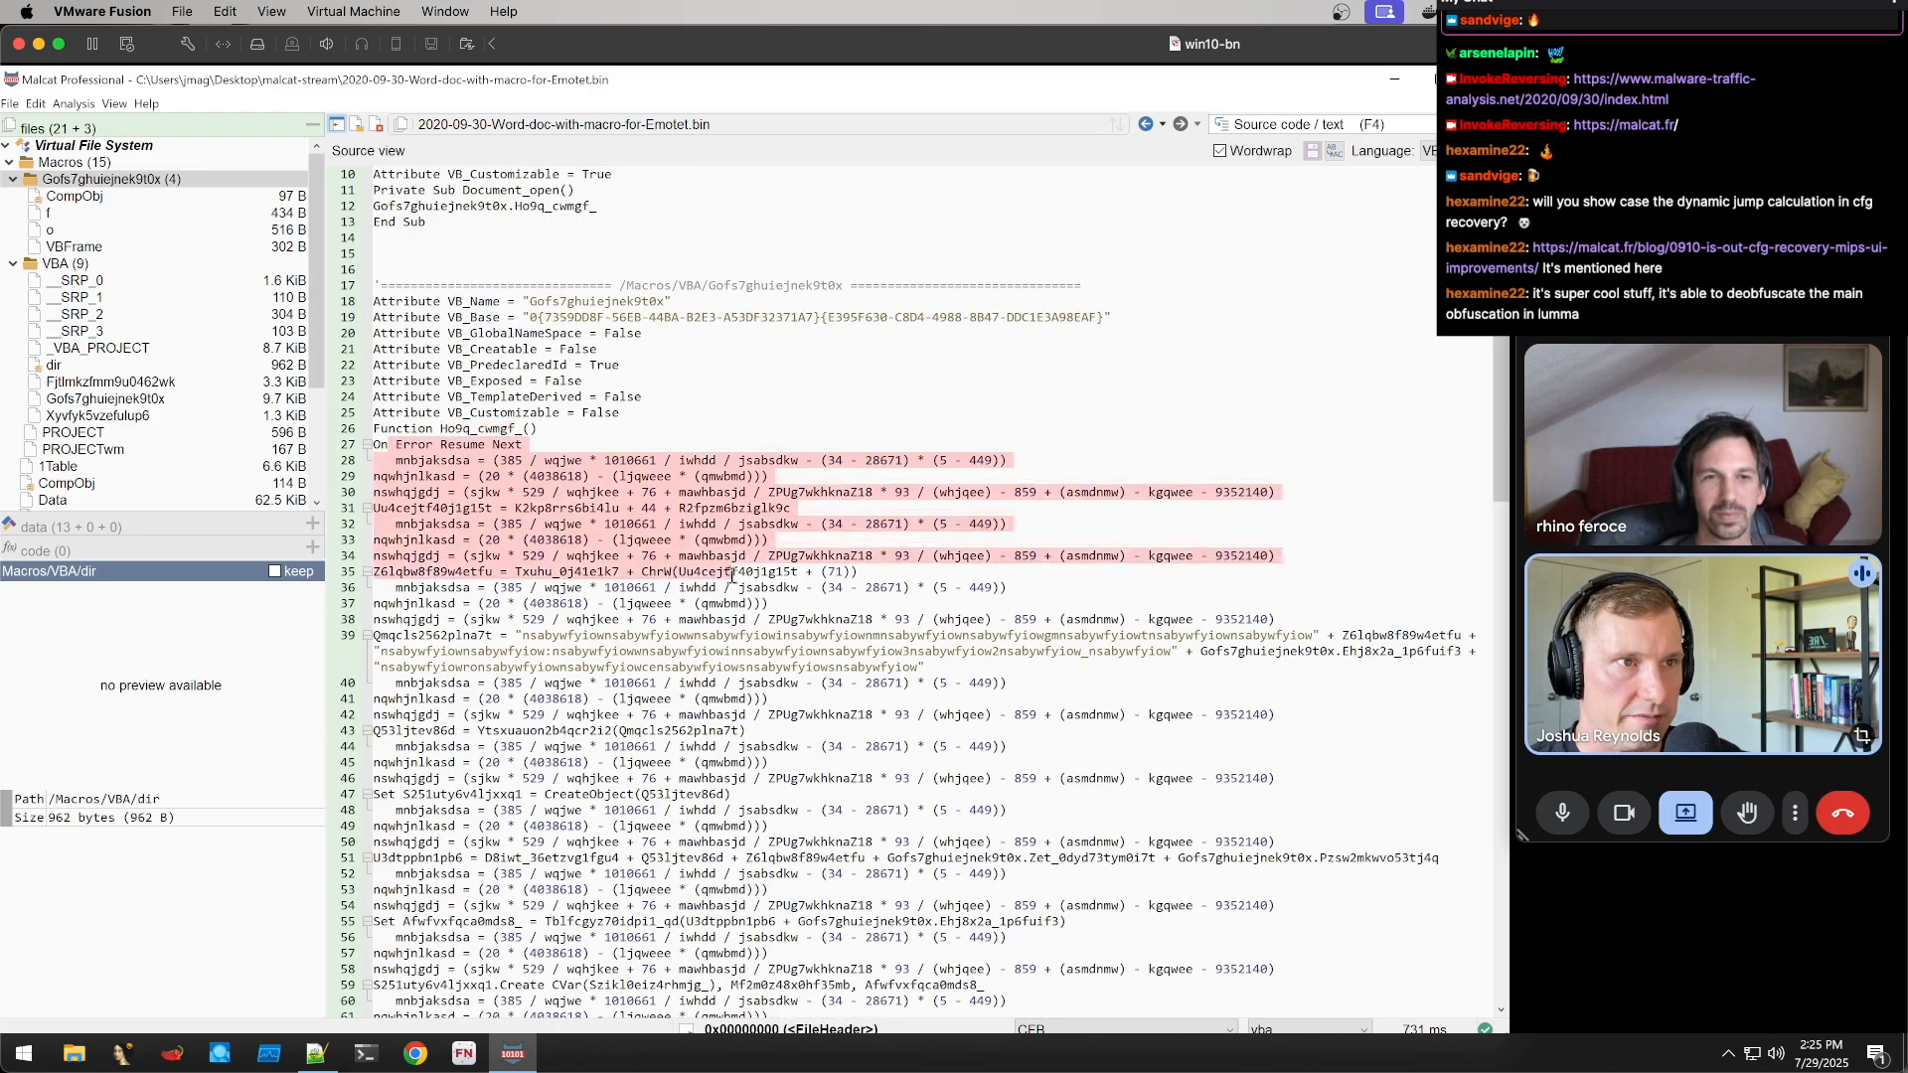
scroll(744, 576, "down", 5)
scroll(744, 576, "up", 2)
key("ctrl+f")
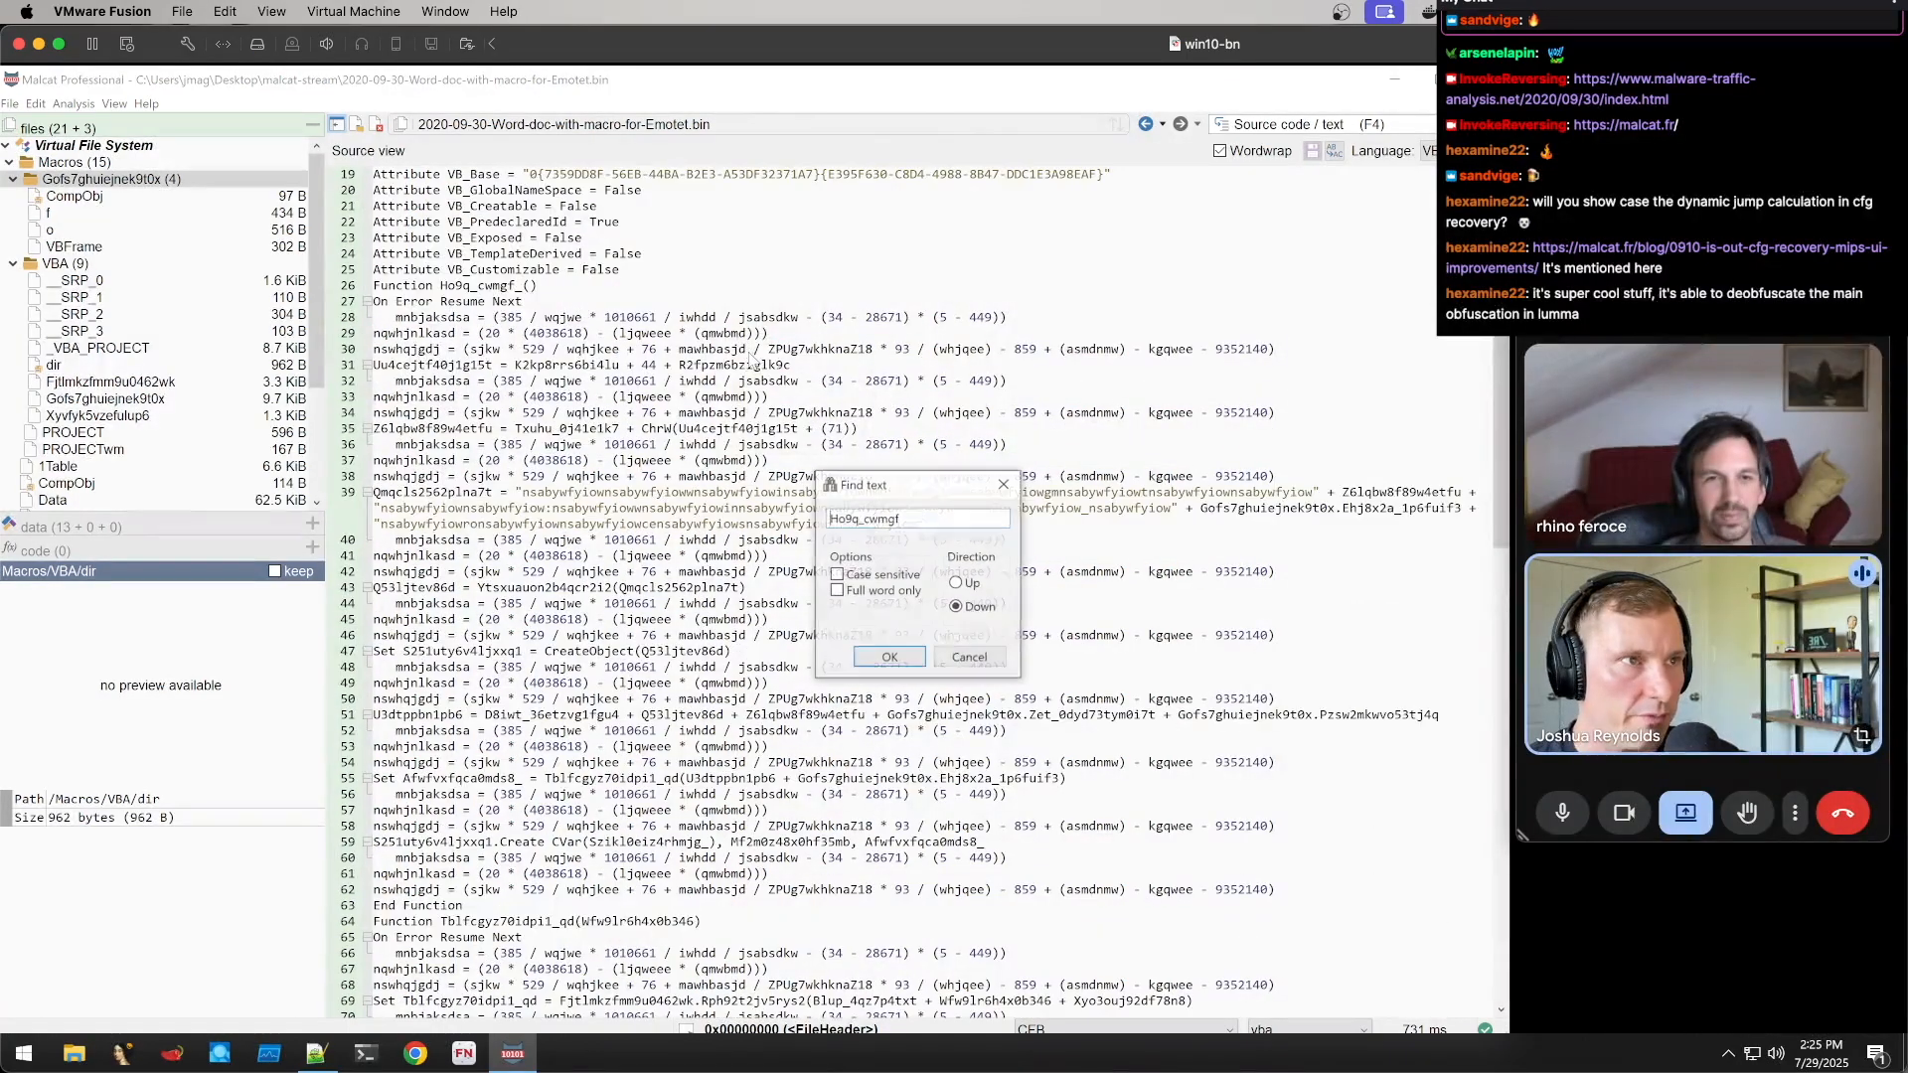
double_click(905, 518)
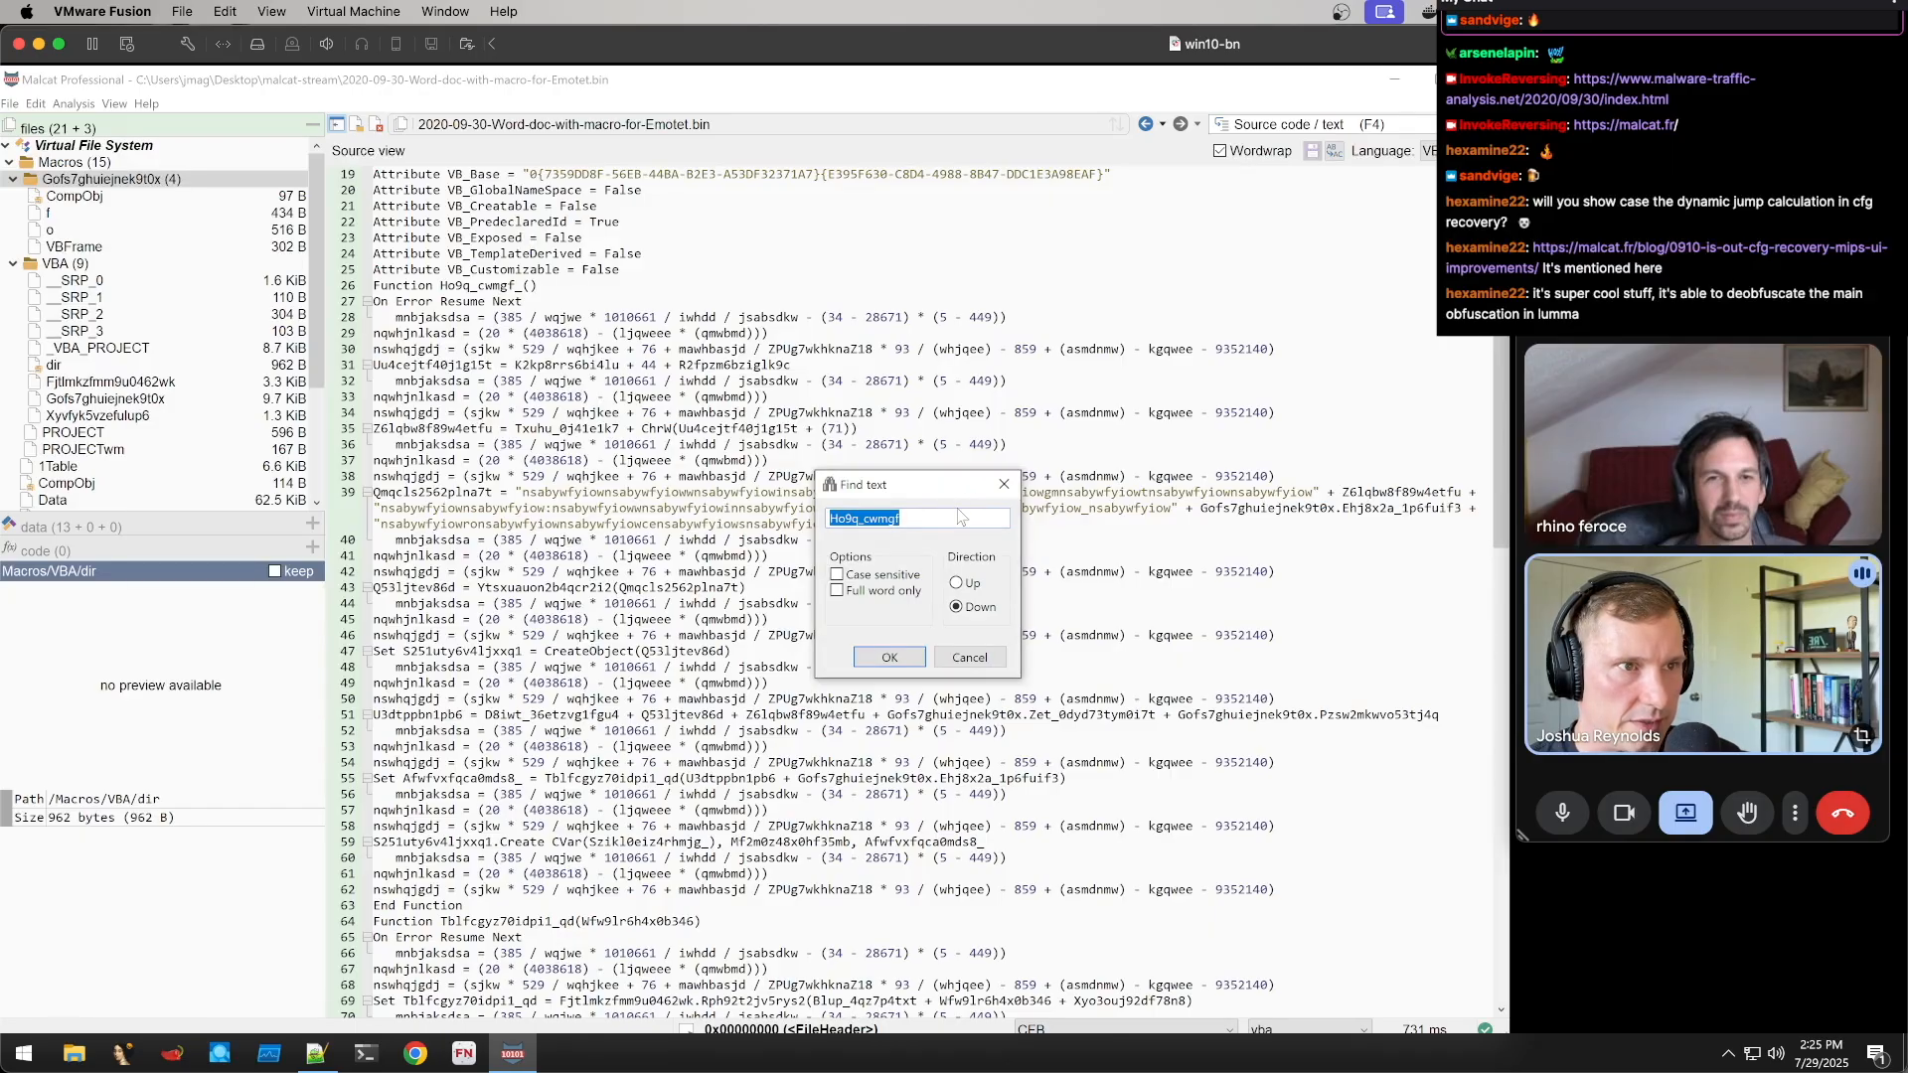
key("BackSpace")
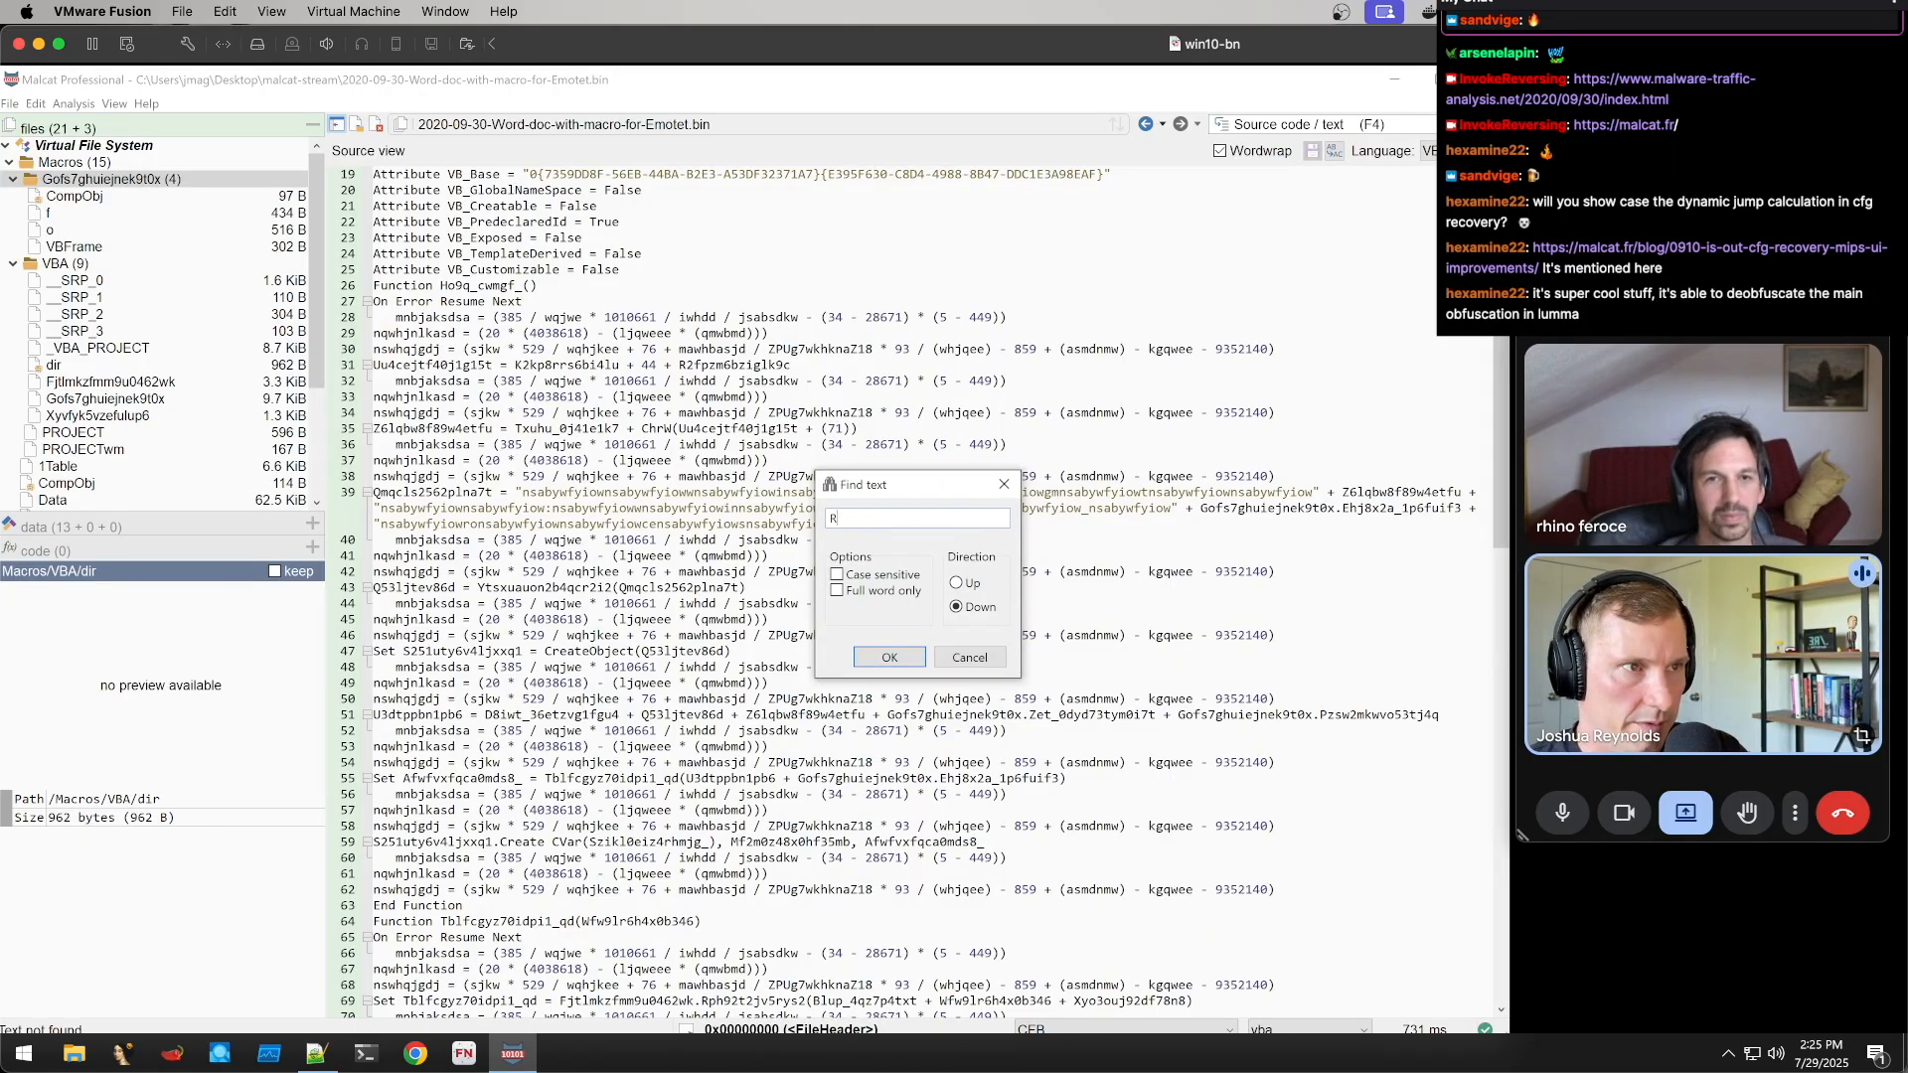
type("Split")
key("Return")
scroll(921, 576, "down", 12)
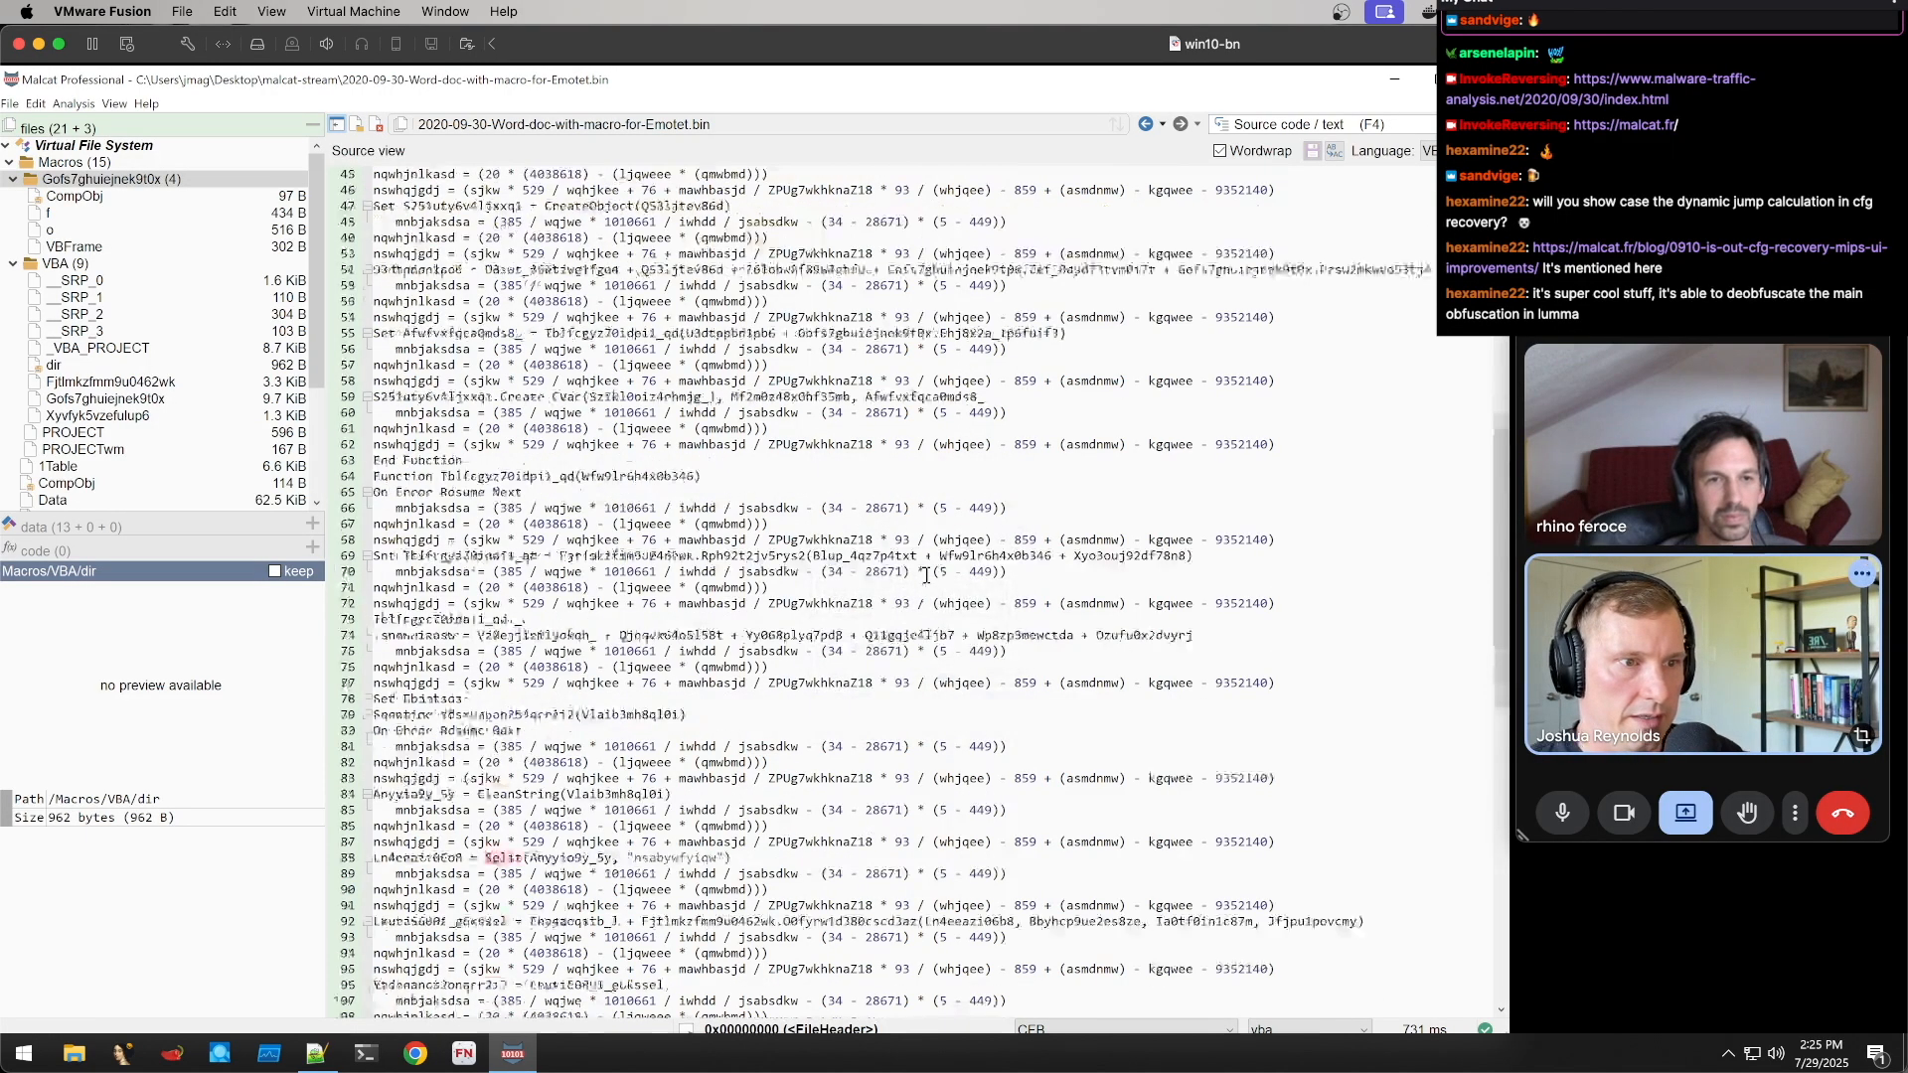
Highlight and examine the Split call on line 88 together with the surrounding Ytsxuauon2b4qcr2i2 function code
left_click_drag(475, 431, 784, 426)
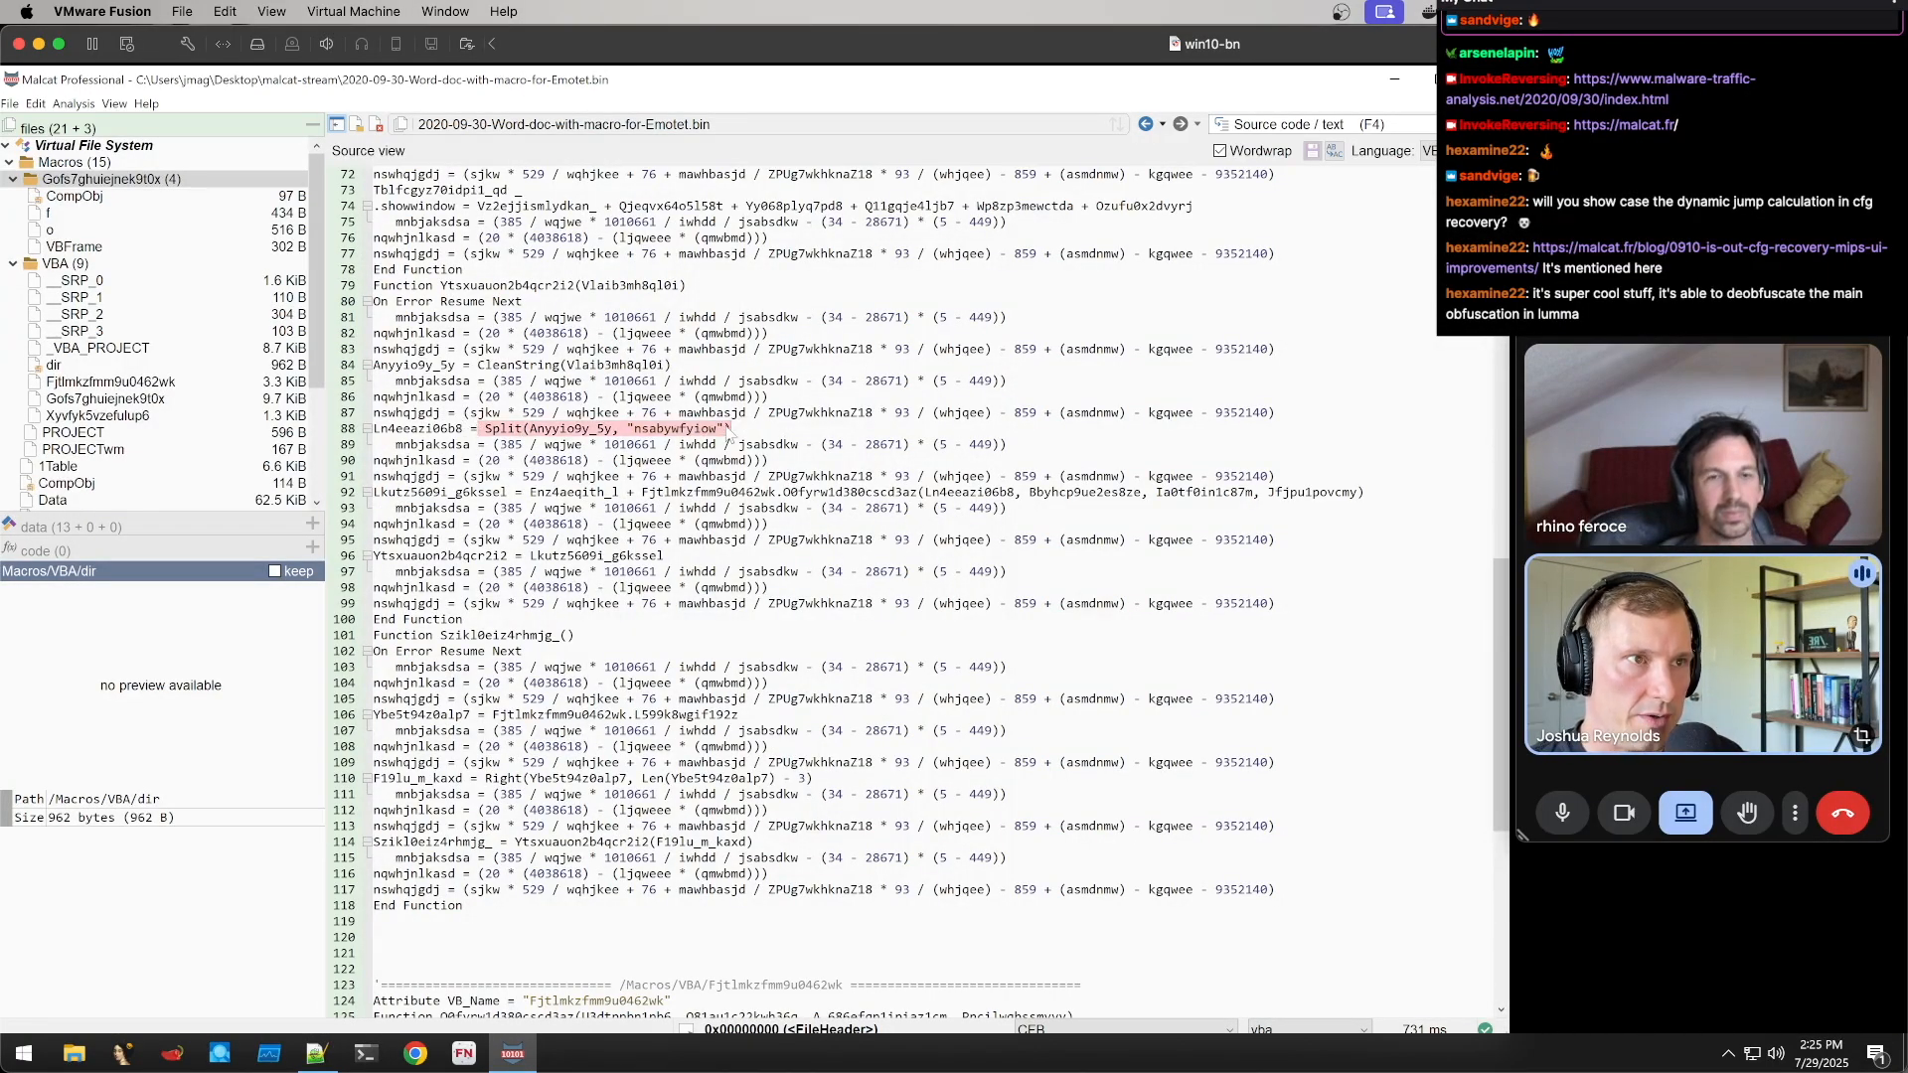
left_click(676, 458)
left_click_drag(484, 428, 733, 427)
left_click(737, 427)
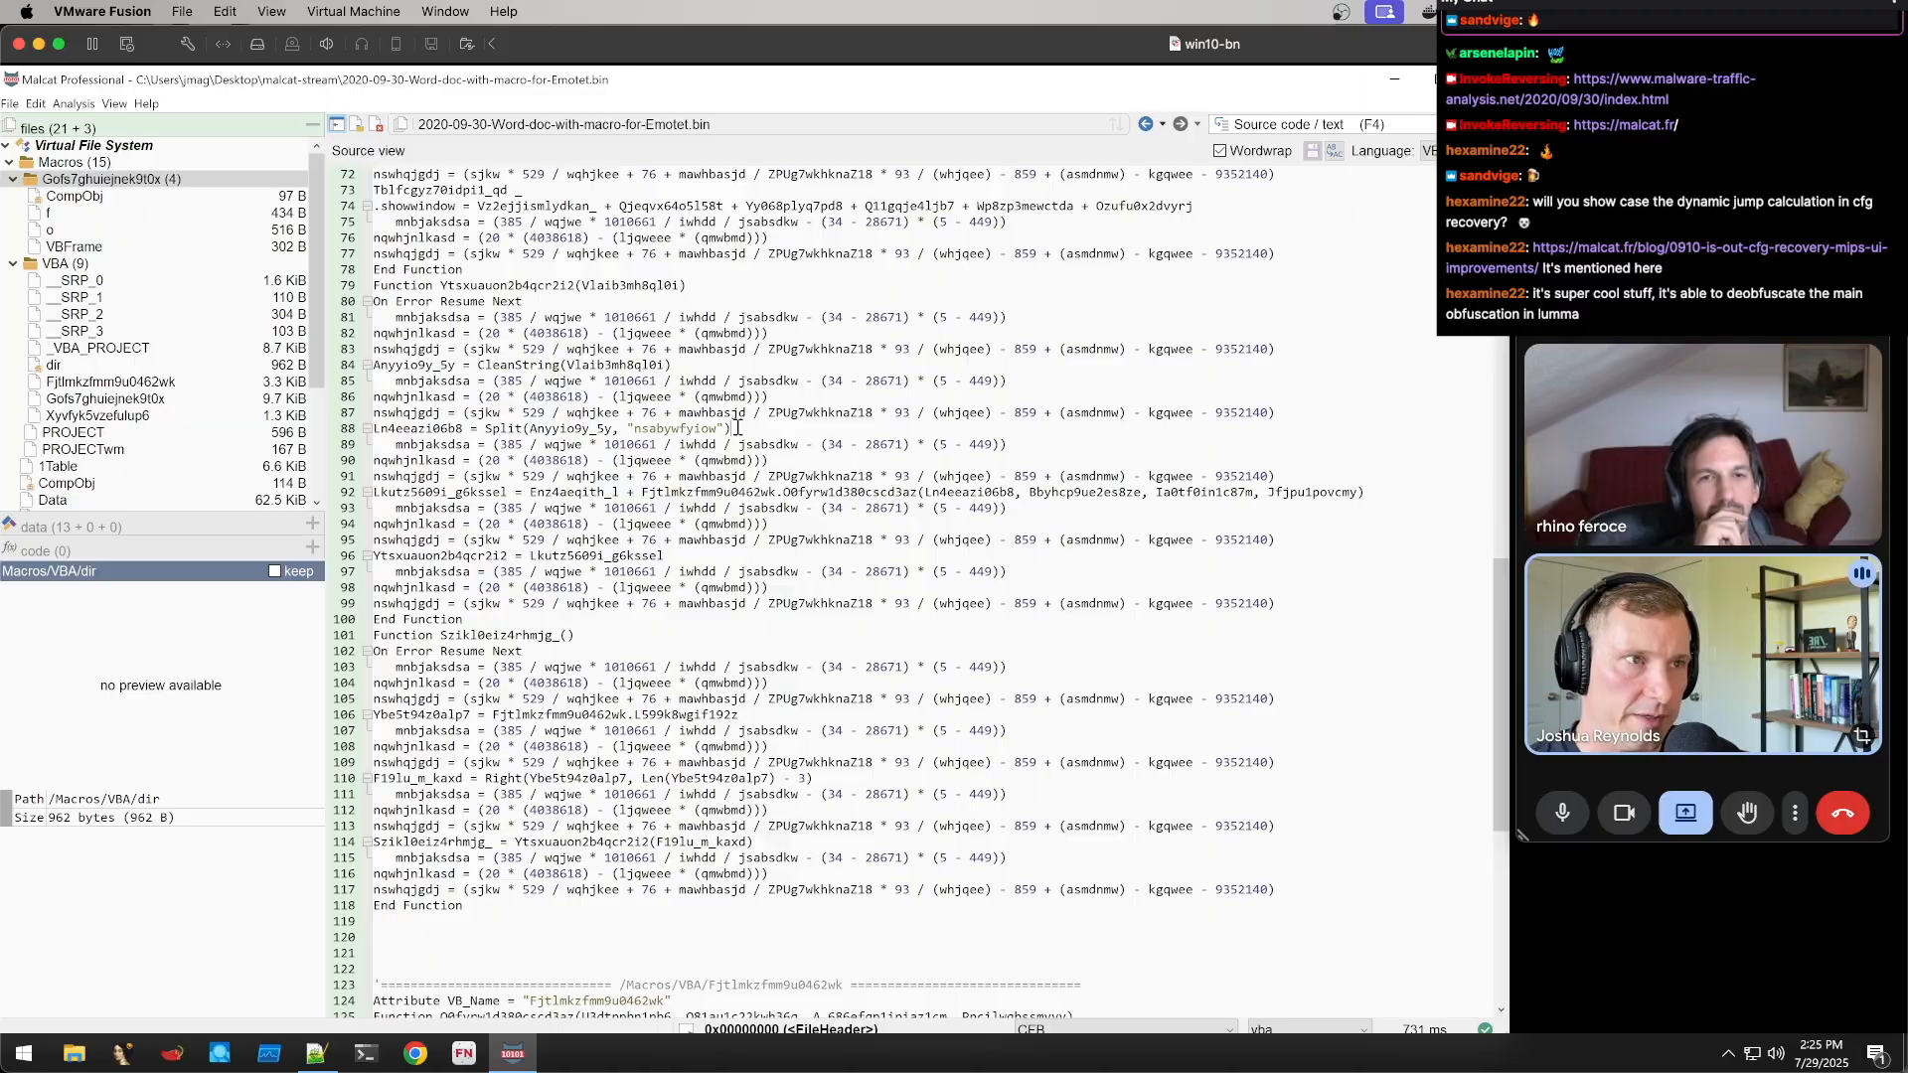
scroll(737, 428, "up", 1)
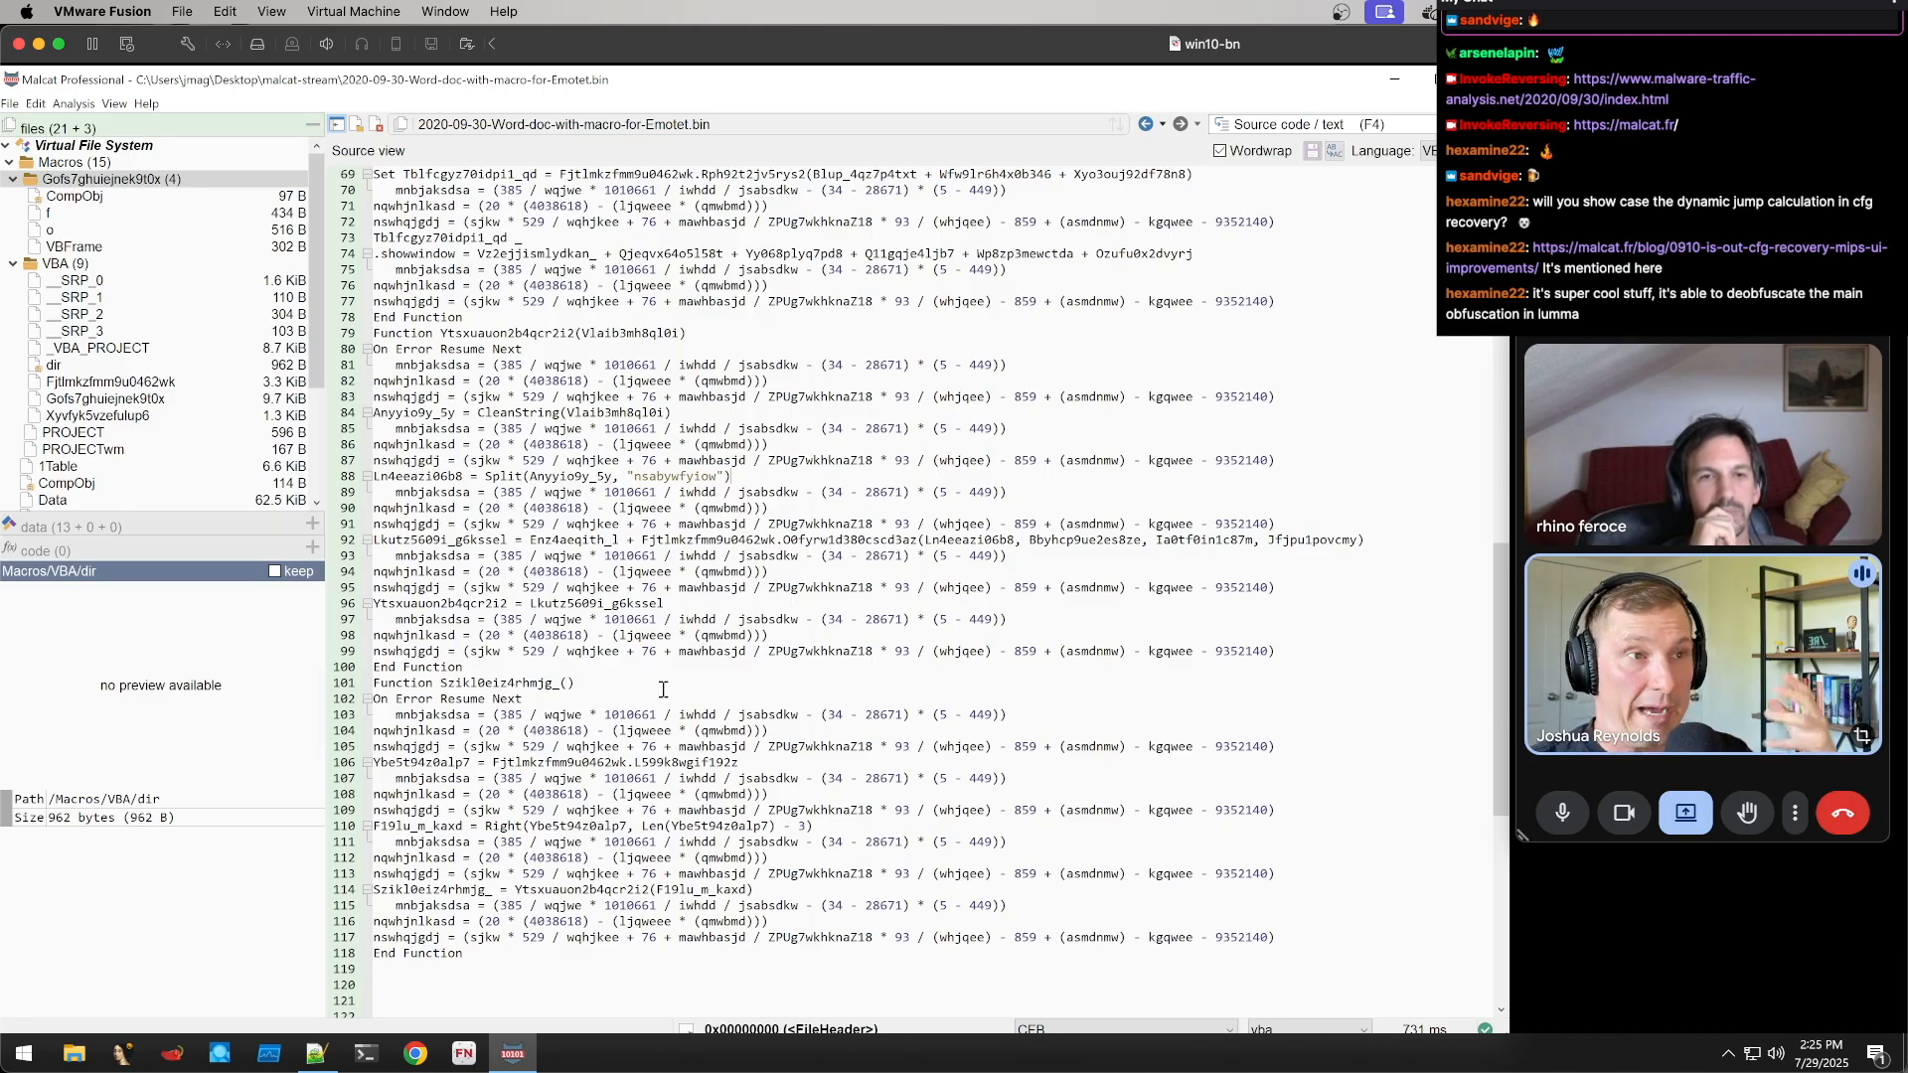
scroll(702, 667, "down", 2)
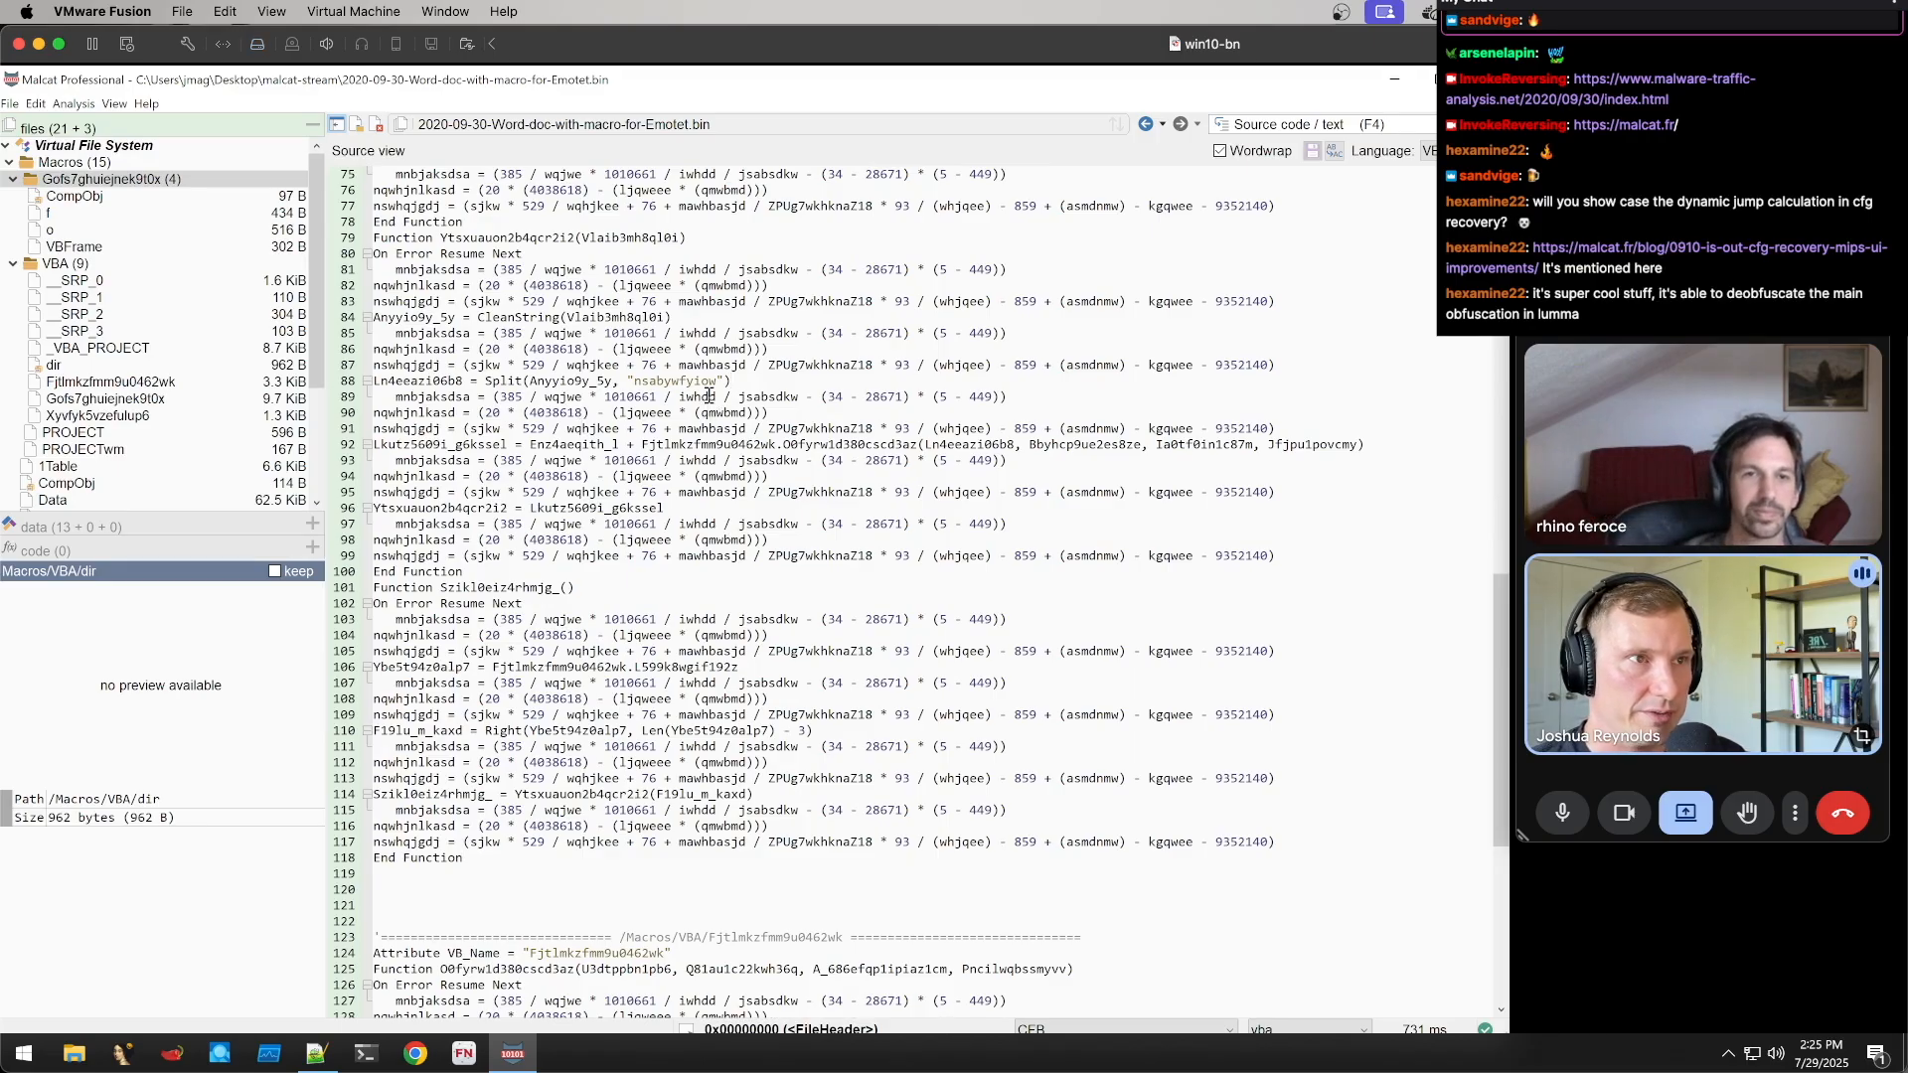
scroll(710, 399, "up", 3)
left_click(342, 522)
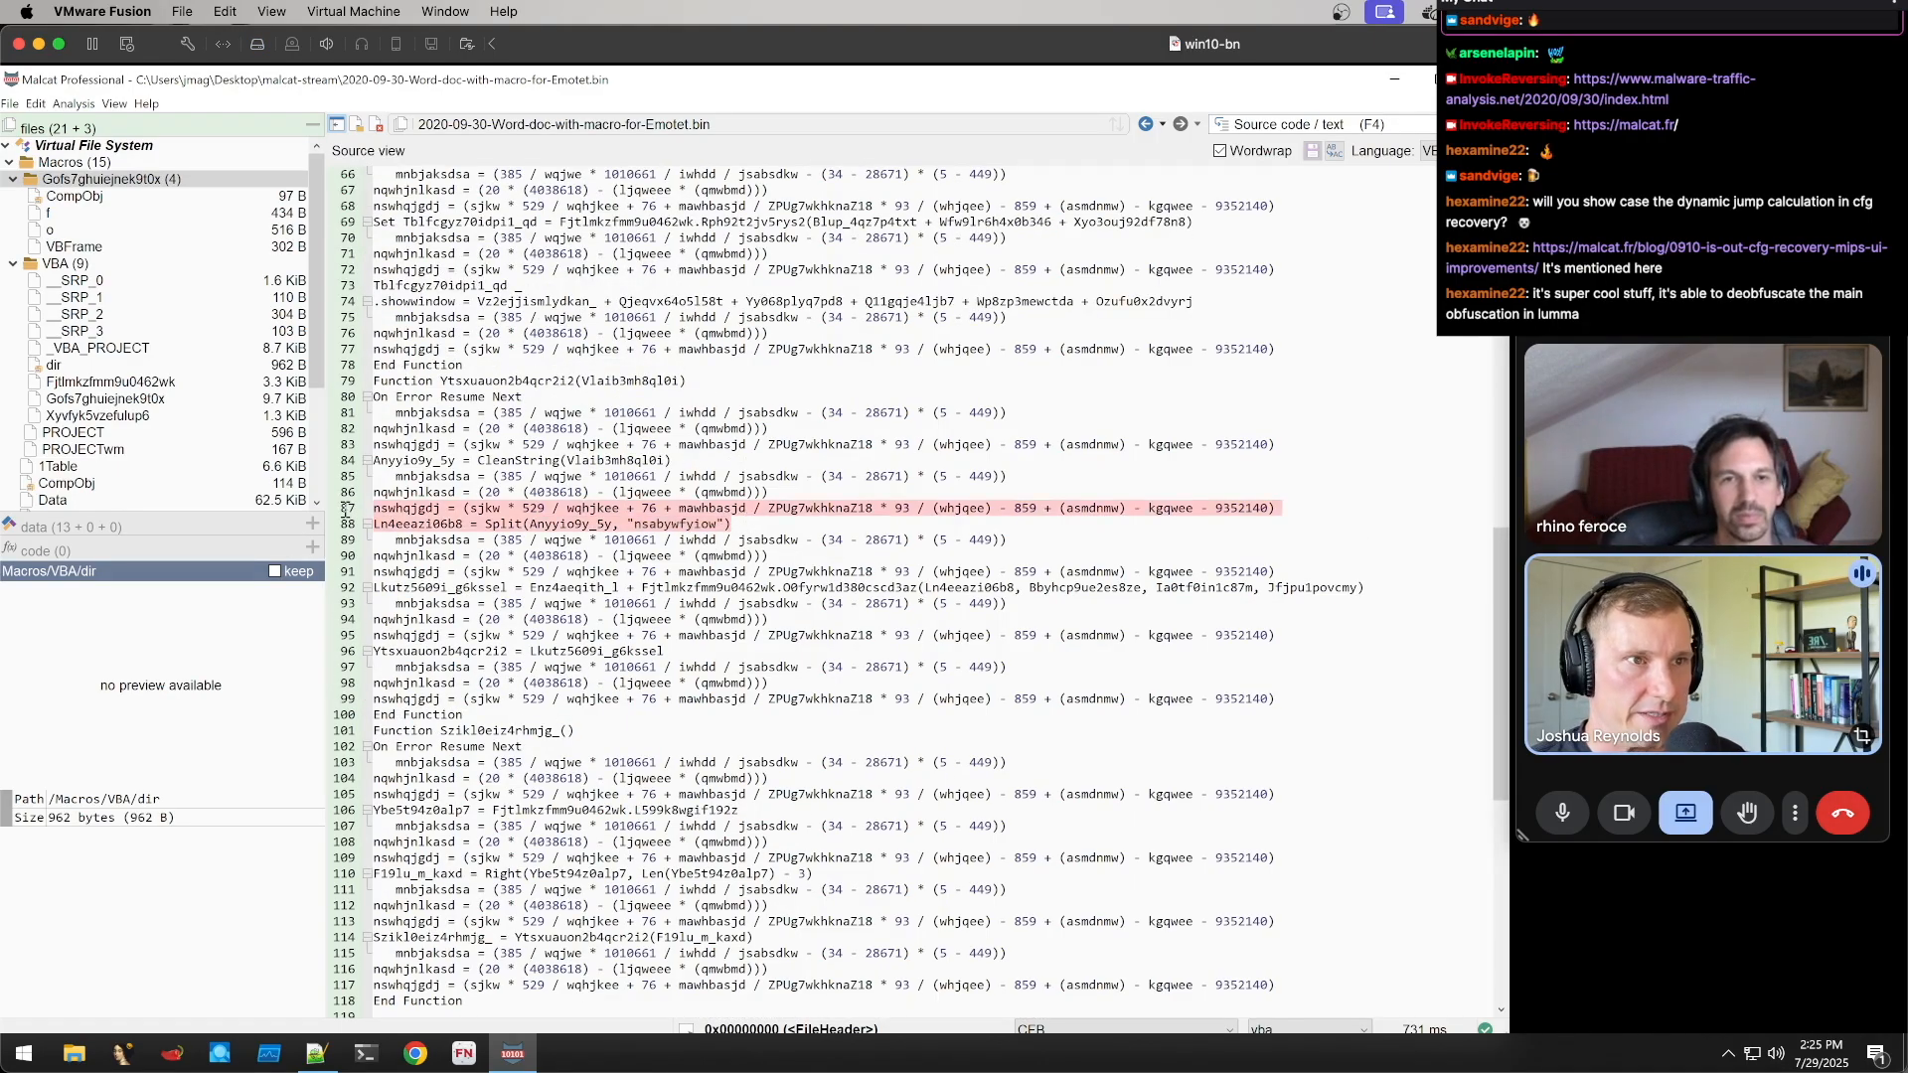
left_click(651, 532)
mouse_move(528, 525)
left_mouse_down()
mouse_move(668, 588)
mouse_move(495, 525)
left_mouse_up()
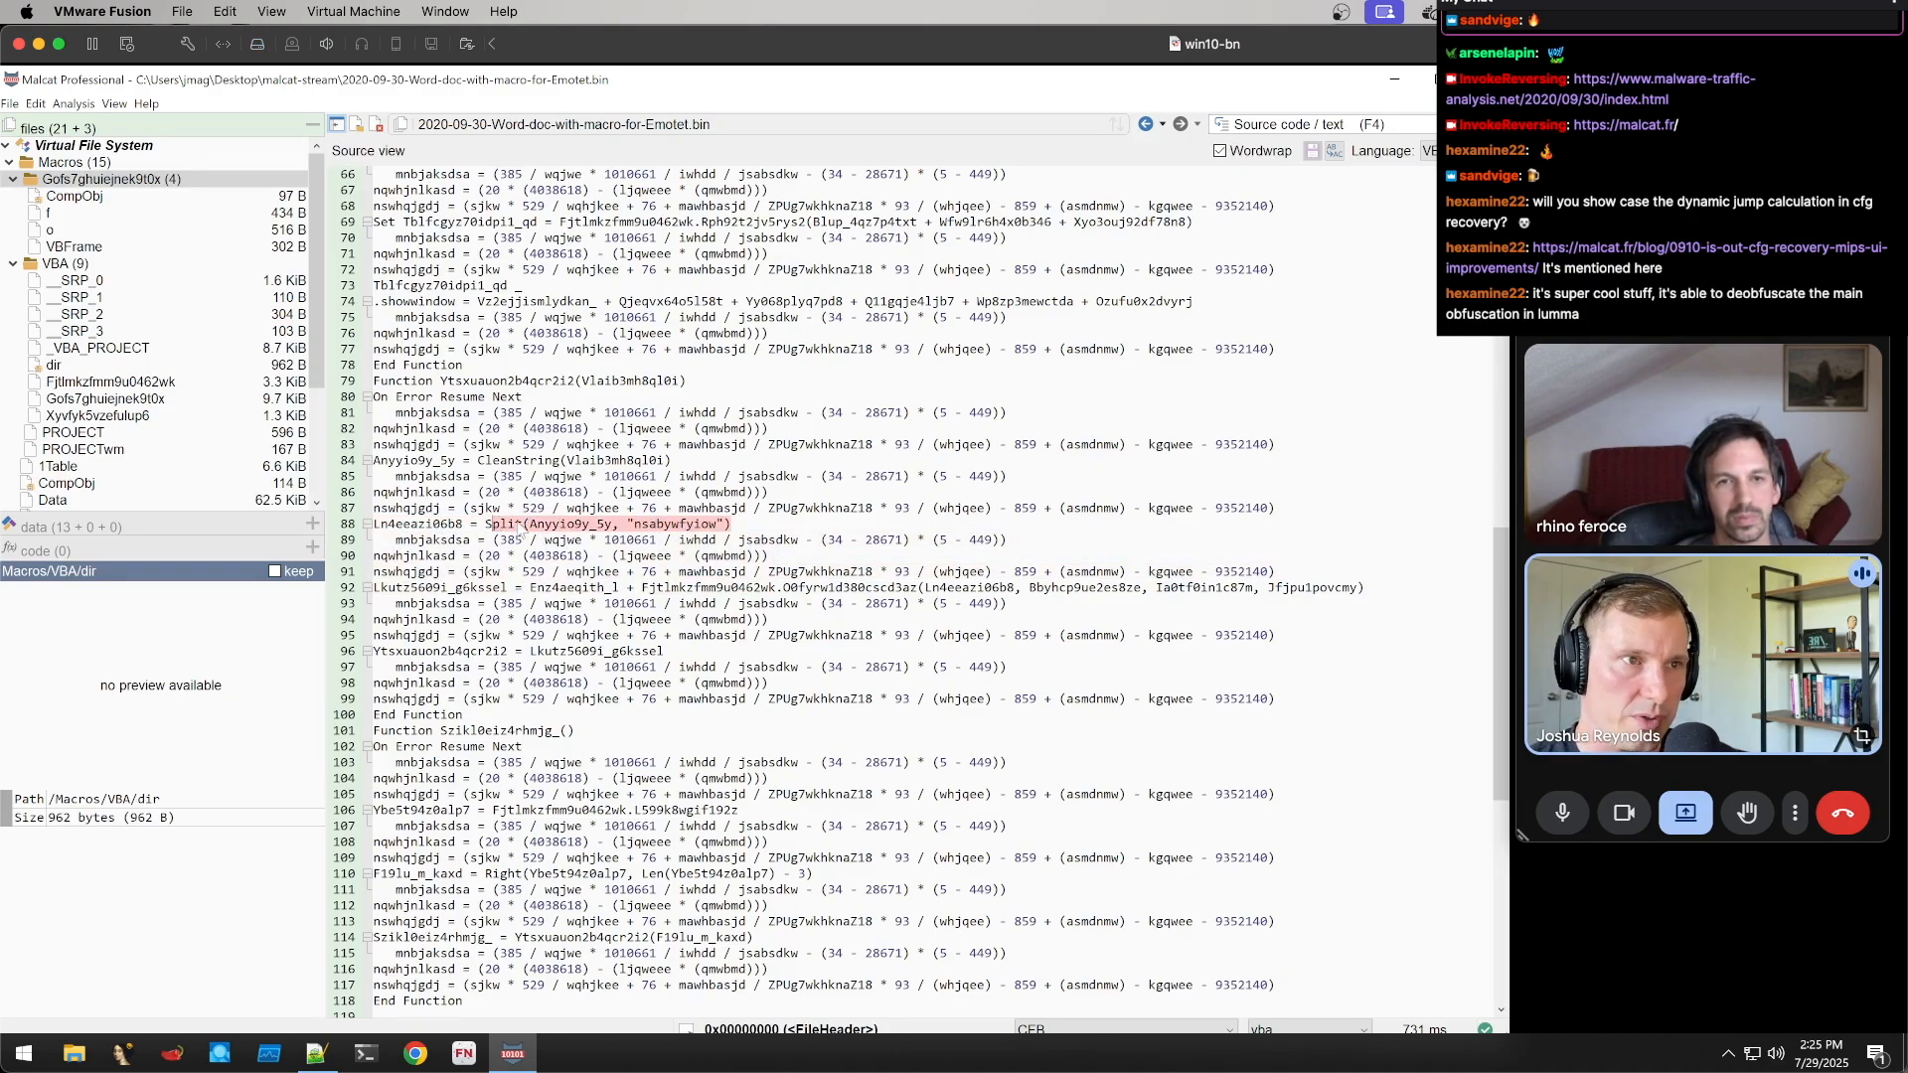
left_click(524, 526)
Select the nsabywfyiow delimiter and trace it to the obfuscated string on line 39, highlighting that string
double_click(676, 524)
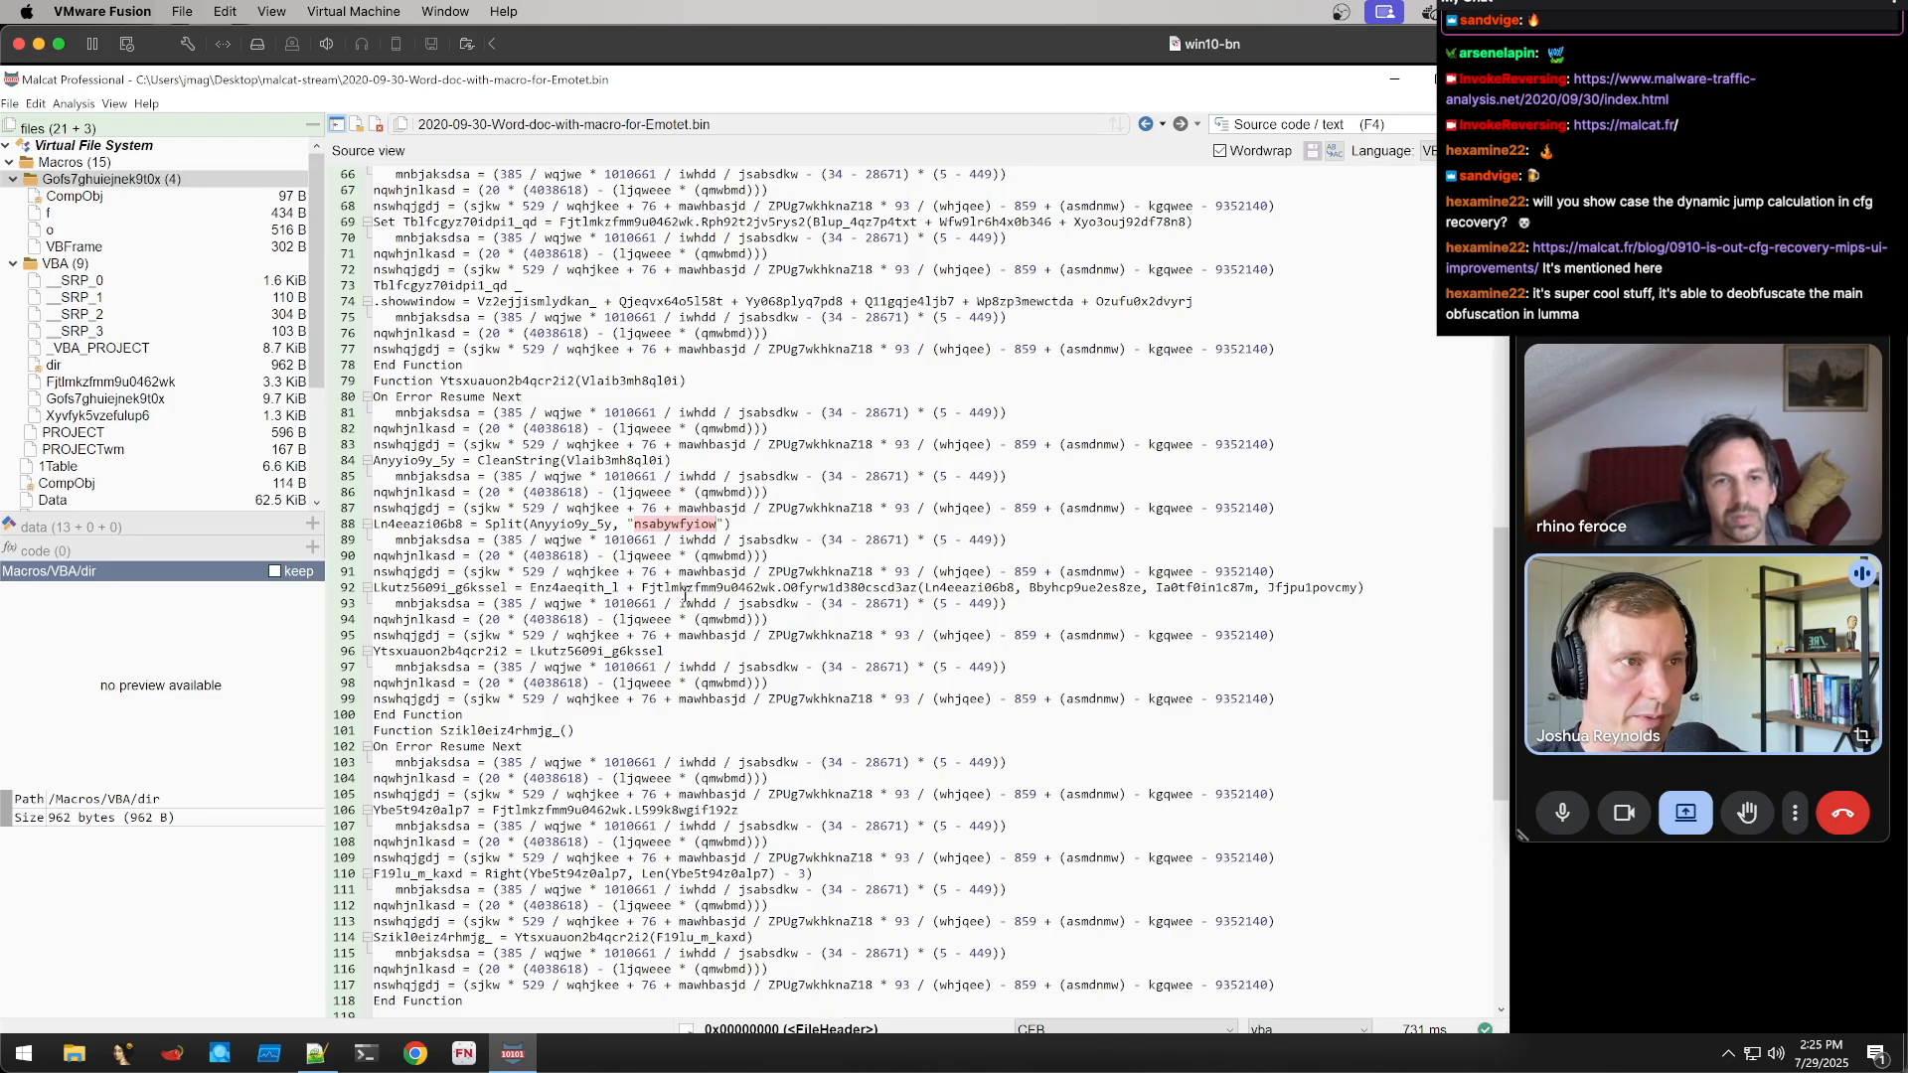
scroll(670, 614, "up", 15)
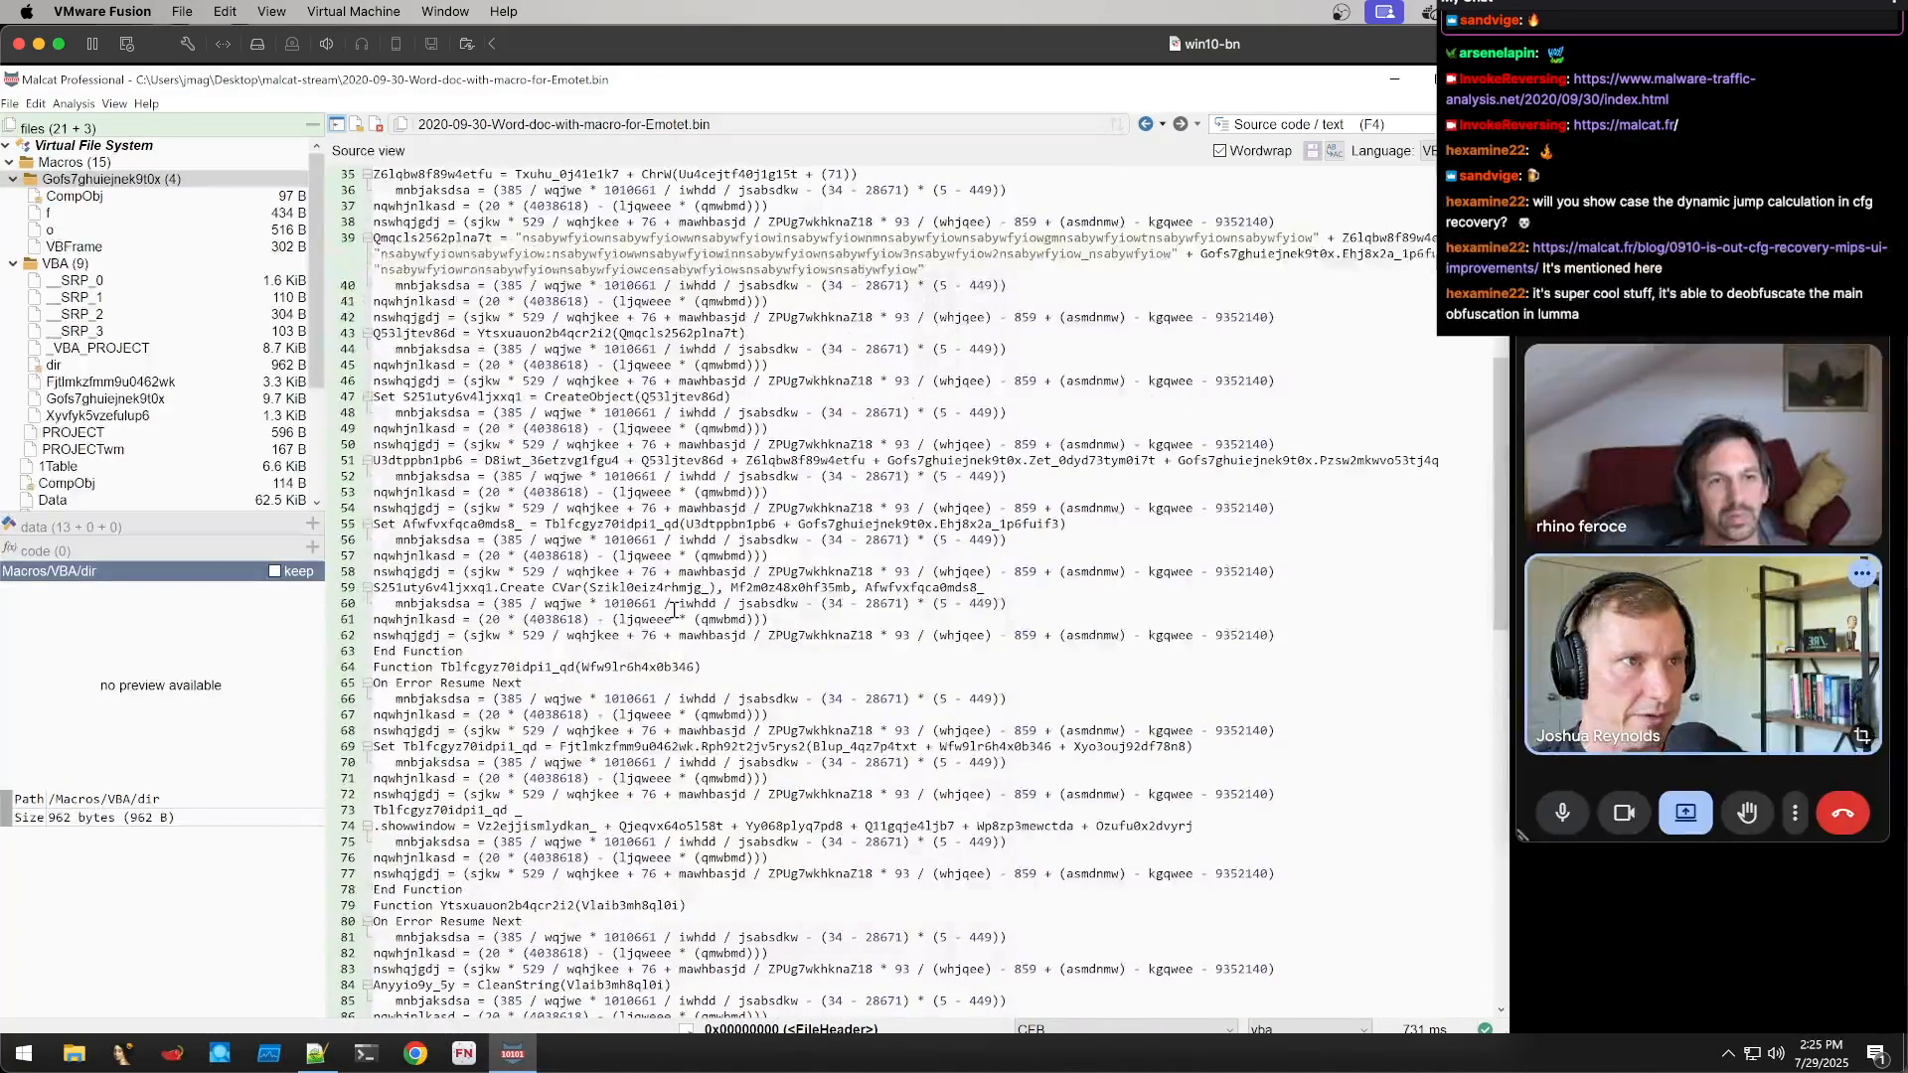
left_click_drag(919, 508, 523, 476)
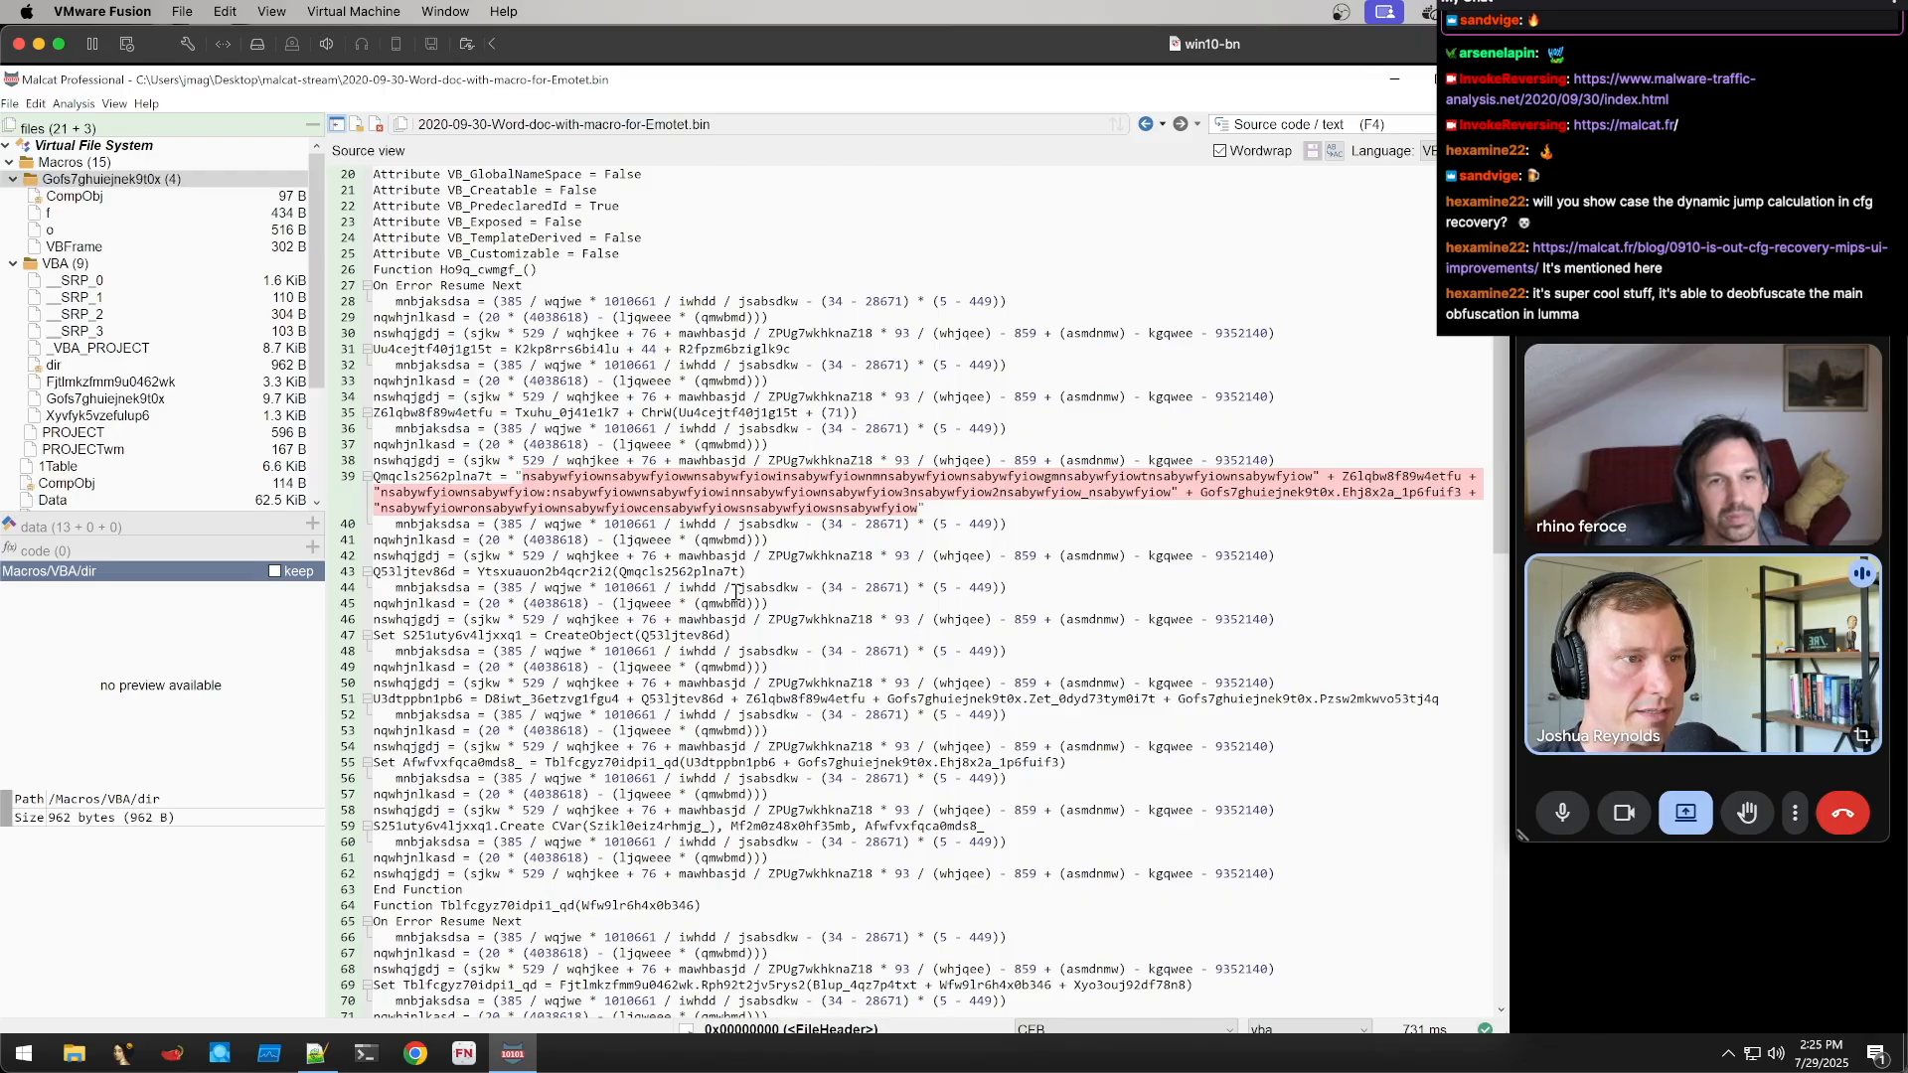
Look over the surrounding macro source and open the transform dialog on the obfuscated string highlighted on line 39
scroll(735, 592, "down", 17)
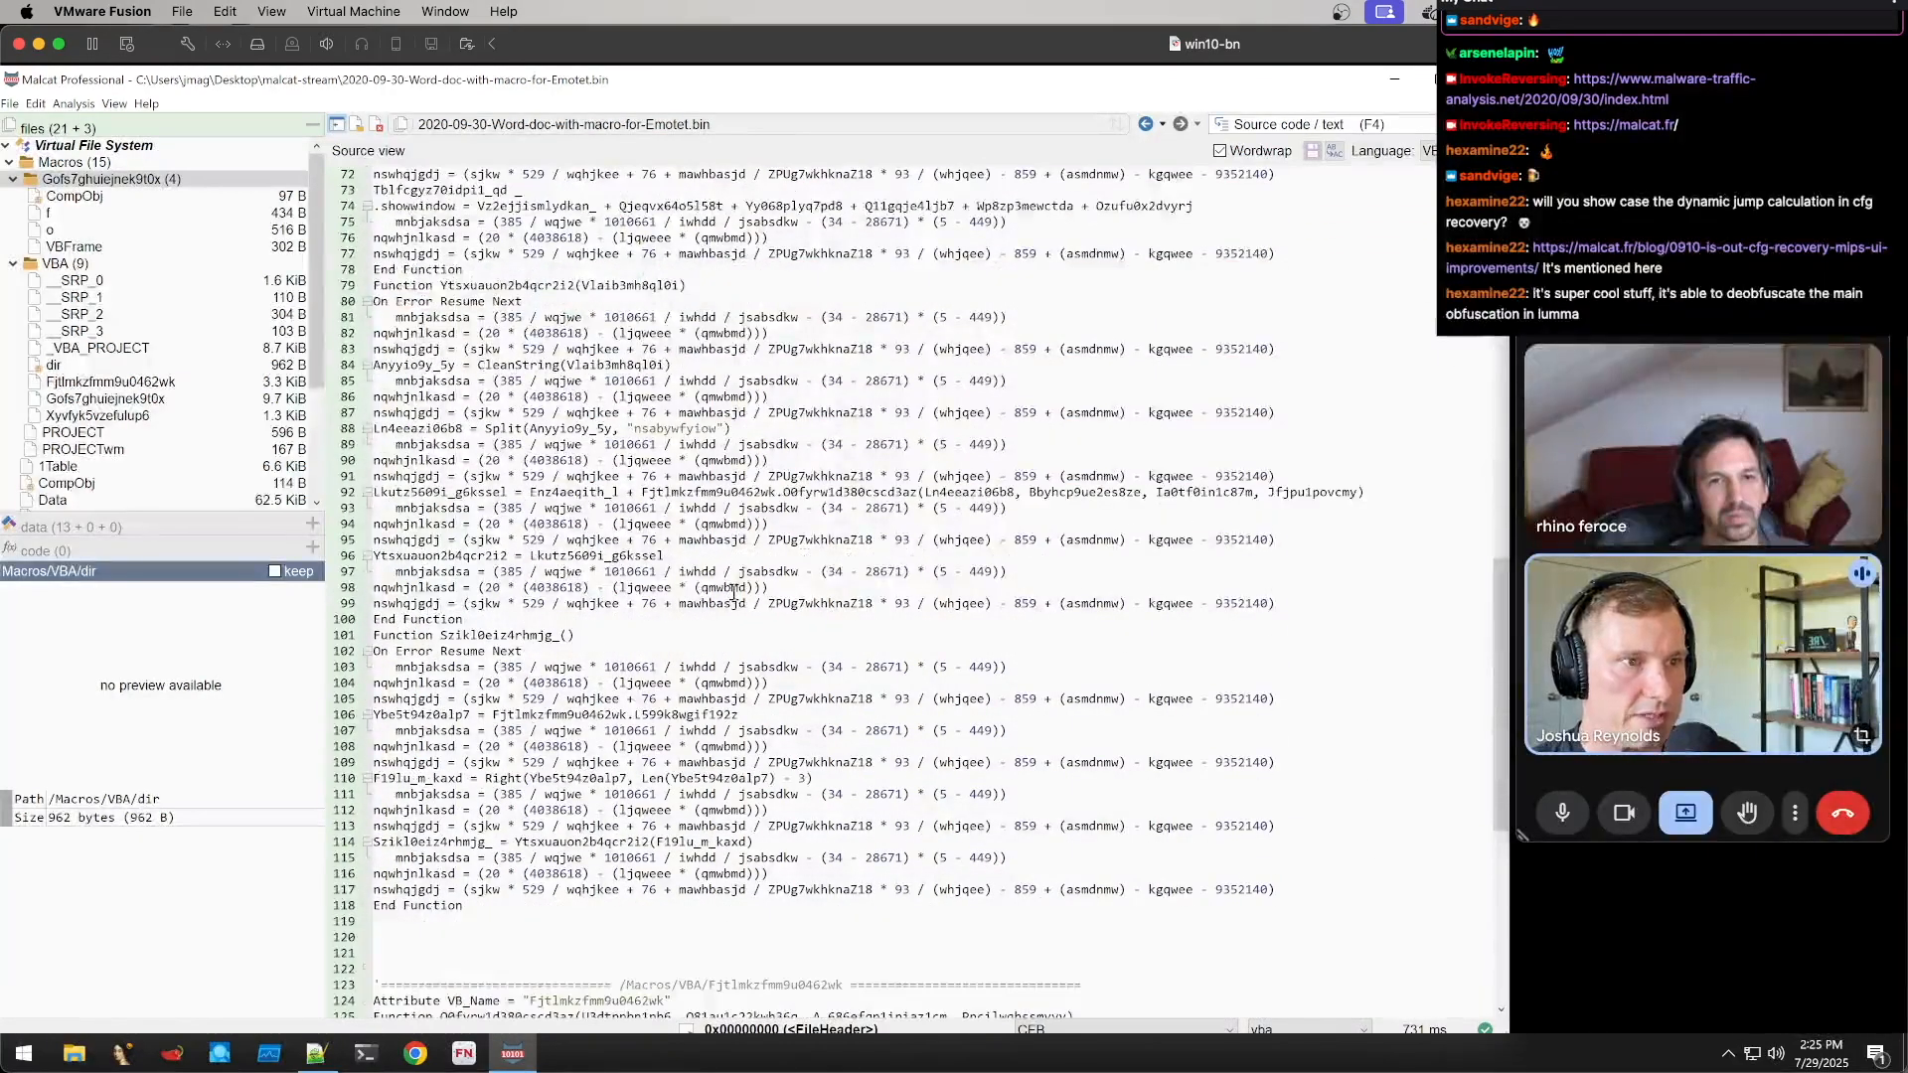
scroll(733, 592, "up", 18)
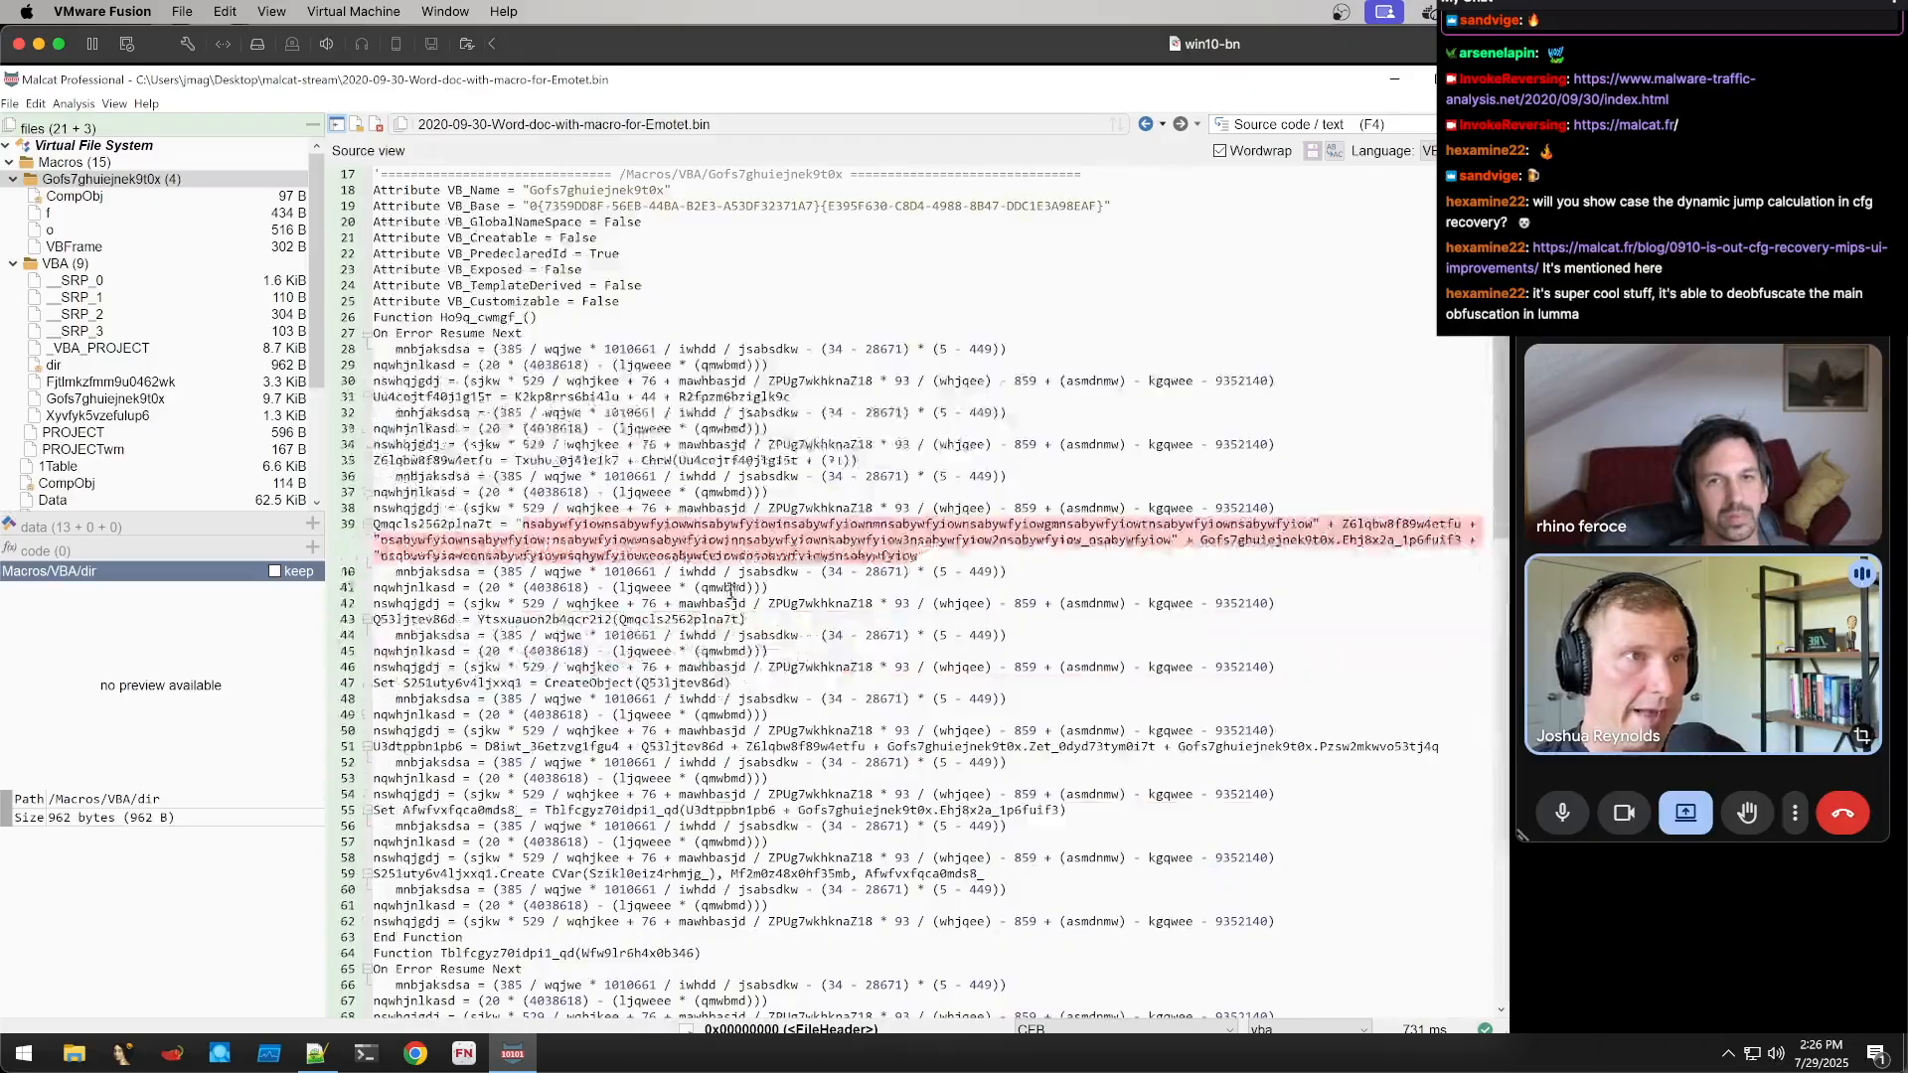
left_click(74, 103)
left_click(129, 295)
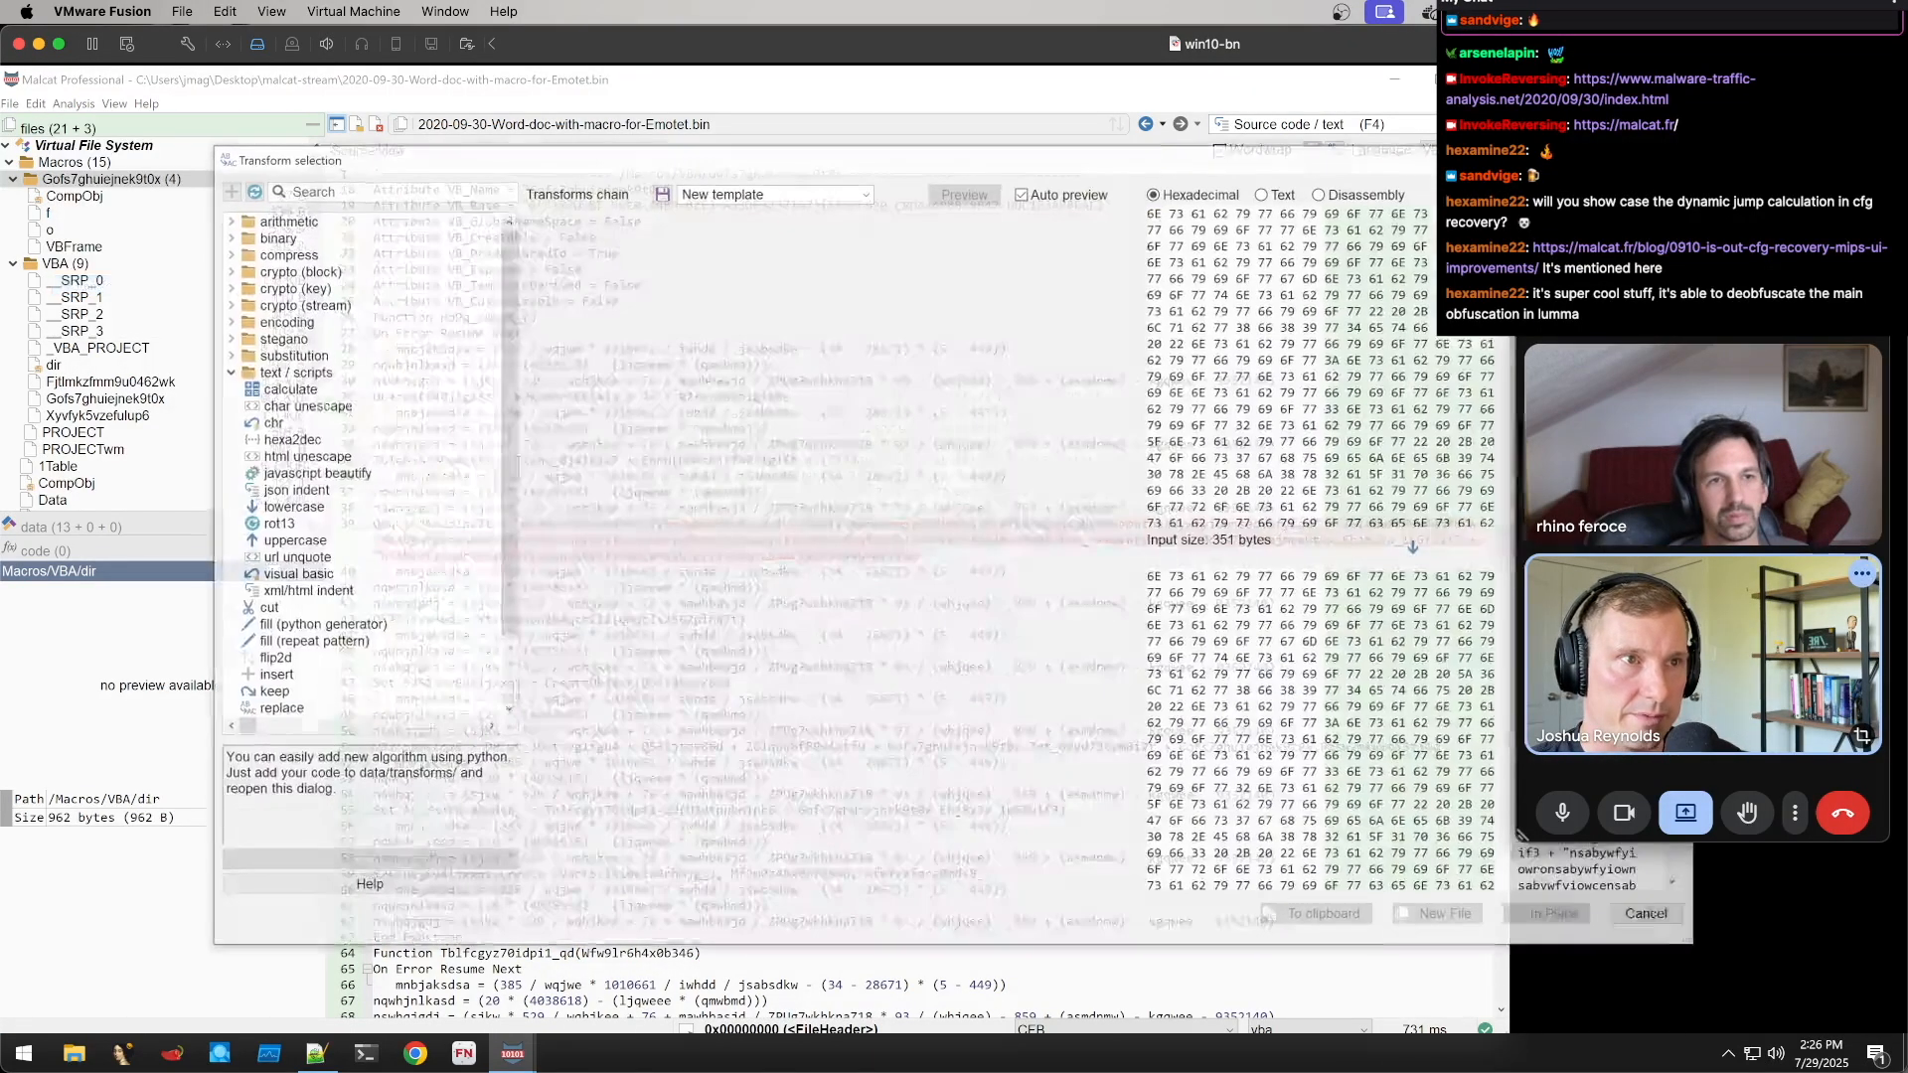
left_click_drag(837, 161, 666, 118)
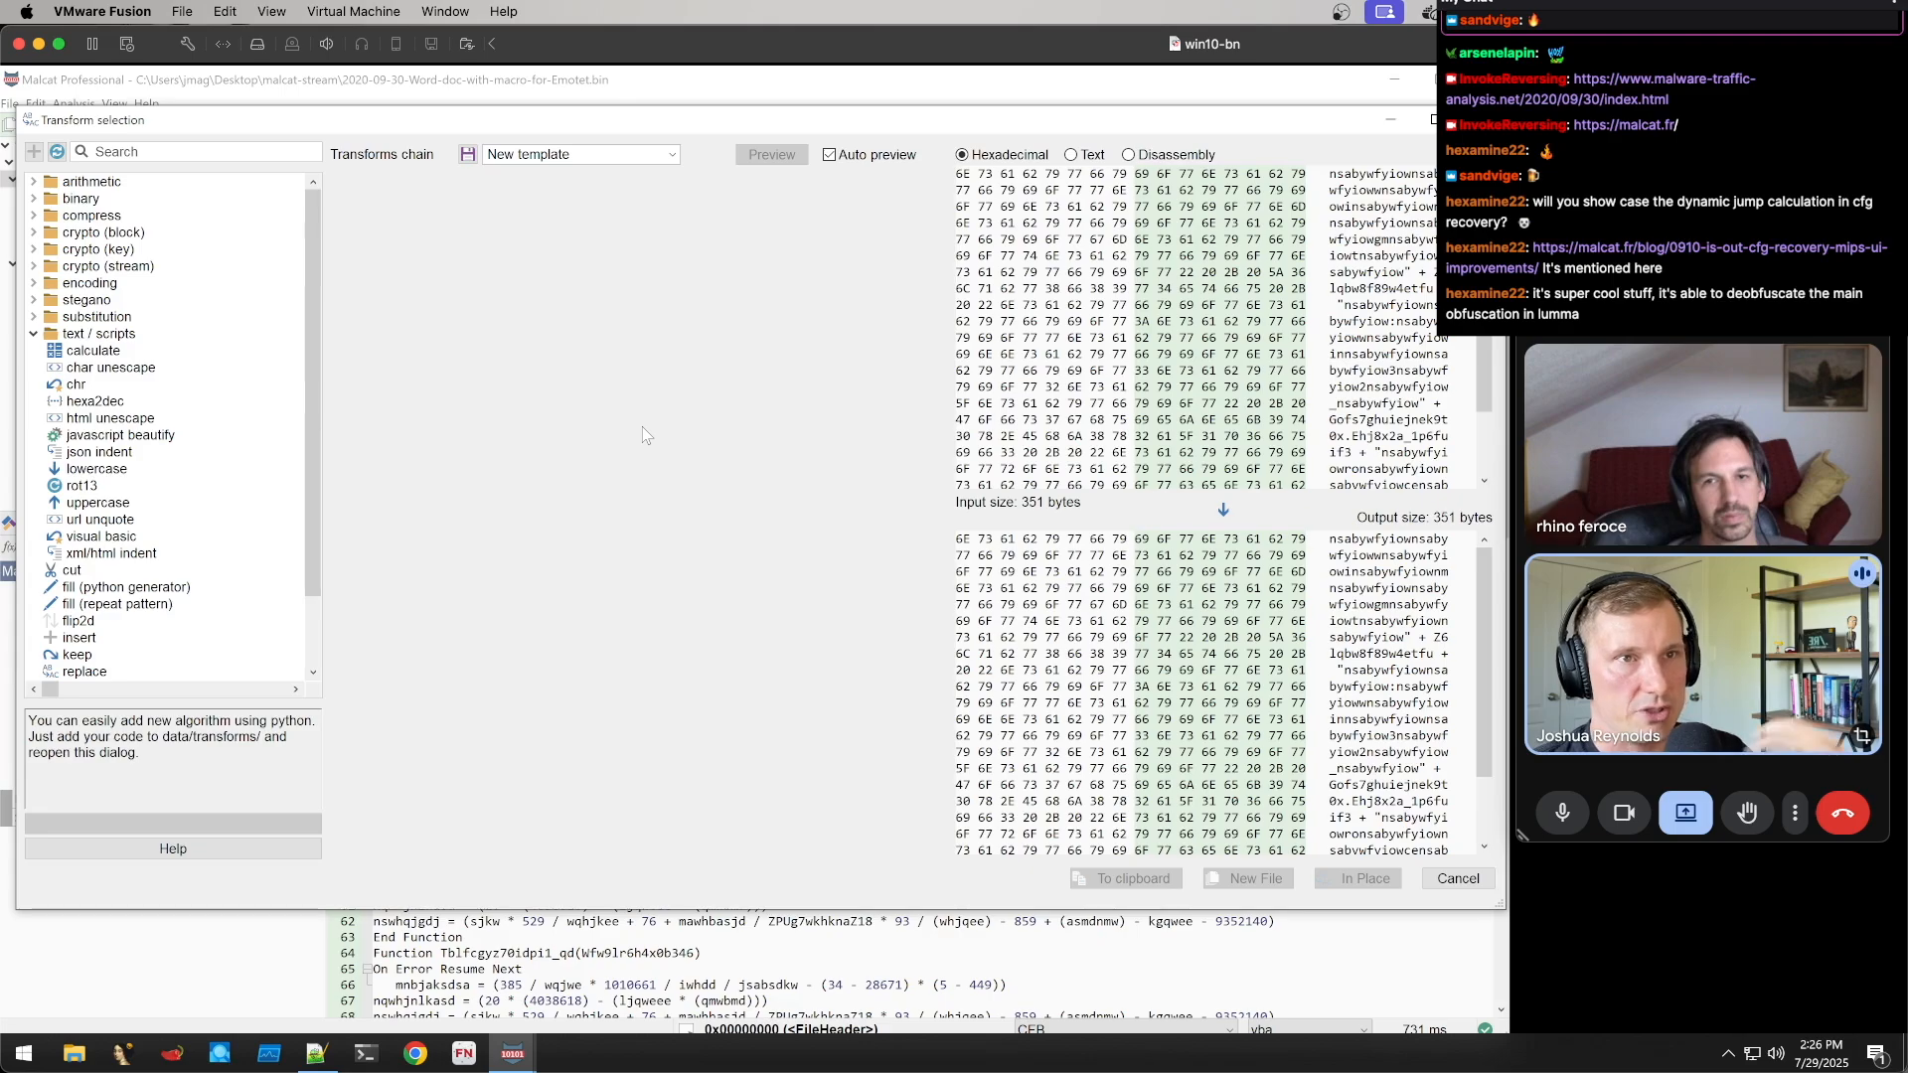
Expand the transform categories, from substitution and crypto to compress, binary and arithmetic, and browse the available transforms
left_click(35, 317)
left_click(35, 300)
left_click(35, 284)
left_click(34, 266)
left_click(35, 249)
left_click(35, 233)
left_click(35, 216)
left_click(34, 183)
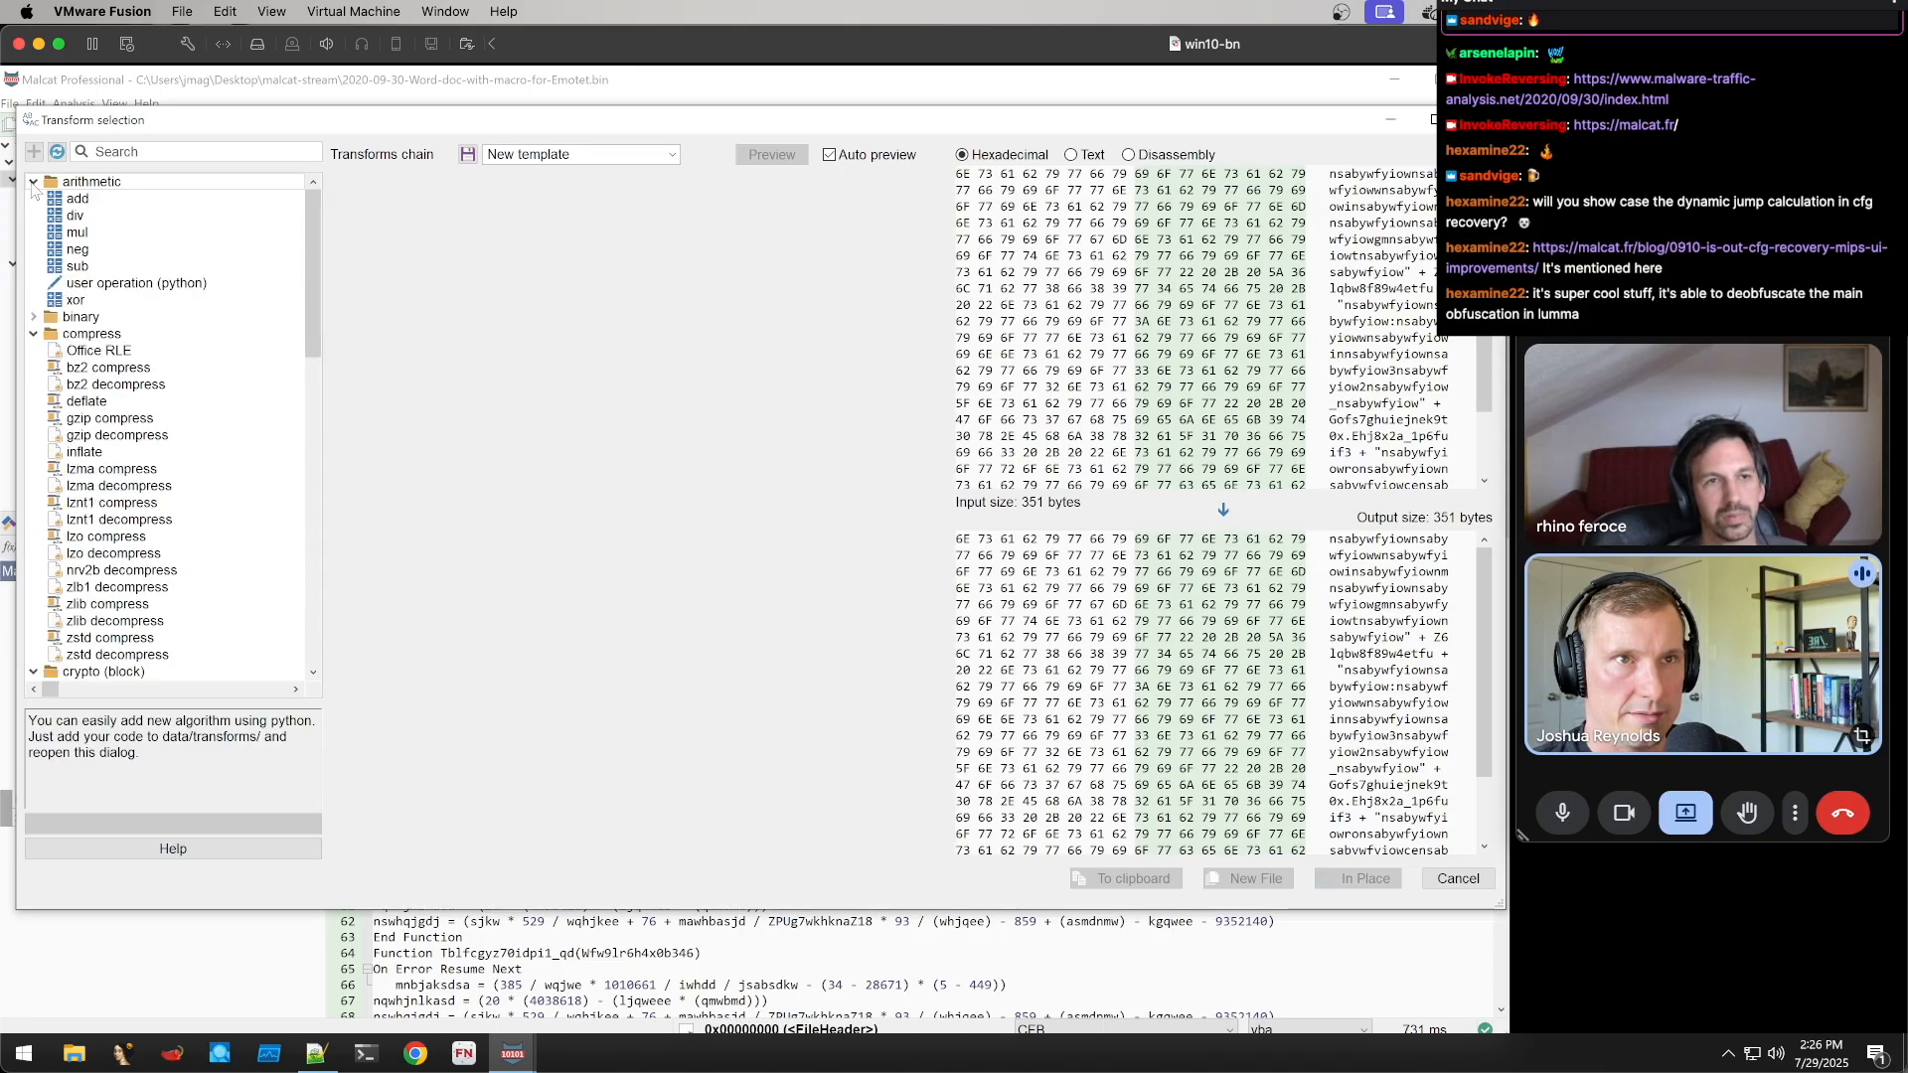
left_click(35, 316)
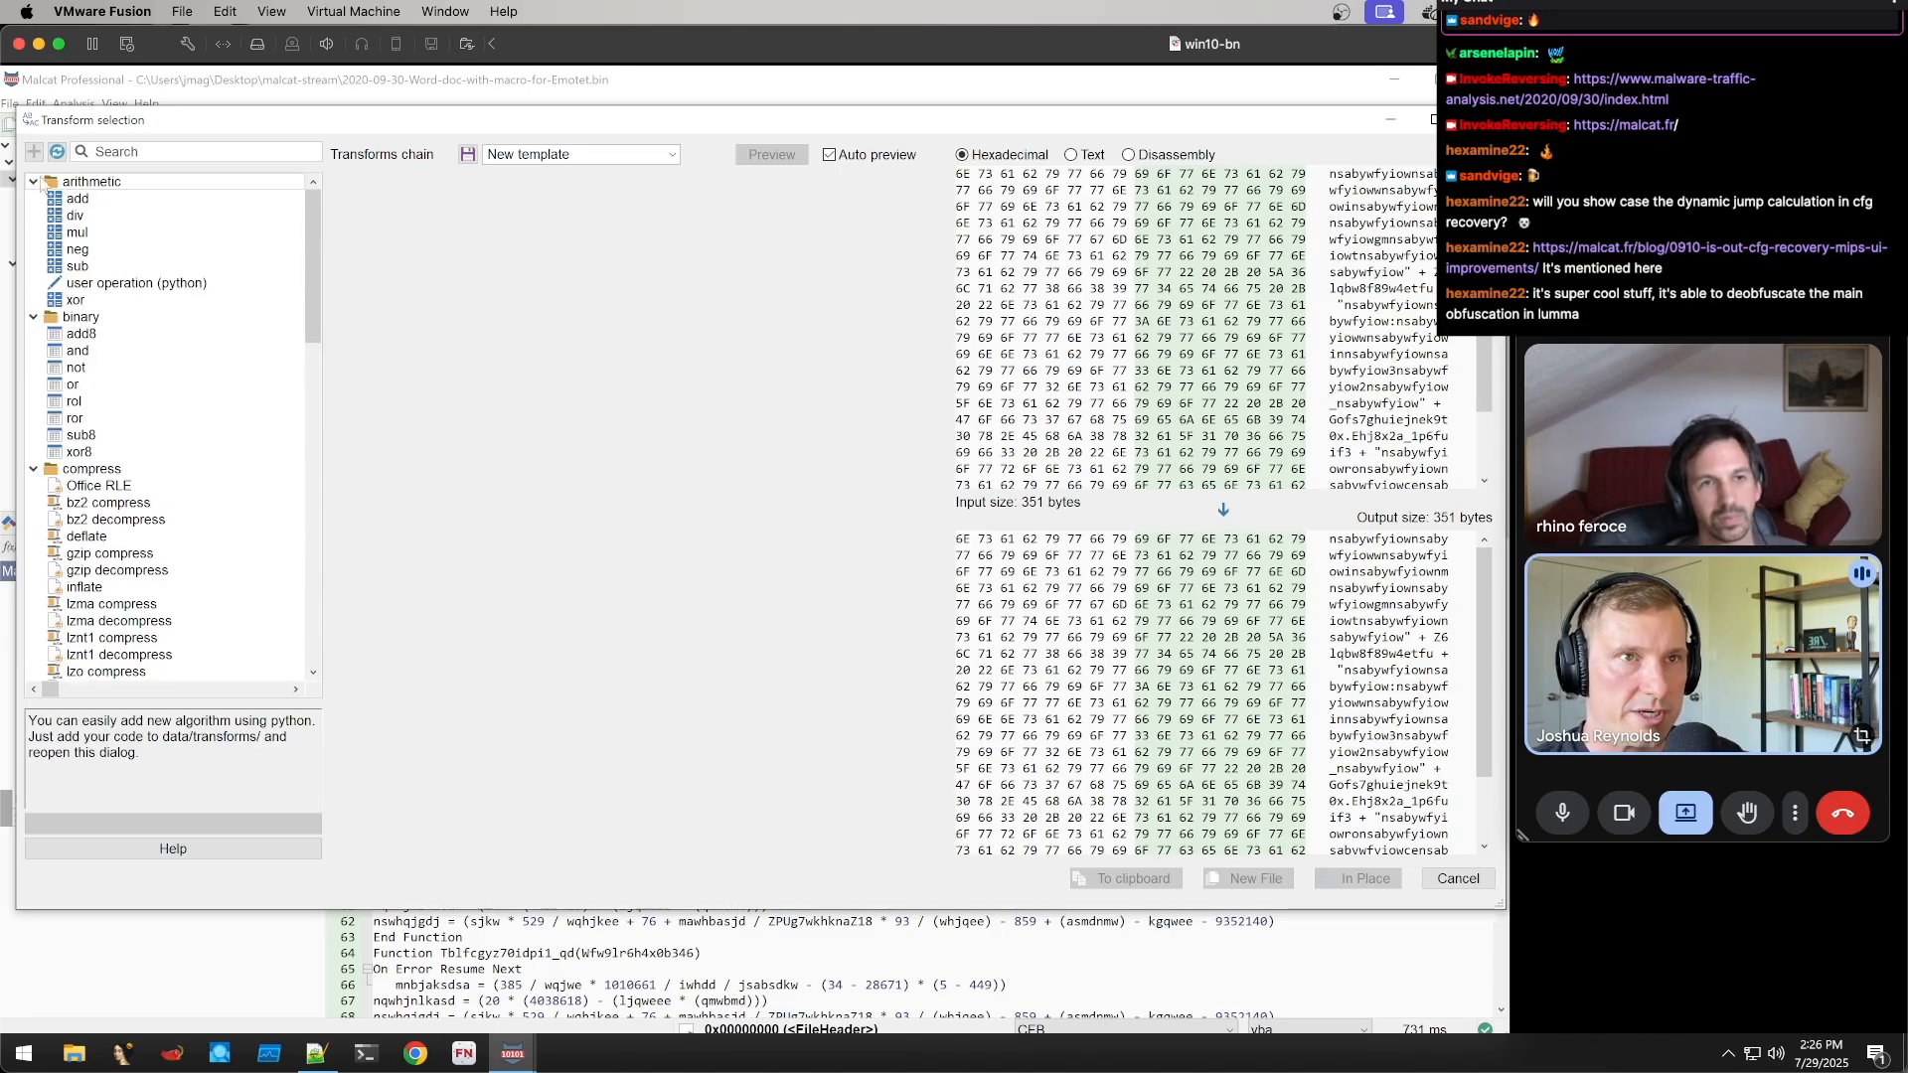
scroll(129, 310, "down", 1)
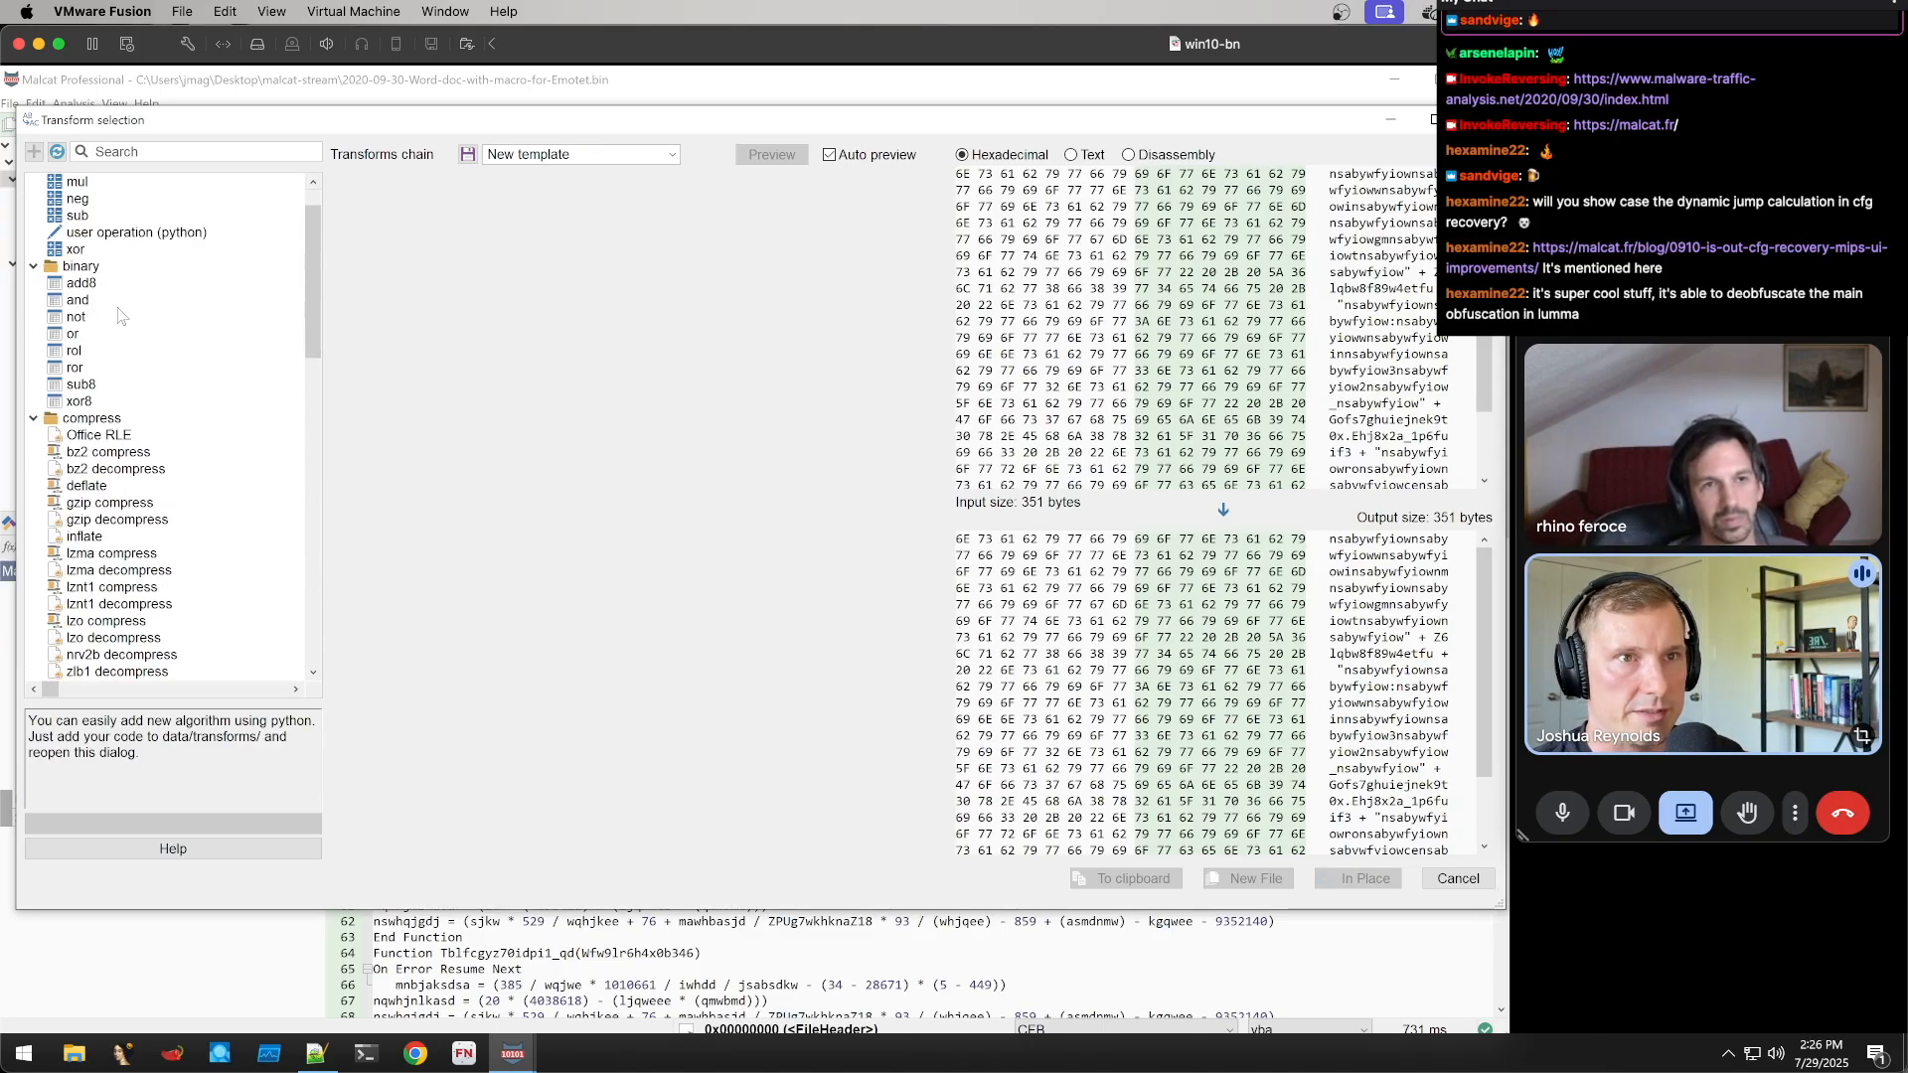
scroll(123, 313, "down", 1)
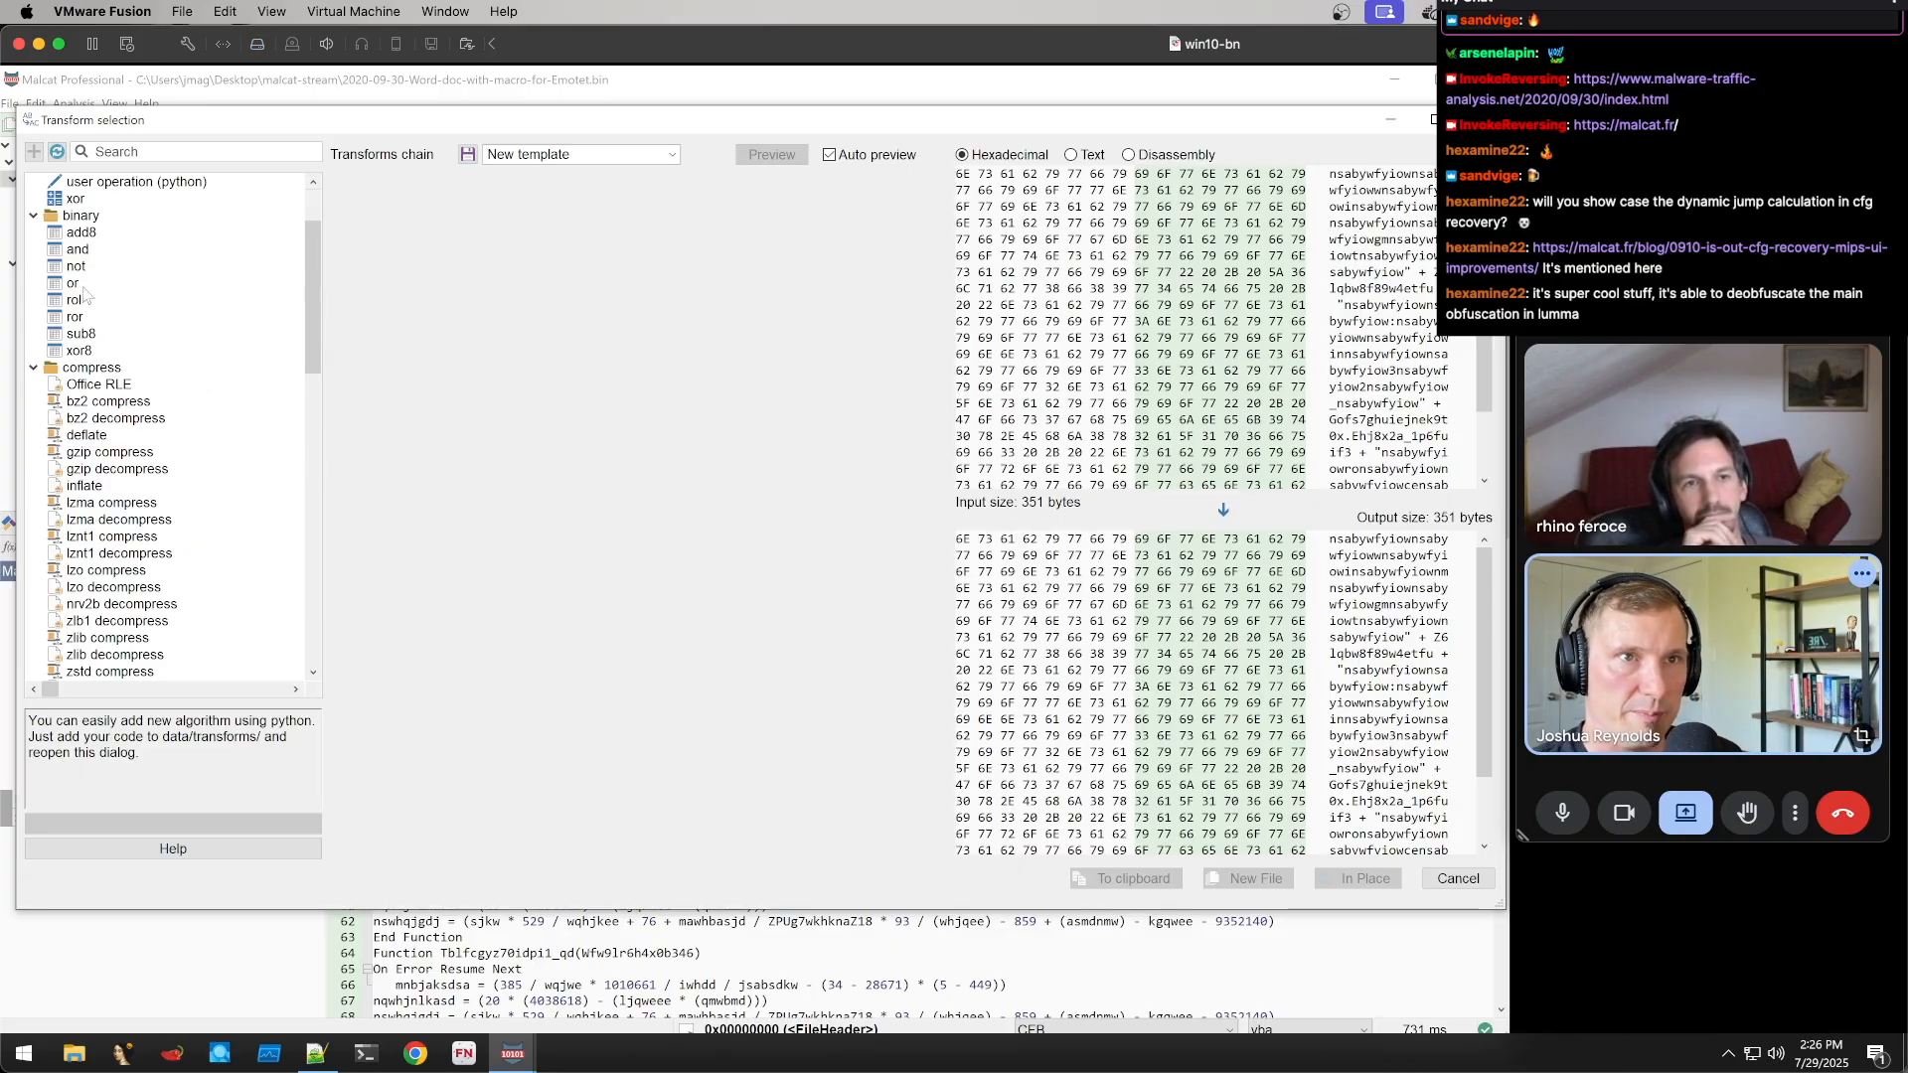
scroll(122, 301, "down", 2)
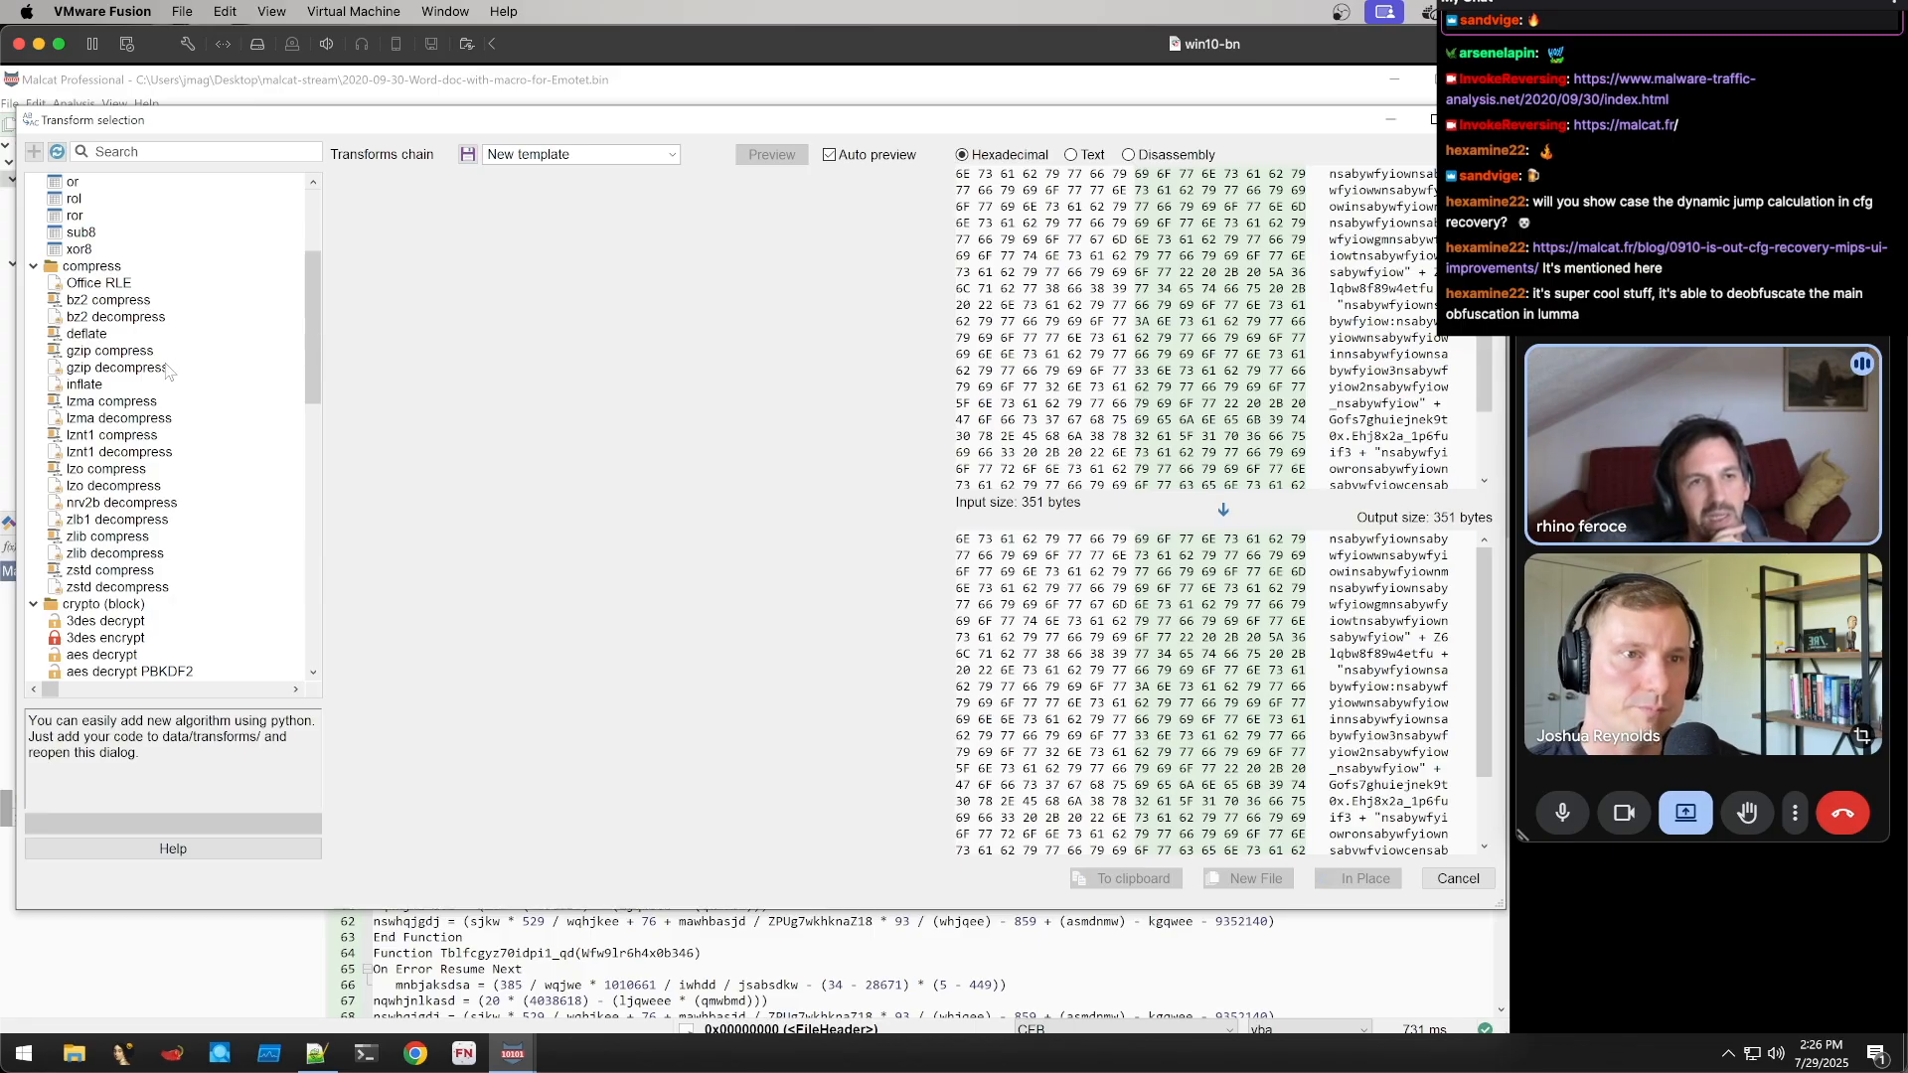
Read the descriptions of compress transforms such as gzip compress, deflate, Office RLE, bz2 compress and inflate
left_click(126, 354)
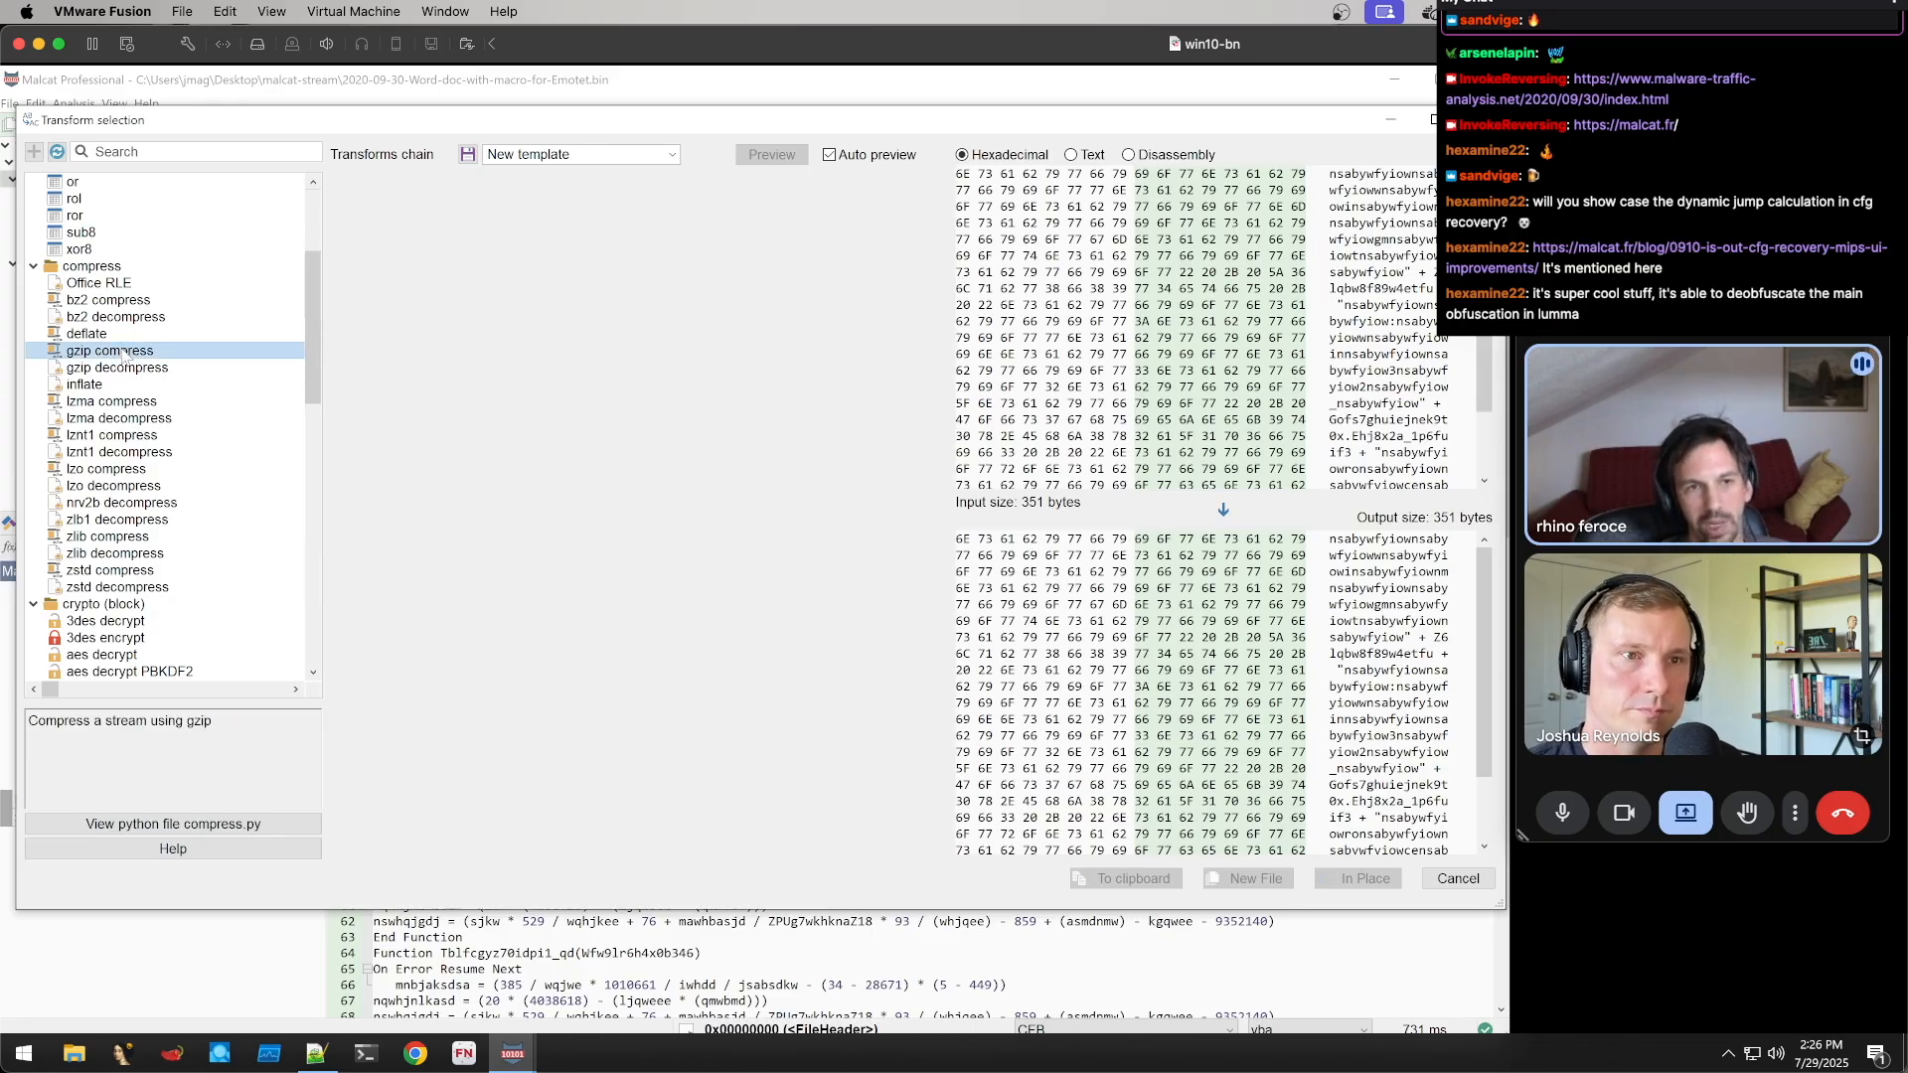
left_click(88, 336)
left_click(116, 284)
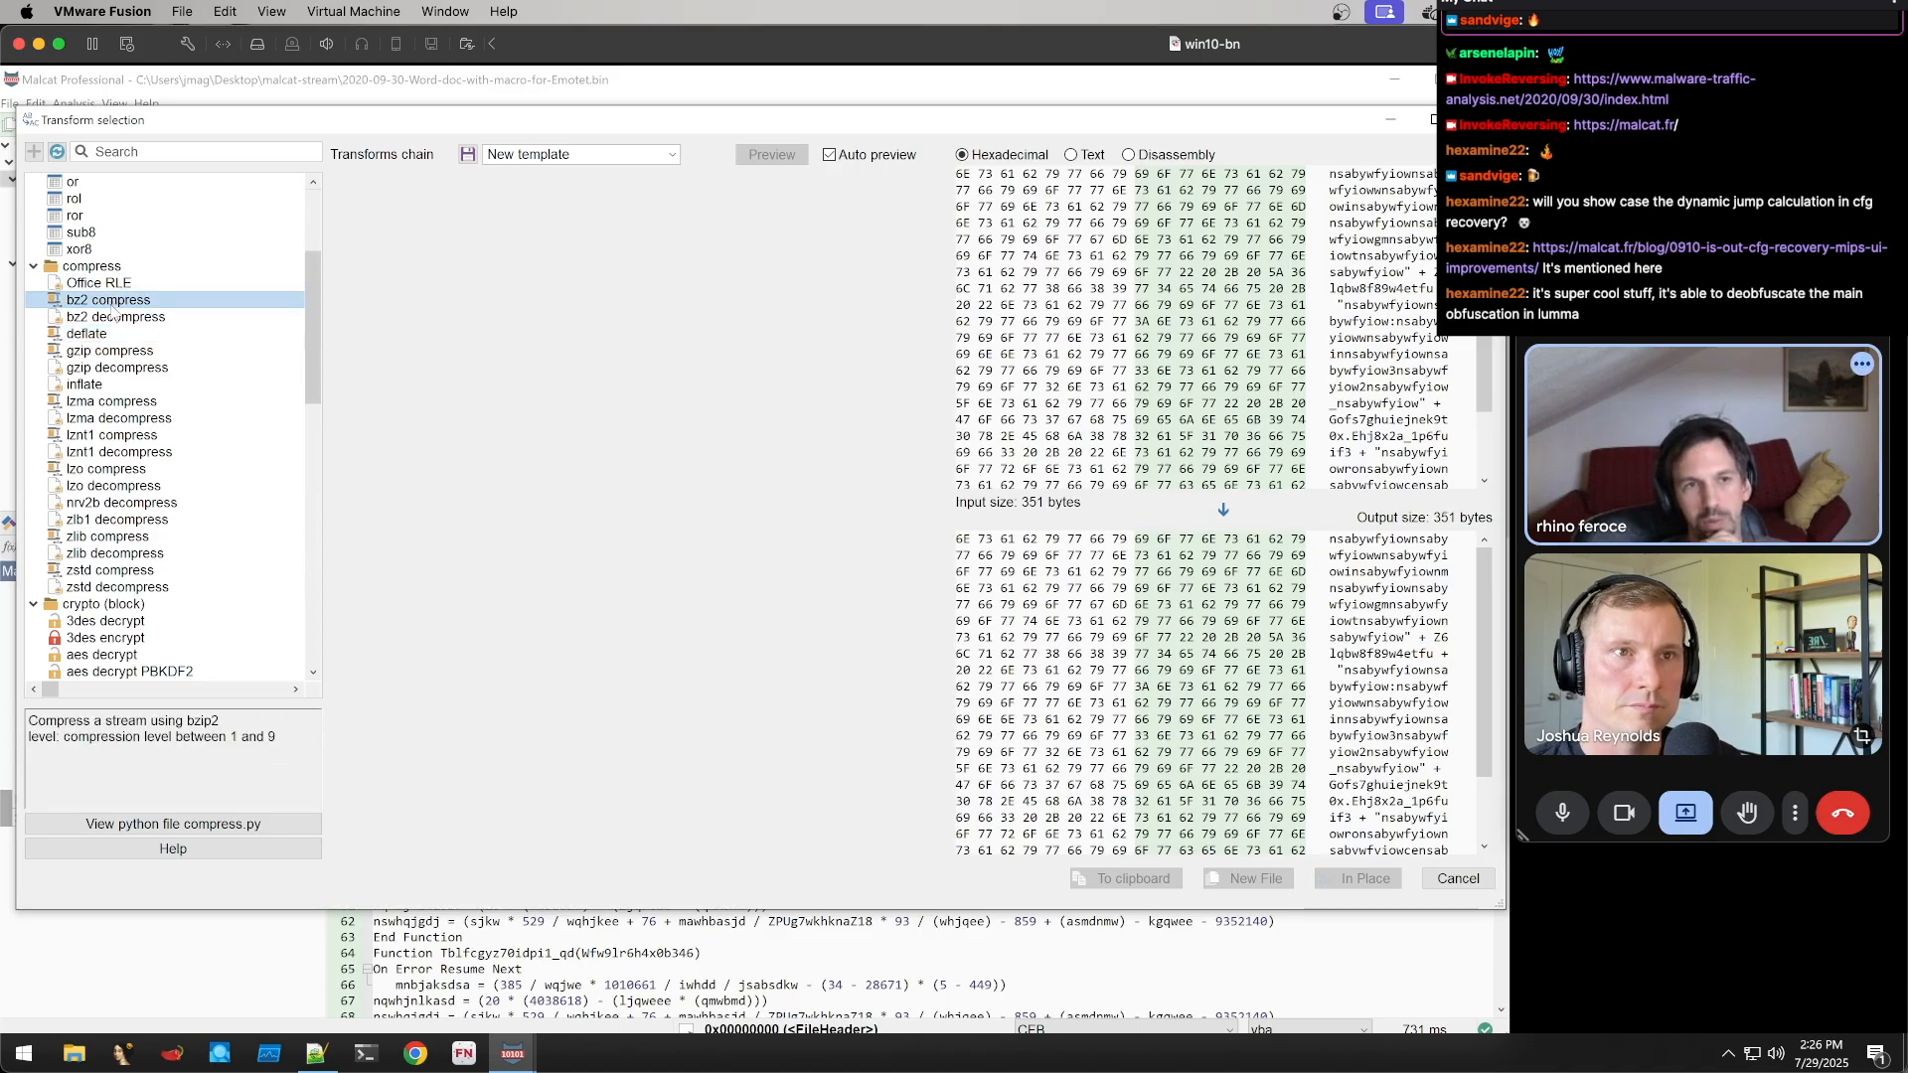
left_click(117, 300)
left_click(119, 334)
left_click(110, 385)
scroll(180, 378, "up", 4)
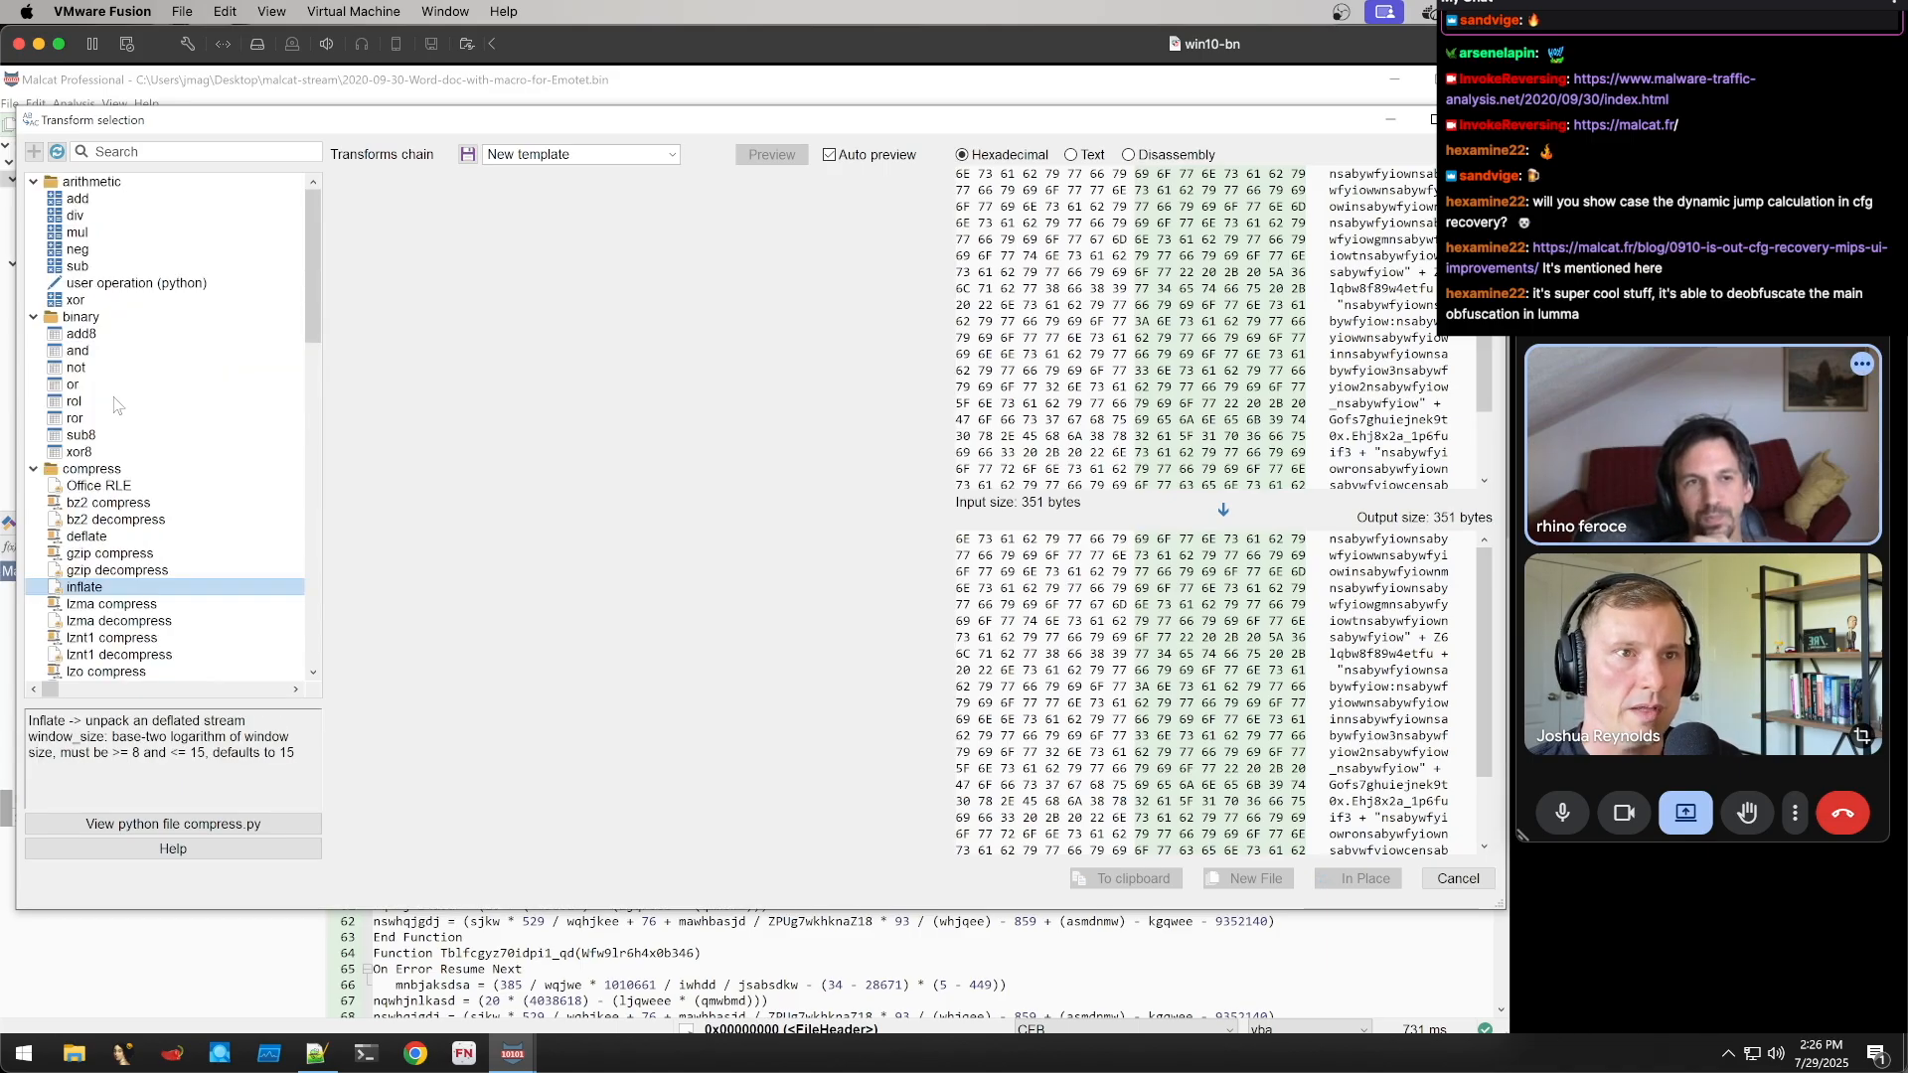
Open the Python source of the xor8 transform and examine the CircularXor class's docstring and category attribute
left_click(101, 453)
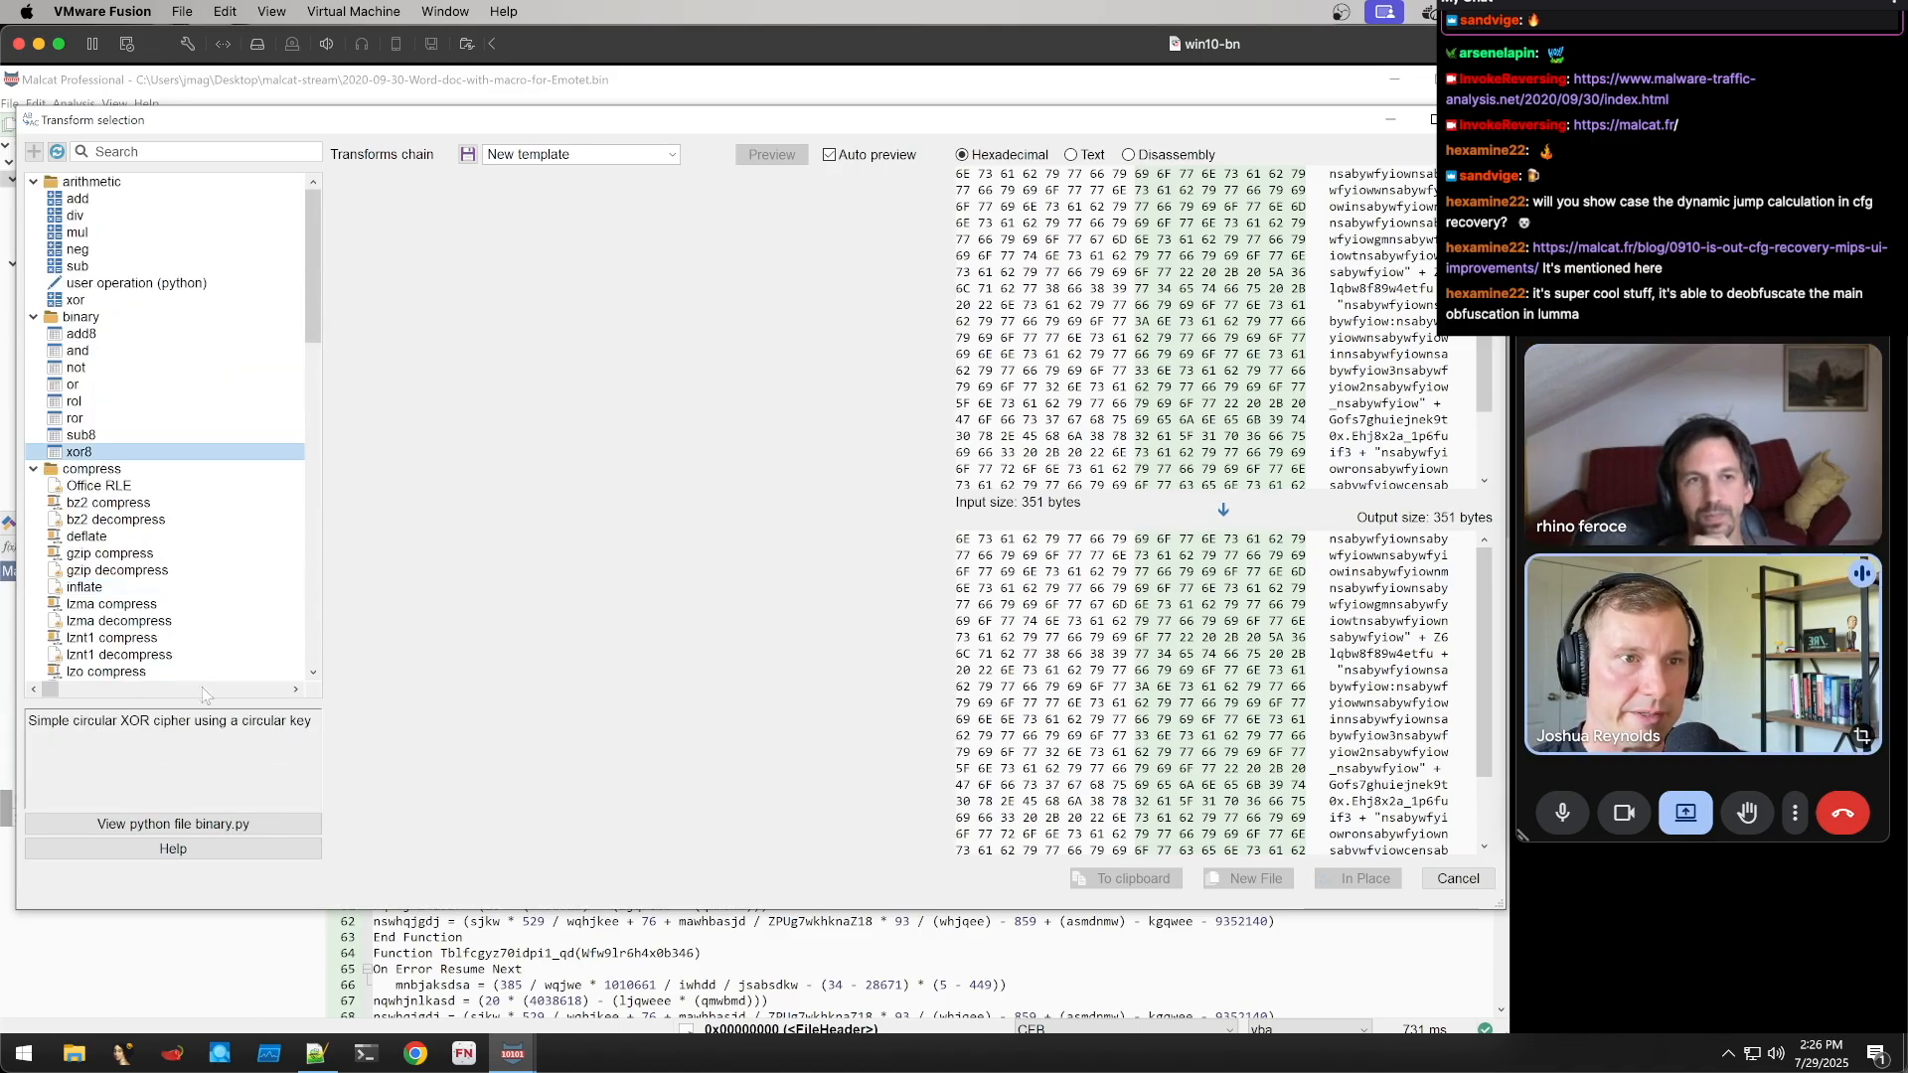
left_click(238, 831)
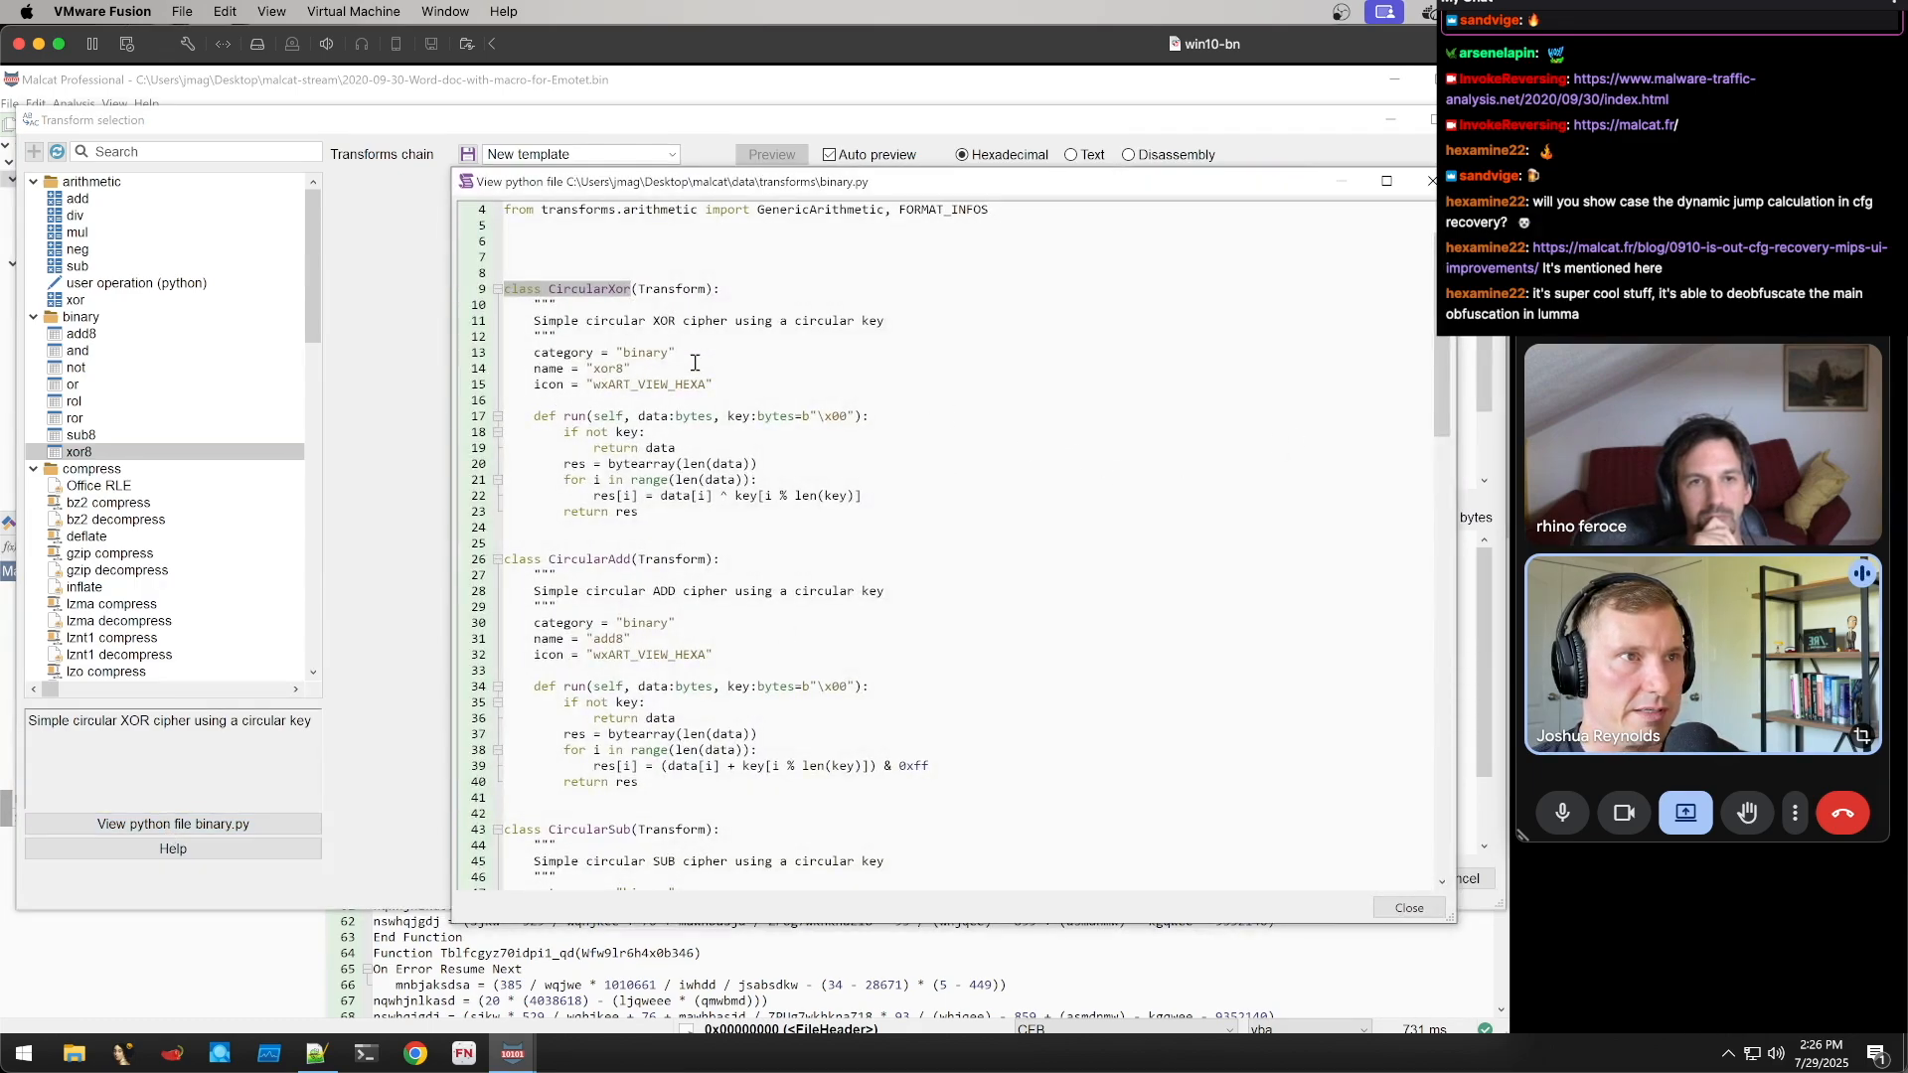
left_click_drag(527, 278, 818, 533)
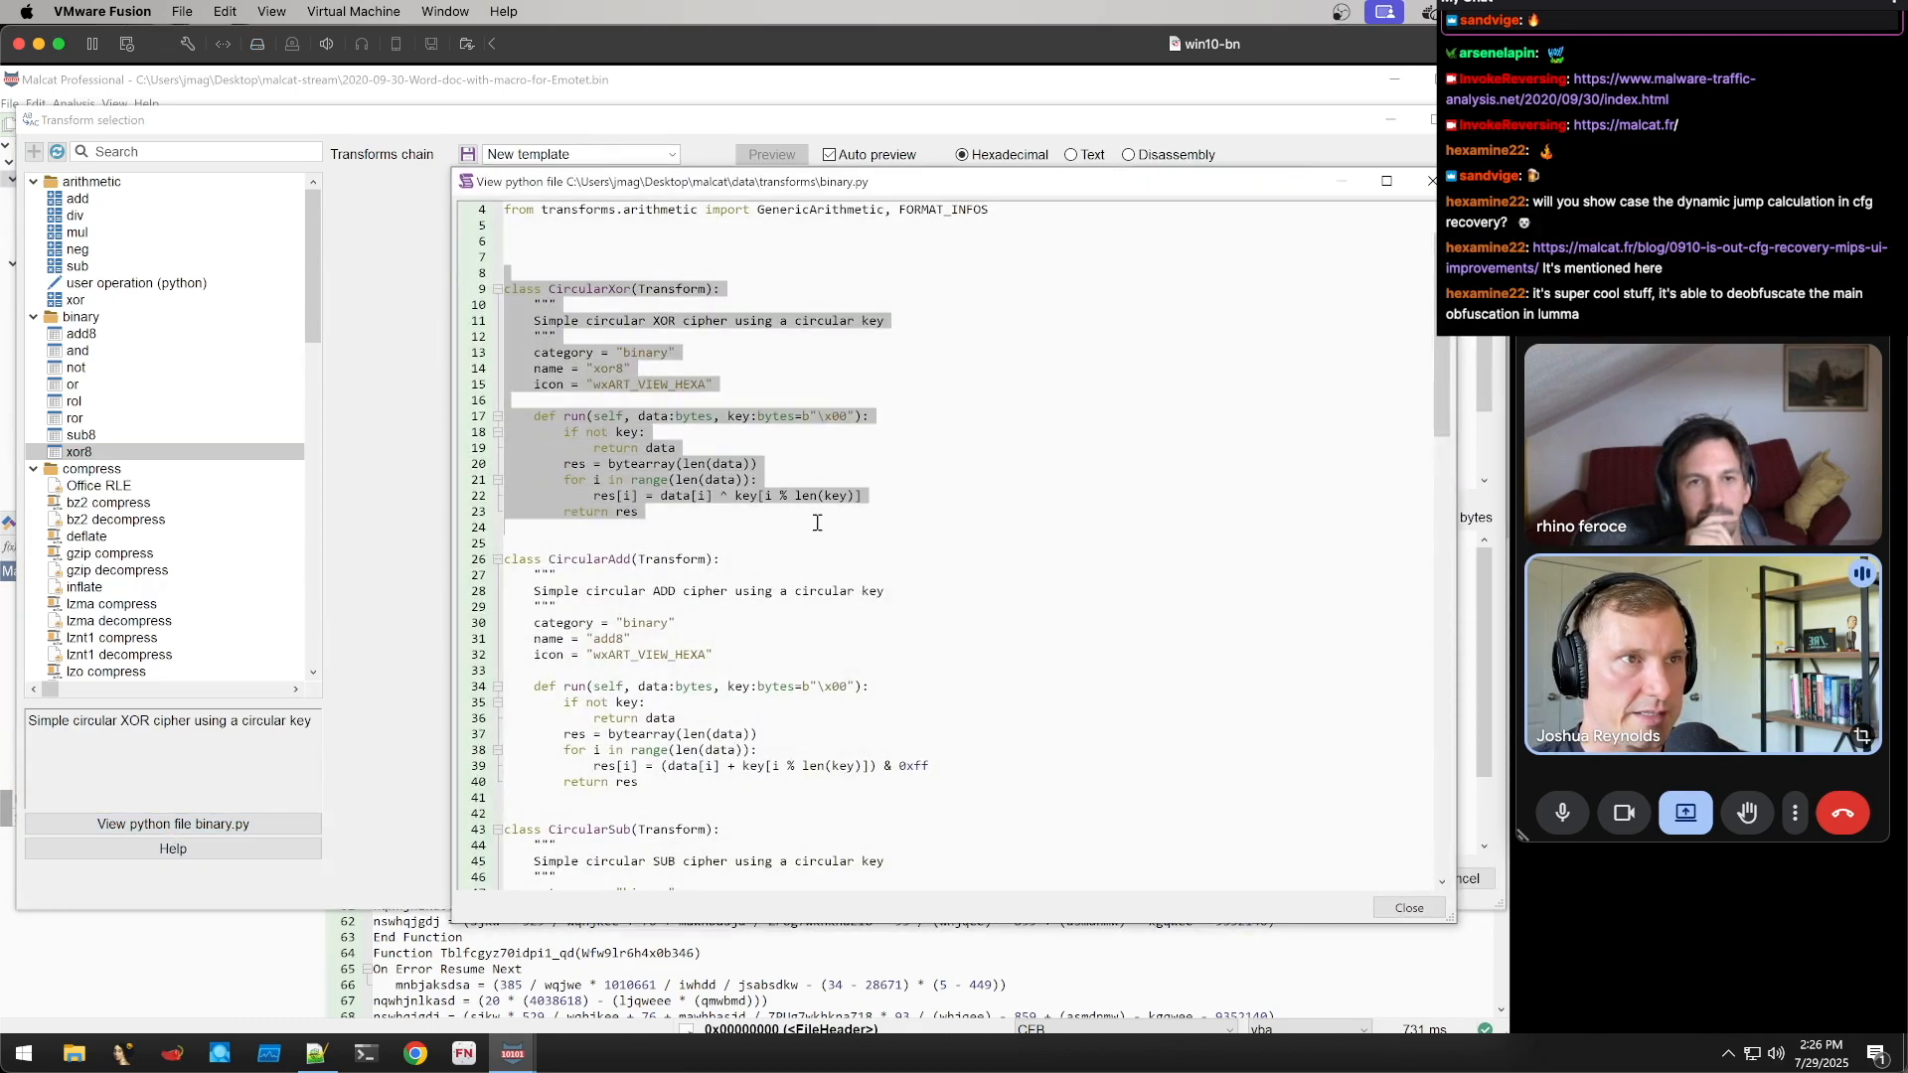
left_click(818, 524)
left_click_drag(578, 338, 486, 310)
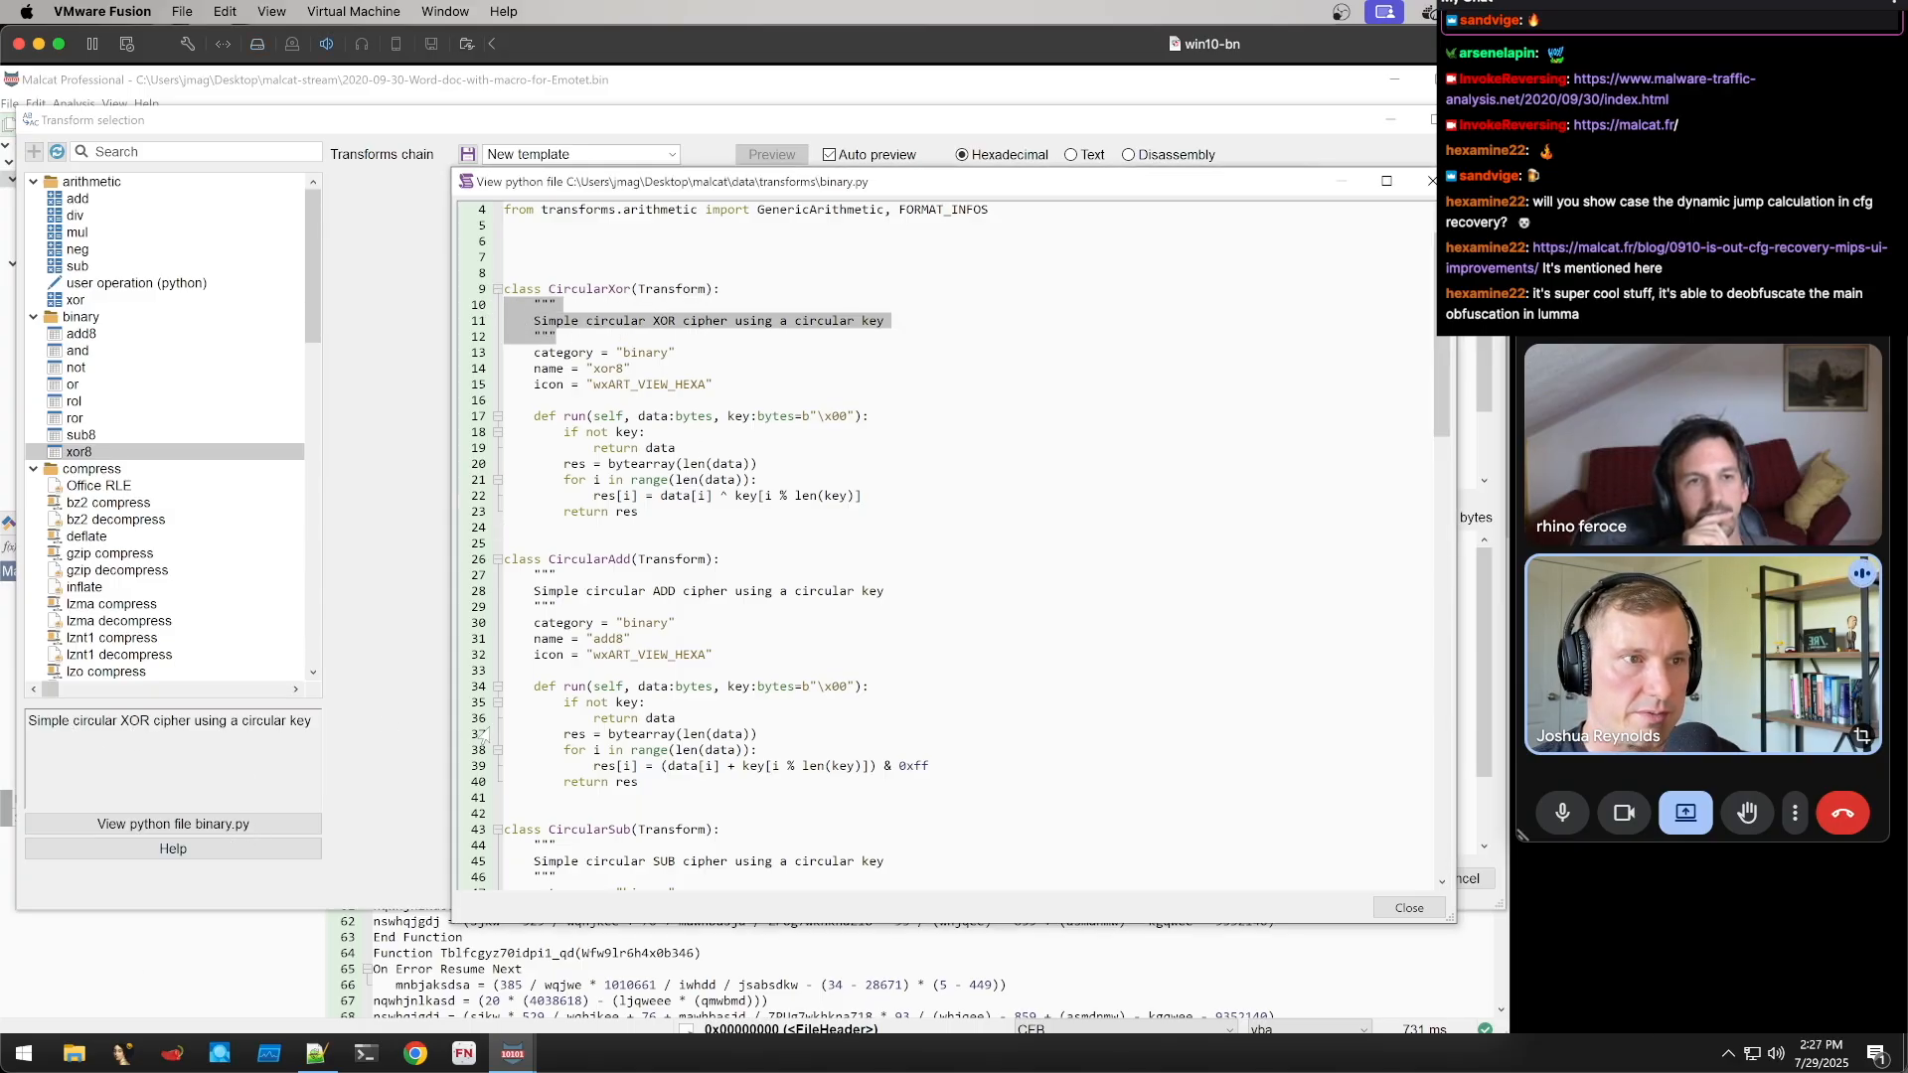
left_click(839, 355)
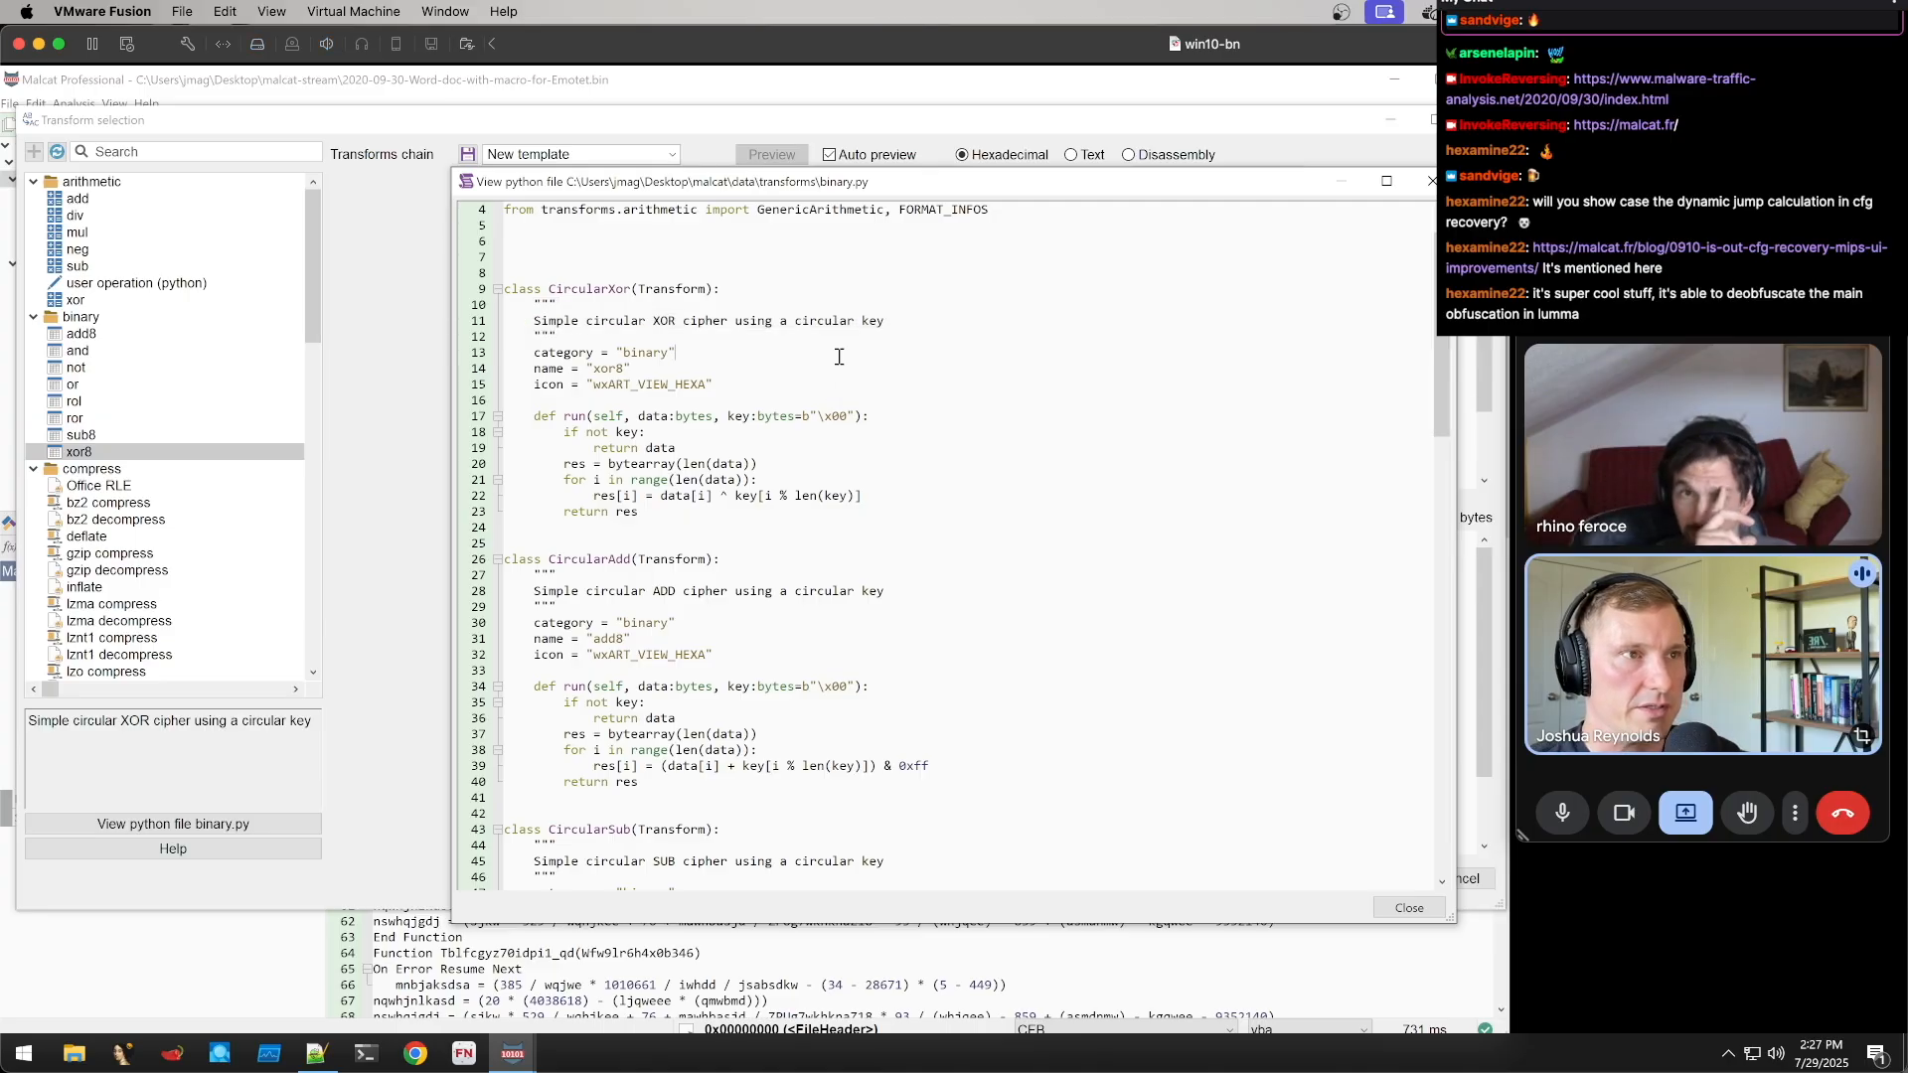
left_click_drag(535, 353, 676, 353)
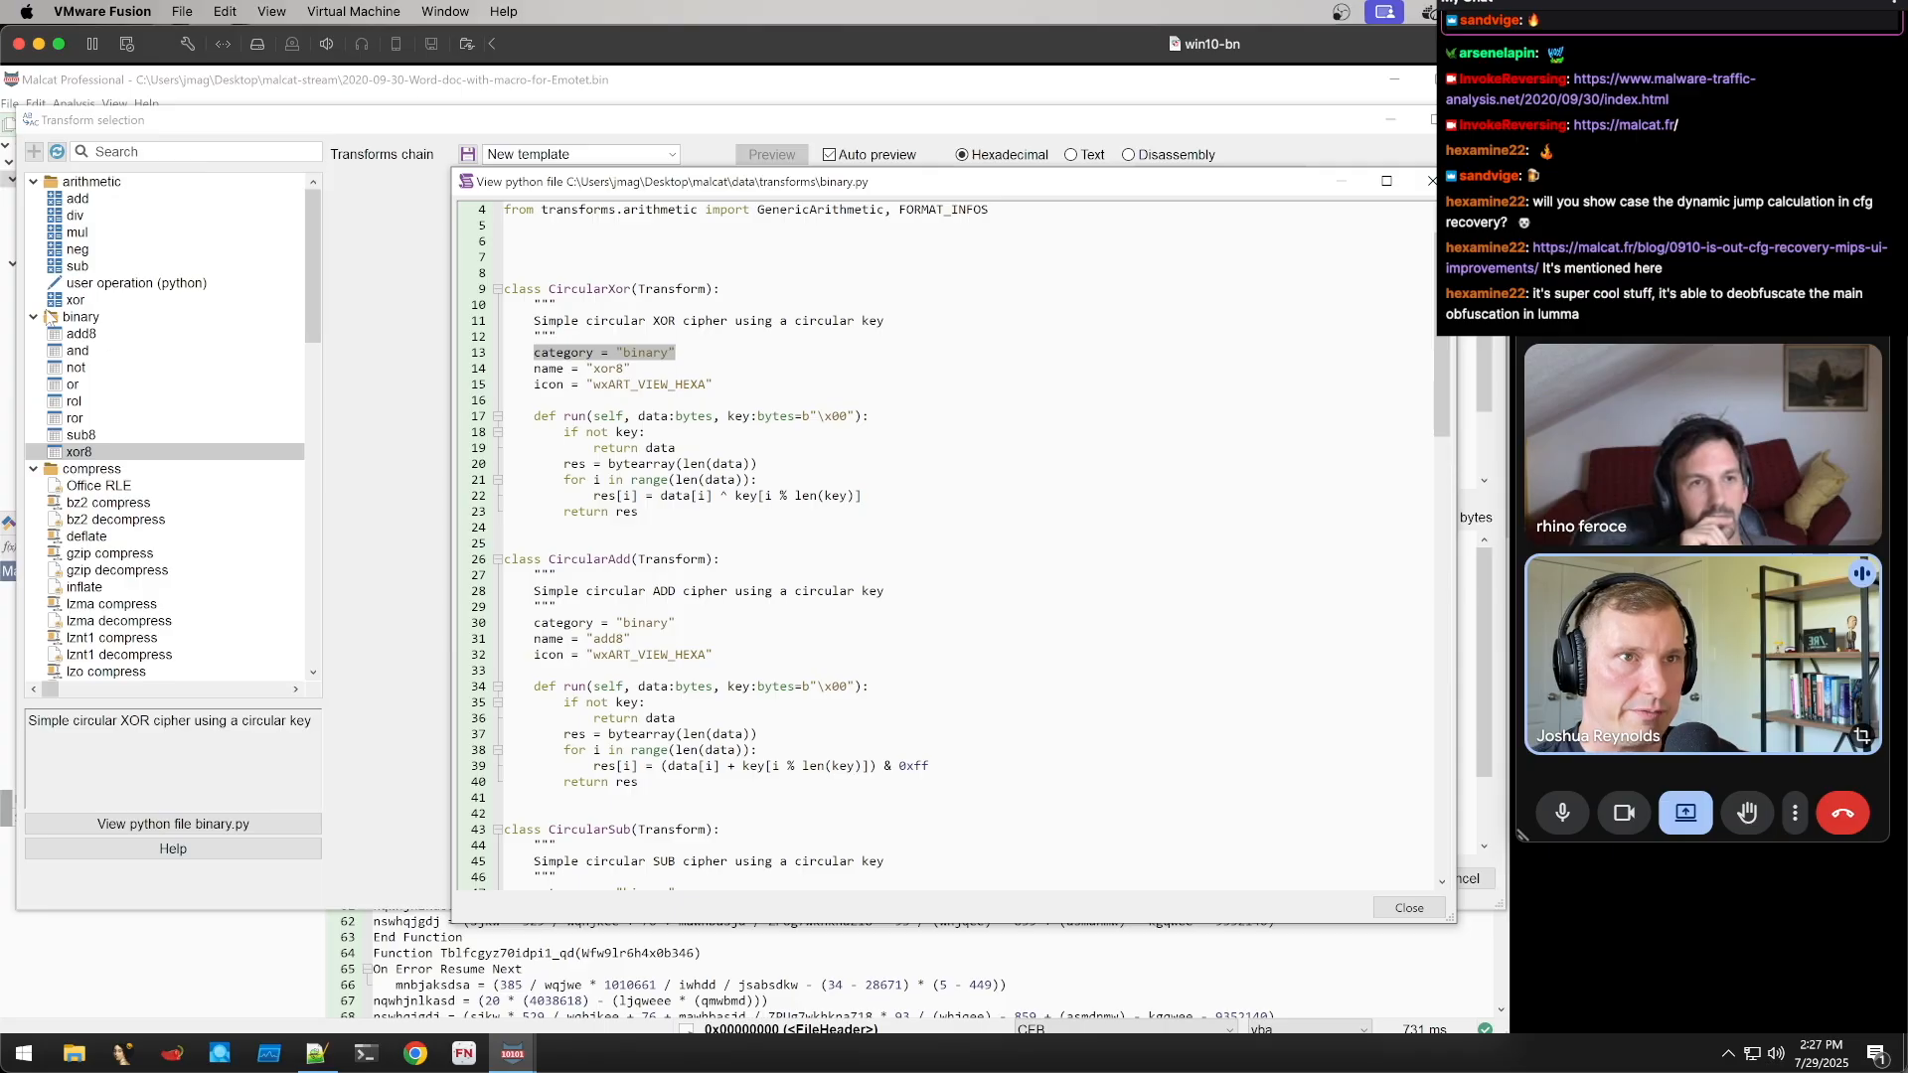
left_click(901, 409)
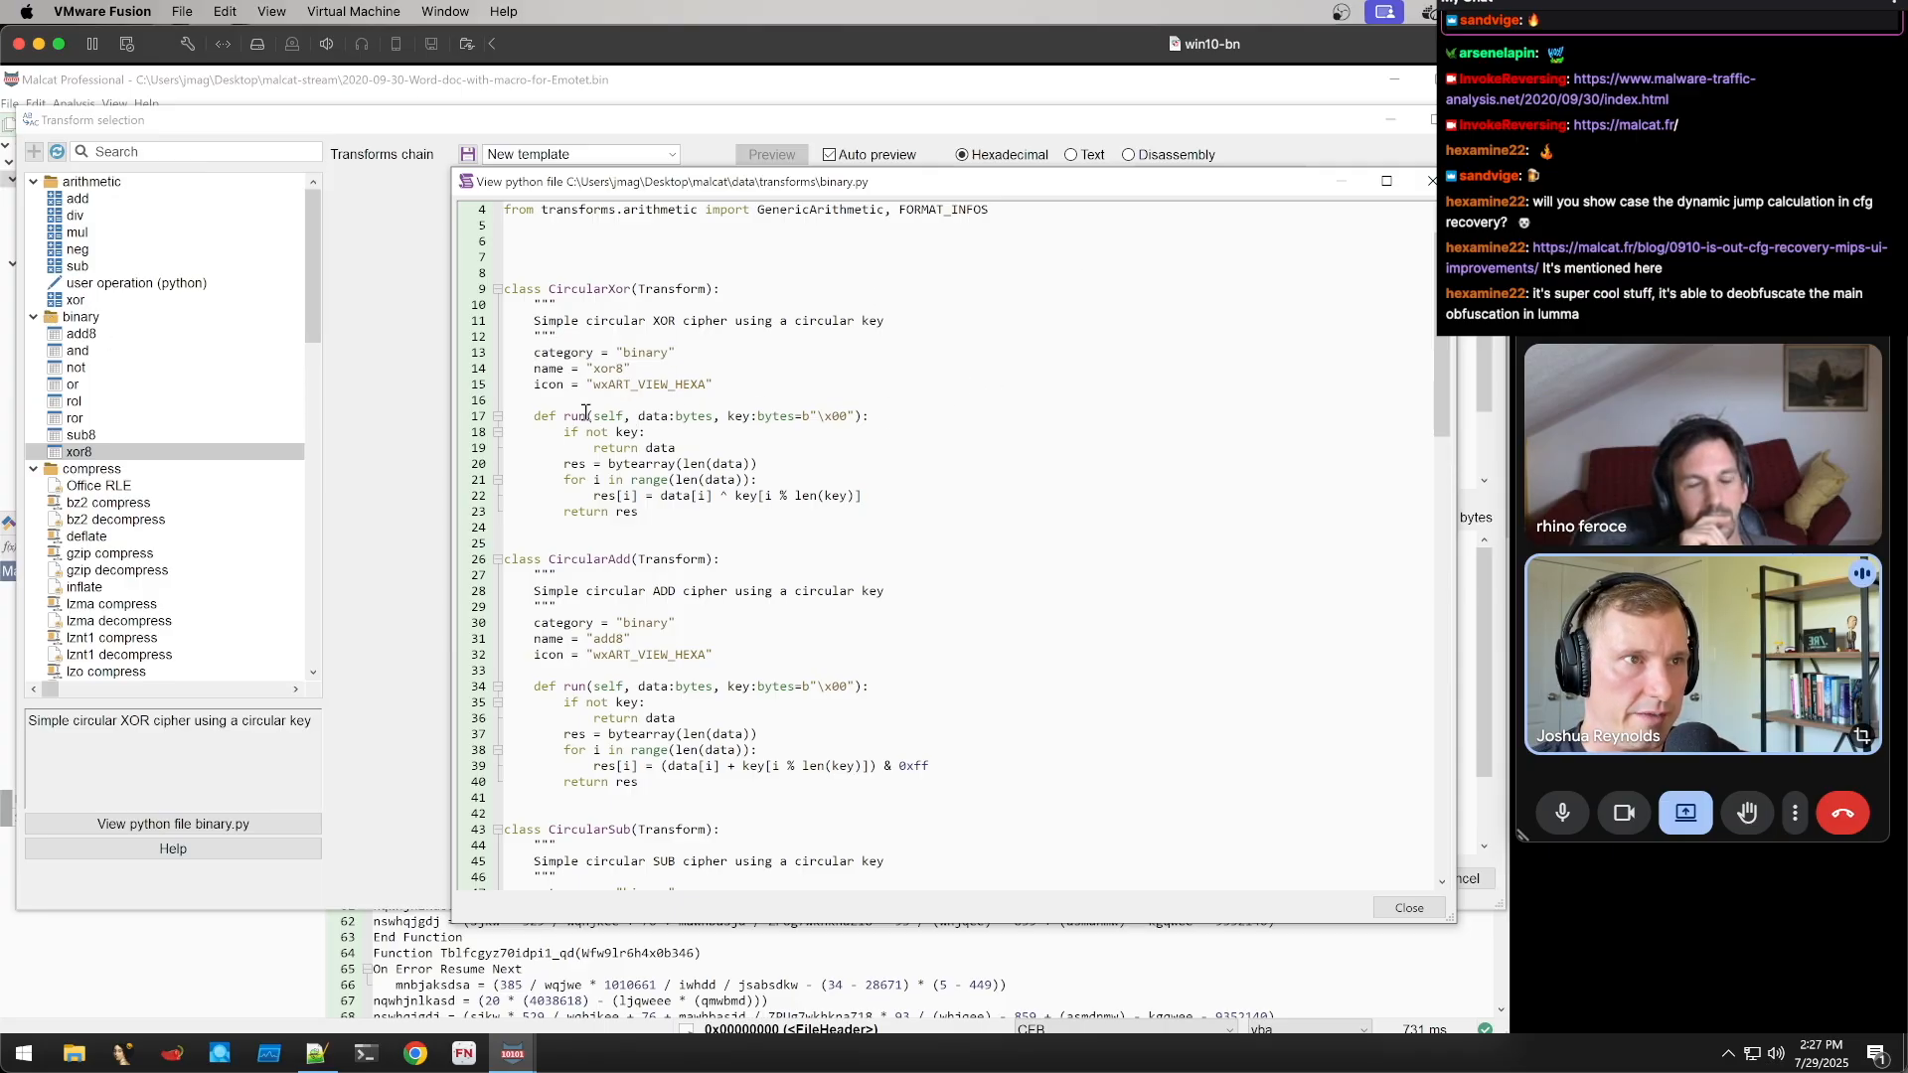
Highlight and examine the run method of the CircularXor class, including the class as a whole
left_click_drag(538, 410, 865, 532)
left_click(864, 534)
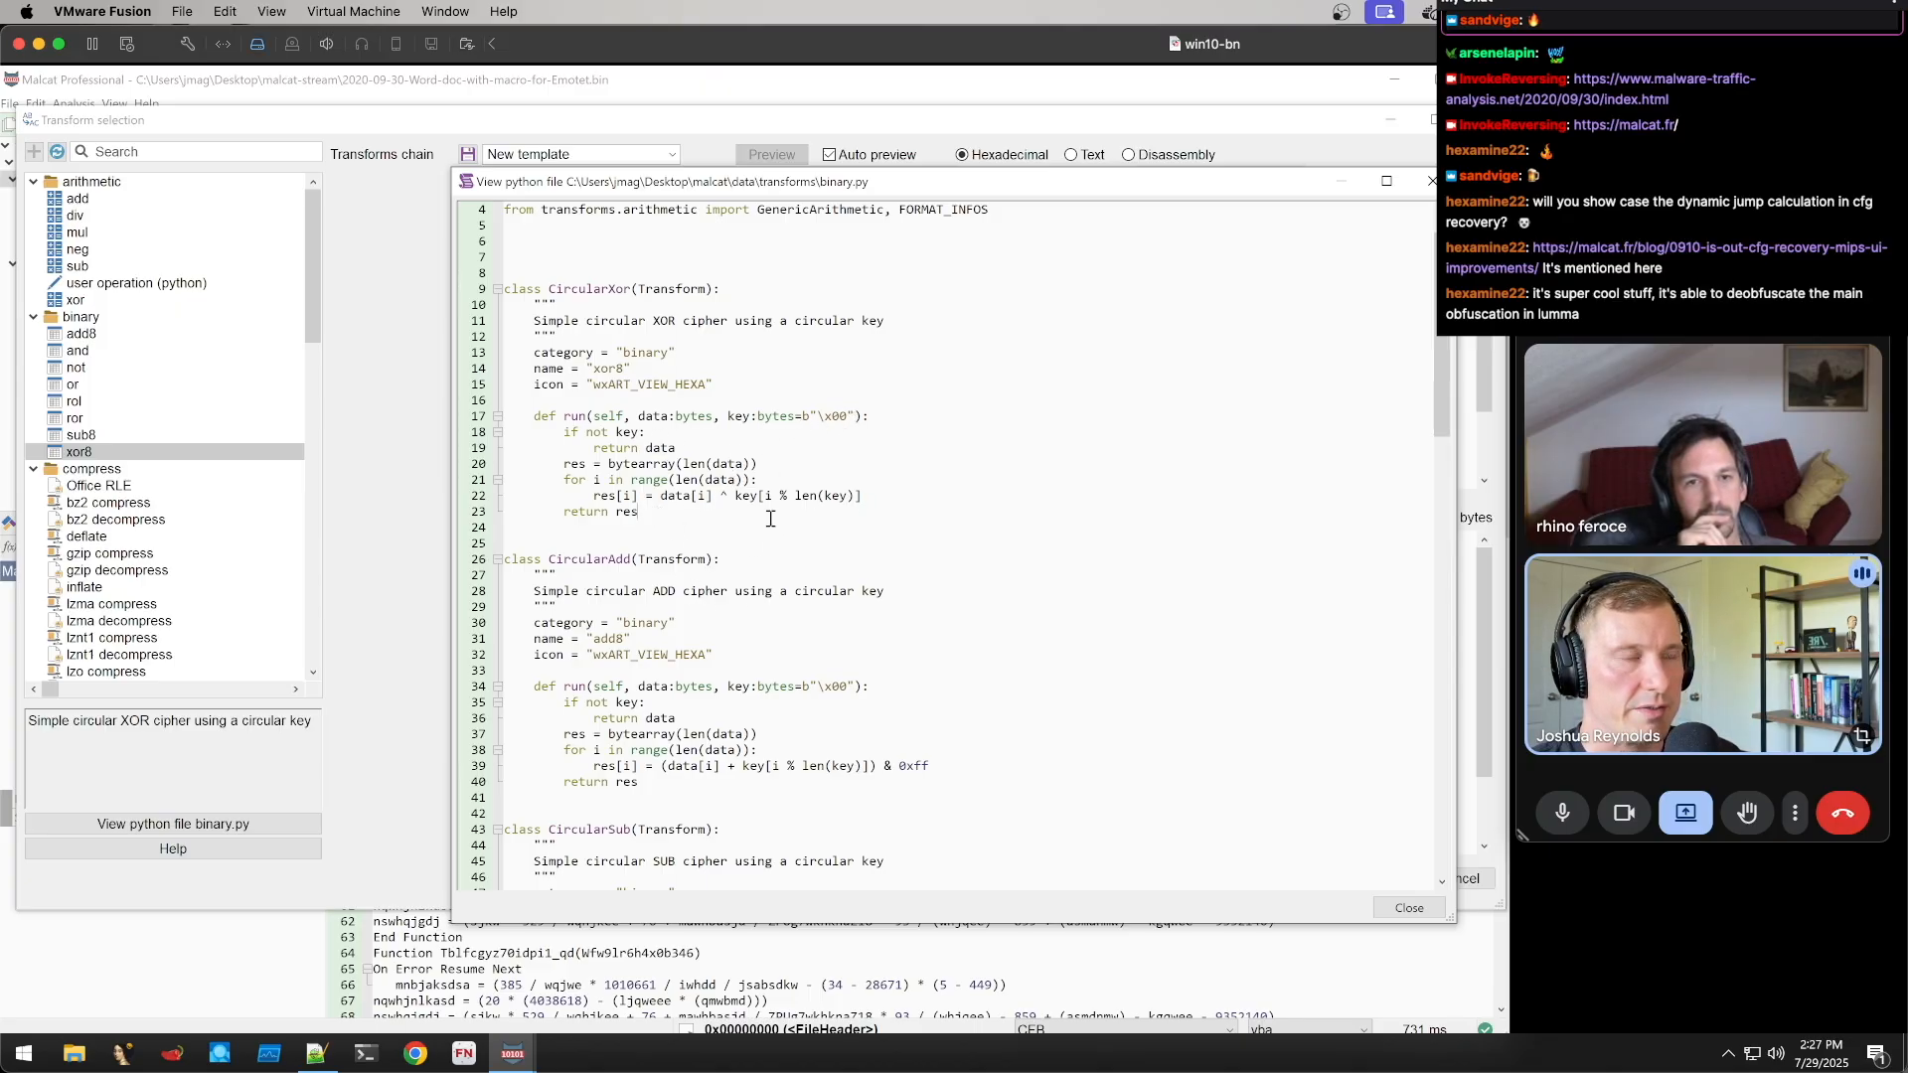
left_click(734, 507)
left_click_drag(704, 514, 459, 260)
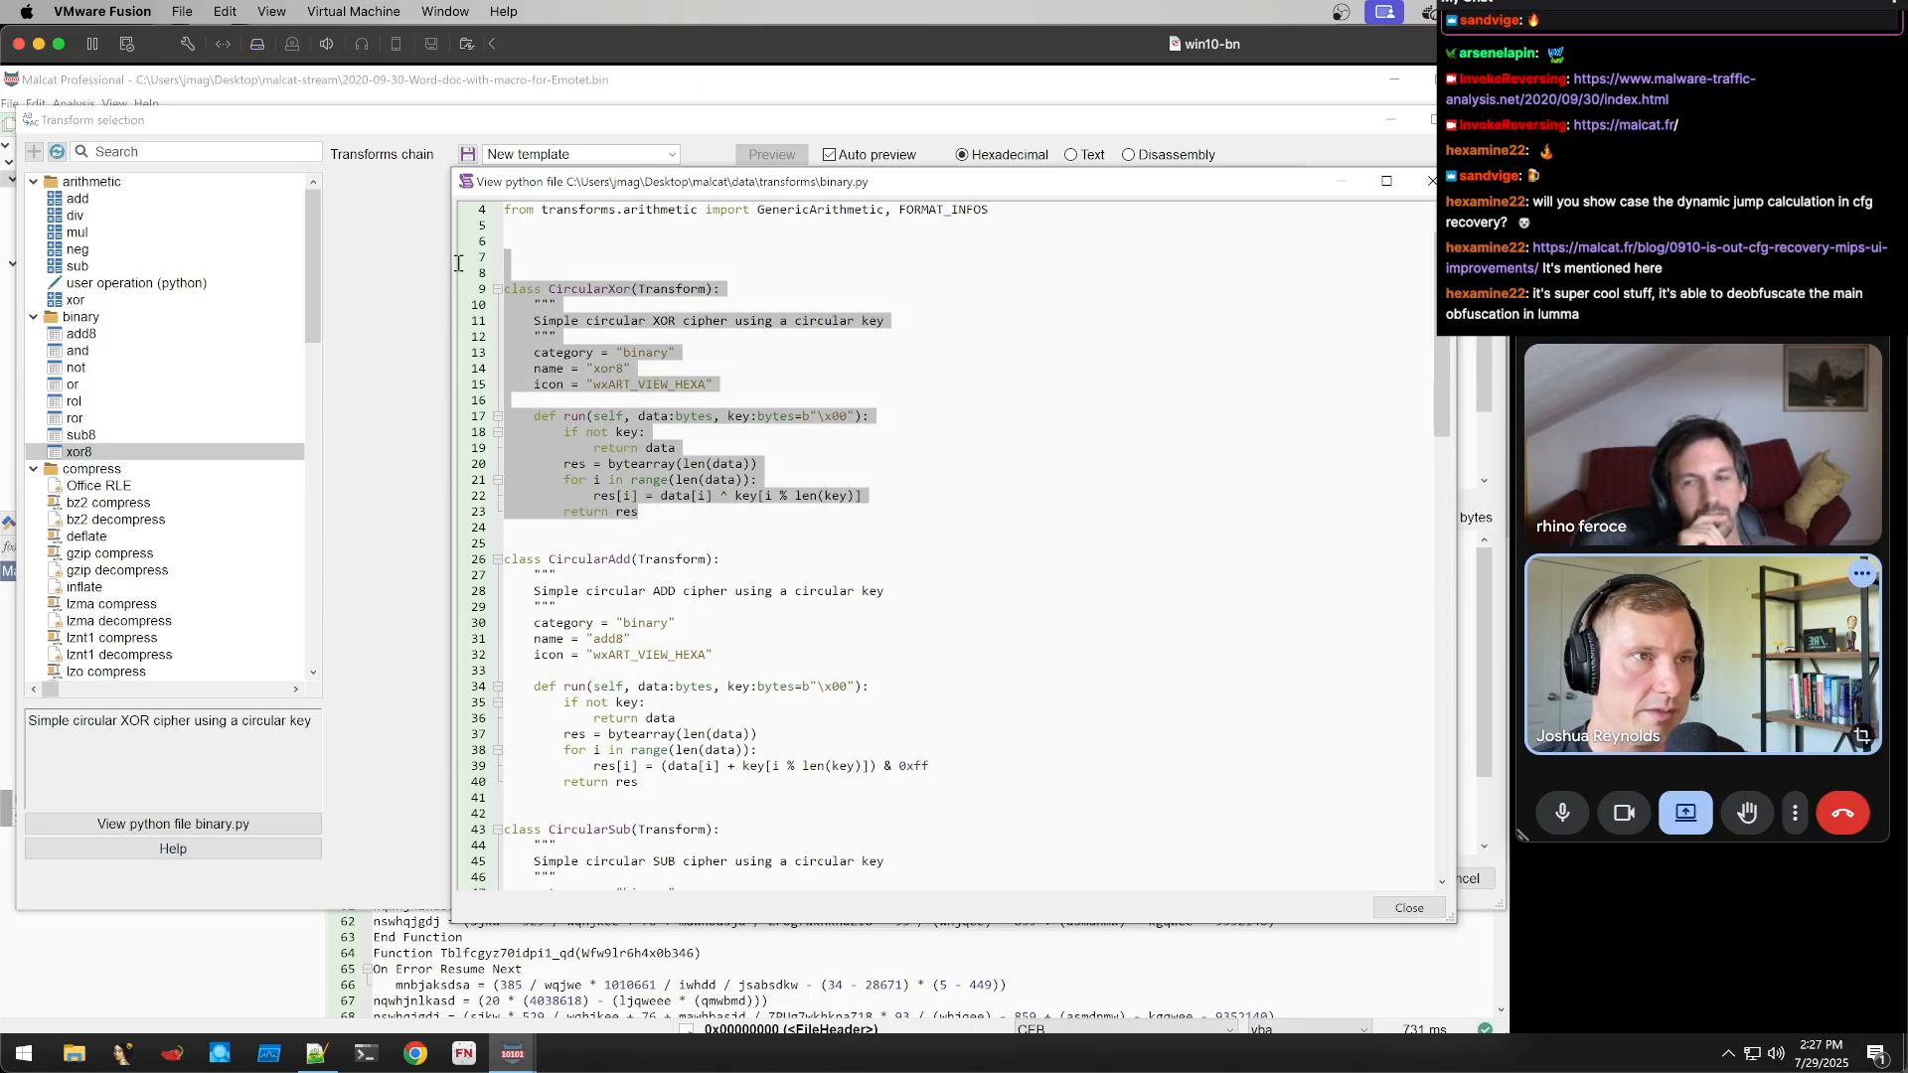
left_click(731, 497)
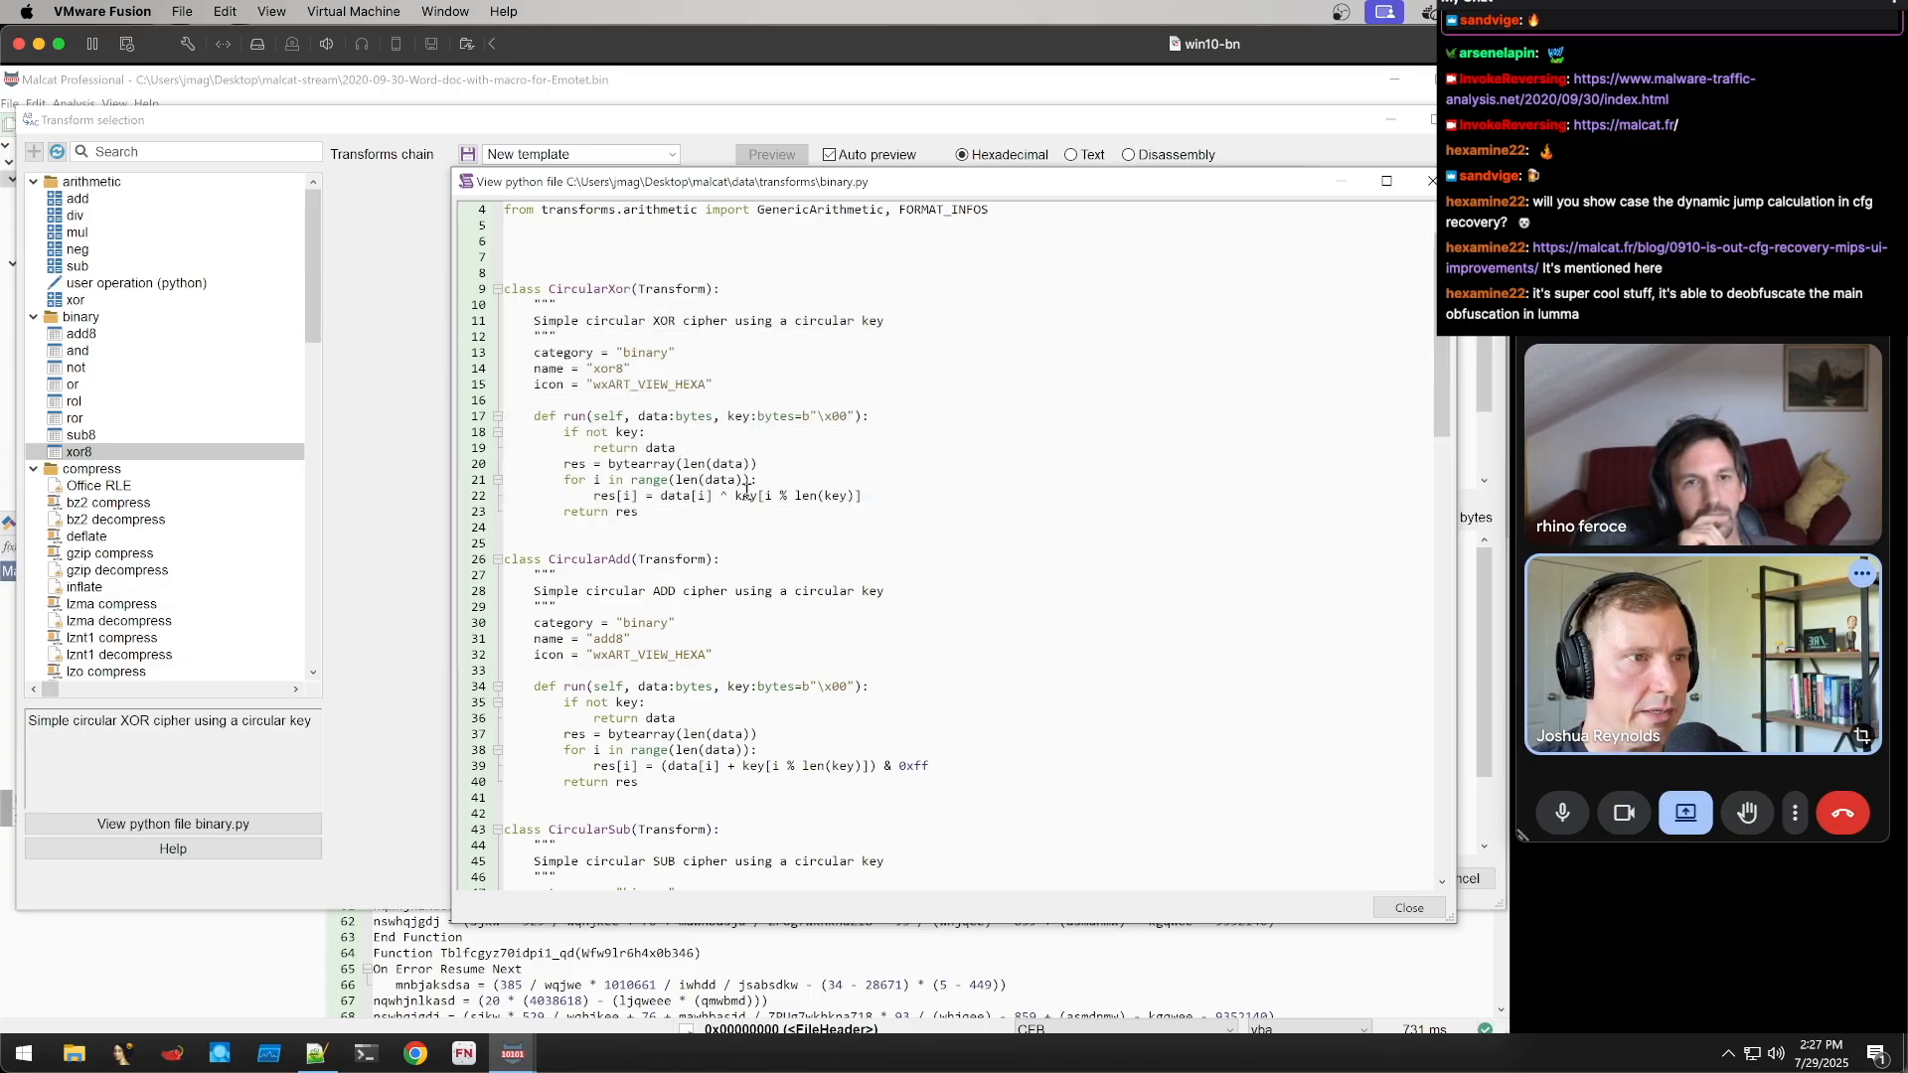
Look through the remaining transform classes in binary.py down to Rol and Ror, and close the source view
scroll(746, 491, "down", 4)
scroll(699, 577, "down", 3)
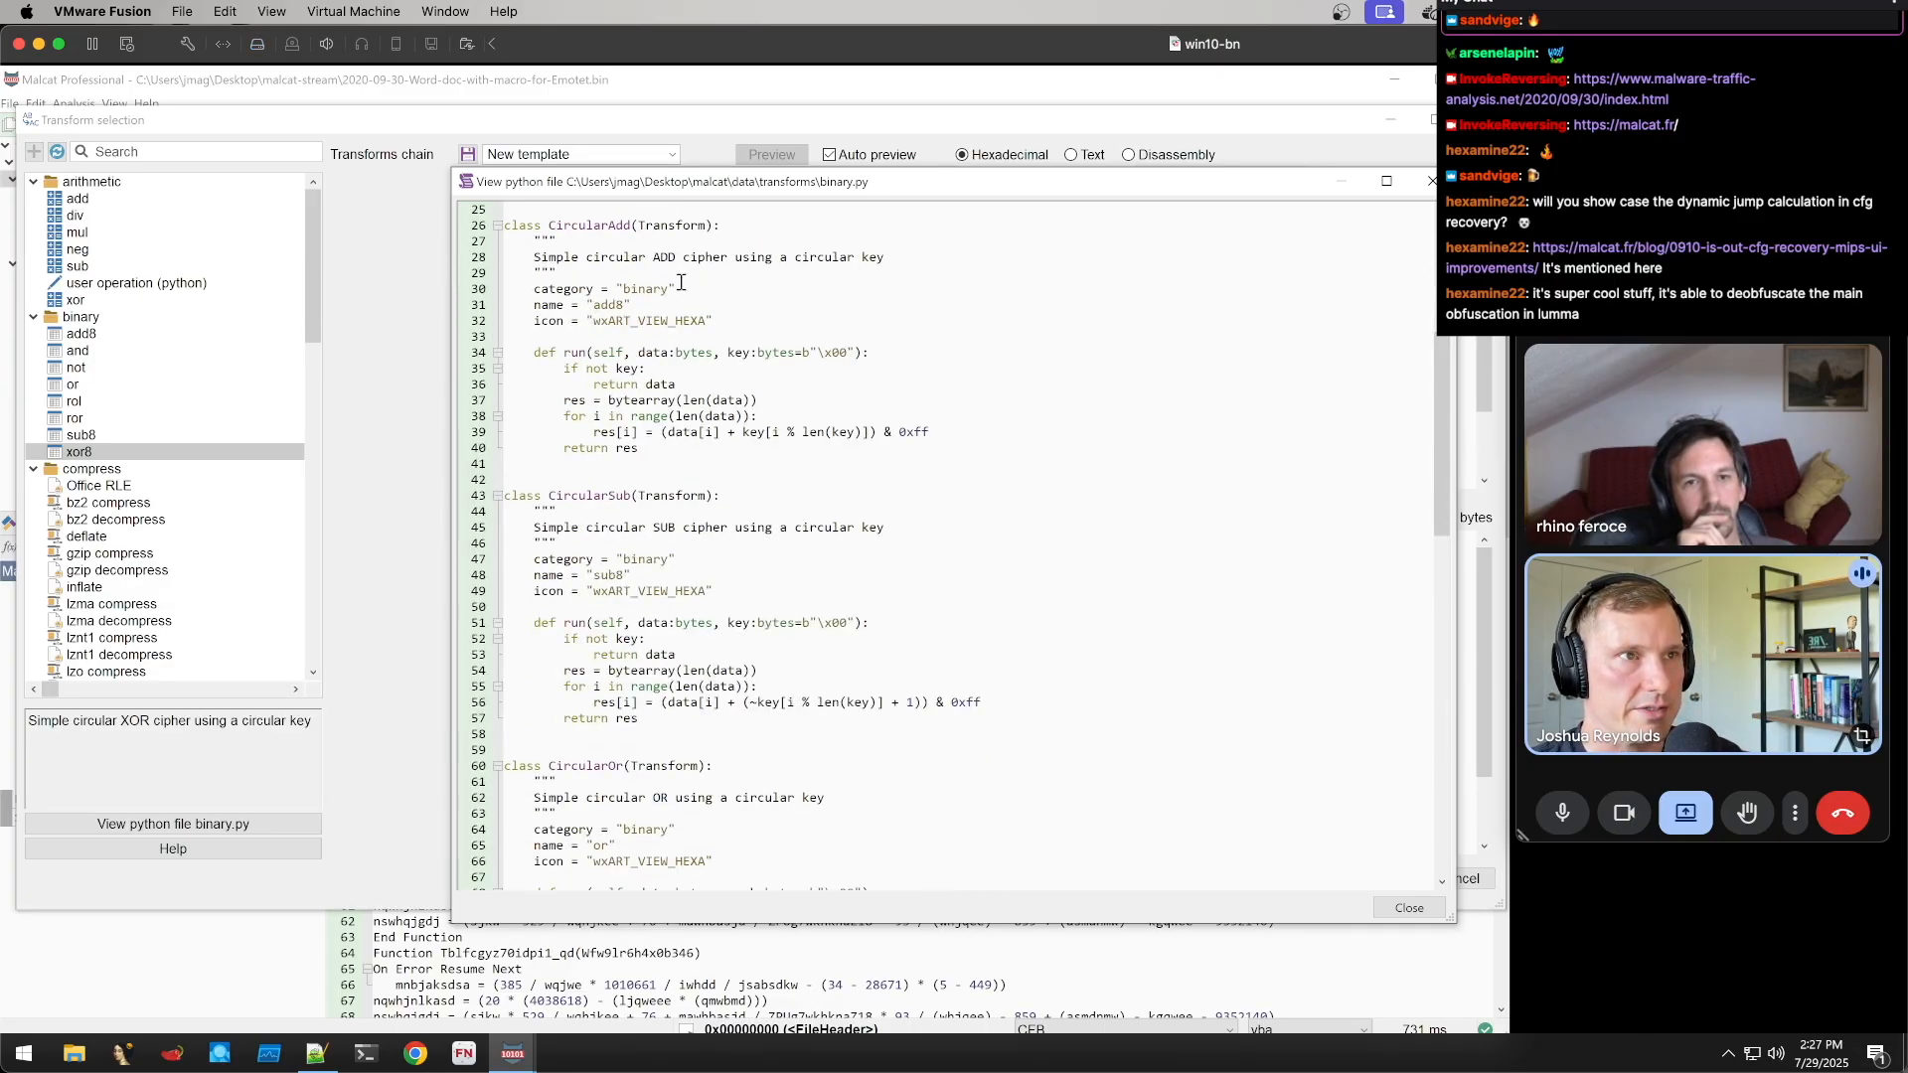
scroll(631, 509, "down", 3)
scroll(667, 641, "down", 6)
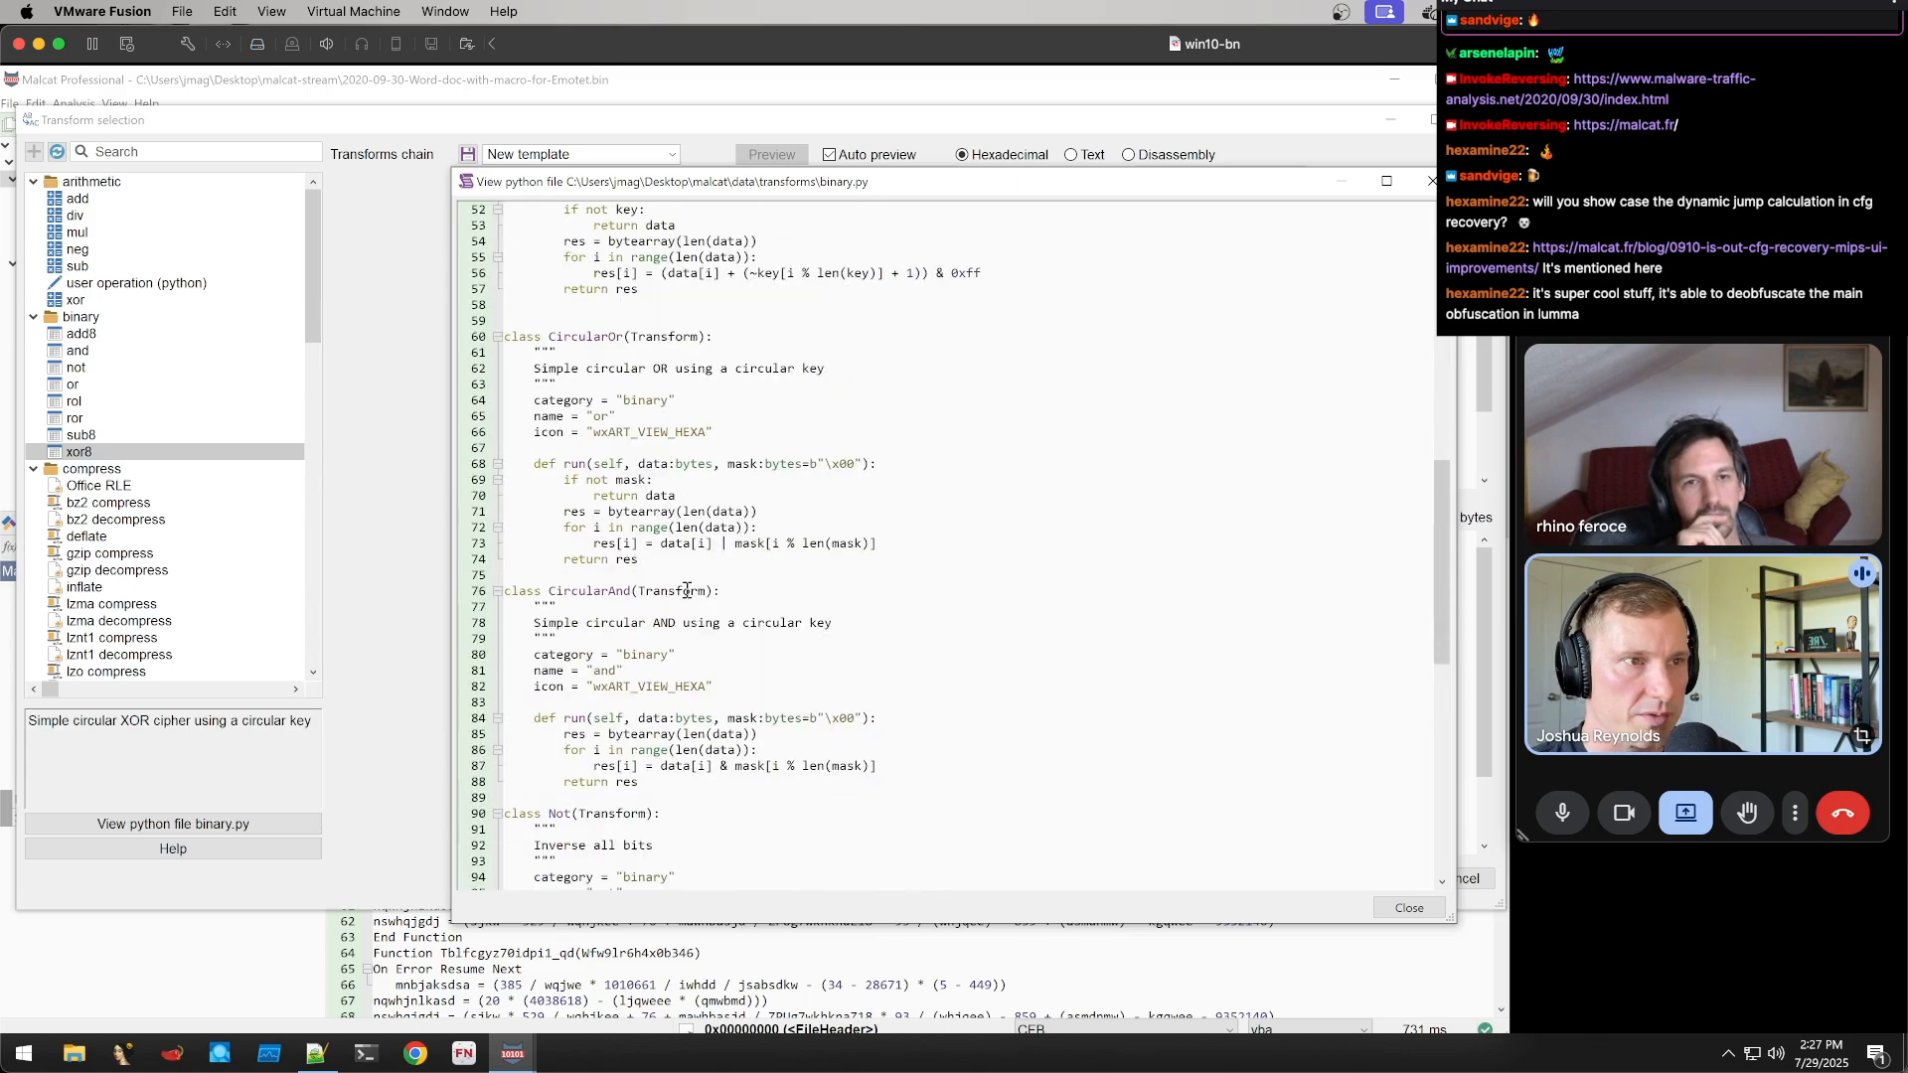
scroll(745, 560, "down", 4)
scroll(799, 546, "down", 4)
scroll(799, 546, "up", 20)
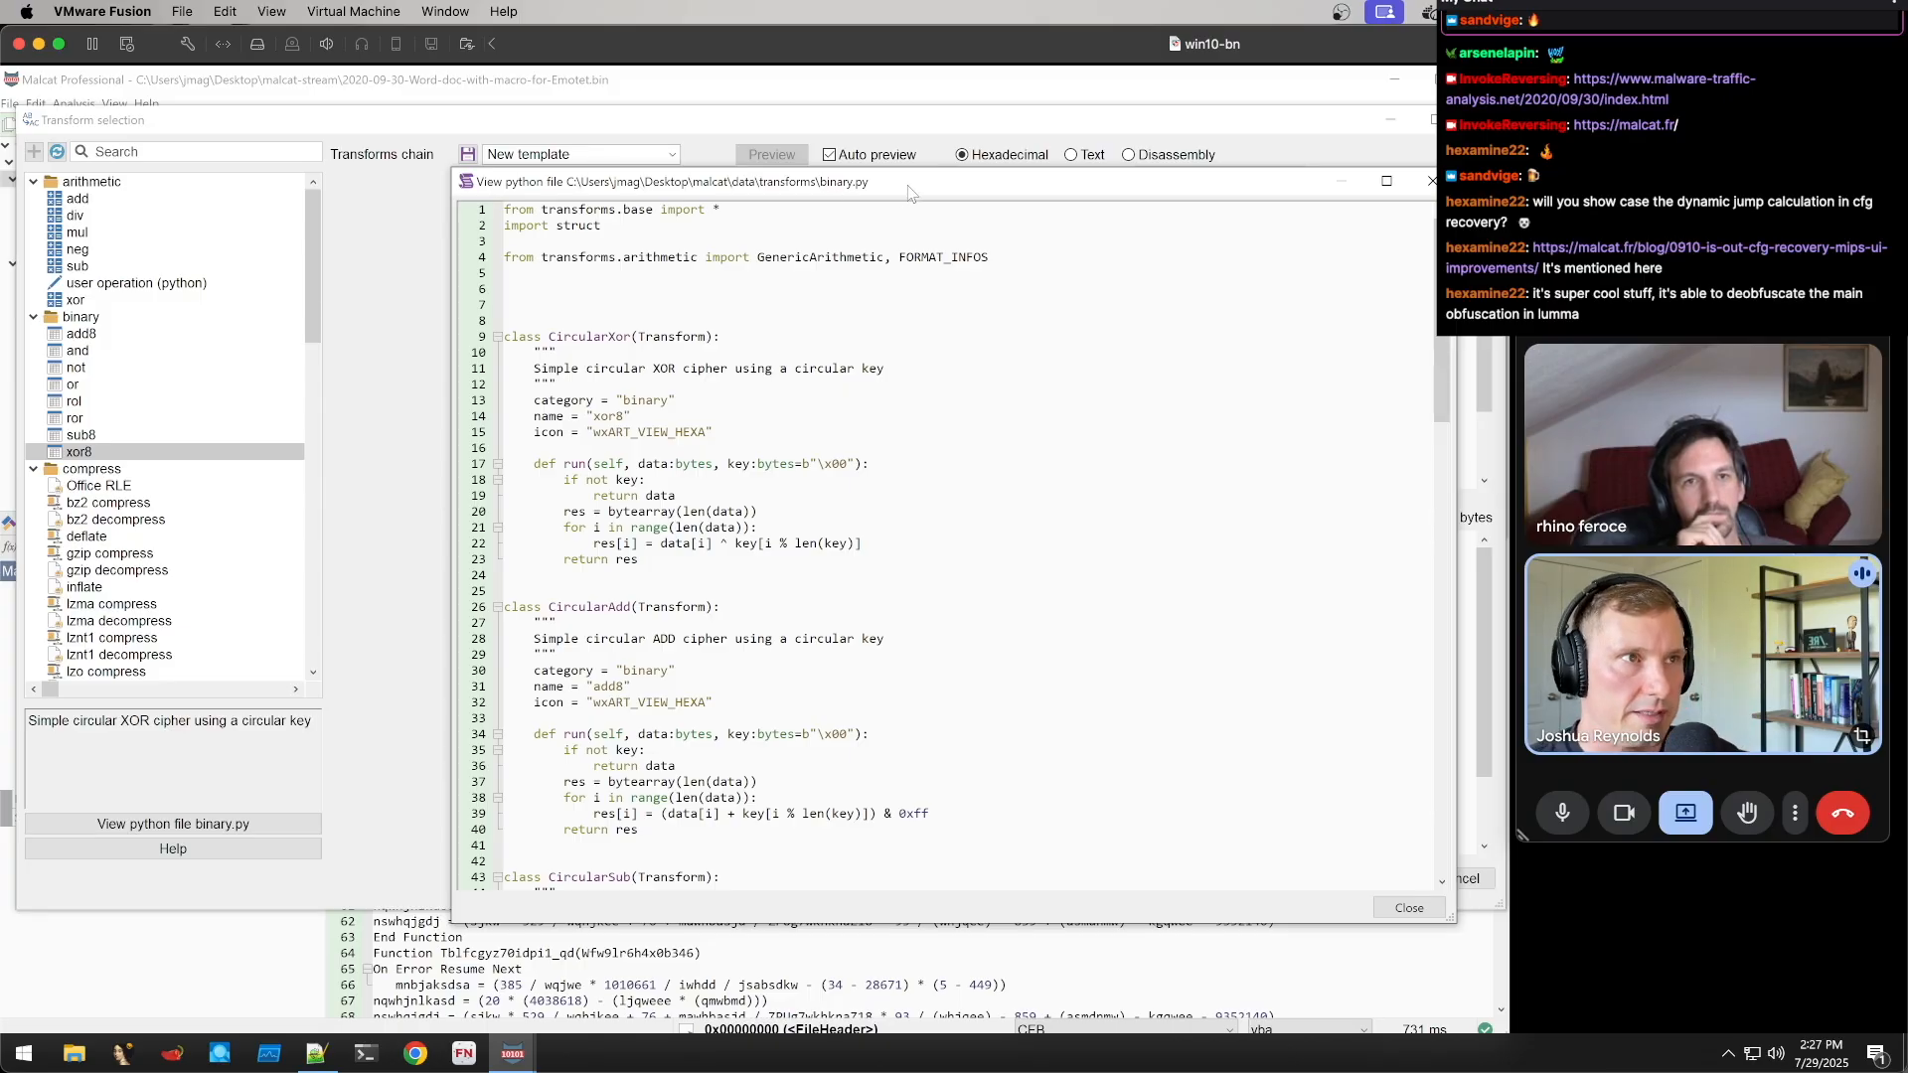
left_click_drag(900, 194, 621, 182)
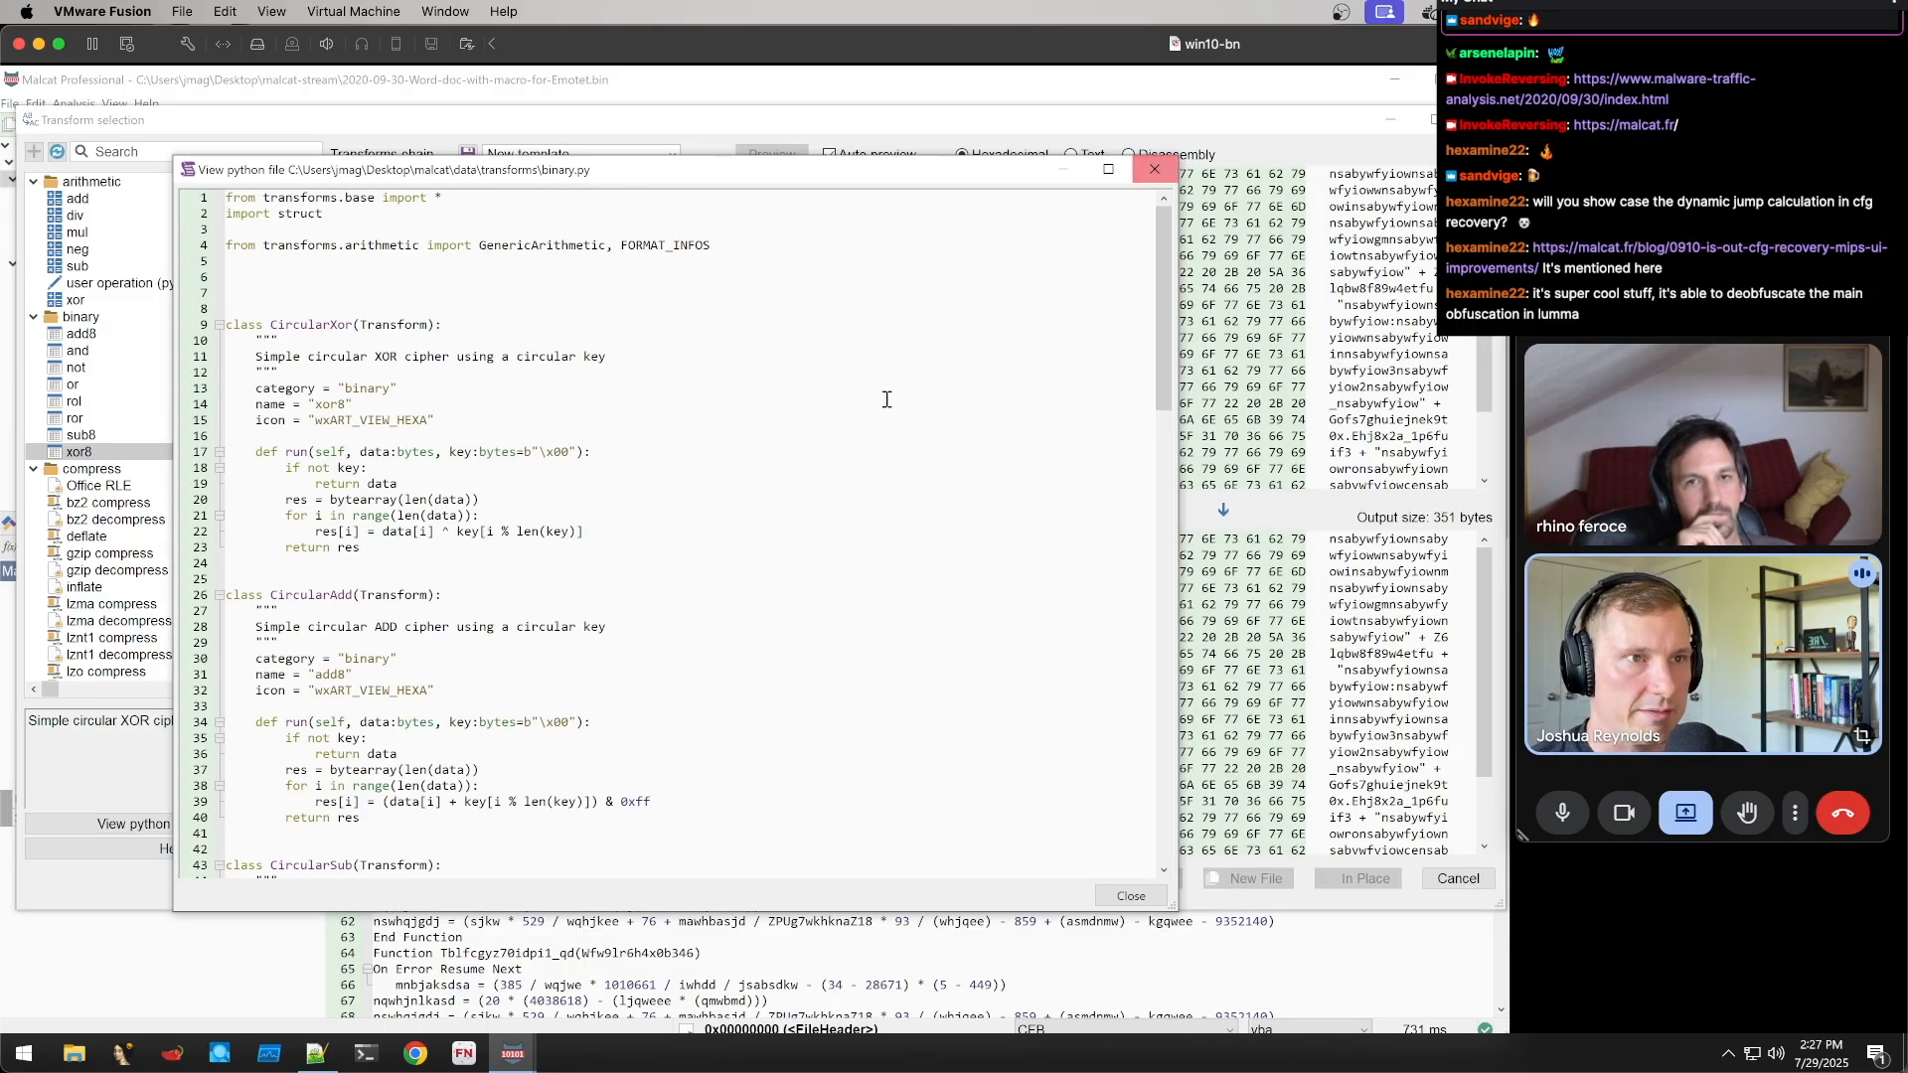
scroll(886, 397, "down", 20)
scroll(916, 397, "down", 1)
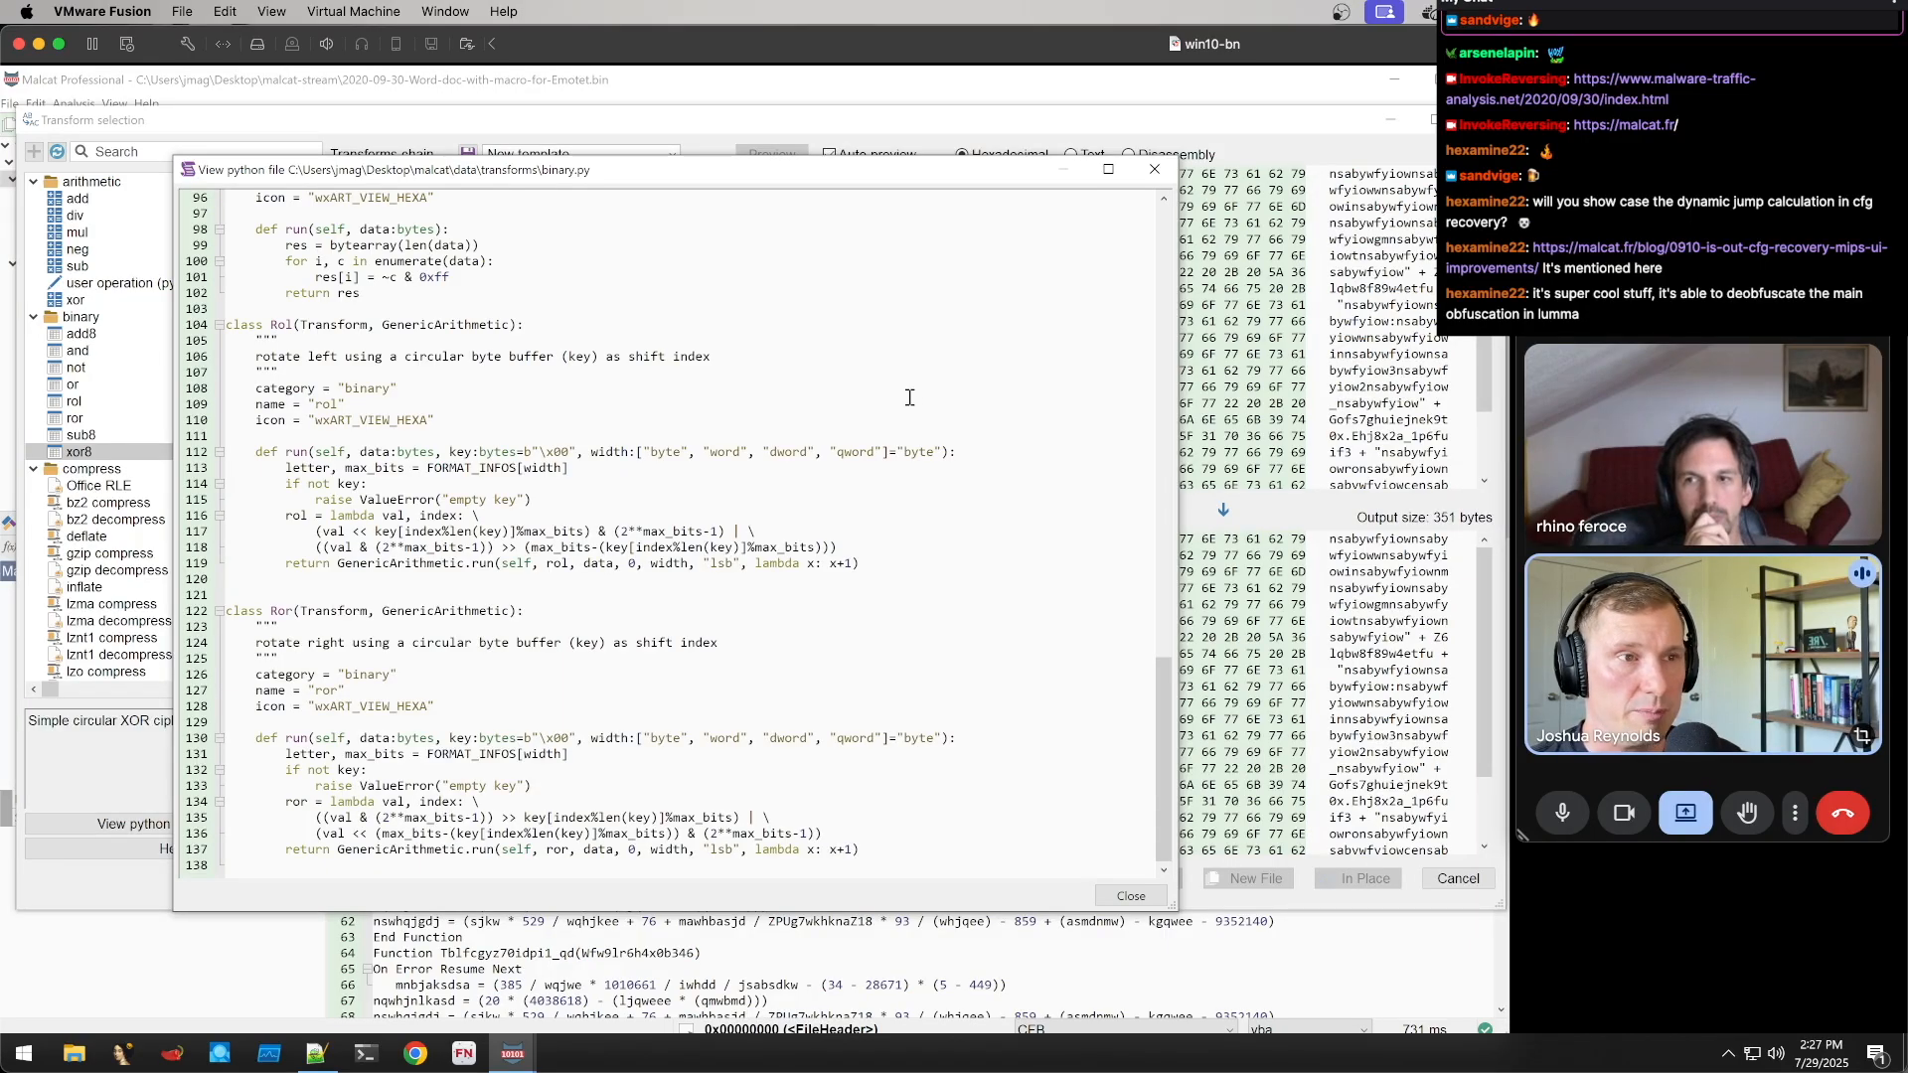
left_click(1153, 171)
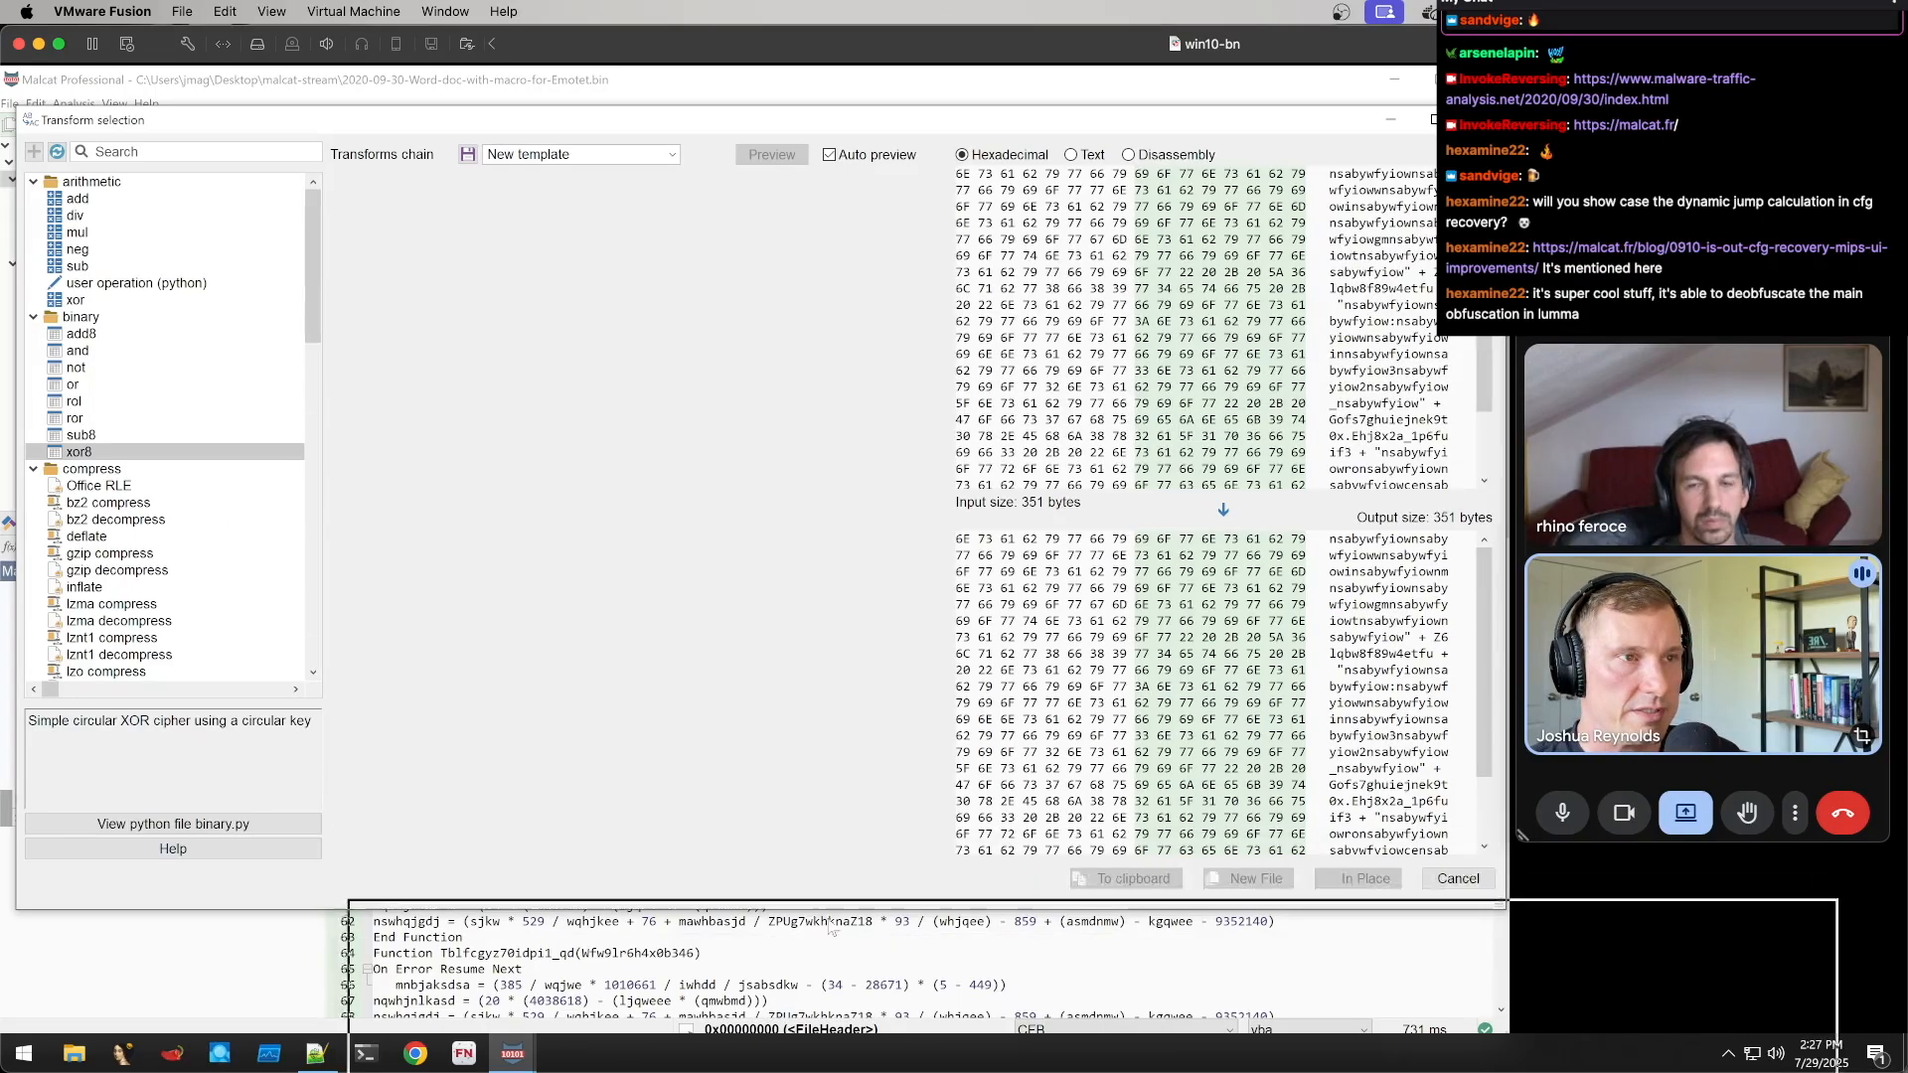
Search the transforms for replace and add the replace transform to the transforms chain
left_click_drag(494, 120, 633, 709)
left_click_drag(760, 701, 624, 179)
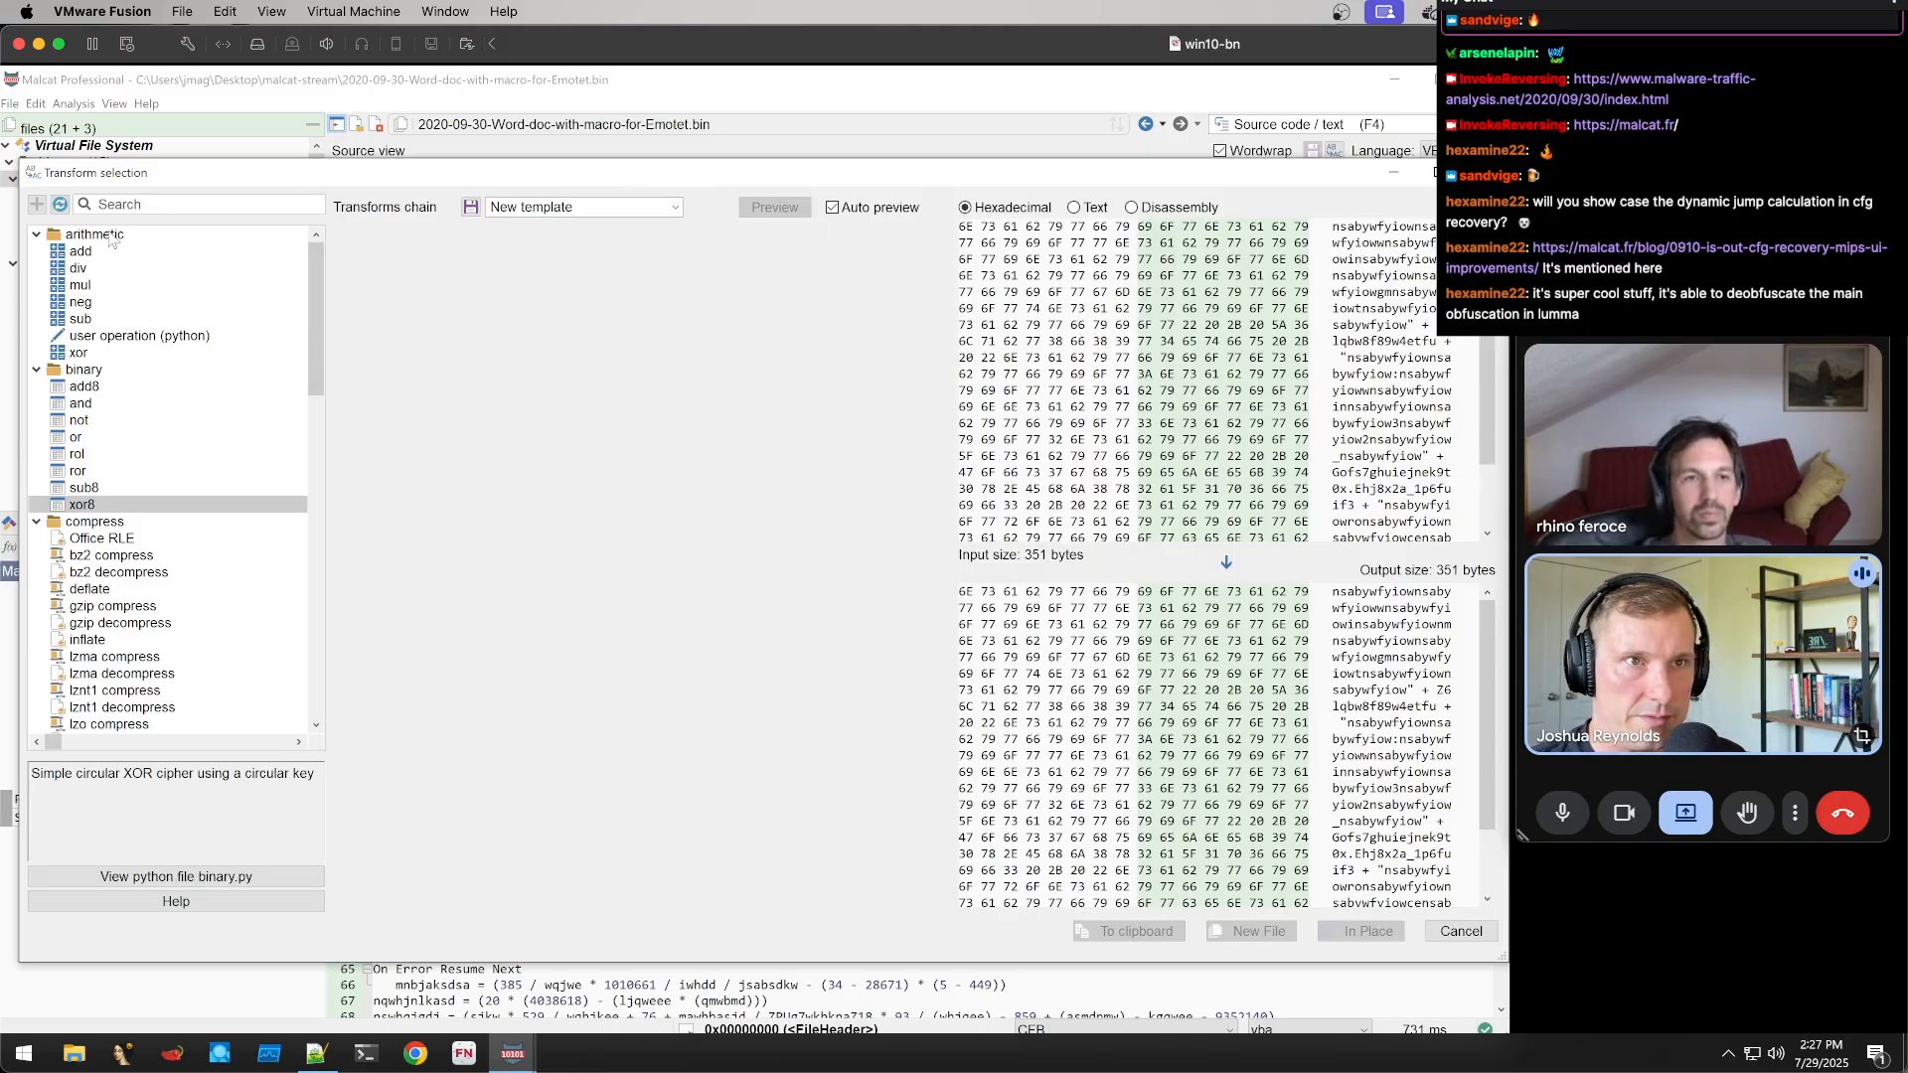
left_click(288, 201)
type("replace")
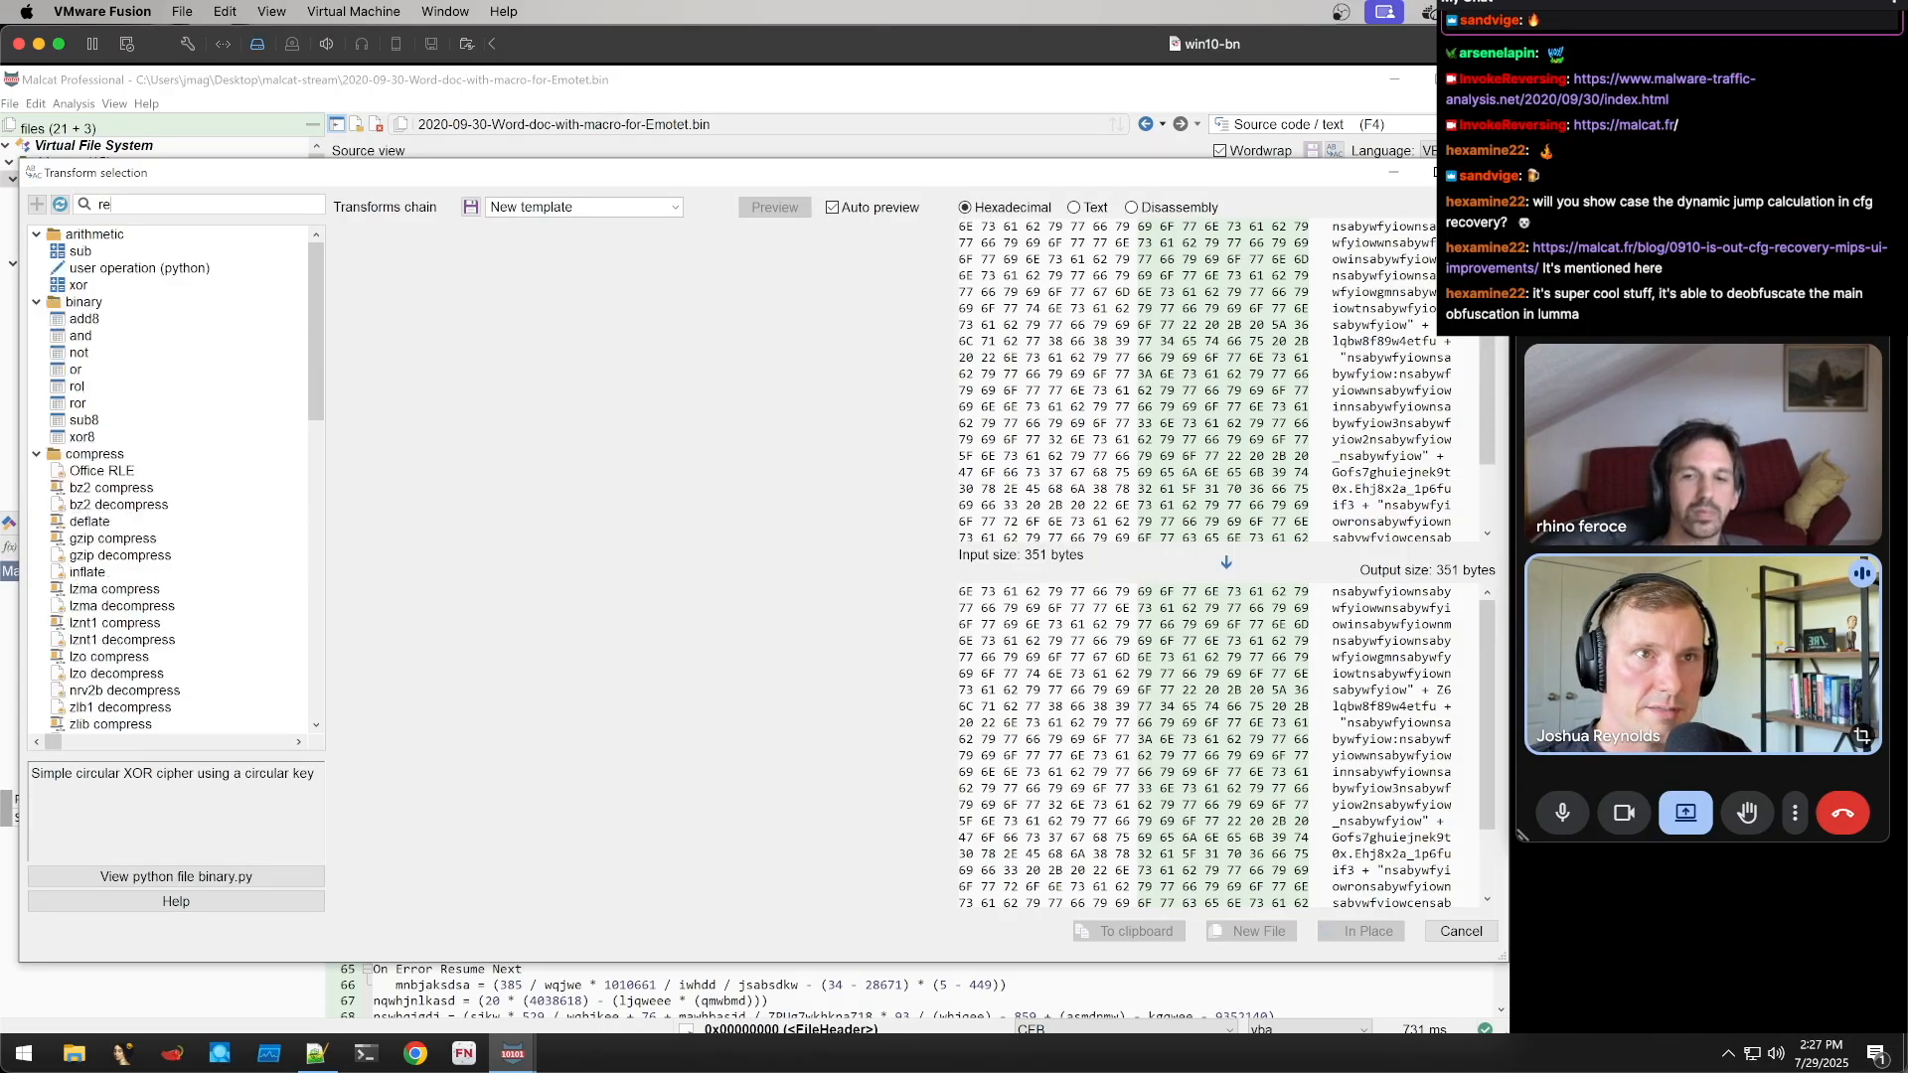
left_click_drag(89, 302, 750, 338)
left_click(513, 274)
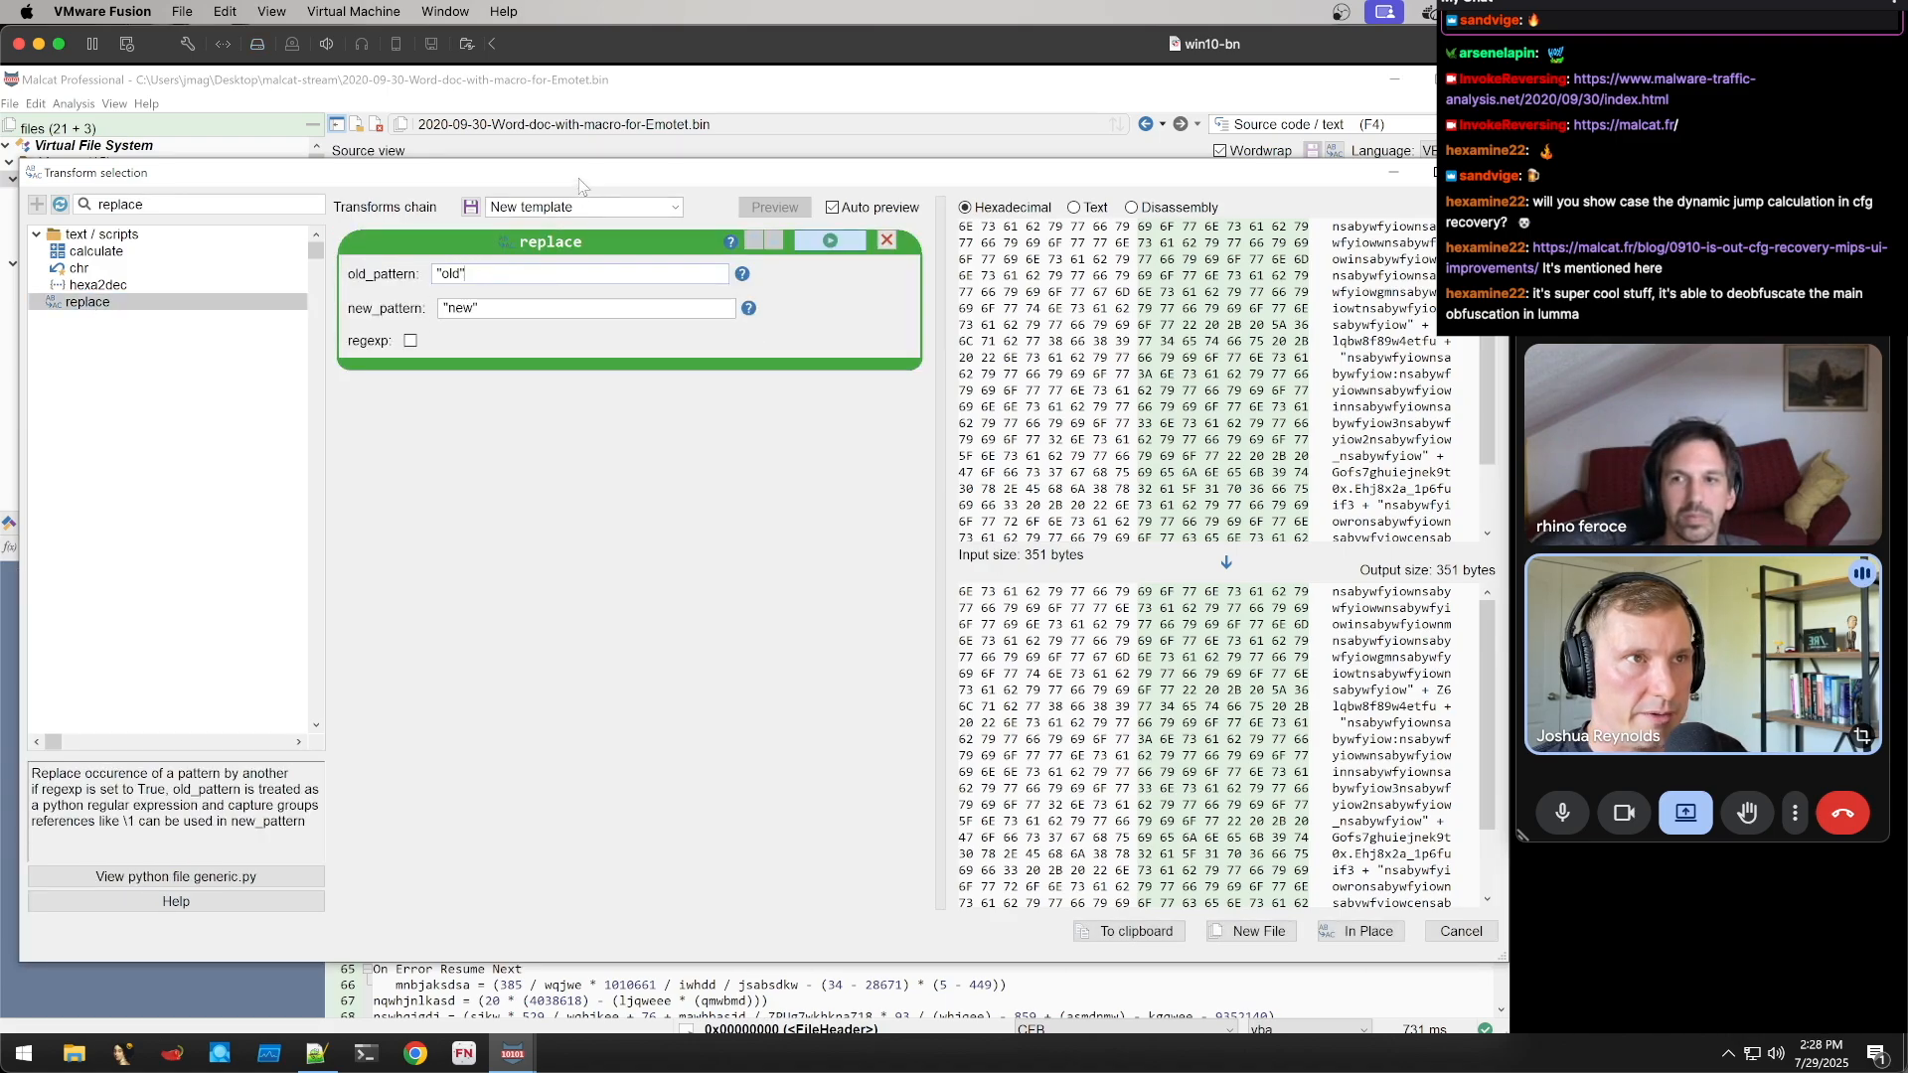
Find the Split call in the macro source and copy its nsabywfyiow delimiter string from line 88
left_click_drag(581, 180, 826, 625)
left_click(692, 445)
scroll(692, 444, "down", 4)
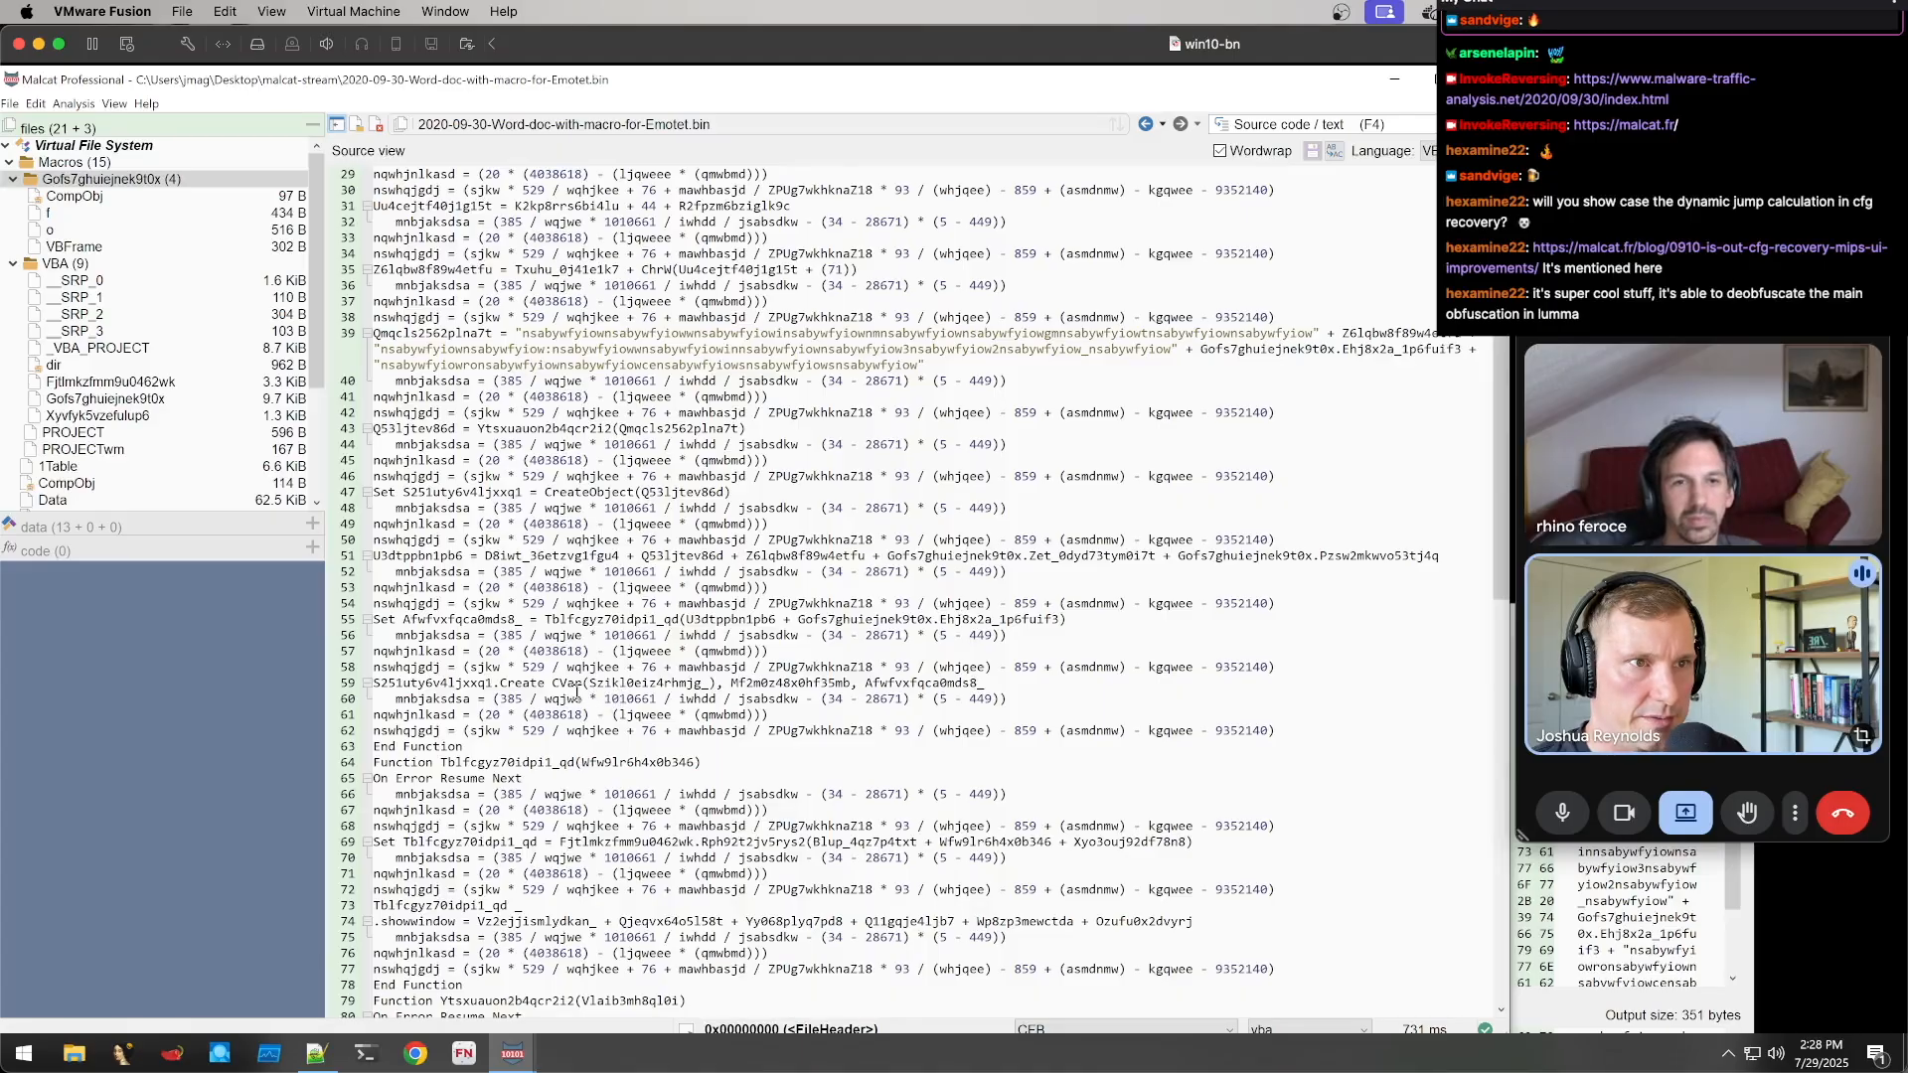
scroll(577, 693, "down", 4)
key("ctrl+f")
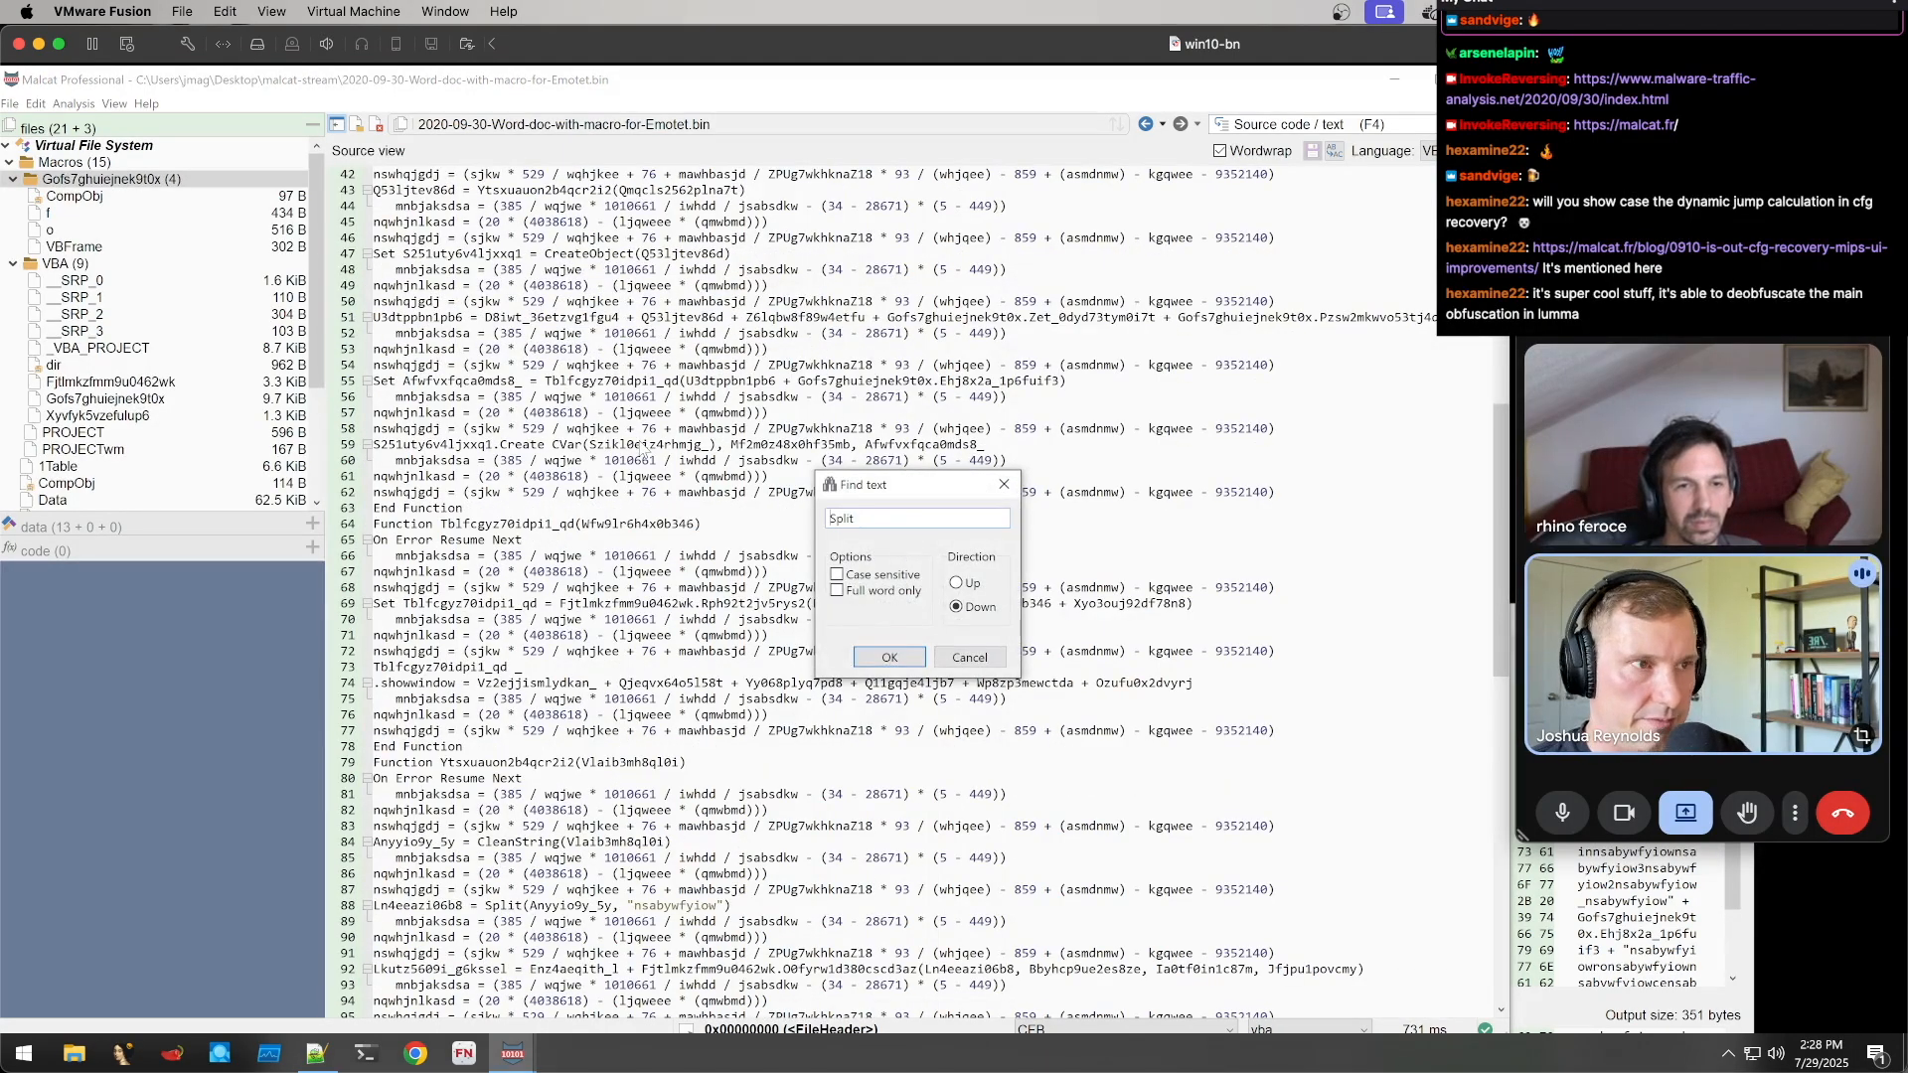
left_click(890, 657)
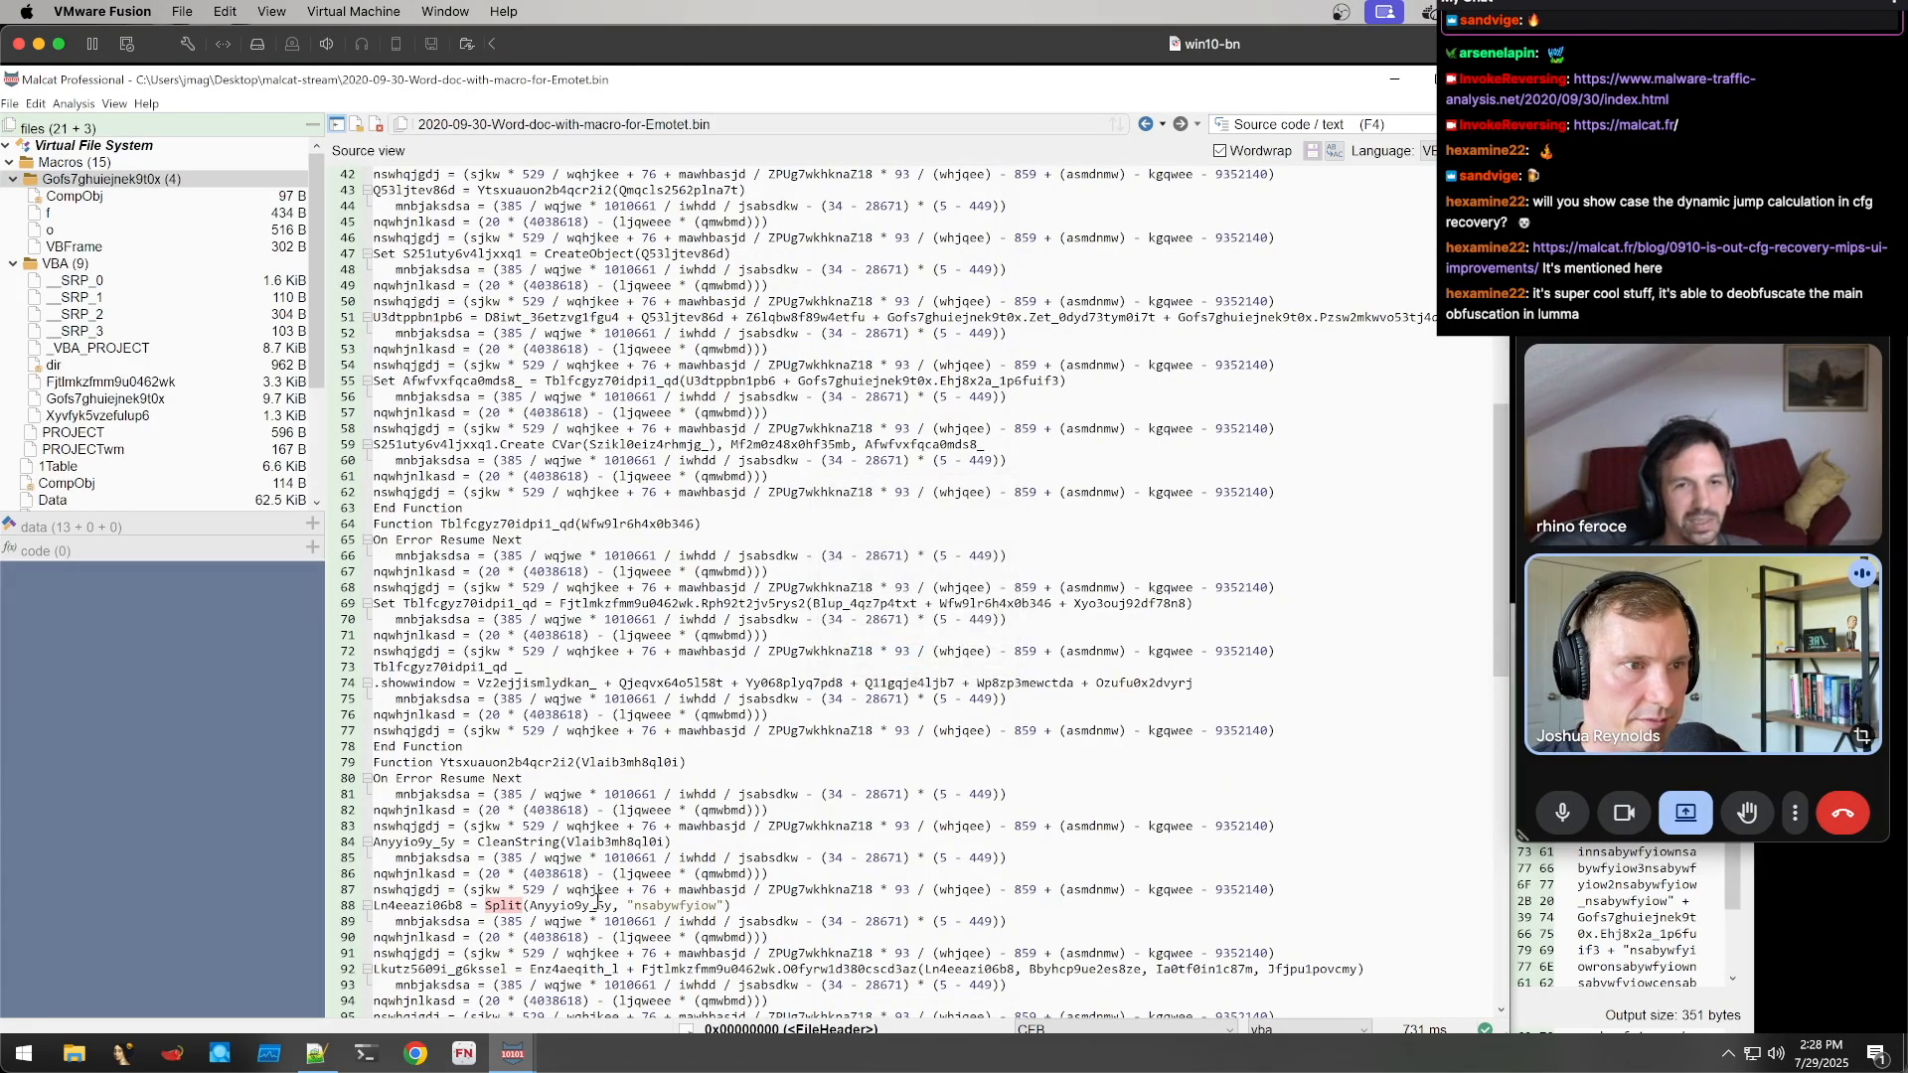
right_click(671, 906)
left_click(744, 743)
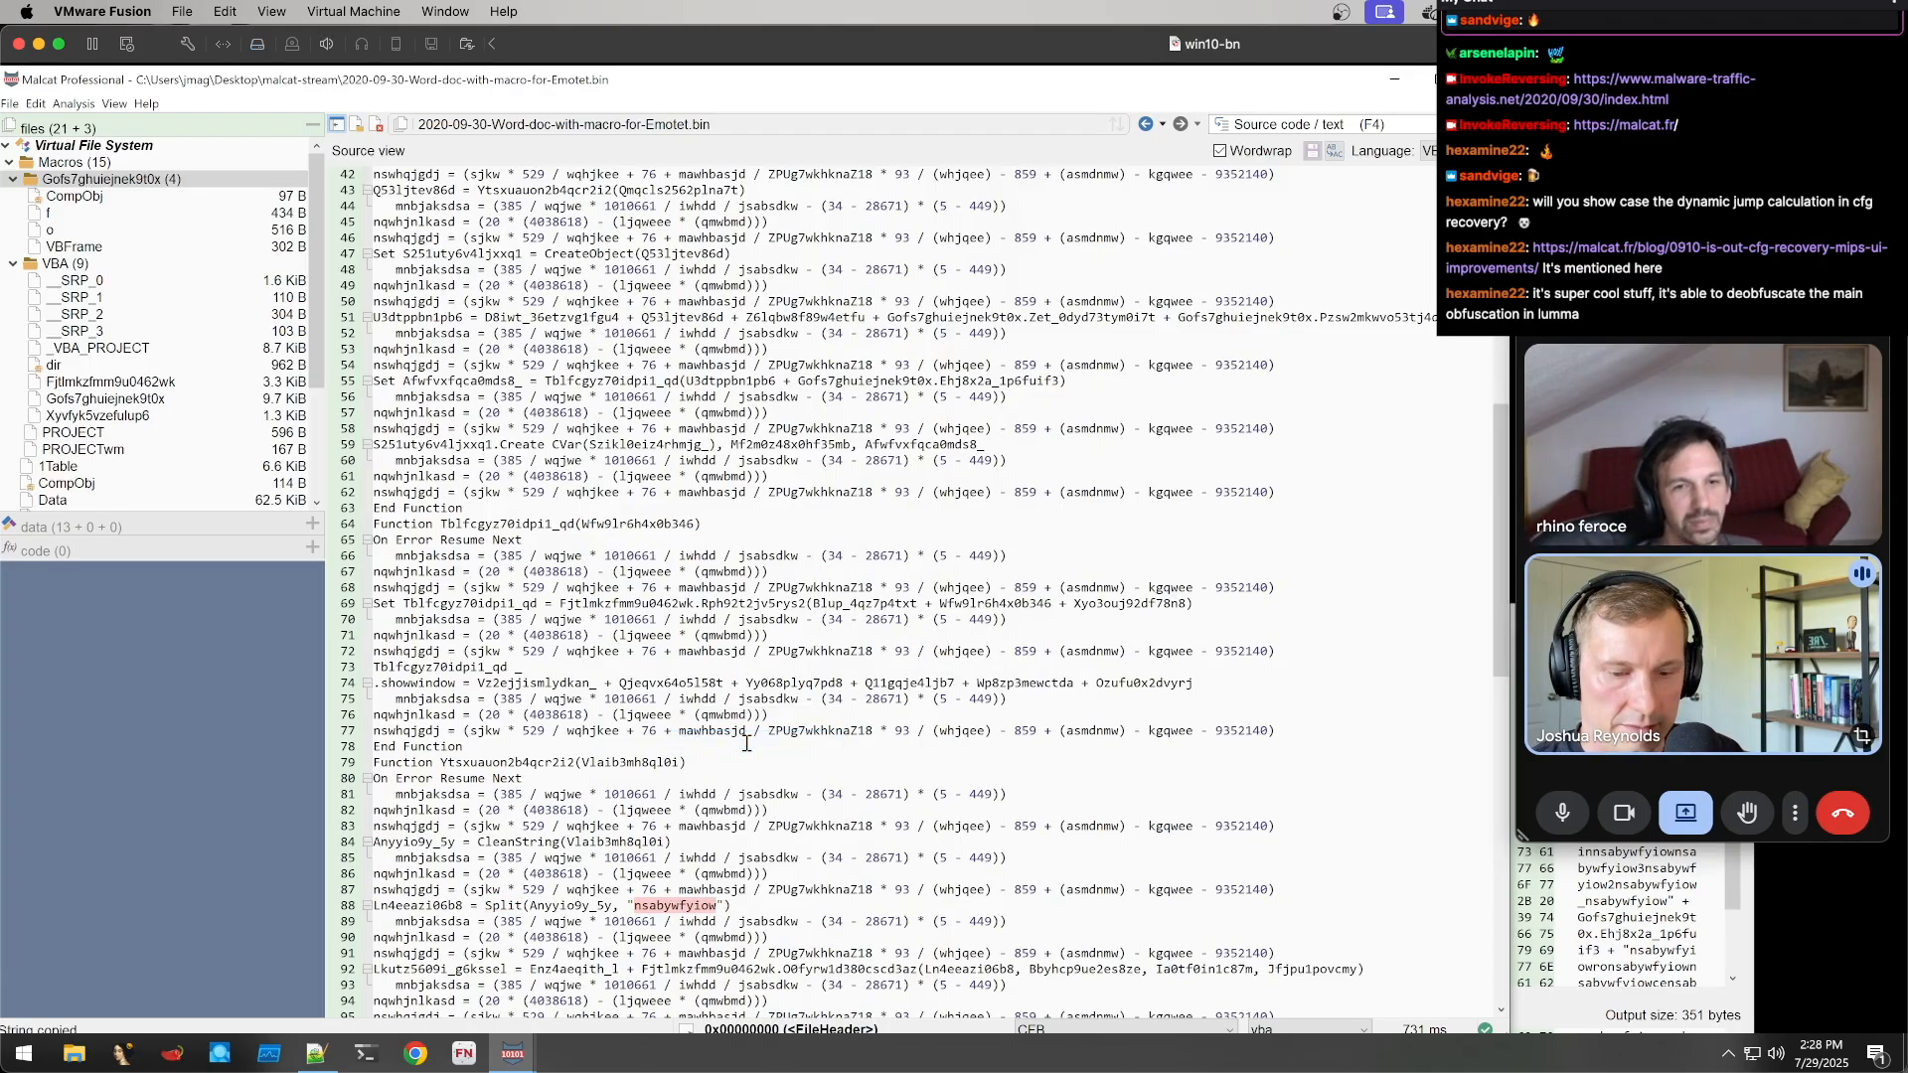
Set the replace transform to swap the pattern "nsabywfyiow" for an empty string and bring its output preview into sight
left_click(510, 1053)
left_click_drag(757, 717, 618, 721)
key("ctrl+v")
triple_click(734, 747)
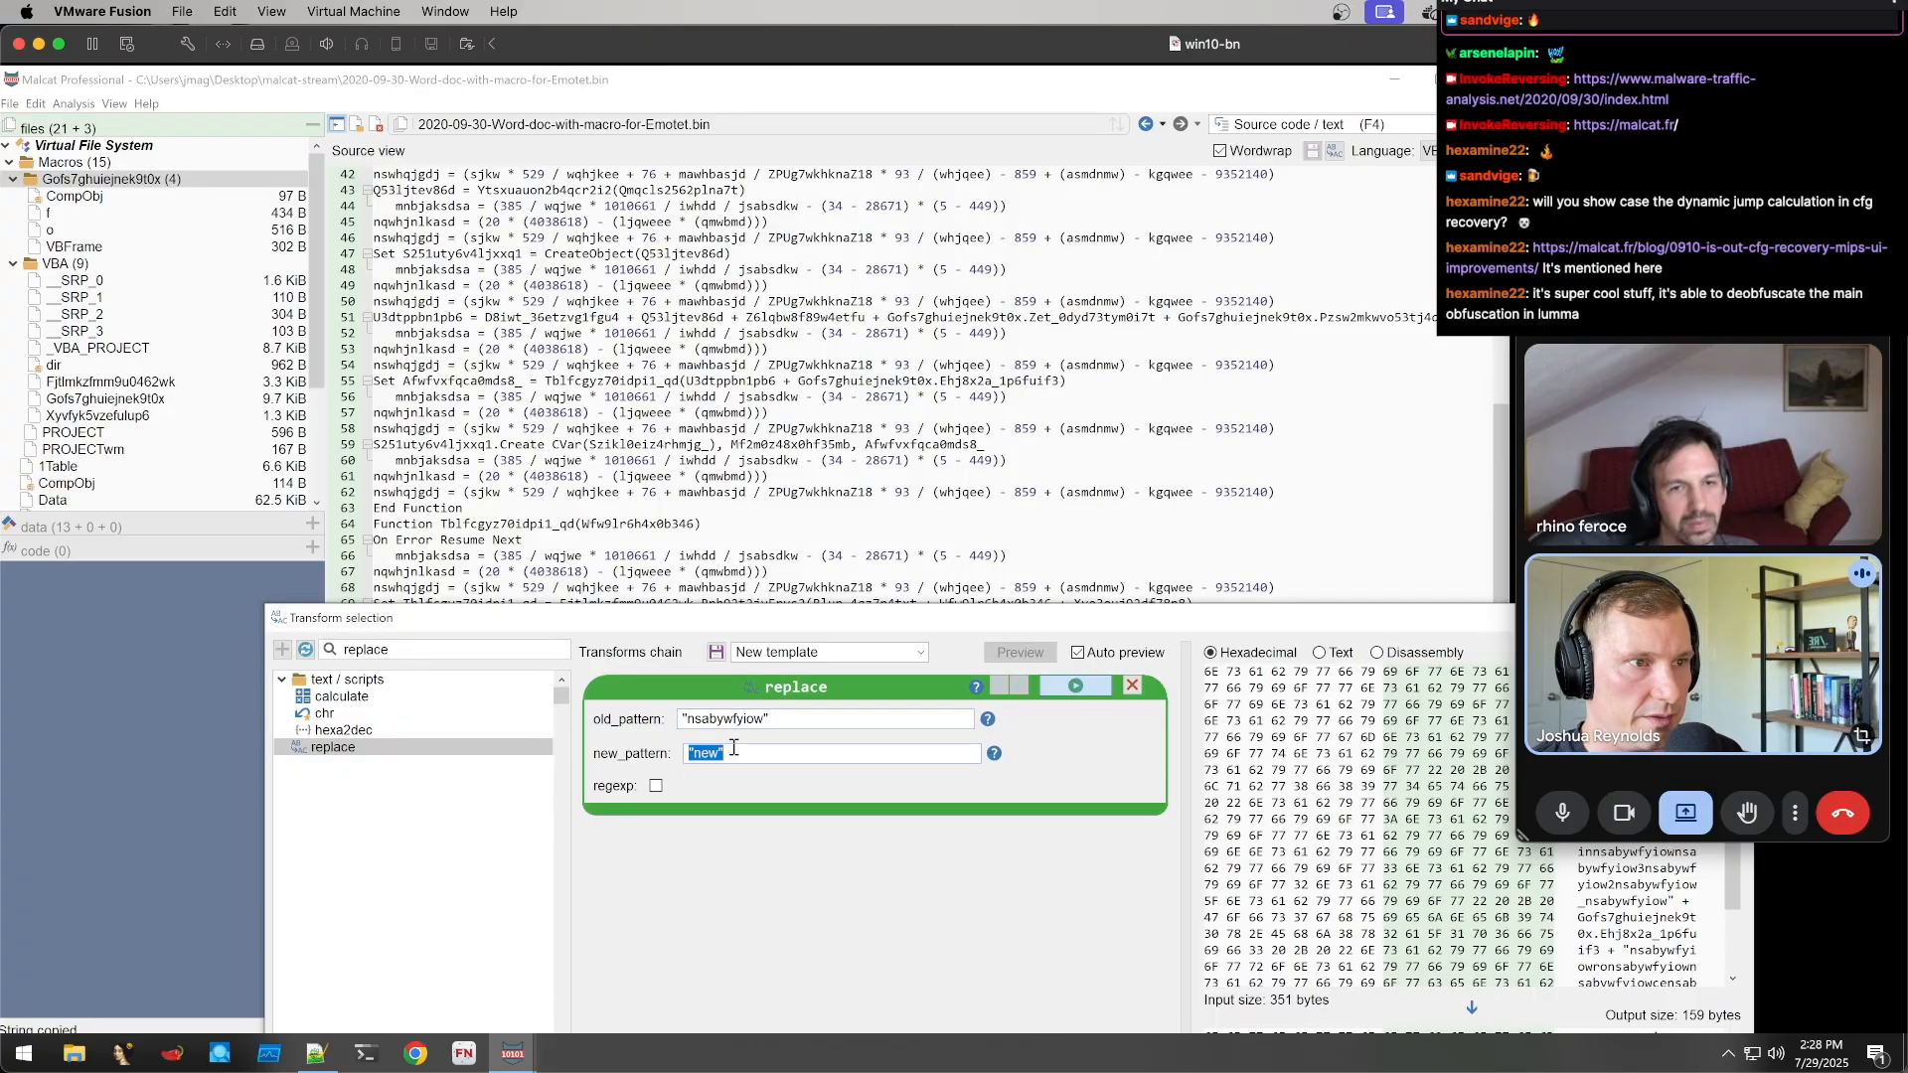
type("\"\"")
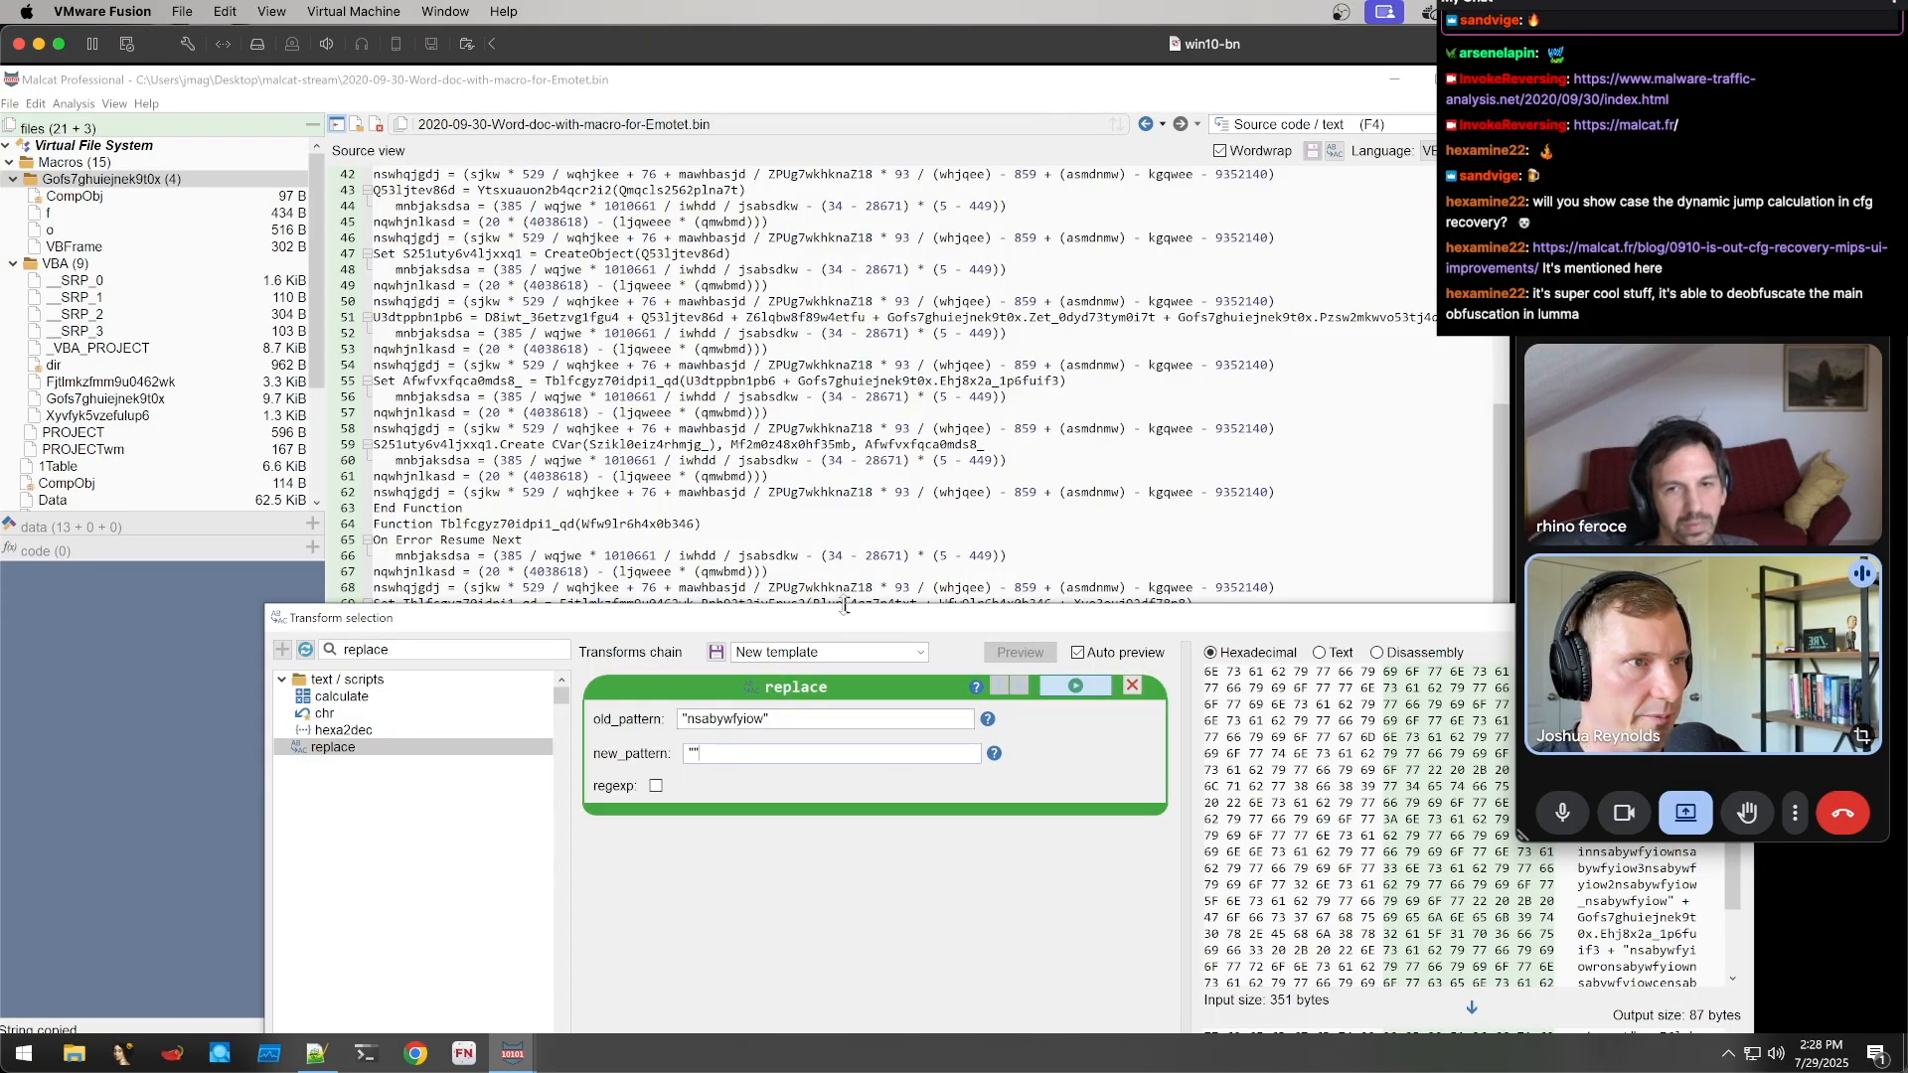
left_click_drag(378, 538, 245, 489)
left_click_drag(847, 435, 849, 124)
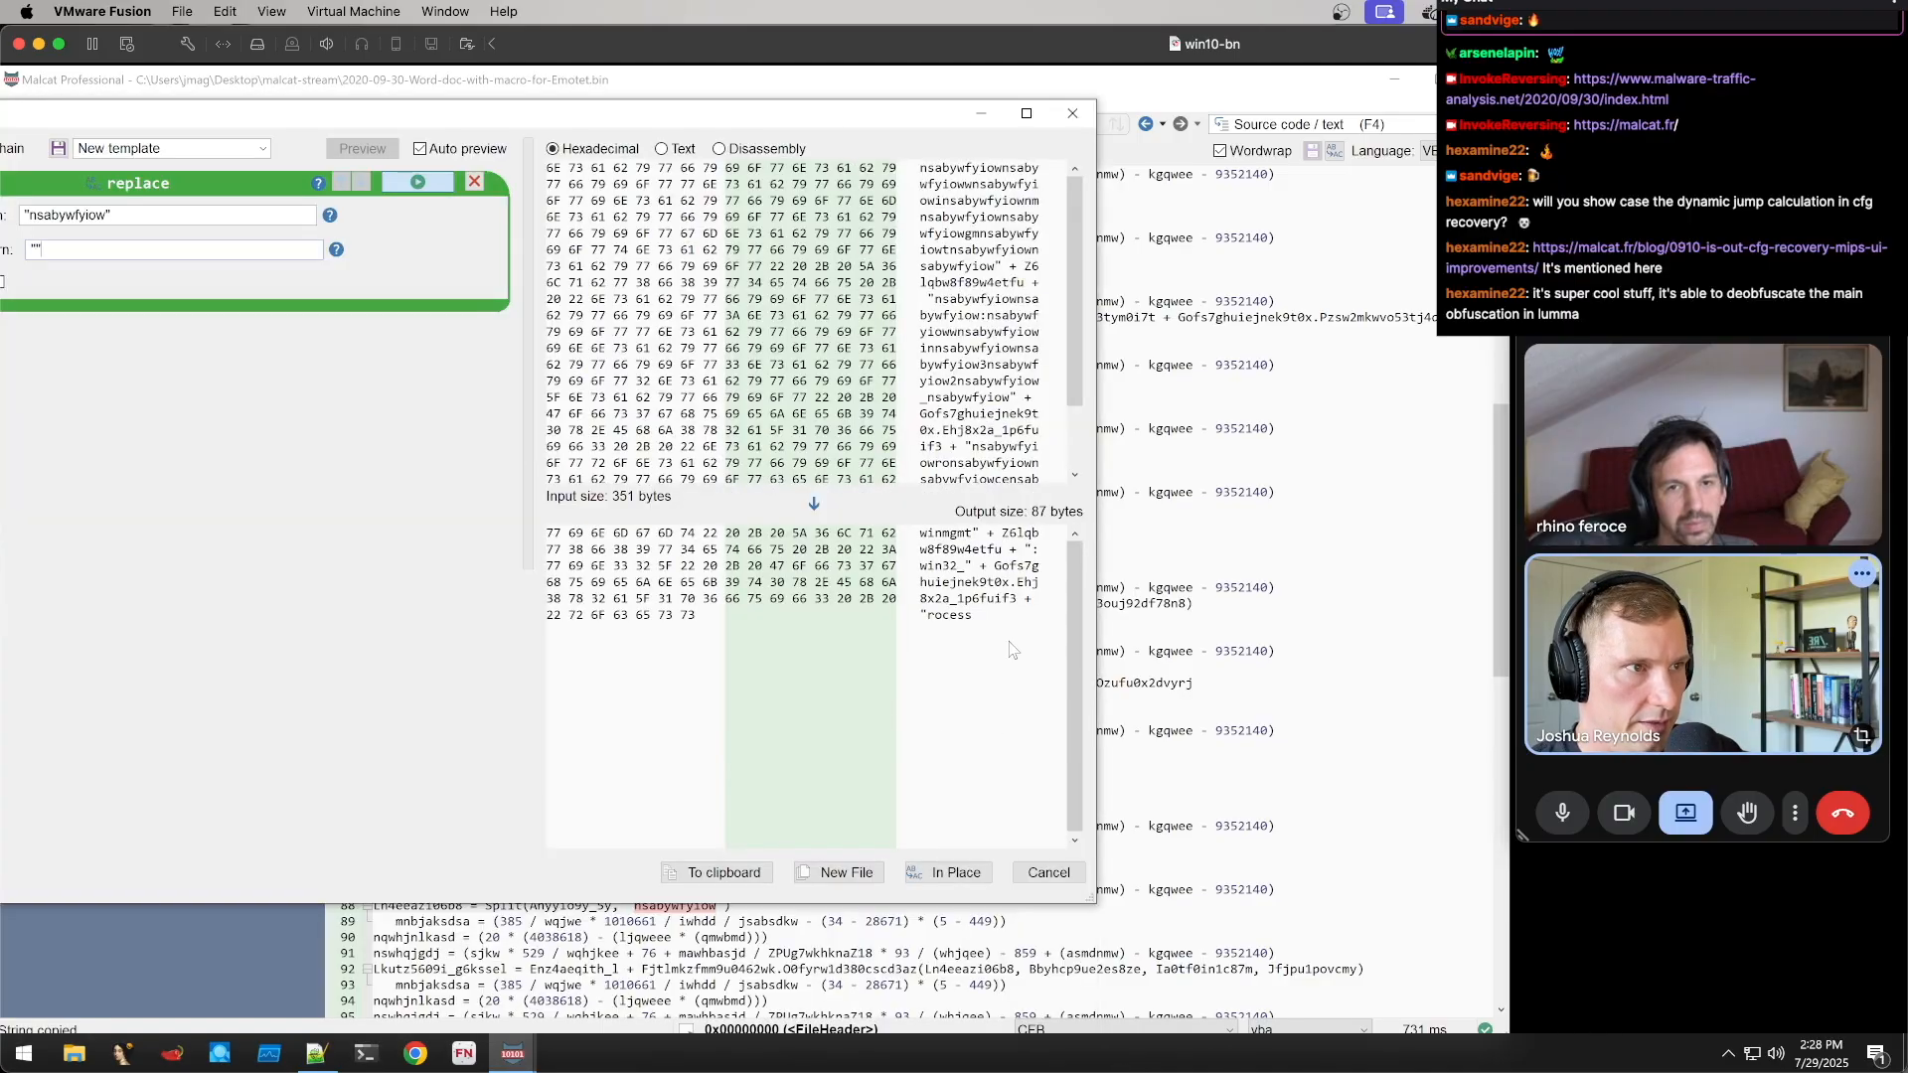
Examine the deobfuscated string in the replace transform's output preview
mouse_move(981, 600)
left_mouse_down()
mouse_move(973, 534)
mouse_move(966, 613)
left_mouse_up()
left_click(1005, 582)
left_click_drag(924, 534, 979, 624)
left_click(991, 549)
left_click(968, 568)
left_click(961, 566)
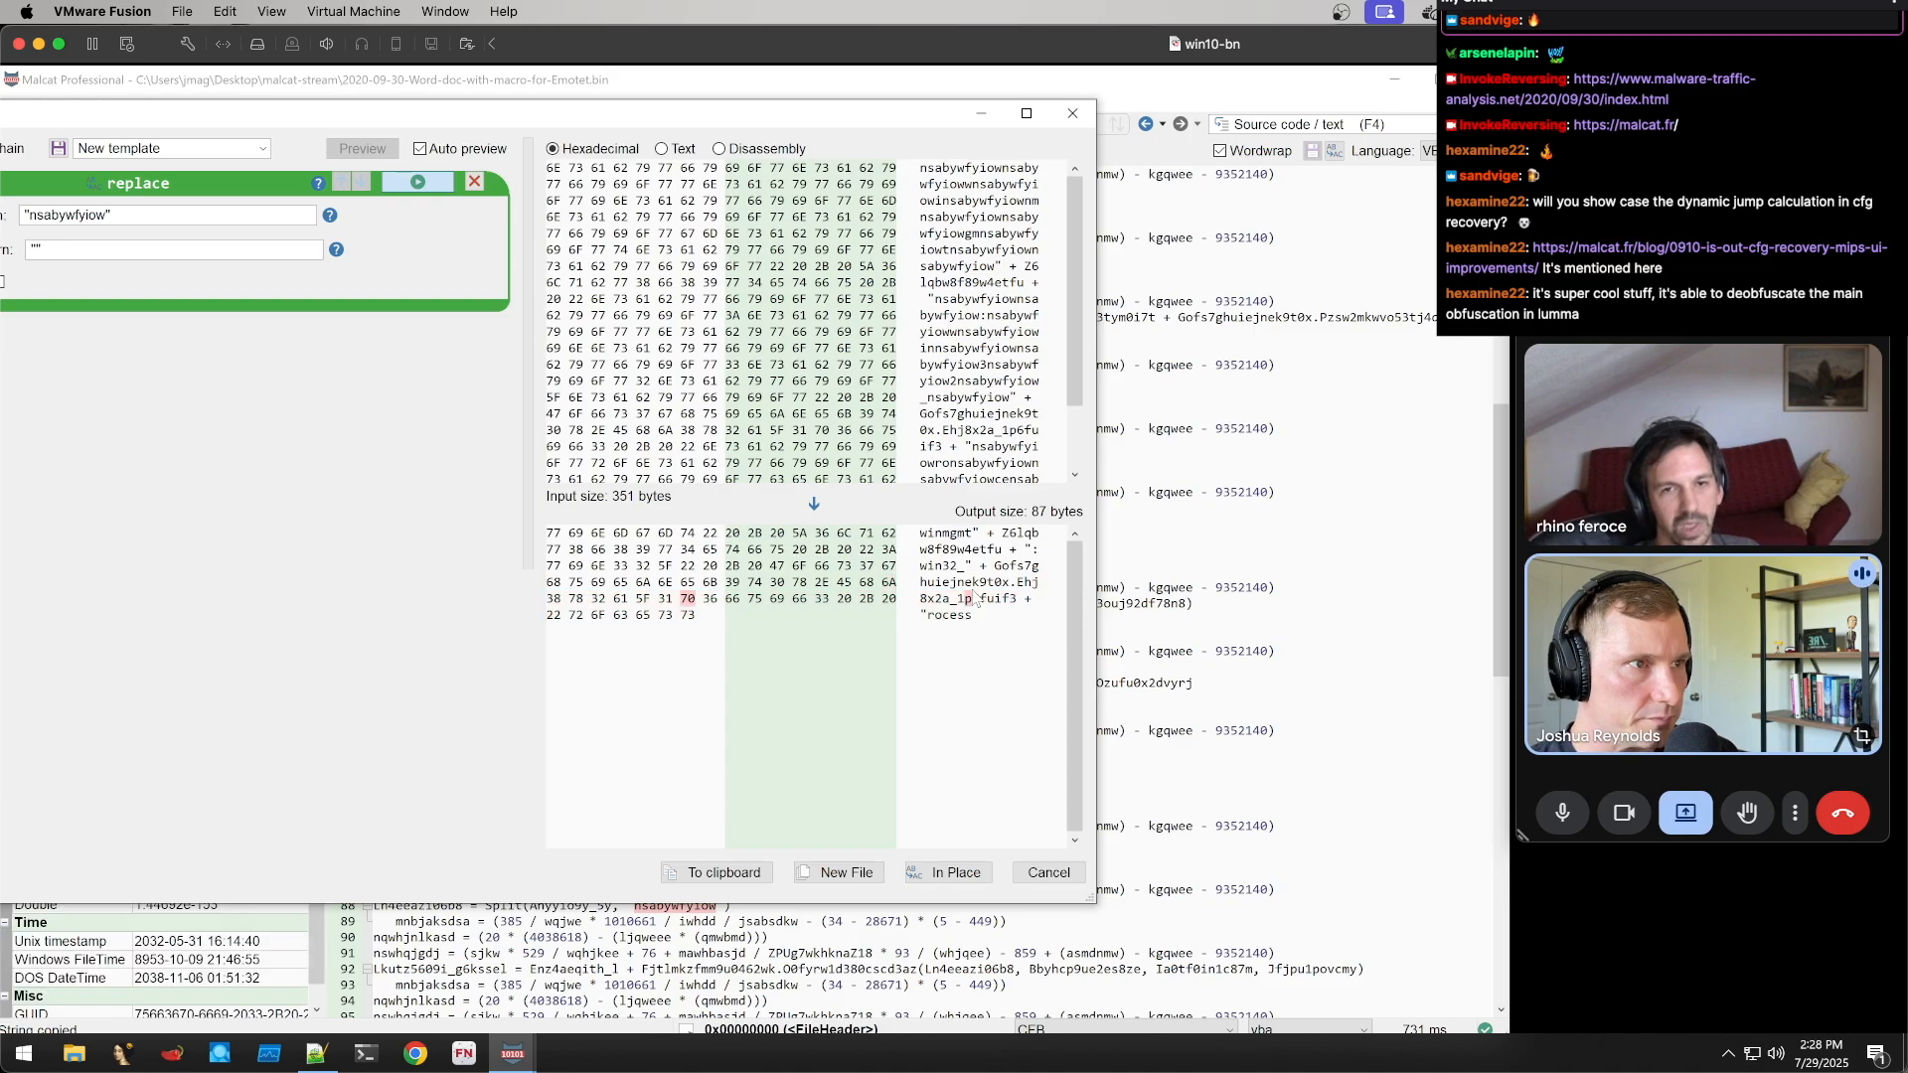
Read the rest of the macro source through the final function and return to its beginning
left_click_drag(871, 114, 1021, 939)
scroll(955, 476, "down", 6)
scroll(955, 476, "down", 1)
scroll(979, 696, "down", 14)
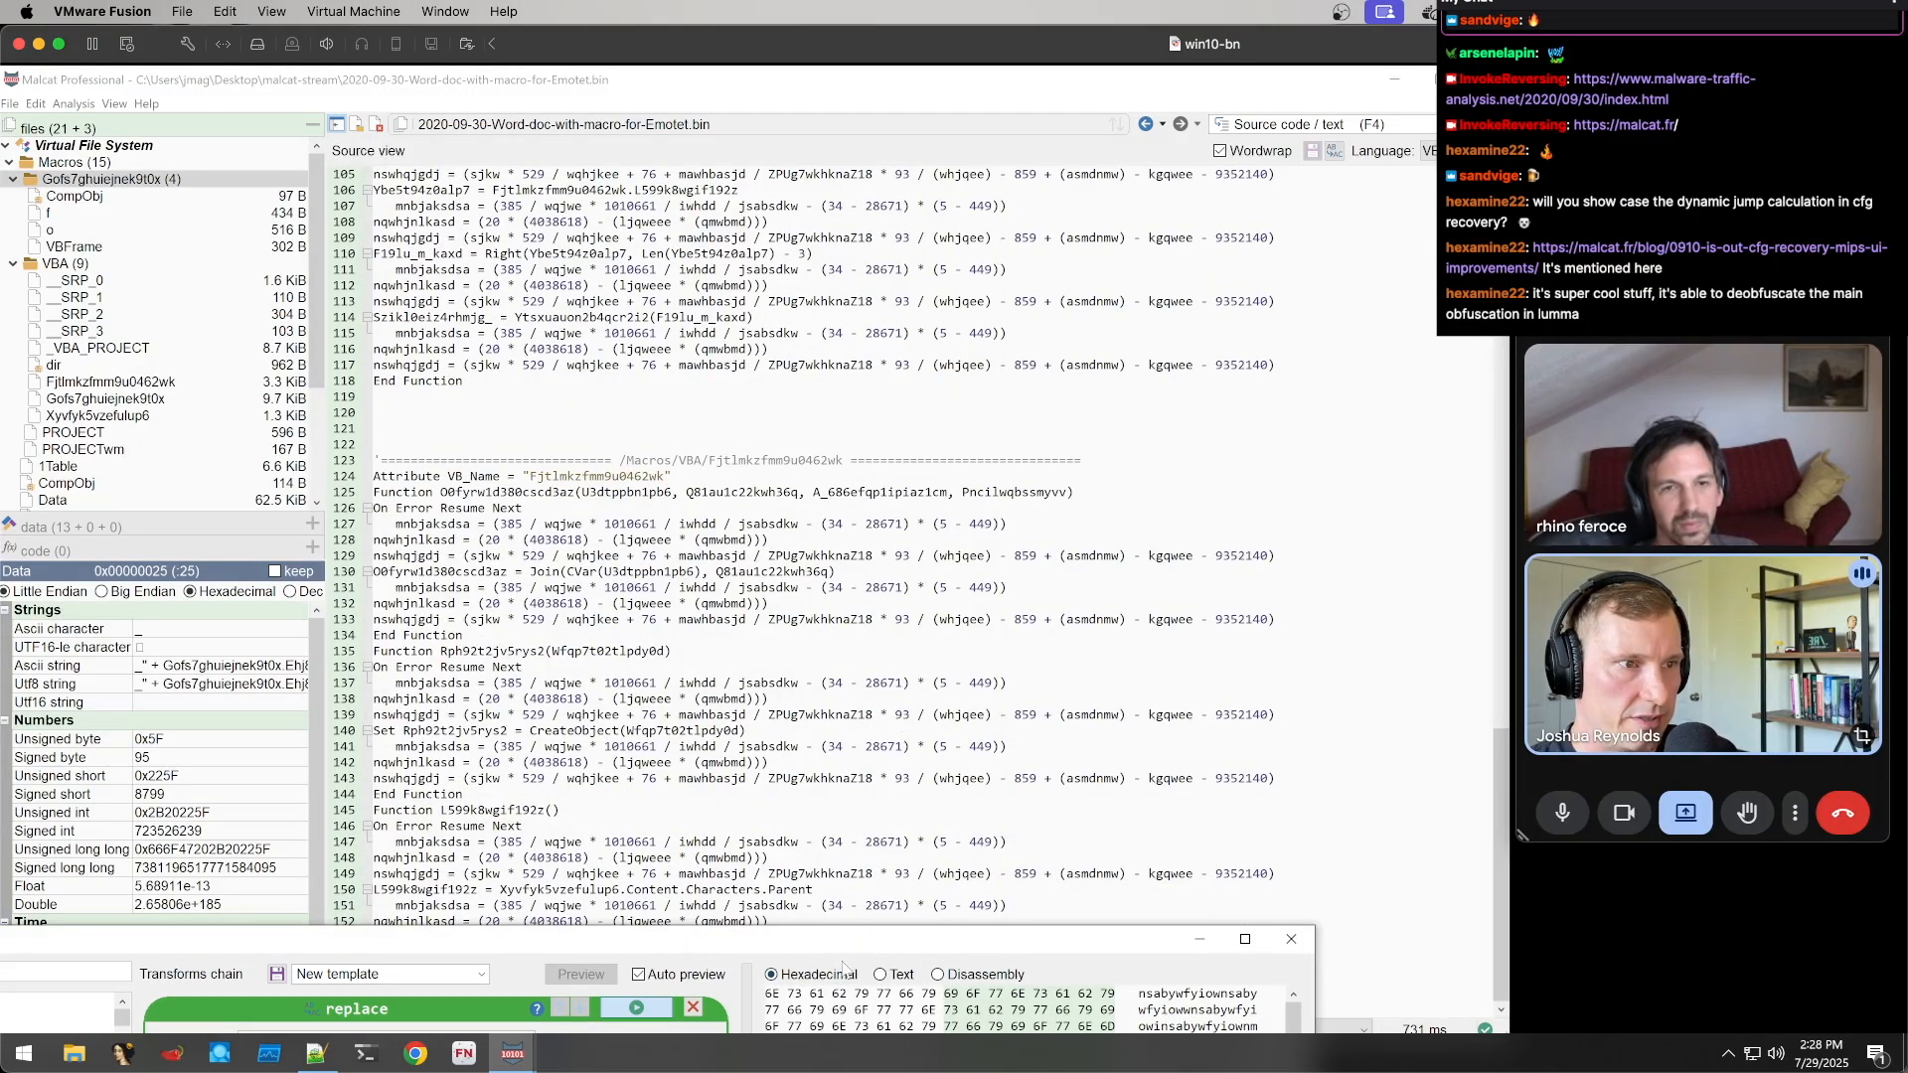
left_click_drag(850, 950, 991, 1013)
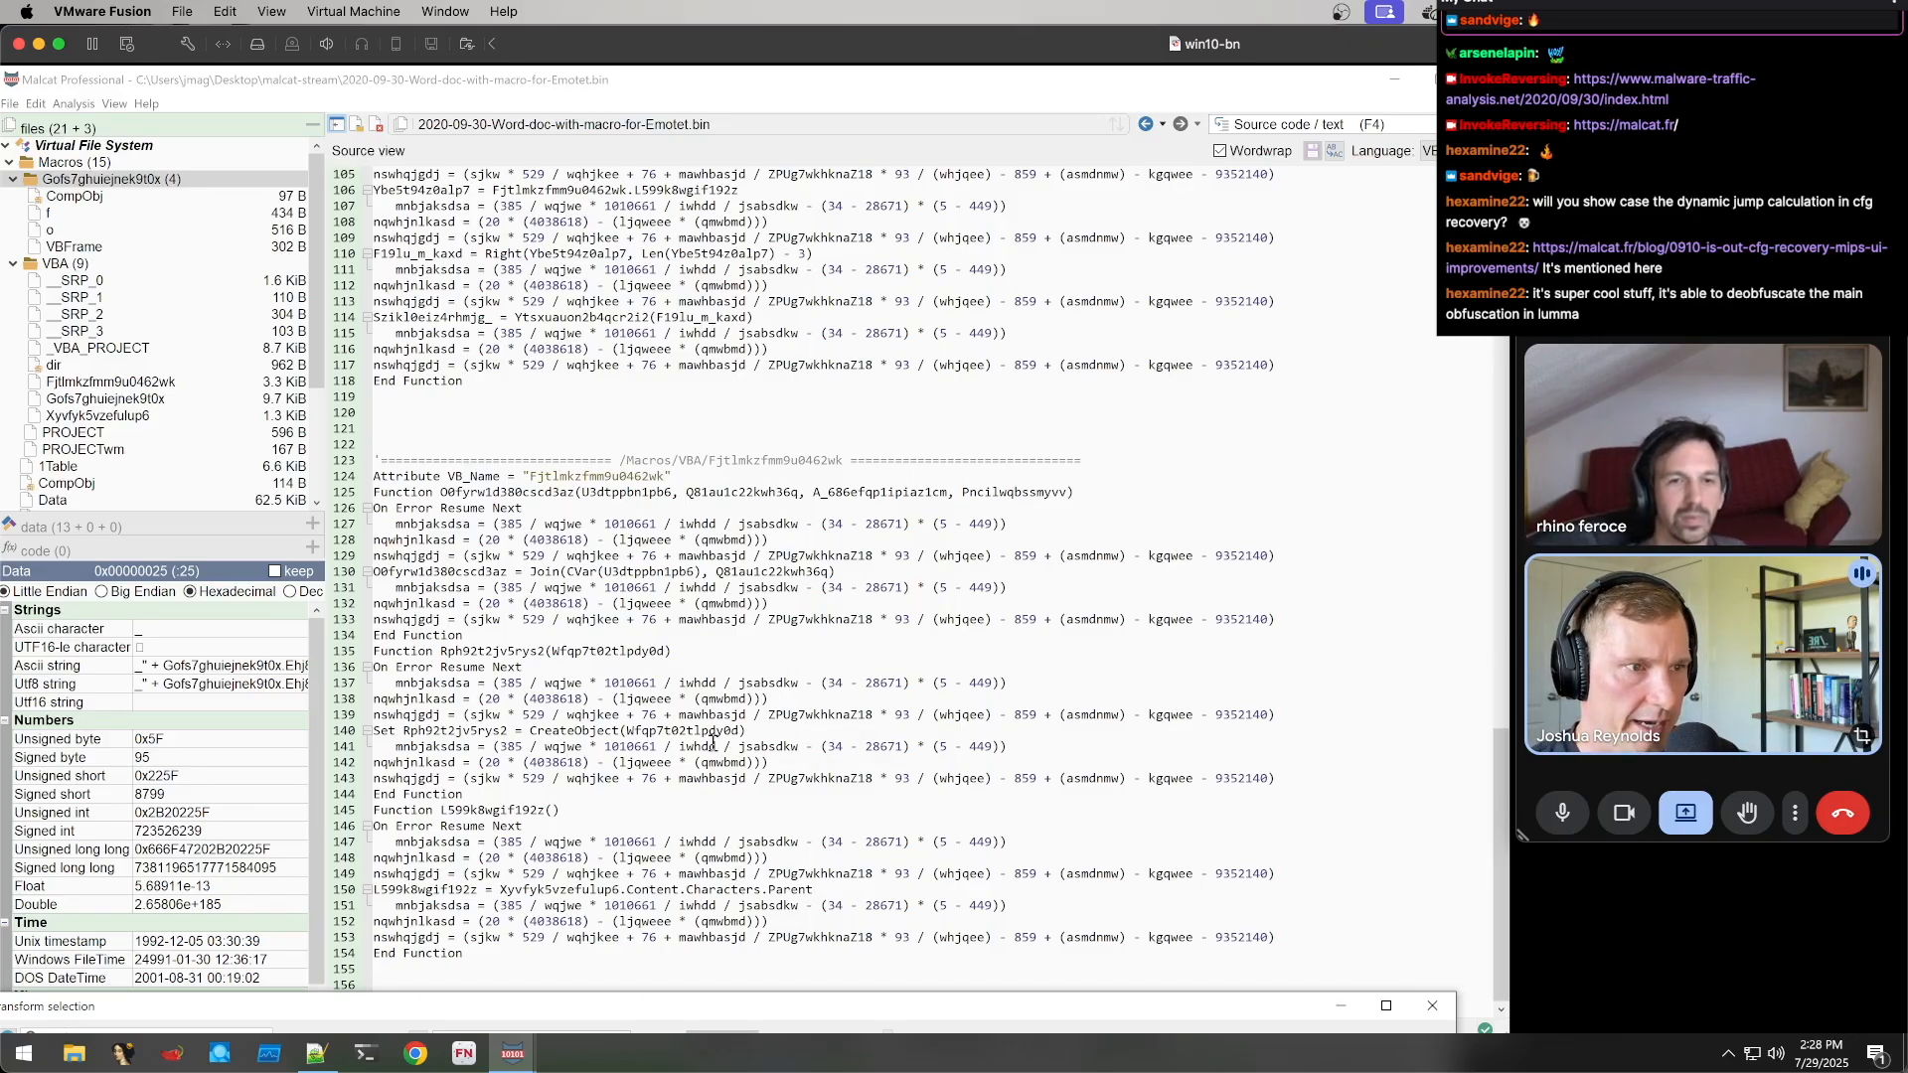
scroll(726, 745, "up", 20)
scroll(718, 760, "up", 3)
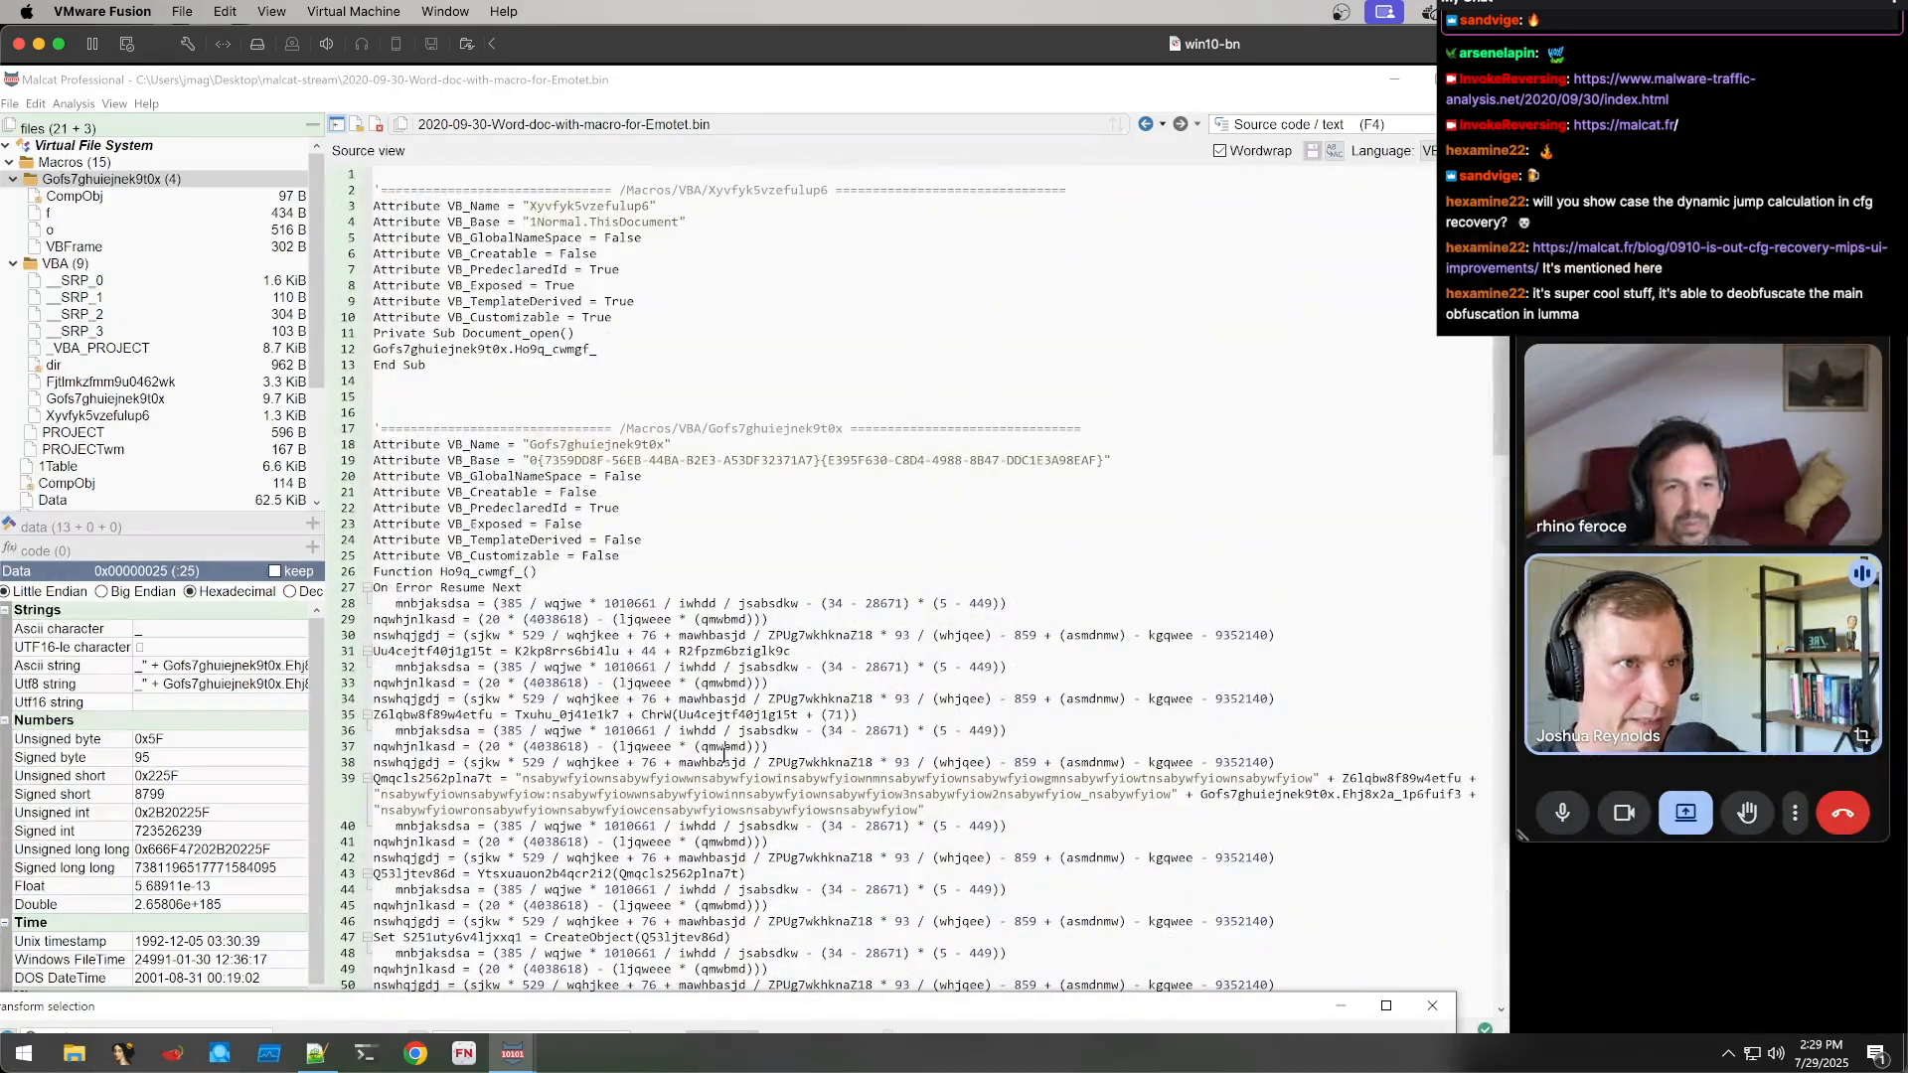
Check the VBA streams in the file tree and show the document's hexadecimal view at the nsabywfyiow-delimited text
left_click(135, 383)
left_click(149, 399)
left_click(152, 383)
left_click(151, 348)
left_click(1332, 125)
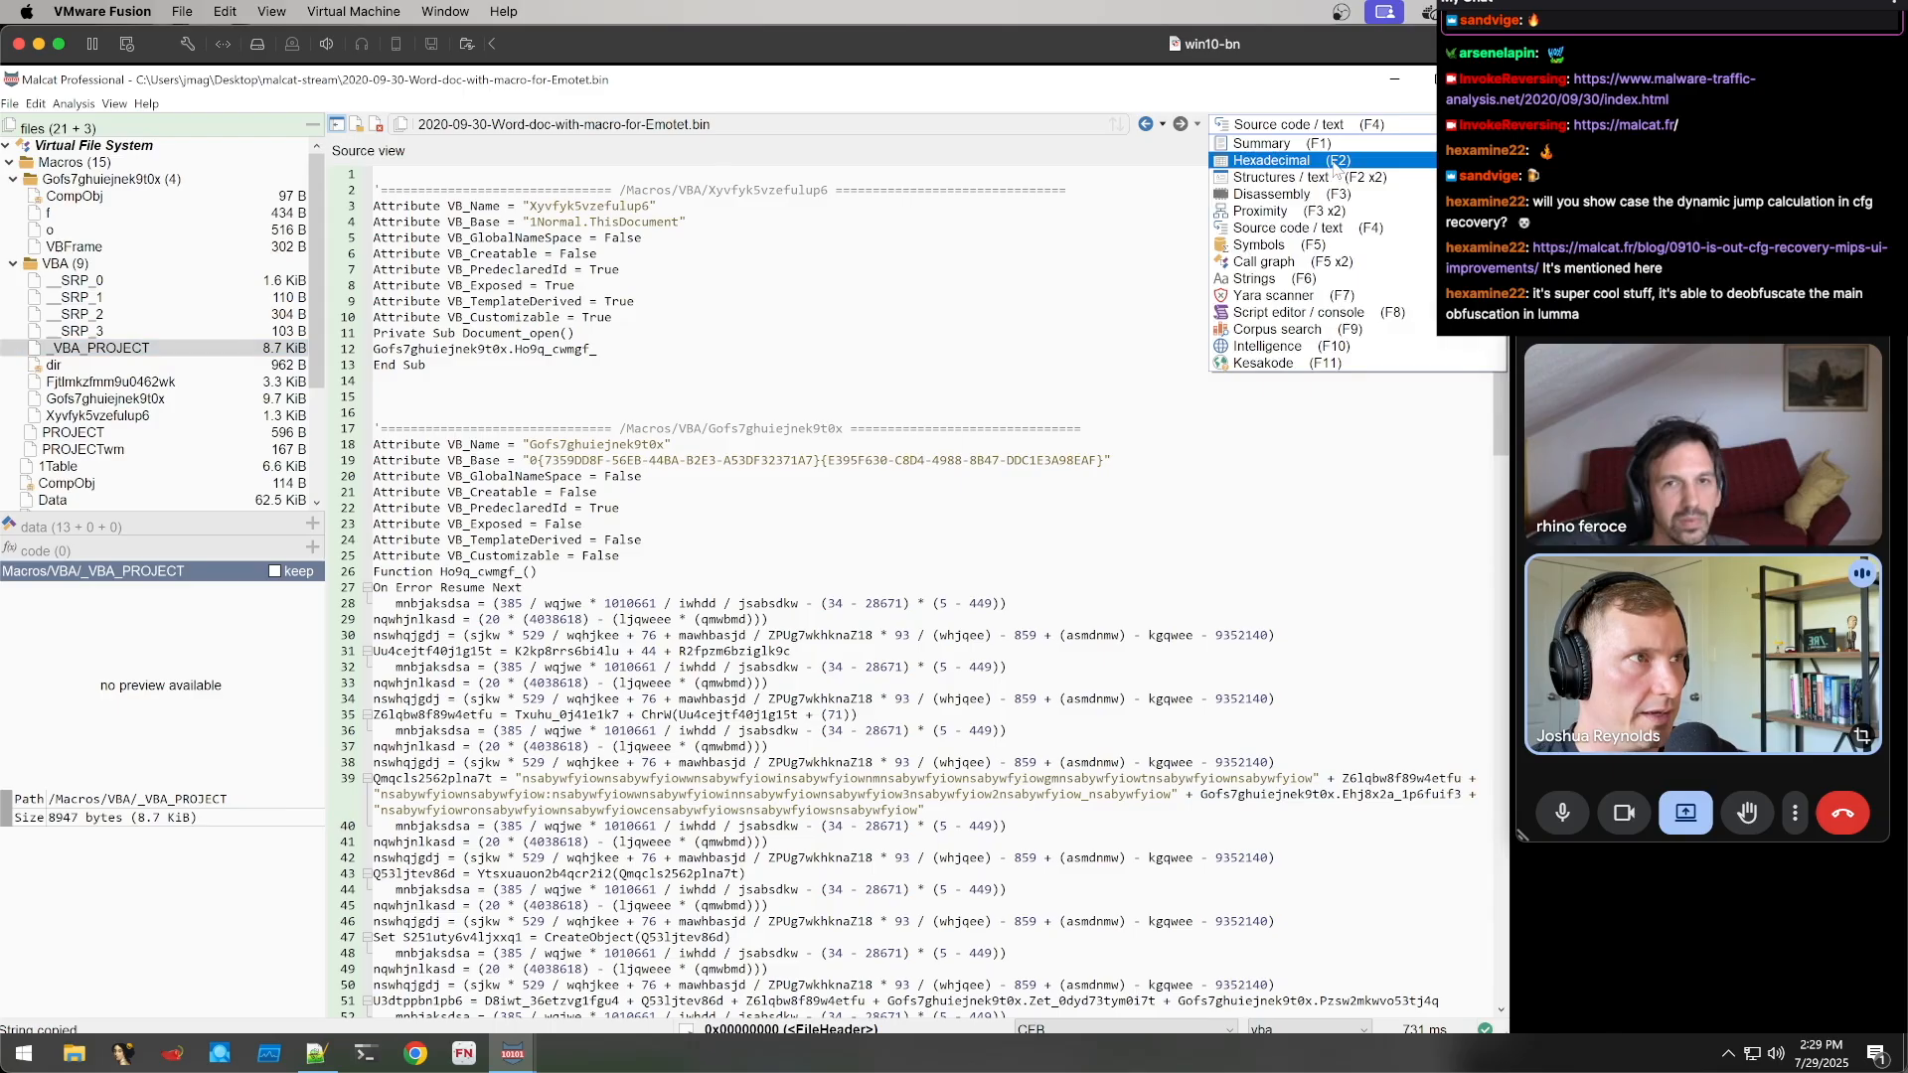
left_click(1334, 162)
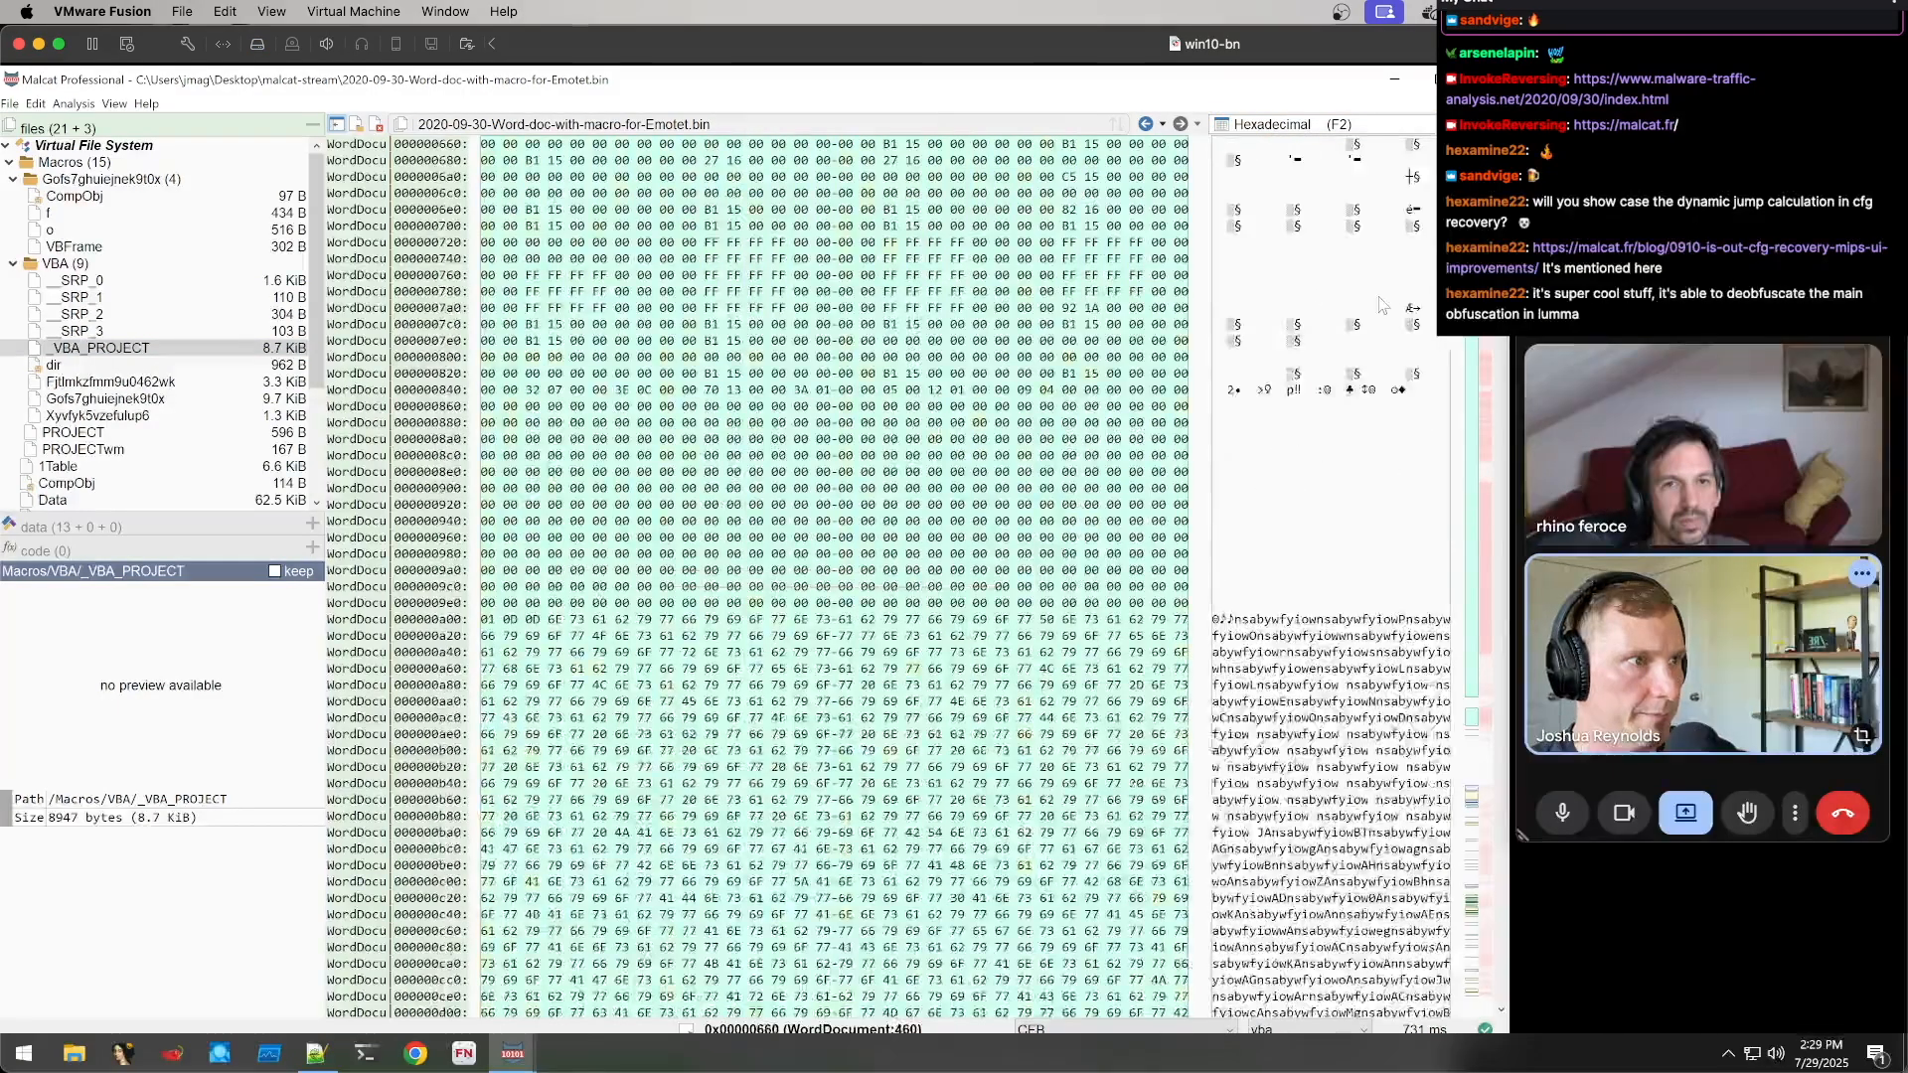
scroll(1386, 300, "down", 8)
left_click_drag(1238, 228, 1390, 558)
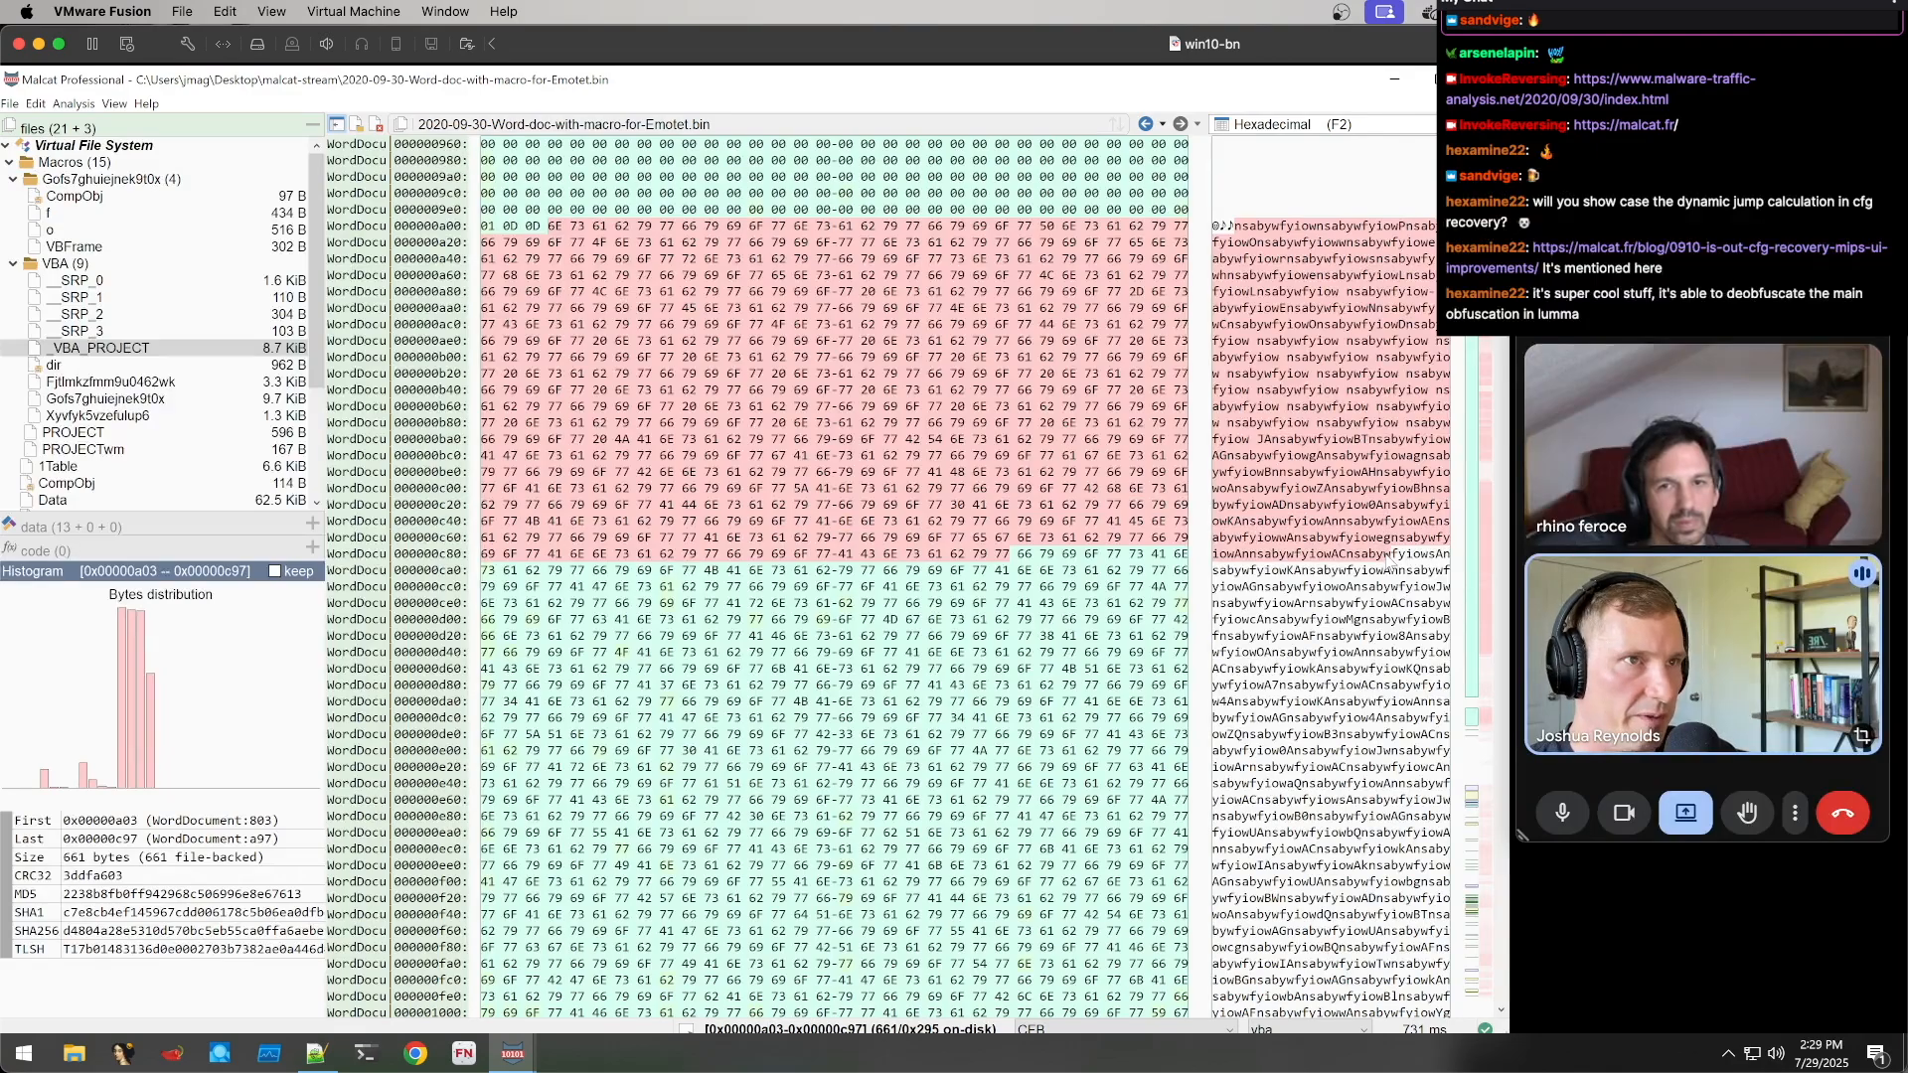
left_click_drag(1390, 558, 1335, 752)
scroll(1423, 668, "down", 20)
scroll(1416, 764, "down", 12)
left_click(1320, 685)
Select the entire nsabywfyiow-delimited text block in the hexadecimal view, from offset 0xa03 to 0x753a, and look back over it
scroll(1320, 685, "up", 6)
scroll(1242, 628, "up", 20)
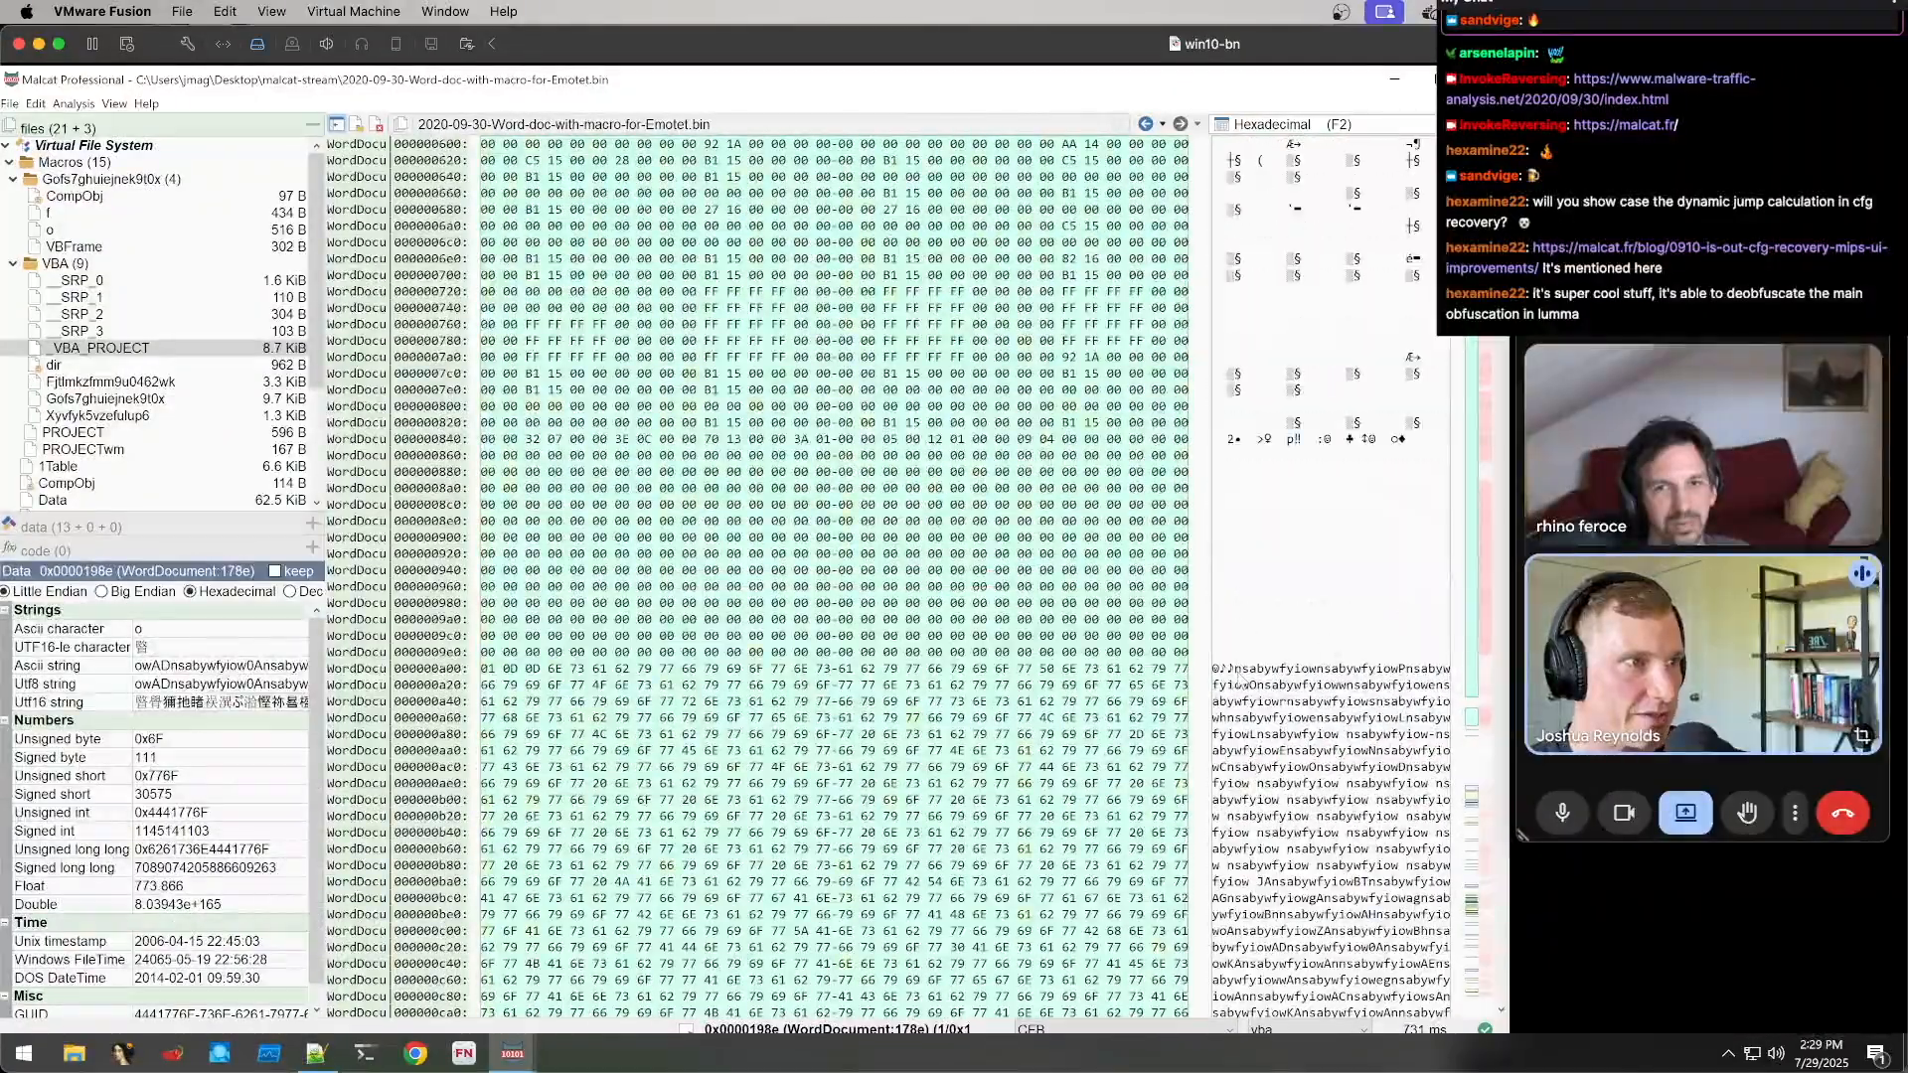
left_click(1238, 672)
scroll(1279, 644, "down", 5)
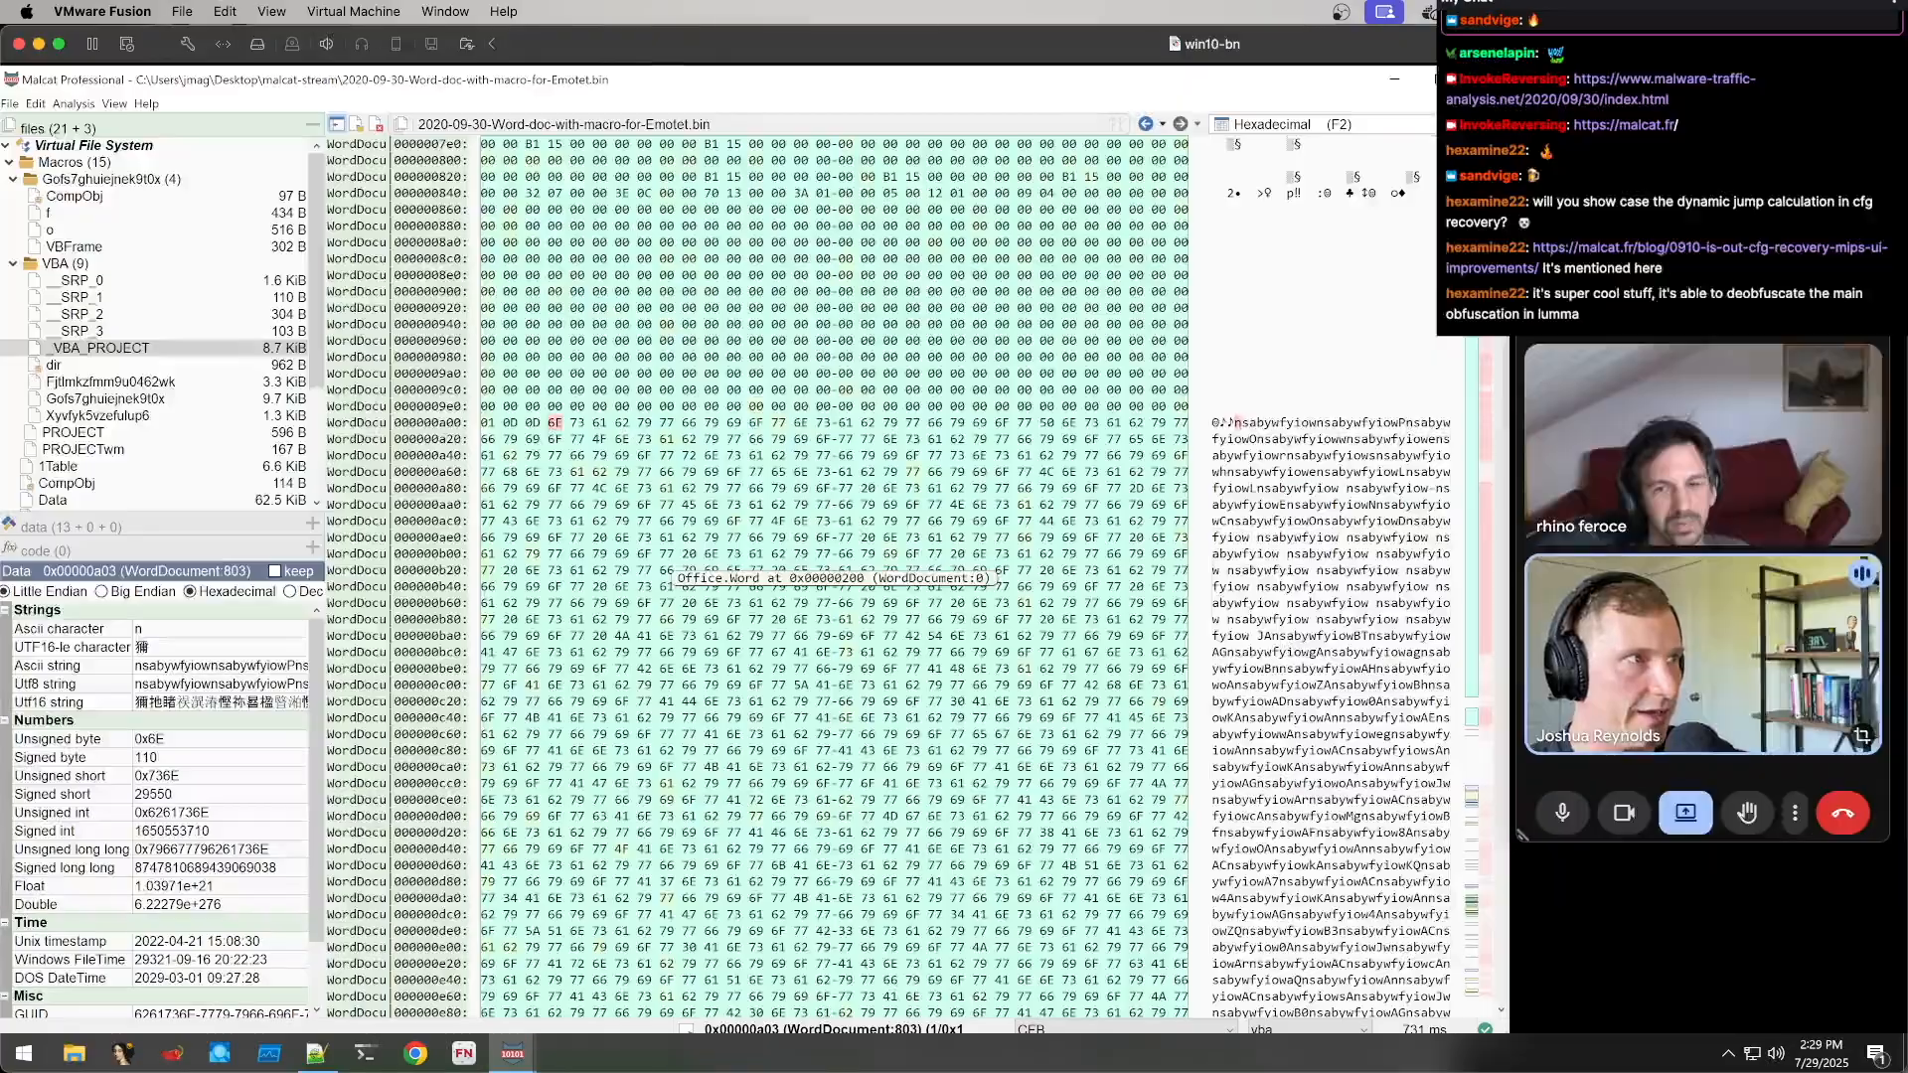
scroll(671, 572, "down", 20)
scroll(716, 595, "down", 20)
left_click(1411, 672, "shift")
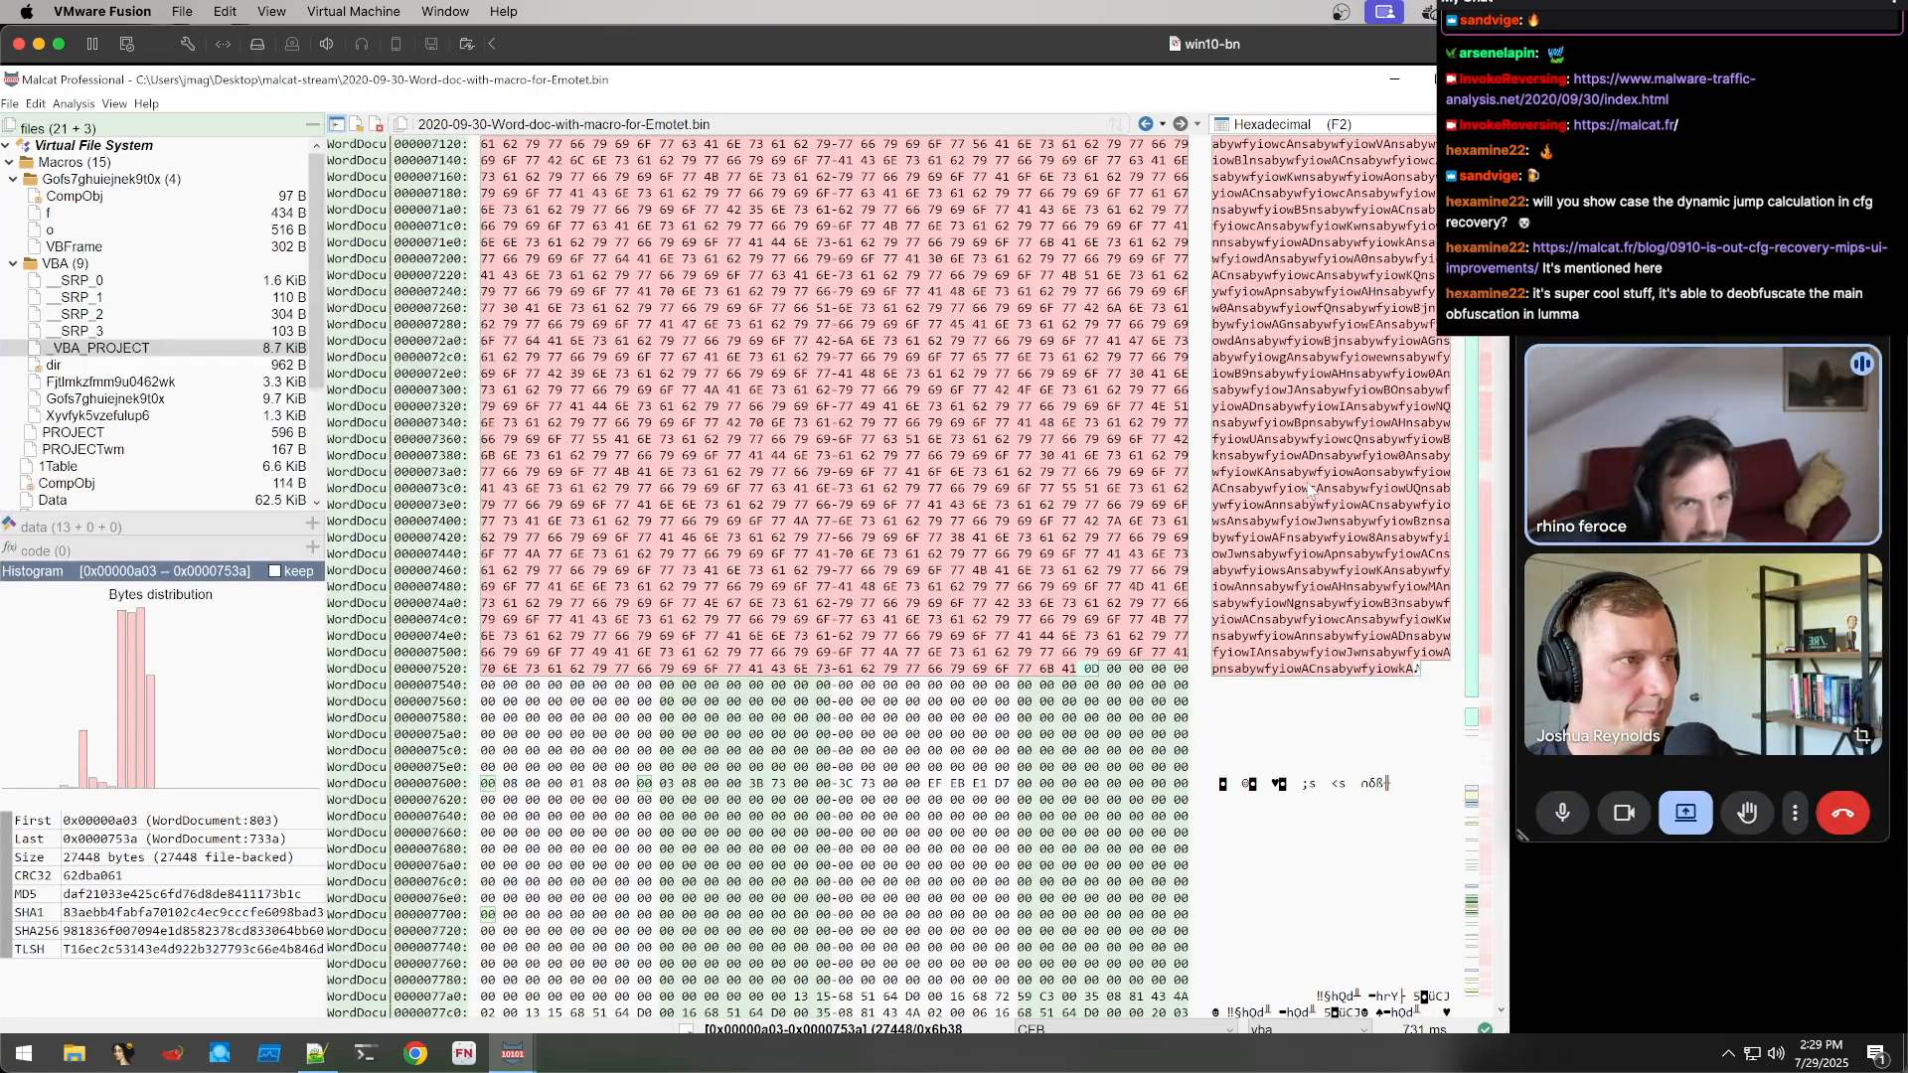
scroll(671, 568, "up", 18)
scroll(1323, 478, "up", 20)
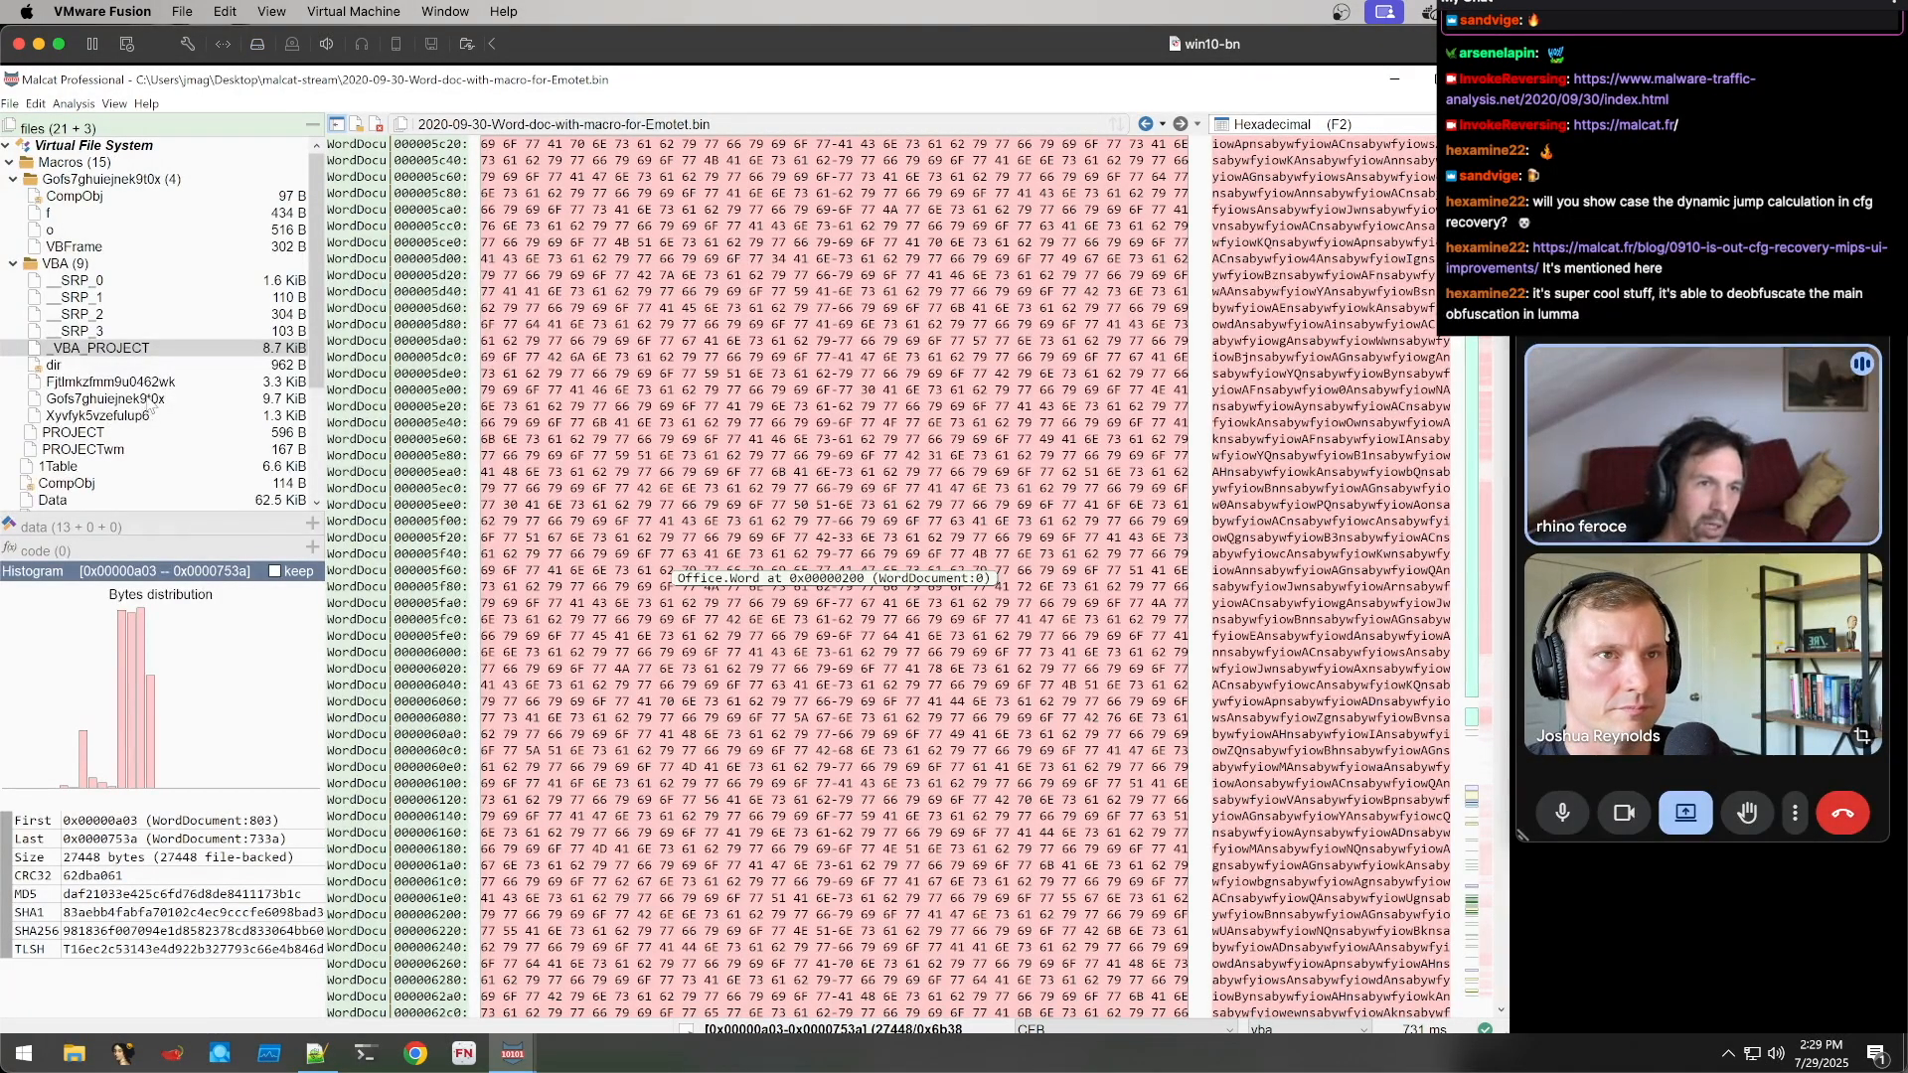
Open the embedded WordDocument stream in the Structures / text view and locate its WordUserText field after the FIB
left_click(9, 162)
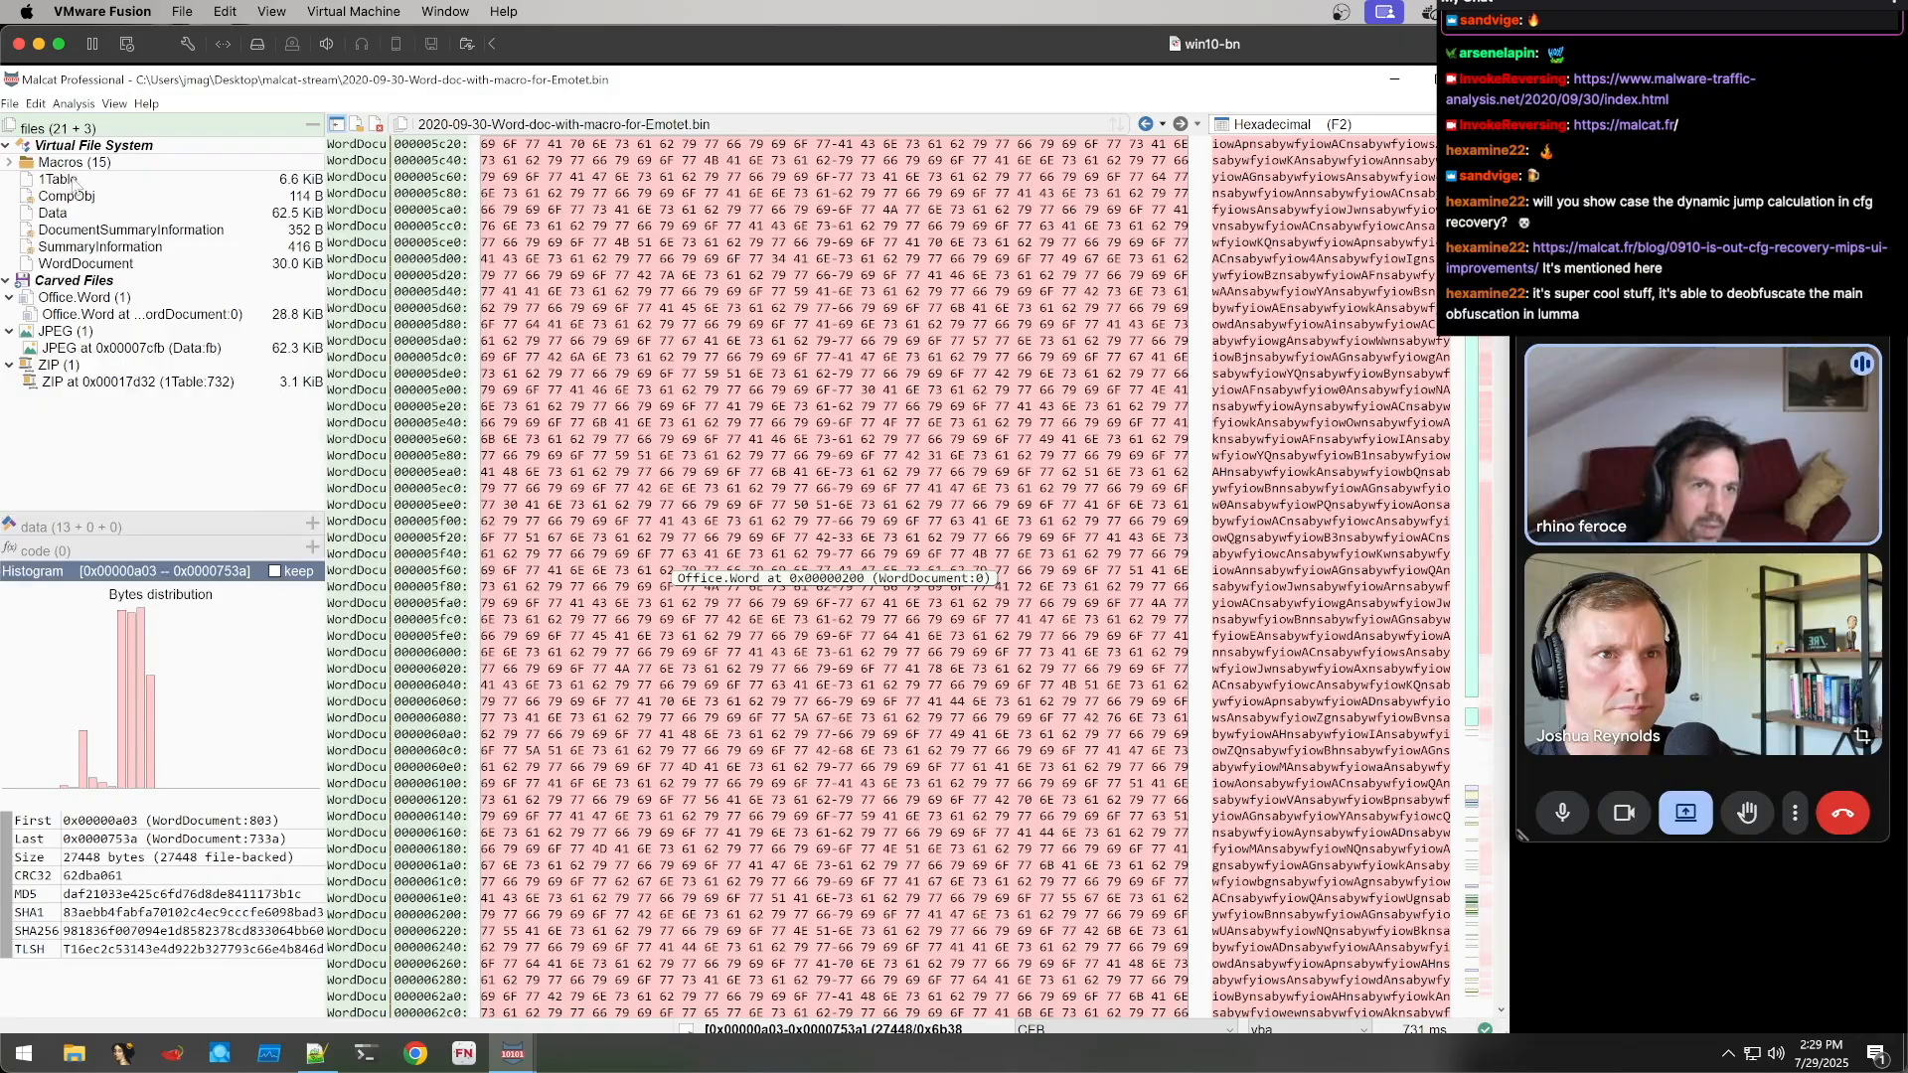
double_click(71, 263)
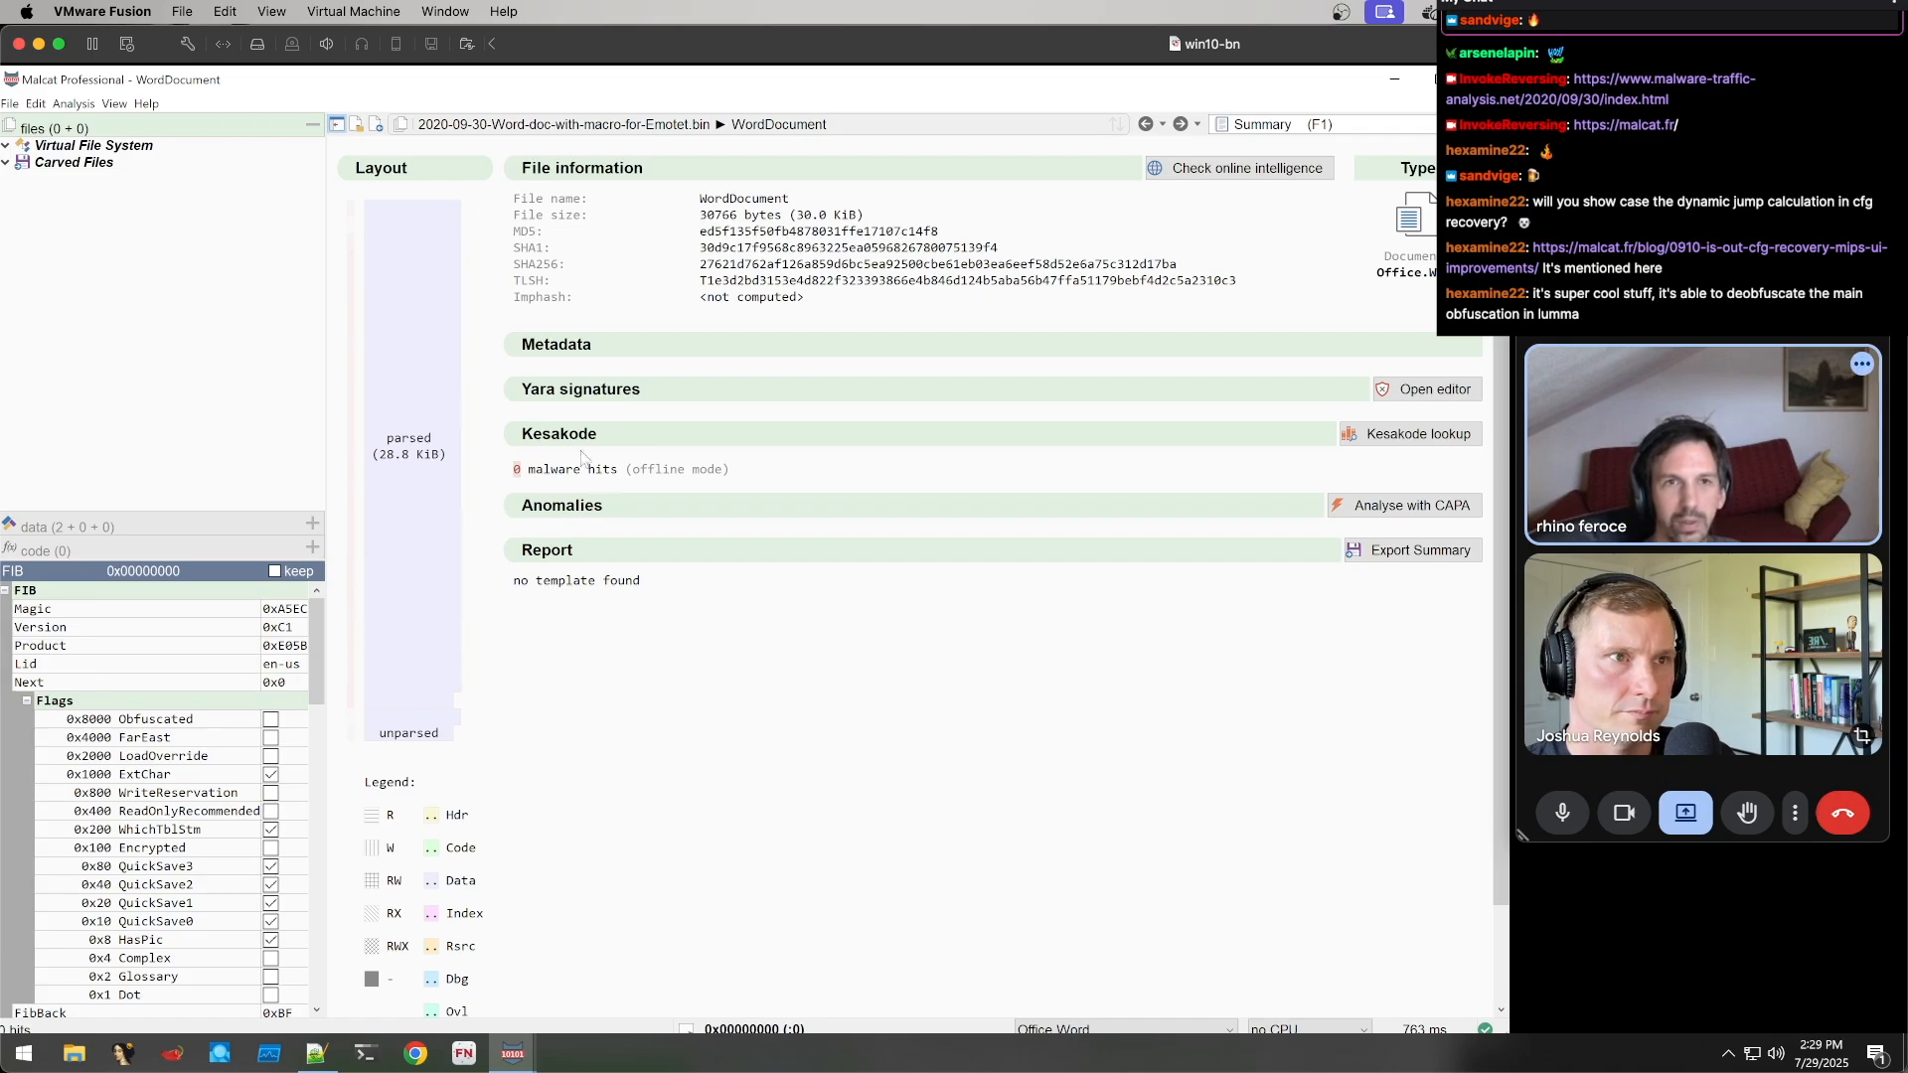
left_click(1366, 125)
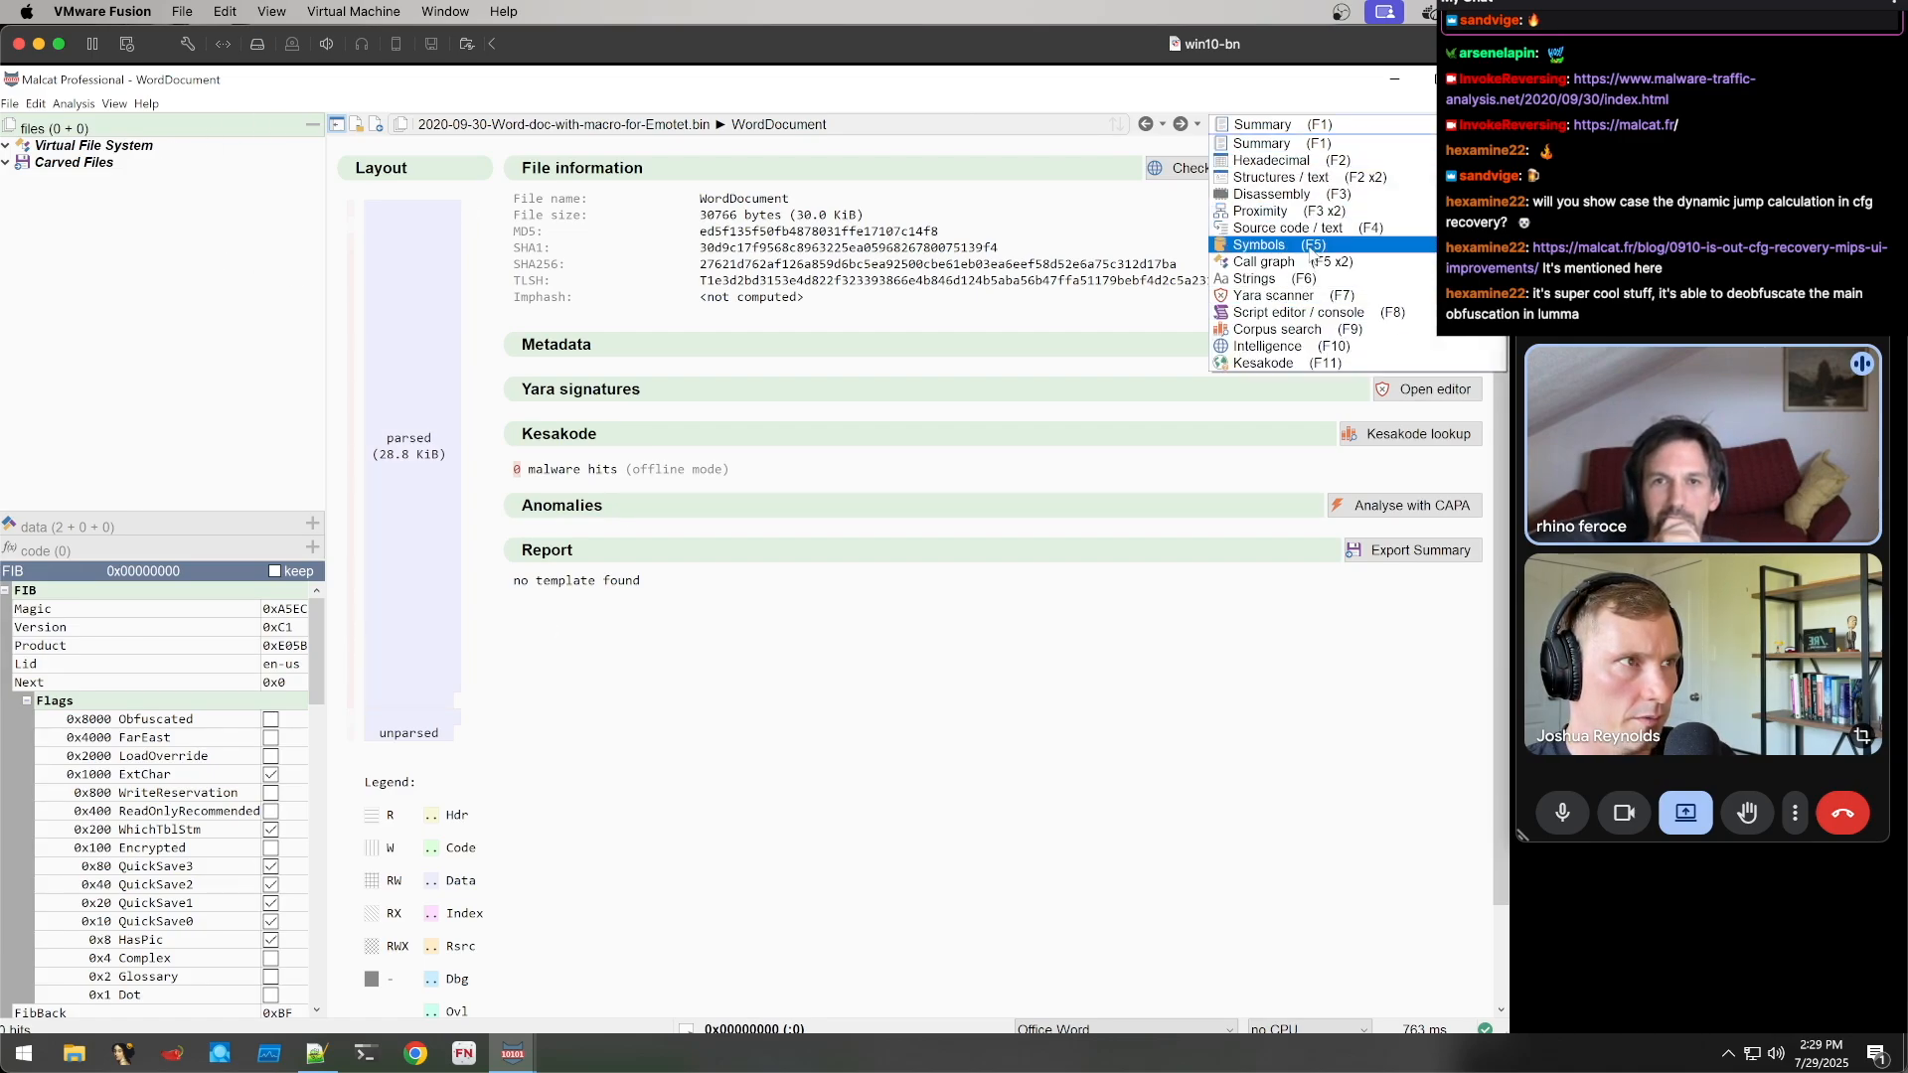
left_click(1296, 178)
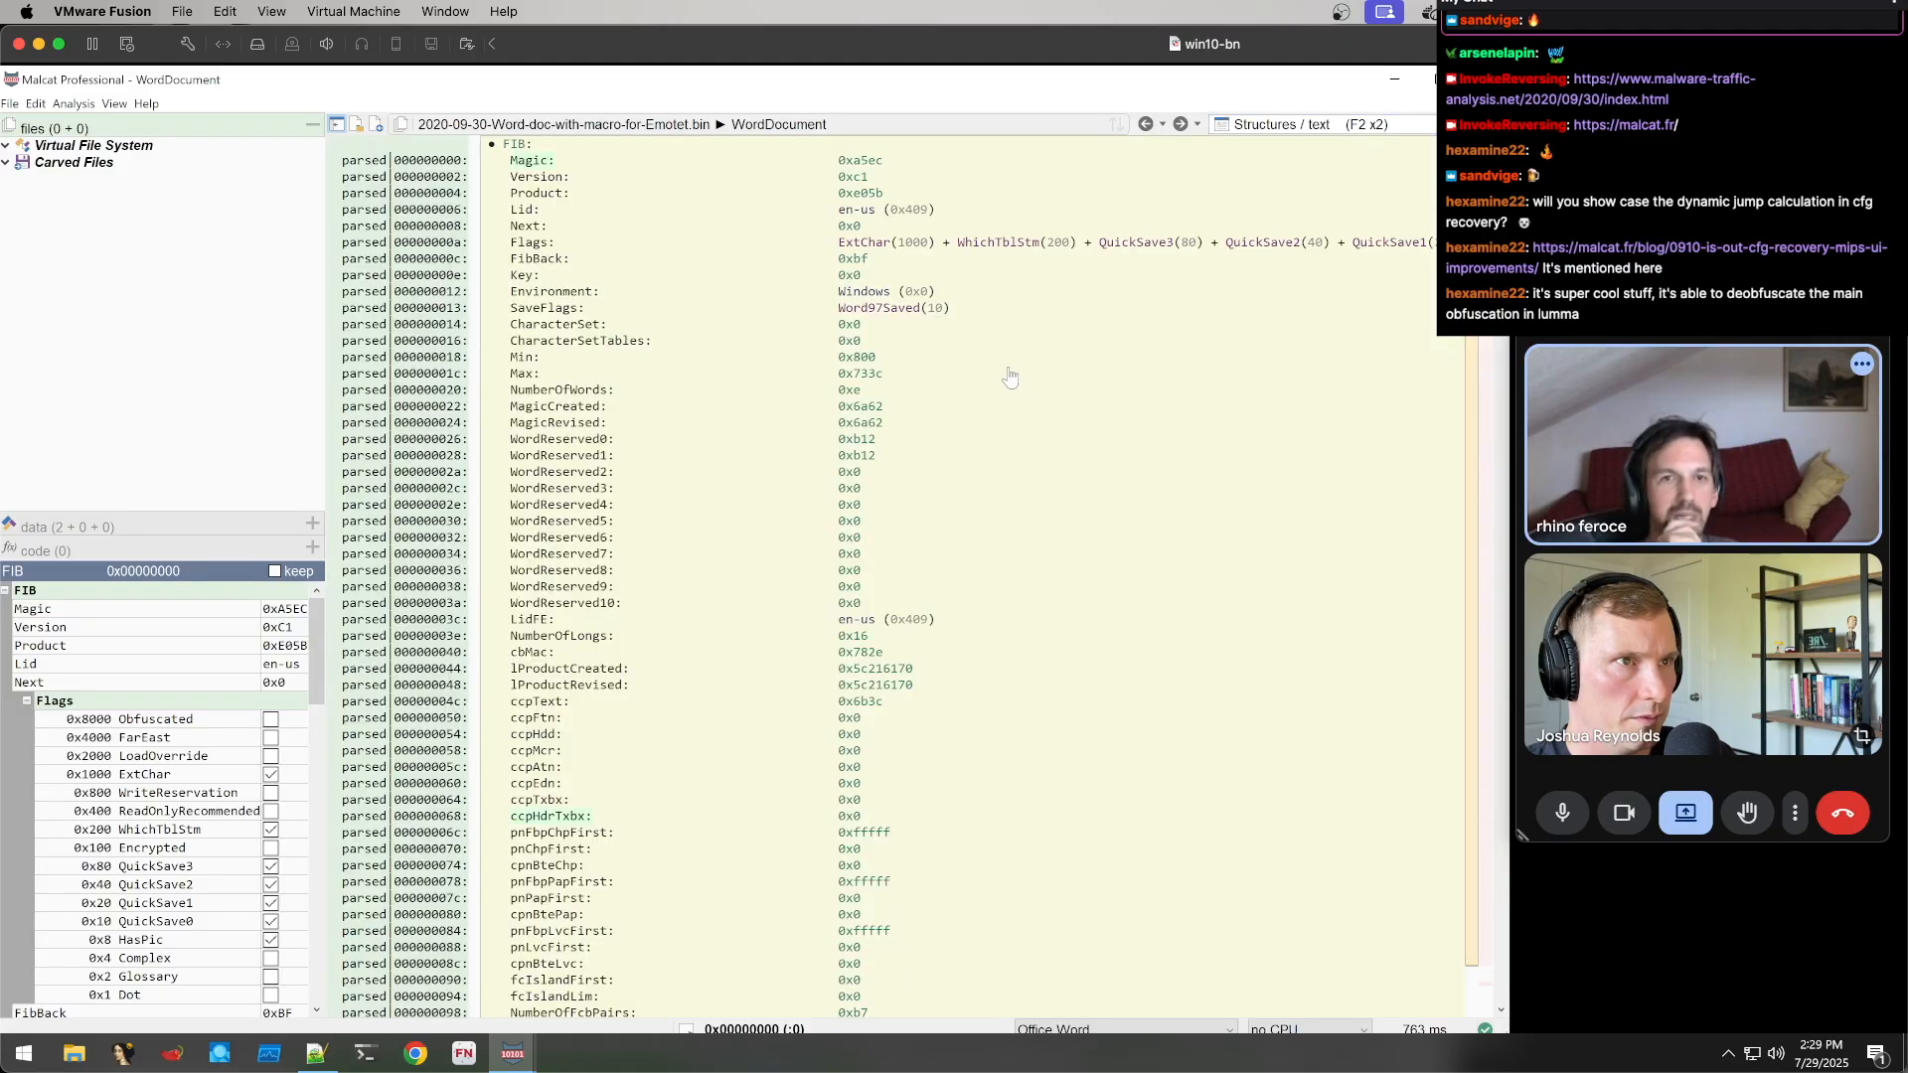
scroll(1010, 378, "down", 1)
scroll(1010, 378, "down", 2)
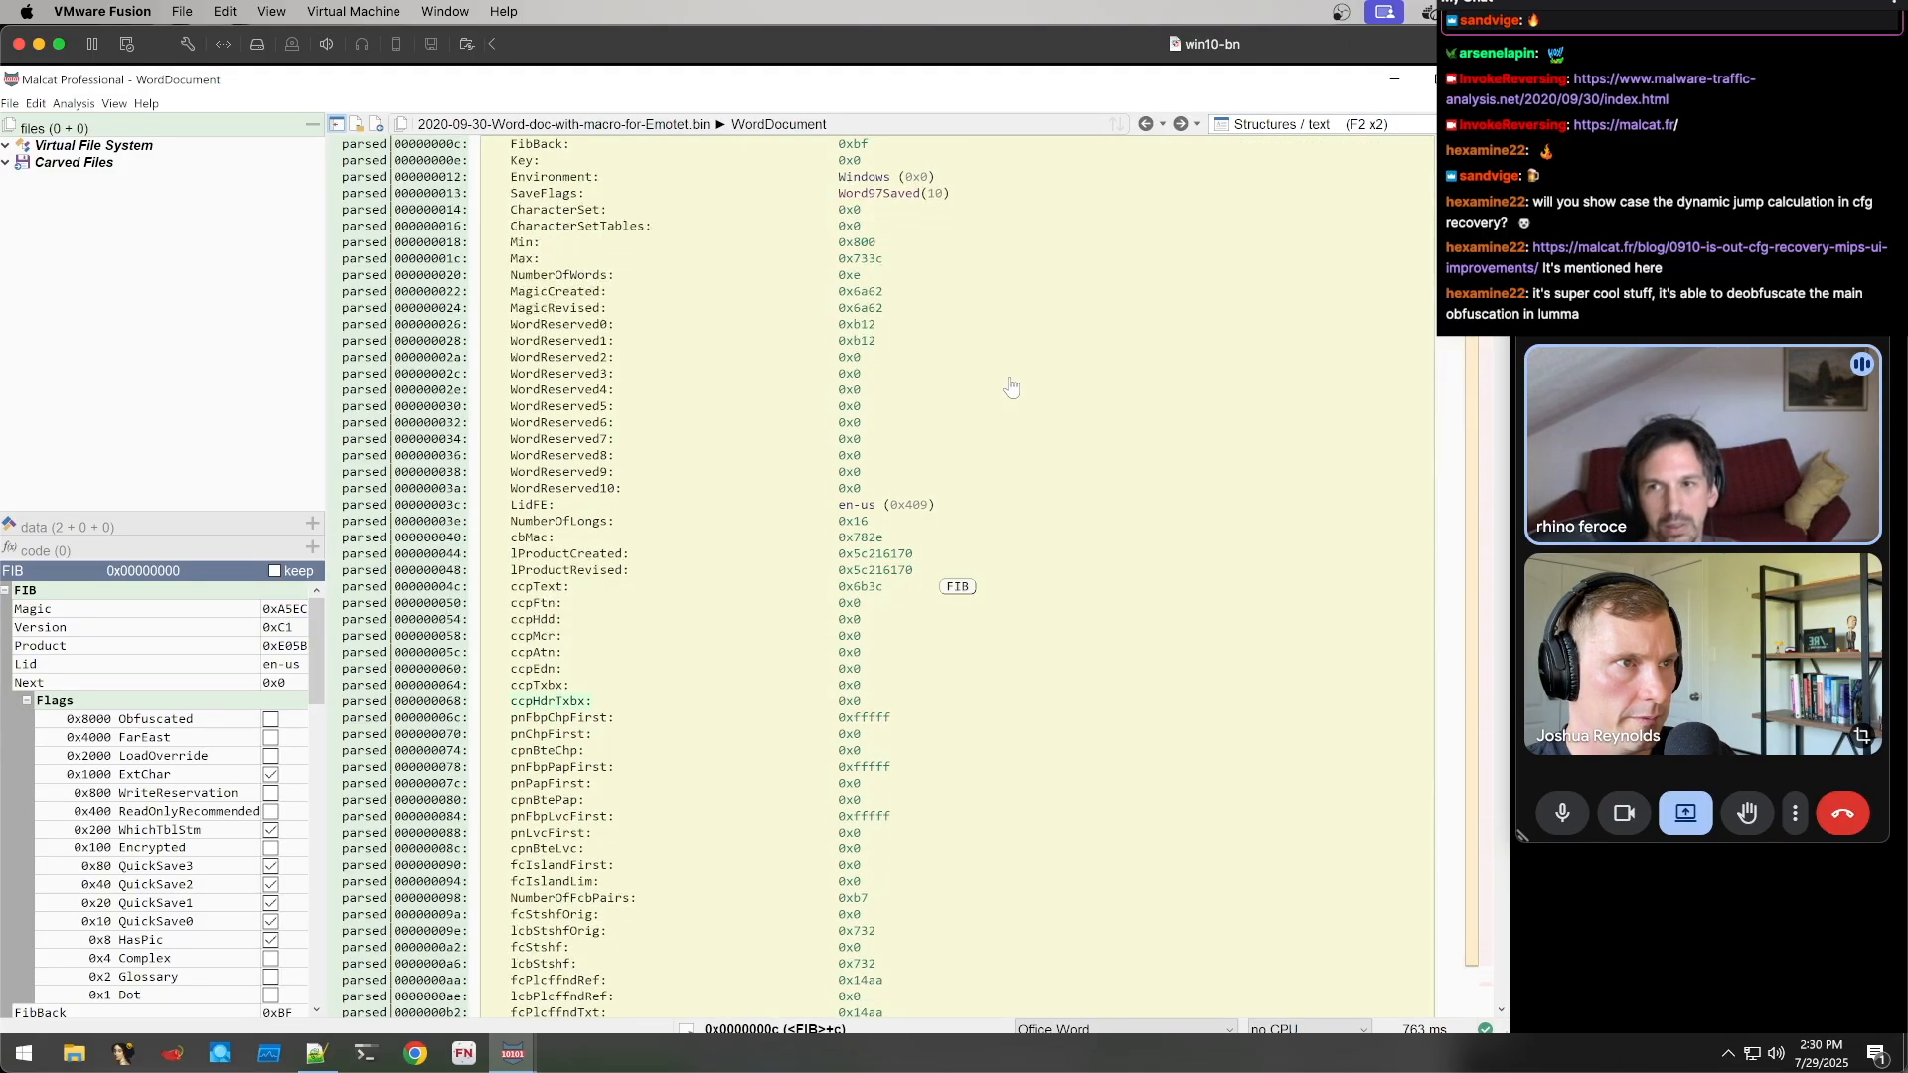
scroll(1011, 386, "down", 7)
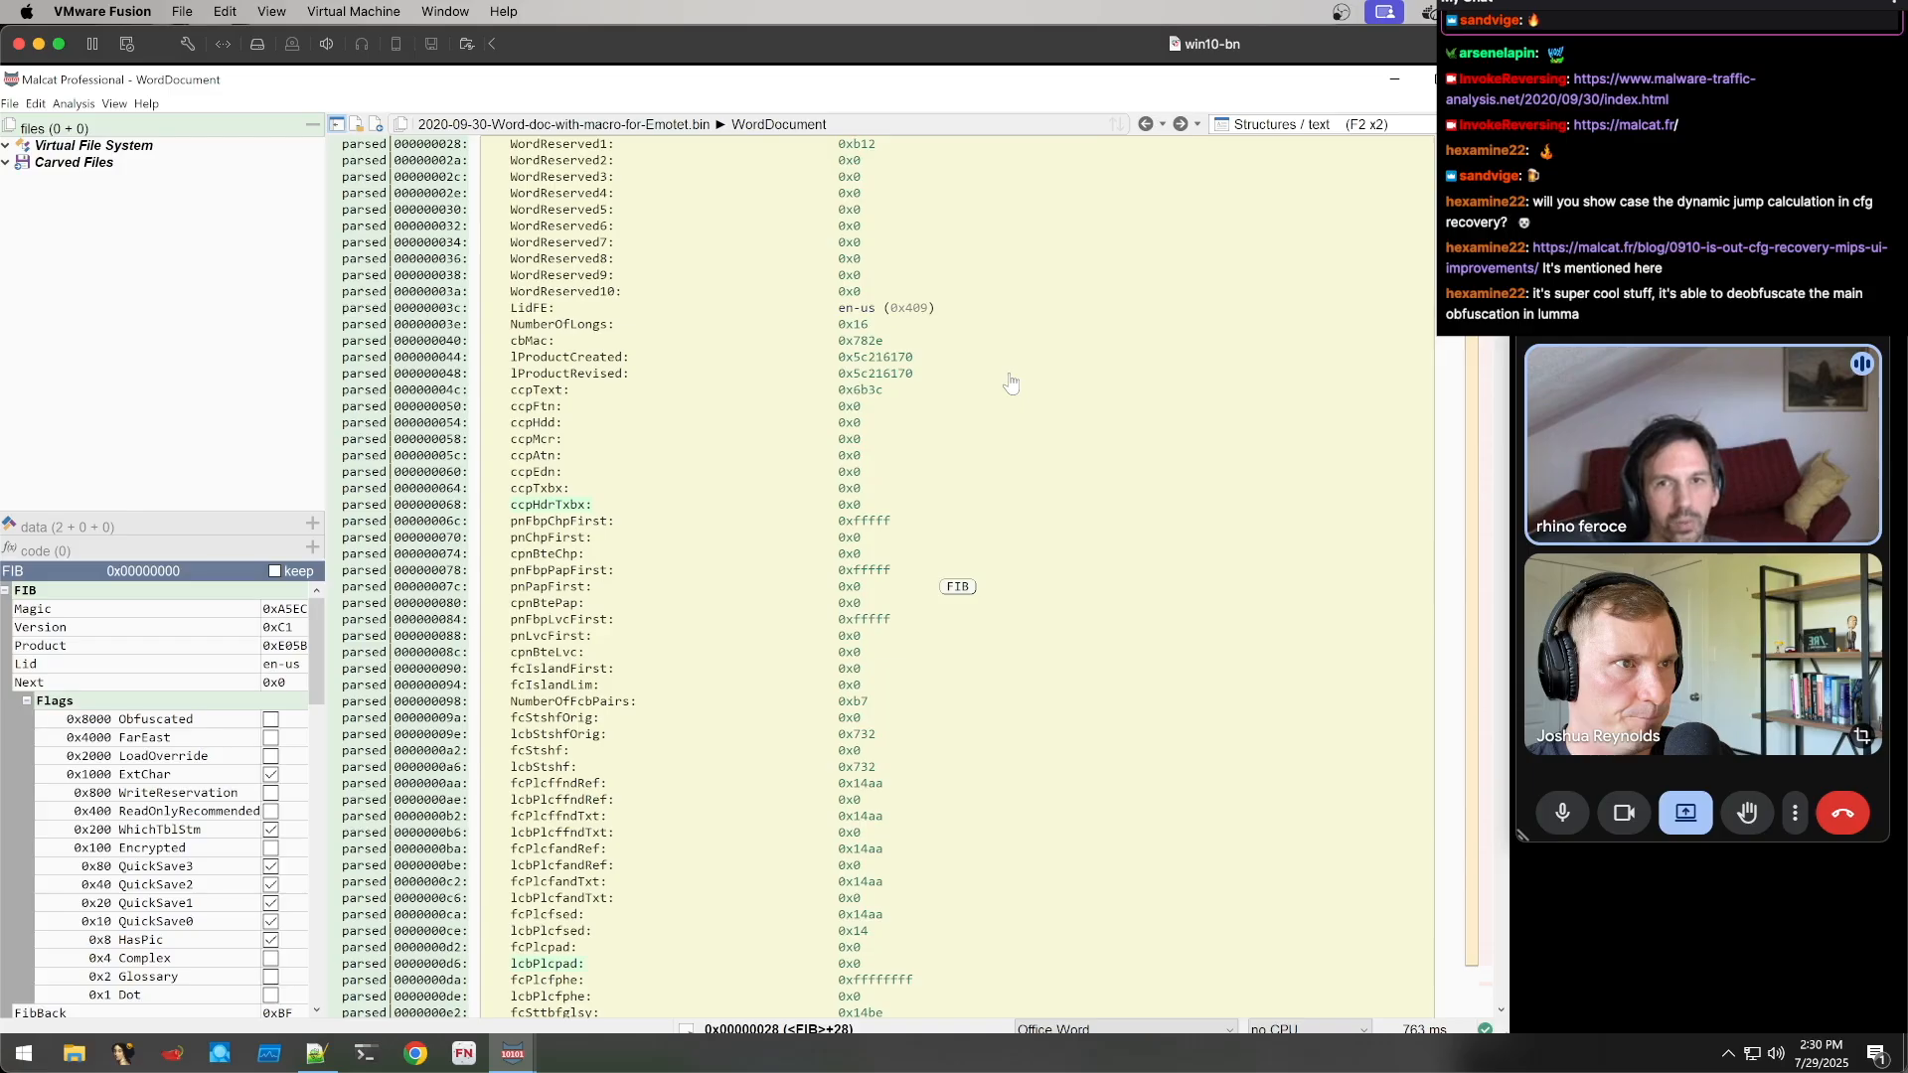
scroll(1011, 386, "down", 20)
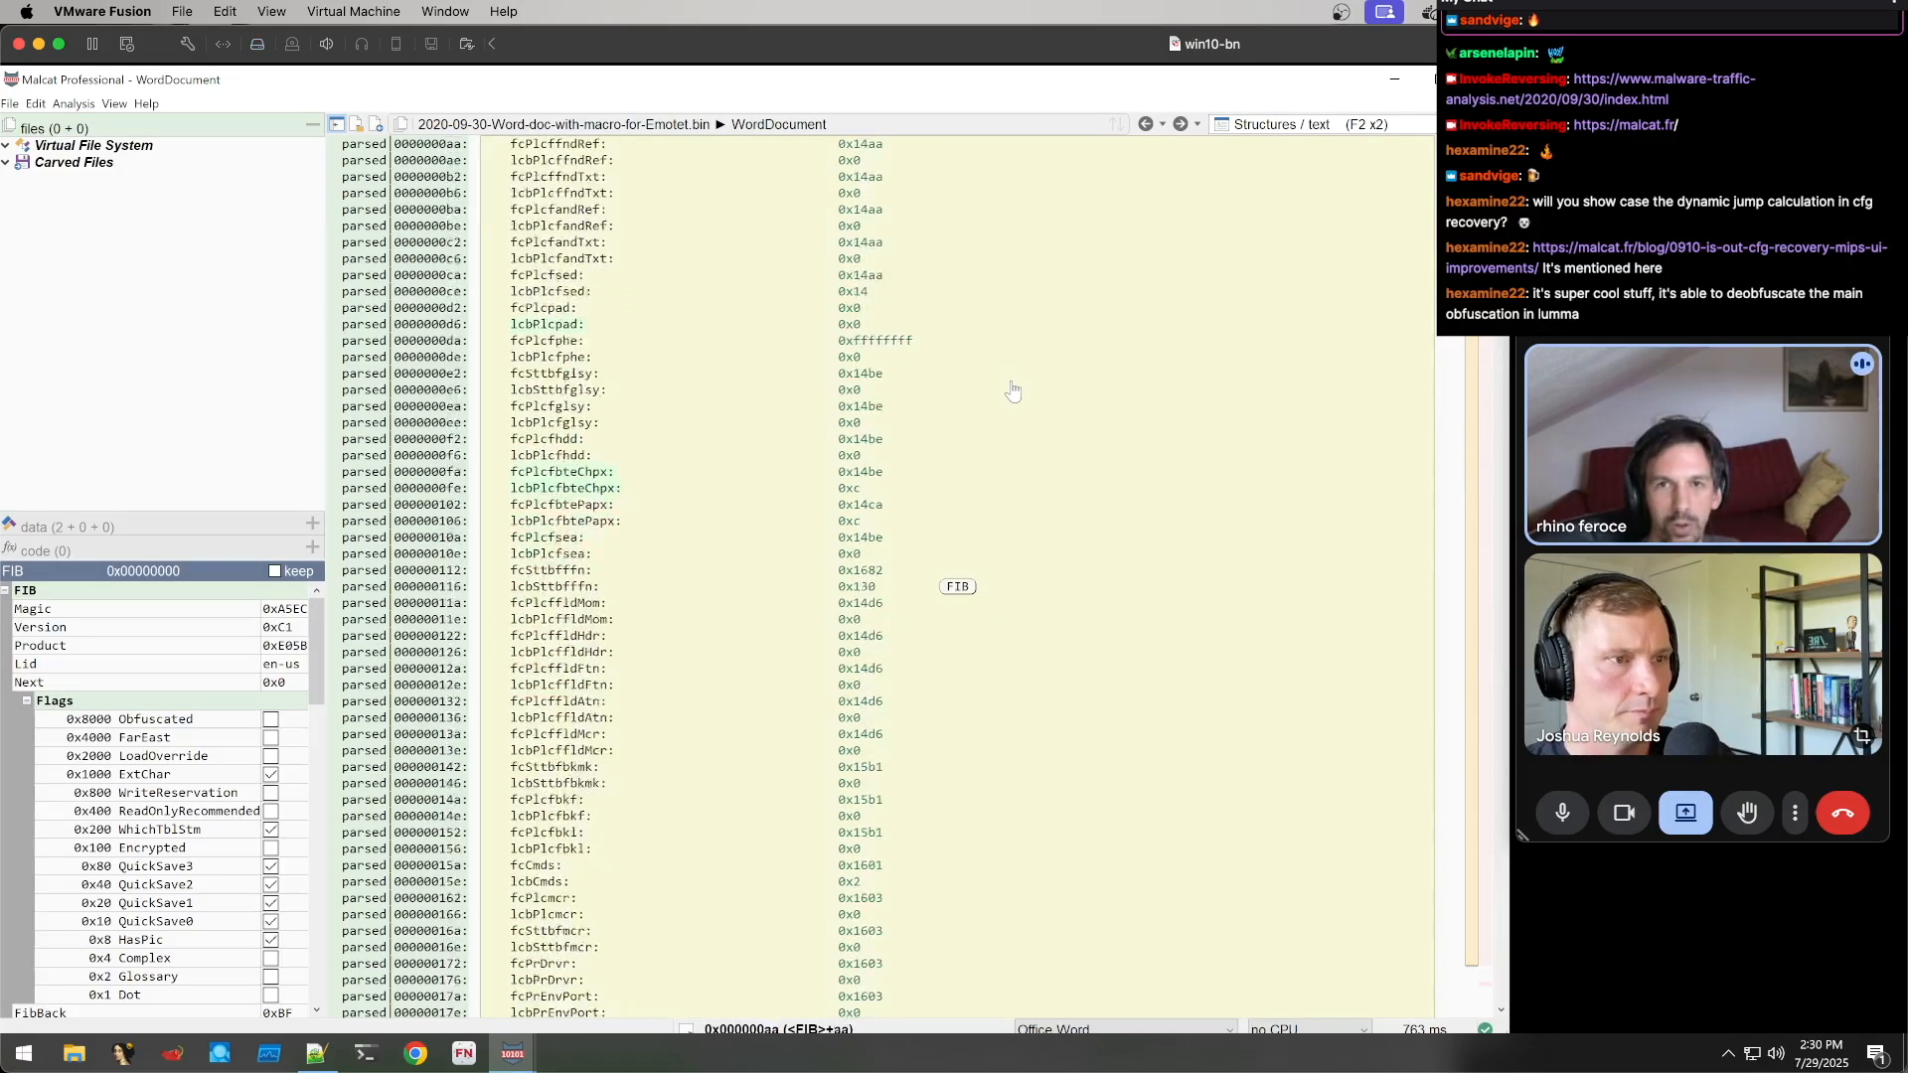
scroll(1010, 396, "down", 13)
scroll(954, 574, "down", 15)
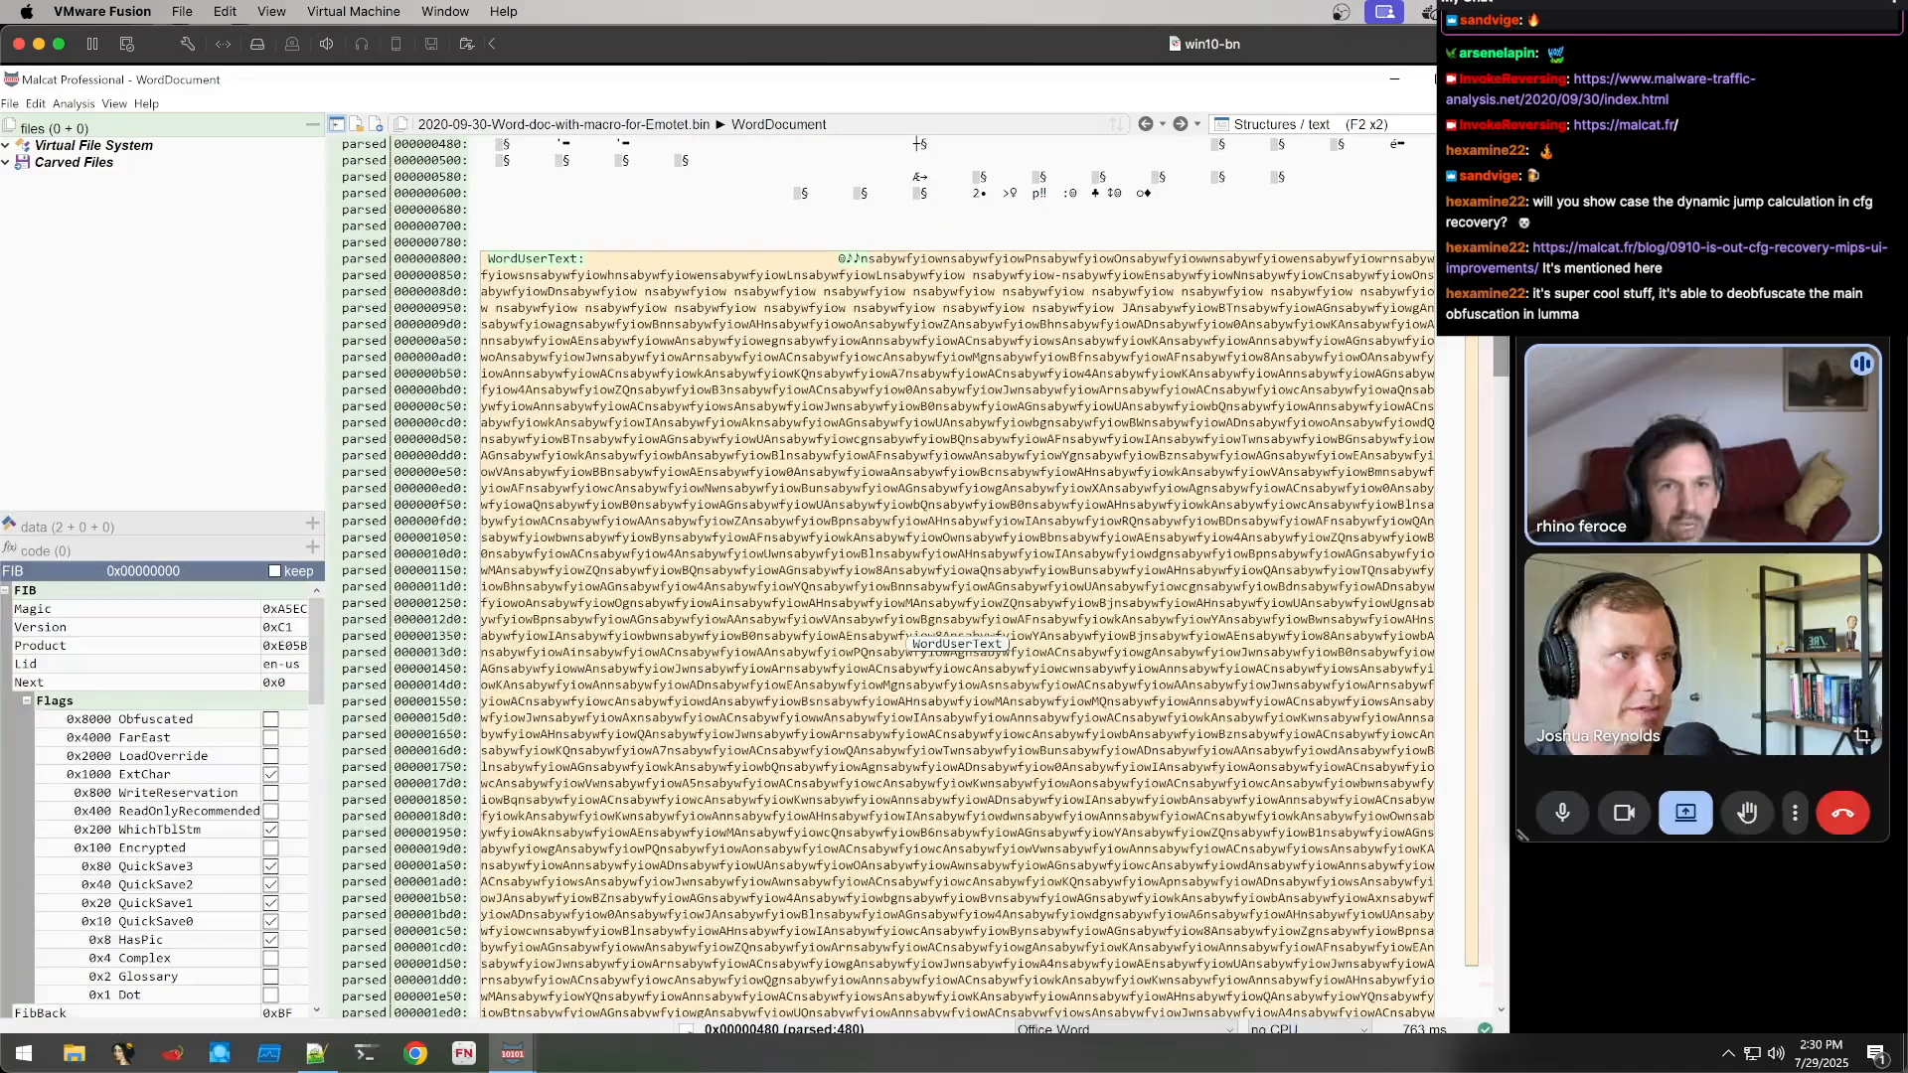
Select the complete contents of the WordUserText field
left_click(924, 438)
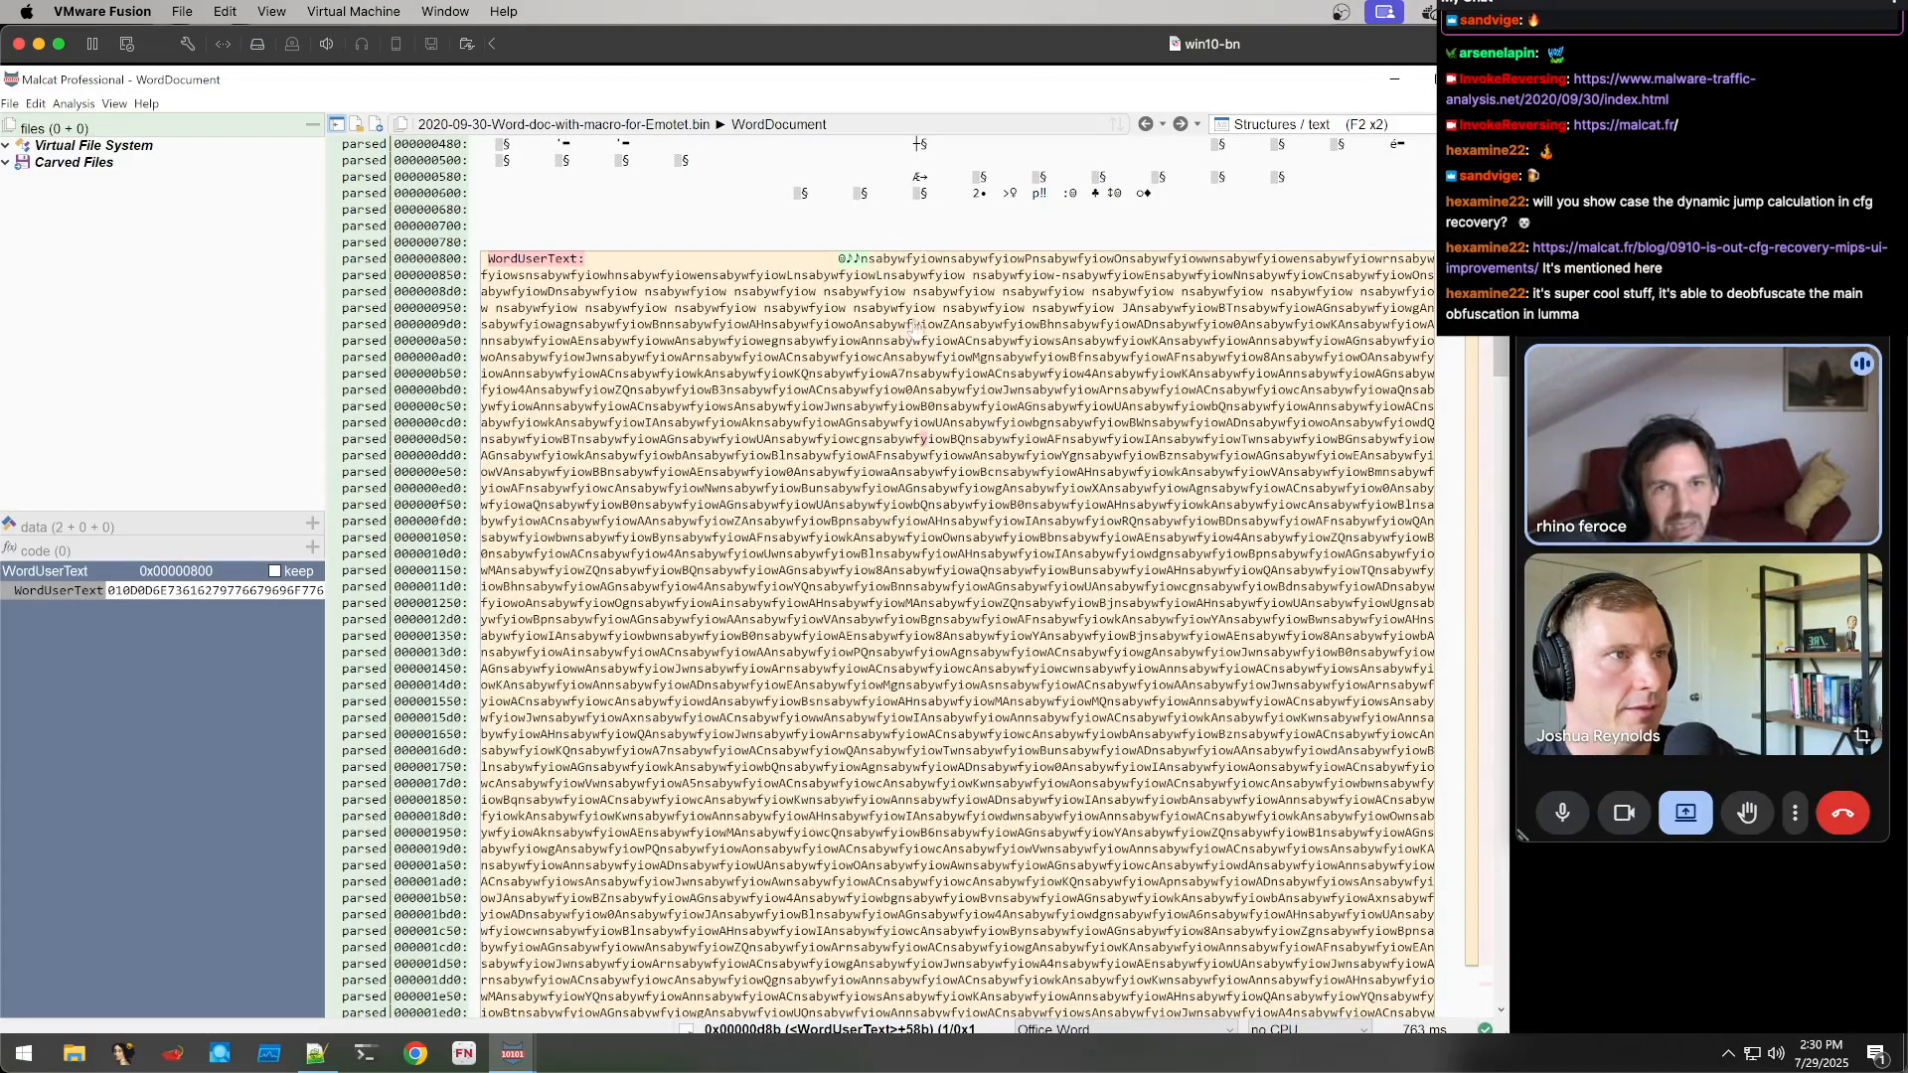
left_click_drag(861, 261, 891, 306)
left_click(921, 378)
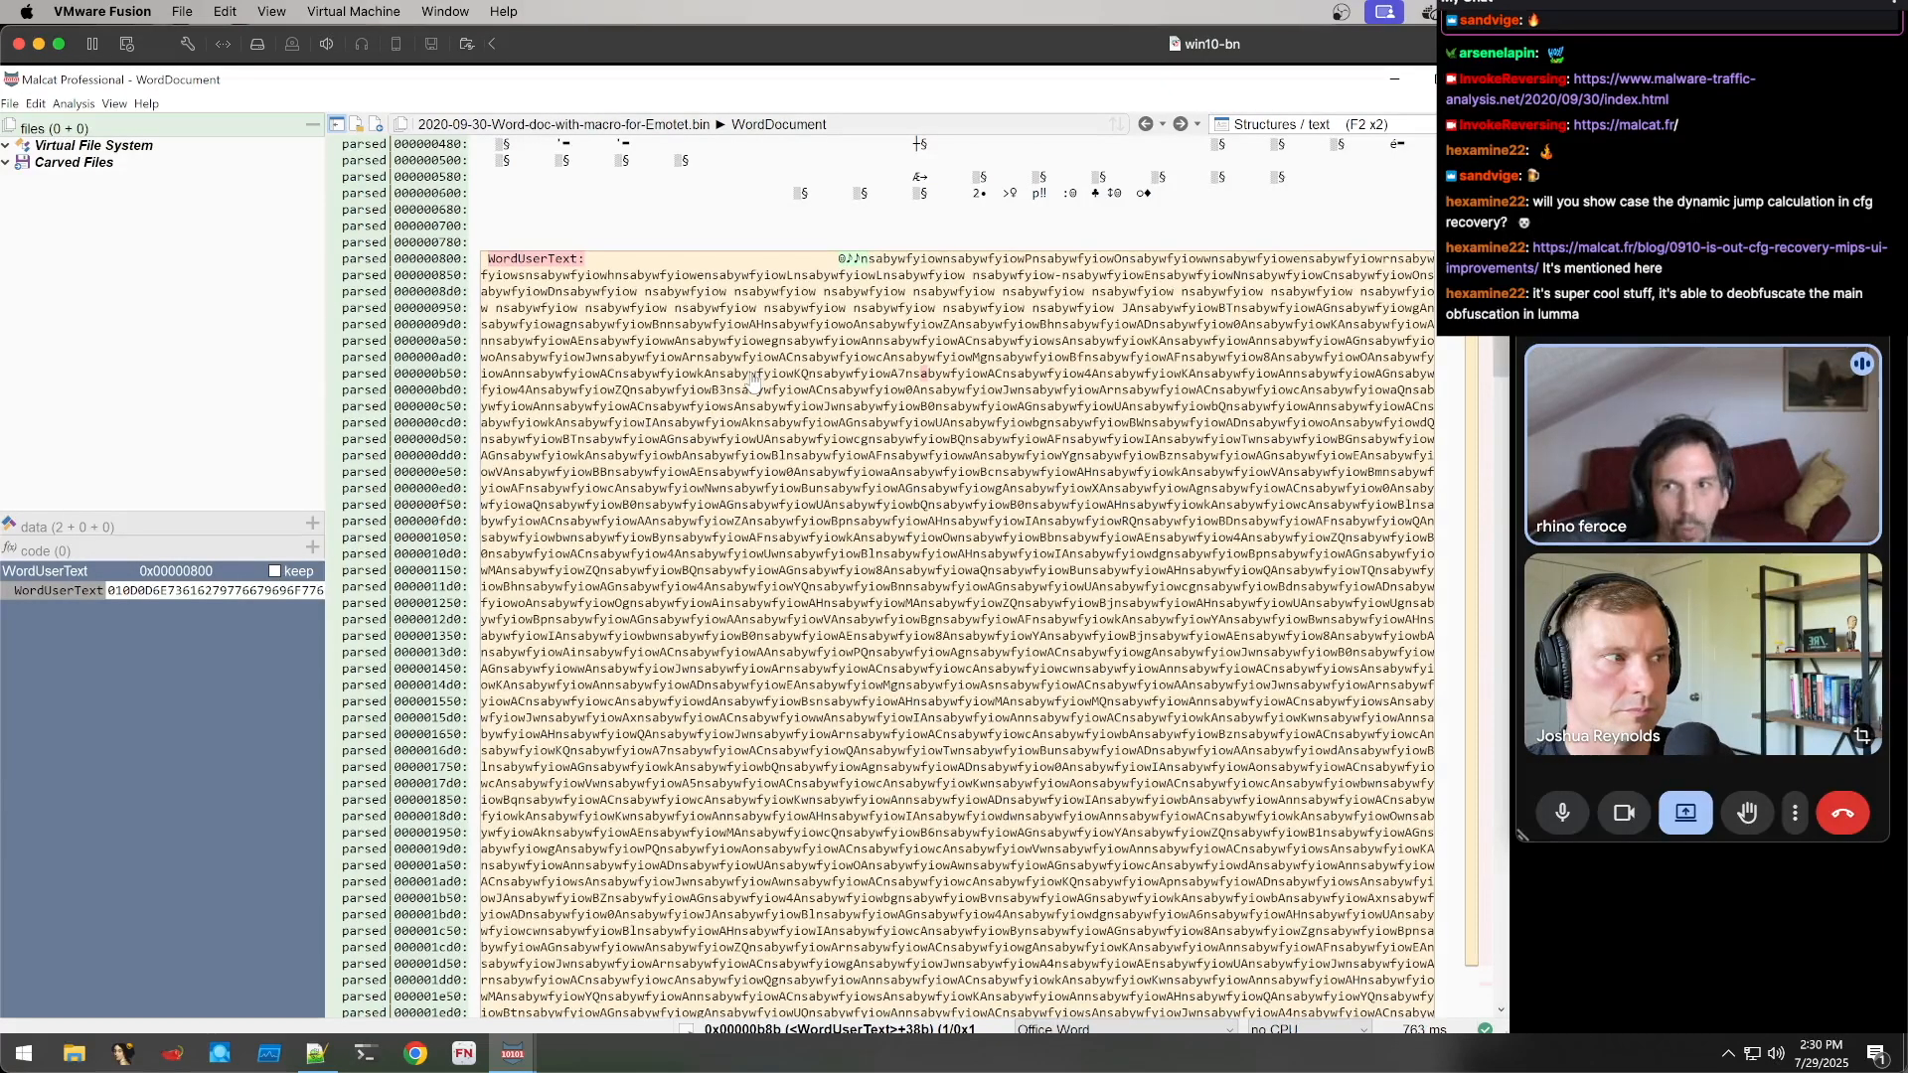
left_click(865, 261)
left_click(671, 277)
left_click(546, 263)
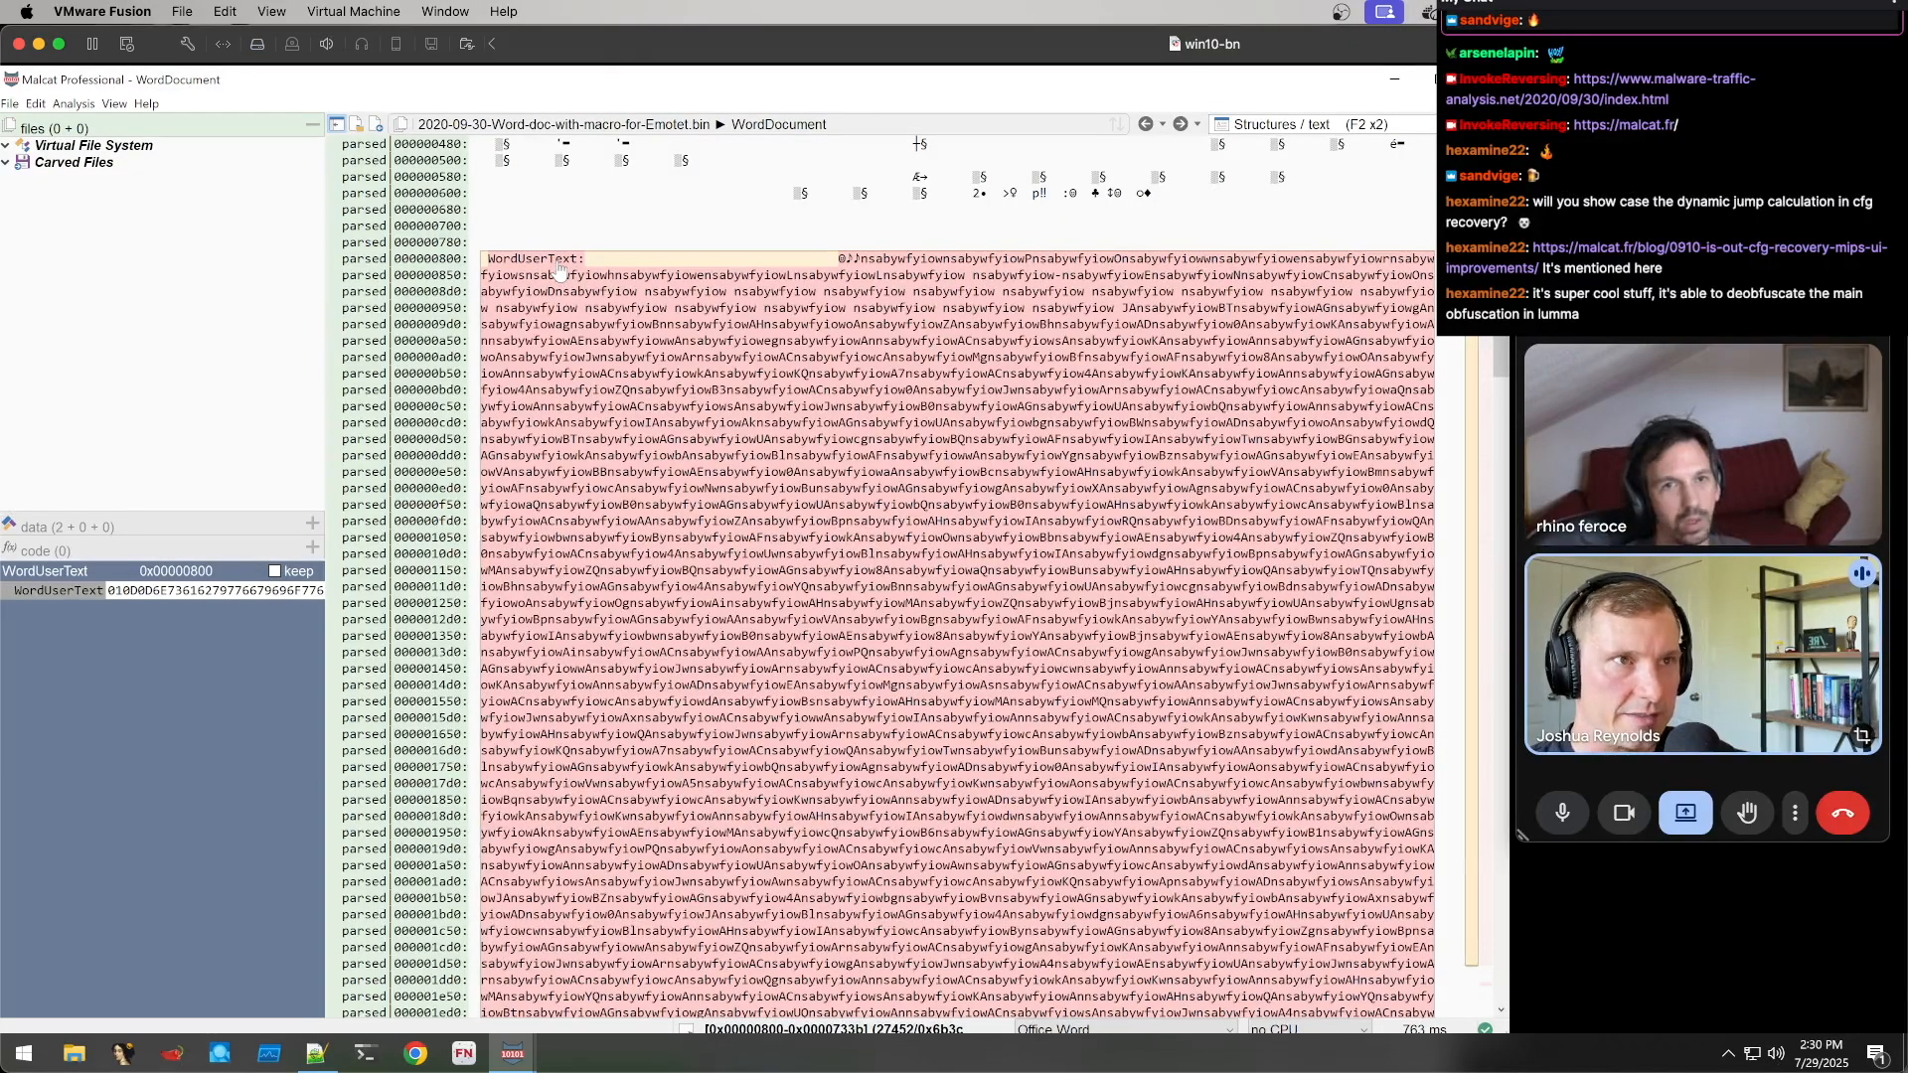
right_click(547, 262)
key("Escape")
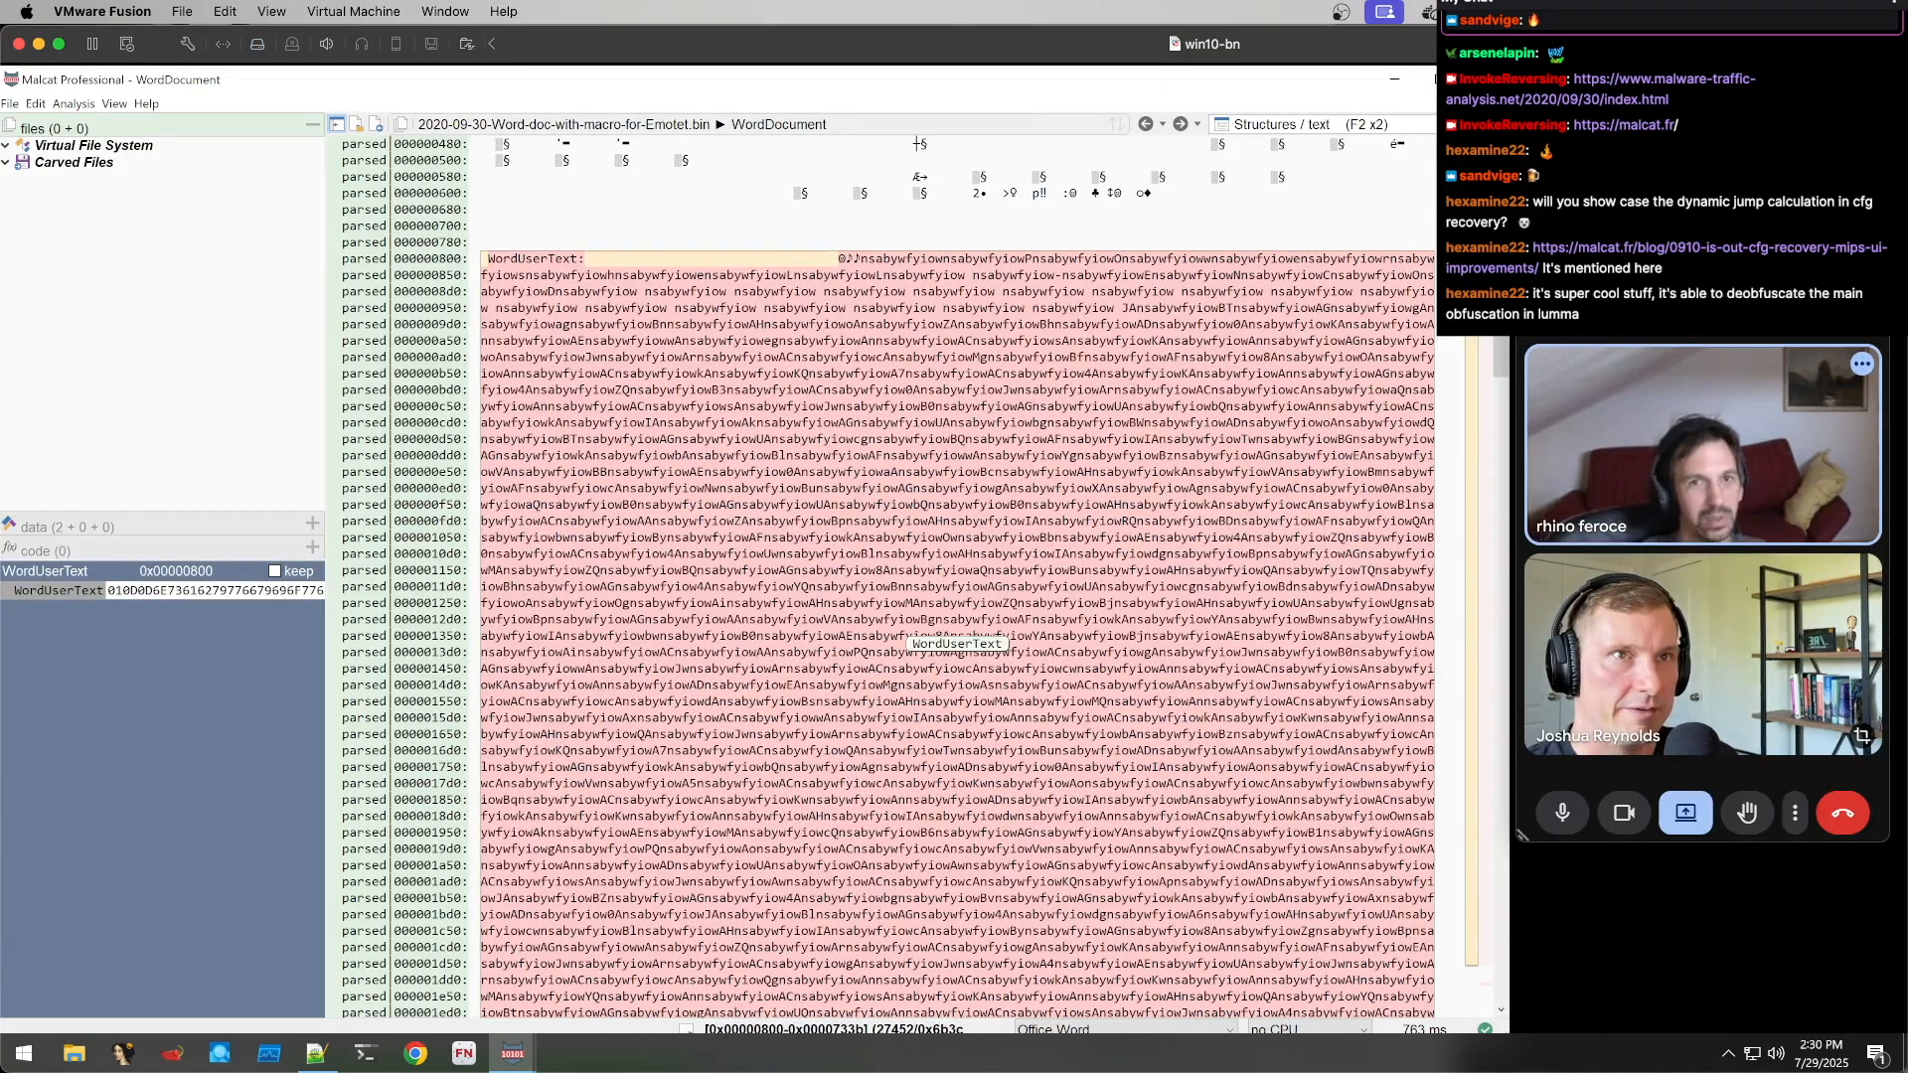
Start a transform on the selected WordUserText data and add the replace transform to the chain
left_click(73, 104)
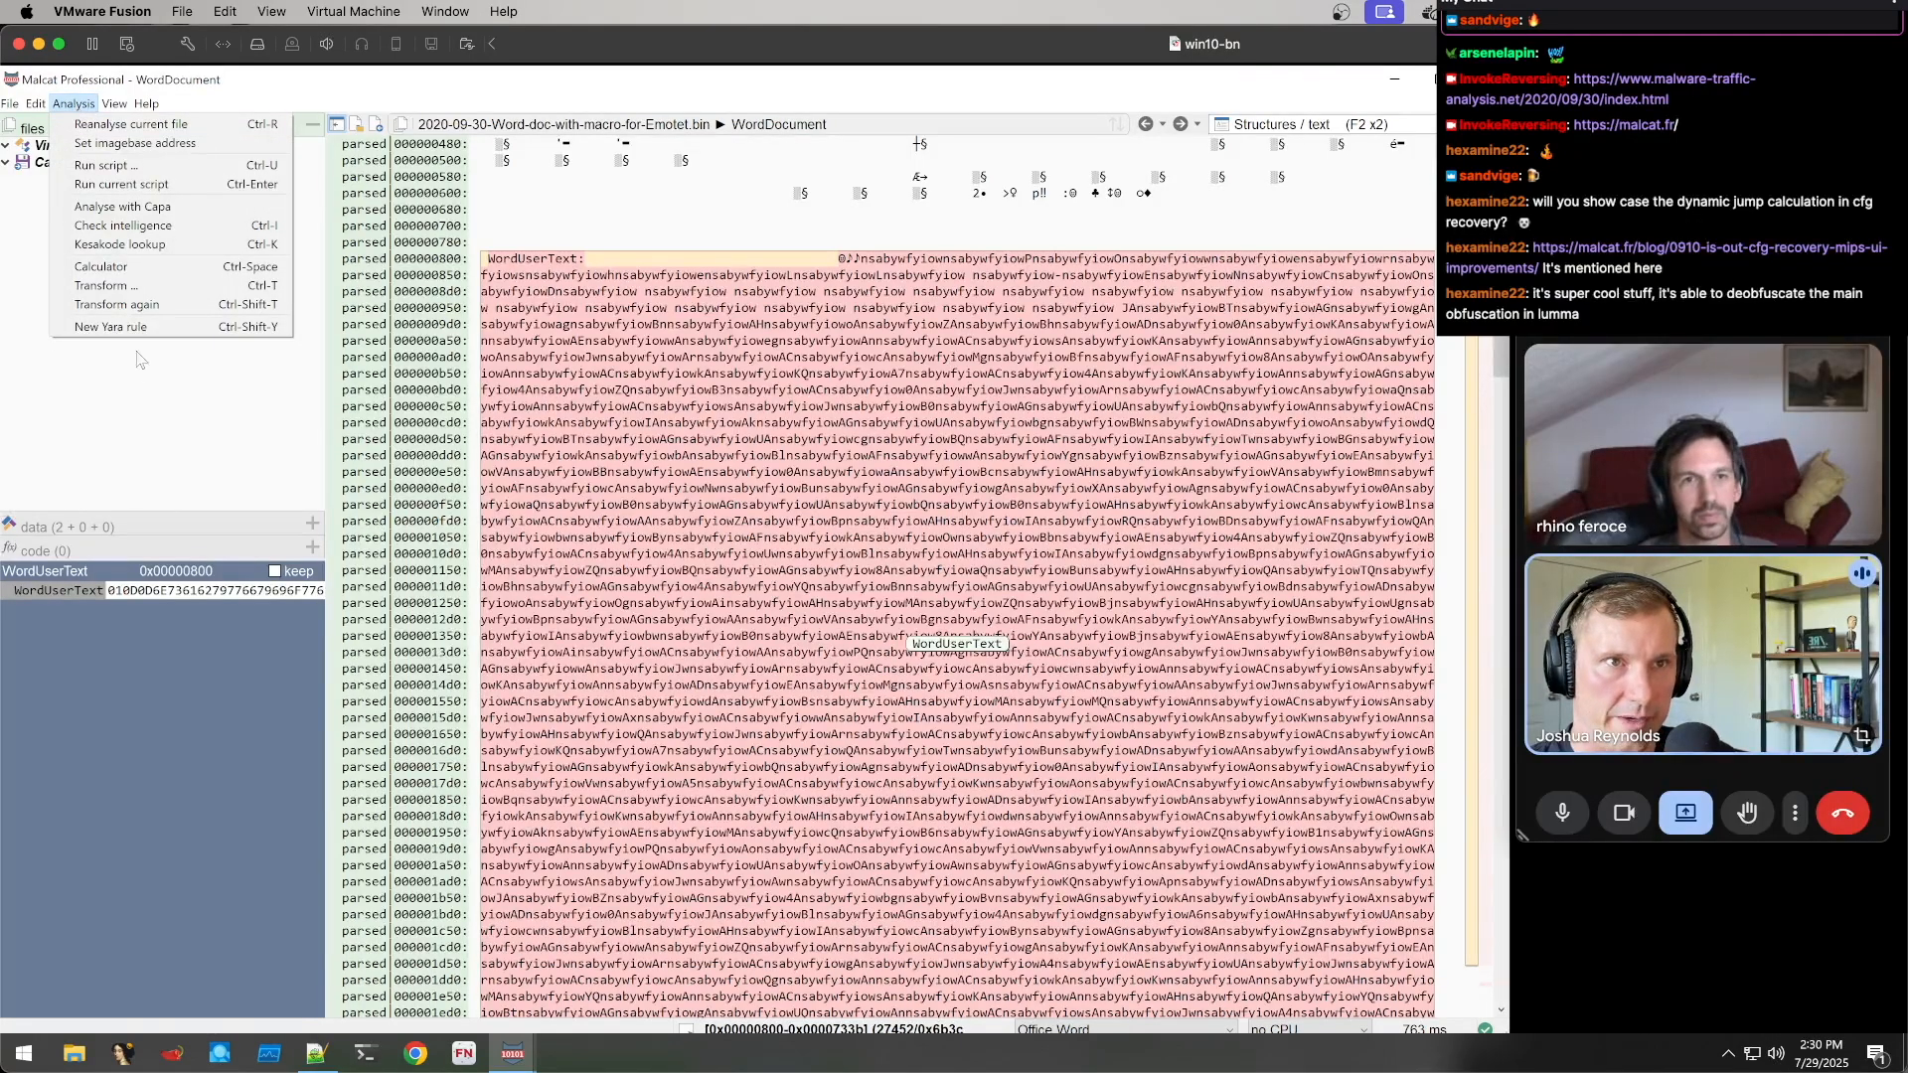
left_click(139, 286)
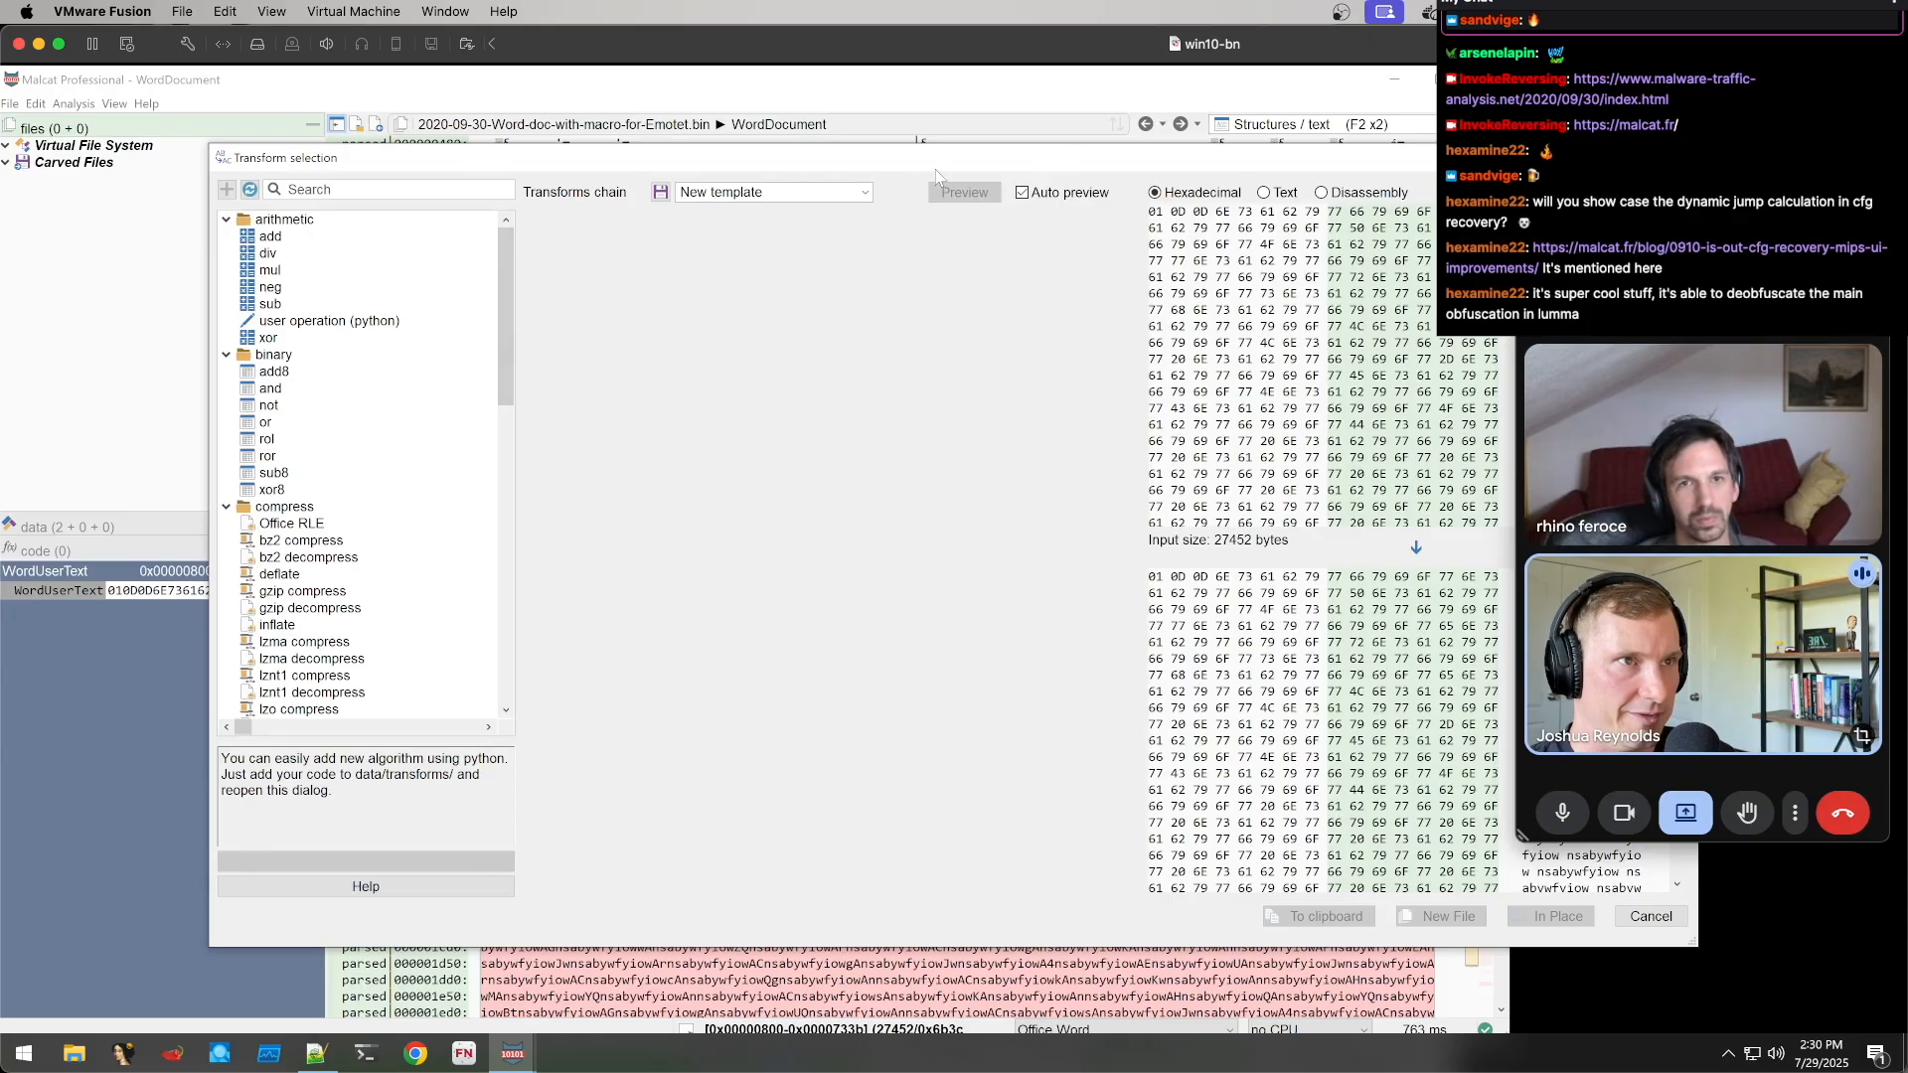
left_click_drag(955, 164, 923, 198)
left_click(336, 221)
type("replace")
key("Return")
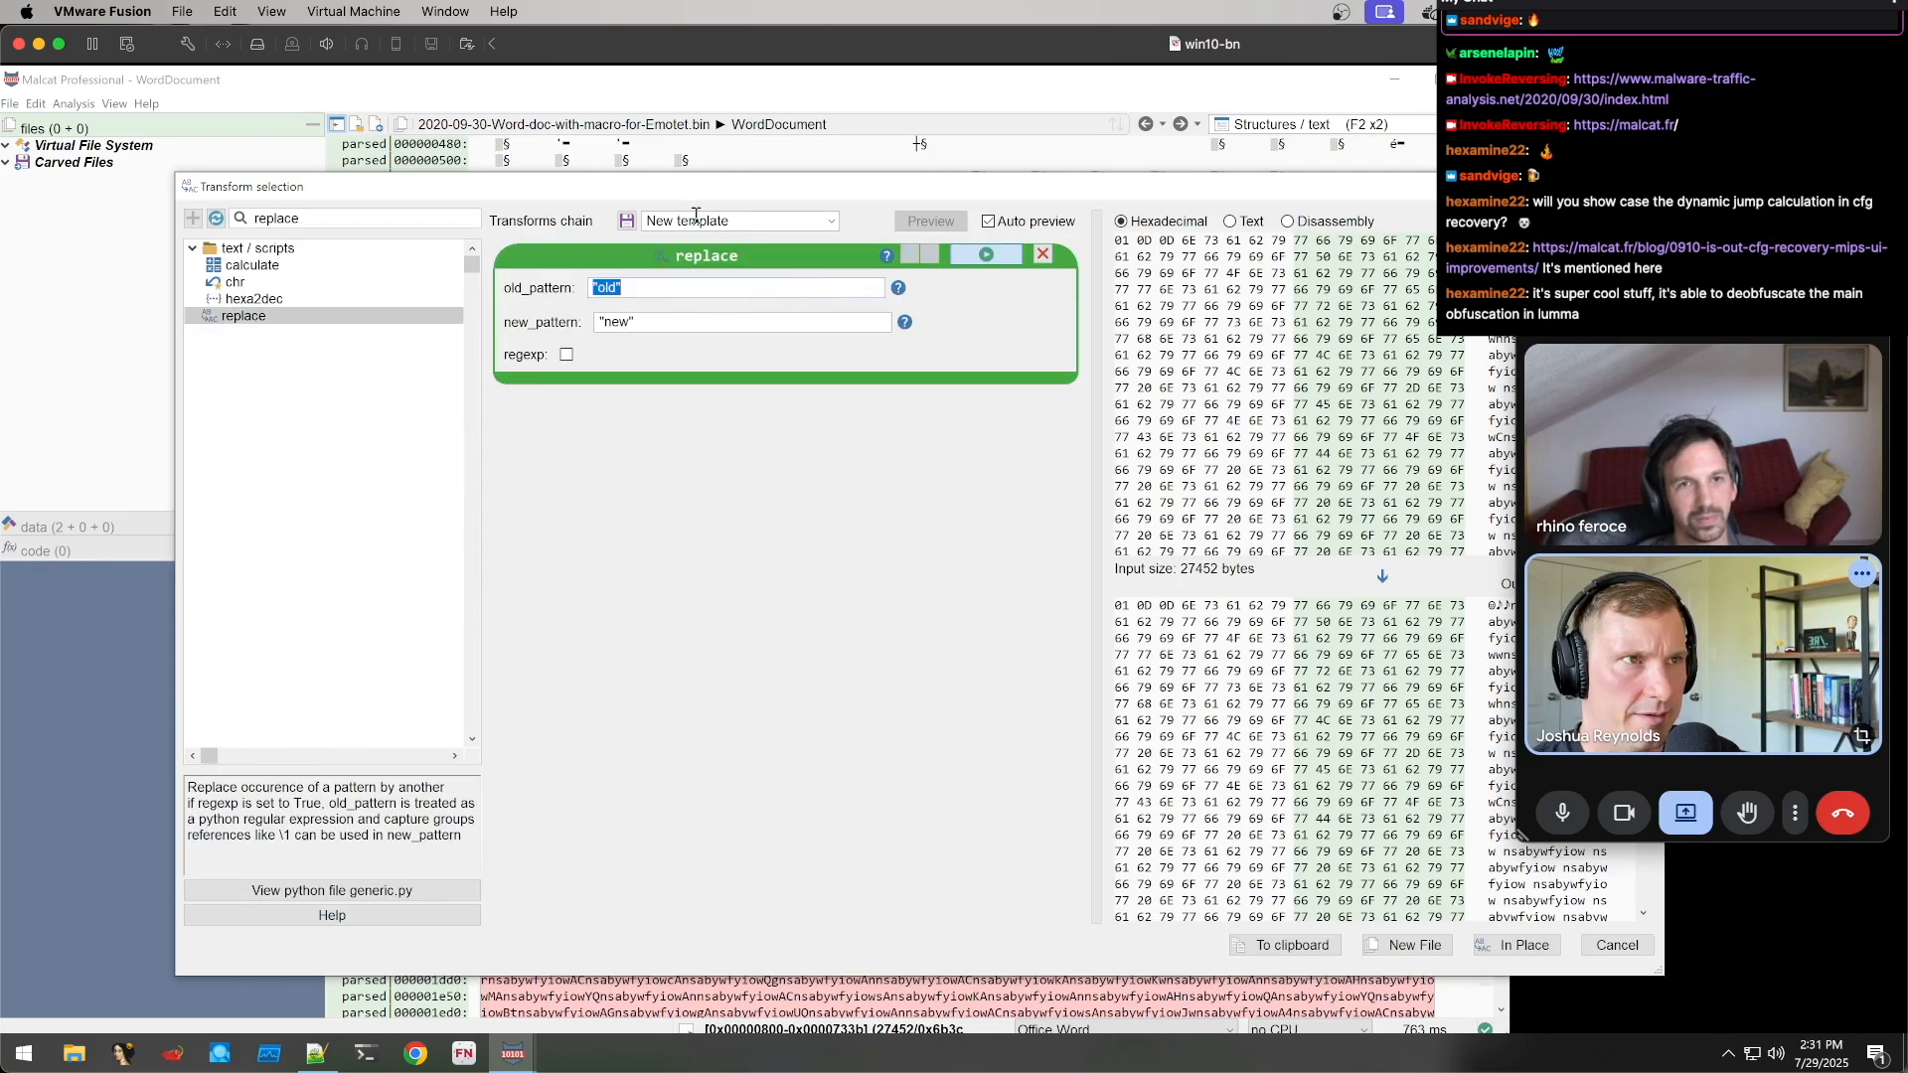
Return to the parent Emotet Word document and show its macros in the source code view
left_click_drag(693, 187, 714, 468)
left_click(509, 126)
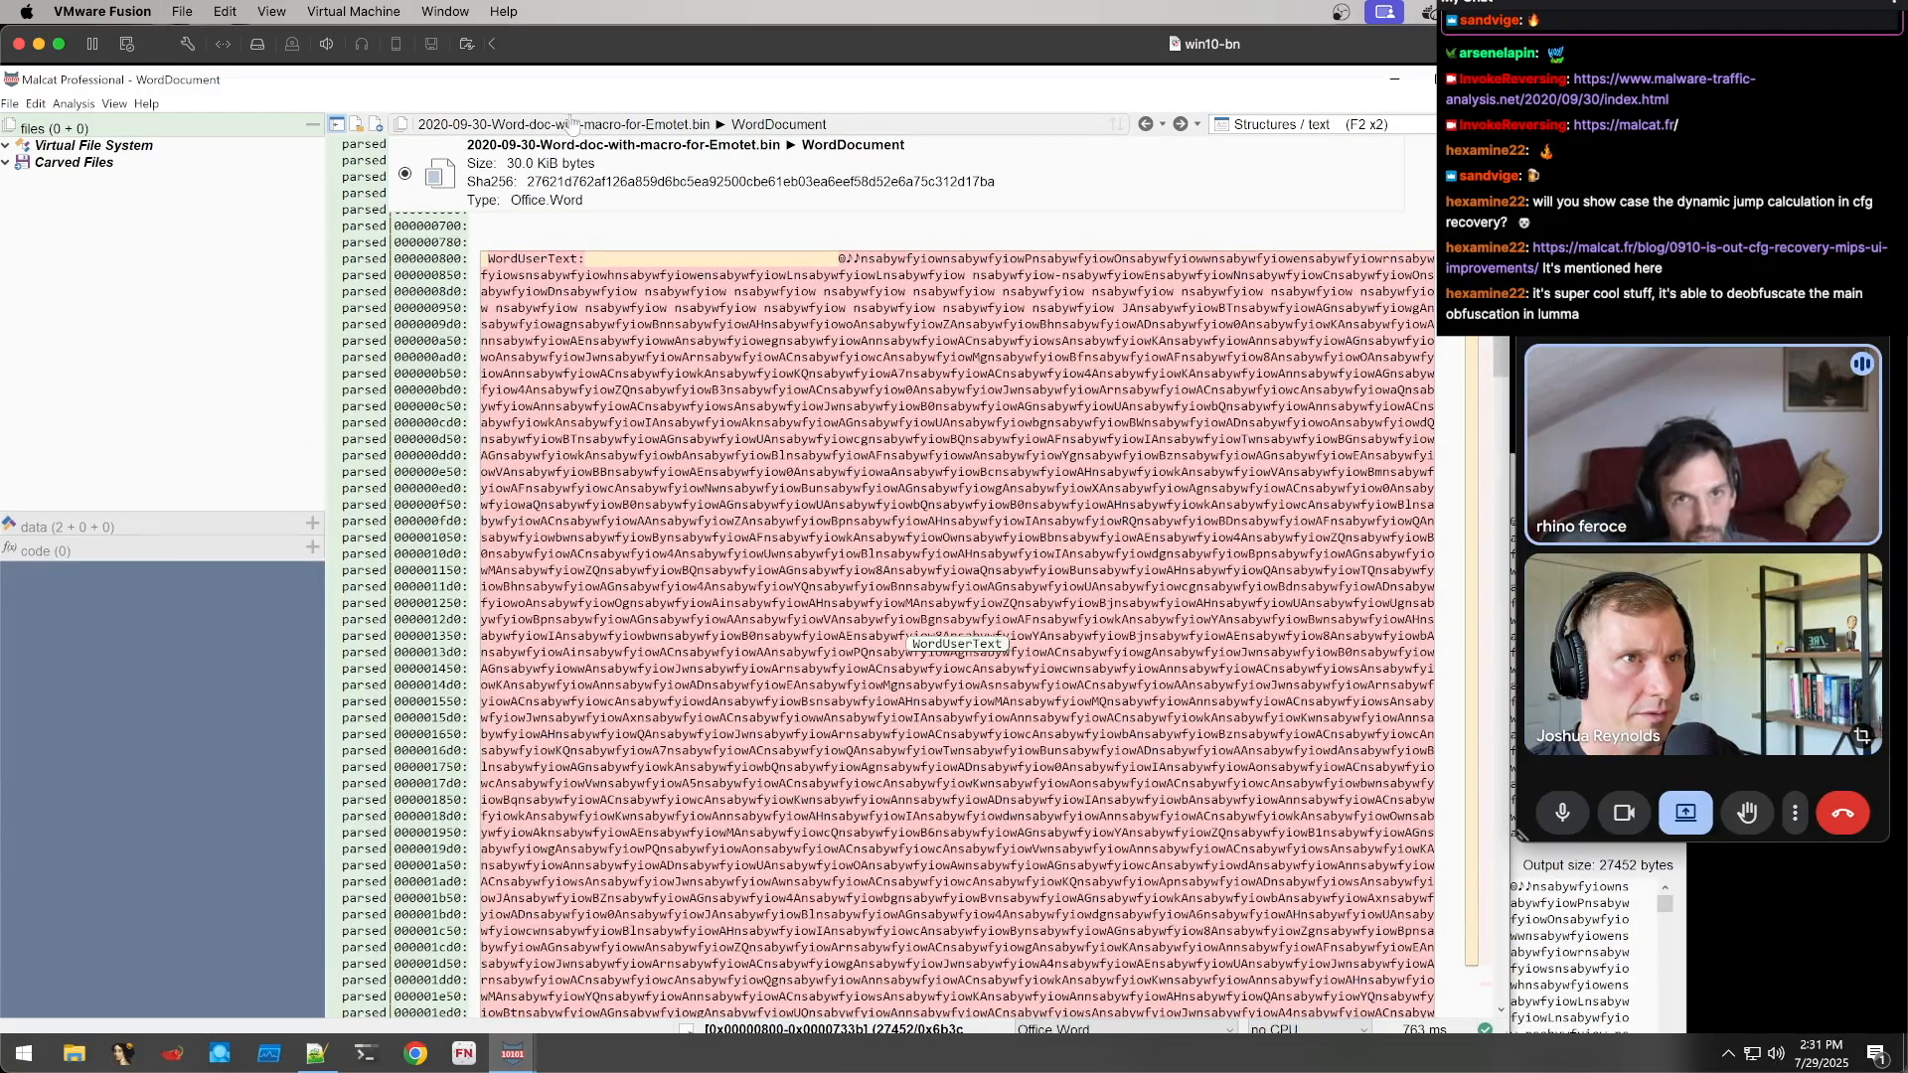
left_click(595, 94)
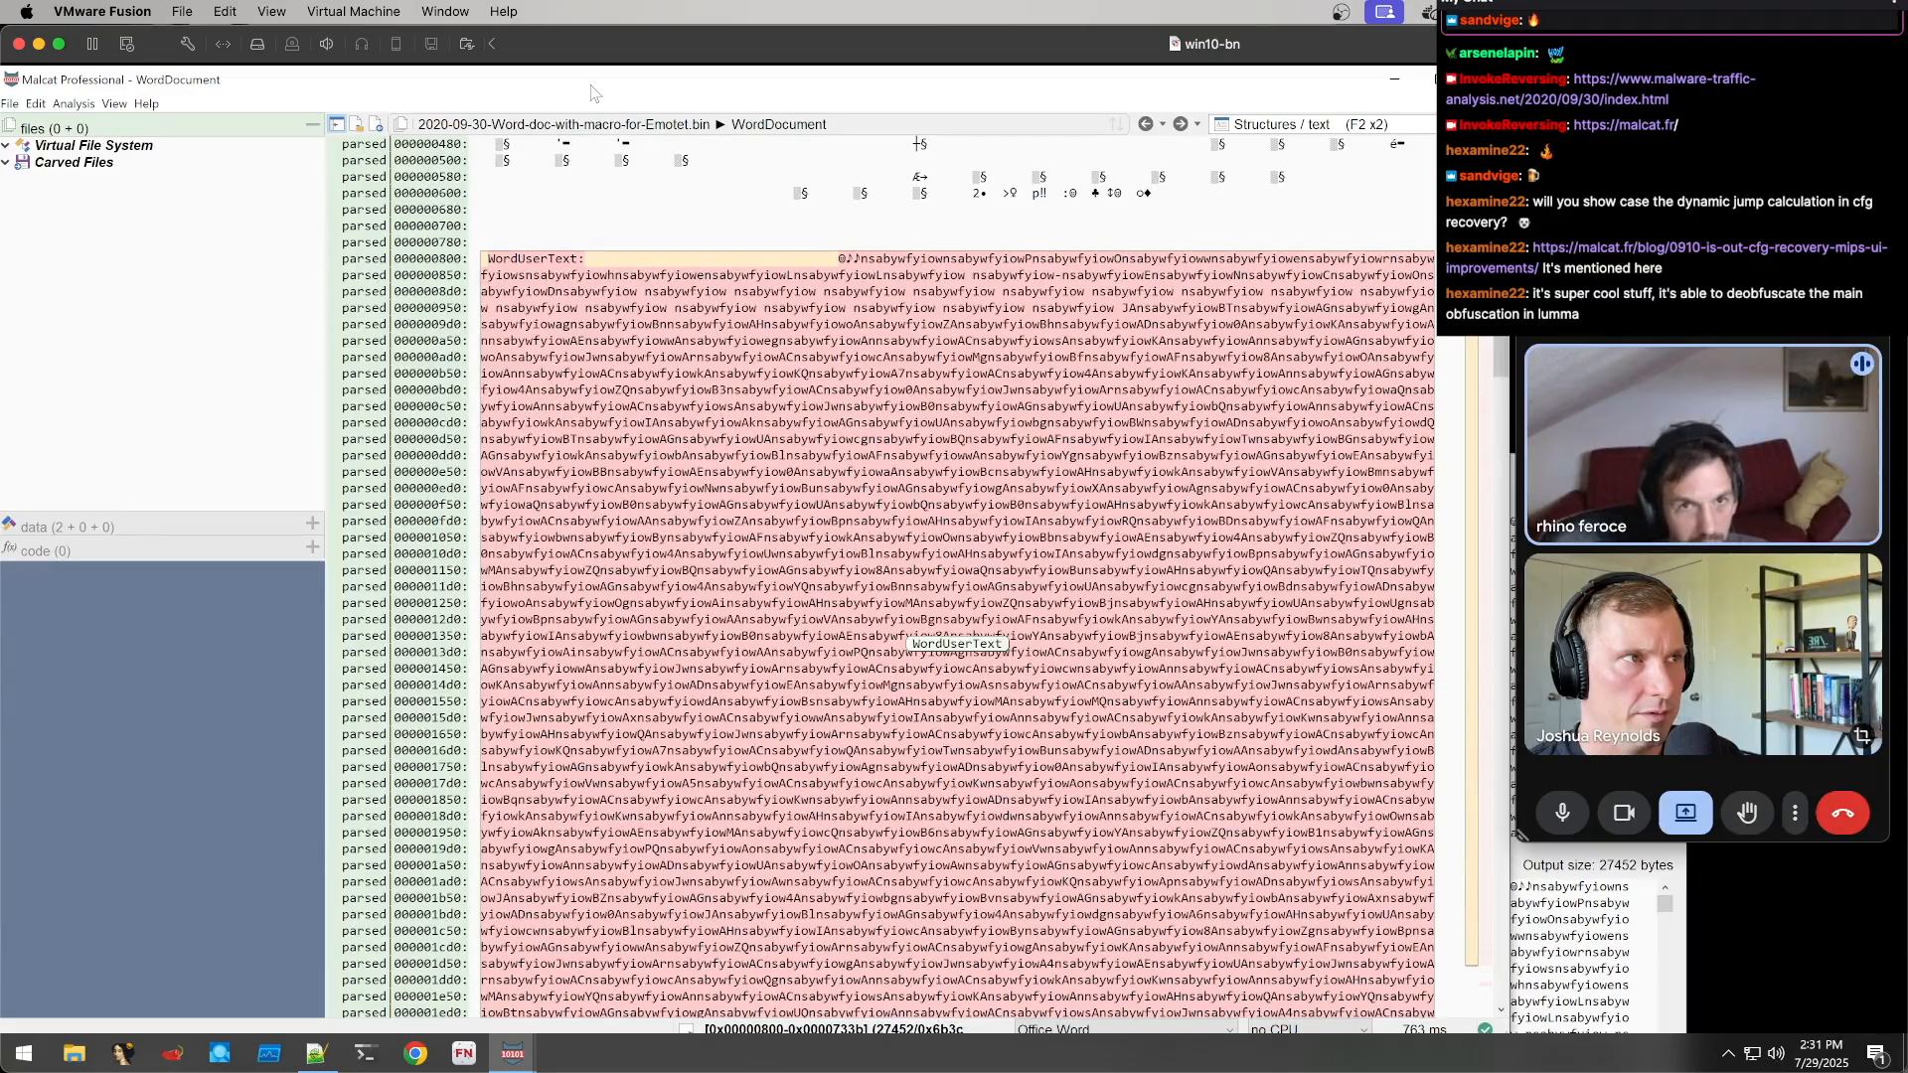
left_click(720, 127)
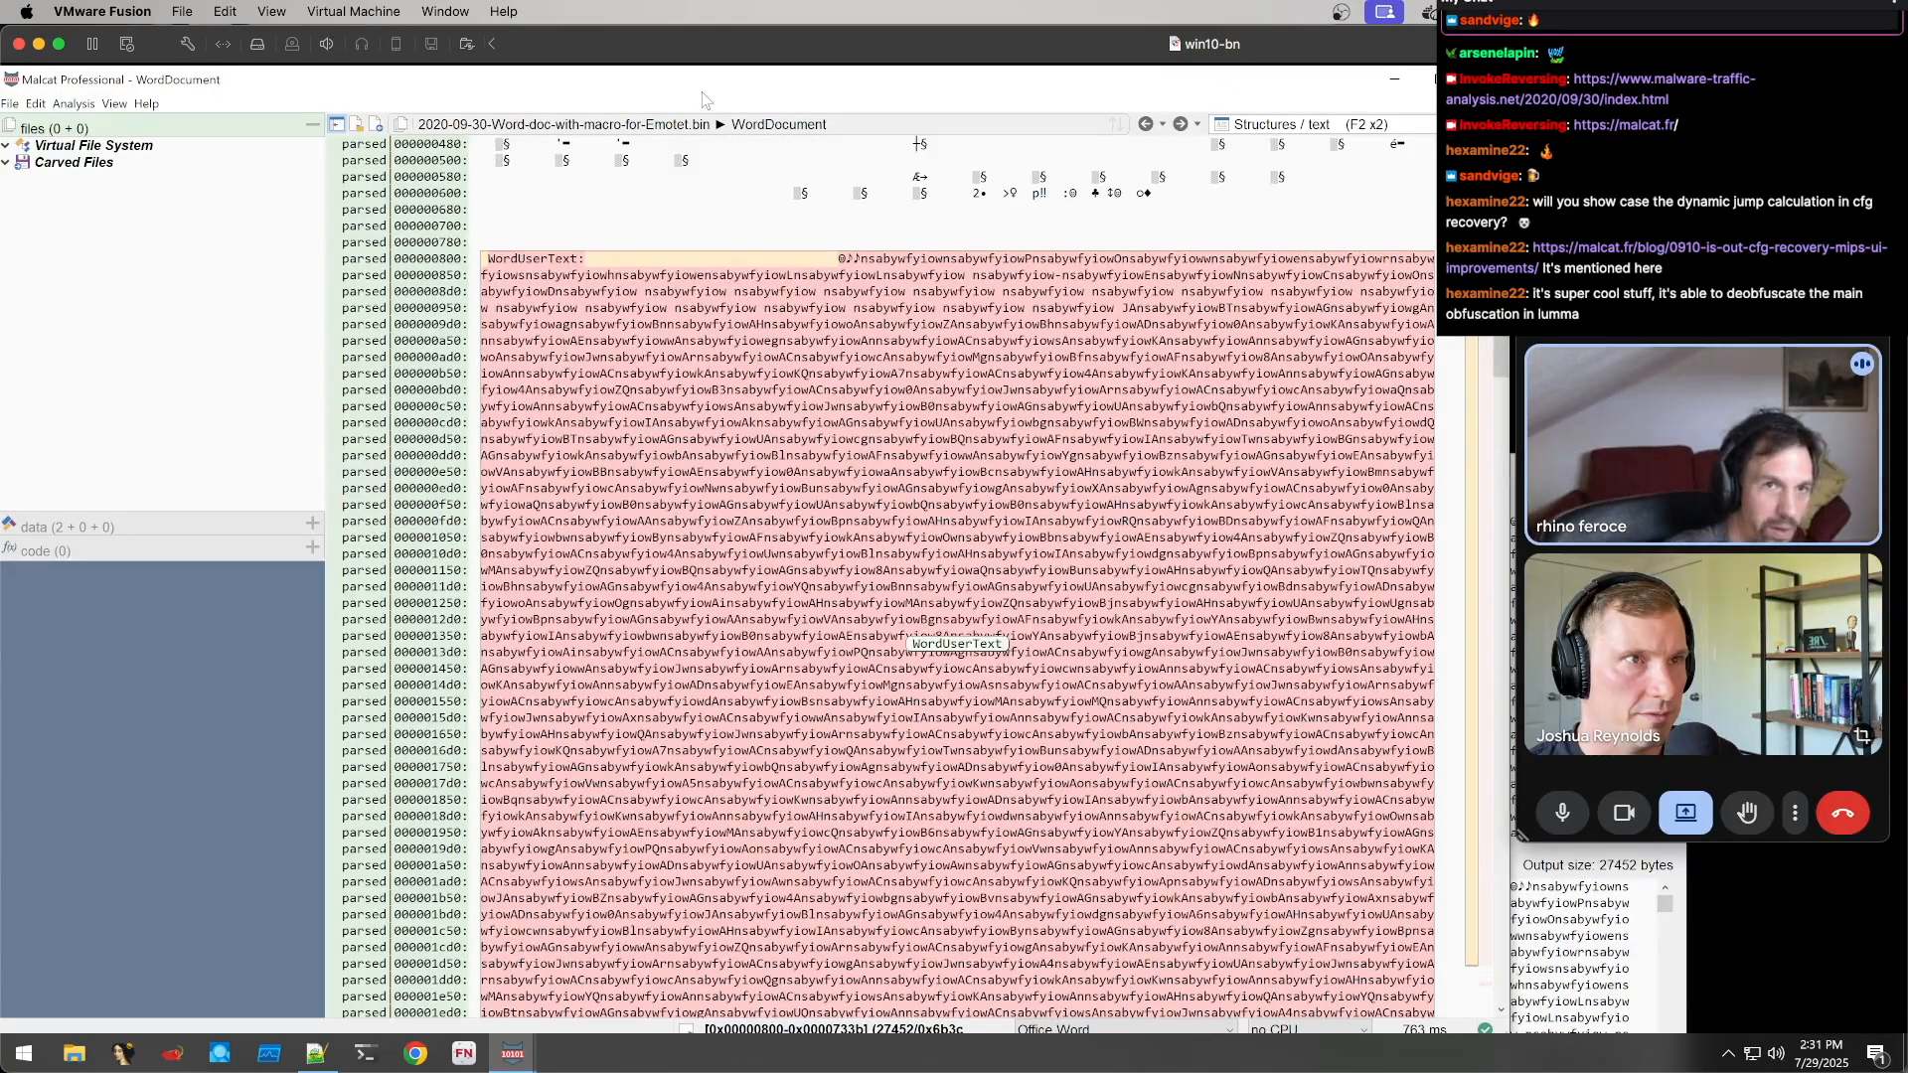
left_click(377, 125)
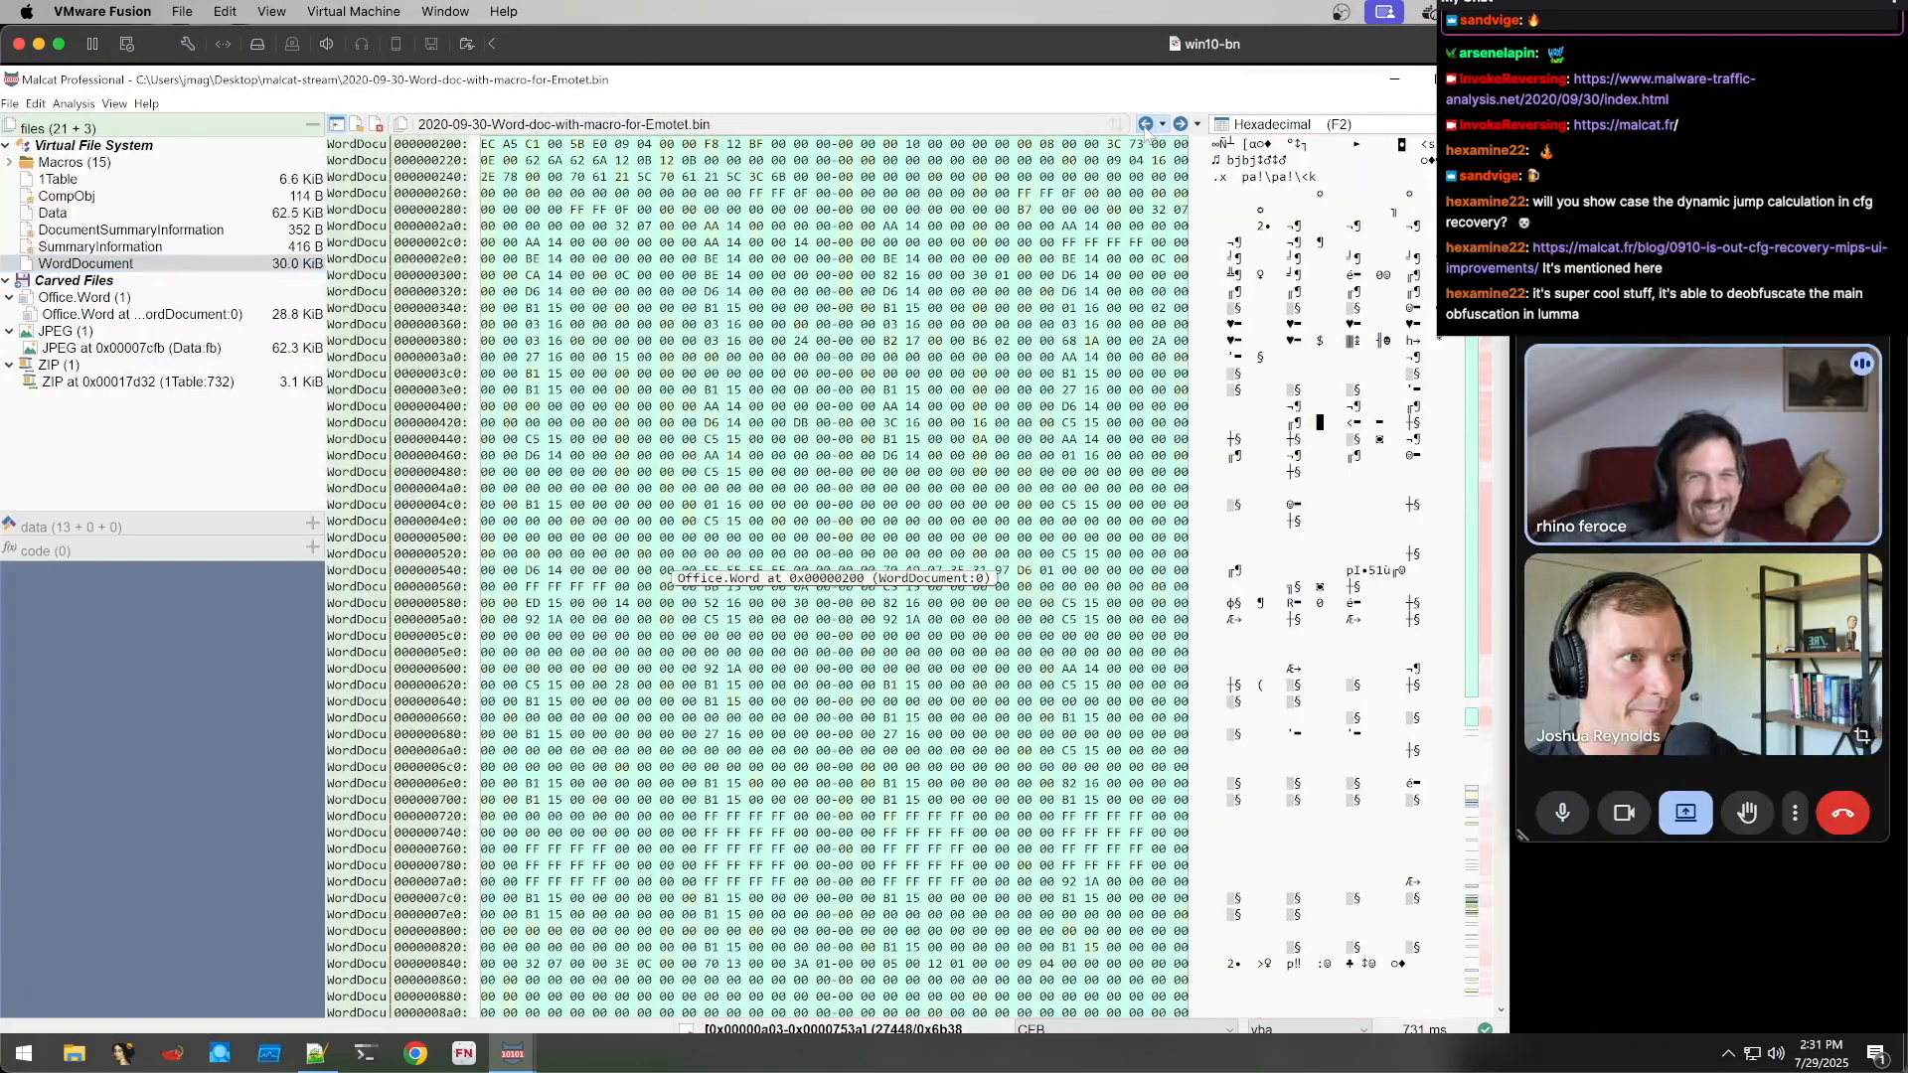
left_click(1148, 131)
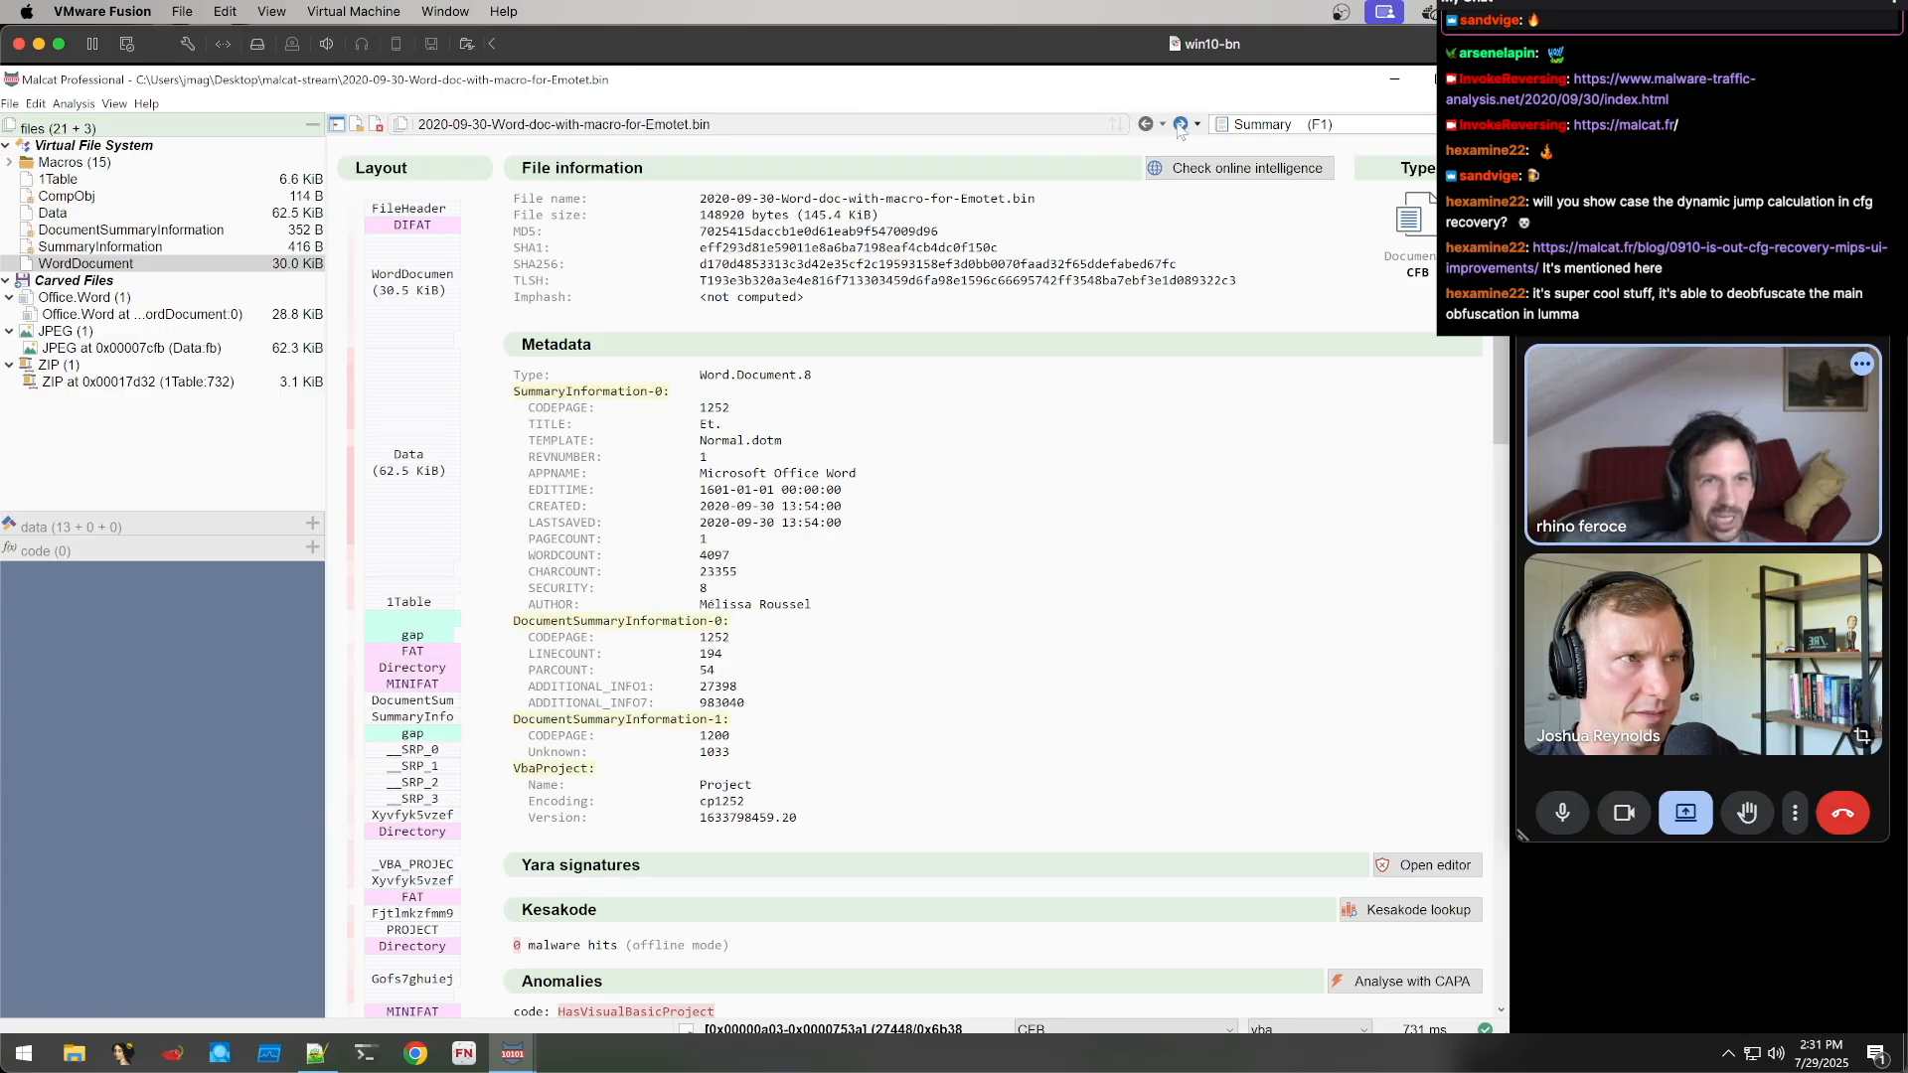
left_click(1182, 126)
left_click(1148, 128)
left_click(1267, 129)
left_click(1267, 215)
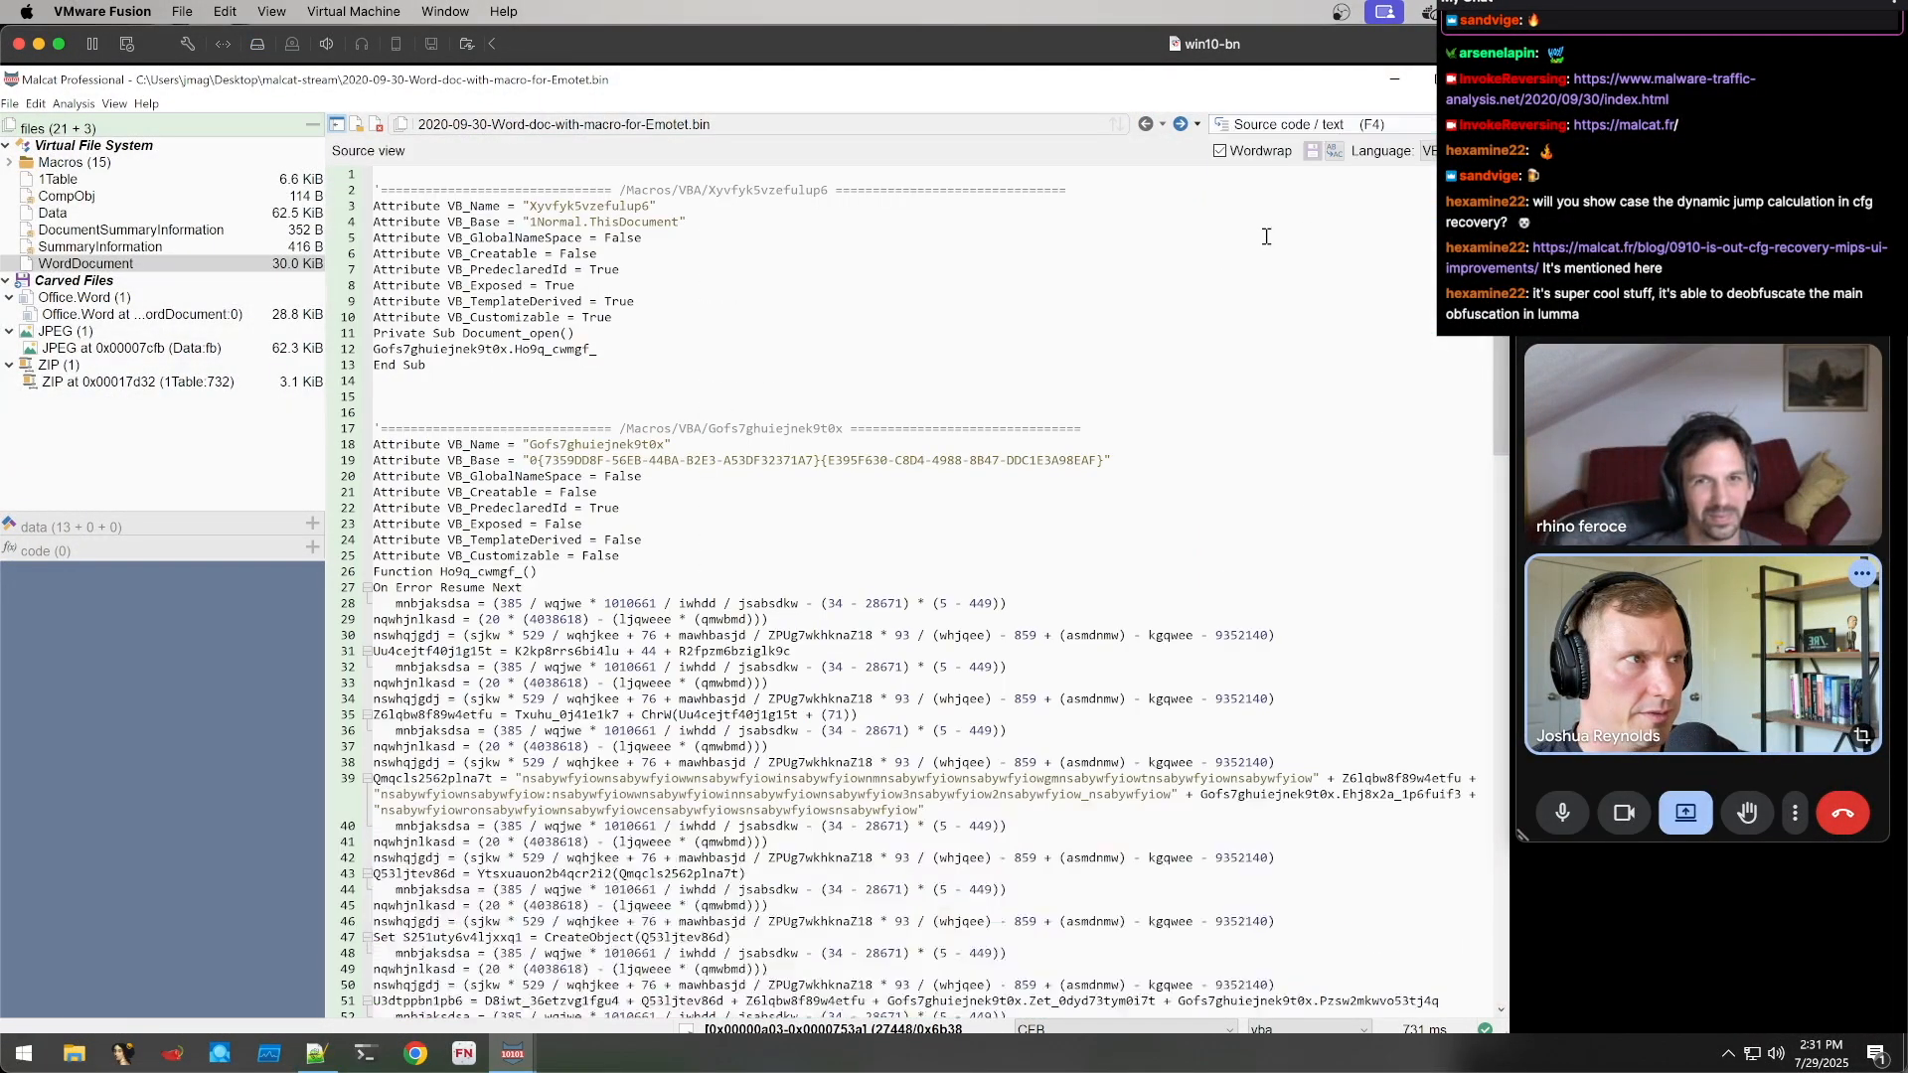
Copy the nsabywfyiow delimiter string from the Split call in the macro source
scroll(957, 493, "down", 15)
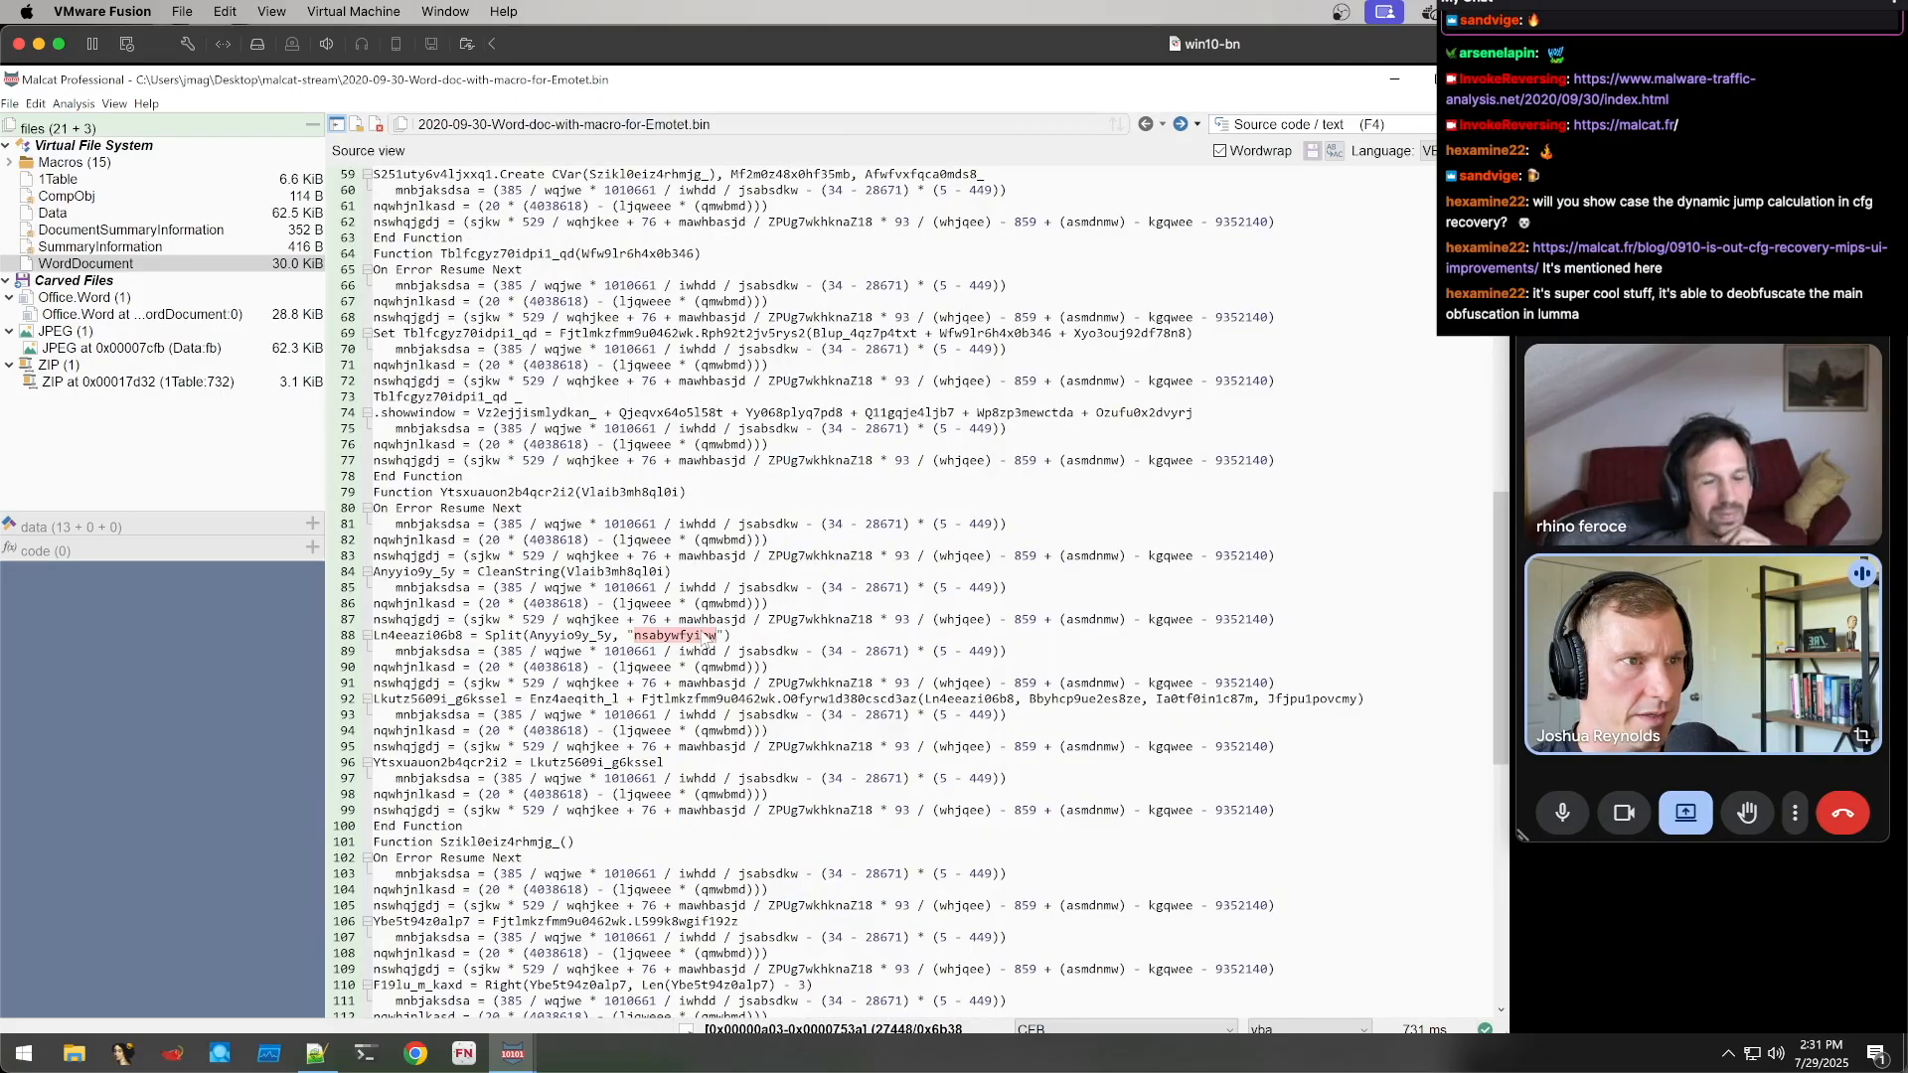
right_click(701, 642)
left_click(752, 681)
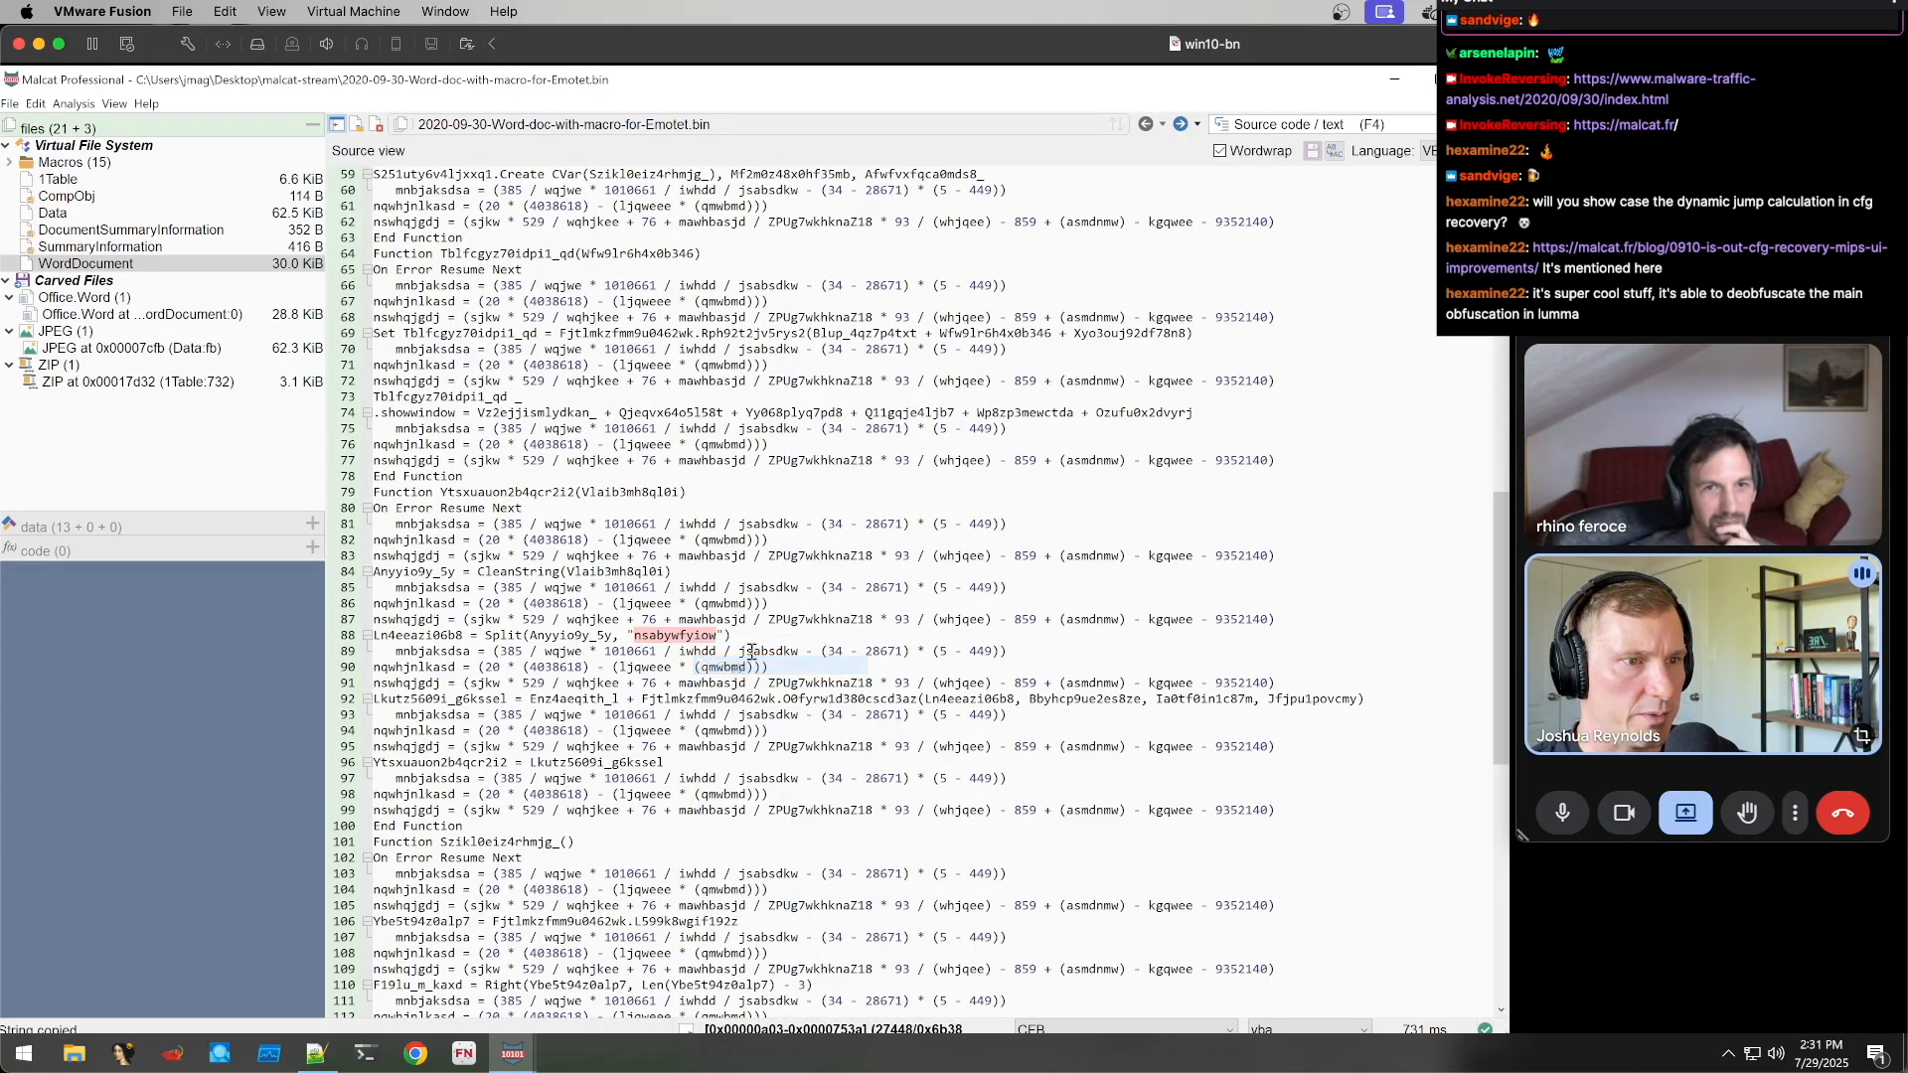
mouse_move(494, 1061)
left_click(577, 952)
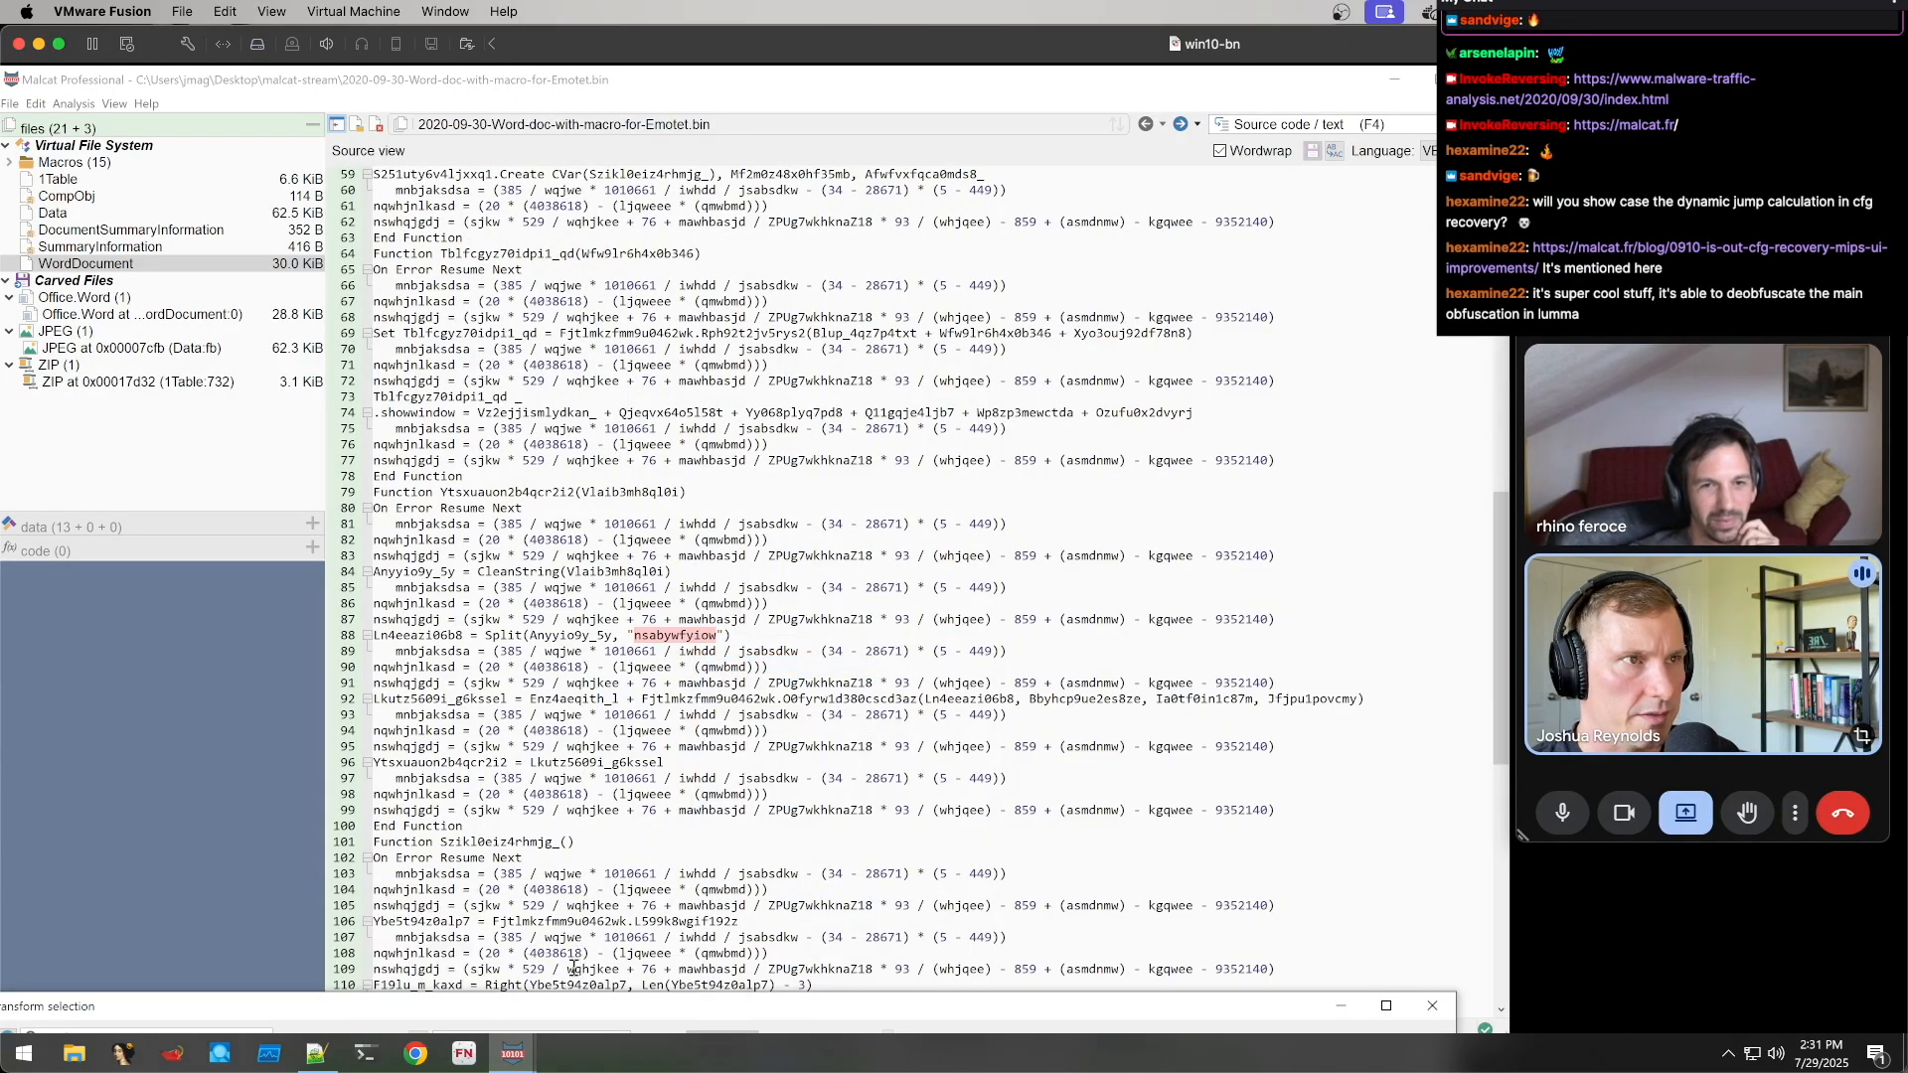
left_click_drag(878, 79, 867, 225)
left_click(1384, 220)
left_click_drag(538, 999, 558, 159)
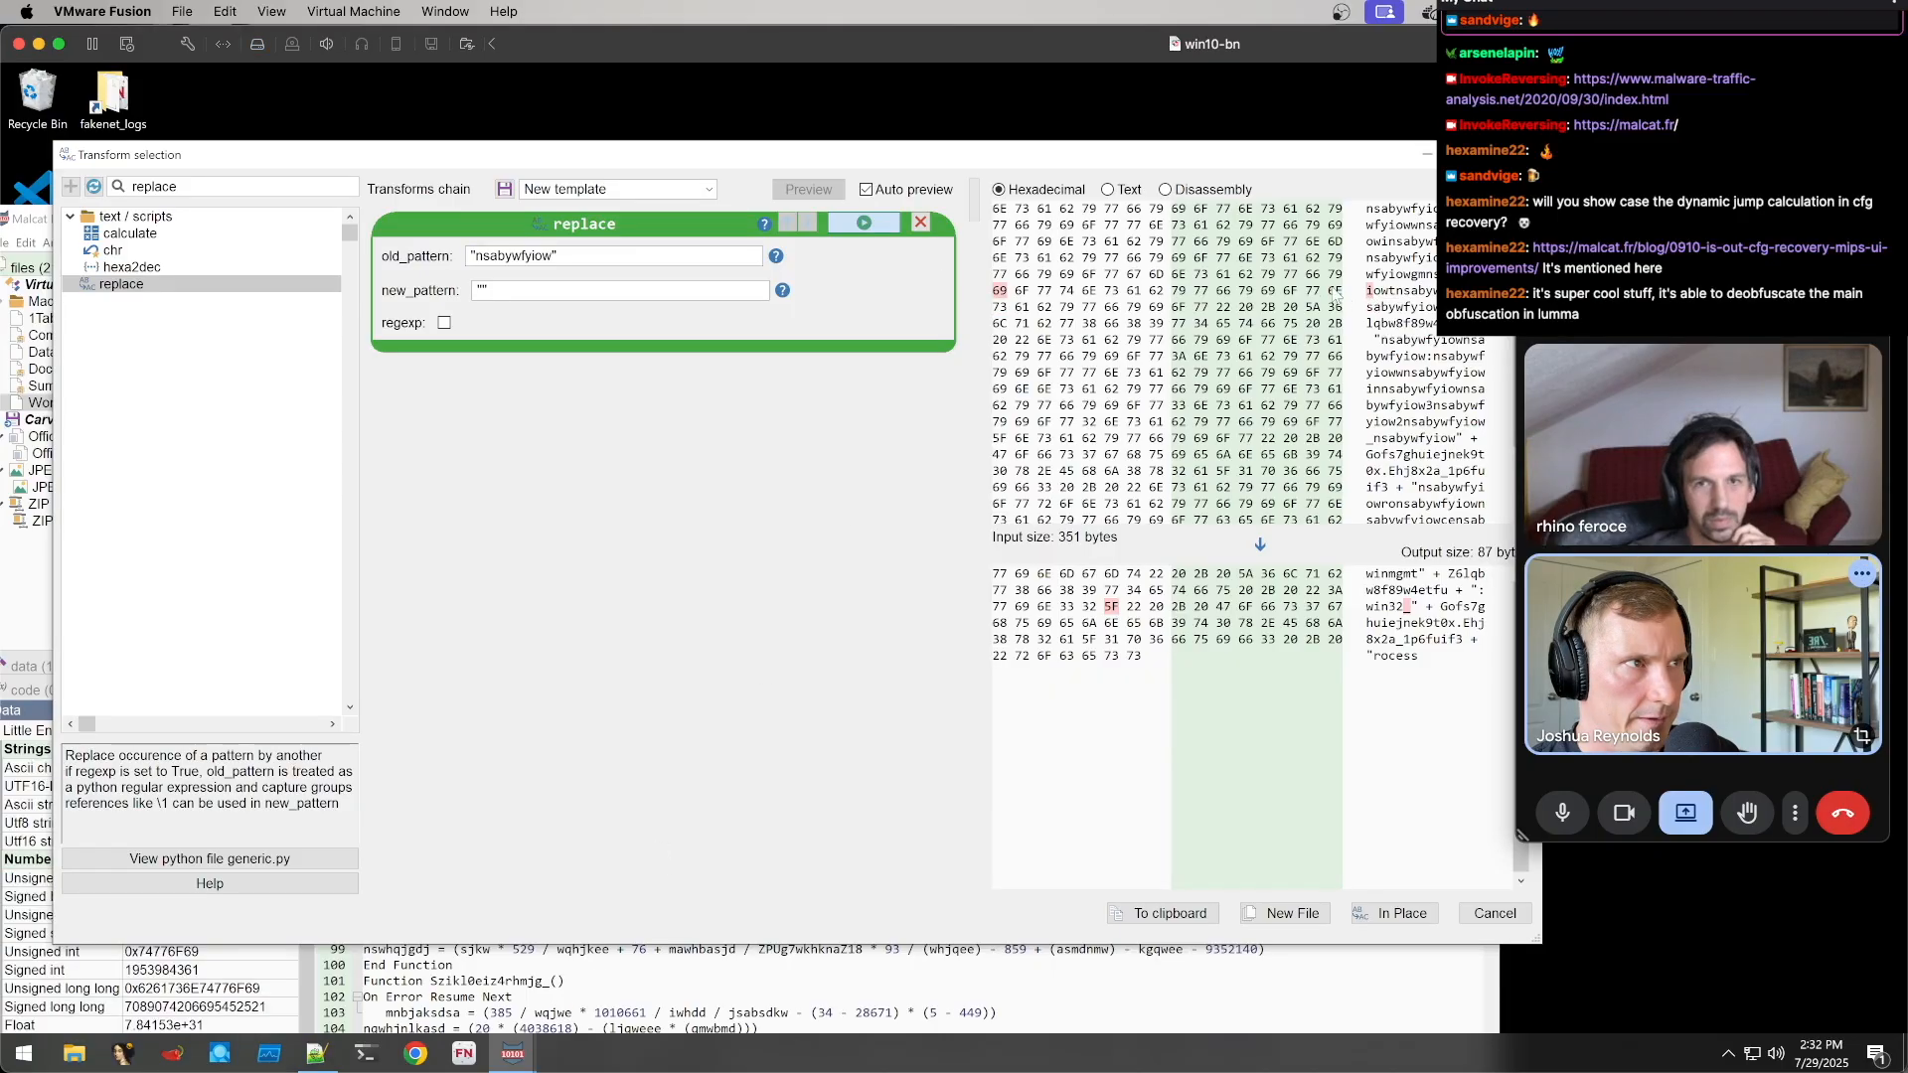
left_click_drag(1007, 165, 999, 632)
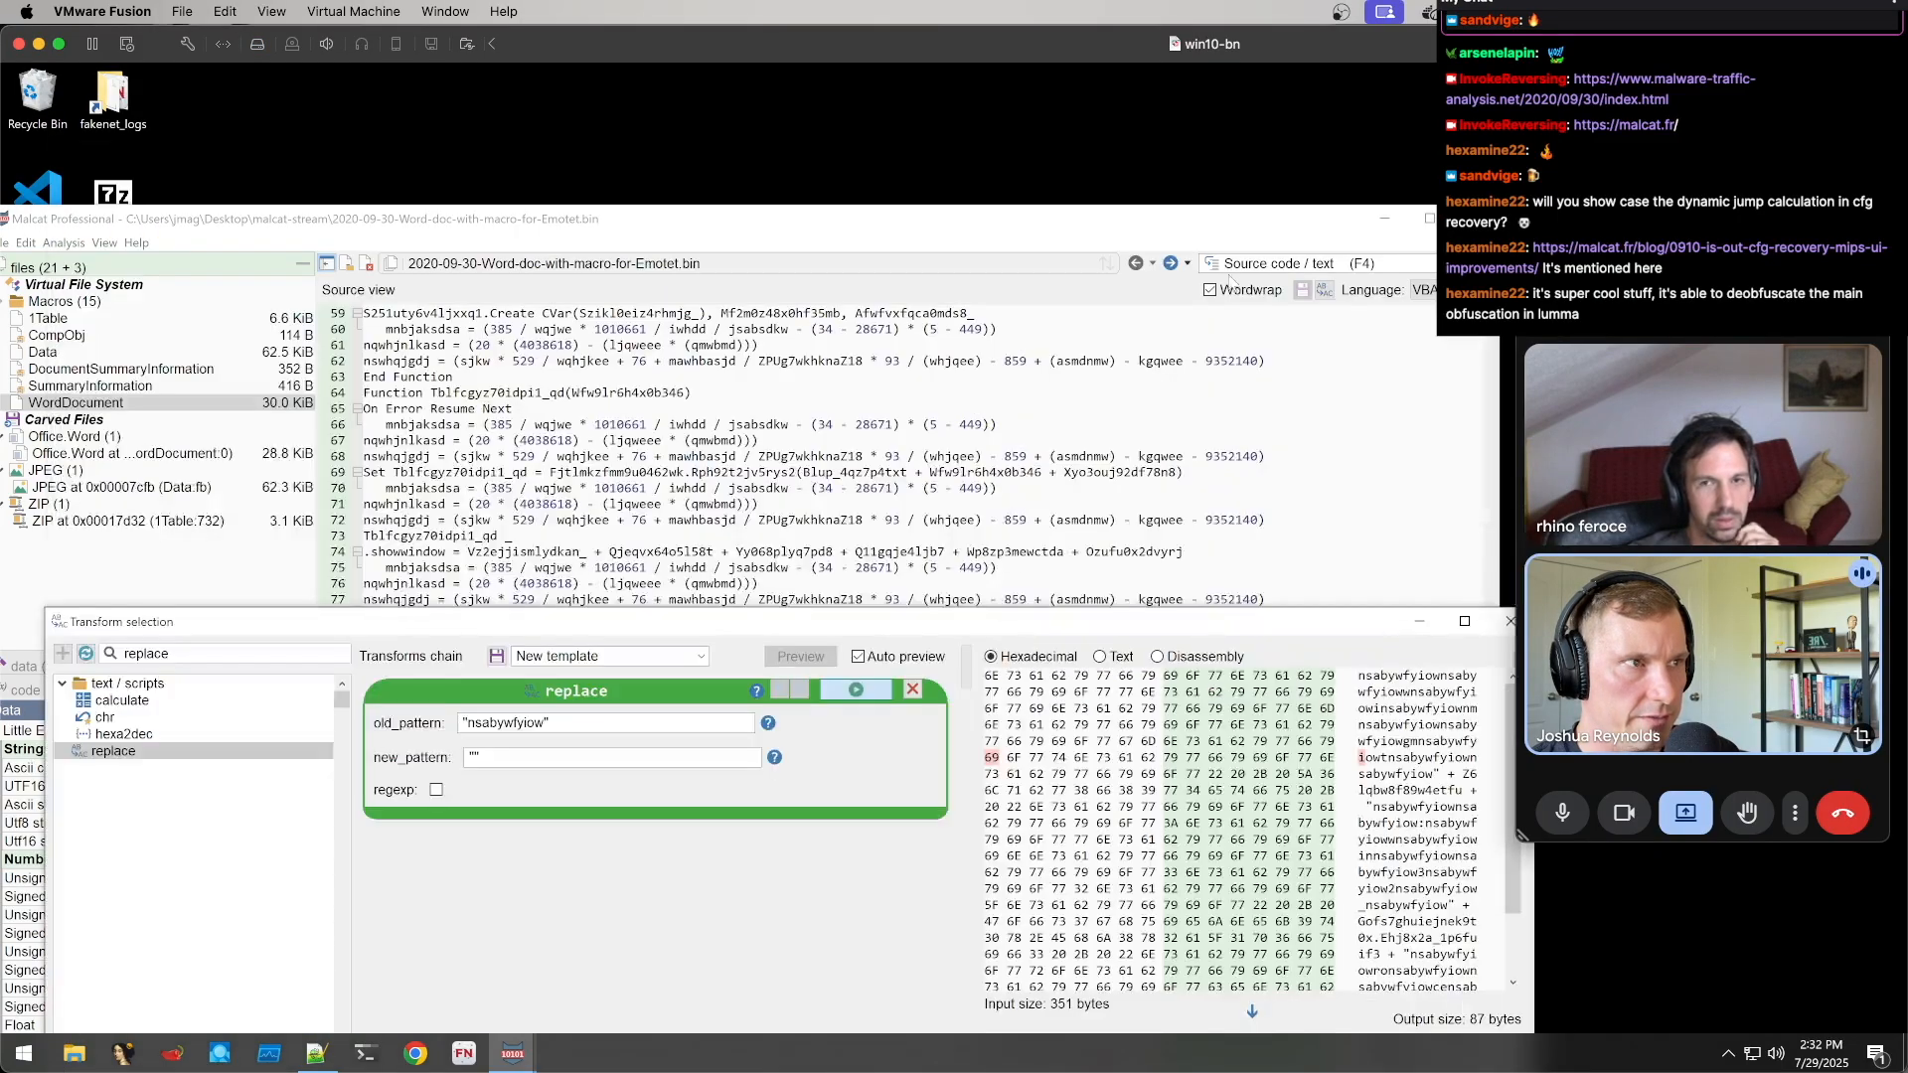
left_click_drag(1299, 216, 1315, 82)
mouse_move(513, 1053)
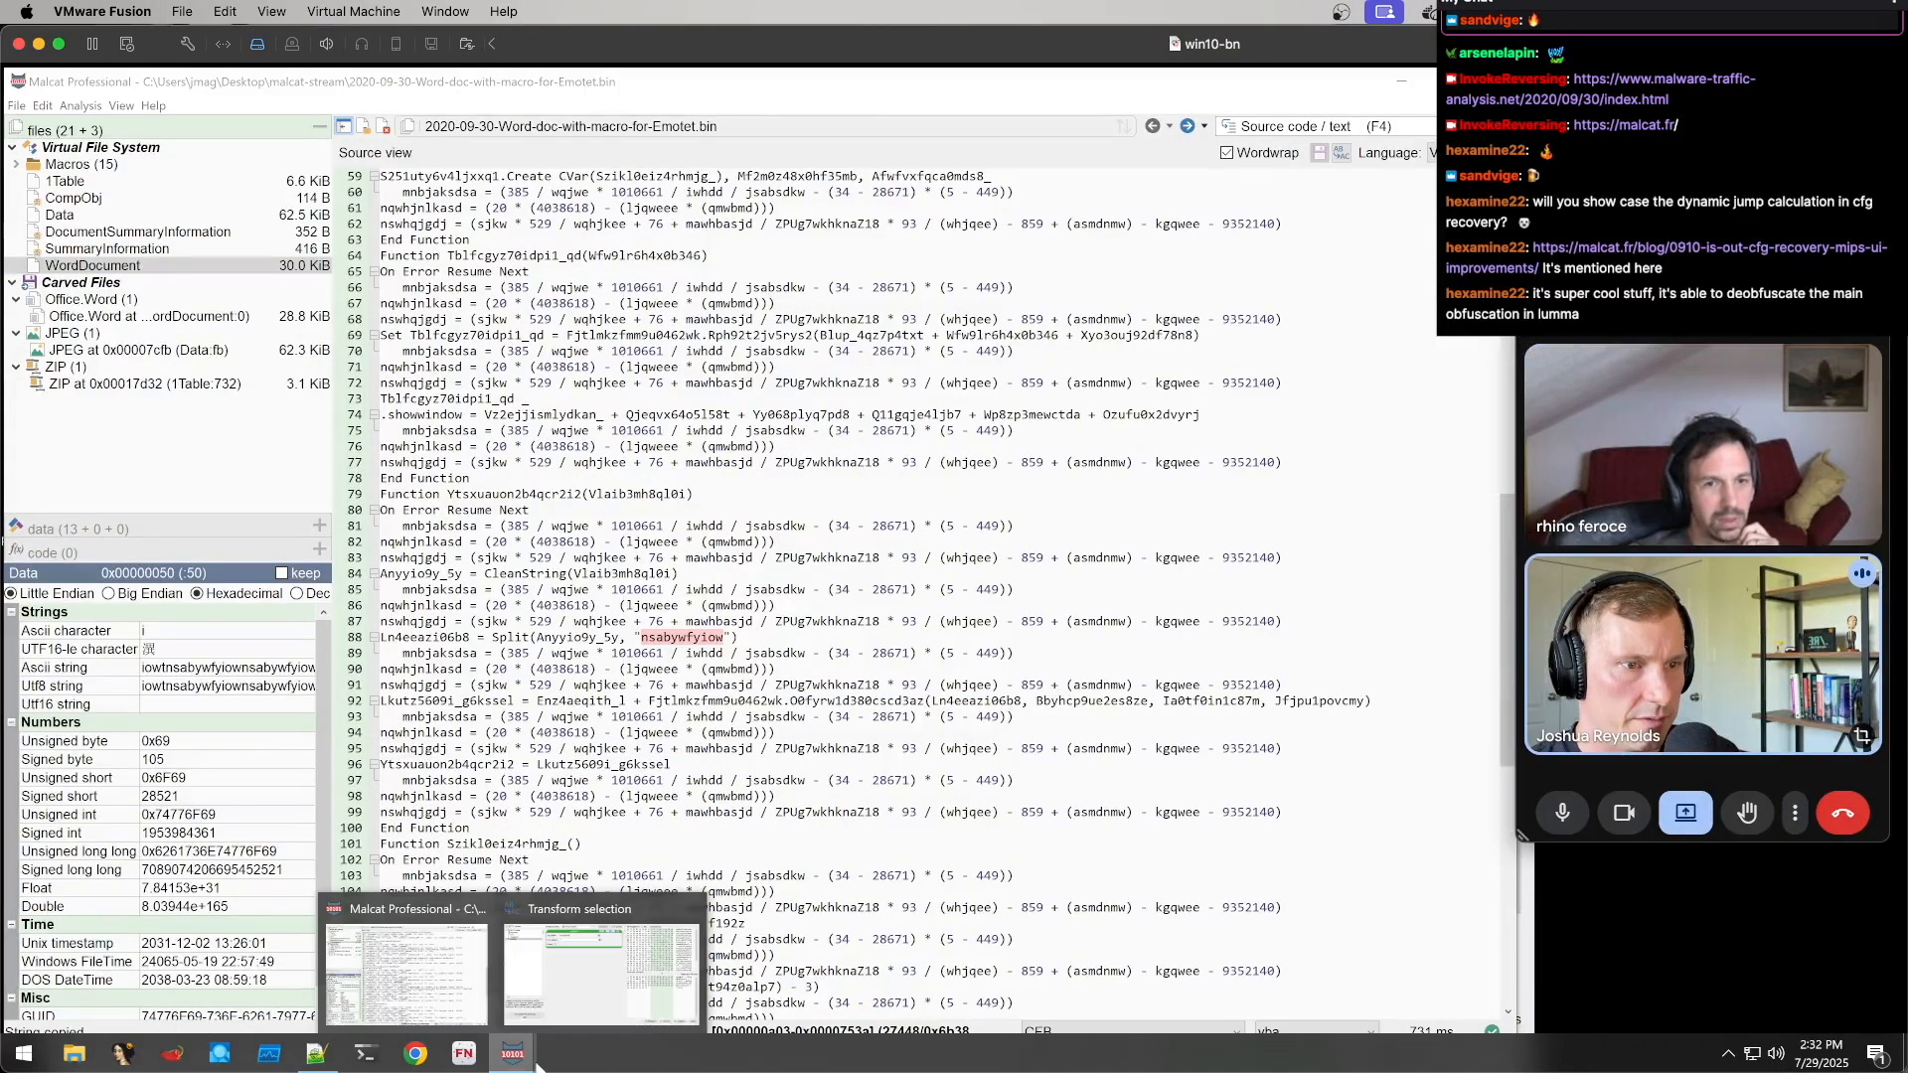
left_click(708, 939)
left_click_drag(1319, 629, 1251, 412)
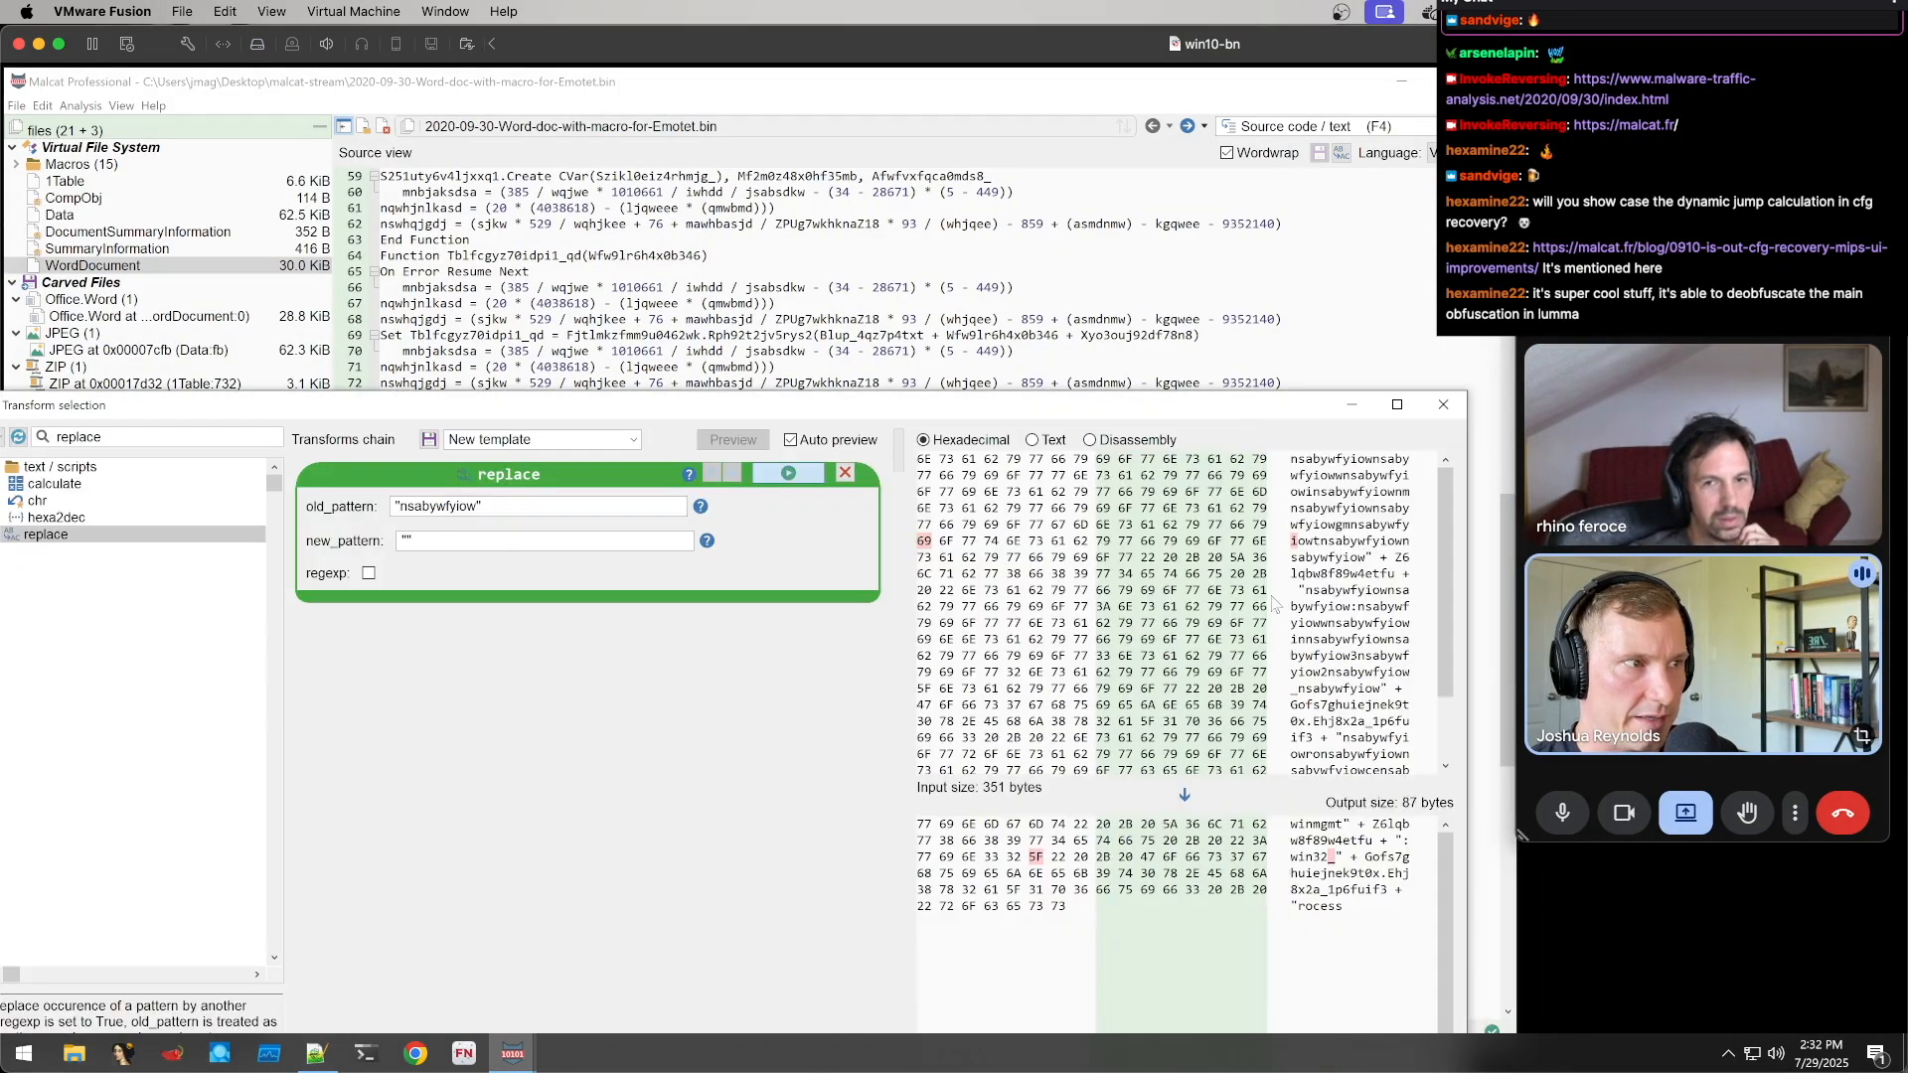
double_click(548, 503)
left_click_drag(672, 407, 747, 544)
left_click(815, 412)
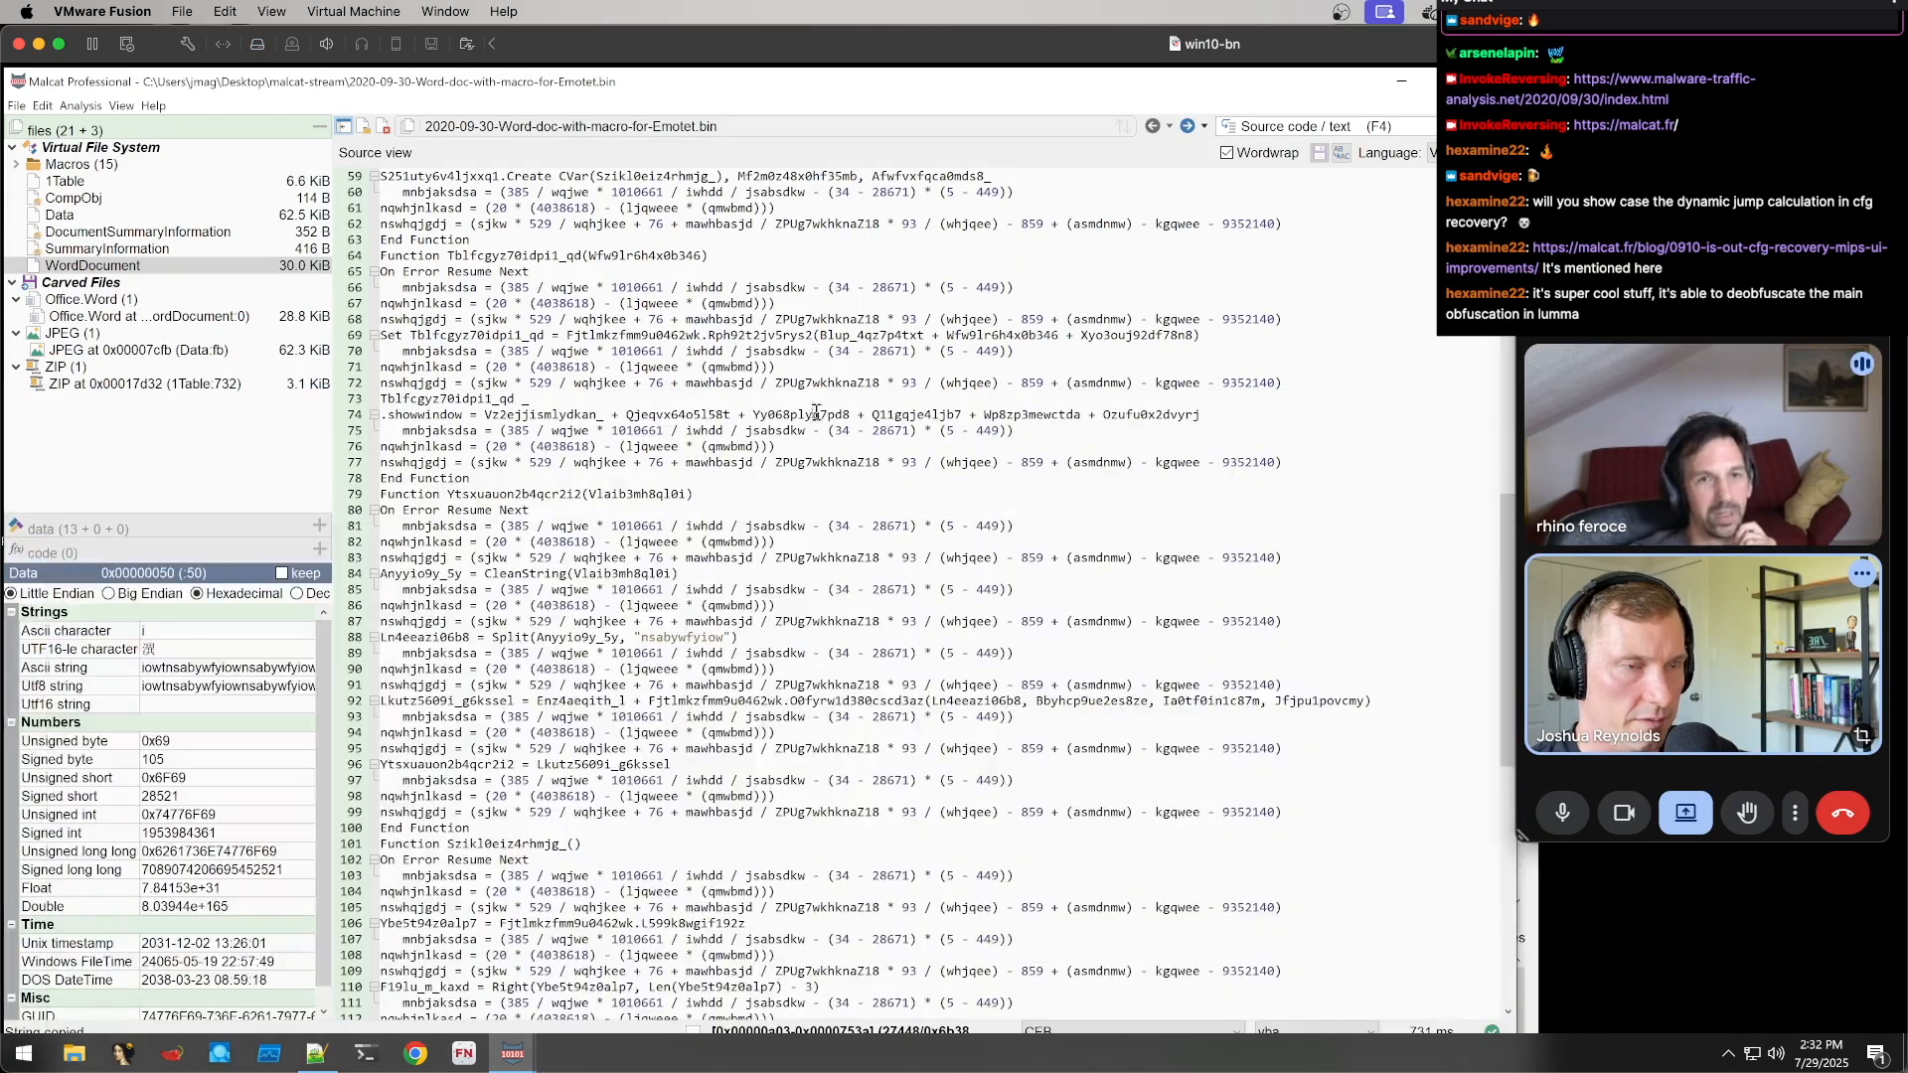
left_click(520, 1054)
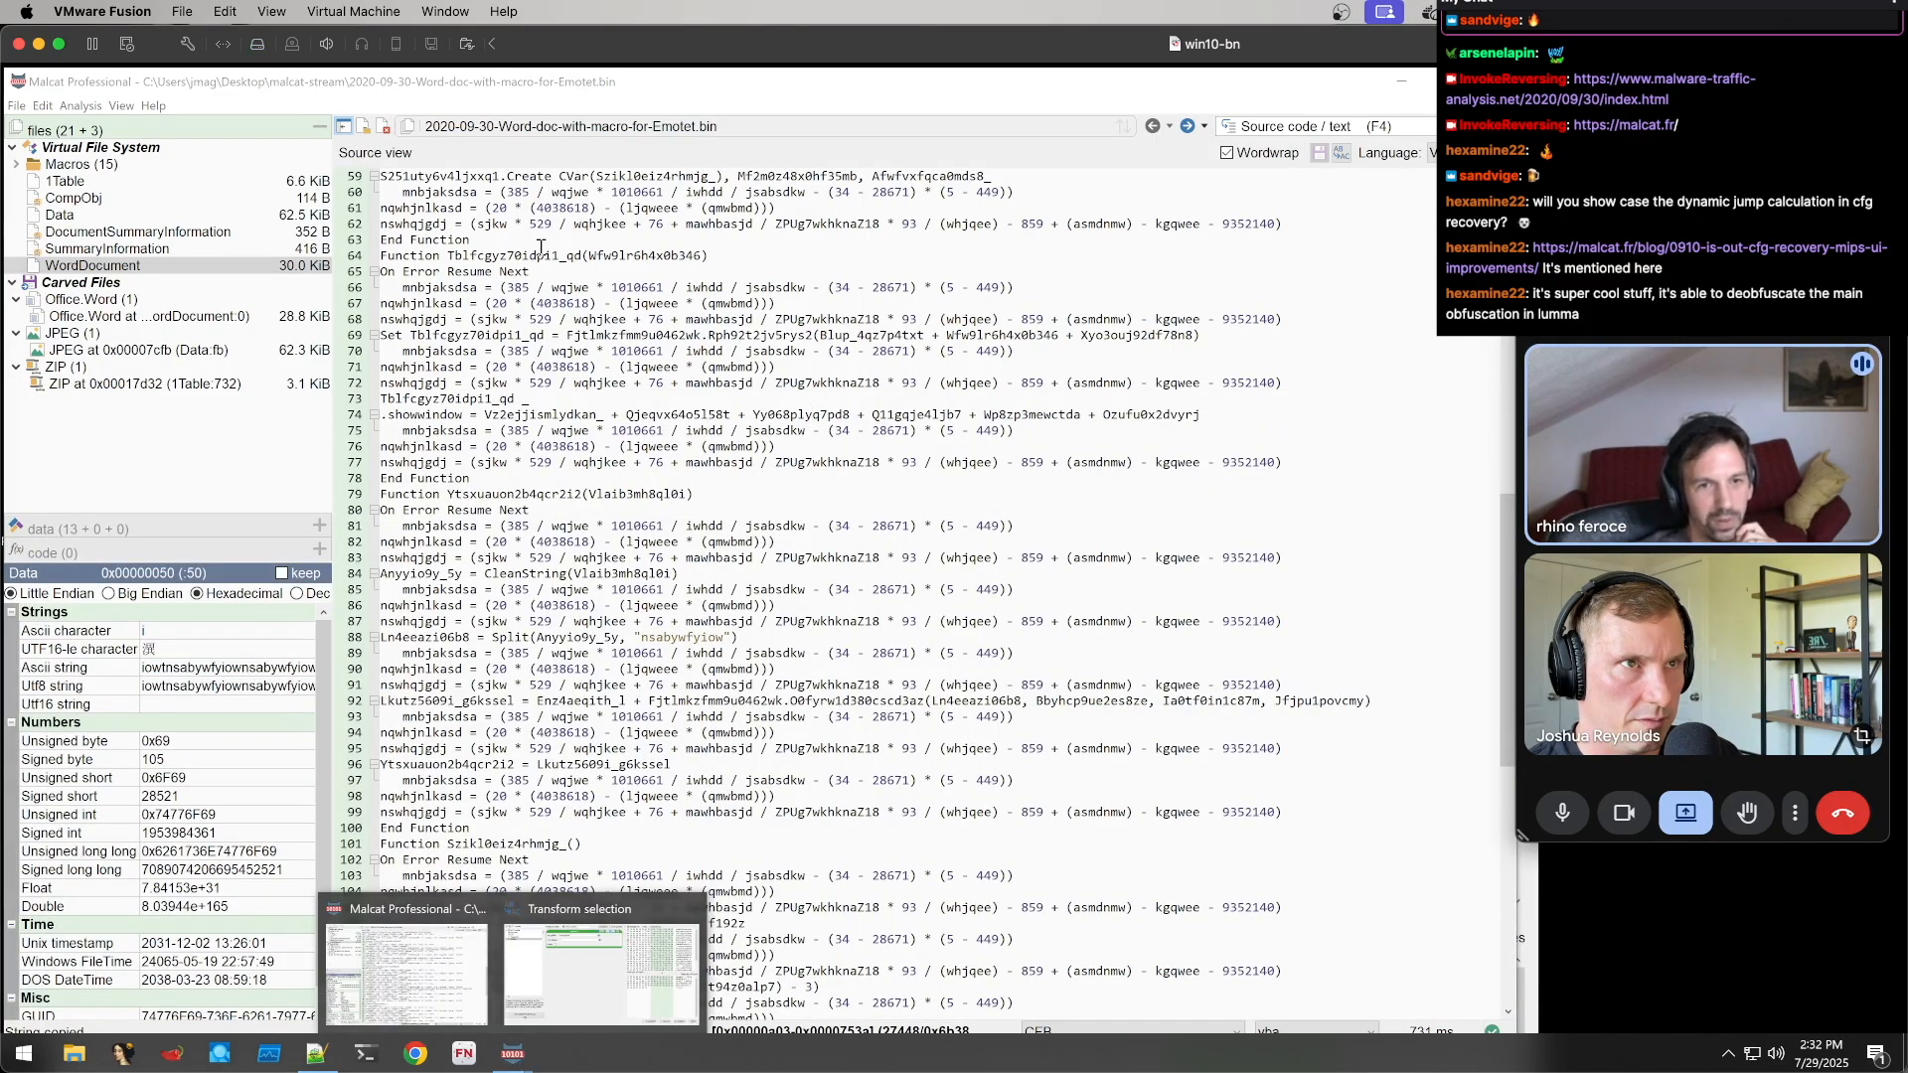
Select the nsabywfyiow-padded WordUserText data in the hexadecimal view, from offset 0xa03 to its end at 0x753a
left_click(1189, 126)
left_click(1188, 126)
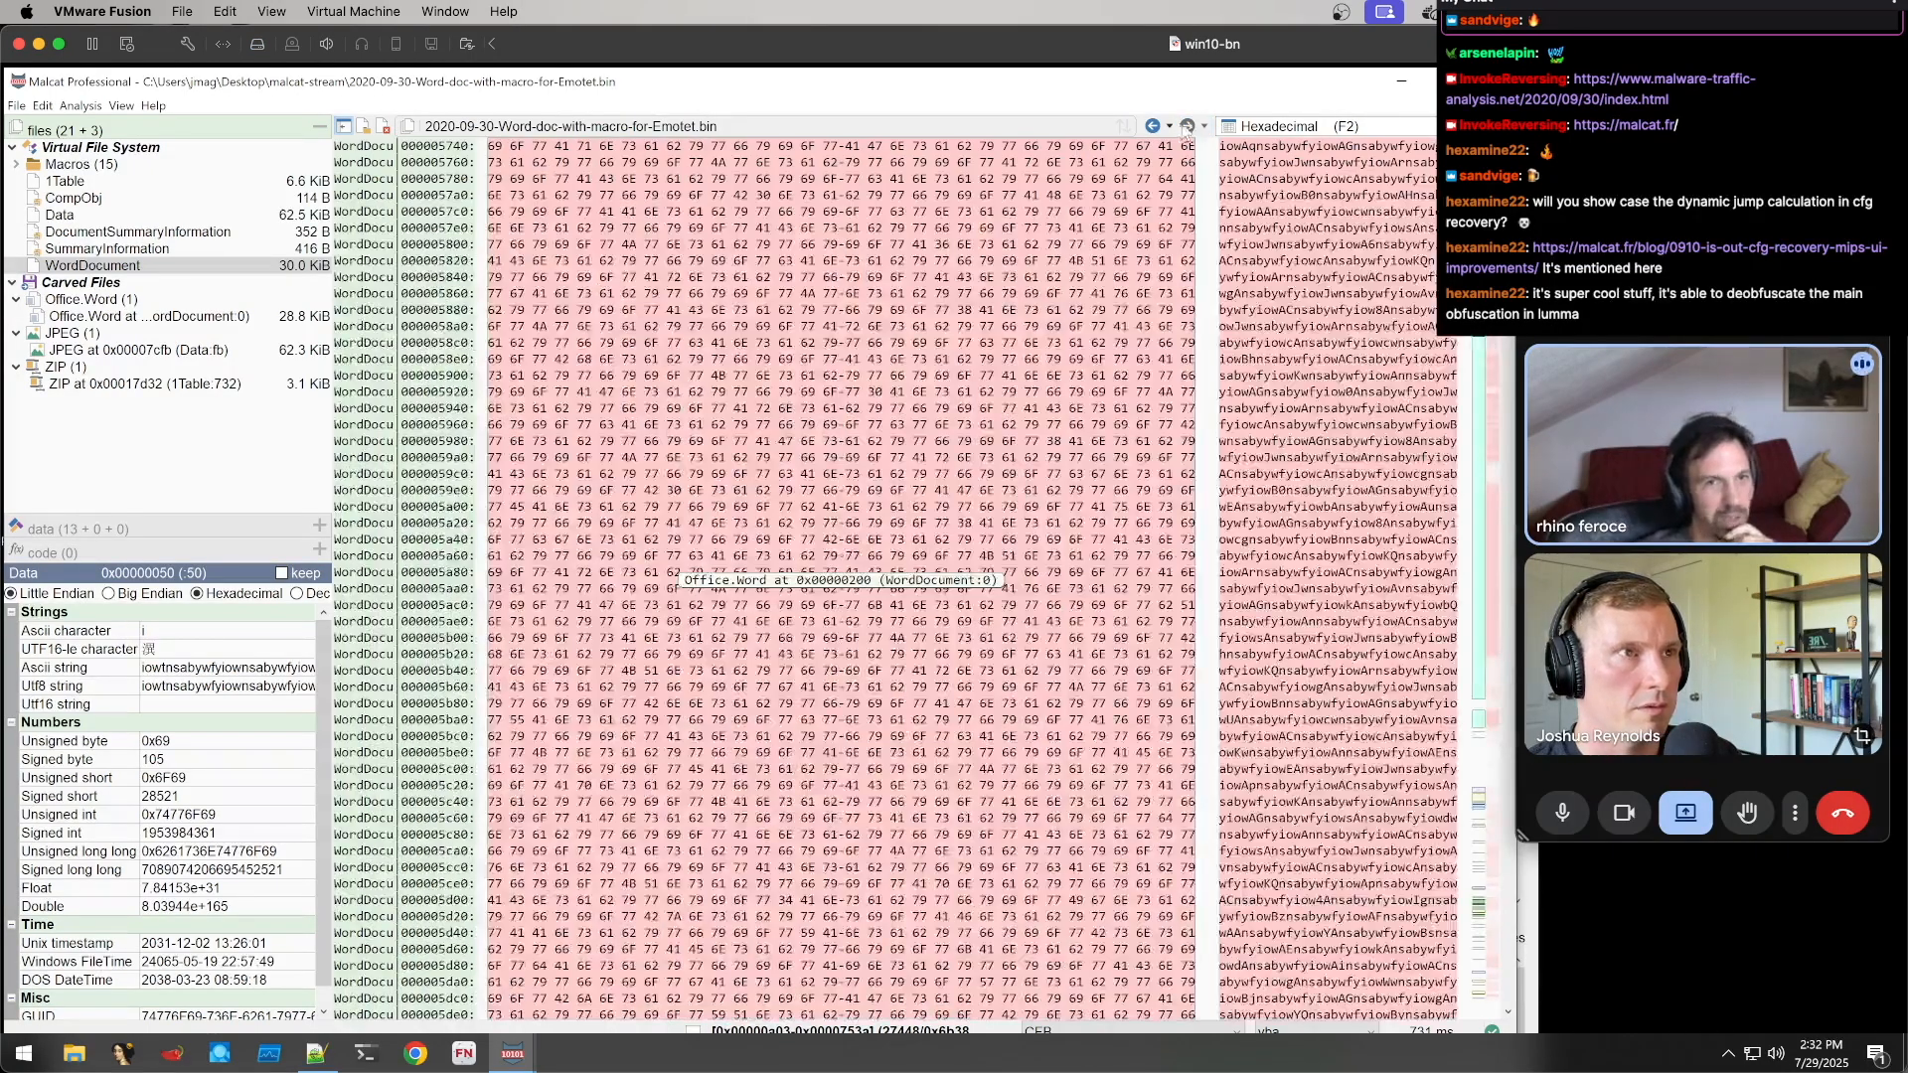
left_click(1153, 126)
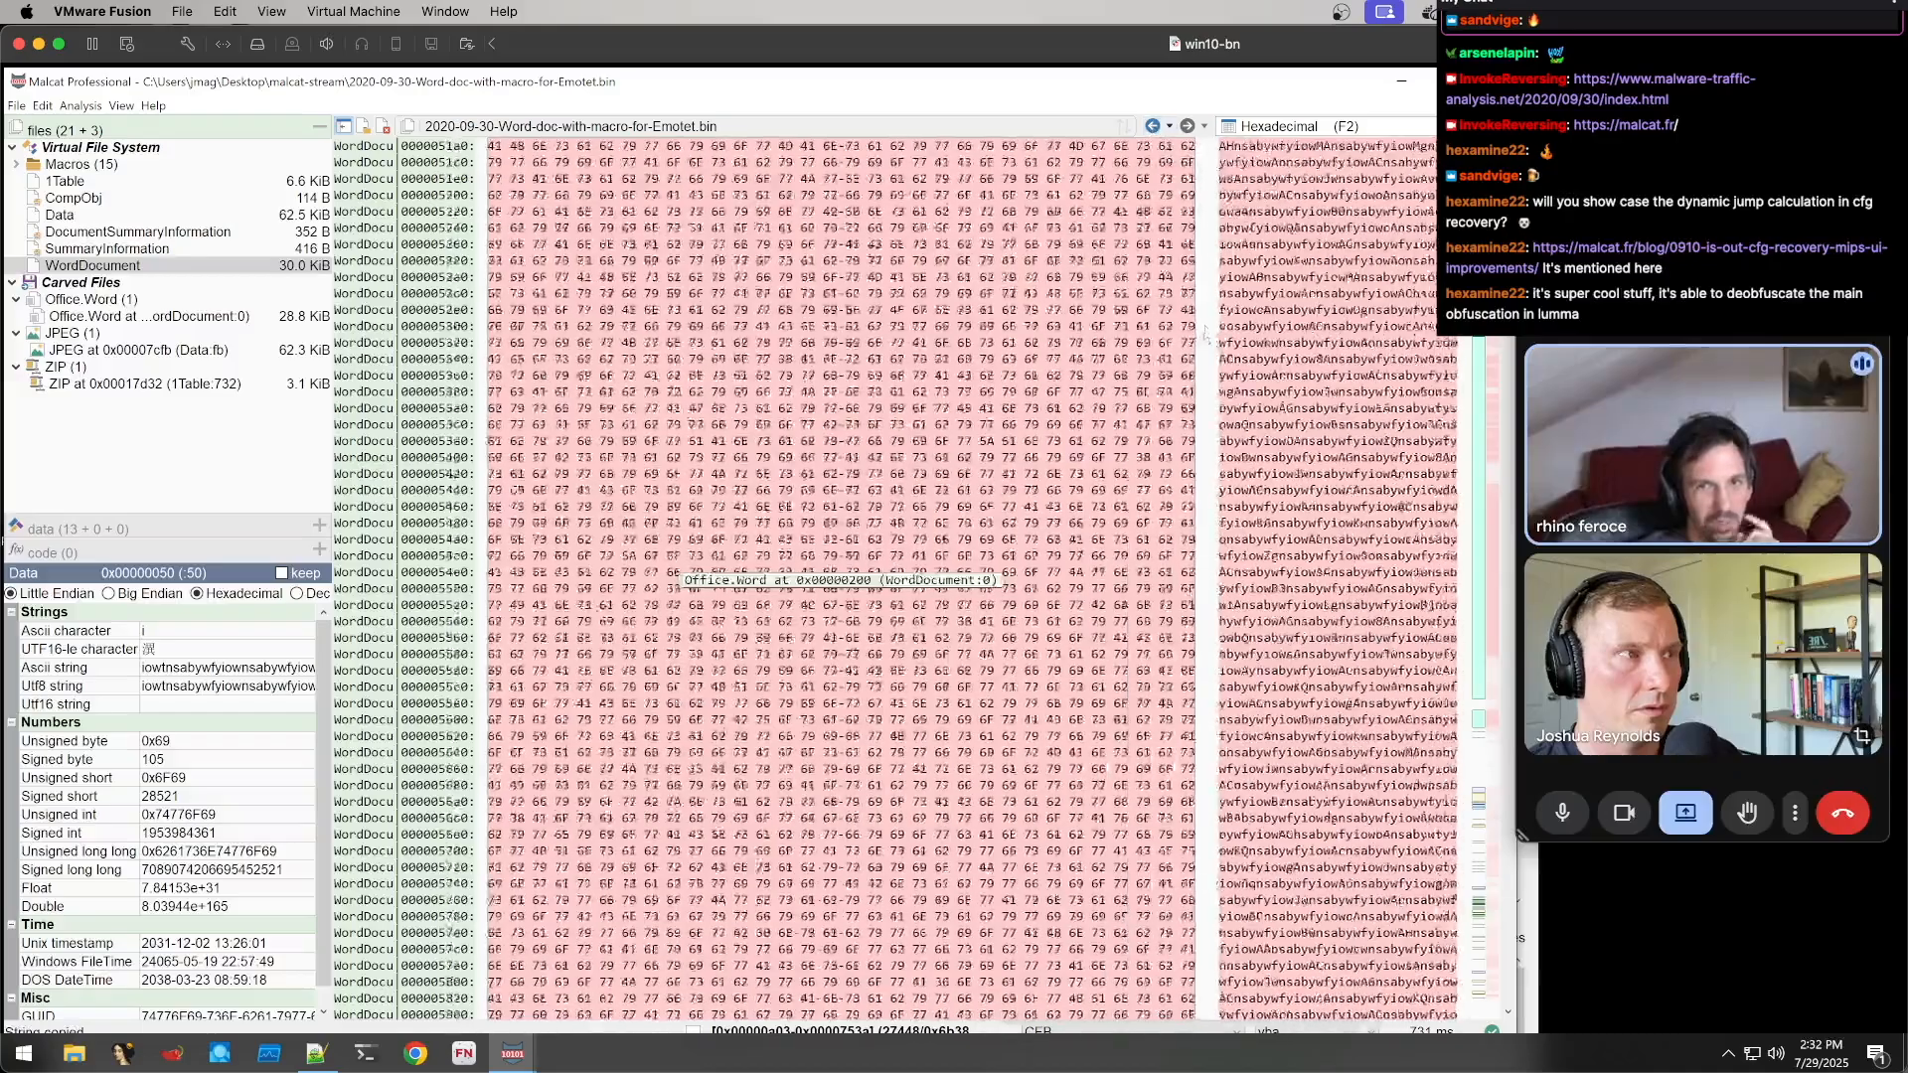
scroll(840, 350, "up", 20)
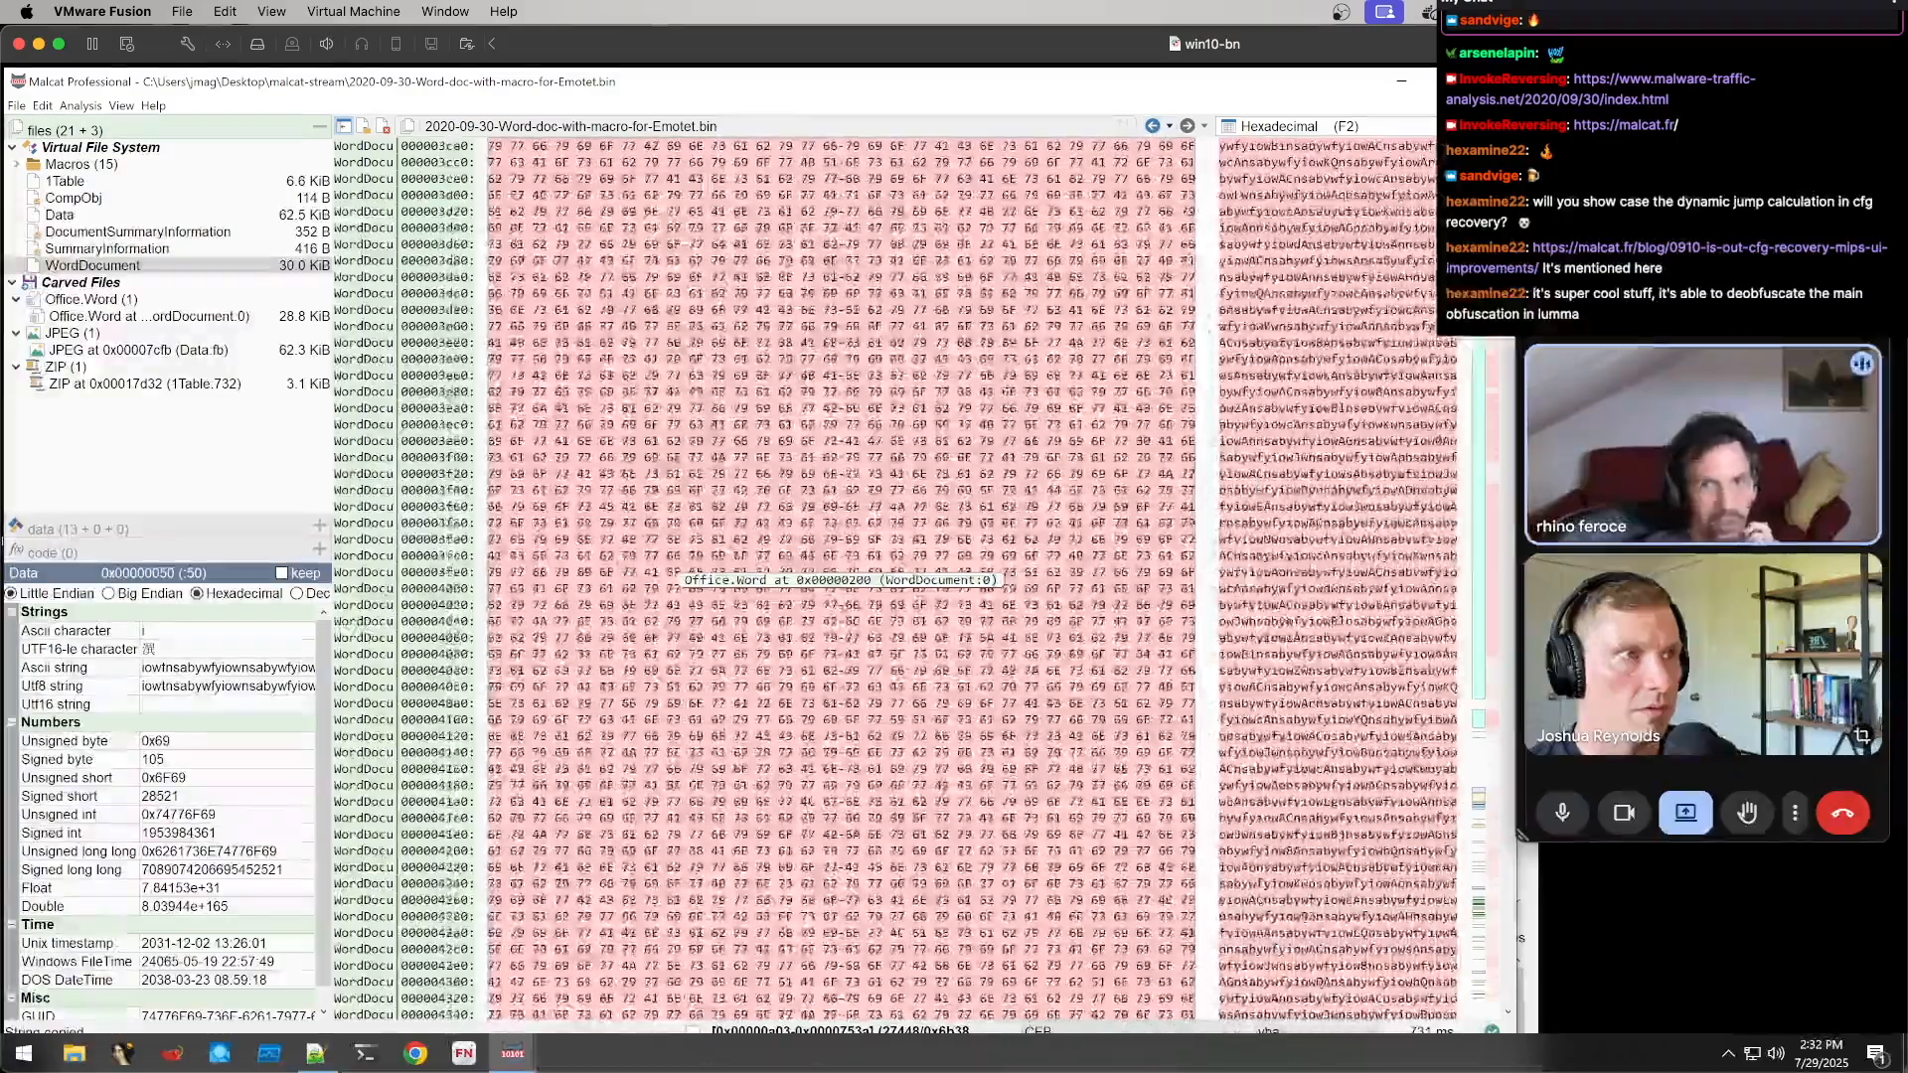
right_click(843, 350)
left_click(828, 360)
scroll(730, 700, "up", 20)
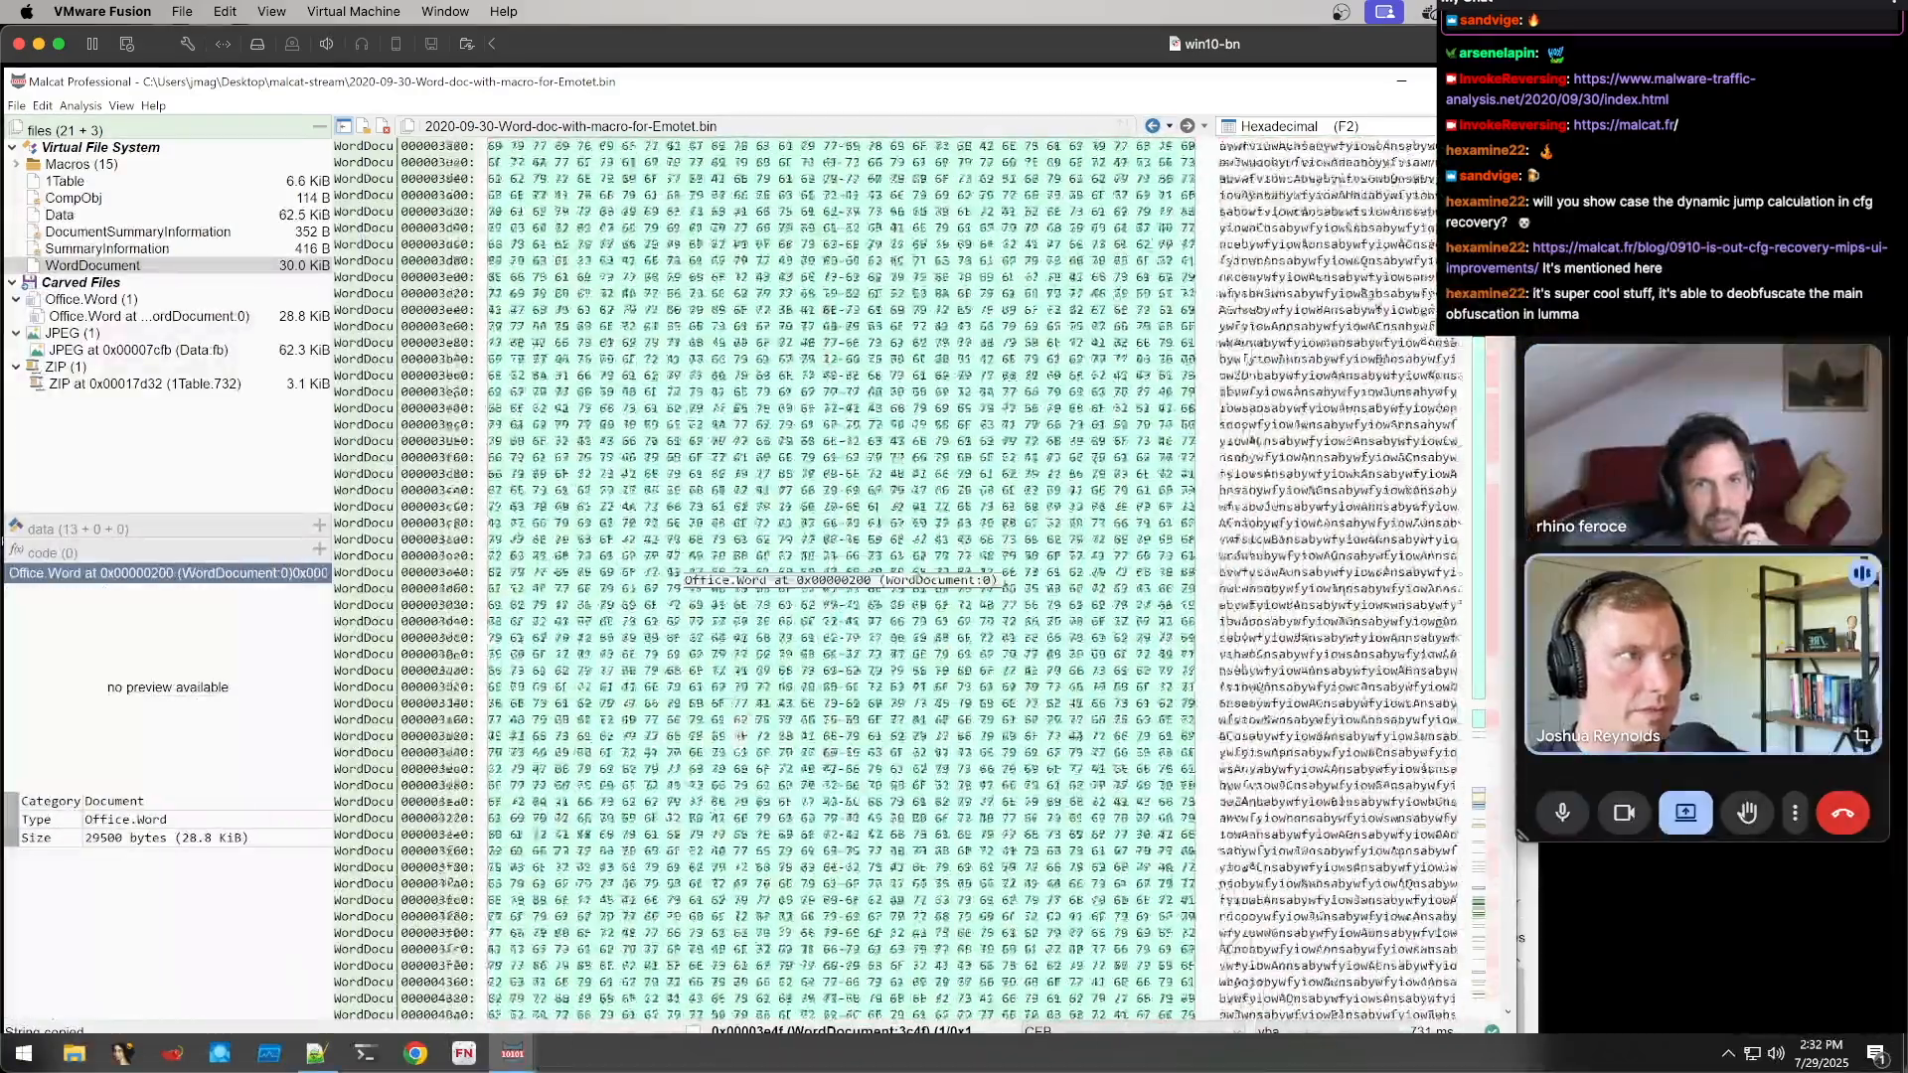
scroll(562, 750, "down", 6)
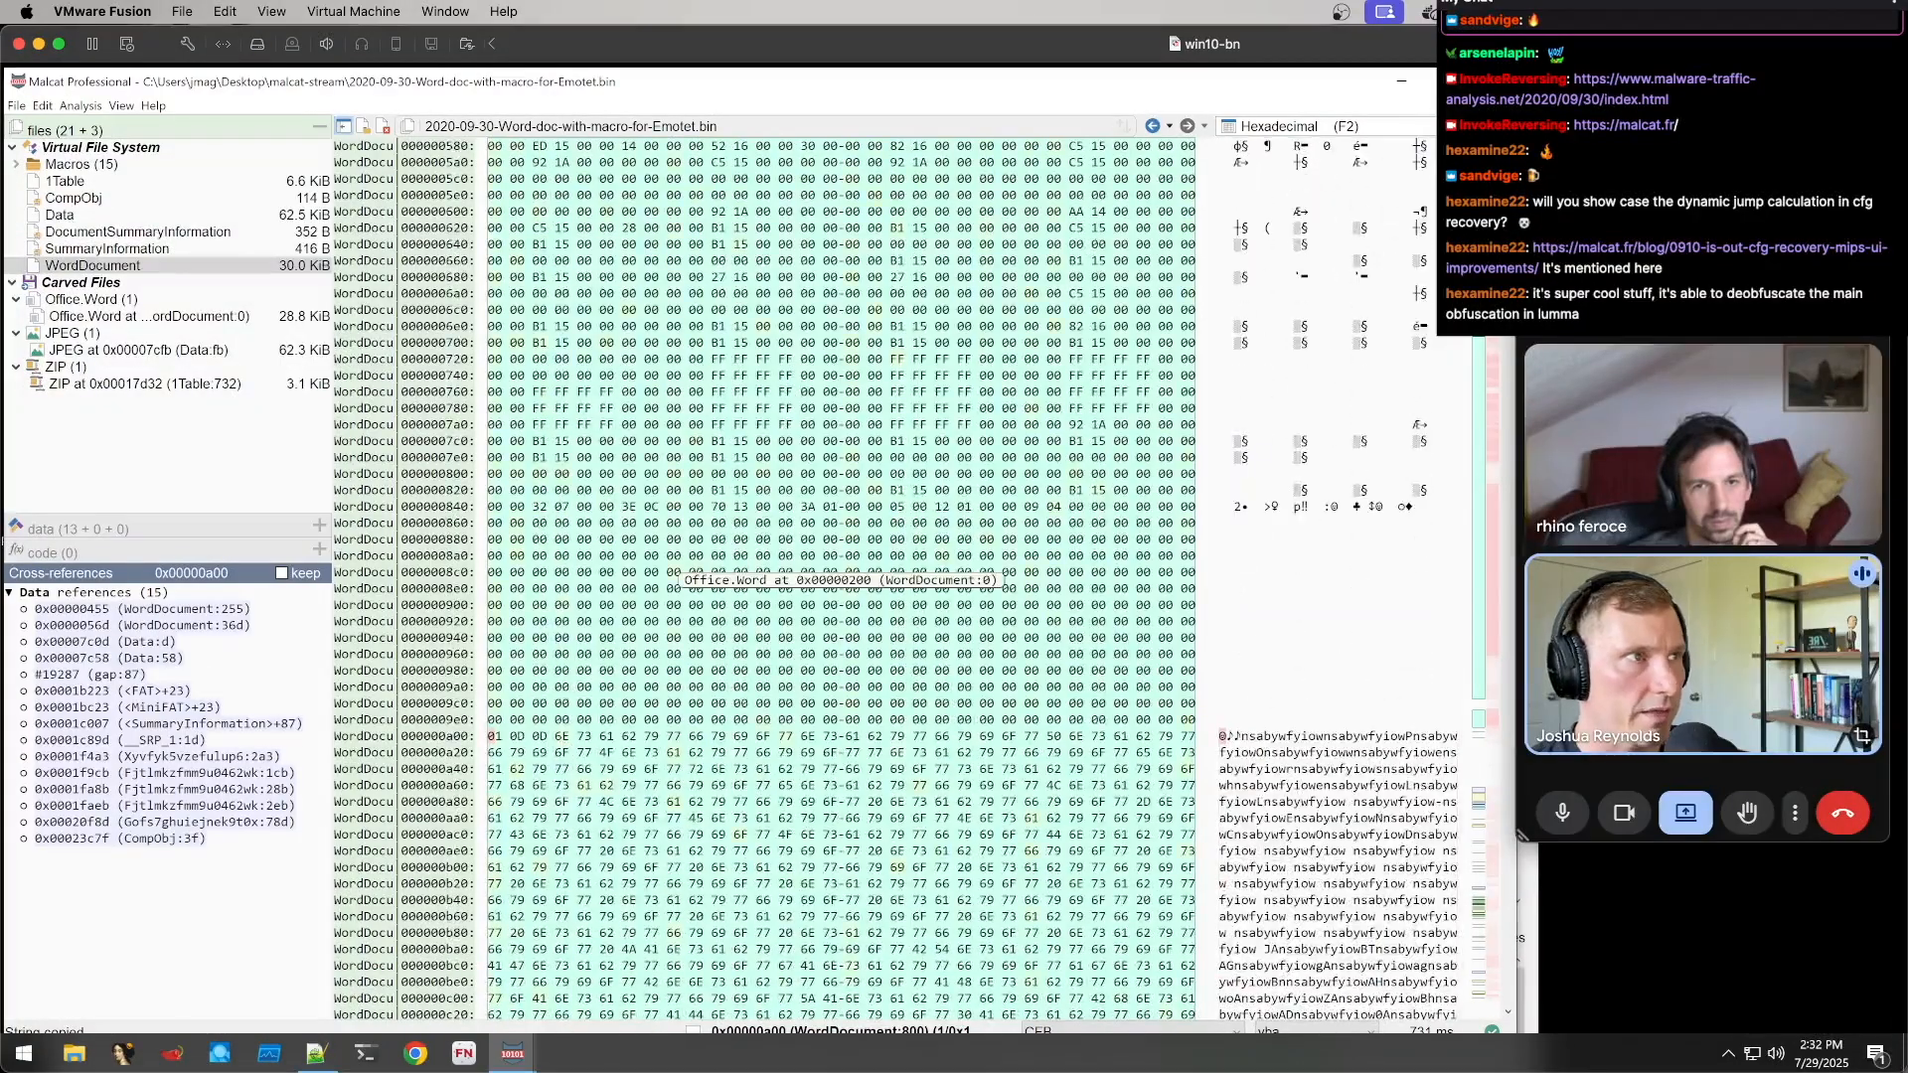
left_click(1359, 132)
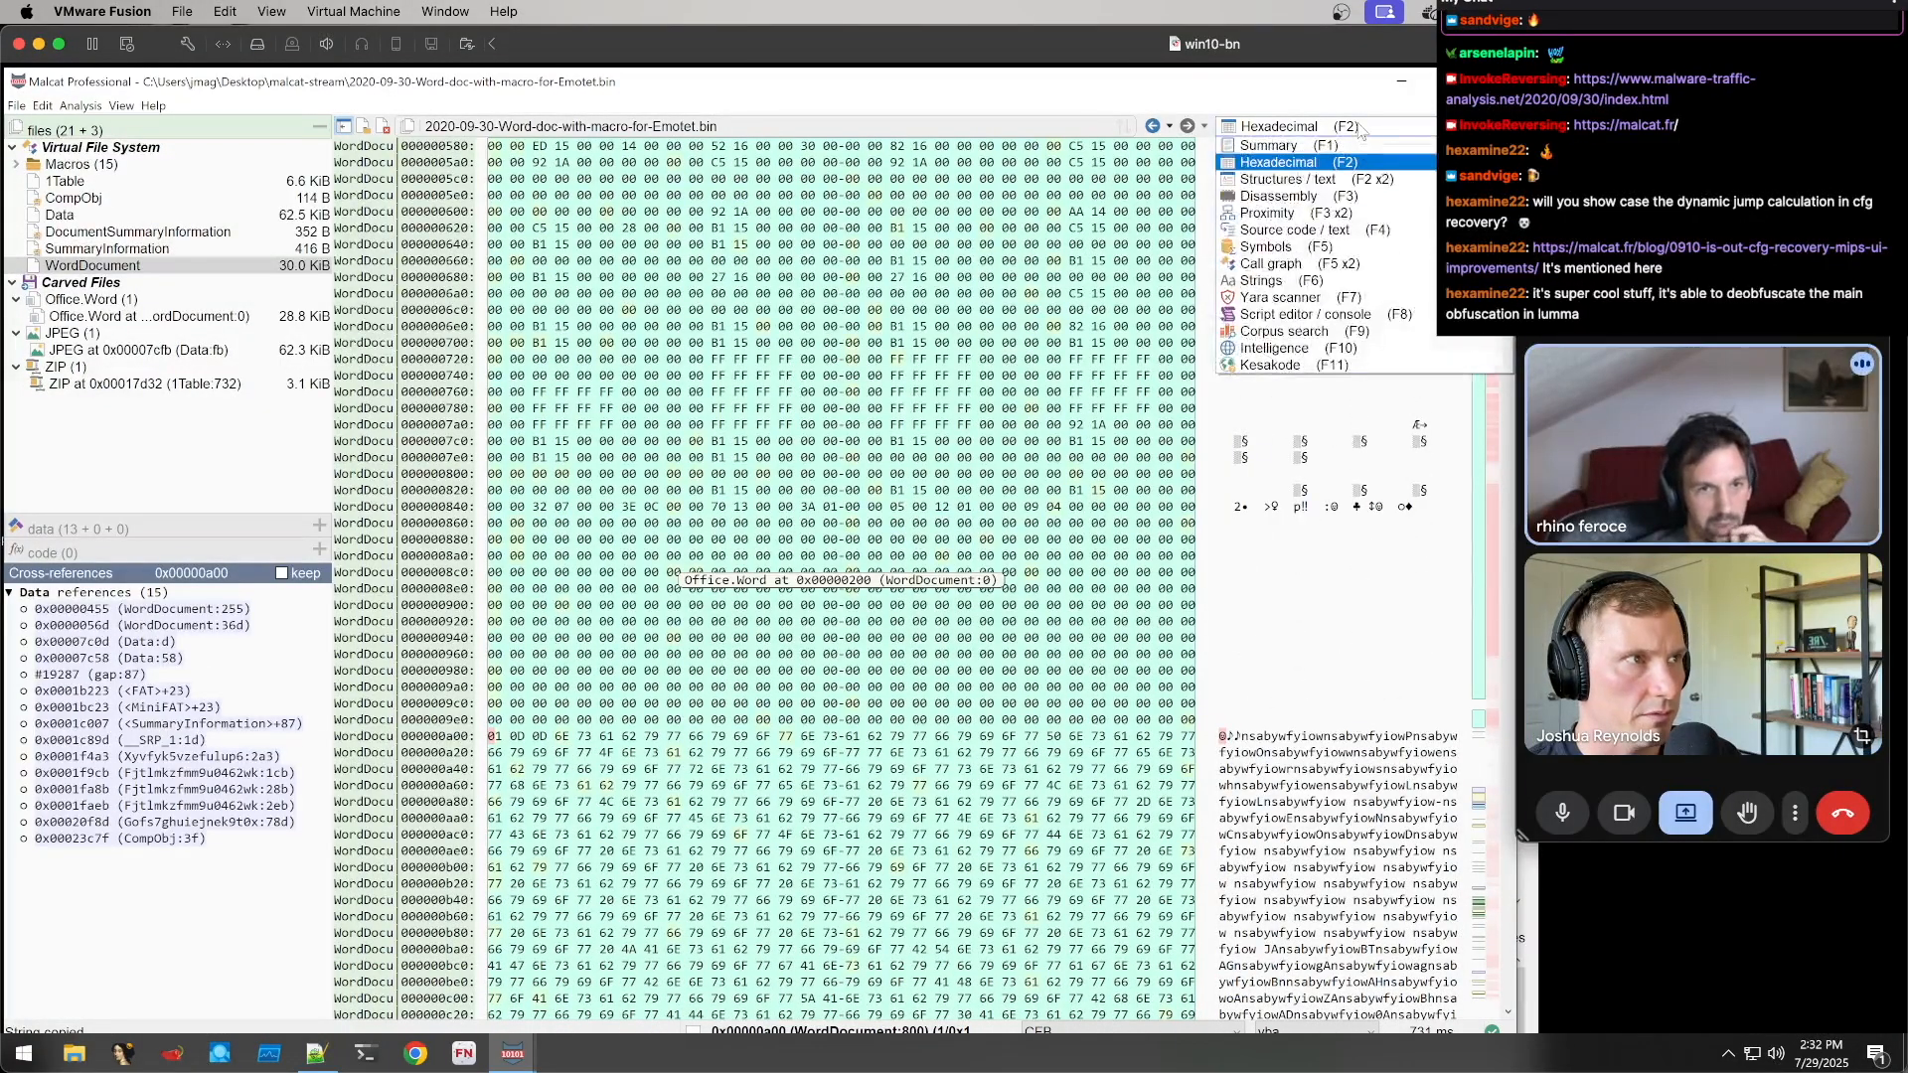
left_click(1358, 128)
left_click(560, 737)
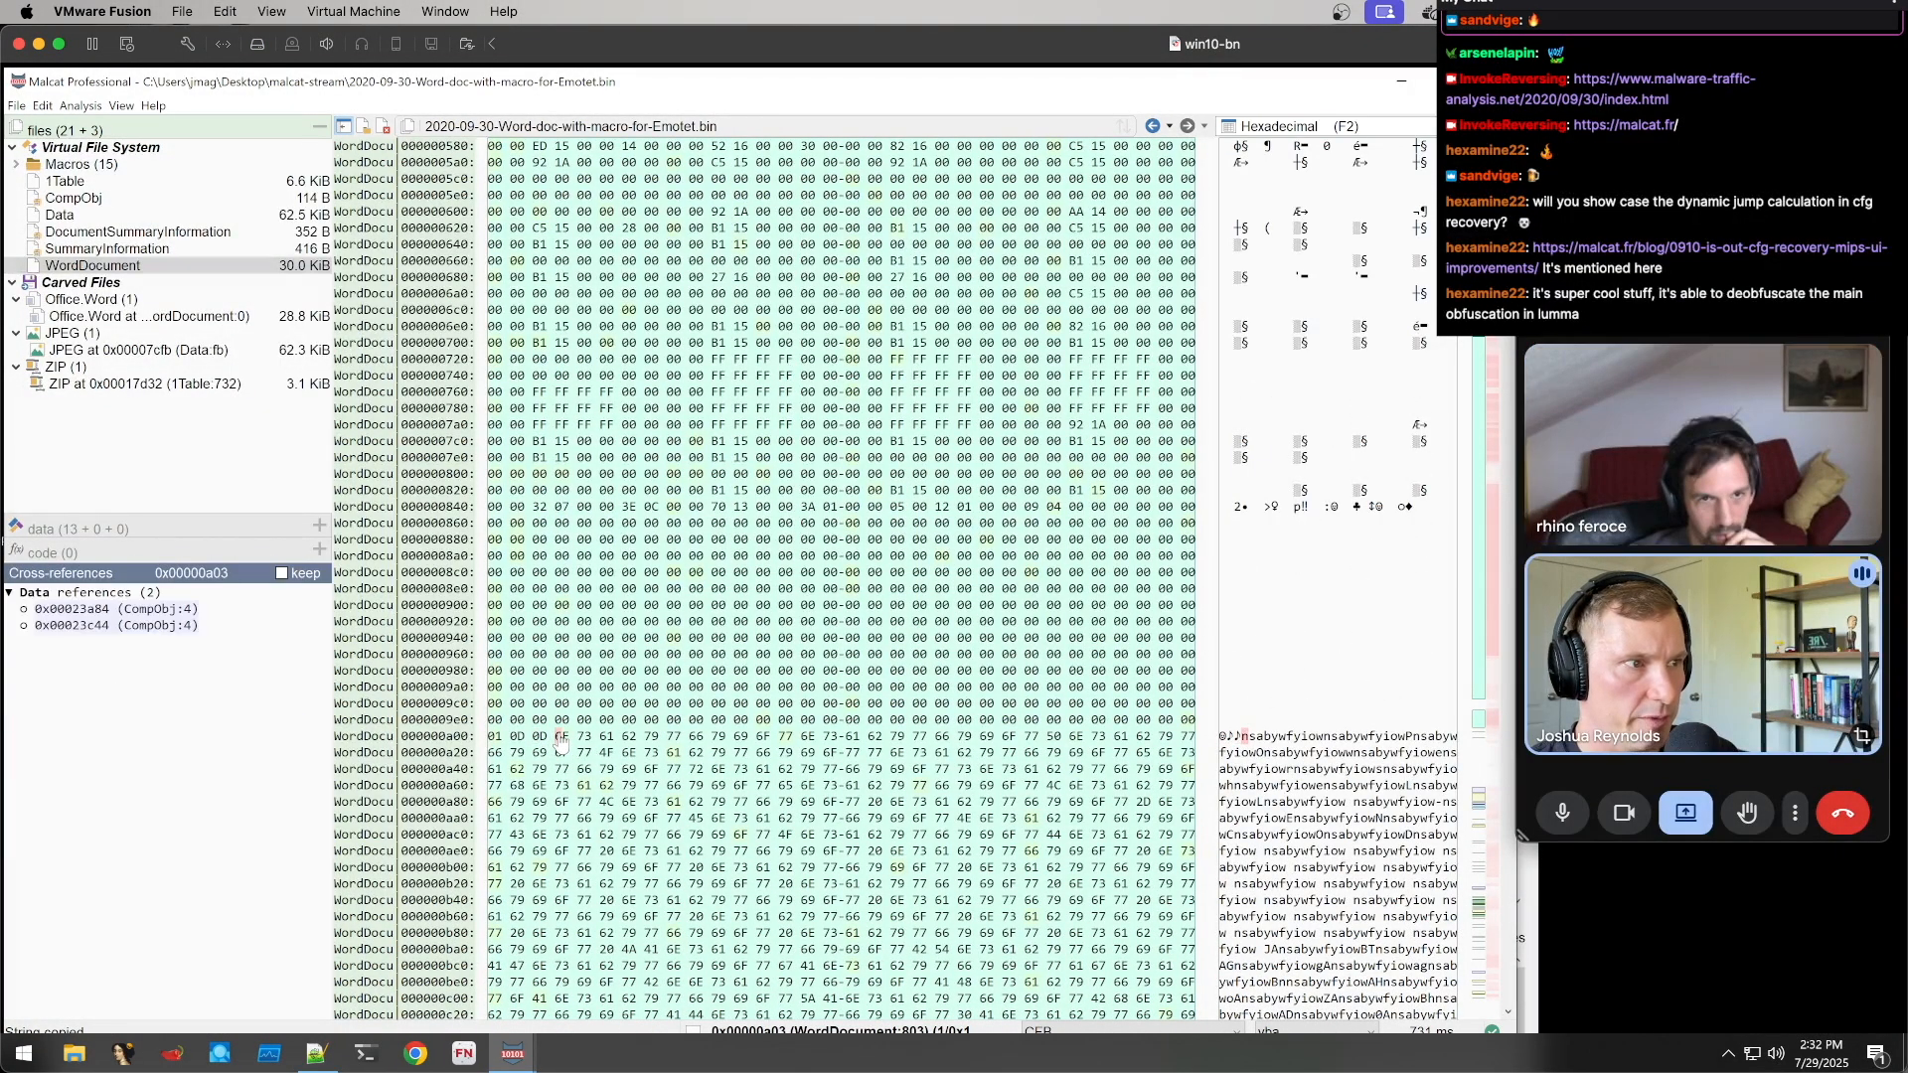
scroll(682, 570, "down", 20)
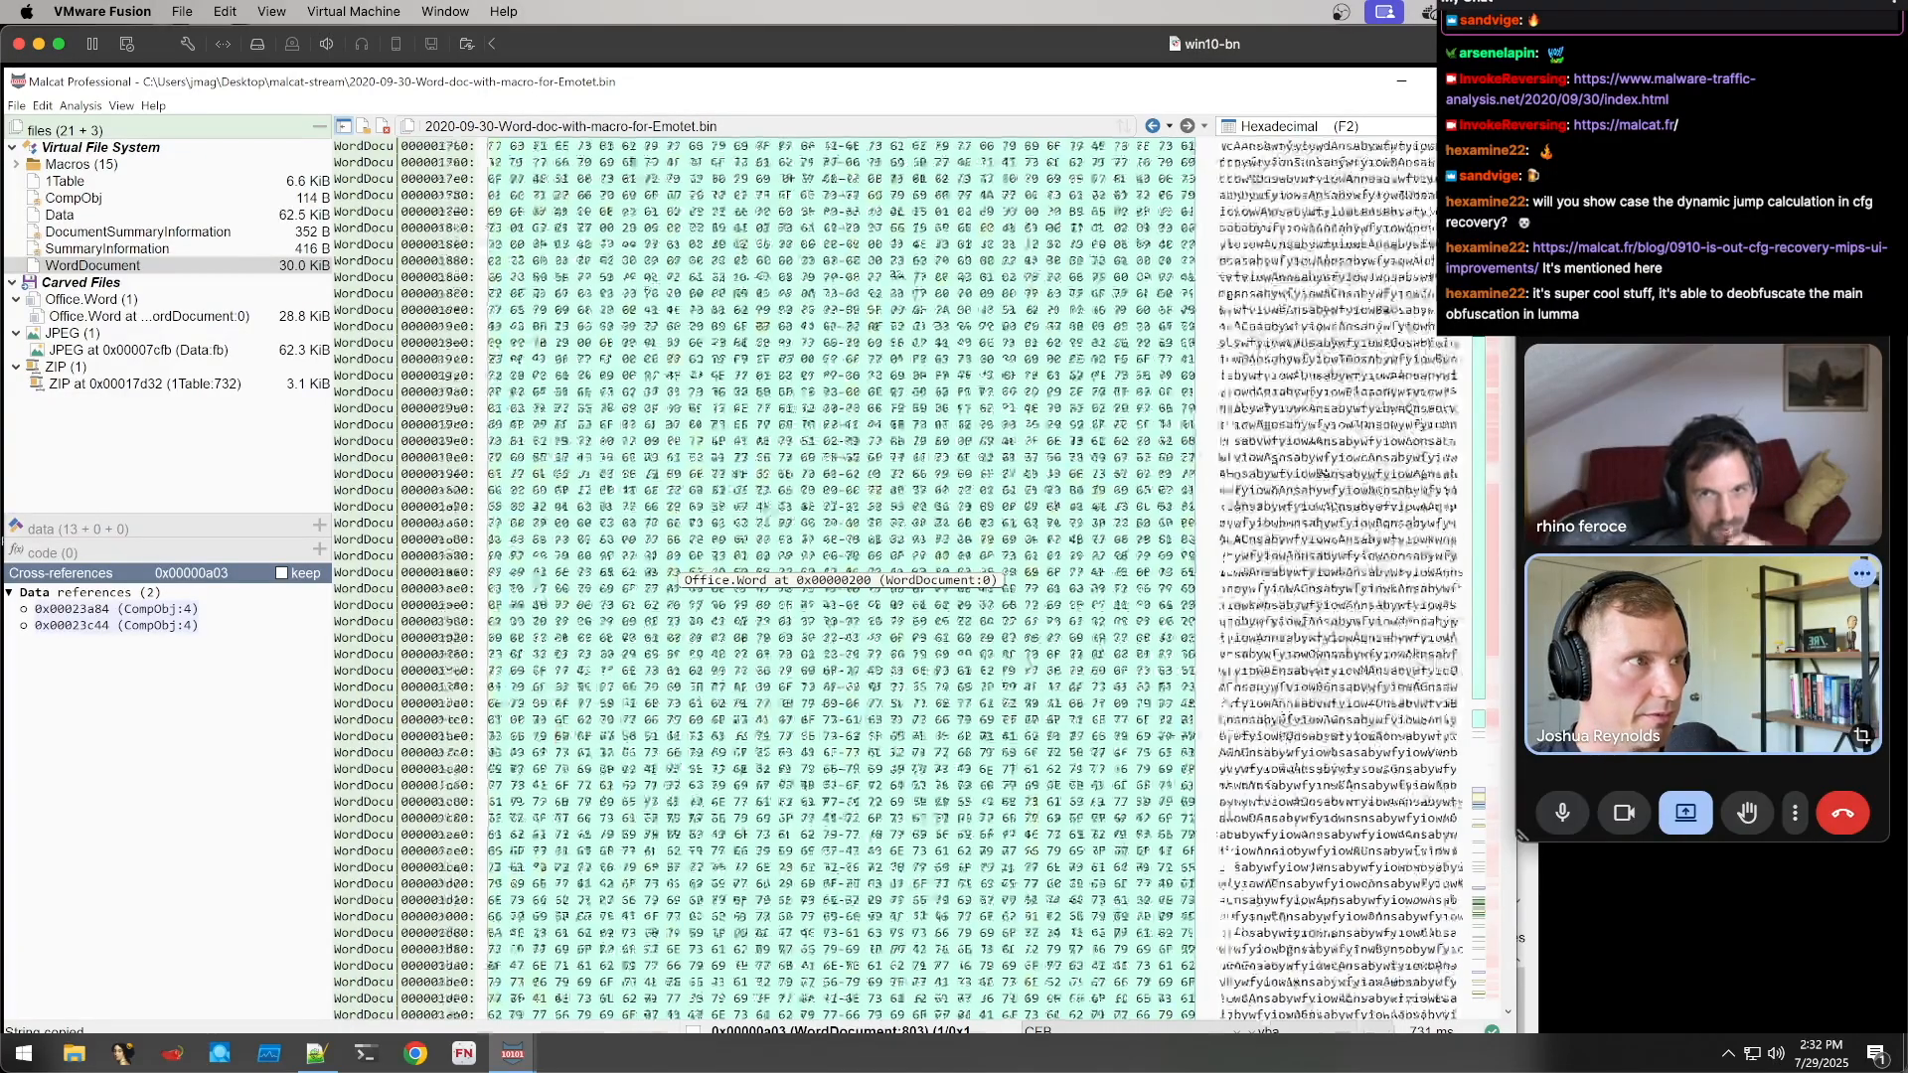
scroll(682, 571, "up", 10)
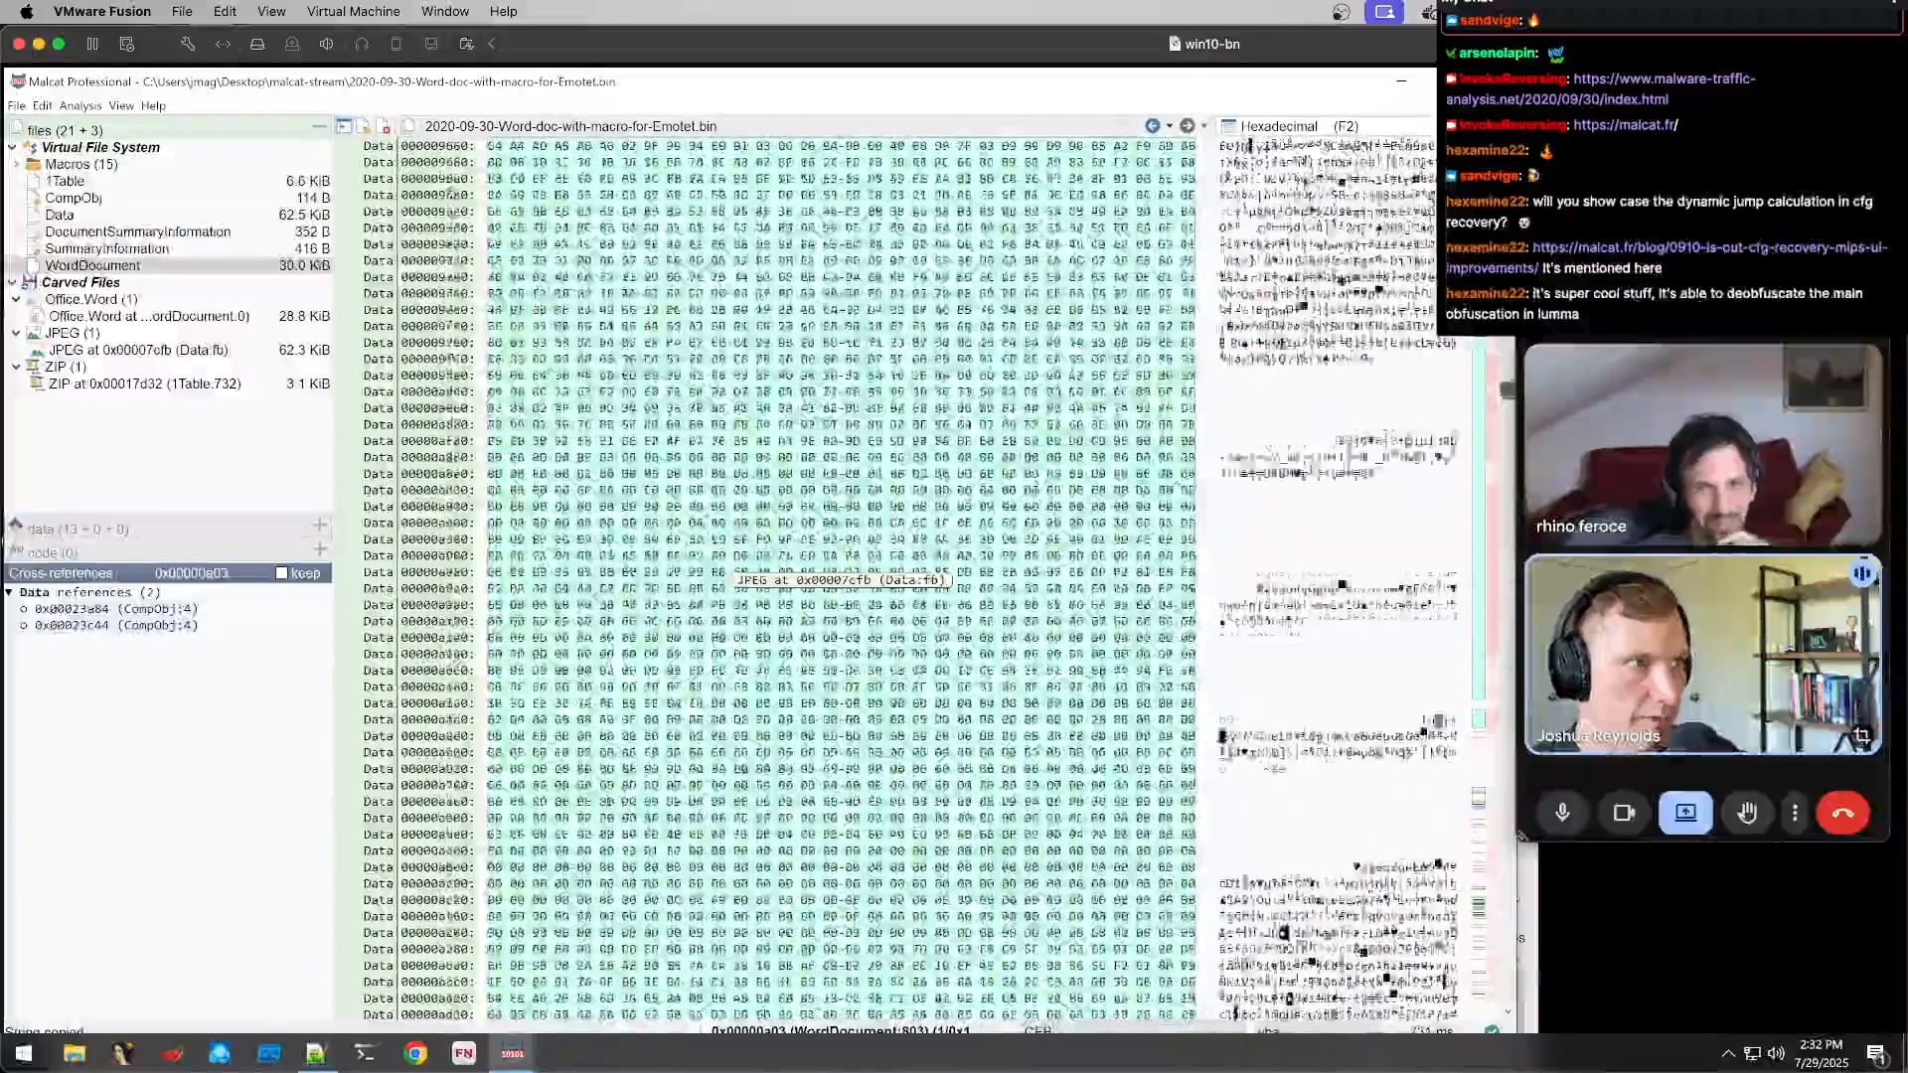
scroll(1076, 618, "down", 13)
left_click(1076, 621, "shift")
Copy the selected bytes and close the leftover transform window from the earlier macro string
right_click(1025, 417)
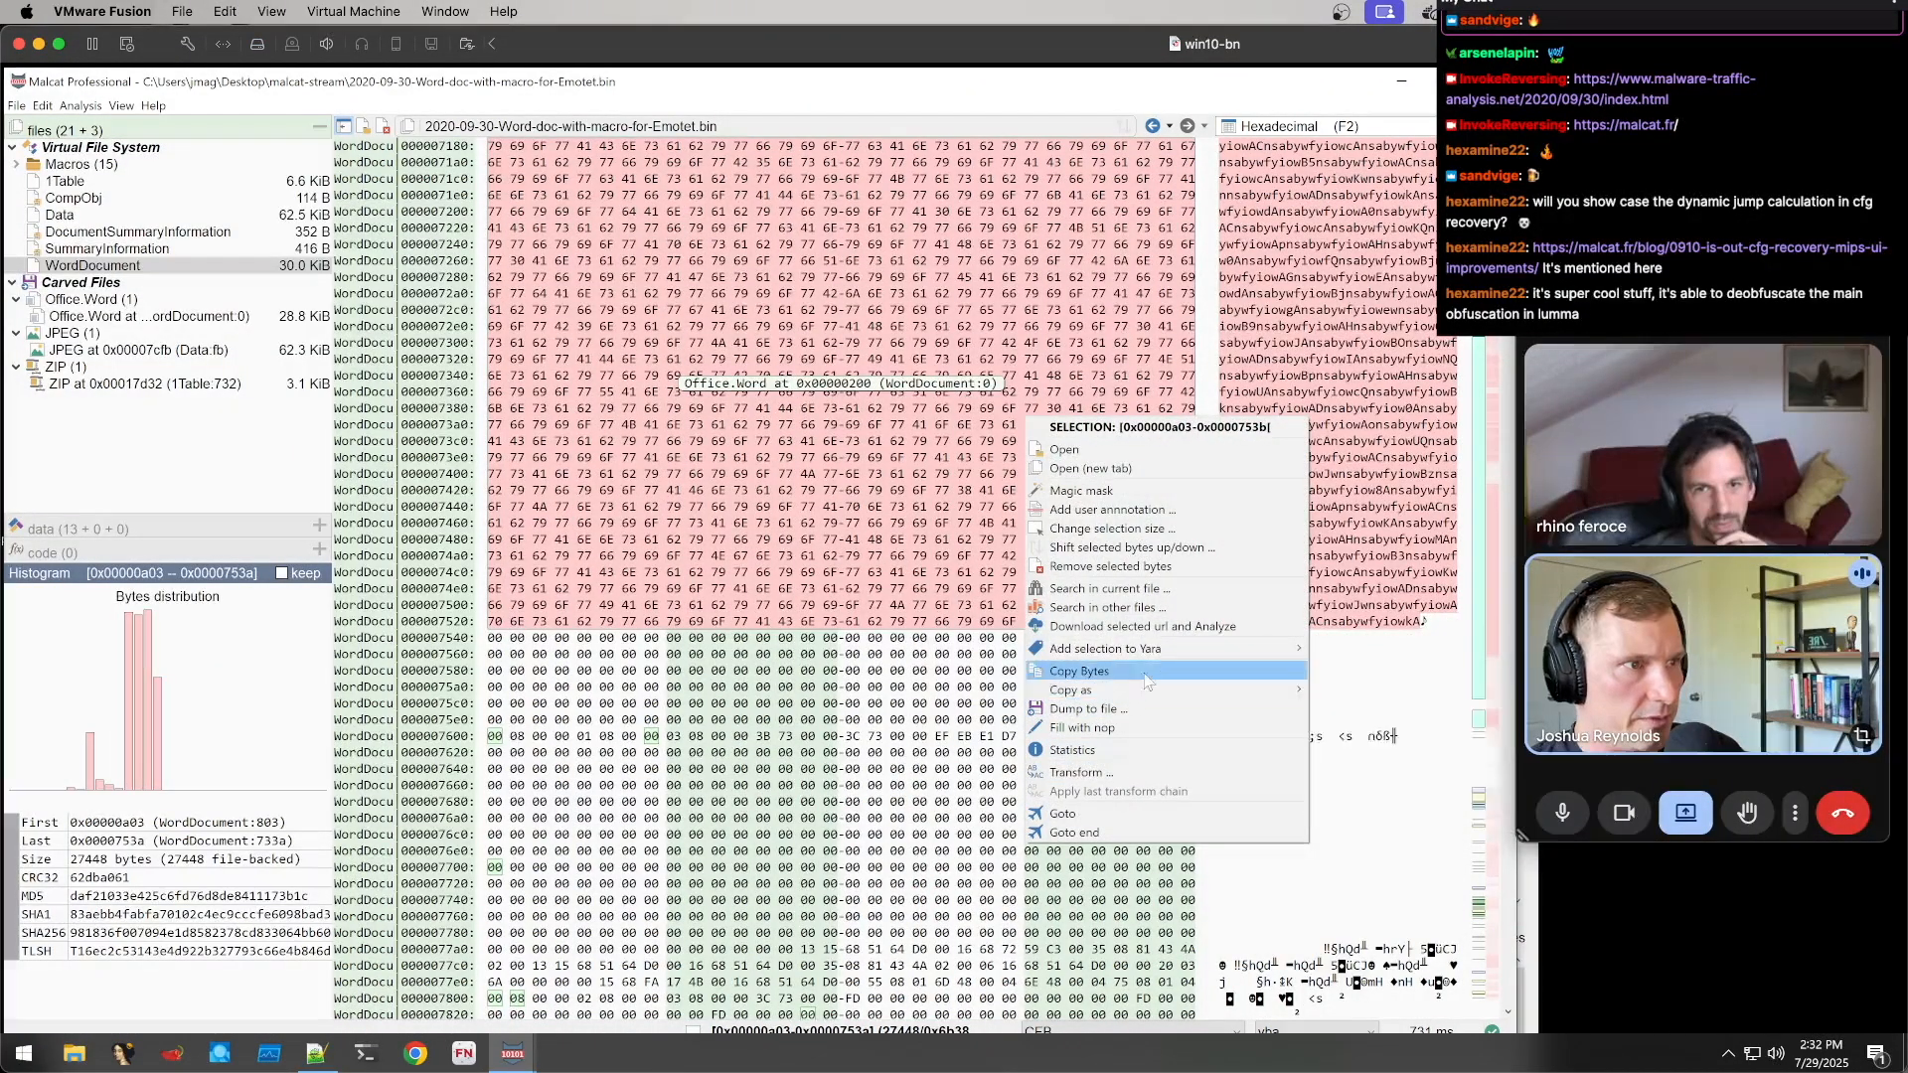
left_click(1081, 671)
mouse_move(512, 1053)
left_click(593, 1012)
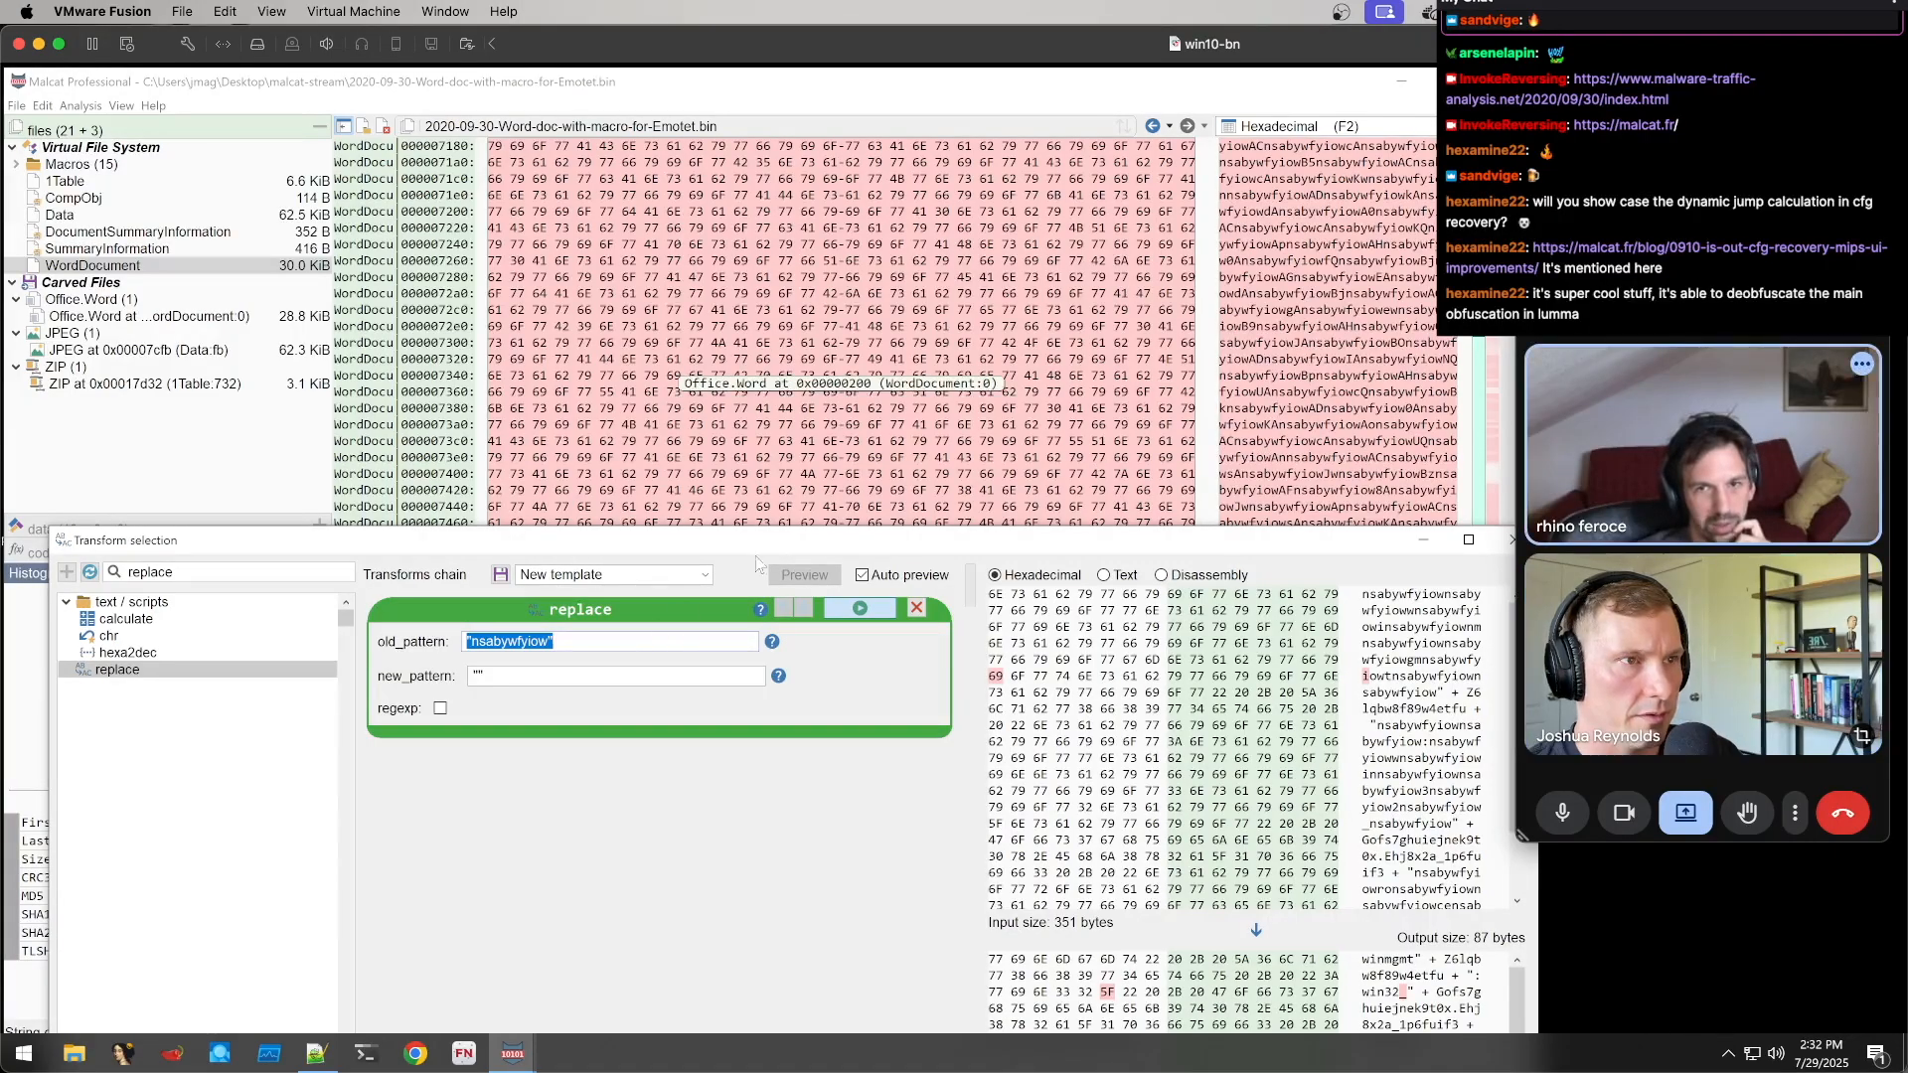
left_click_drag(790, 541, 768, 225)
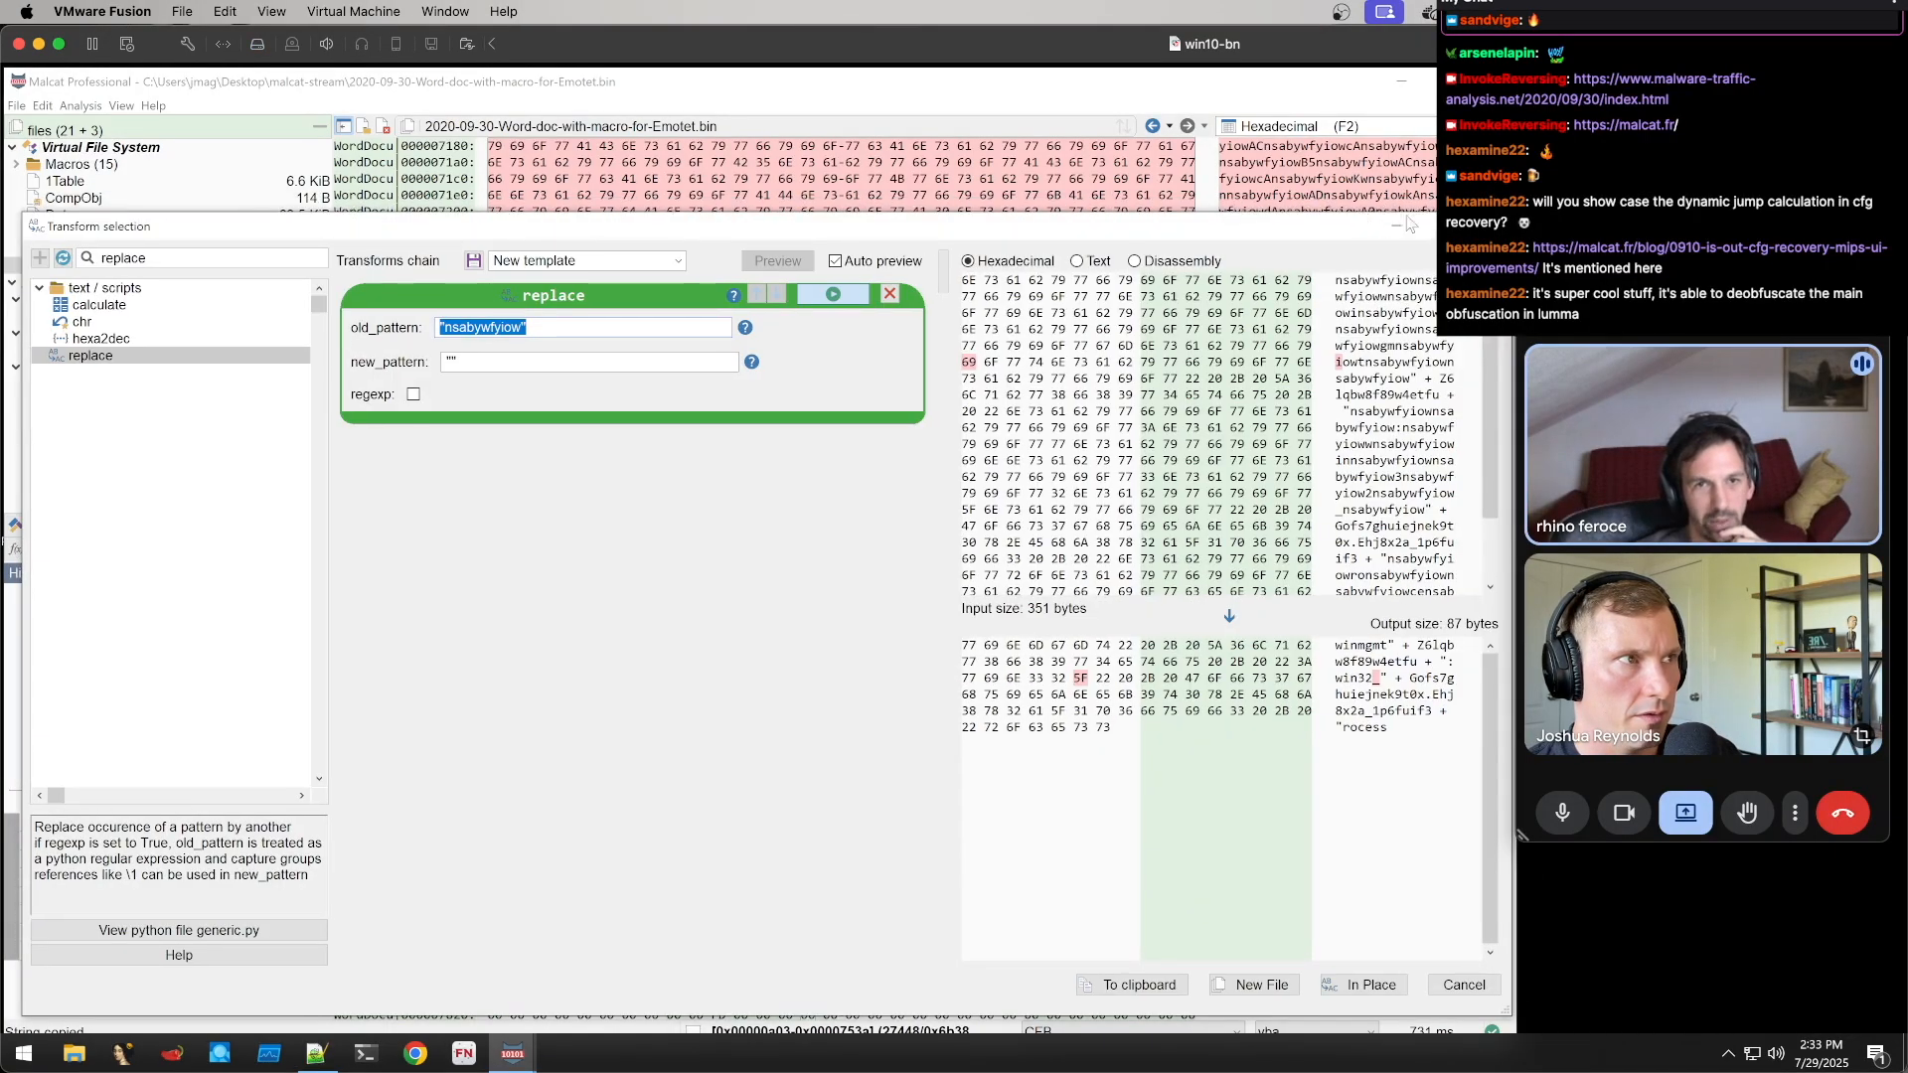
left_click(582, 329)
double_click(578, 329)
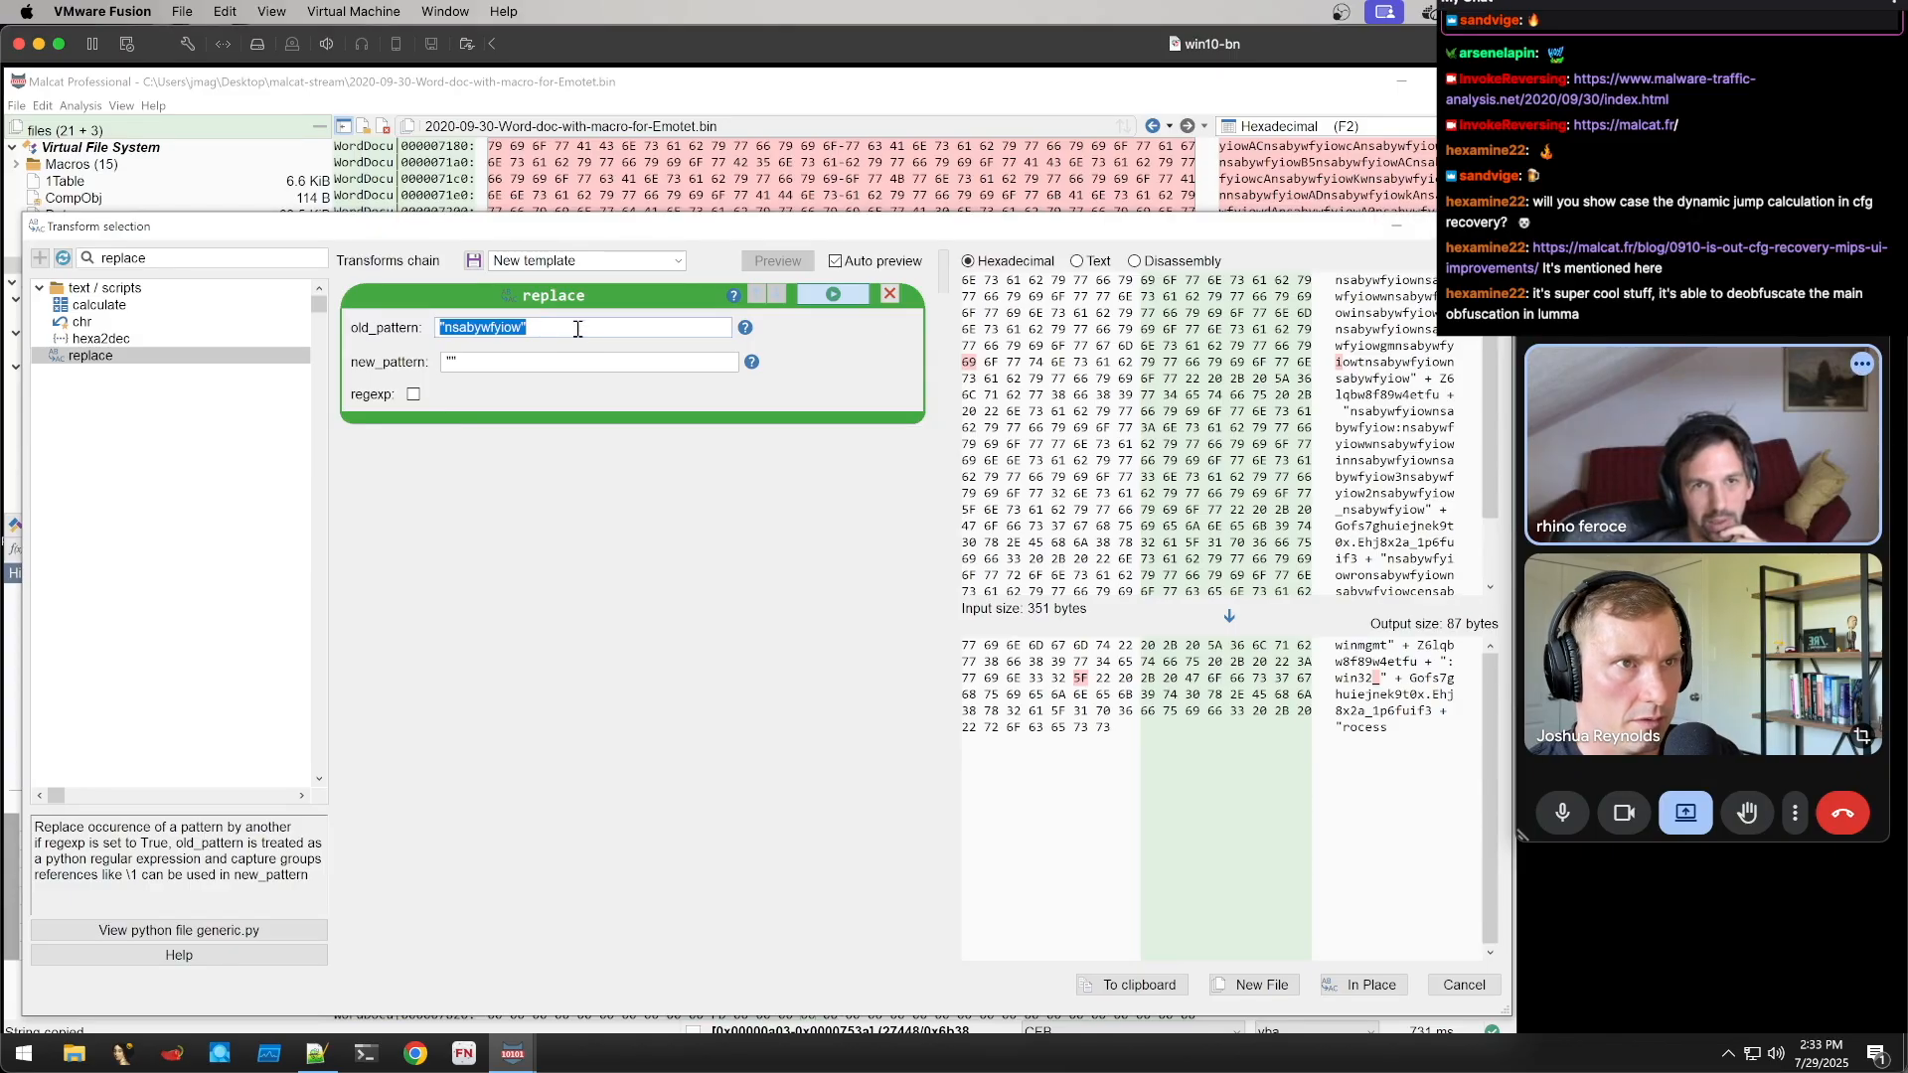
left_click(1488, 227)
Start a new transform on the selected bytes, replacing "nsabywfyiow" with an empty string, and preview the data as text
key("ctrl+t")
left_click(363, 185)
type("replace")
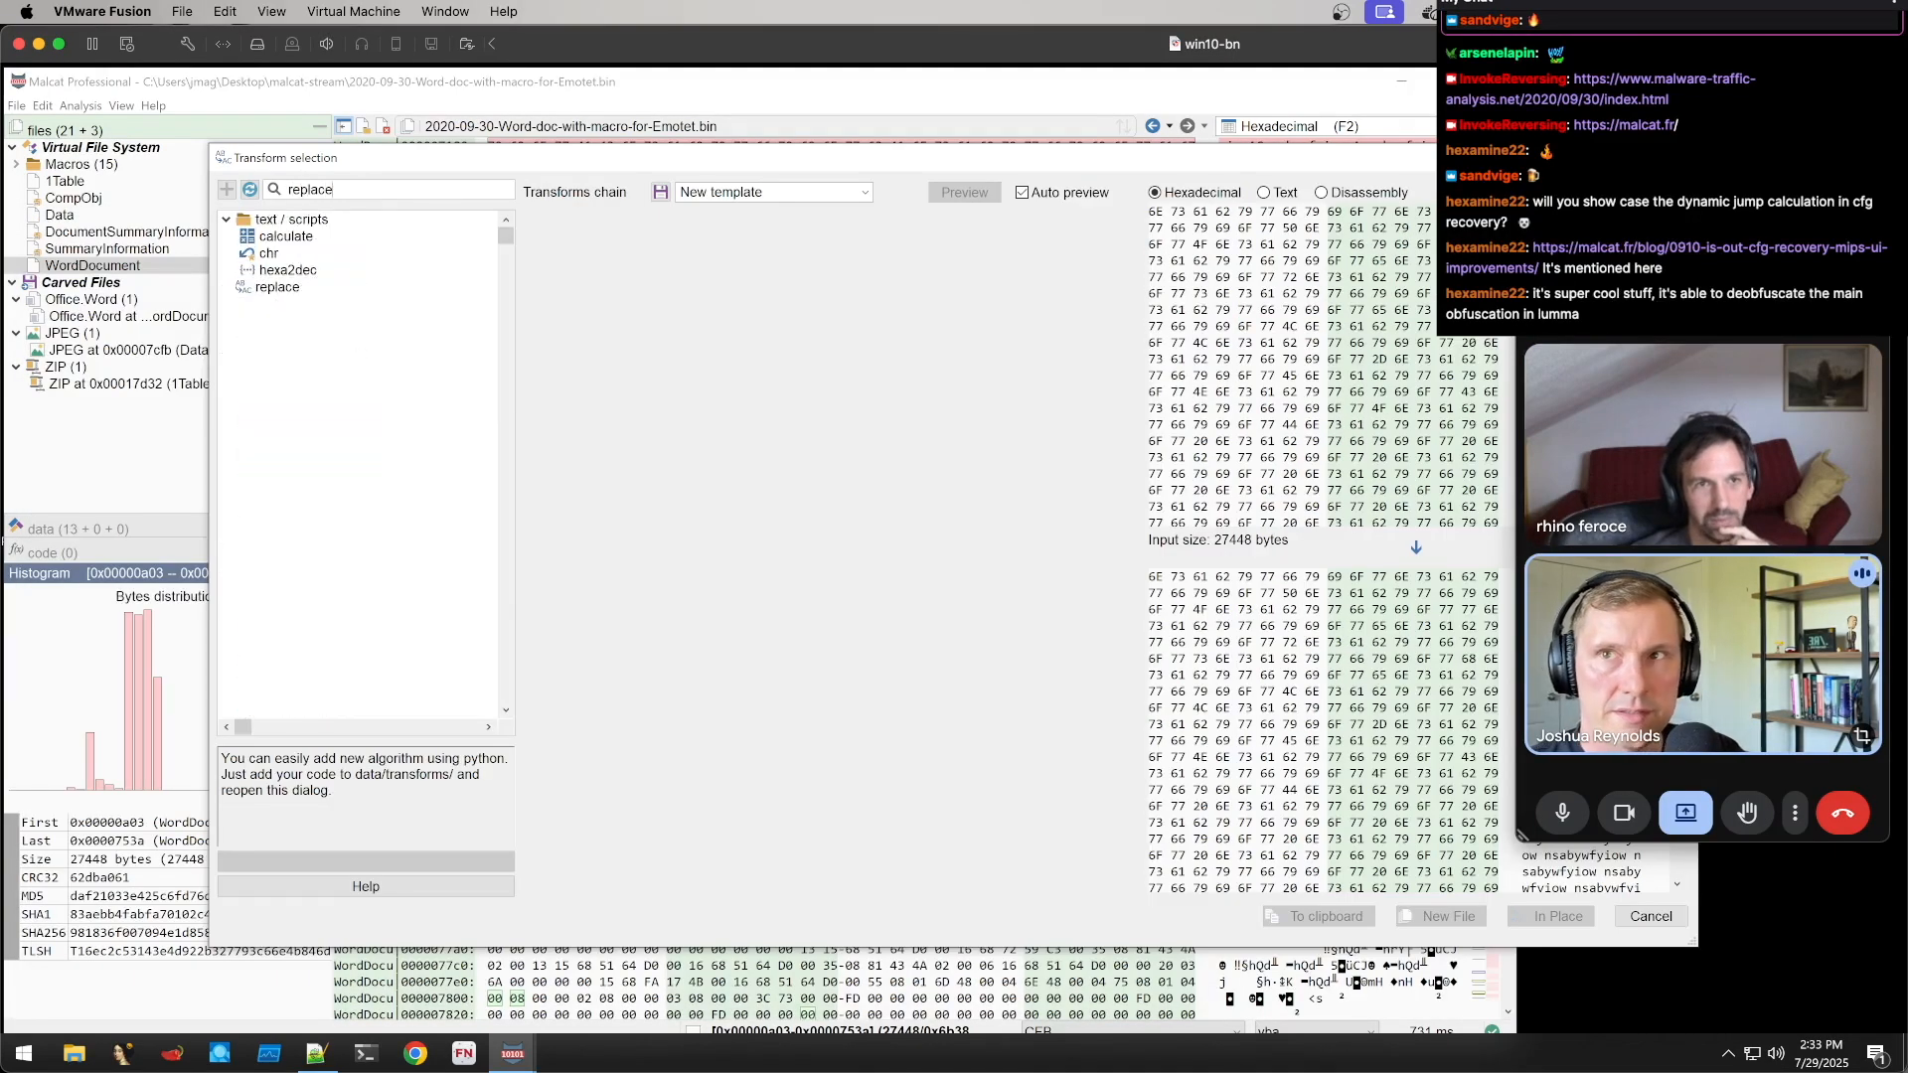
double_click(298, 288)
left_click_drag(1296, 162, 1092, 159)
left_click(1062, 190)
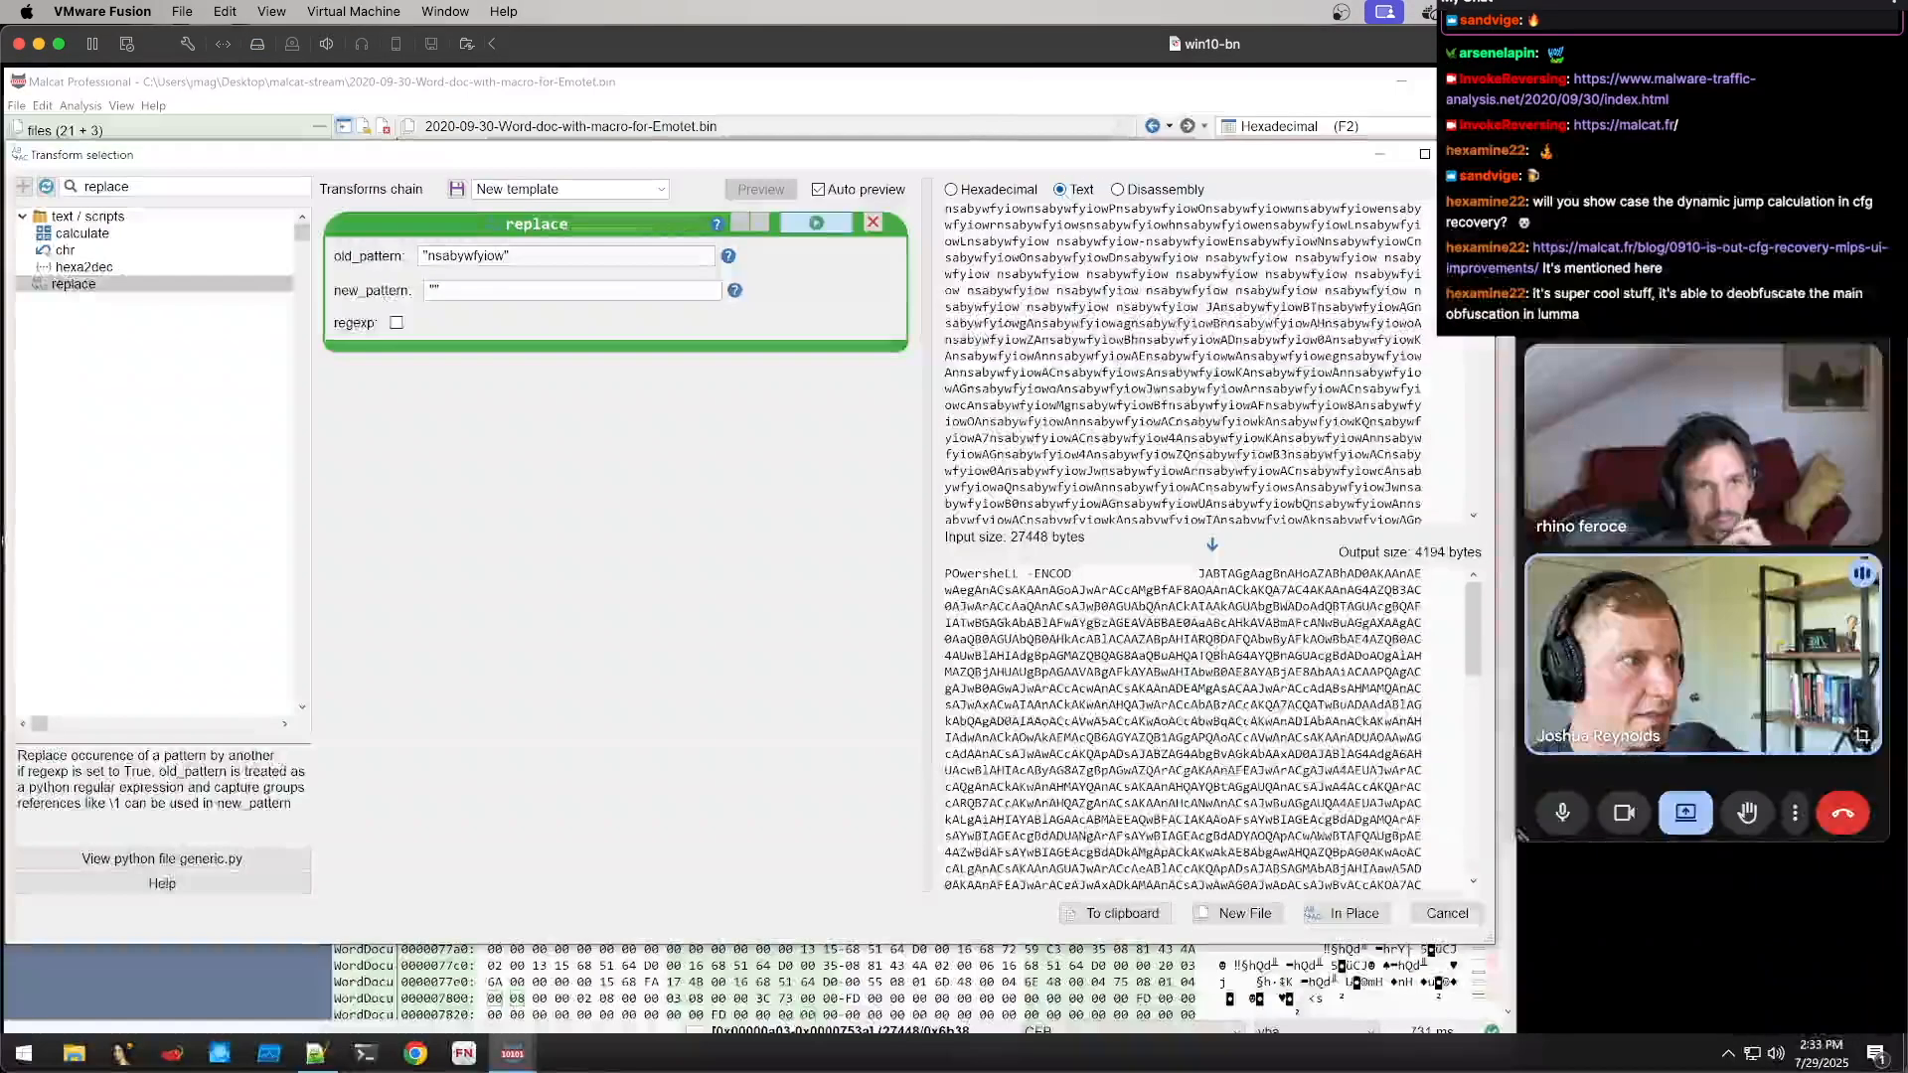
Examine the transform output, selecting the whole encoded payload that follows POwersheLL -ENCOD
scroll(1203, 634, "down", 2)
scroll(1202, 634, "up", 3)
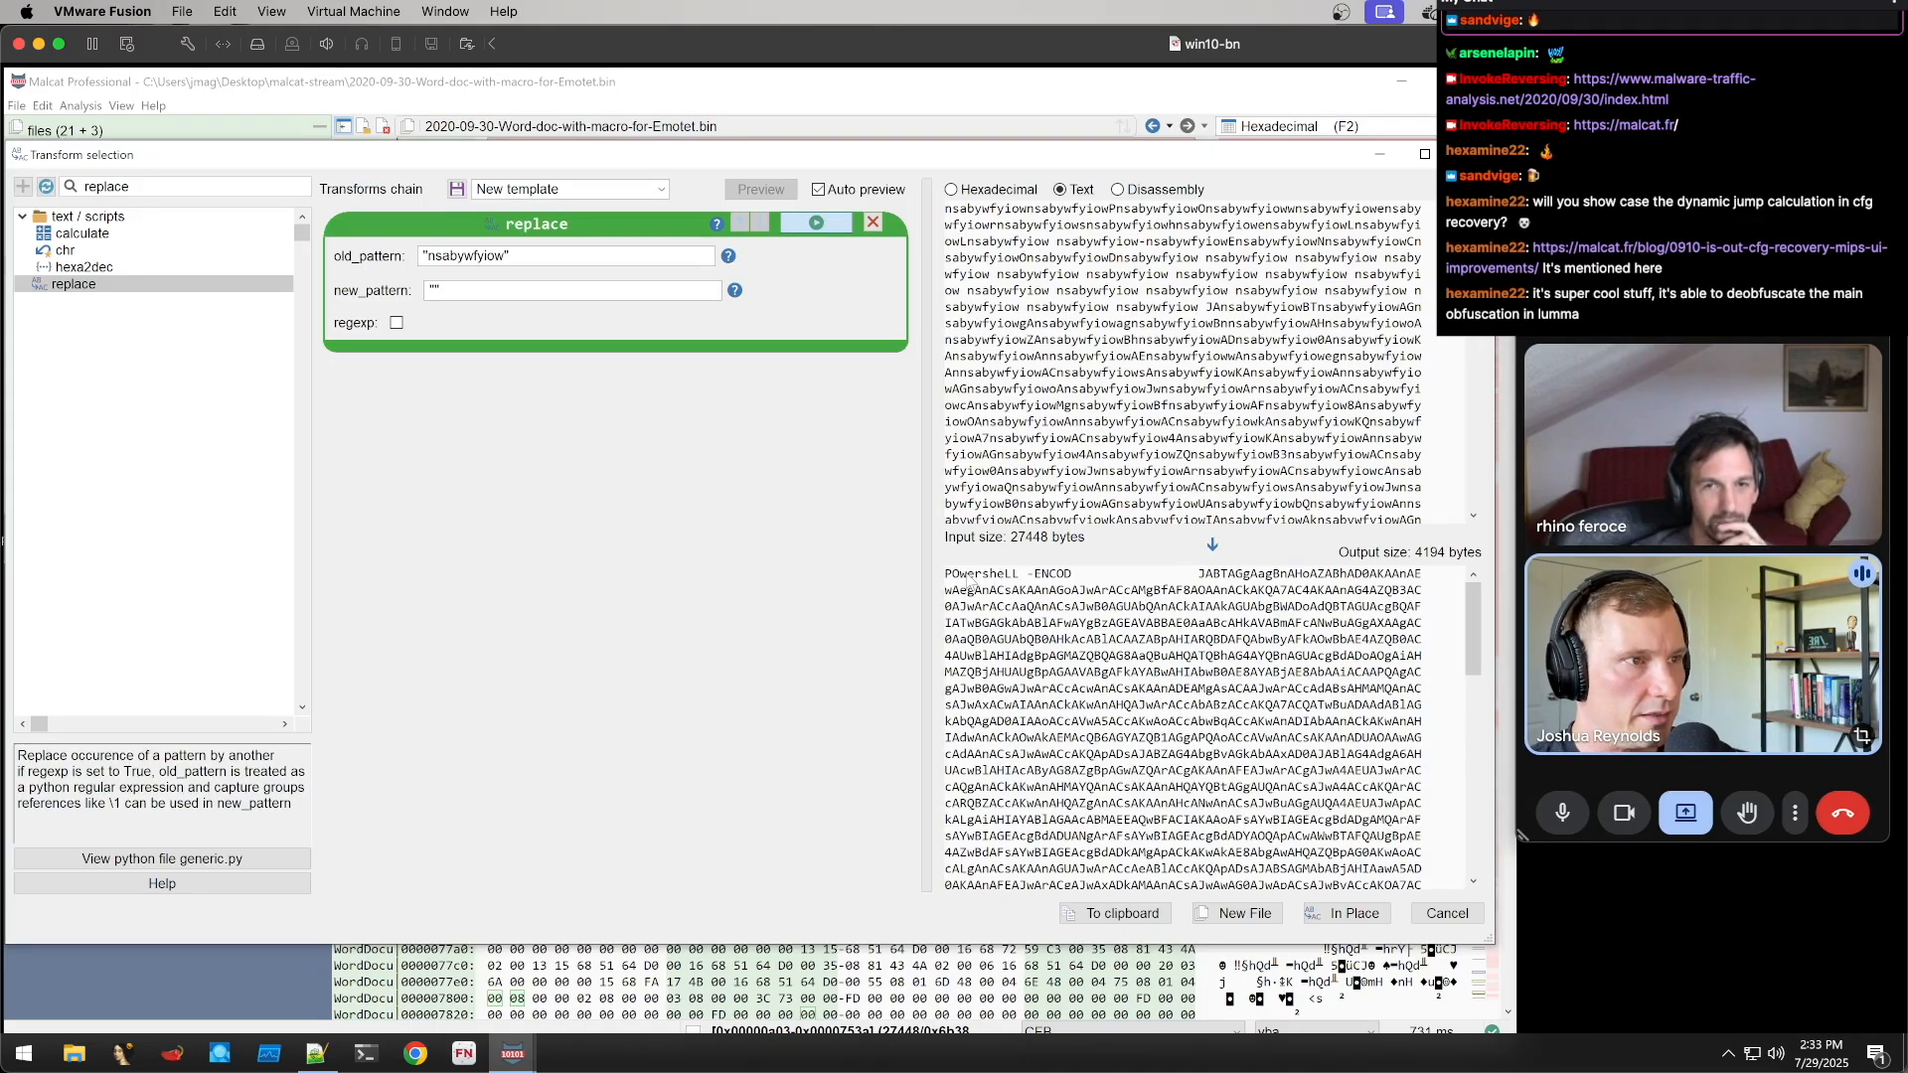
left_click_drag(949, 576, 1083, 578)
left_click(1083, 580)
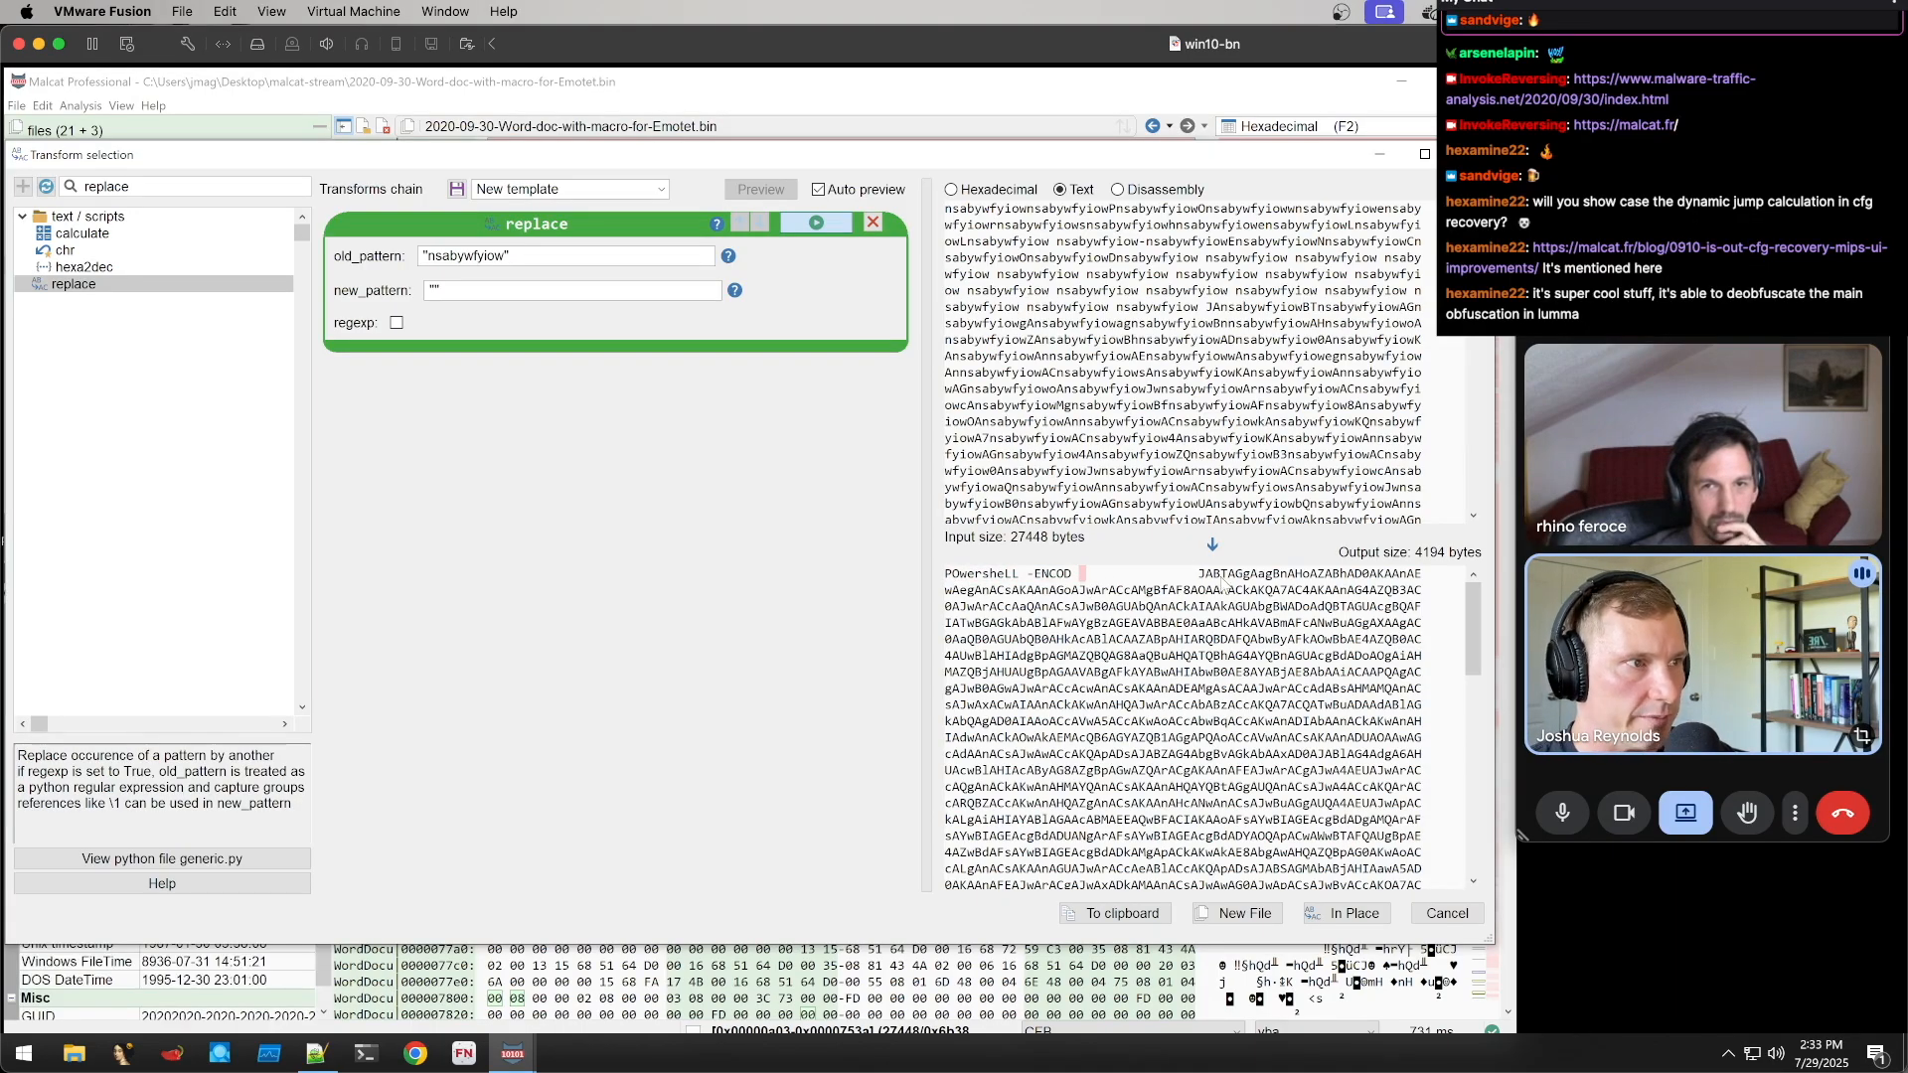
left_click_drag(1202, 576, 1196, 743)
scroll(1282, 694, "down", 14)
scroll(1336, 712, "down", 5)
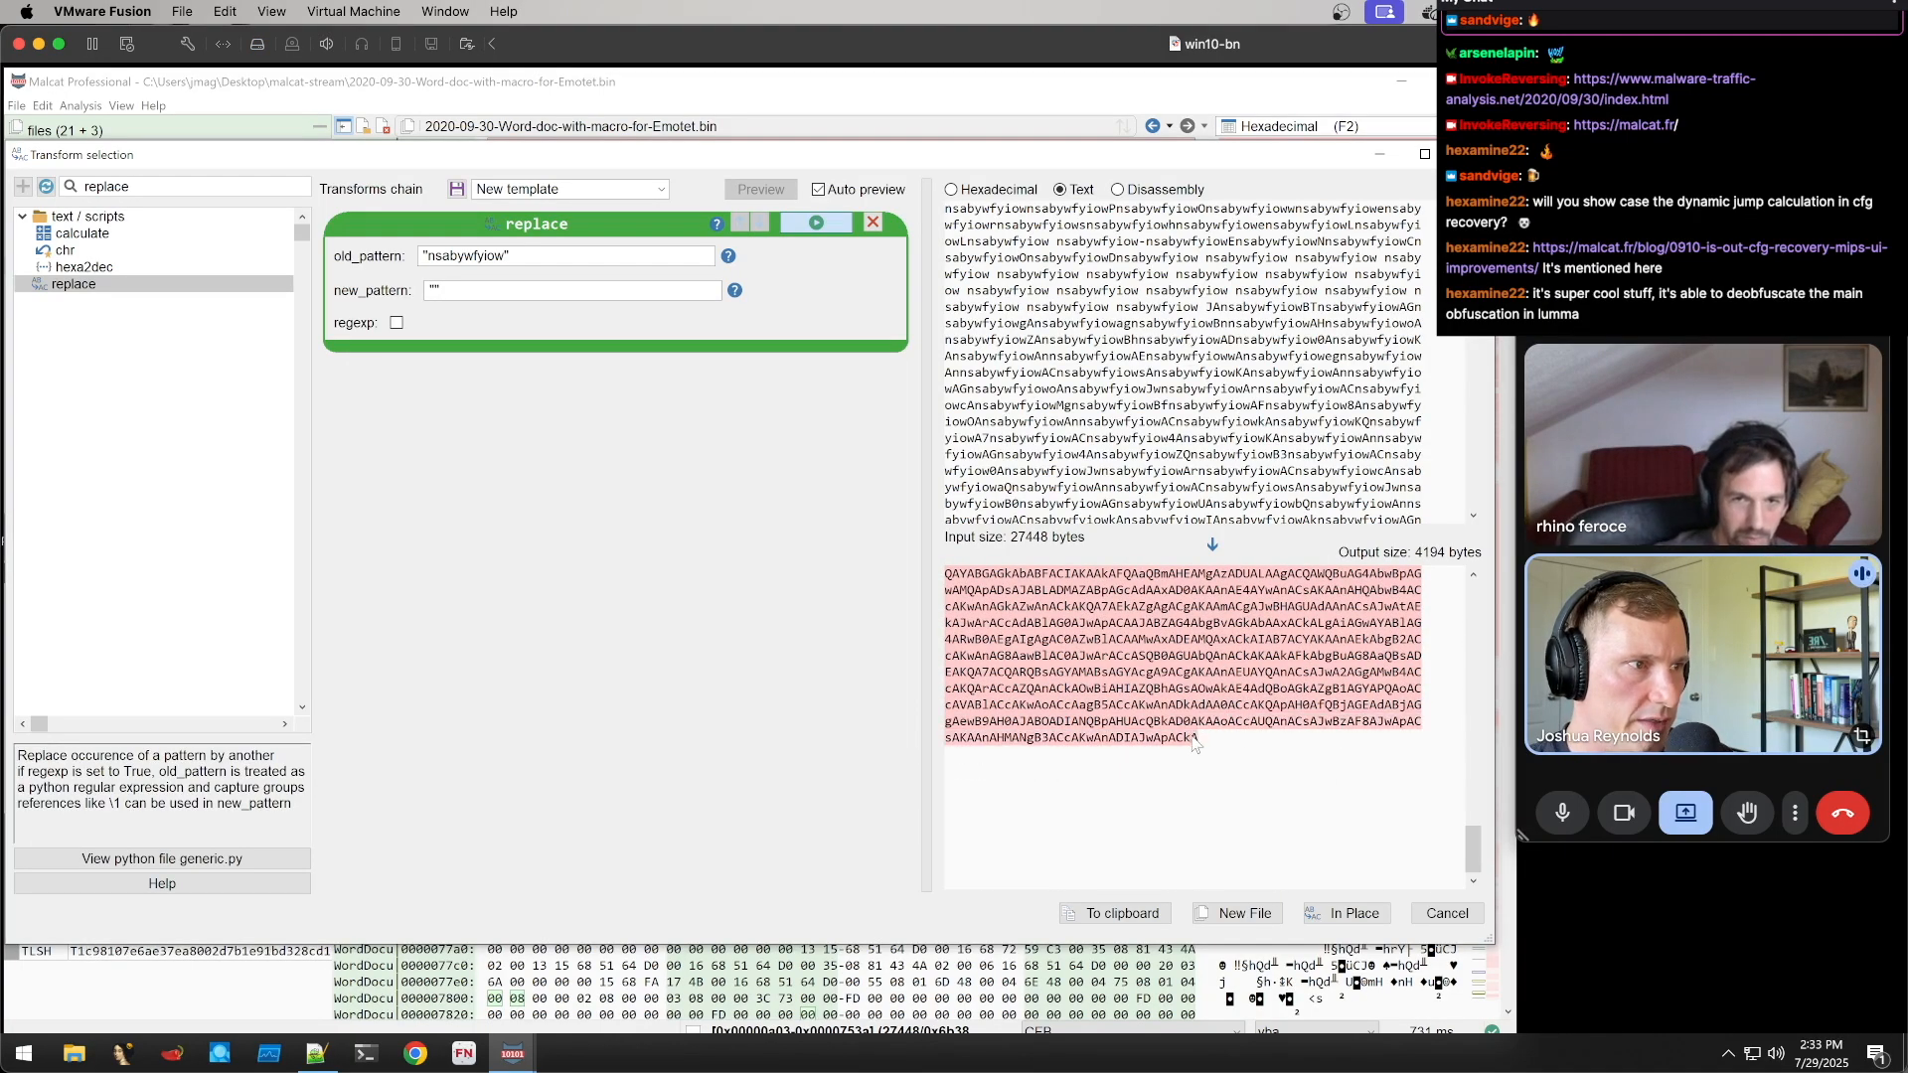
scroll(1223, 731, "up", 15)
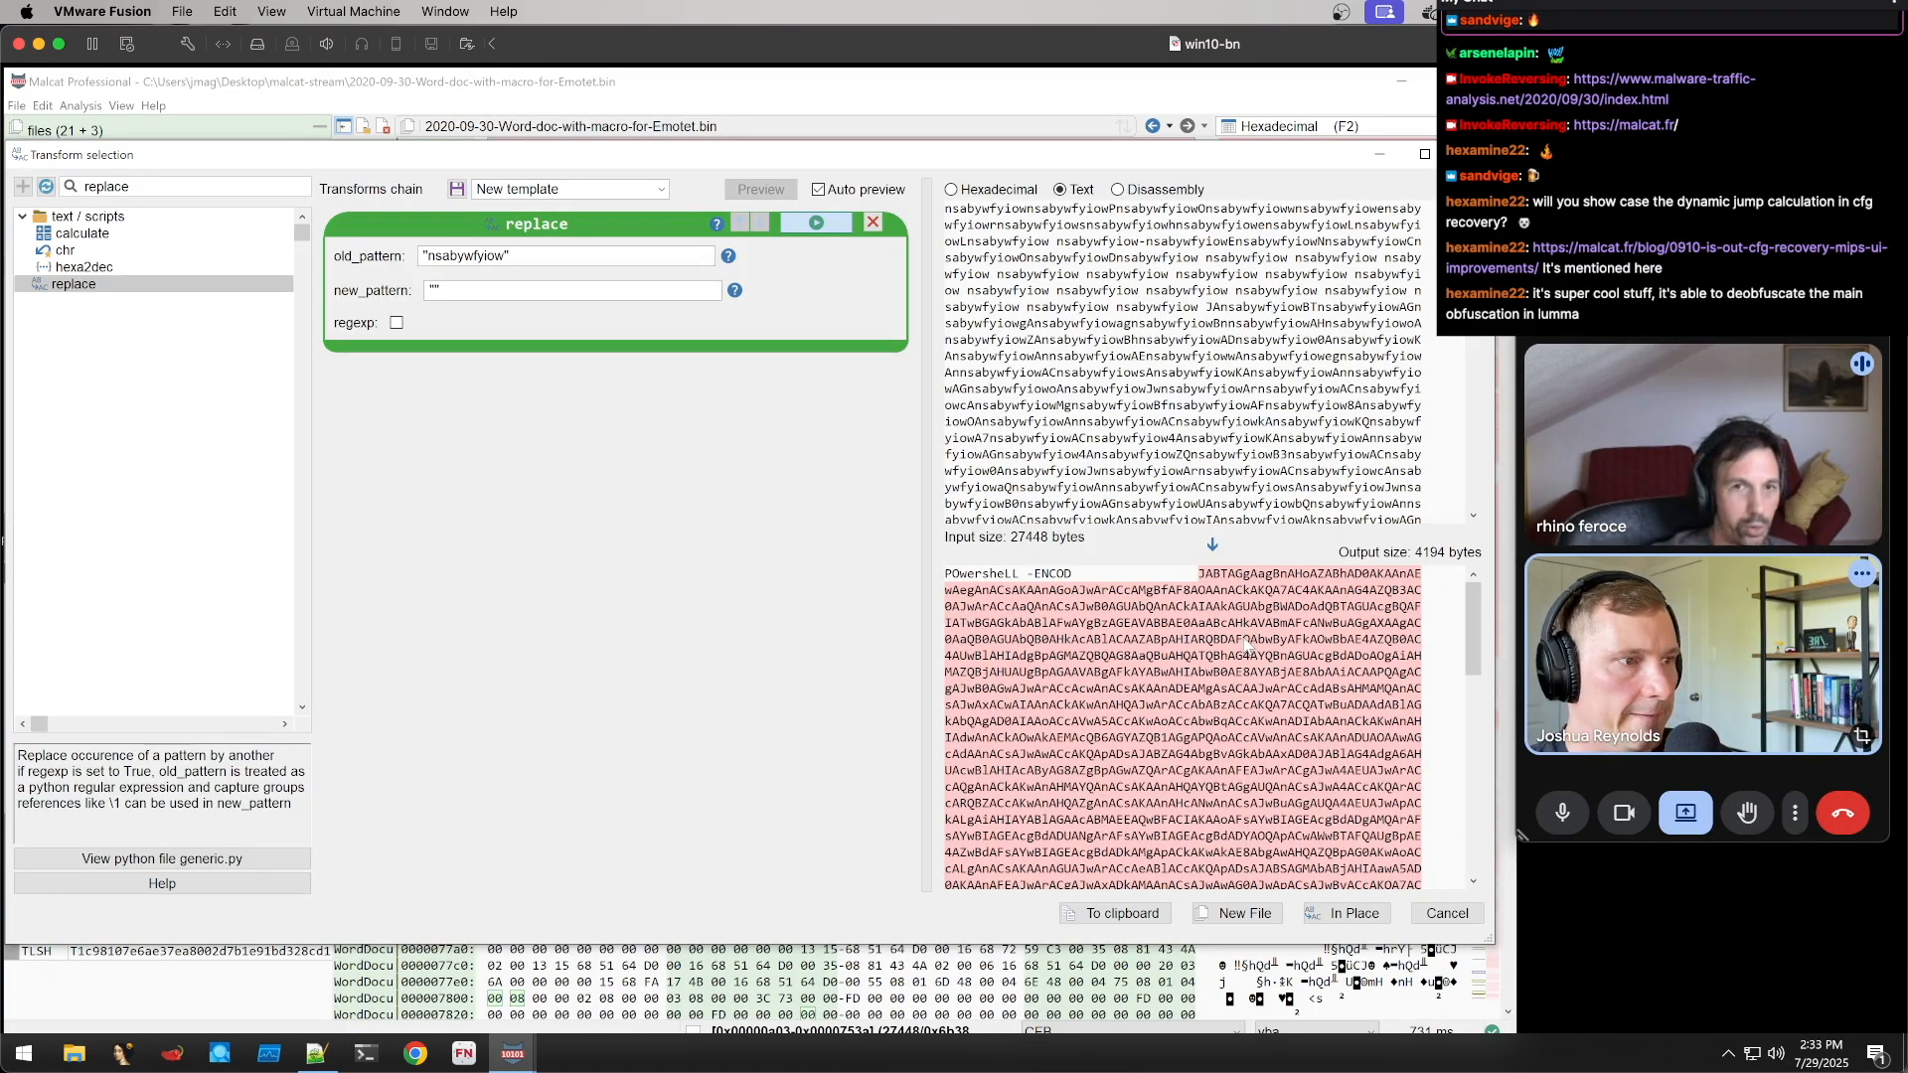
Open the transform output as a new file and show it in the hexadecimal view
left_click(1246, 914)
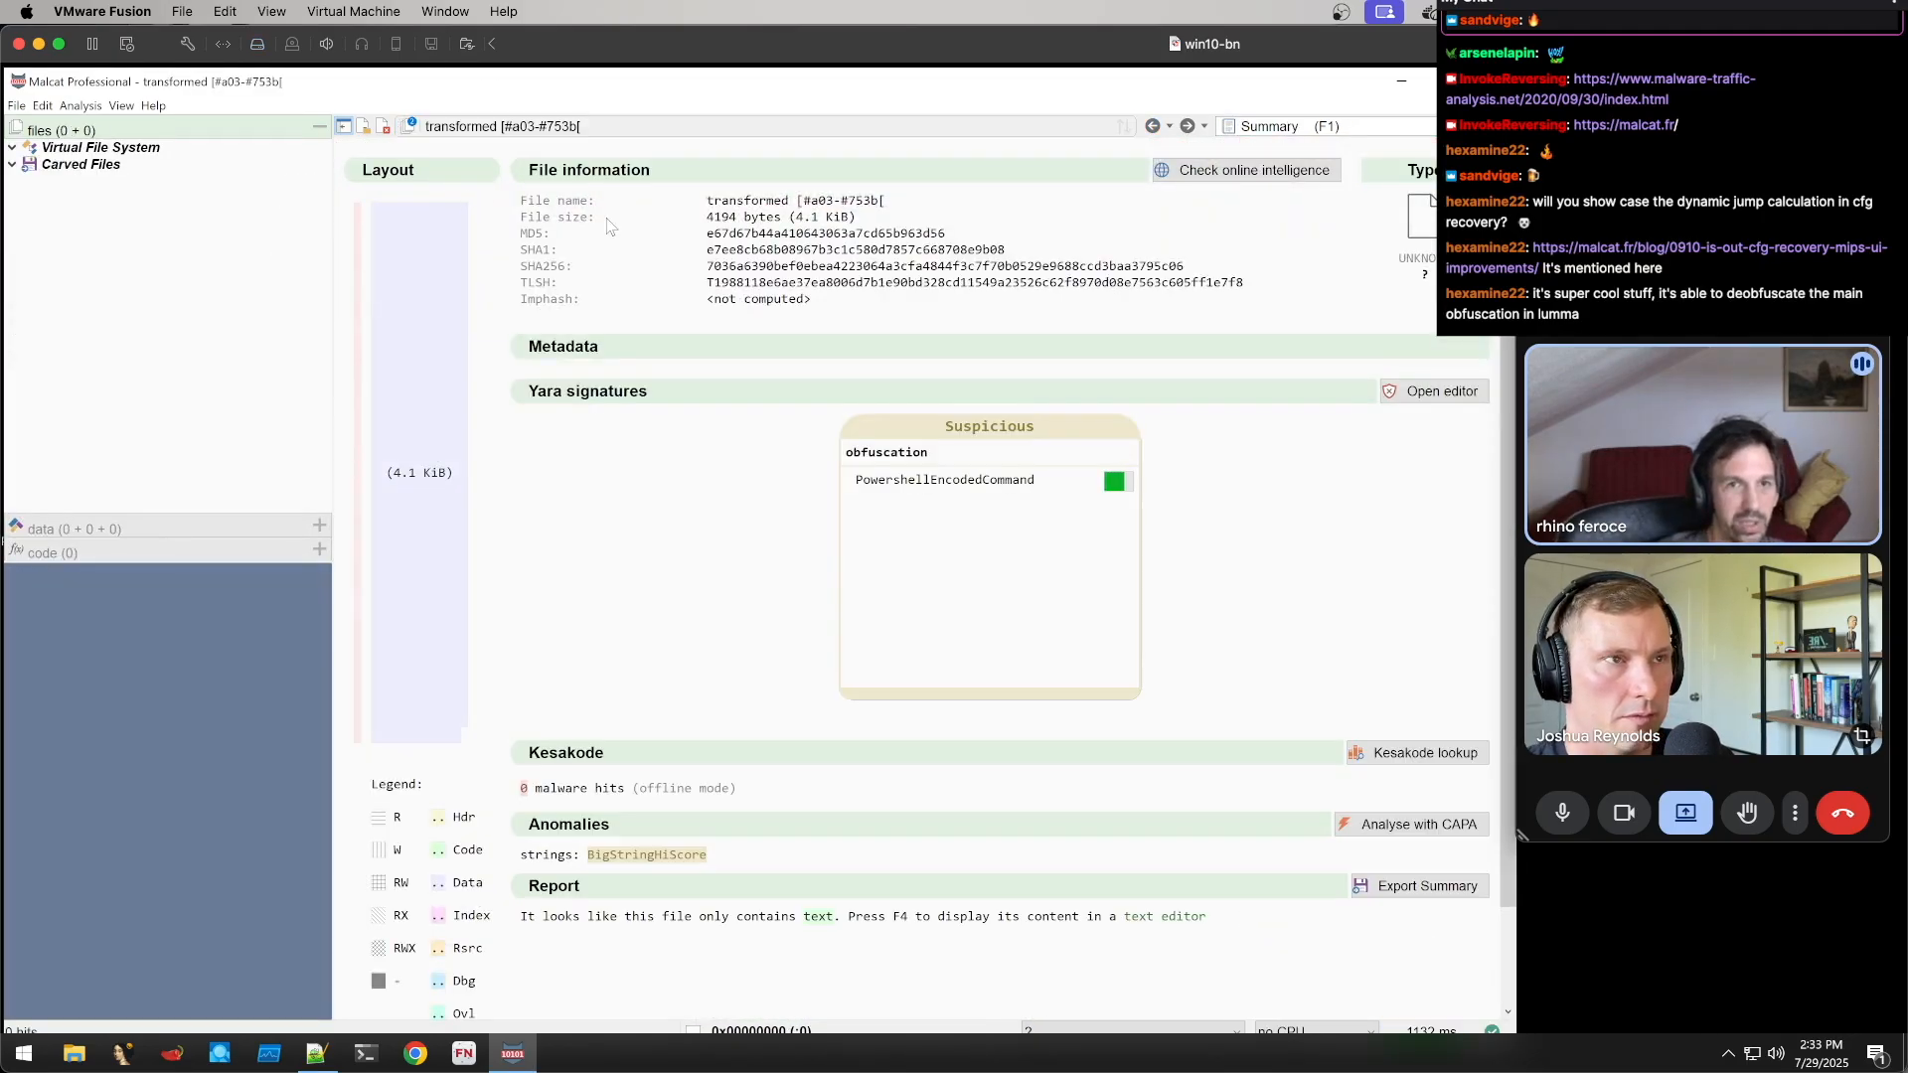
left_click(1382, 127)
left_click(1351, 133)
left_click(1353, 127)
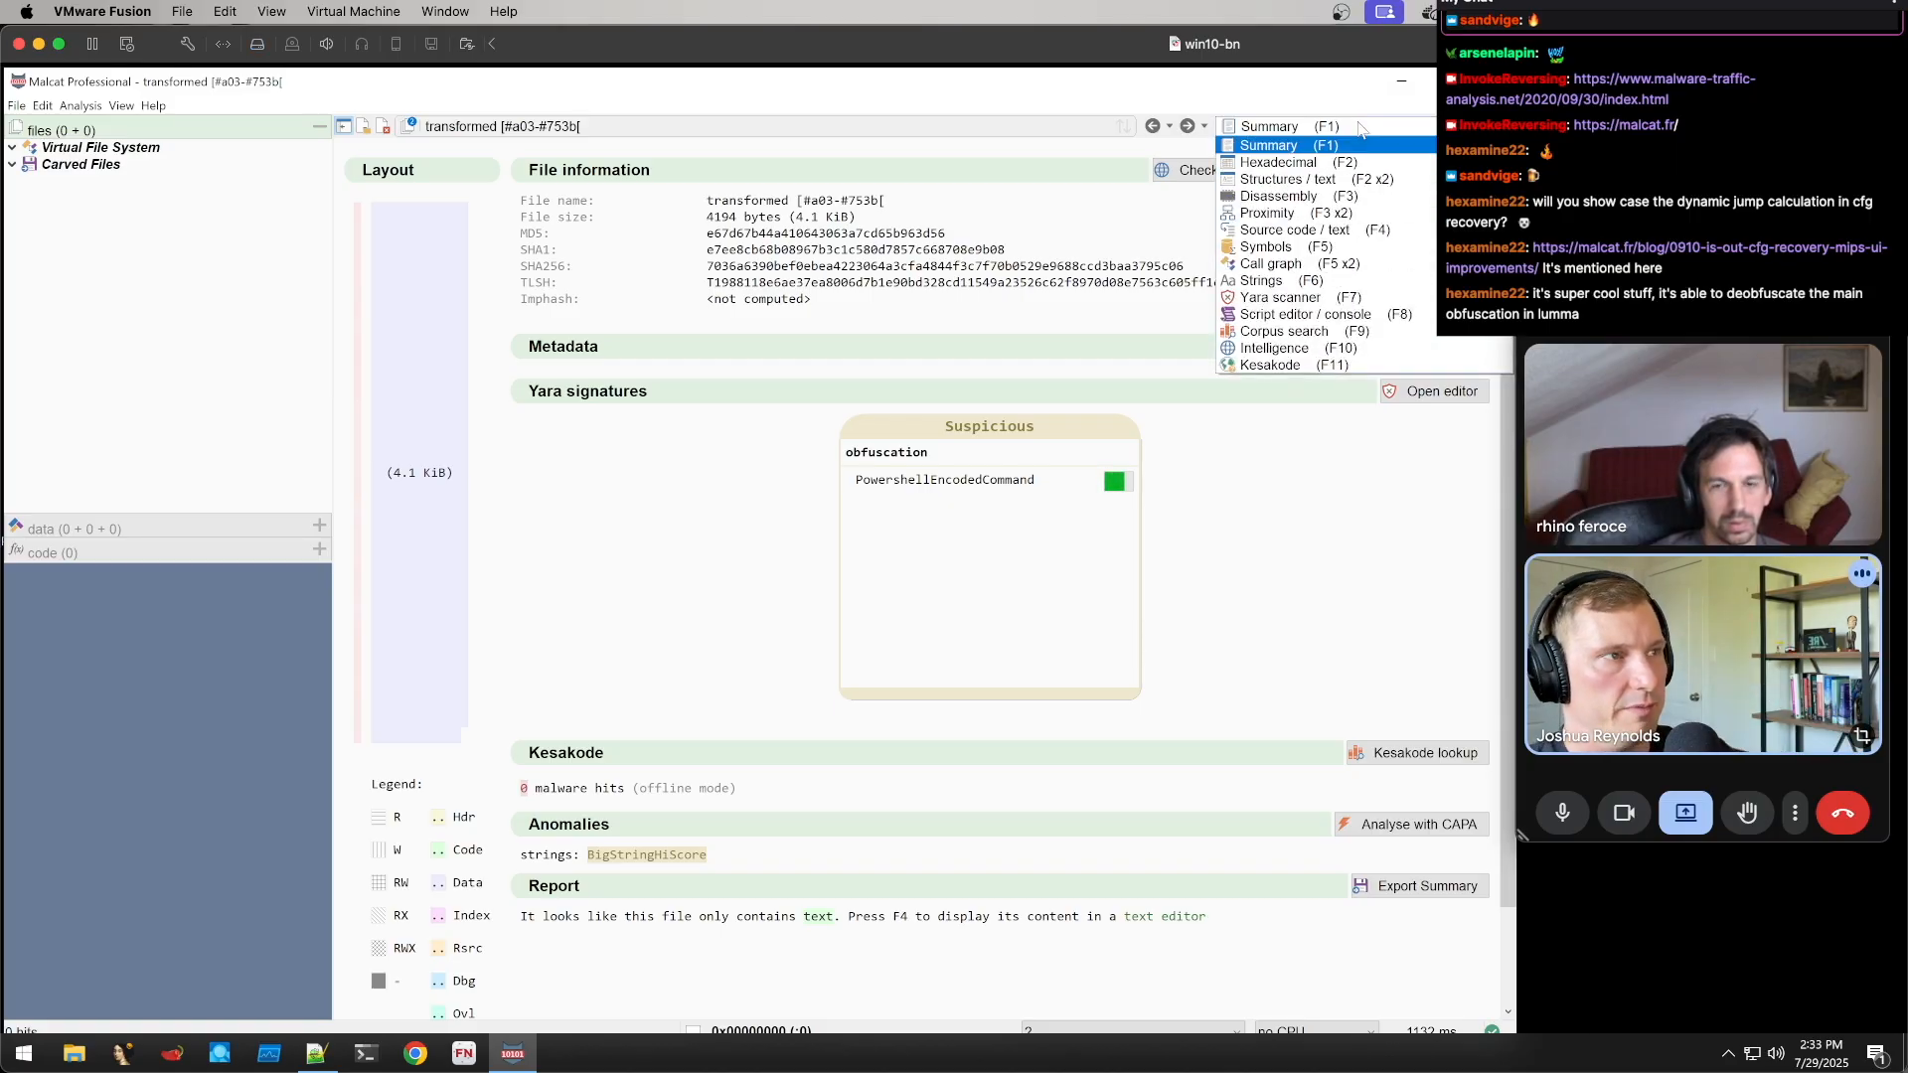
left_click(1367, 127)
left_click(1368, 127)
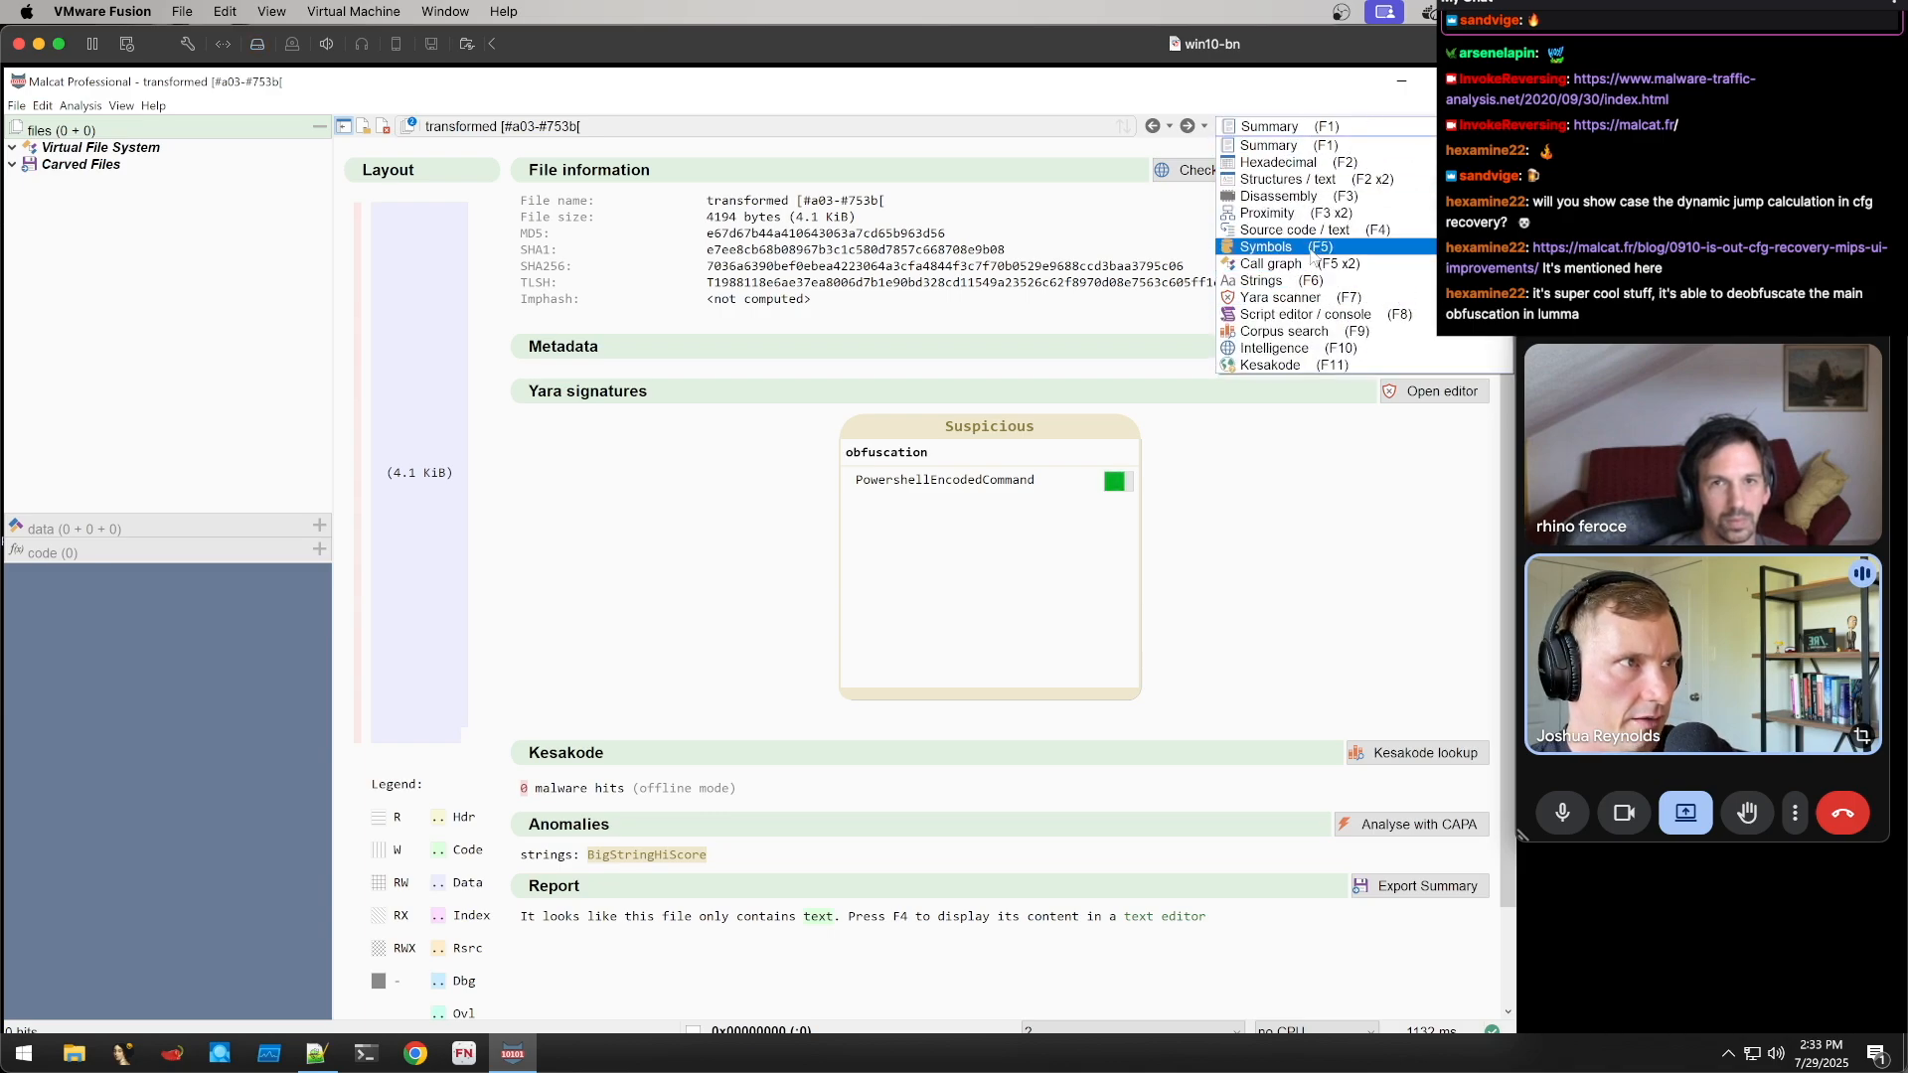
left_click(1327, 171)
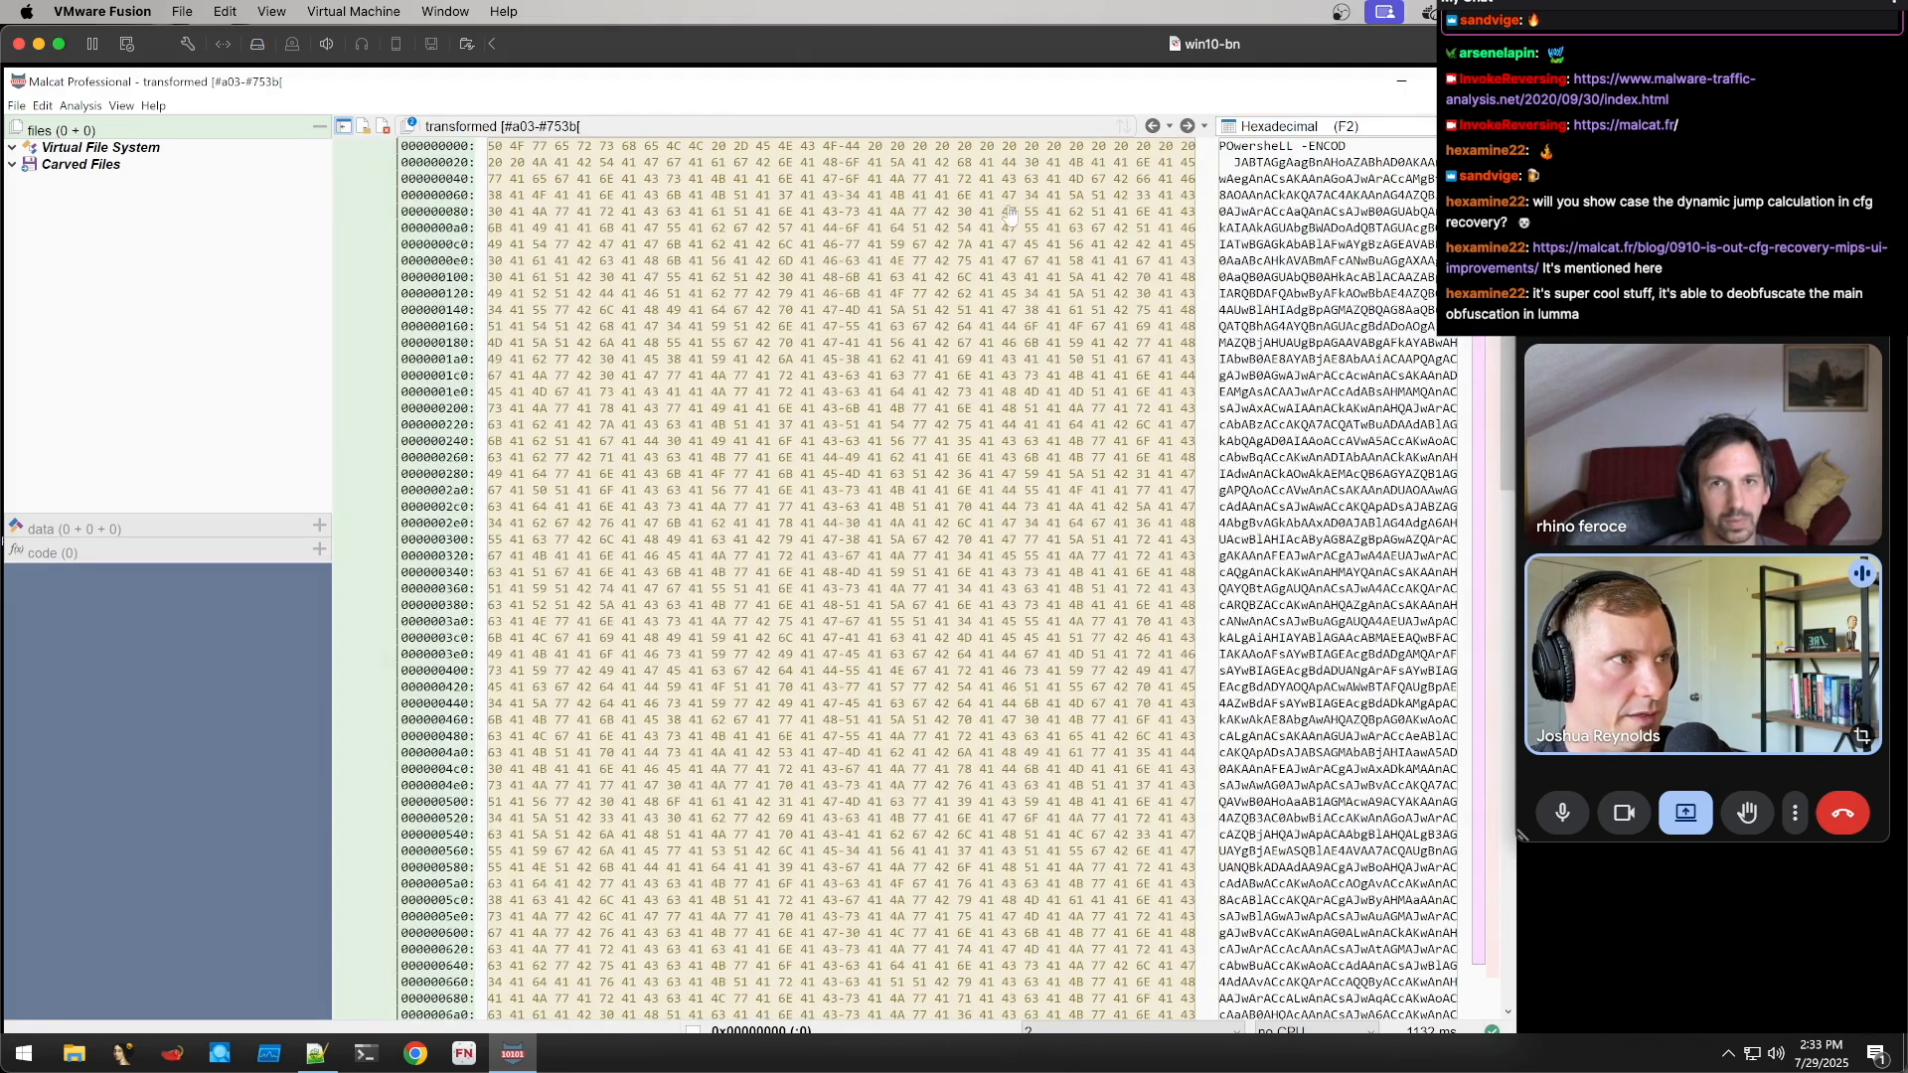
Delete the POwersheLL -ENCOD prefix and its trailing spaces from the transformed file, keeping only the encoded payload
left_click_drag(1230, 163, 1221, 147)
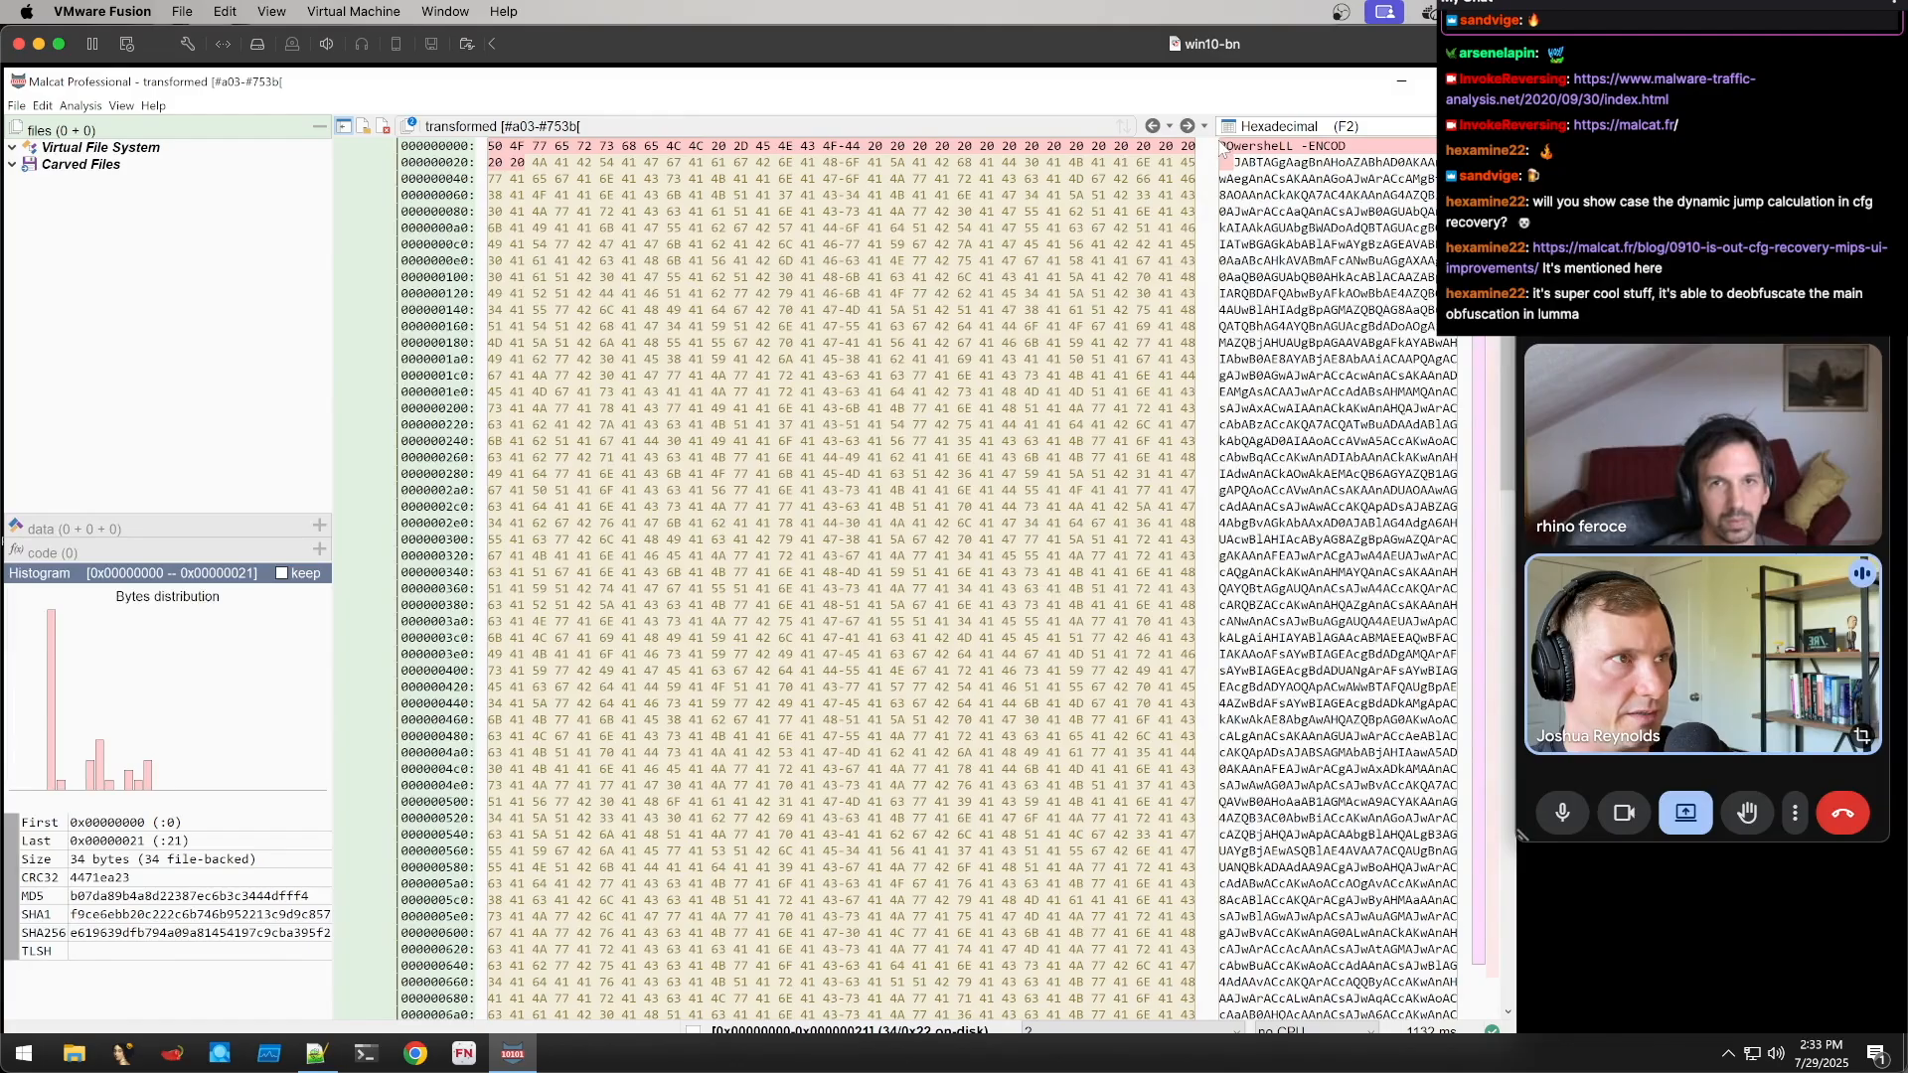
key("Delete")
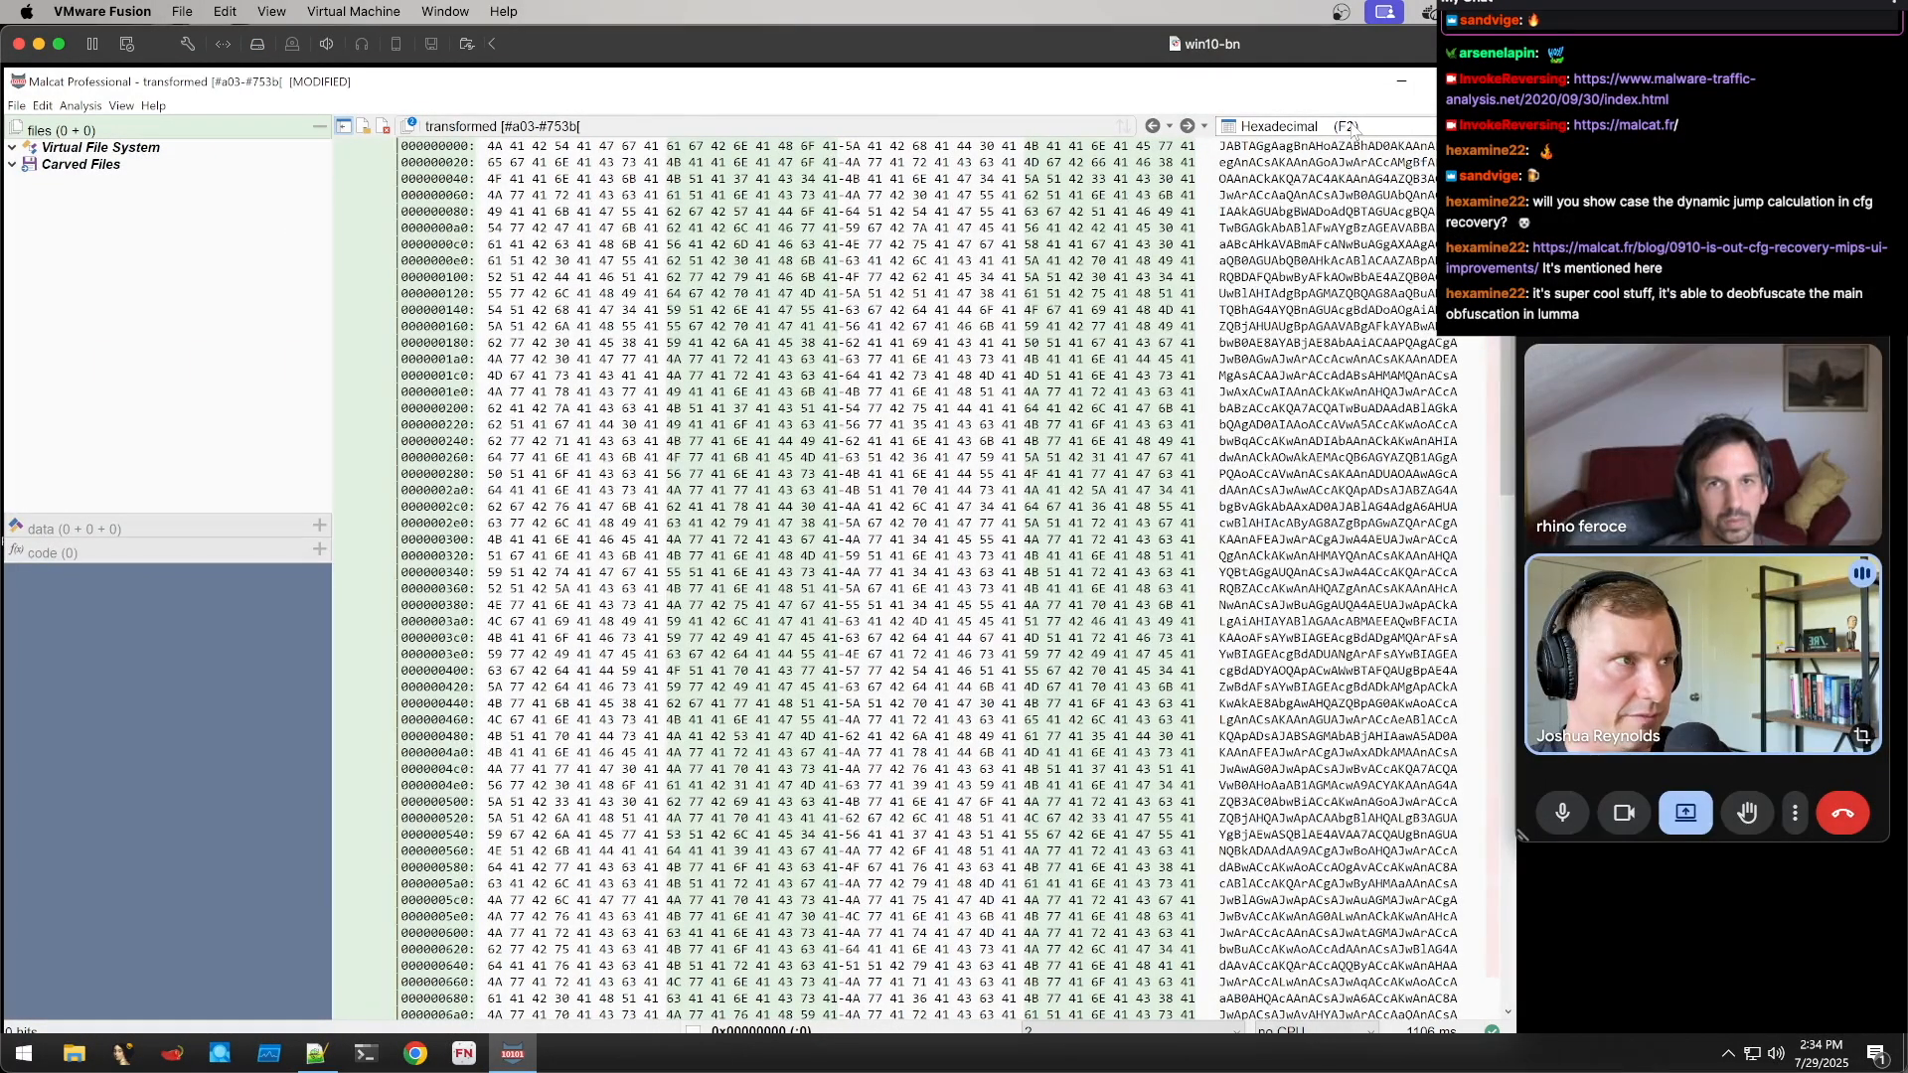
left_click(80, 105)
left_click(79, 106)
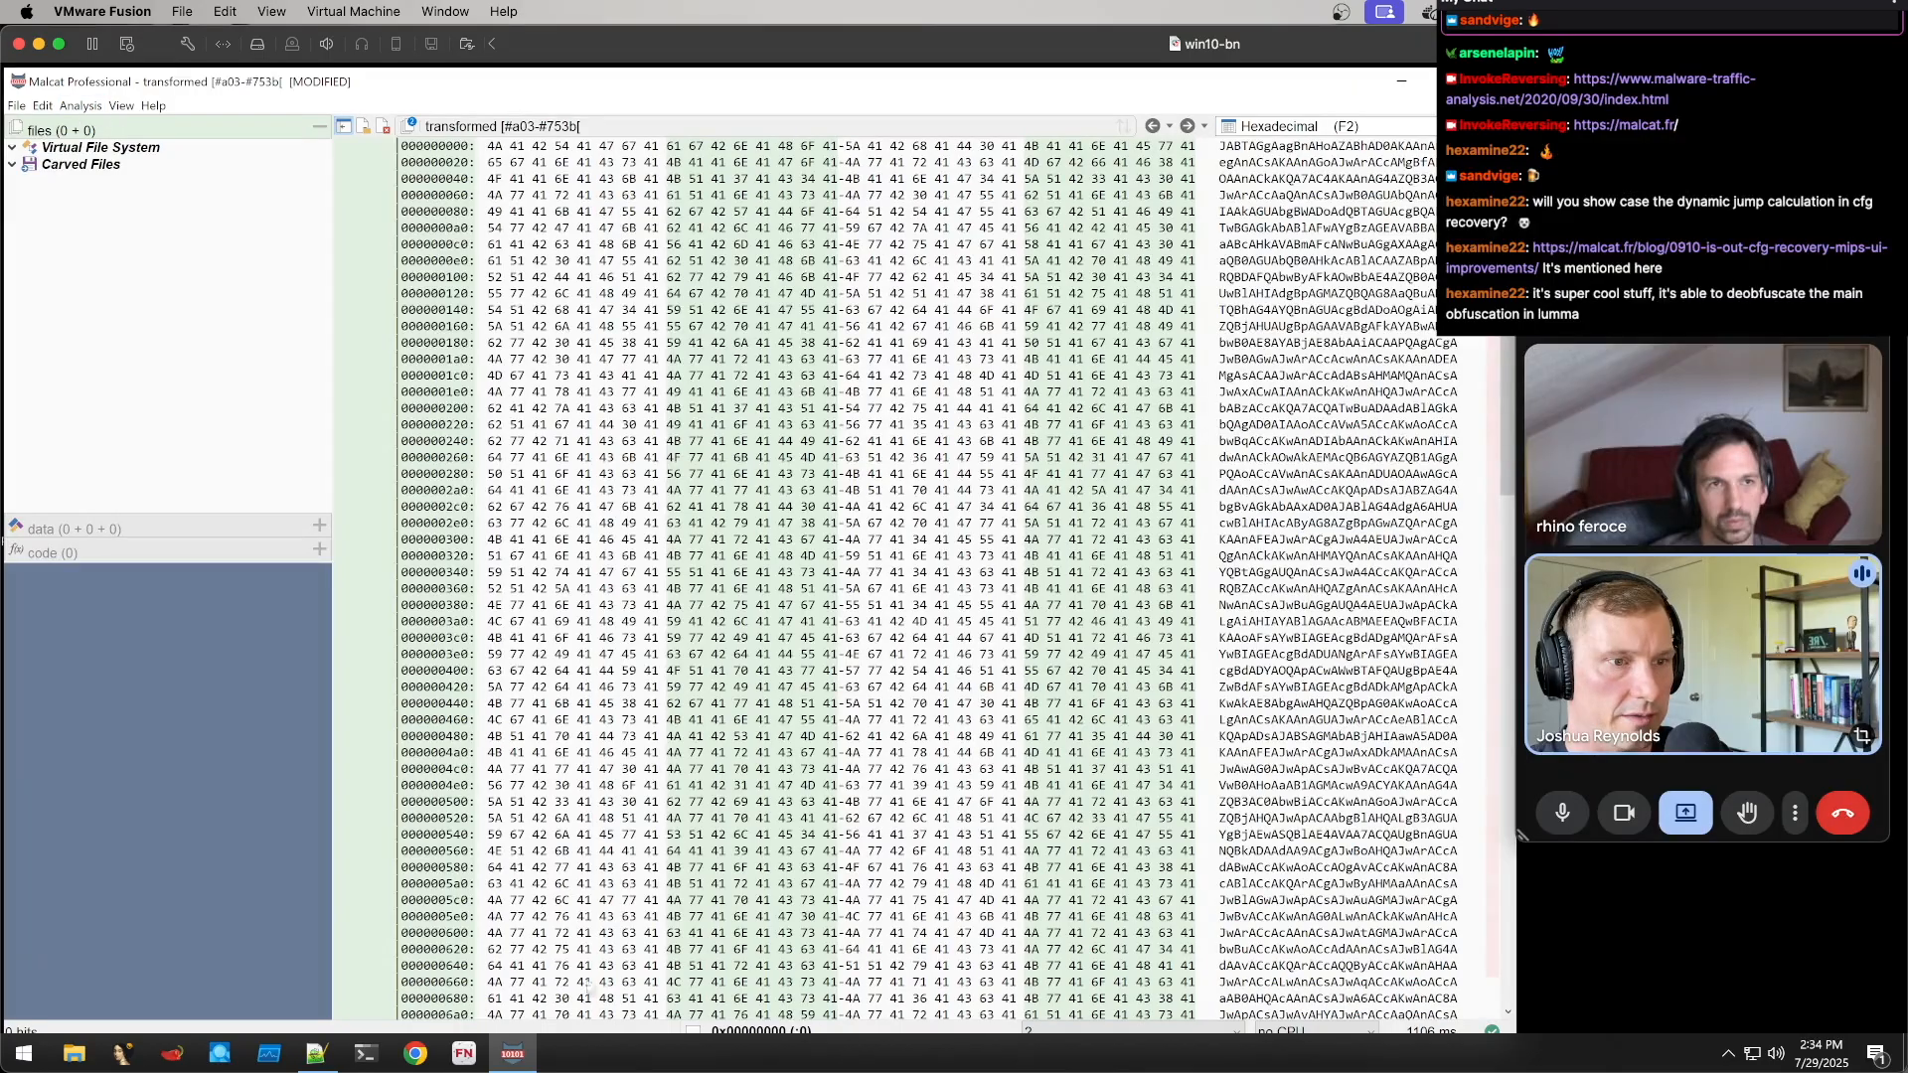
left_click(42, 106)
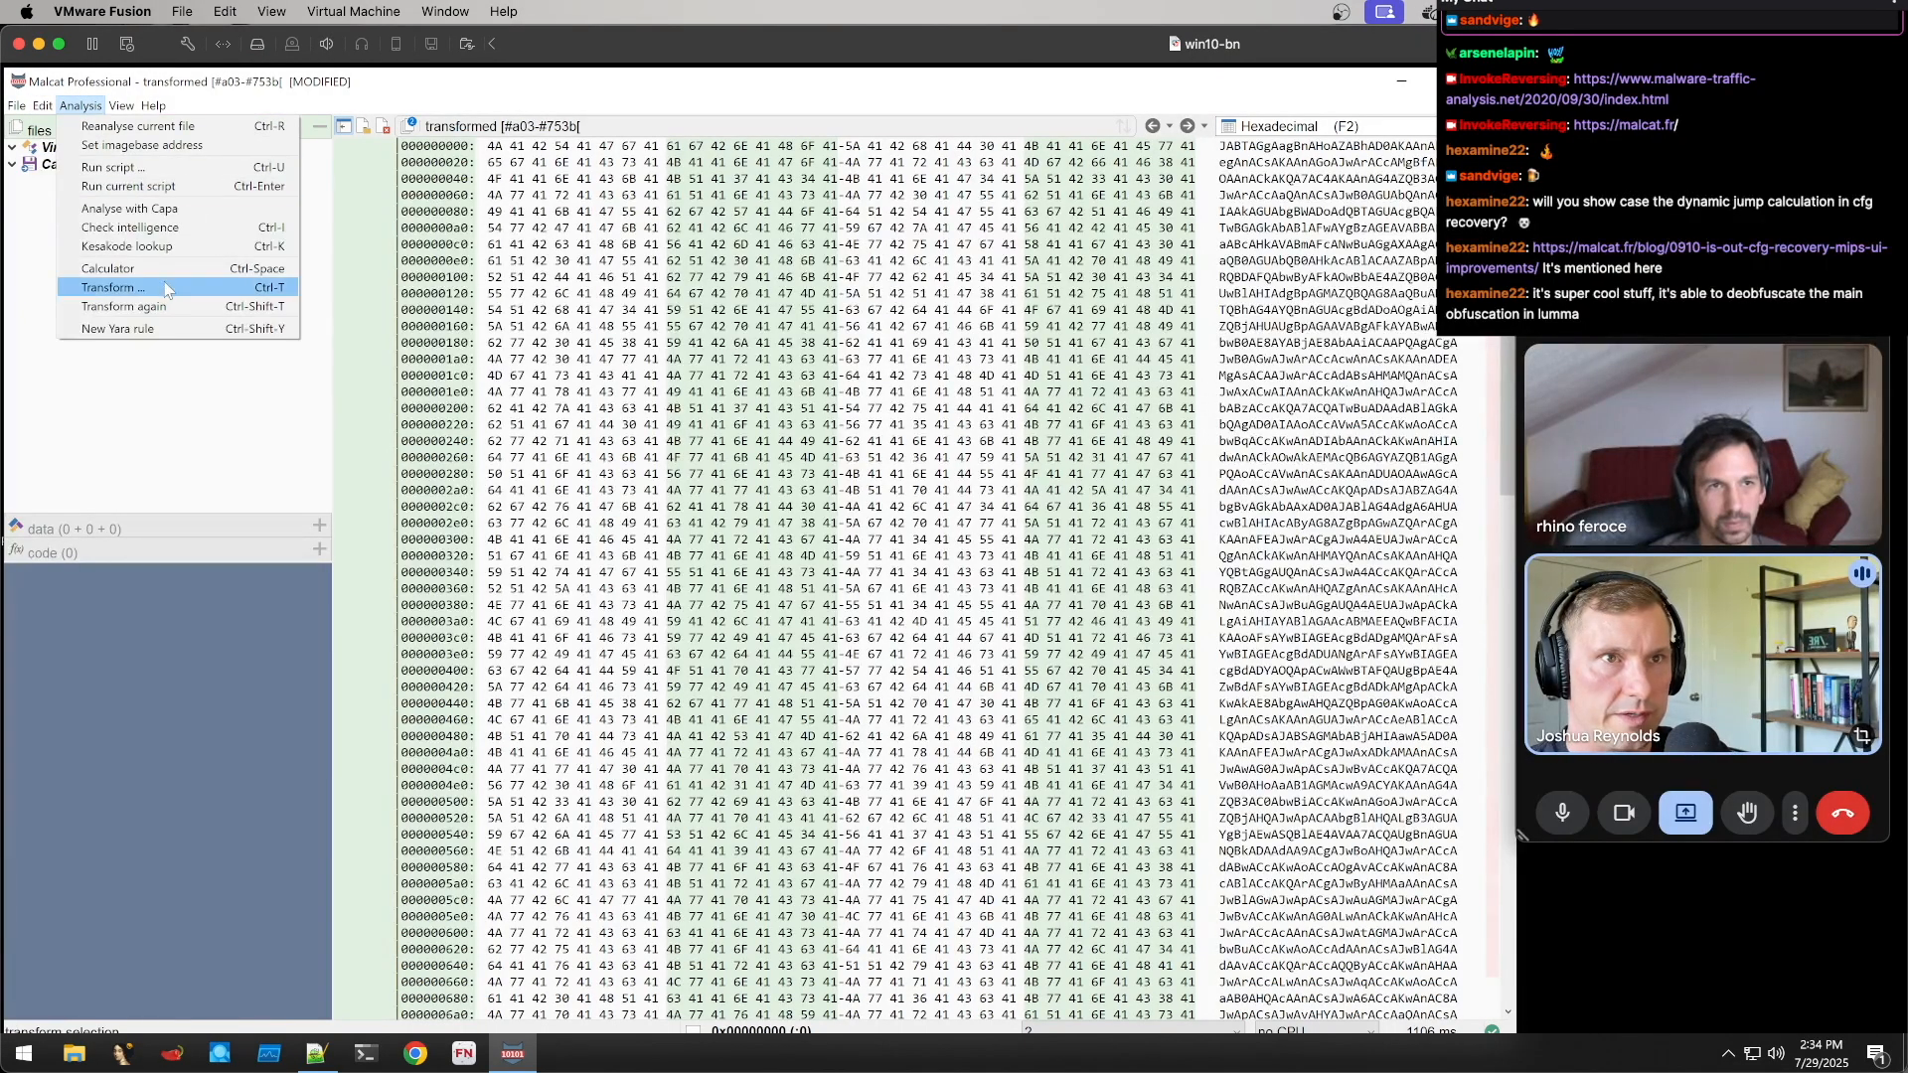
left_click(169, 291)
type("base64")
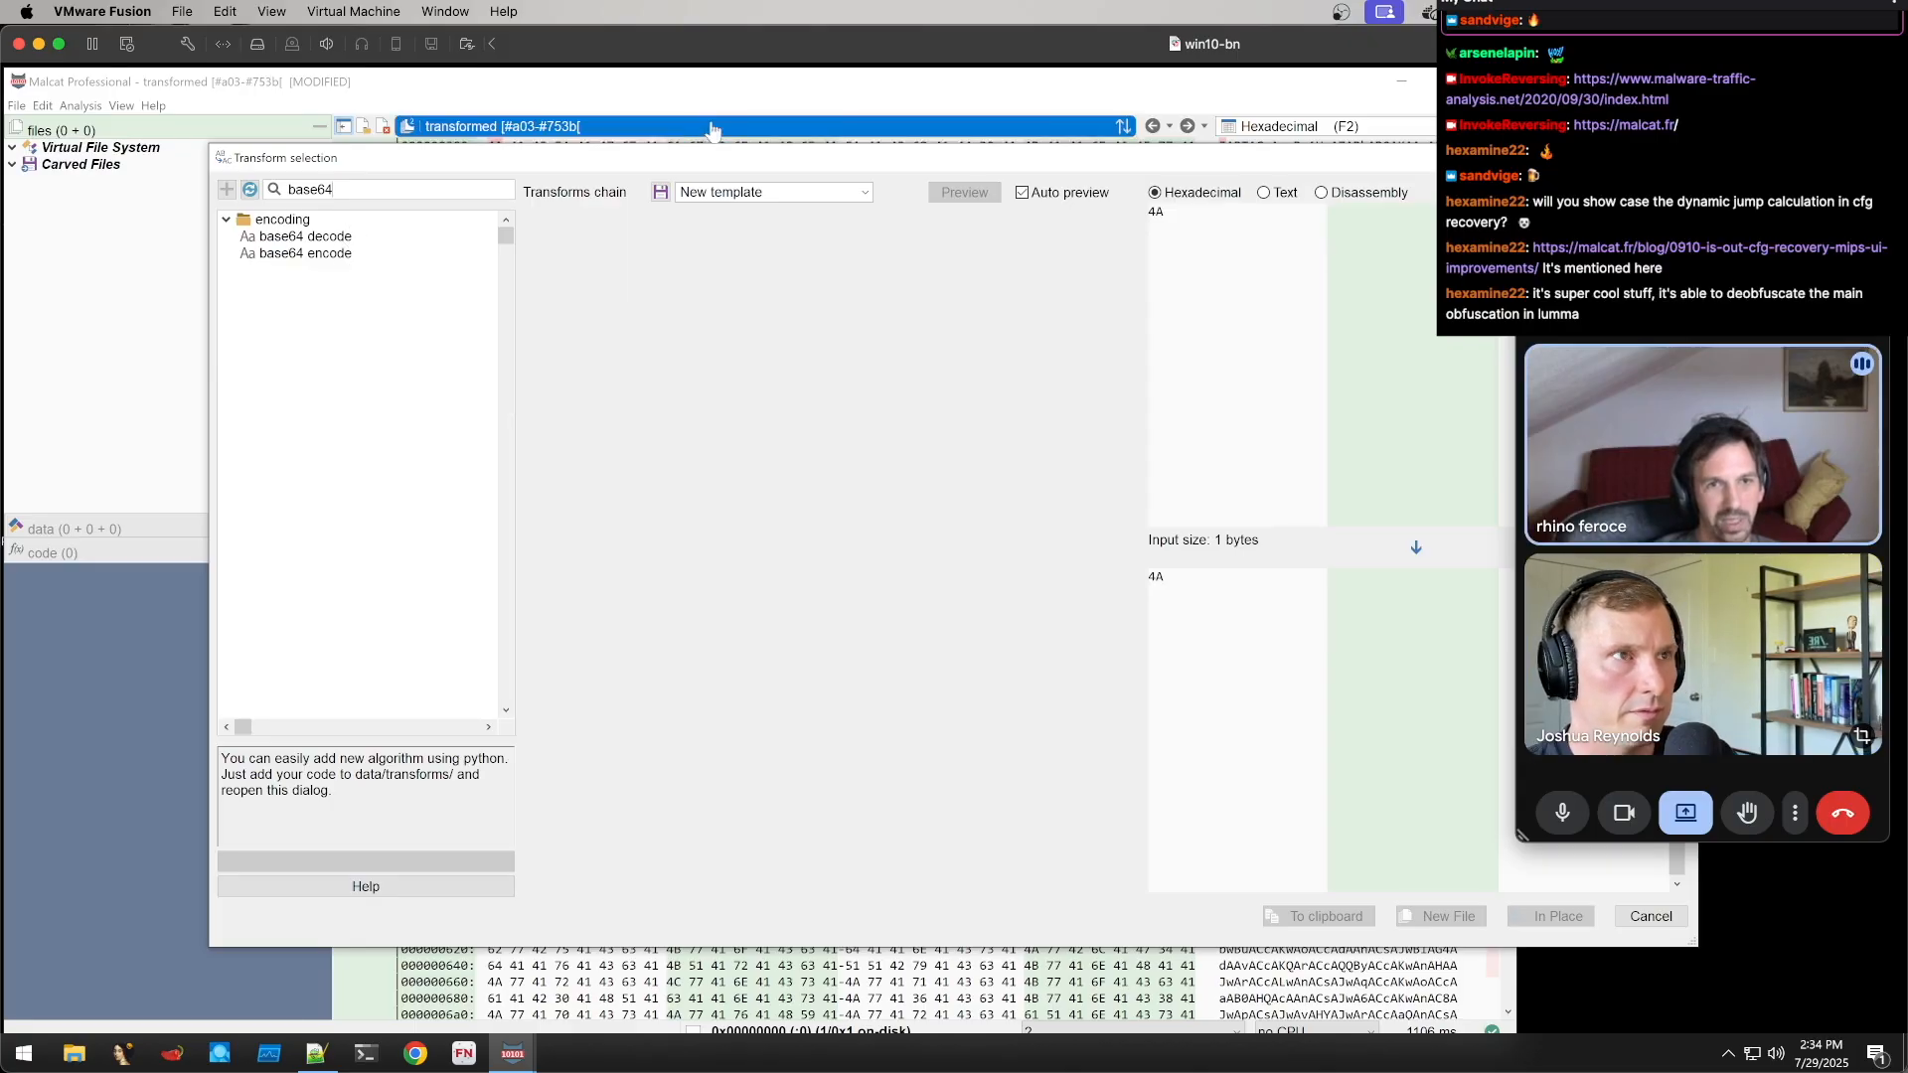
left_click_drag(695, 158, 524, 219)
left_click(1504, 217)
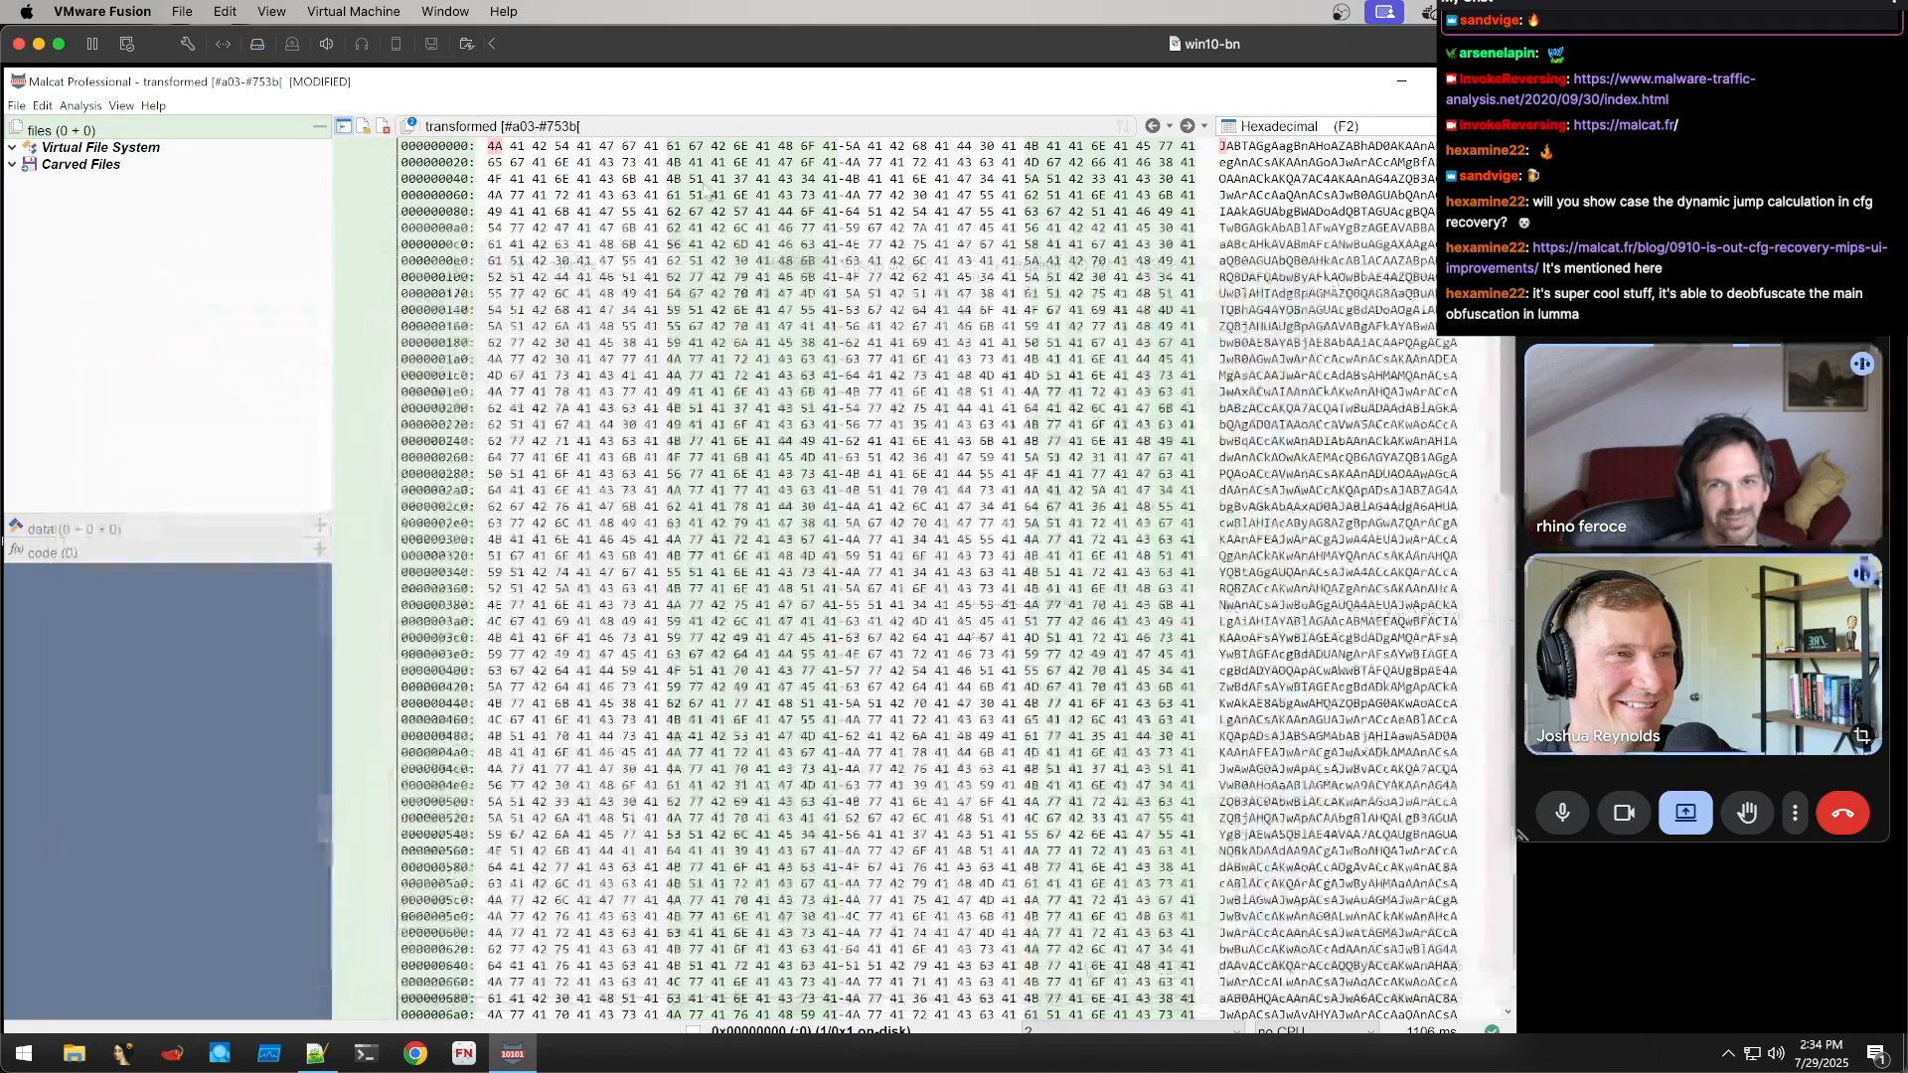
Start a transform on the whole transformed file, add a base64 decode stage and check the decoded output
key("ctrl+a")
left_click(84, 106)
left_click(189, 288)
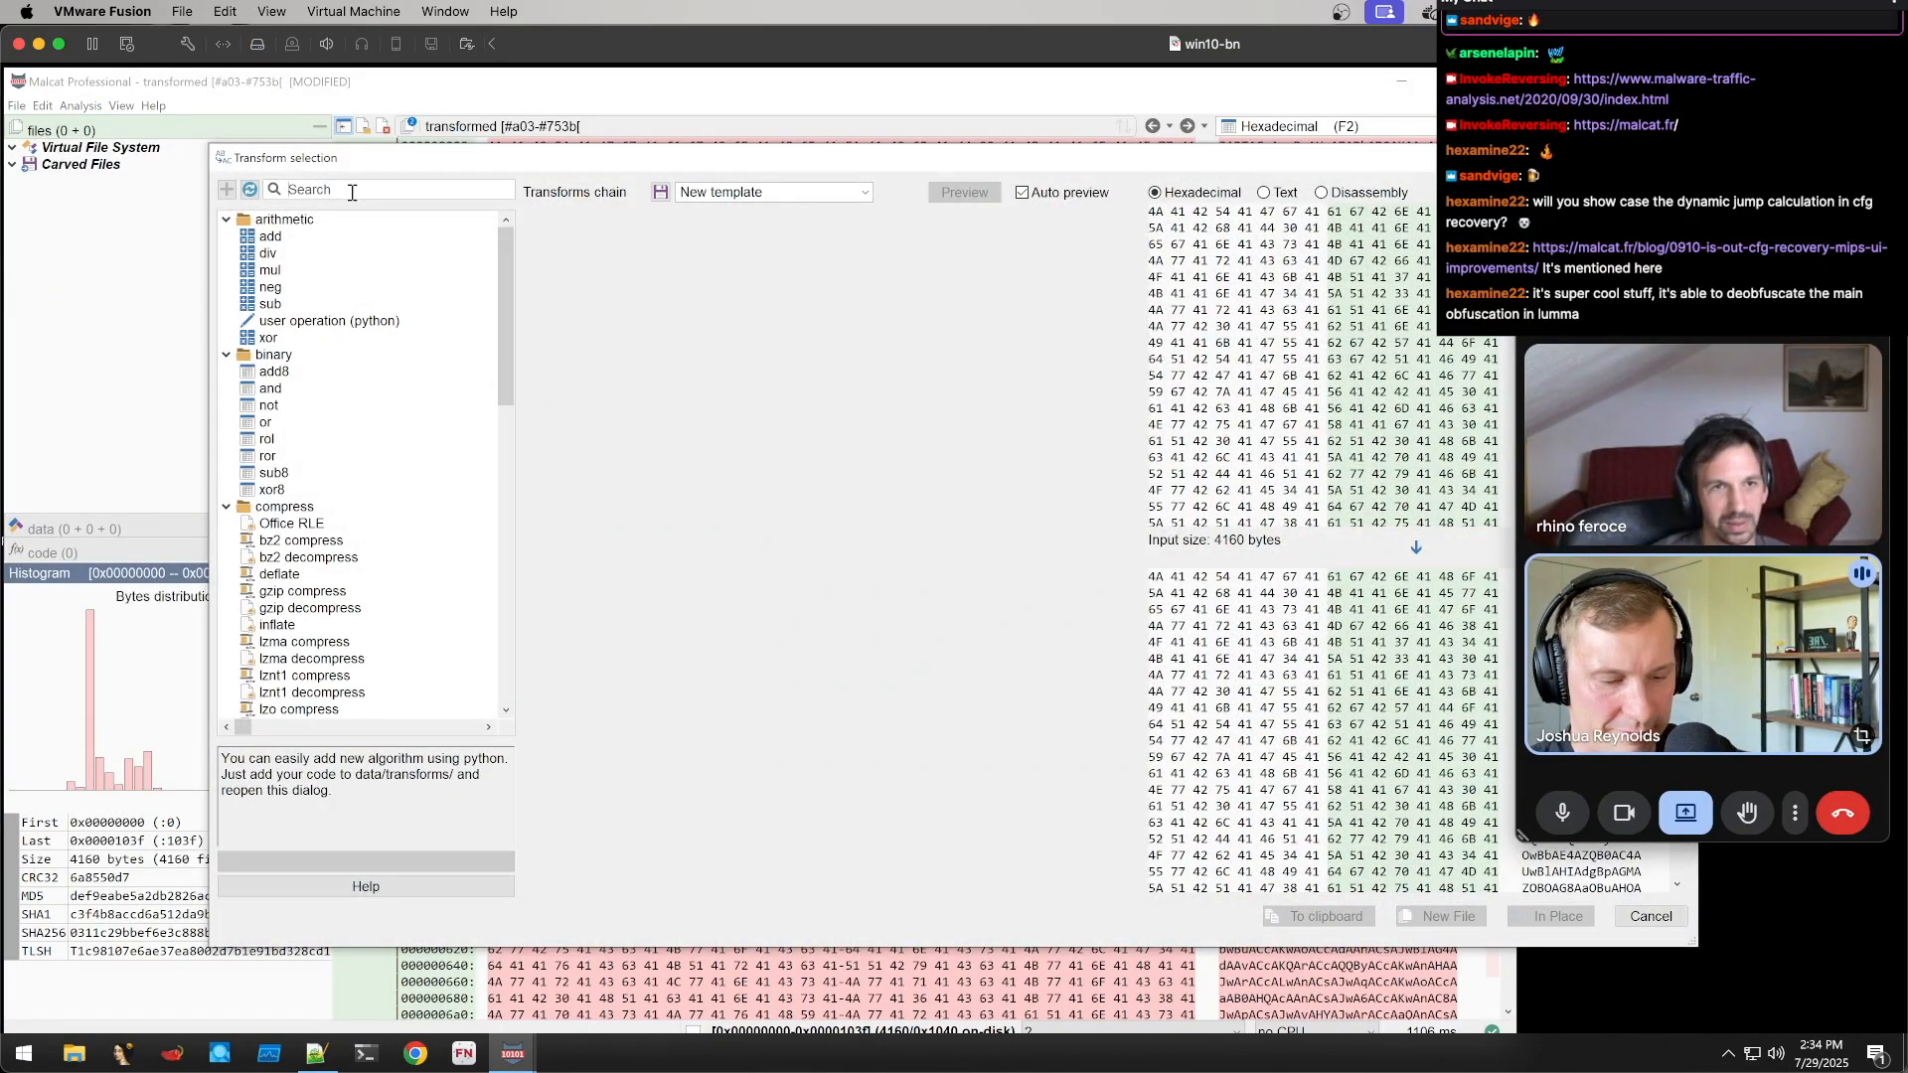
type("base64")
left_click_drag(298, 235, 780, 316)
left_click_drag(1316, 162, 830, 158)
scroll(1133, 740, "down", 20)
scroll(1141, 731, "down", 3)
scroll(1141, 731, "up", 20)
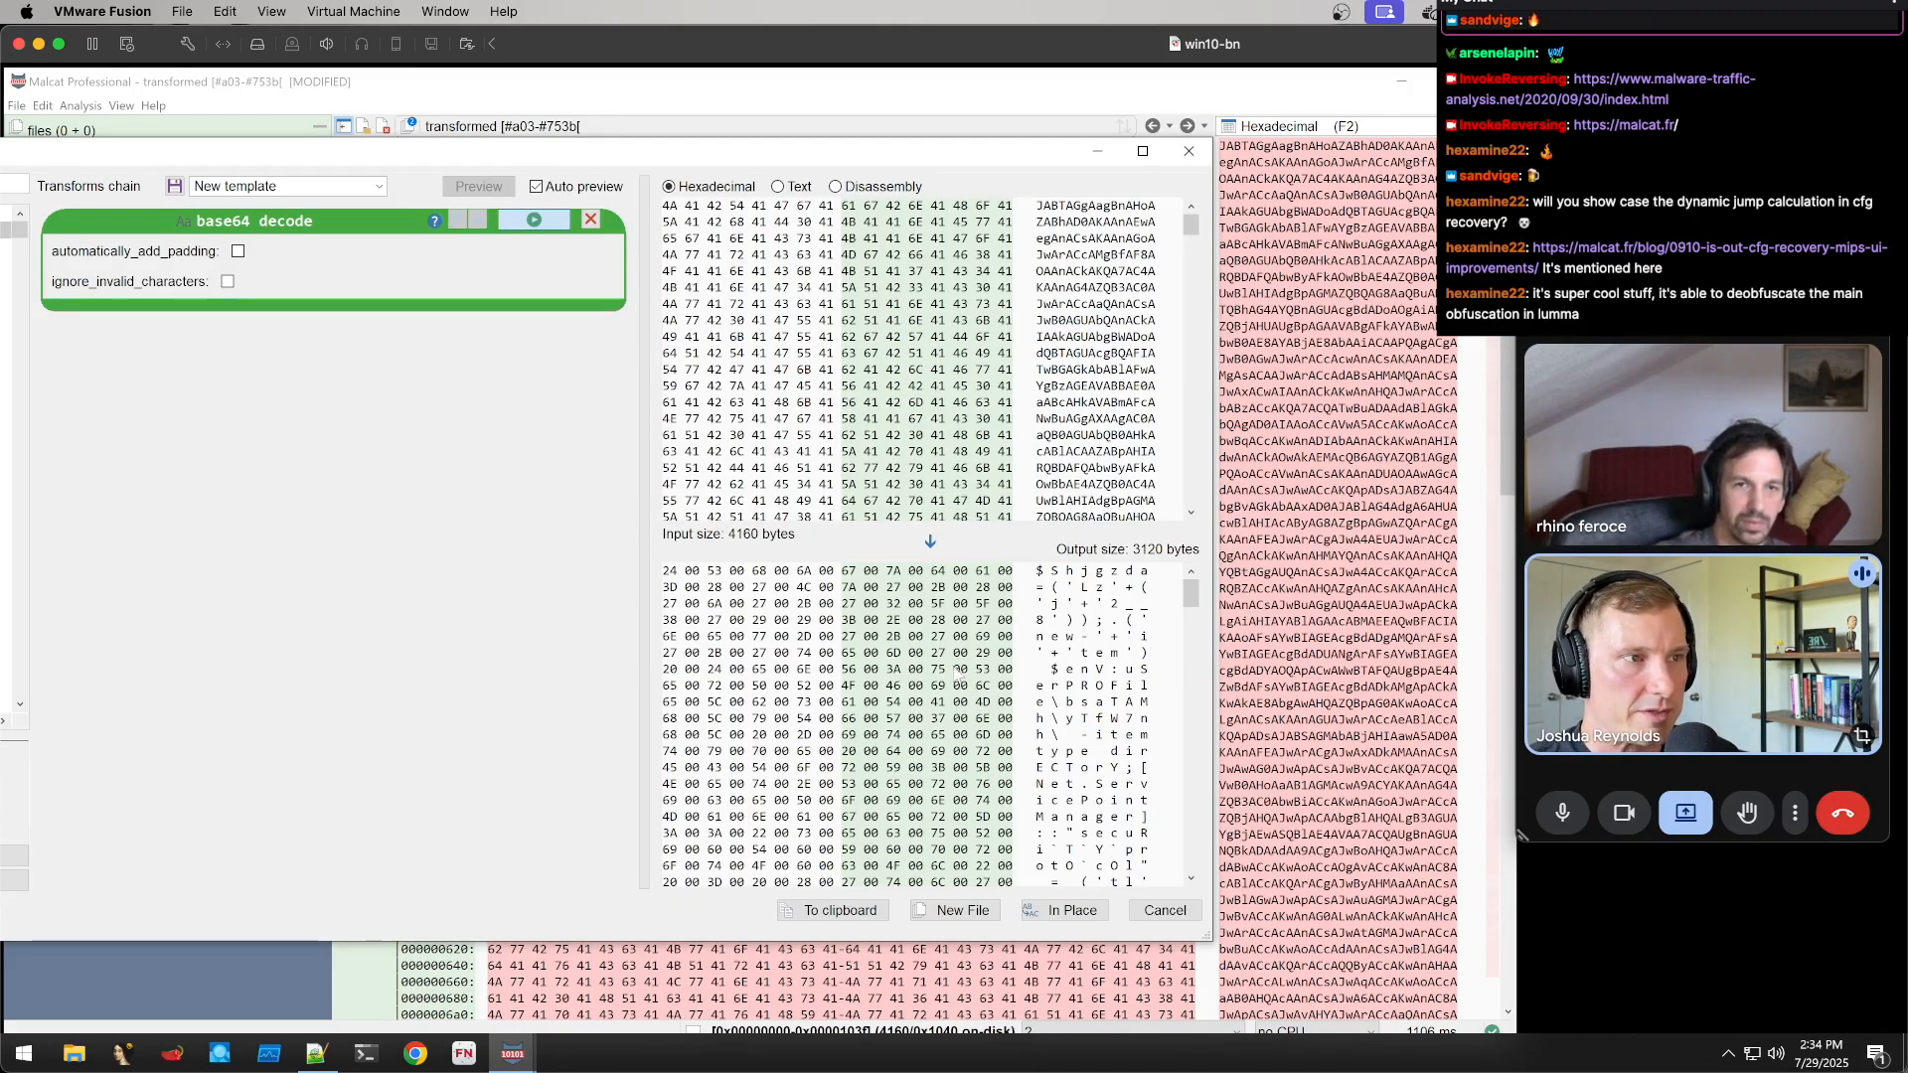
left_click_drag(674, 569, 696, 589)
left_click(696, 588)
Add a change text encoding stage from utf-16le to utf-8 after the base64 decode and preview the data as text
left_click_drag(448, 146, 760, 129)
key("ctrl+a")
type("encoding")
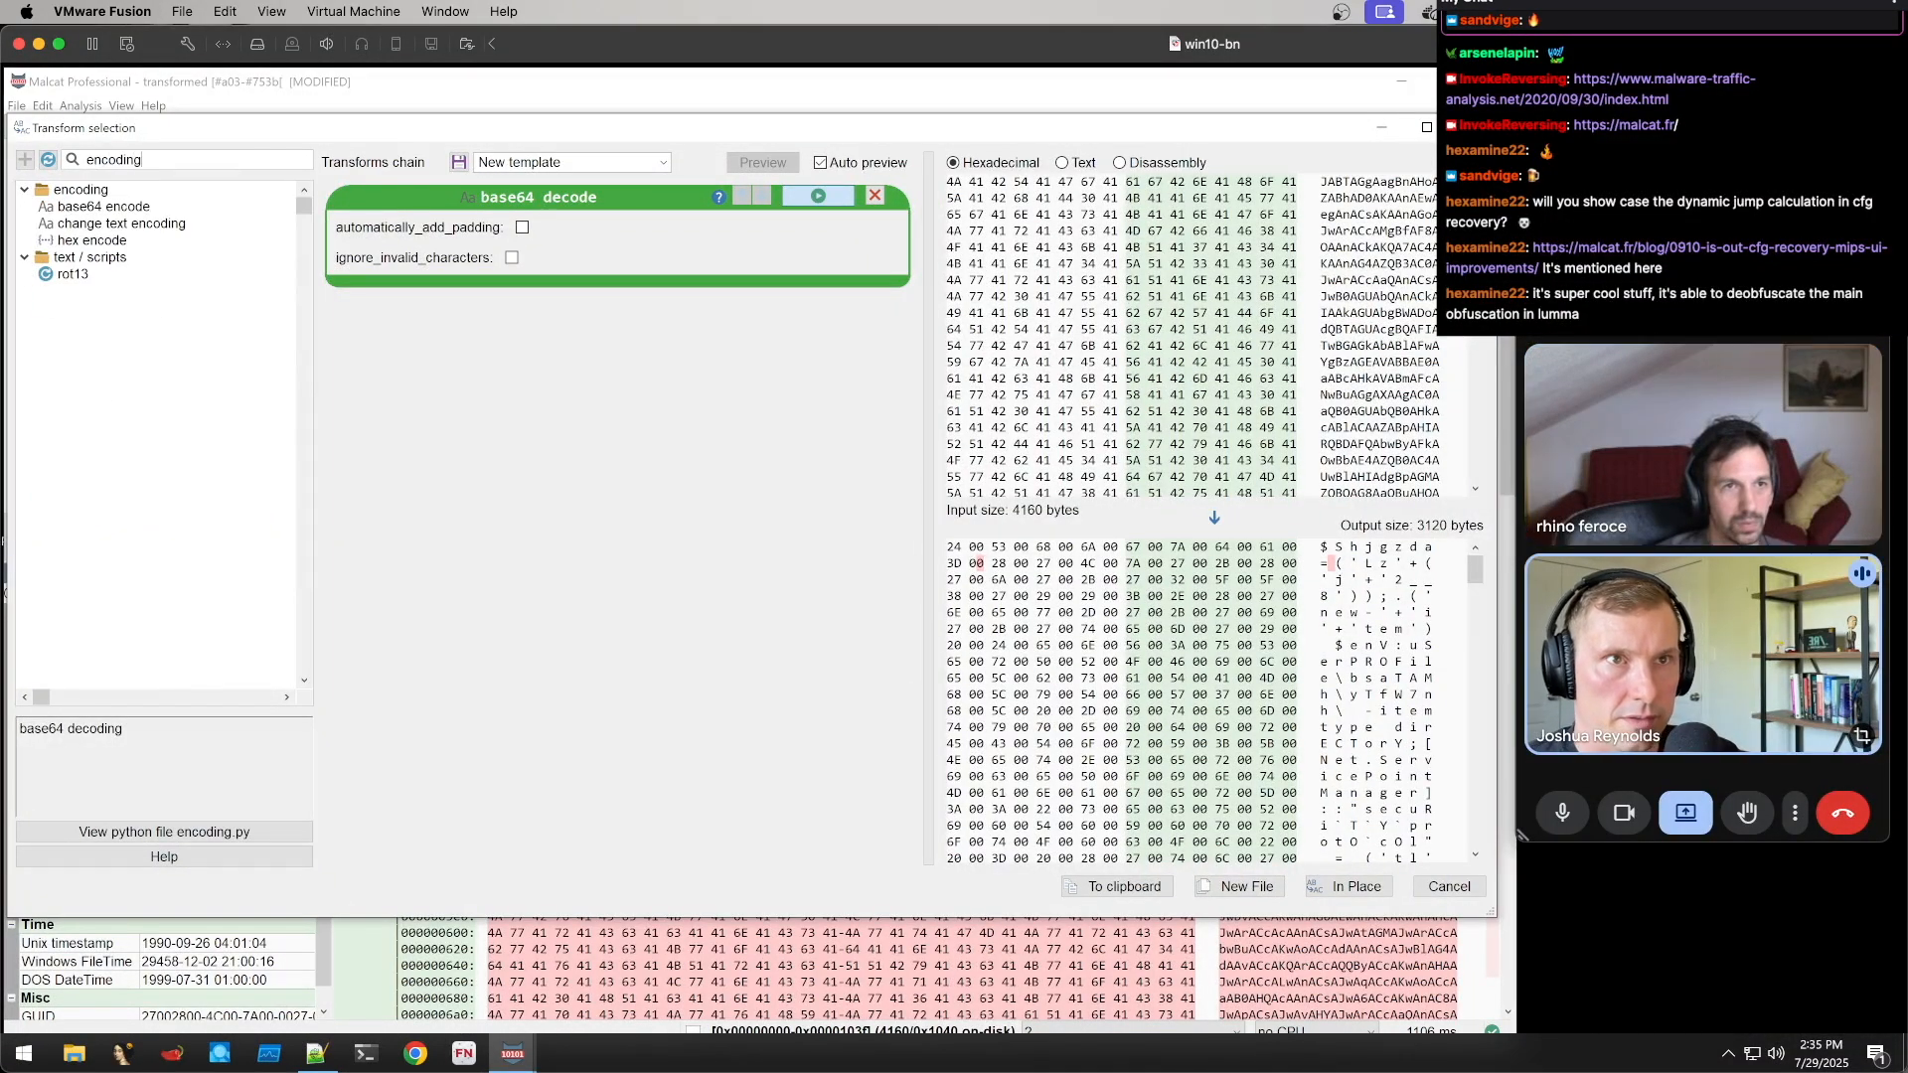
double_click(111, 225)
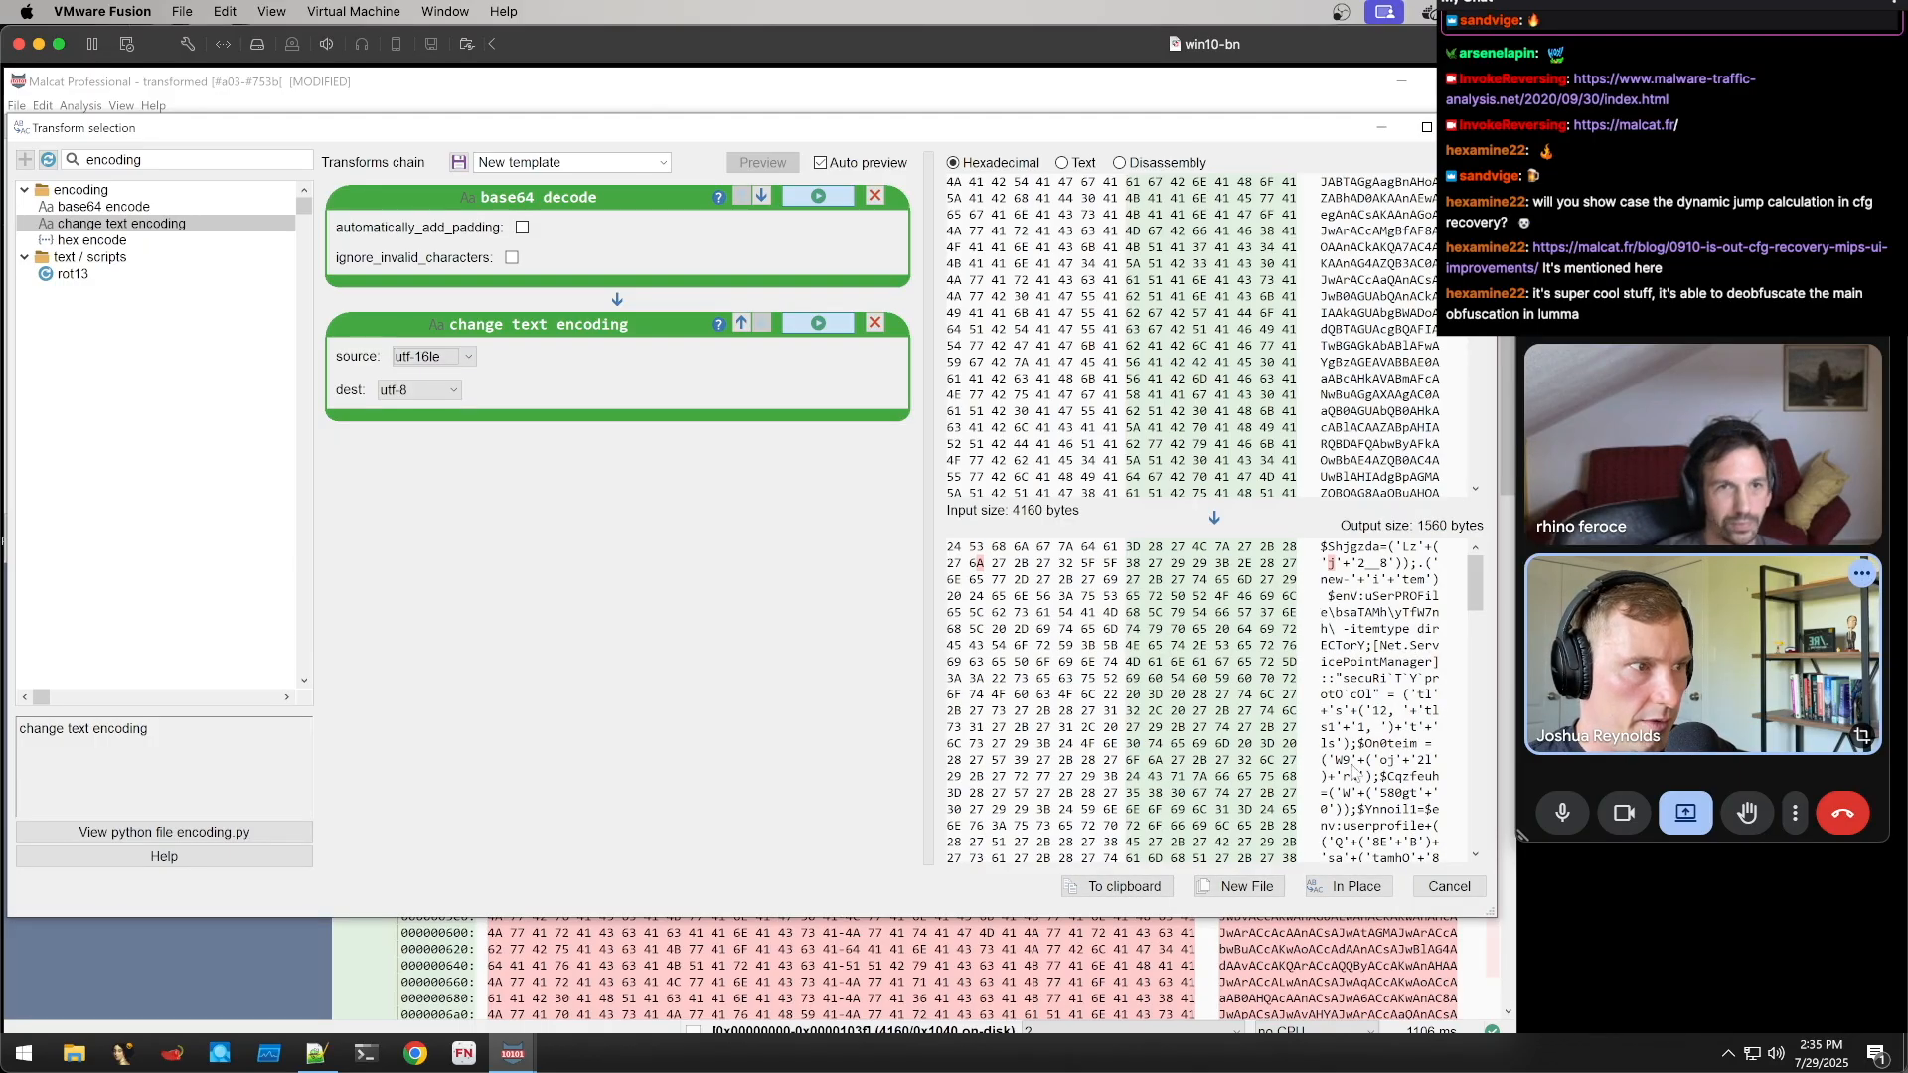
left_click(1072, 164)
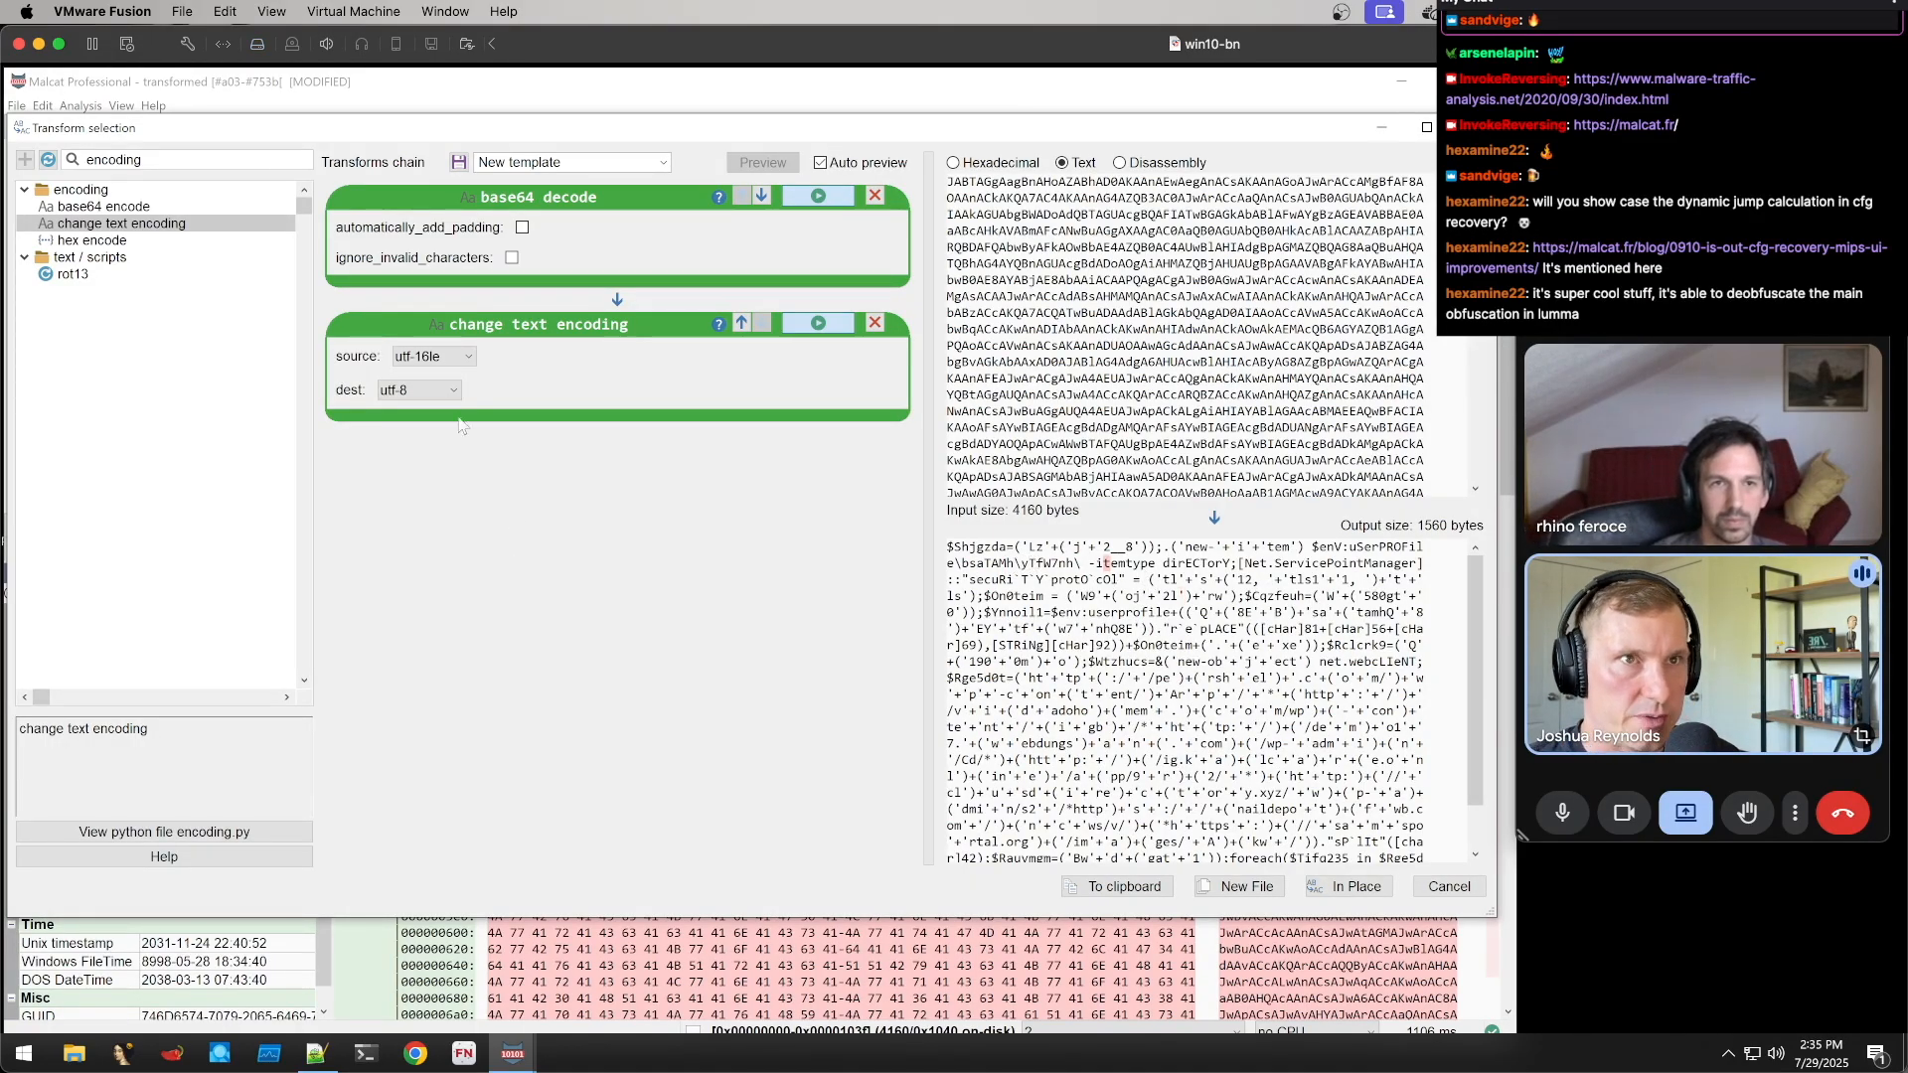
Add a replace stage to the transform chain with regular expressions enabled and an empty string as the new pattern
double_click(157, 159)
type("replace")
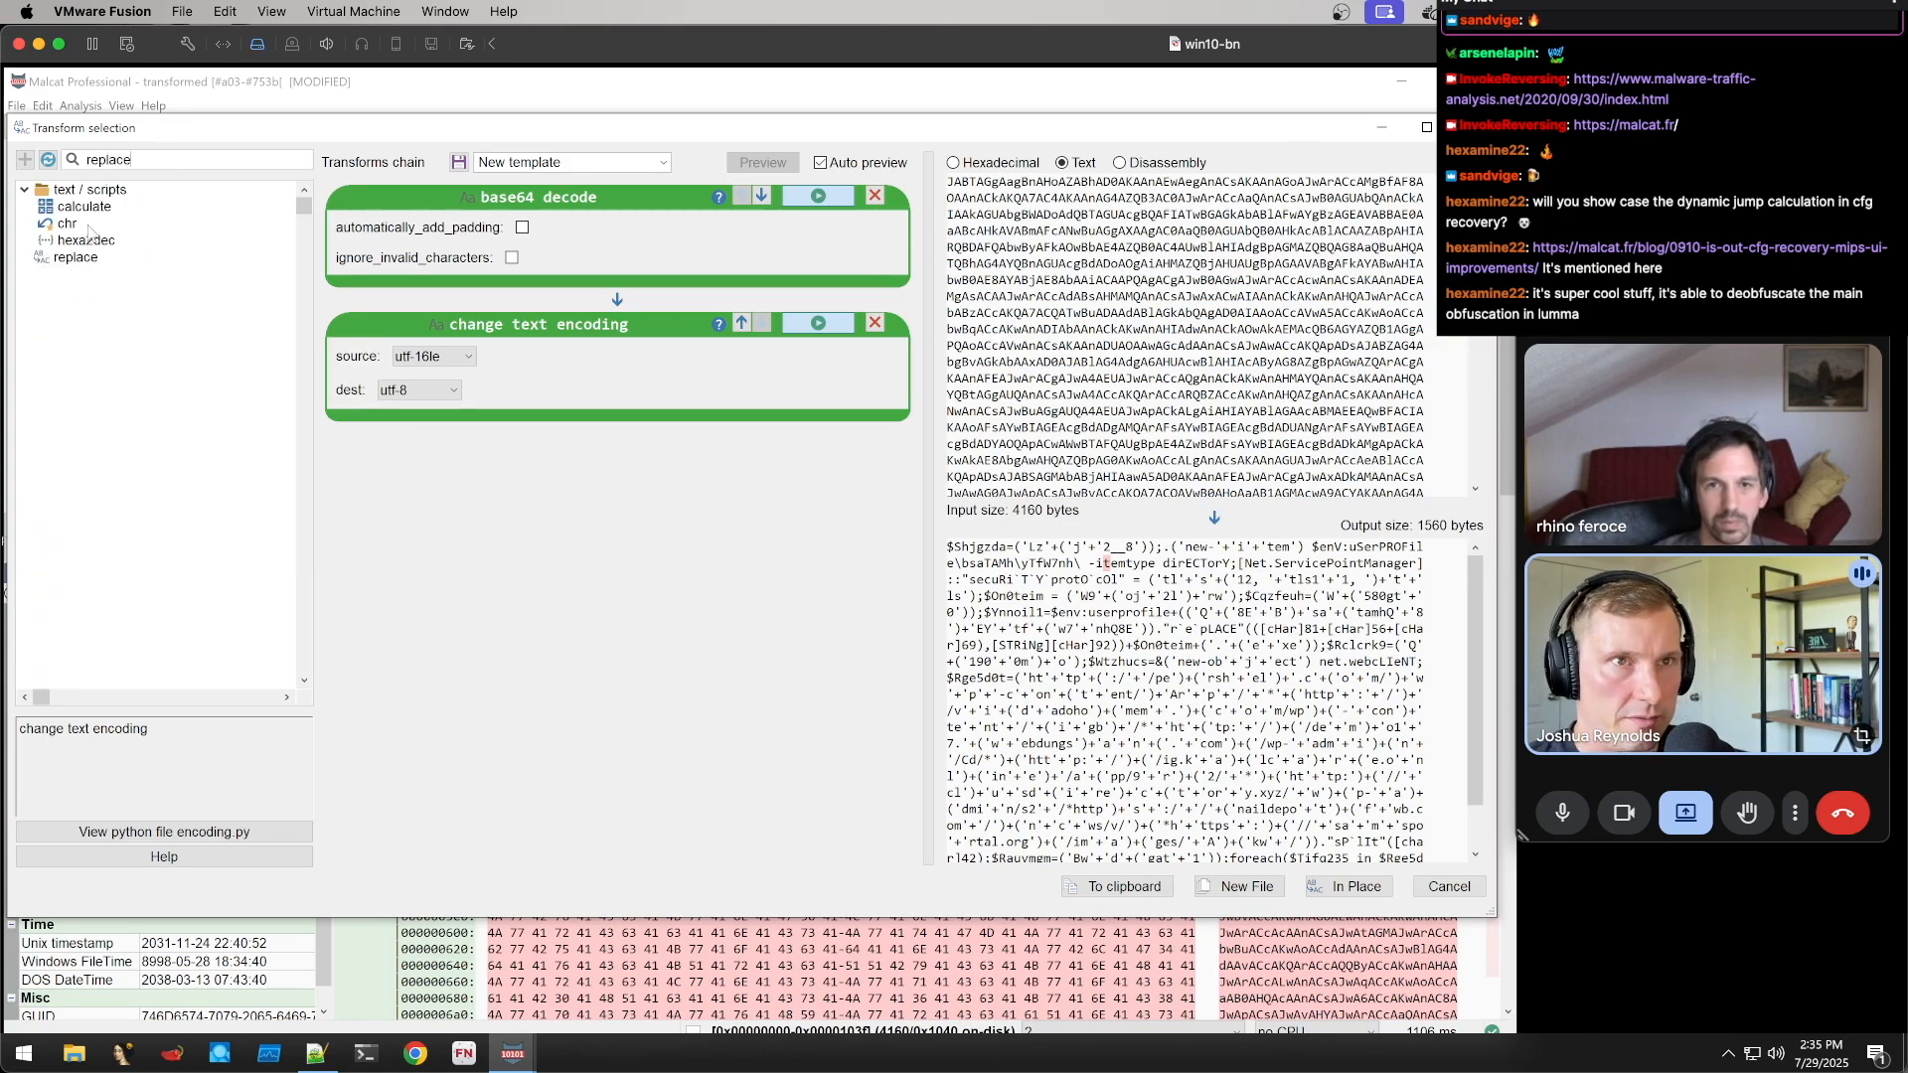
double_click(76, 257)
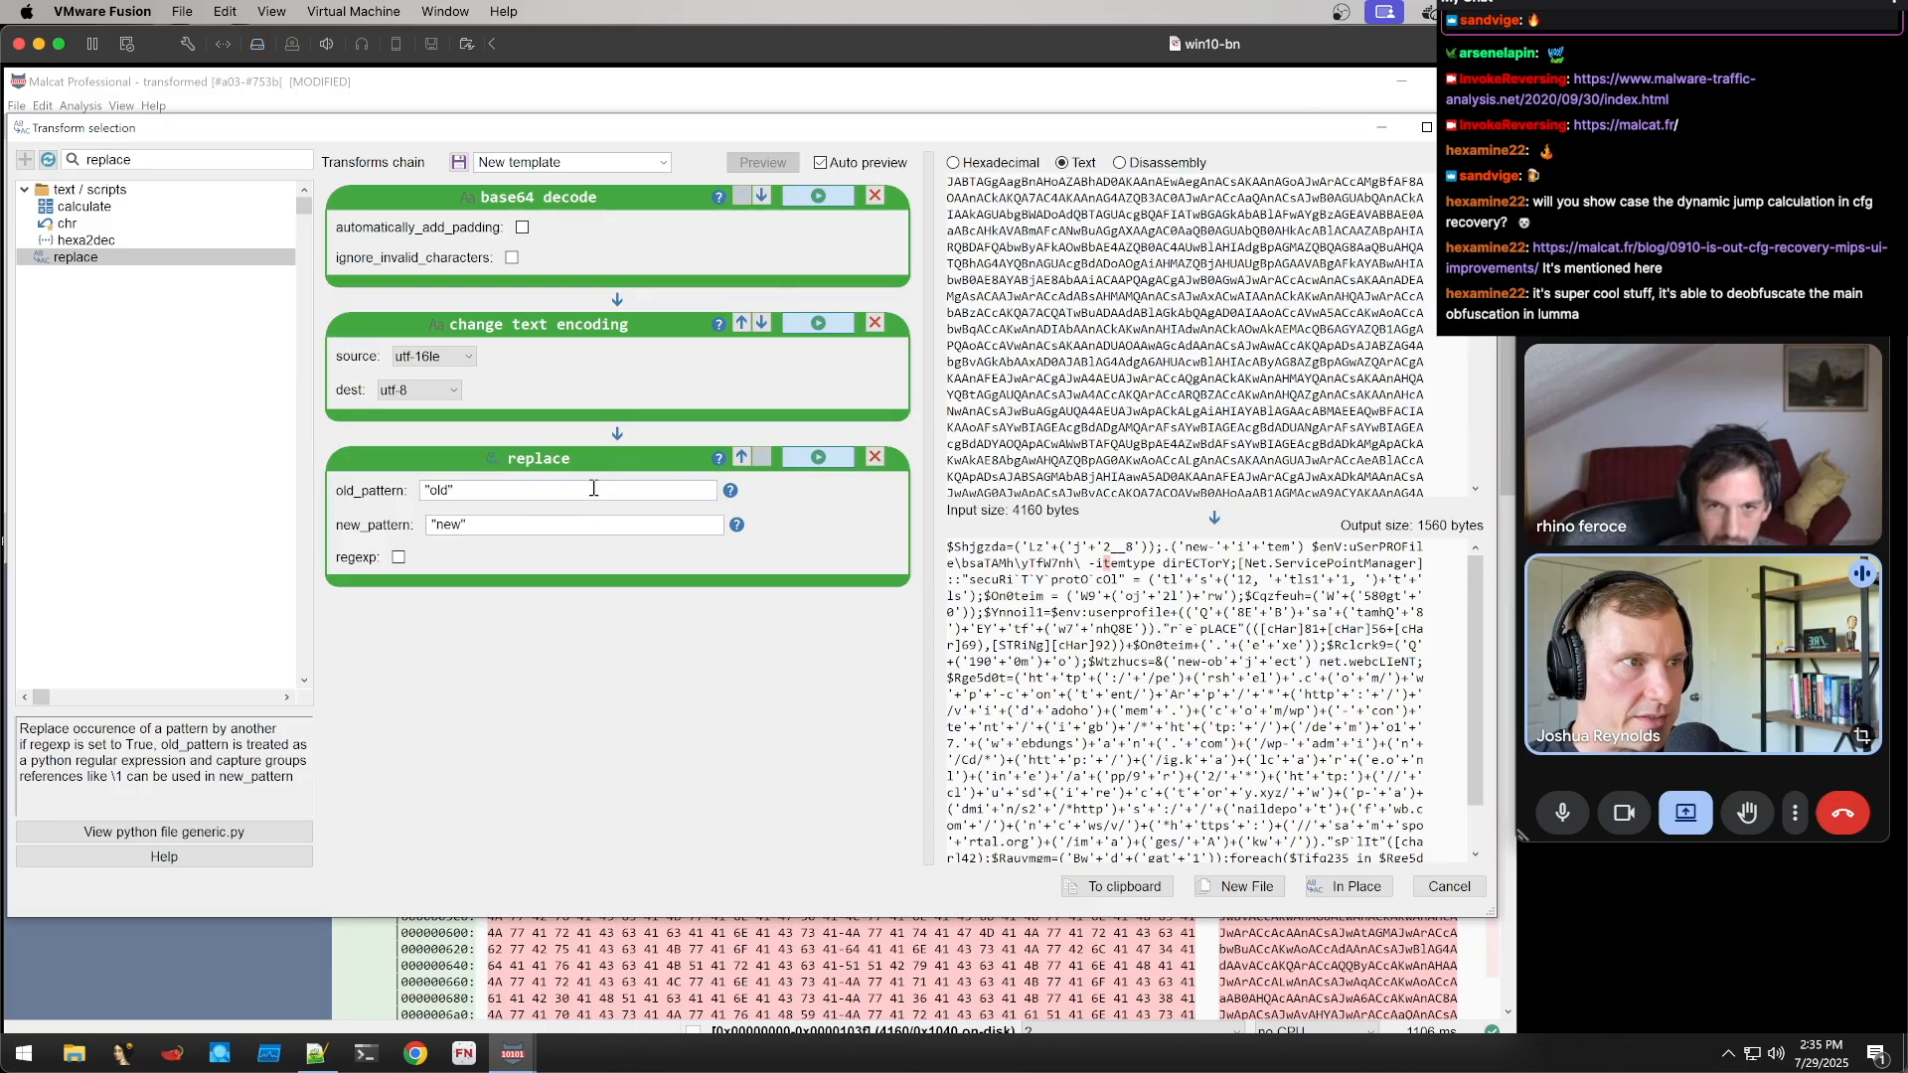
left_click(398, 556)
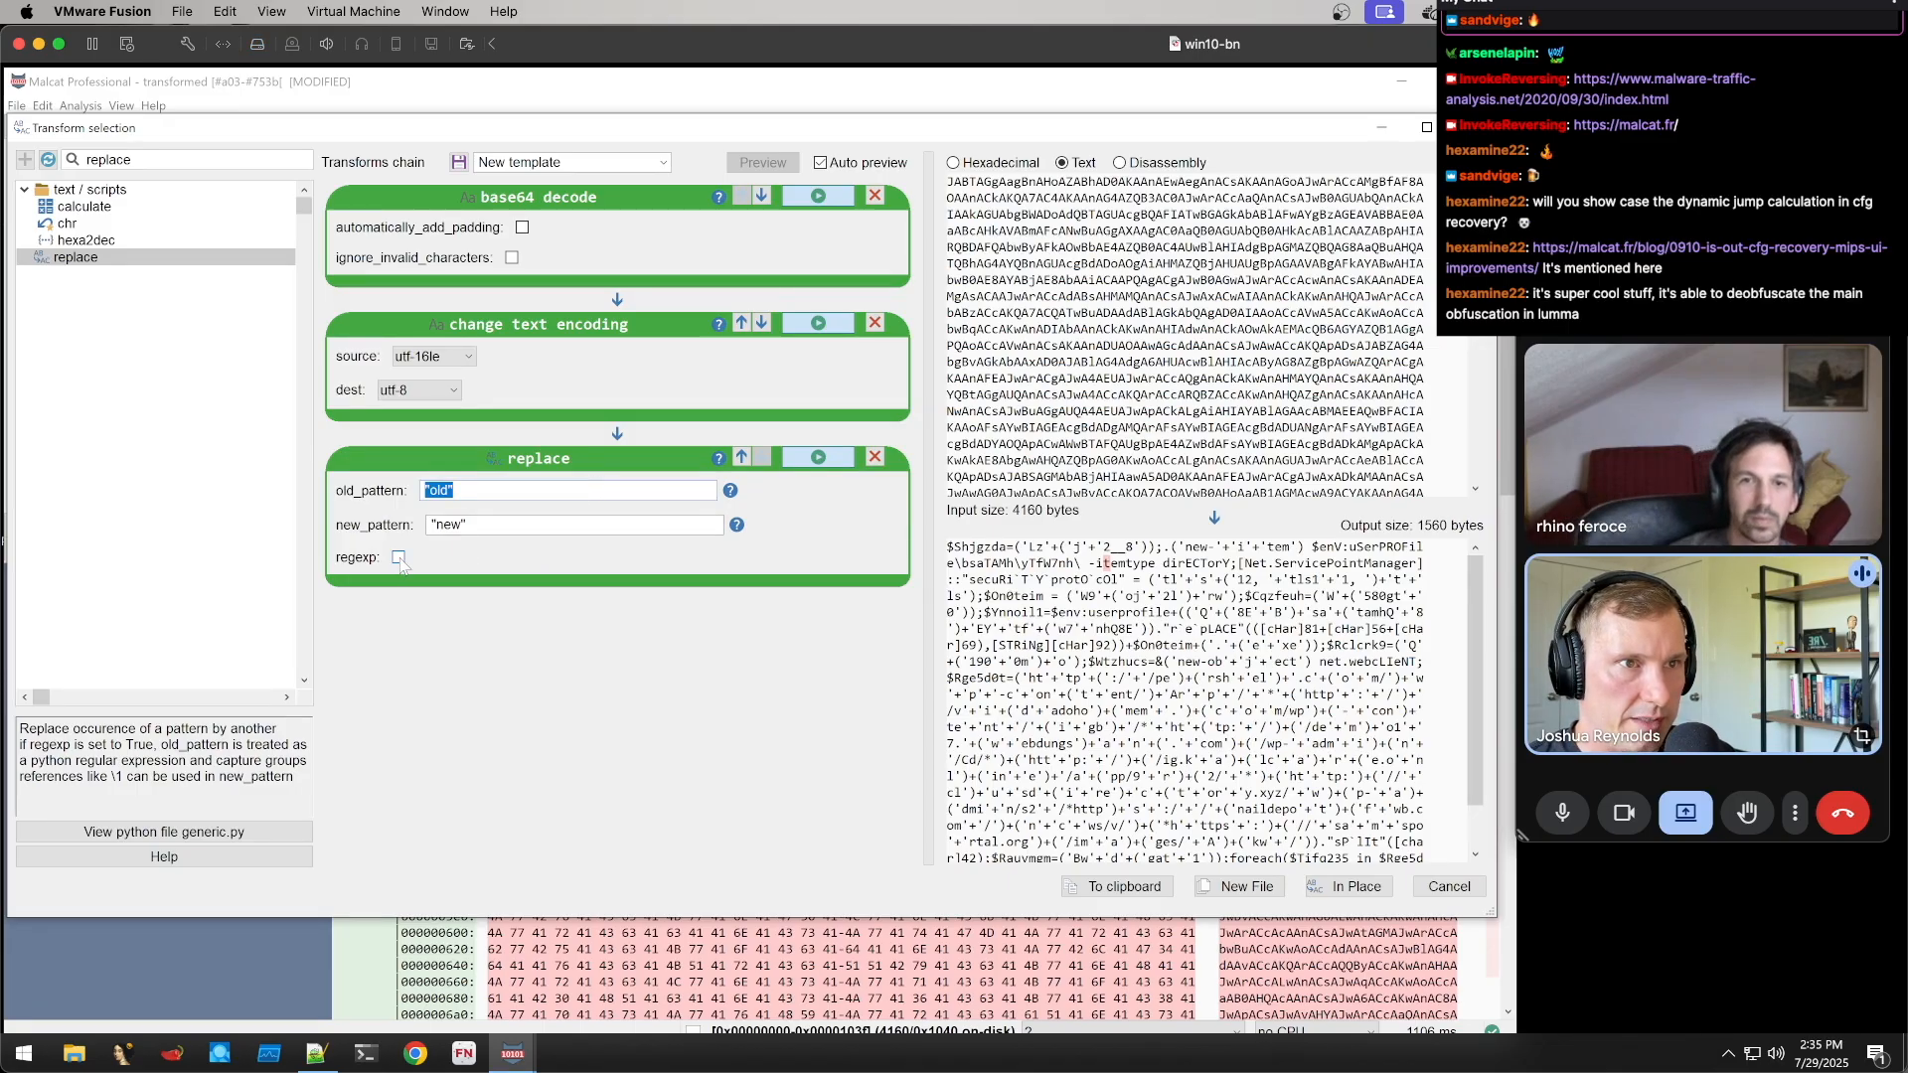
double_click(487, 524)
key("BackSpace")
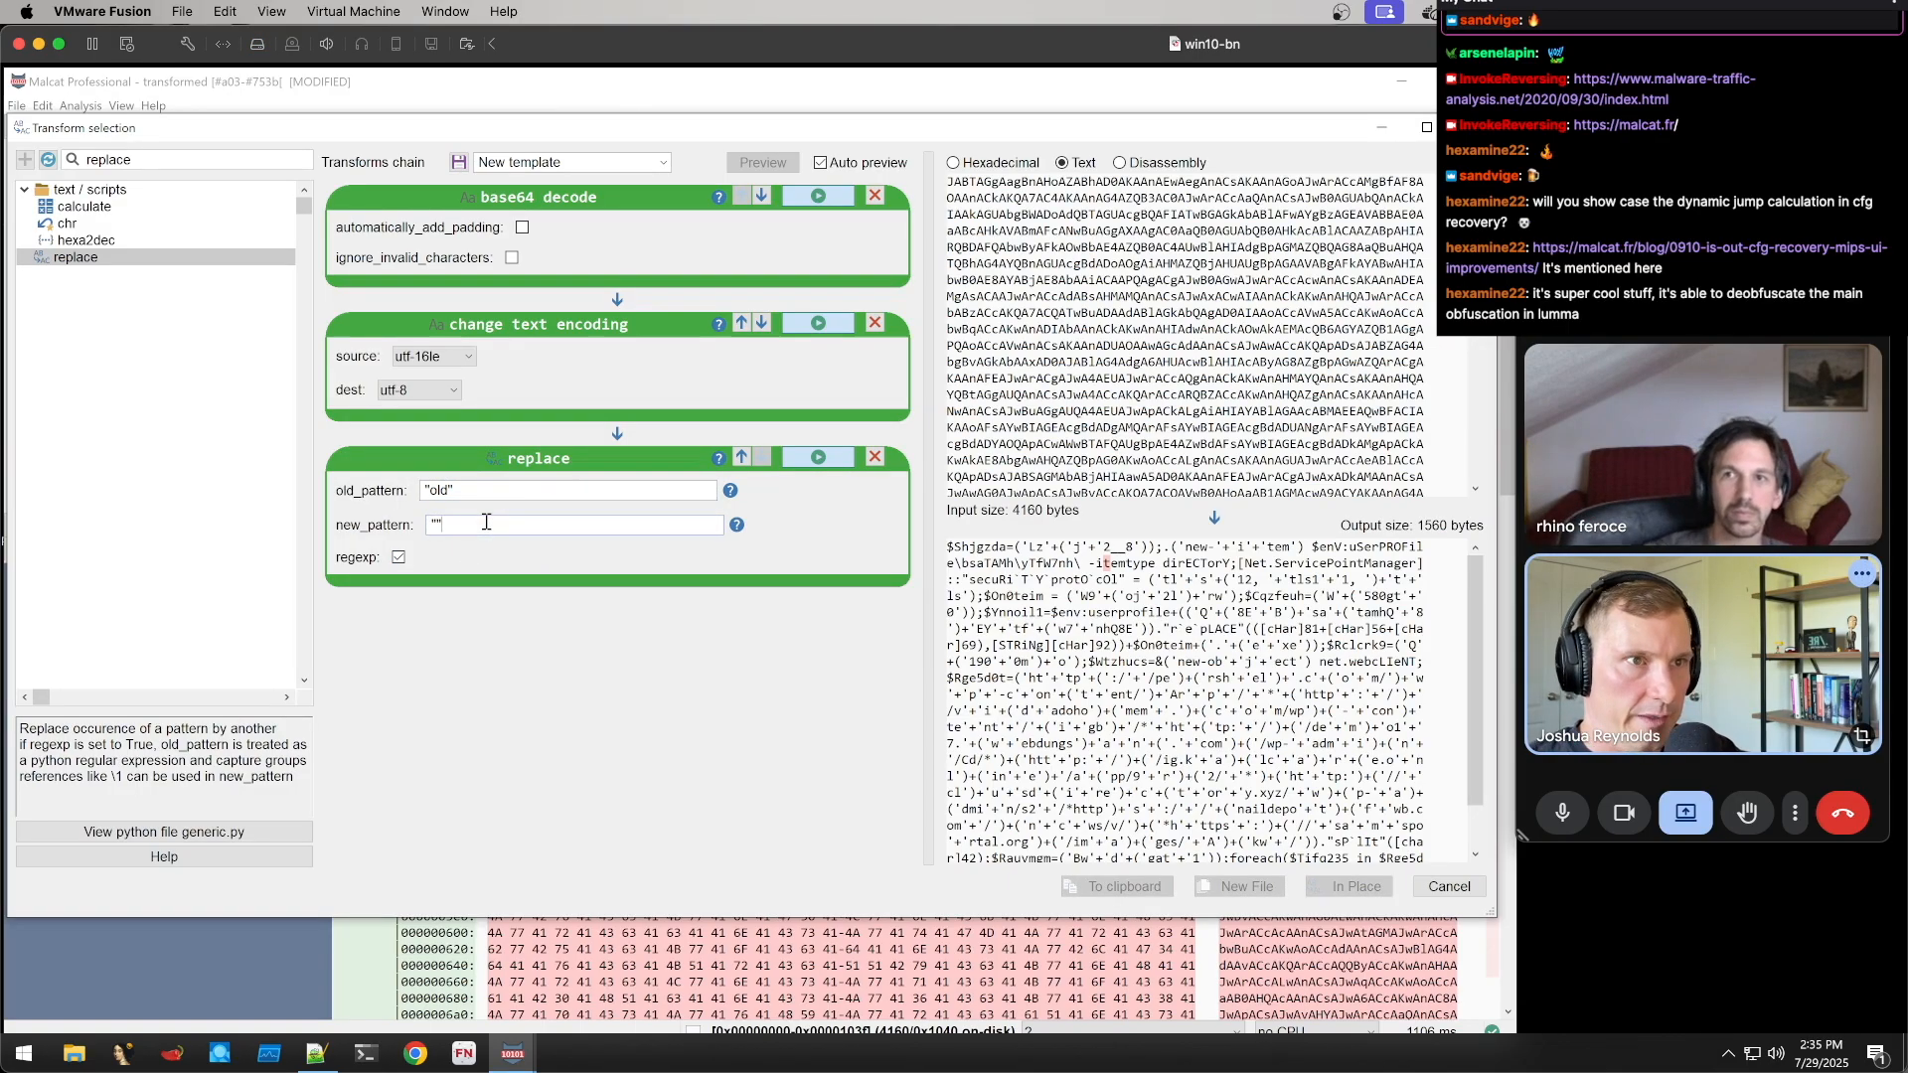
Set the replace stage's old pattern to "[\'\+\(\)]+" to strip single quotes, plus signs and parentheses
double_click(487, 486)
key("BackSpace")
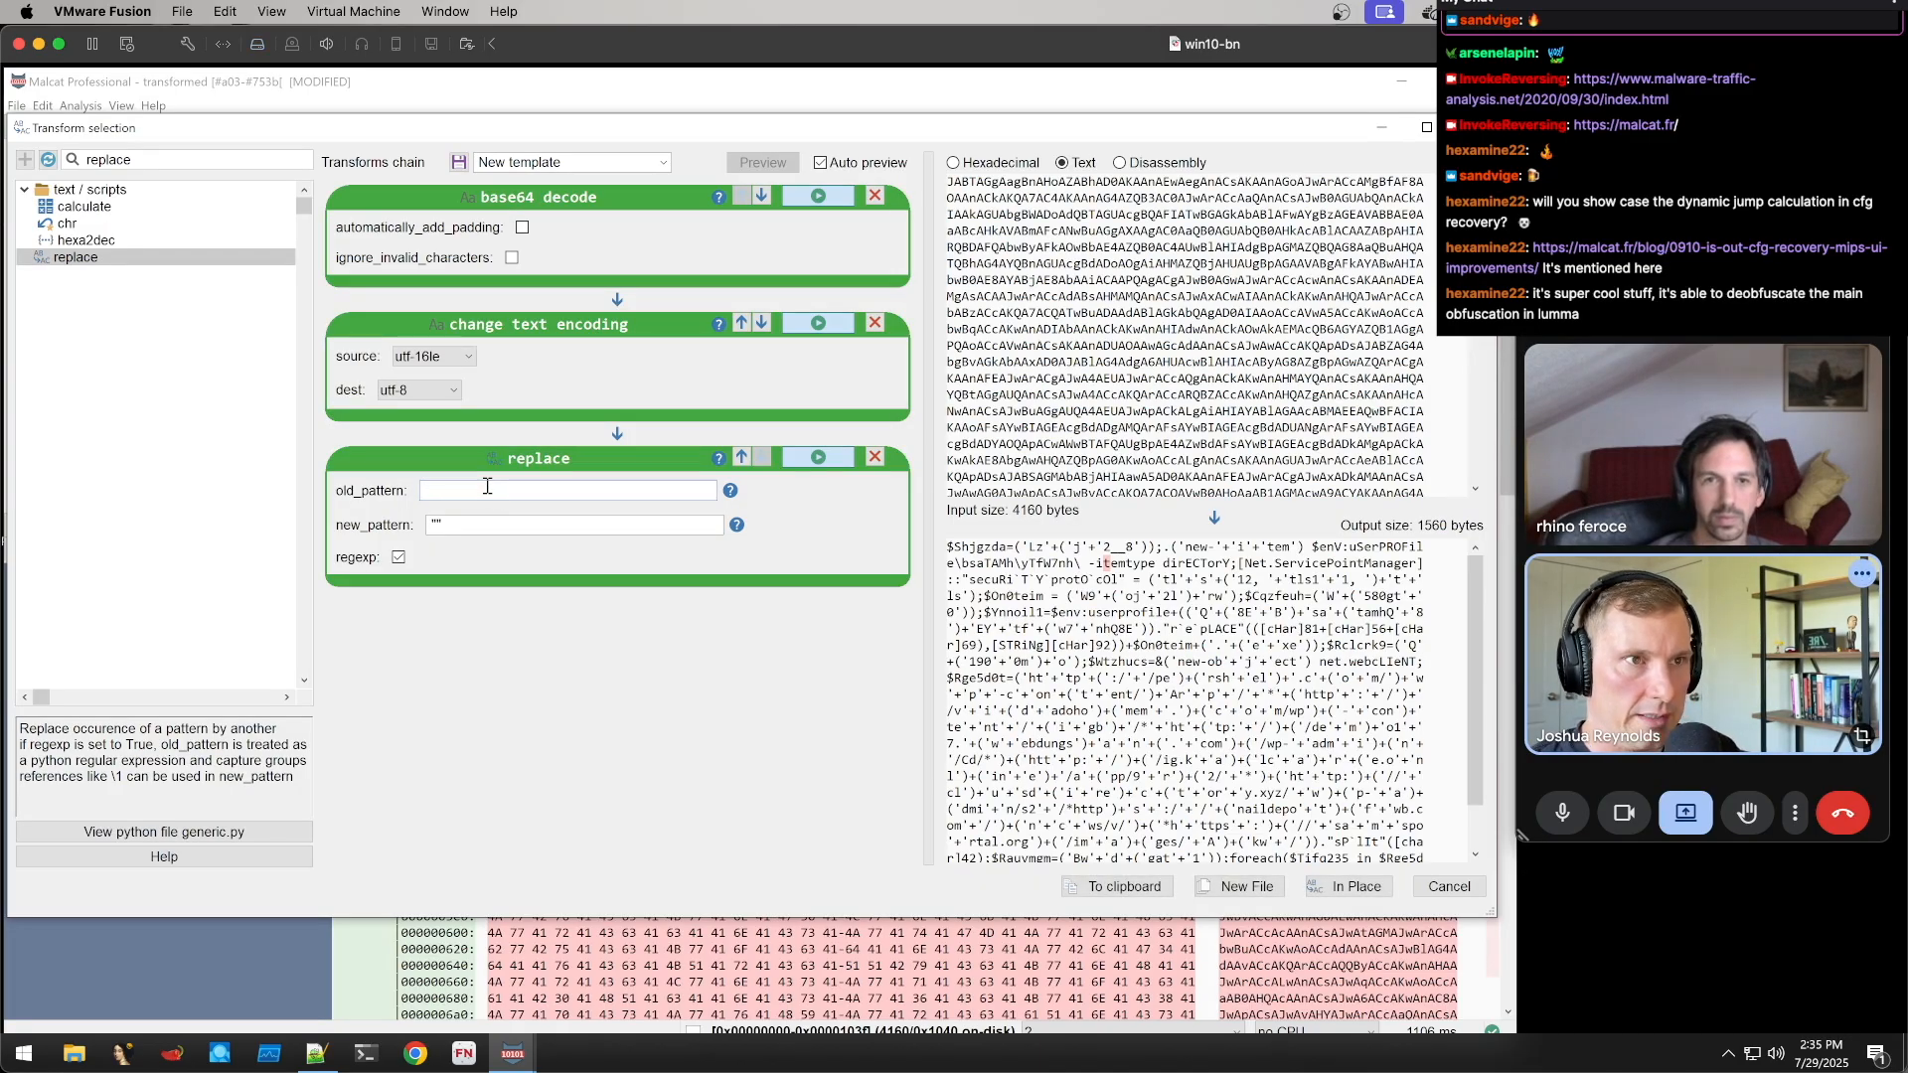
type("[]+")
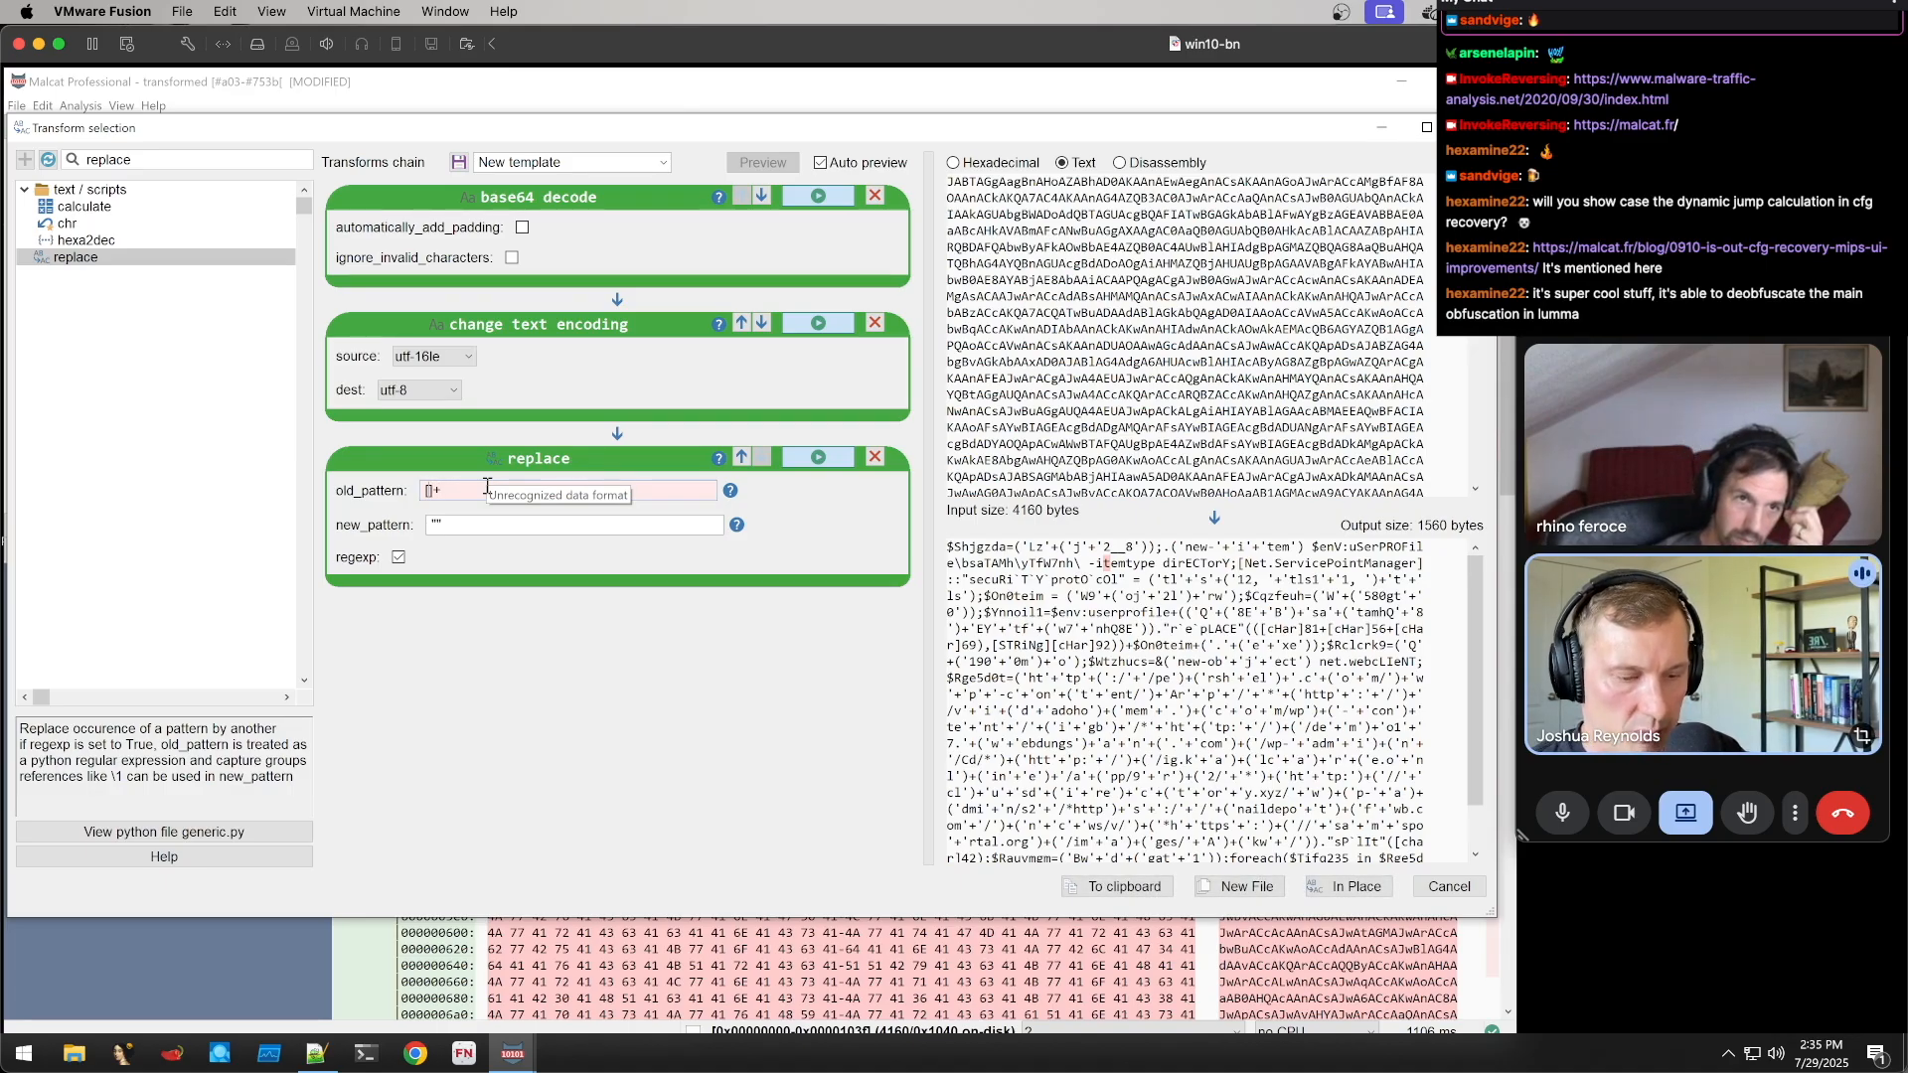
type("\\^")
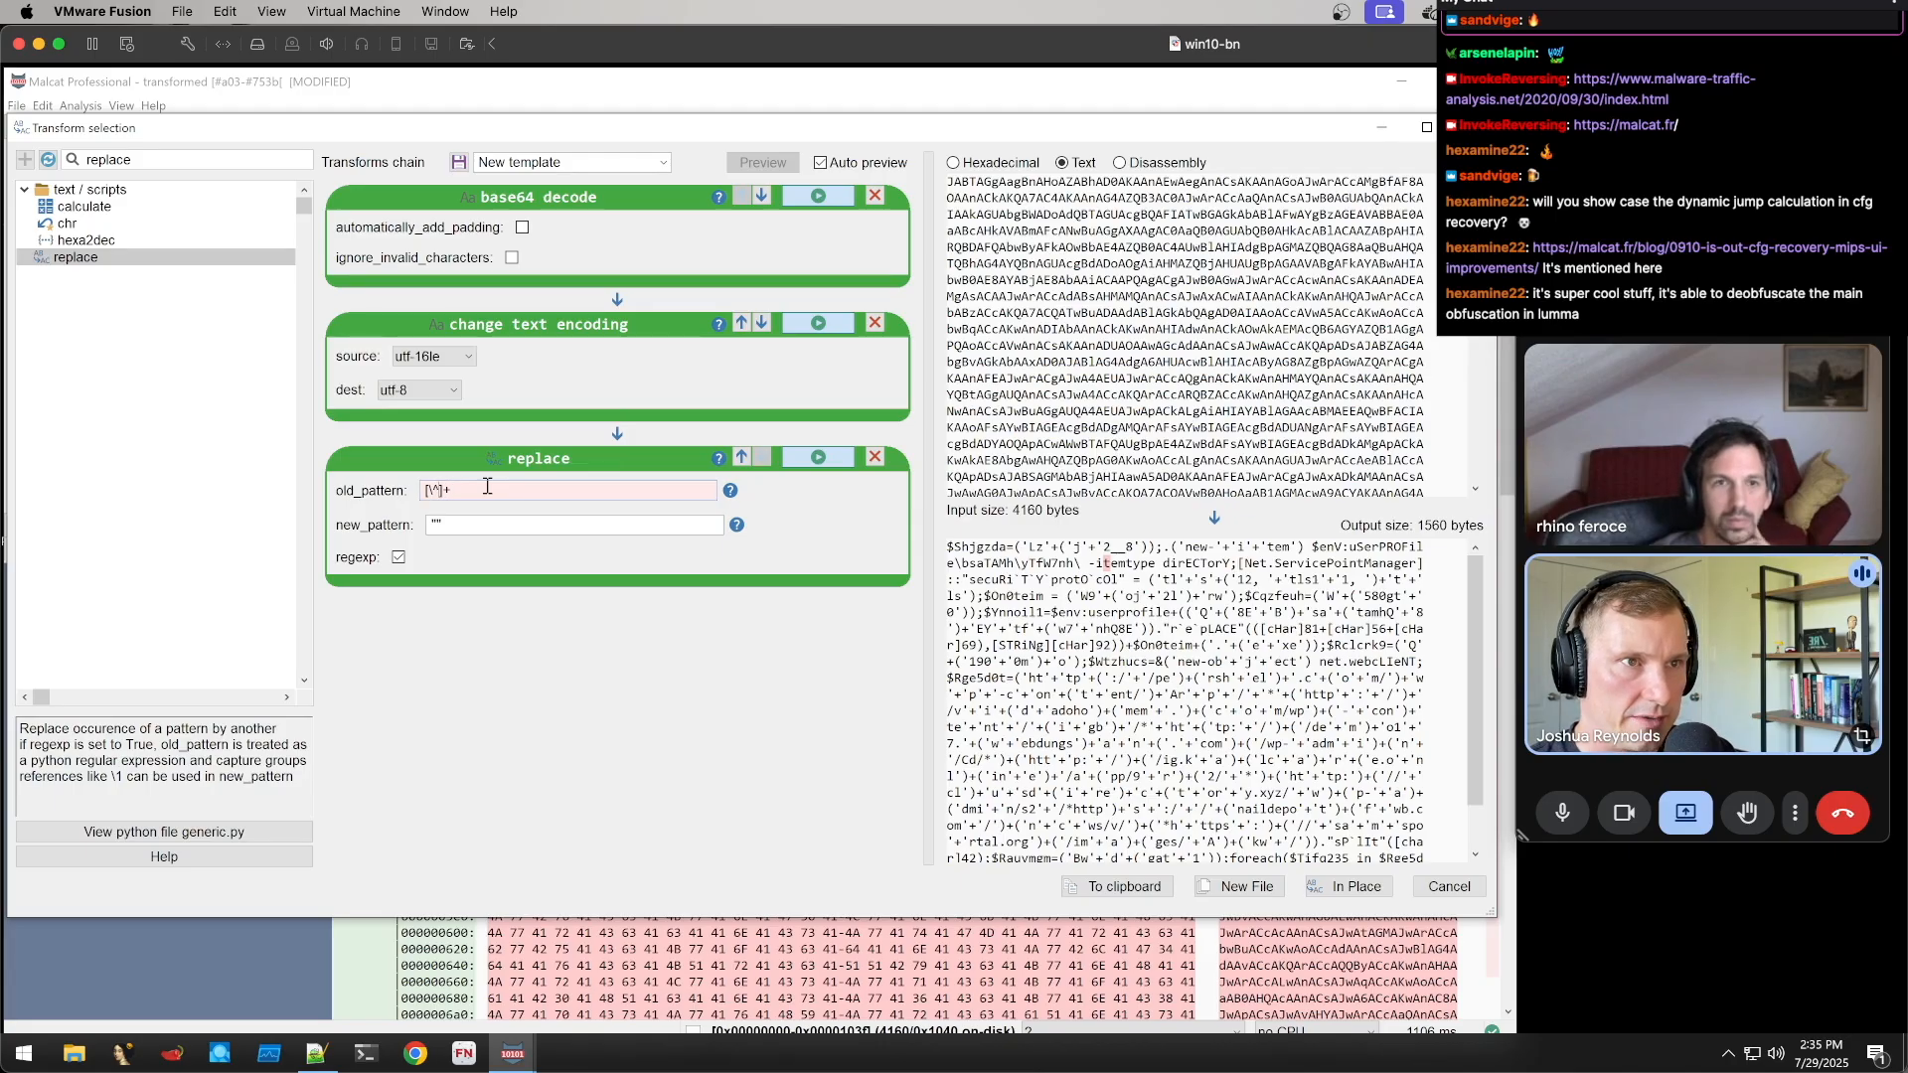
type("\\+]+")
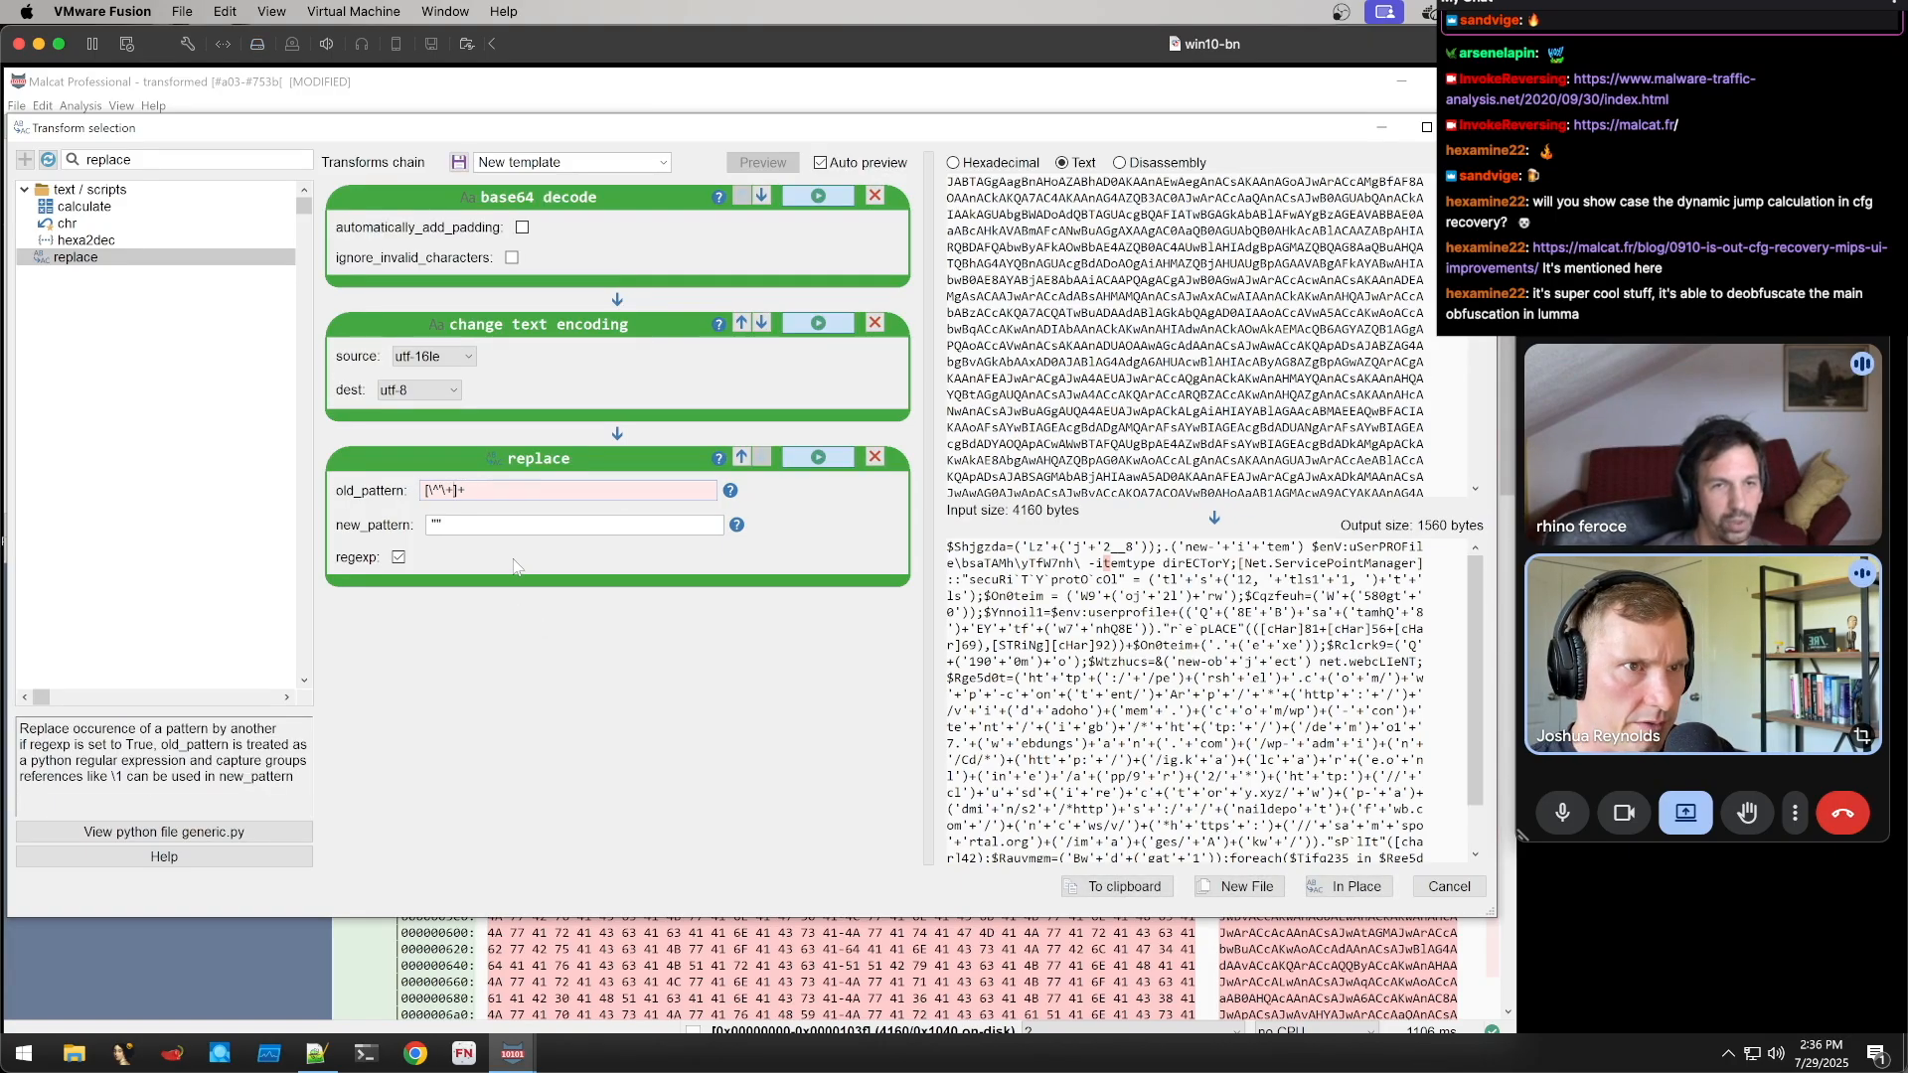
type("\"")
key("Home")
type("\"[")
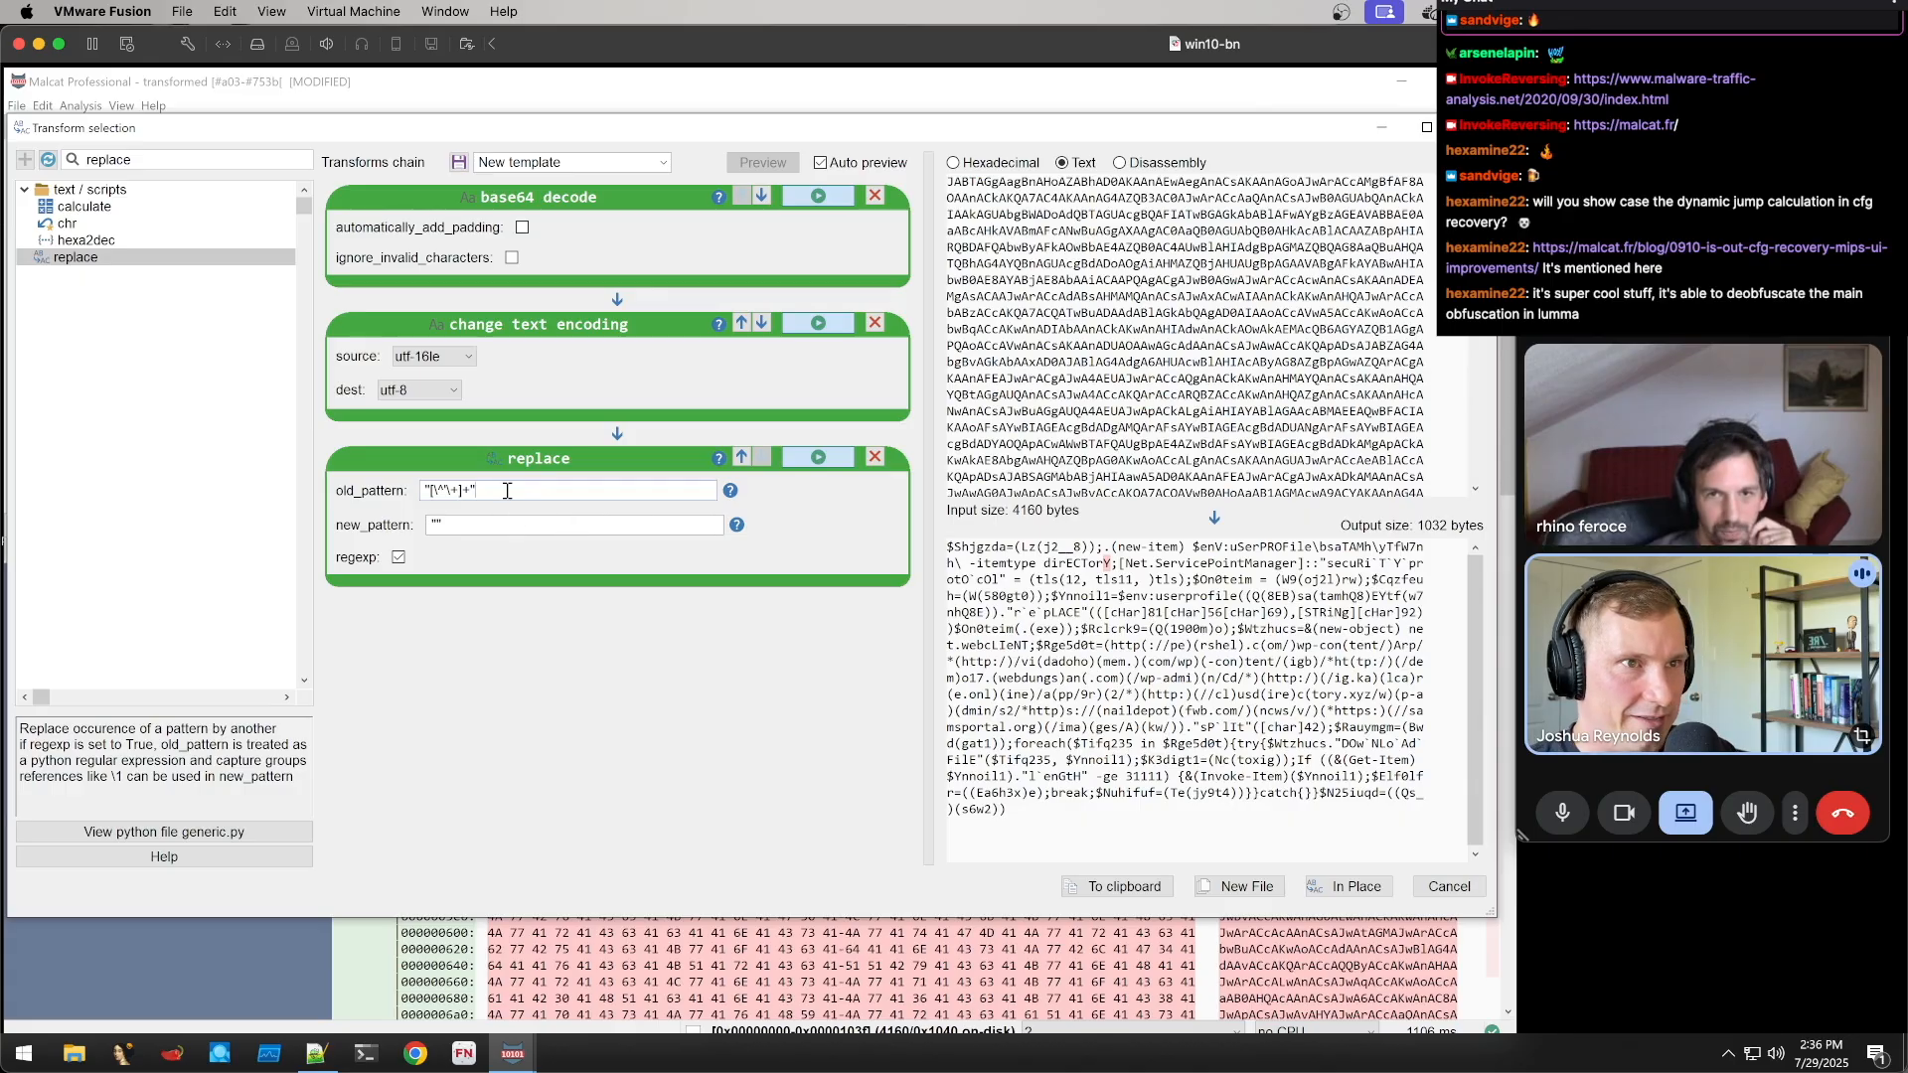
type("\\^\\+\\(\\)")
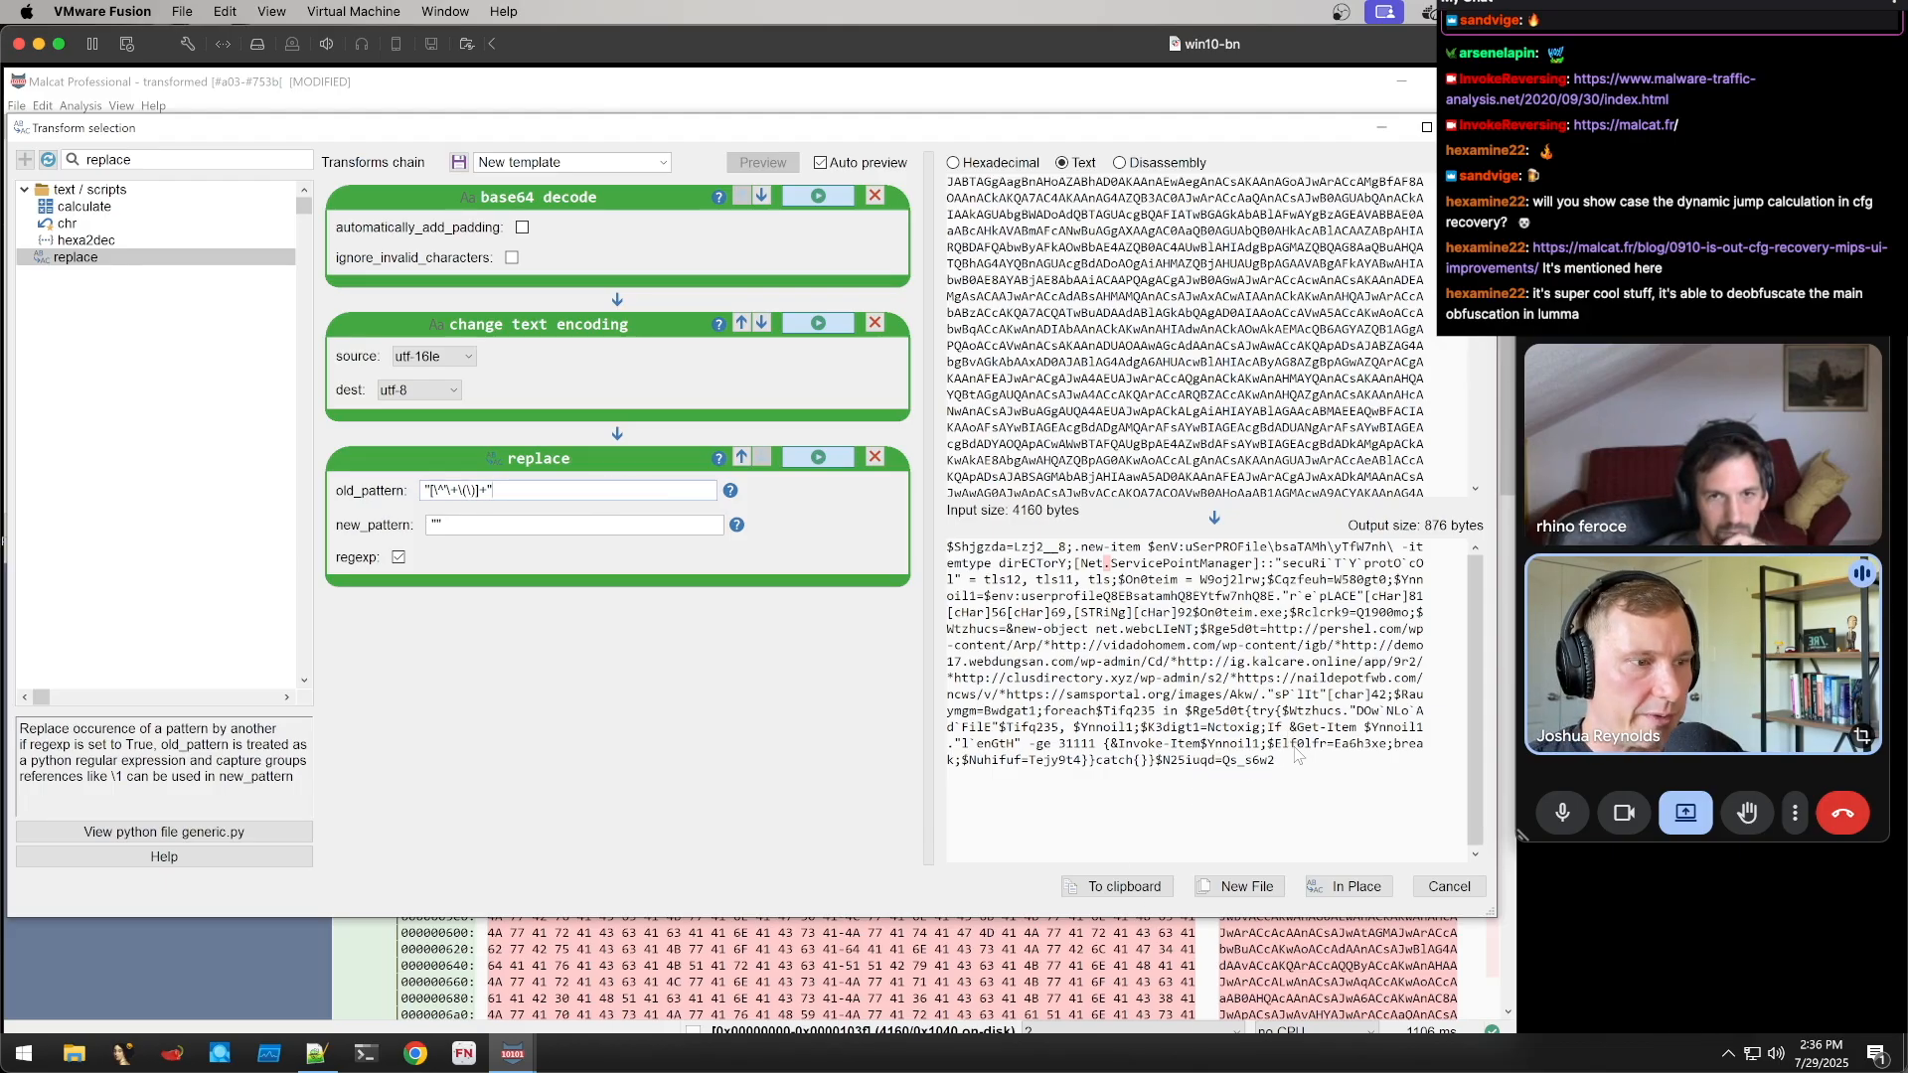
Examine the cleaned PowerShell output for the download URLs, the executable name and the remaining obfuscation characters
left_click_drag(1282, 764, 1268, 724)
left_click(1082, 641)
left_click(1248, 648)
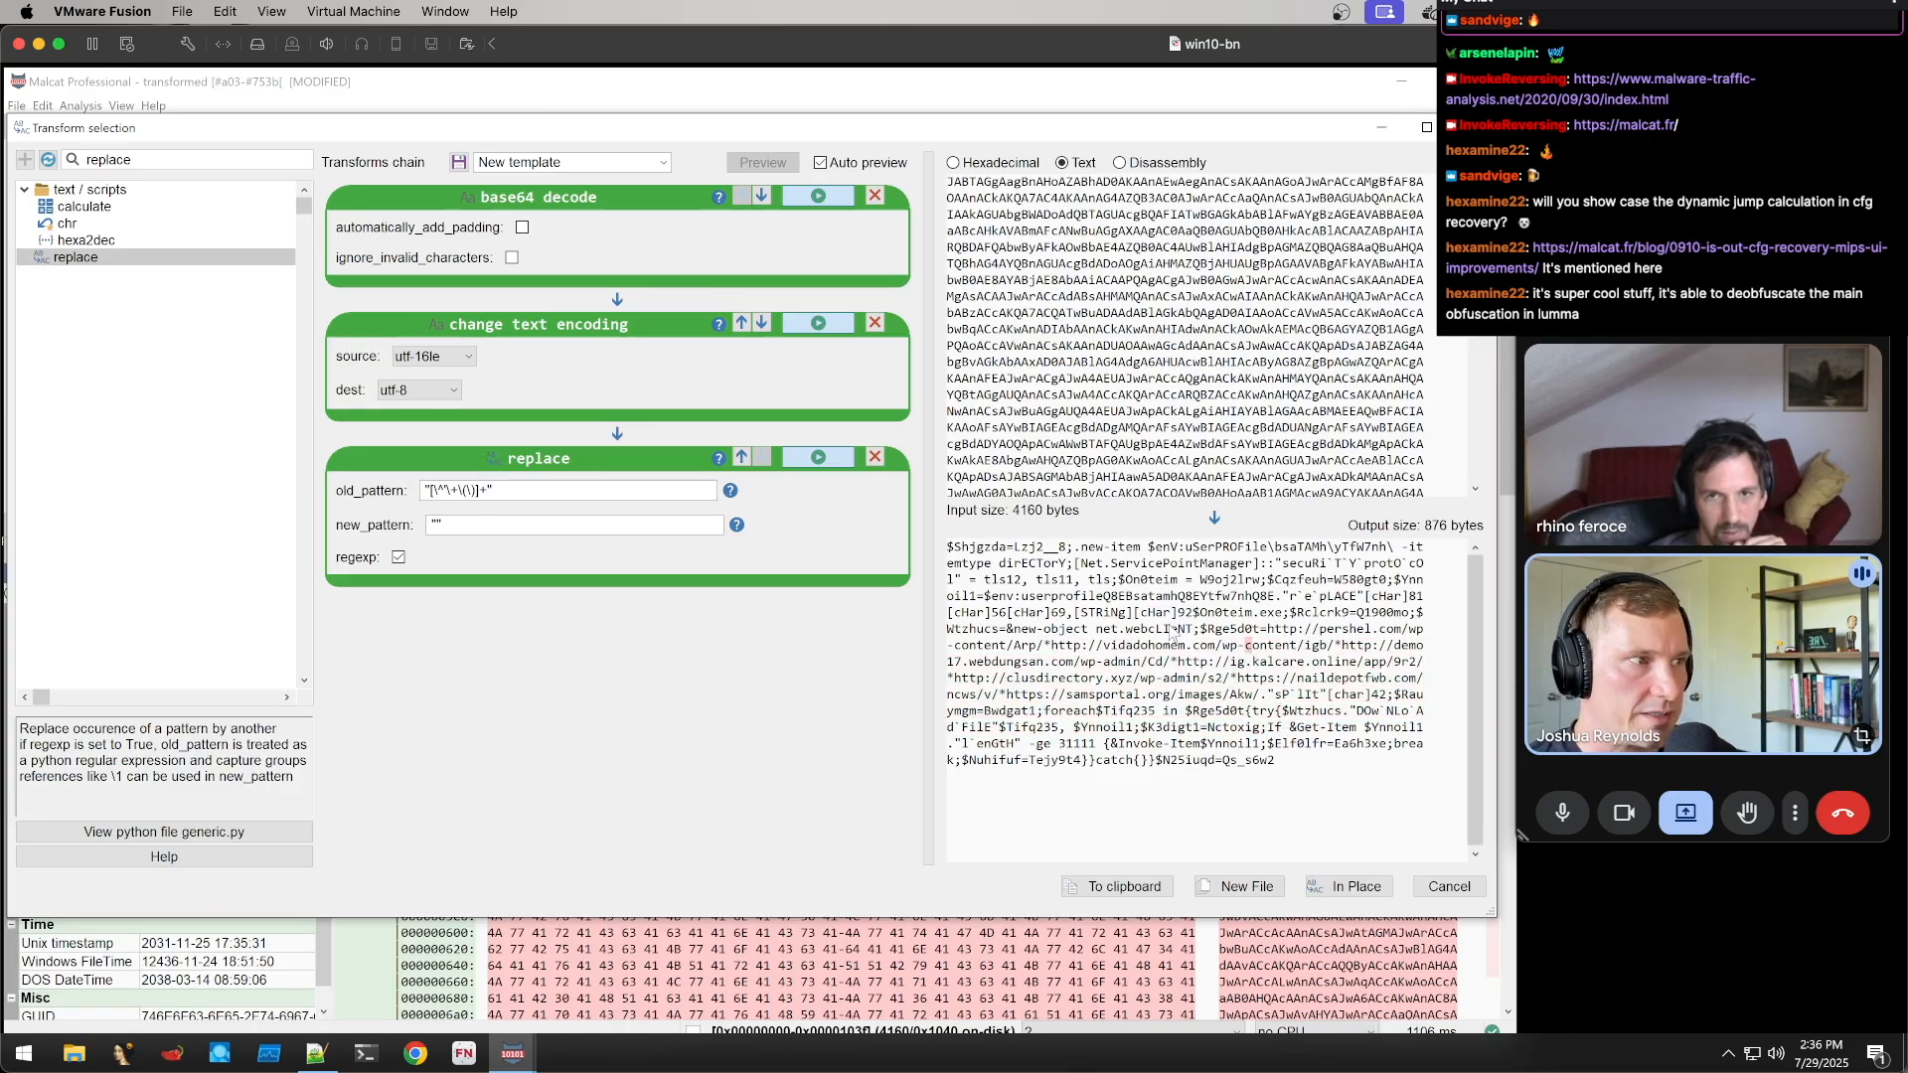
mouse_move(1276, 614)
left_mouse_down()
mouse_move(1212, 615)
mouse_move(1282, 624)
left_mouse_up()
left_click(1211, 615)
left_click(1257, 618)
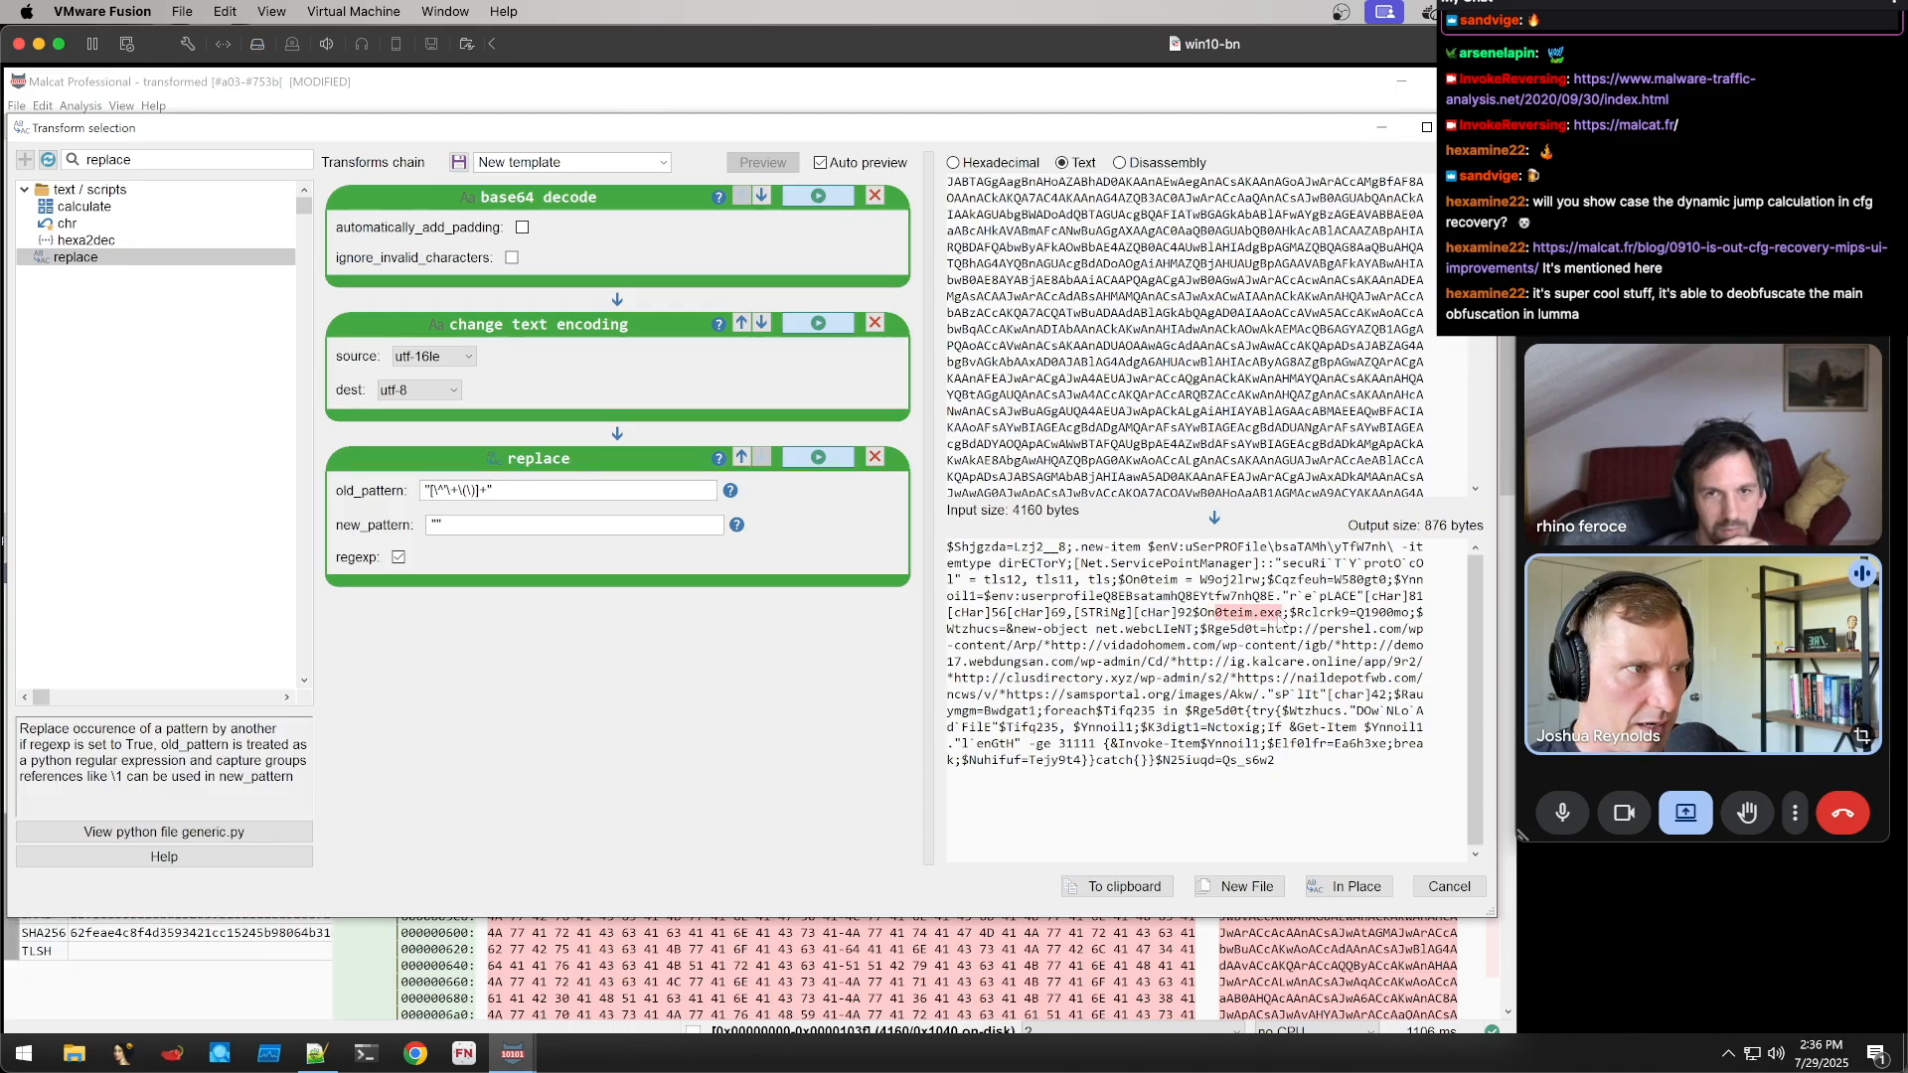
left_click(1258, 632)
left_click(1233, 696)
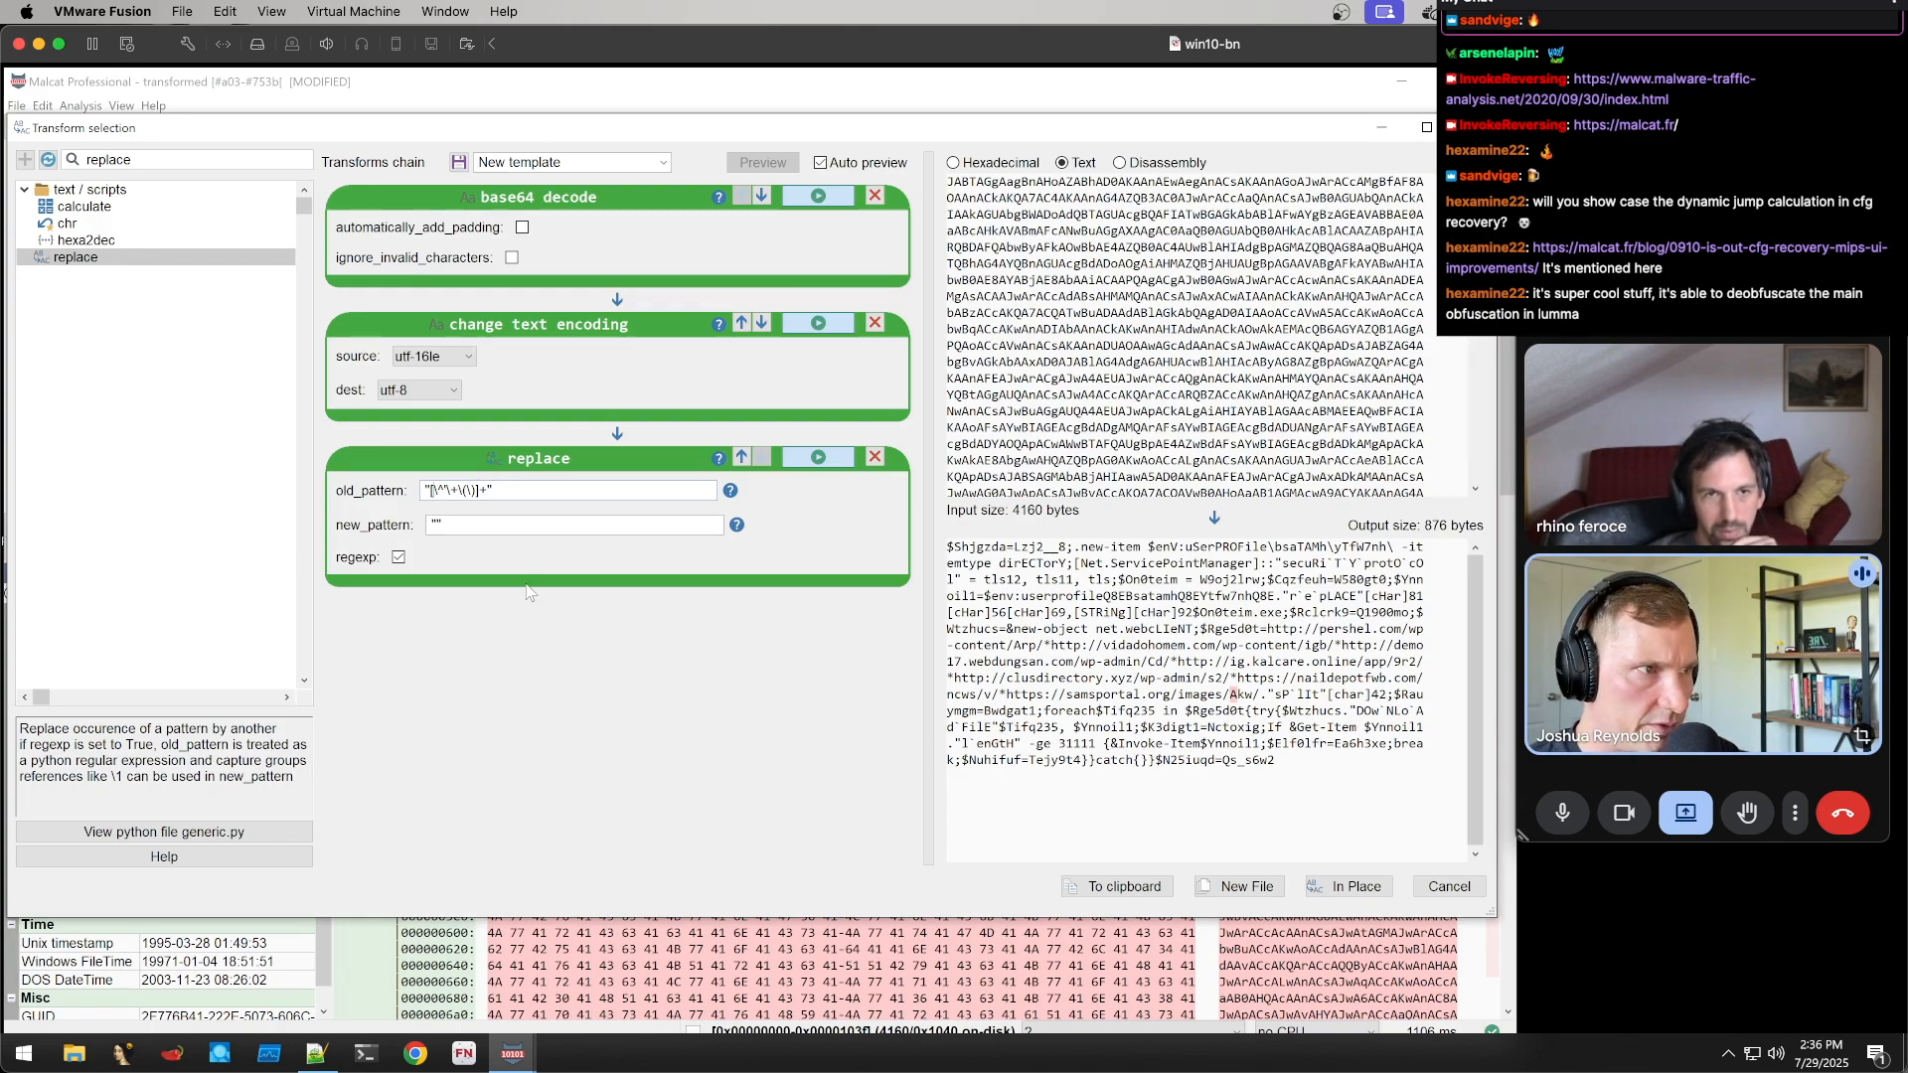
Extend the old pattern to "[`\'\+\(\)]+" to strip backticks too, and examine the resulting PowerShell script
type("`")
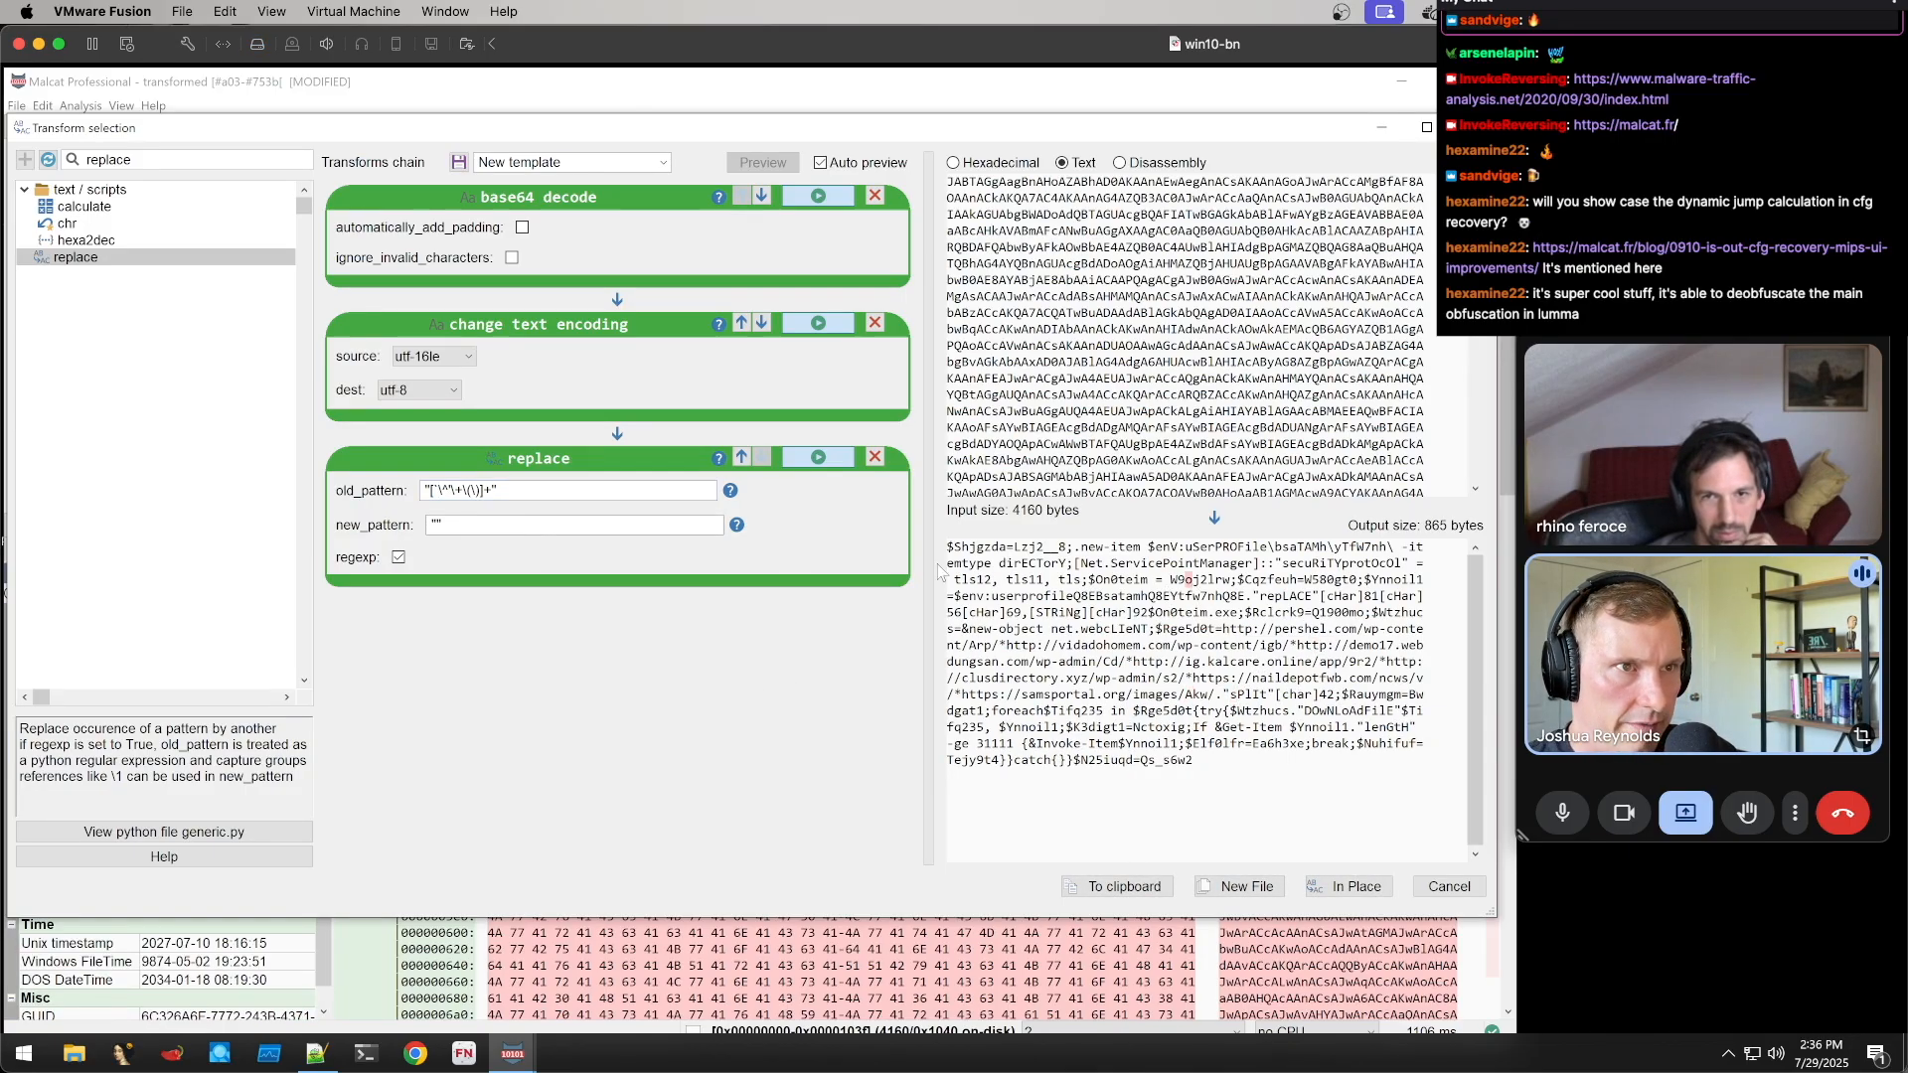
left_click_drag(1291, 629, 1214, 694)
left_click(1213, 695)
left_click(1227, 695)
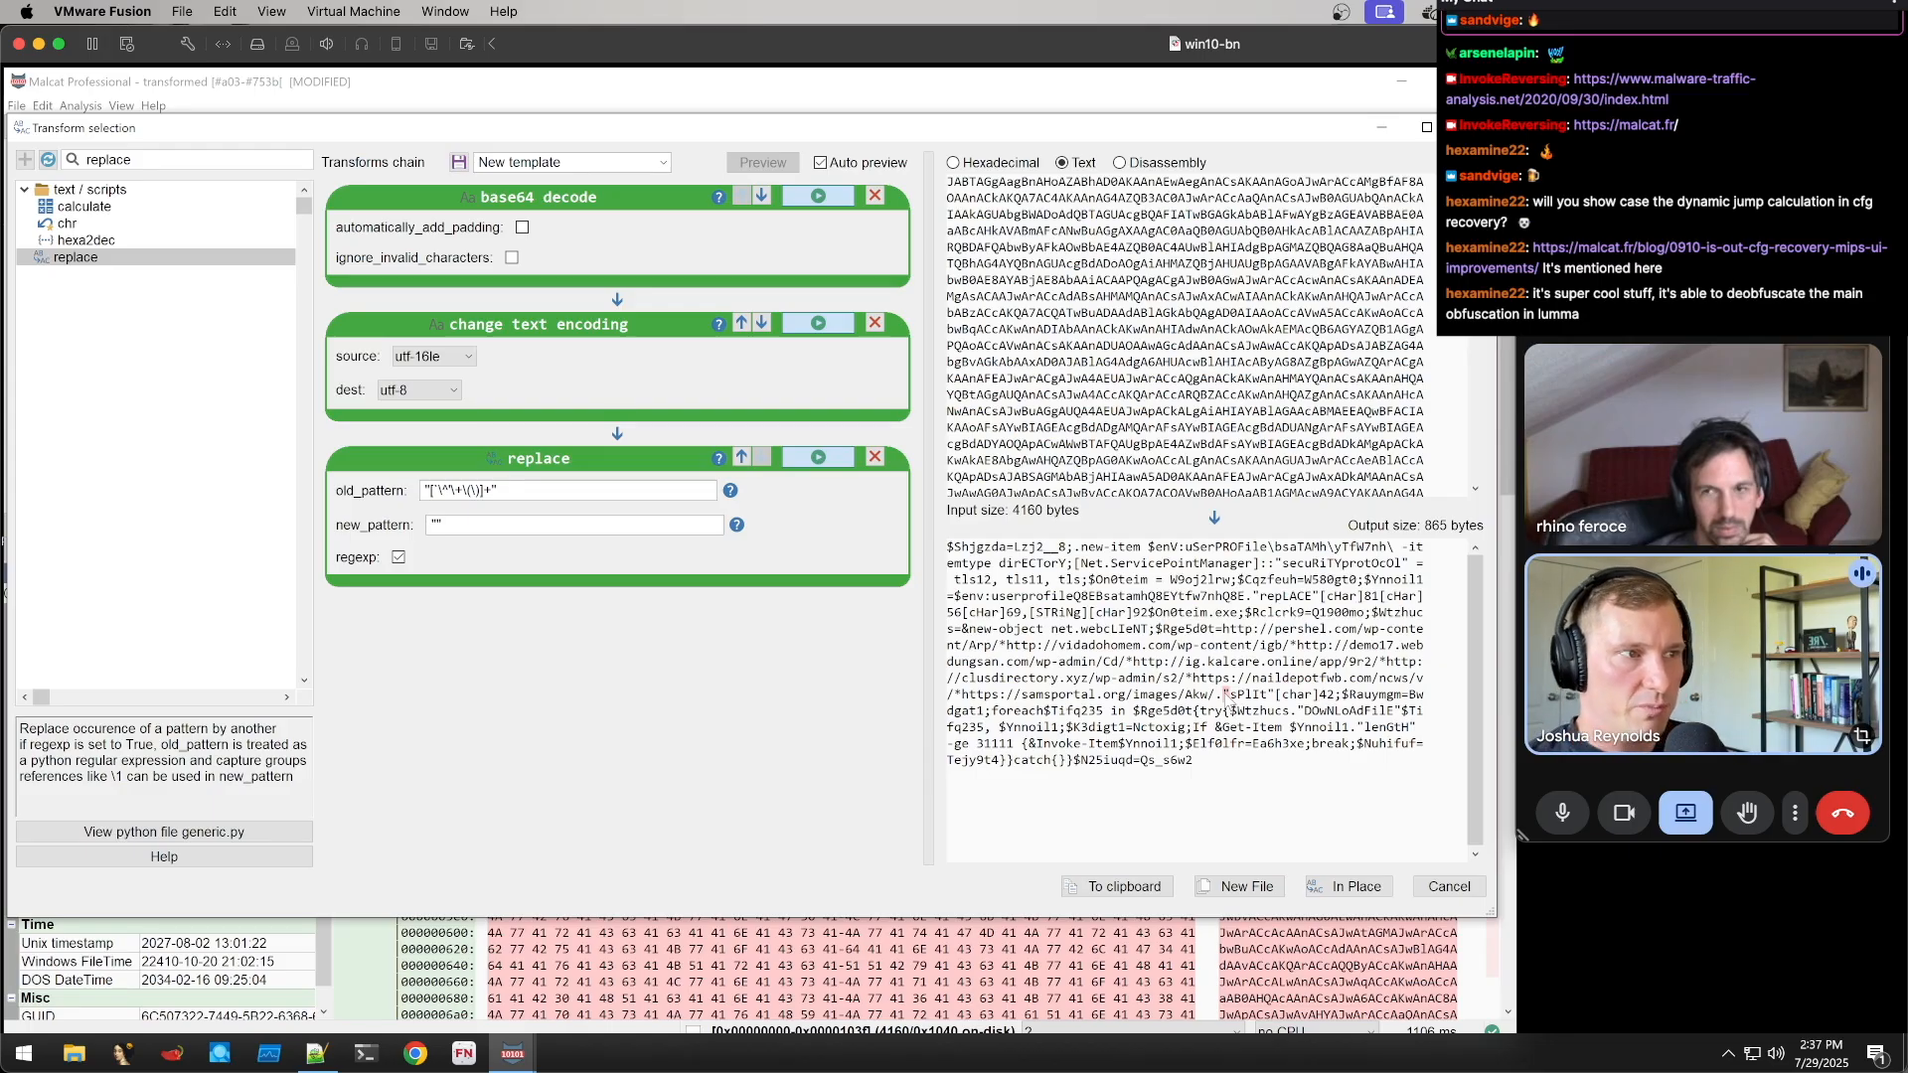
left_click_drag(1151, 612, 1108, 542)
left_click(1245, 746)
left_click(1264, 611)
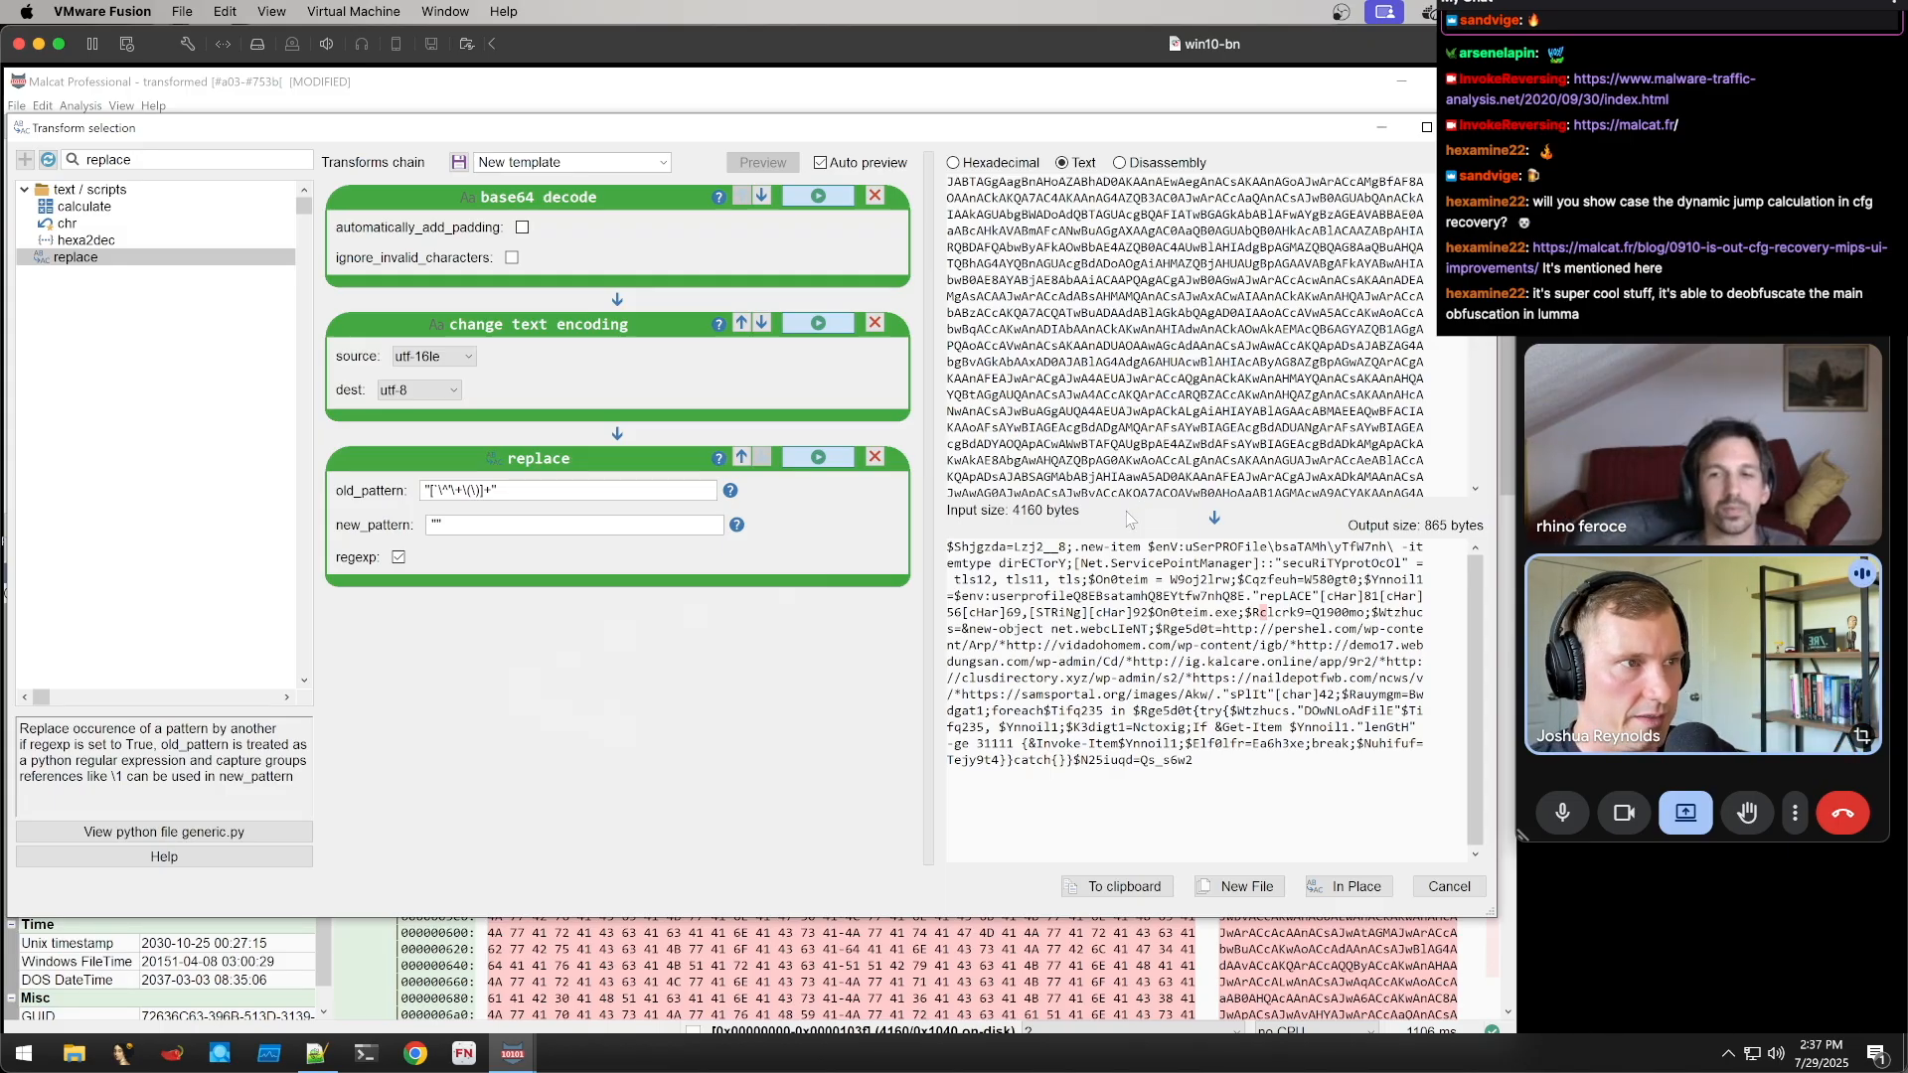
left_click_drag(1040, 562, 1204, 743)
left_click(1293, 743)
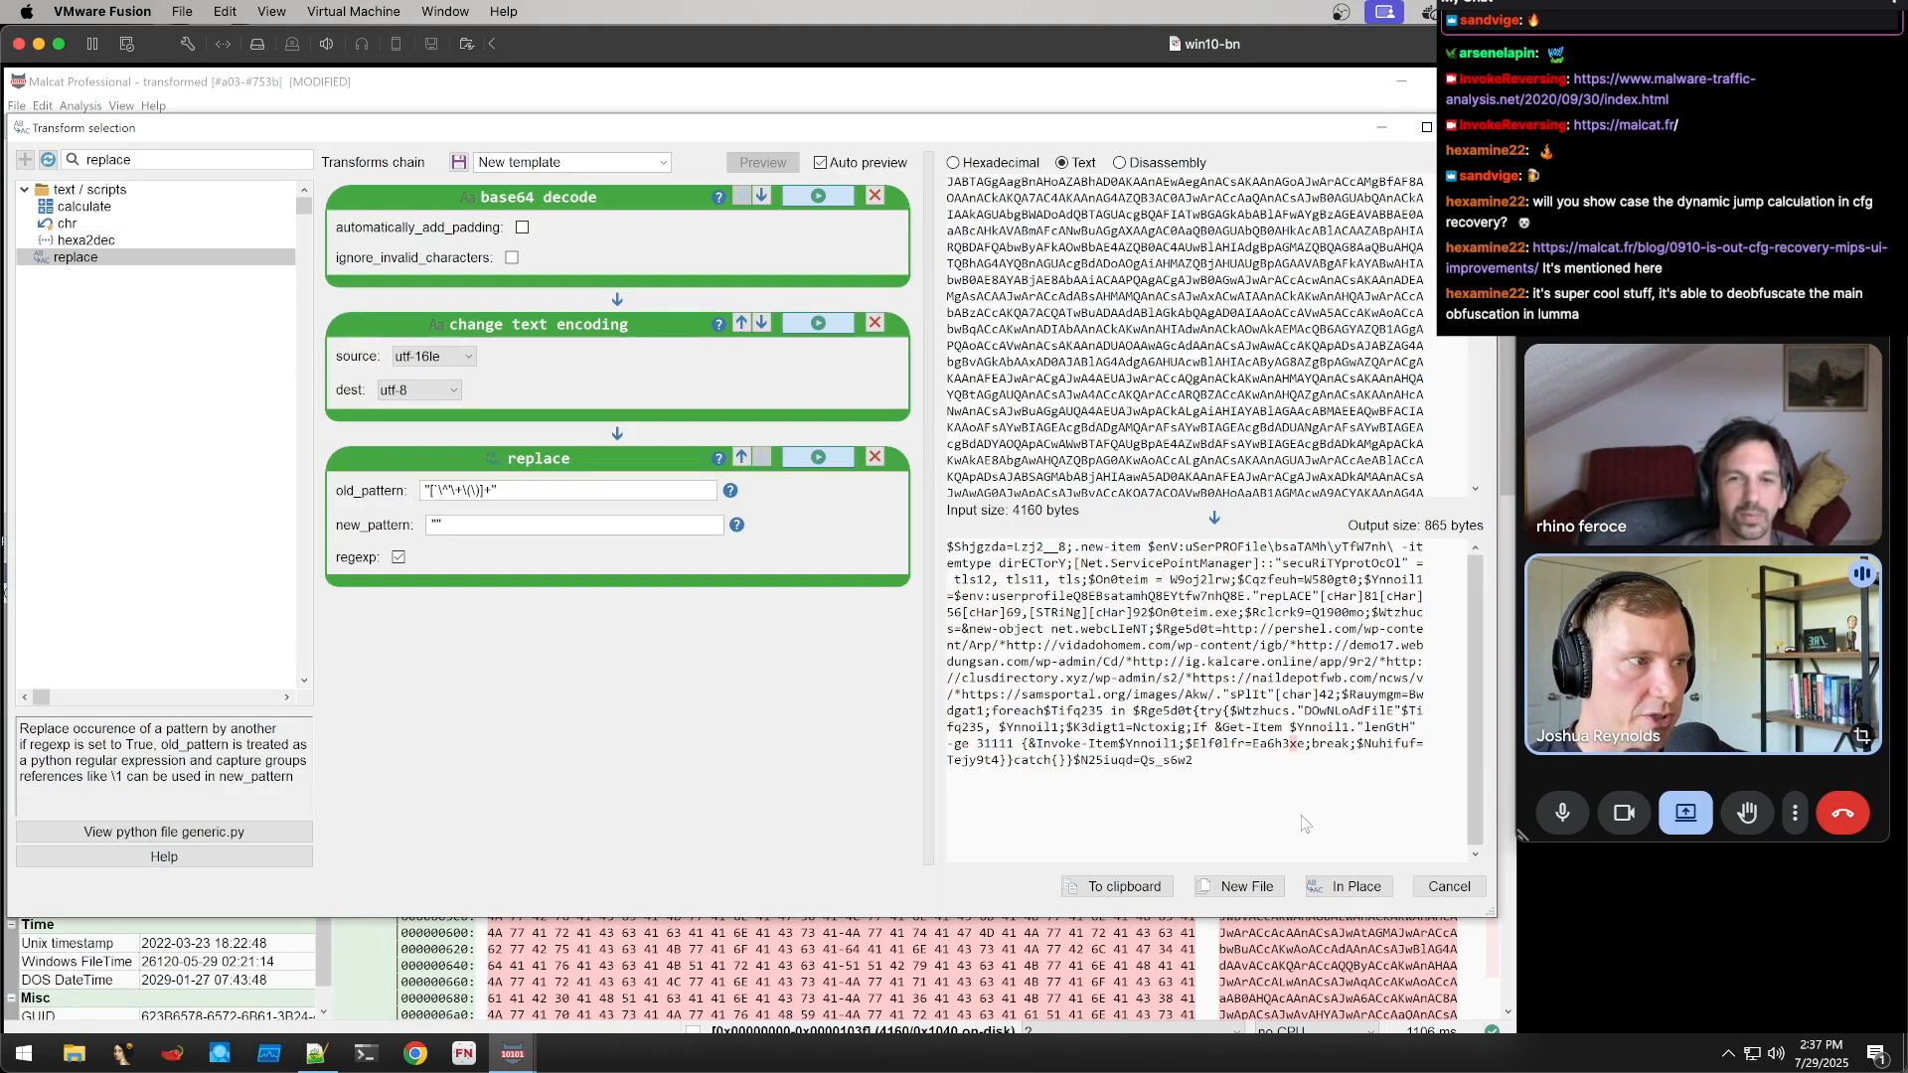
Select the whole deobfuscated PowerShell script in the transform's output preview
left_click_drag(948, 132, 839, 140)
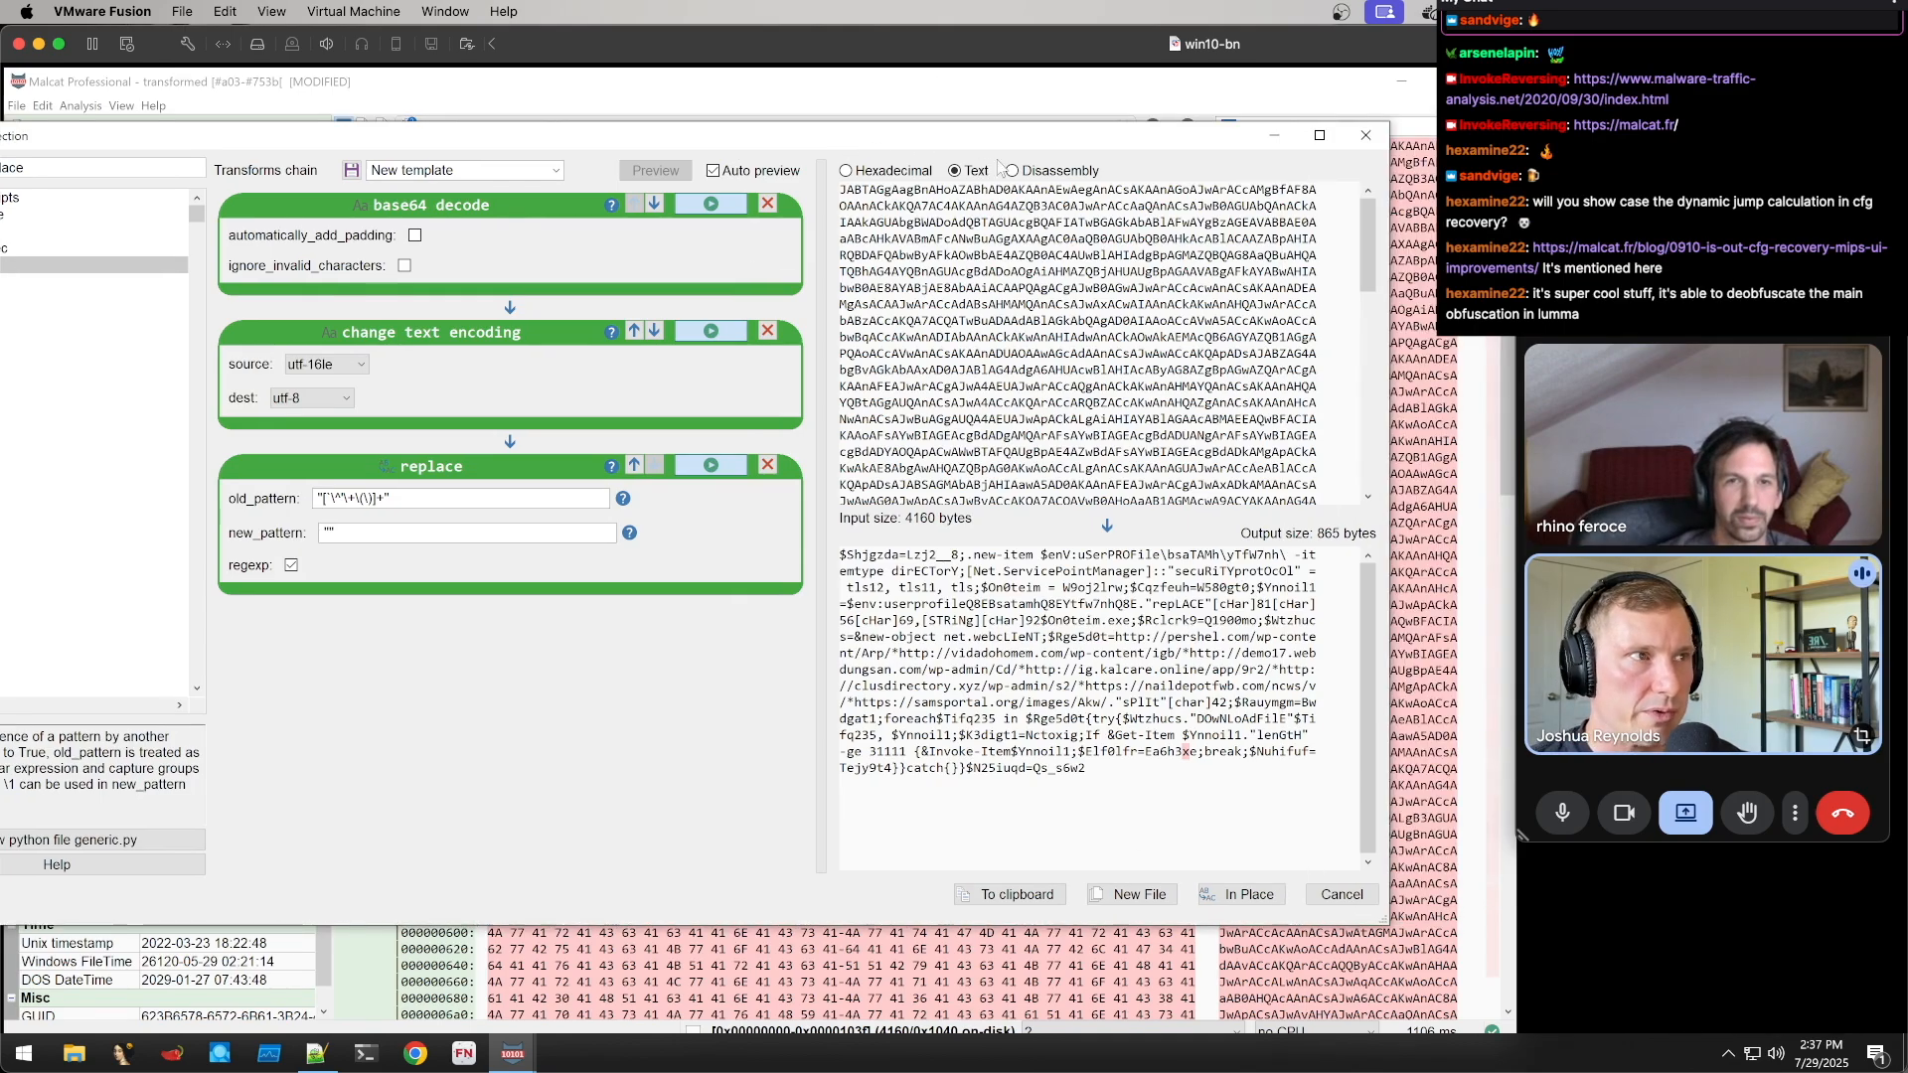
left_click_drag(1102, 772, 809, 545)
left_click(977, 638)
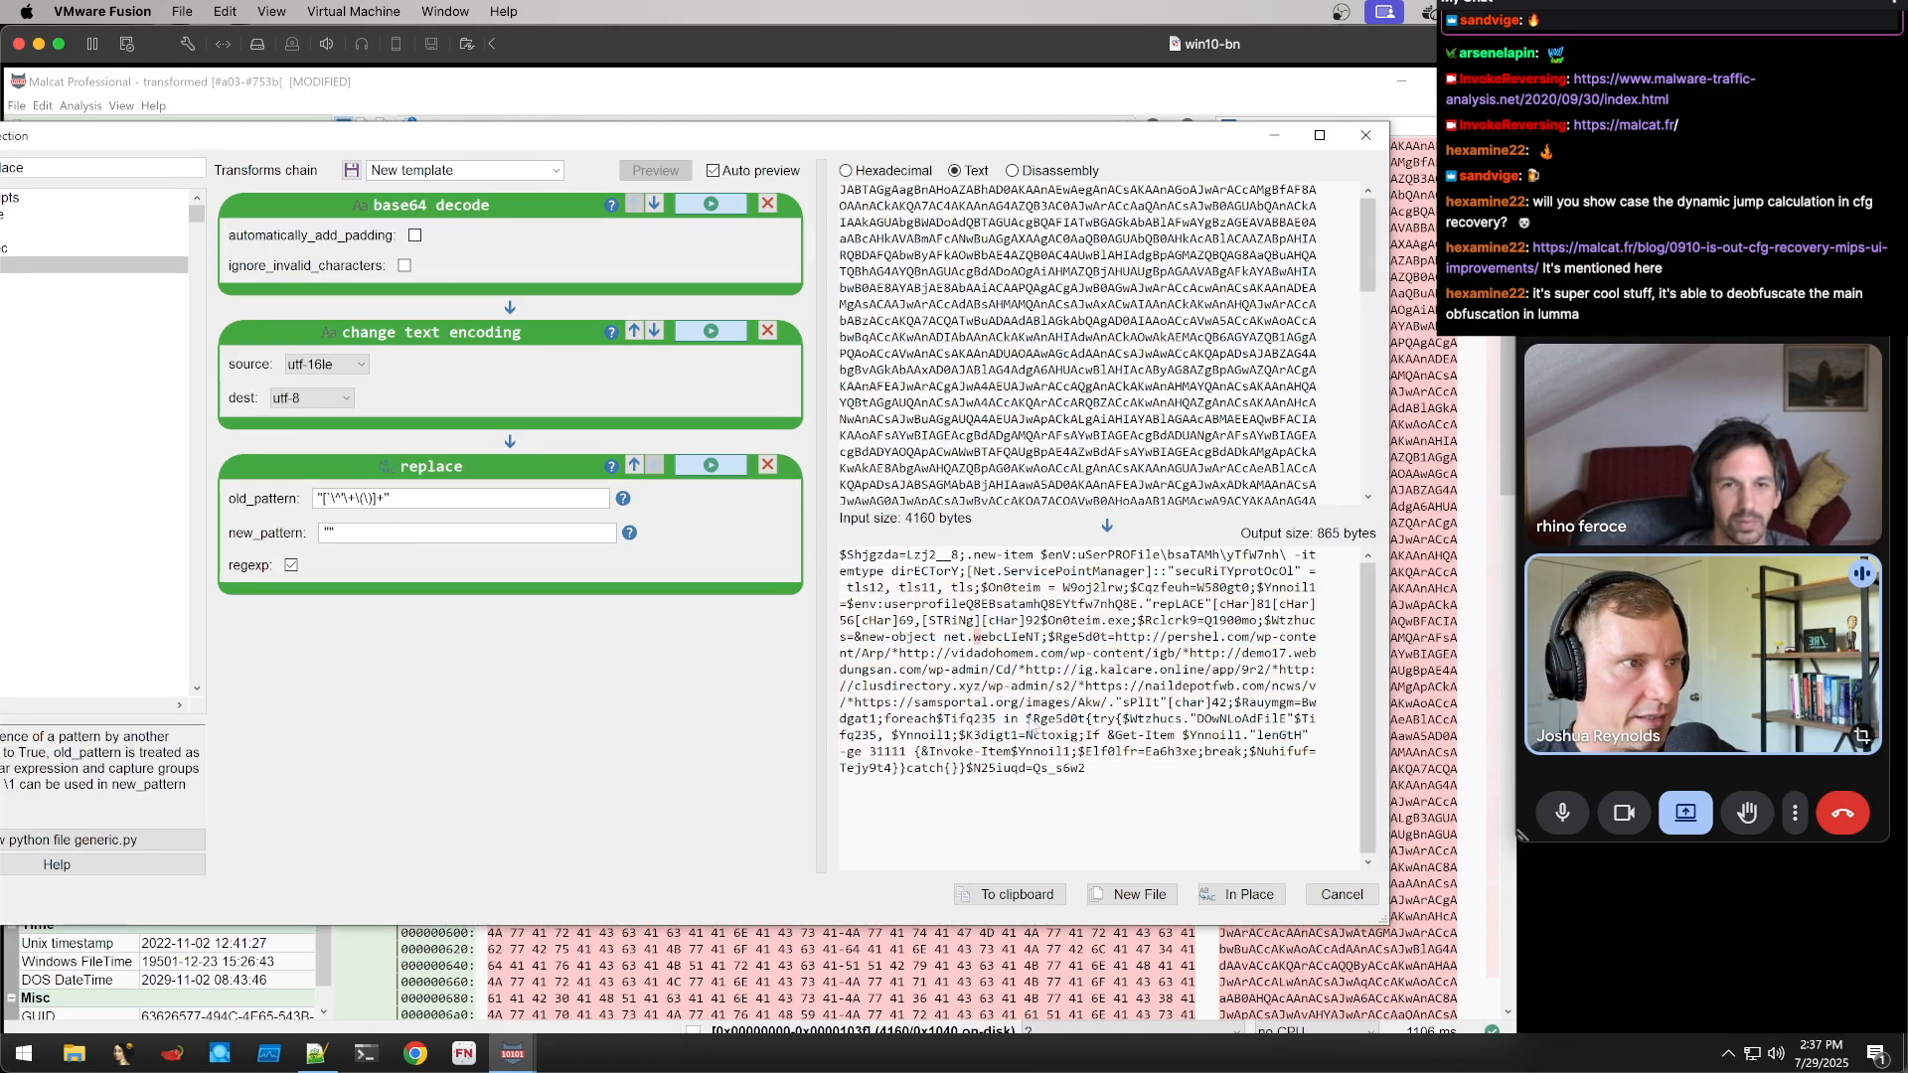
left_click_drag(1086, 776, 843, 559)
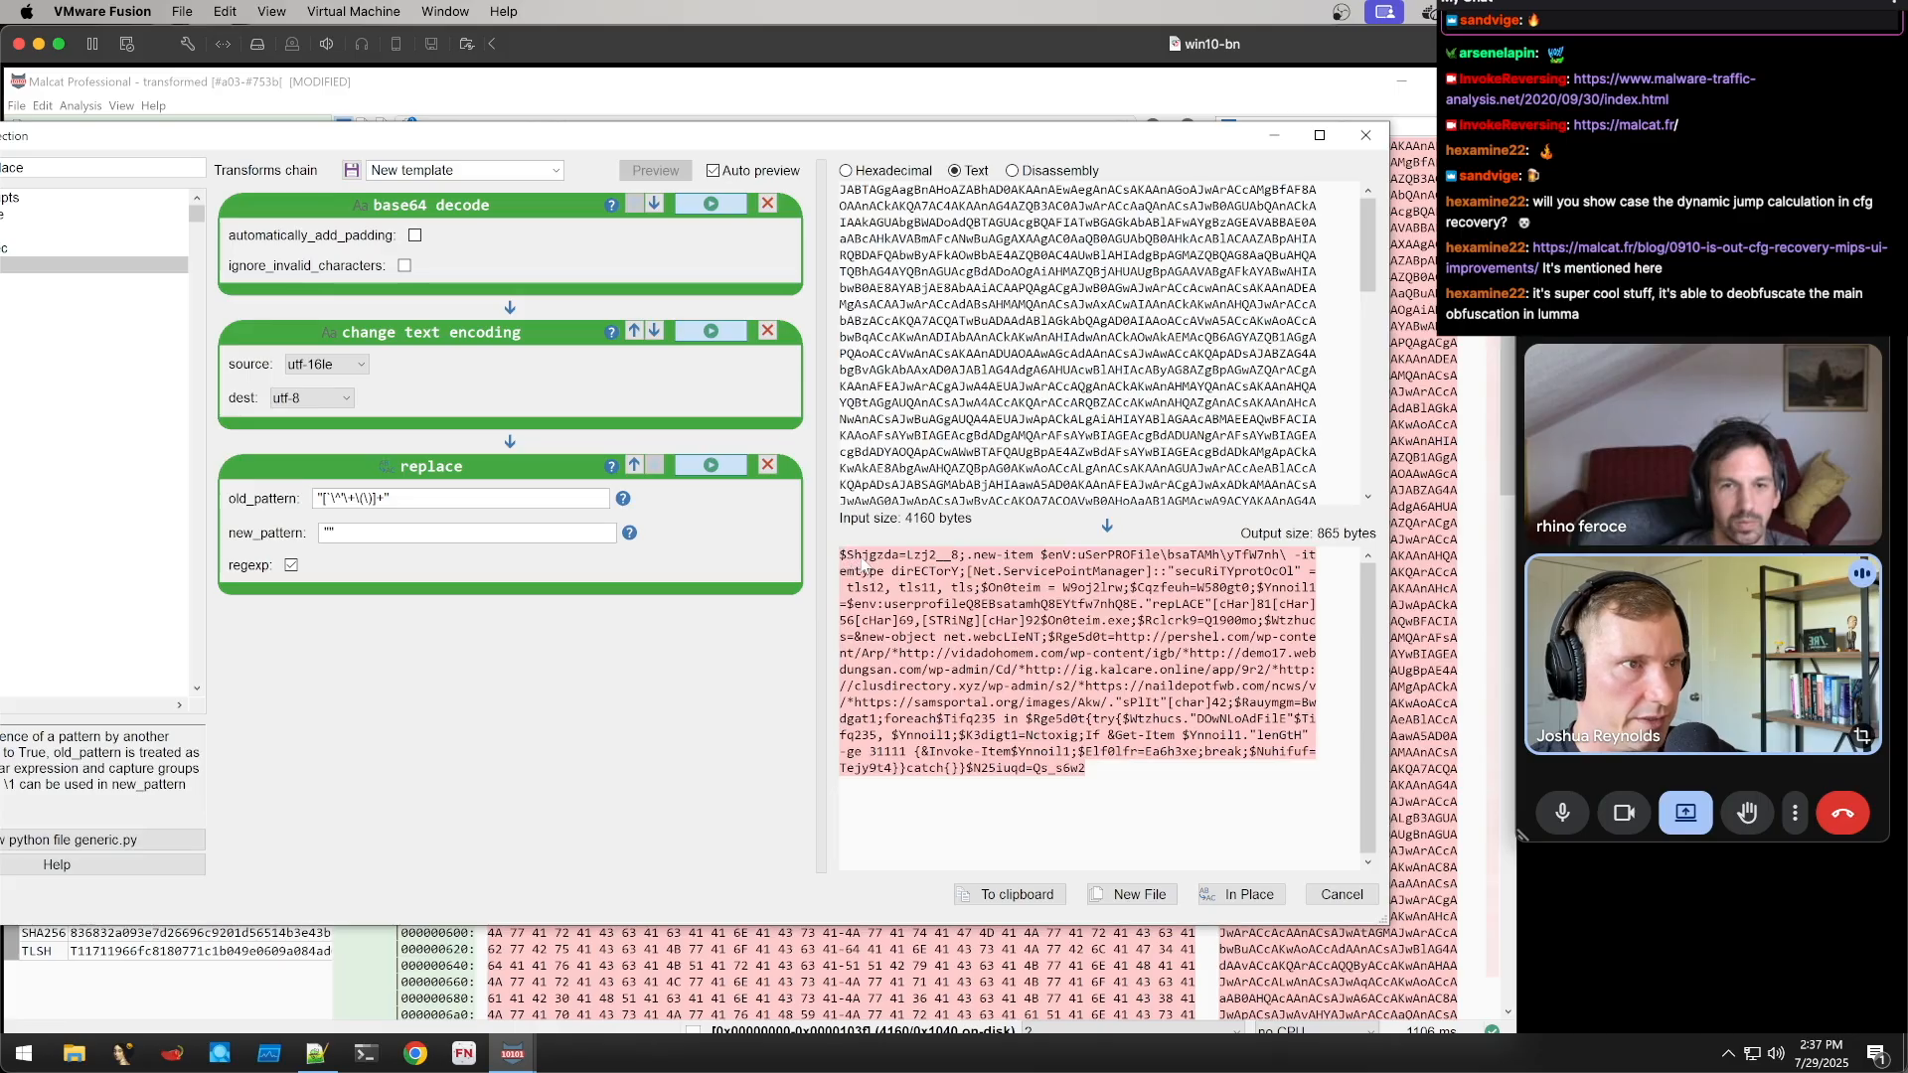
Switch to Notepad++, create a new document and try to paste the selected script into it
left_click(316, 1051)
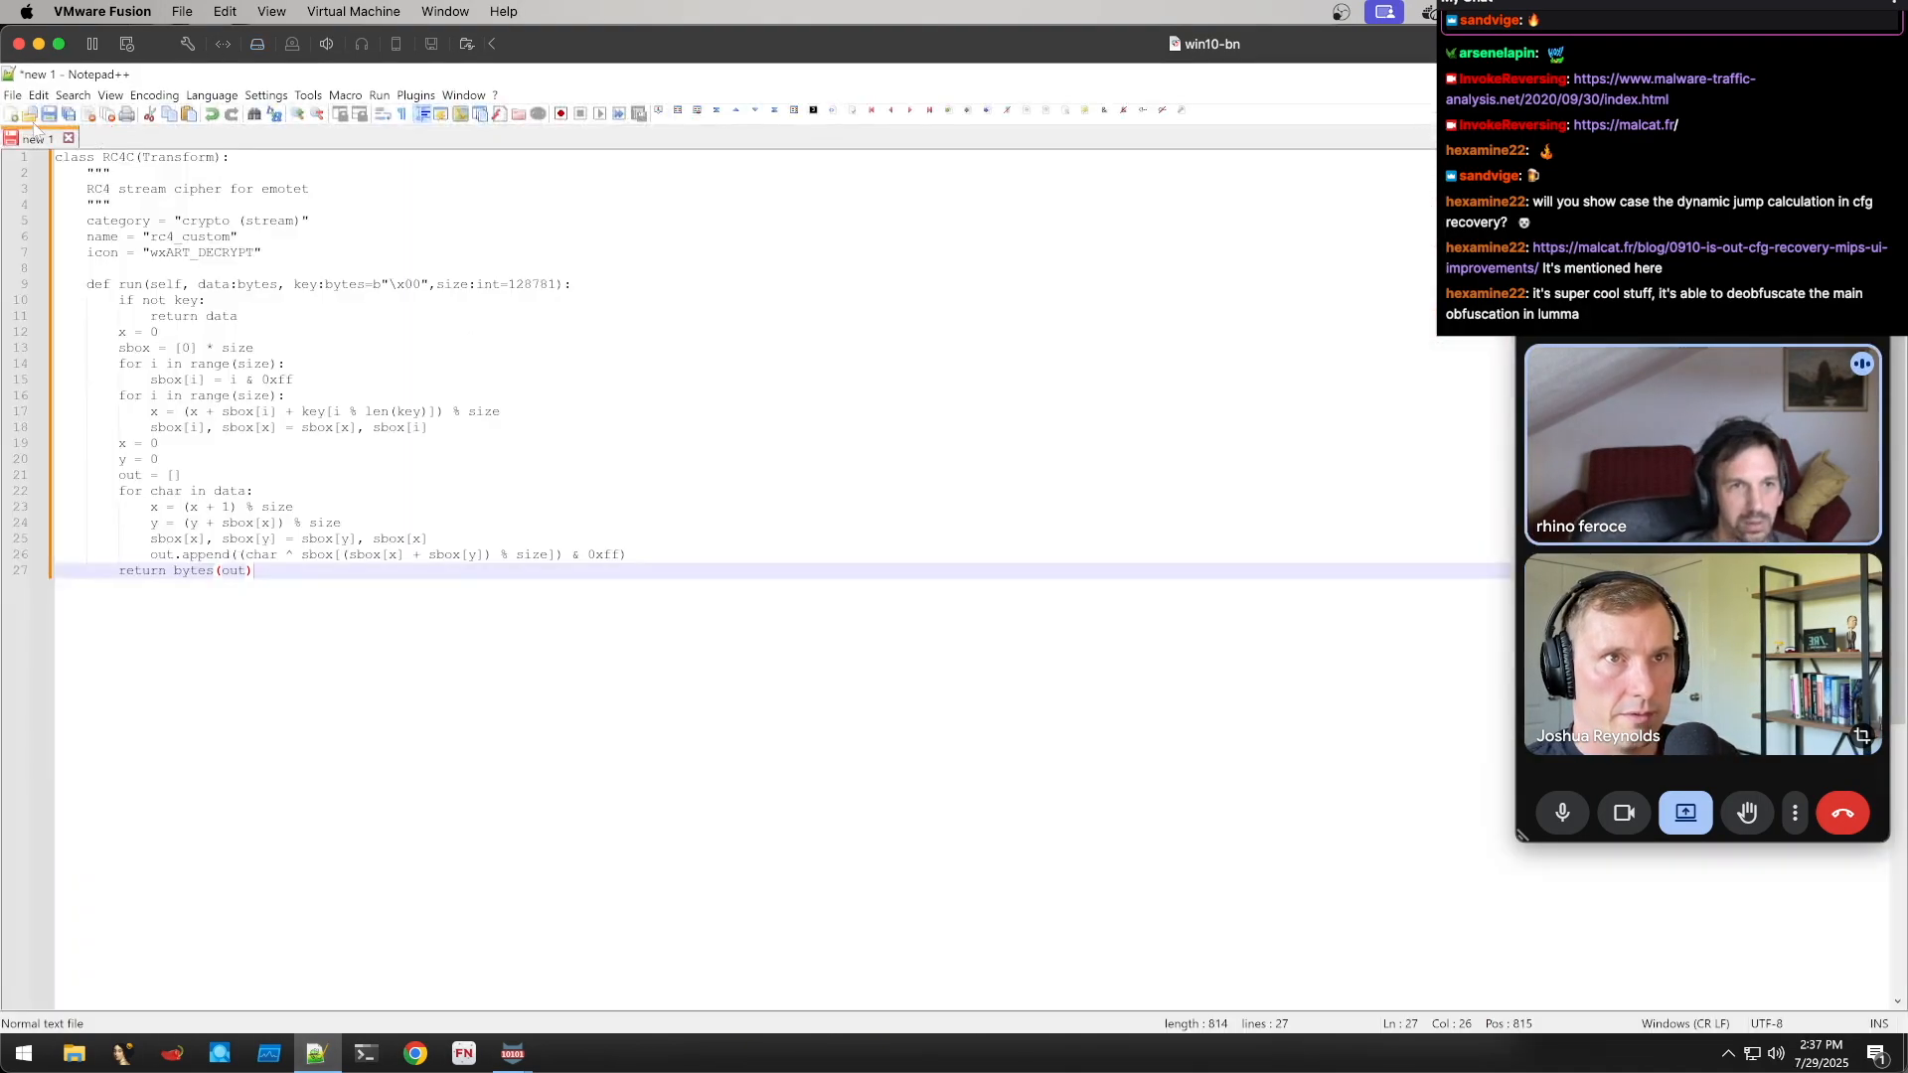
left_click(12, 114)
type("\"nsabywfyiow\"")
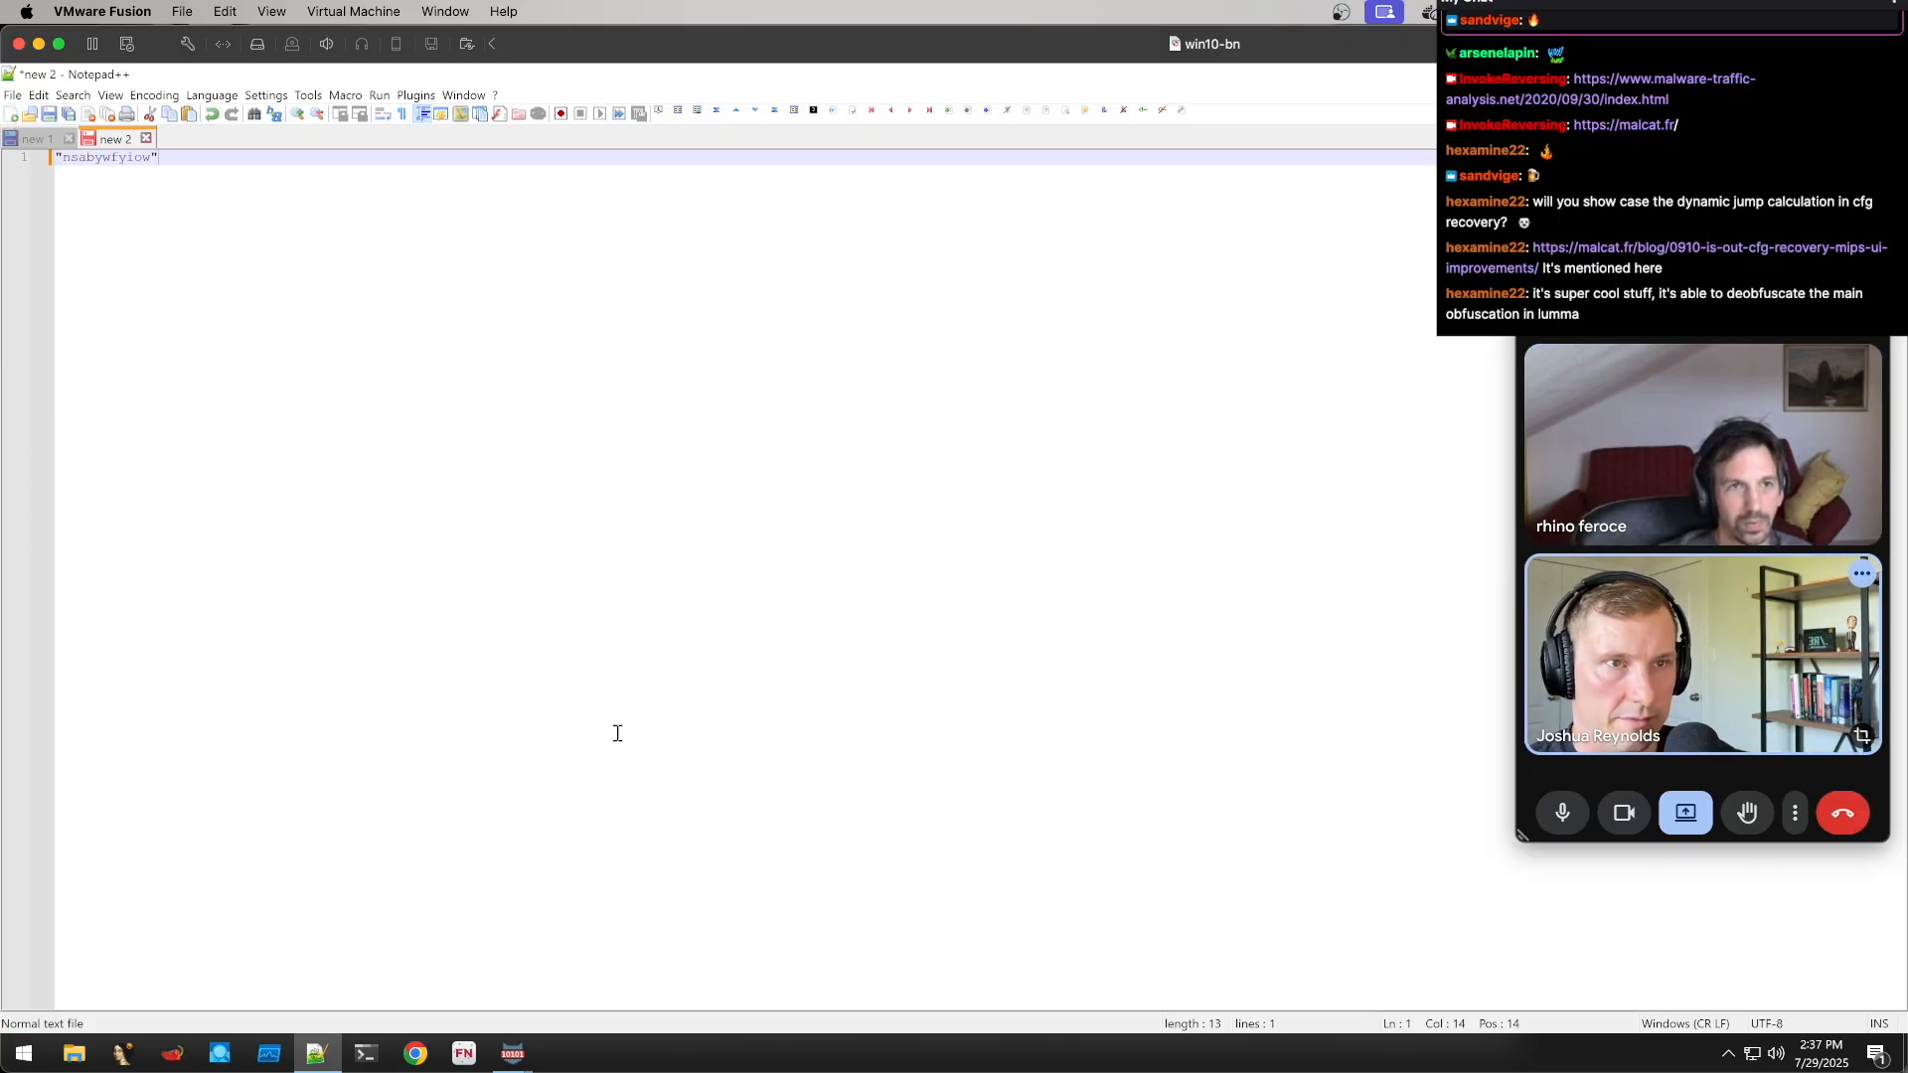
Send the Malcat transform output to the clipboard and paste it over the text in the new Notepad++ document
key("shift+Home")
mouse_move(513, 1054)
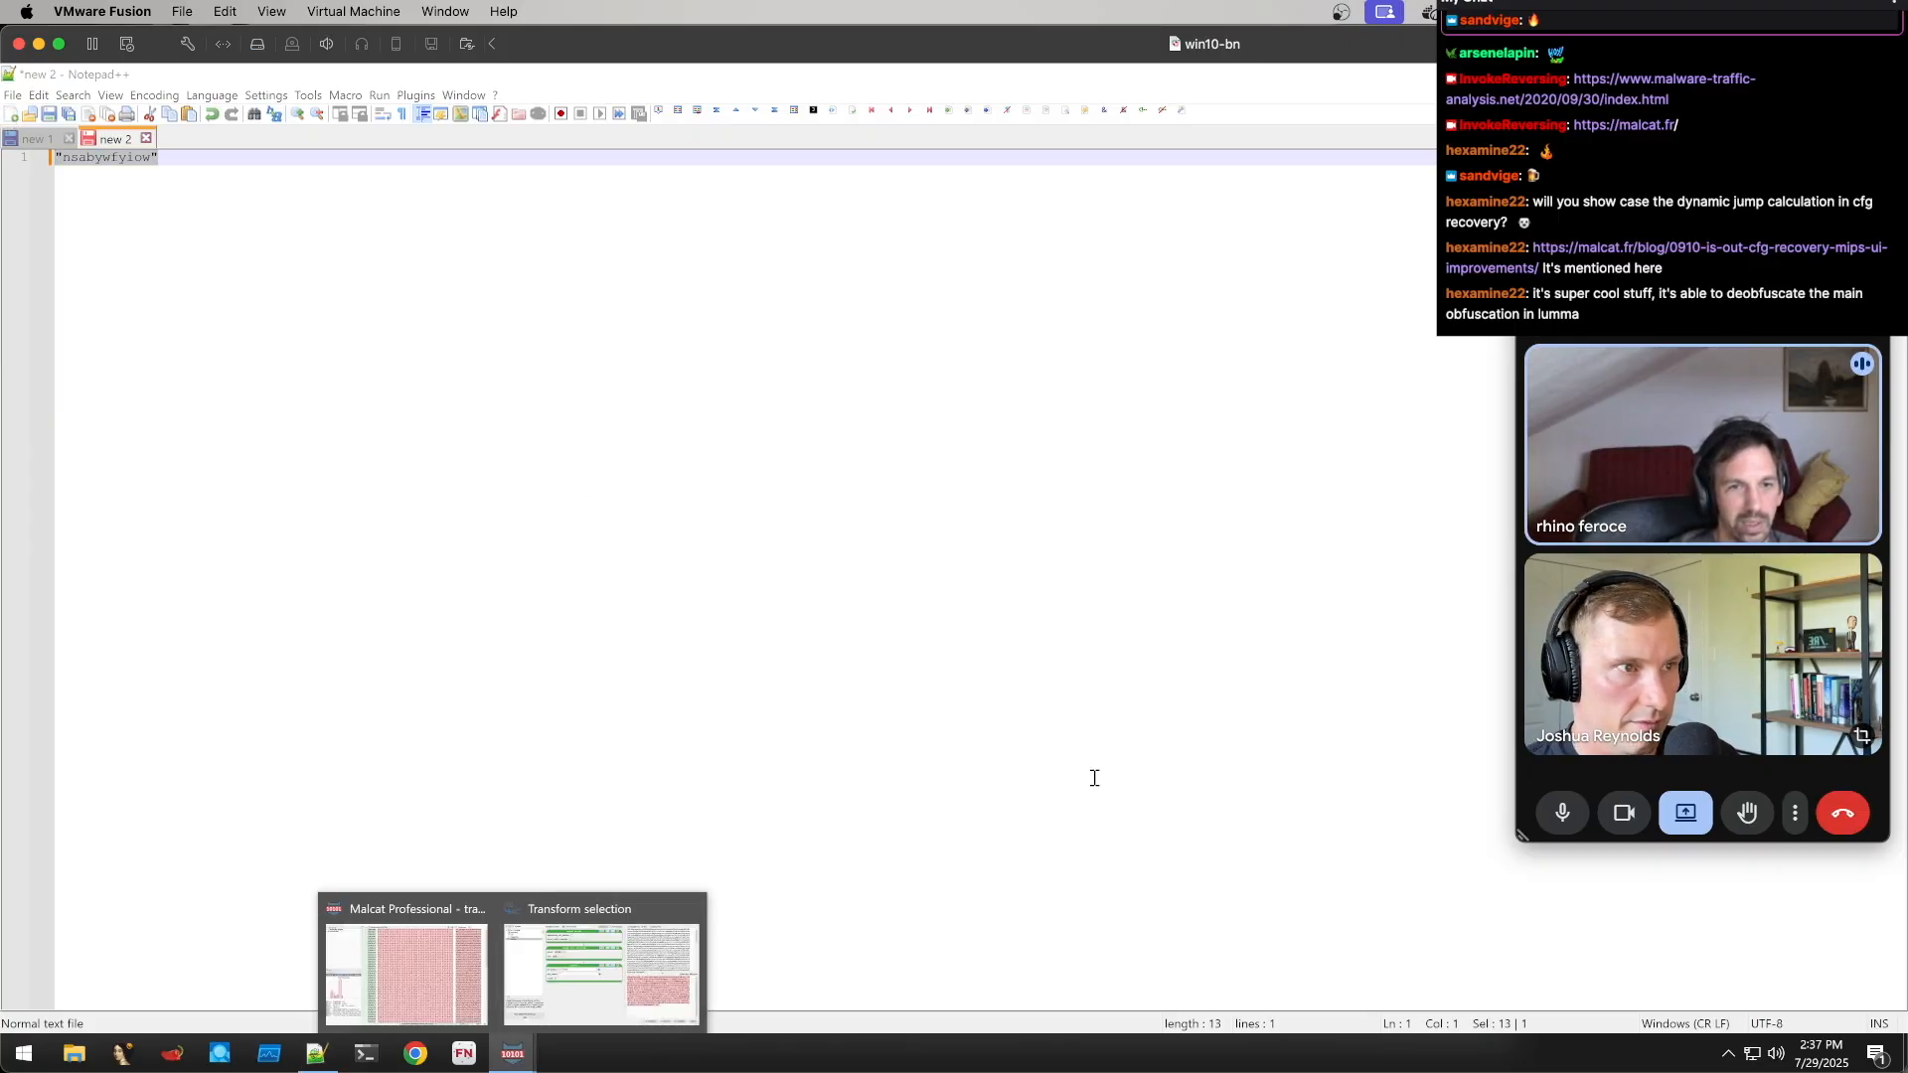
left_click(642, 956)
left_click(1019, 894)
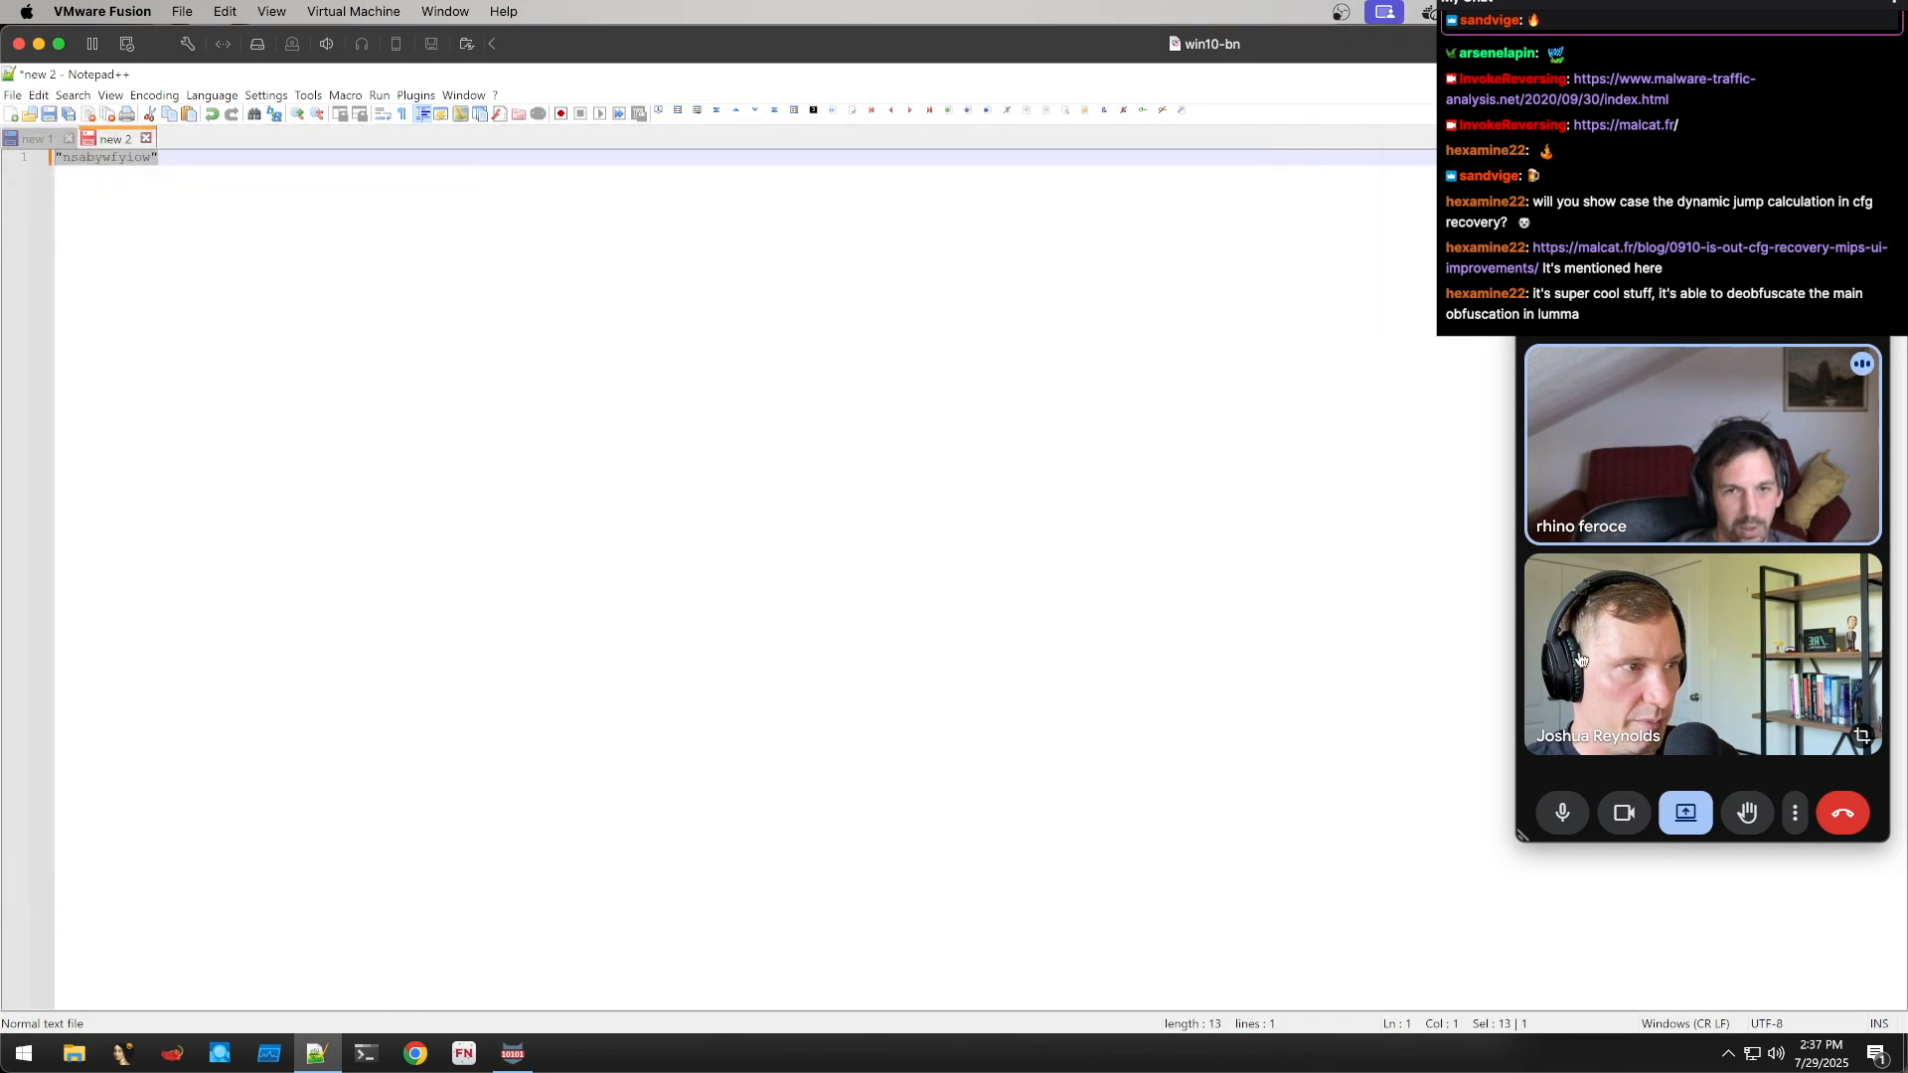
key("ctrl+v")
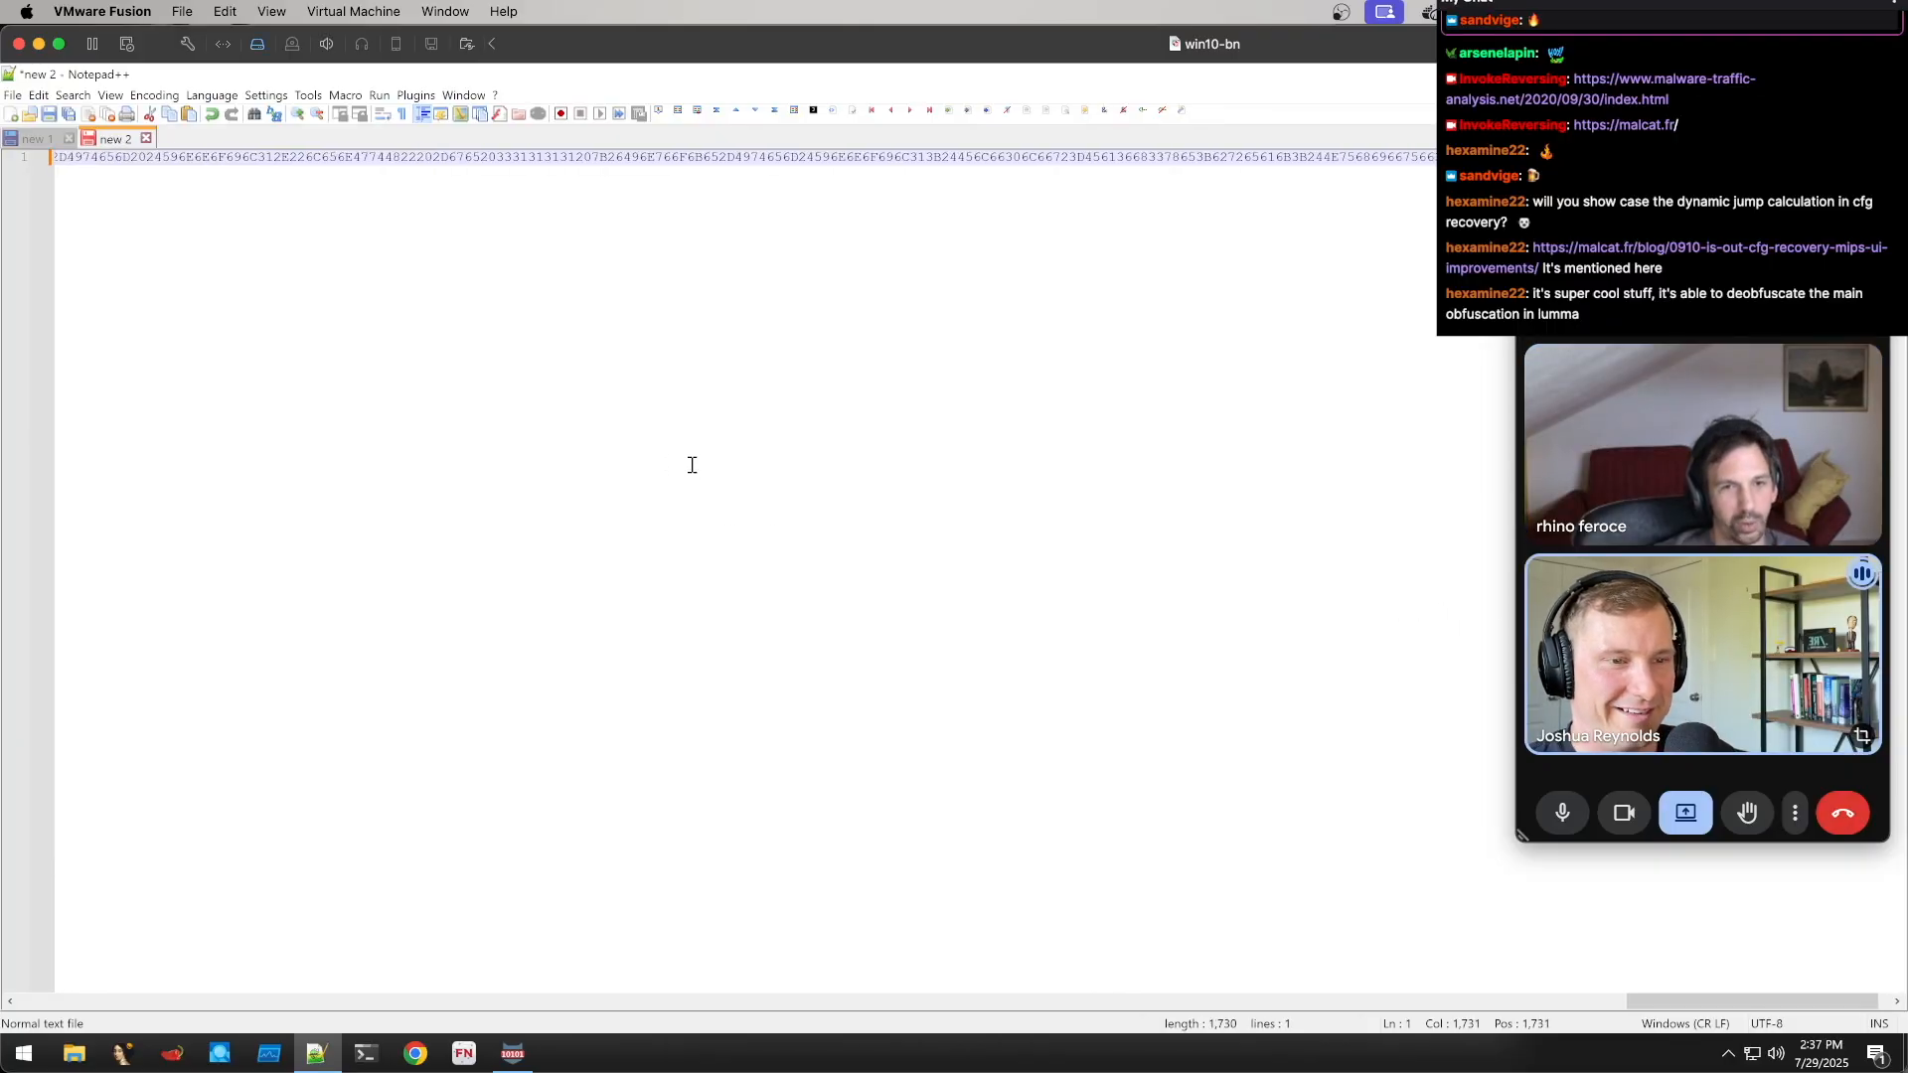
left_click_drag(1683, 1000, 87, 964)
Switch back to Malcat and look through the transformed file's hexadecimal bytes
left_click(513, 1054)
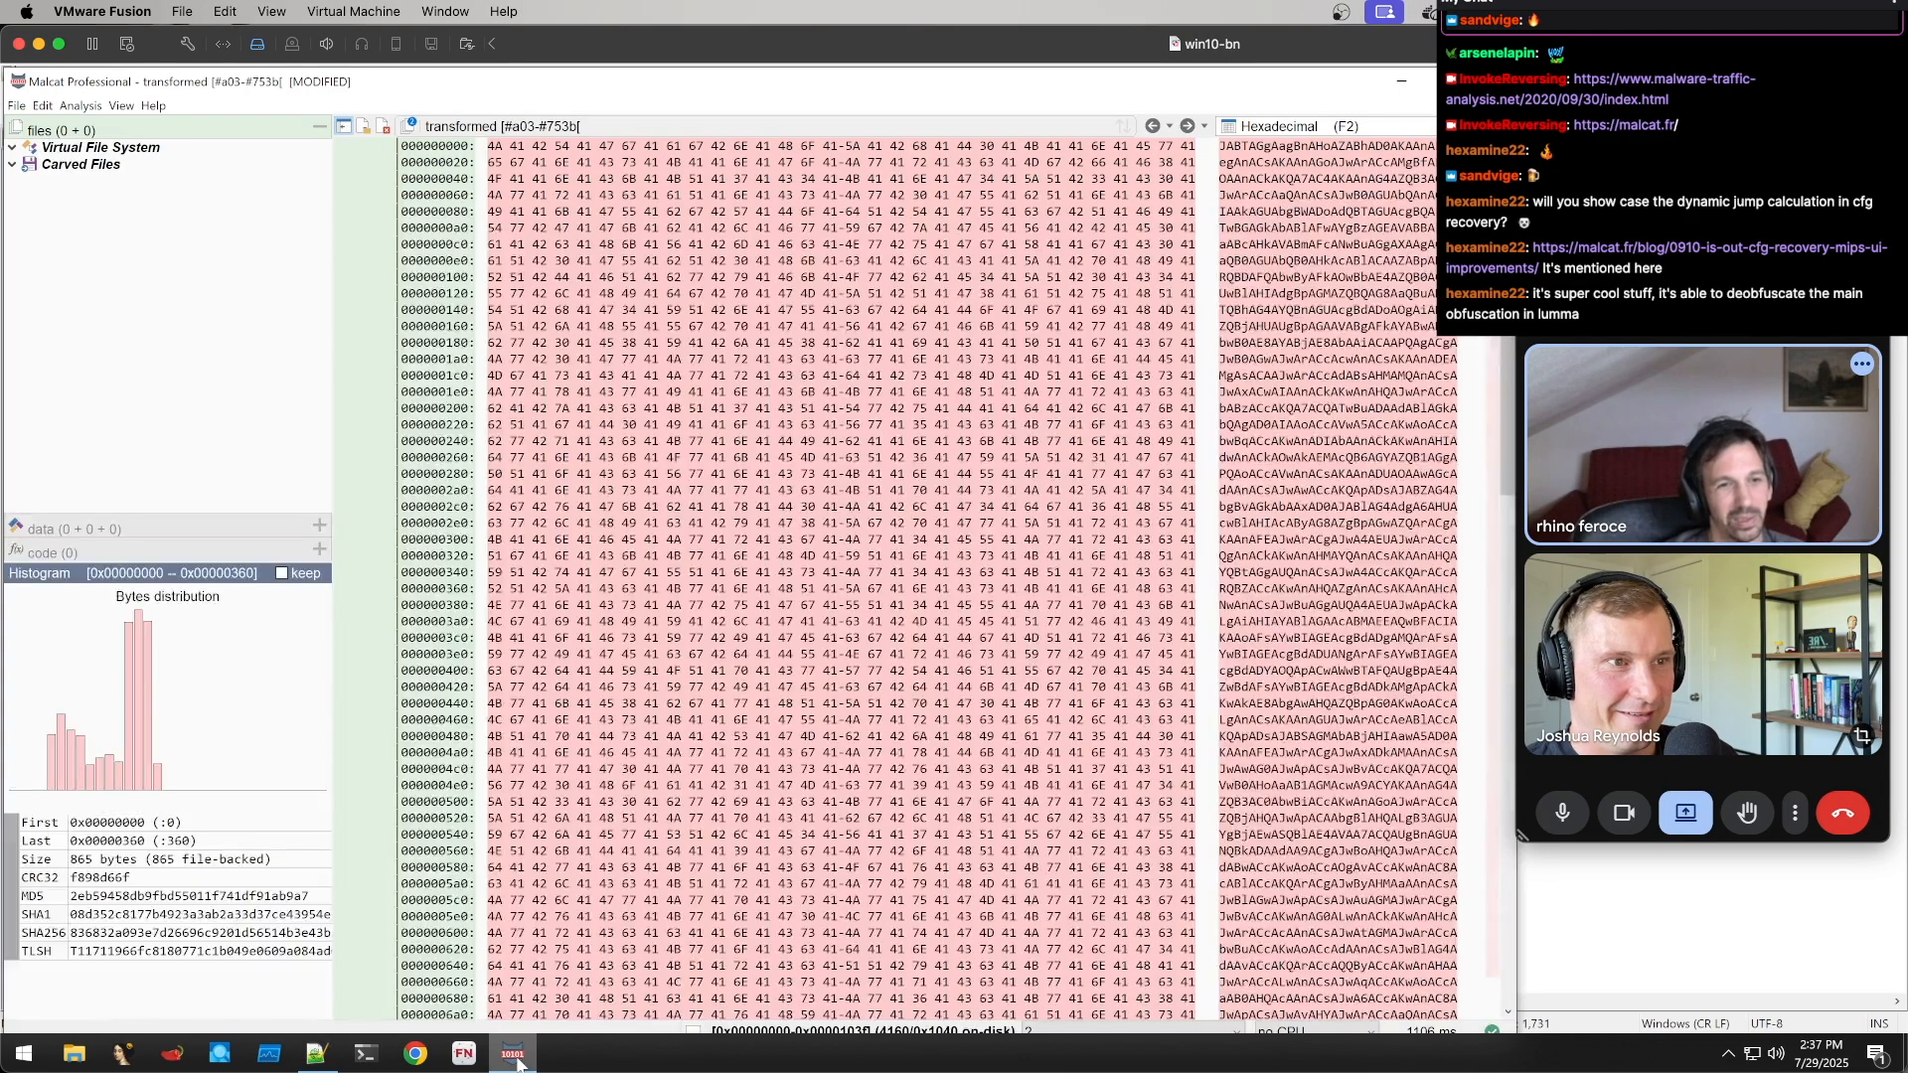
left_click(41, 105)
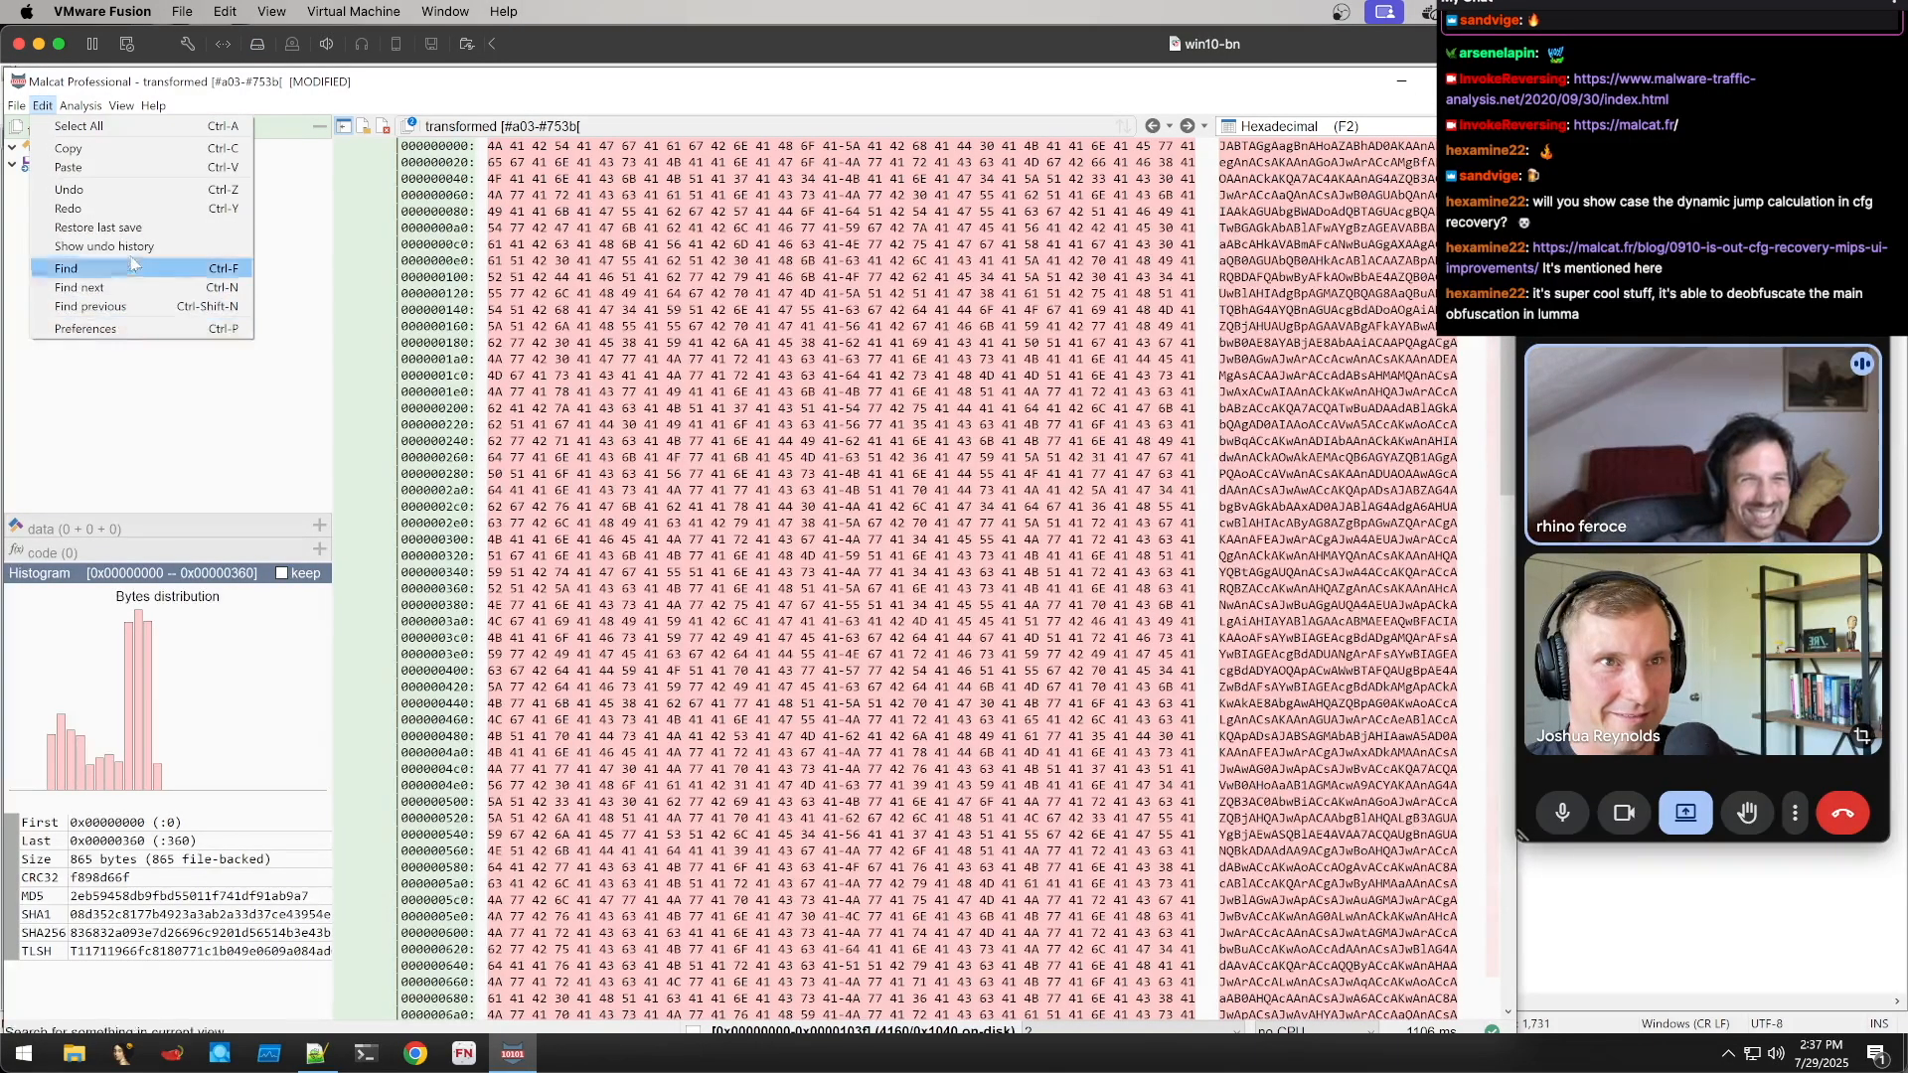
left_click(827, 212)
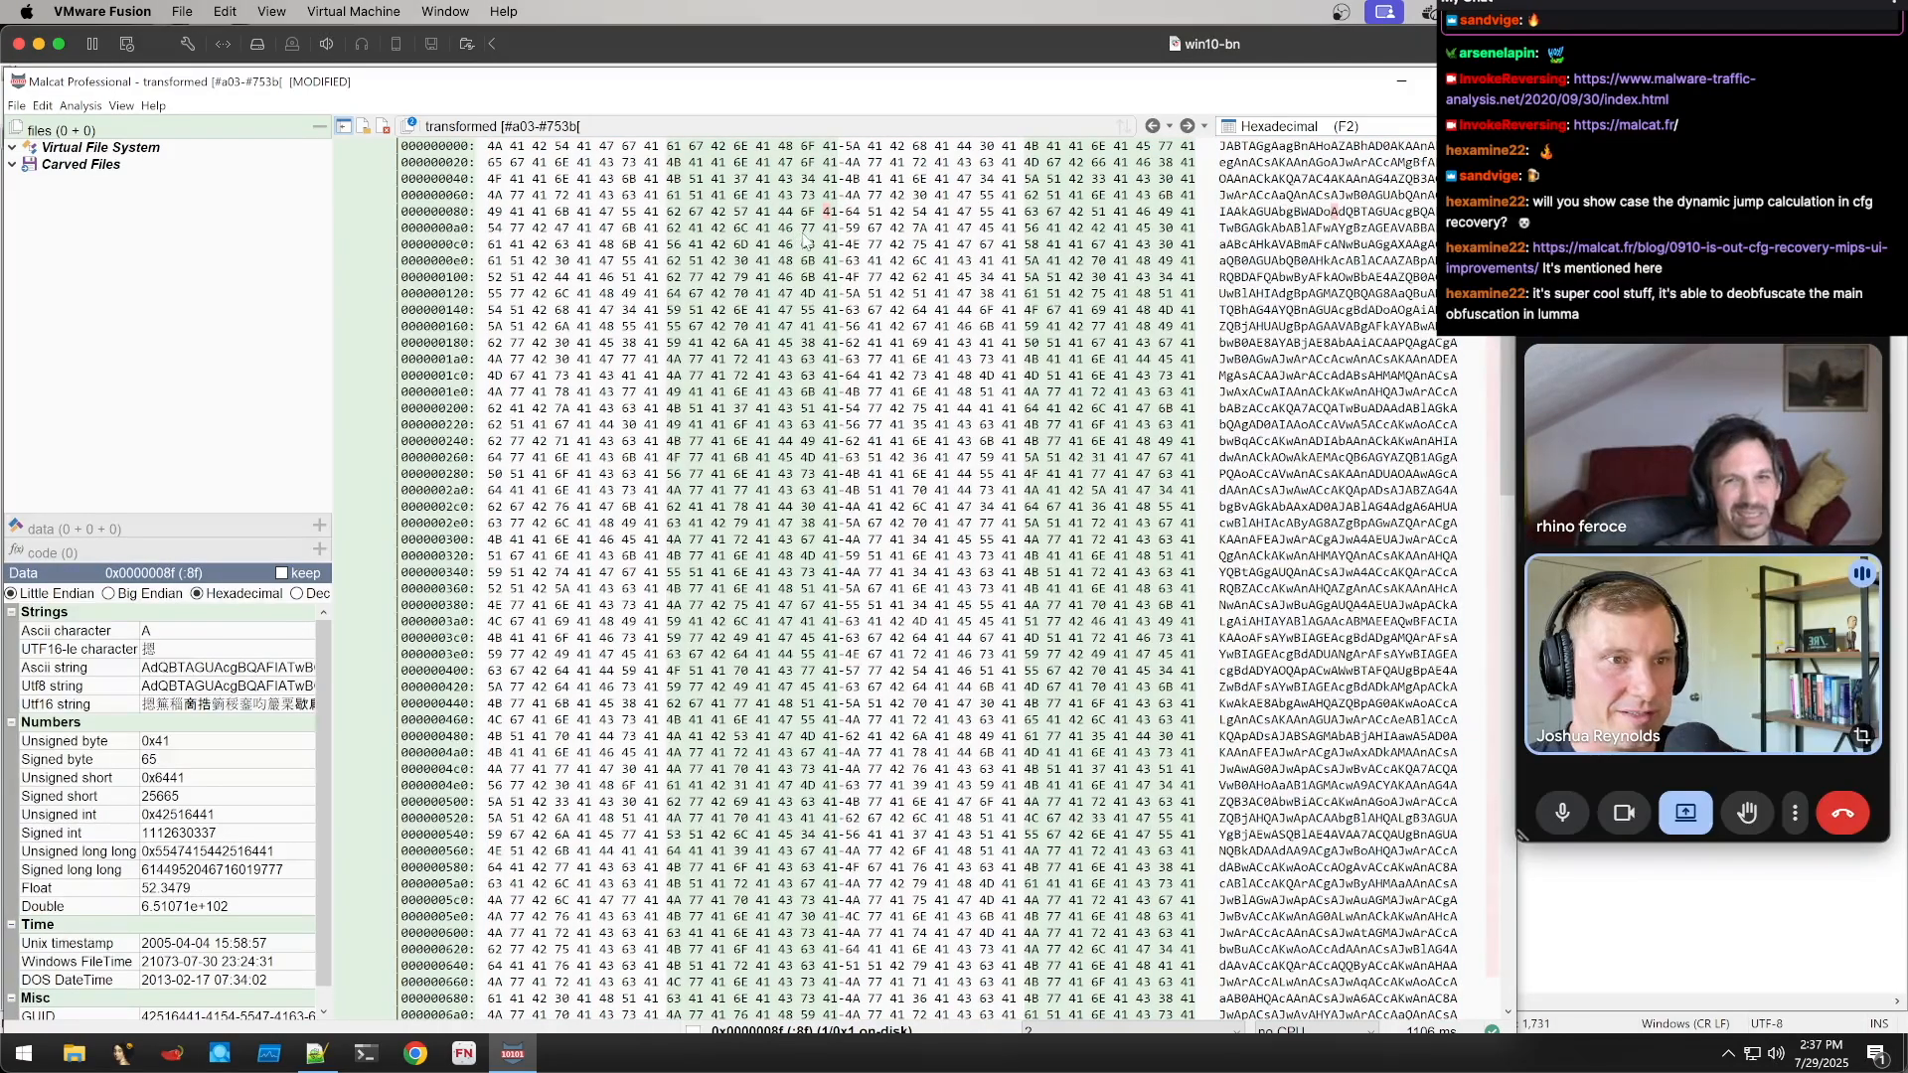
scroll(803, 247, "down", 20)
scroll(805, 252, "up", 20)
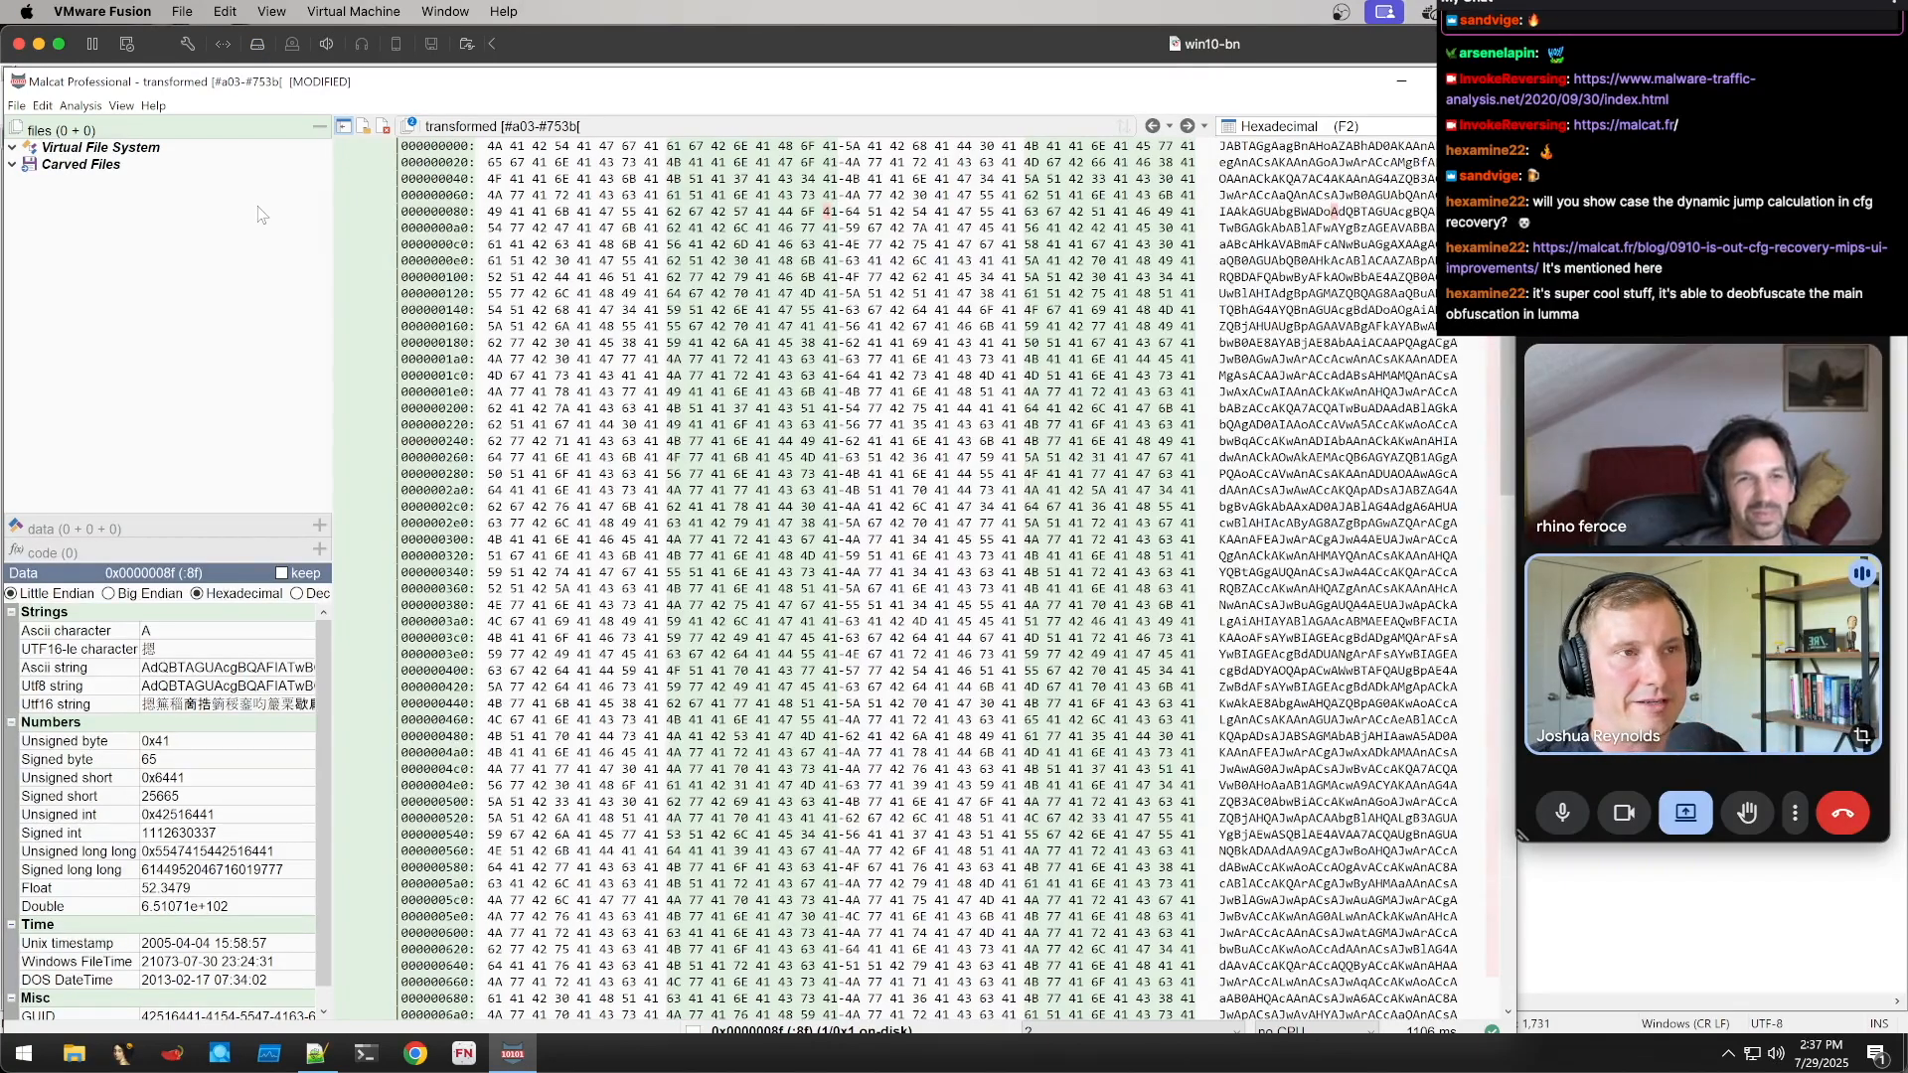
Open 2020-09-30-Emotet-EXE.bin from the malcat-stream folder for analysis
left_click(16, 105)
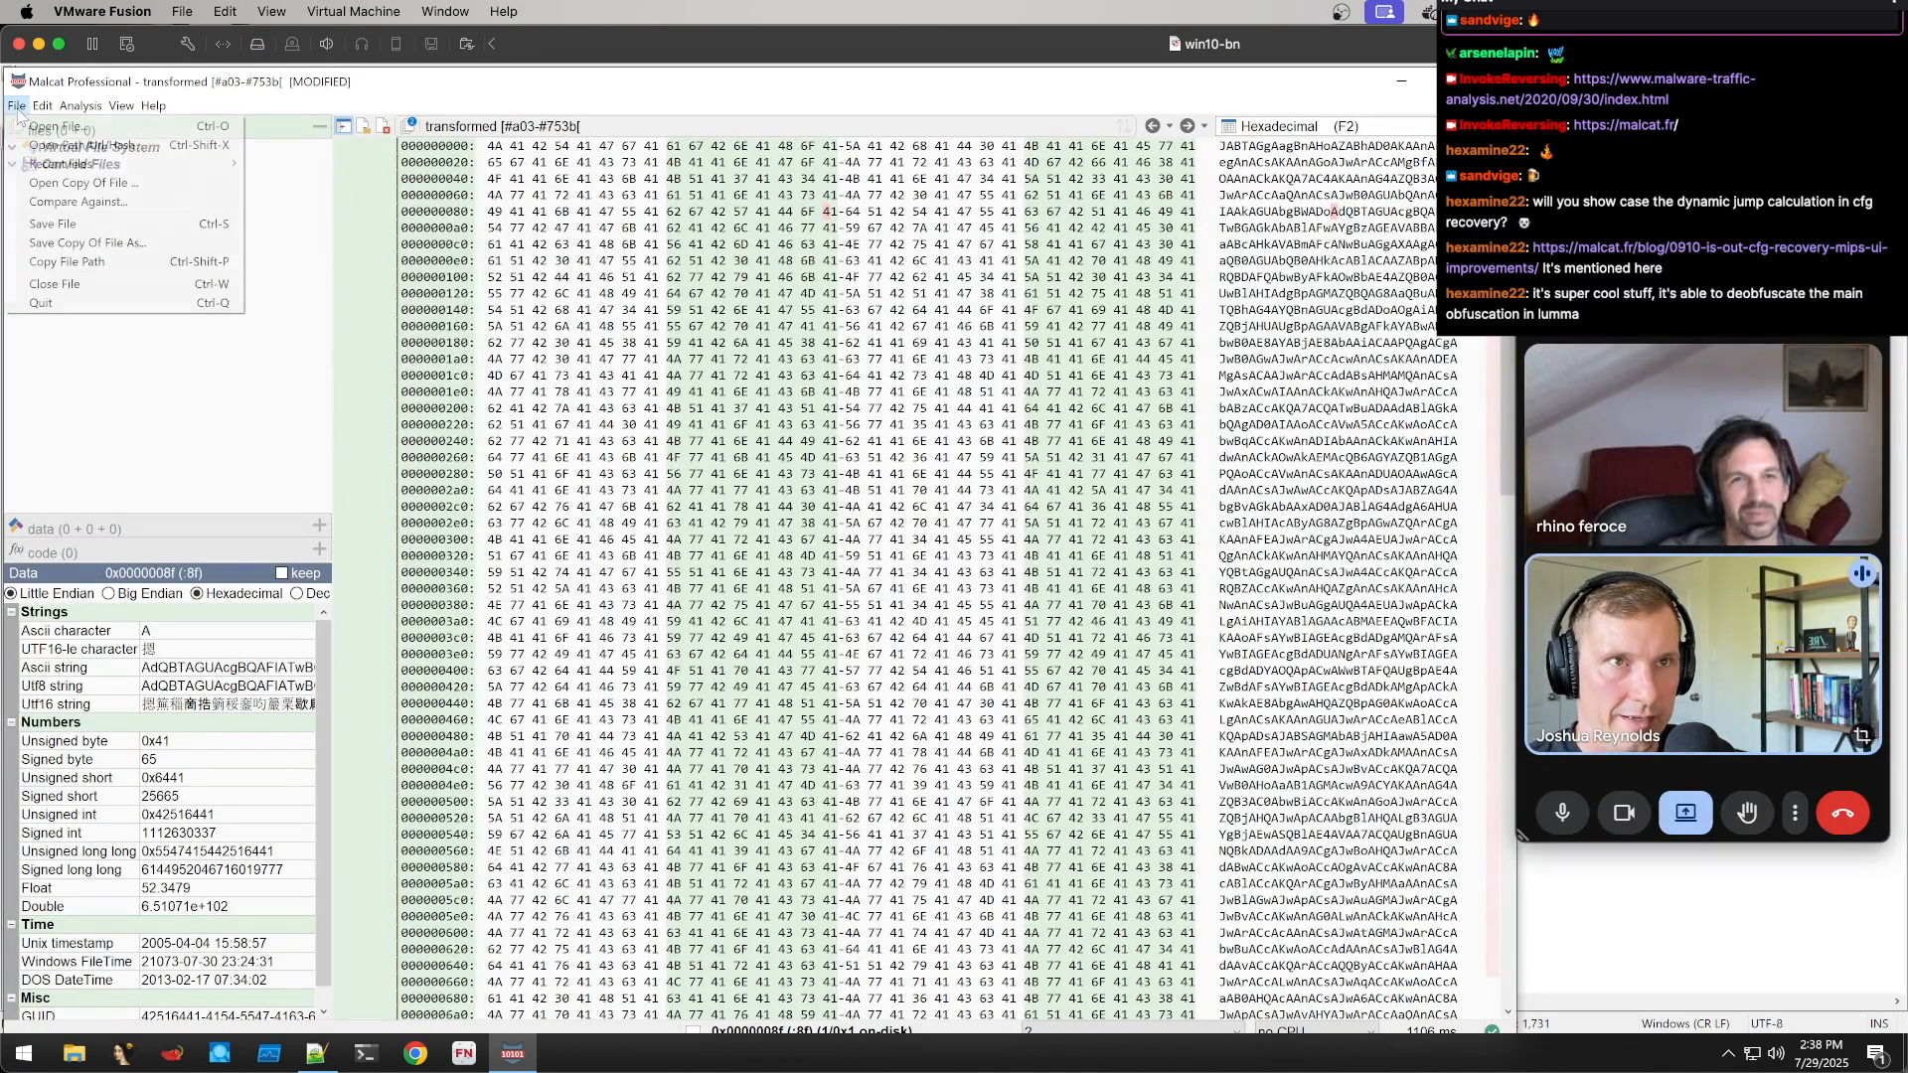
left_click(115, 135)
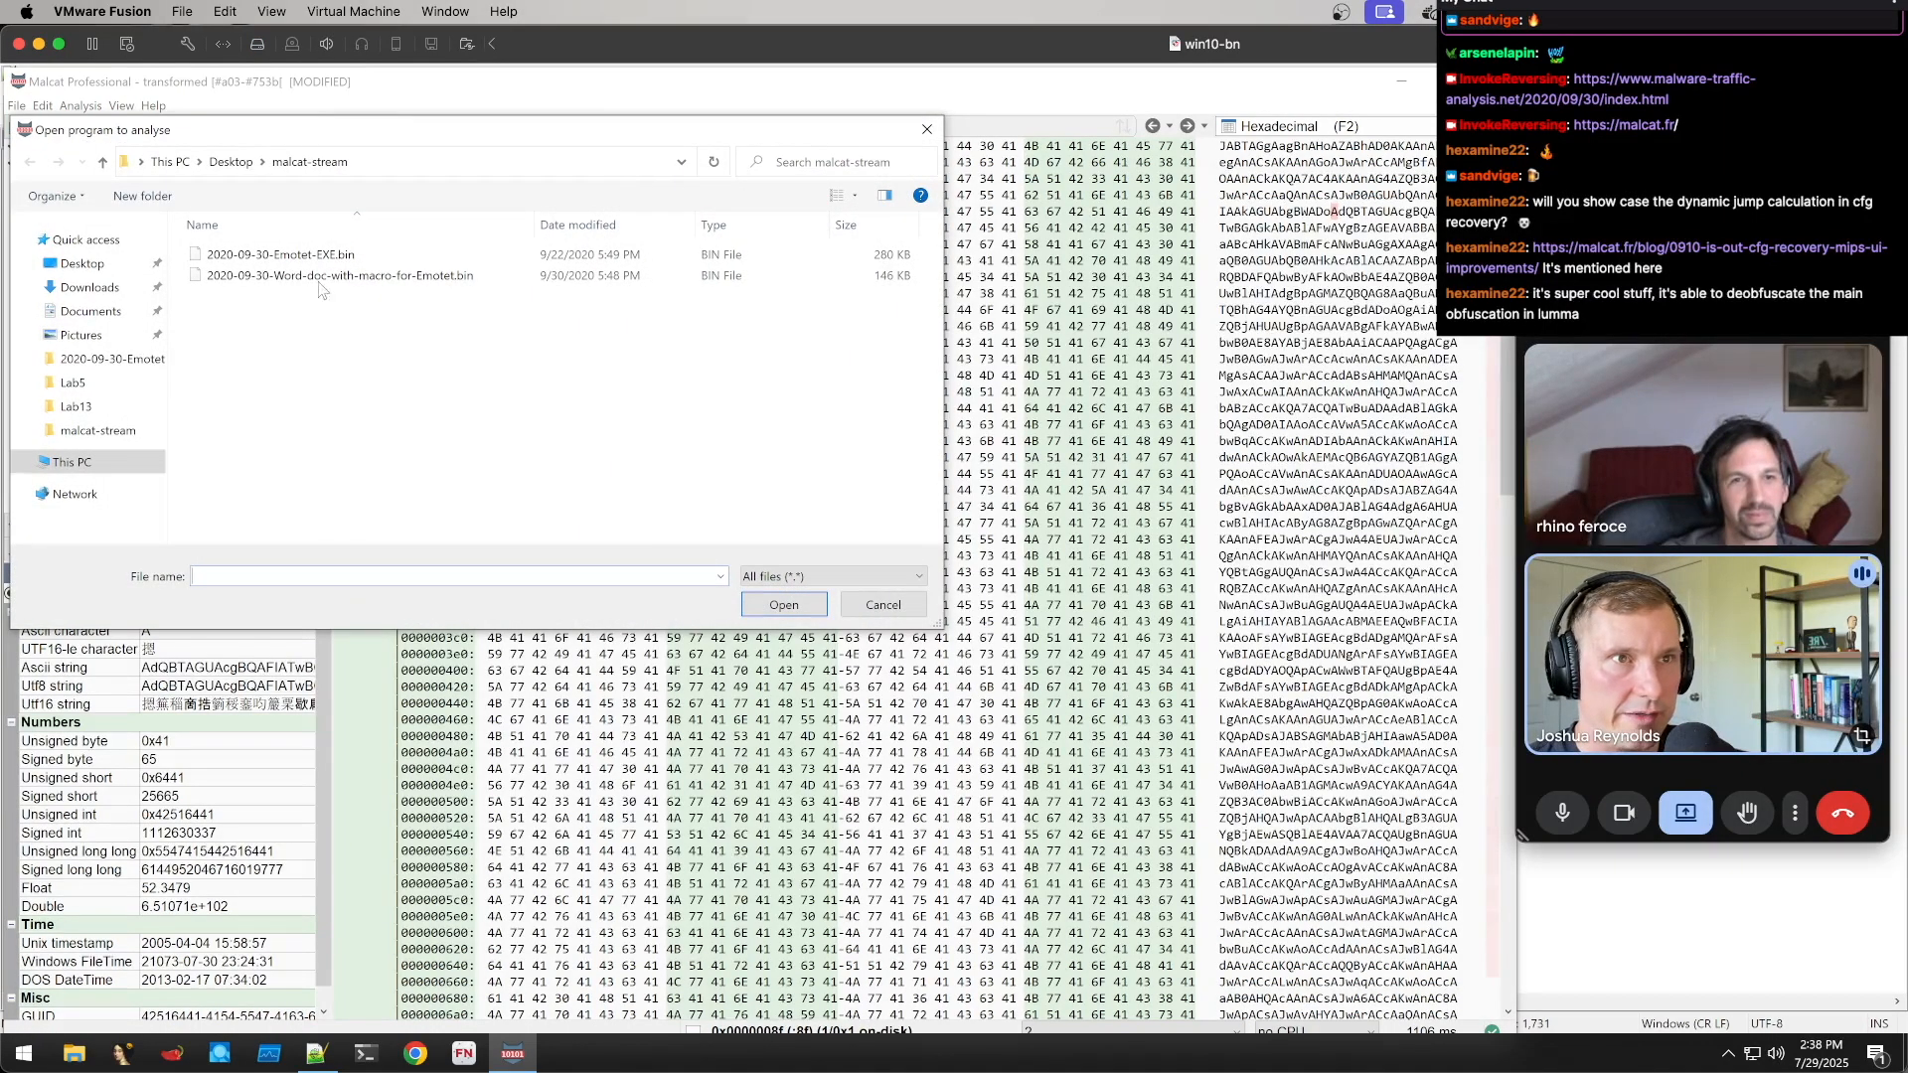
left_click(348, 256)
left_click(785, 617)
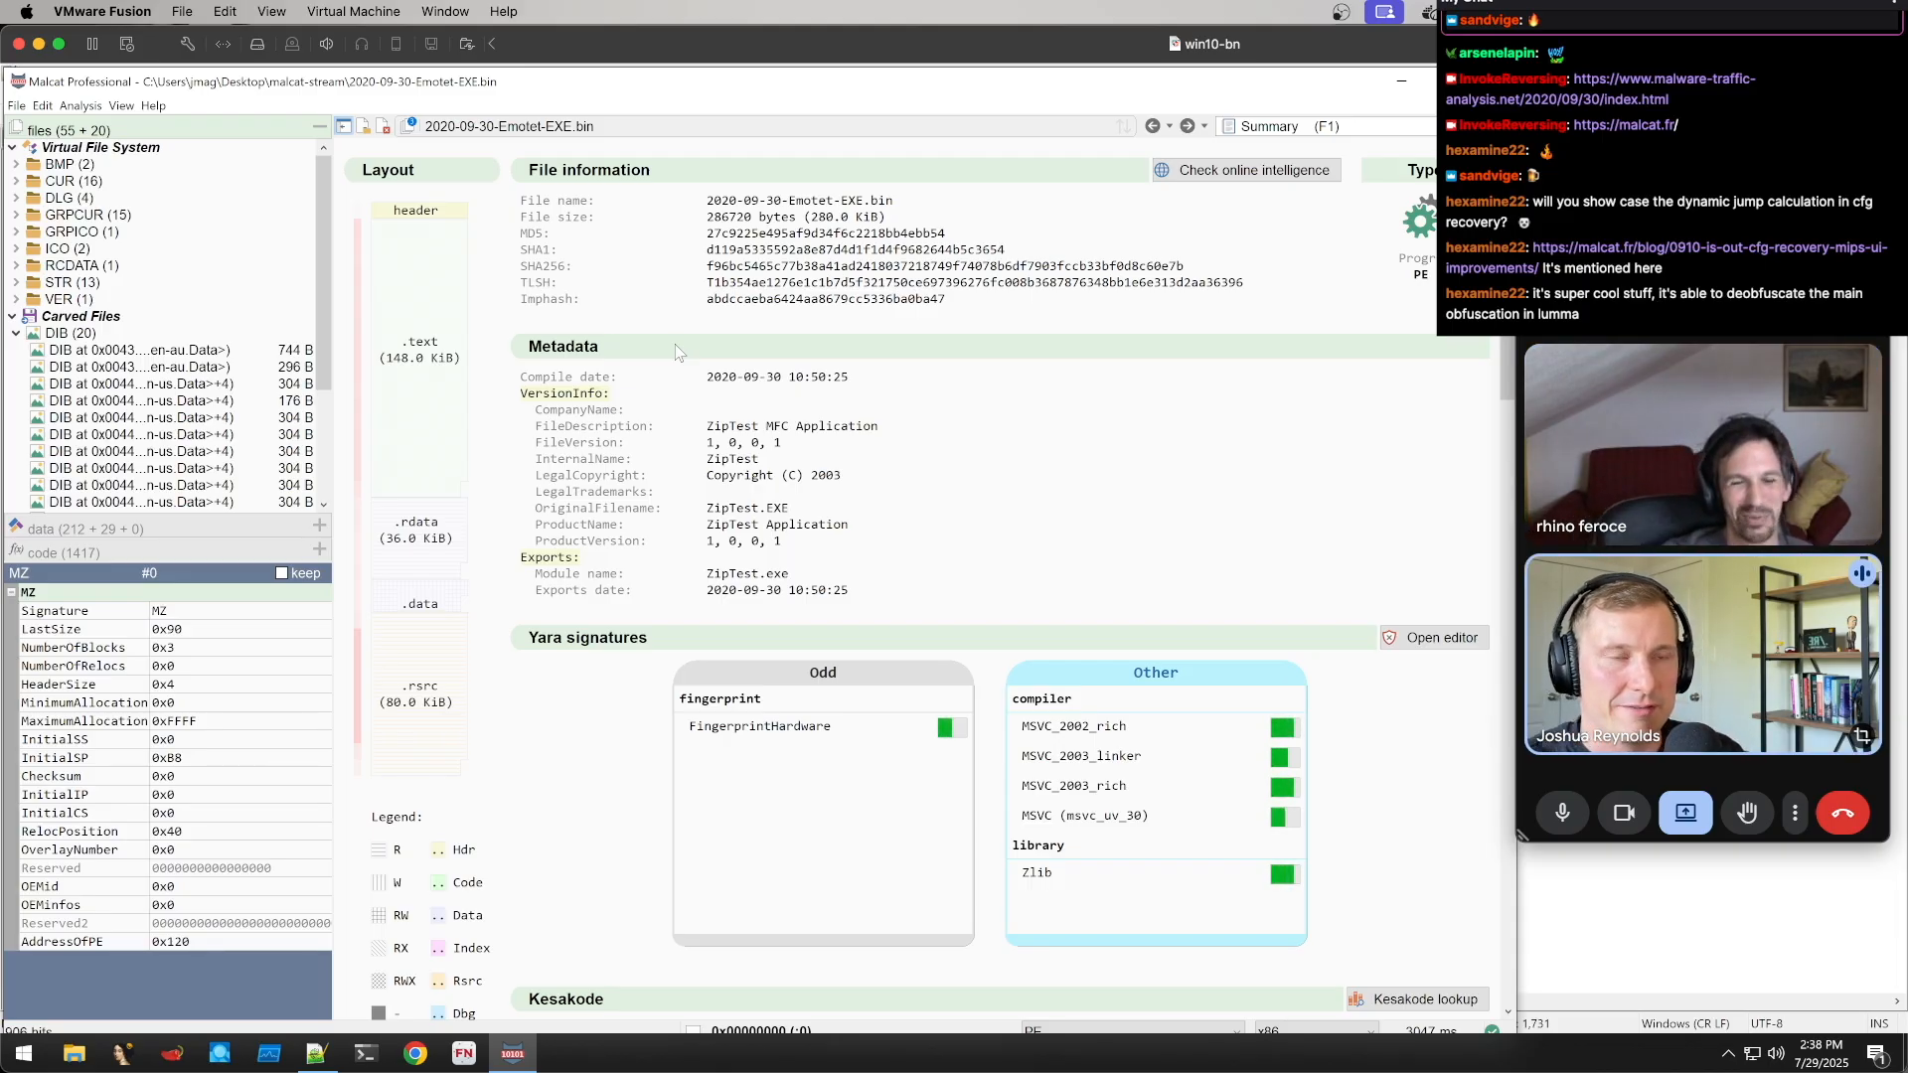
Browse the executable's carved files and preview two of the carved DIB images
scroll(181, 425, "down", 3)
scroll(182, 426, "up", 2)
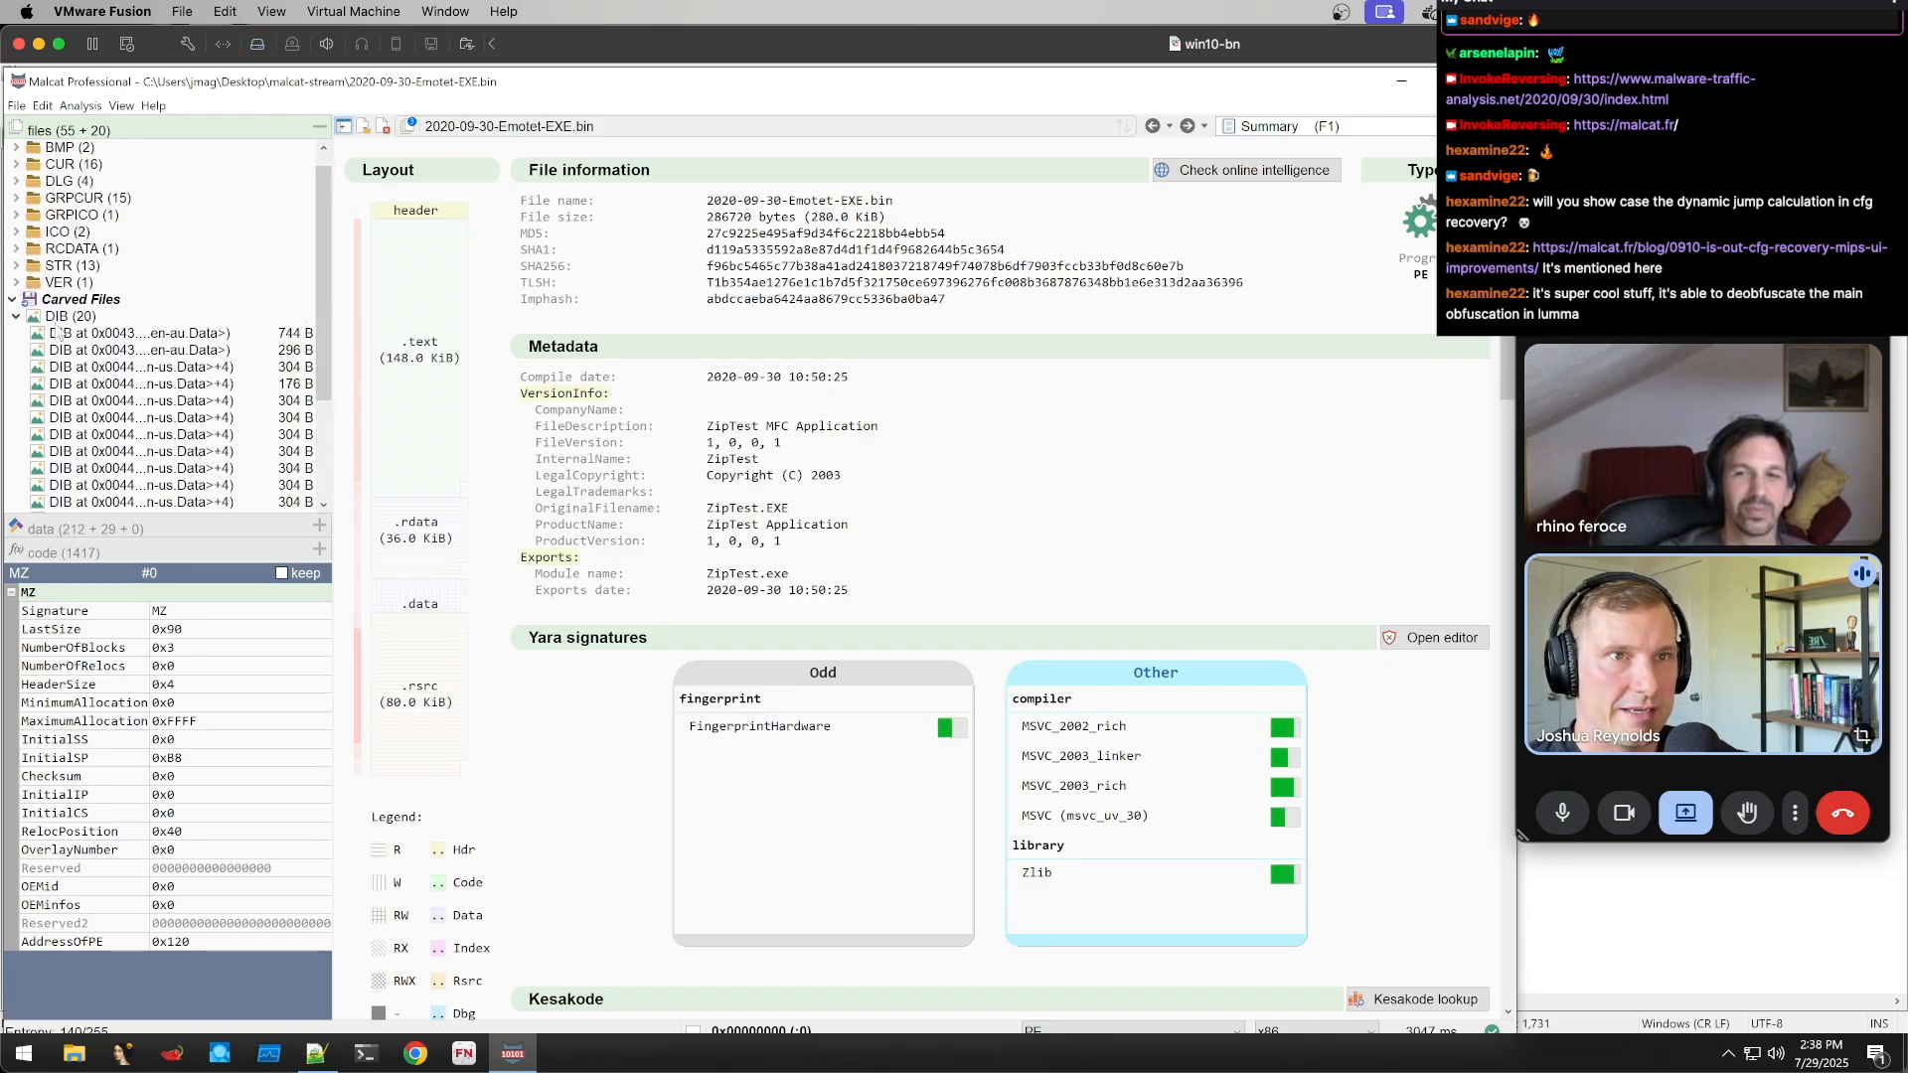
scroll(104, 299, "down", 3)
left_click(127, 232)
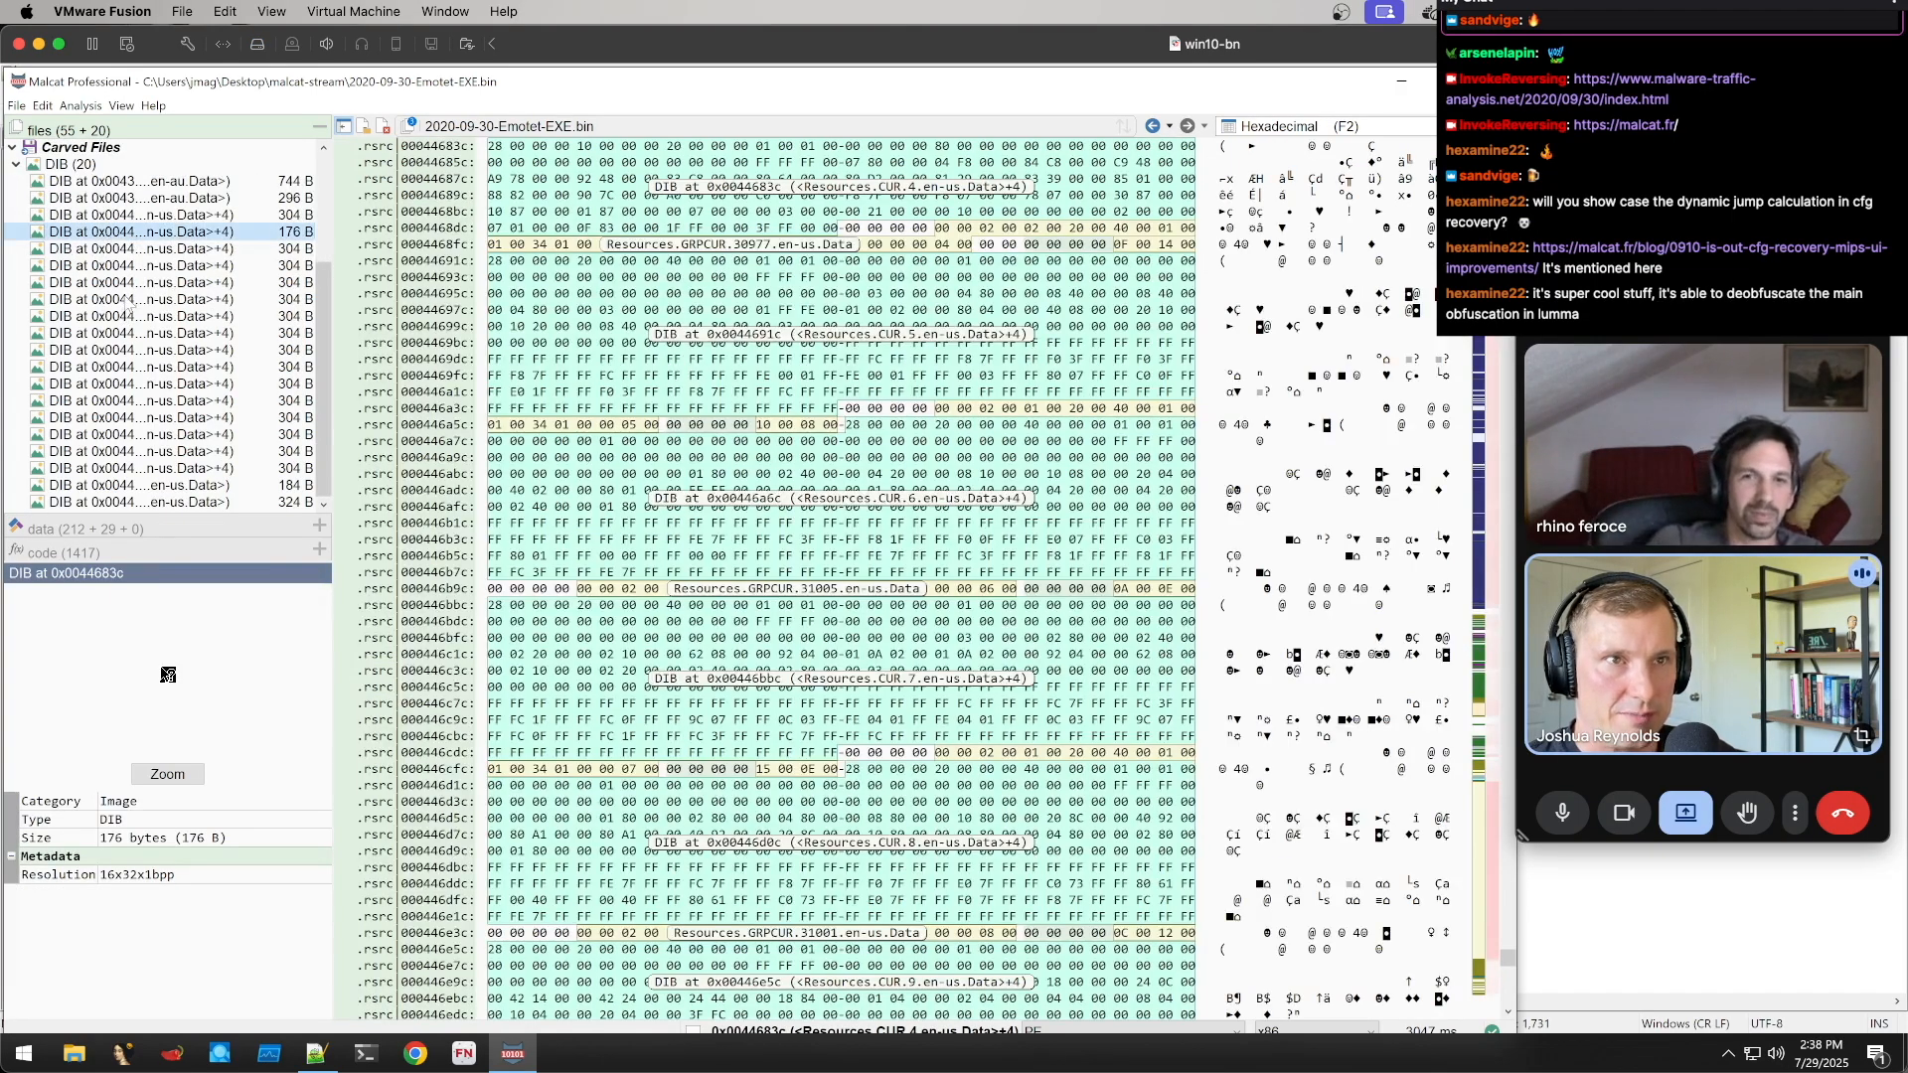
left_click(129, 333)
scroll(121, 327, "up", 3)
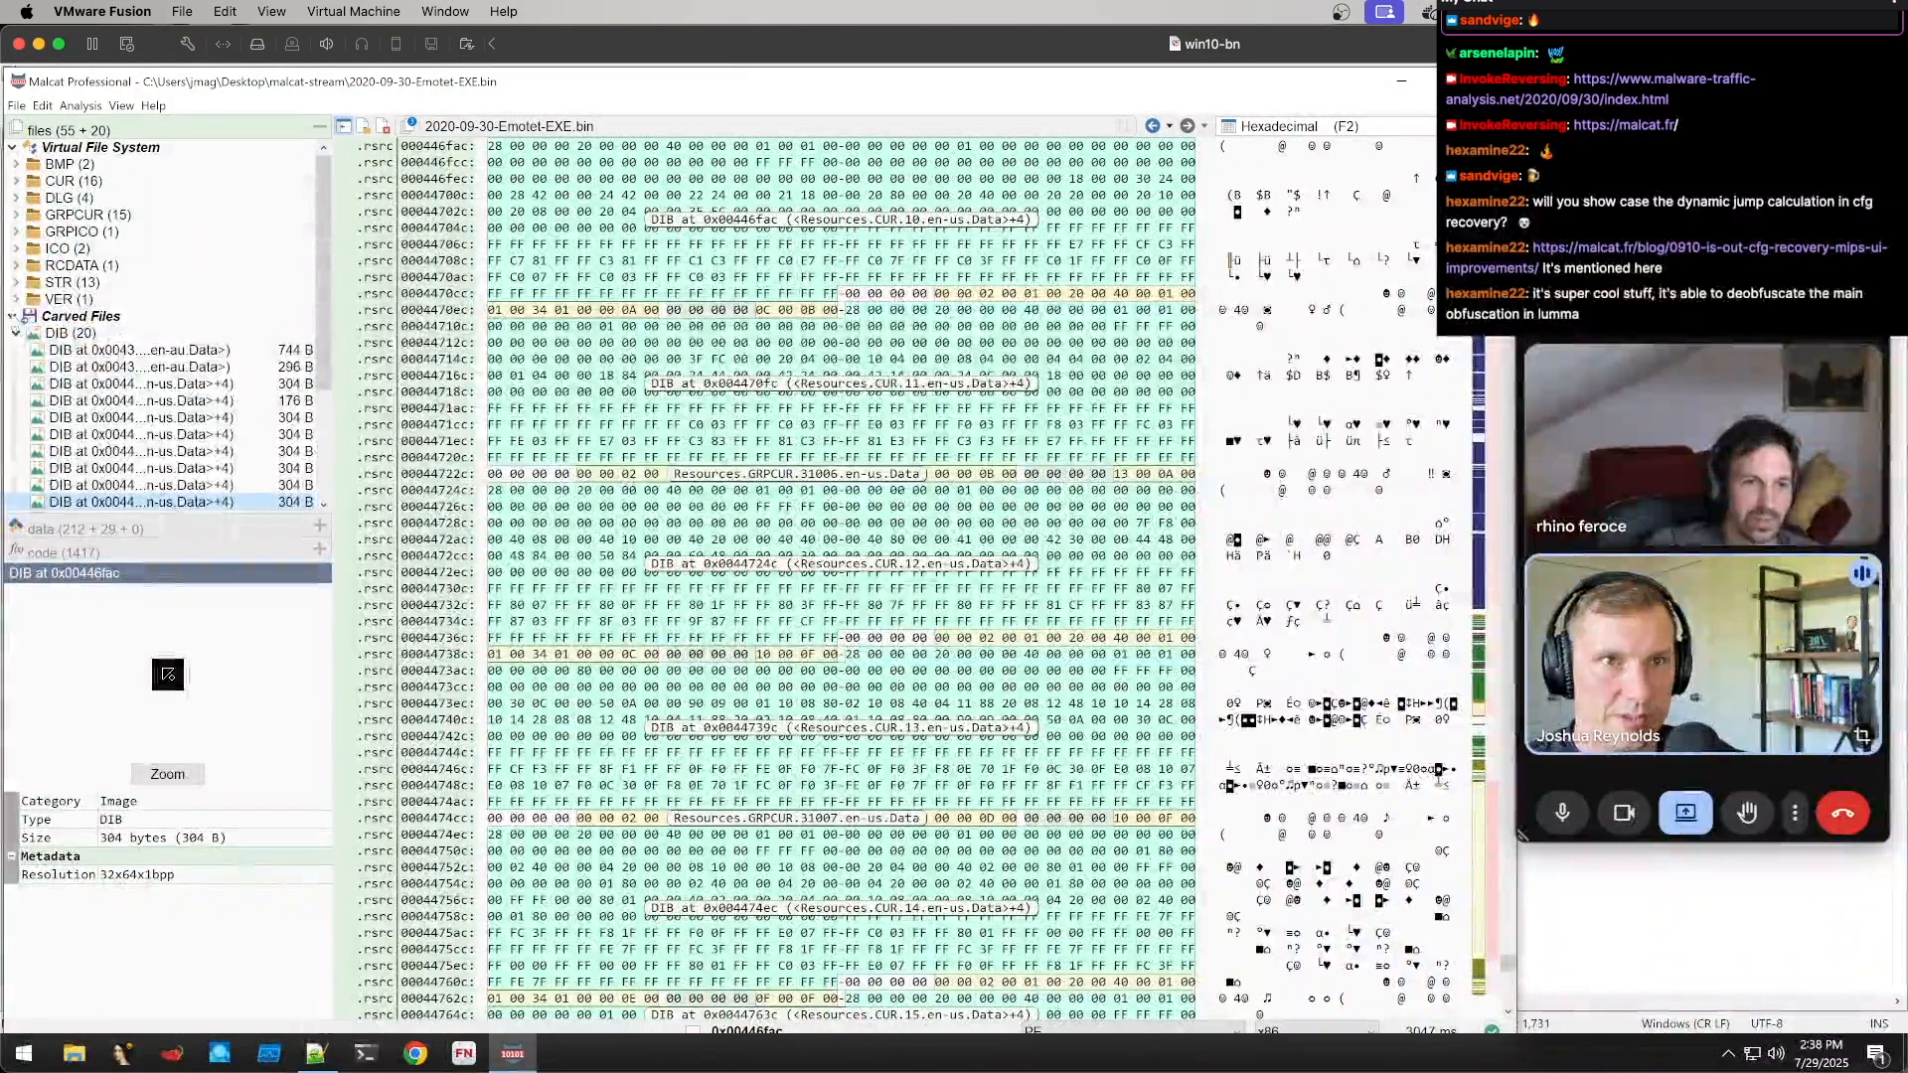
Collapse the carved files and look into the BMP, DLG, GRPCUR and GRPICO resource folders
left_click(12, 316)
left_click(15, 164)
left_click(15, 164)
left_click(16, 198)
left_click(16, 198)
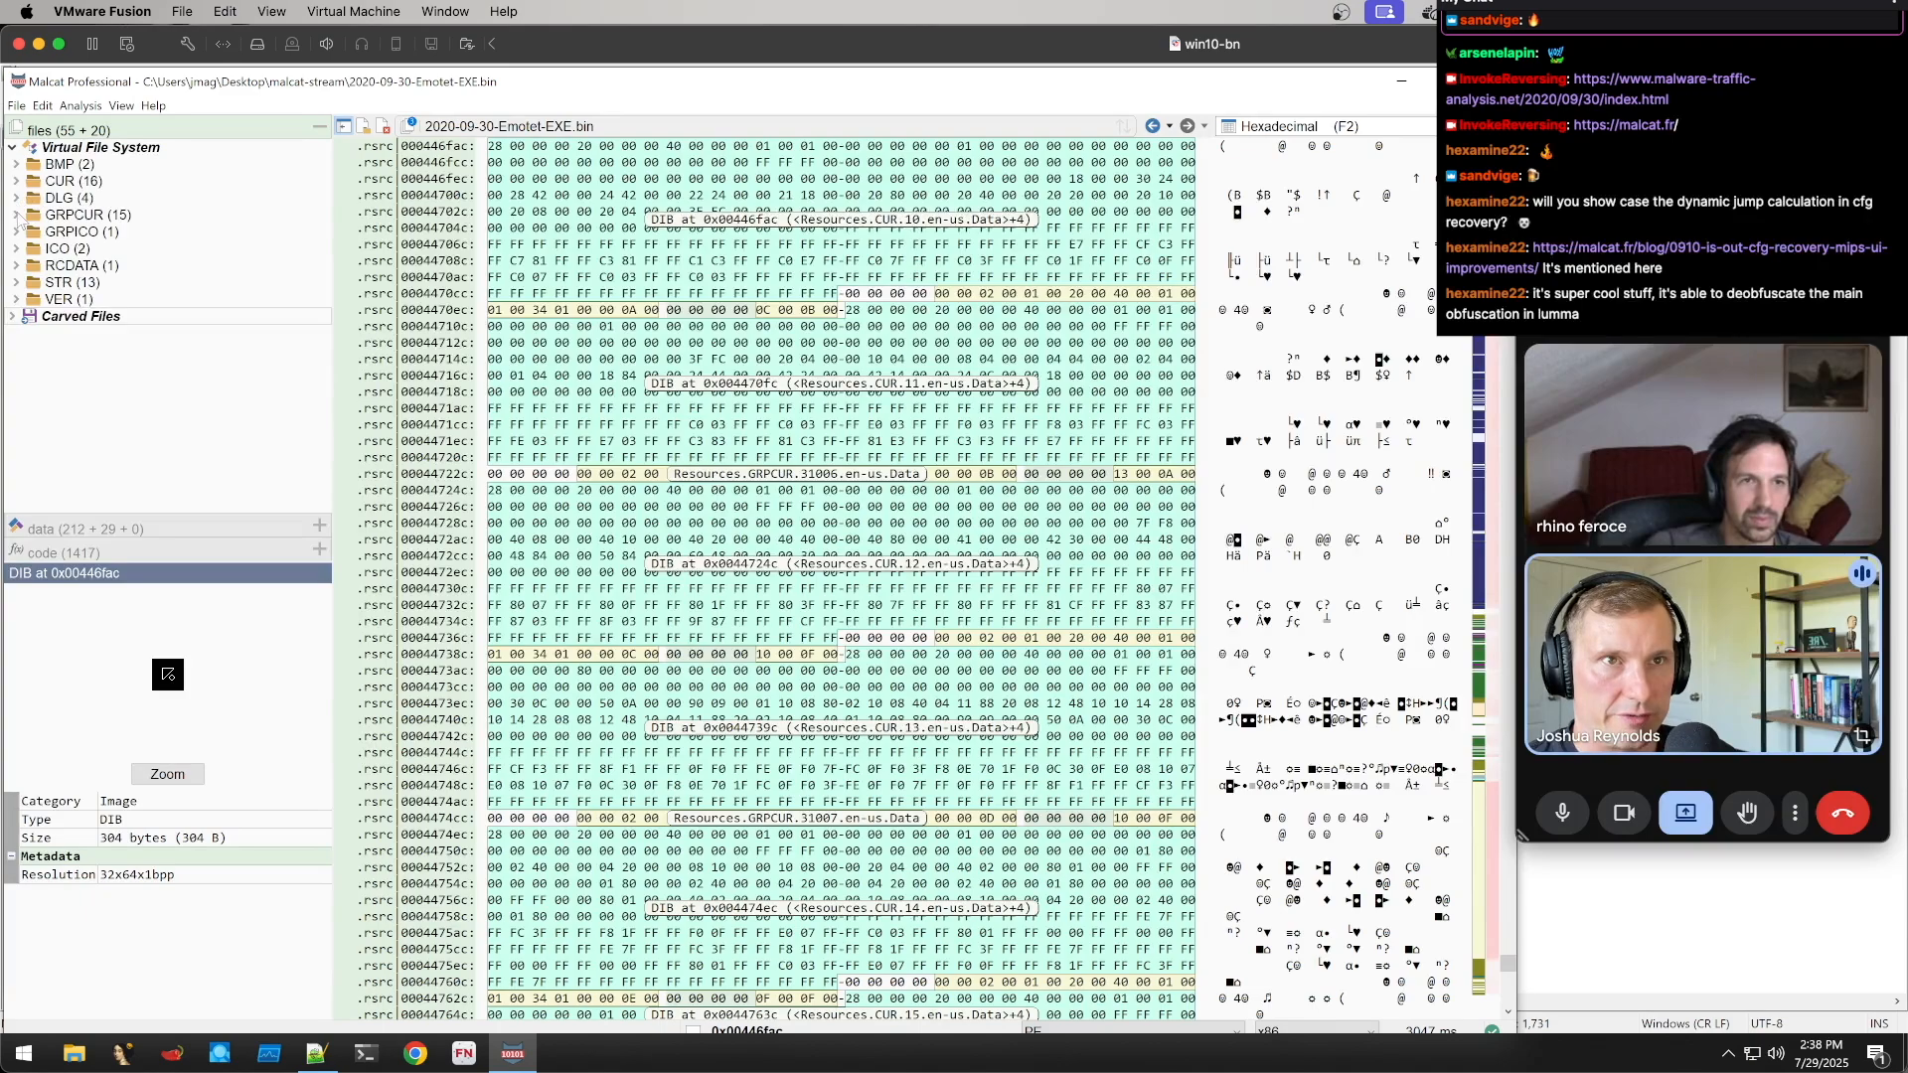
left_click(16, 214)
left_click(16, 215)
left_click(16, 231)
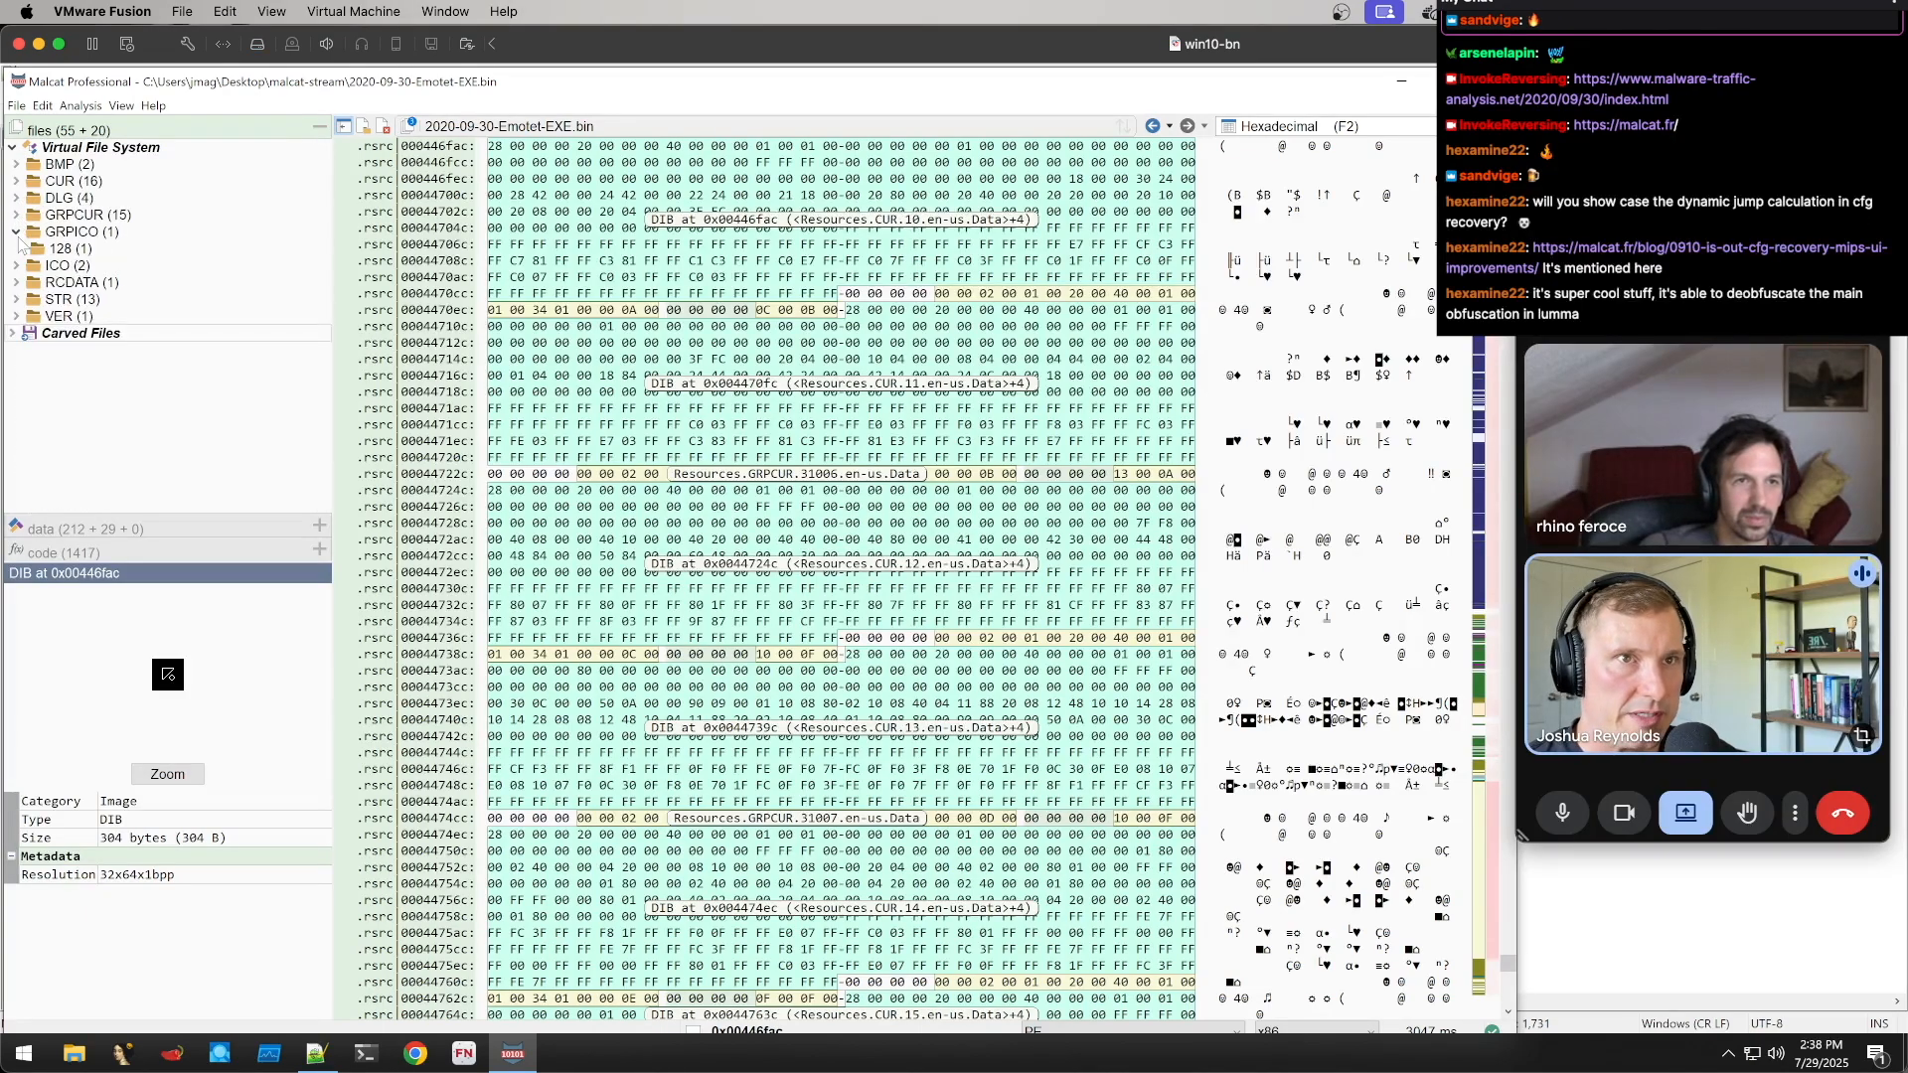
Look into the ICO, RCDATA, STR and VER resource folders, and select bitmap resource 30996
left_click(16, 266)
left_click(16, 316)
left_click(16, 316)
left_click(16, 333)
left_click(16, 333)
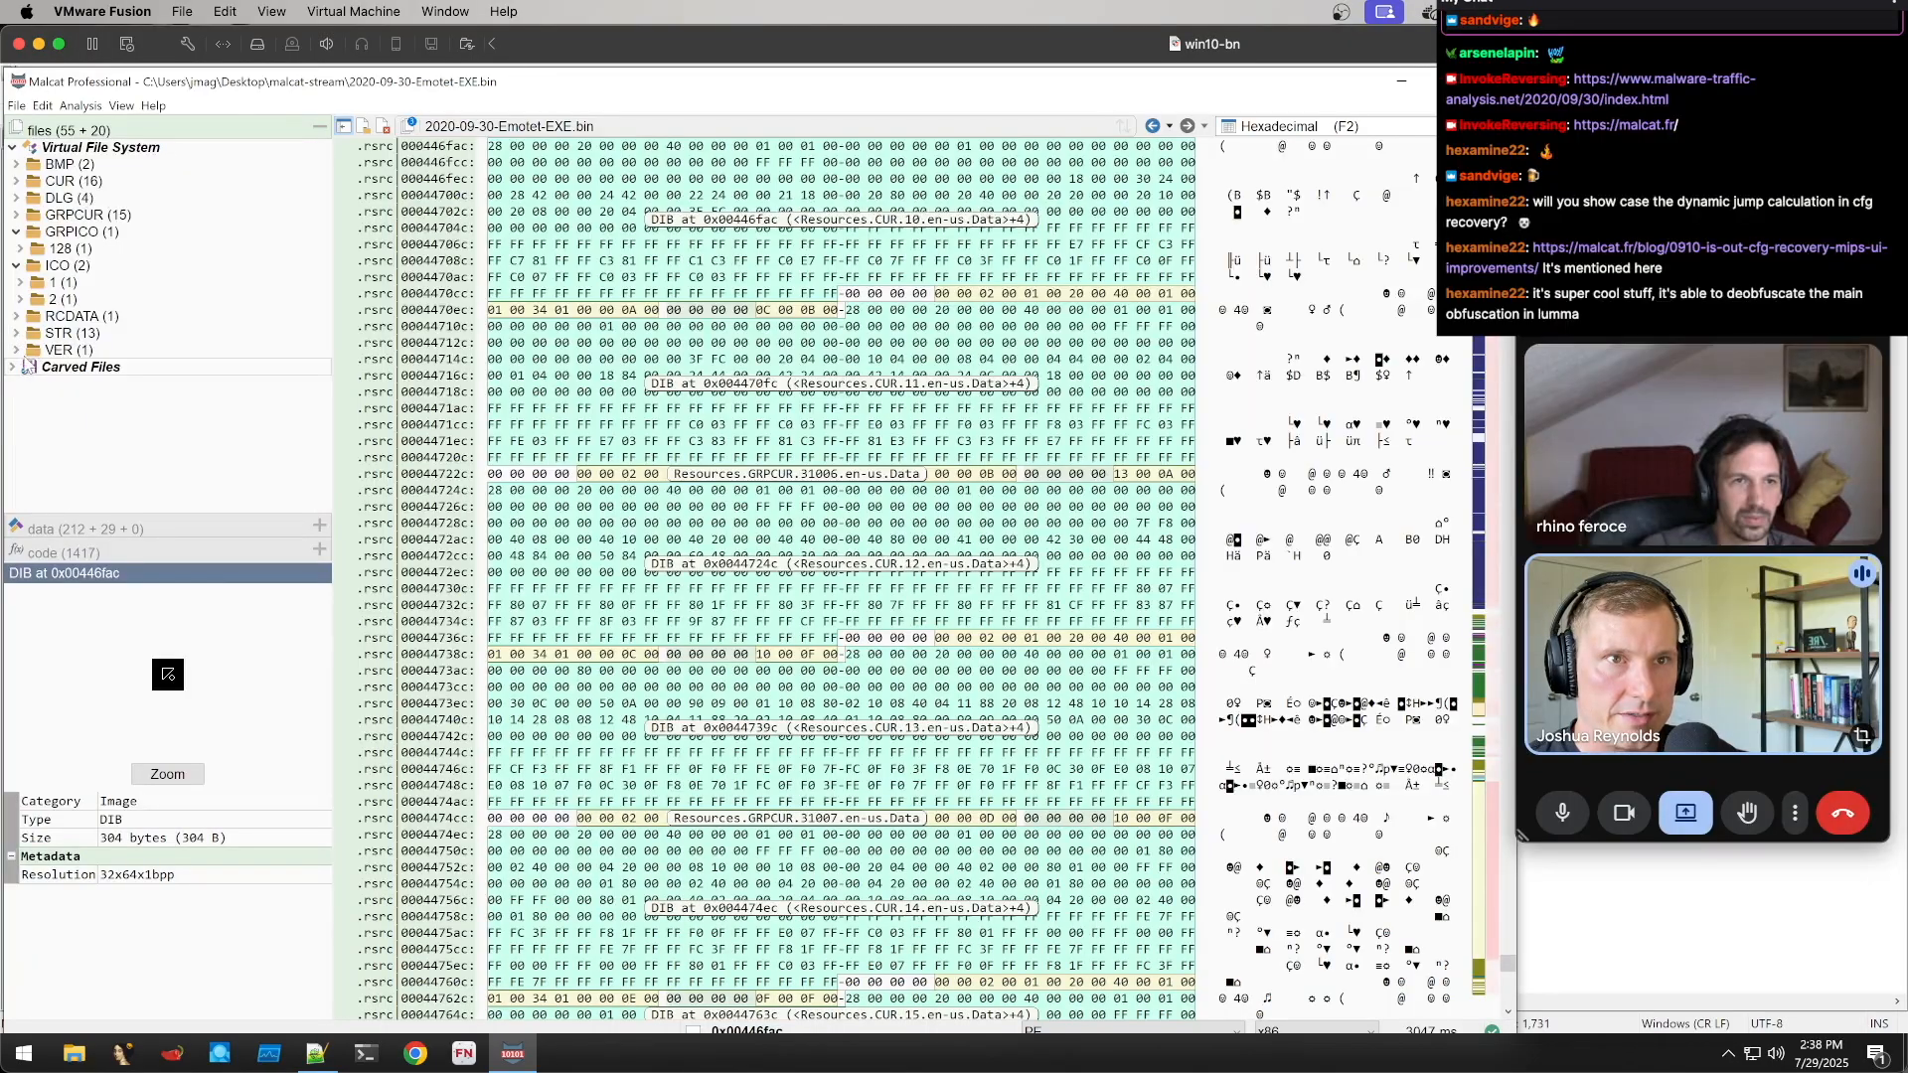
left_click(16, 350)
left_click(16, 164)
left_click(21, 198)
left_click(68, 198)
Return to the Summary view and highlight the executable's imphash, compile date and file description
left_click(1243, 126)
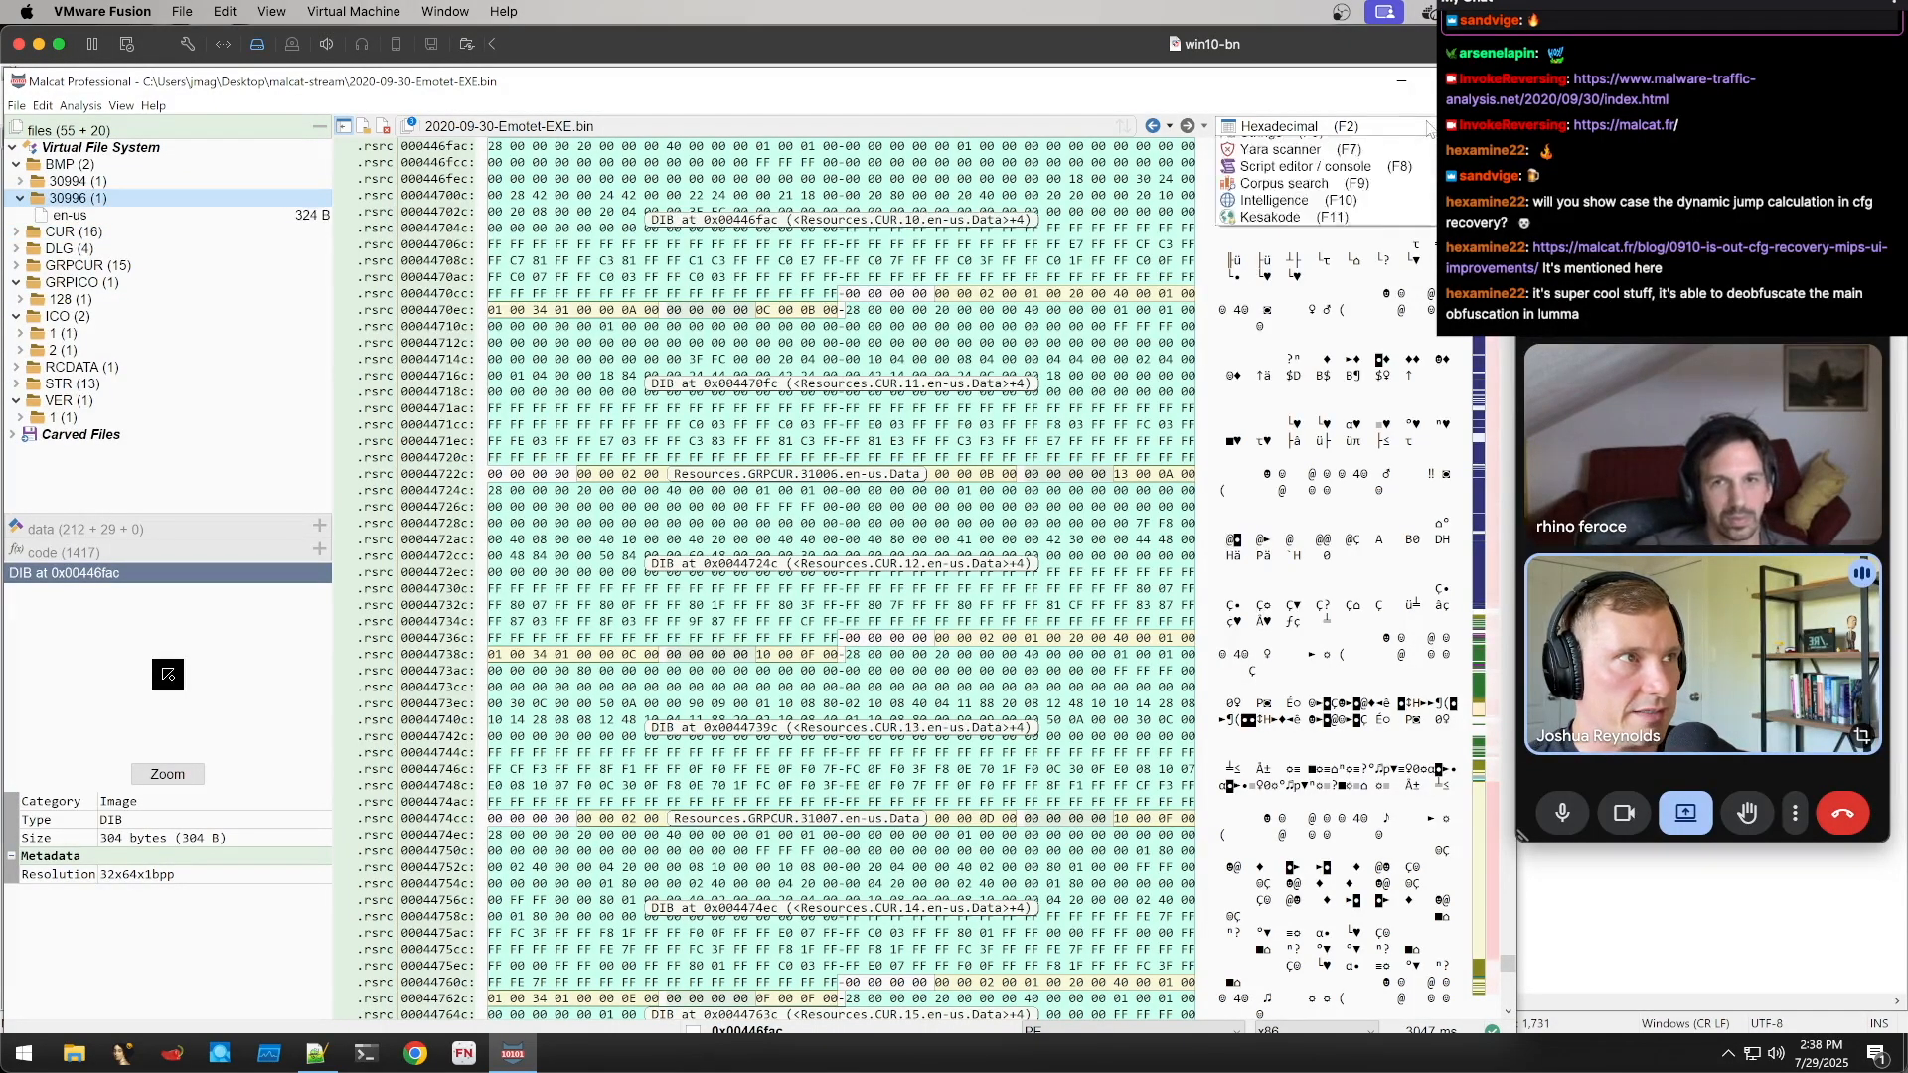
left_click(1282, 103)
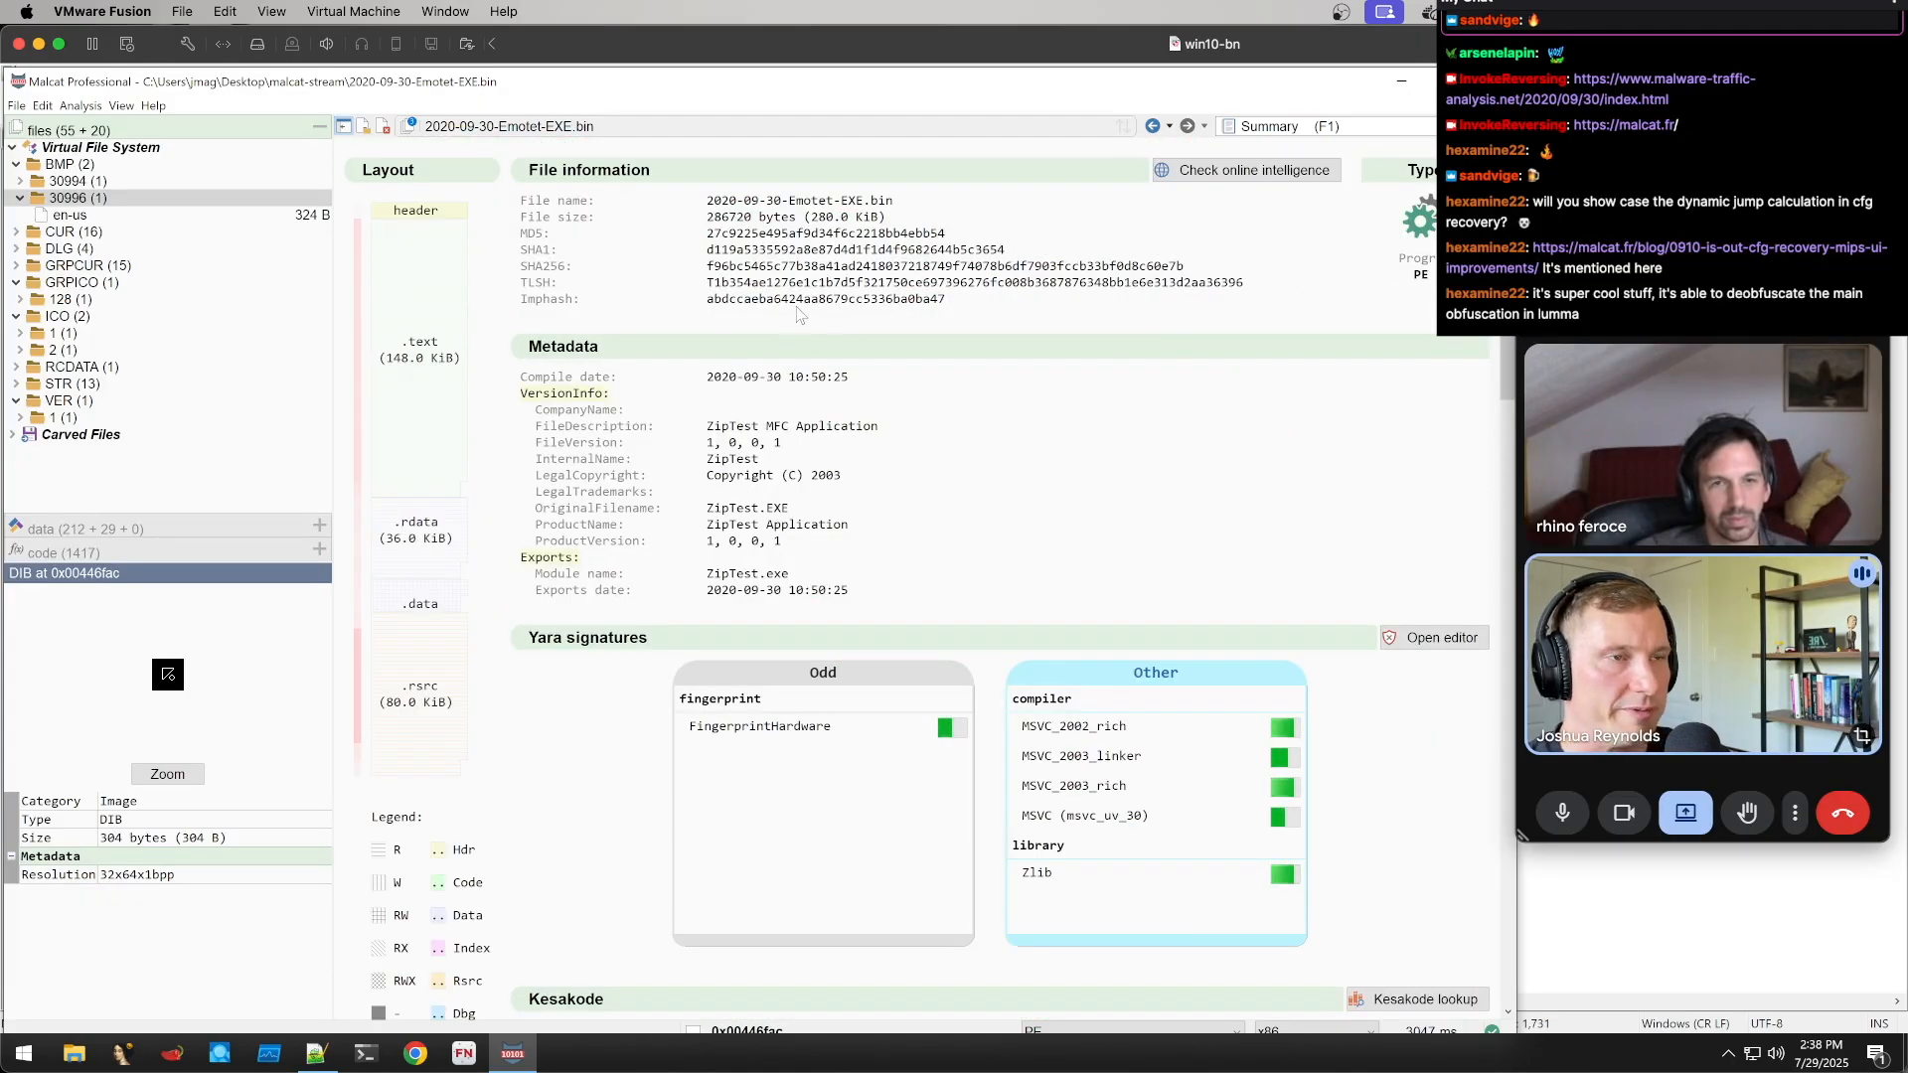
left_click_drag(708, 300, 973, 309)
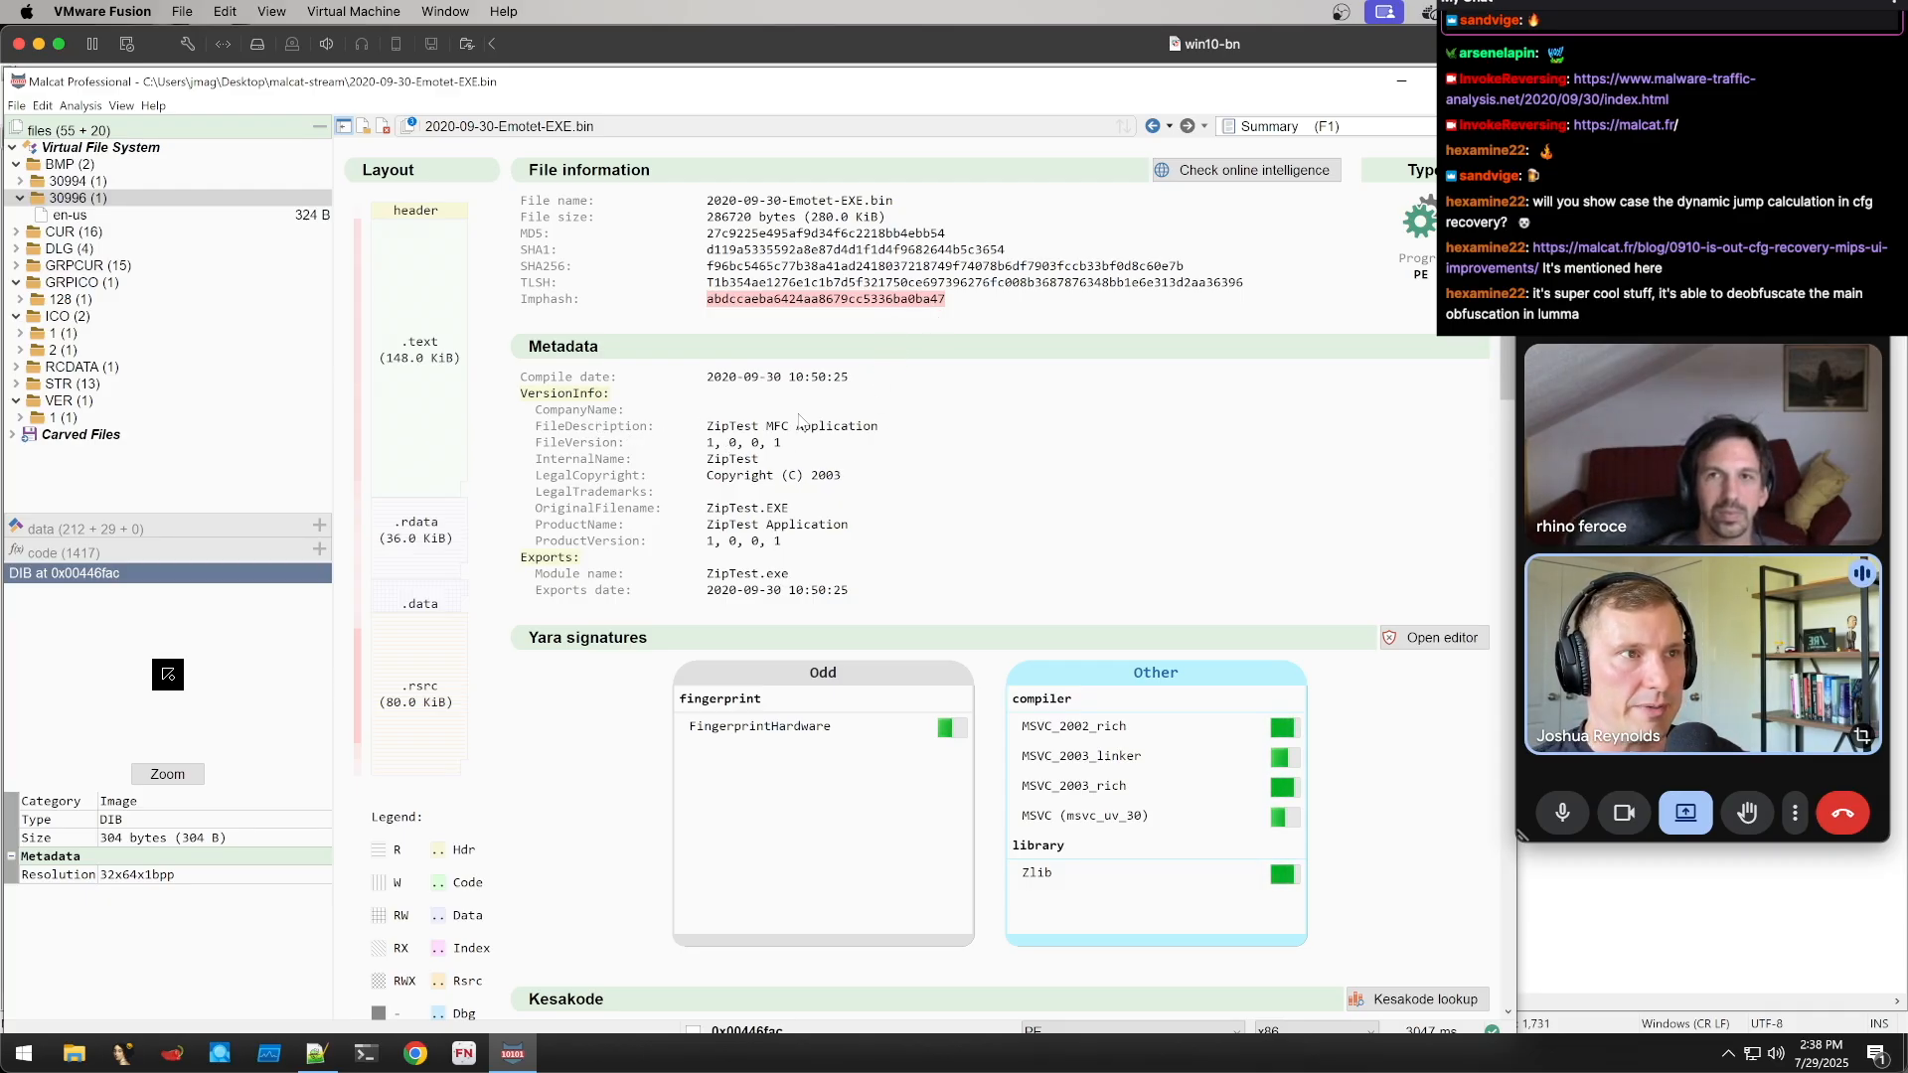
left_click(721, 378)
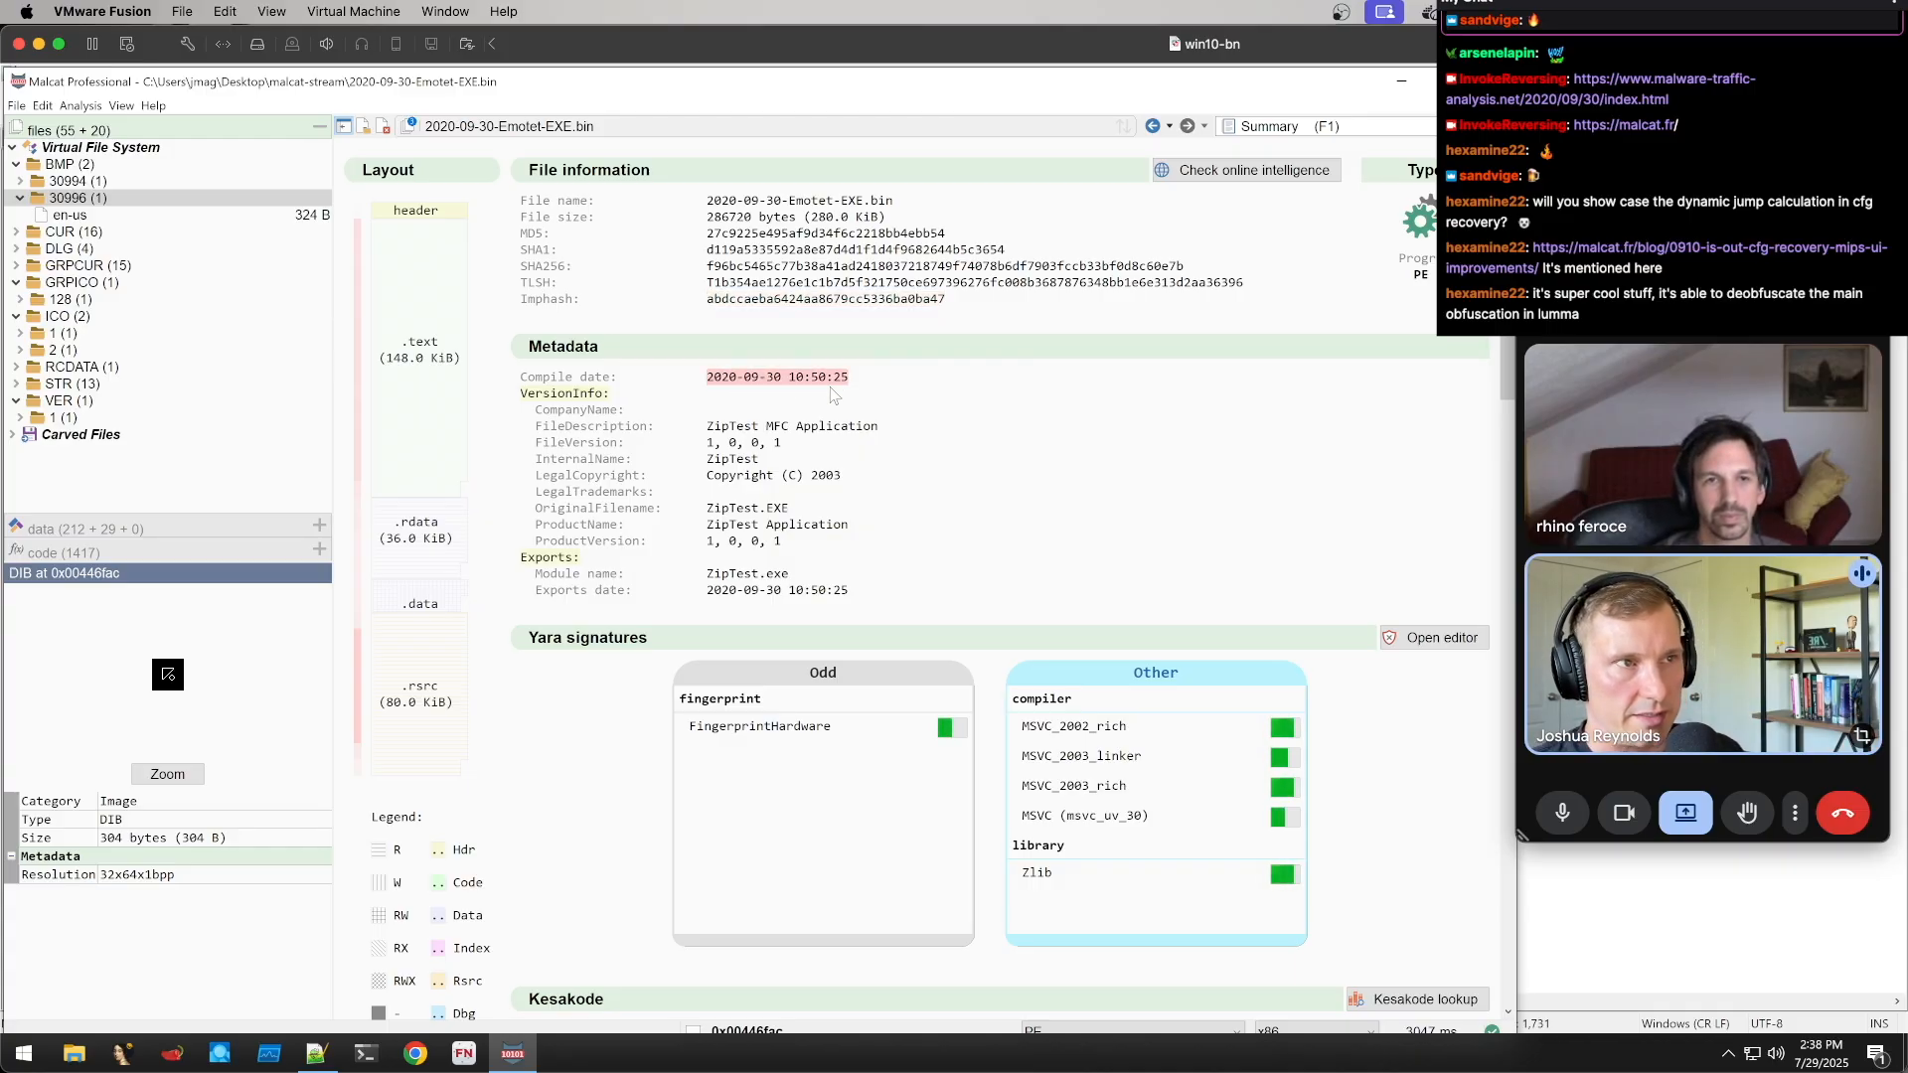
left_click(723, 427)
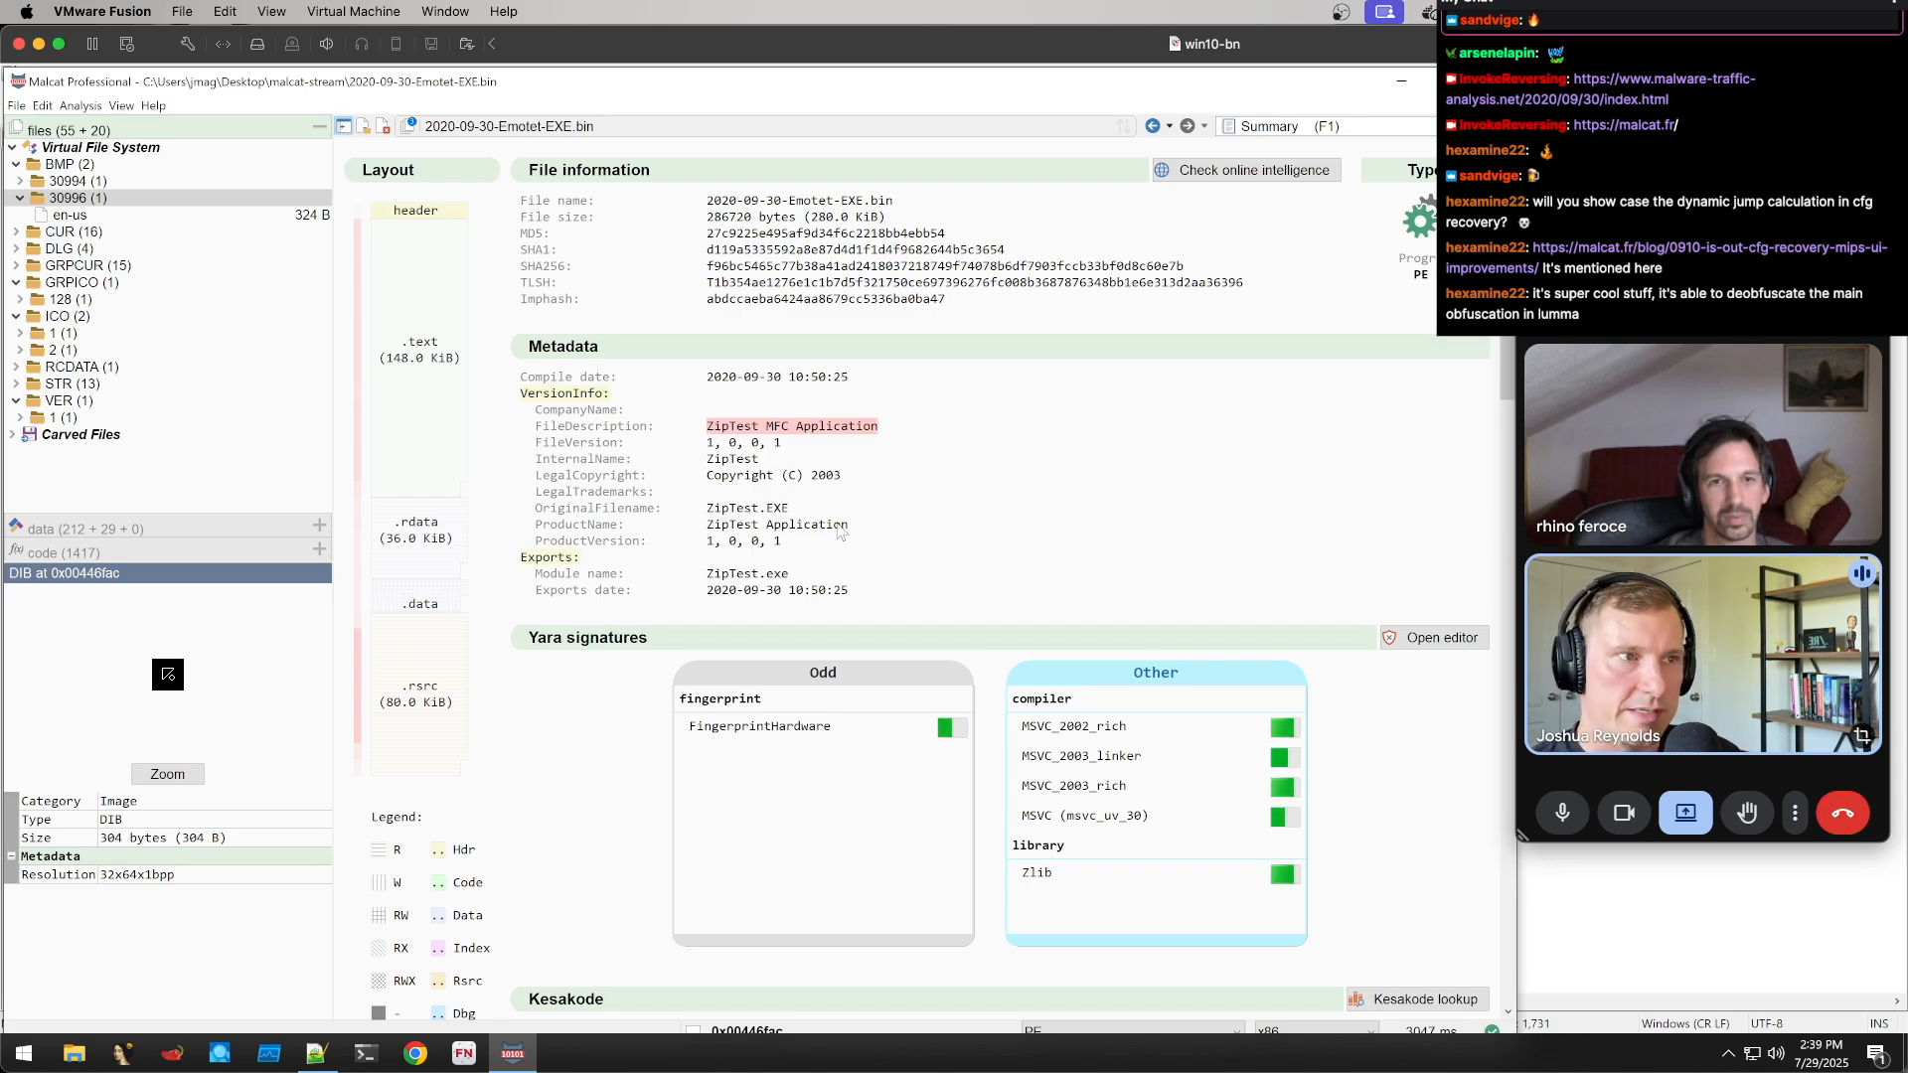
Inspect the details of the FingerprintHardware and MSVC_2002_rich Yara signature matches
scroll(838, 533, "down", 3)
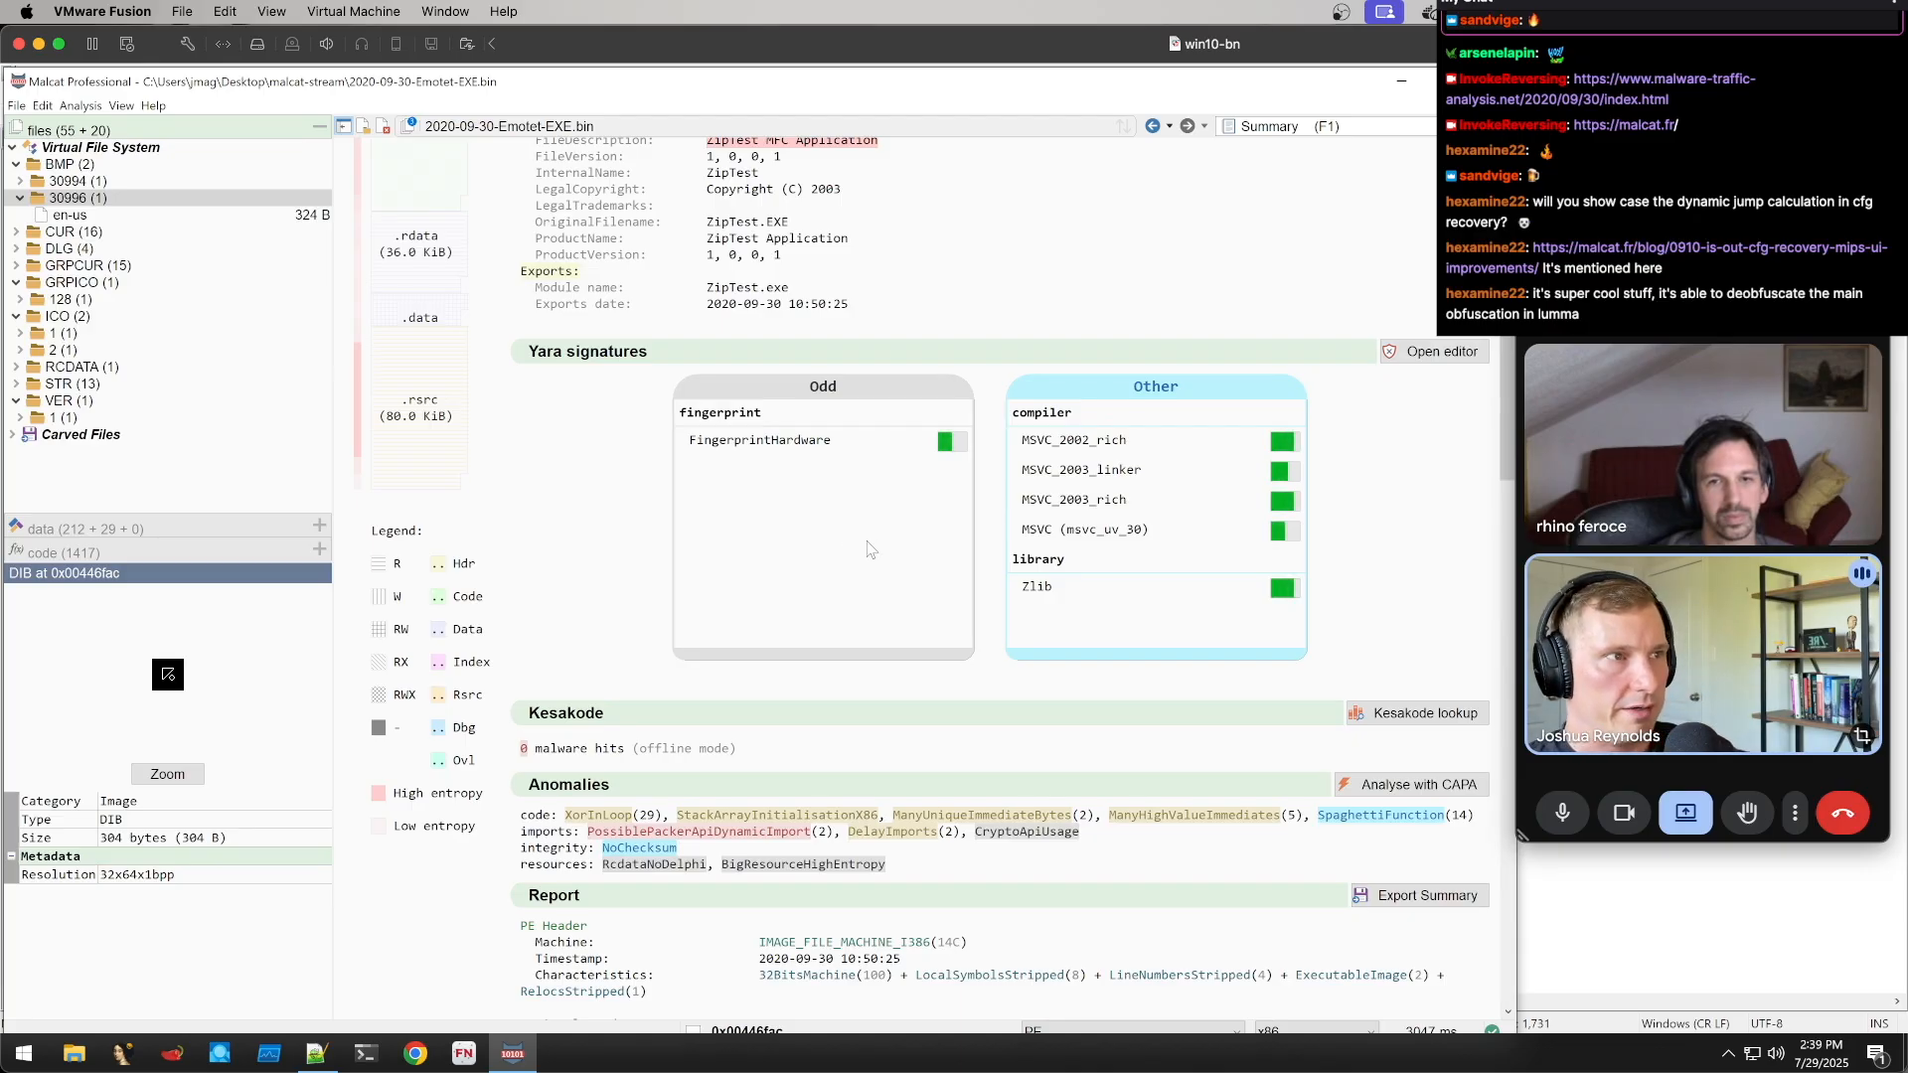
left_click(781, 444)
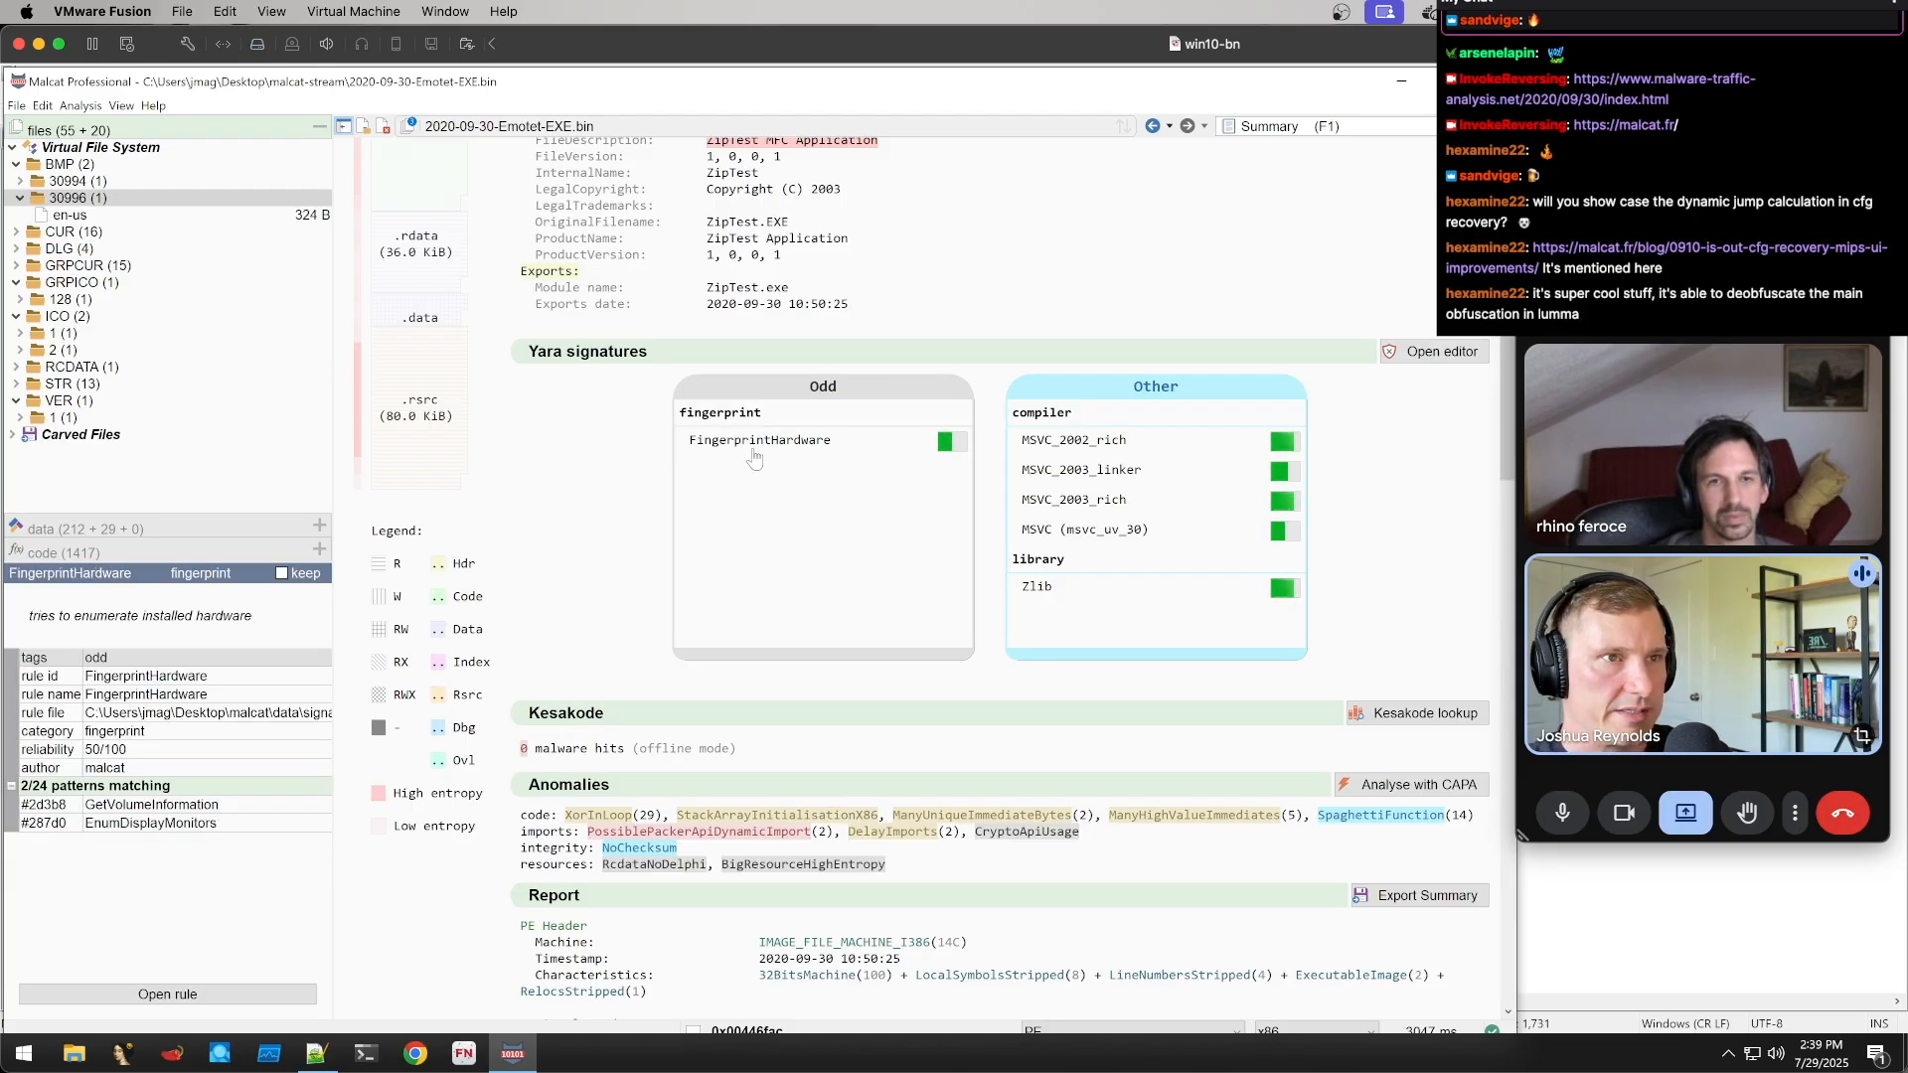
left_click(1093, 438)
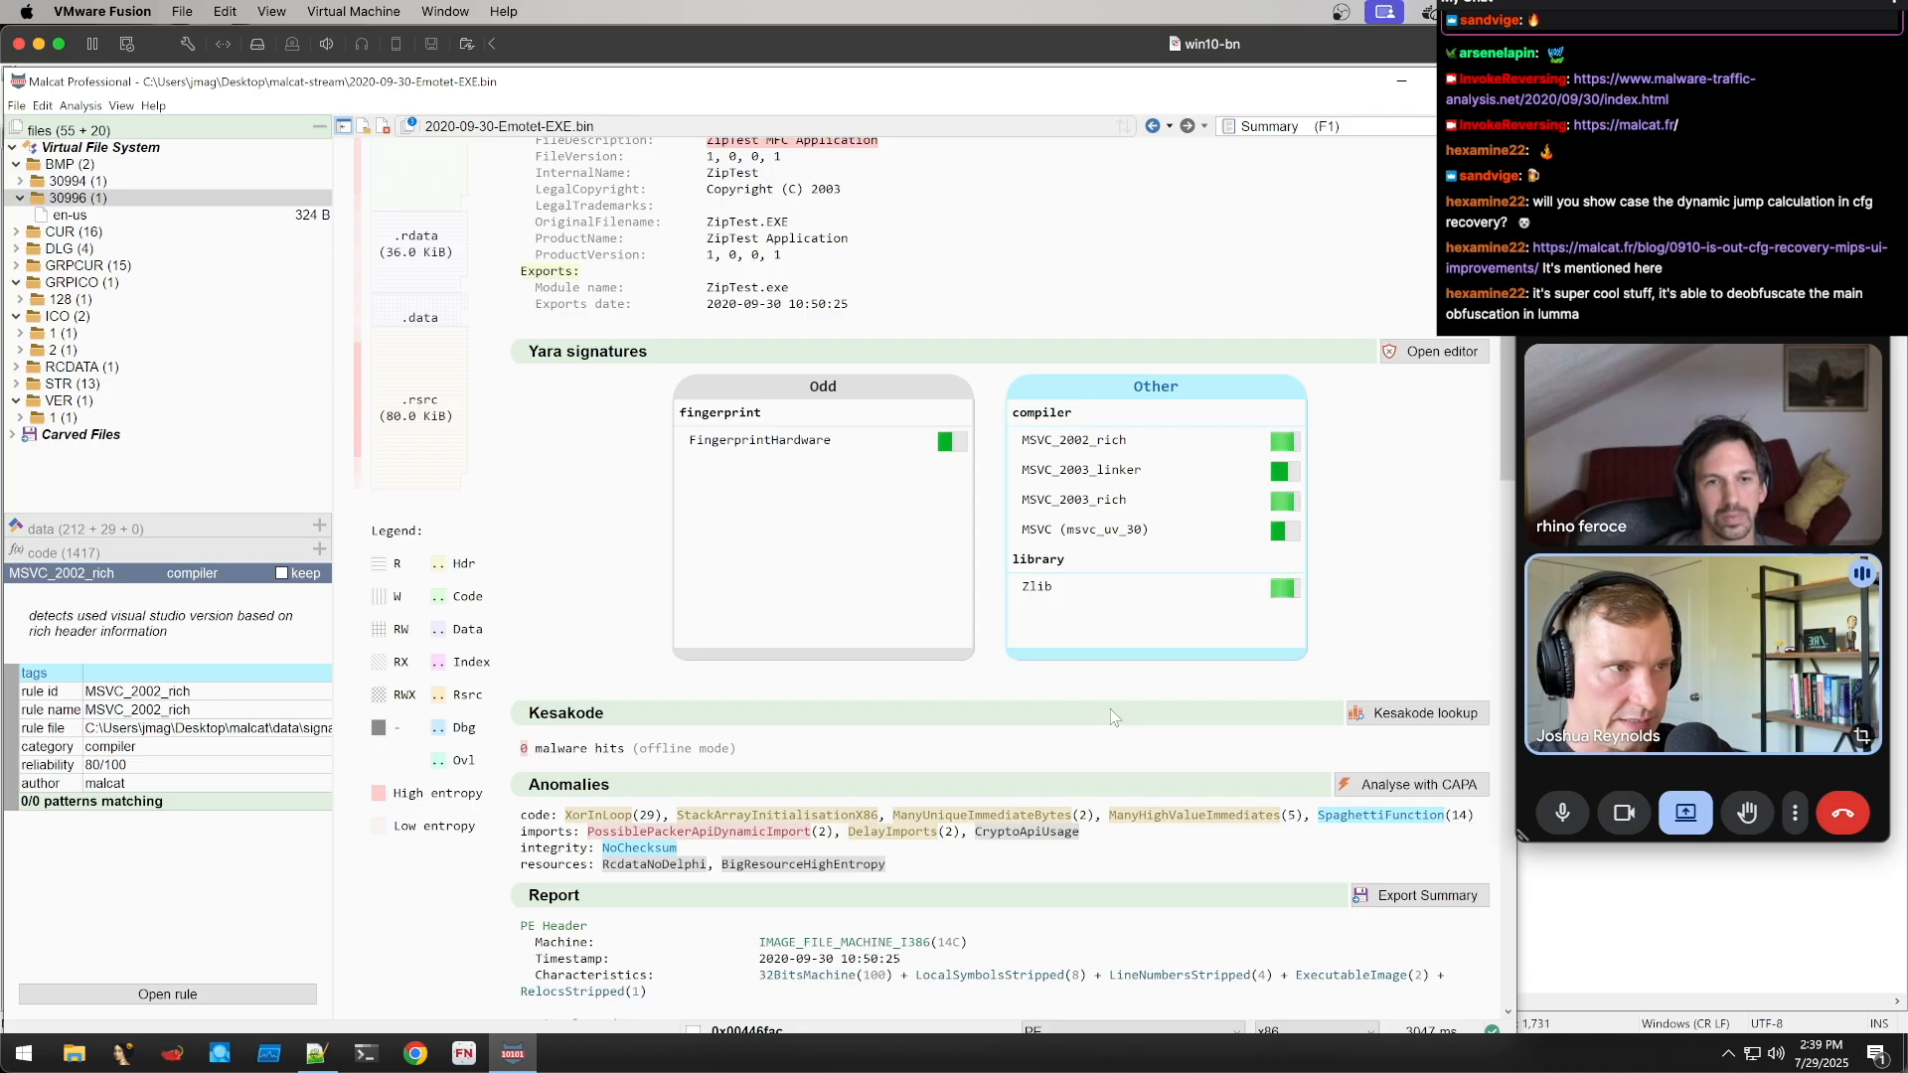
Examine the XorInLoop anomaly and review its list of code locations
scroll(521, 515, "down", 3)
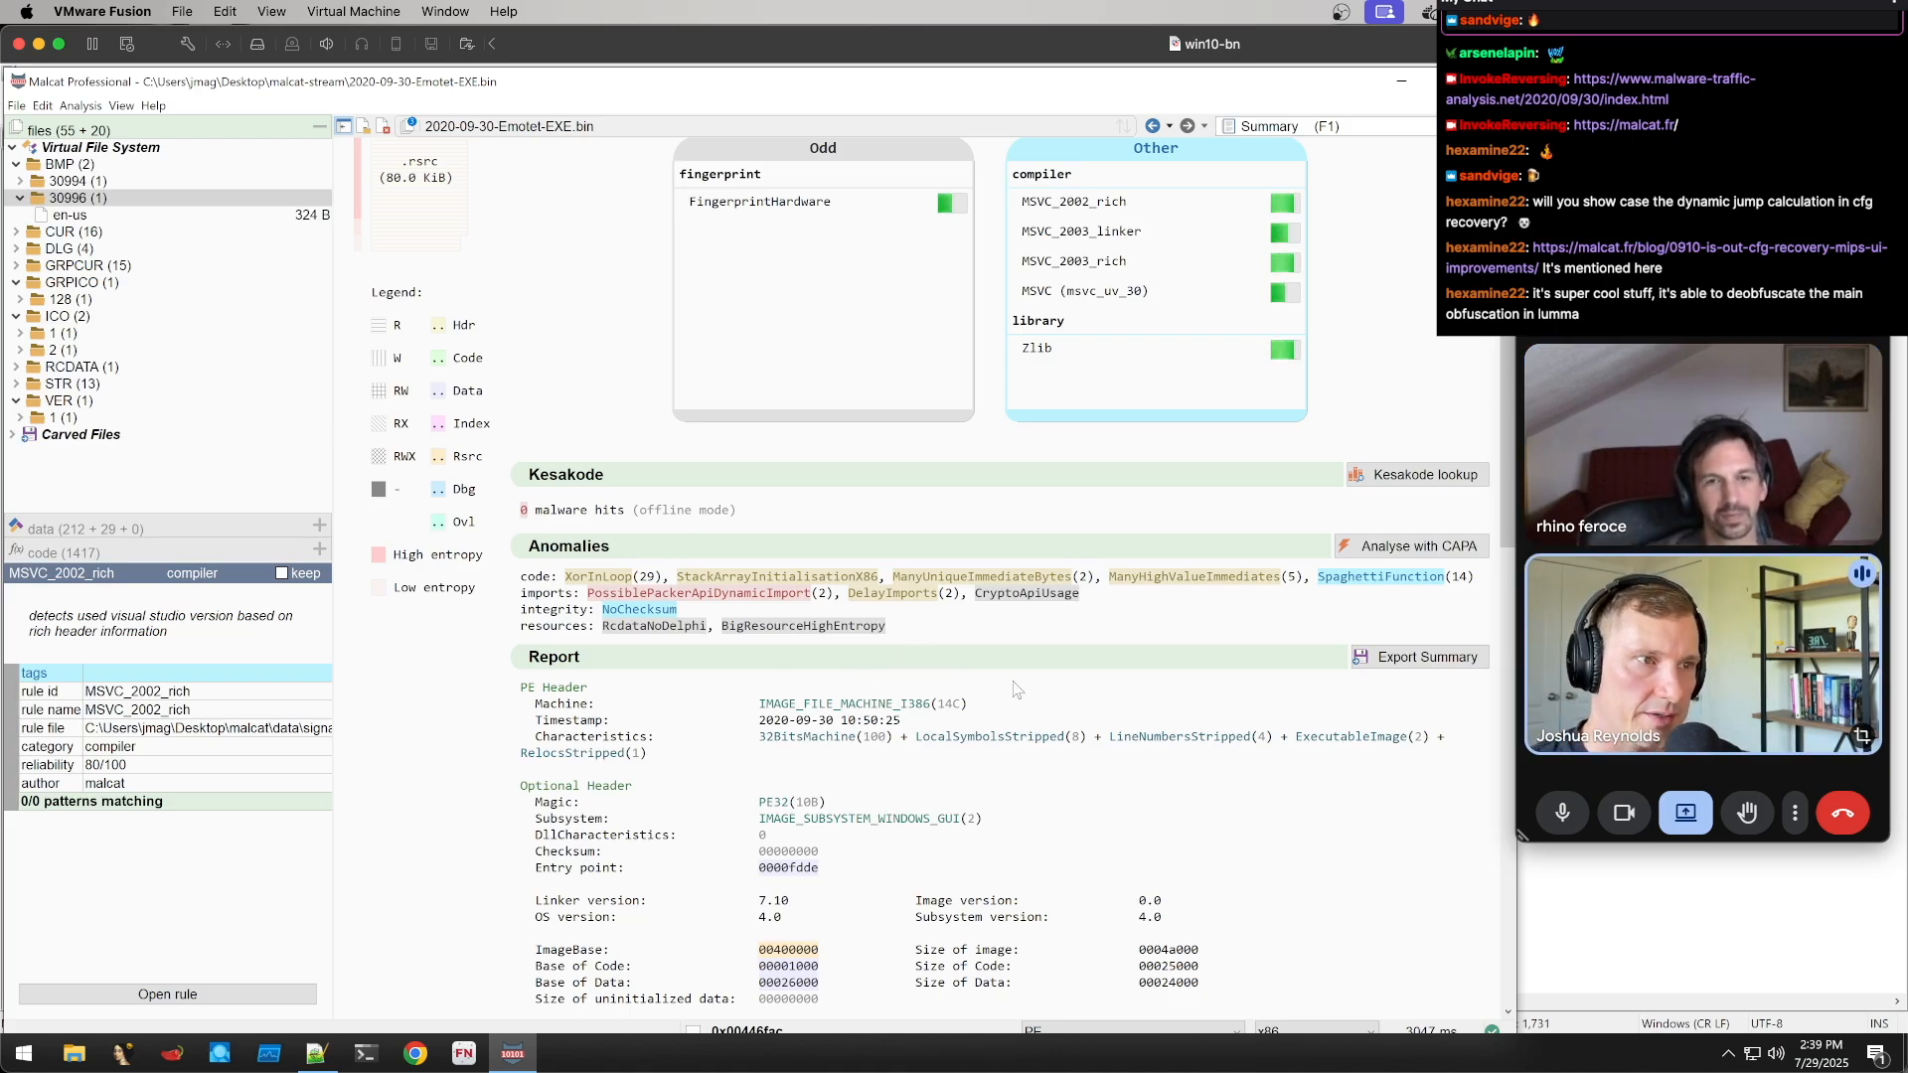
scroll(1033, 661, "down", 2)
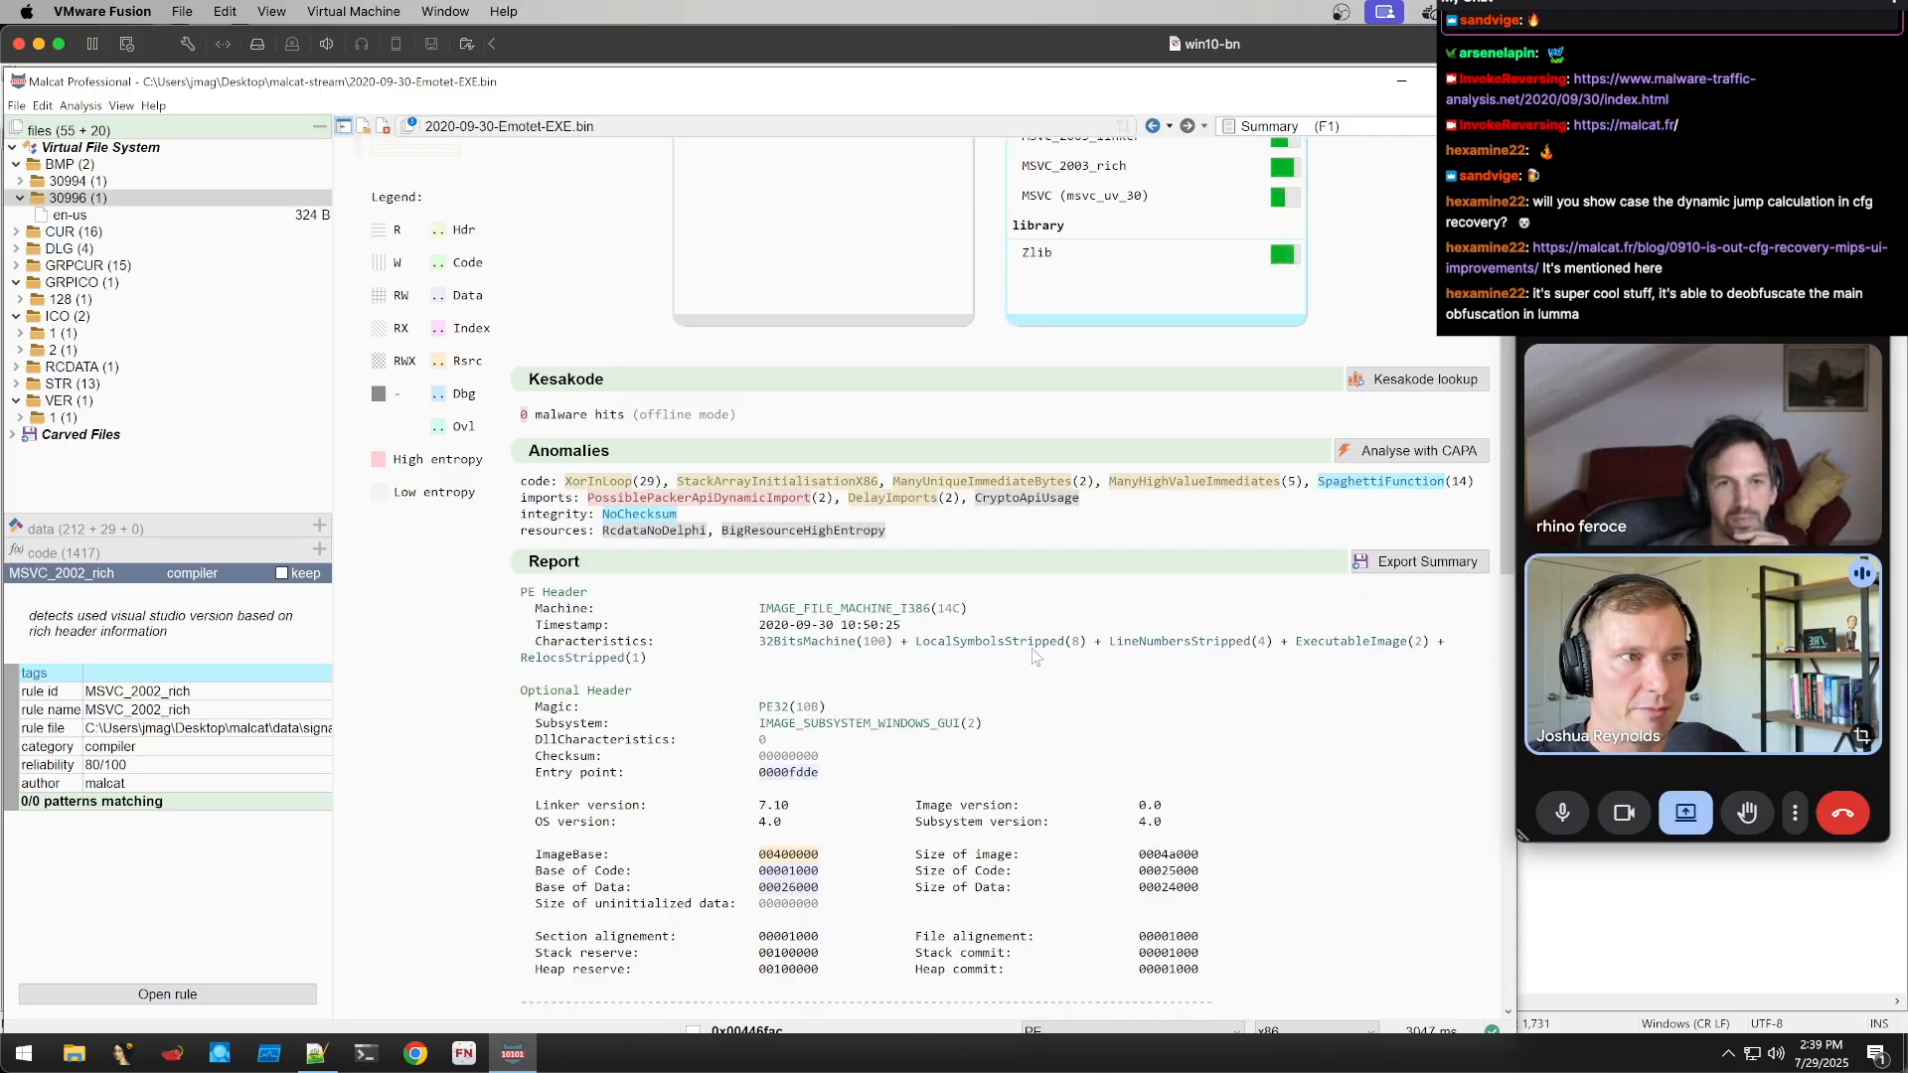
left_click(590, 486)
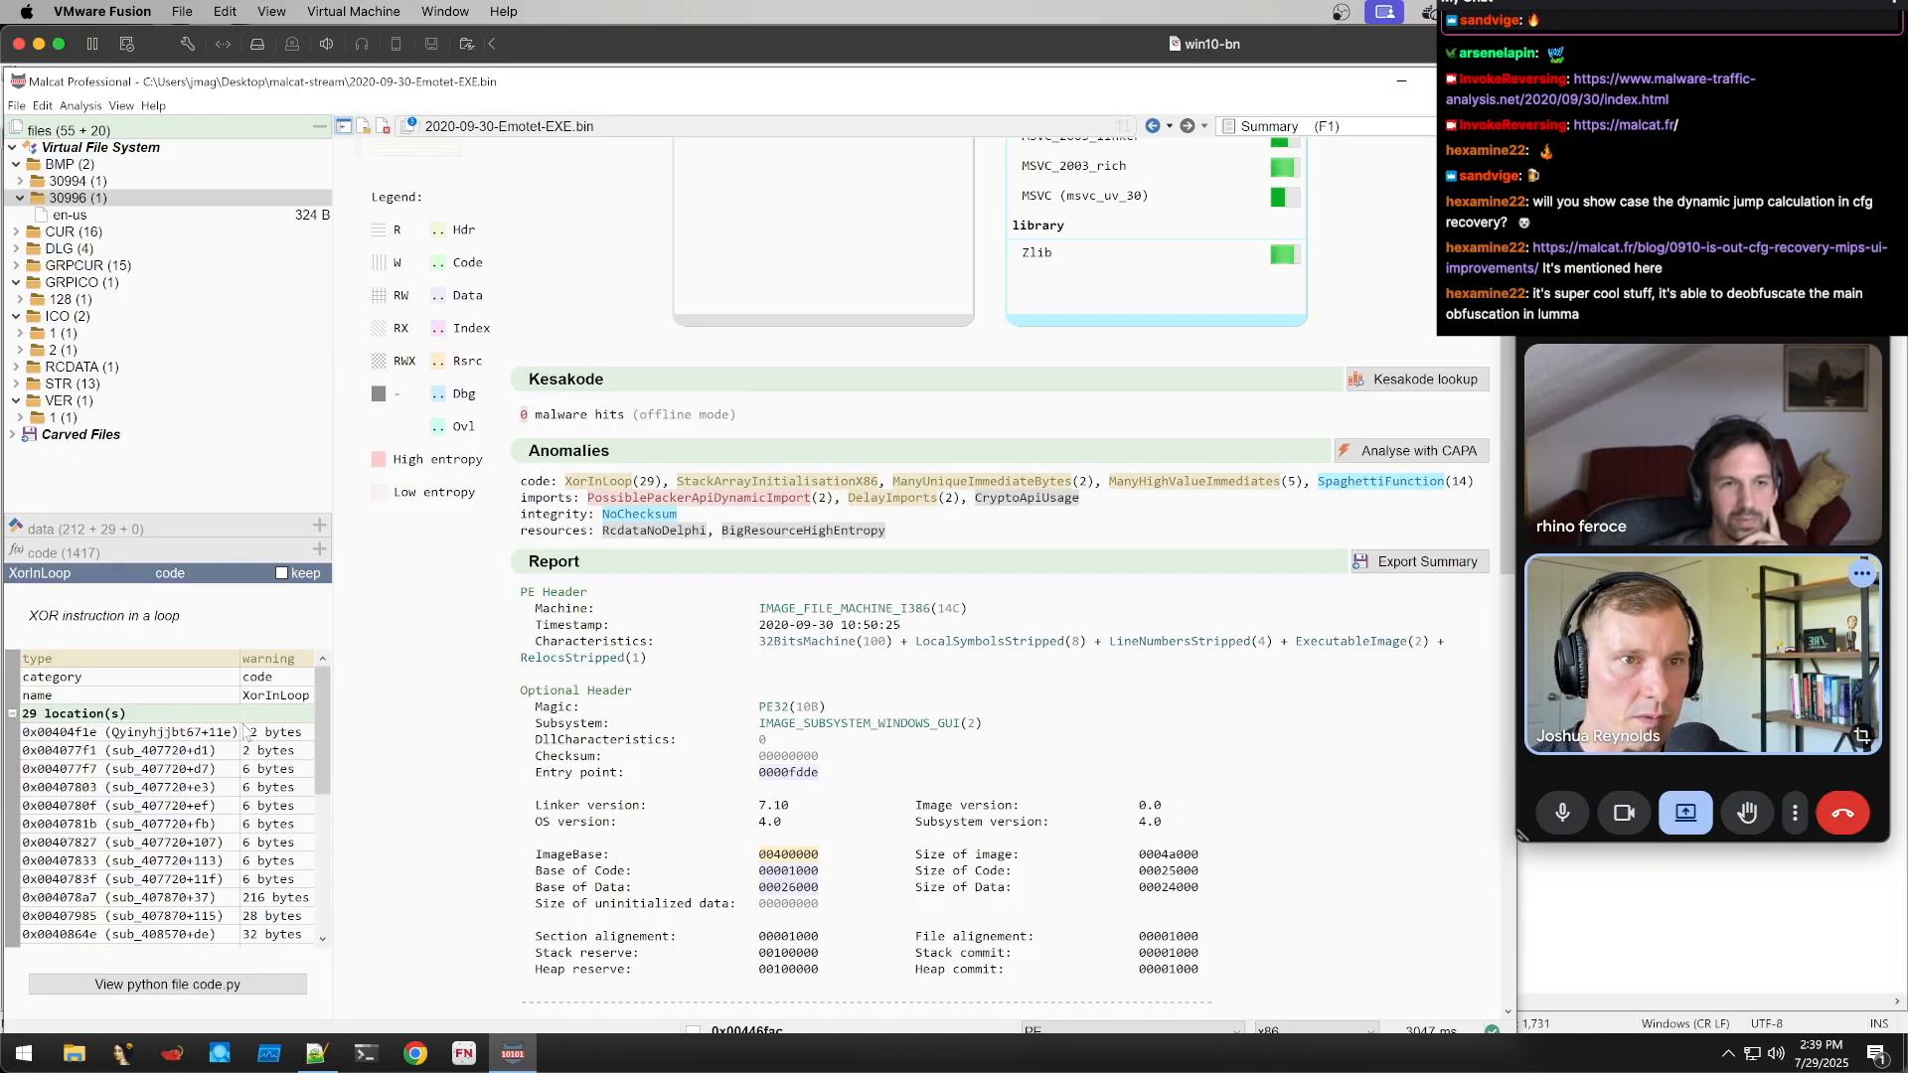
scroll(246, 732, "down", 4)
scroll(247, 732, "down", 2)
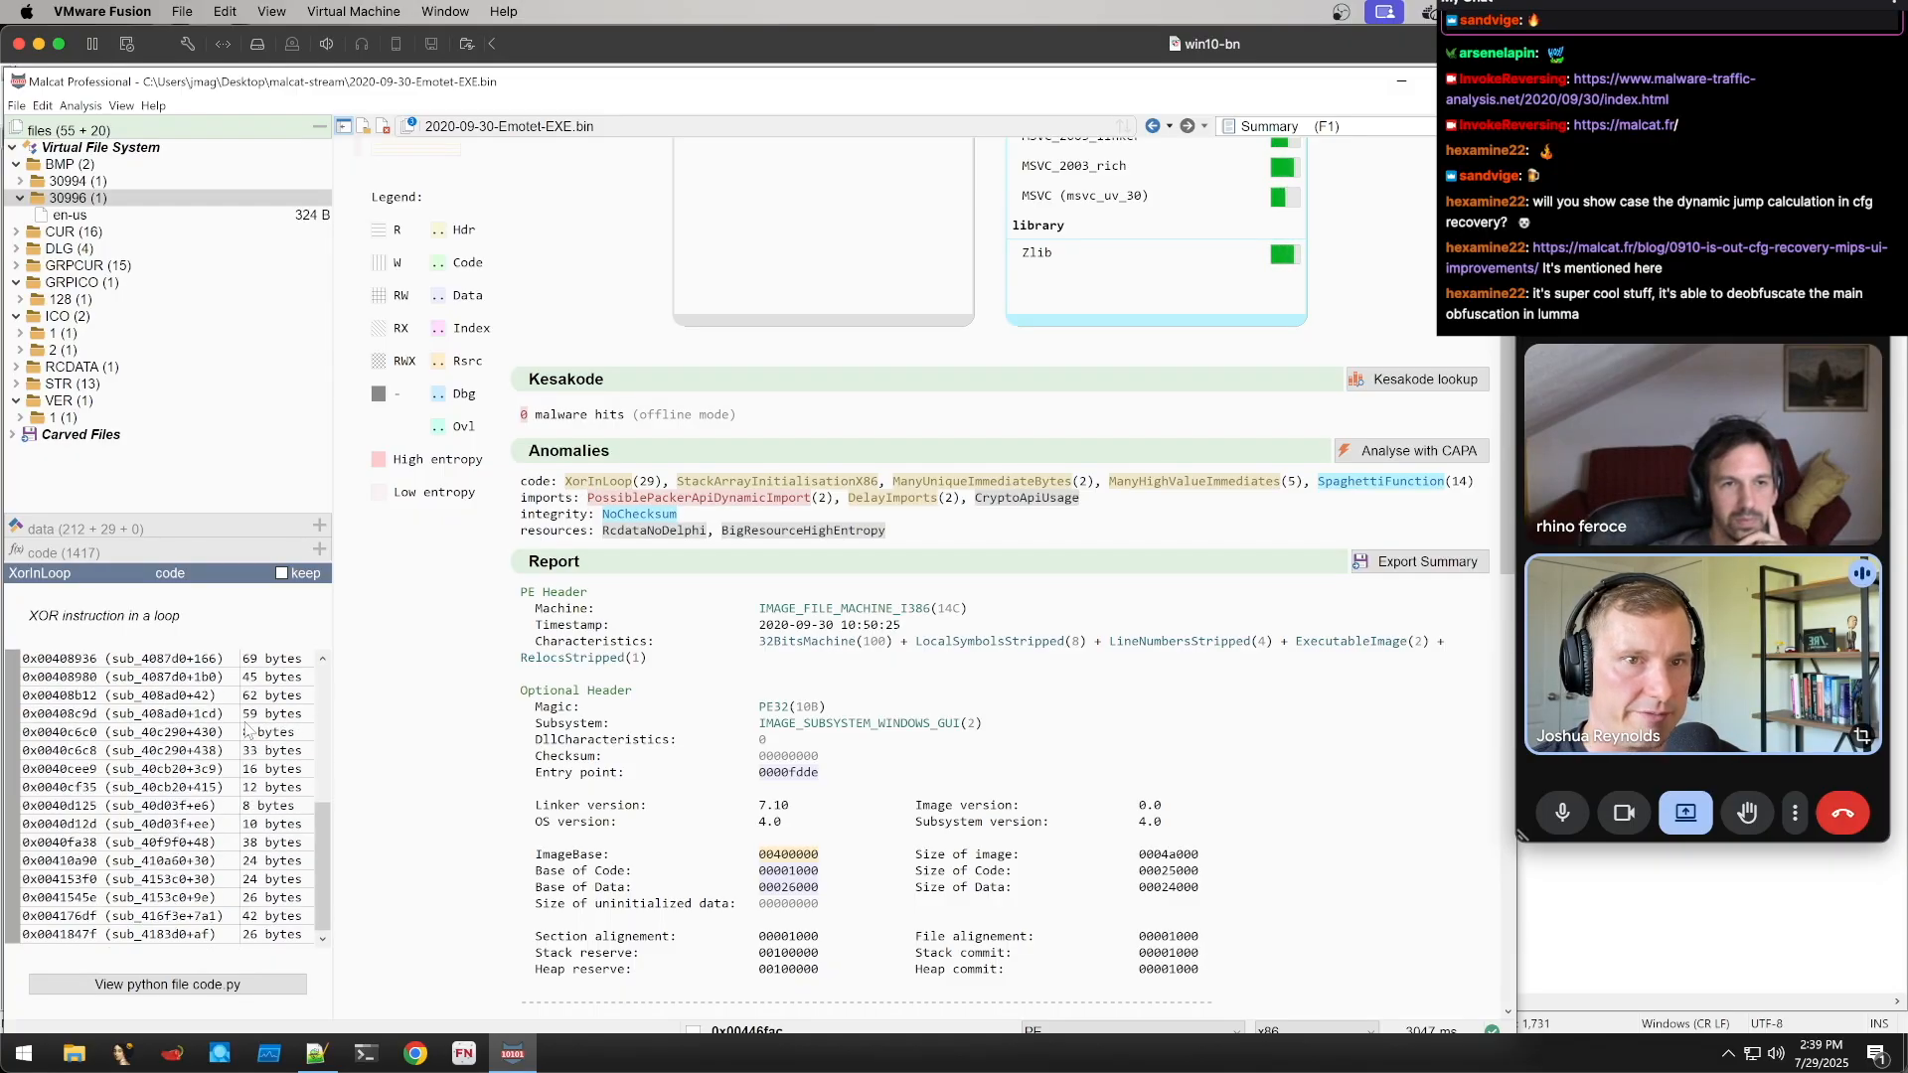
scroll(250, 730, "up", 6)
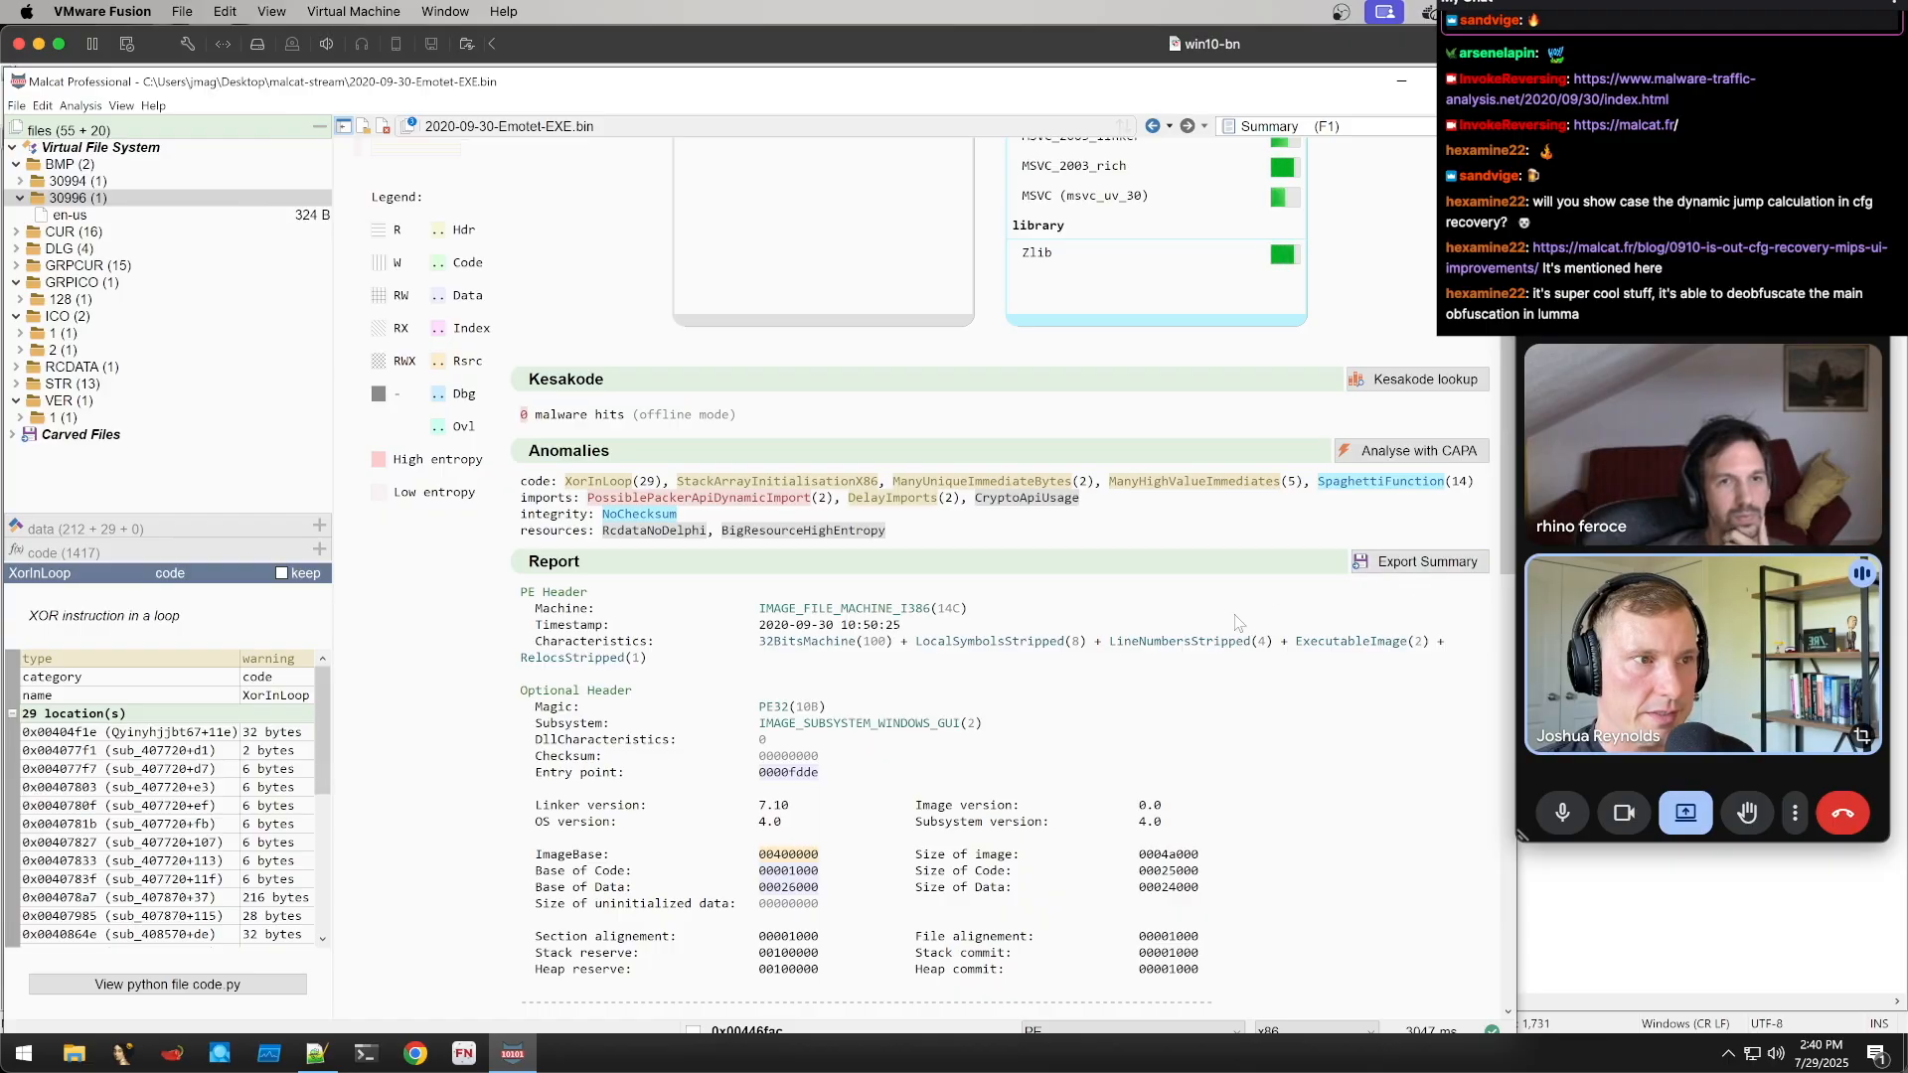
Inspect the StackArrayInitialisationX86 anomaly's code at 0x00417010 in the disassembly, and return to the summary
left_click(742, 484)
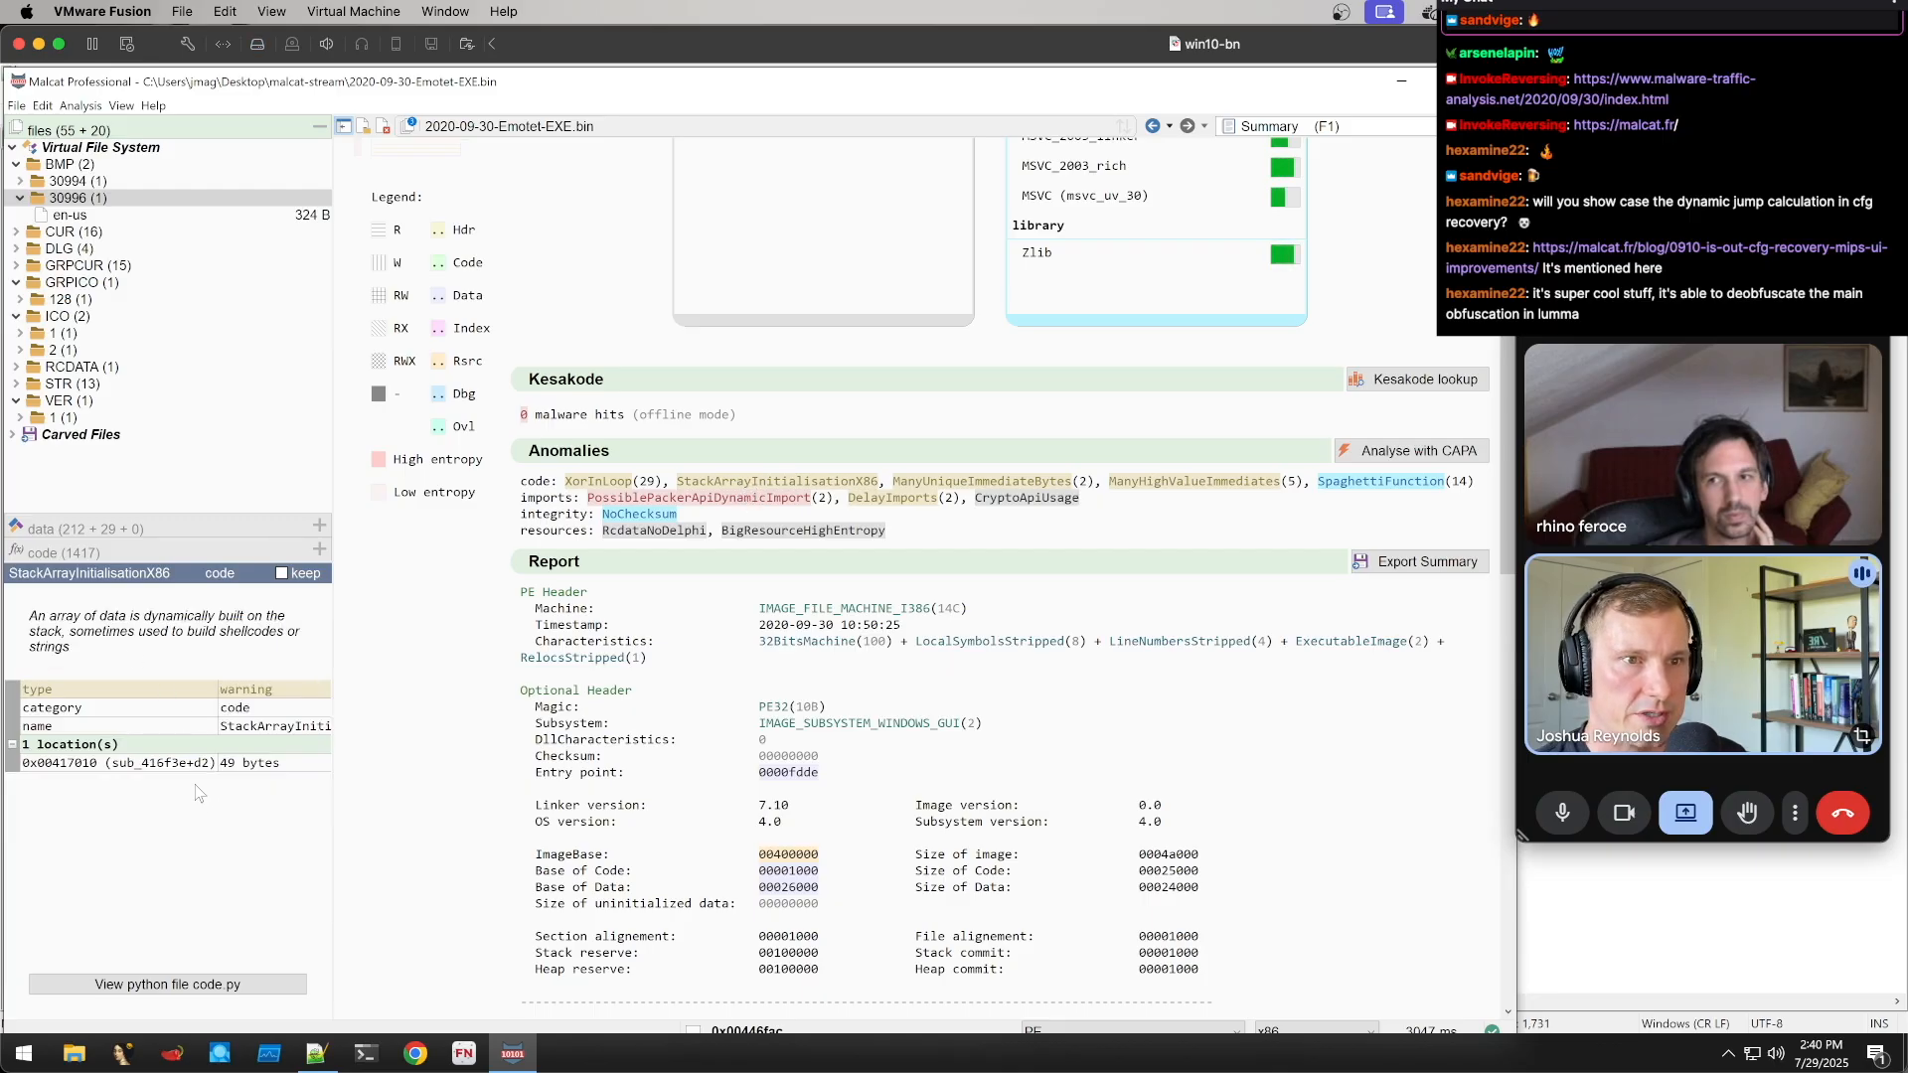
double_click(149, 762)
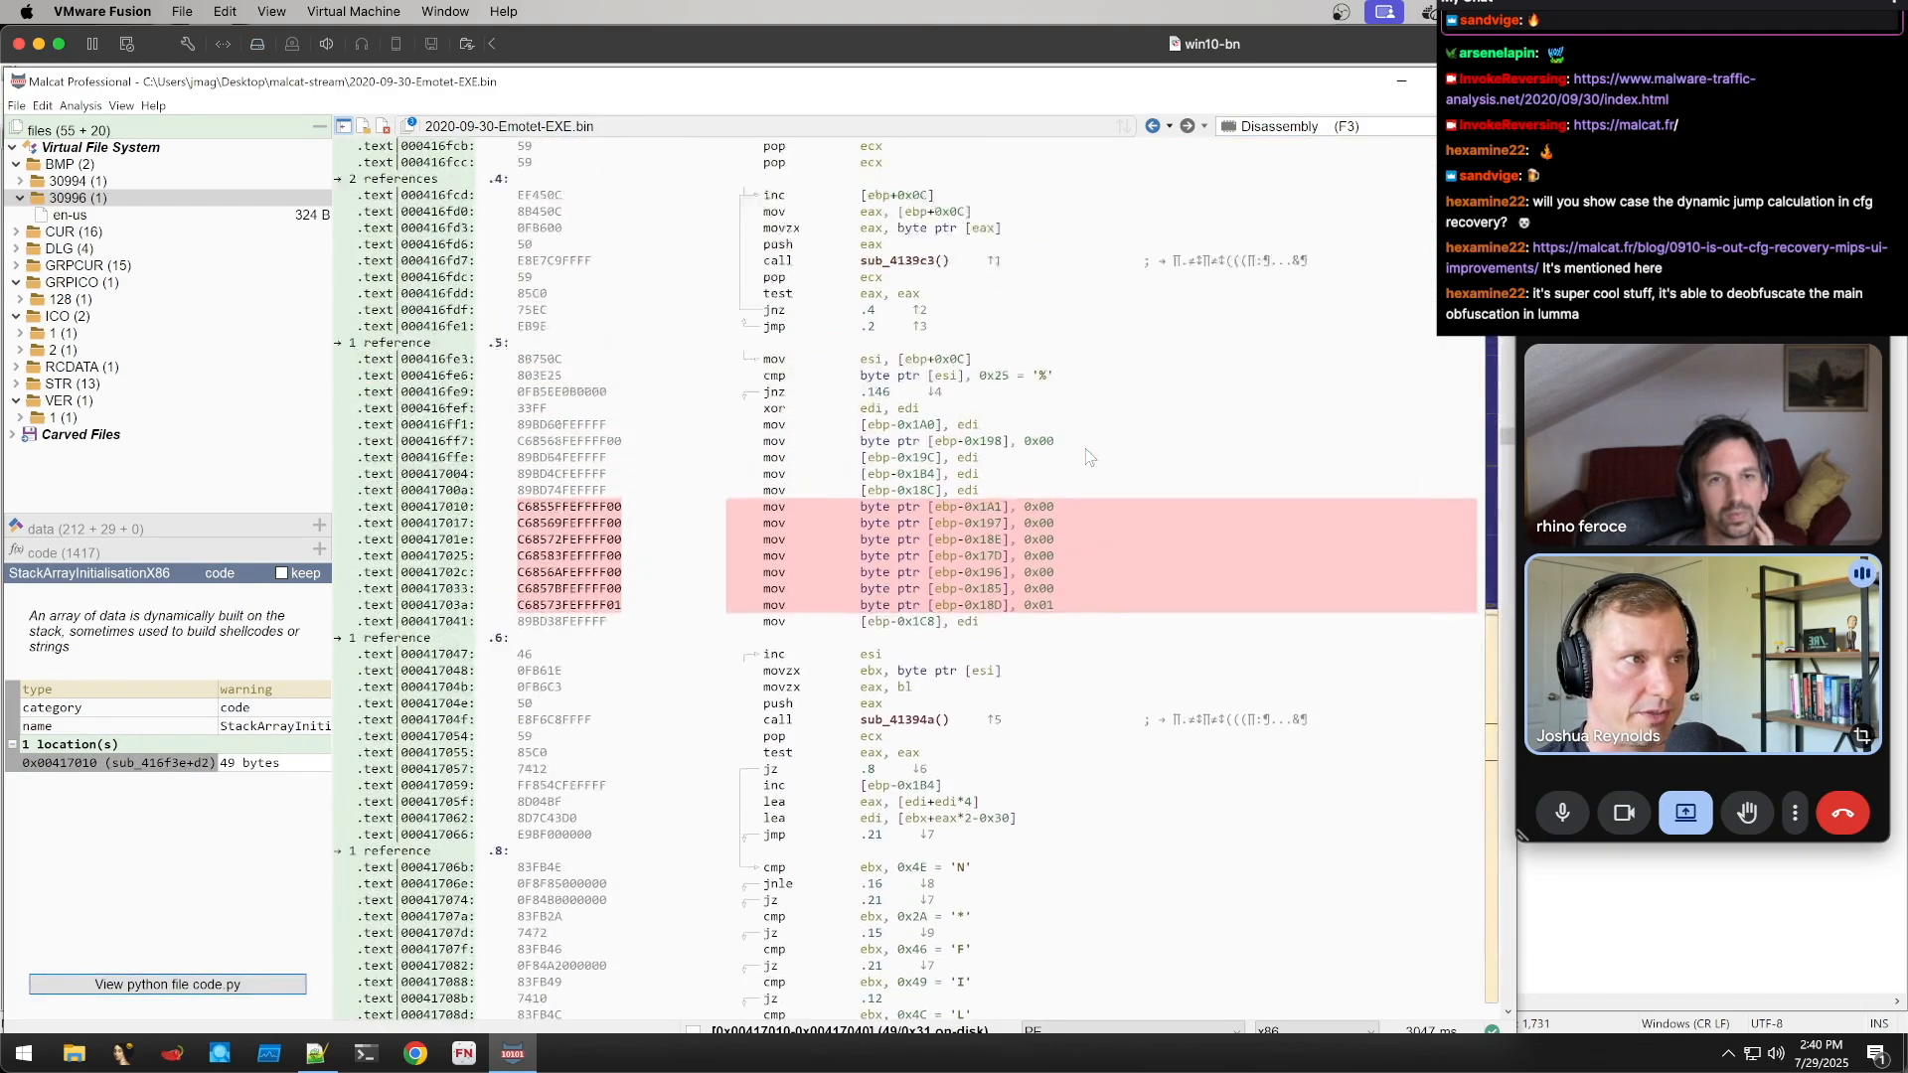
scroll(1090, 457, "up", 2)
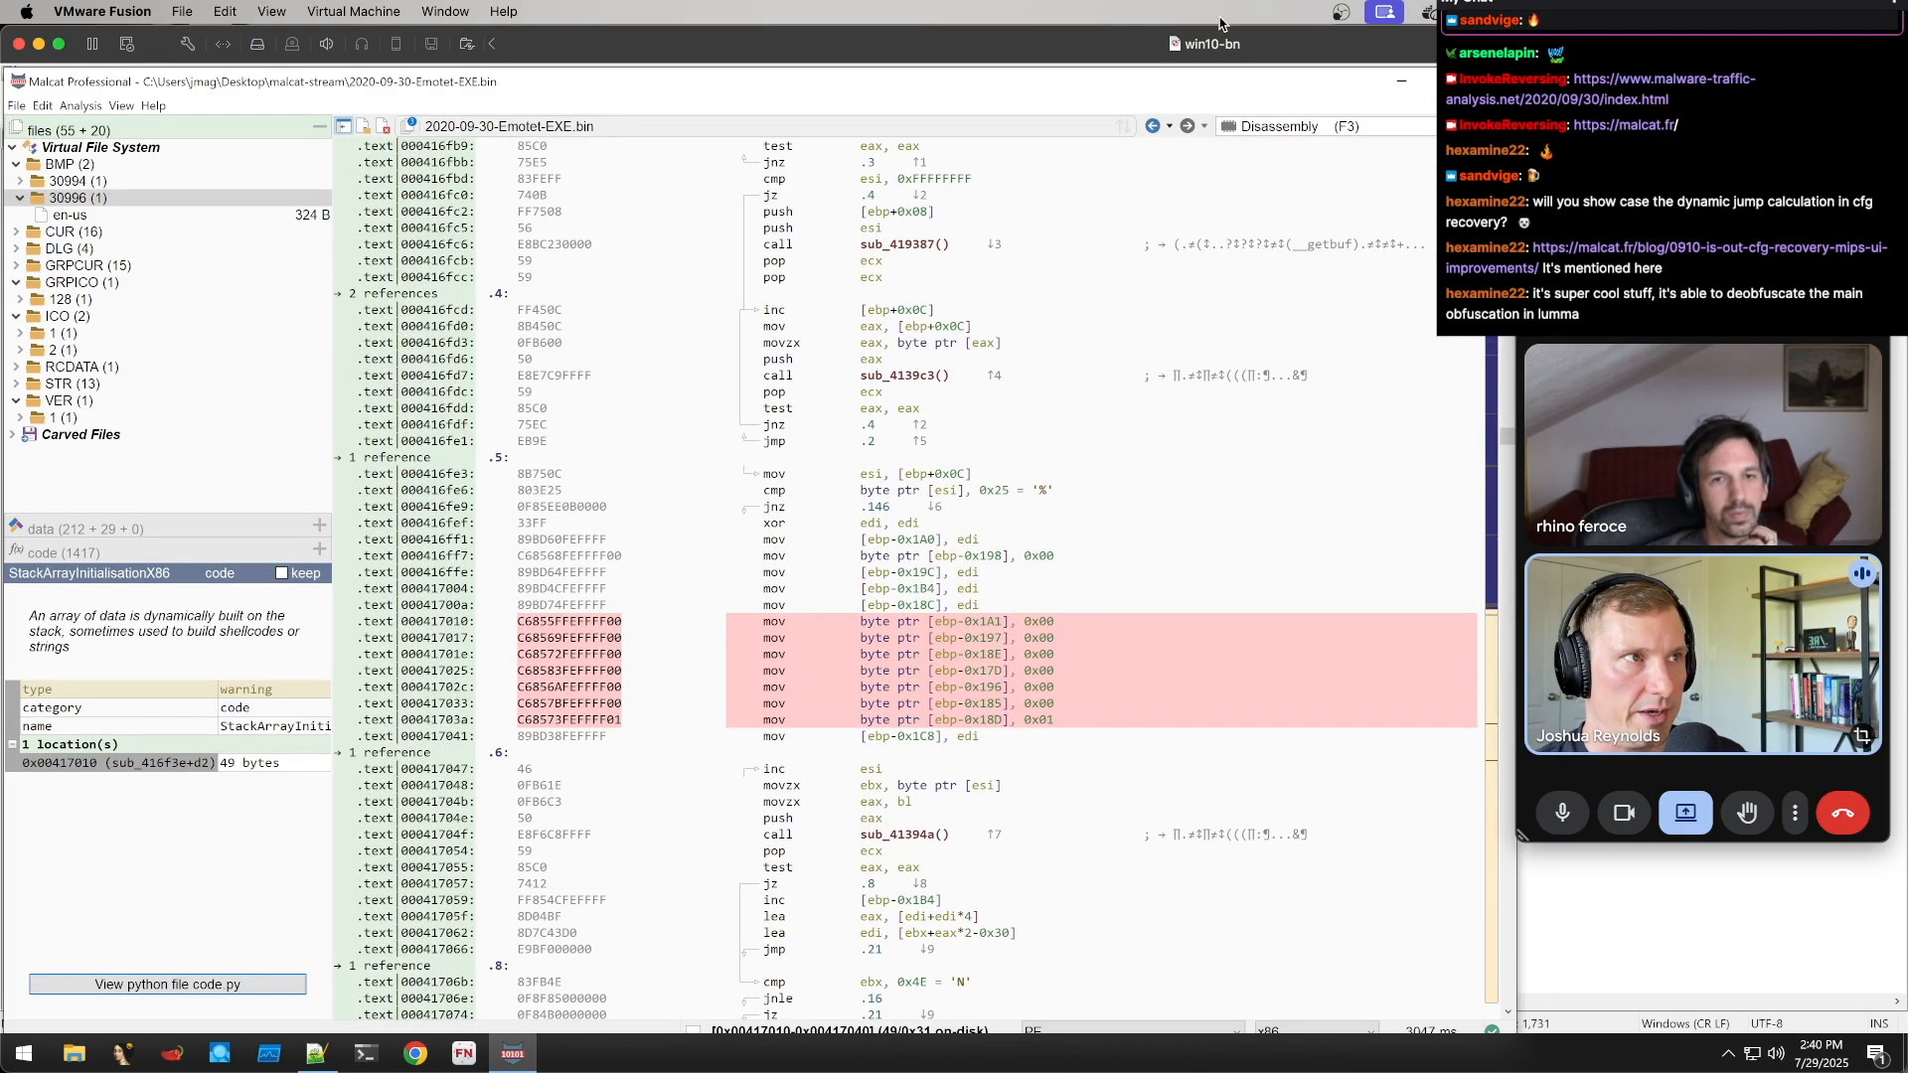
left_click(1152, 127)
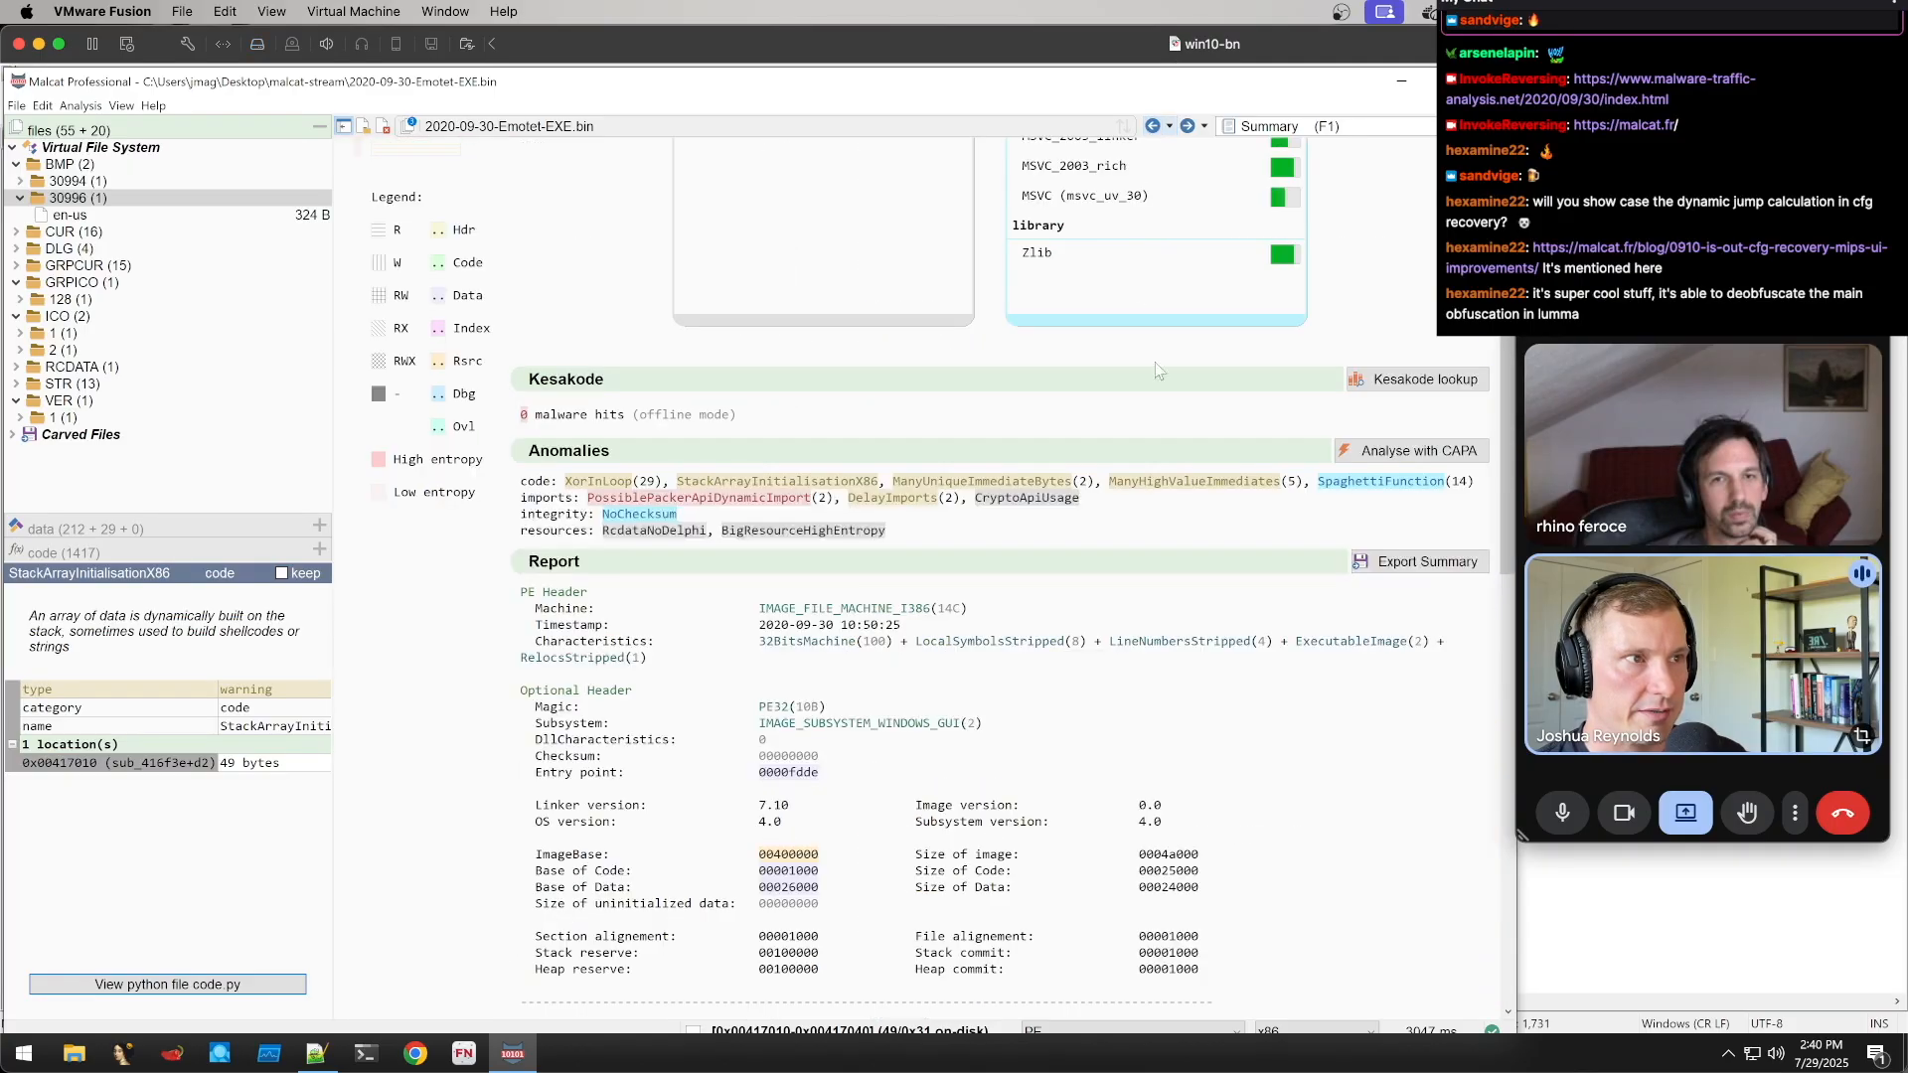
Inspect the ManyUniqueImmediateBytes anomaly's function at 0x00414b30 in the disassembly, and return to the summary
left_click(957, 482)
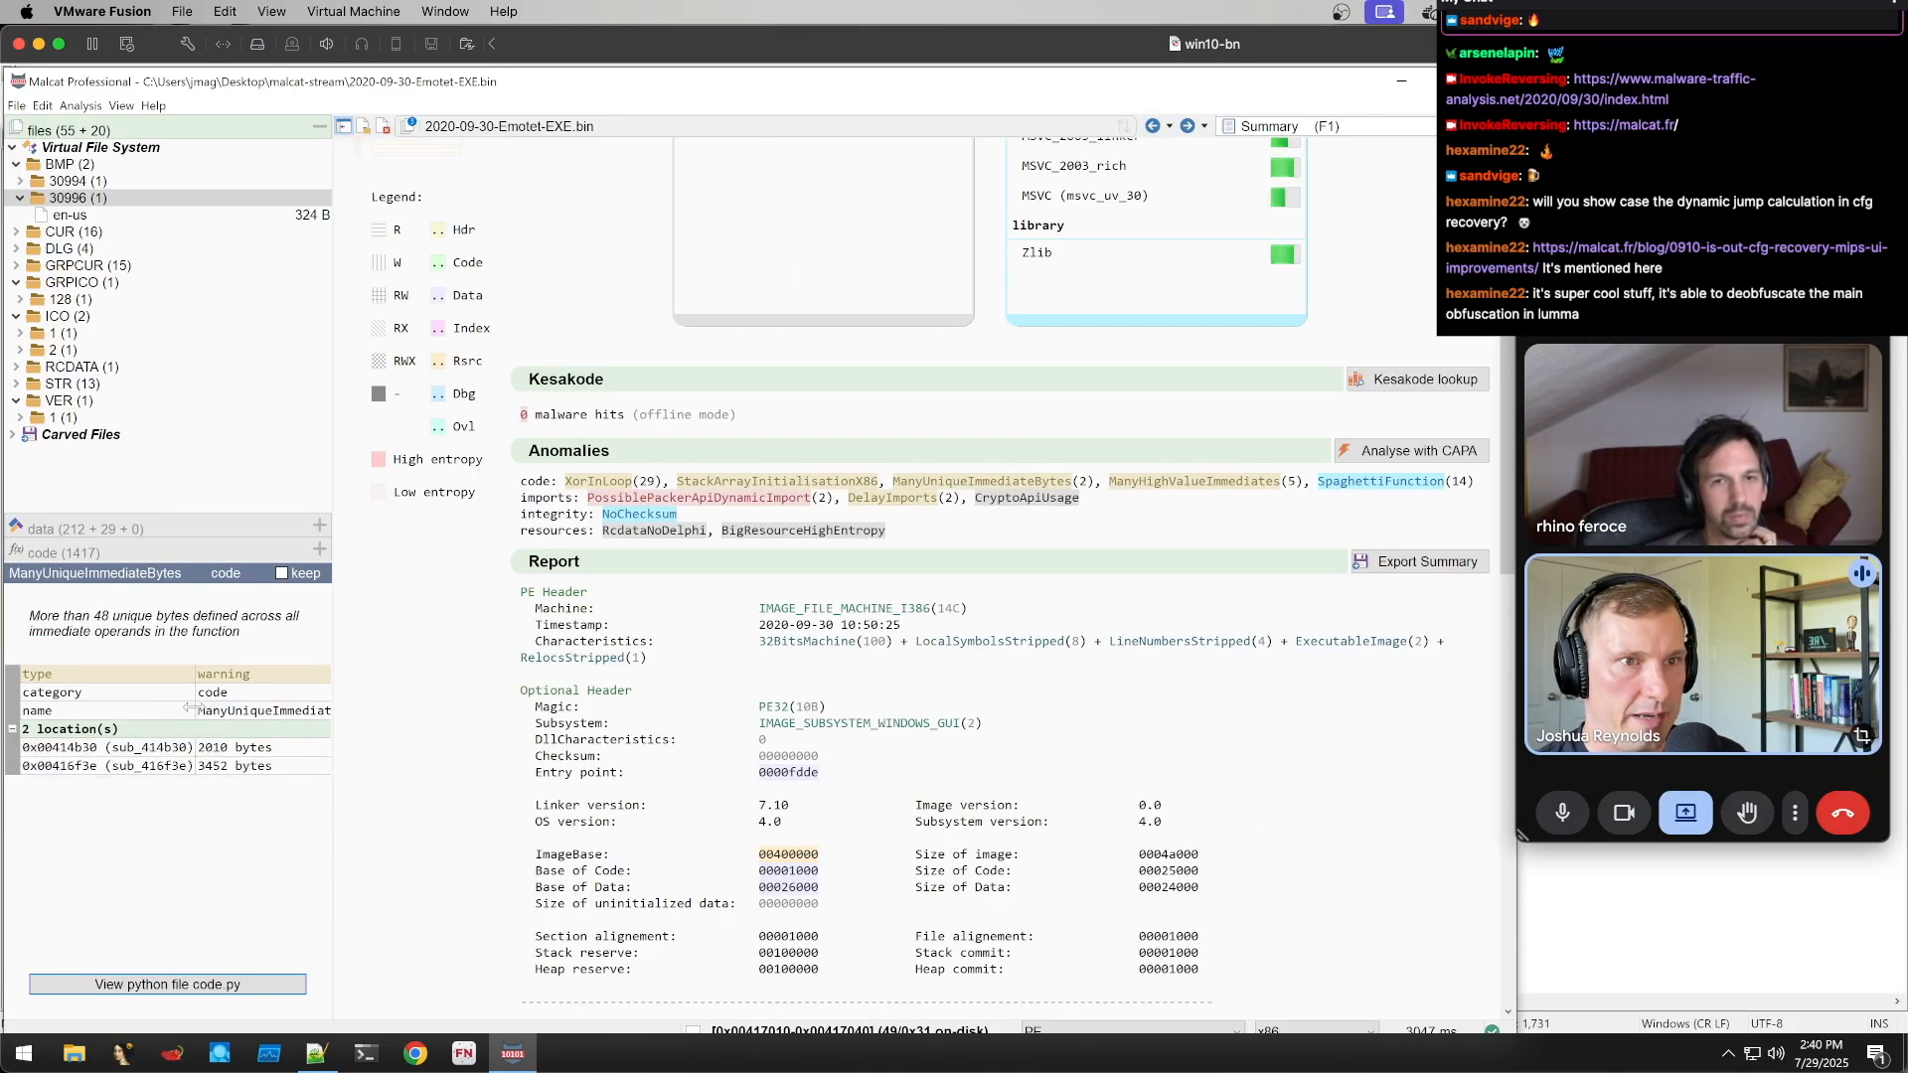
left_click(232, 748)
scroll(1343, 444, "down", 20)
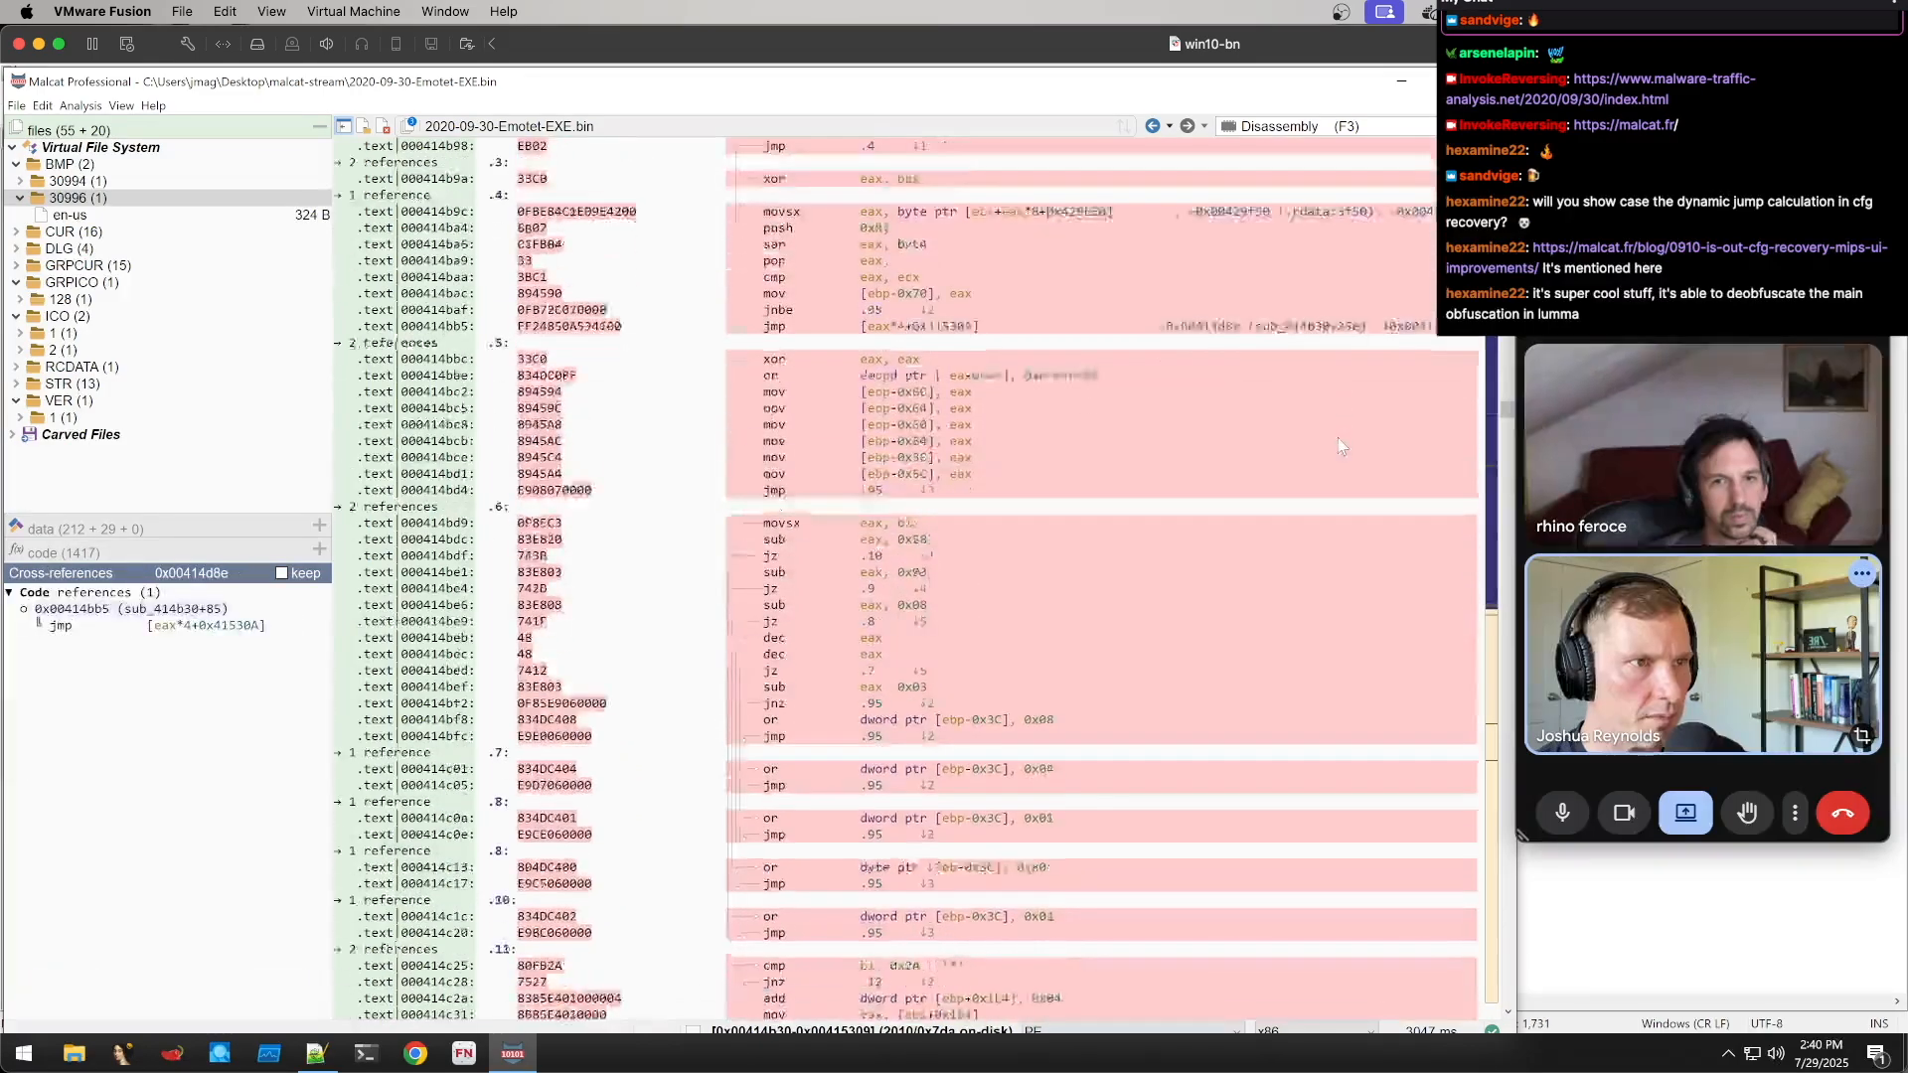
scroll(1343, 438, "up", 8)
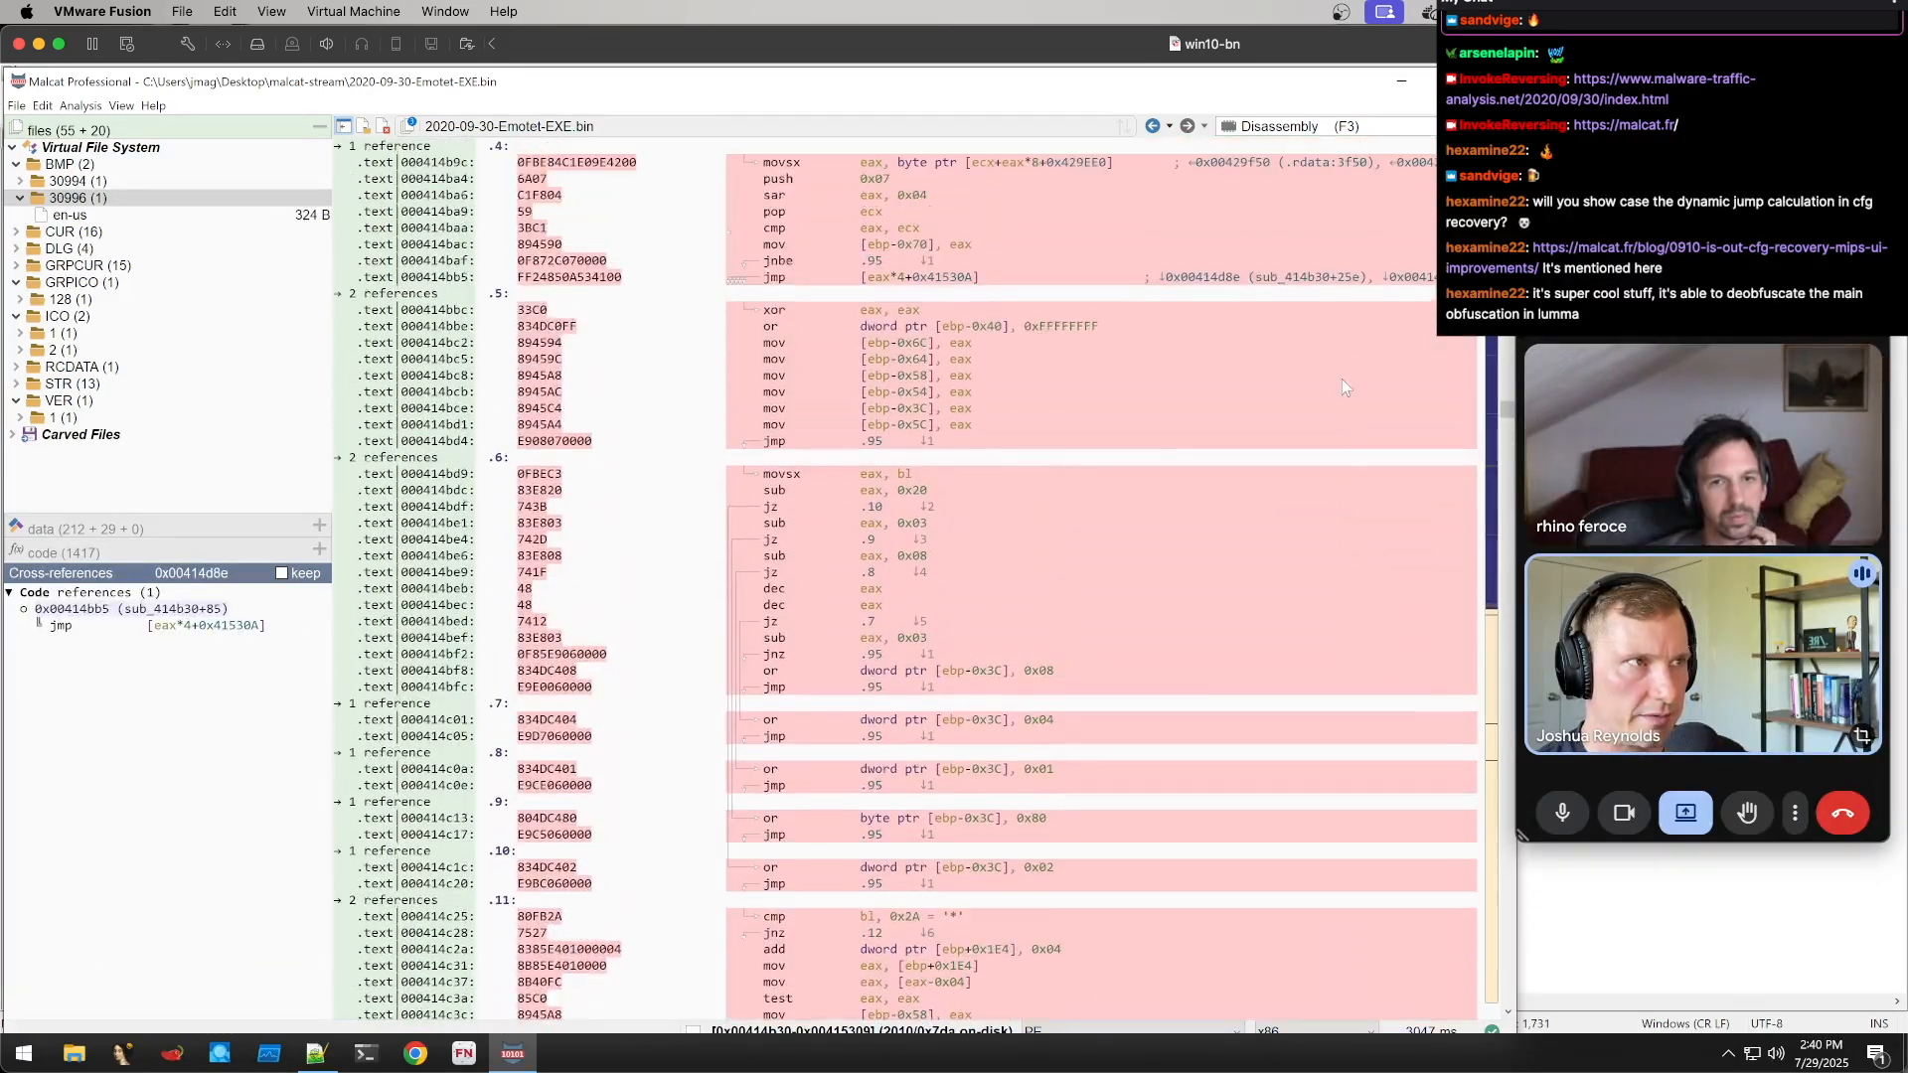
left_click(1154, 126)
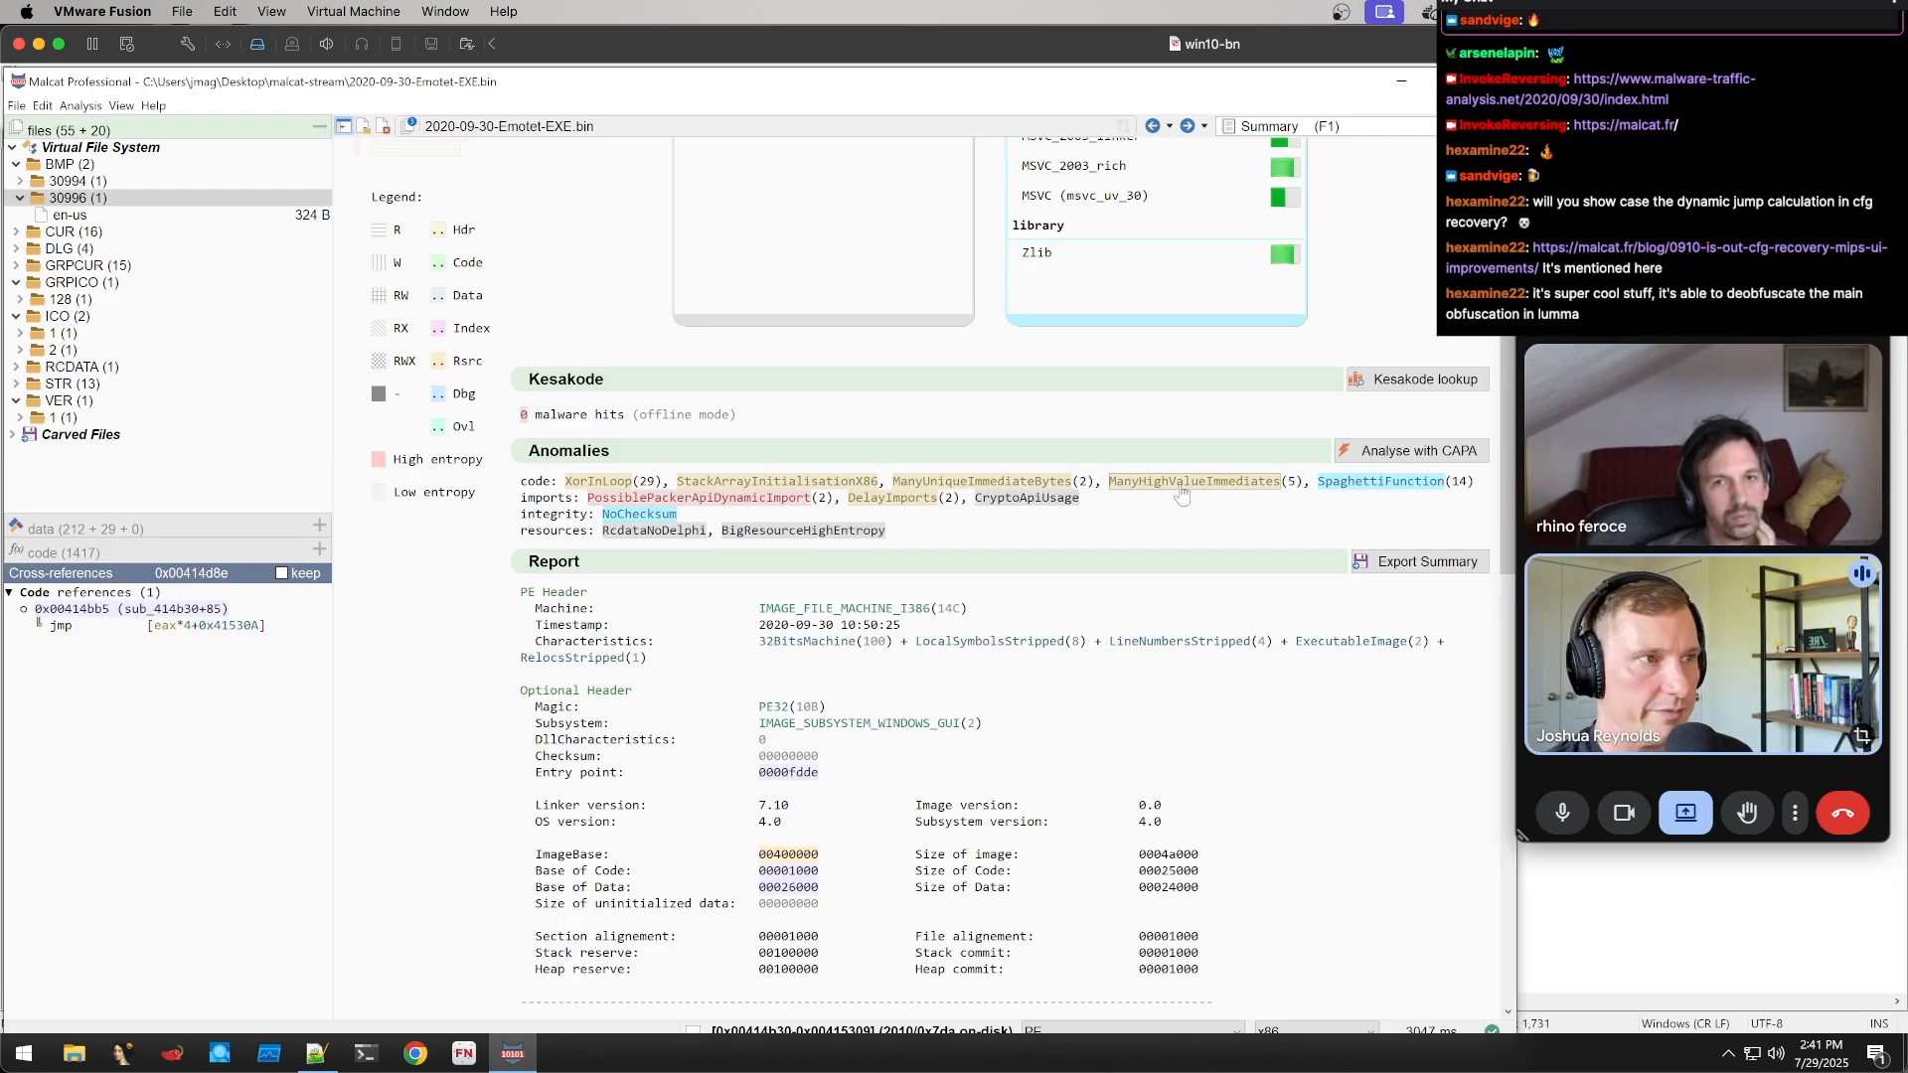
Examine the description and code locations of the ManyHighValueImmediates anomaly
left_click(1181, 483)
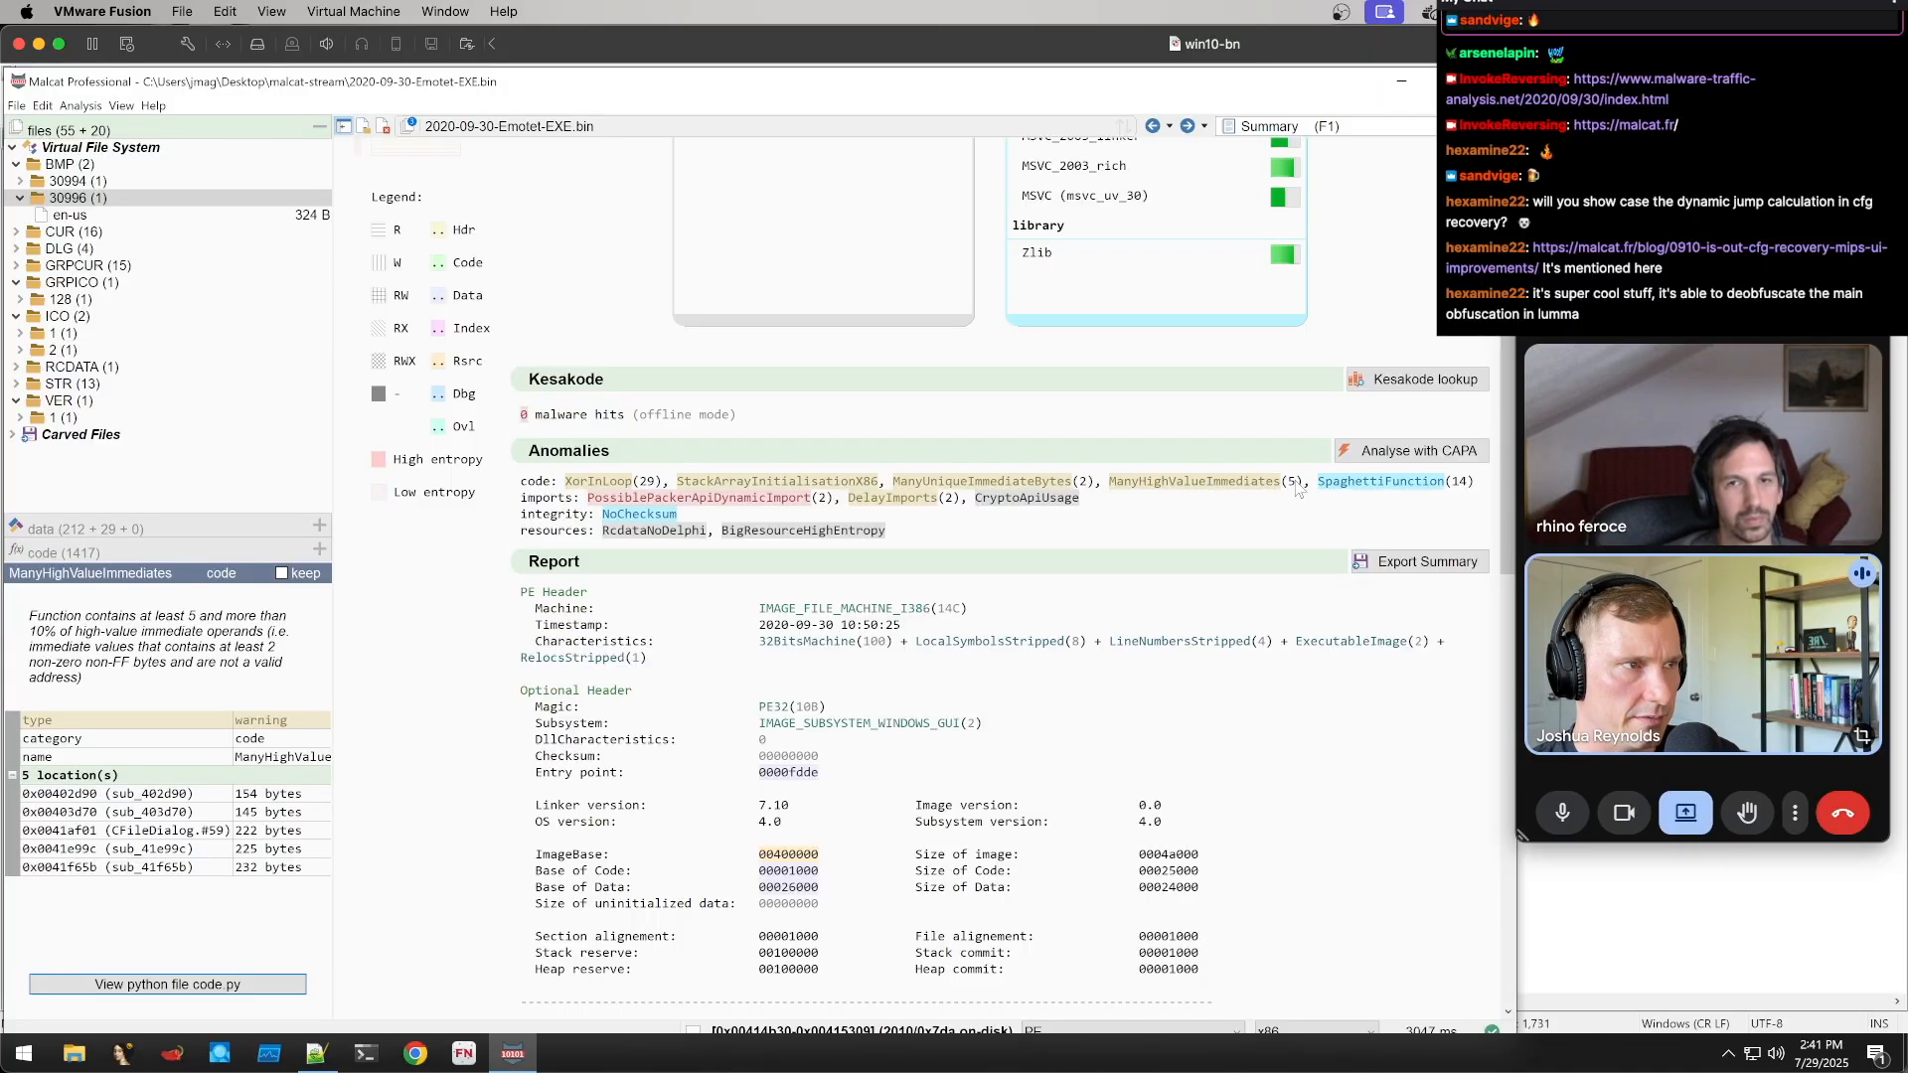
Inspect the ManyHighValueImmediates anomaly's function at 0x00402d90 in the disassembly and select its call to sub_422327
left_click(1205, 485)
scroll(1262, 300, "down", 5)
scroll(1262, 300, "up", 8)
scroll(1262, 300, "down", 6)
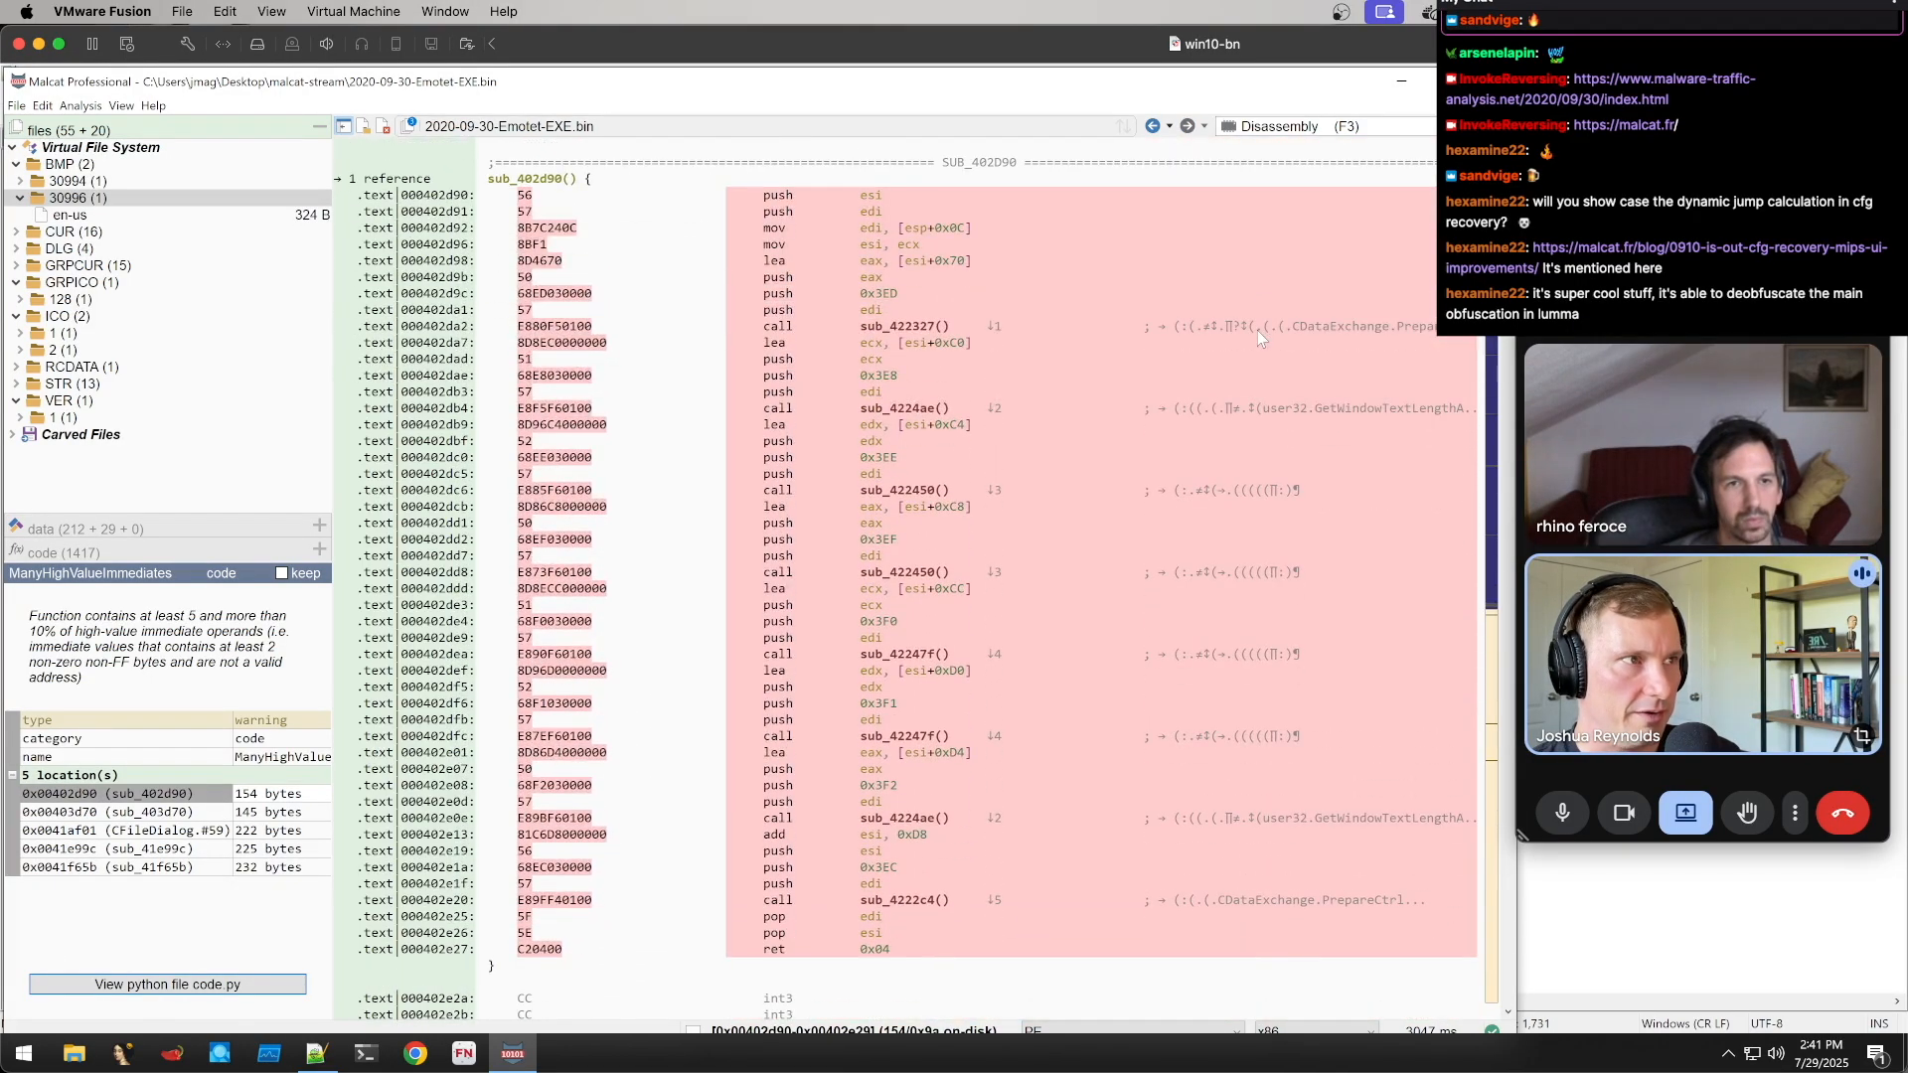
left_click(1257, 331)
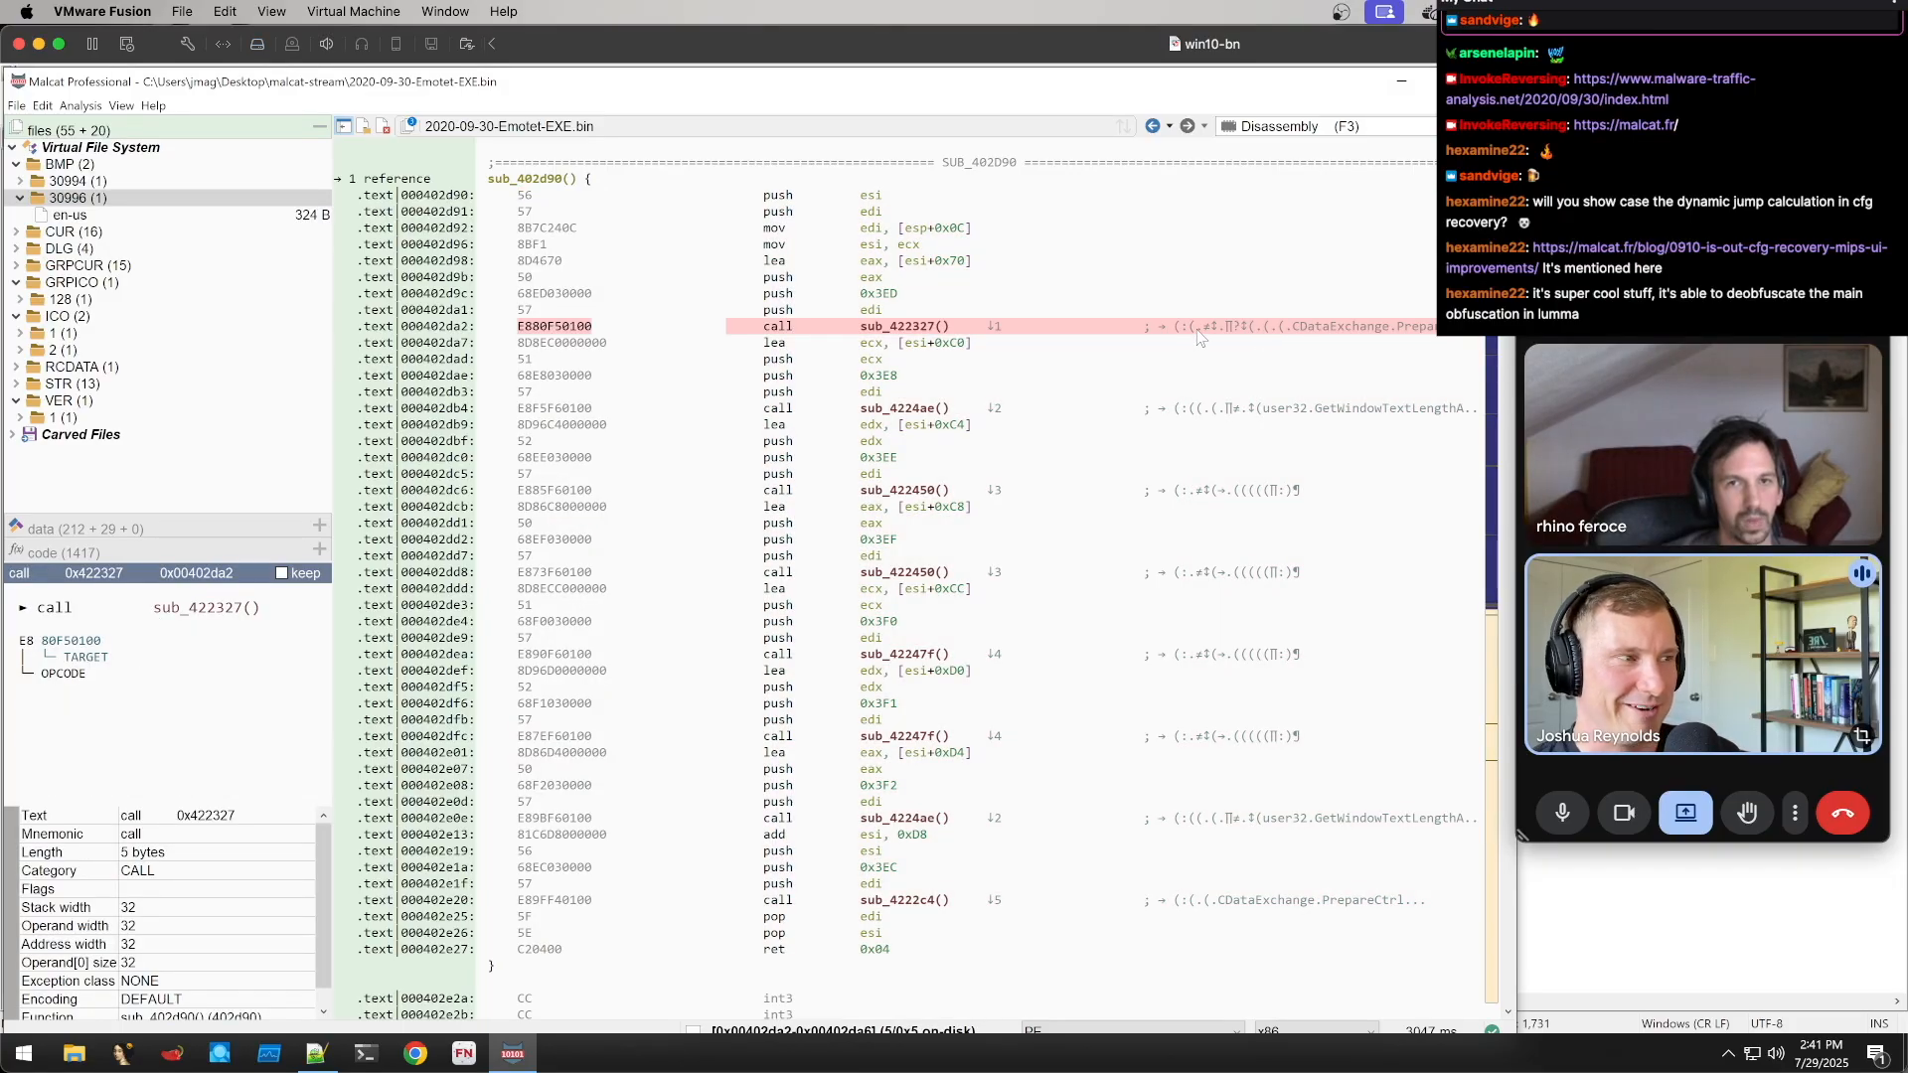
double_click(1043, 83)
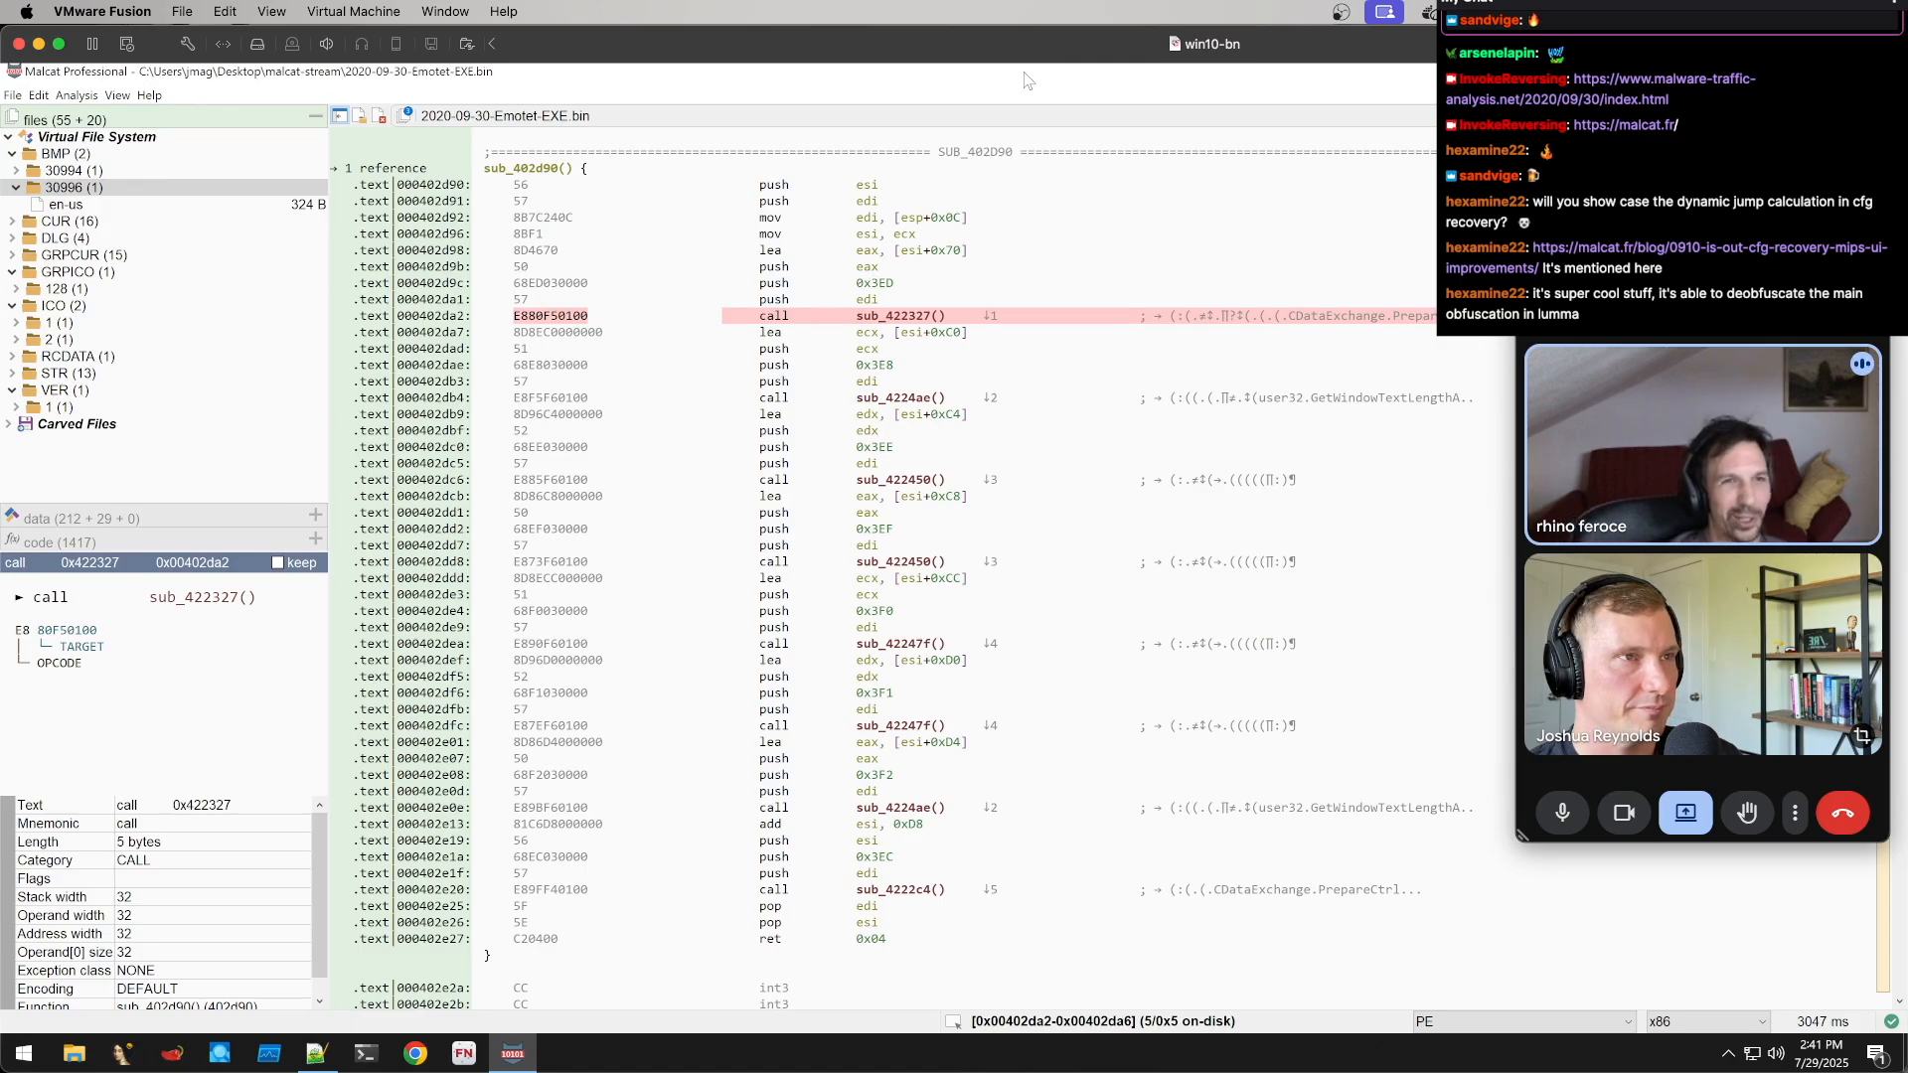
double_click(1026, 82)
left_click_drag(806, 88, 808, 84)
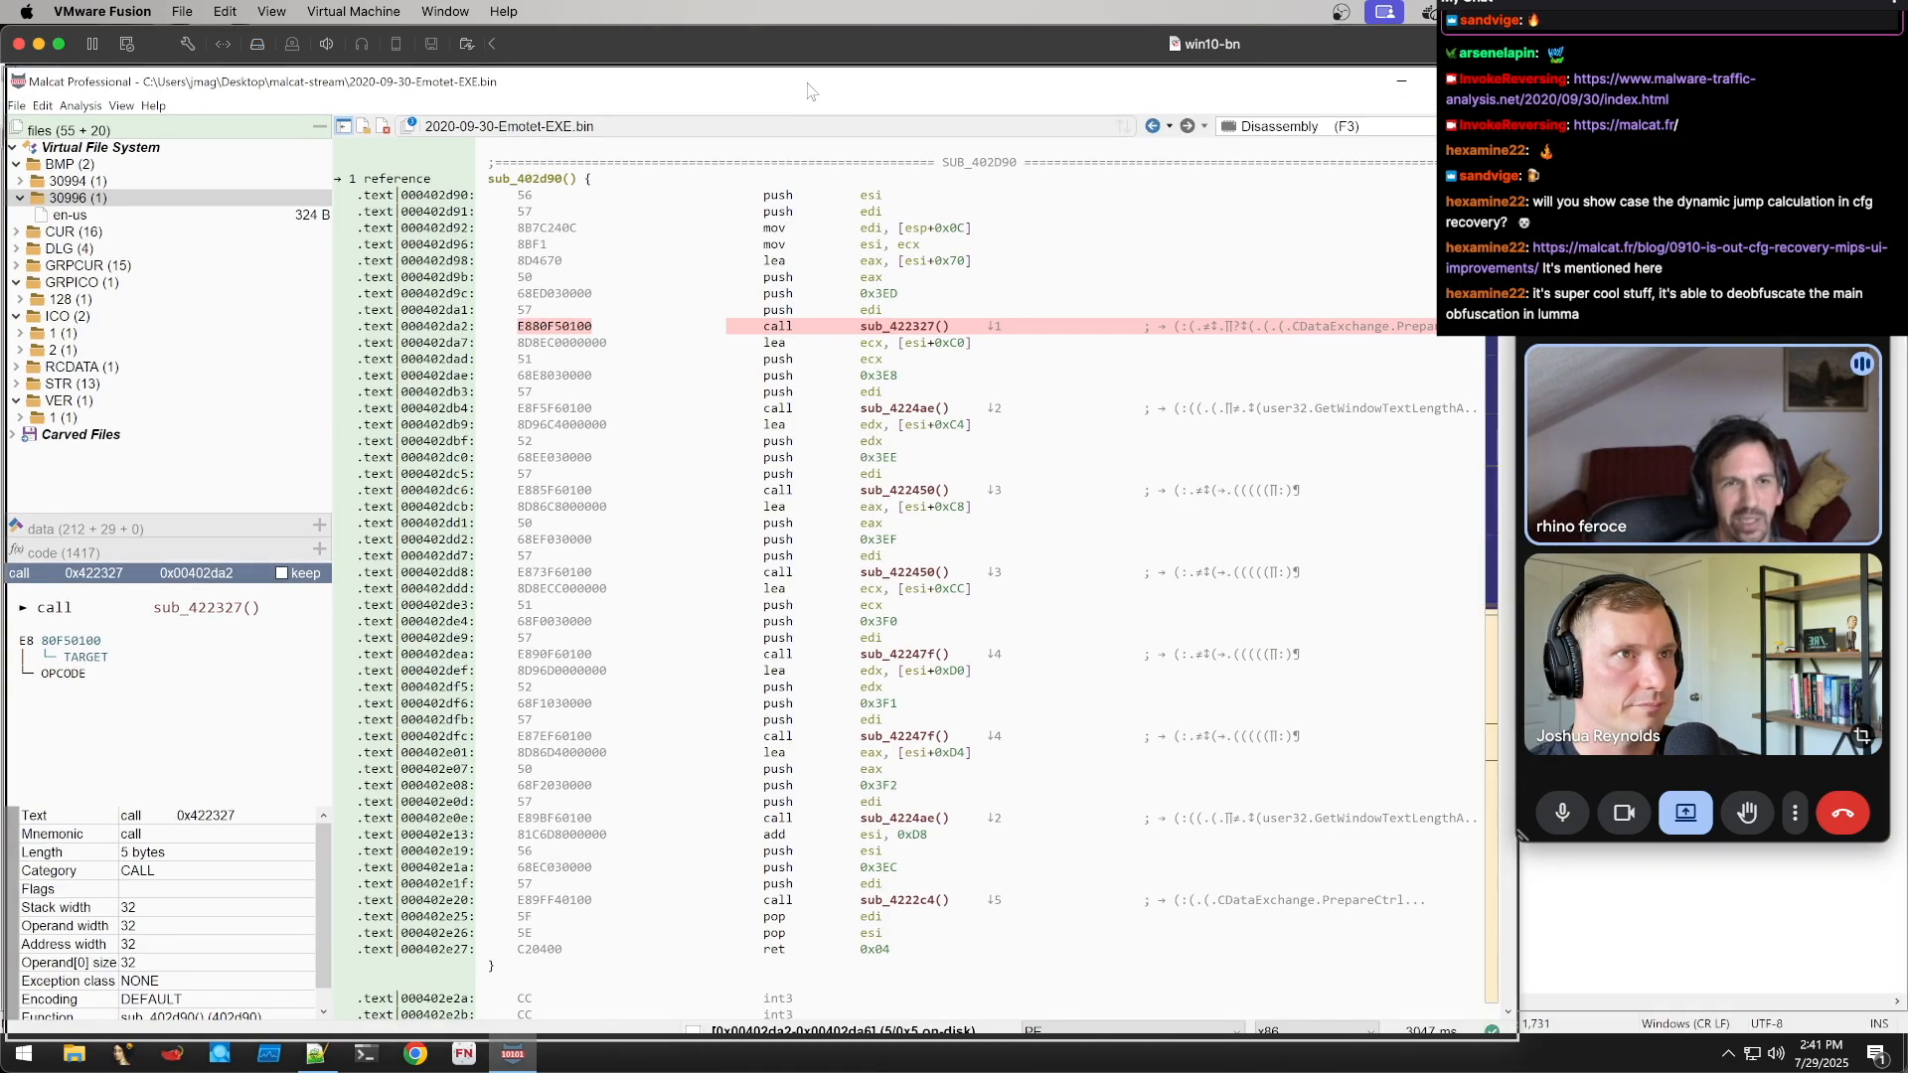
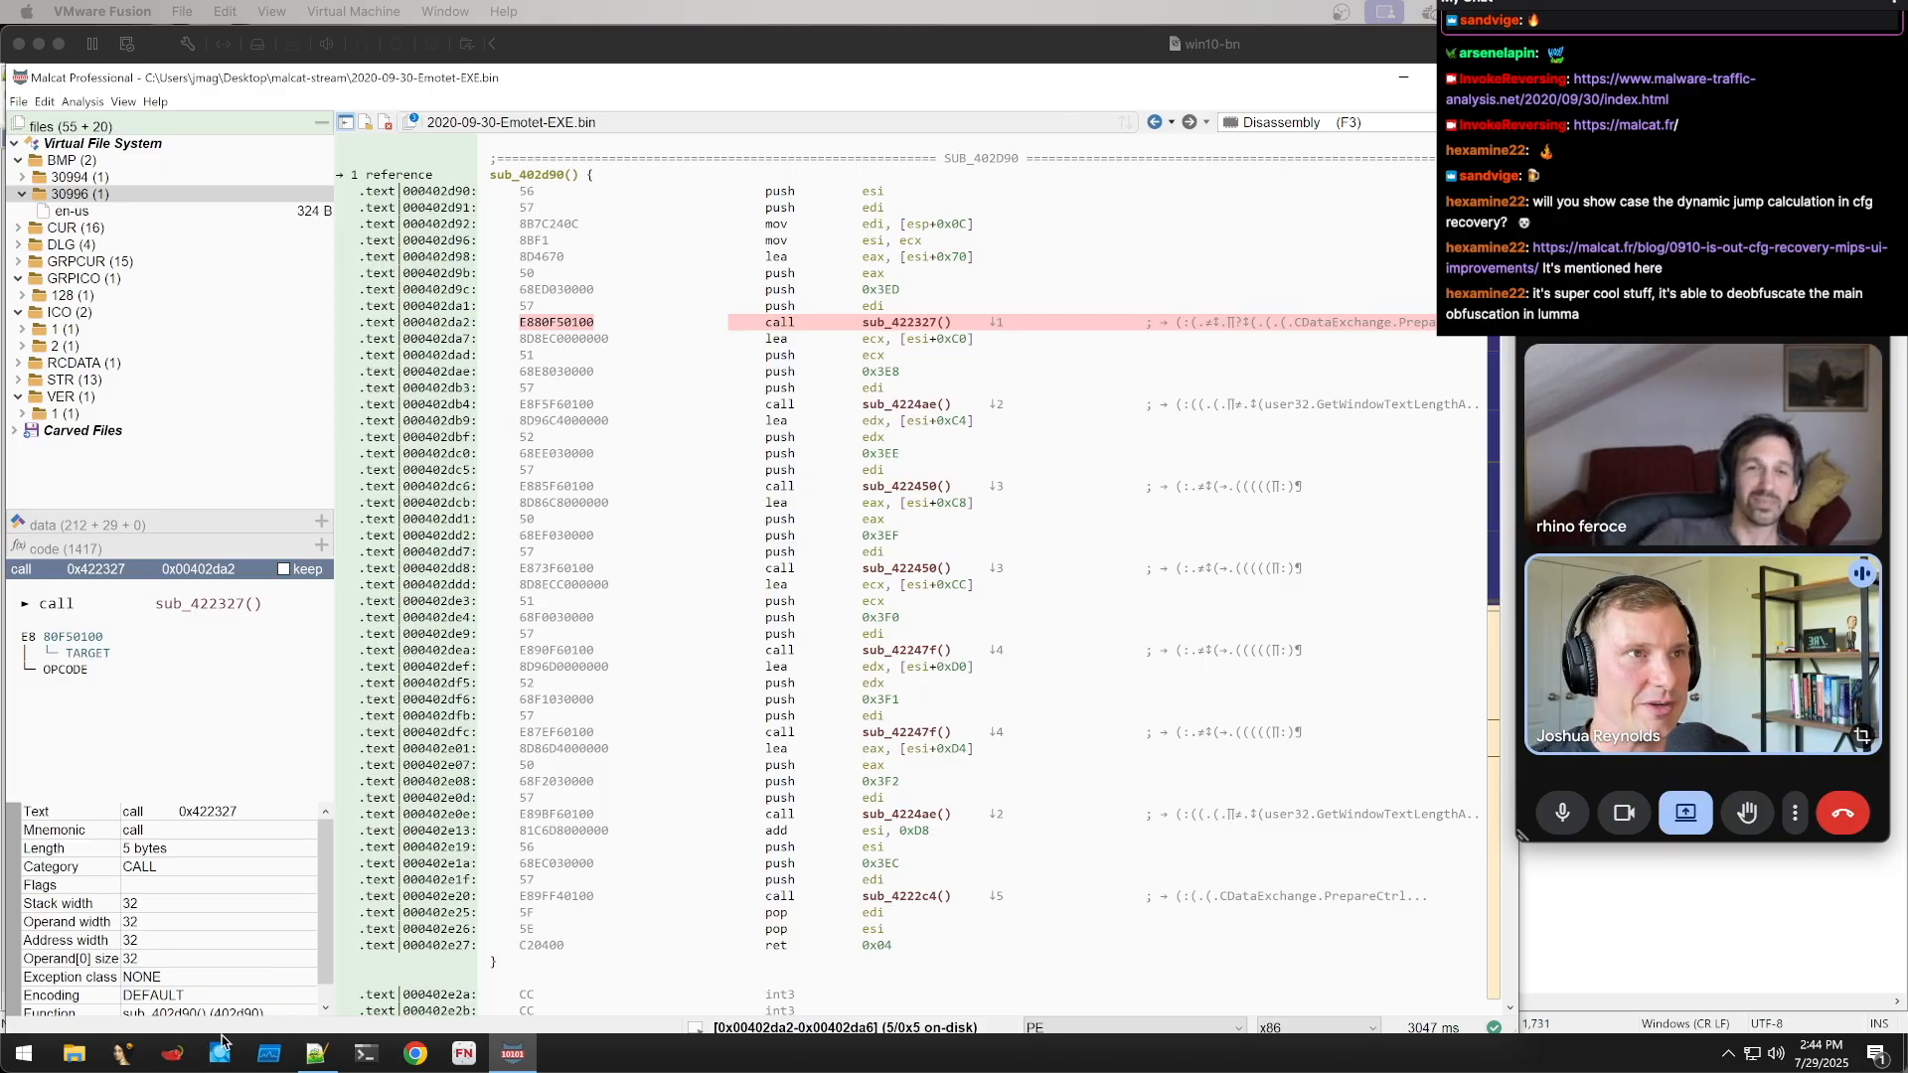
Inspect the SpaghettiFunction anomaly's code at 0x0040cb20 in the disassembly, and return to the summary
left_click(1097, 243)
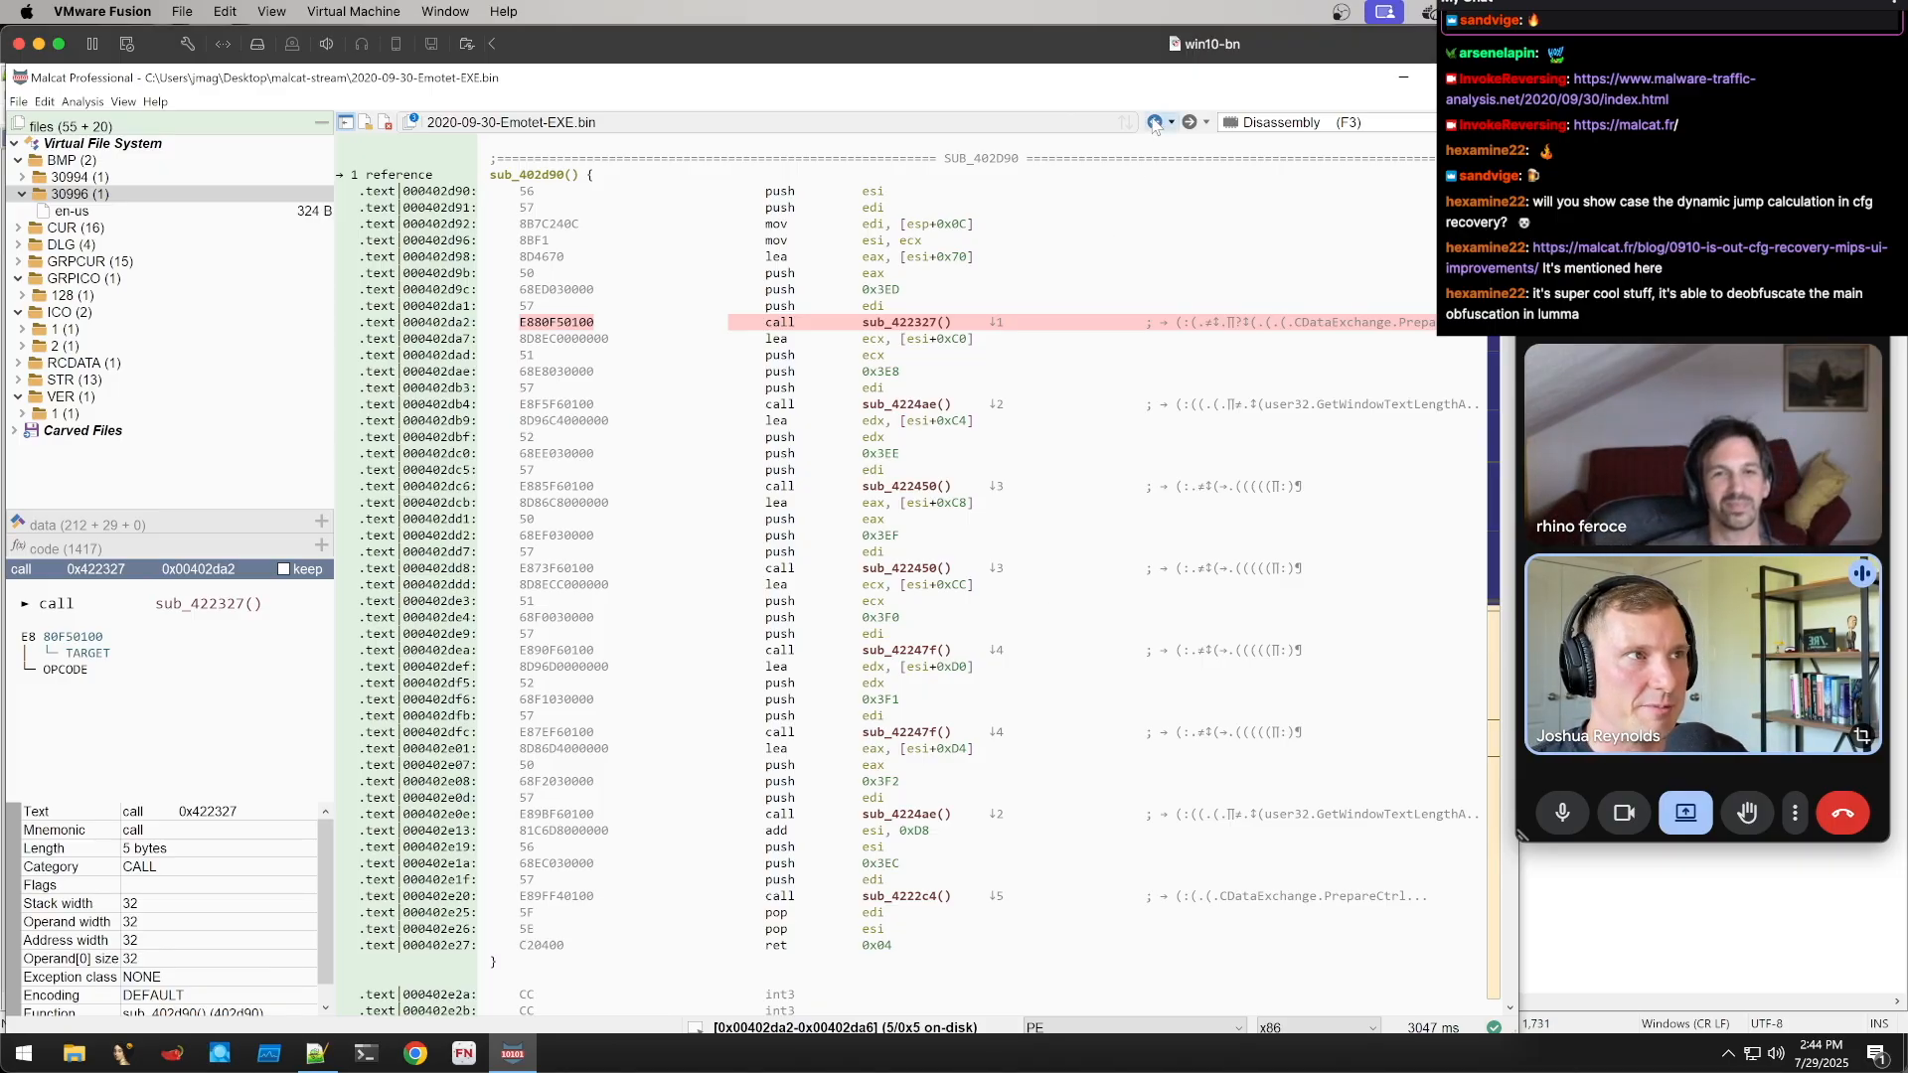
key("F1")
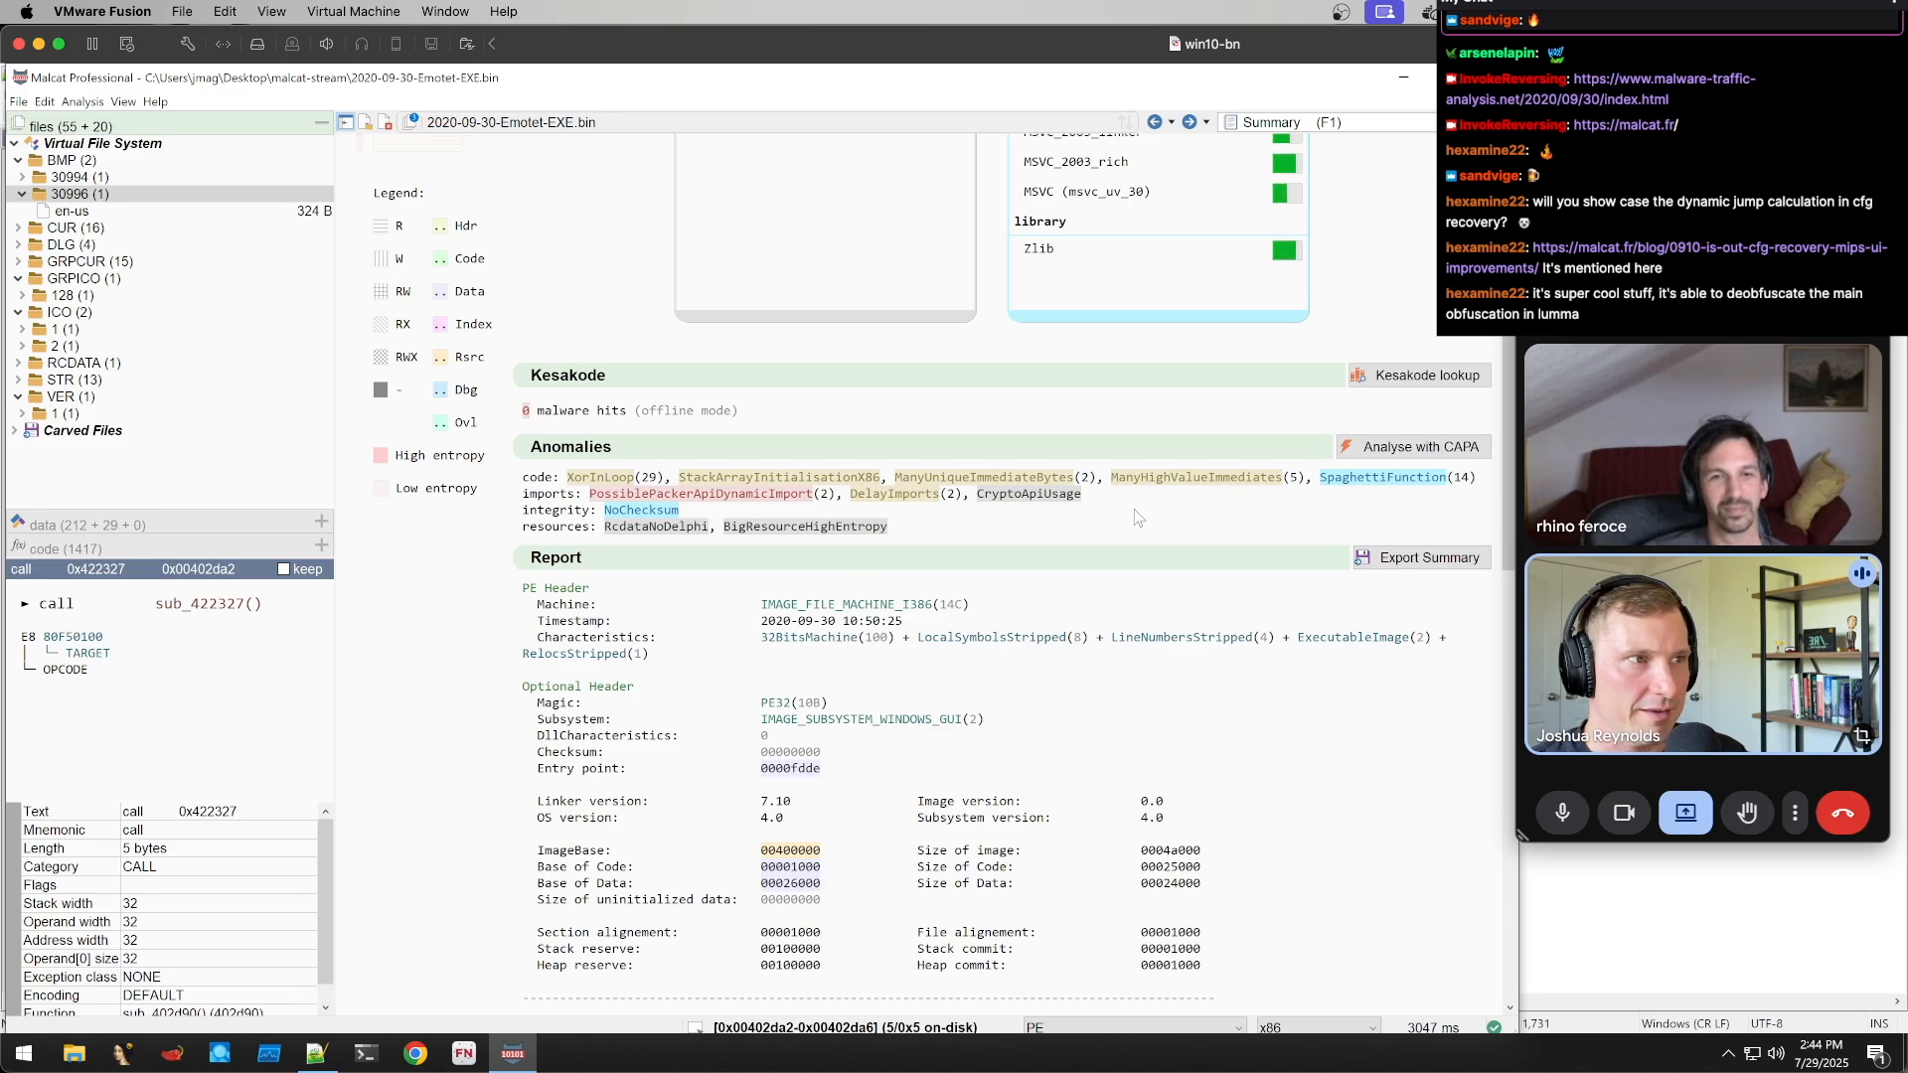
left_click(1372, 481)
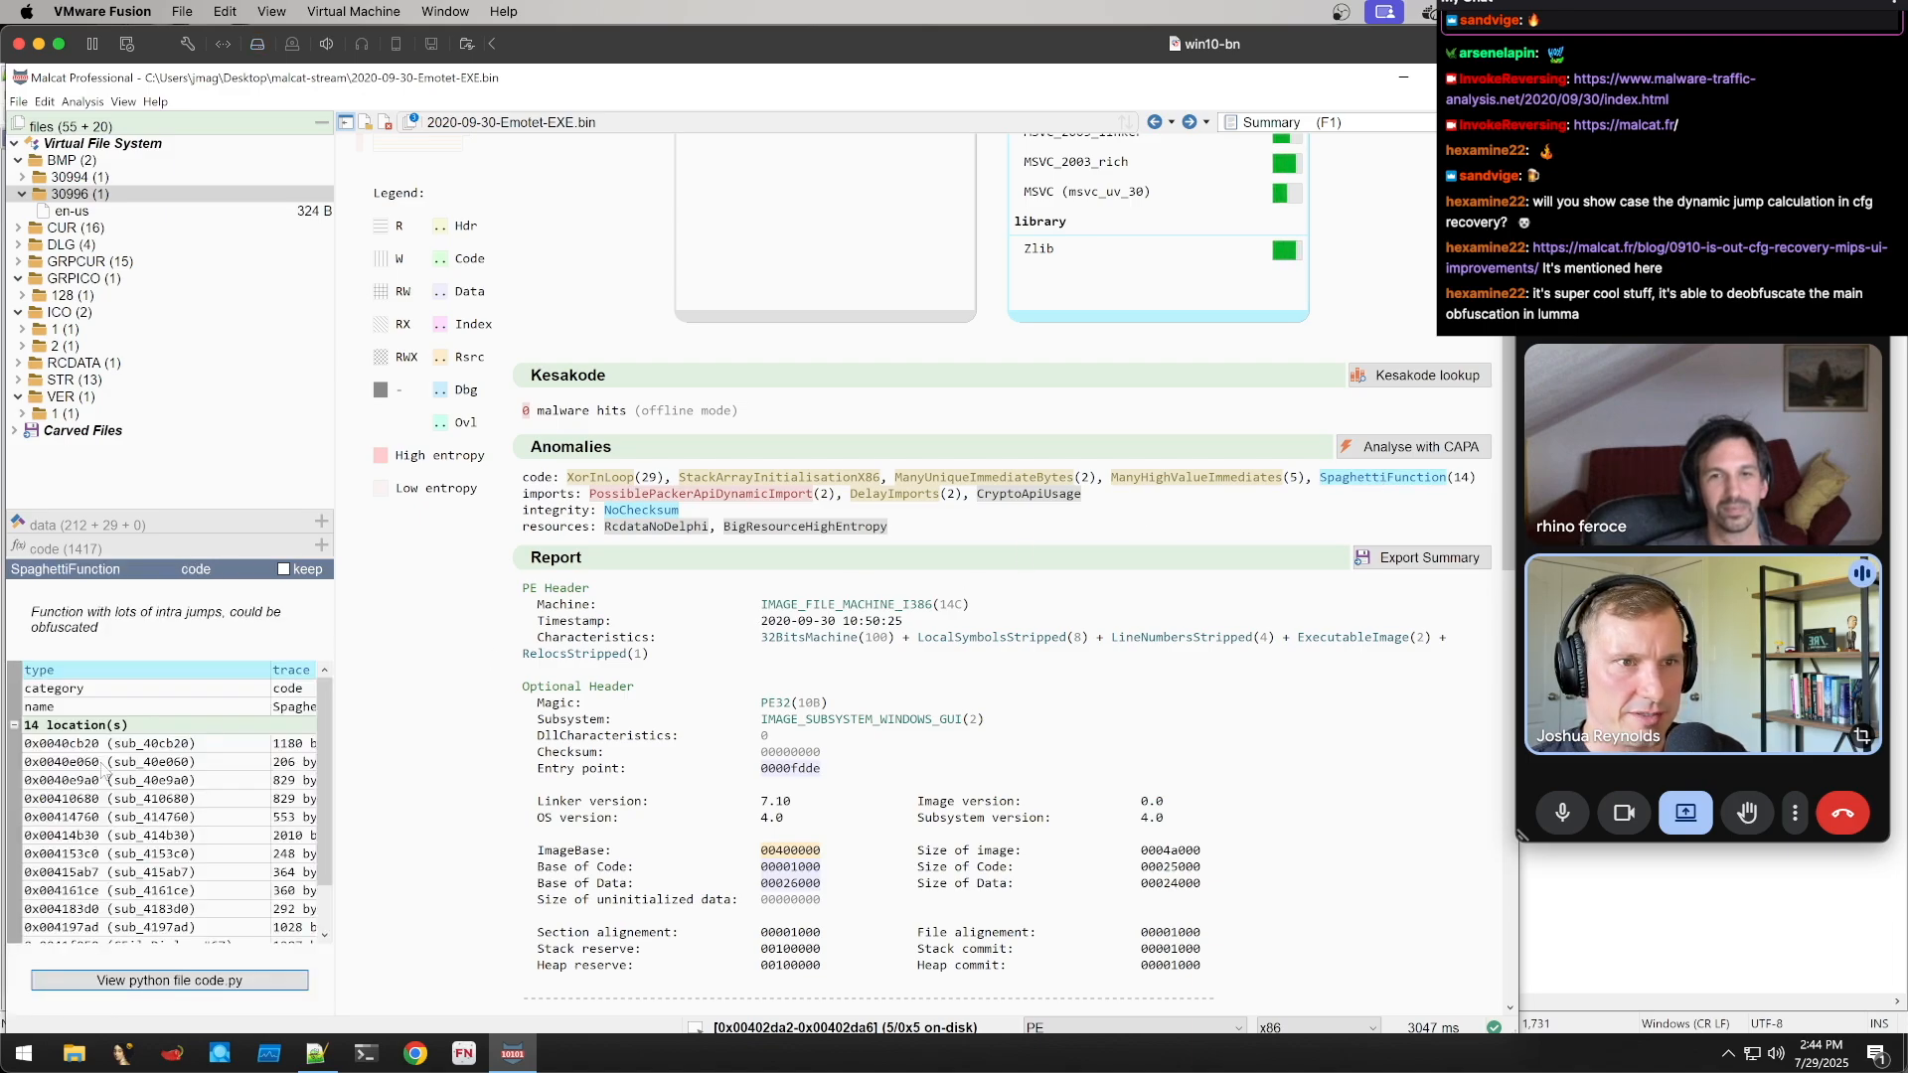
double_click(255, 749)
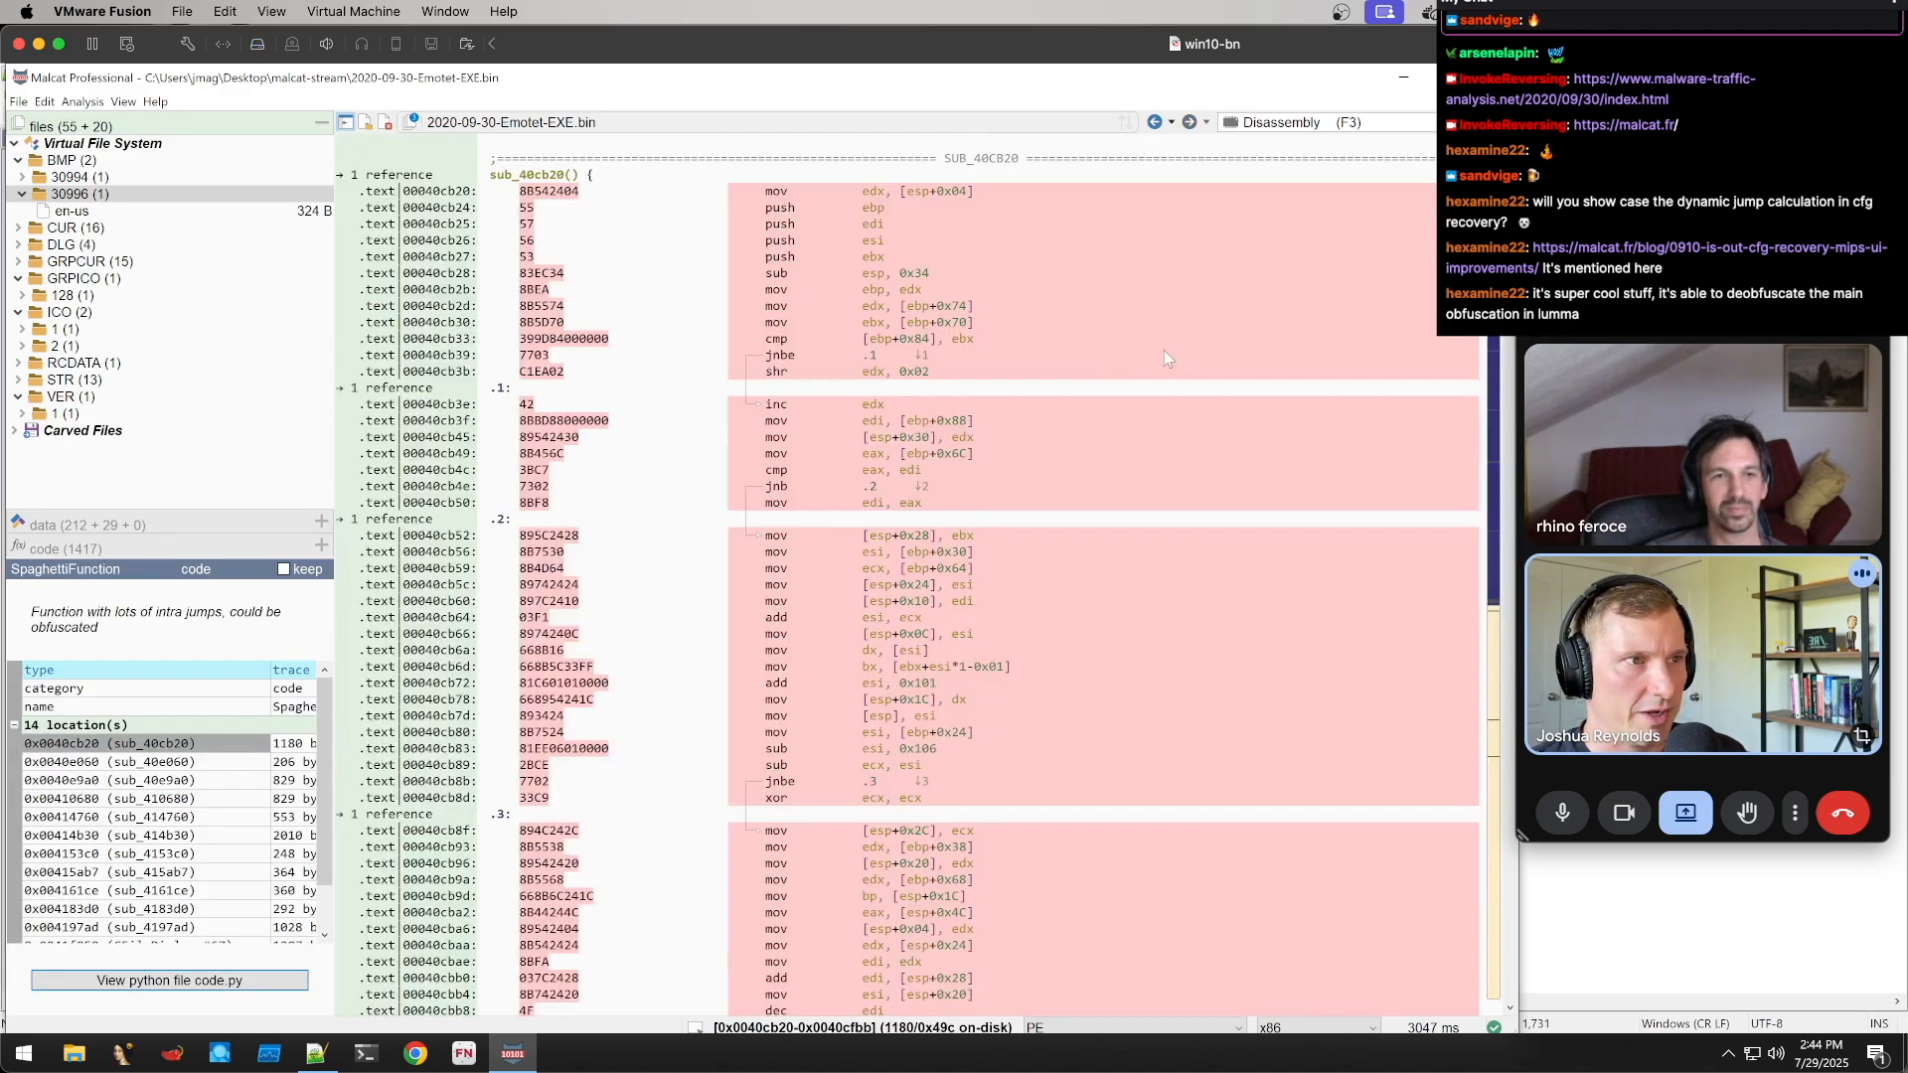
scroll(1165, 351, "down", 10)
scroll(1165, 352, "down", 6)
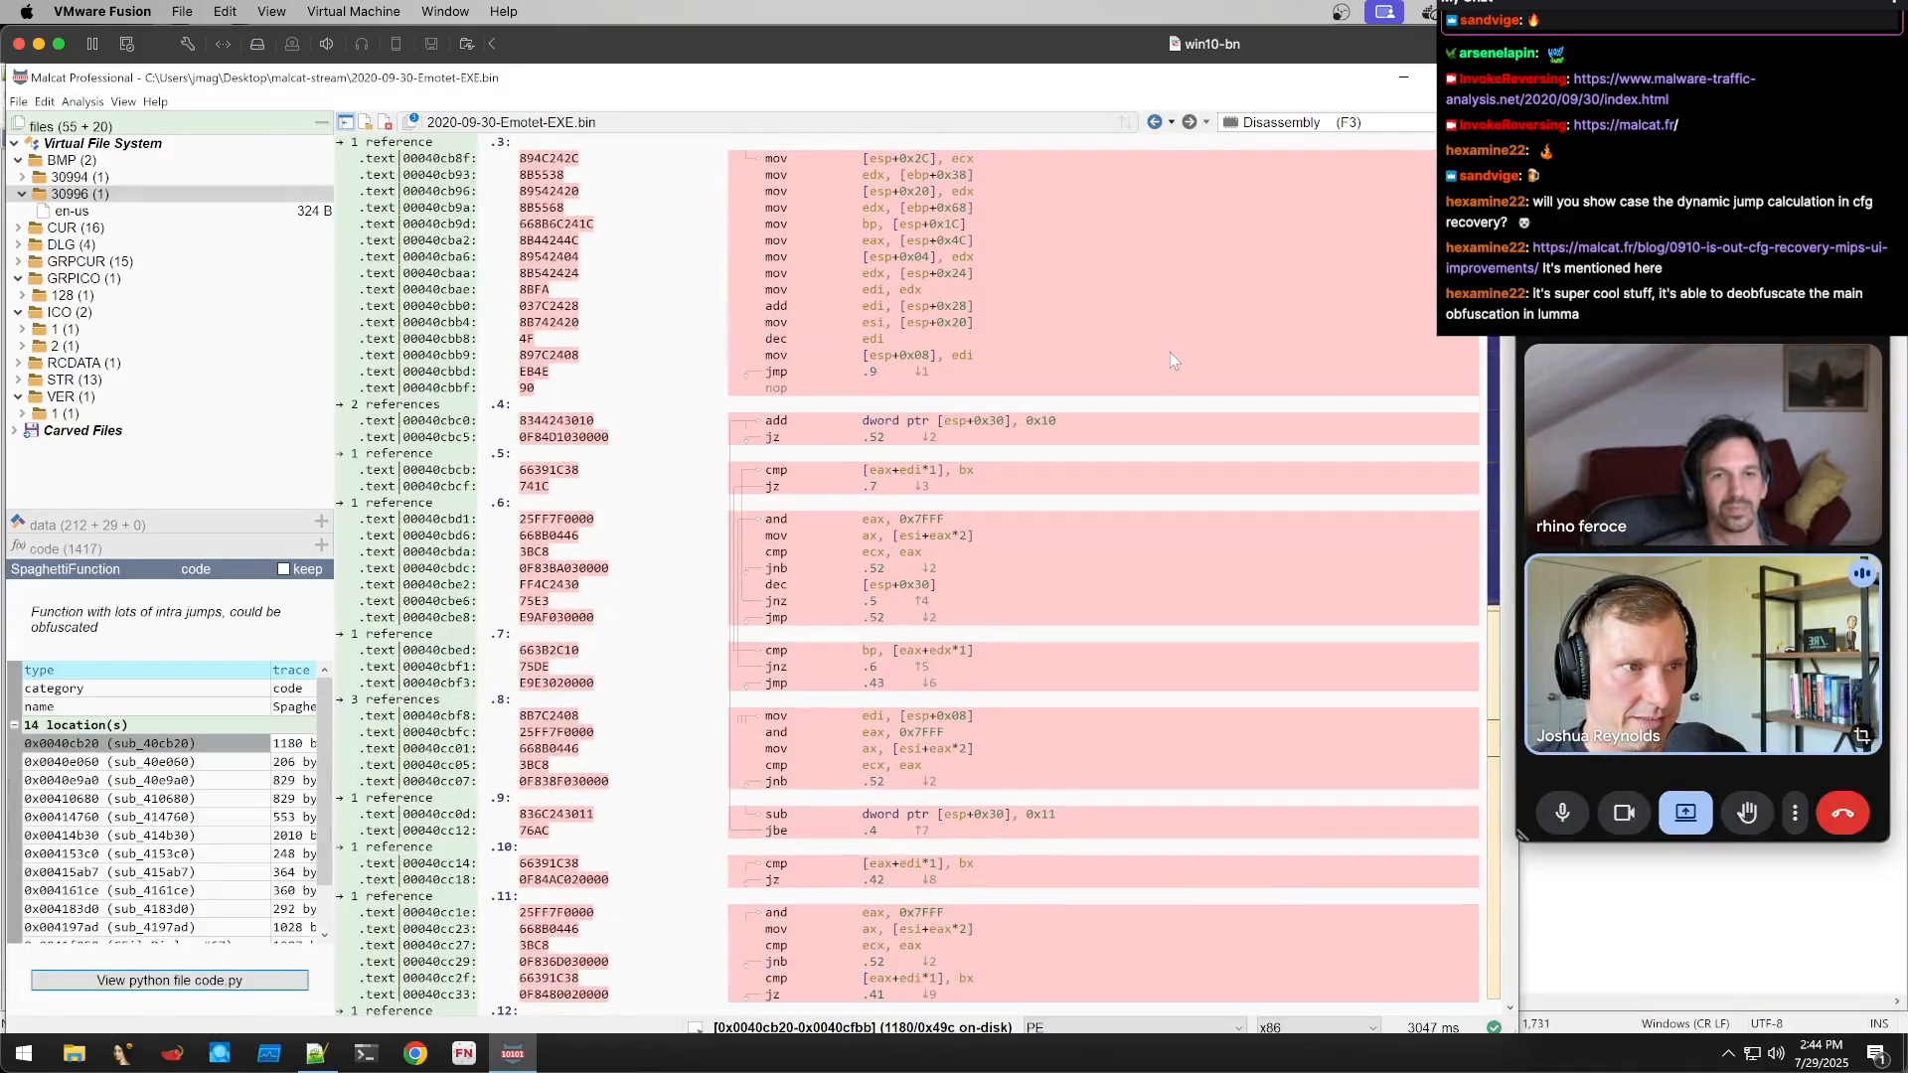
scroll(1165, 354, "up", 6)
key("F1")
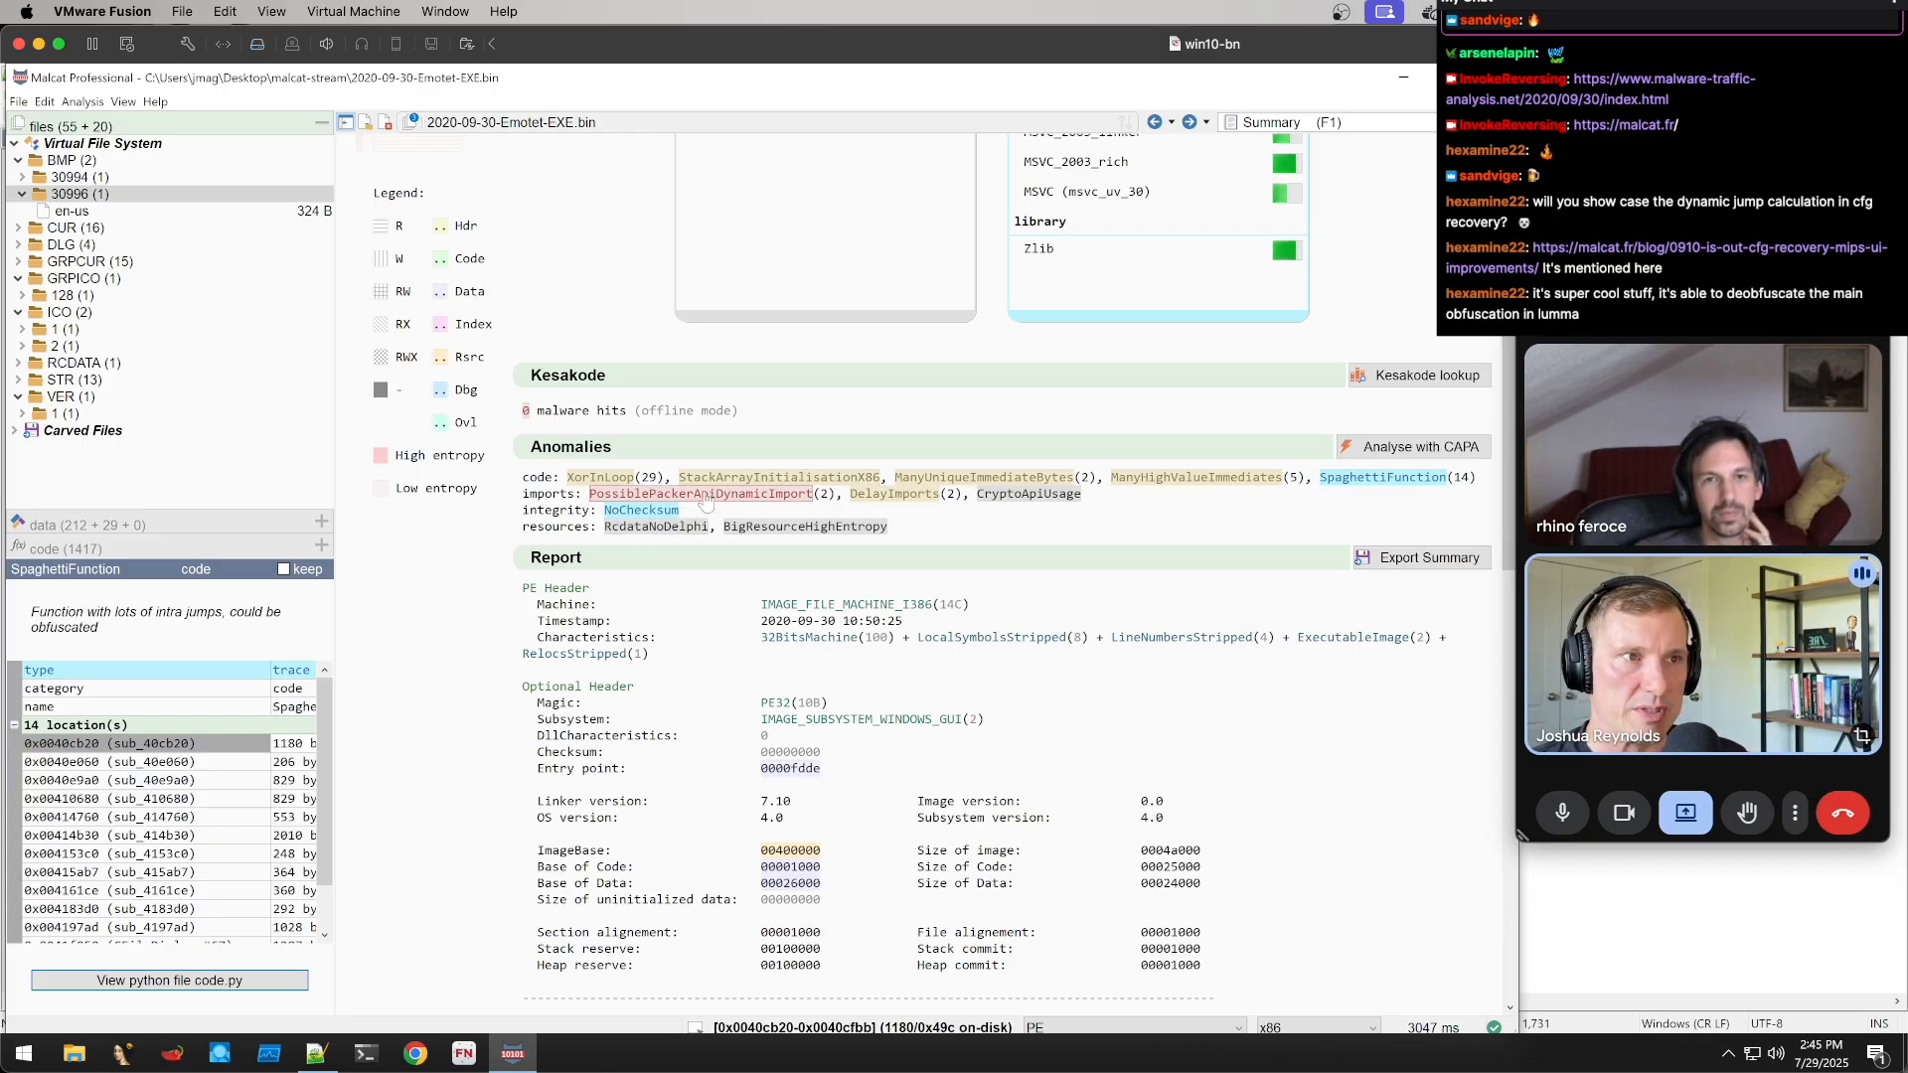
Examine the PossiblePackerApiDynamicImport anomaly's string locations 0x00426c1c and 0x00426c30 in the hexadecimal view
left_click(759, 500)
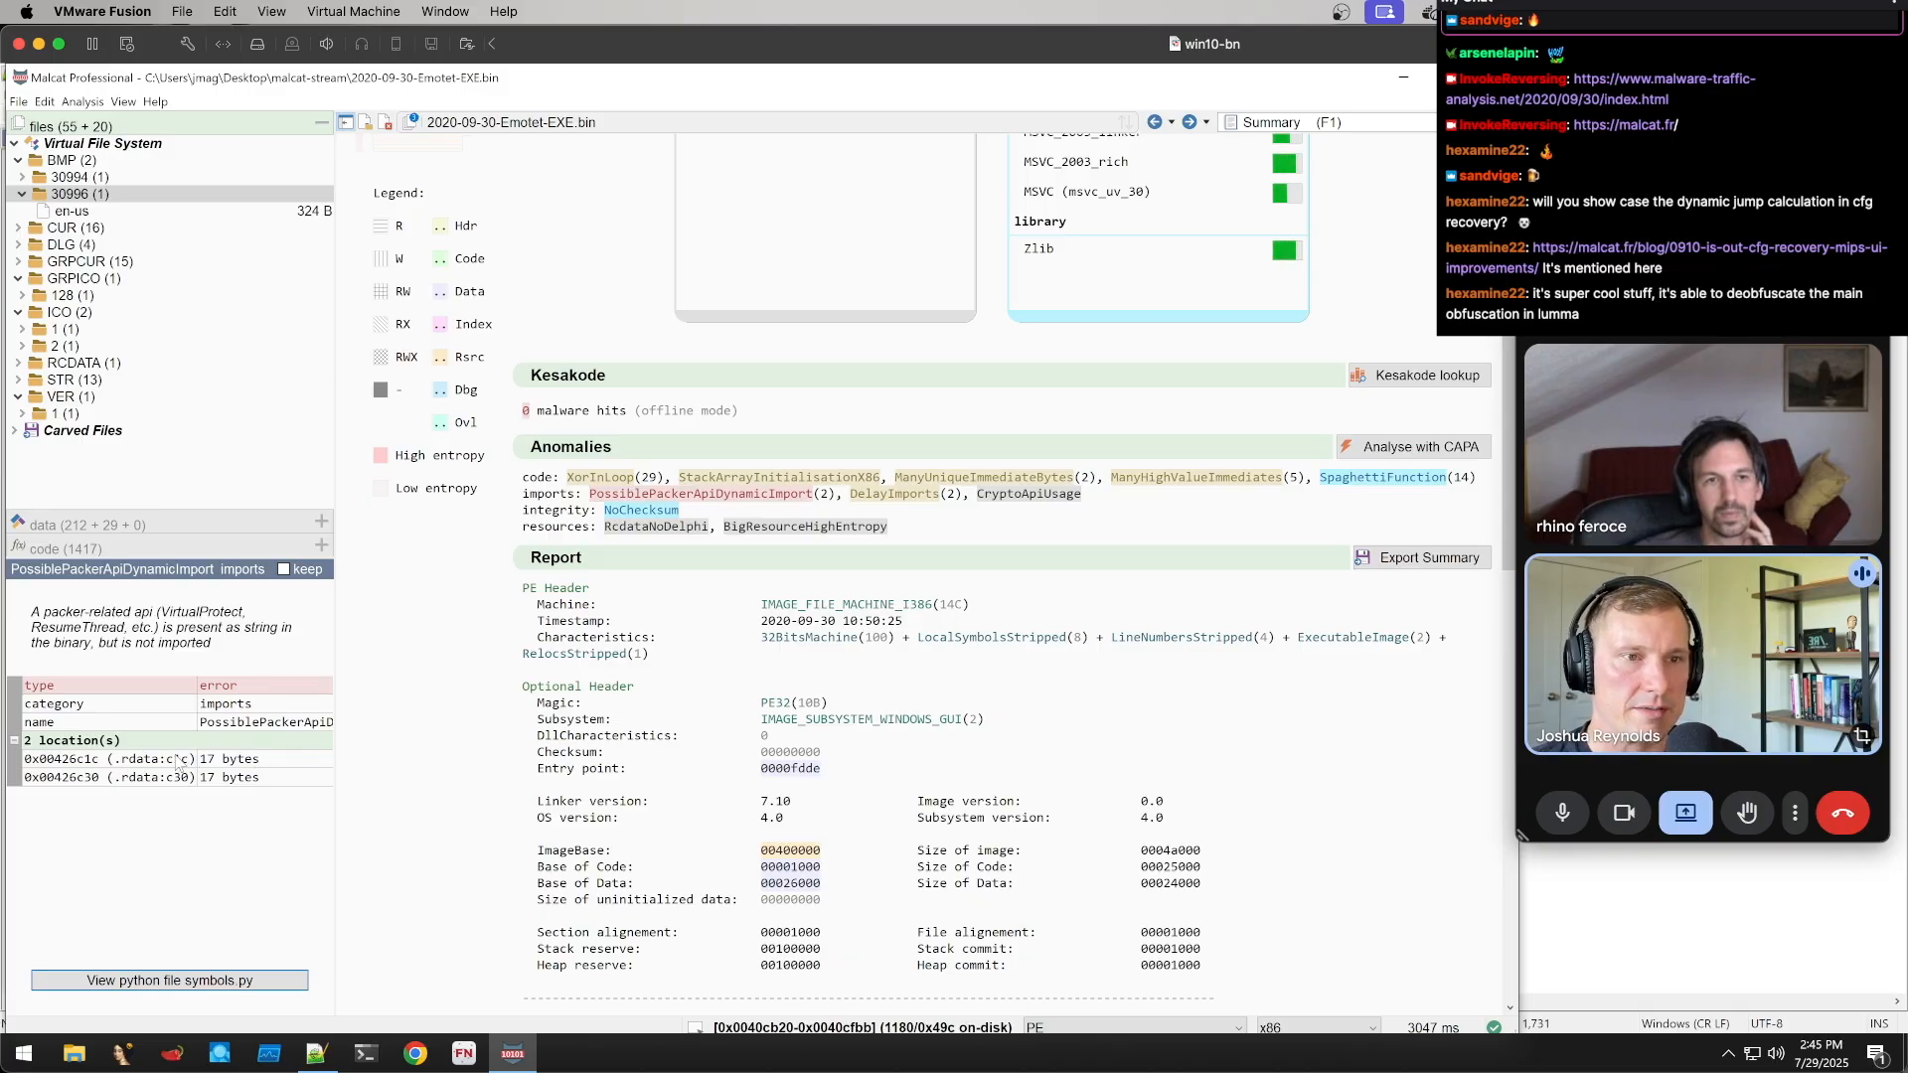
double_click(223, 761)
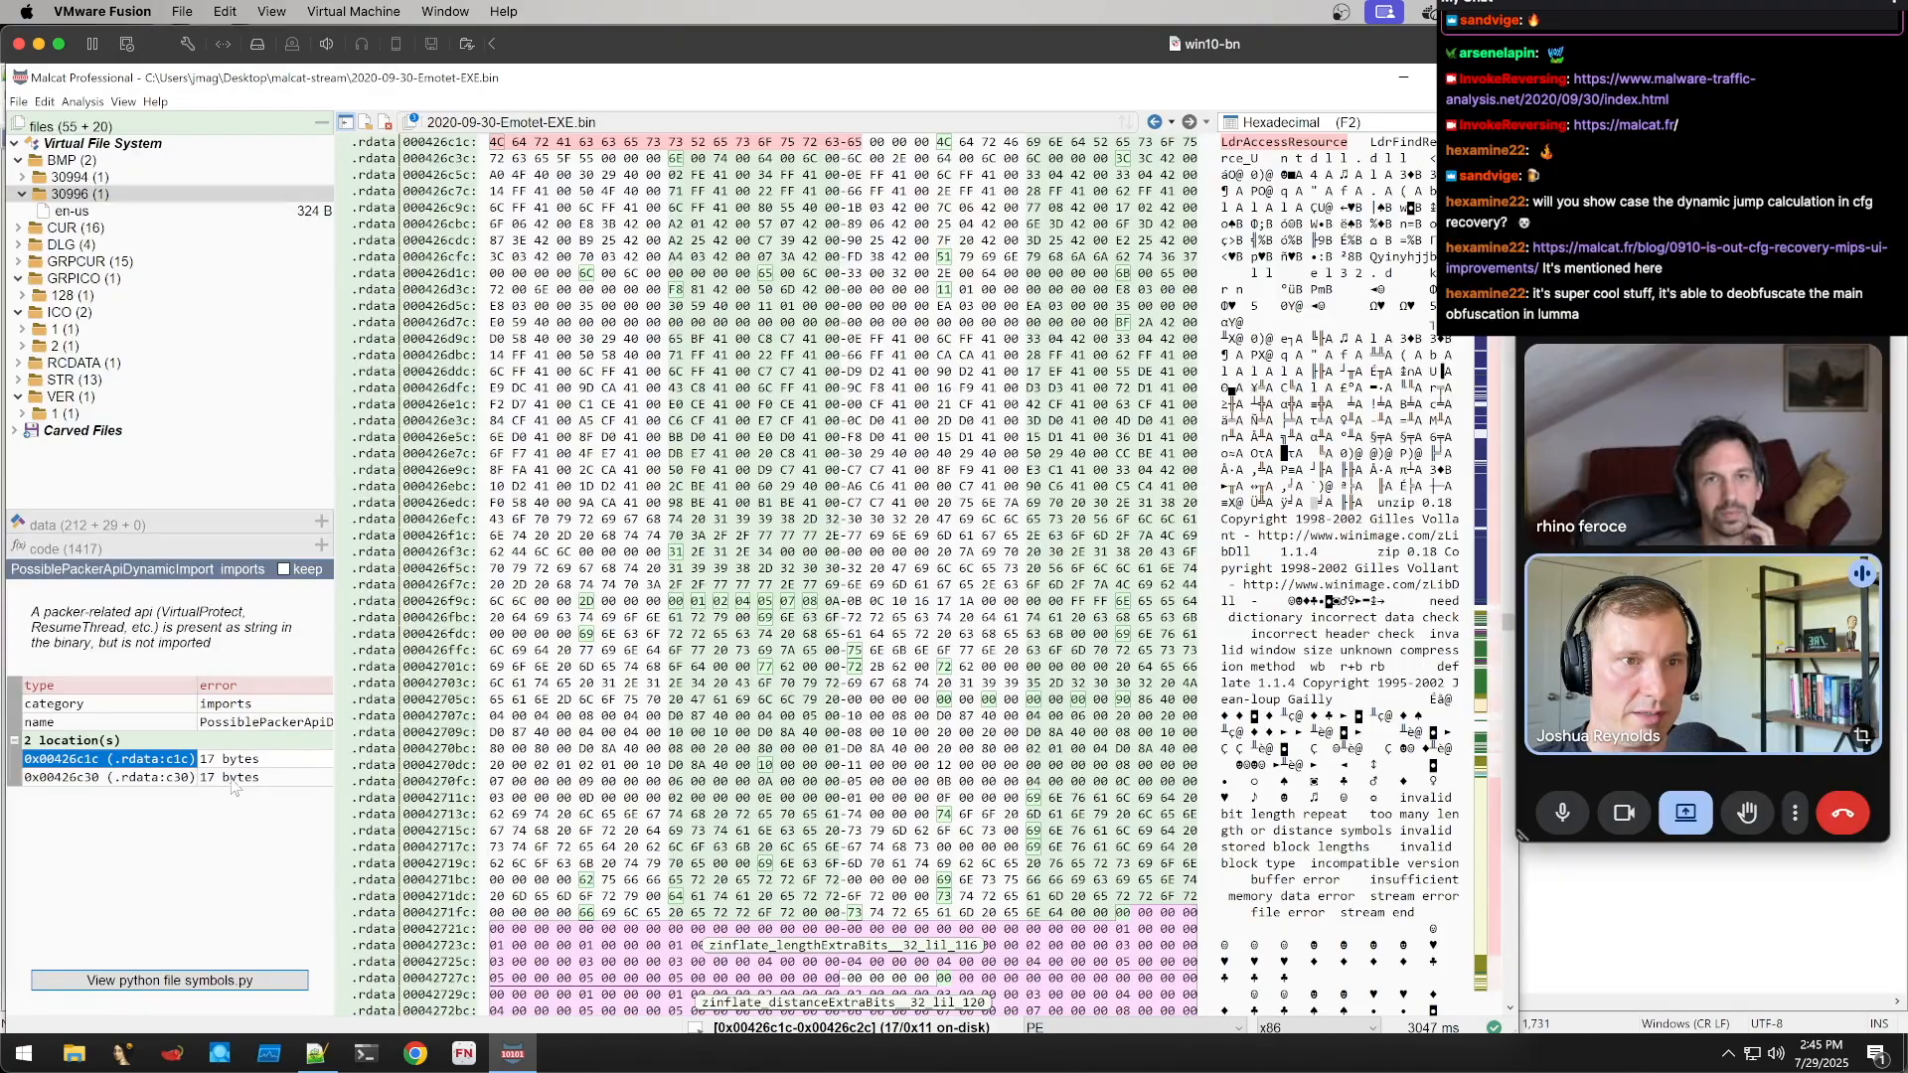
double_click(237, 779)
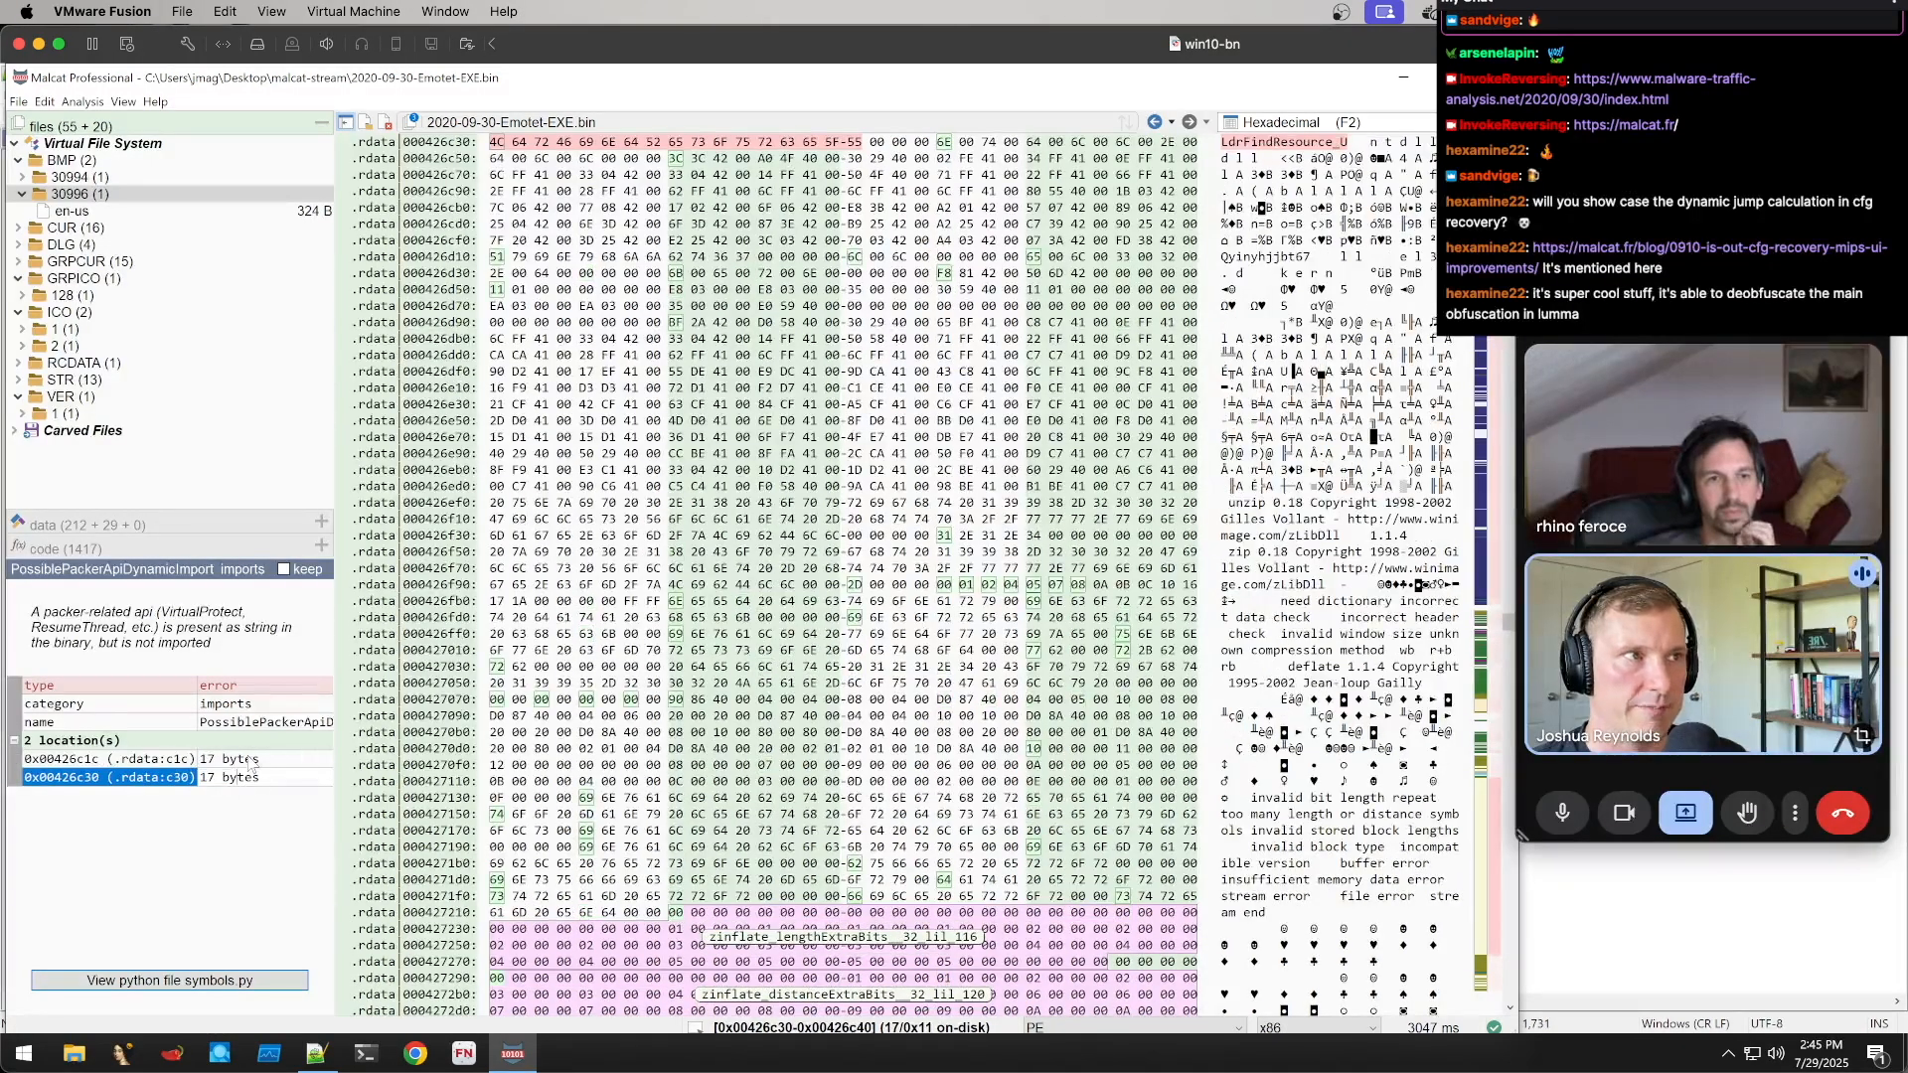
double_click(248, 758)
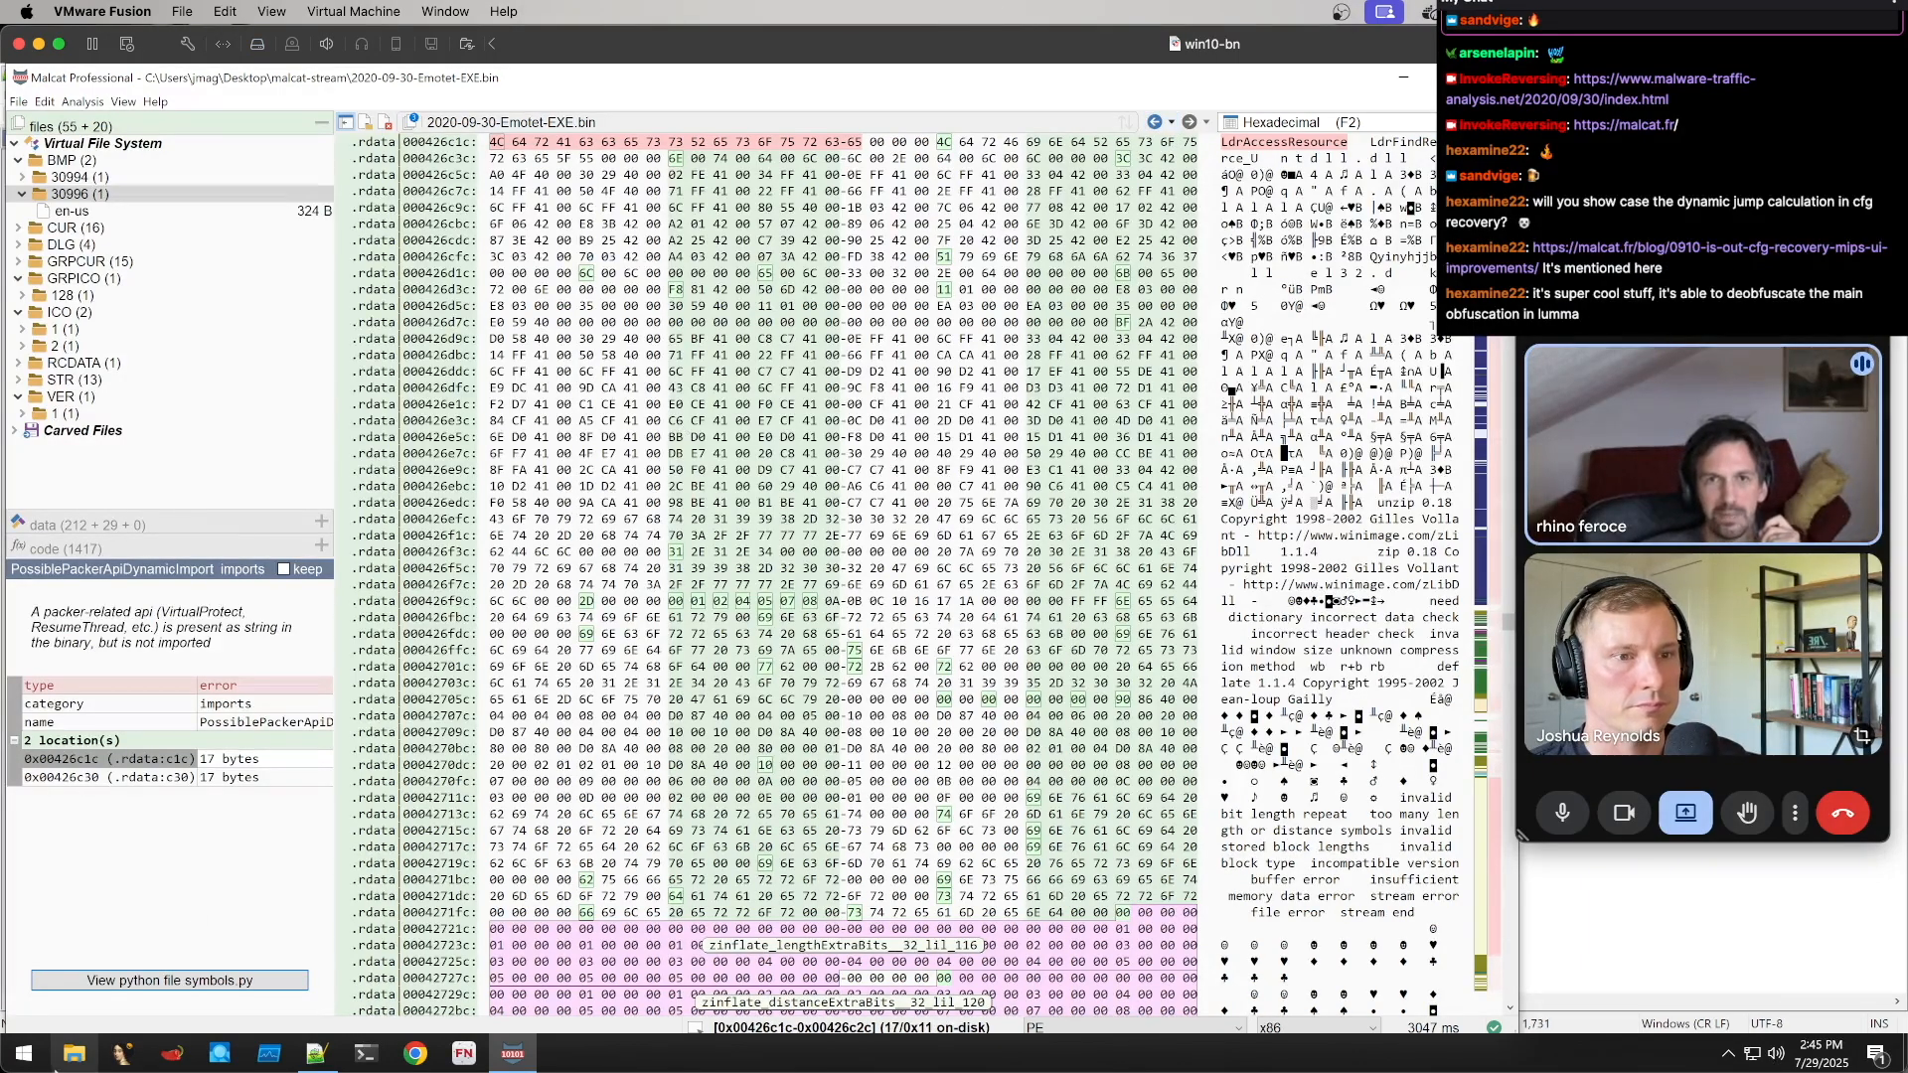
Open the anomaly's Python source, symbols.py, and highlight the body of the PossiblePackerApiDynamicImport class
left_click(170, 983)
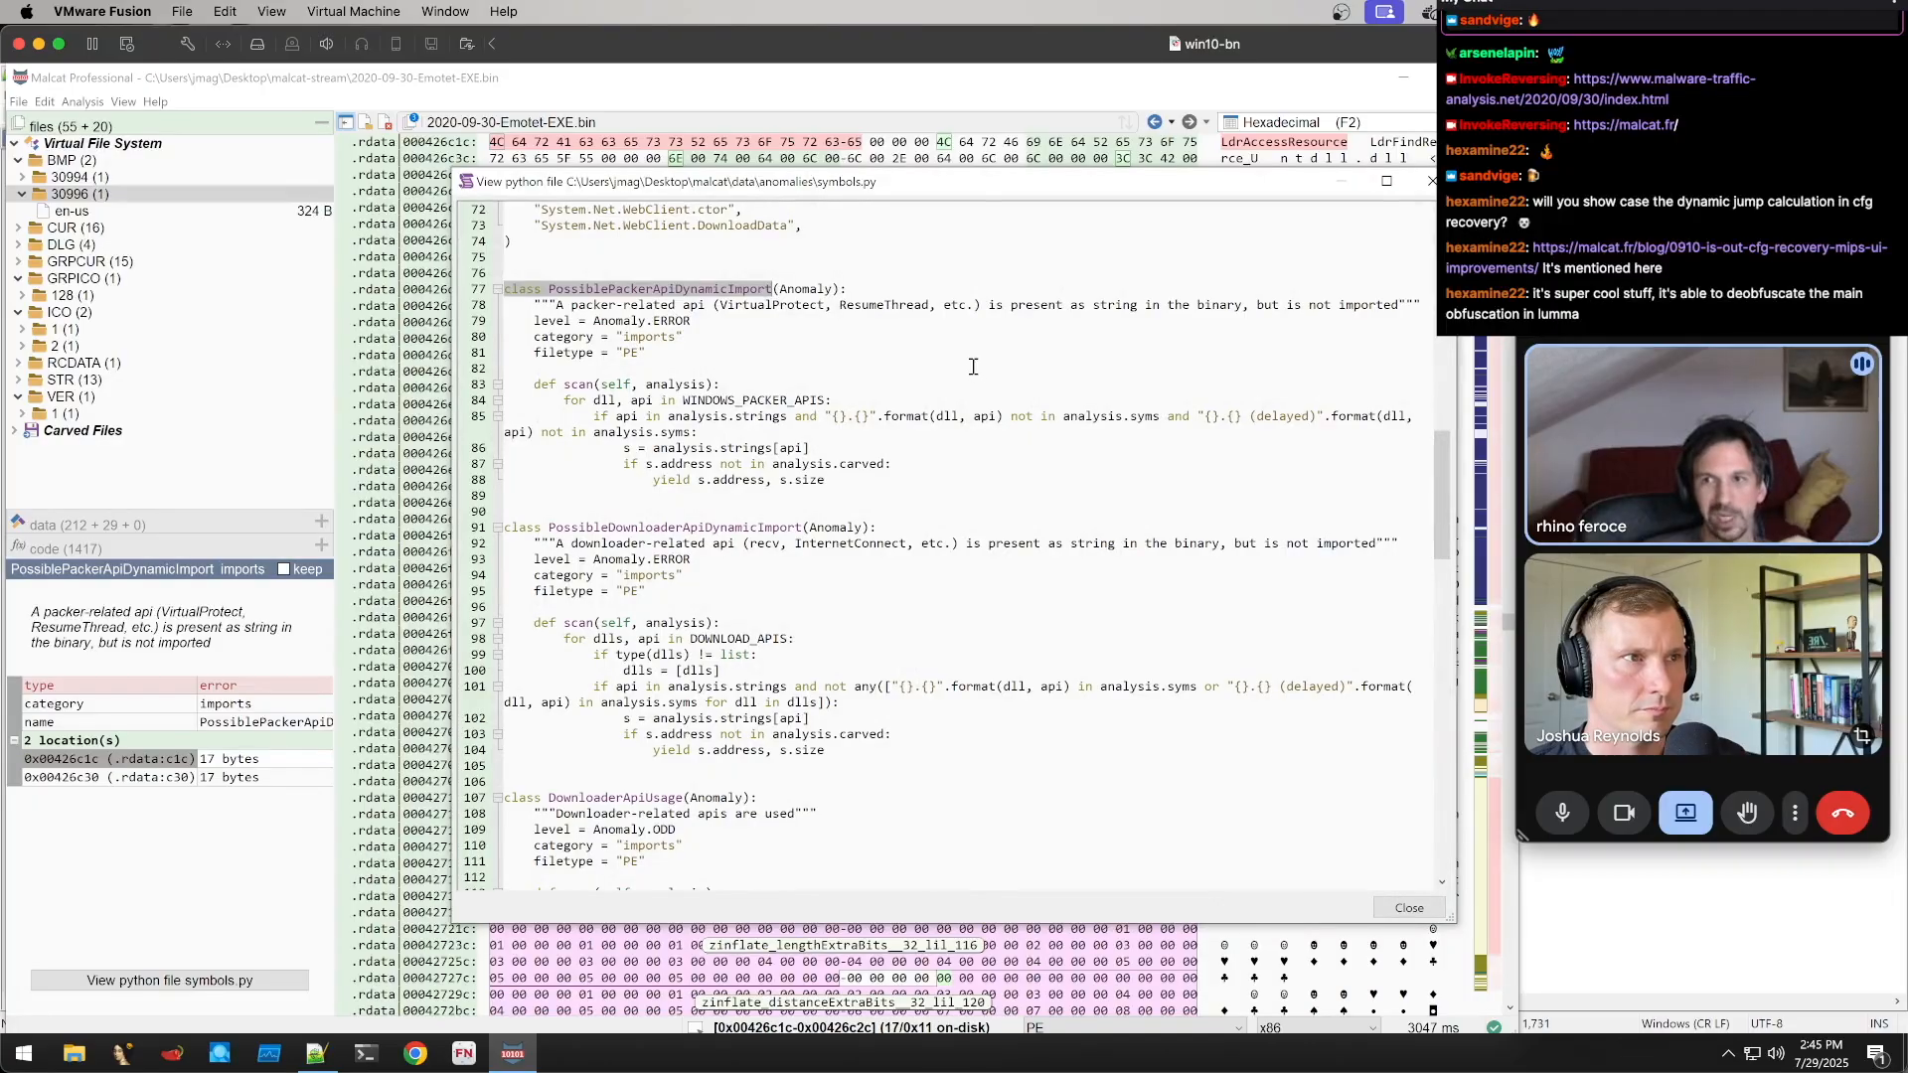
left_click_drag(991, 185, 844, 208)
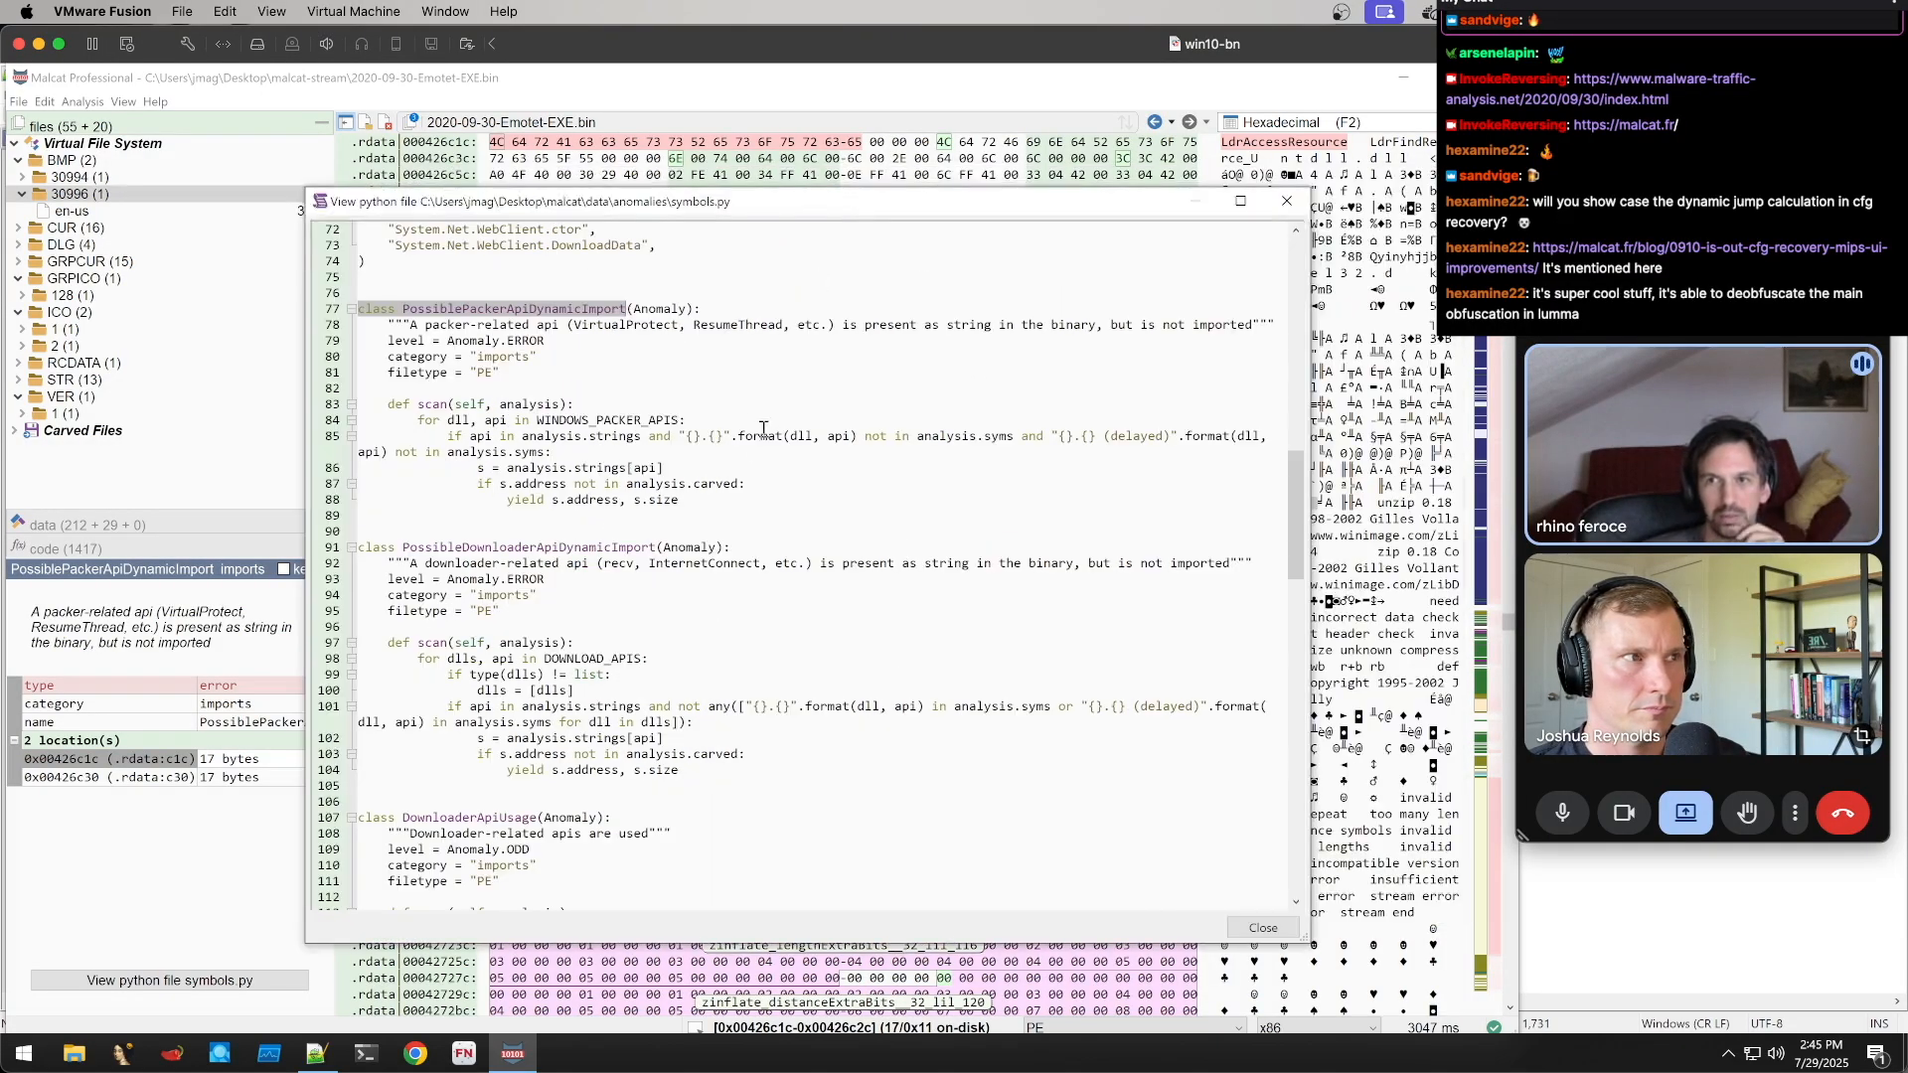
scroll(755, 434, "up", 3)
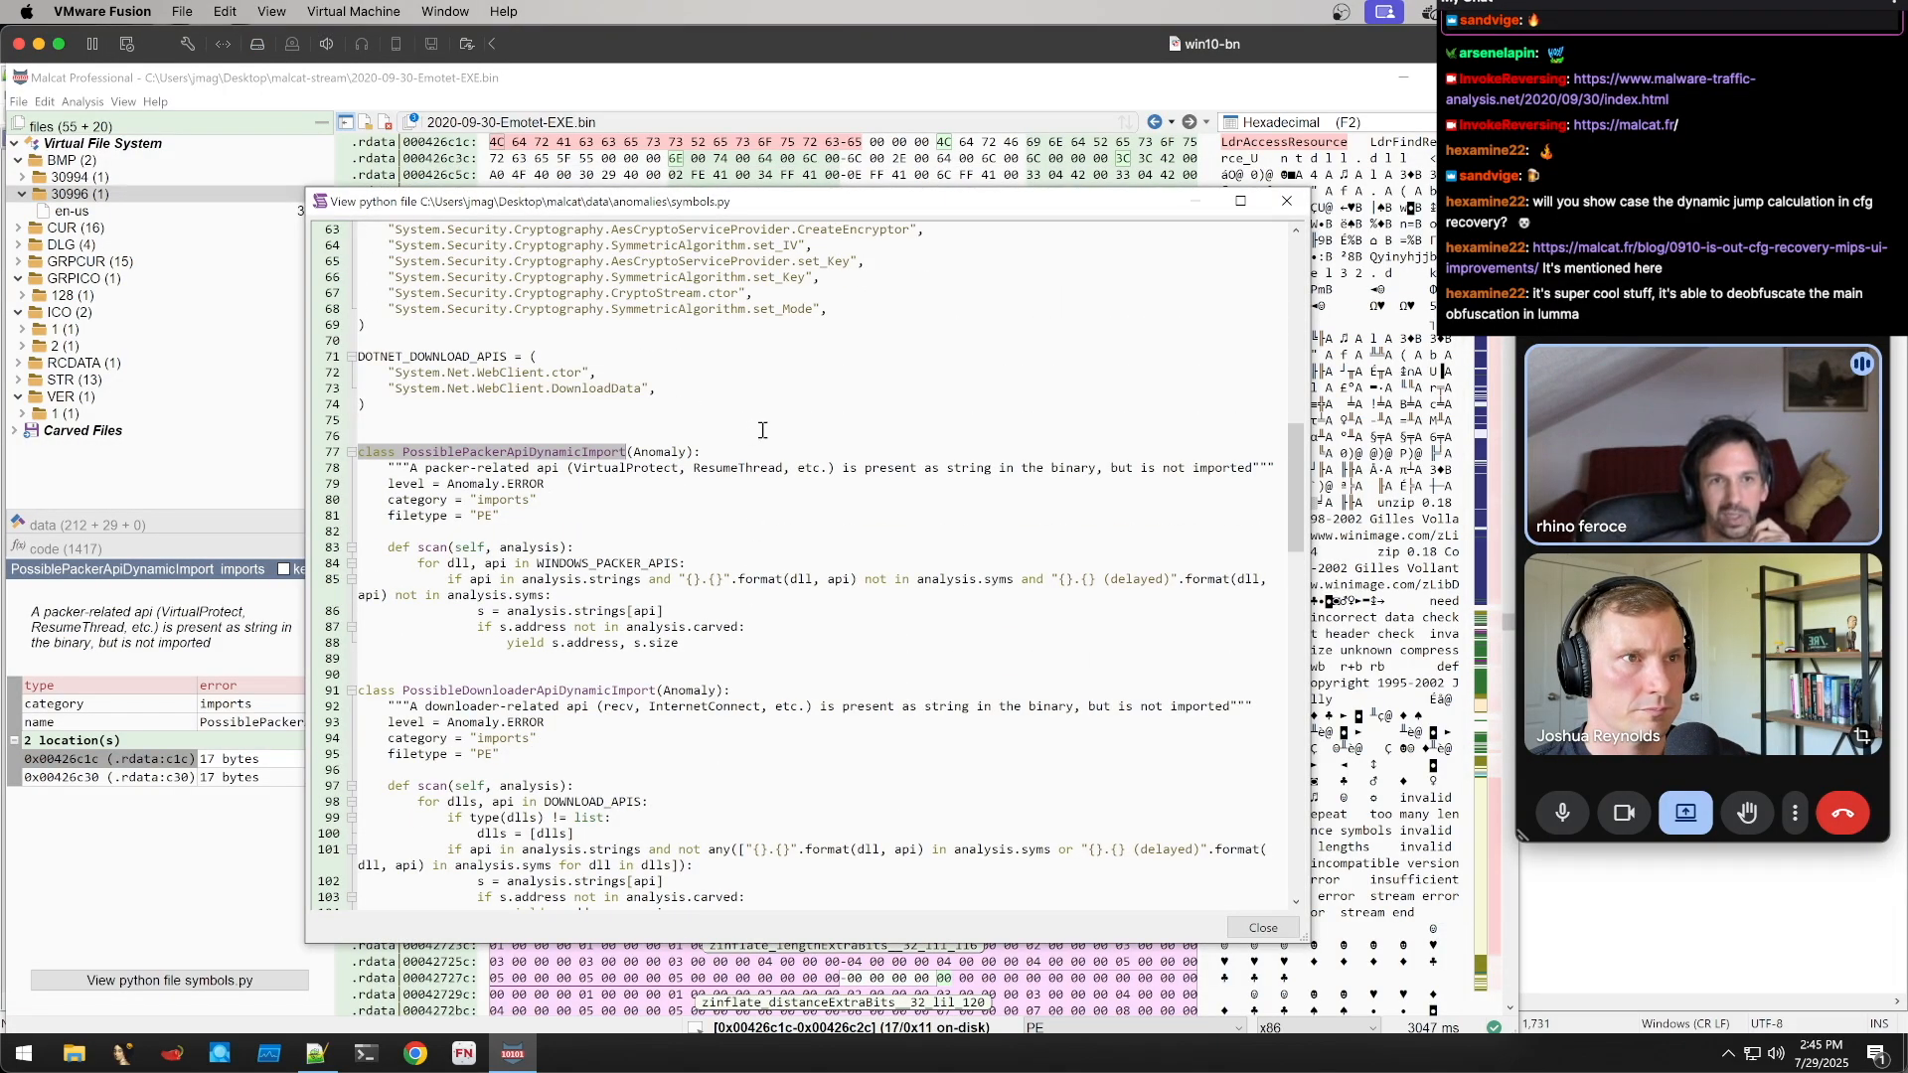
left_click(762, 431)
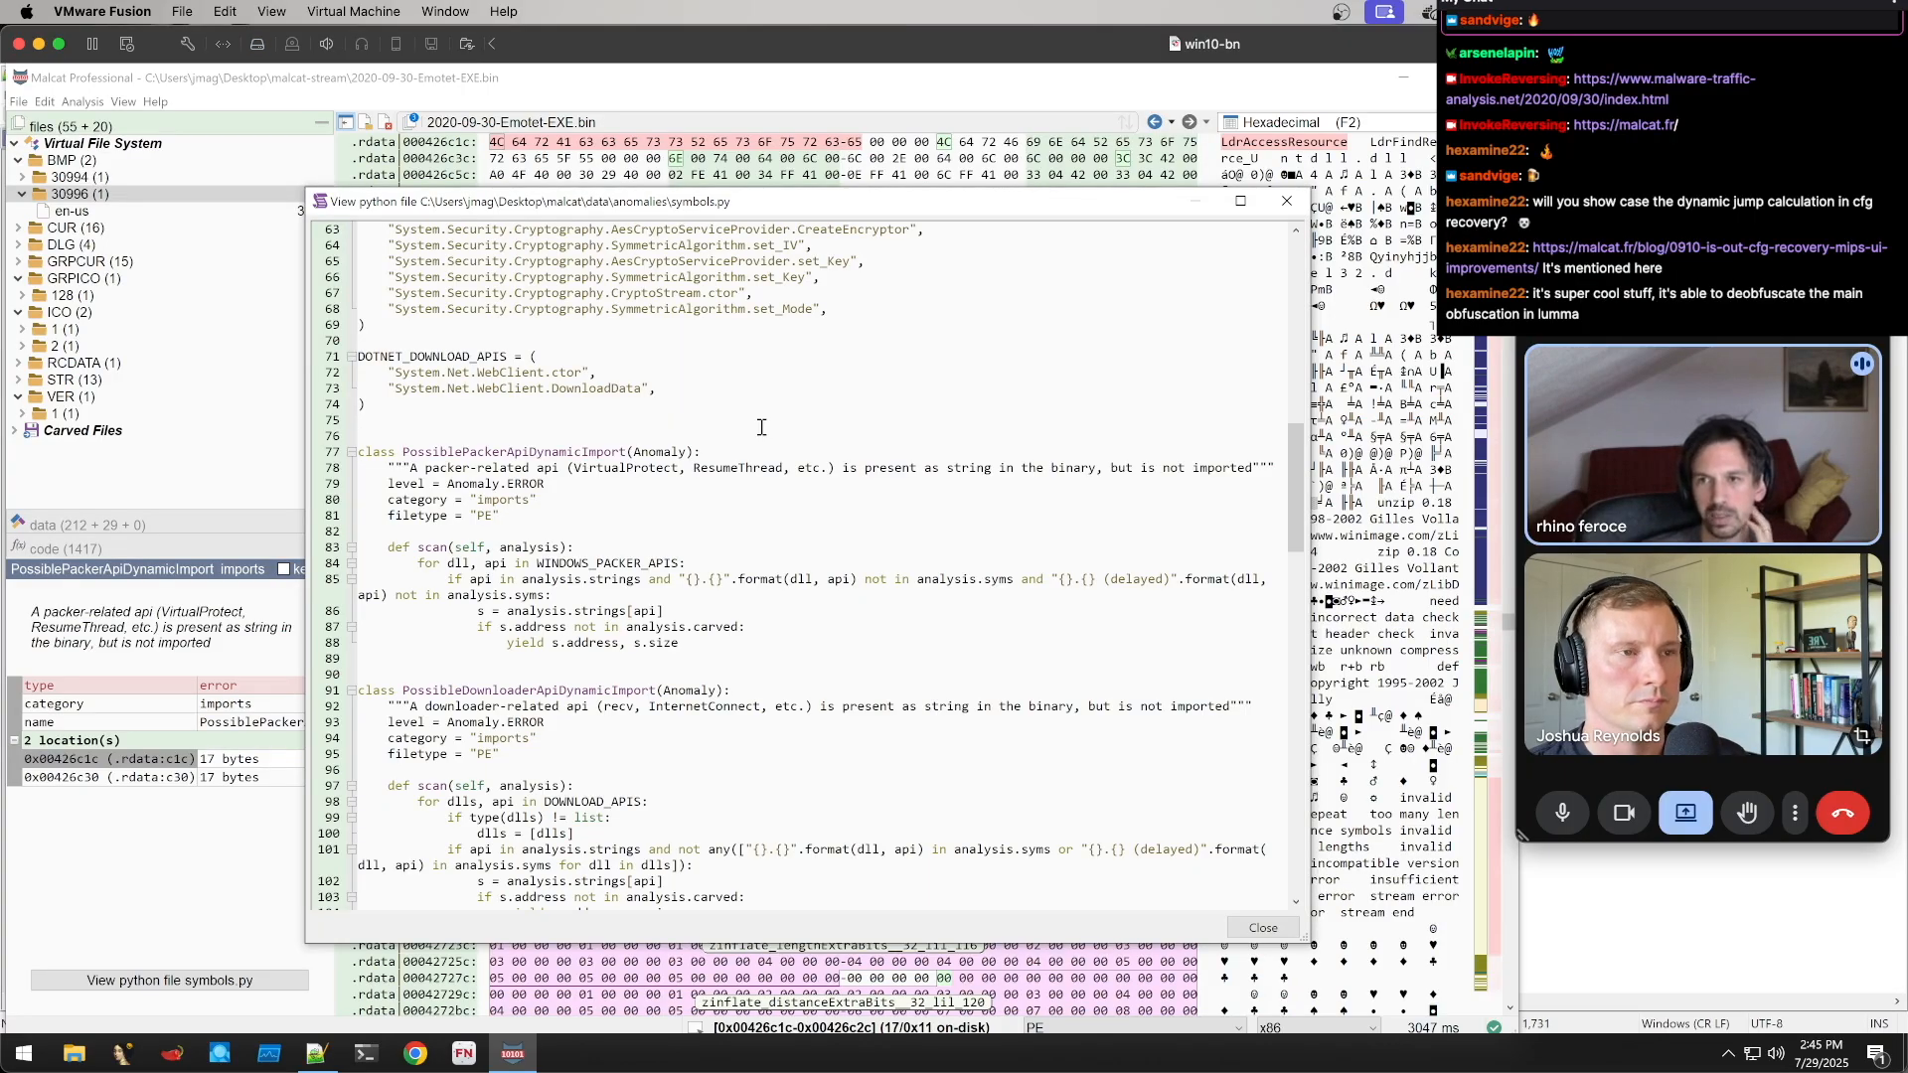
left_click_drag(744, 647, 403, 438)
left_click(398, 440)
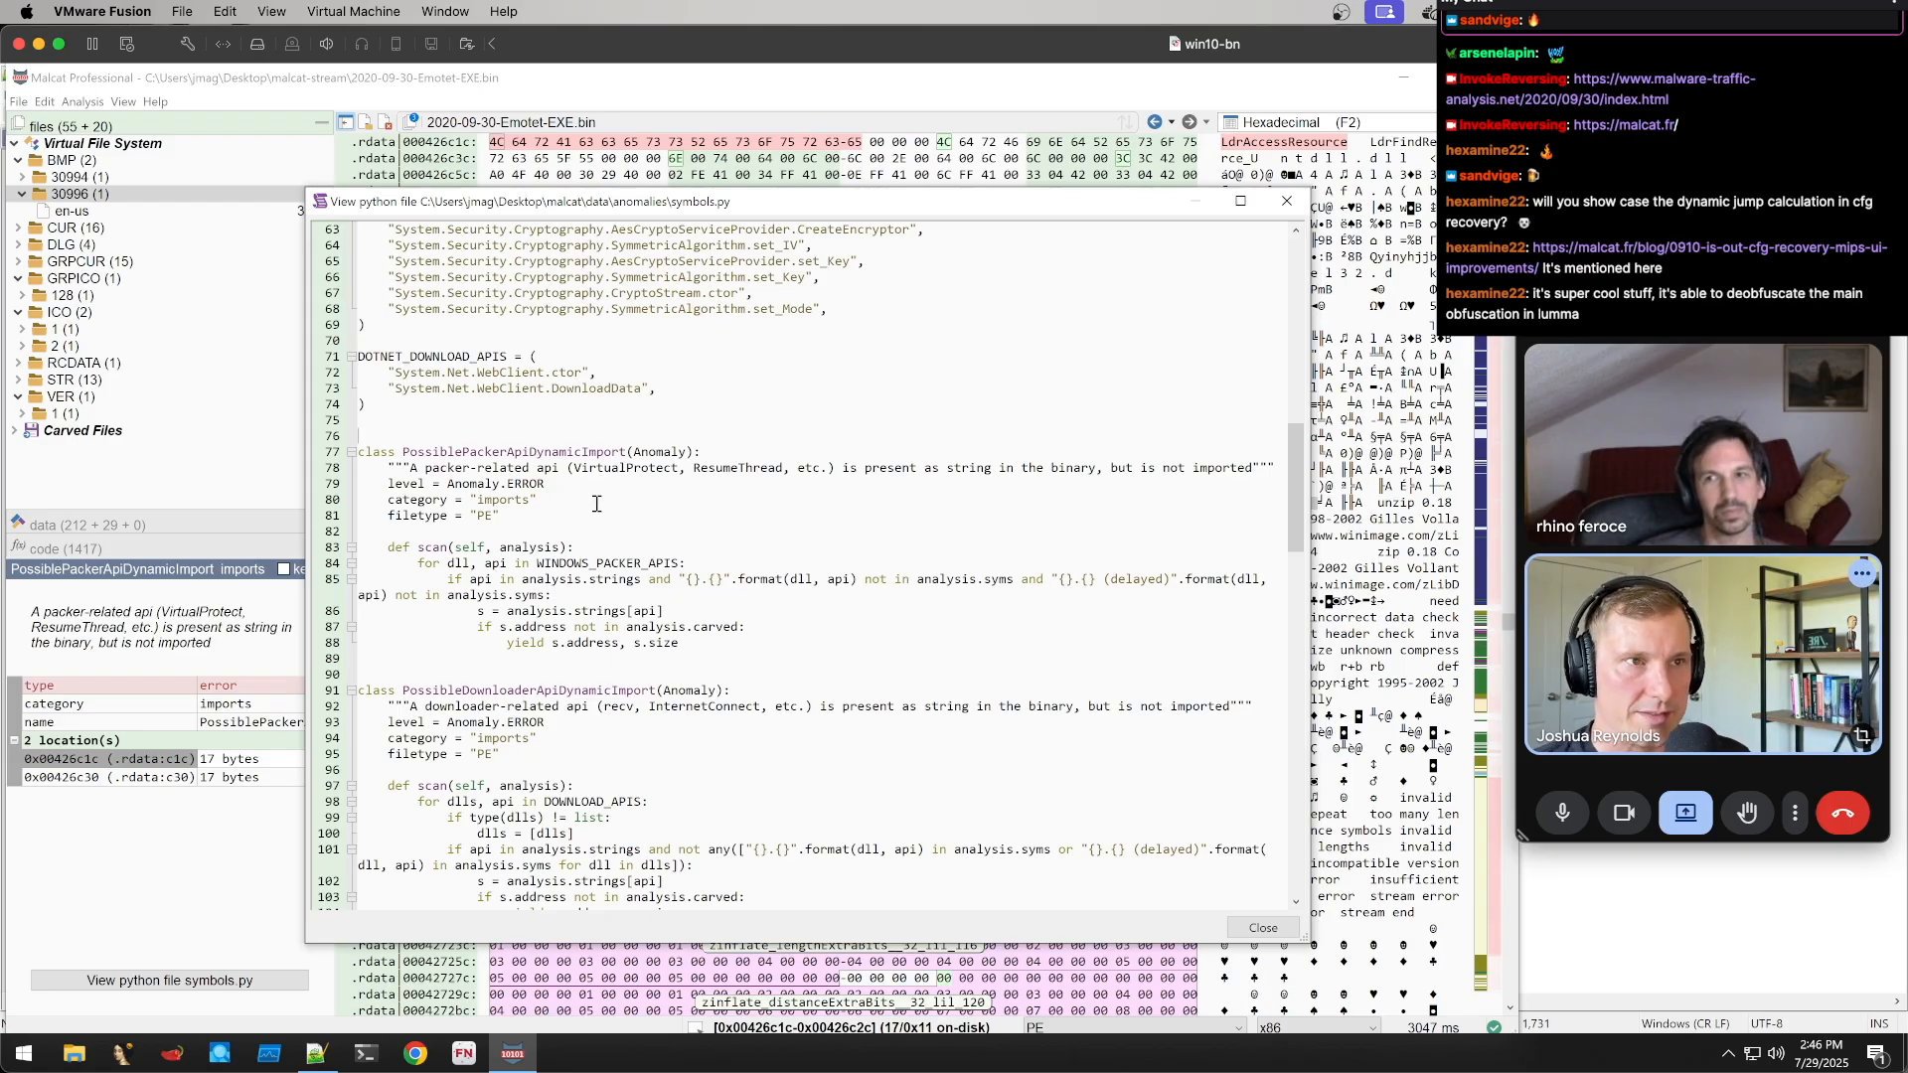
left_click_drag(710, 648, 436, 467)
left_click(435, 466)
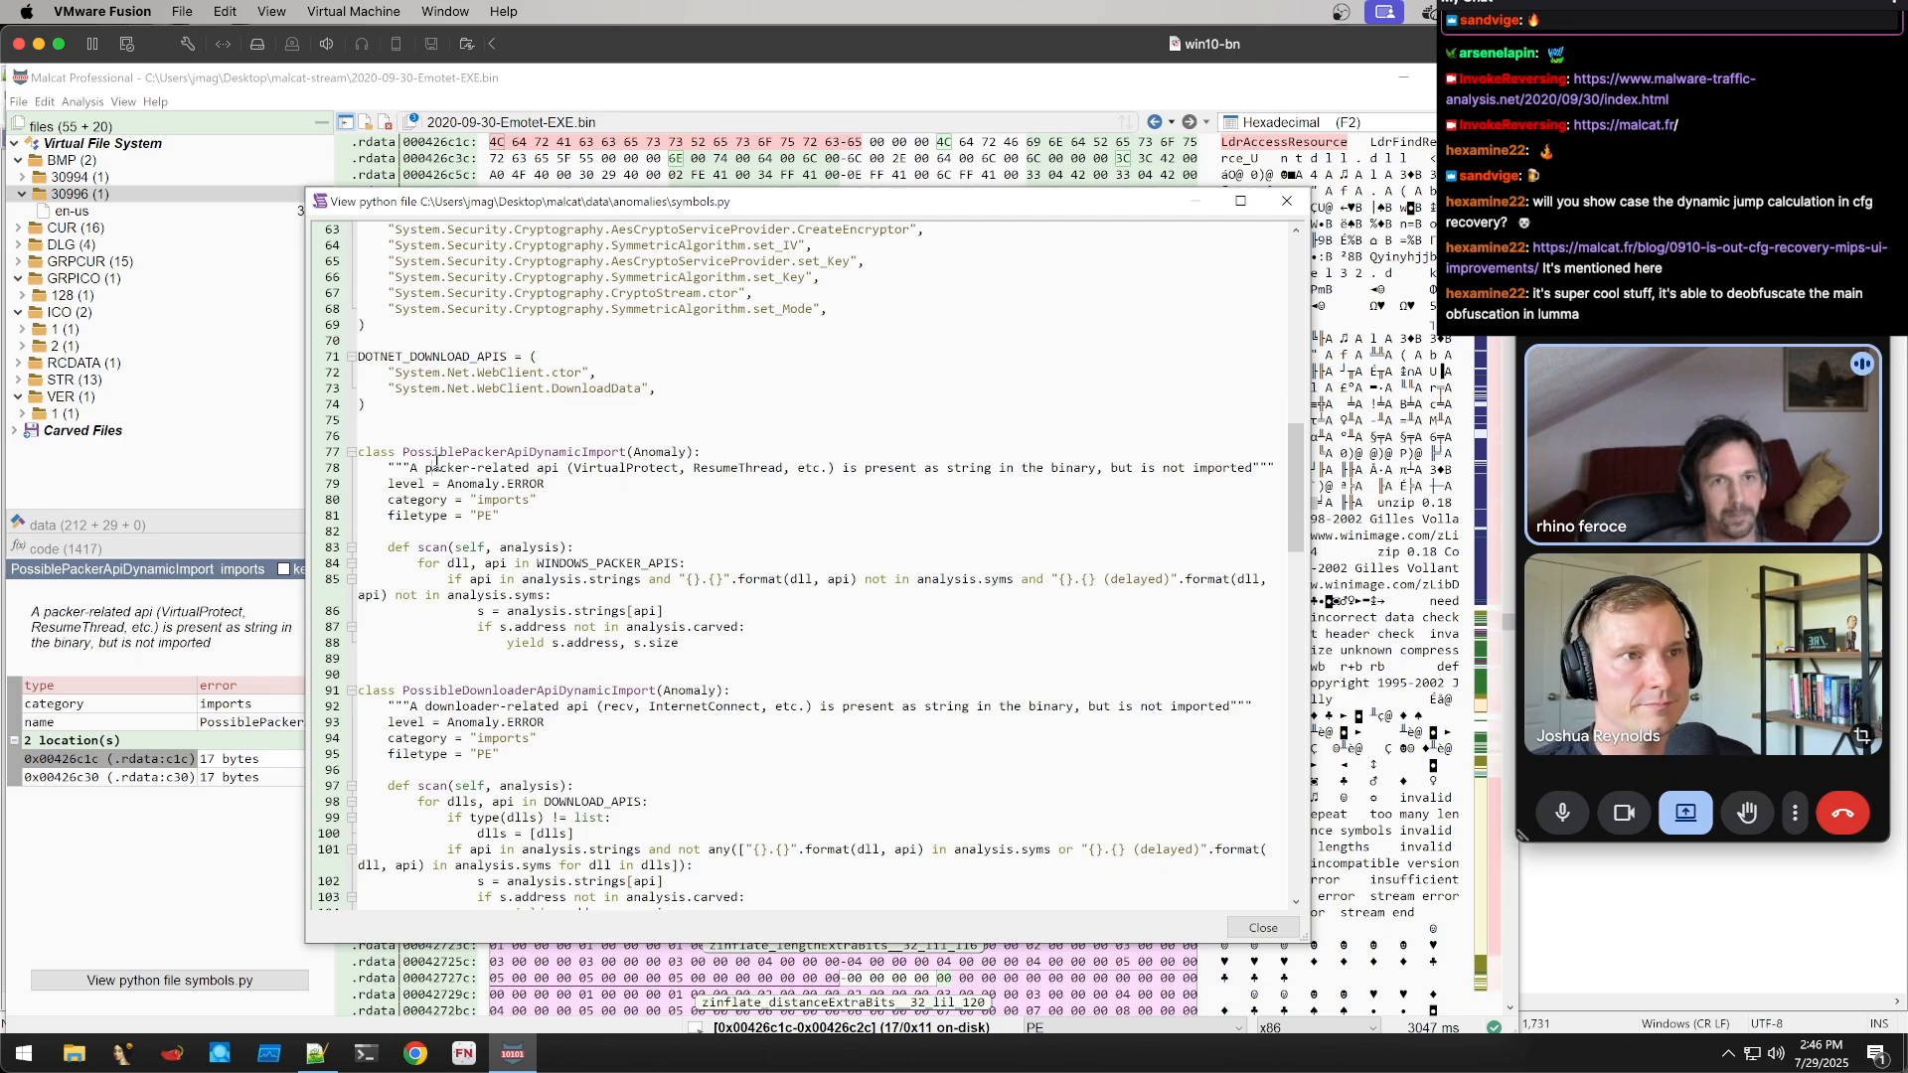
left_click(695, 647, "shift")
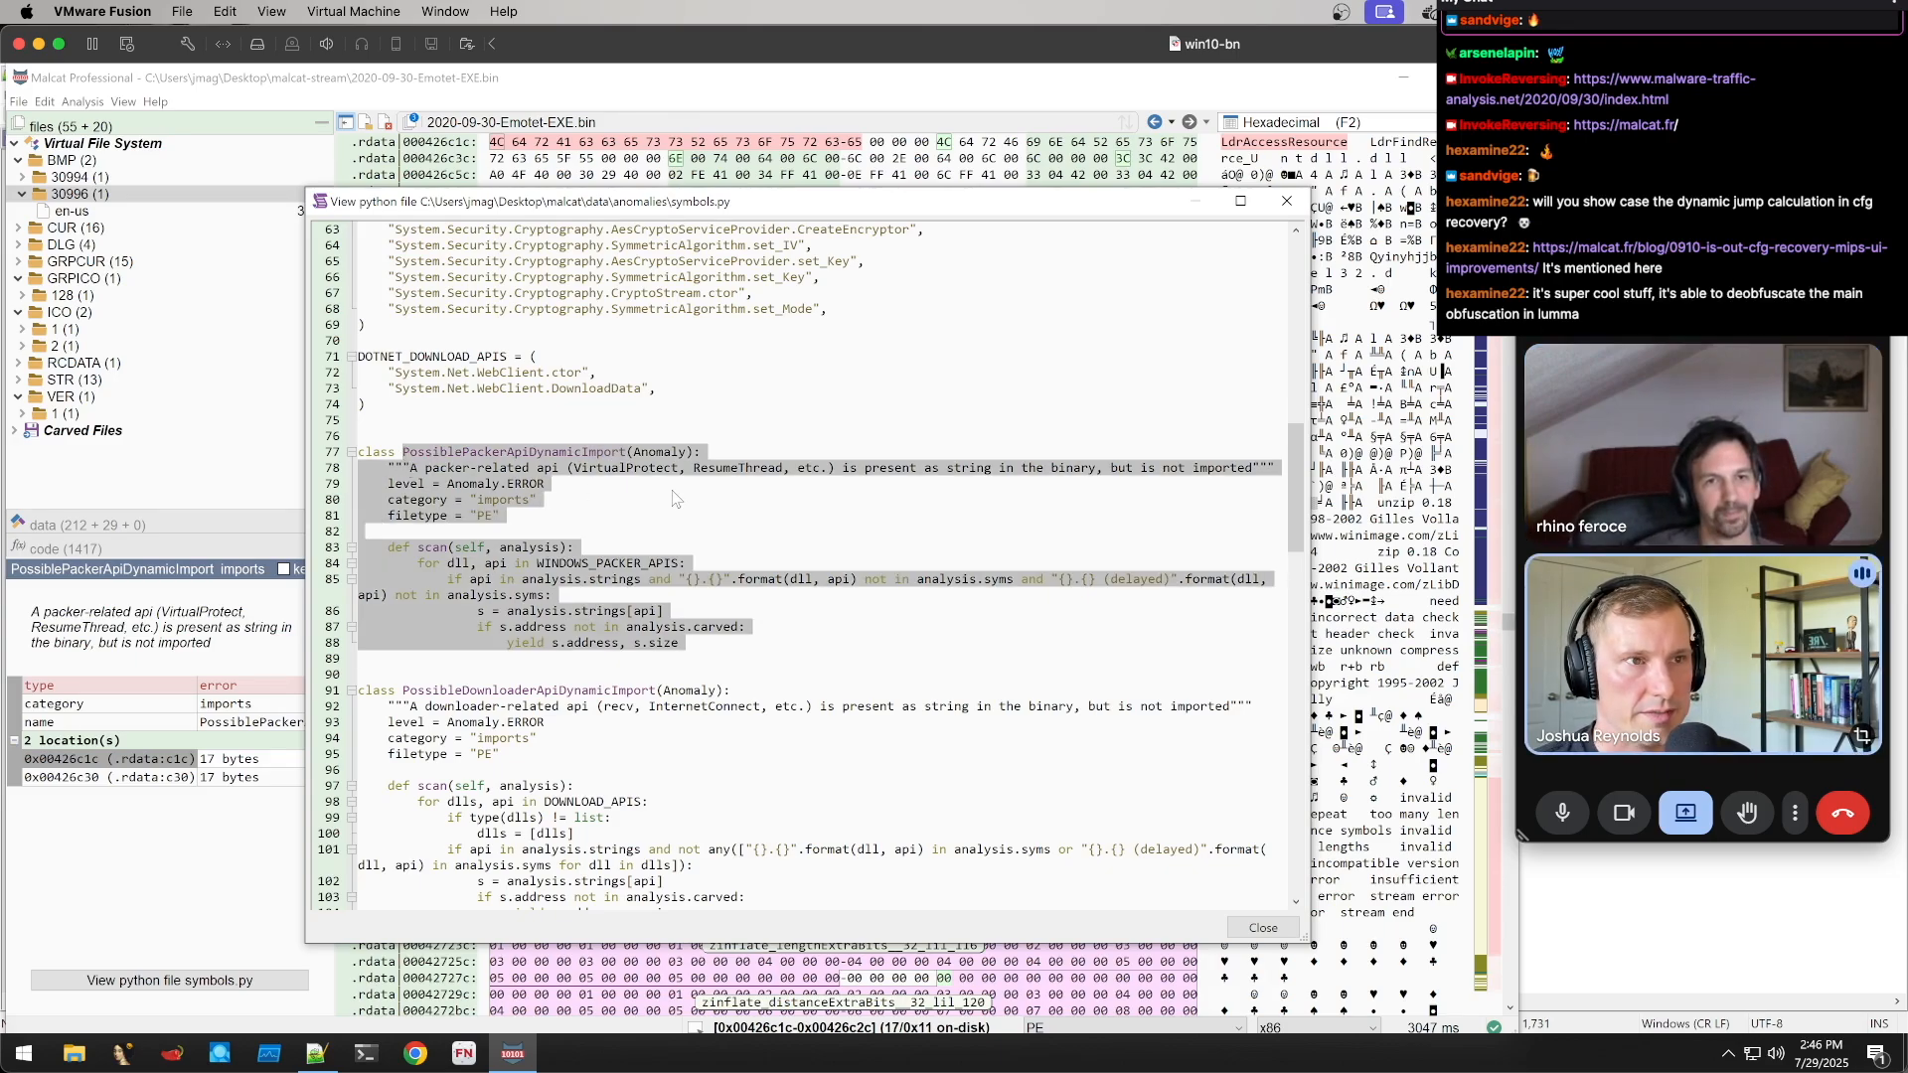
Read the class's description, highlighting the phrase "is present as string in the binary, but is not imported"
left_click(577, 483)
left_click_drag(426, 468, 993, 469)
left_click(484, 497)
left_click(880, 481)
left_click_drag(852, 468, 1251, 469)
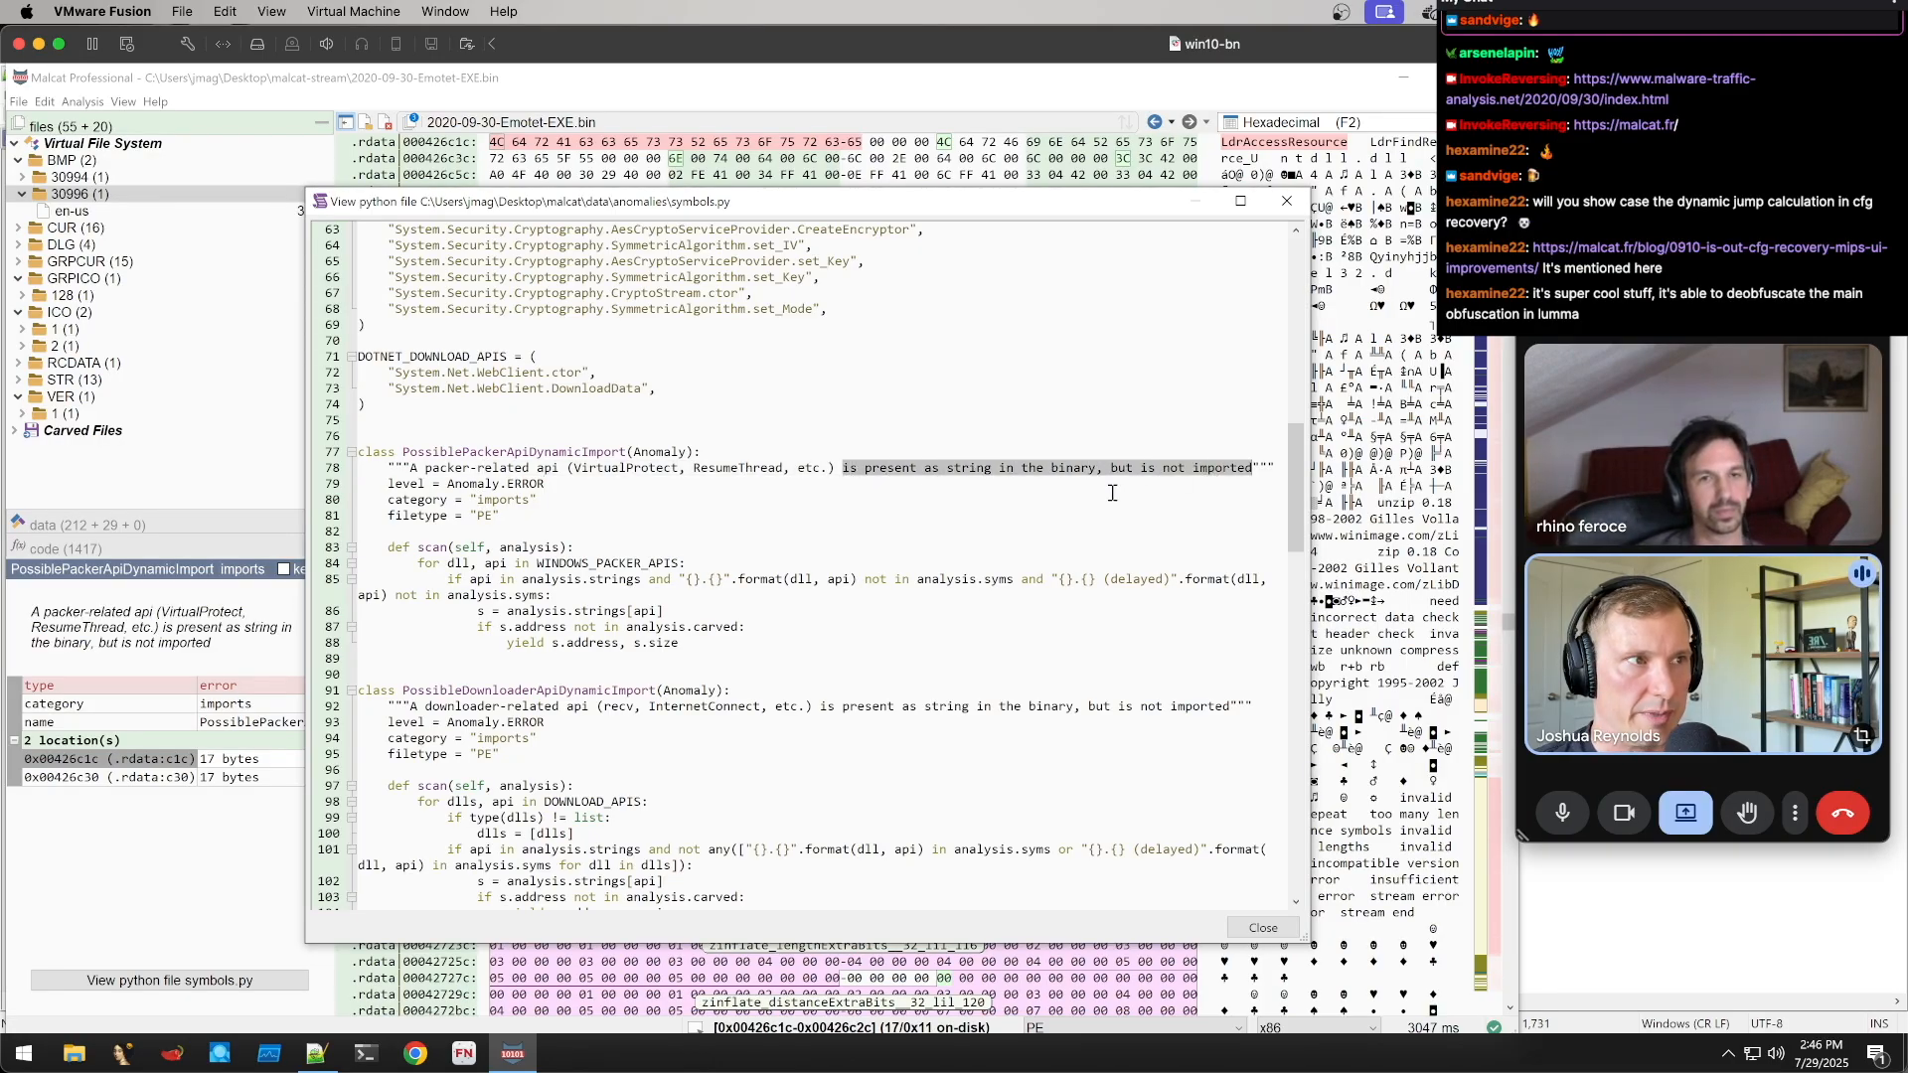
left_click(1112, 491)
mouse_move(1065, 468)
left_mouse_down()
mouse_move(1270, 466)
mouse_move(1069, 464)
left_mouse_up()
left_click(1230, 471)
left_click(1069, 463)
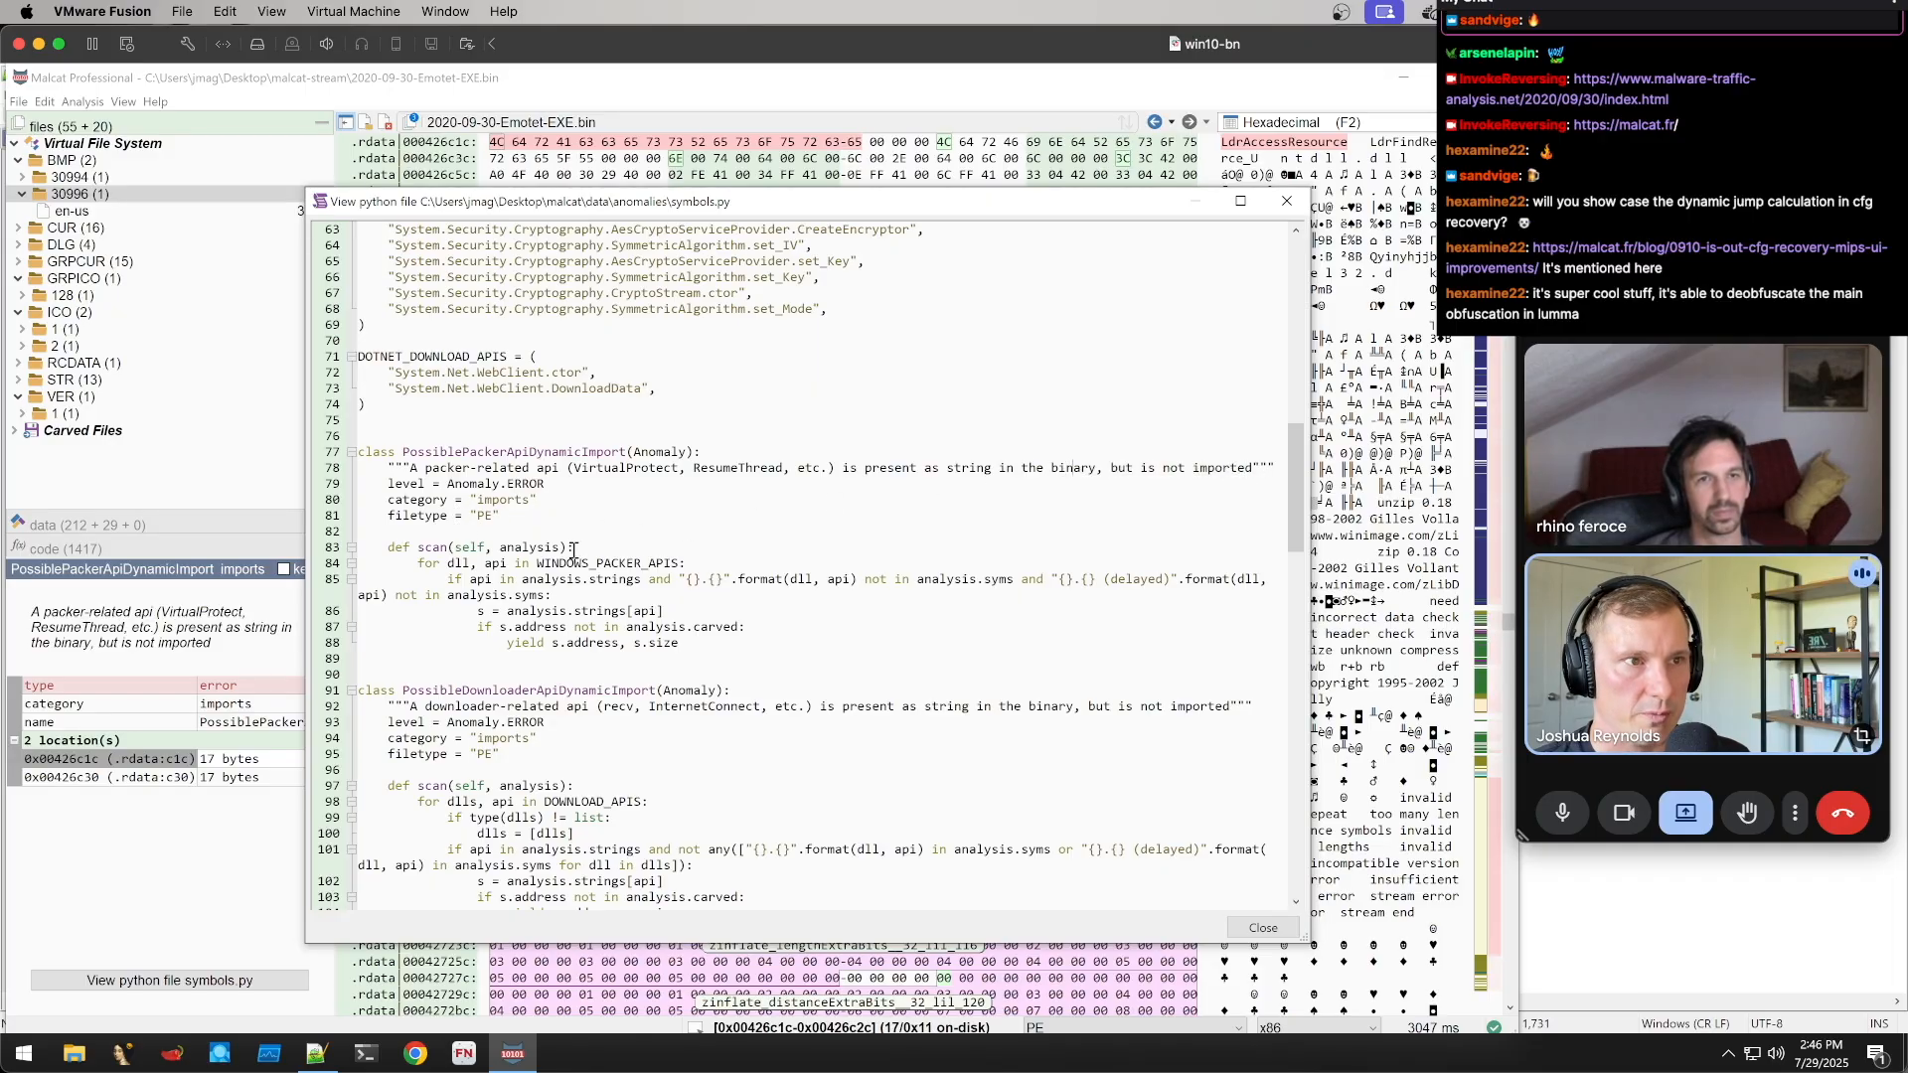
Trace WINDOWS_PACKER_APIS from the scan function's loop to its definition at the start of symbols.py
left_click_drag(434, 565, 738, 558)
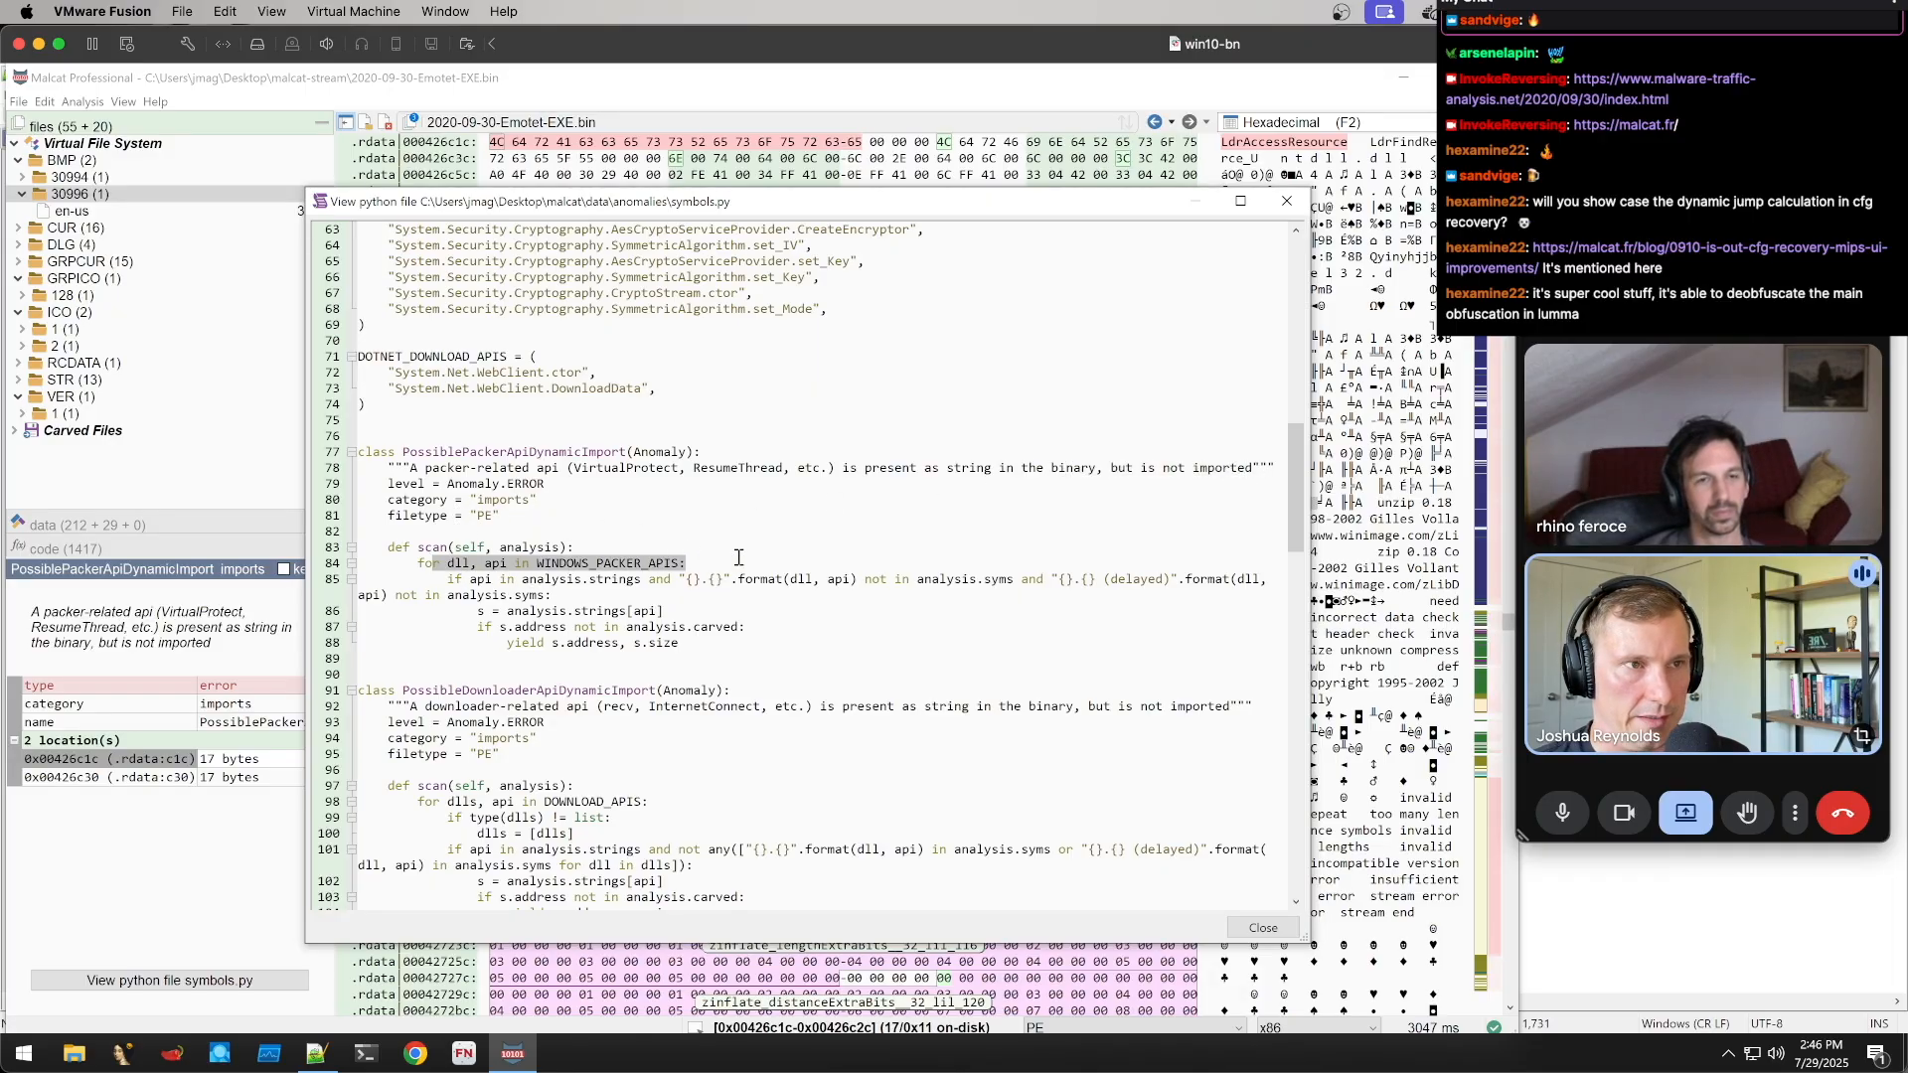
left_click(534, 565)
double_click(611, 564)
scroll(783, 565, "up", 14)
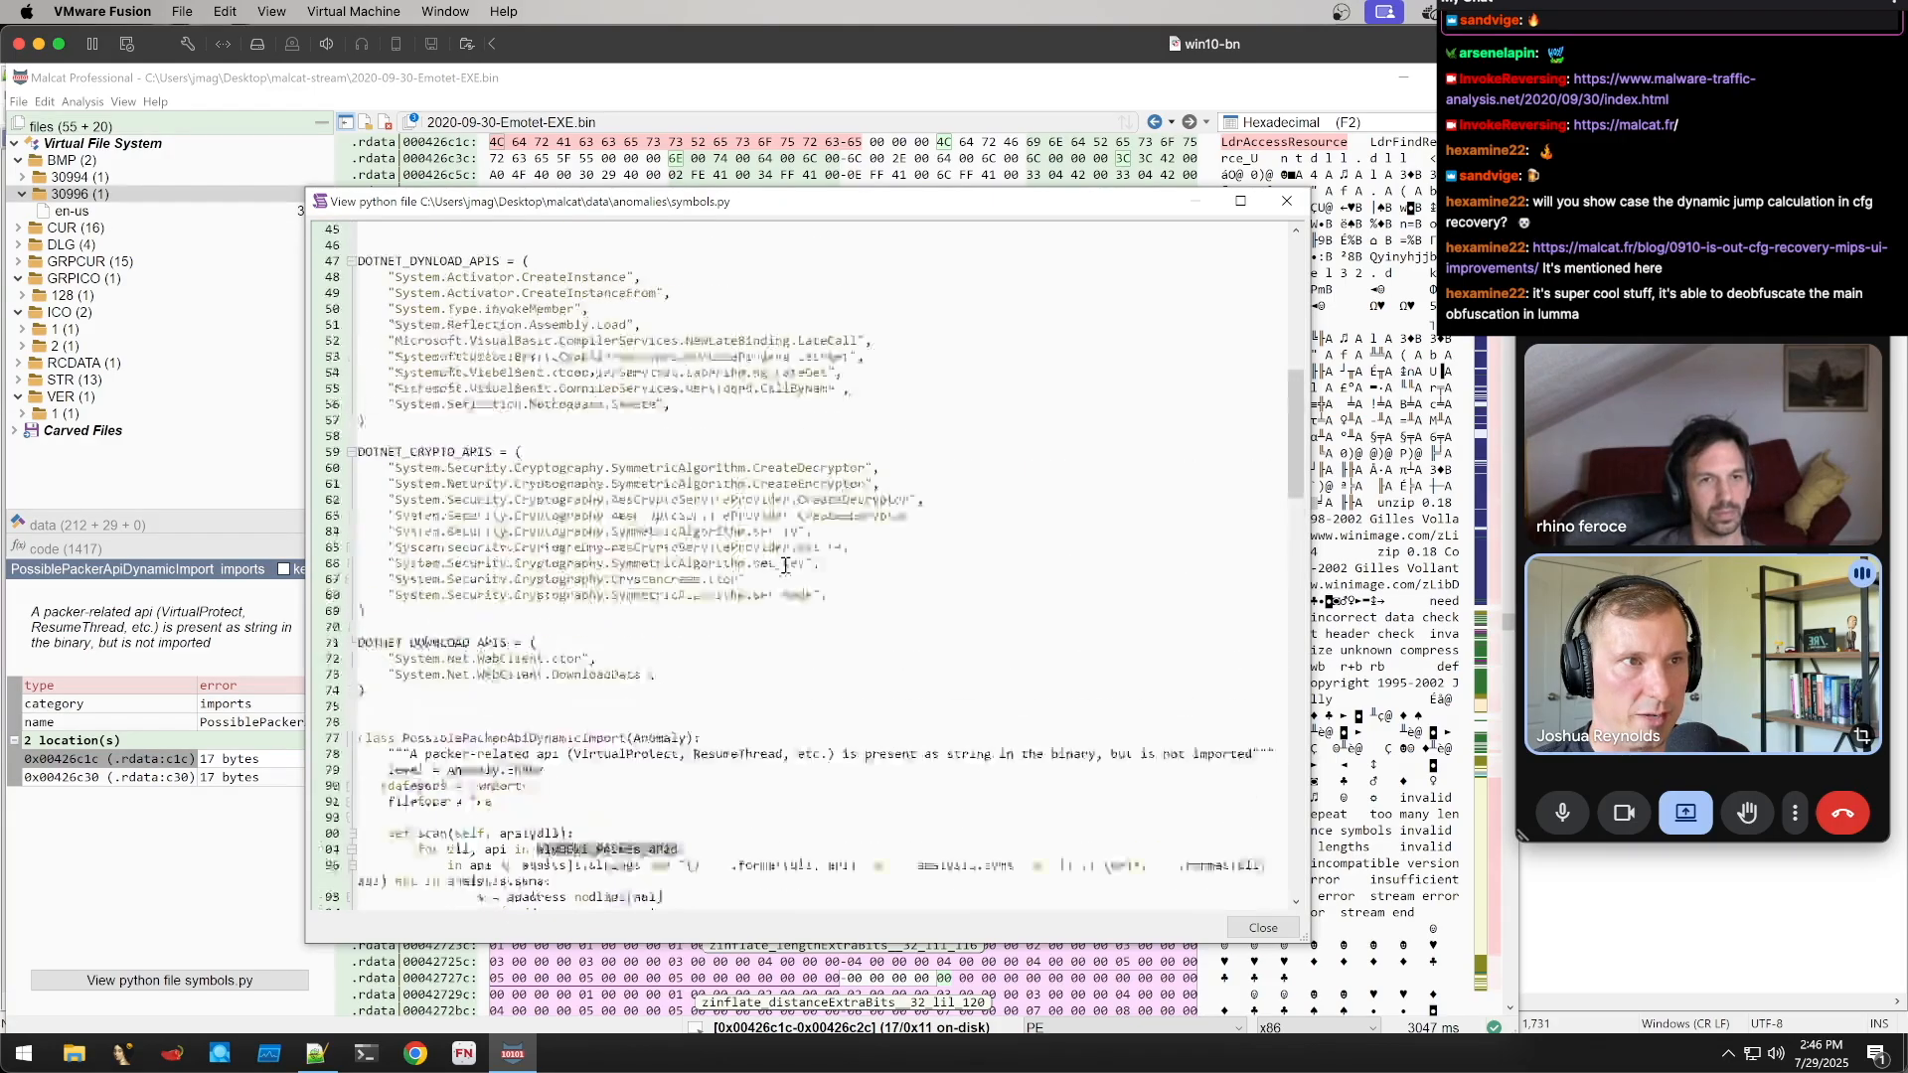
scroll(785, 565, "up", 7)
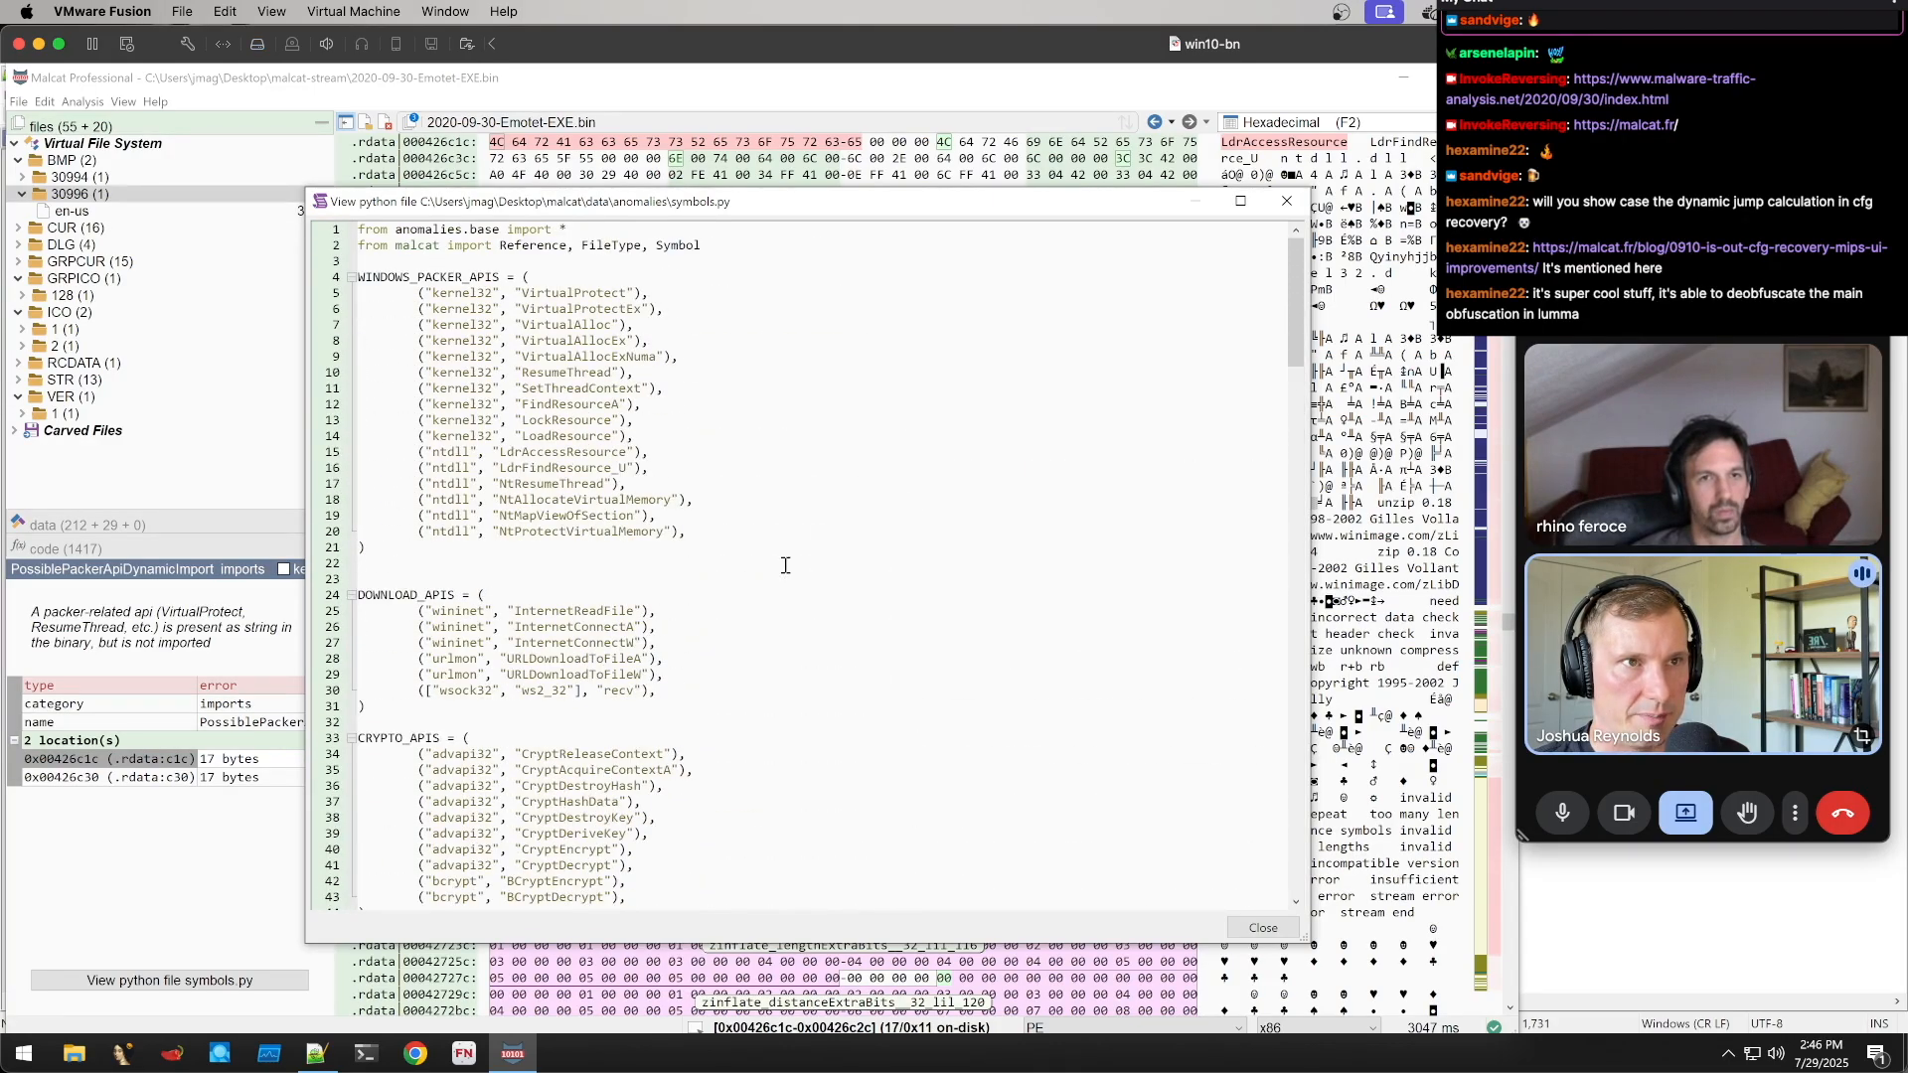
Review the API names in the WINDOWS_PACKER_APIS list, and close the symbols.py source
left_click_drag(418, 295, 618, 422)
left_click(618, 422)
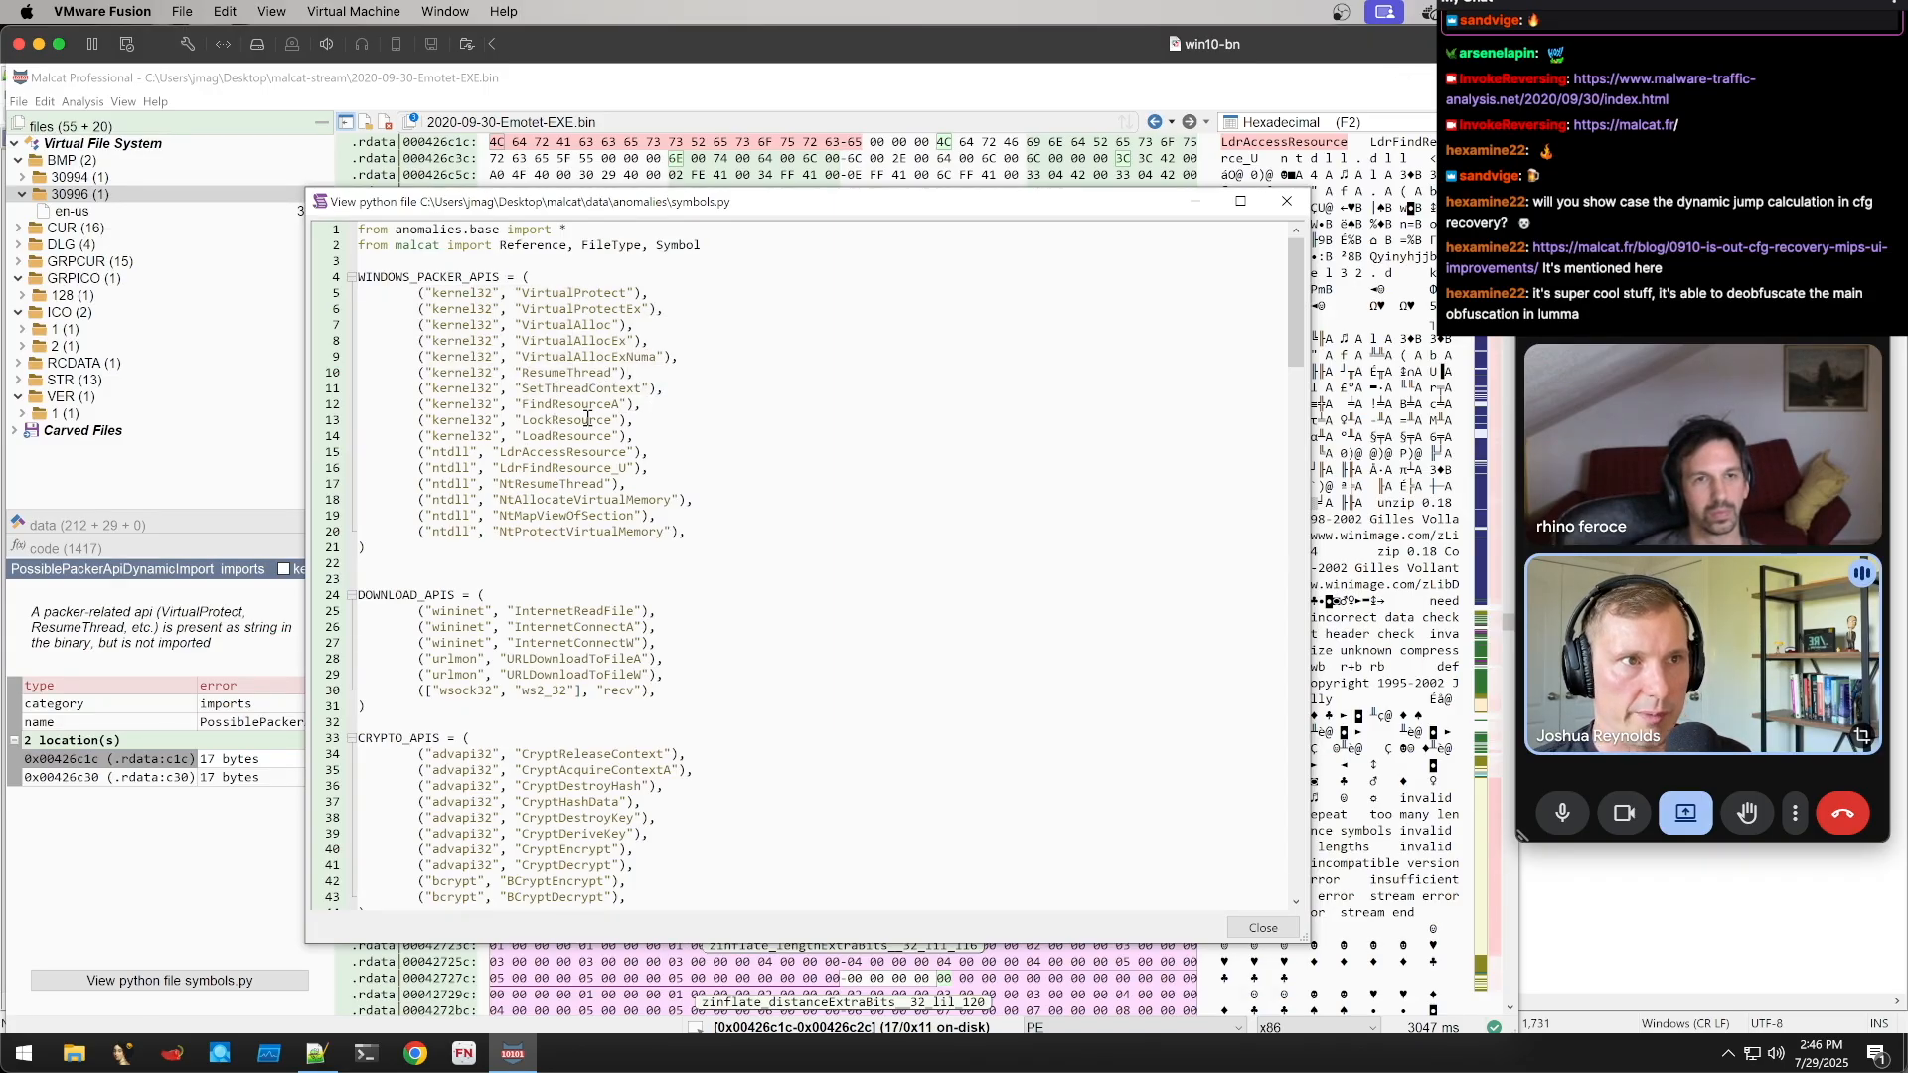
left_click_drag(525, 332, 802, 558)
left_click(803, 558)
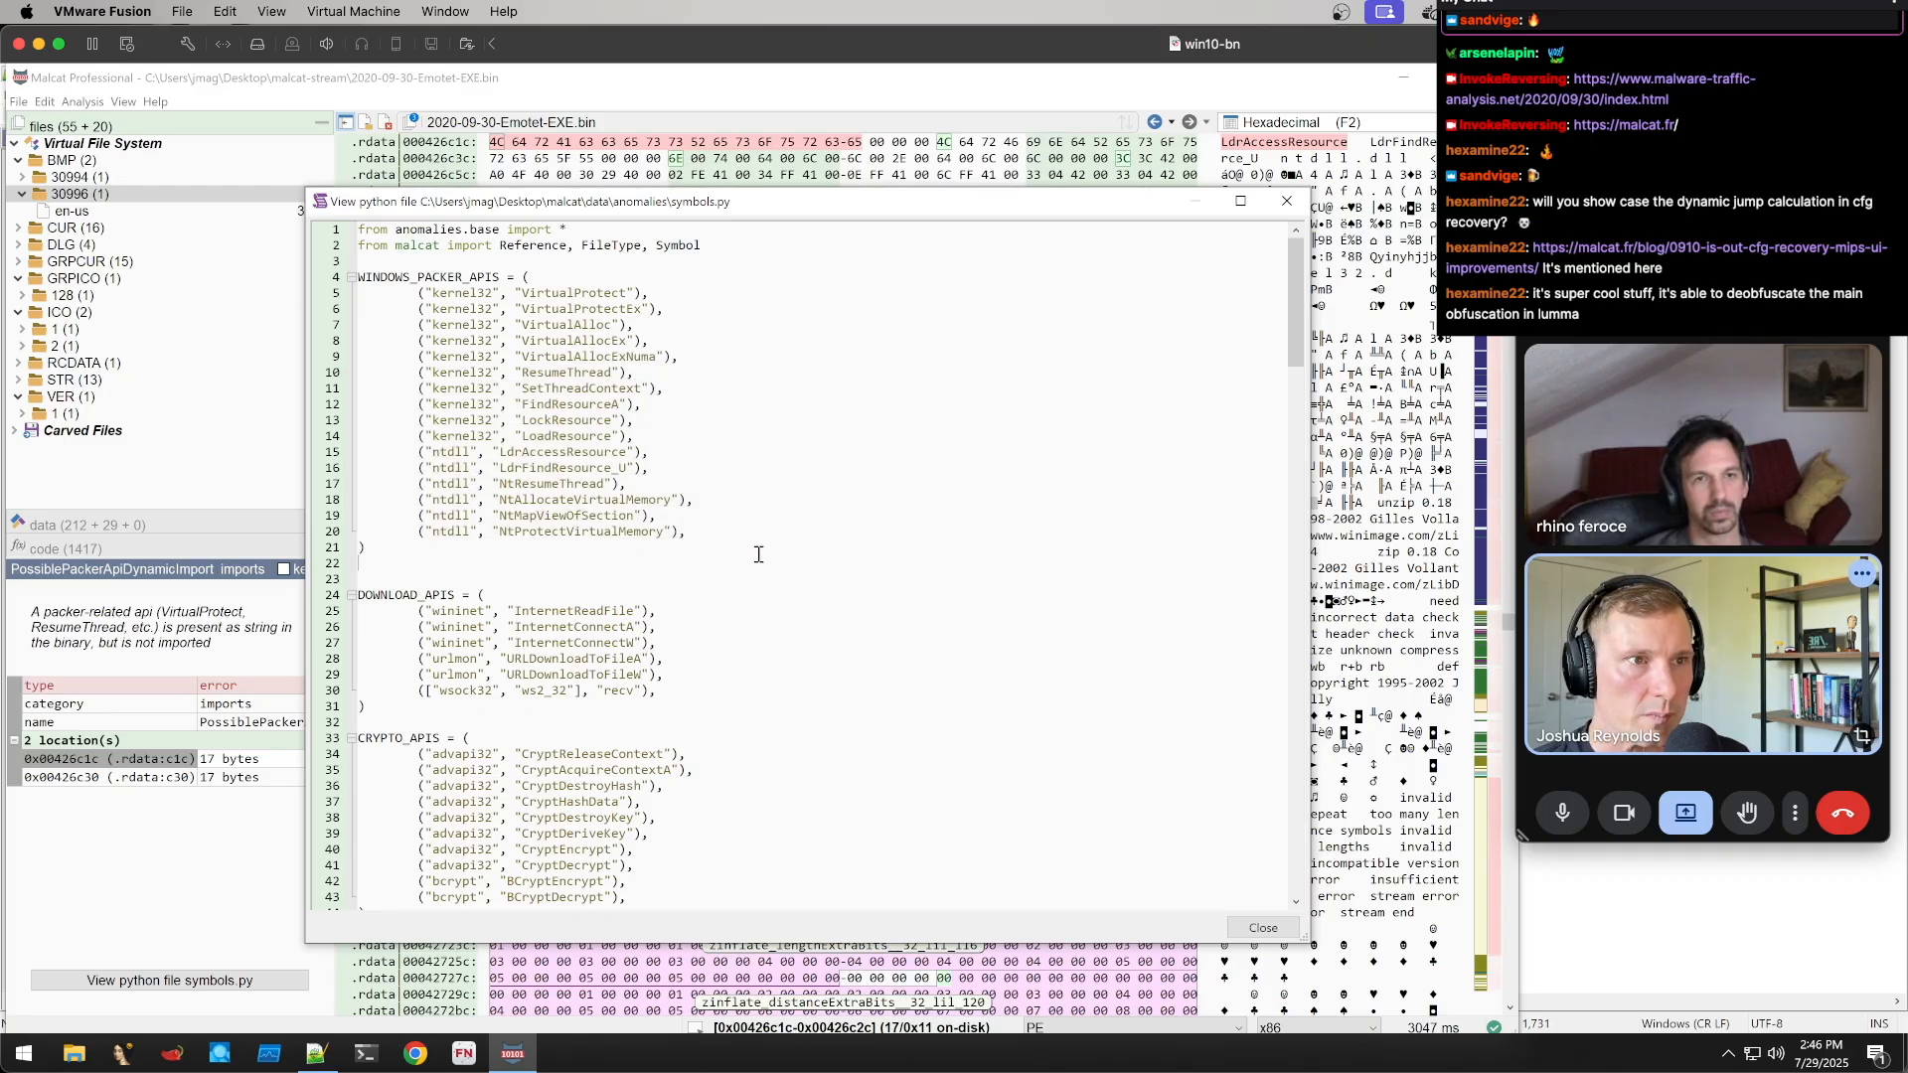
scroll(785, 521, "down", 9)
left_click(1288, 200)
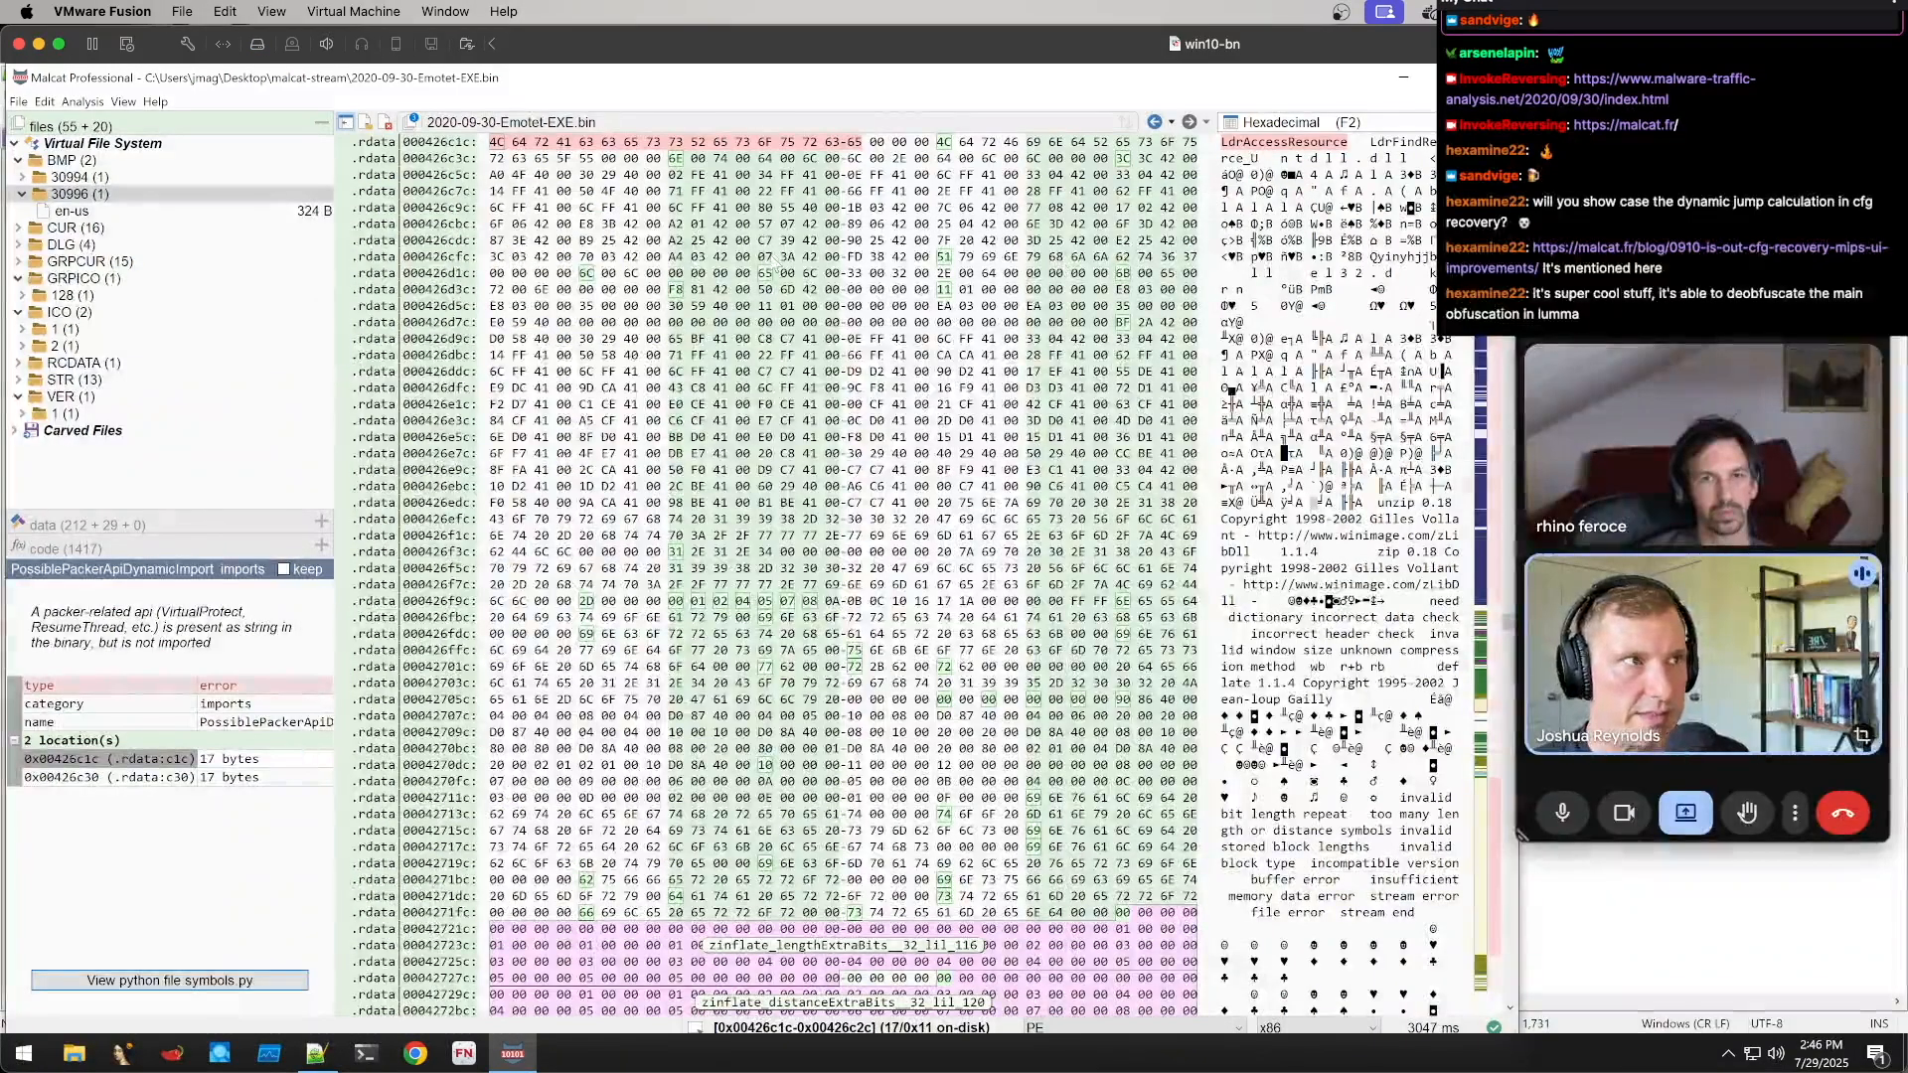
Try switching the ANOMALY and REFERENCE highlights on and off in the hexadecimal view's highlighting options
scroll(1062, 267, "up", 3)
scroll(781, 267, "down", 2)
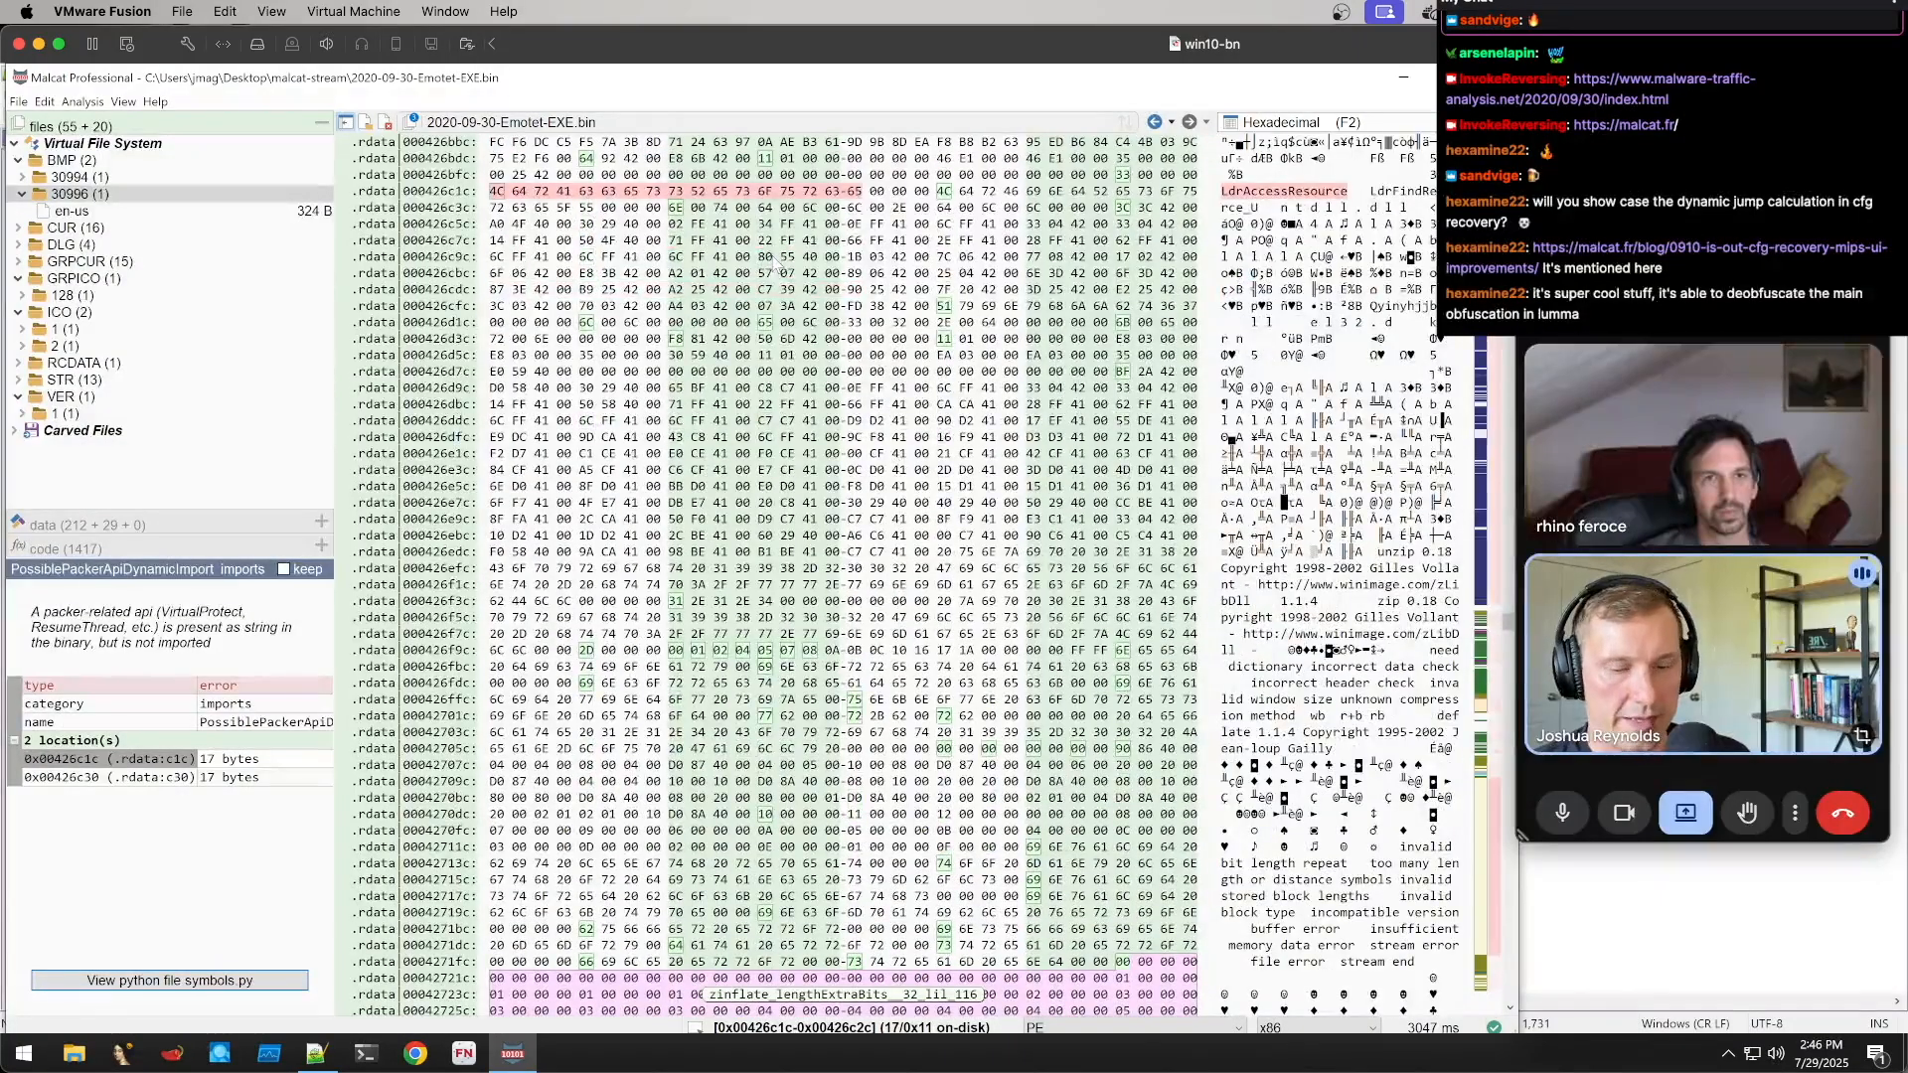
key("h")
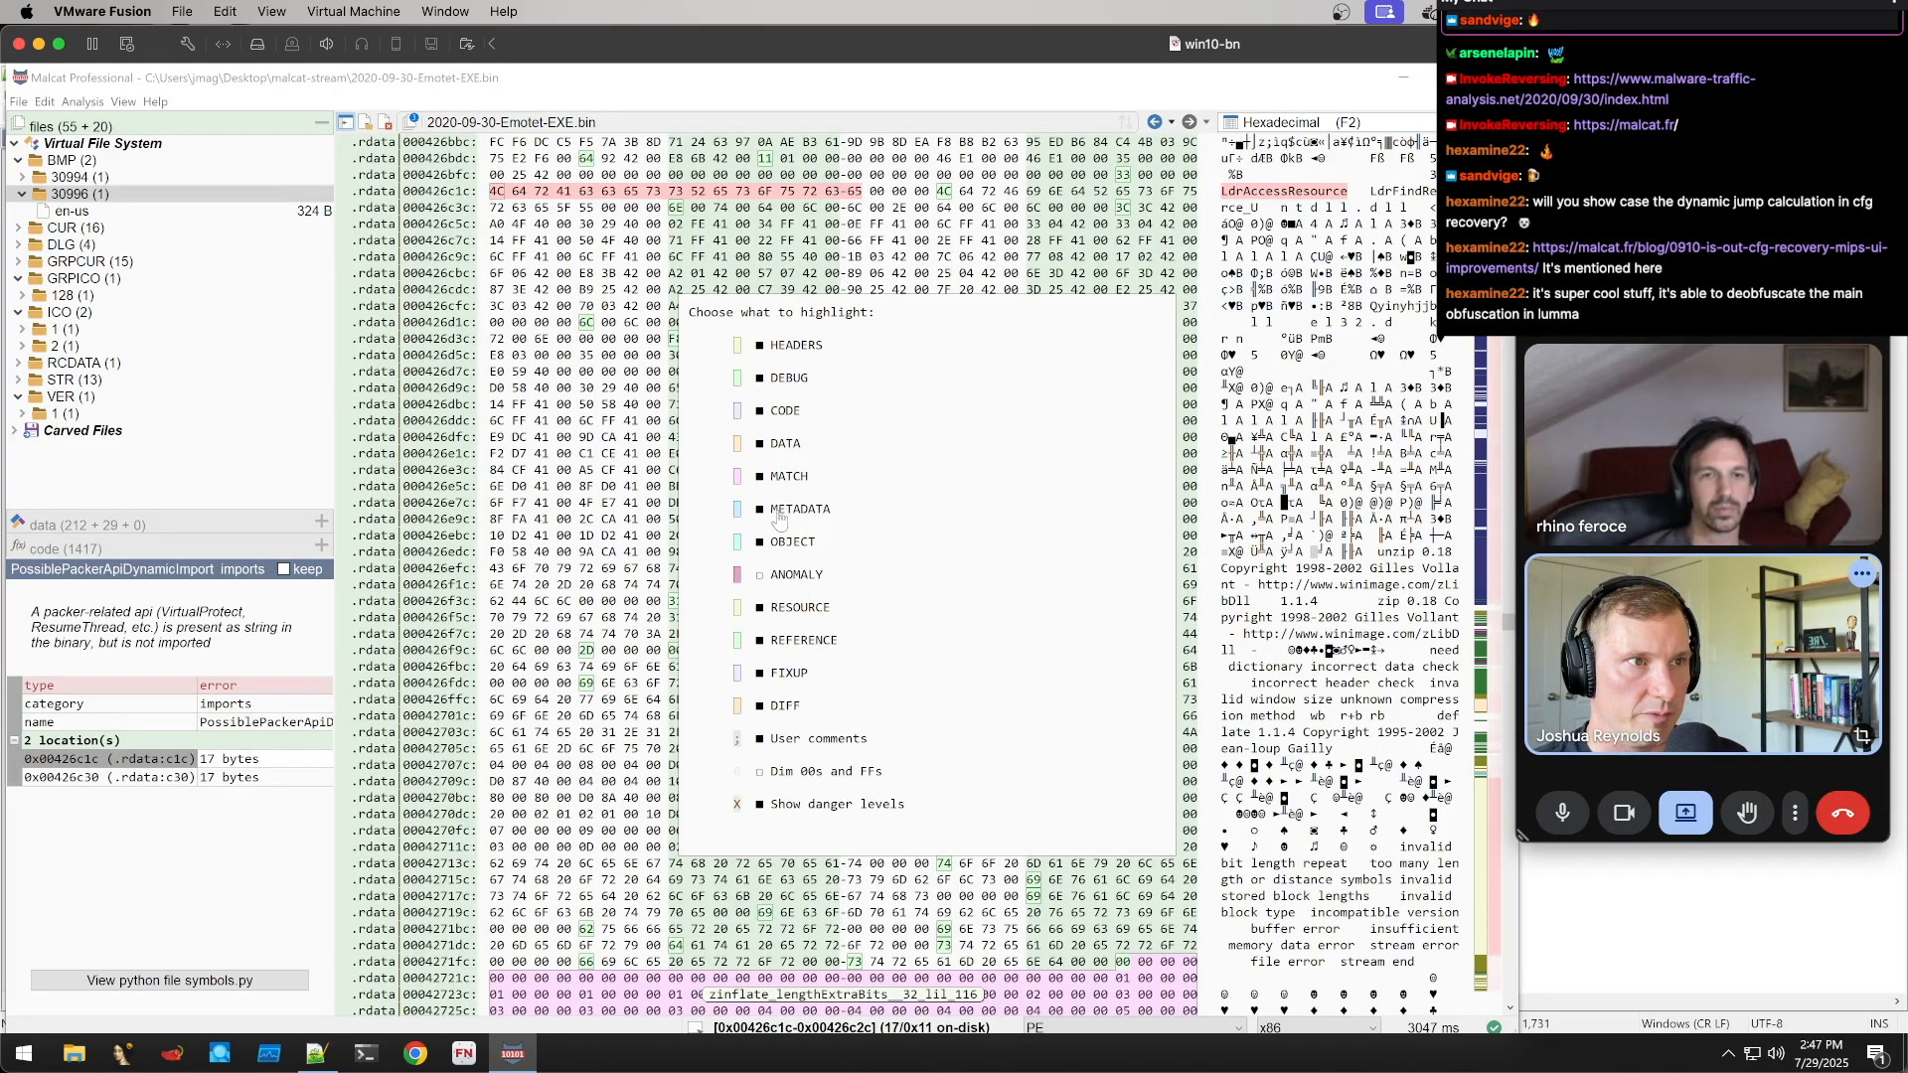
left_click(761, 576)
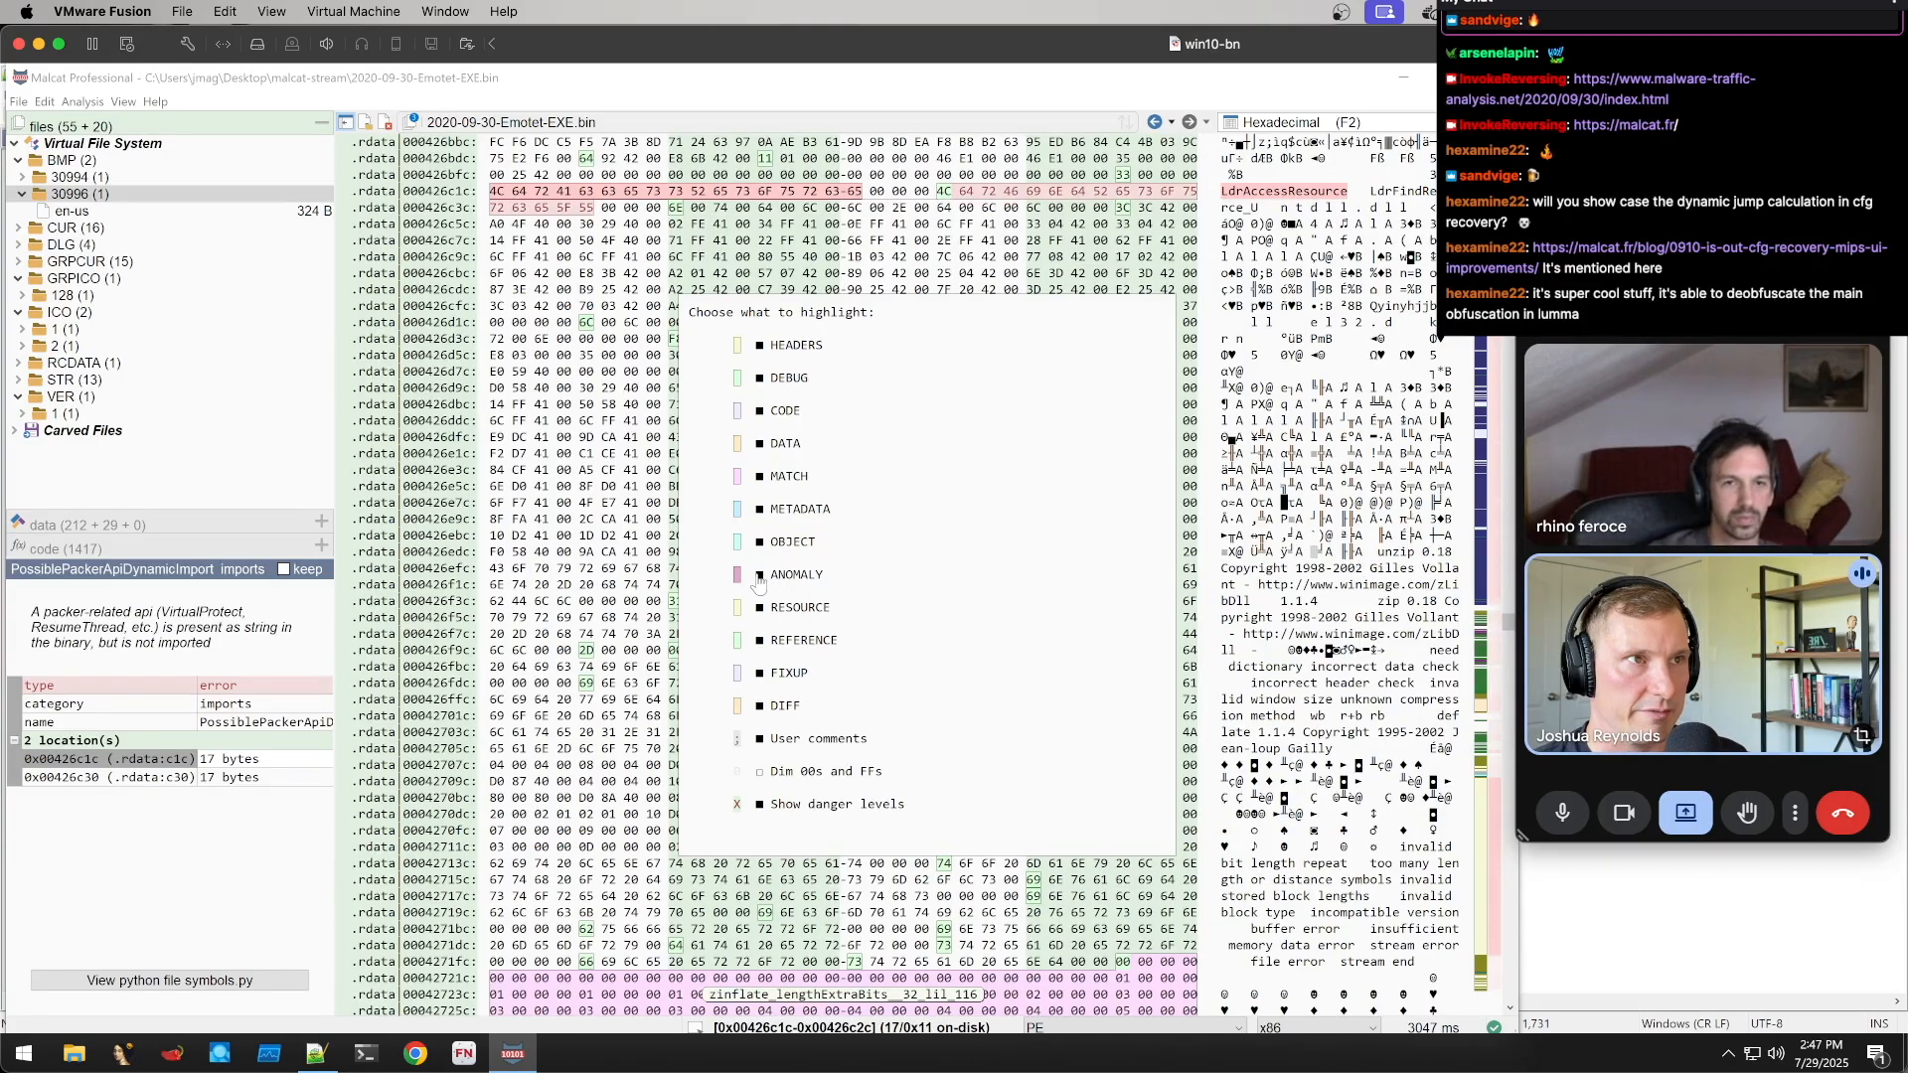
left_click(761, 576)
left_click(760, 576)
left_click(762, 576)
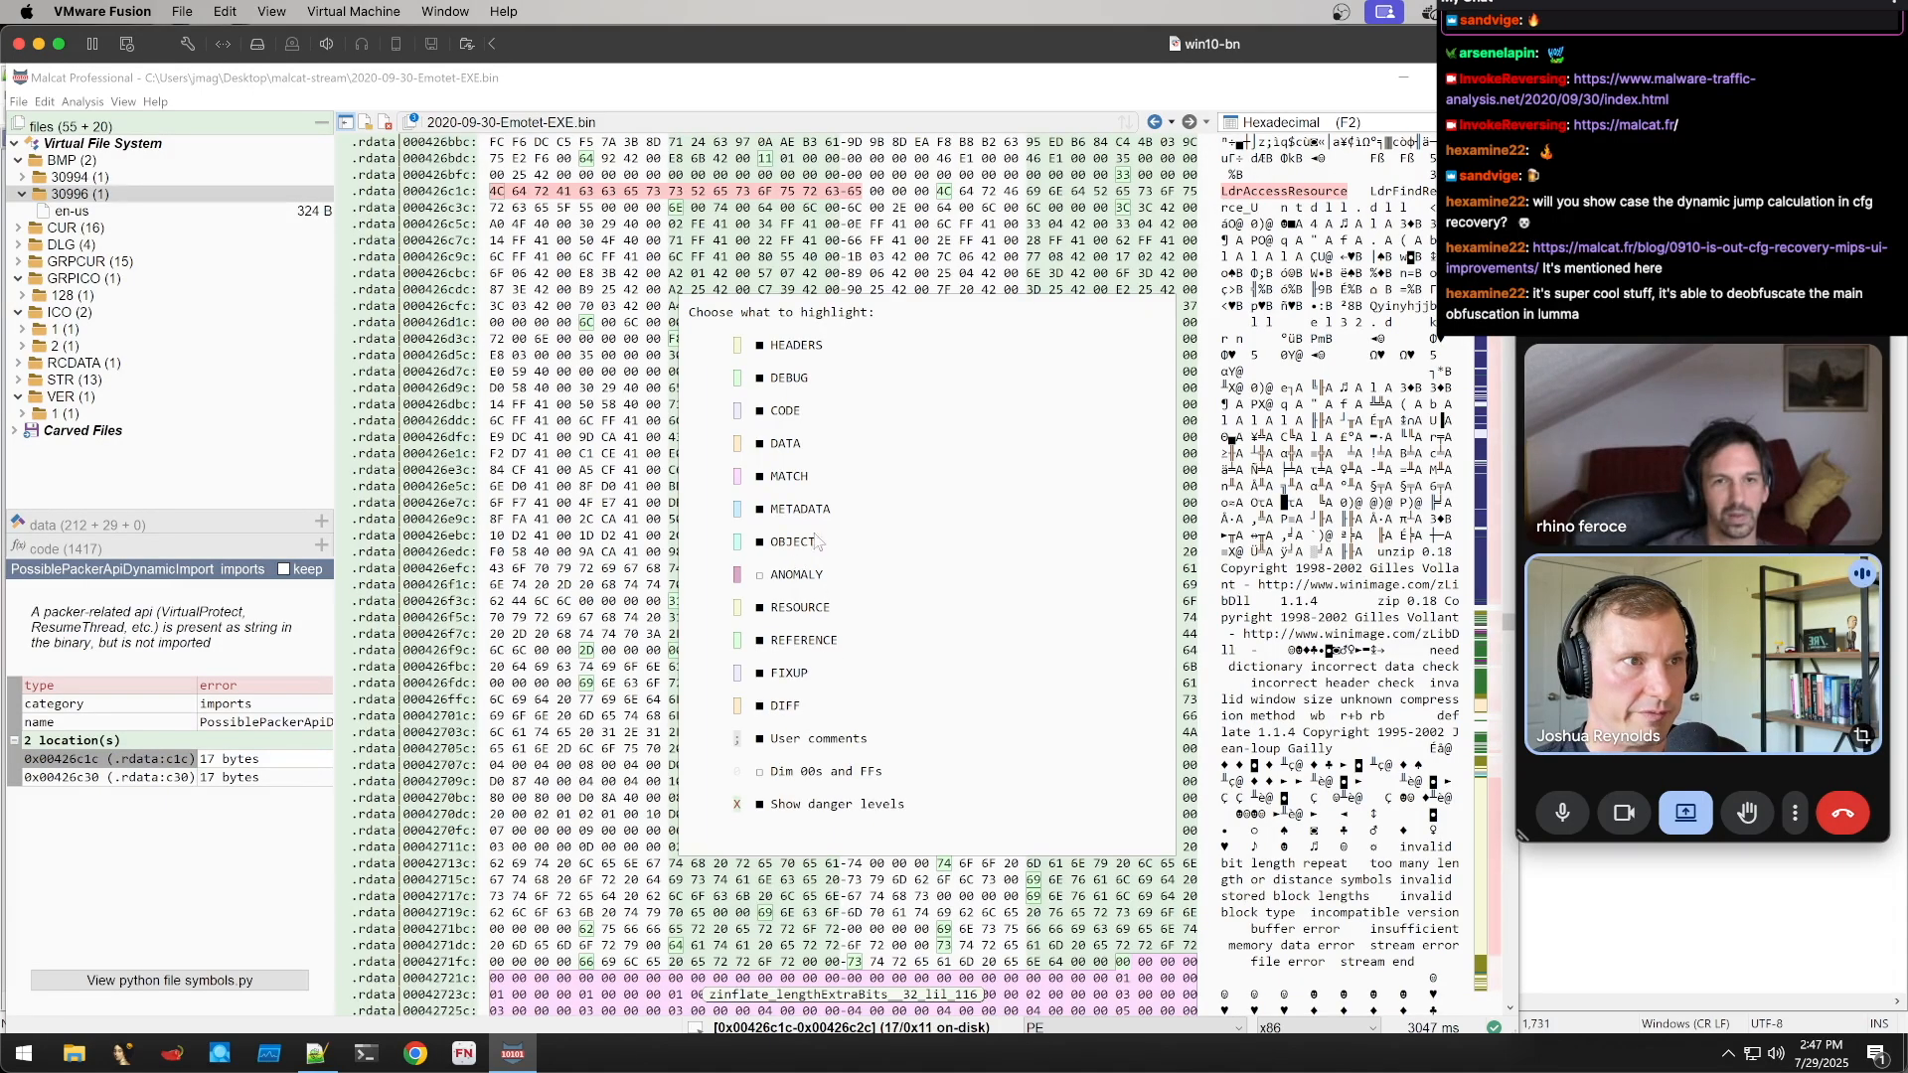
left_click(761, 642)
left_click(760, 643)
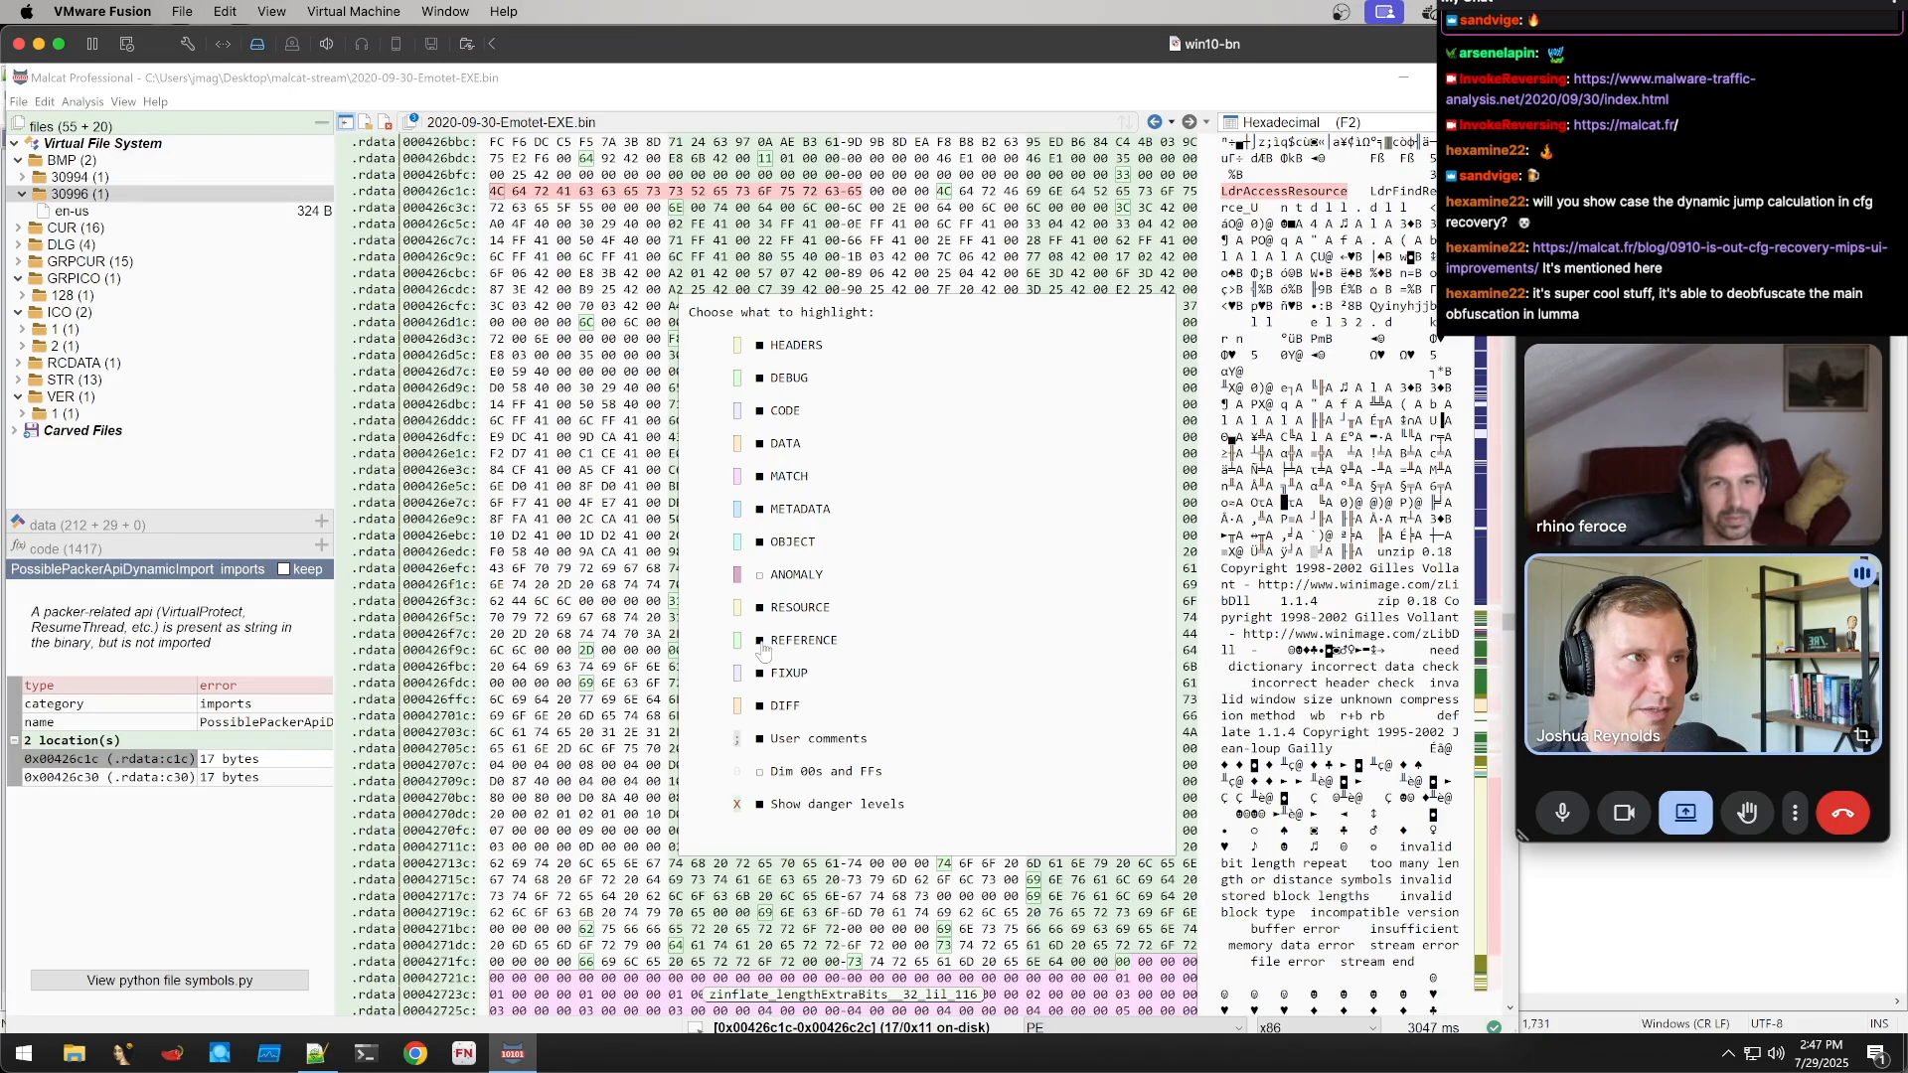
Close the highlighting options and follow the code reference of the LdrFindResource_U string into the disassembly
left_click(1222, 70)
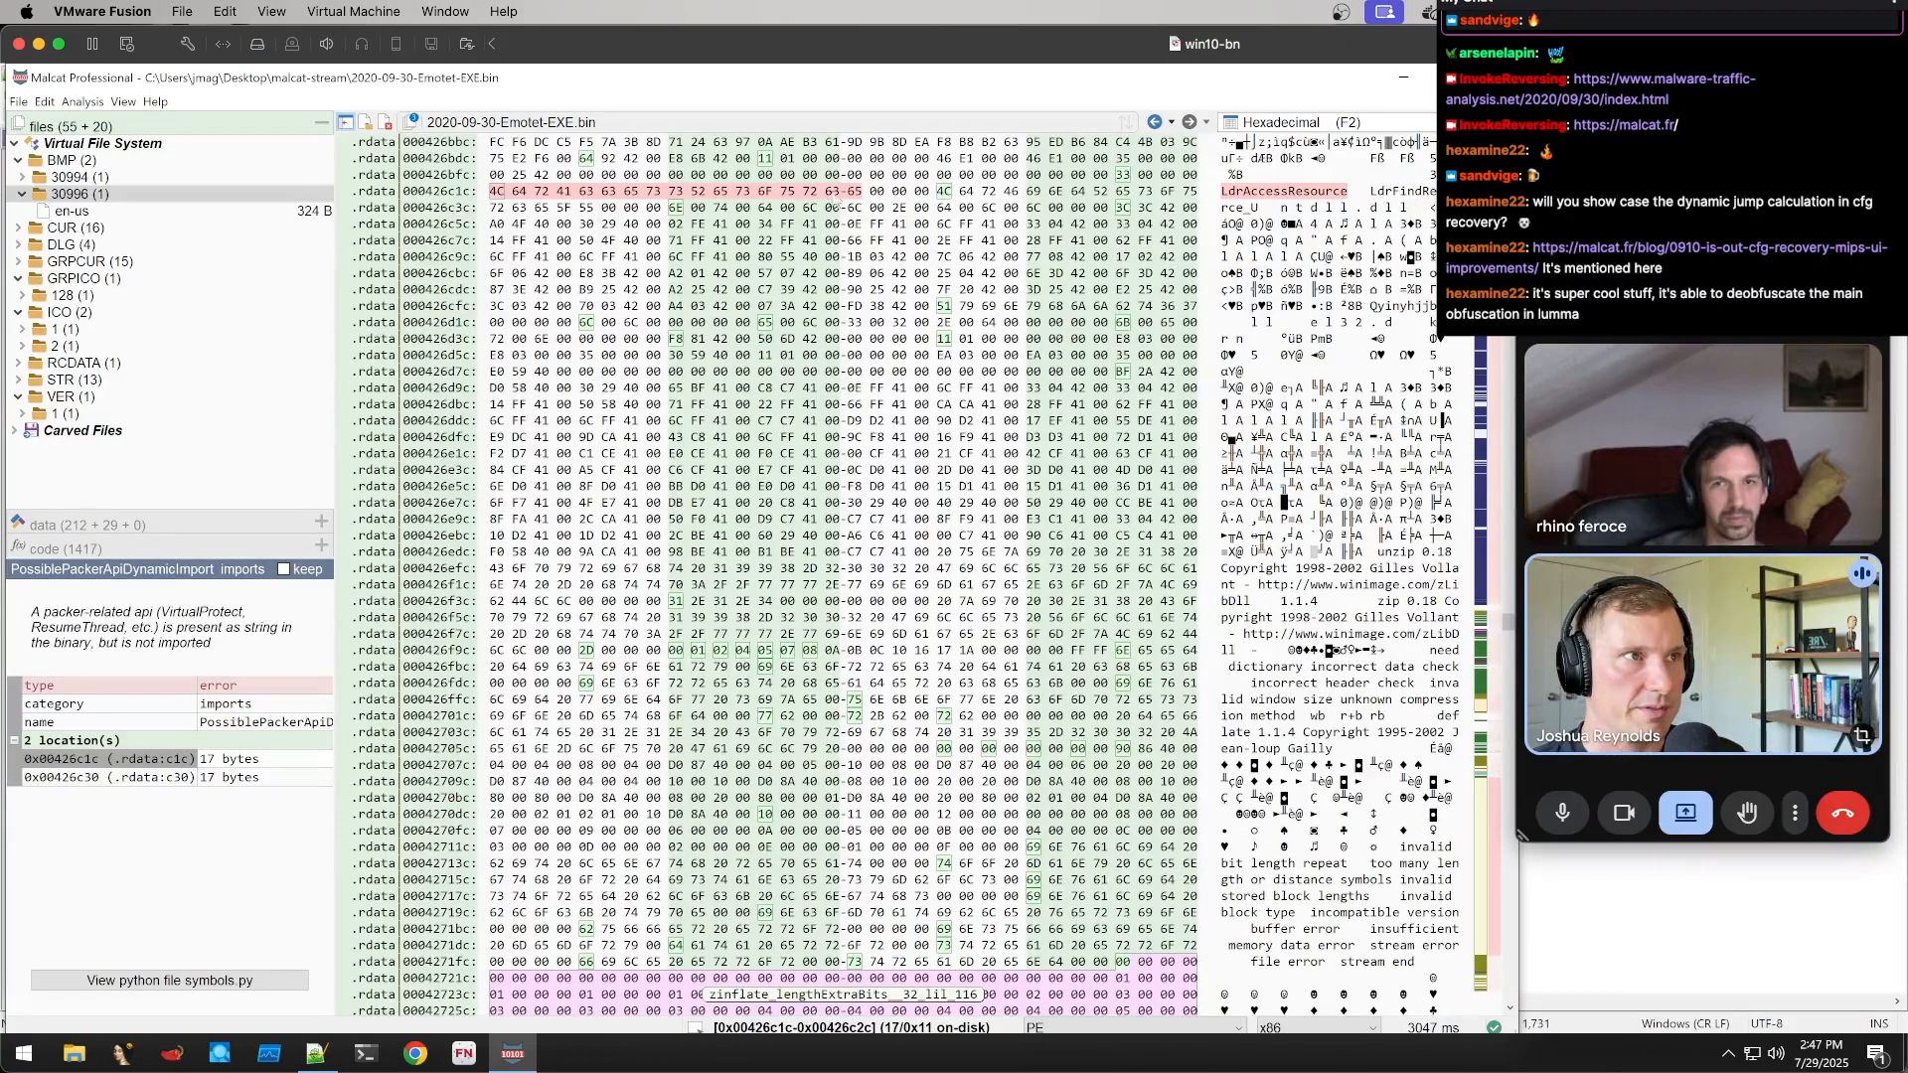
left_click(945, 193)
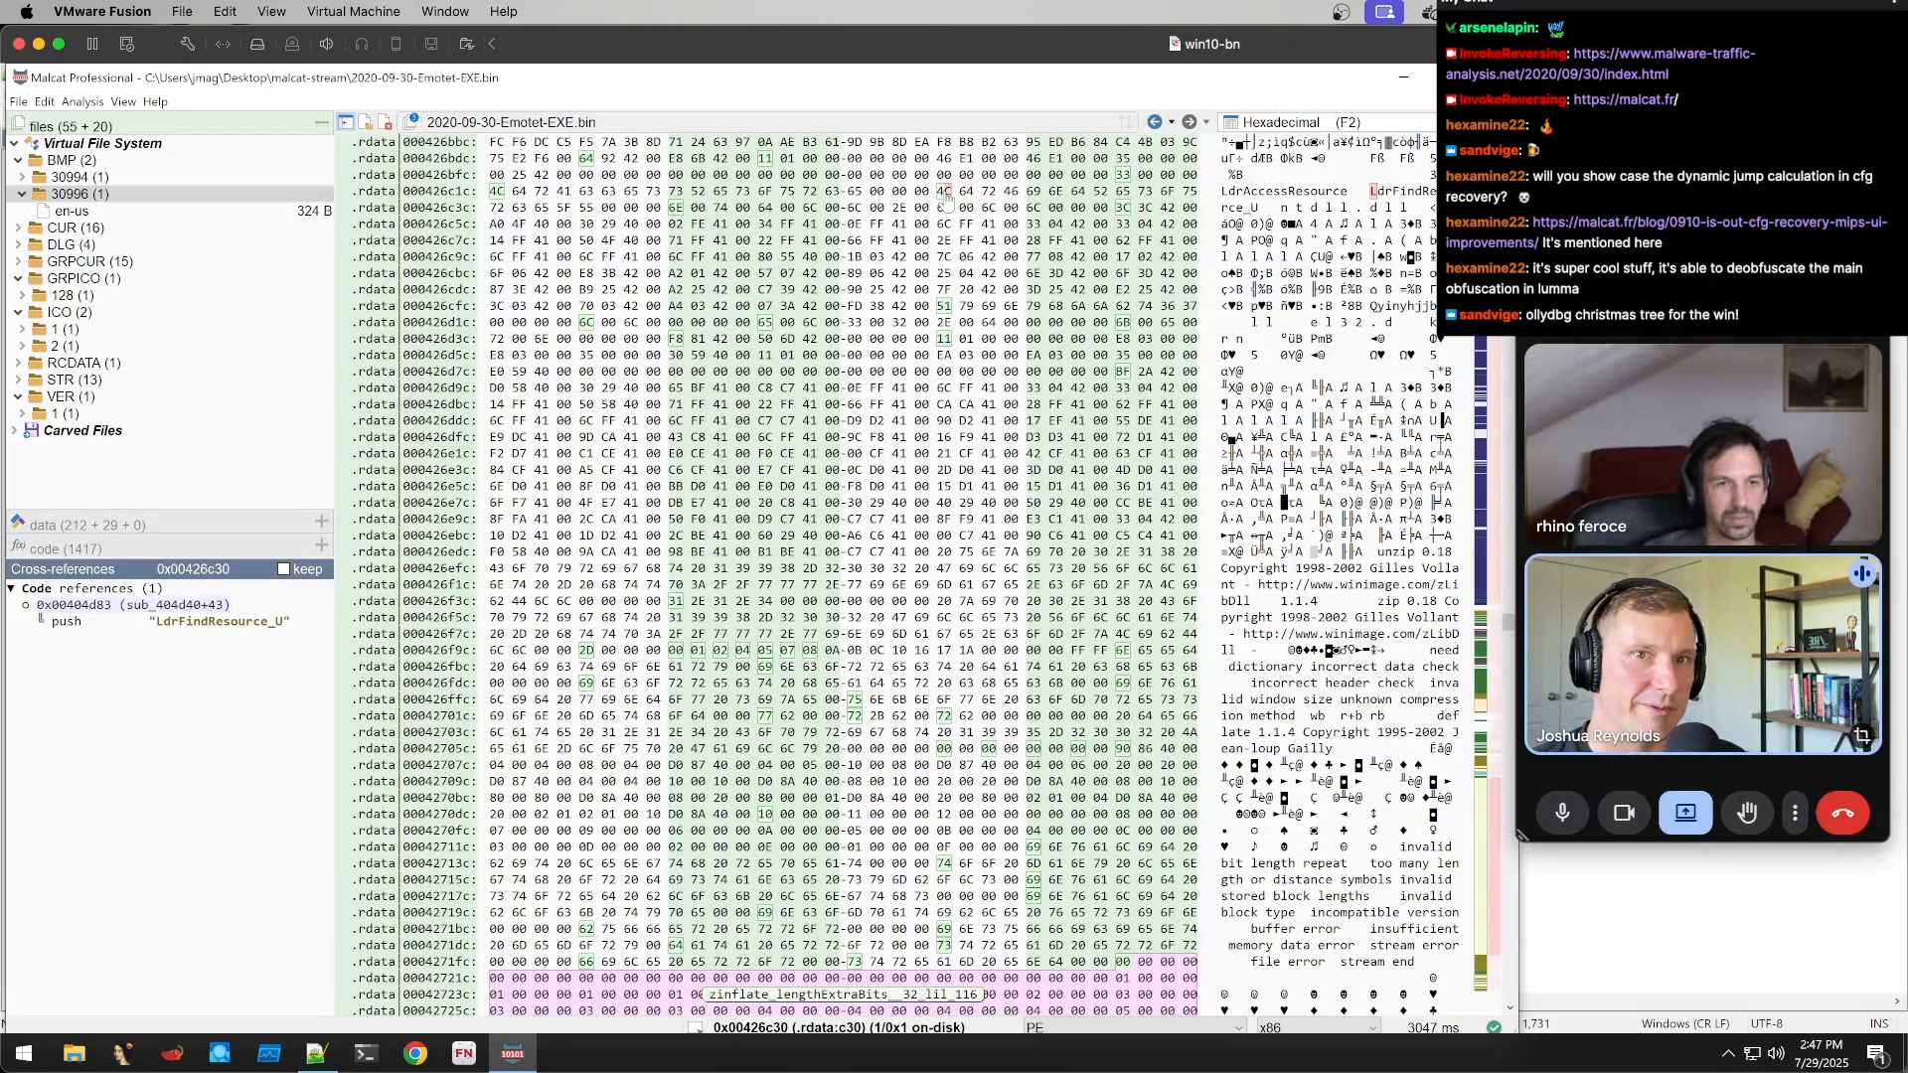
double_click(204, 604)
scroll(1050, 489, "up", 5)
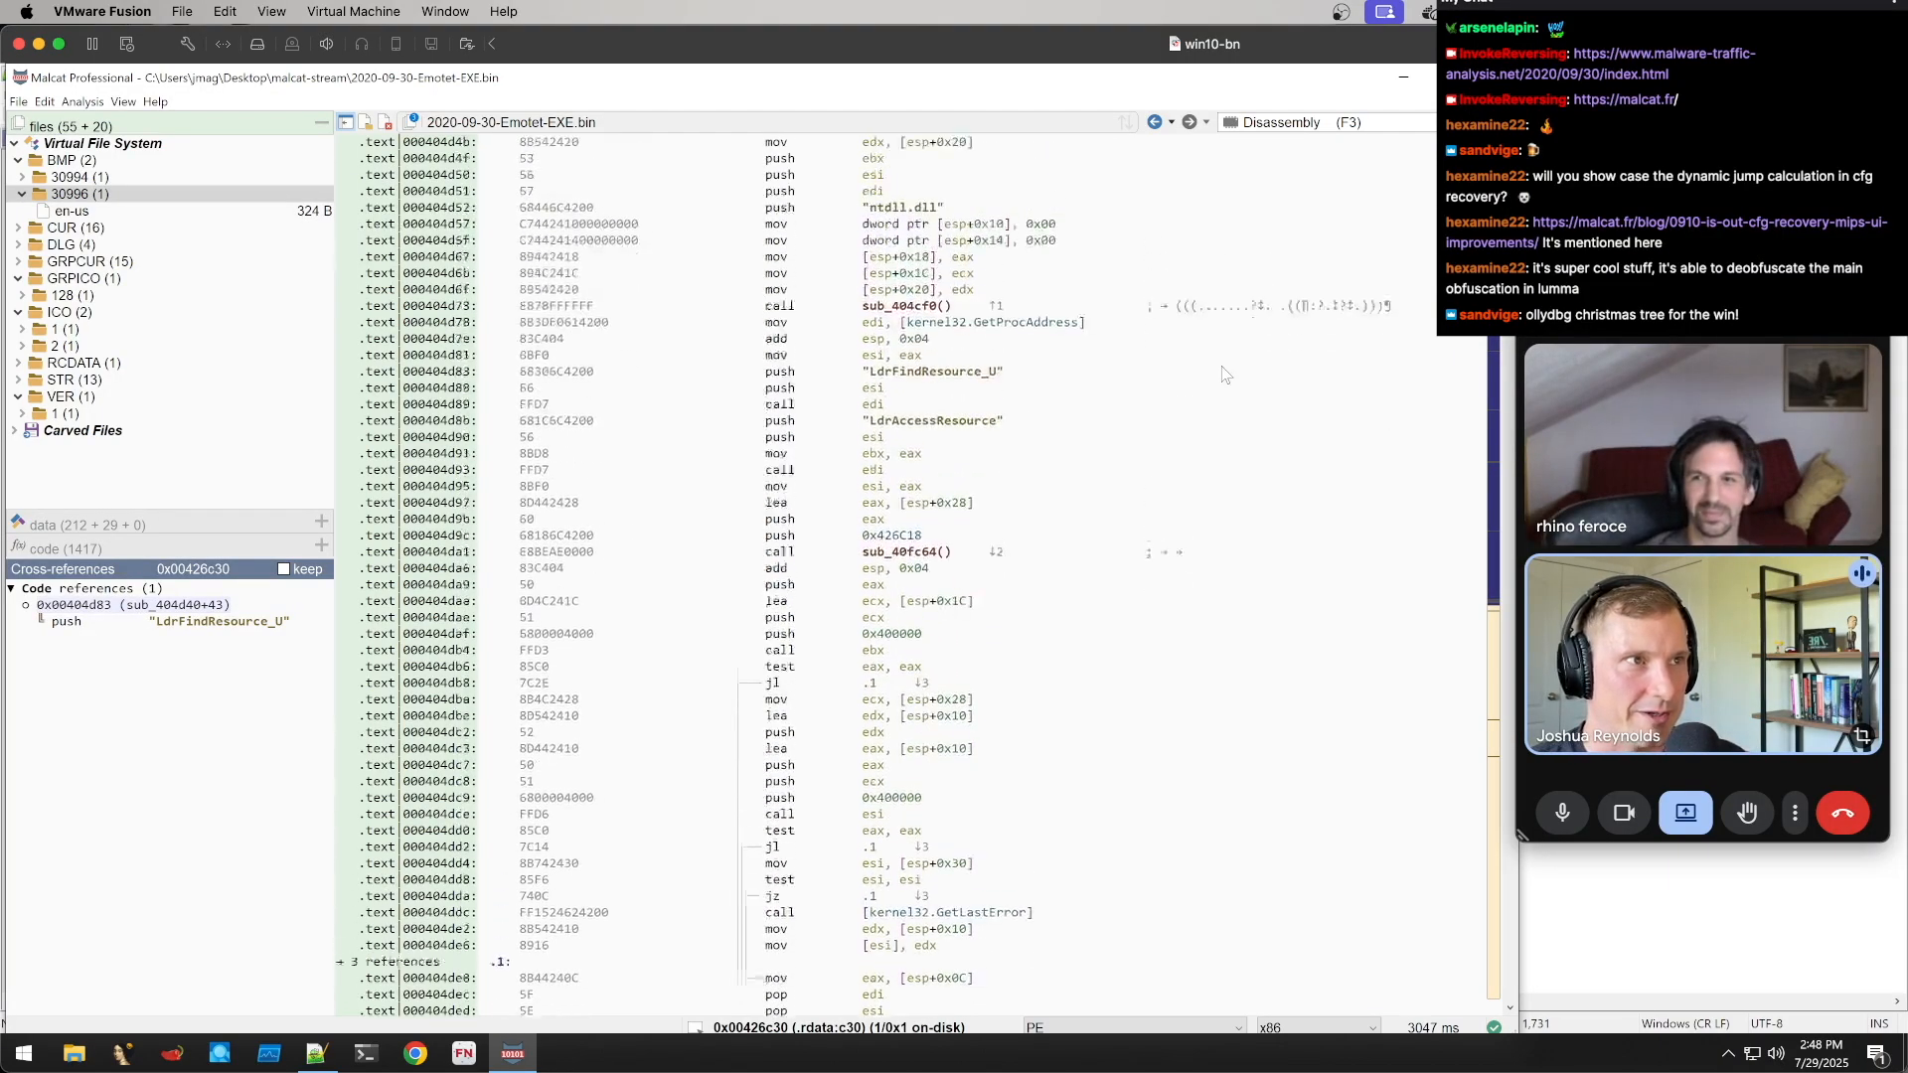
Examine sub_404d40 from its start, inspecting the "LdrAccessResource" push and the call to edi after it
scroll(1051, 489, "down", 1)
scroll(1051, 489, "up", 2)
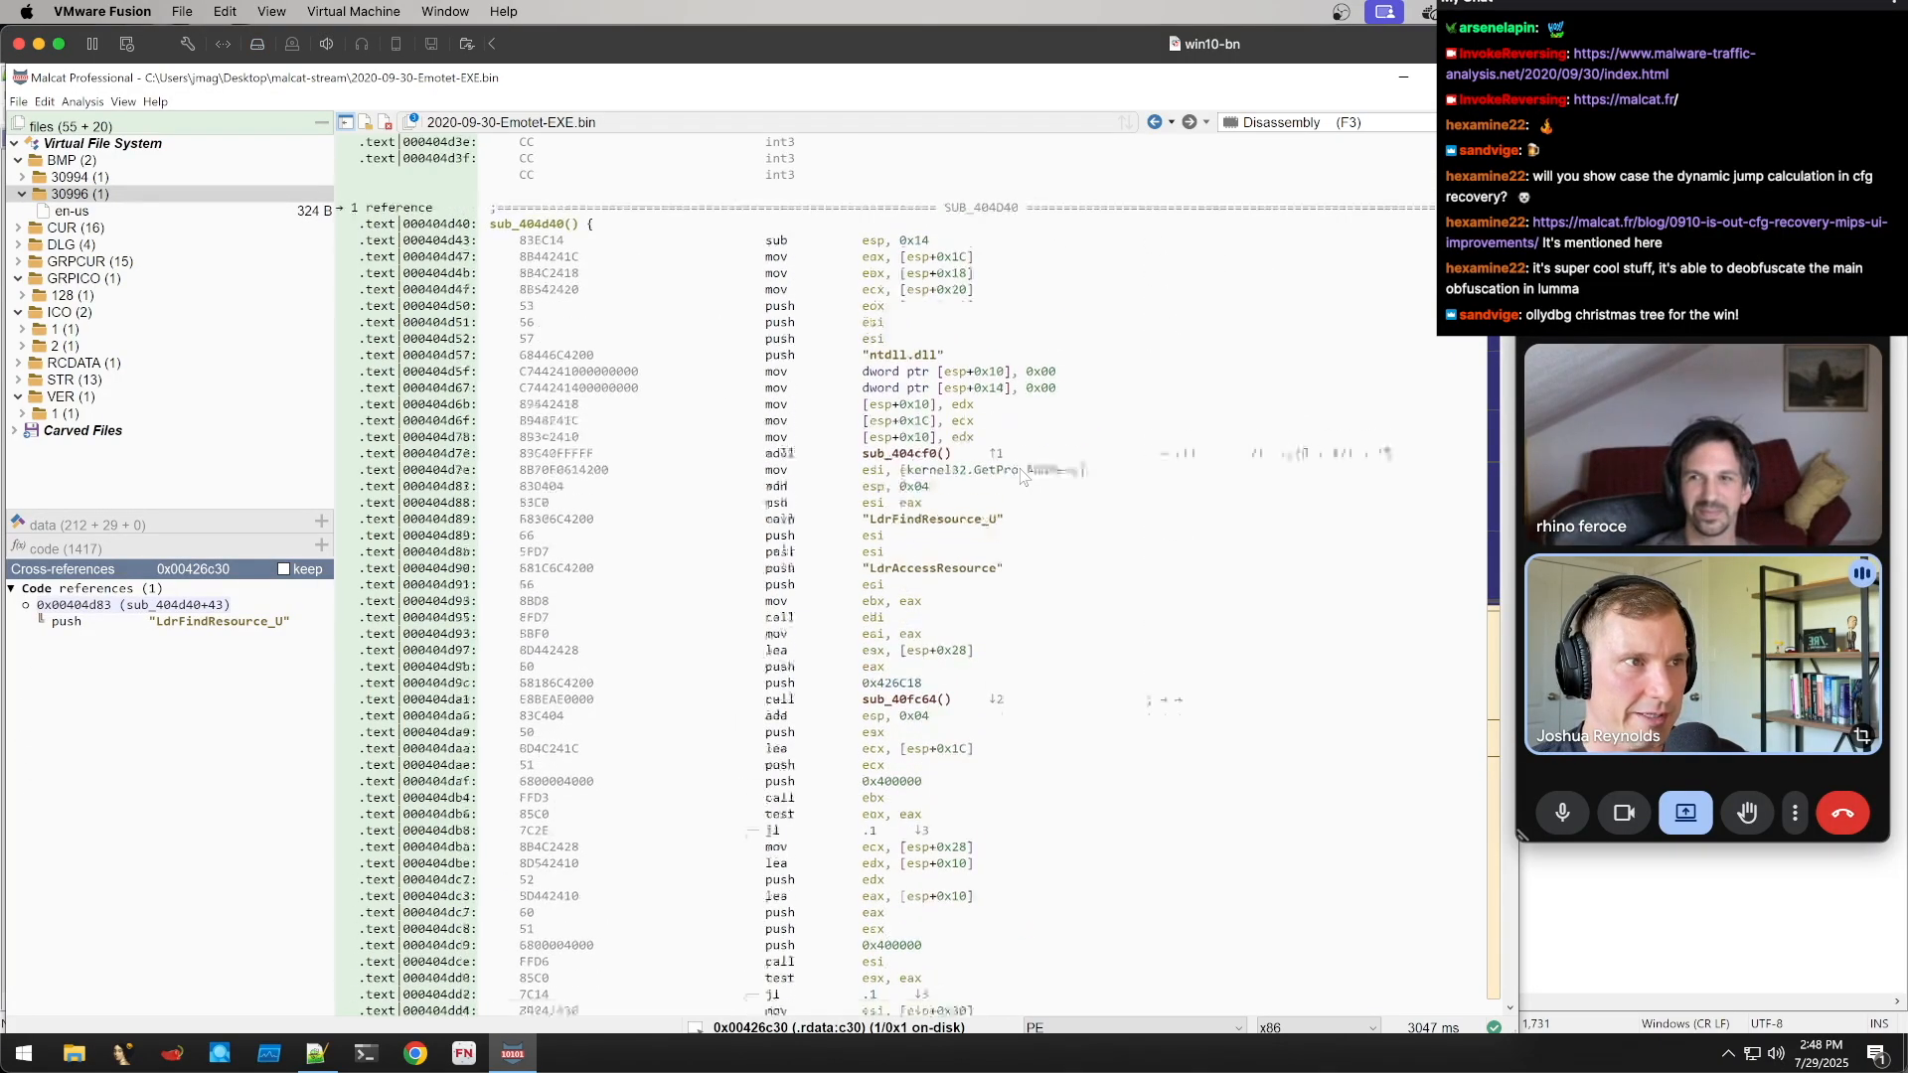
scroll(1025, 478, "down", 2)
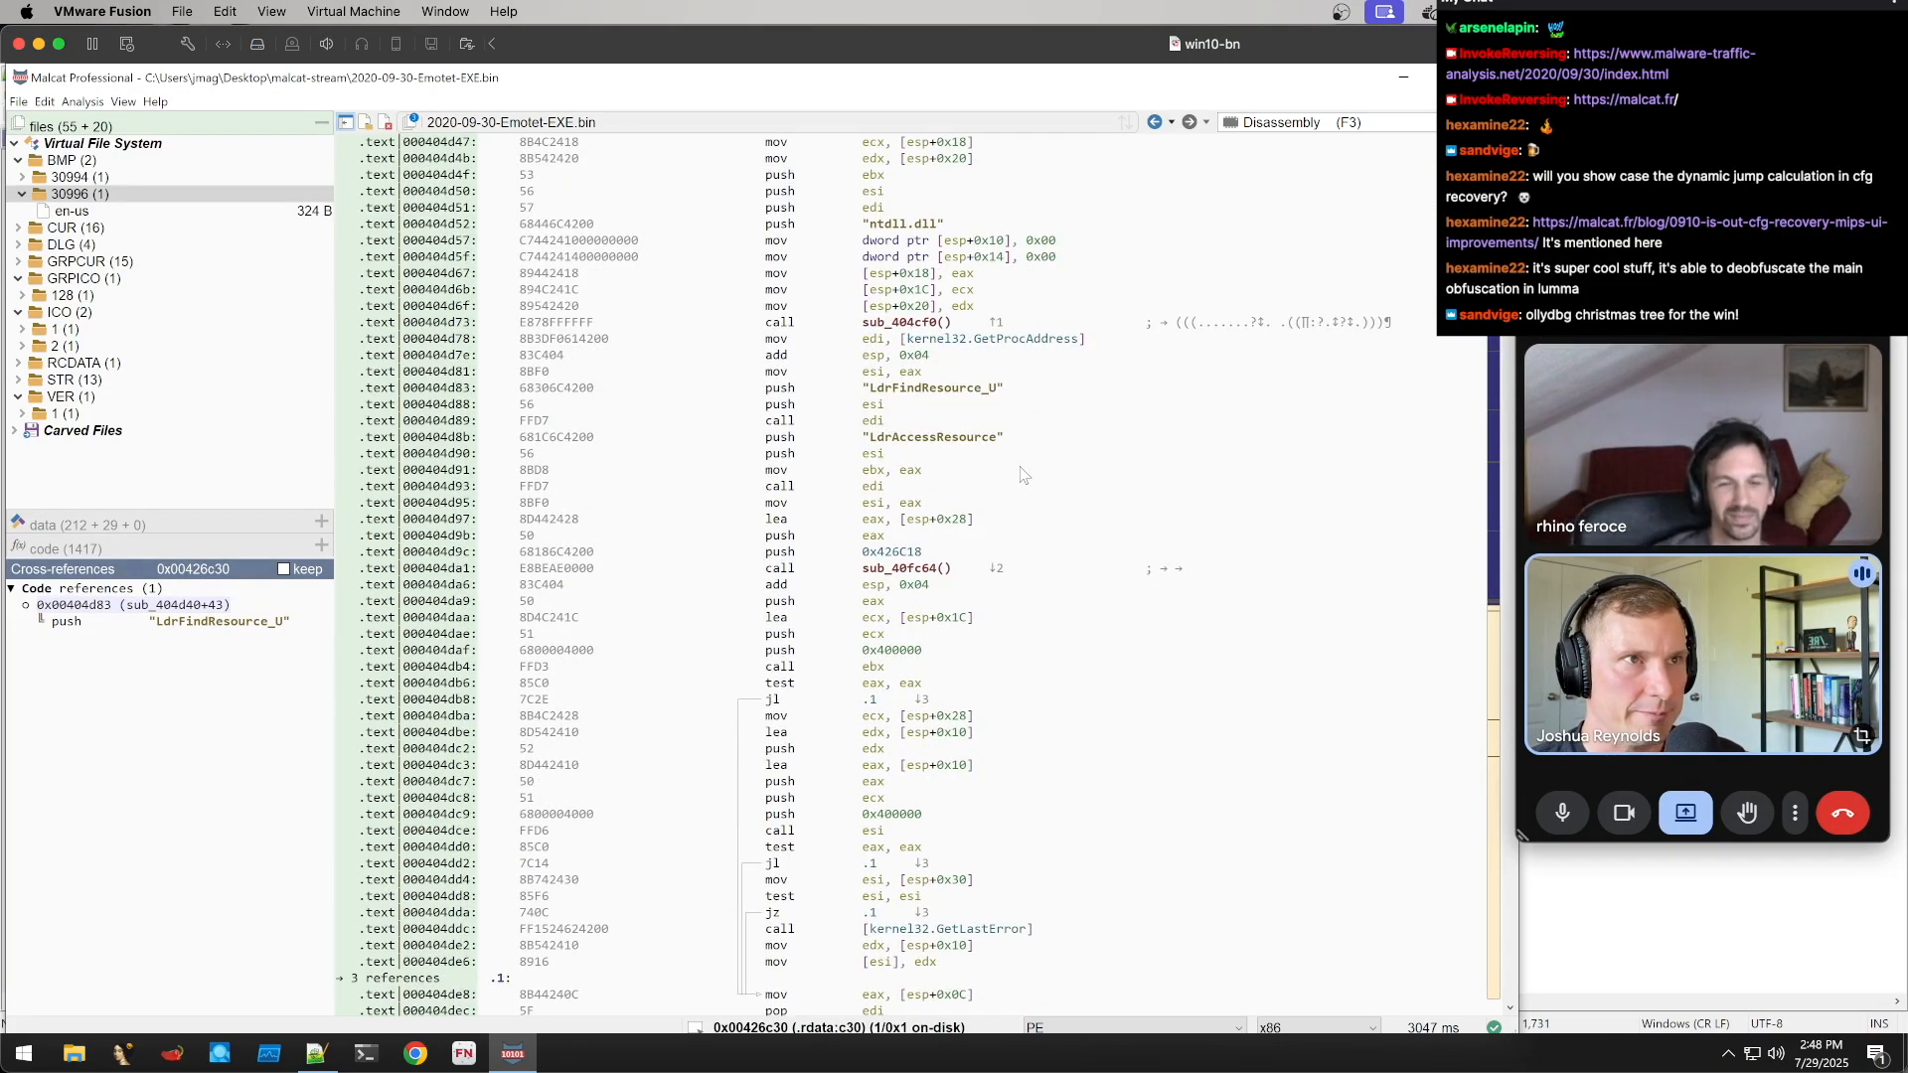
scroll(1025, 476, "up", 3)
scroll(1025, 473, "down", 1)
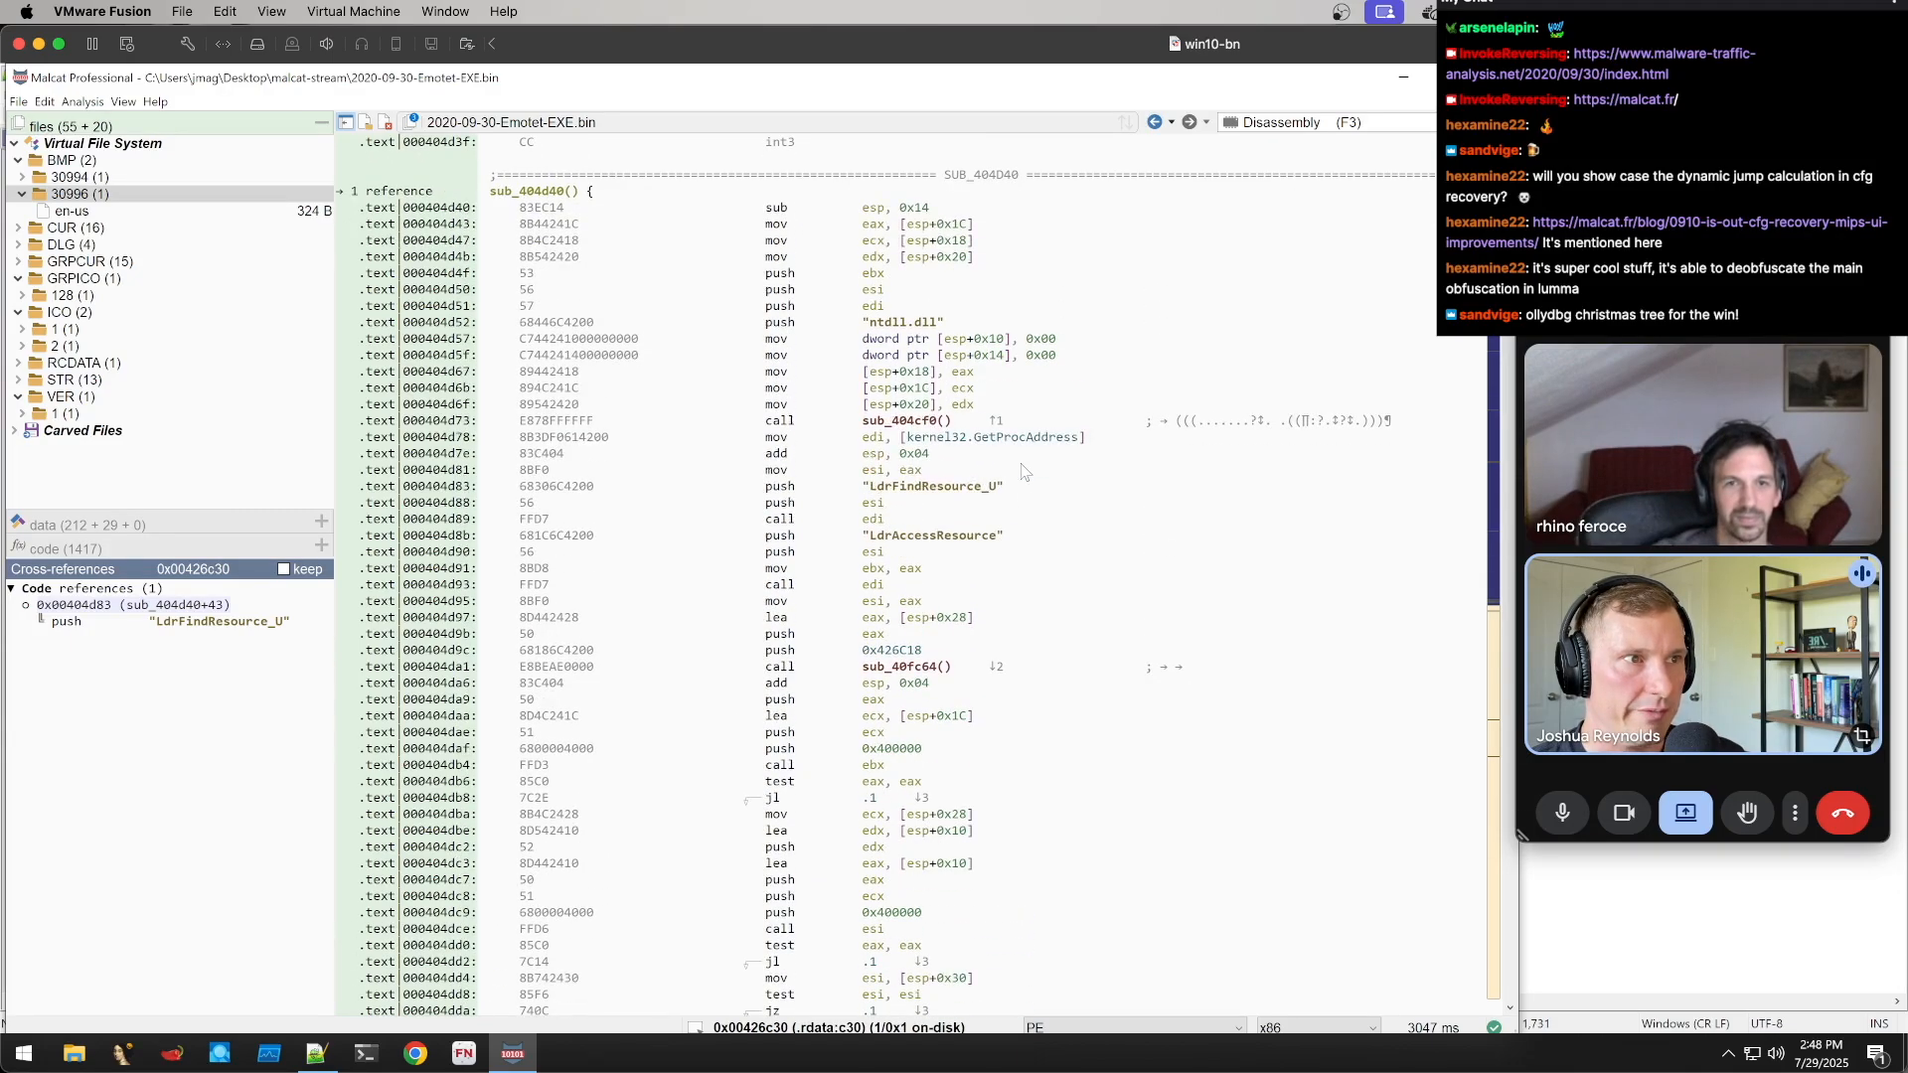
left_click(912, 537)
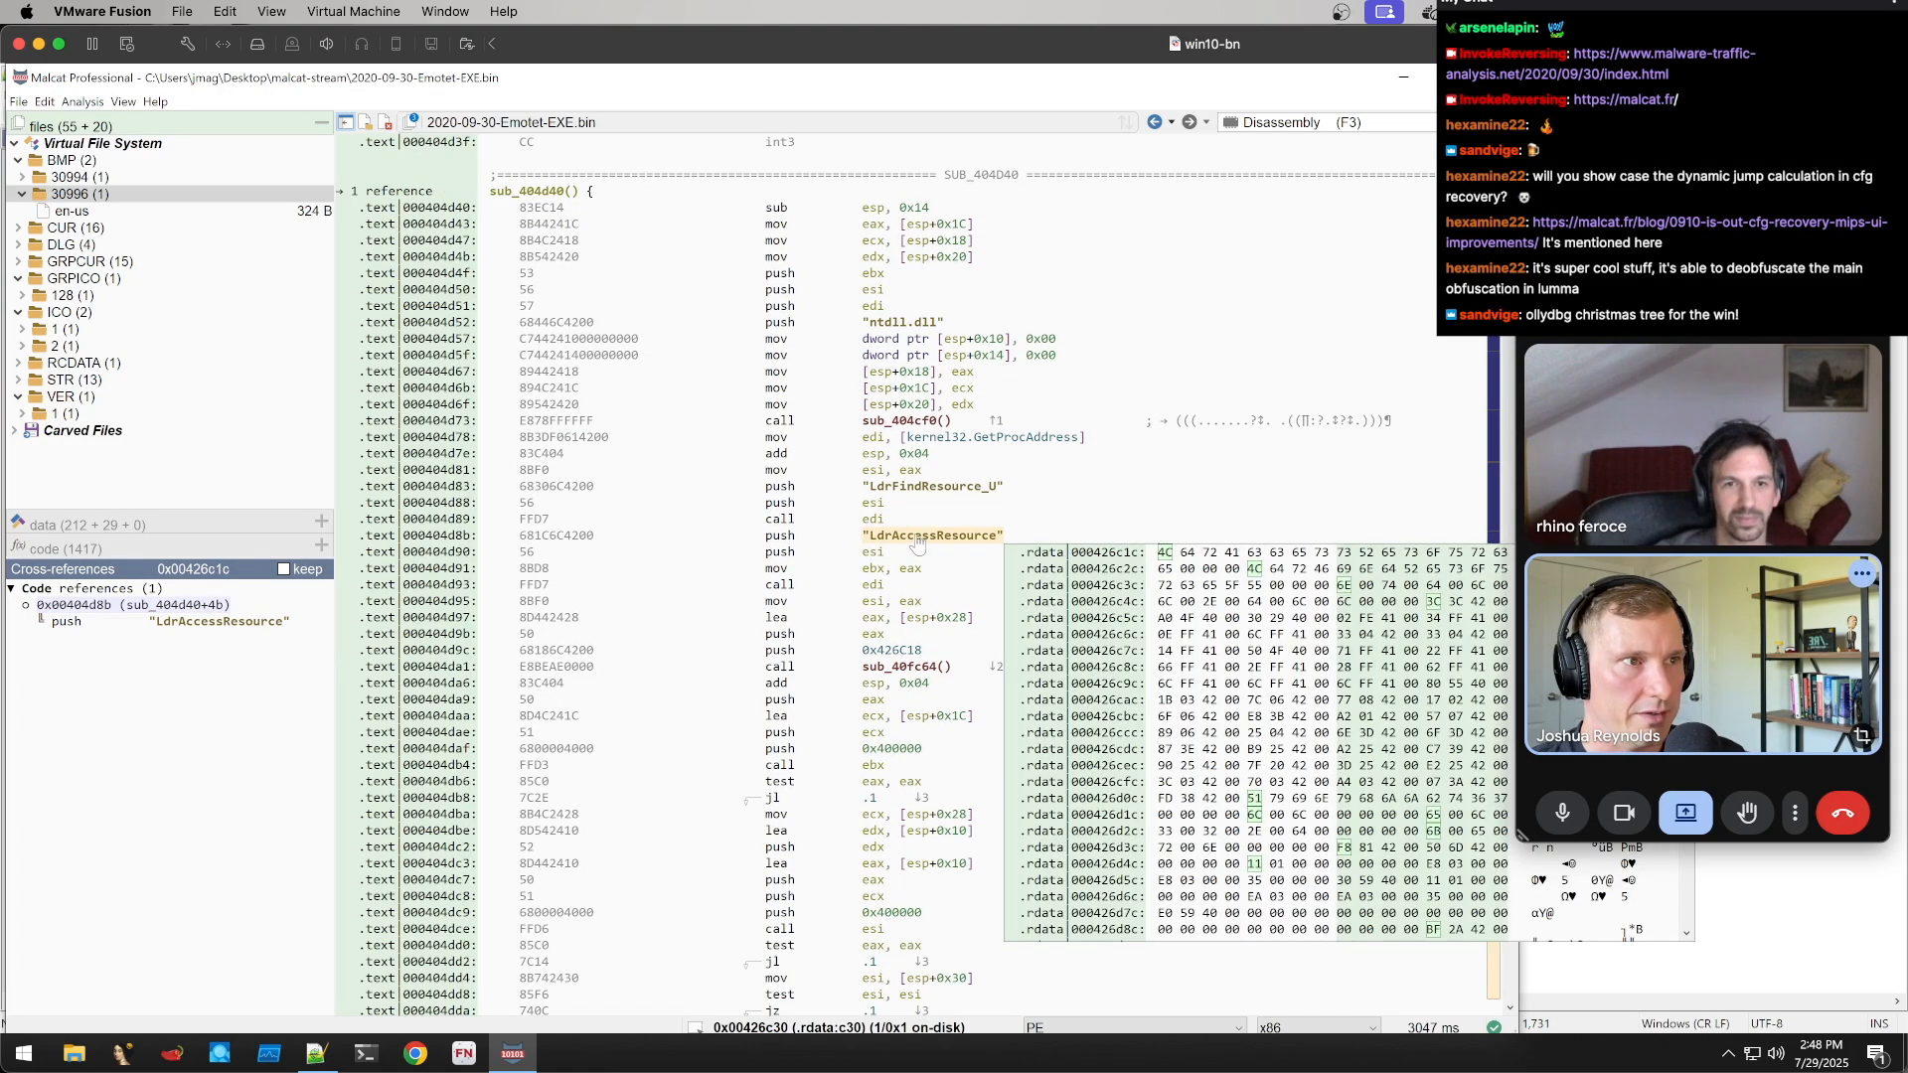
left_click(877, 586)
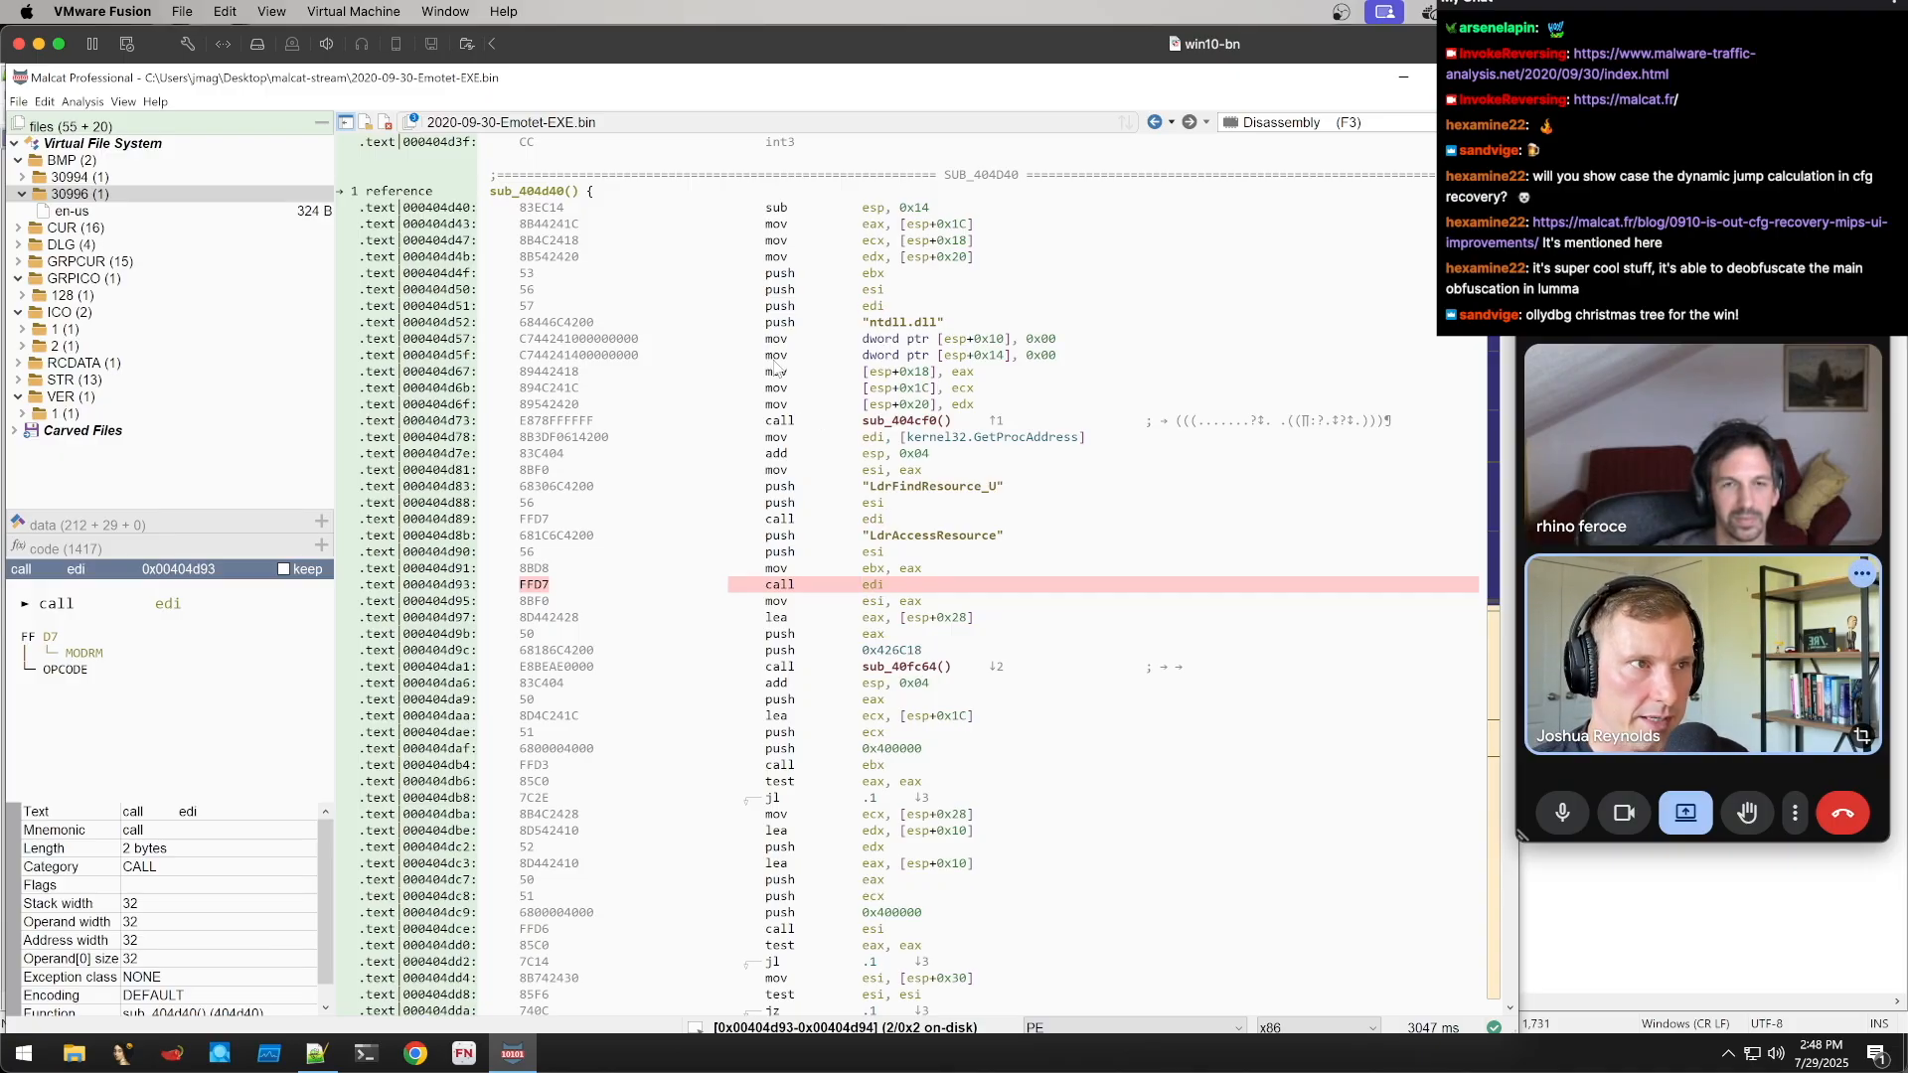
Highlight the instructions around the "LdrAccessResource" push and read the rest of the function down to its return
left_click_drag(775, 359, 1033, 651)
left_click(1034, 651)
left_click(1078, 608)
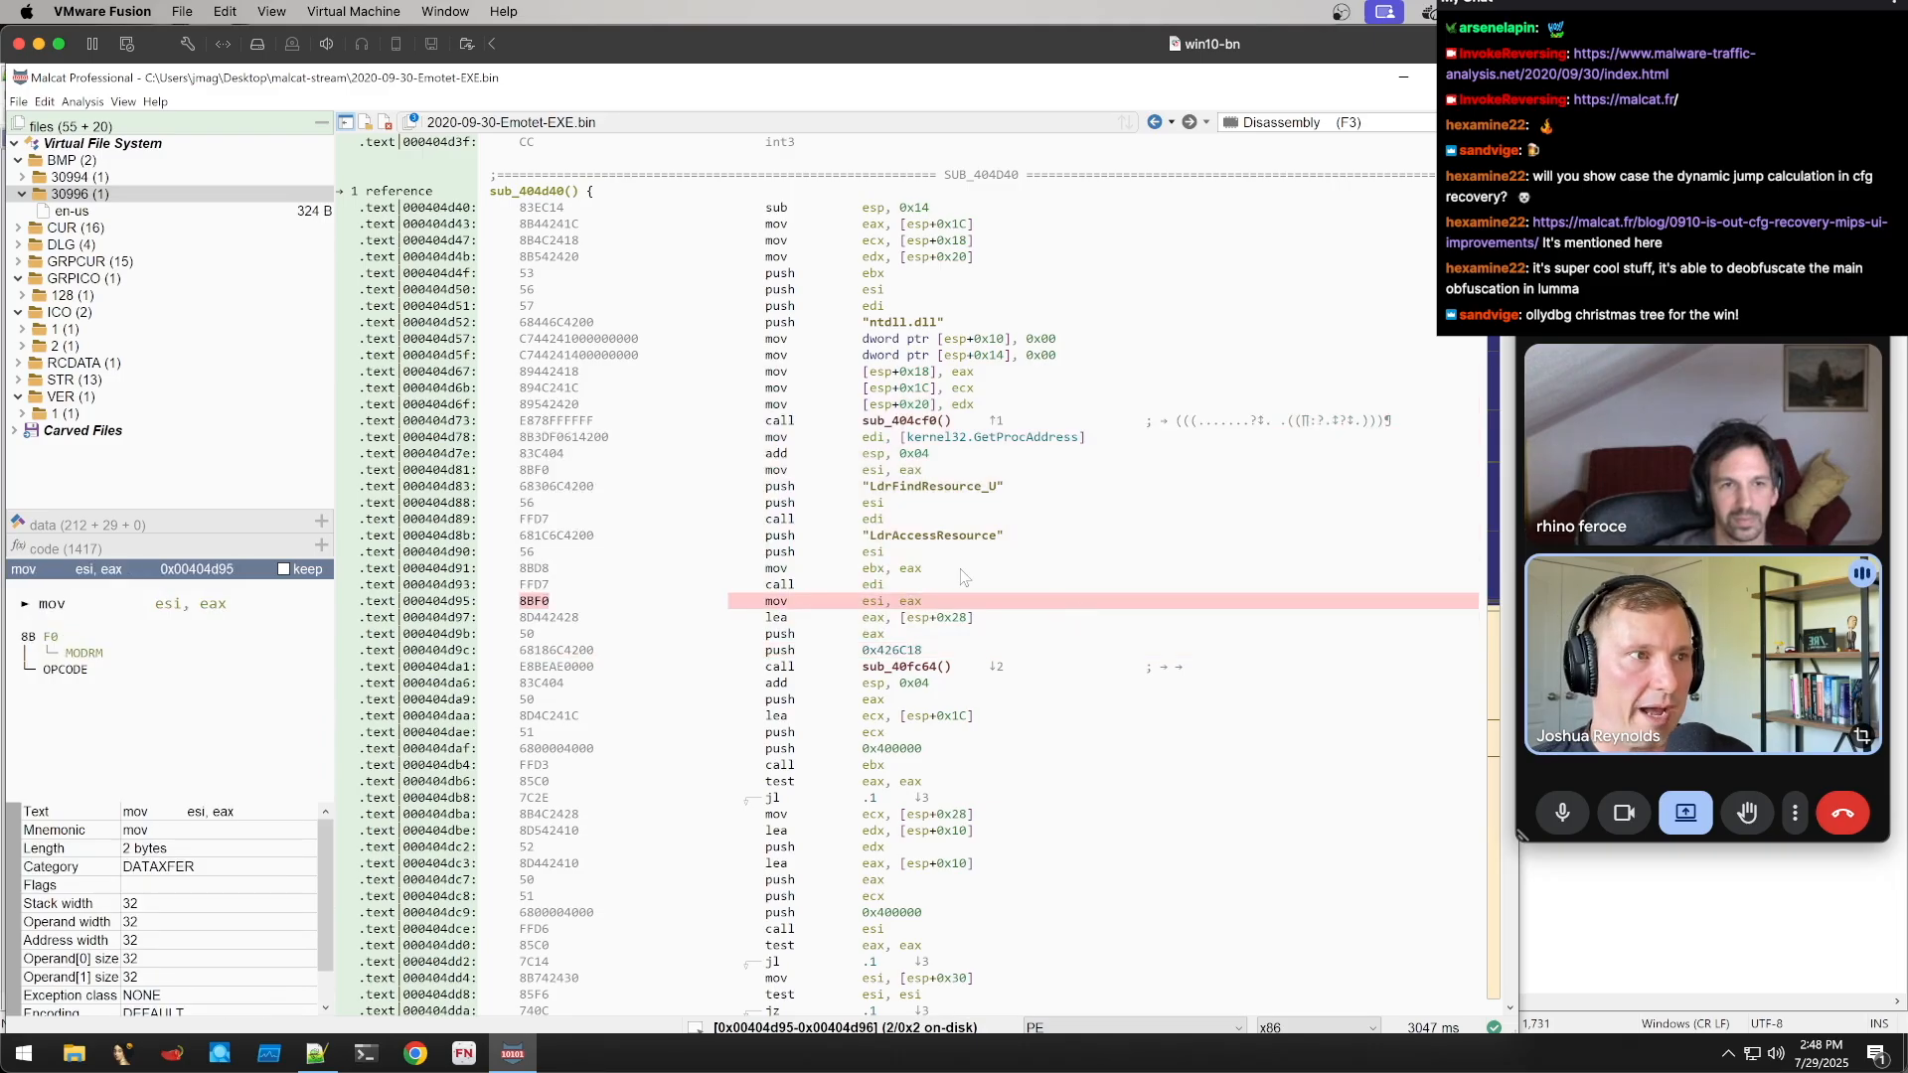
left_click(868, 504)
left_click_drag(866, 506, 994, 648)
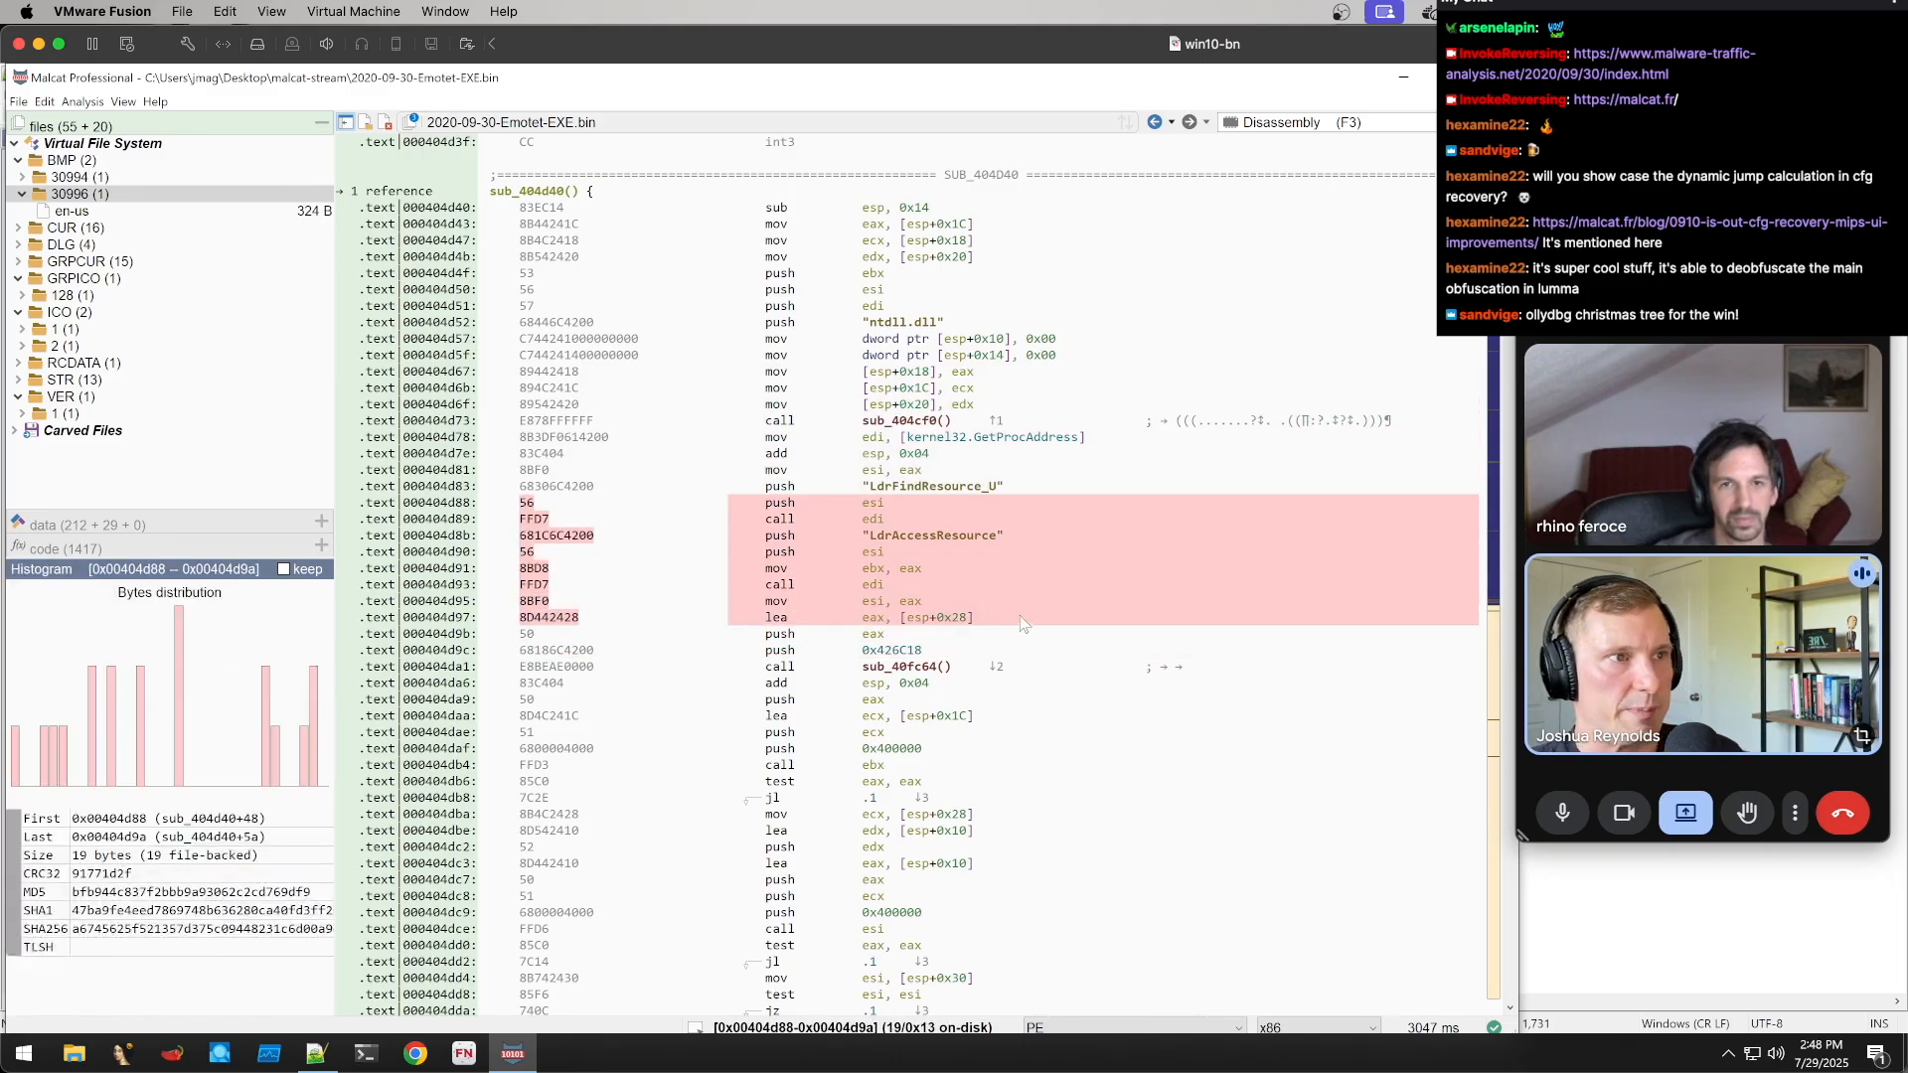
left_click(1019, 622)
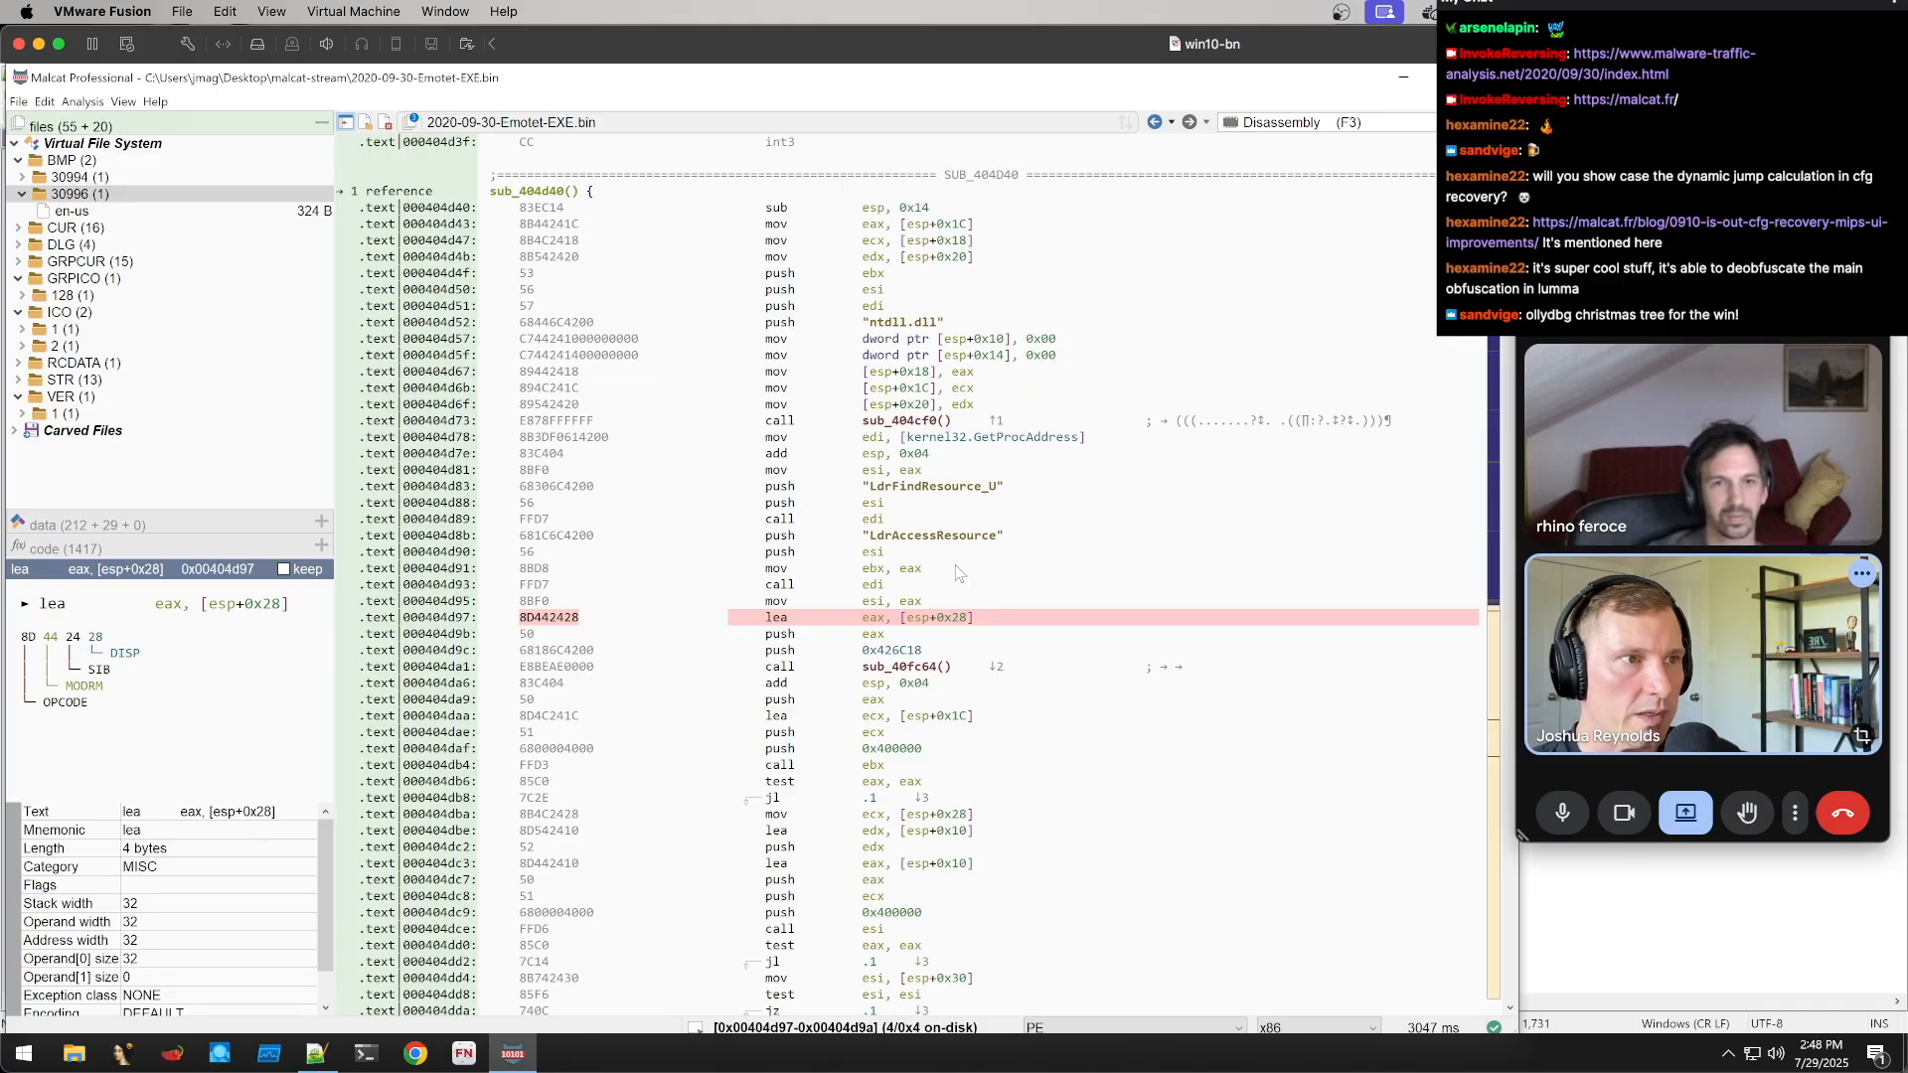
left_click_drag(958, 586, 1034, 454)
left_click(1108, 576)
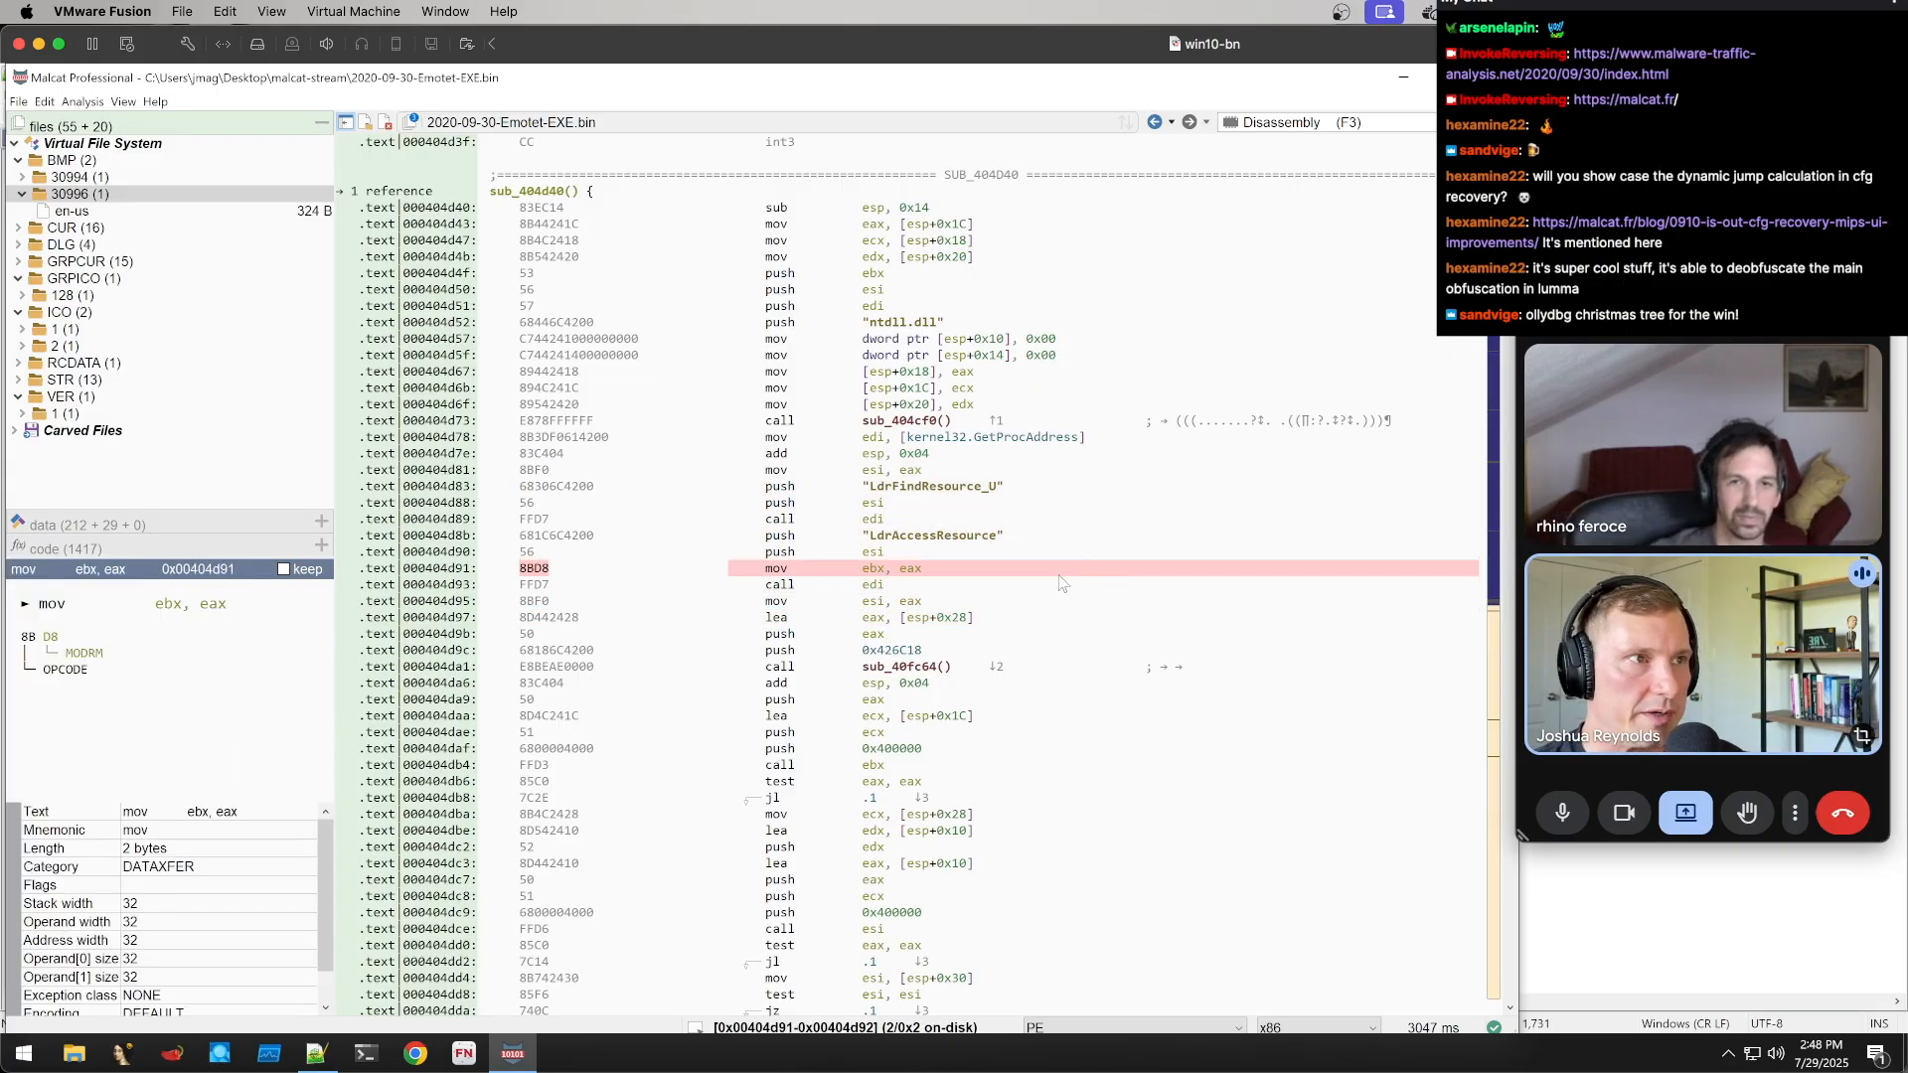
scroll(1077, 596, "down", 2)
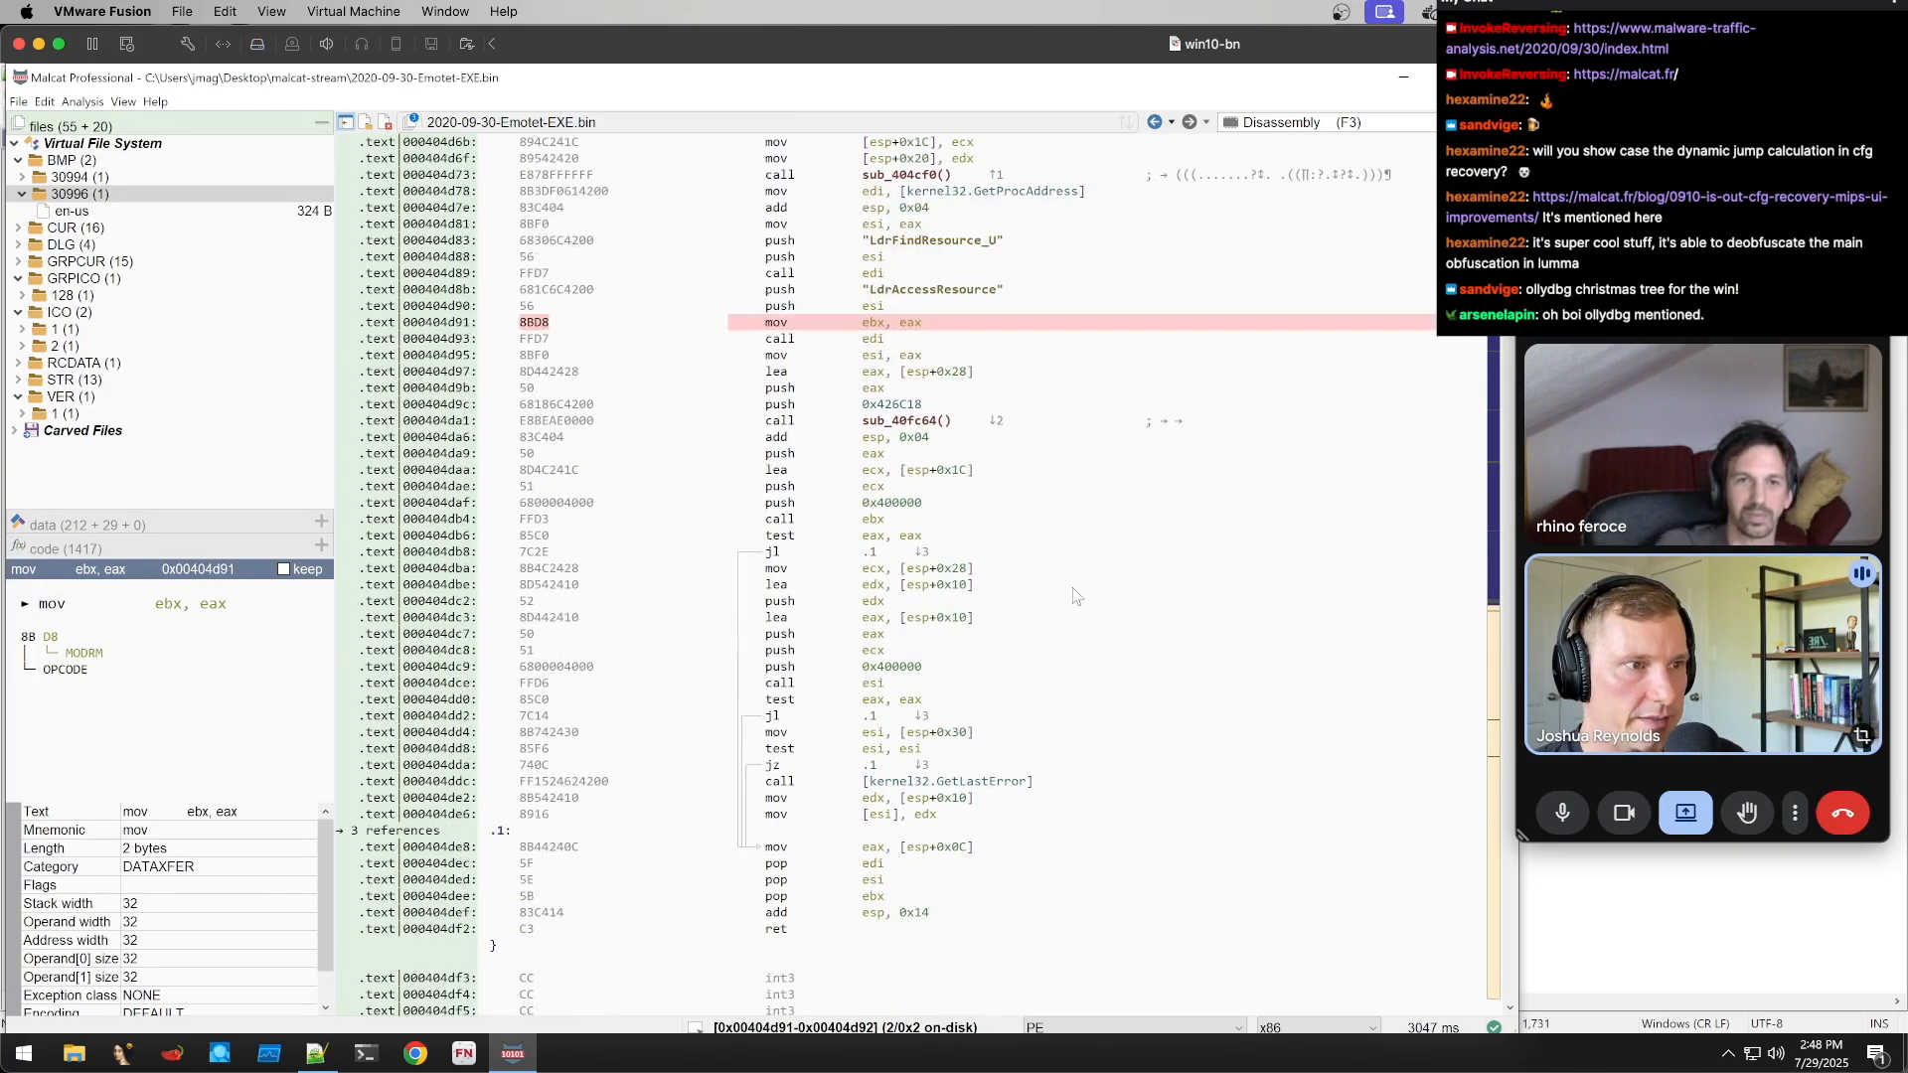
Follow the cross-reference of sub_404d40 from its header to the code that calls it
scroll(1077, 596, "up", 5)
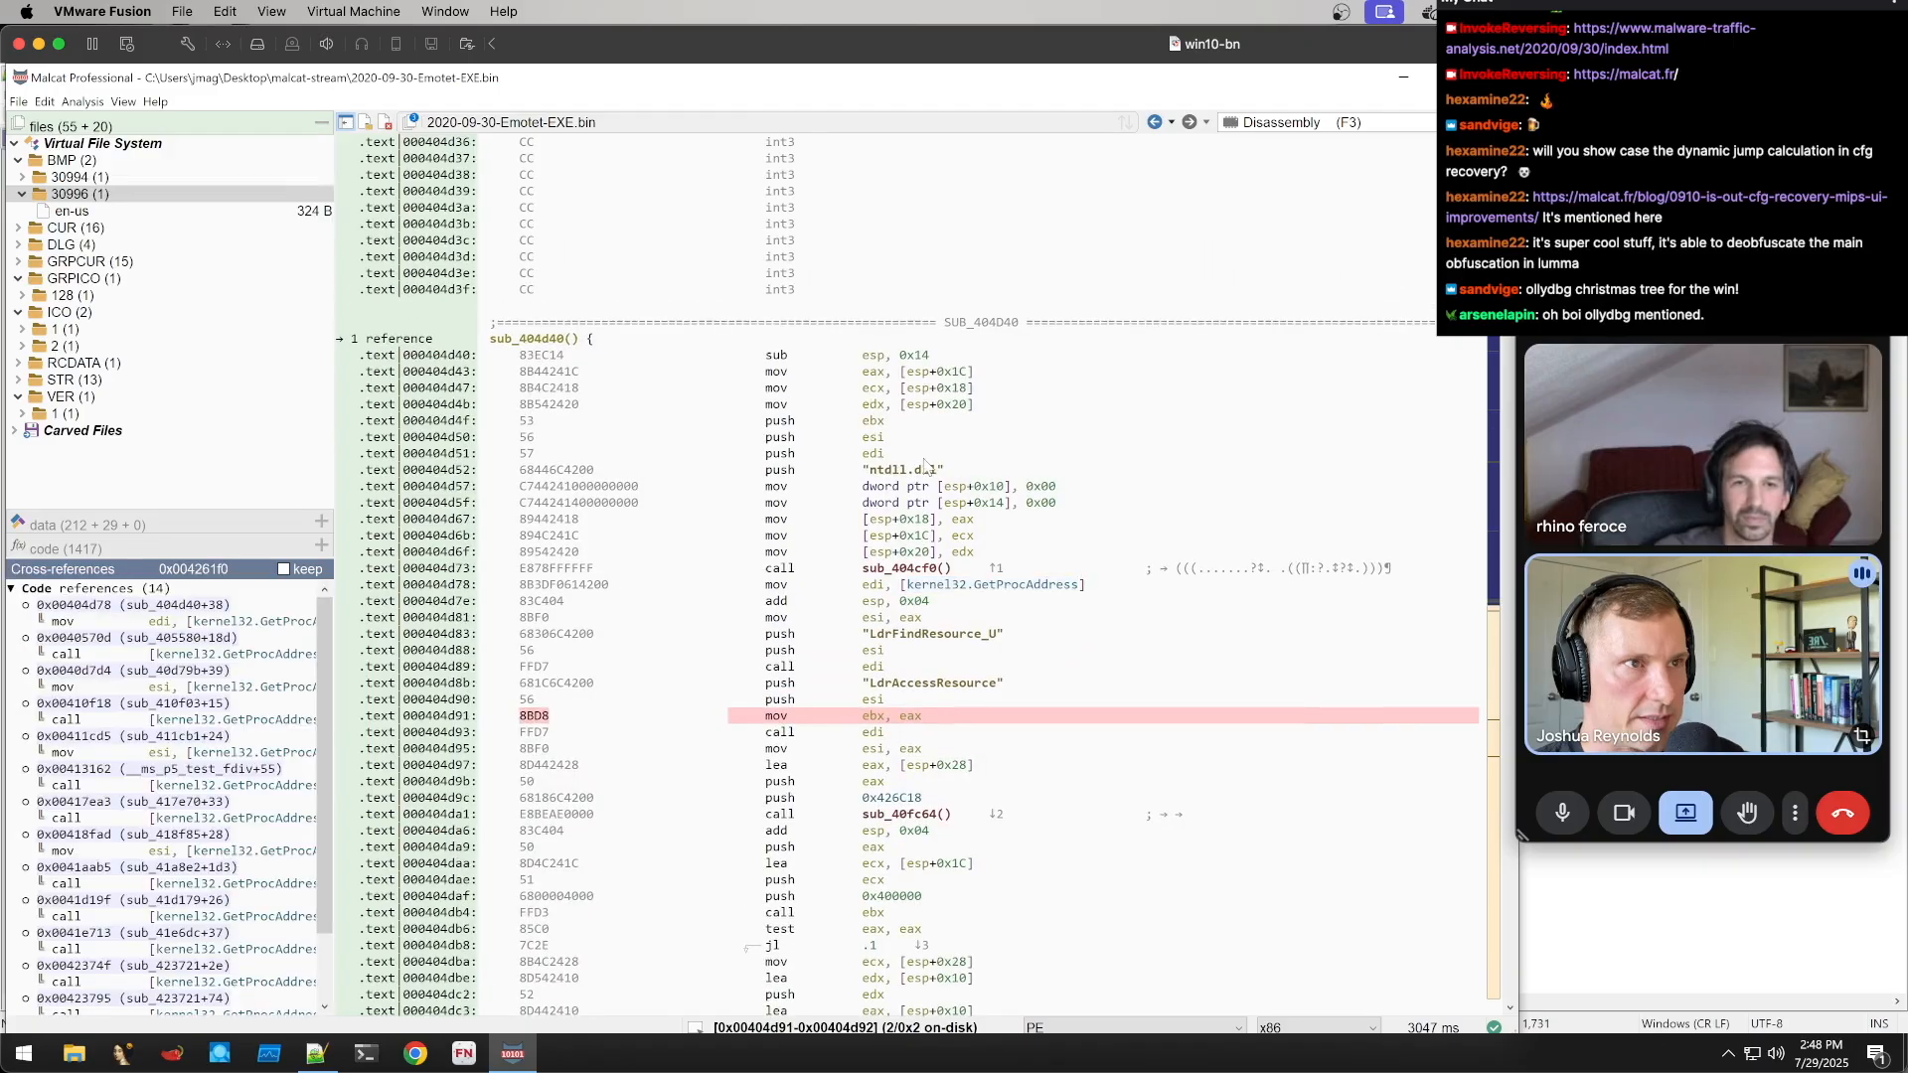
right_click(542, 340)
right_click(516, 339)
right_click(506, 337)
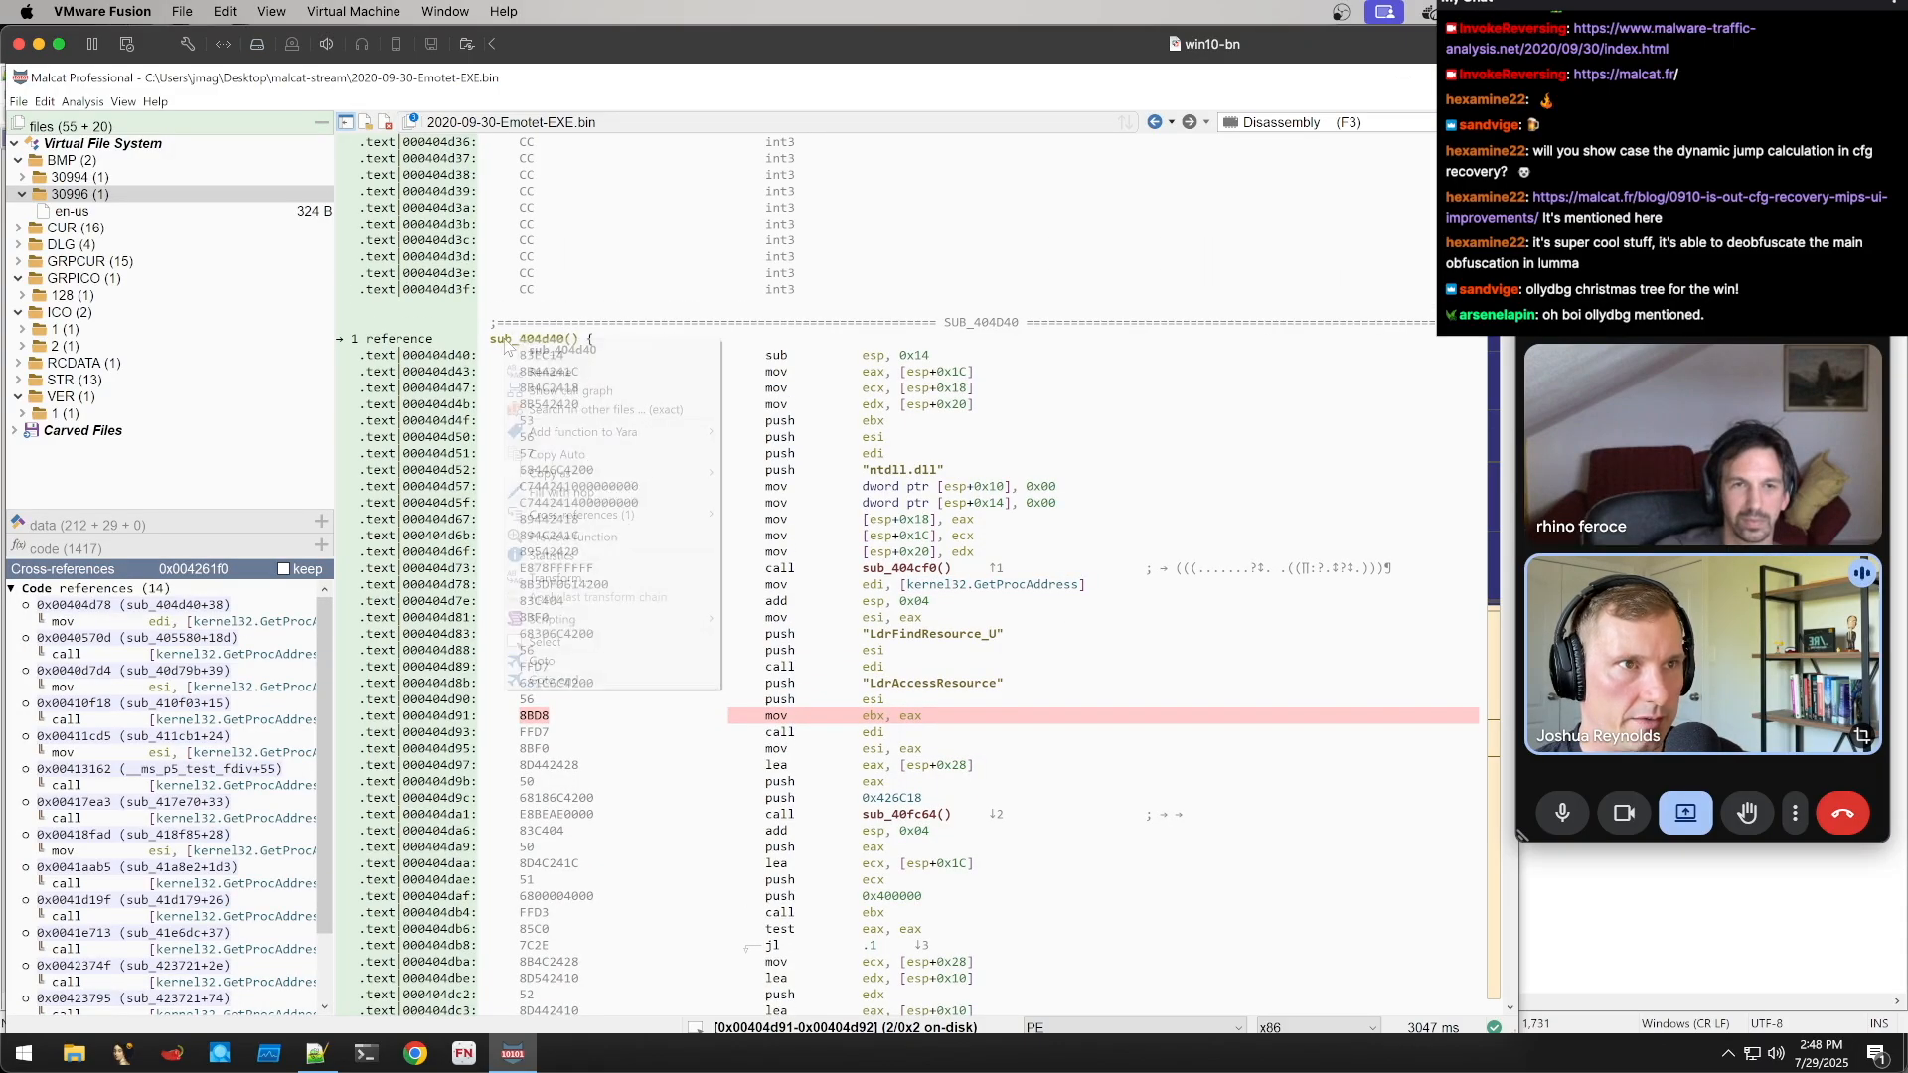
left_click(603, 311)
right_click(560, 335)
mouse_move(666, 510)
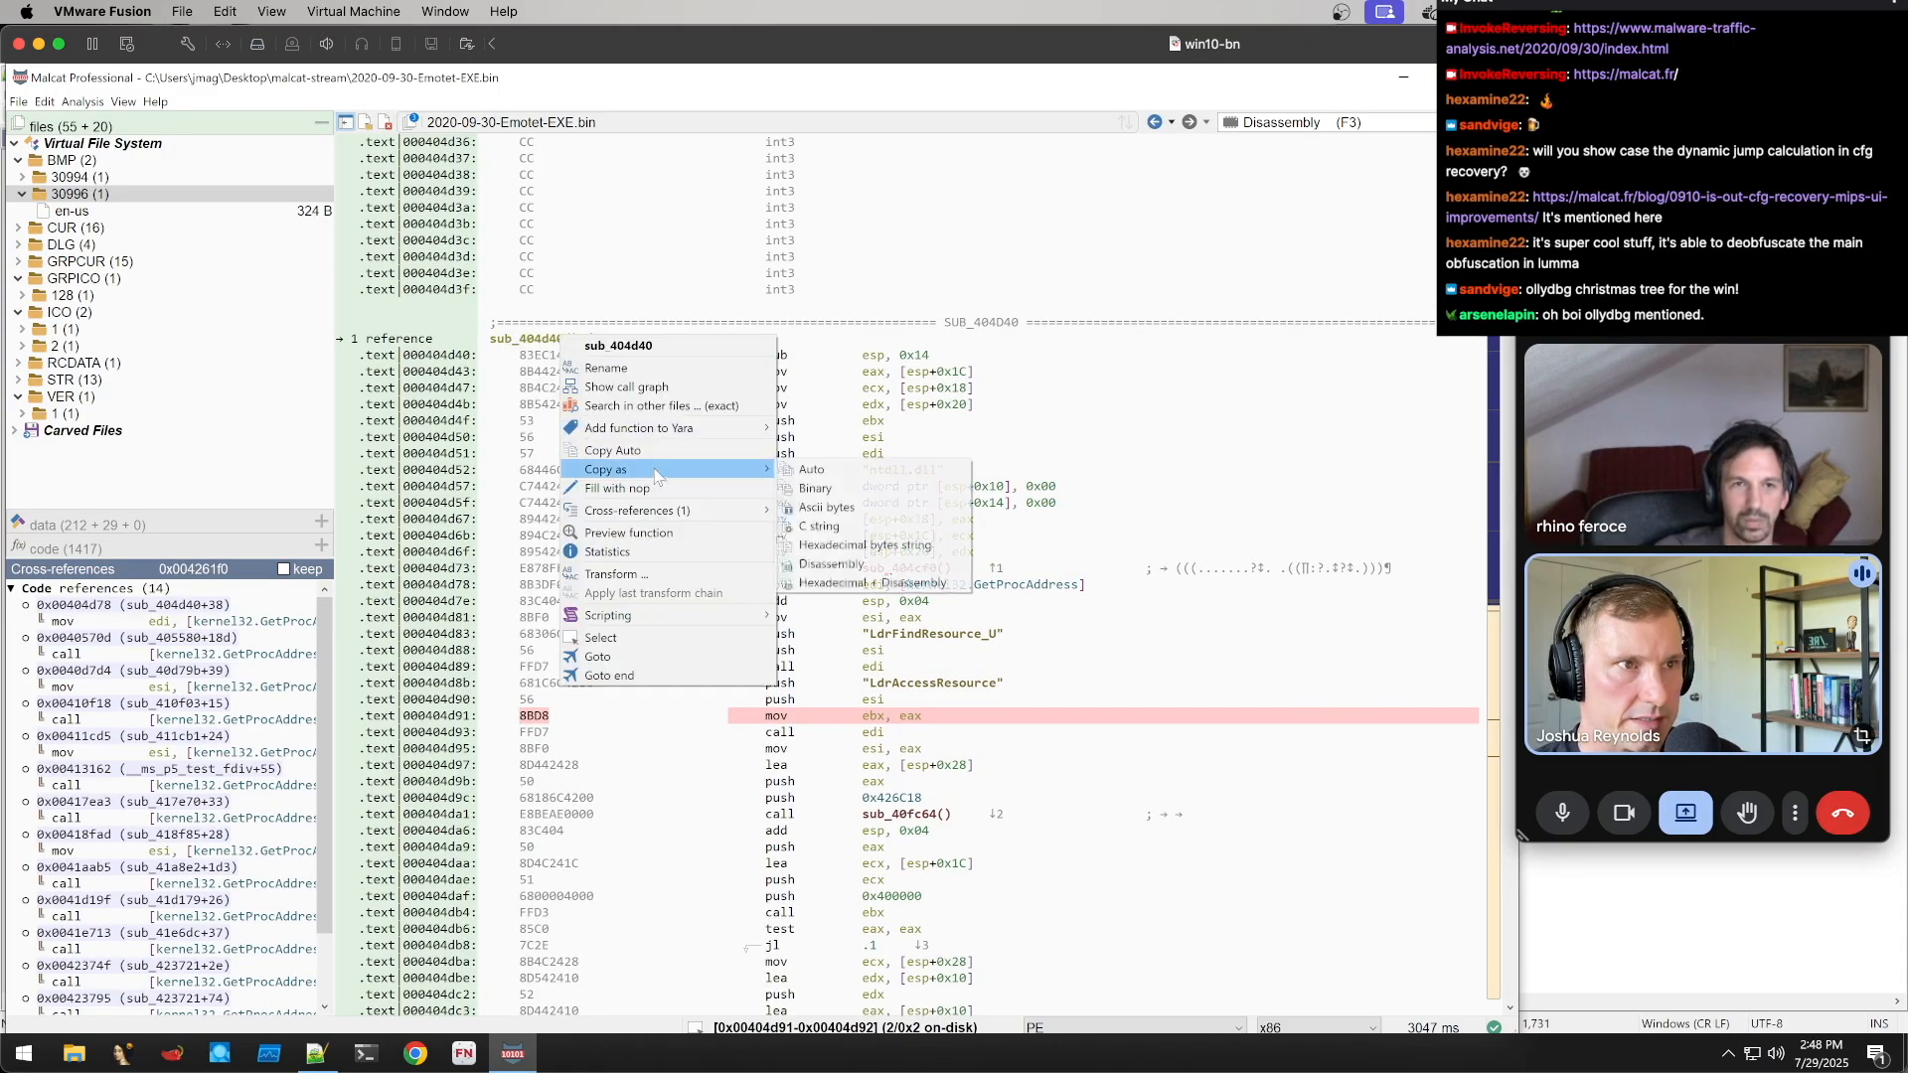
left_click(850, 533)
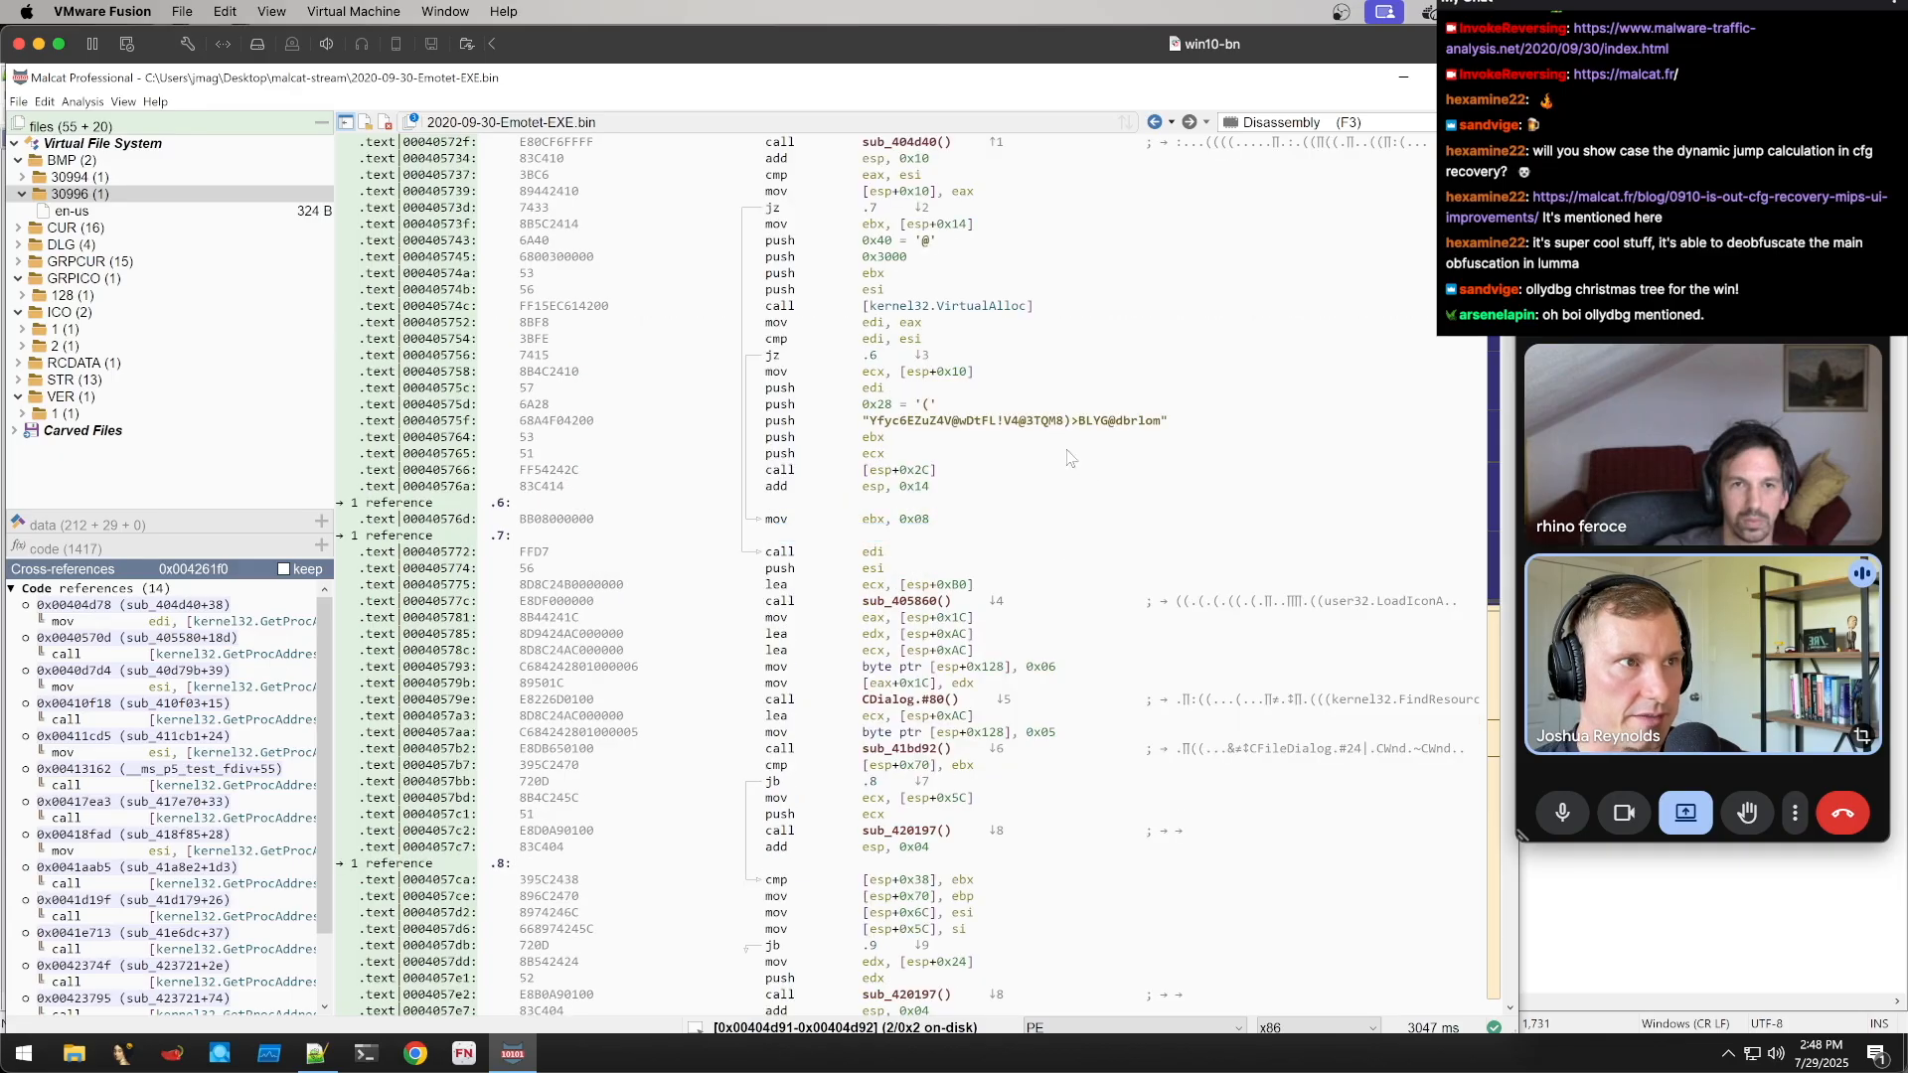
Return to function sub_404d40, which resolves LdrFindResource_U and LdrAccessResource, and rename it as load_resource
left_click(1162, 420)
scroll(1180, 412, "up", 3)
left_click(942, 438)
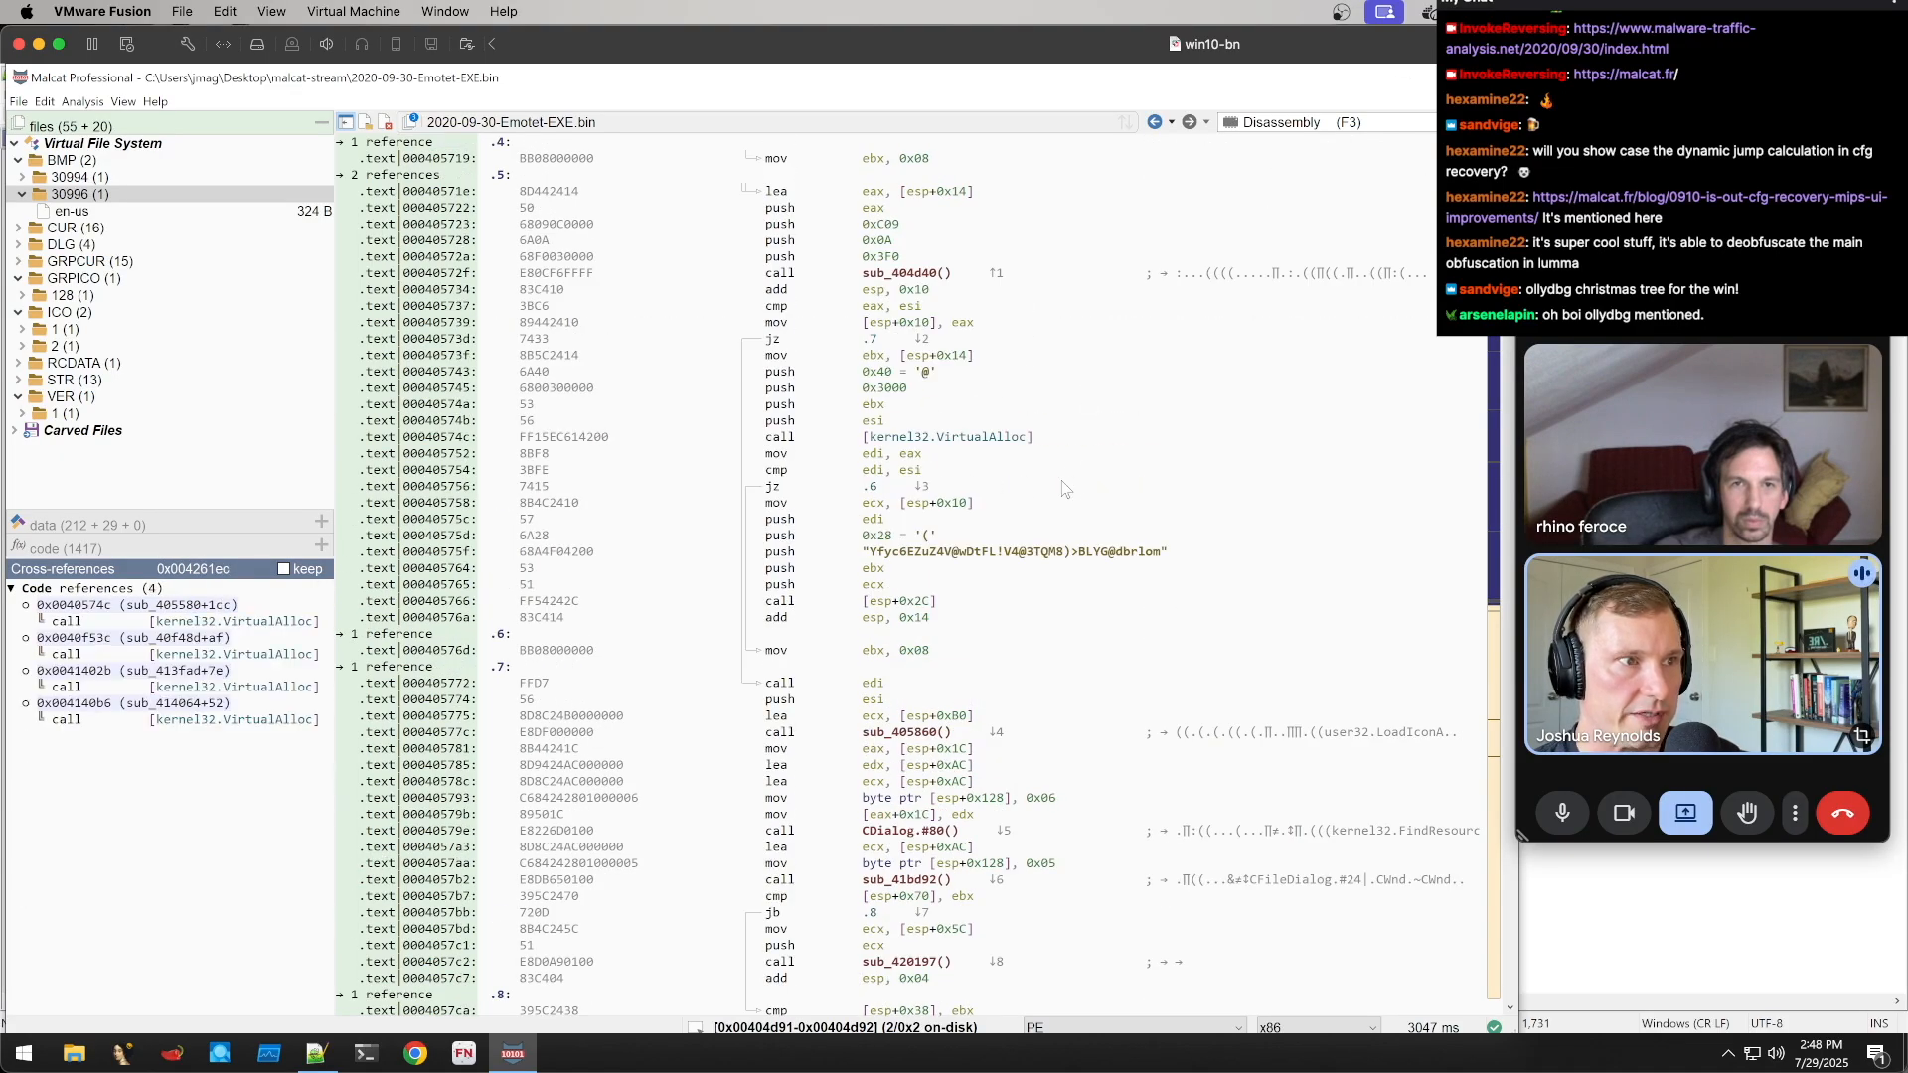
left_click(870, 339)
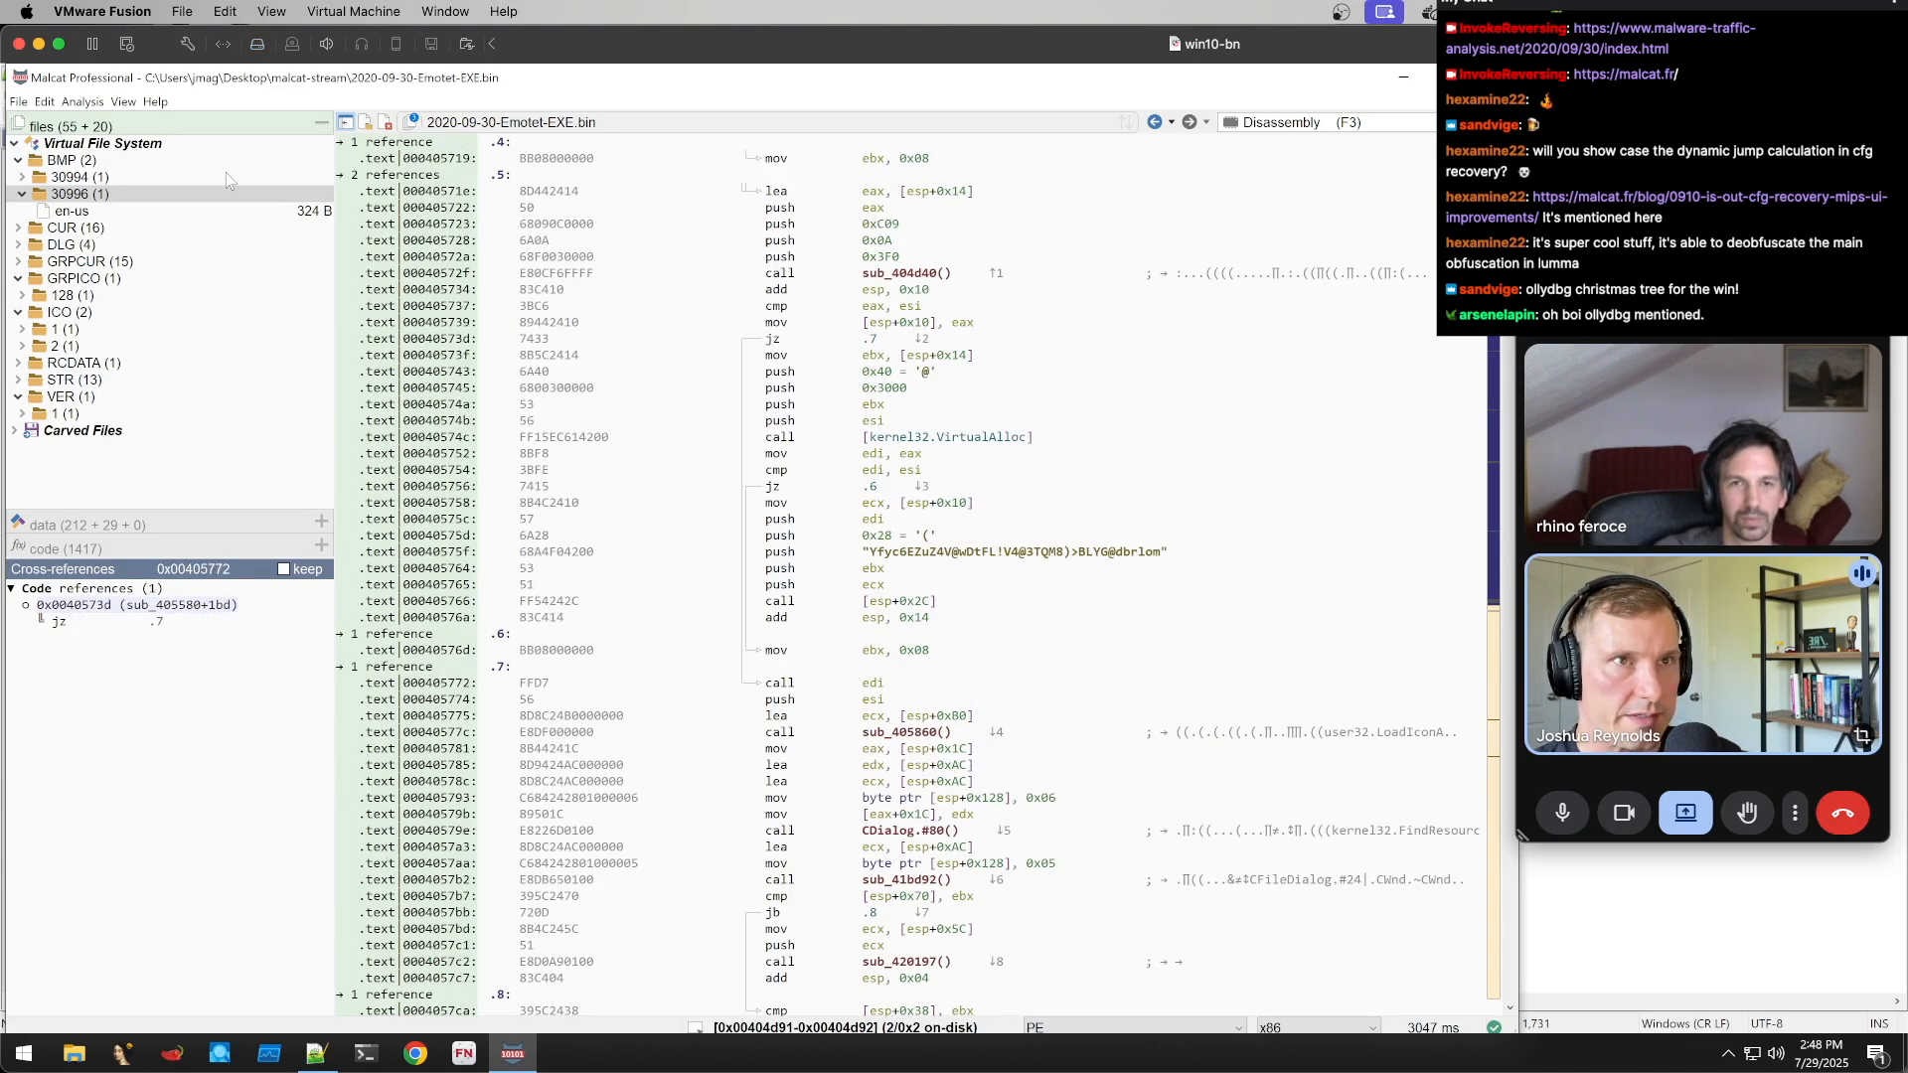
left_click(1155, 121)
right_click(553, 339)
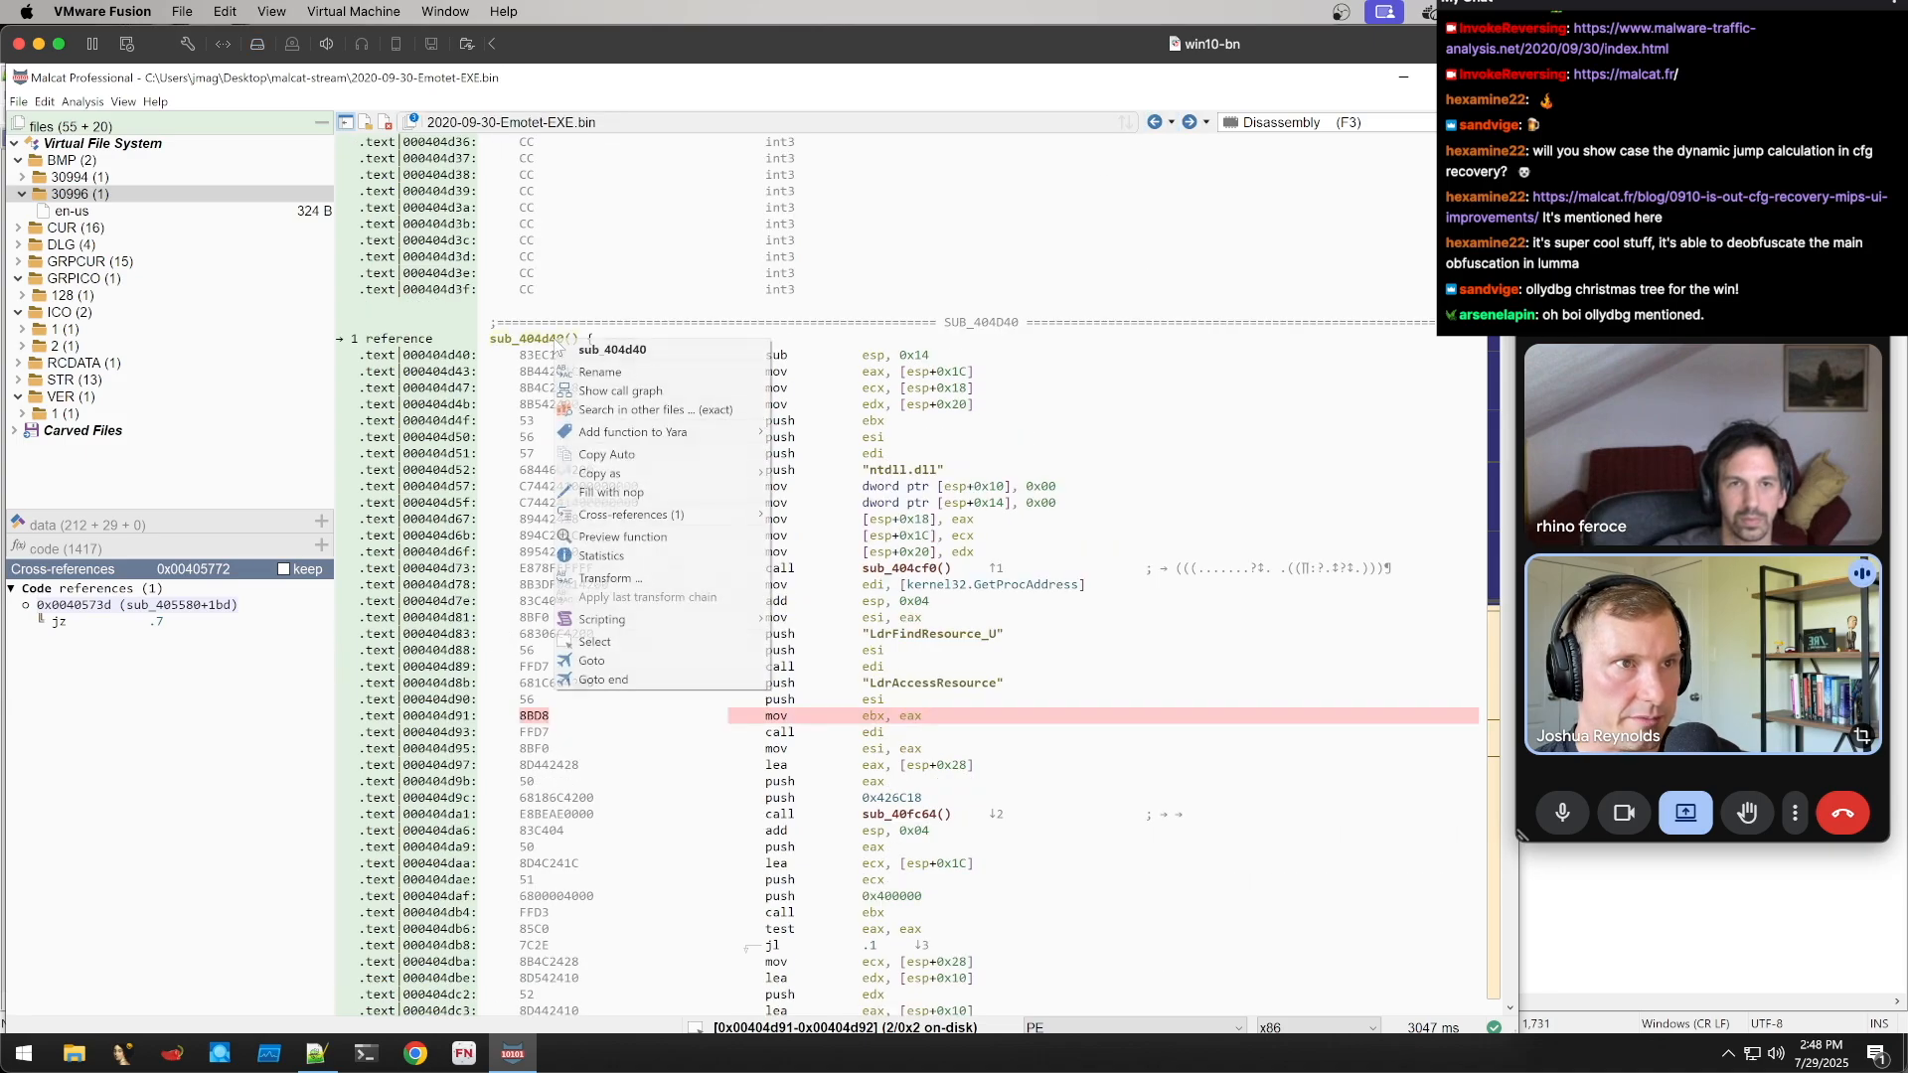
left_click(611, 562)
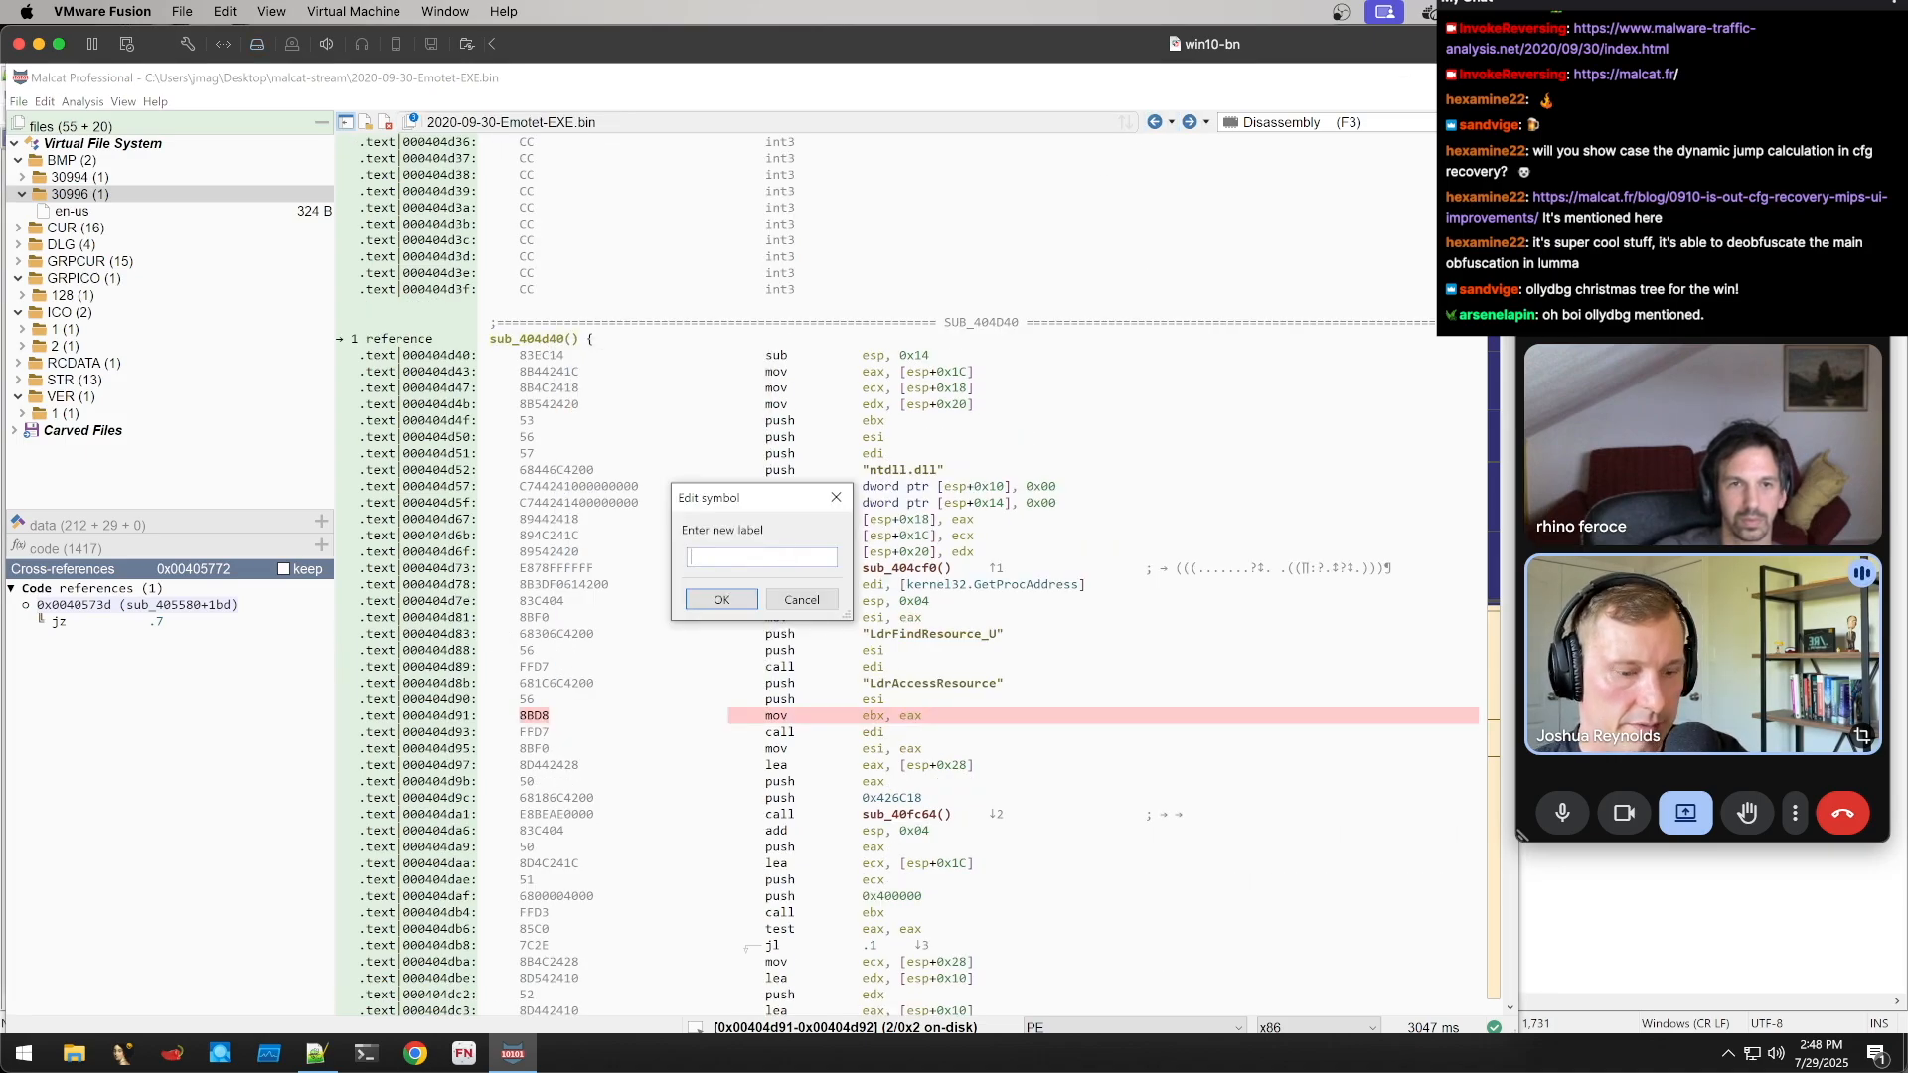
type("load_resource")
key("Return")
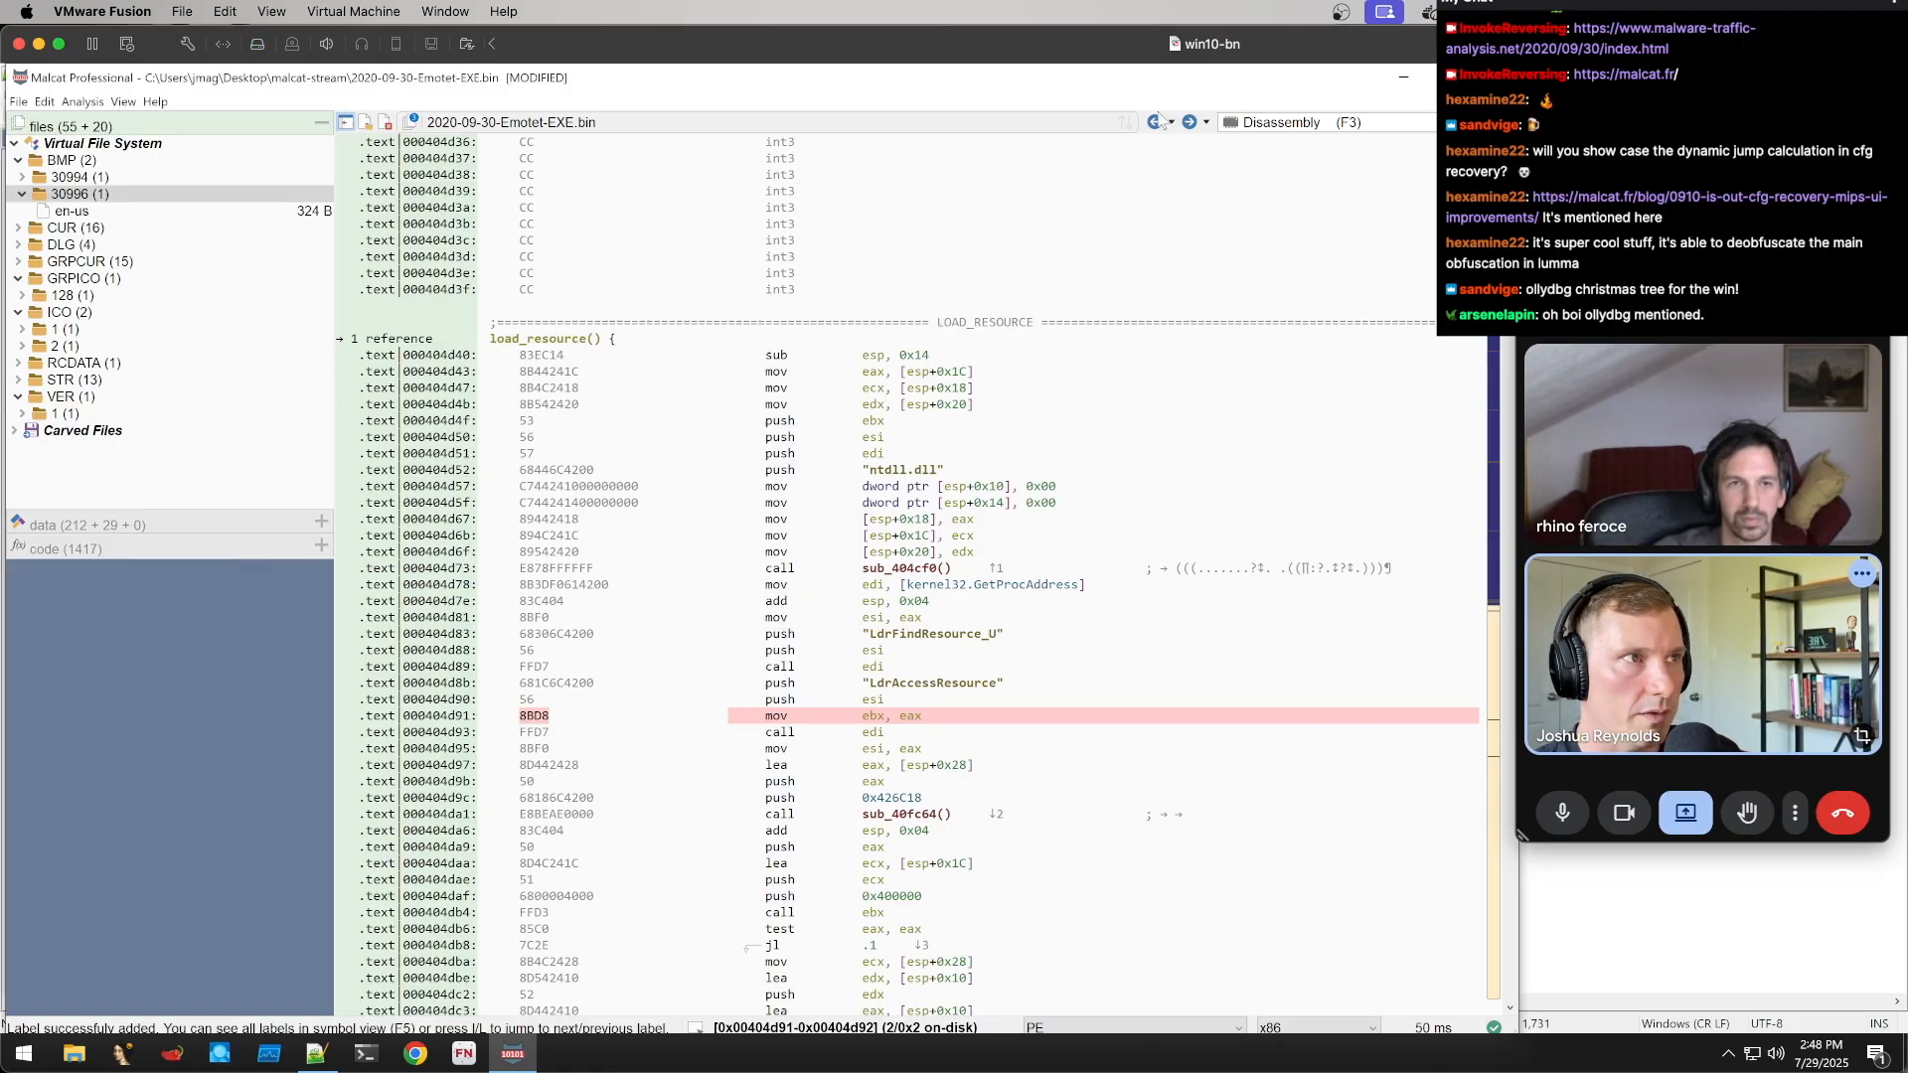
Follow the cross-reference of load_resource to the code that calls it
left_click(1155, 121)
left_click(1190, 122)
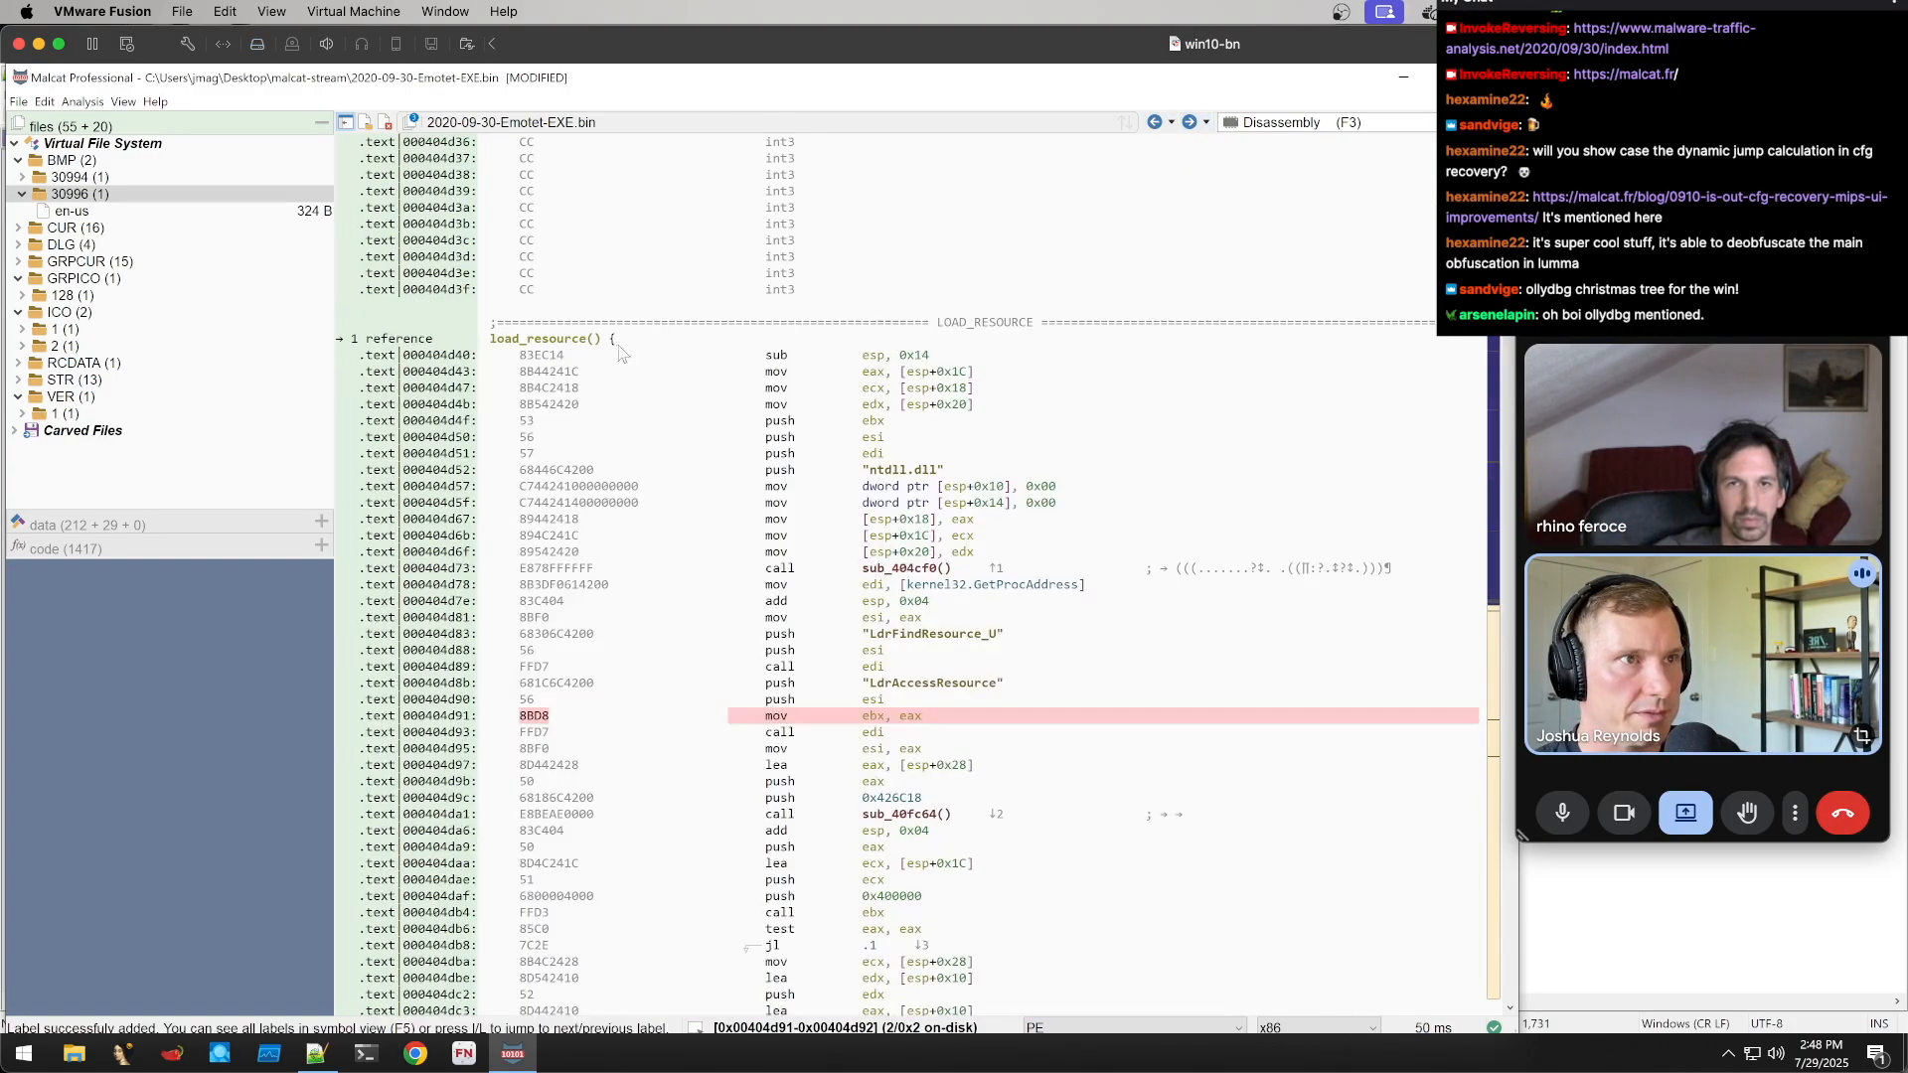
right_click(574, 339)
mouse_move(696, 514)
left_click(848, 536)
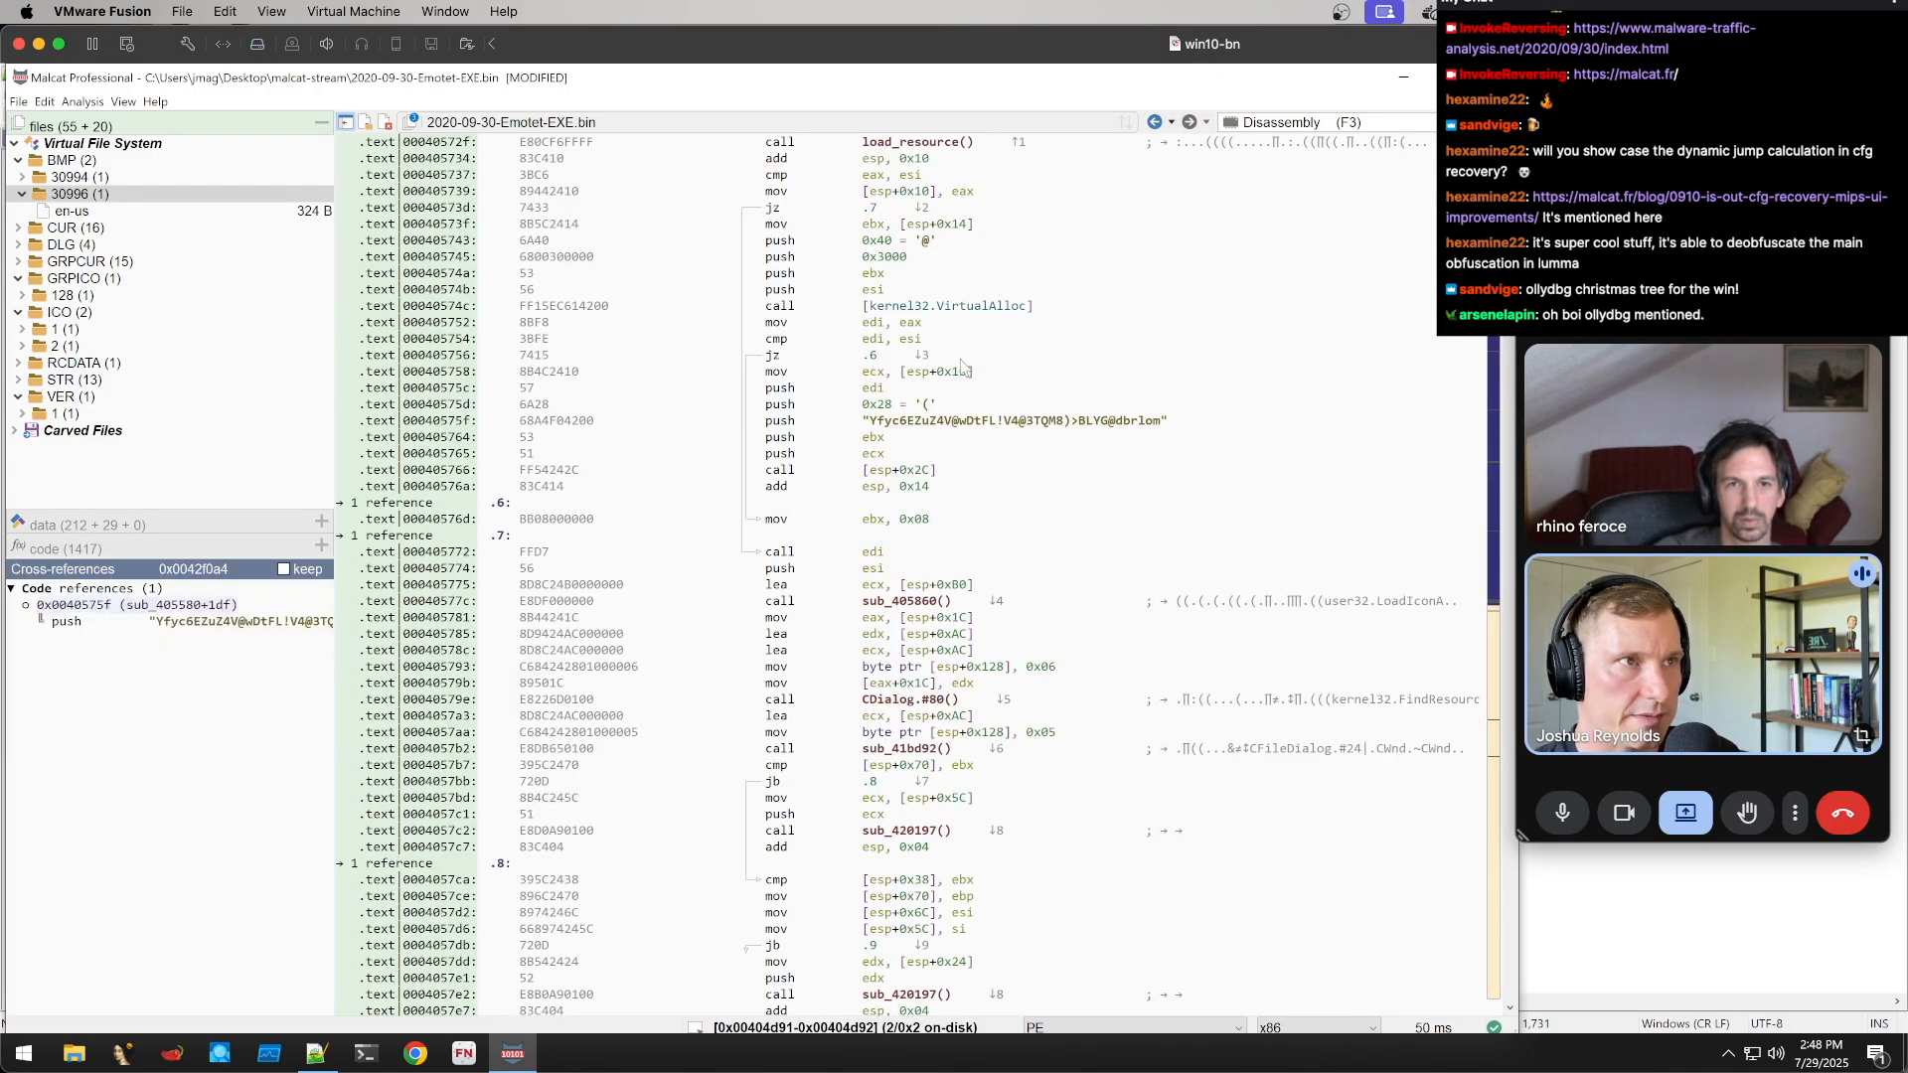
Examine the pushed 0x28-length string after VirtualAlloc and the GetProcAddress lookup of "Qyinyhjjbt67" before load_resource
scroll(977, 336, "up", 6)
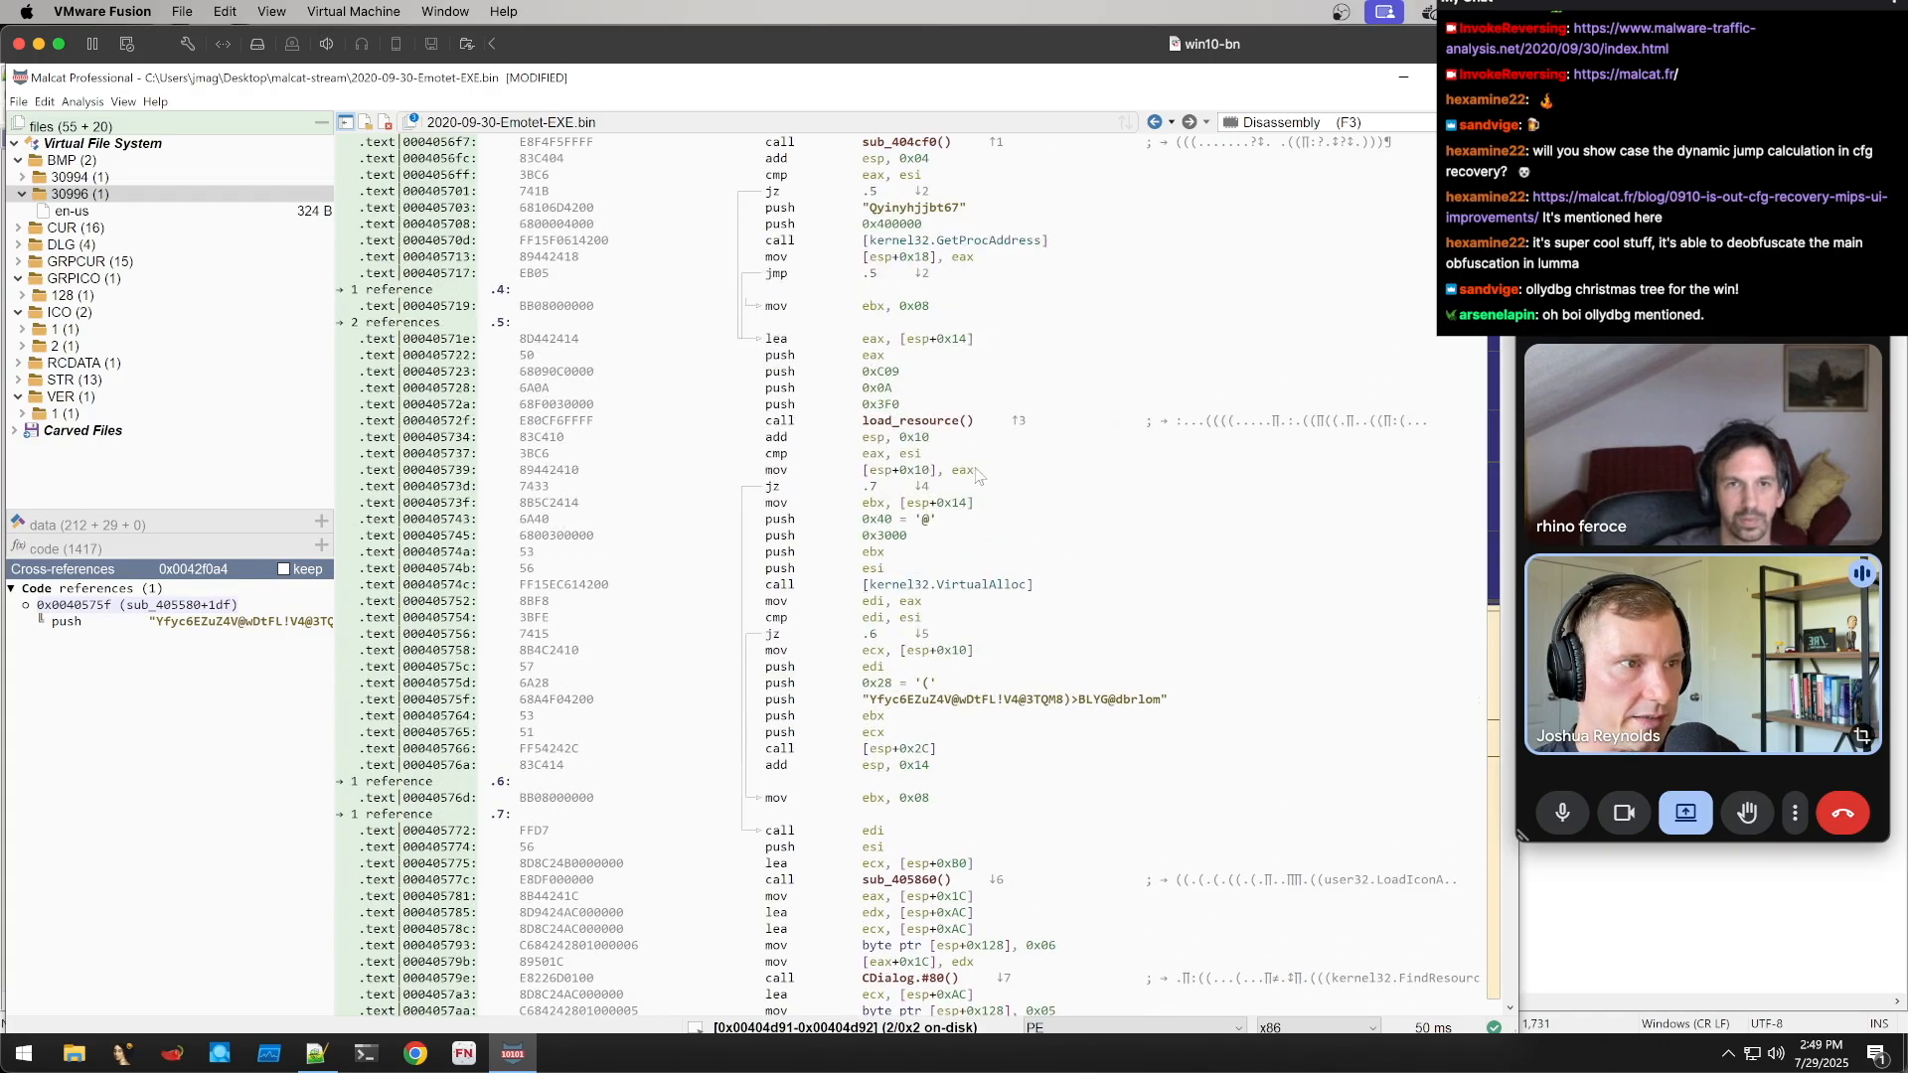
left_click(838, 708)
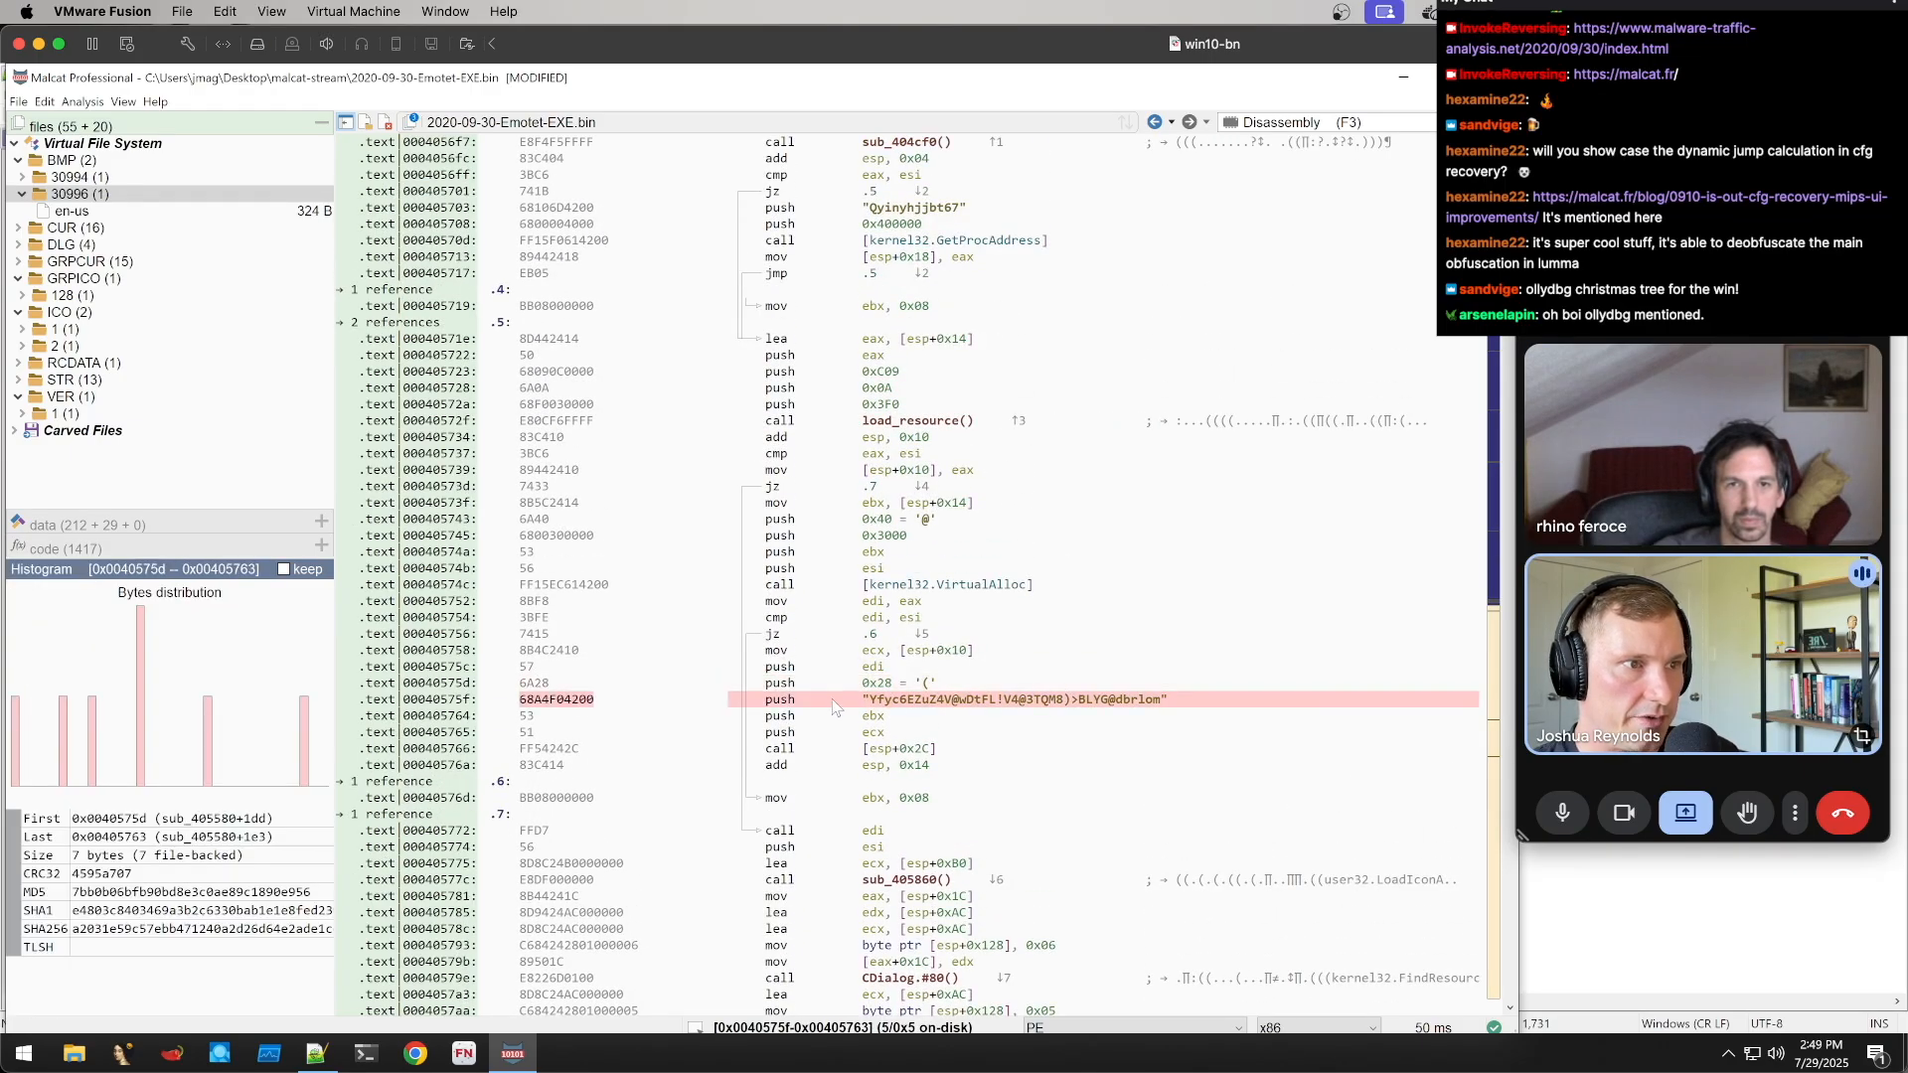
scroll(755, 596, "up", 5)
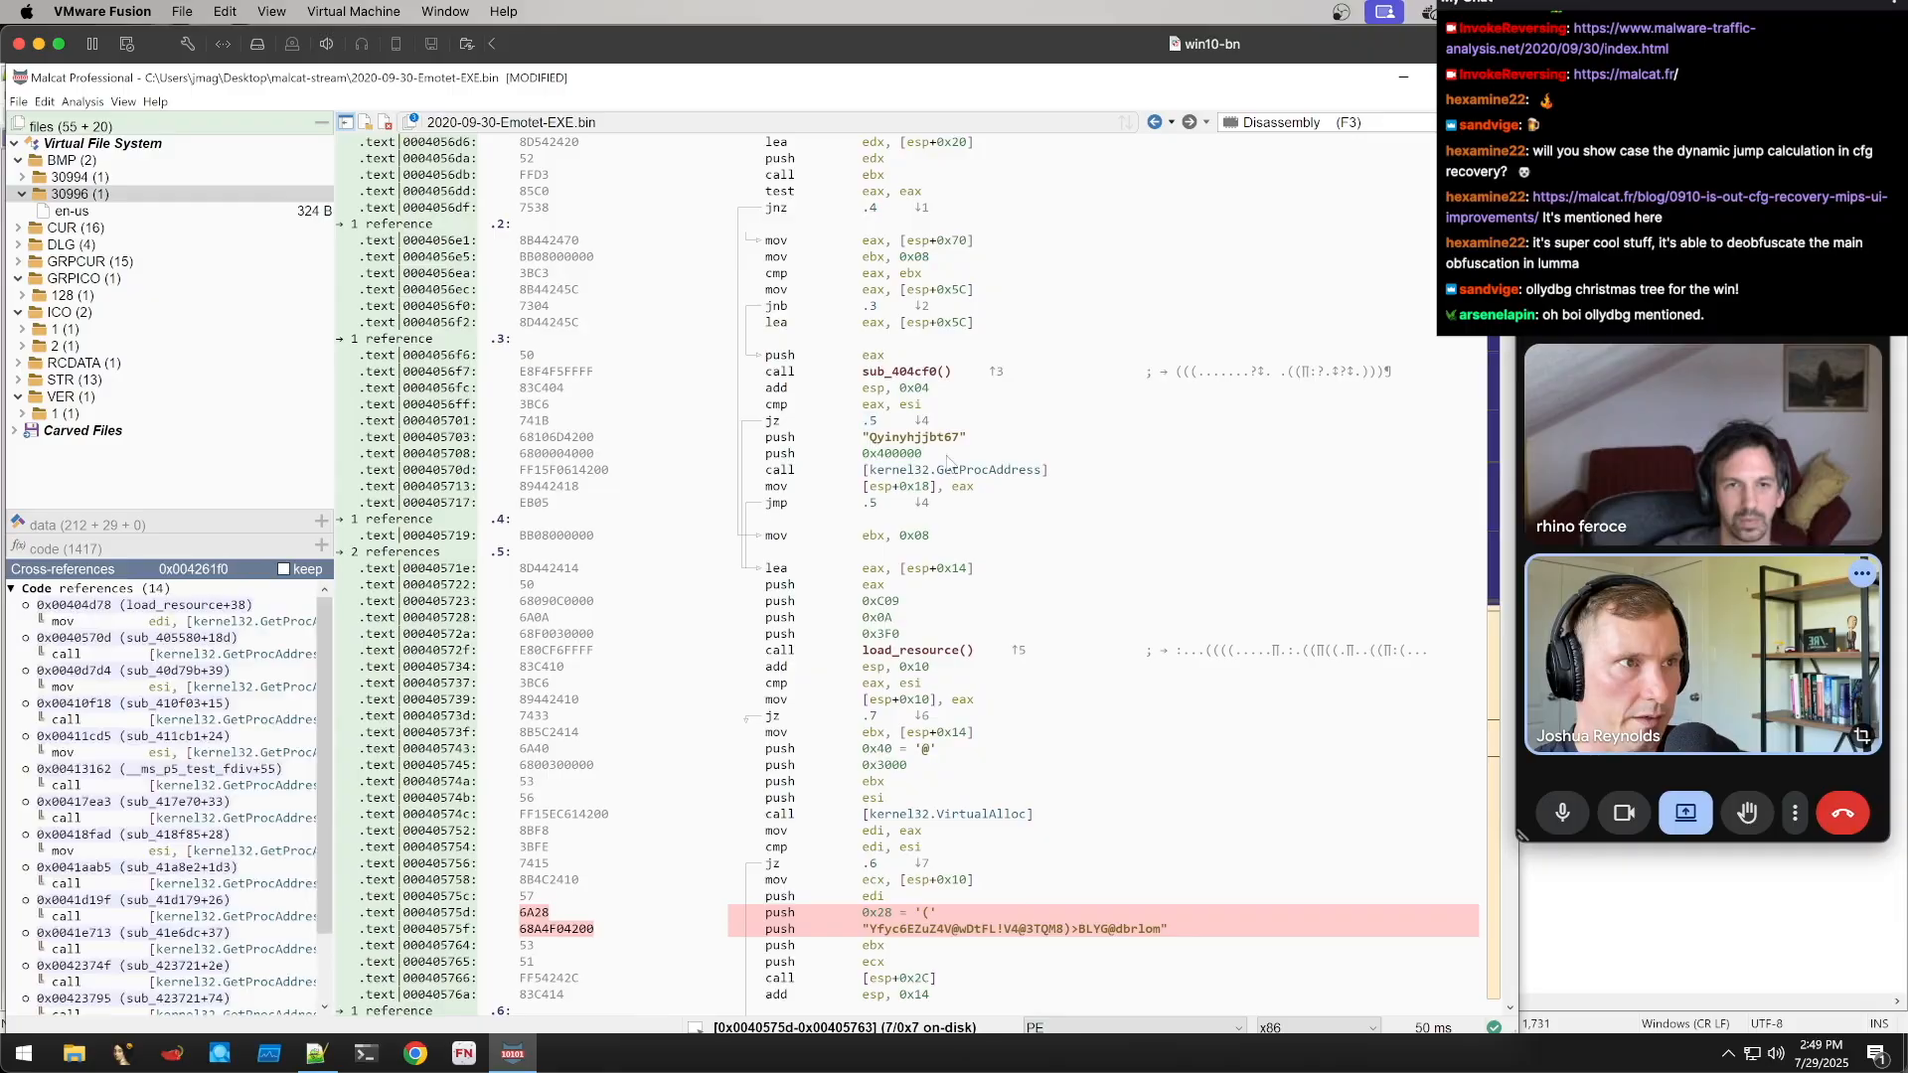
left_click(775, 437)
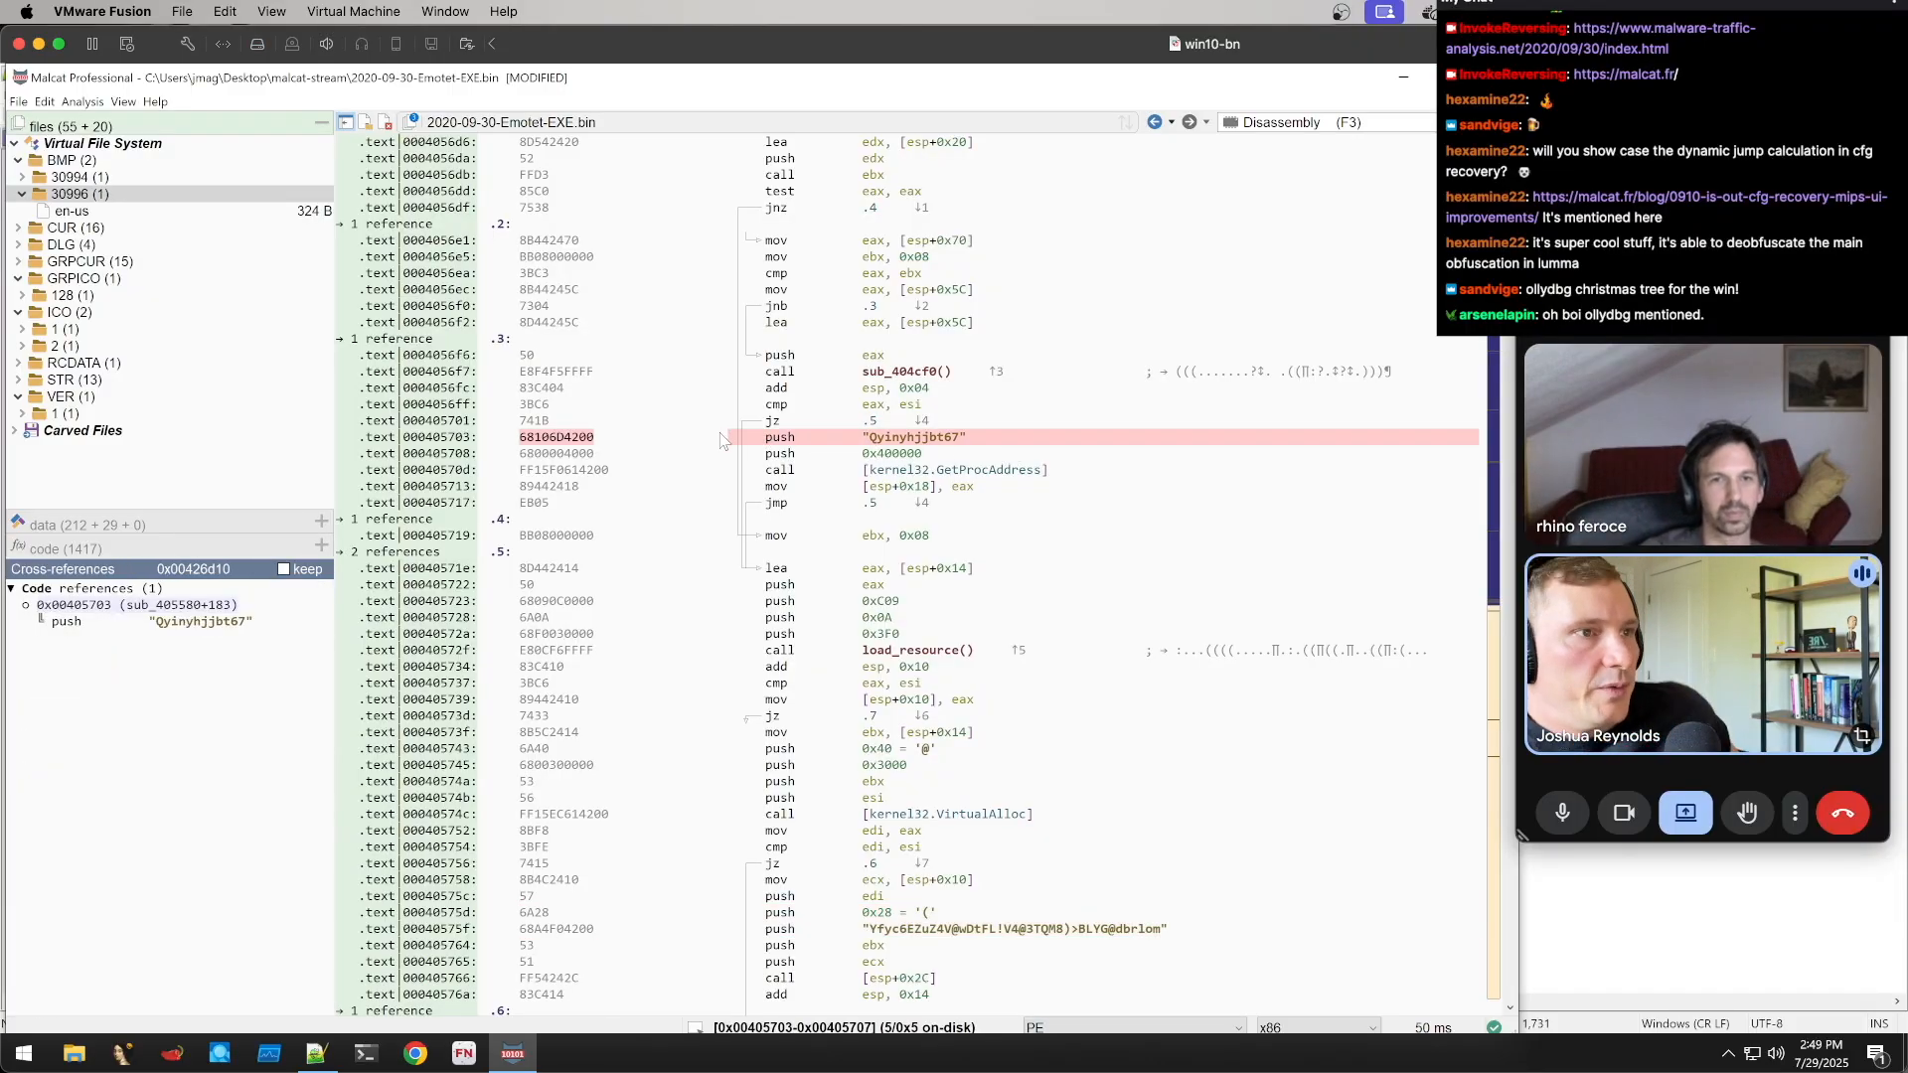
left_click_drag(984, 471, 715, 444)
left_click(1004, 442)
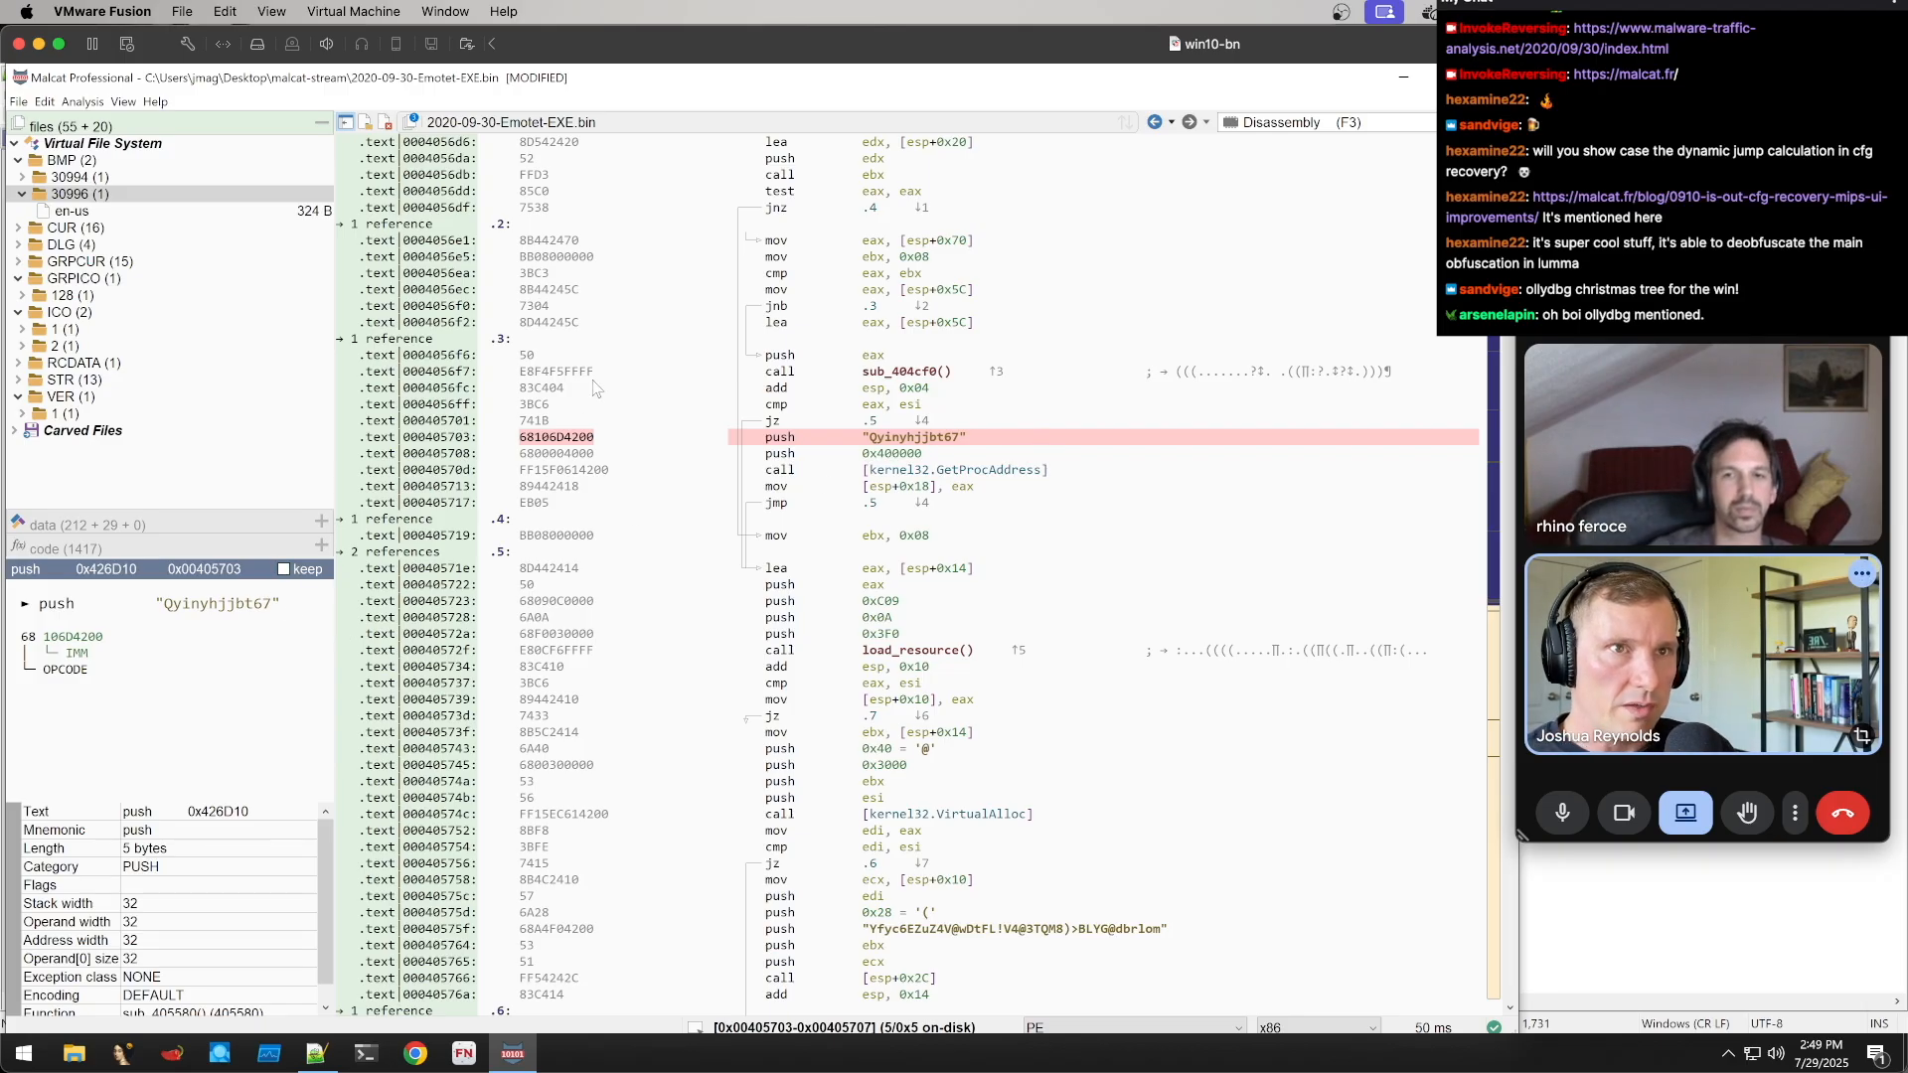
List the file's symbols and open the exported function Qyinyhjjbt67 in the disassembly
left_click(1329, 123)
left_click(1268, 242)
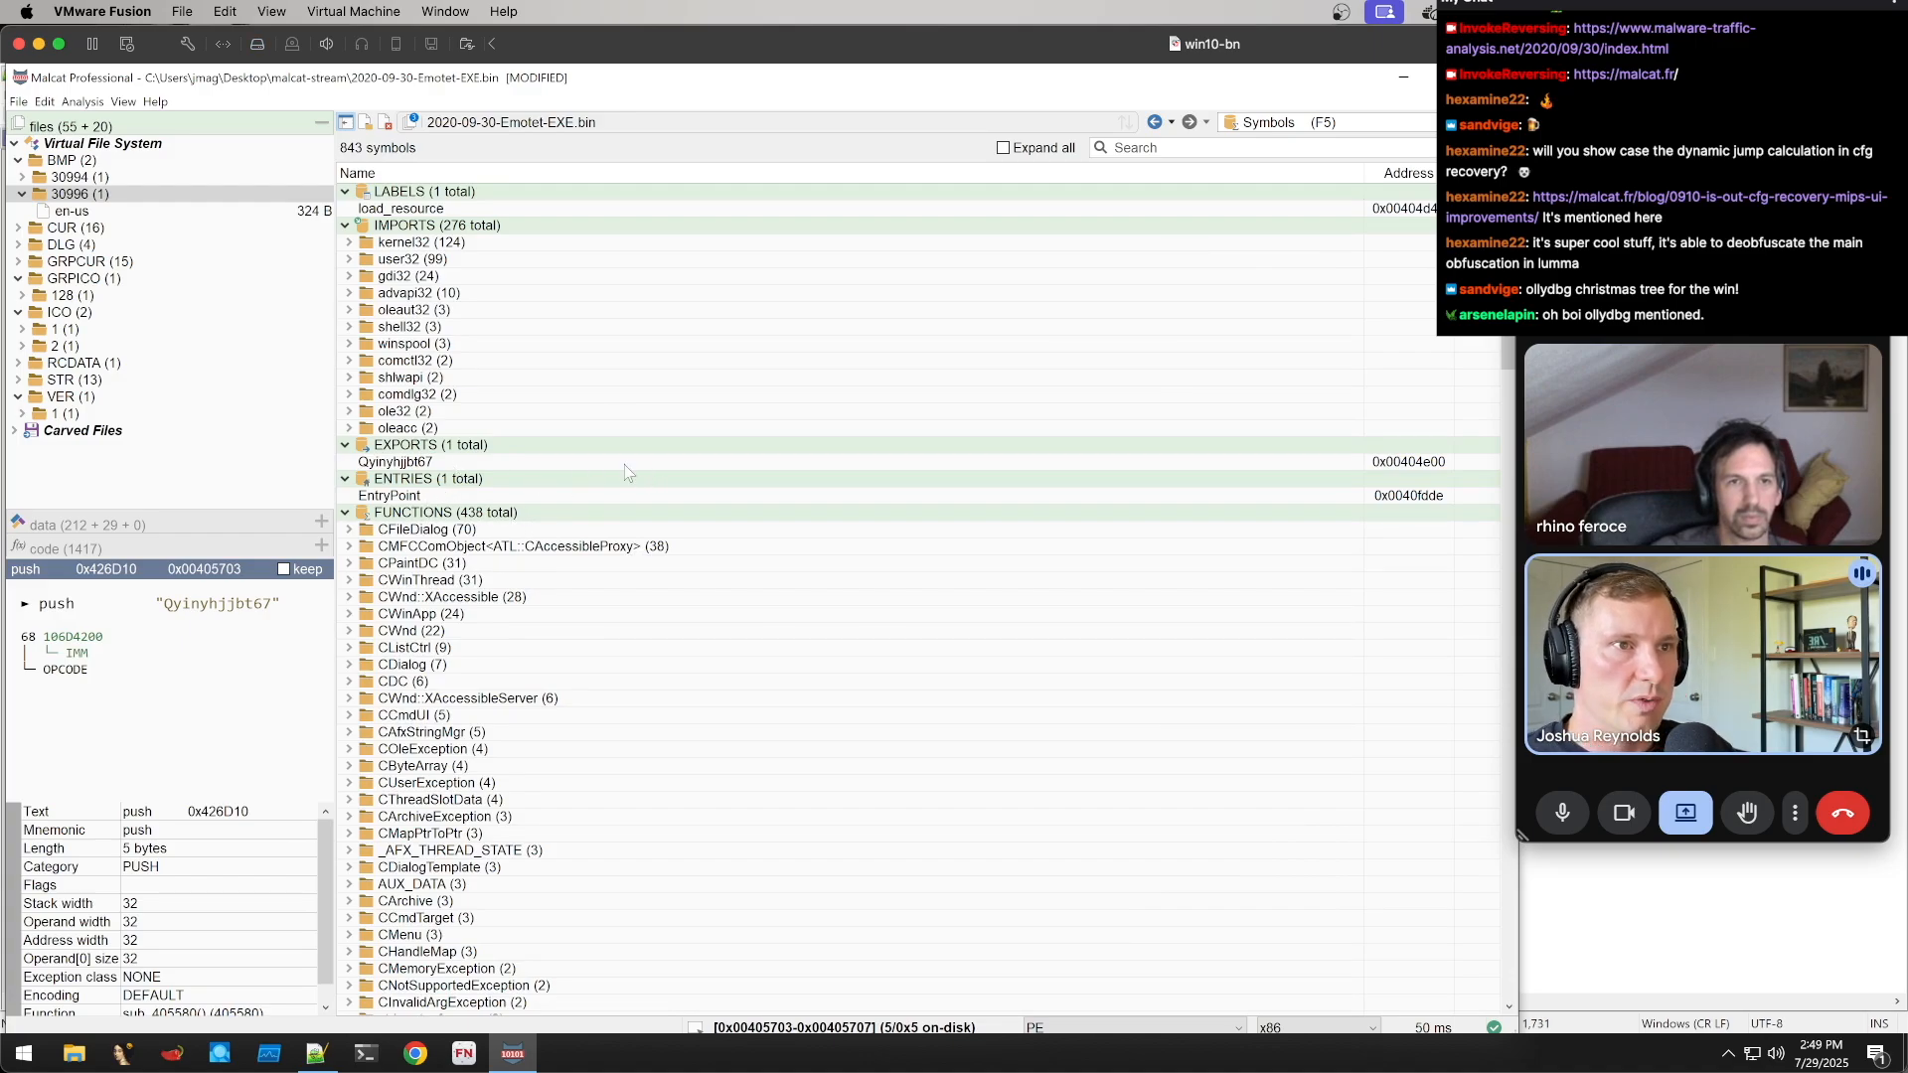
left_click(486, 463)
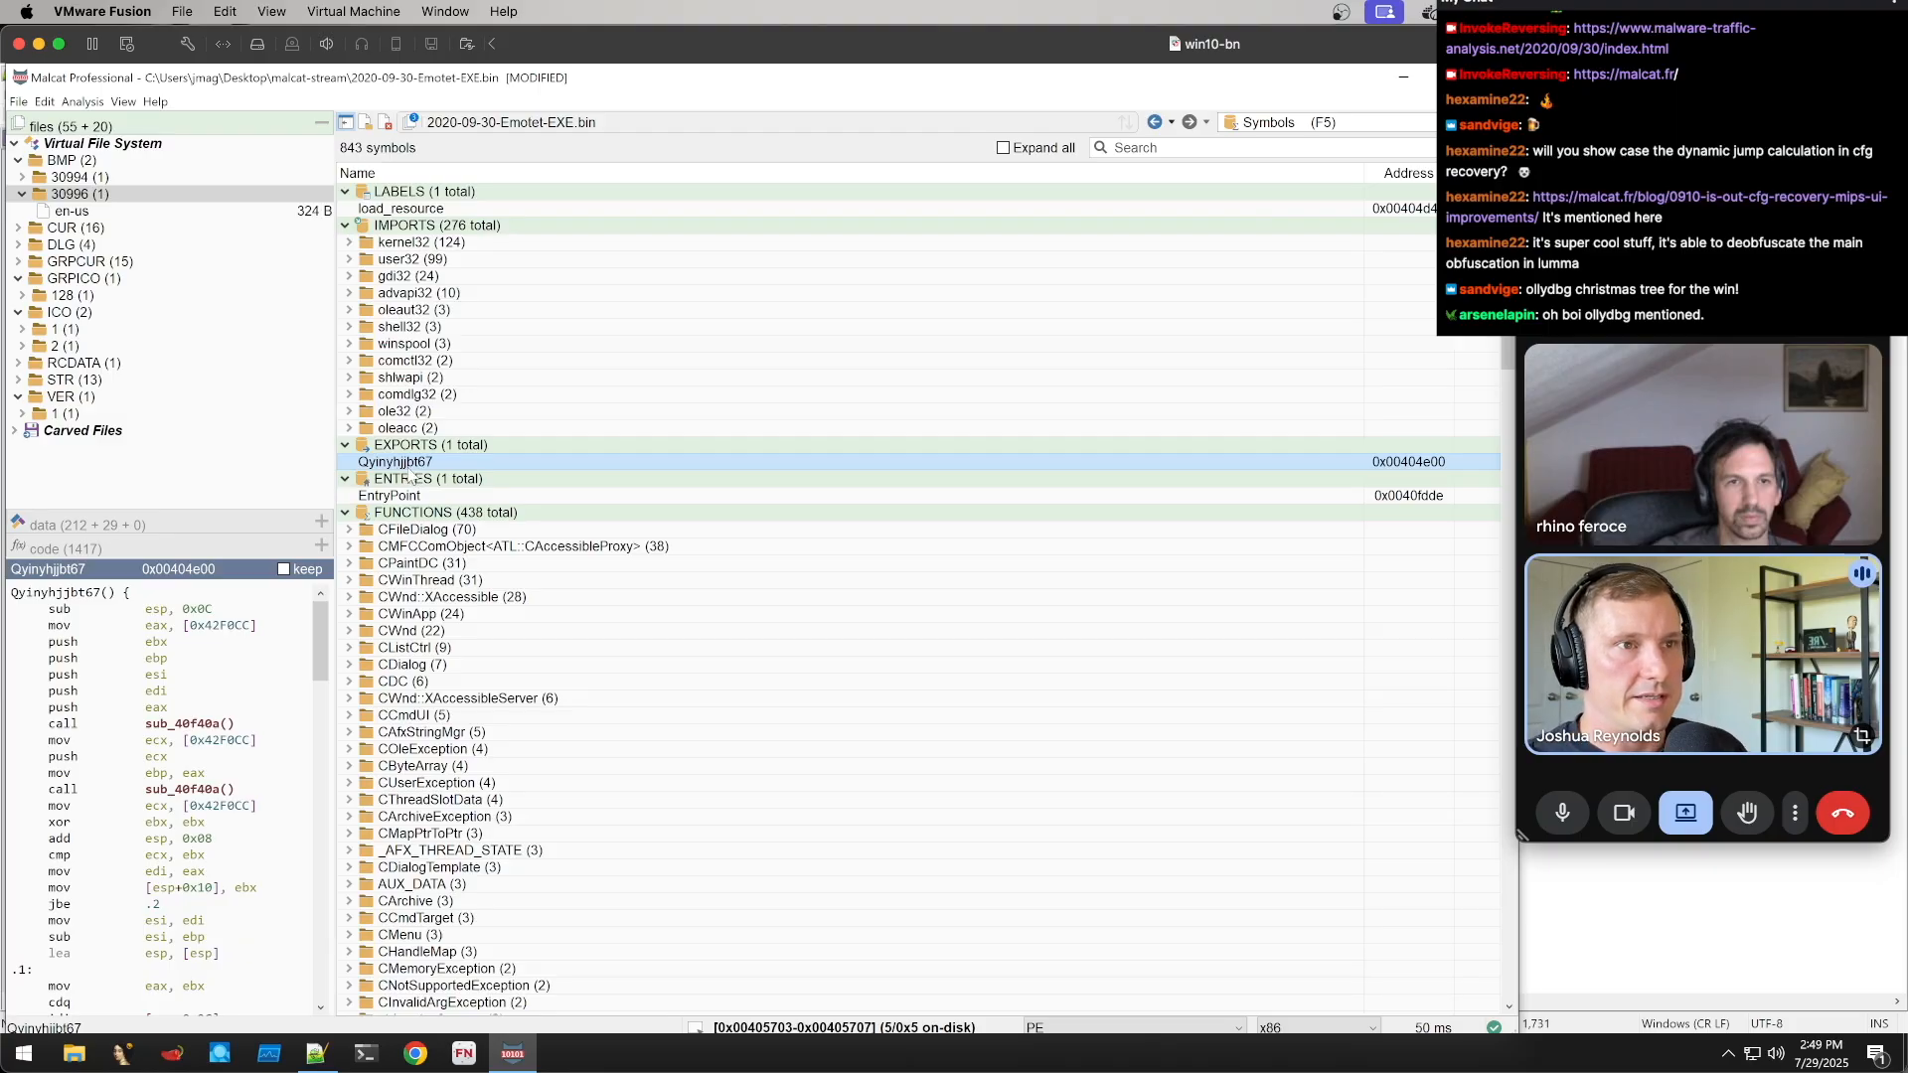
double_click(449, 463)
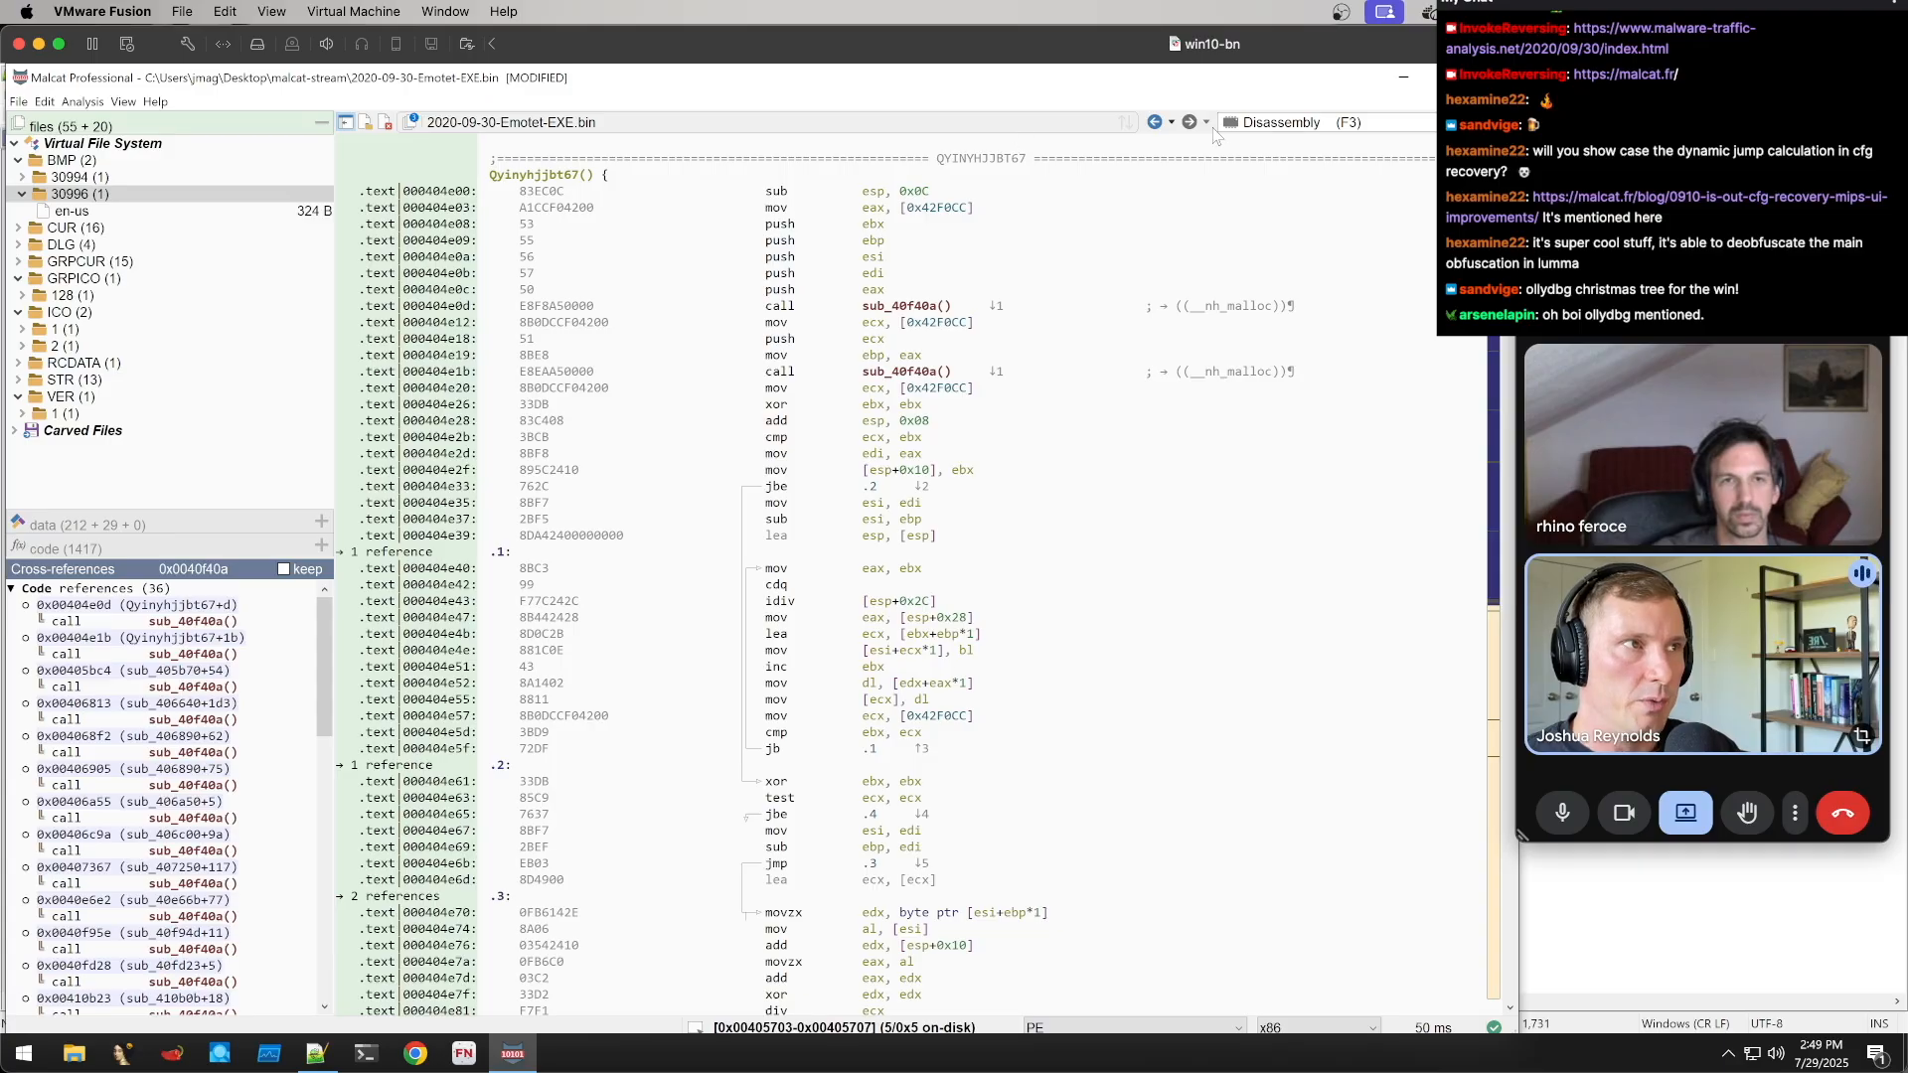
Revisit the load_resource disassembly and its GetProcAddress use, and return to the exported function Qyinyhjjbt67
left_click(1155, 123)
left_click(1155, 124)
left_click(1053, 585)
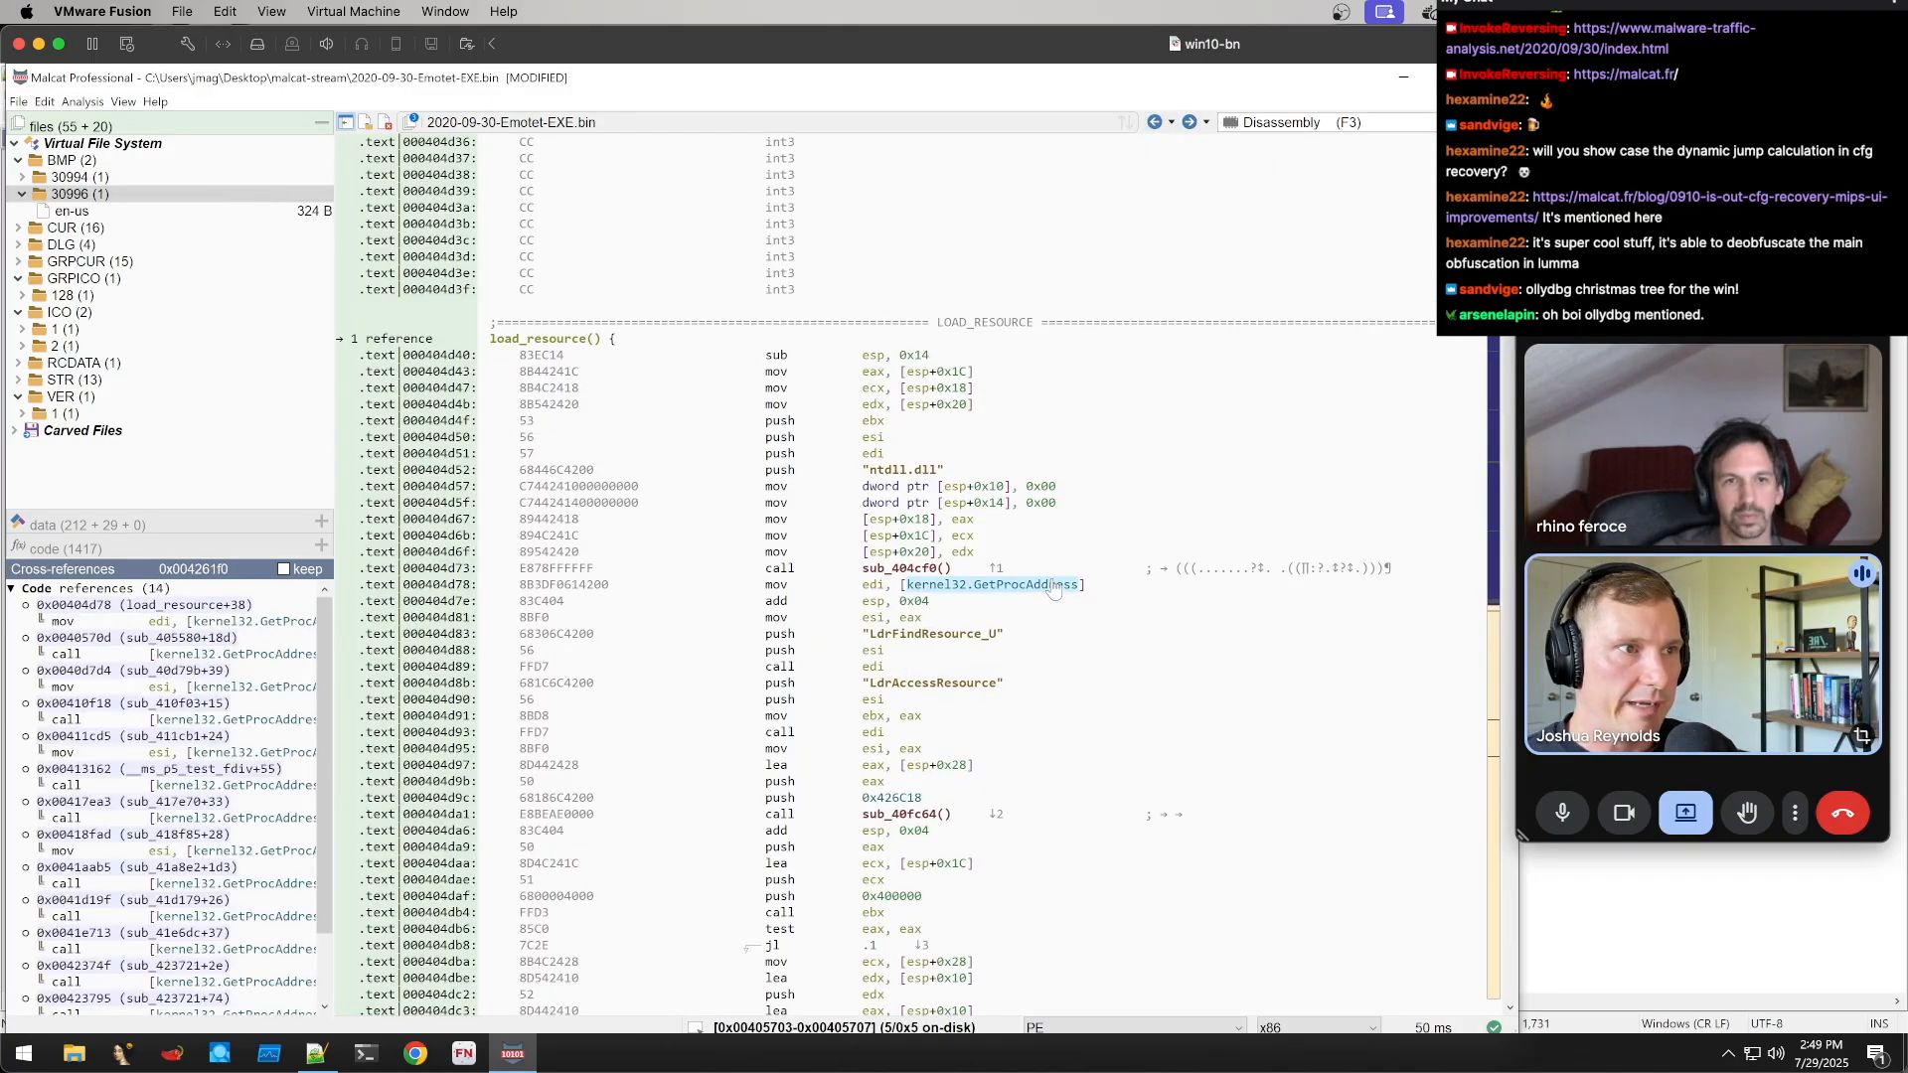
scroll(1055, 586, "down", 3)
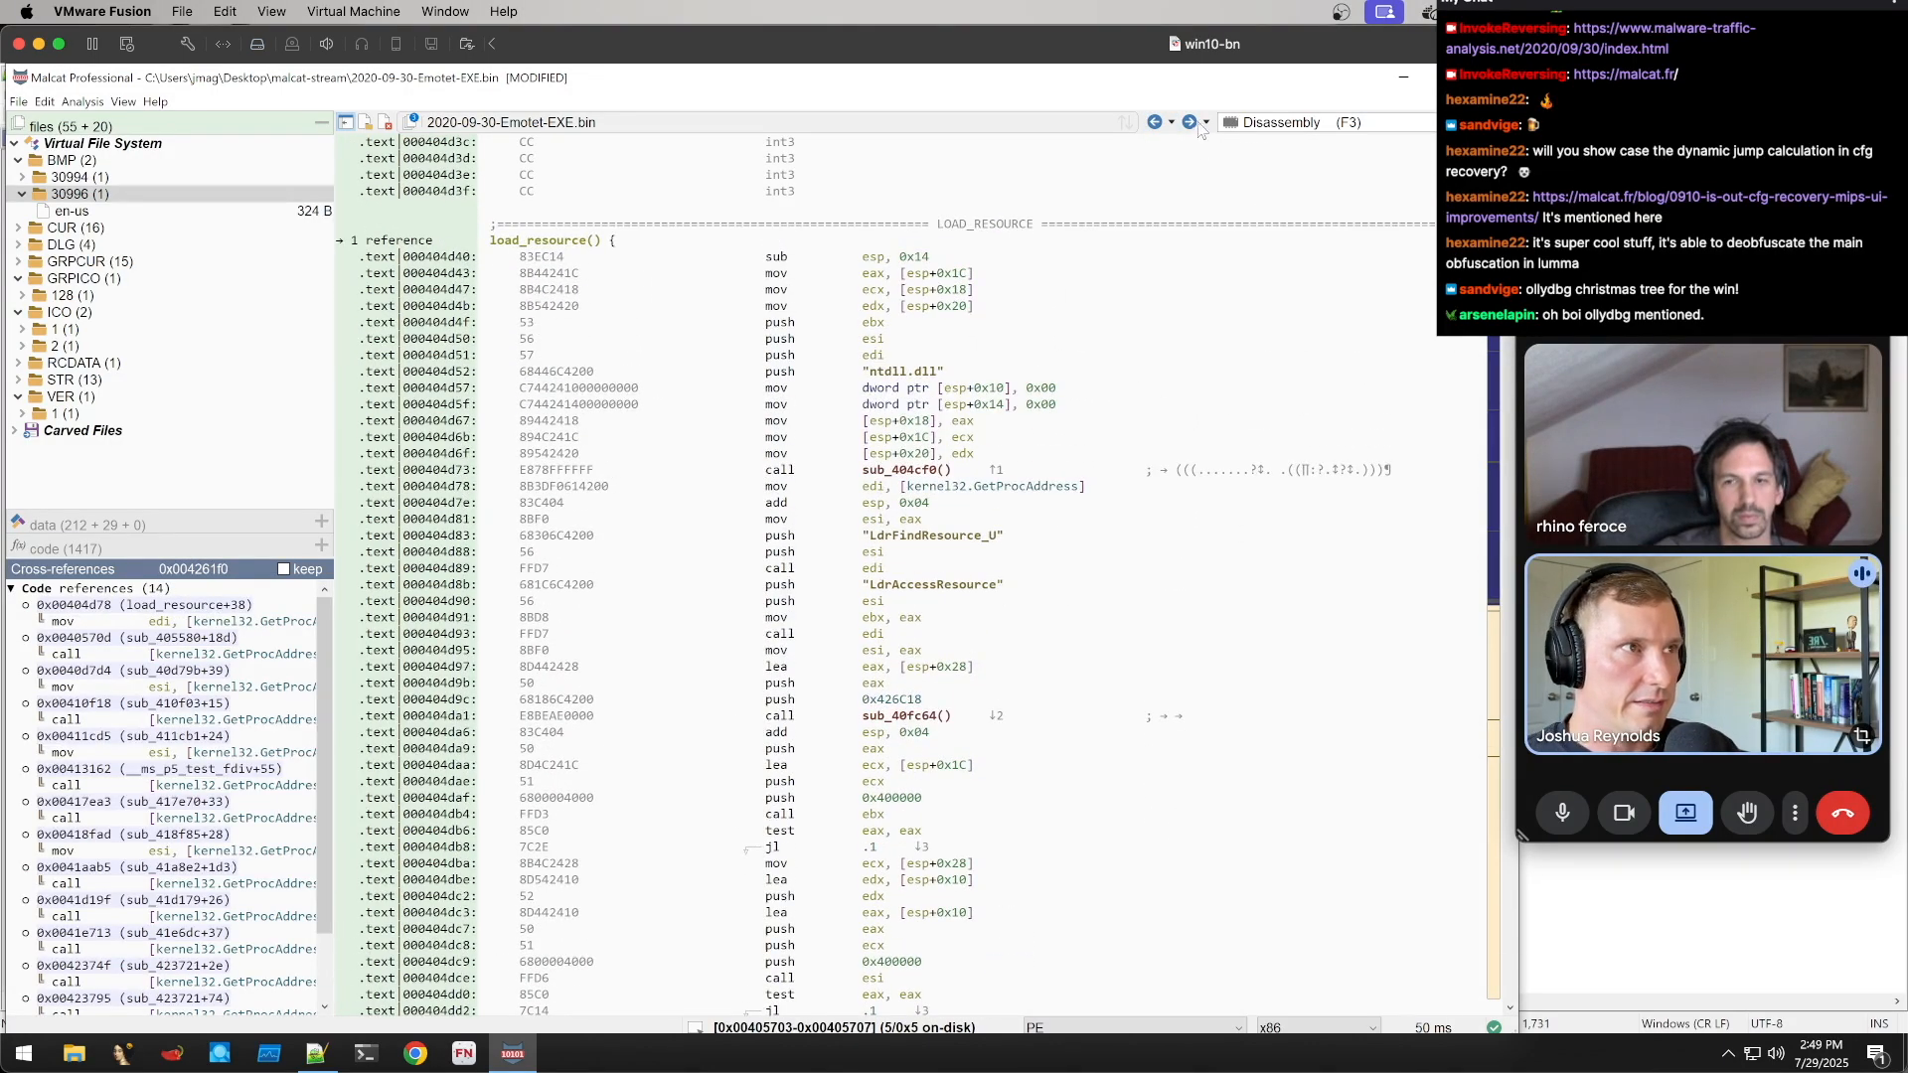
left_click(1194, 122)
right_click(560, 174)
right_click(520, 175)
left_click(1059, 222)
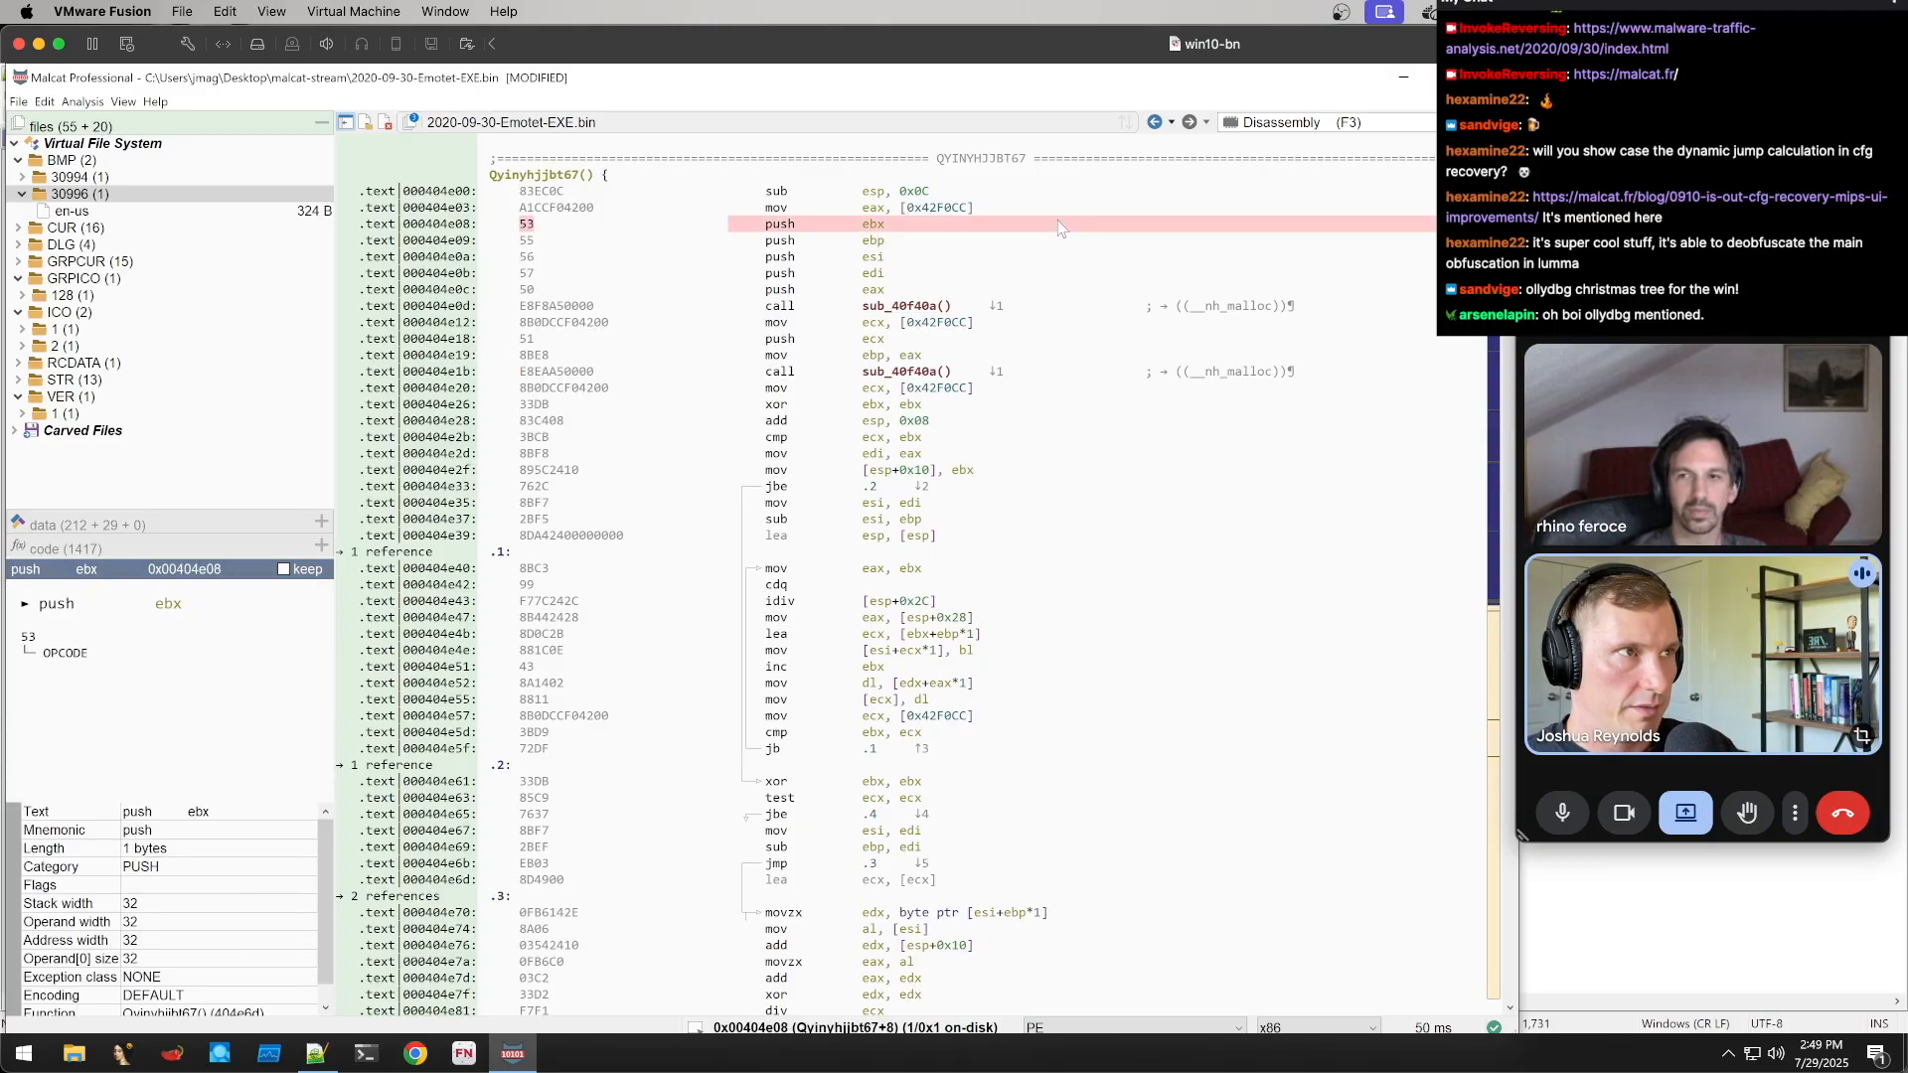
Go back to the load_resource caller and inspect where the GetProcAddress result for "Qyinyhjjbt67" is stored
left_click(1155, 123)
left_click(1155, 123)
left_click(1155, 125)
left_click(1190, 124)
right_click(573, 239)
left_click(651, 411)
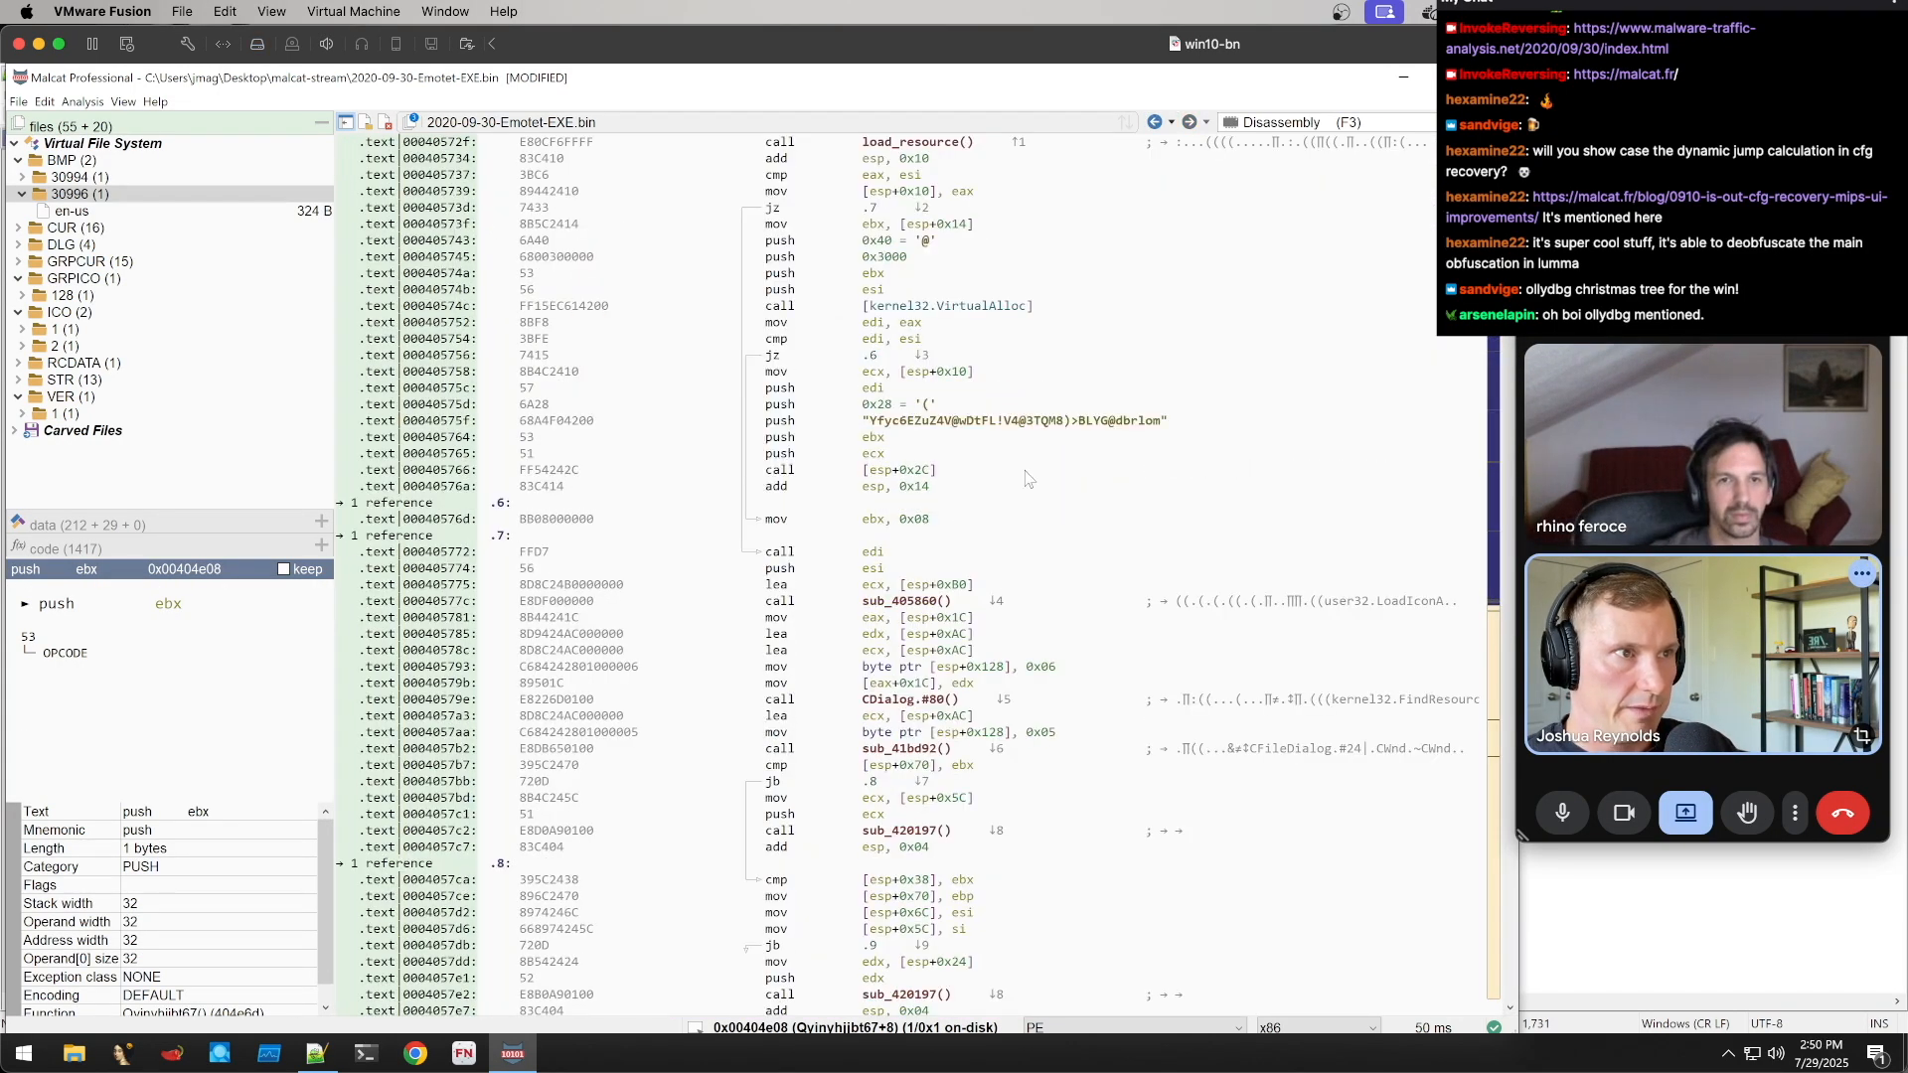
scroll(1057, 508, "up", 9)
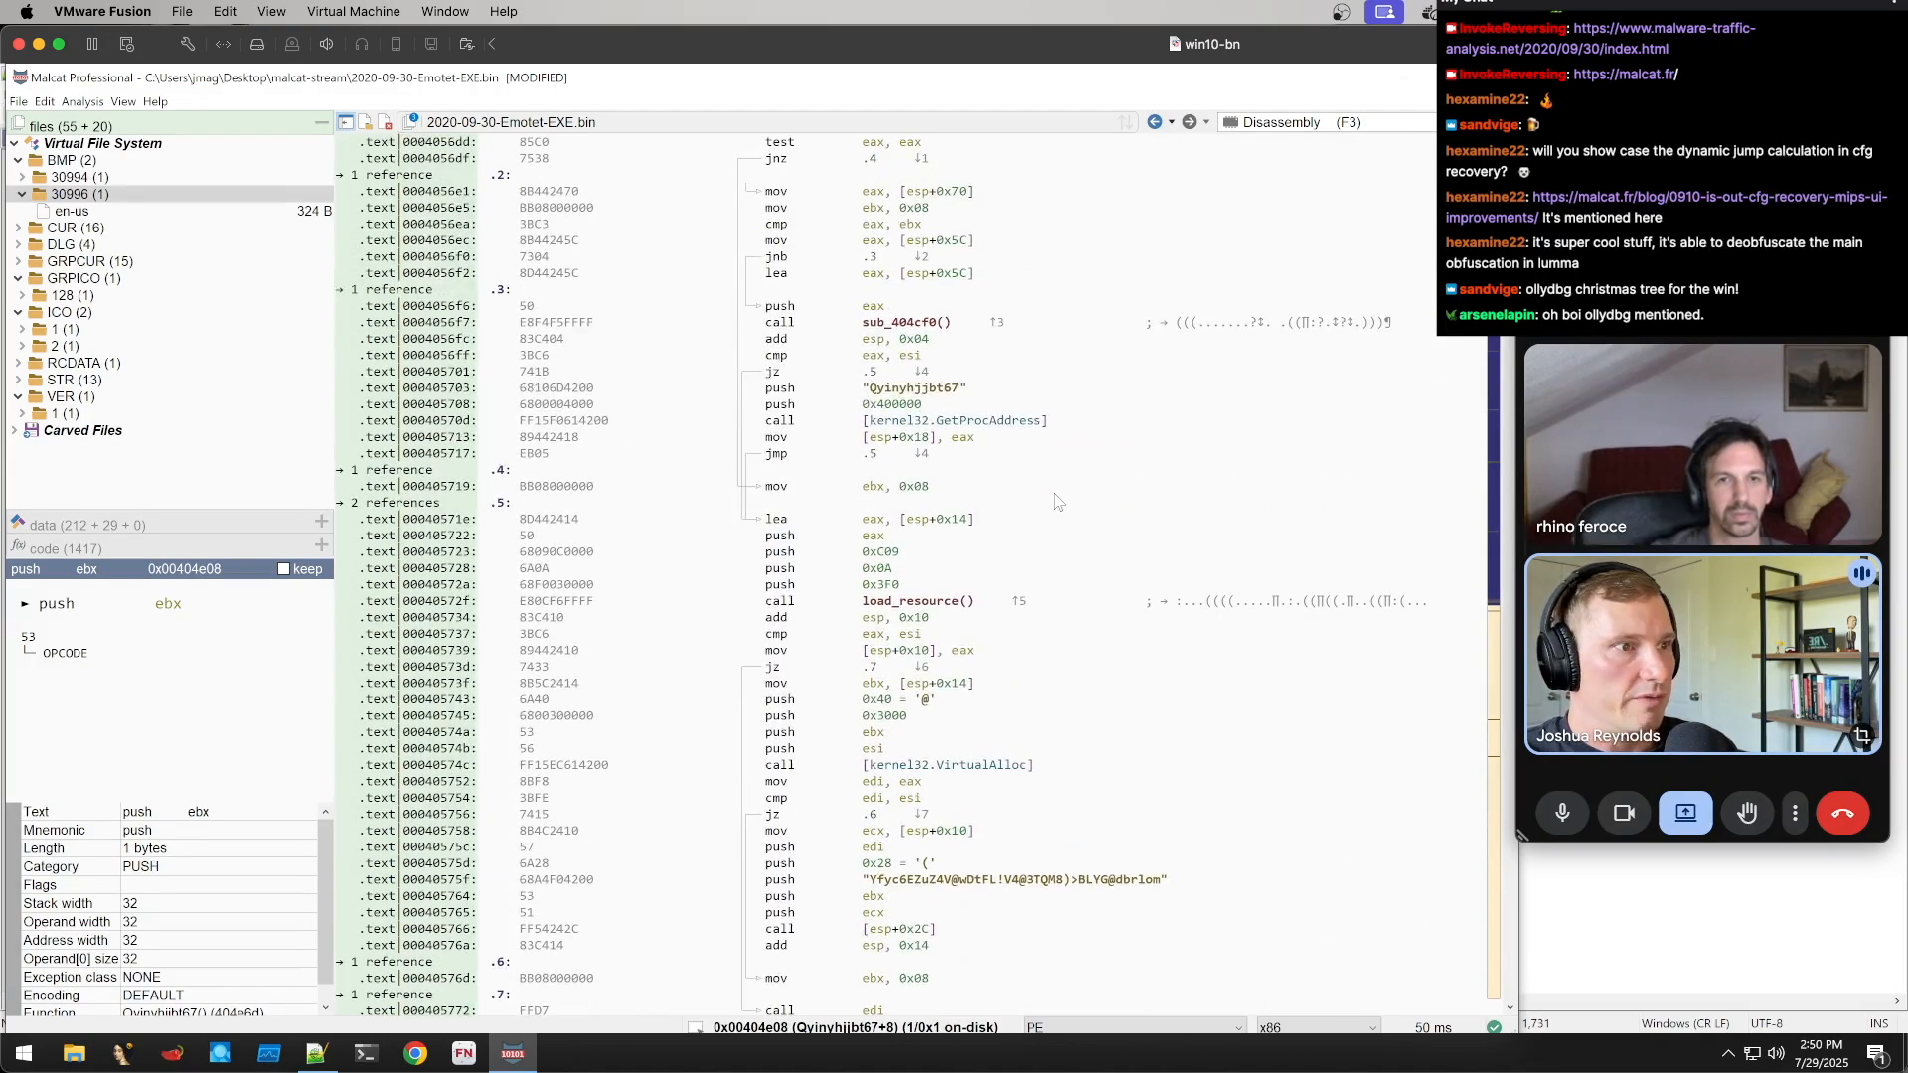
left_click_drag(525, 421, 583, 384)
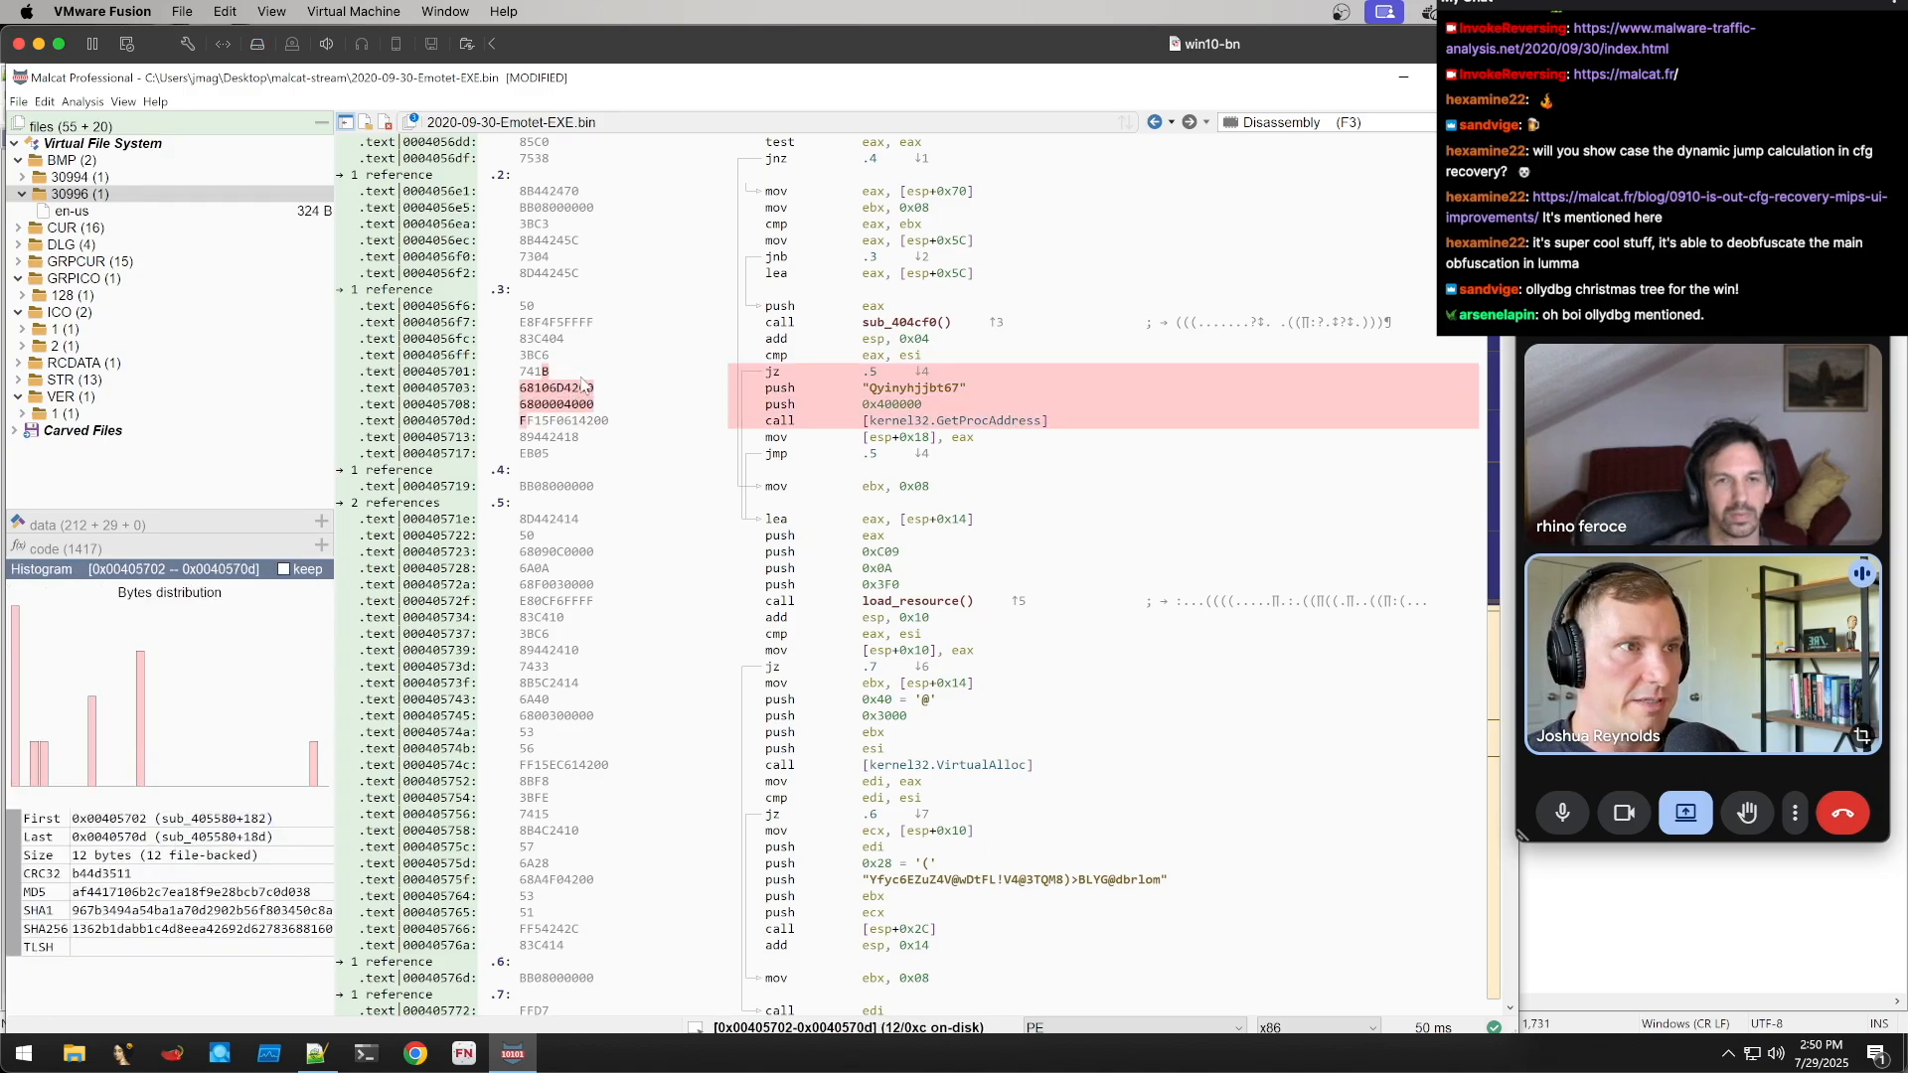
left_click(921, 439)
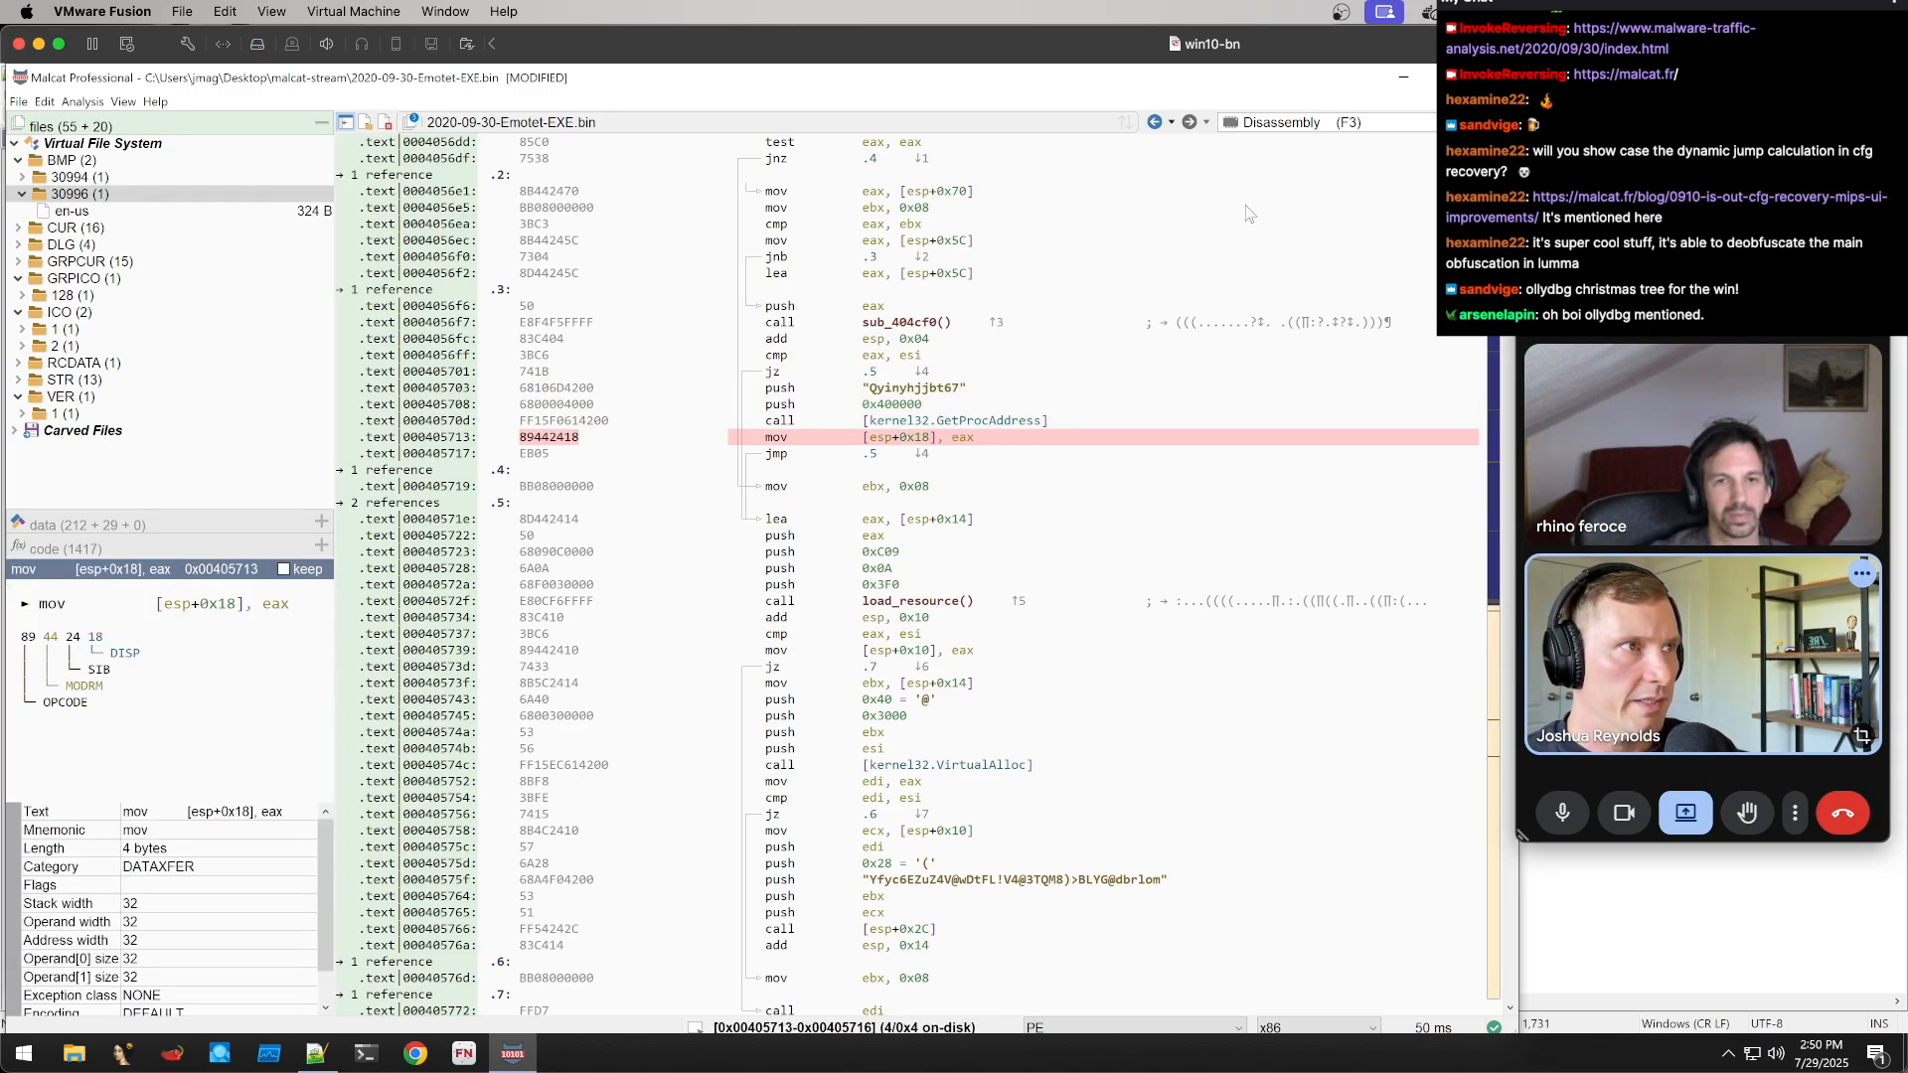
Switch to the decompiled source of sub_405580 and locate the GetProcAddress, load_resource and VirtualAlloc calls
left_click(1313, 124)
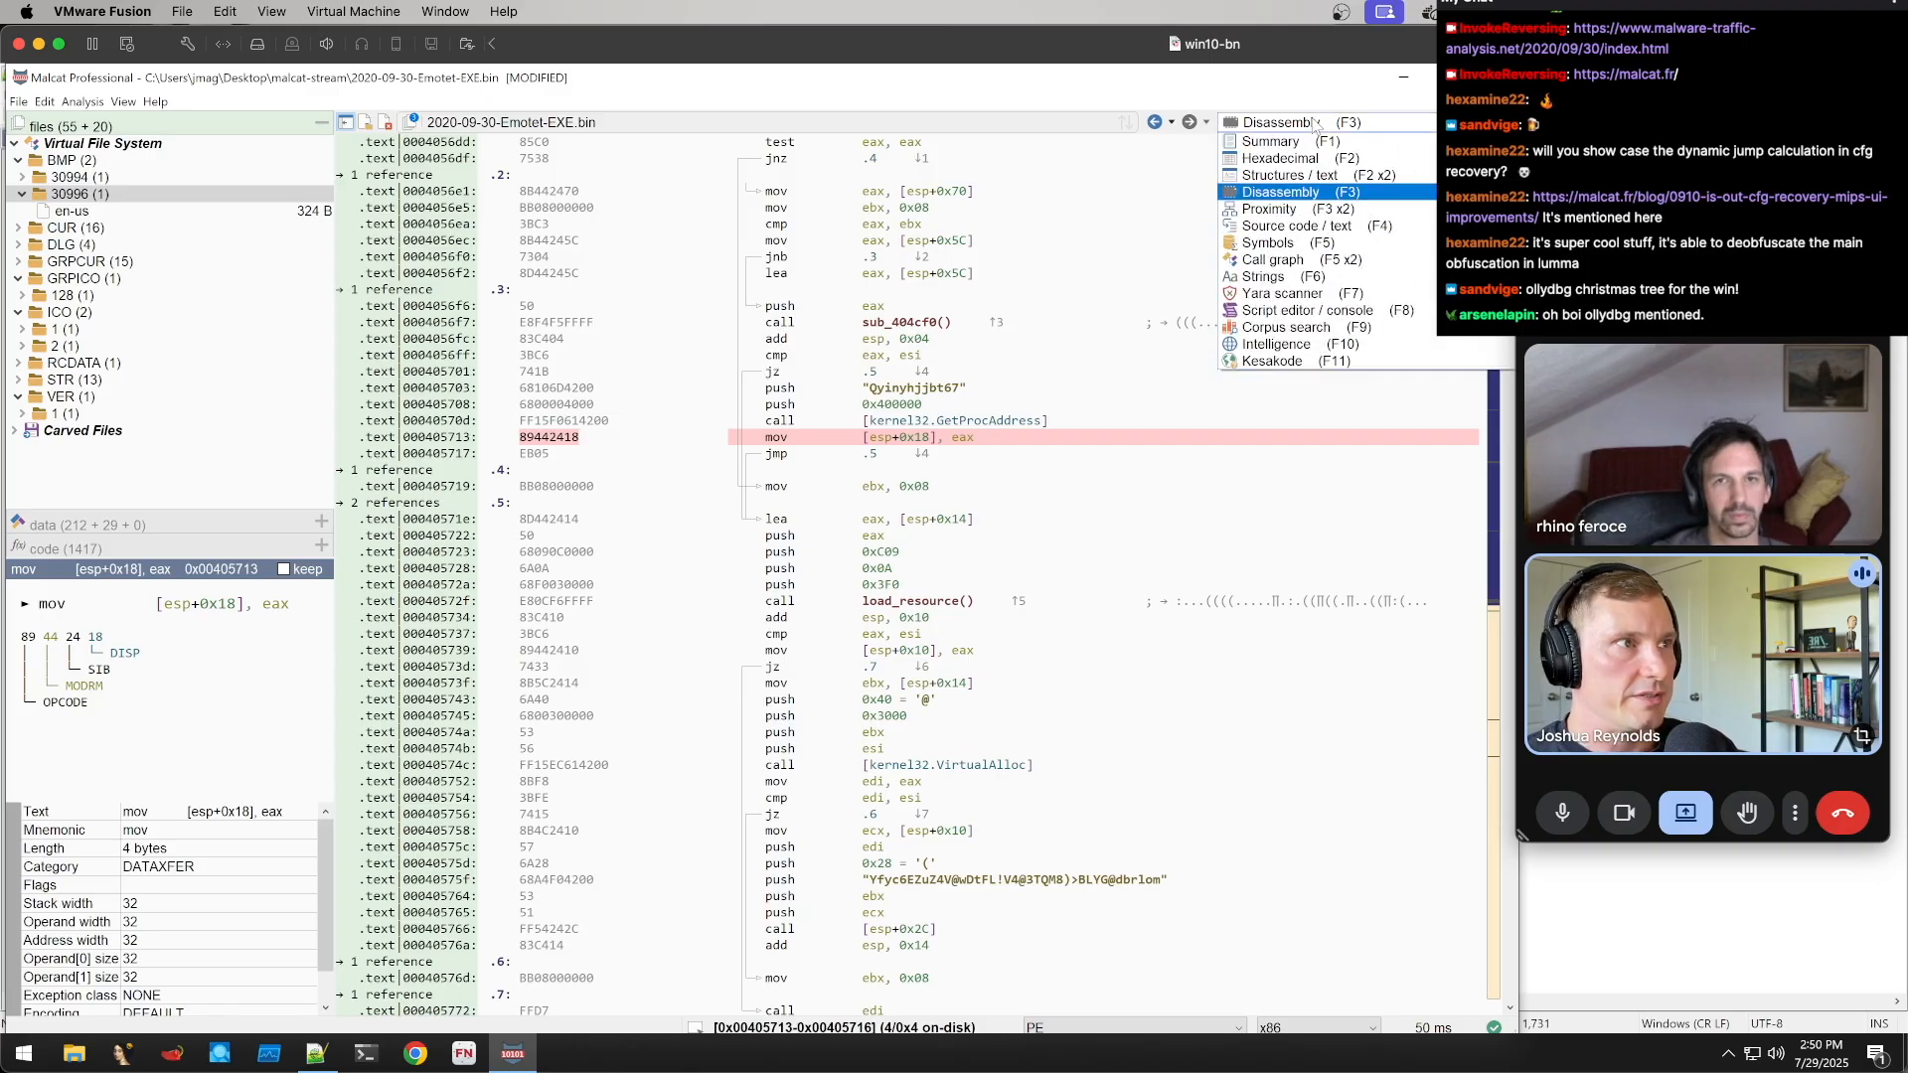
left_click(1292, 226)
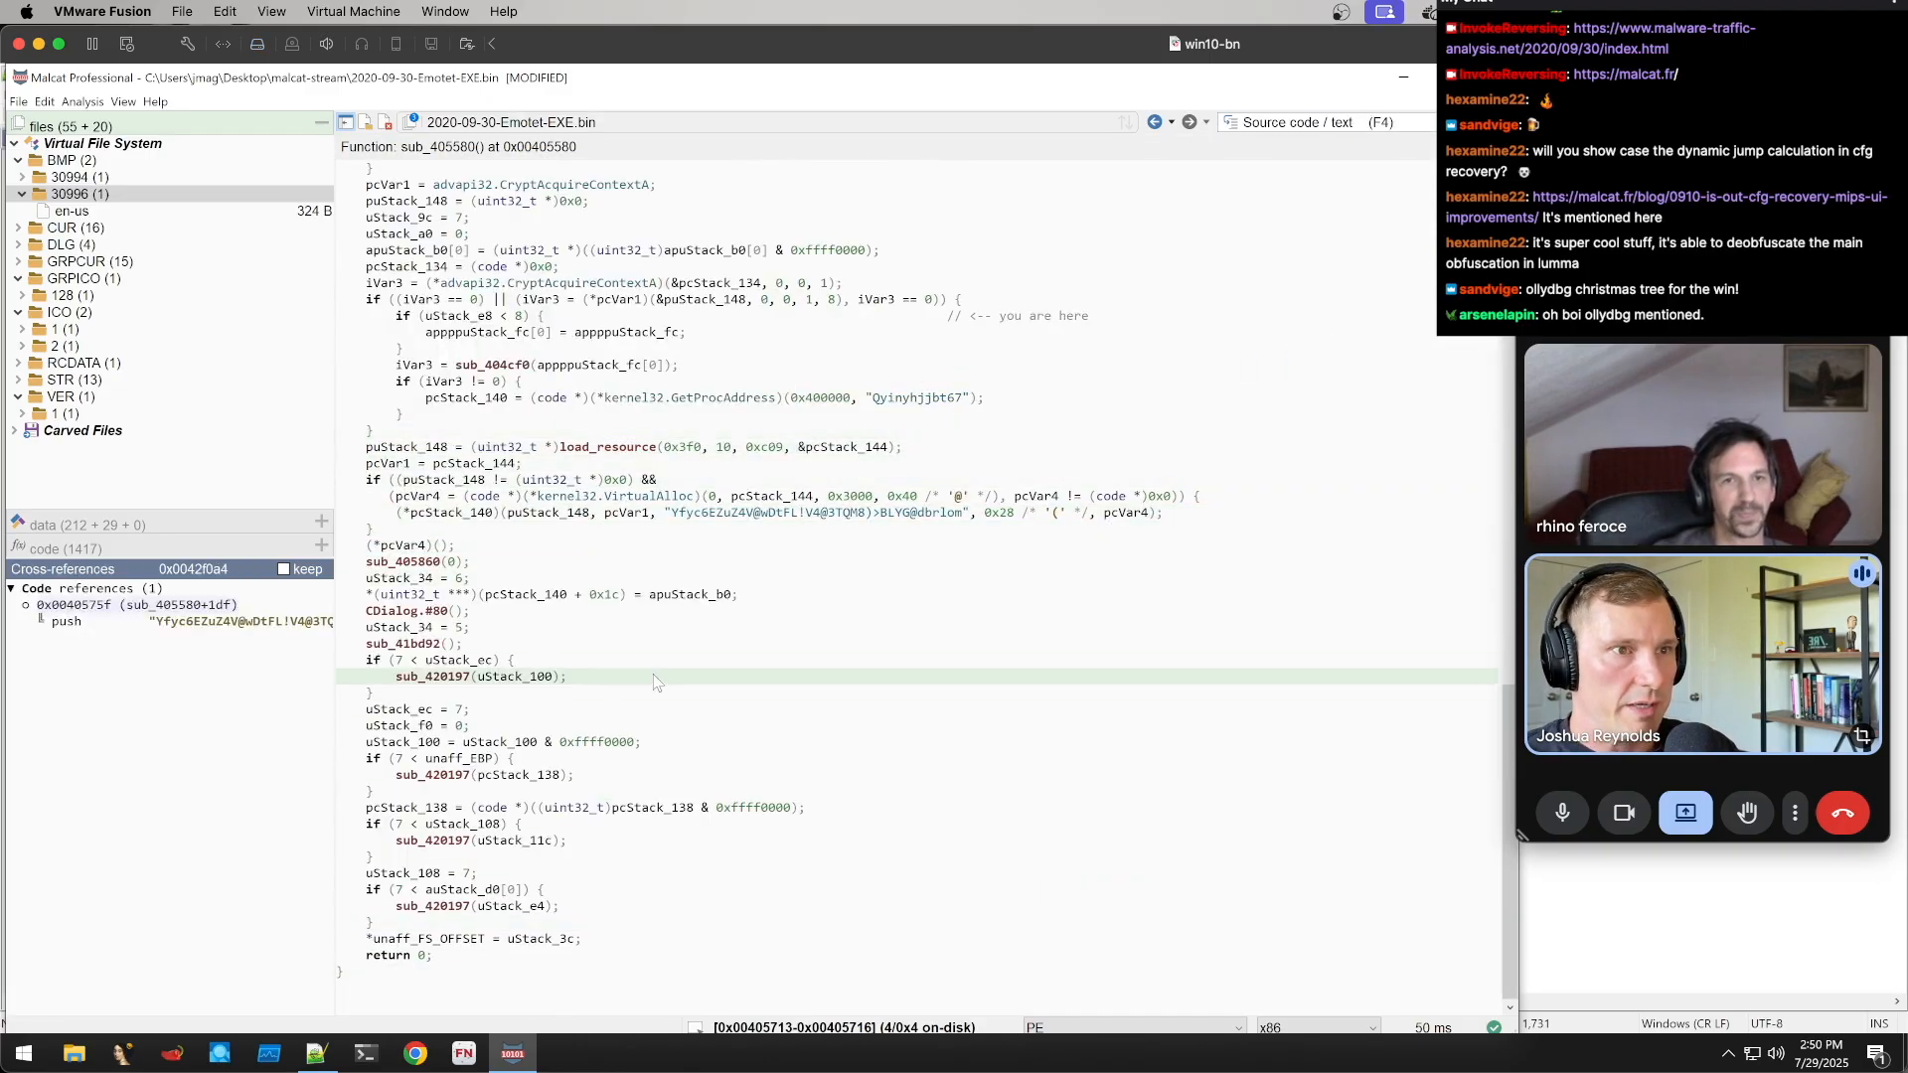
scroll(477, 567, "up", 2)
left_click(468, 562)
left_click(467, 529)
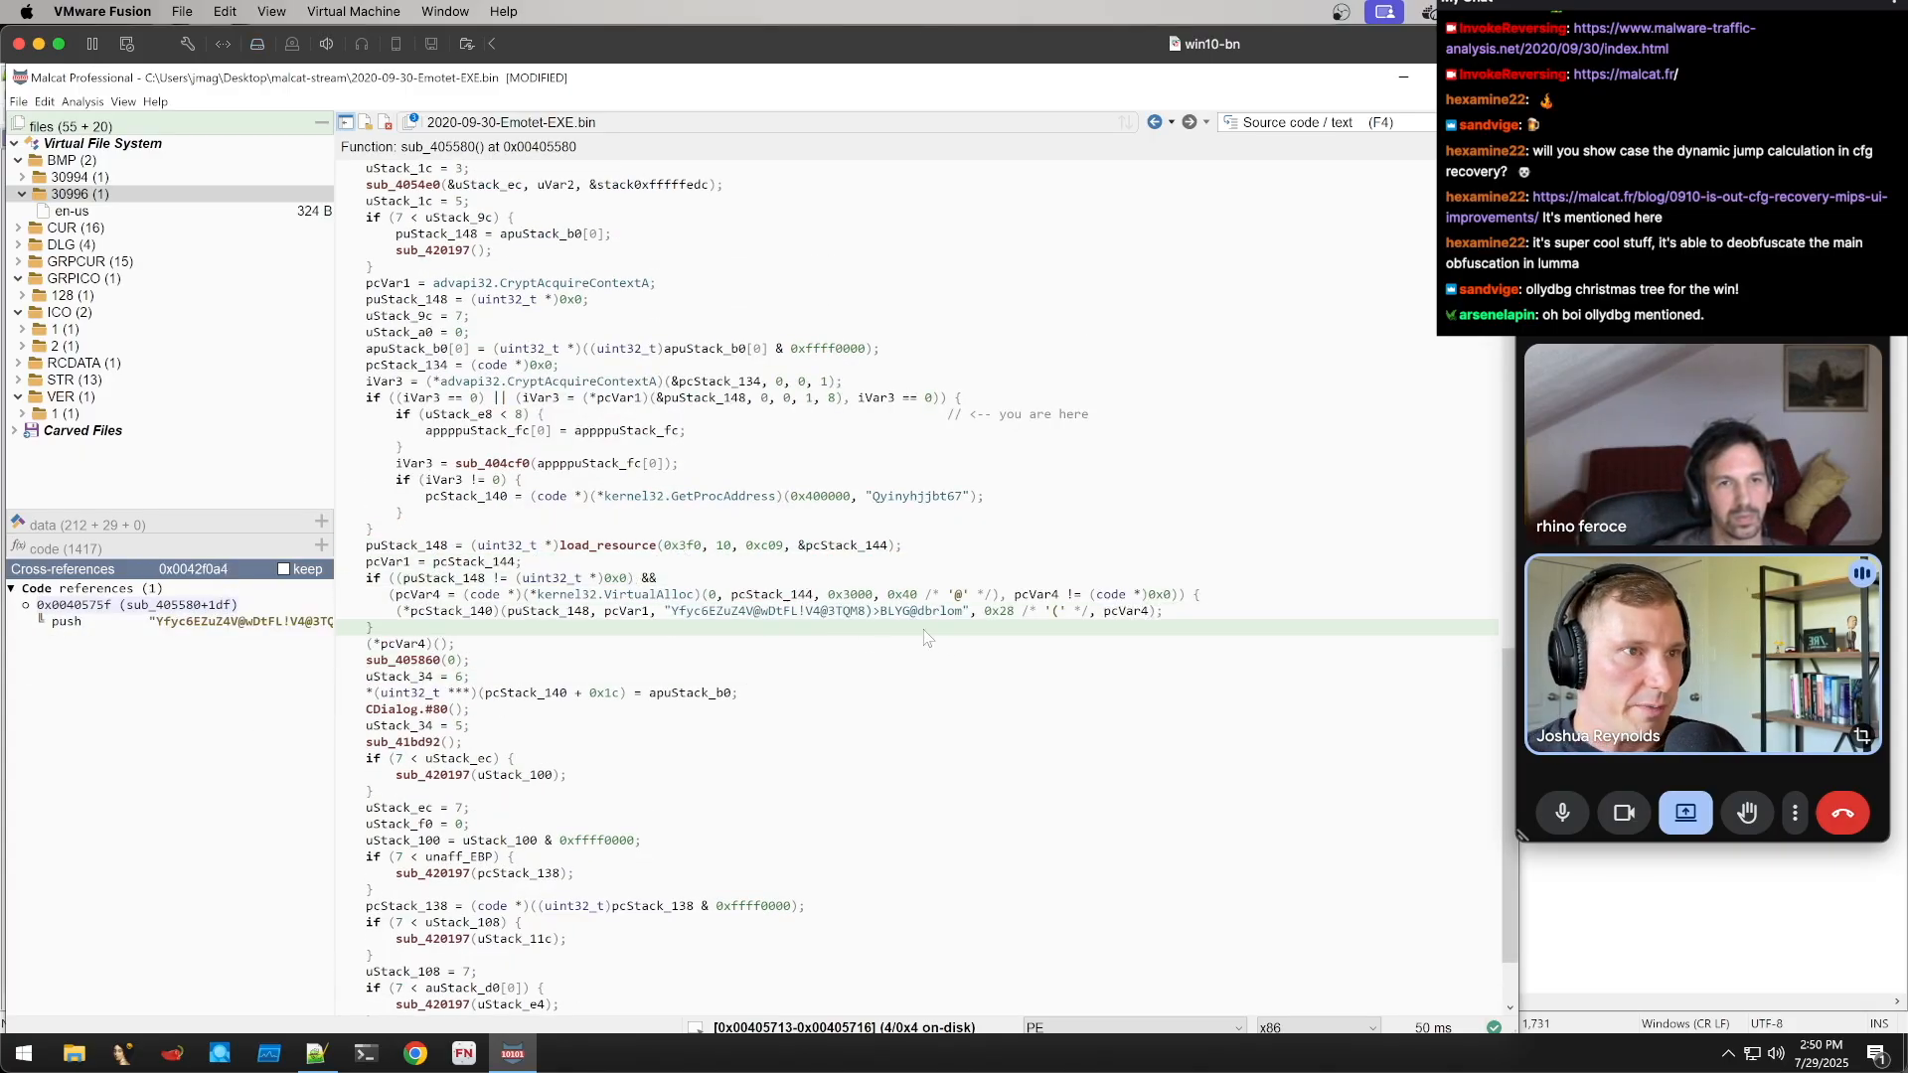
left_click(594, 594)
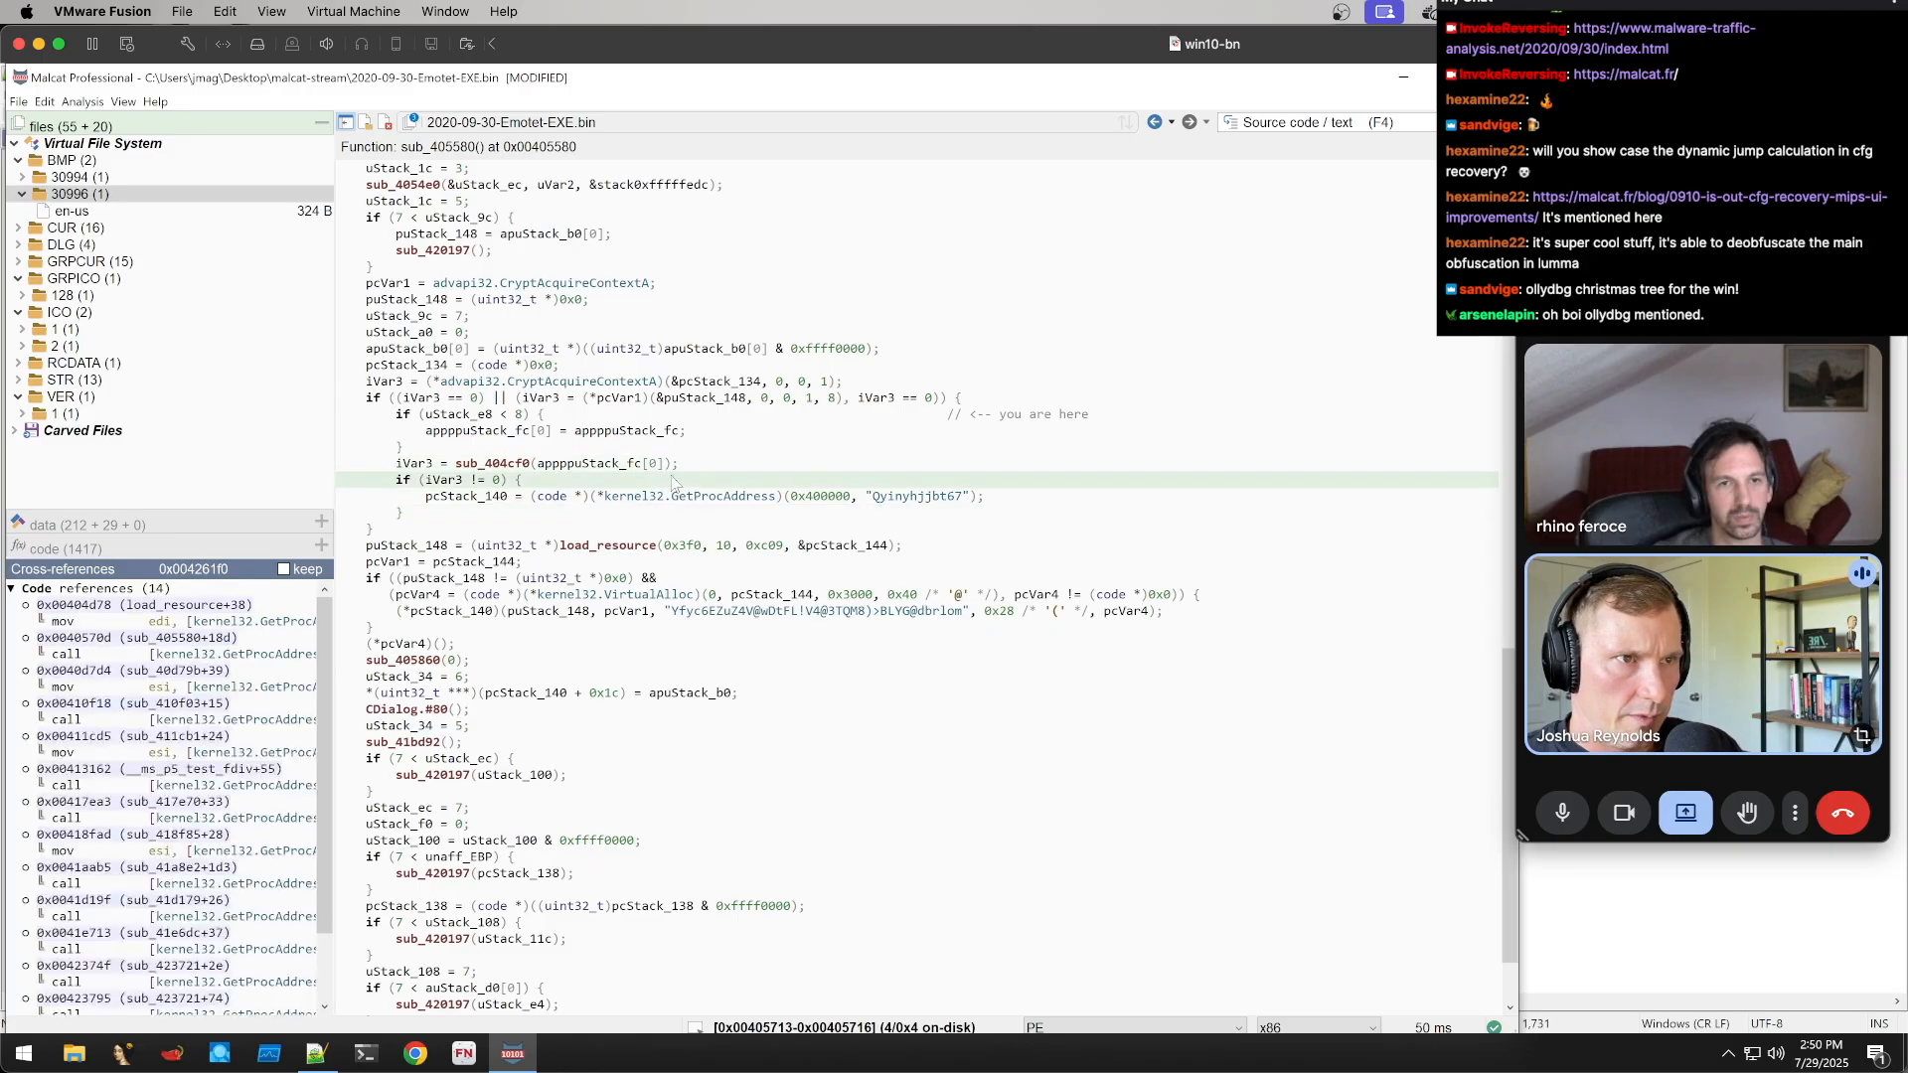
Rename the variable pcStack_140, which holds the GetProcAddress result, as suspicious_func
left_click(450, 500)
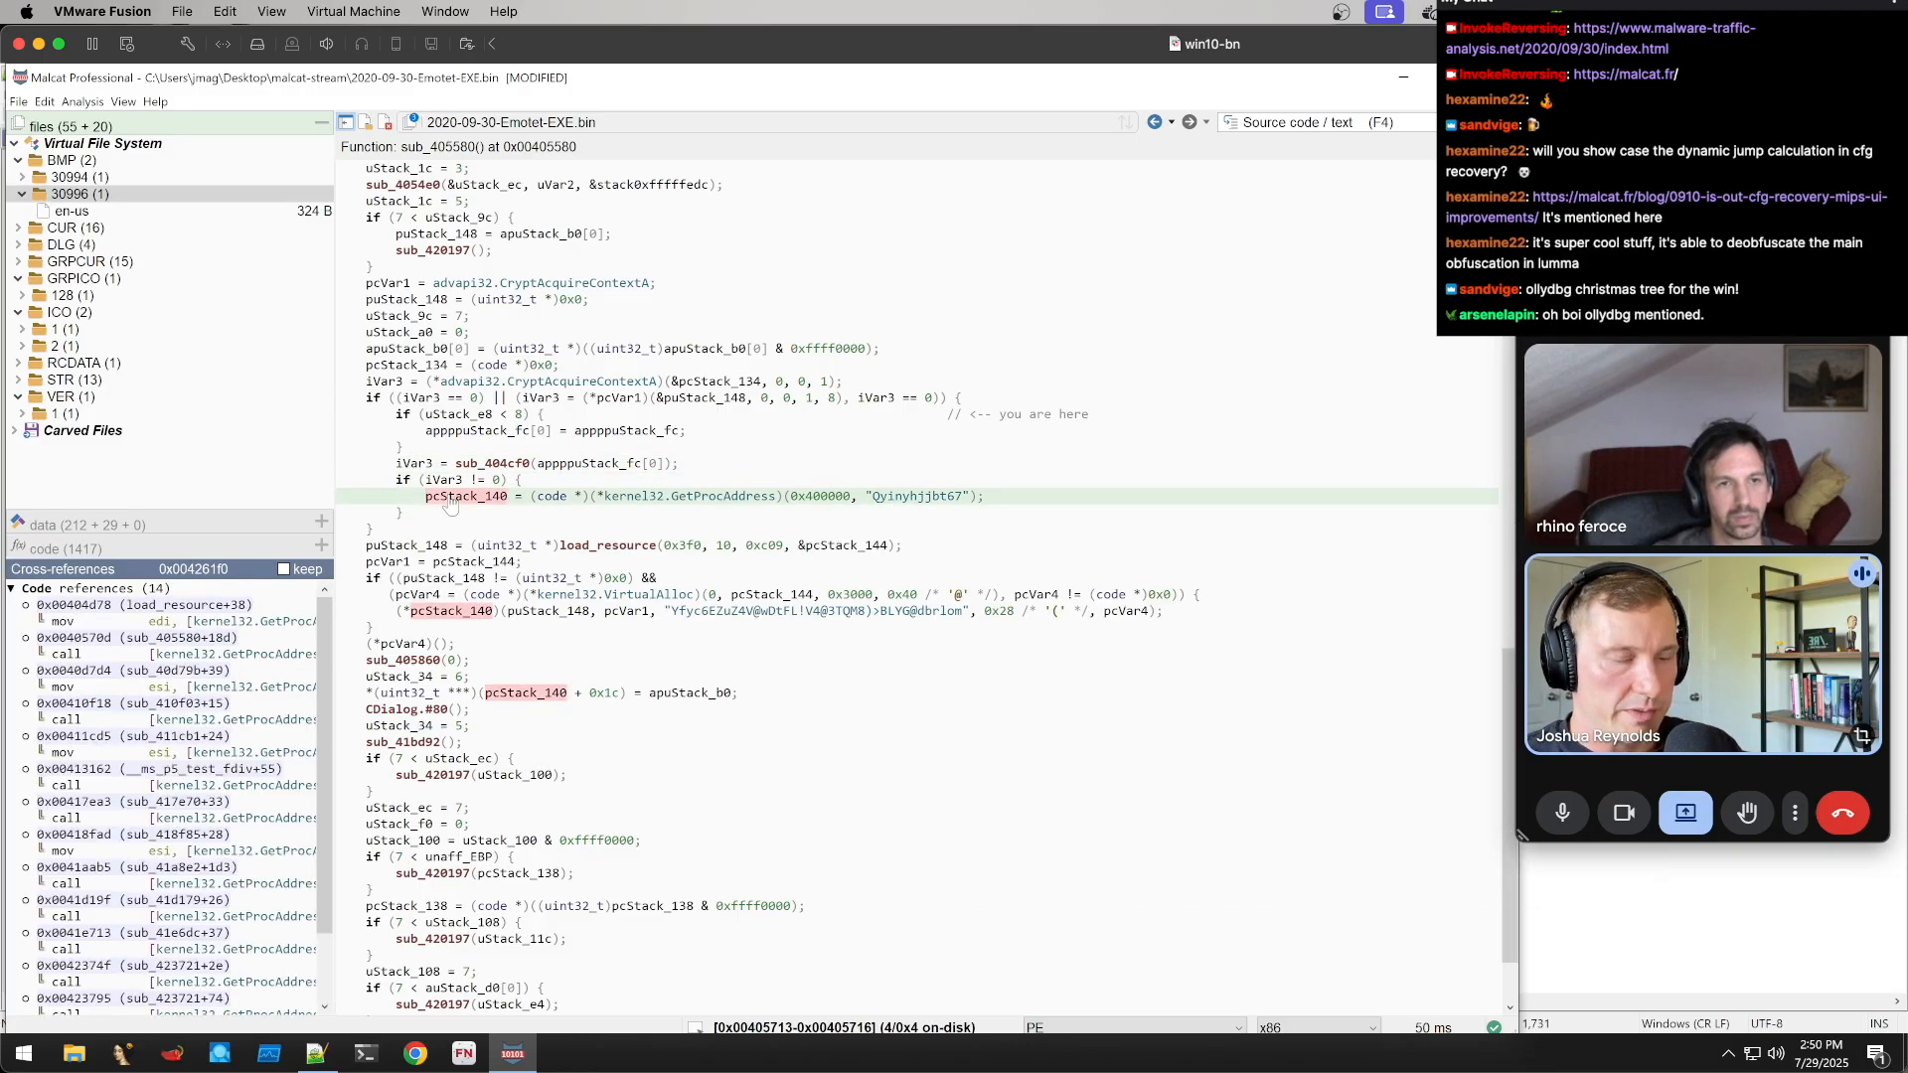
key("n")
type("suspicious_func")
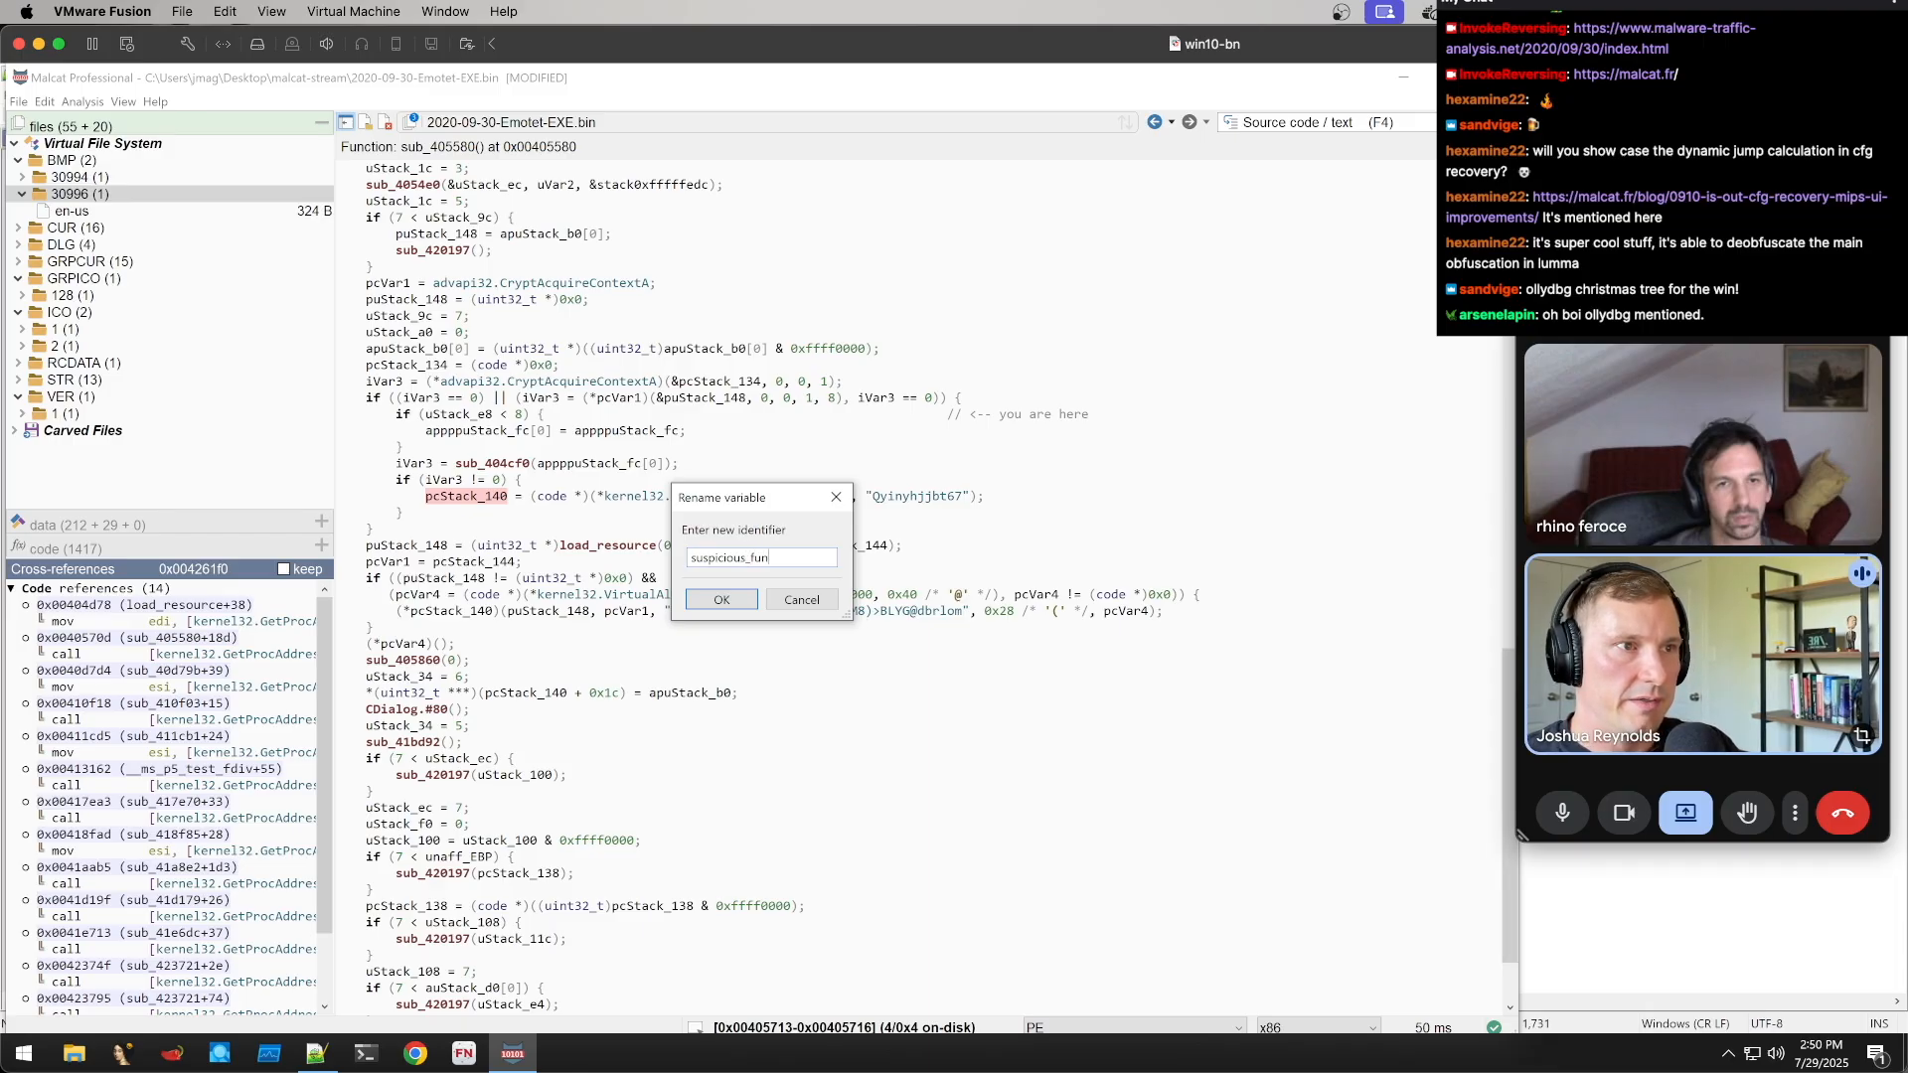
key("Return")
Check the arguments passed to suspicious_func, view the decompiled load_resource function, and return to sub_405580
left_click(654, 617)
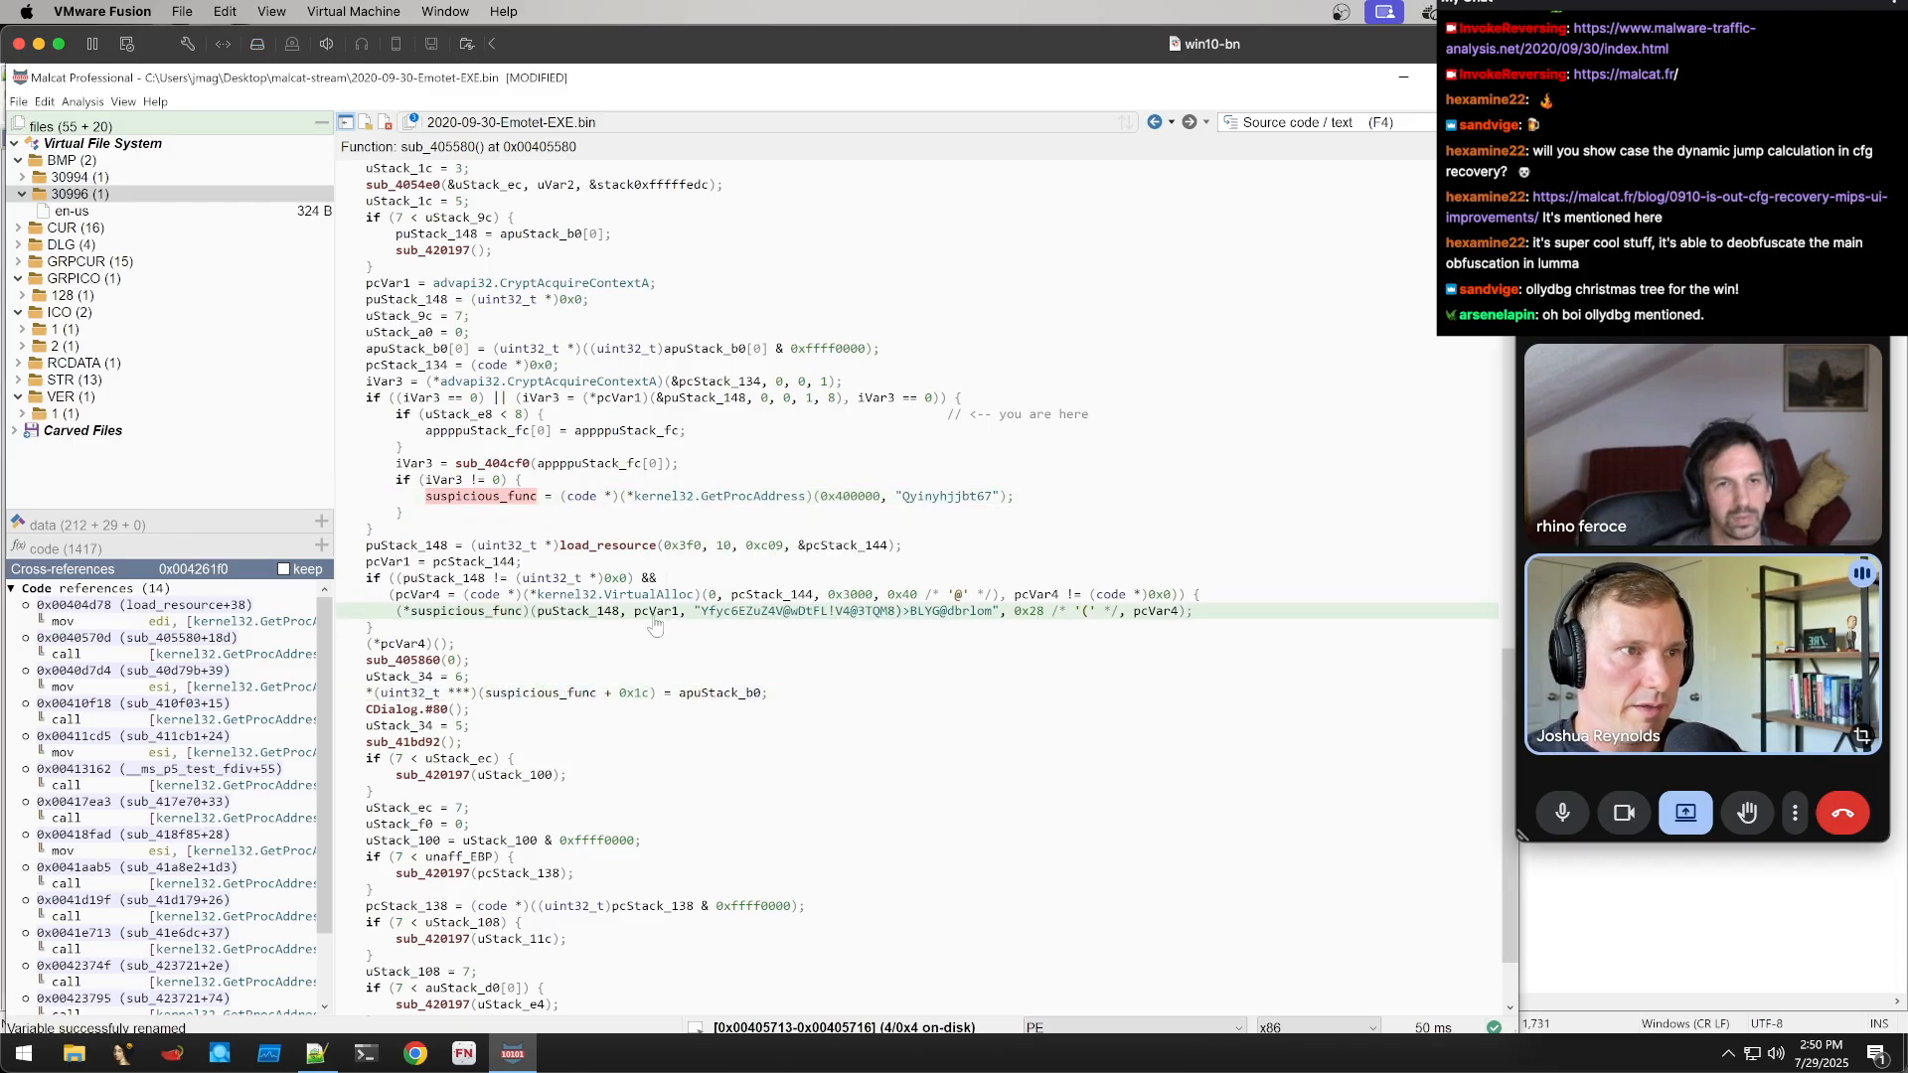
double_click(591, 546)
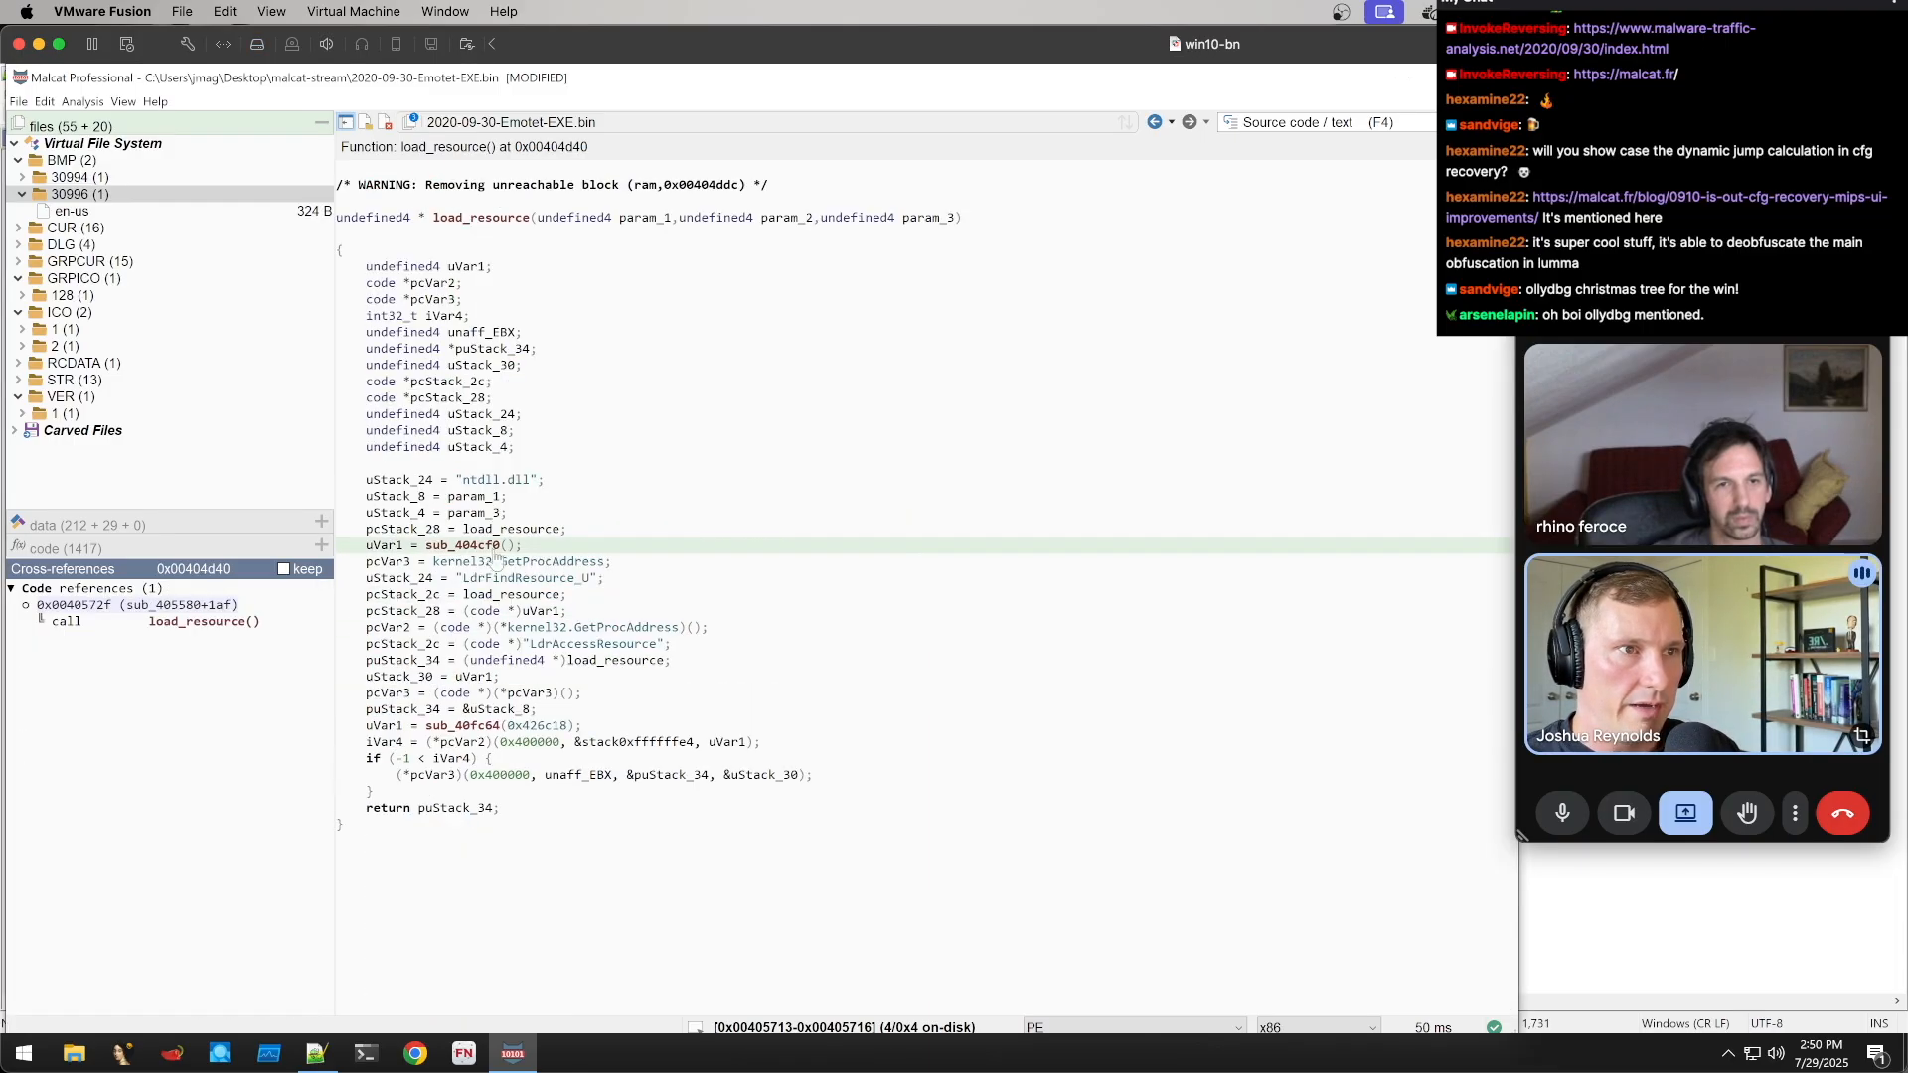
left_click(1156, 123)
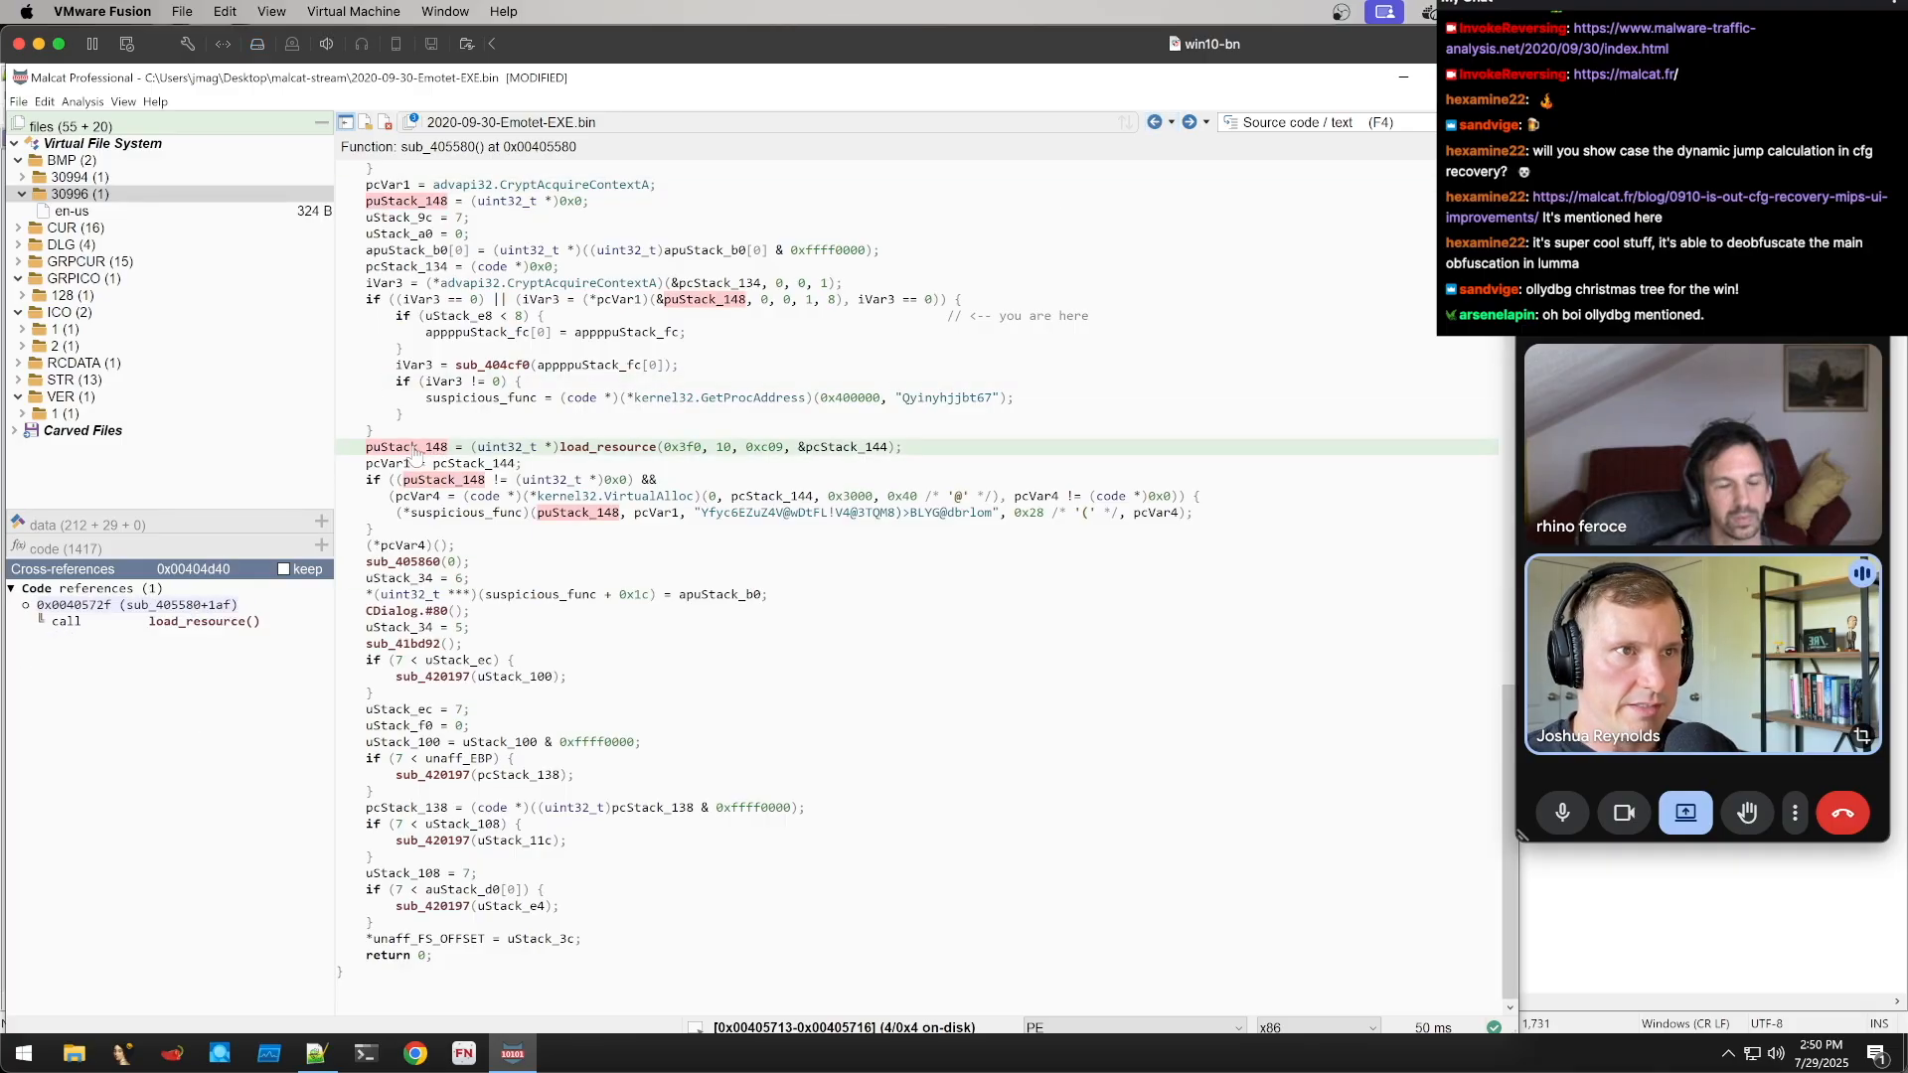
Rename the variable puStack_148, which receives the load_resource return value, as rsrc_data
type("nresource")
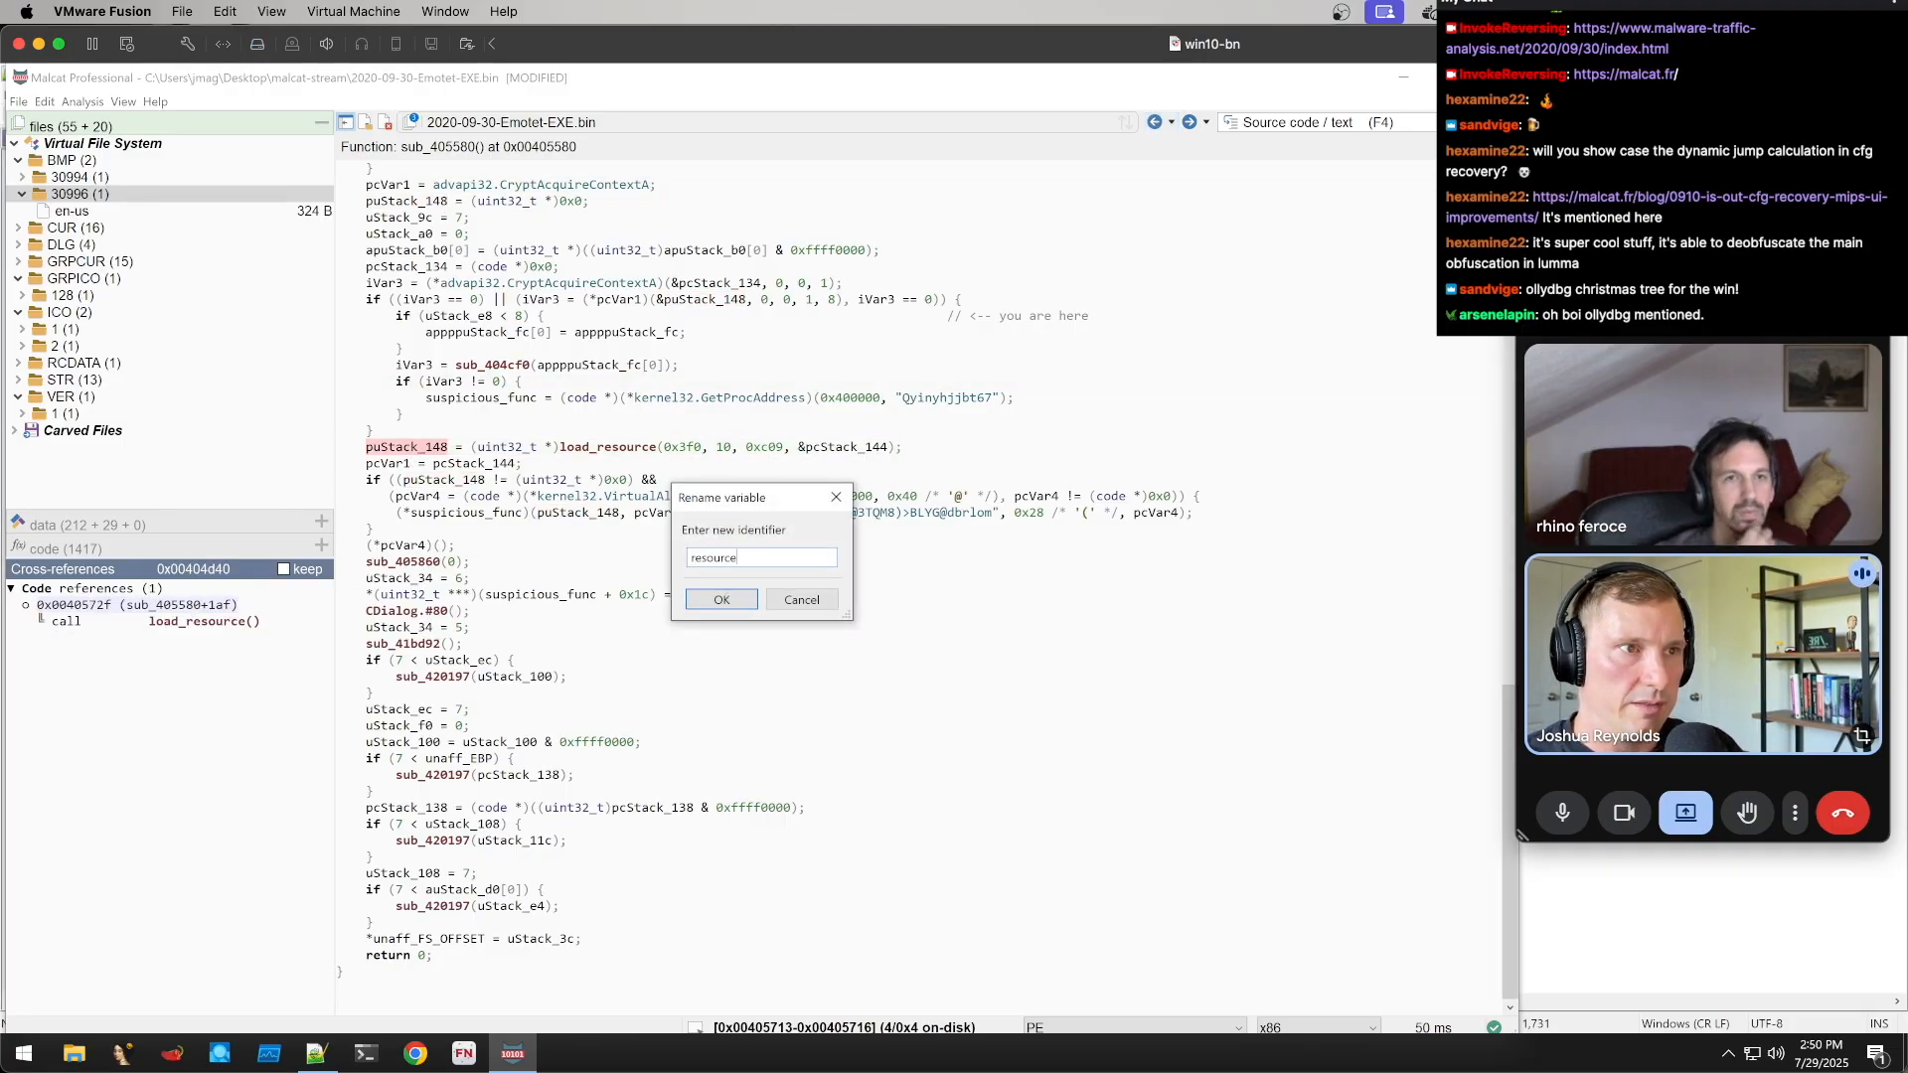
key("BackSpace")
key("BackSpace")
key("BackSpace")
key("BackSpace")
key("BackSpace")
key("BackSpace")
key("BackSpace")
type("rsrc_data")
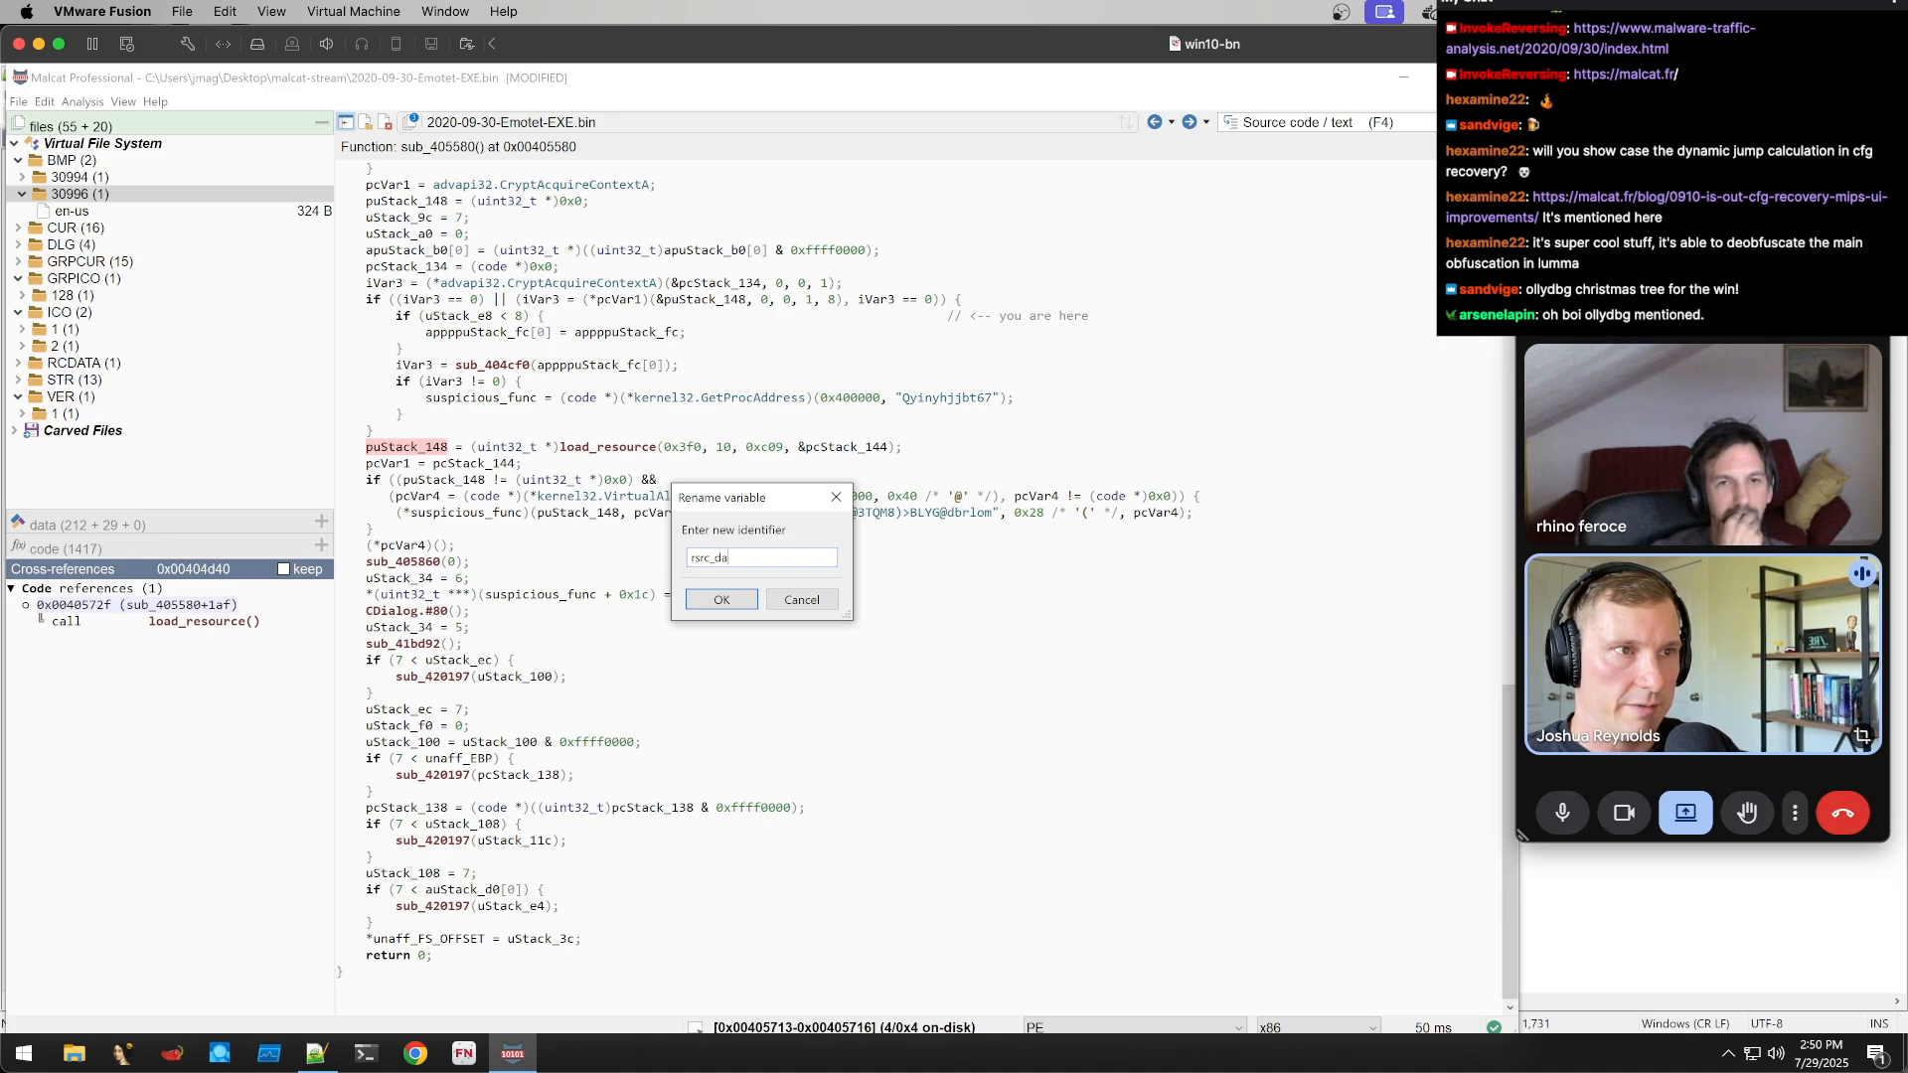
key("Return")
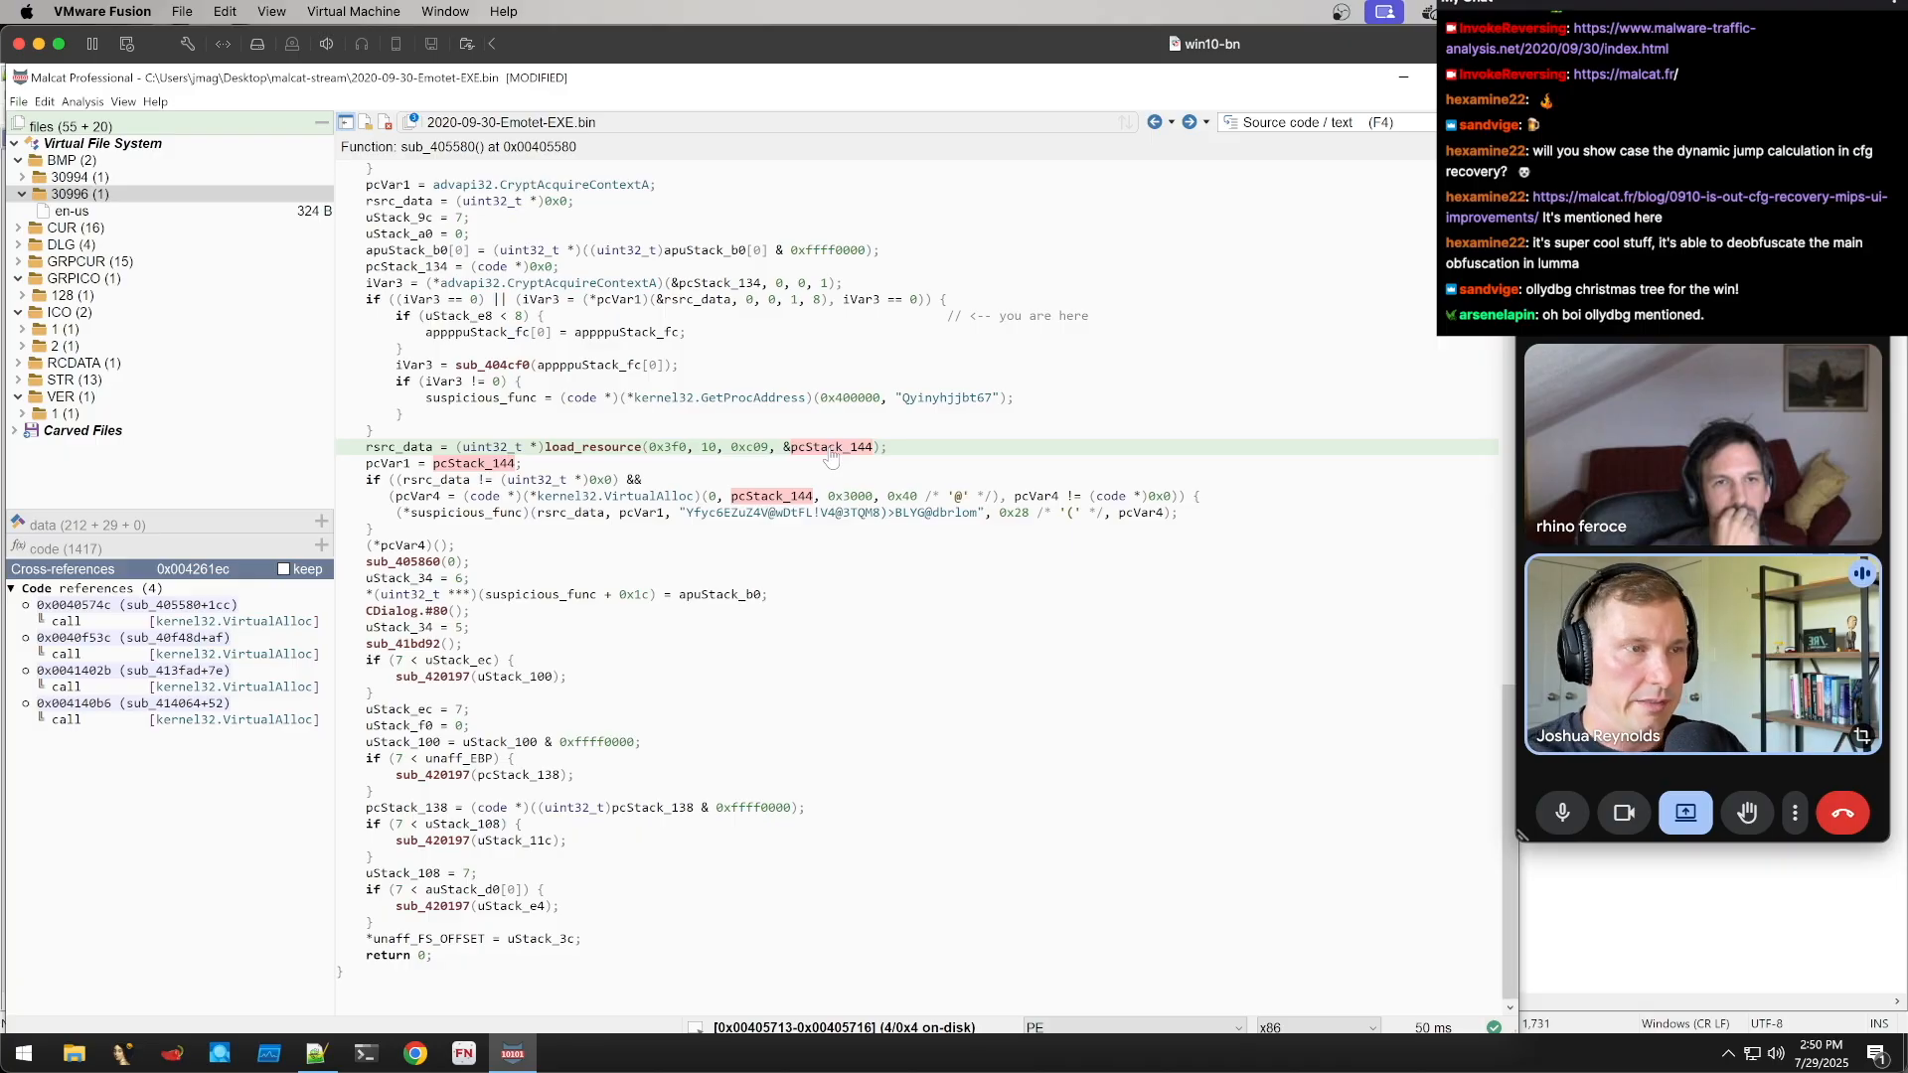
Rename the variable pcStack_144, passed by reference to load_resource, as rsrc_size
type("n")
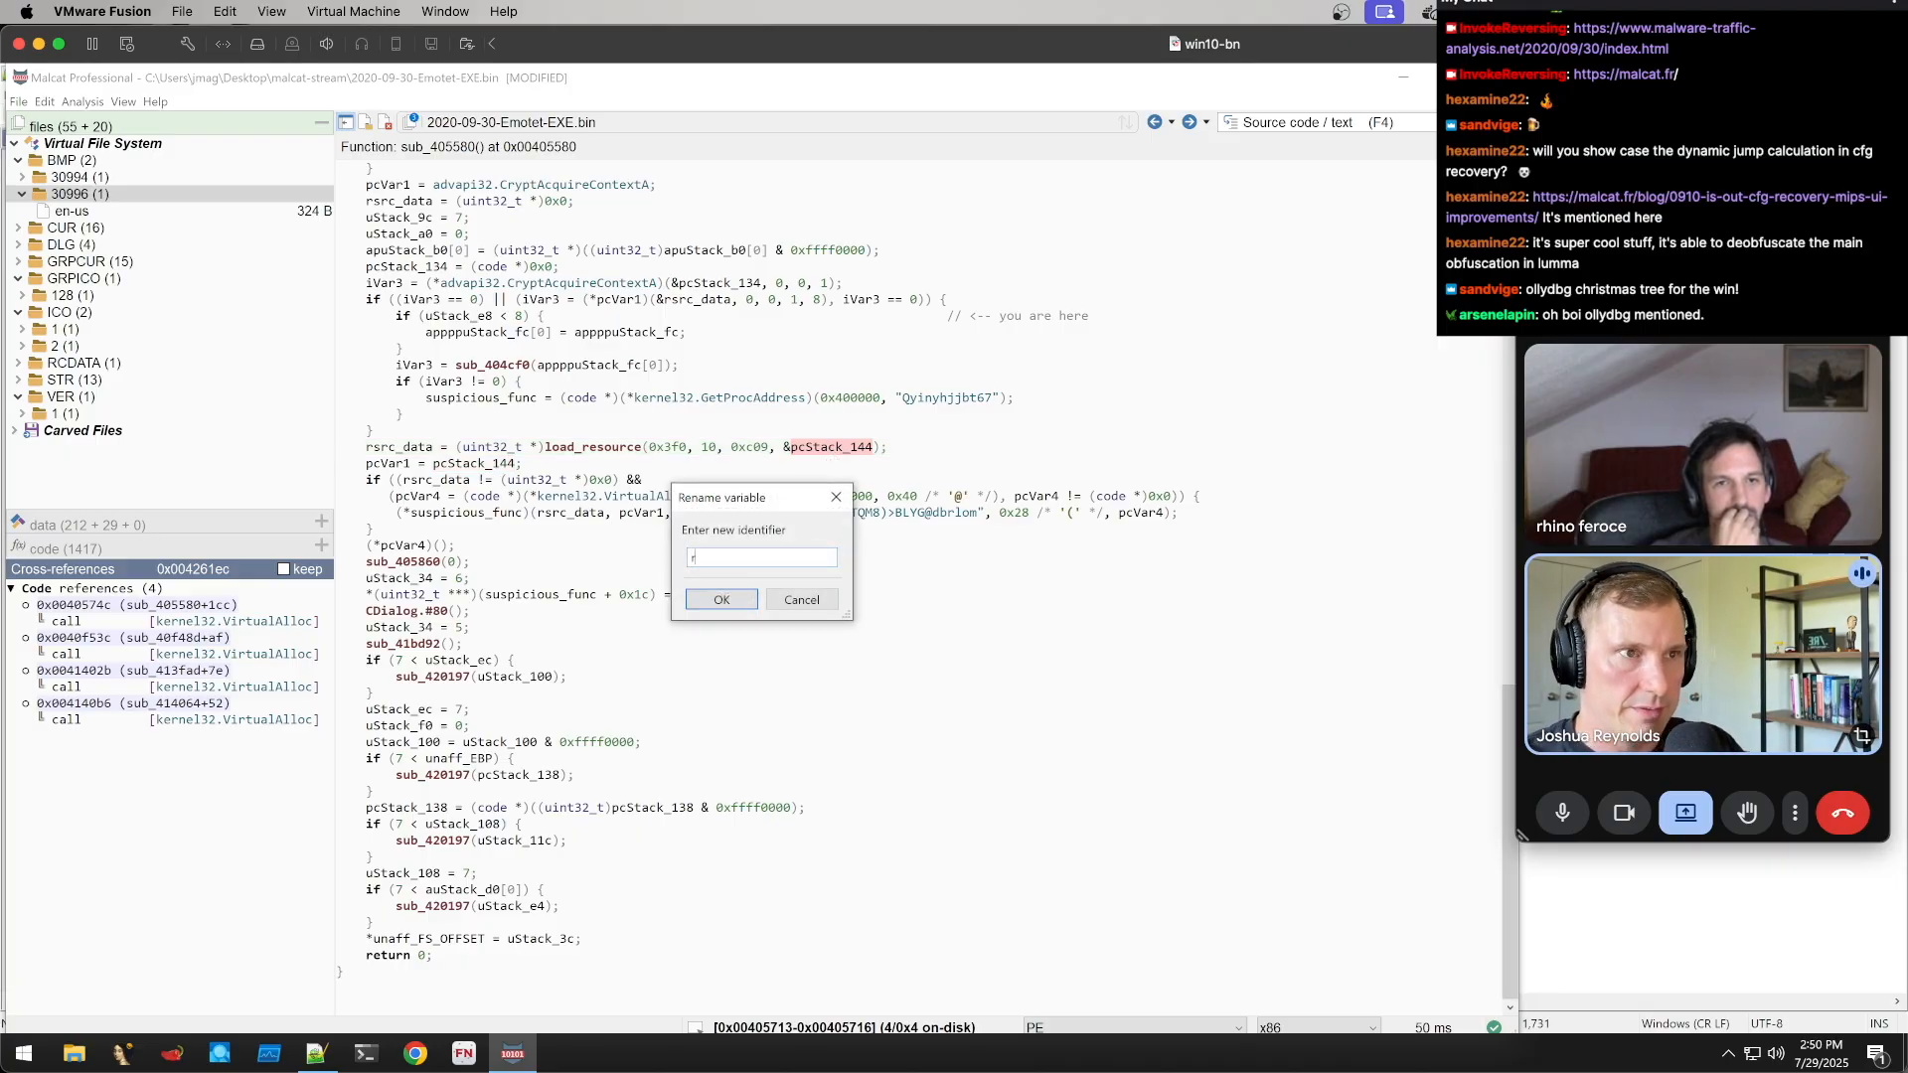
type("rsrc_size")
key("Return")
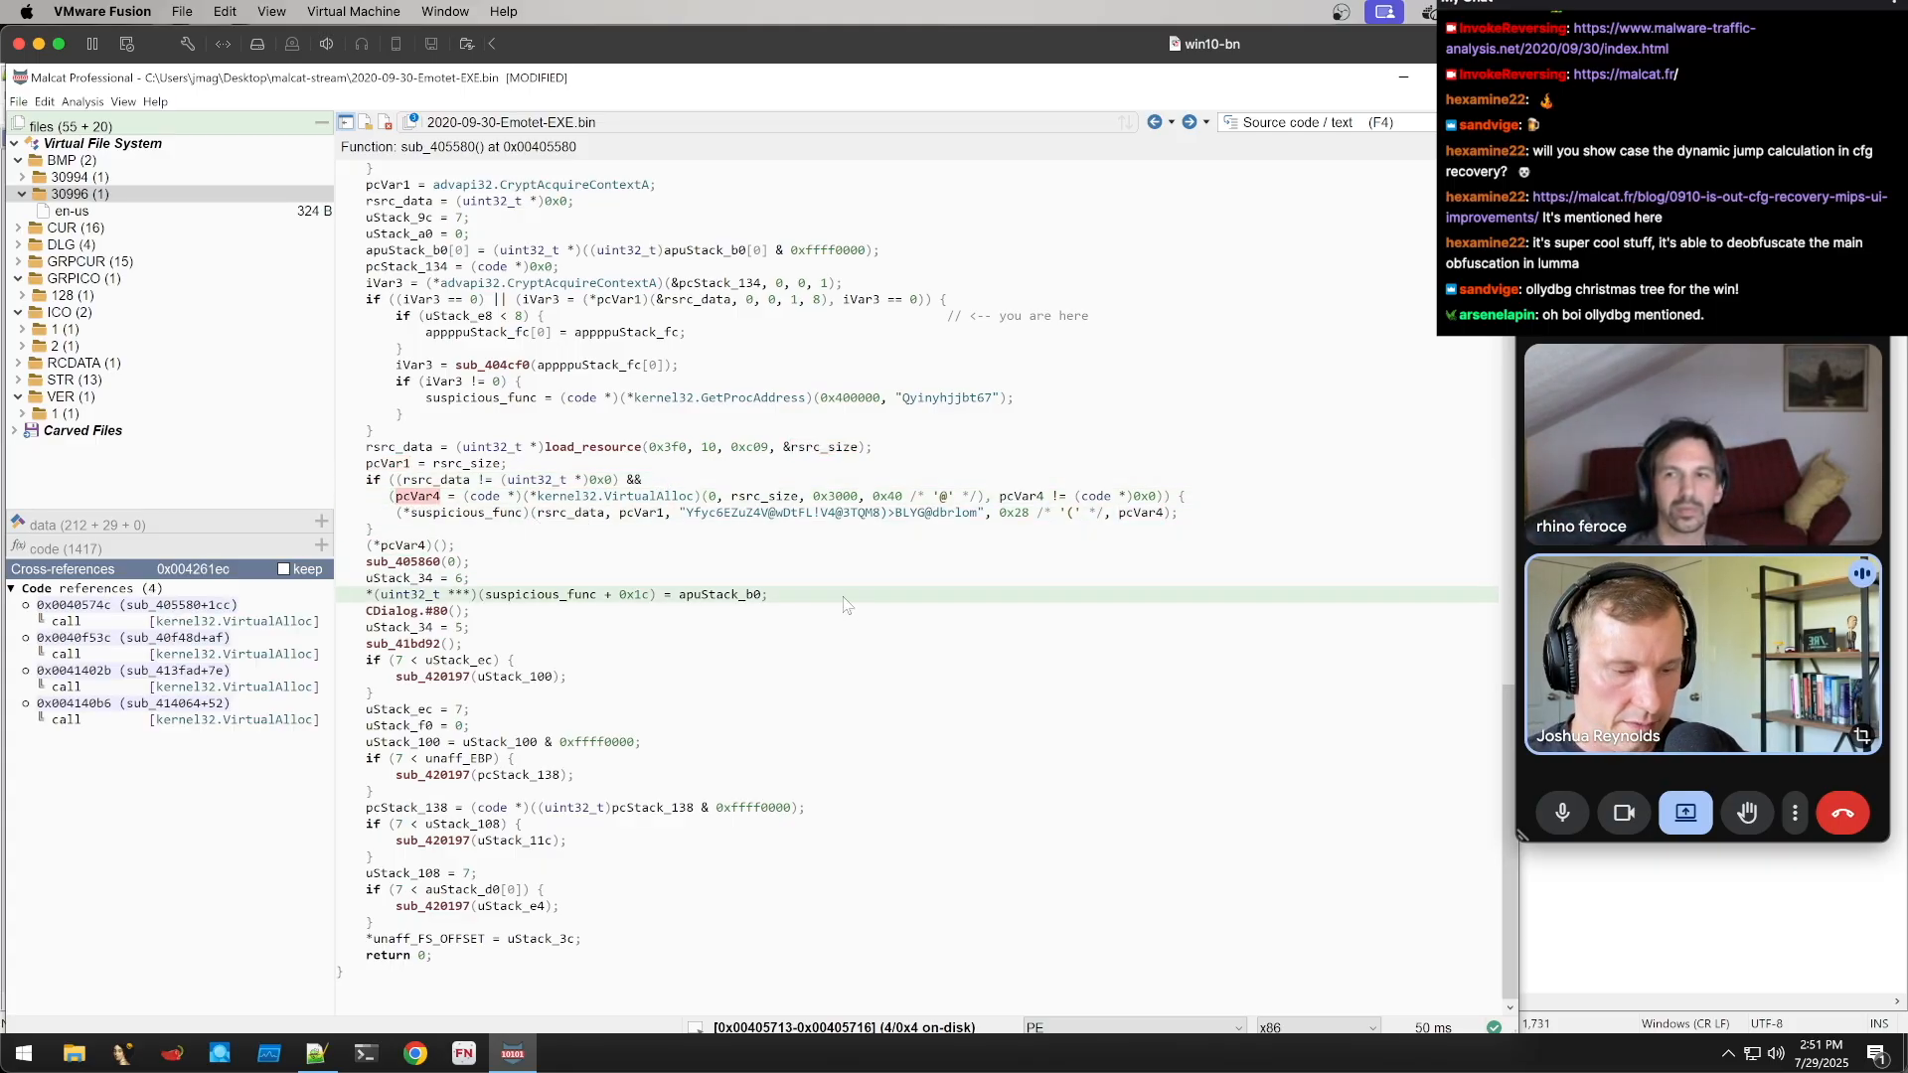
Rename the variable pcVar4, which holds the VirtualAlloc result, as valloc
type("n")
type("v")
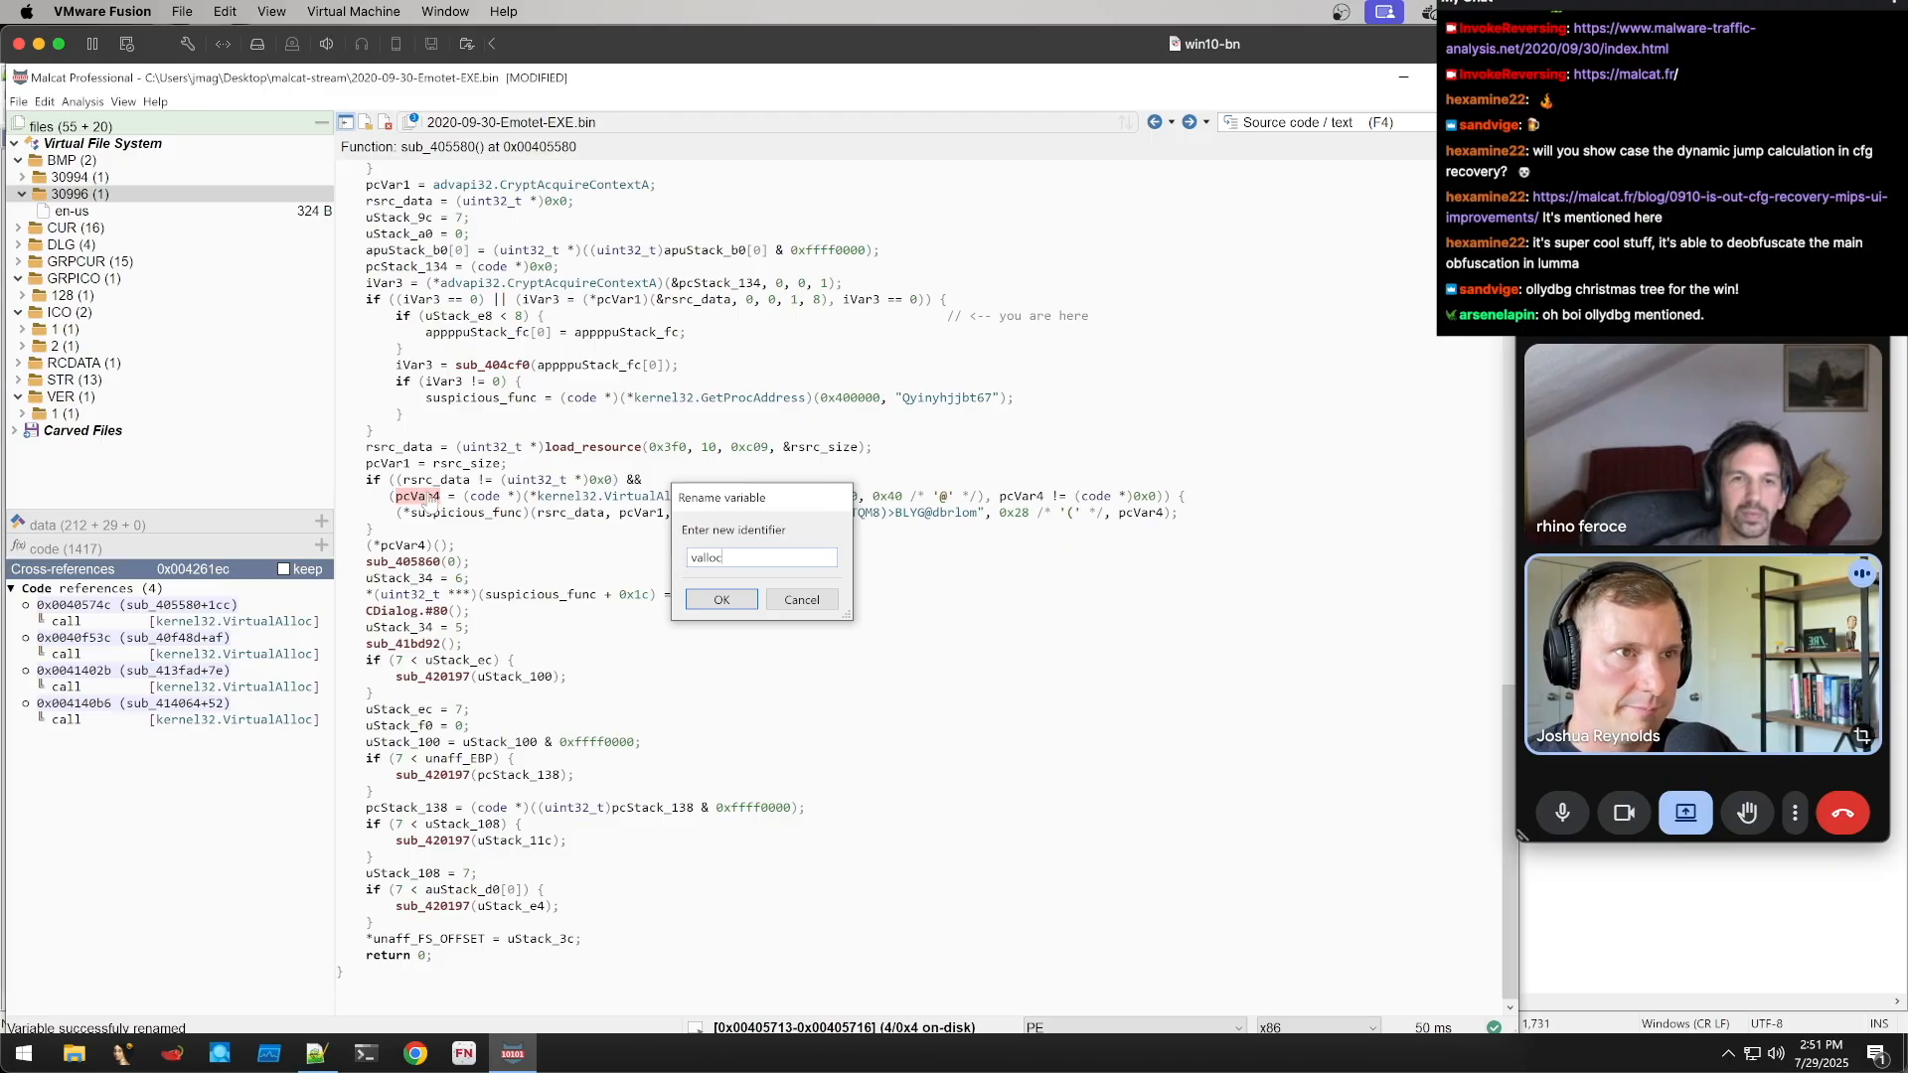
type("alloc")
key("Return")
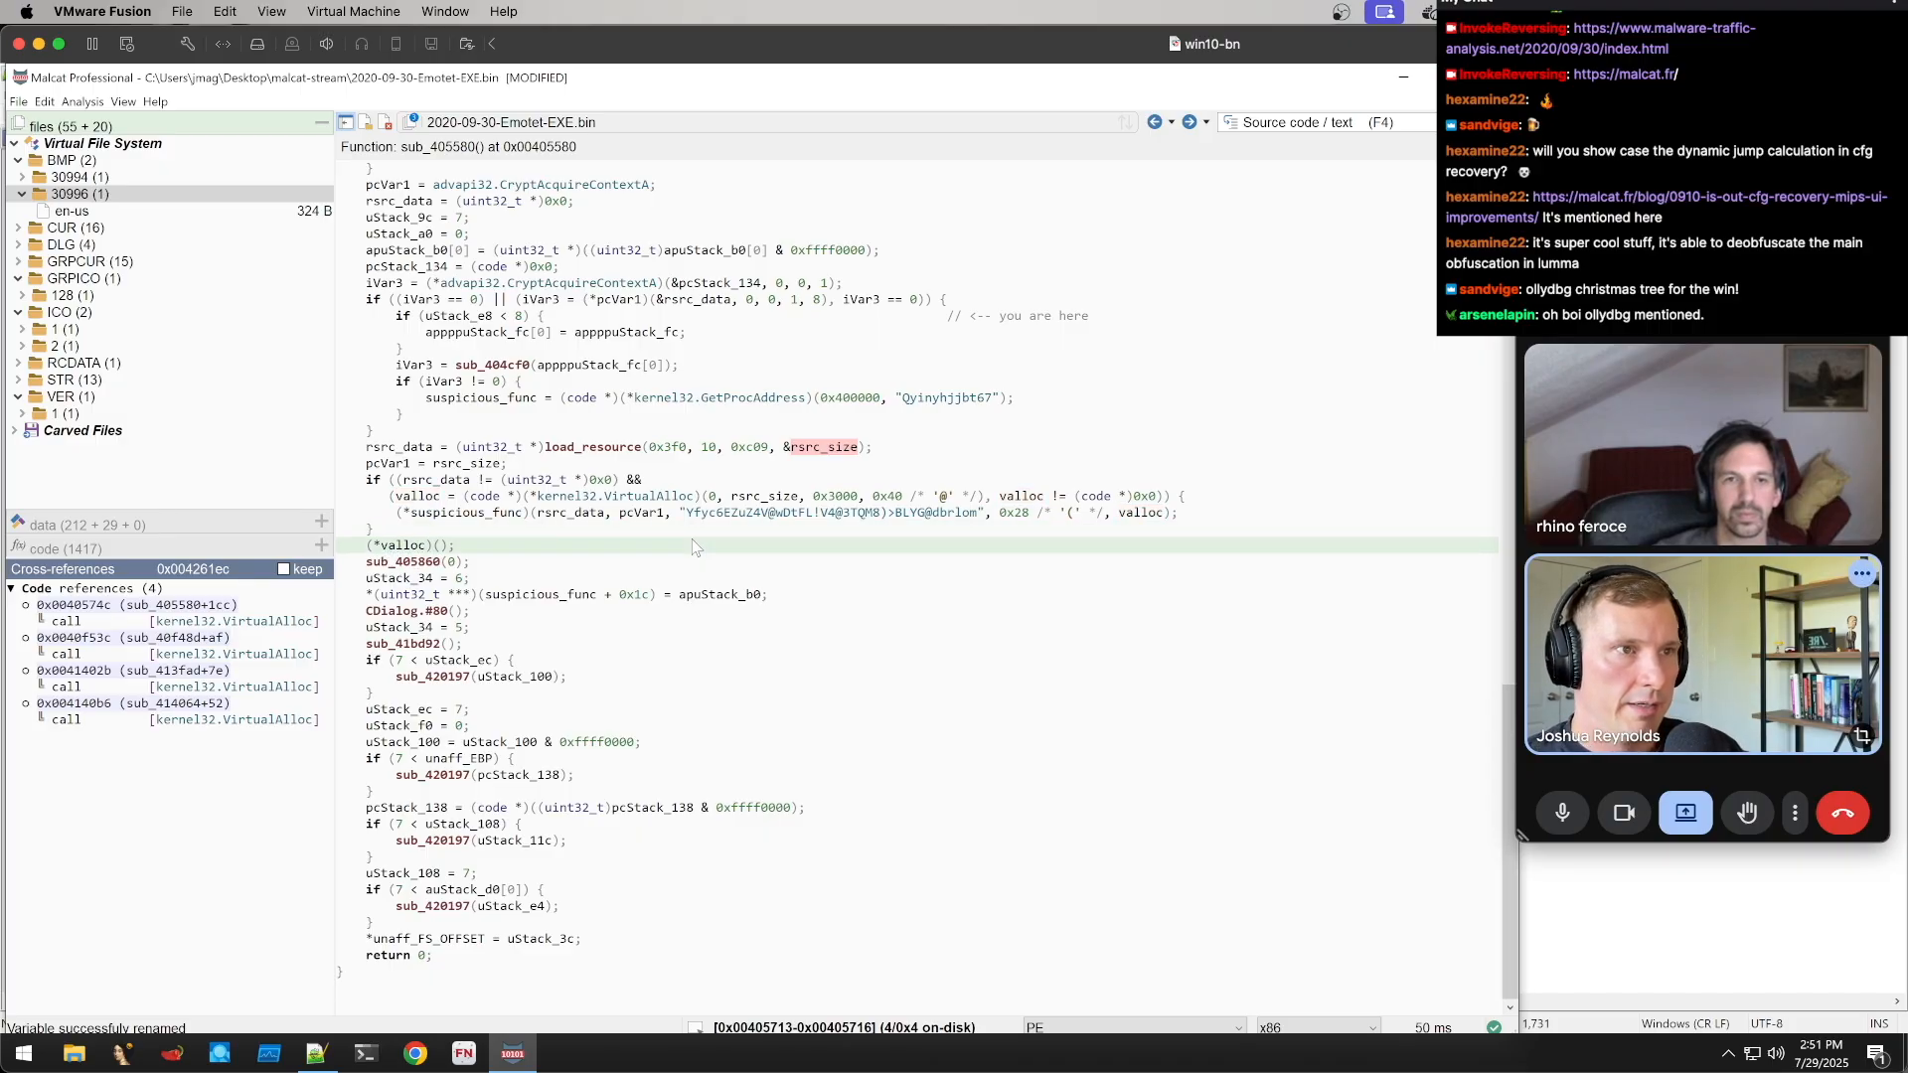
Copy the decompiled lines from the rsrc_size argument through the suspicious_func call into a new Notepad++ document
left_click(1297, 133)
left_click(1299, 131)
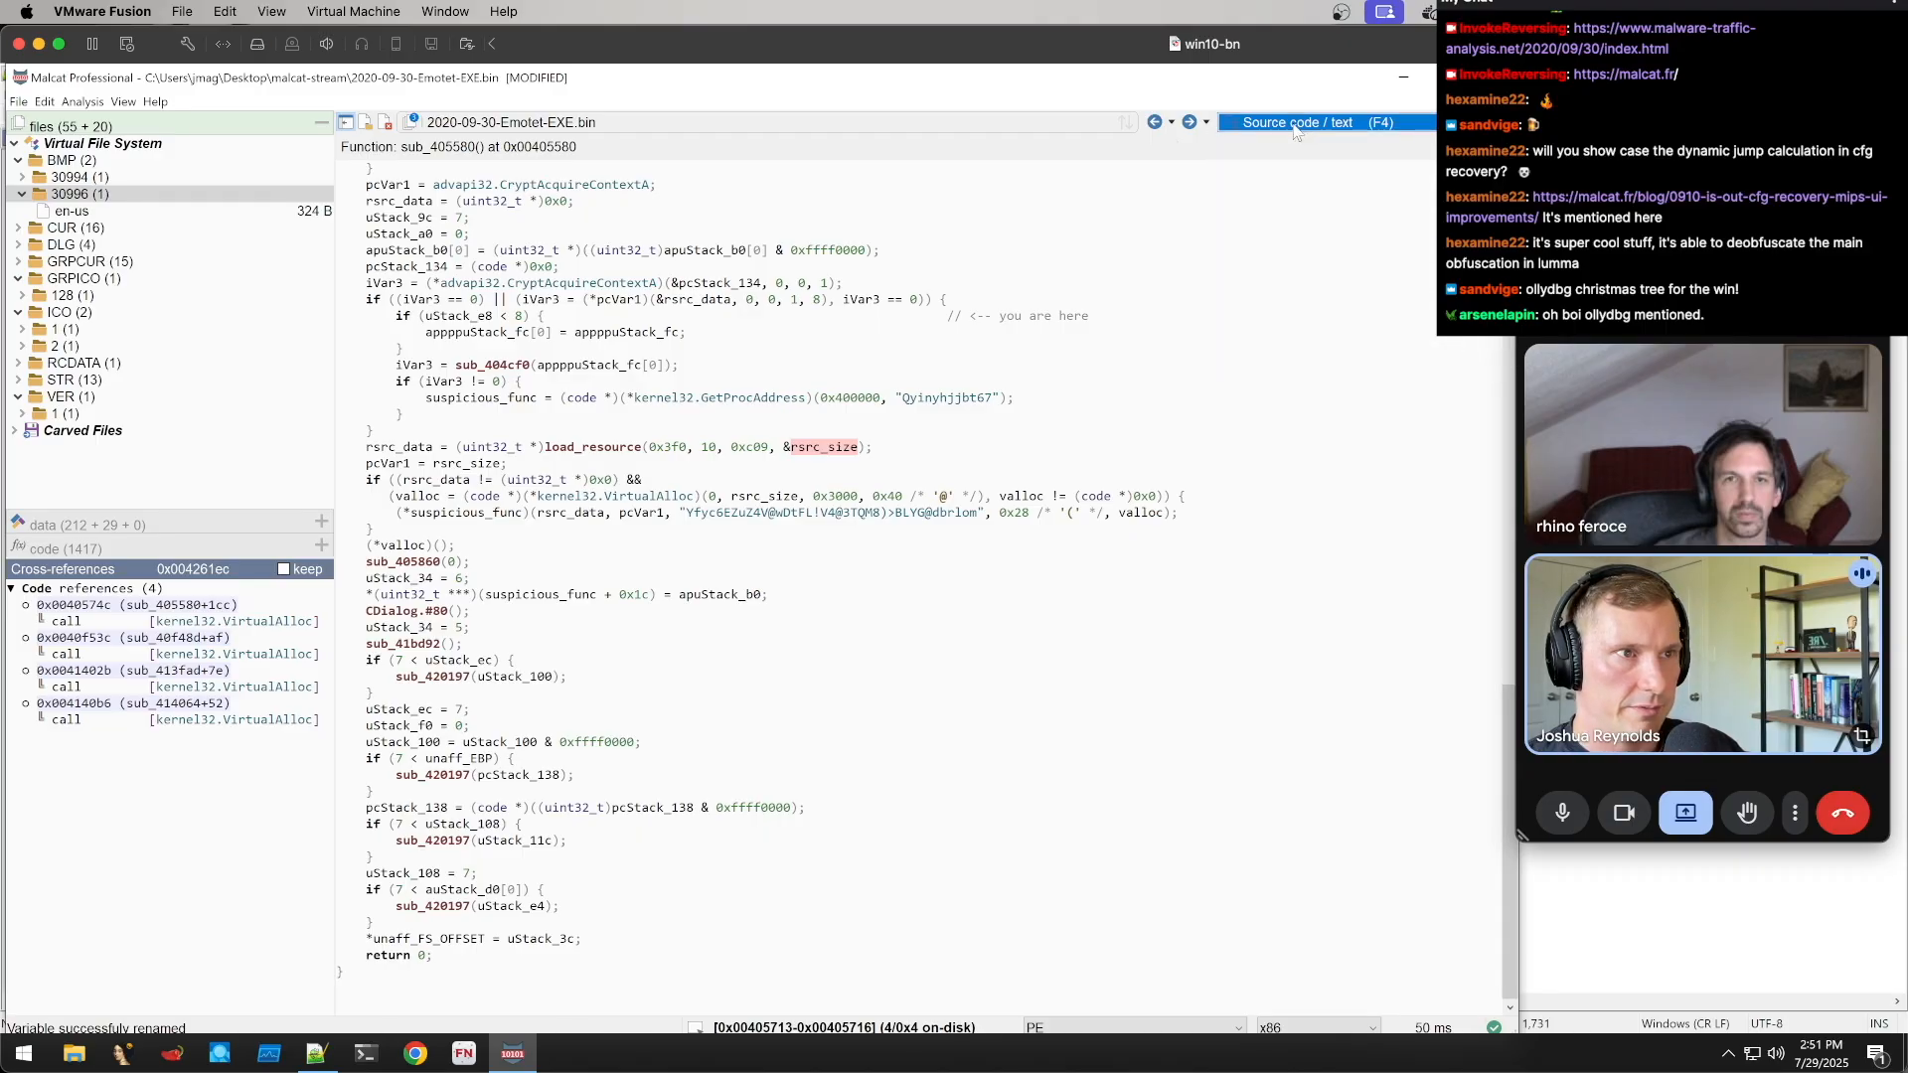
left_click(1168, 513)
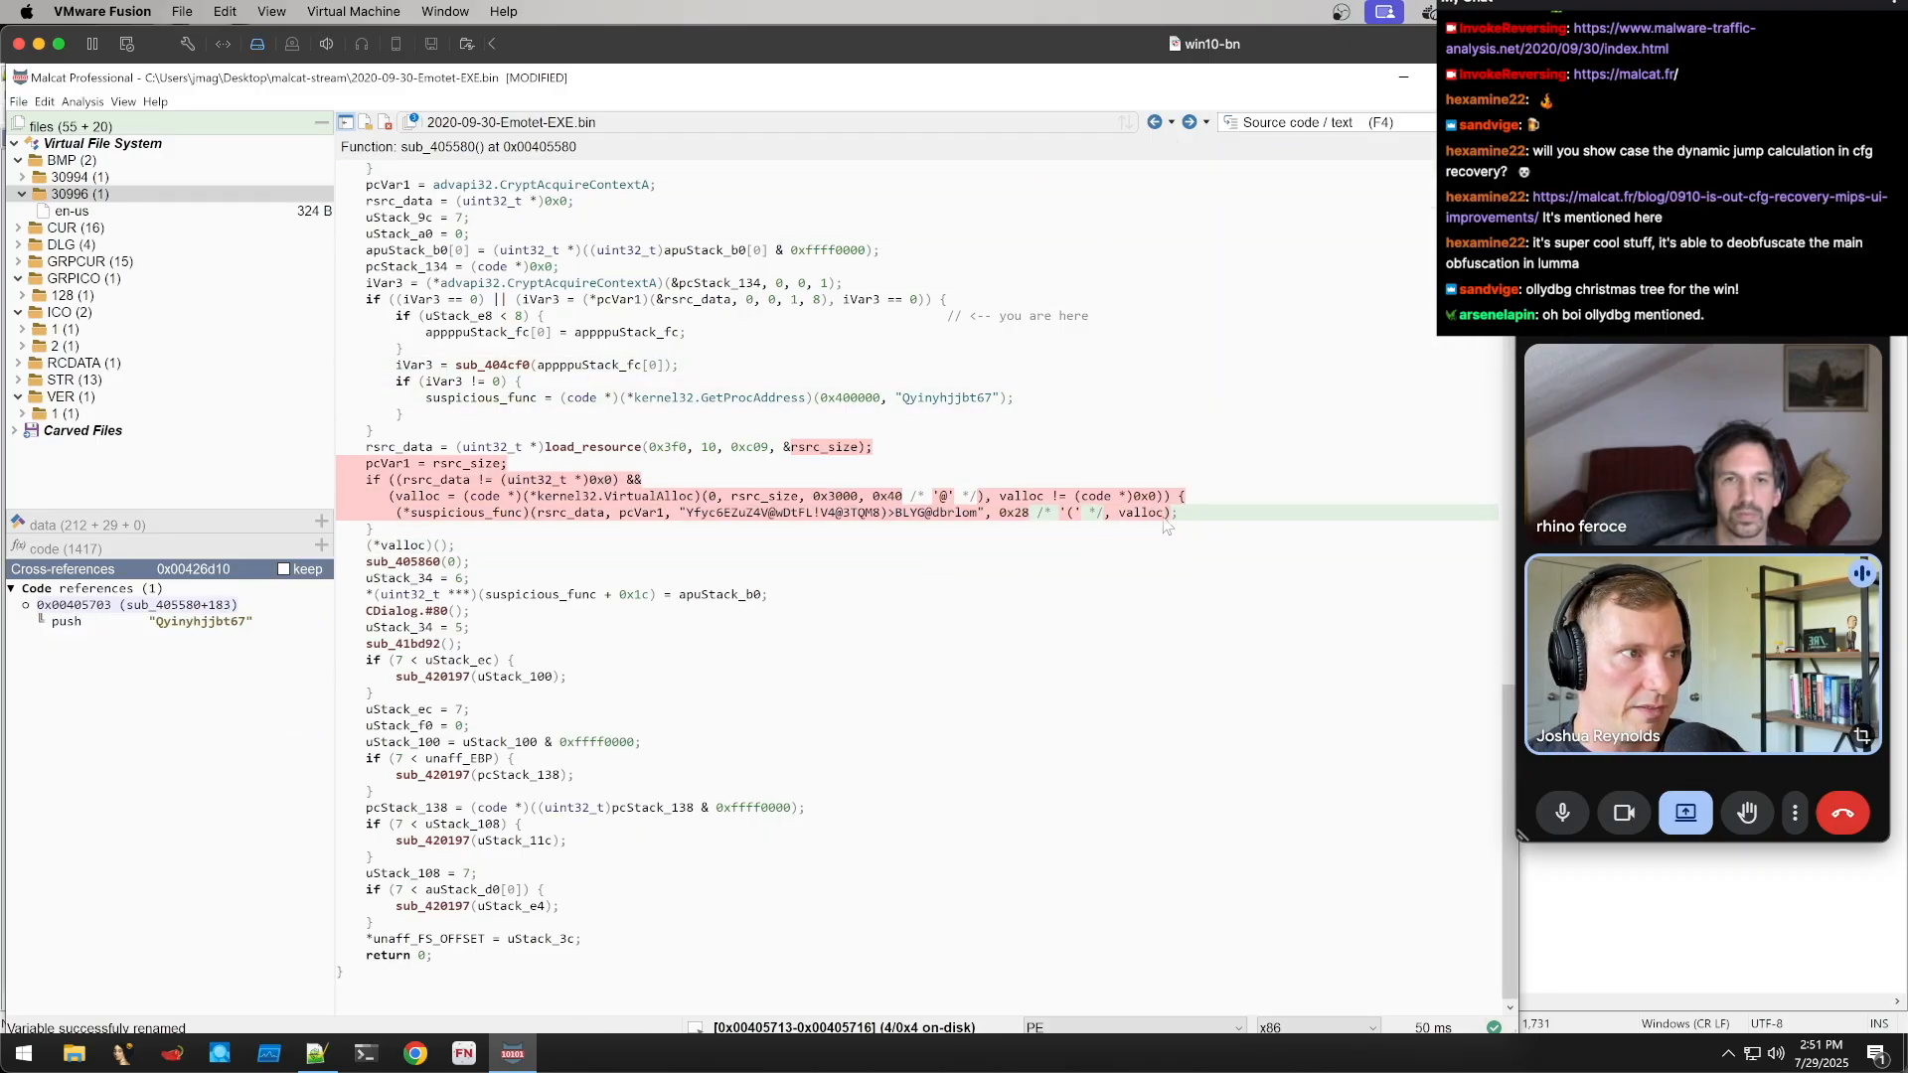
right_click(917, 503)
mouse_move(966, 758)
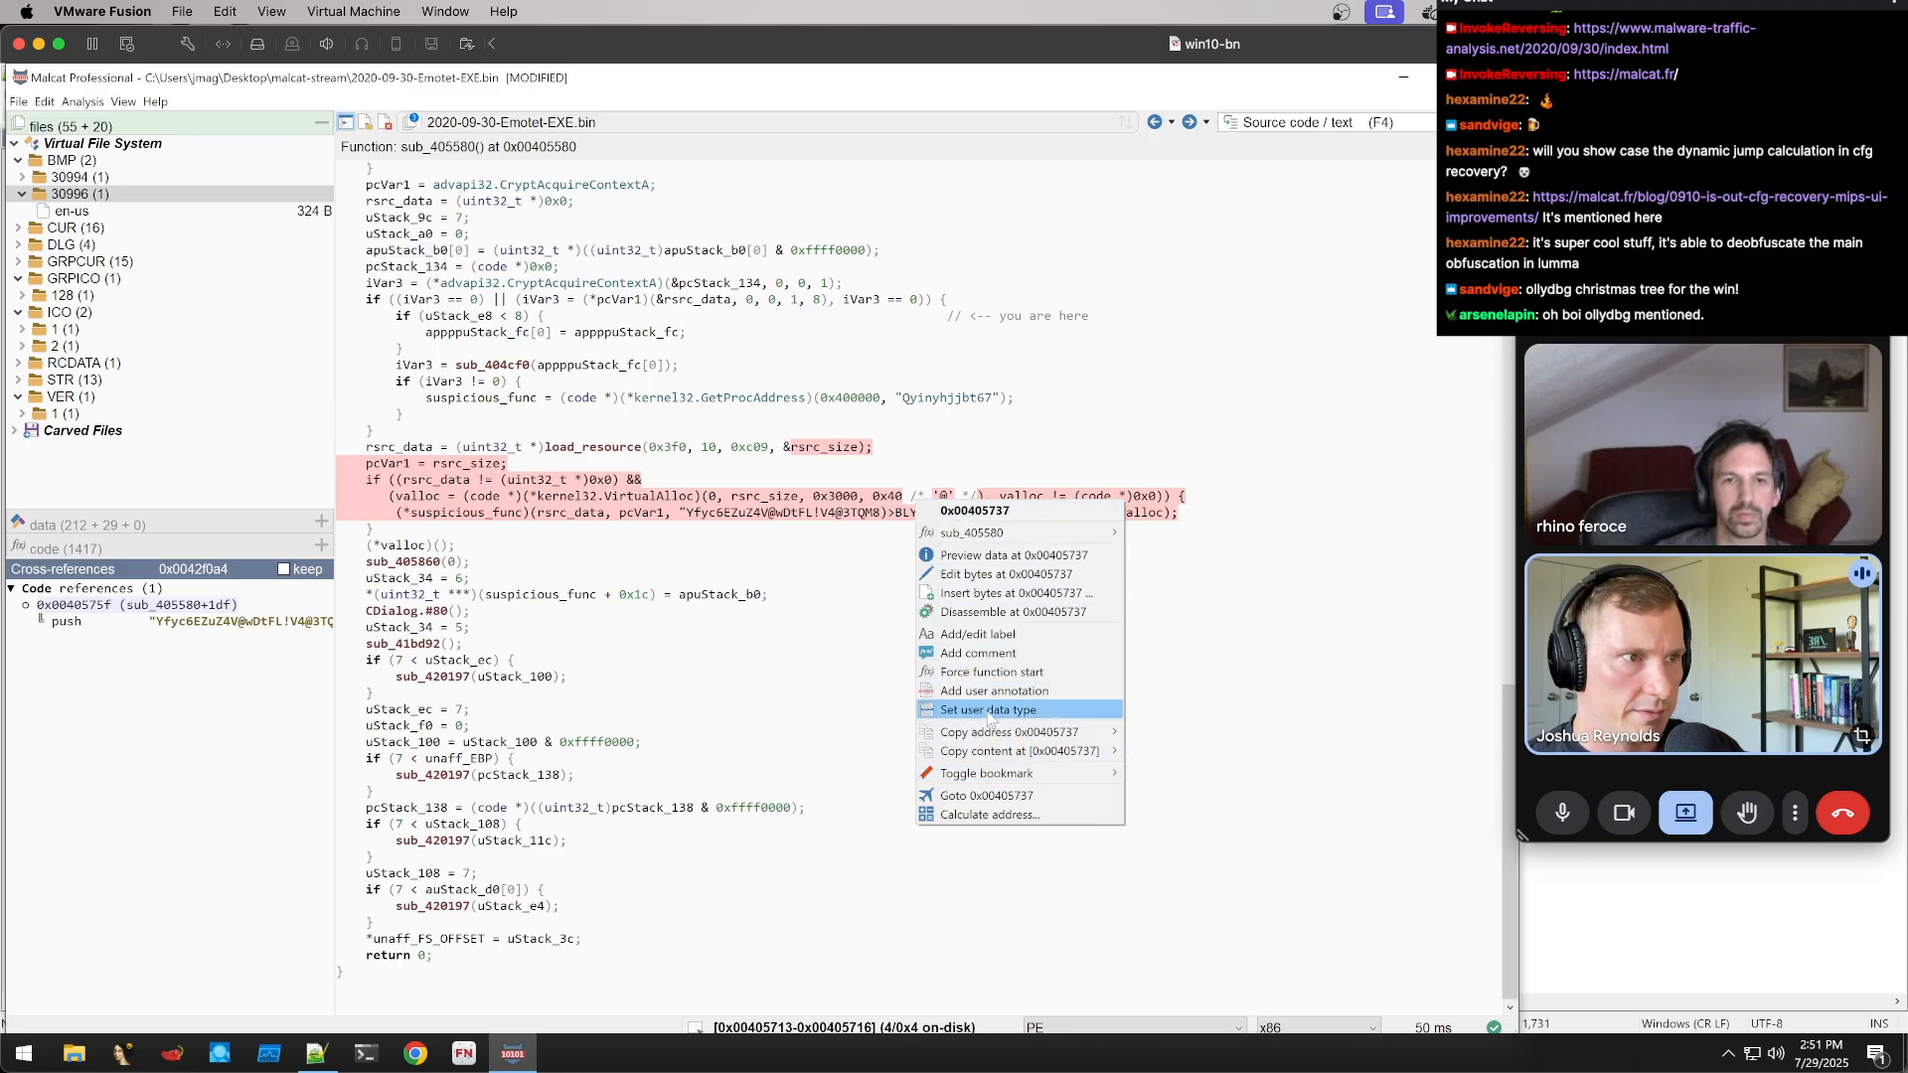
left_click(829, 623)
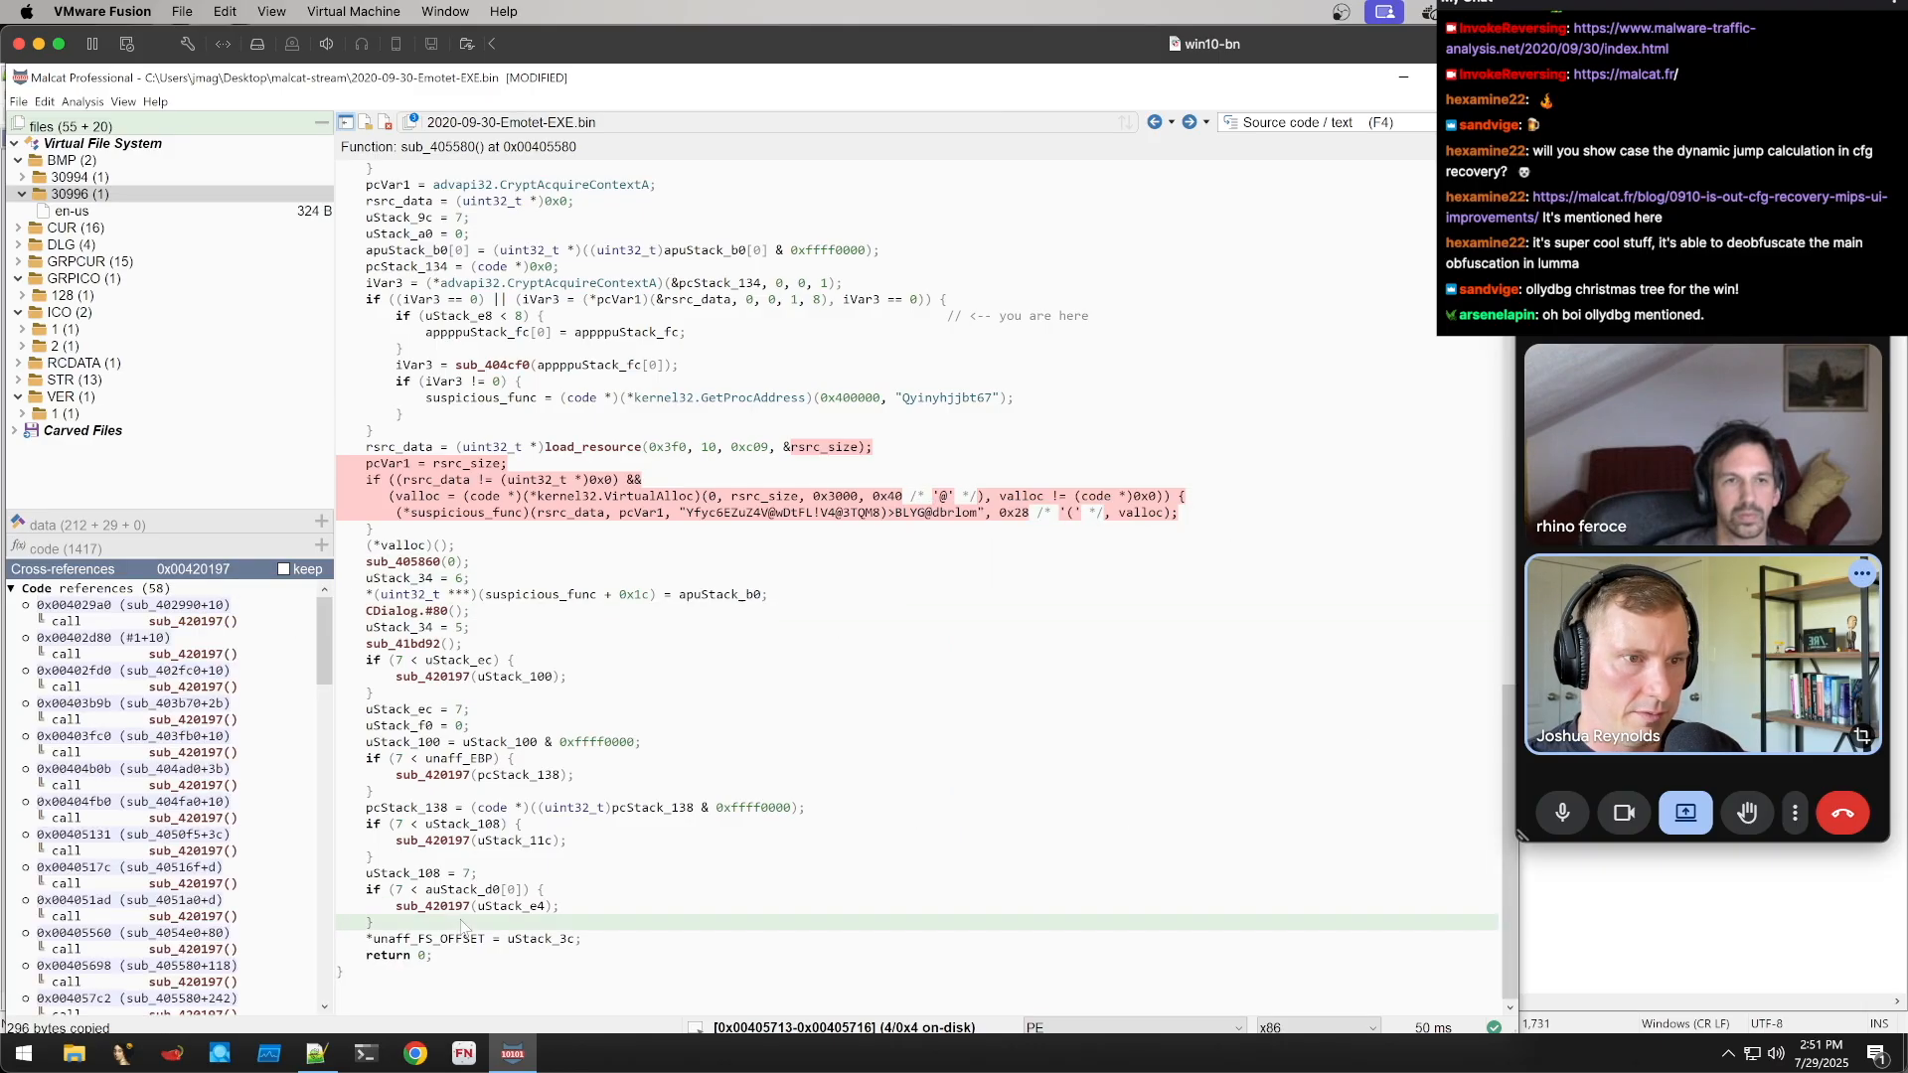
left_click(316, 1054)
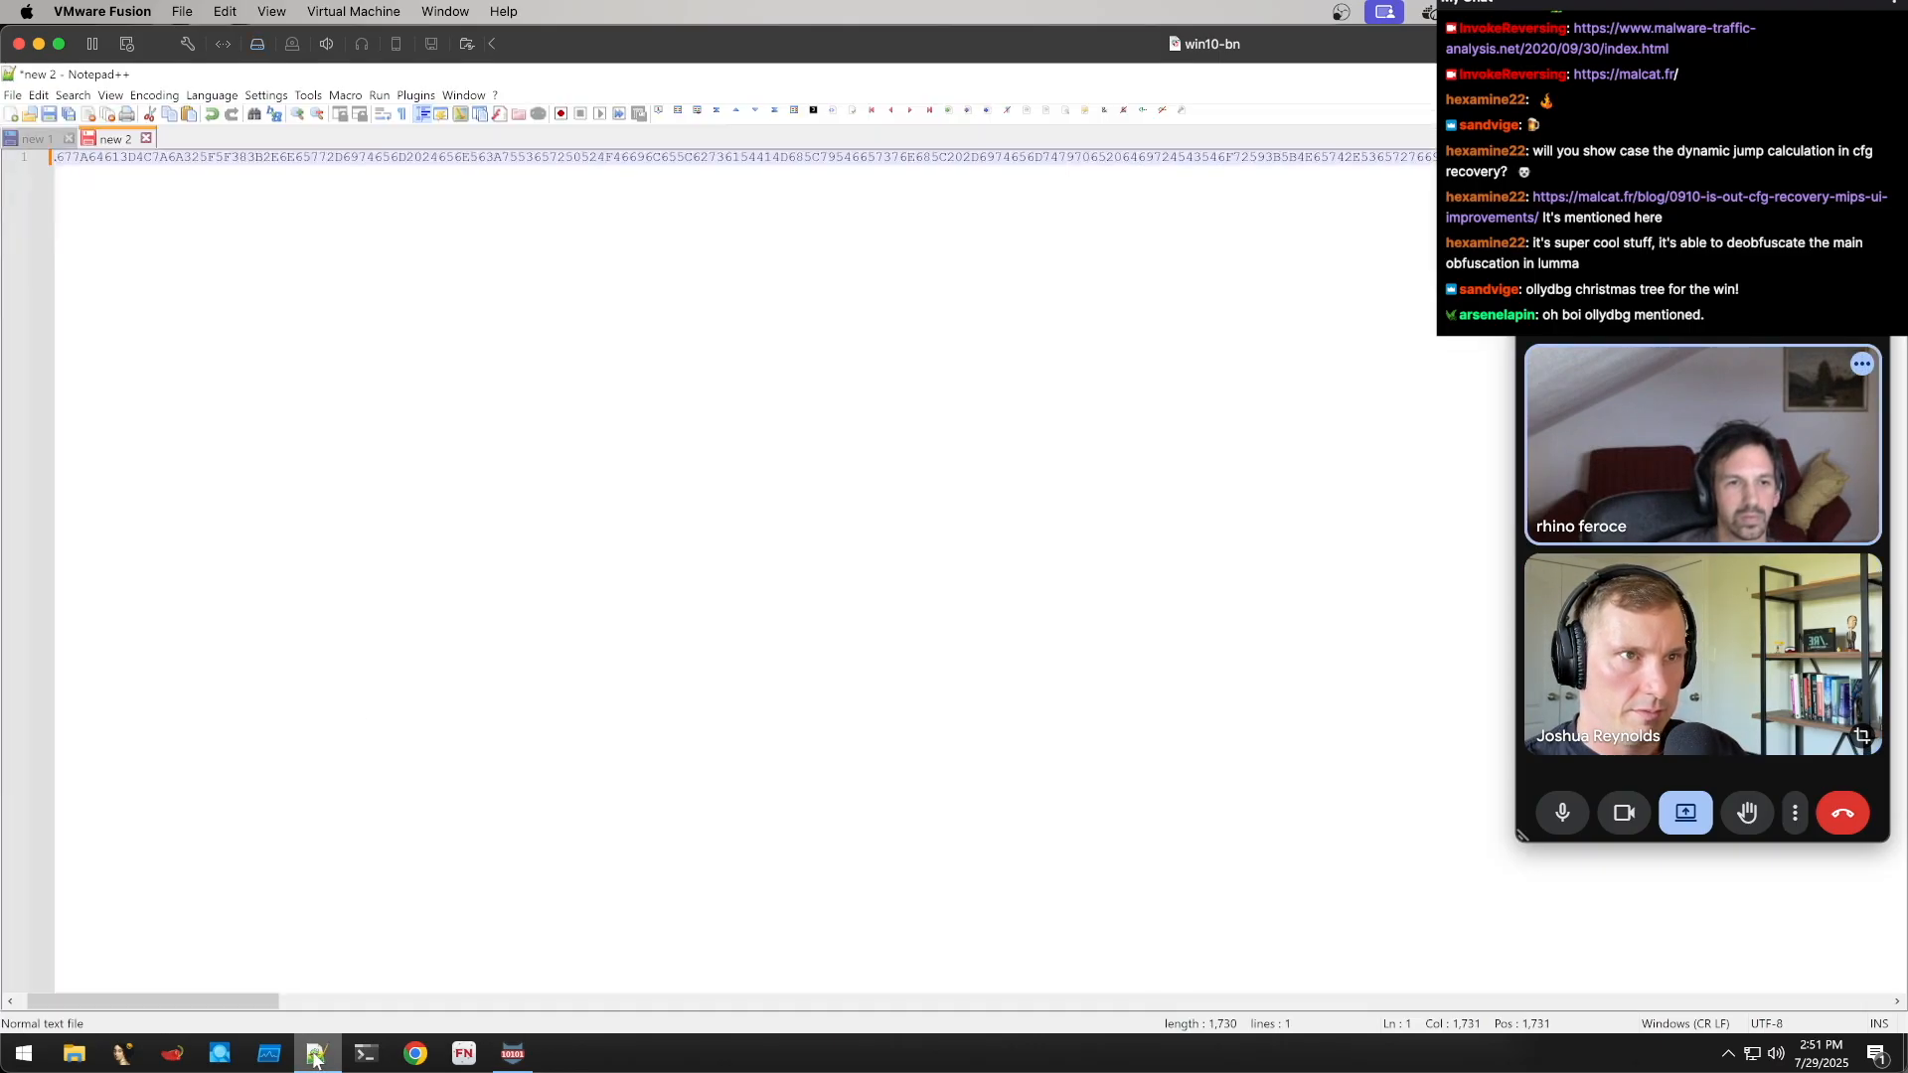
left_click(12, 114)
type("rsrc_size);     pcVar1 = rsrc_size;     if ((rsrc_data != (uint32_t *)0x0) &&        (valloc = (code *)(*kernel32.VirtualAlloc)(0, rsrc_size, 0x3000, 0x40 '@' ), valloc != (code *)0x0)) {         (*suspicious_func)(rsrc_data, pcVar1, \"Yfyc6EZuZ4V@wDtFL!V4@3TQM8)>BLYG@dbrlom\", 0x28 '(' , valloc);")
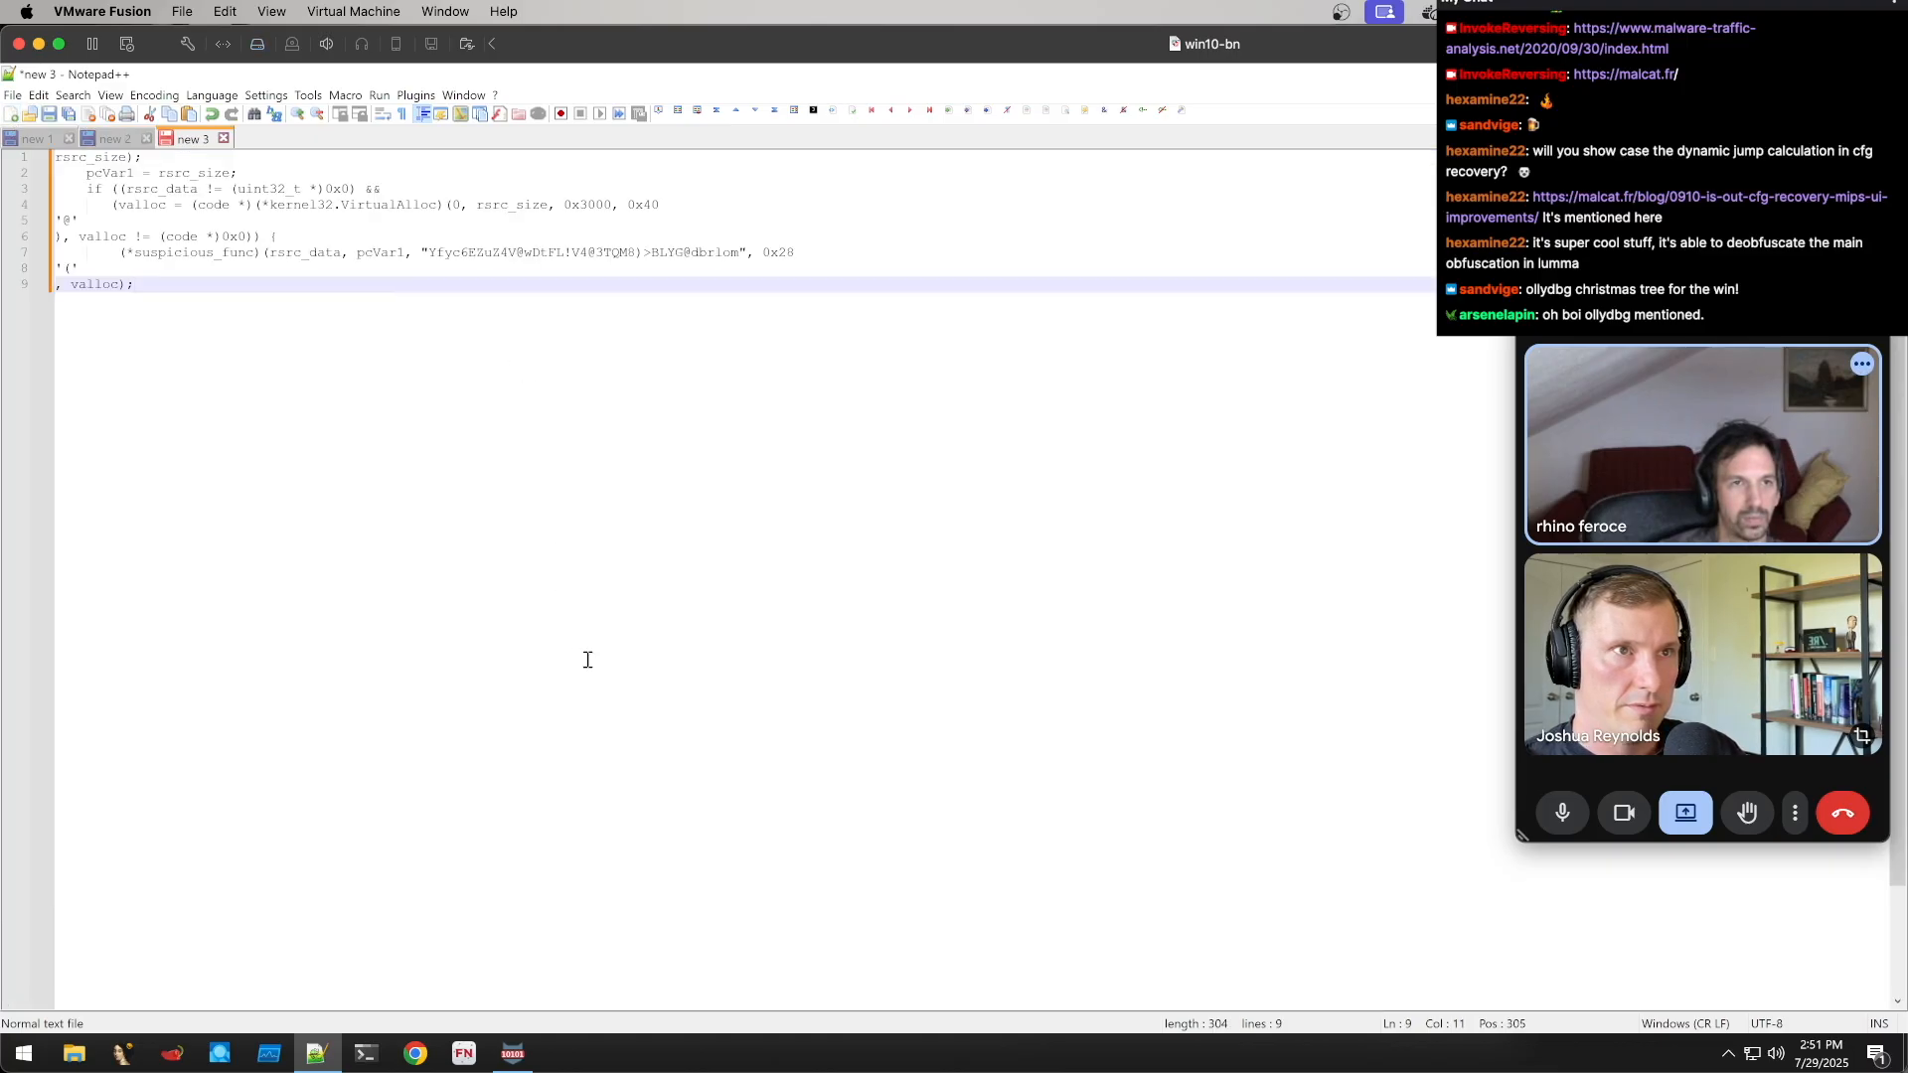
Return to Malcat, open the exported function Qyinyhjjbt67 from the symbols, and show its decompiled source
left_click(513, 1053)
left_click(1372, 121)
left_click(1282, 244)
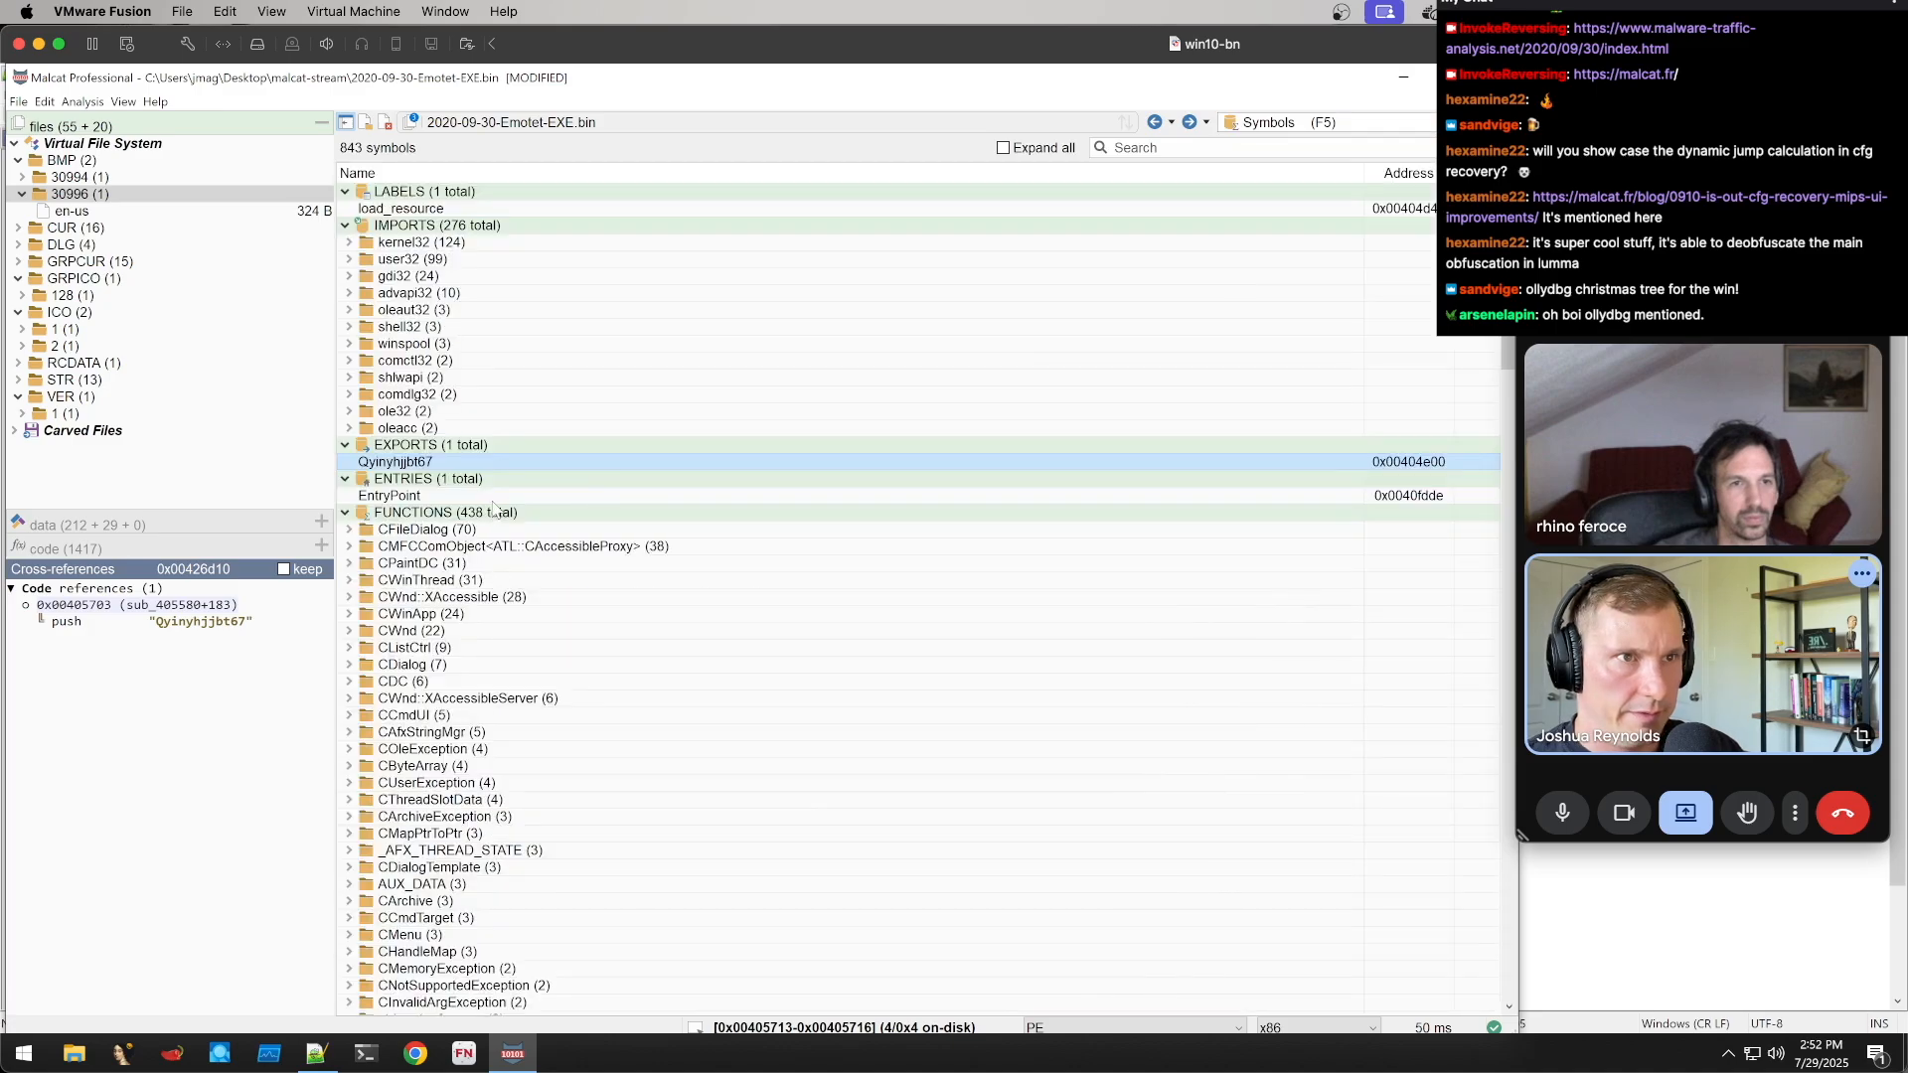
double_click(451, 463)
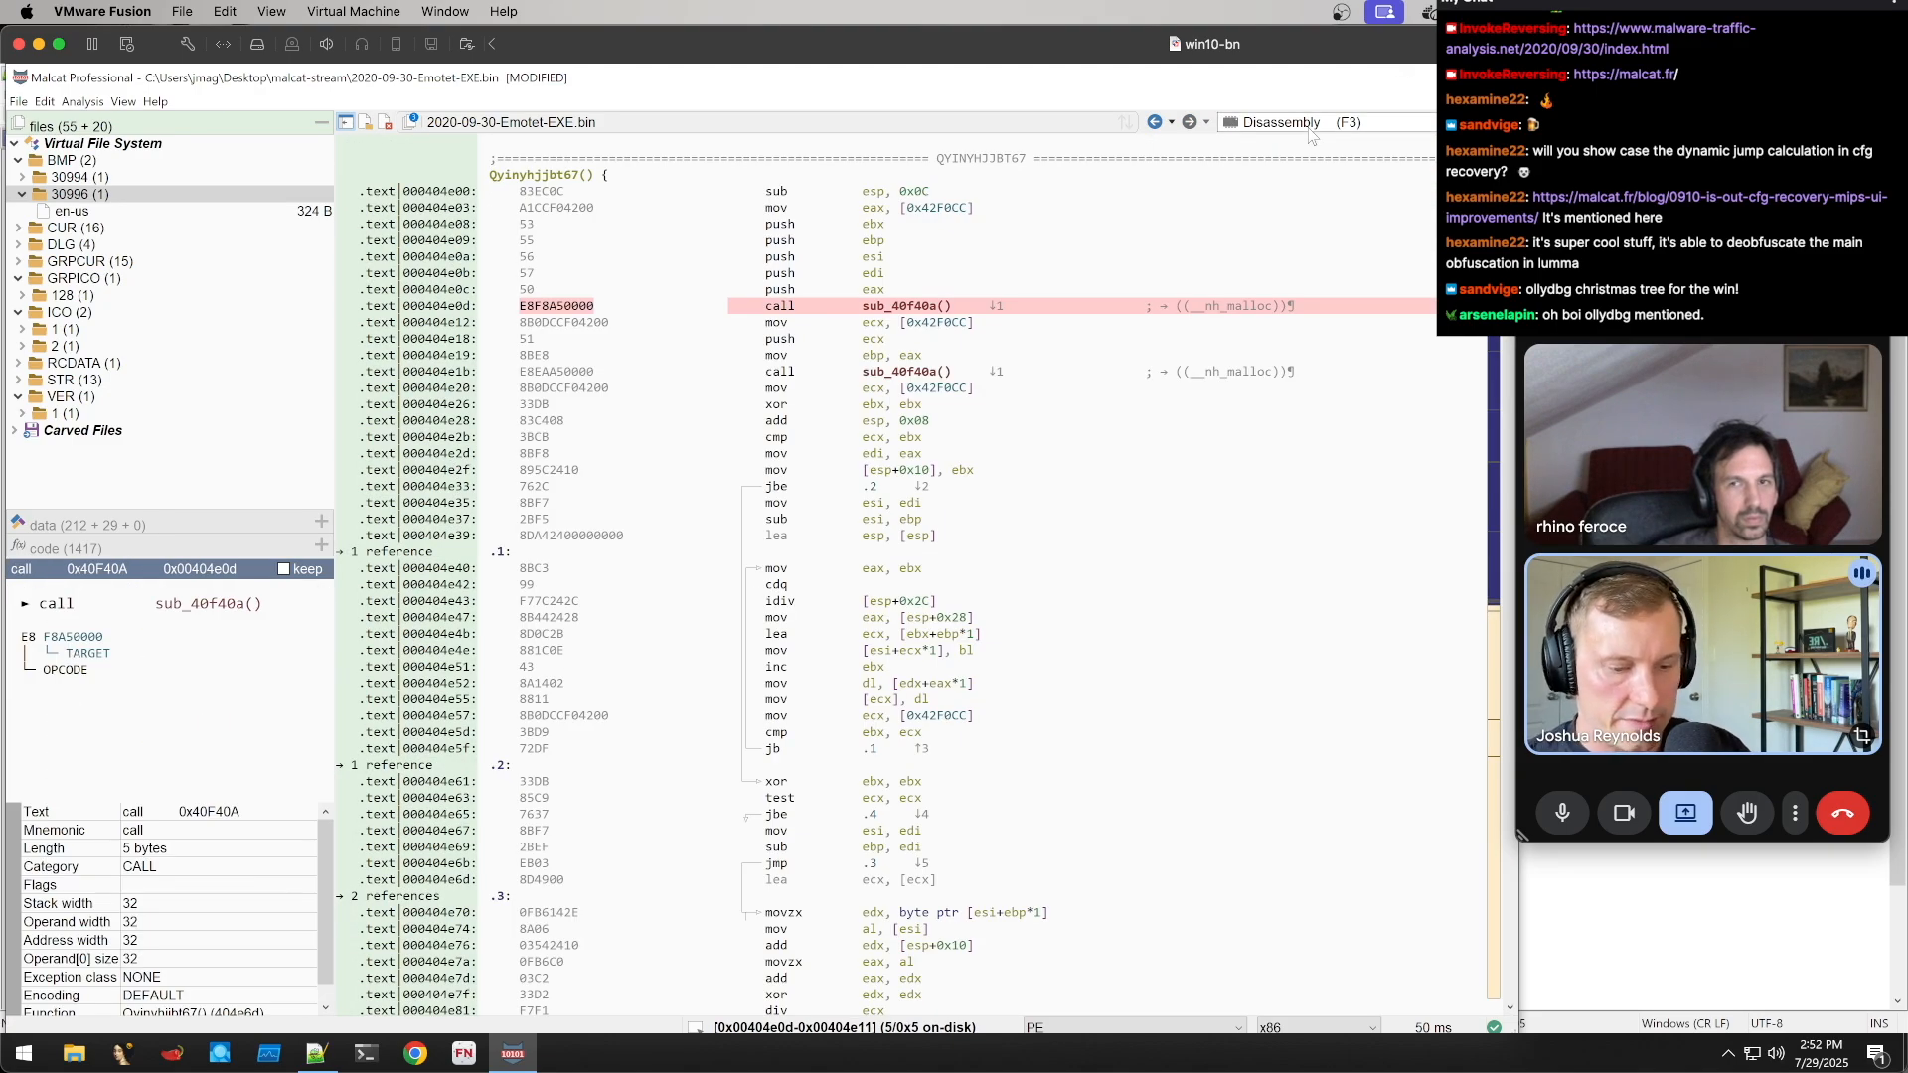
key("F4")
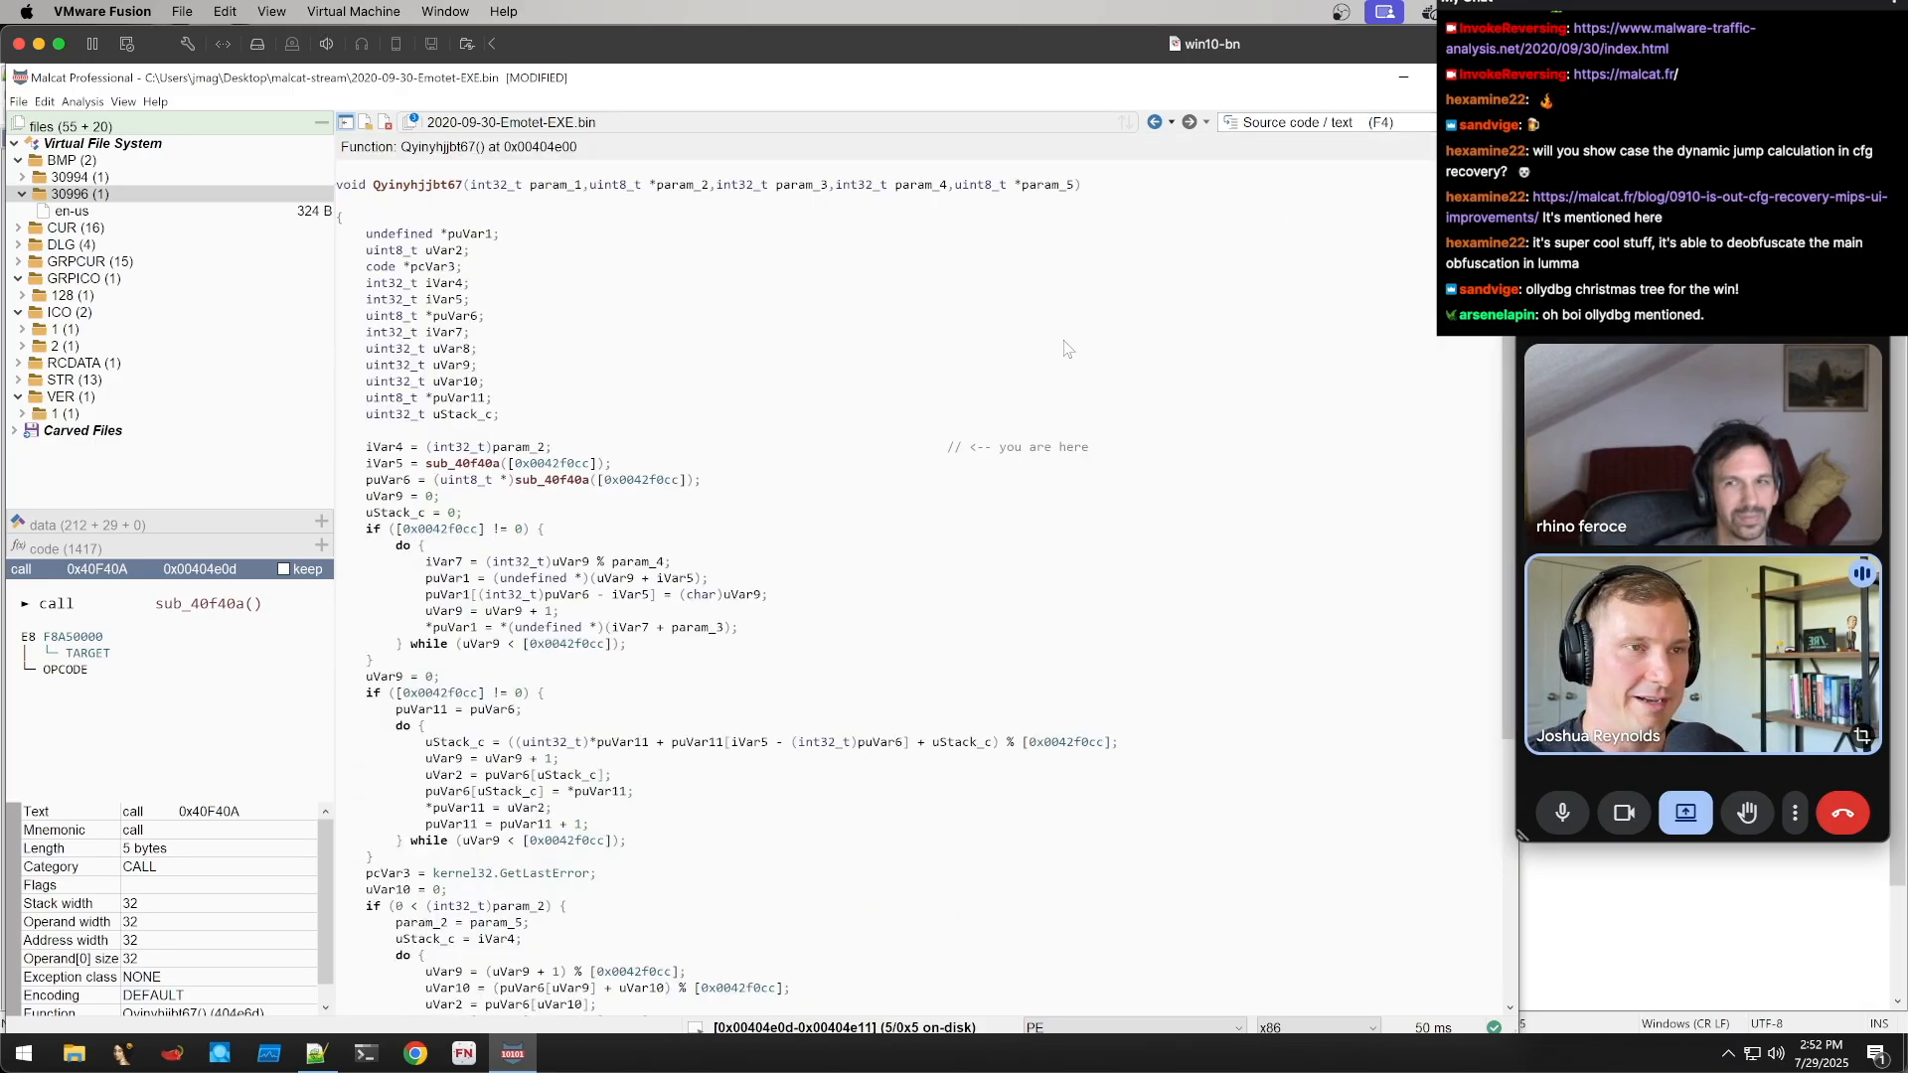
scroll(720, 490, "down", 2)
scroll(730, 488, "up", 2)
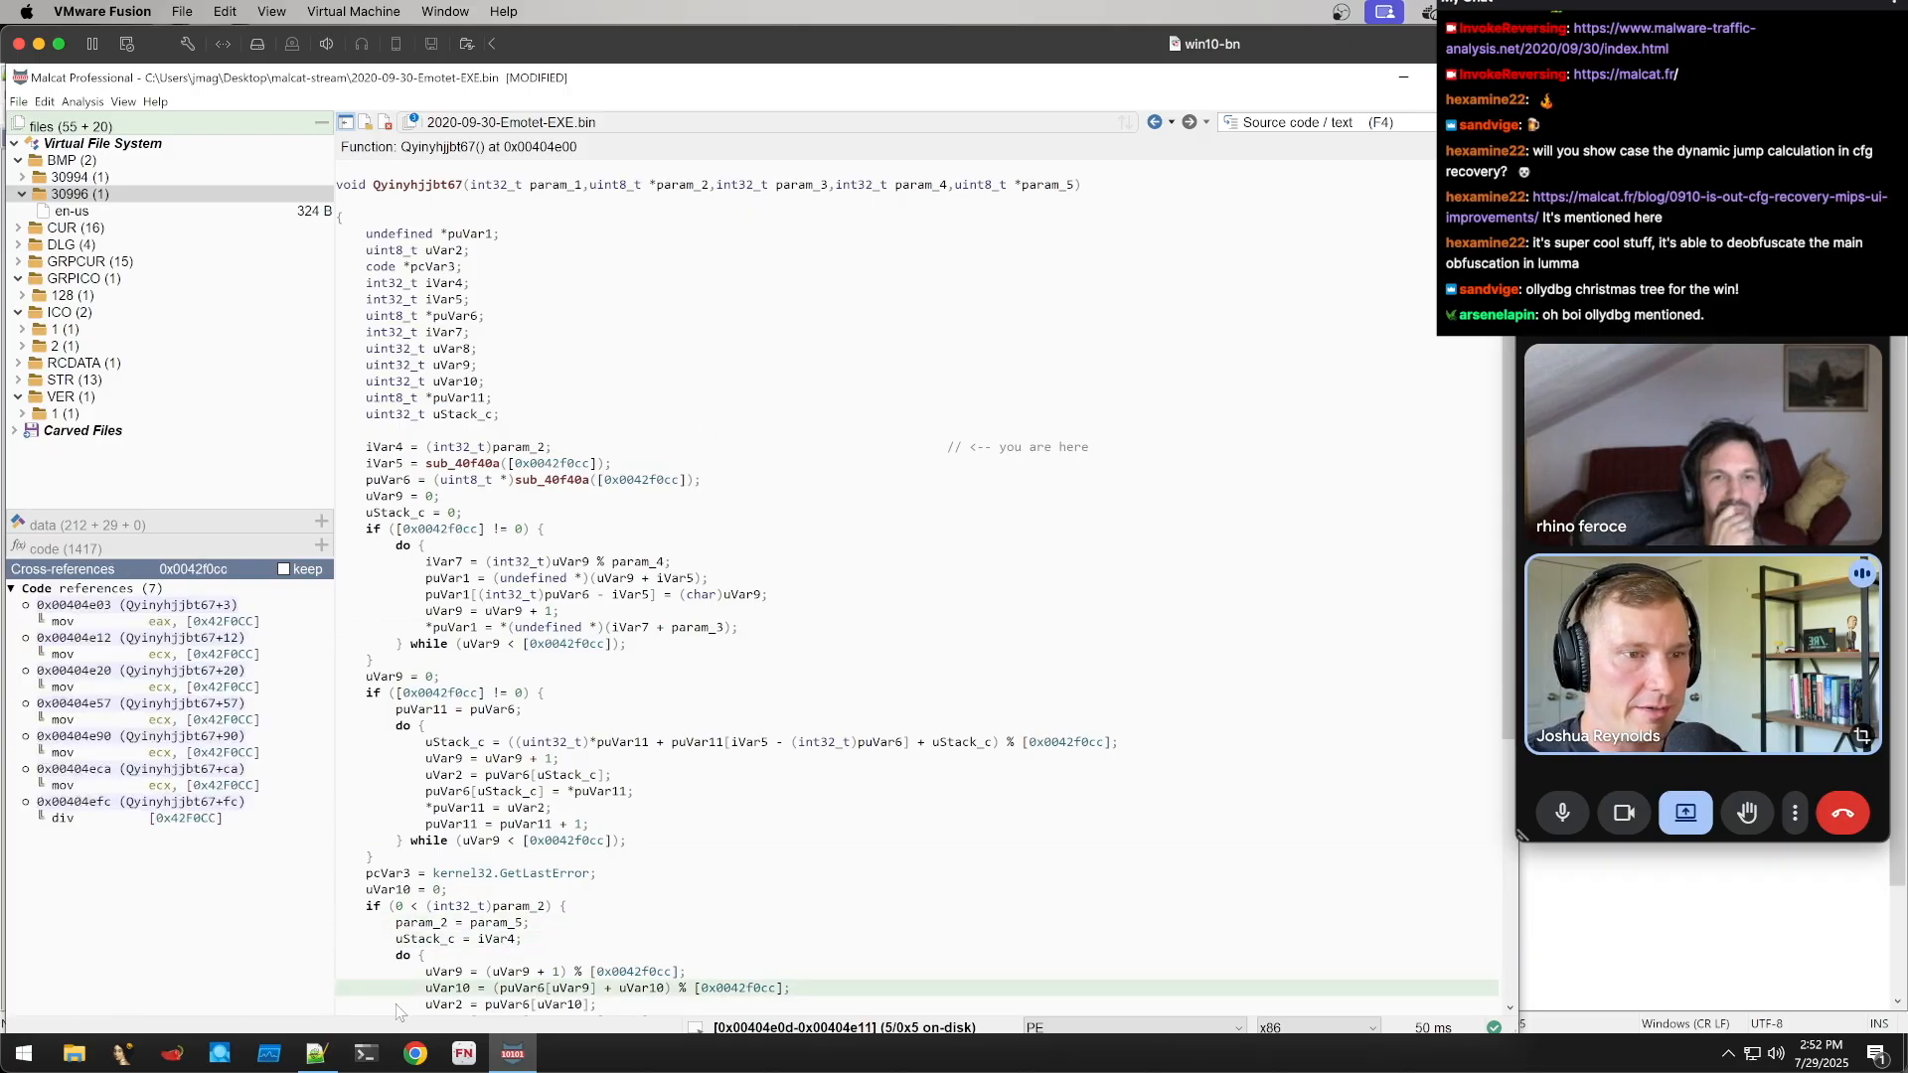
Copy the name rsrc_data from the Notepad++ notes and rename Qyinyhjjbt67's first parameter in Malcat with it
left_click(316, 1054)
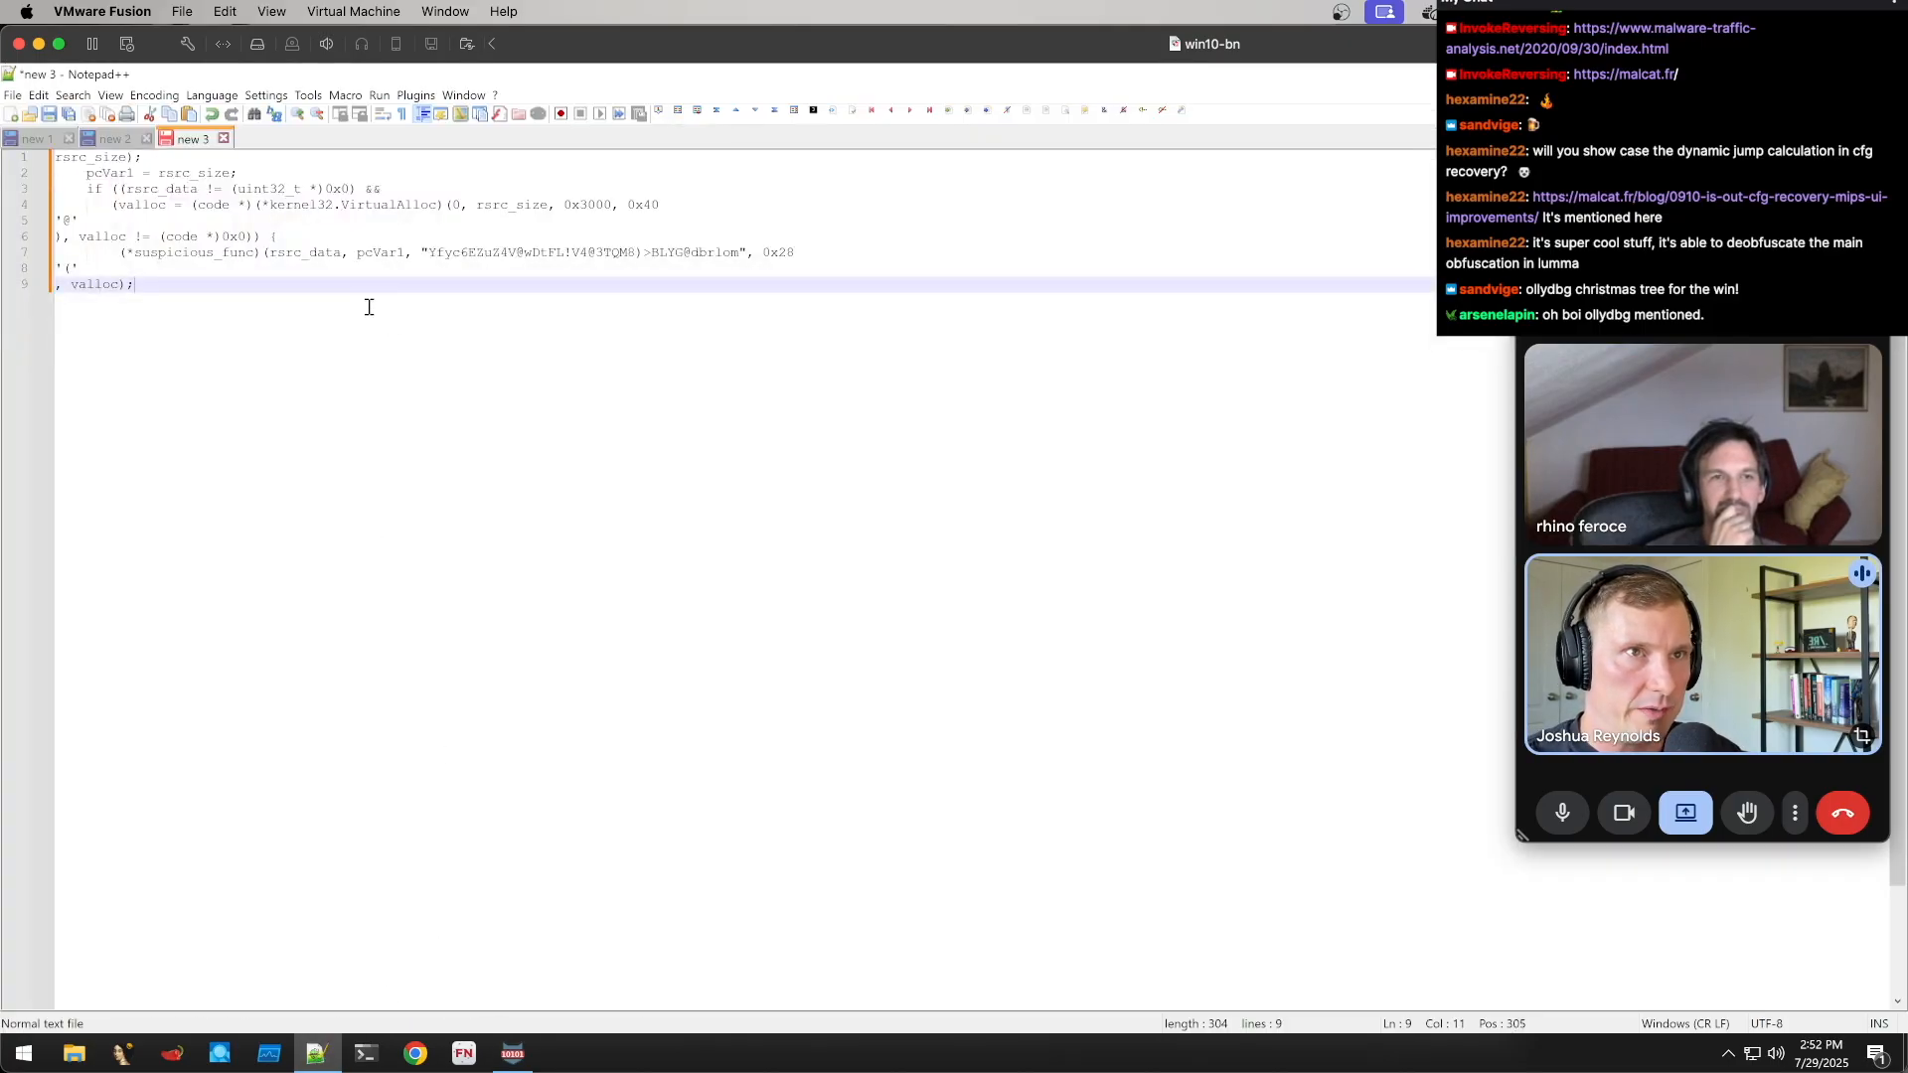
double_click(320, 253)
key("ctrl+c")
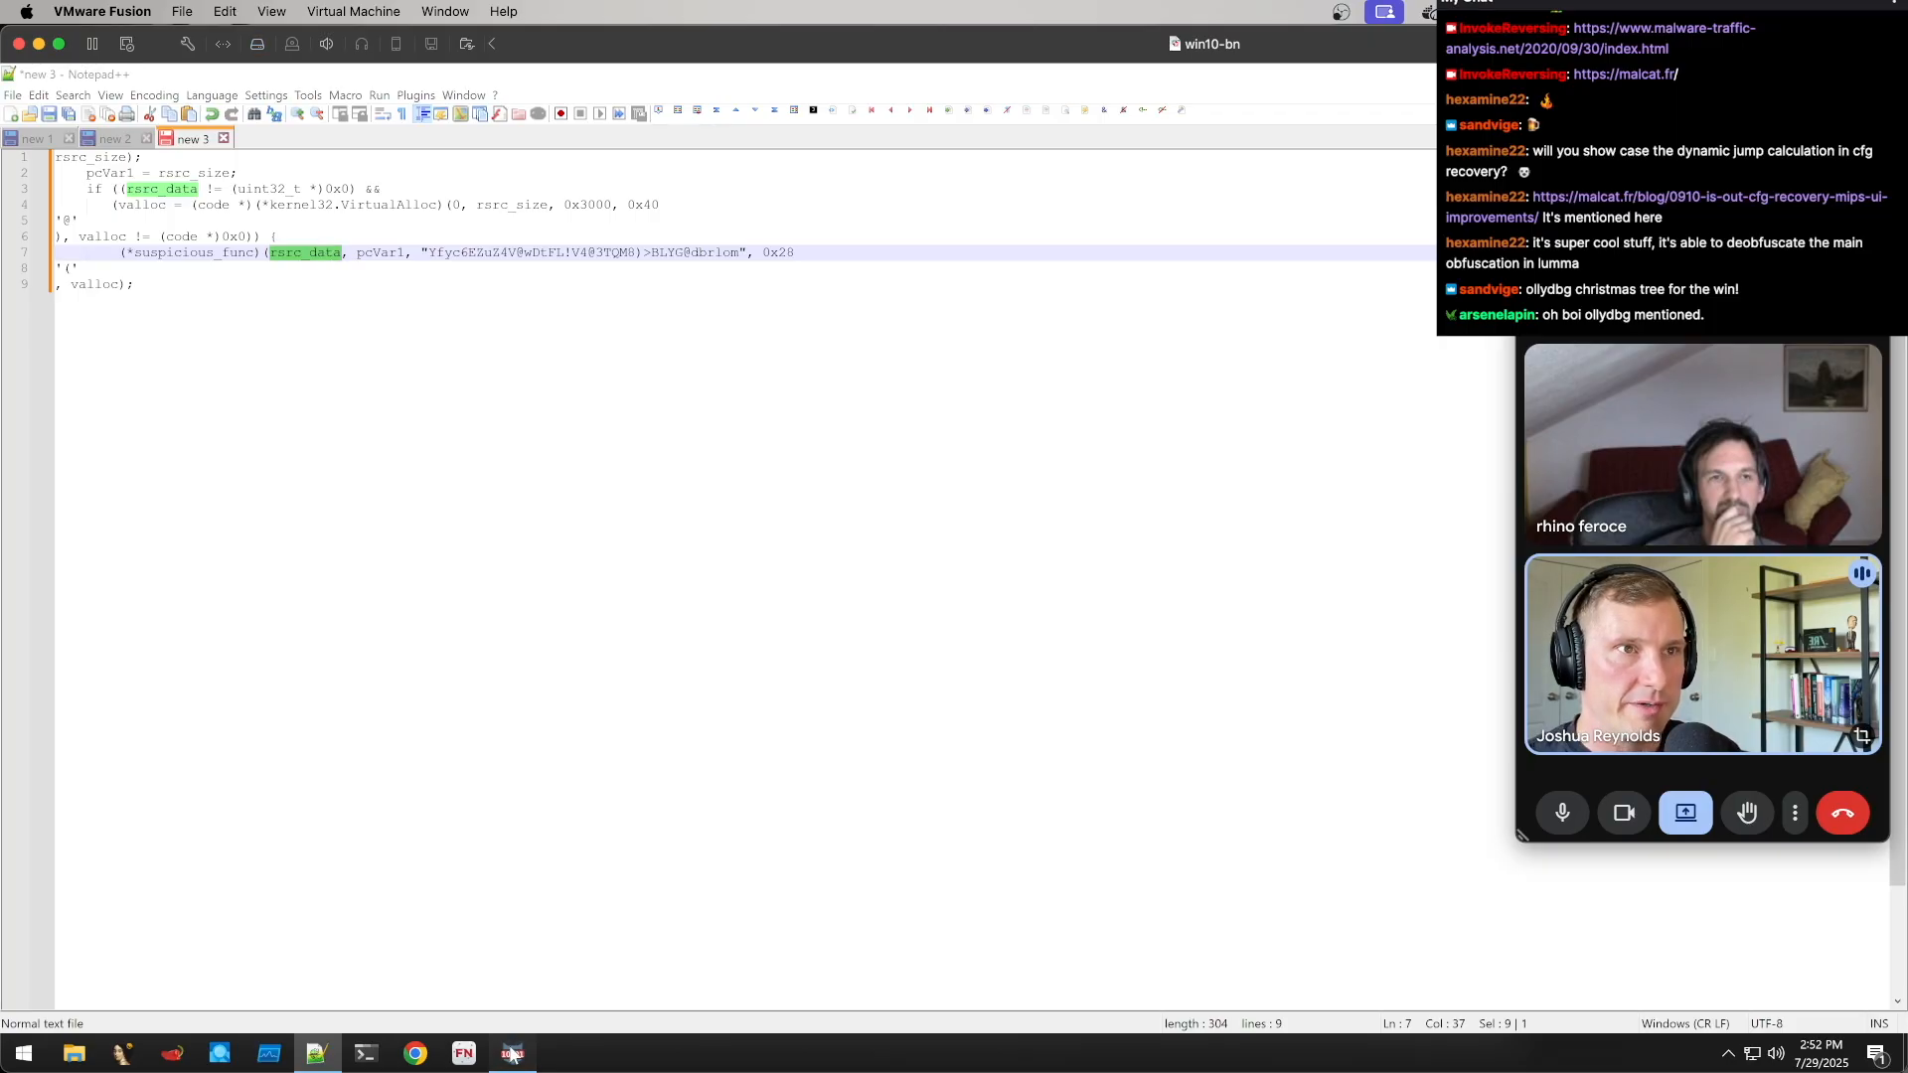
left_click(511, 1055)
left_click(572, 185)
key("n")
key("ctrl+v")
key("Return")
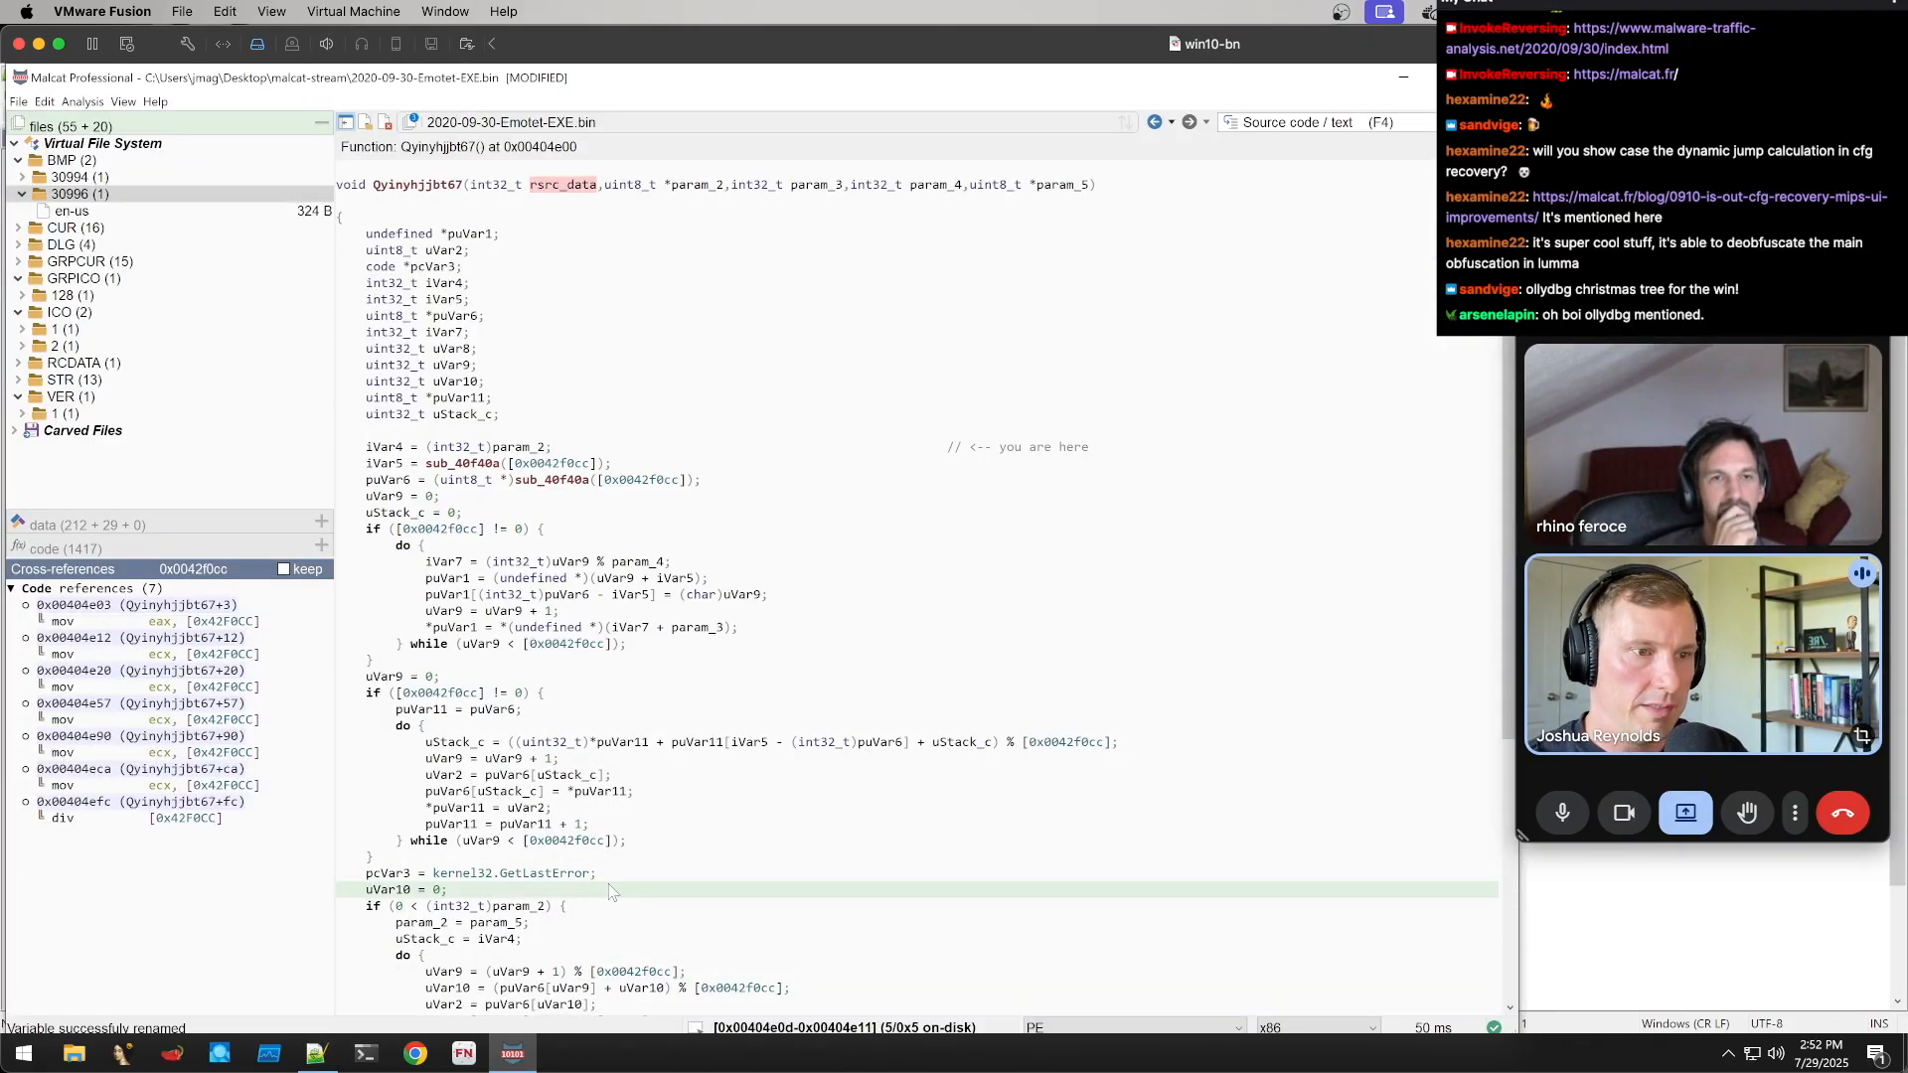
Check the call arguments in the Notepad++ notes and rename Qyinyhjjbt67's param_3 as key and param_4 as key_size in Malcat
left_click(316, 1053)
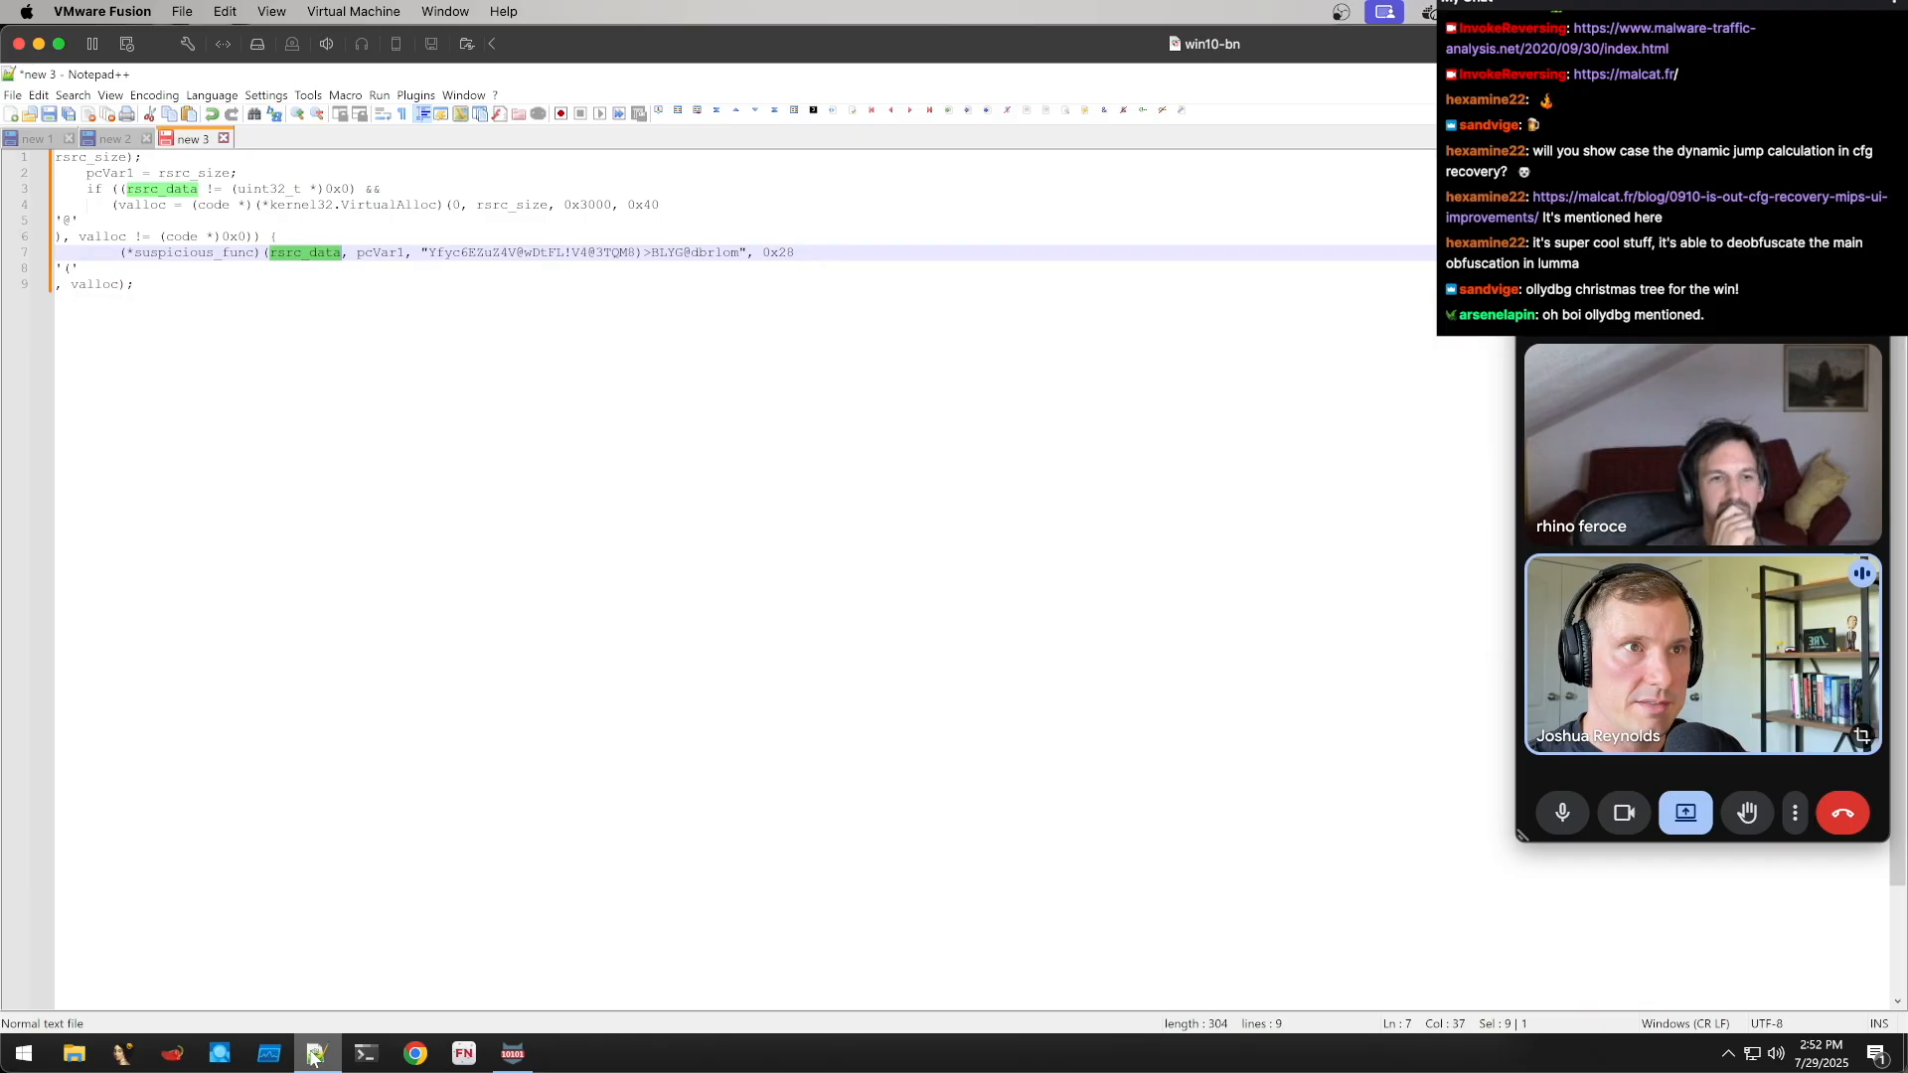
left_click(314, 1058)
left_click(314, 1057)
left_click(315, 1058)
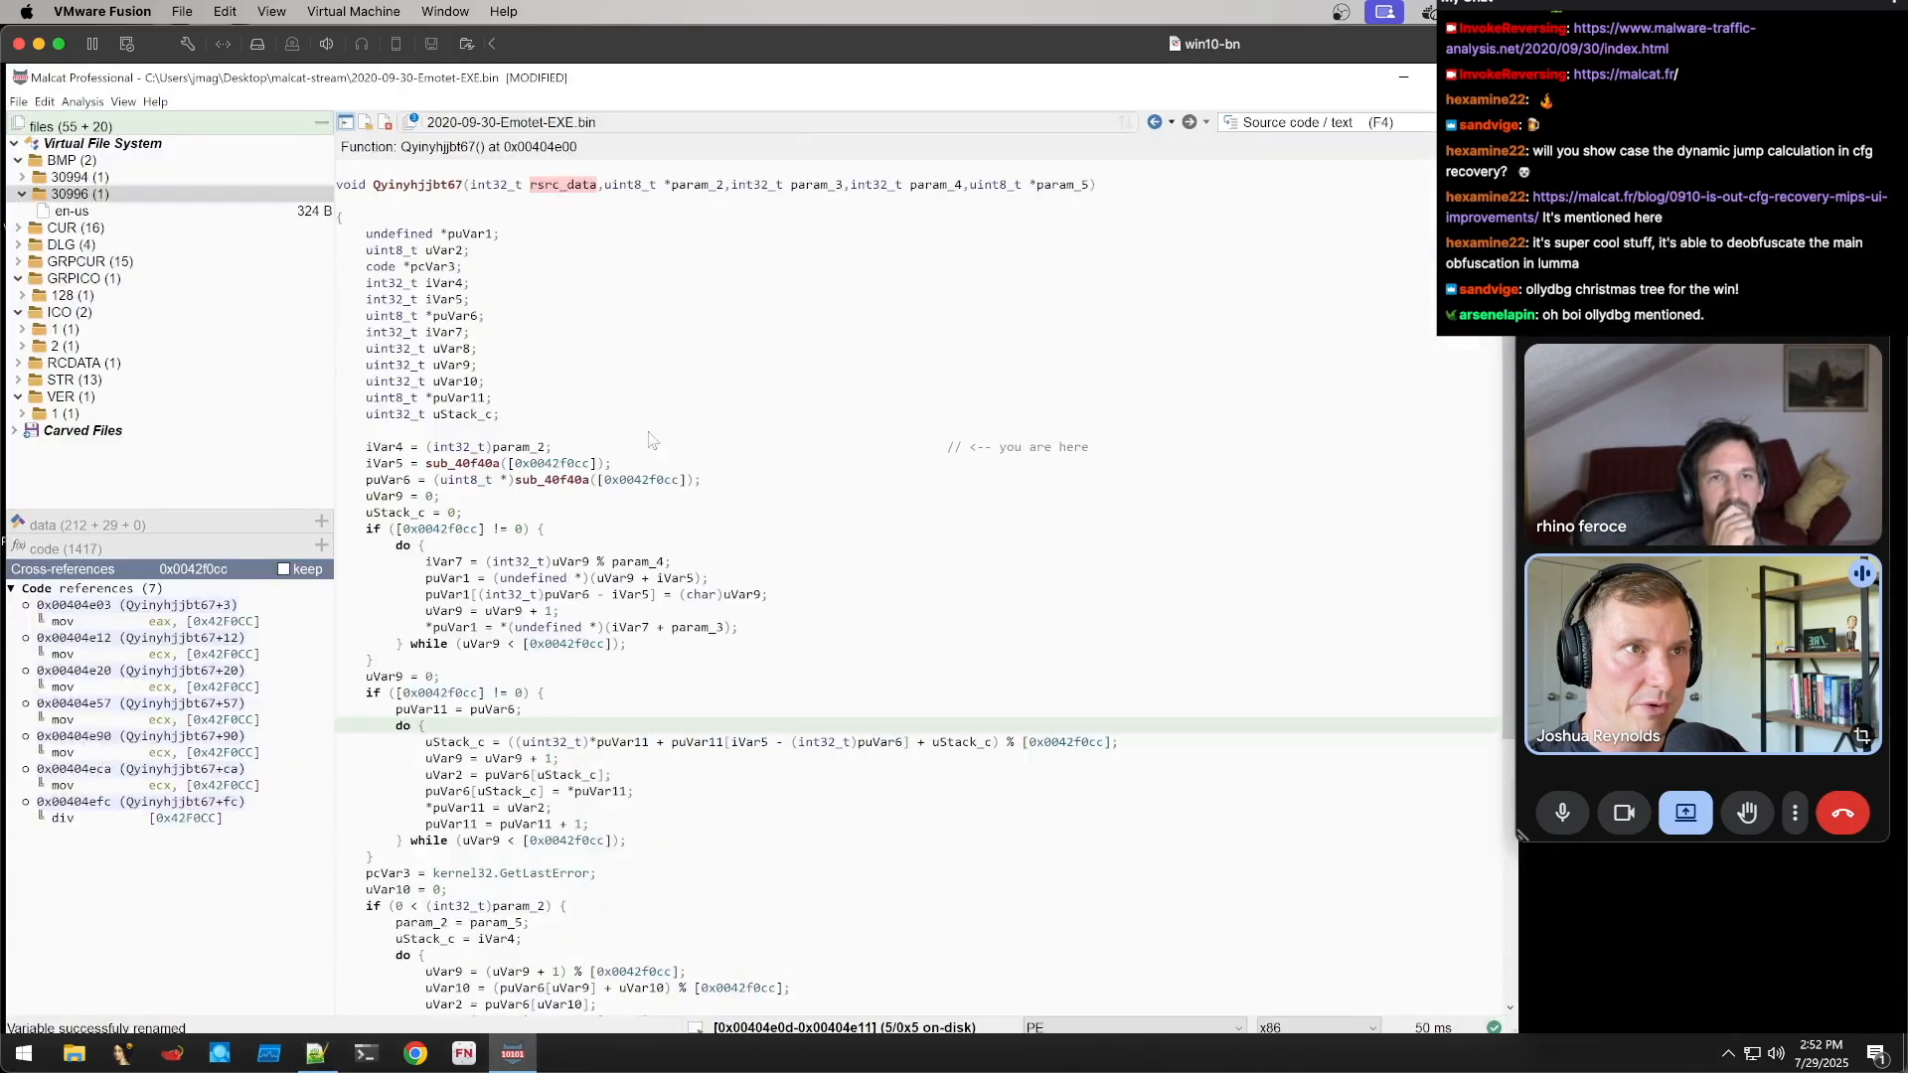
left_click(322, 1055)
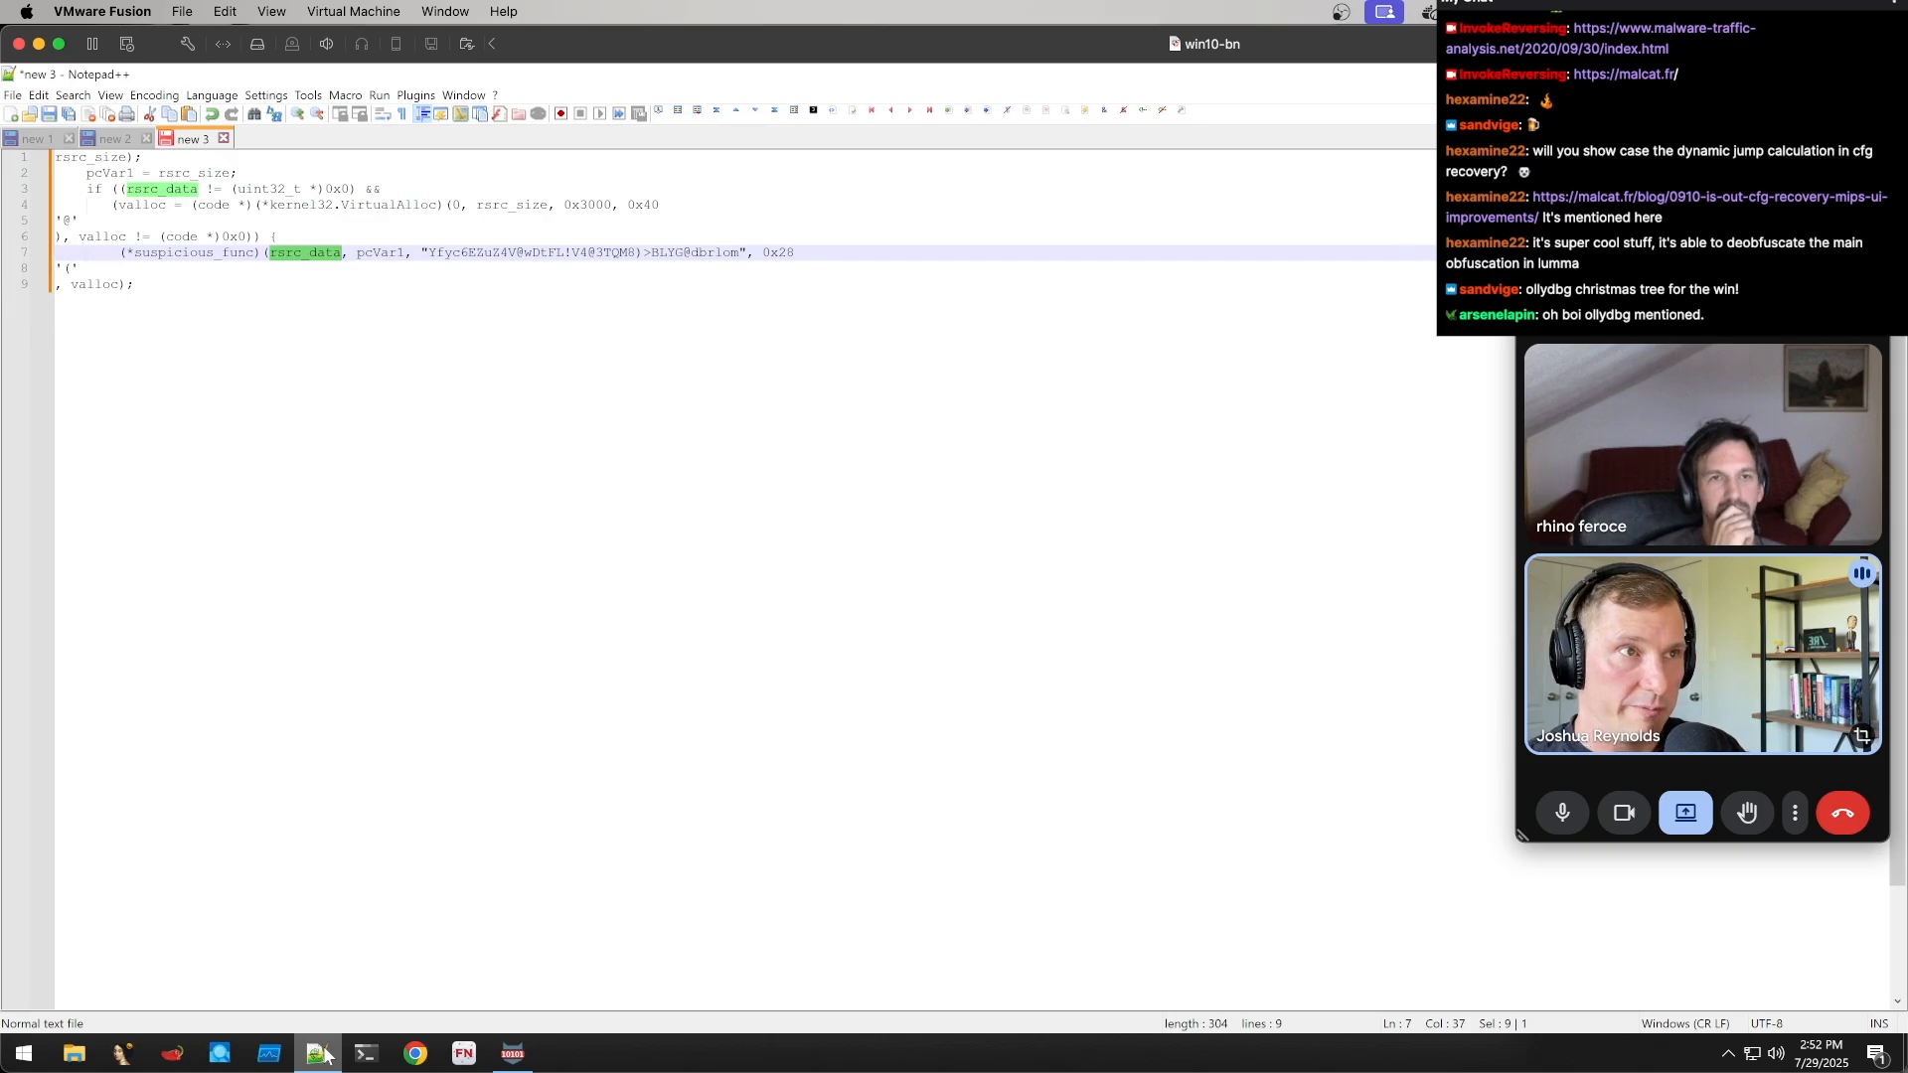
left_click(318, 1055)
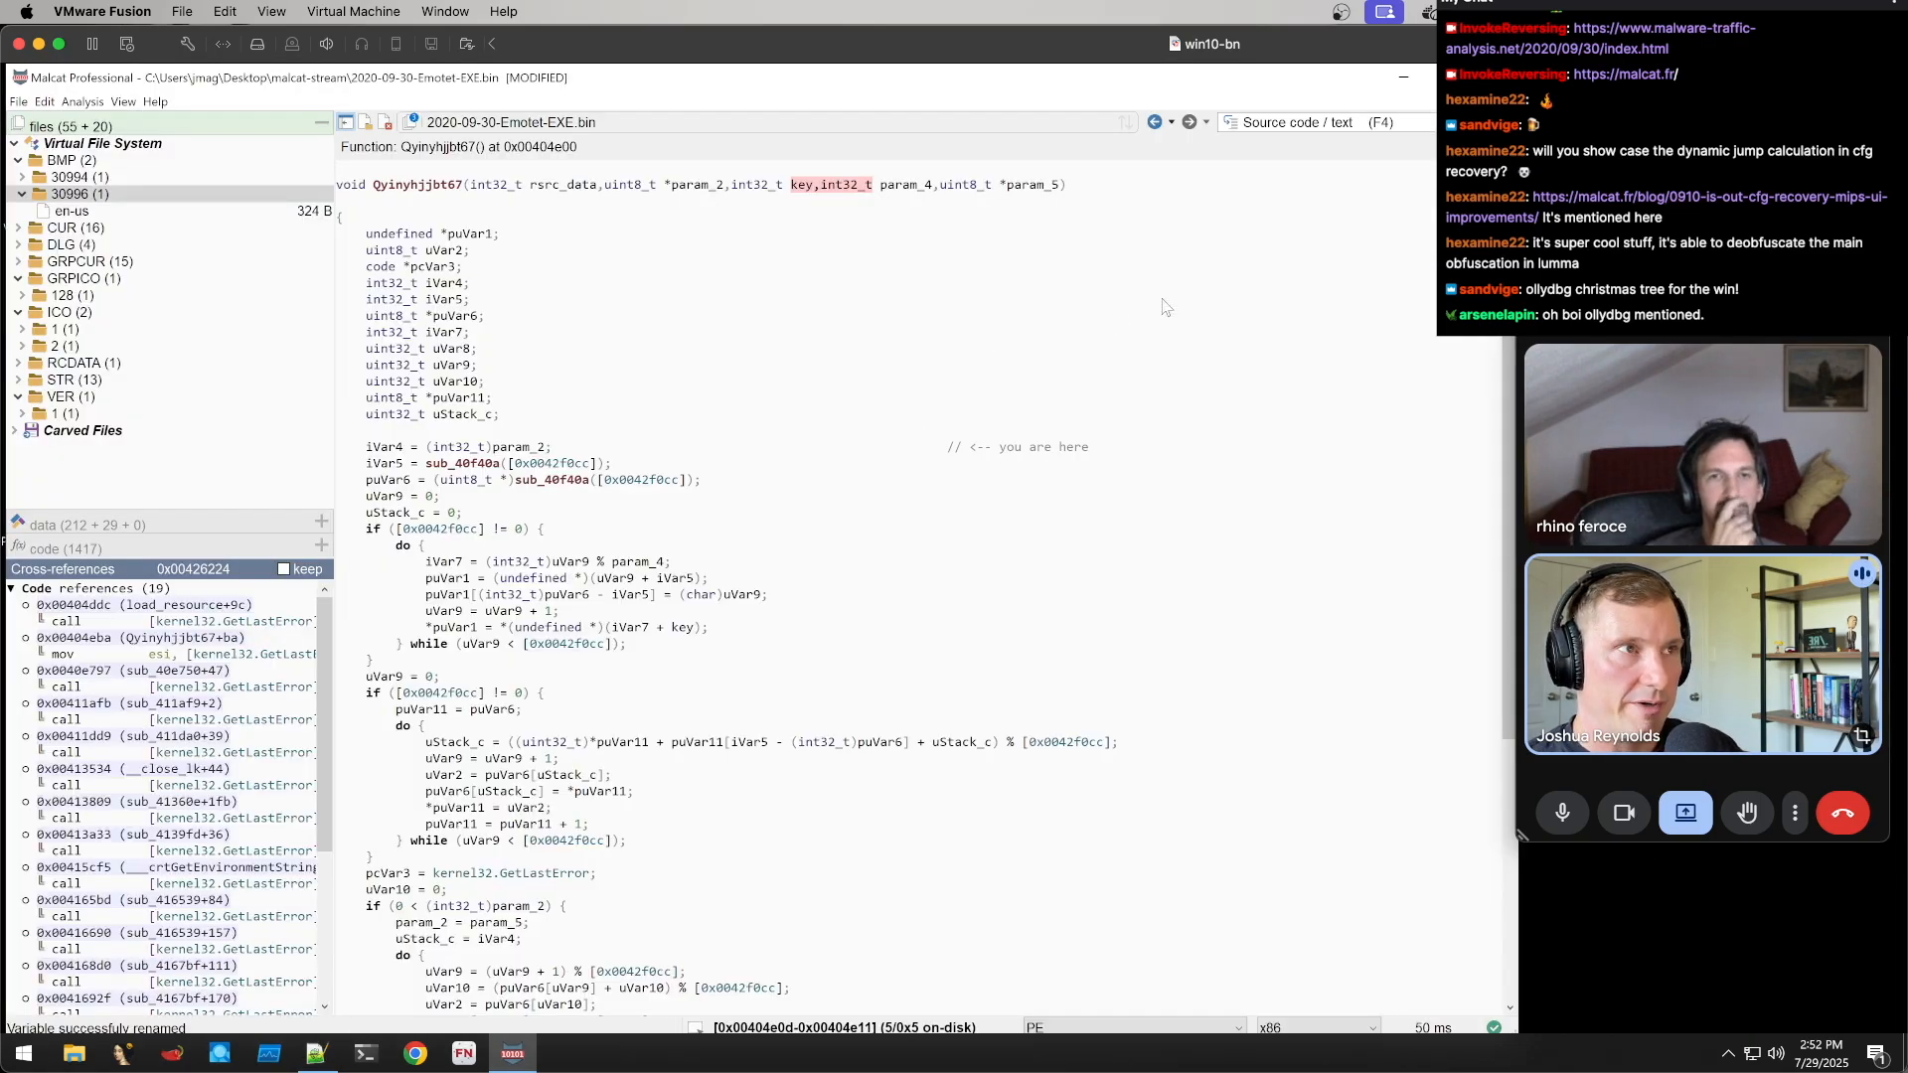
left_click(904, 185)
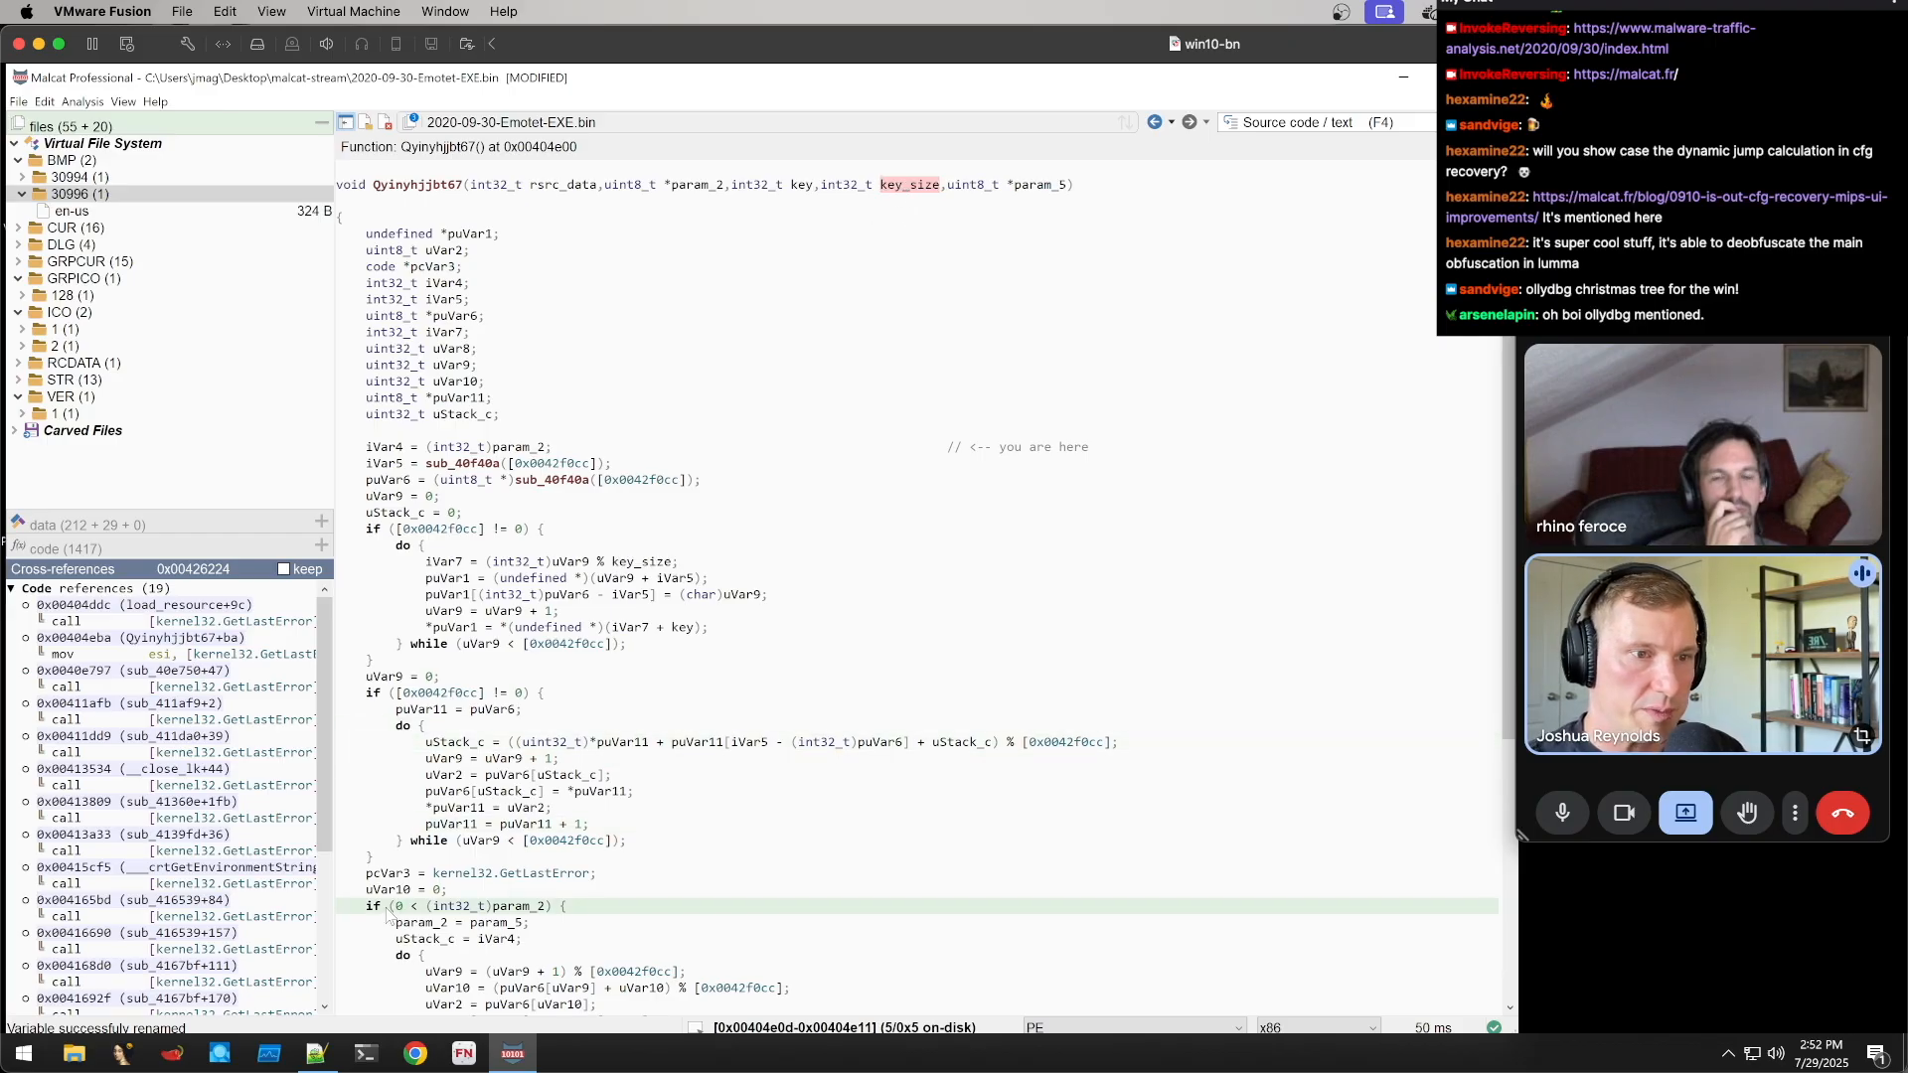
Copy the key string from the suspicious_func call in the Notepad++ notes and compute its length with len() in a Python console
left_click(319, 1055)
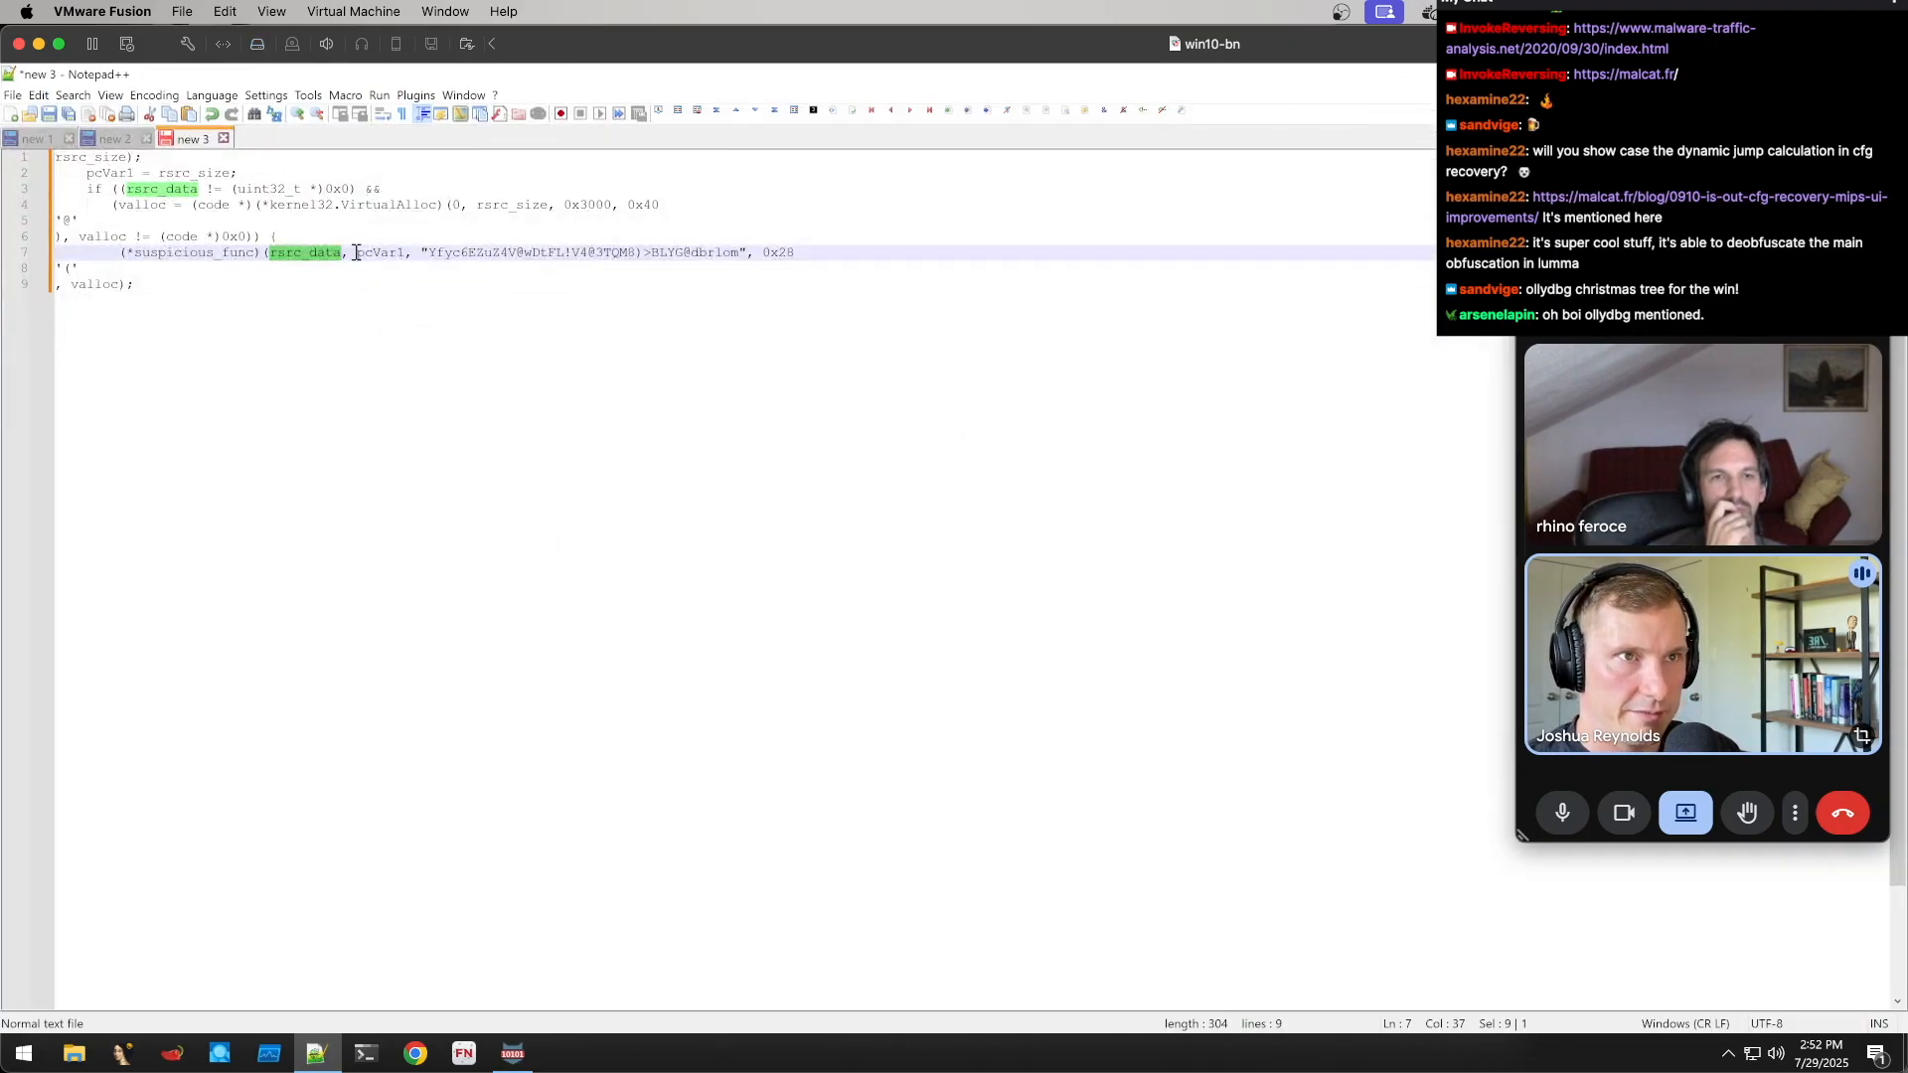
left_click(626, 254)
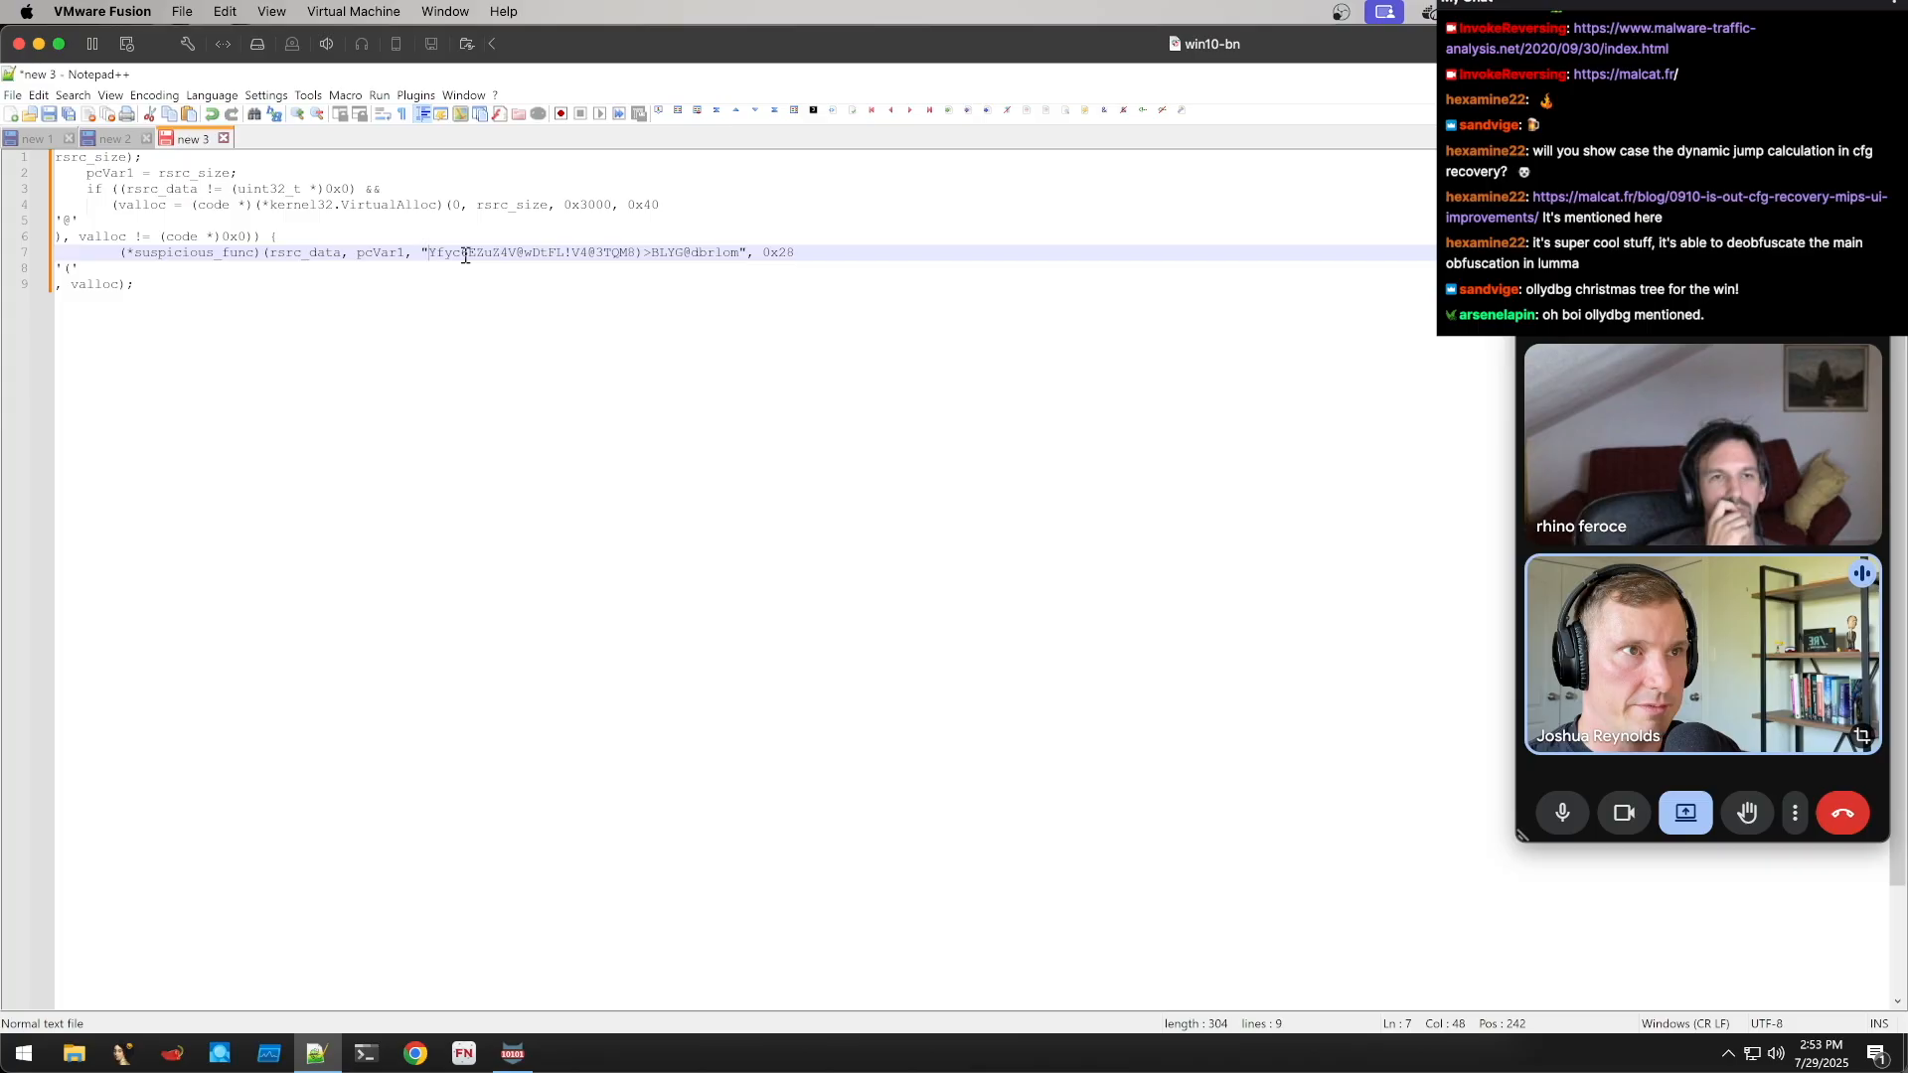
left_click_drag(435, 258, 730, 247)
right_click(741, 257)
left_click(796, 279)
left_click(24, 1053)
type("python")
key("Return")
type("len(\"")
key("ctrl+v")
type("\")")
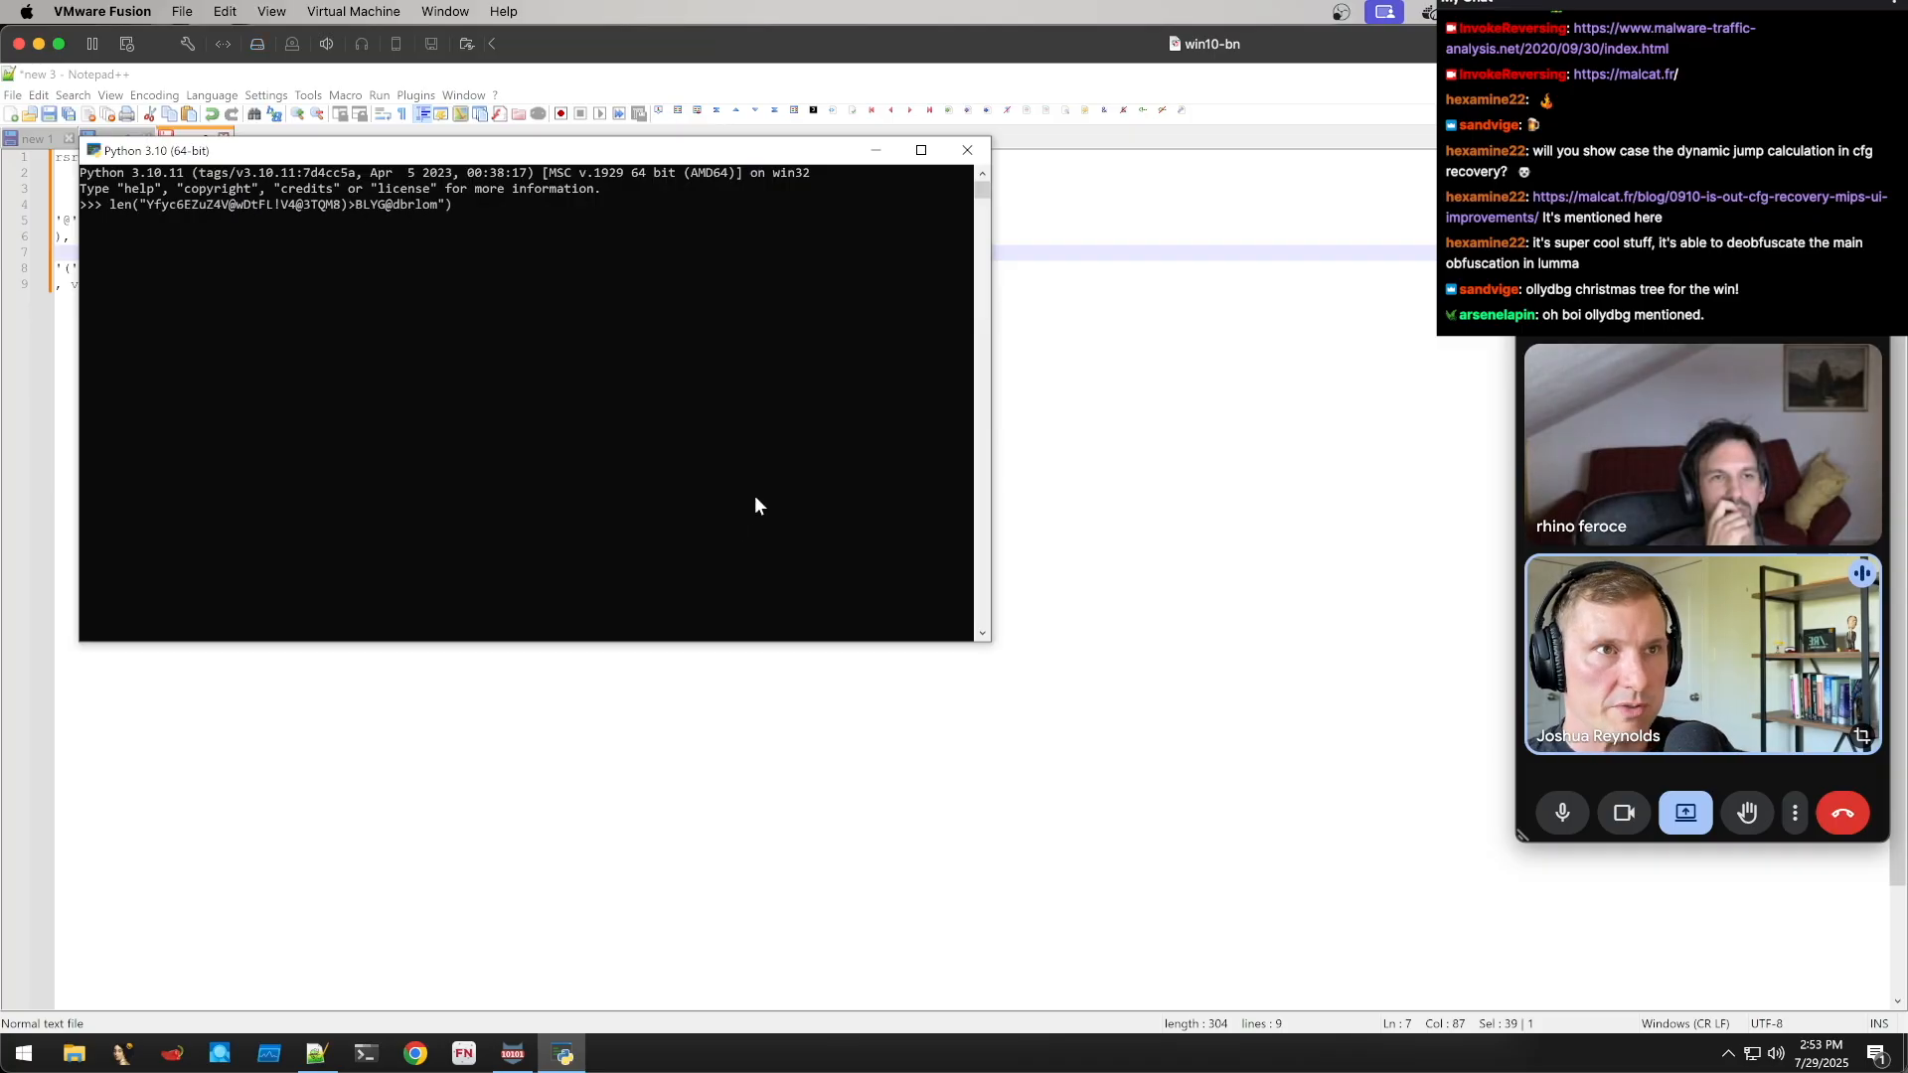
key("Return")
Rerun the key string's length calculation wrapped in hex() to express it in hexadecimal
key("Up")
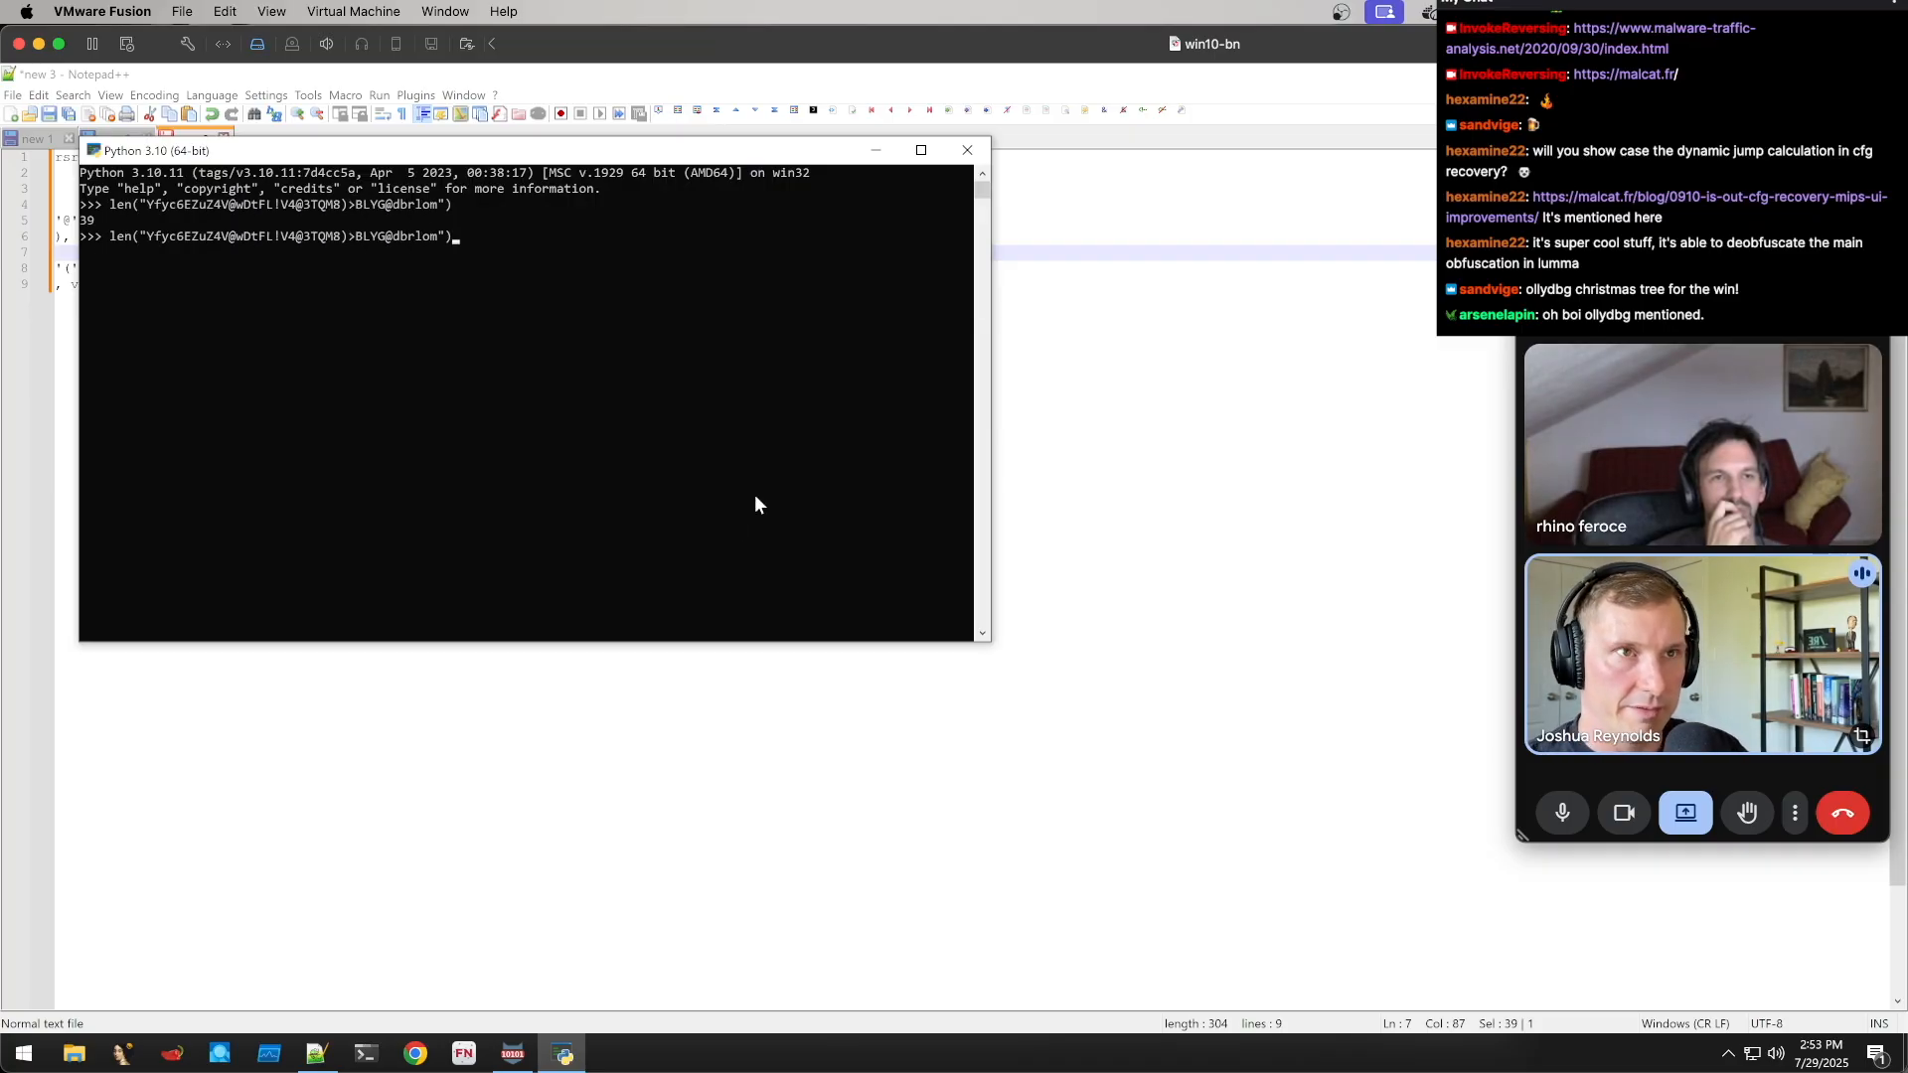
key("Home")
type("hex(")
key("End")
type(")")
key("Return")
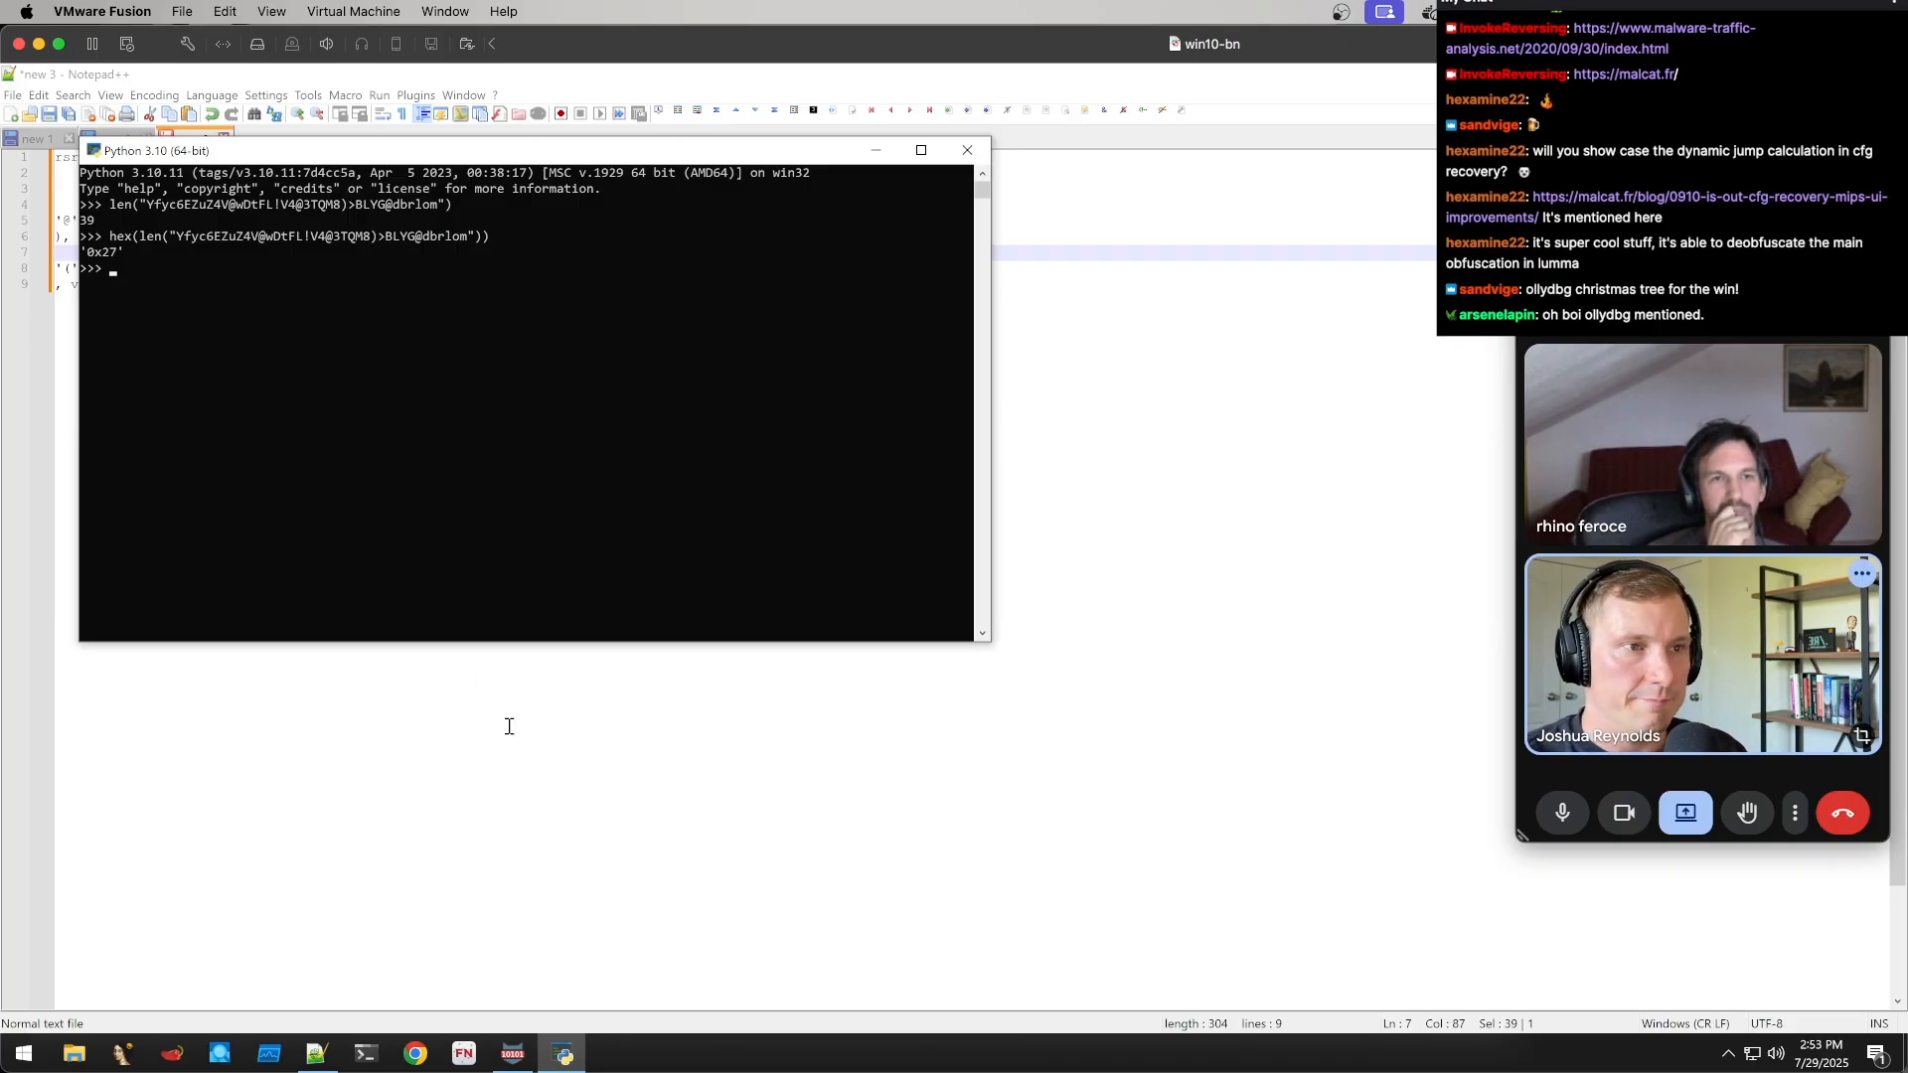
Switch back to Malcat and trace how param_5 and param_2 are used in Qyinyhjjbt67, down to the final XOR loop
left_click(482, 707)
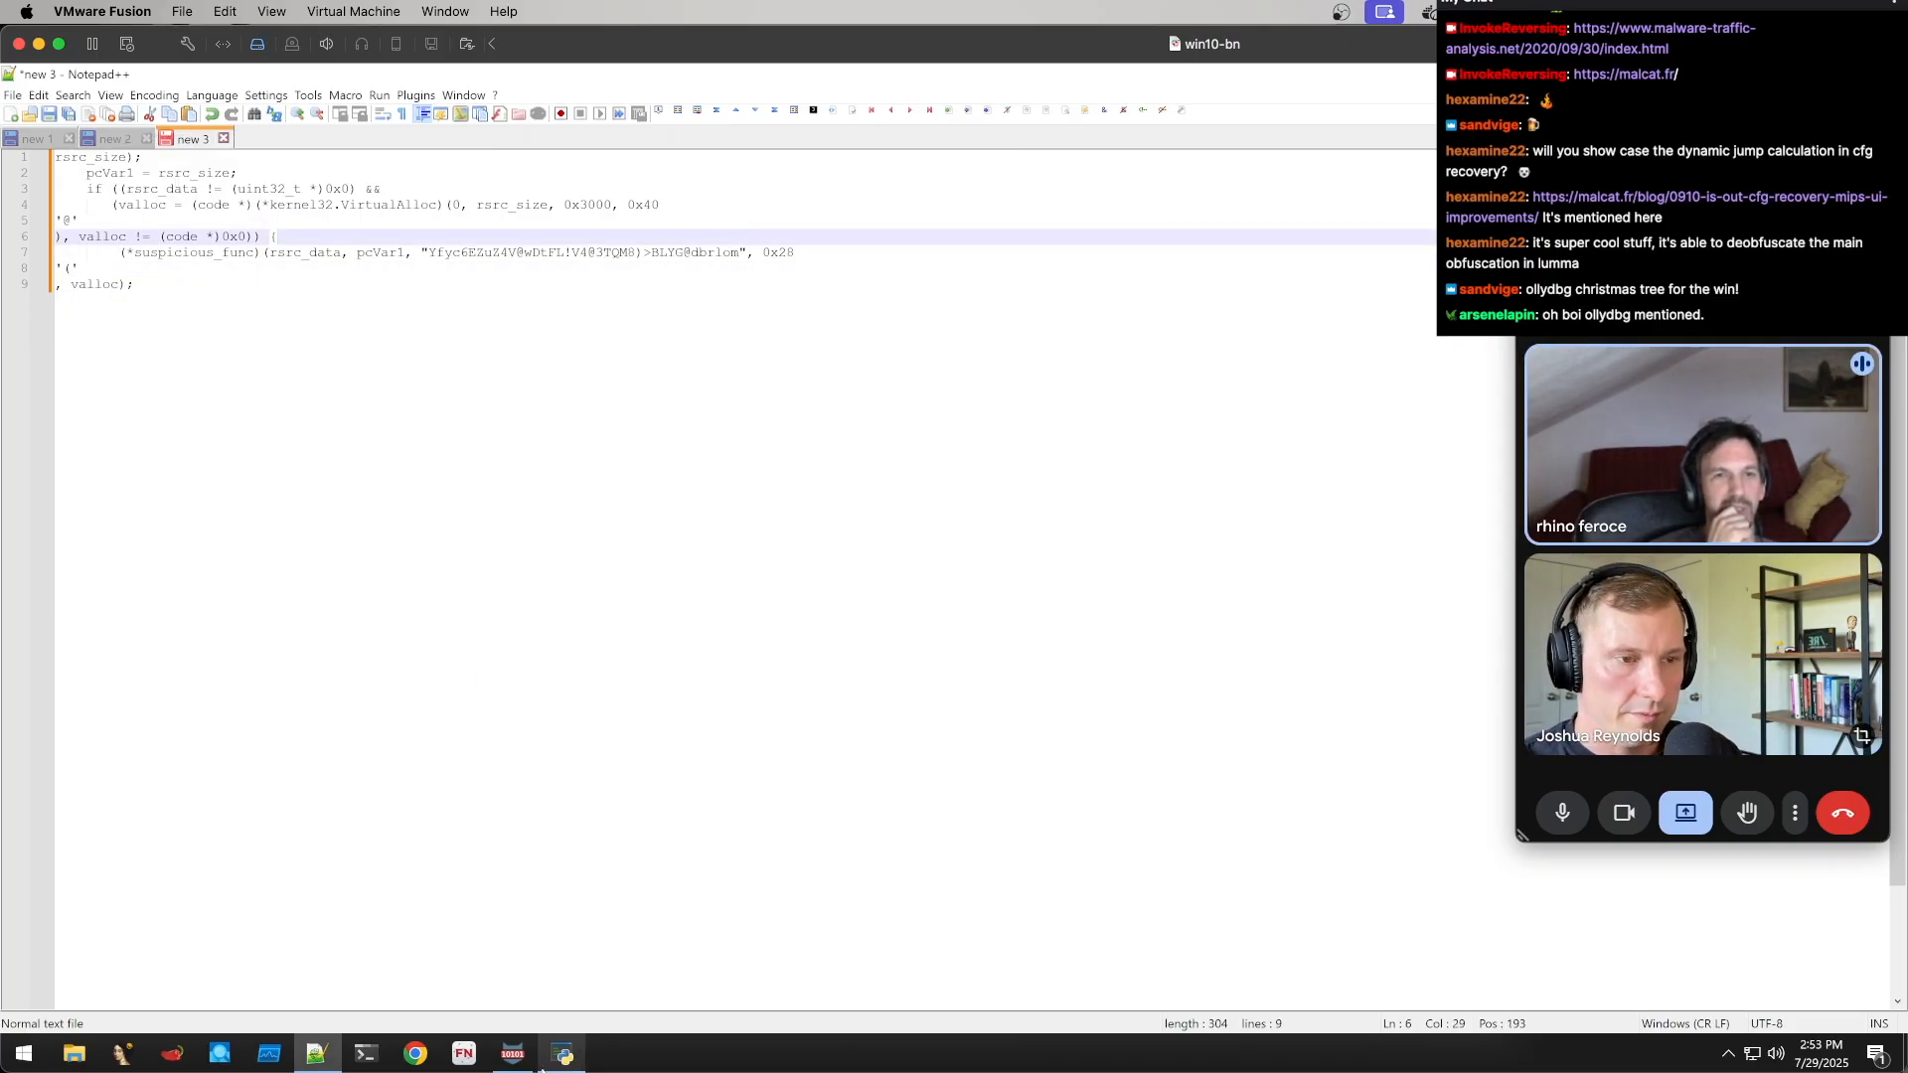
left_click(524, 1061)
left_click(844, 481)
left_click(841, 469)
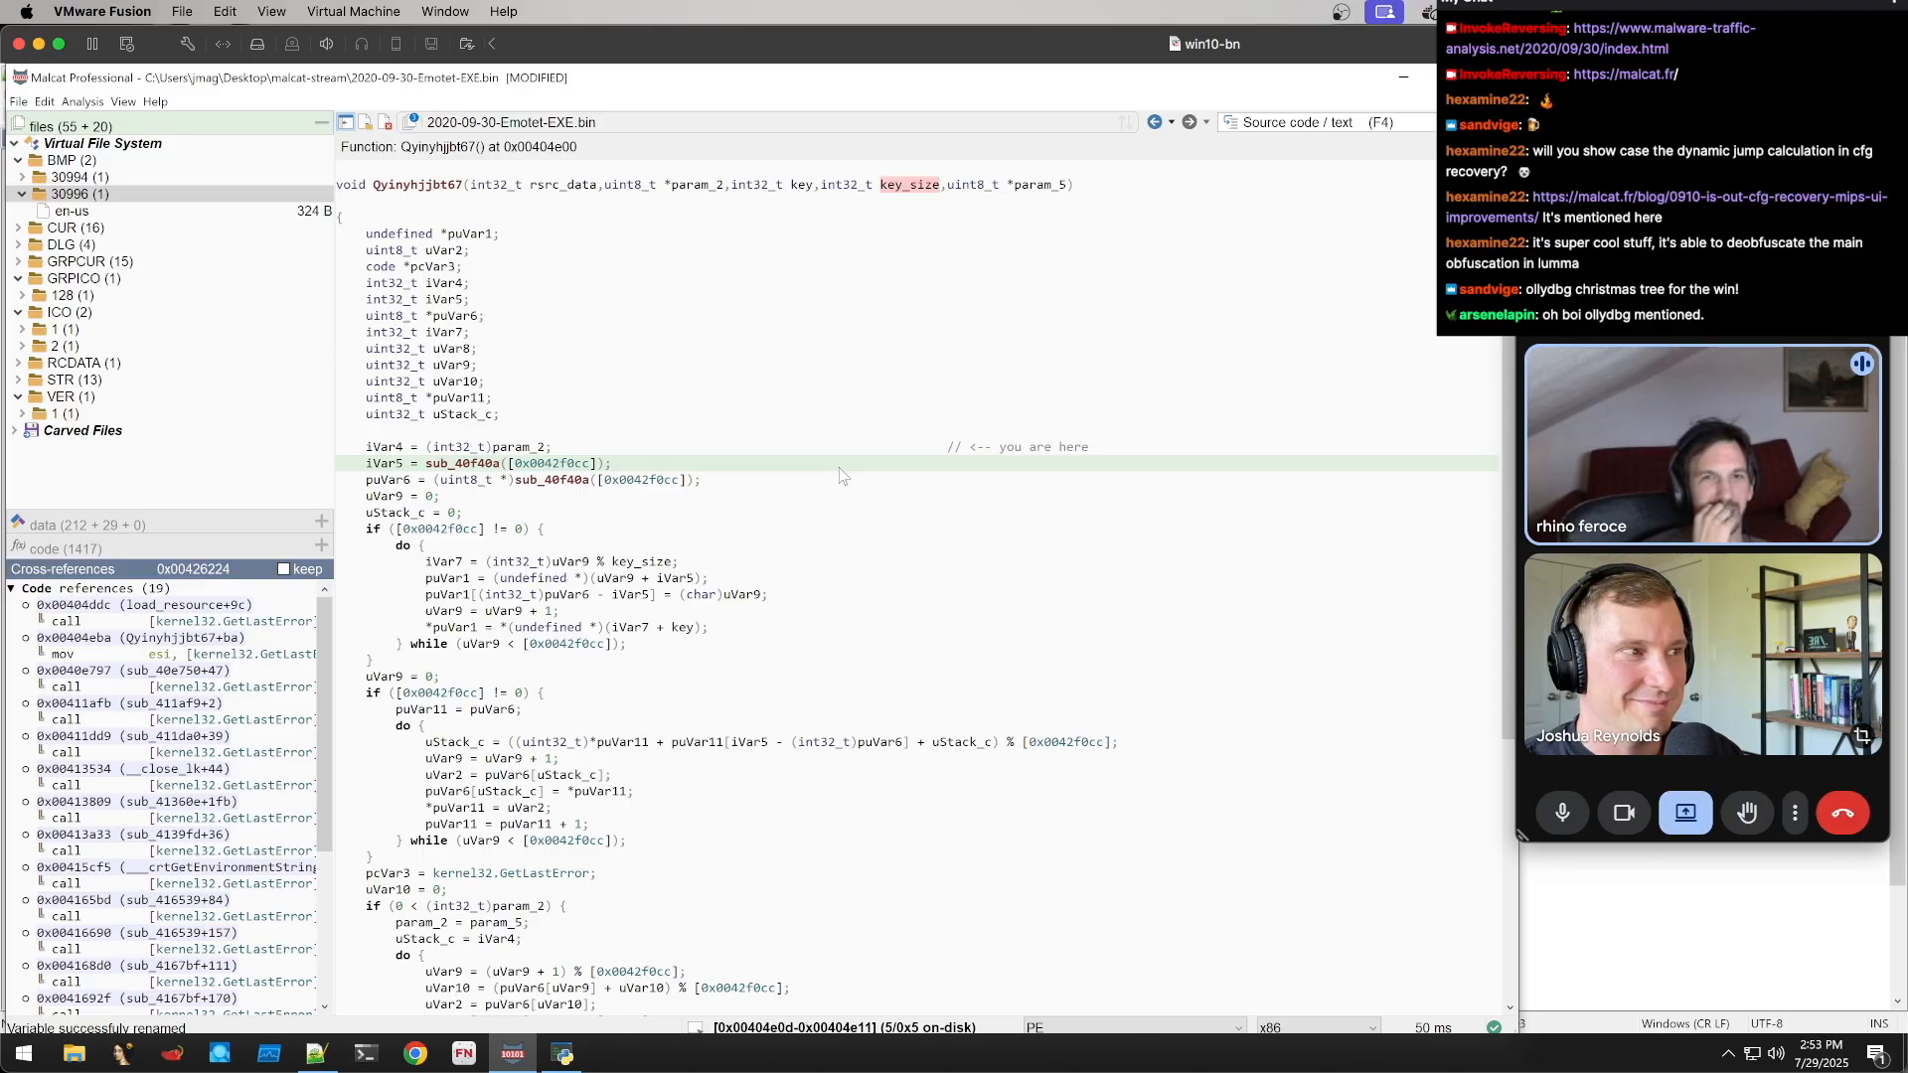
left_click(800, 438)
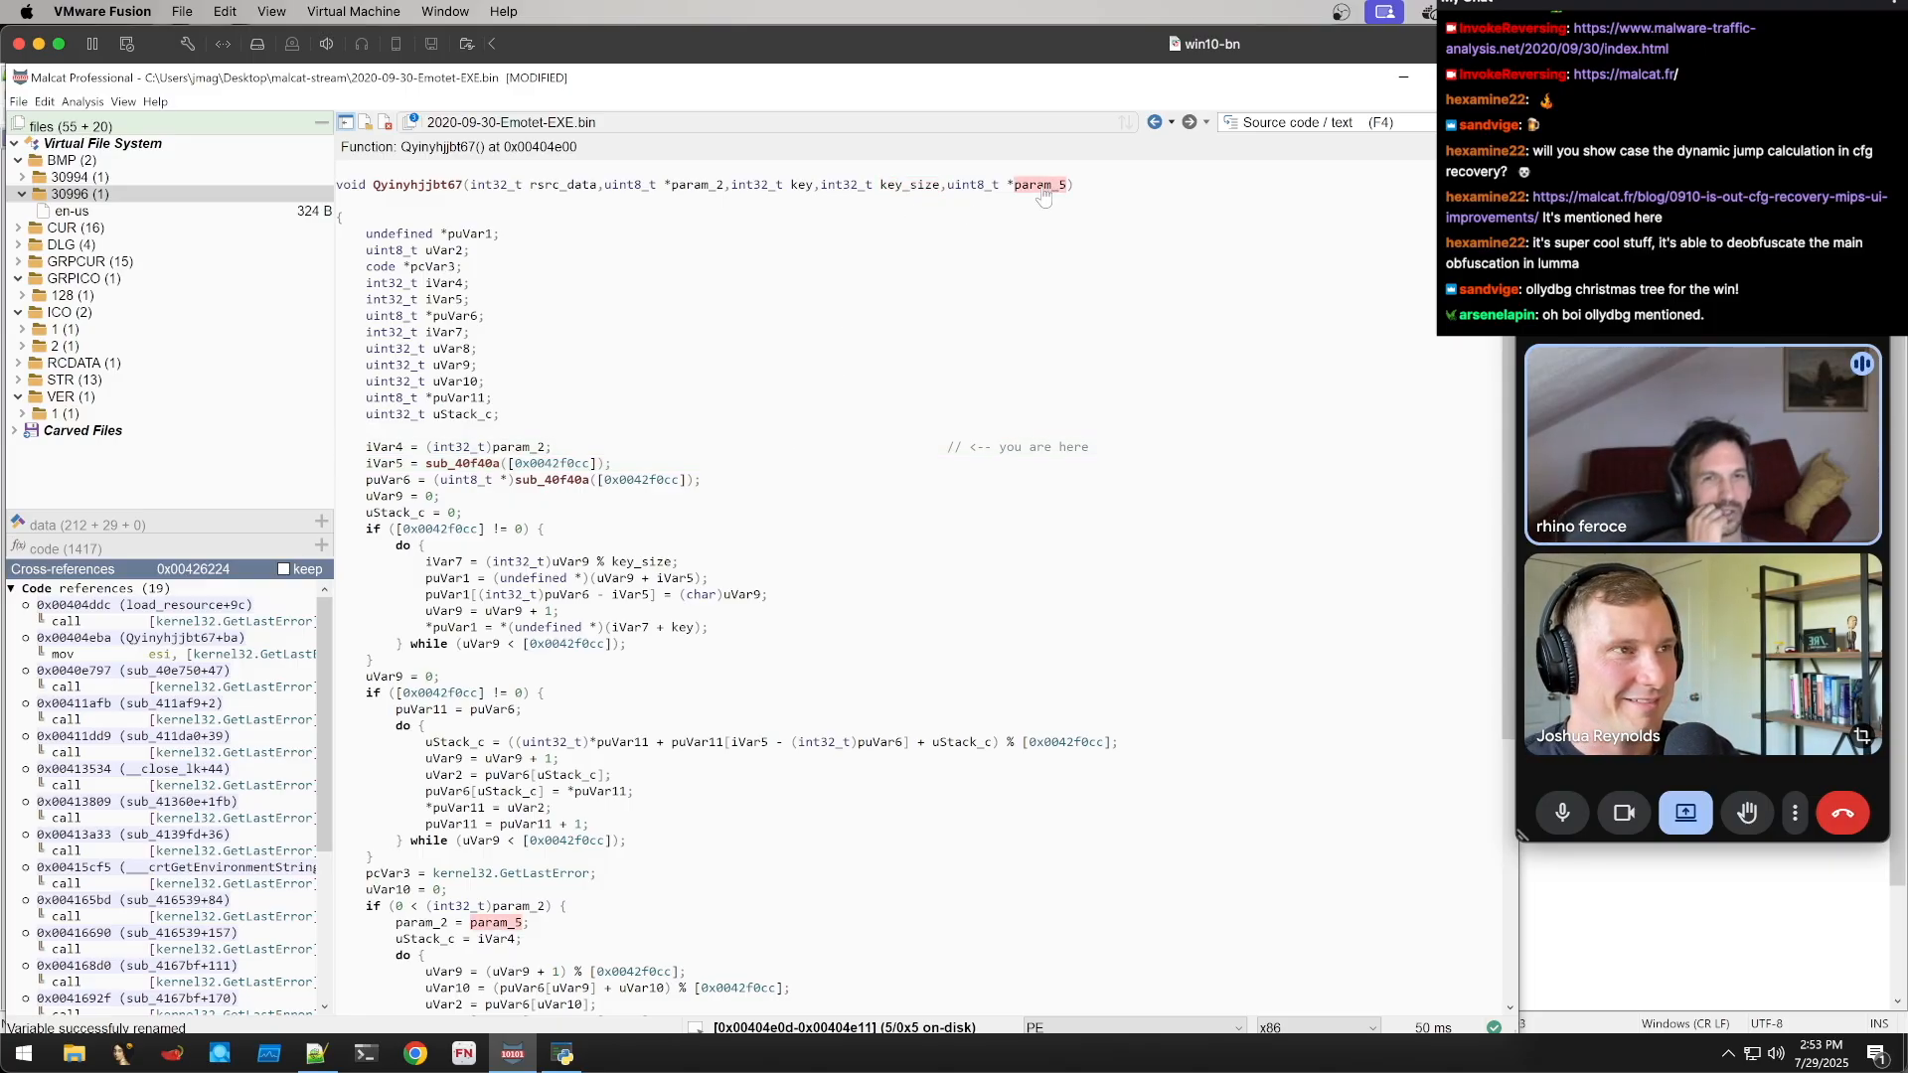
scroll(998, 312, "down", 4)
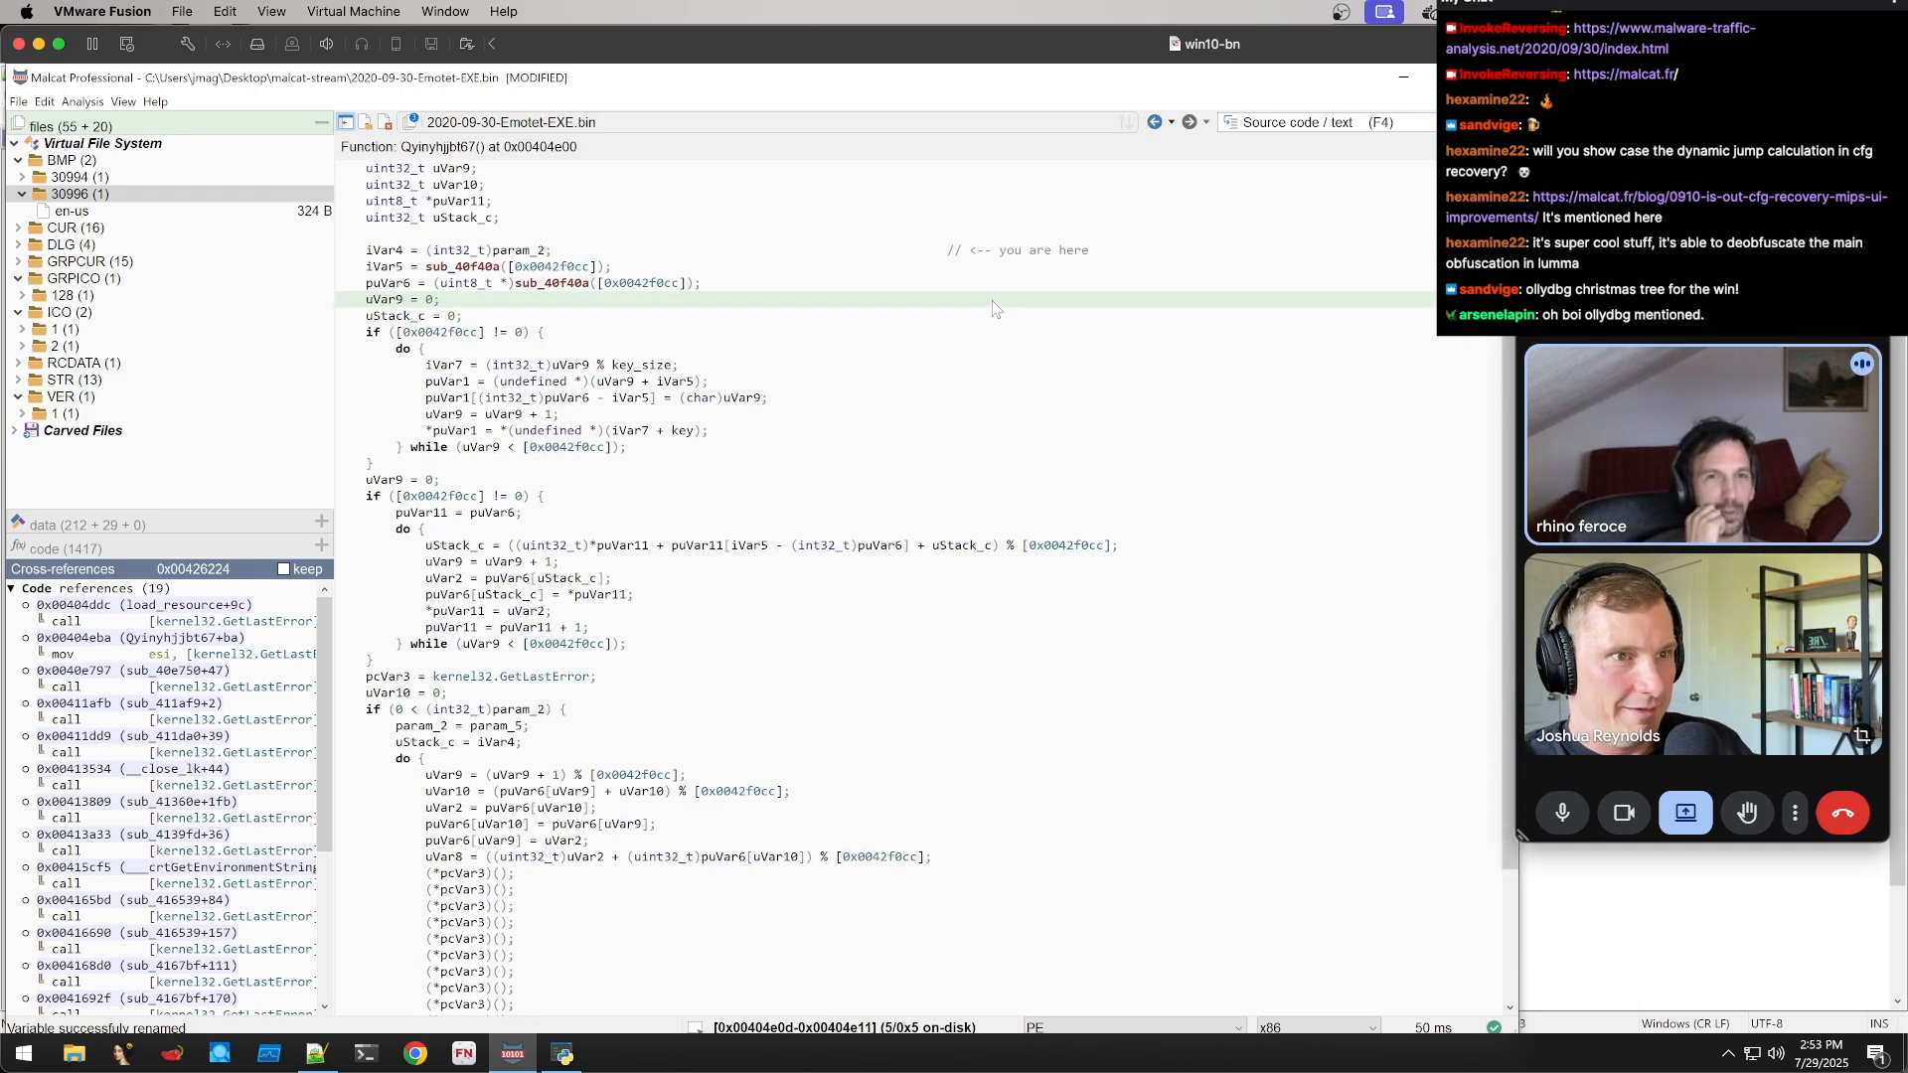
scroll(995, 308, "up", 4)
left_click(1039, 186)
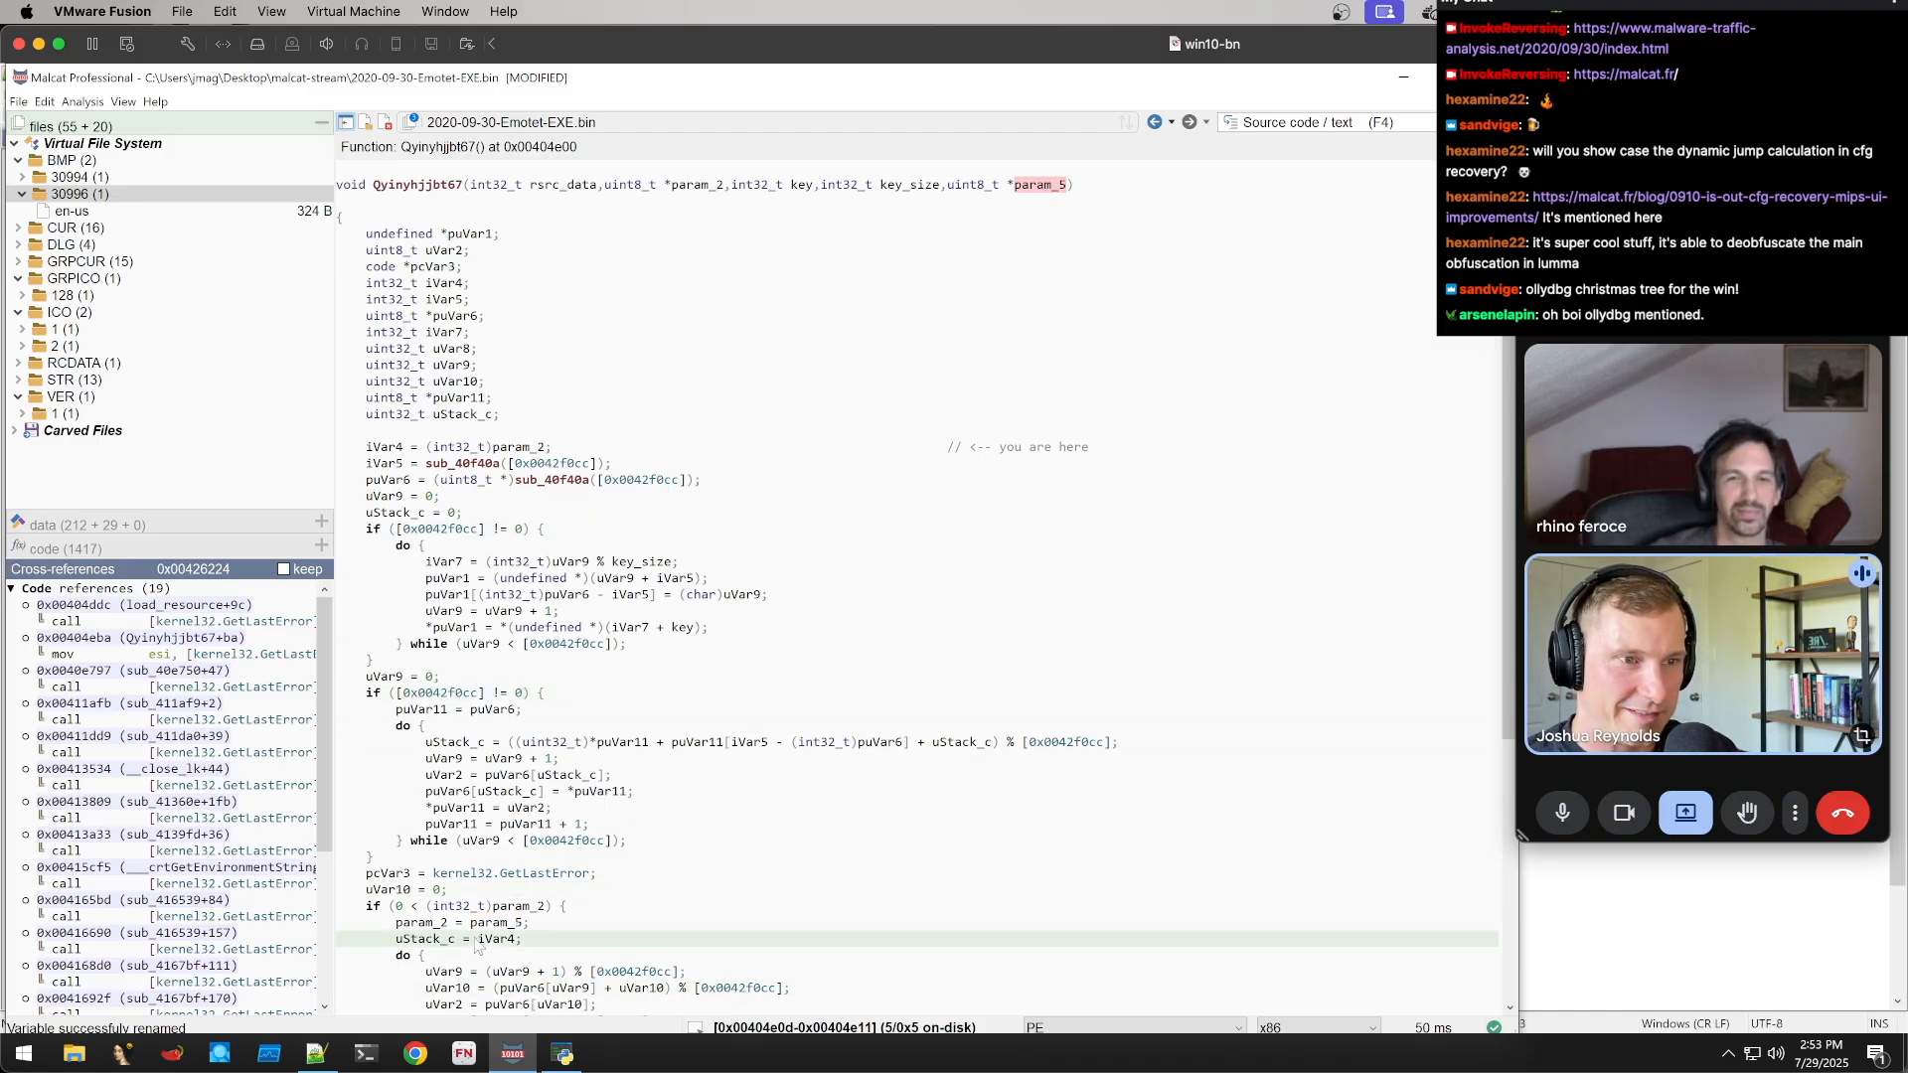
left_click(417, 924)
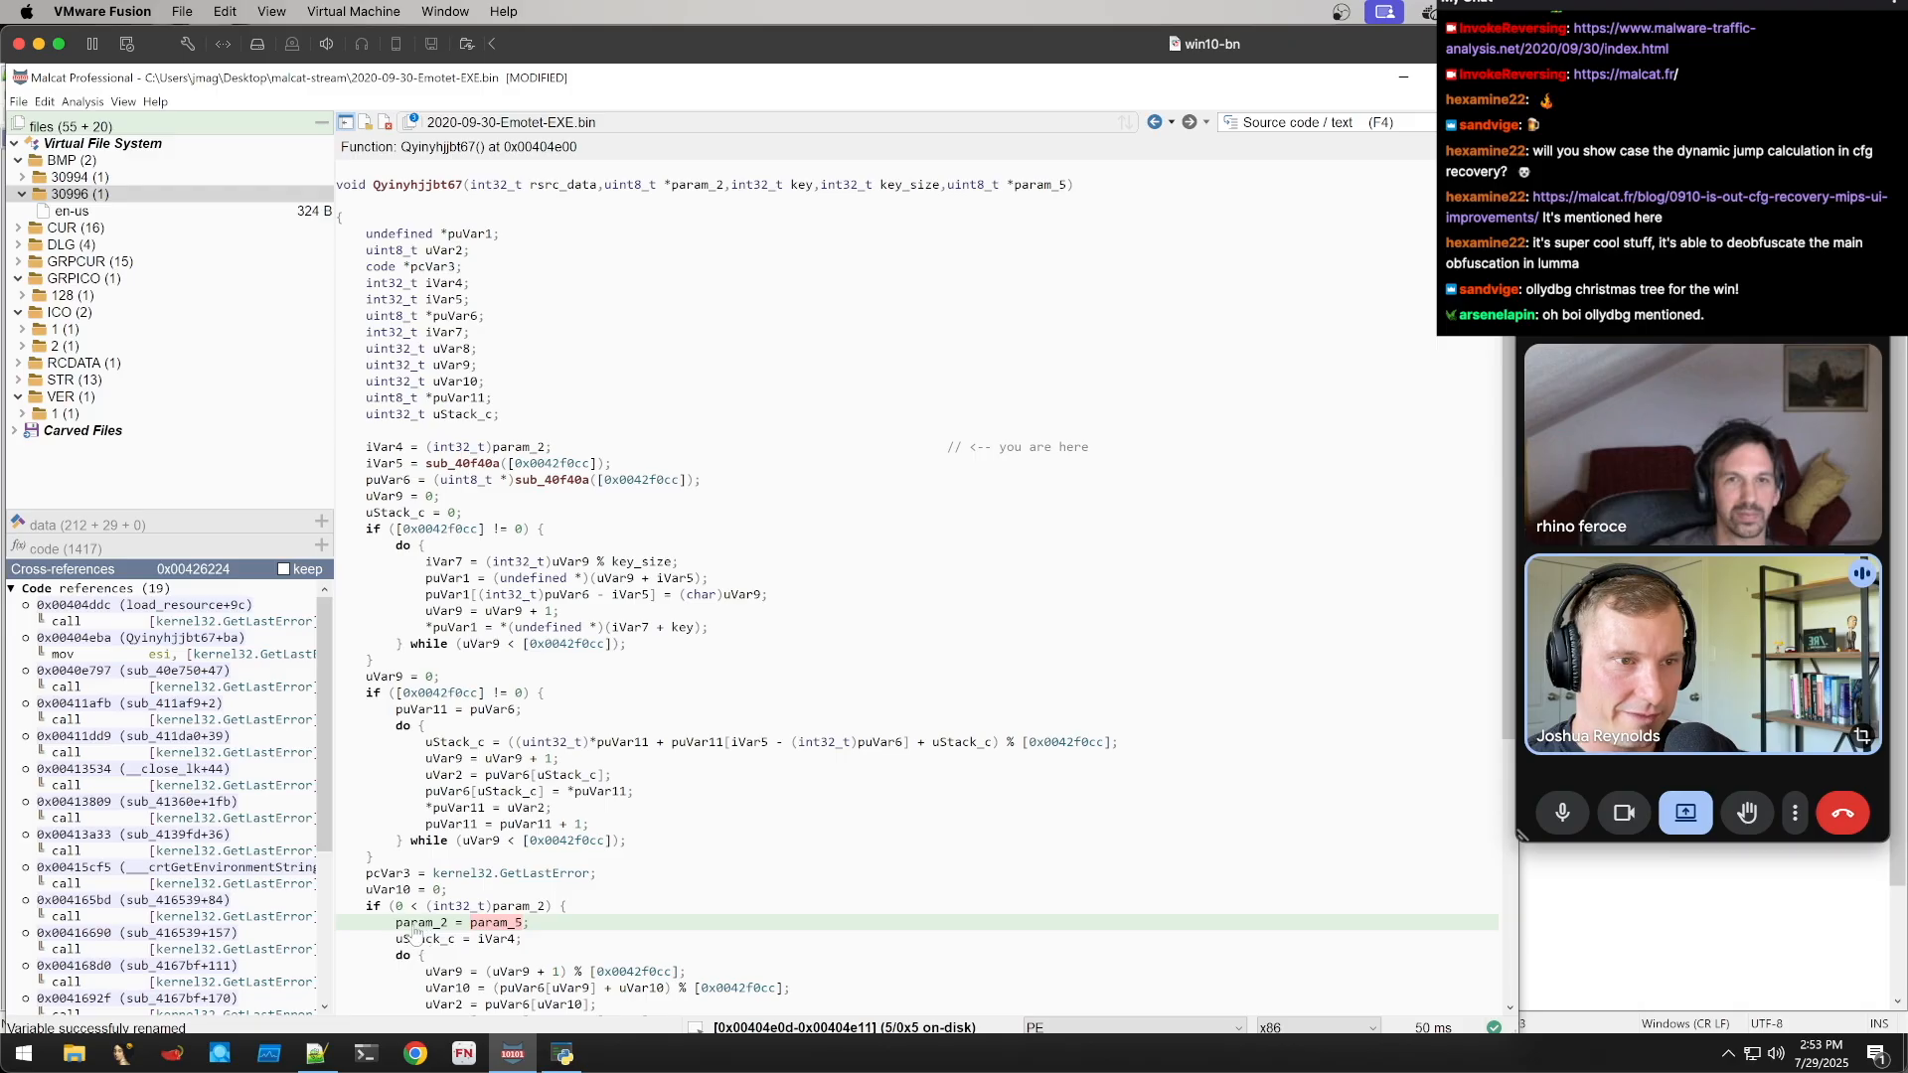
scroll(964, 899, "down", 8)
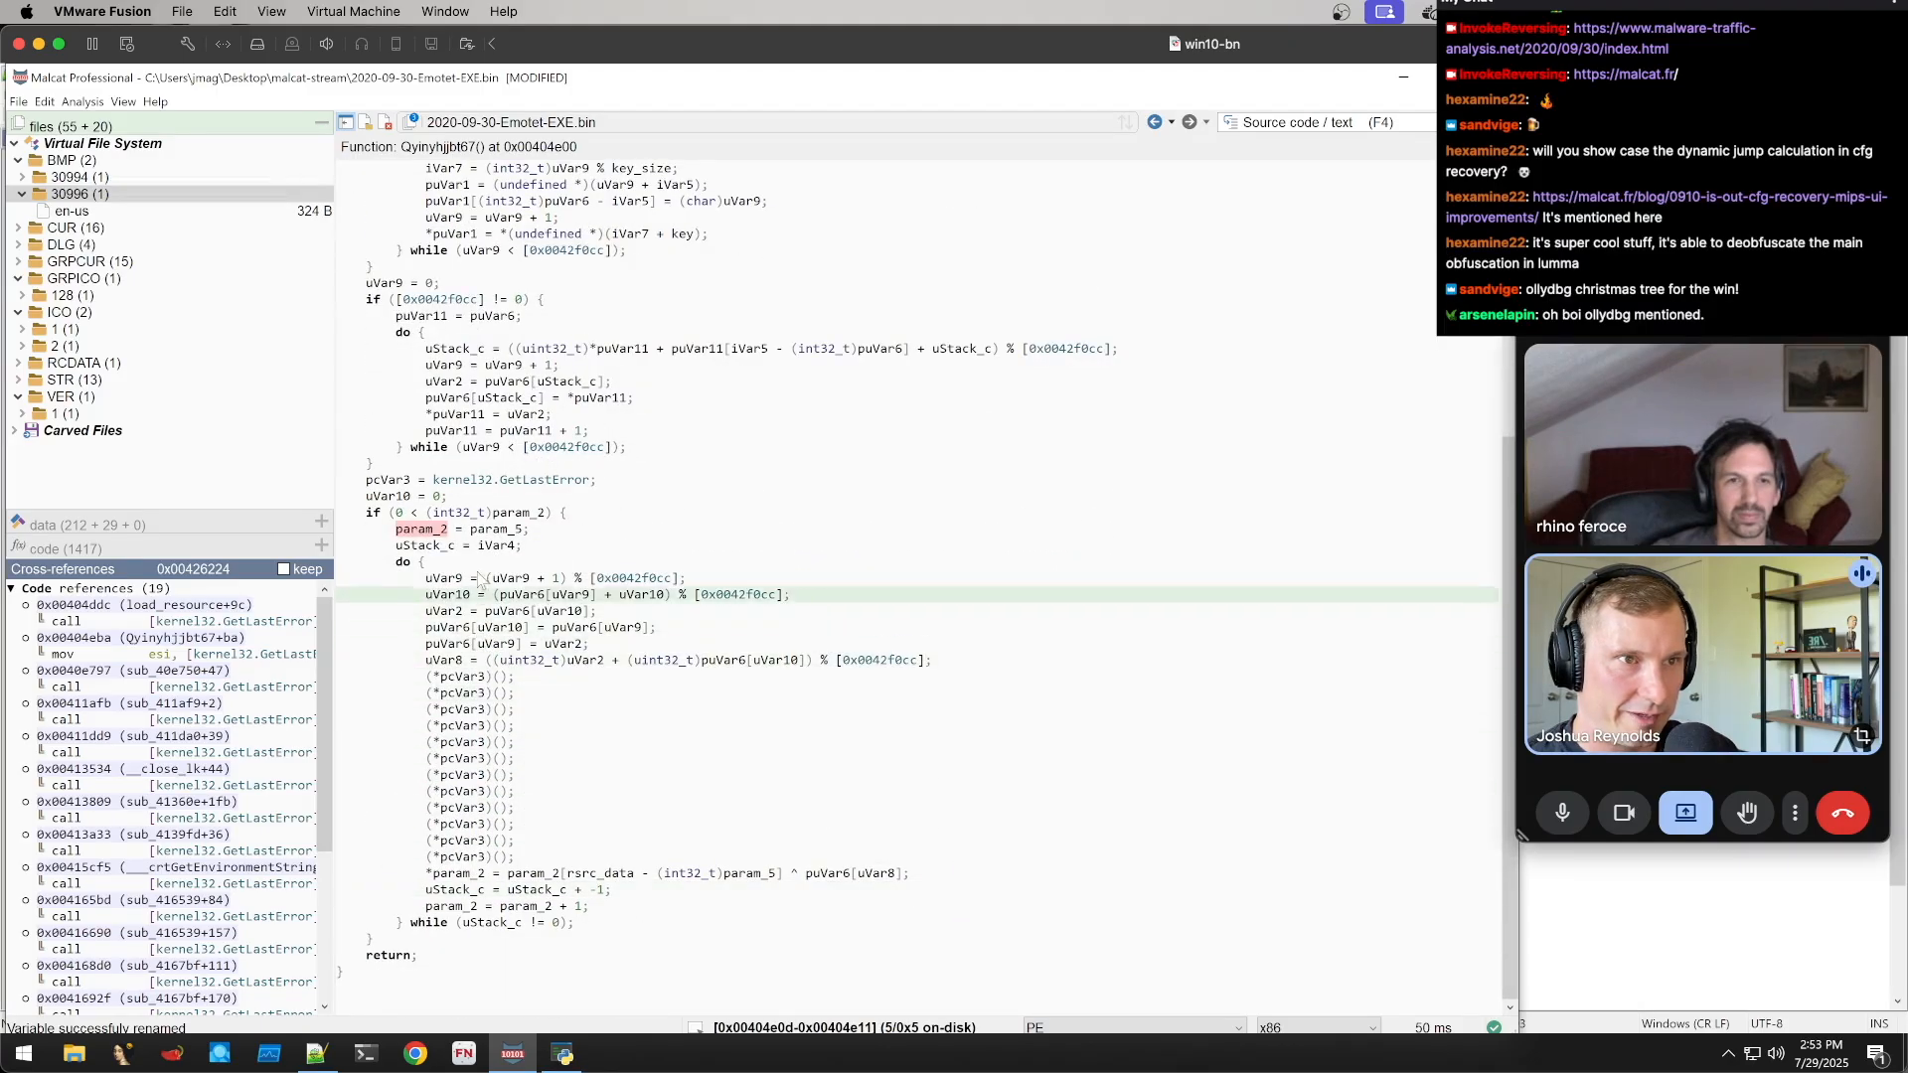
left_click(434, 531)
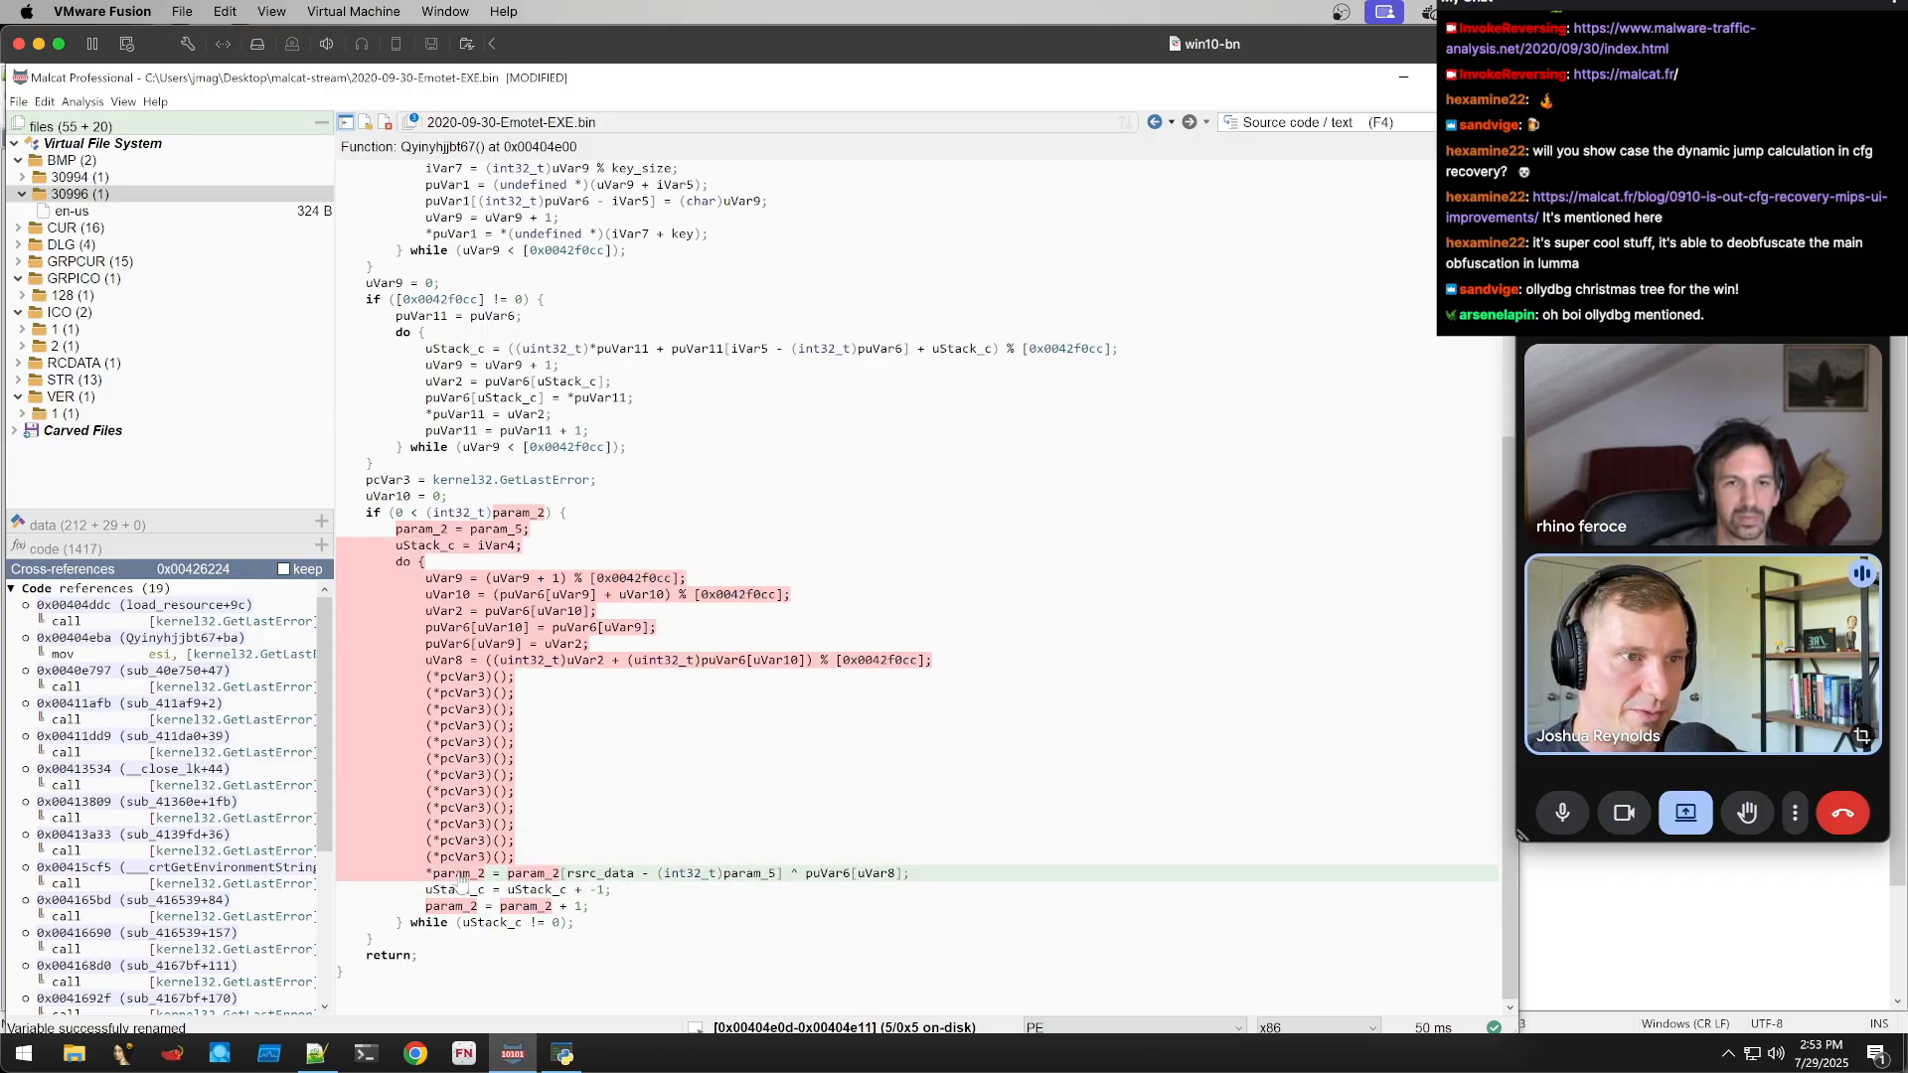
Rename param_2 in Qyinyhjjbt67 as pt_payload and check where it is used in the final XOR line
type("ndecrypt")
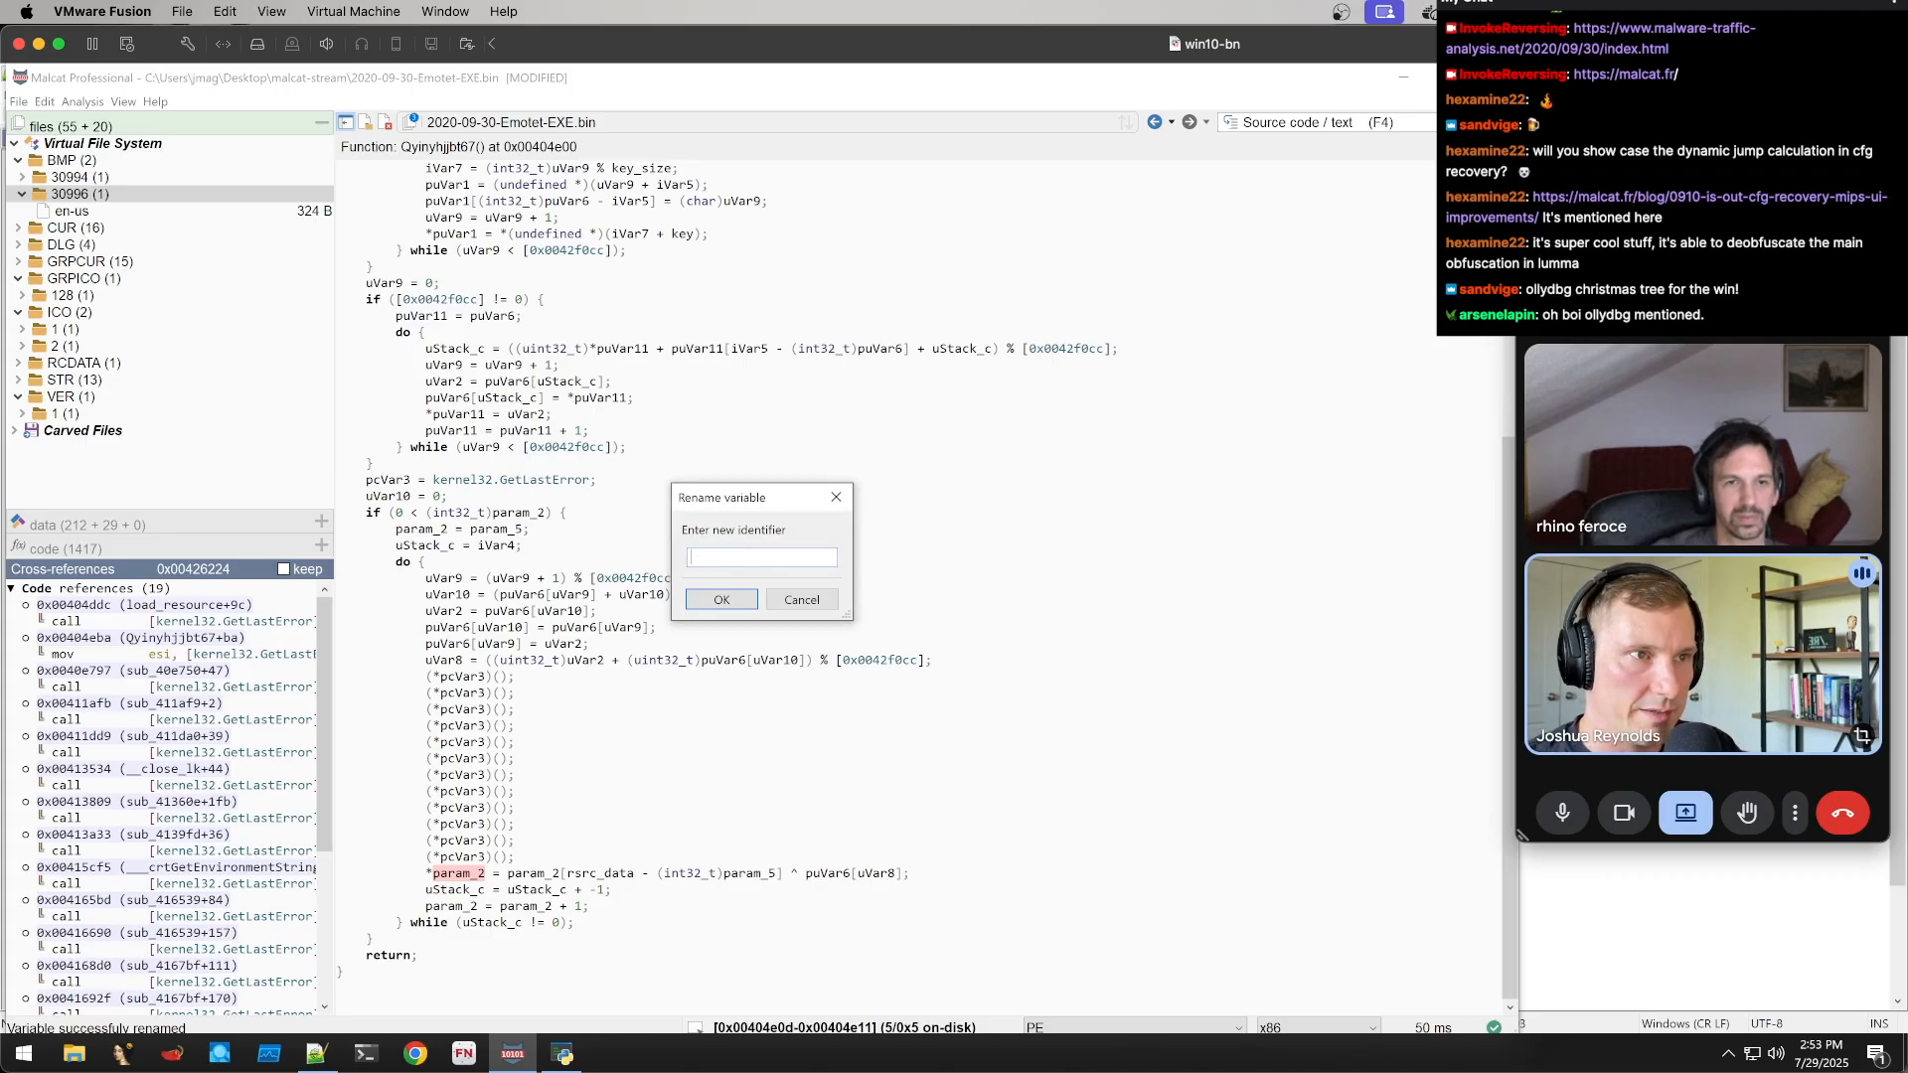
key("BackSpace")
key("BackSpace")
key("BackSpace")
key("BackSpace")
key("BackSpace")
key("BackSpace")
key("BackSpace")
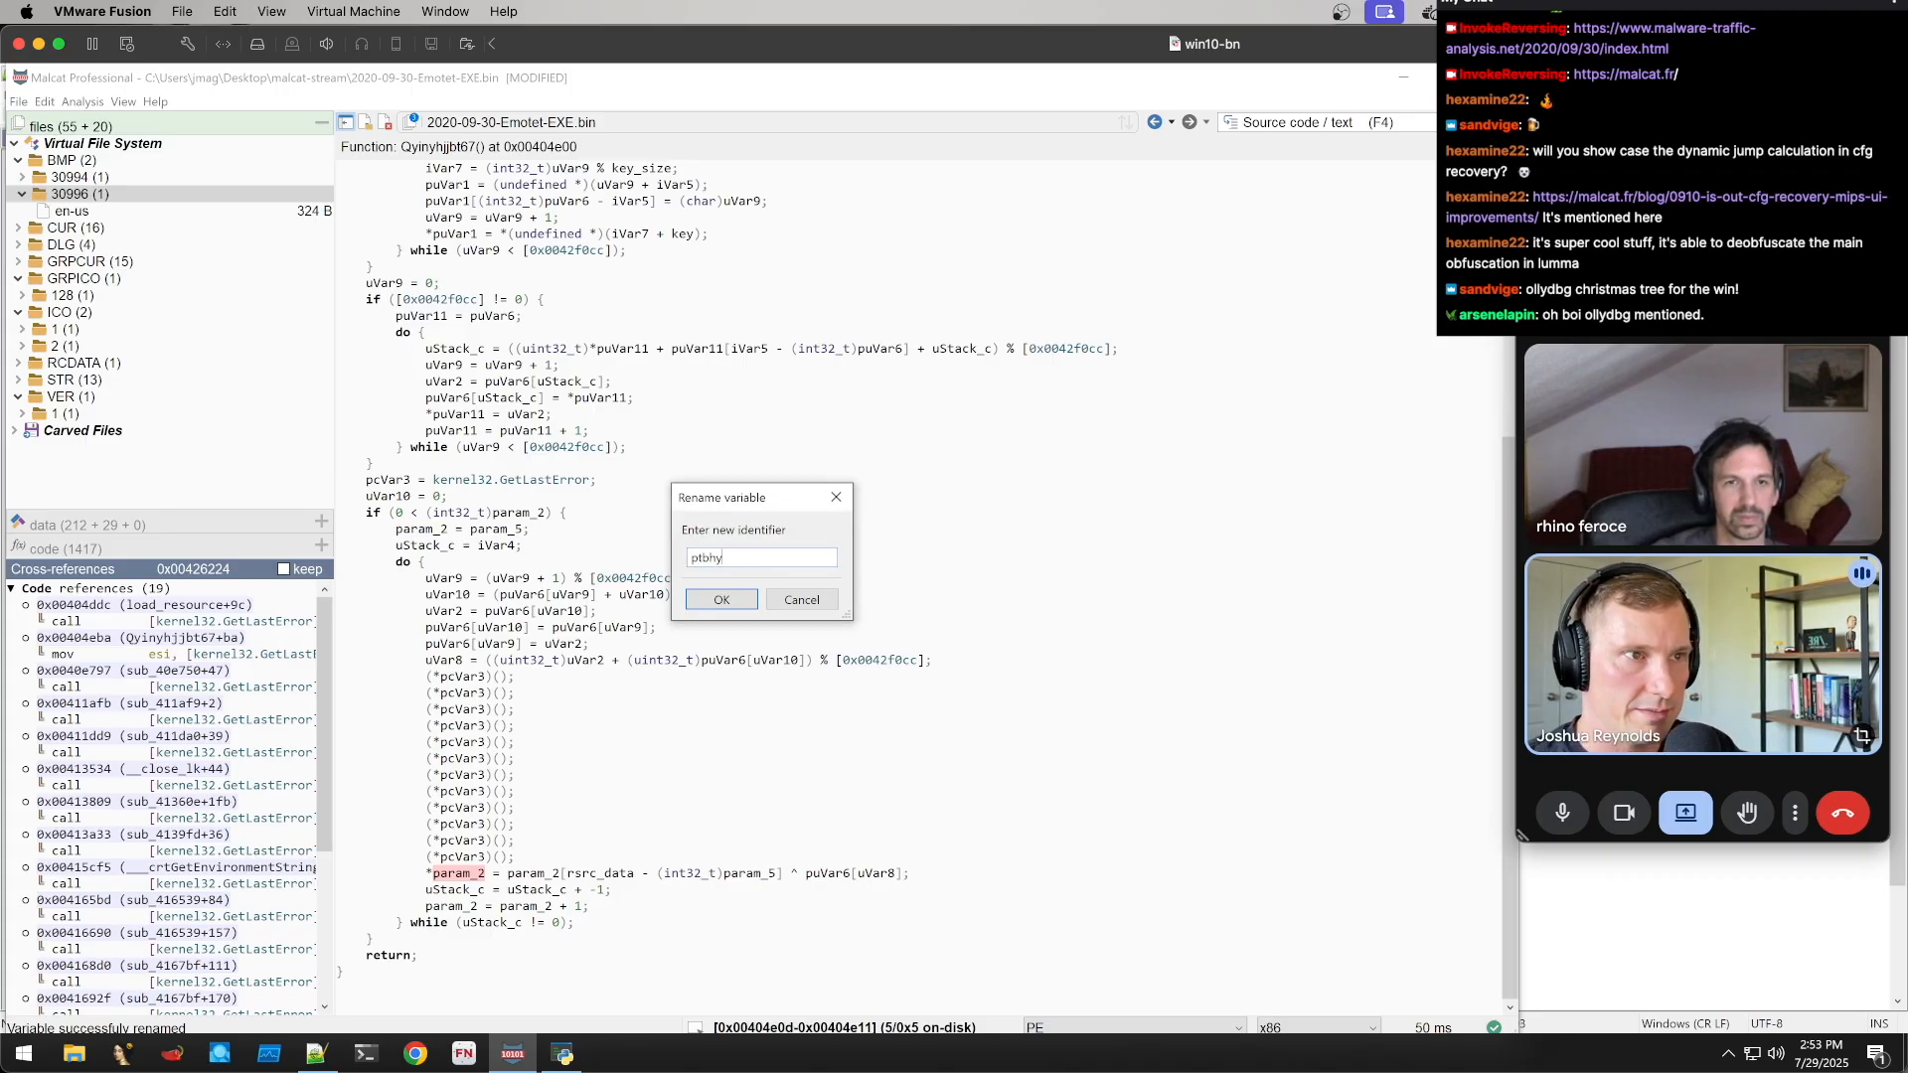
key("Return")
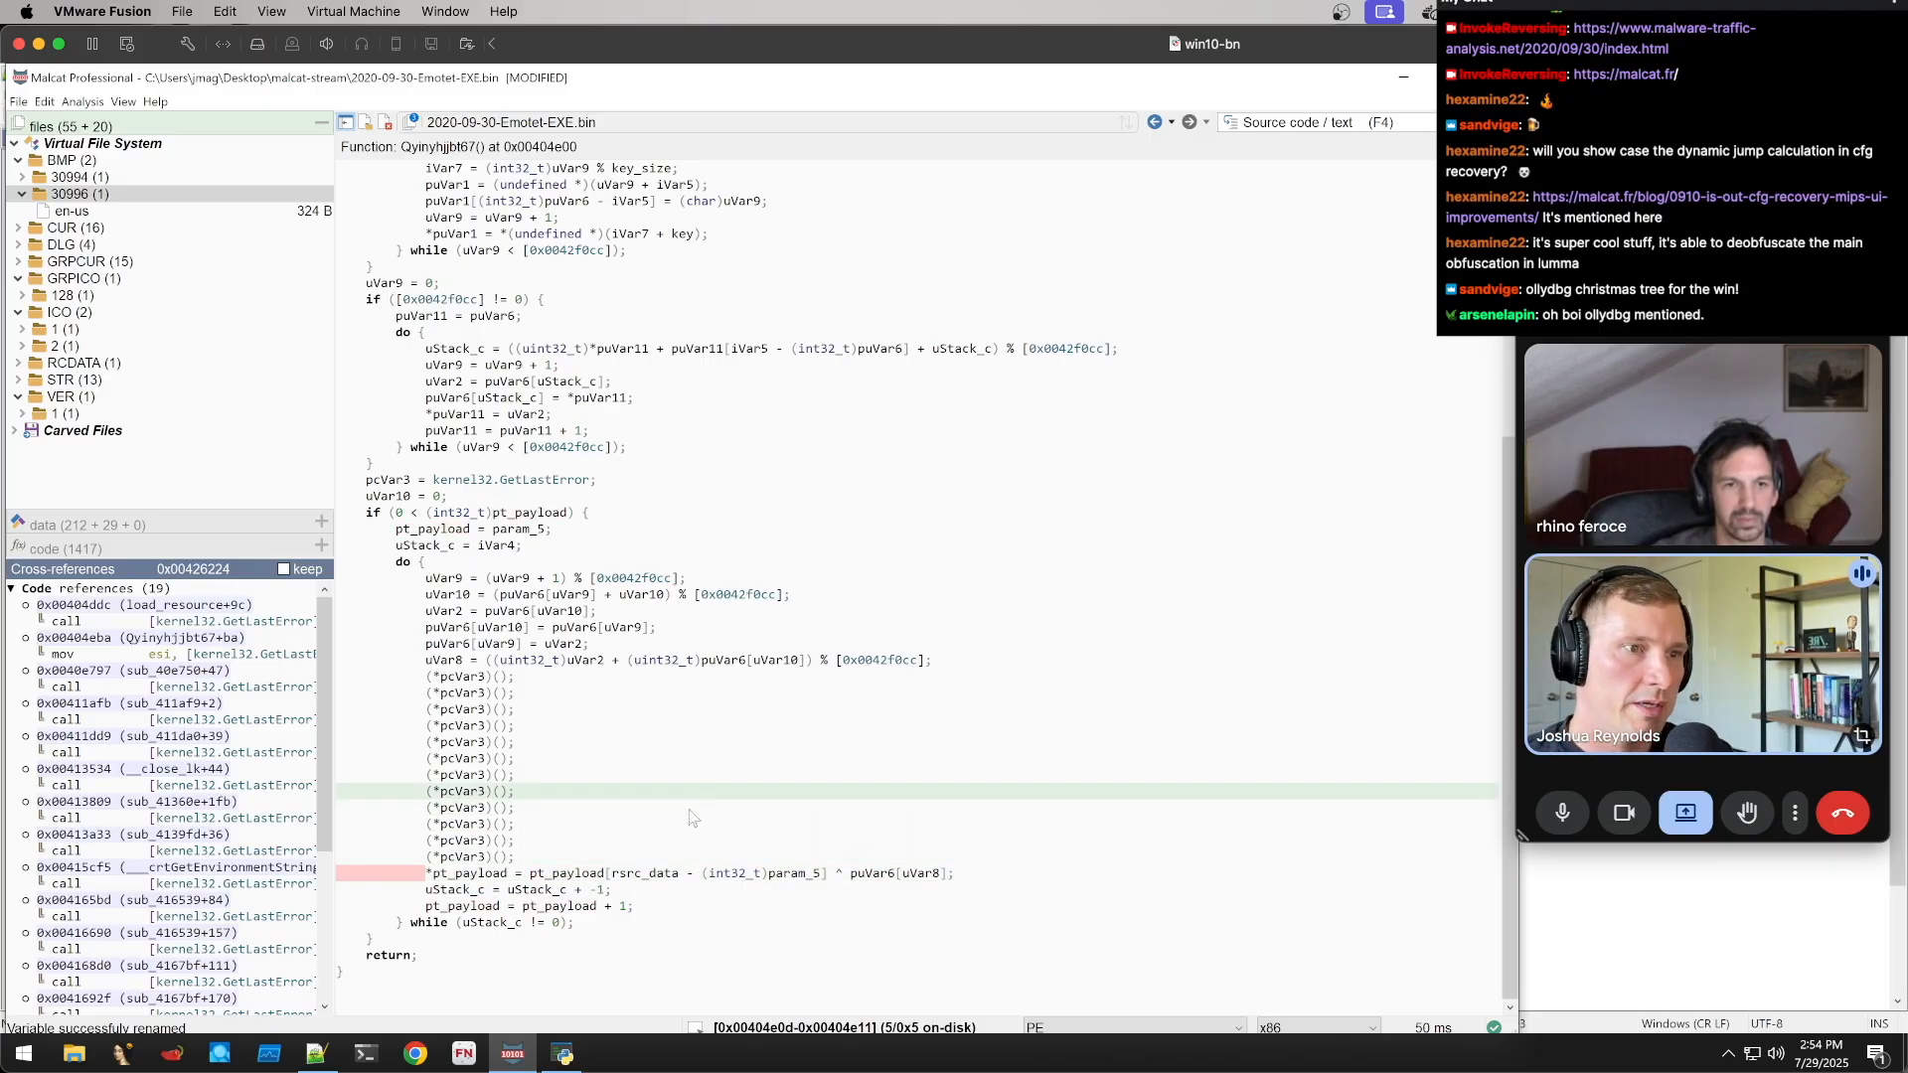
left_click(564, 877)
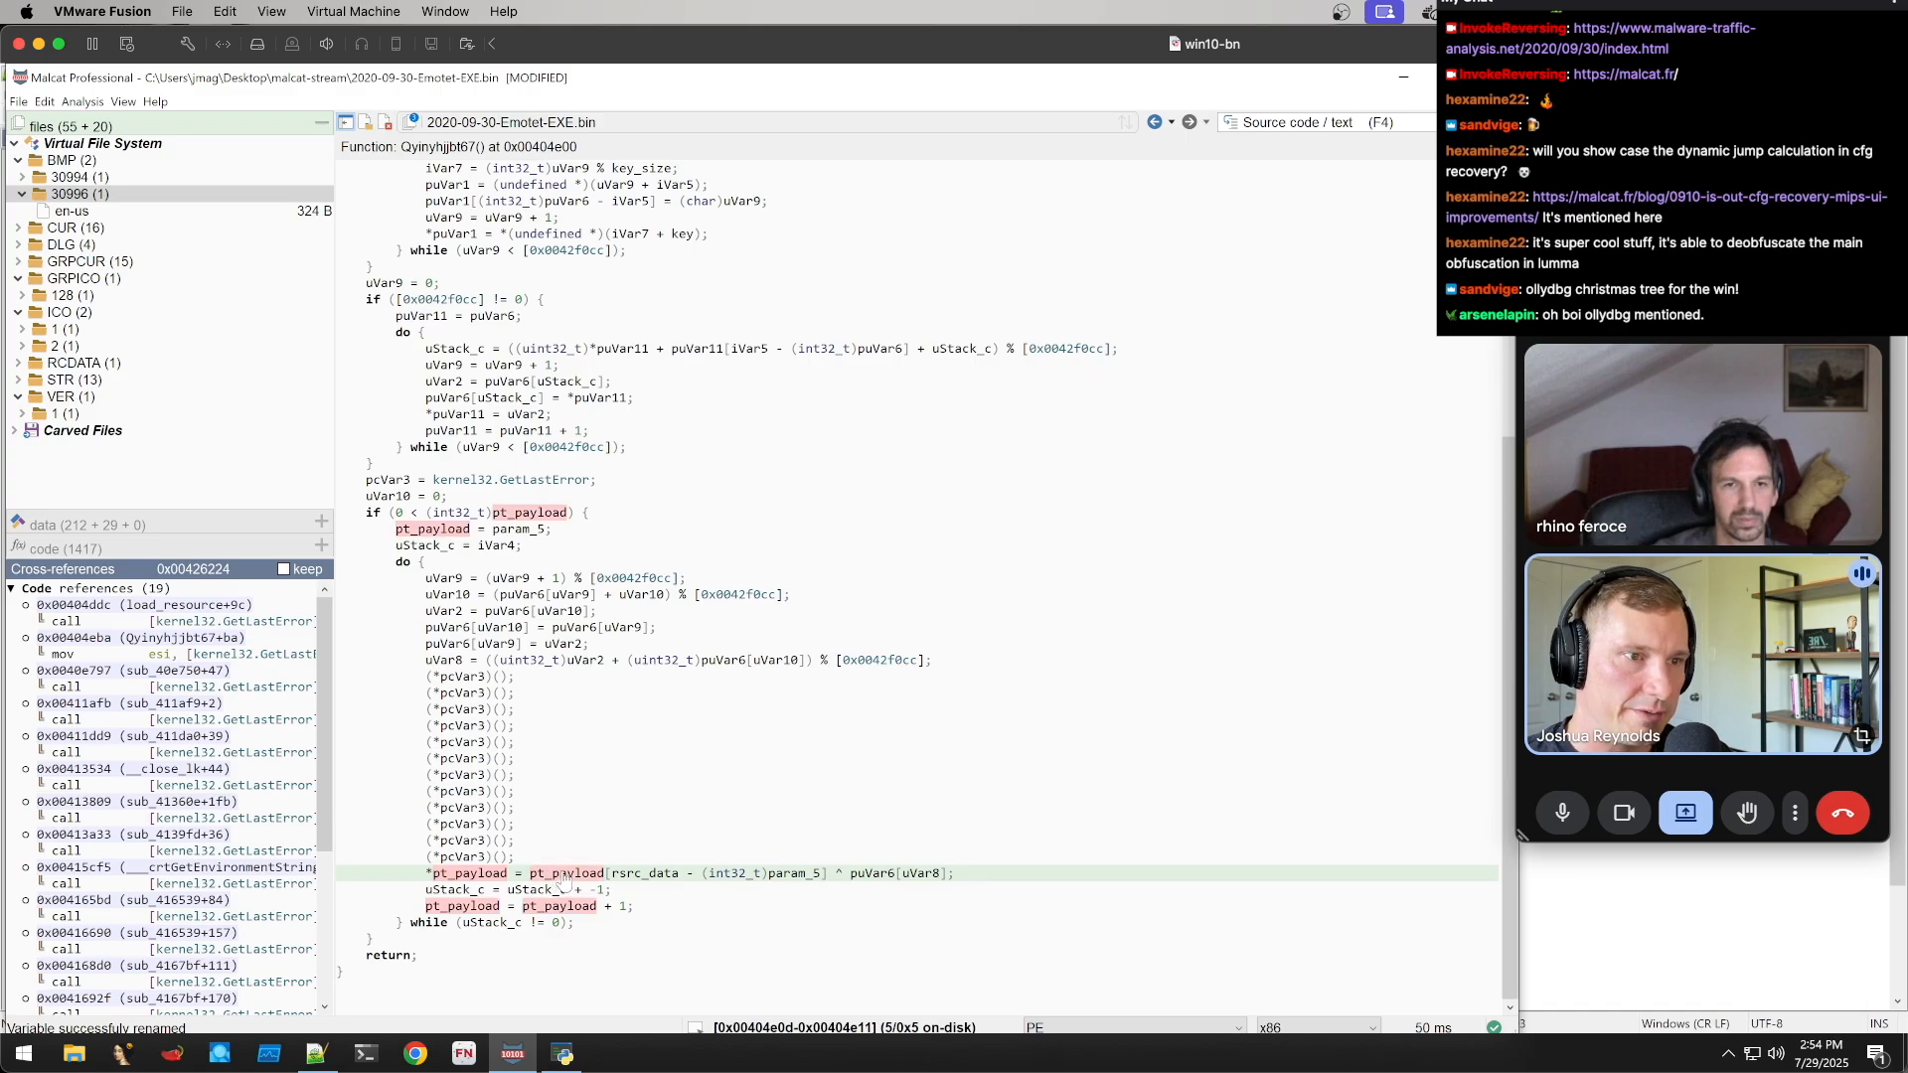
Open sub_40f40a, called at the start of Qyinyhjjbt67, check its __nh_malloc call arguments and rename the function as mw_malloc
scroll(596, 875, "up", 8)
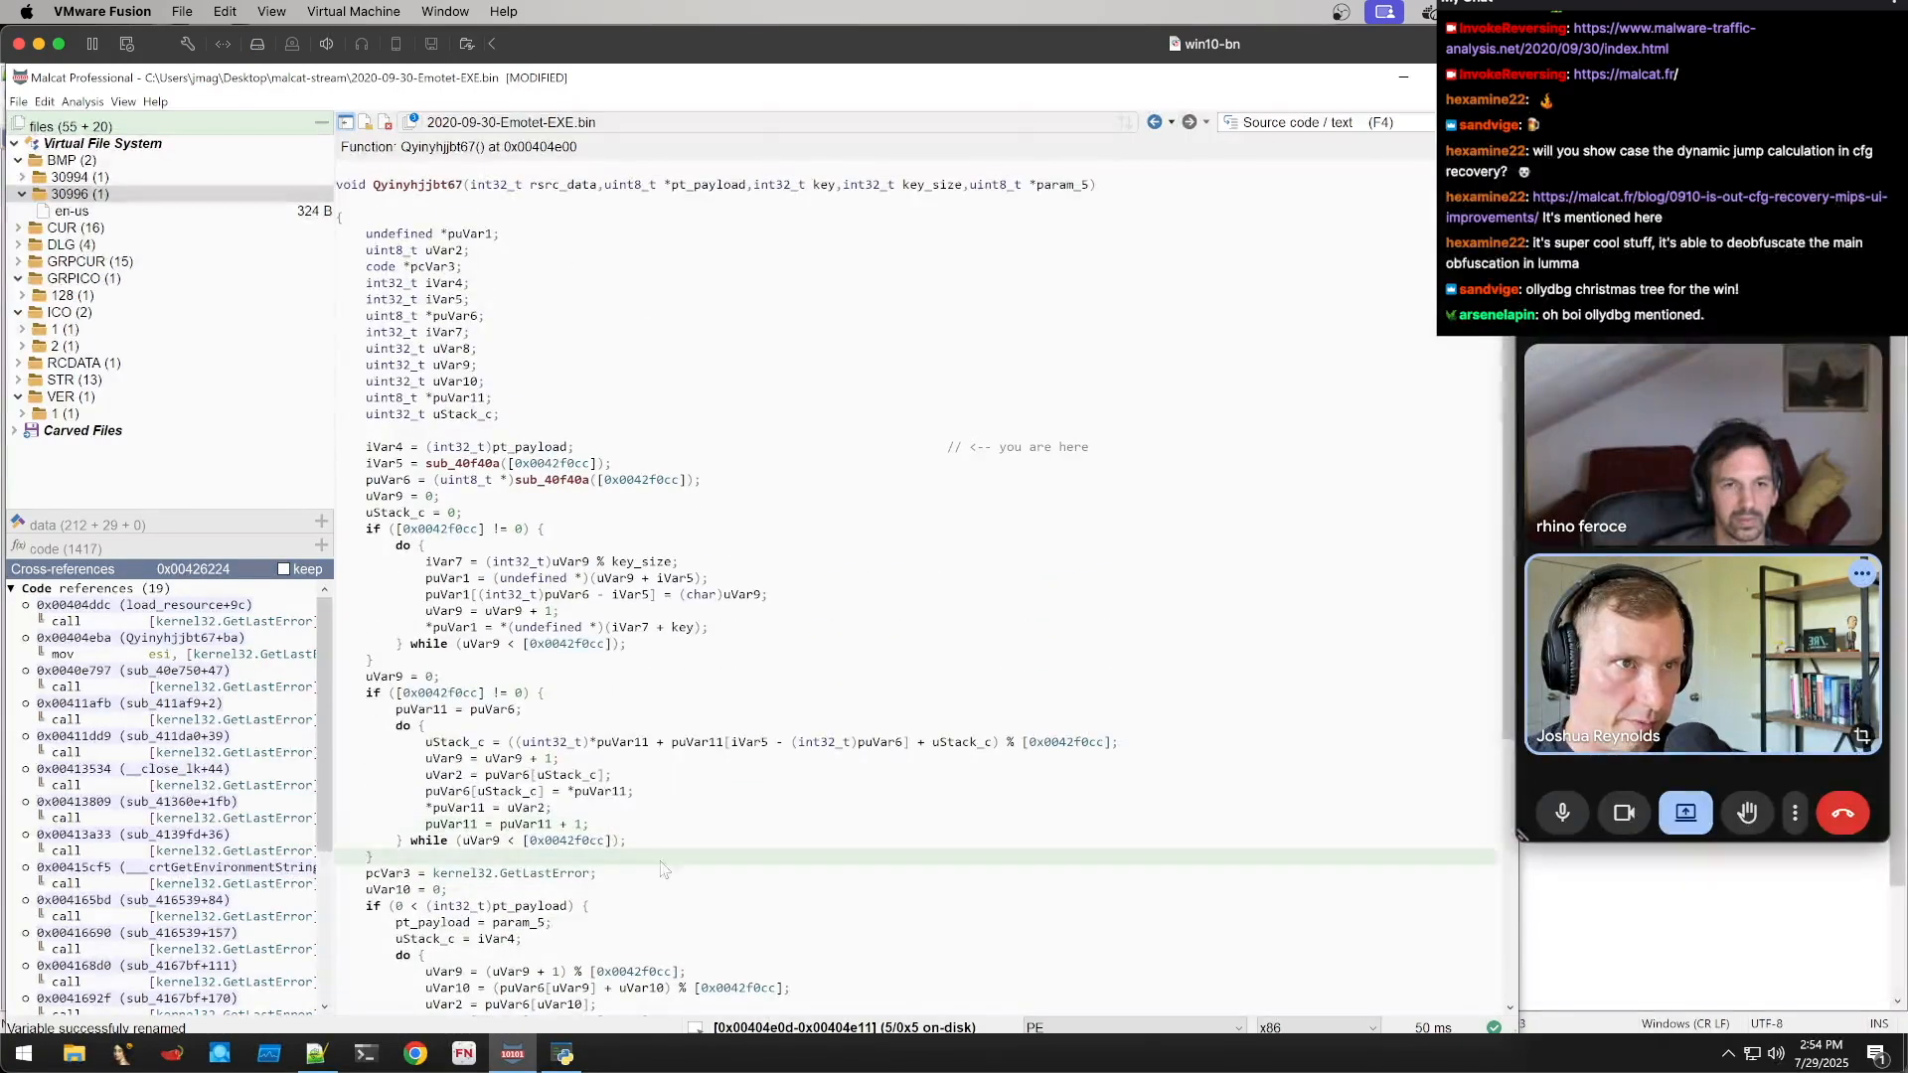
left_click(464, 464)
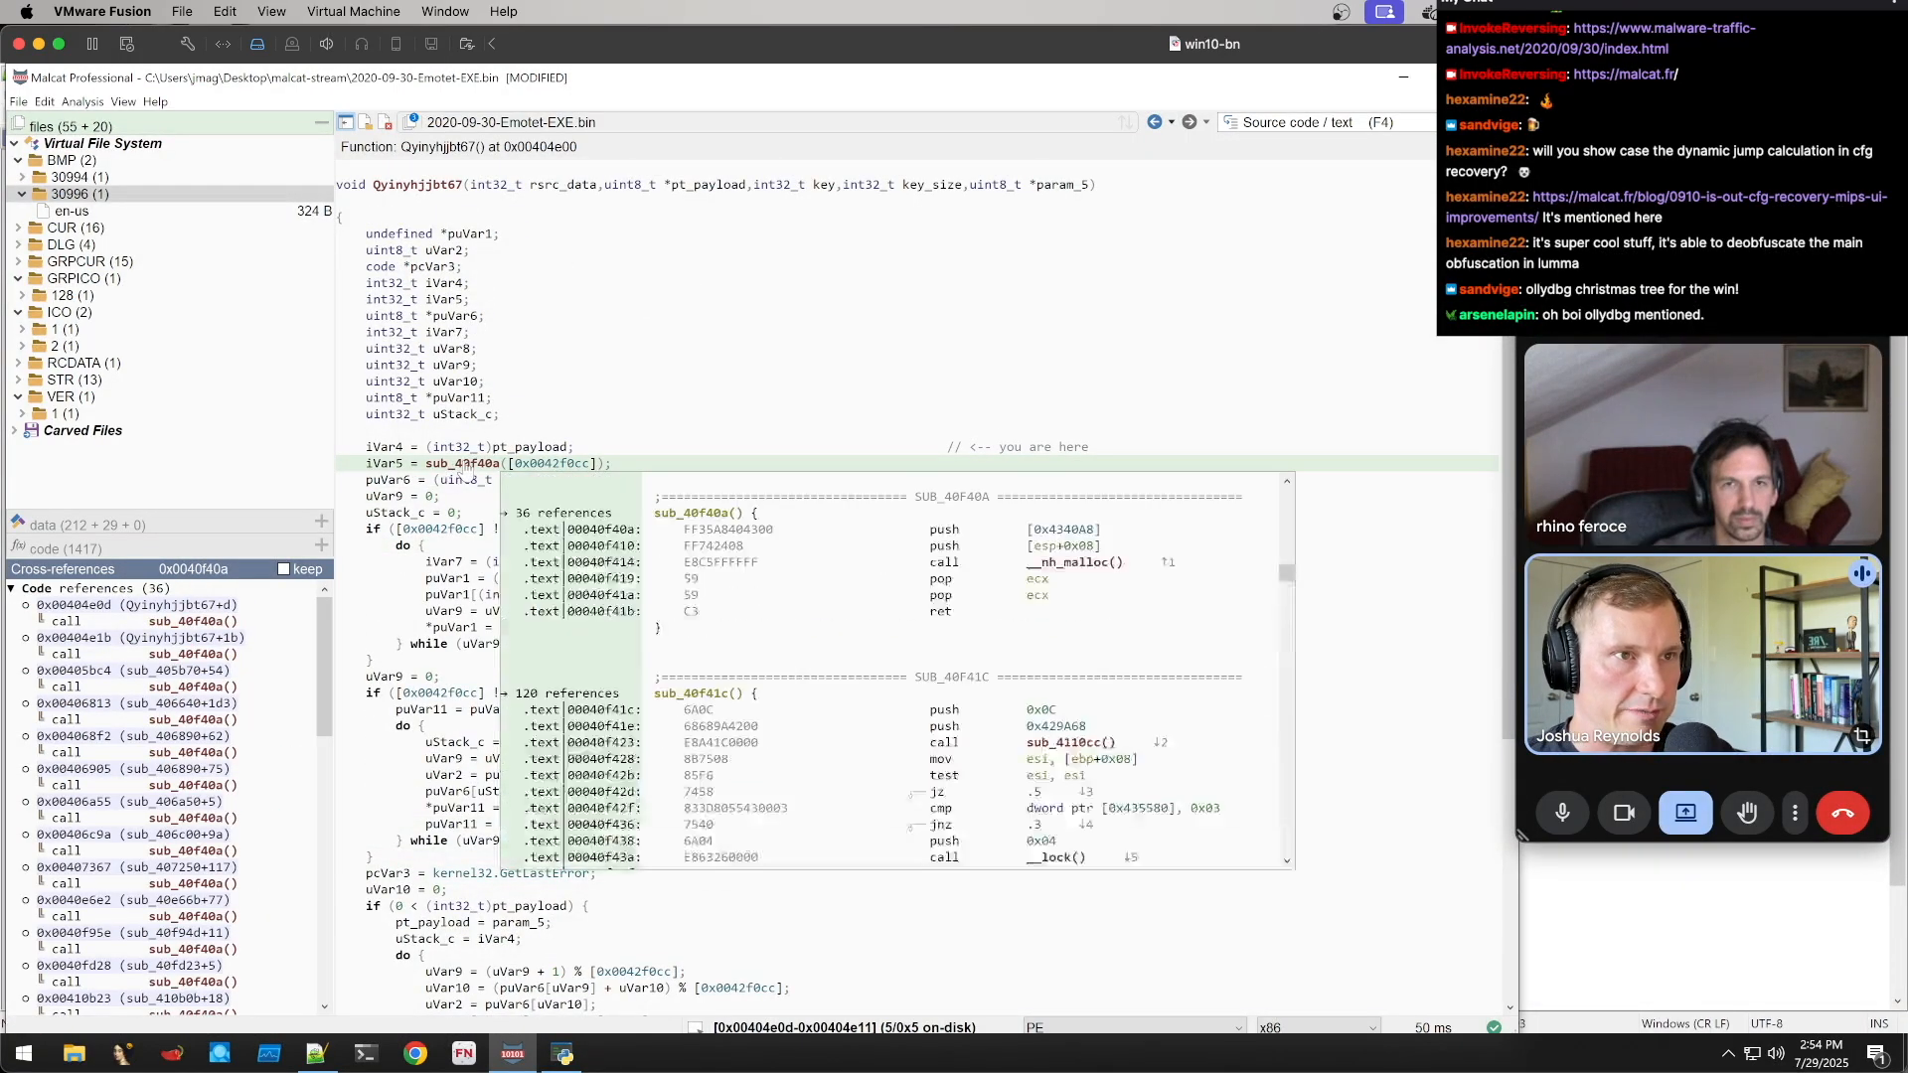
double_click(464, 464)
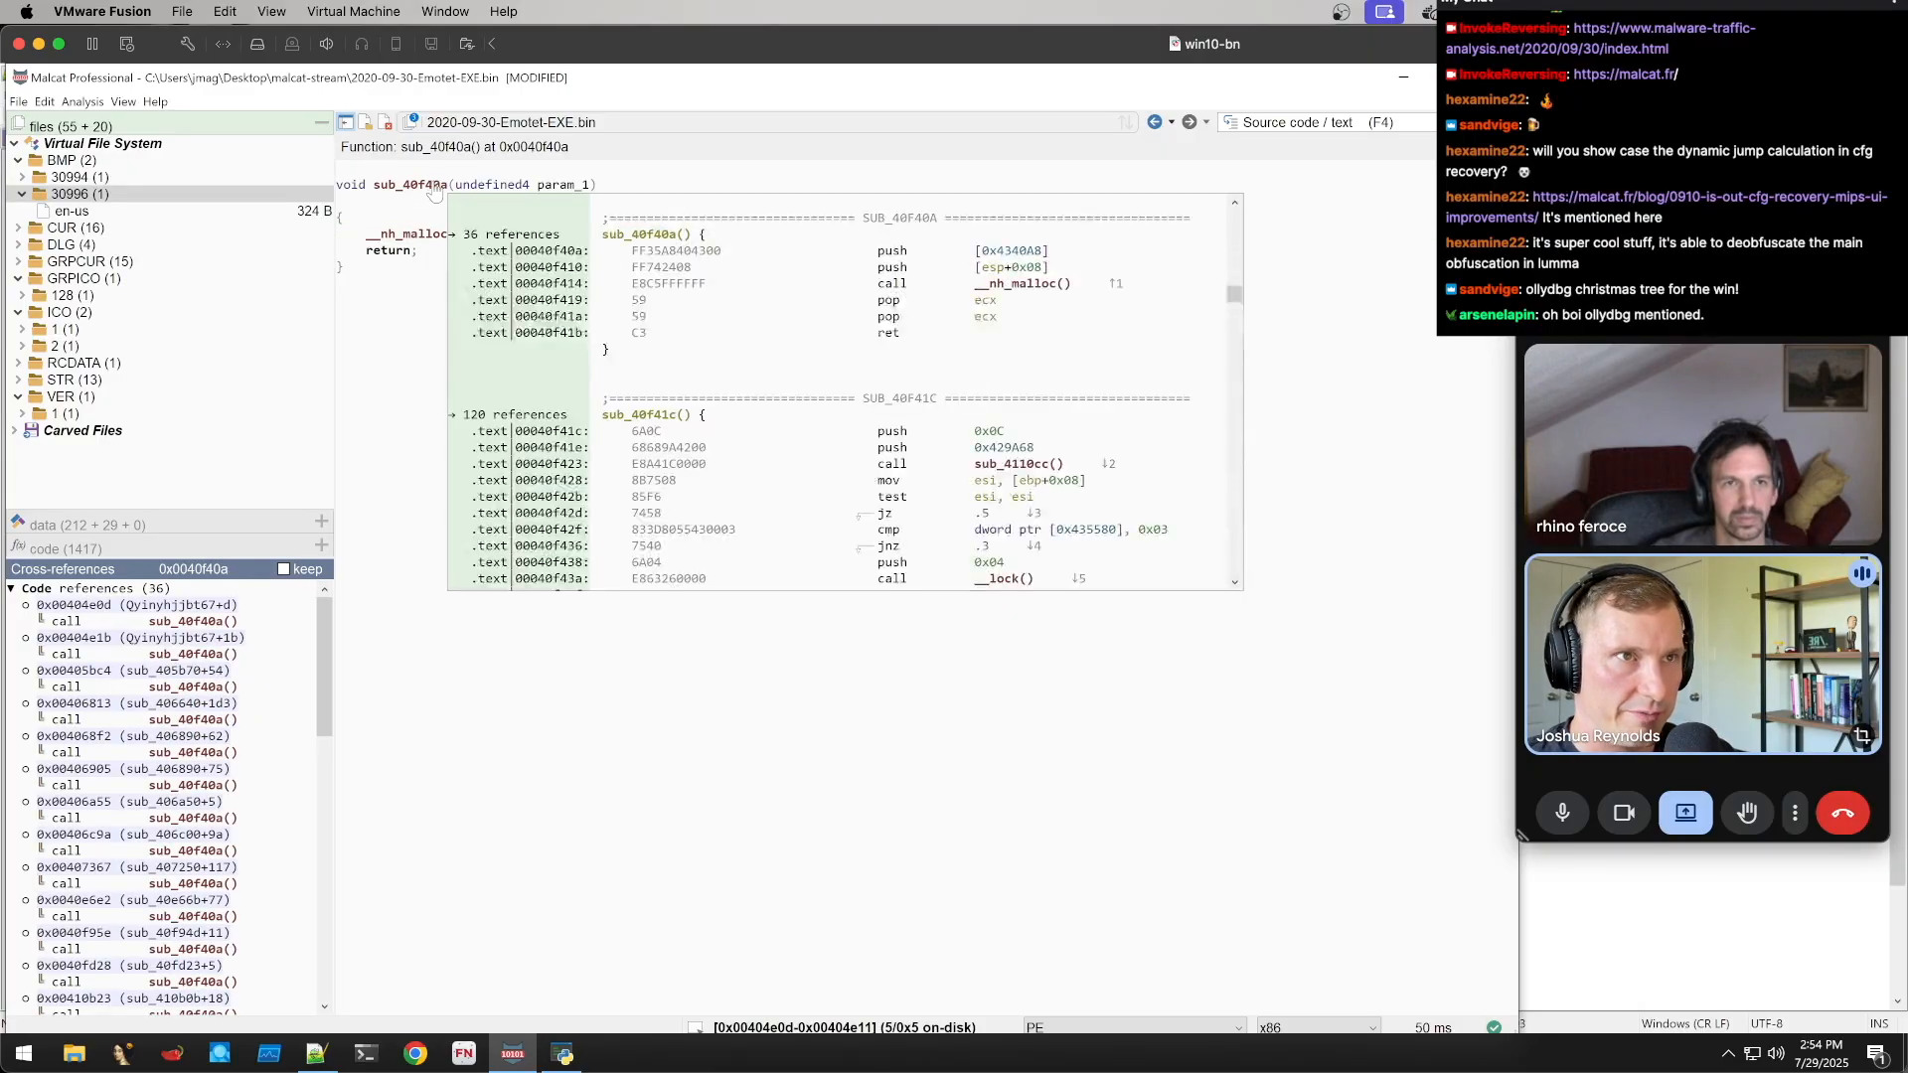
left_click(417, 235)
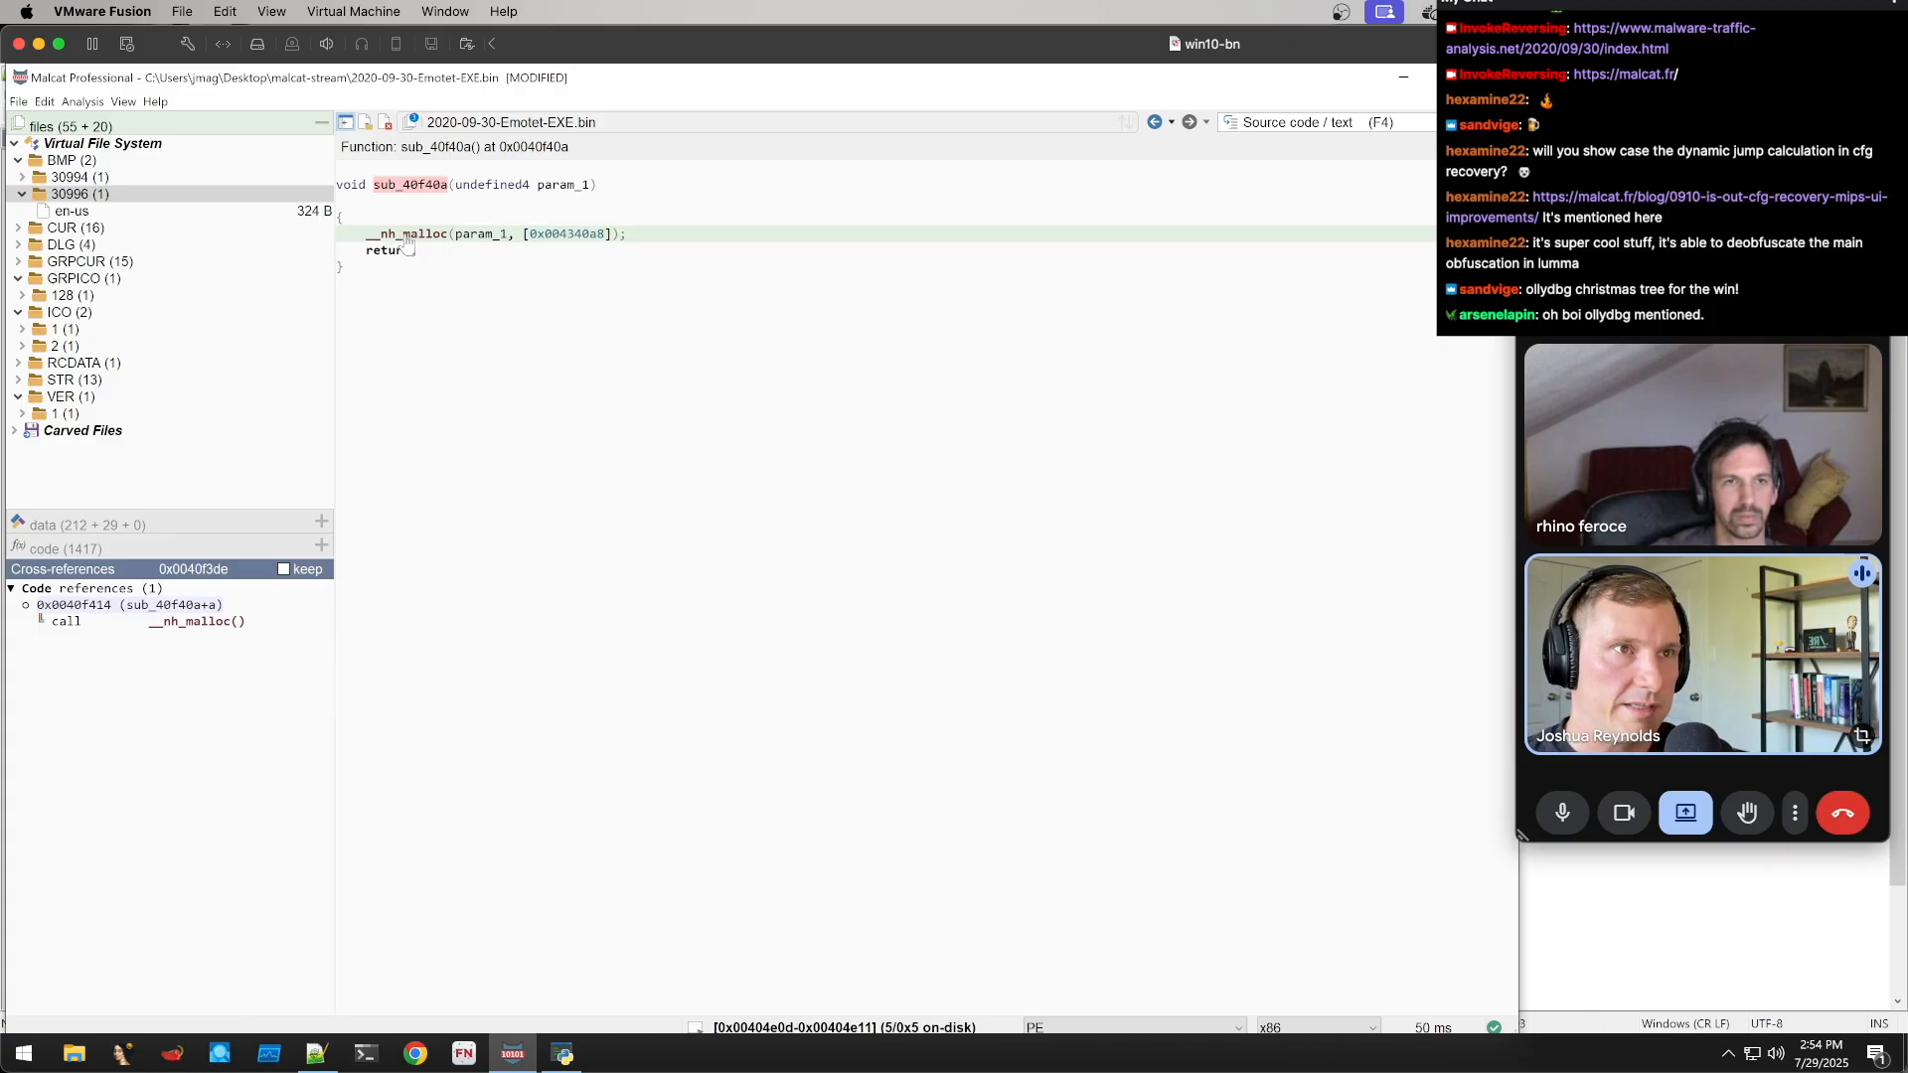
left_click(586, 238)
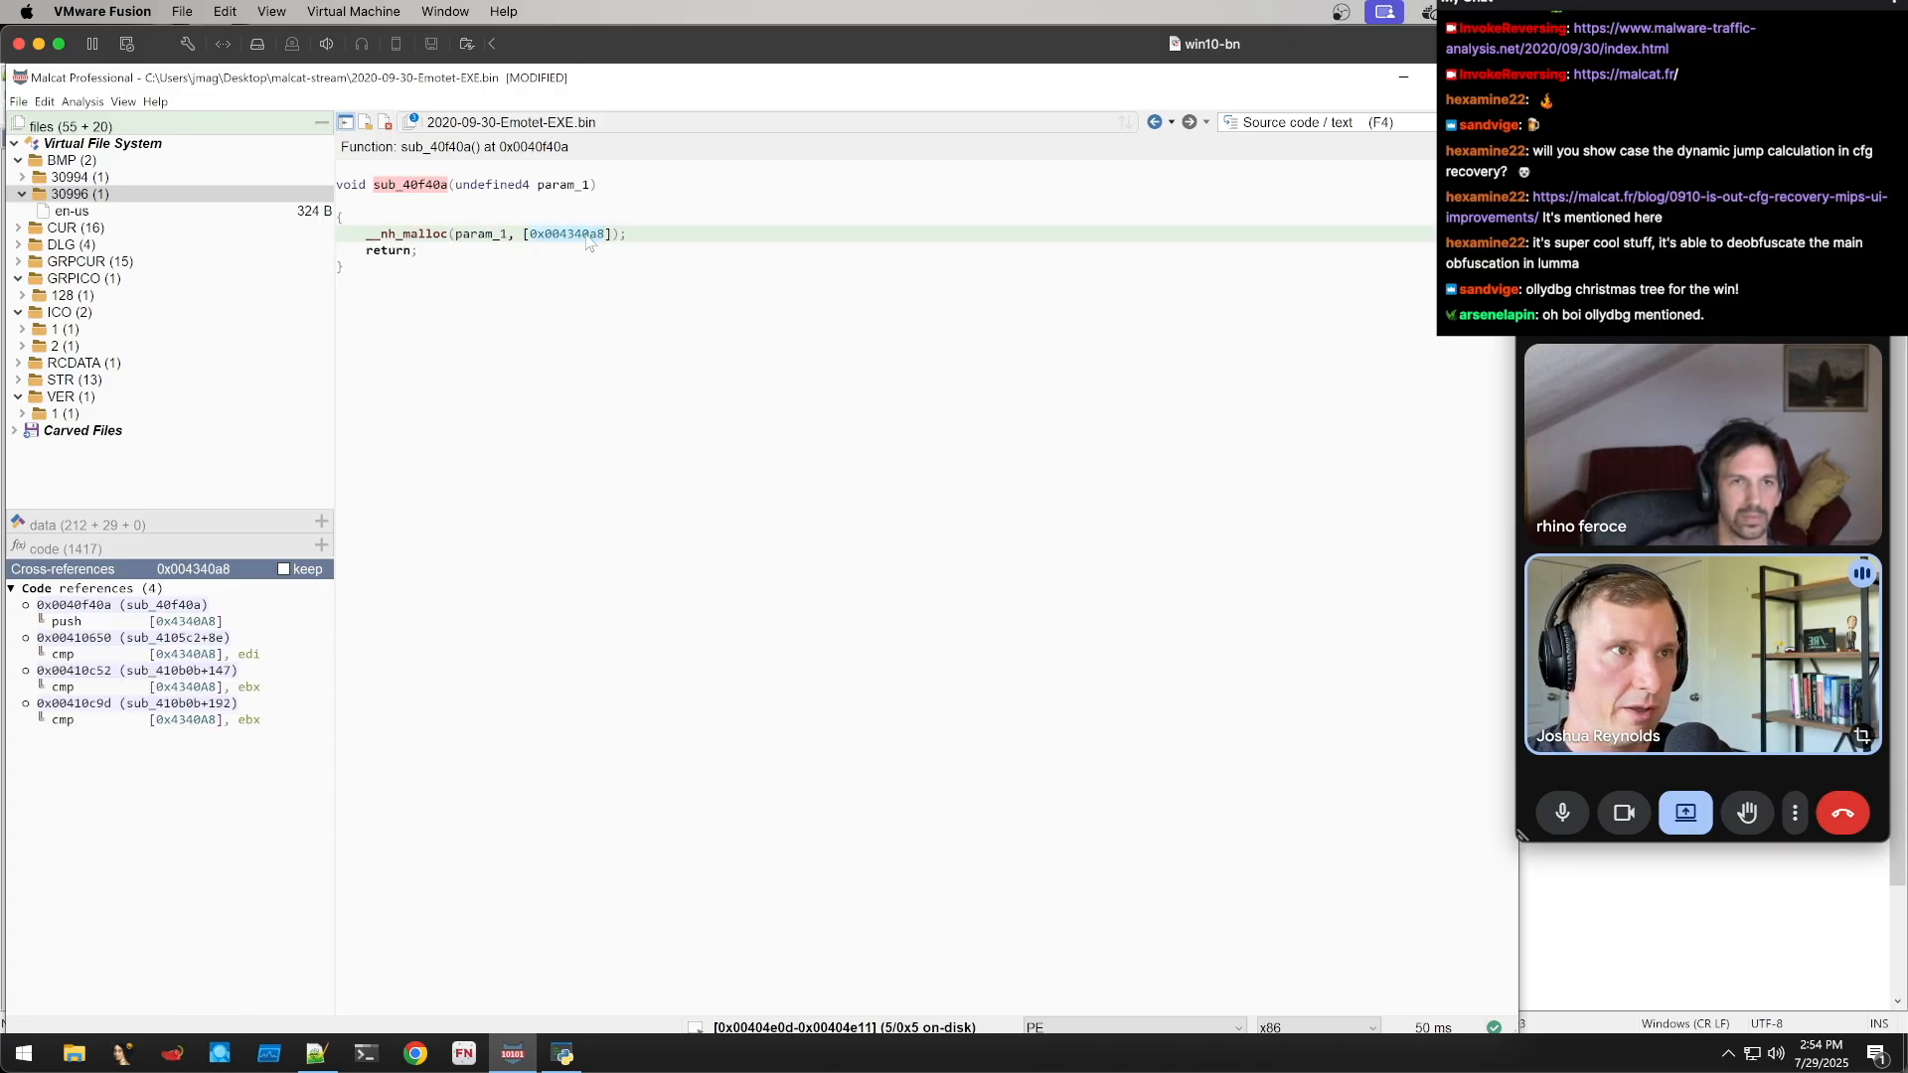
left_click(409, 185)
type("nmw_malloc")
key("Return")
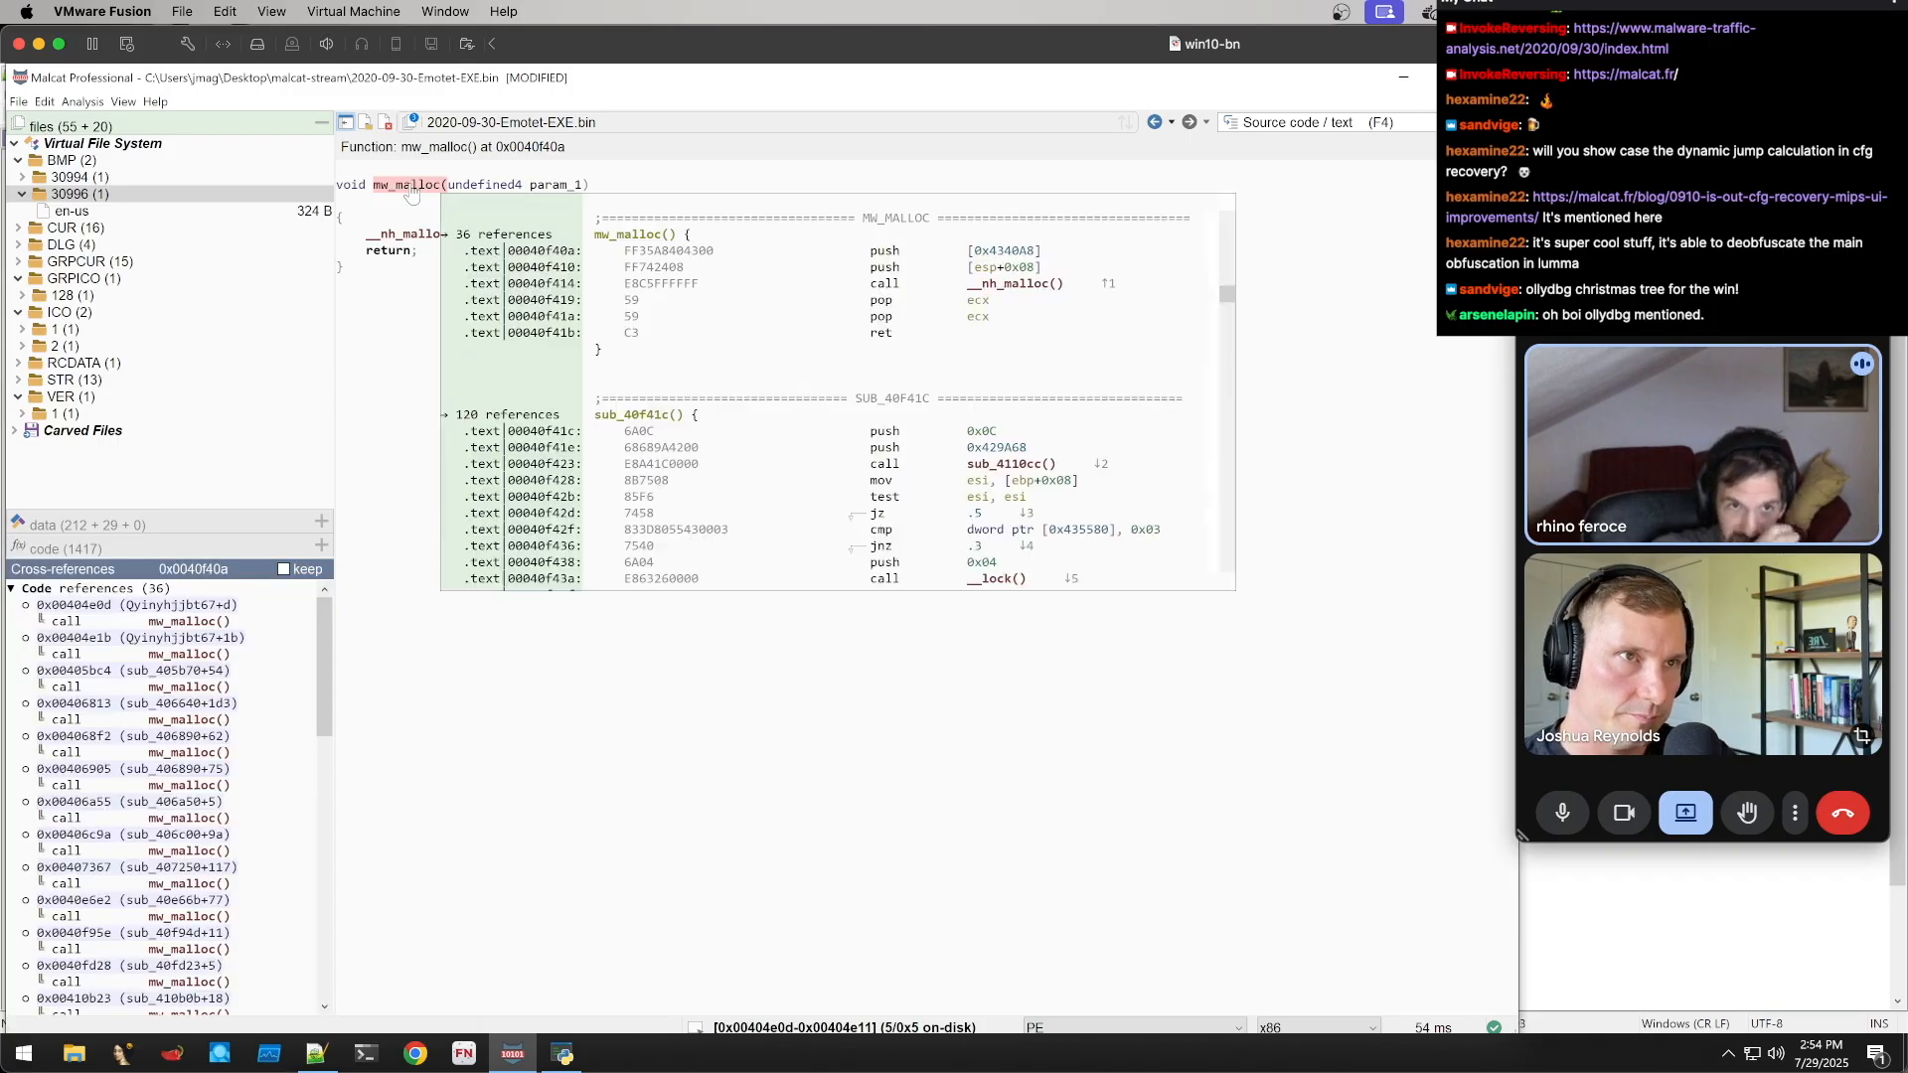
Inspect the decompiled code of __nh_malloc and return to Qyinyhjjbt67
double_click(415, 236)
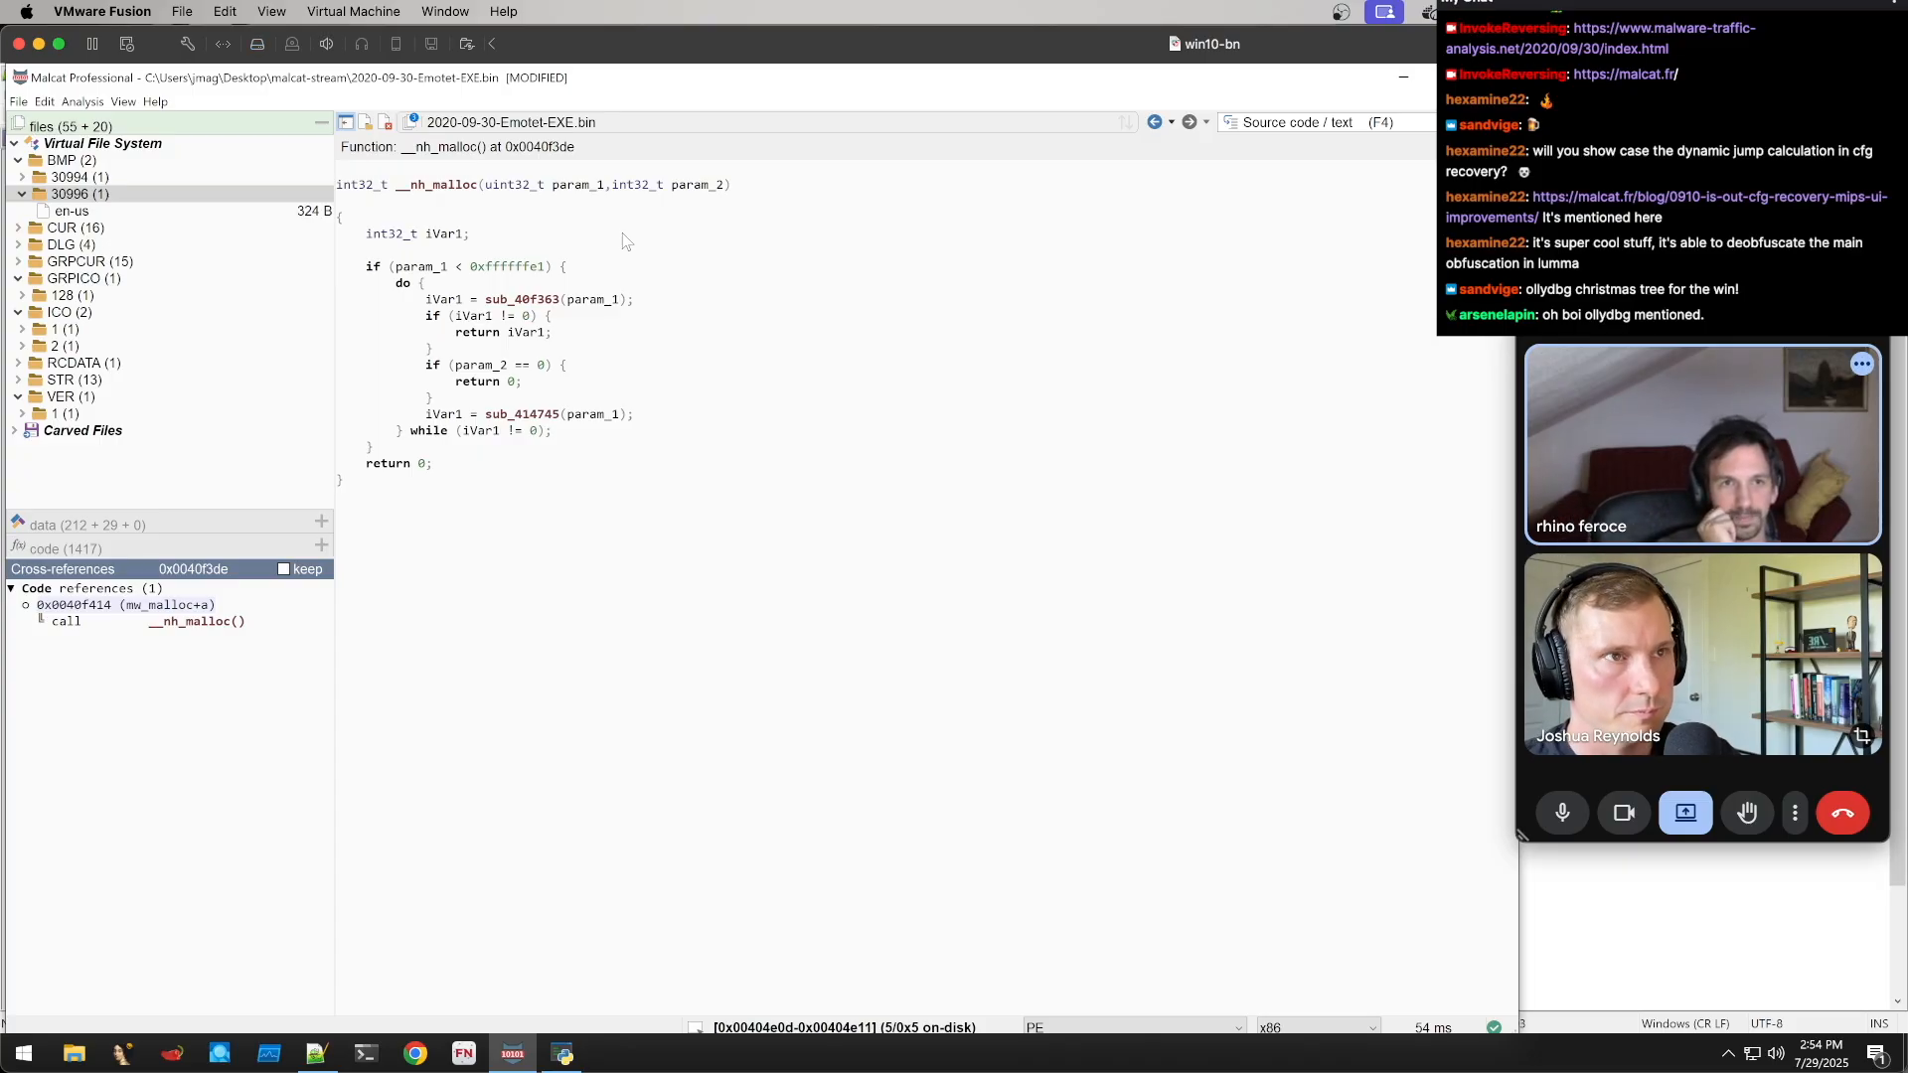
left_click(1156, 123)
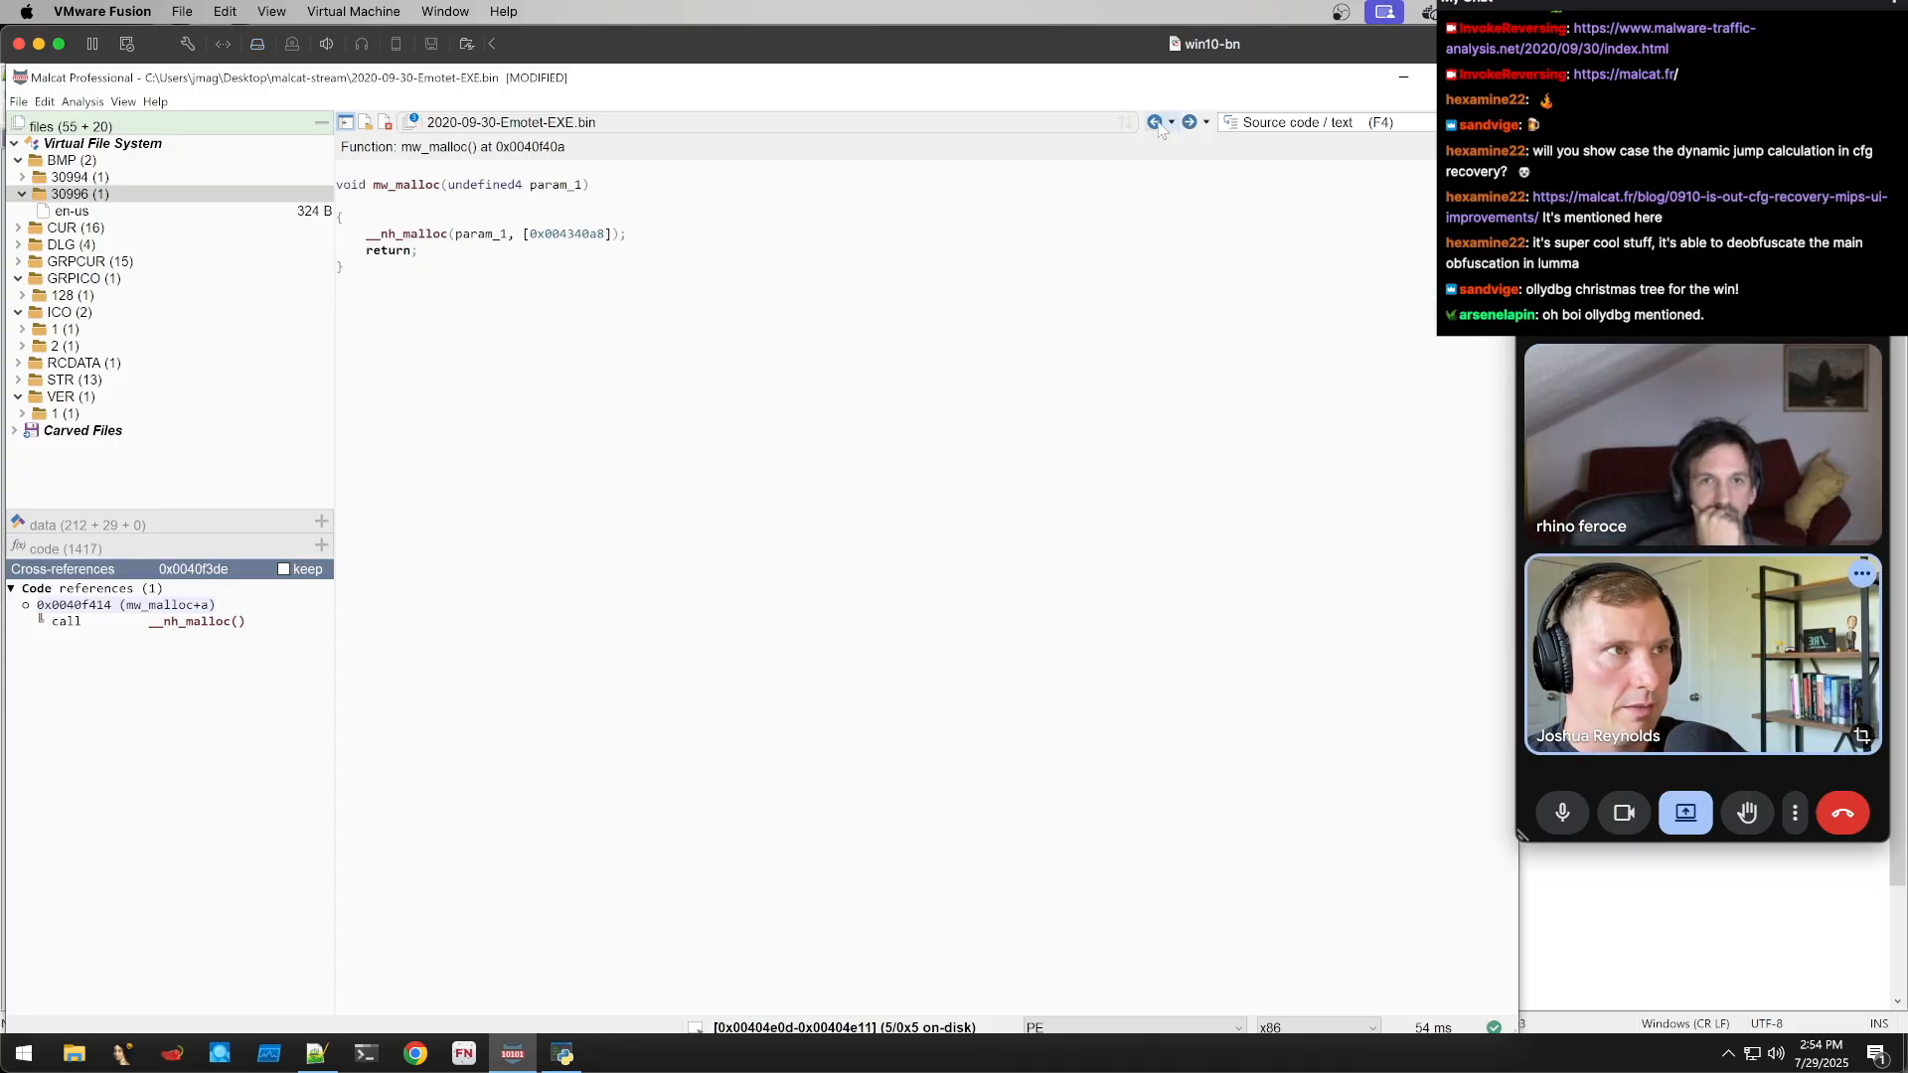
left_click(1154, 122)
left_click(1190, 122)
left_click(1154, 122)
Rename the variables receiving the two mw_malloc results, iVar5 as alloc1 and puVar6 as alloc2
left_click(372, 464)
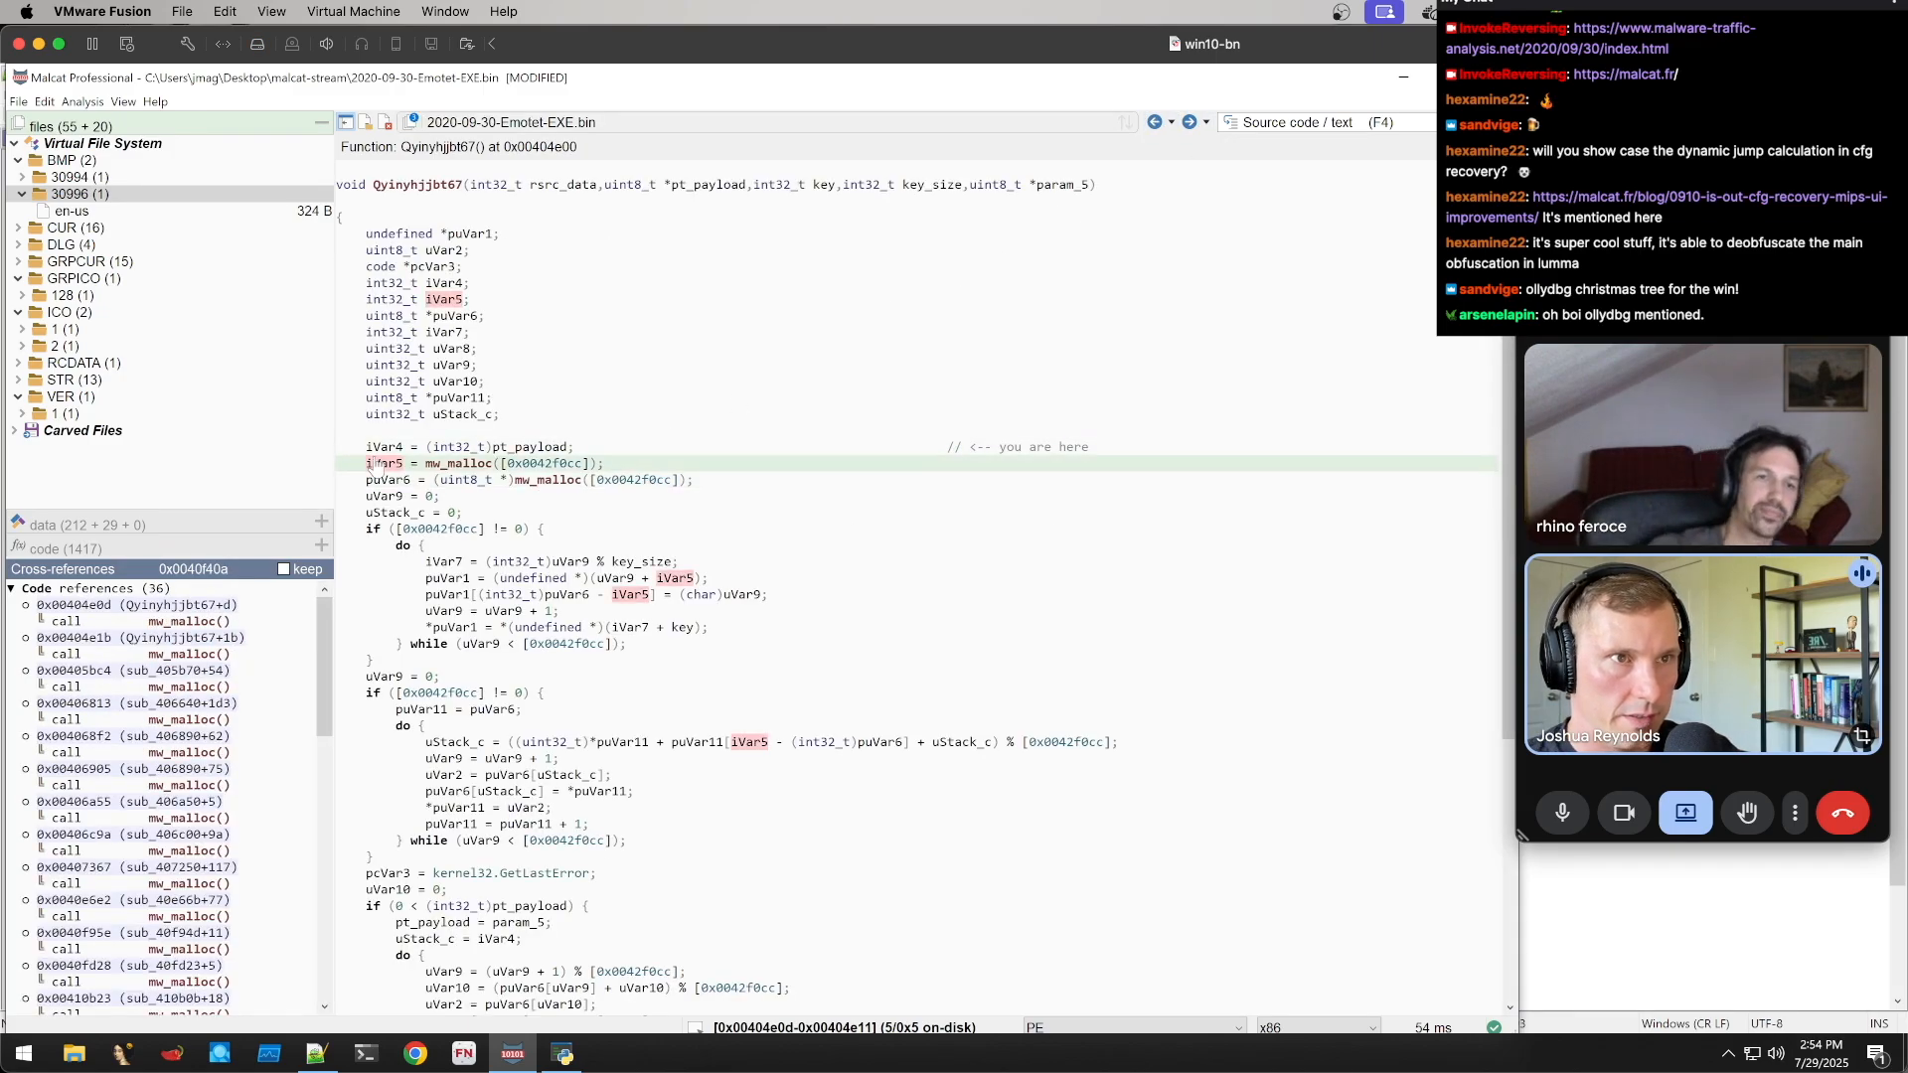
type("nt32_t alloc1")
key("Return")
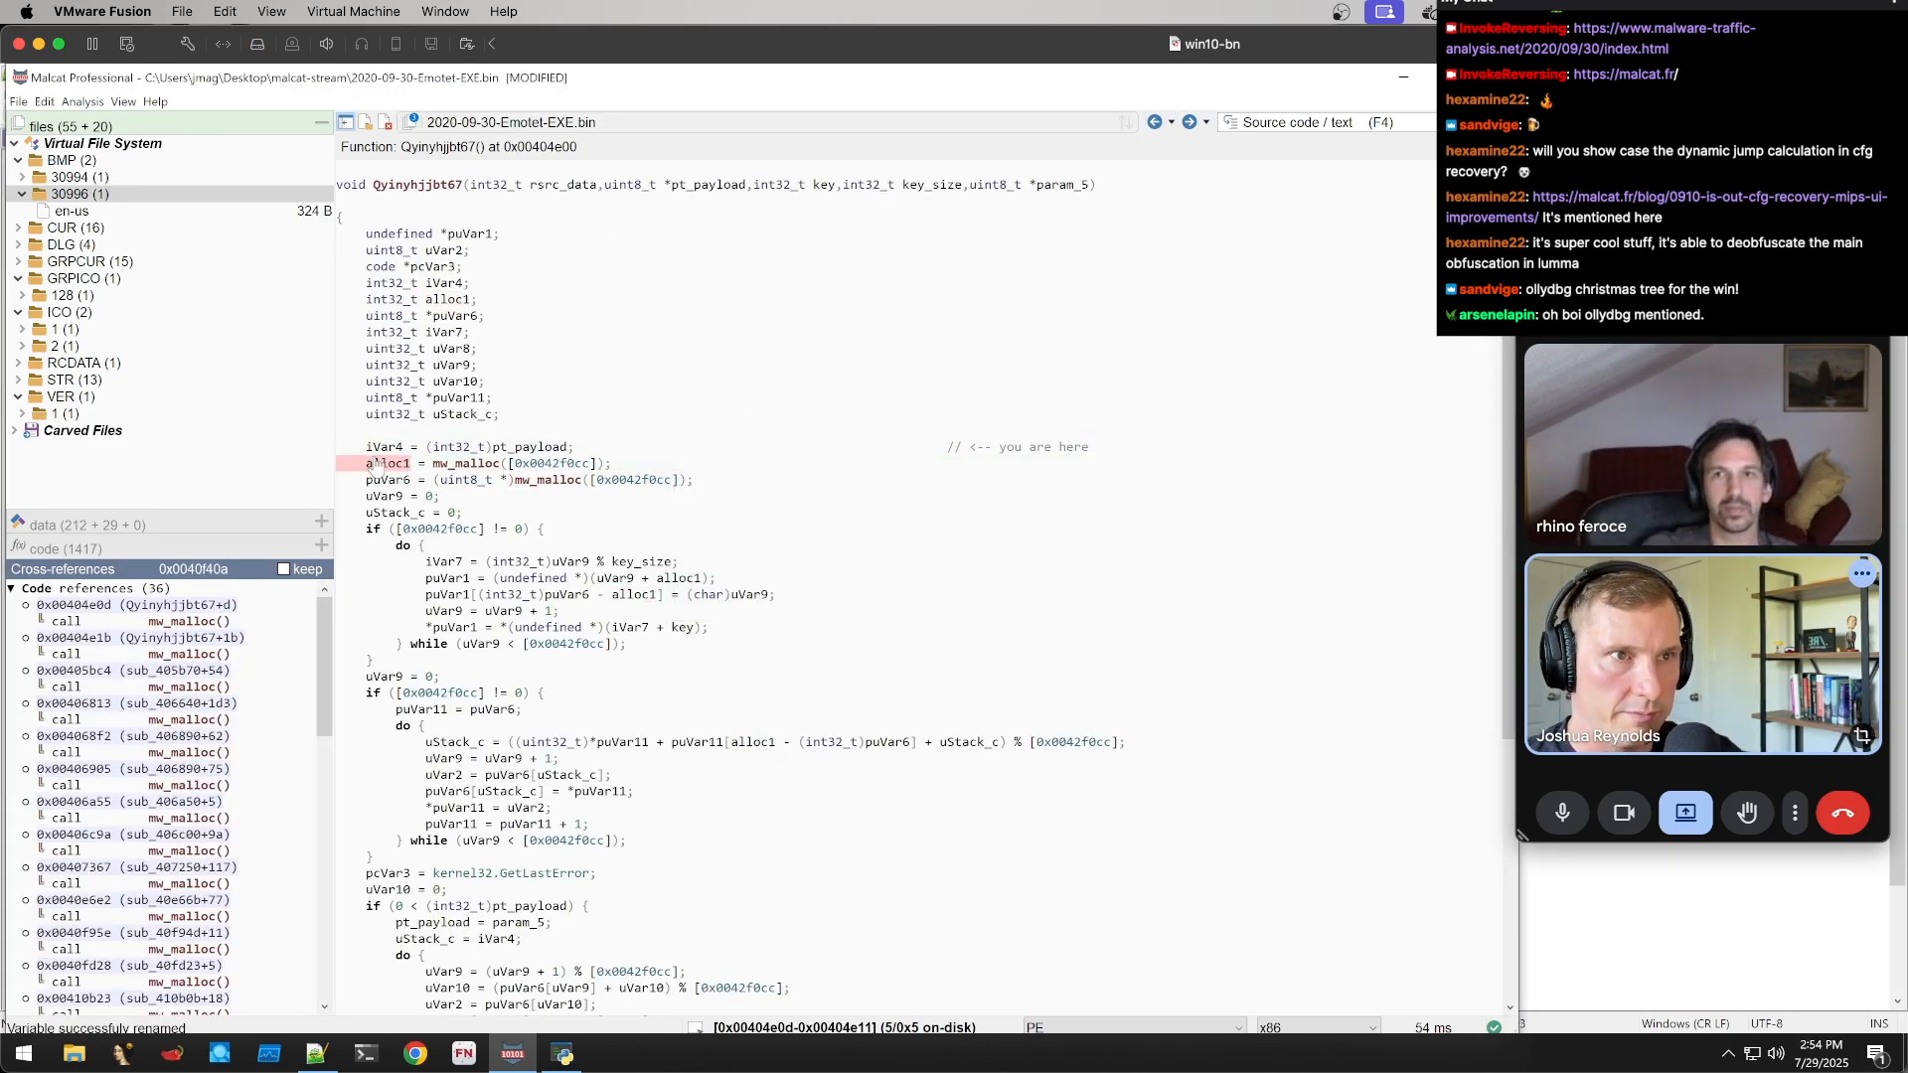
left_click(378, 480)
type("nalloc2")
key("Return")
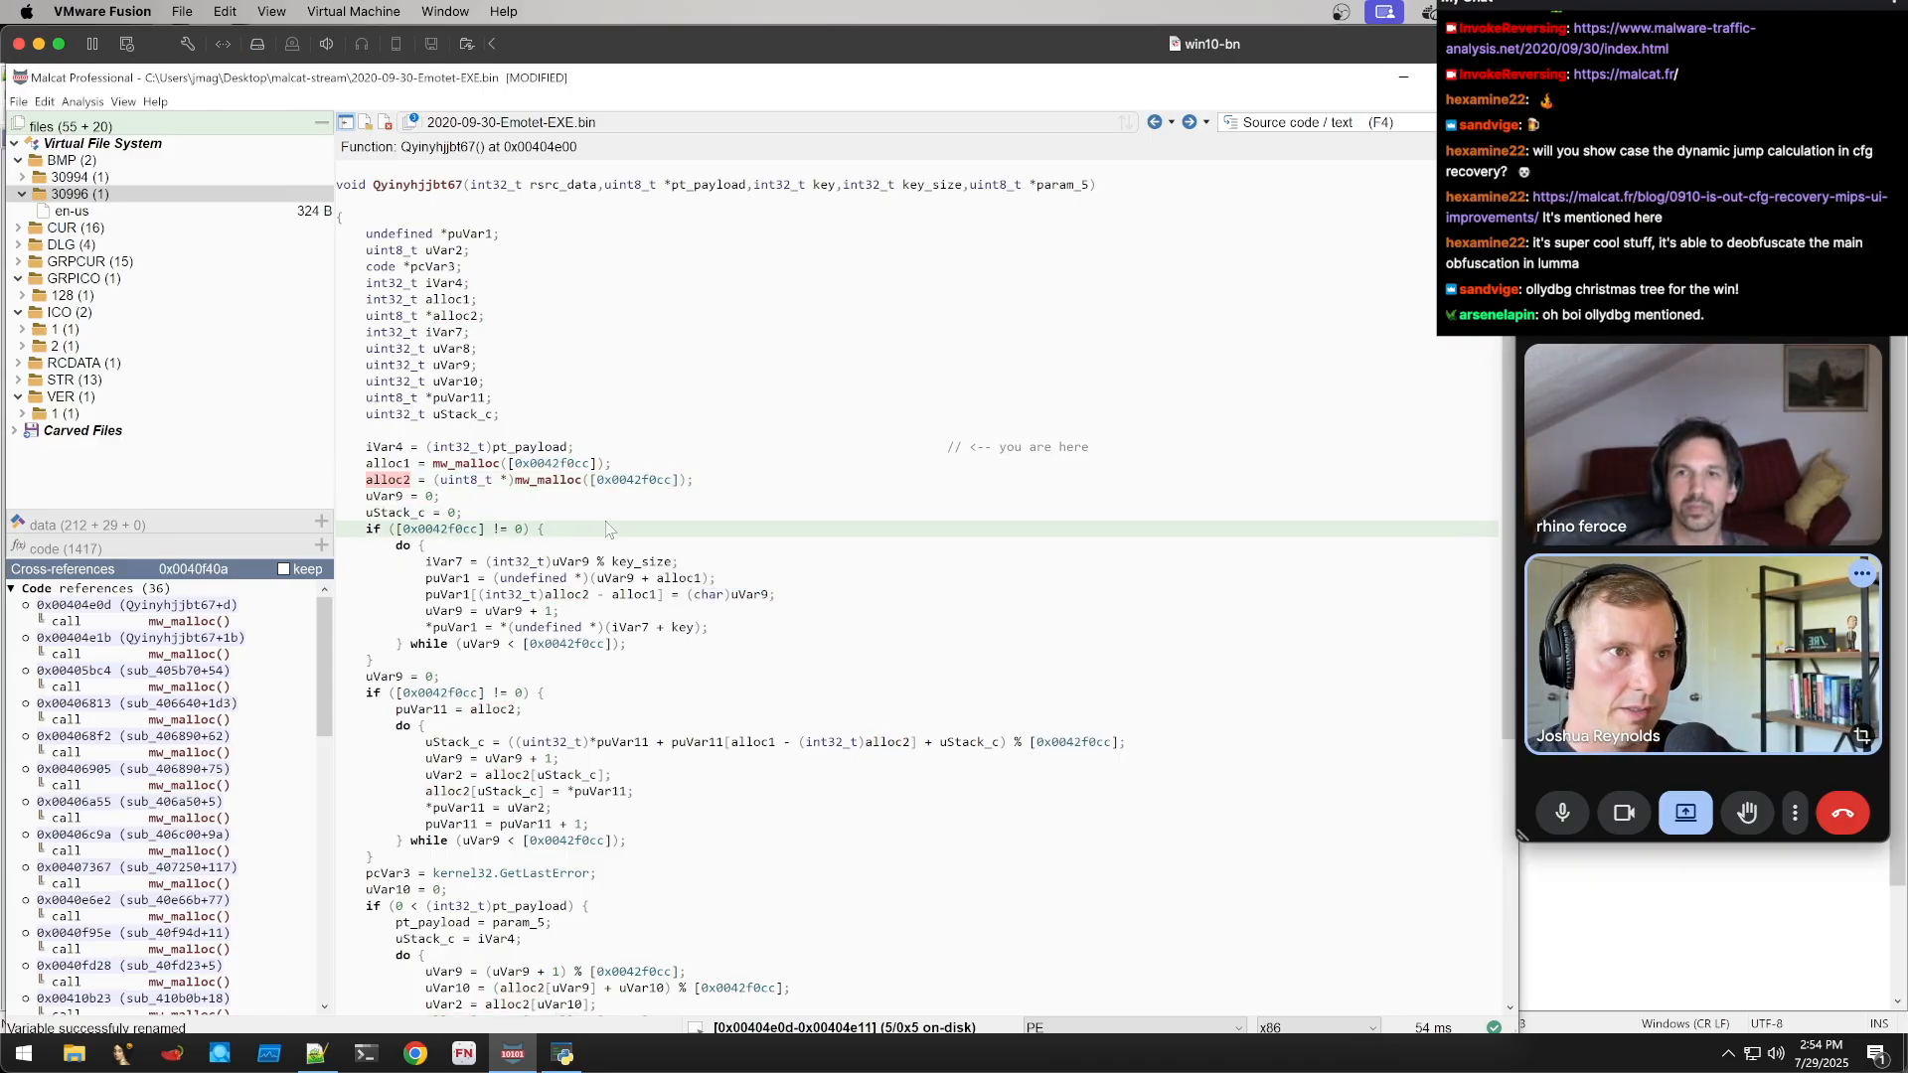
Rename iVar4, the variable assigned from pt_payload, as ptr_ptpayload
left_click(512, 459)
left_click(394, 449)
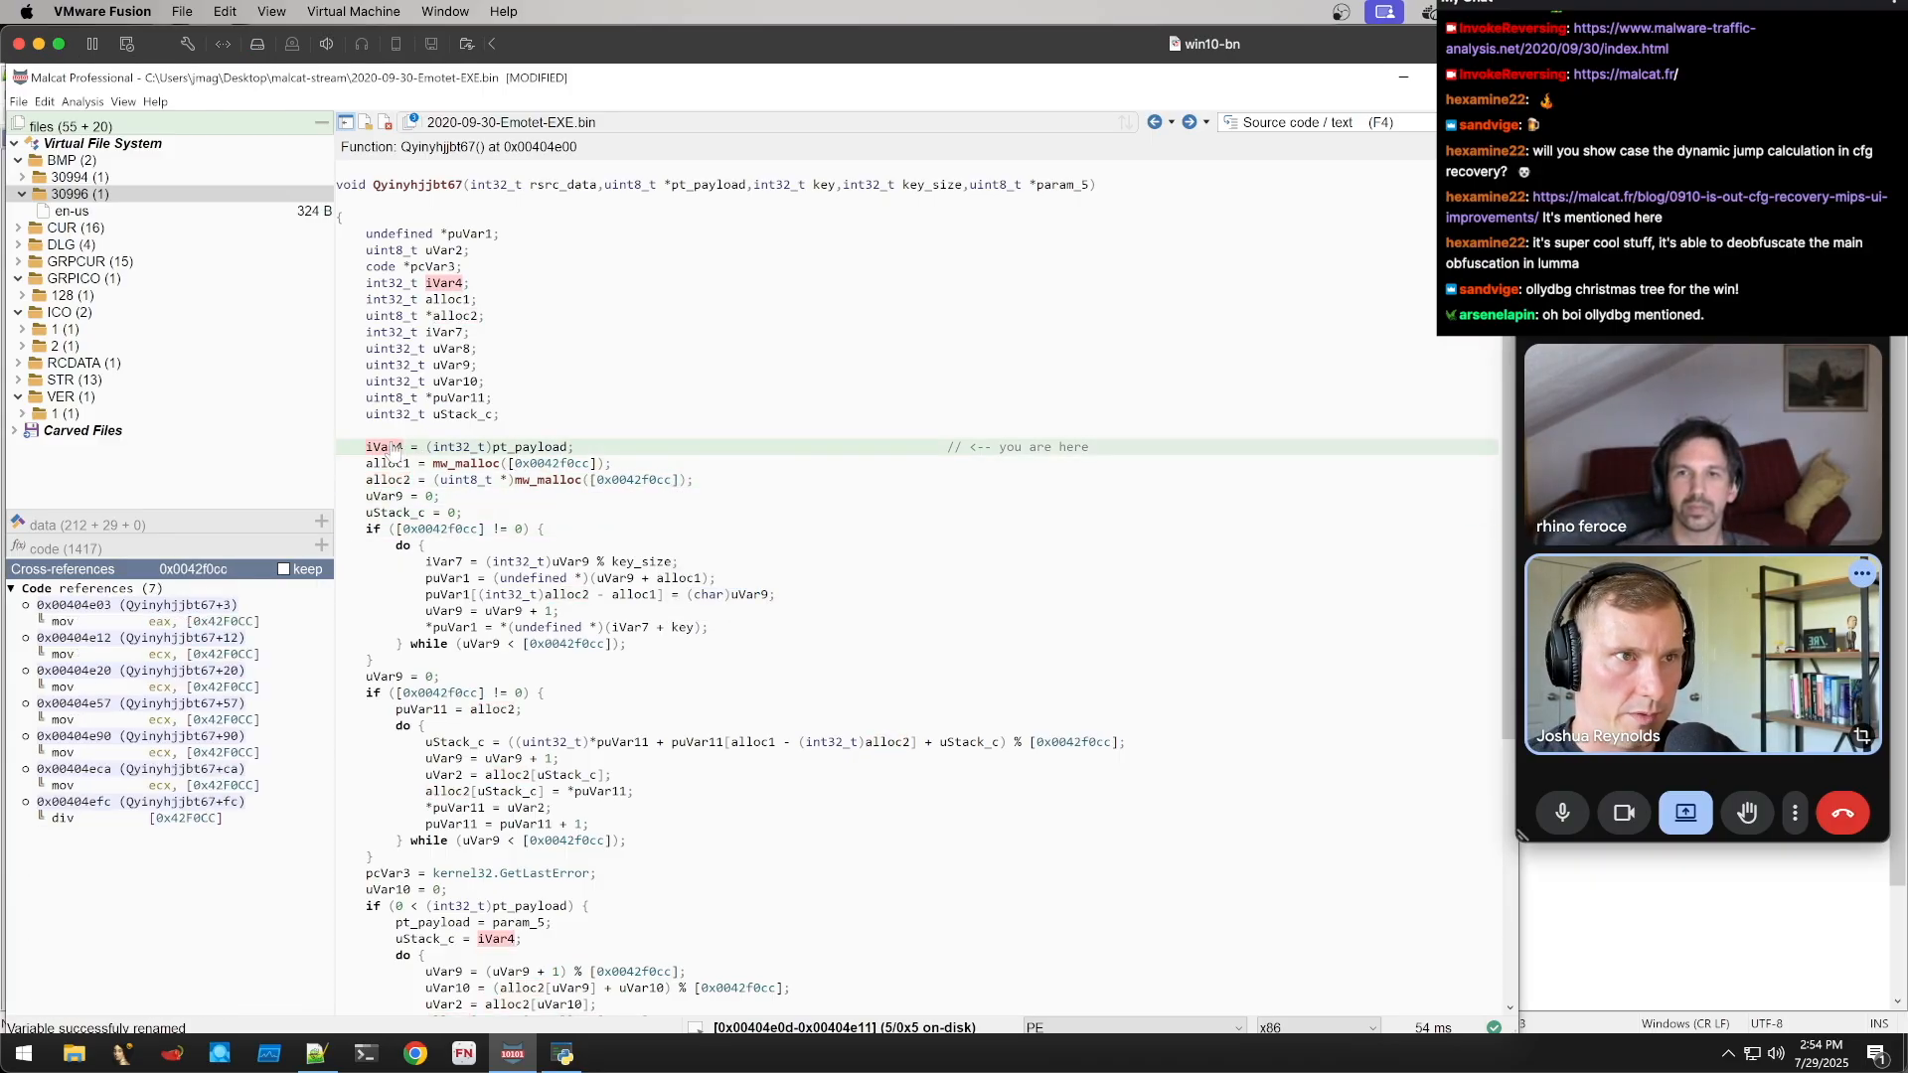
type("n")
type("ptpayload")
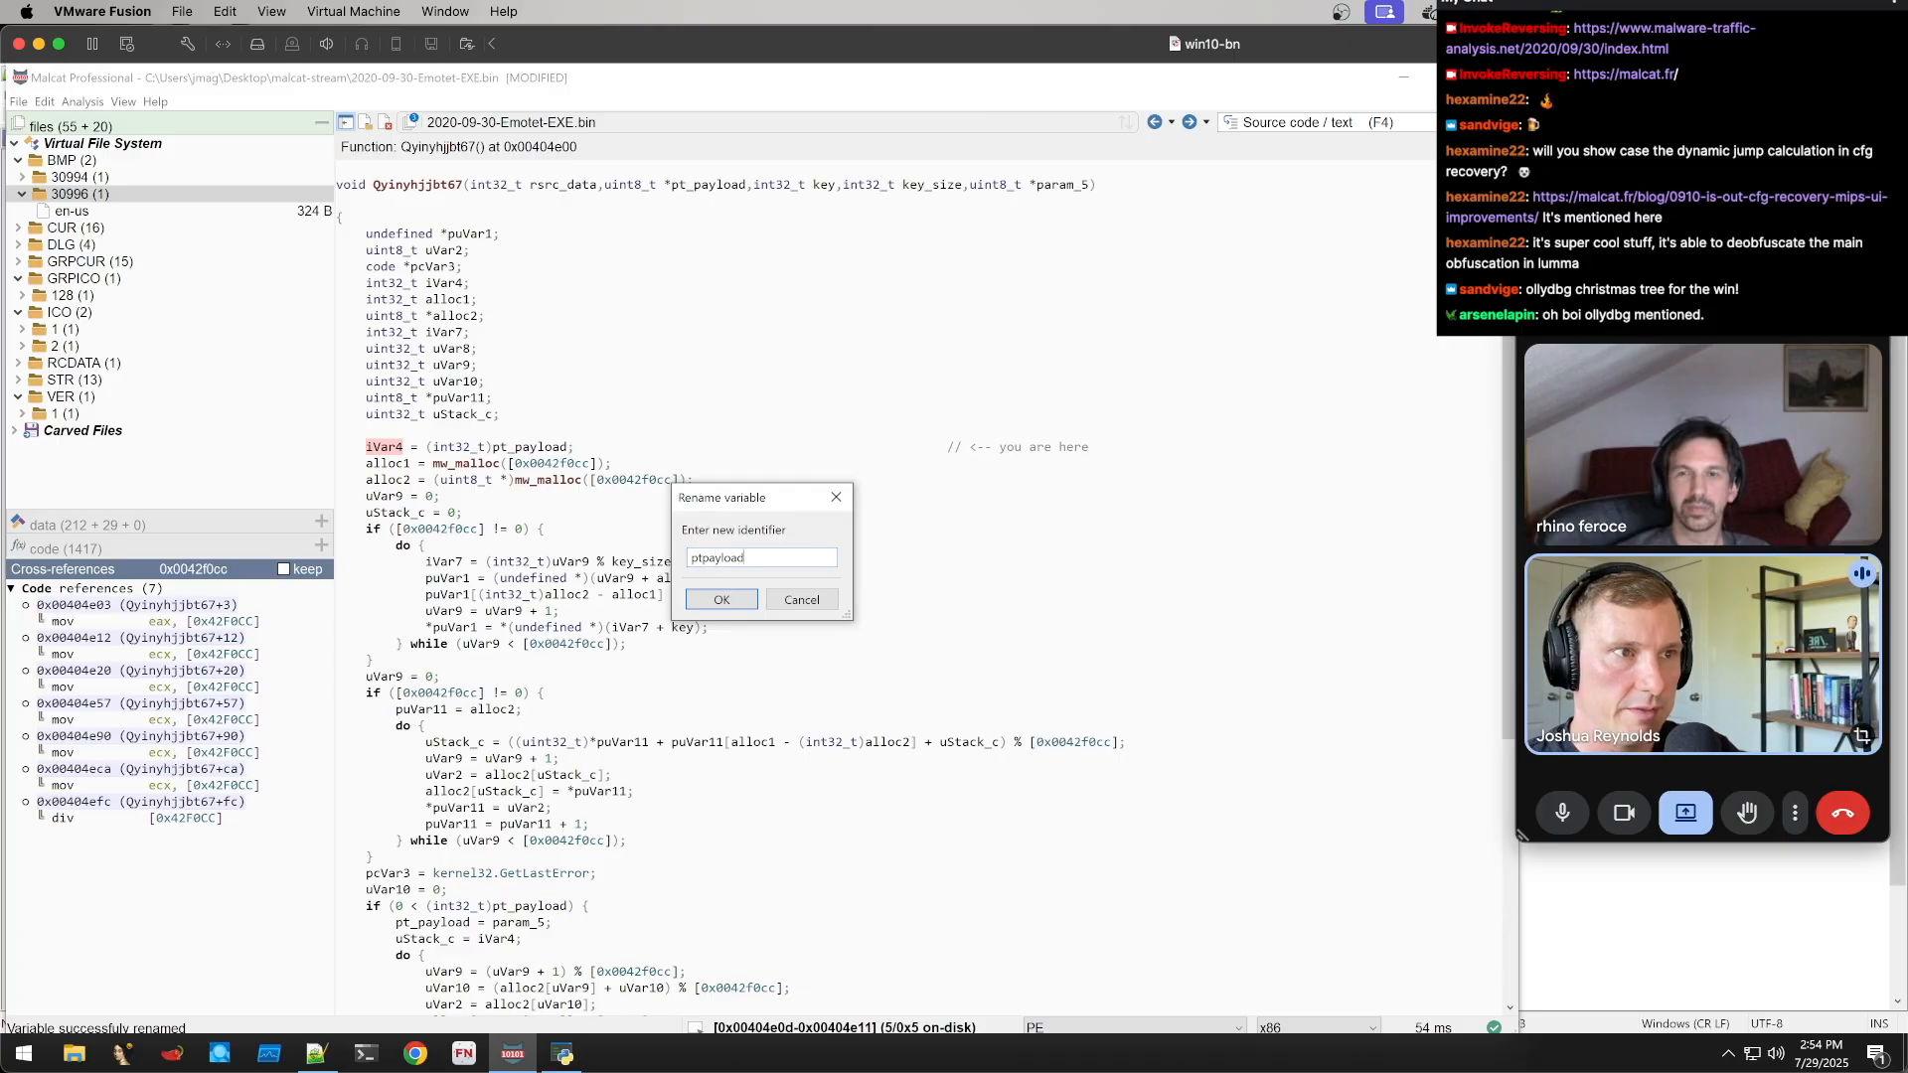
key("BackSpace")
key("BackSpace")
key("BackSpace")
key("BackSpace")
key("BackSpace")
key("BackSpace")
type("ptr_ptpayload")
key("Return")
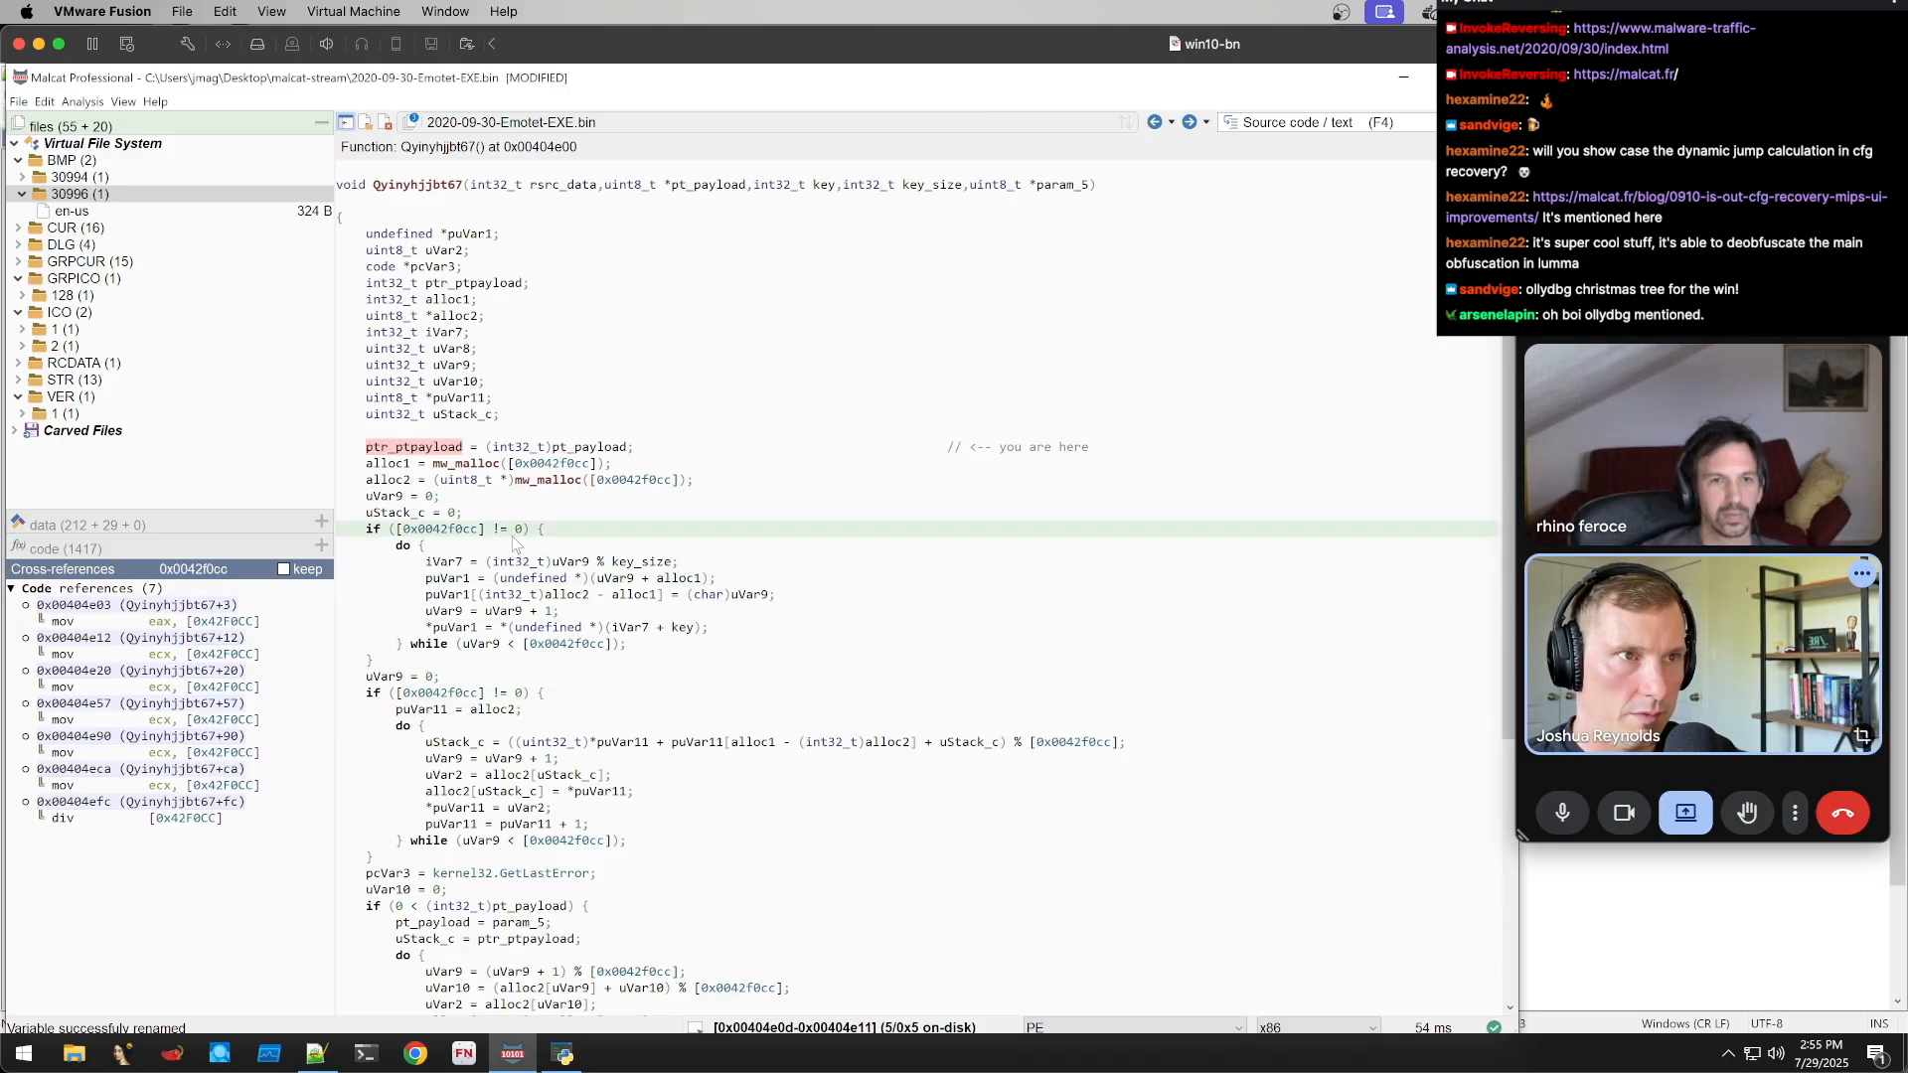
left_click(576, 450)
left_click(551, 455)
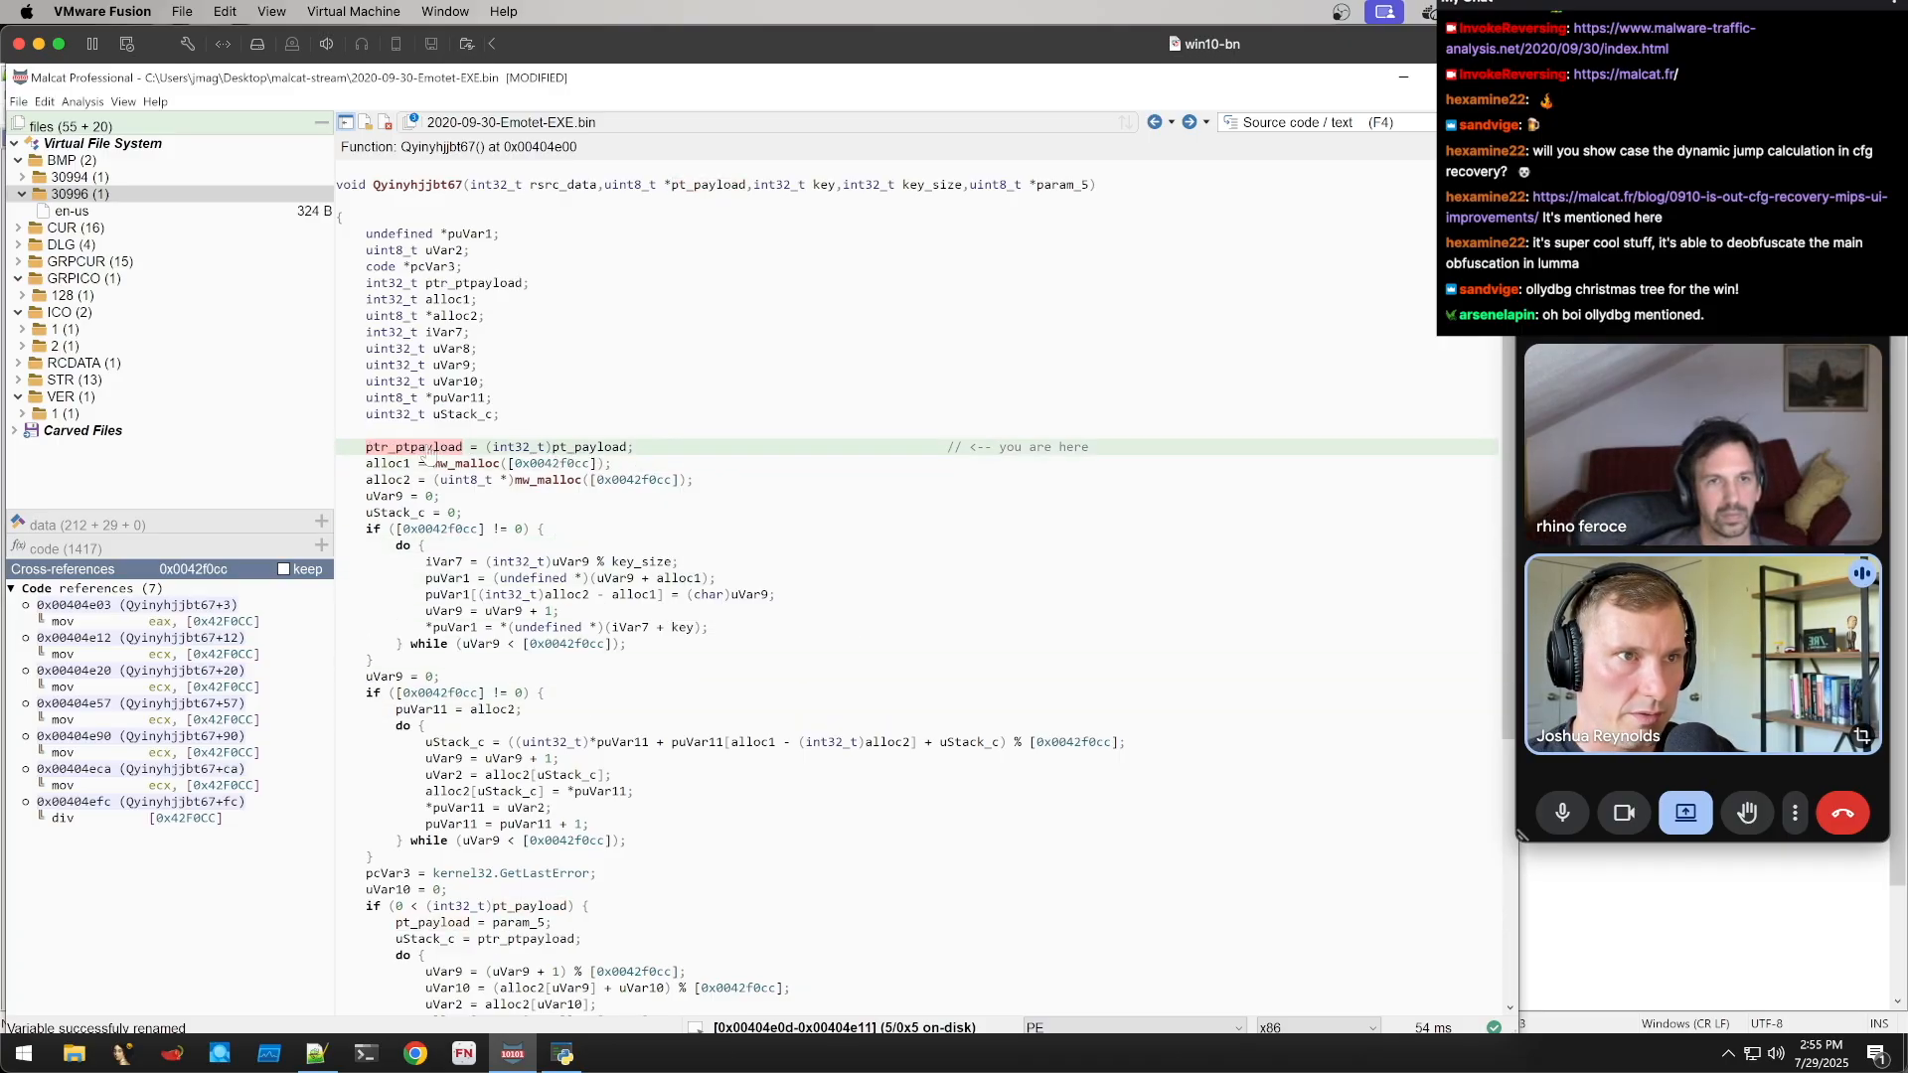
Follow the mw_malloc size argument to address 0x0042f0cc in the hexadecimal view and examine its first bytes and data interpretations
left_click(545, 464)
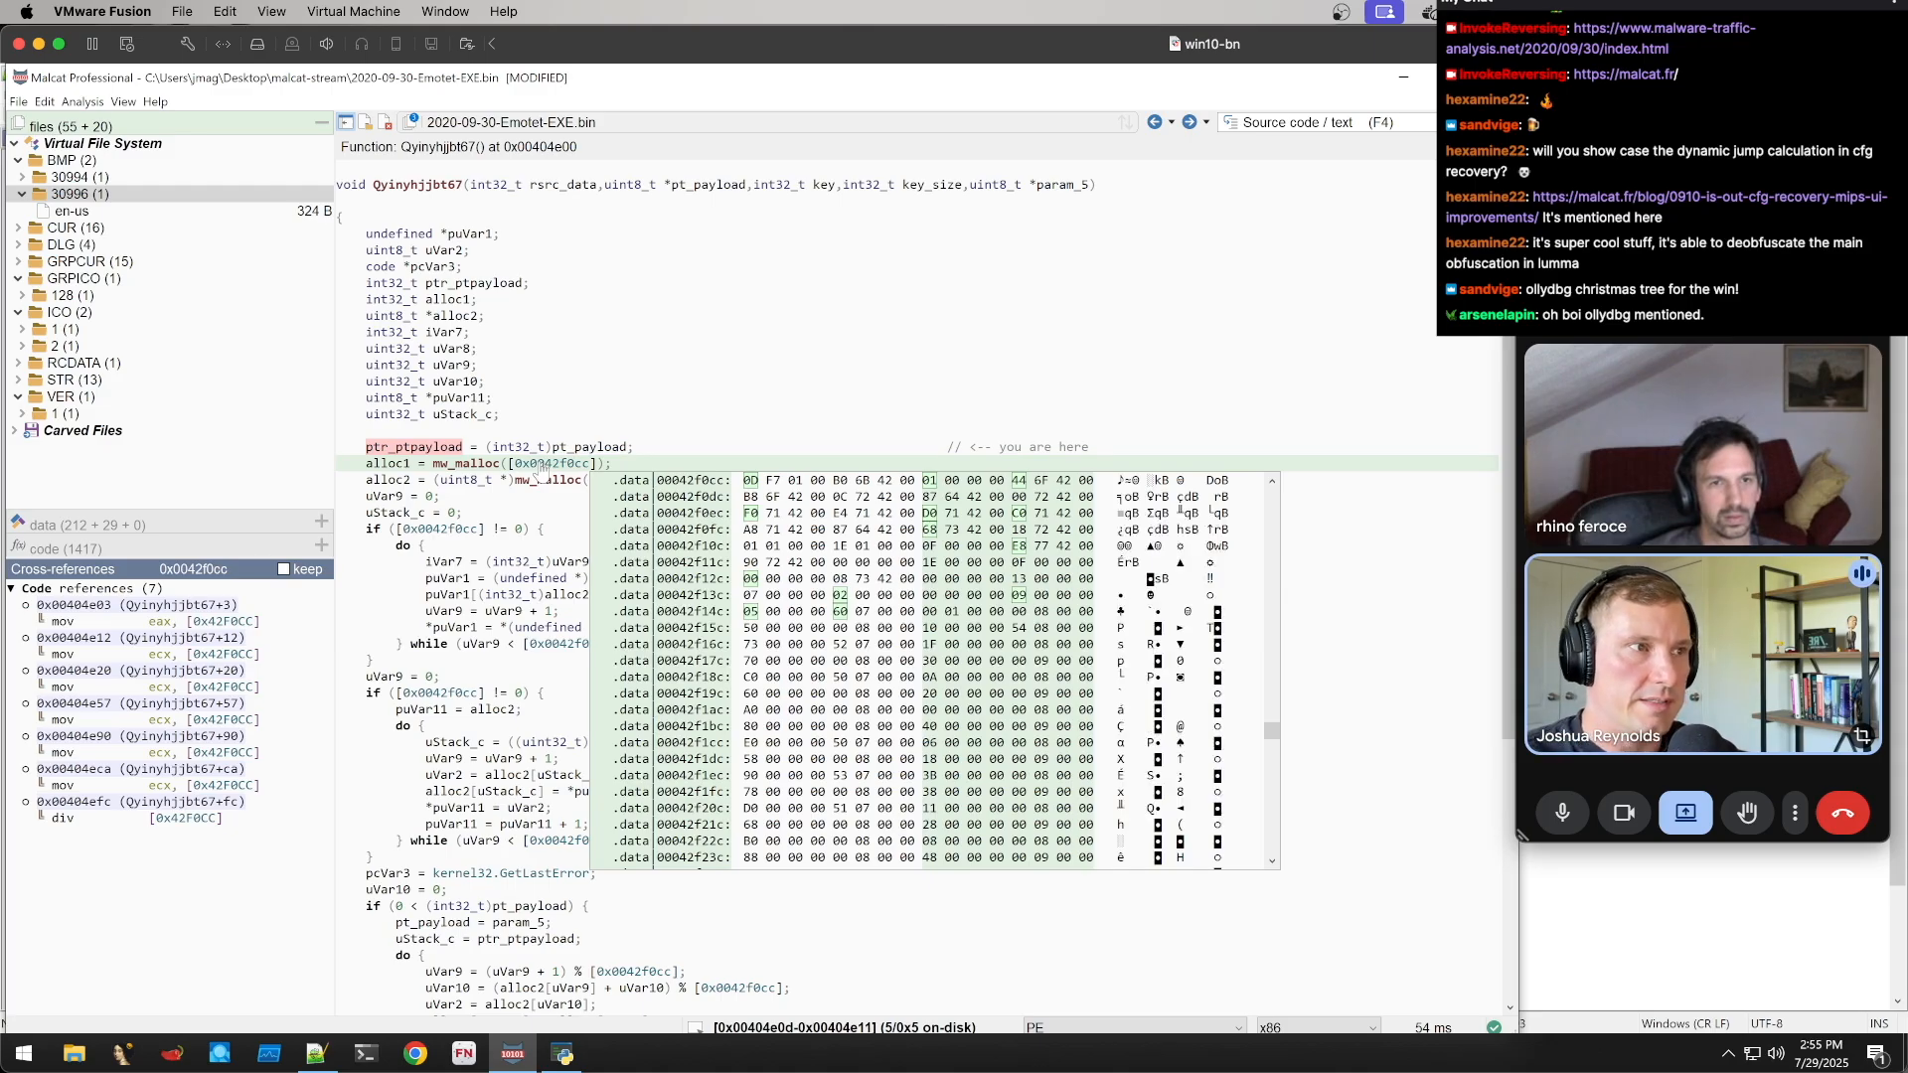
double_click(546, 465)
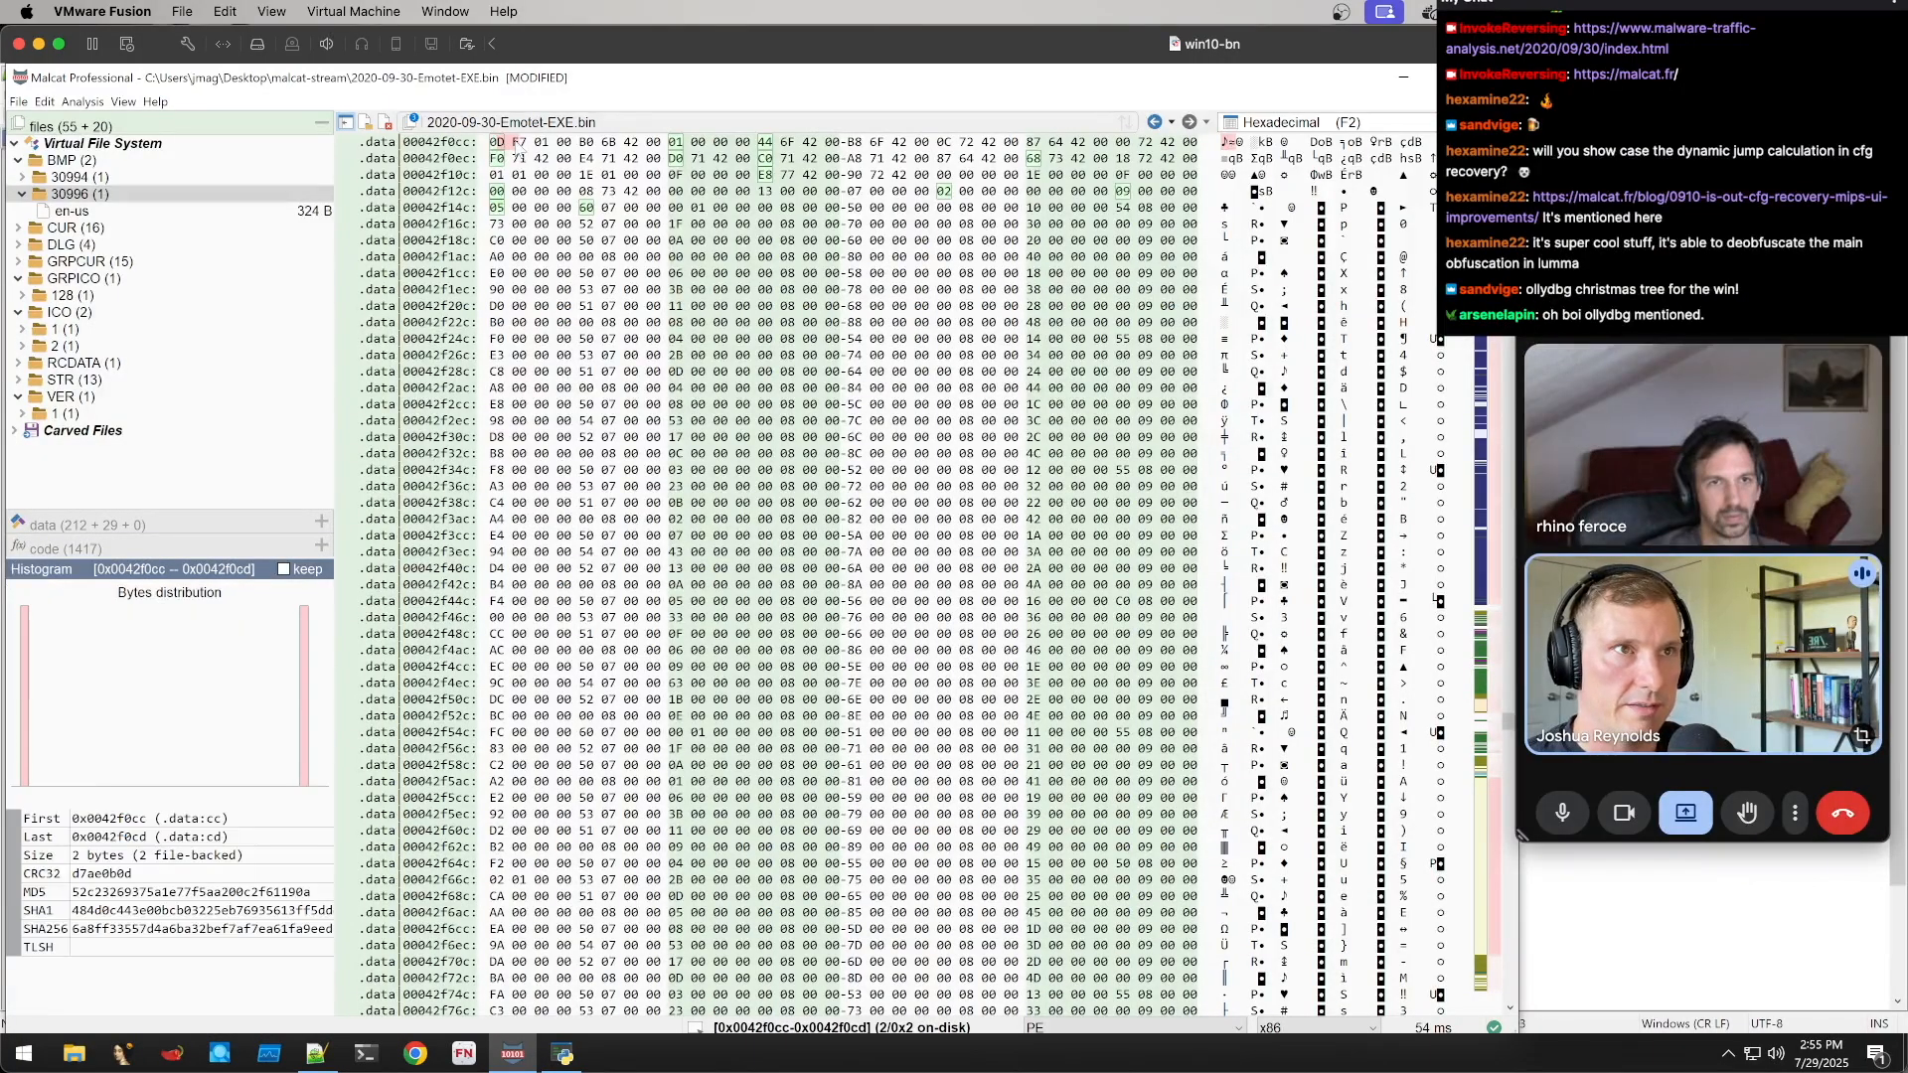
left_click(322, 524)
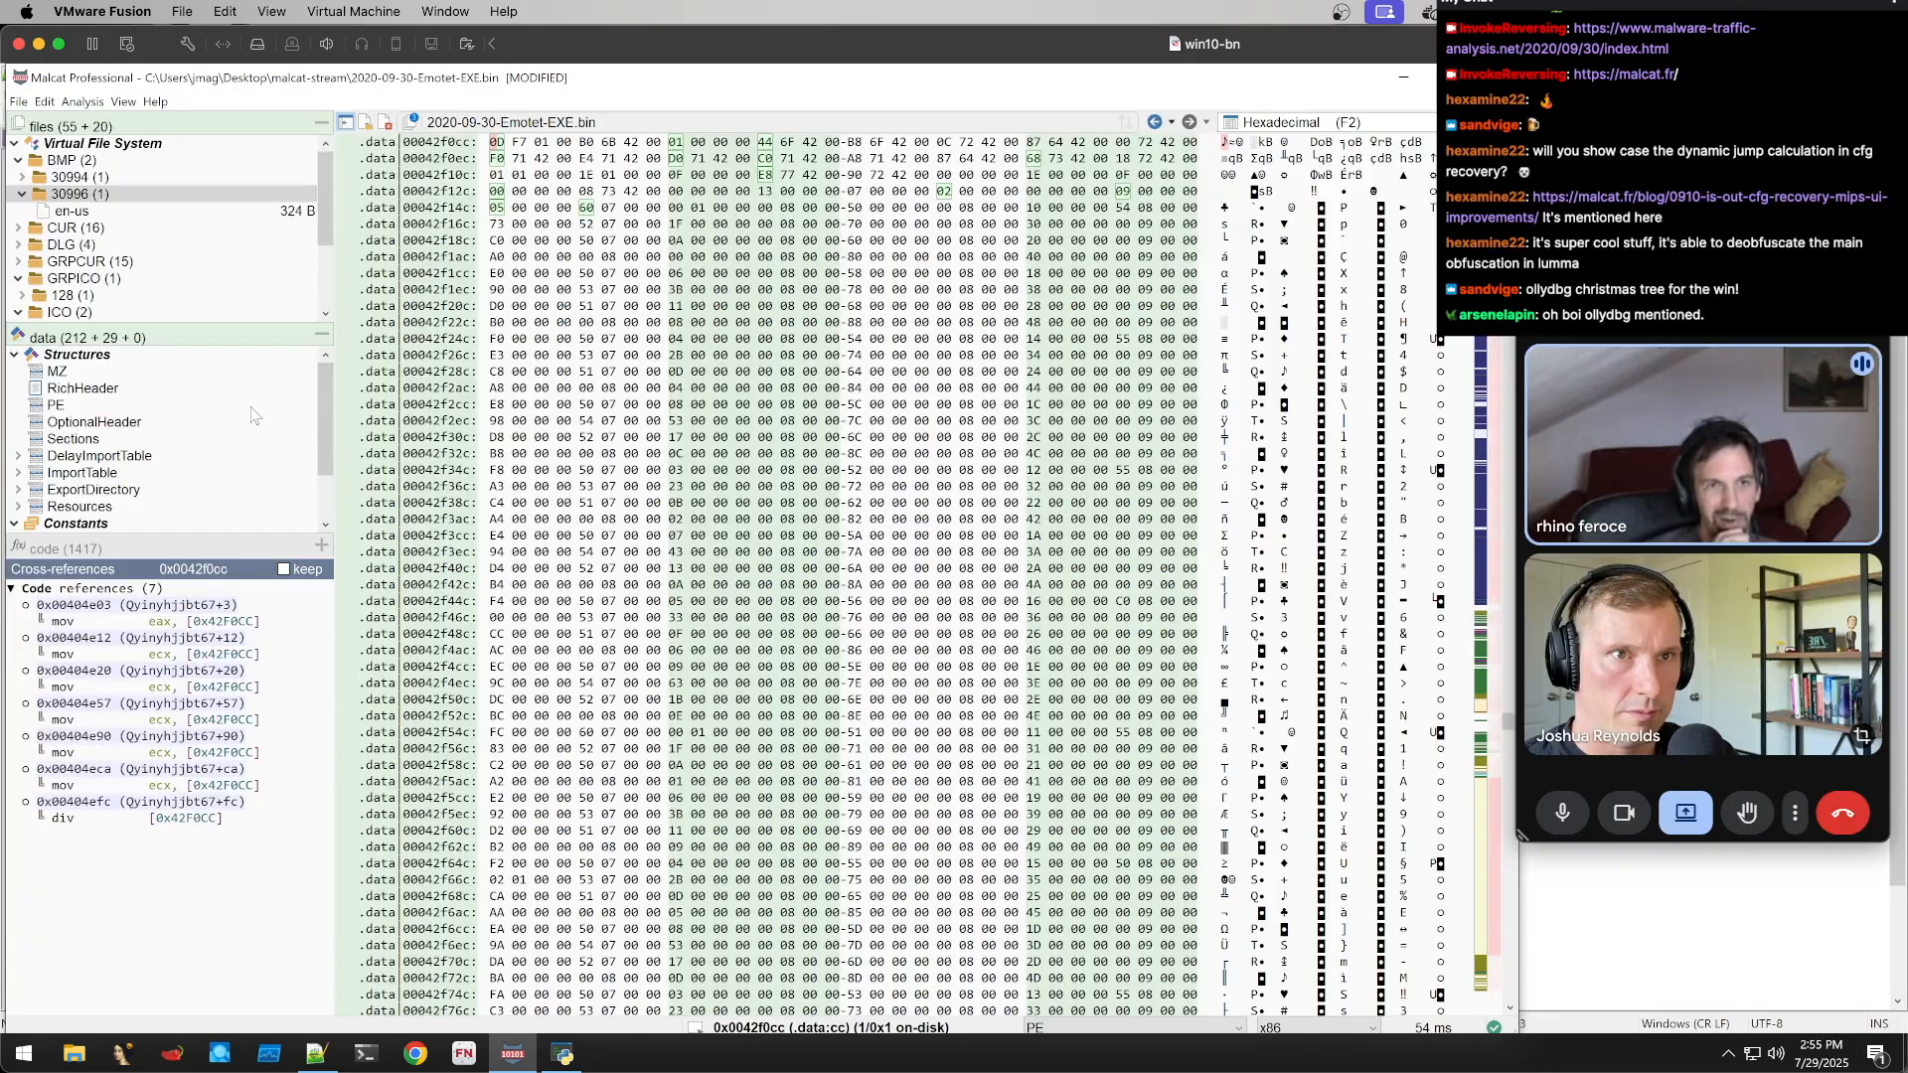
scroll(253, 418, "down", 2)
left_click(516, 144)
left_click(494, 144)
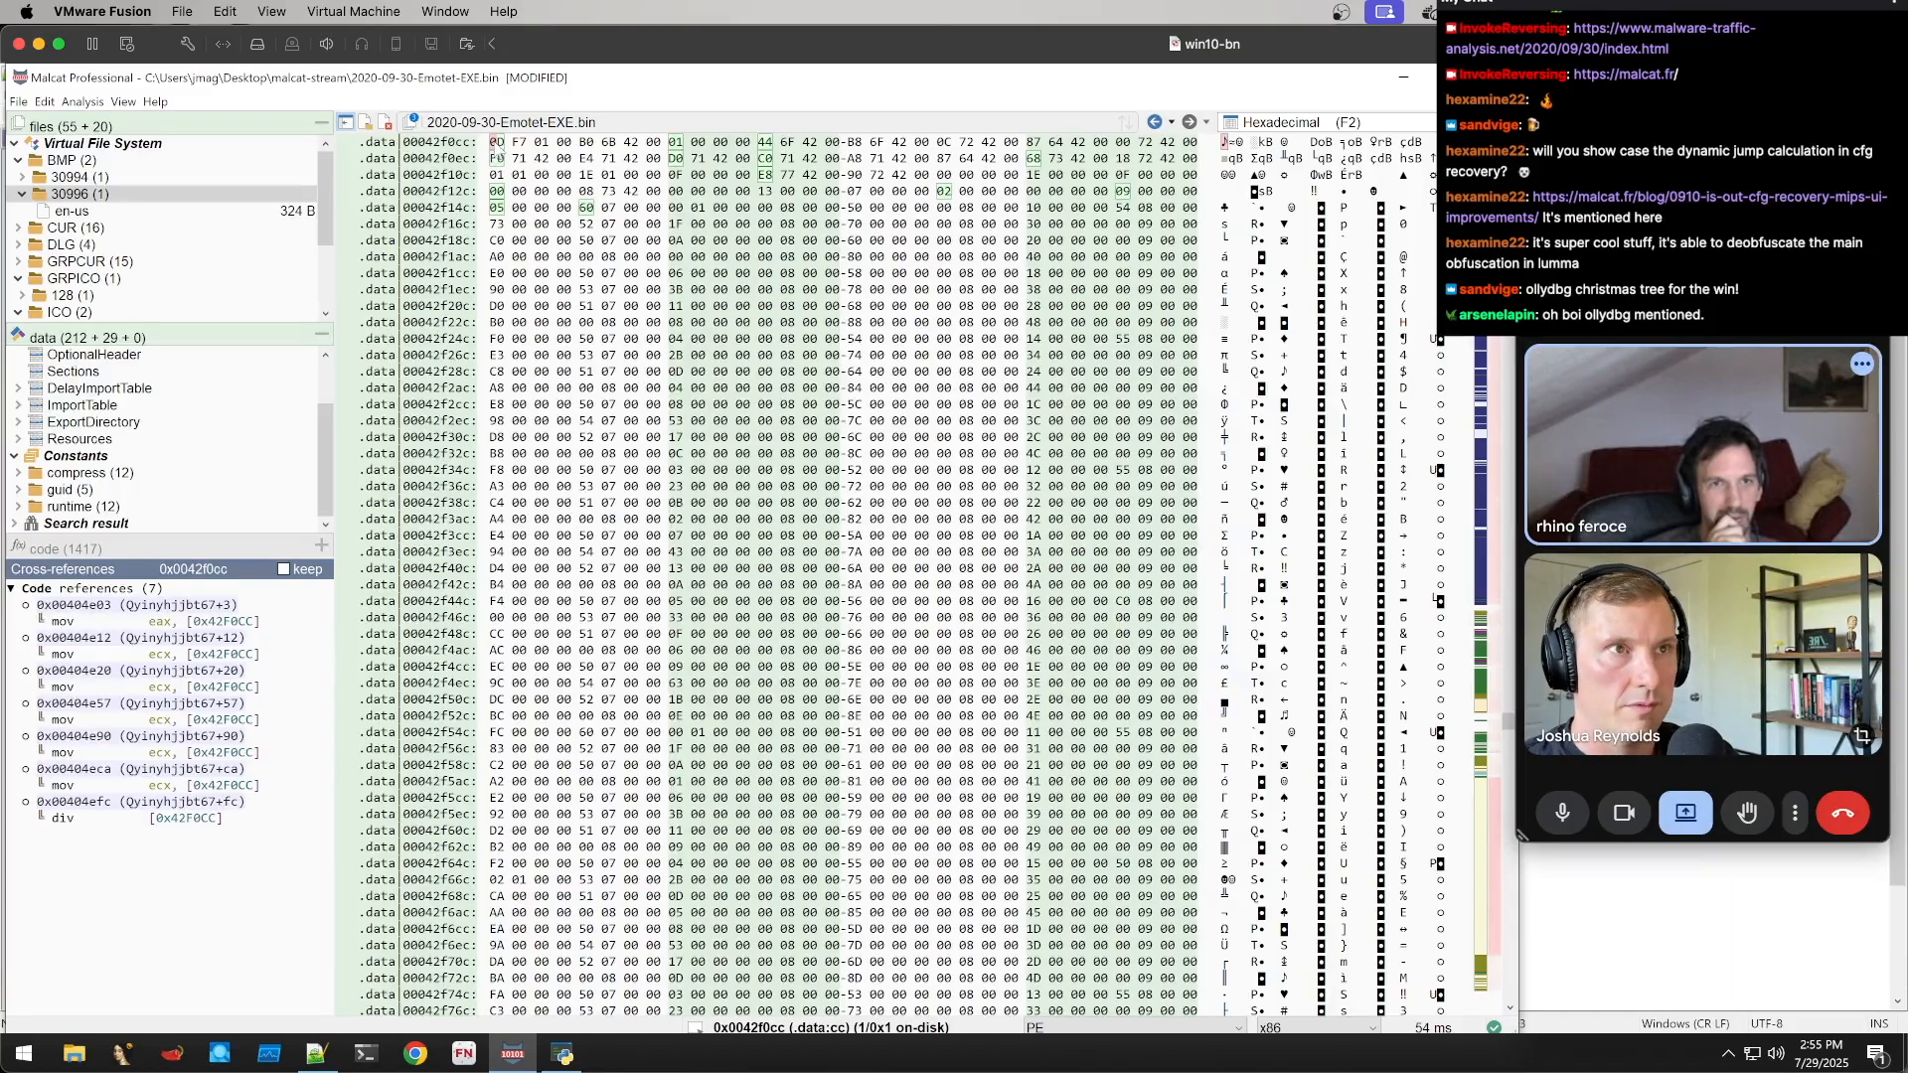
right_click(495, 147)
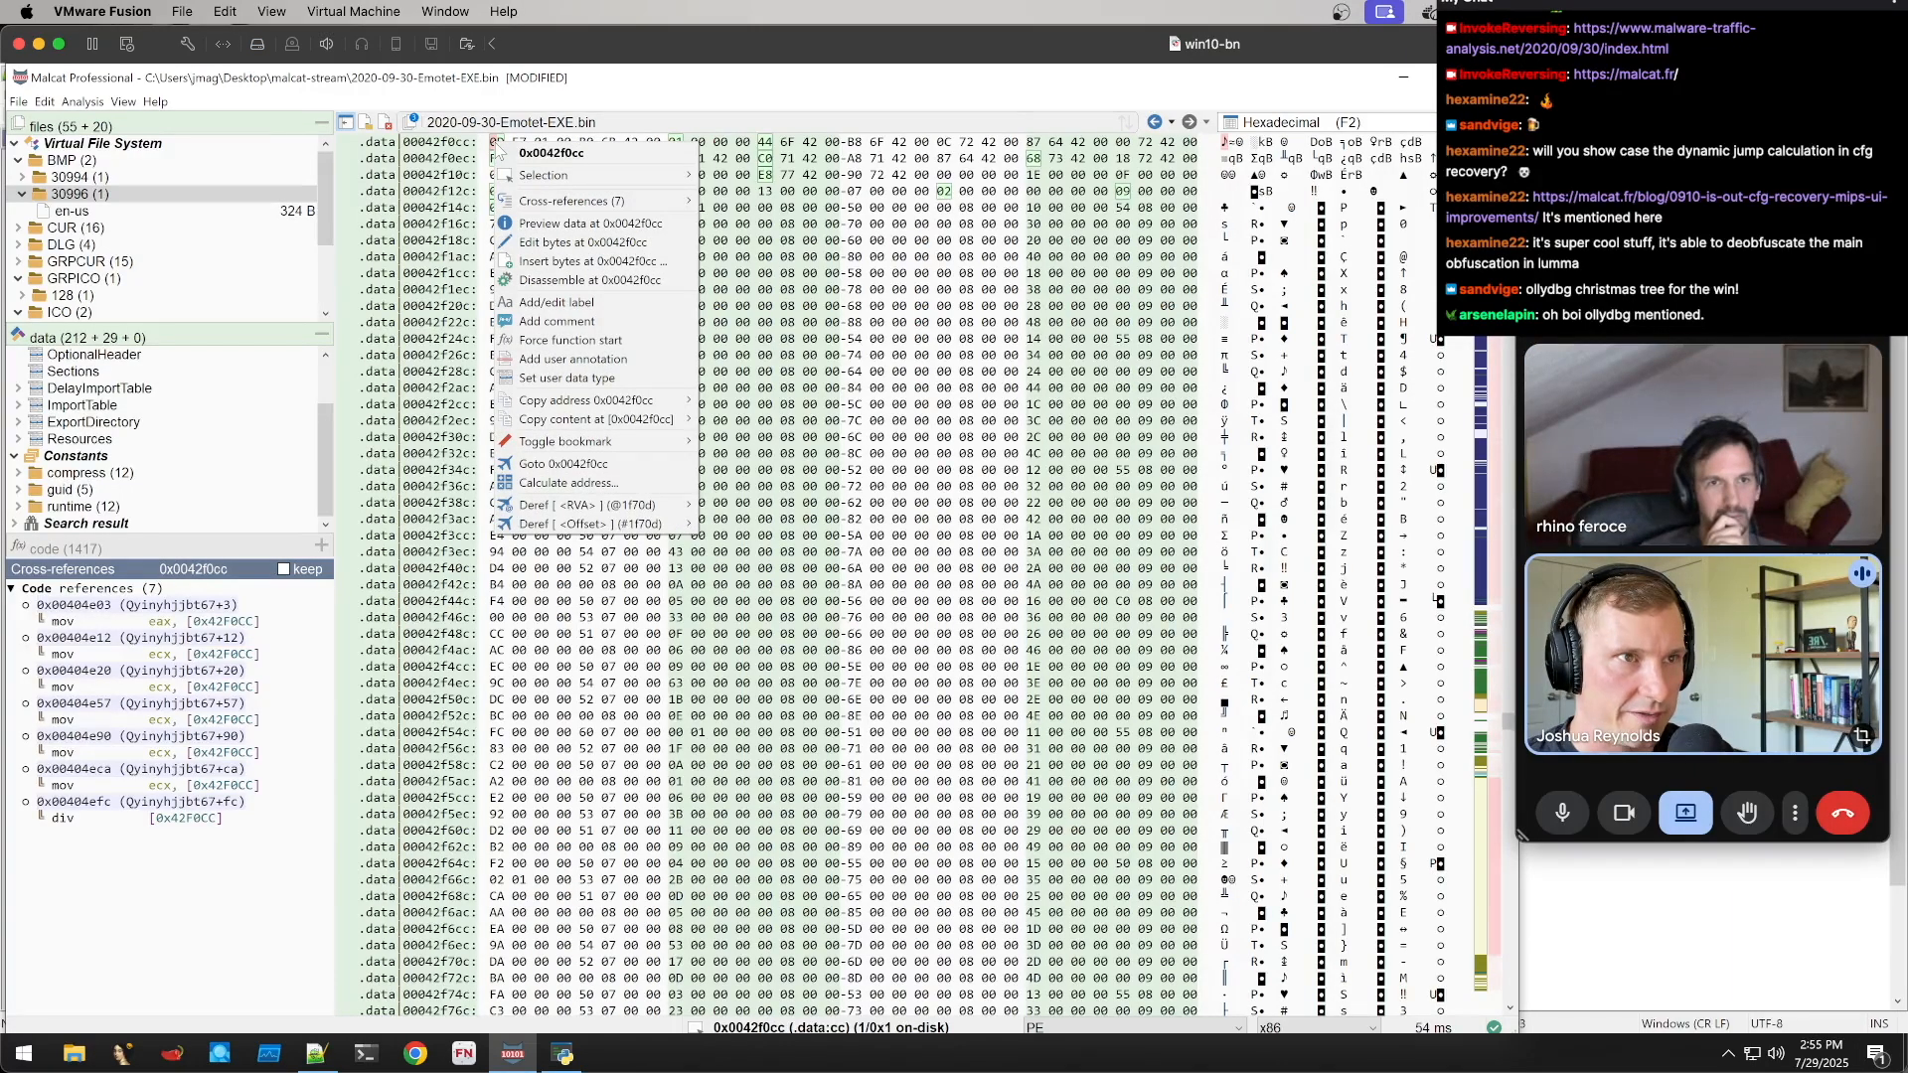
left_click(516, 144)
right_click(514, 146)
key("Escape")
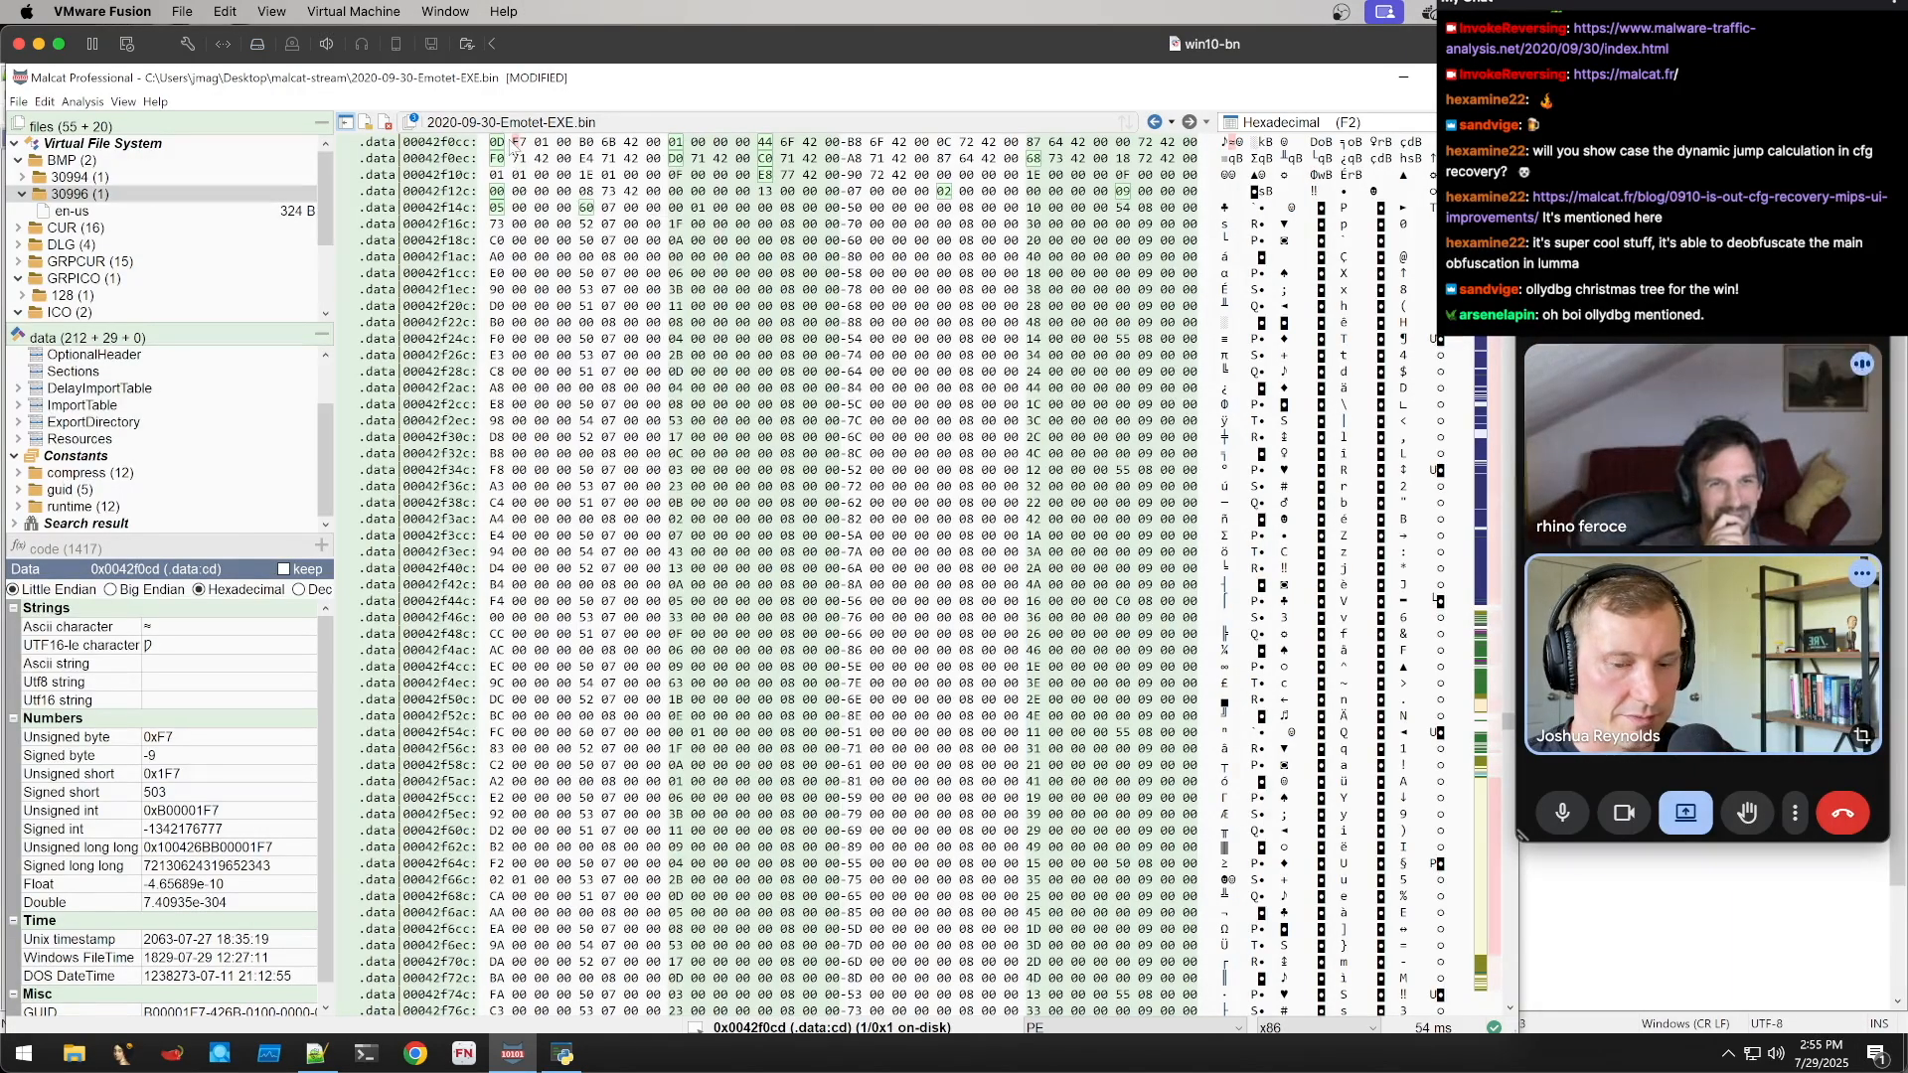
Turn off REFERENCE highlighting in the hexadecimal view and read the unsigned int value stored at 0x0042f0cc
key("h")
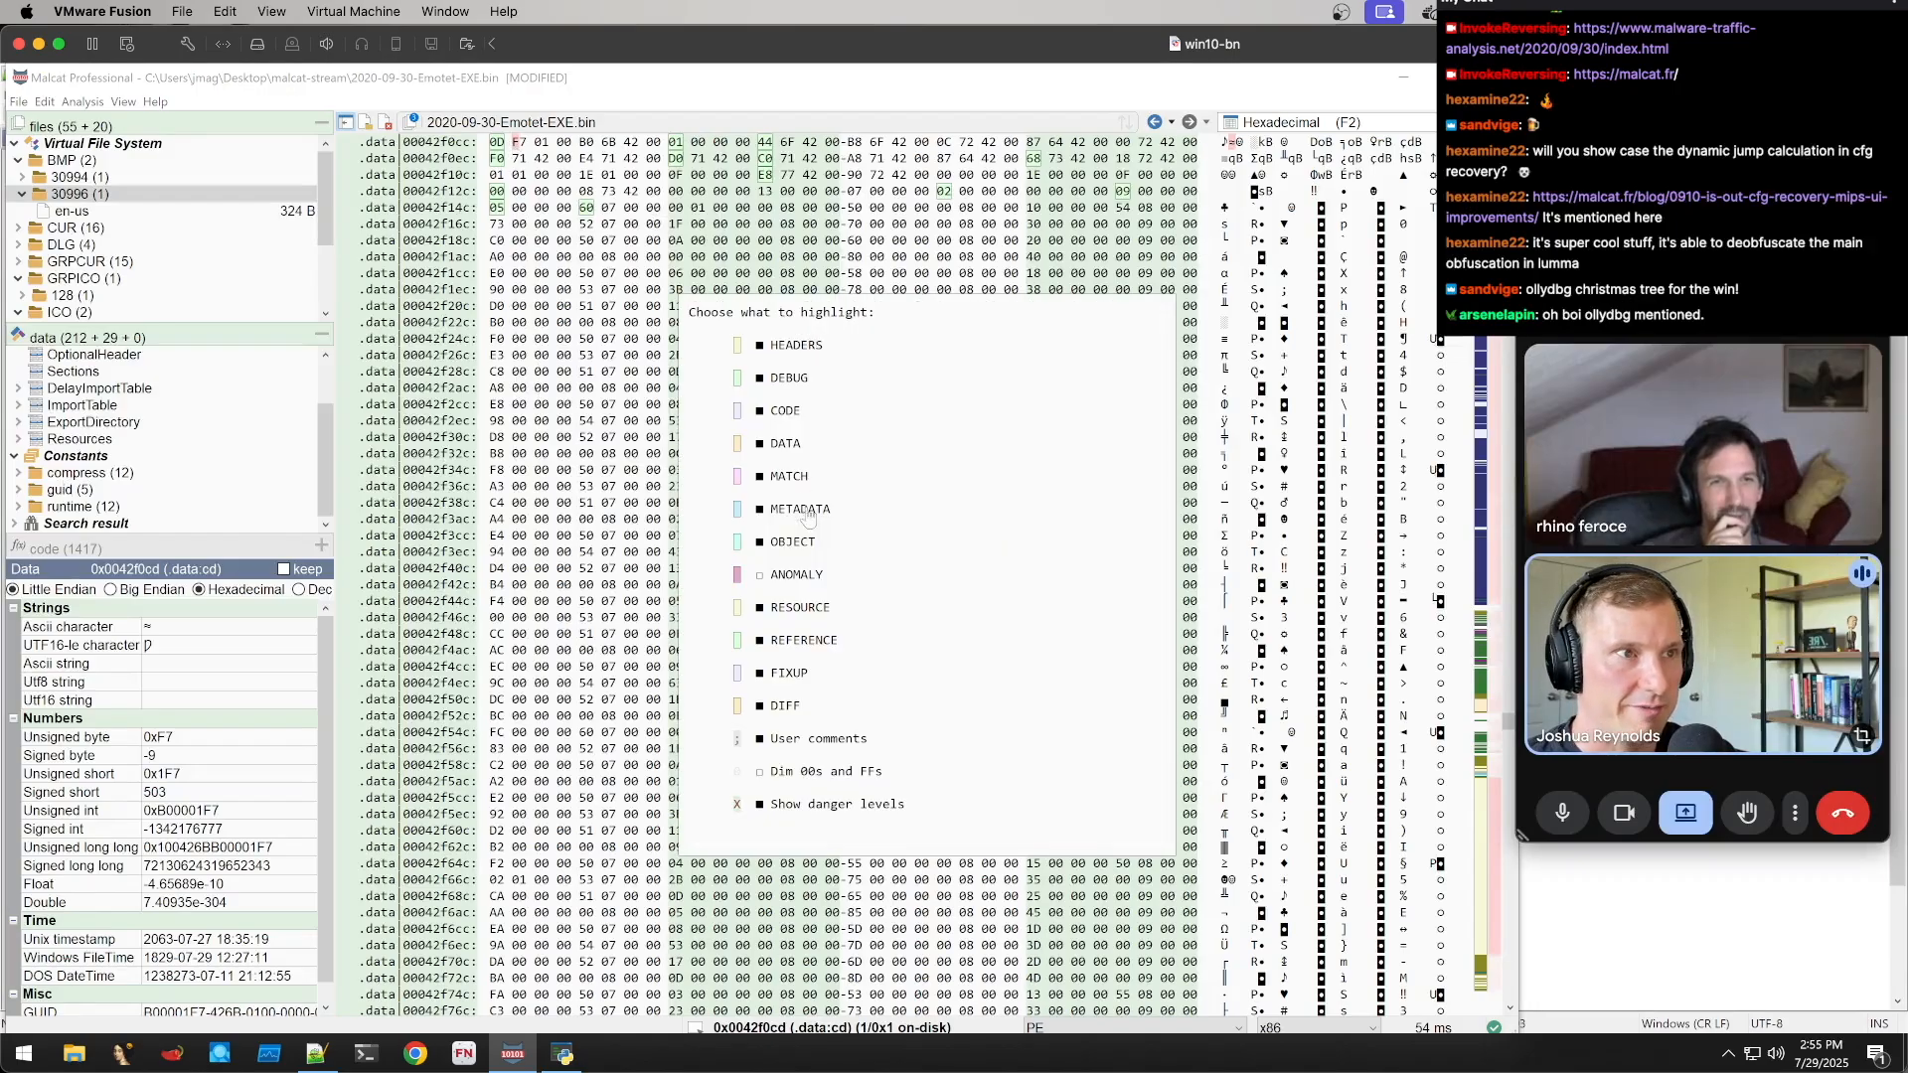
left_click(761, 642)
left_click(496, 148)
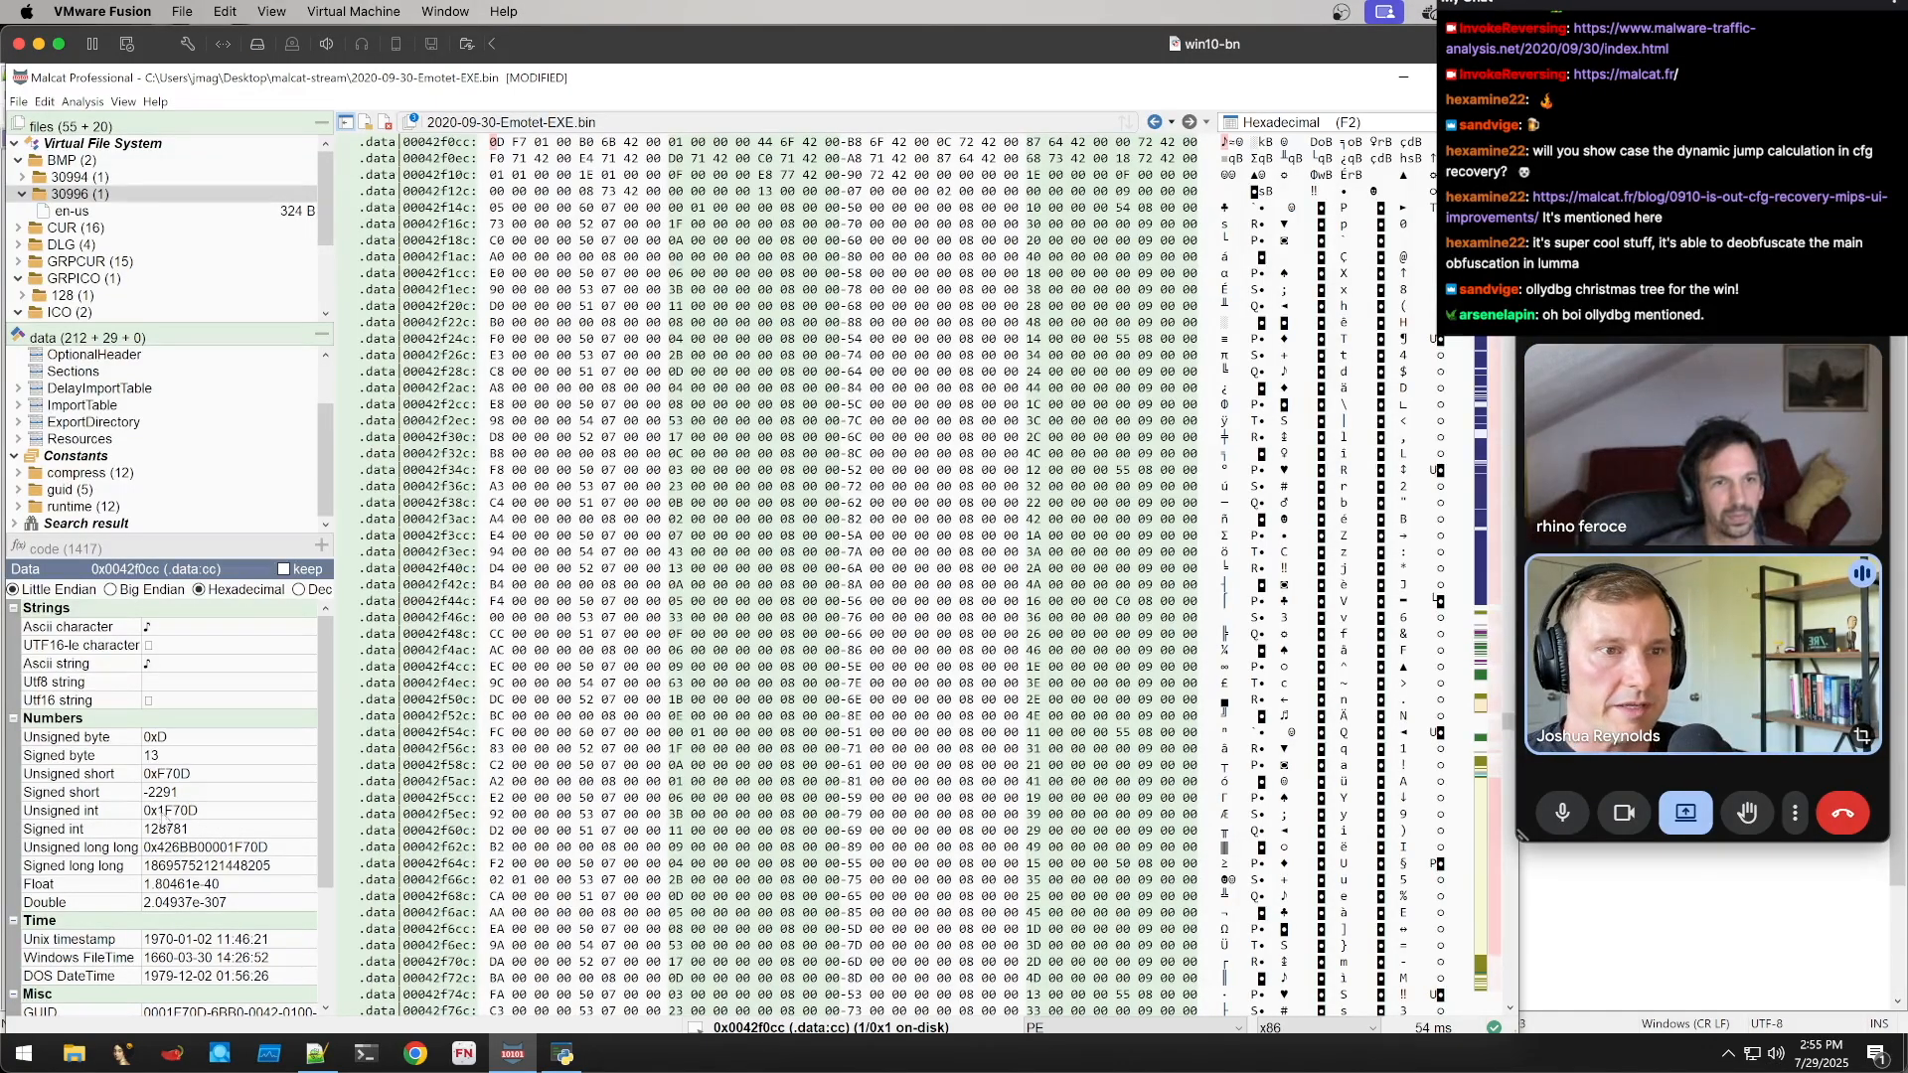
left_click(197, 813)
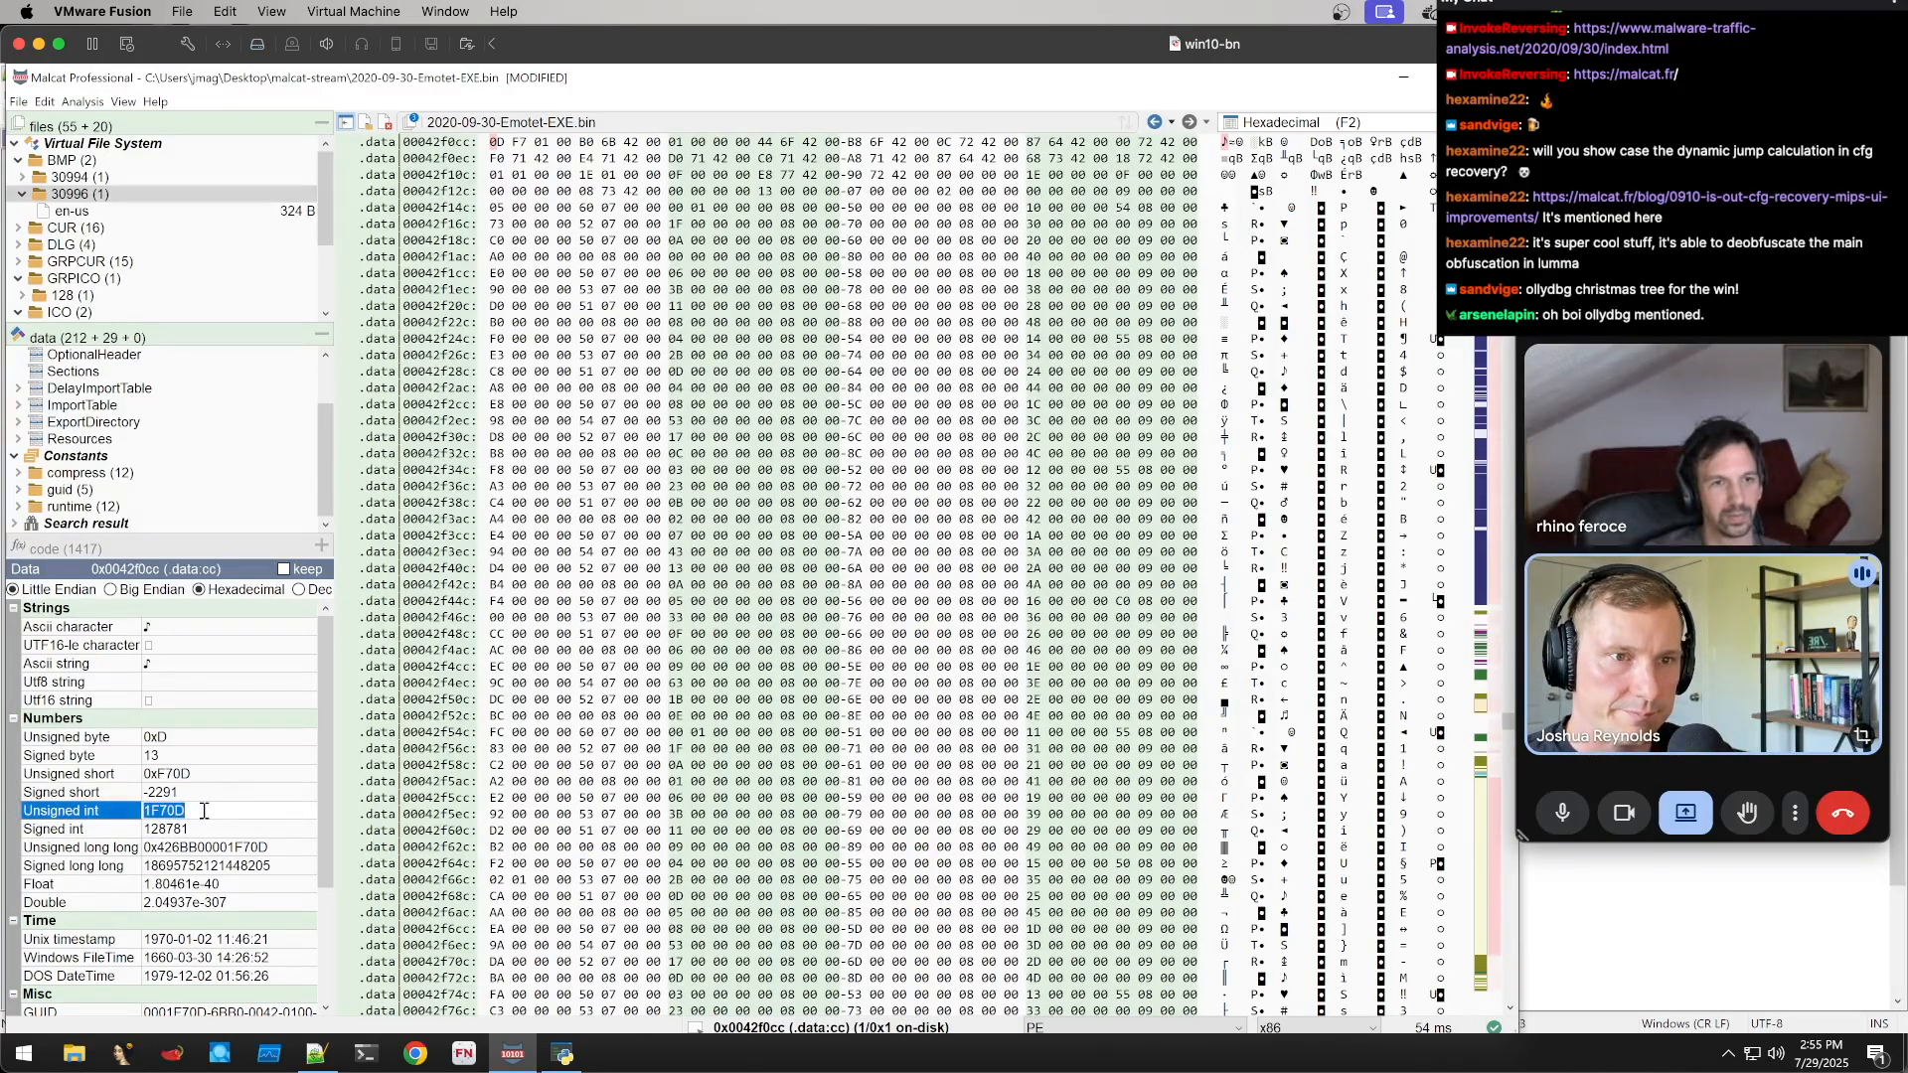
left_click(496, 186)
left_click(494, 144)
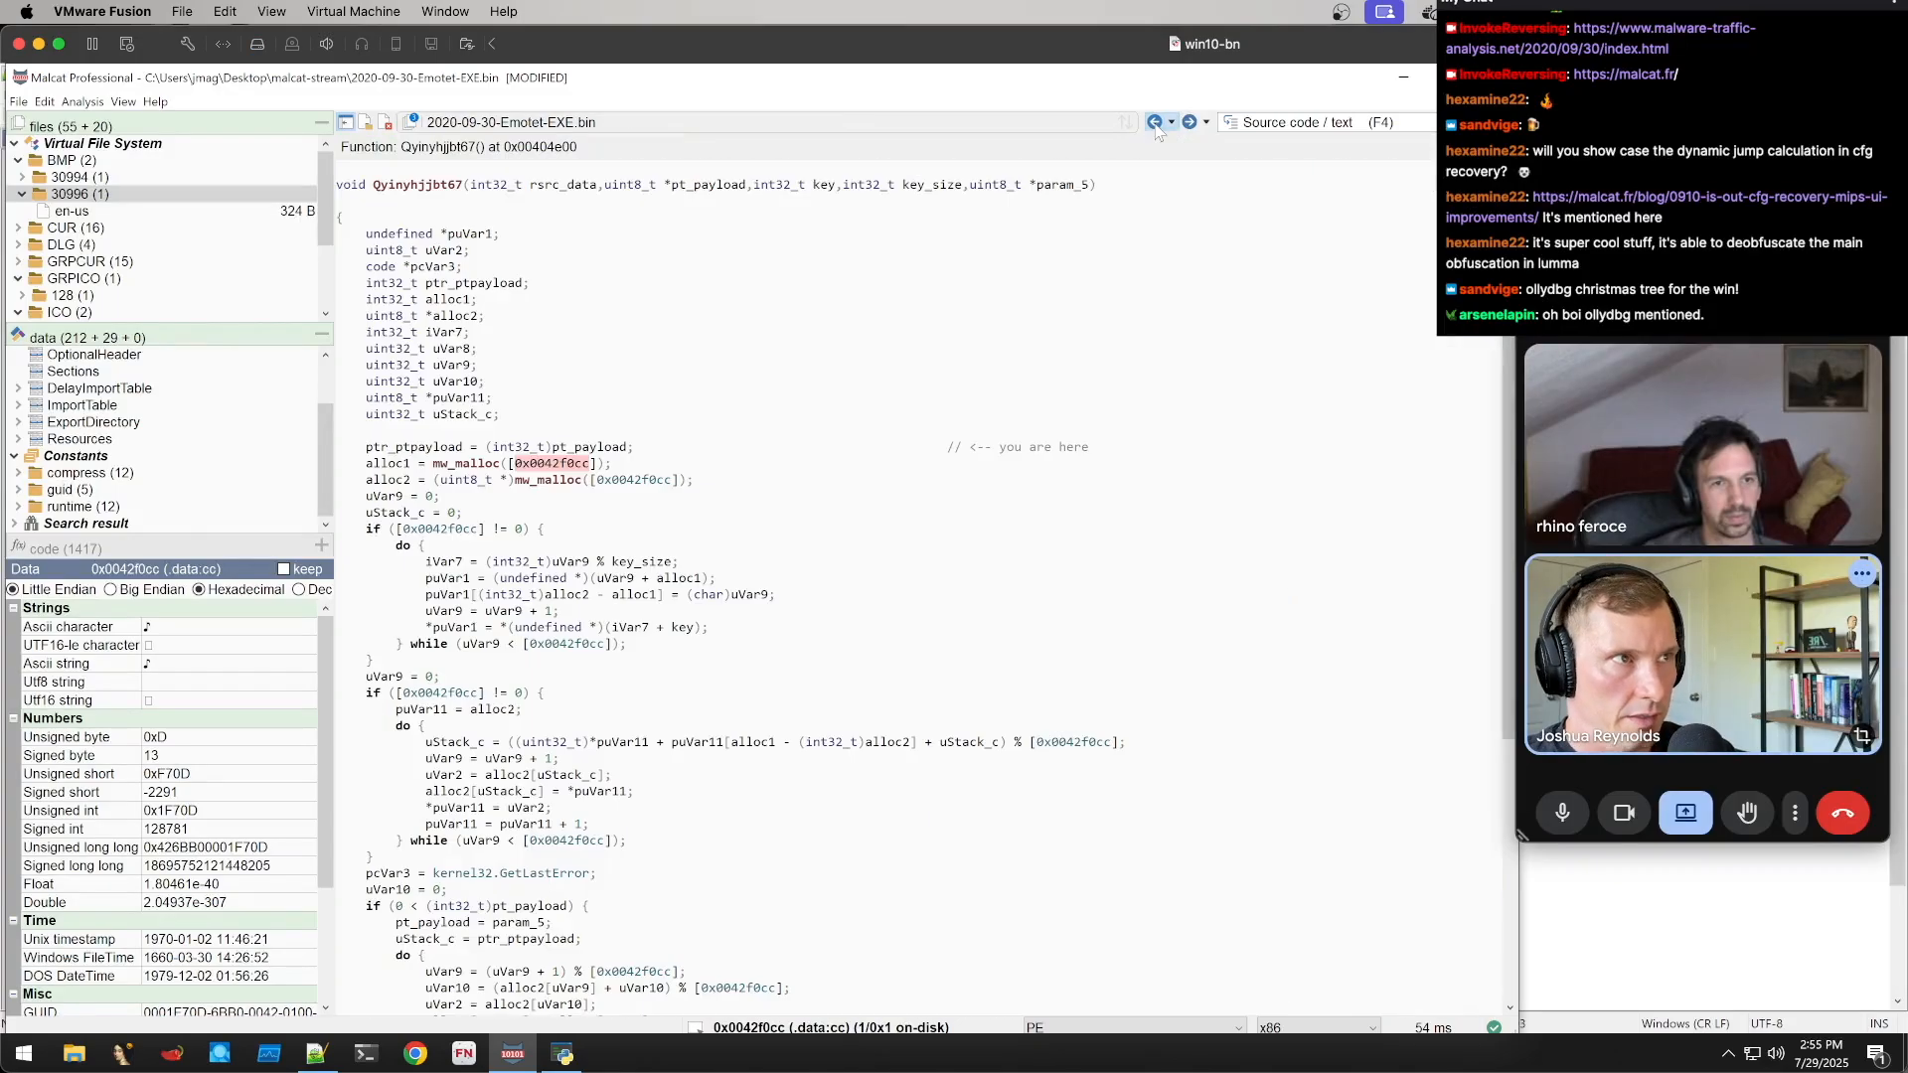
Return to the decompiled Qyinyhjjbt67 and add the comment "0x1f70d size of allocation" beside the alloc1 mw_malloc call
key("F4")
left_click(403, 467)
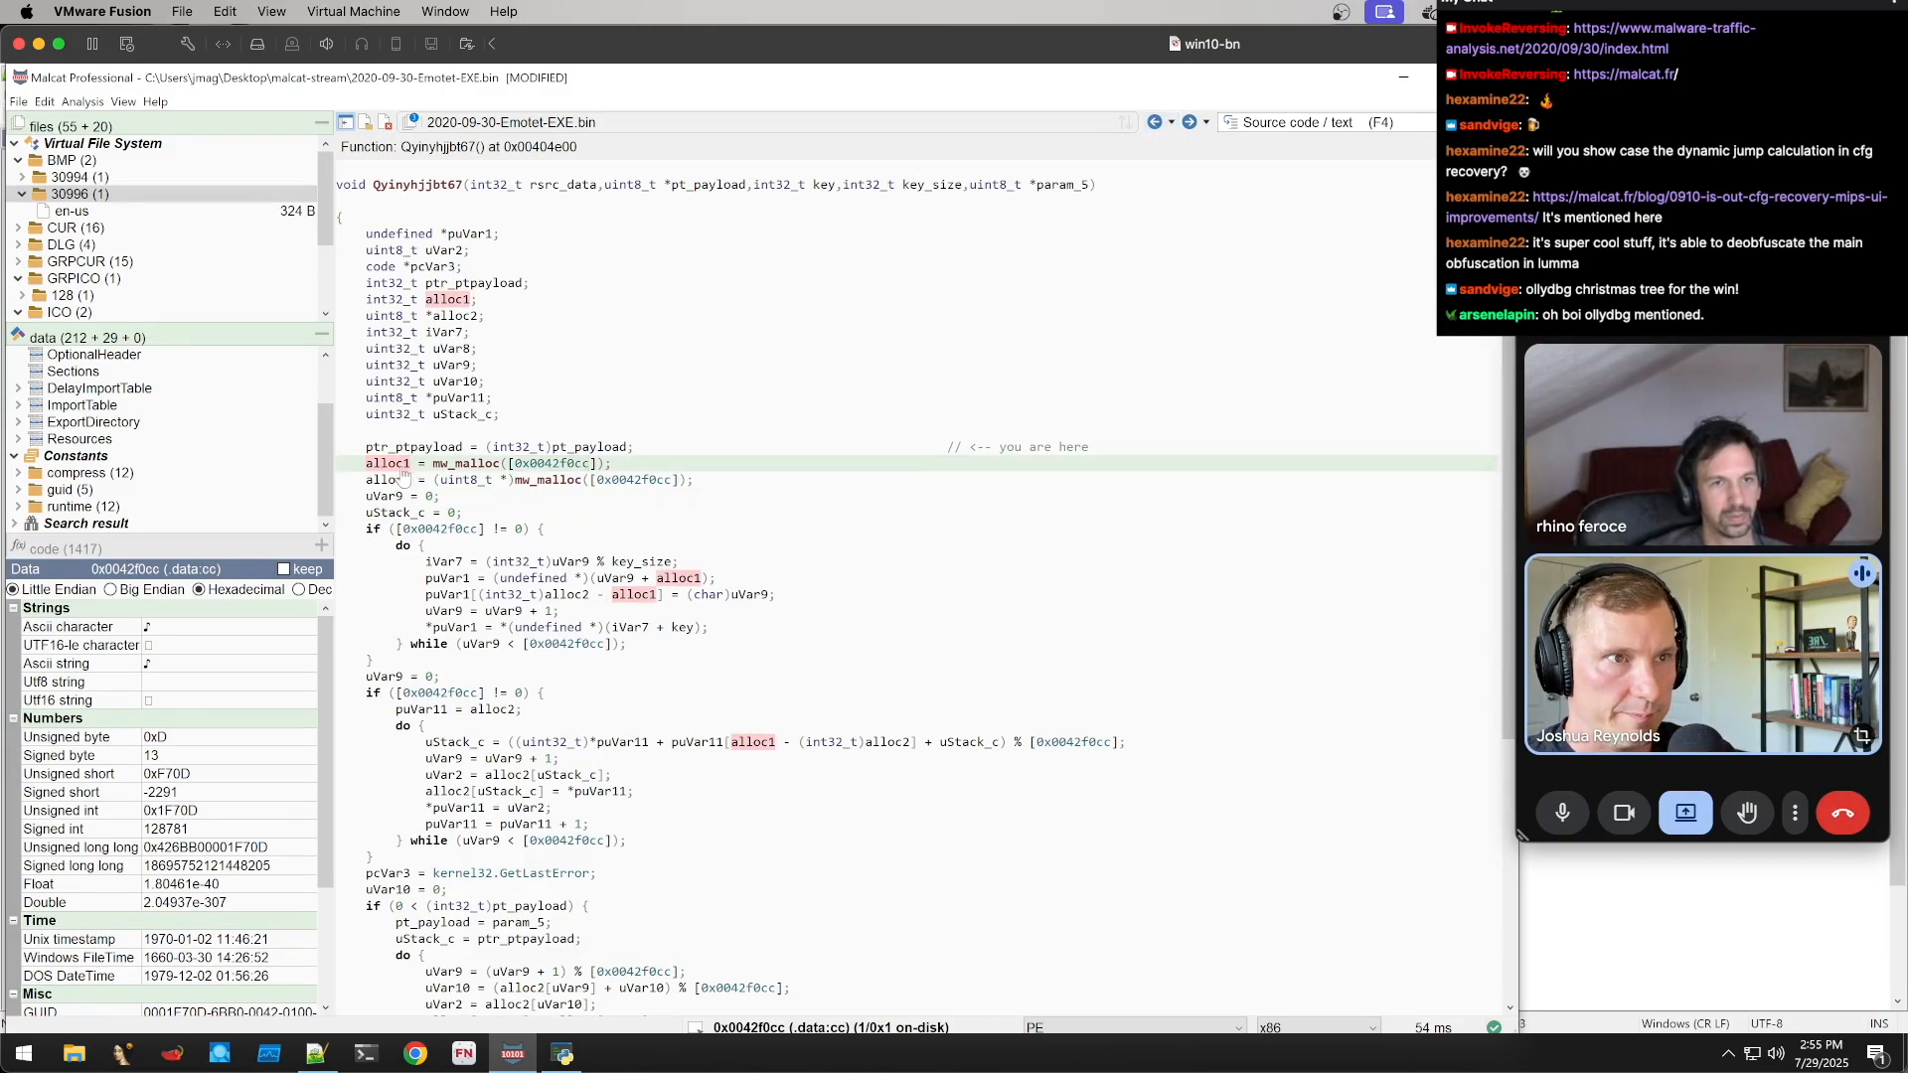
right_click(655, 468)
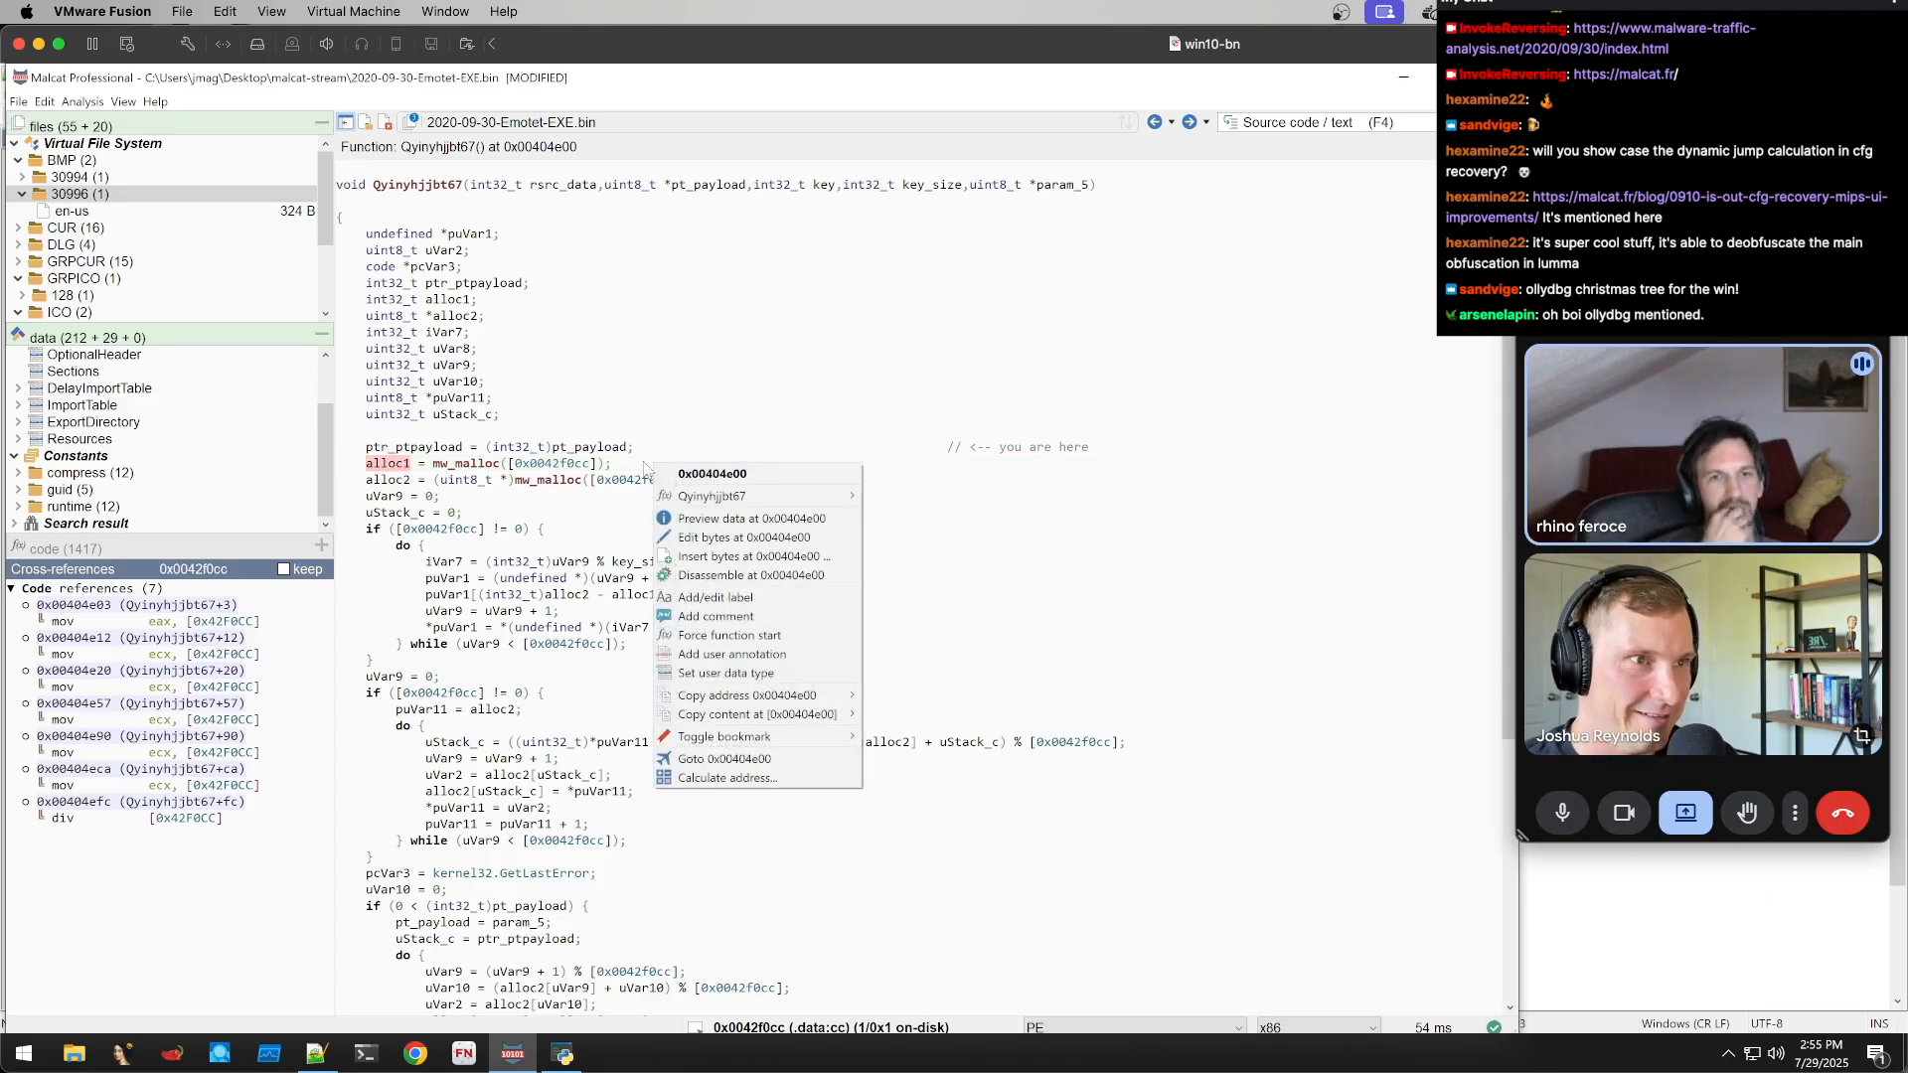
left_click(716, 616)
type("ad")
key("BackSpace")
type("0x")
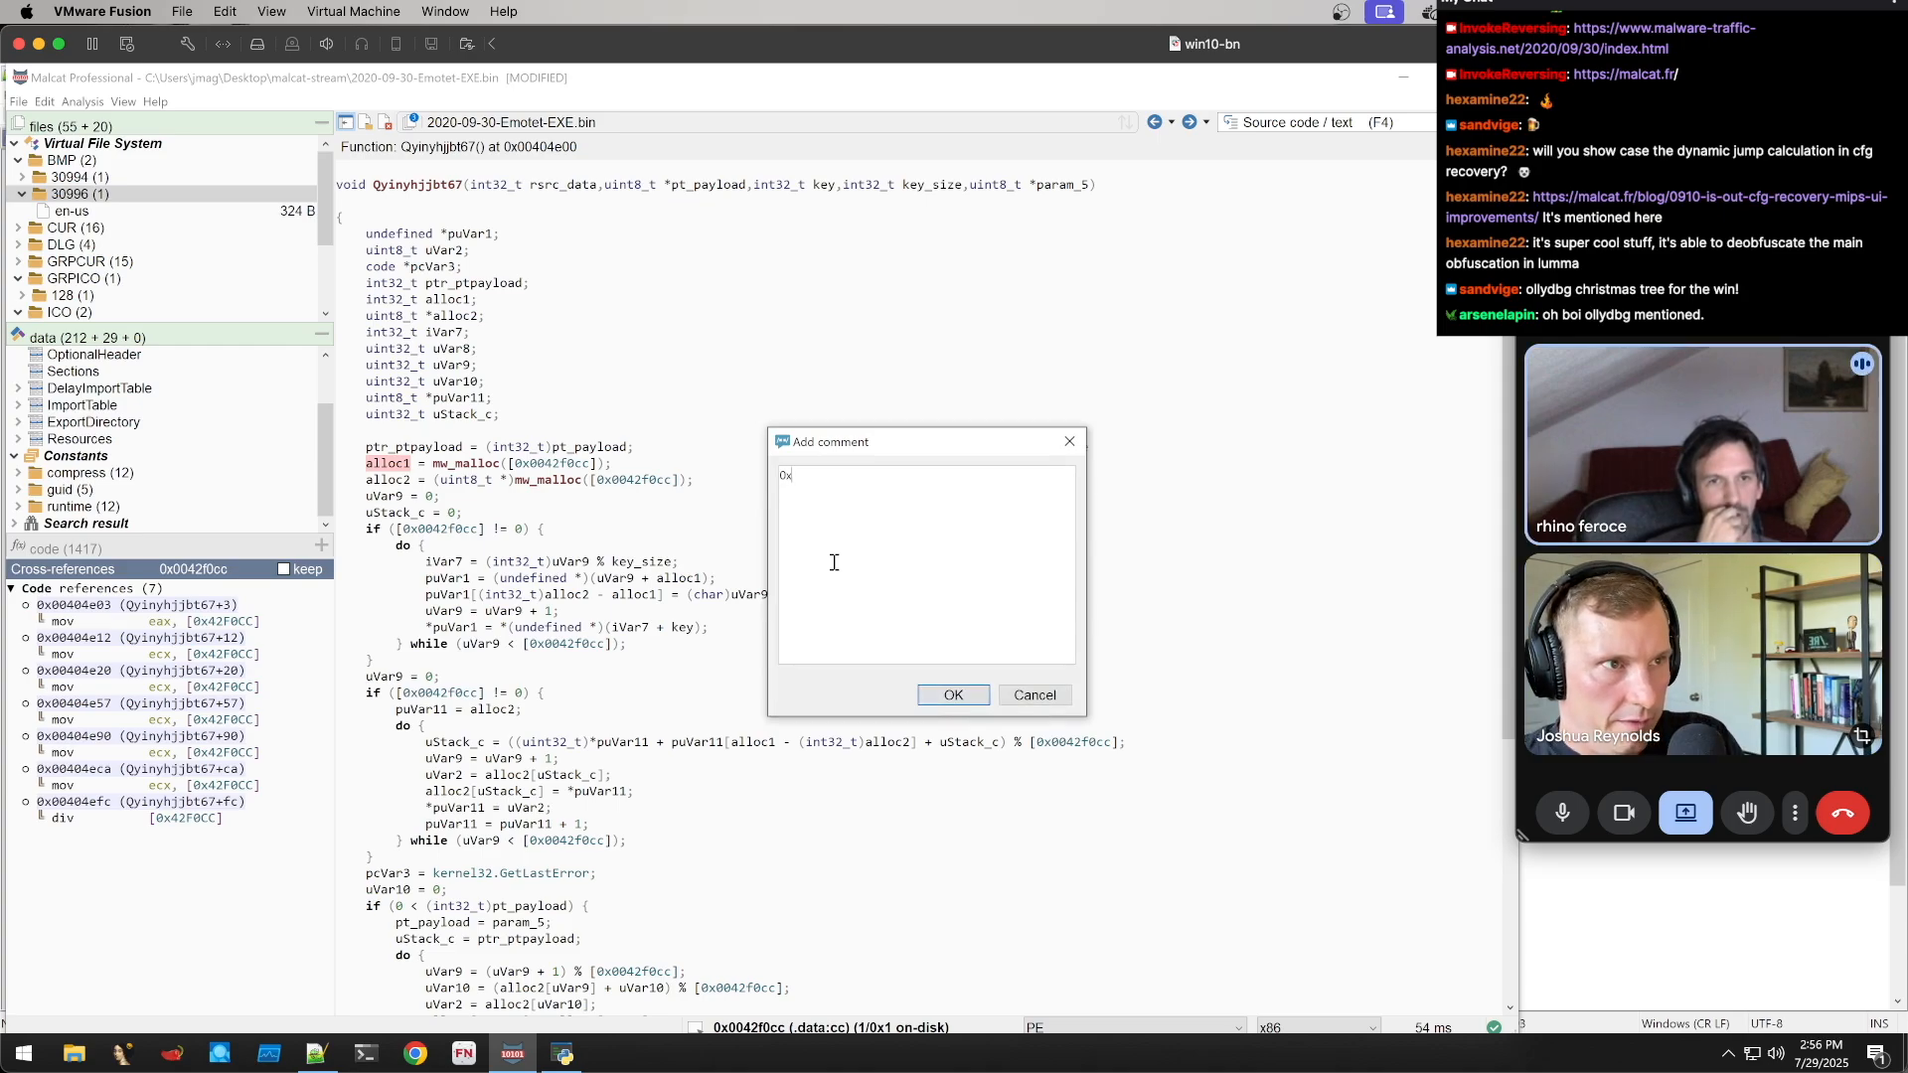
type("1f70d size of allocation")
key("Return")
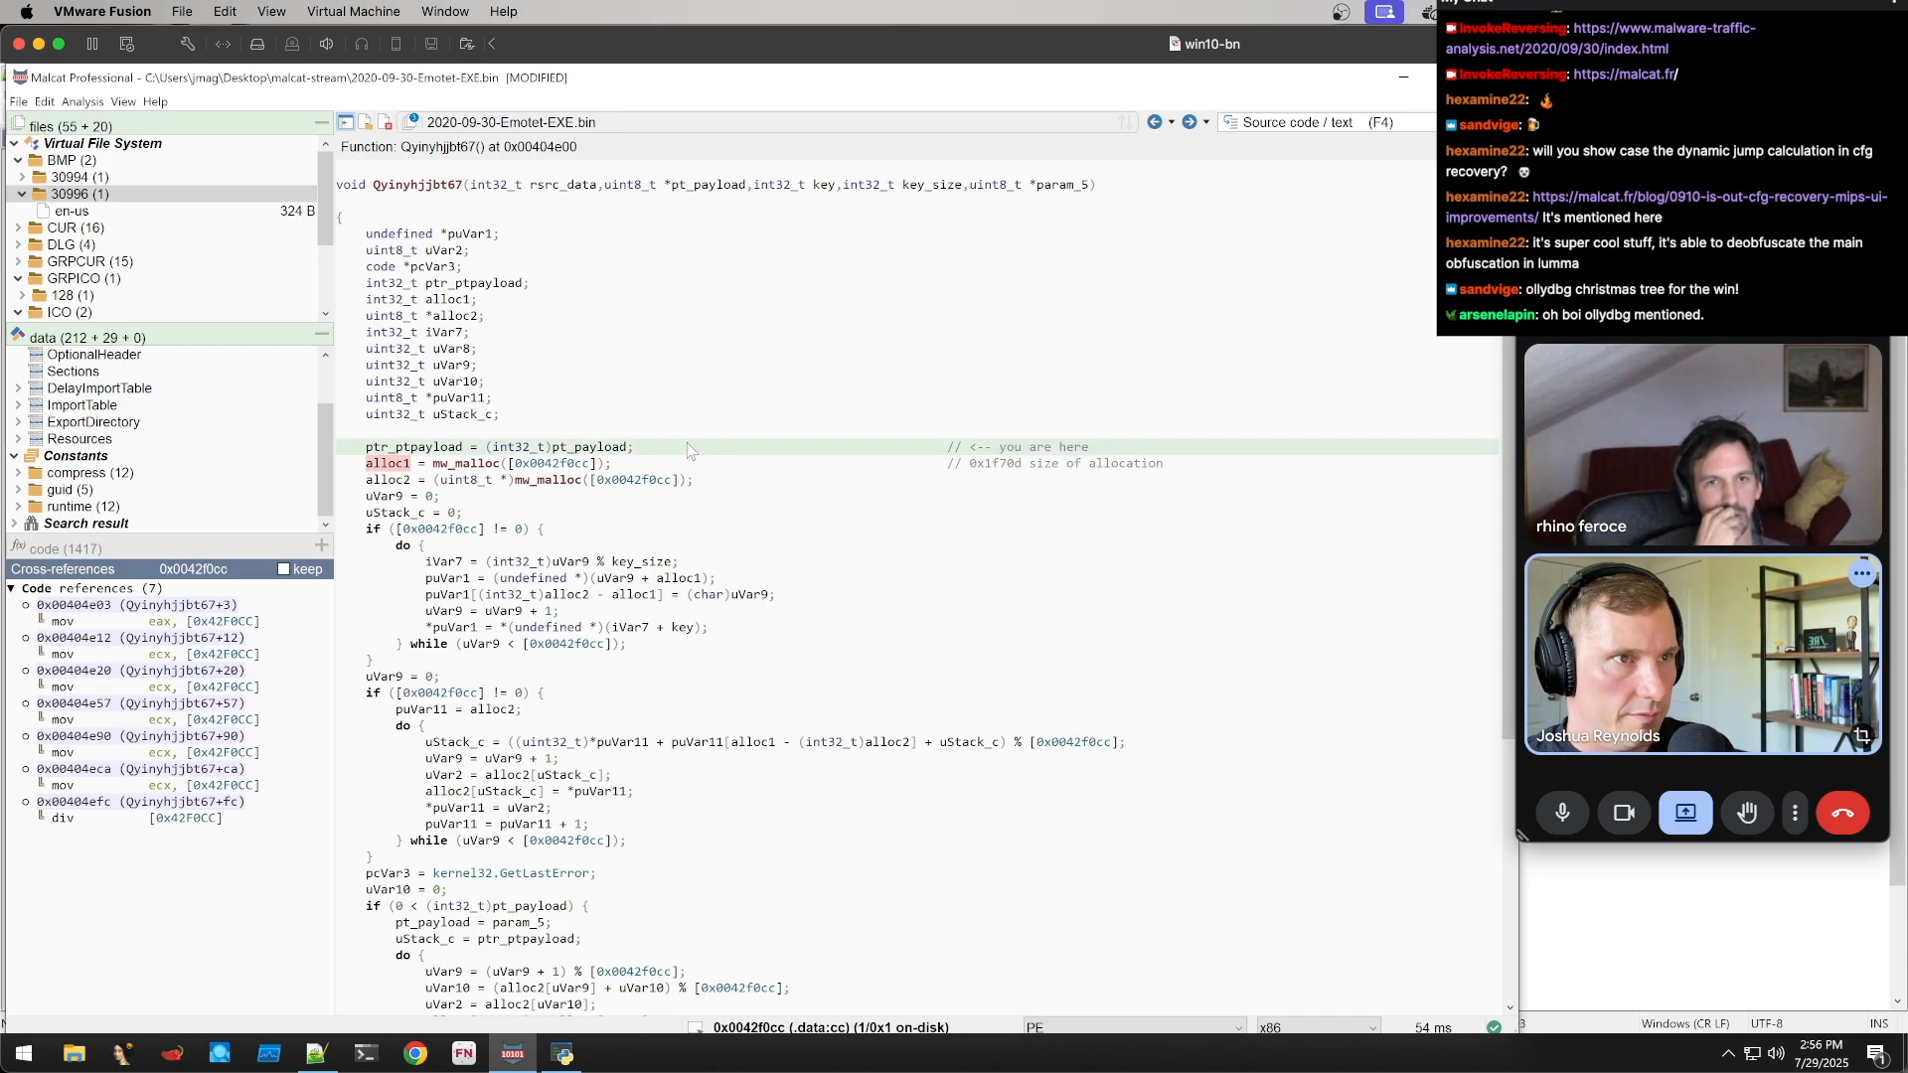
Rename the loop counter uVar9 in Qyinyhjjbt67 as i
scroll(742, 498, "down", 1)
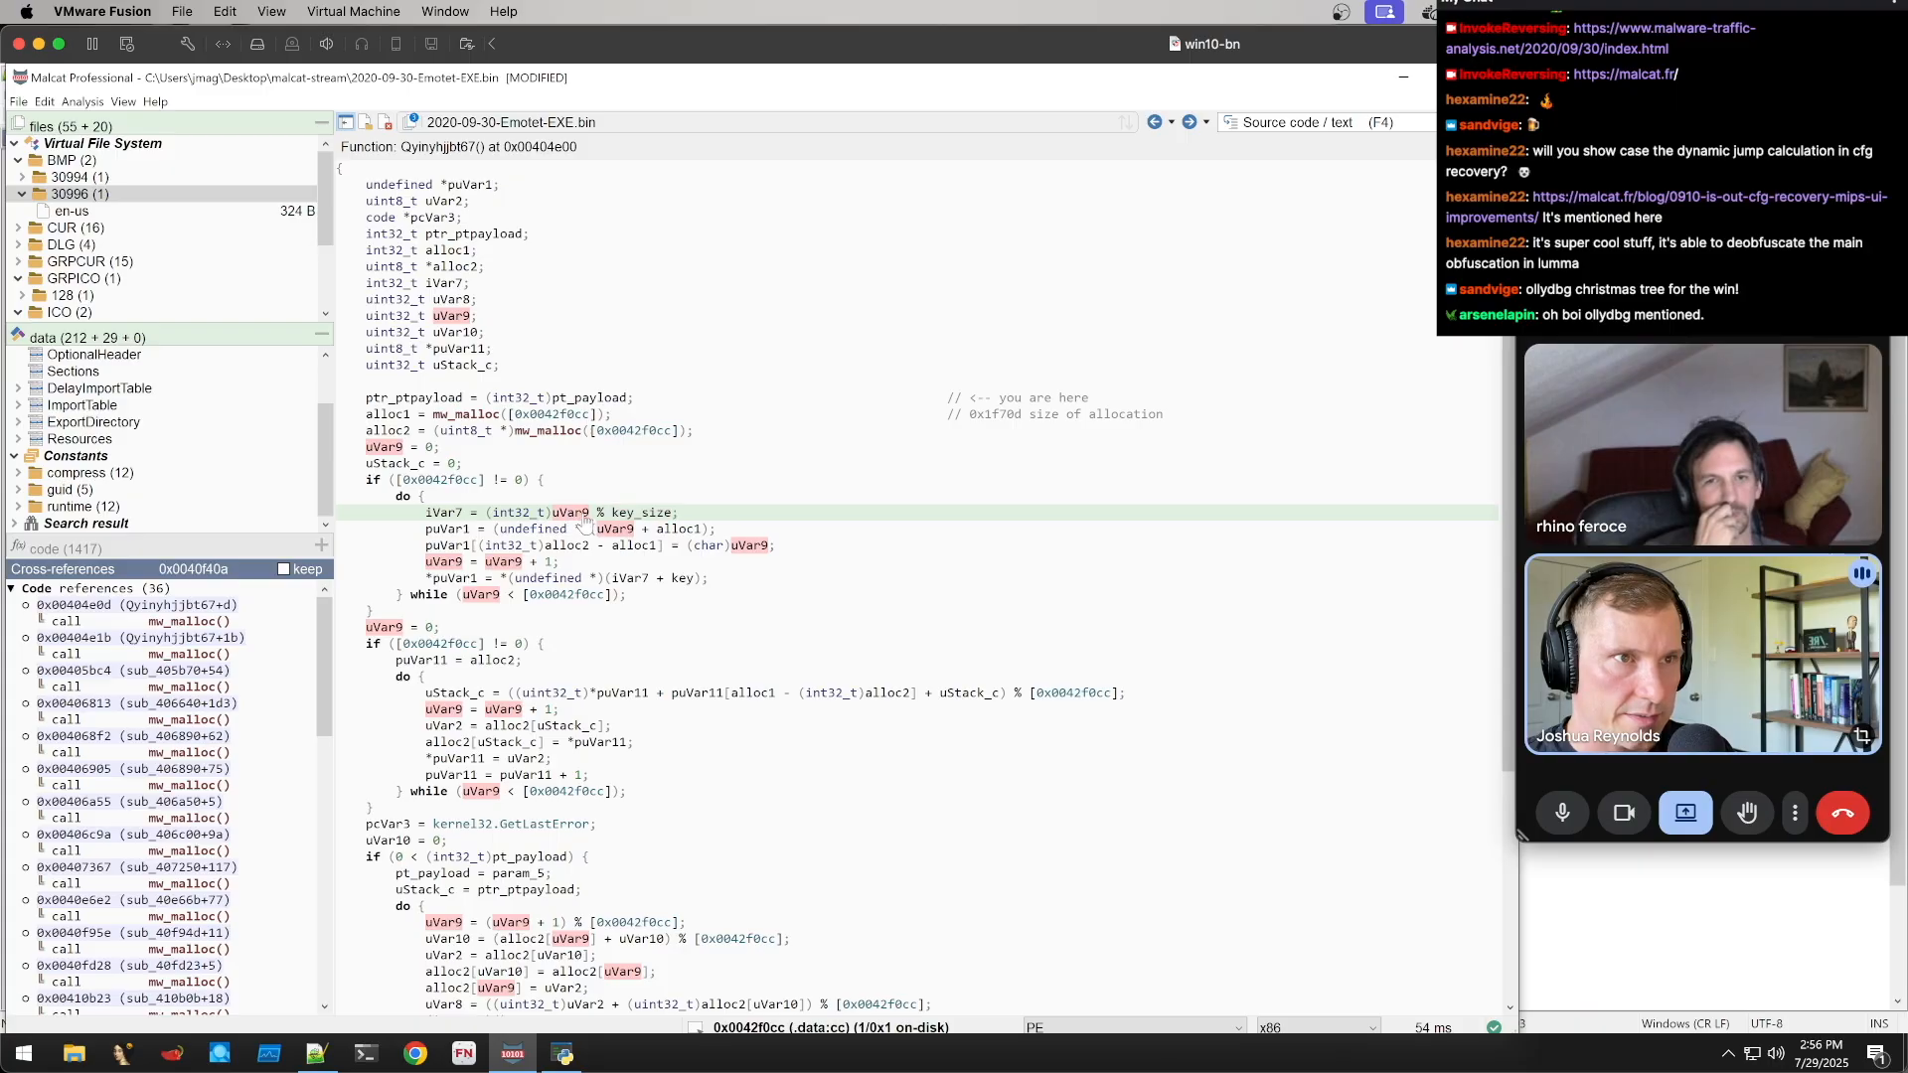
scroll(574, 519, "up", 1)
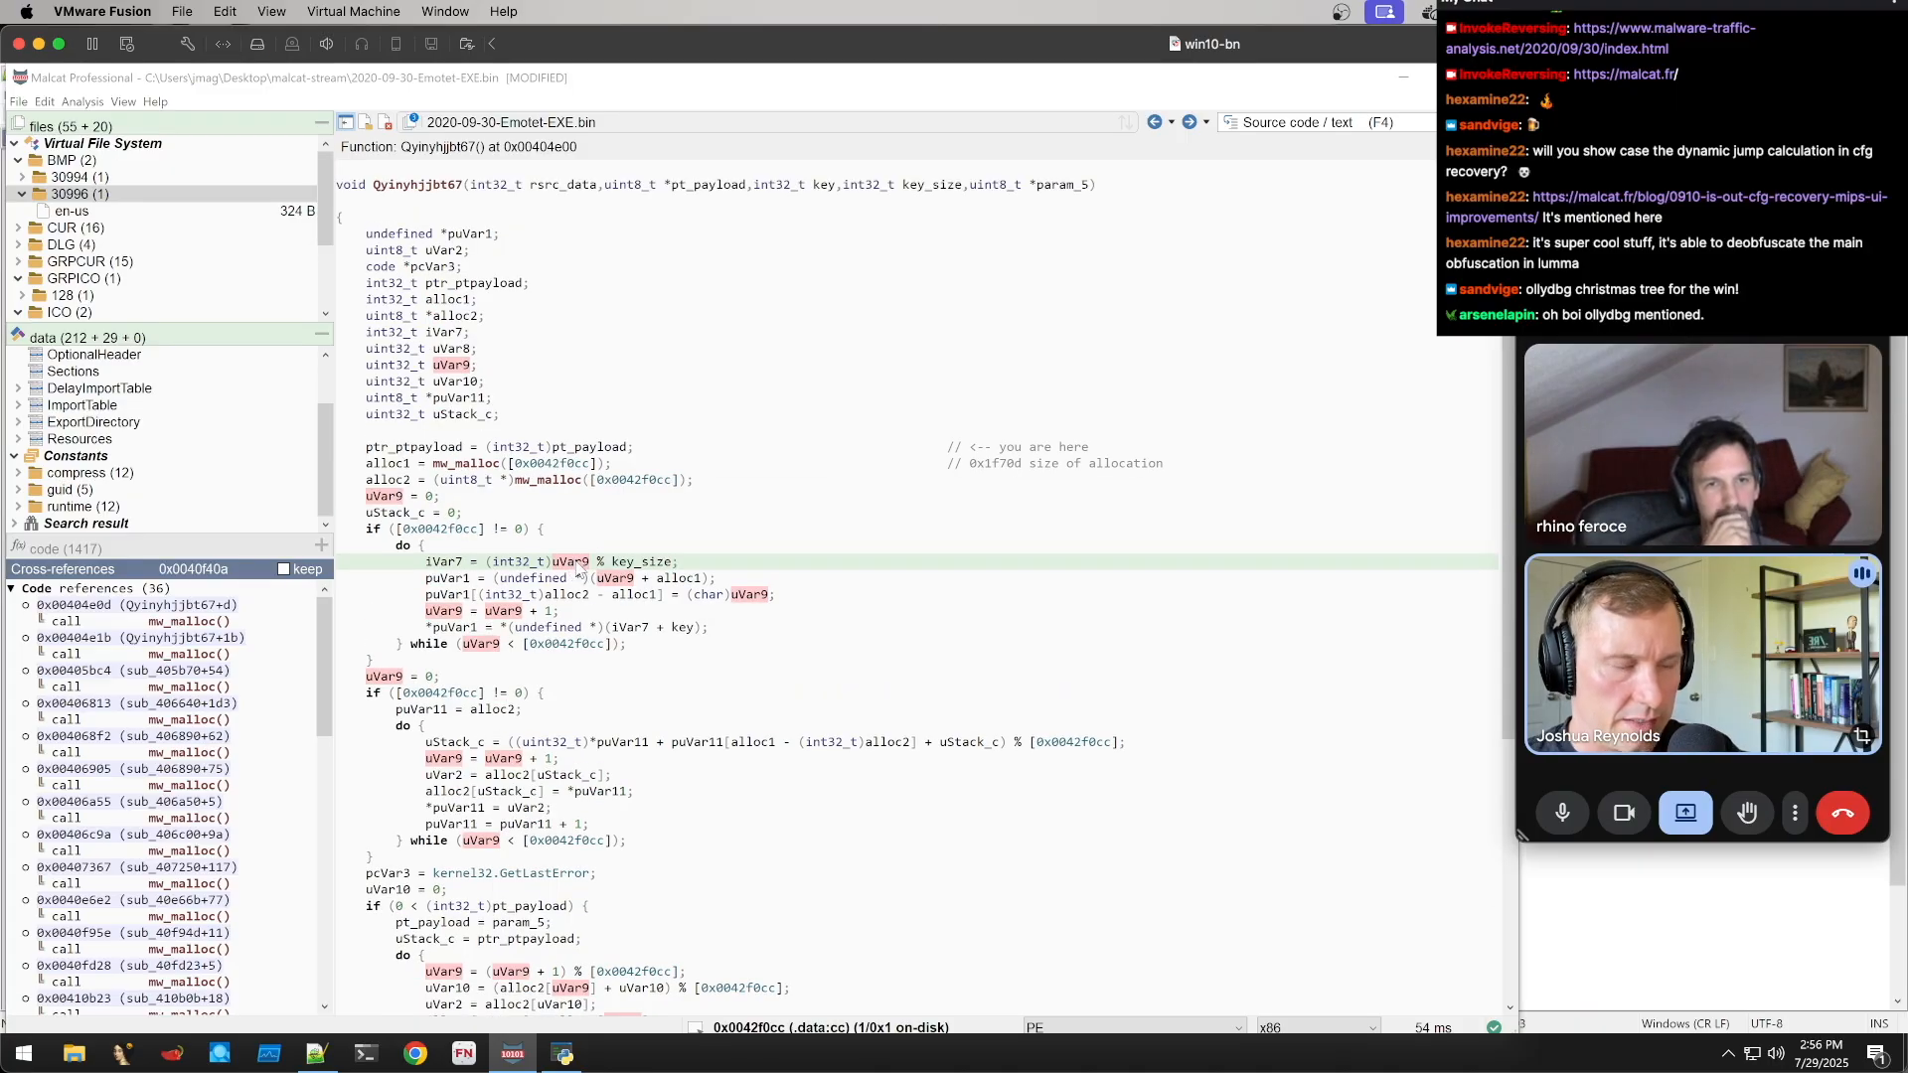
type("ni")
key("Return")
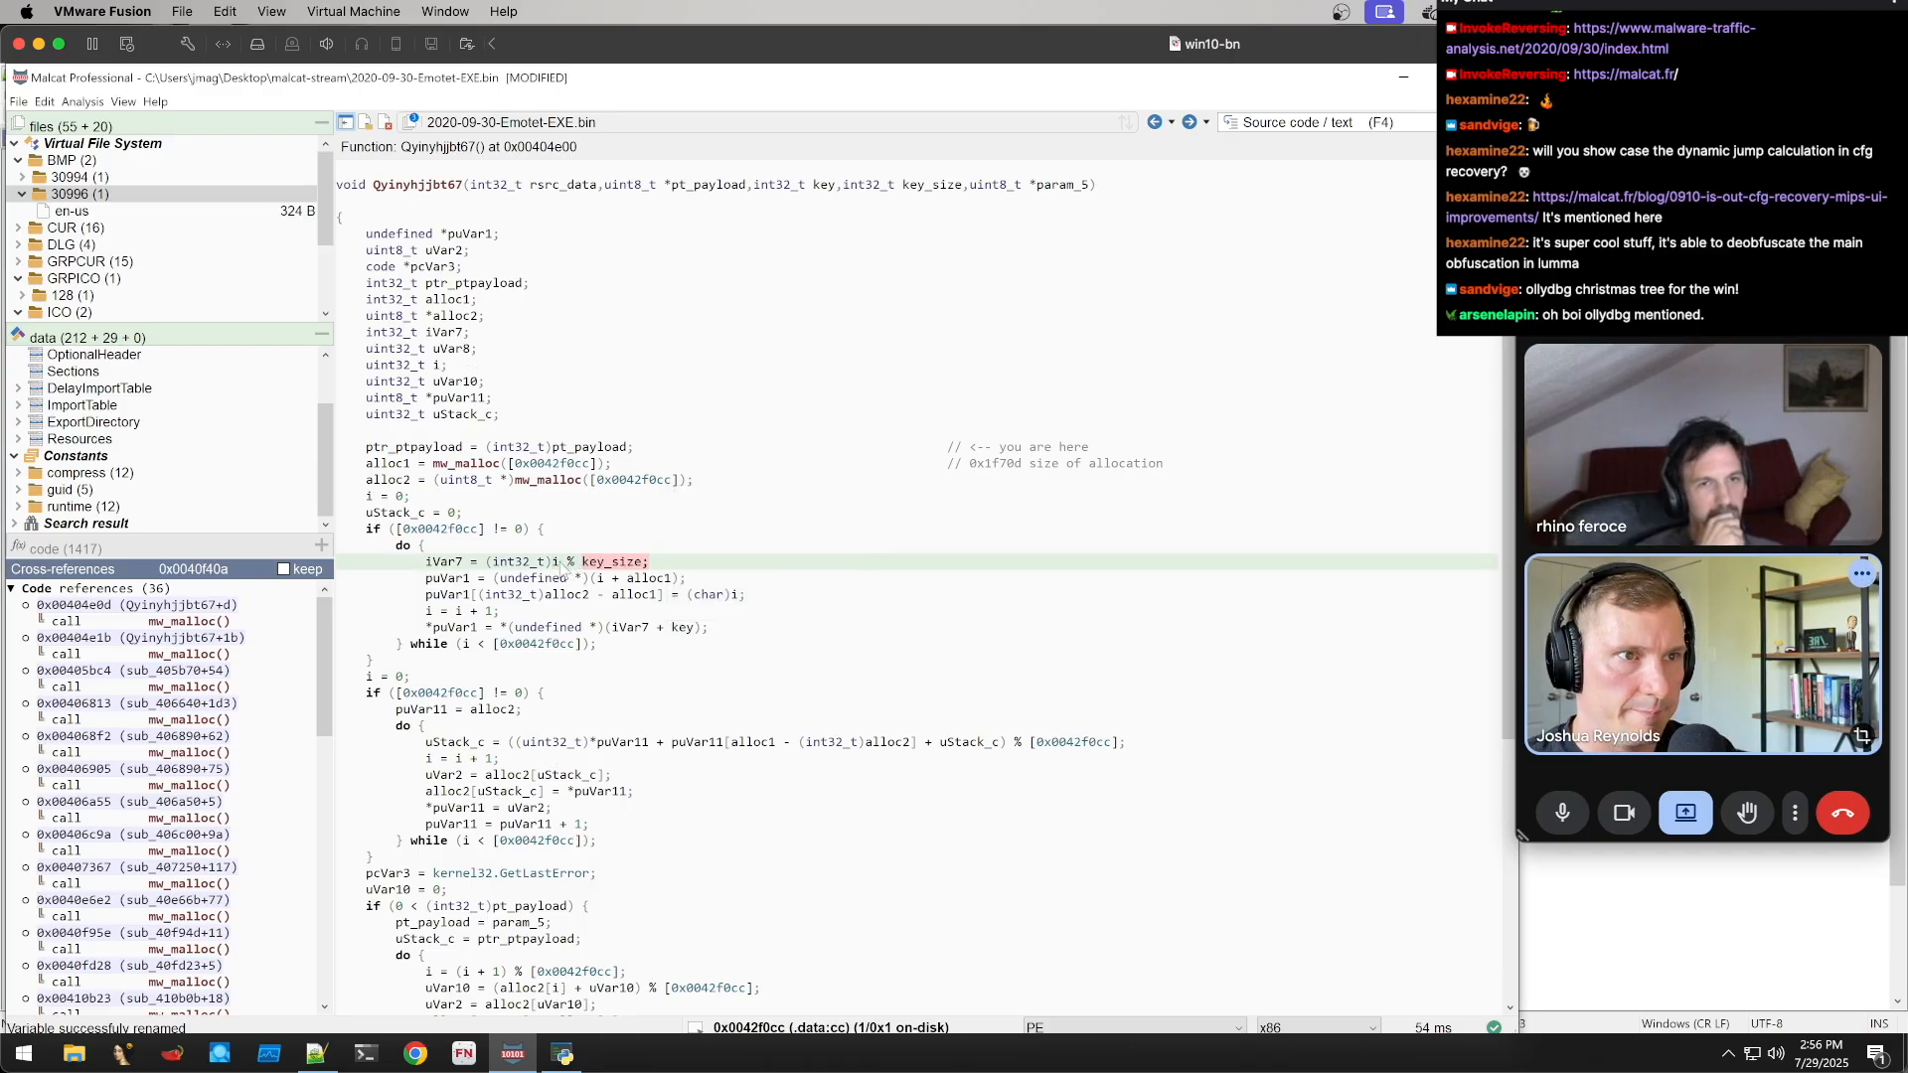
Examine the three loops in the decompiled Qyinyhjjbt67, checking how alloc1, puVar1 and the loop counter are used
left_click(576, 570)
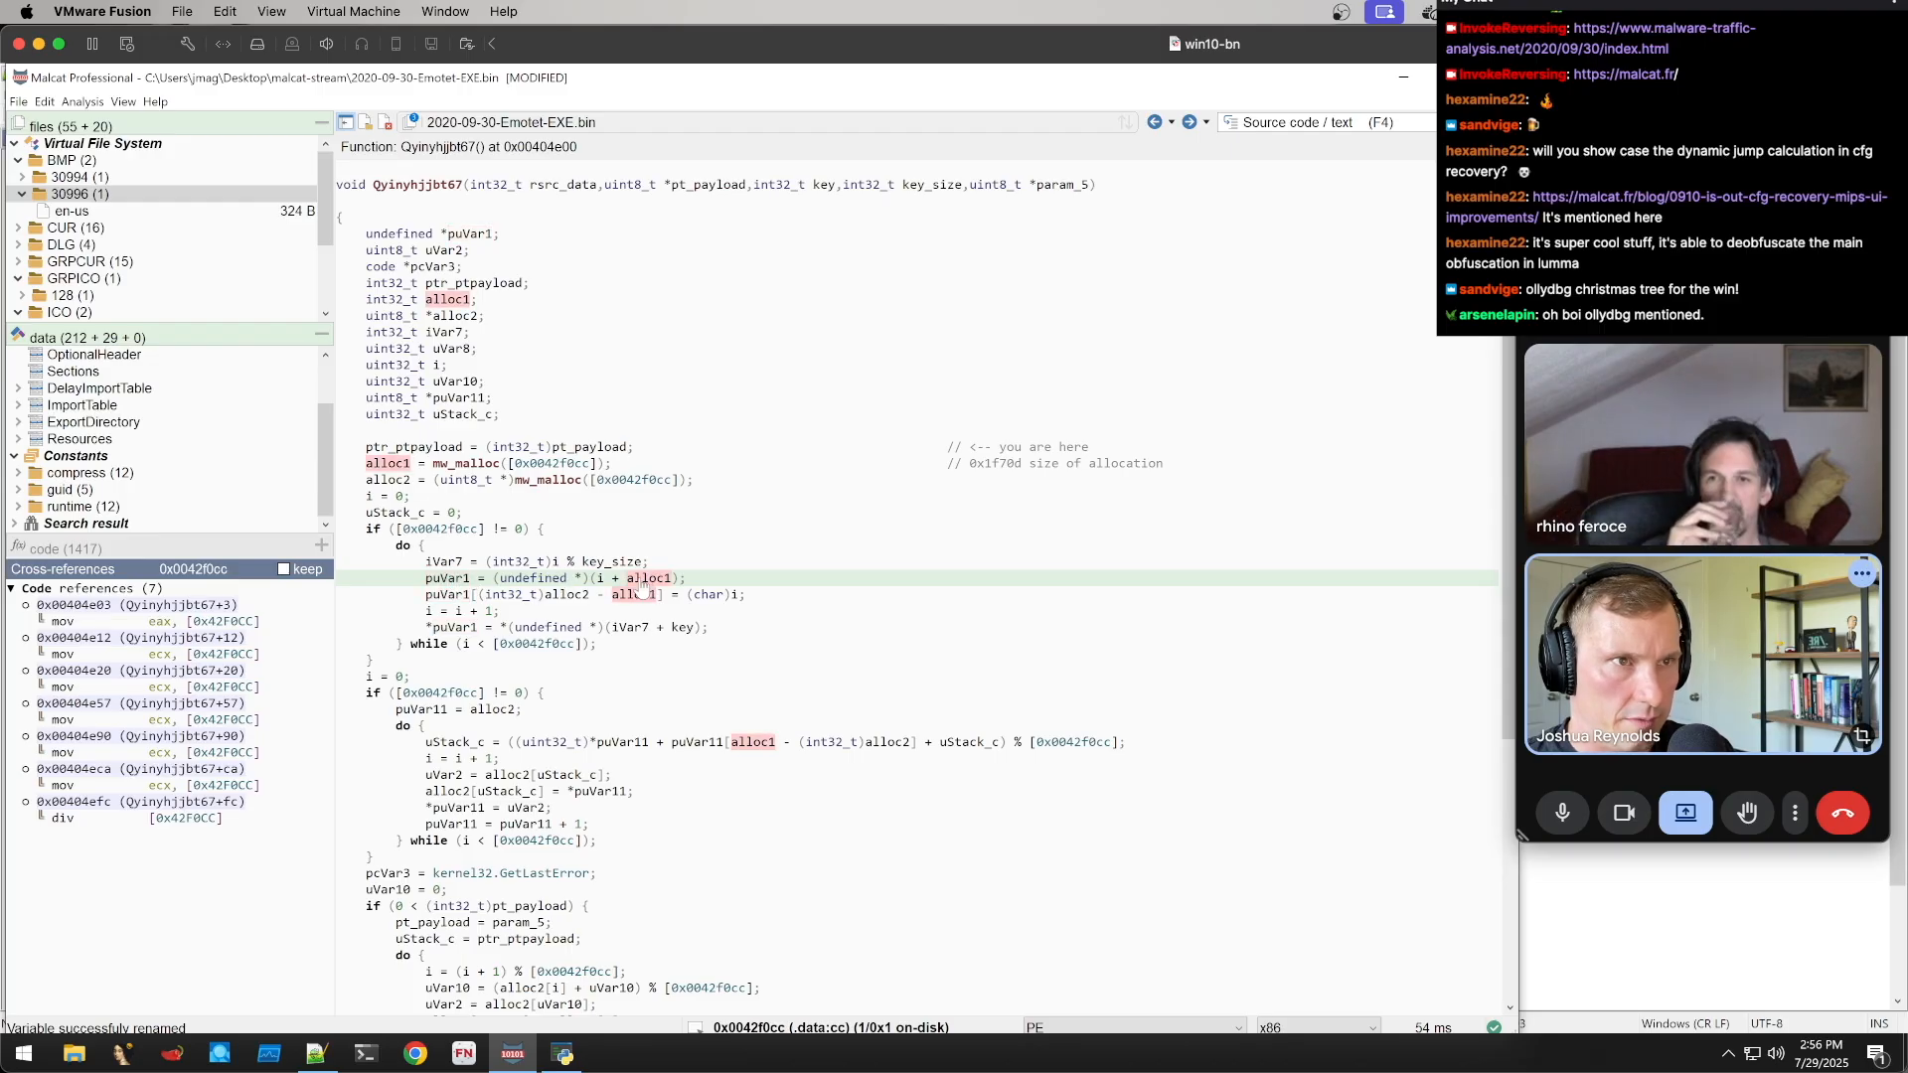
left_click(452, 596)
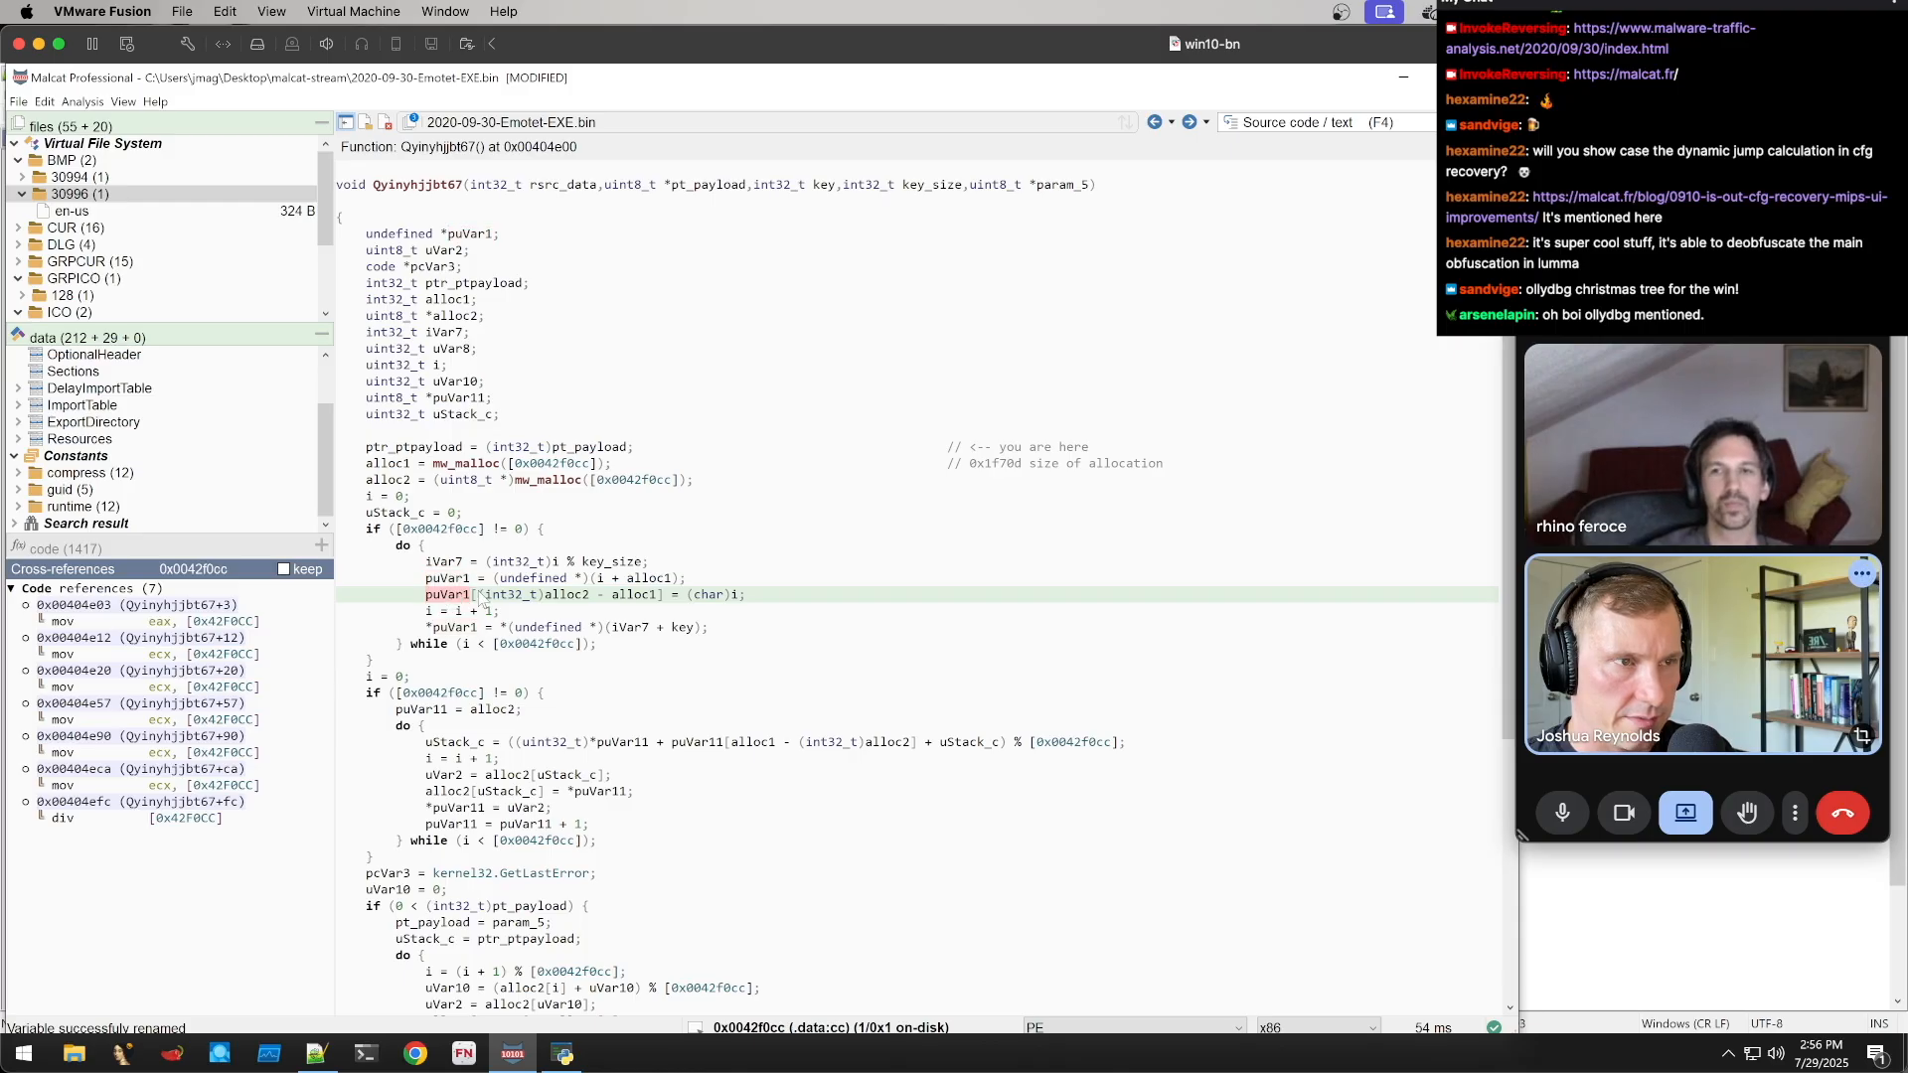
scroll(569, 493, "down", 1)
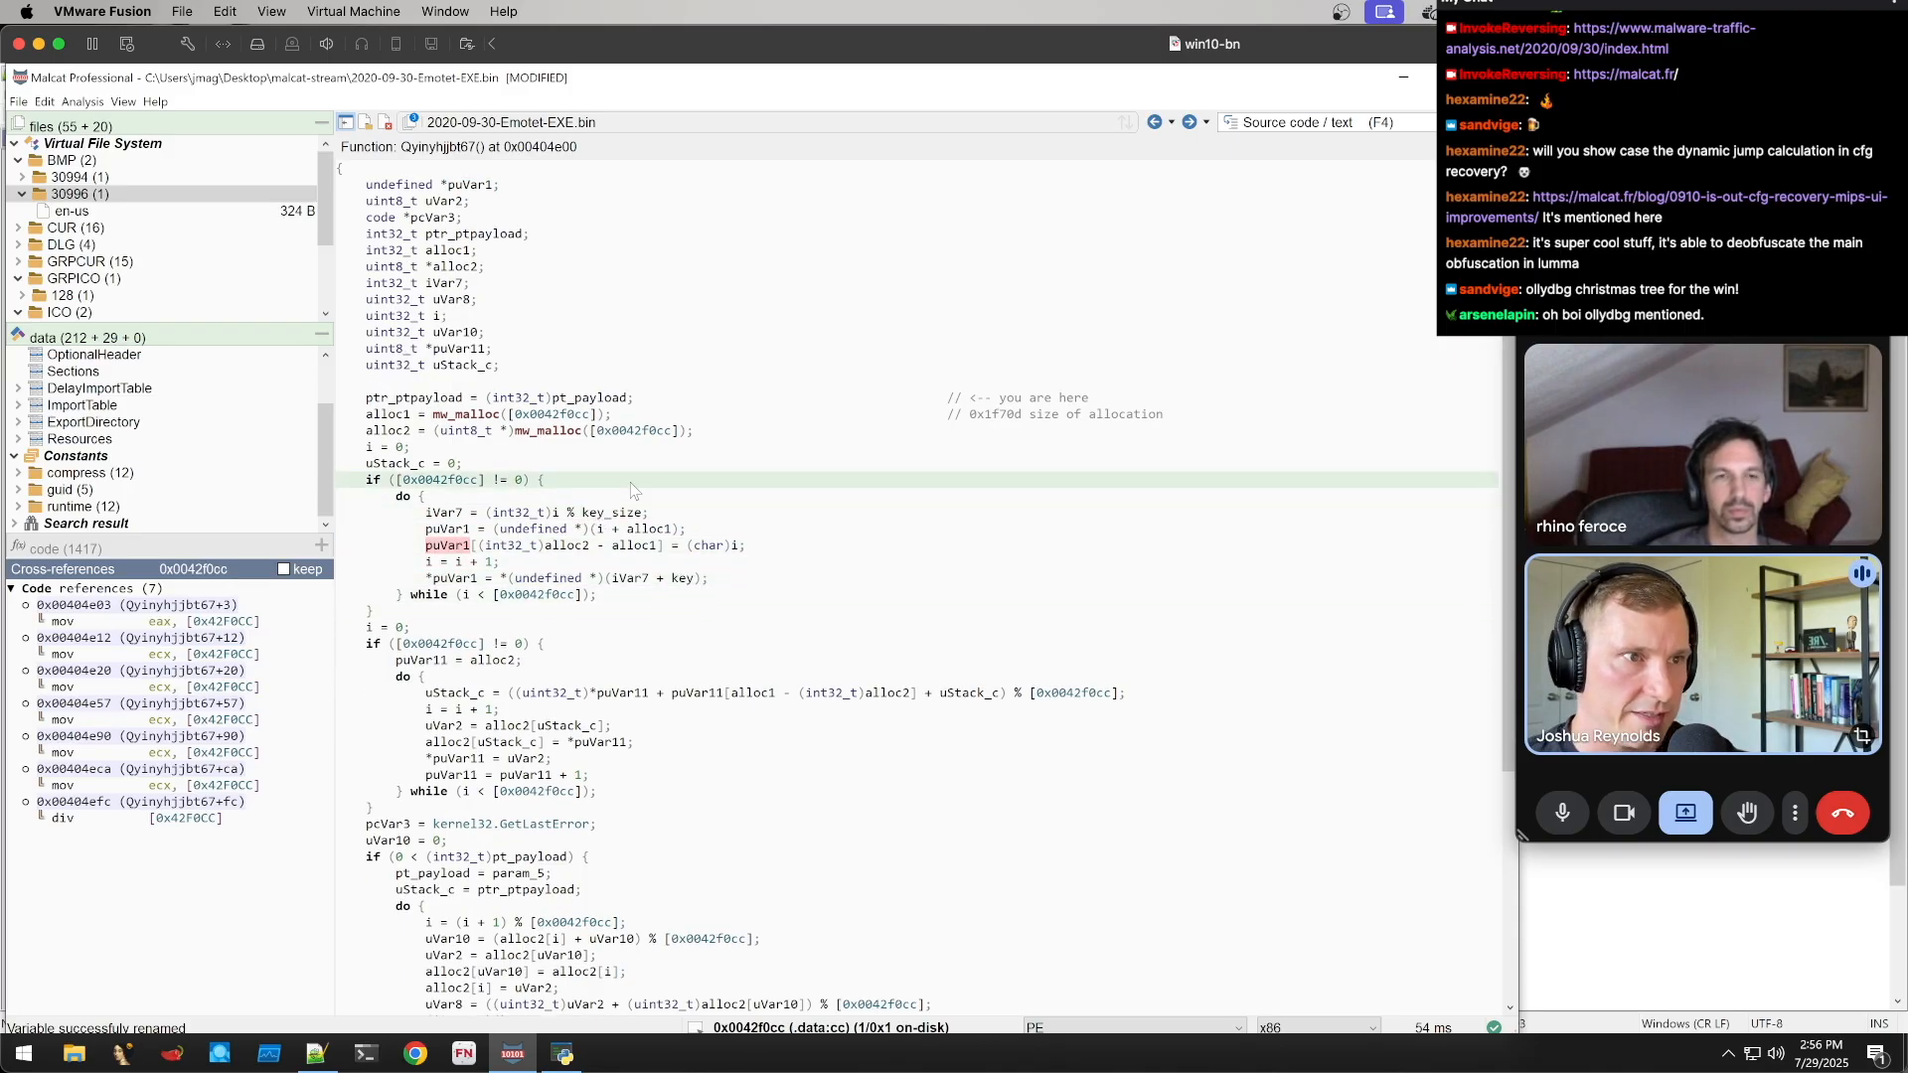
scroll(619, 483, "down", 5)
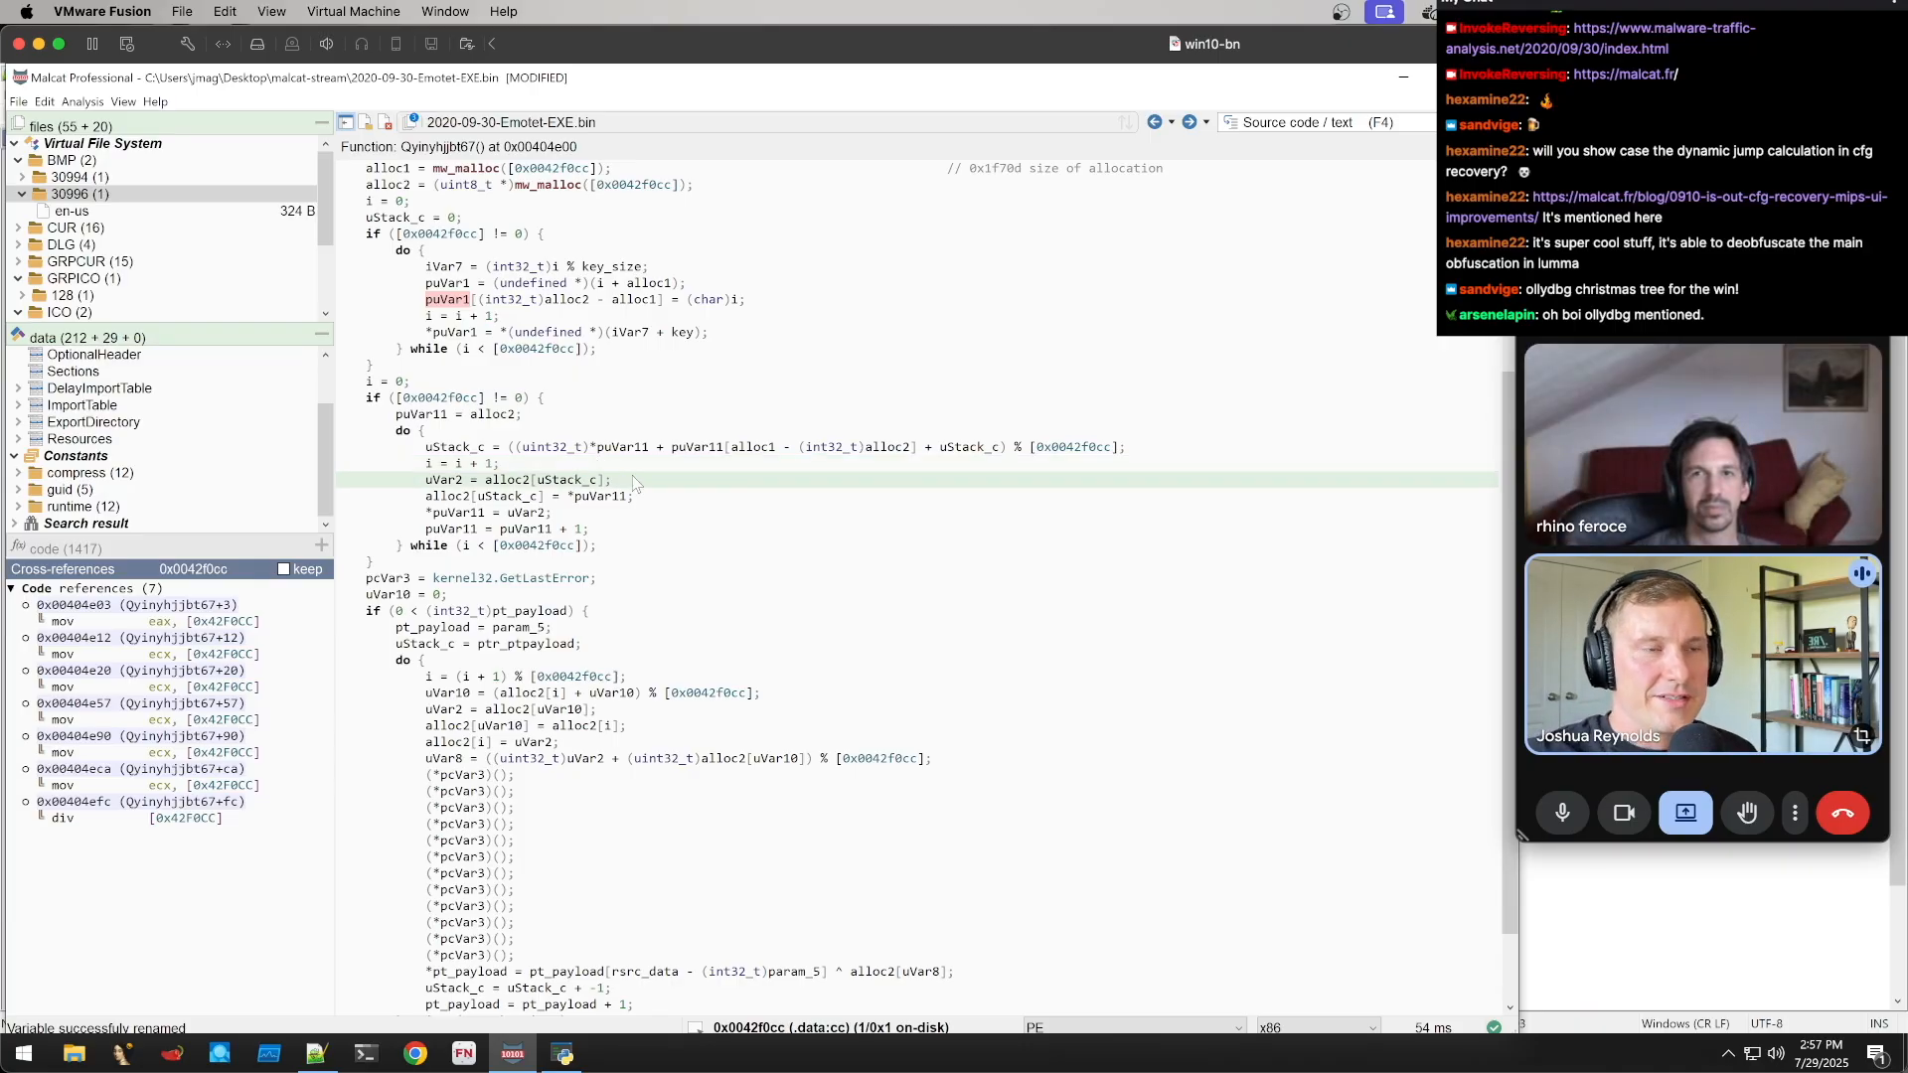
left_click_drag(340, 235, 515, 399)
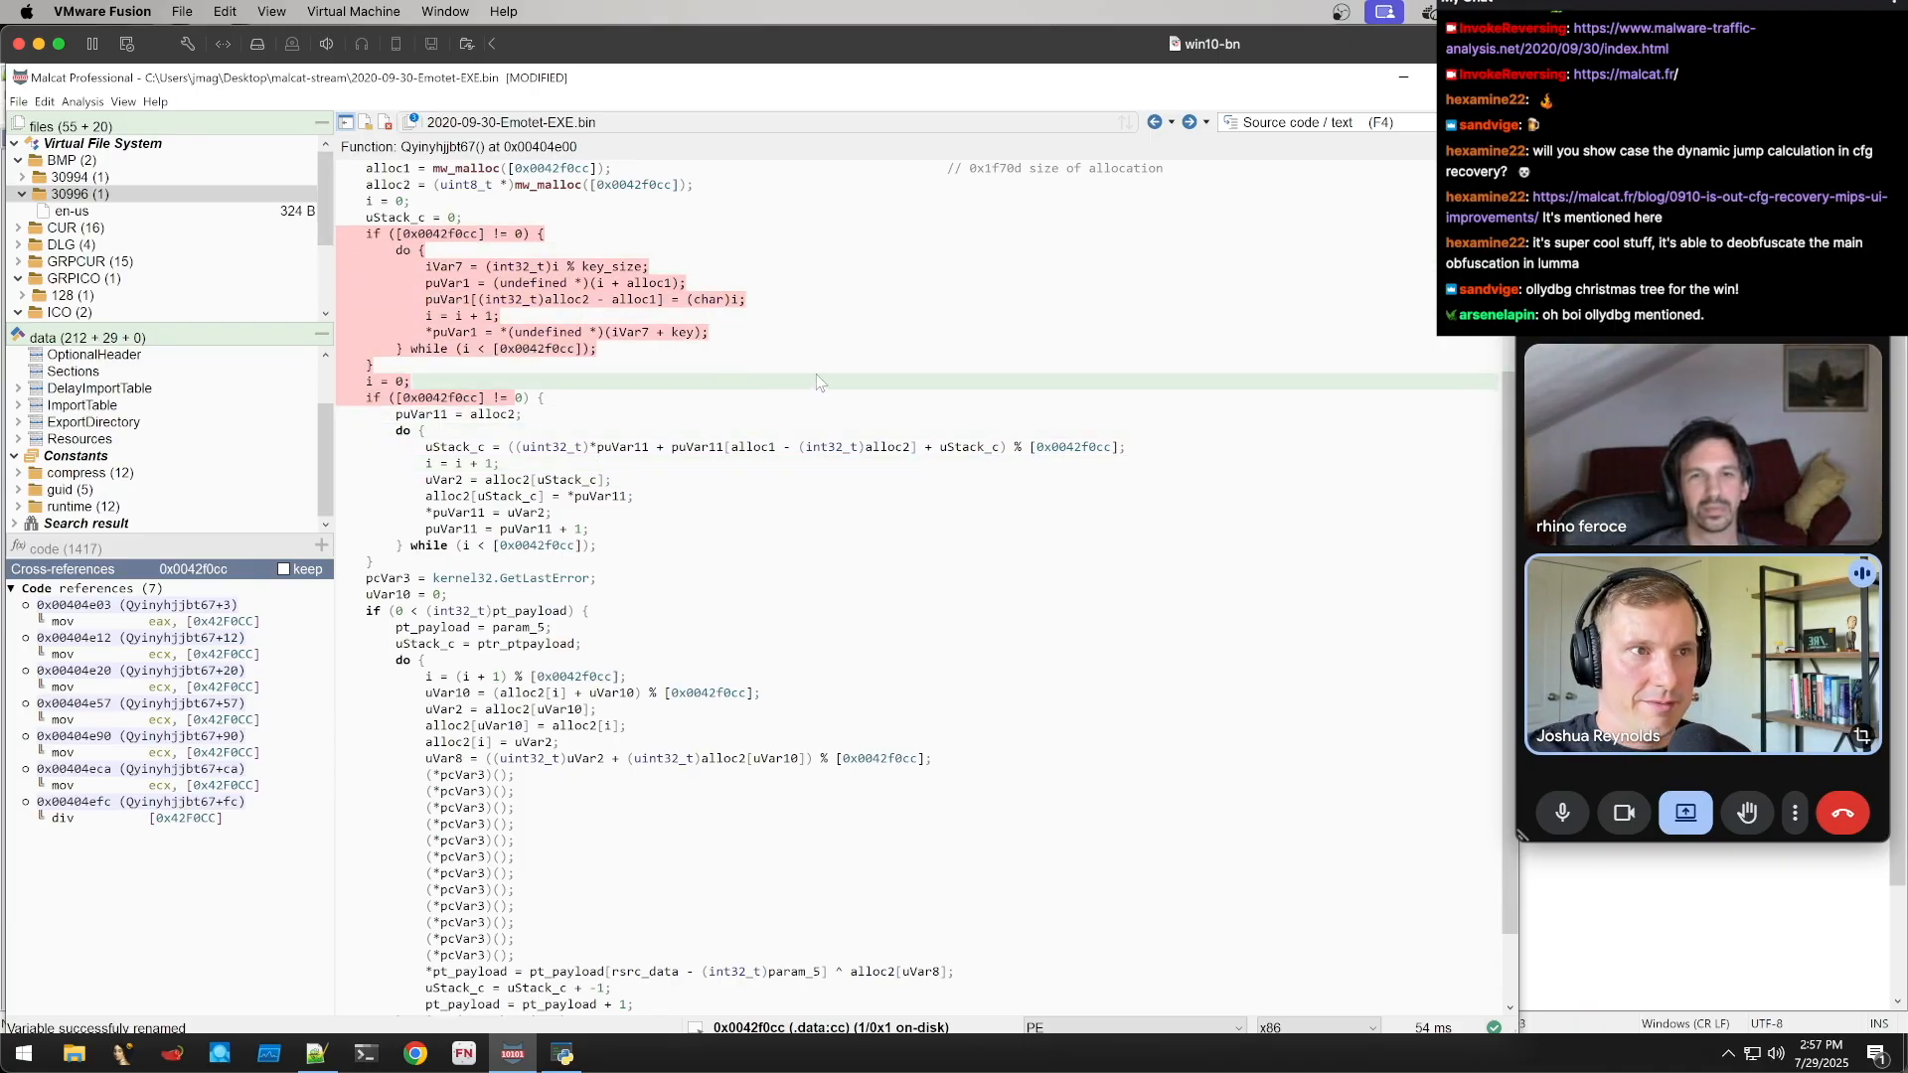
left_click_drag(817, 369, 775, 581)
scroll(779, 589, "down", 2)
scroll(487, 467, "up", 6)
left_click(481, 463)
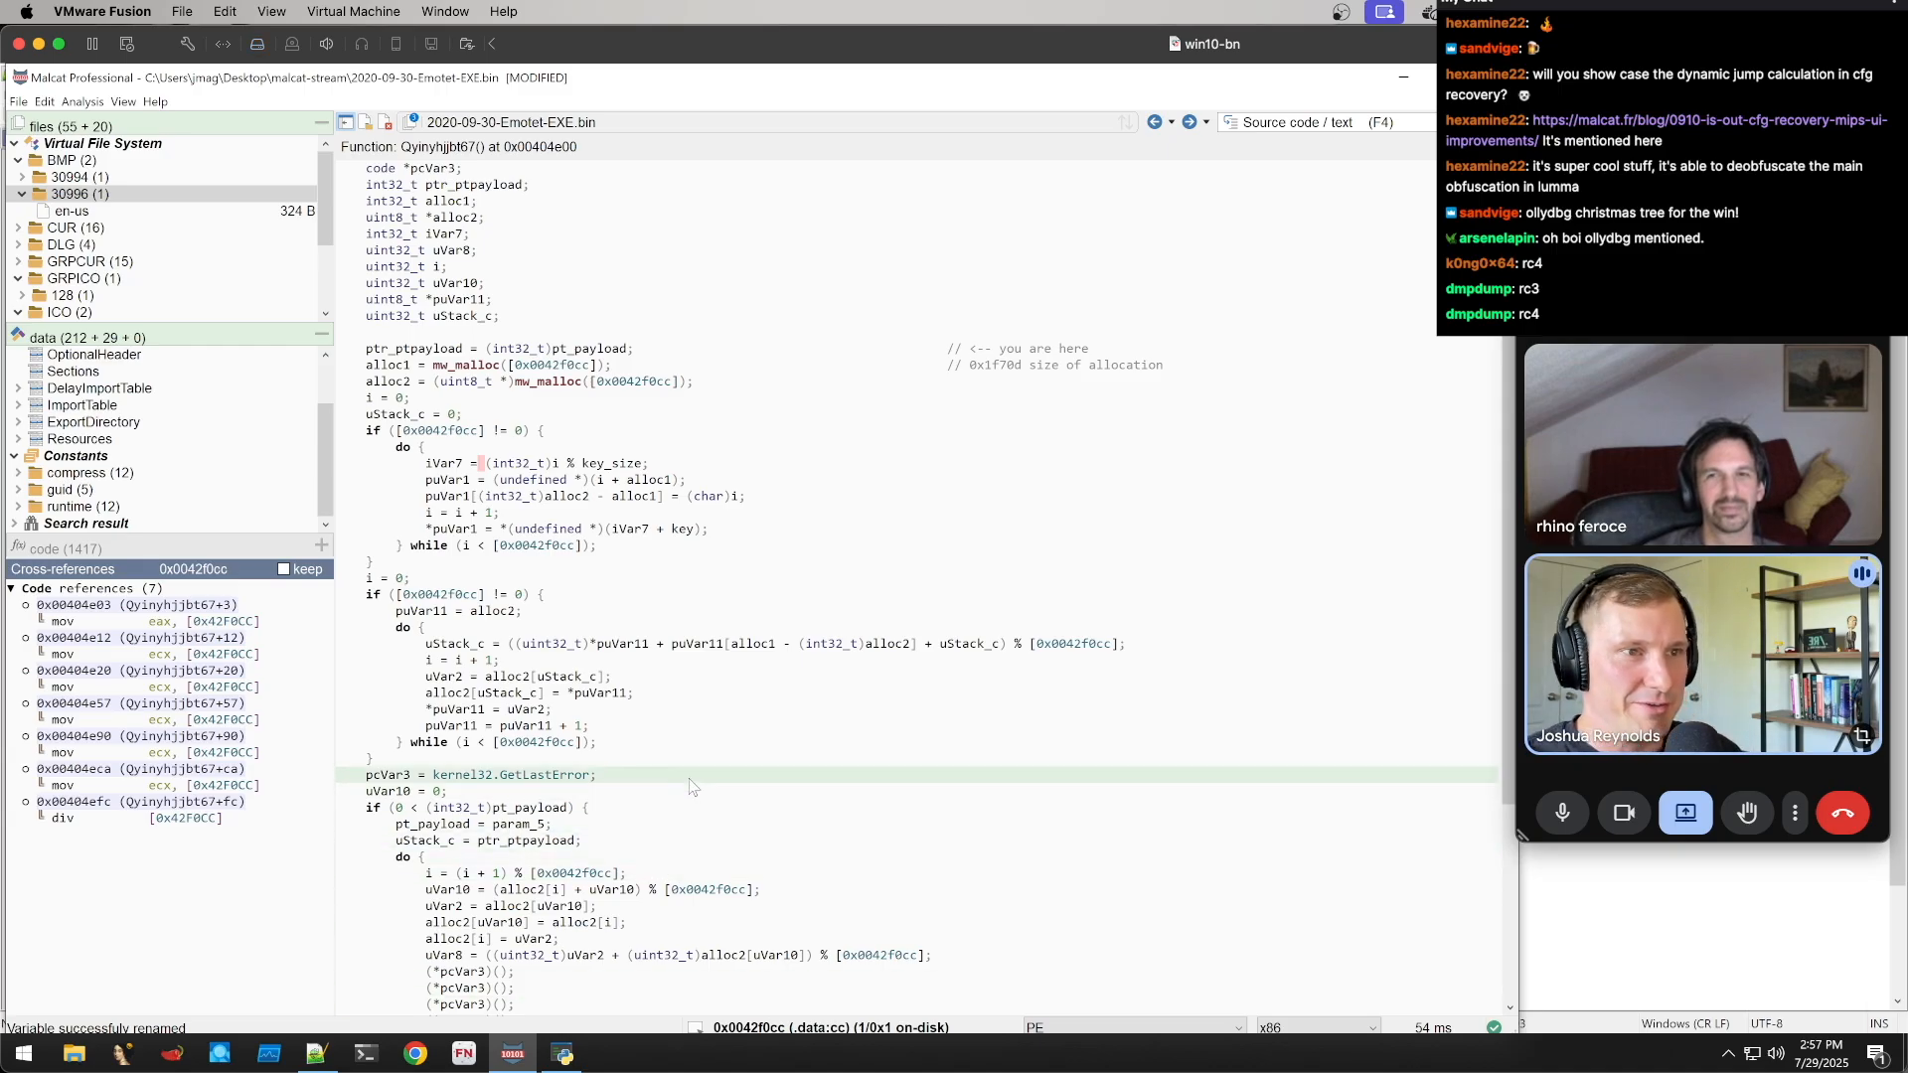
scroll(656, 786, "down", 5)
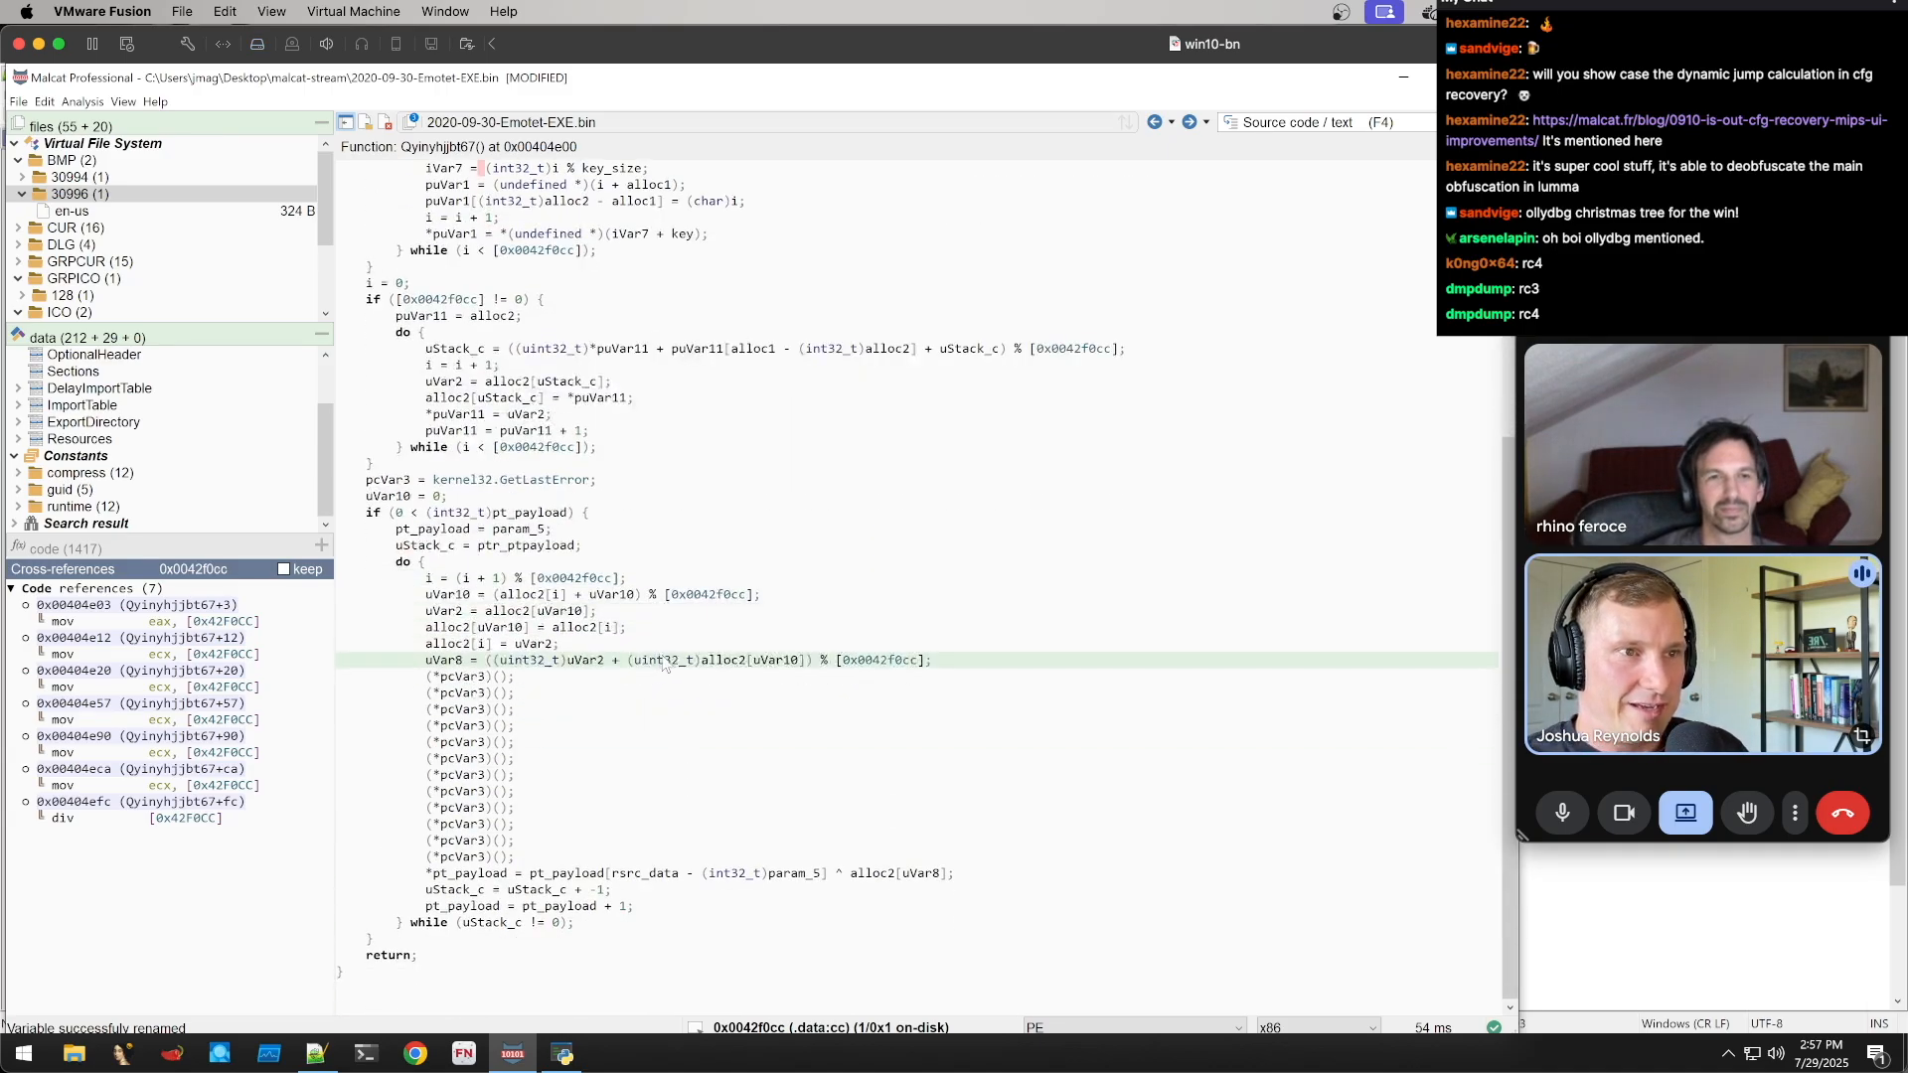
scroll(664, 664, "up", 4)
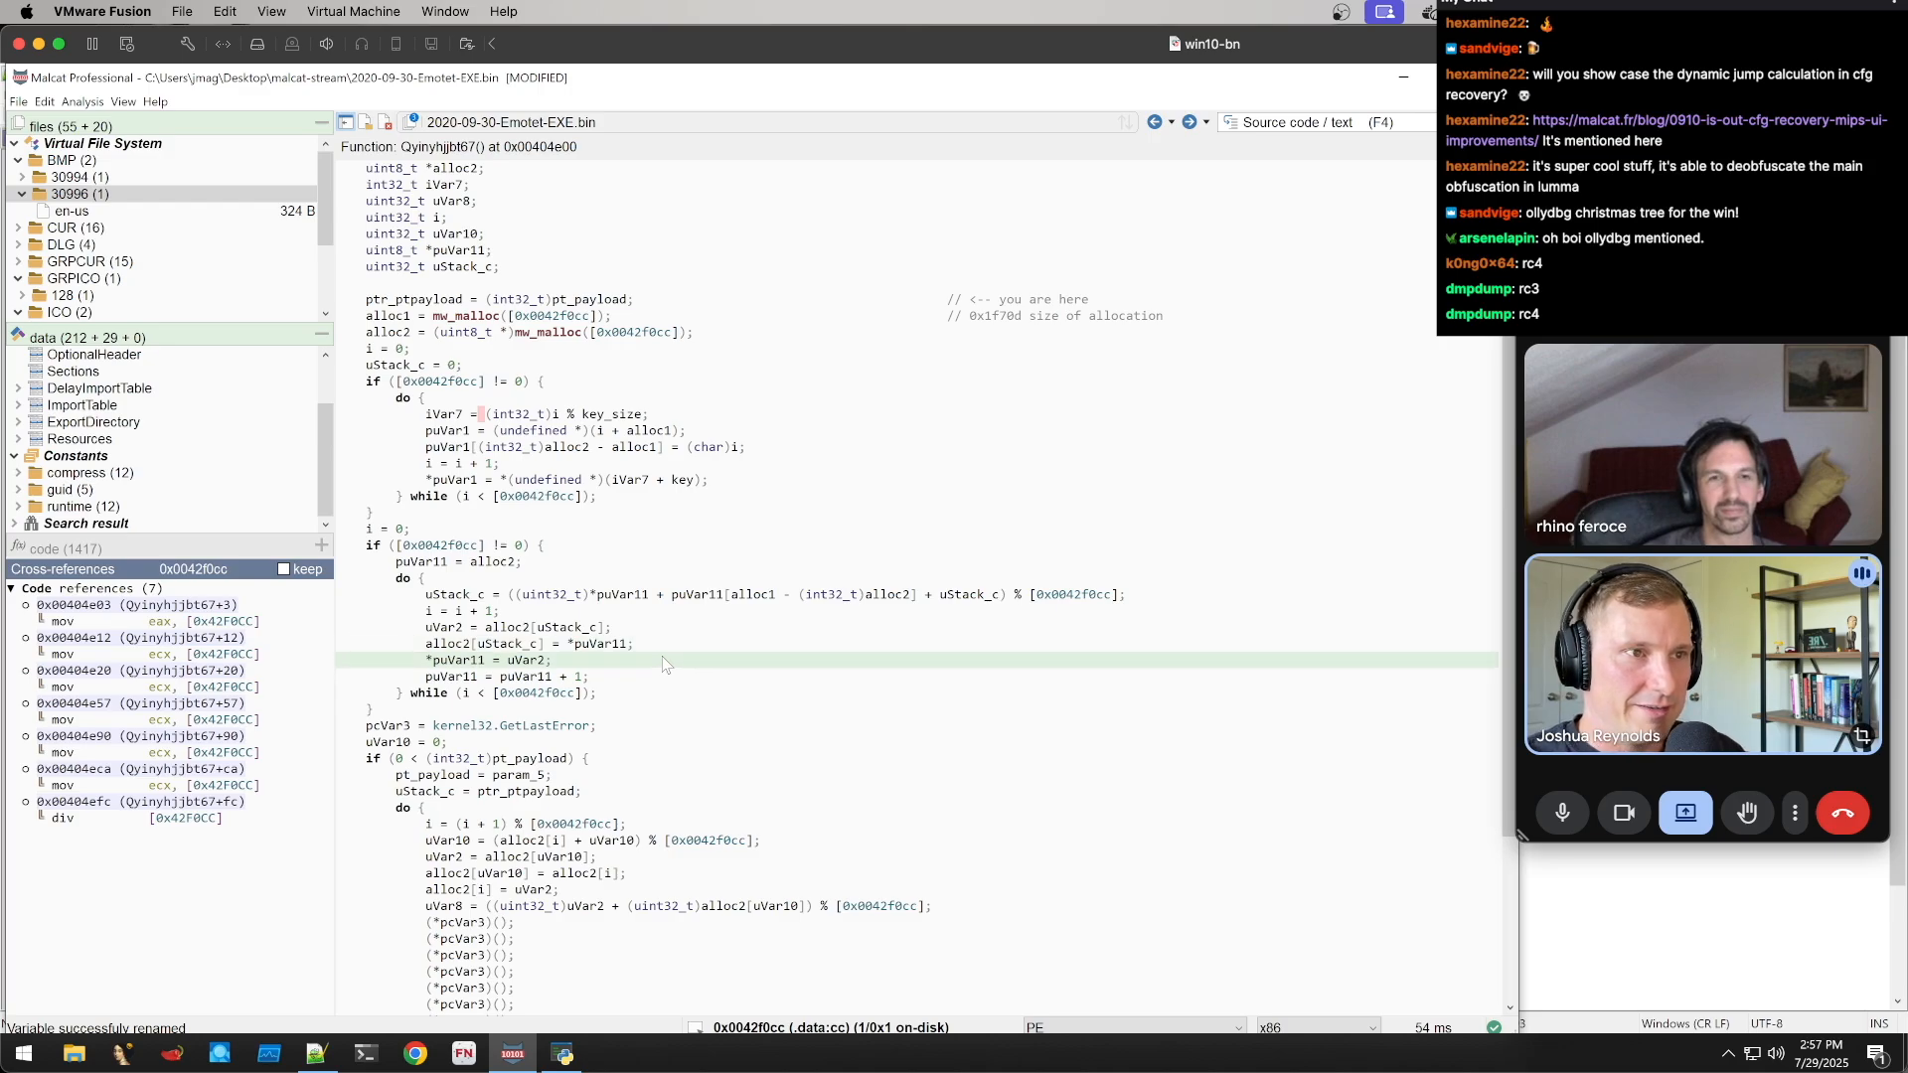
scroll(656, 656, "down", 5)
scroll(557, 473, "up", 8)
Follow the first loop's limit to address 0x0042f0cc, read its data interpretations, and return to the decompiled code
double_click(544, 645)
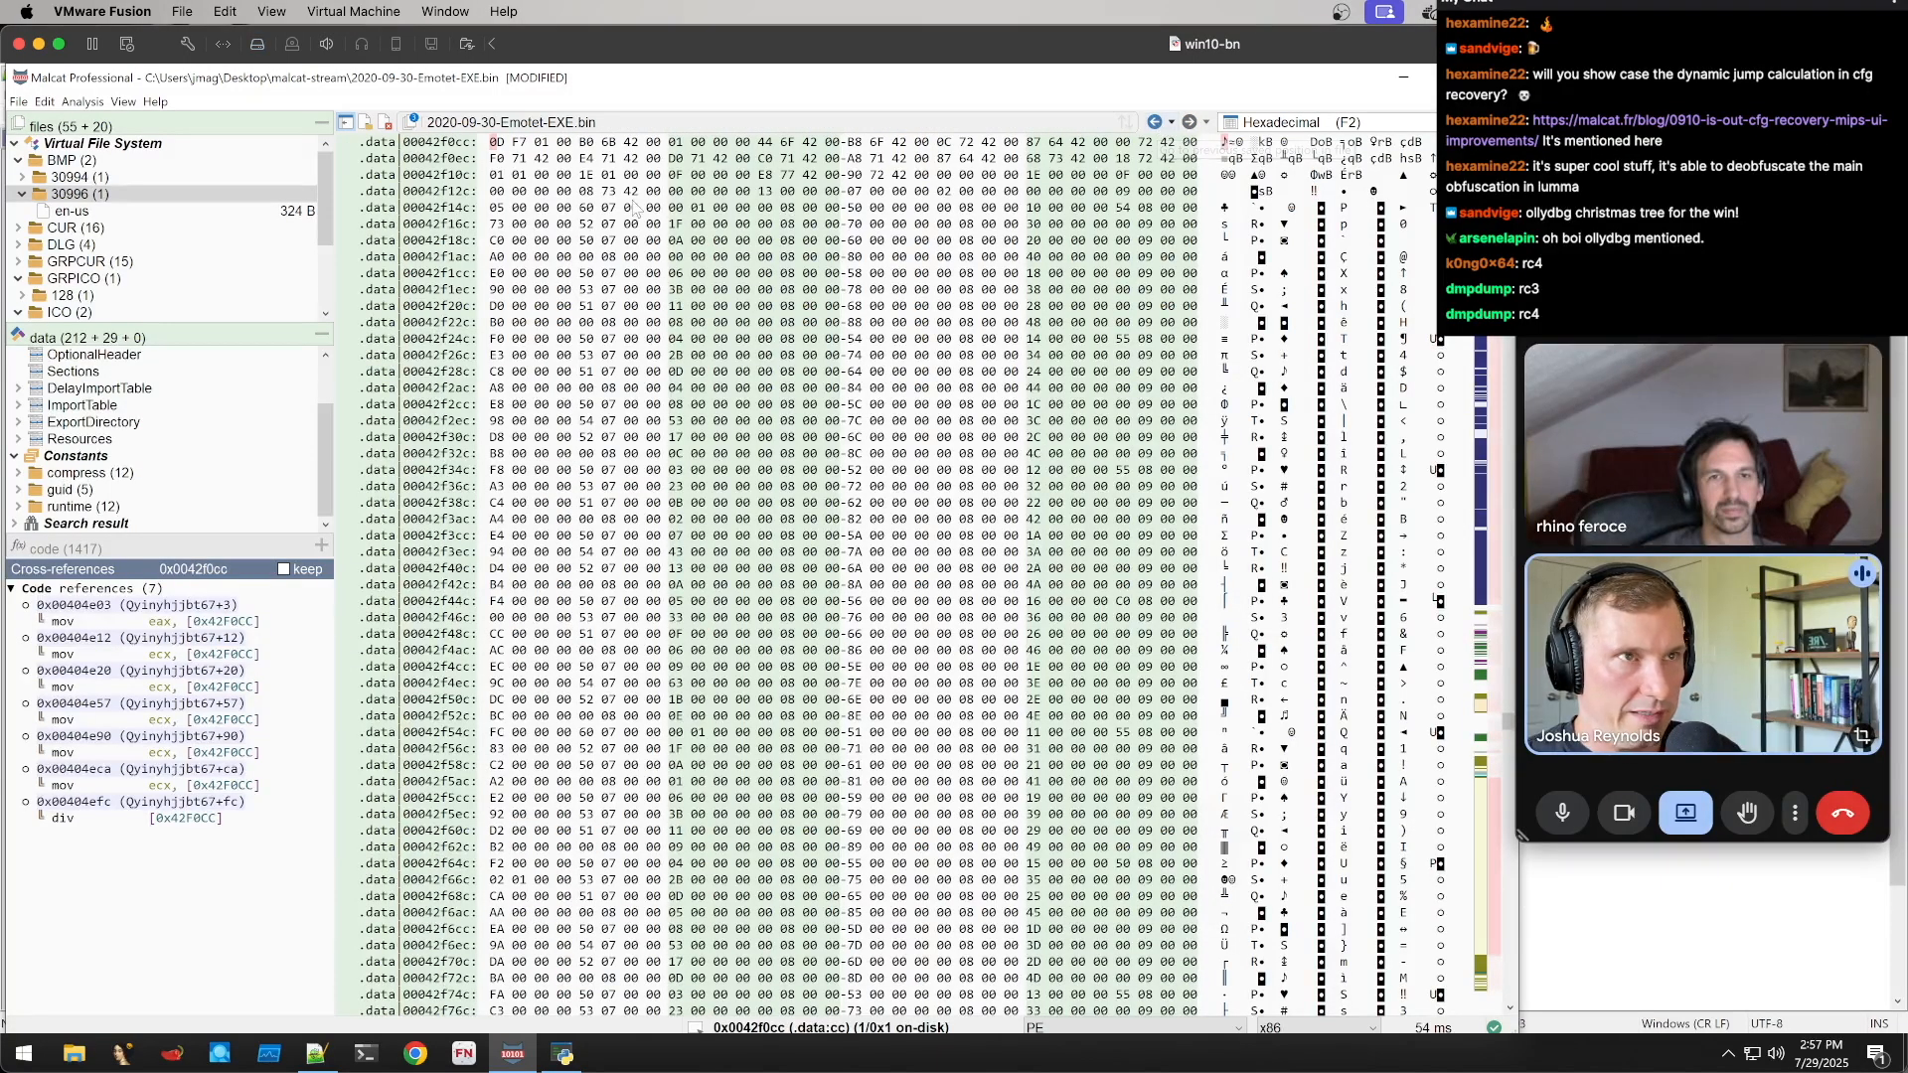
left_click(497, 146)
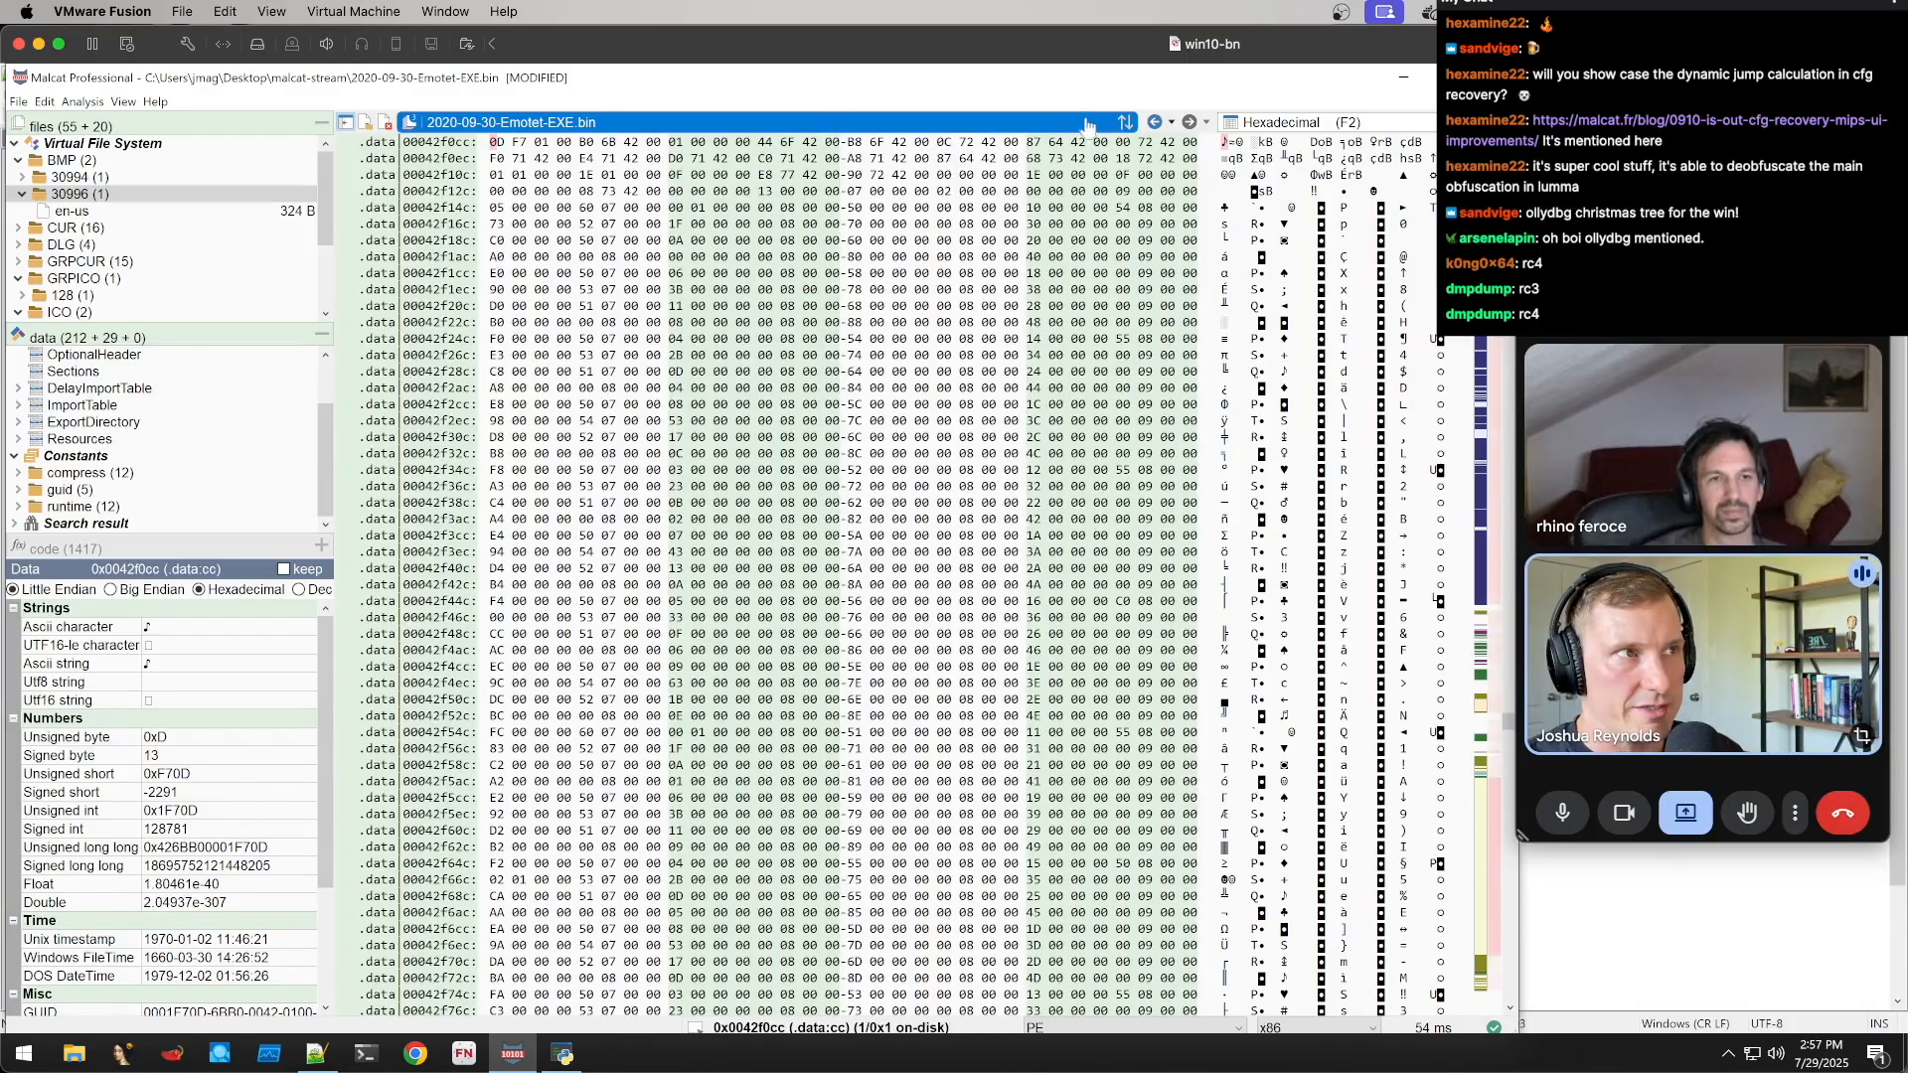
left_click(1153, 122)
scroll(694, 574, "down", 5)
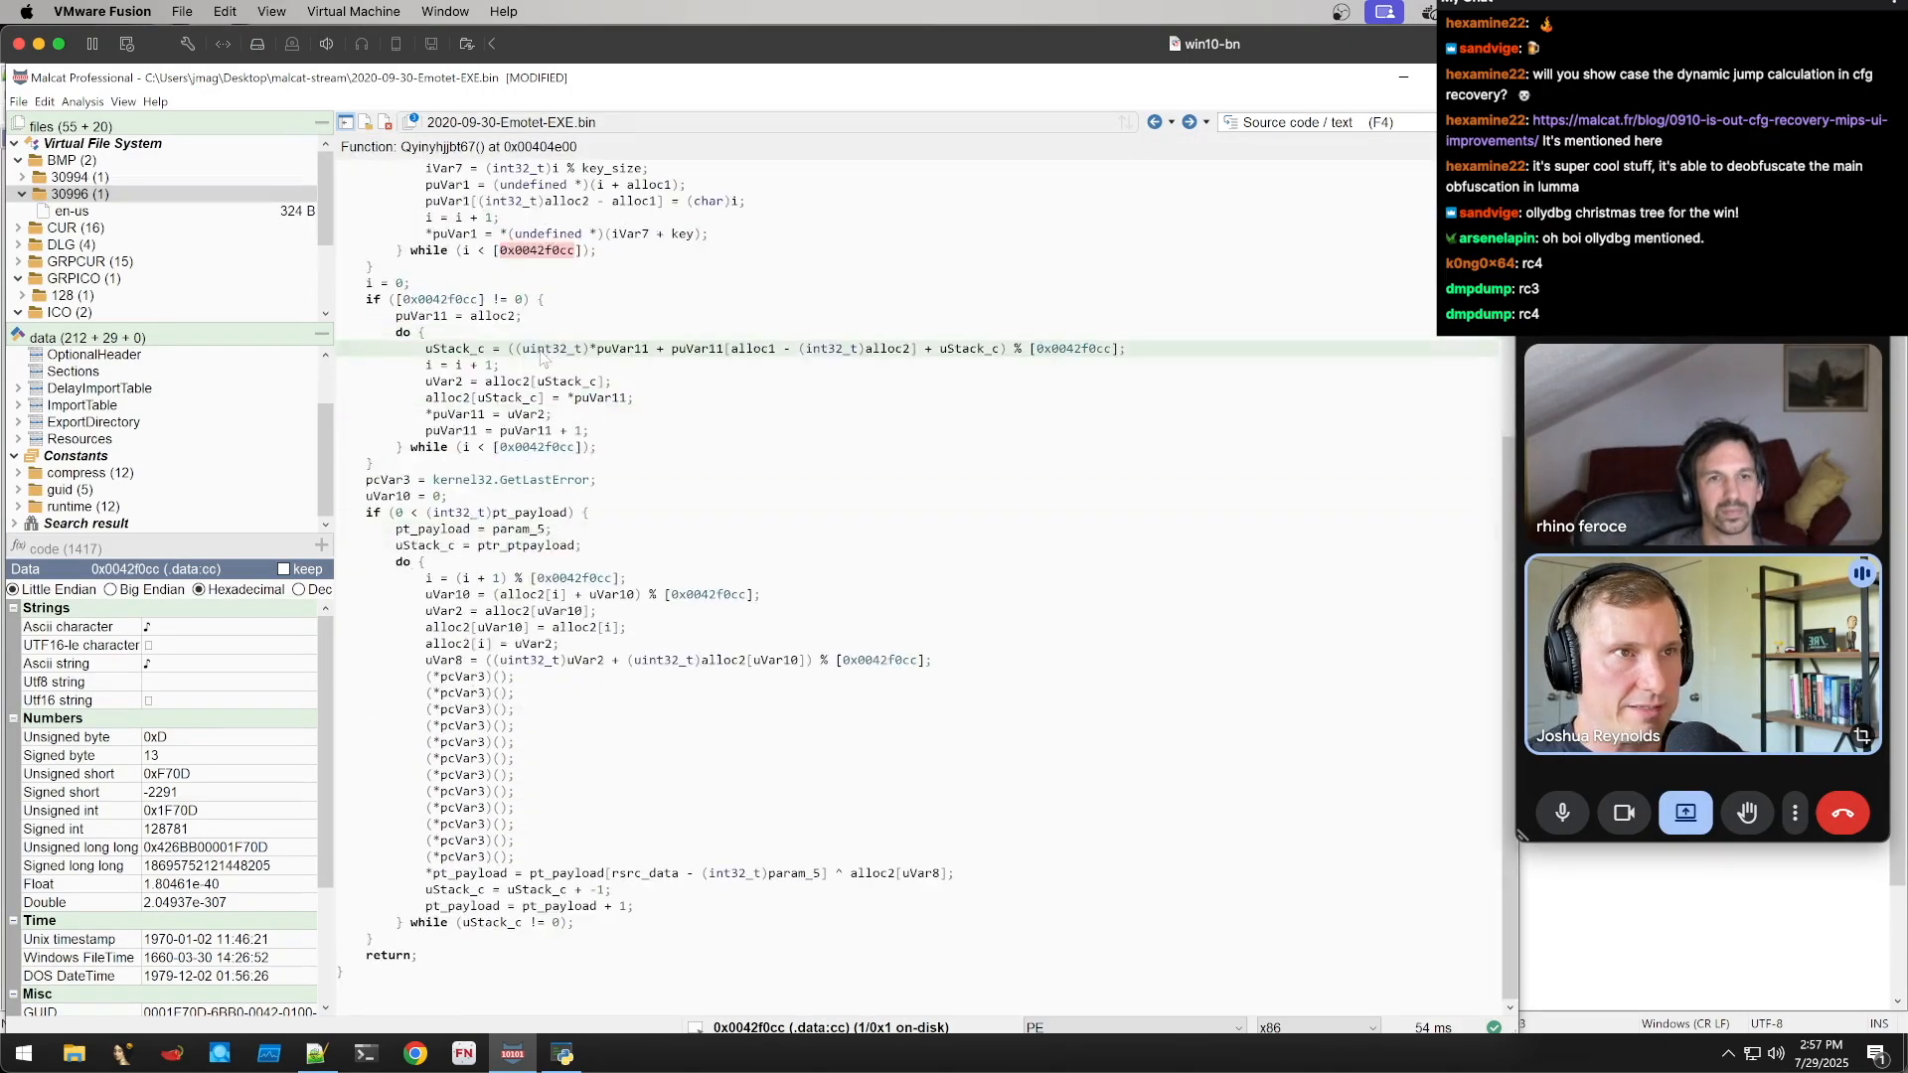
Rename puVar1, the pointer written in the first loop, as sbox
scroll(694, 574, "up", 6)
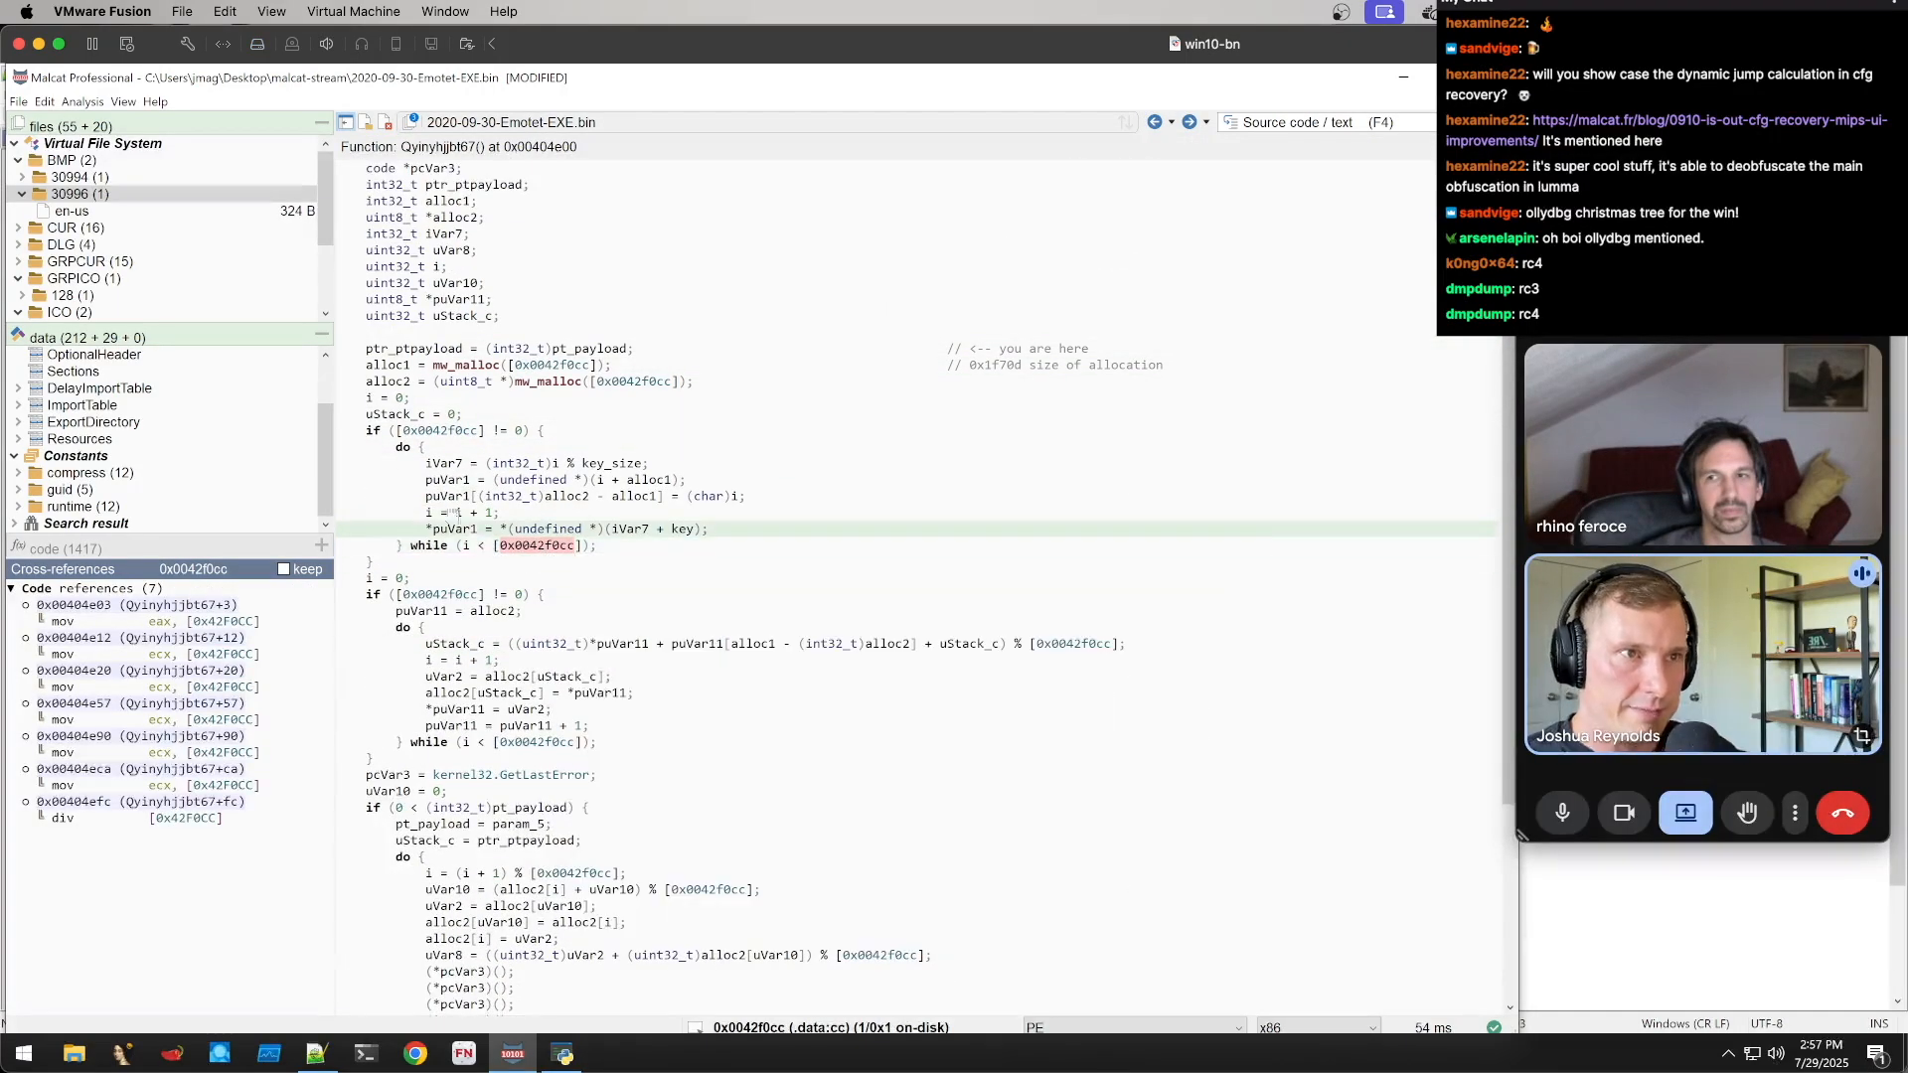
left_click(447, 496)
type("nsbox")
key("Return")
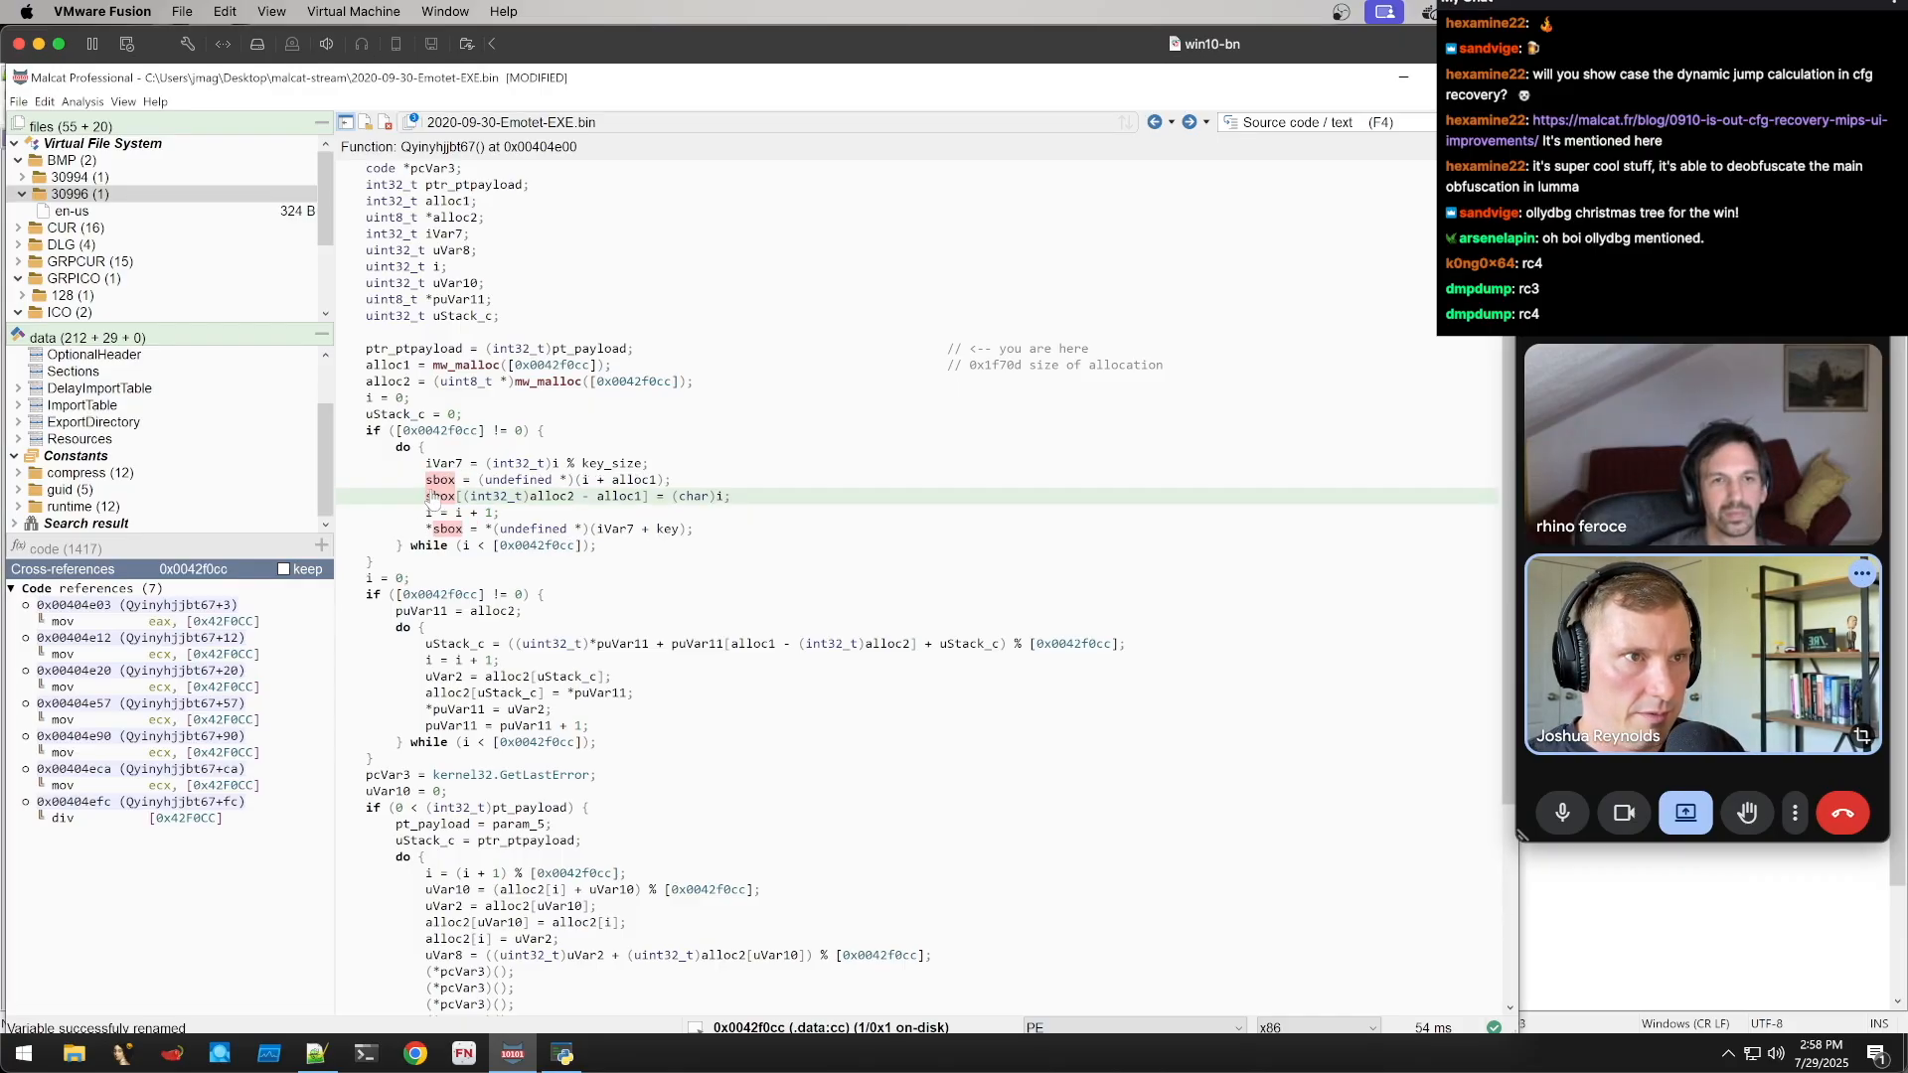
Examine how sbox, alloc1 and alloc2 are used in the first loop and the code that follows it
scroll(447, 500, "down", 6)
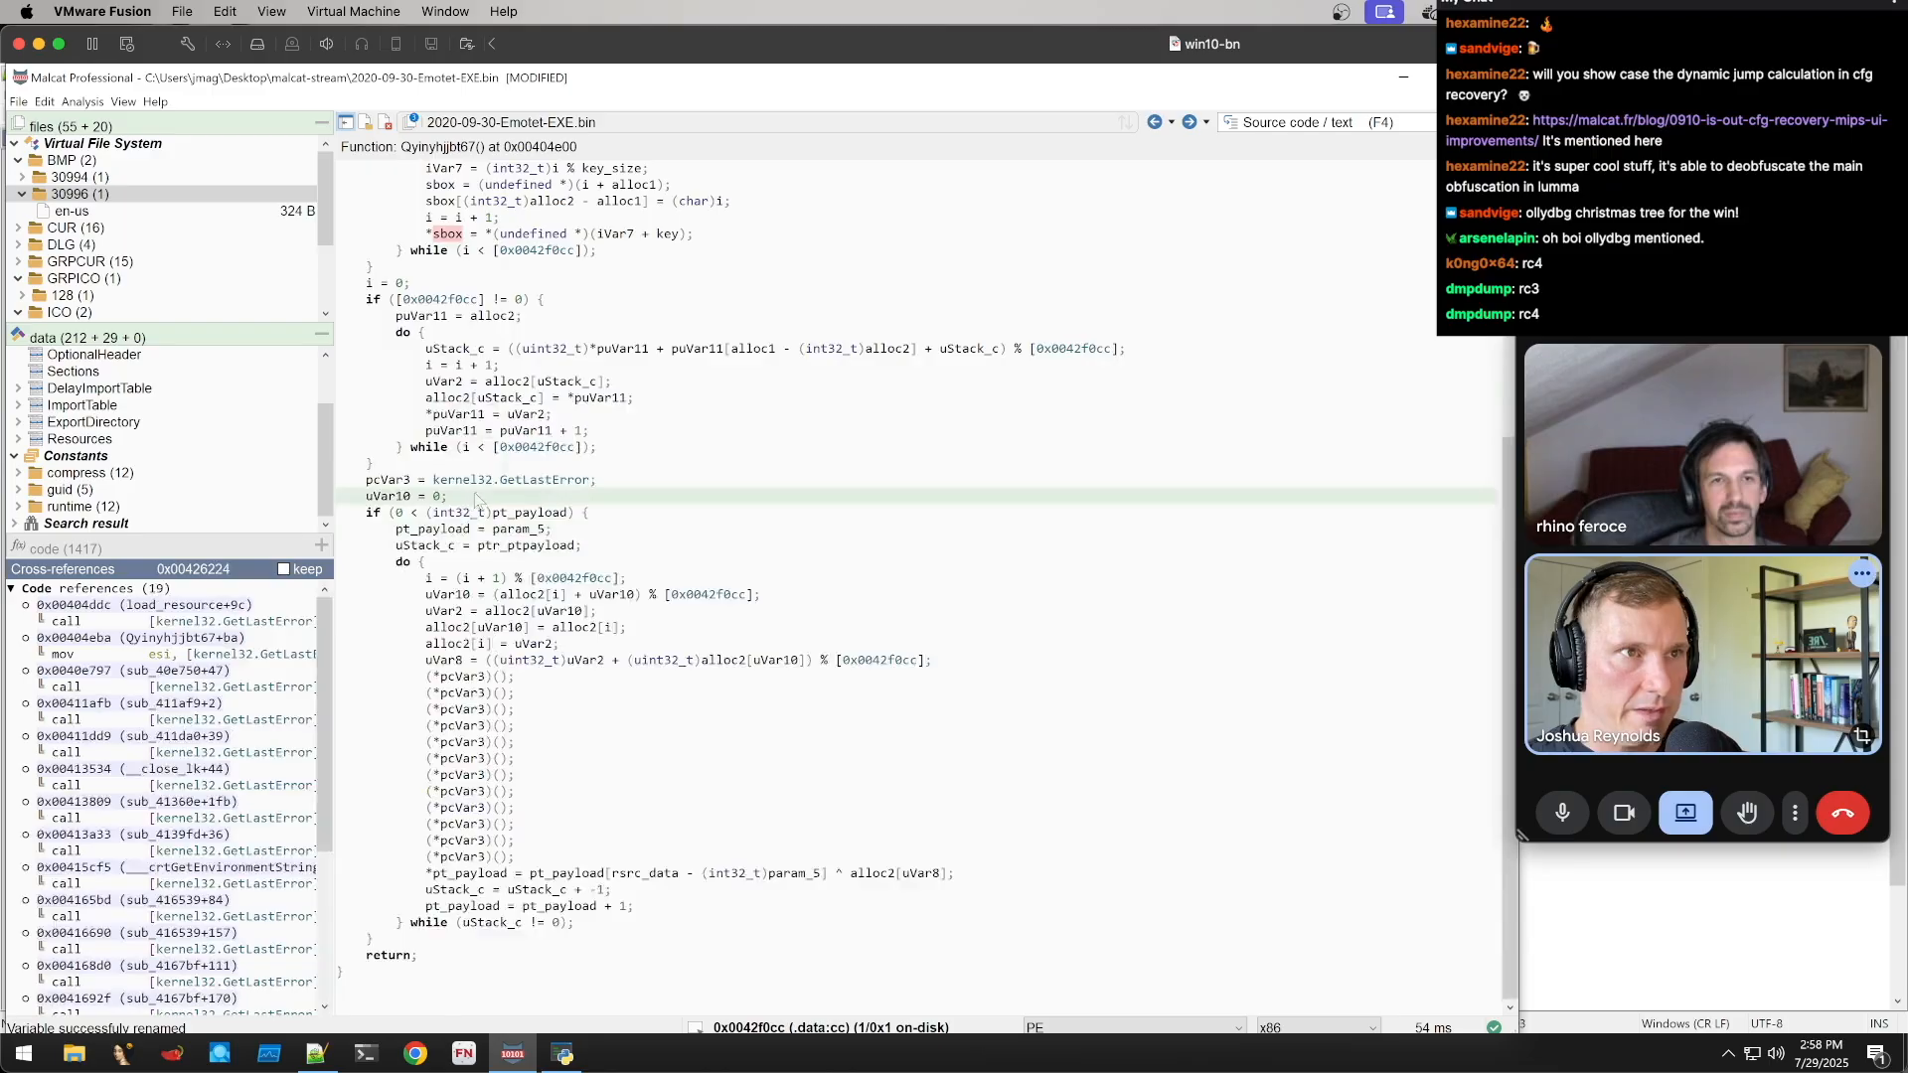
scroll(472, 500, "up", 4)
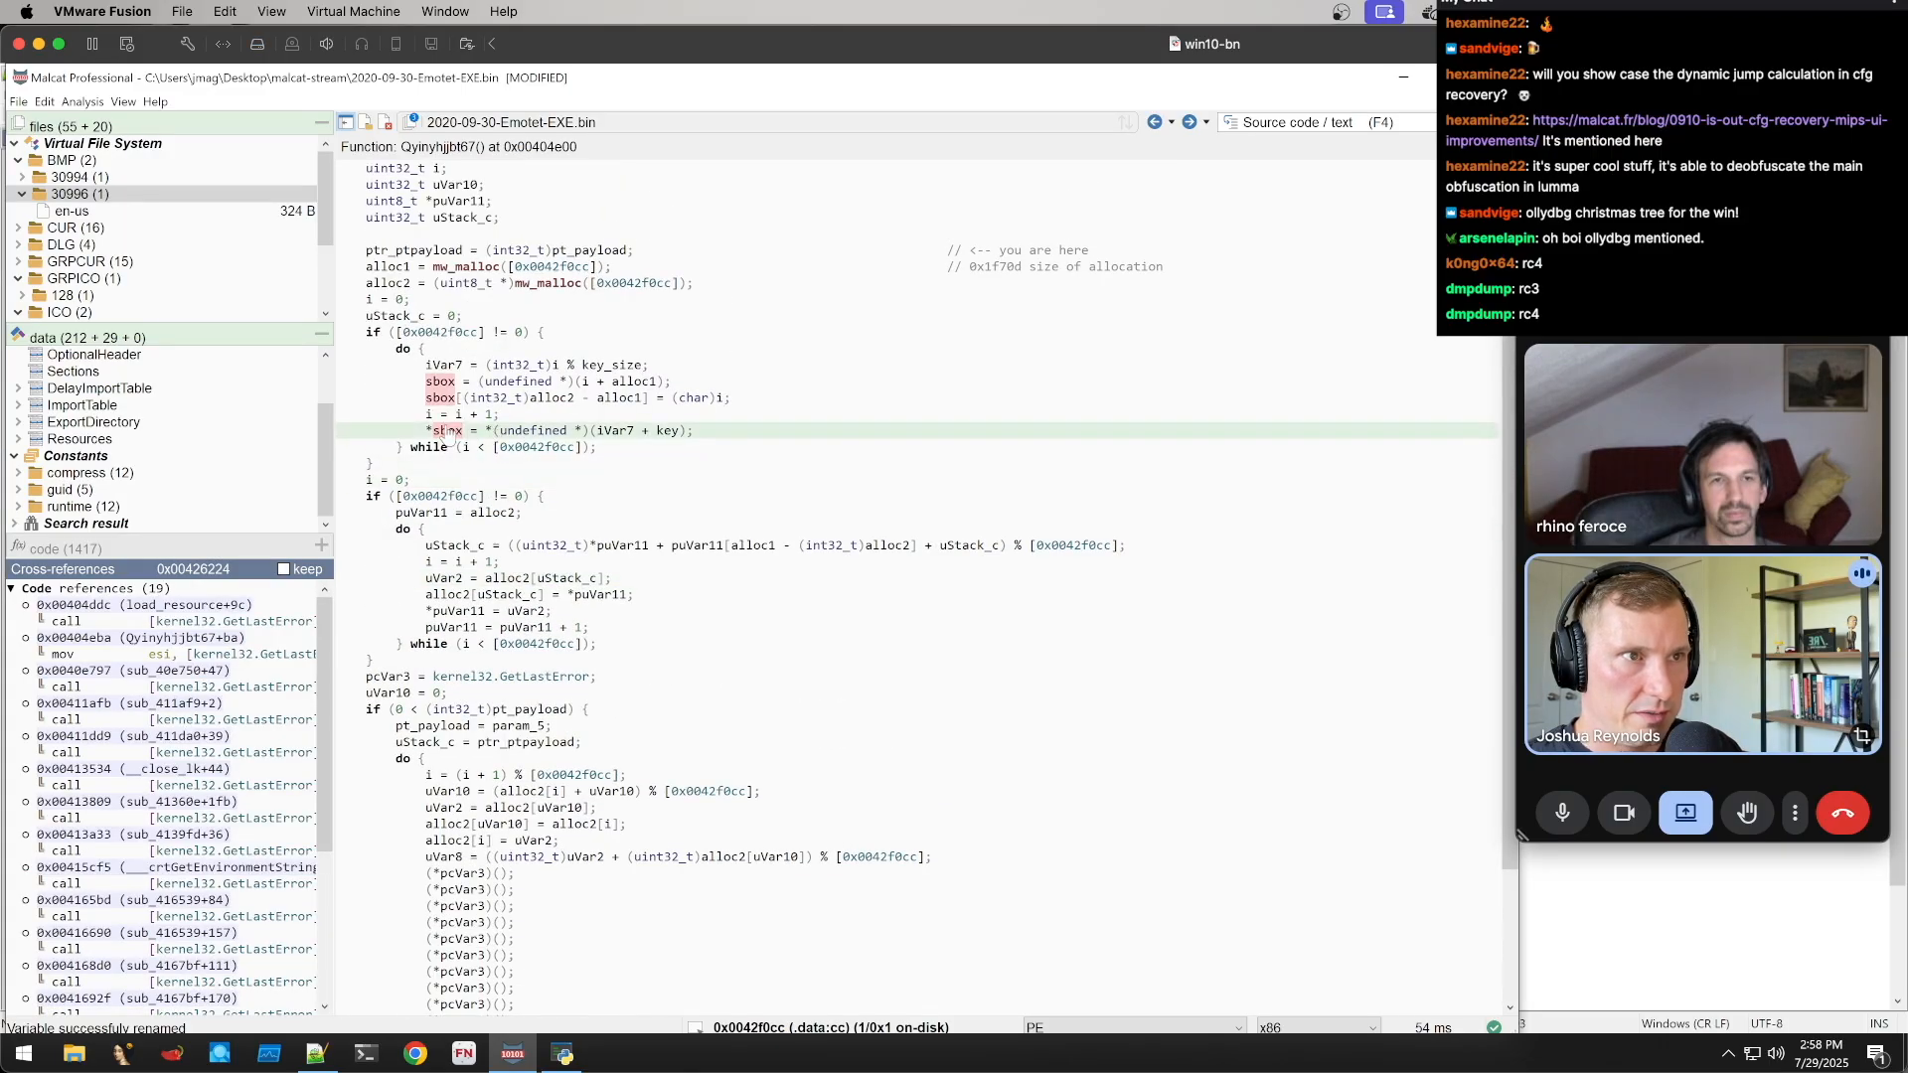
scroll(448, 437, "down", 1)
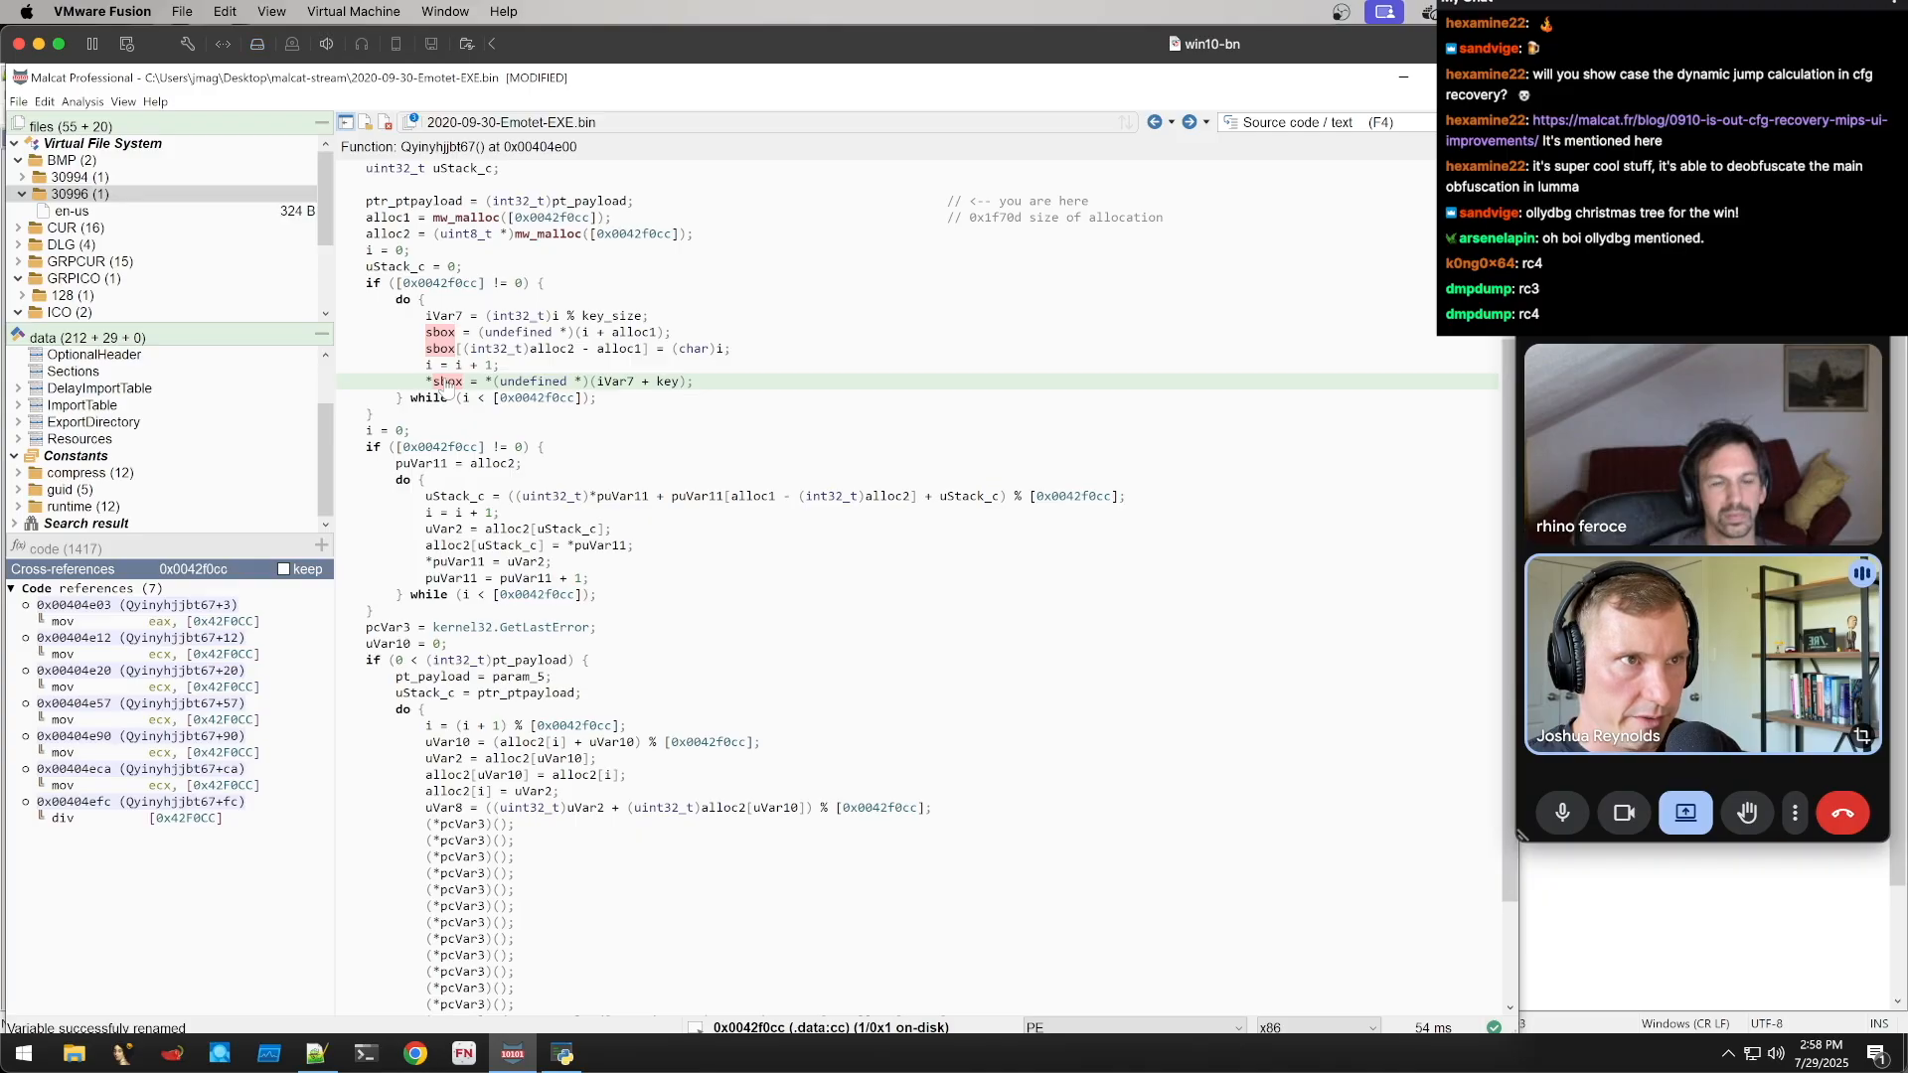
scroll(447, 387, "down", 1)
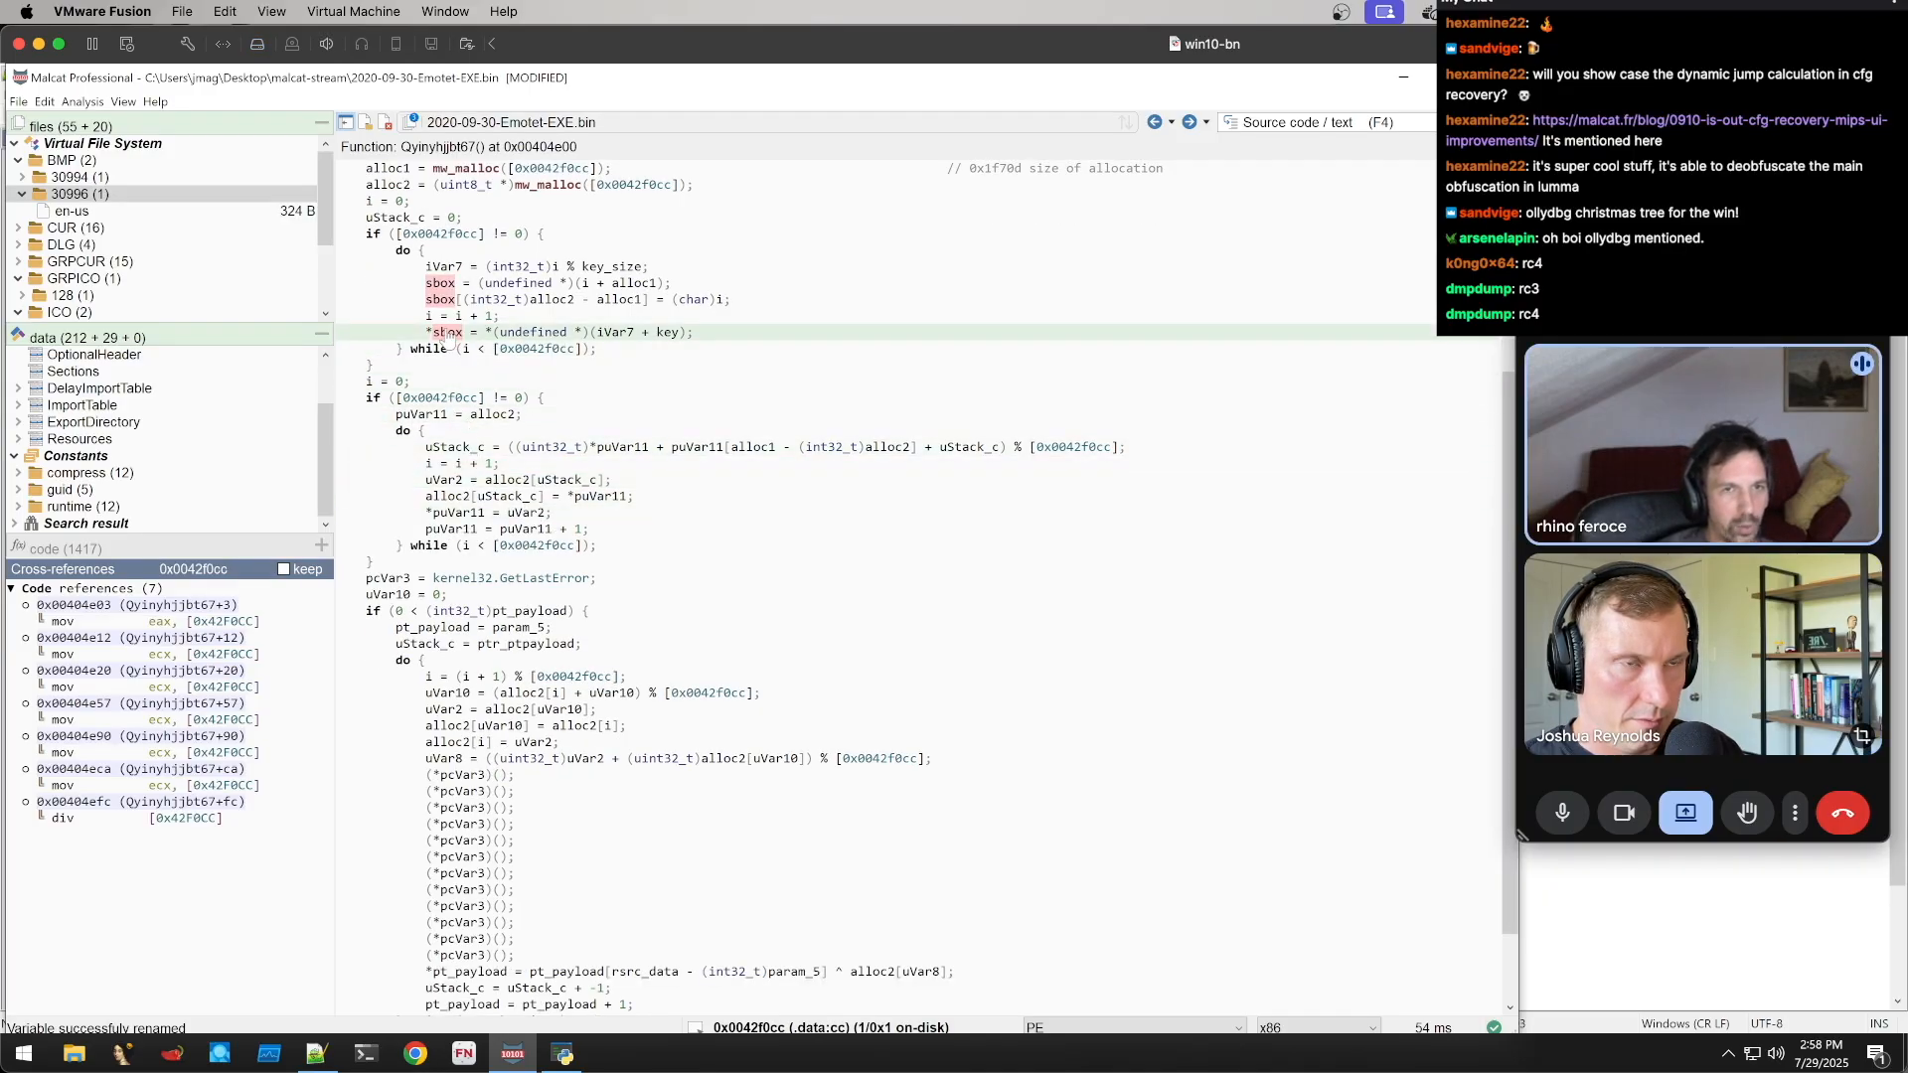
left_click(489, 416)
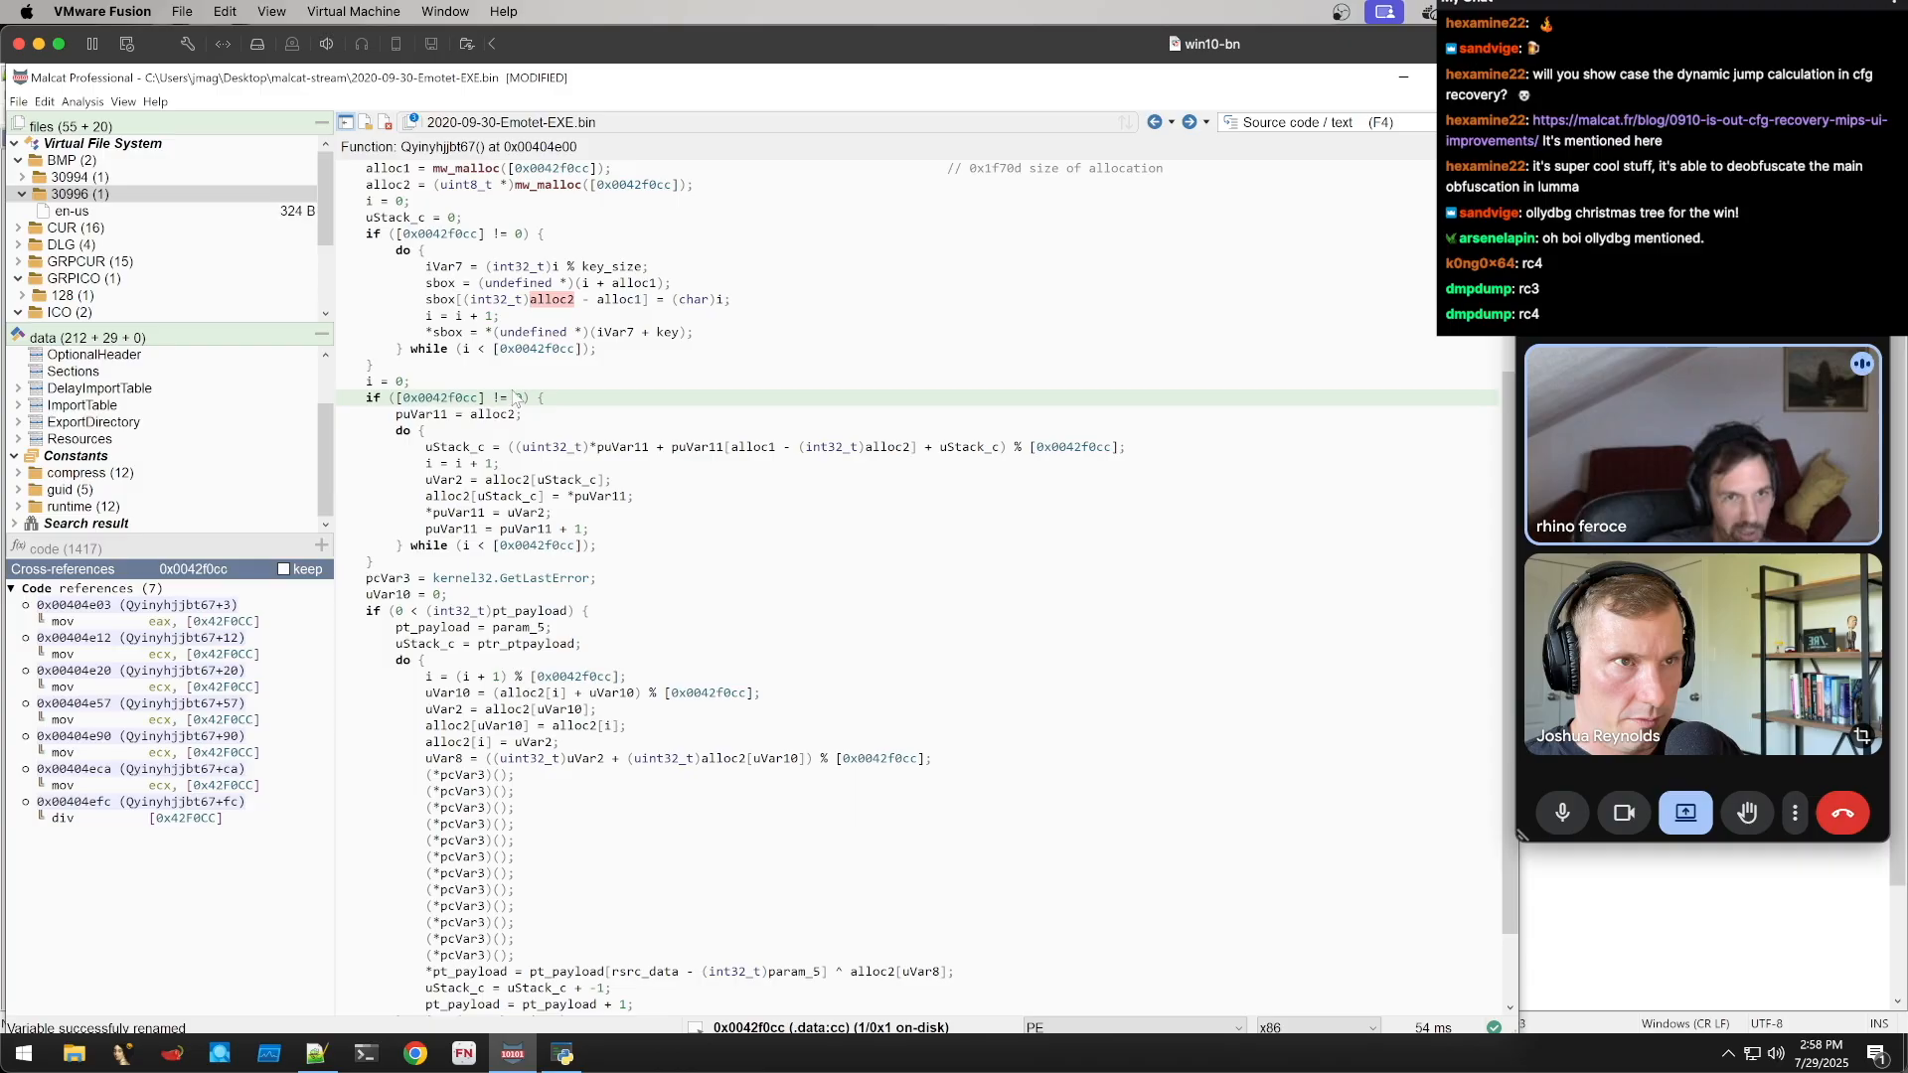
left_click(440, 301)
left_click(553, 301)
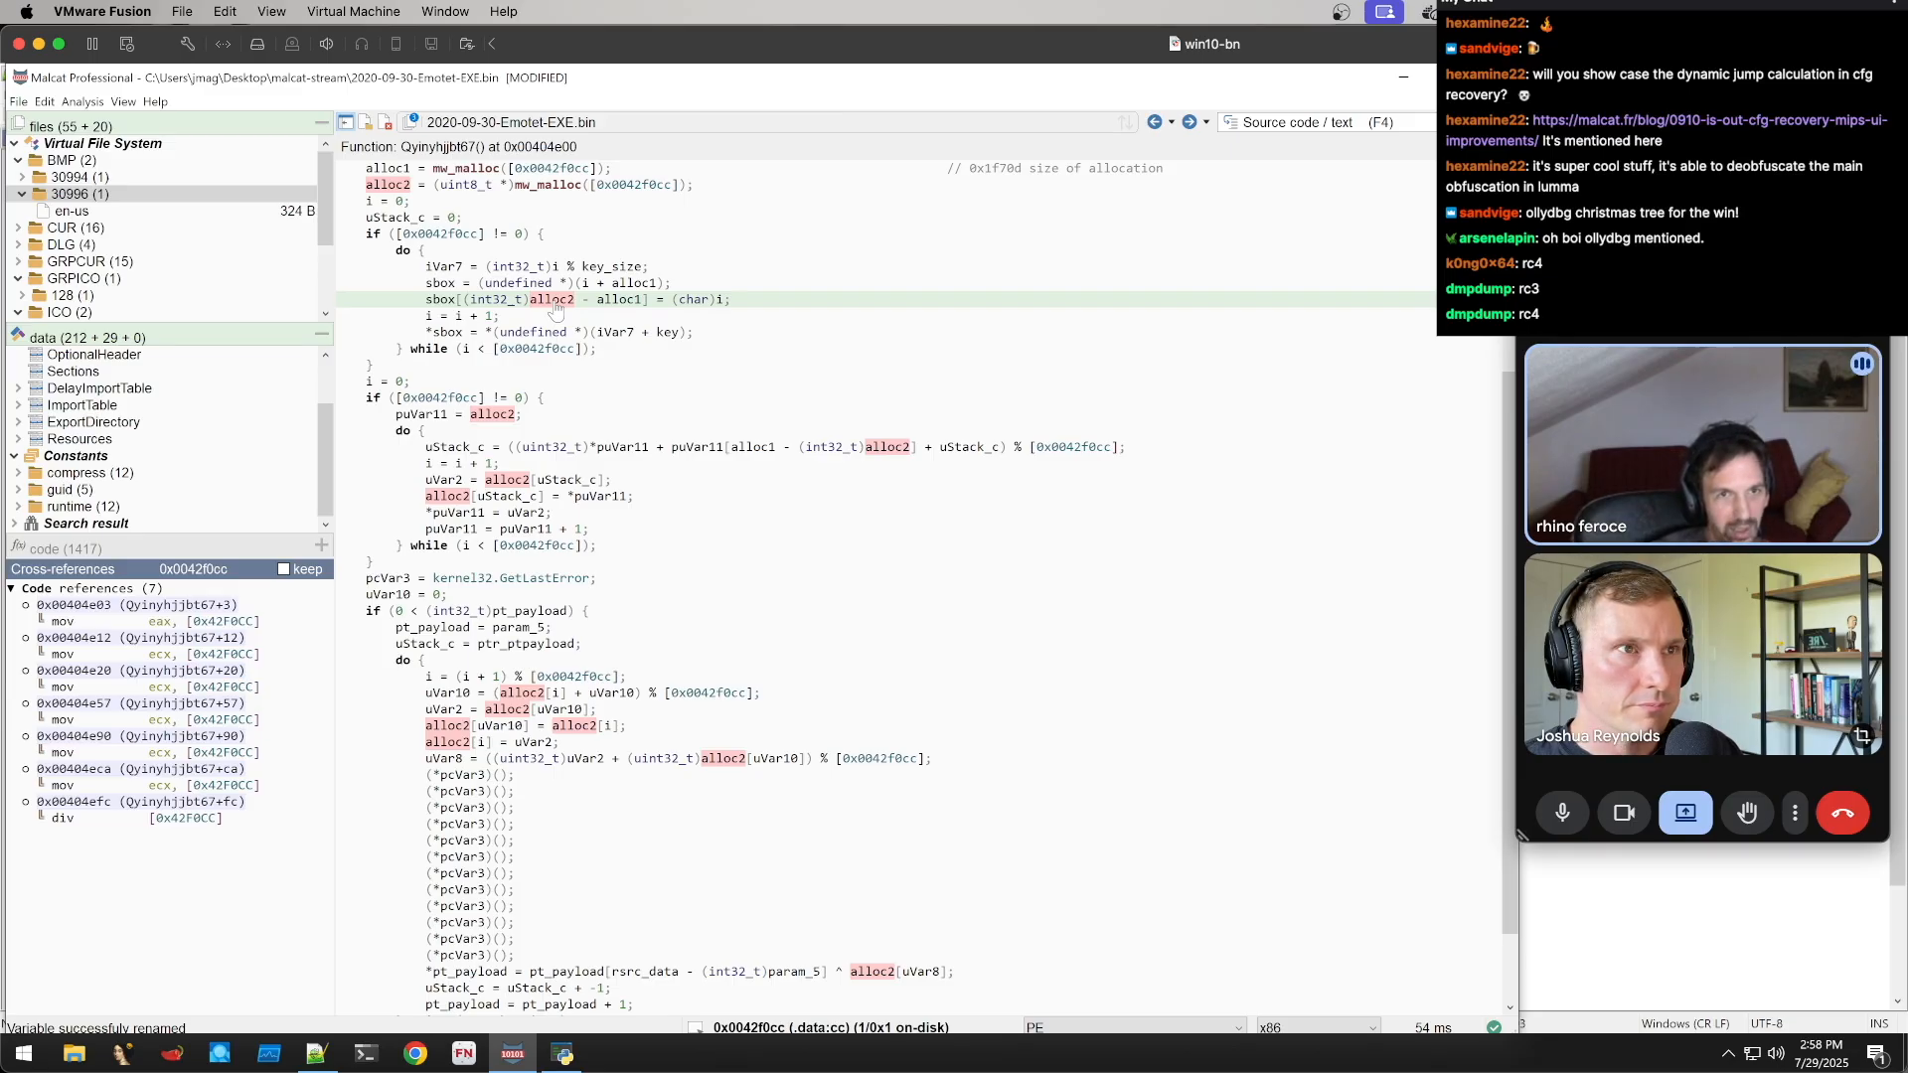
left_click(624, 284)
left_click(437, 284)
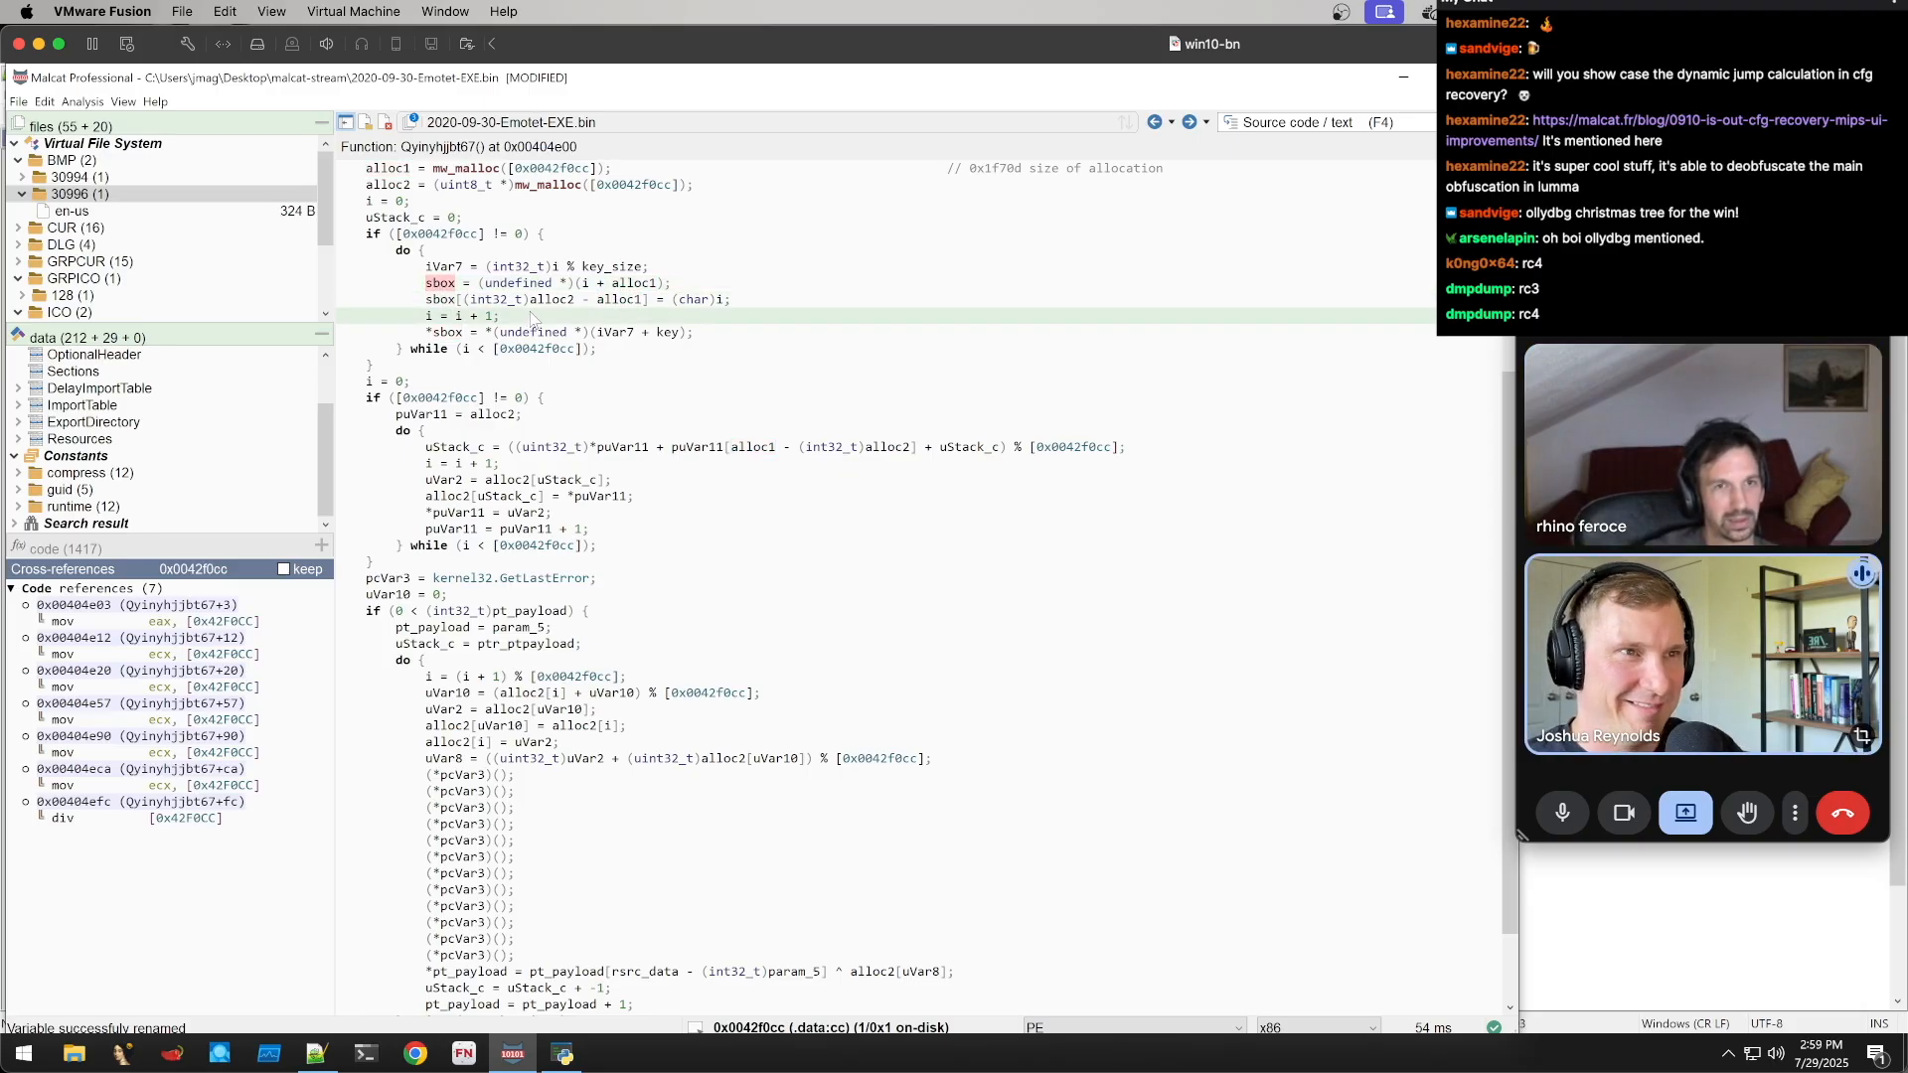
left_click(443, 301)
Rename the first loop's sbox pointer, assigned from i + alloc1, as a
left_click(437, 287)
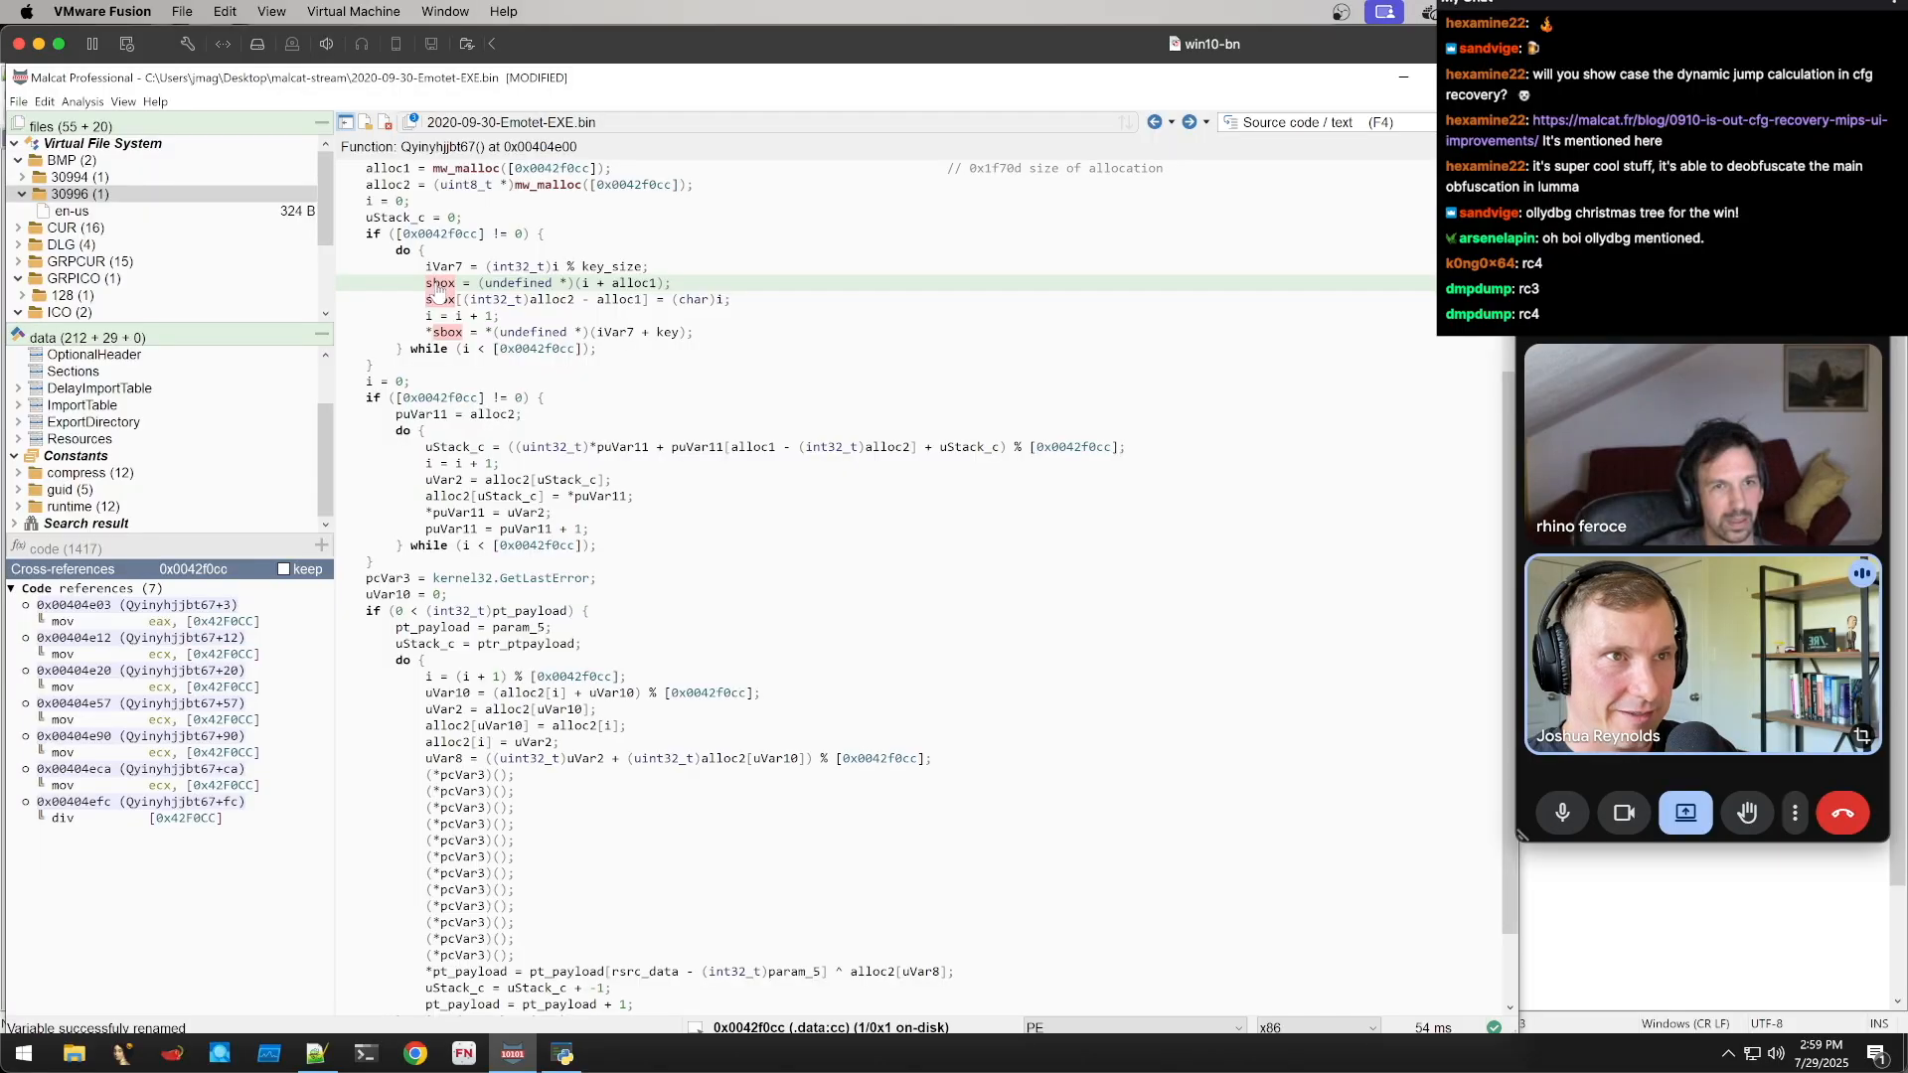
key("n")
key("ctrl+a")
type("a")
key("Escape")
left_click(441, 287)
key("n")
type("a")
key("Return")
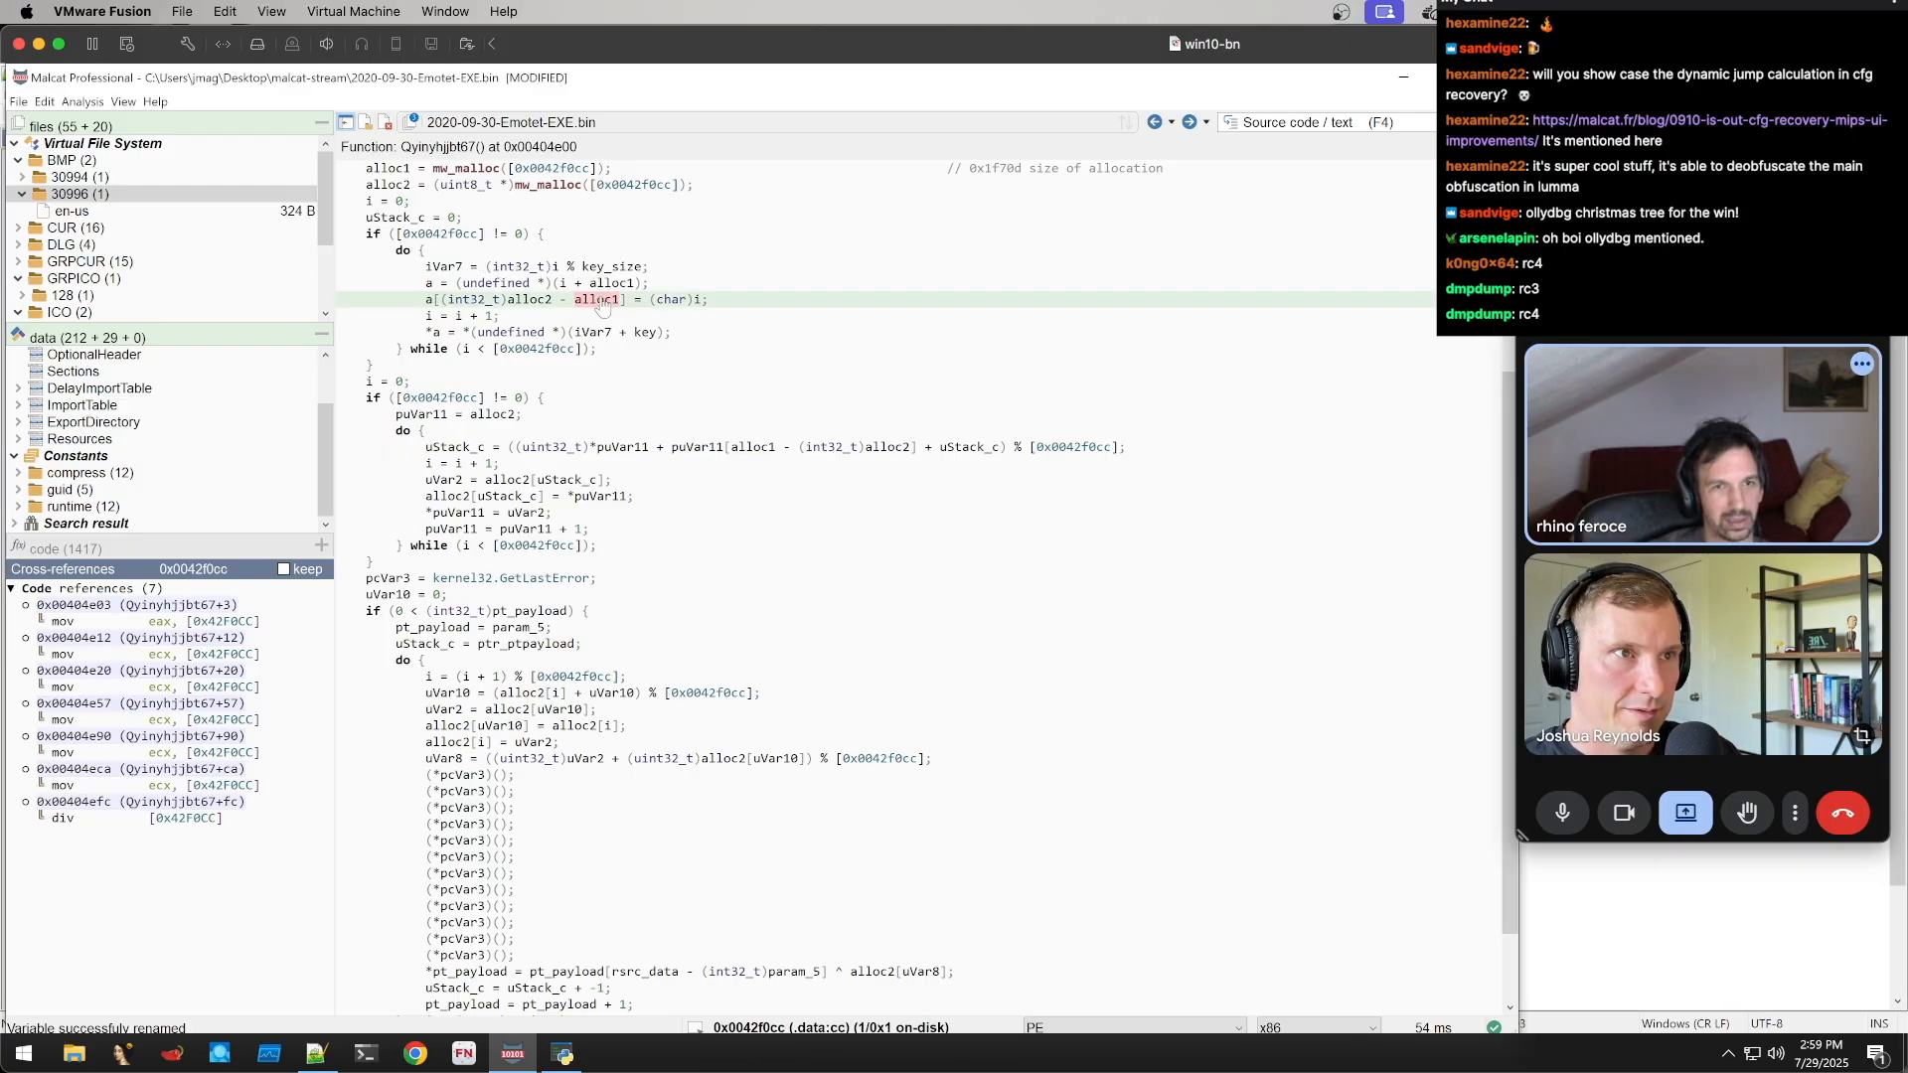
Rename alloc1, the first mw_malloc allocation, as sbox
left_click(607, 285)
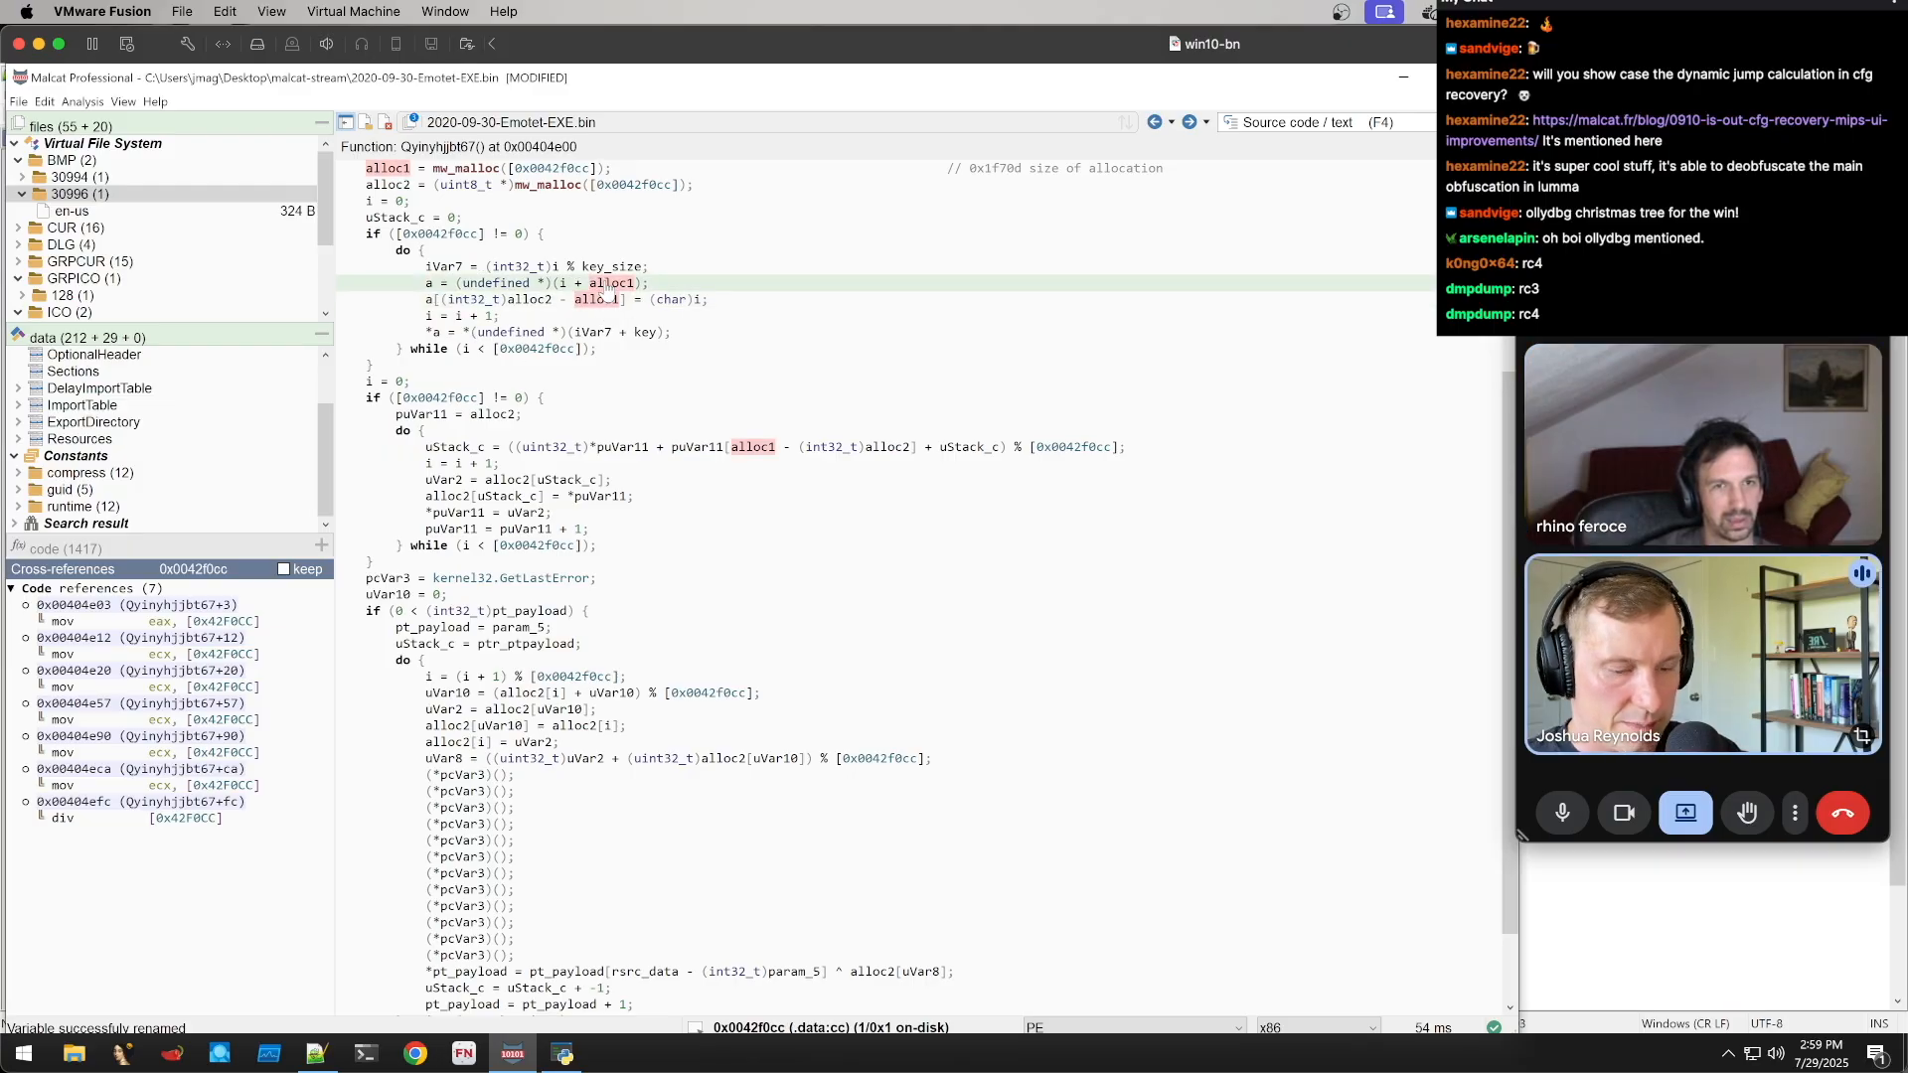
type("n")
type("sbox")
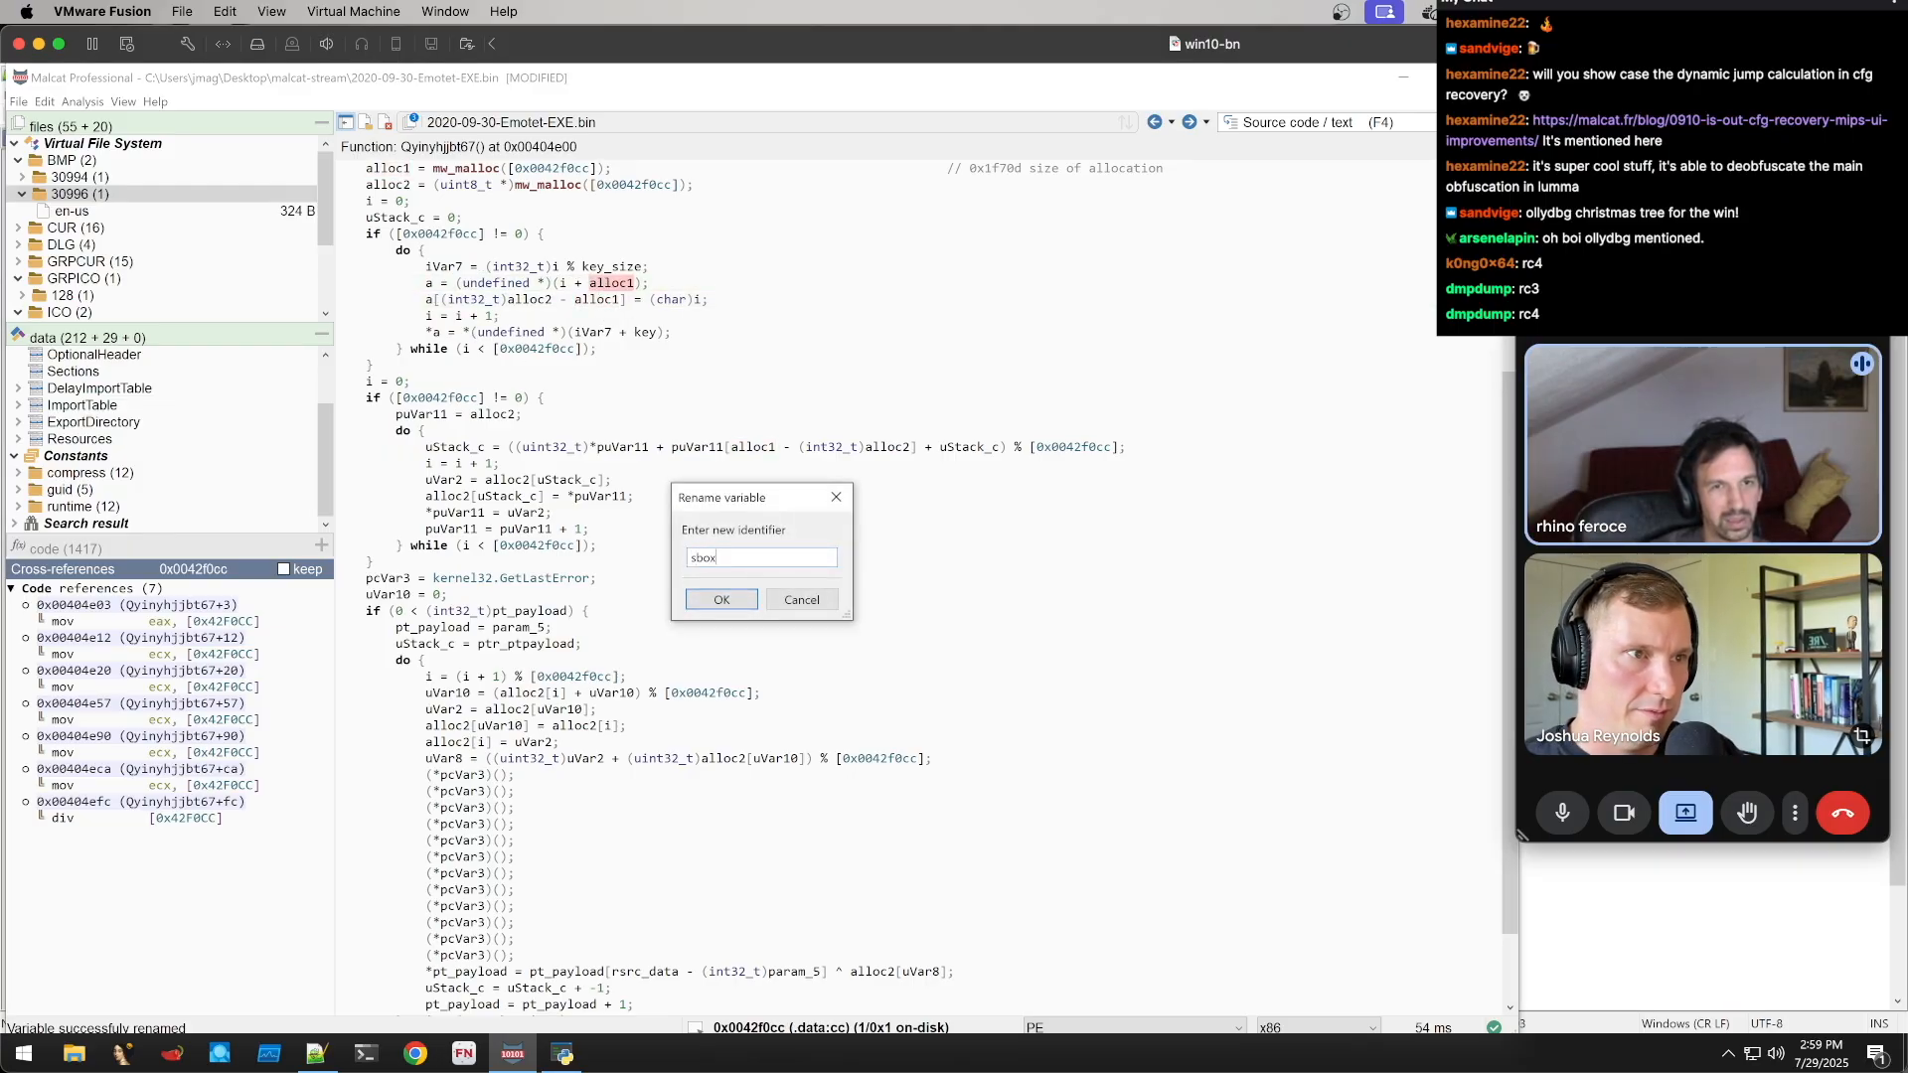
key("Return")
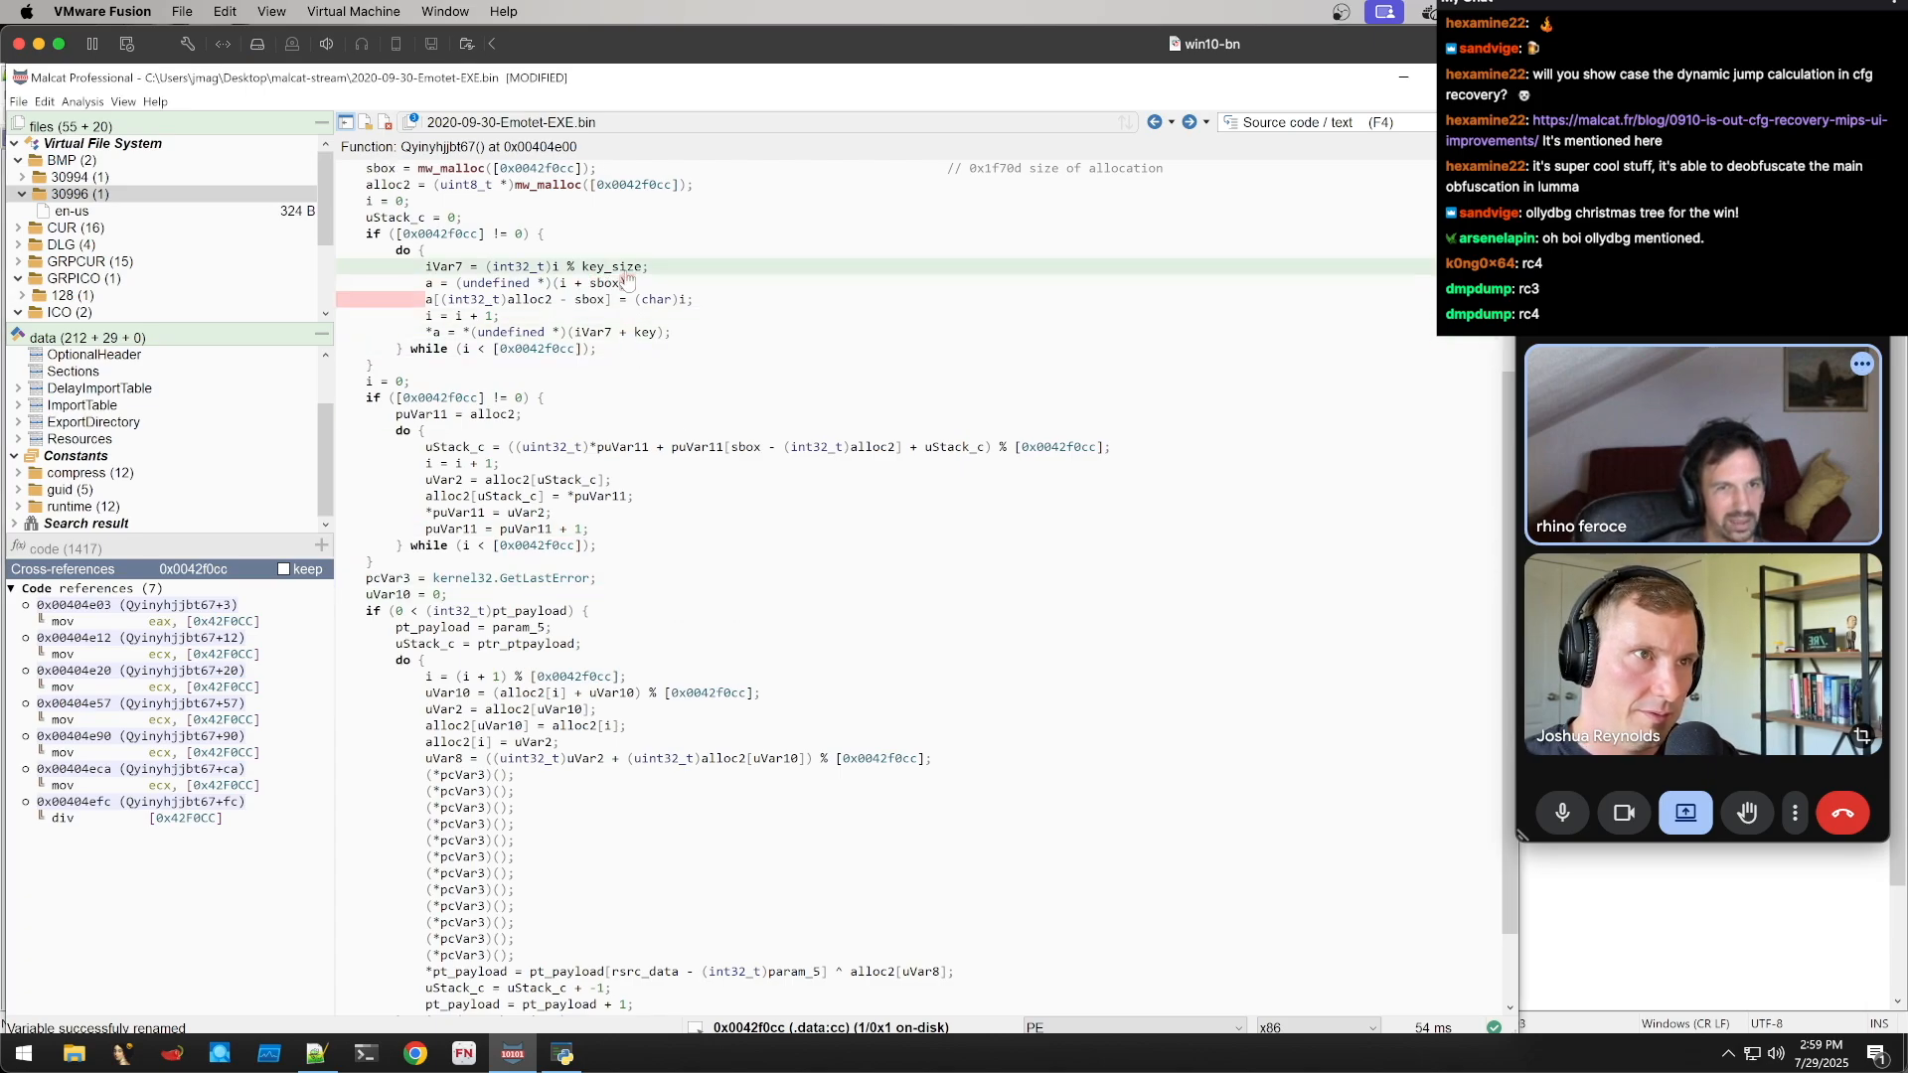
Rename iVar7, the variable assigned from i modulo key_size, as key_byte
left_click(429, 299)
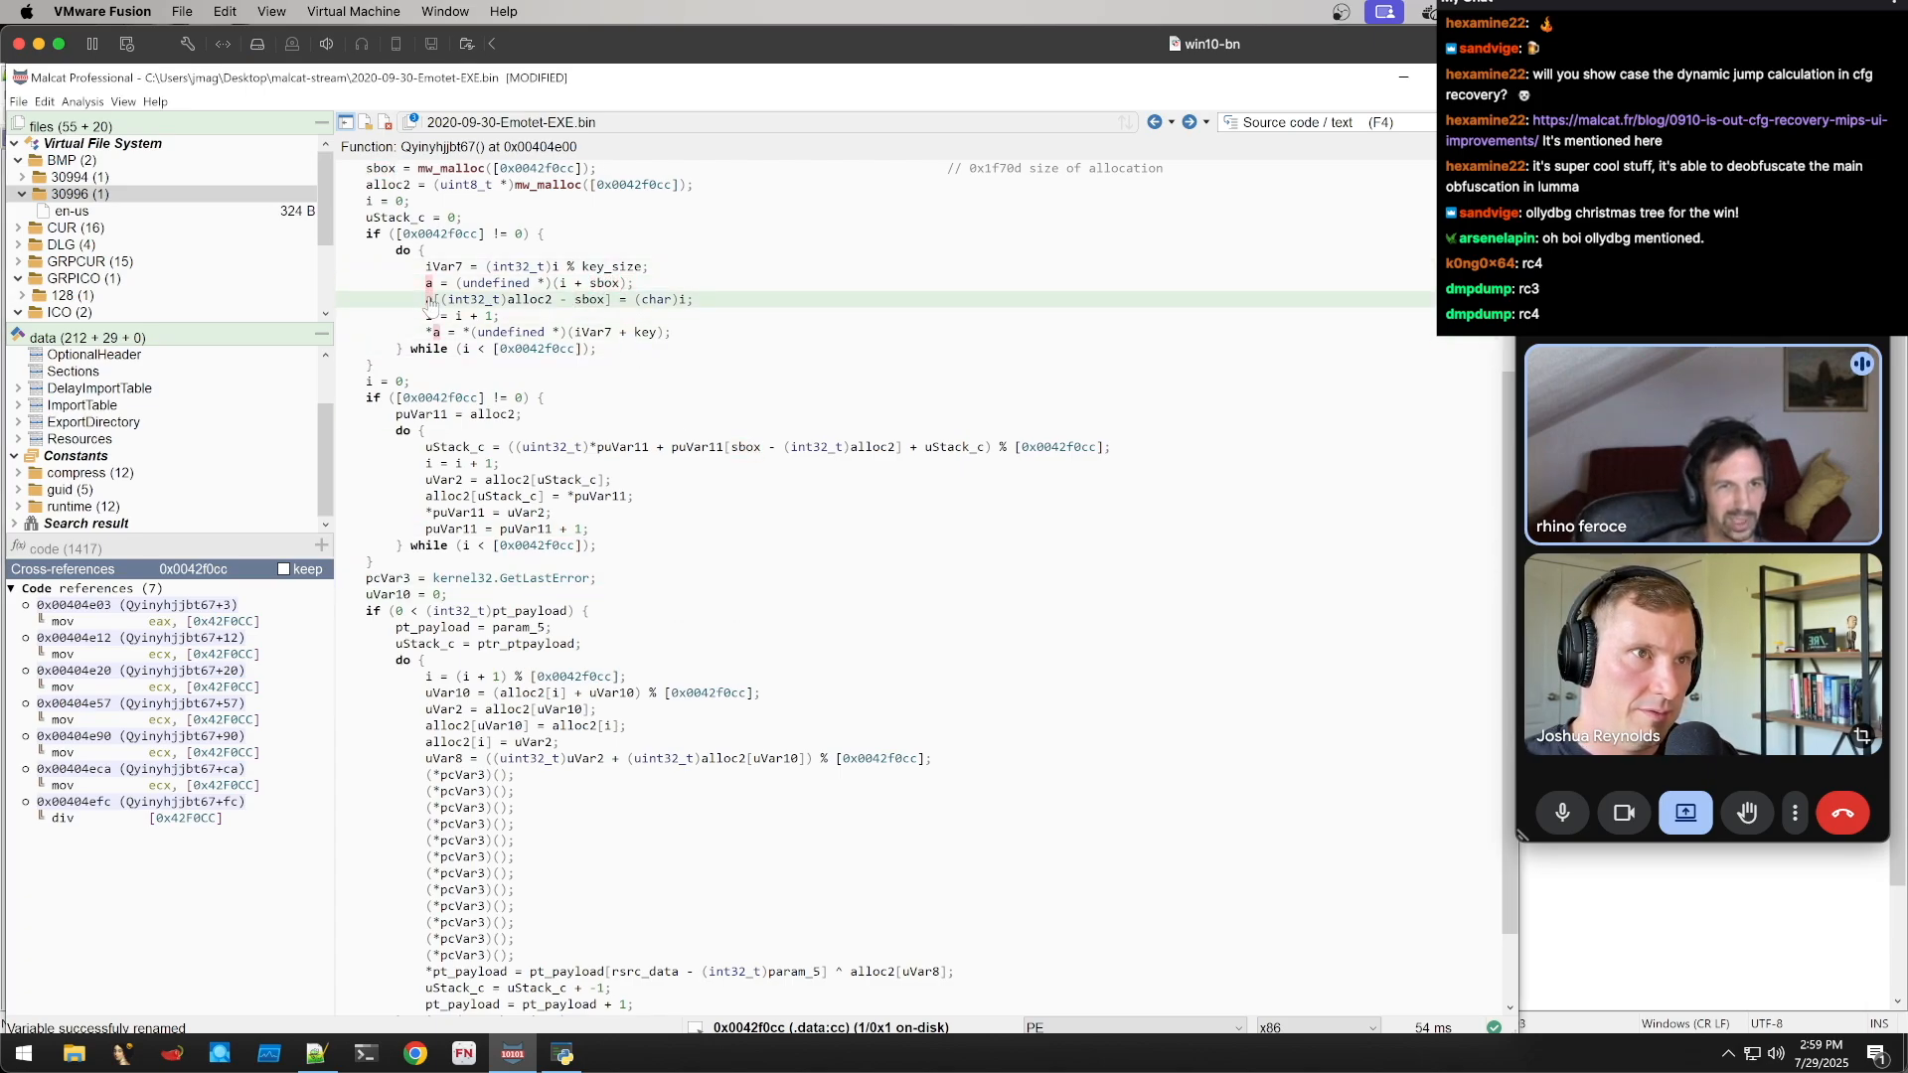
left_click(594, 334)
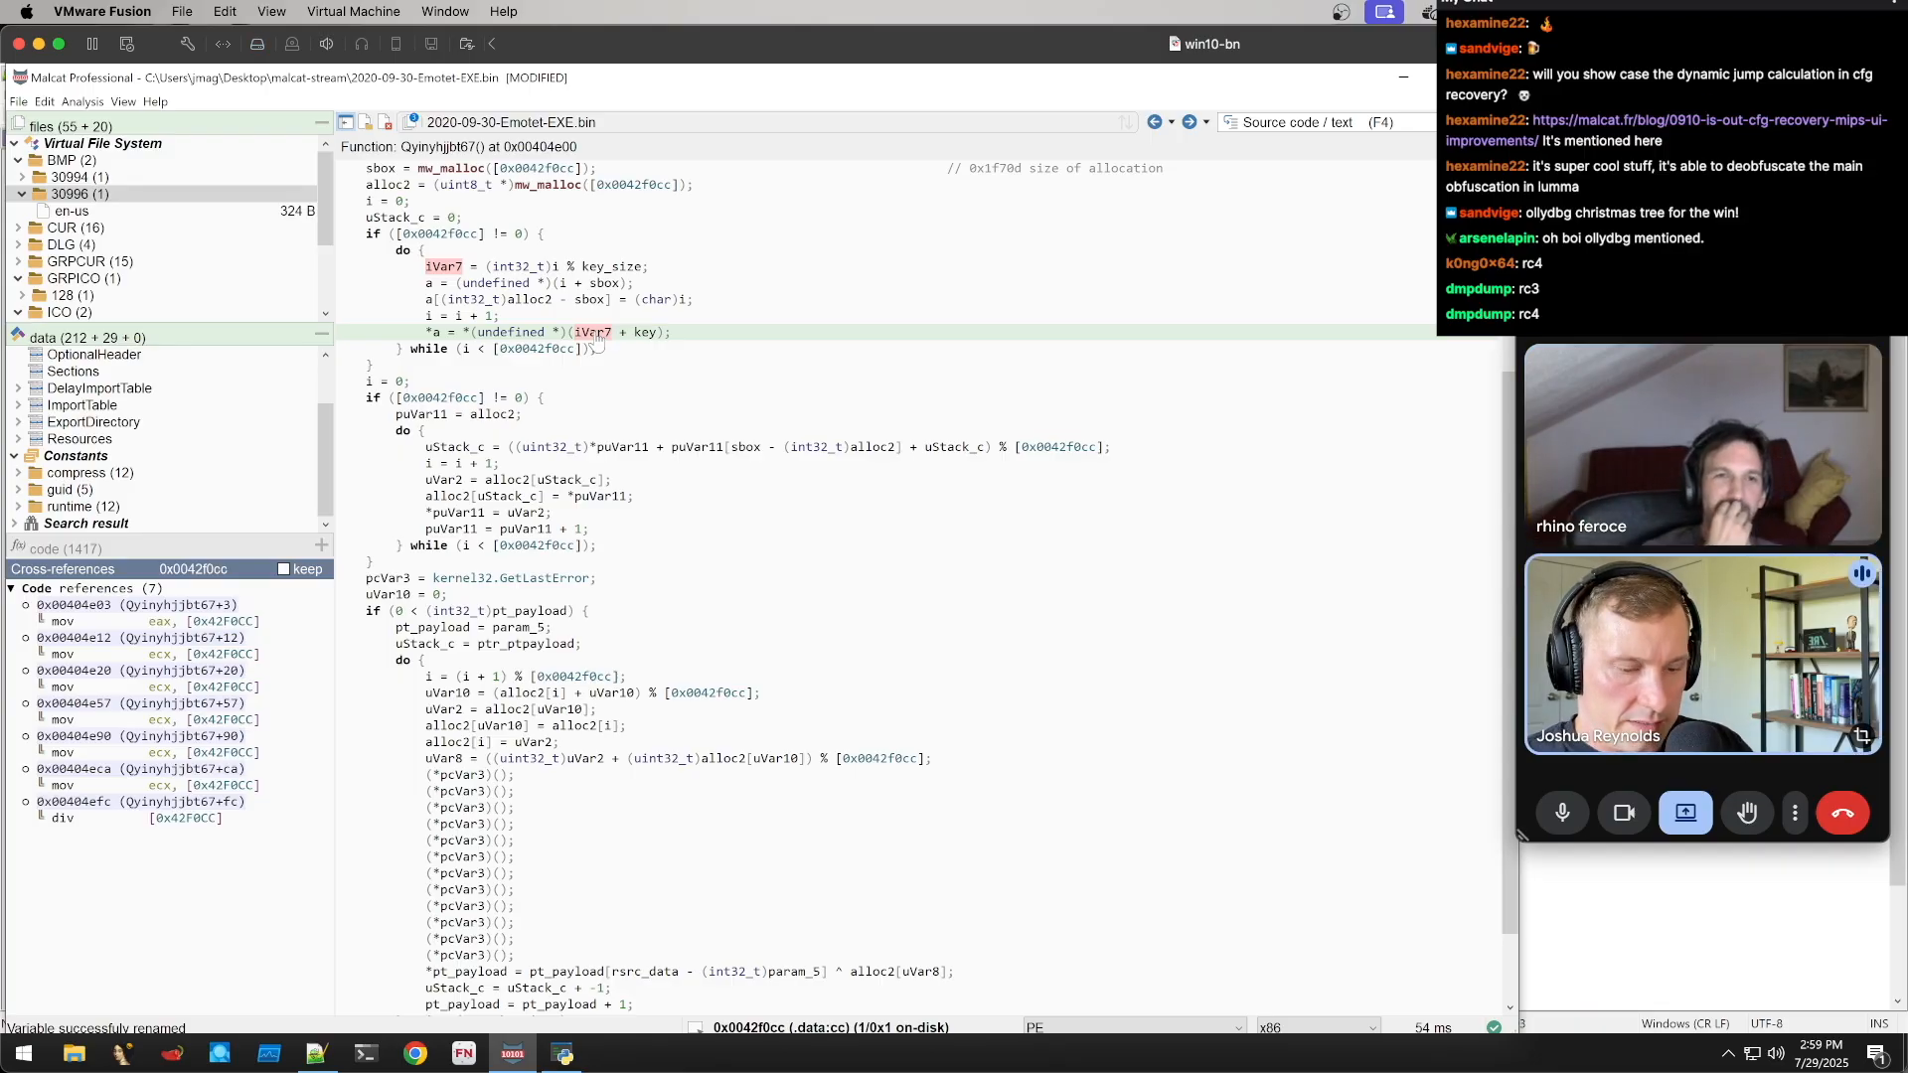
type("ned *)(")
type("key_byte")
key("Return")
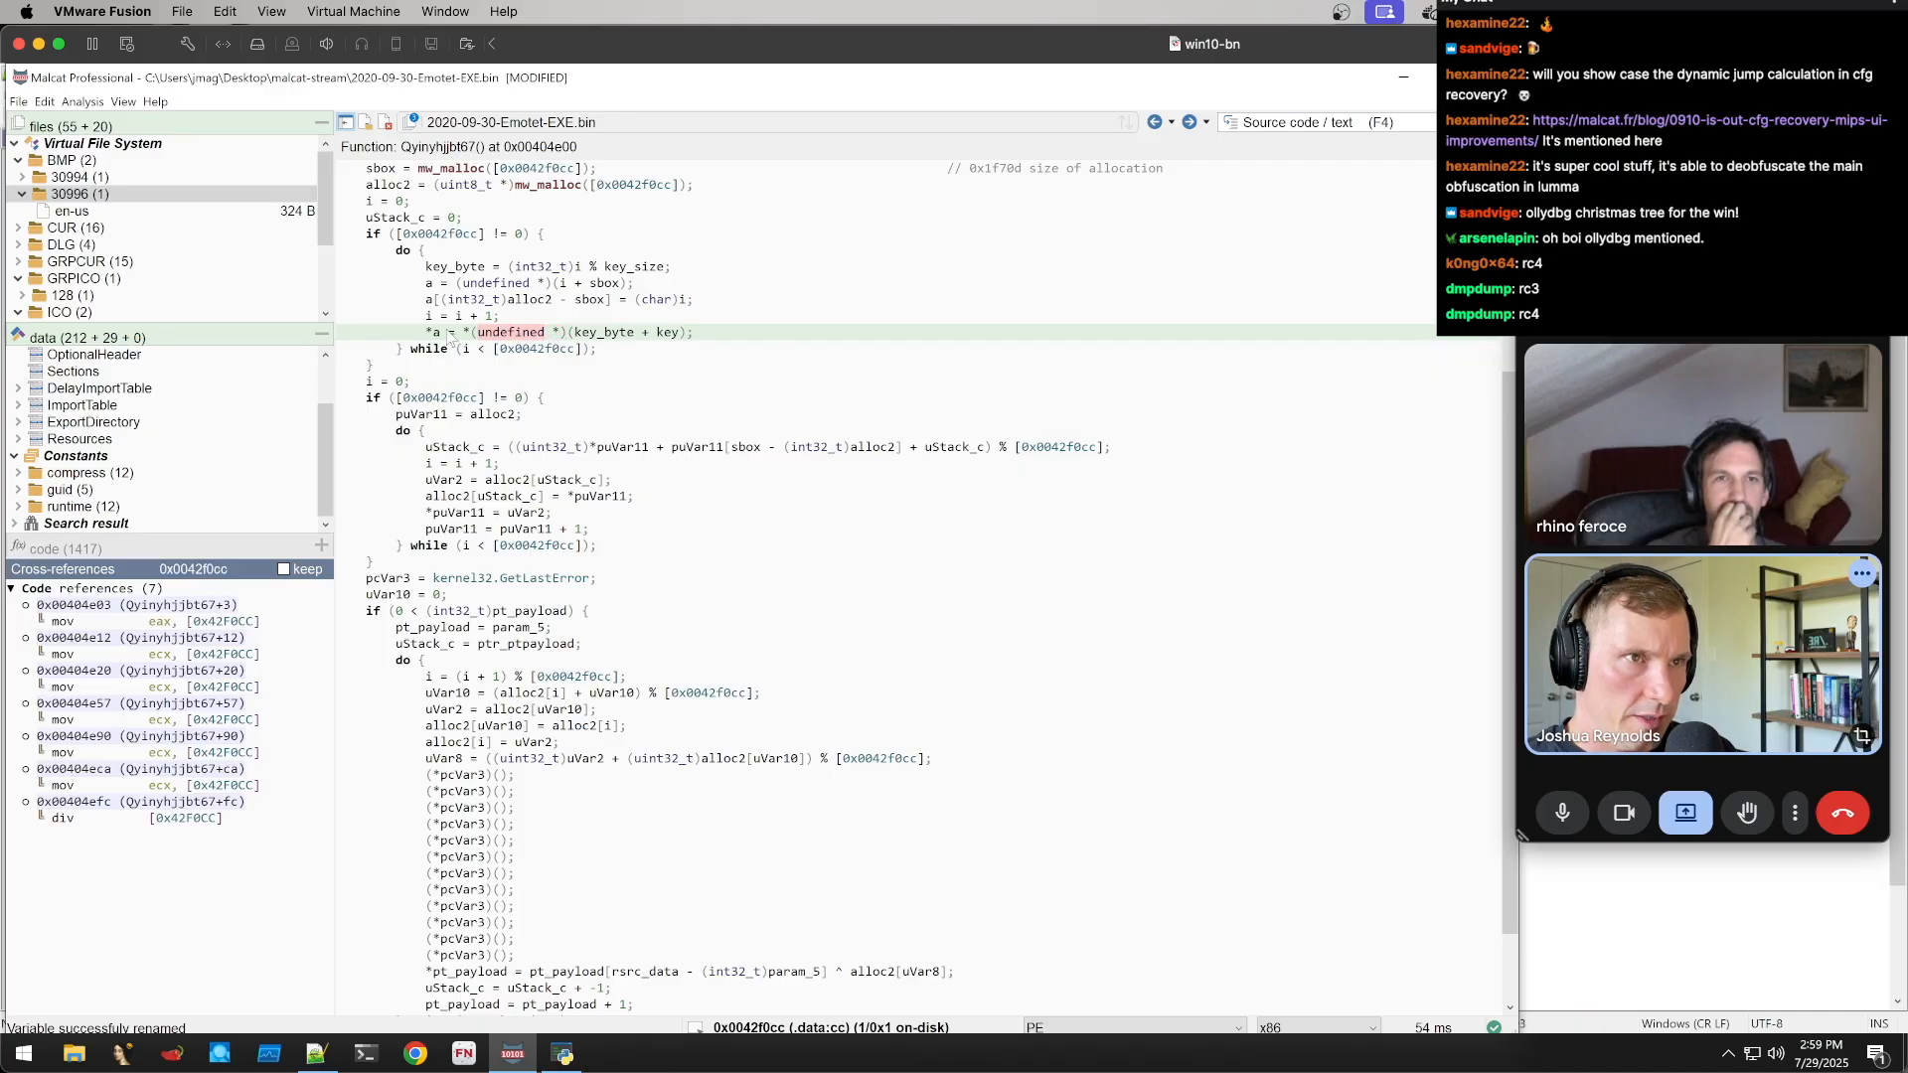
Examine where key_byte is assigned and the statements in the body of the second loop
left_click(452, 267)
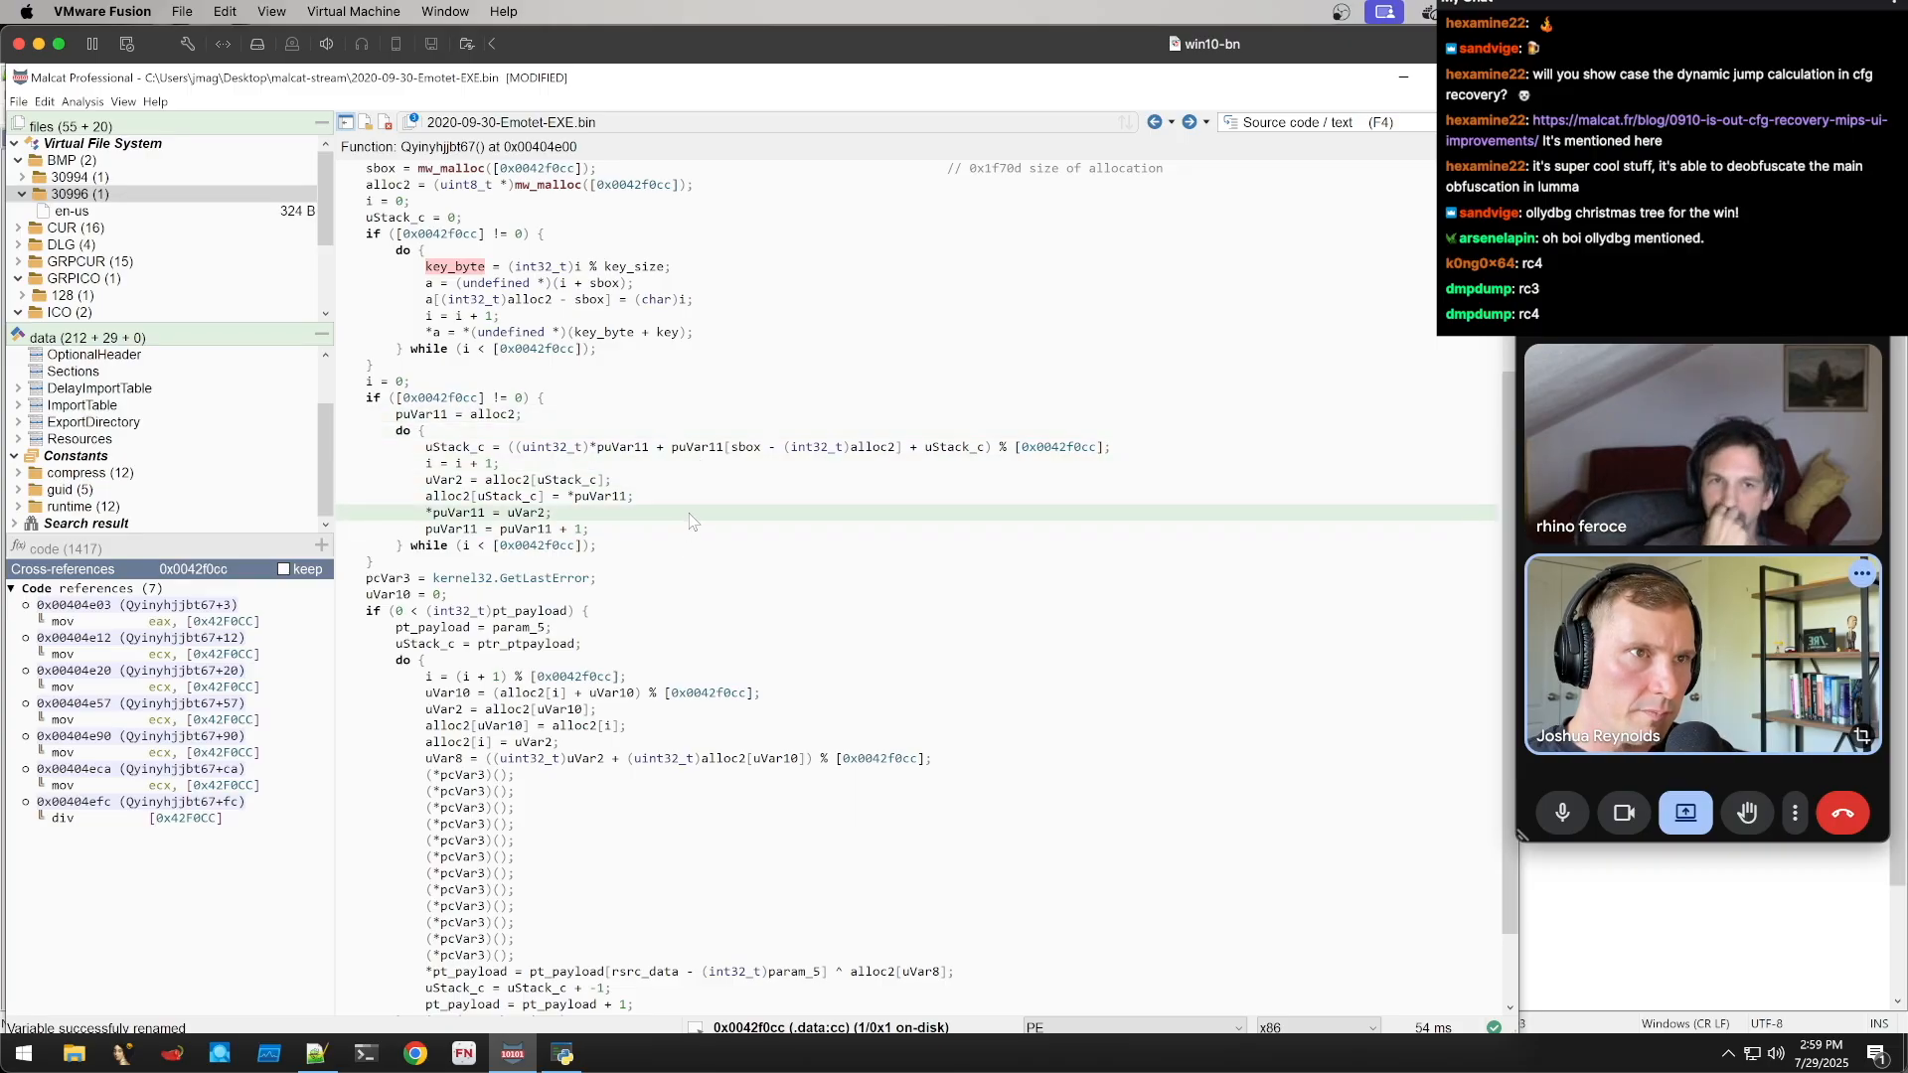
scroll(517, 427, "down", 2)
left_click_drag(342, 349, 748, 435)
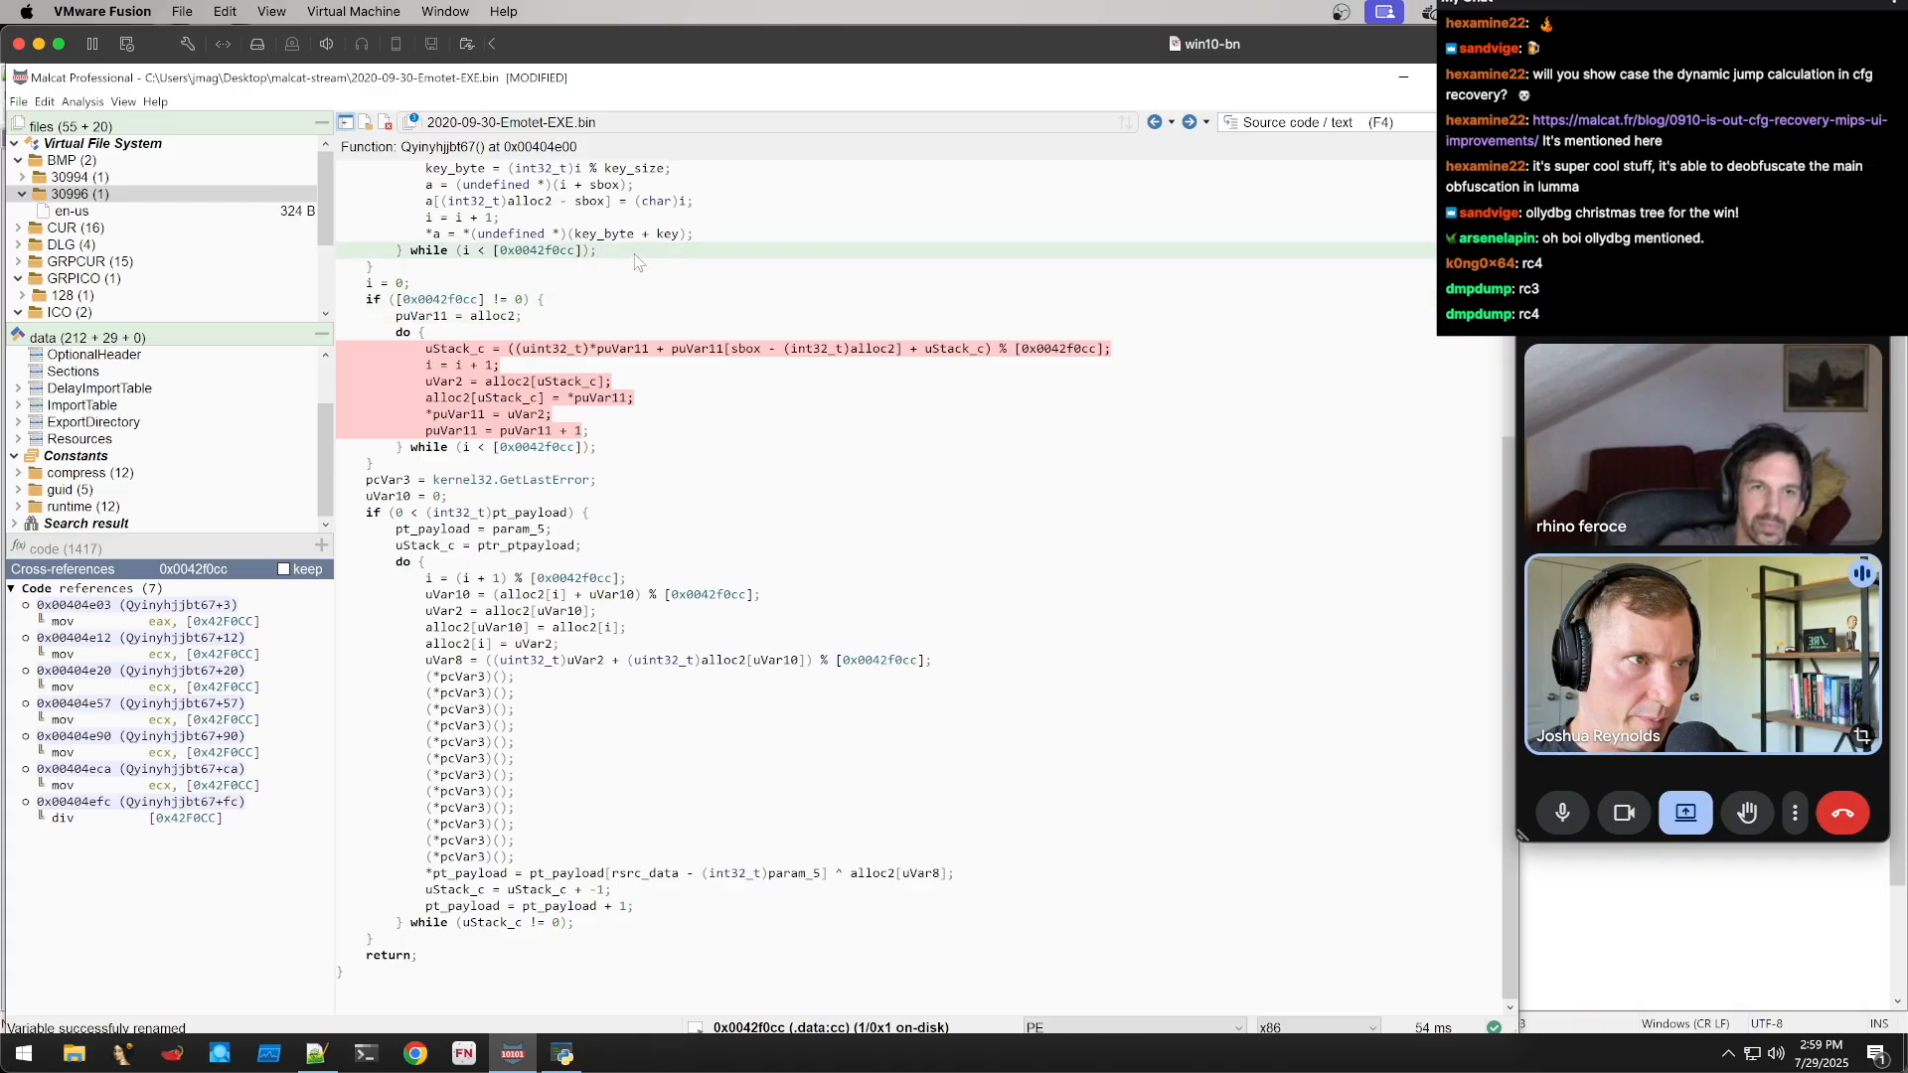
key("F2")
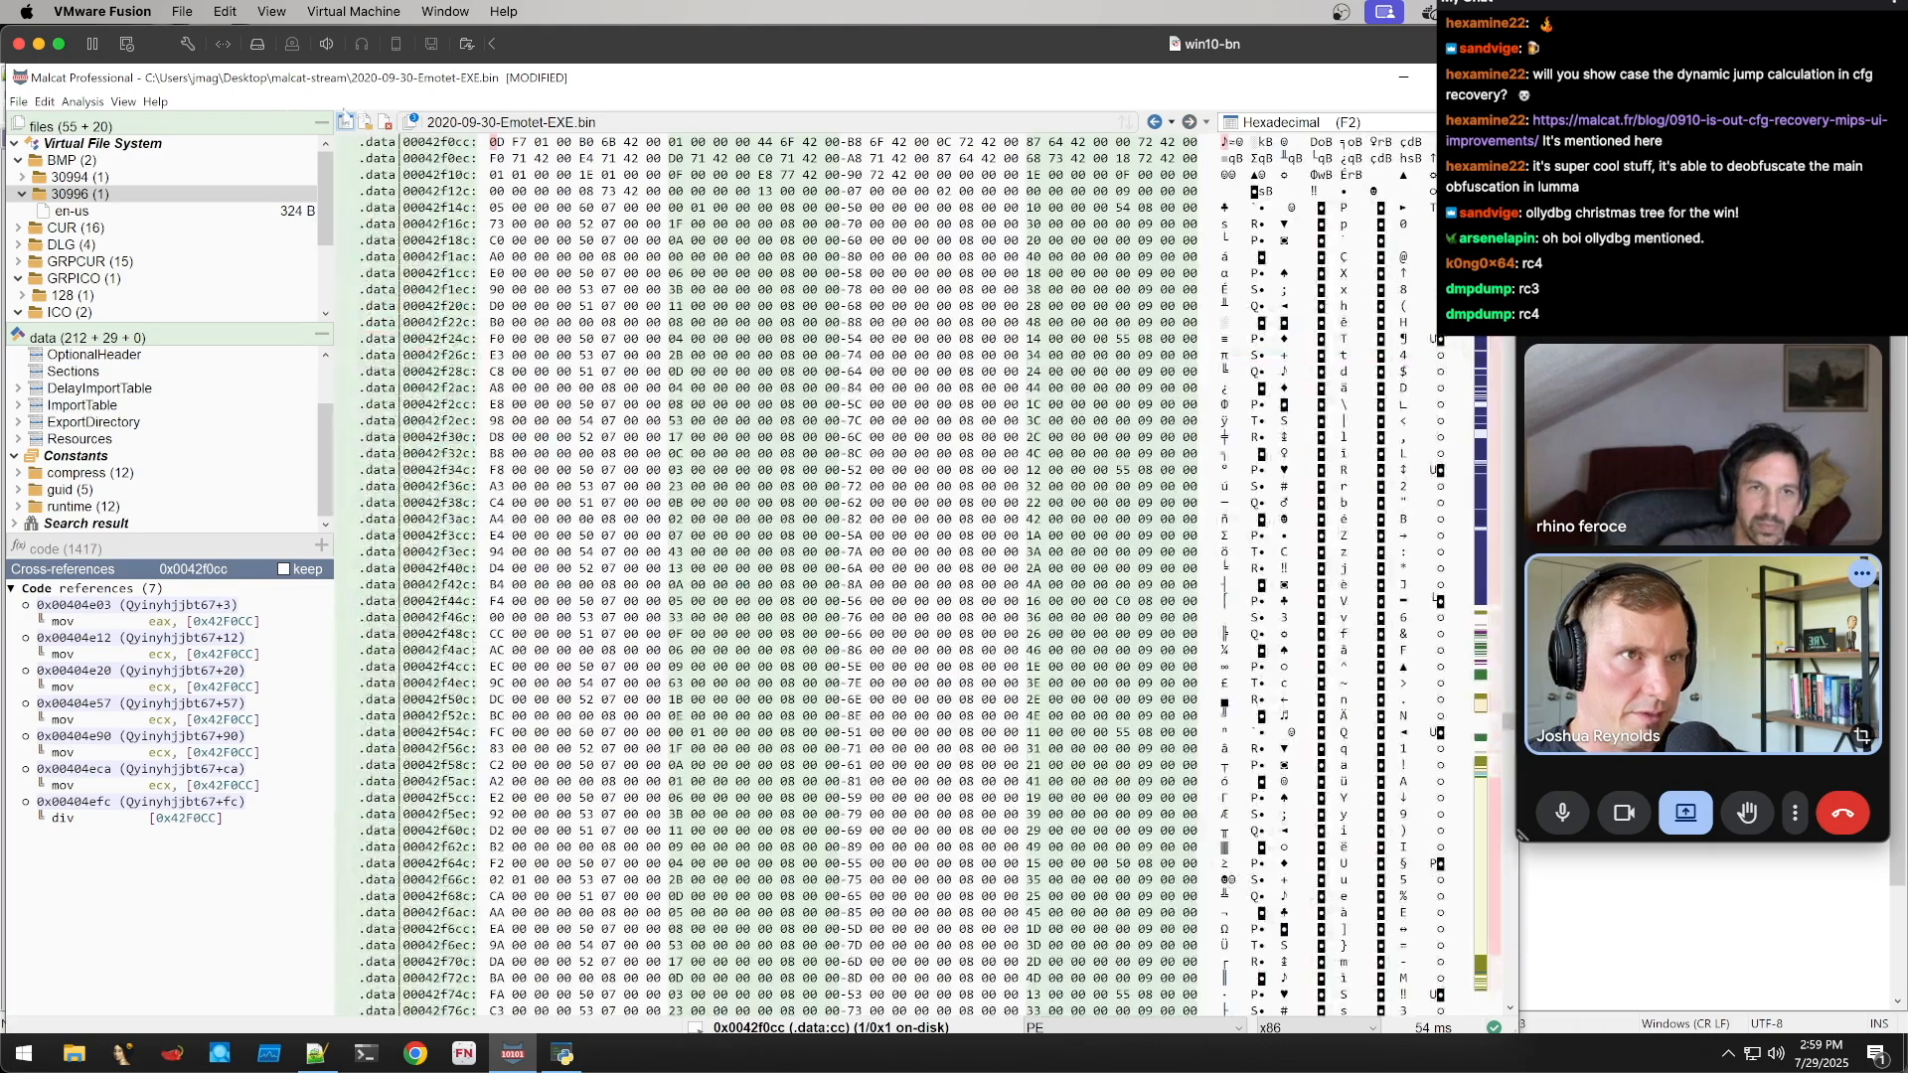
left_click(1157, 123)
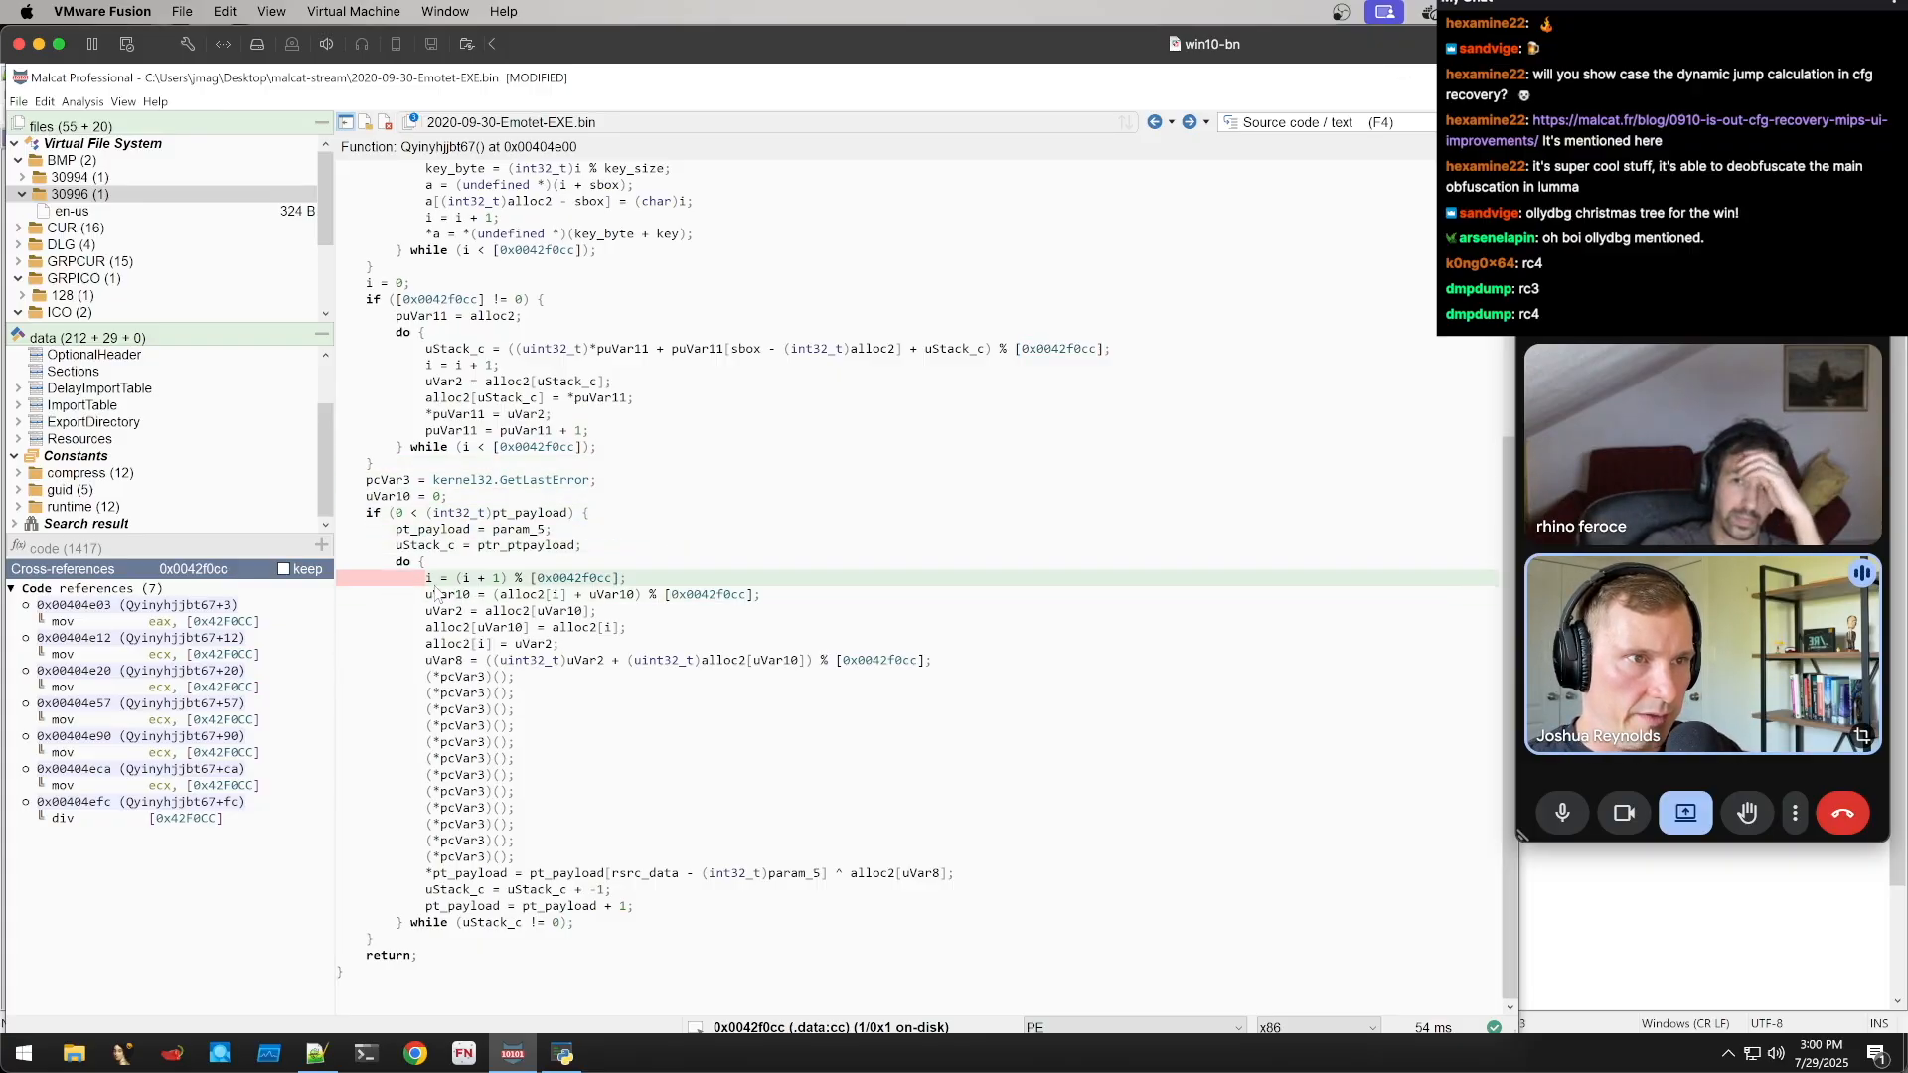
Examine the modulo and alloc2 swap statements in the second loop and the payload decryption loop of Qyinyhjjbt67
left_click_drag(421, 573, 842, 660)
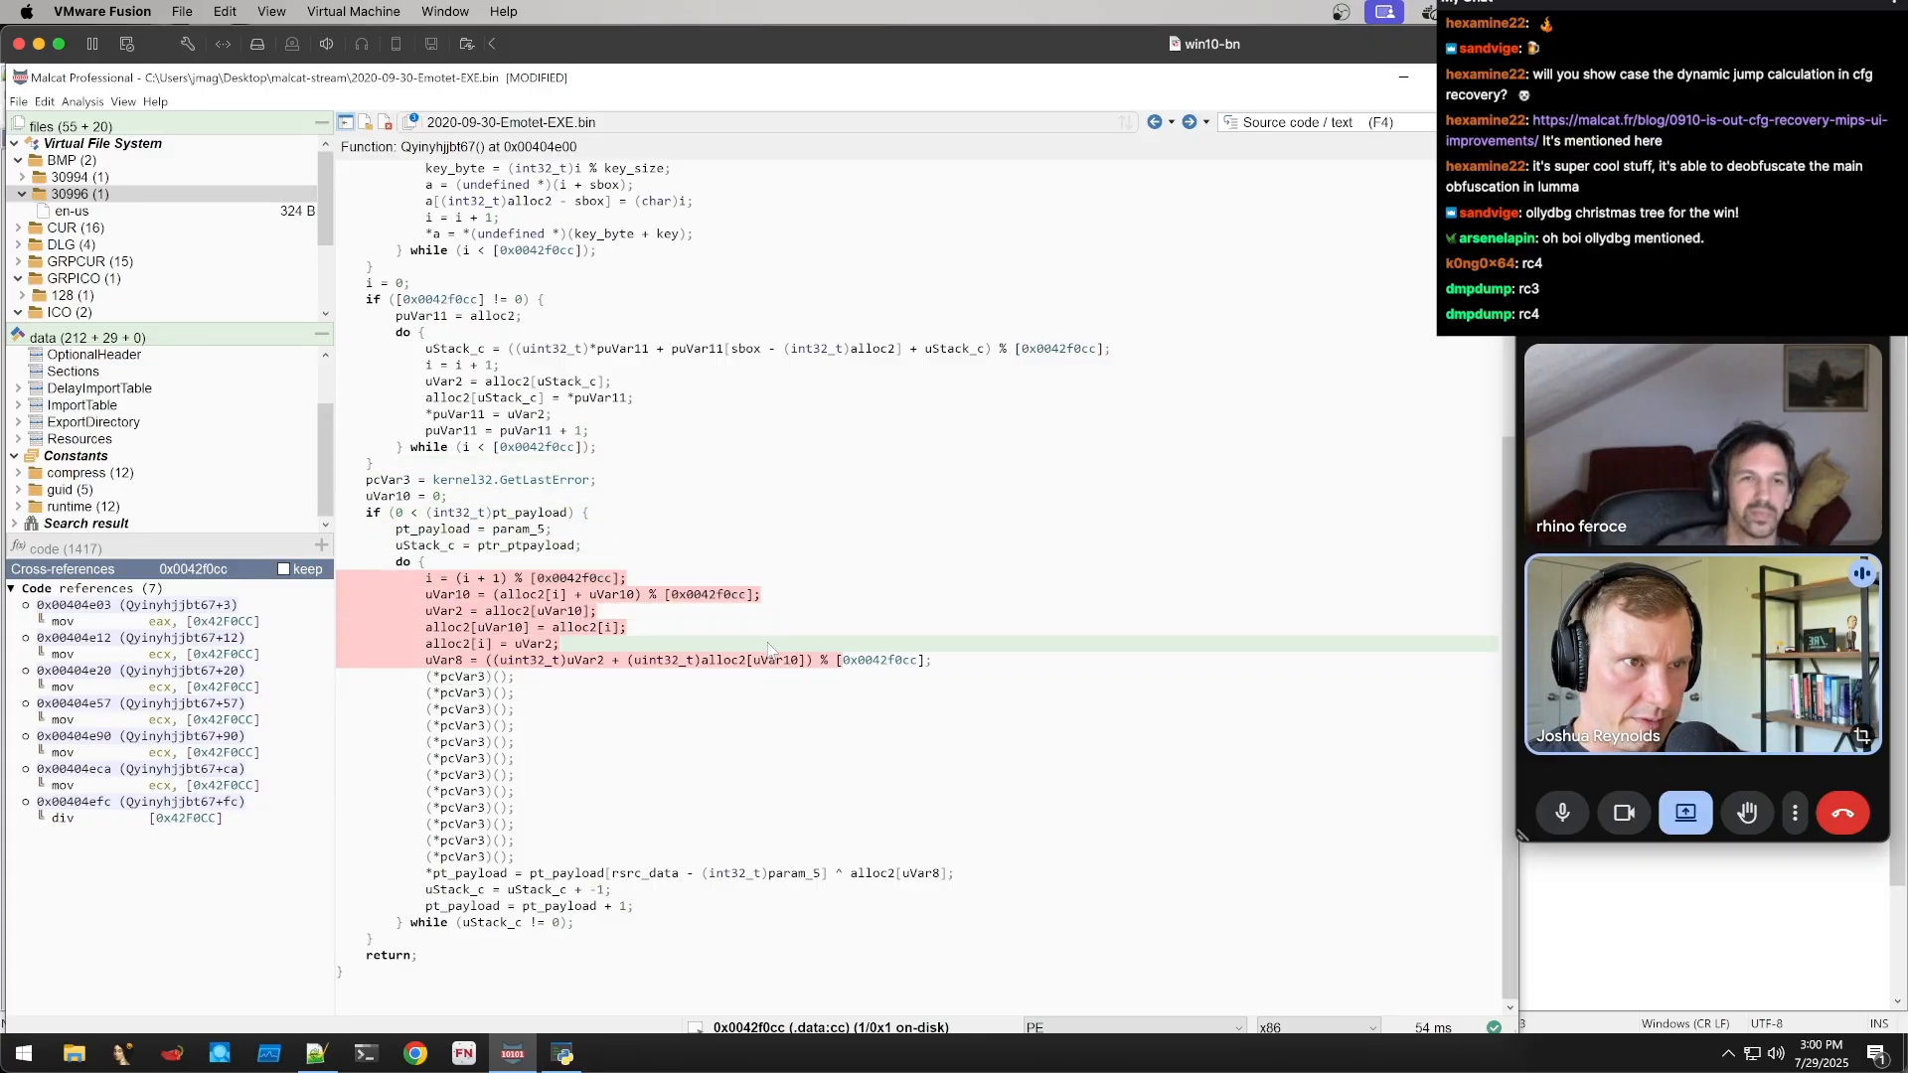
double_click(454, 348)
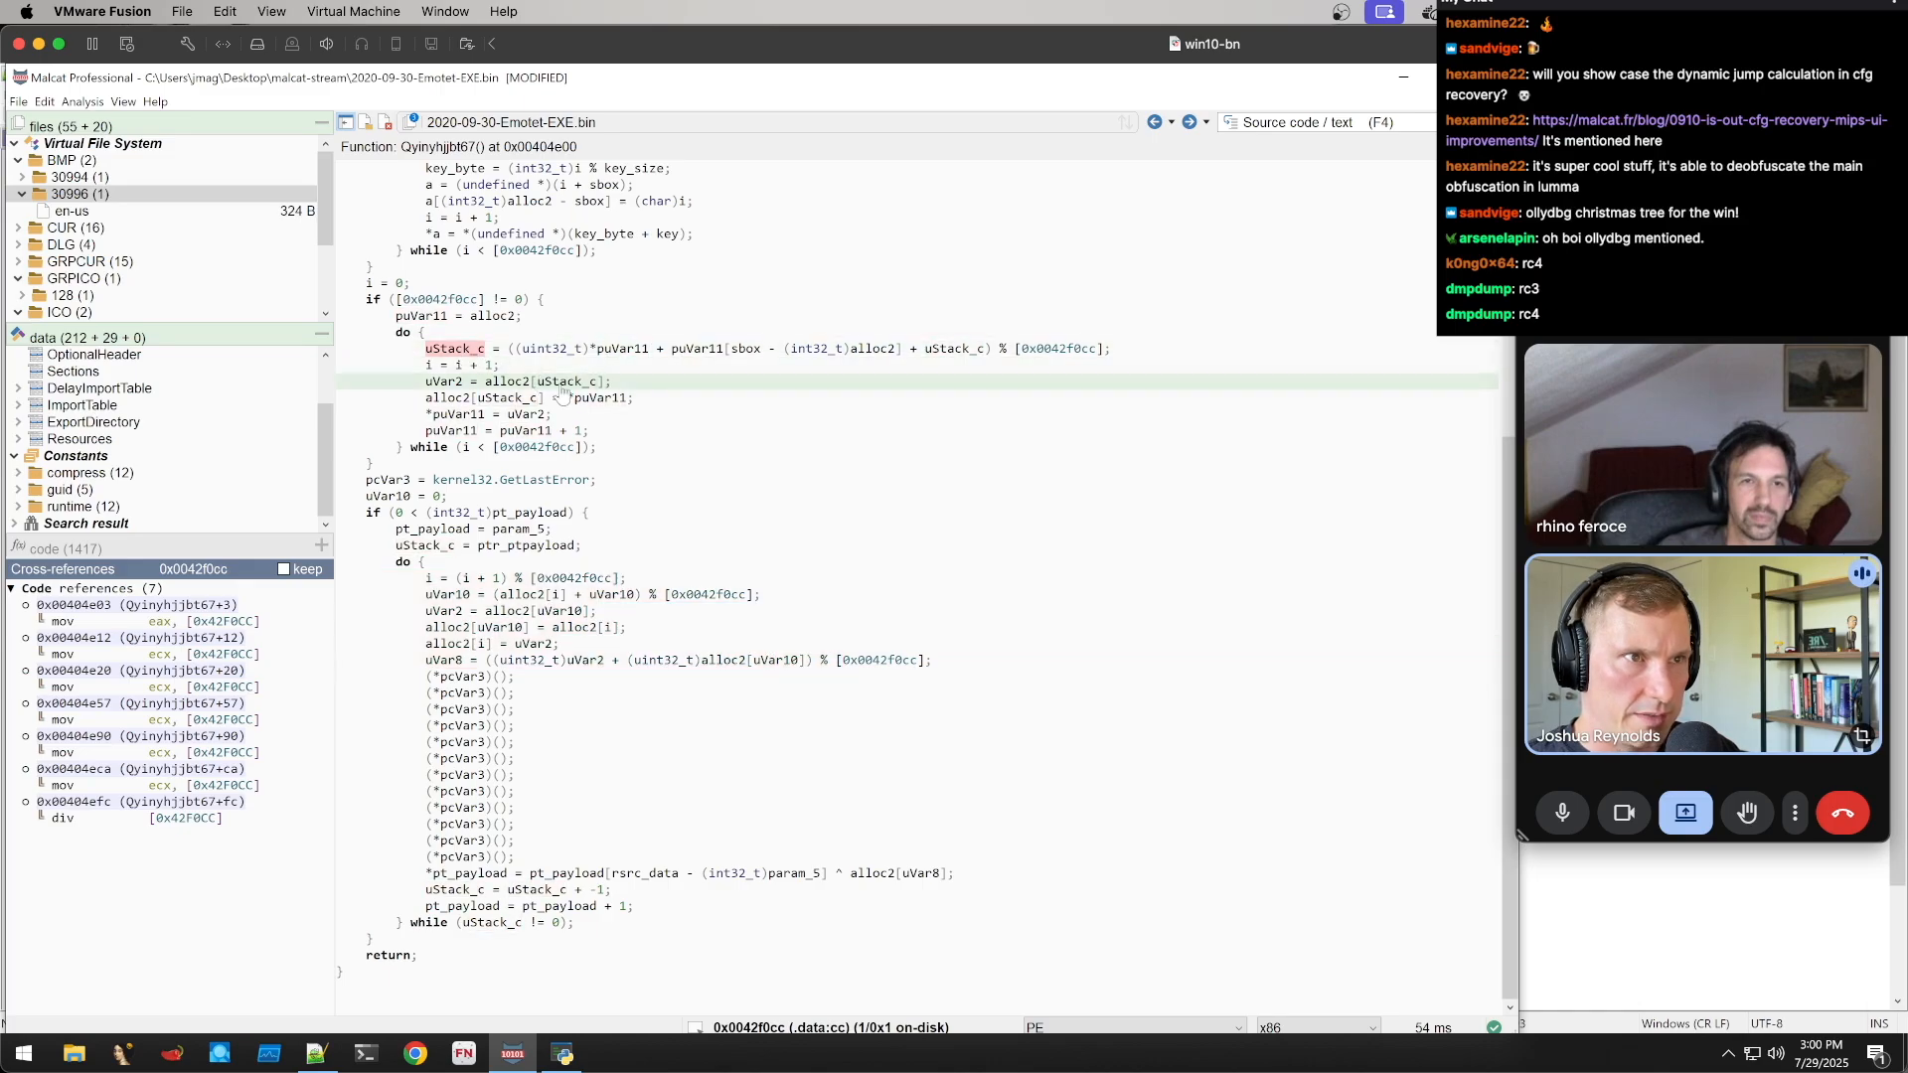
double_click(598, 399)
left_click_drag(400, 579, 638, 584)
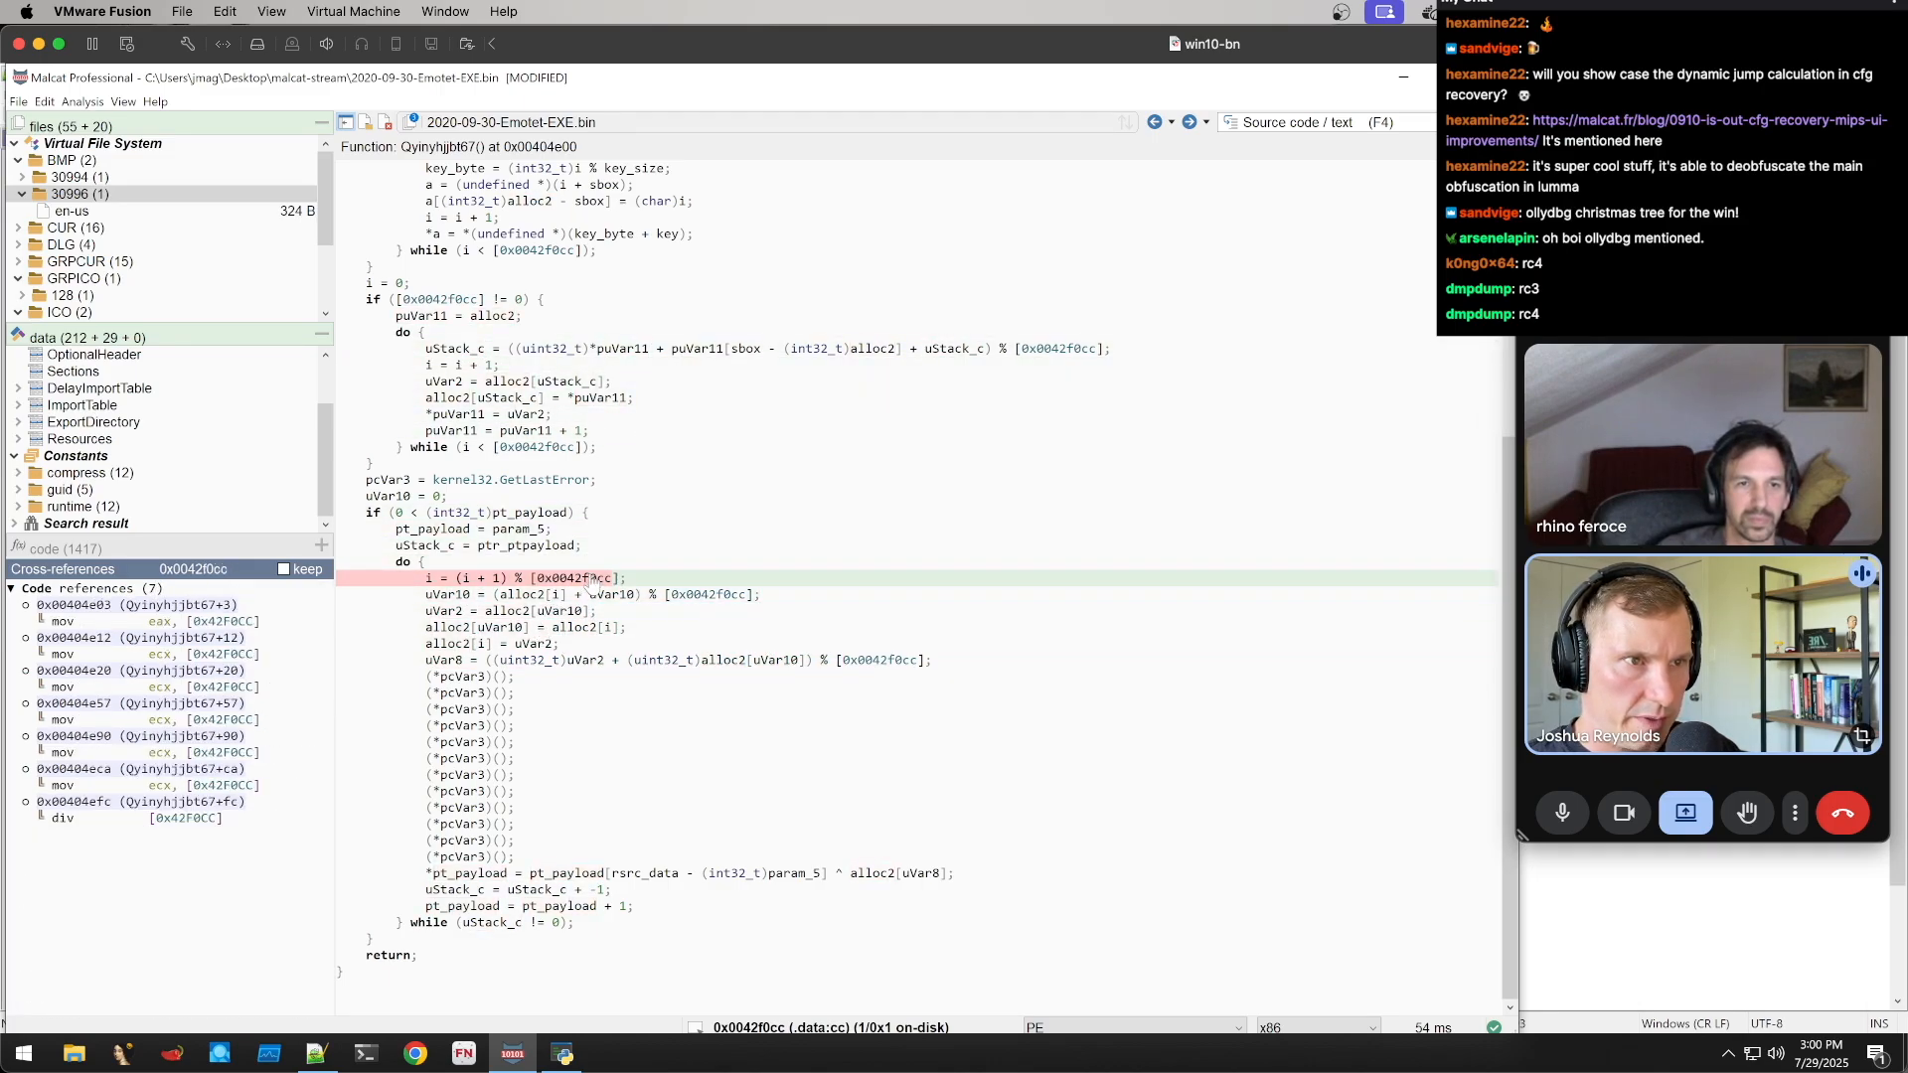
left_click(429, 630)
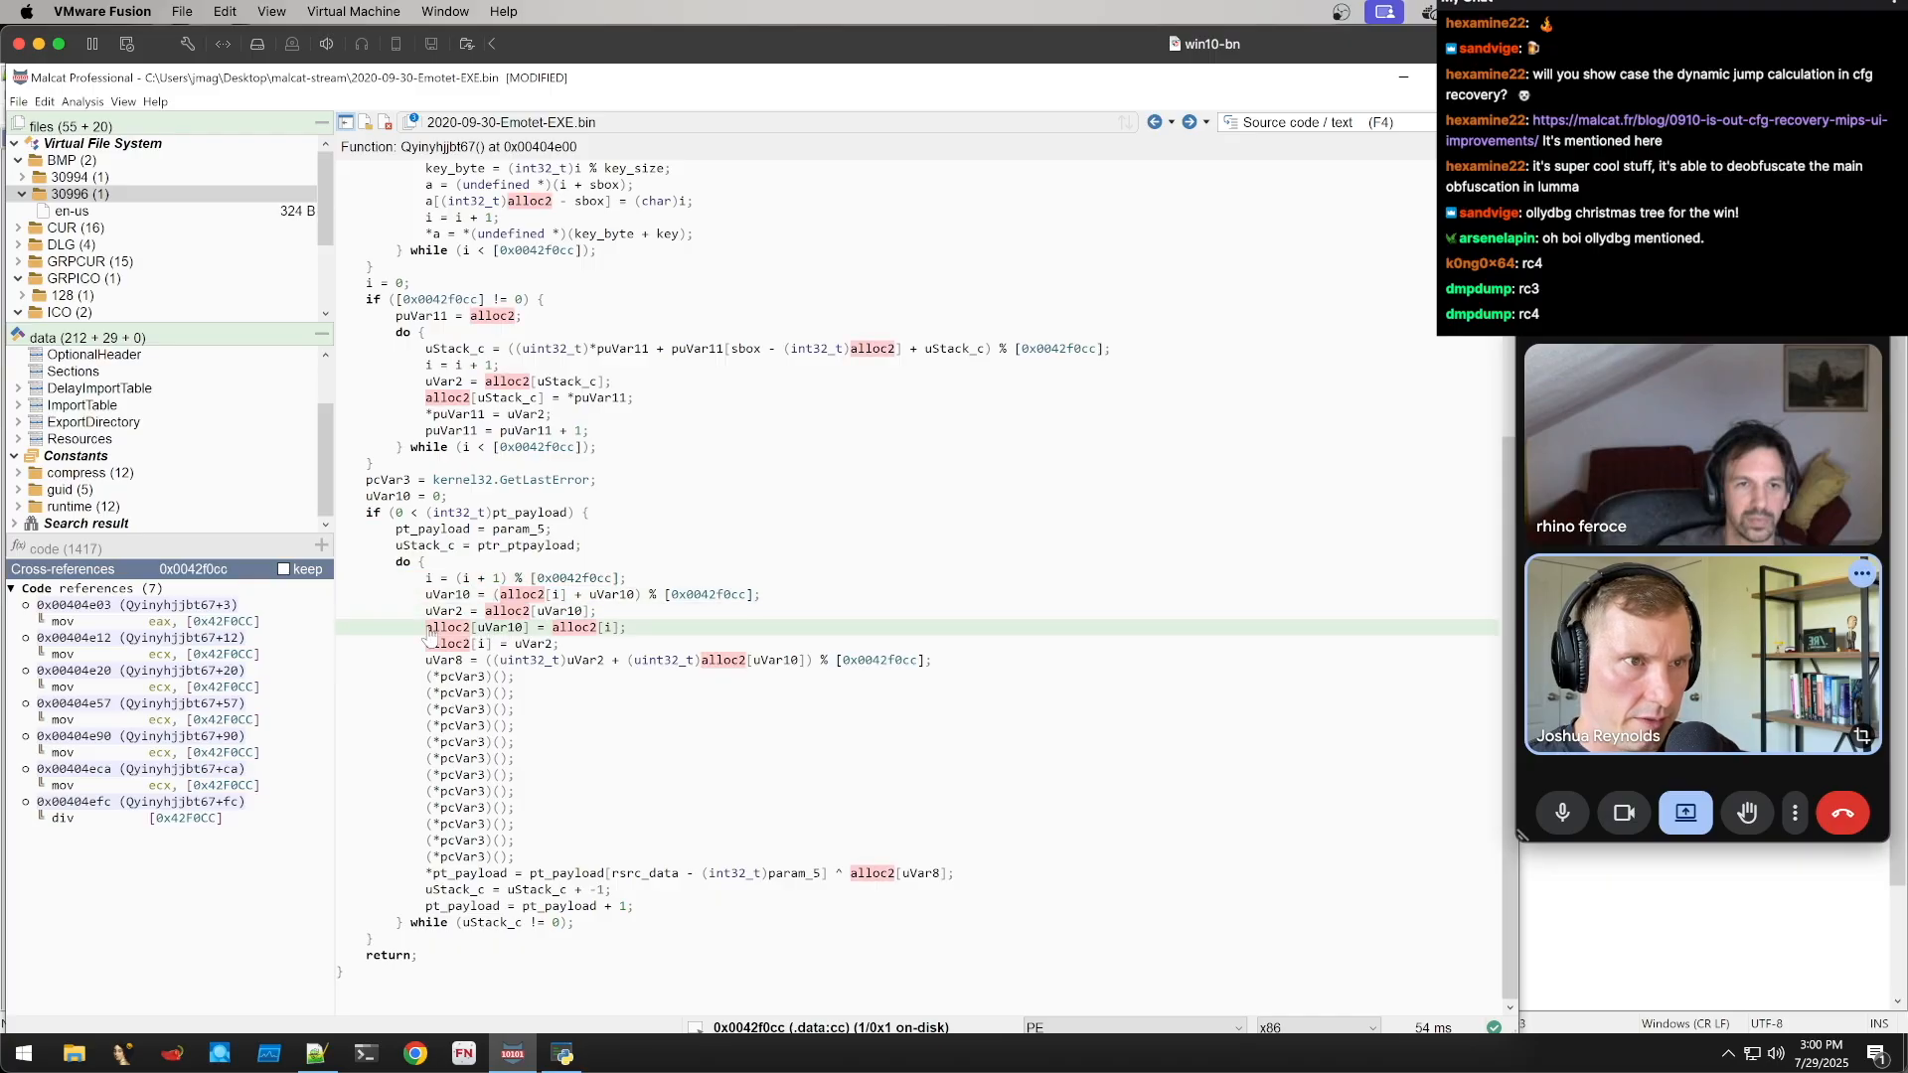
left_click(574, 874)
left_click(487, 874)
left_click(673, 758)
left_click(712, 745)
scroll(712, 696, "up", 8)
left_click(726, 515)
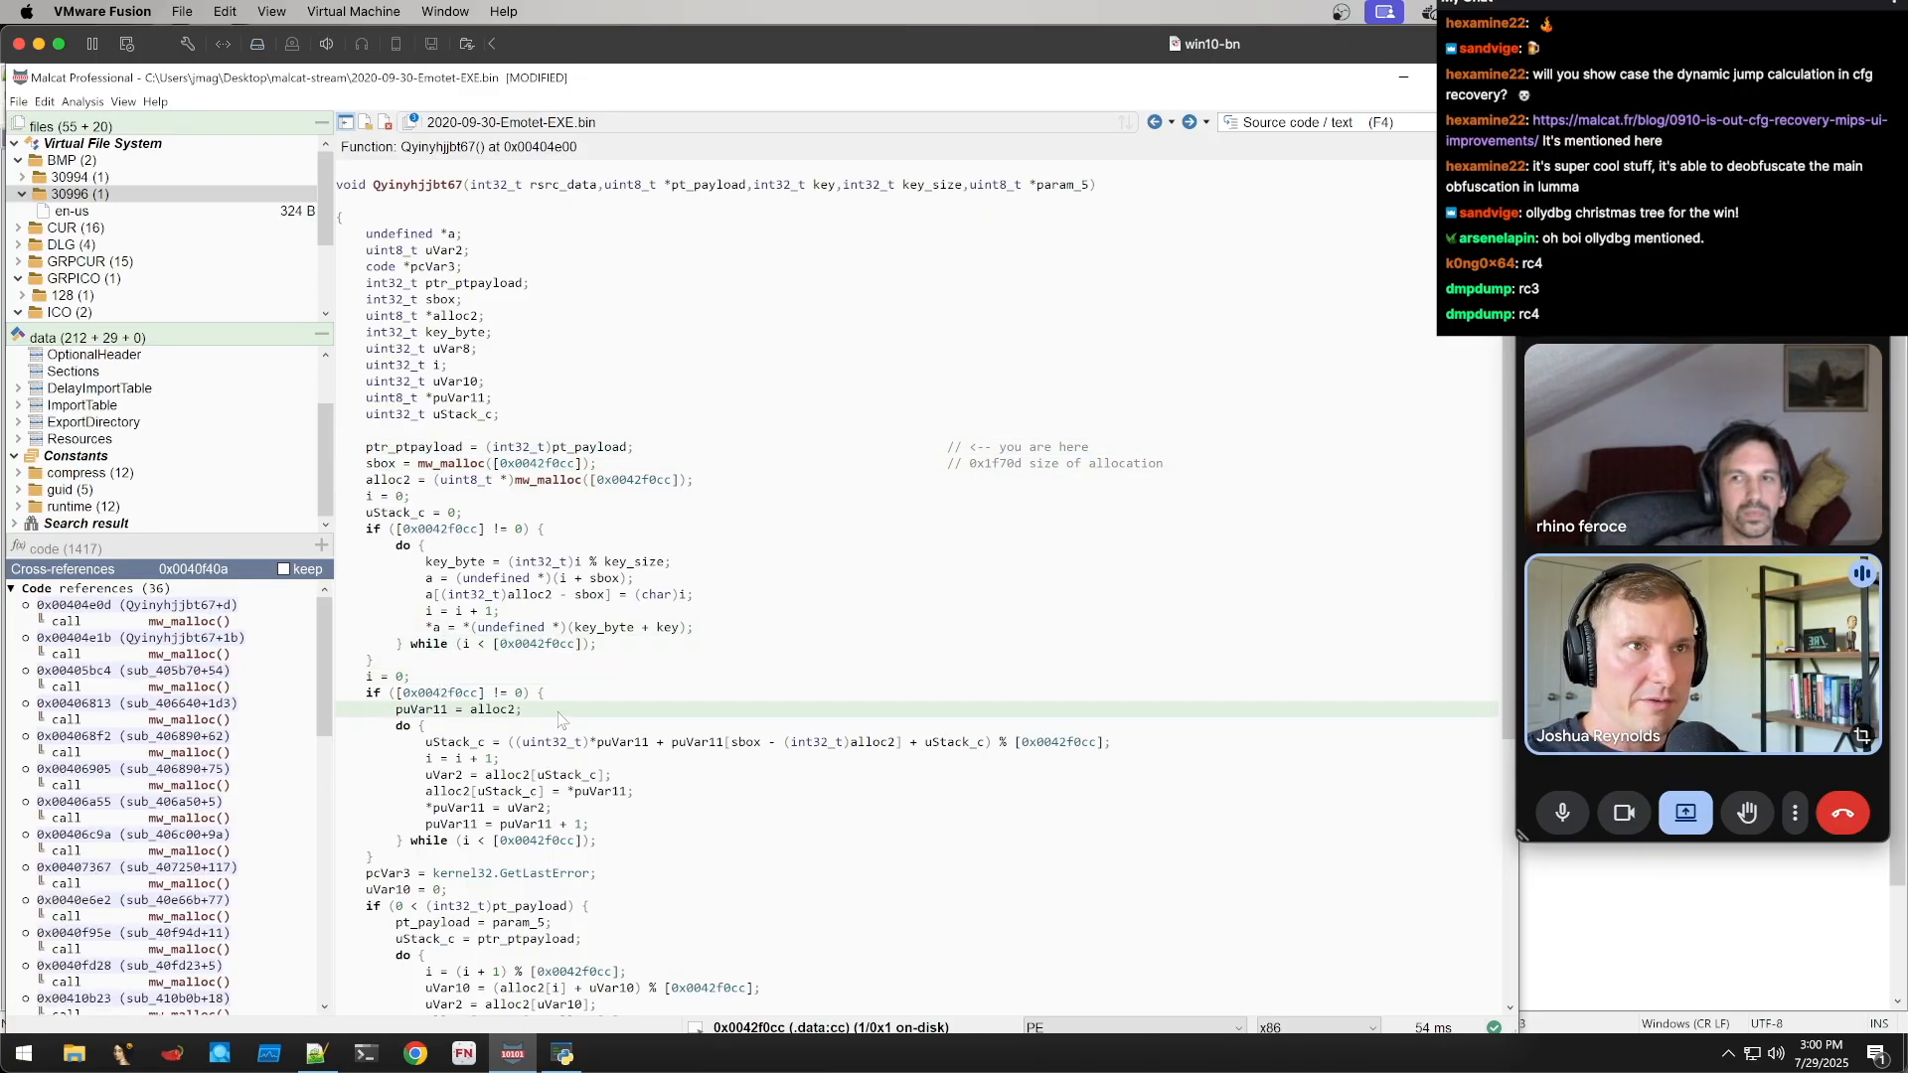
Open the file summary and go to the resource location flagged by the BigResourceHighEntropy anomaly
left_click(94, 103)
left_click(96, 104)
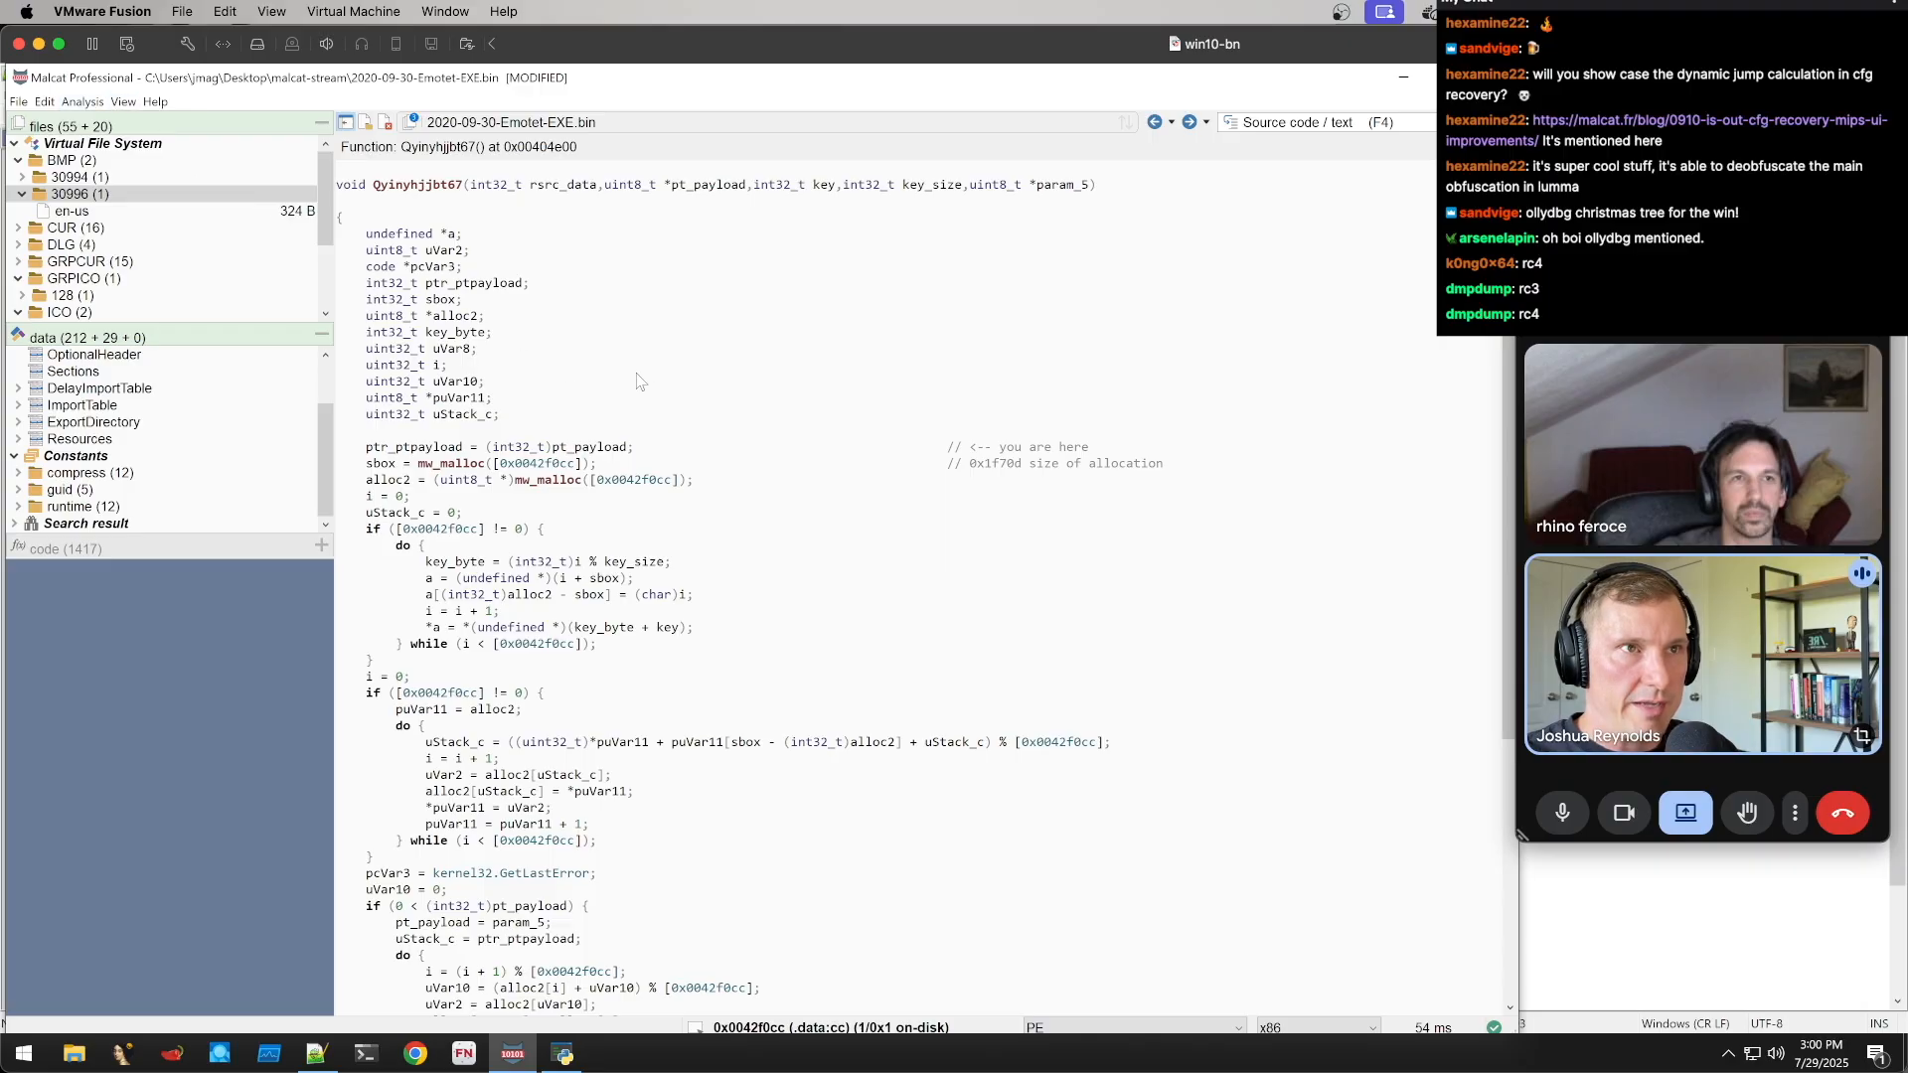
left_click(1155, 122)
left_click(1292, 121)
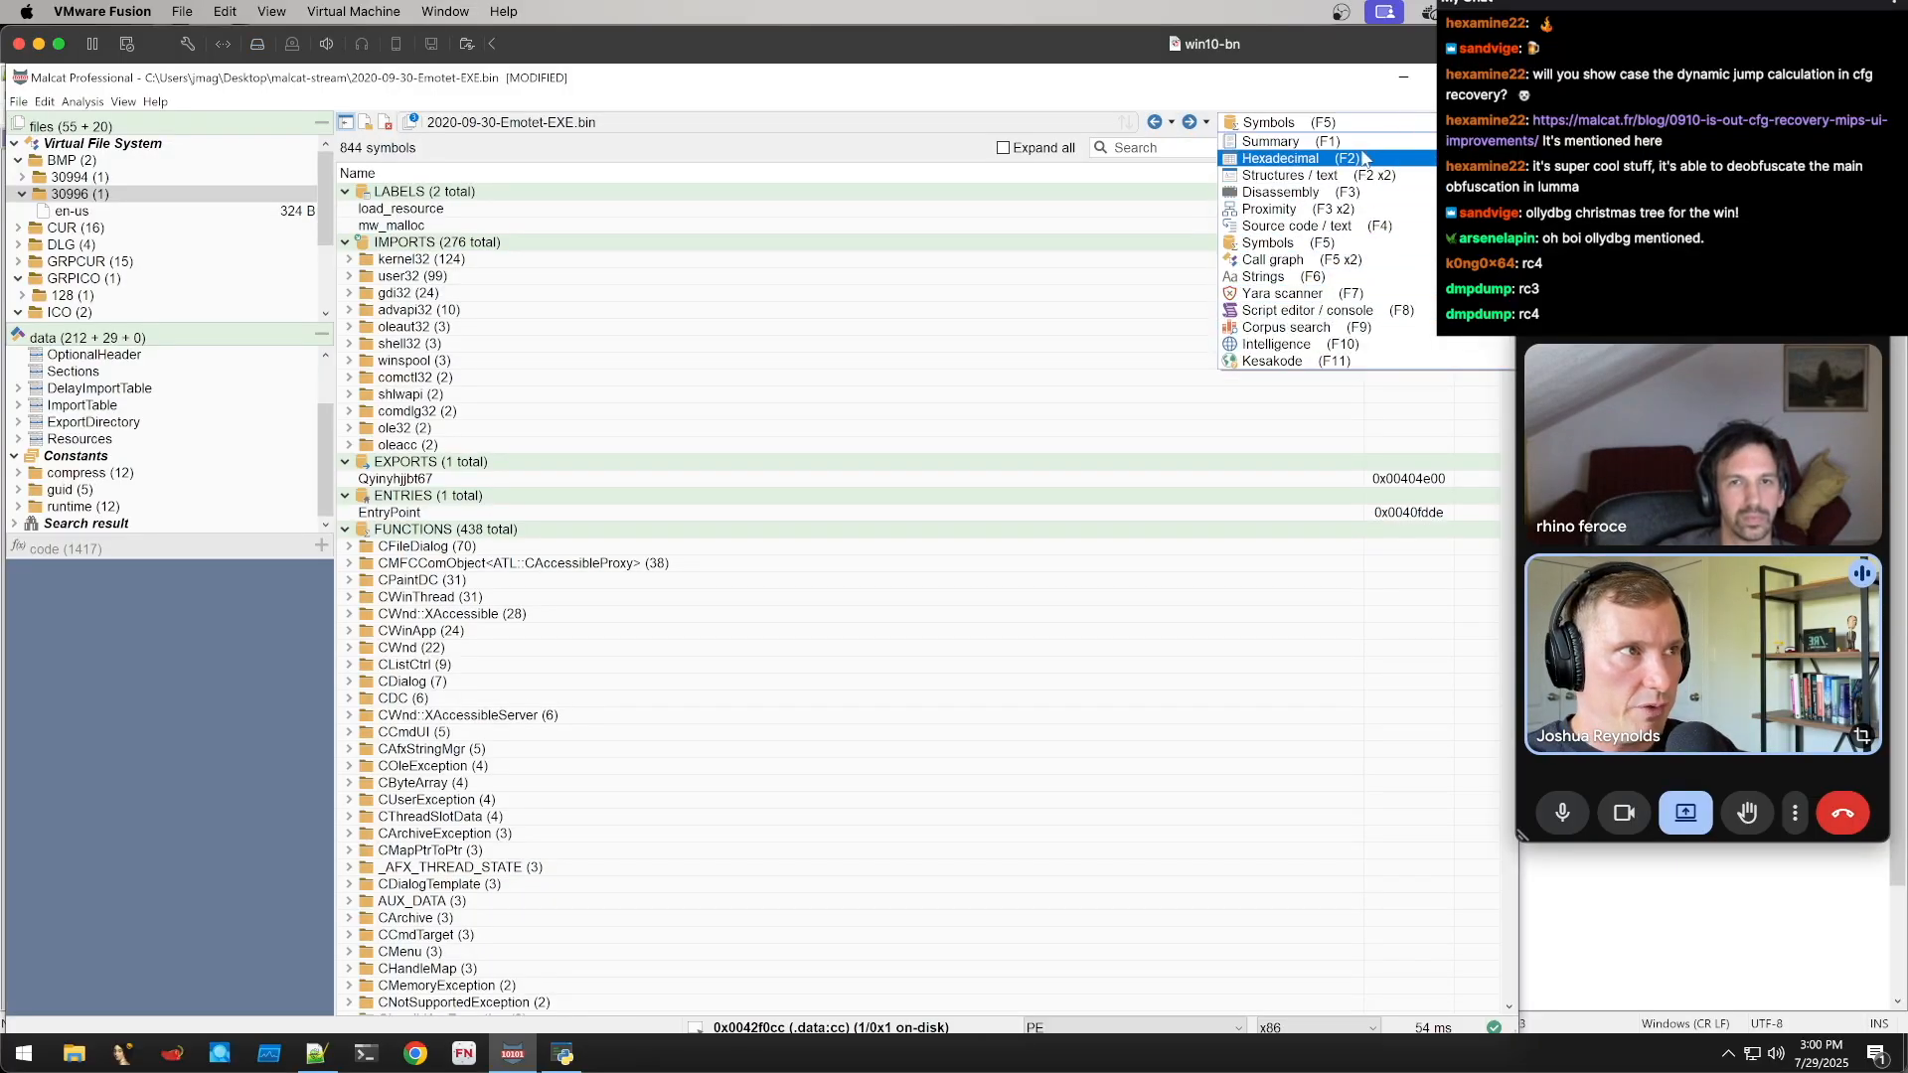
left_click(1272, 141)
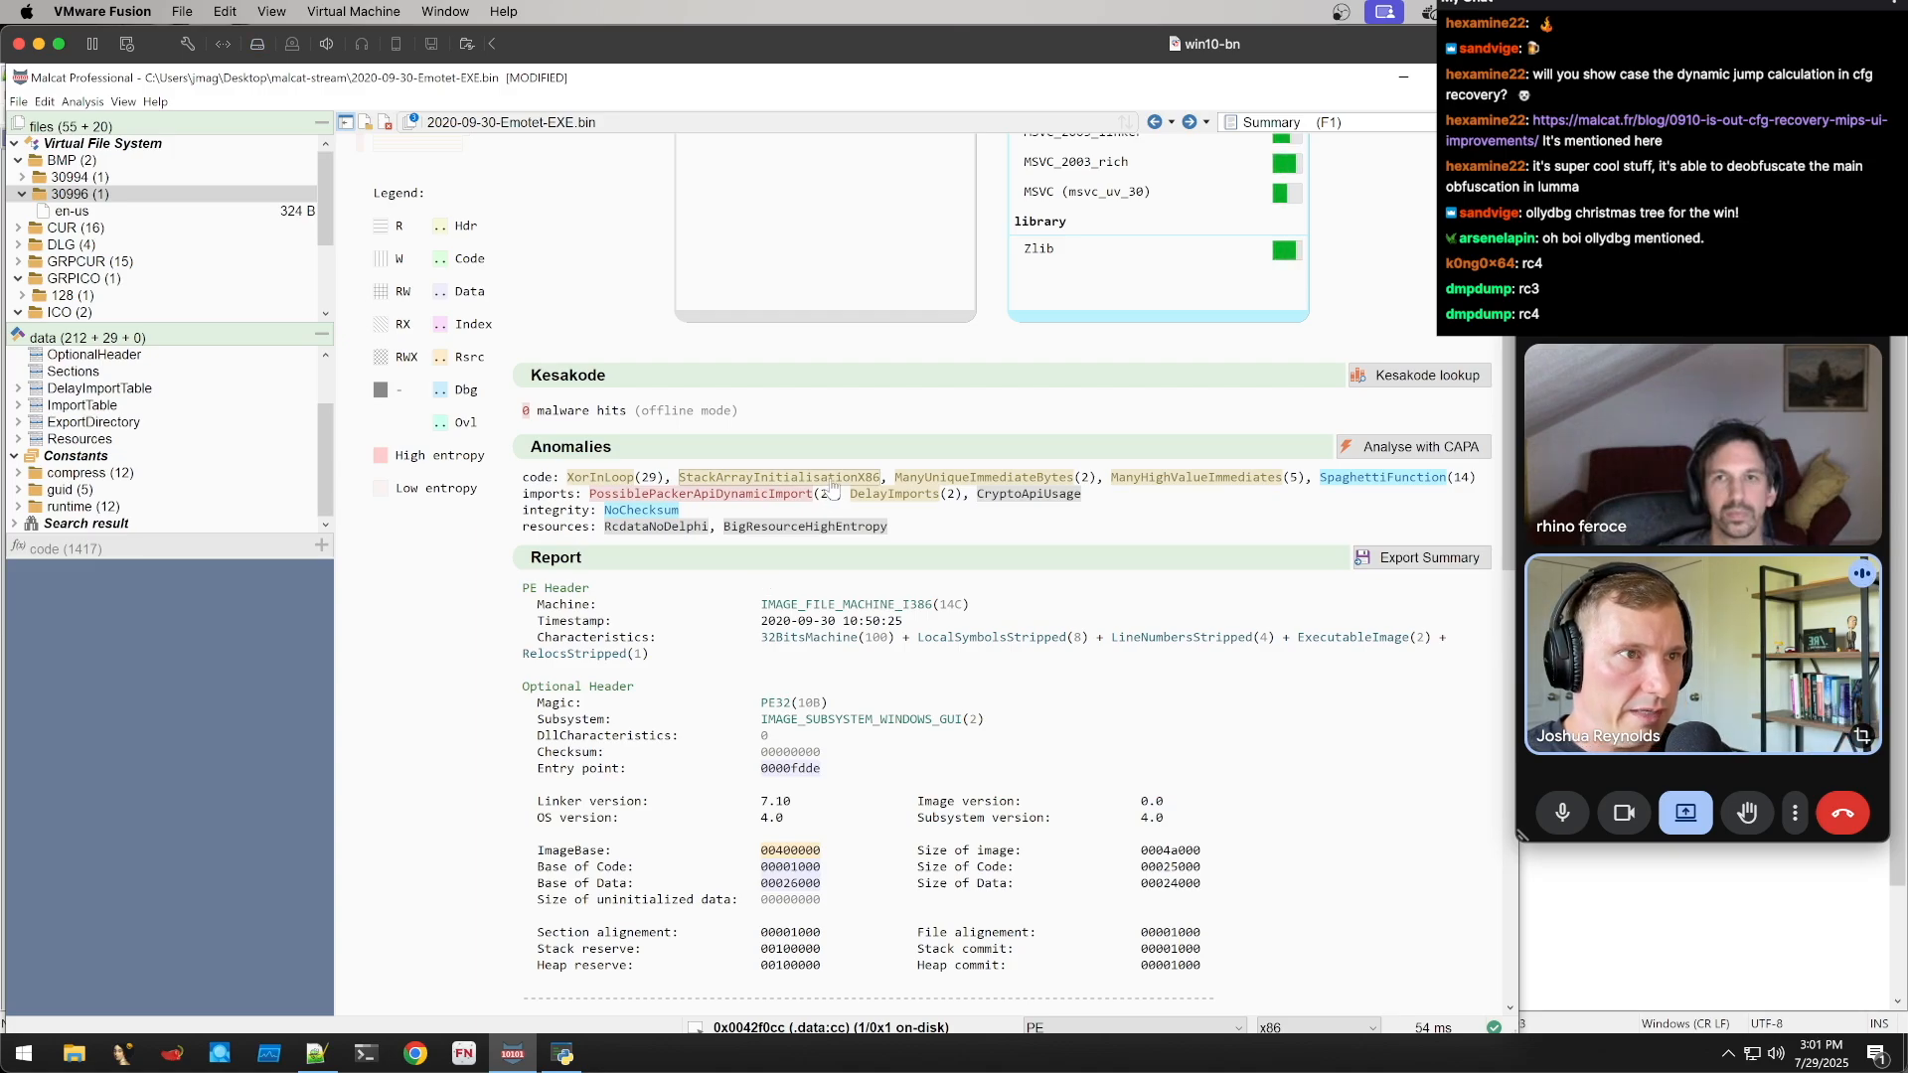
left_click(793, 531)
double_click(226, 758)
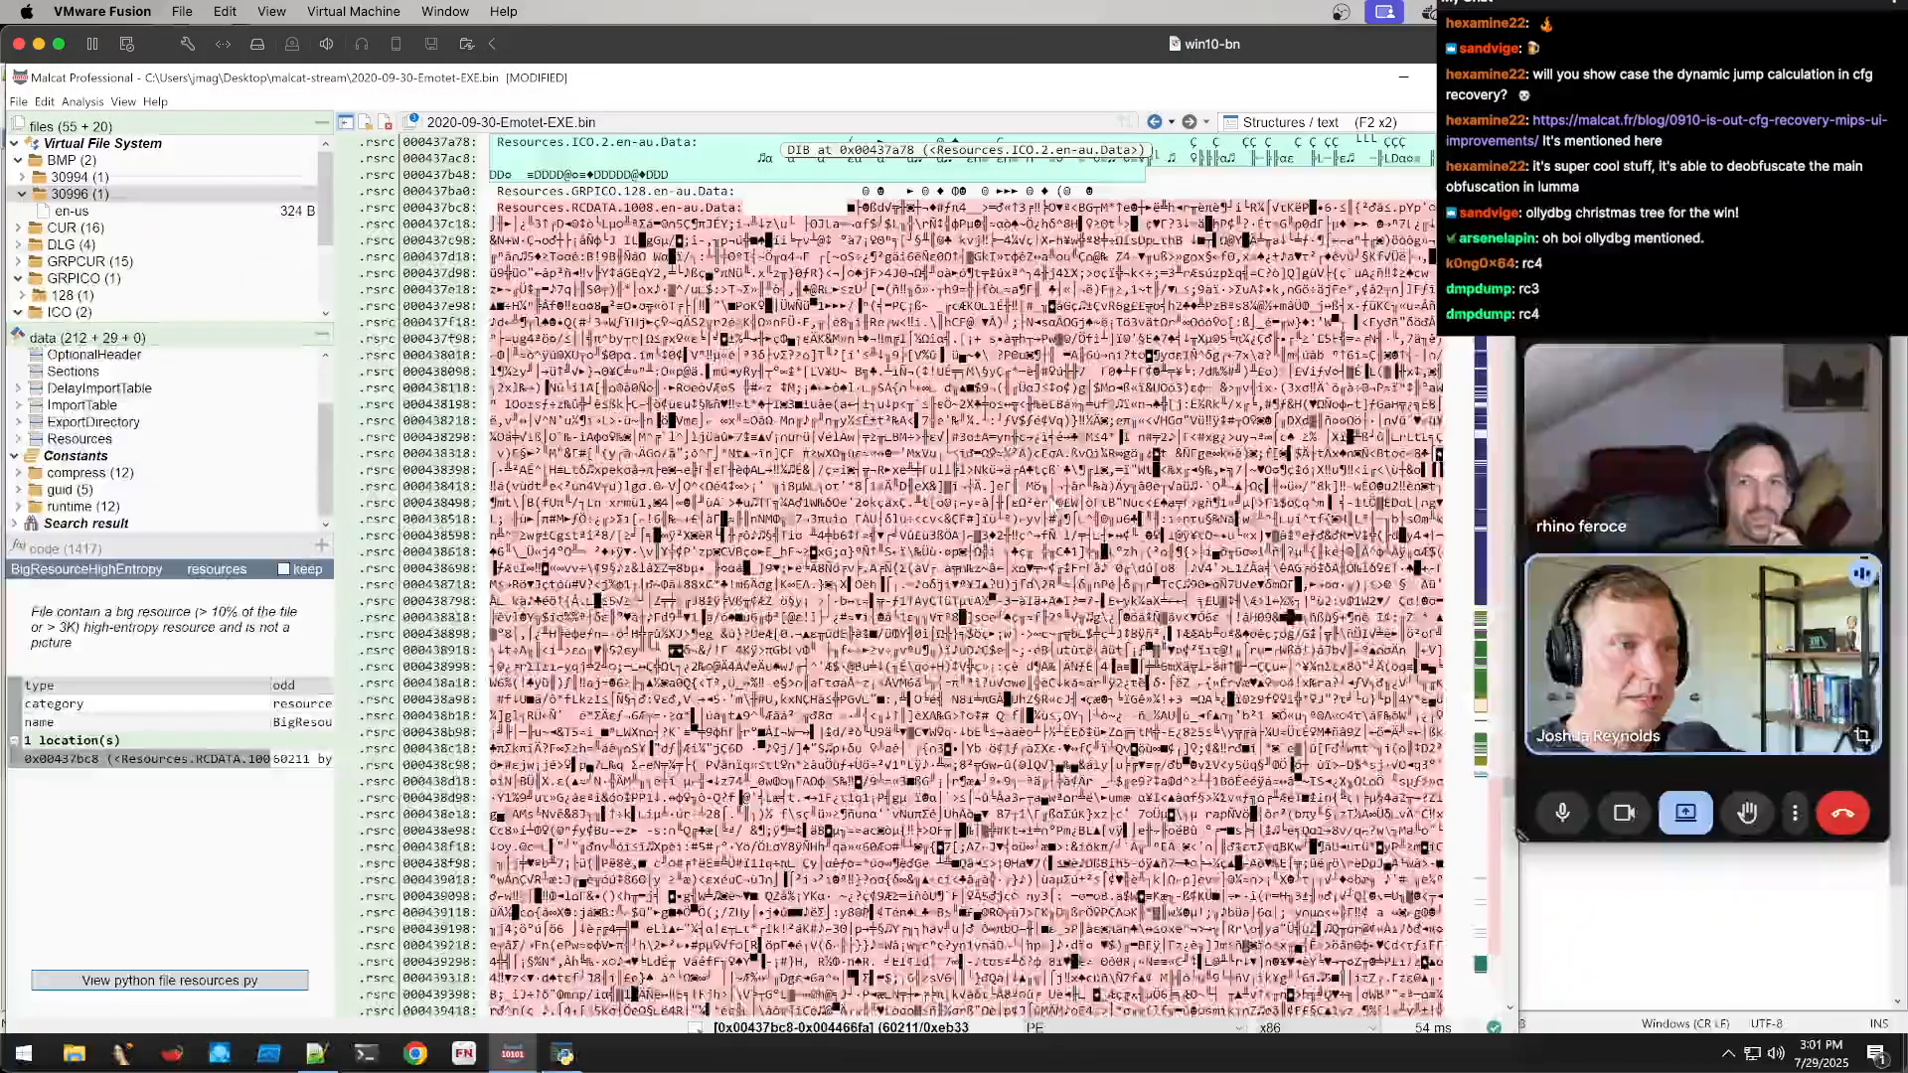
scroll(1053, 502, "down", 1)
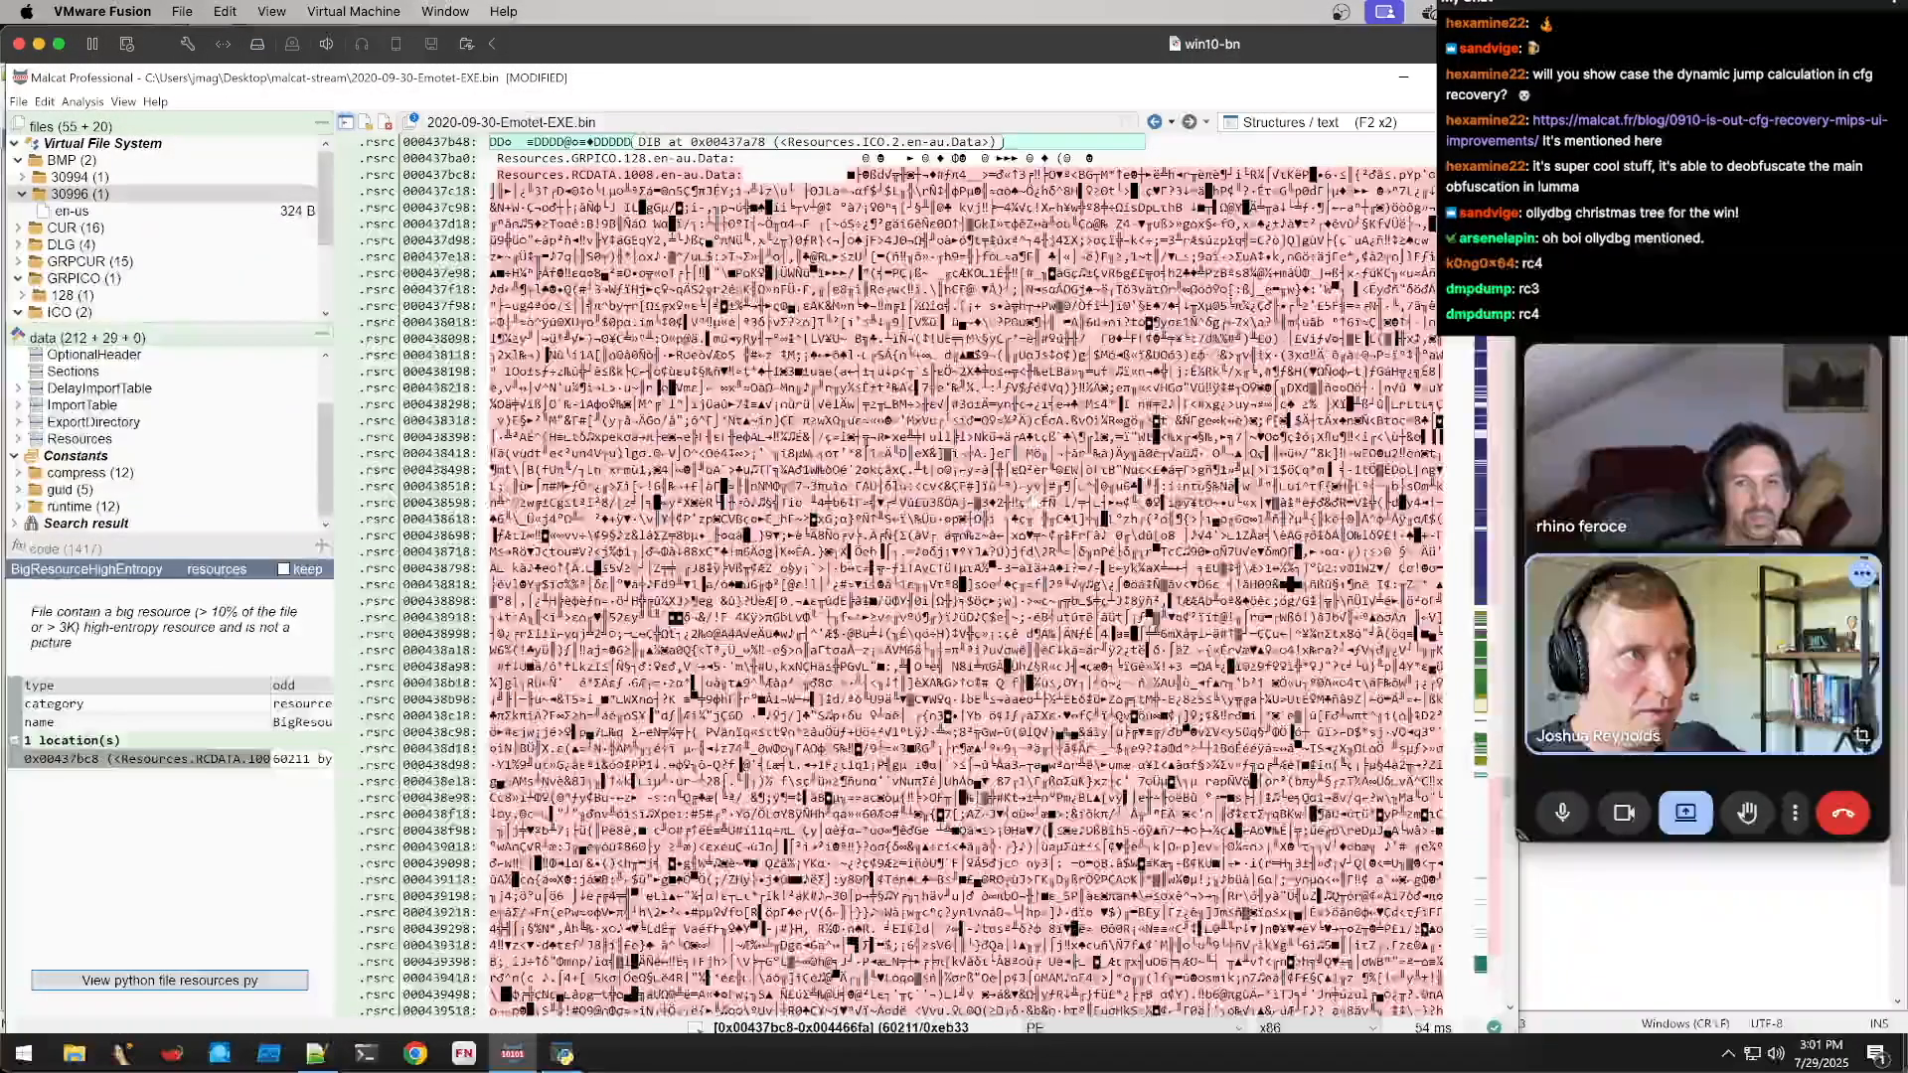
scroll(1034, 503, "up", 5)
scroll(1034, 504, "down", 5)
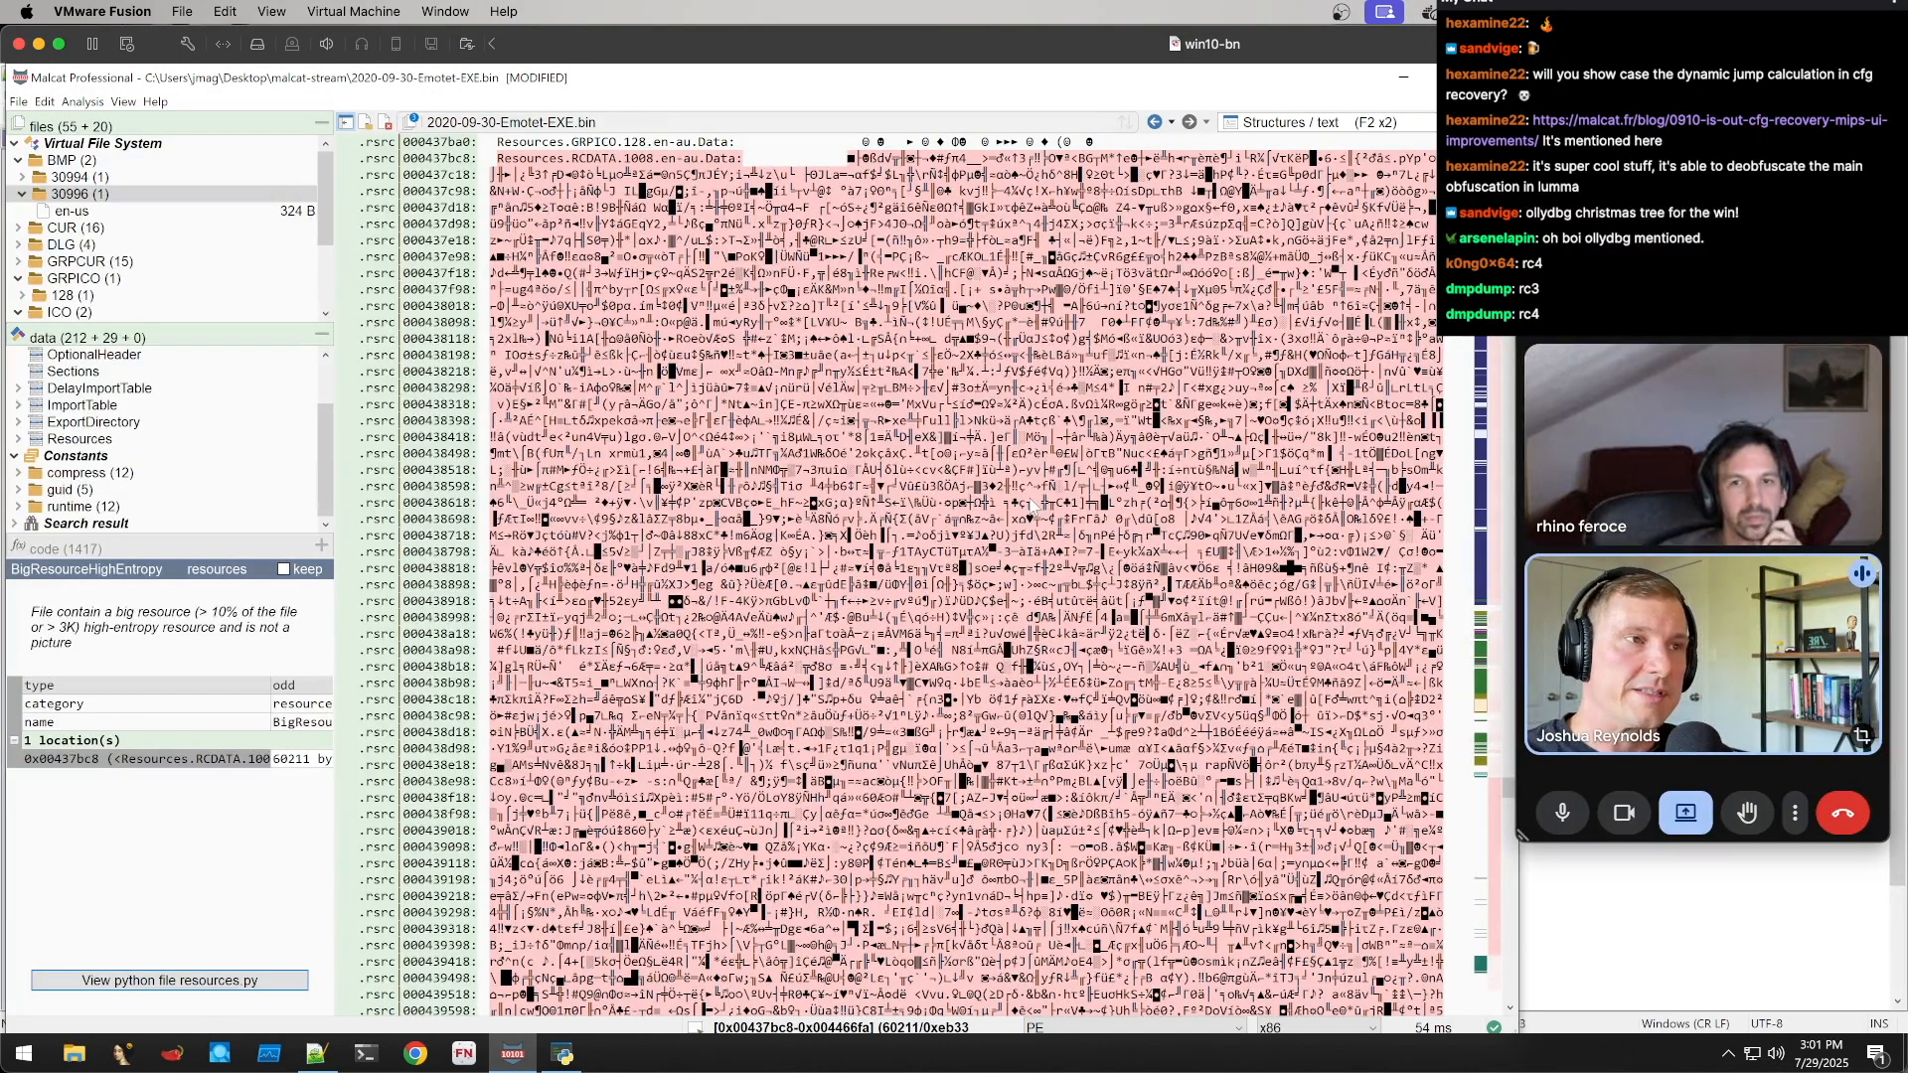
scroll(1034, 506, "up", 3)
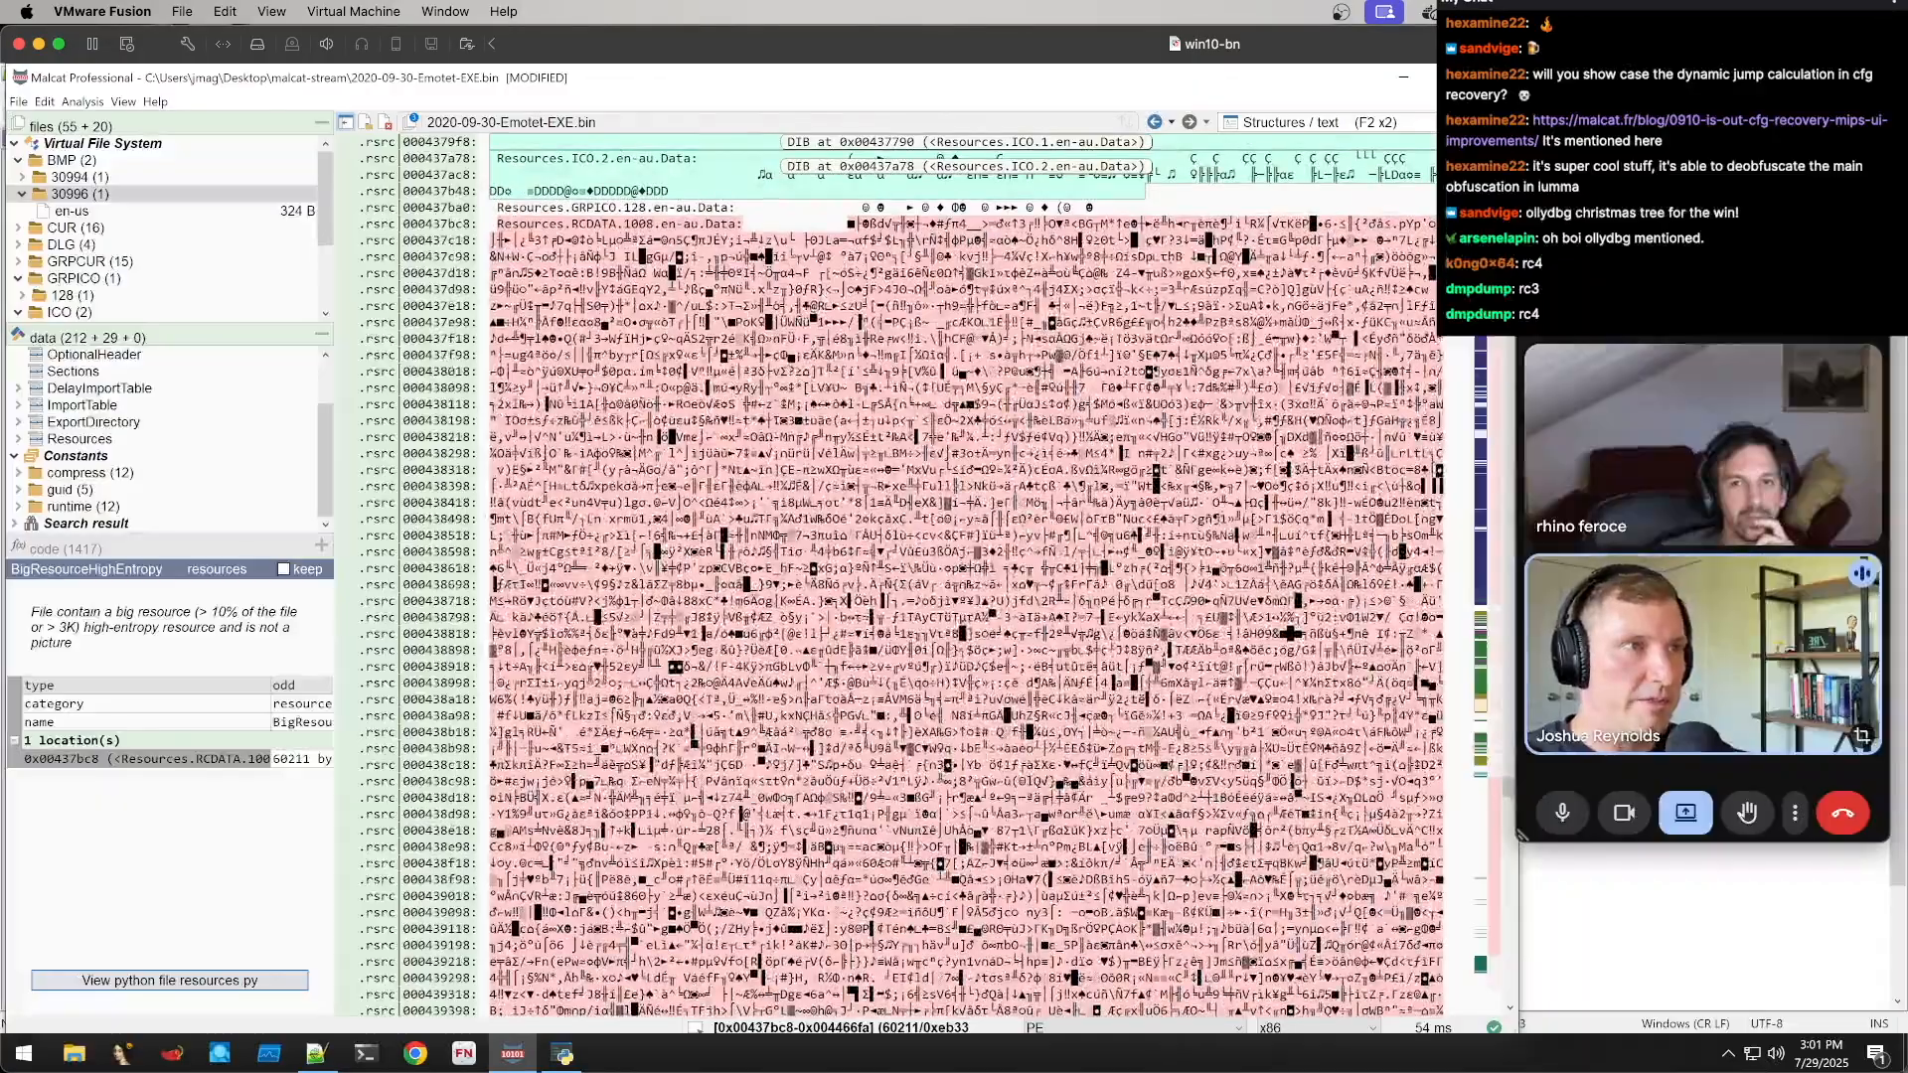
Select the whole Resources.RCDATA.1008.en-au.Data blob and open the Transform dialog for it
right_click(852, 226)
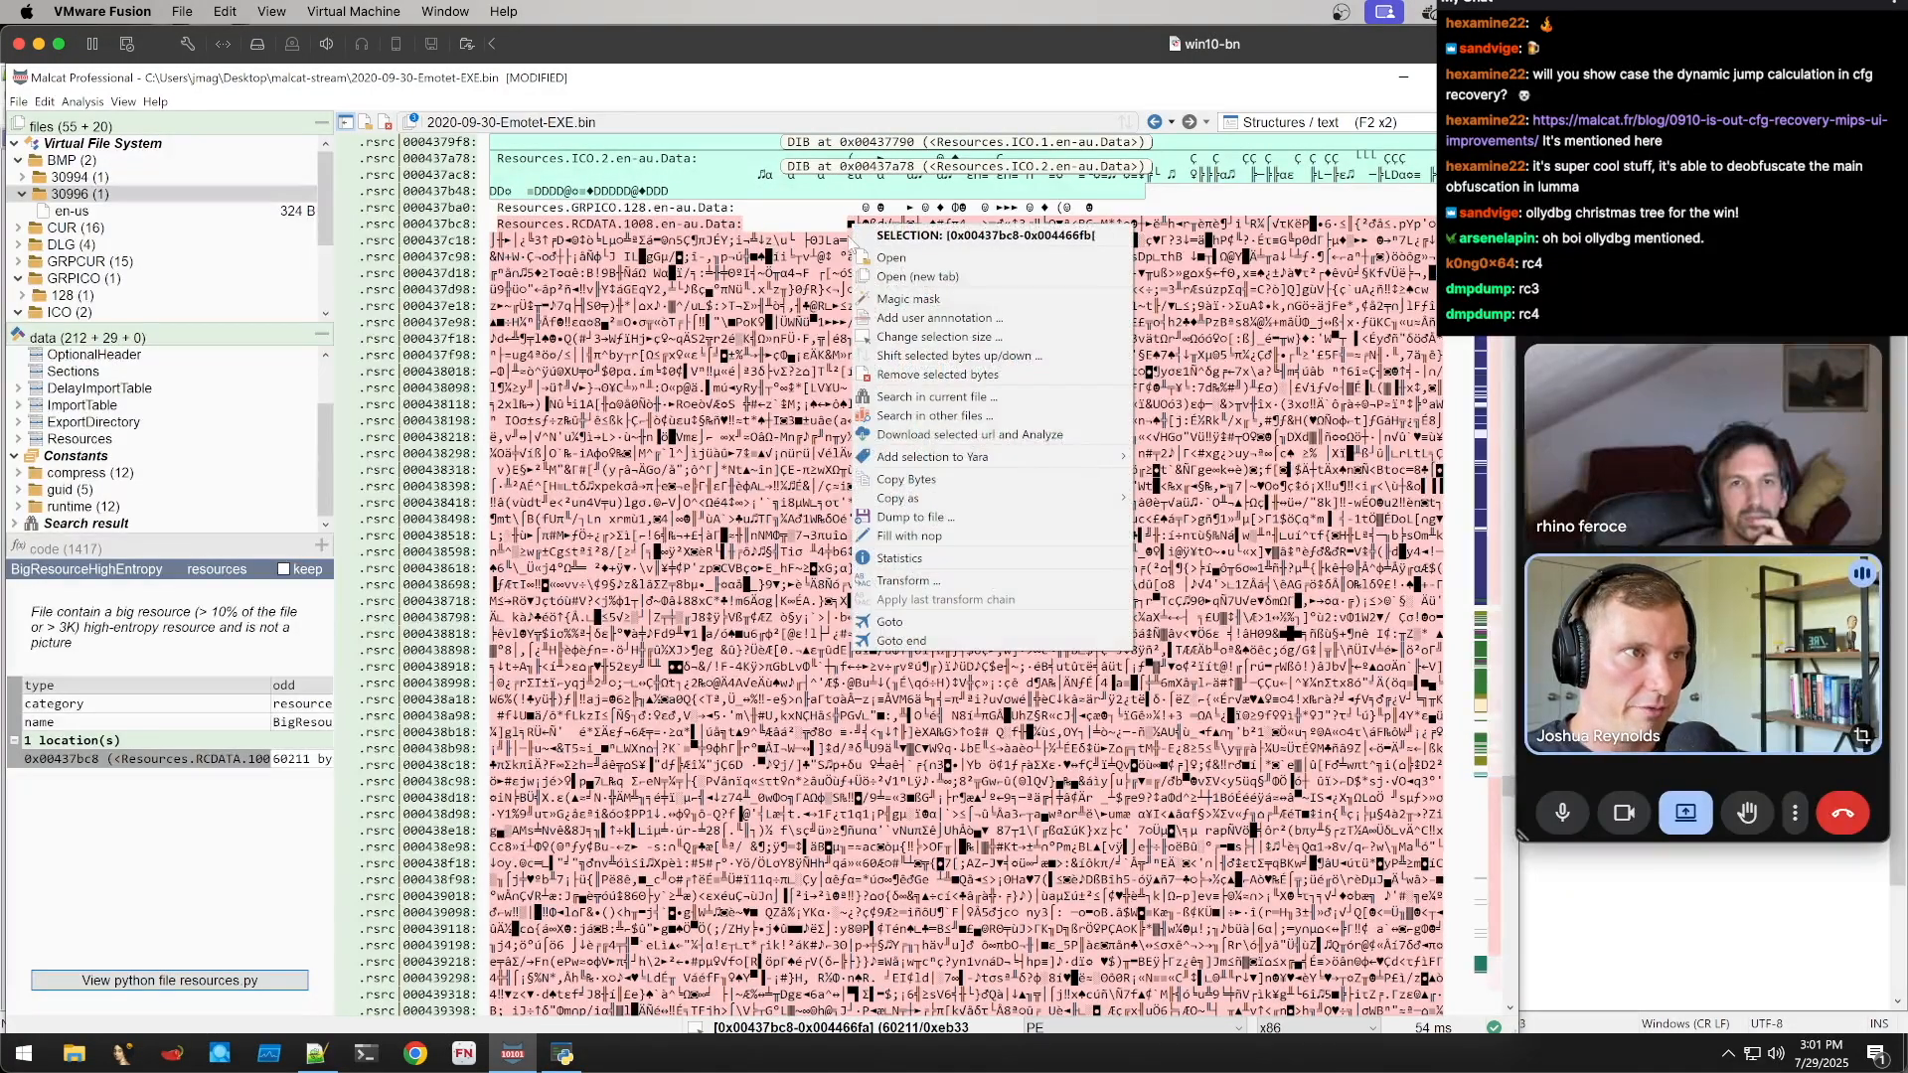
left_click(875, 481)
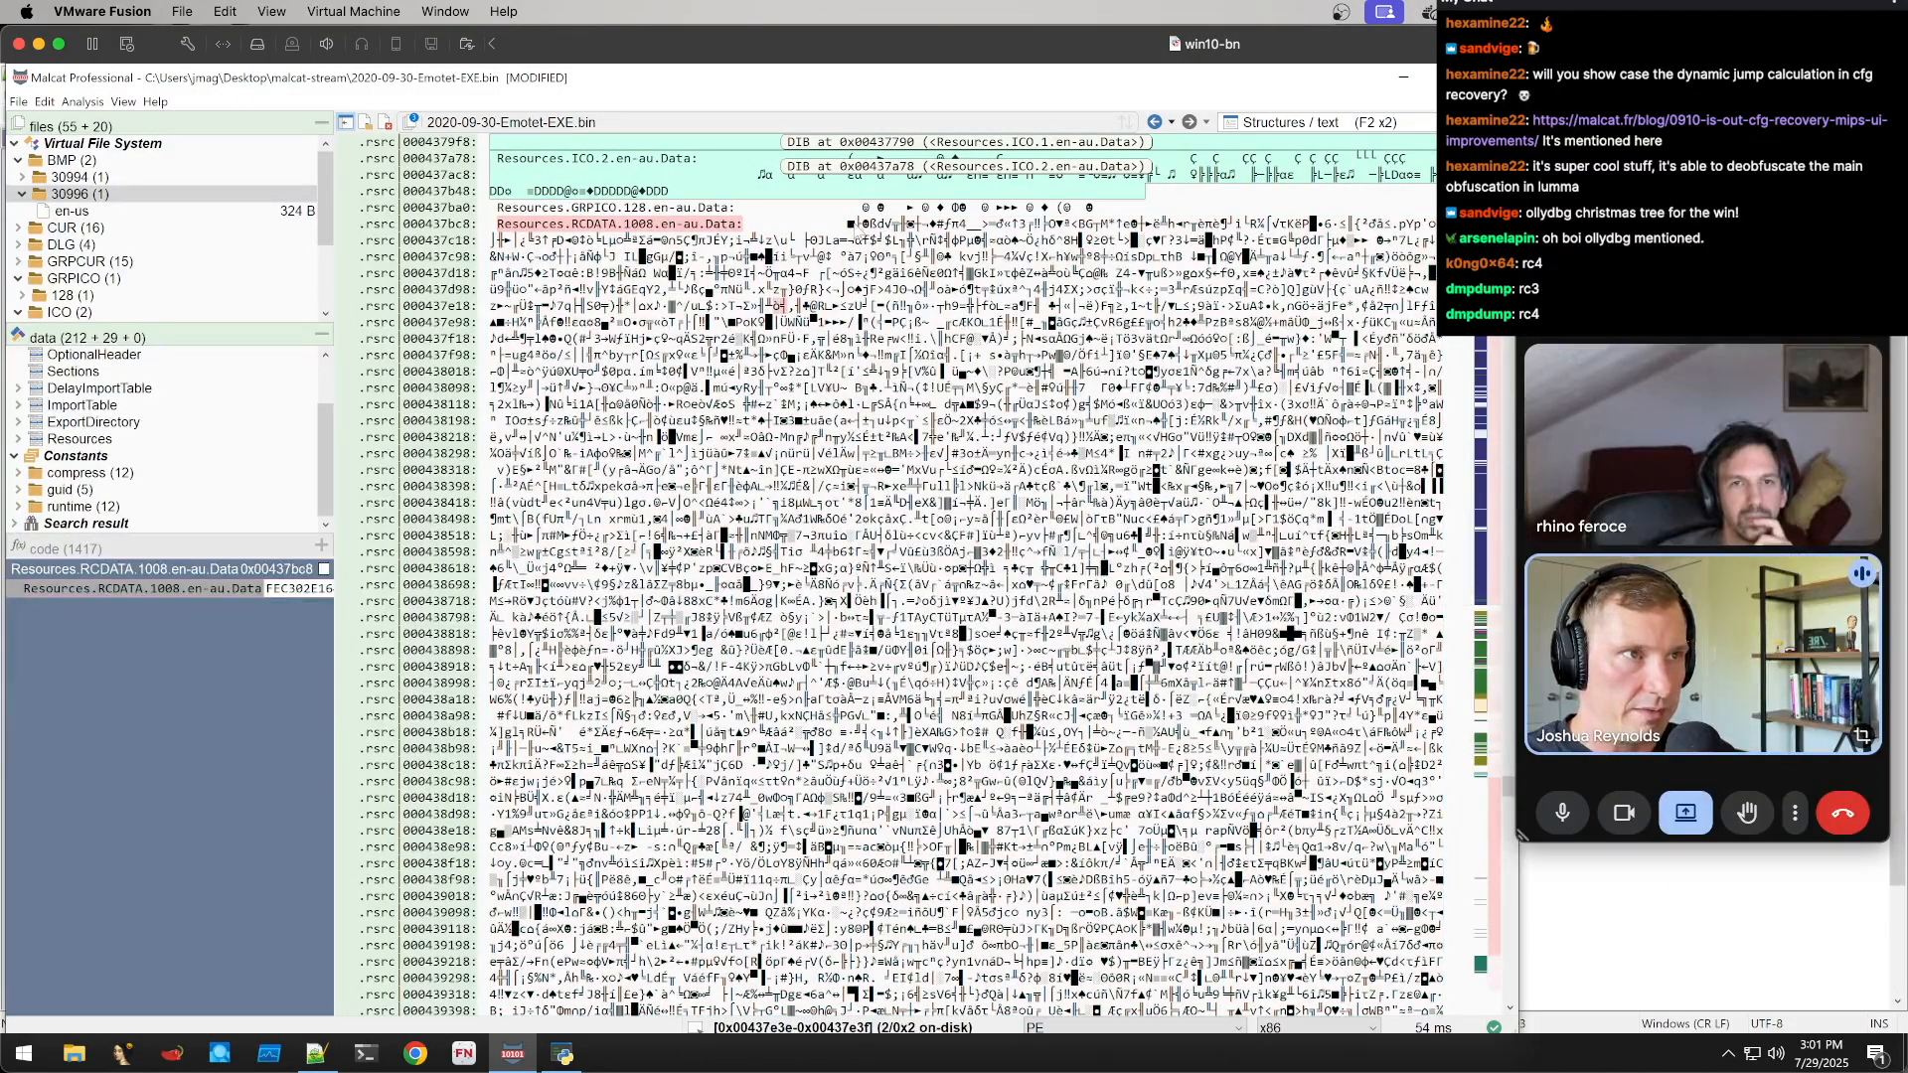
left_click(688, 234)
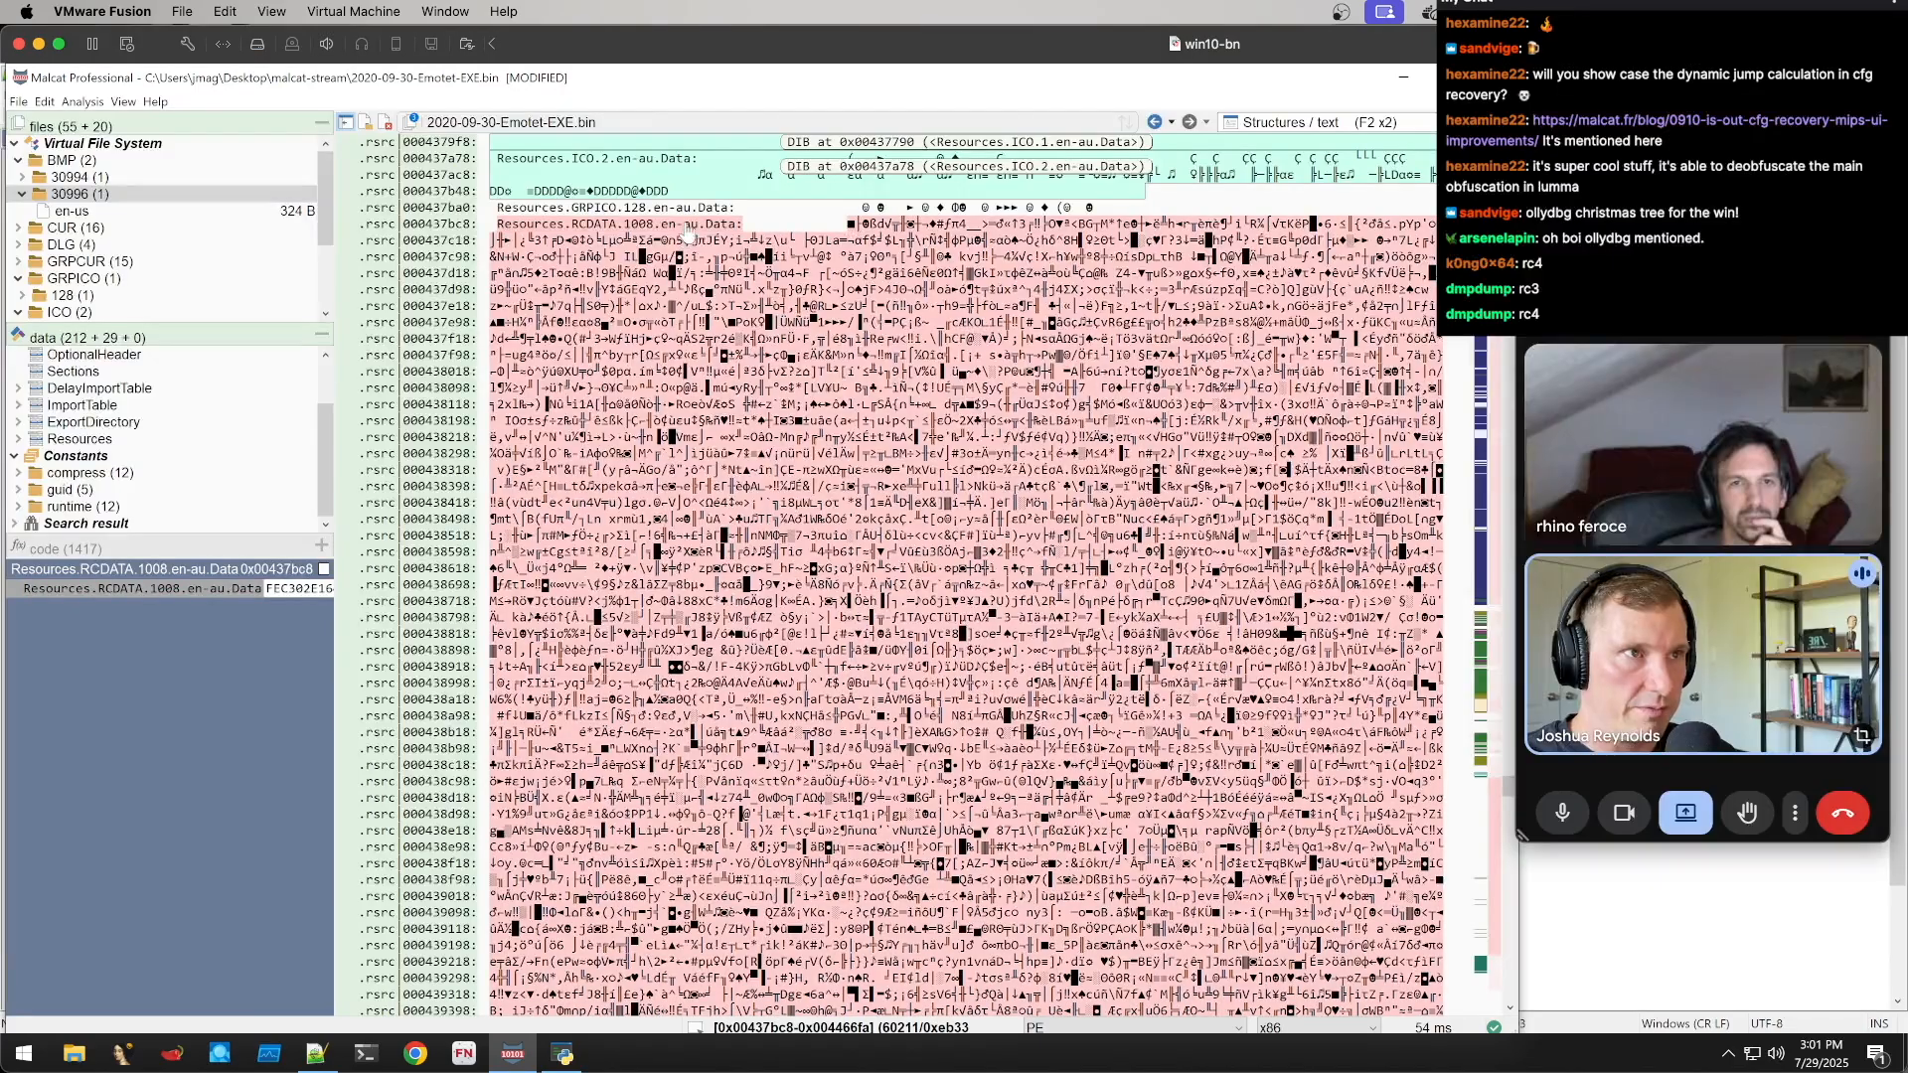
left_click(82, 101)
left_click(137, 285)
scroll(394, 490, "up", 5)
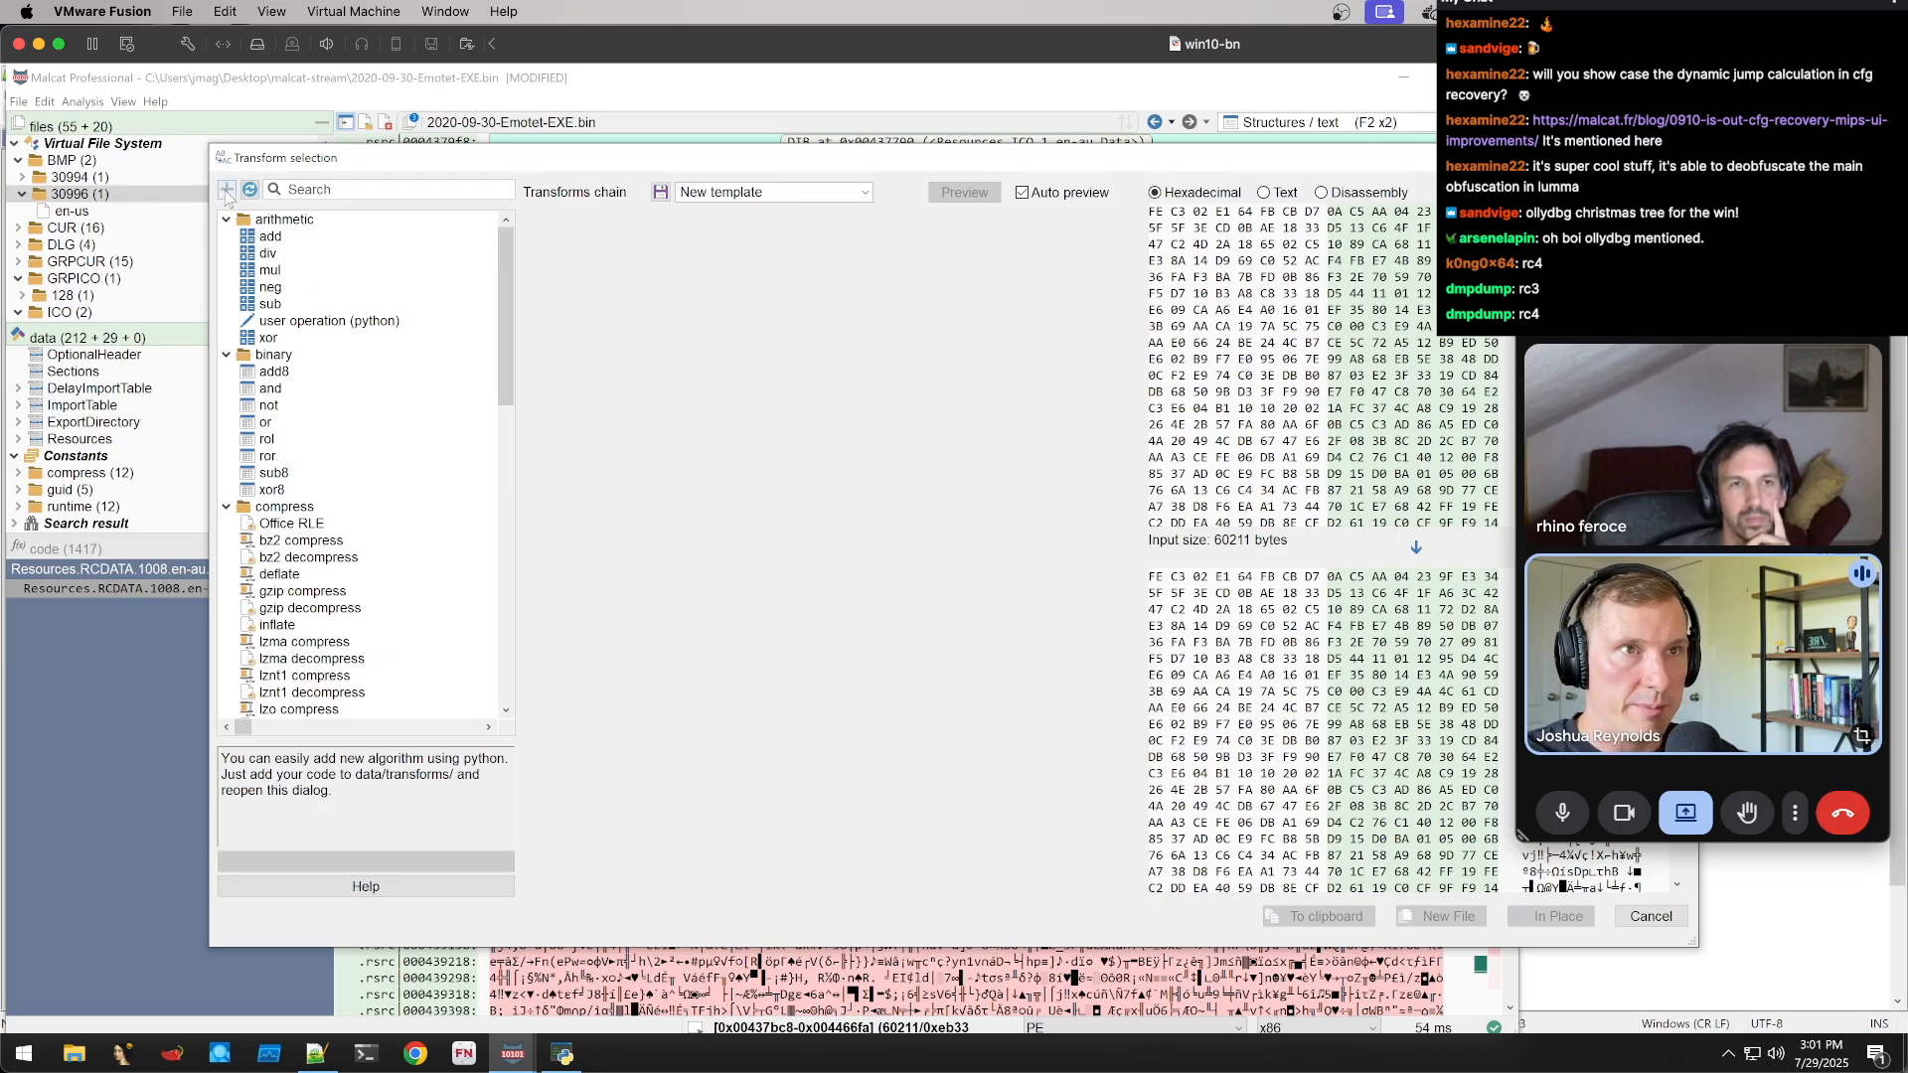
Create a new custom Python transform and delete the template MyCustomTransform class, keeping only the transforms.base import
left_click(227, 191)
left_click_drag(779, 509, 403, 283)
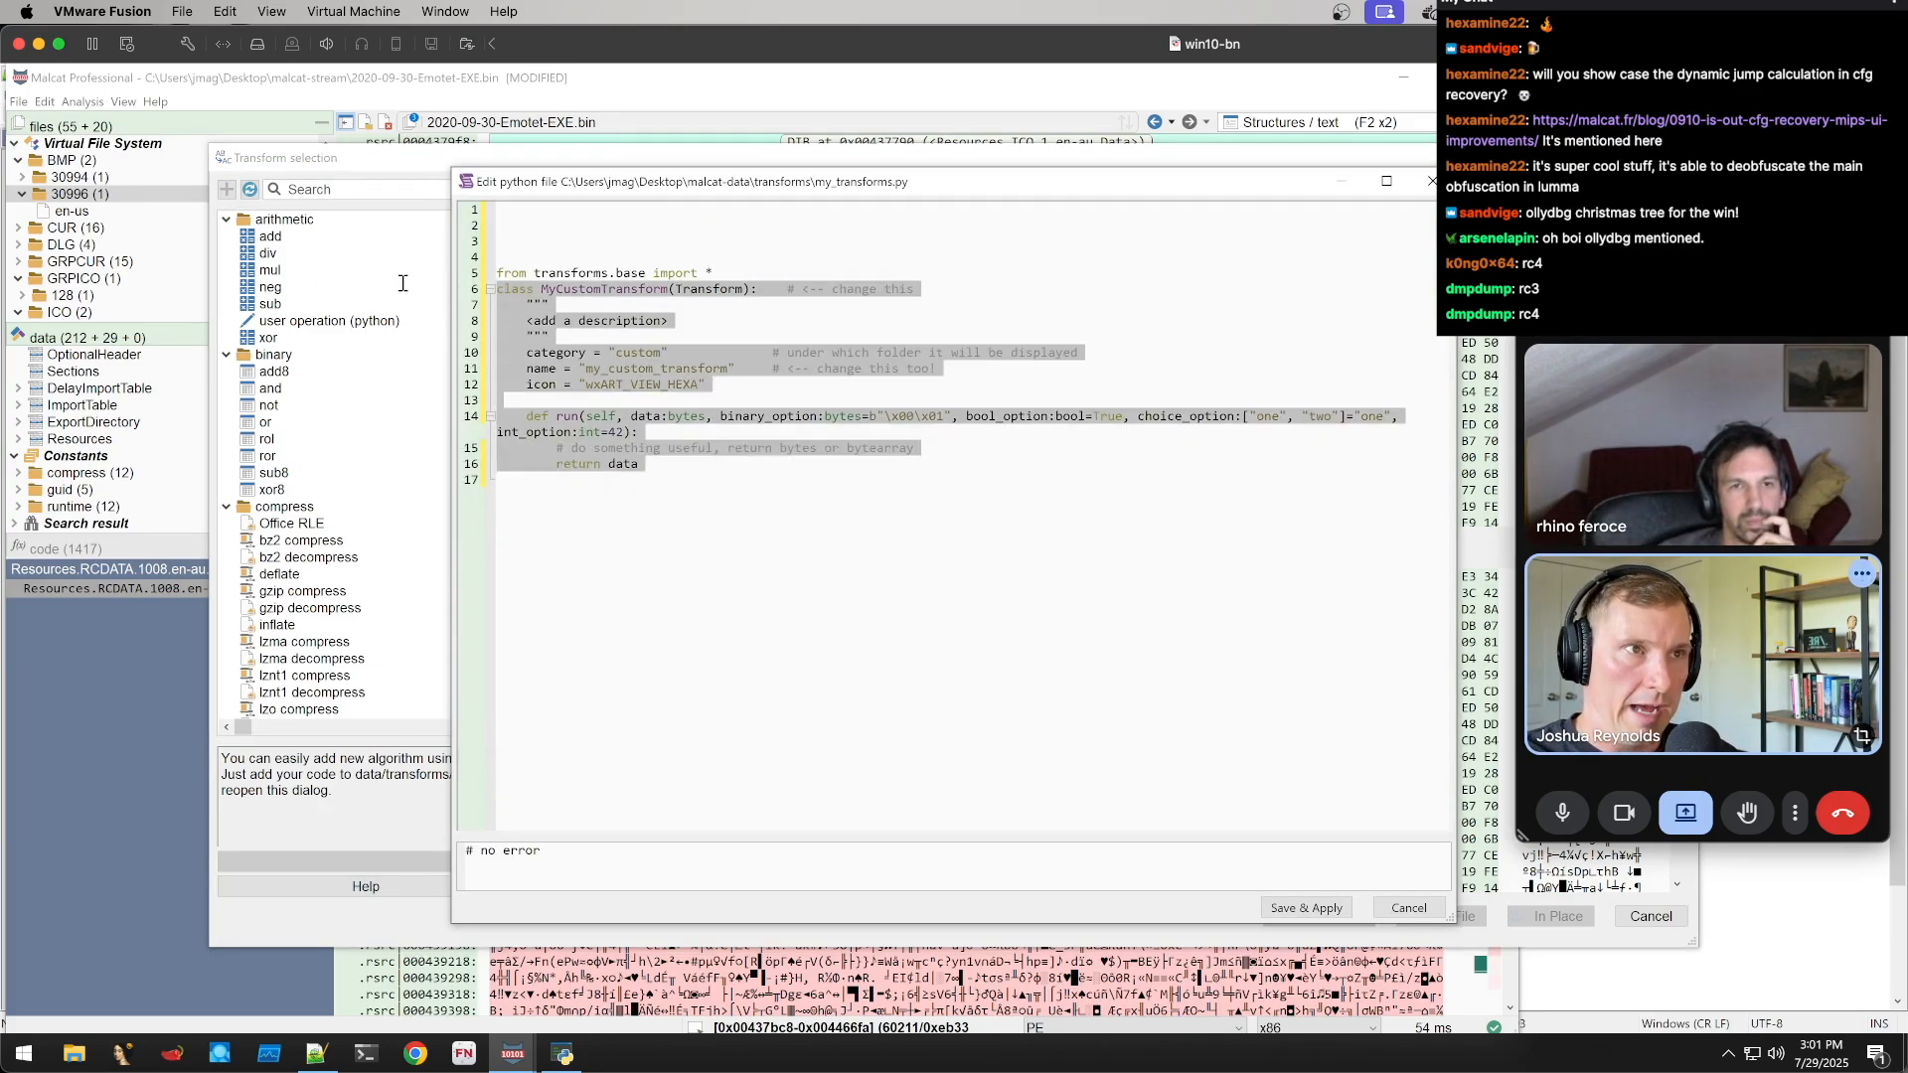
left_click_drag(757, 478, 397, 282)
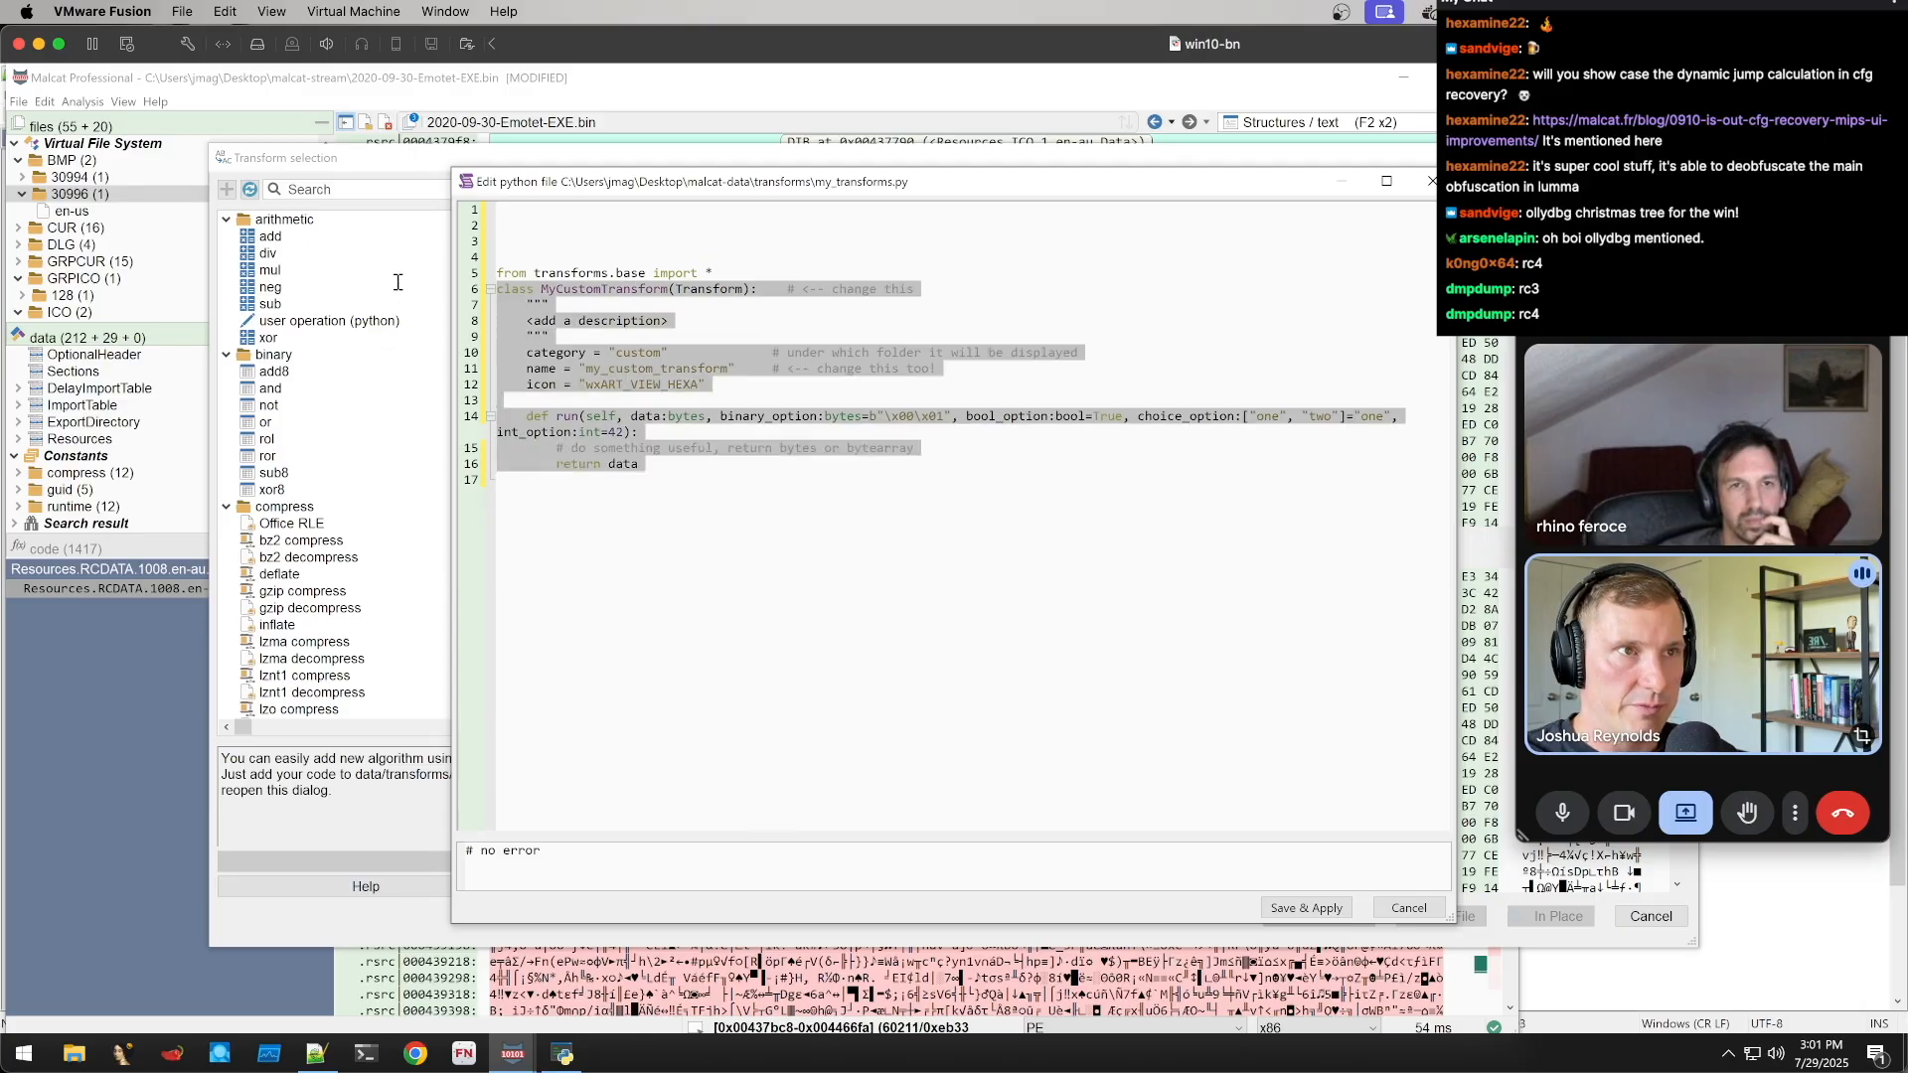
key("Delete")
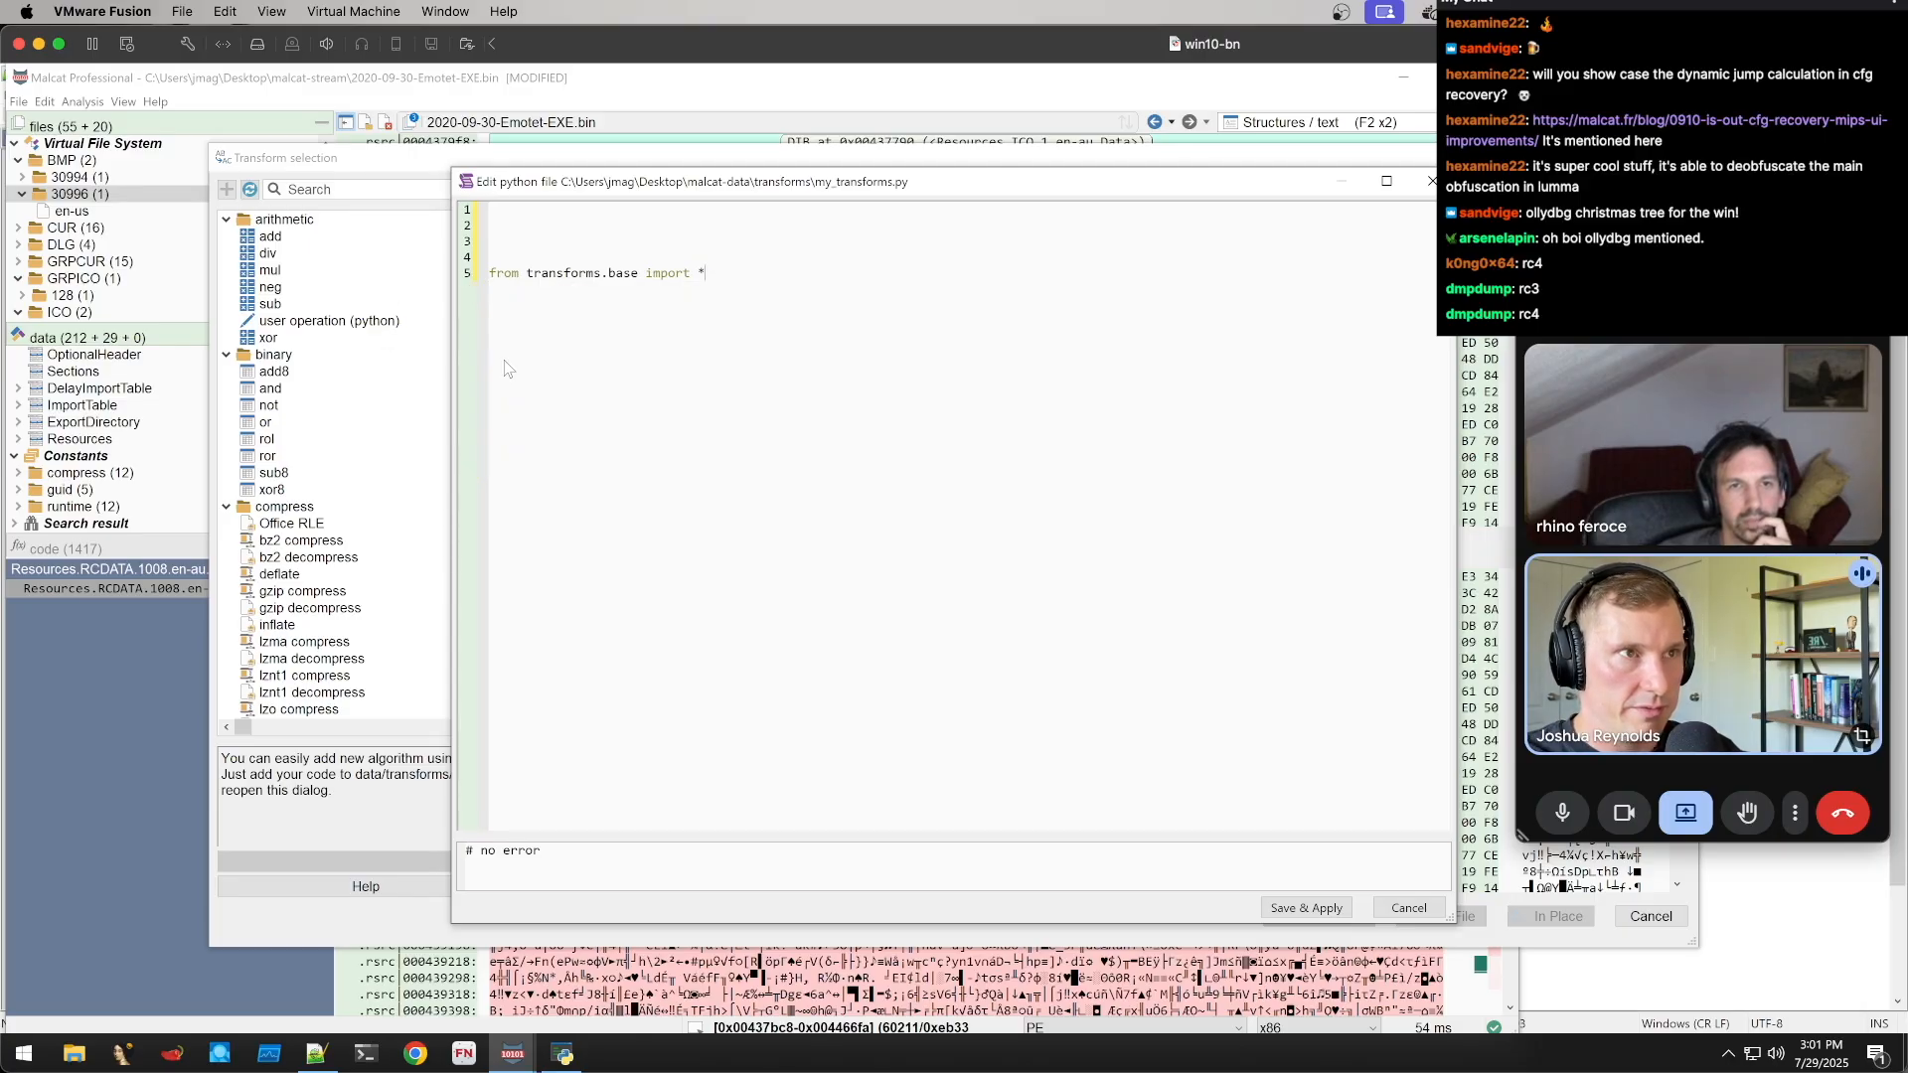
Insert the RC4C class from Notepad++ into my_transforms.py, with name rc4_custom, category crypto (stream) and default size 128781
left_click(316, 1054)
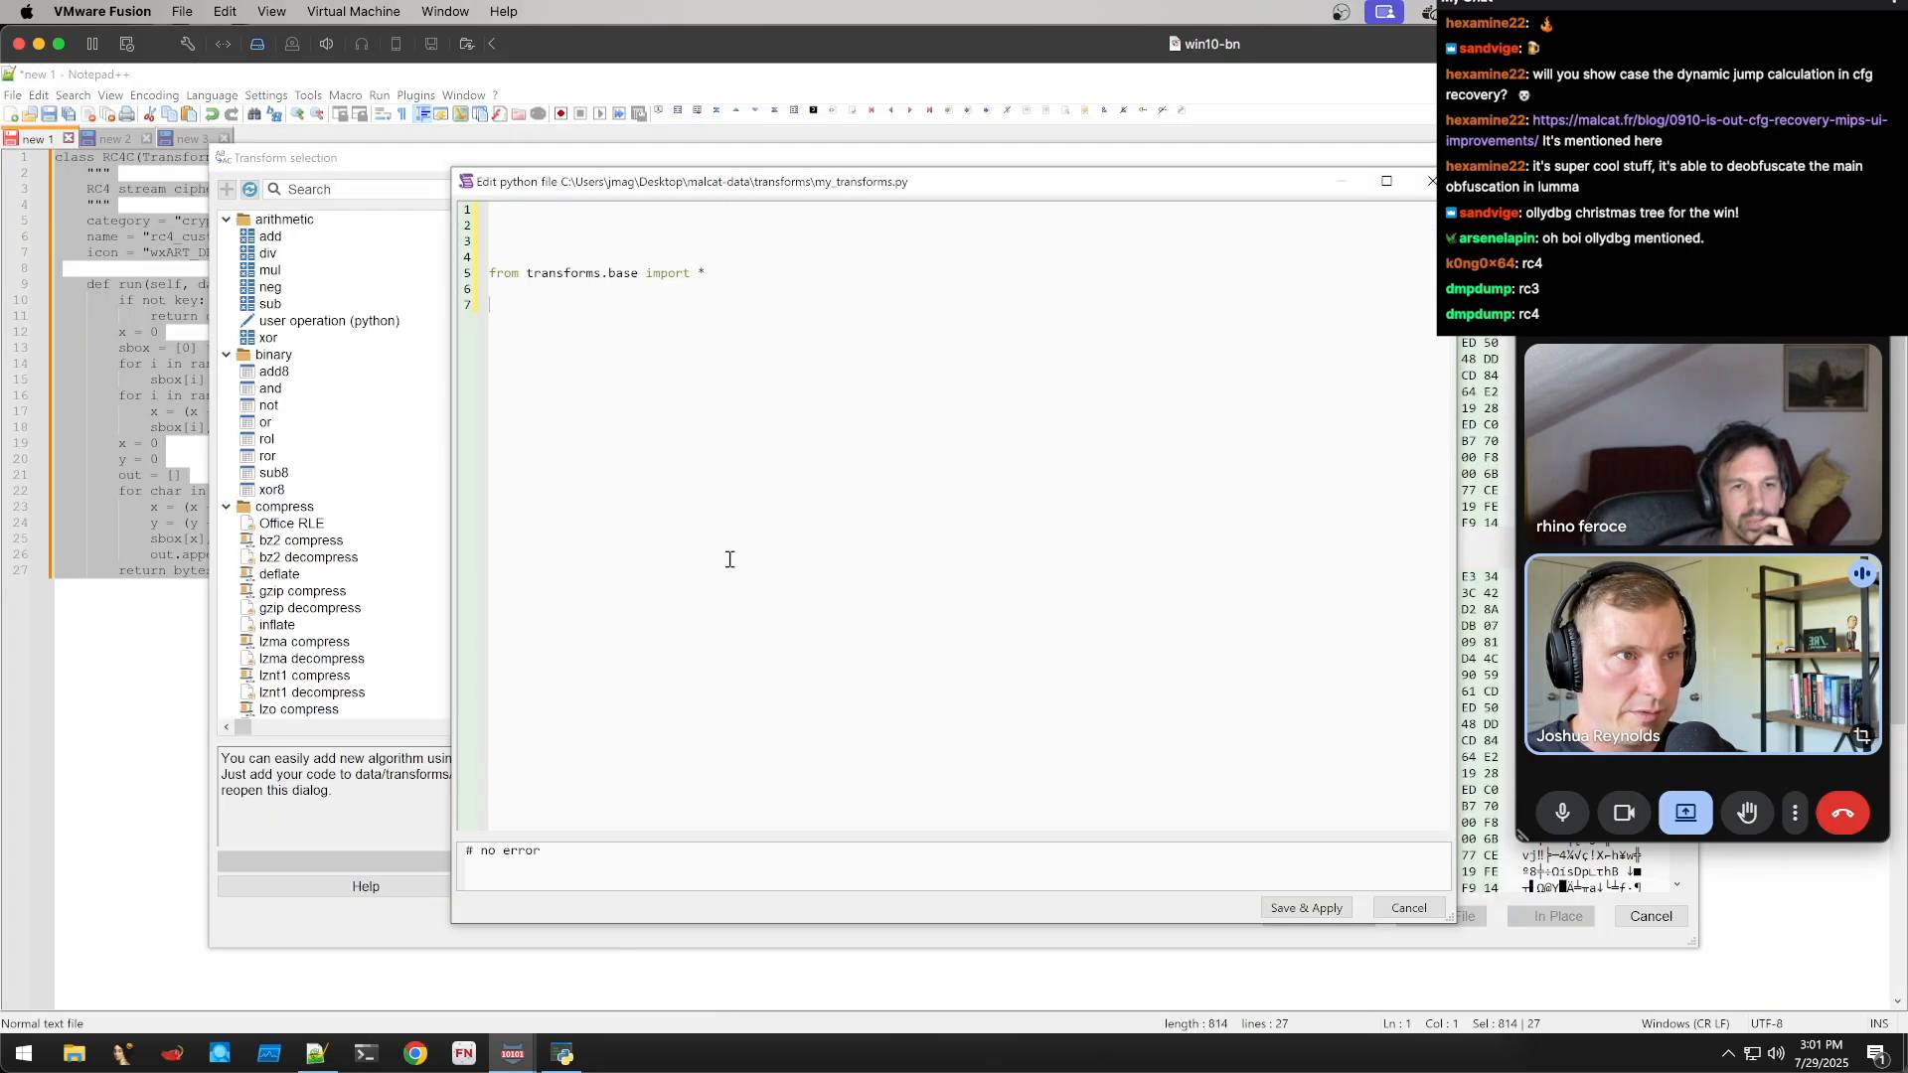
type("class RC4C(Transform):     \"\"\"     RC4 stream cipher for emotet     \"\"\"     category = \"crypto (stream)\"     name = \"rc4_custom\"     icon = \"wxART_DECRYPT\"      def run(self, data:bytes, key:bytes=b\"\\x00\",size:int=128781):         if not key:             return data         x = 0         sbox = [0] * size         for i in range(size):             sbox[i] = i & 0xff         for i in range(size):             x = (x + sbox[i] + key[i % len(key)]) % size             sbox[i], sbox[x] = sbox[x], sbox[i]         x = 0         y = 0         out = []         for char in data:             x = (x + 1) % size             y = (y + sbox[x]) % size             sbox[x], sbox[y] = sbox[y], sbox[x]             out.append((char ^ sbox[(sbox[x] + sbox[y]) % size]) & 0xff)         return bytes(out)")
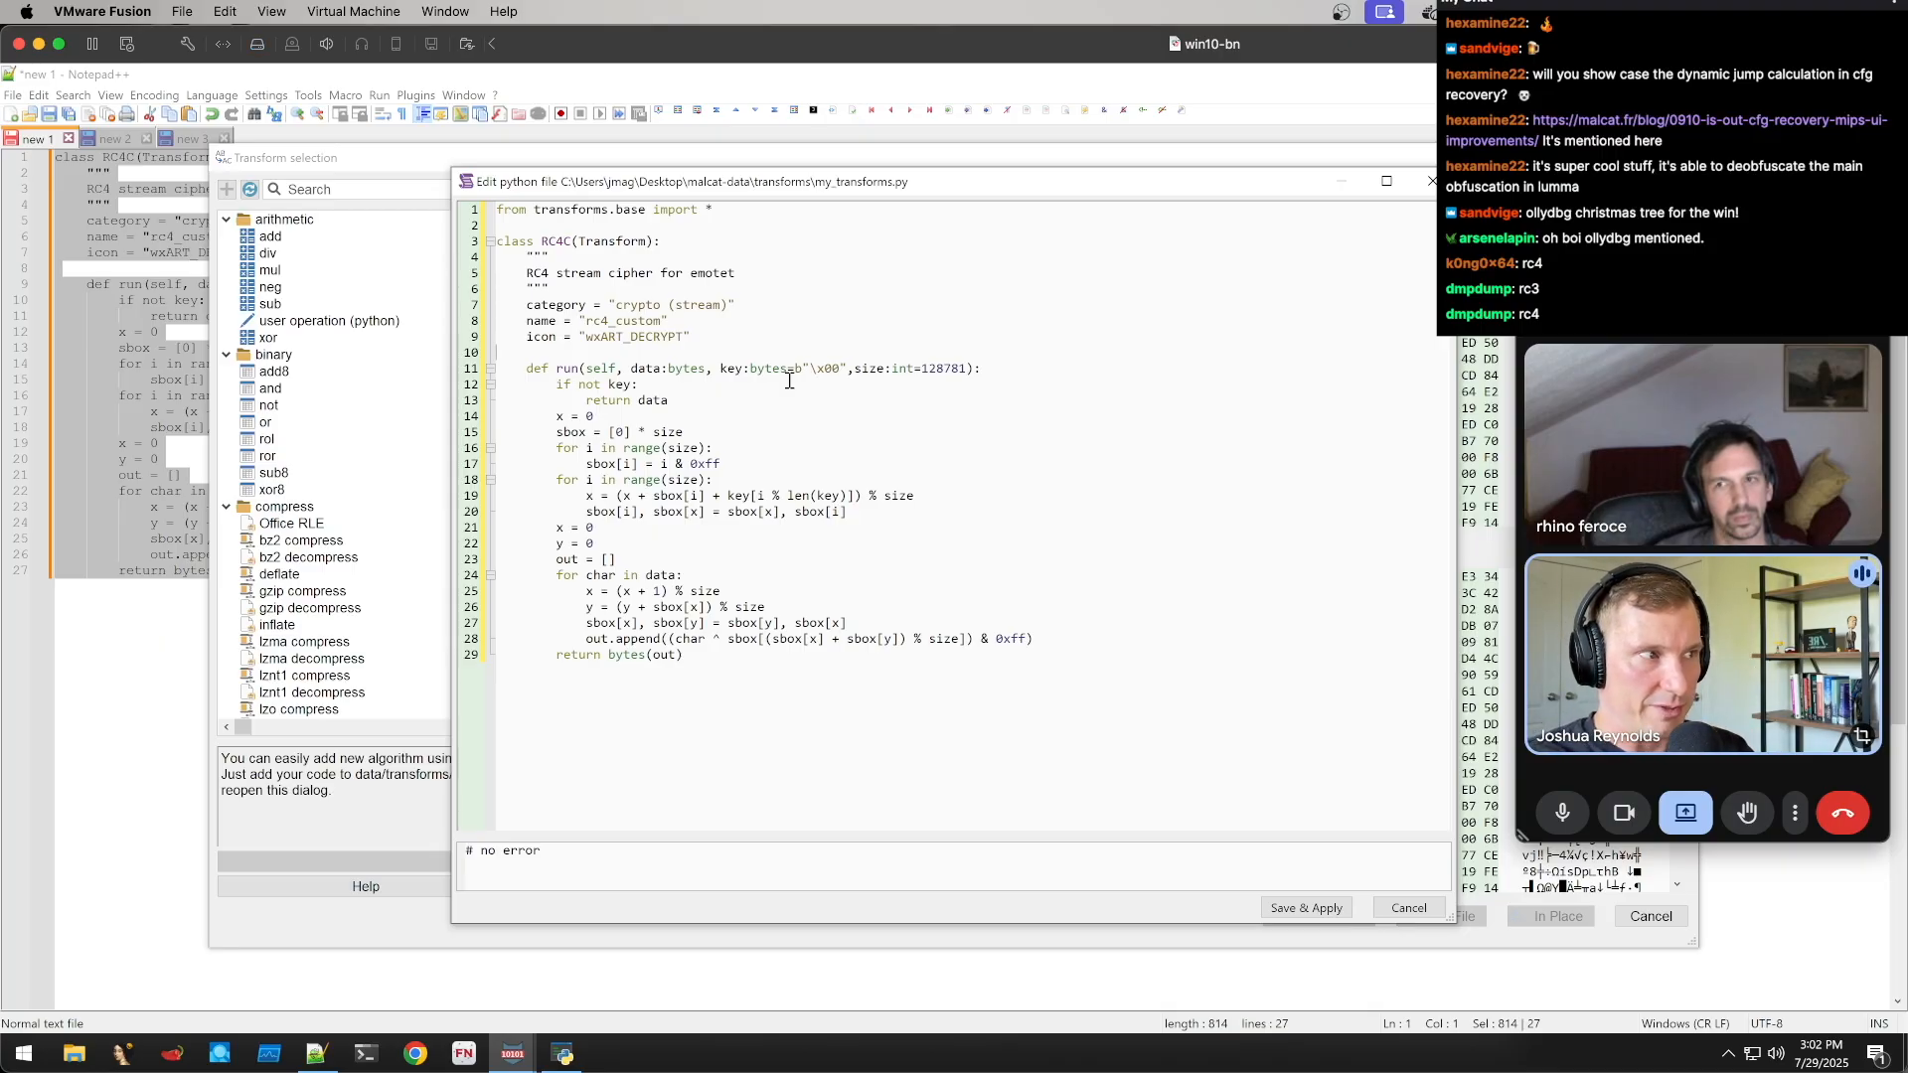
left_click_drag(961, 193, 943, 211)
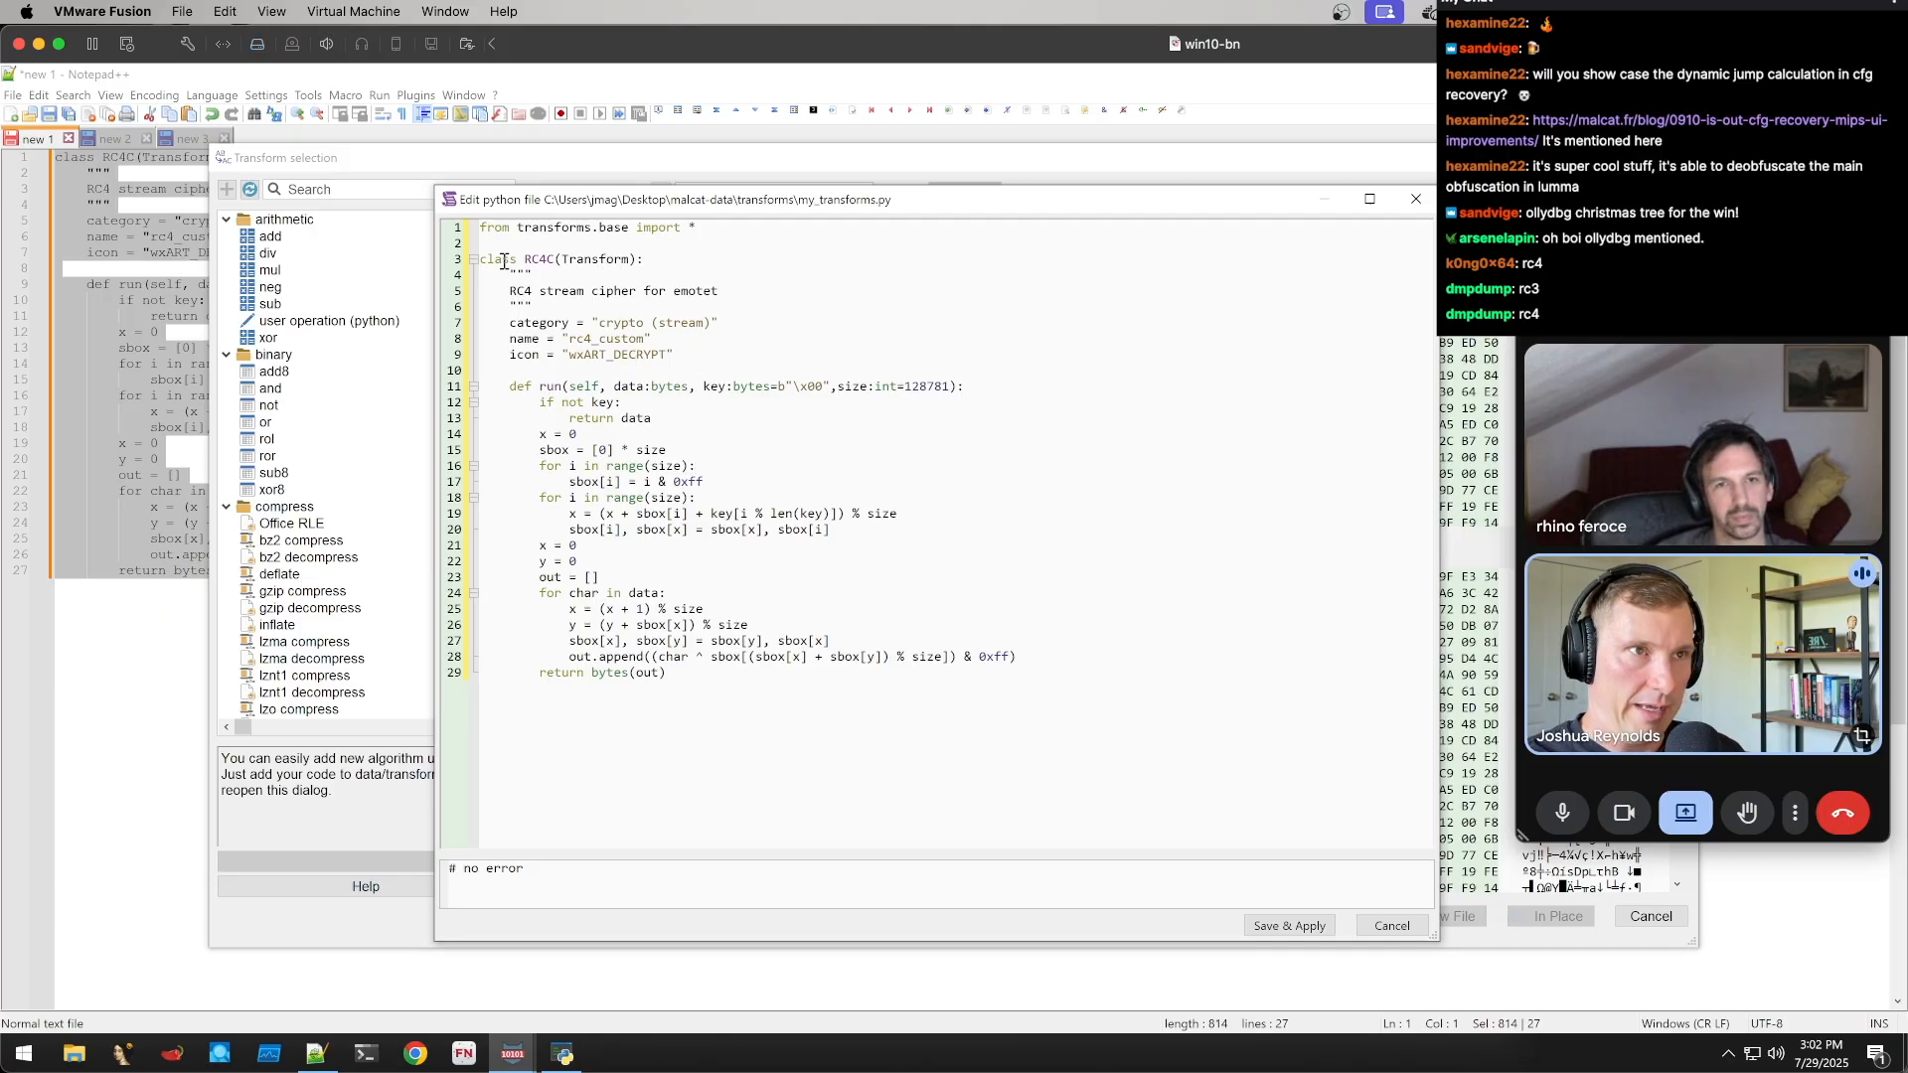
Review the RC4C class name, its description, the run method's parameters and the empty-key check
left_click_drag(504, 261, 750, 268)
double_click(543, 261)
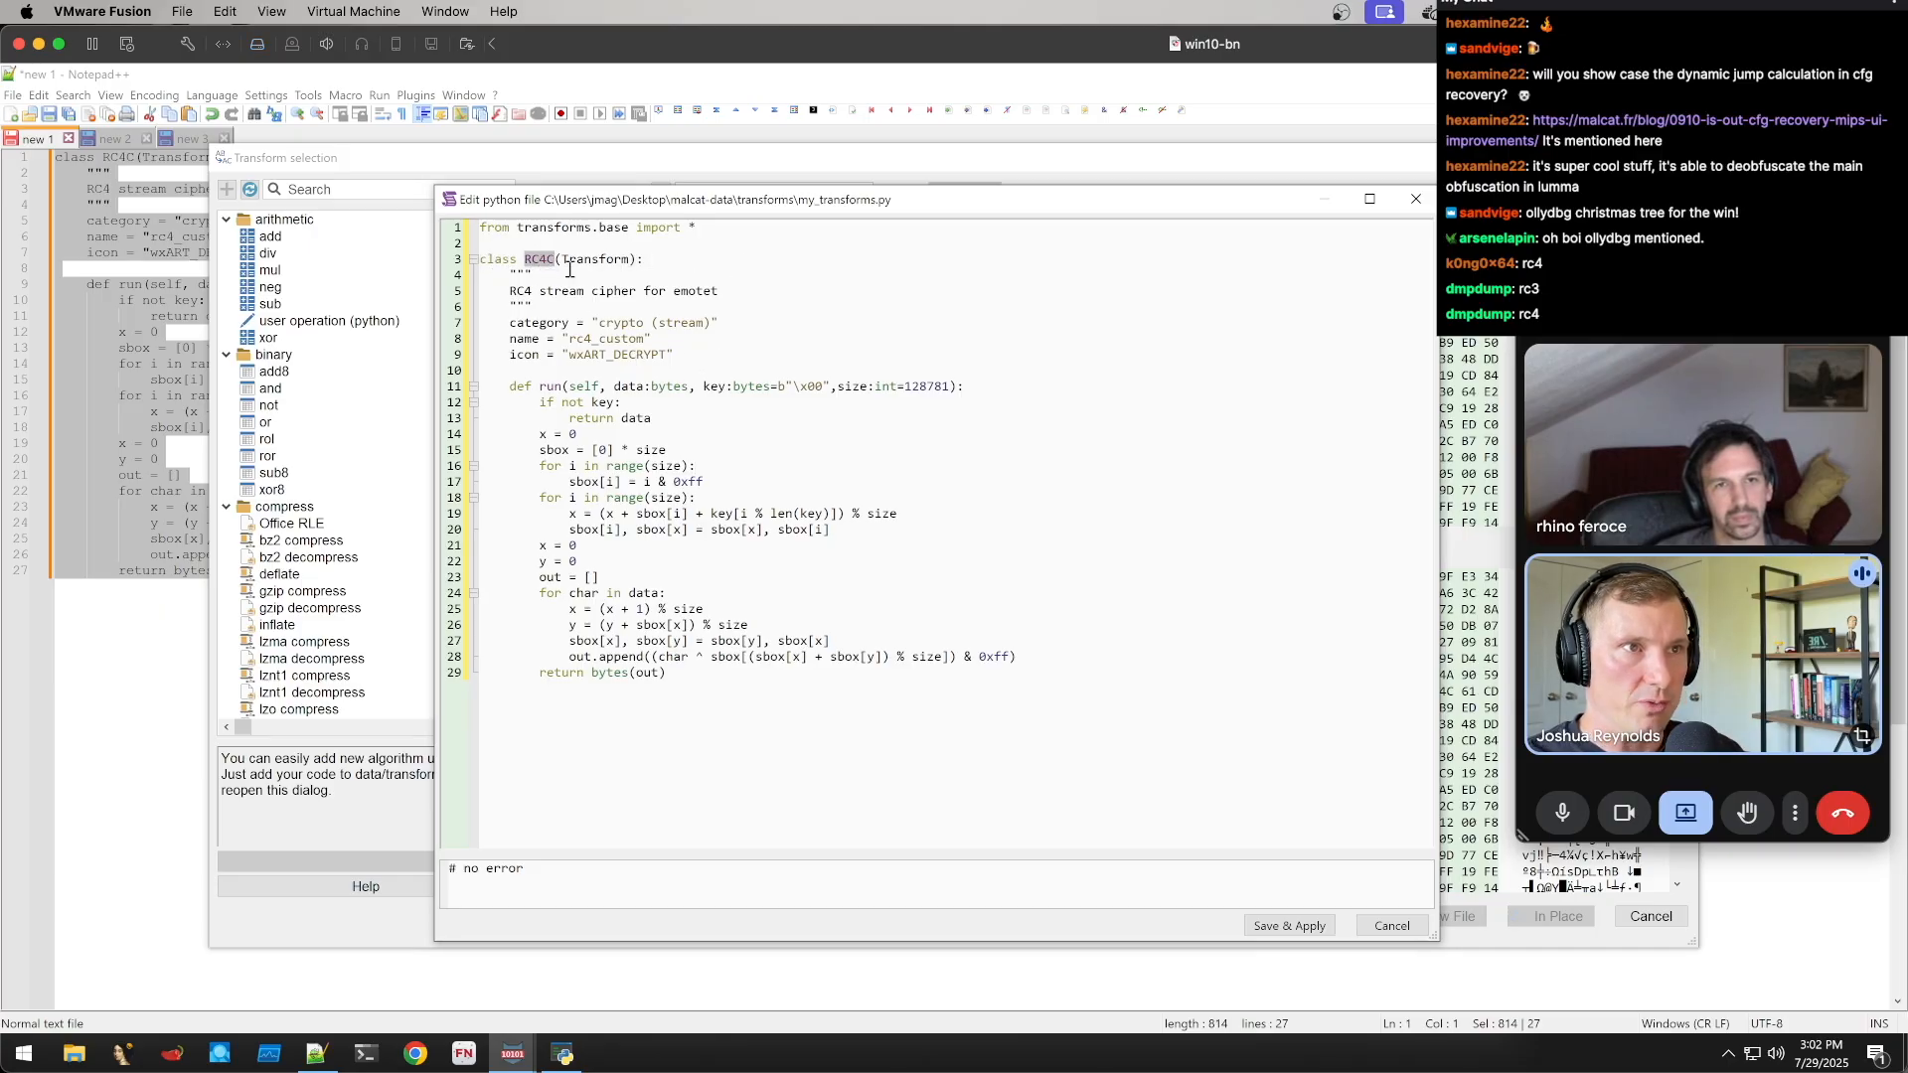
left_click(699, 350)
left_click_drag(511, 294, 758, 291)
left_click(760, 292)
double_click(696, 296)
left_click(762, 348)
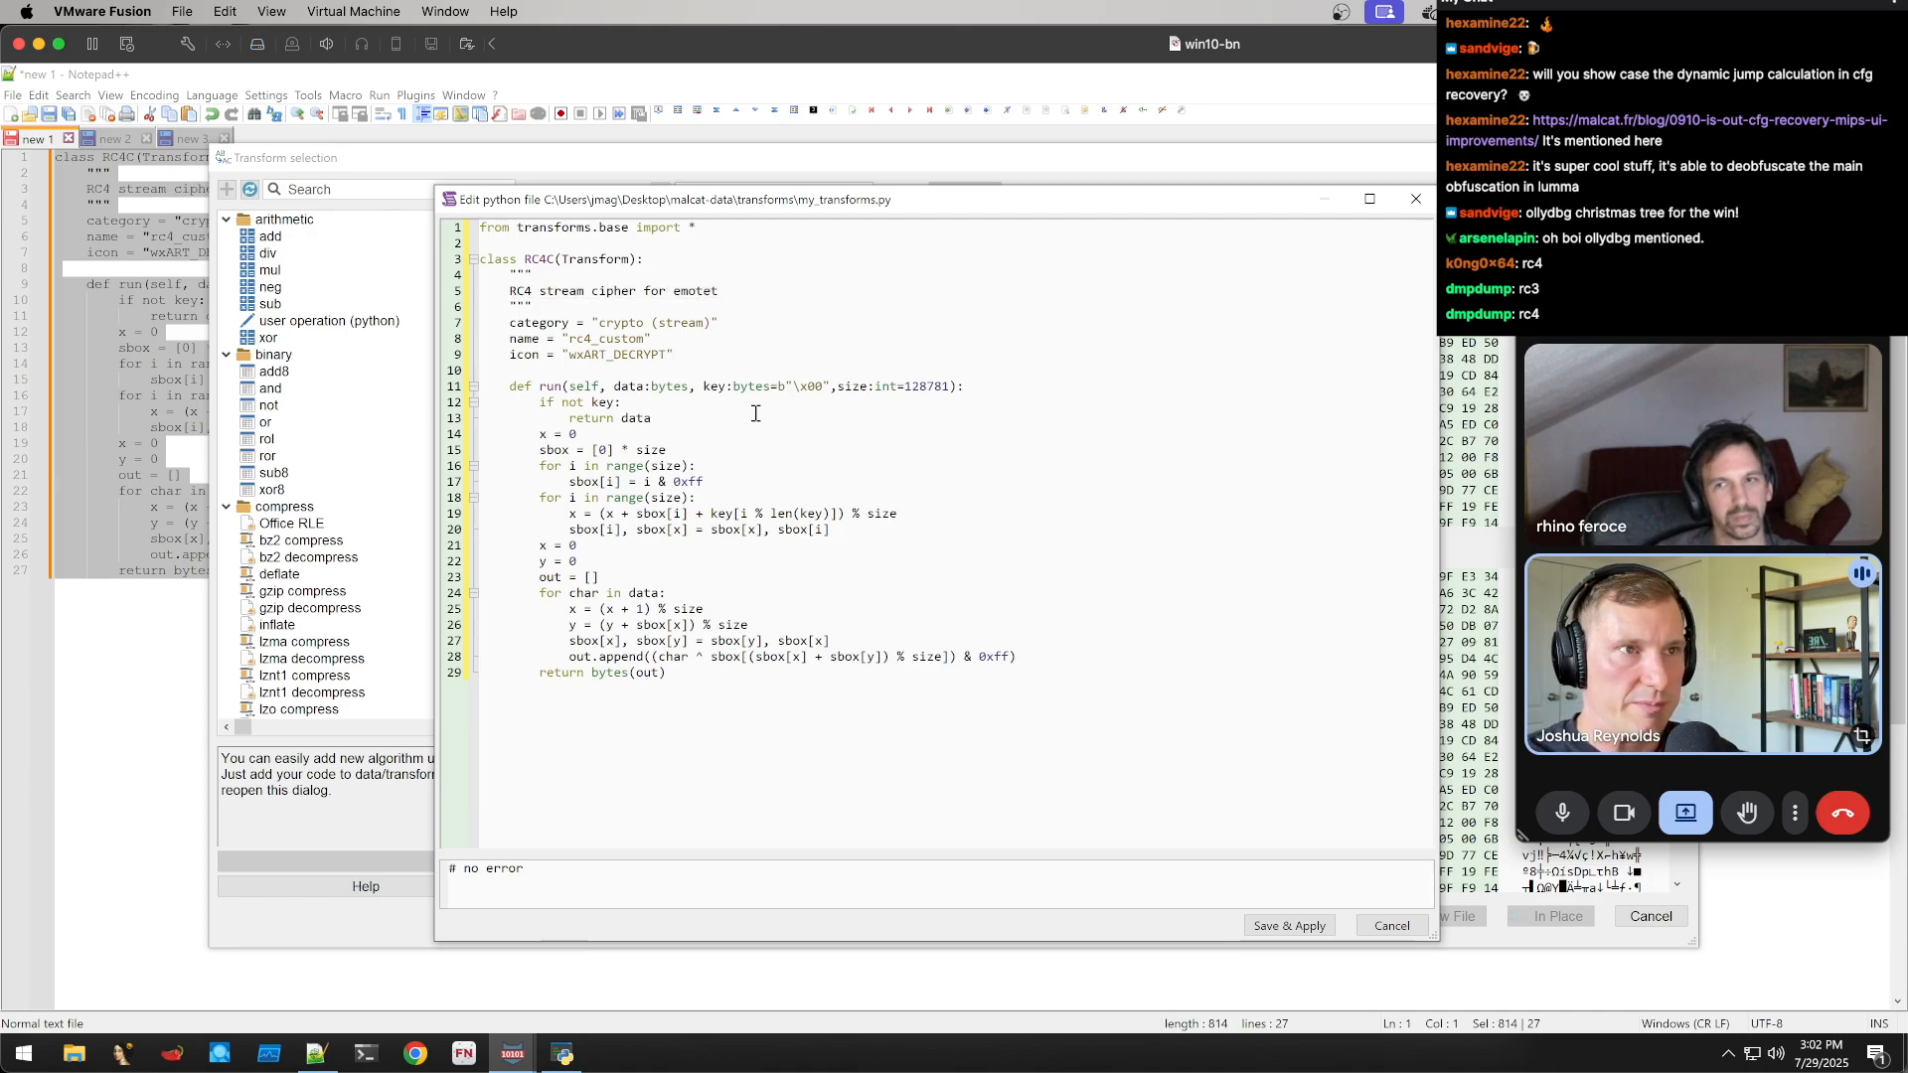
left_click_drag(509, 387, 970, 384)
left_click(782, 455)
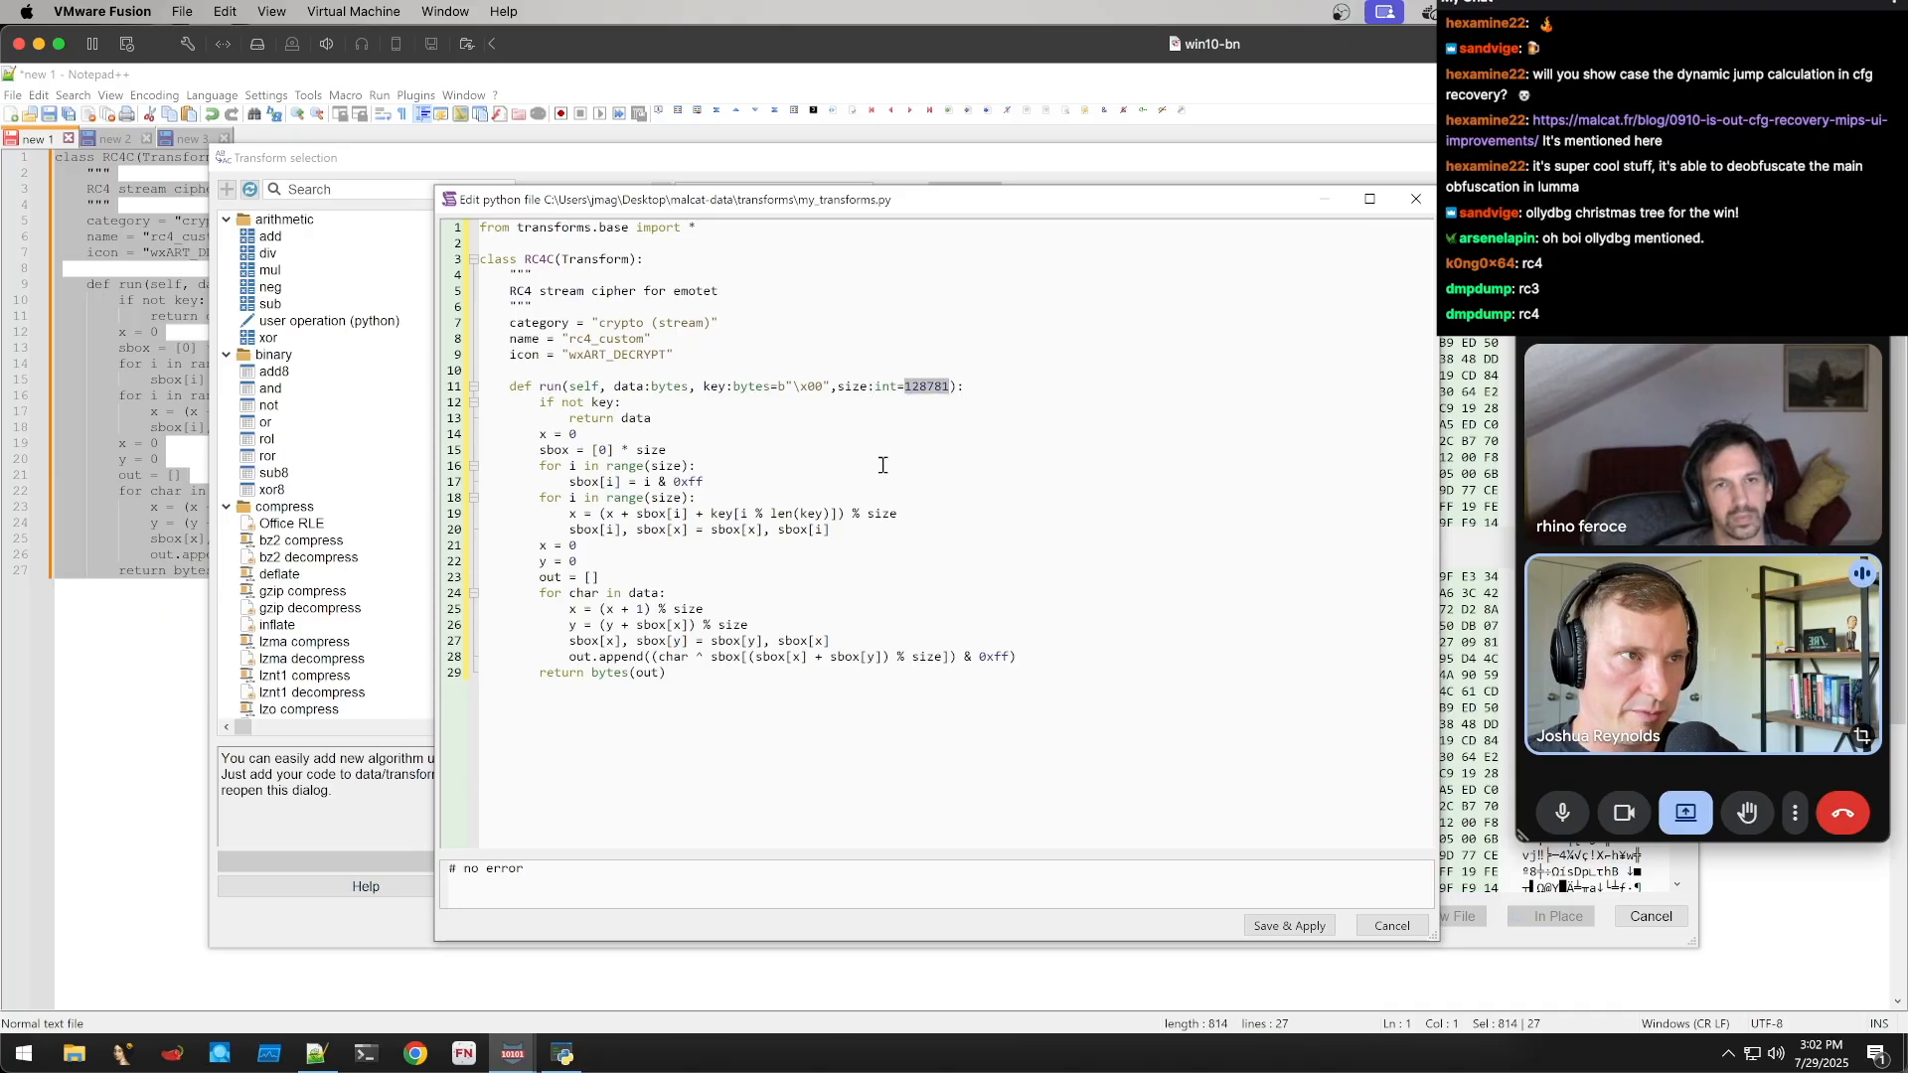
left_click_drag(539, 399, 783, 457)
left_click(782, 458)
double_click(605, 406)
left_click_drag(484, 418, 757, 441)
left_click(759, 465)
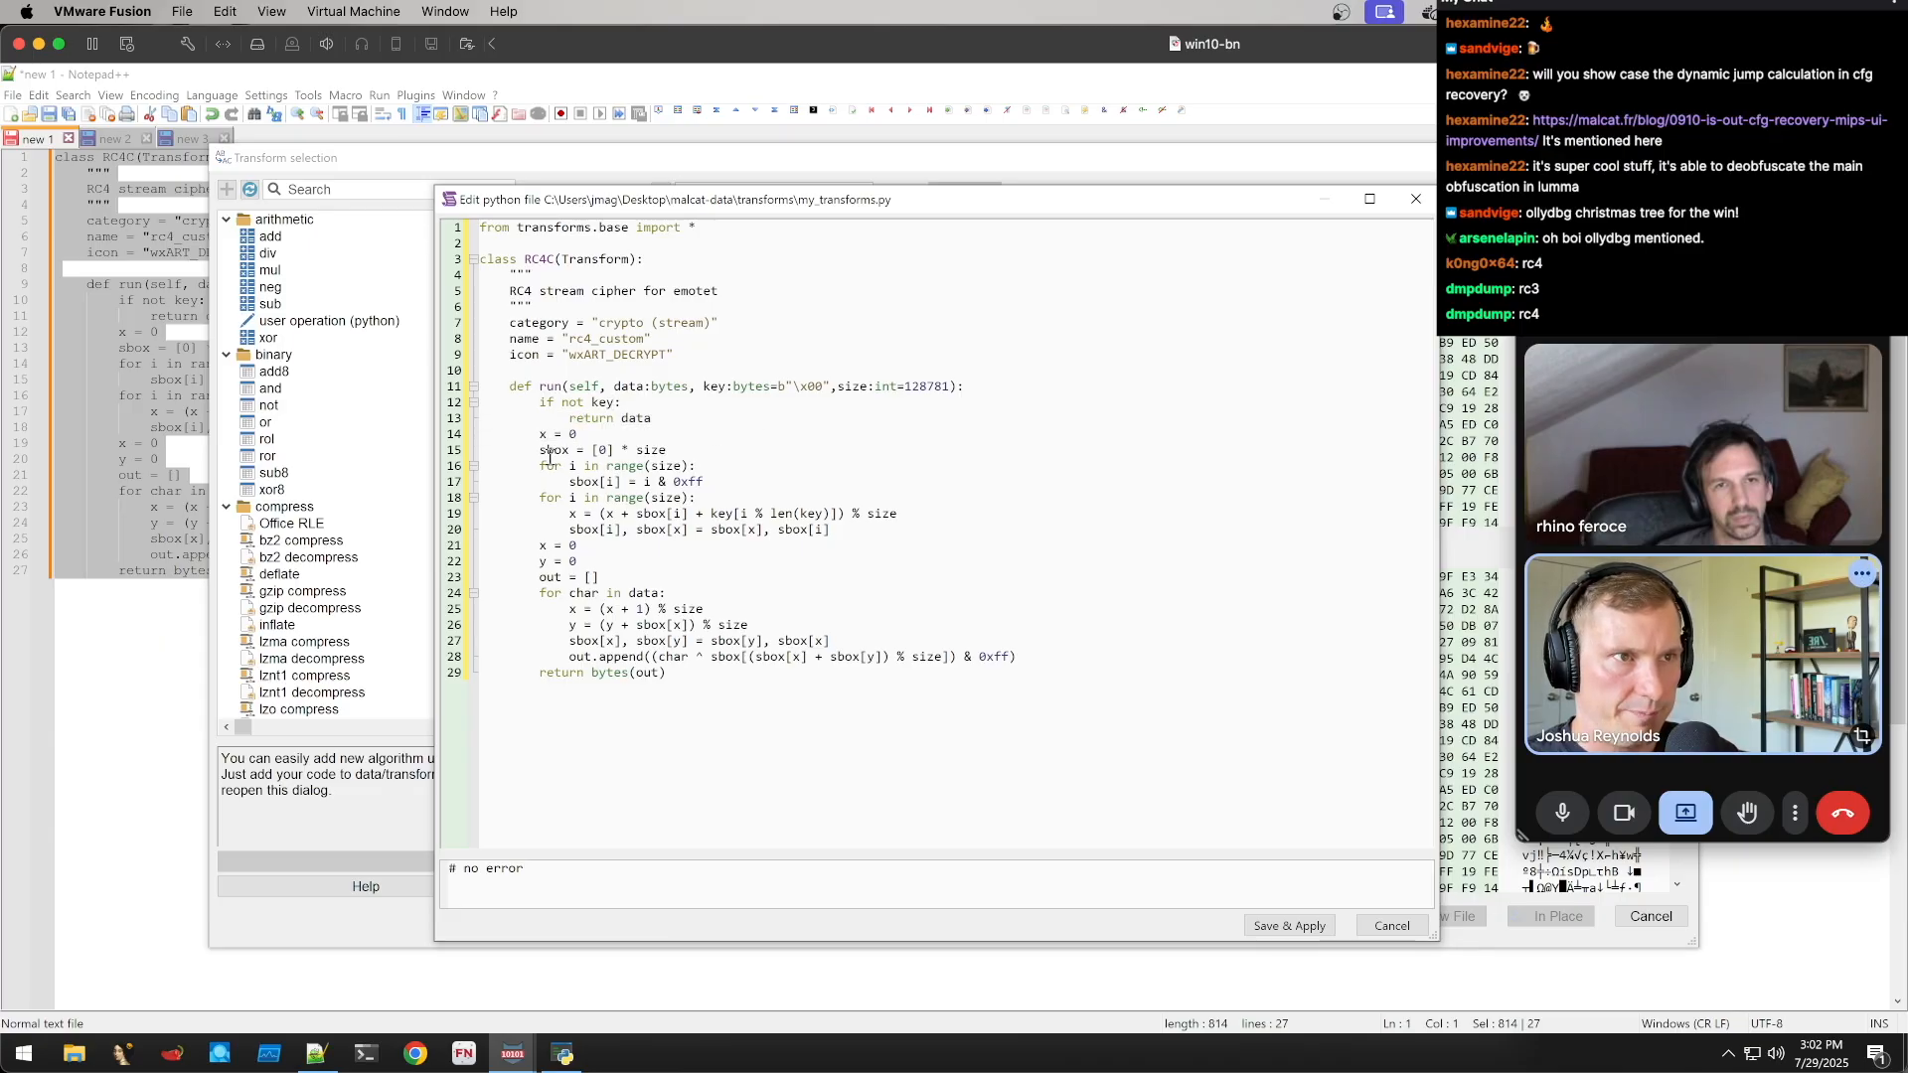
Review the script's sbox initialisation, the default size it uses, and the key scheduling and decryption loops
left_click_drag(555, 454, 694, 501)
left_click(674, 501)
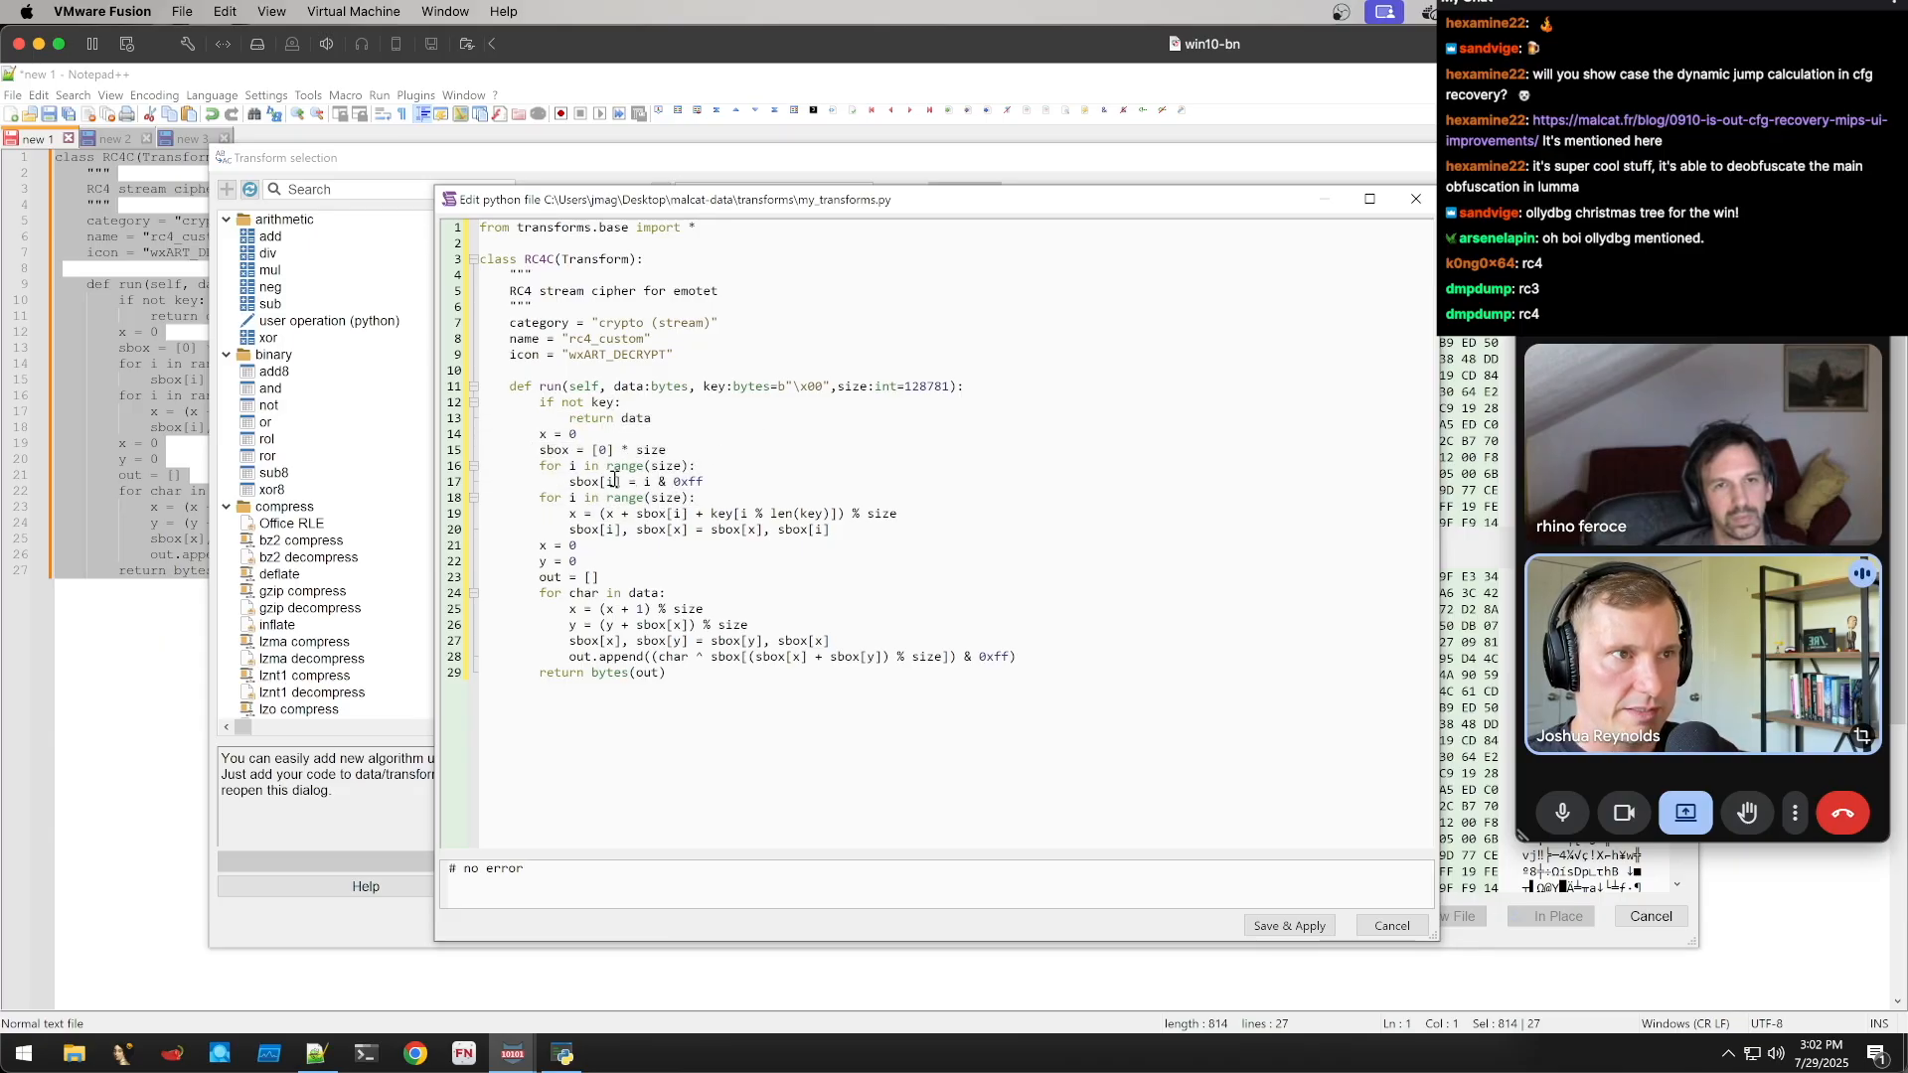
left_click_drag(524, 465, 832, 484)
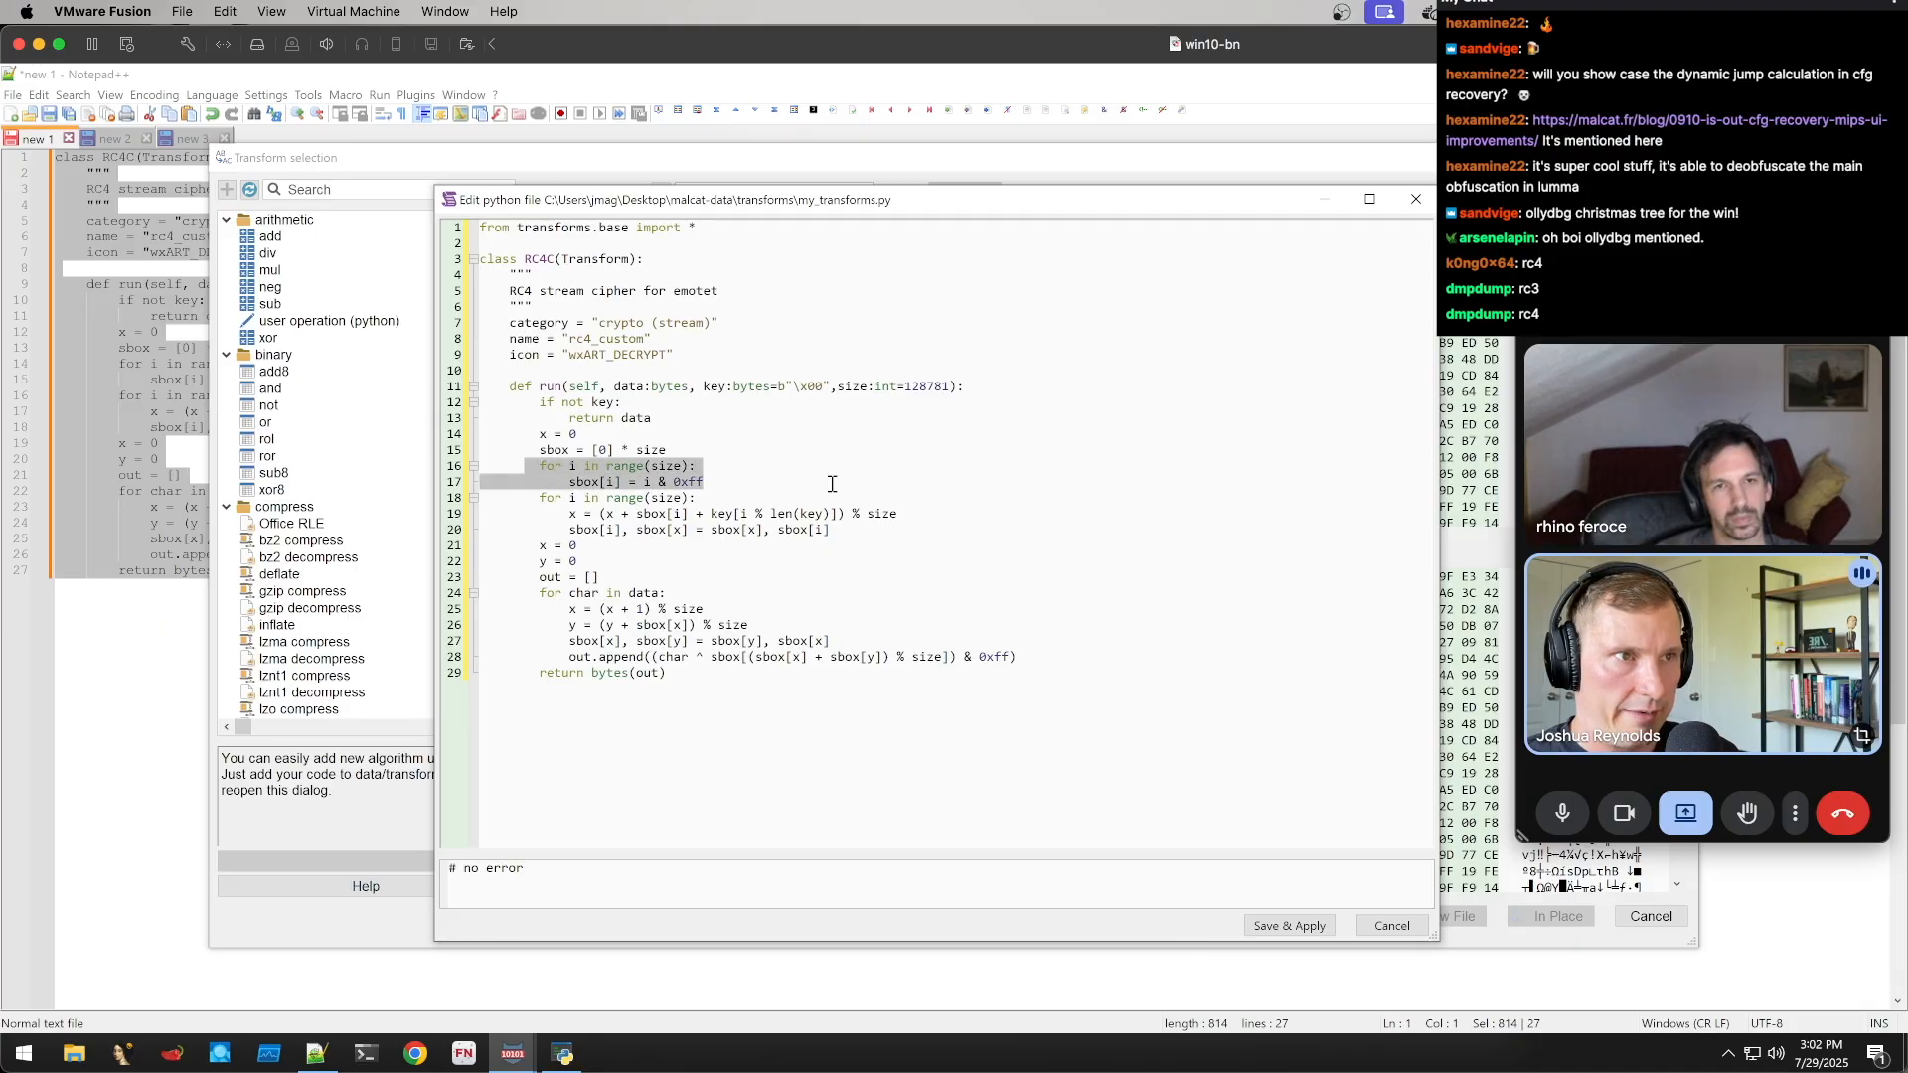
left_click(862, 482)
double_click(648, 481)
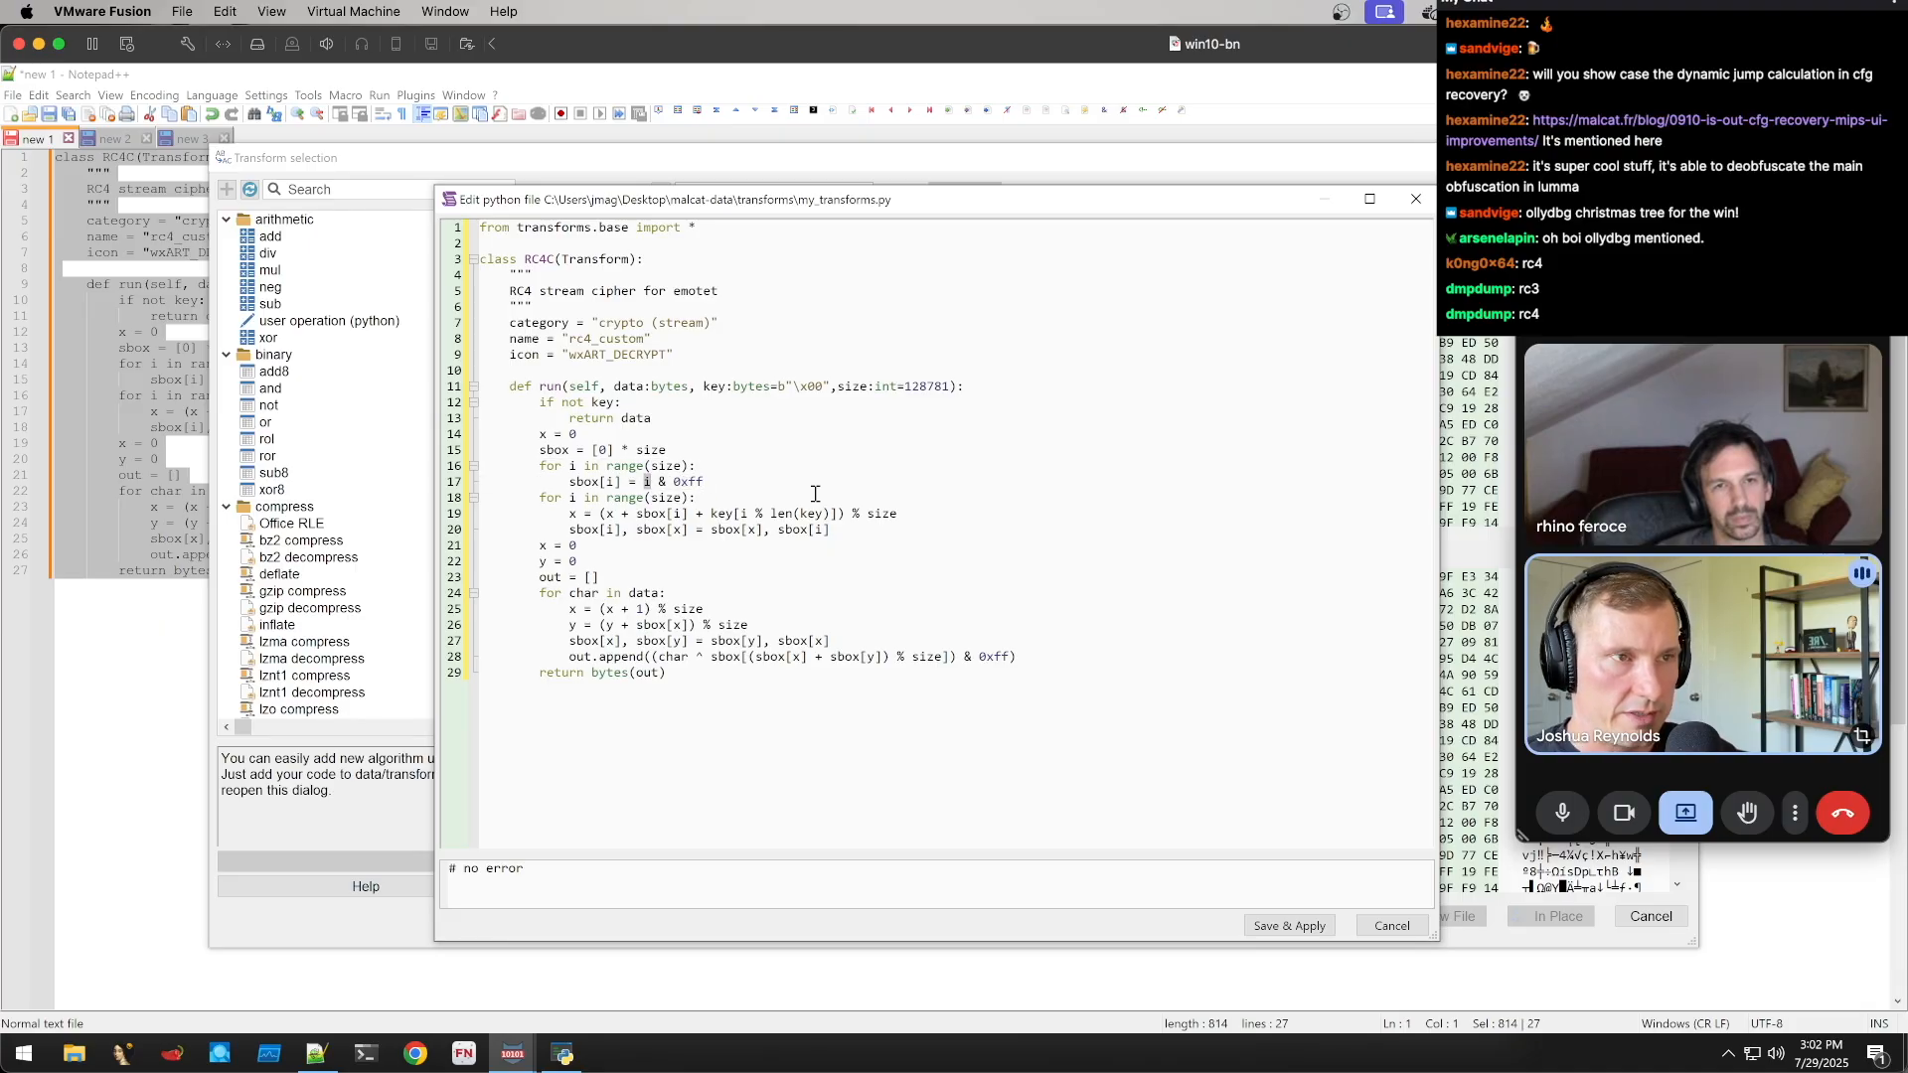
left_click(761, 472)
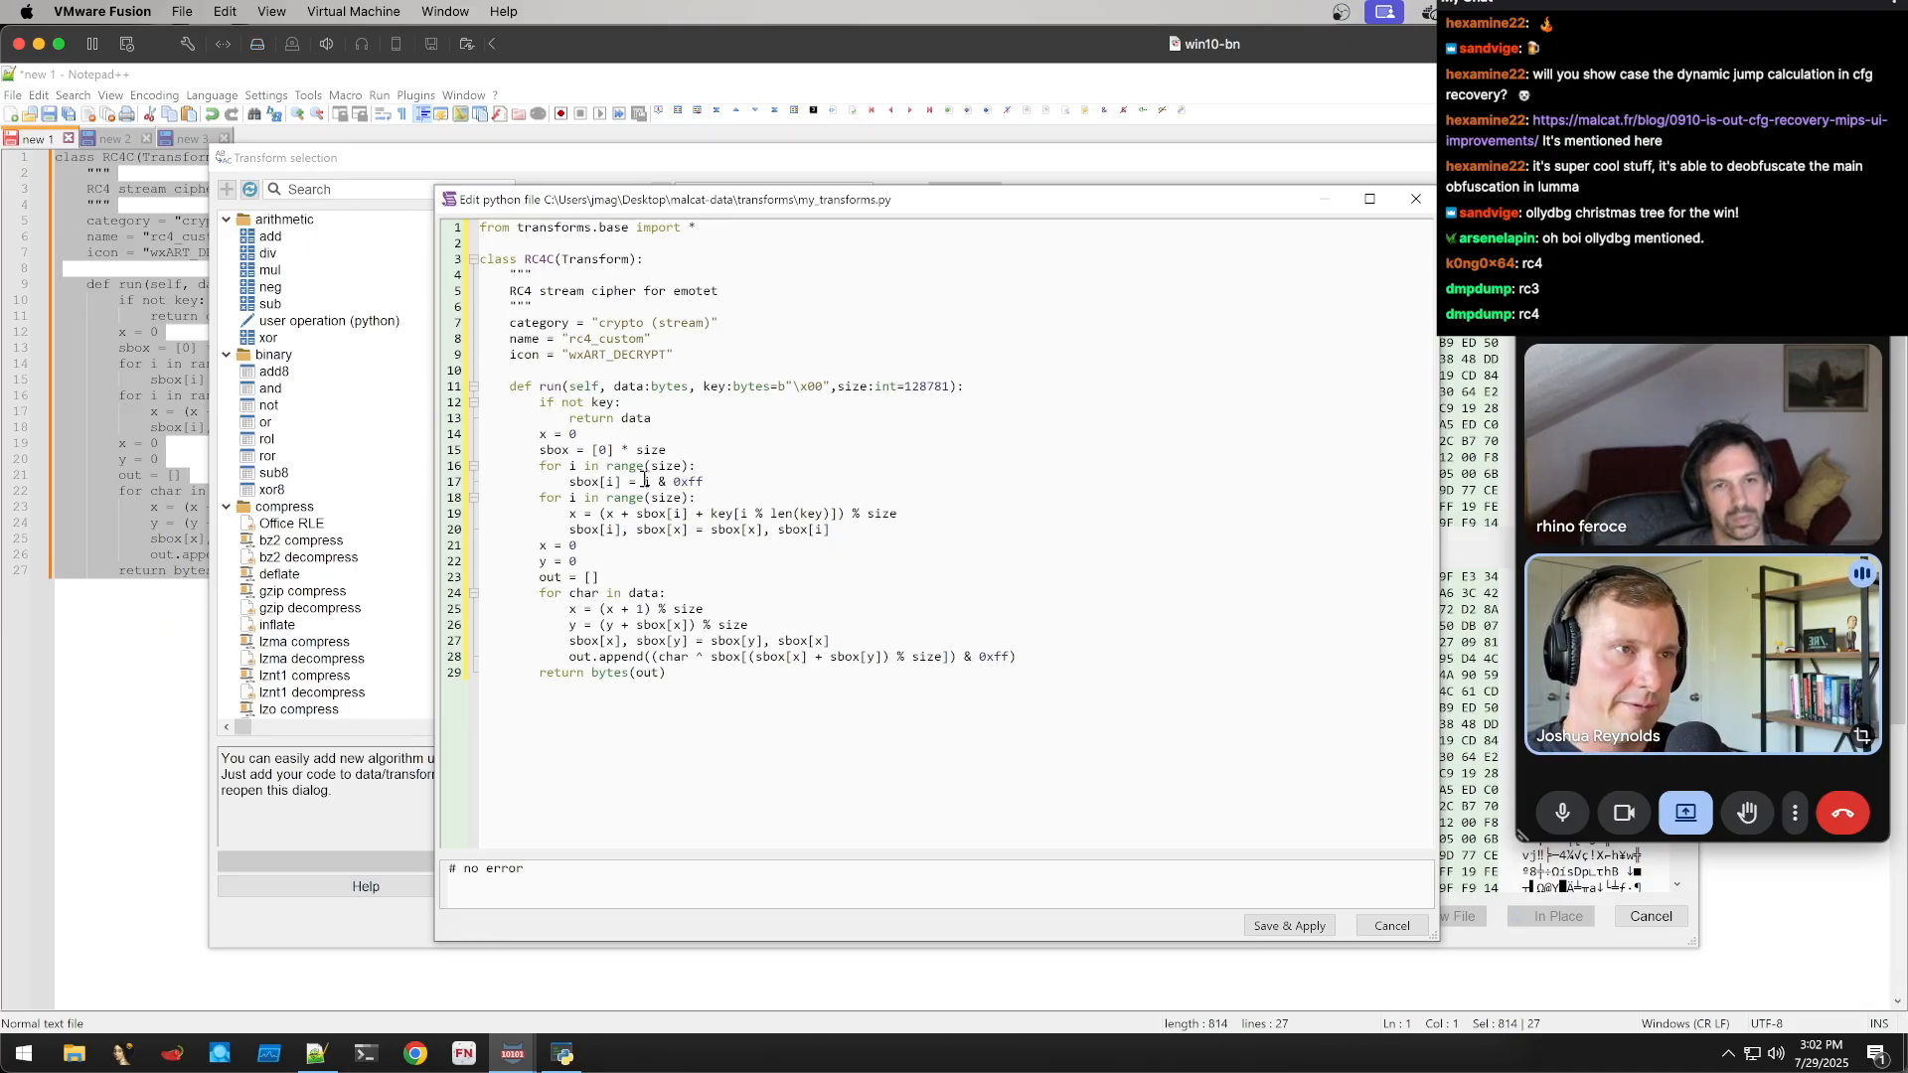
double_click(913, 393)
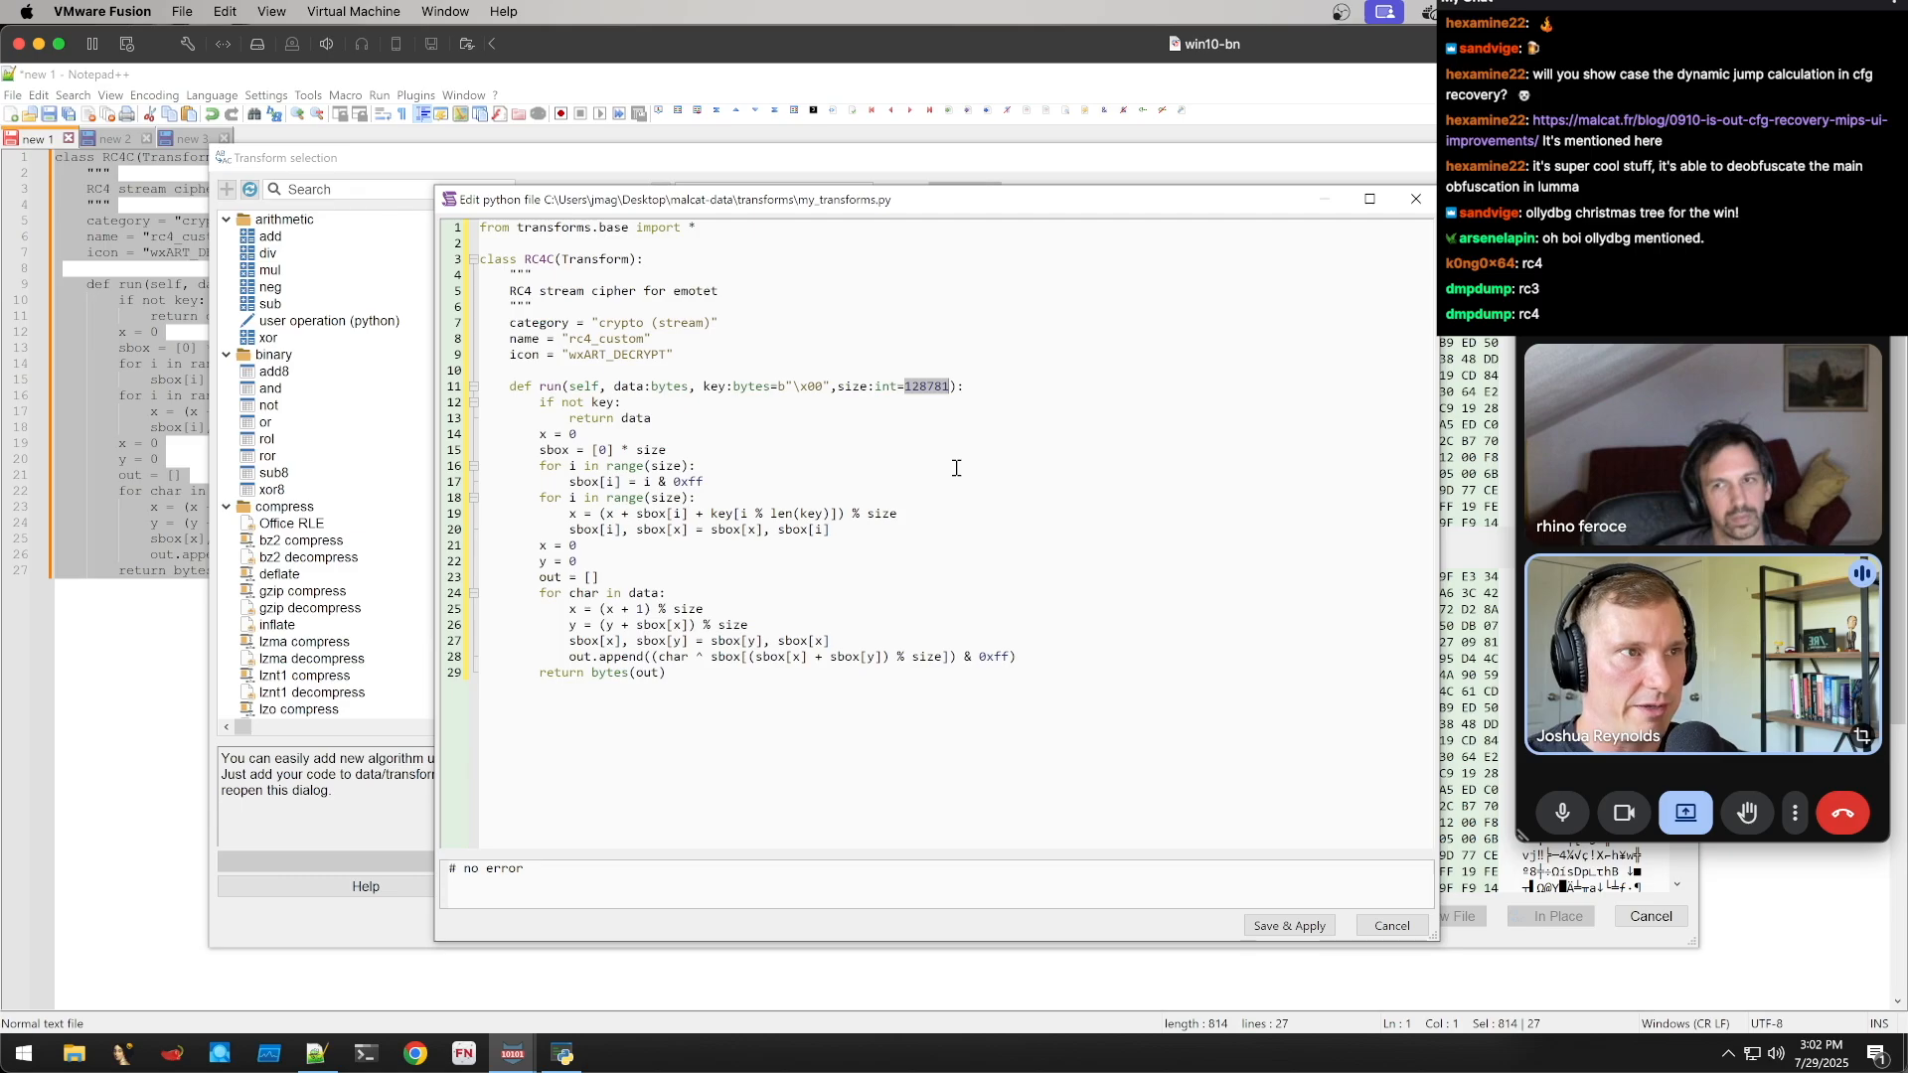
left_click(727, 534)
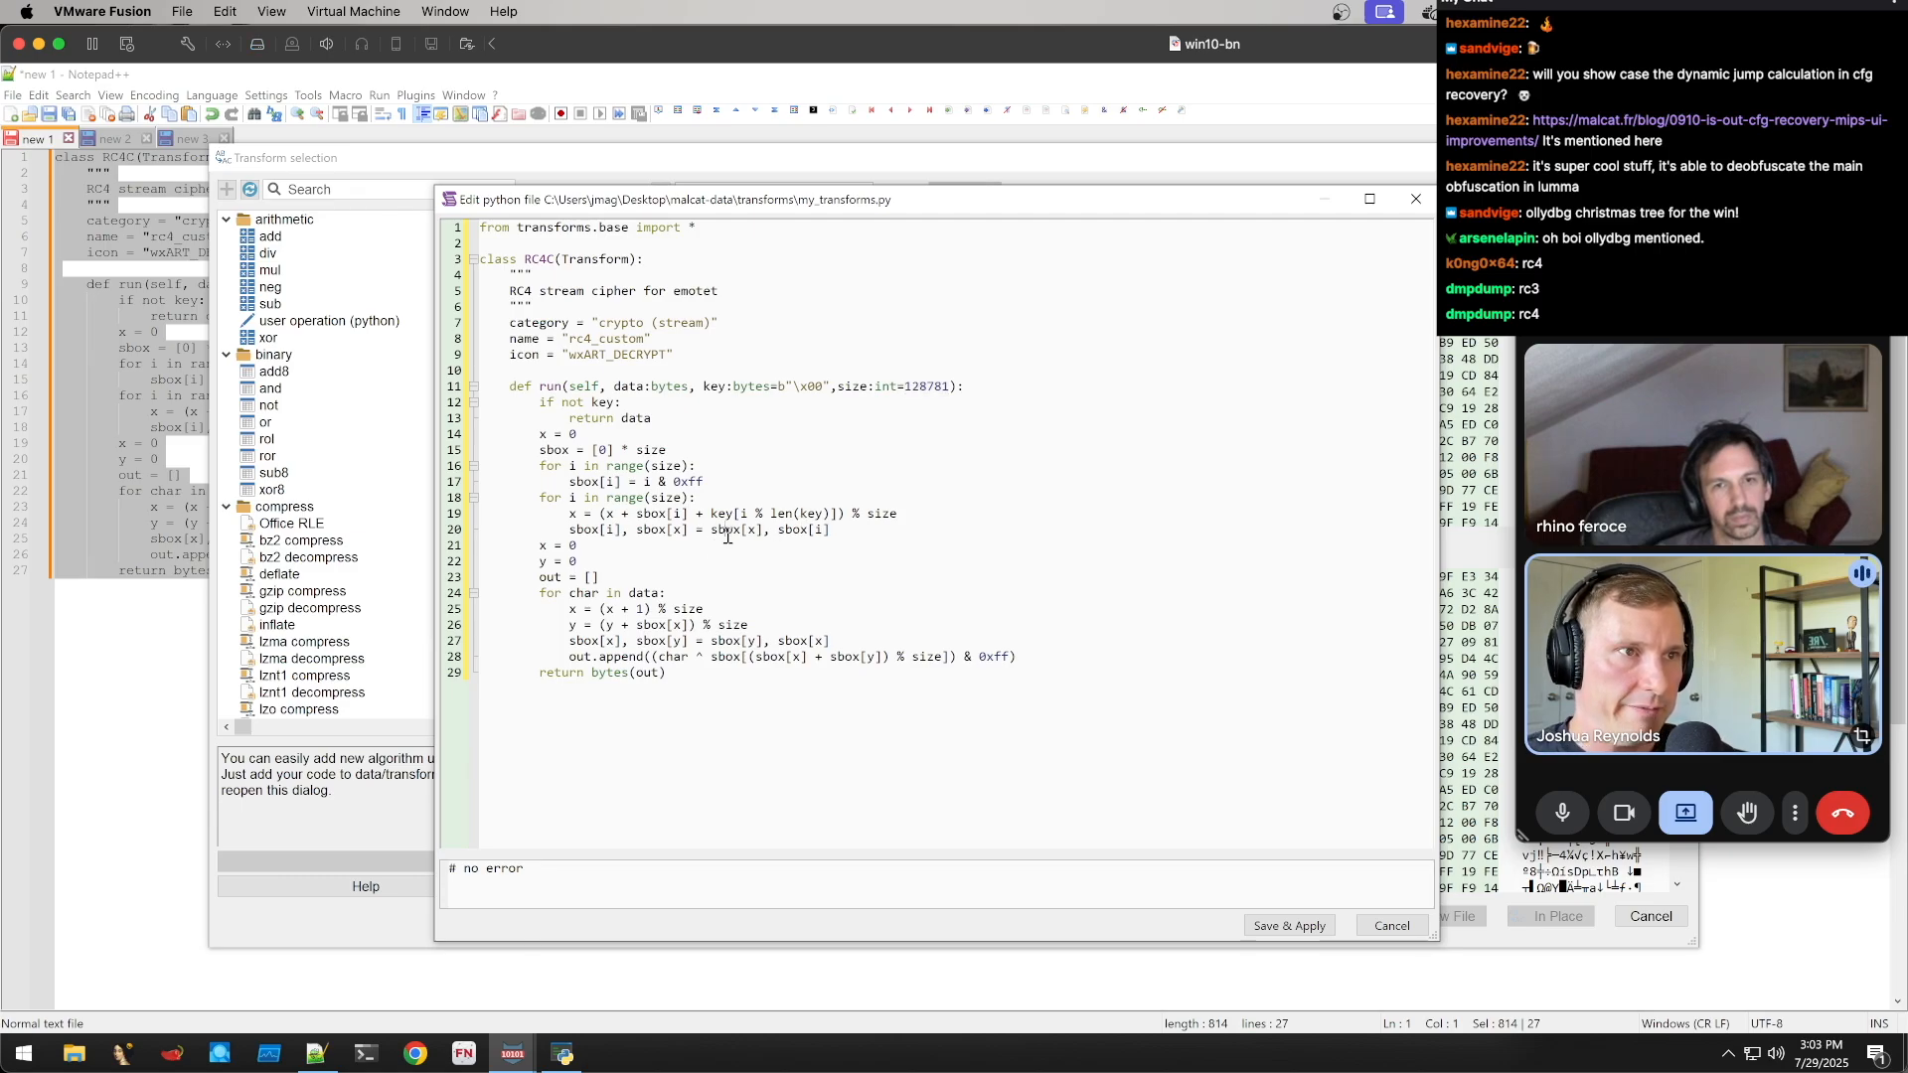
left_click_drag(796, 670, 623, 500)
left_click(853, 461)
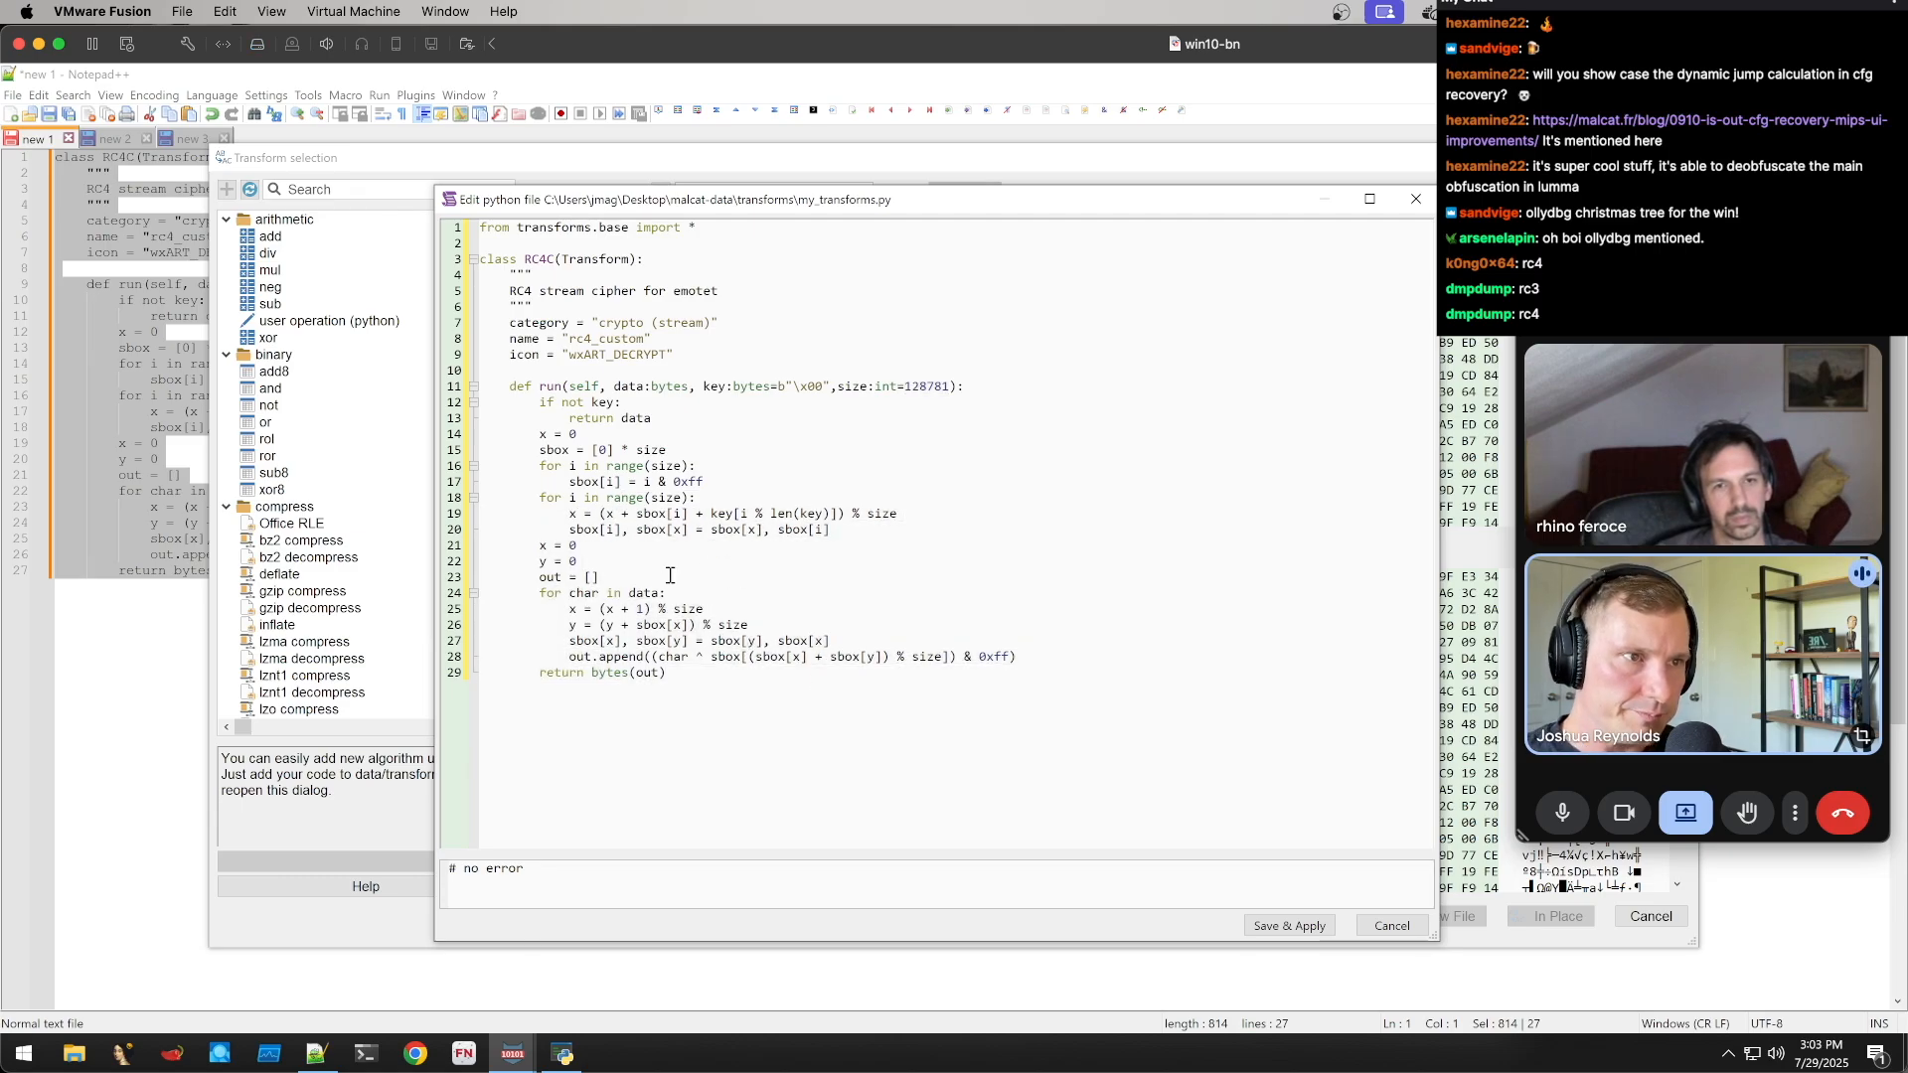
double_click(736, 622)
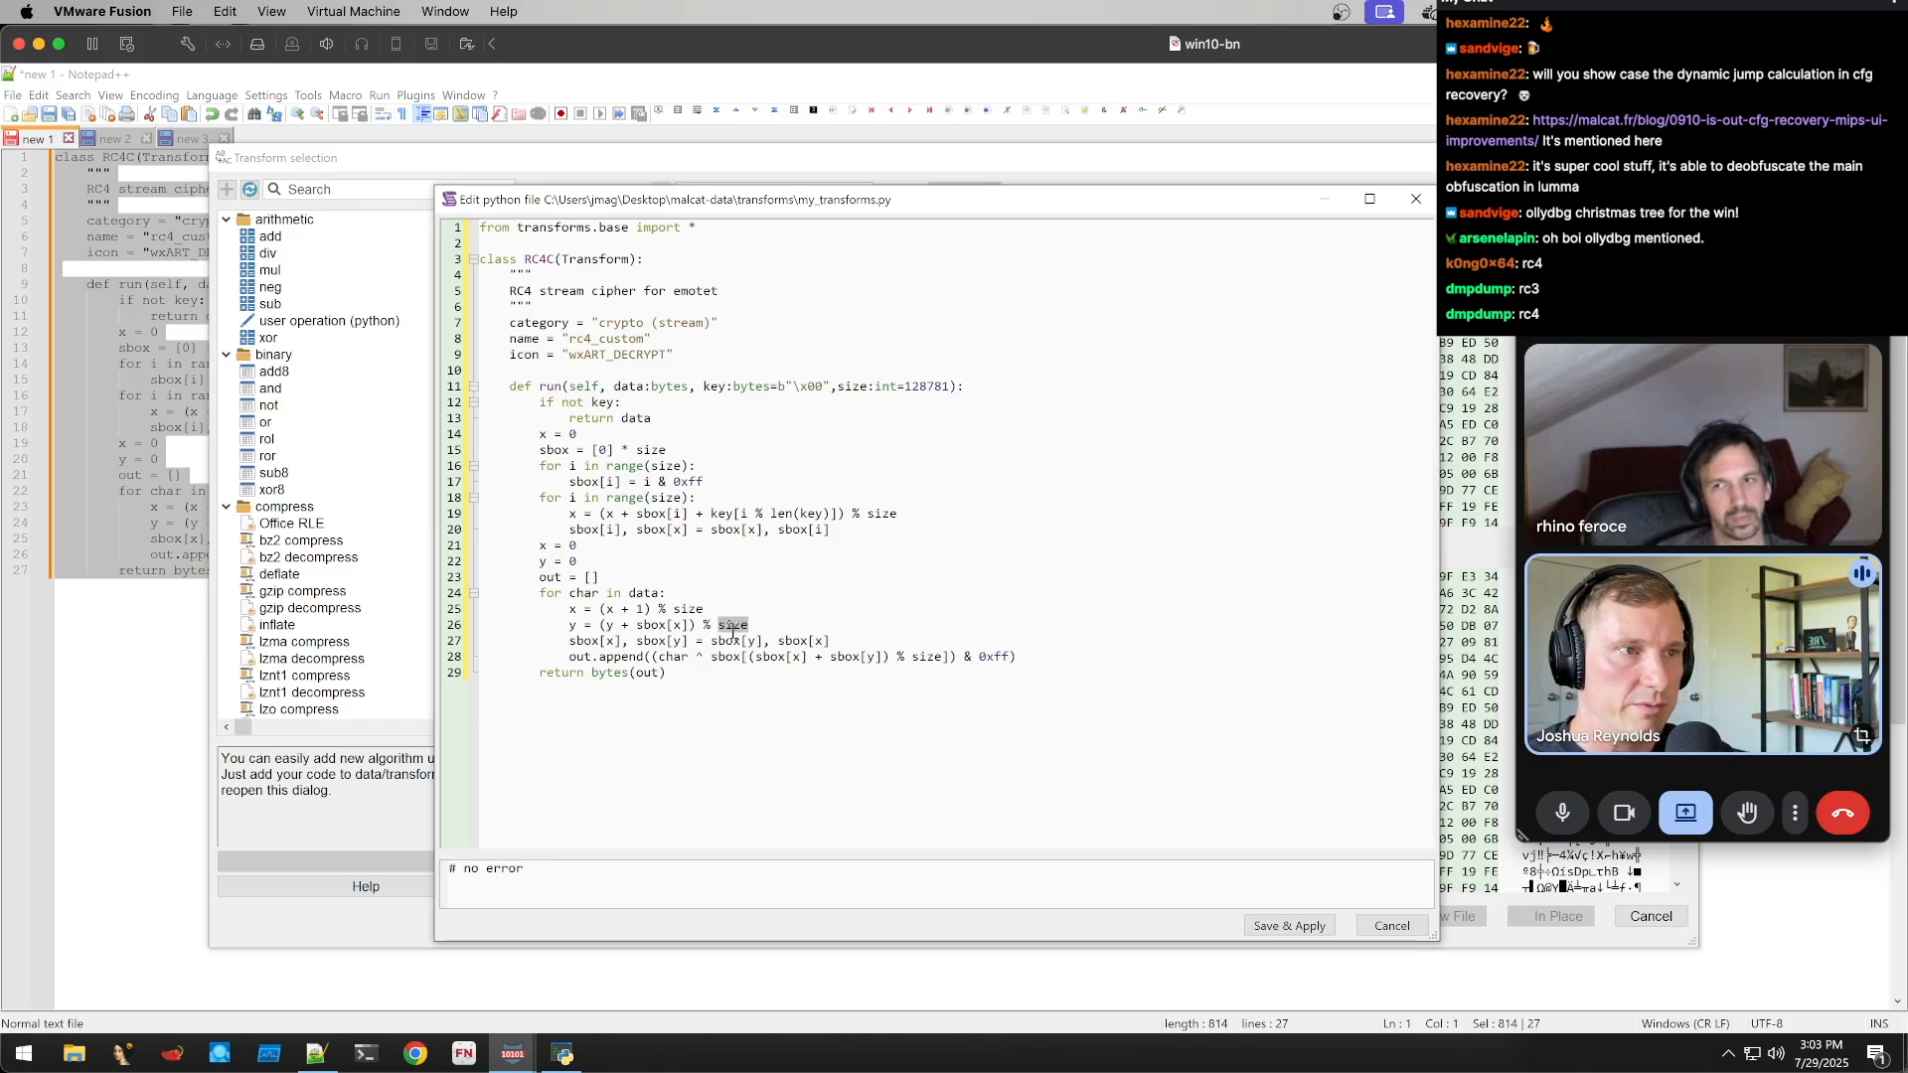
left_click(846, 612)
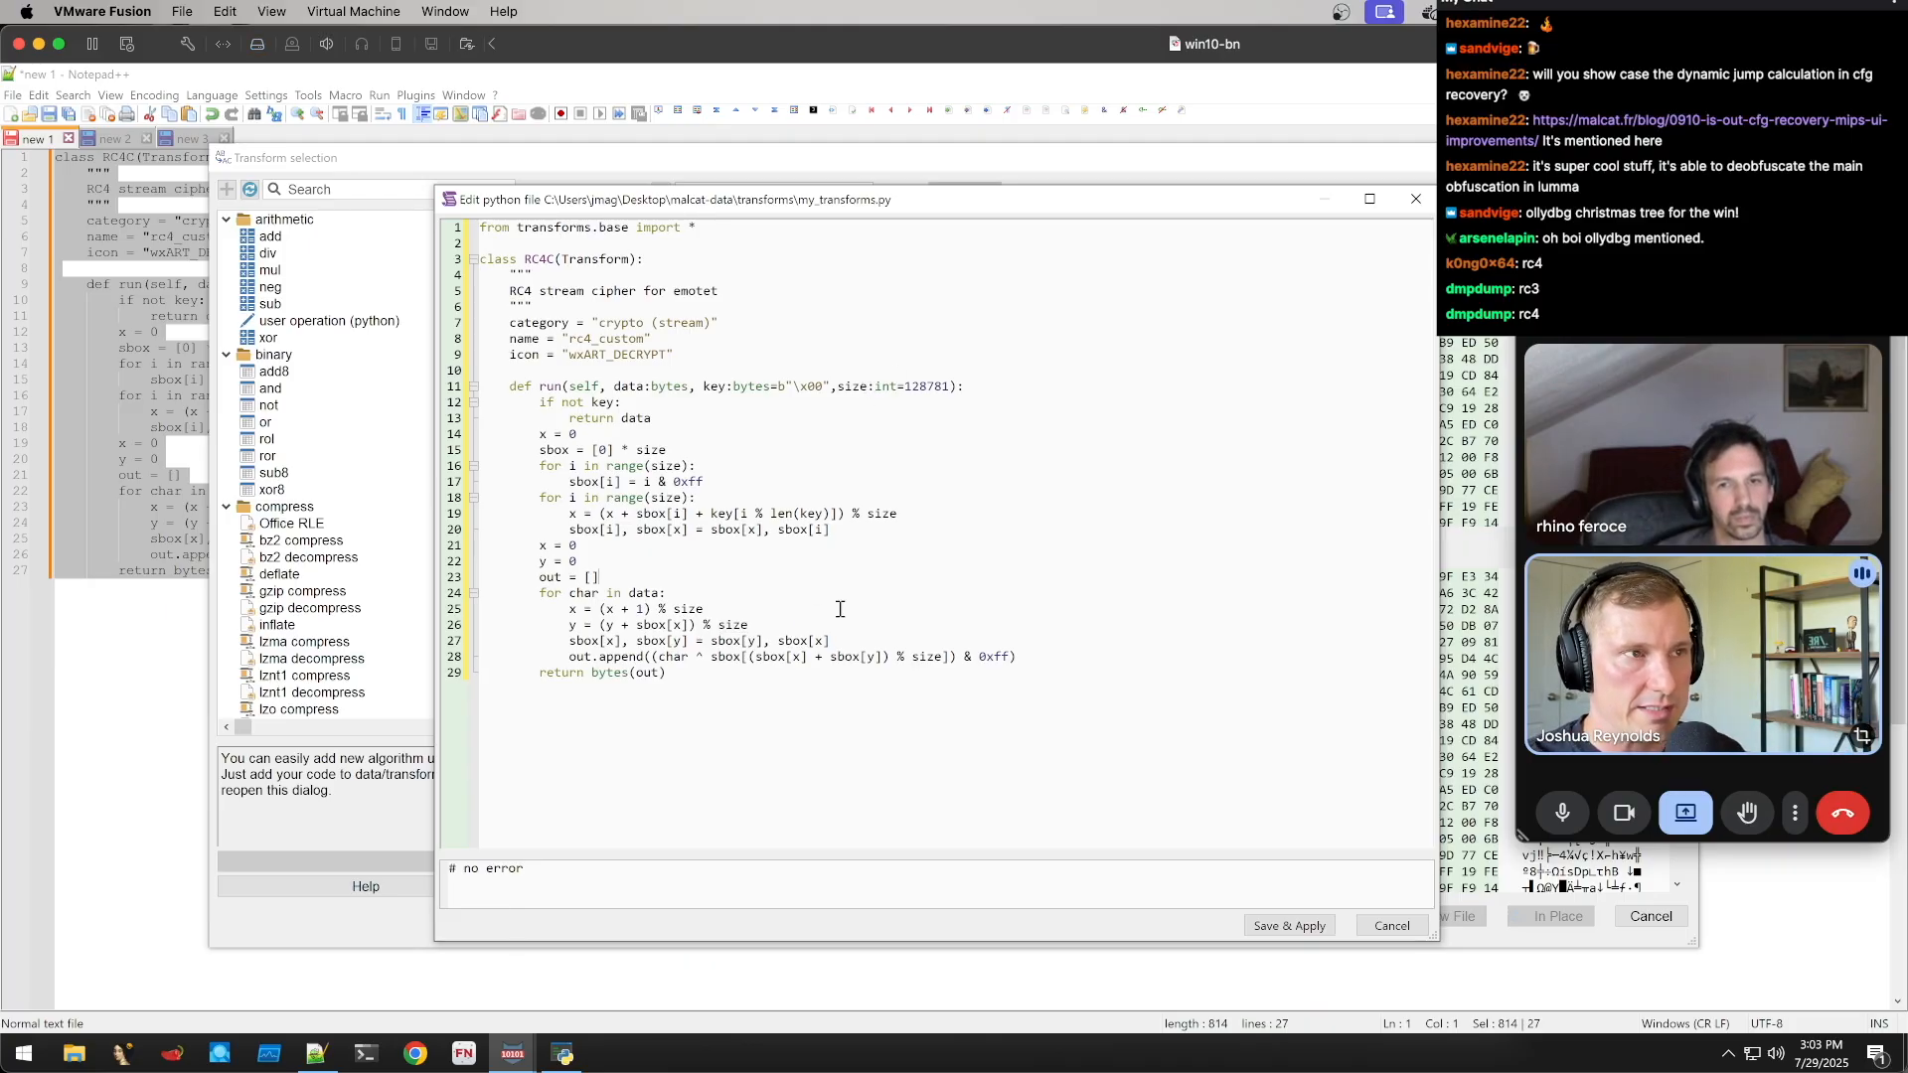
Save and apply the my_transforms.py script, search the transforms for "custom" and add rc4_custom to the transforms chain
left_click(930, 479)
left_click(1289, 925)
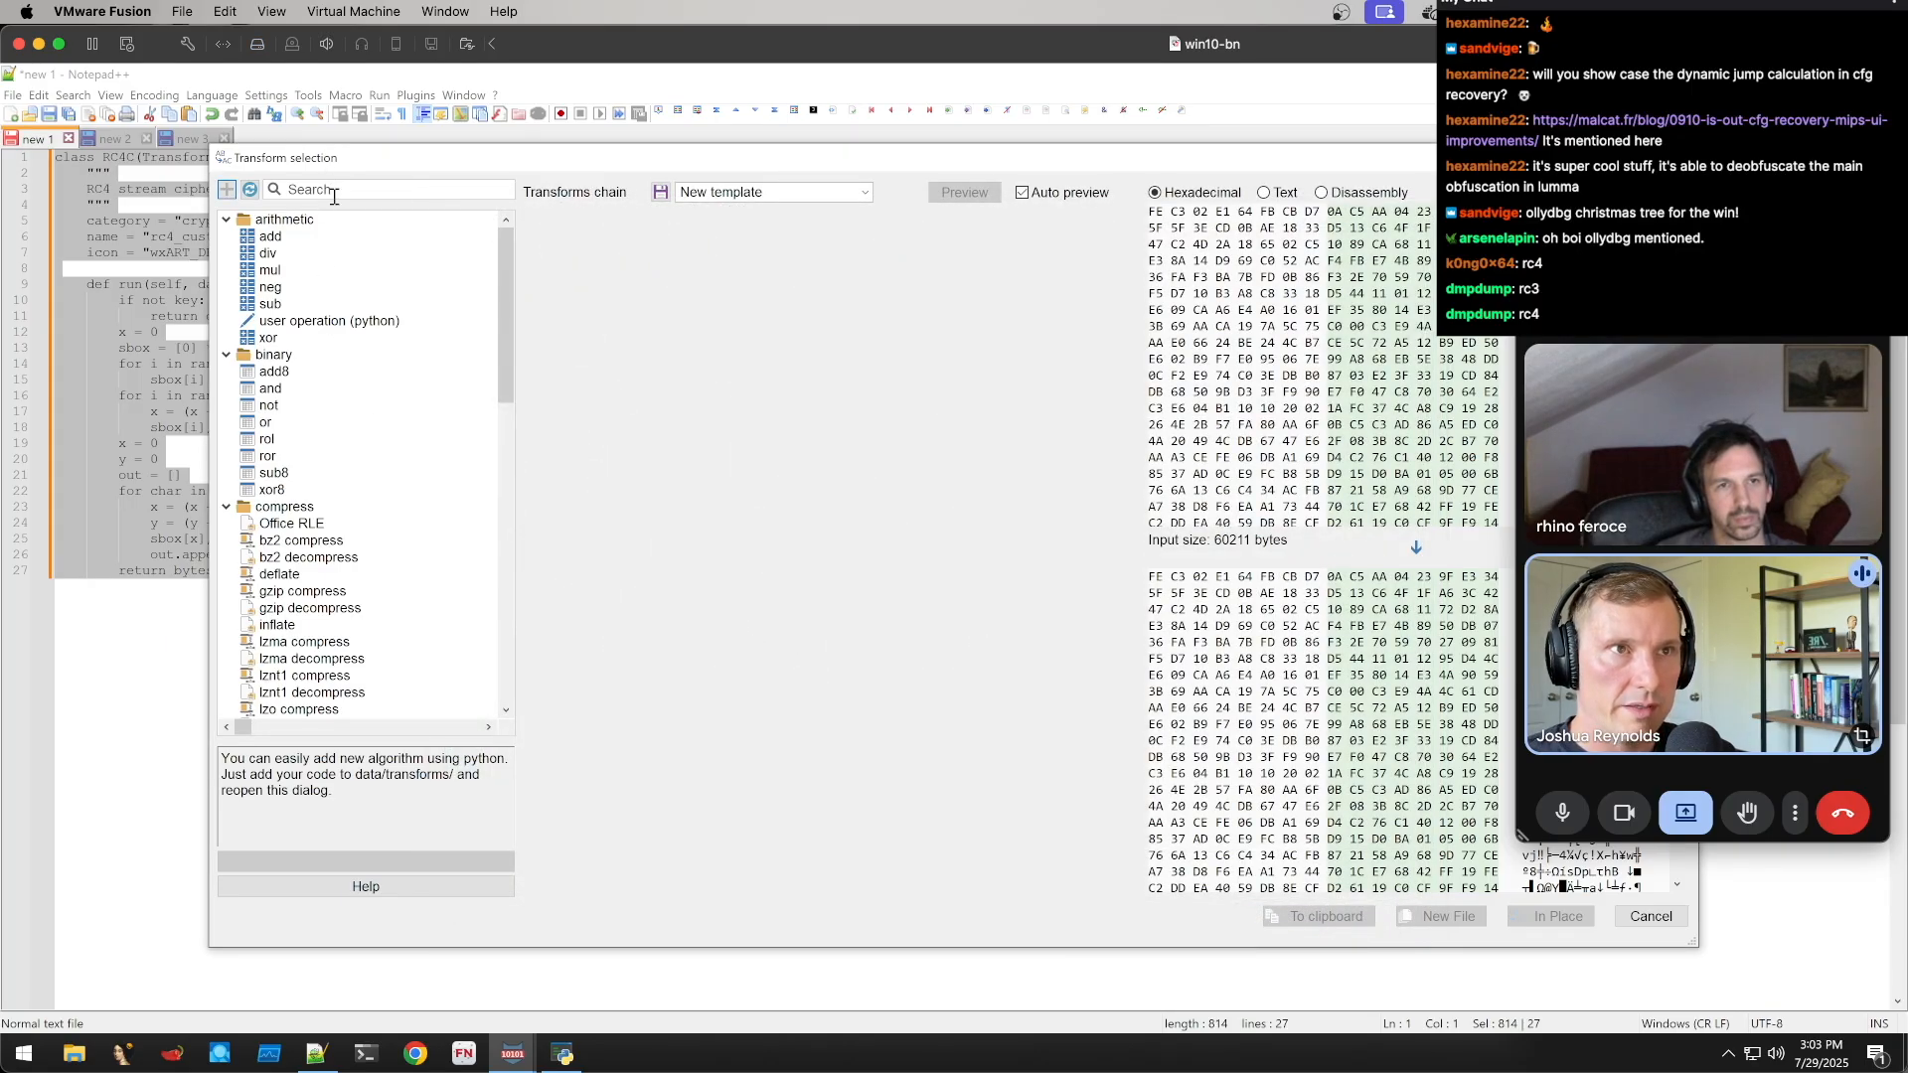
left_click(336, 190)
type("custom")
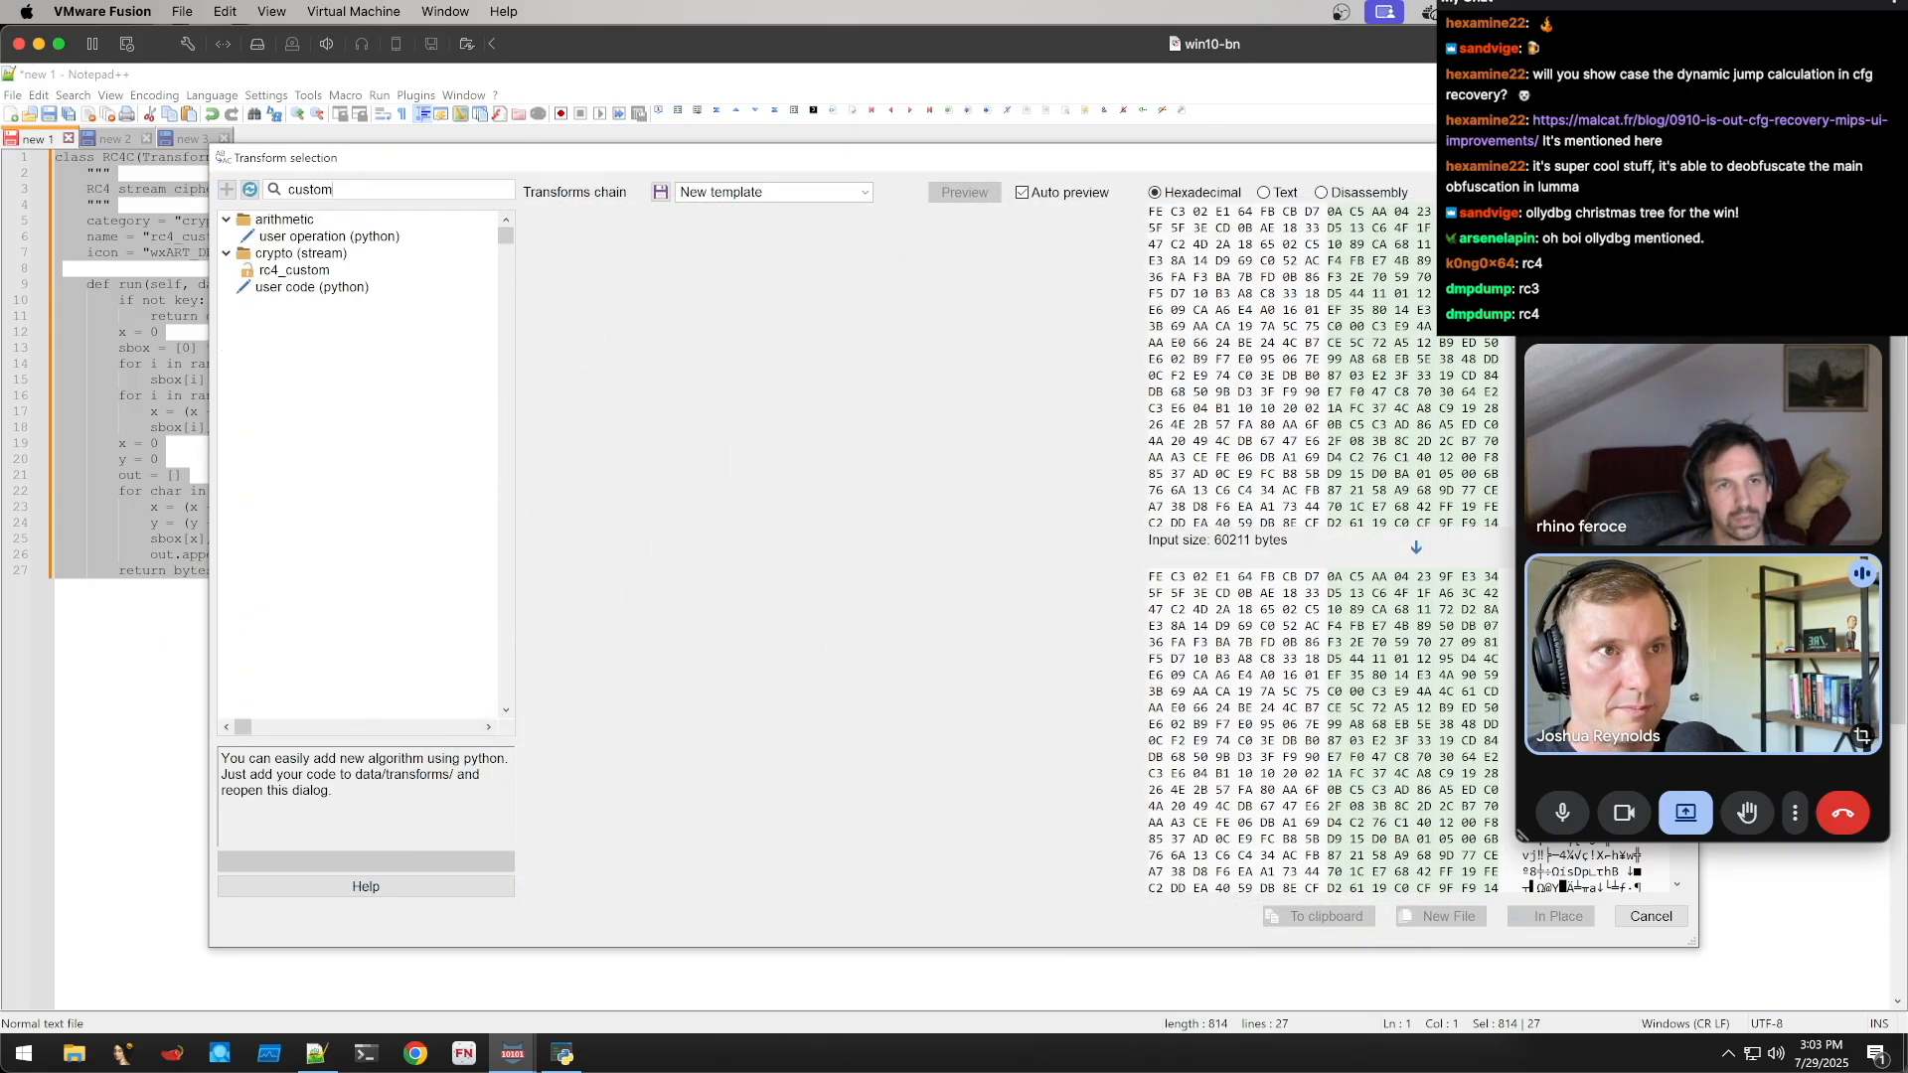
left_click(296, 273)
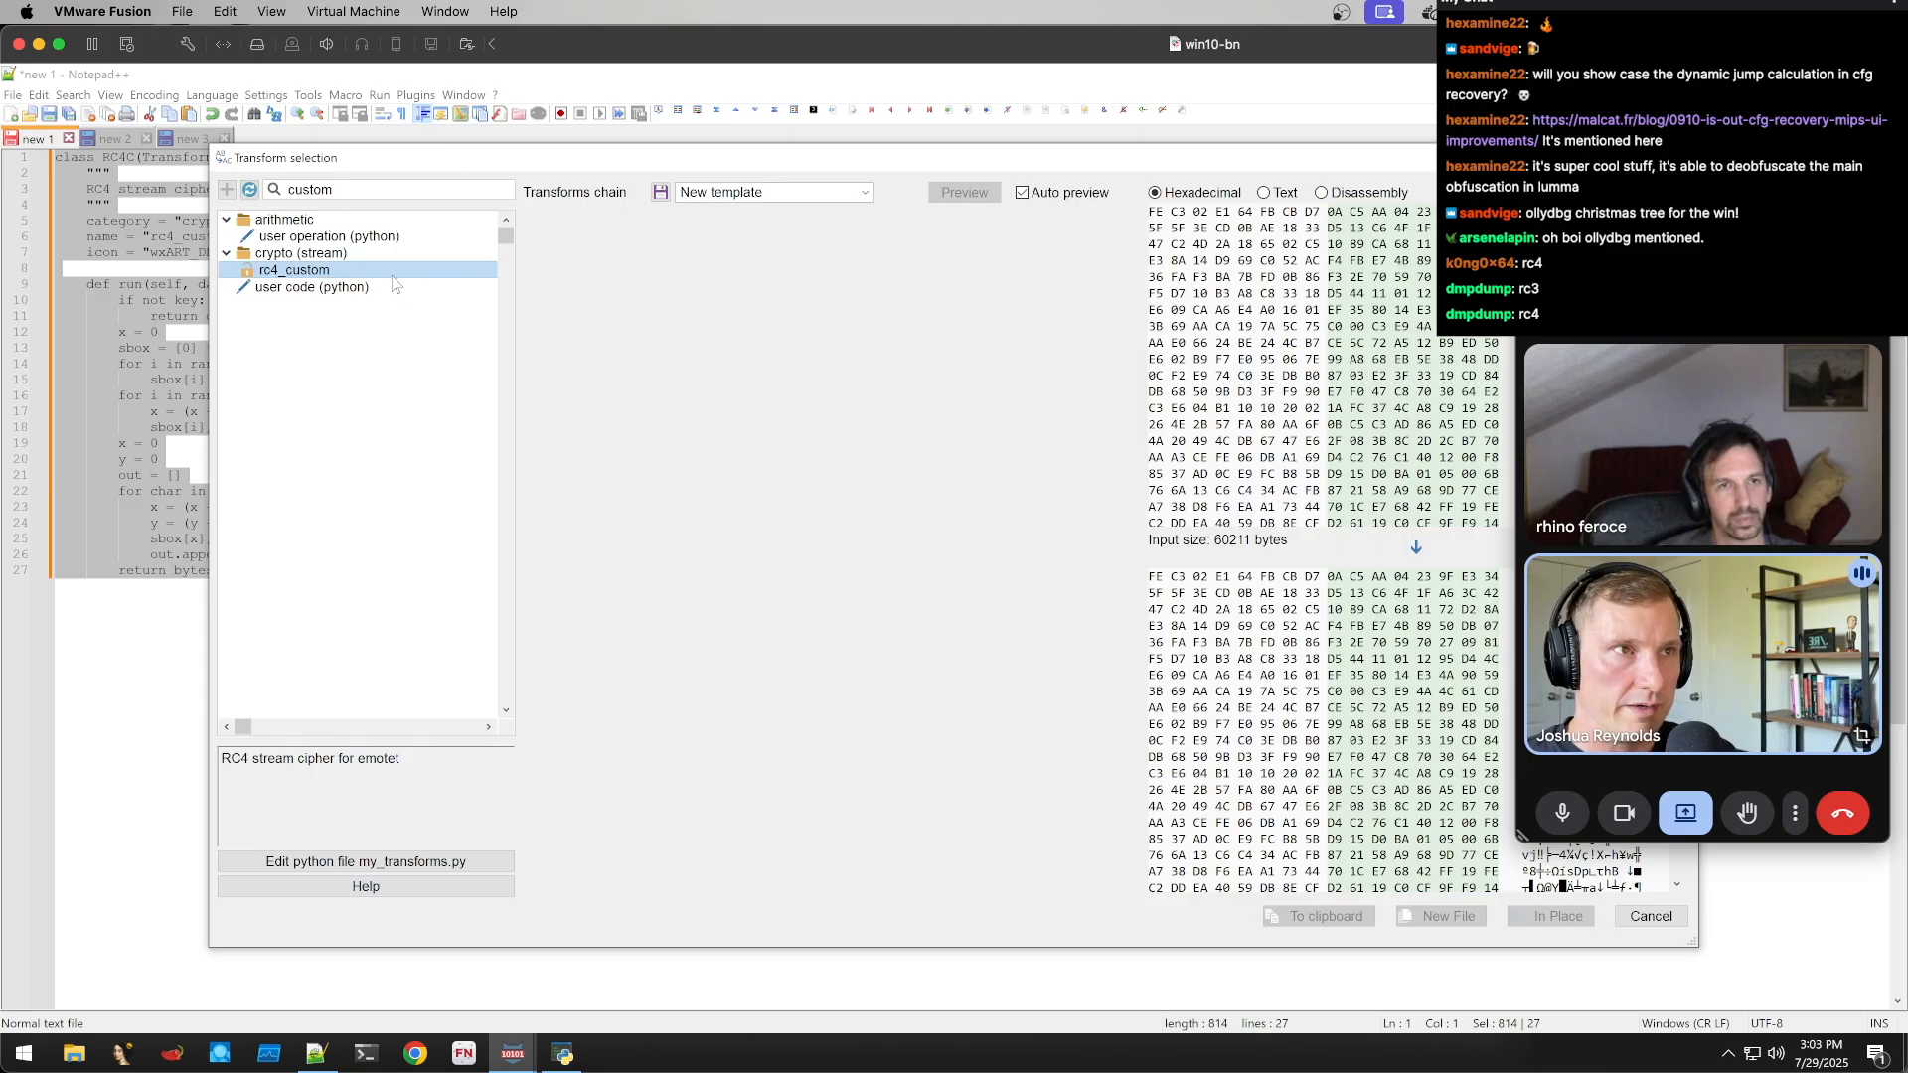
left_click_drag(375, 273, 885, 265)
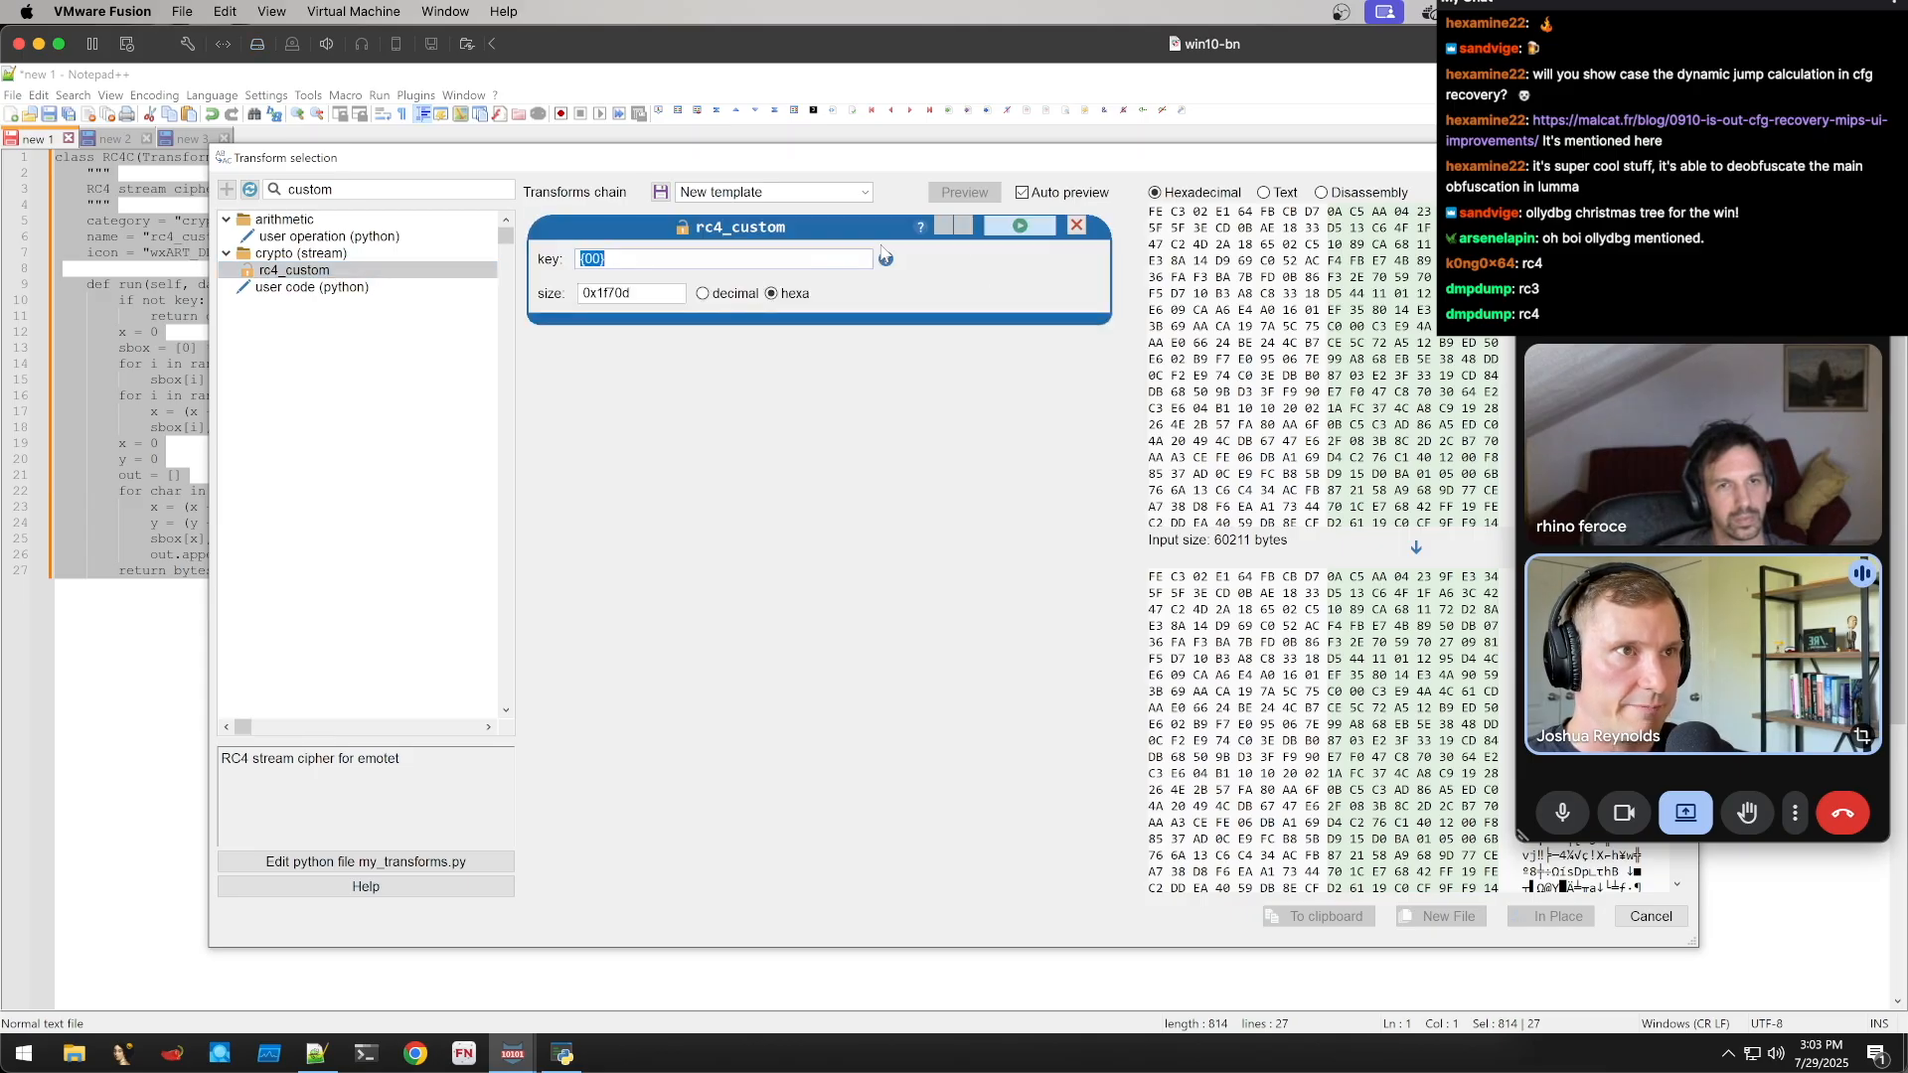
left_click_drag(885, 159, 845, 192)
Return to the Emotet sample's load_resource function and follow its cross-reference into sub_405580
mouse_move(512, 1053)
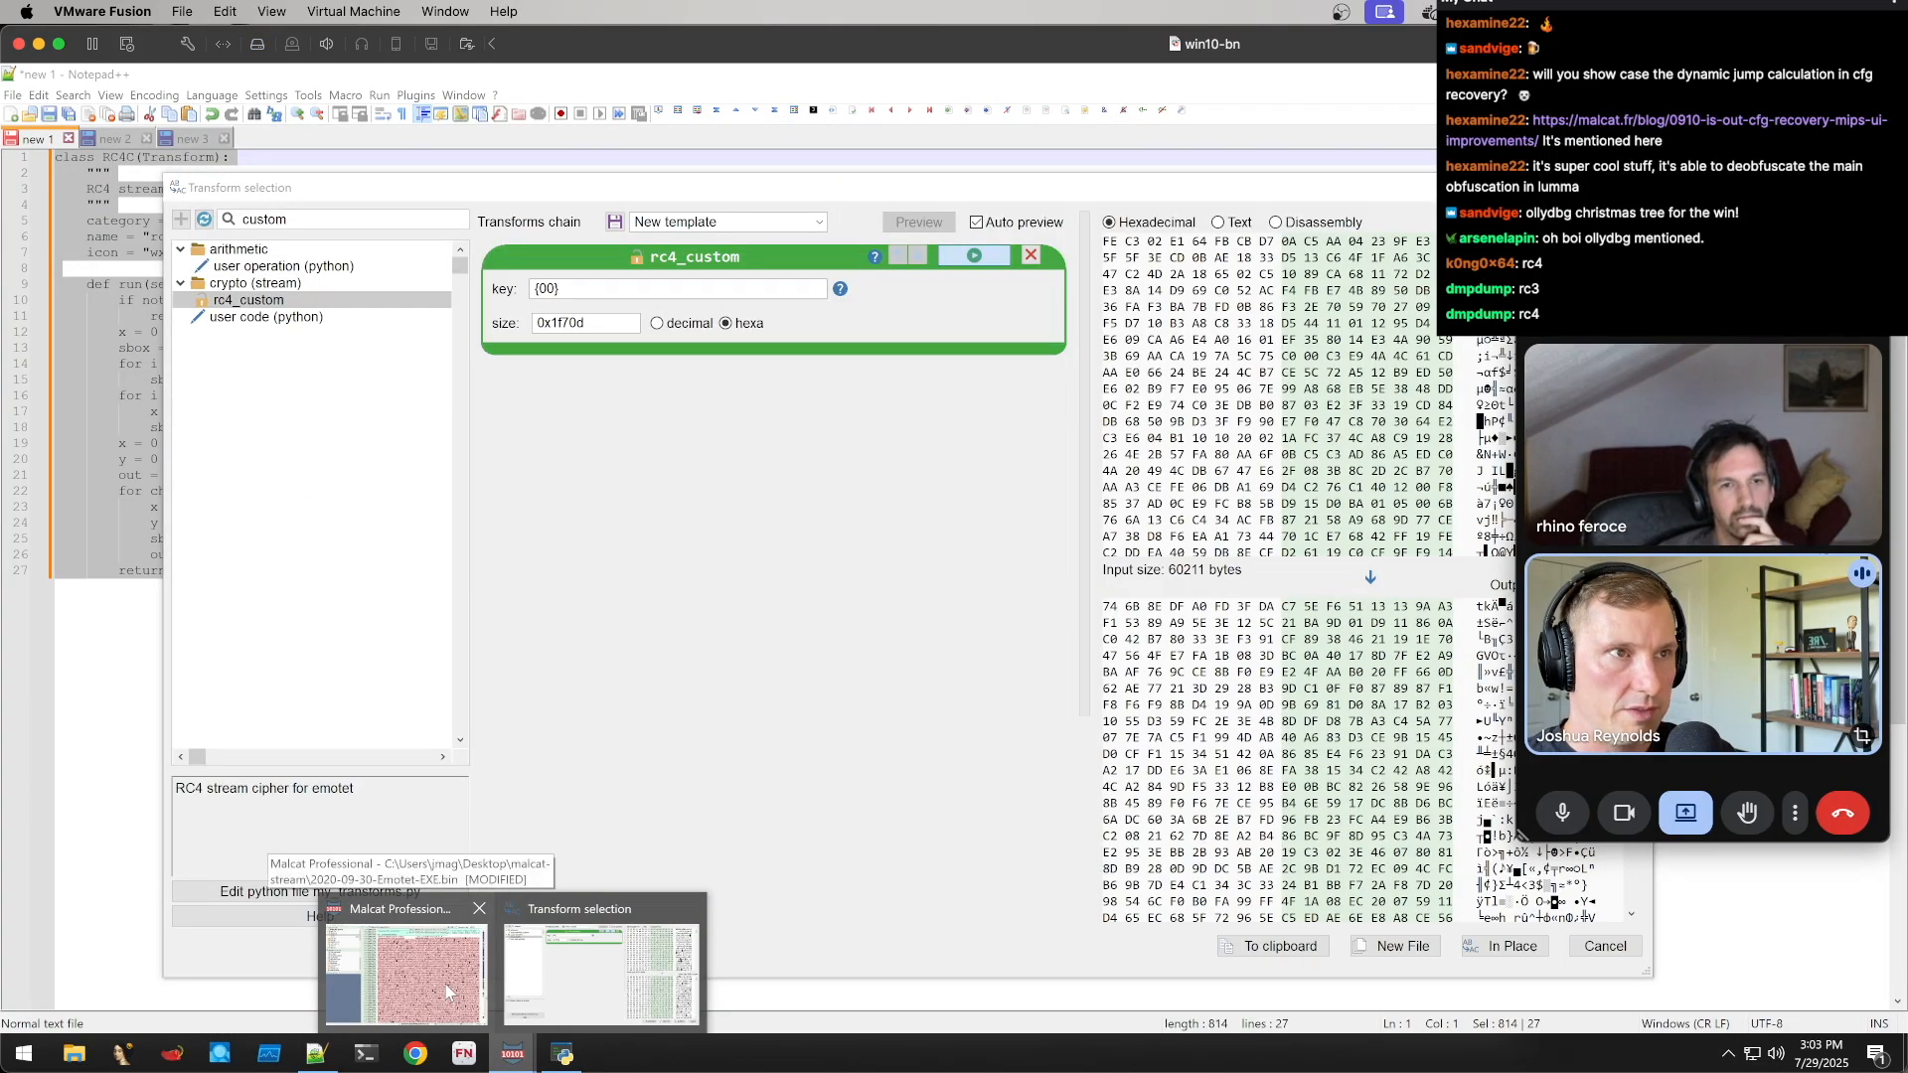
left_click(444, 986)
left_click(1155, 121)
left_click(1155, 121)
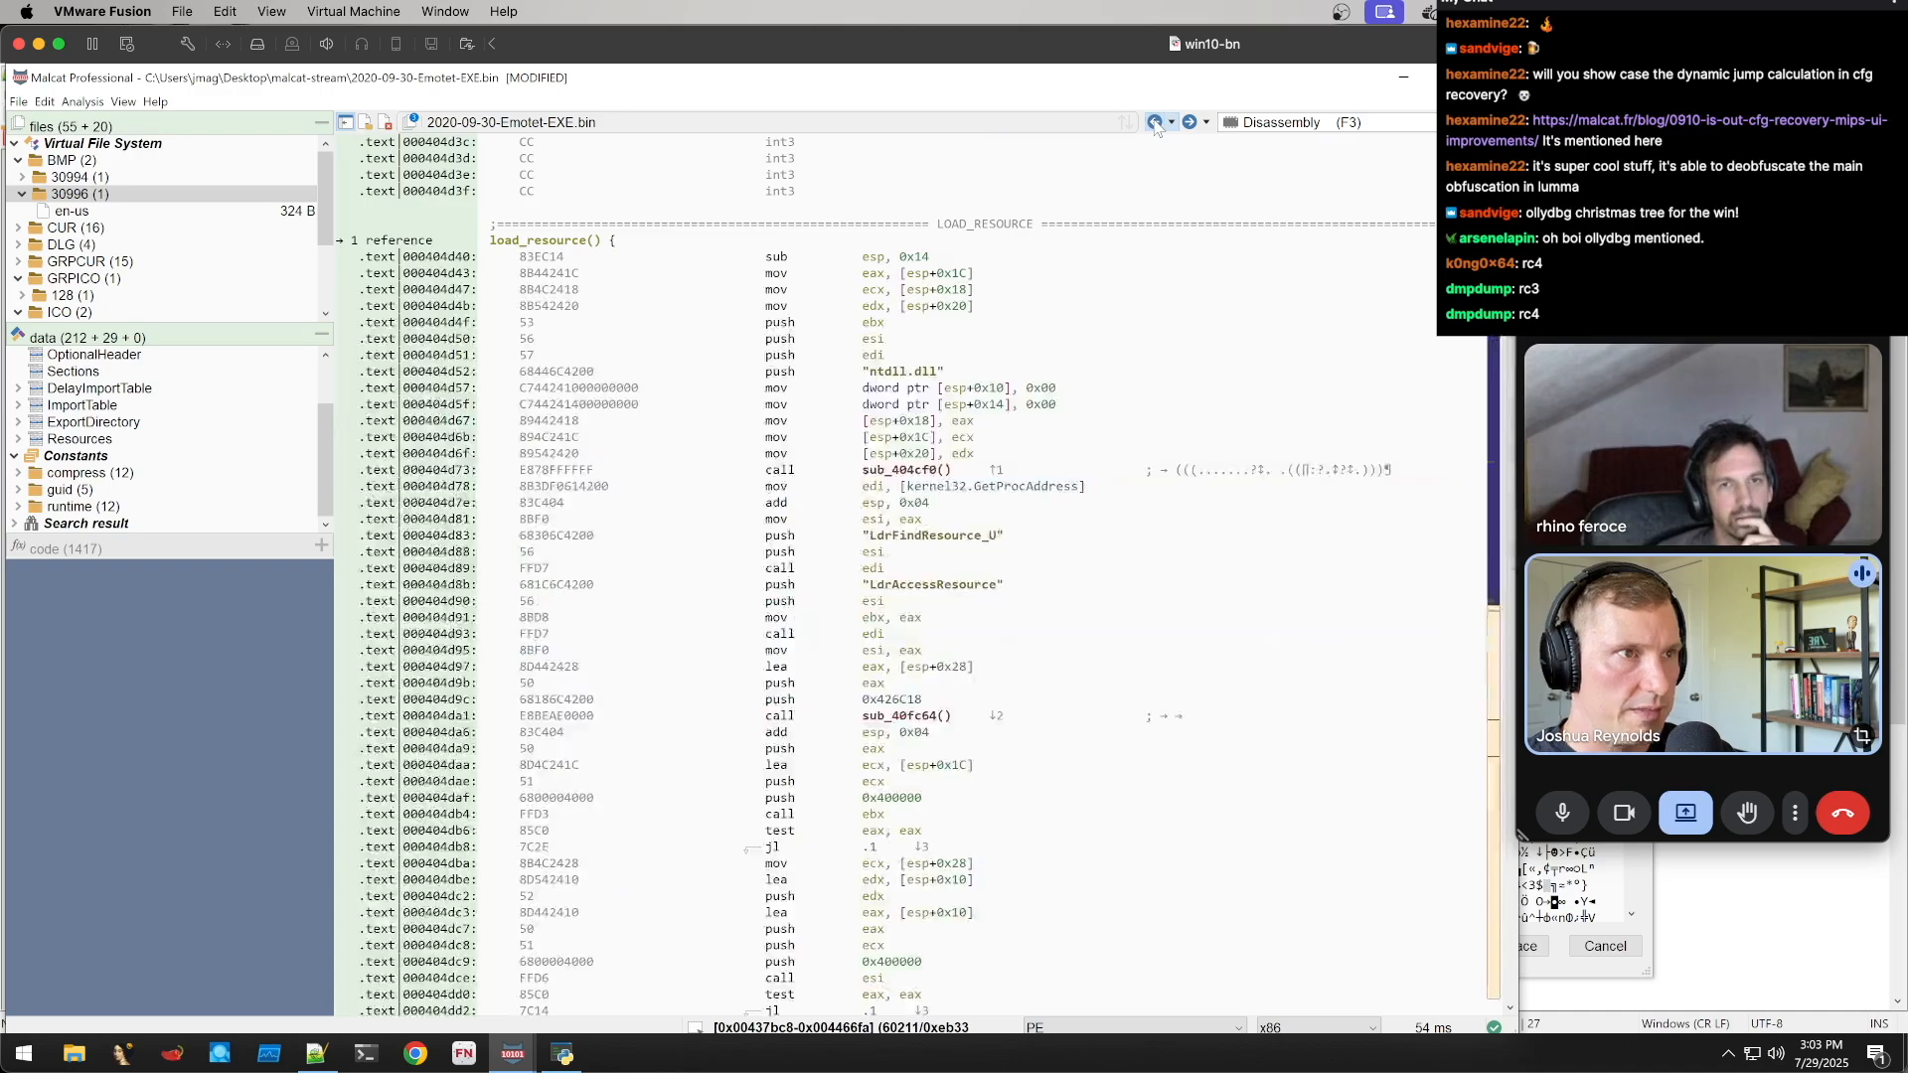
left_click(1155, 121)
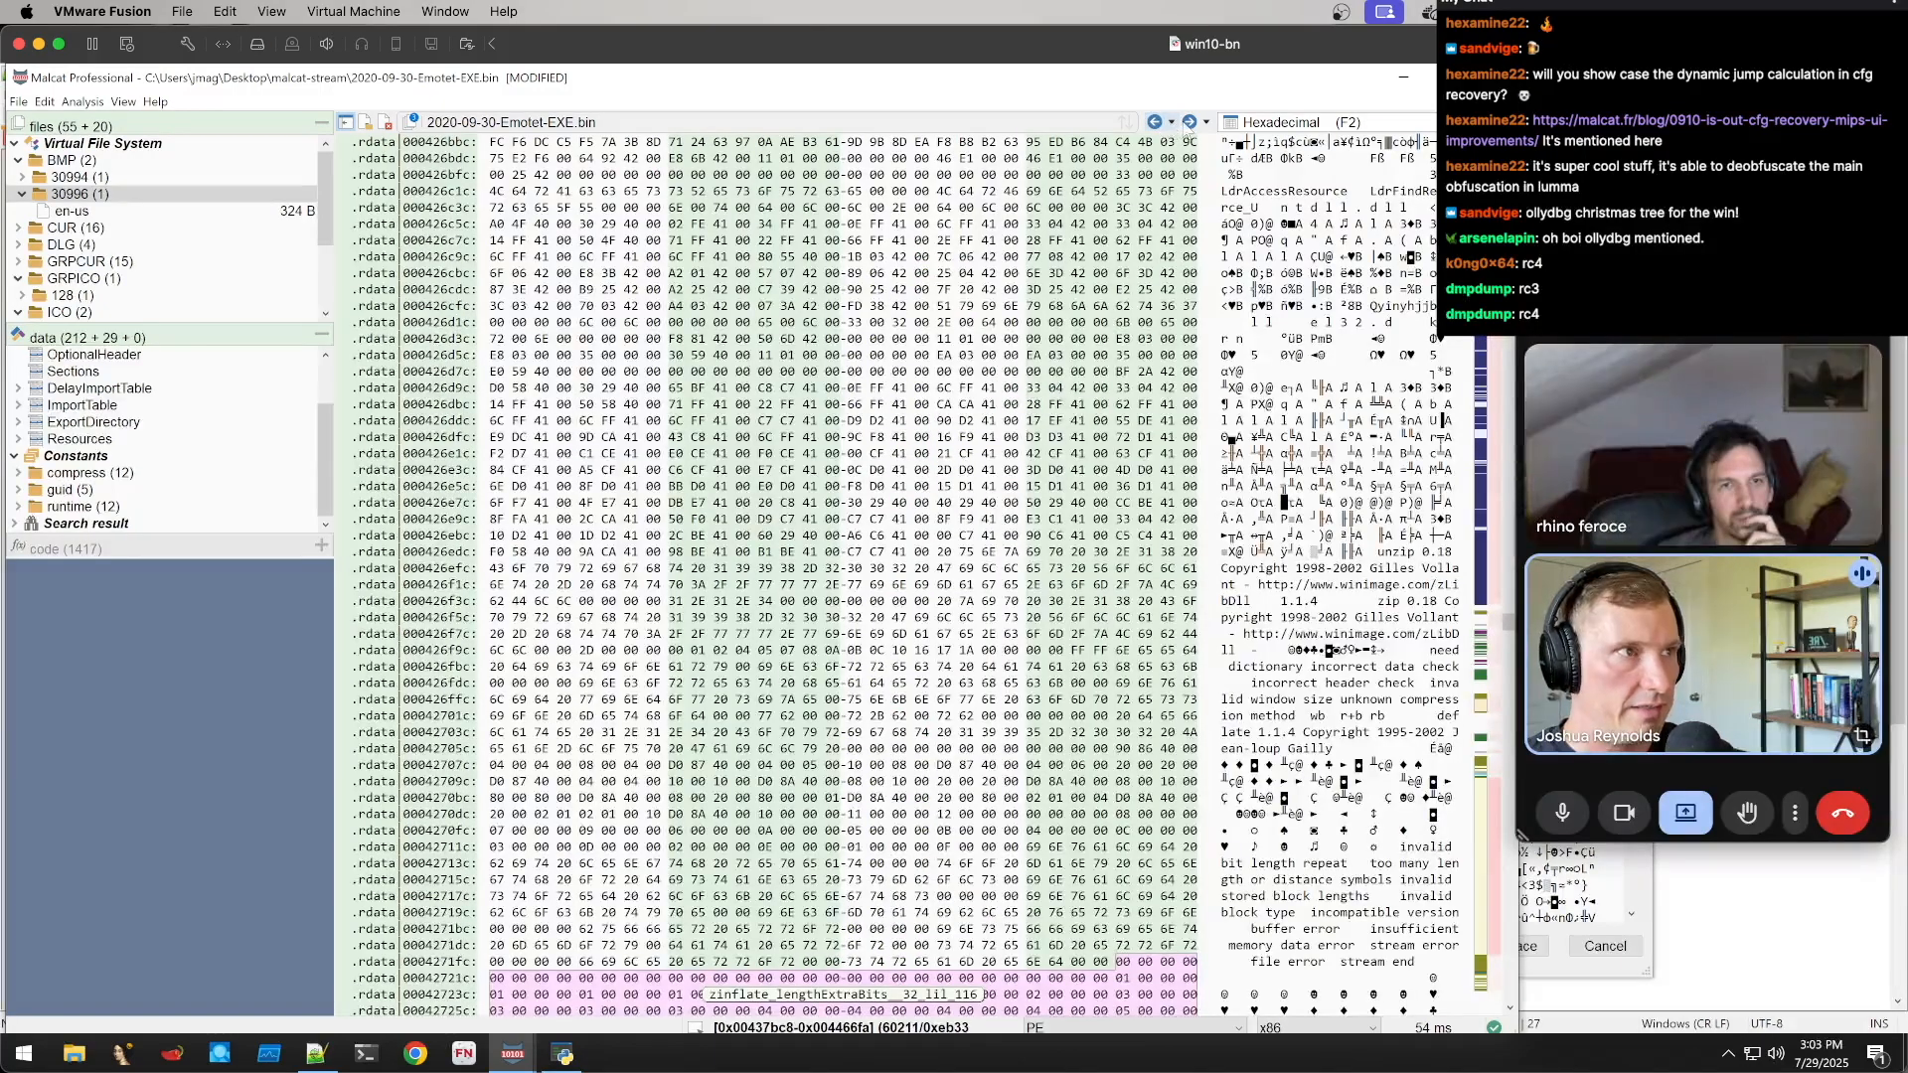
left_click(1190, 122)
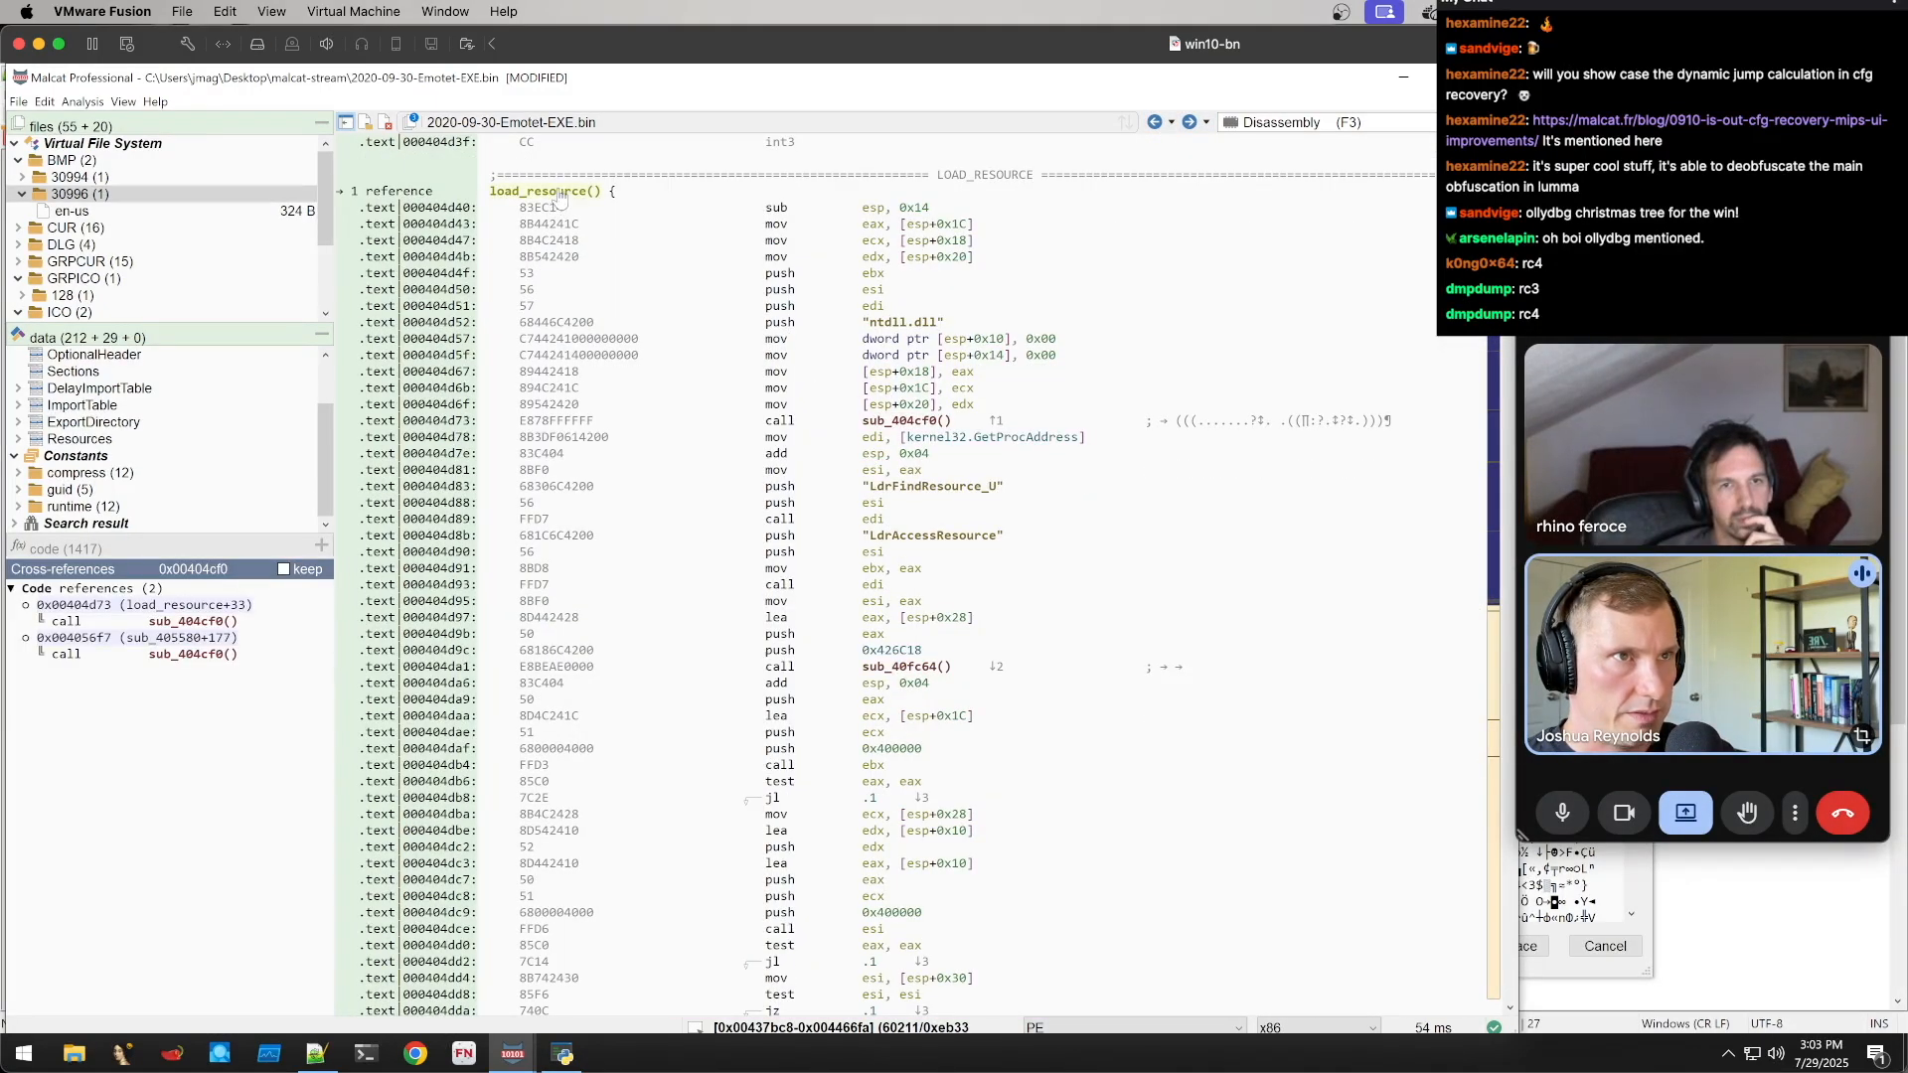
right_click(560, 199)
mouse_move(676, 365)
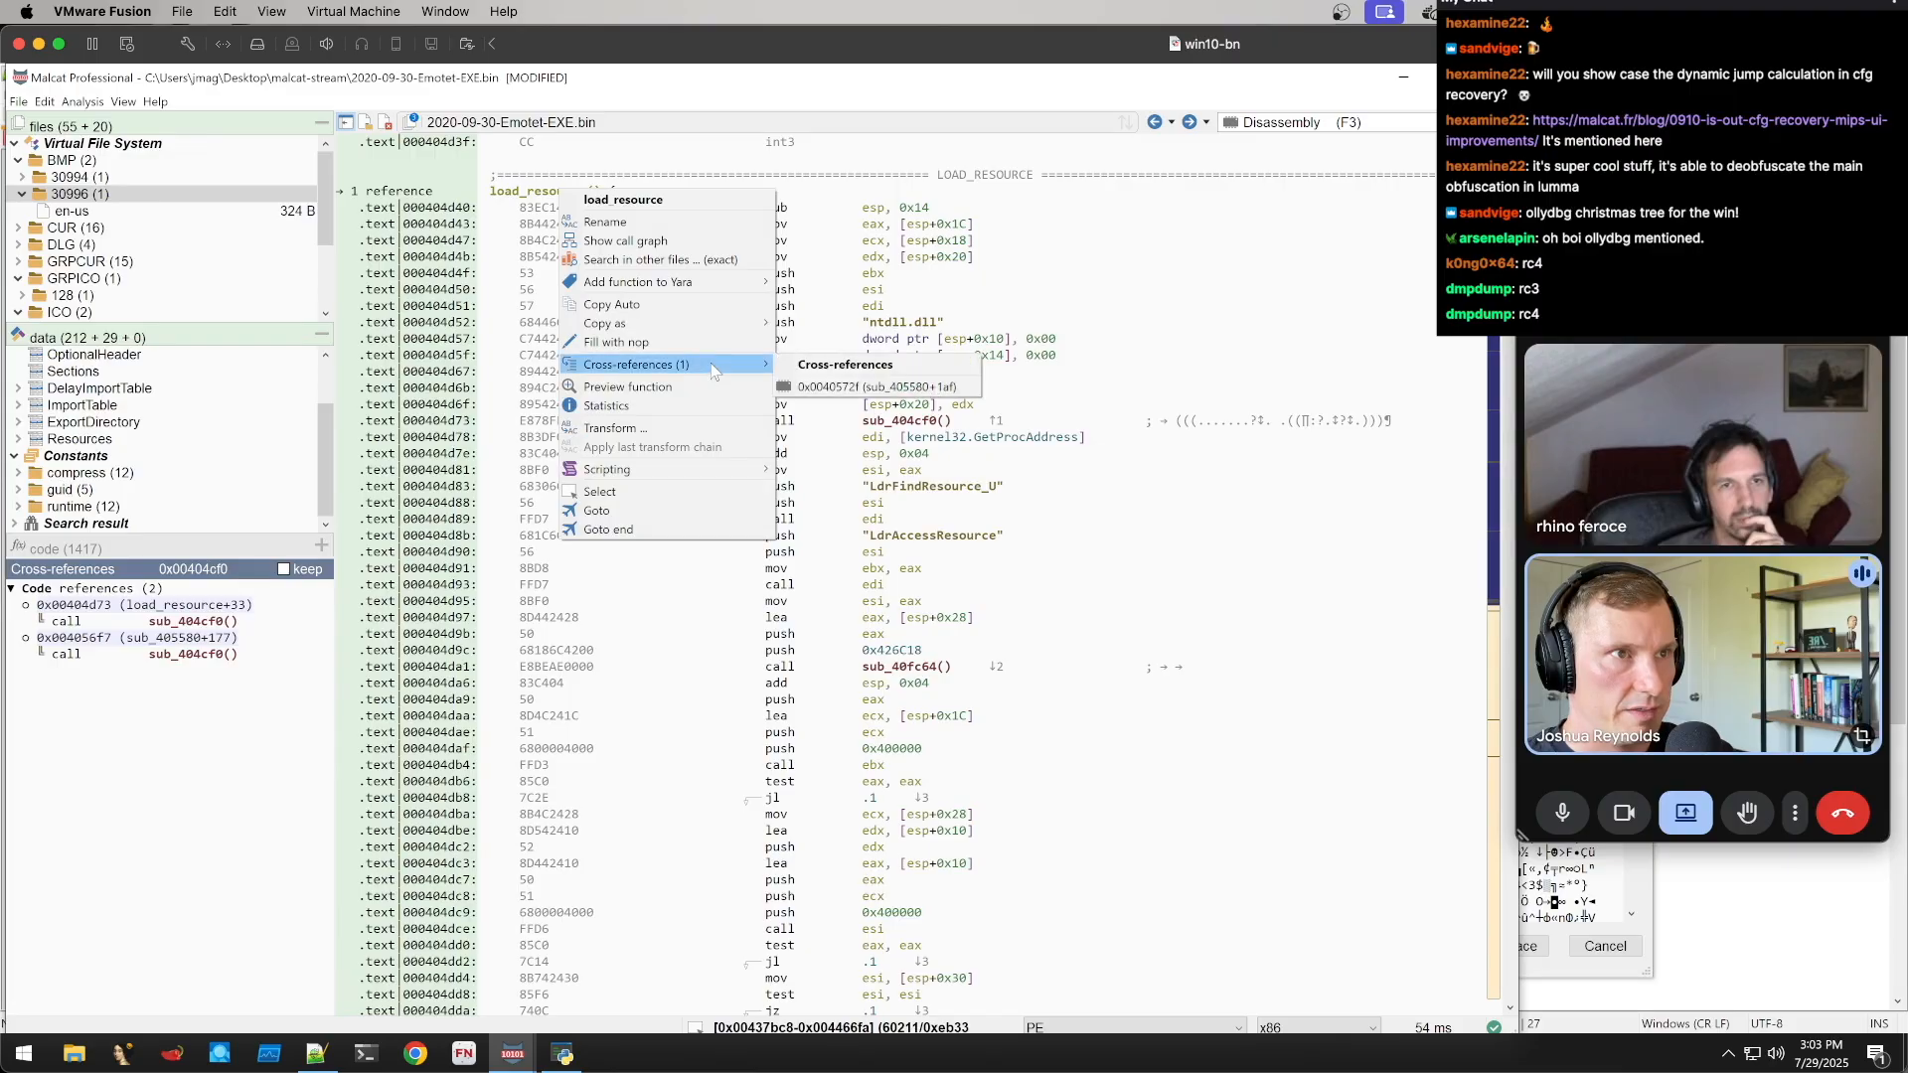
left_click(827, 389)
Copy the 40 key bytes at 0x0042f0a4 as a hexadecimal byte string and paste them as the rc4_custom key
left_click_drag(496, 142, 1121, 149)
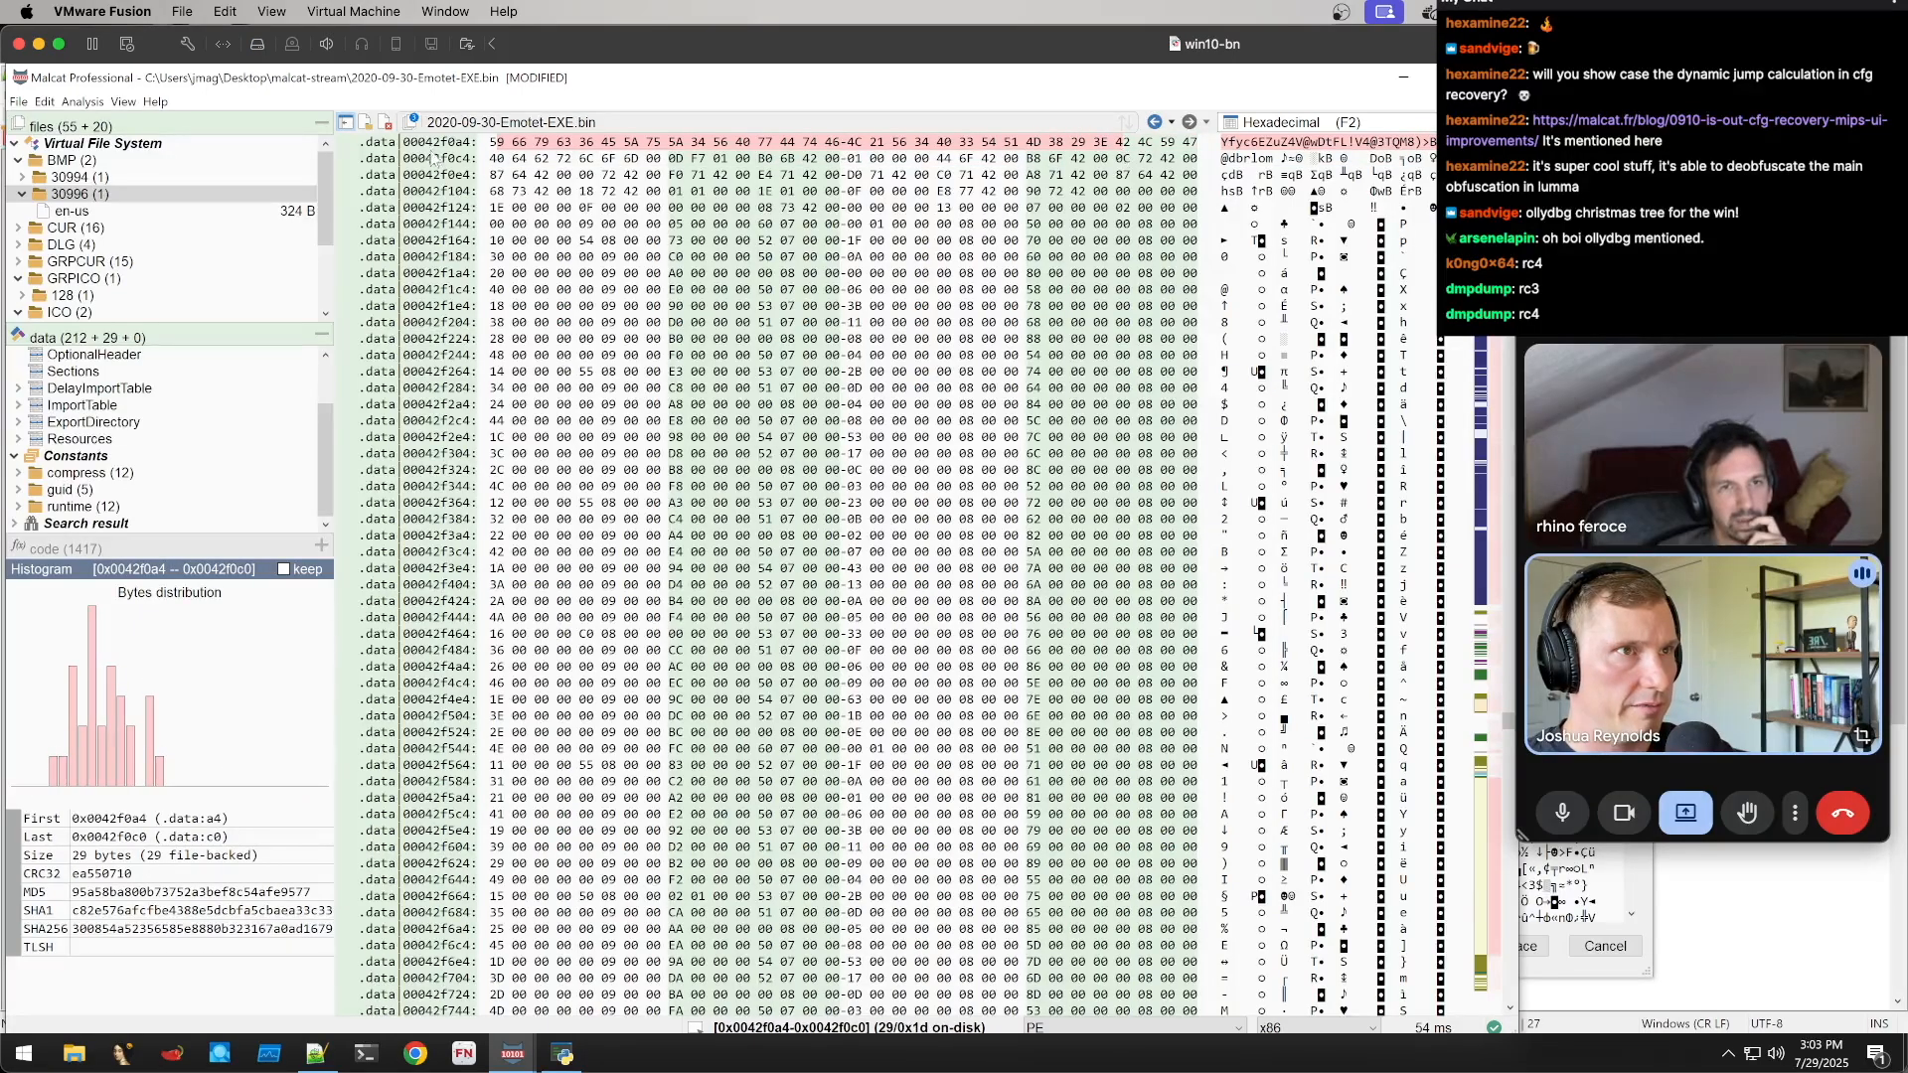
left_click_drag(497, 146, 641, 159)
right_click(641, 159)
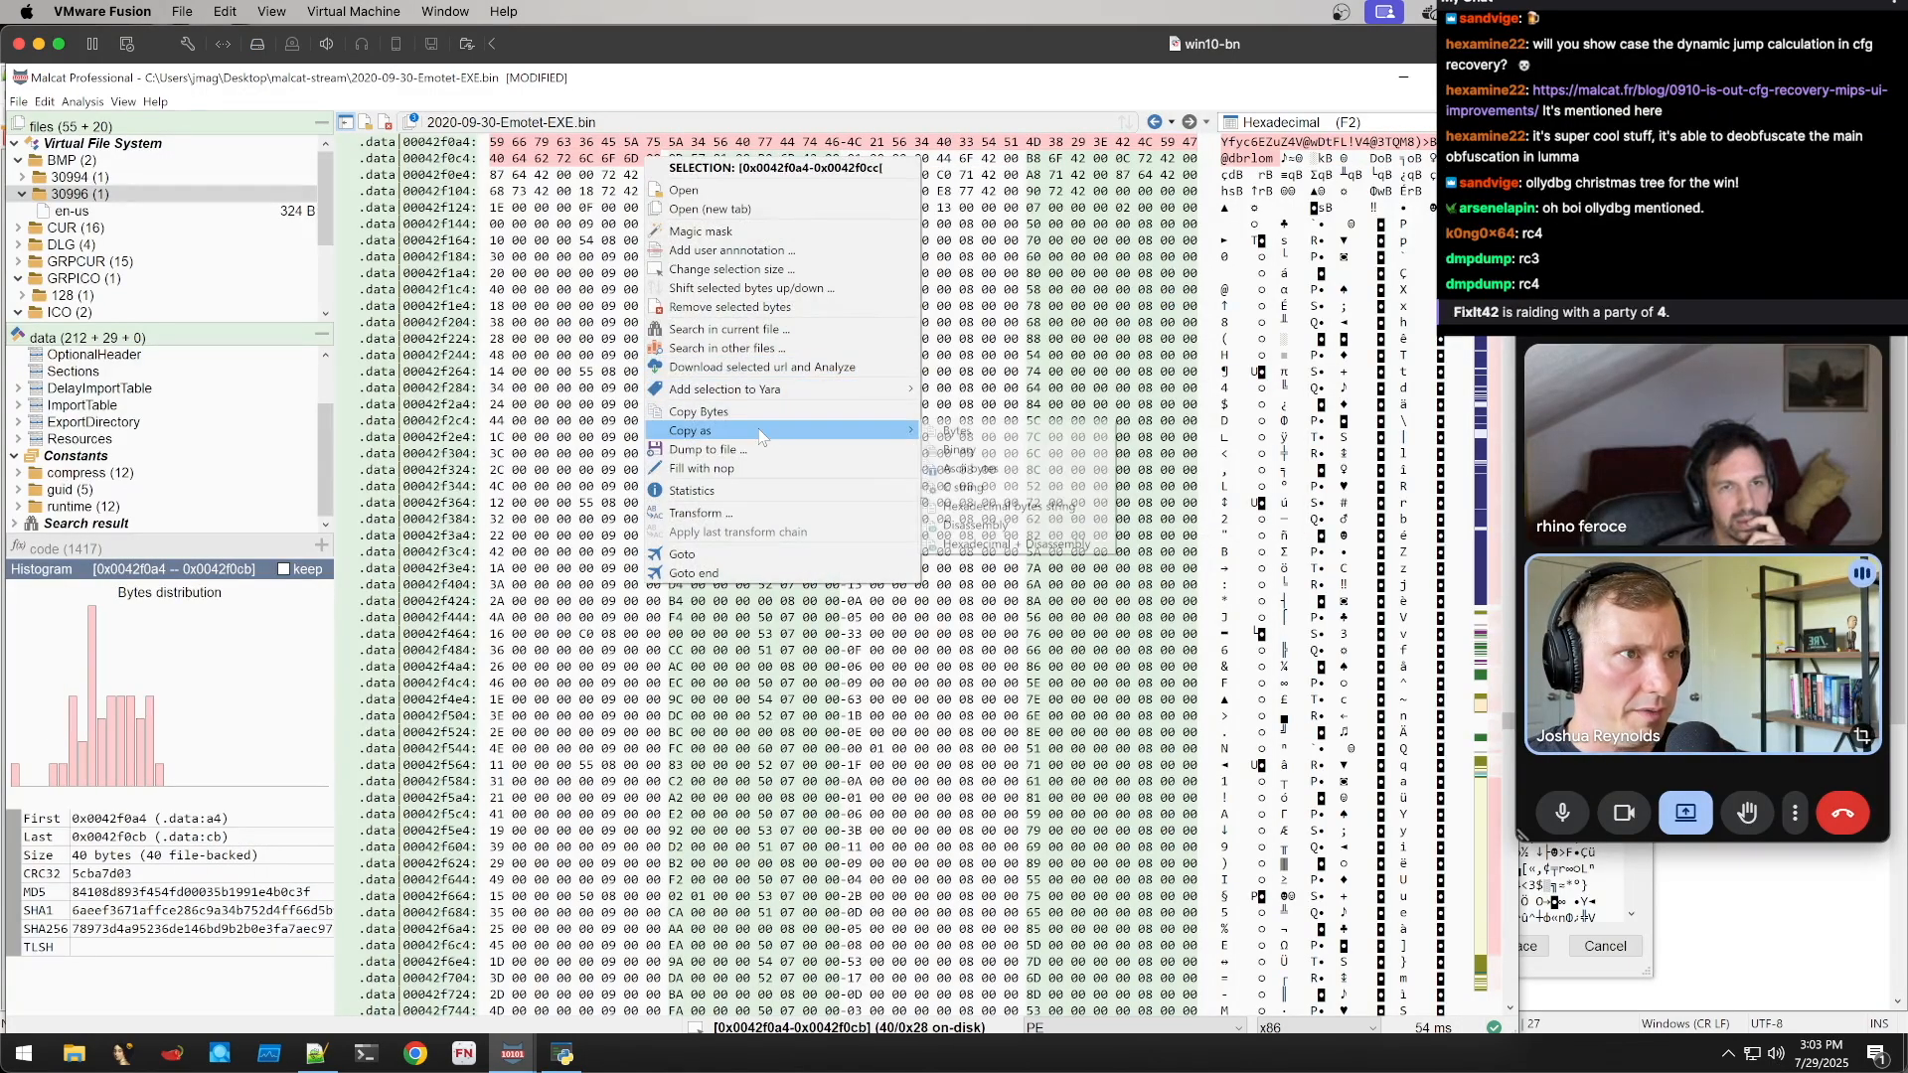
mouse_move(776, 432)
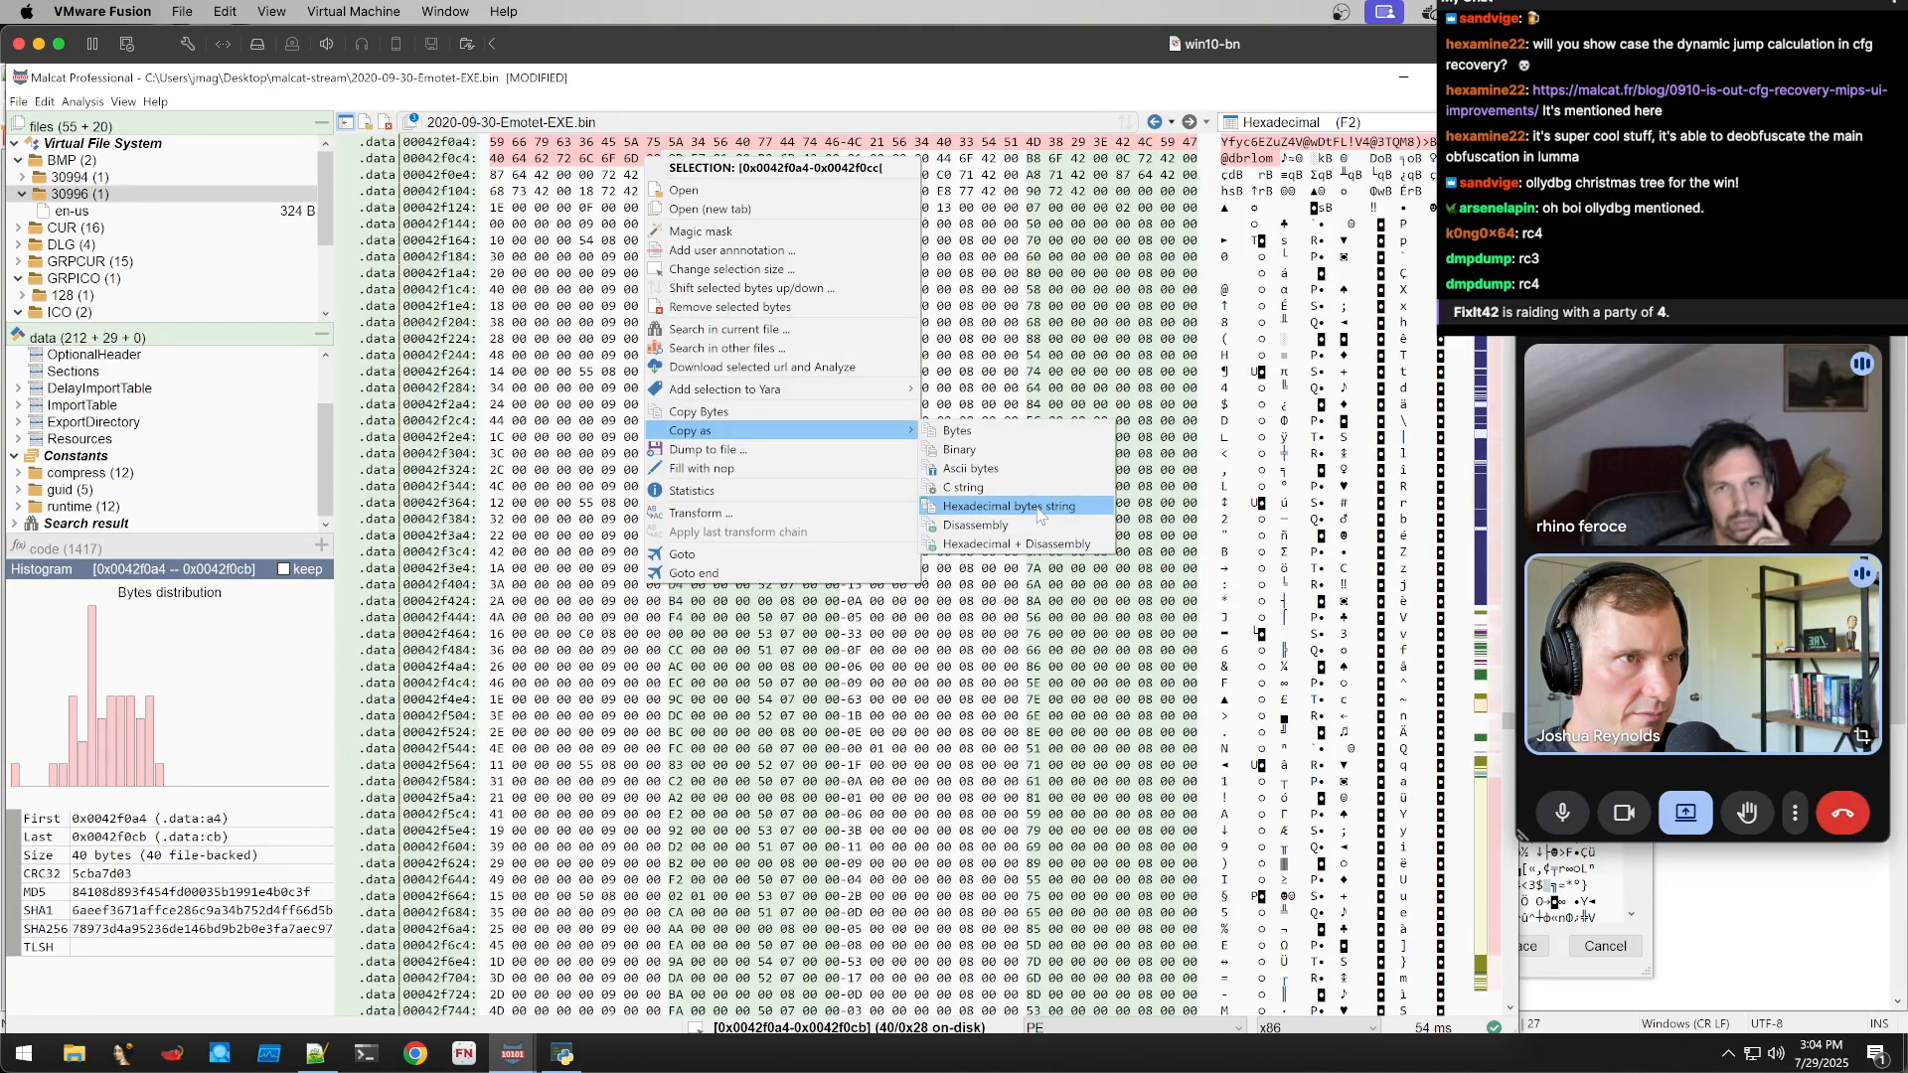
left_click(1040, 508)
mouse_move(513, 1054)
left_click(602, 969)
key("ctrl+v")
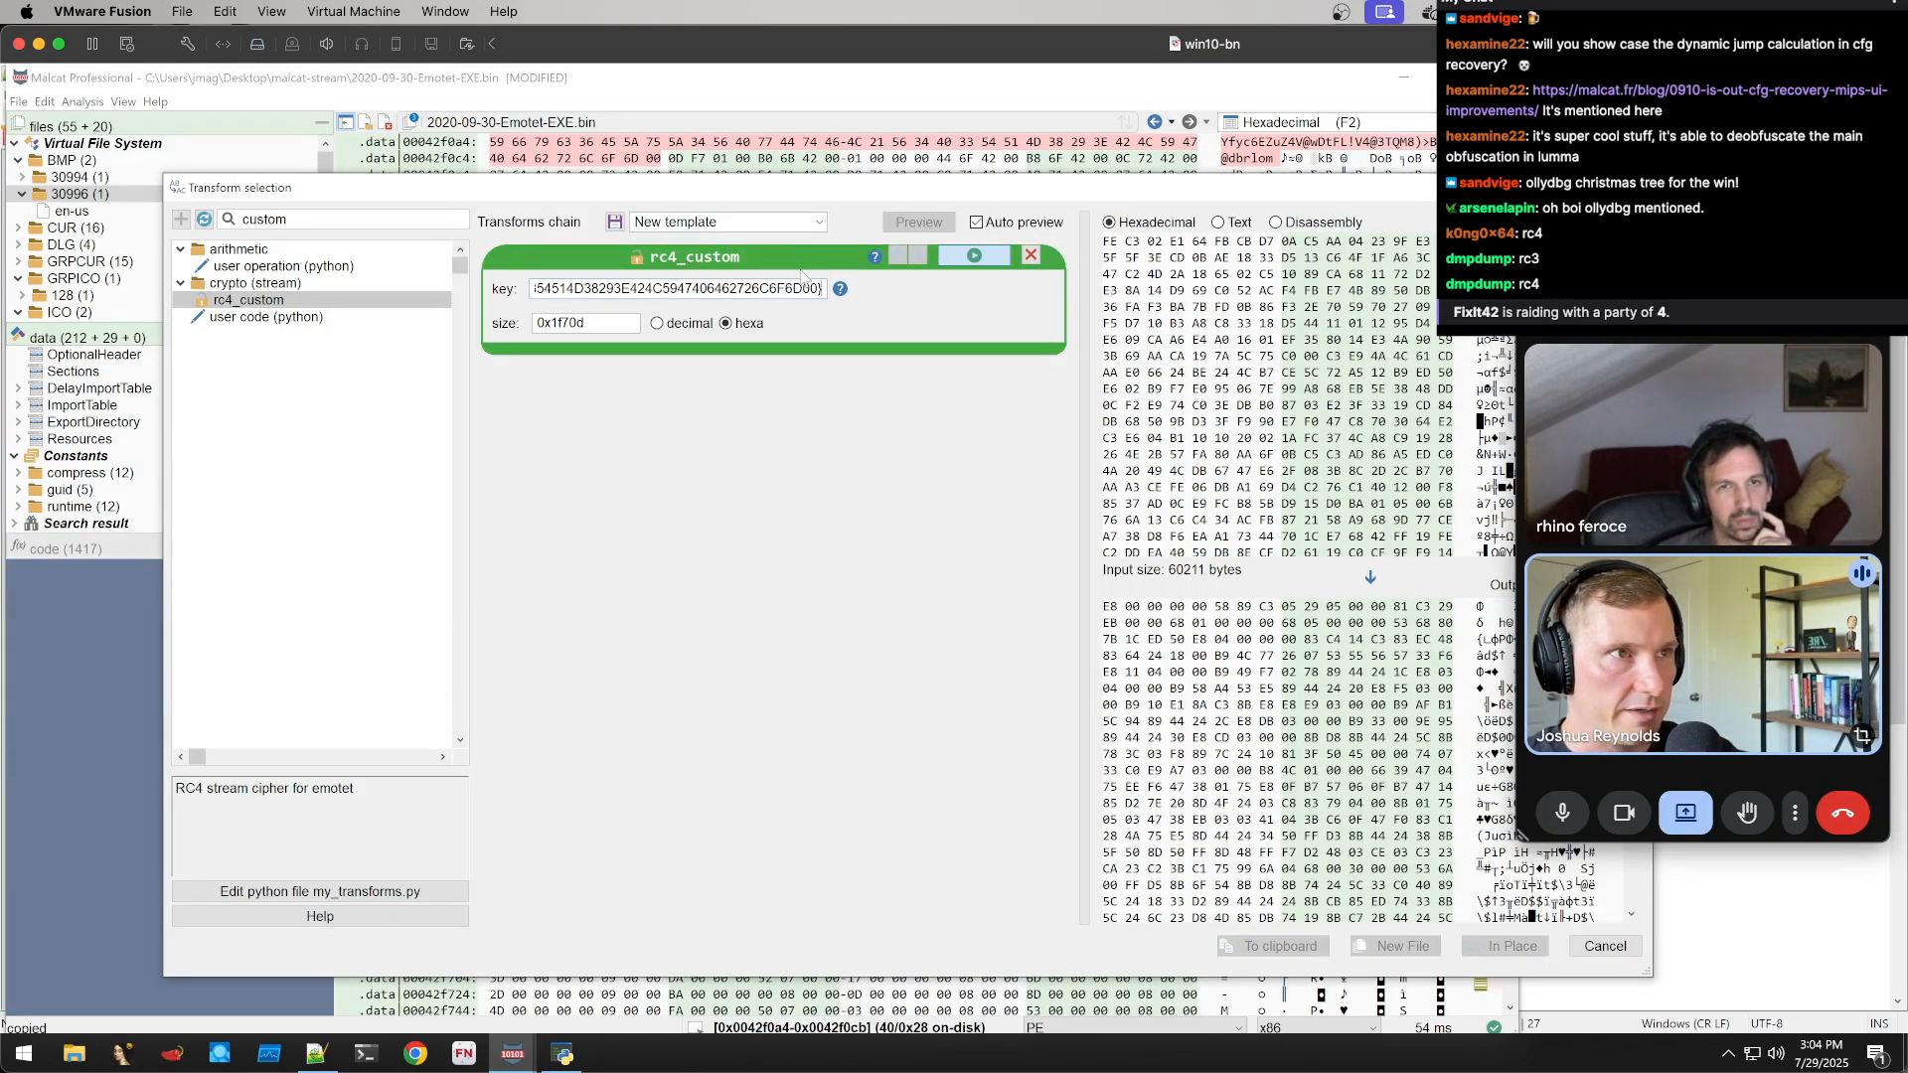
Preview the transform as disassembly and examine the decrypted output, starting with its first call instruction
left_click_drag(939, 199, 719, 135)
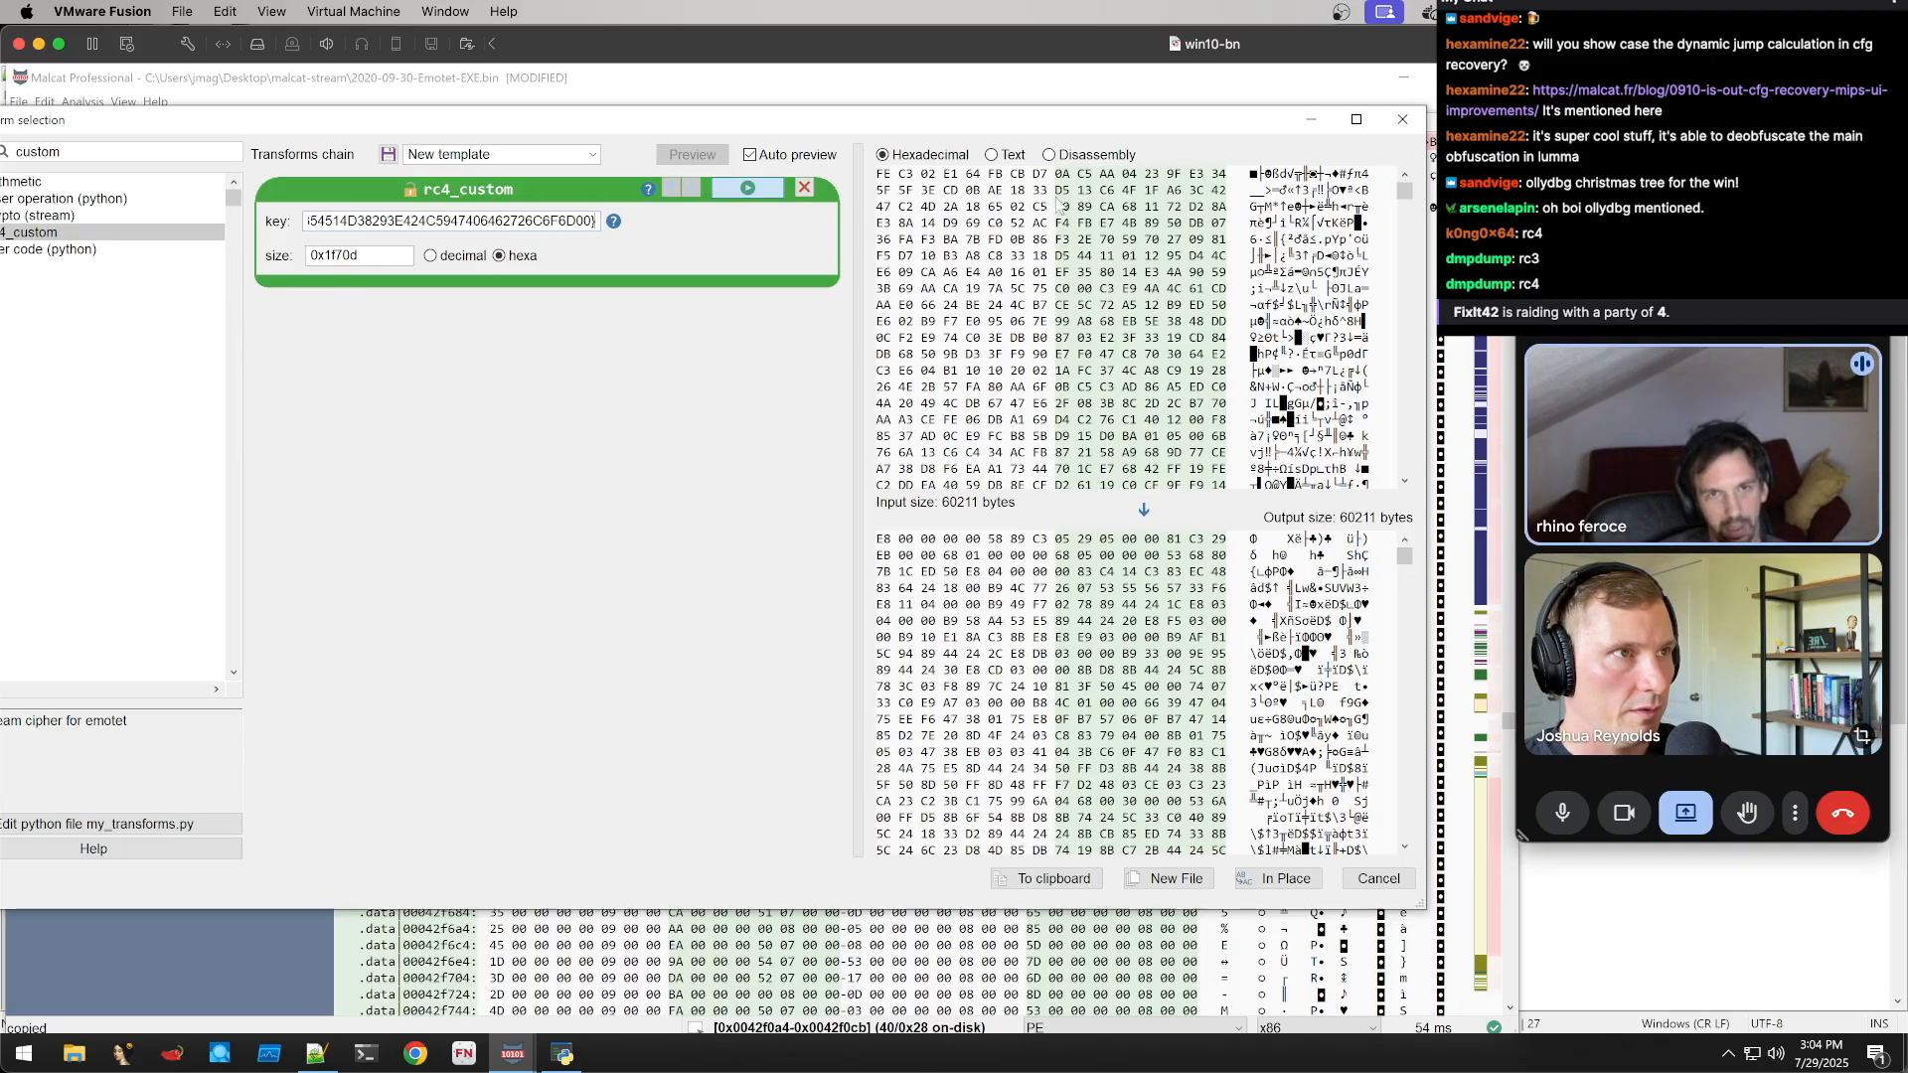
left_click(1048, 155)
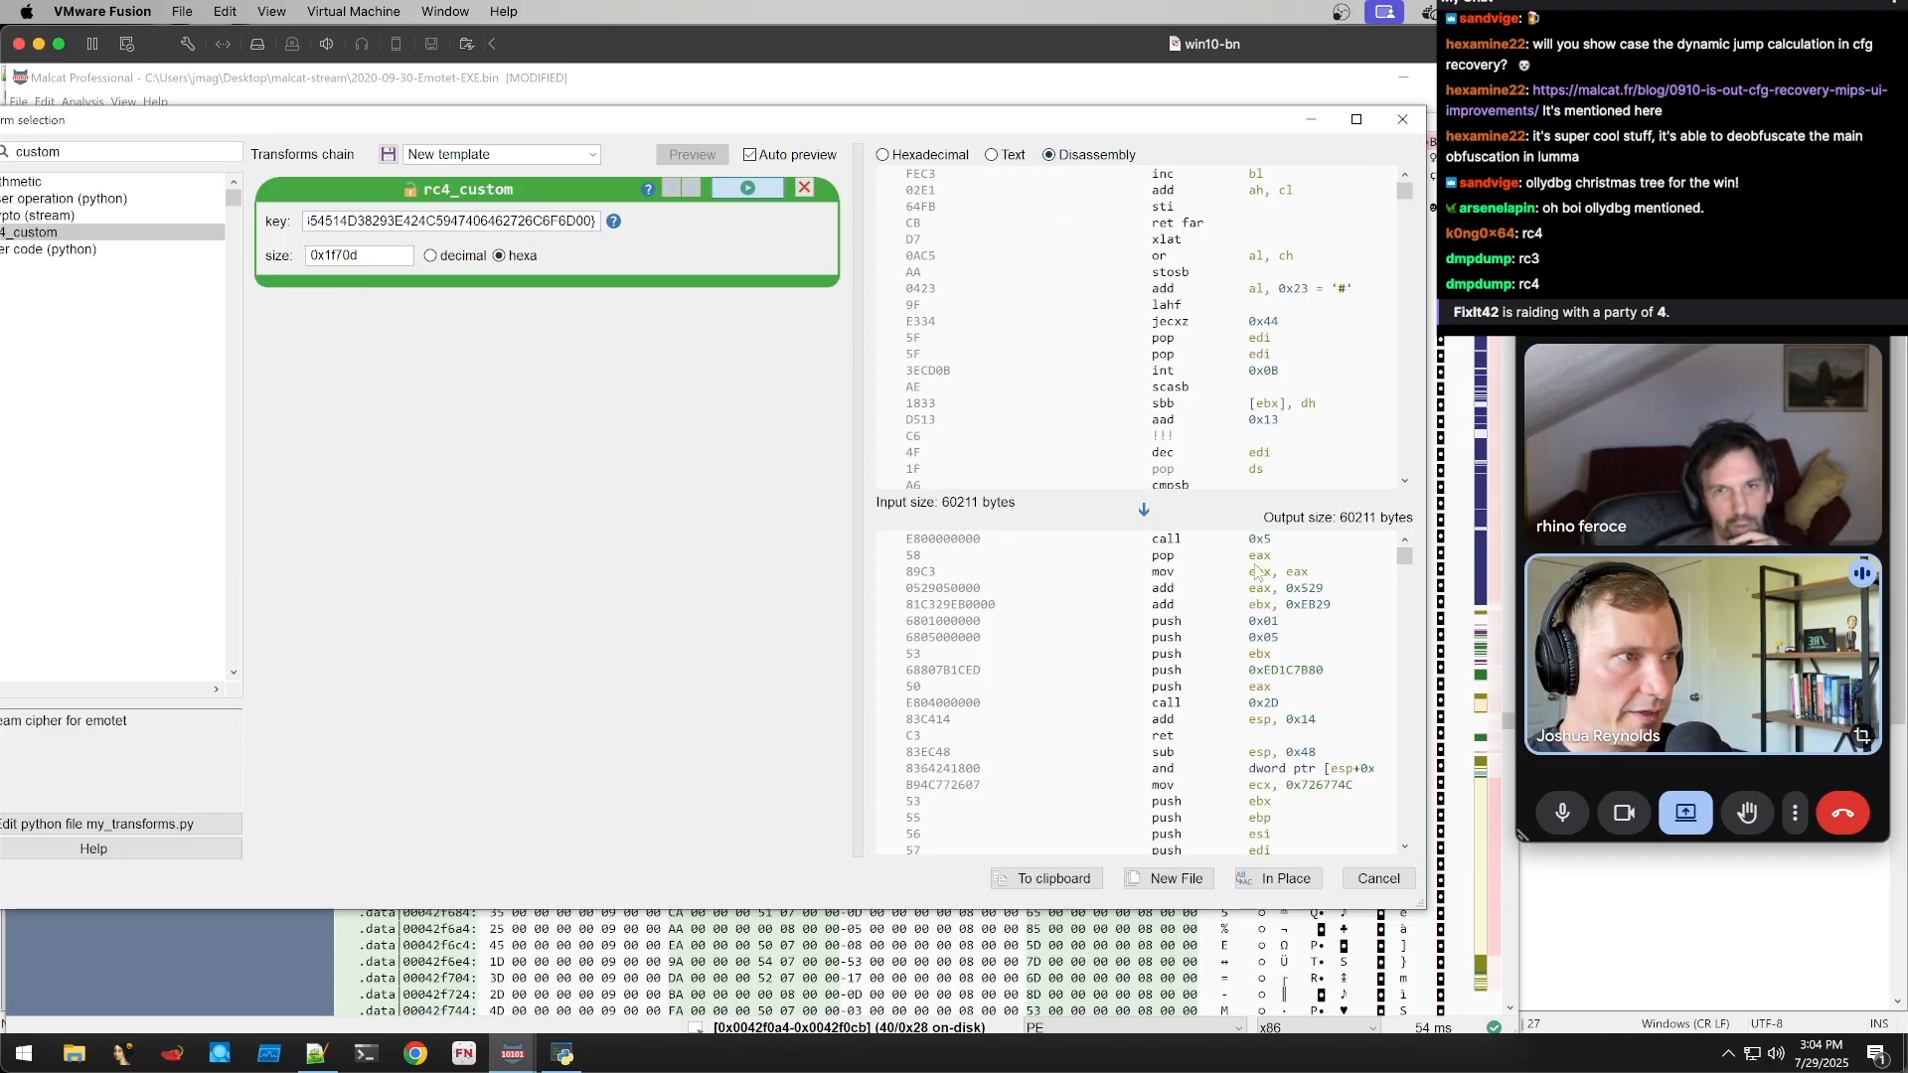
left_click(1257, 540)
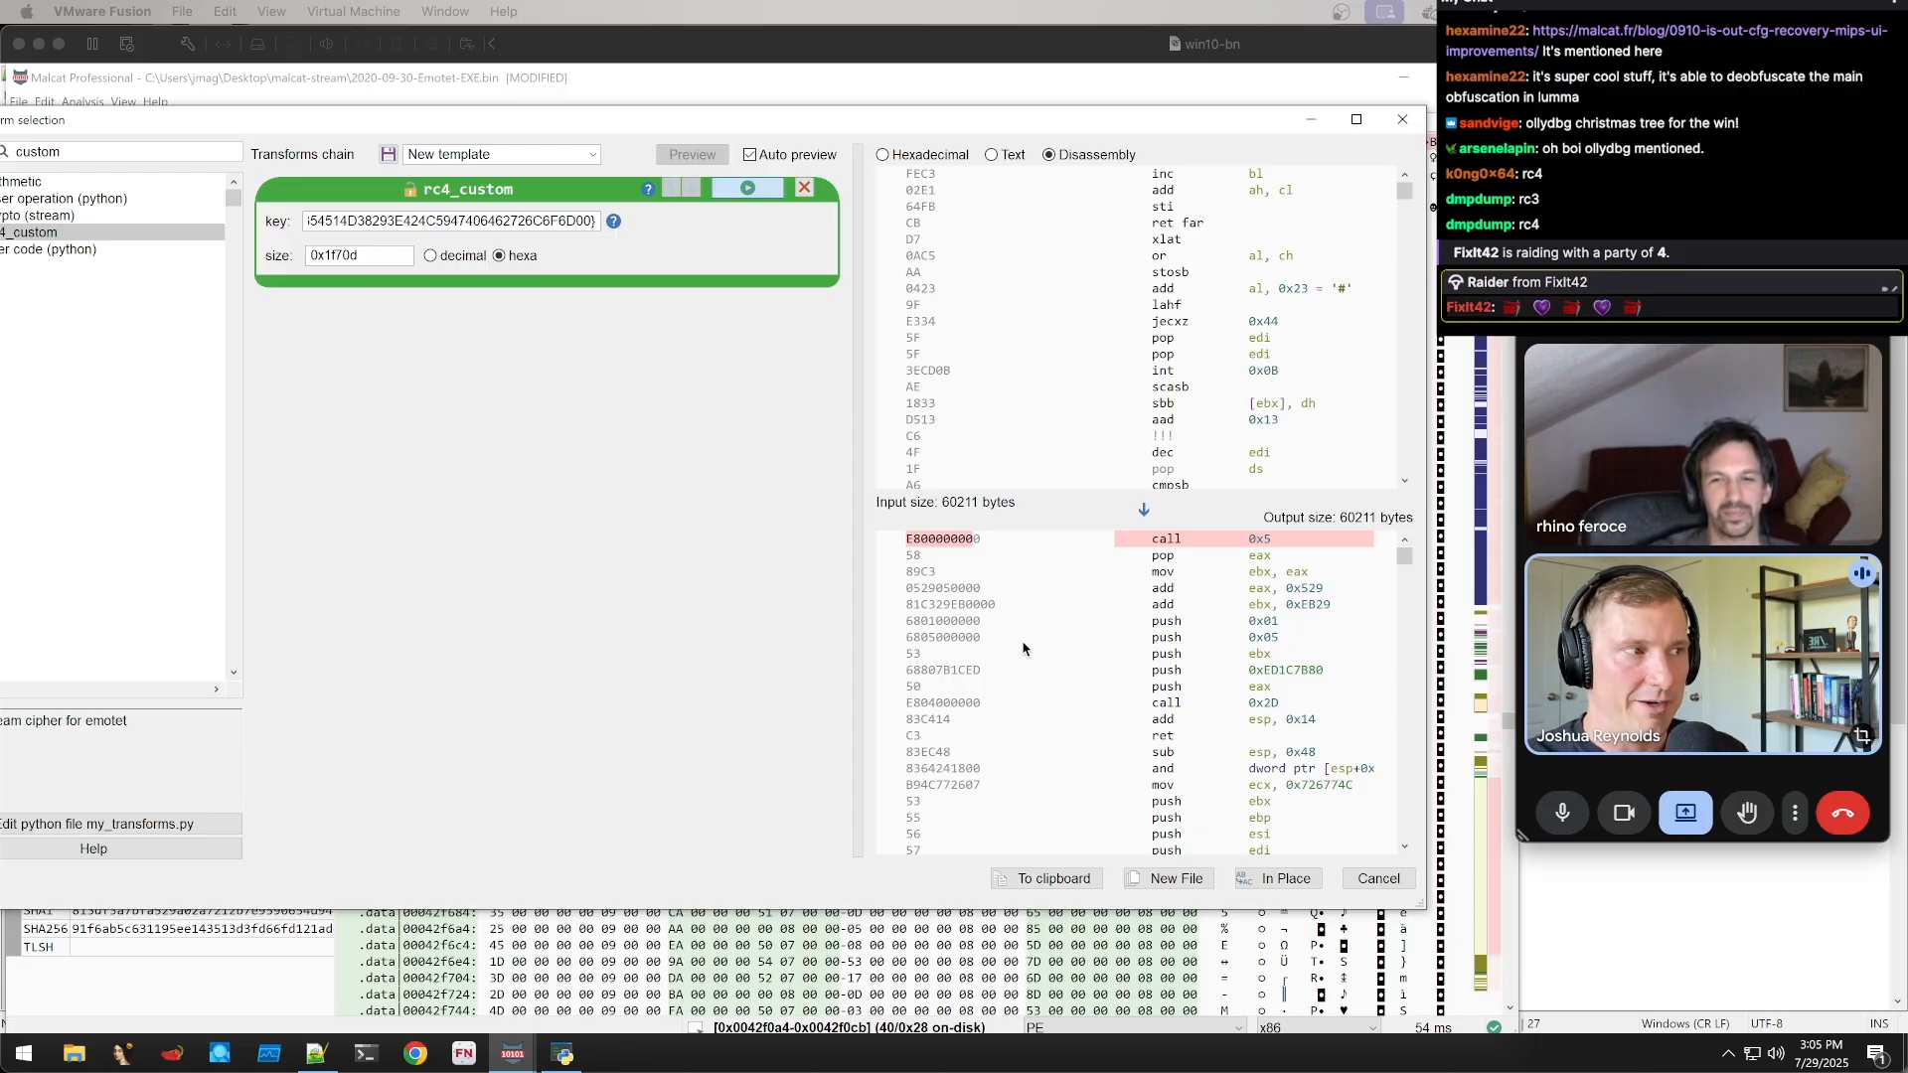
left_click(1053, 623)
left_click(940, 541)
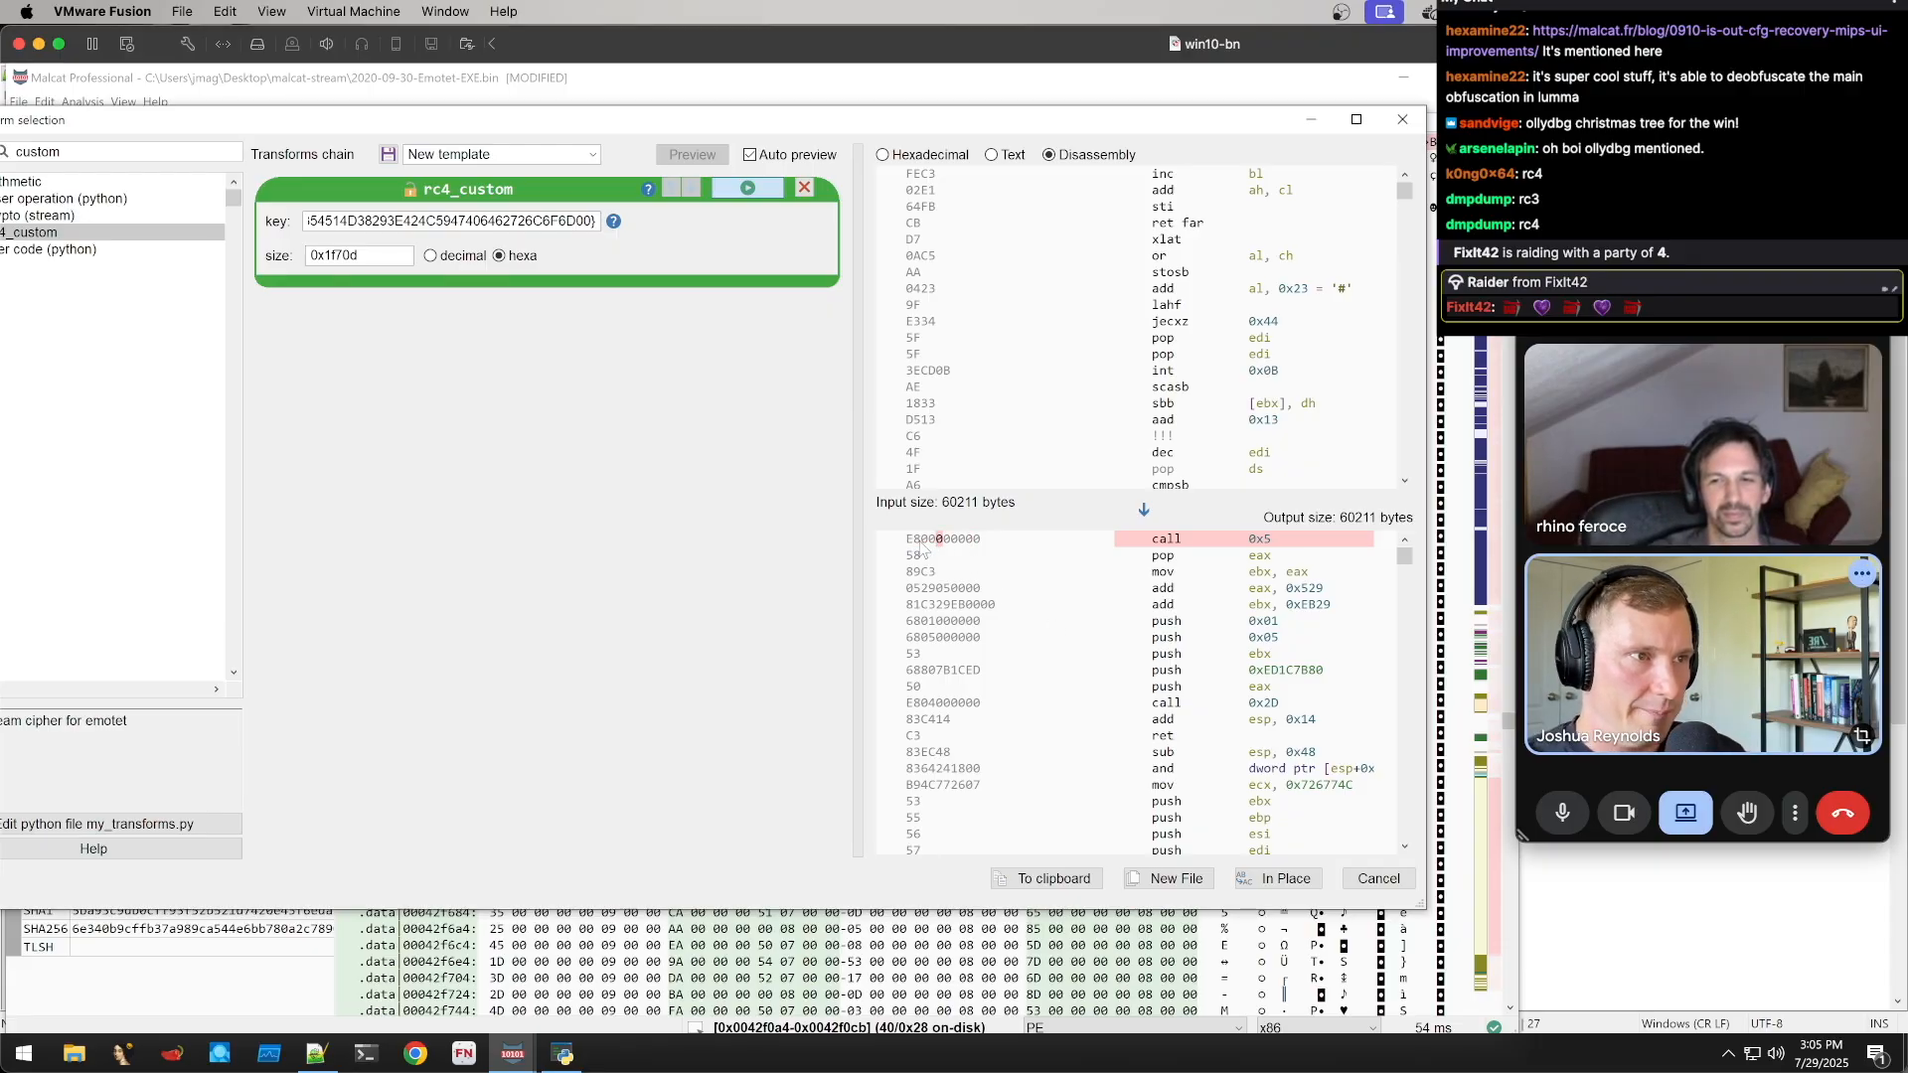
left_click_drag(910, 544, 979, 543)
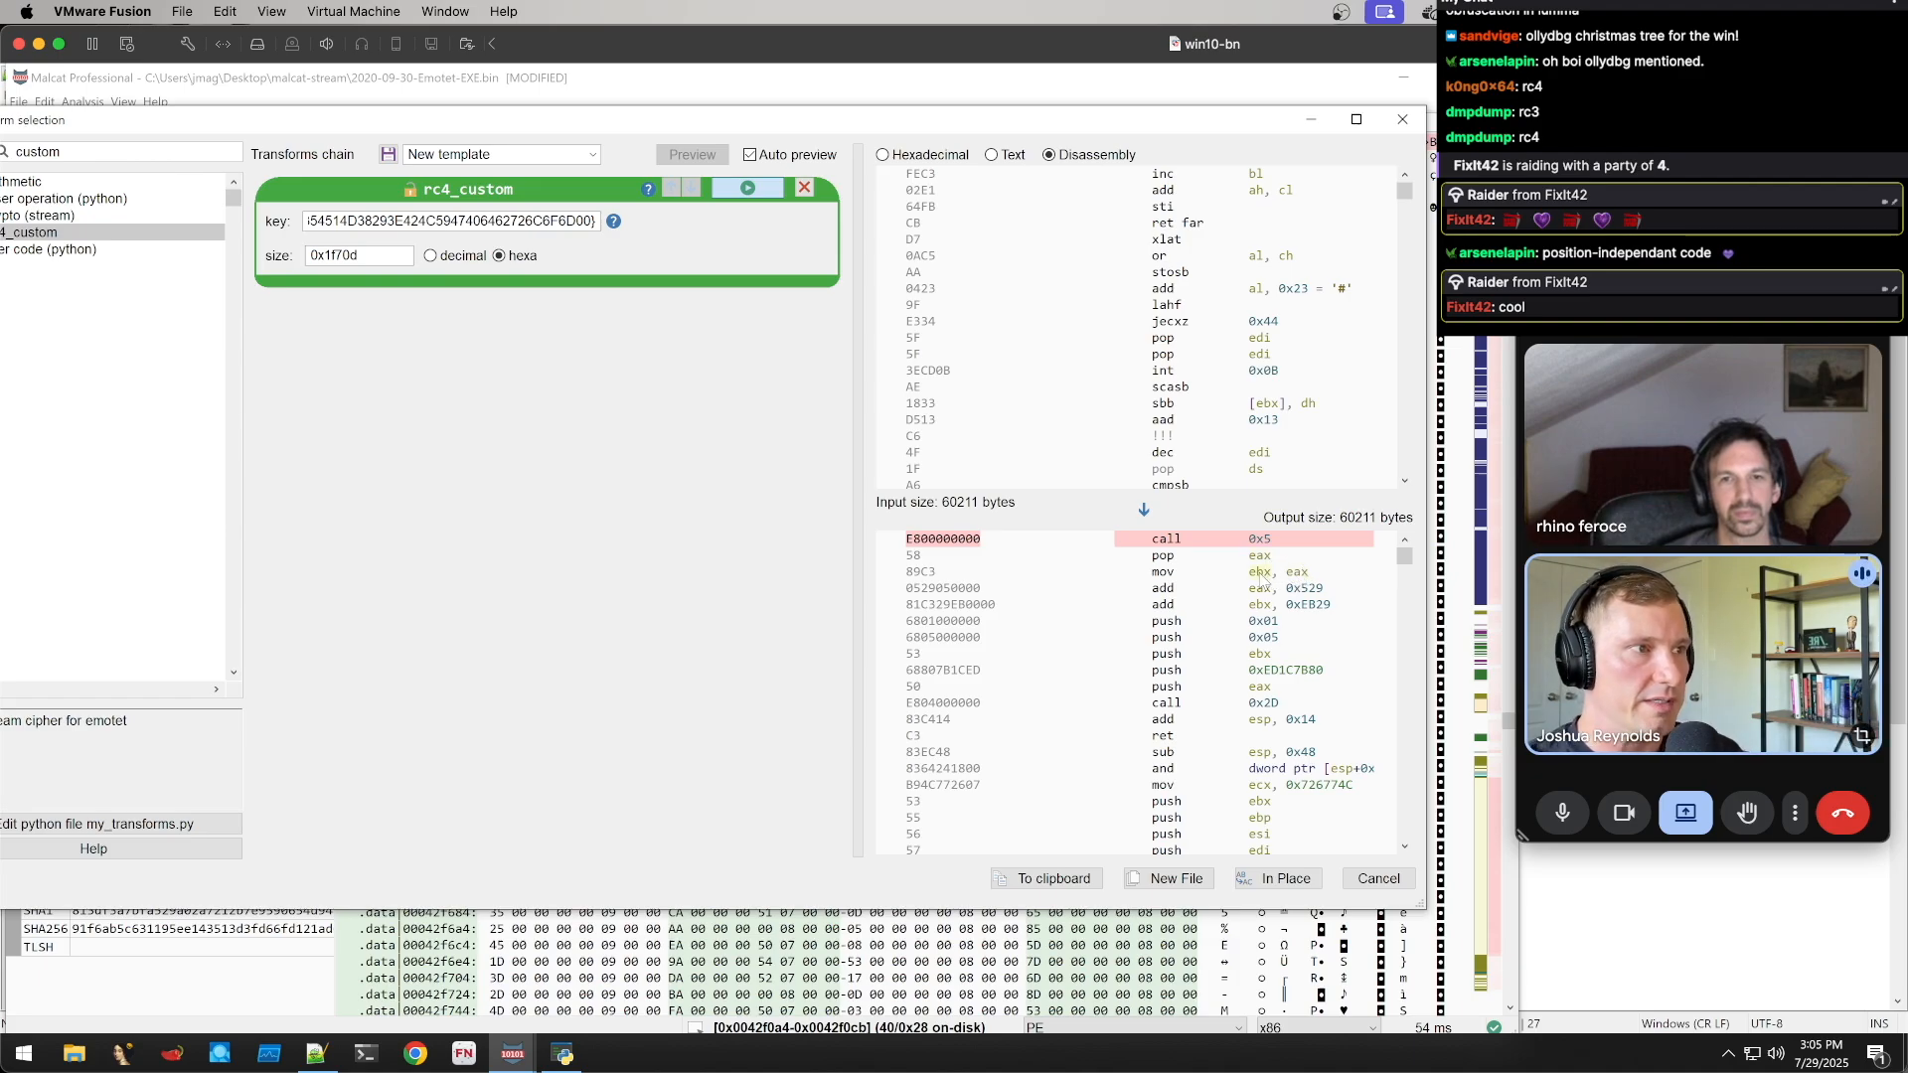
scroll(1257, 611, "down", 10)
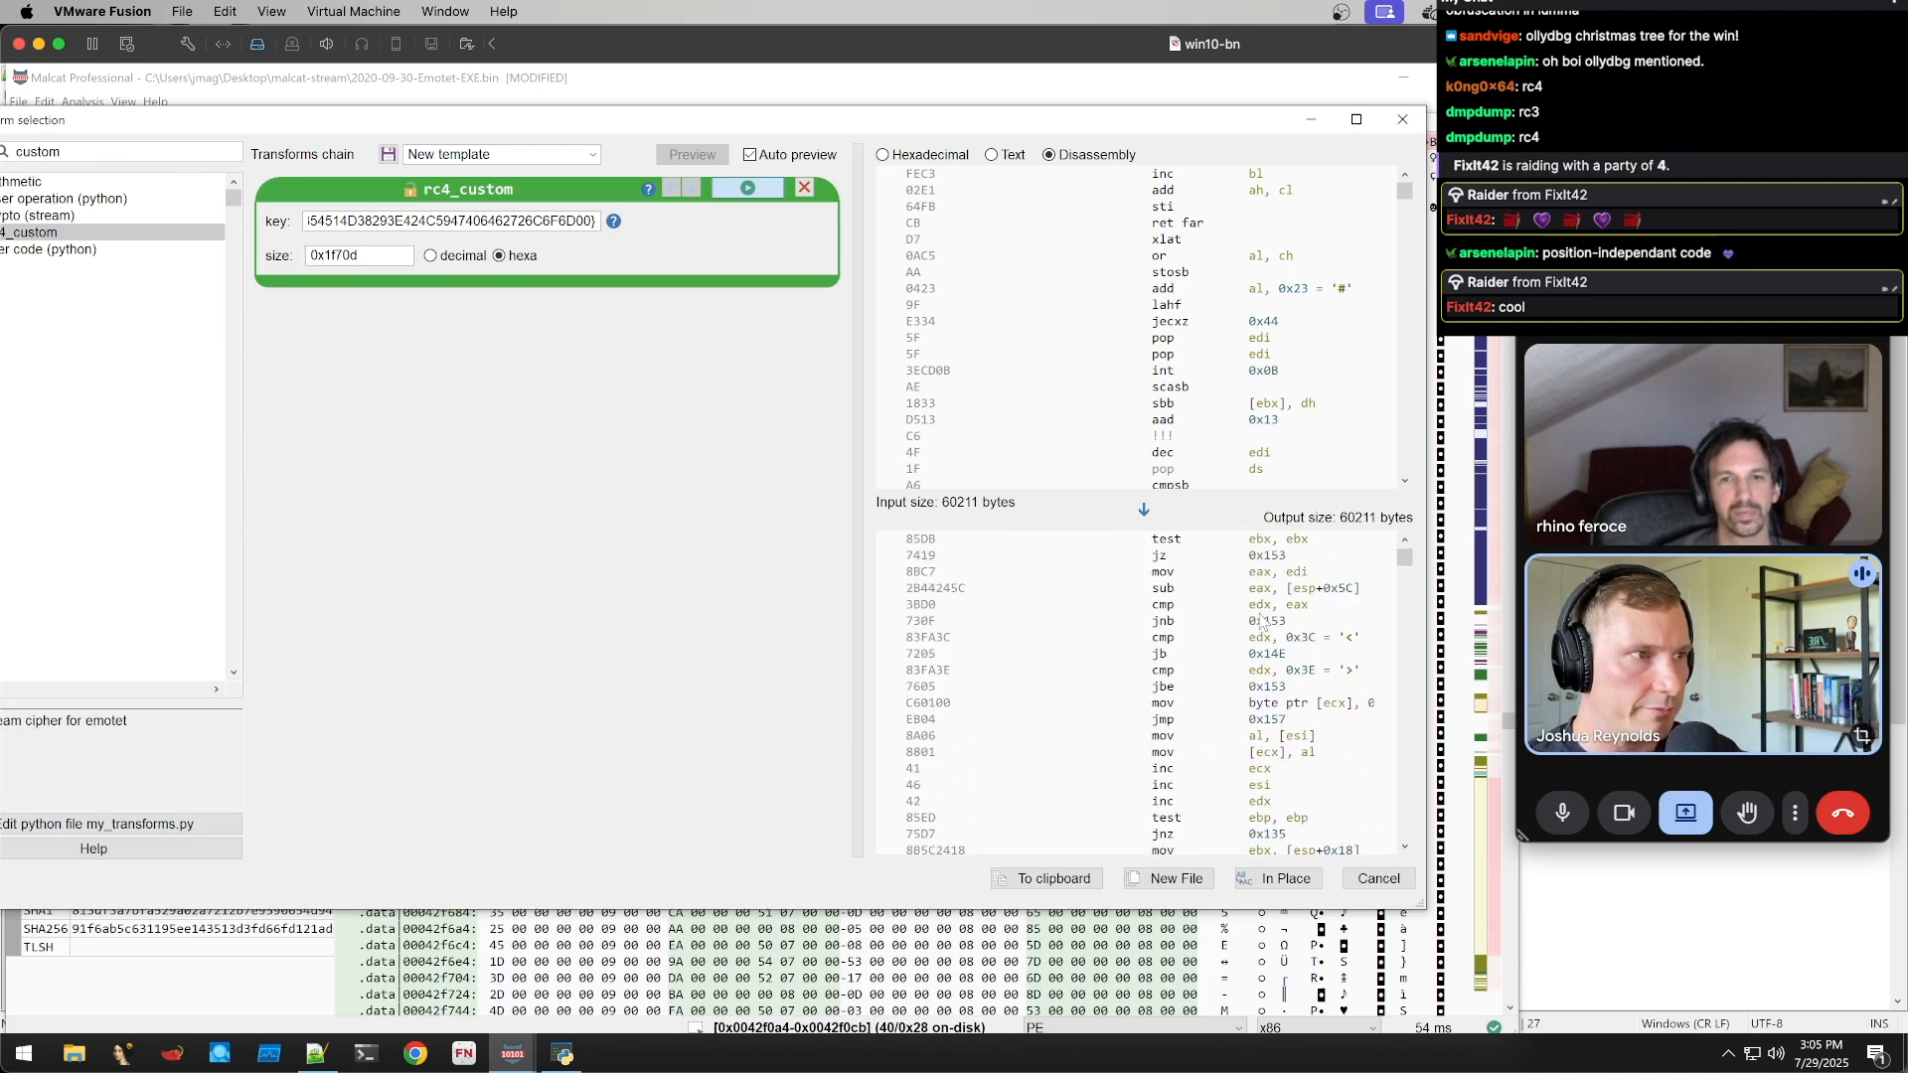
scroll(1264, 613, "down", 10)
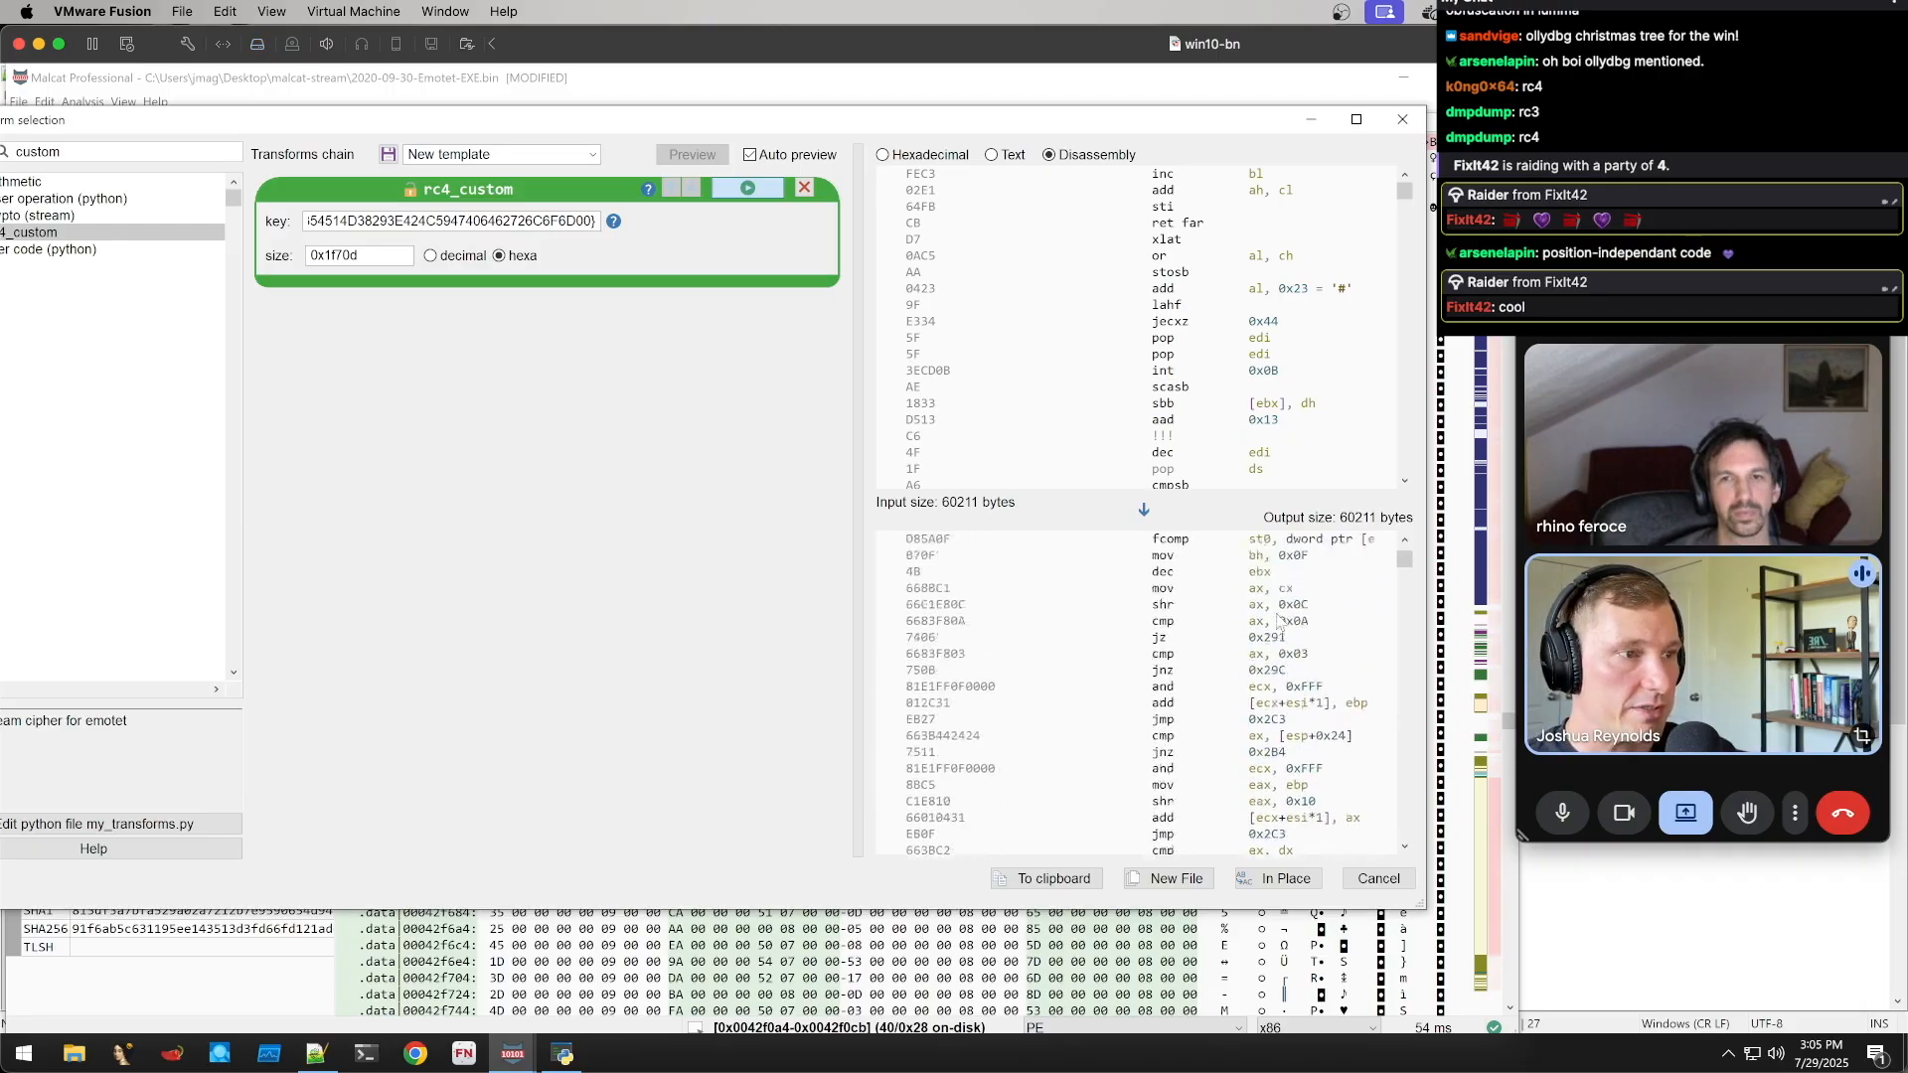
scroll(1273, 623, "down", 10)
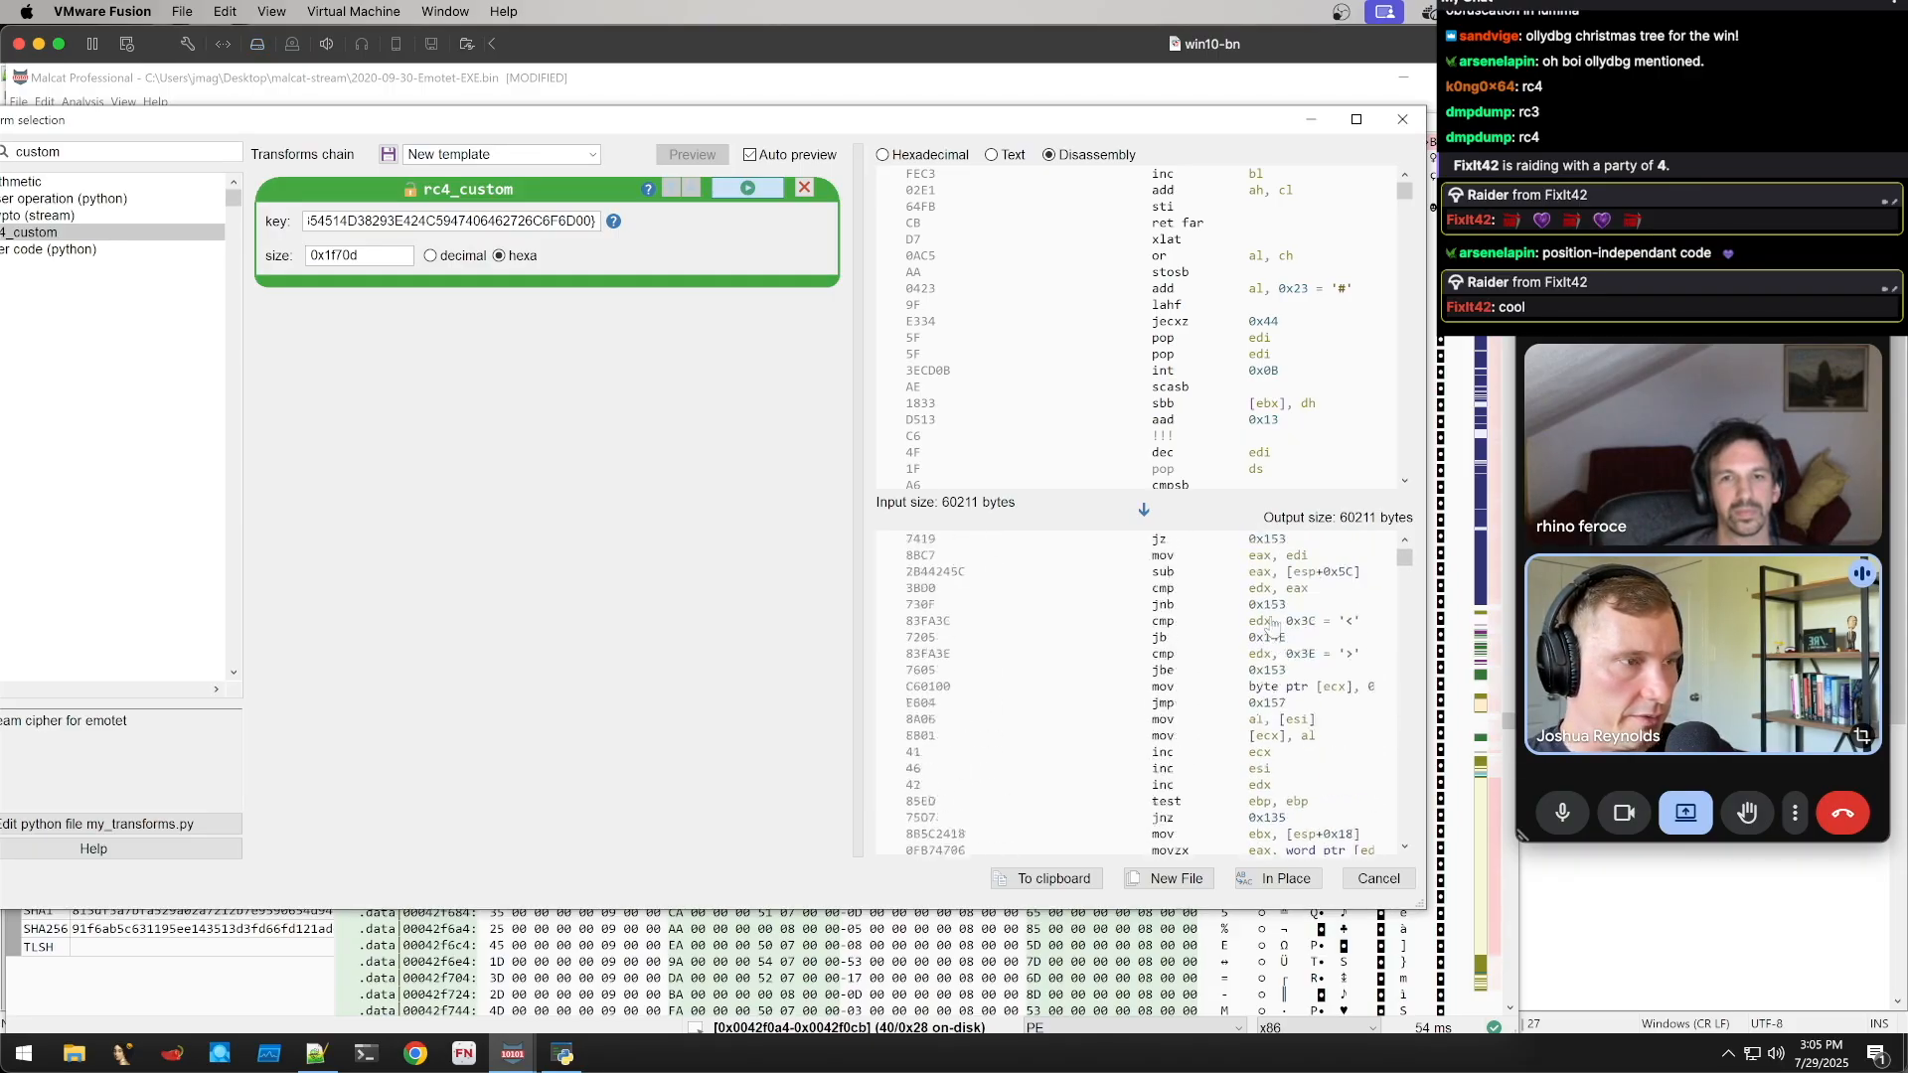
Open the decrypted output as a new file and inspect the carved PE at 0x0000052e and the code preceding it
left_click(1166, 881)
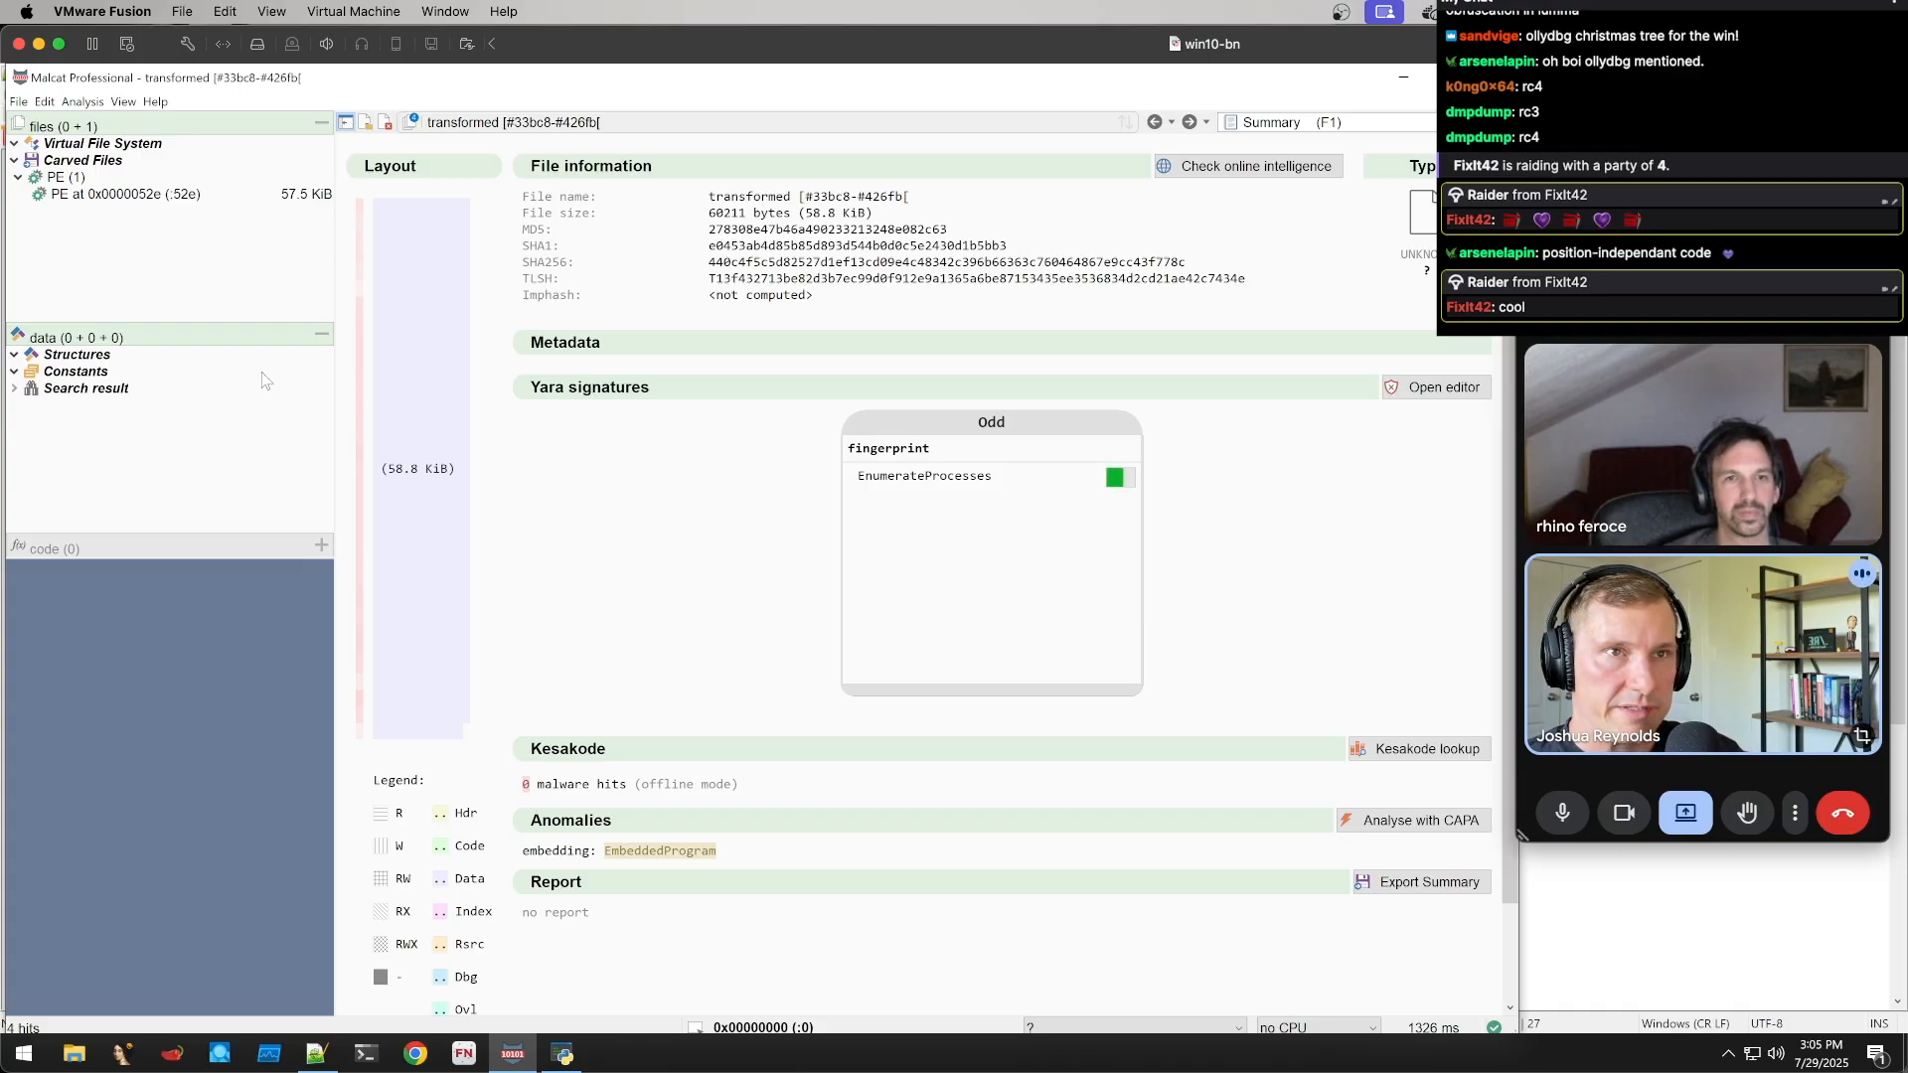
left_click(76, 162)
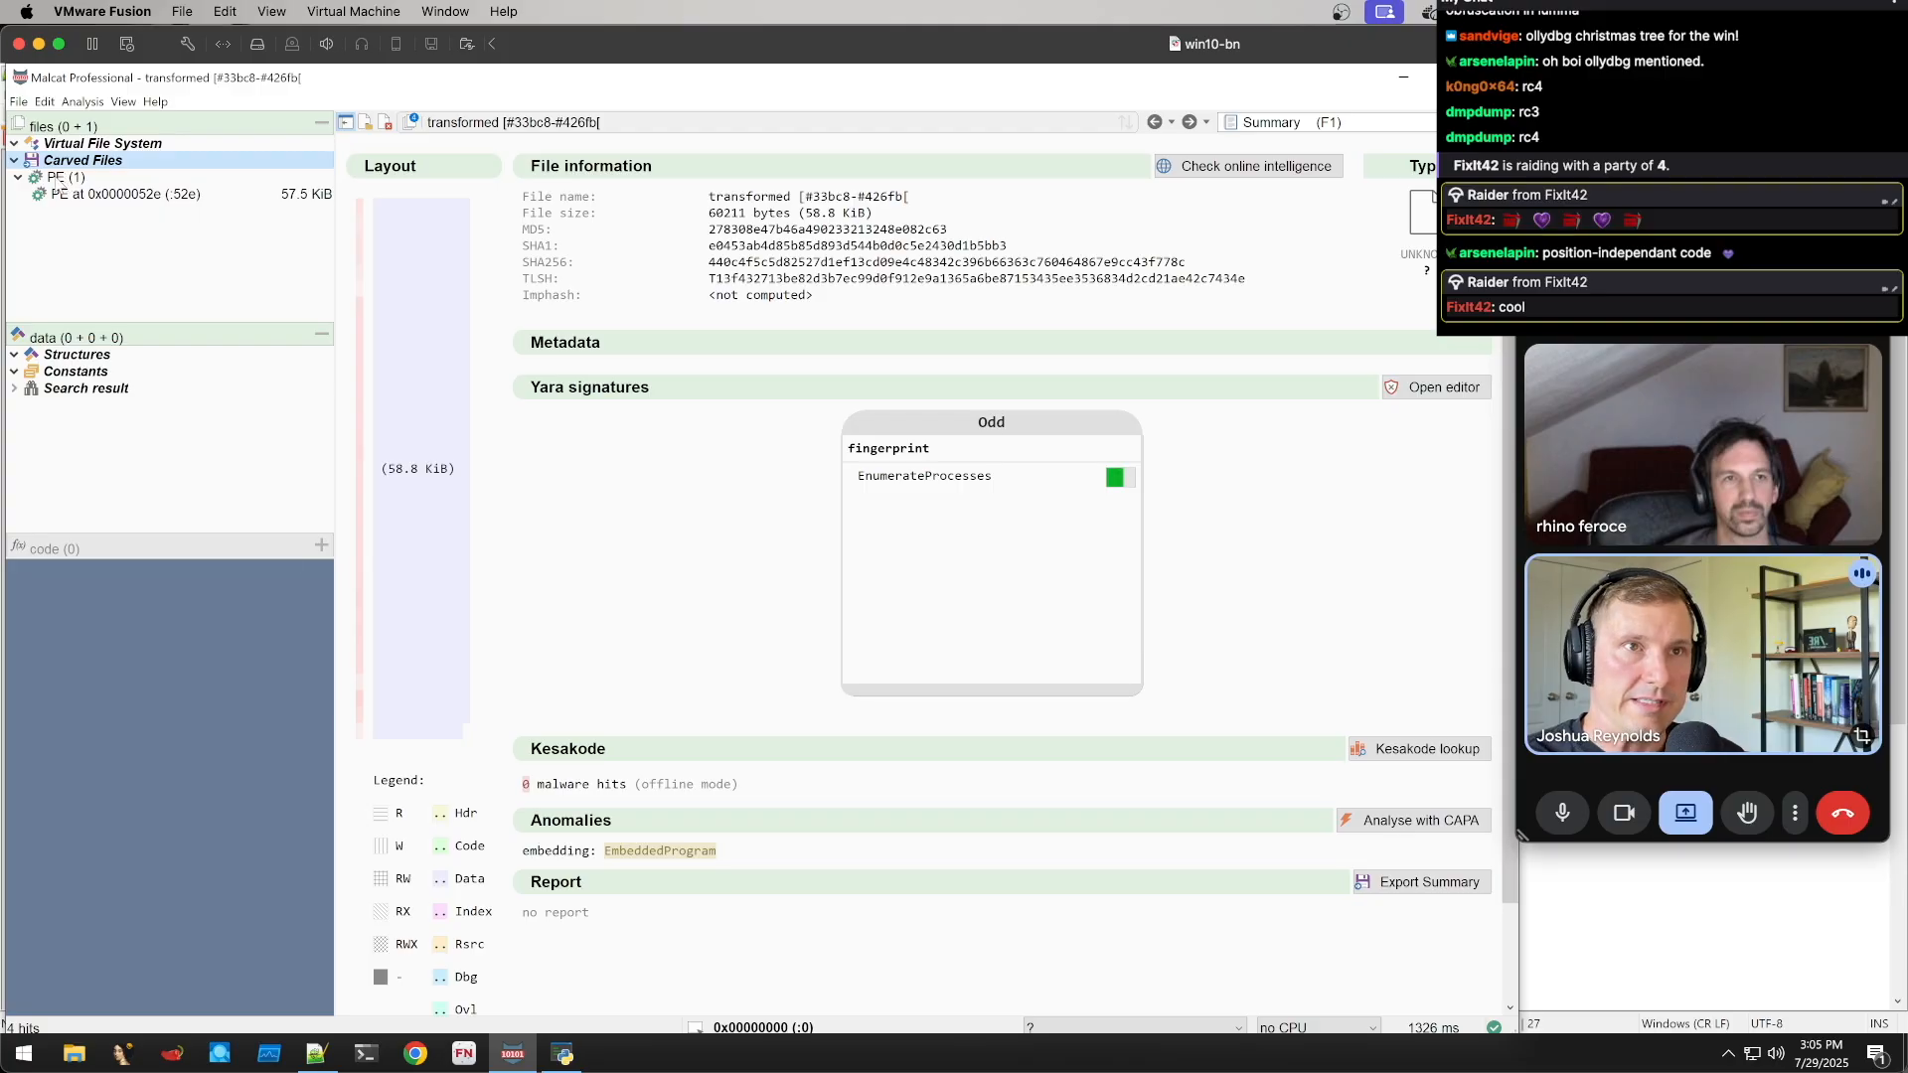
left_click(60, 179)
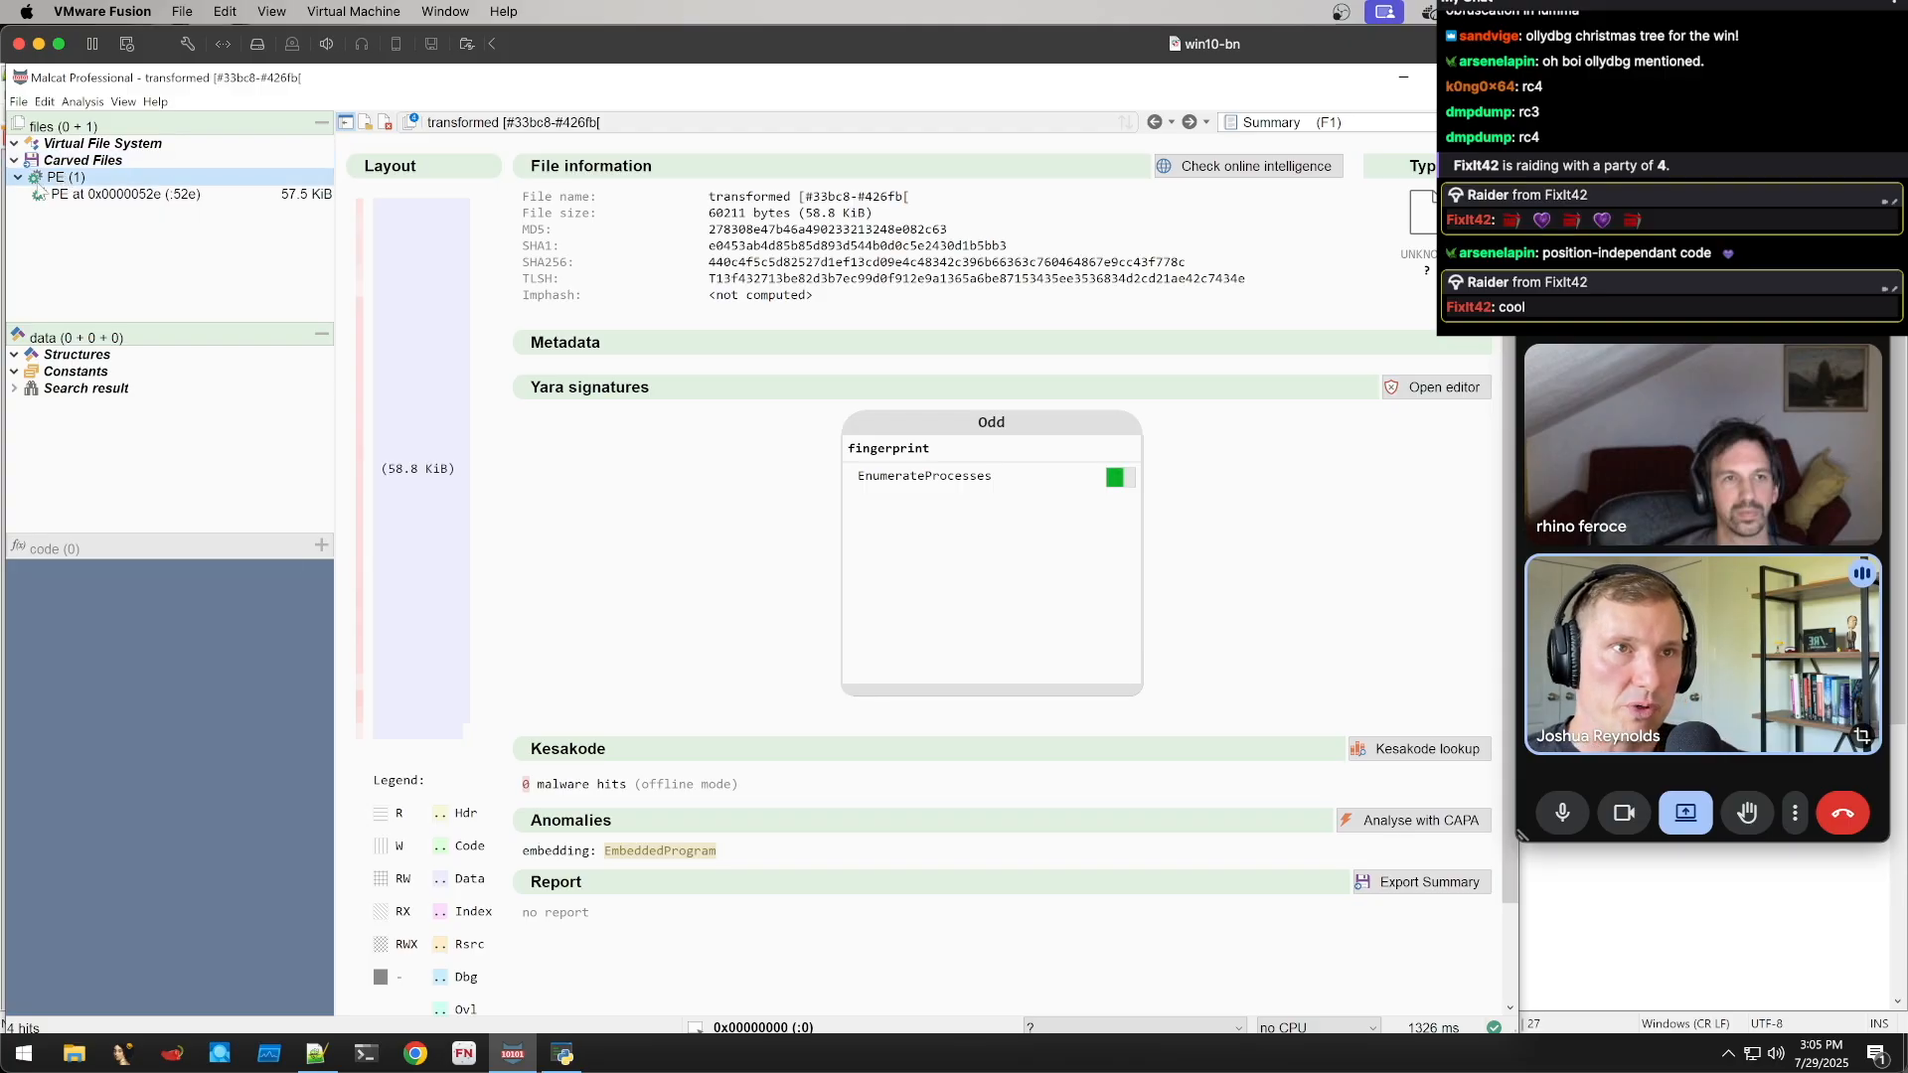
double_click(101, 198)
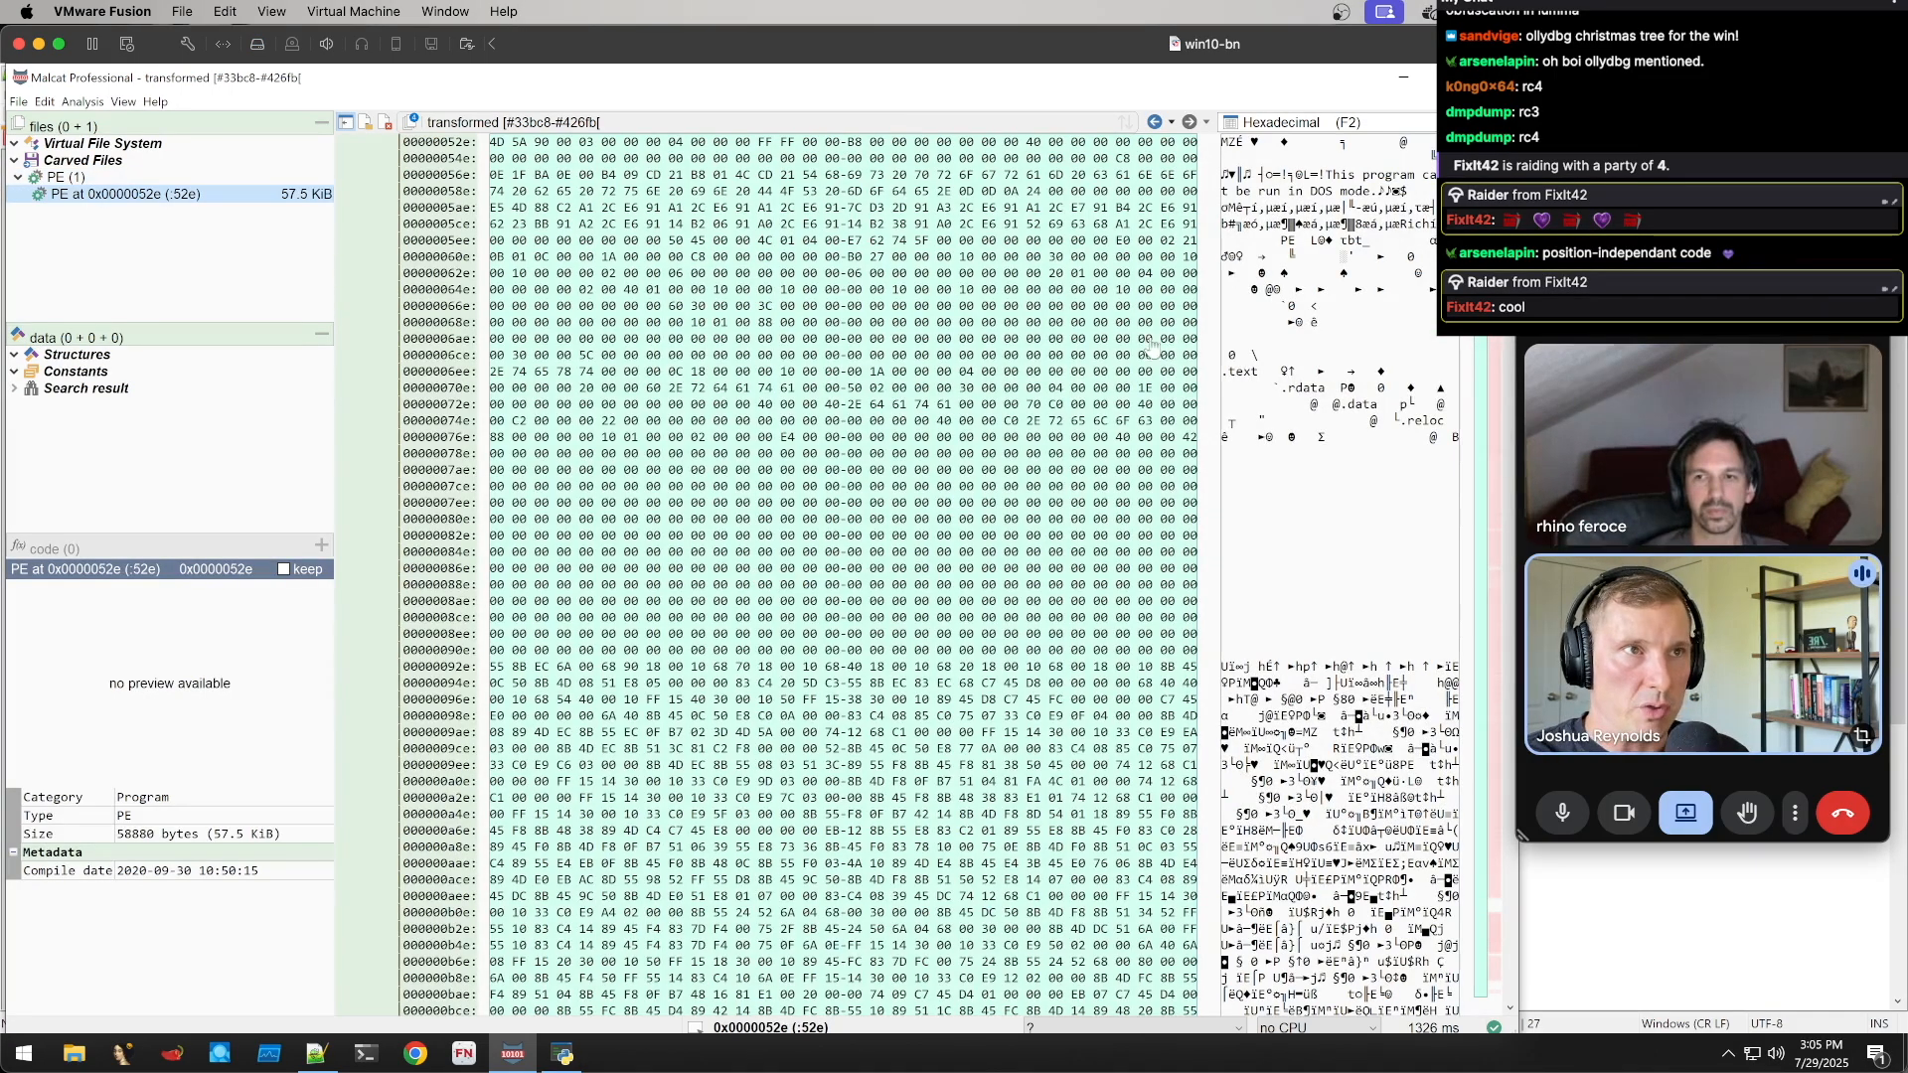
scroll(1349, 483, "down", 1)
scroll(1350, 482, "up", 15)
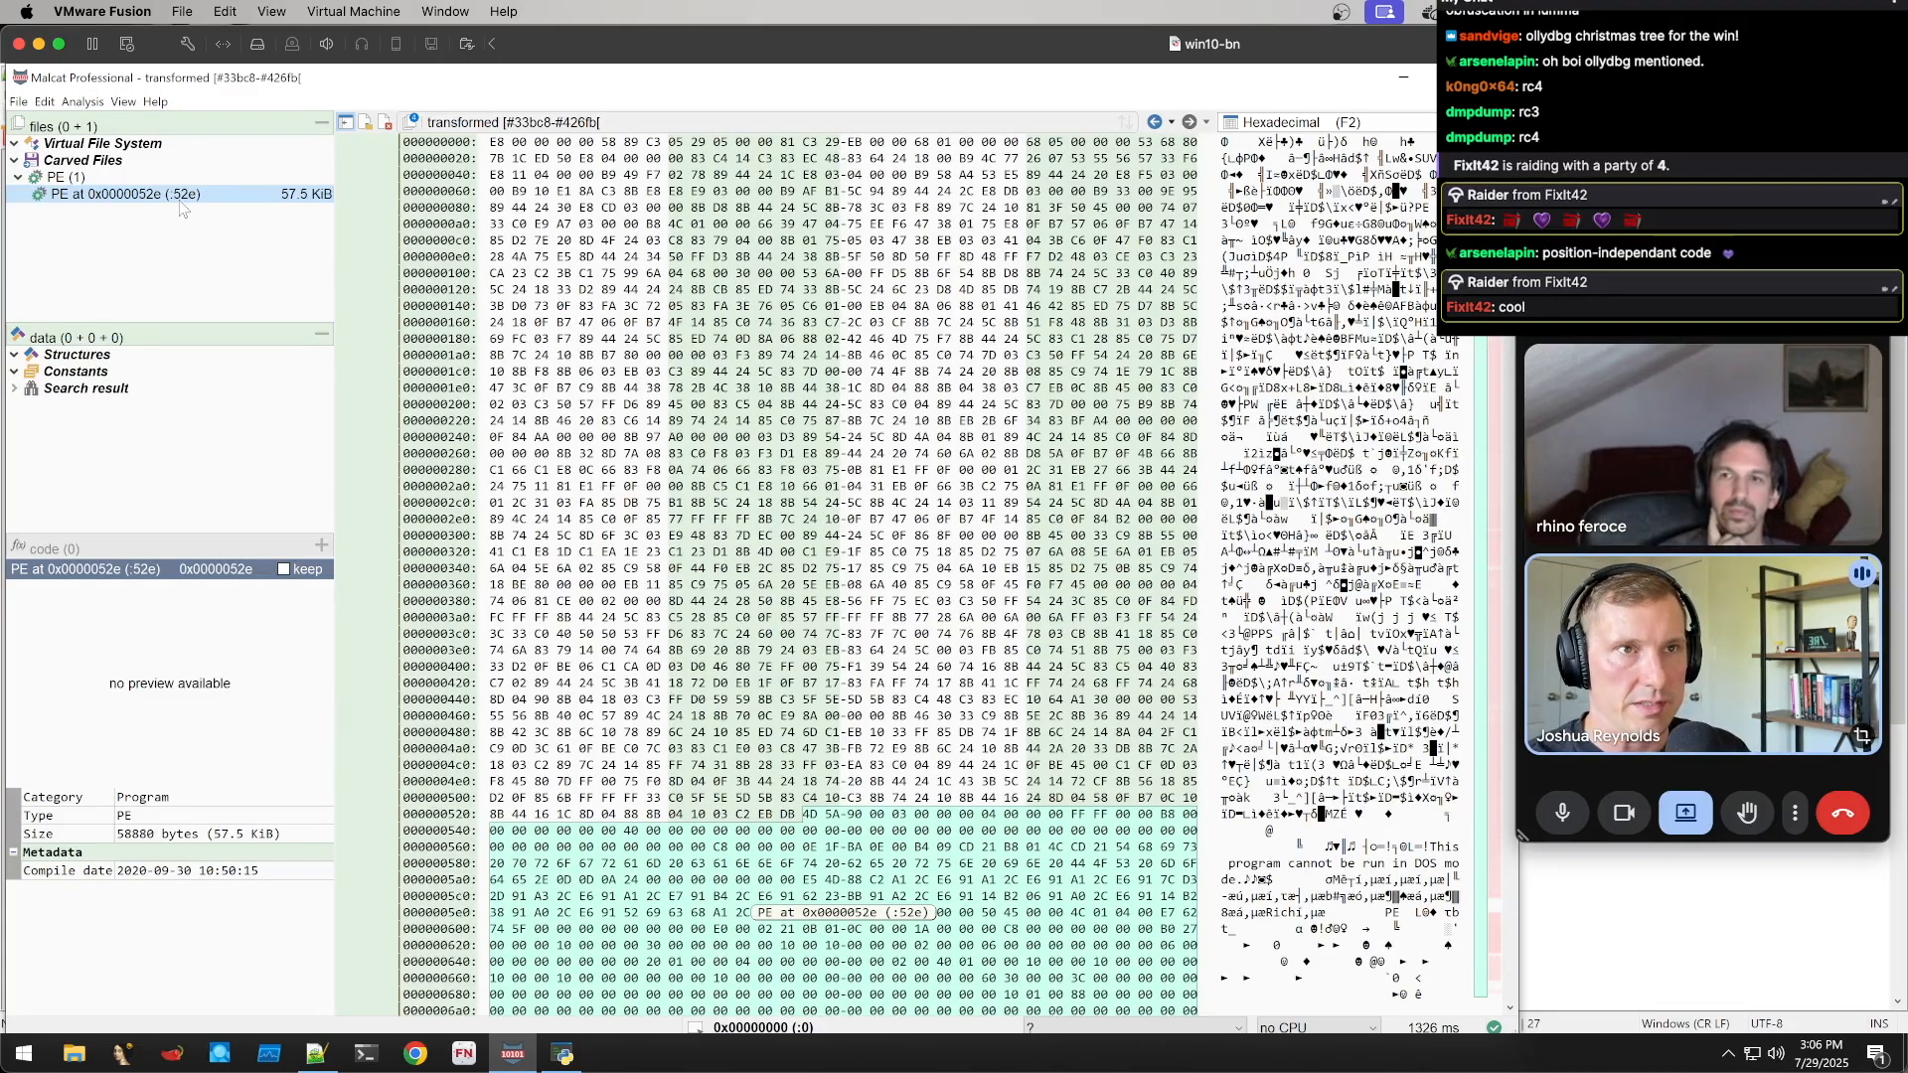
Open the carved PE at 0x0000052e in a new tab for analysis
right_click(121, 195)
right_click(98, 194)
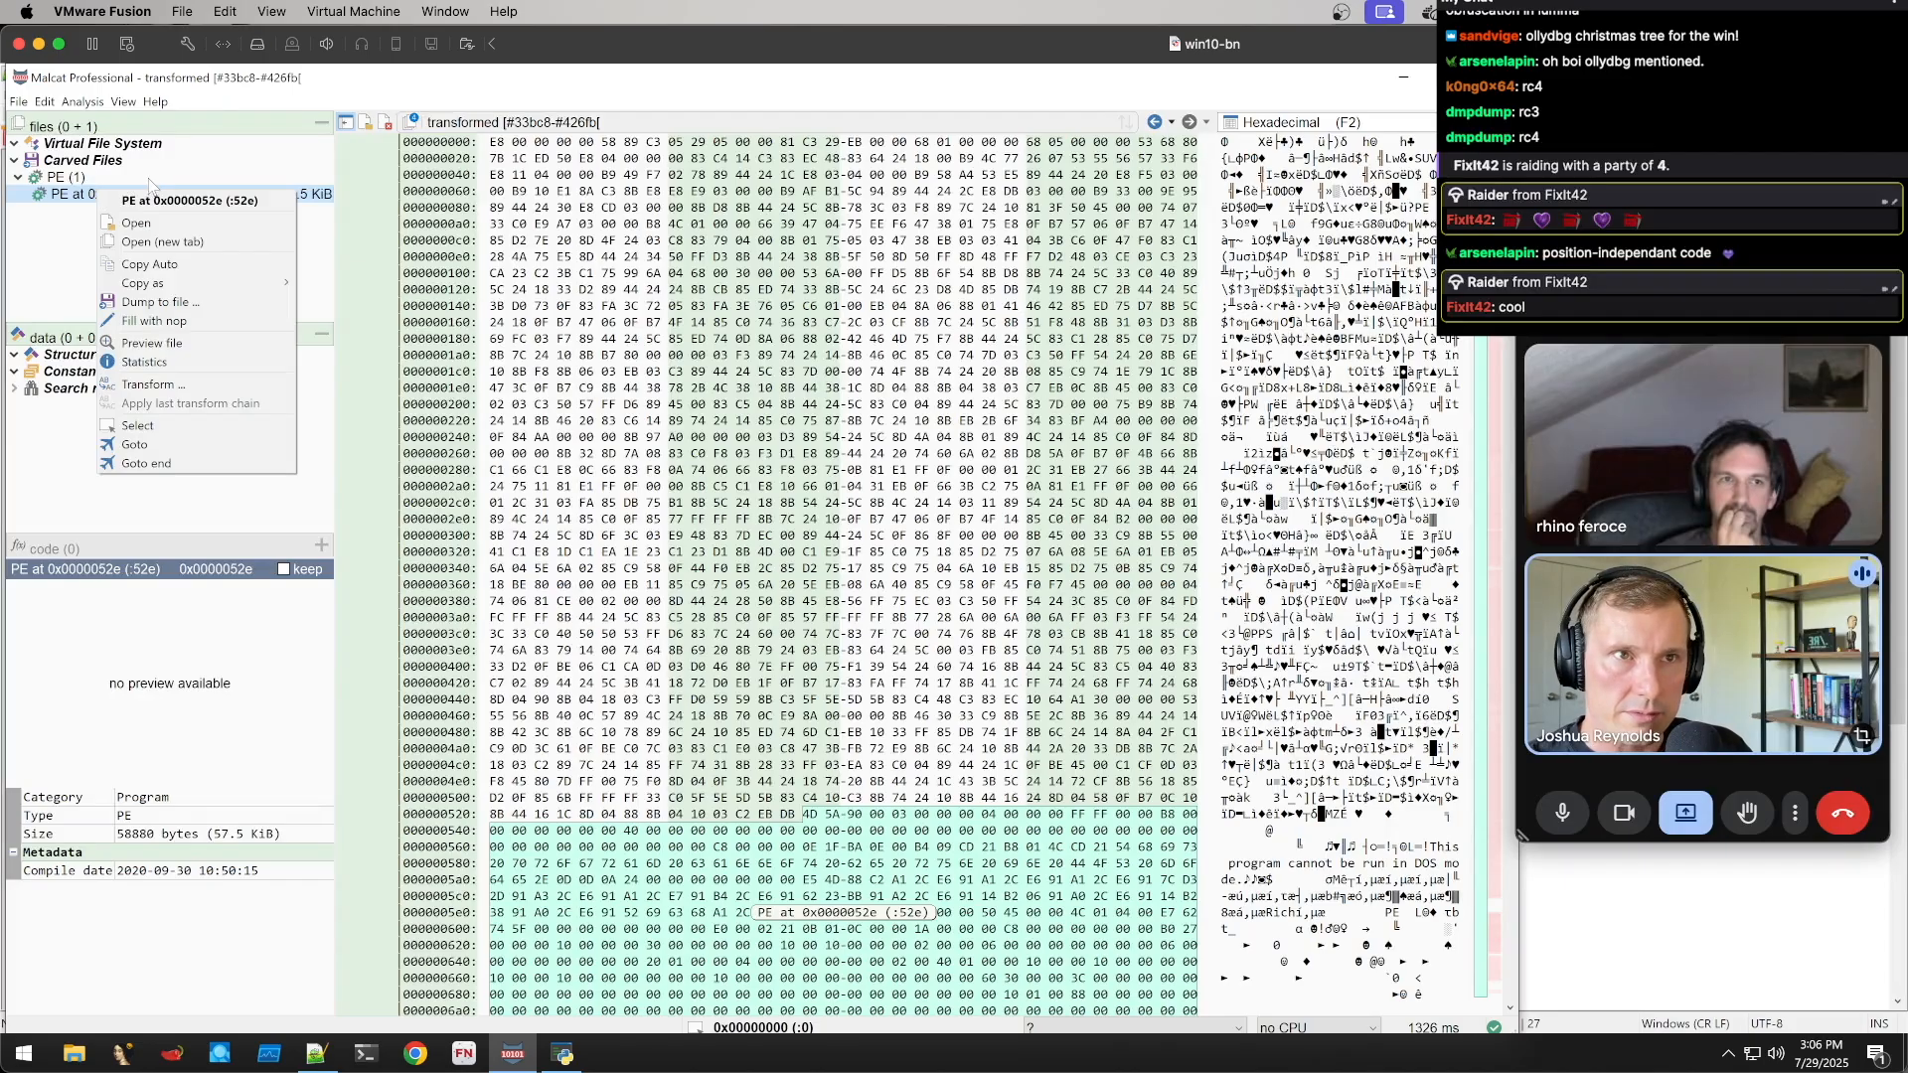
left_click(159, 242)
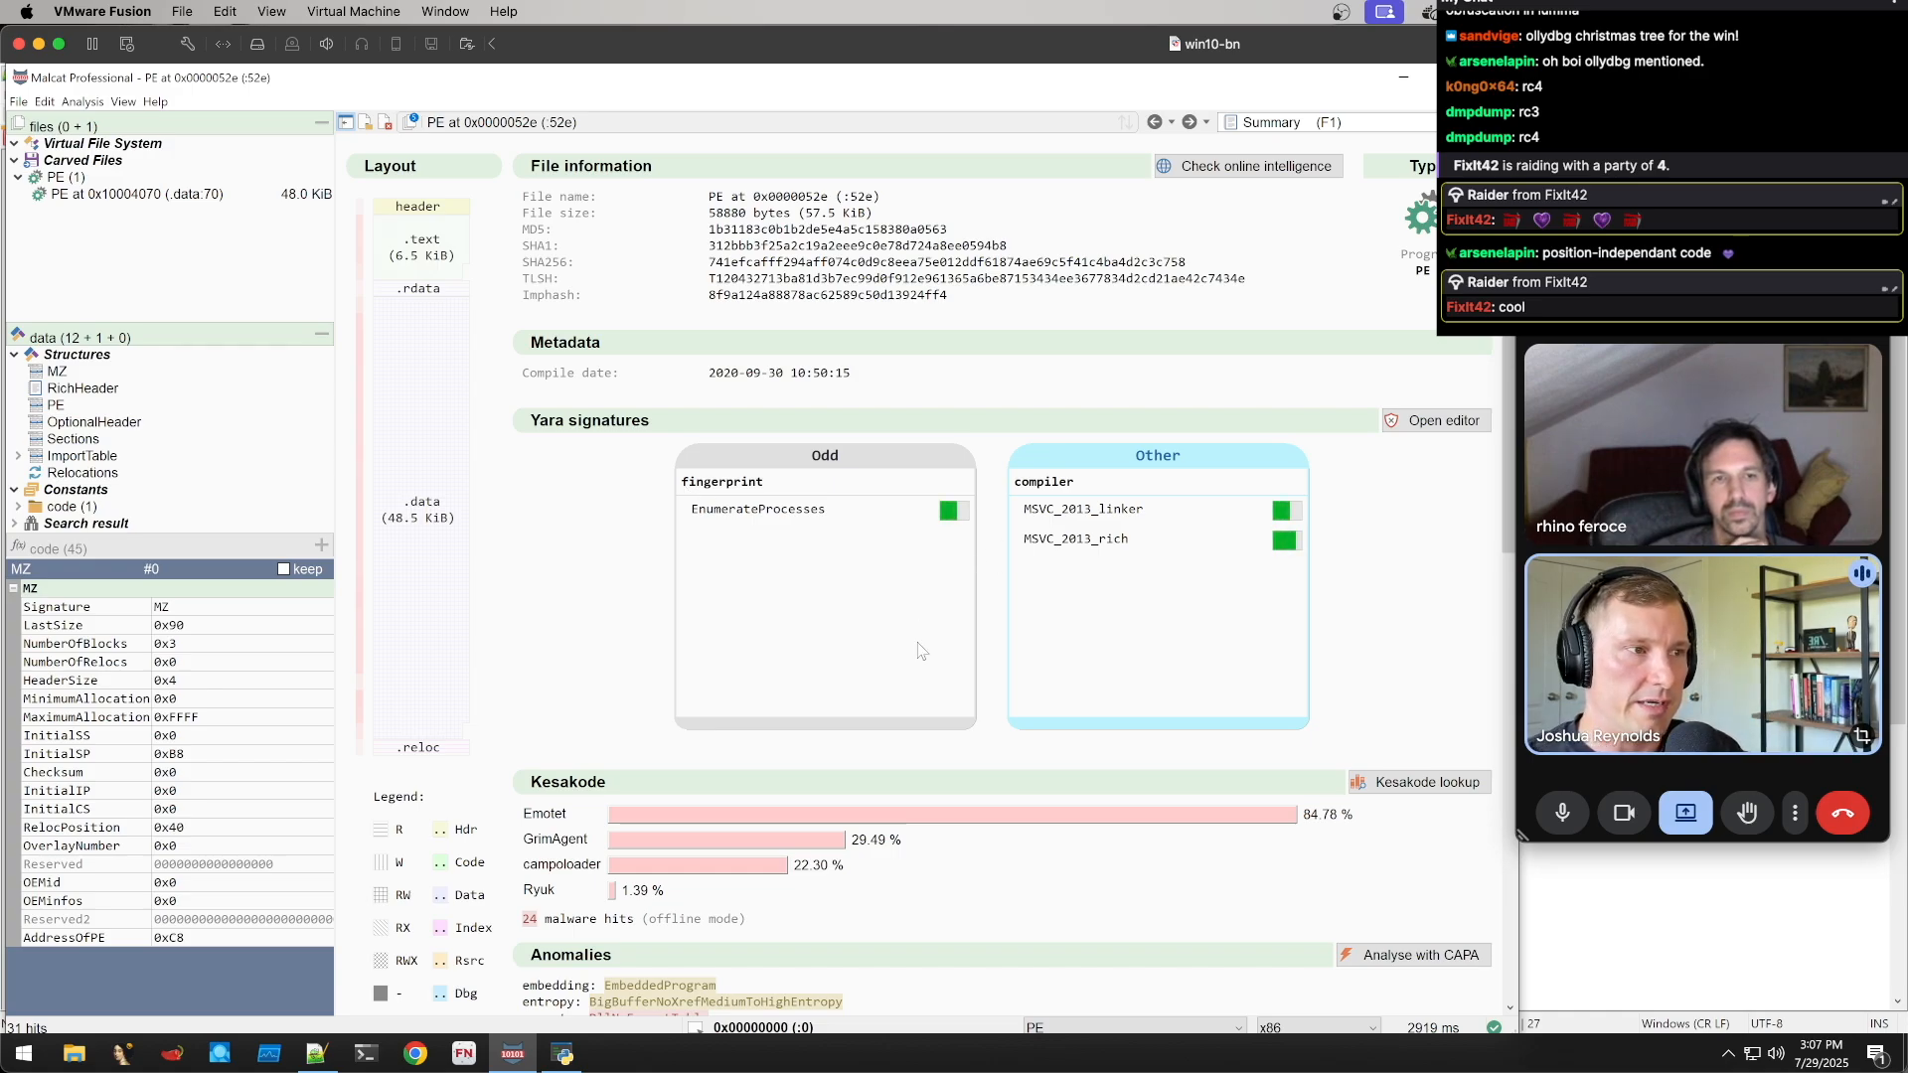
Inspect the EmbeddedProgram anomaly and its rule in subobjects.py, and show the details of the BigBufferNoXrefMediumToHighEntropy anomaly
scroll(919, 646, "down", 3)
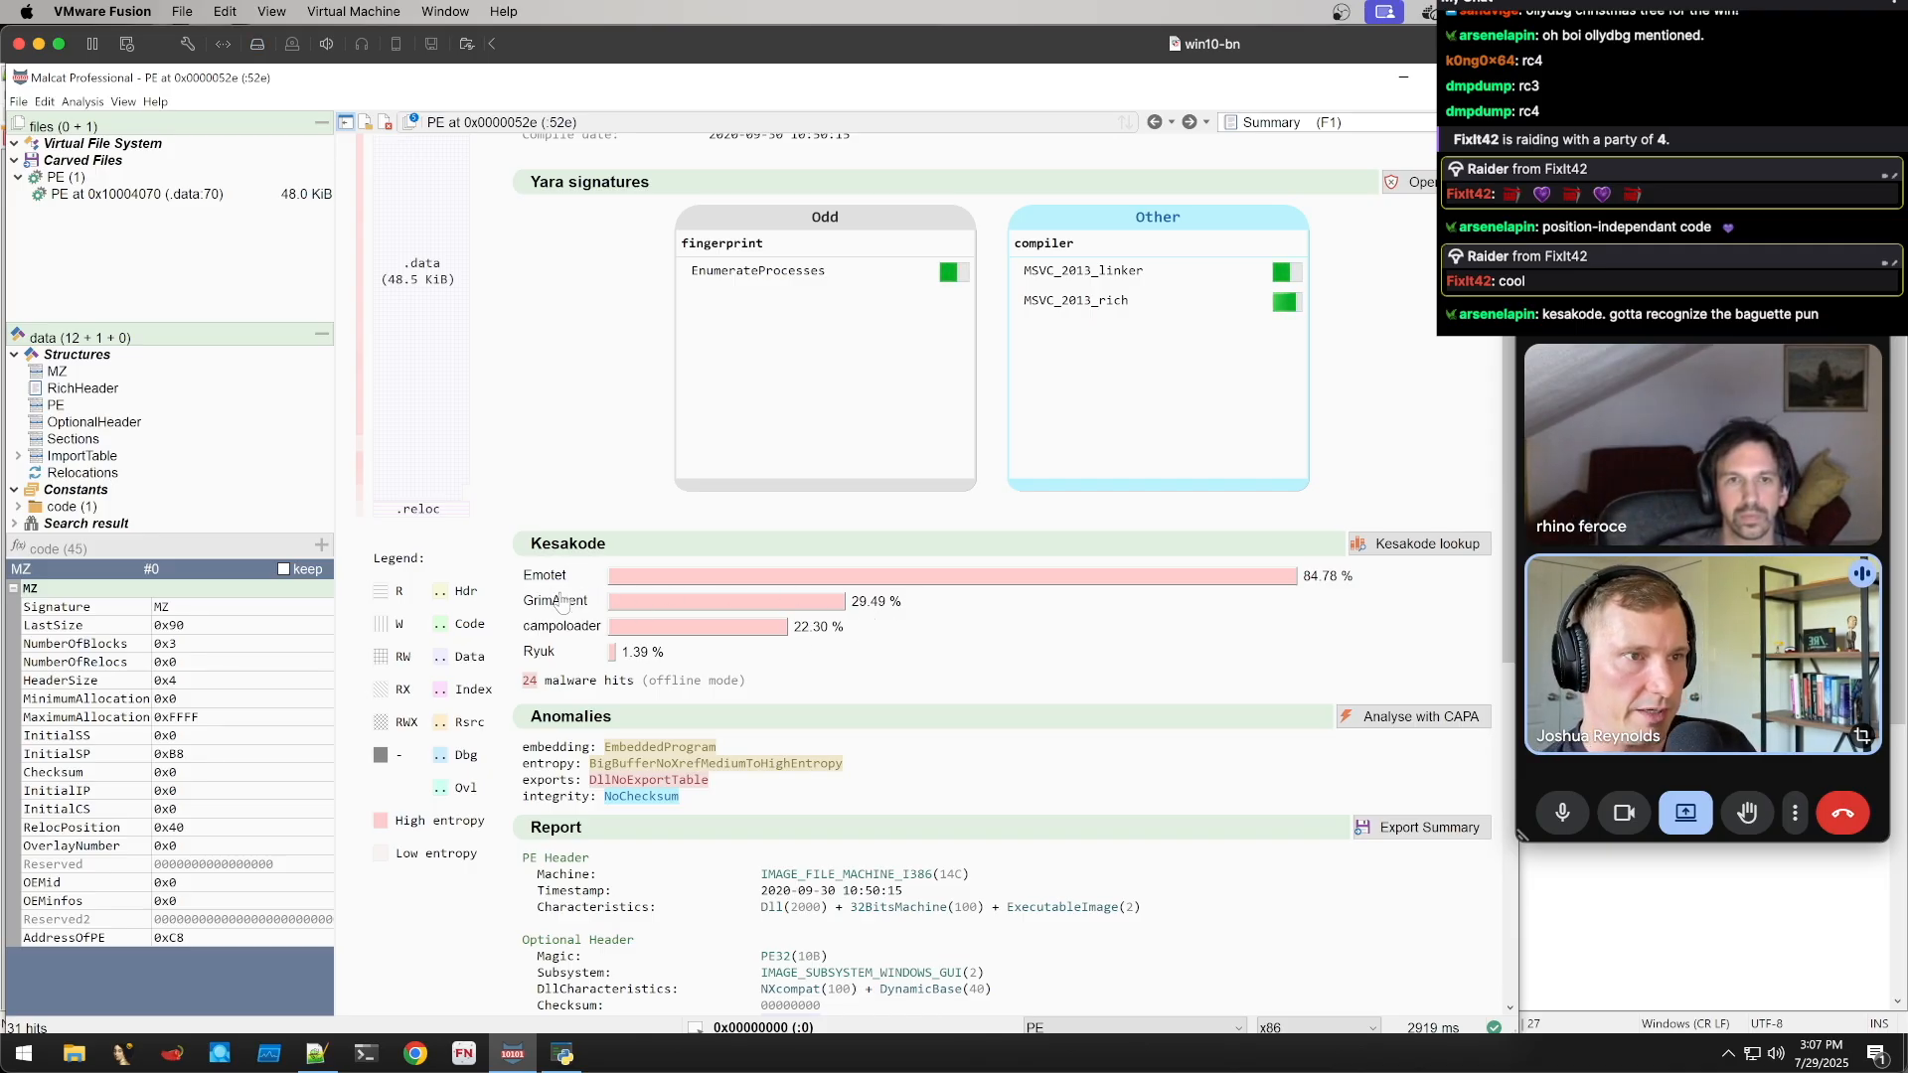
scroll(815, 656, "down", 4)
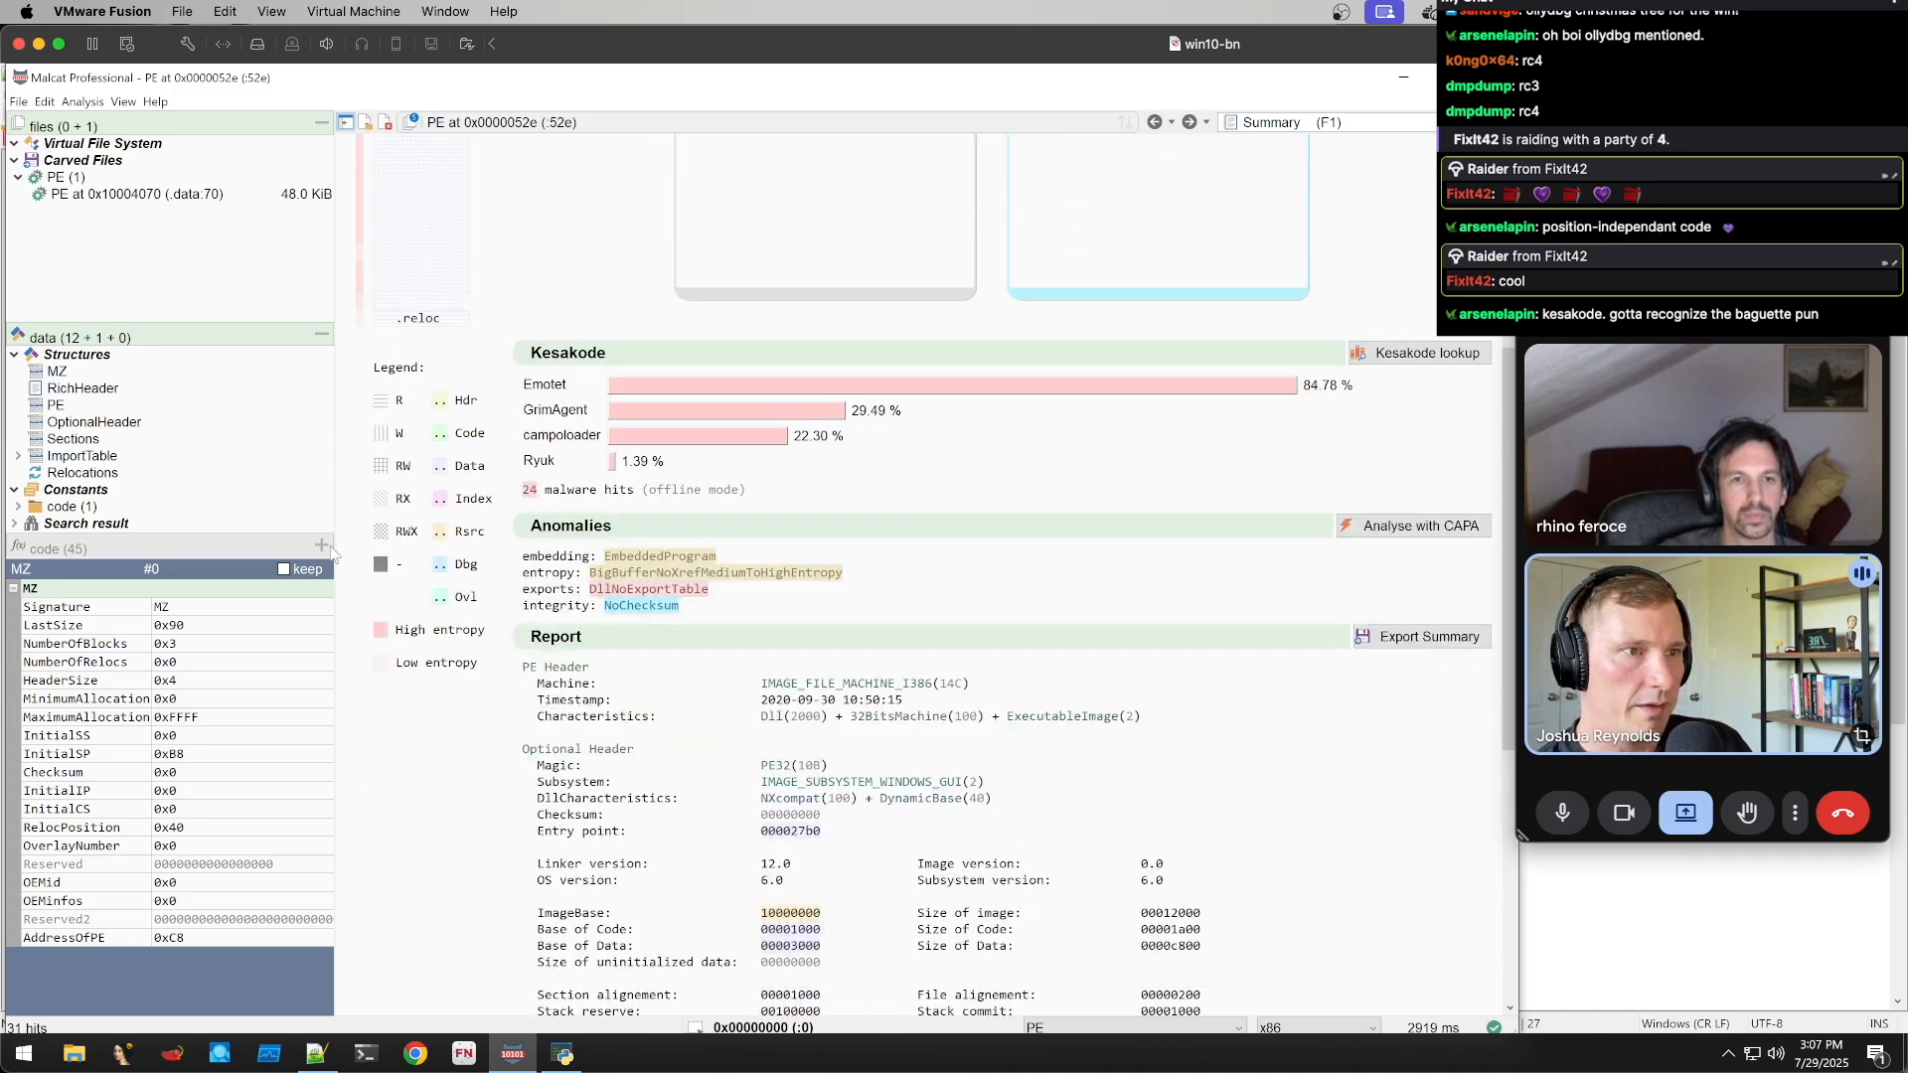
left_click(683, 564)
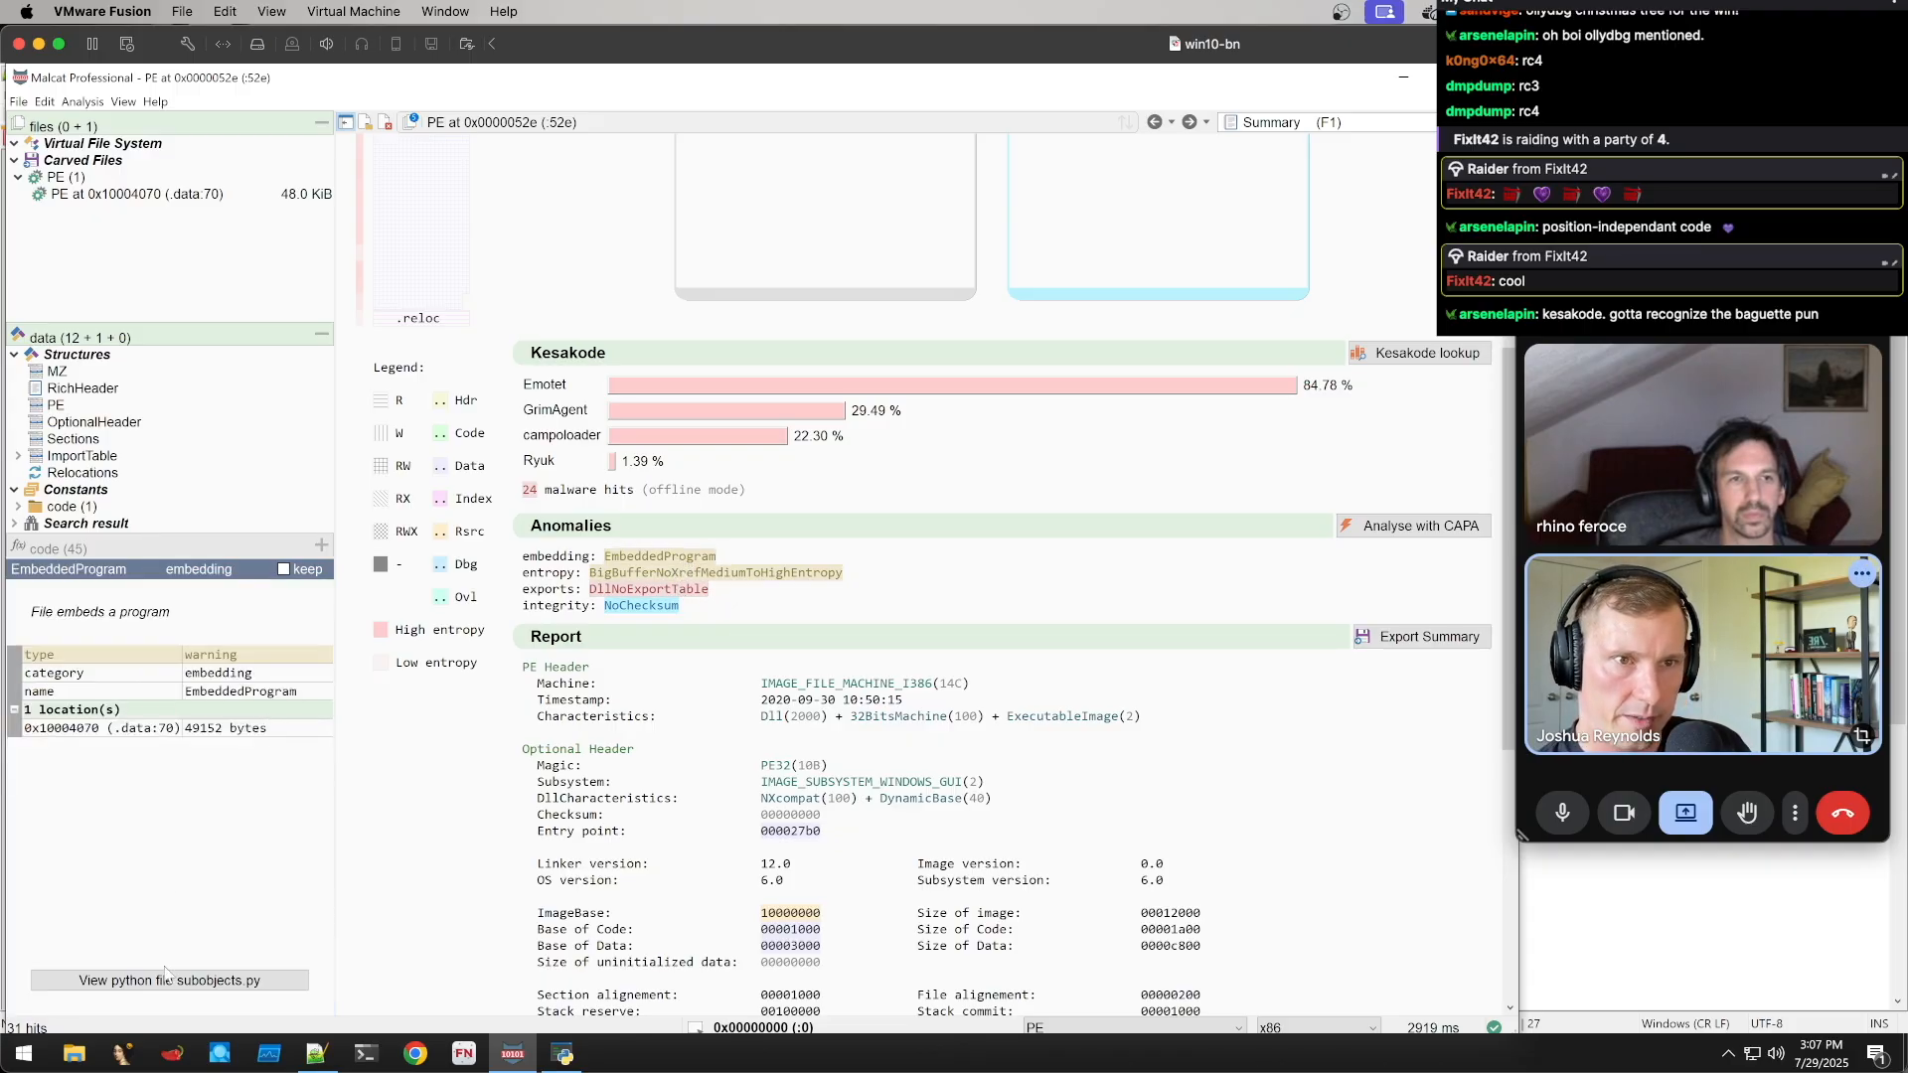
left_click(248, 982)
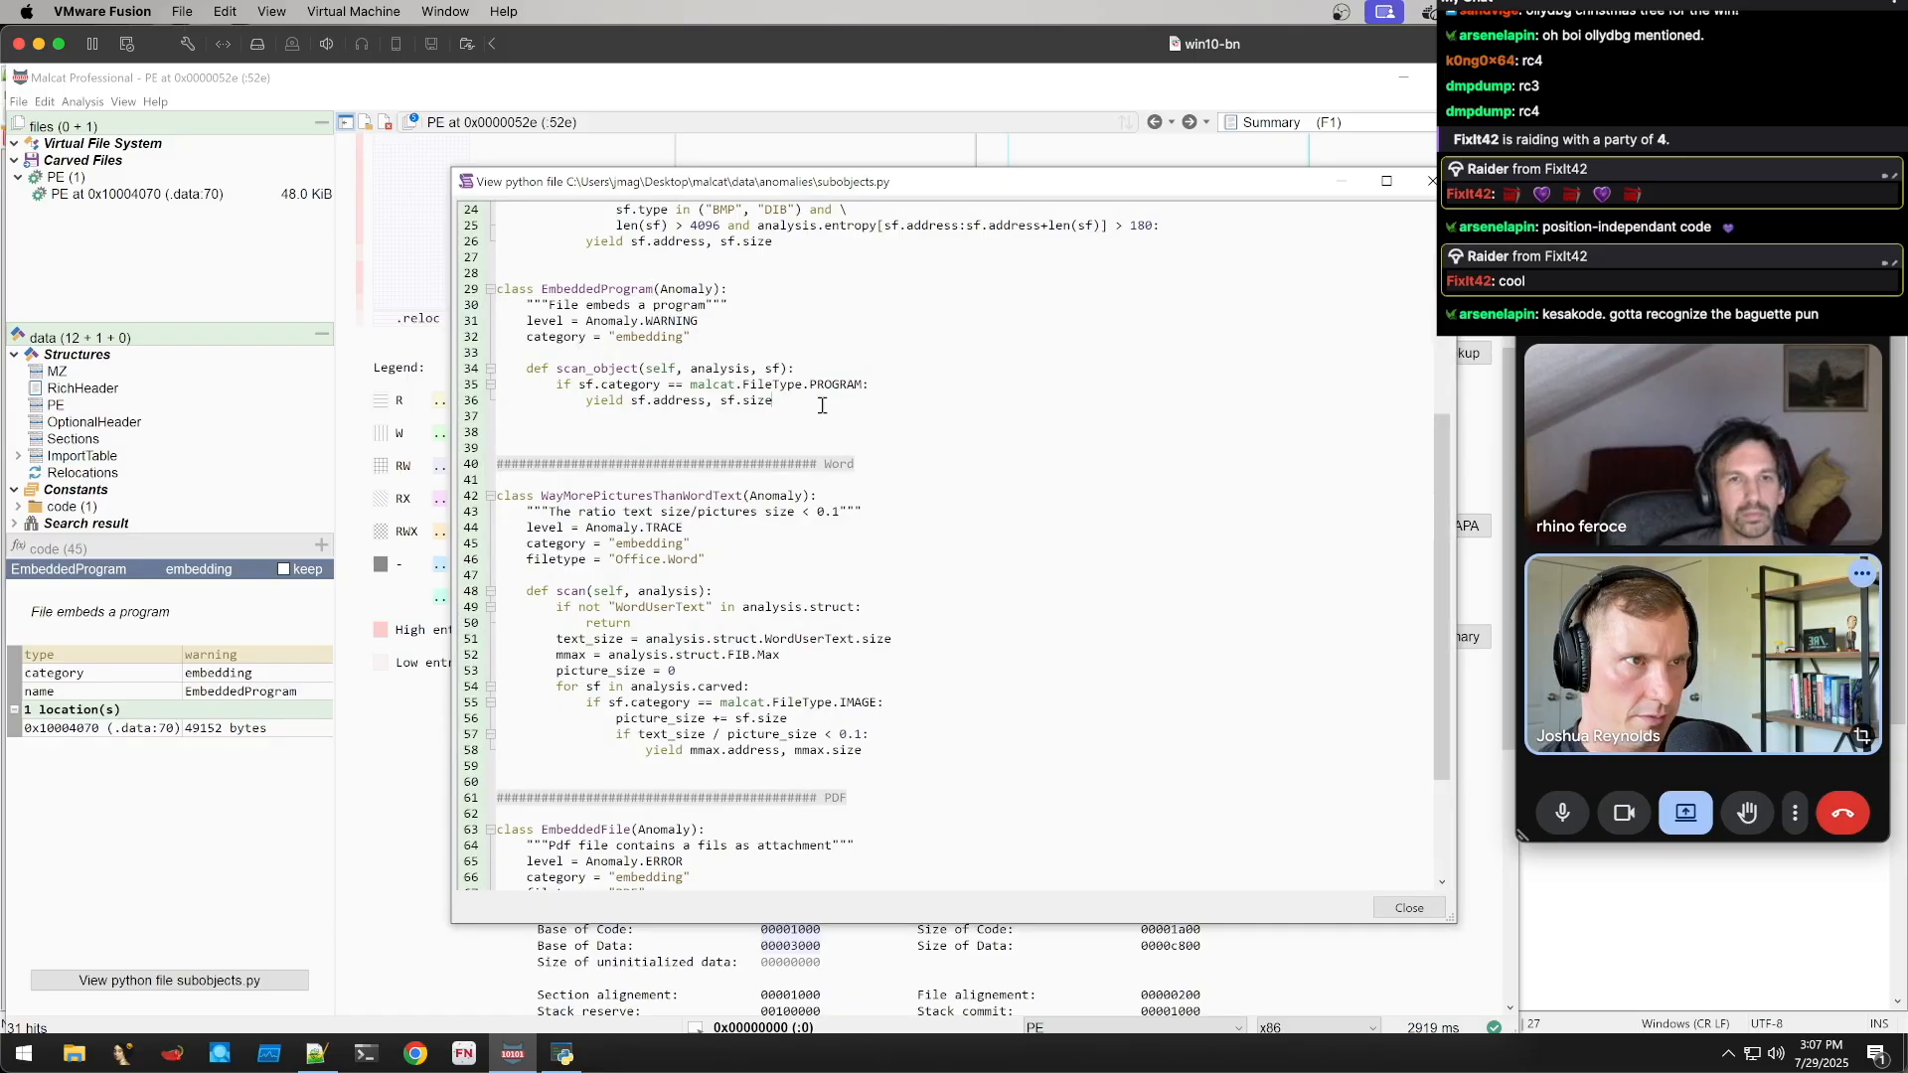
double_click(646, 386)
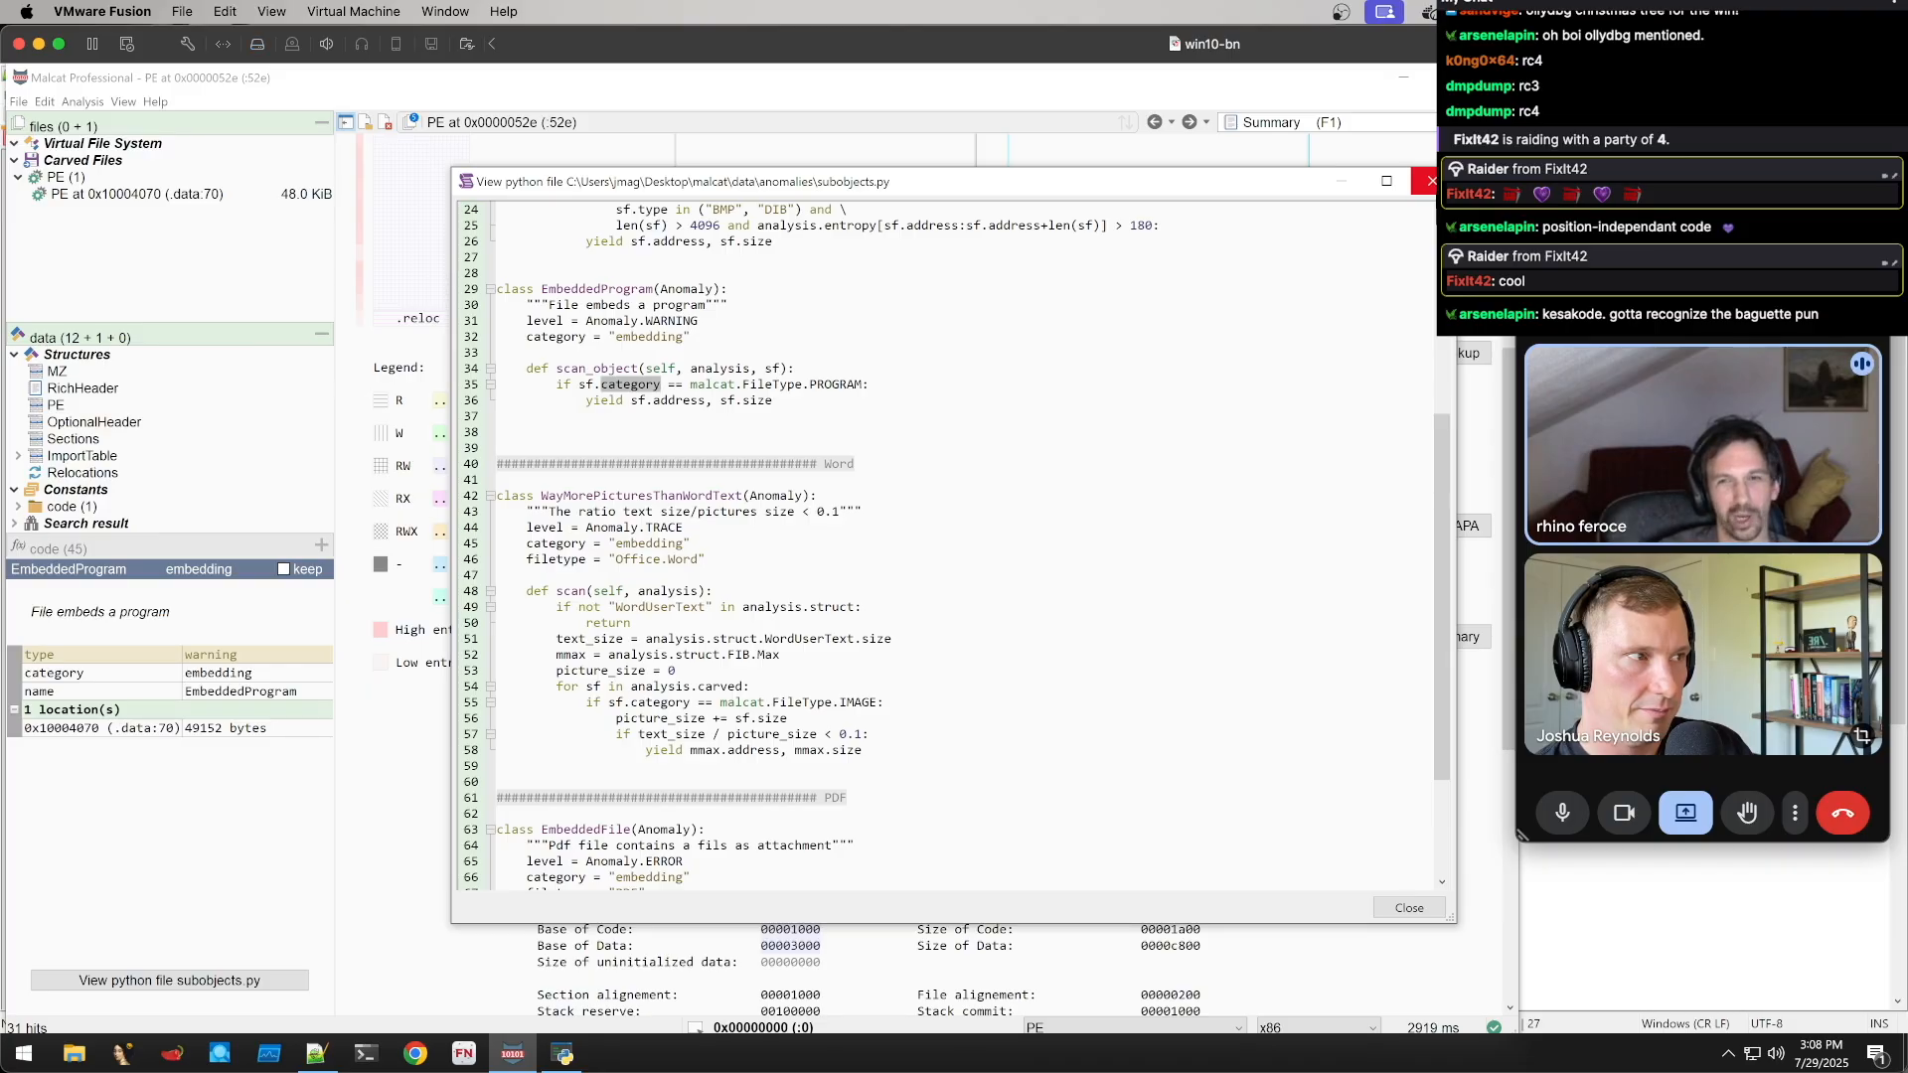
left_click(1431, 181)
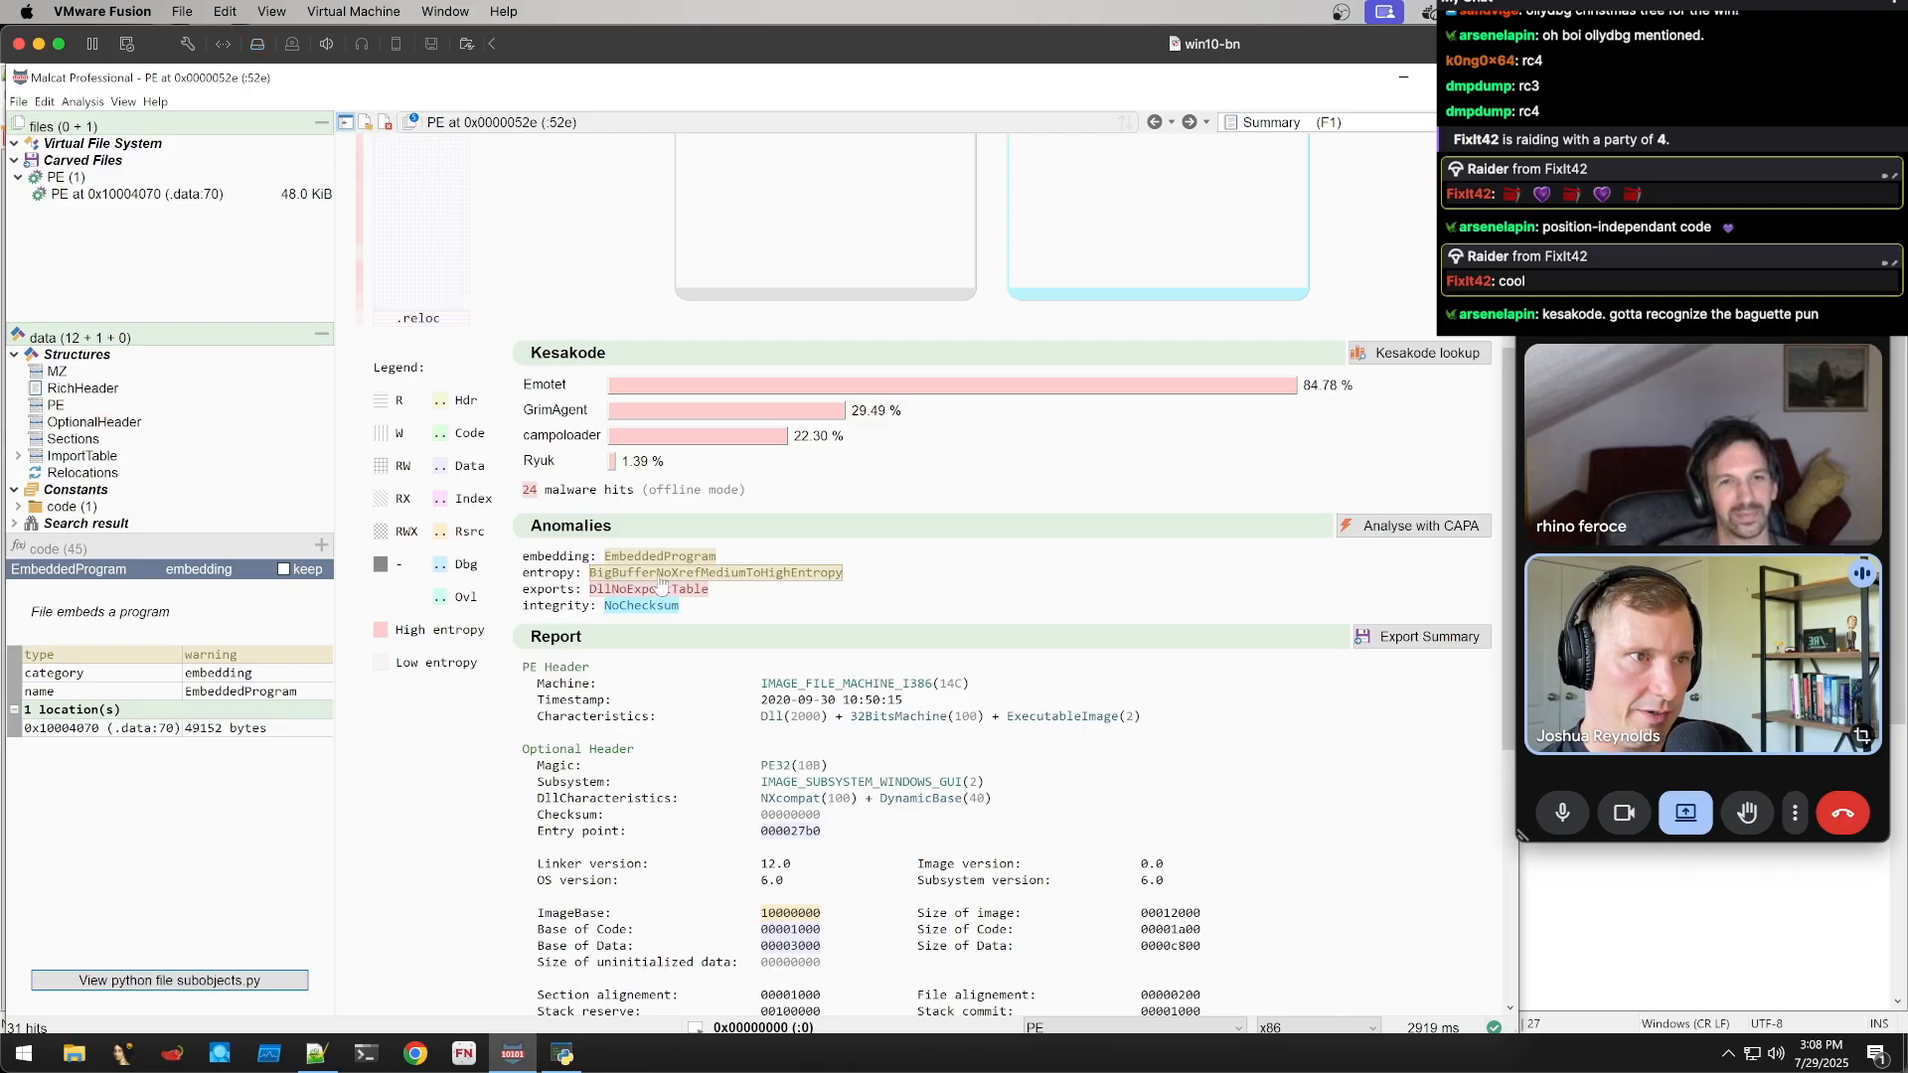
left_click(722, 573)
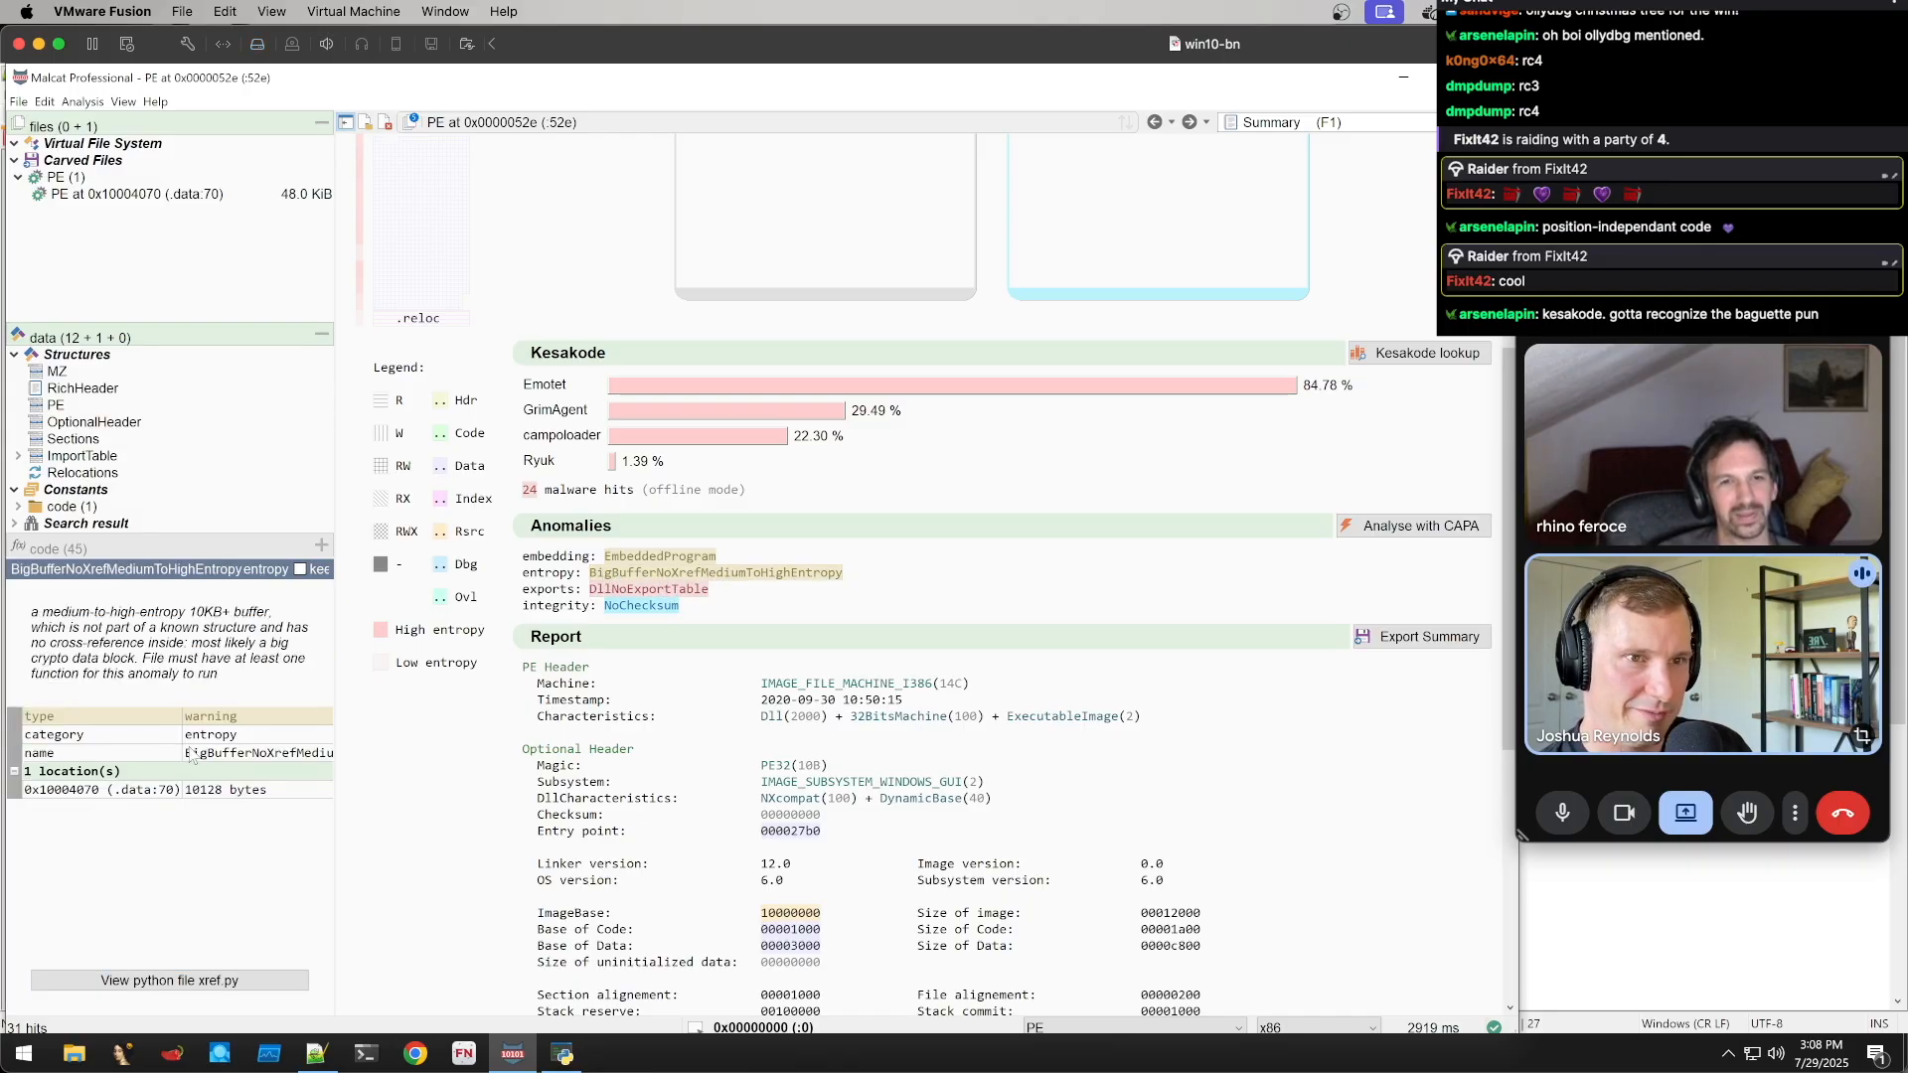
View the BigBufferNoXrefMediumToHighEntropy rule in xref.py, read its description and scan logic, and close the file
left_click(258, 982)
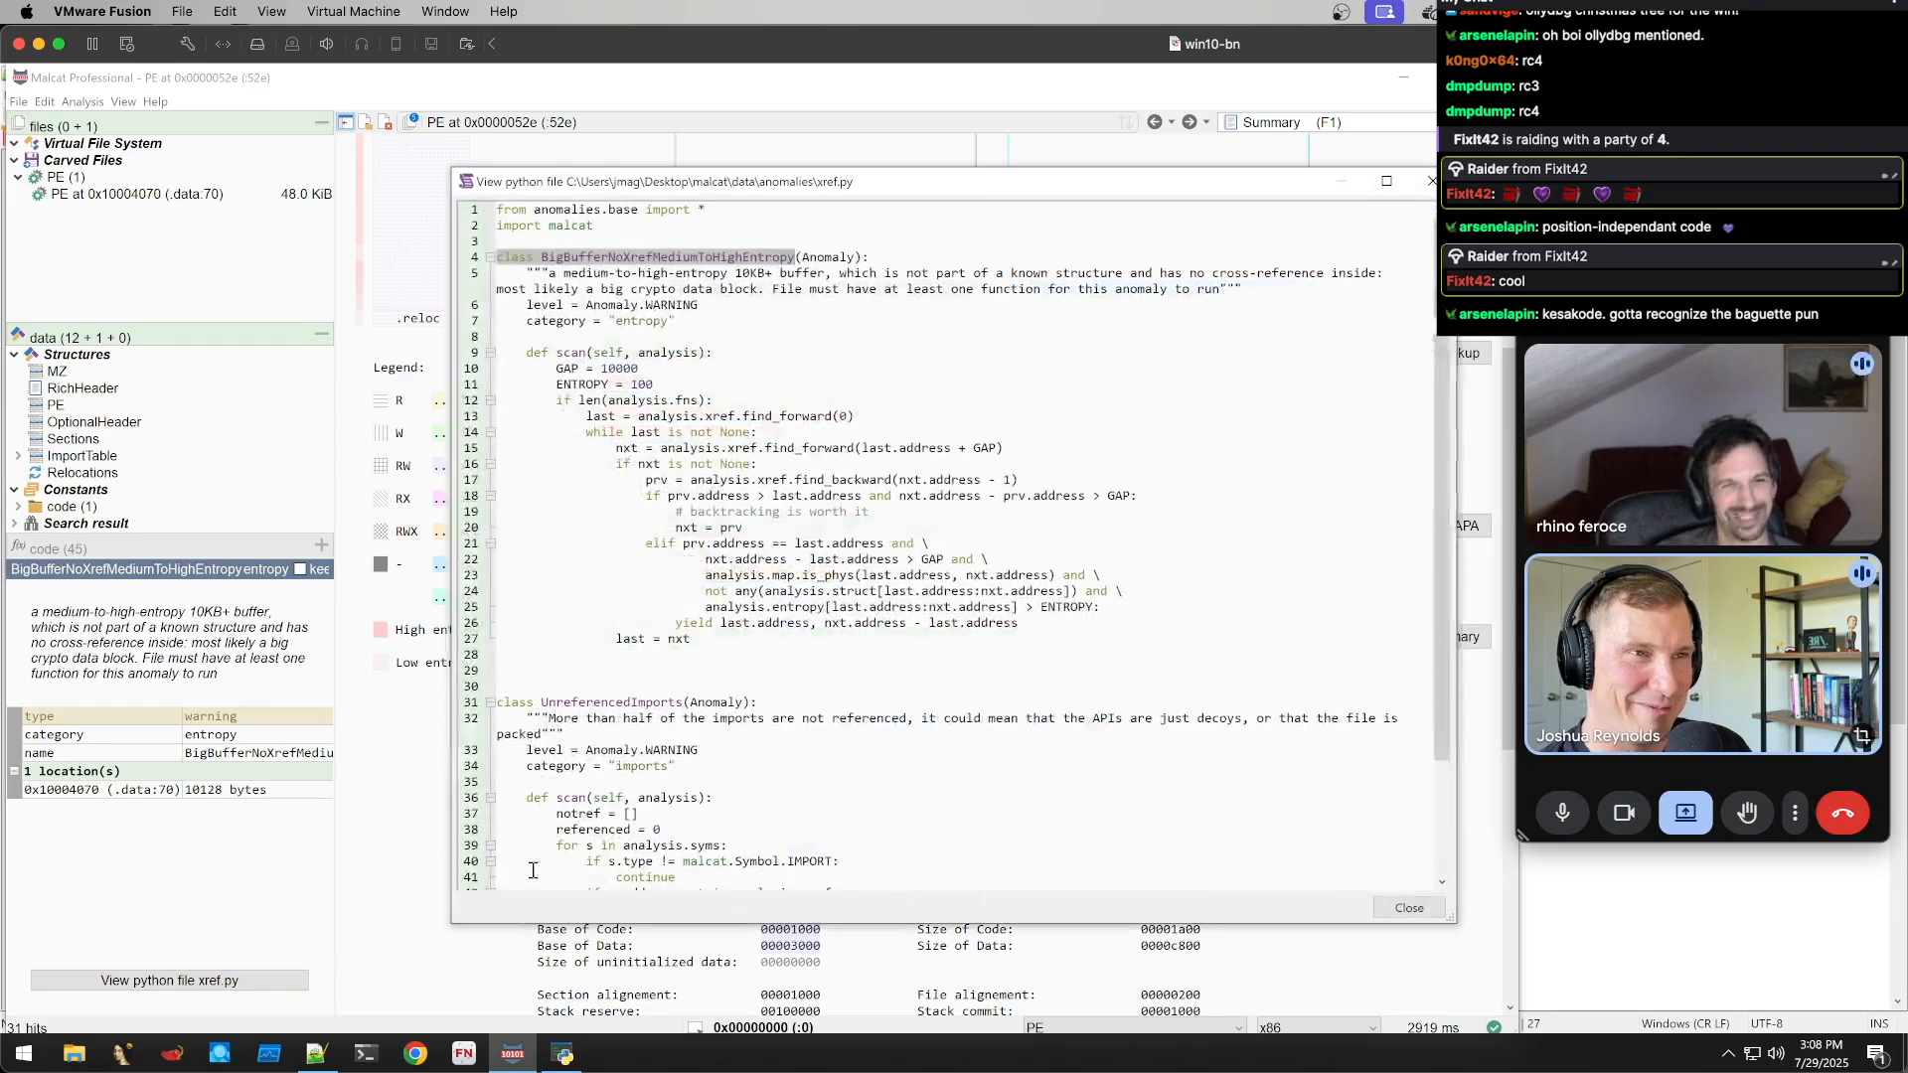
left_click(949, 392)
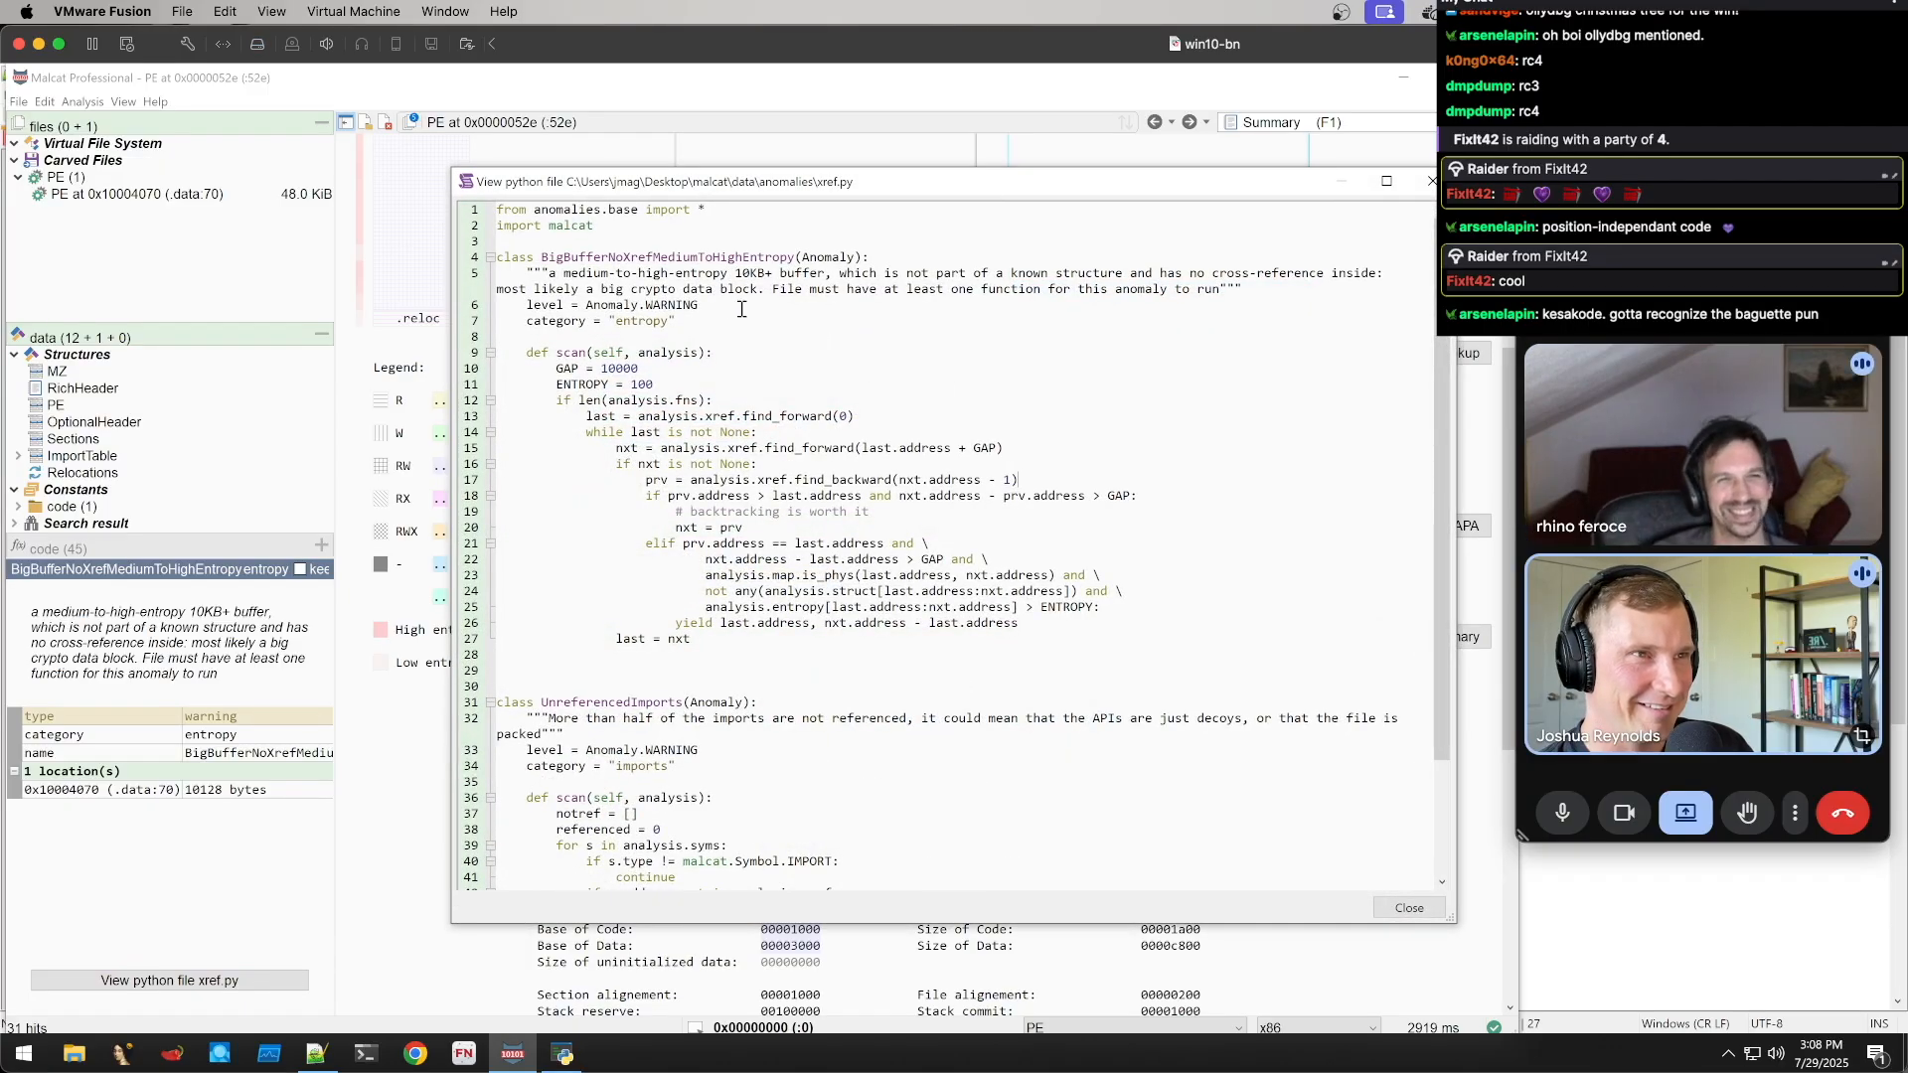
left_click_drag(541, 263, 1153, 291)
left_click(843, 275)
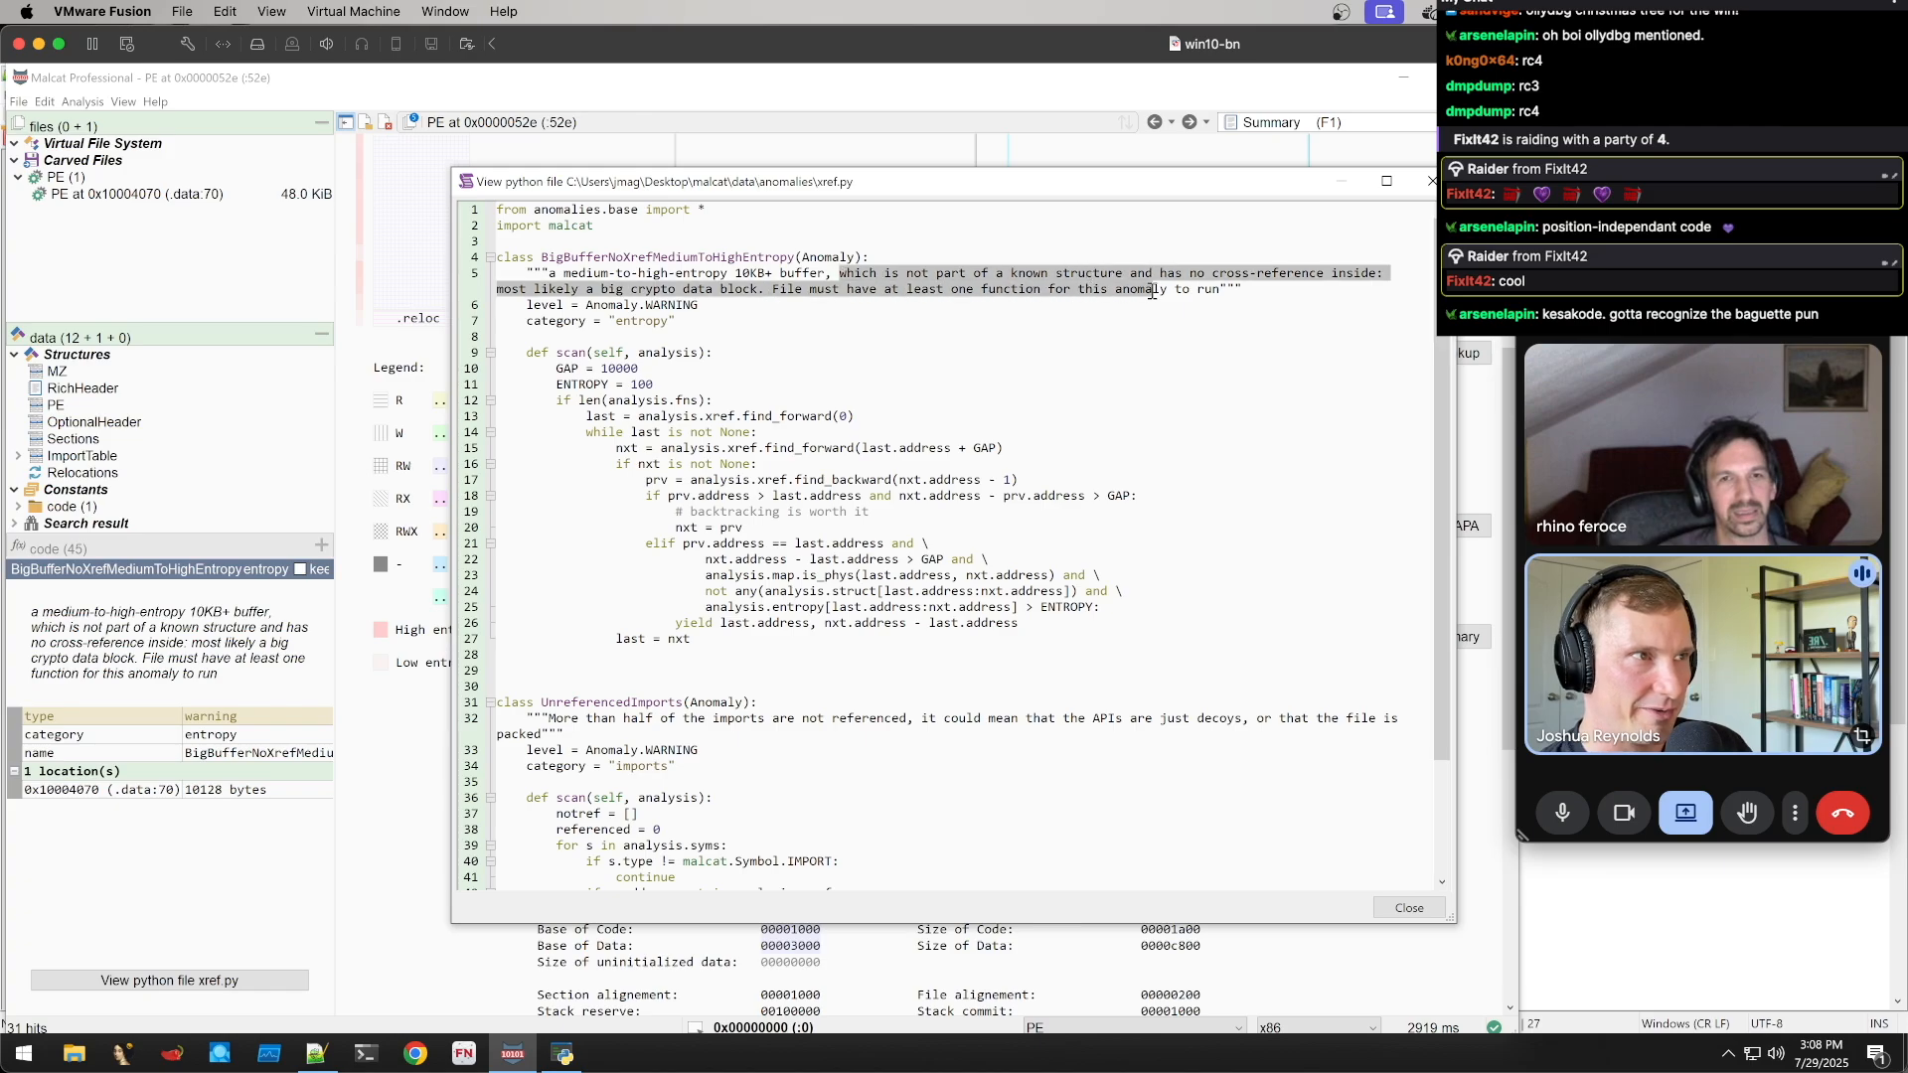
left_click(1159, 288)
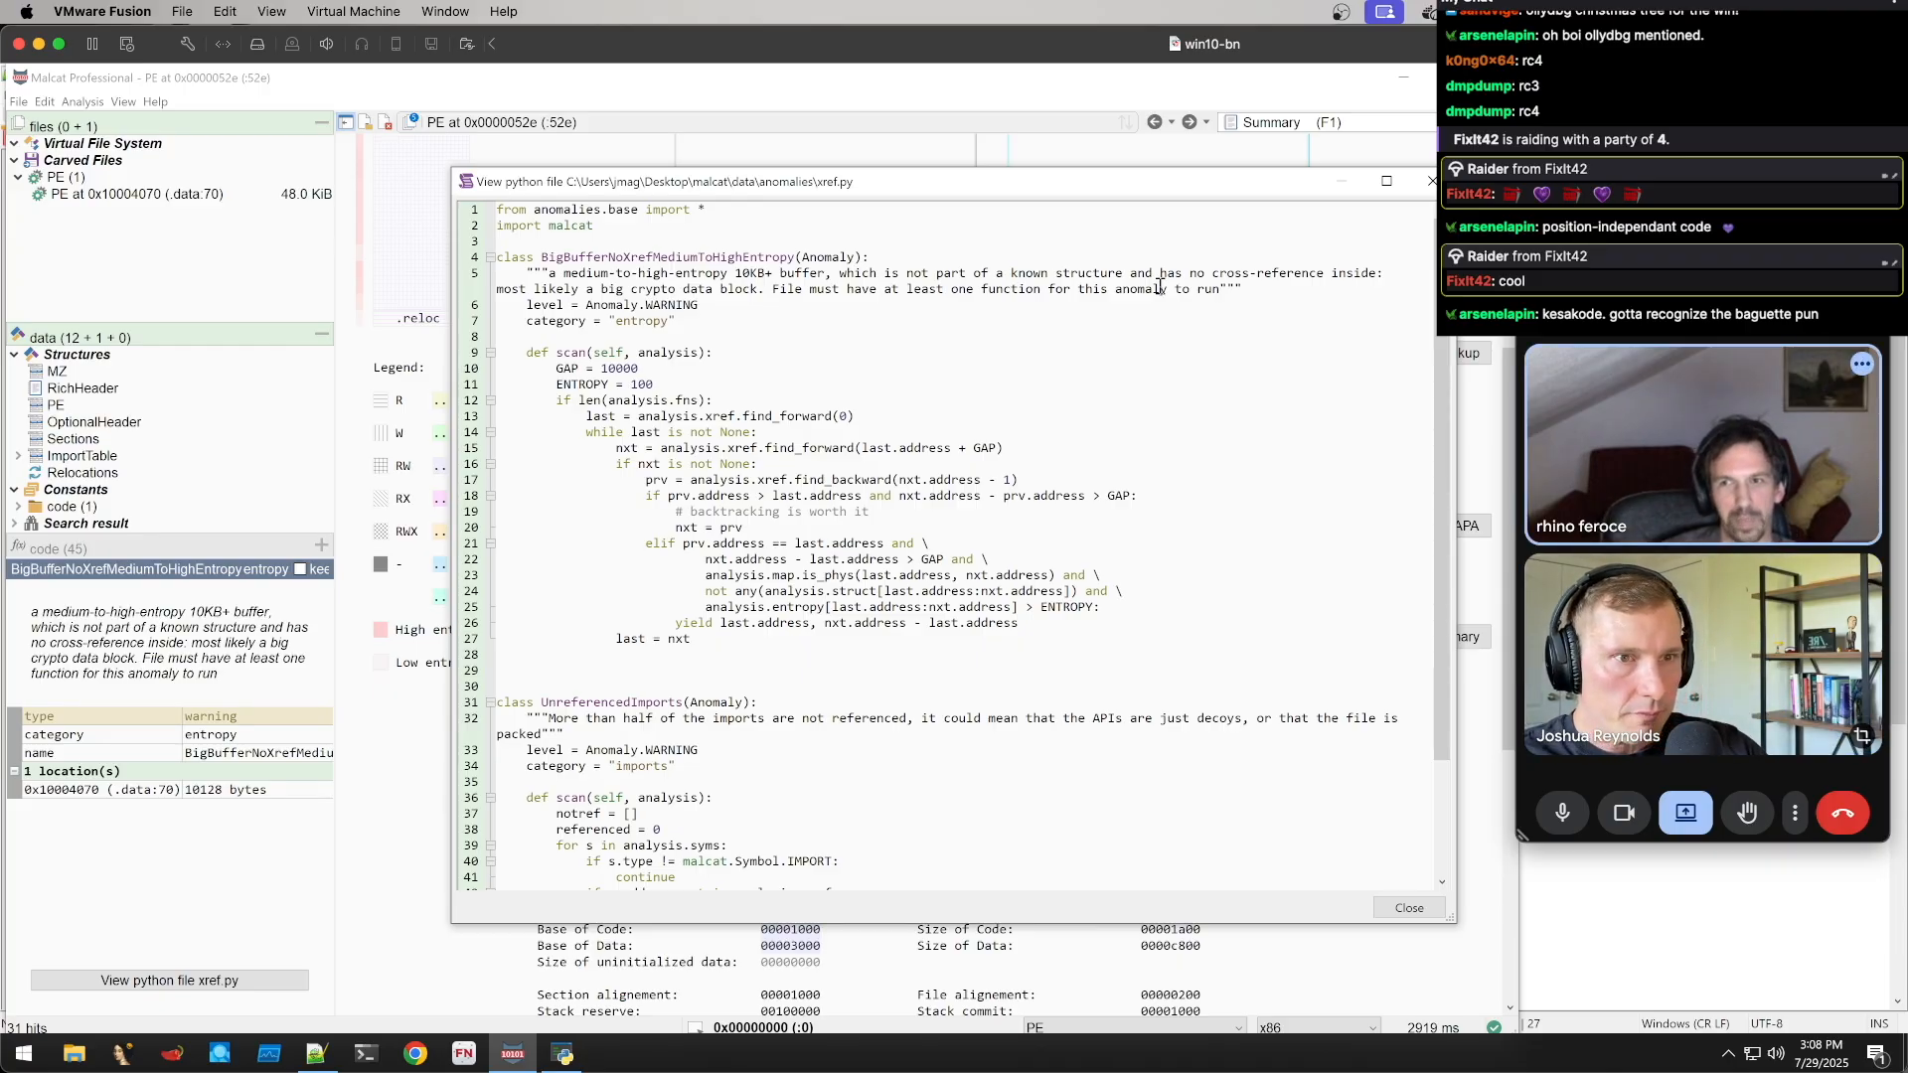
left_click(1431, 181)
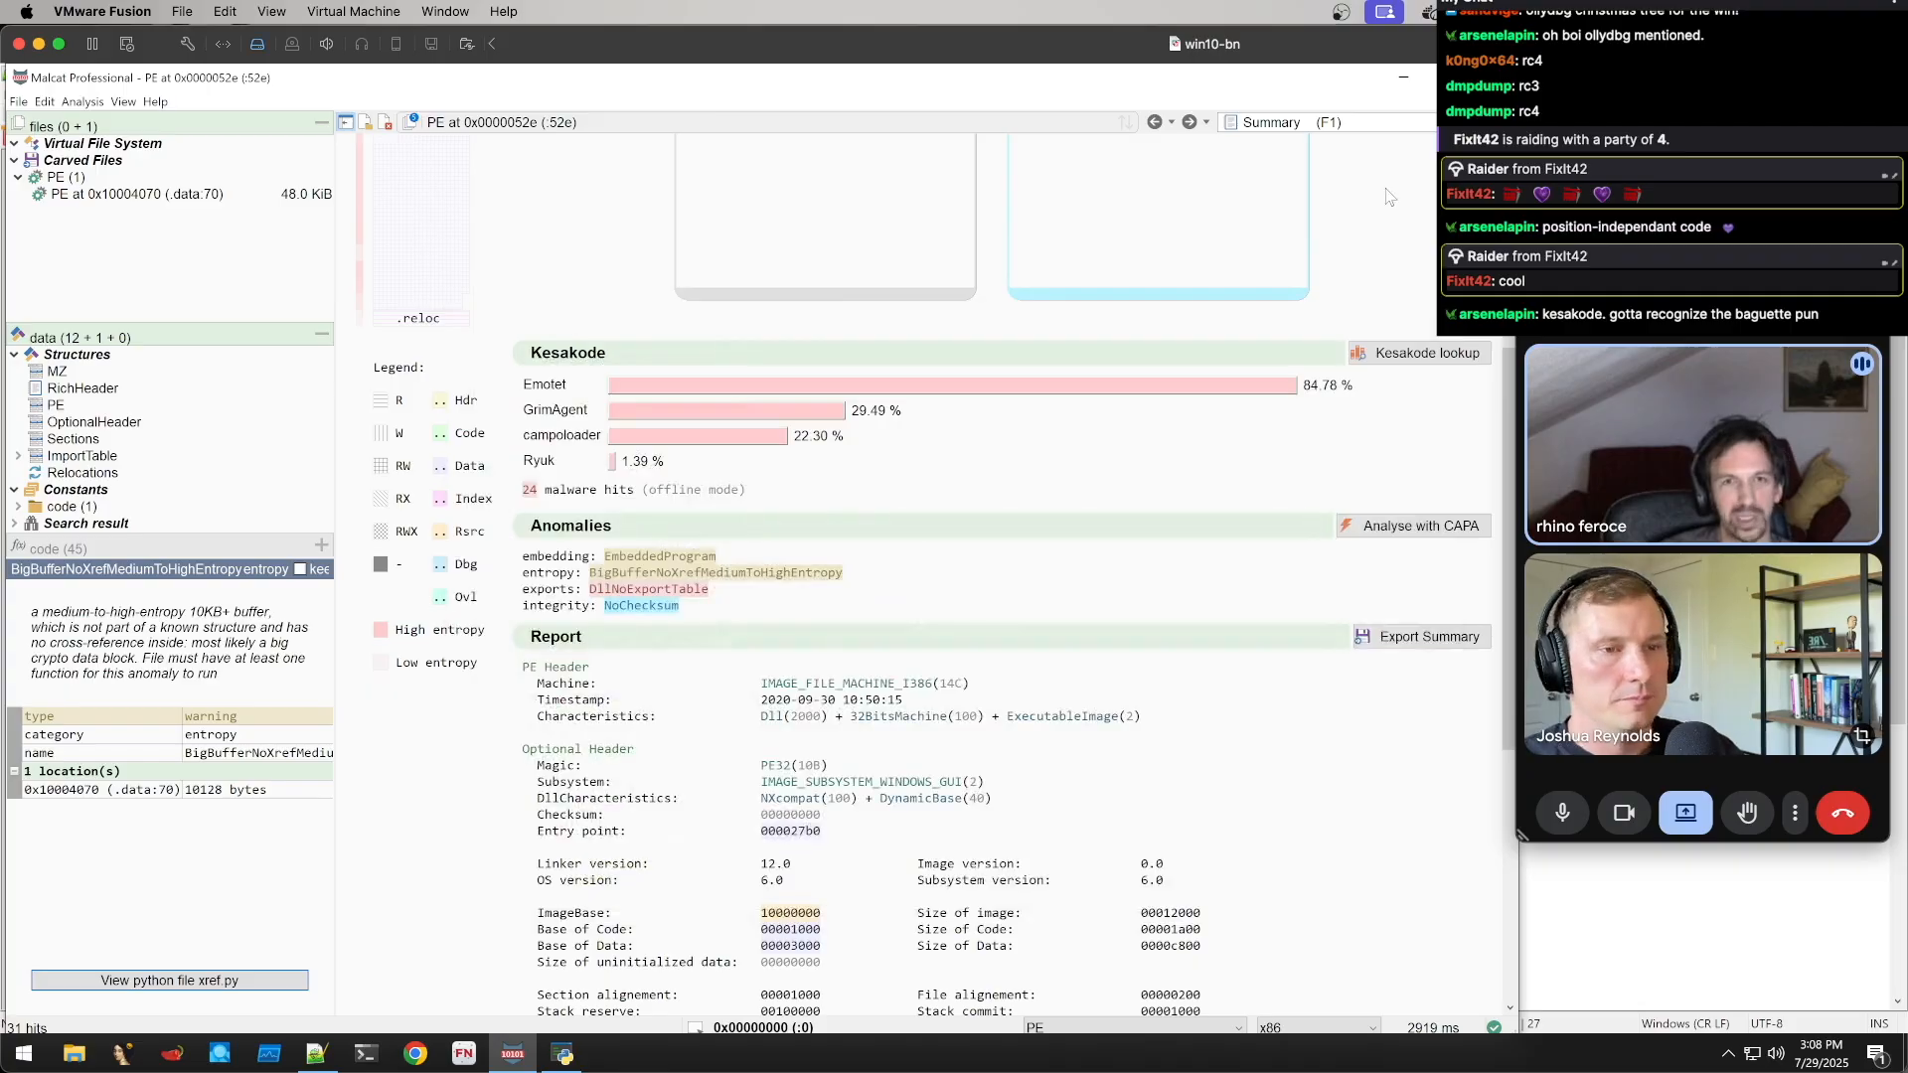
Show the buffer flagged by BigBufferNoXrefMediumToHighEntropy in the hex view and examine the .rdata and .text contents preceding it
left_click(716, 583)
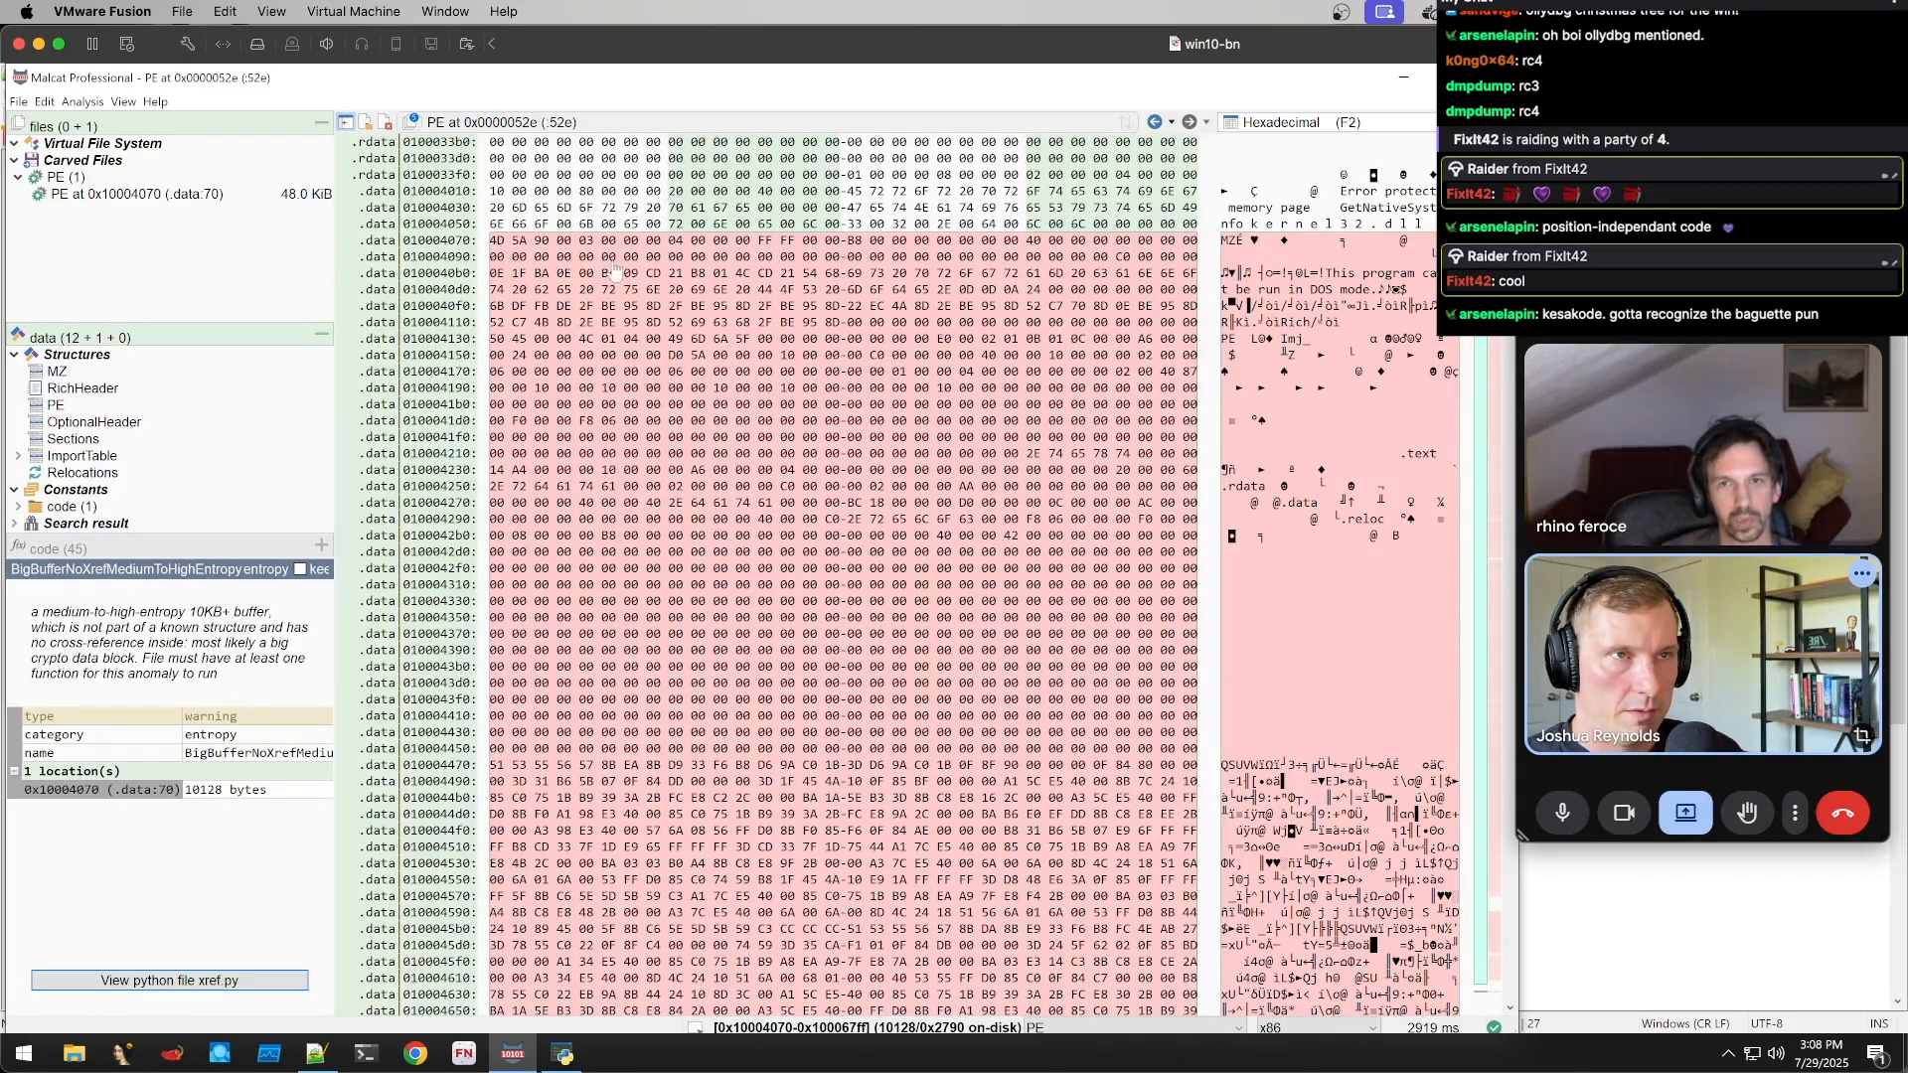
scroll(679, 257, "up", 10)
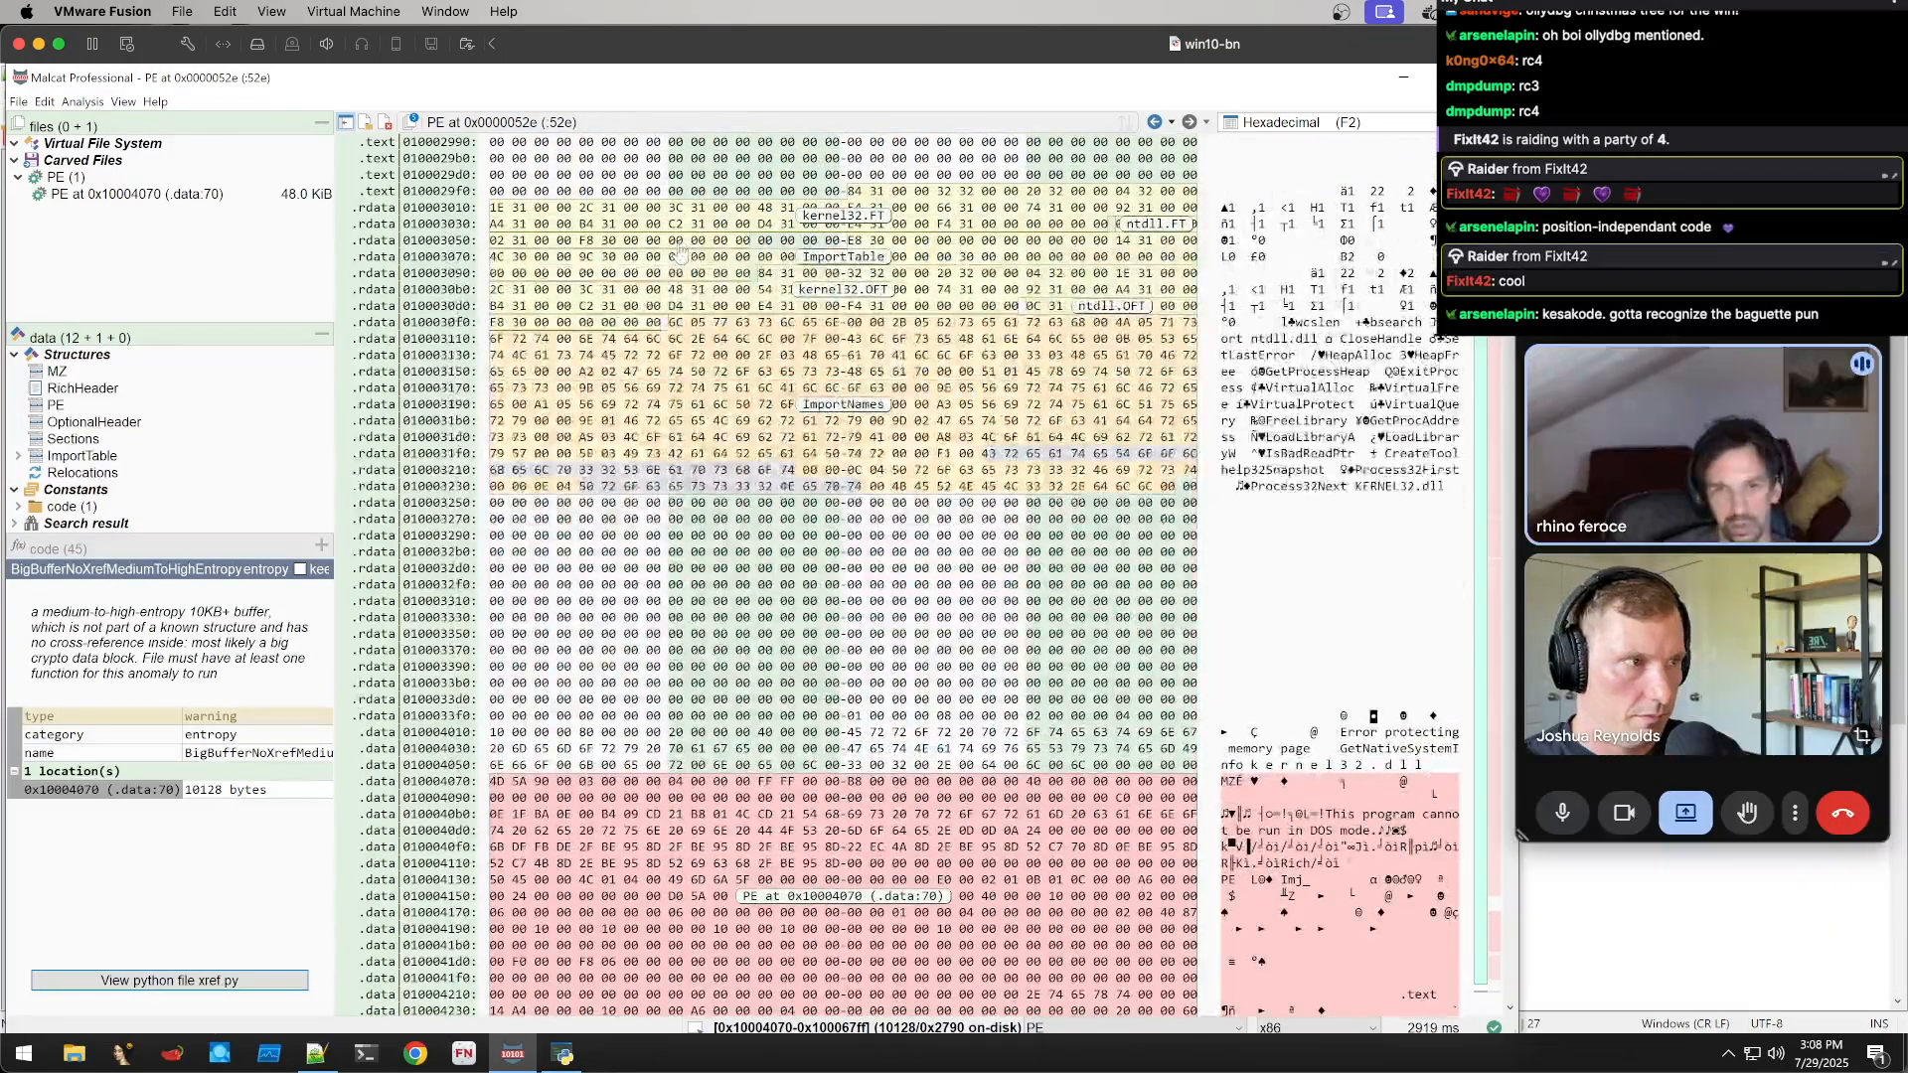
scroll(679, 256, "down", 20)
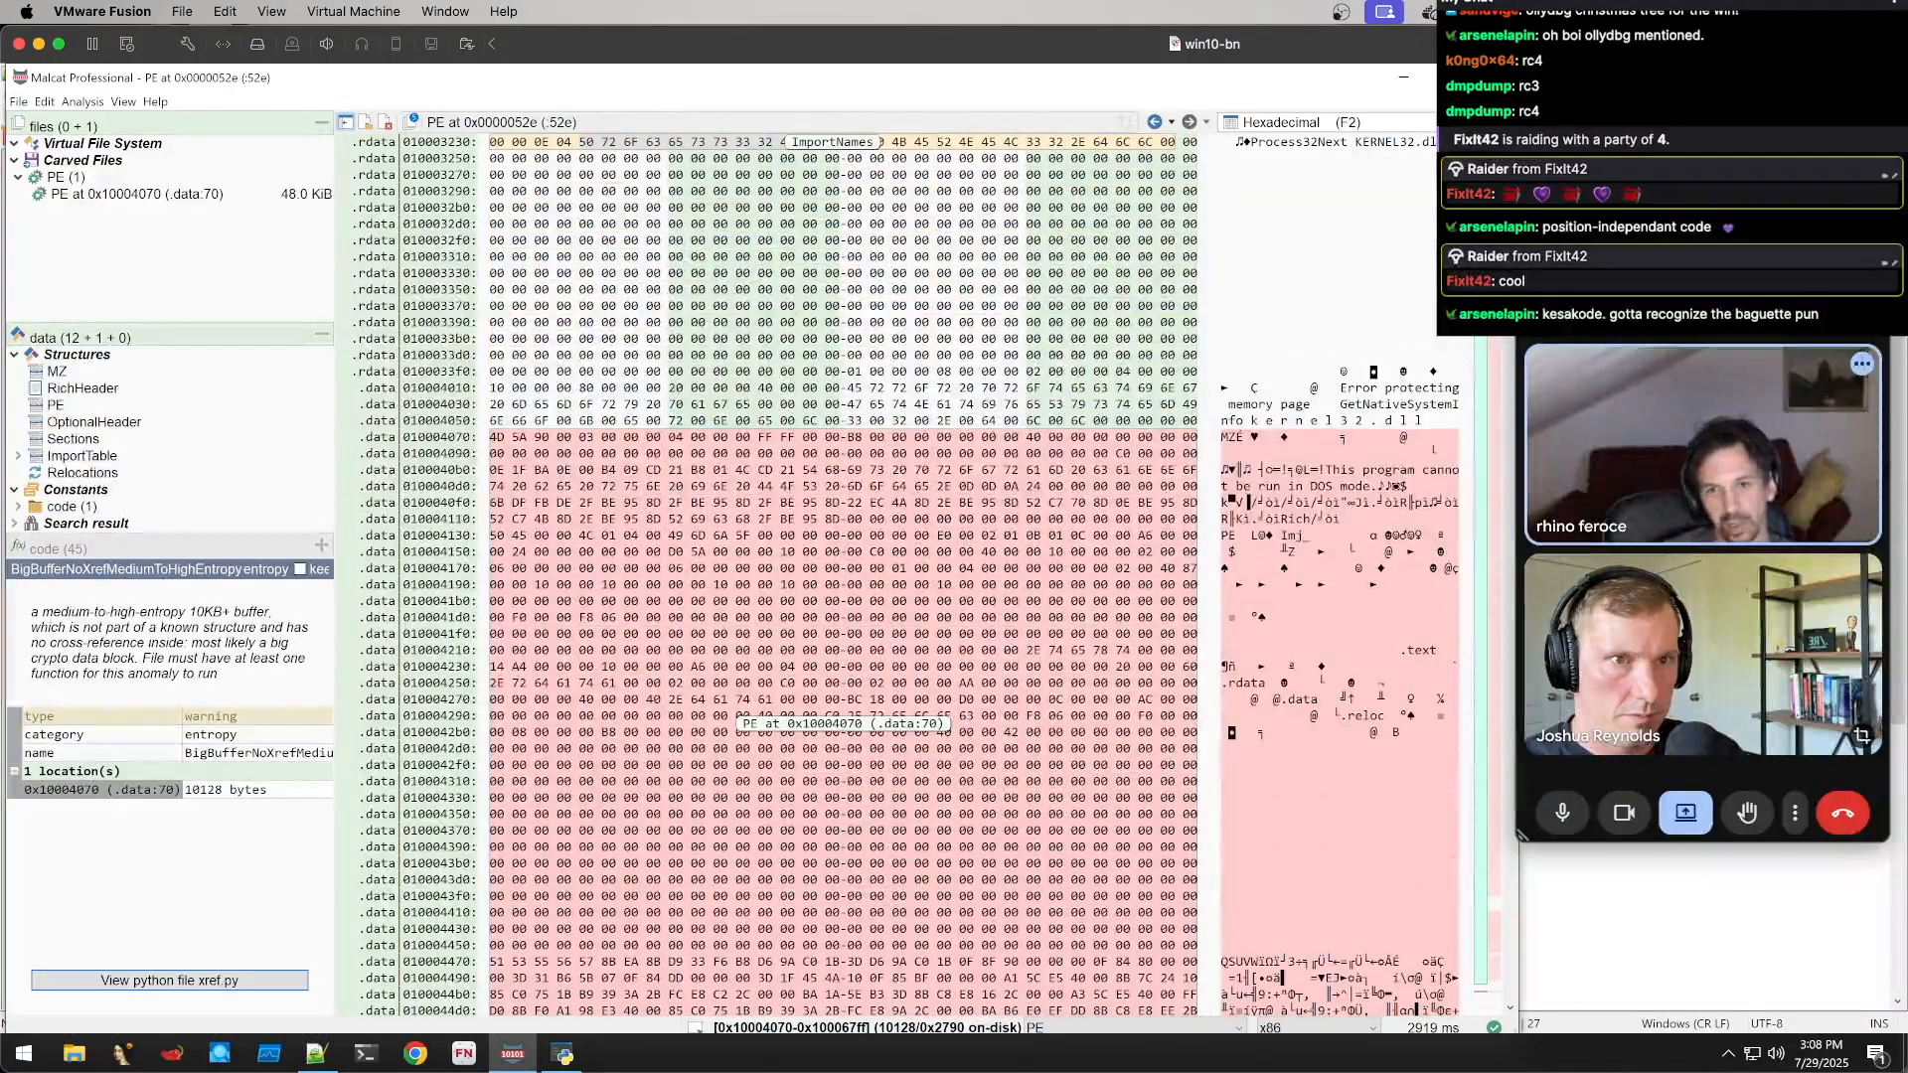
scroll(842, 711, "up", 20)
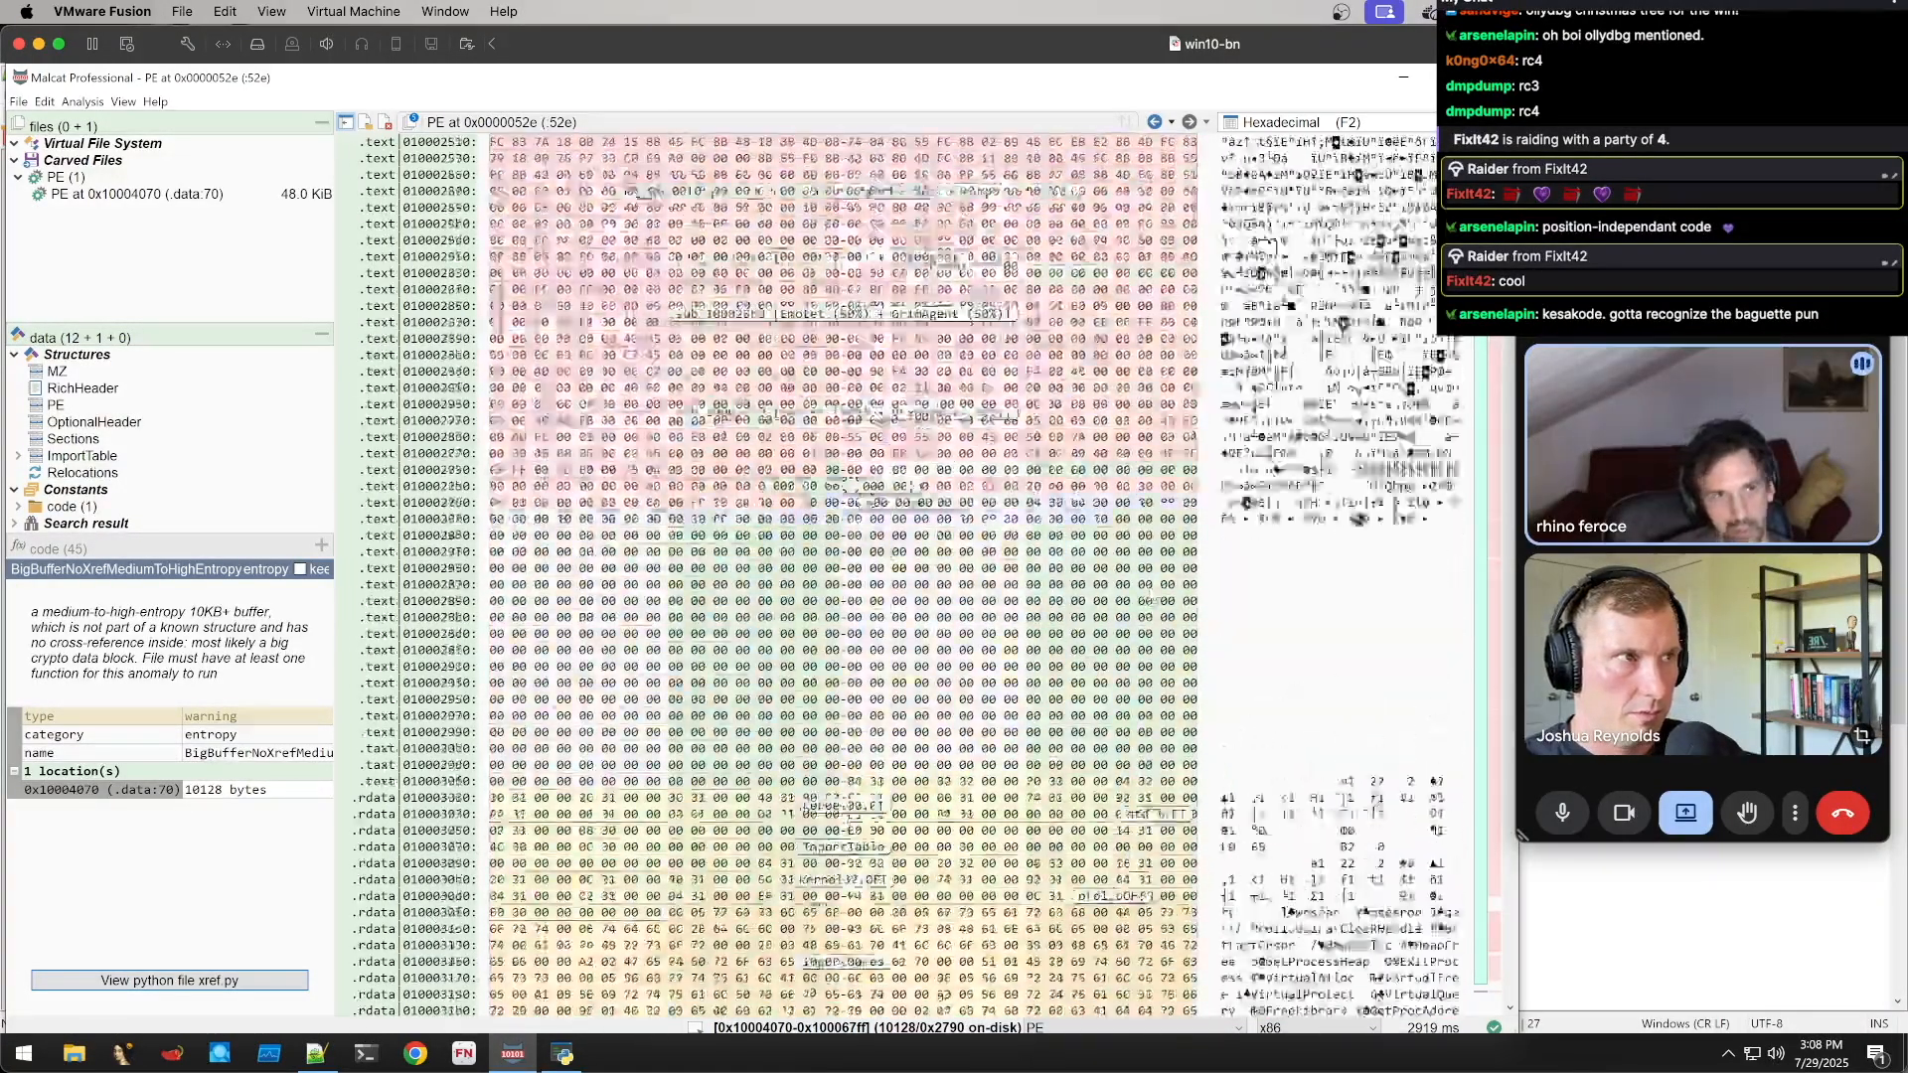
scroll(842, 711, "up", 20)
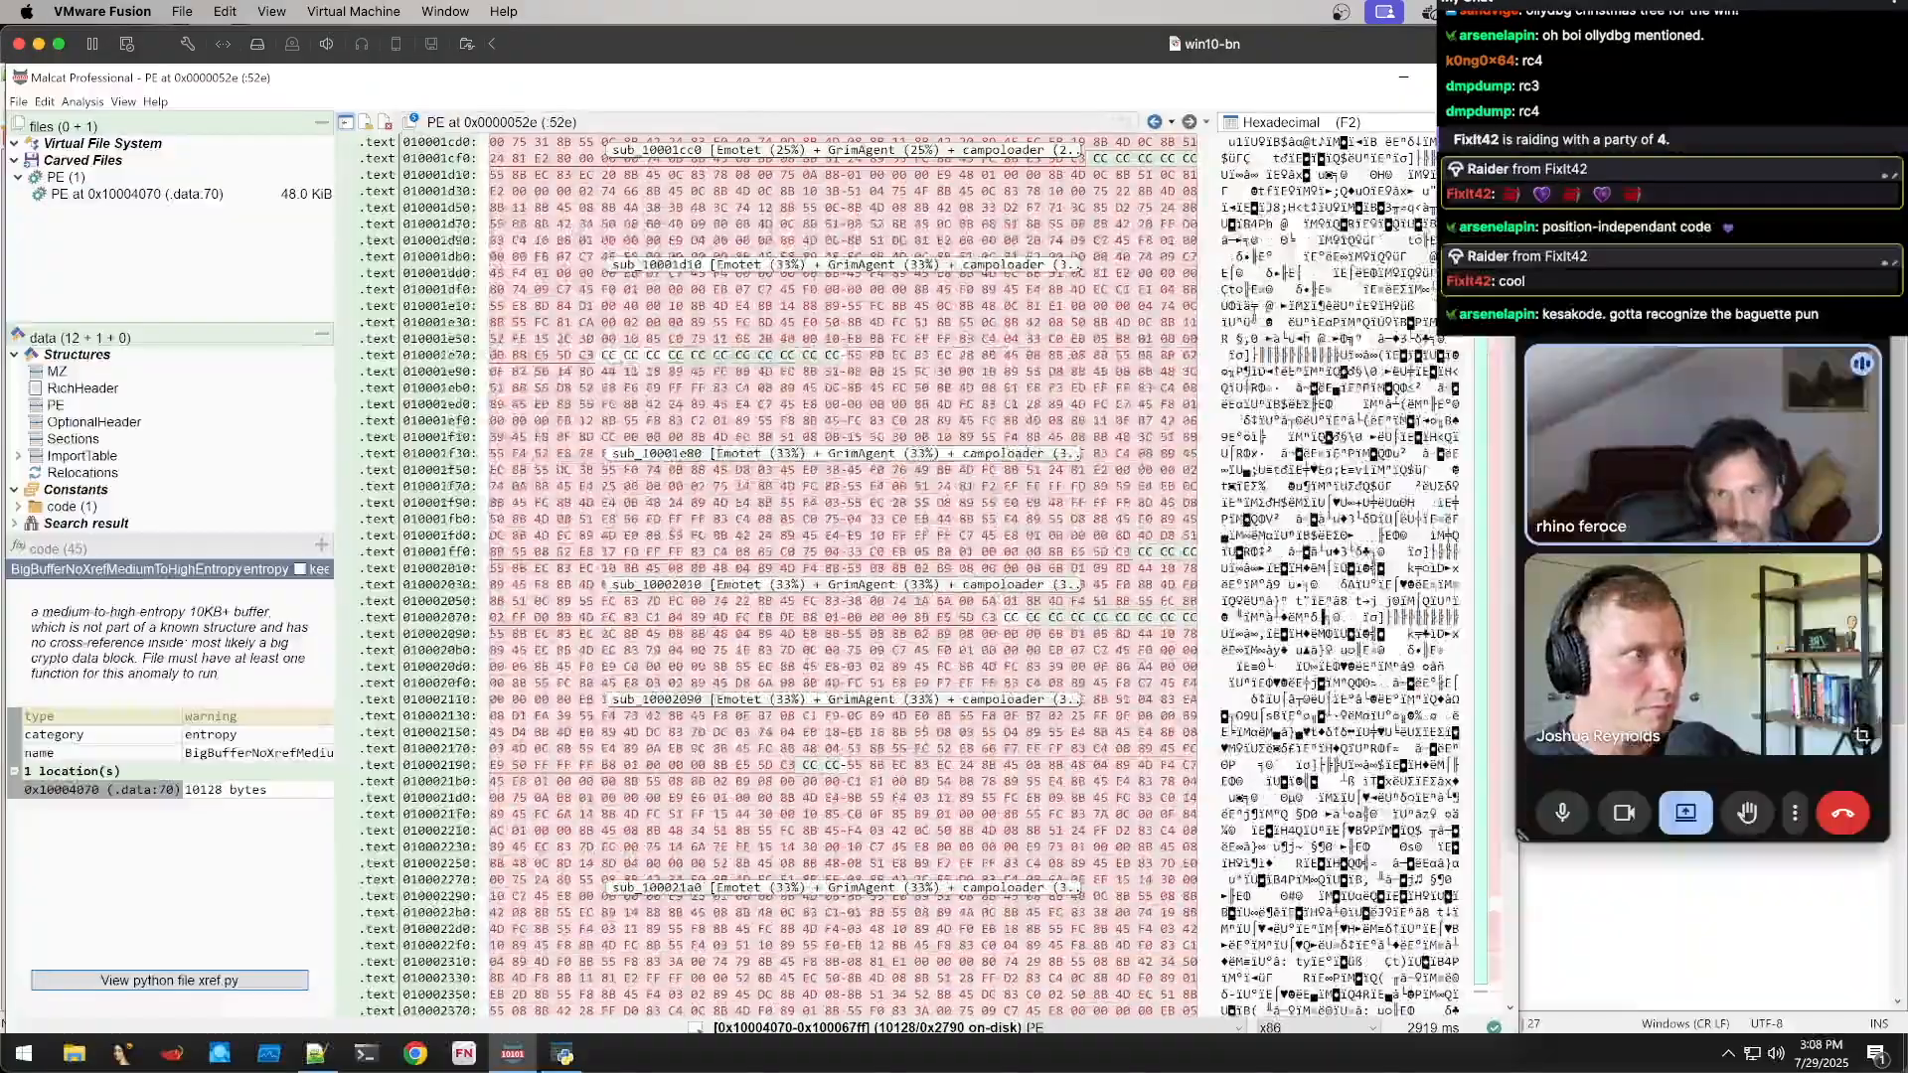
scroll(842, 710, "up", 20)
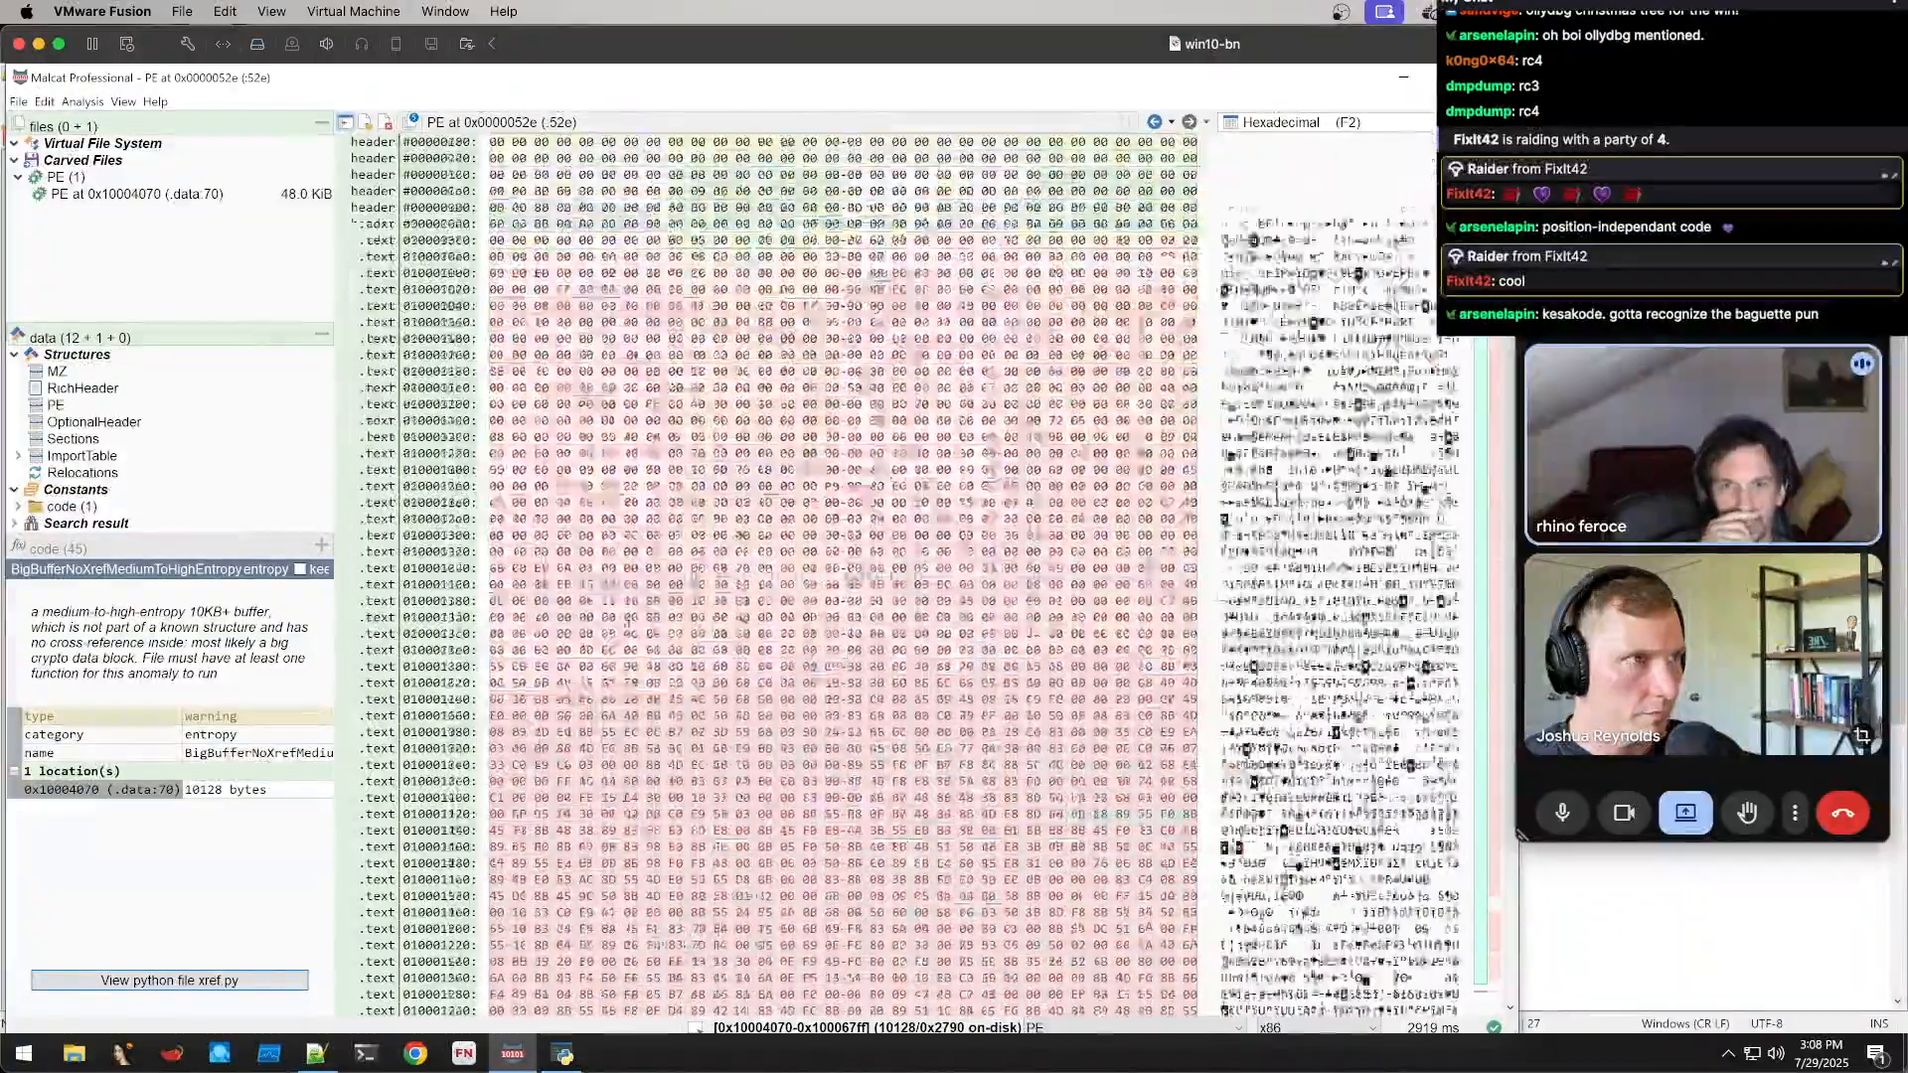
scroll(1406, 248, "down", 20)
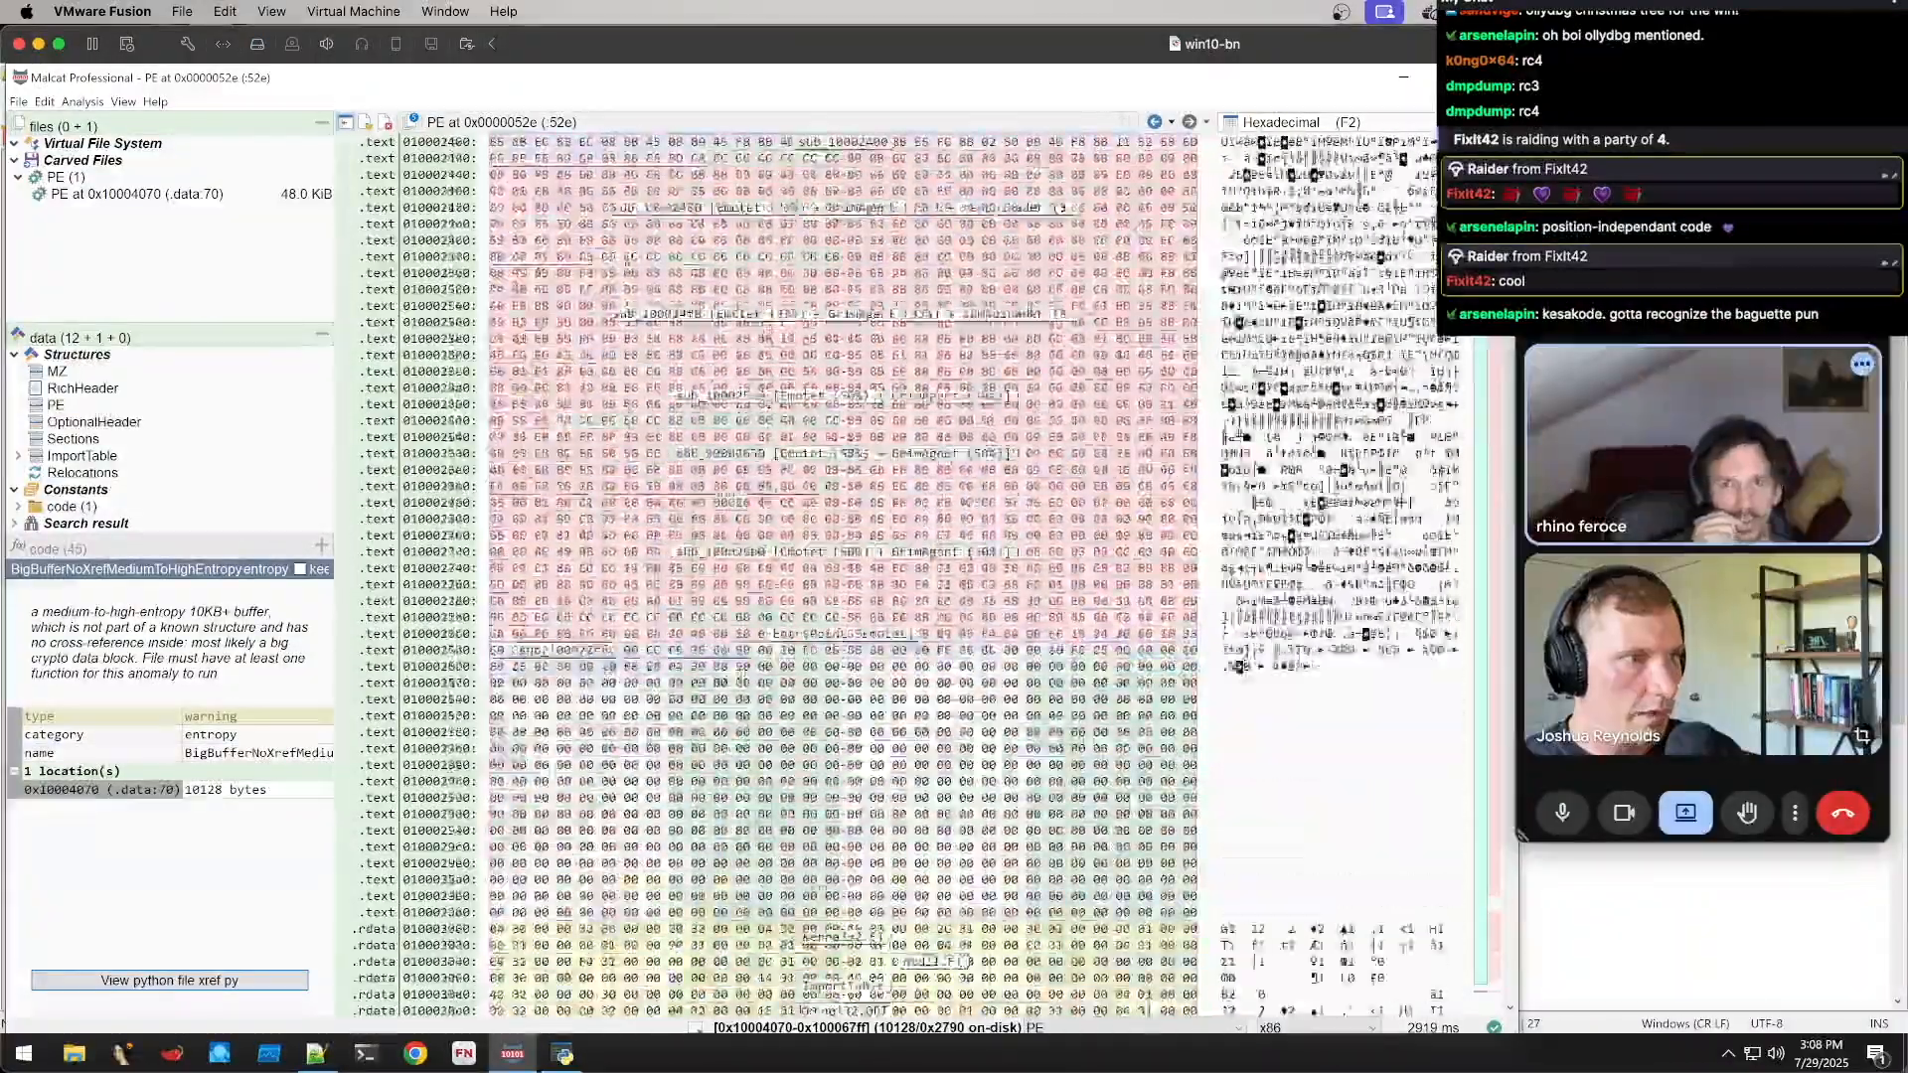
scroll(1406, 249, "down", 20)
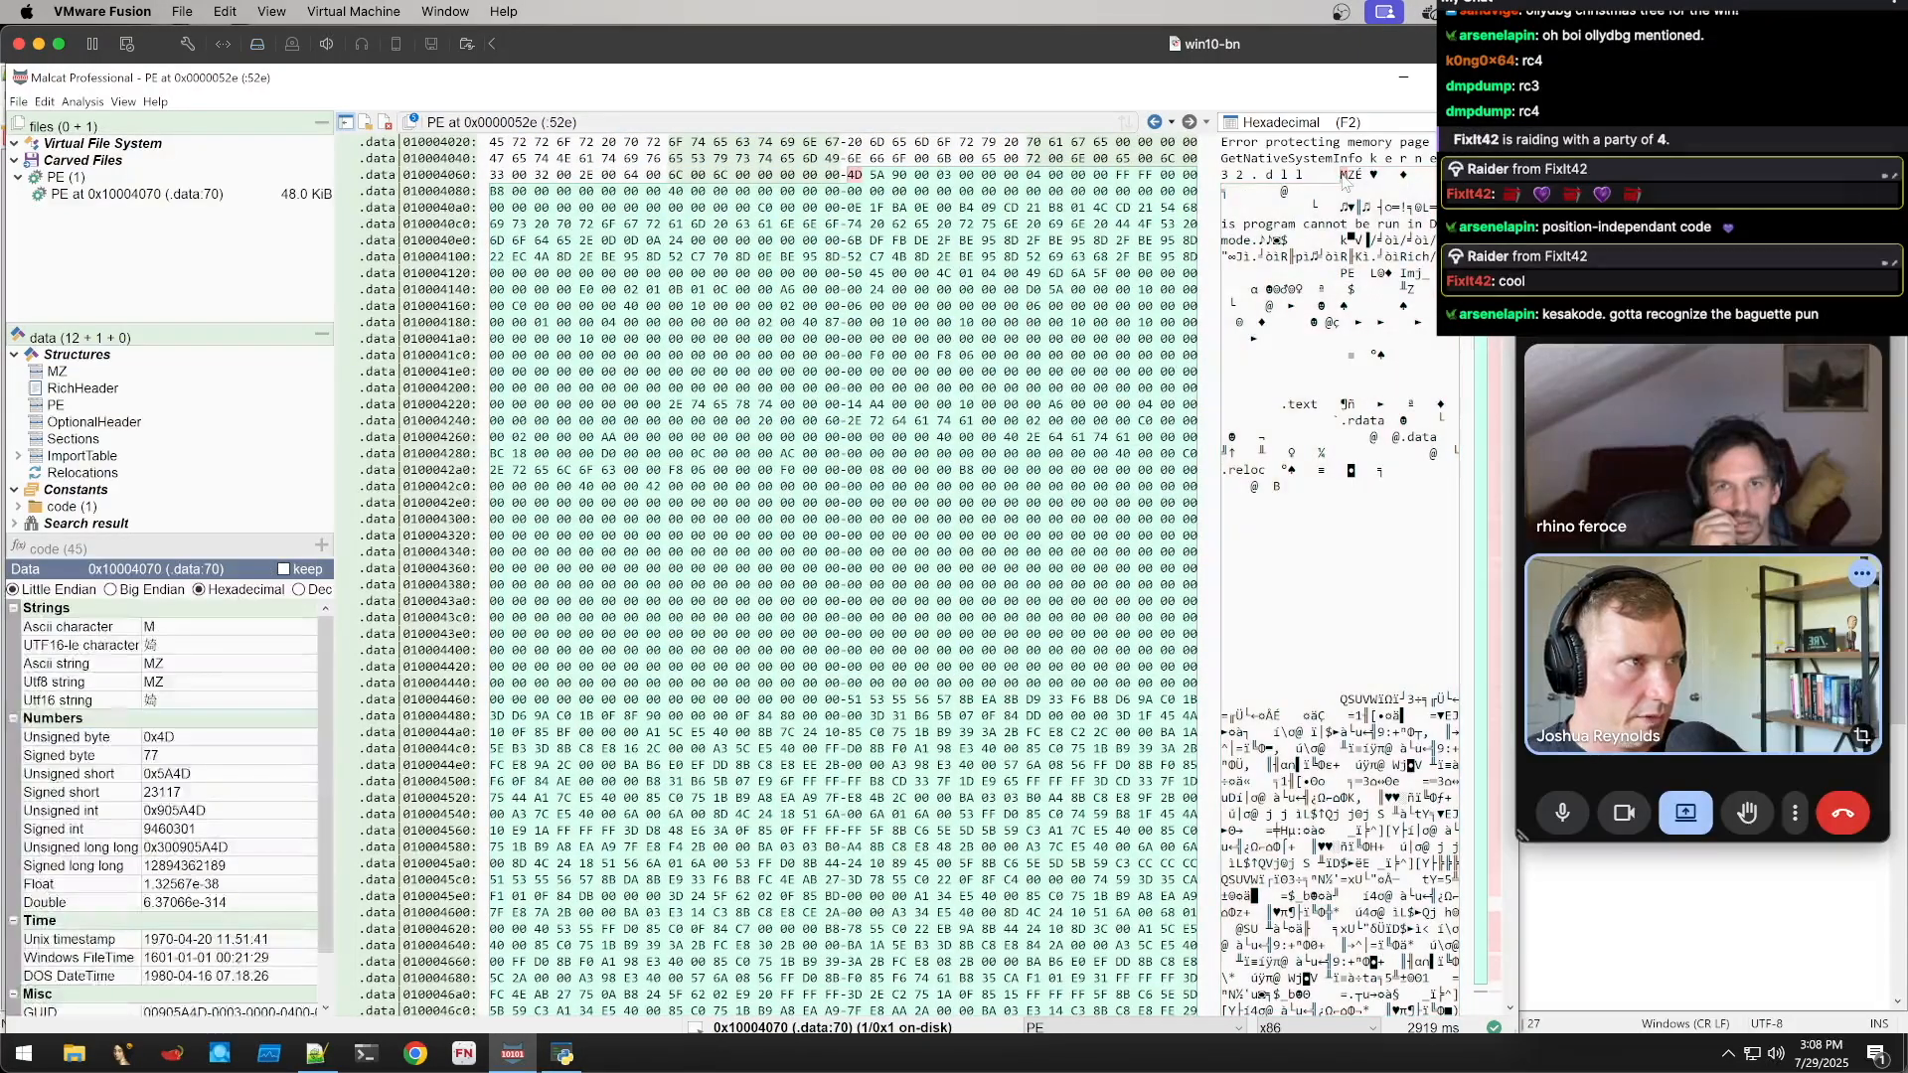
Select part of the embedded PE header from its MZ signature at 0x10004070 and inspect the import names and code before it
left_click_drag(1349, 176, 1438, 417)
left_click(1432, 356)
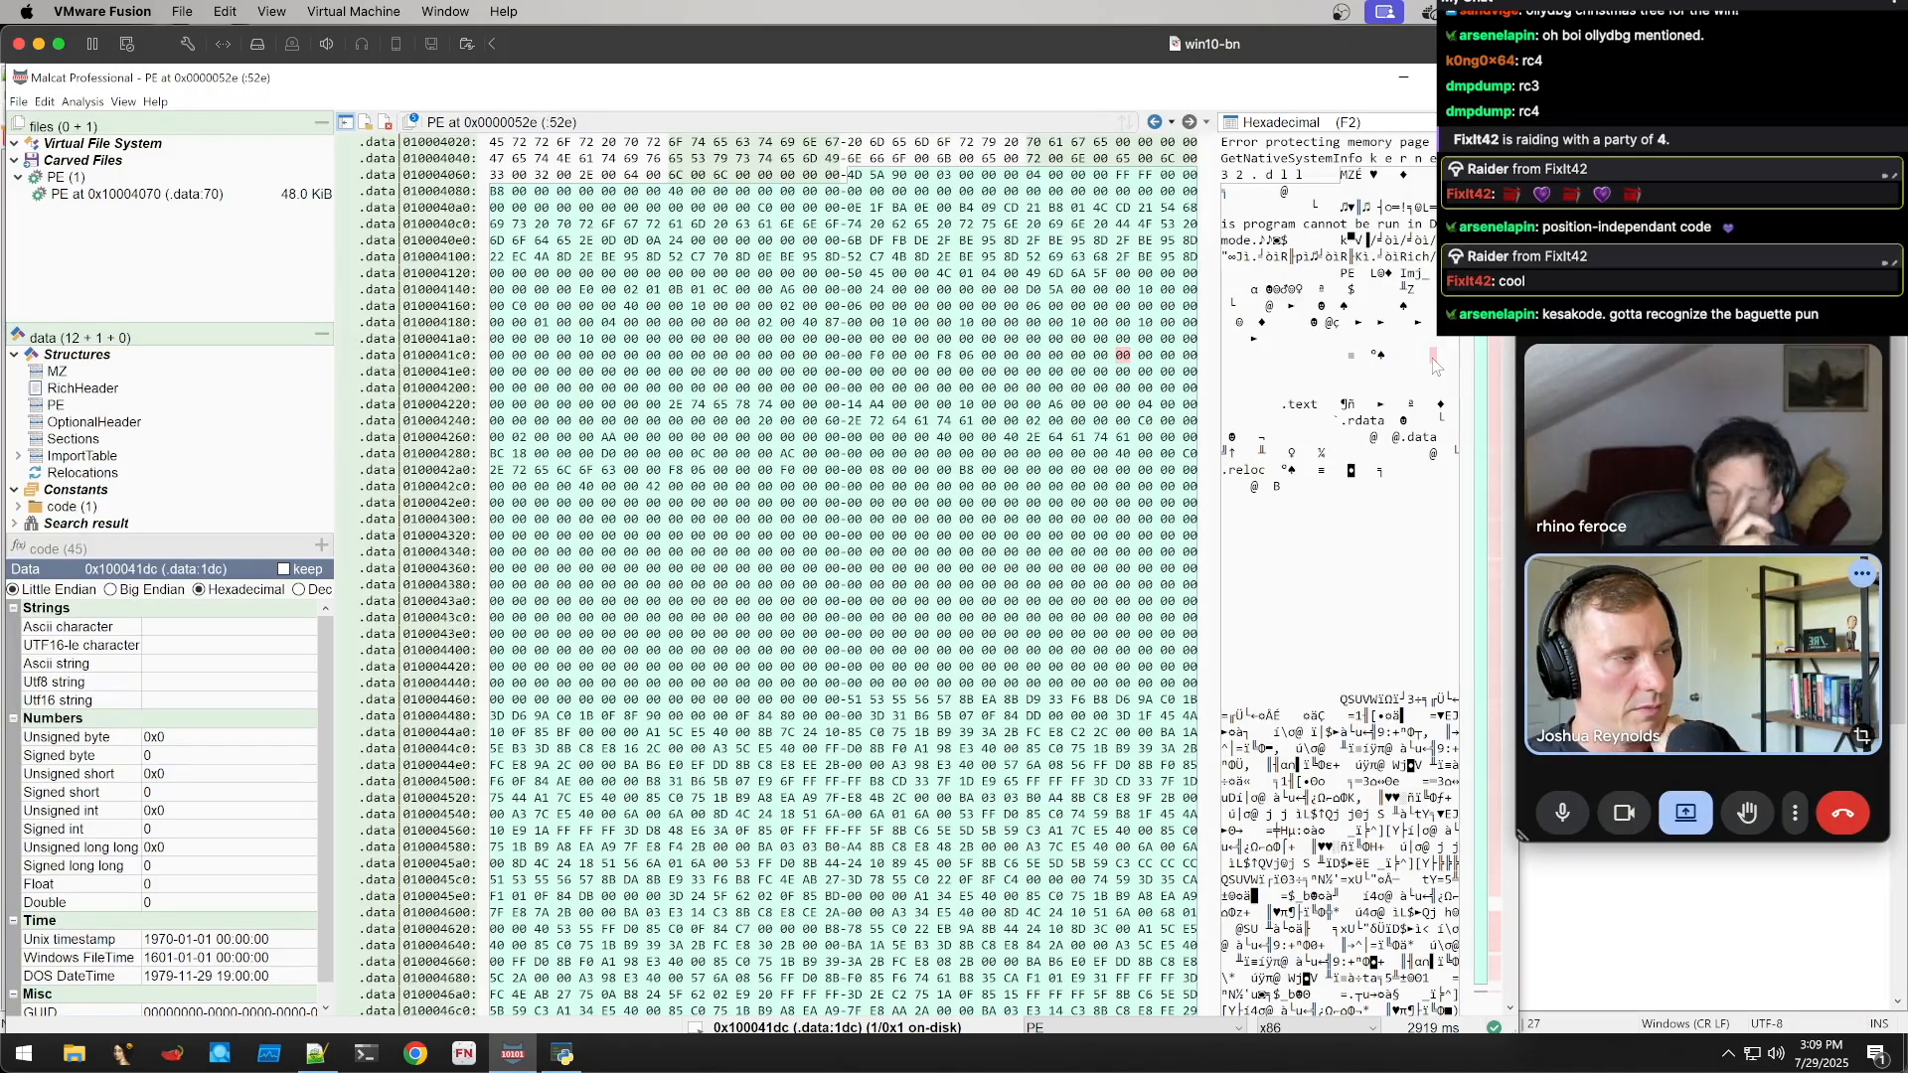
scroll(1421, 447, "up", 8)
left_click(1306, 486)
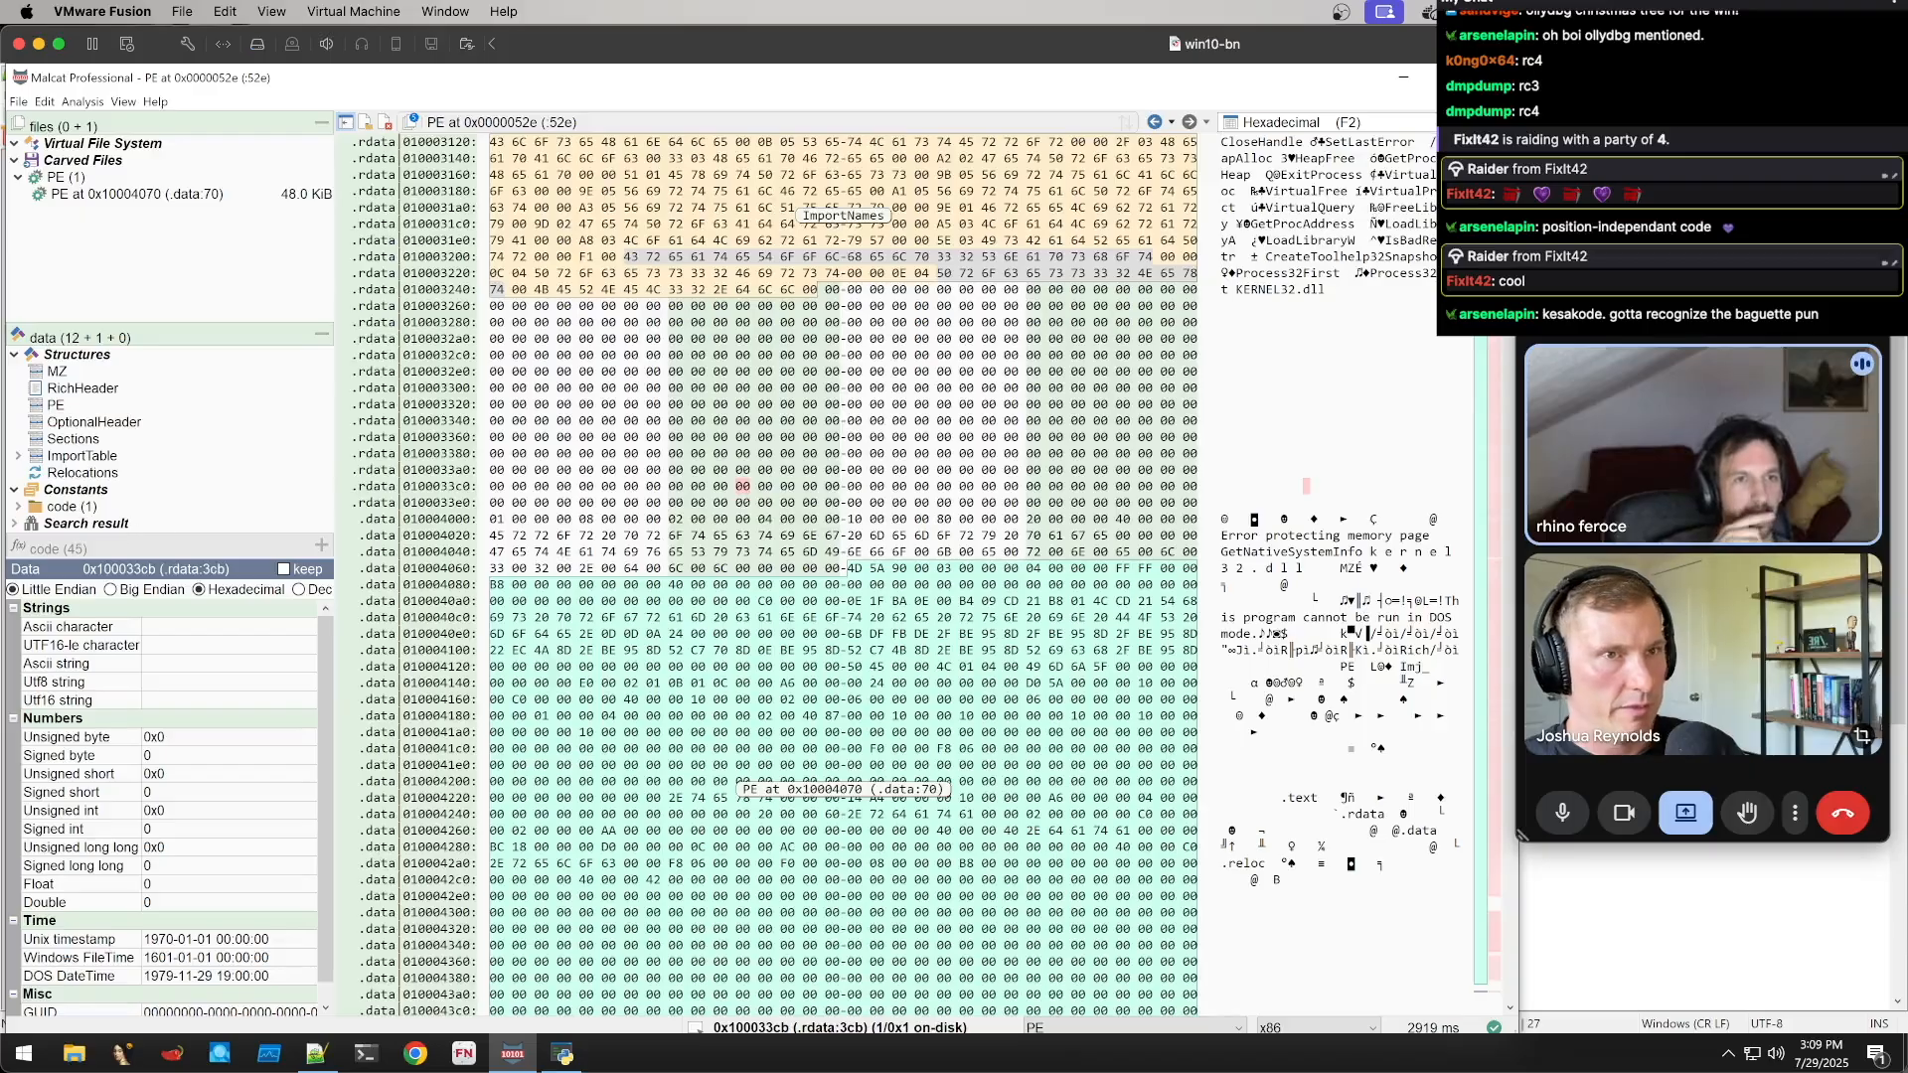
scroll(1249, 492, "up", 9)
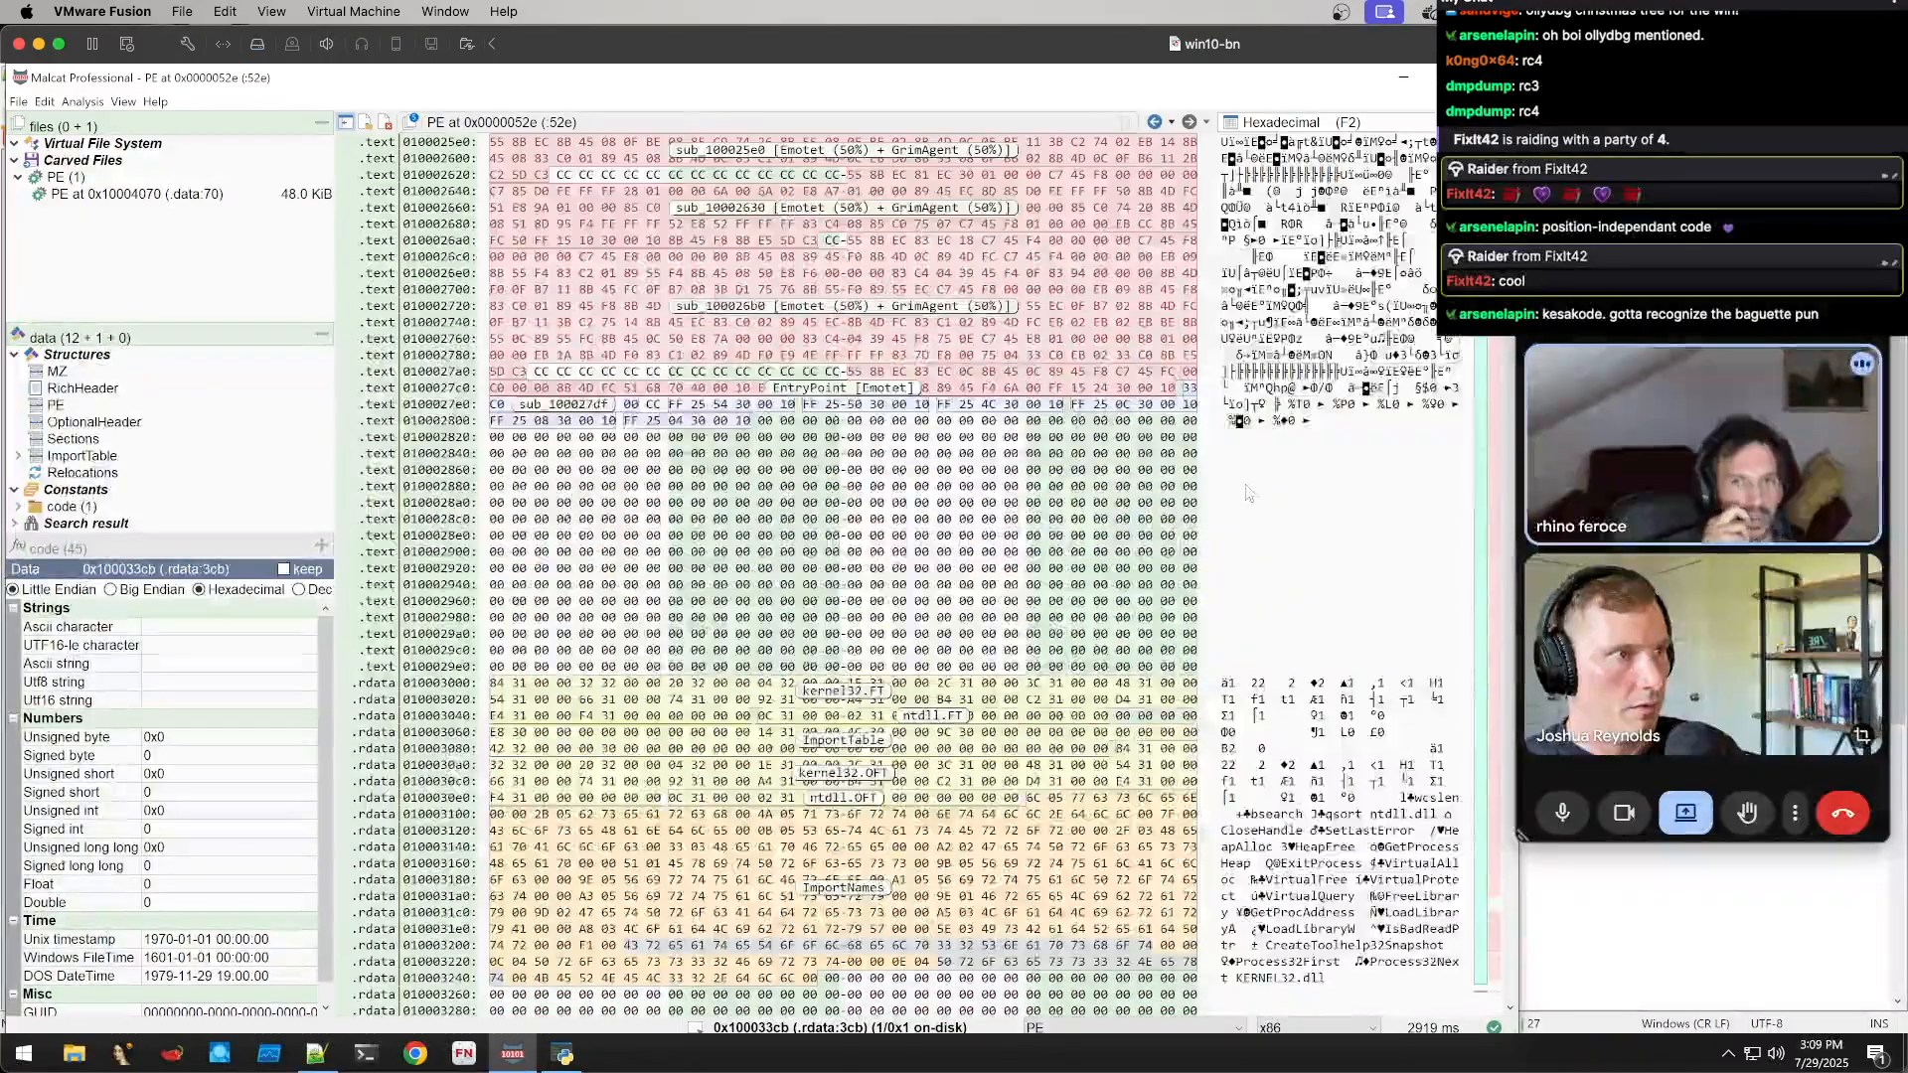
scroll(1249, 492, "up", 9)
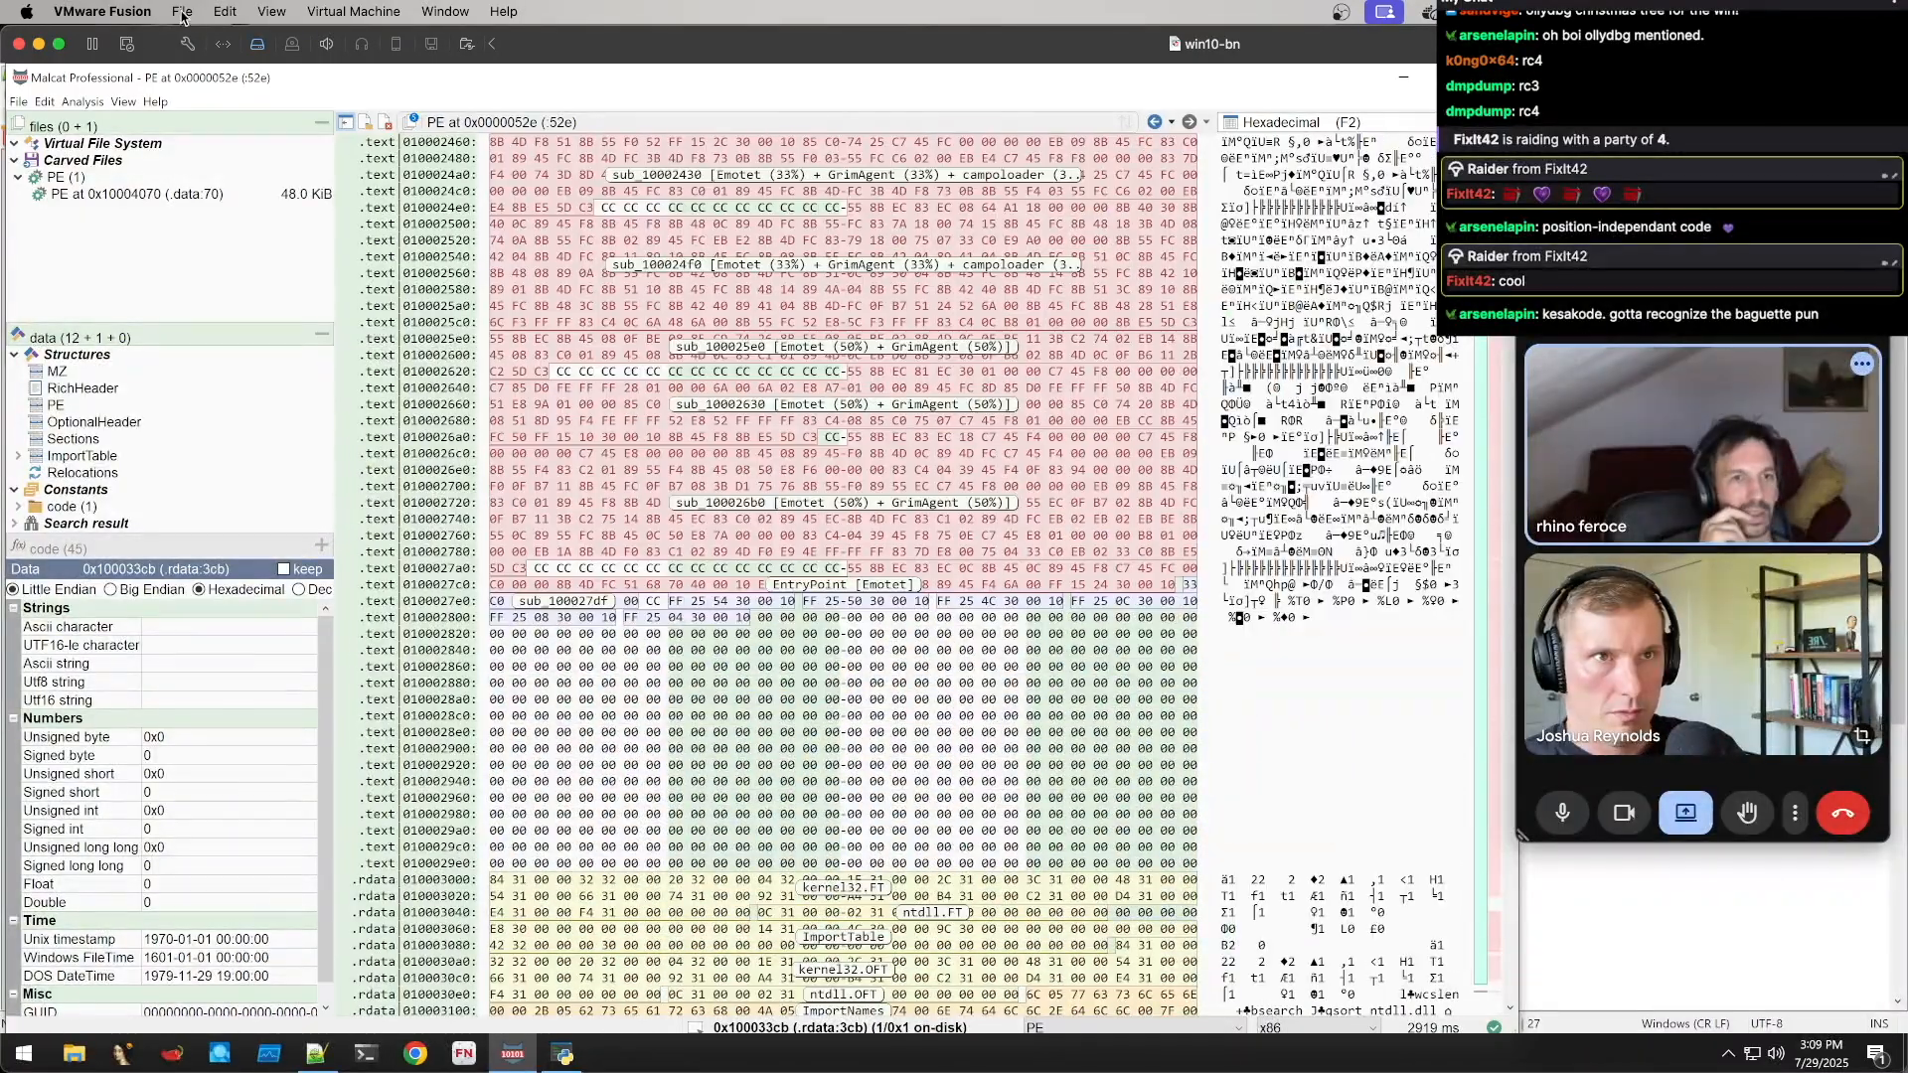
Open the carved PE at 0x10004070 for analysis and review its summary, Kesakode matches and anomalies
double_click(94, 194)
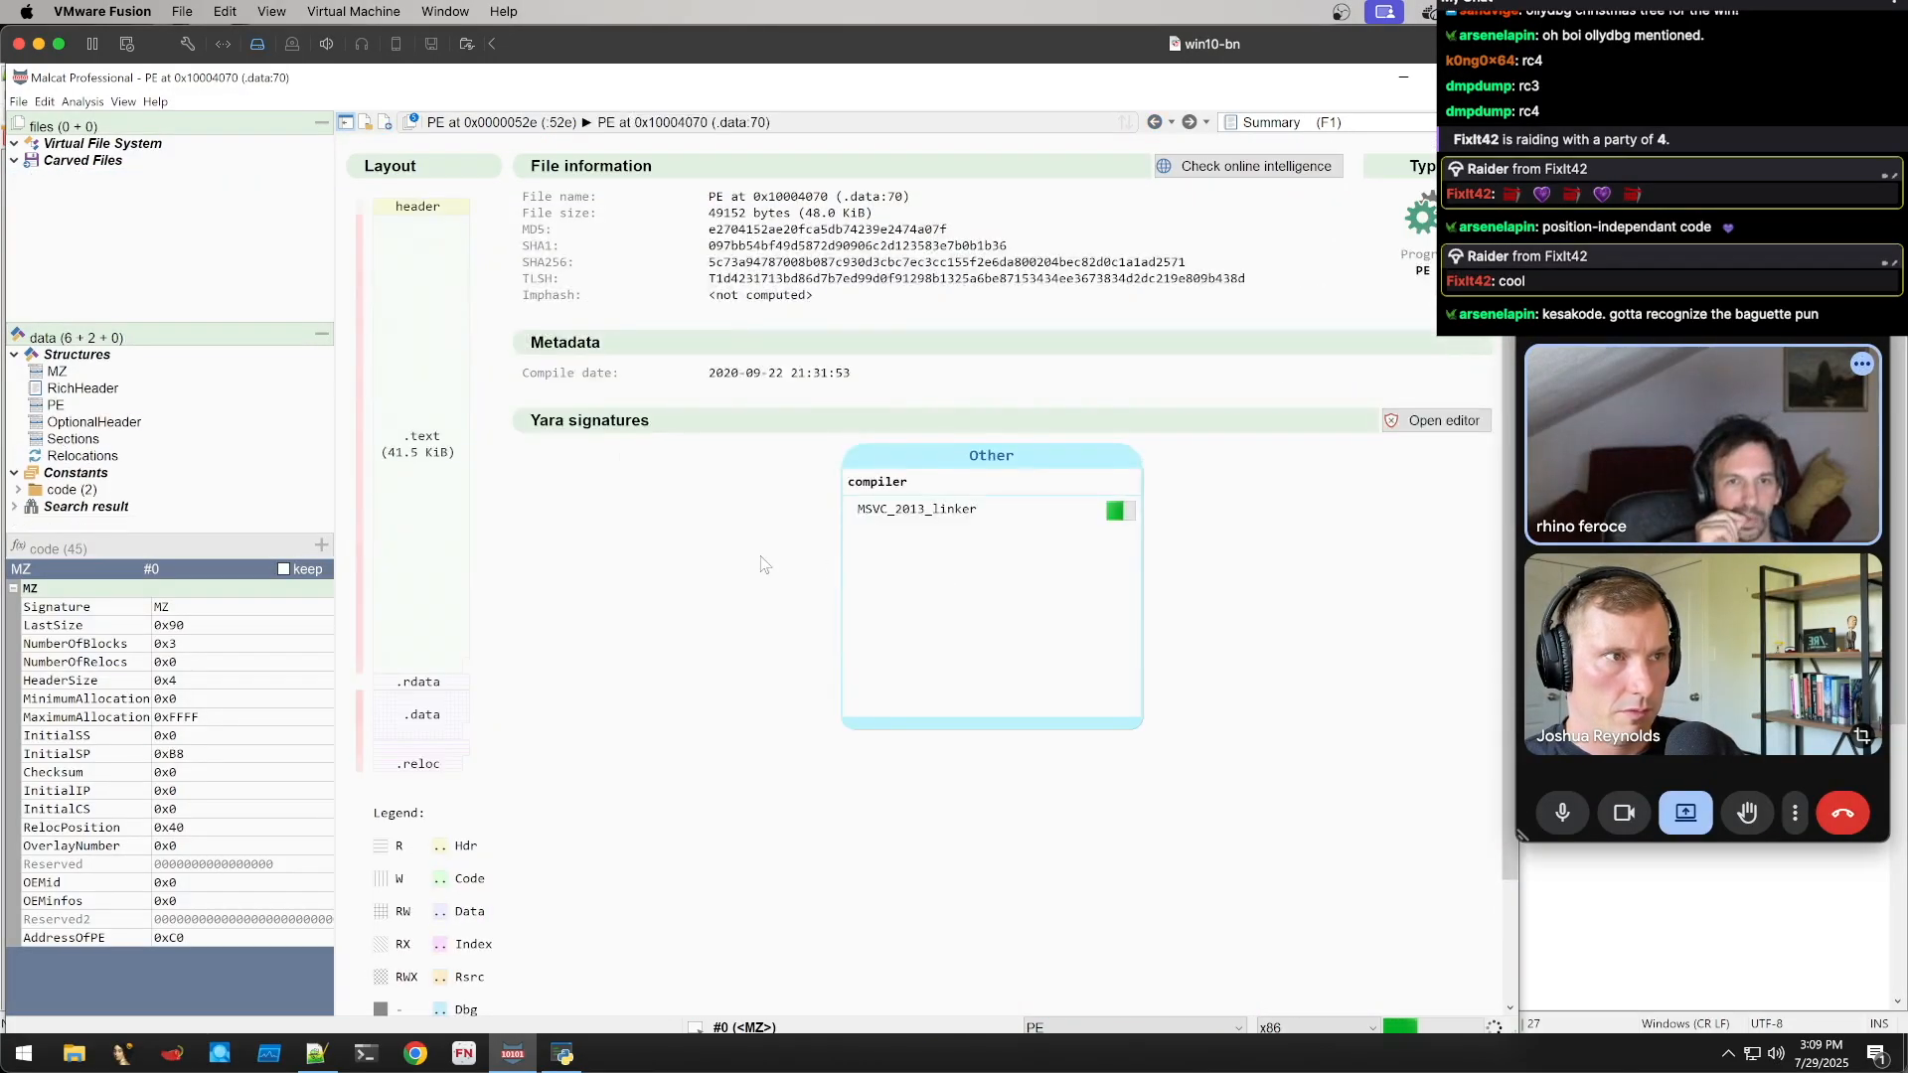
scroll(749, 561, "down", 5)
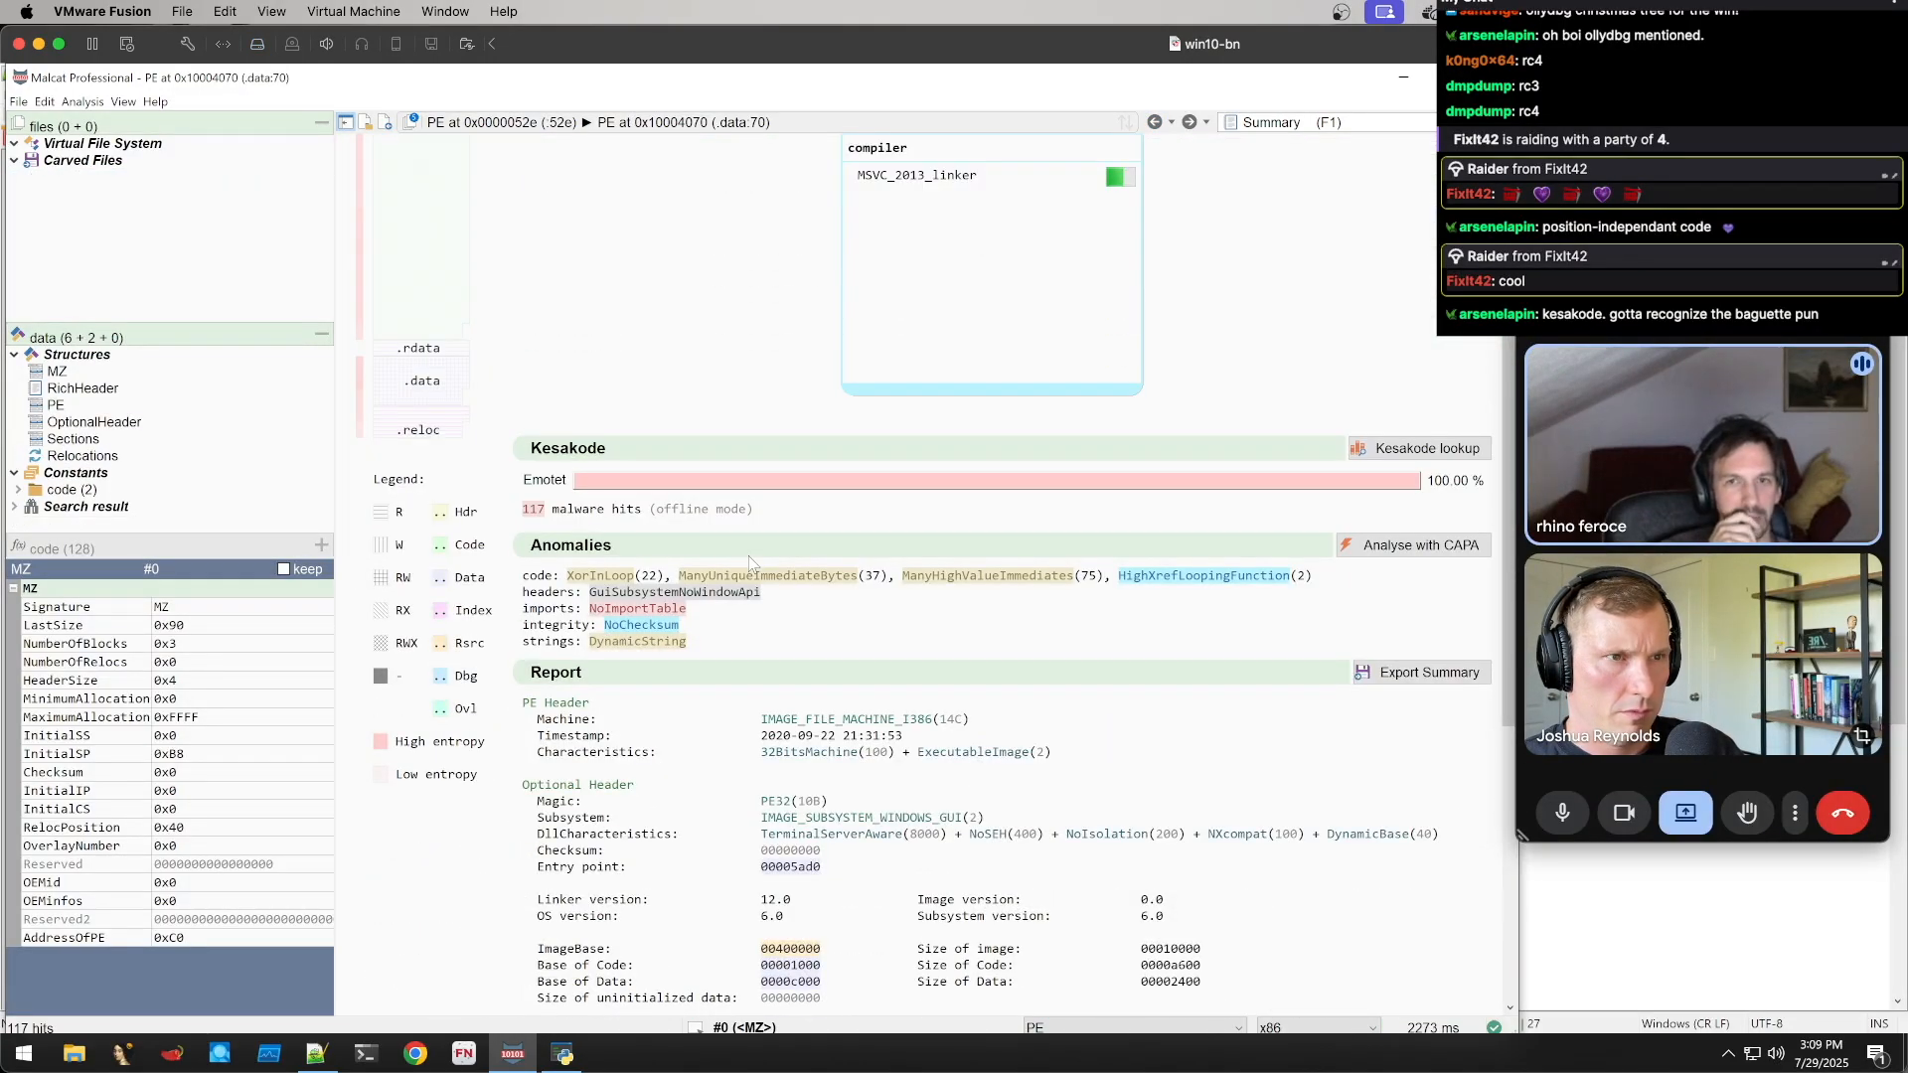
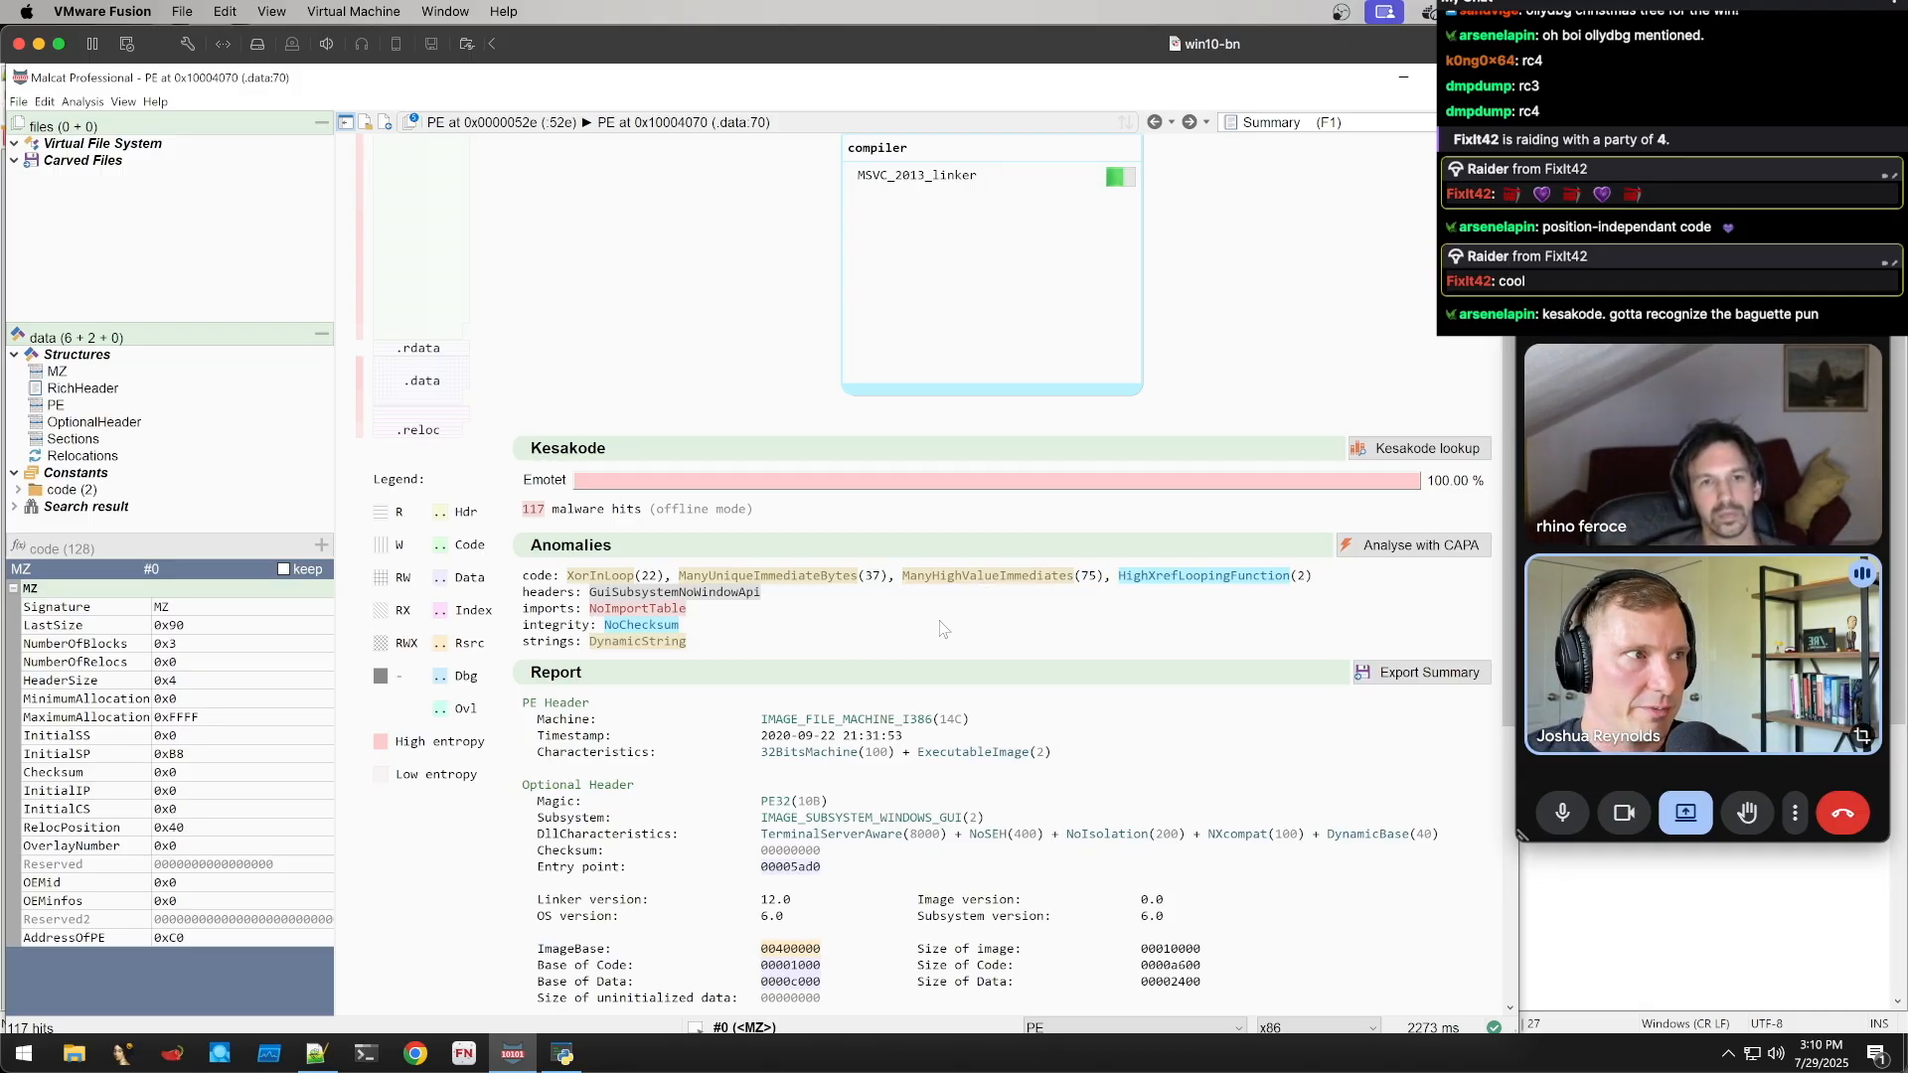
scroll(934, 624, "down", 1)
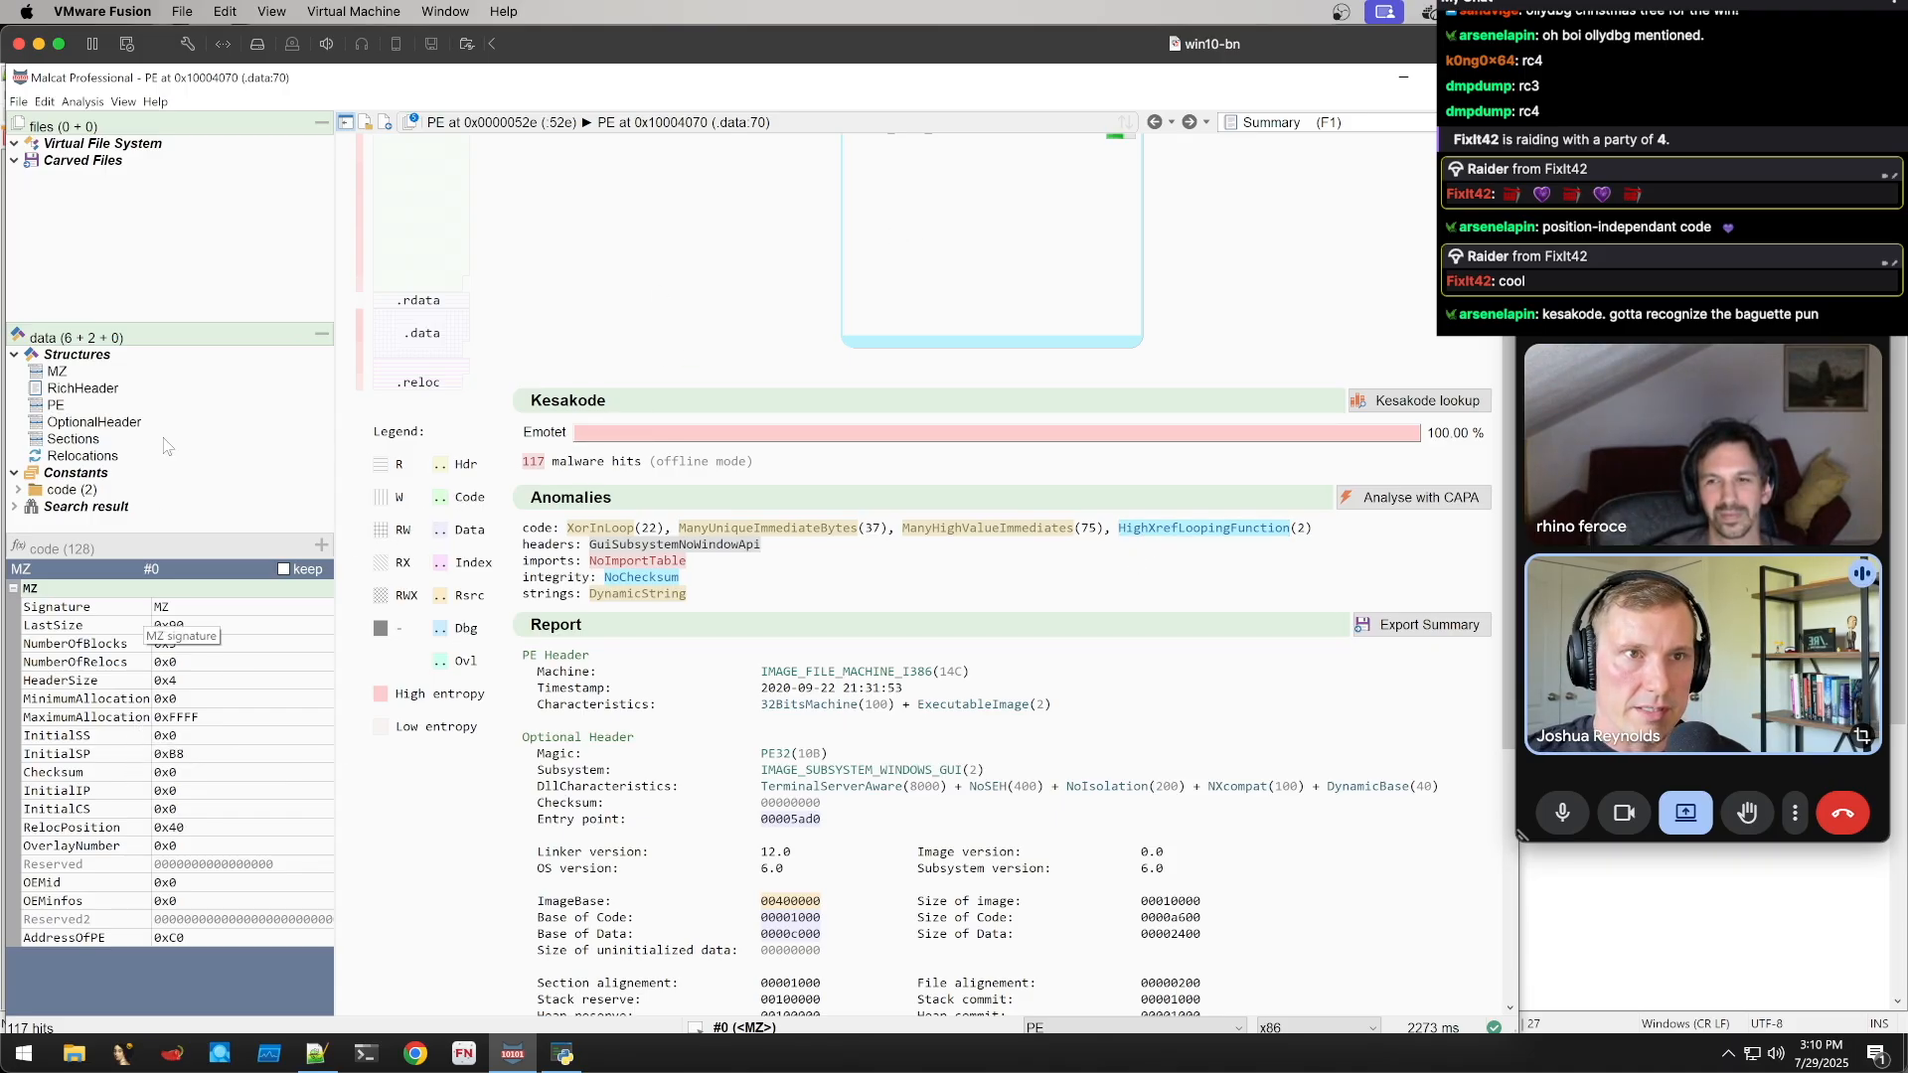
scroll(931, 338, "up", 5)
scroll(928, 336, "up", 2)
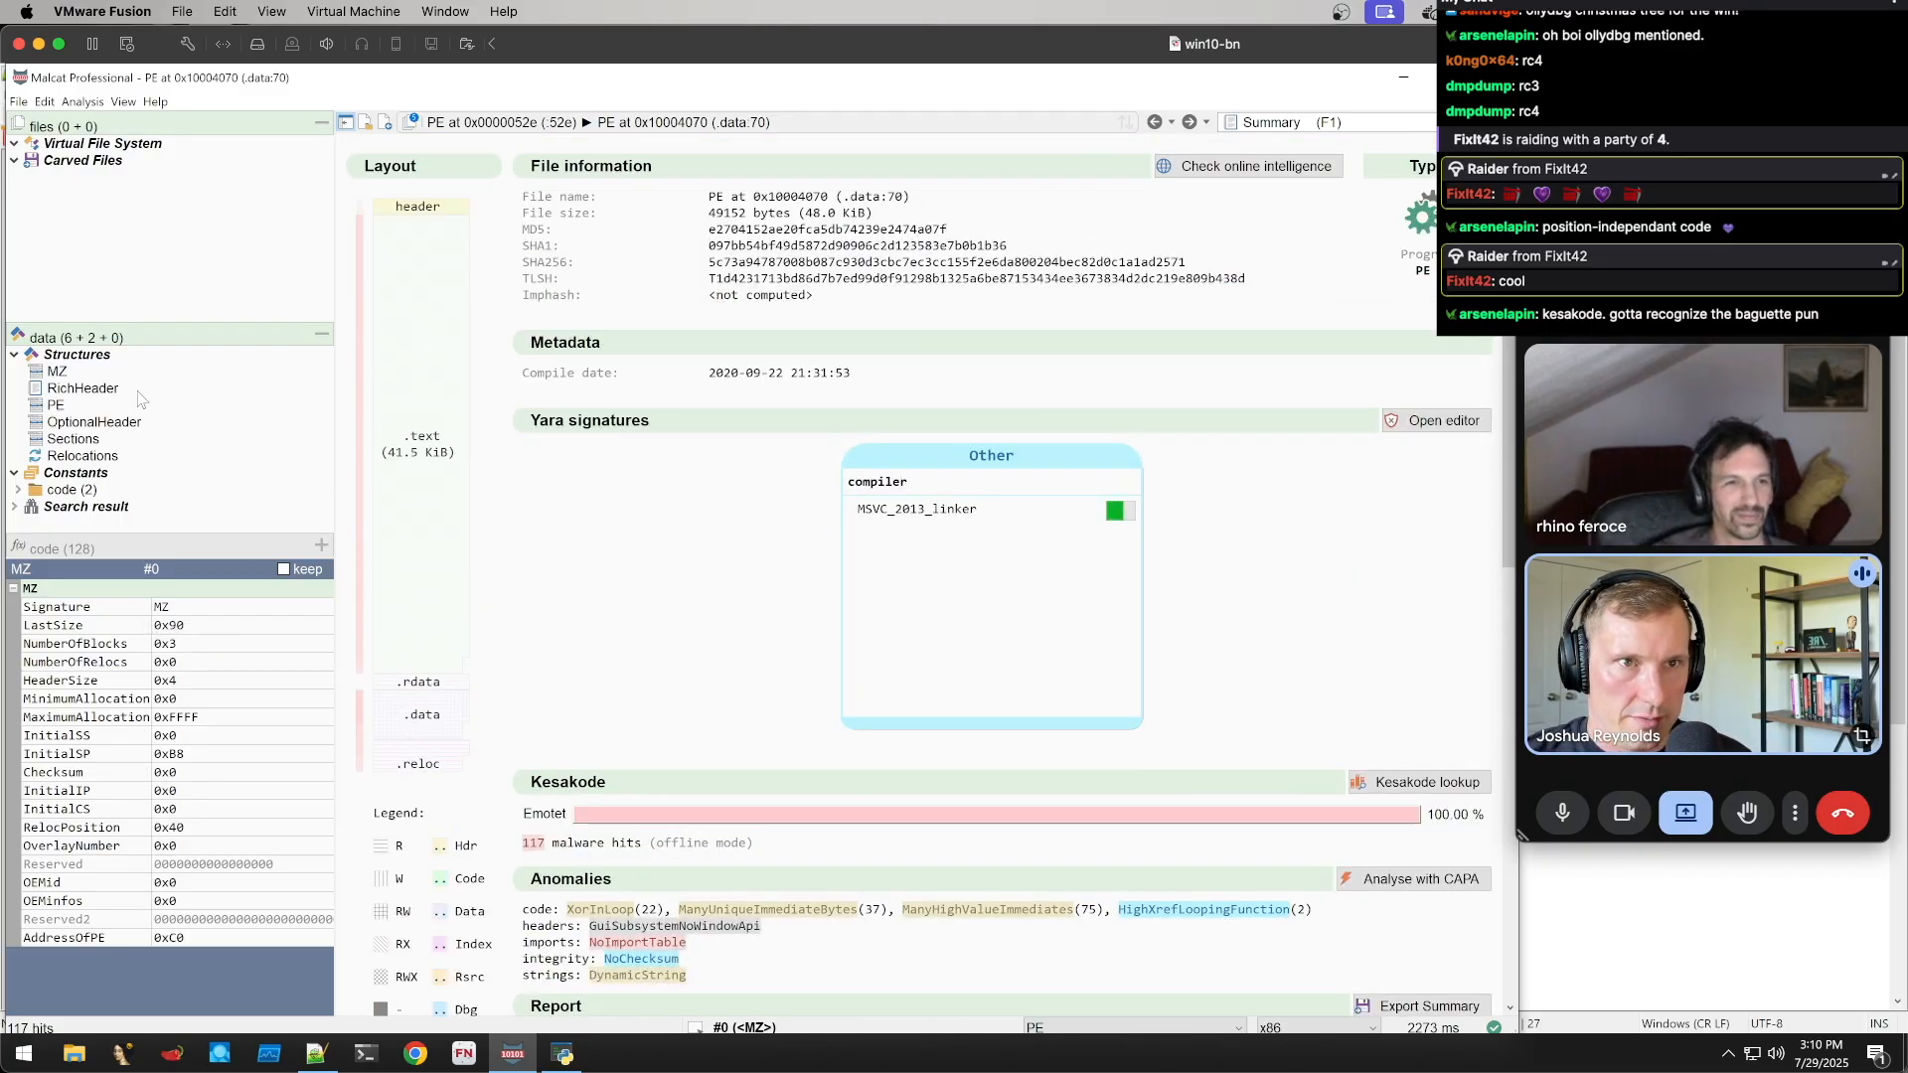
Show the decompiled source code of function sub_406340 in the carved PE
left_click(95, 103)
left_click(1282, 122)
left_click(1292, 246)
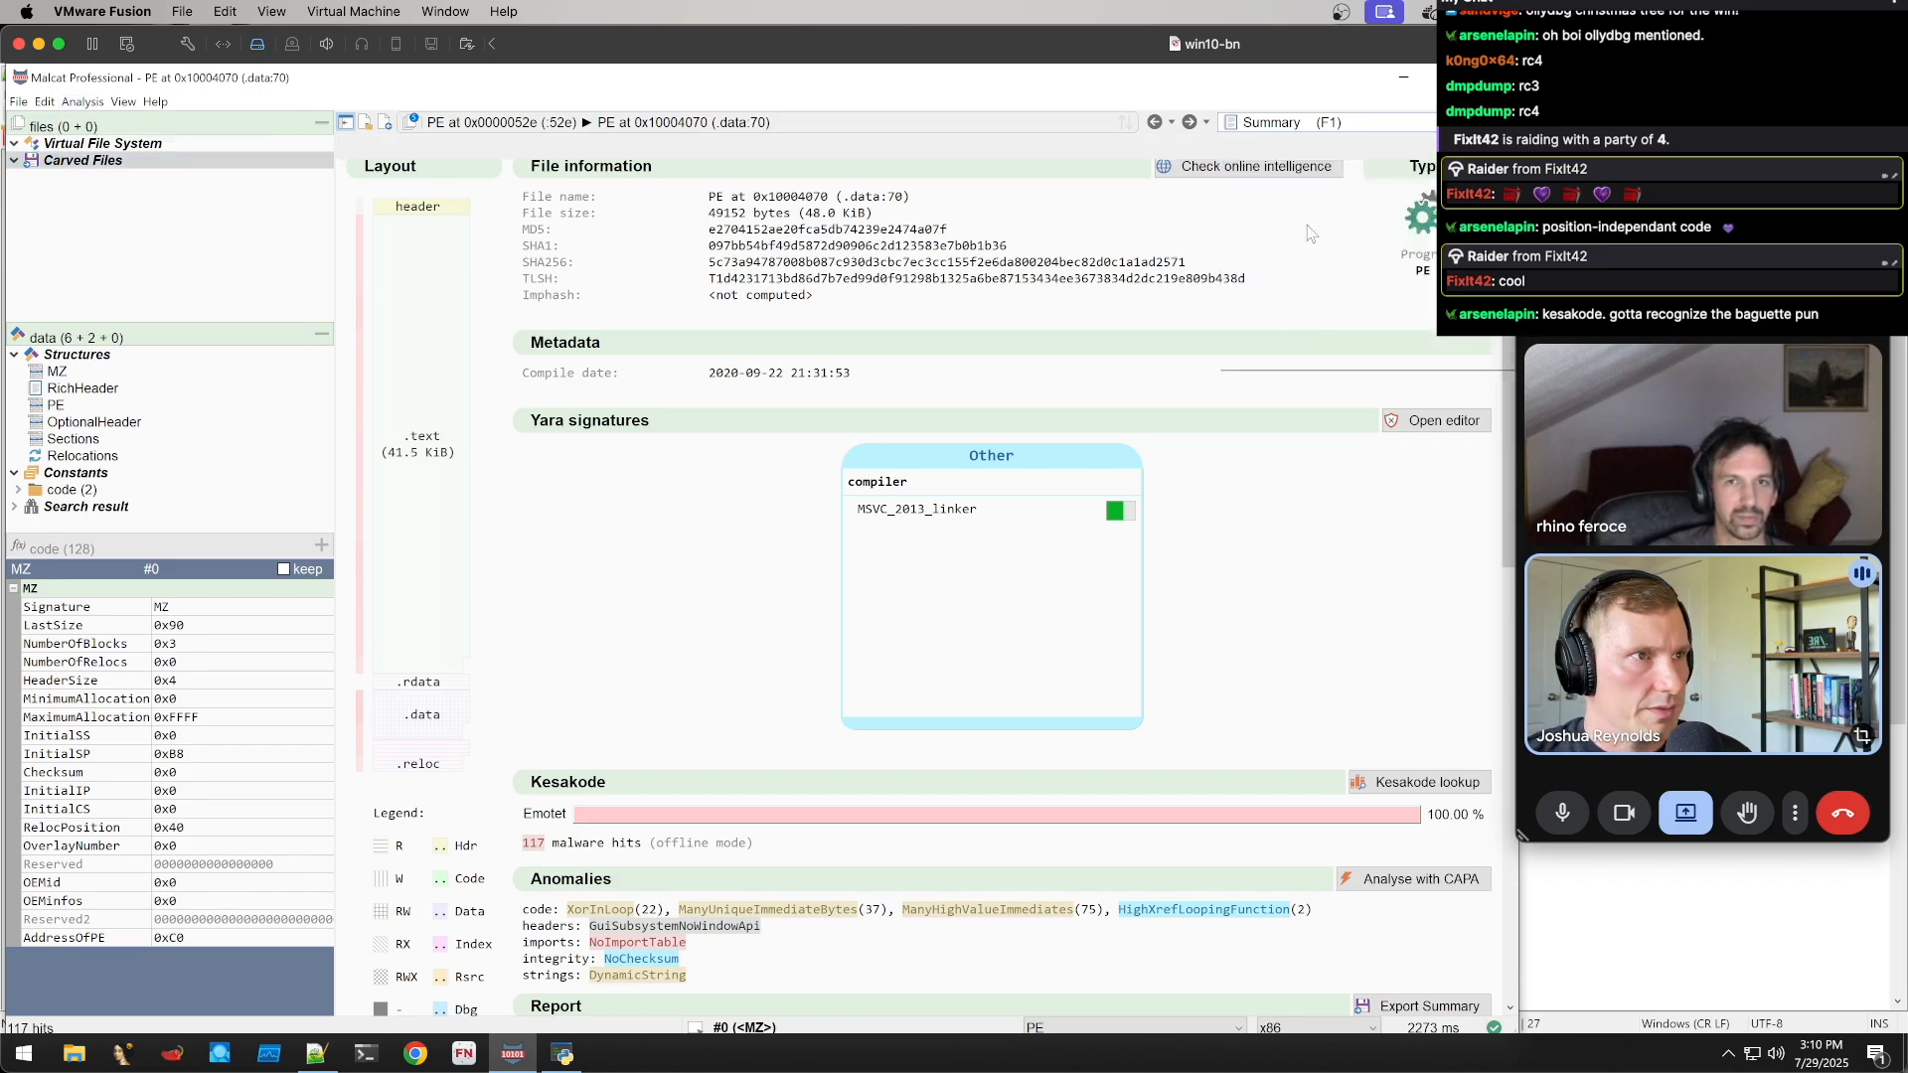
double_click(403, 235)
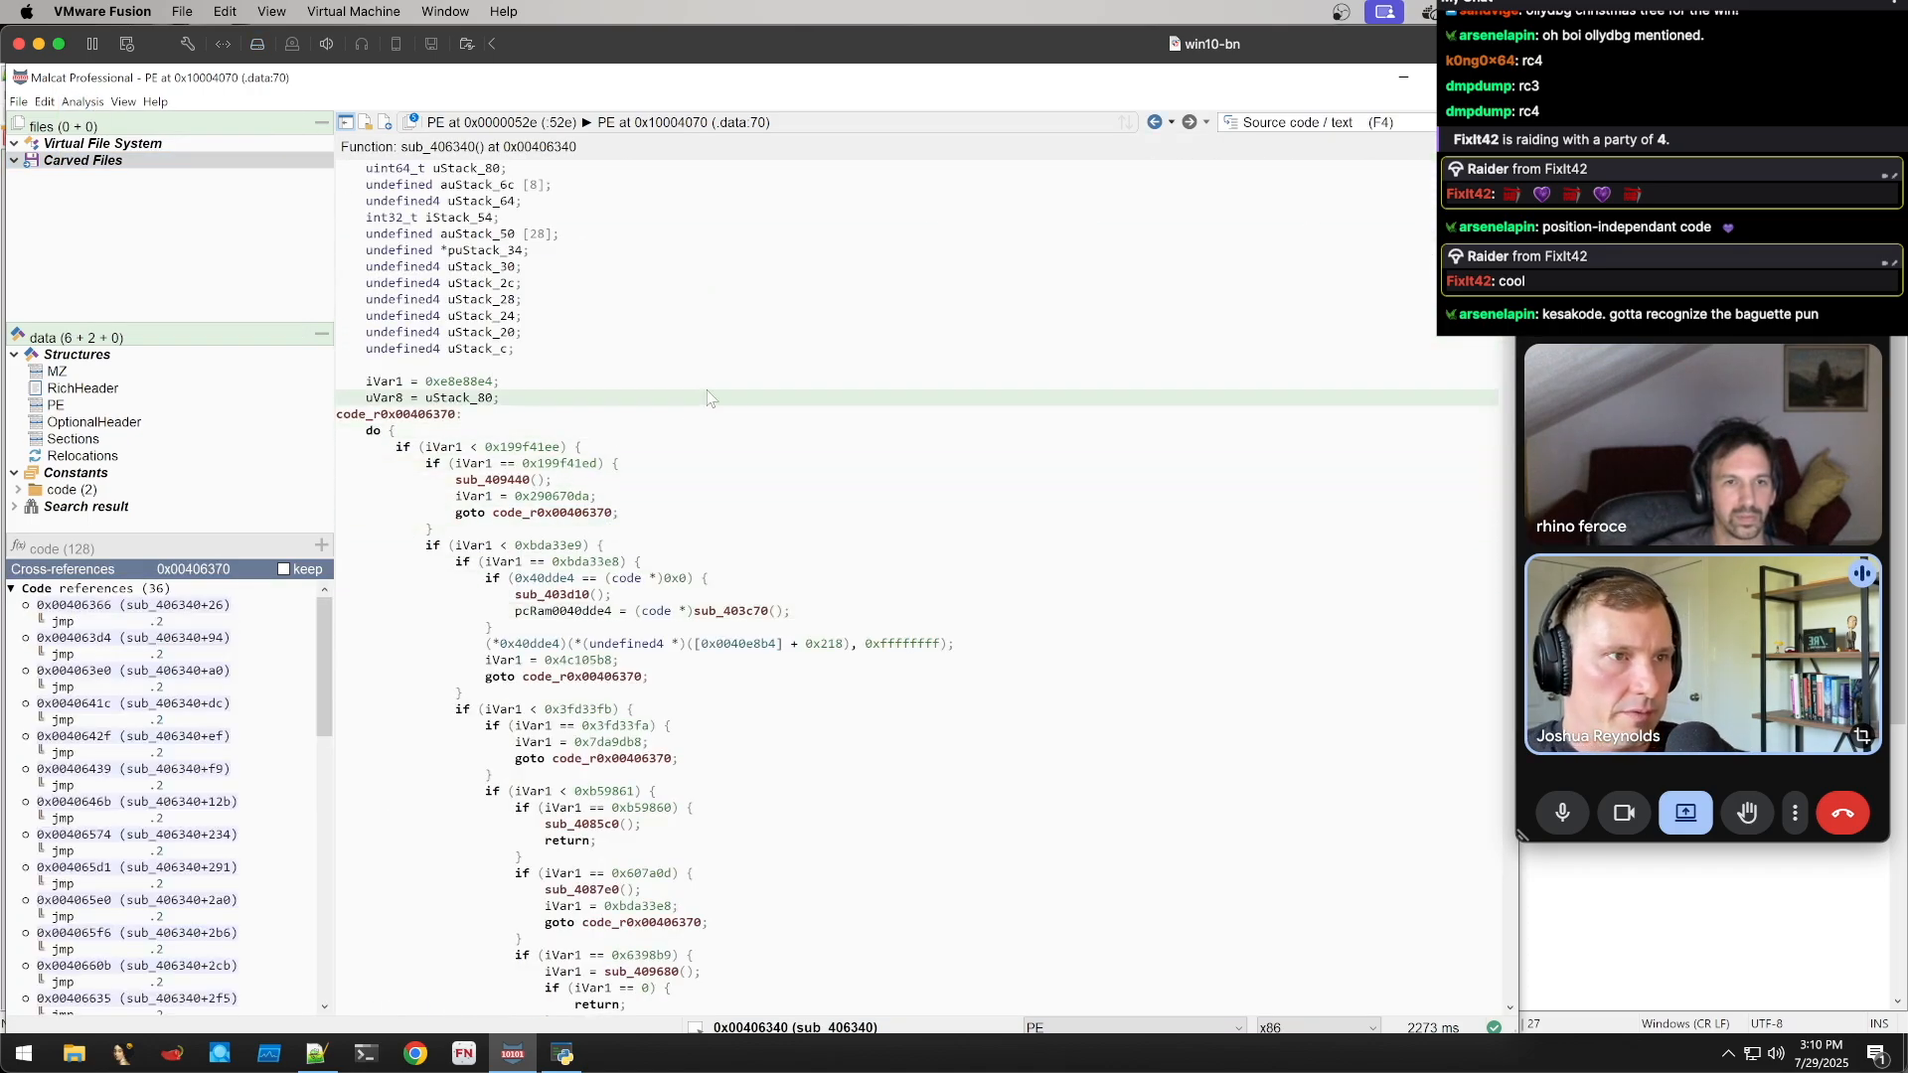
Examine the decompiled sub_406340 from its variable declarations through the nested iVar1 state comparisons to the end of the loop
scroll(688, 427, "down", 3)
scroll(679, 430, "up", 2)
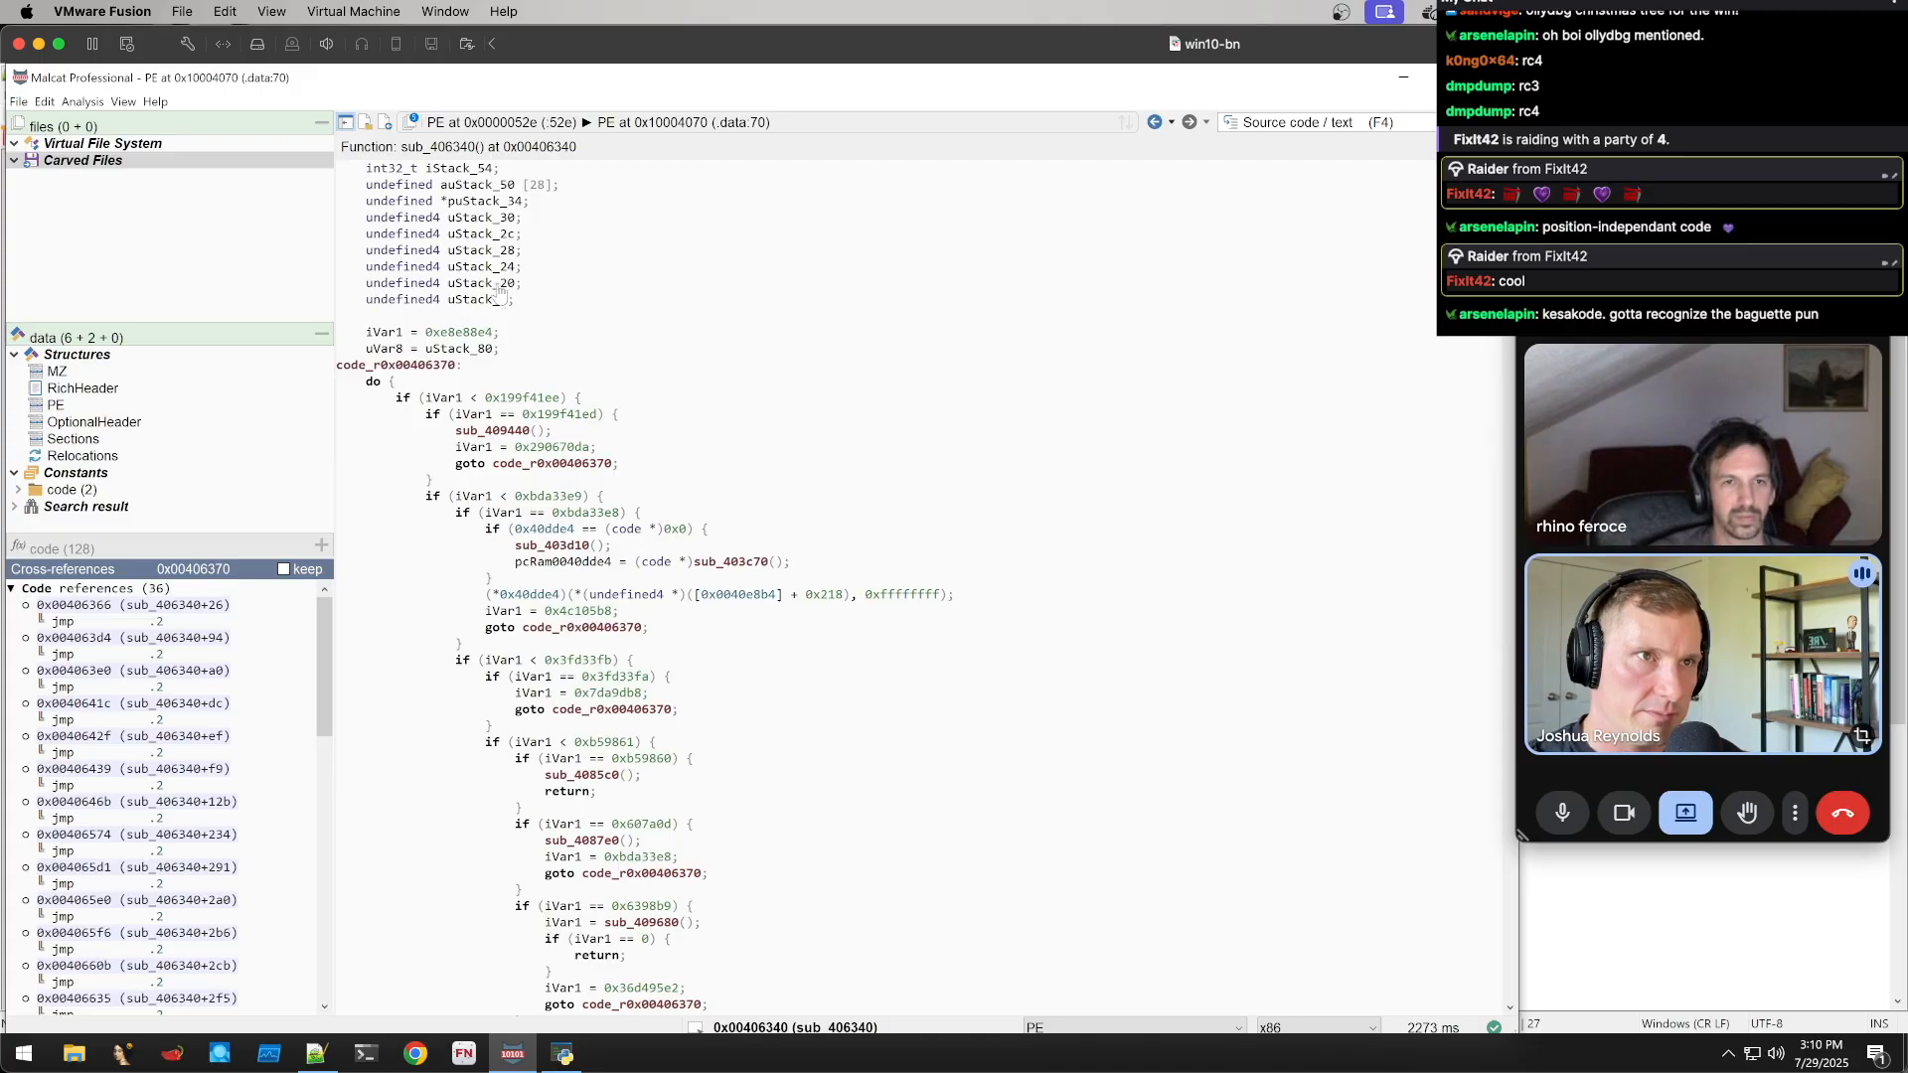
left_click_drag(367, 302, 798, 594)
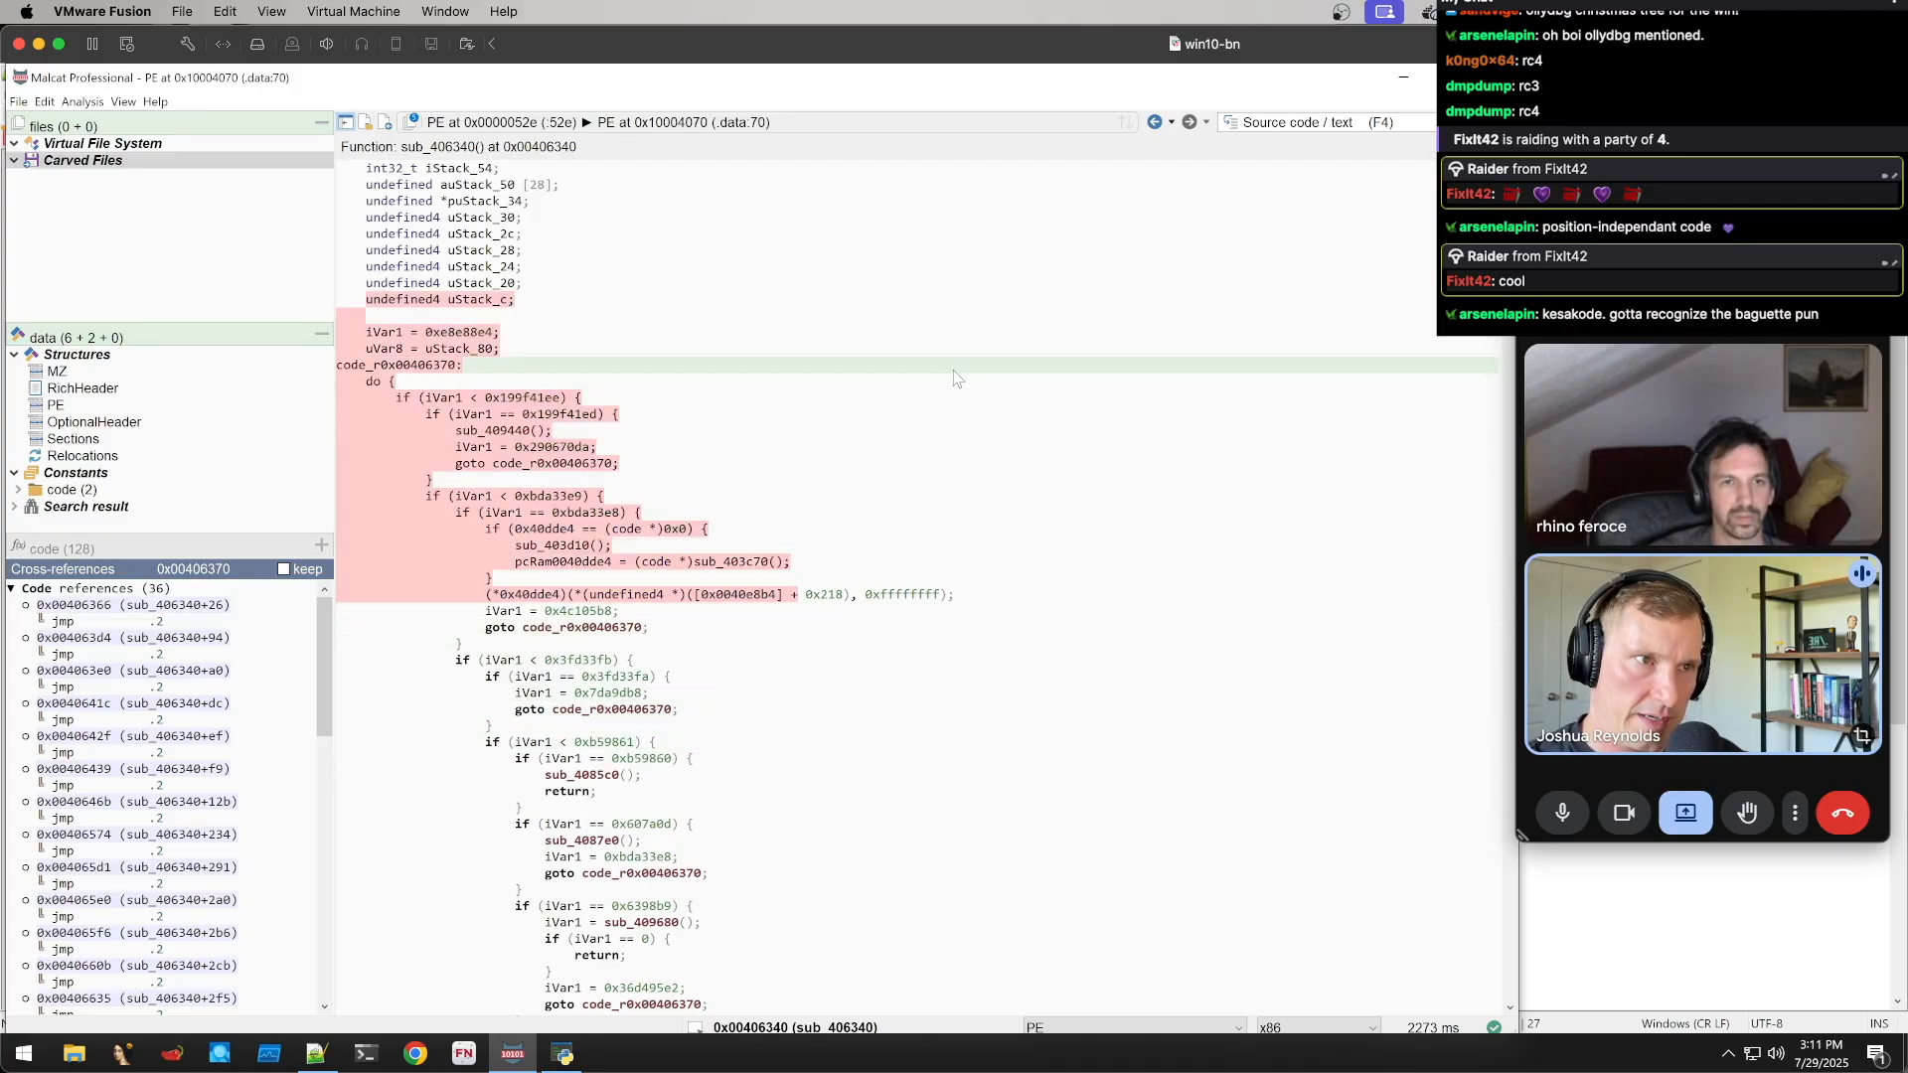
left_click(483, 360)
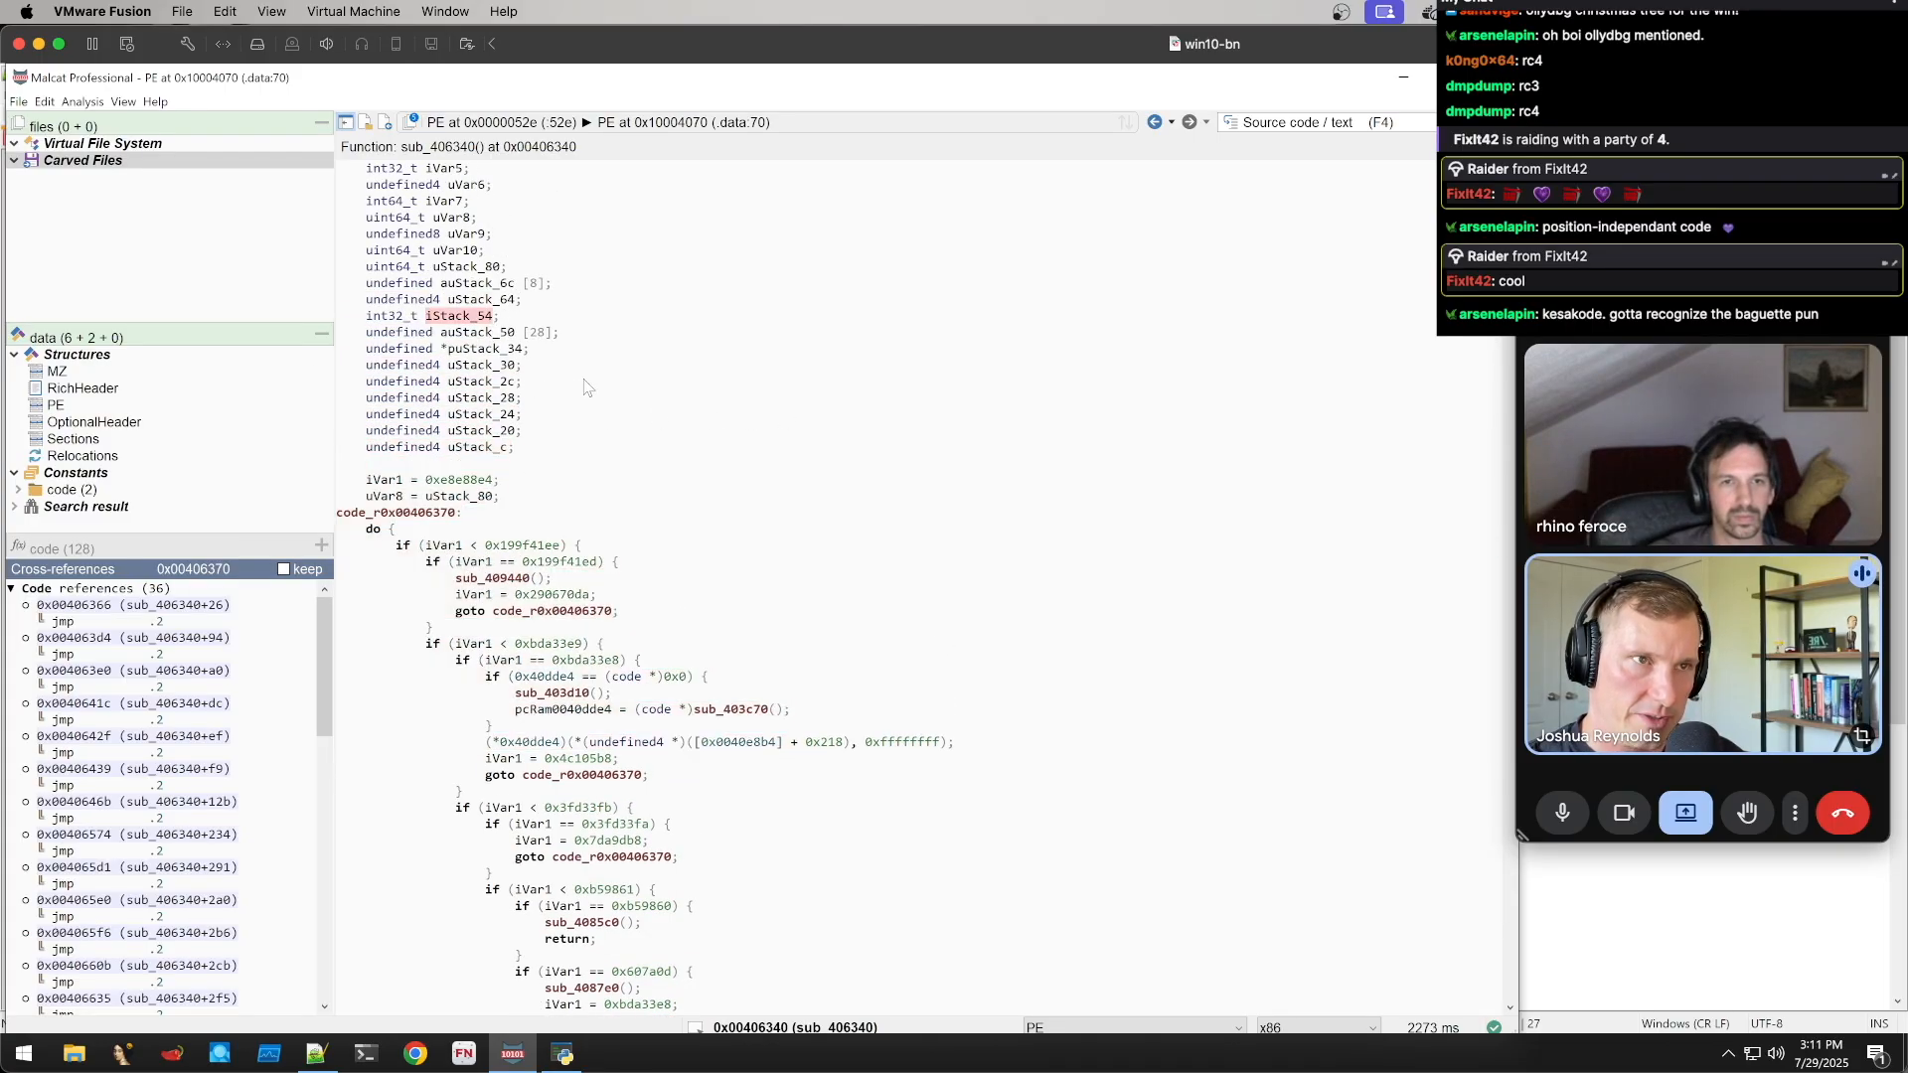
scroll(593, 384, "down", 3)
scroll(593, 384, "down", 20)
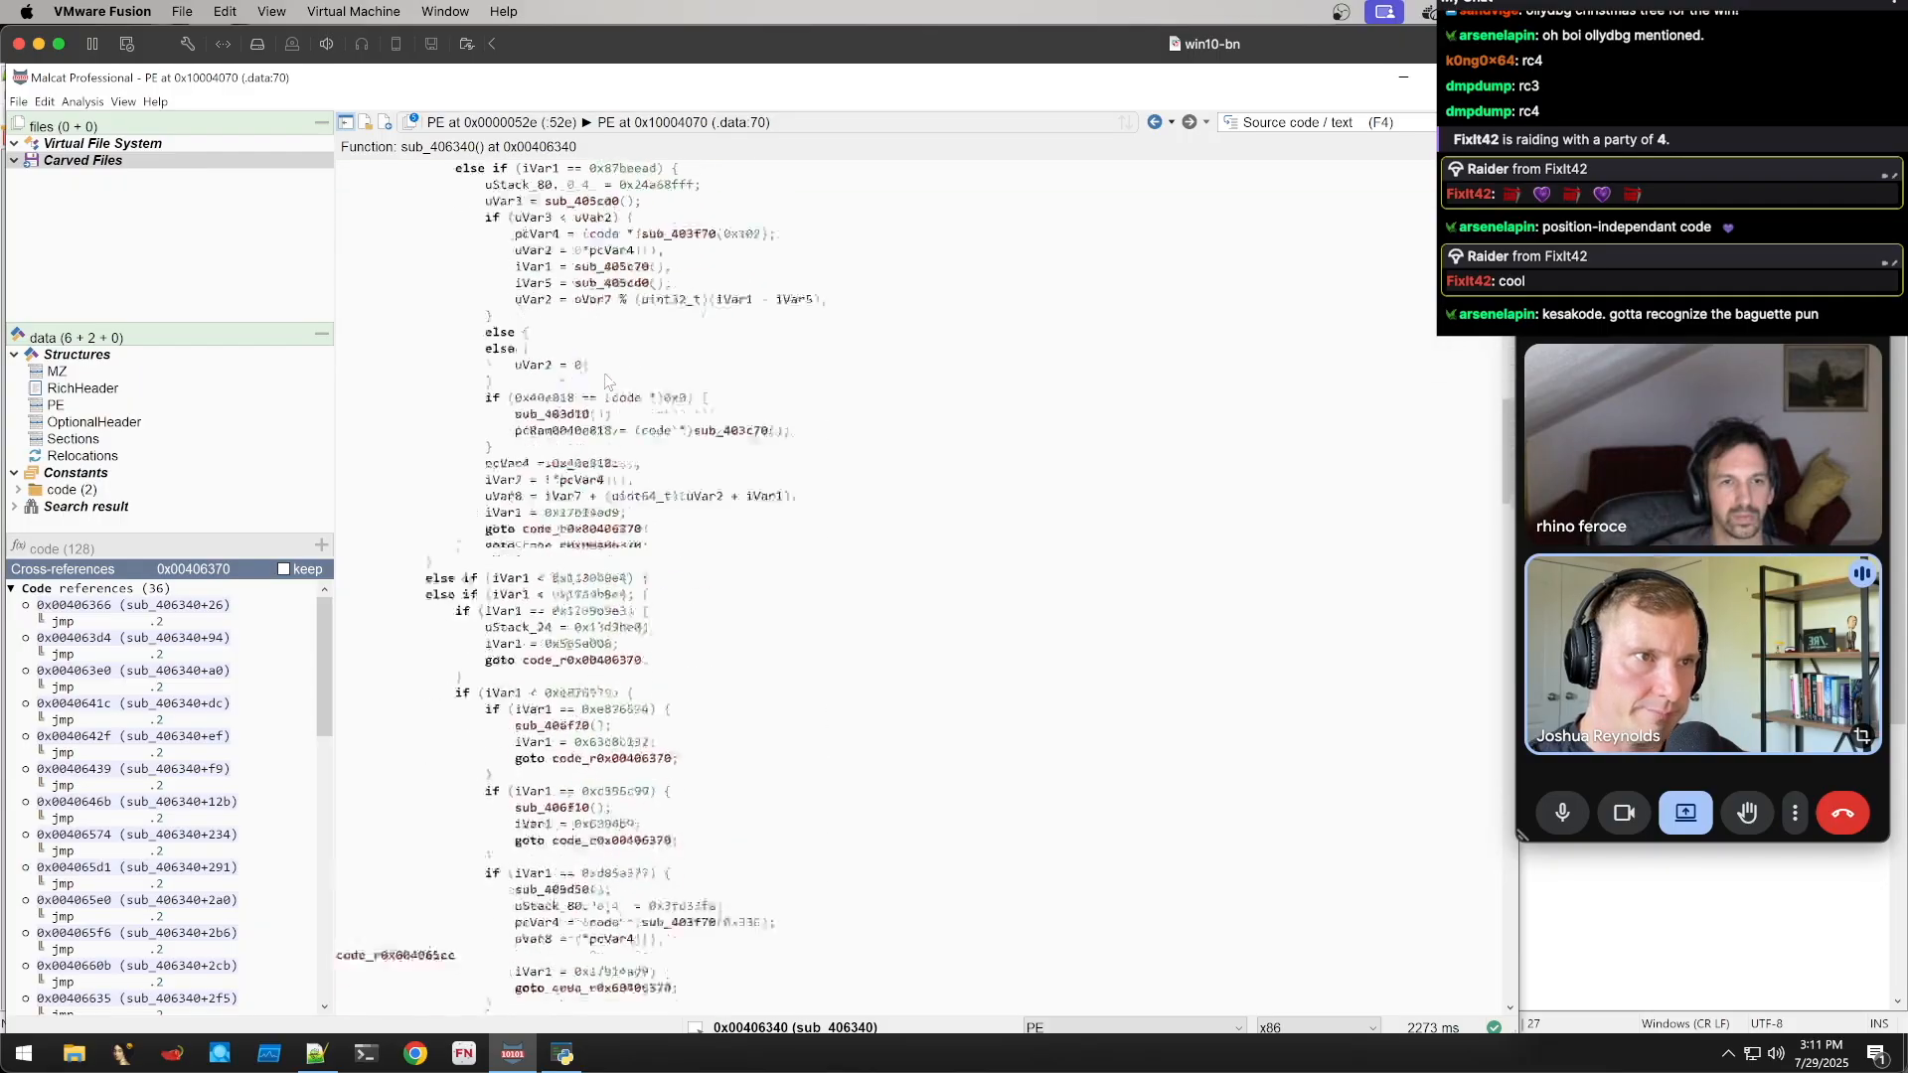
scroll(613, 381, "down", 15)
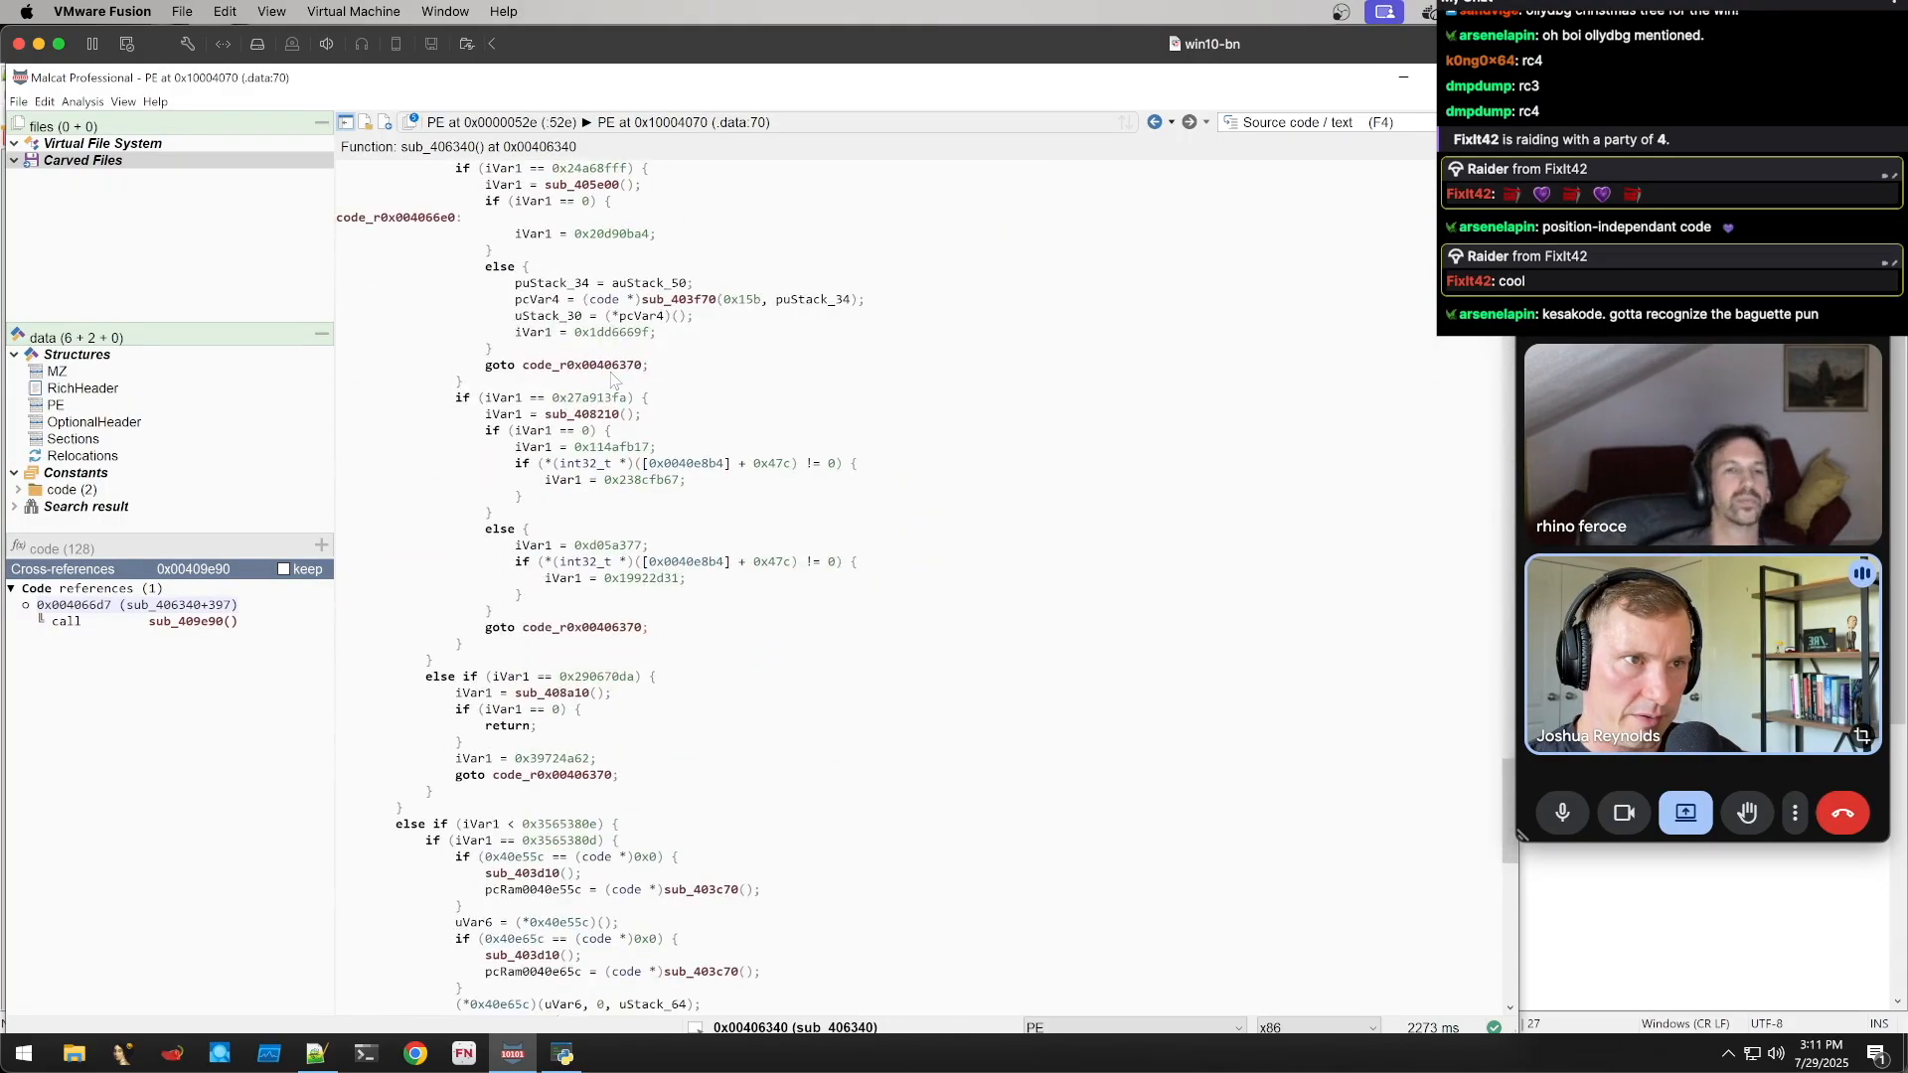
scroll(613, 381, "down", 5)
Show sub_406340 as disassembly and inspect its compare-and-jump chain, selecting the jz instruction at 0x0040639d
left_click(1276, 122)
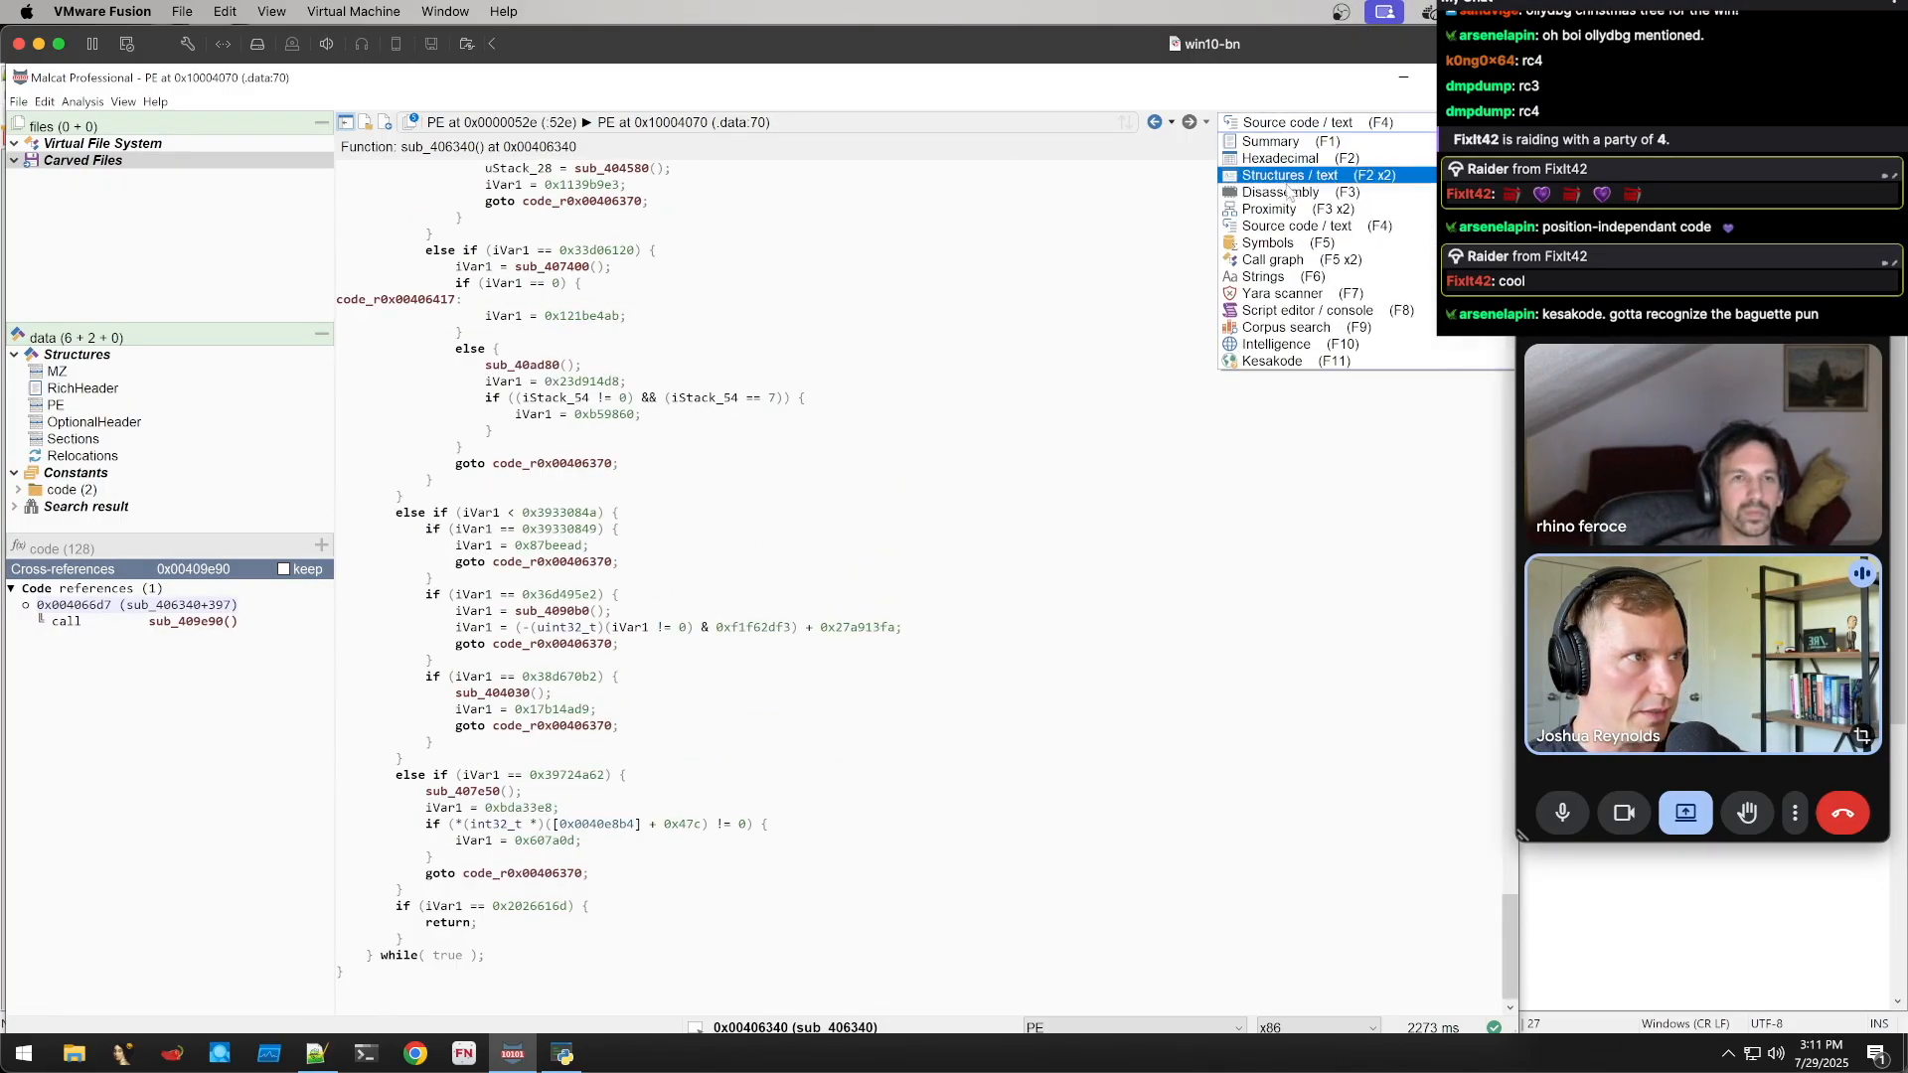
left_click(1277, 191)
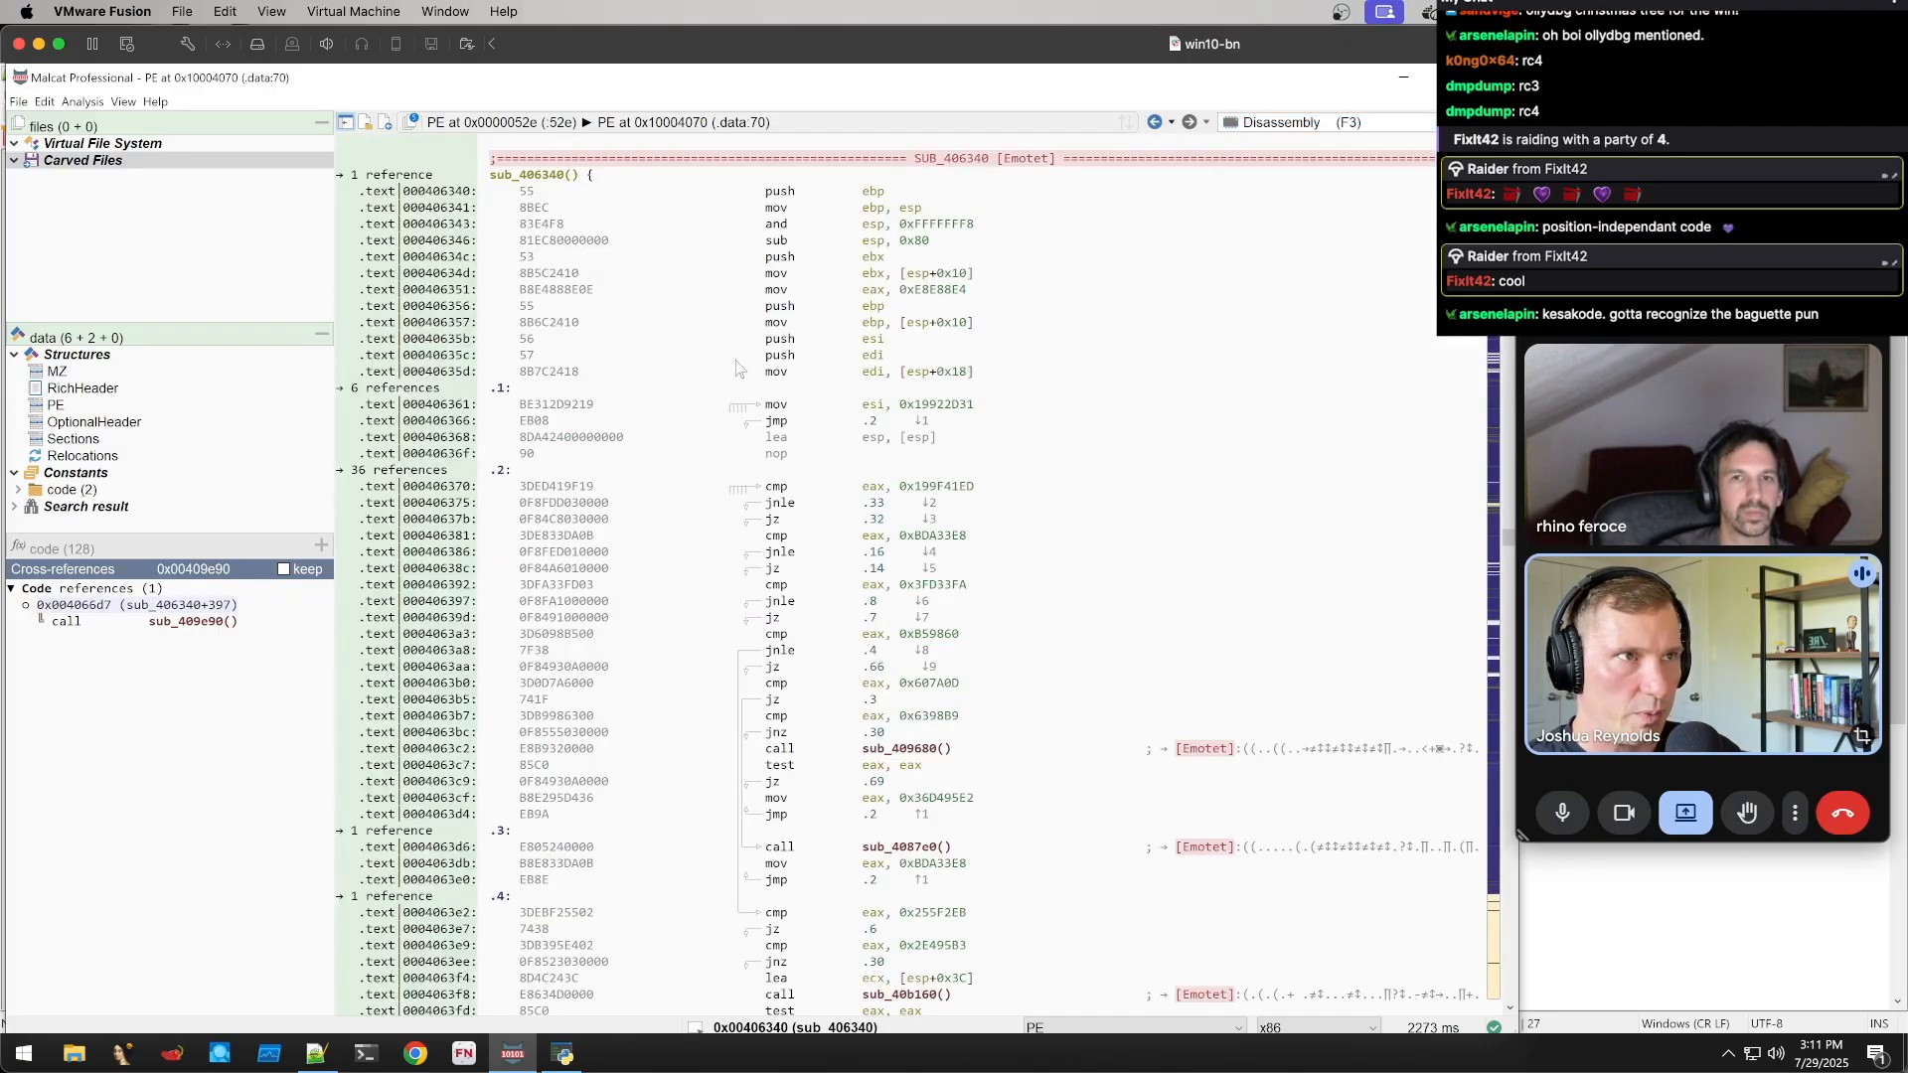
scroll(736, 405, "down", 4)
scroll(737, 404, "up", 2)
right_click(737, 402)
left_click_drag(705, 367, 801, 421)
scroll(922, 487, "down", 2)
left_click(1123, 422)
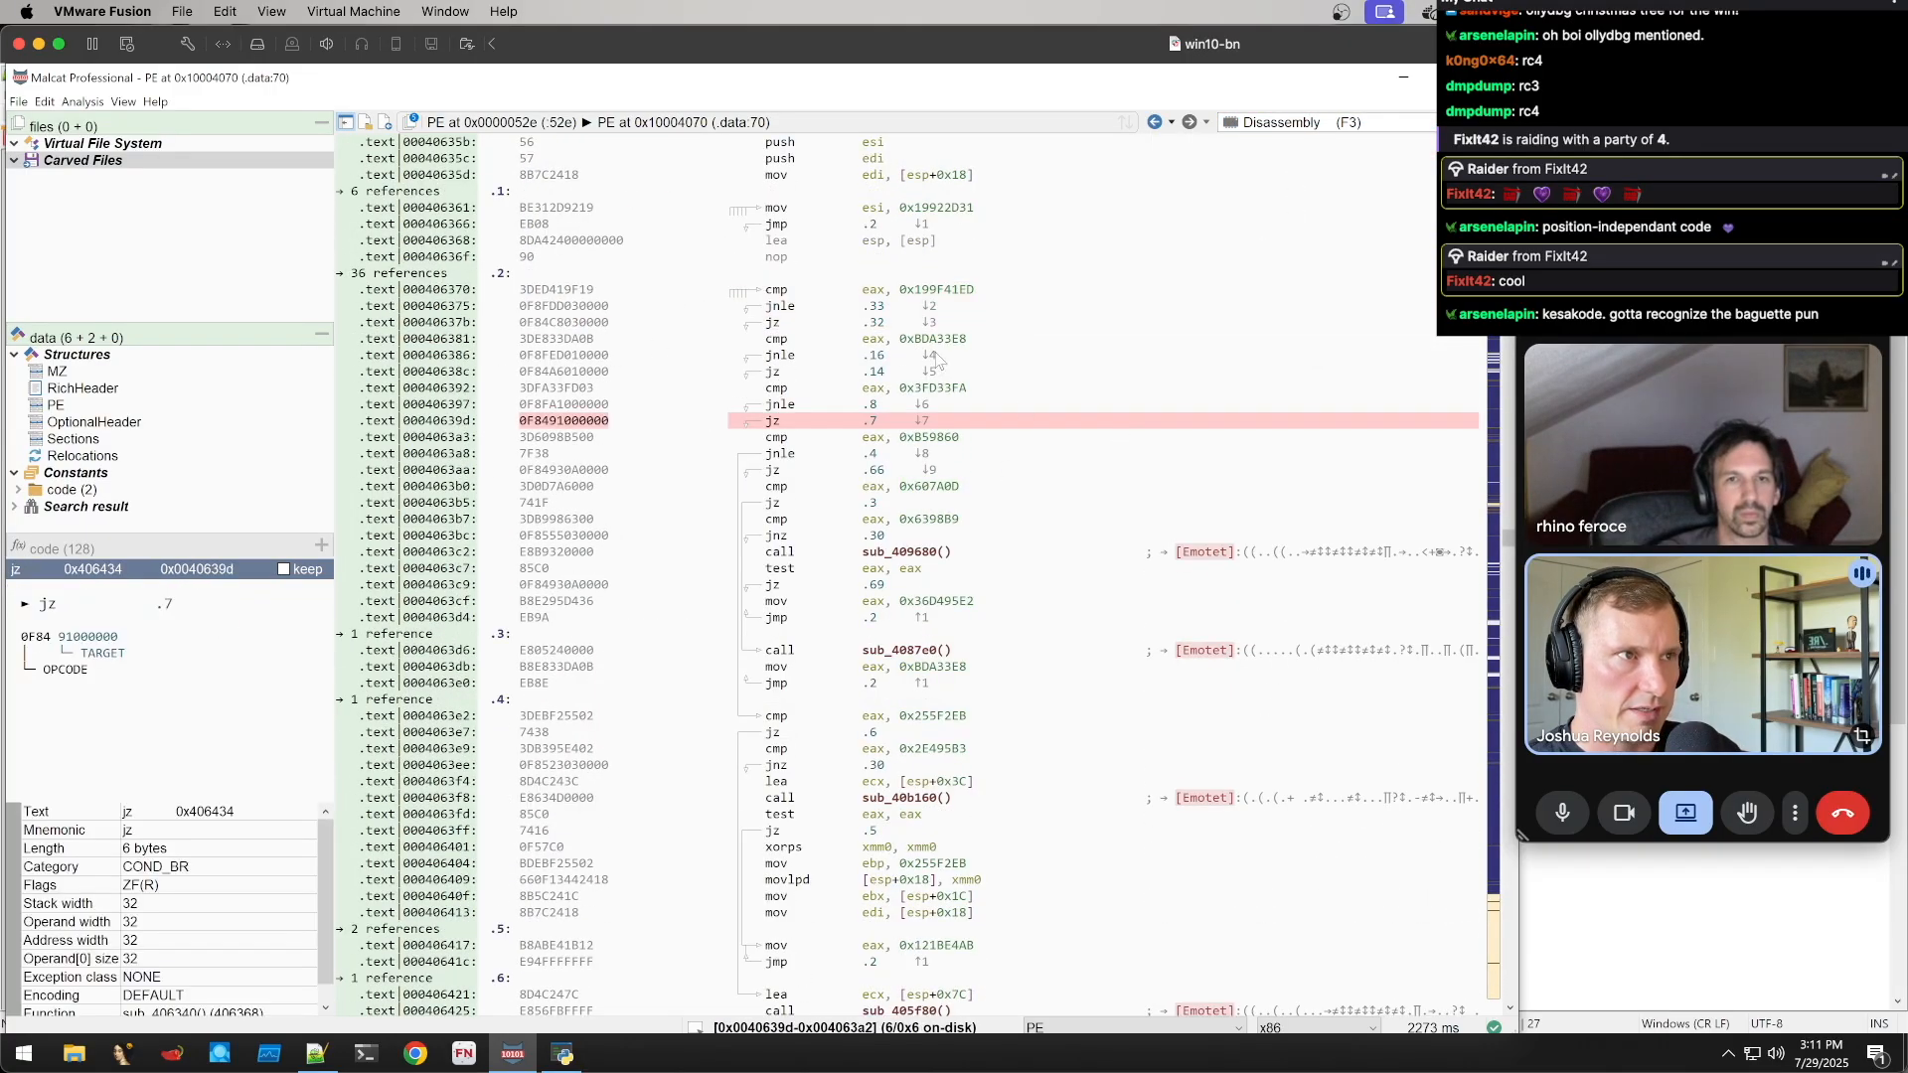
Inspect the cmp and conditional jump instructions and their bytes at the start of block .2, from 0x00406370 to 0x00406381
key("Up")
key("Up")
key("Up")
key("Up")
key("Up")
key("Up")
left_click(522, 288)
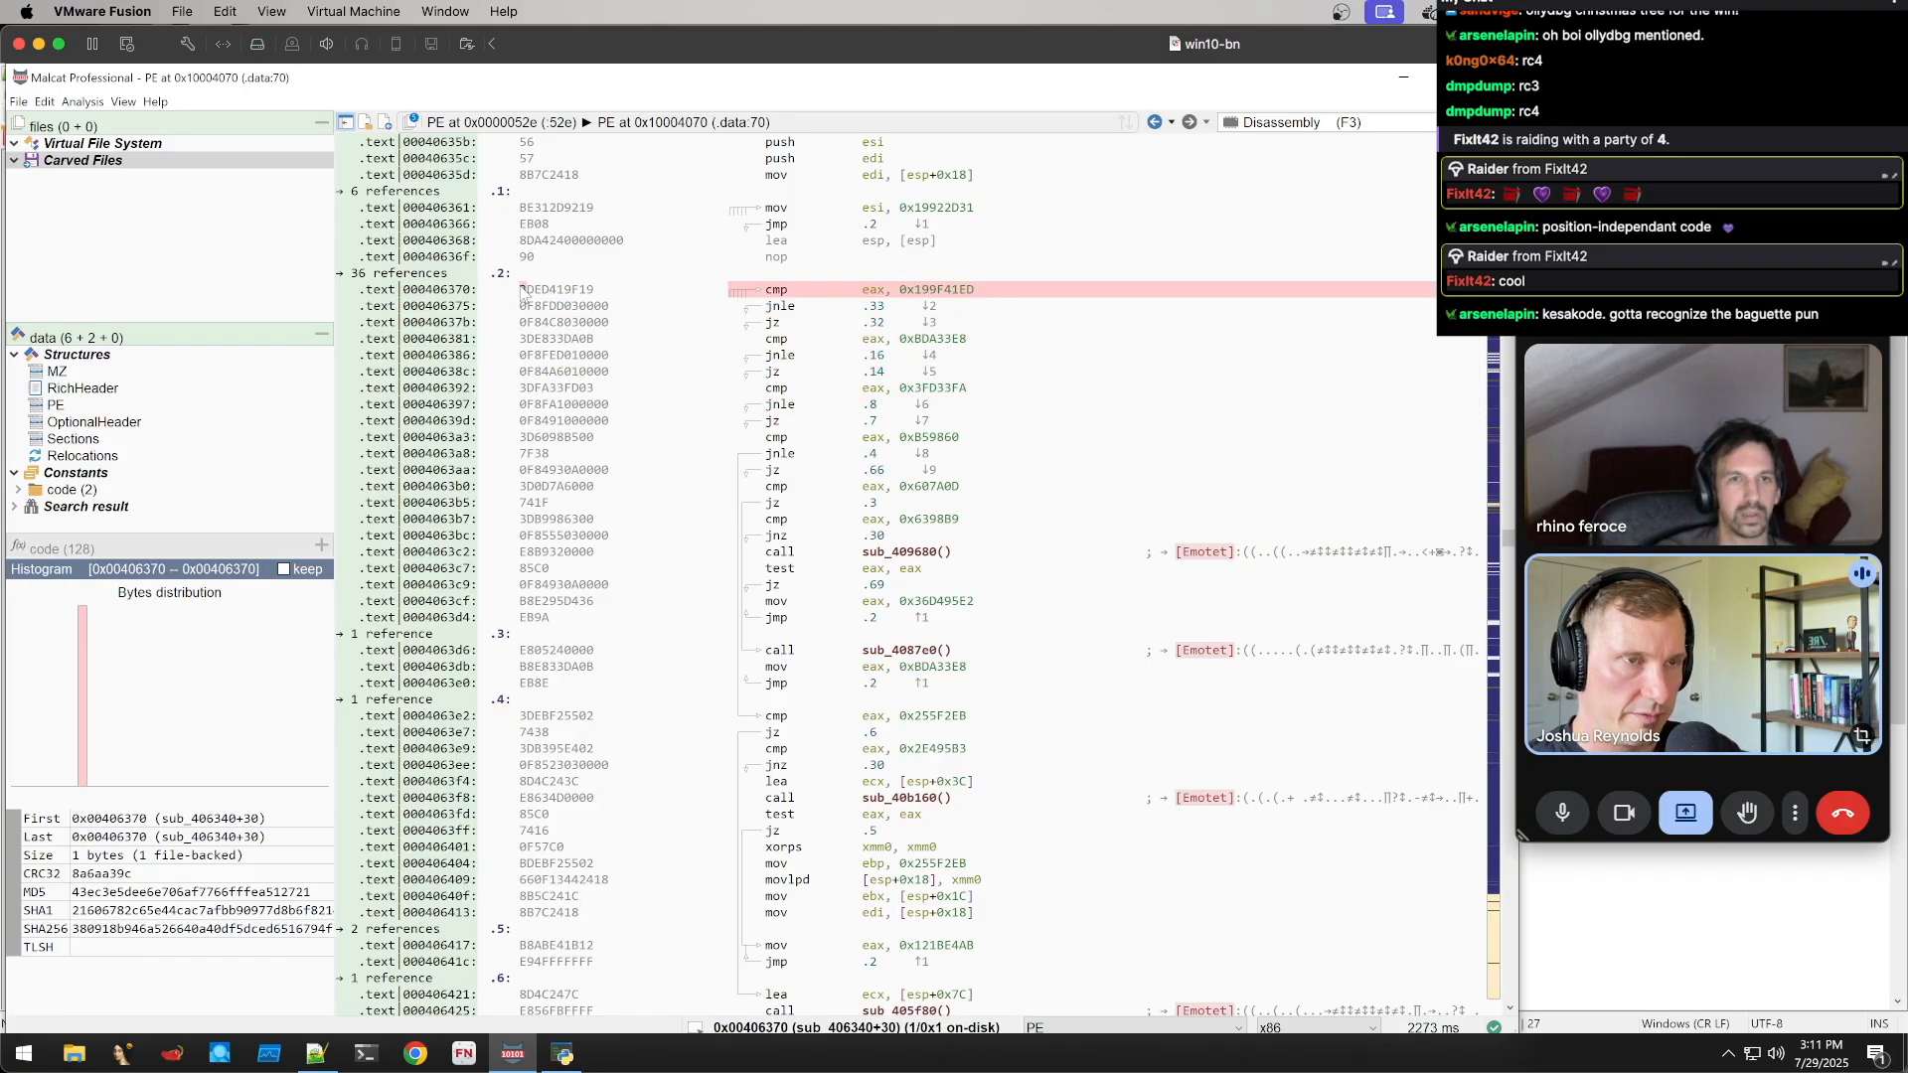
scroll(524, 294, "down", 1)
left_click_drag(522, 289, 853, 318)
left_click(852, 315)
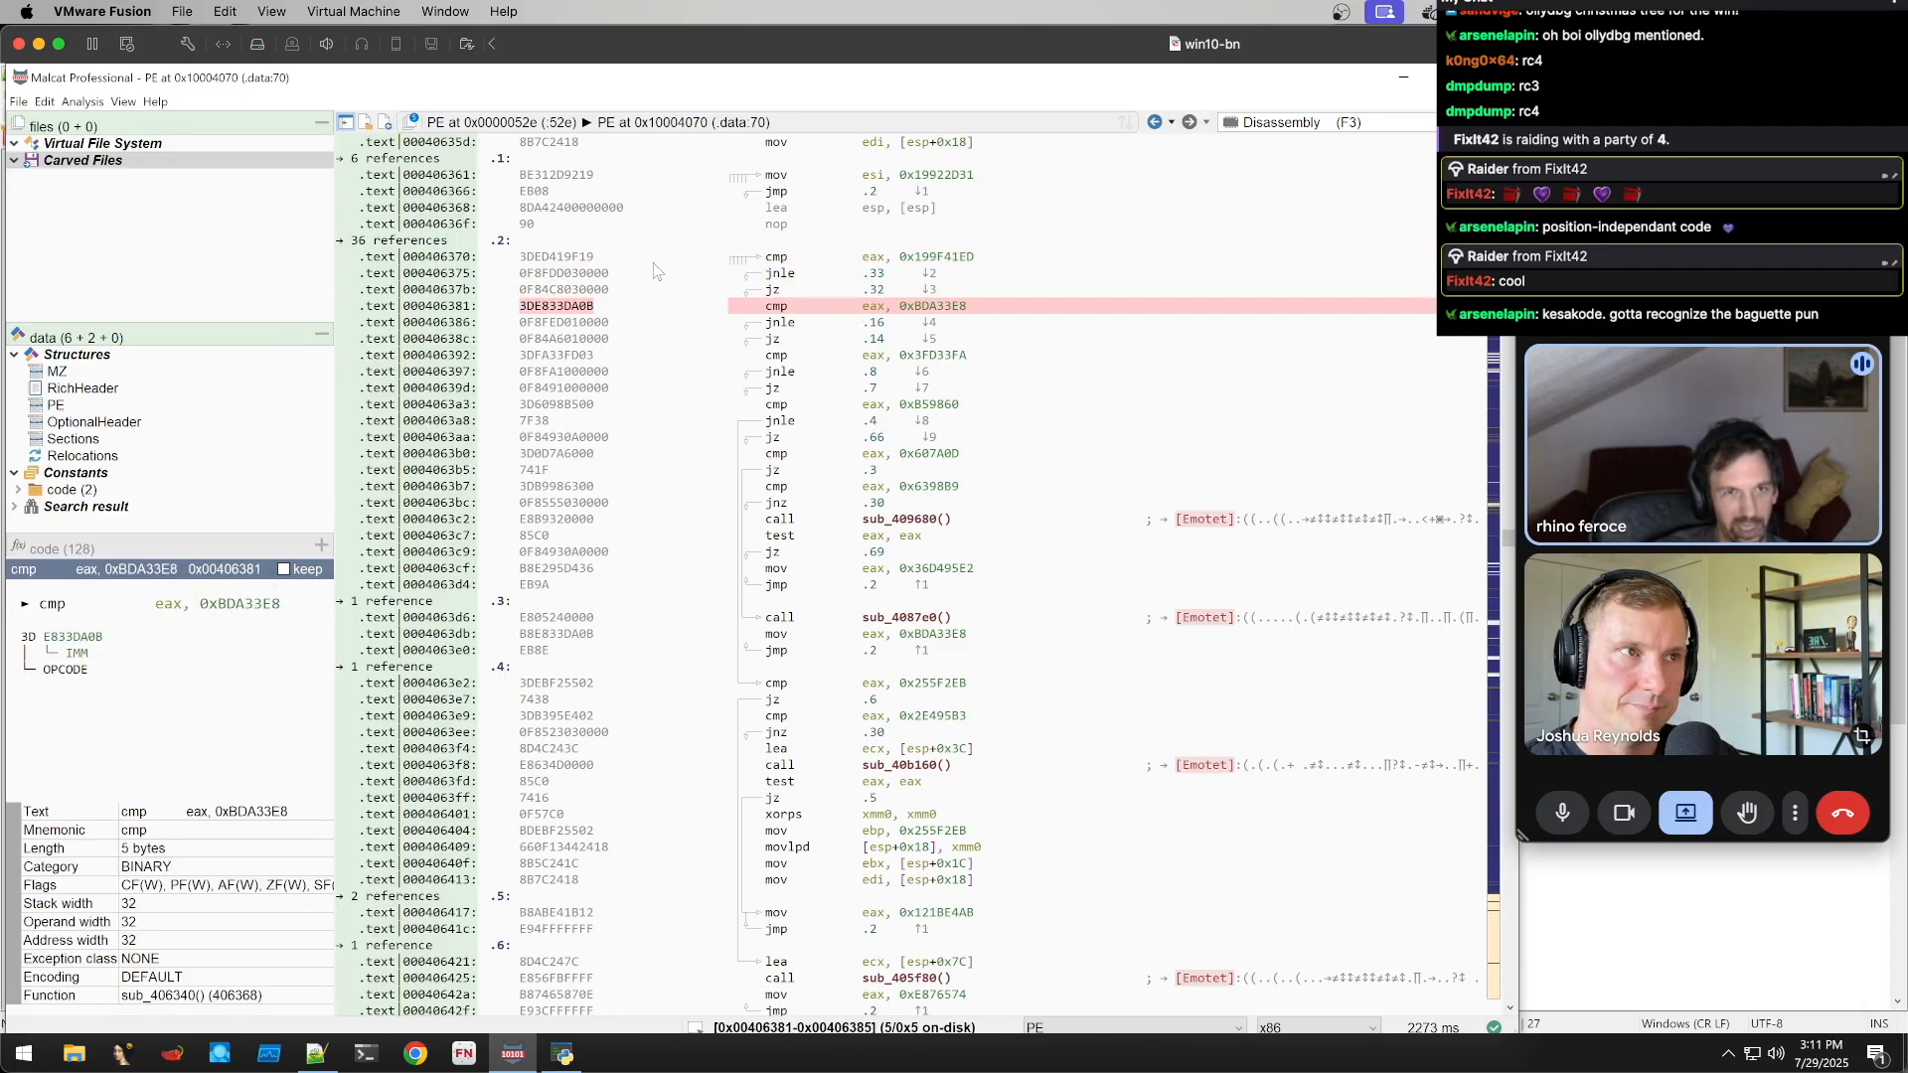
left_click(580, 257)
left_click(560, 273)
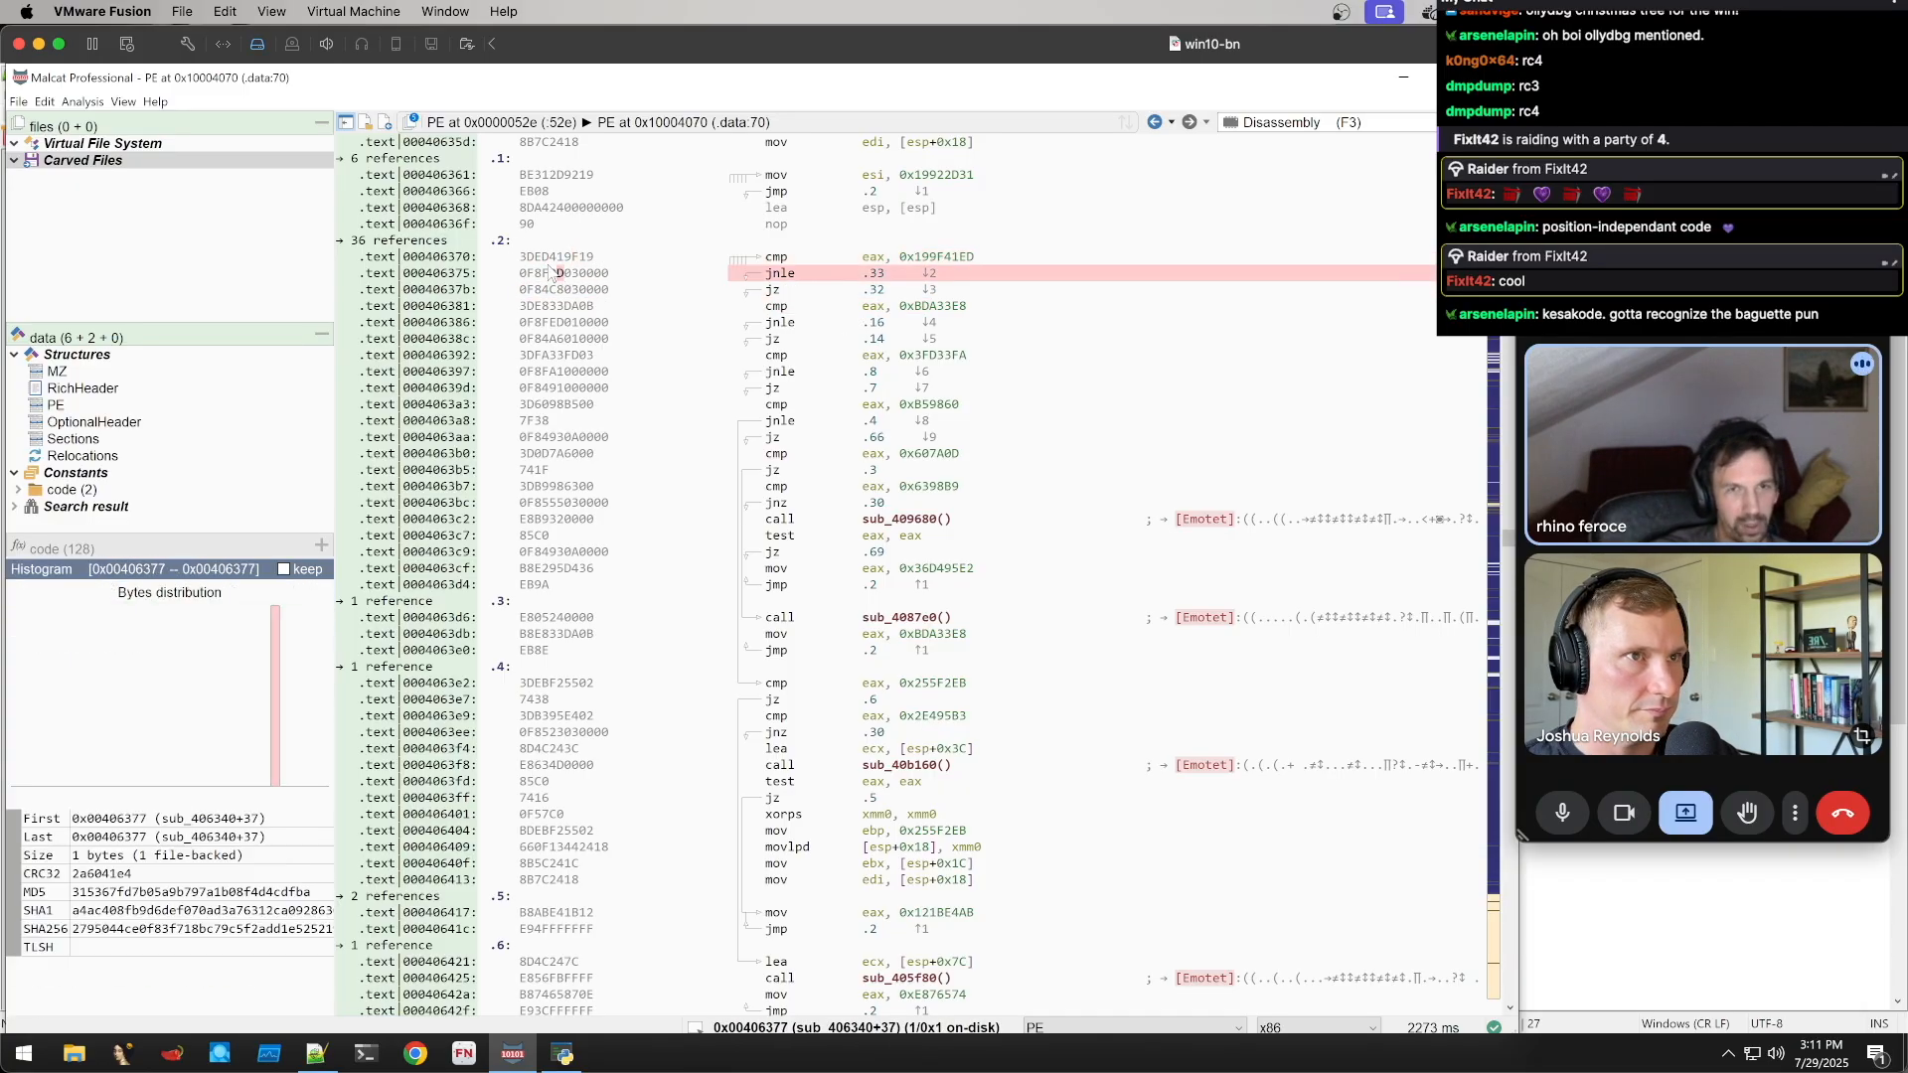
Select the instructions from 0x00406370 through the call at 0x004063c2 in block .2 and apply a magic mask to them
left_click_drag(525, 261, 624, 265)
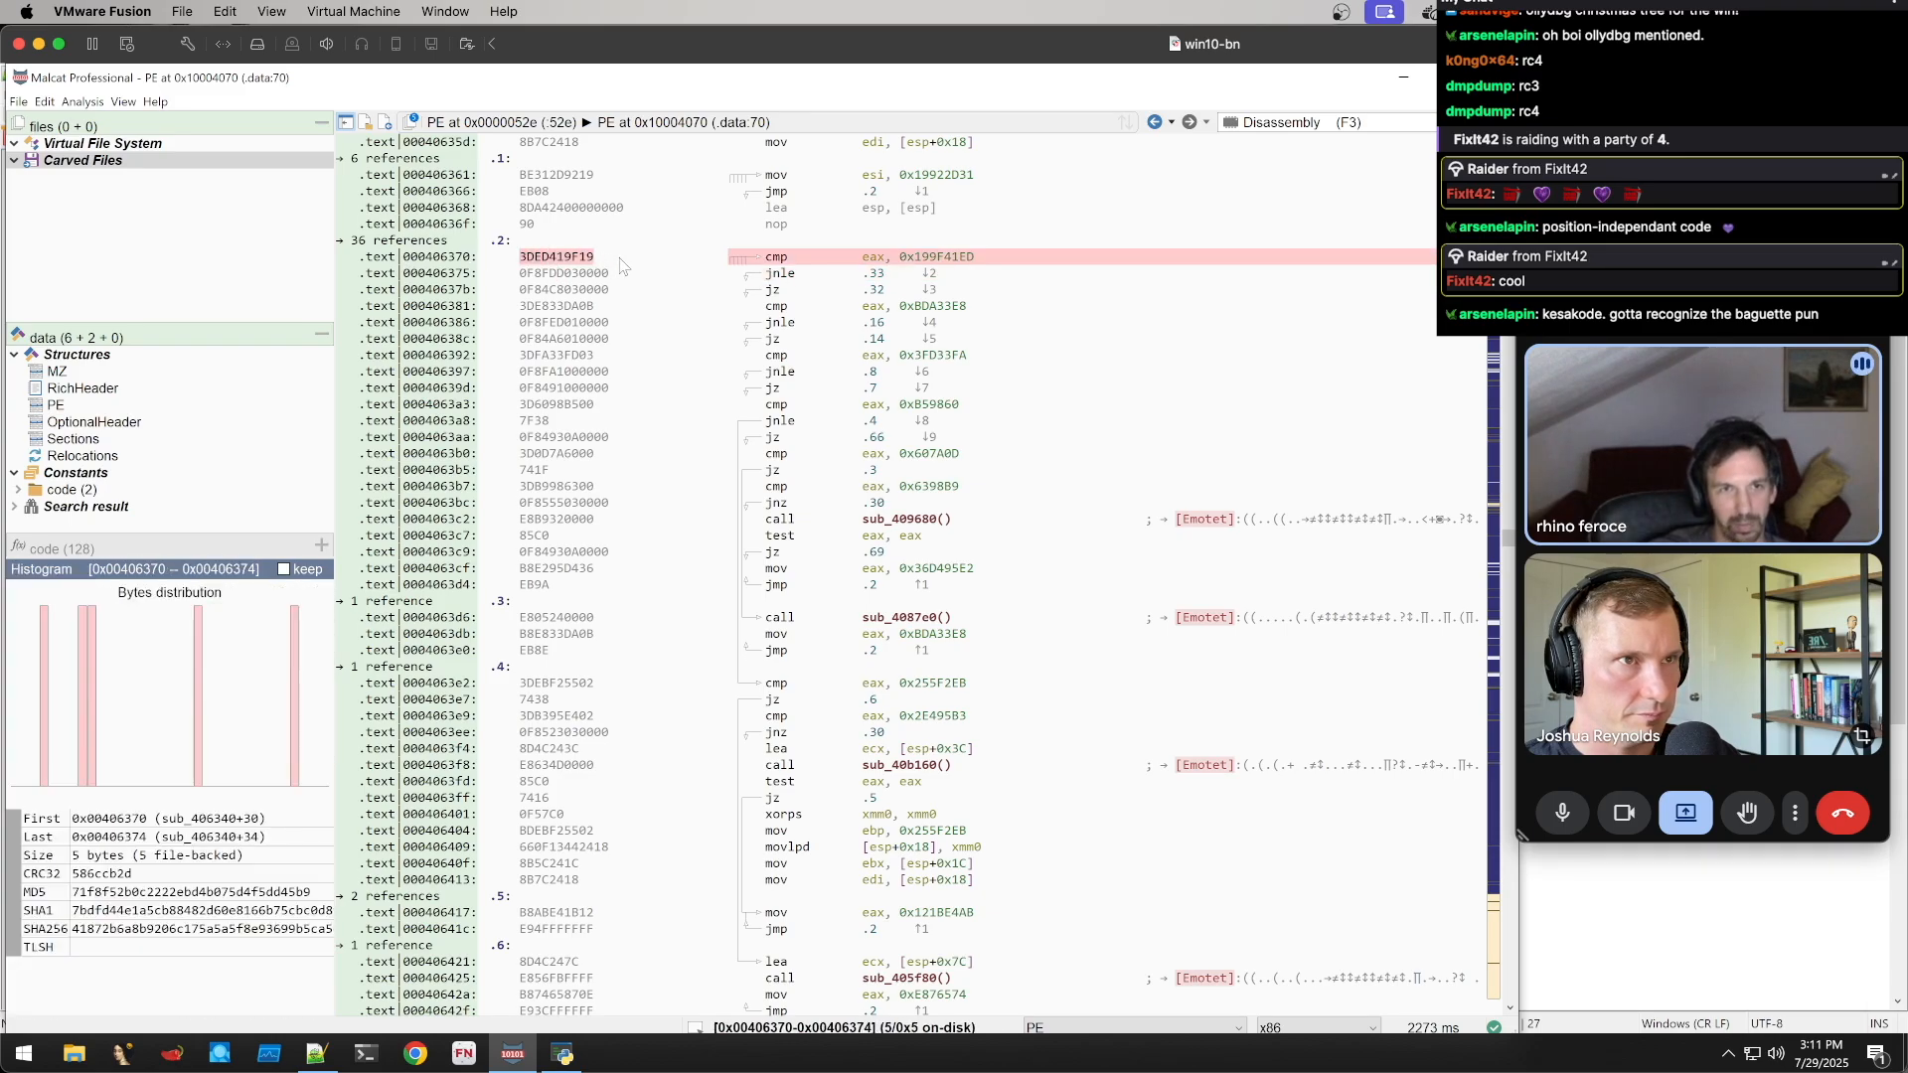
left_click(588, 274)
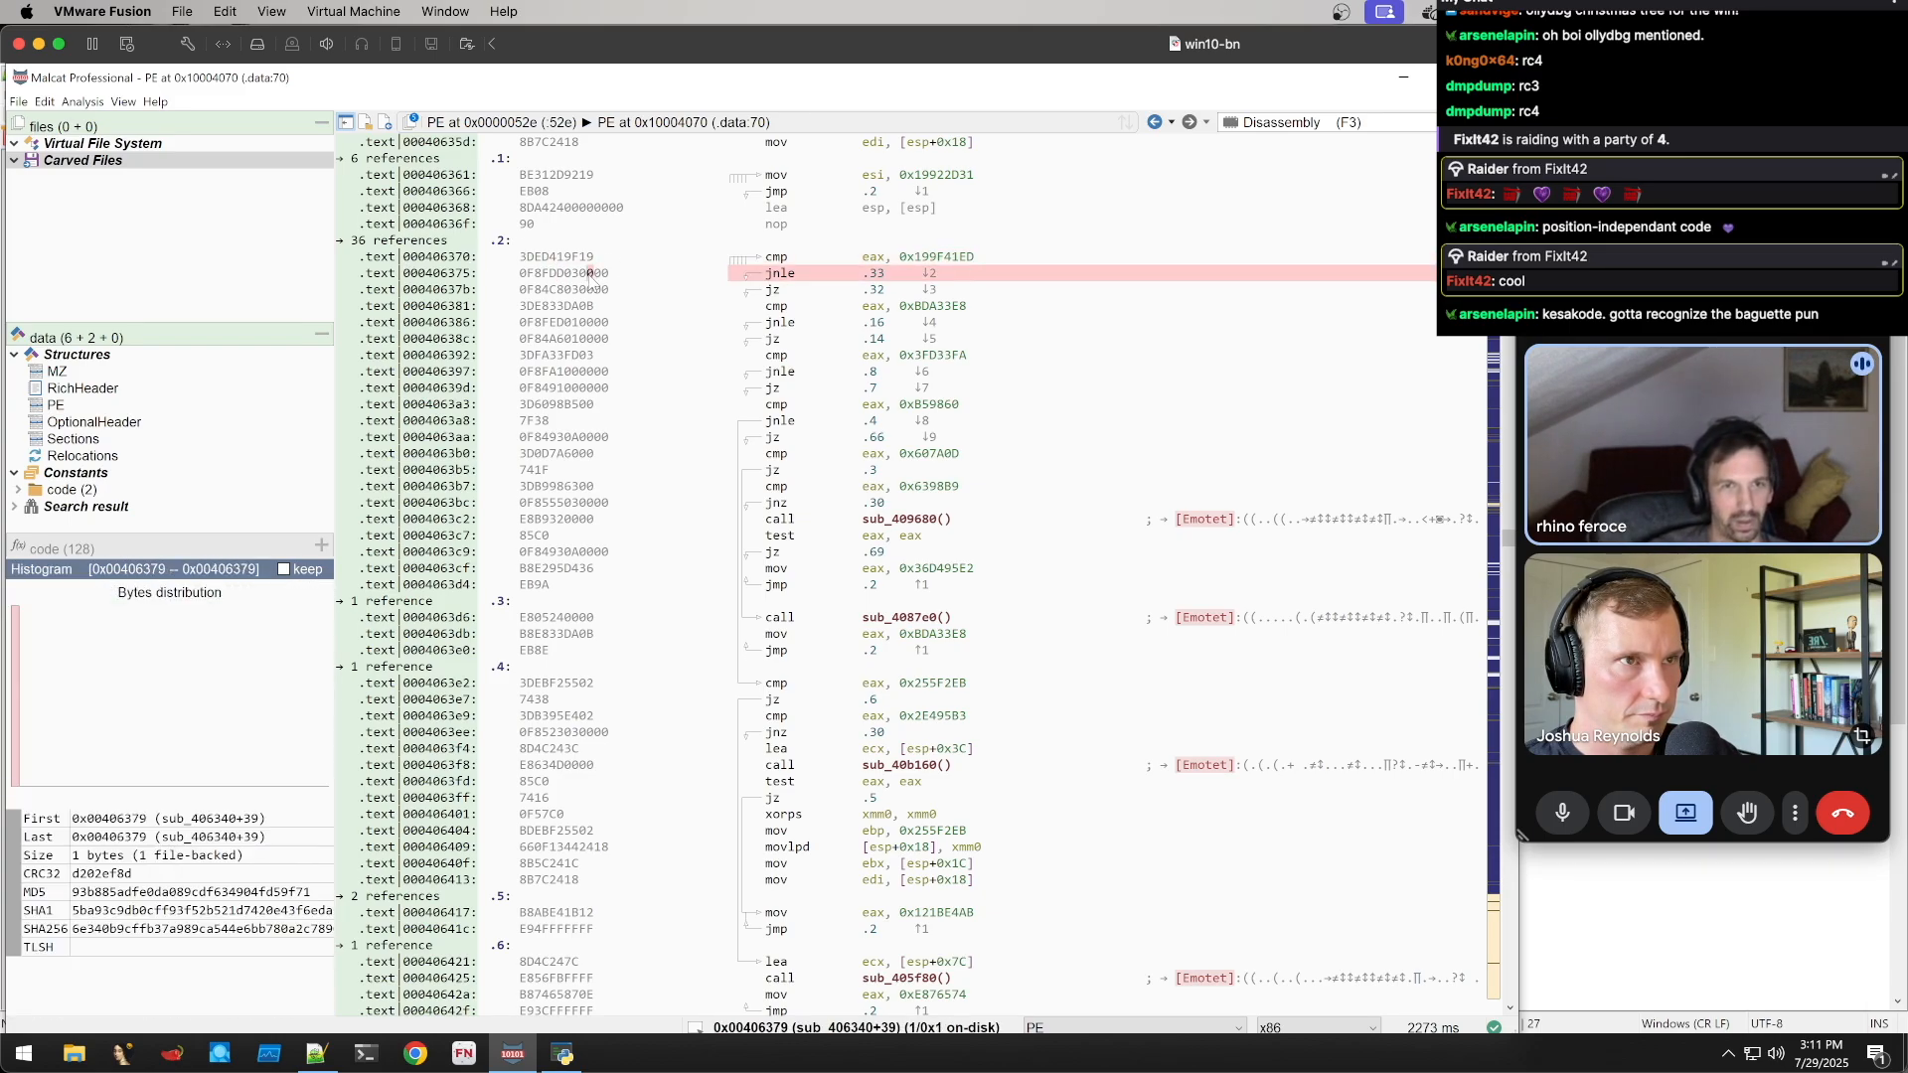
left_click_drag(766, 258, 947, 385)
scroll(1020, 431, "down", 3)
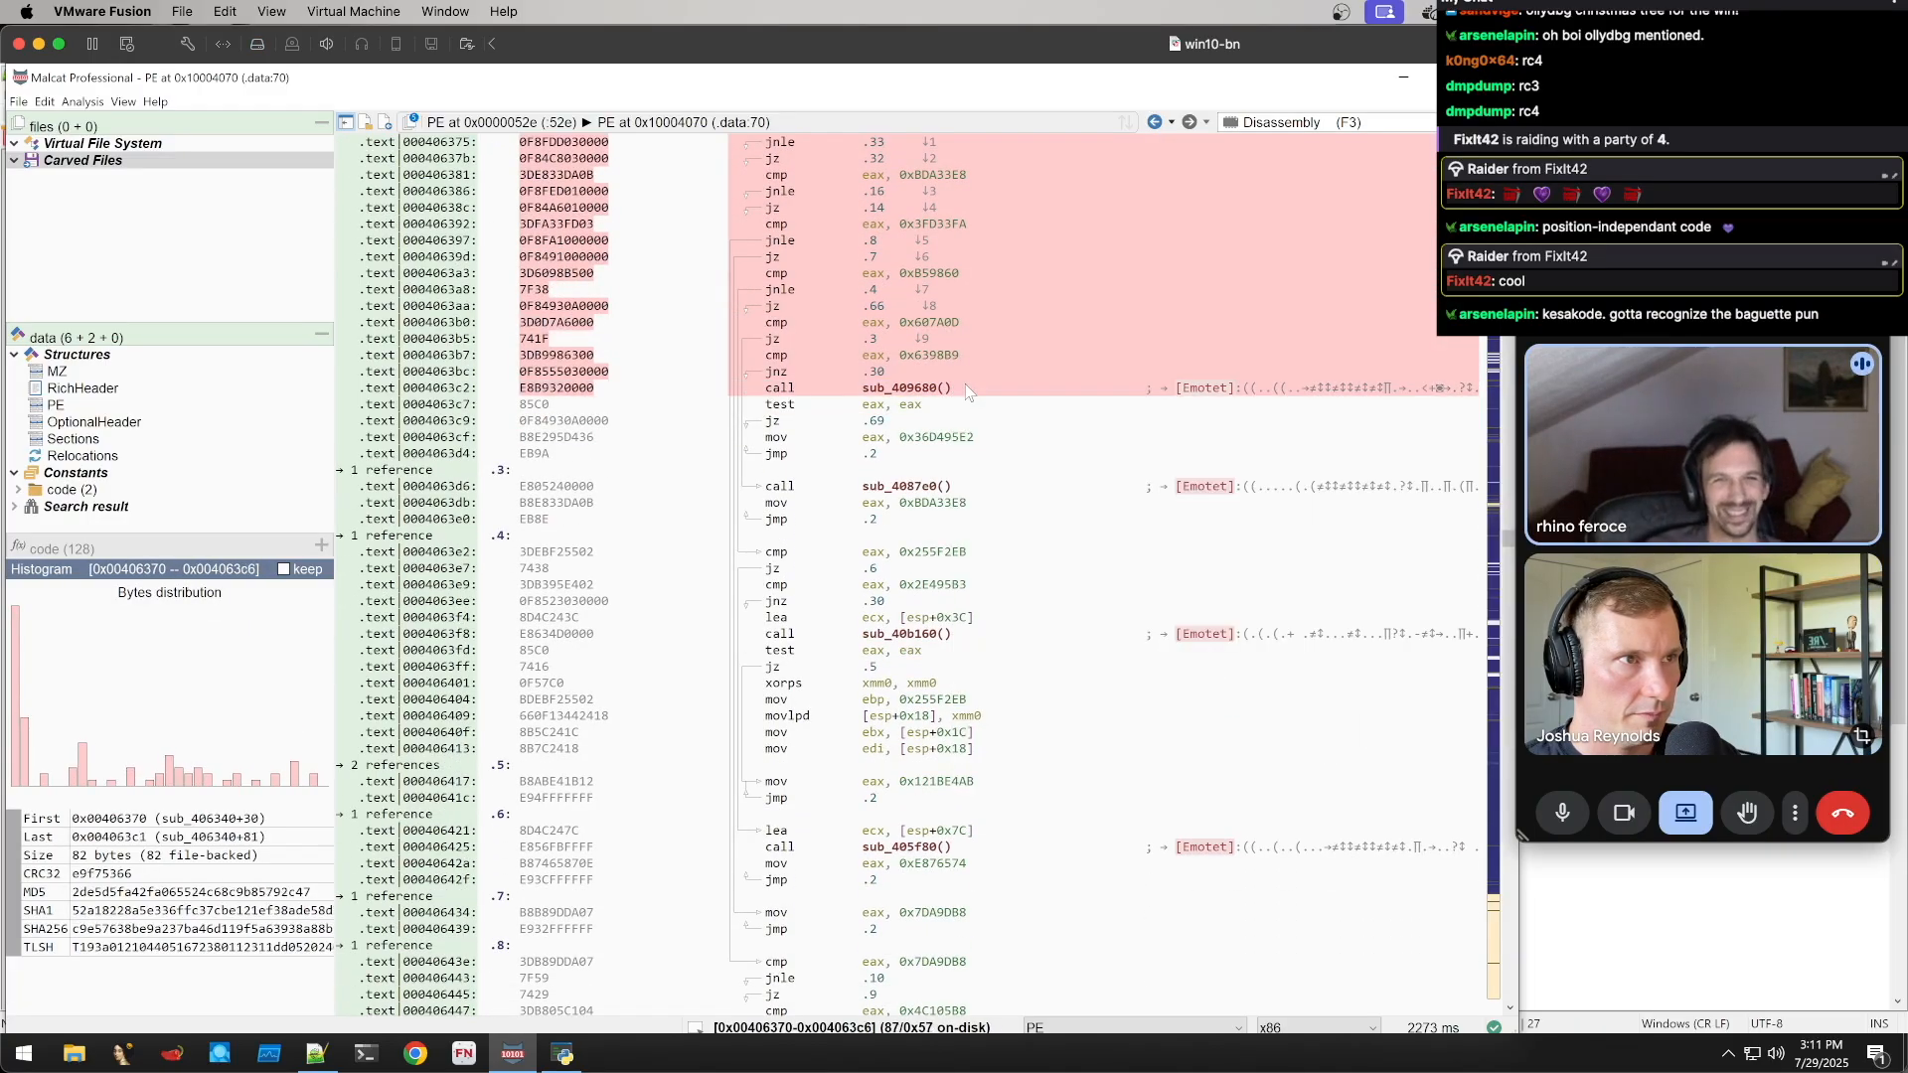
scroll(975, 296, "up", 4)
right_click(929, 330)
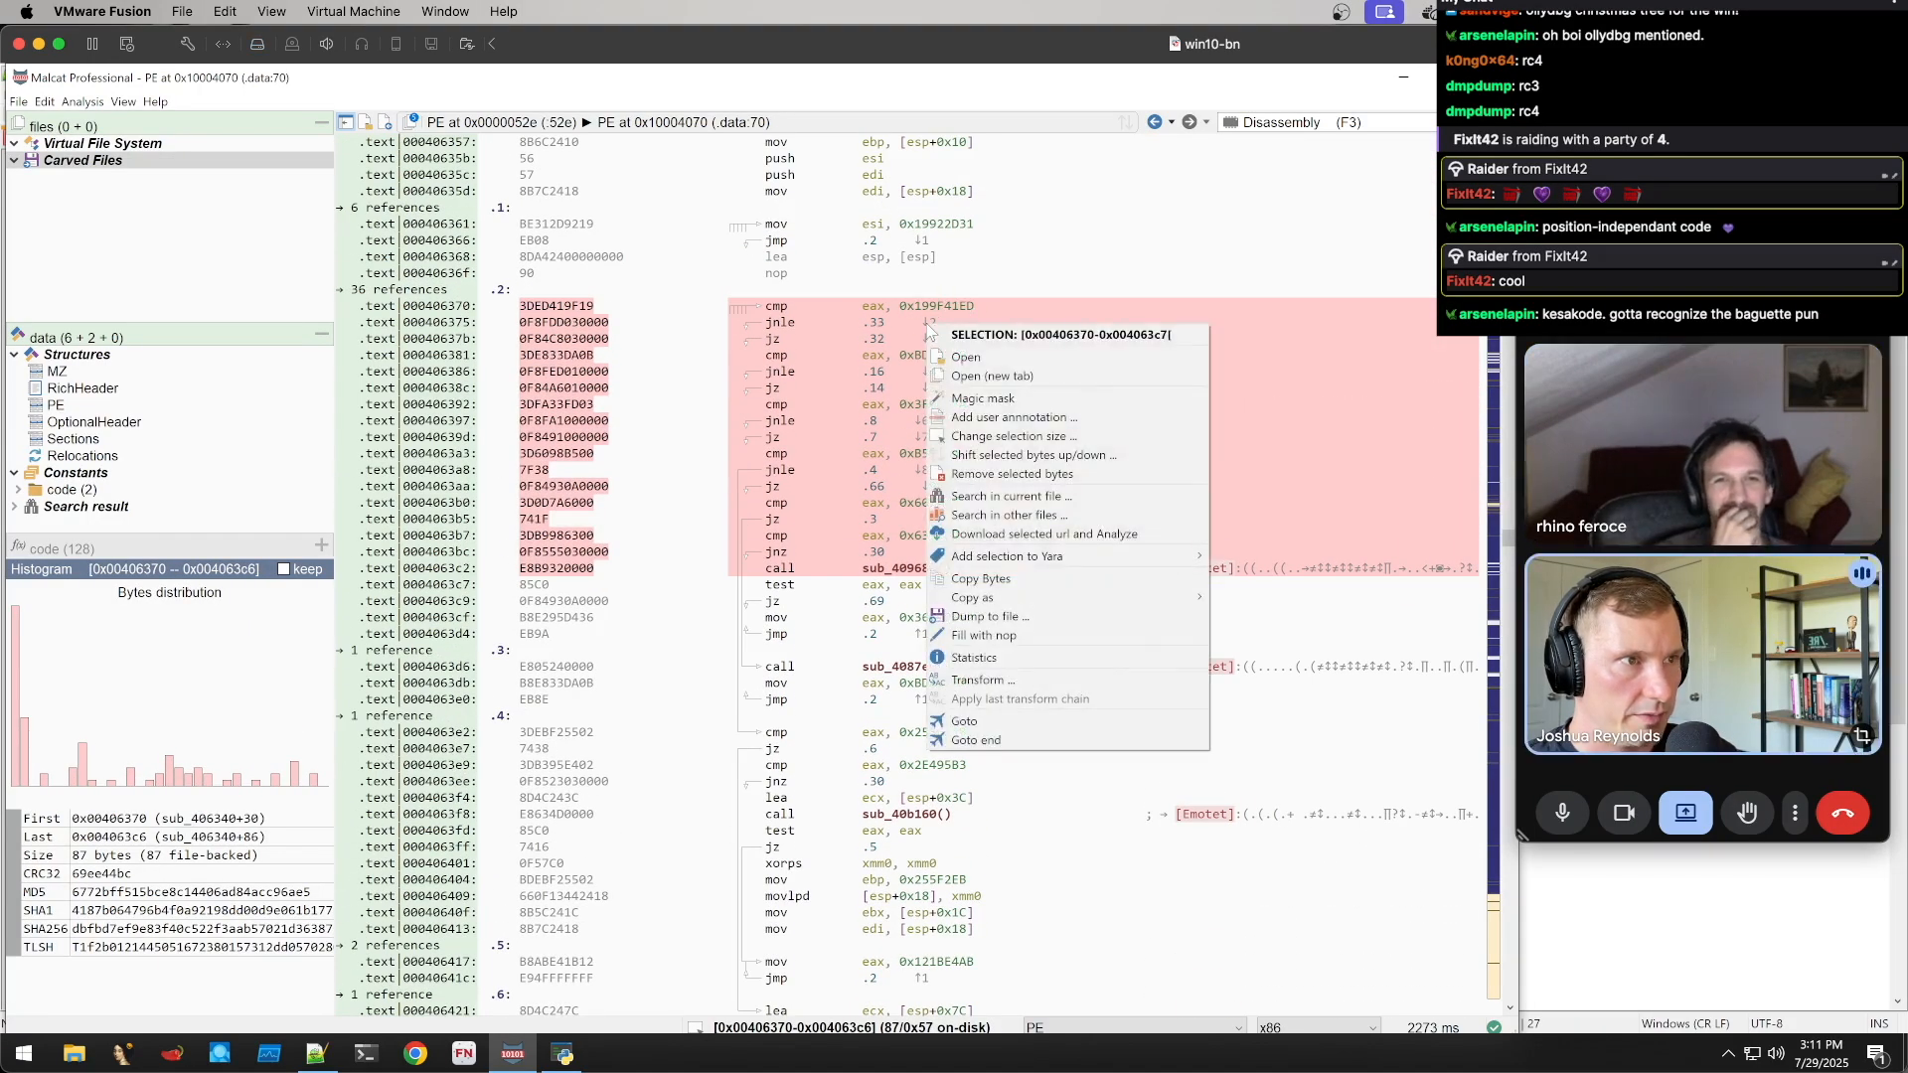
left_click(1041, 402)
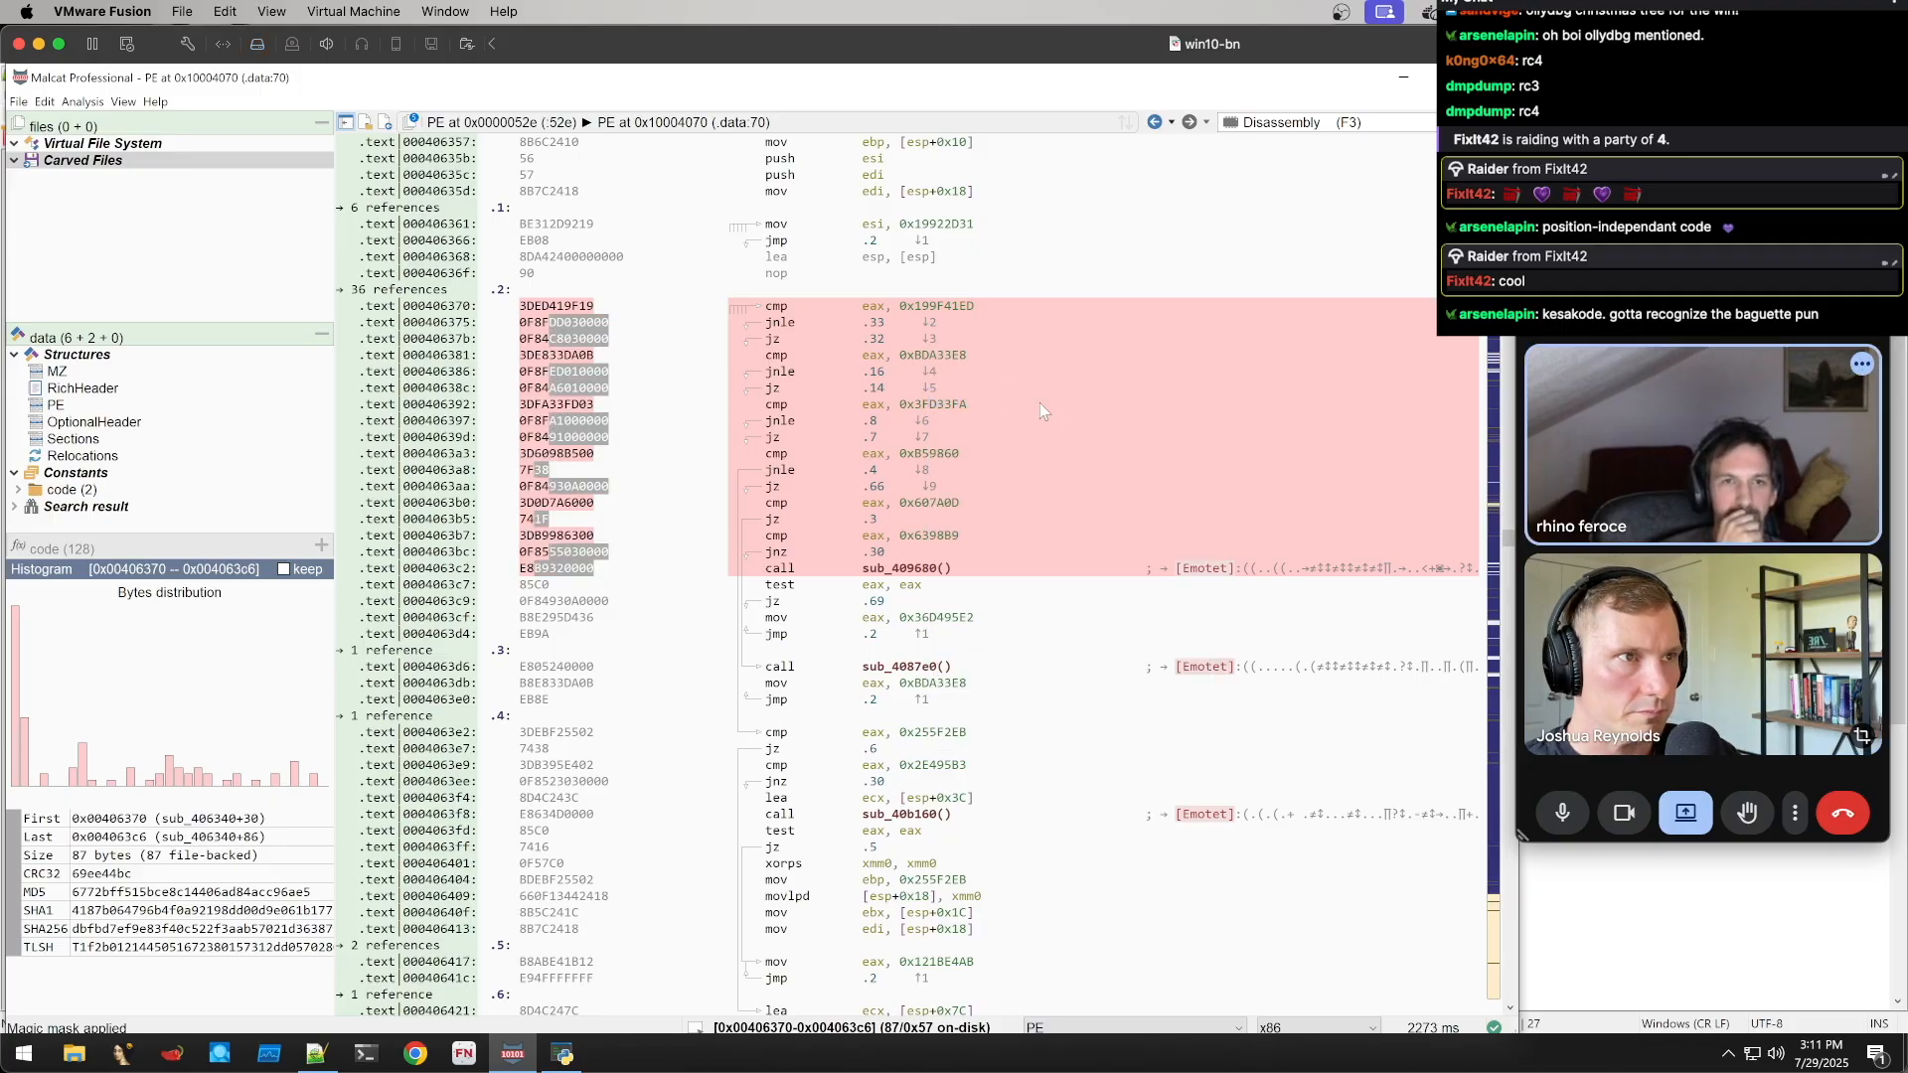
Start a new Yara rule from the masked selection as disassembly with magic mask, naming it emotet_main_module
left_click(739, 461)
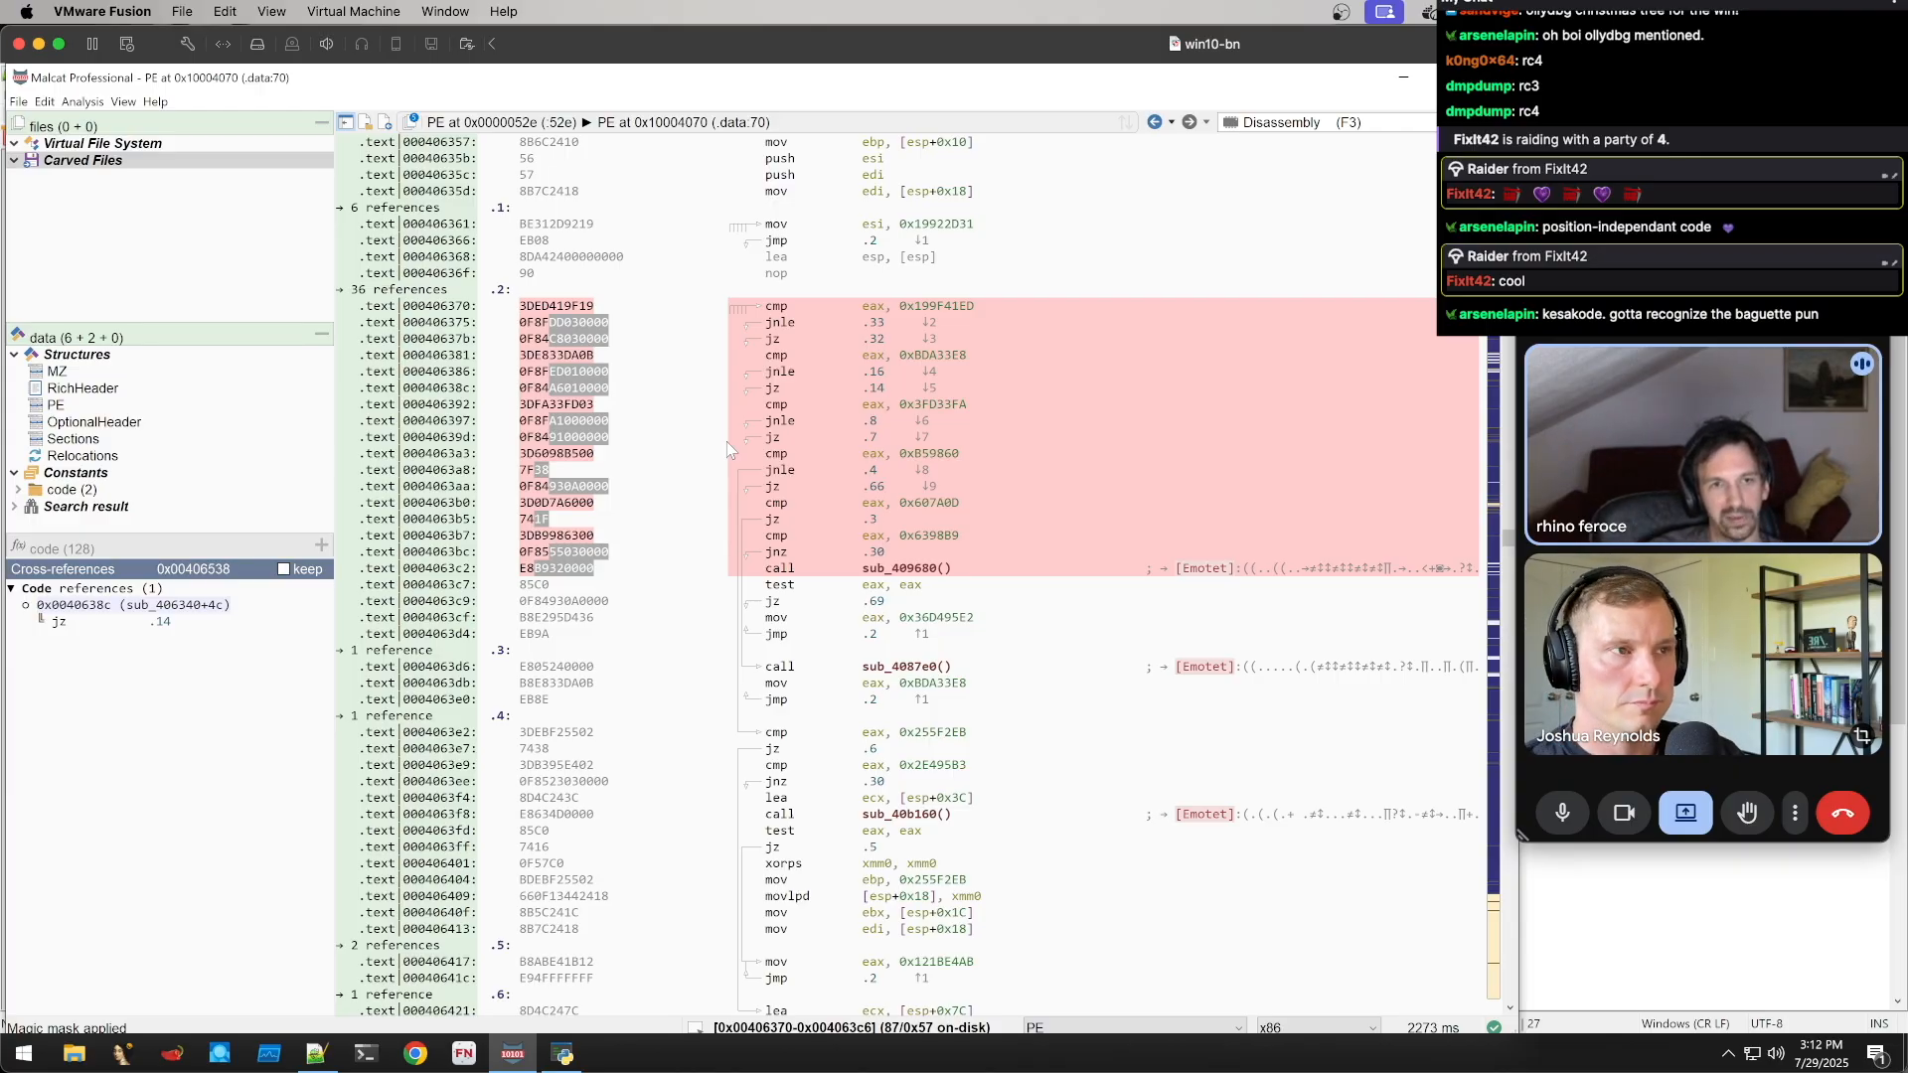
right_click(797, 352)
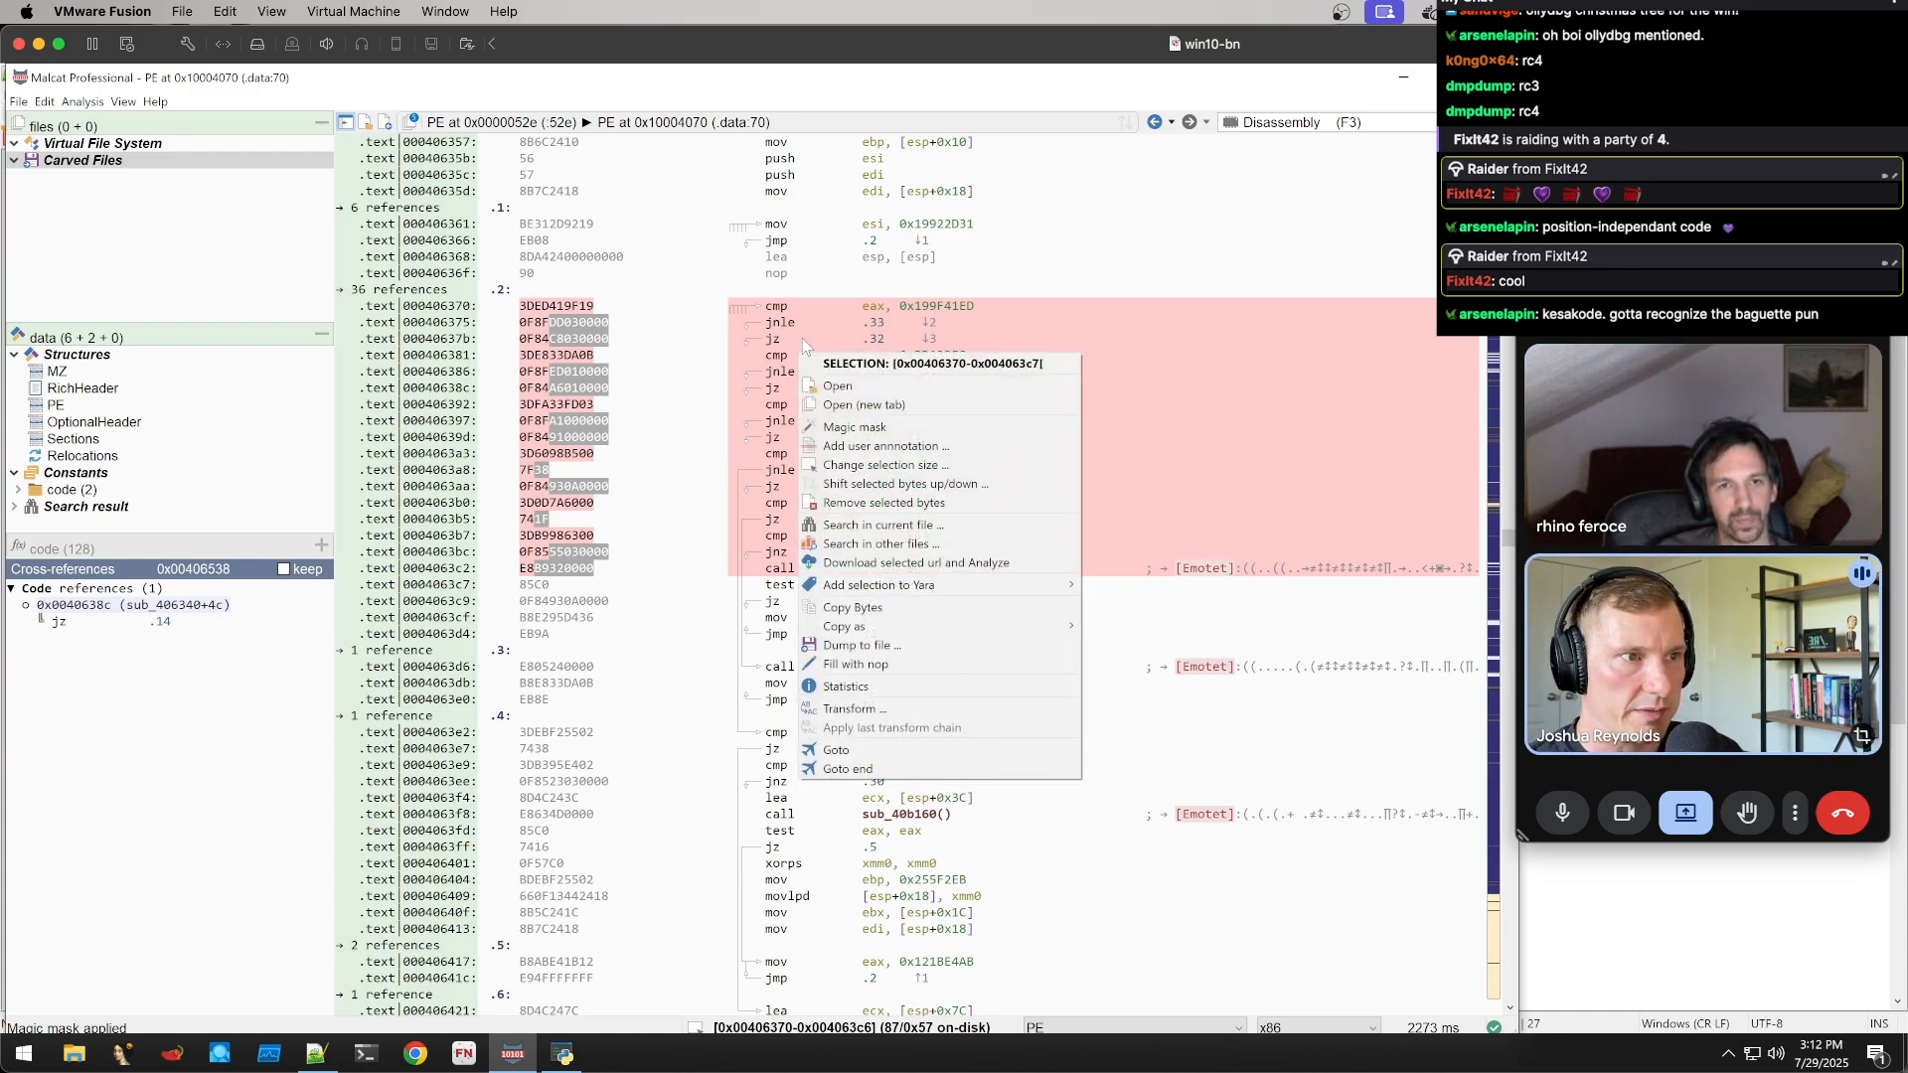
mouse_move(937, 592)
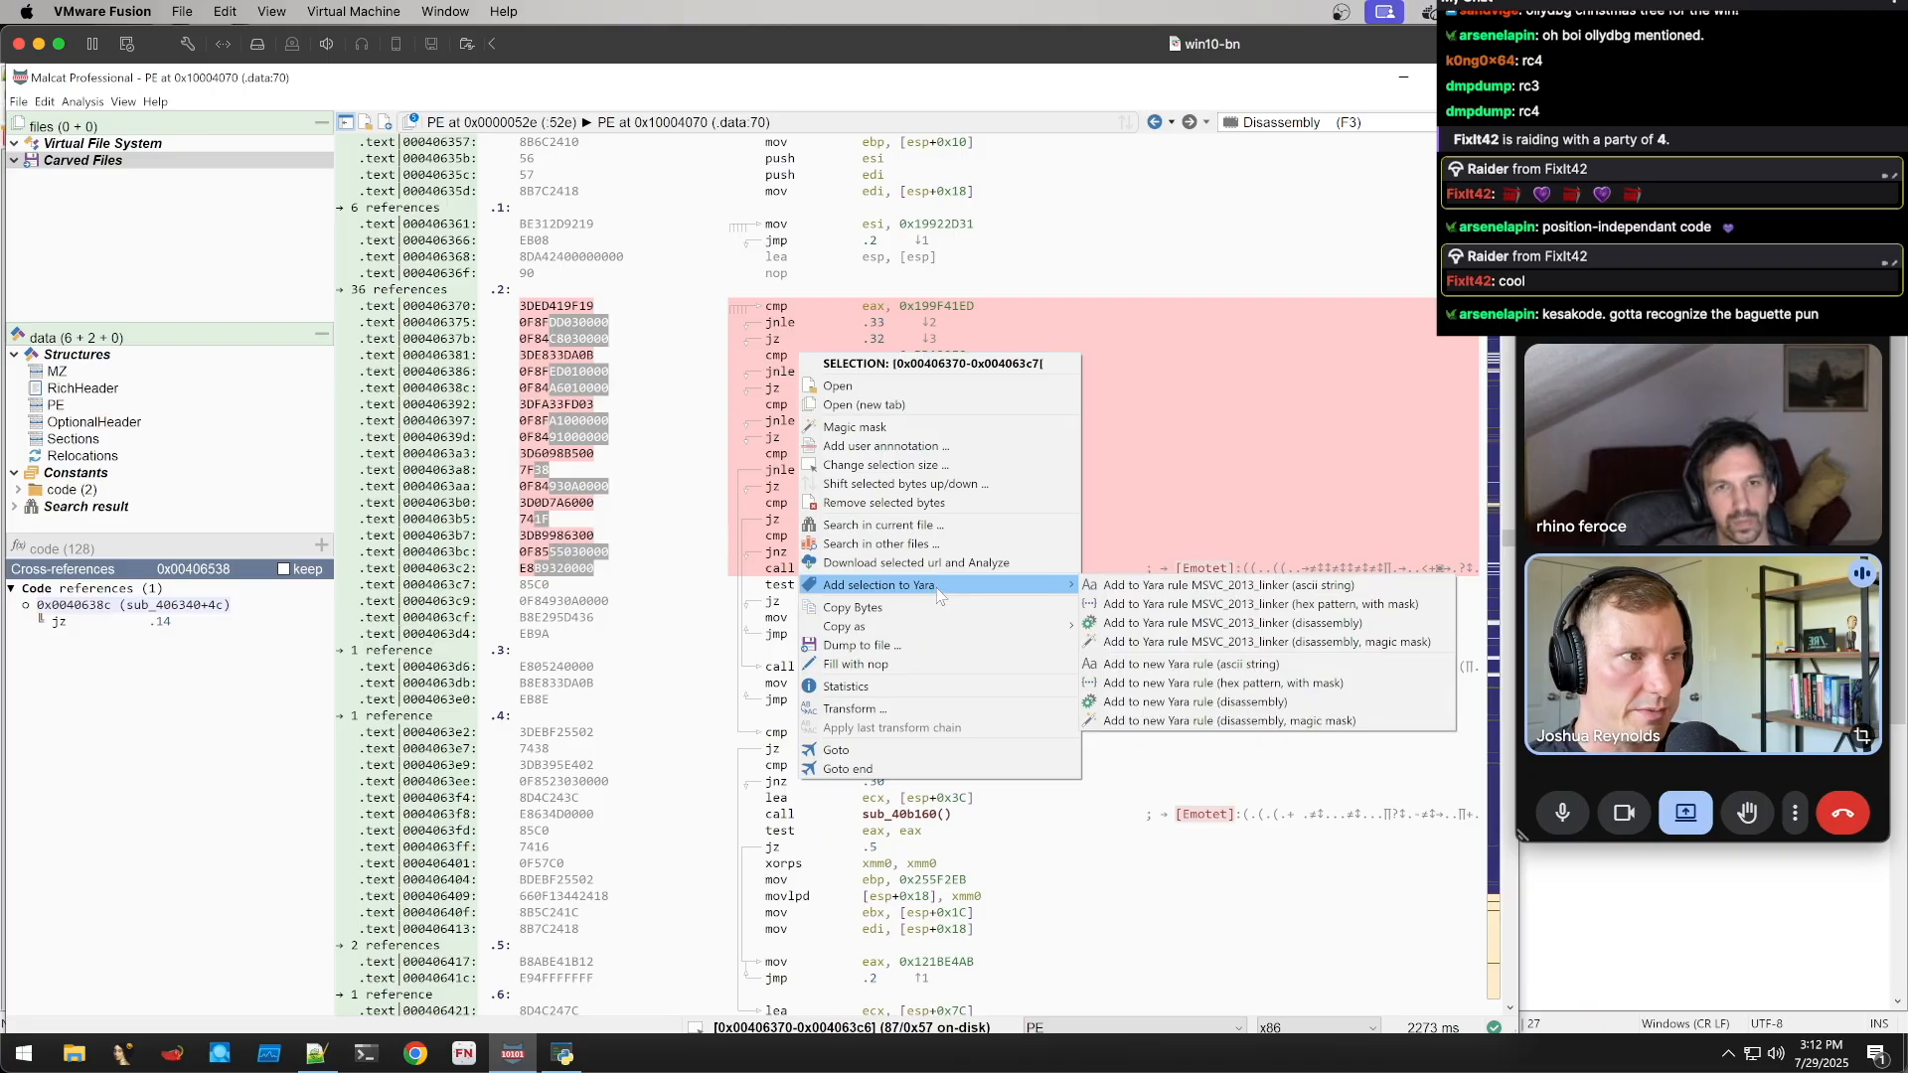
left_click(1234, 724)
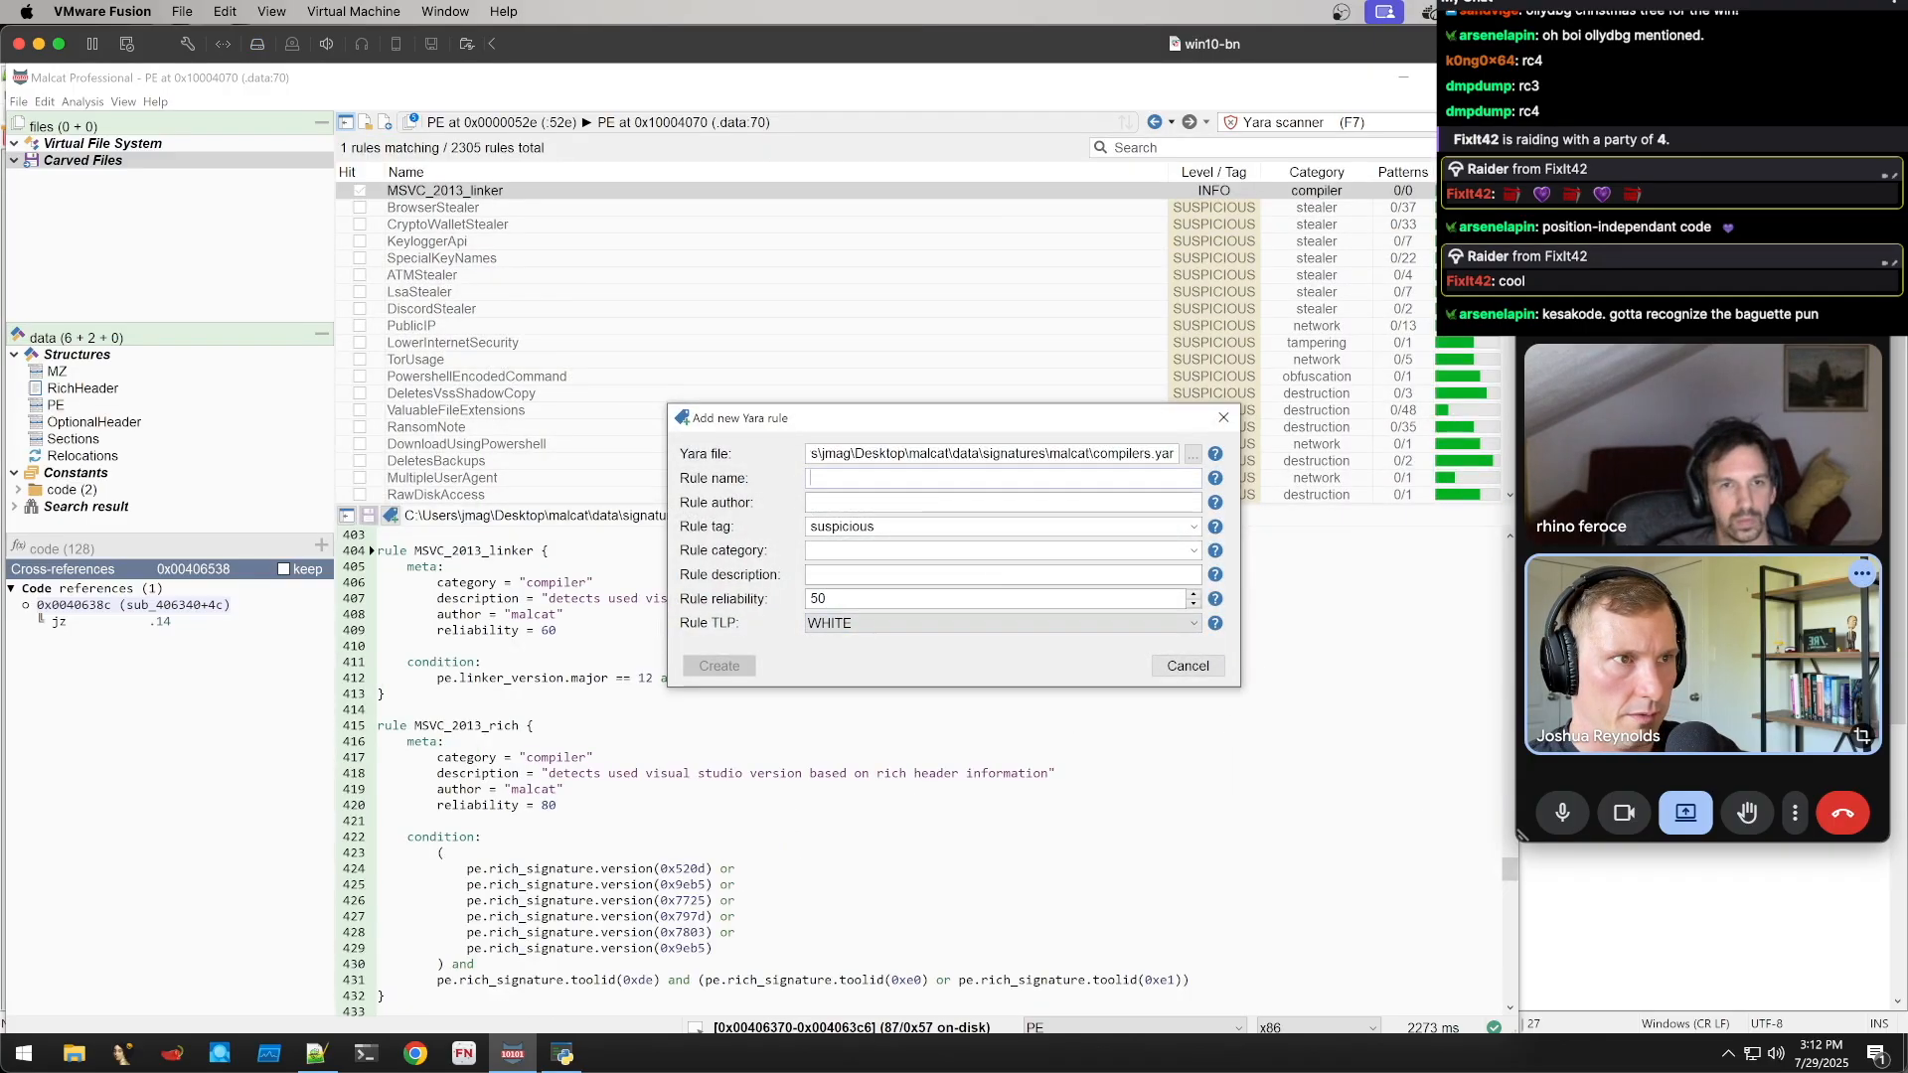
left_click(822, 478)
type("emotet_mai")
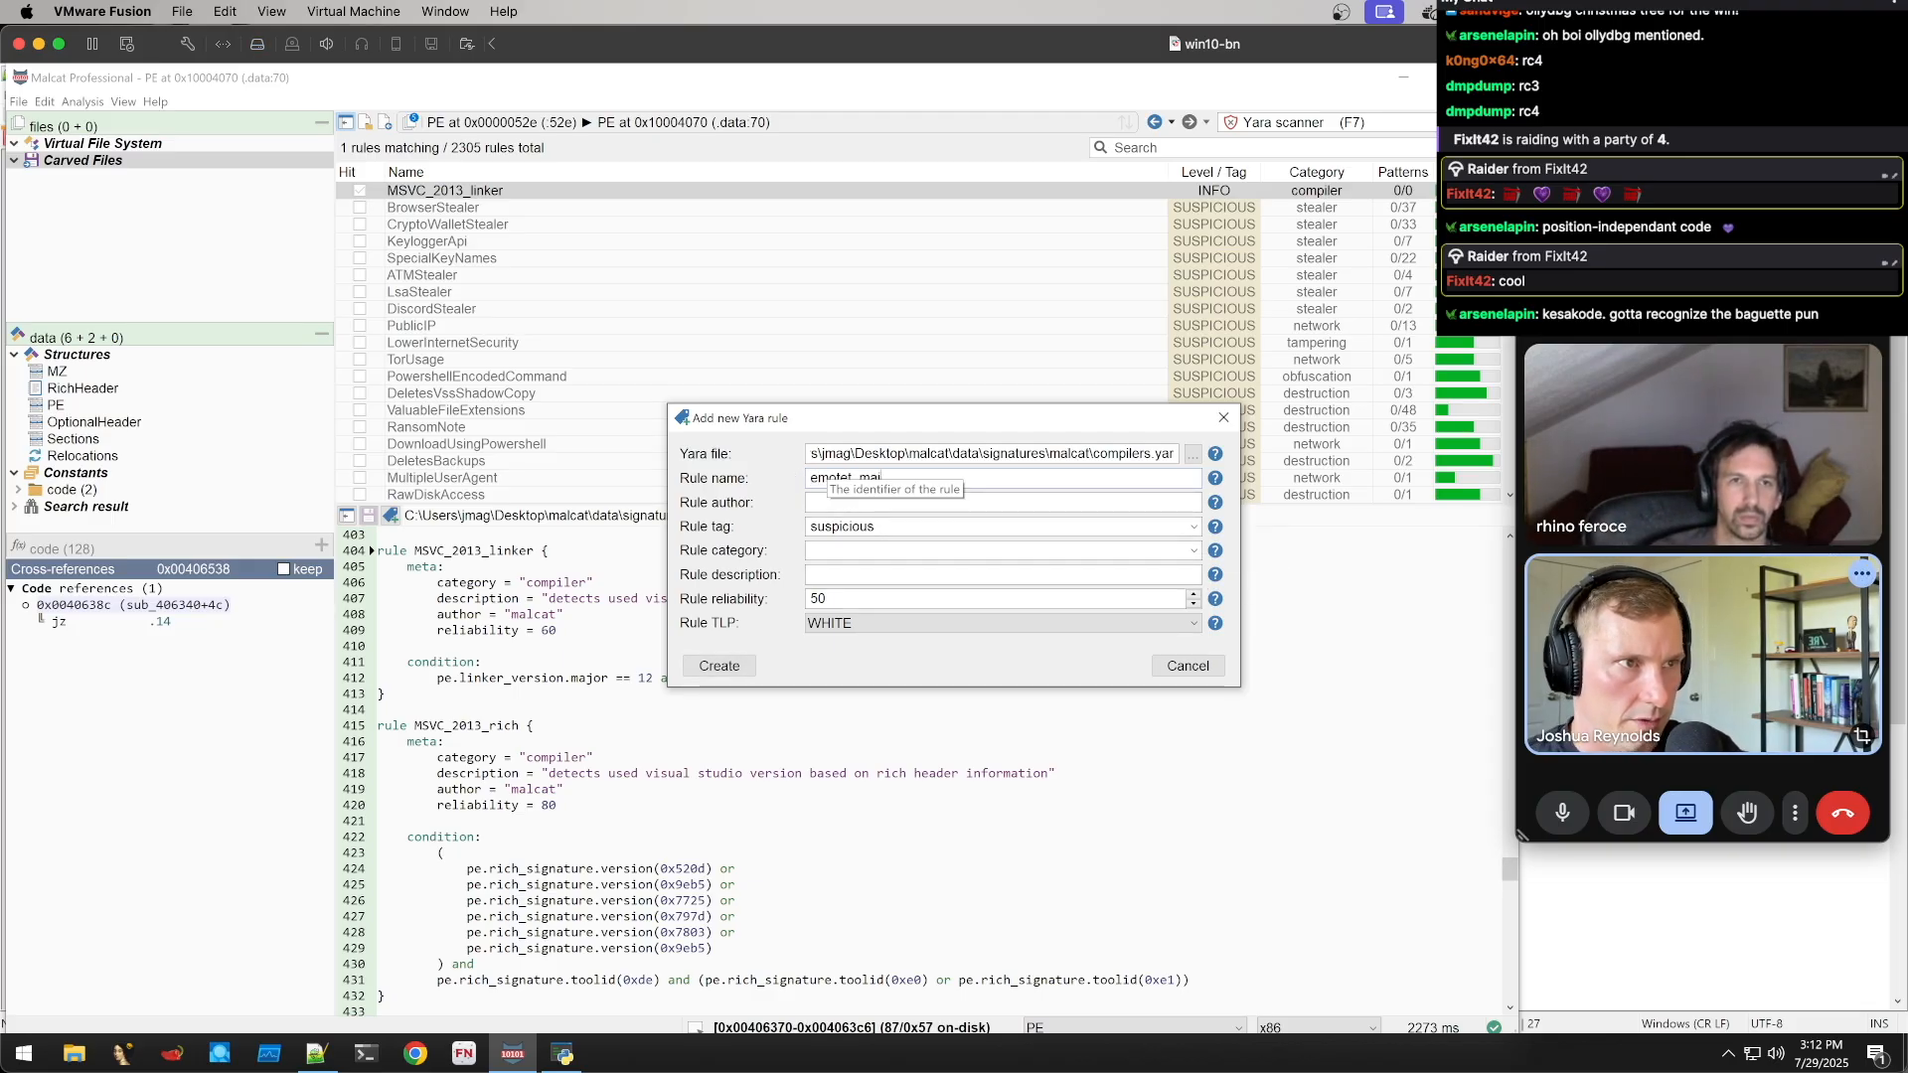
type("n_module")
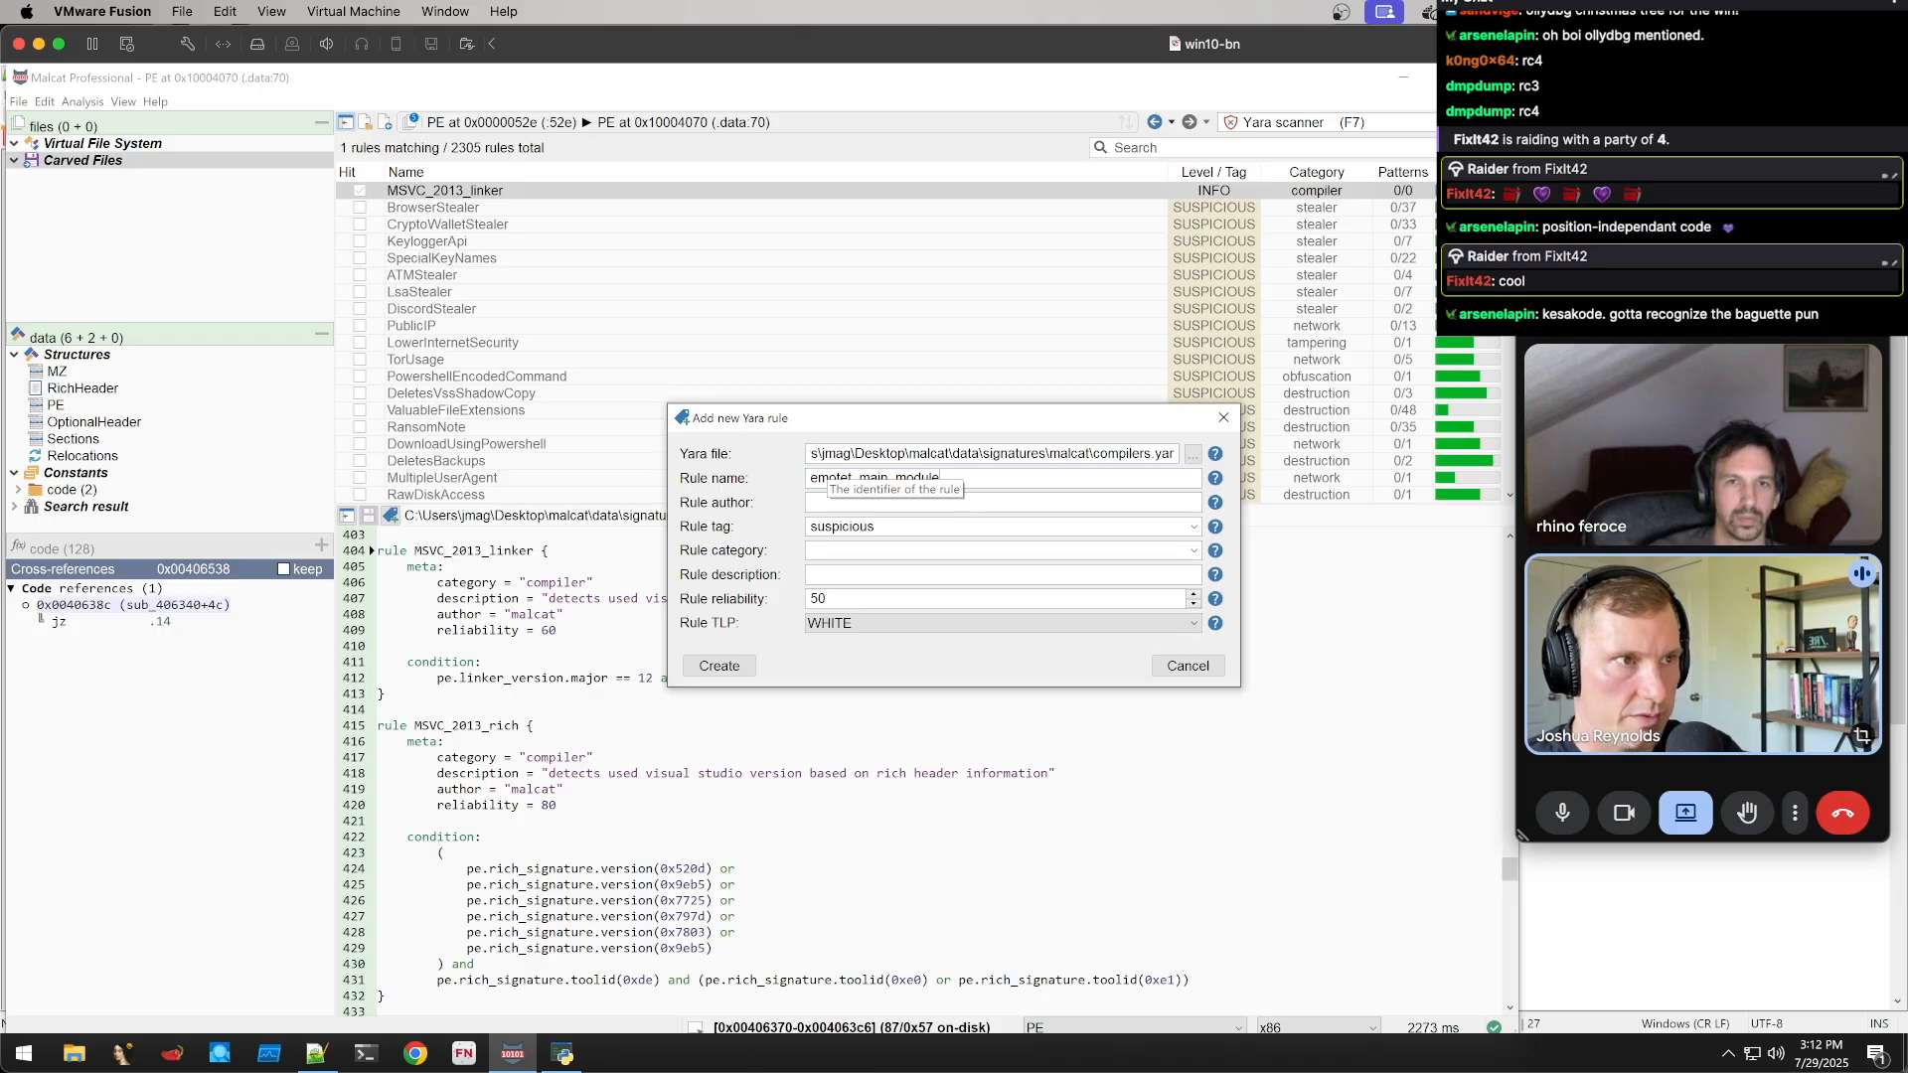
double_click(974, 534)
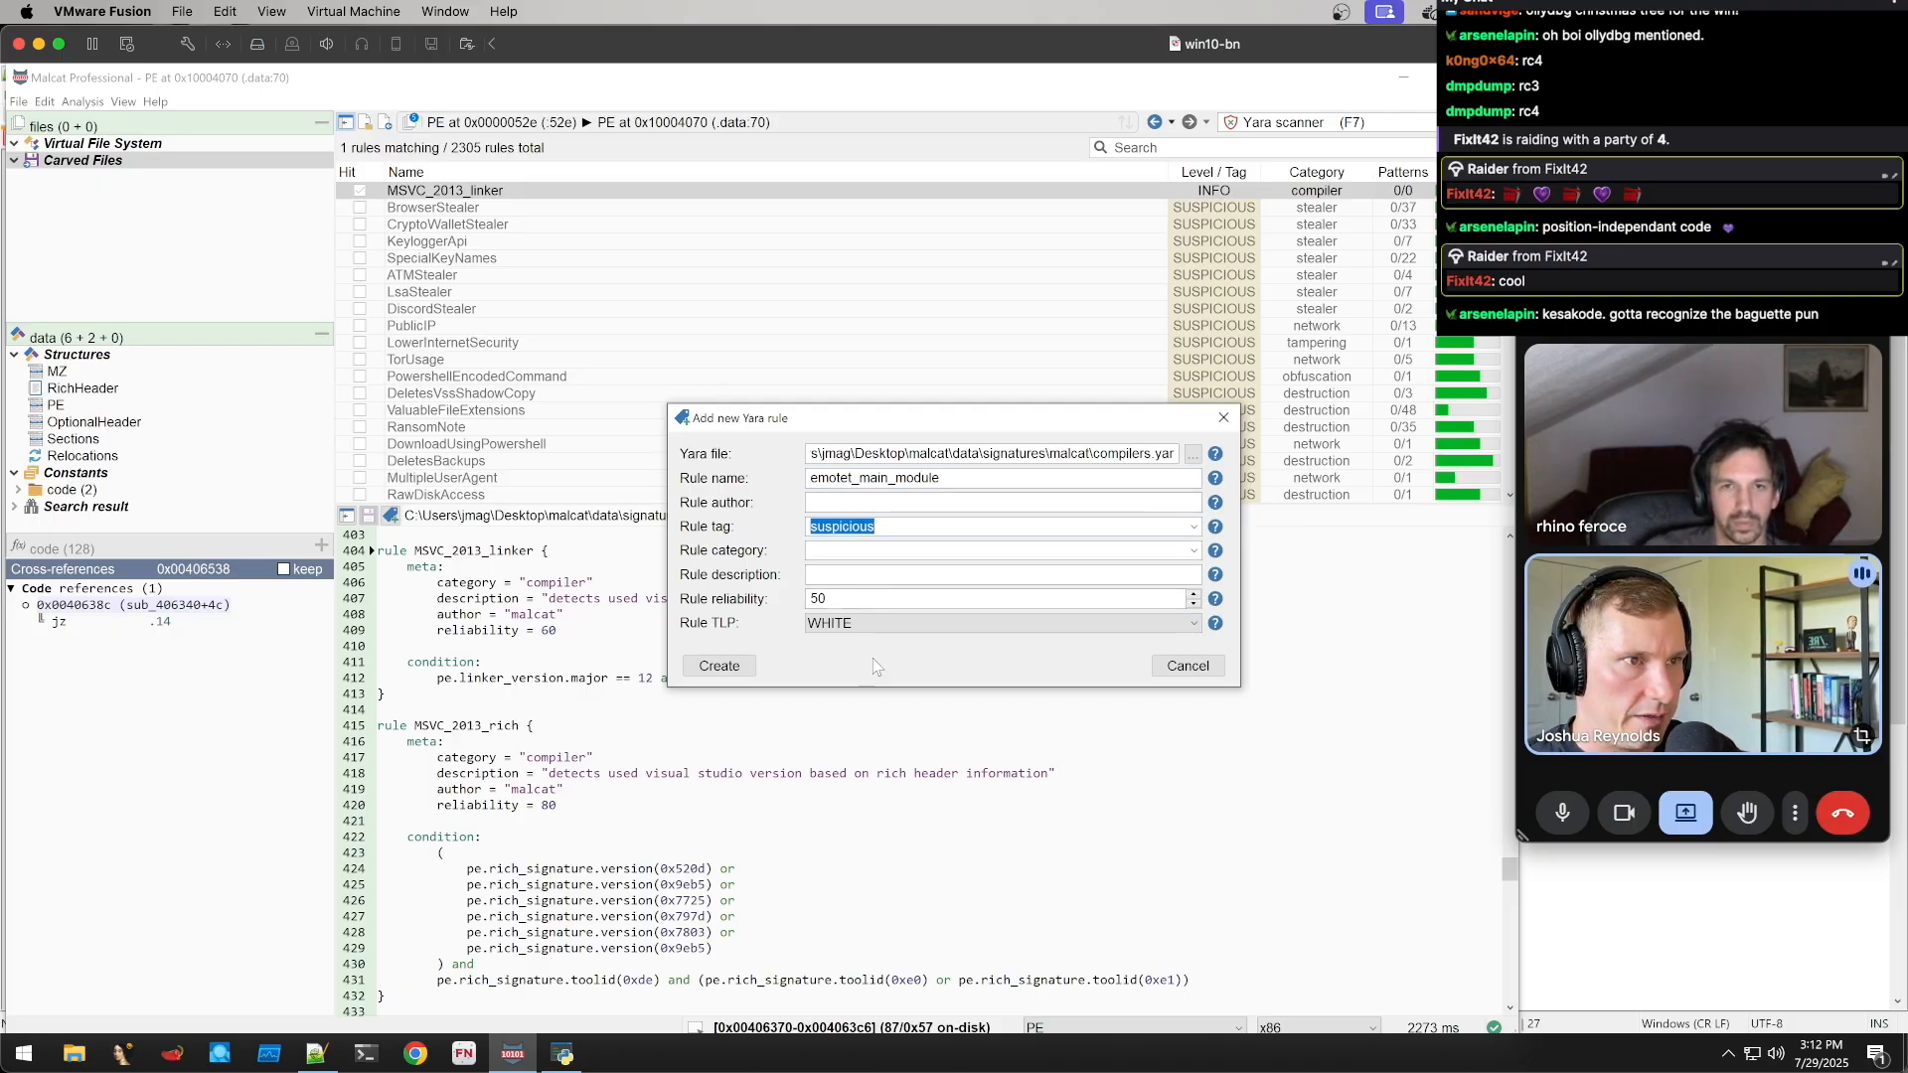
left_click(716, 668)
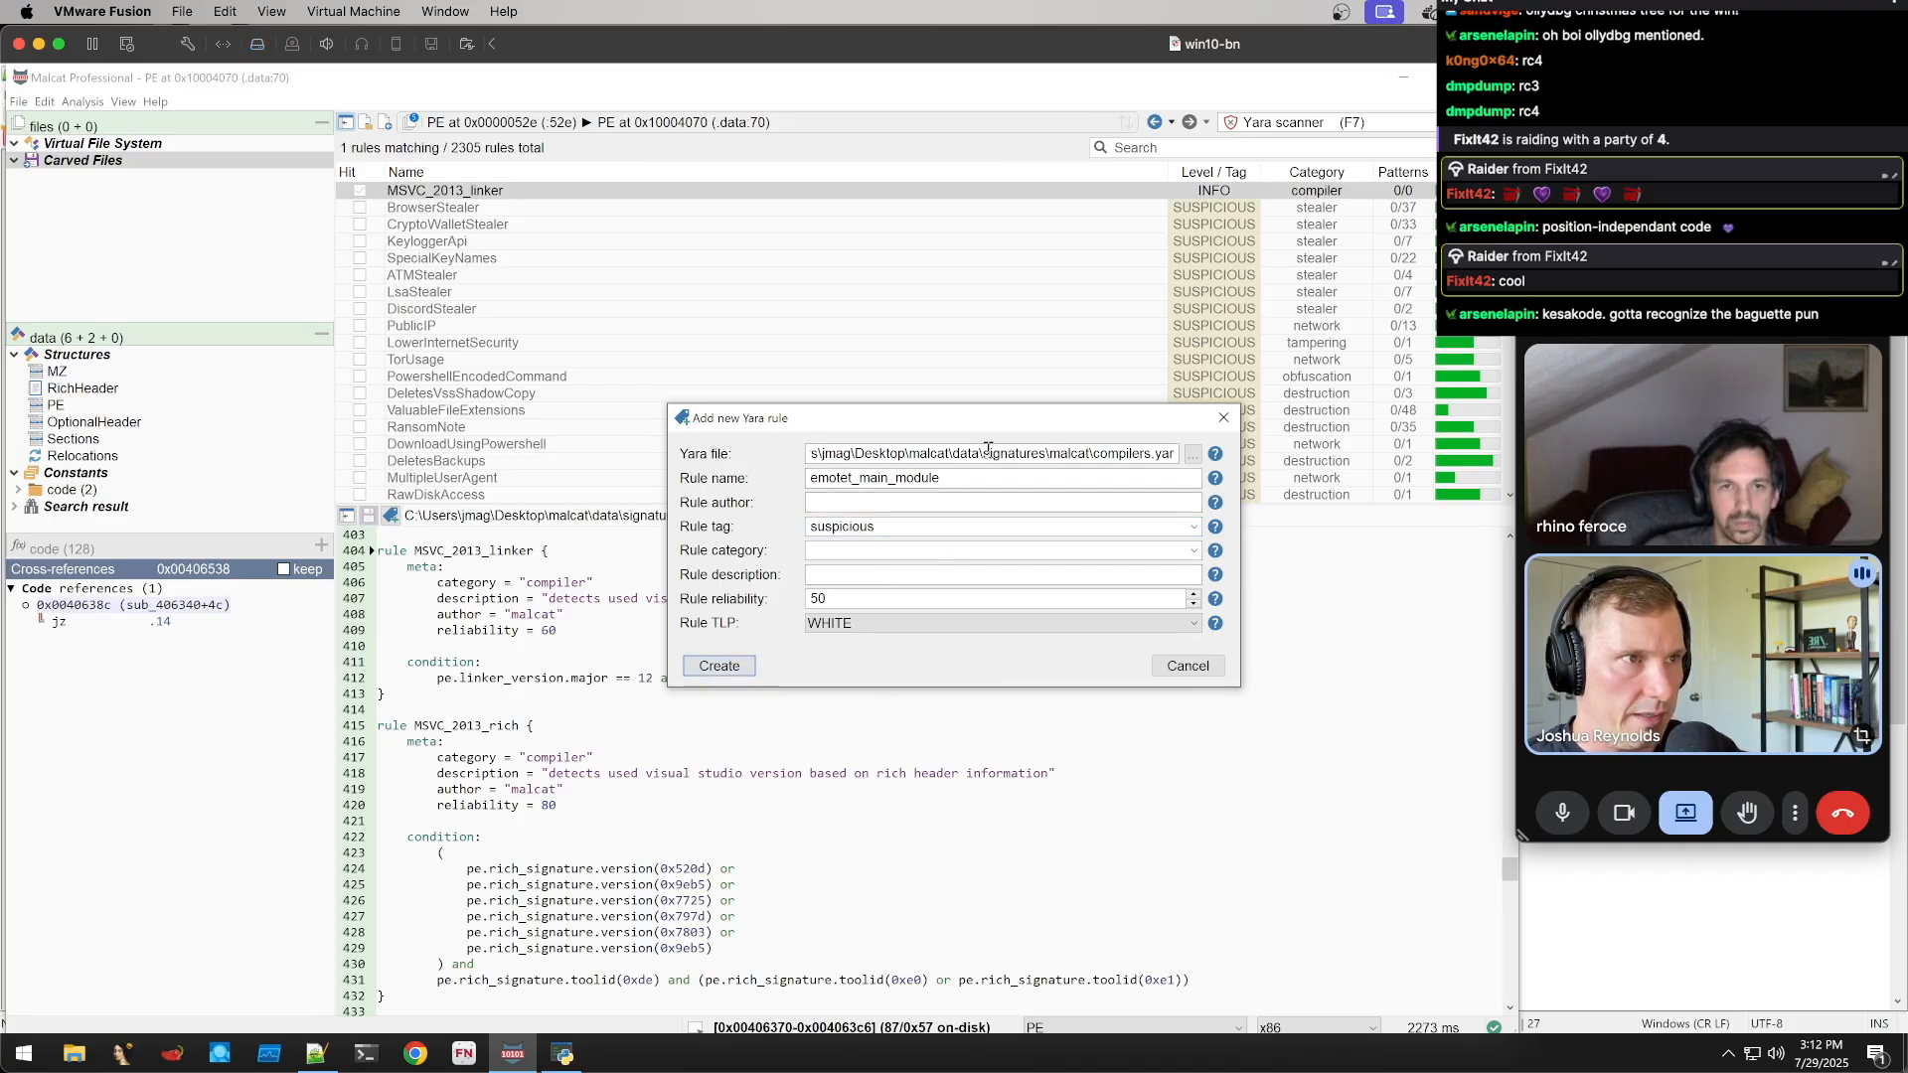
Browse to the Desktop\malcat-data\signatures folder for the rule's Yara file and try to open compilers.yar there
left_click_drag(929, 450, 1038, 450)
left_click(1079, 446)
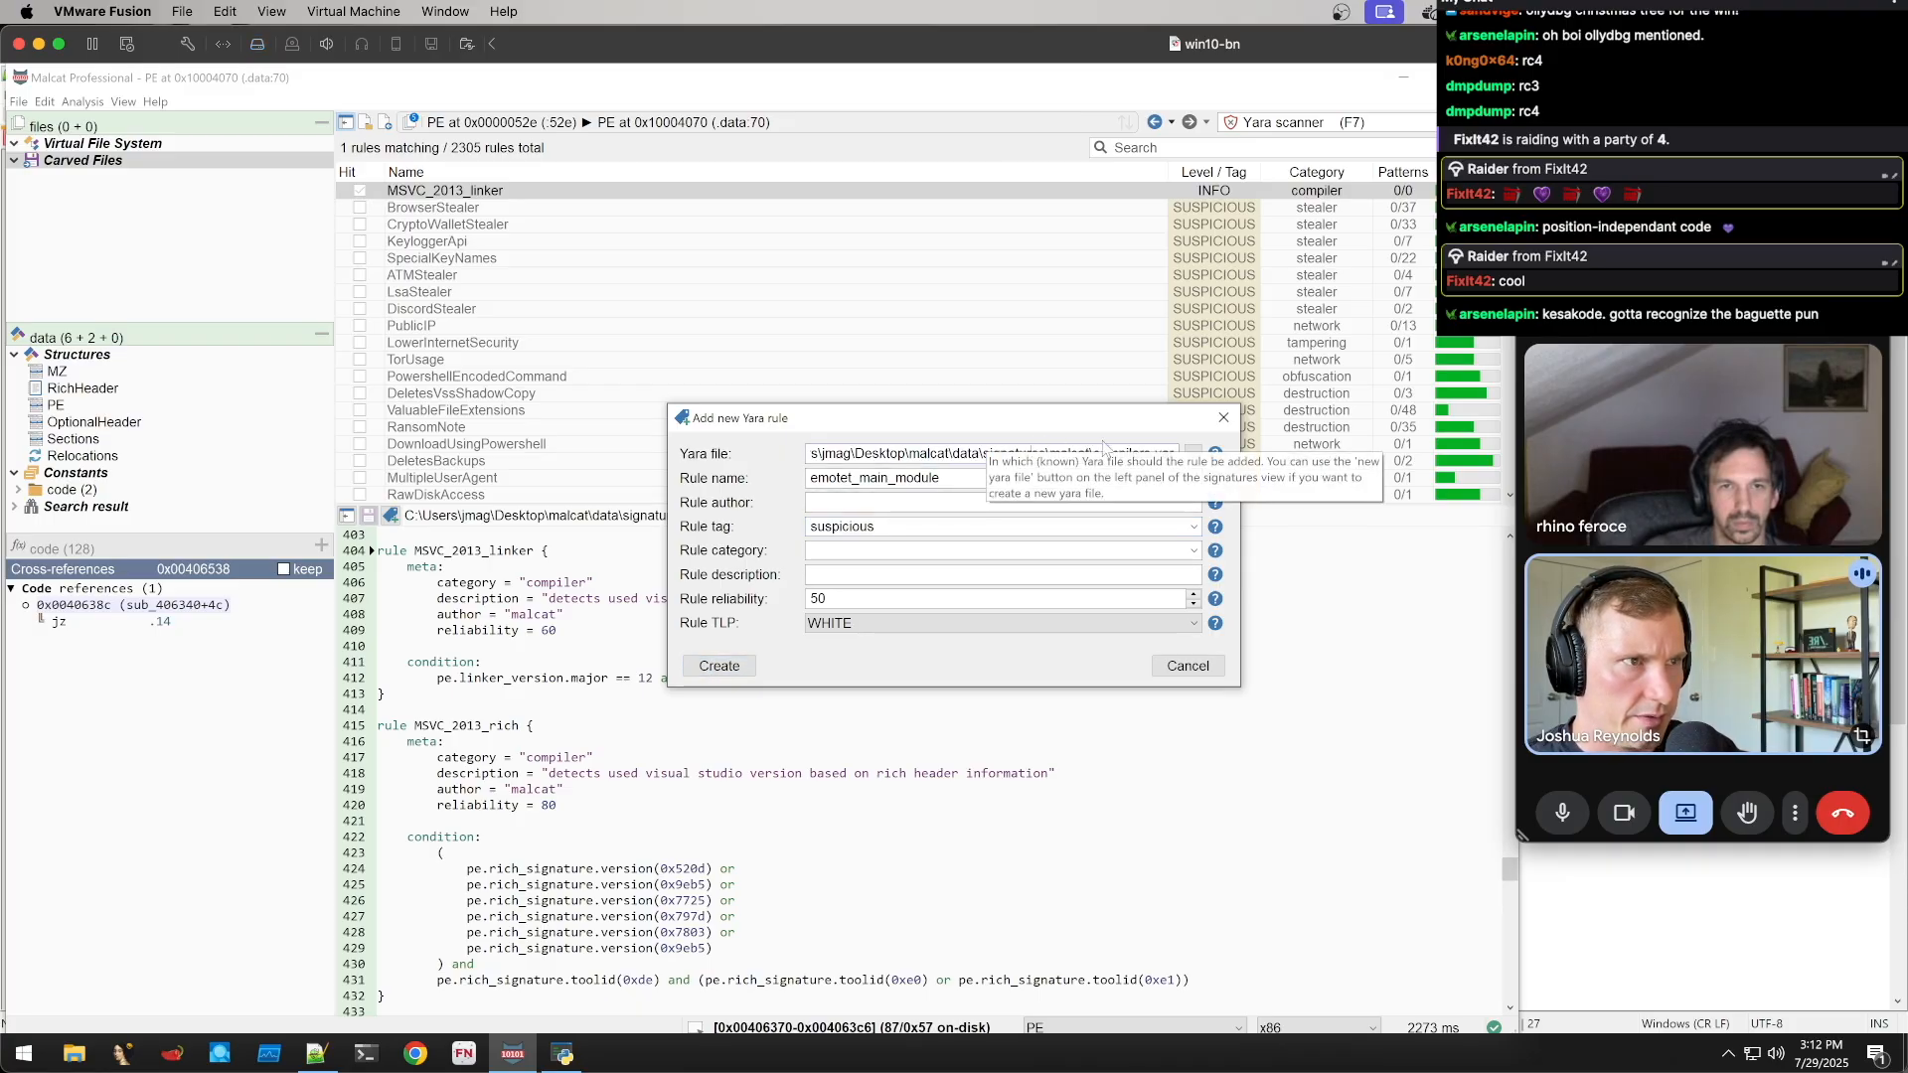
left_click(1193, 453)
left_click(747, 581)
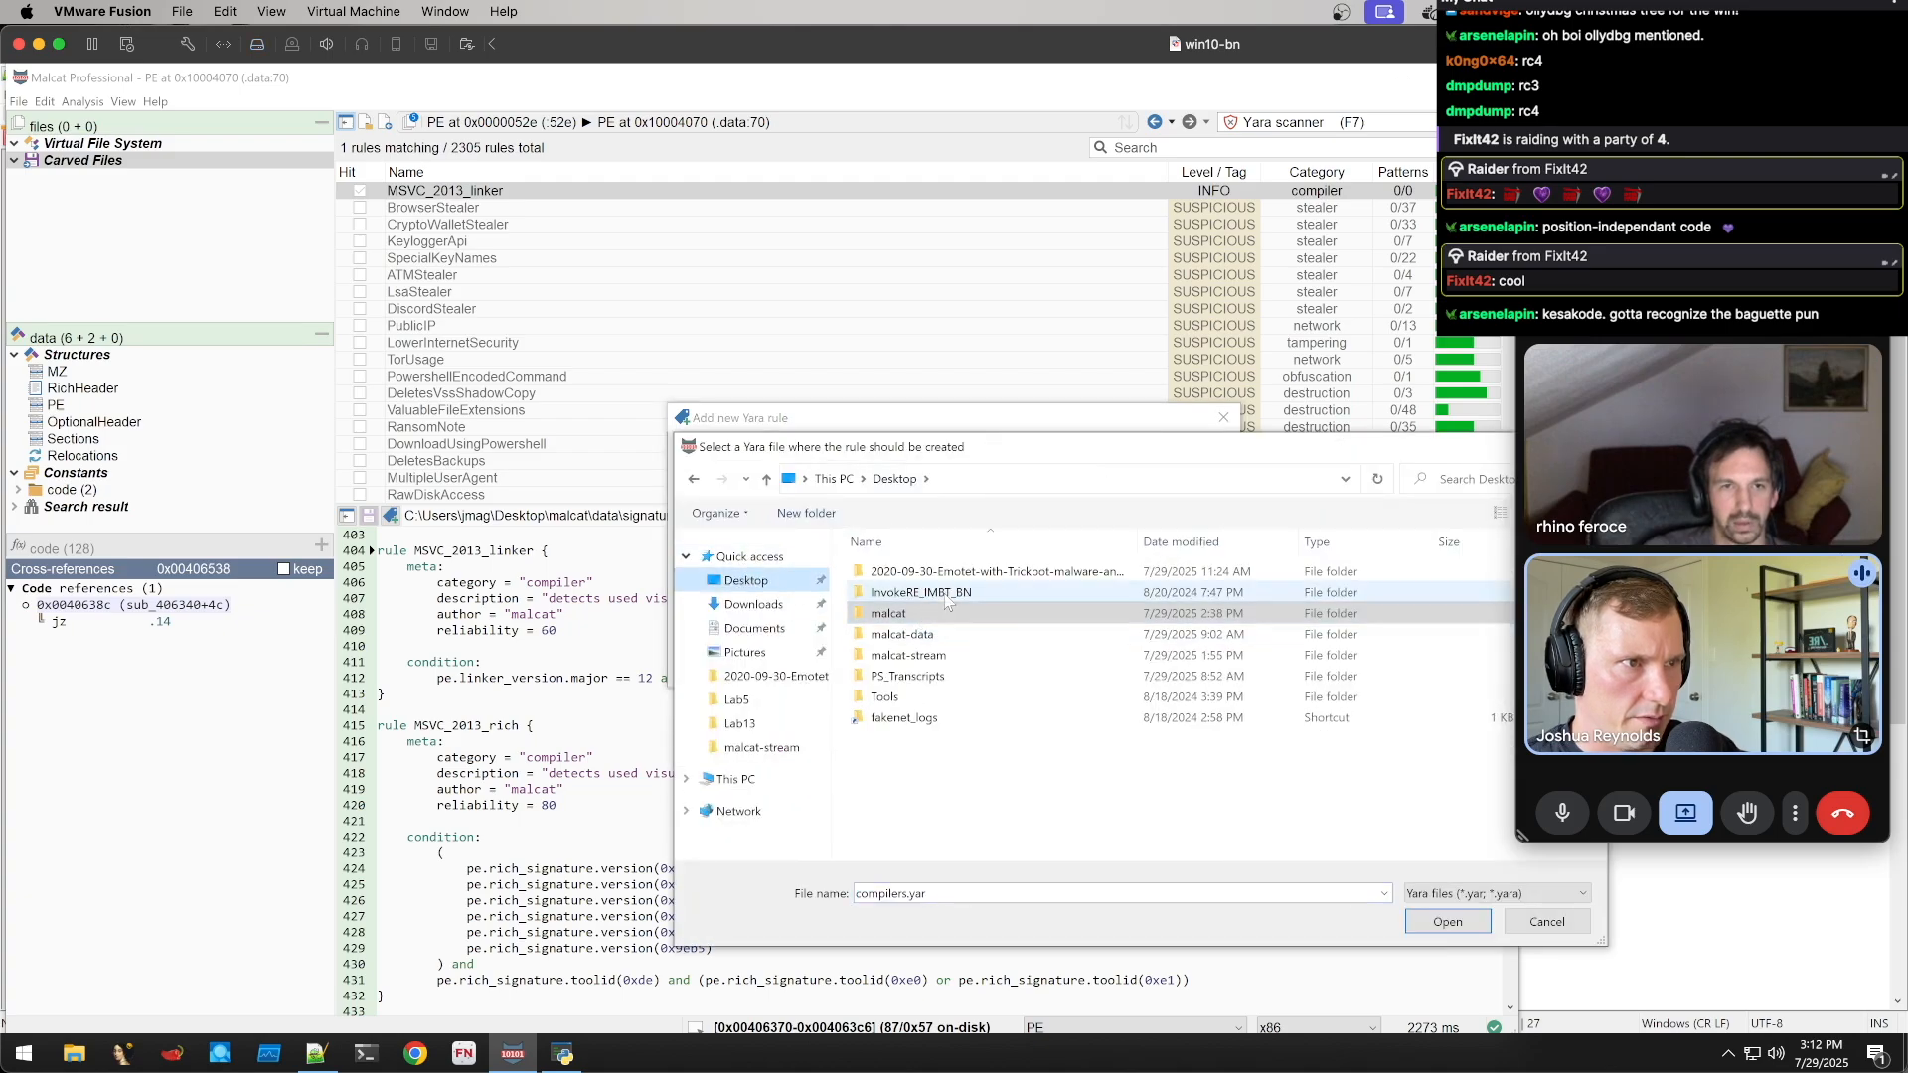
left_click(1448, 923)
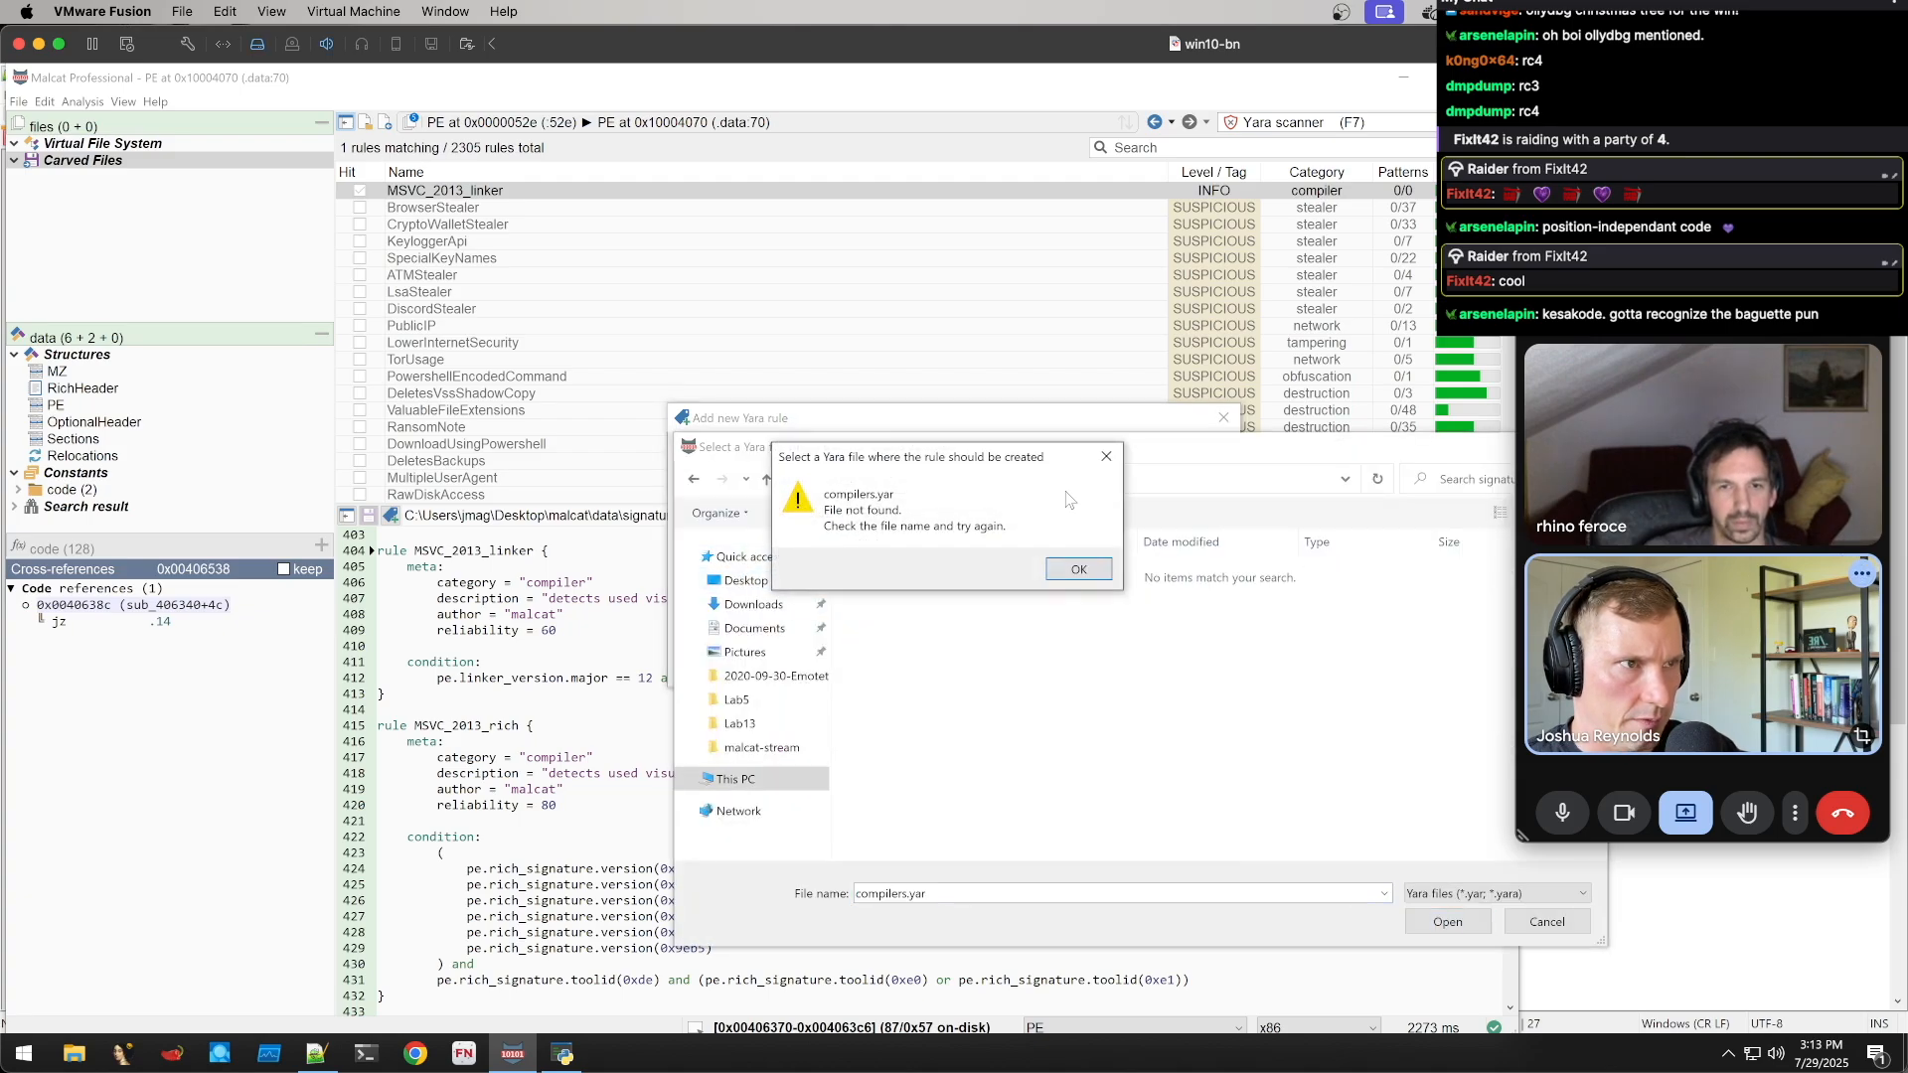
left_click(1091, 572)
Try to use test.yar in the signatures folder as the rule's Yara file
left_click(904, 894)
double_click(903, 894)
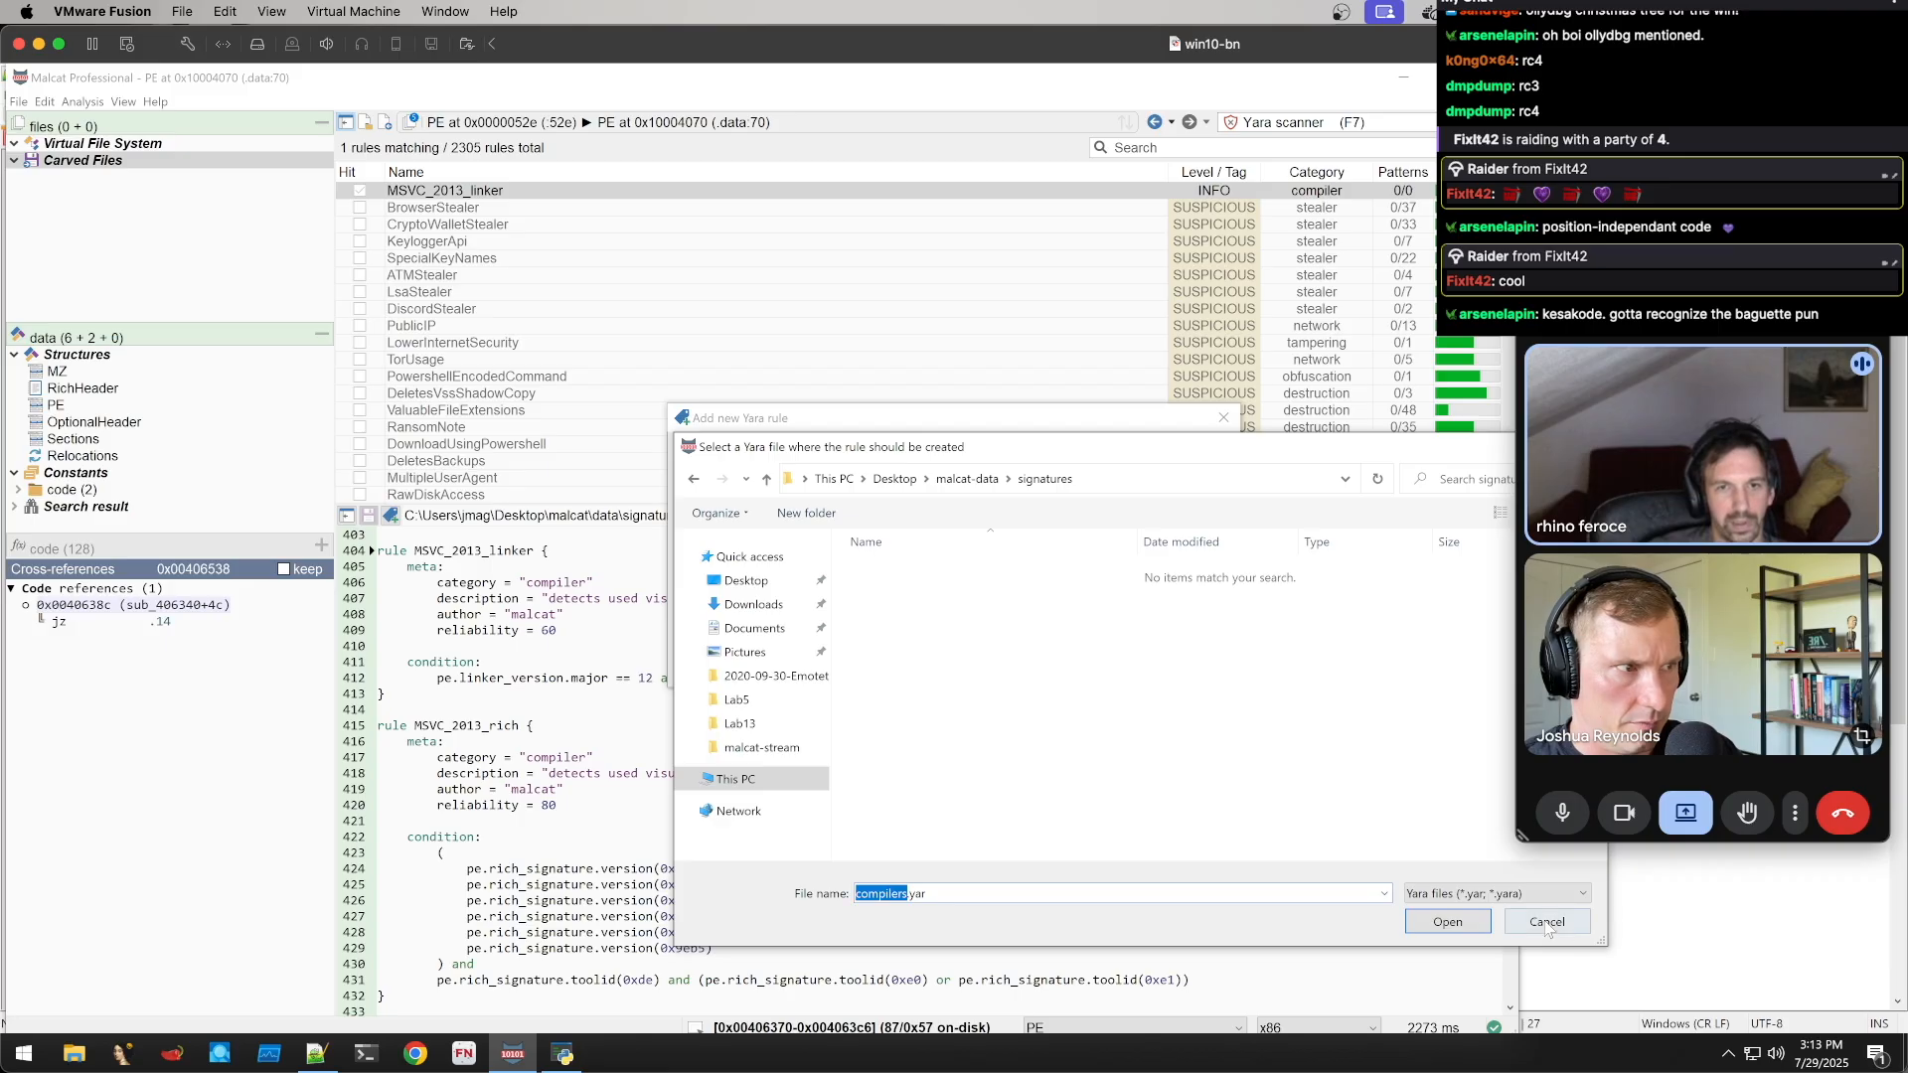
key("BackSpace")
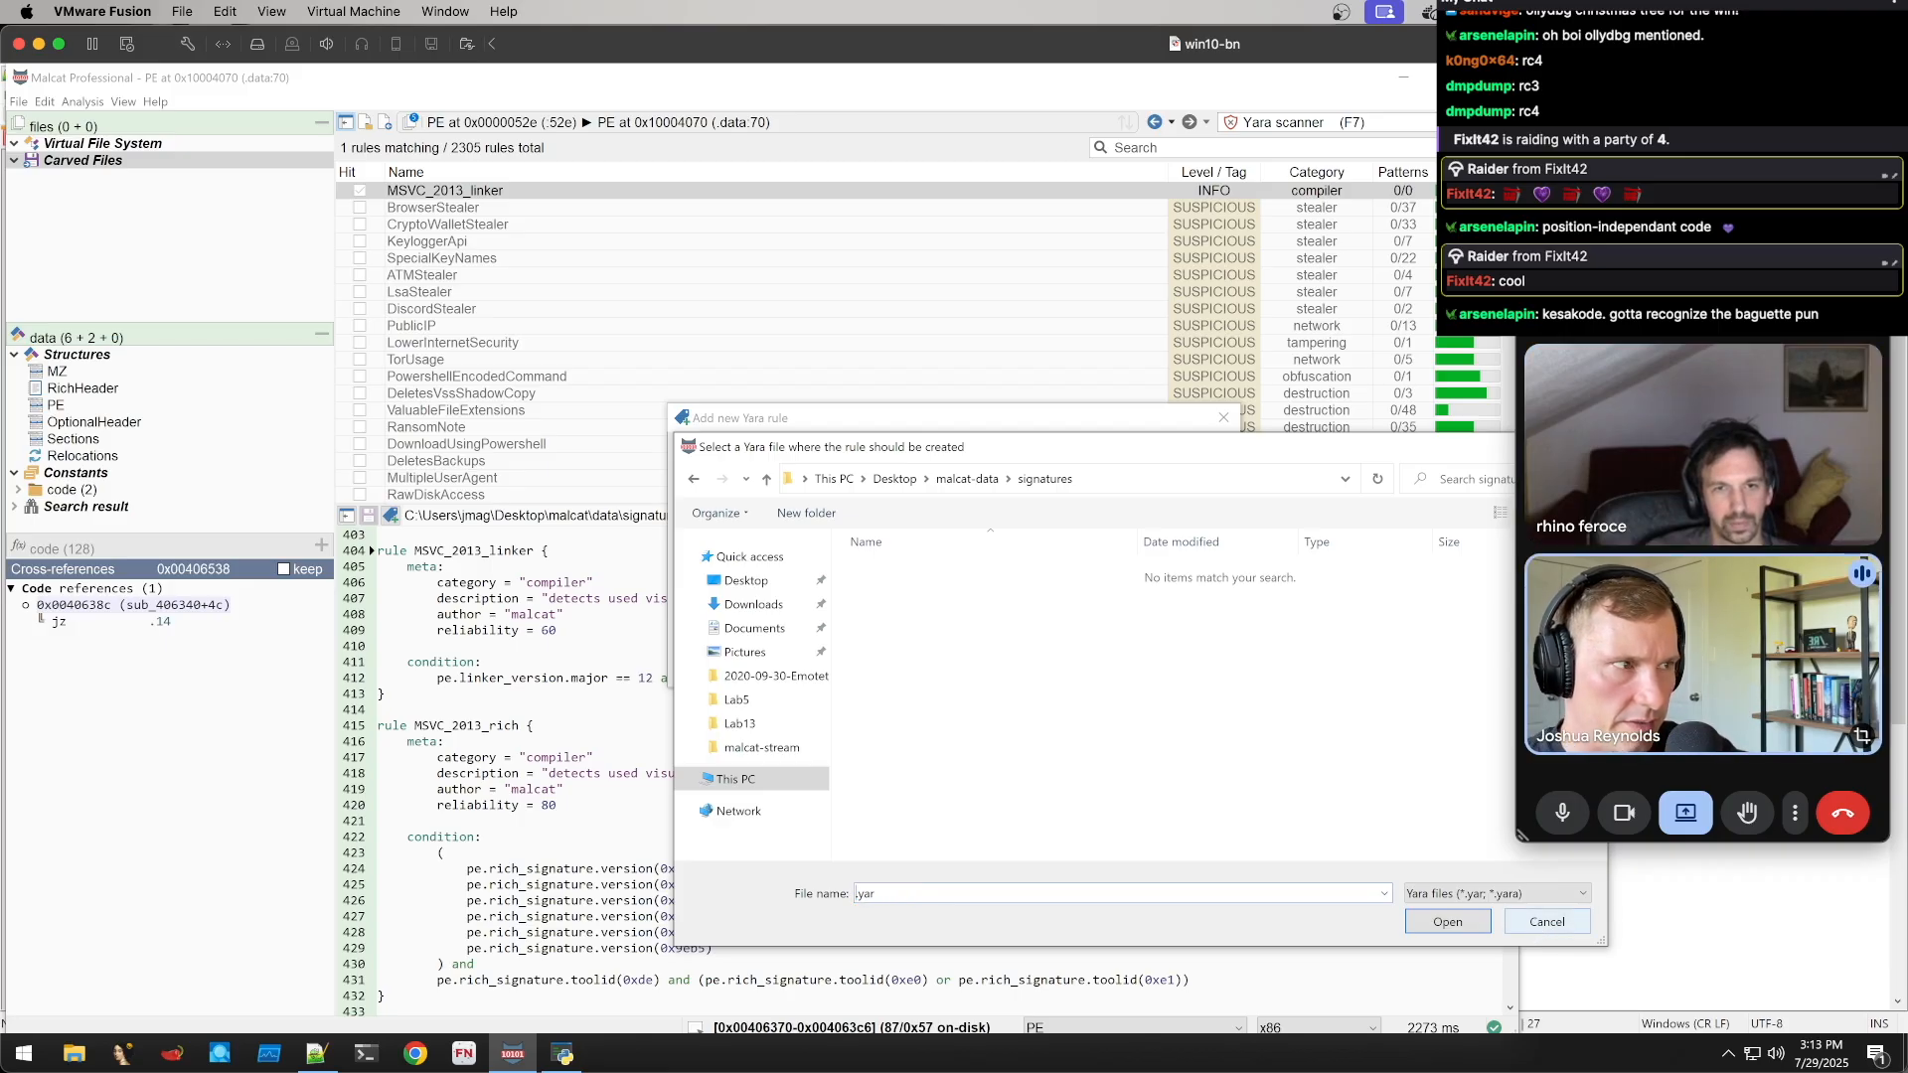
right_click(977, 605)
left_click(950, 600)
left_click(879, 893)
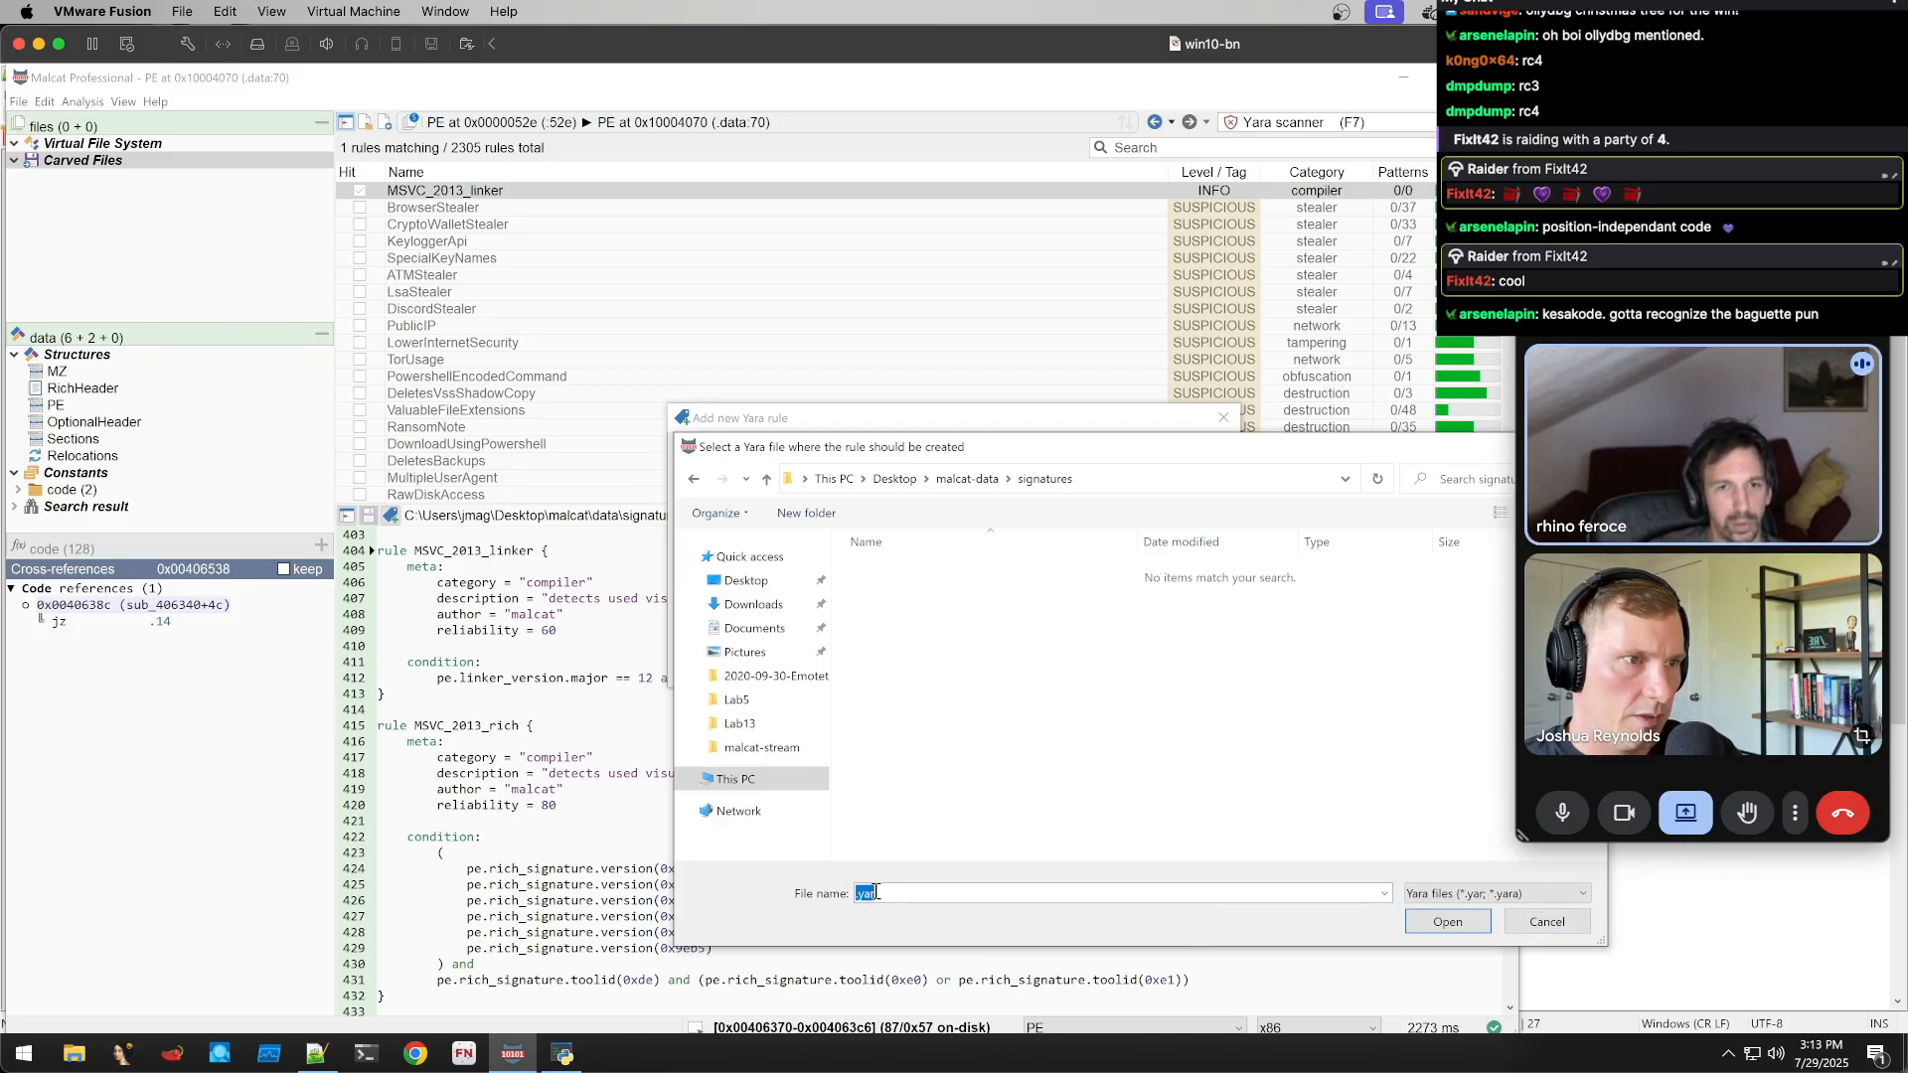
key("Home")
type("te")
key("Return")
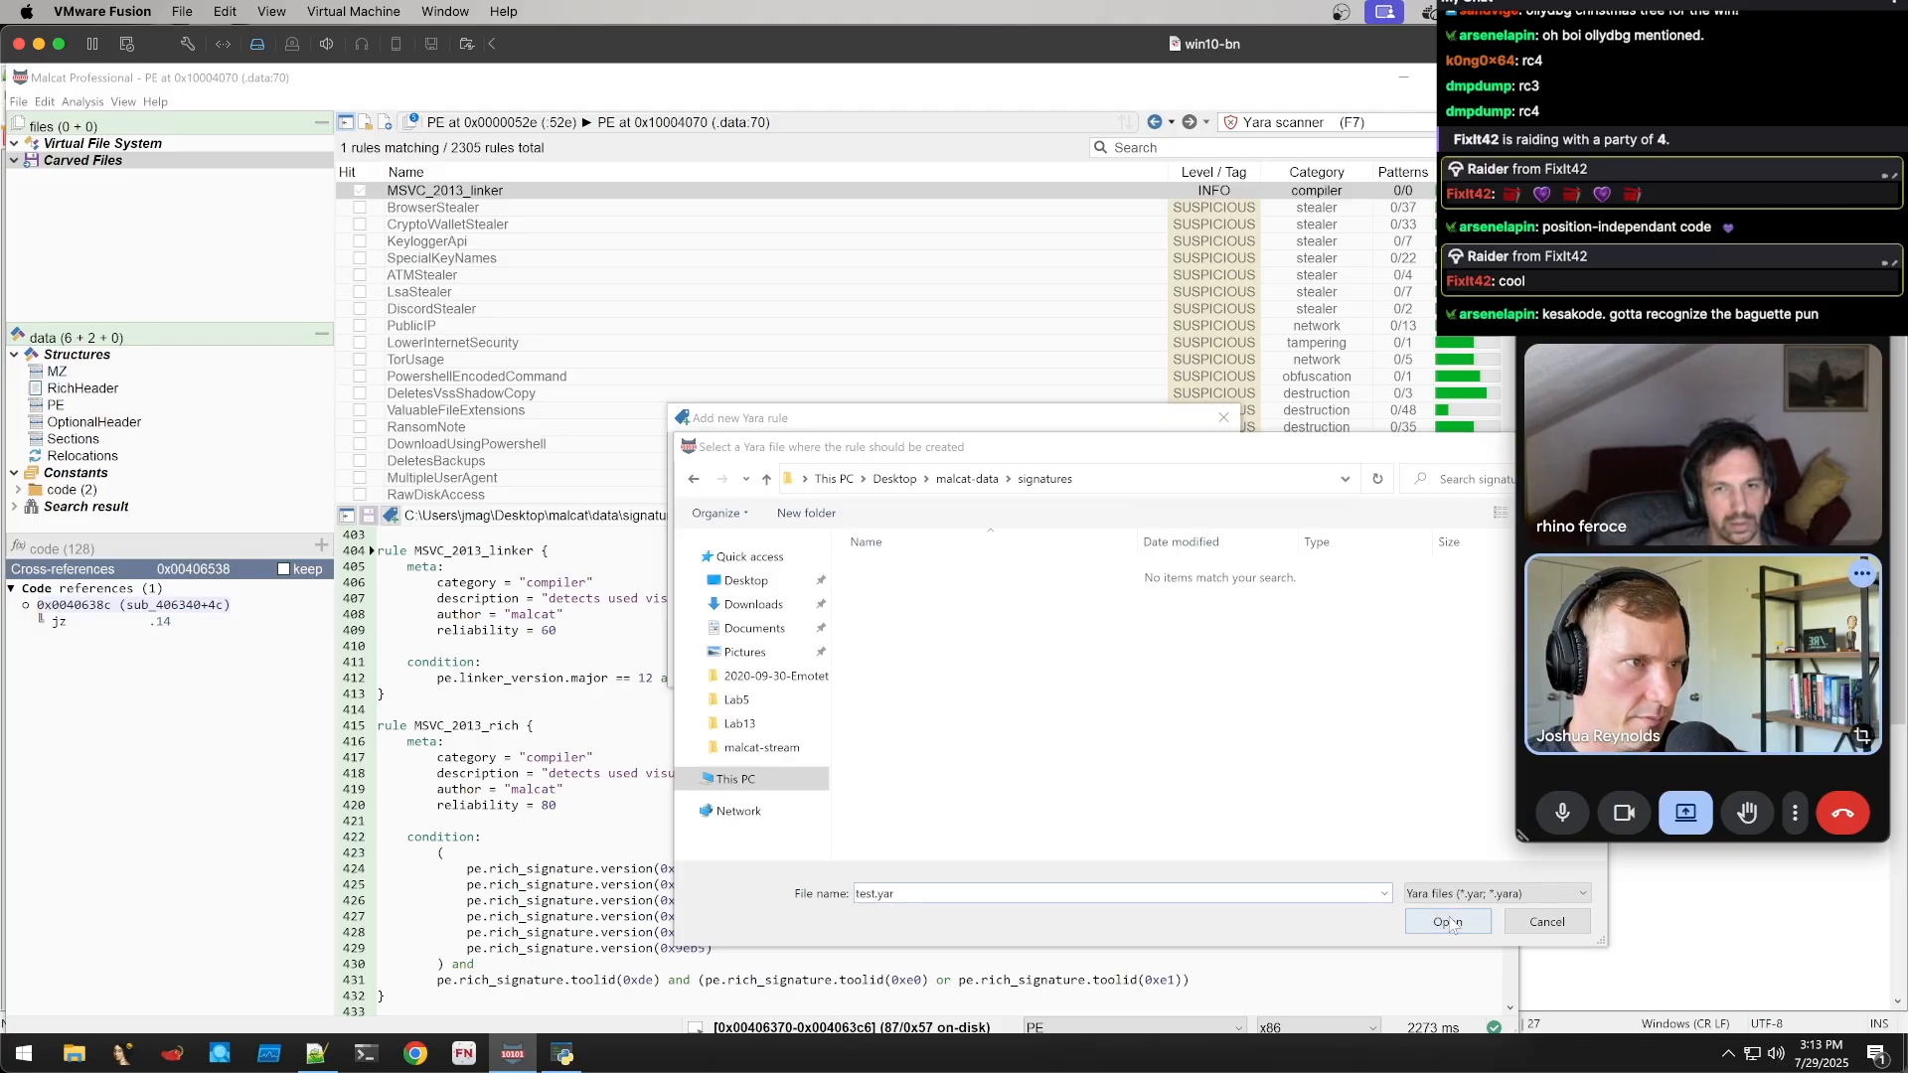
left_click(1079, 569)
Try to create a new text document in the signatures folder from within the file picker
right_click(923, 666)
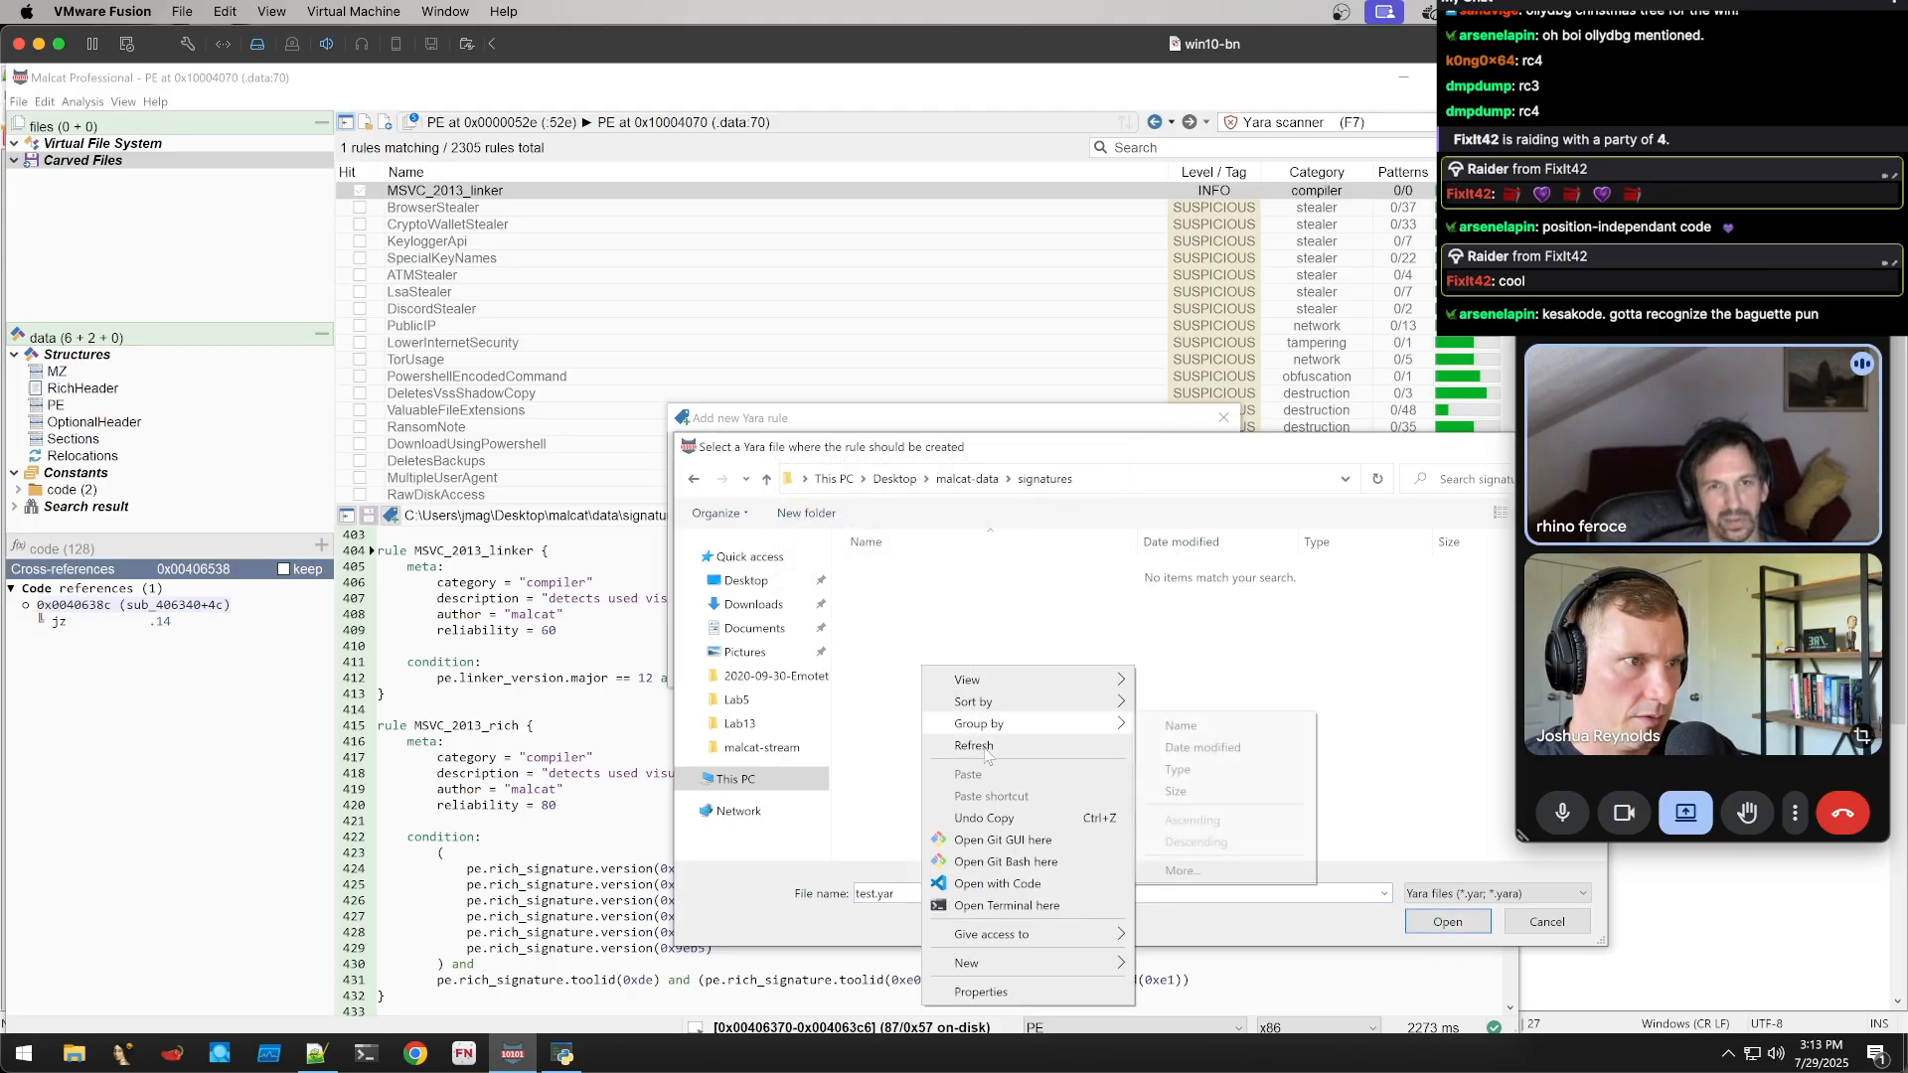
mouse_move(981, 969)
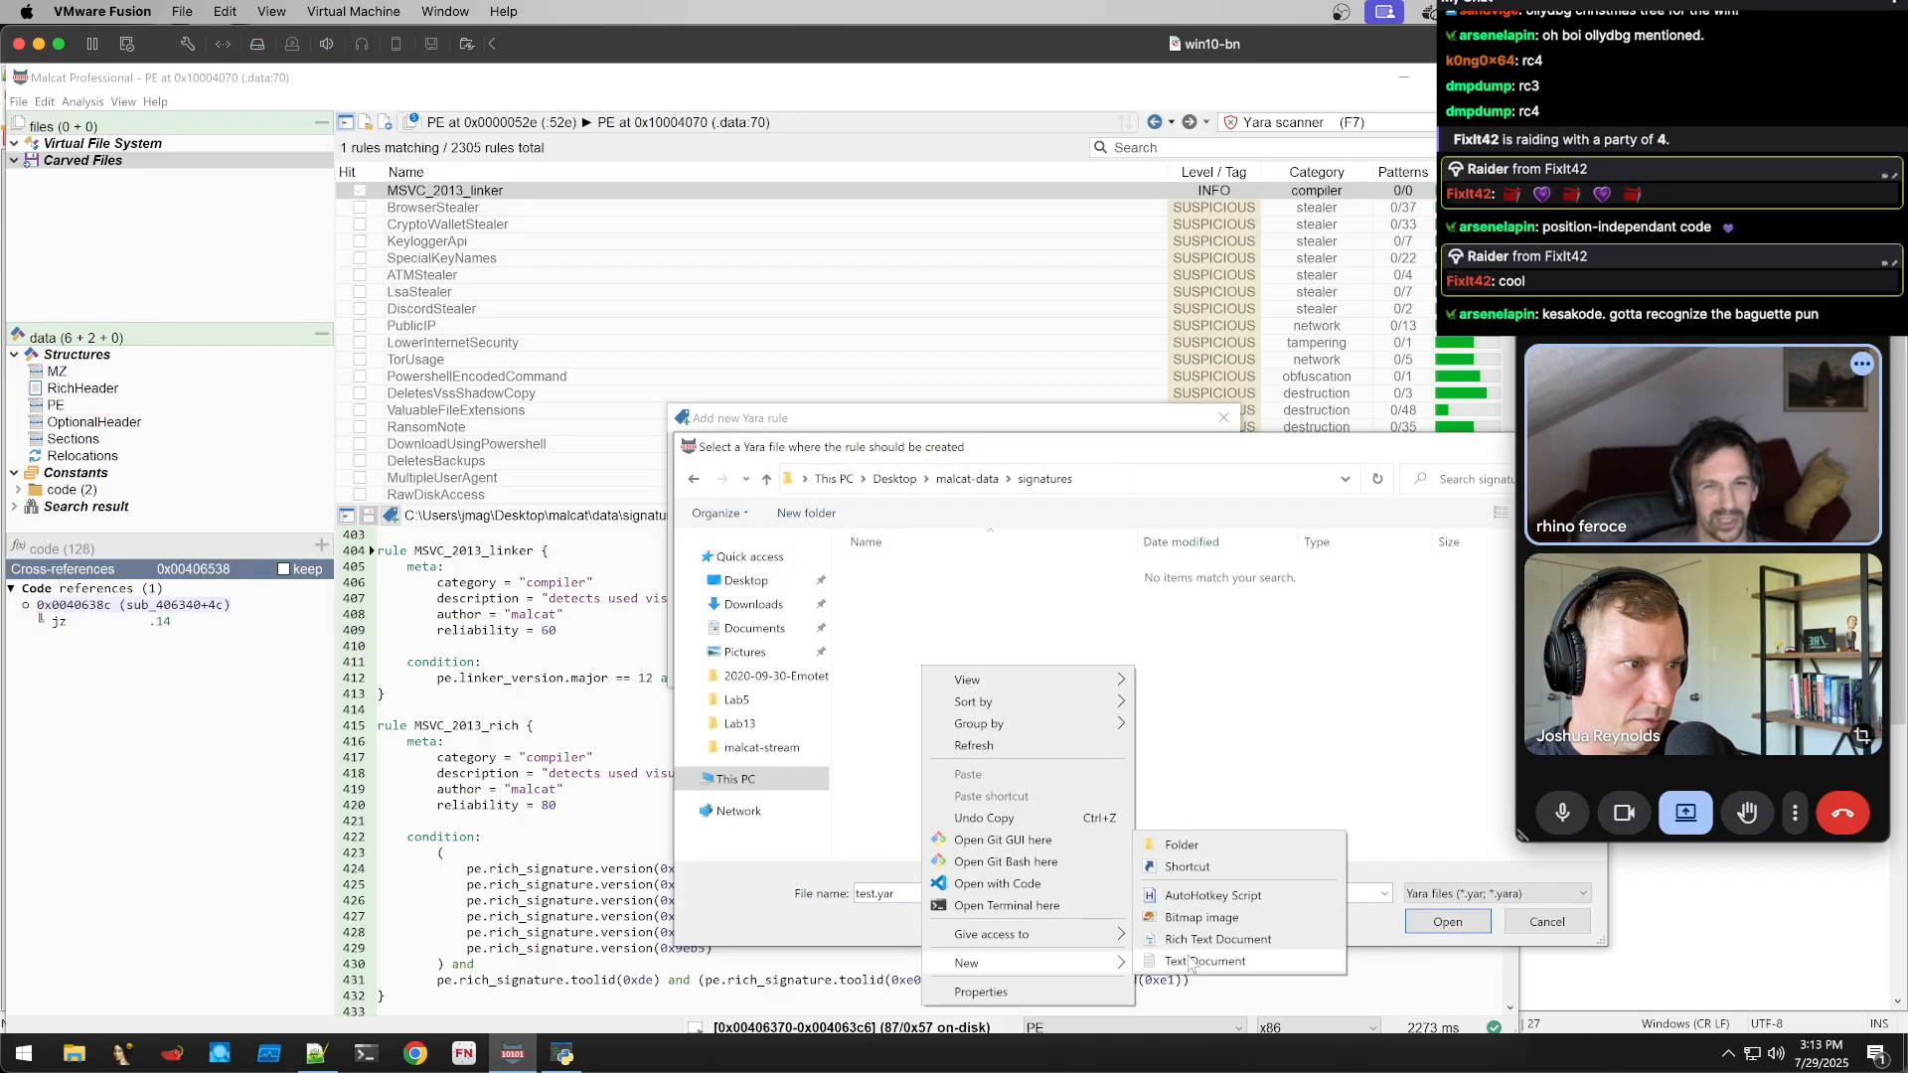
left_click(1204, 961)
Open a command prompt, change to the malcat-data folder with cd malcat-data and clear the output with cls
left_click(370, 1053)
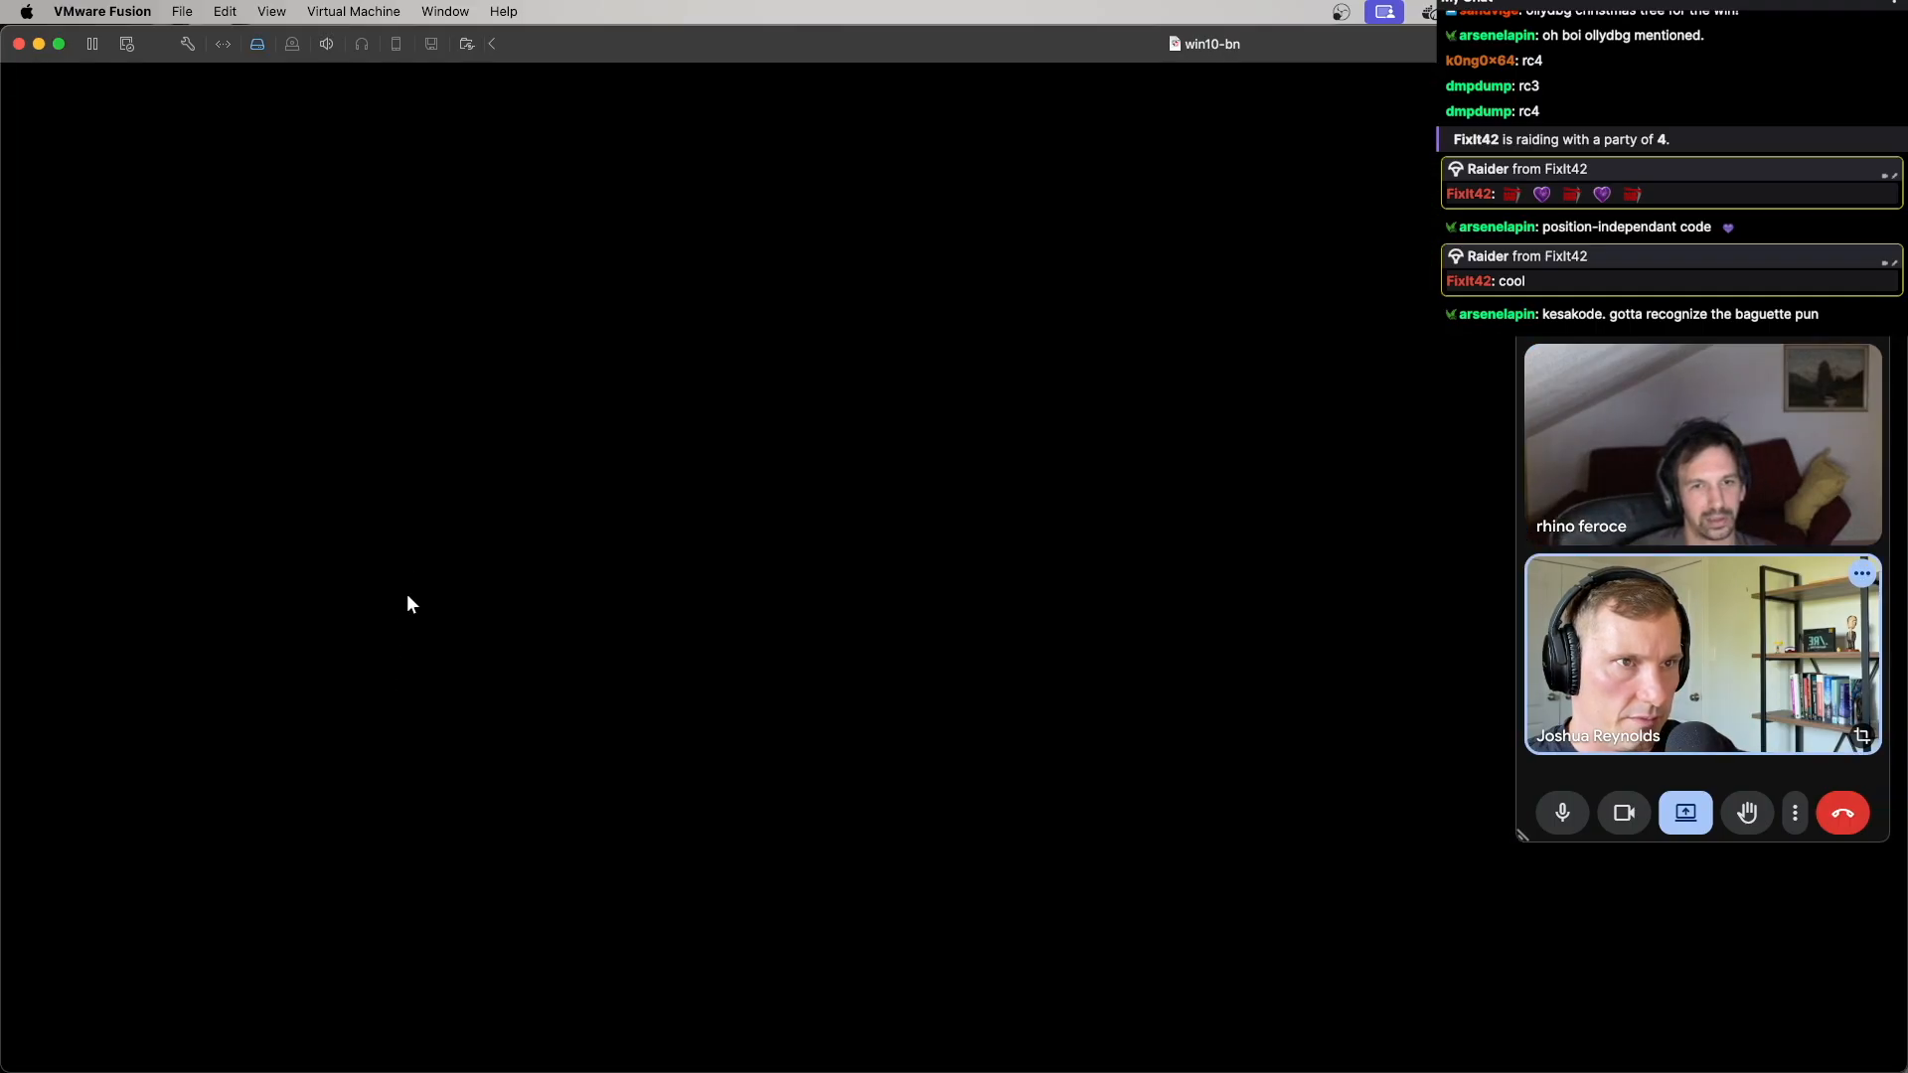
left_click(927, 700)
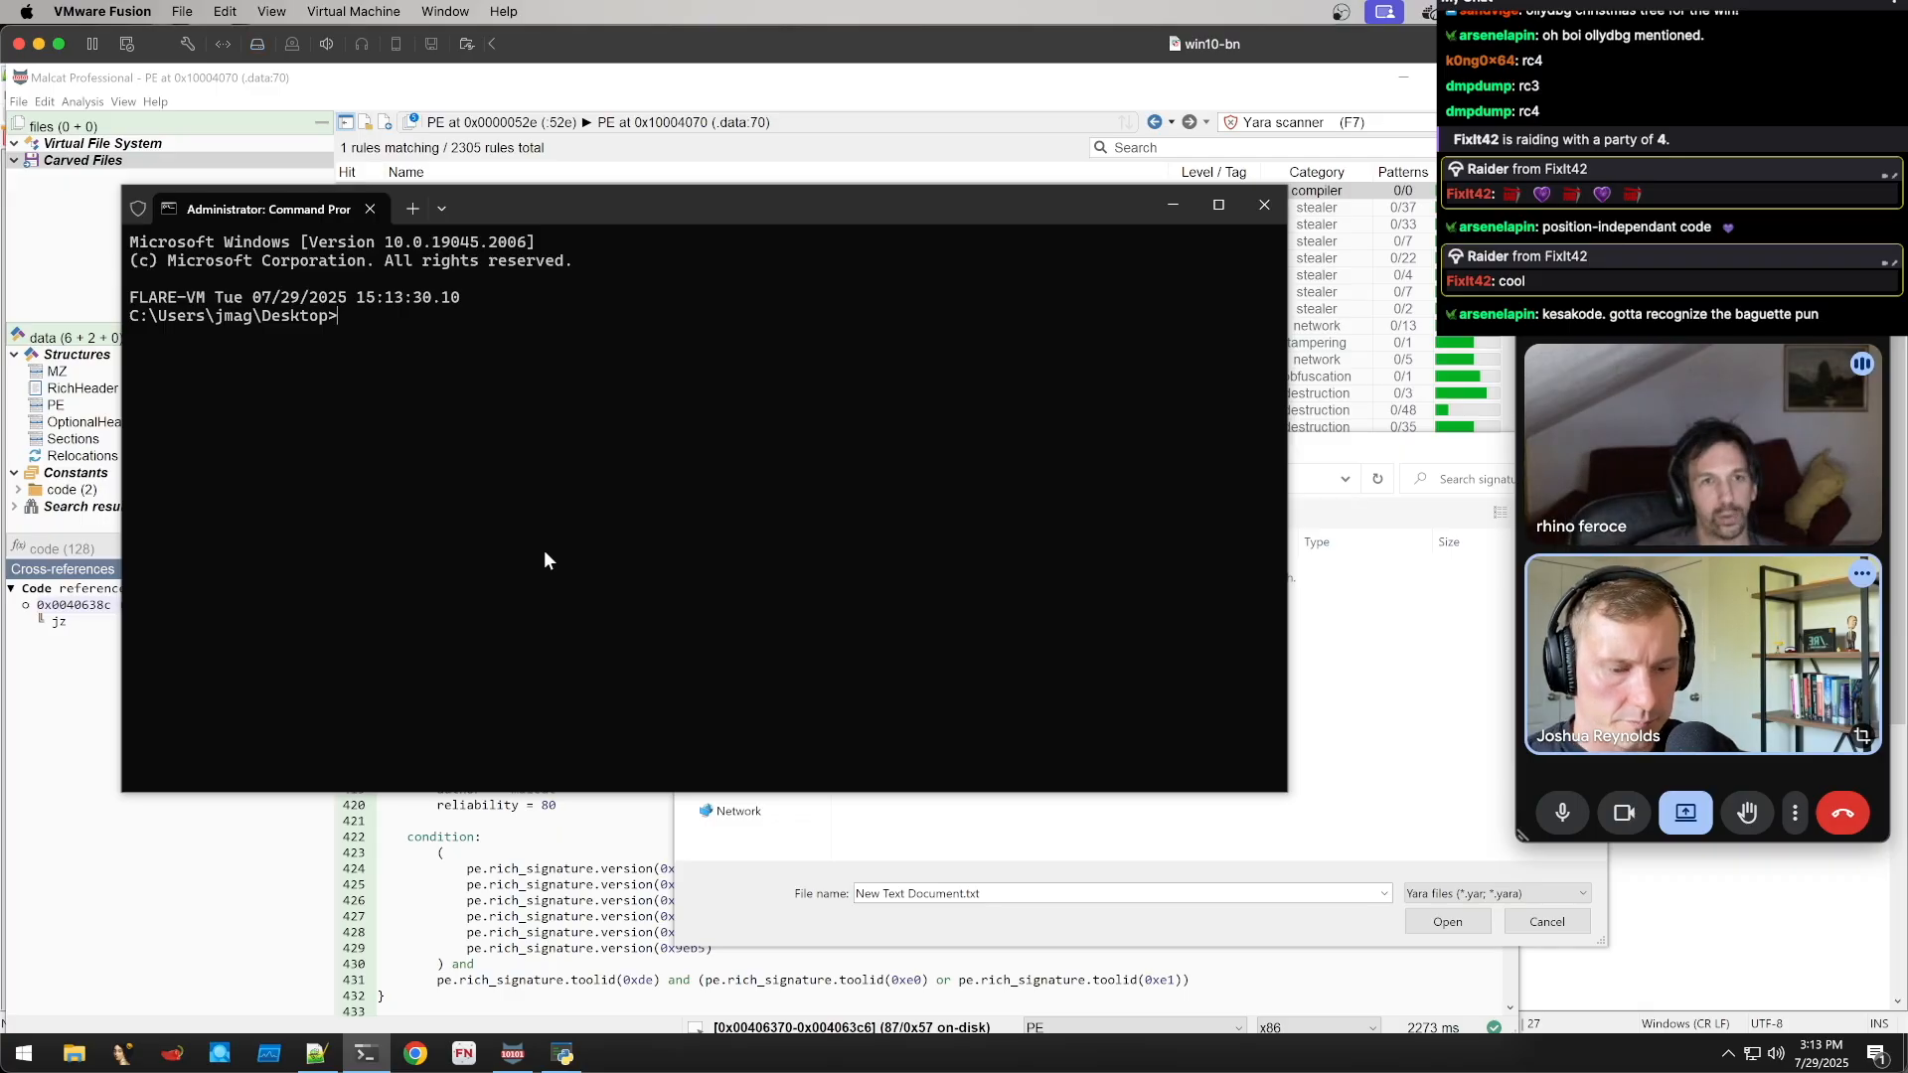
type("cd malcat-data")
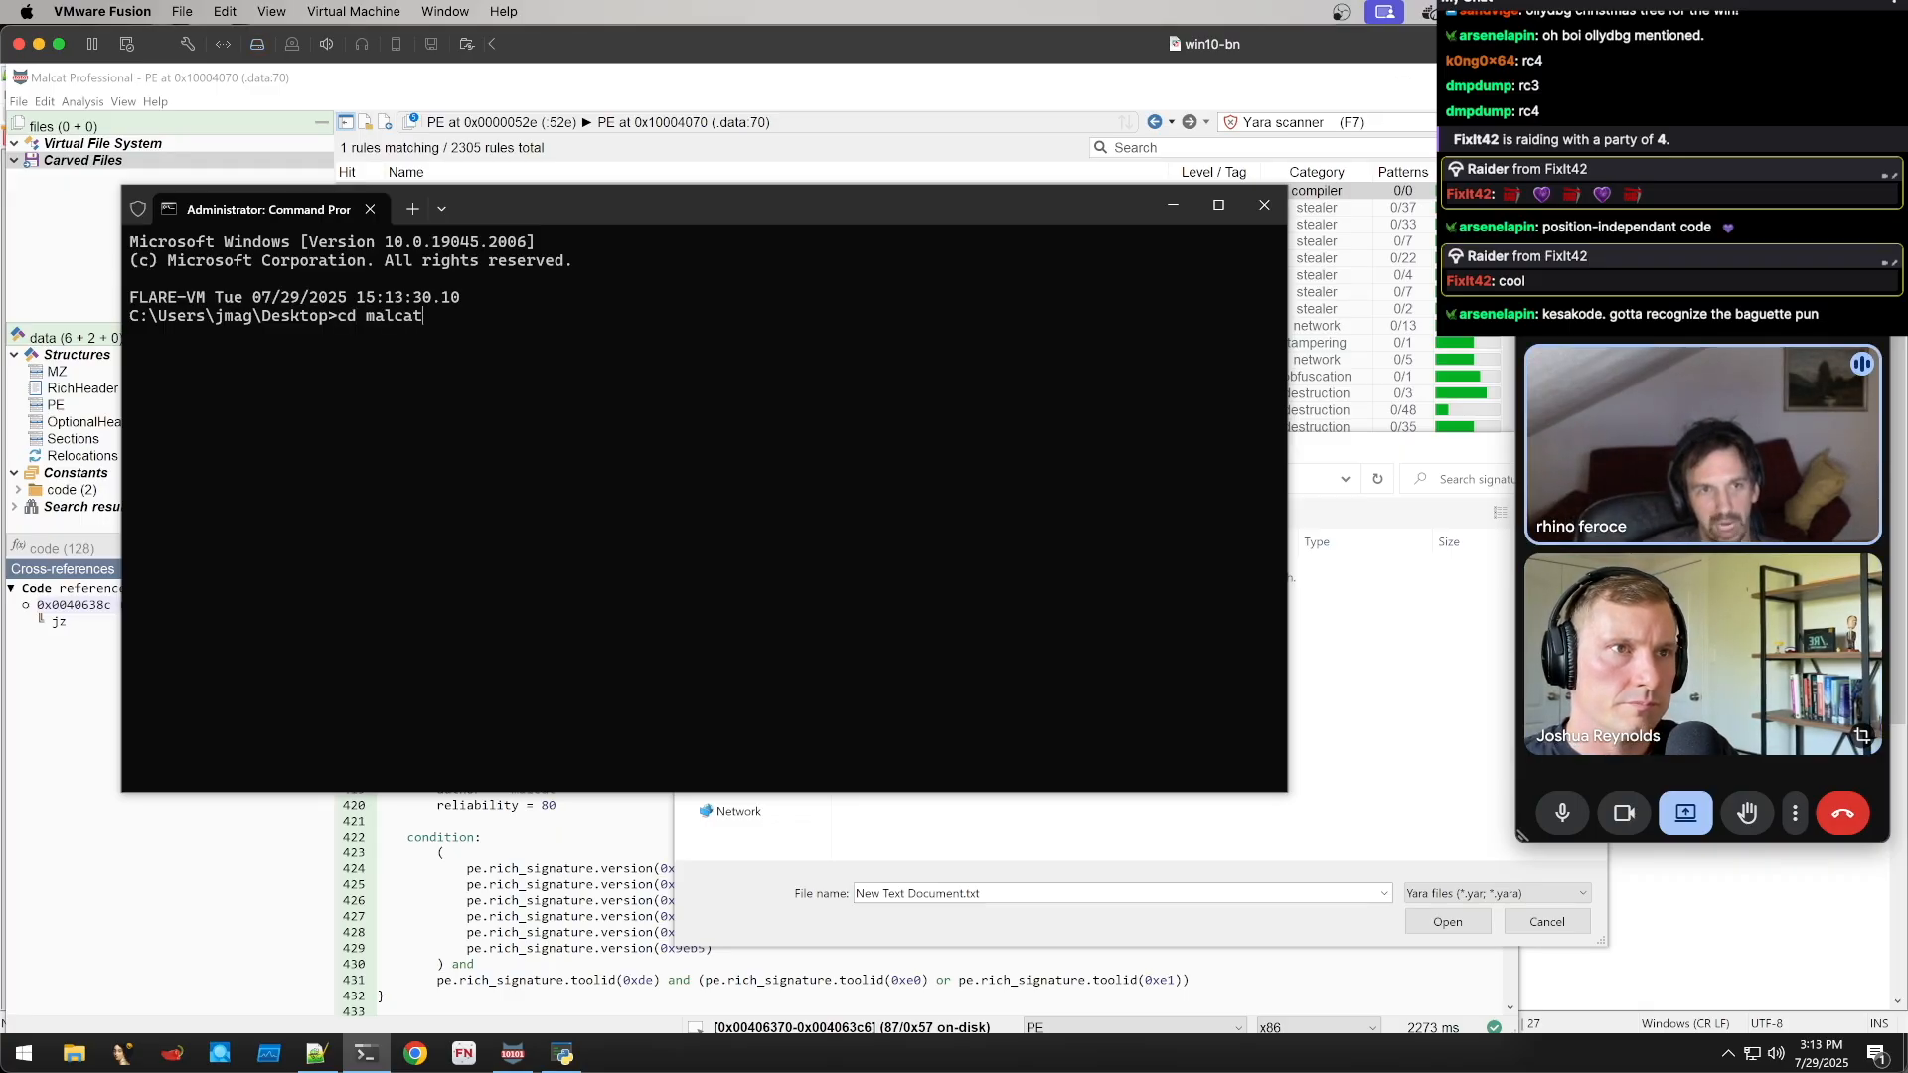
key("Return")
type("cls")
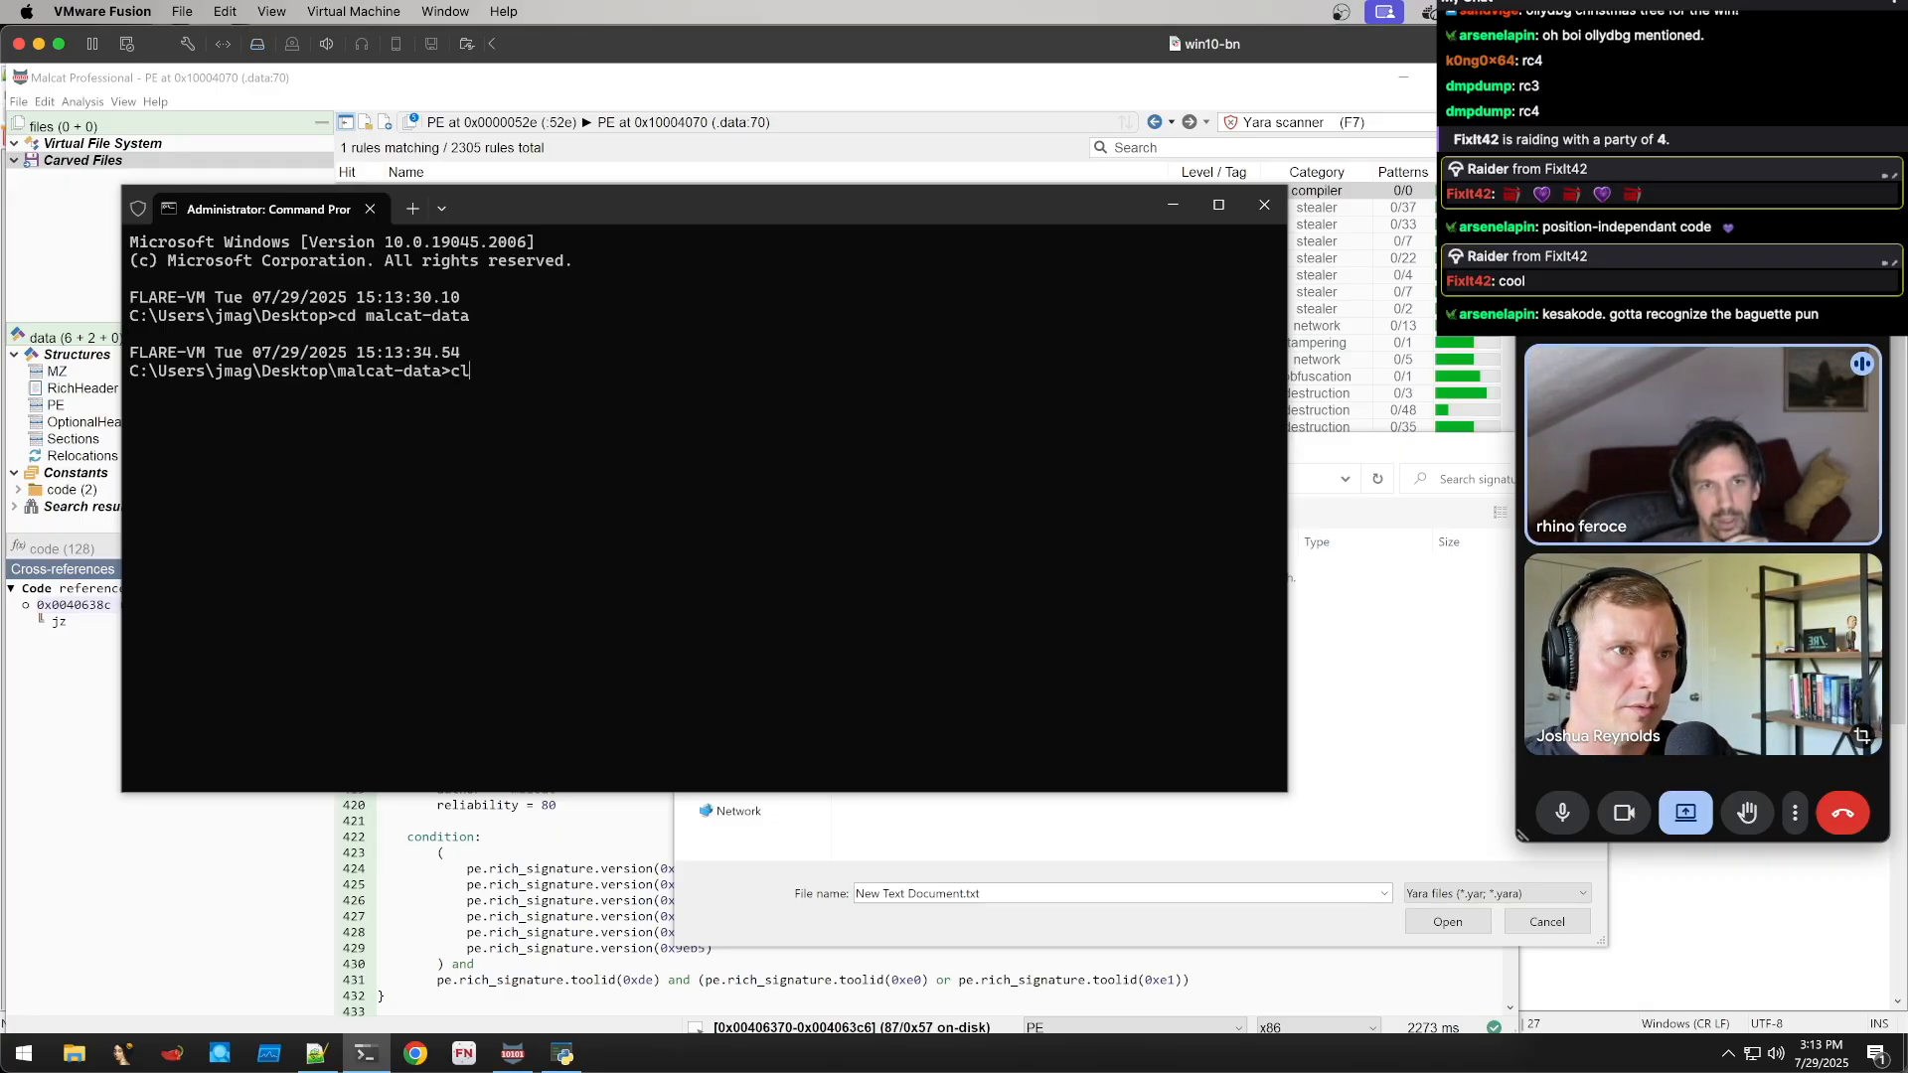
key("Return")
Return to Malcat and cancel both the Yara file selection and the new rule creation
left_click(1466, 782)
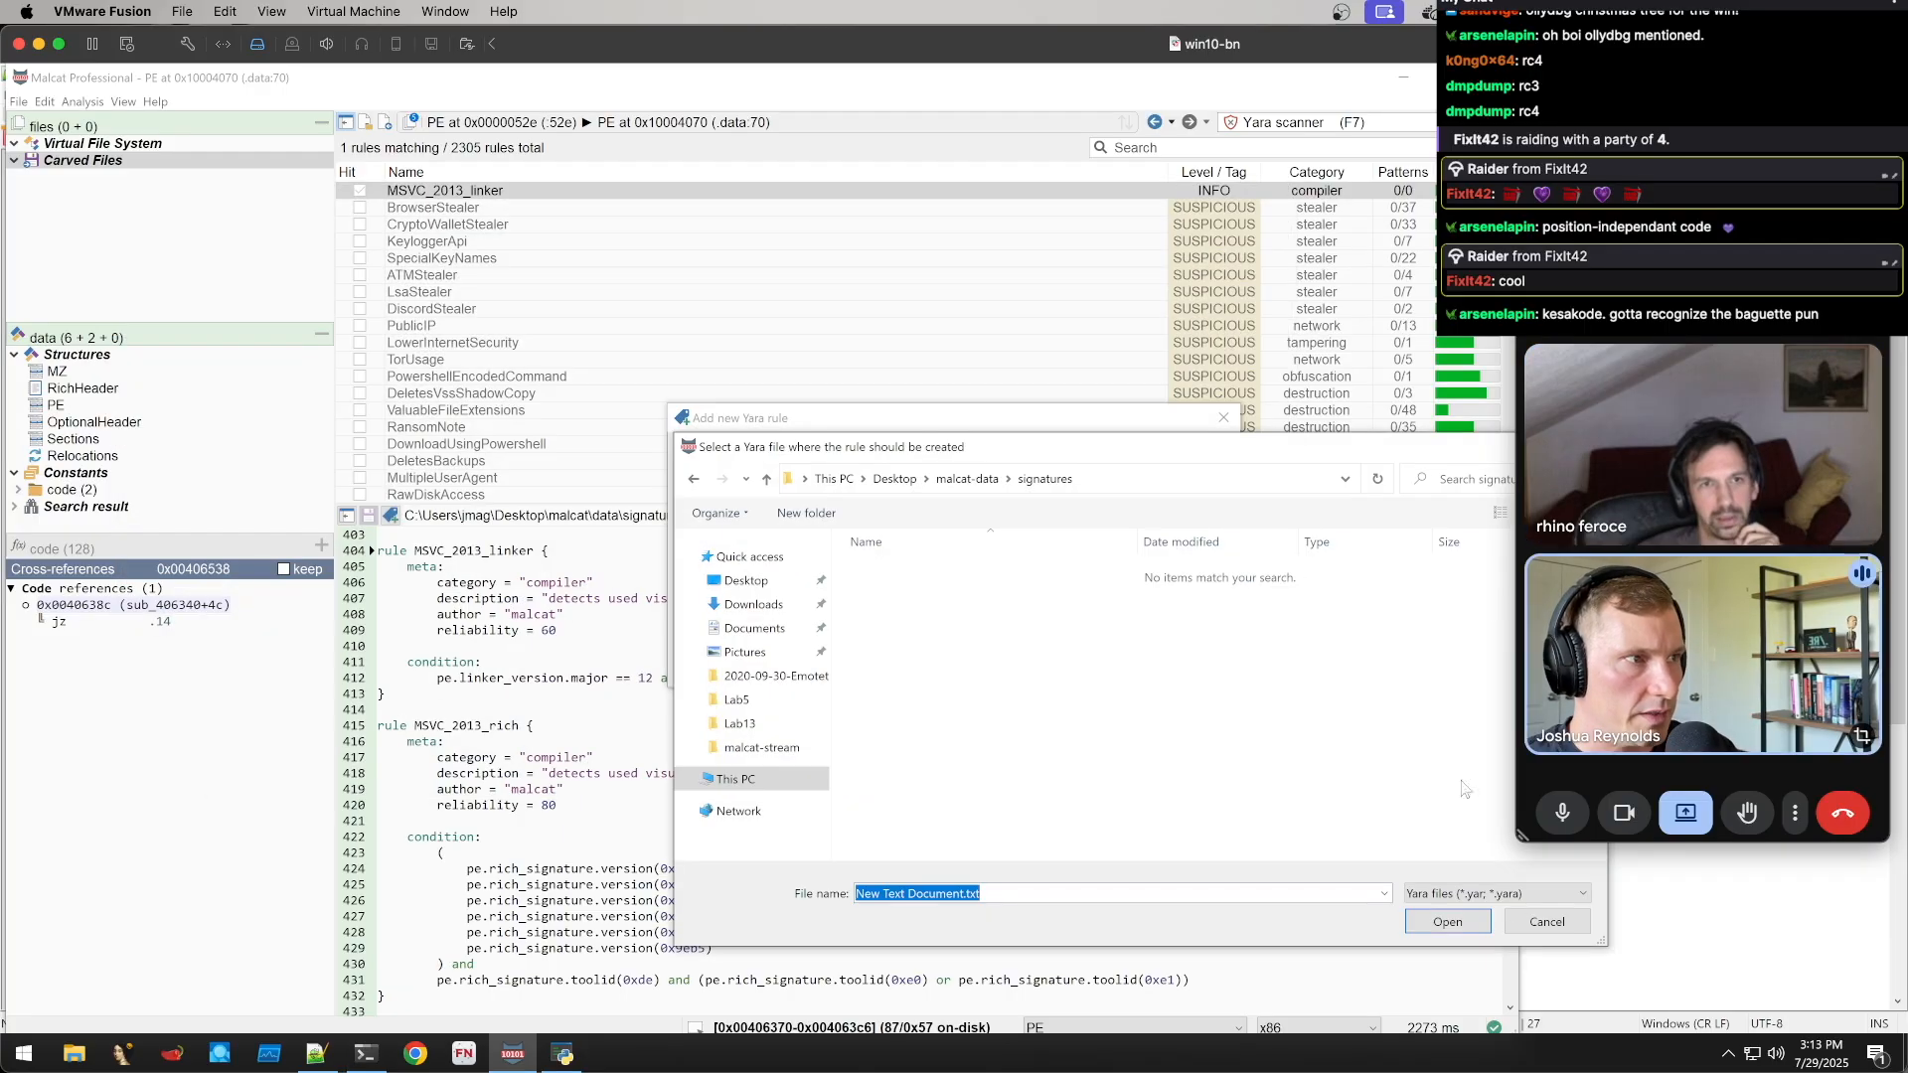
left_click(1526, 918)
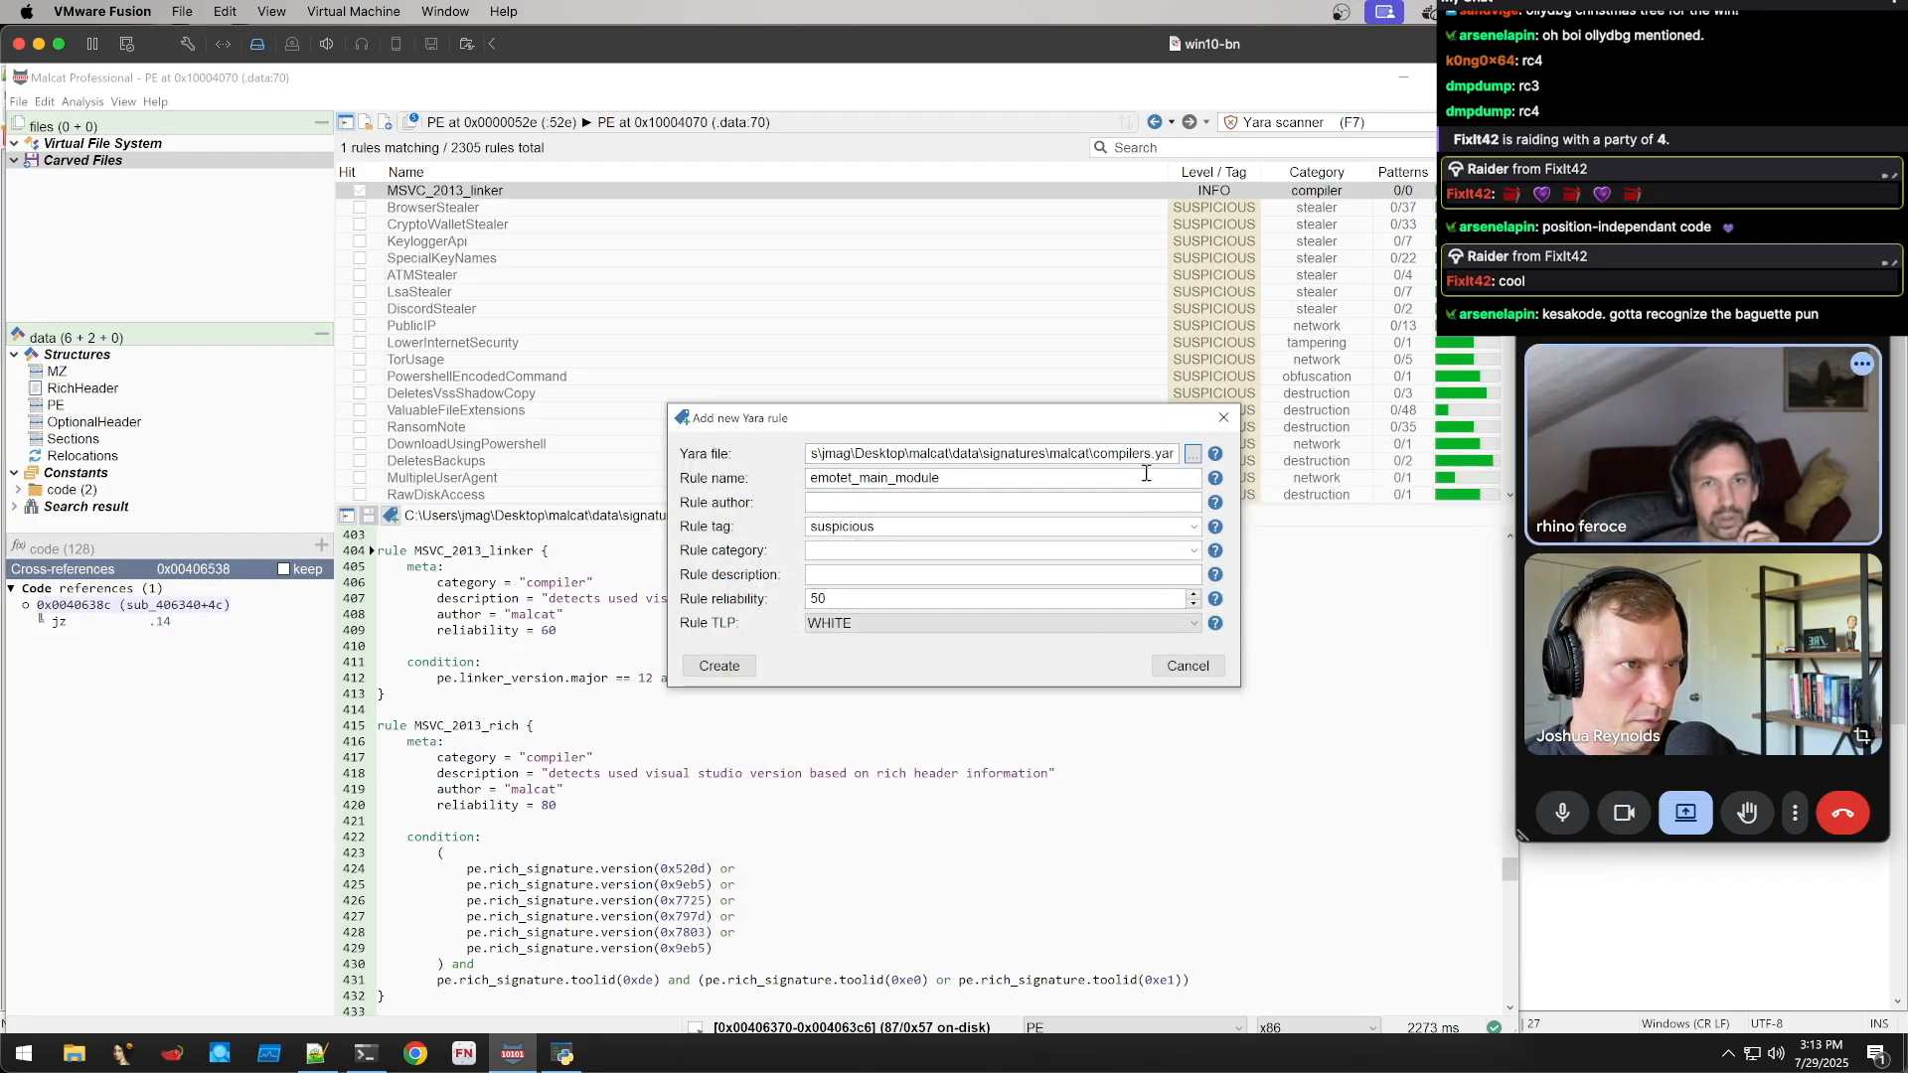
left_click(1182, 669)
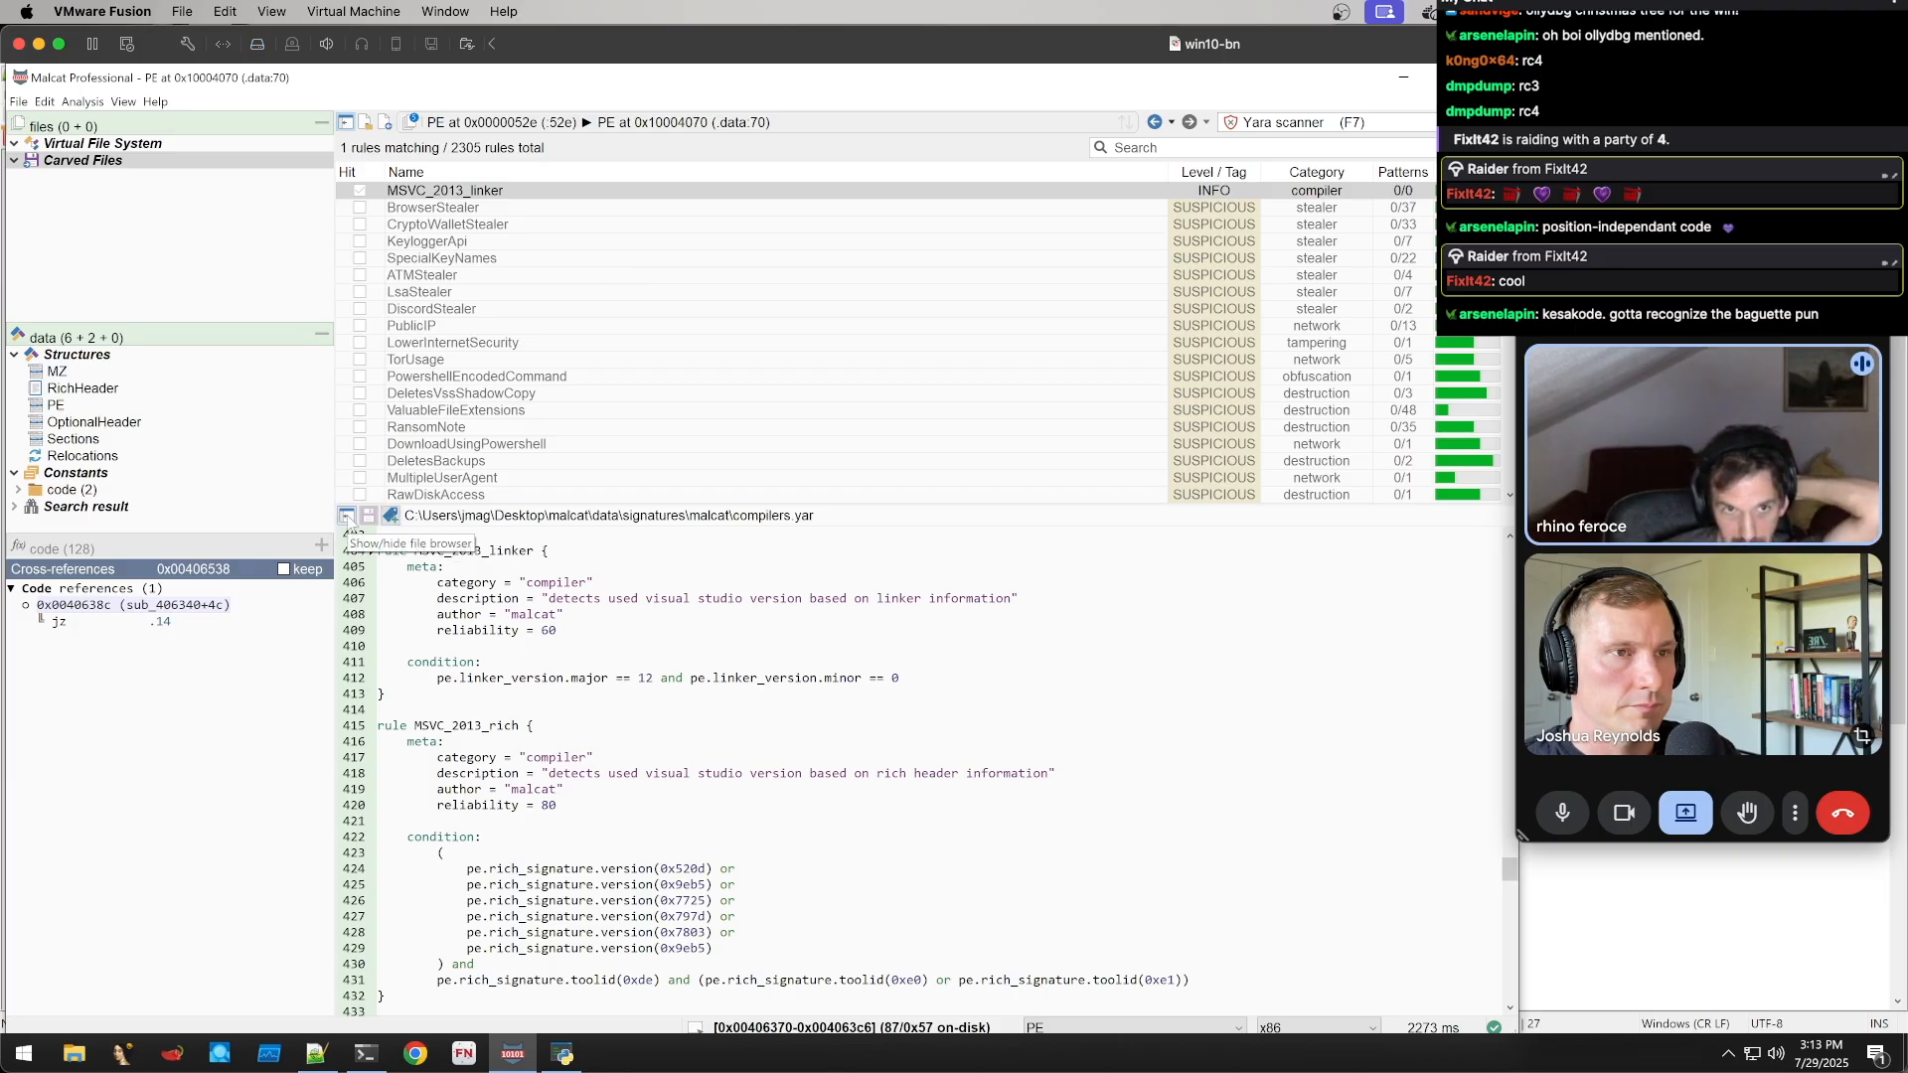
Show the Yara files browser, locate the user's malcat-data signatures folder and create an empty Yara file myrules.yar in it
left_click(346, 516)
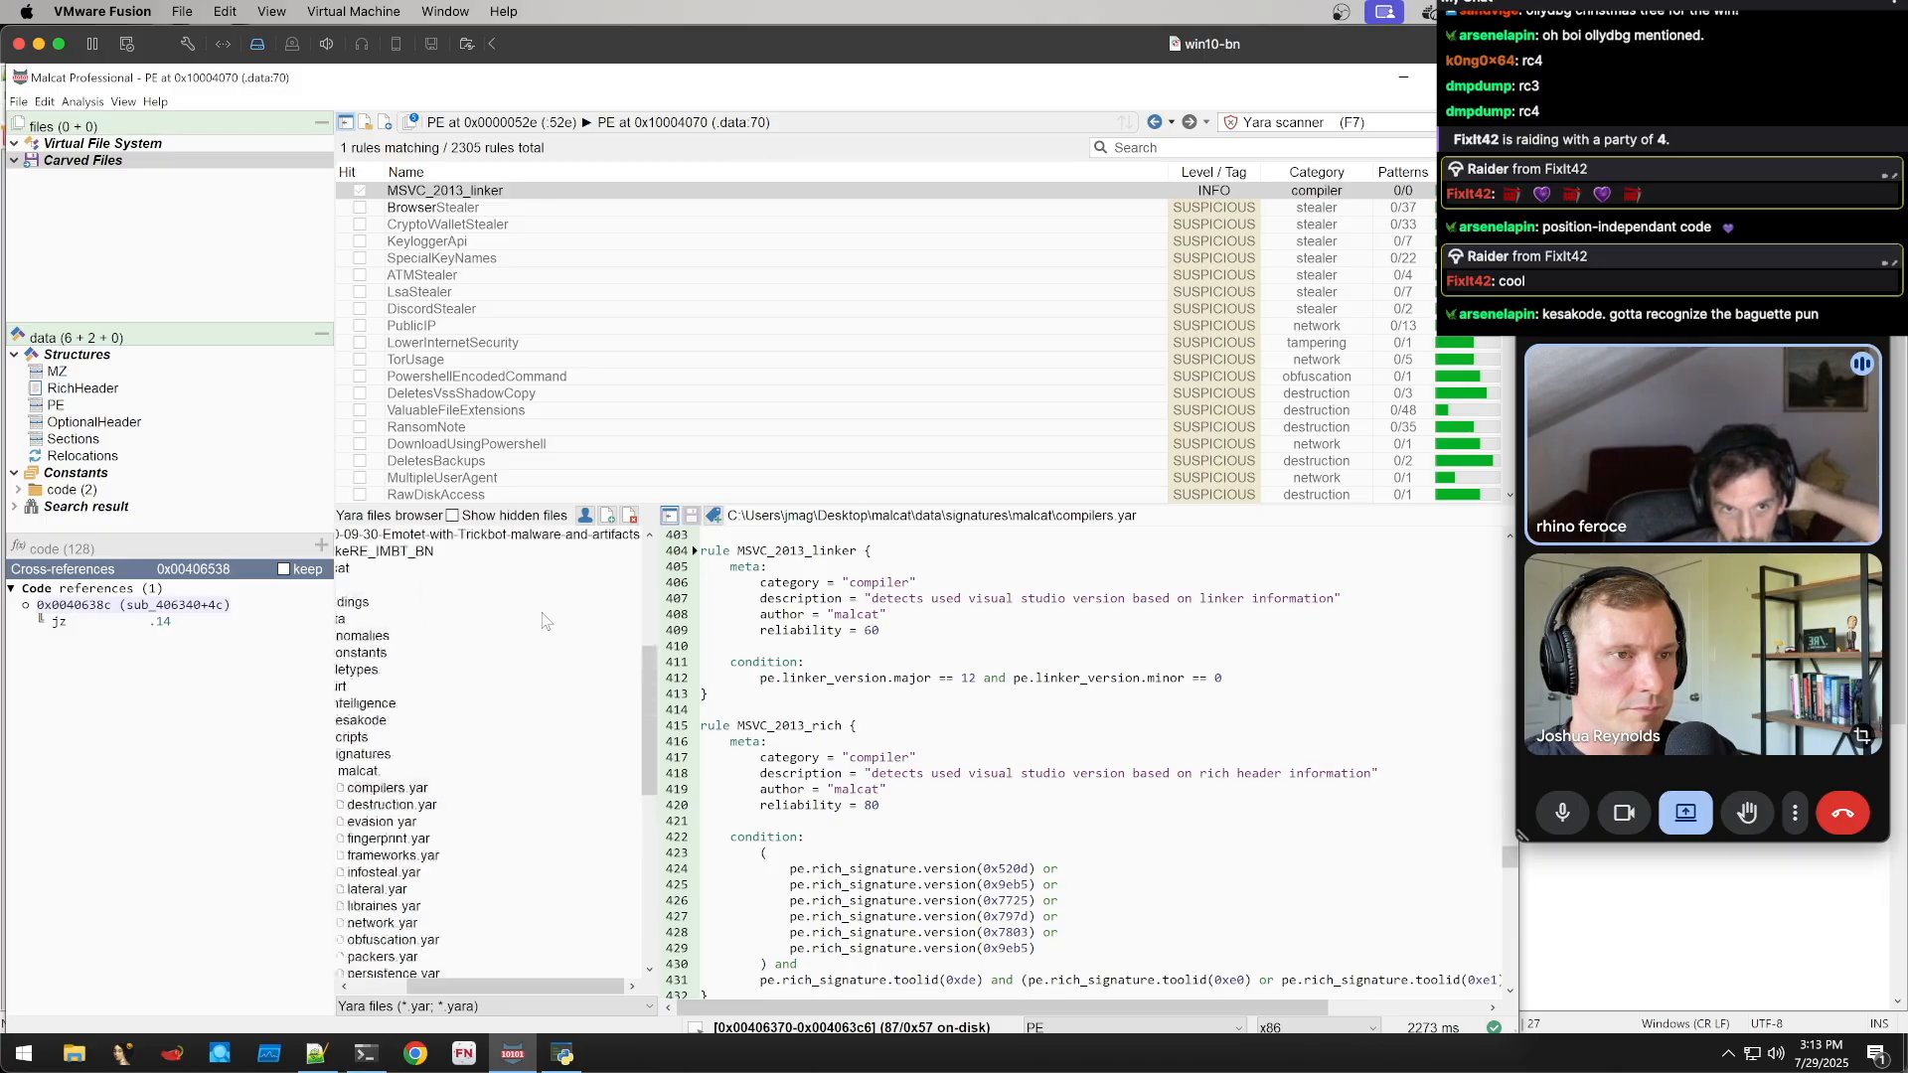
scroll(535, 623, "down", 2)
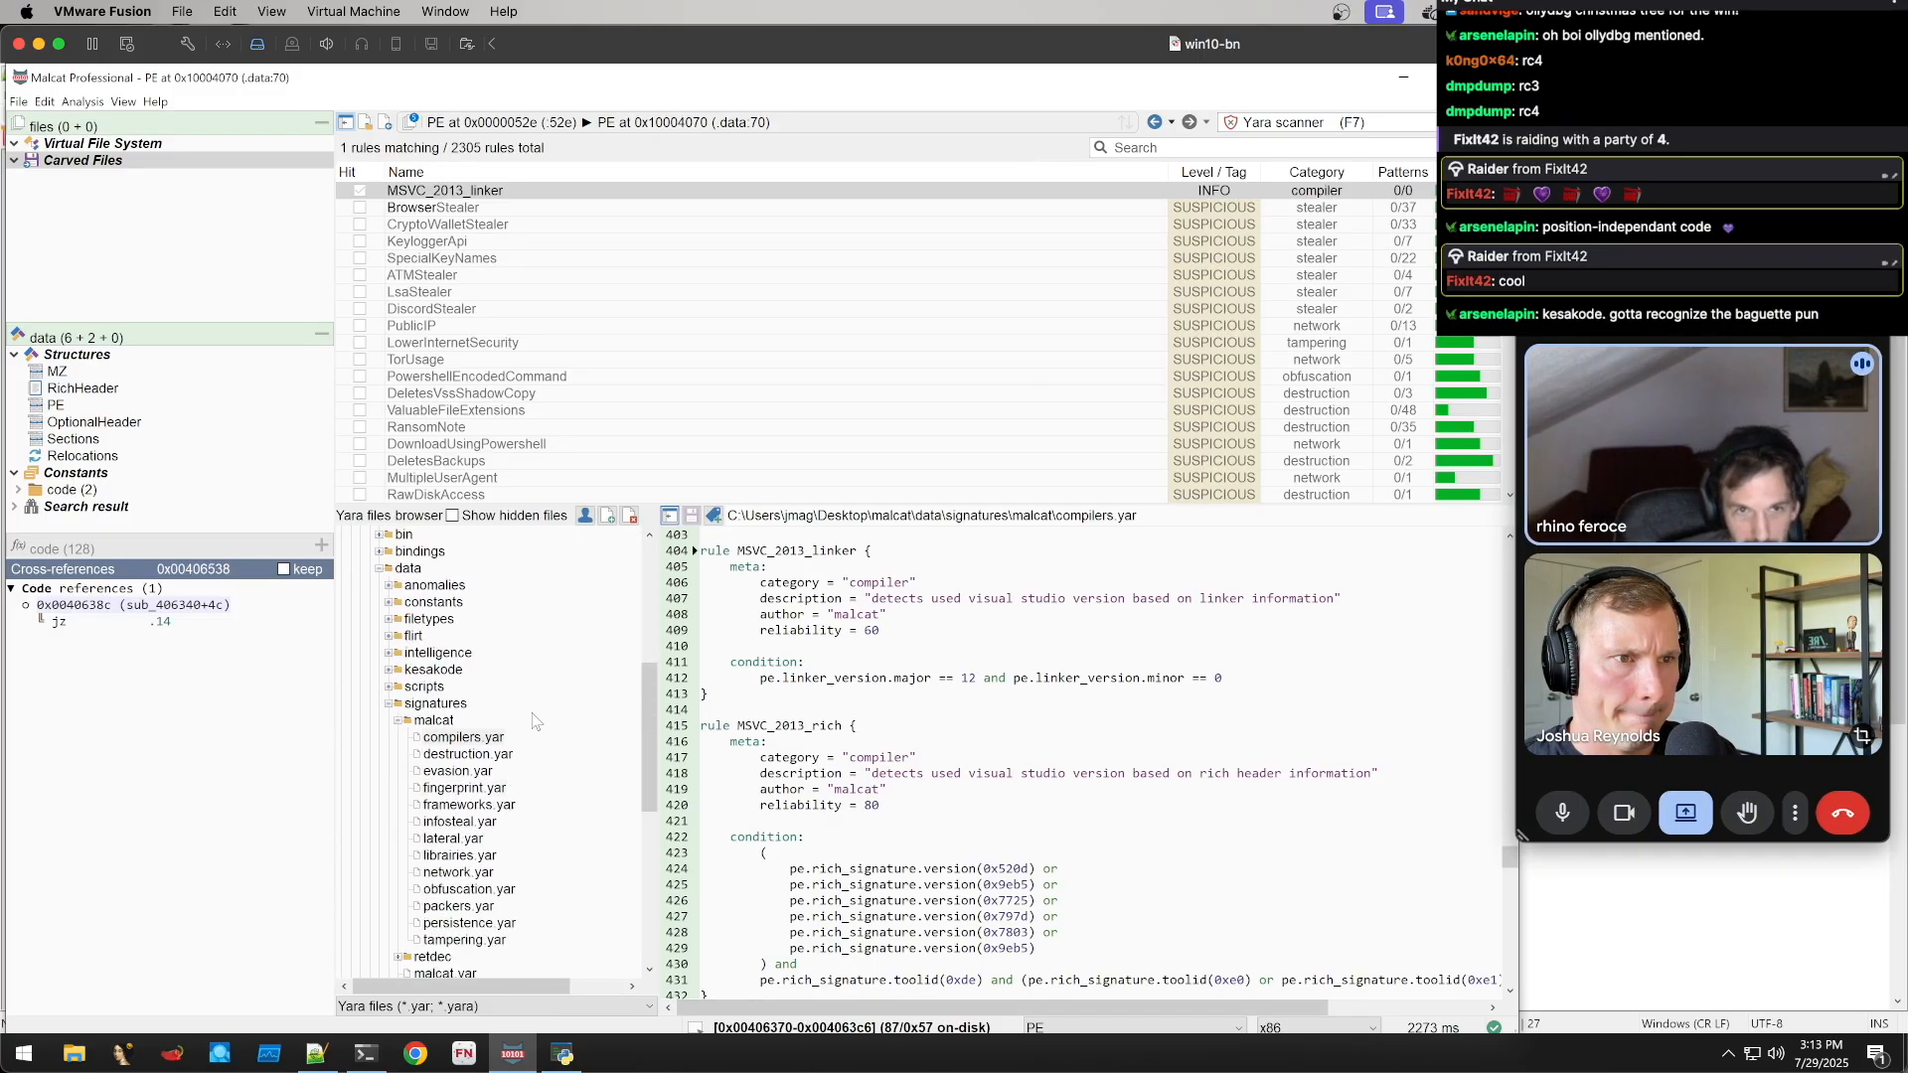
scroll(535, 720, "down", 2)
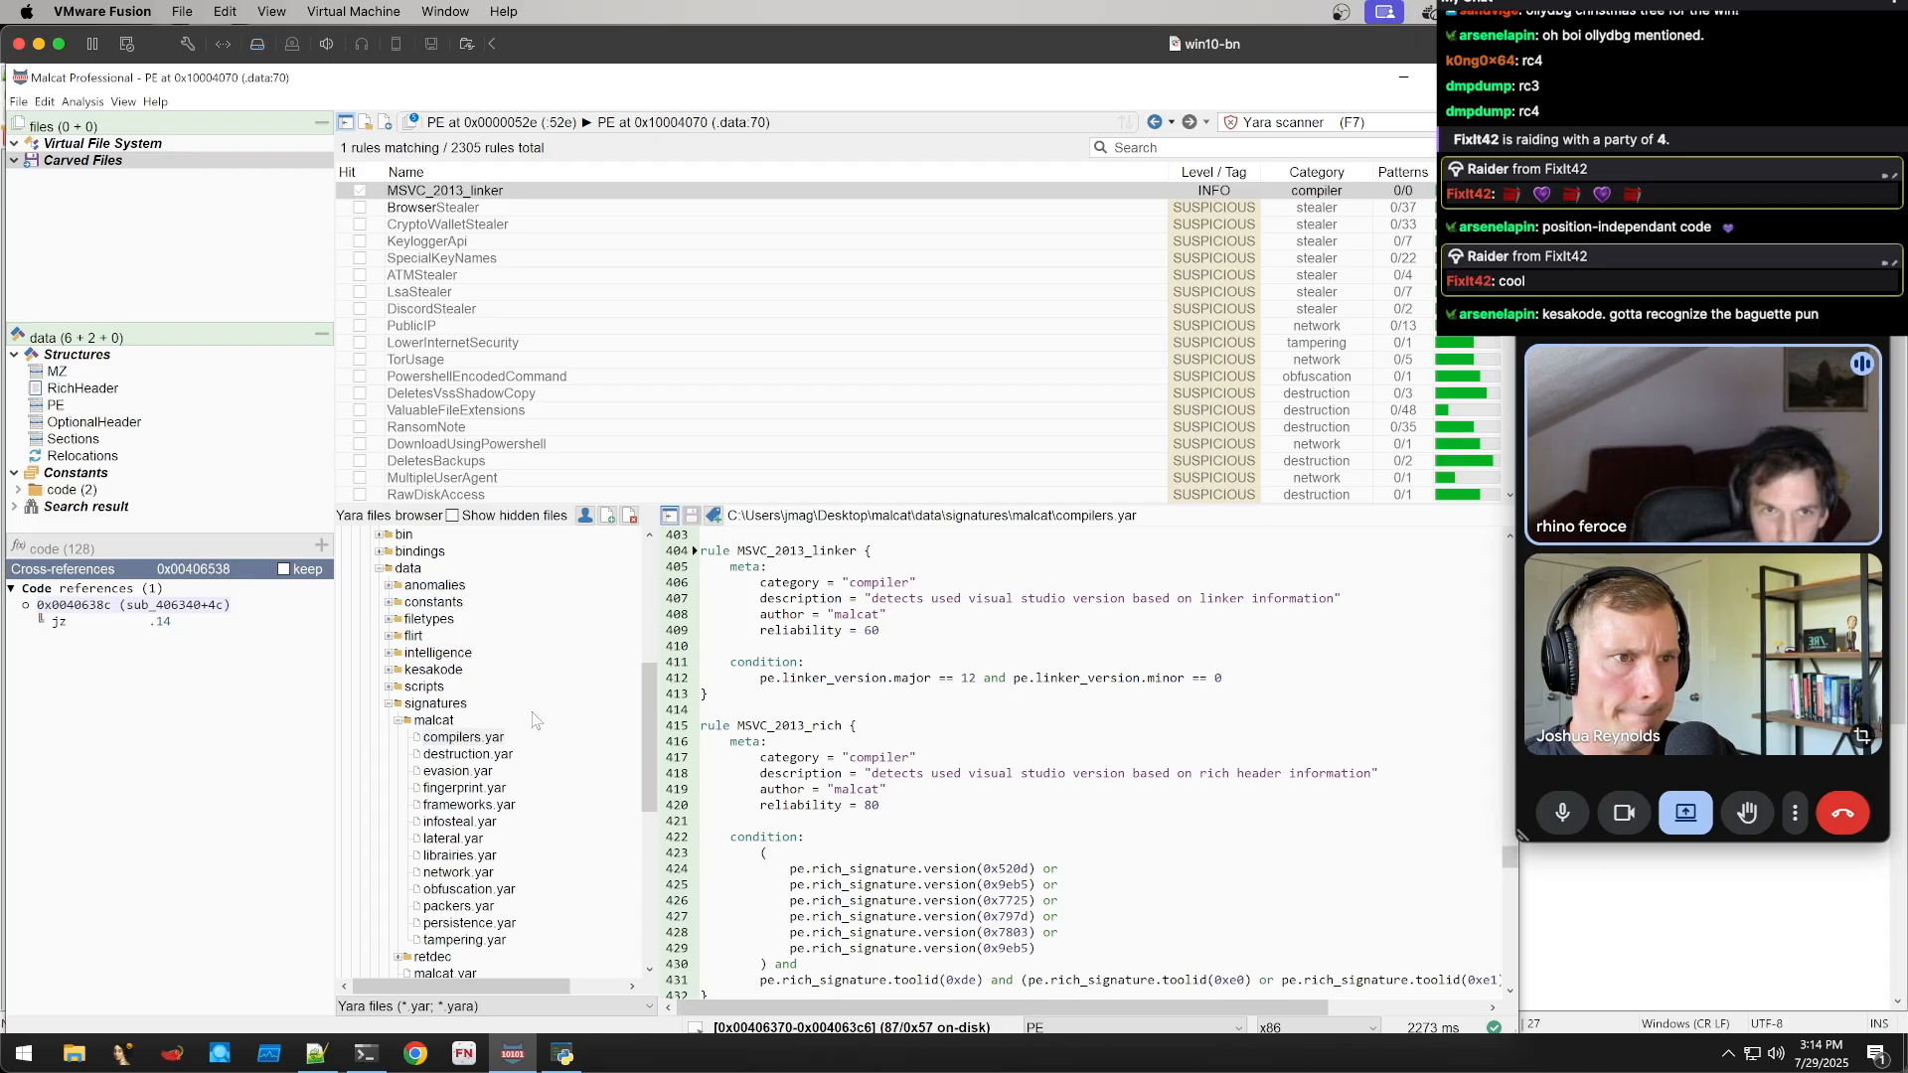
left_click(585, 516)
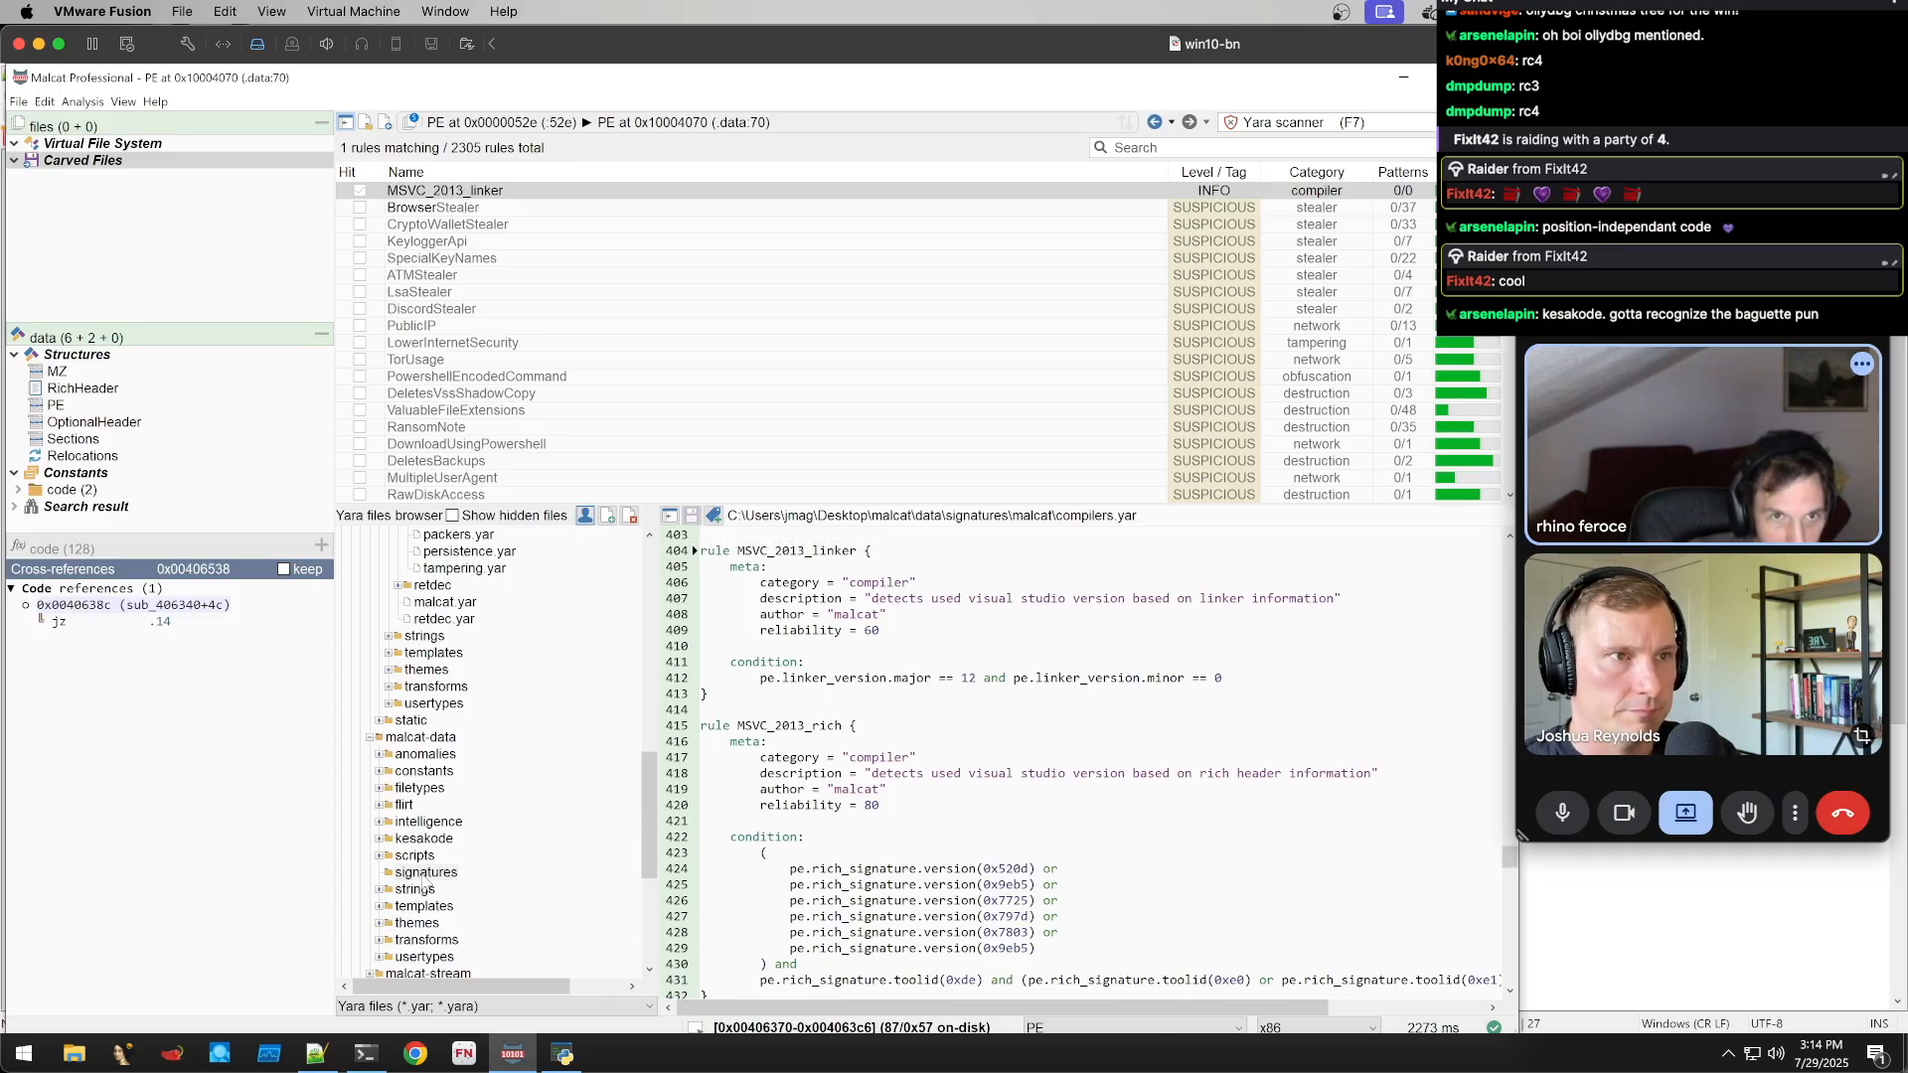
left_click(608, 516)
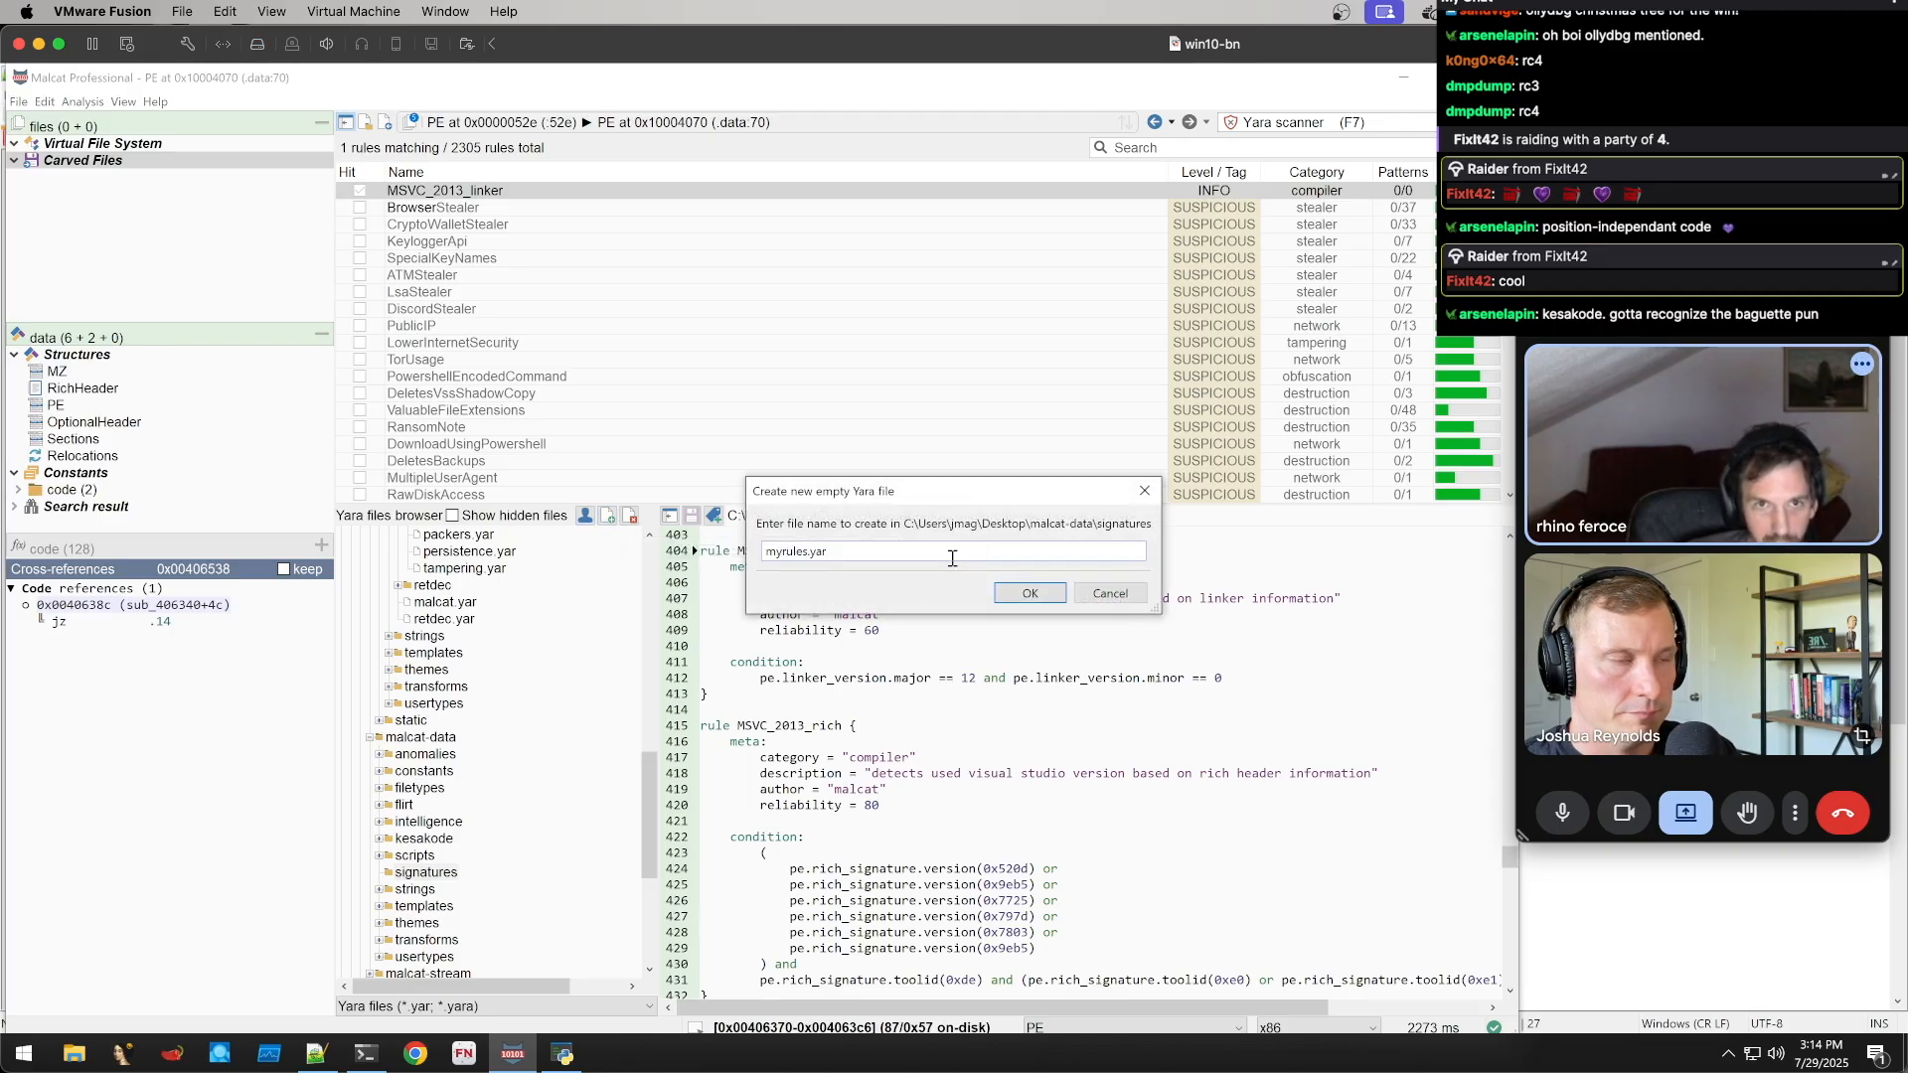
left_click(1047, 592)
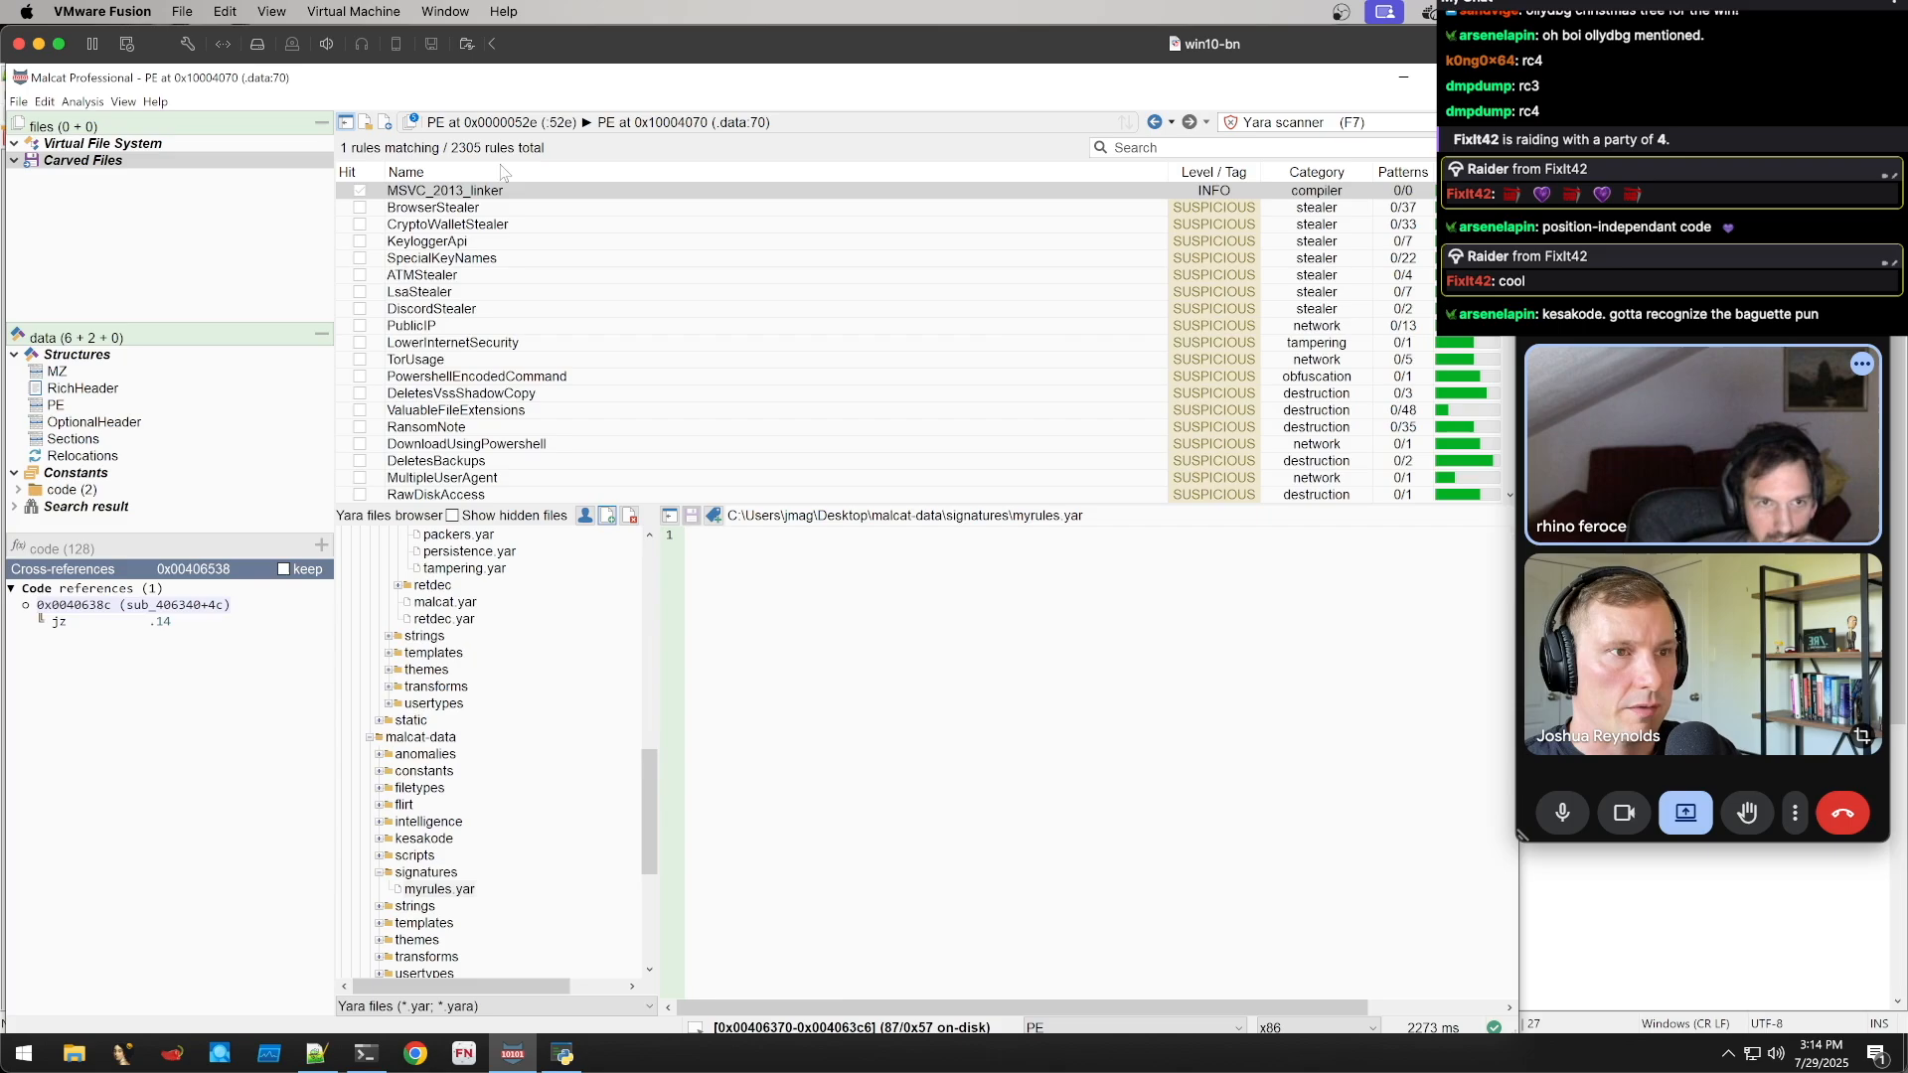
Return to the decompiled EntryPoint, follow its call to sub_406340 and show that function's disassembly
left_click(1155, 122)
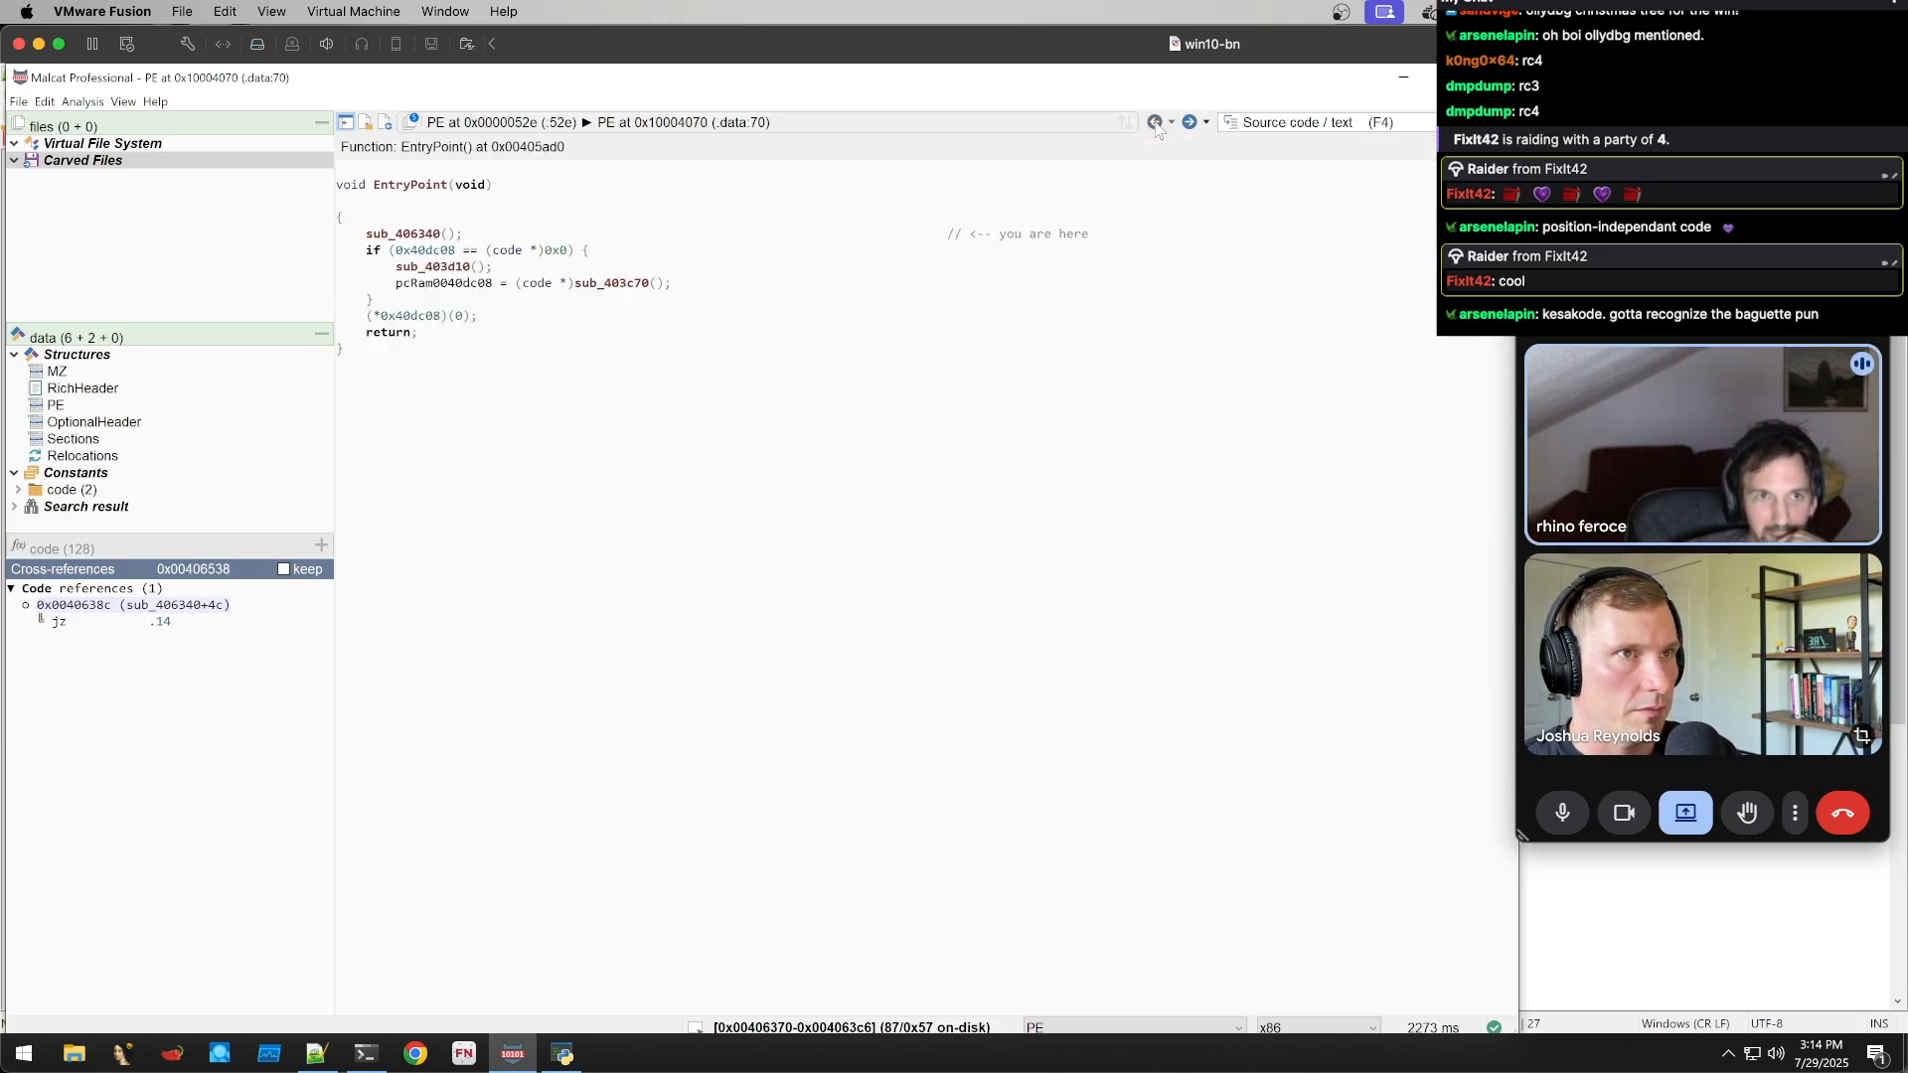
double_click(406, 233)
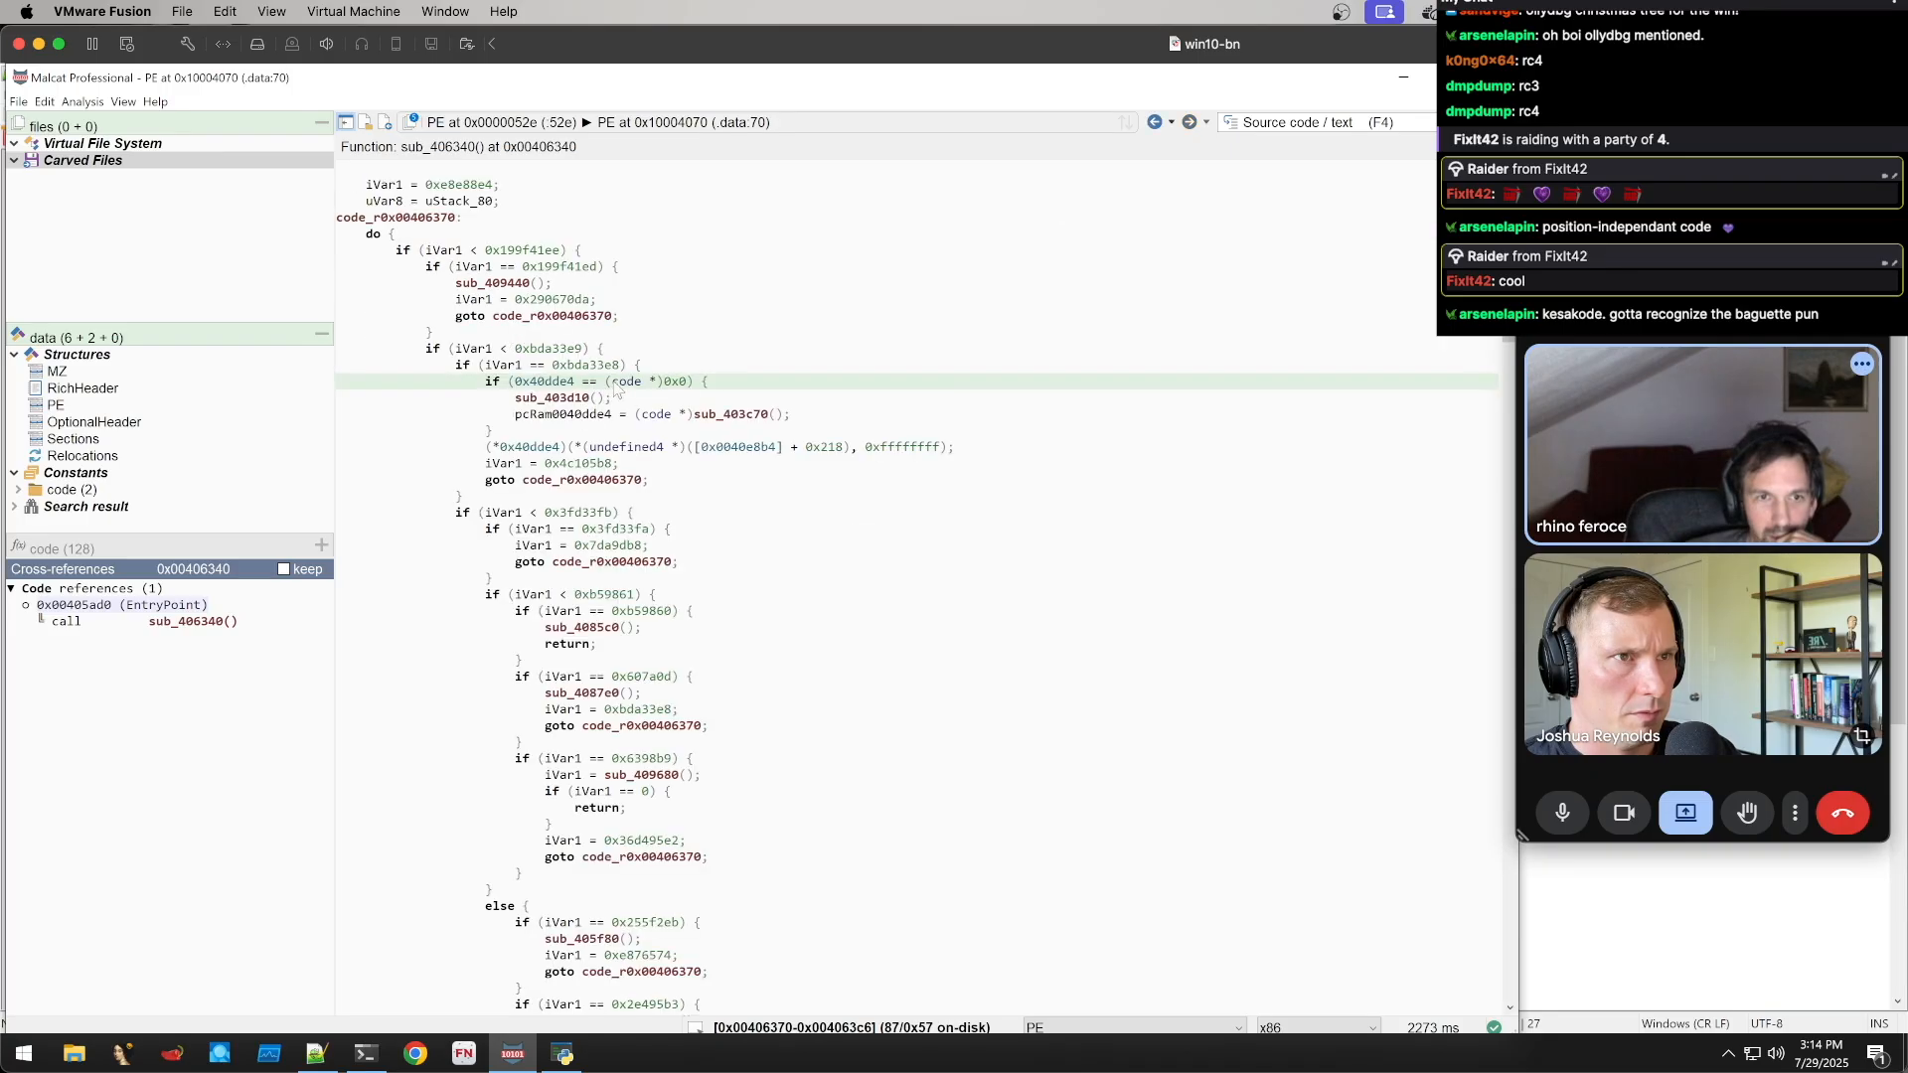
left_click(1219, 122)
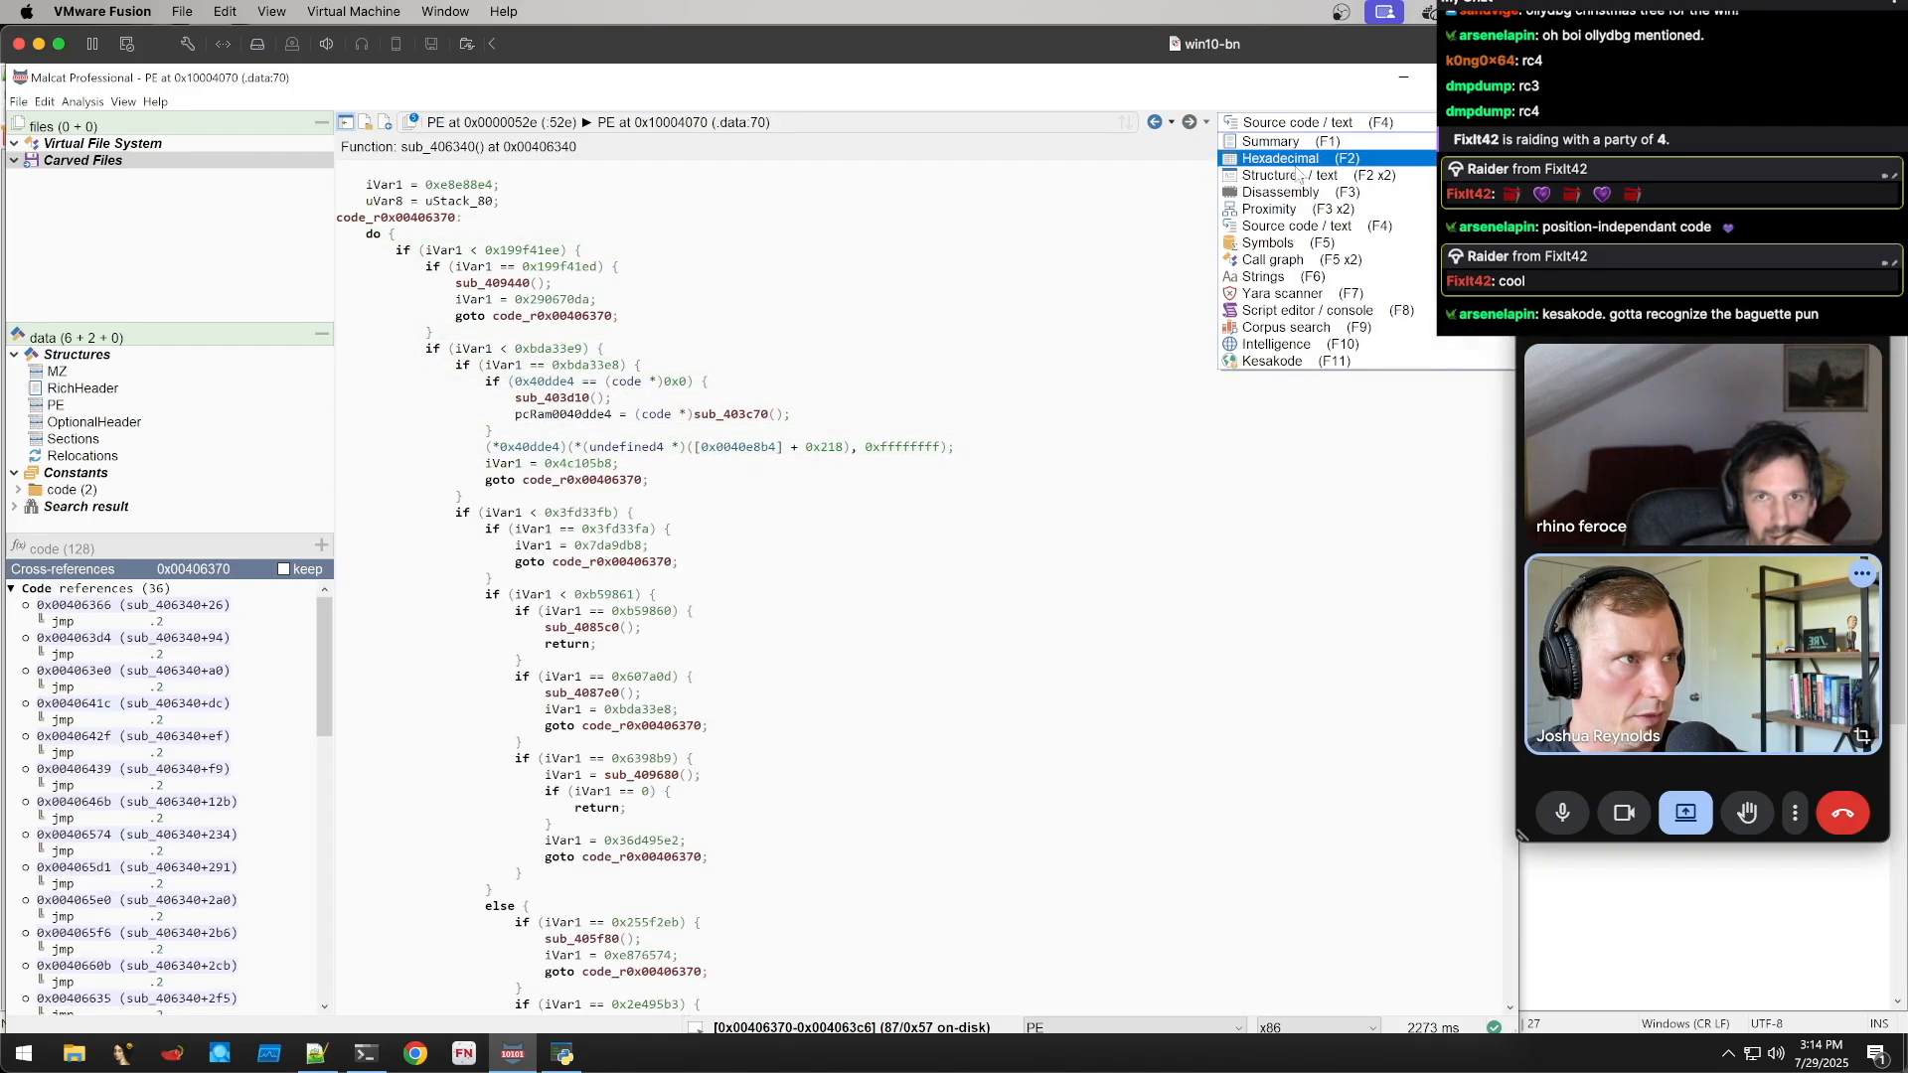
left_click(1281, 204)
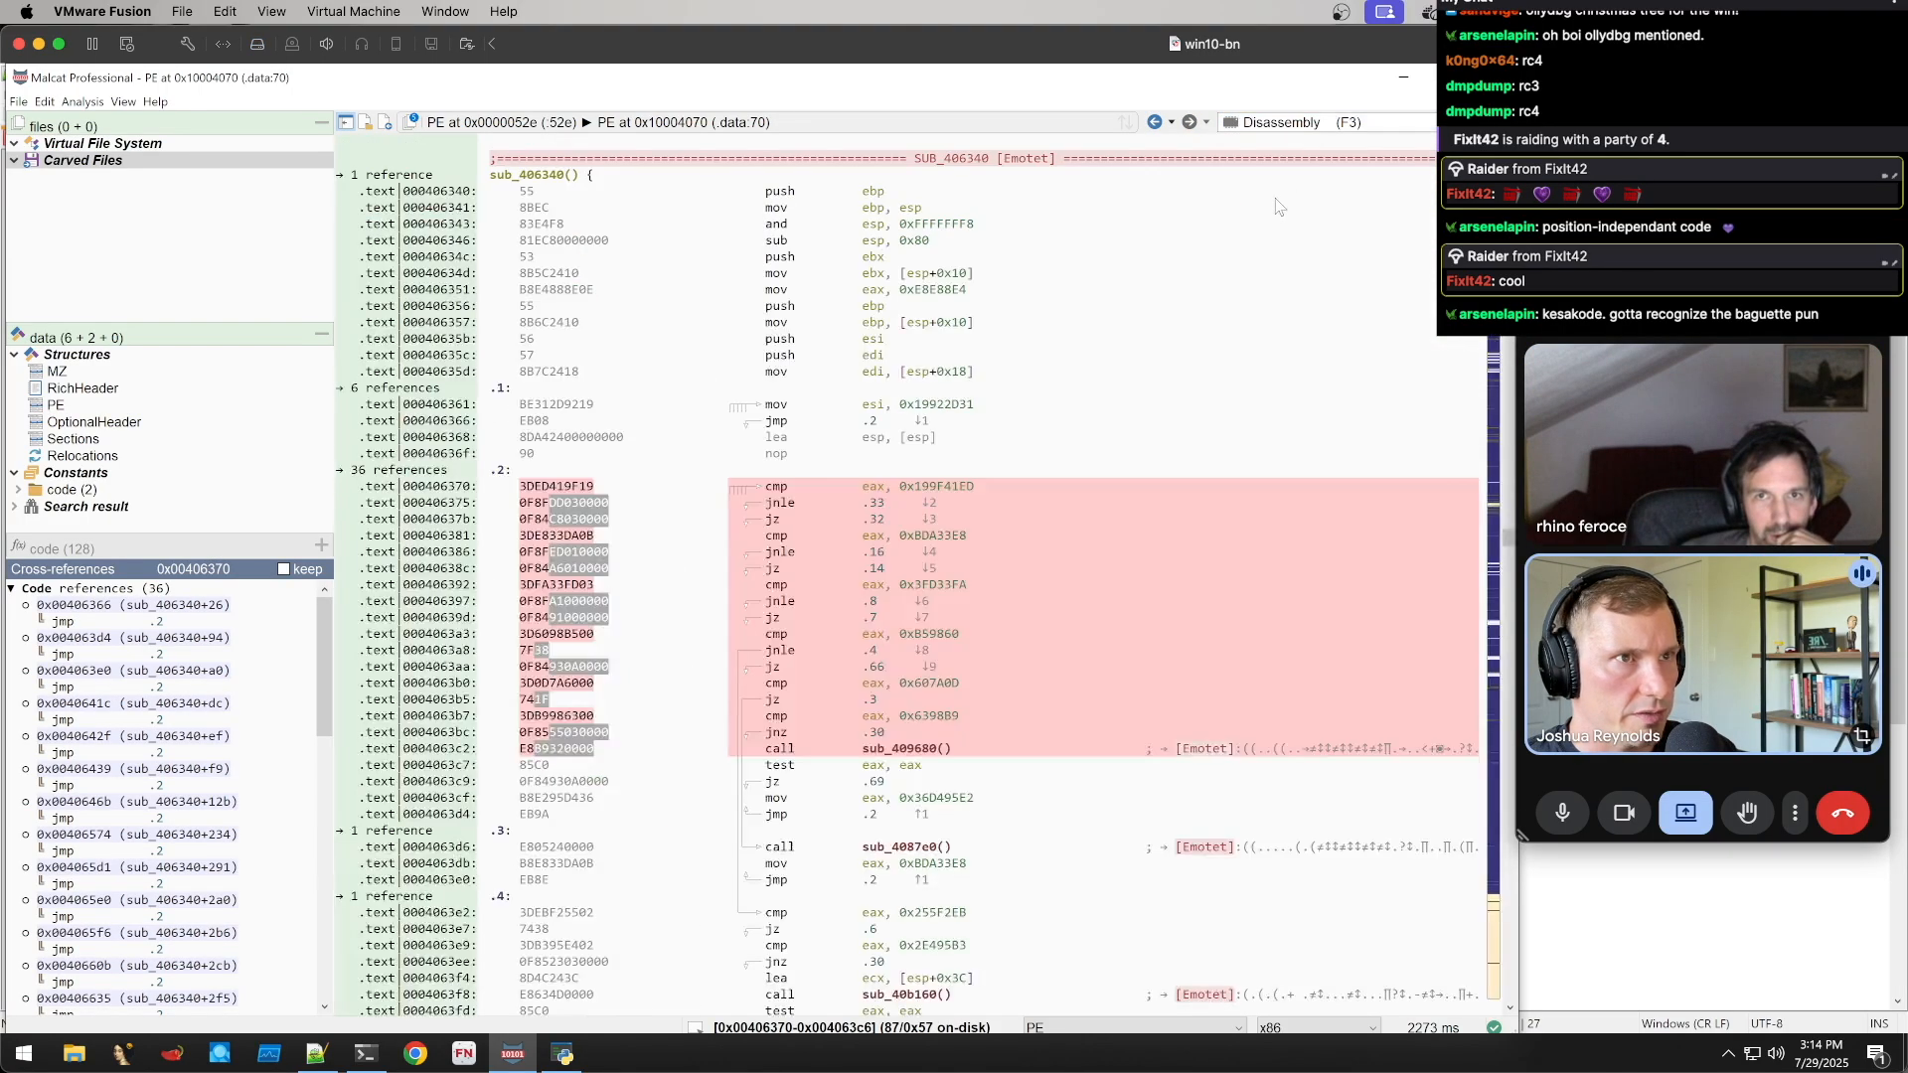
Add the selected code block in sub_406340 to a new Yara rule emotet_module_entry in myrules.yar, as disassembly with magic mask, and review the rule
right_click(825, 577)
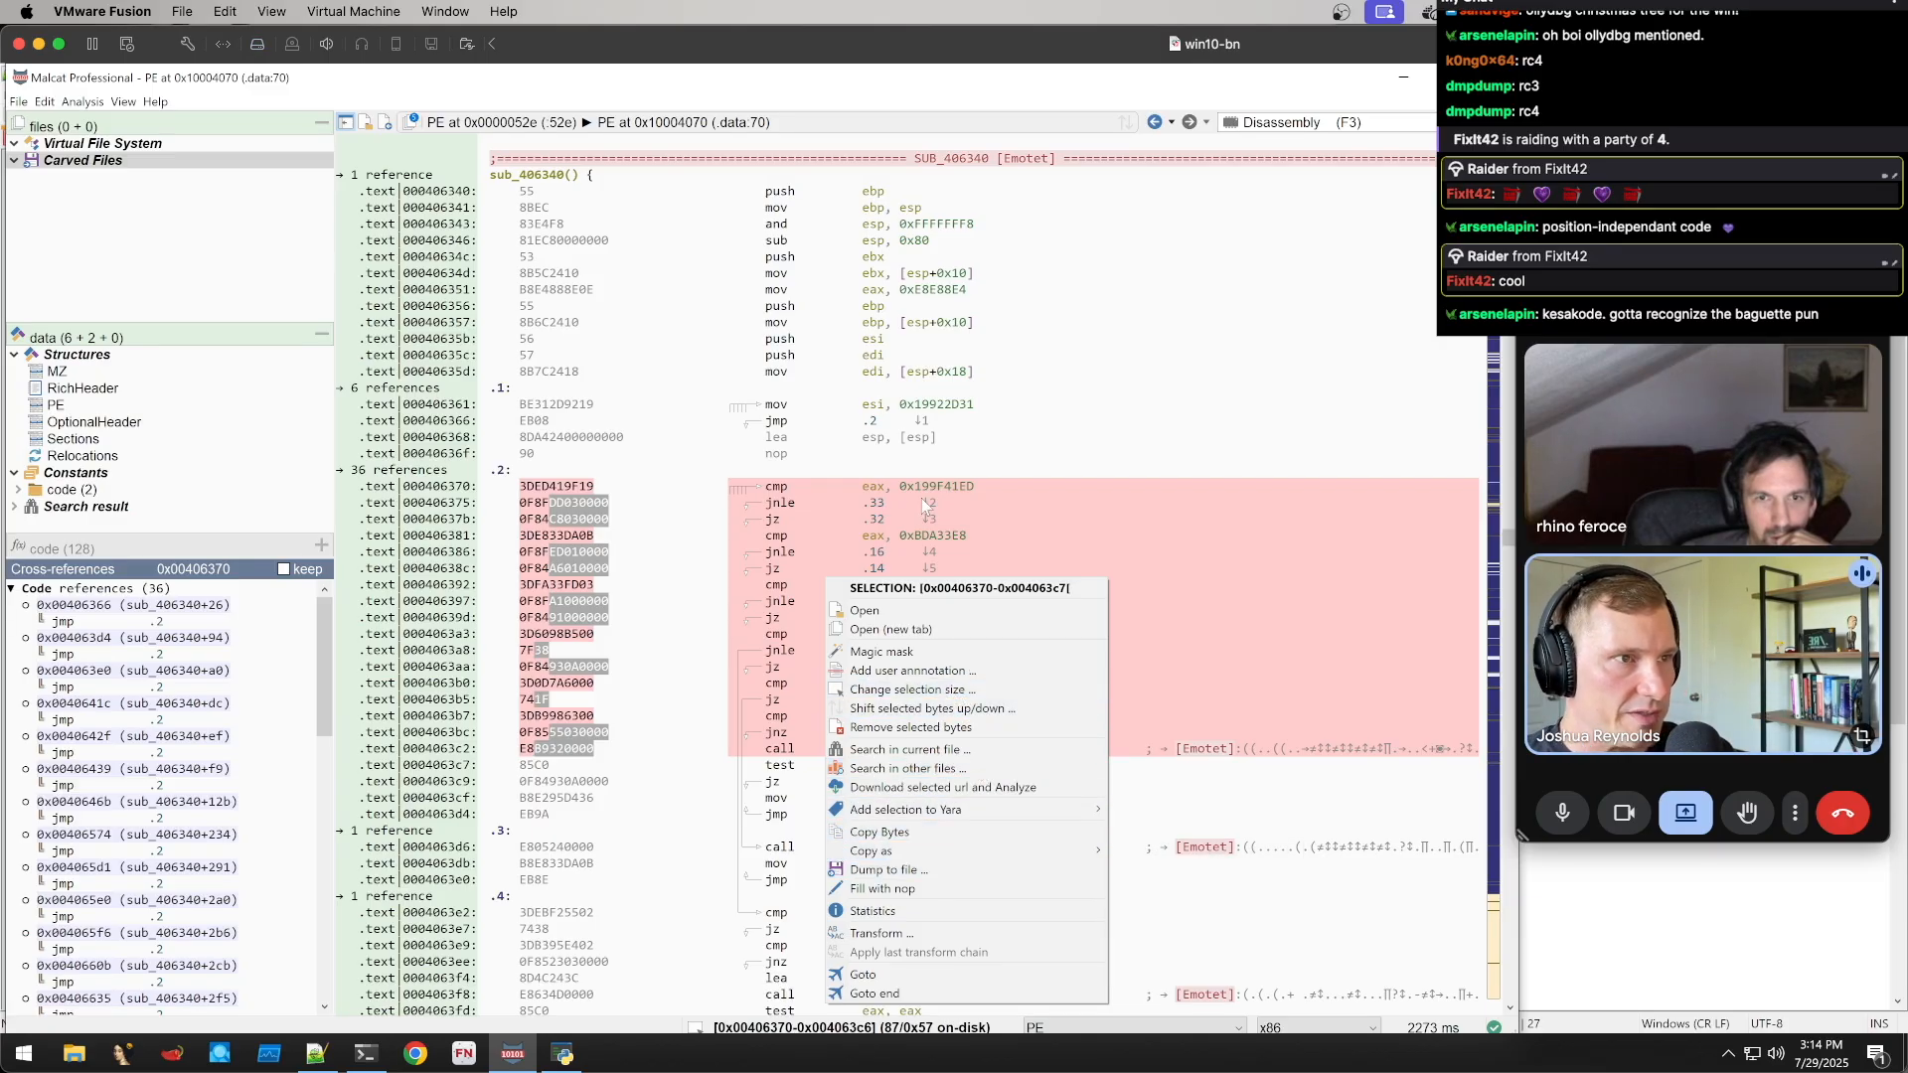
mouse_move(959, 810)
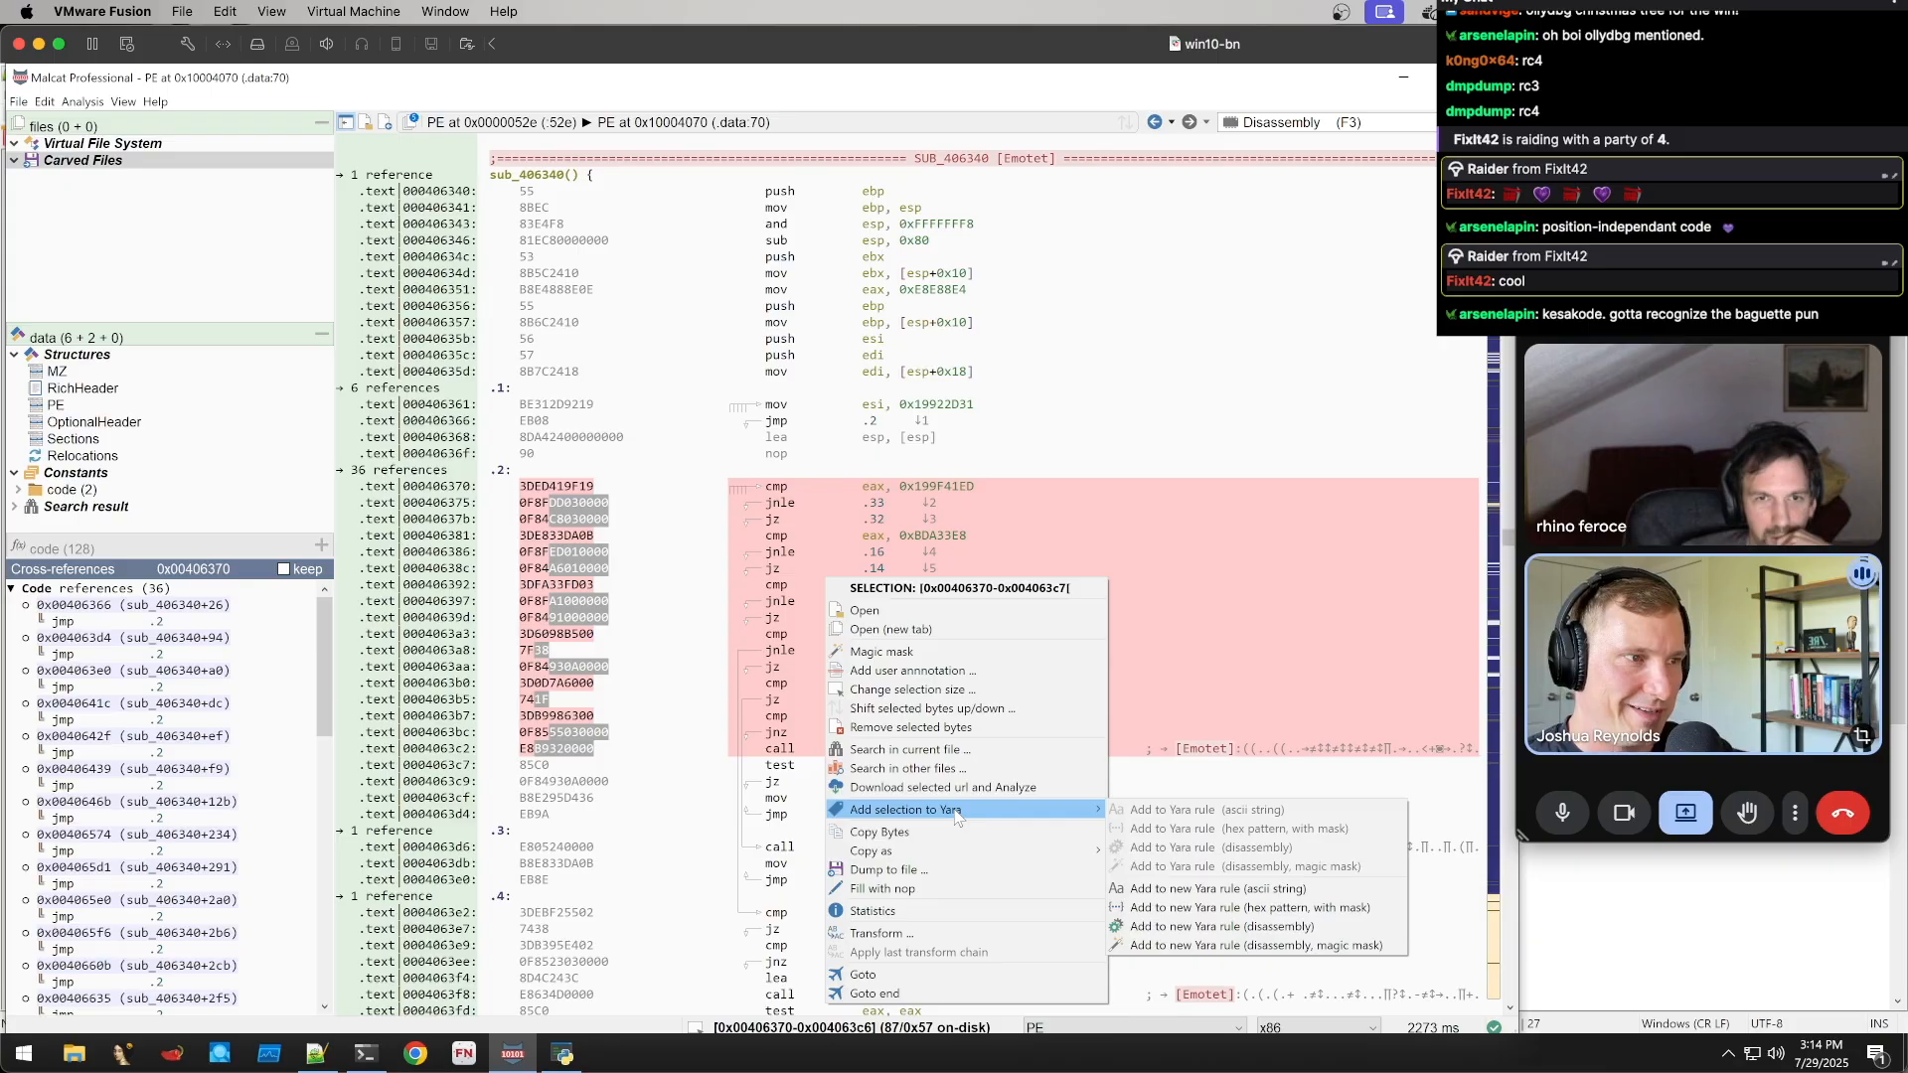
left_click(1231, 948)
type("emotet_e")
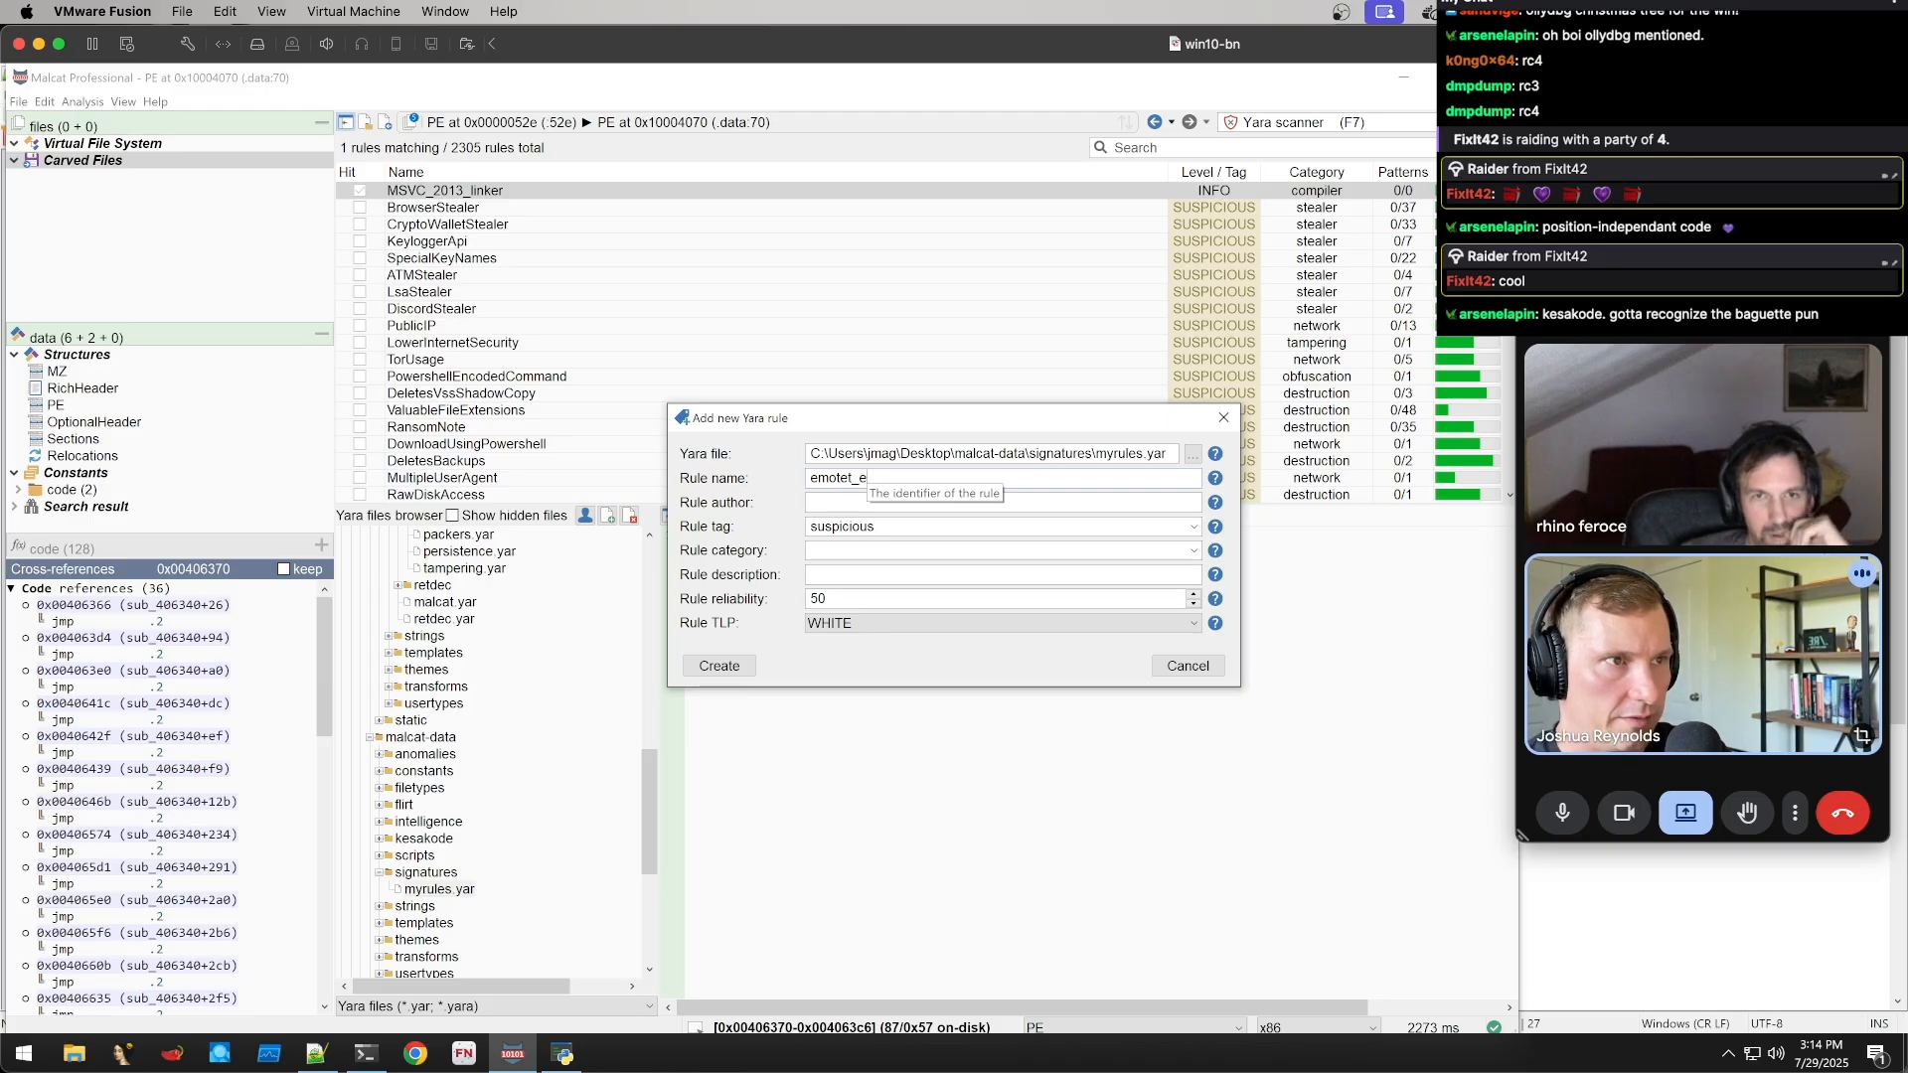
key("BackSpace")
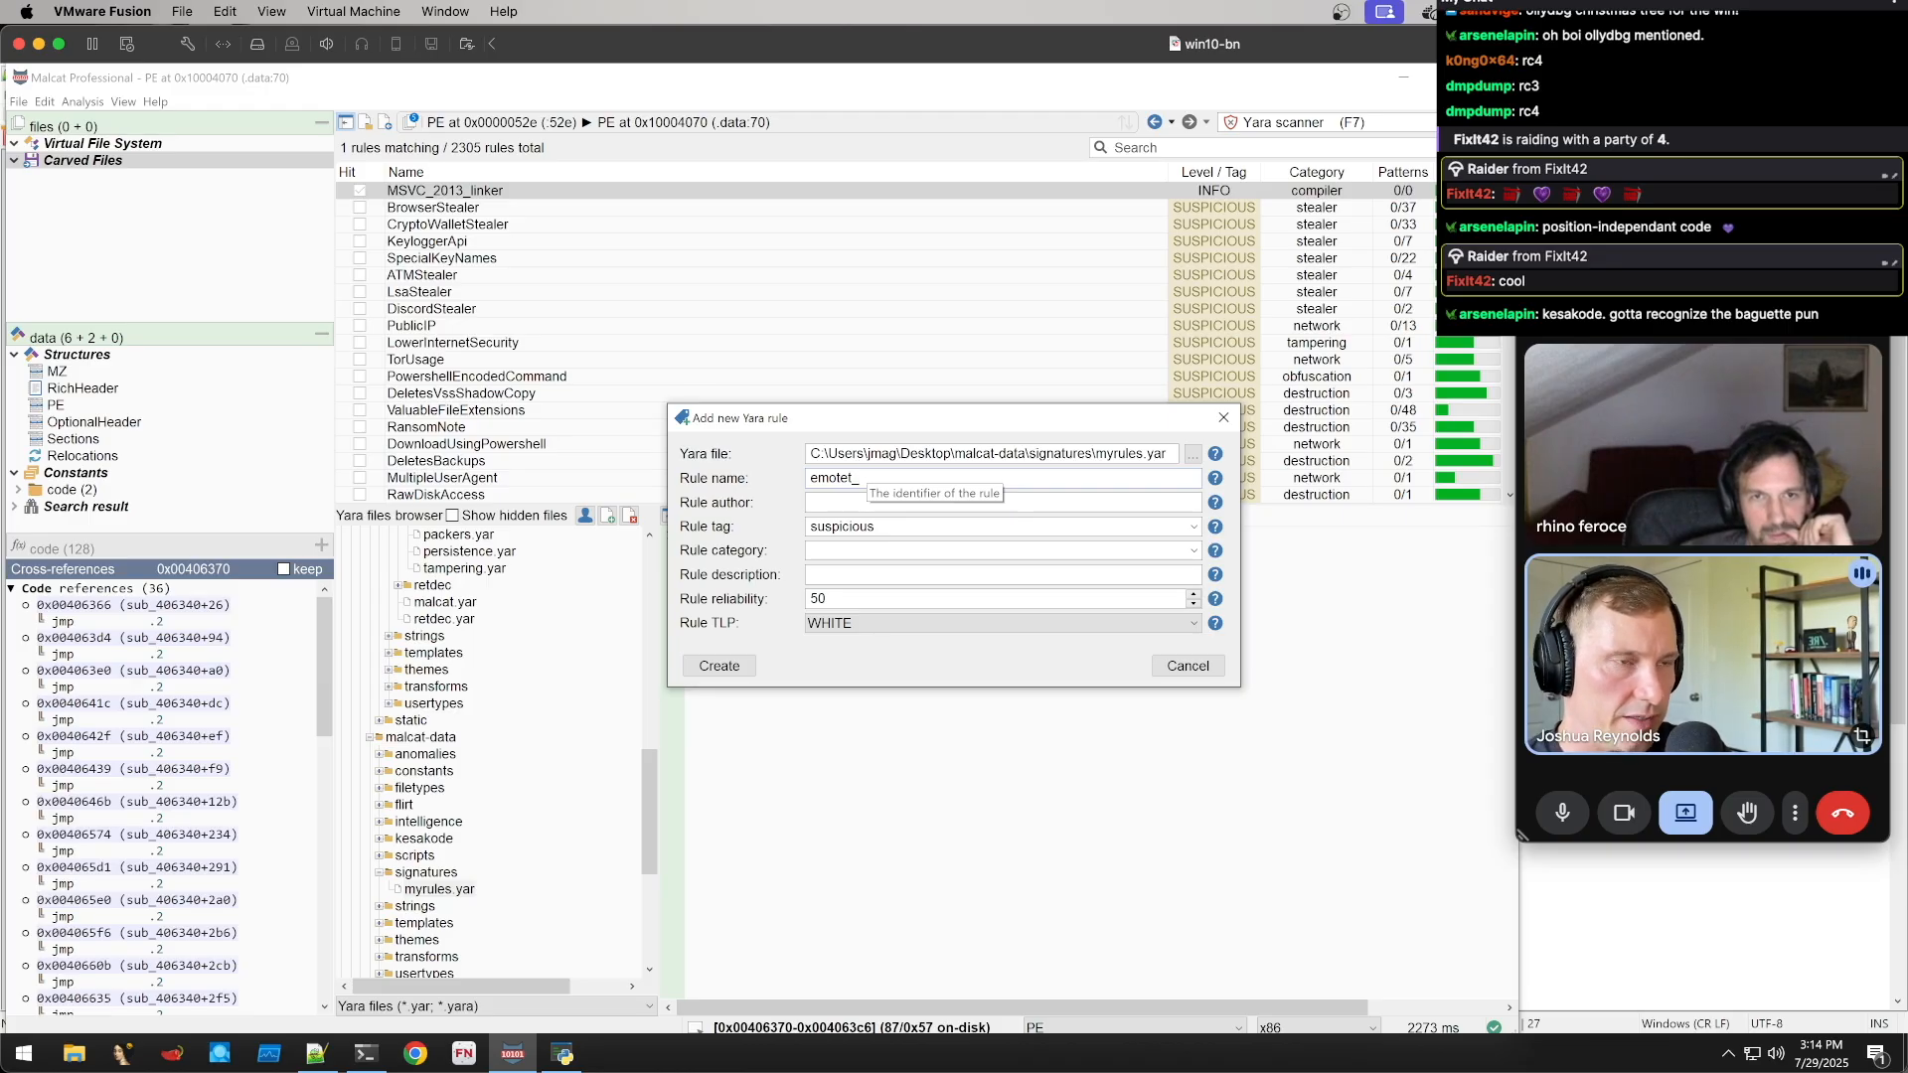
type("module_entry")
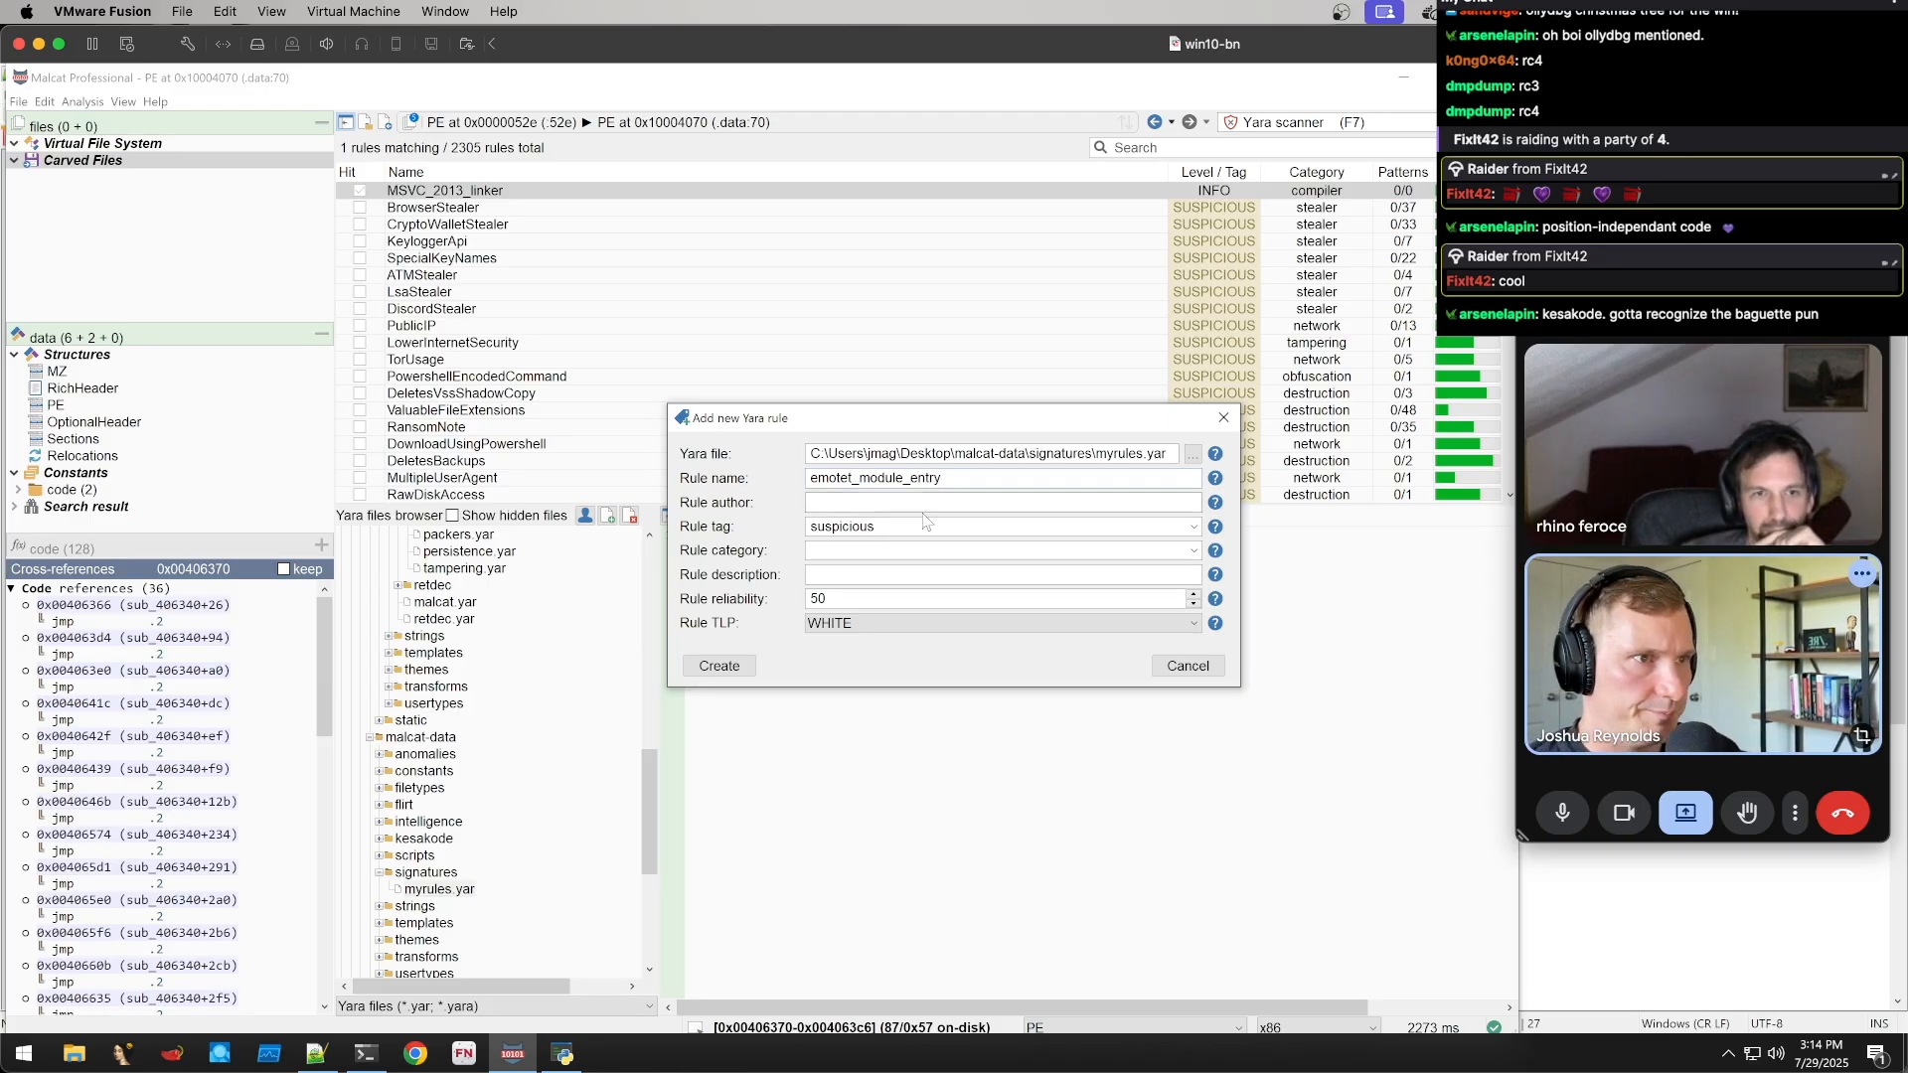
key("Return")
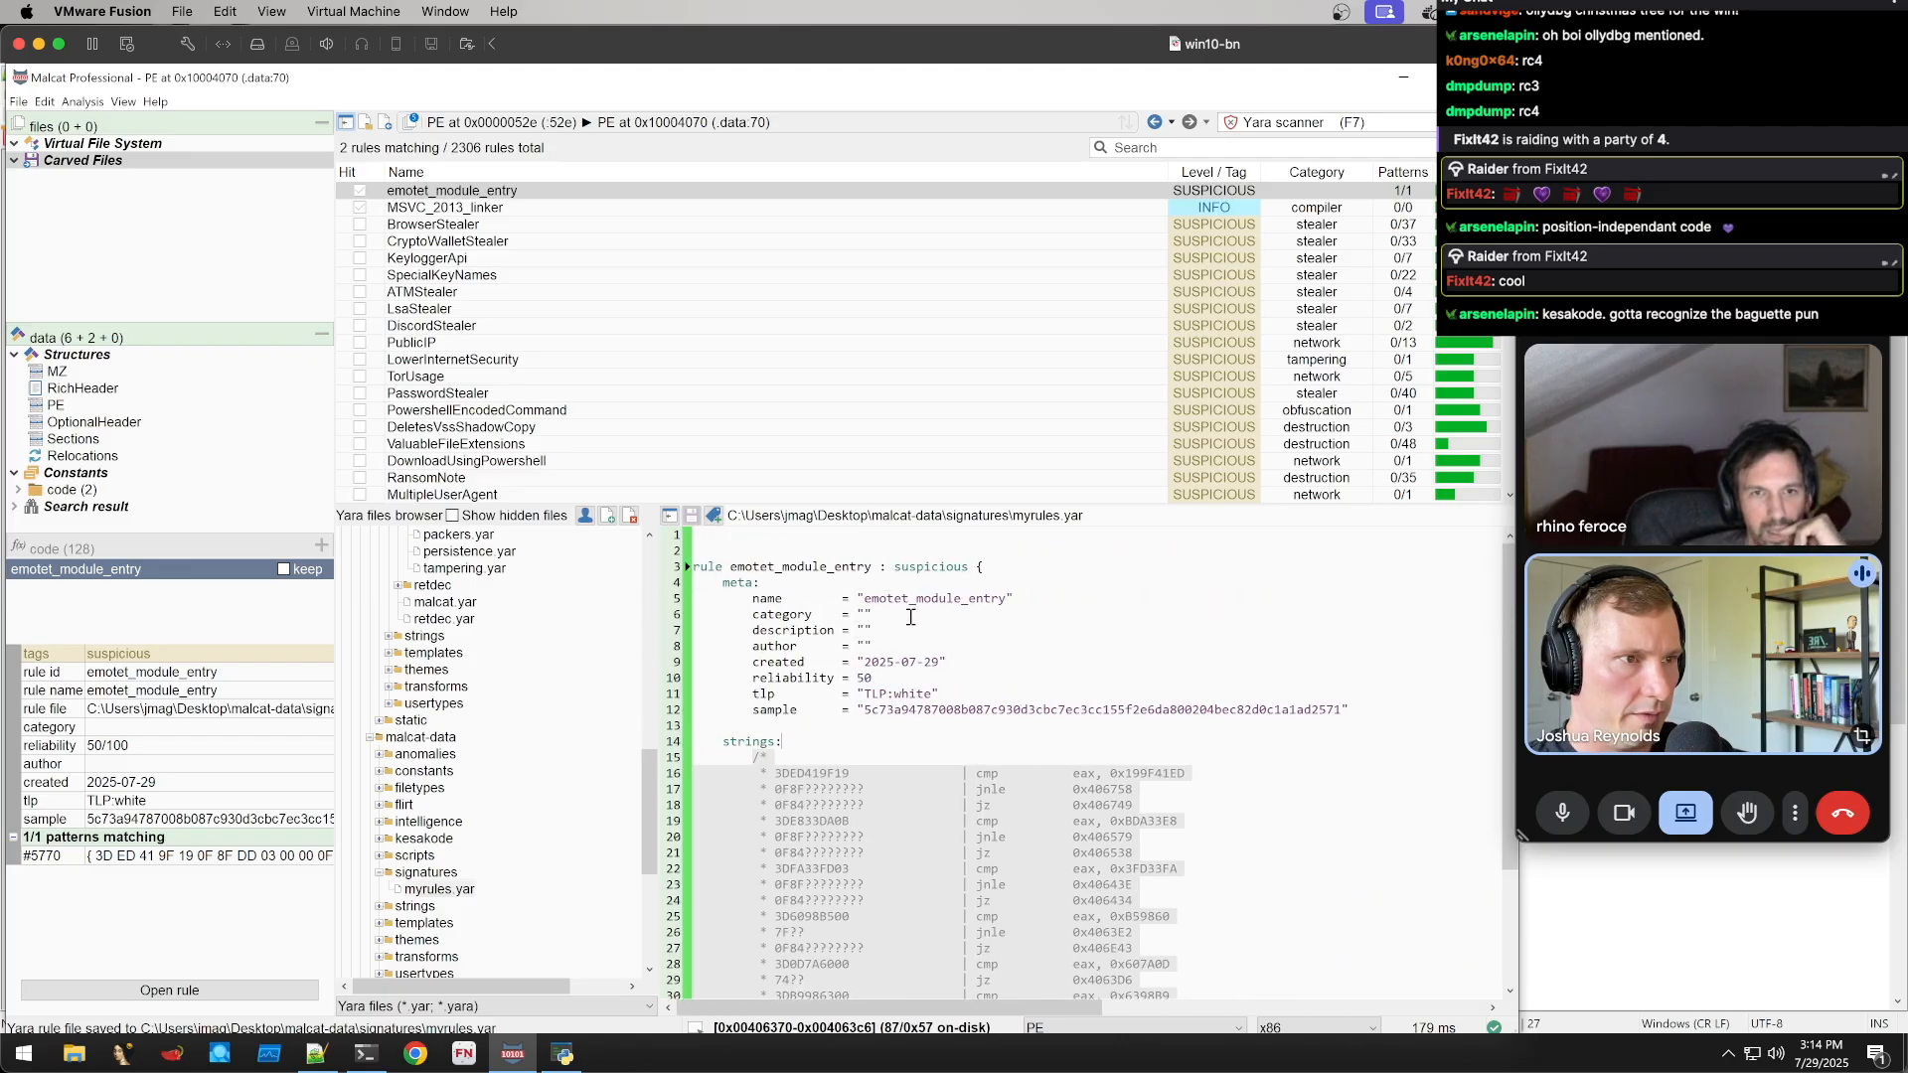
scroll(910, 616, "down", 3)
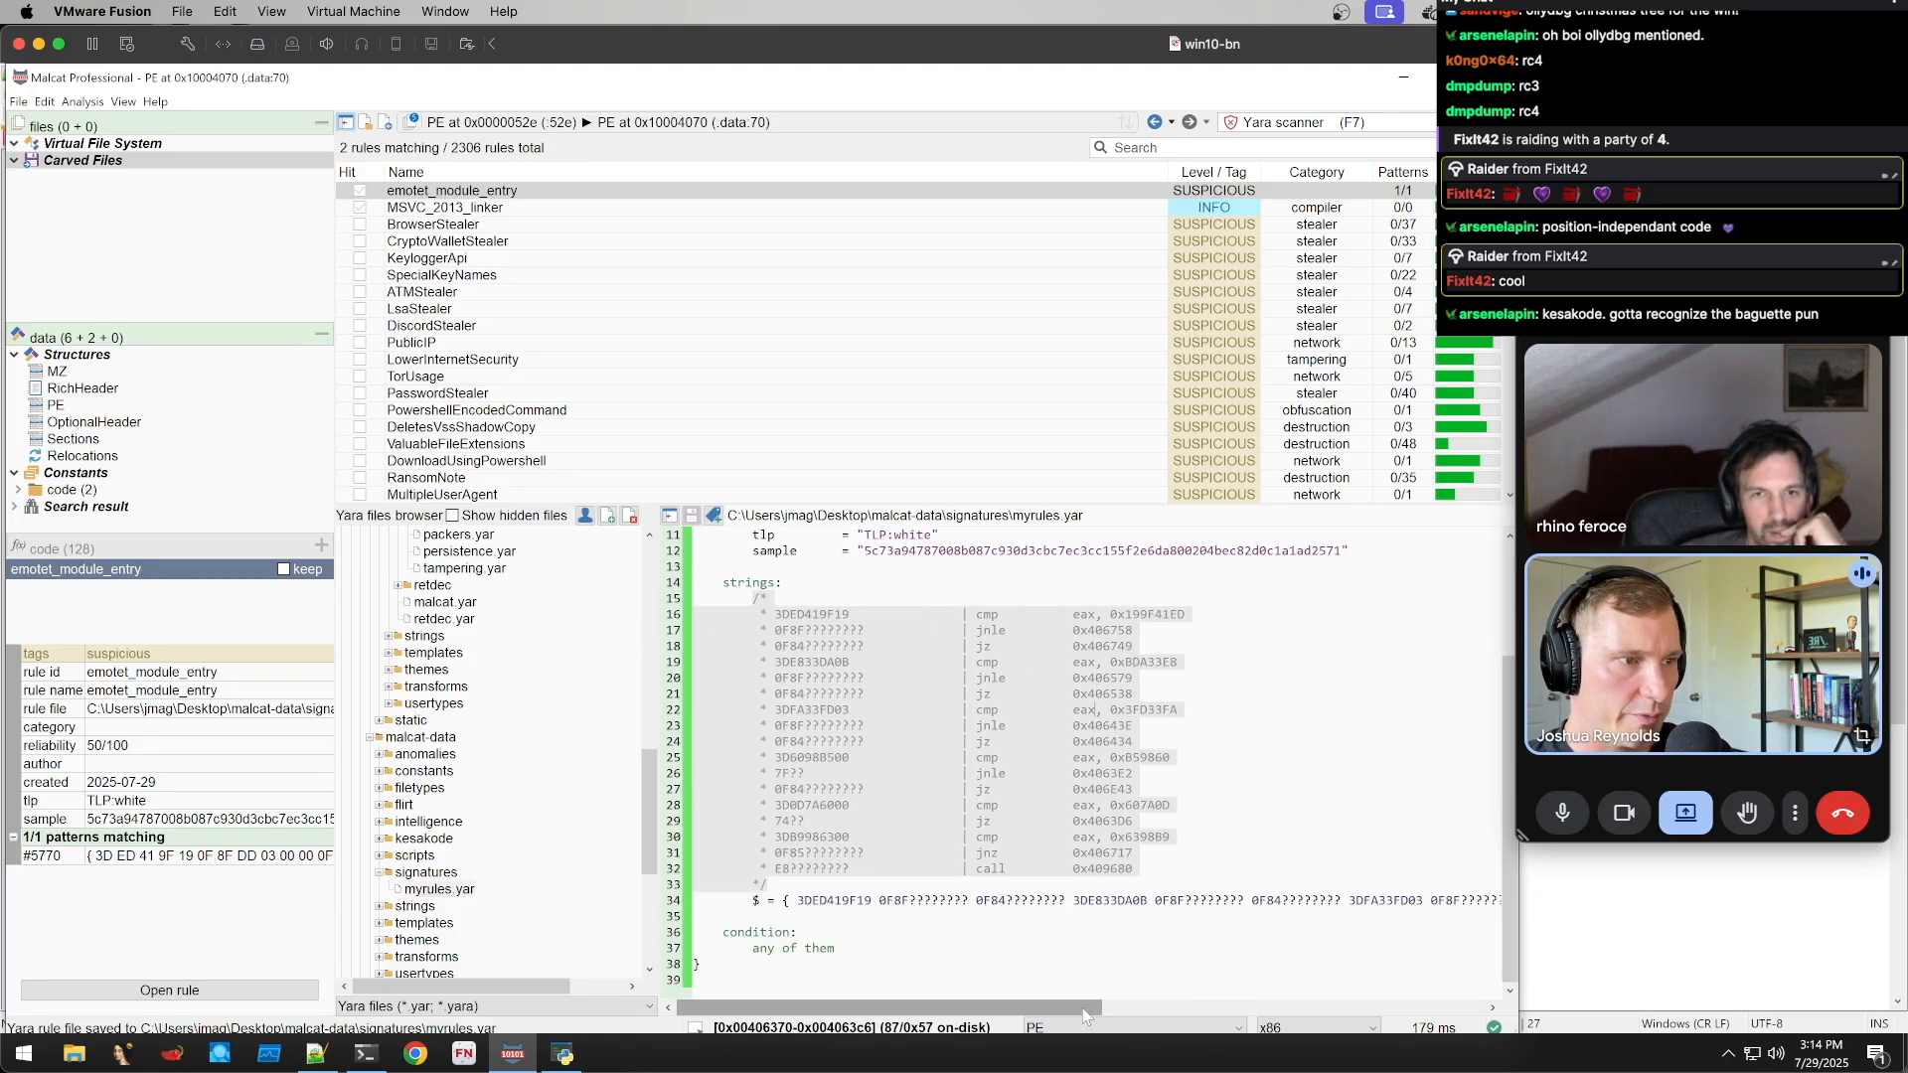
scroll(1203, 964, "right", 5)
scroll(1230, 971, "left", 5)
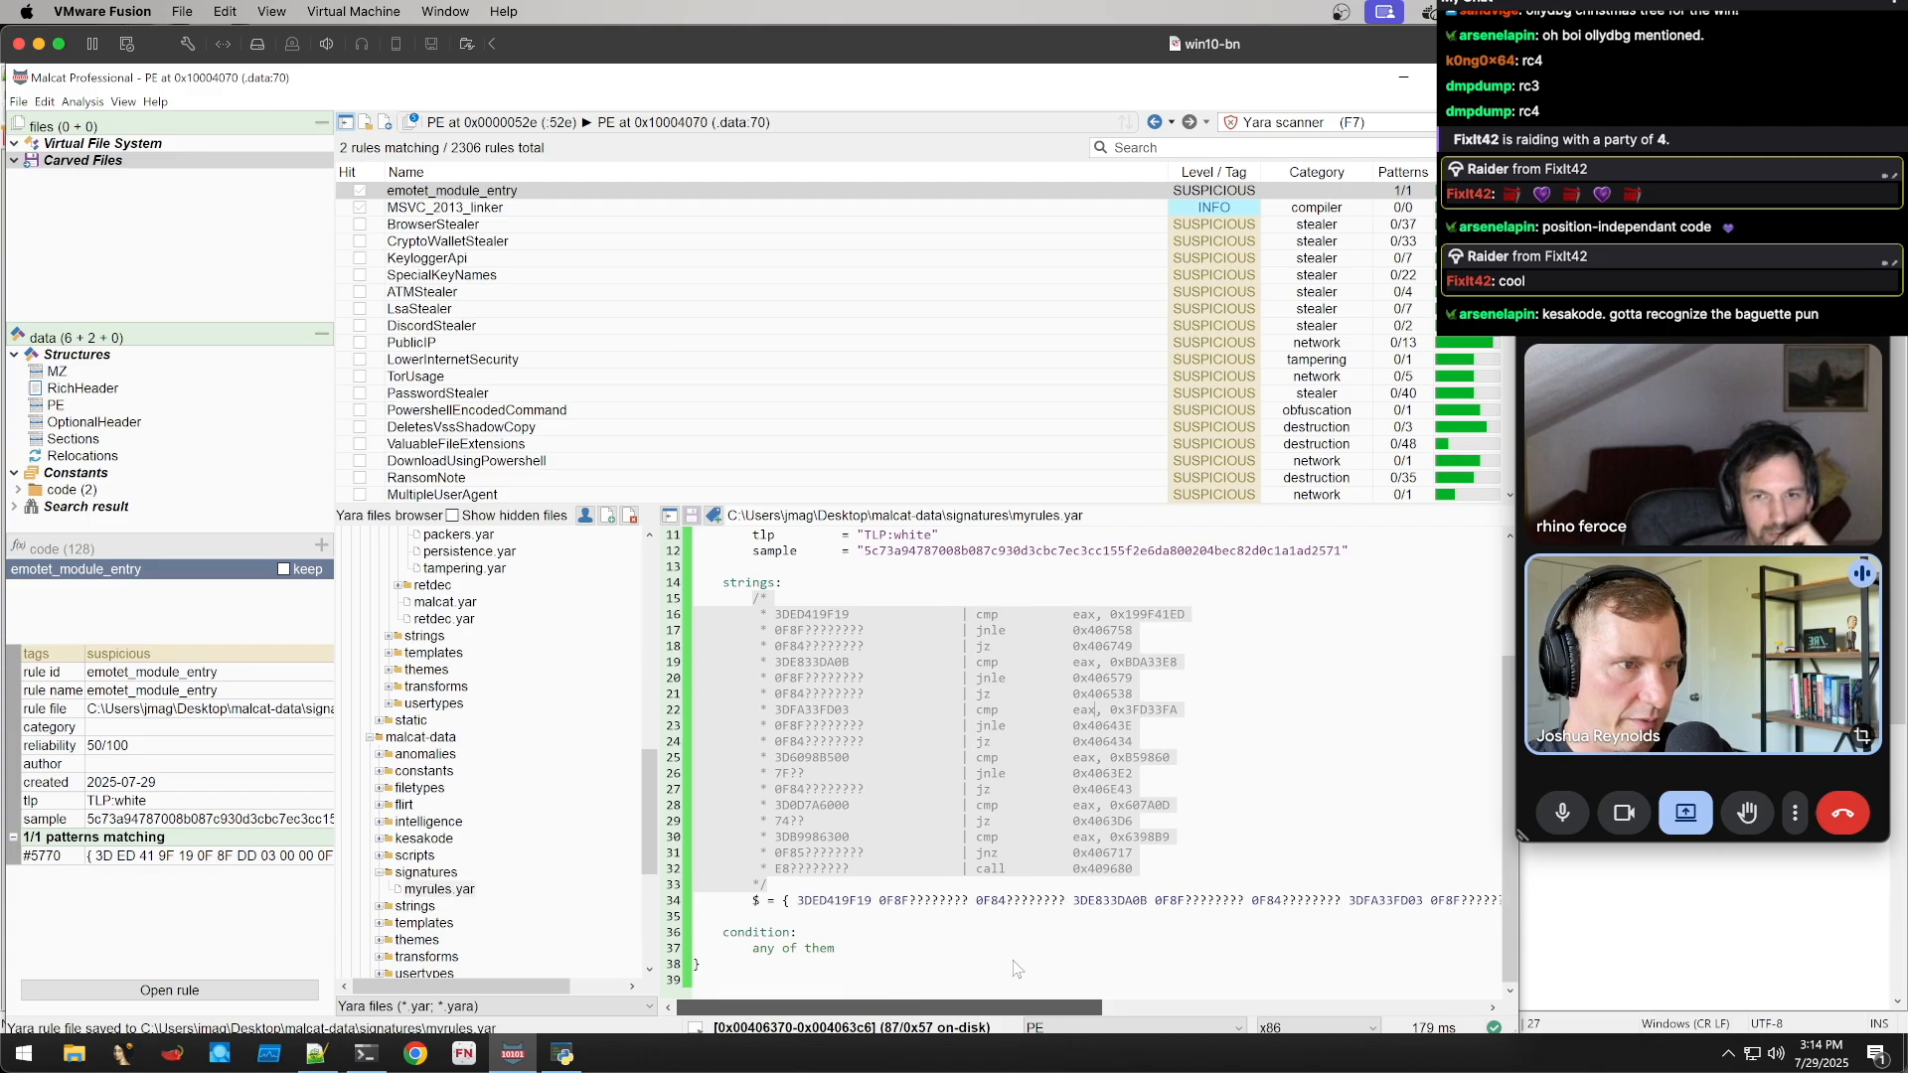
scroll(1019, 966, "up", 3)
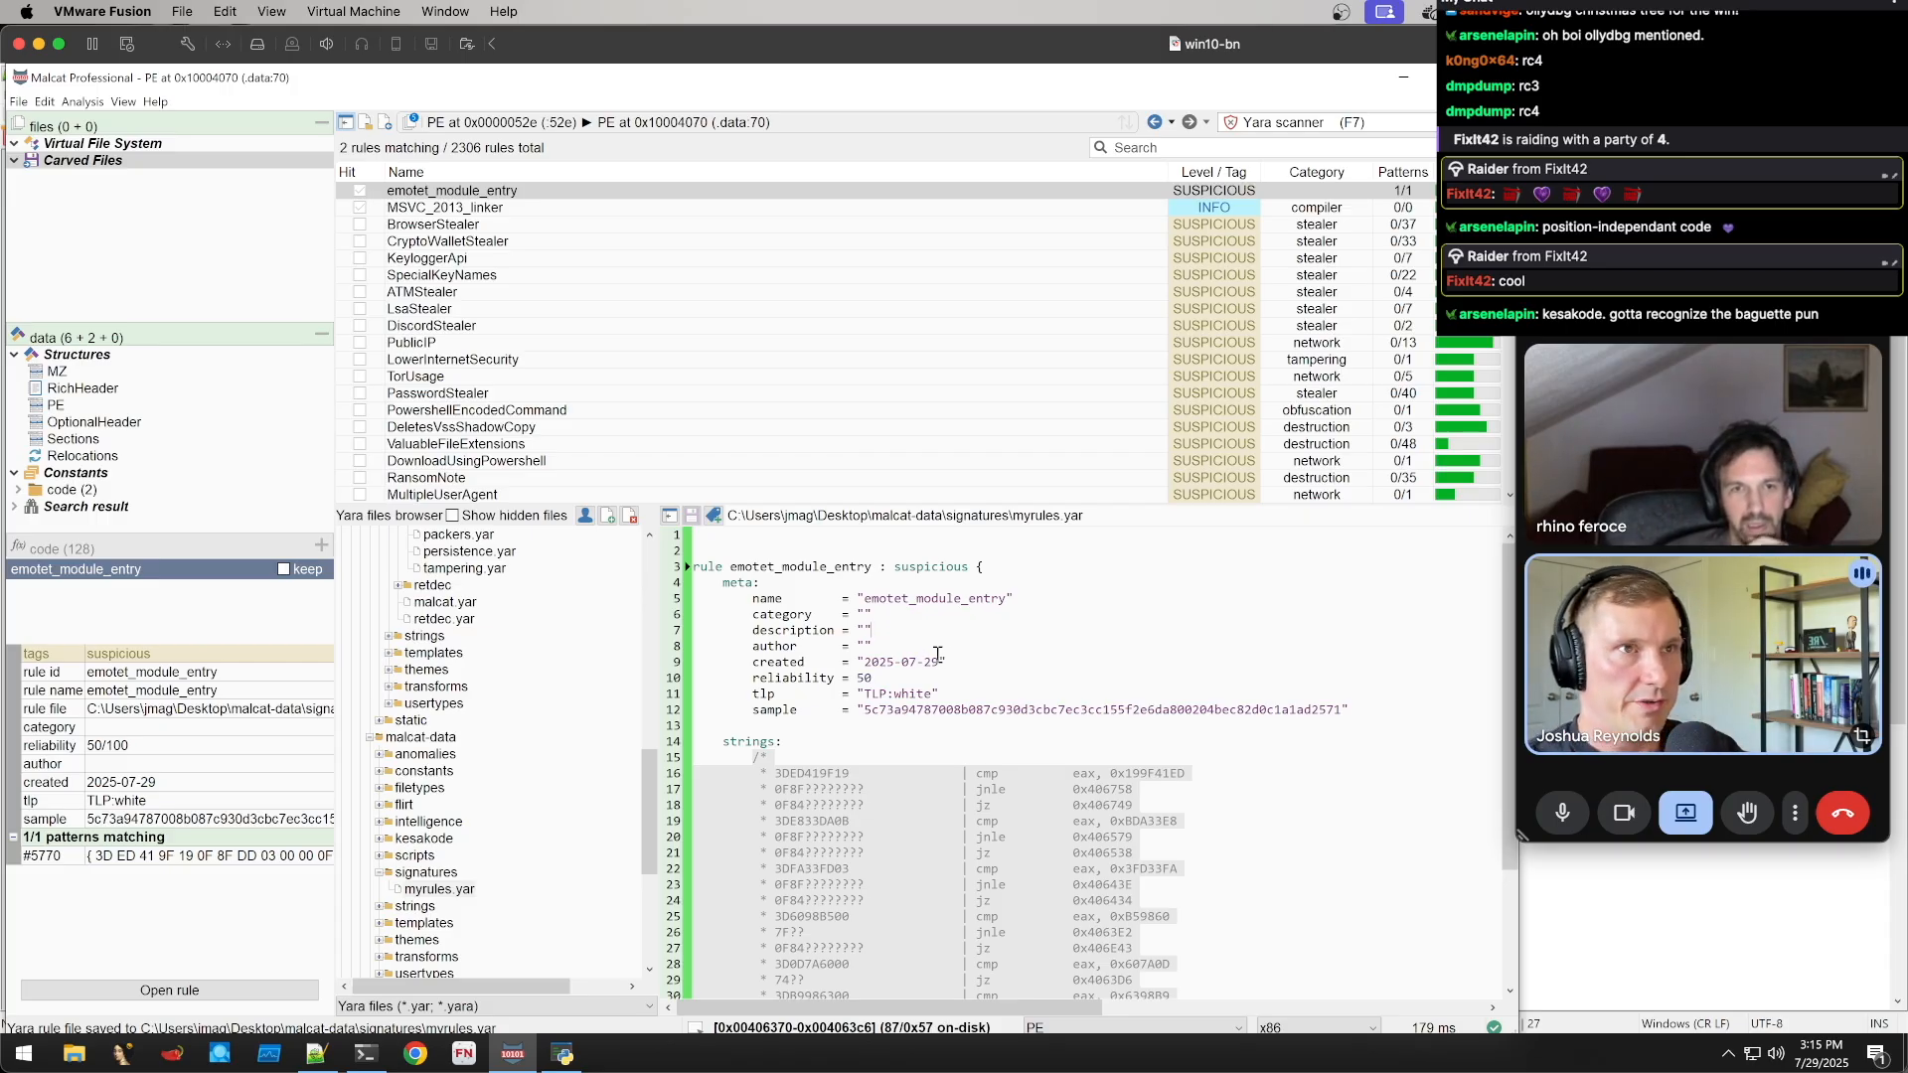
Go back to the EntryPoint function and show its disassembly
left_click(1155, 123)
left_click(1302, 122)
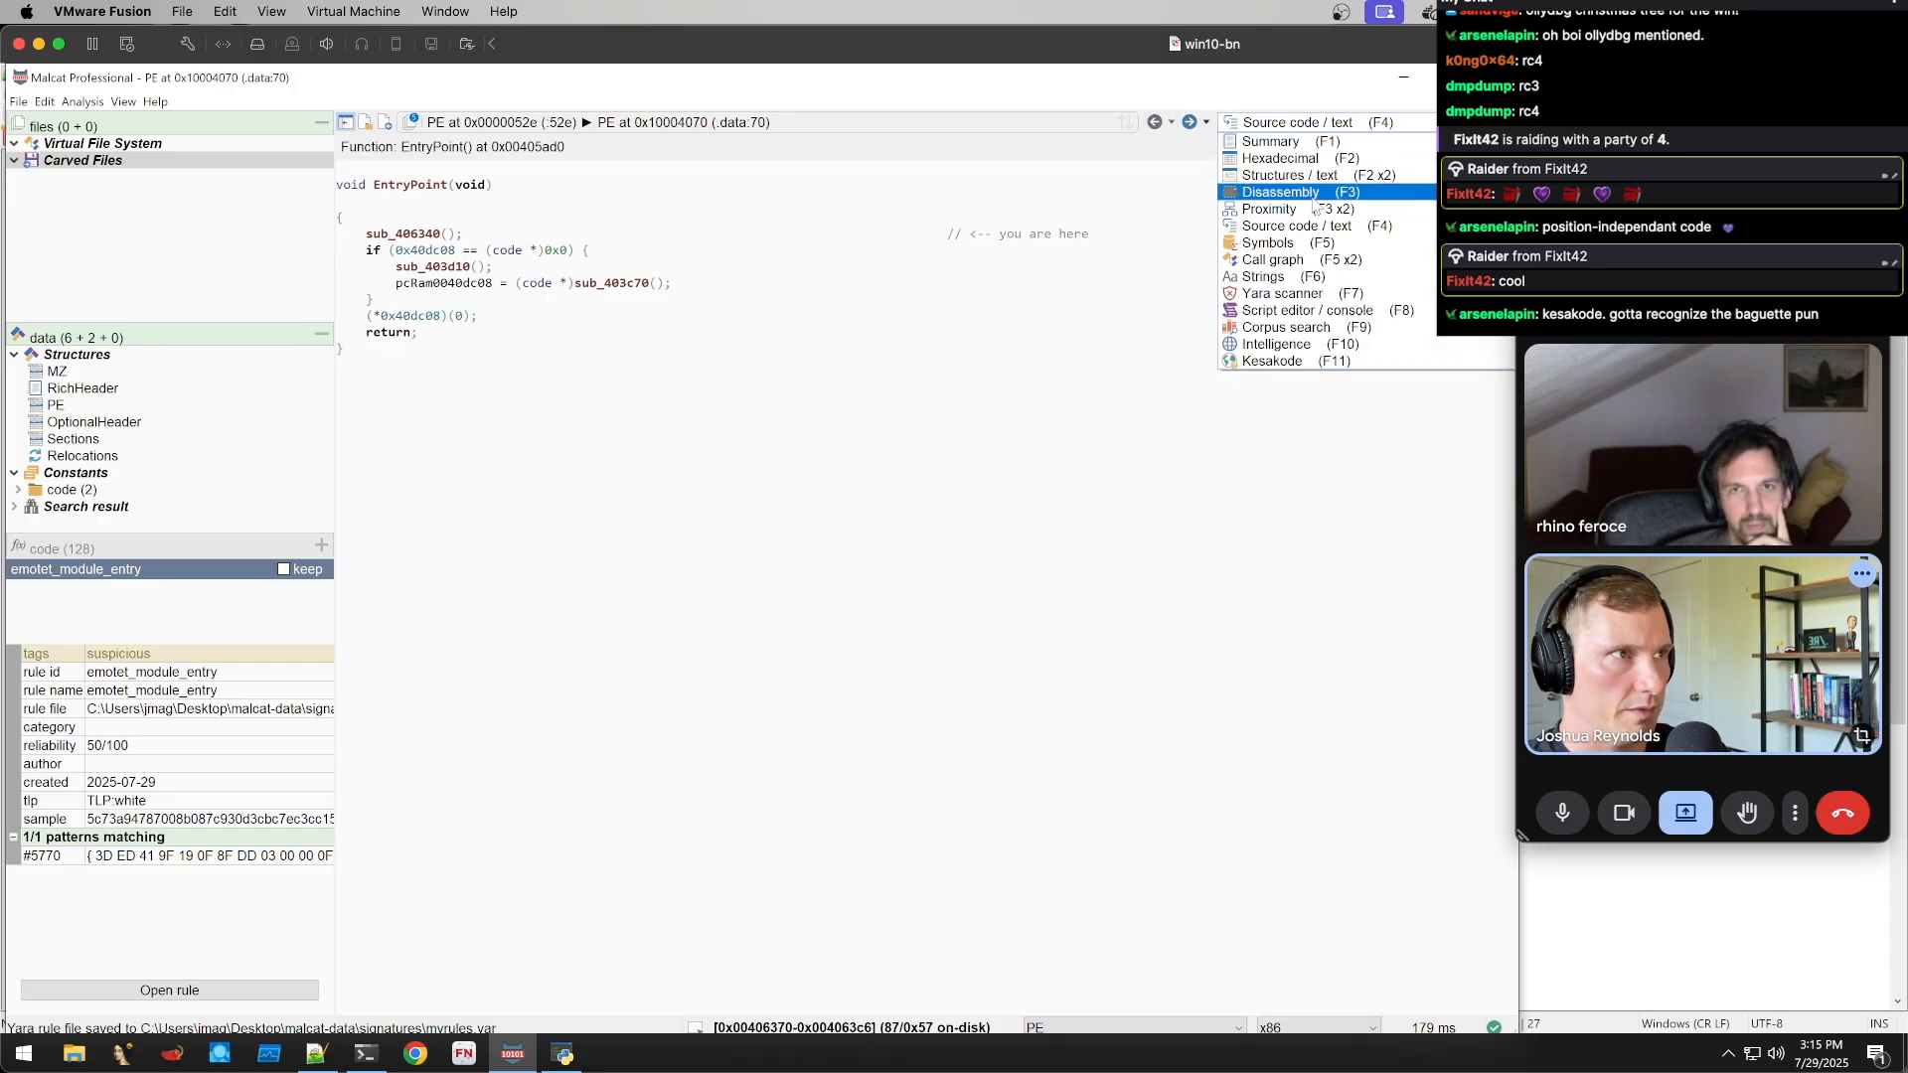
left_click(1312, 194)
scroll(929, 427, "up", 5)
Select the first four EntryPoint instructions, from the call to sub_406340 through the jnz, and apply the magic mask
left_click(928, 422)
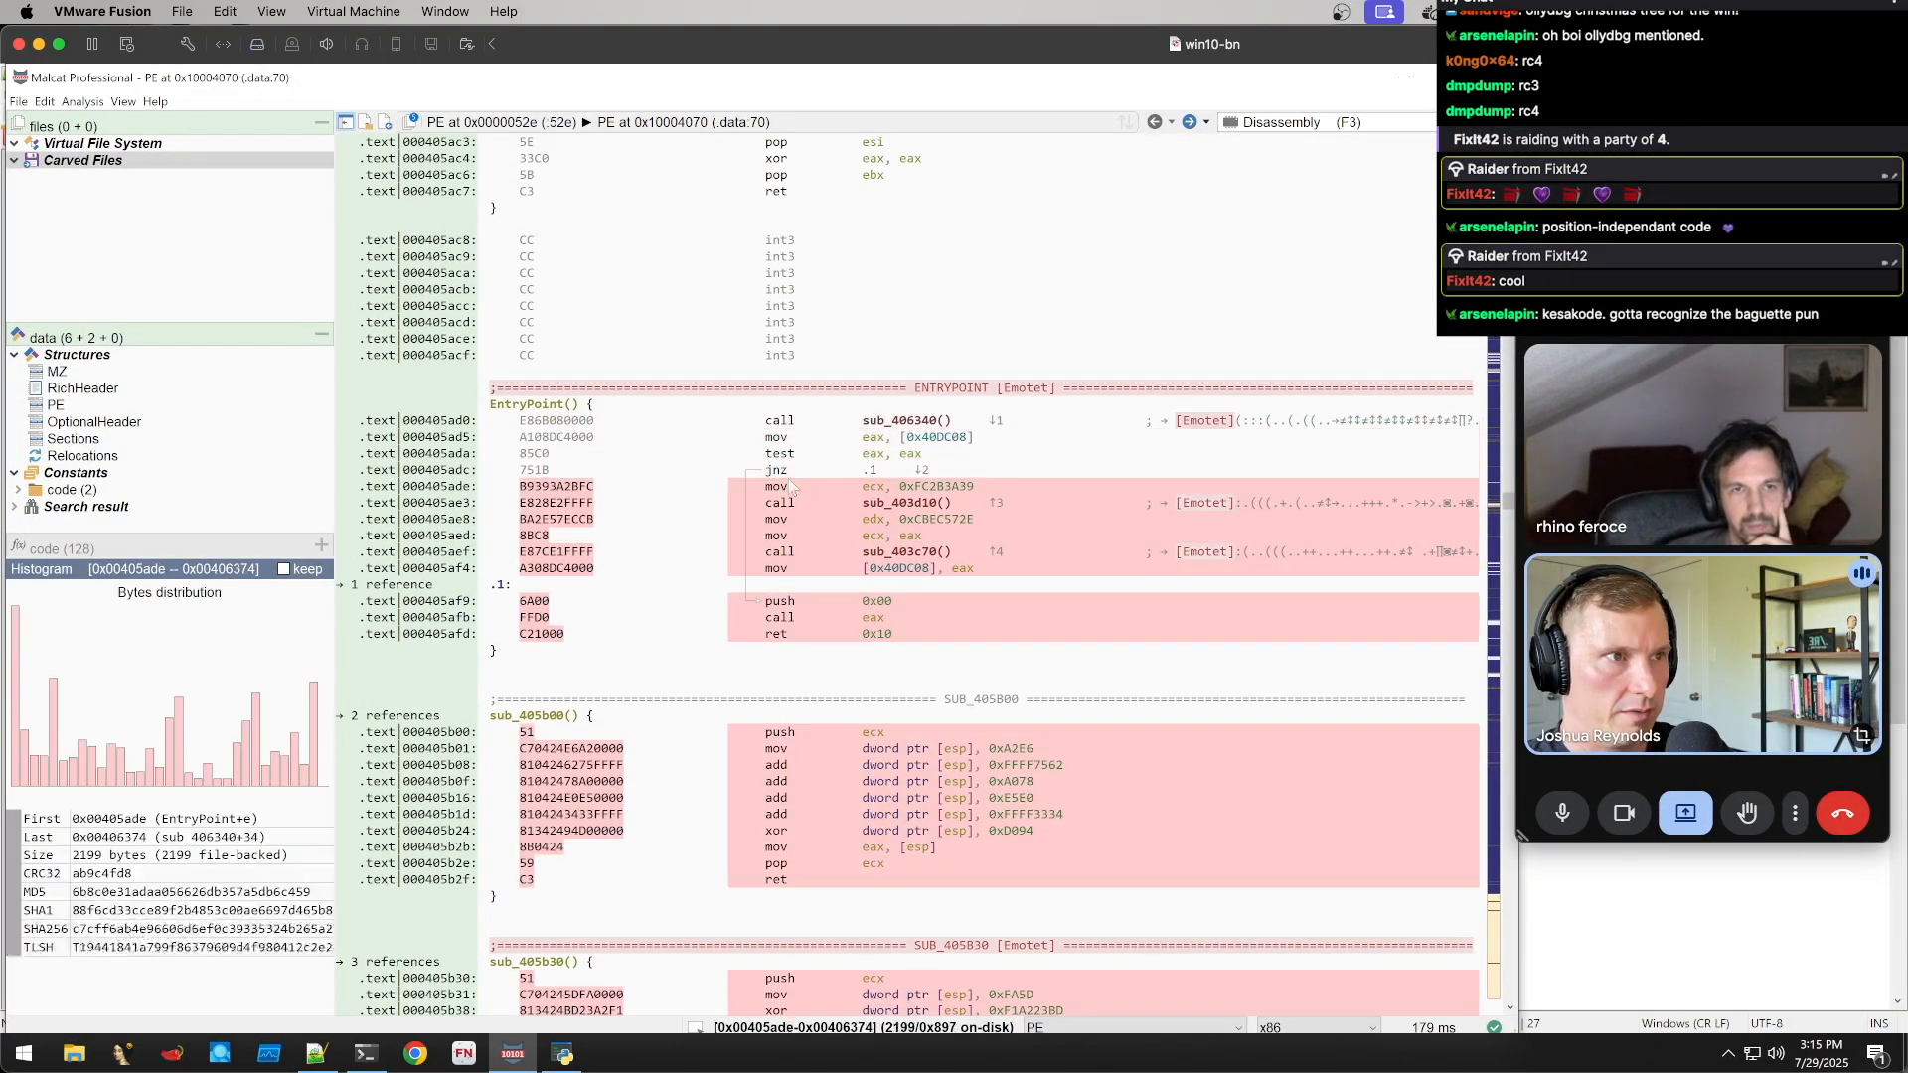
left_click(534, 469)
left_click(528, 423)
left_click_drag(541, 470, 895, 505)
left_click(870, 470)
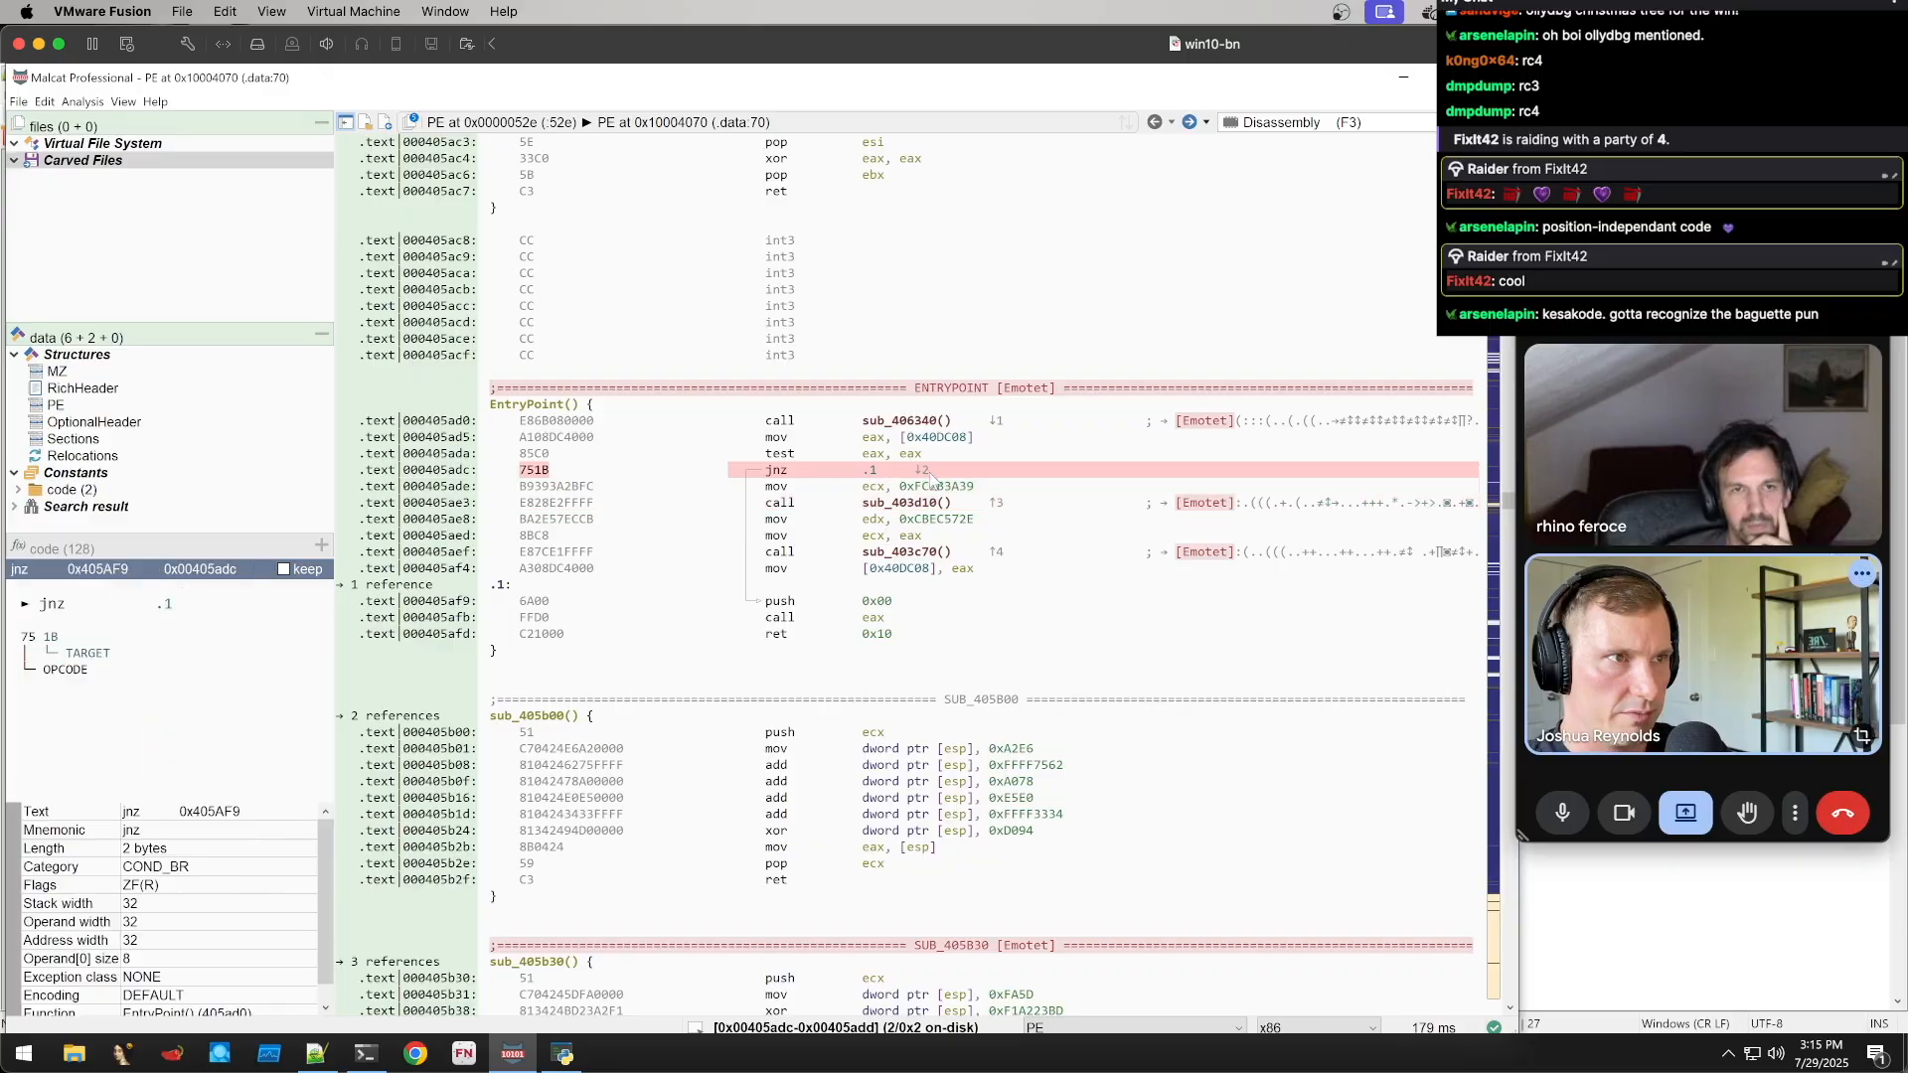
left_click_drag(766, 421, 1042, 477)
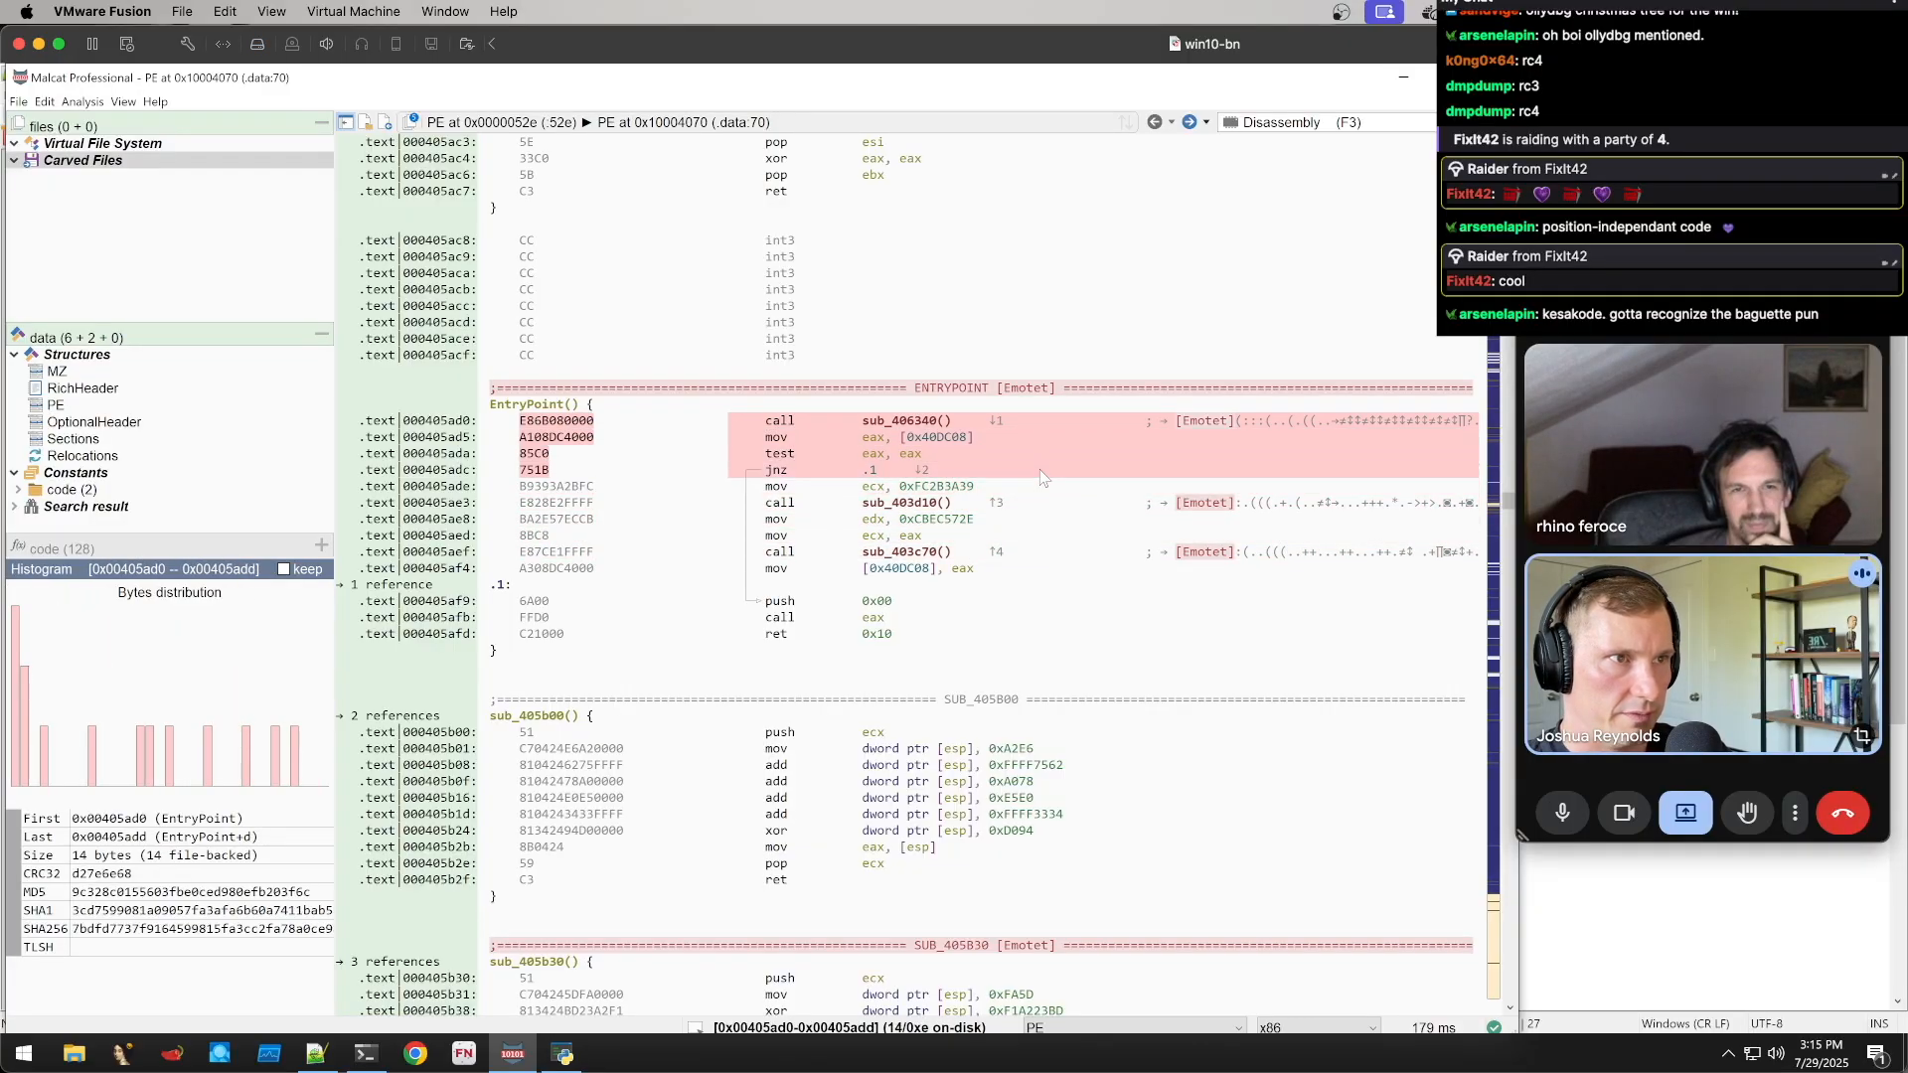
right_click(1040, 471)
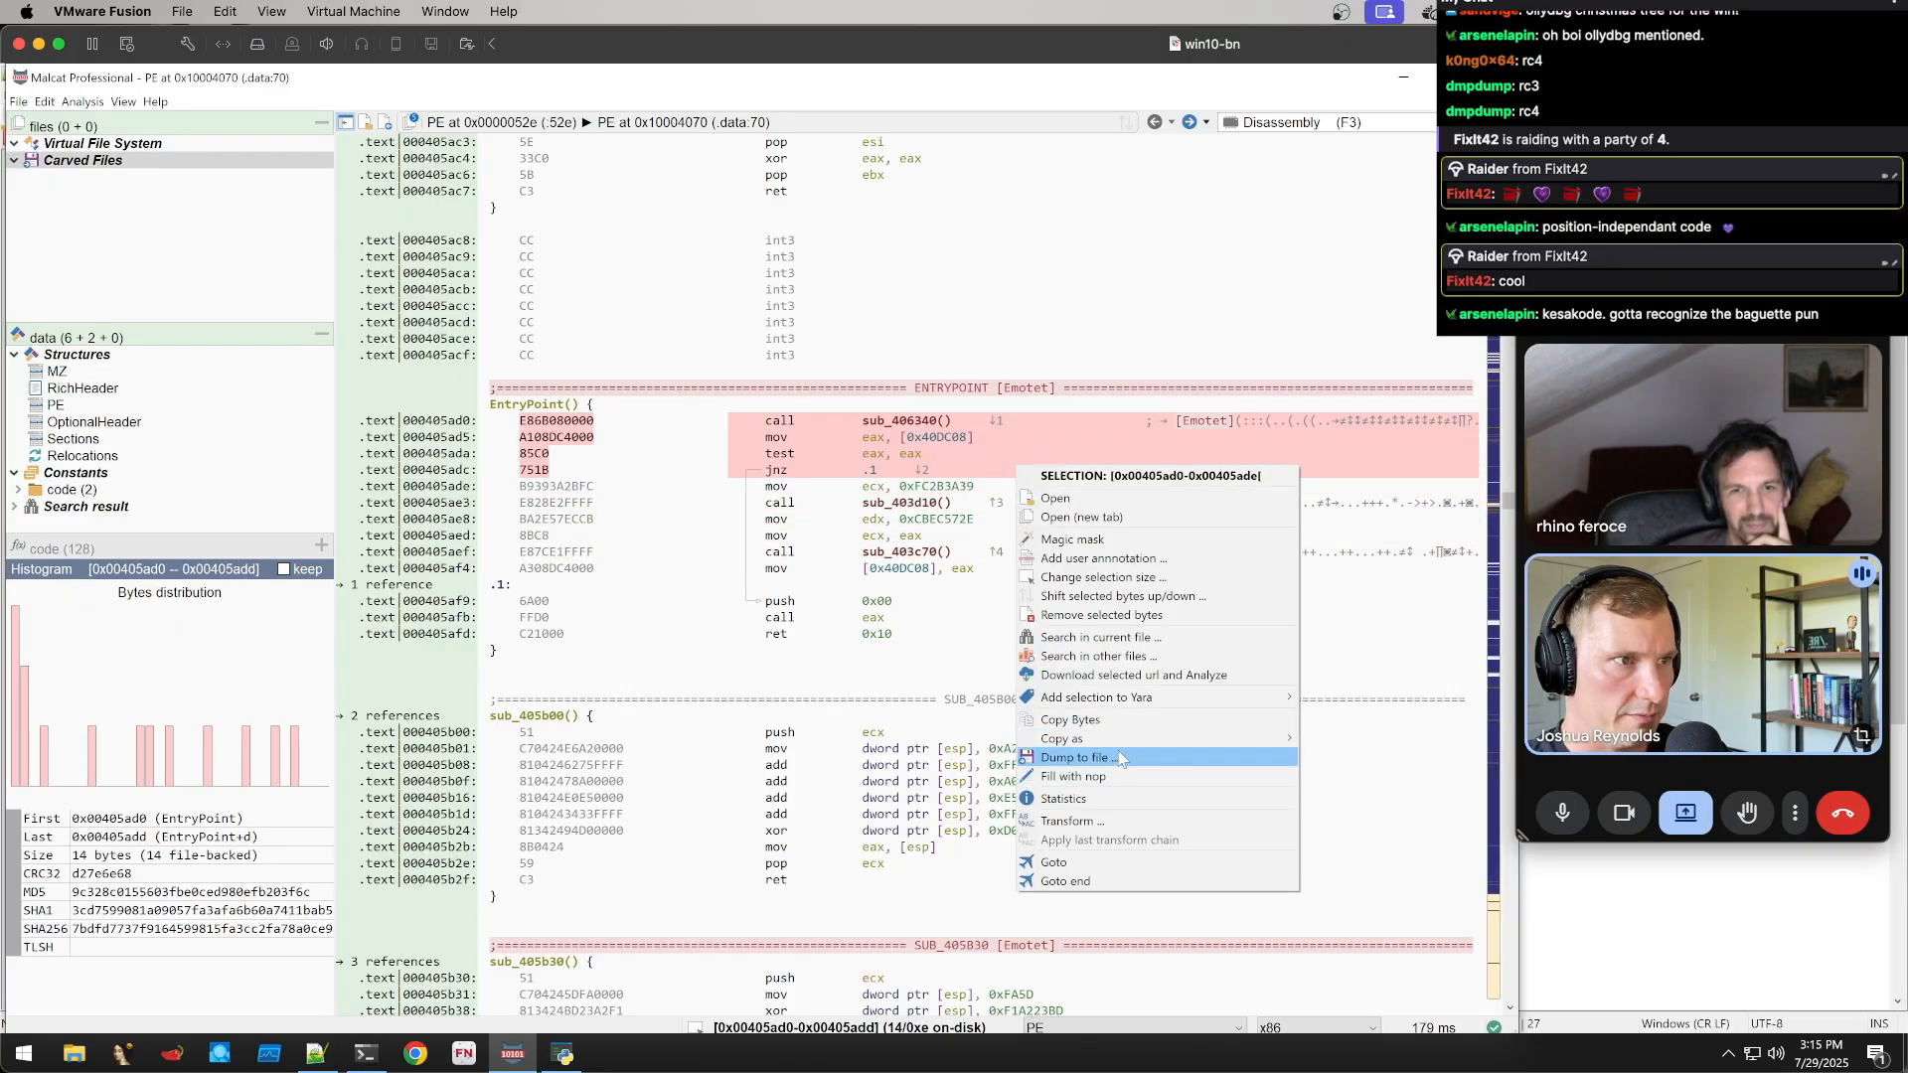
left_click(1072, 539)
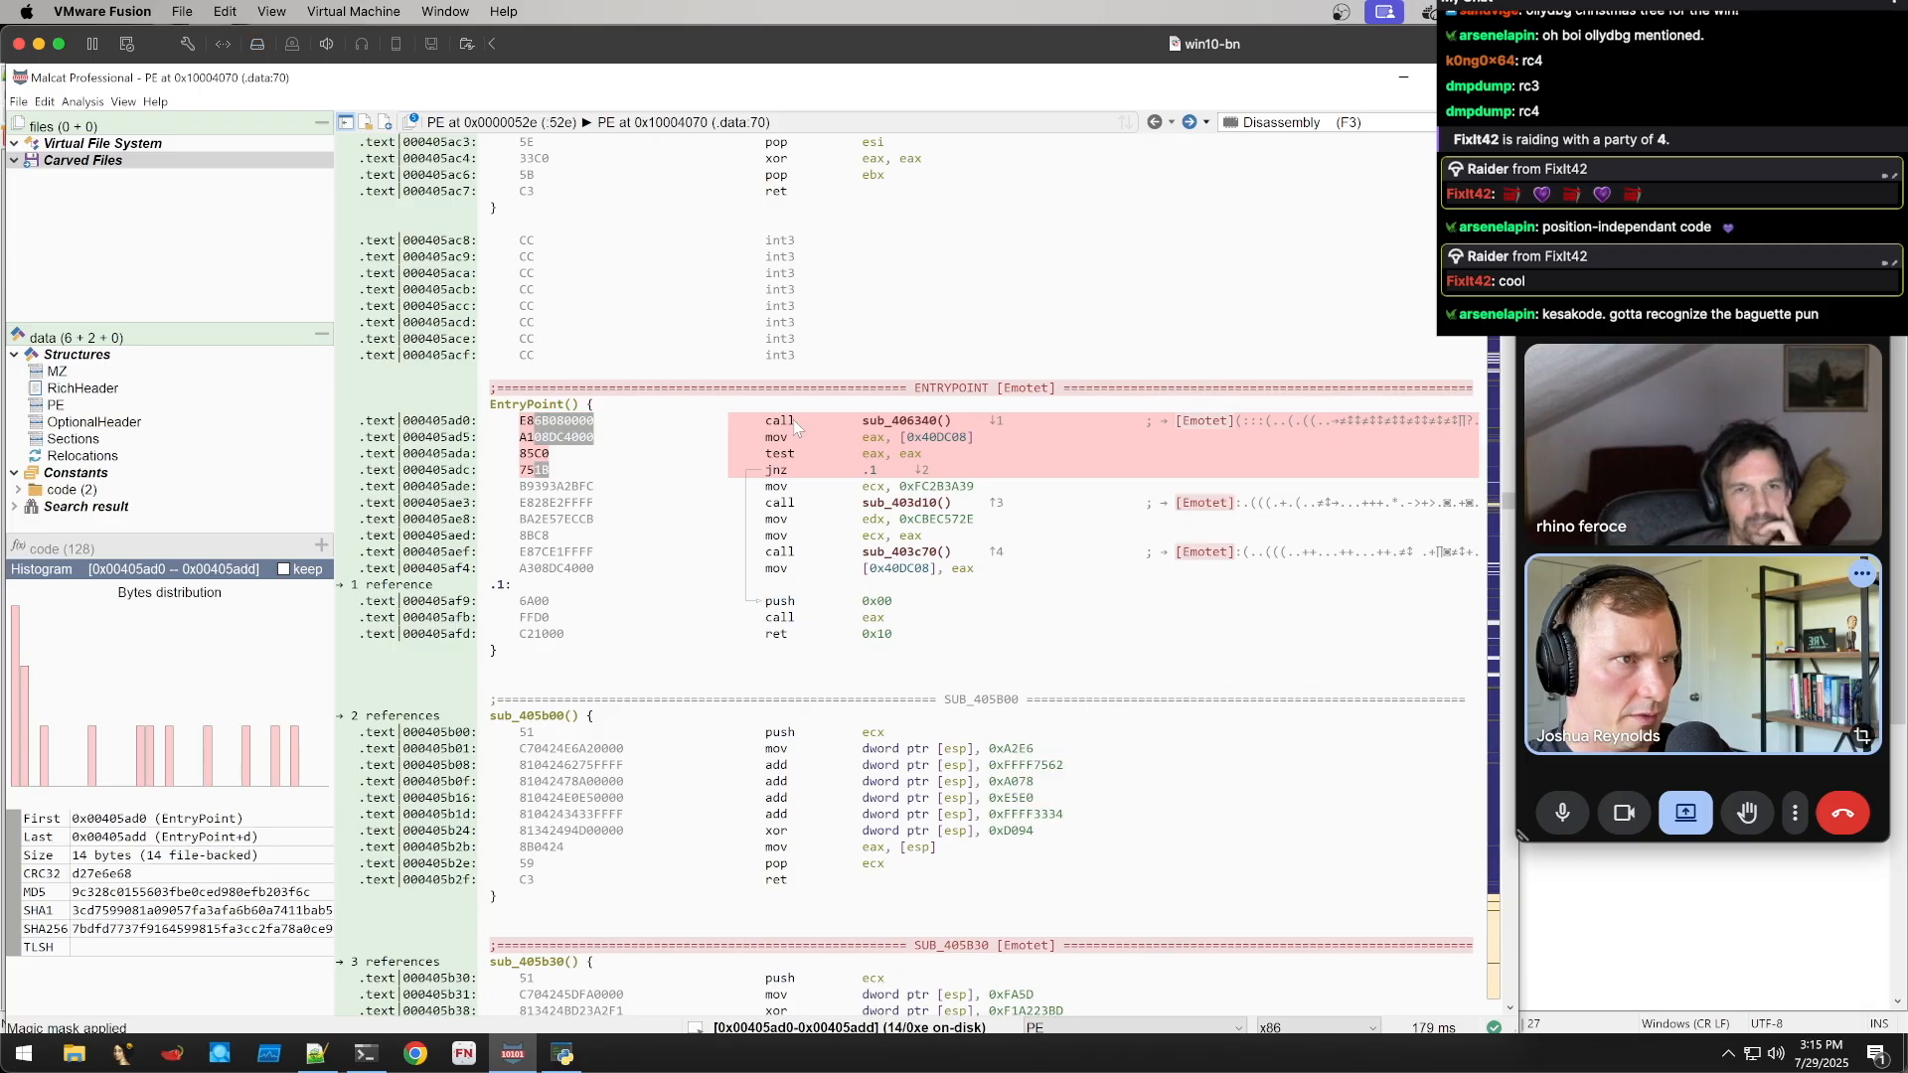
right_click(795, 424)
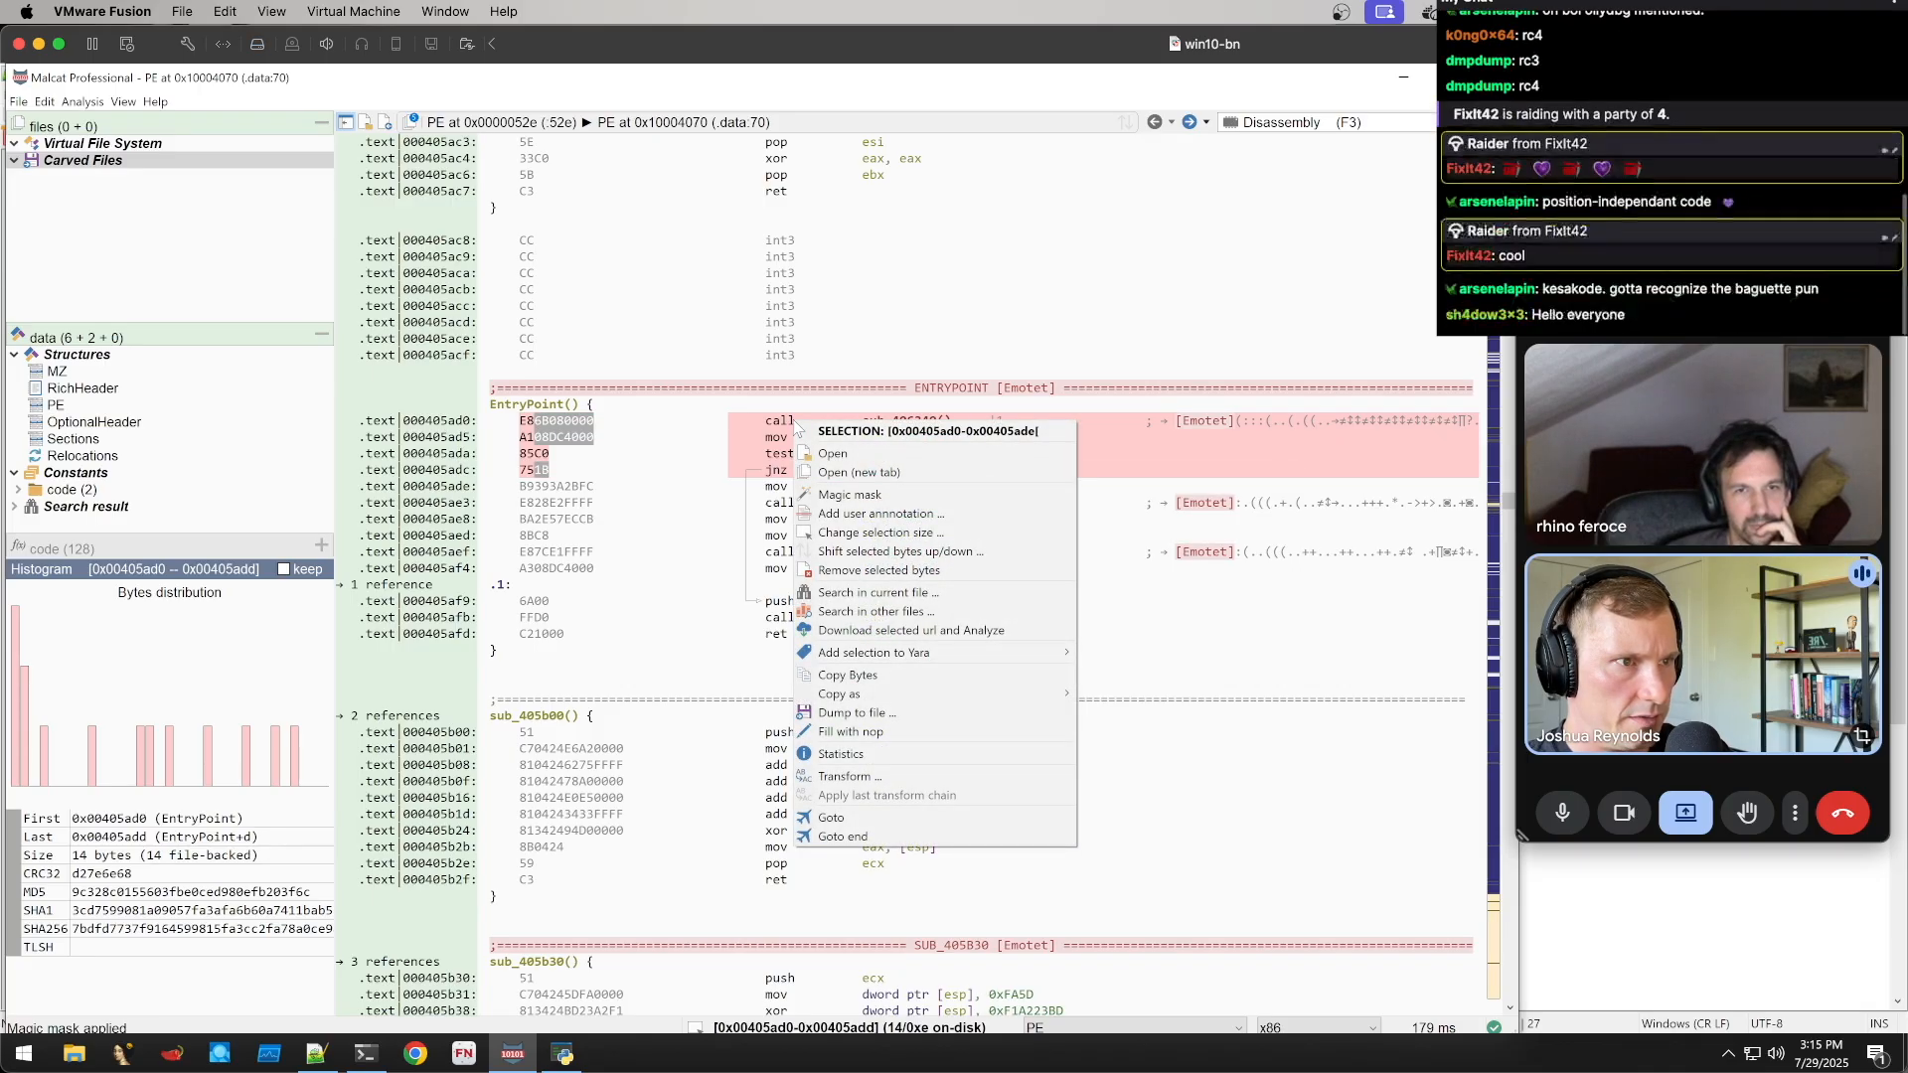
left_click(890, 614)
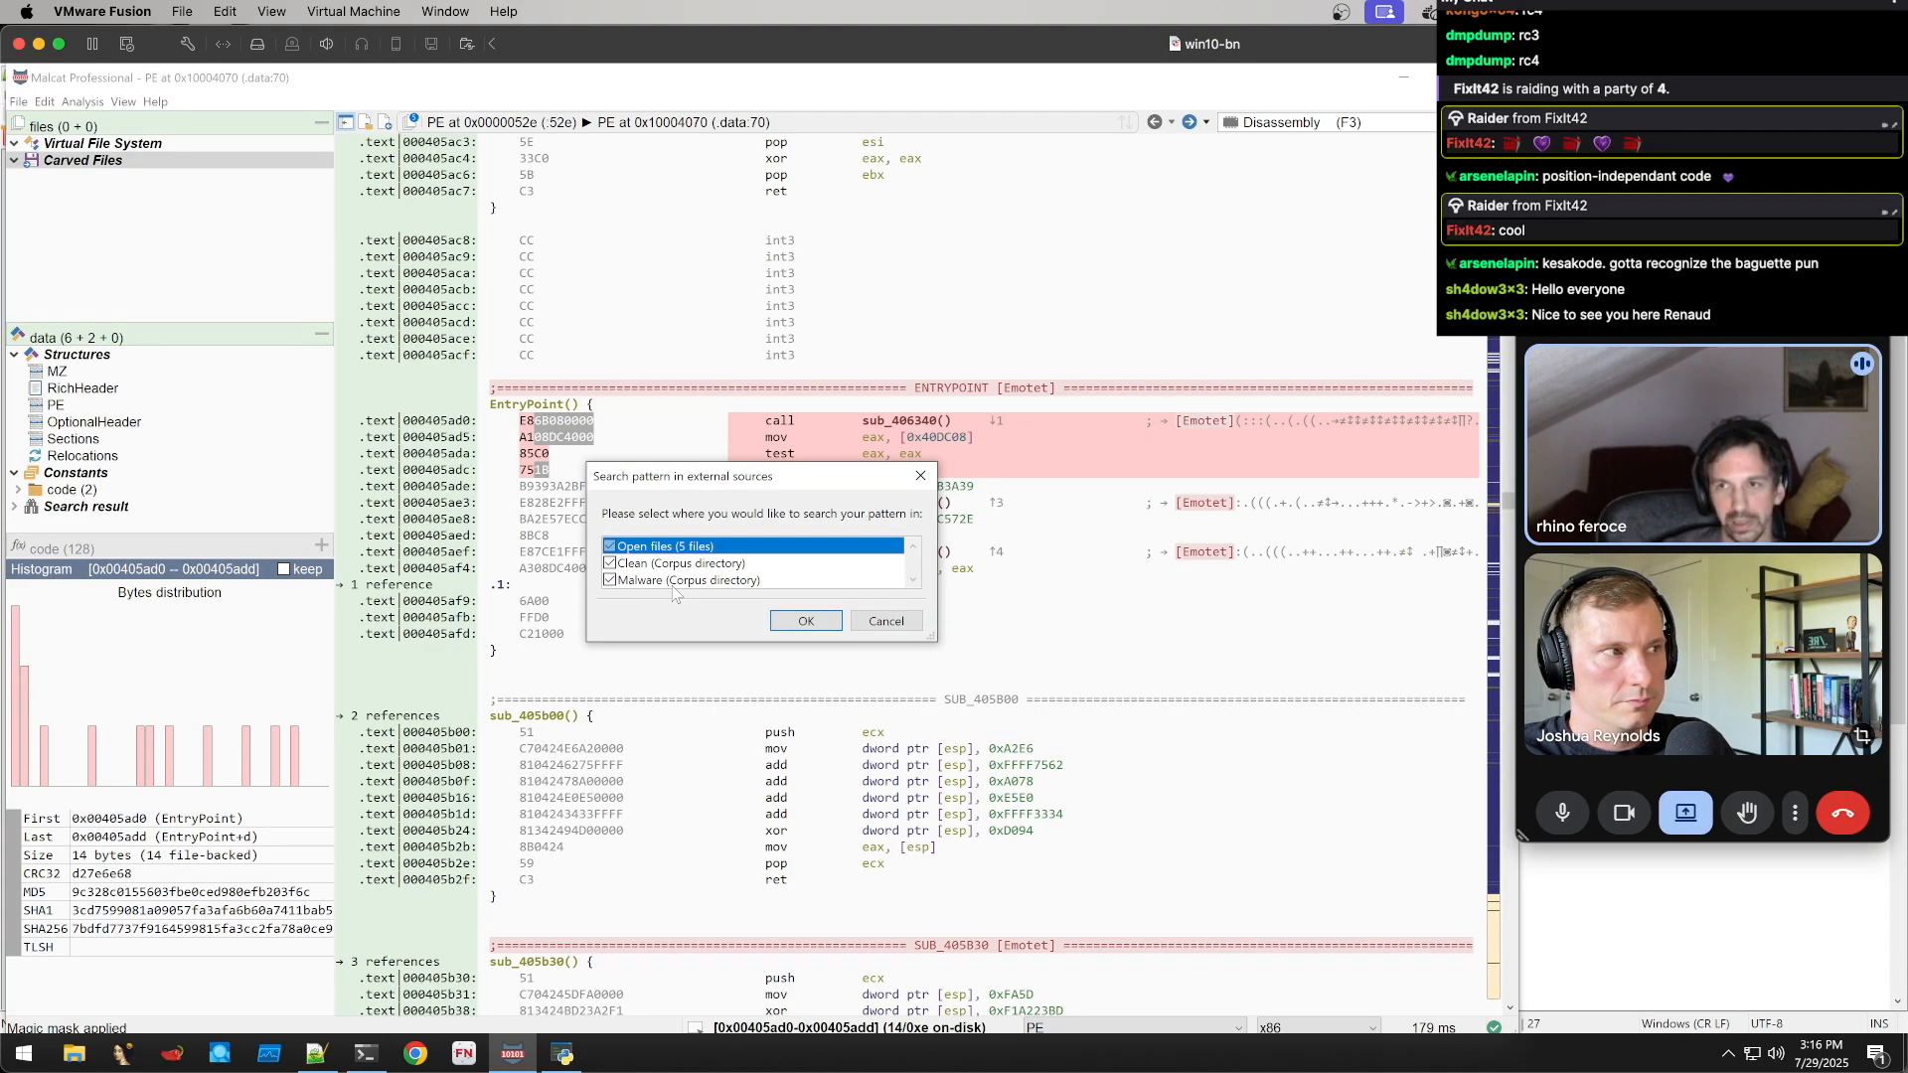
left_click(890, 623)
Add a local samples corpus named Clean-x86 in the Intelligence preferences
left_click(45, 101)
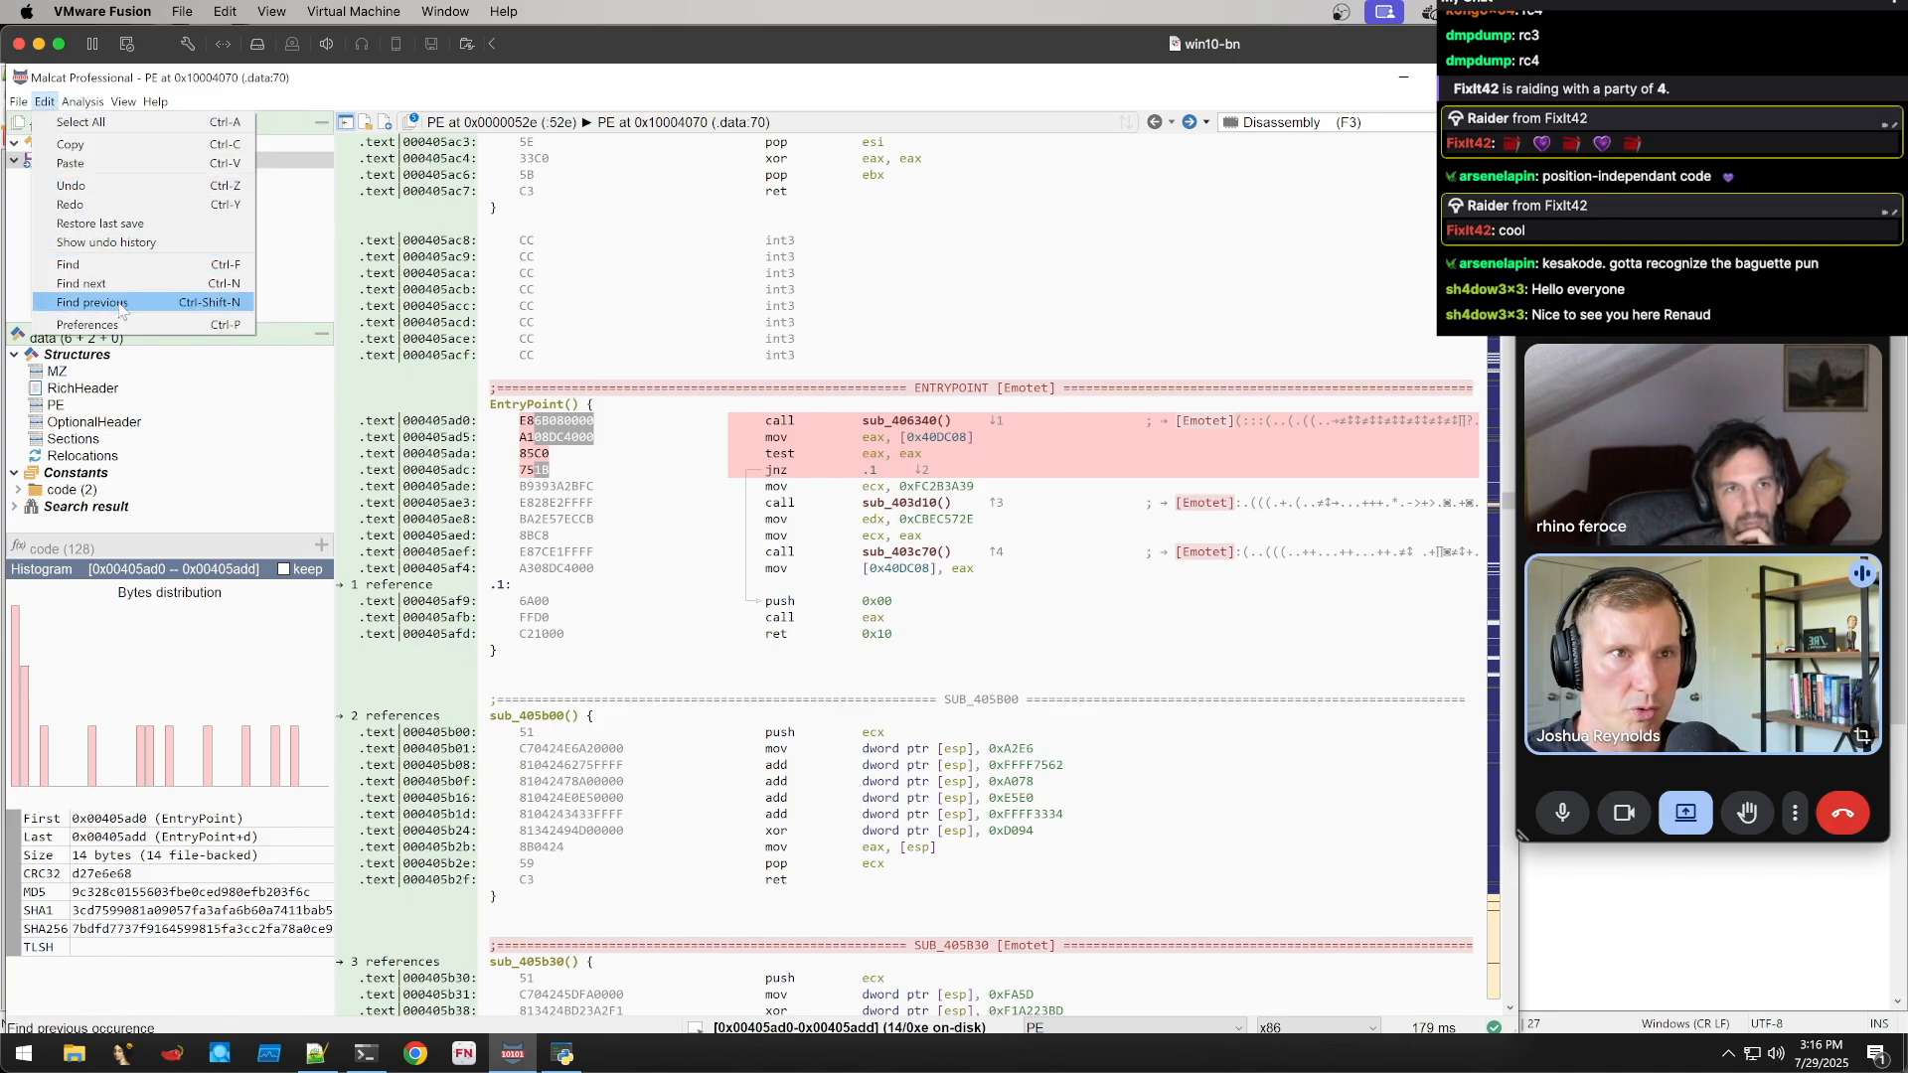
left_click(87, 325)
scroll(984, 402, "down", 10)
scroll(991, 403, "down", 3)
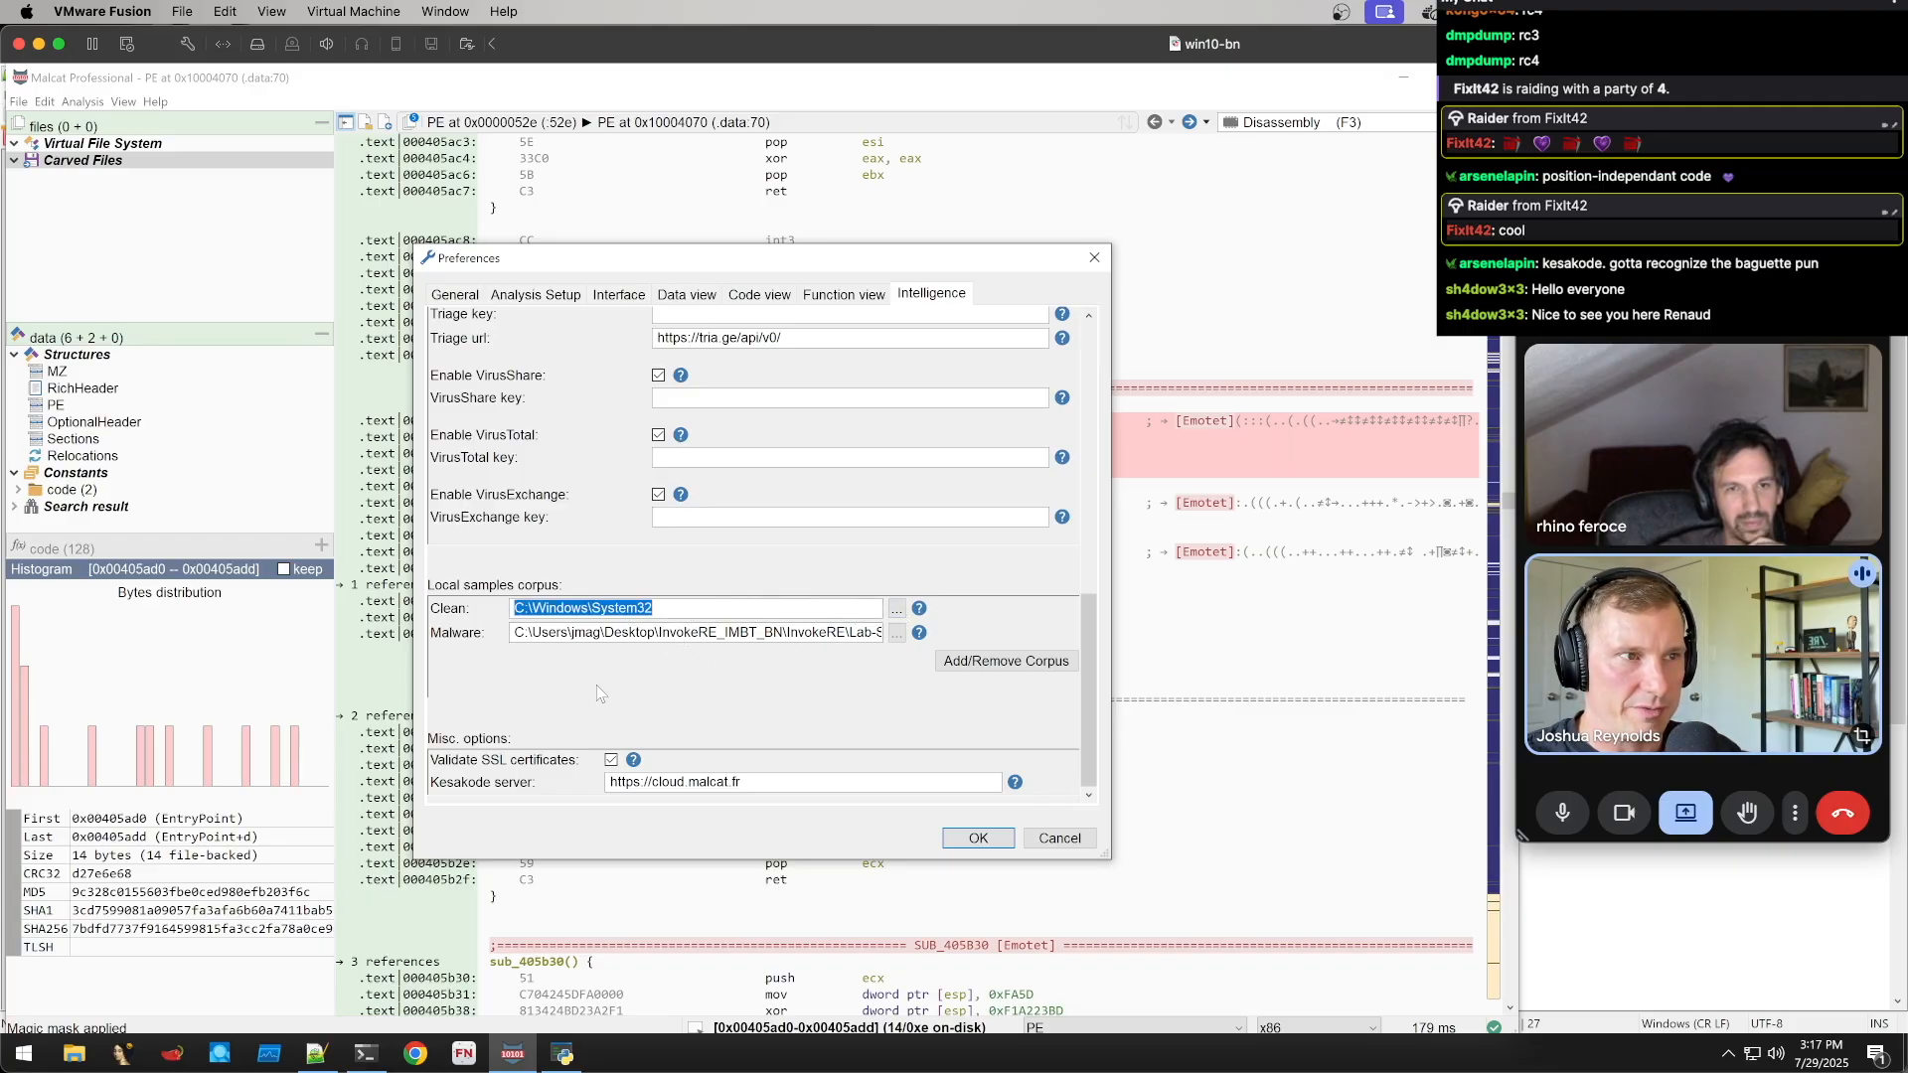
left_click(1005, 661)
left_click(833, 465)
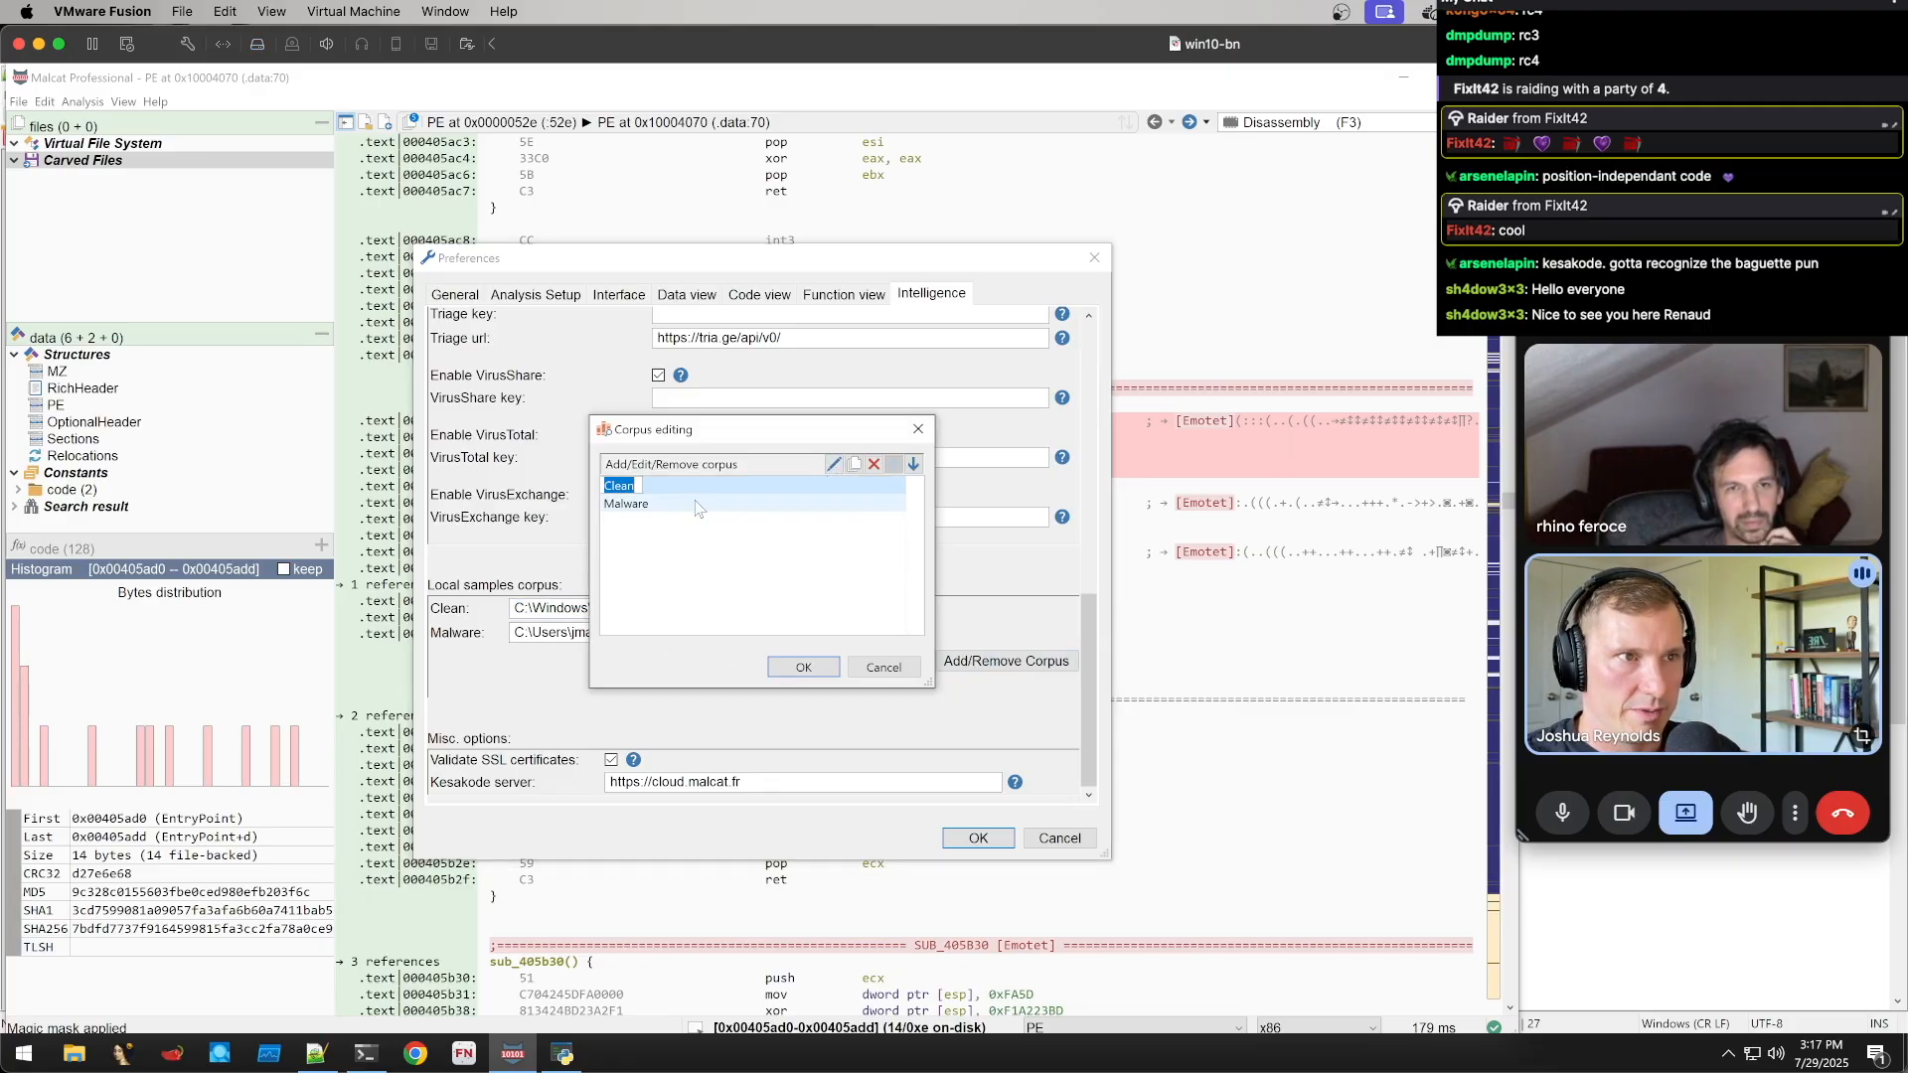
type("Clean-x86")
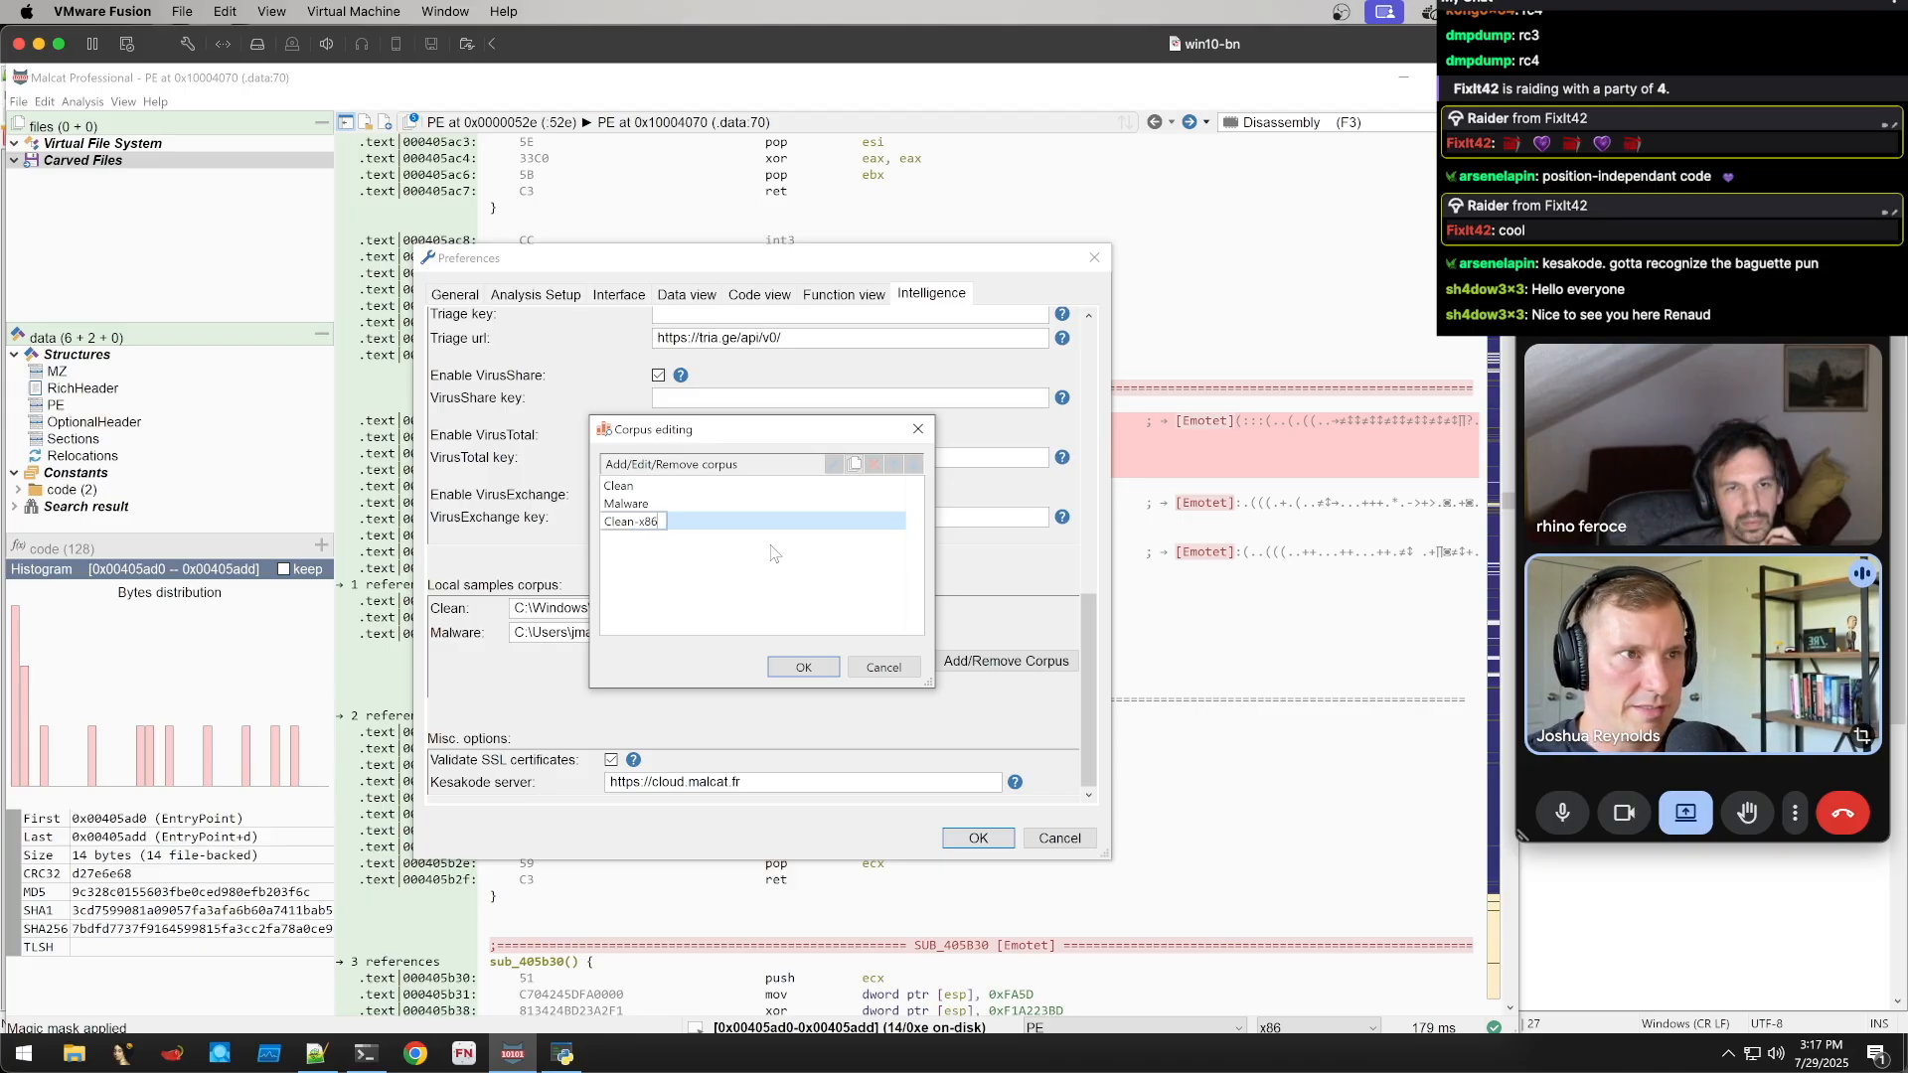
key("Return")
left_click(807, 667)
Set the Clean-x86 corpus directory to C:\Windows\SysWOW64 and save the preferences
left_click(905, 659)
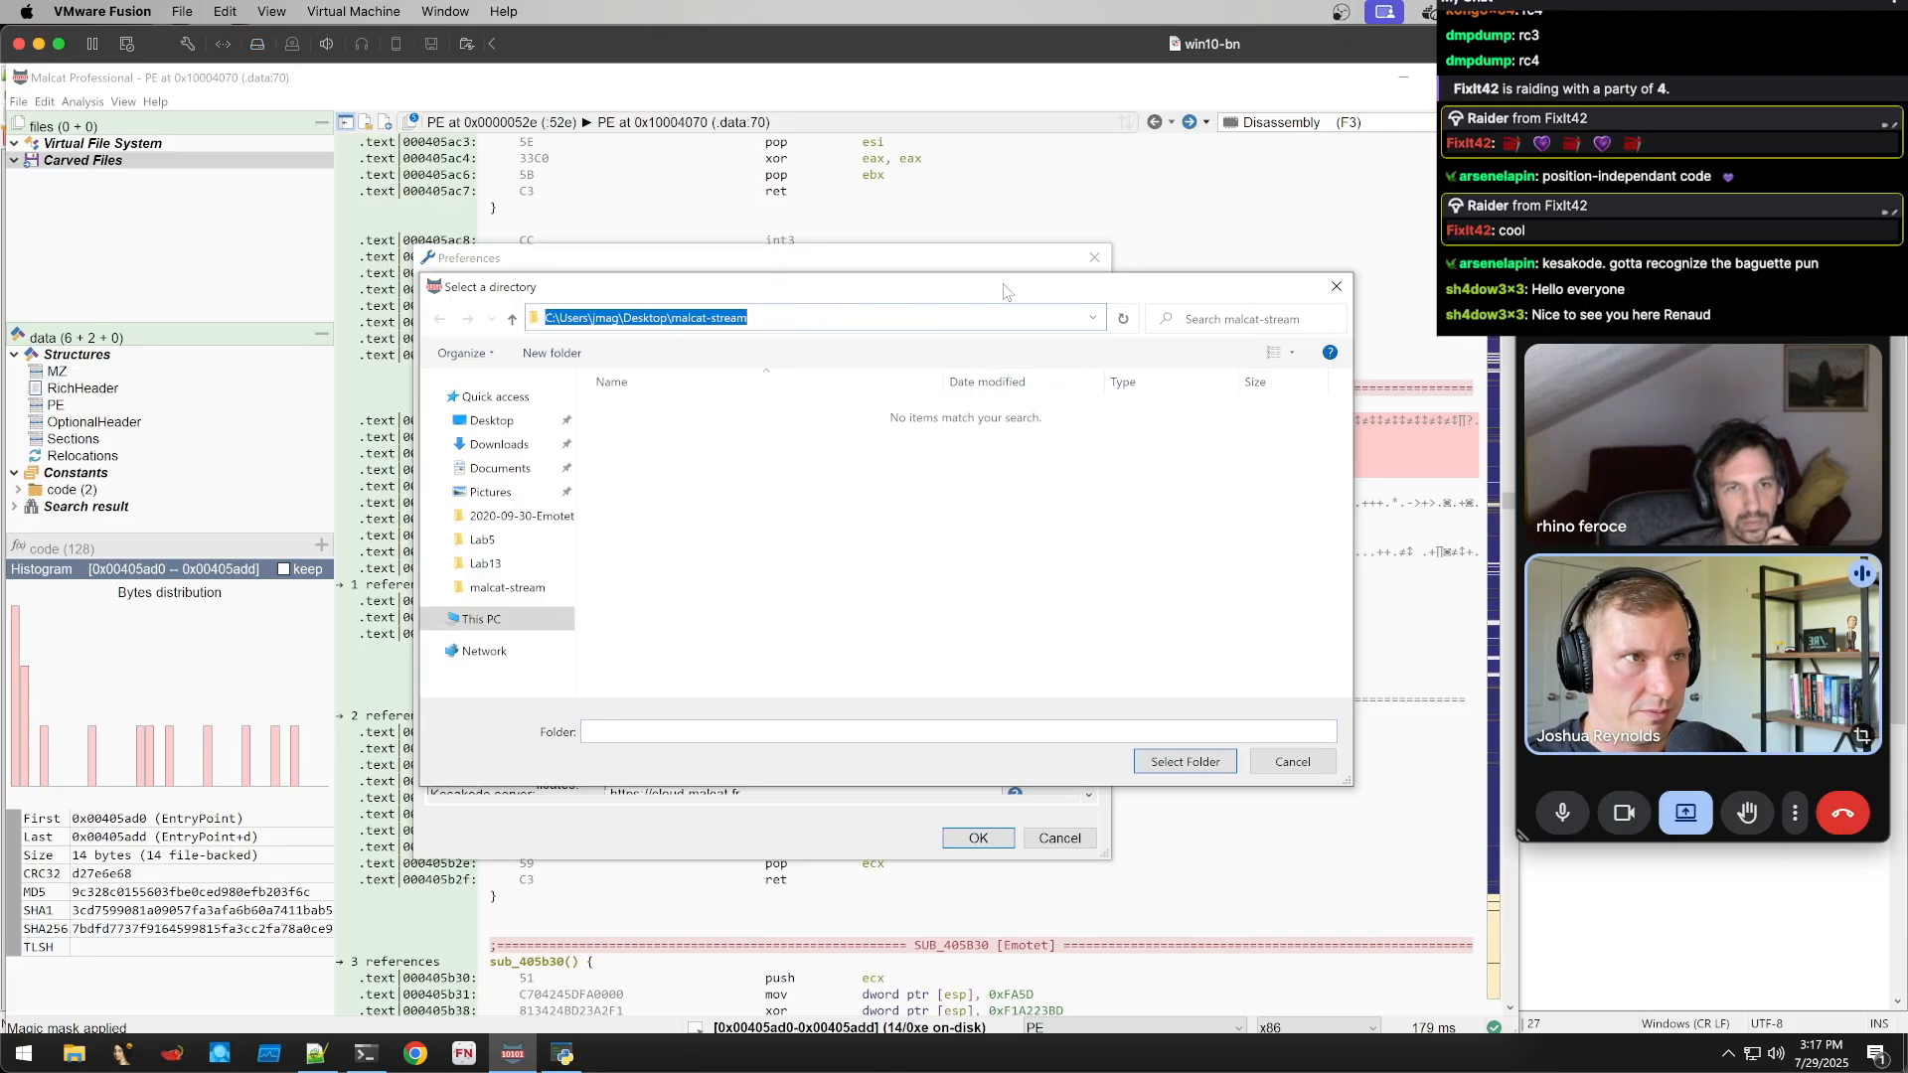
type("C:\\window")
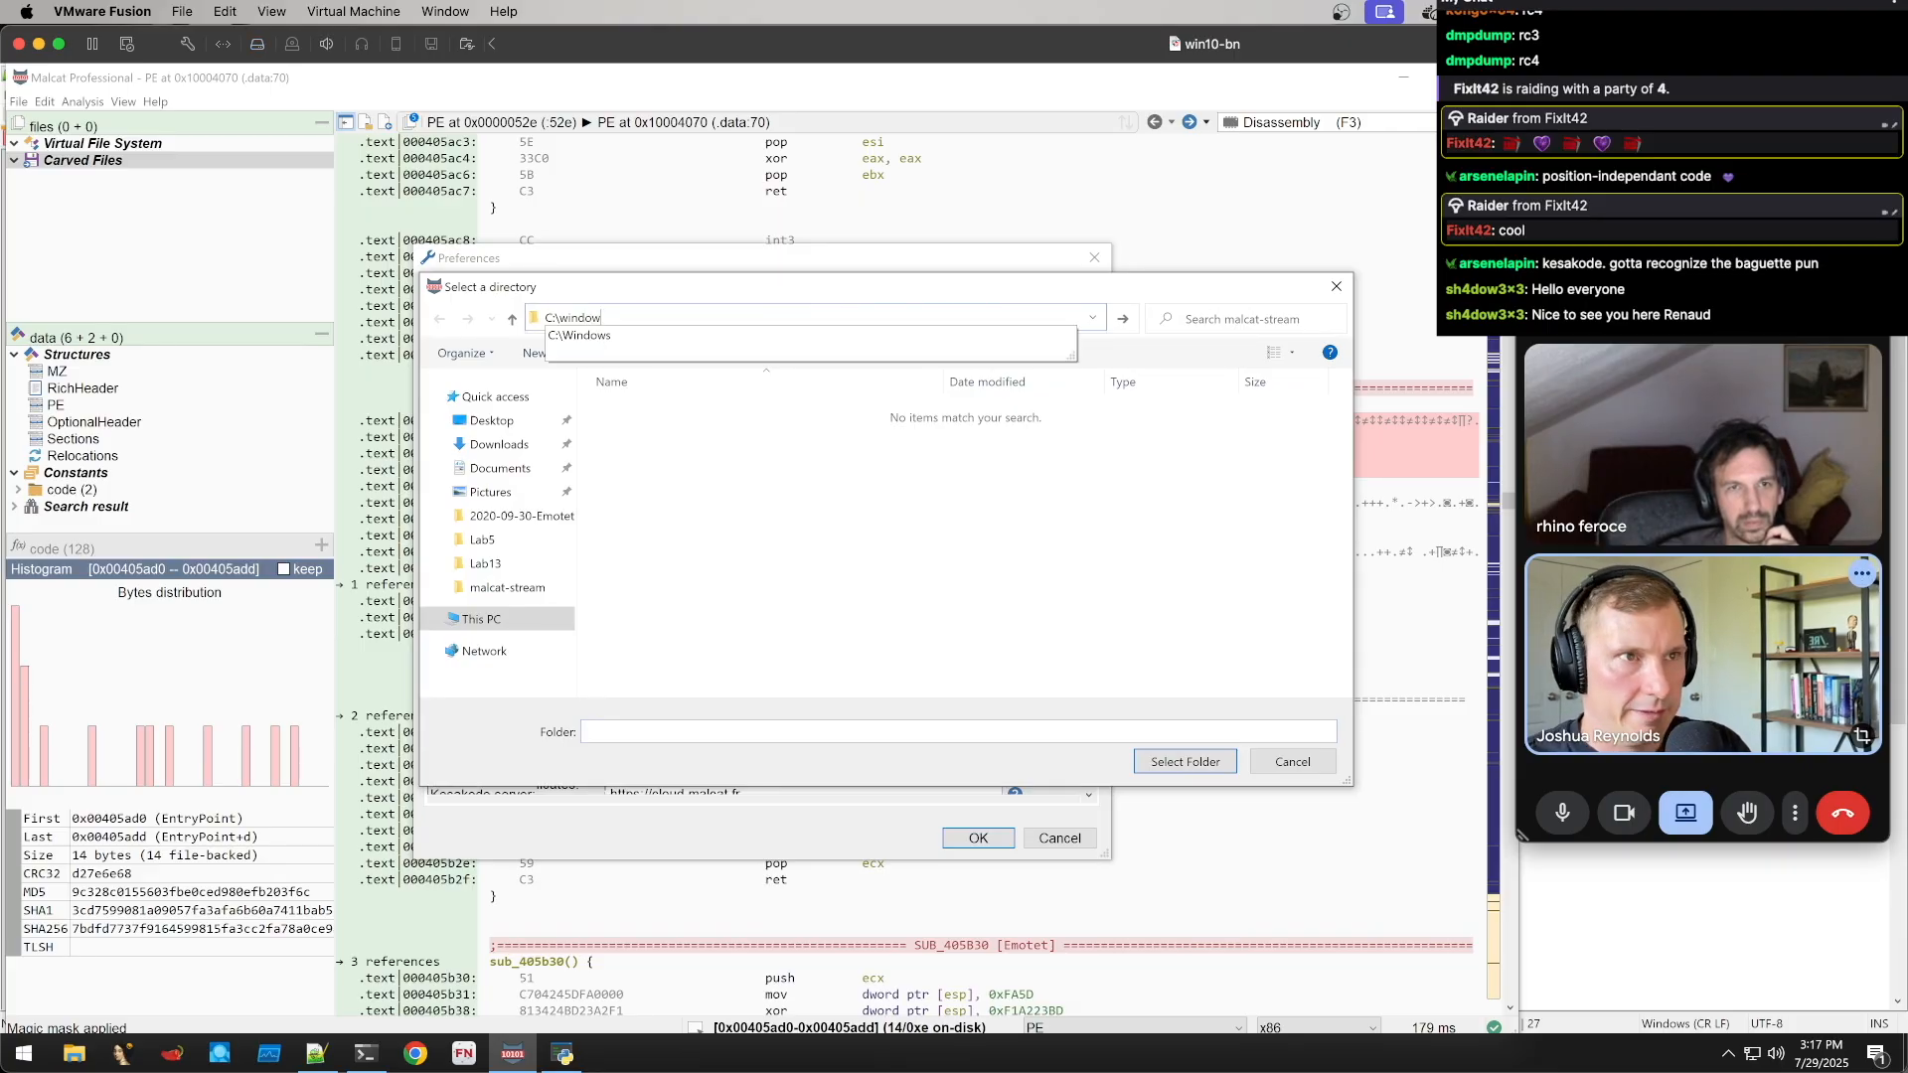
type("s\\syswow64")
key("Return")
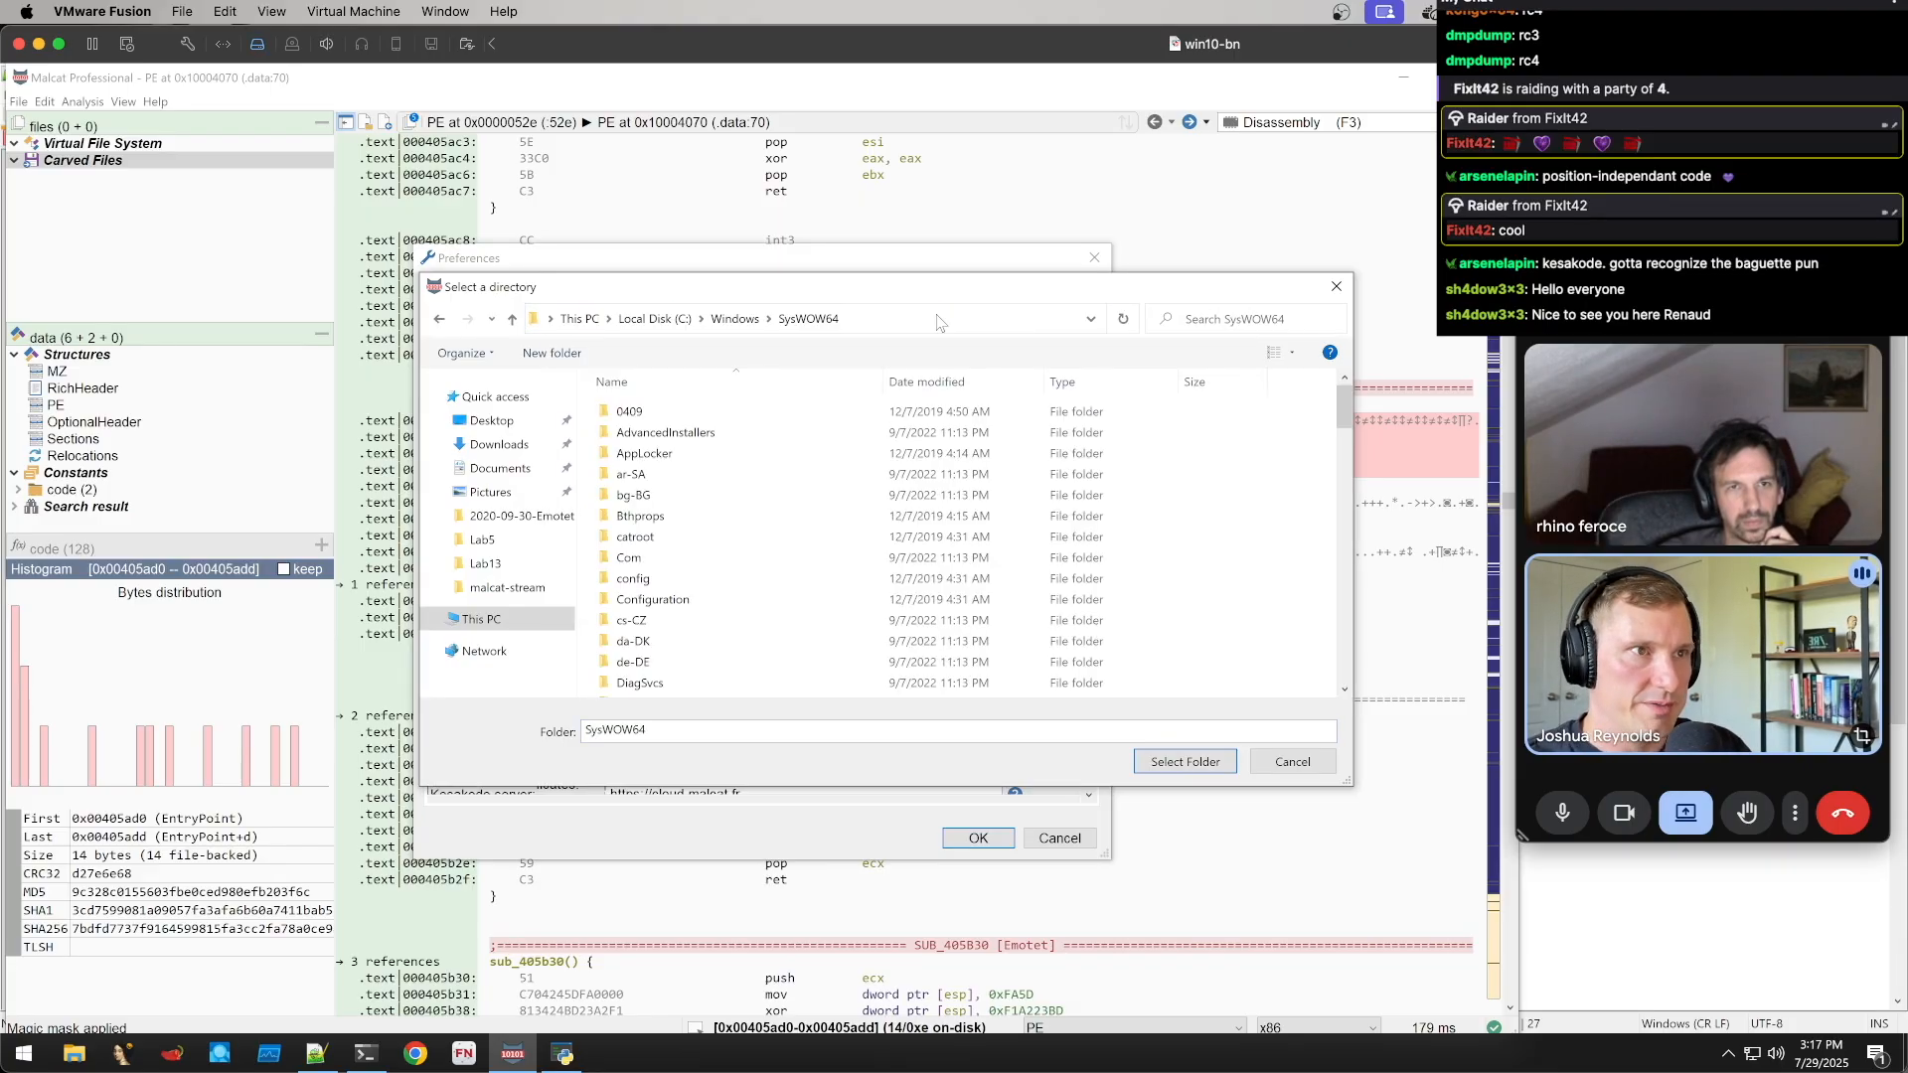
key("Return")
scroll(775, 720, "up", 3)
scroll(771, 712, "down", 3)
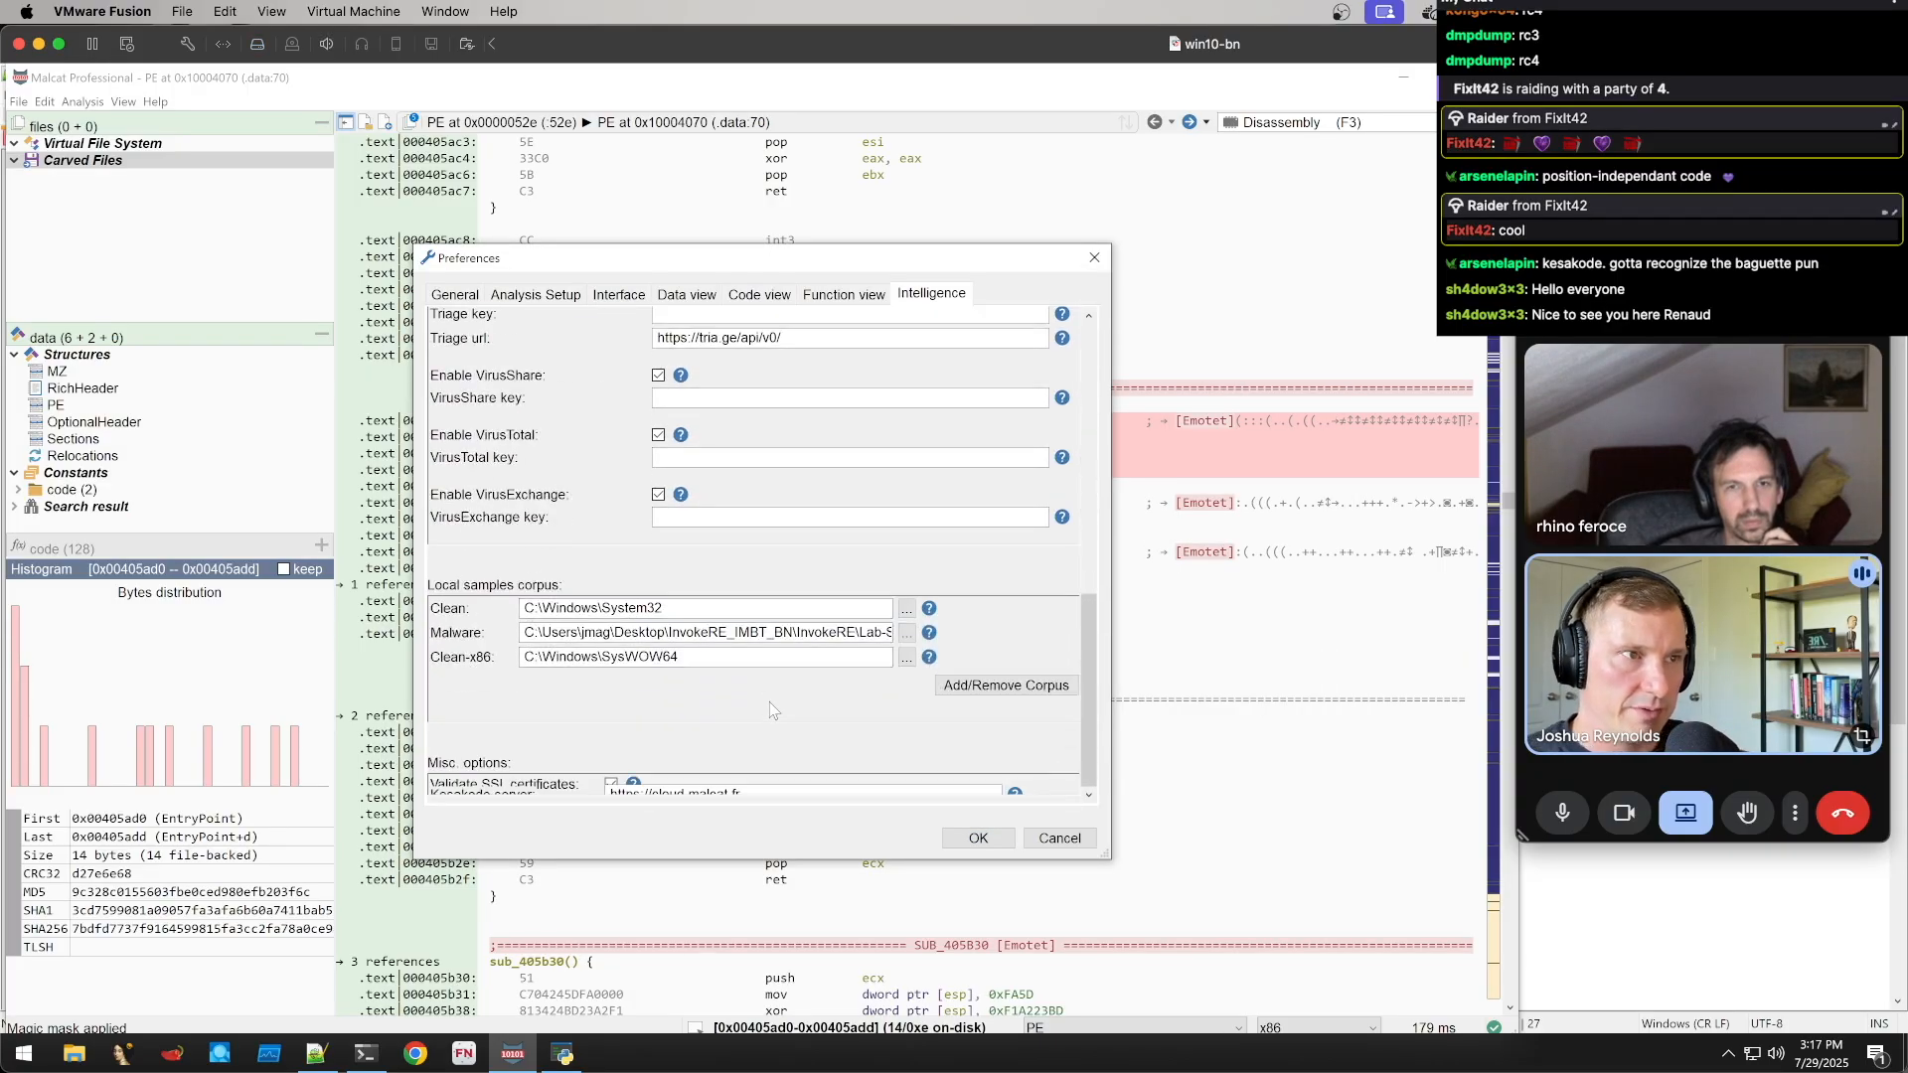
left_click(978, 837)
Search for the masked EntryPoint pattern in the open files and the Clean, Clean-x86 and Malware corpora, and look through the matches
right_click(801, 440)
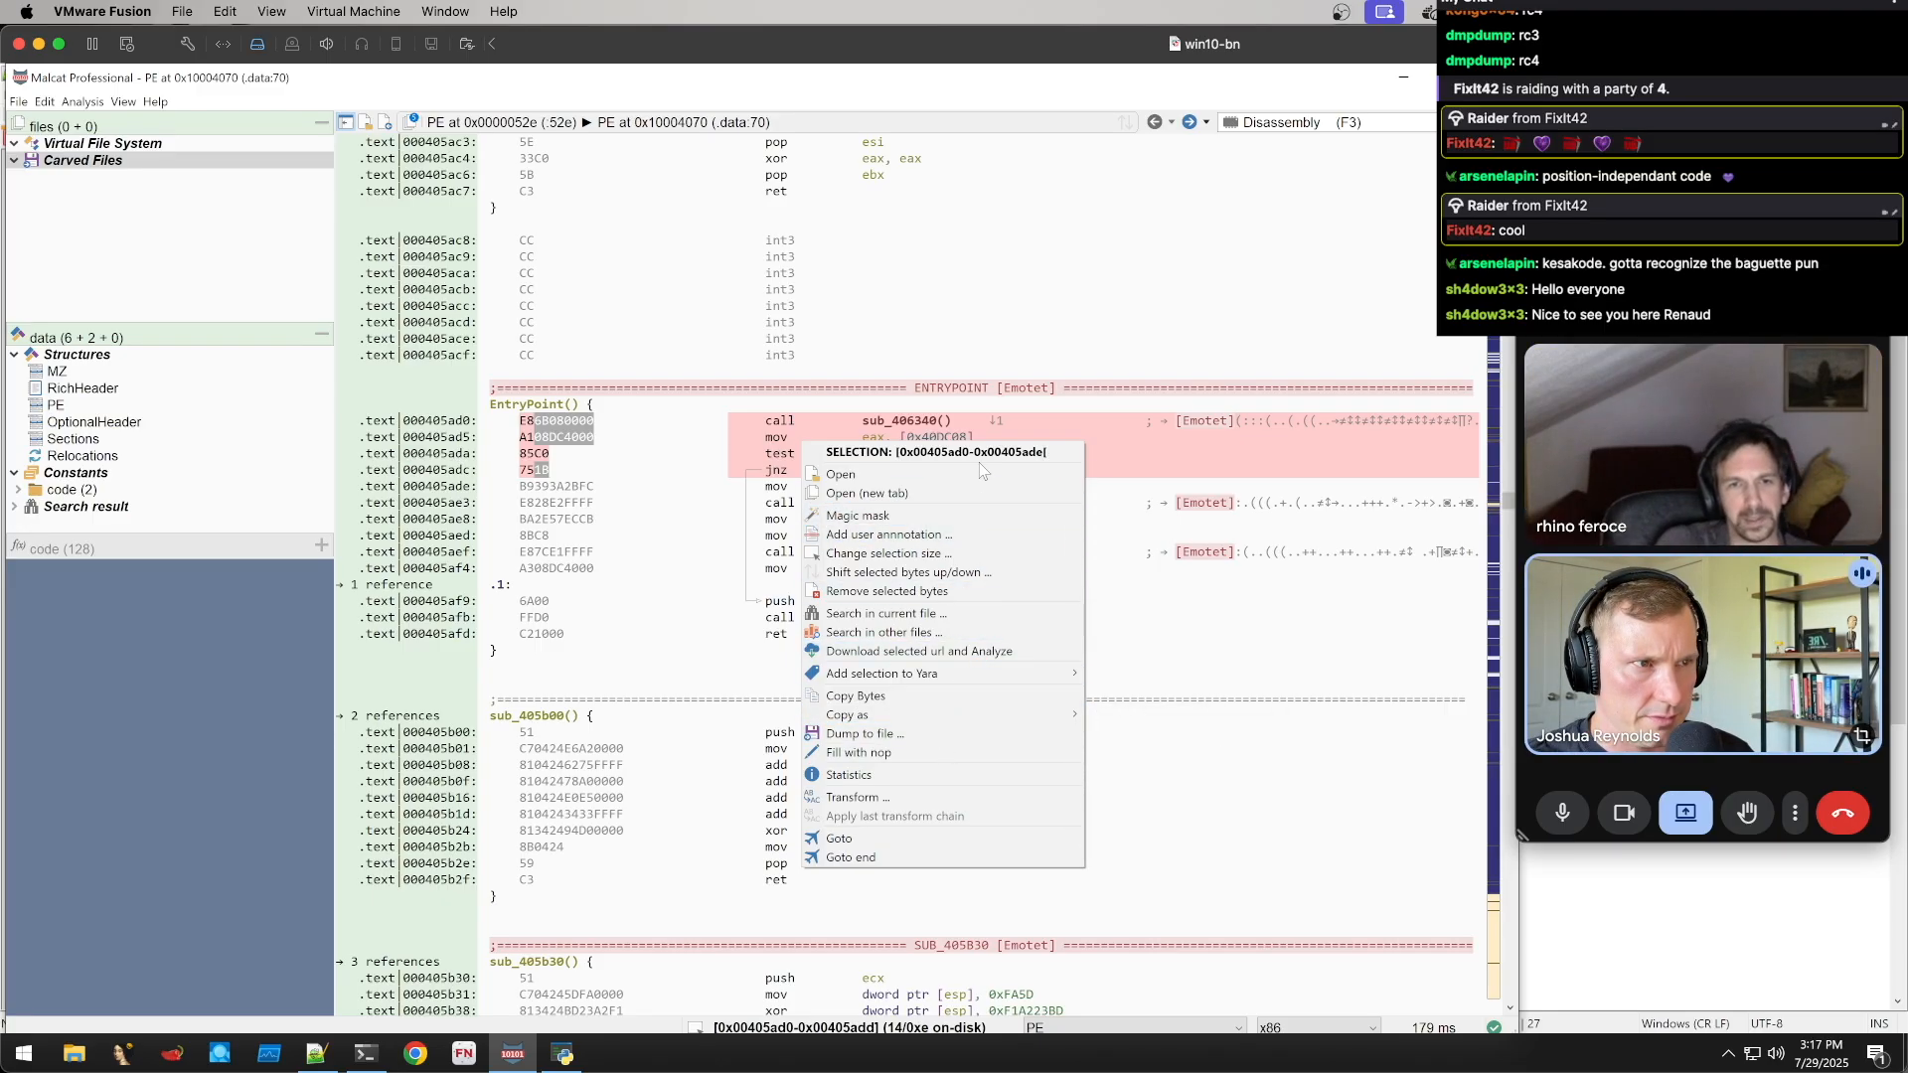
left_click(852, 632)
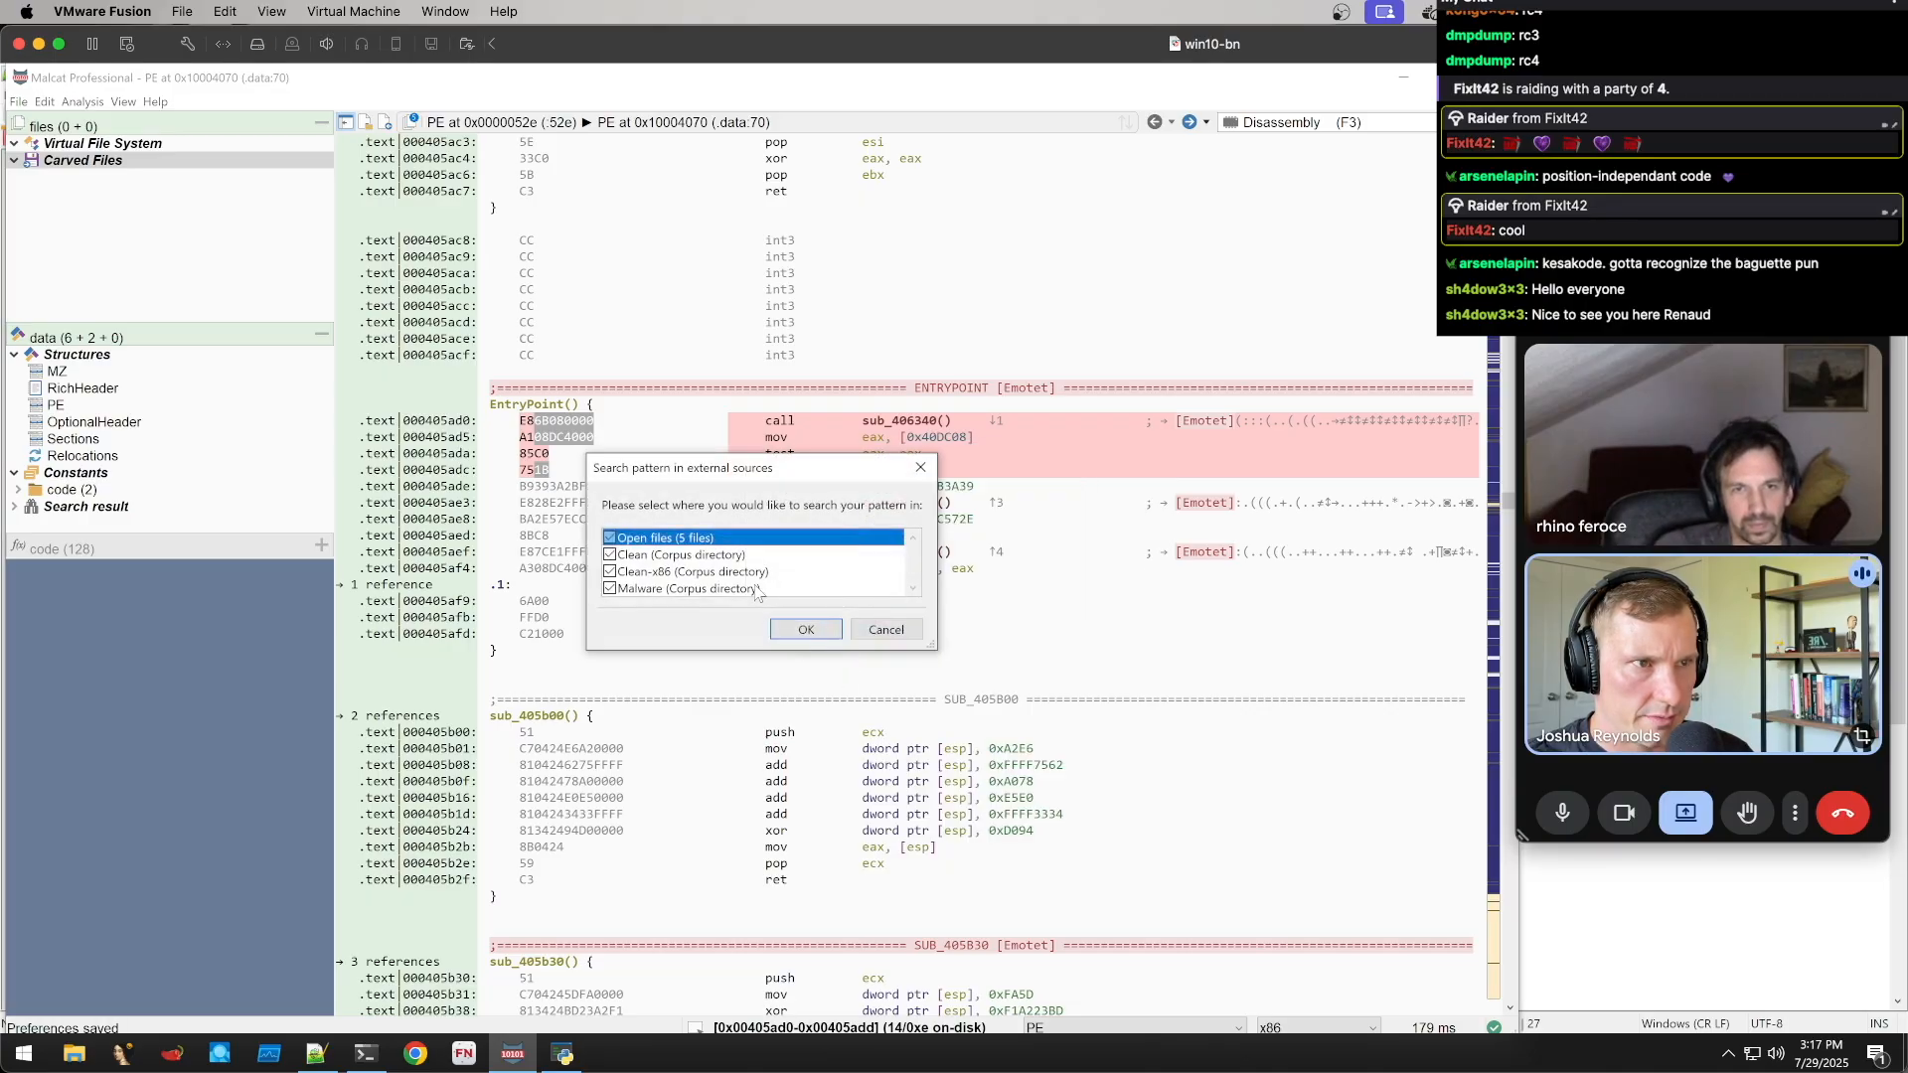
left_click(806, 633)
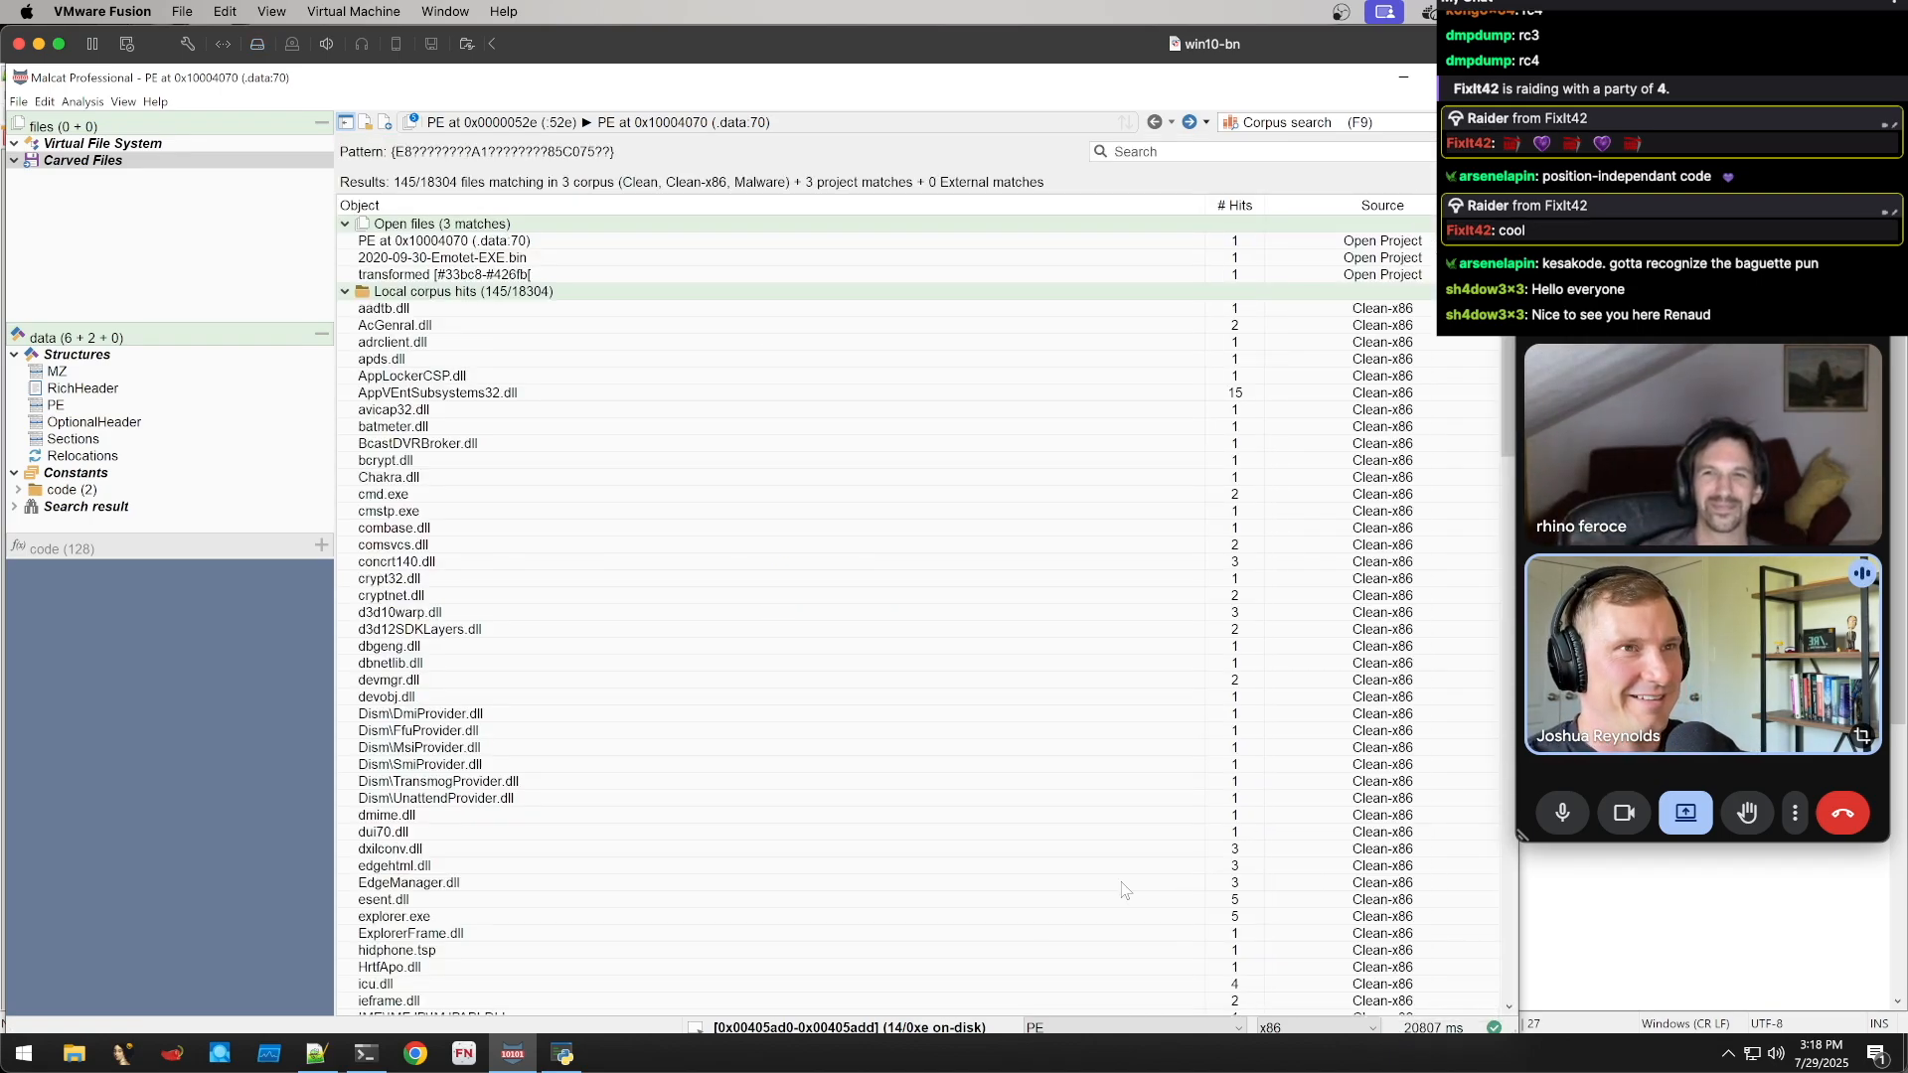
scroll(926, 474, "down", 15)
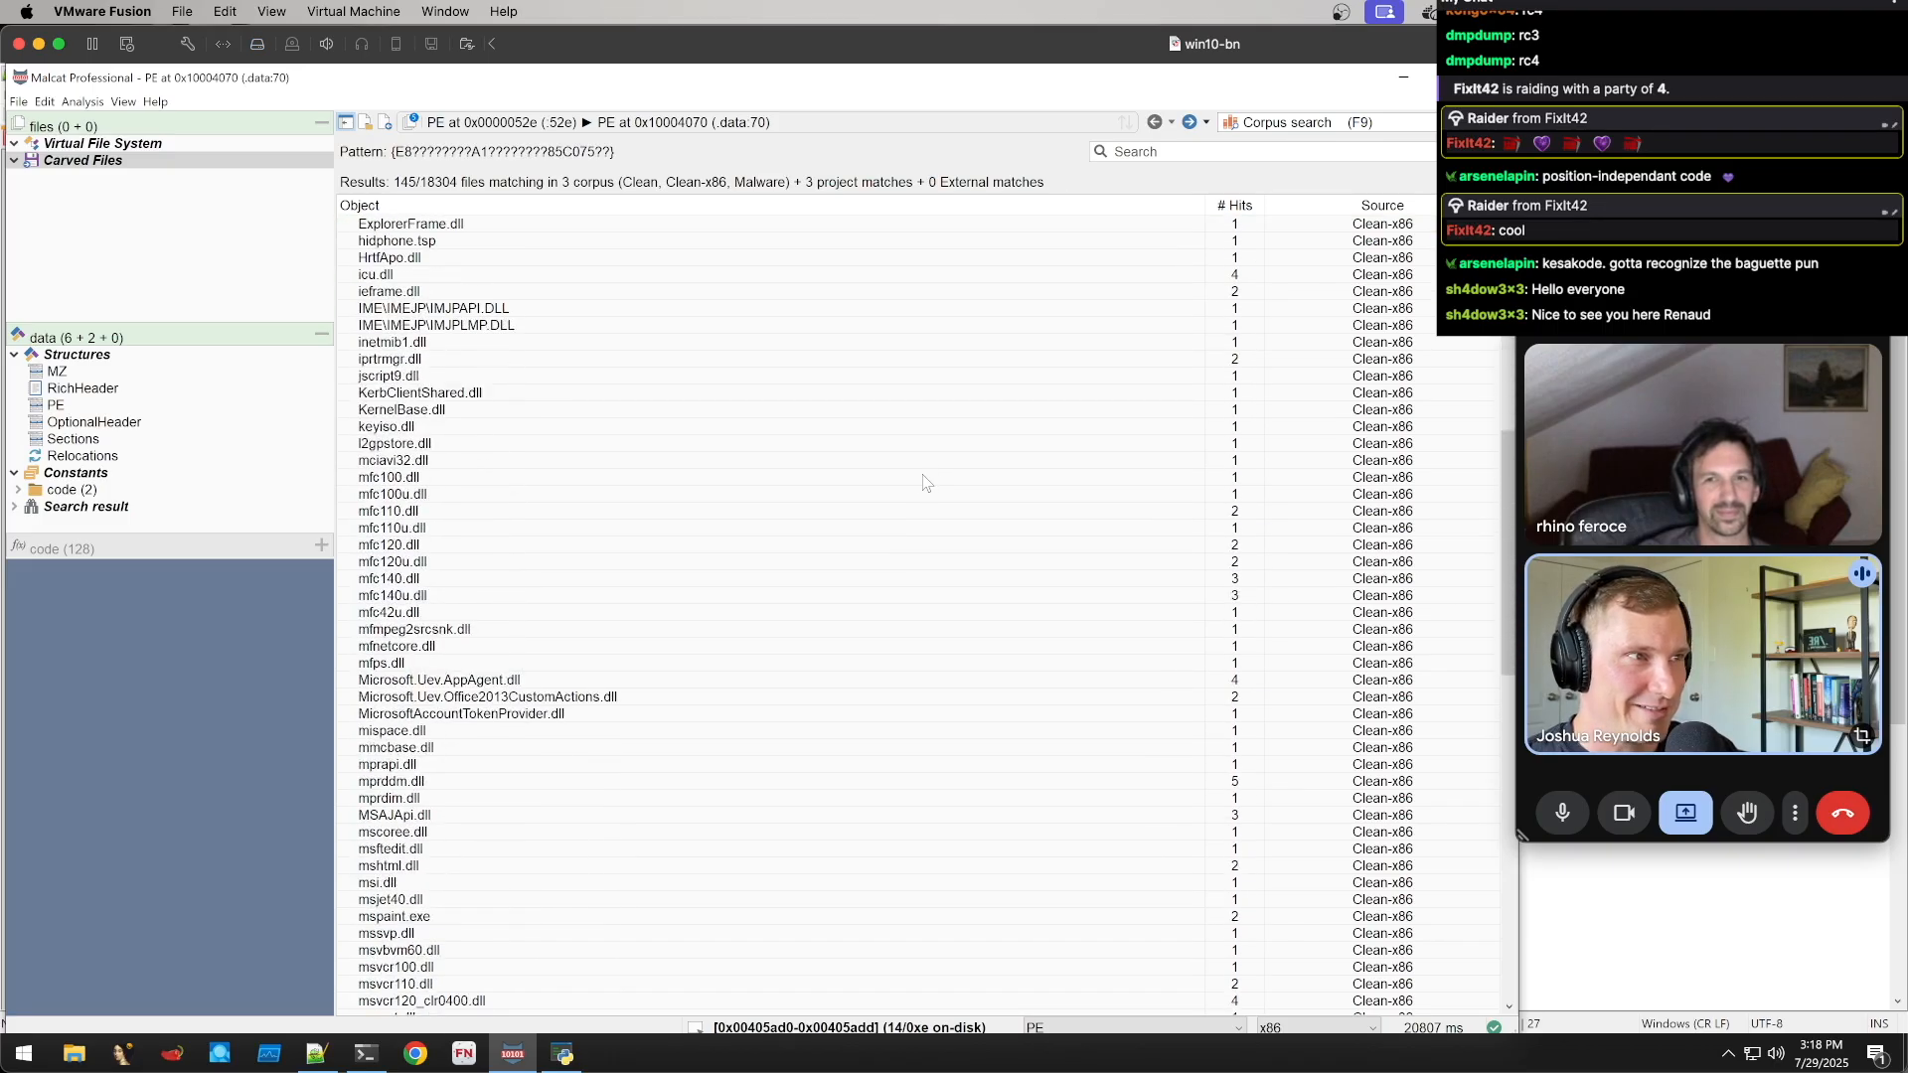
scroll(923, 487, "up", 15)
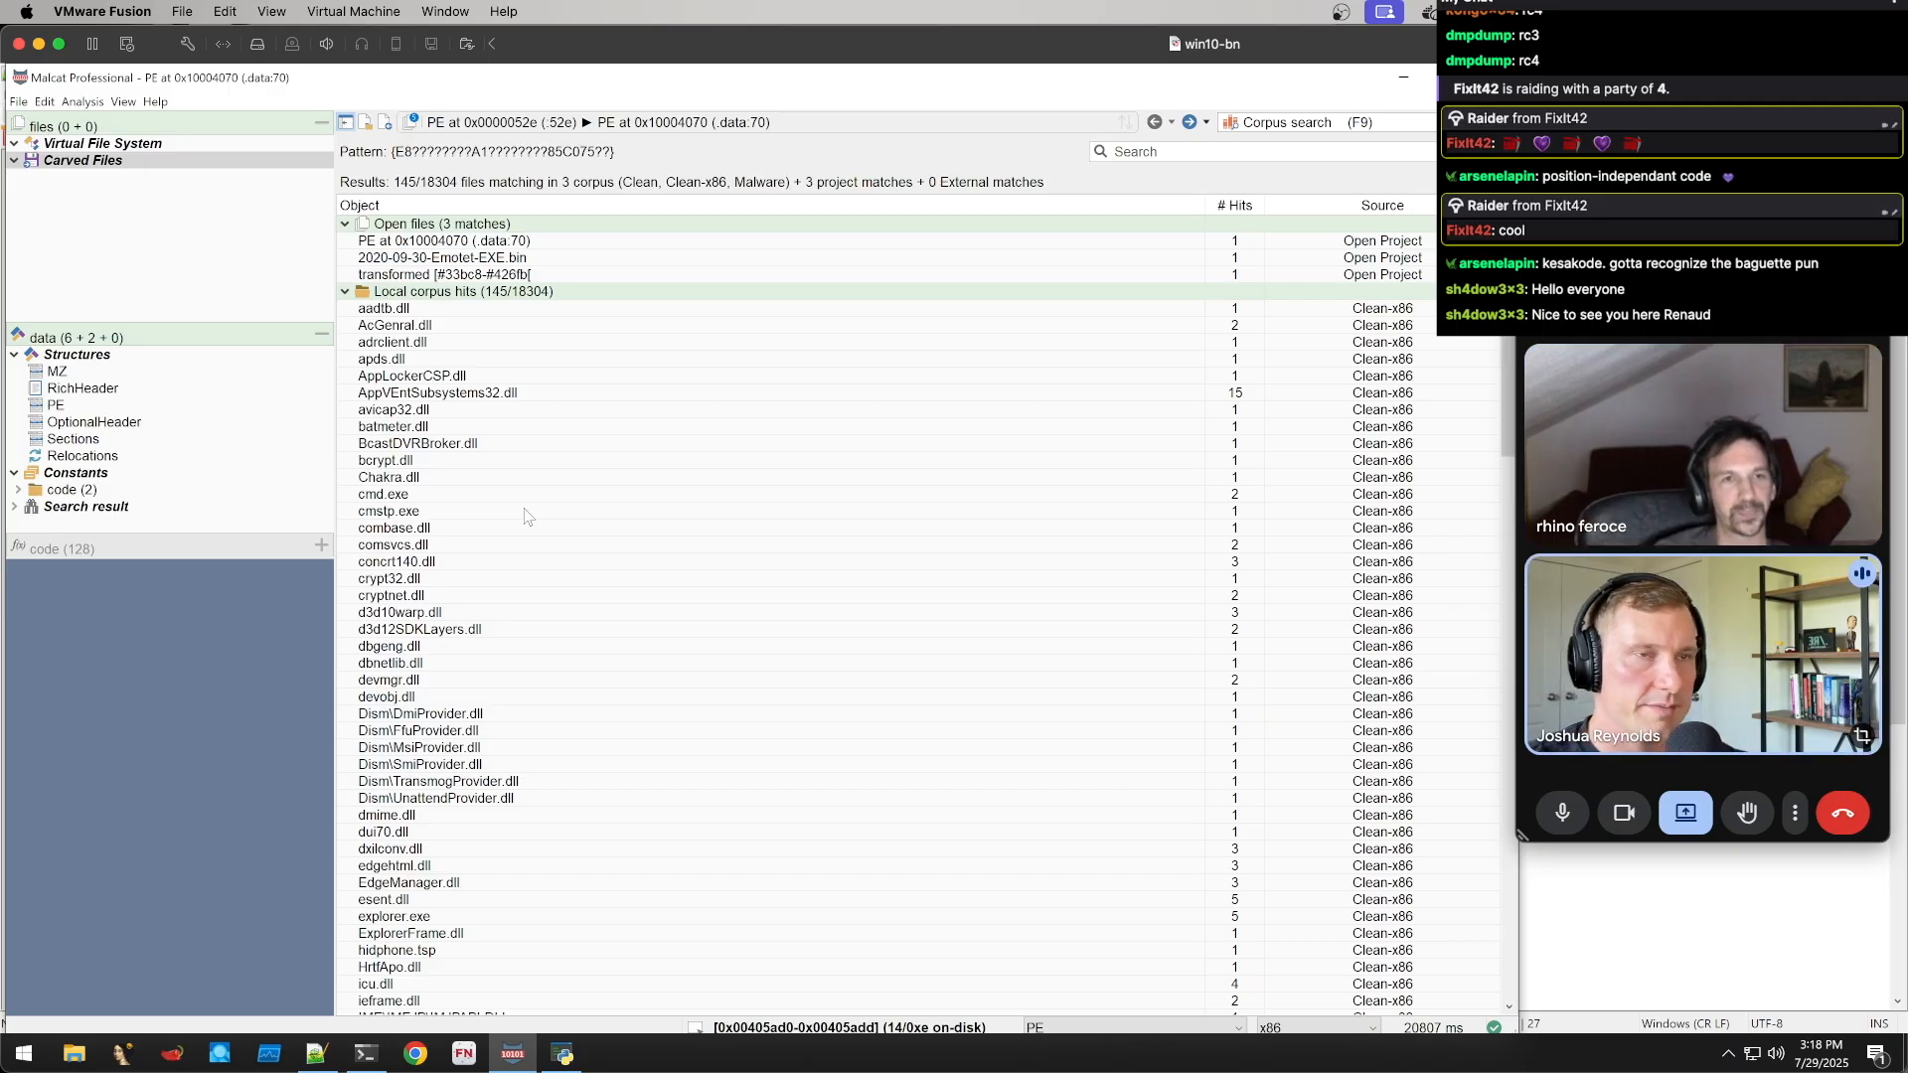
left_click(19, 101)
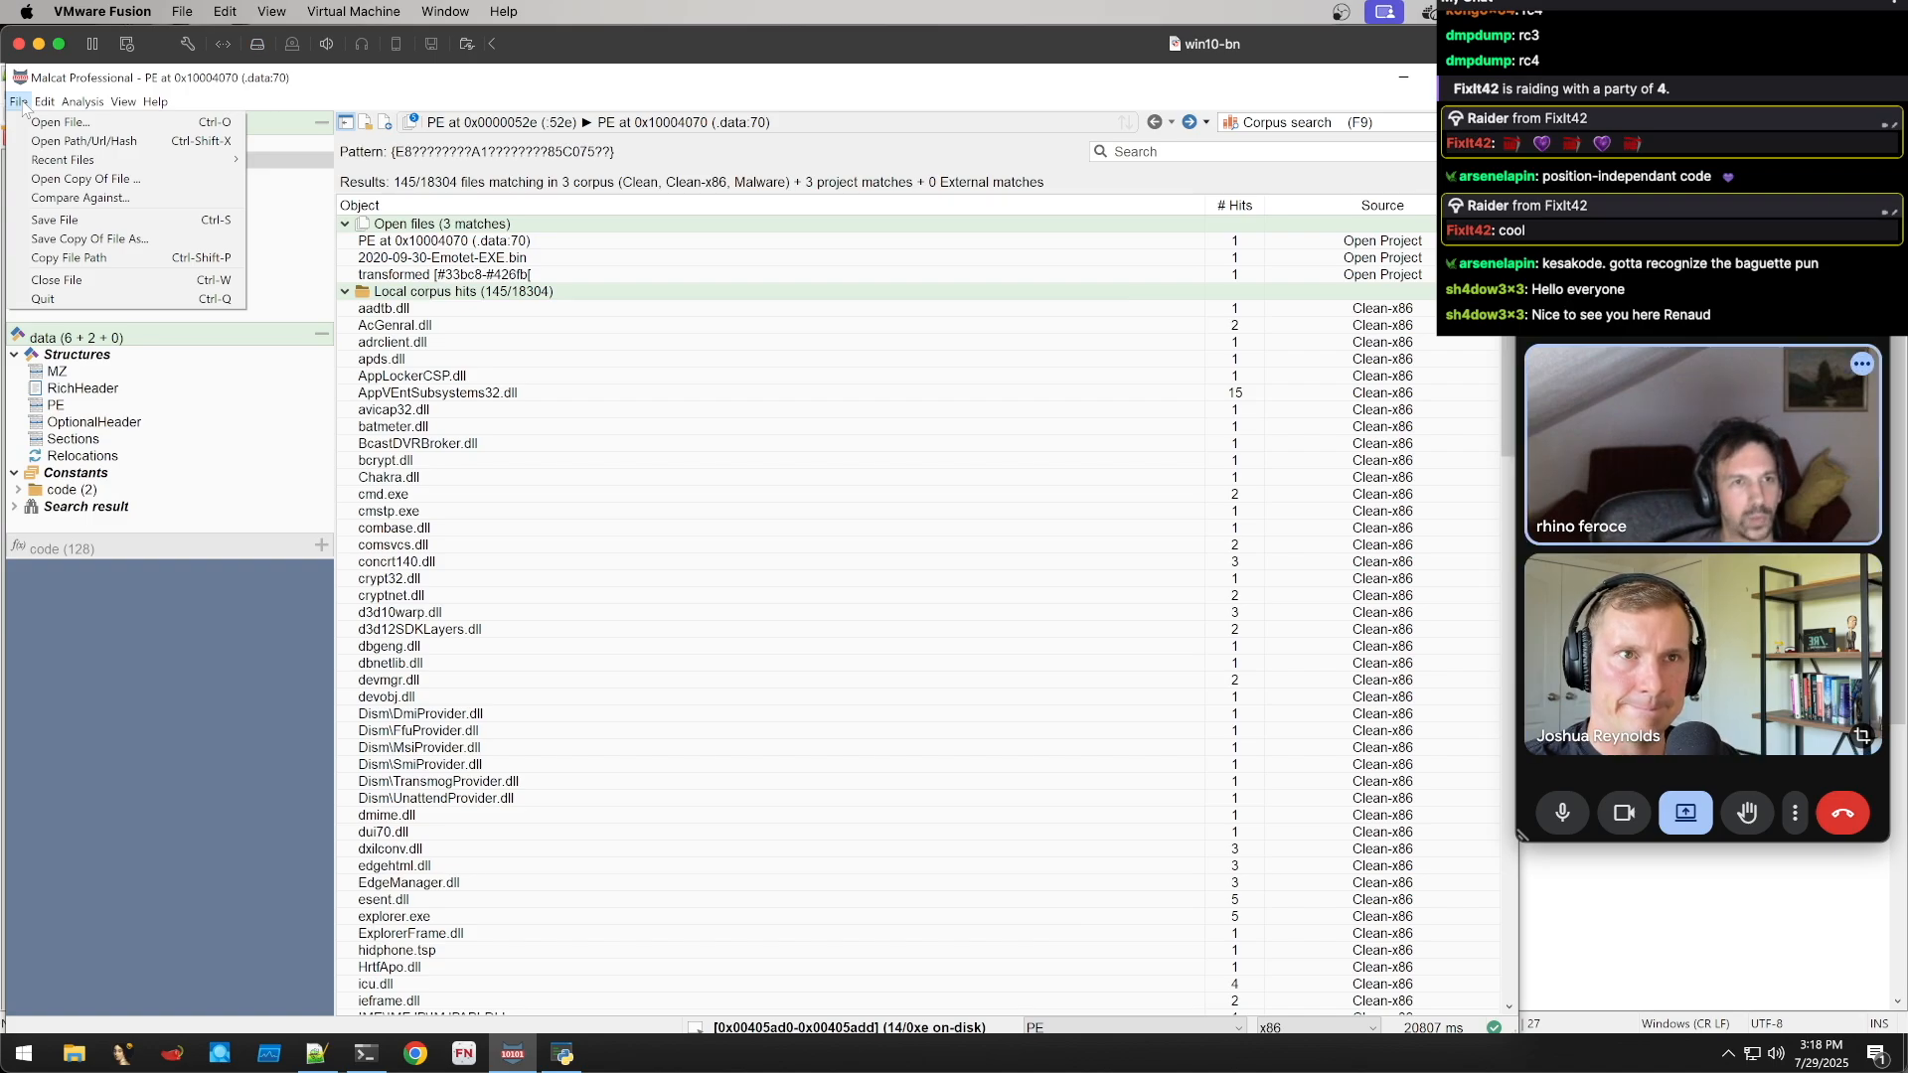
left_click(21, 103)
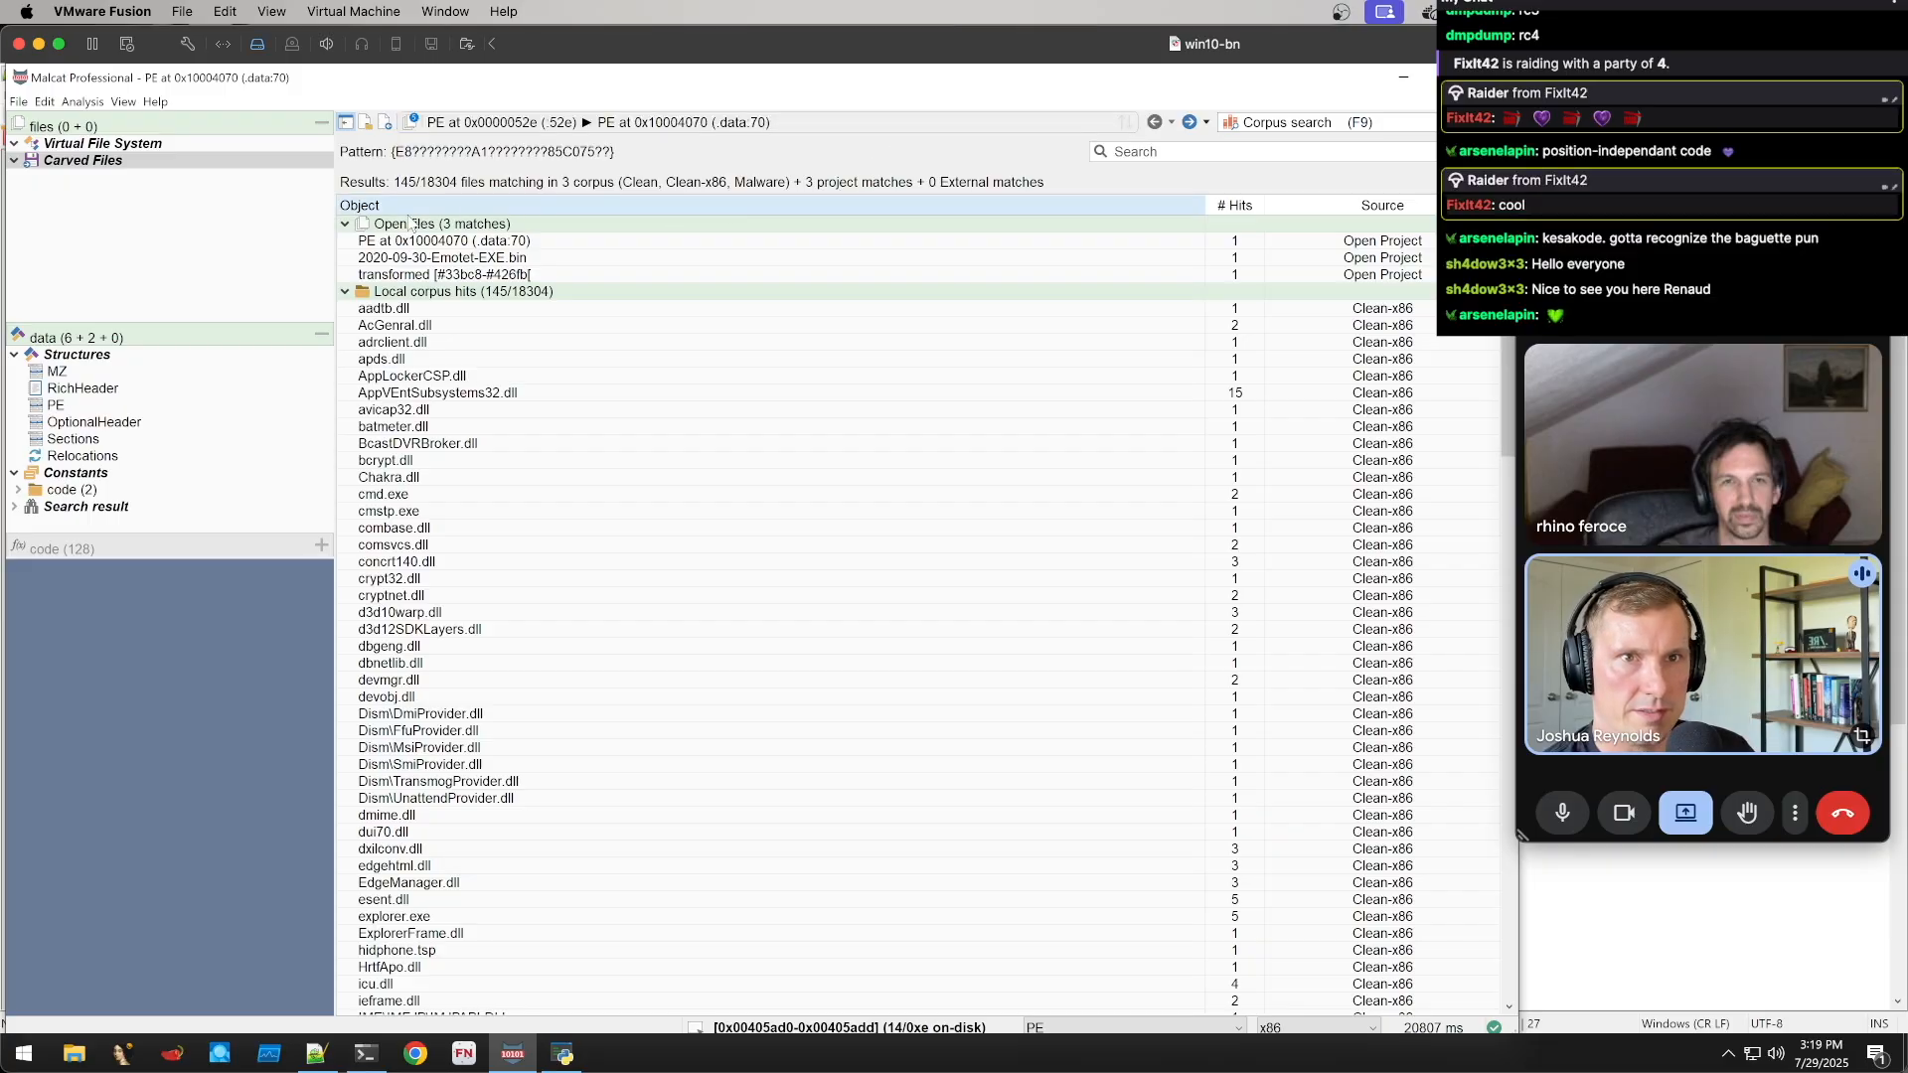
left_click(82, 101)
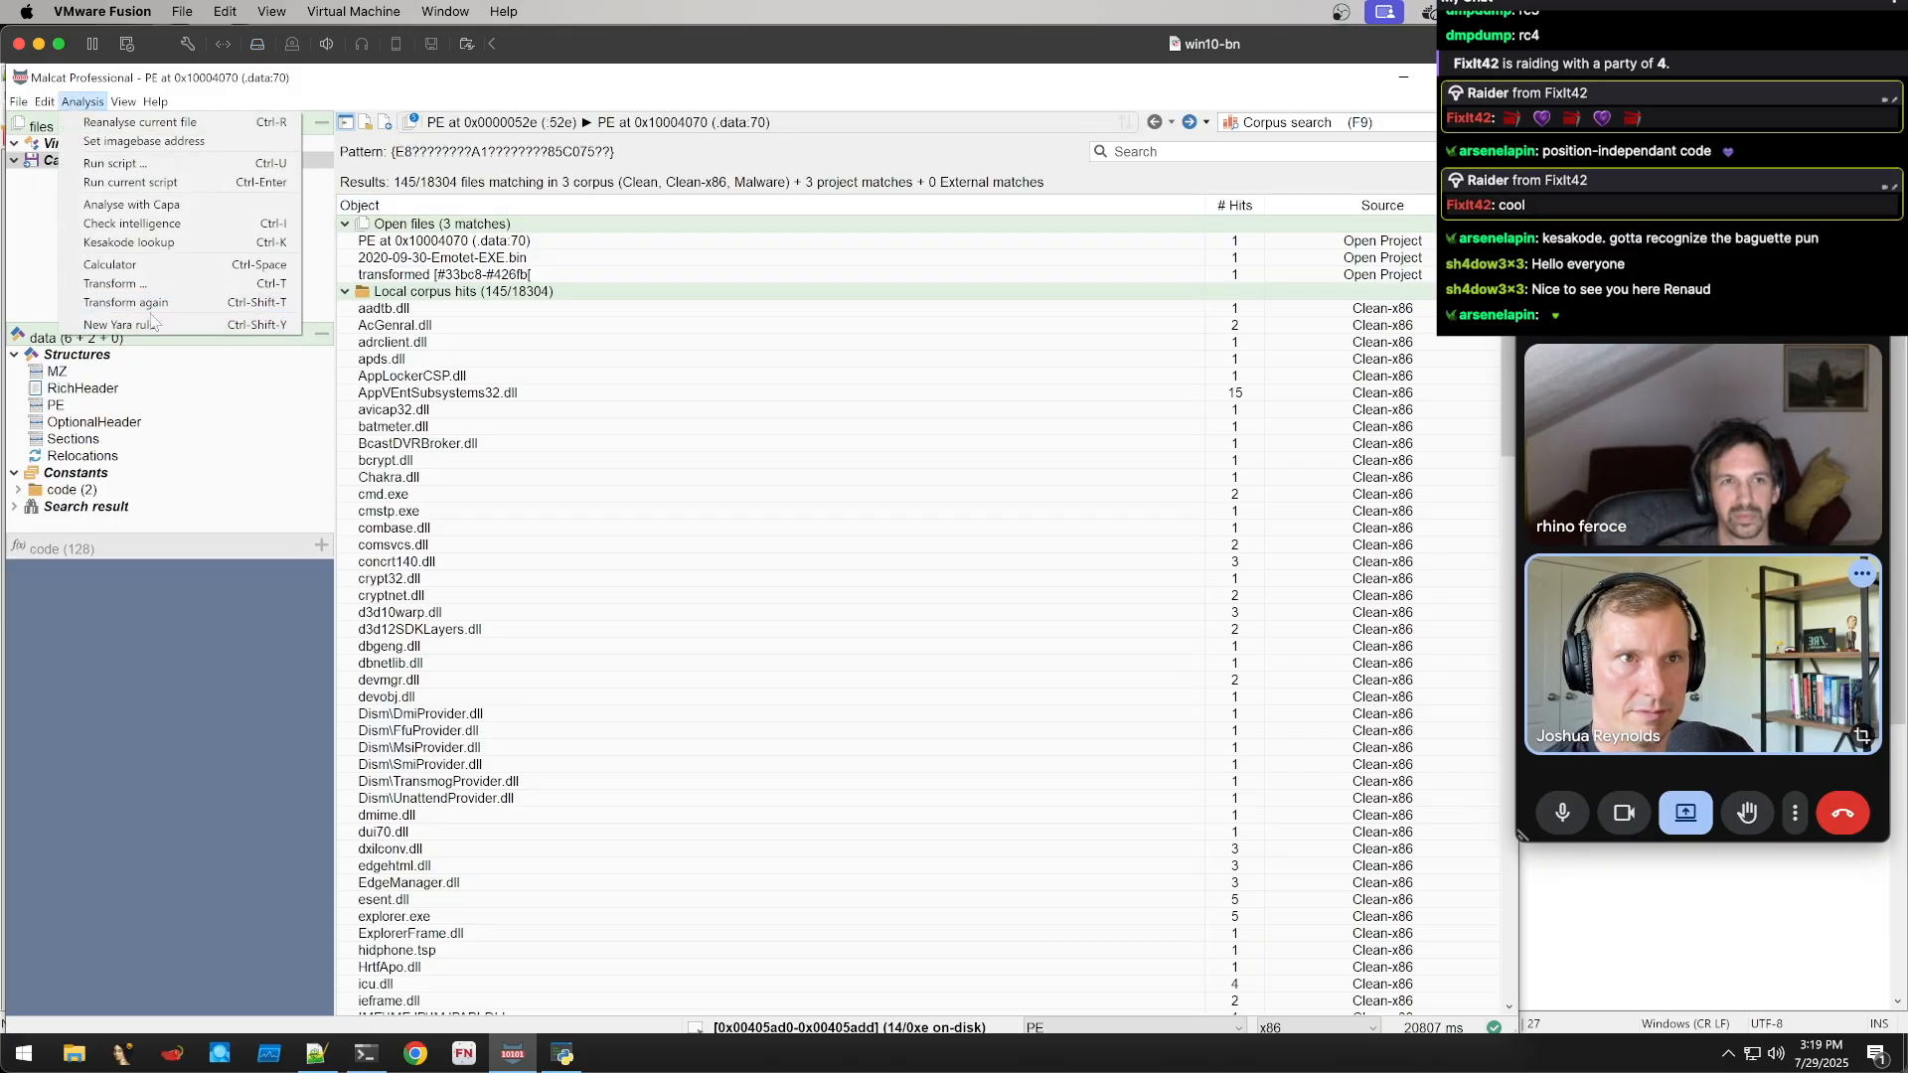
left_click(42, 101)
left_click(123, 102)
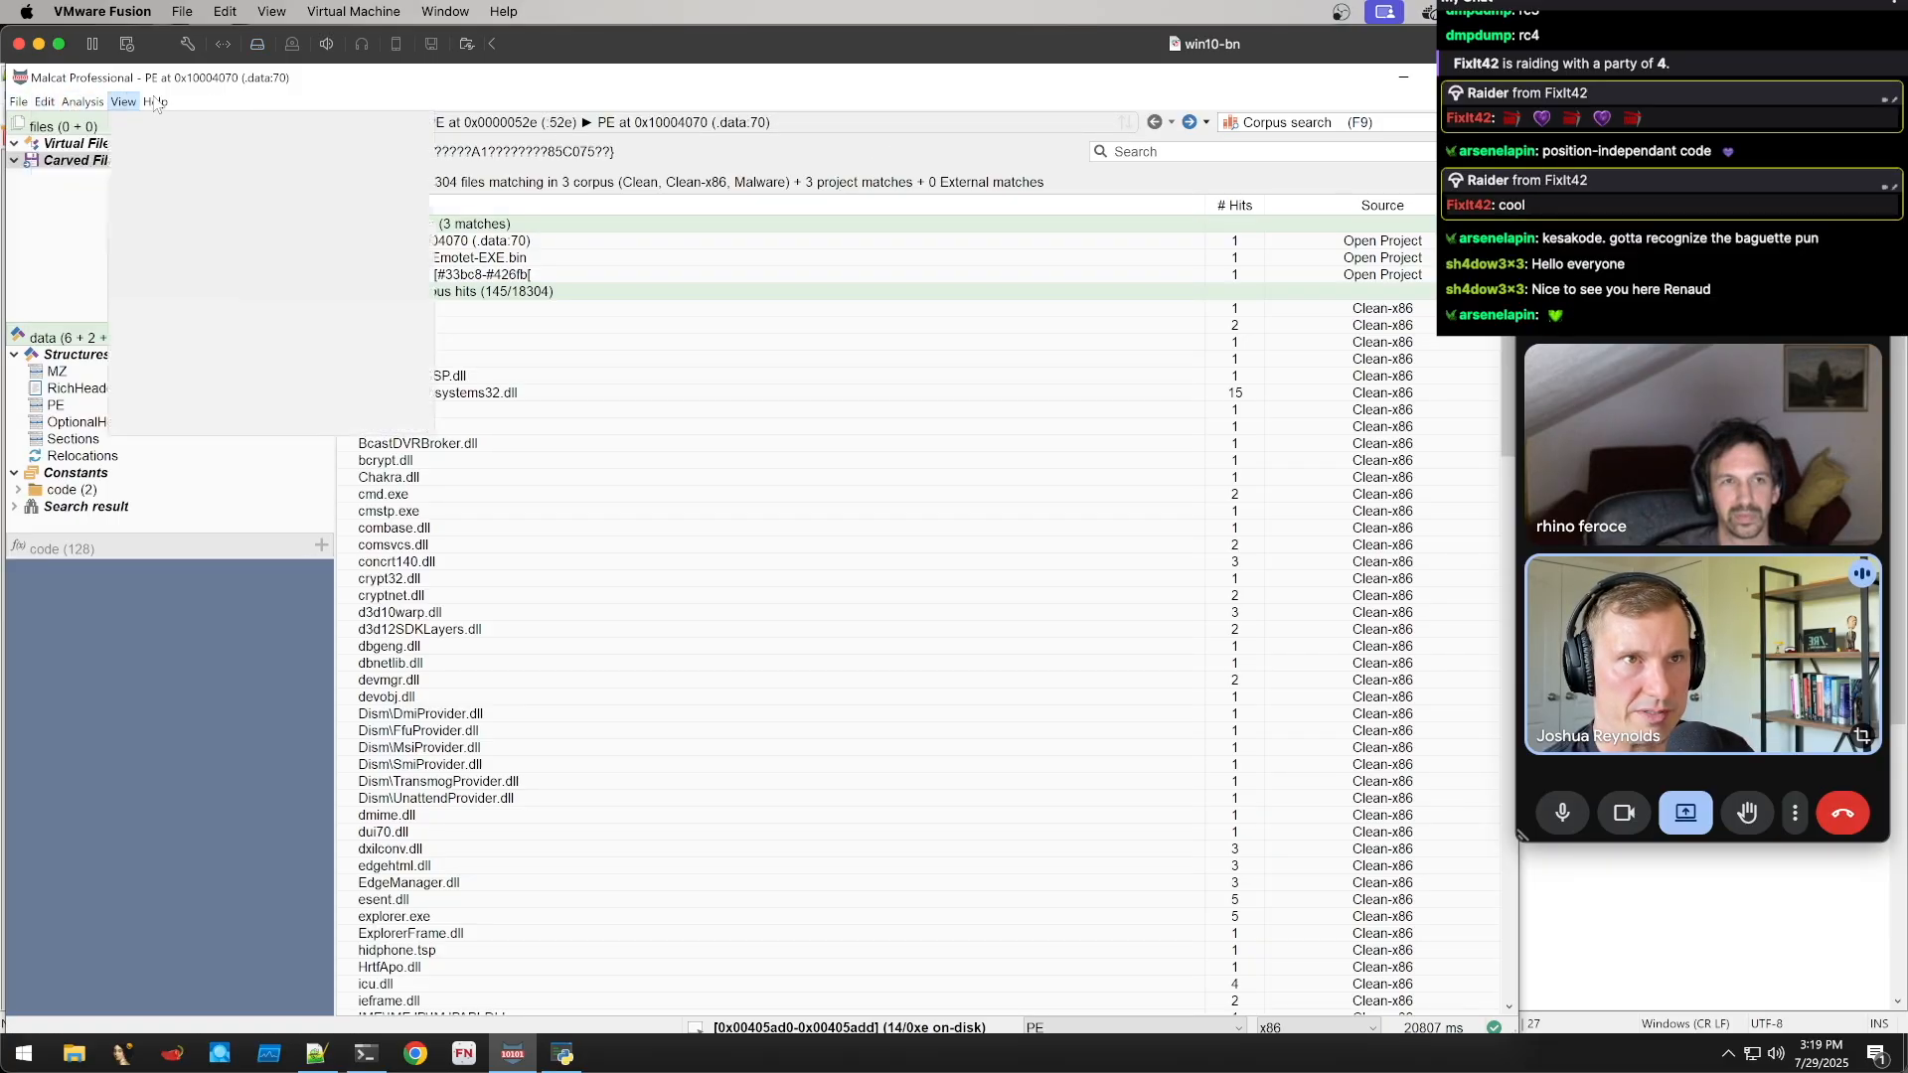
mouse_move(82, 101)
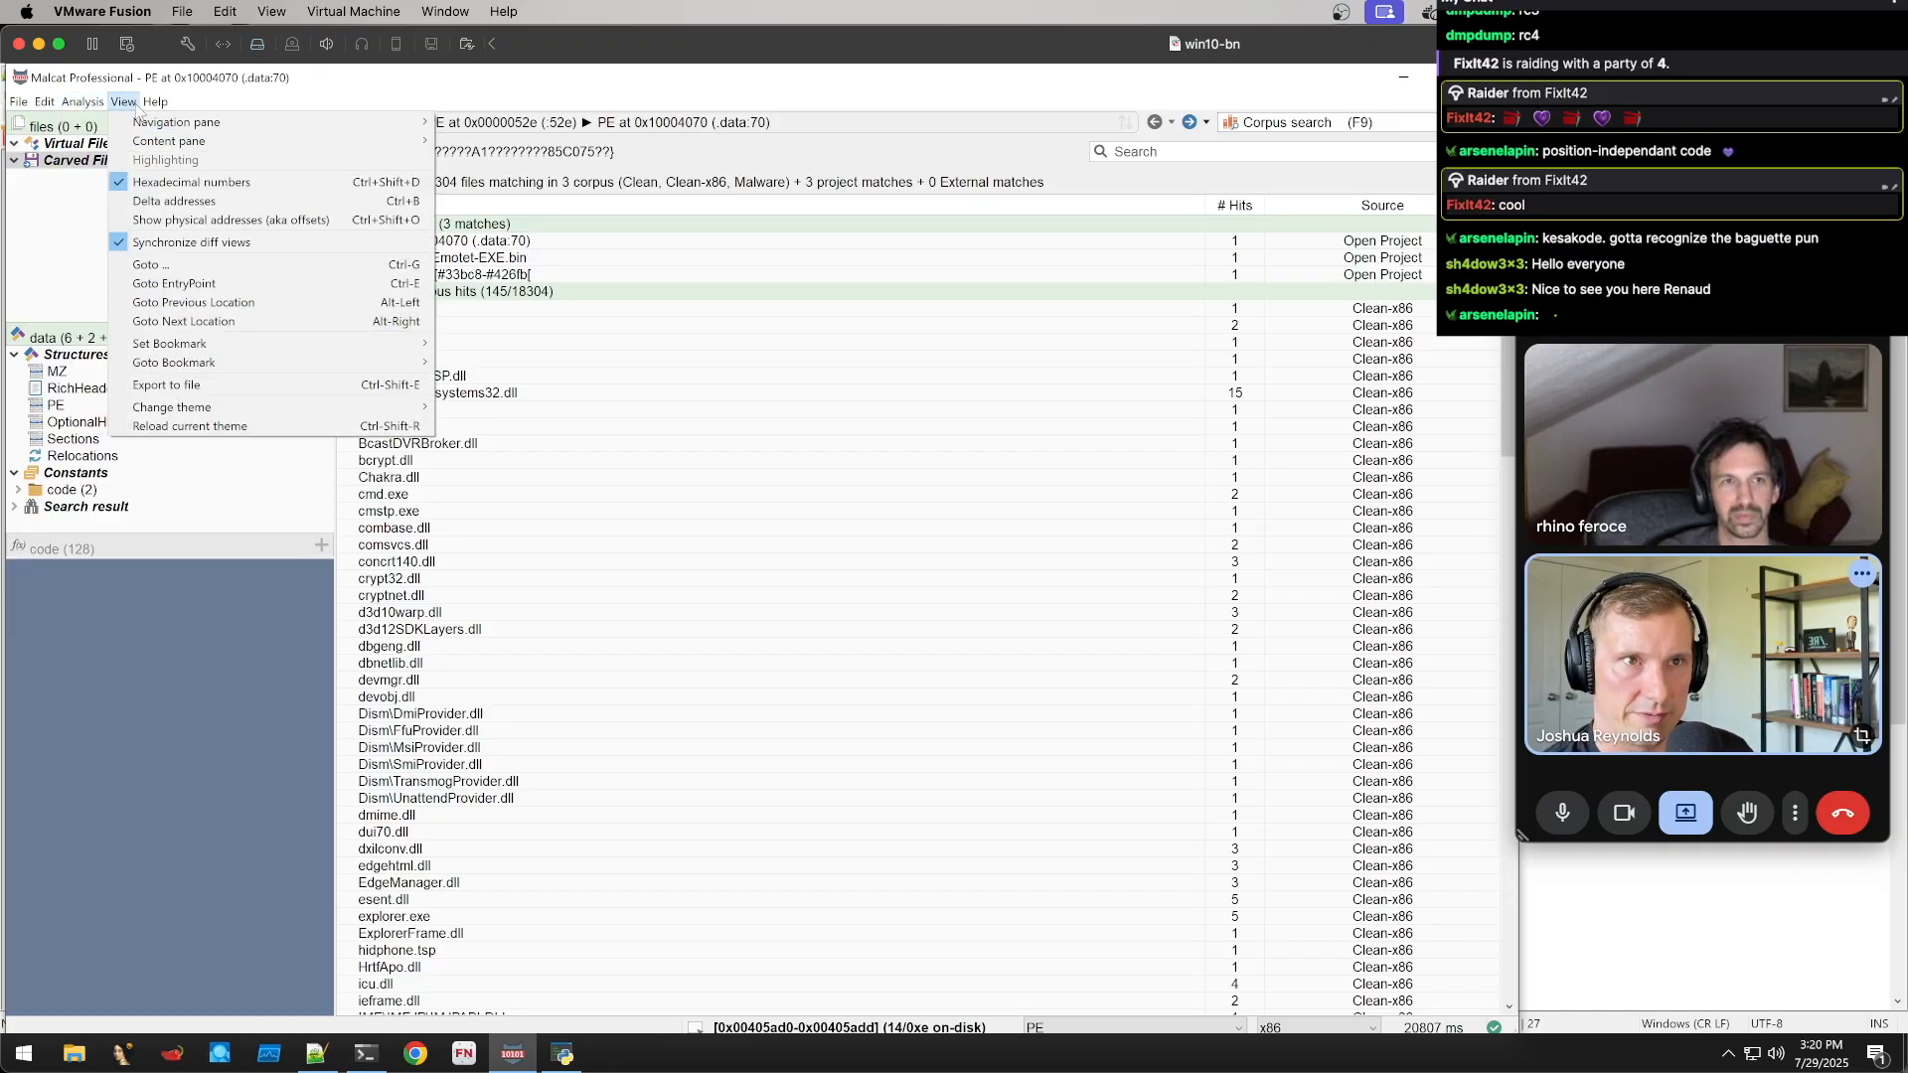
left_click(137, 105)
Switch to the Yara scanner view and browse the malcat and retdec rule files in the signatures folder
left_click(1304, 122)
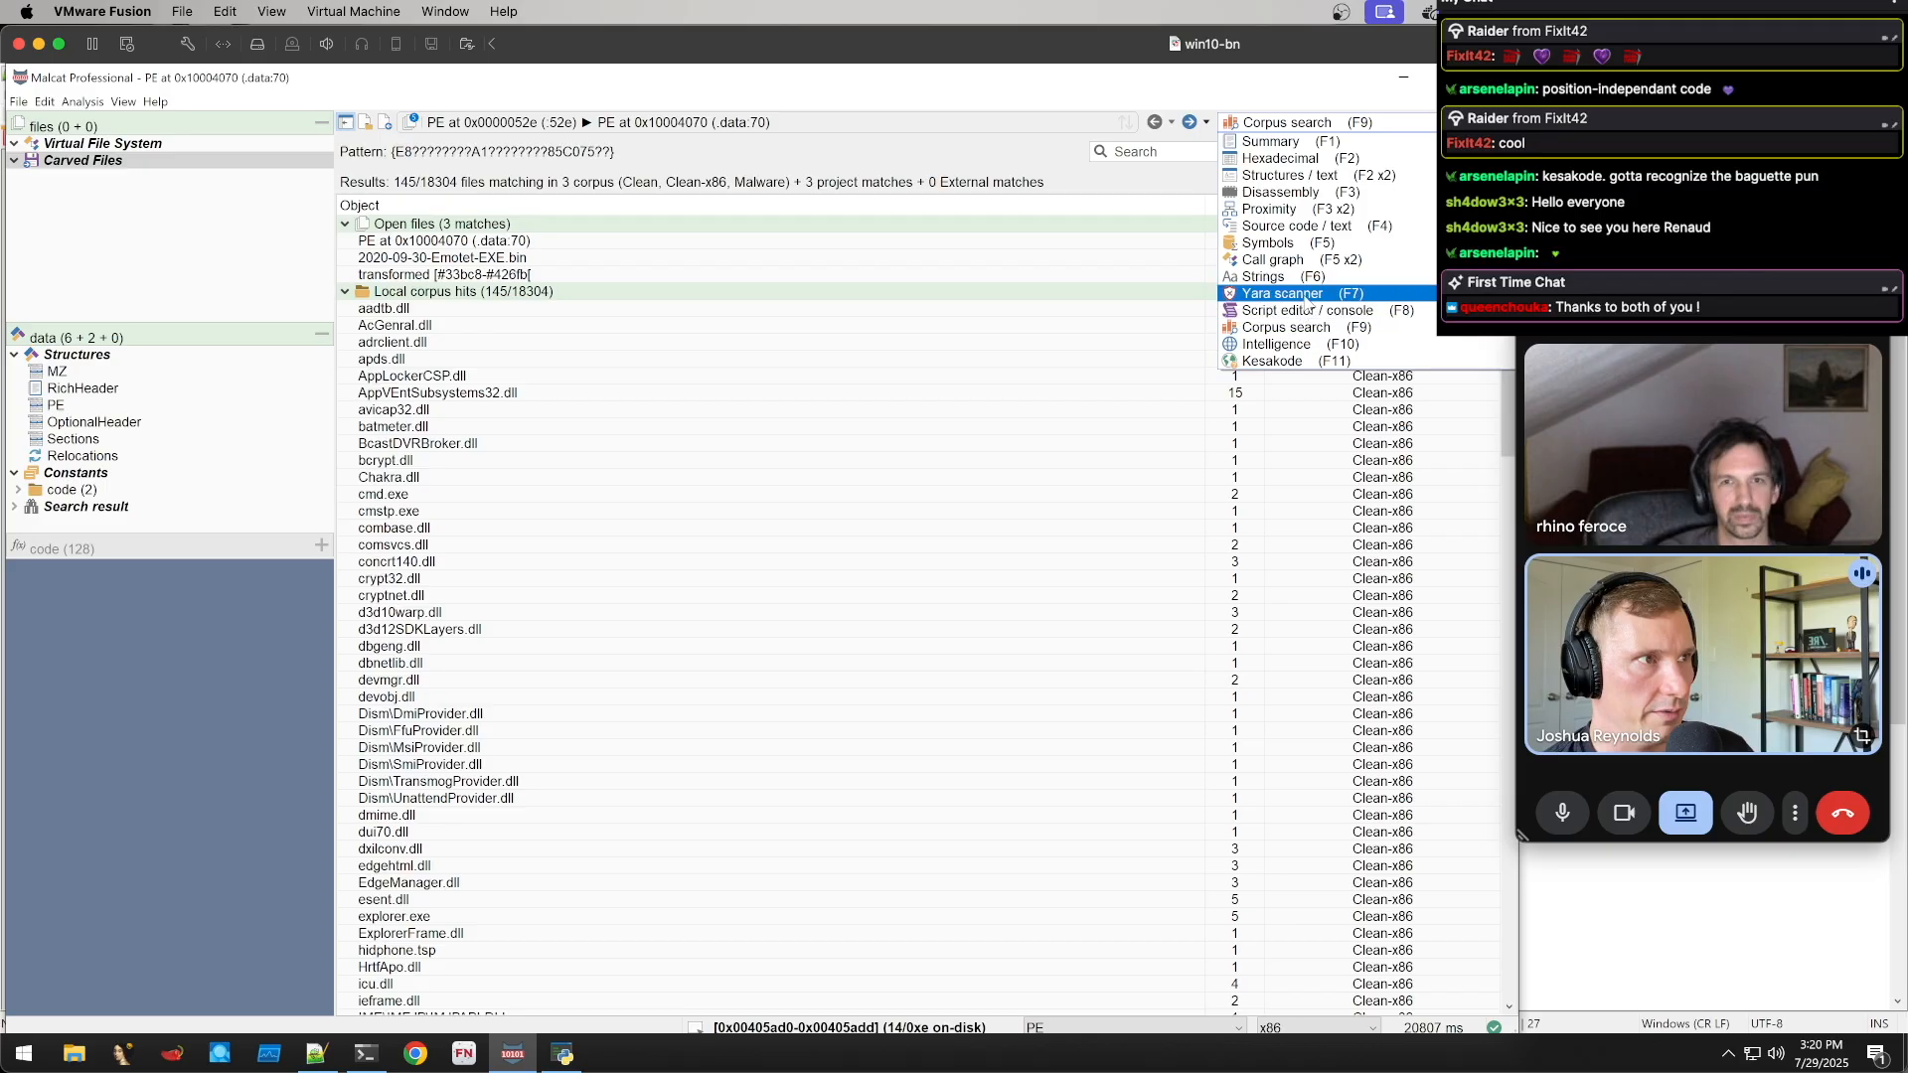
left_click(1304, 295)
scroll(616, 654, "up", 10)
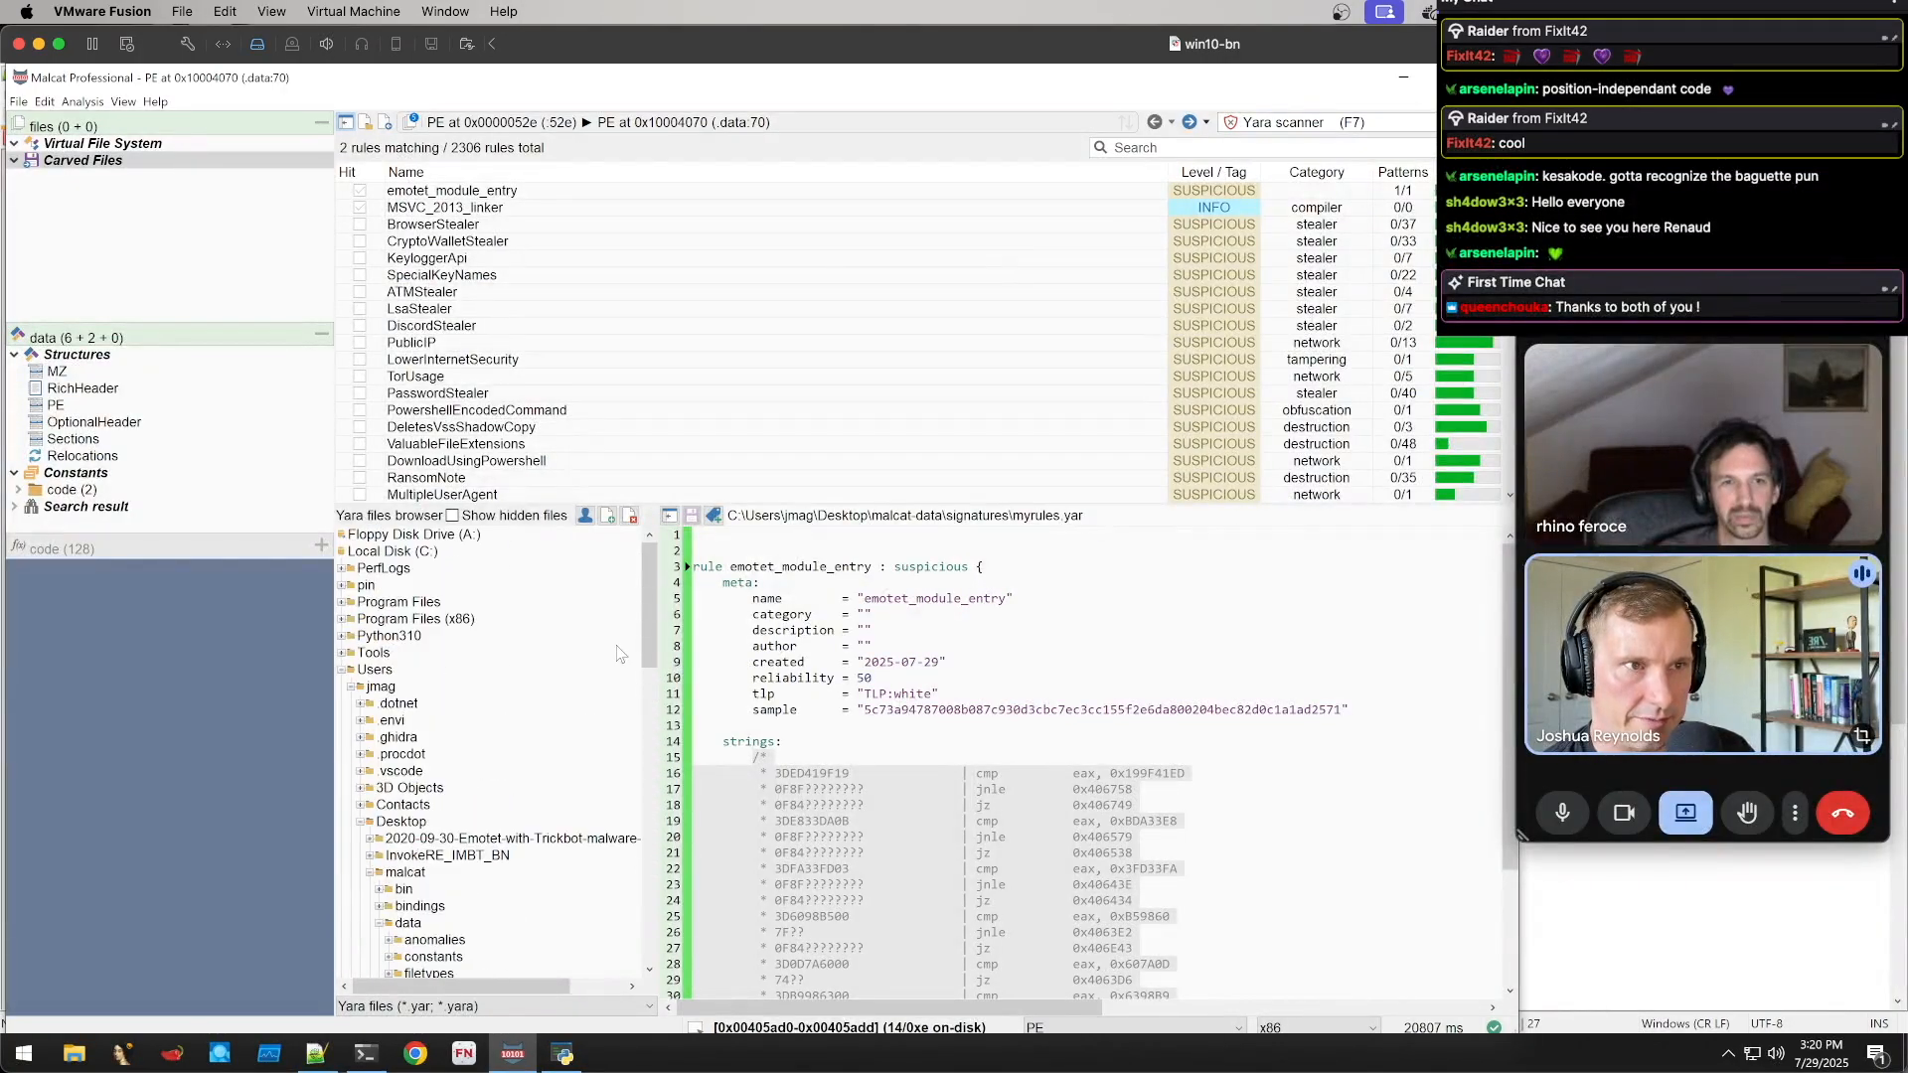
scroll(616, 654, "down", 7)
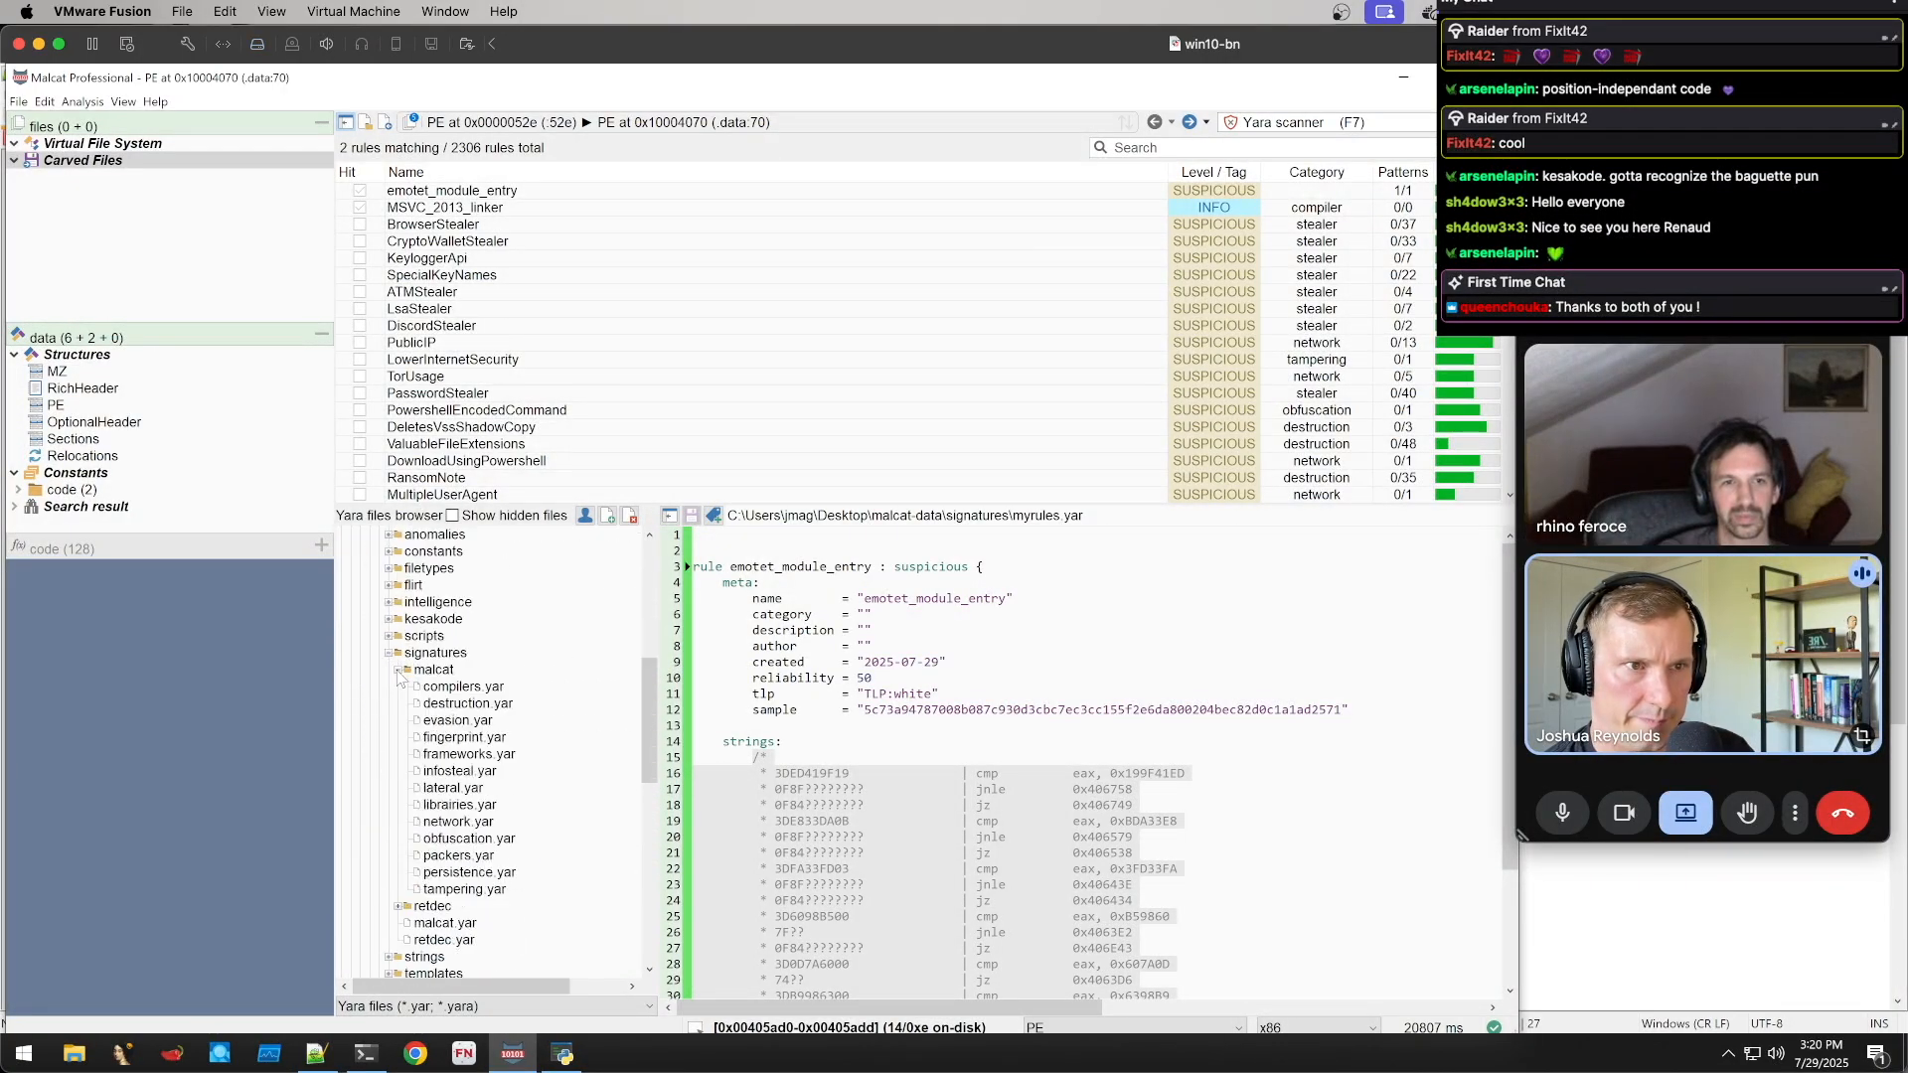
left_click(398, 754)
scroll(502, 775, "up", 8)
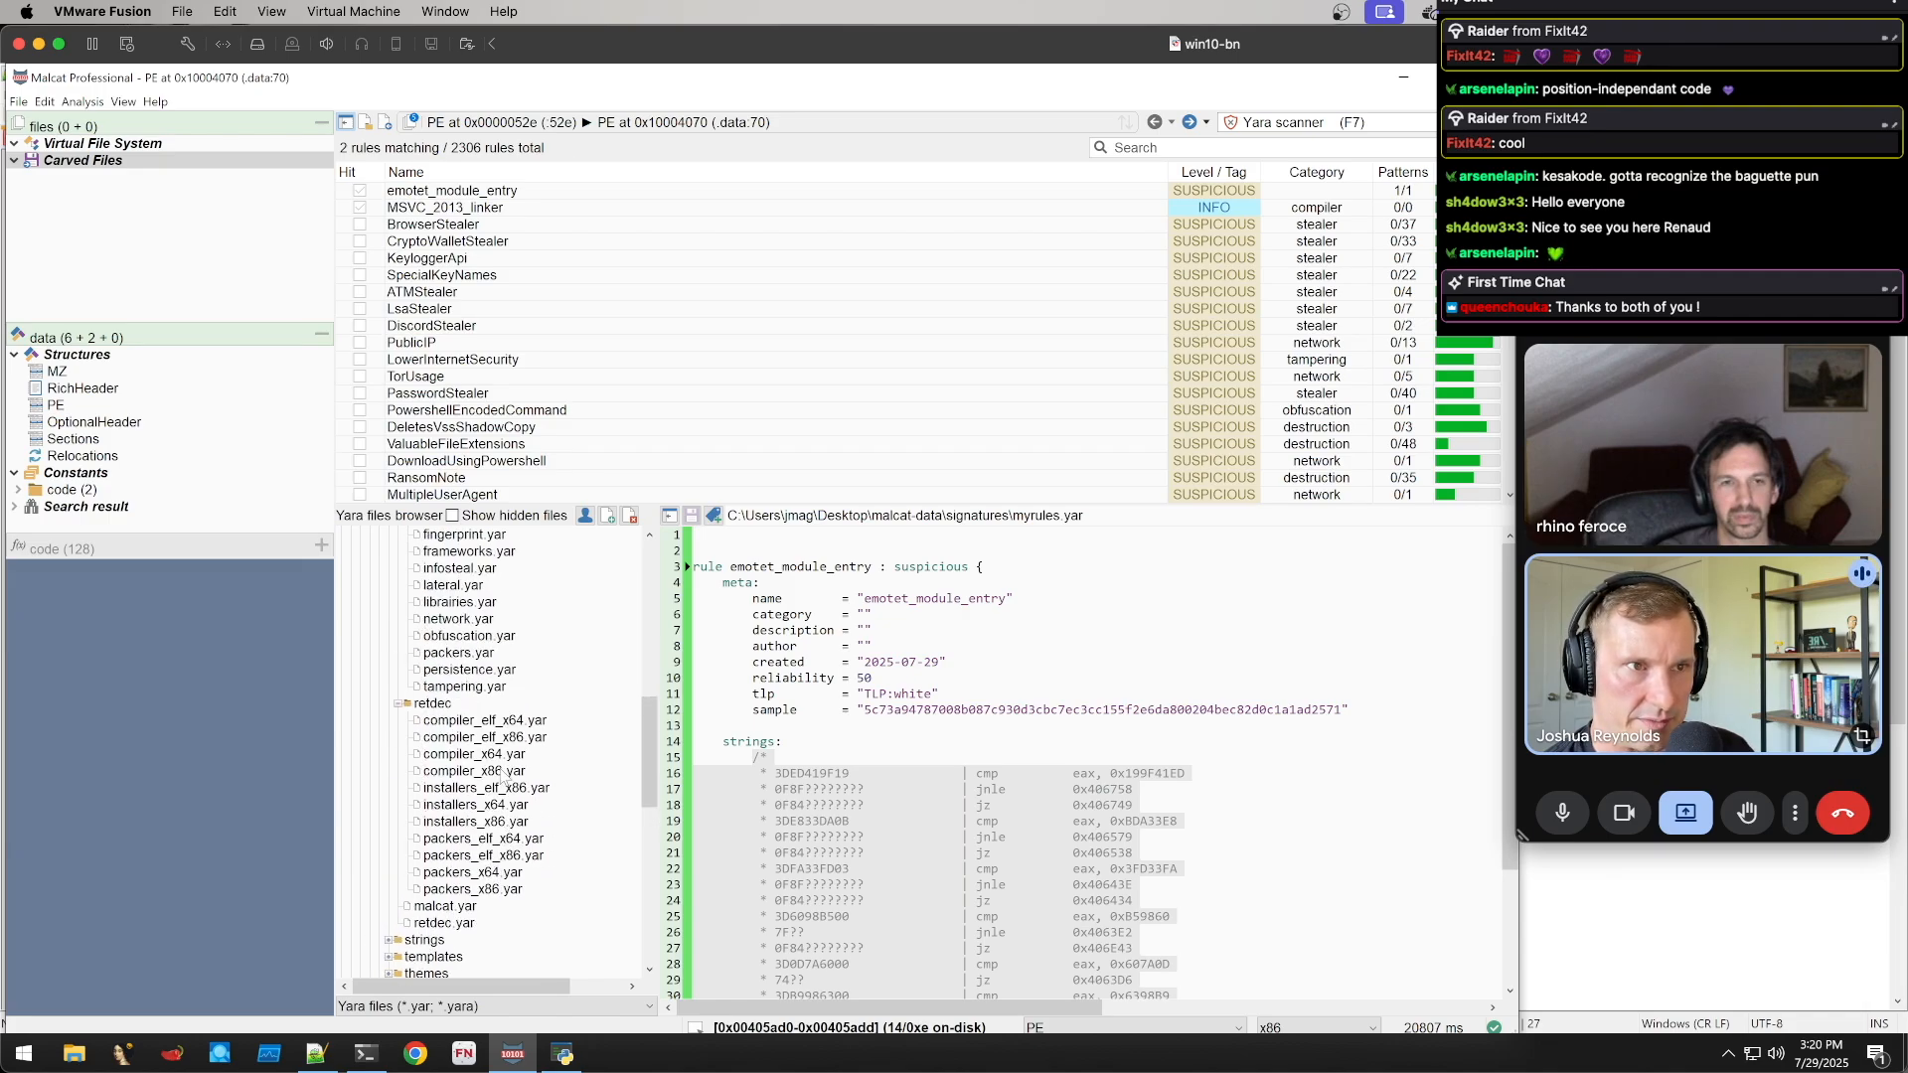
Open compilers.yar from the malcat signatures and look through its compiler and linker detection rules
double_click(485, 737)
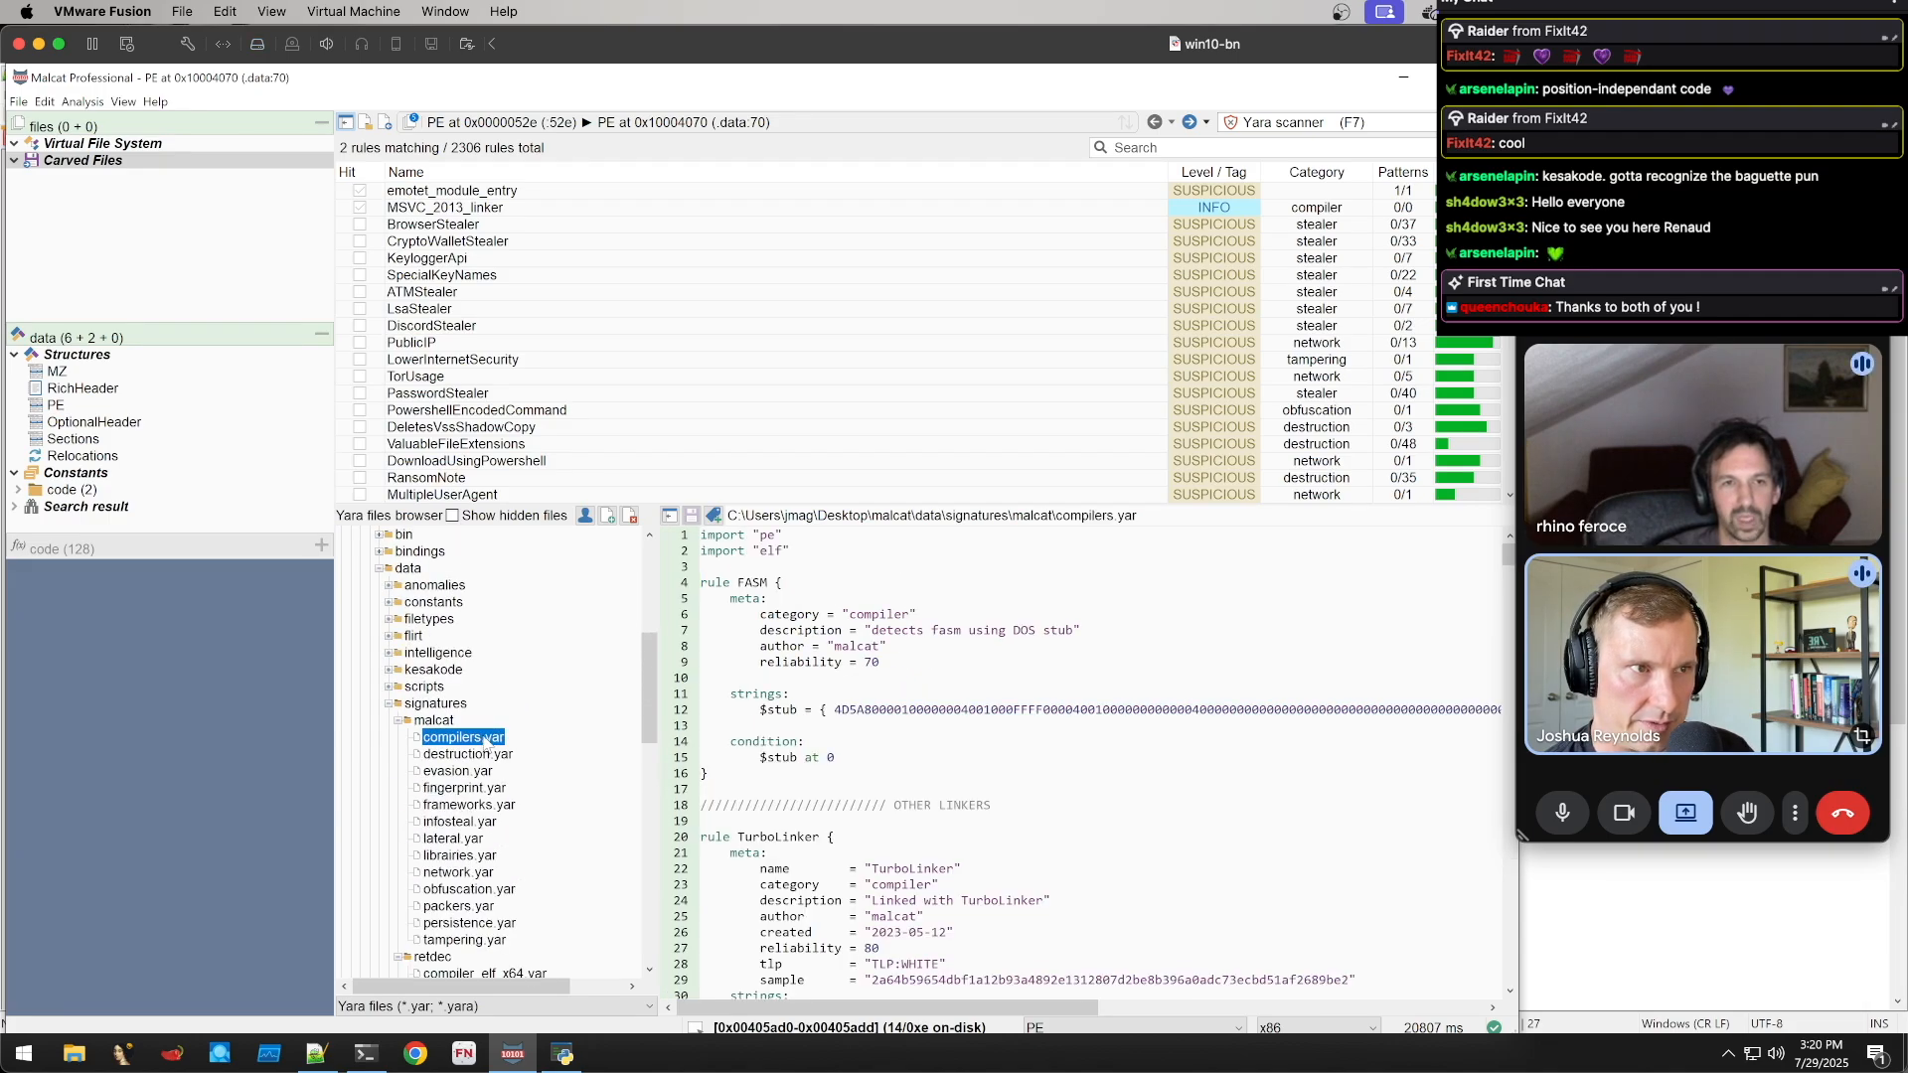
scroll(974, 690, "down", 20)
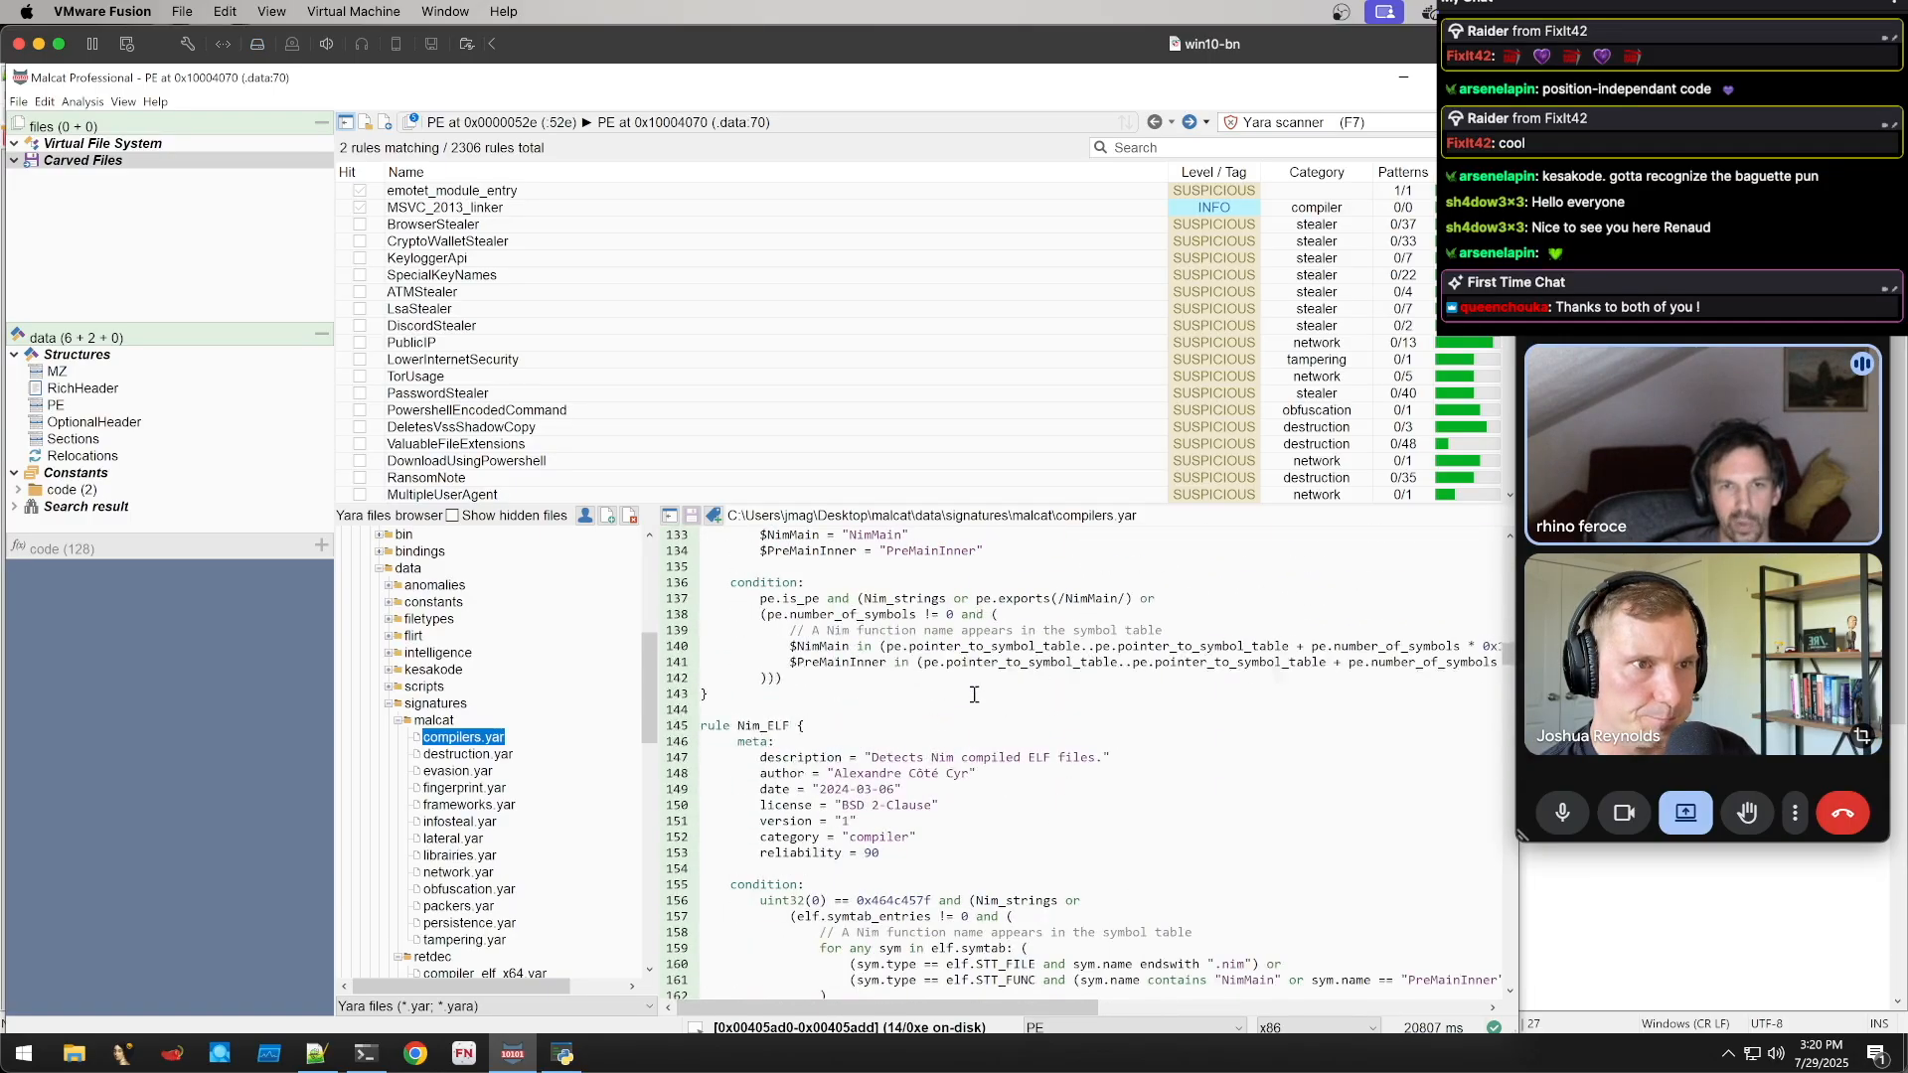
scroll(951, 690, "down", 20)
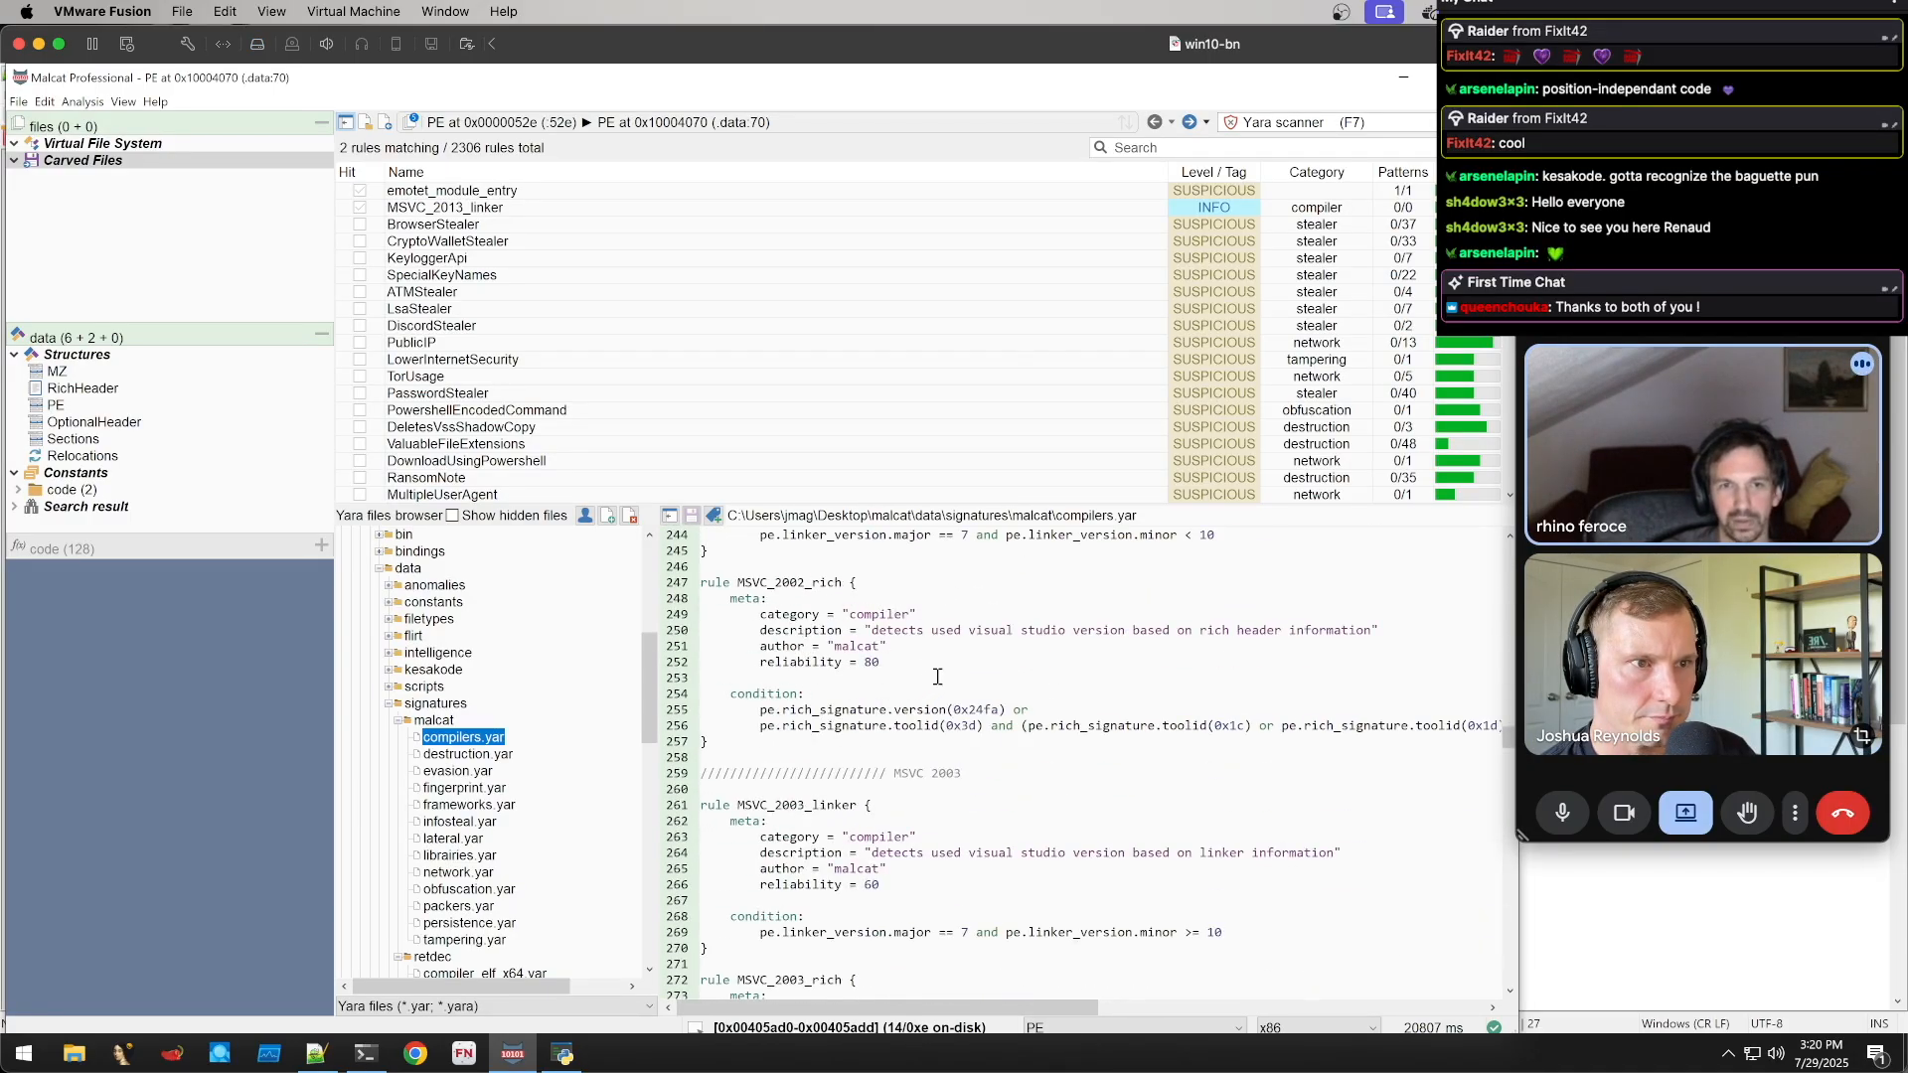
scroll(934, 681, "down", 20)
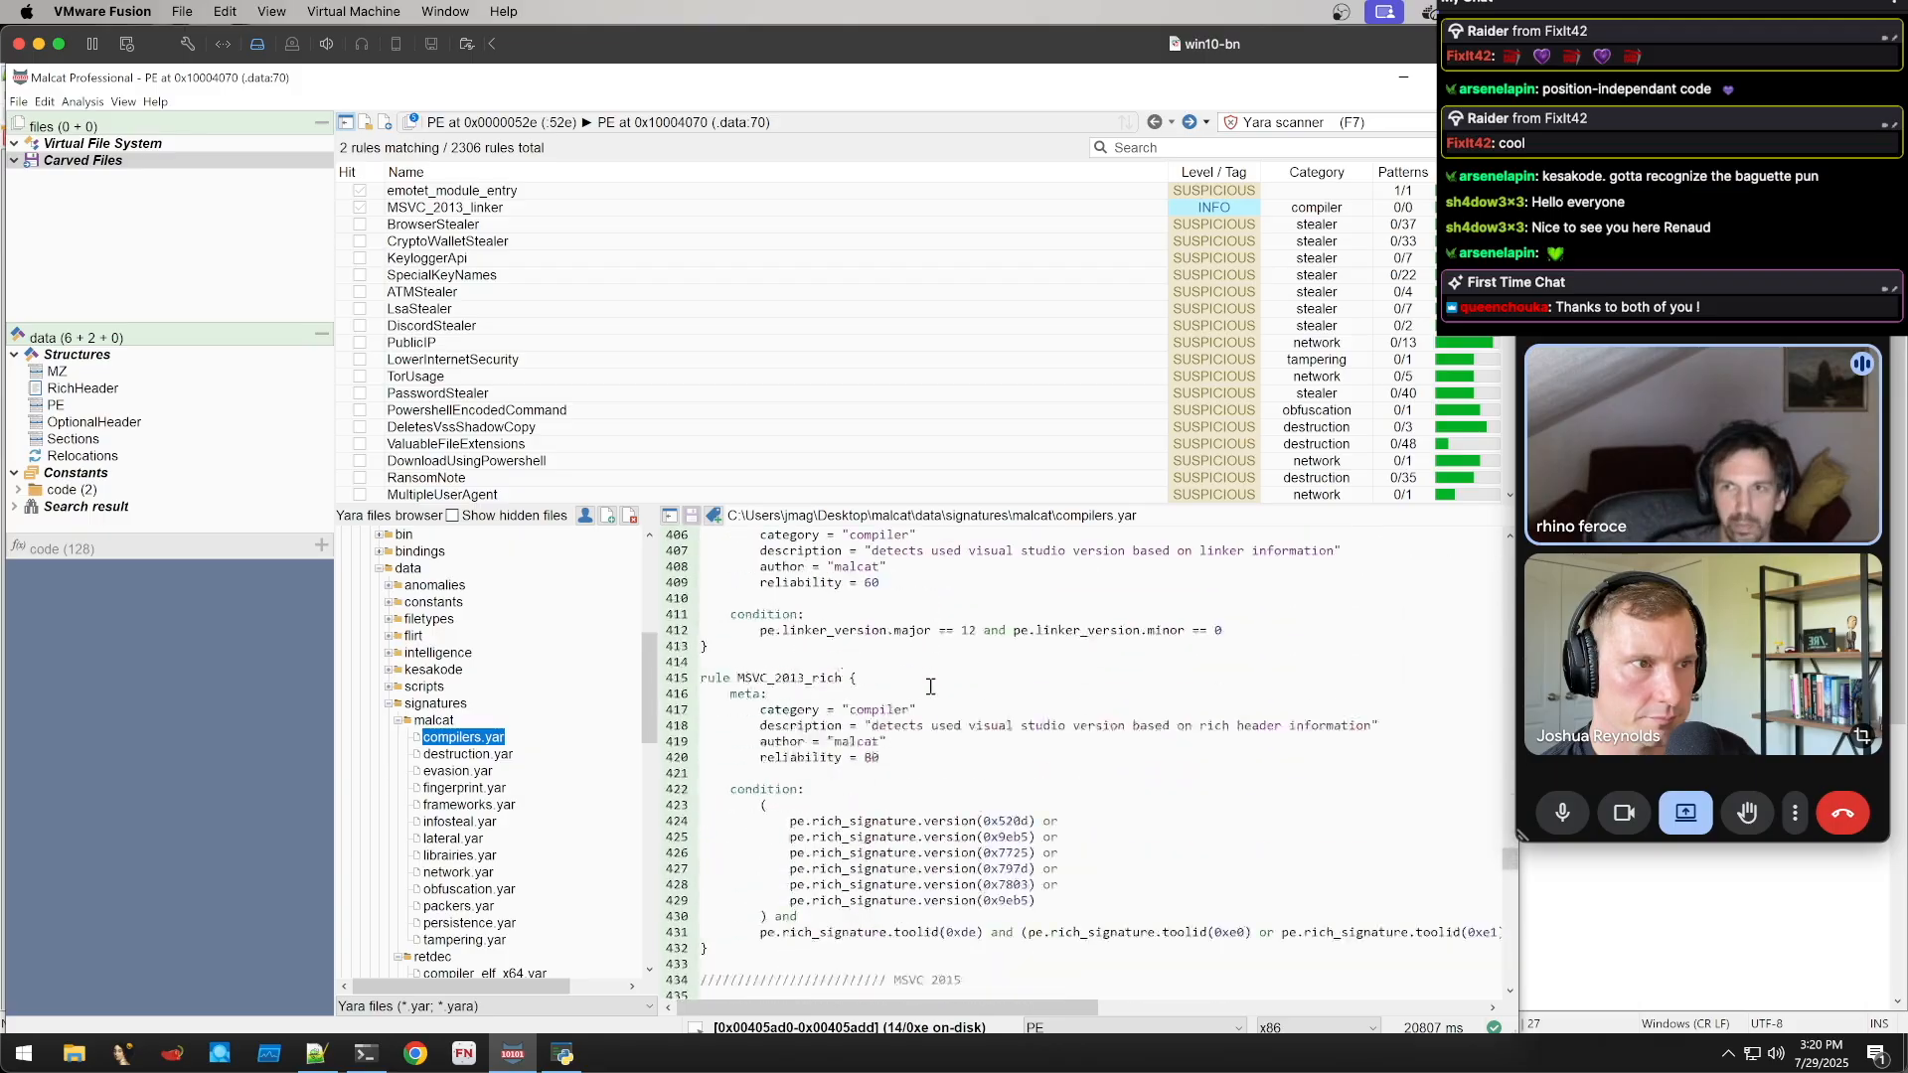
scroll(933, 688, "down", 20)
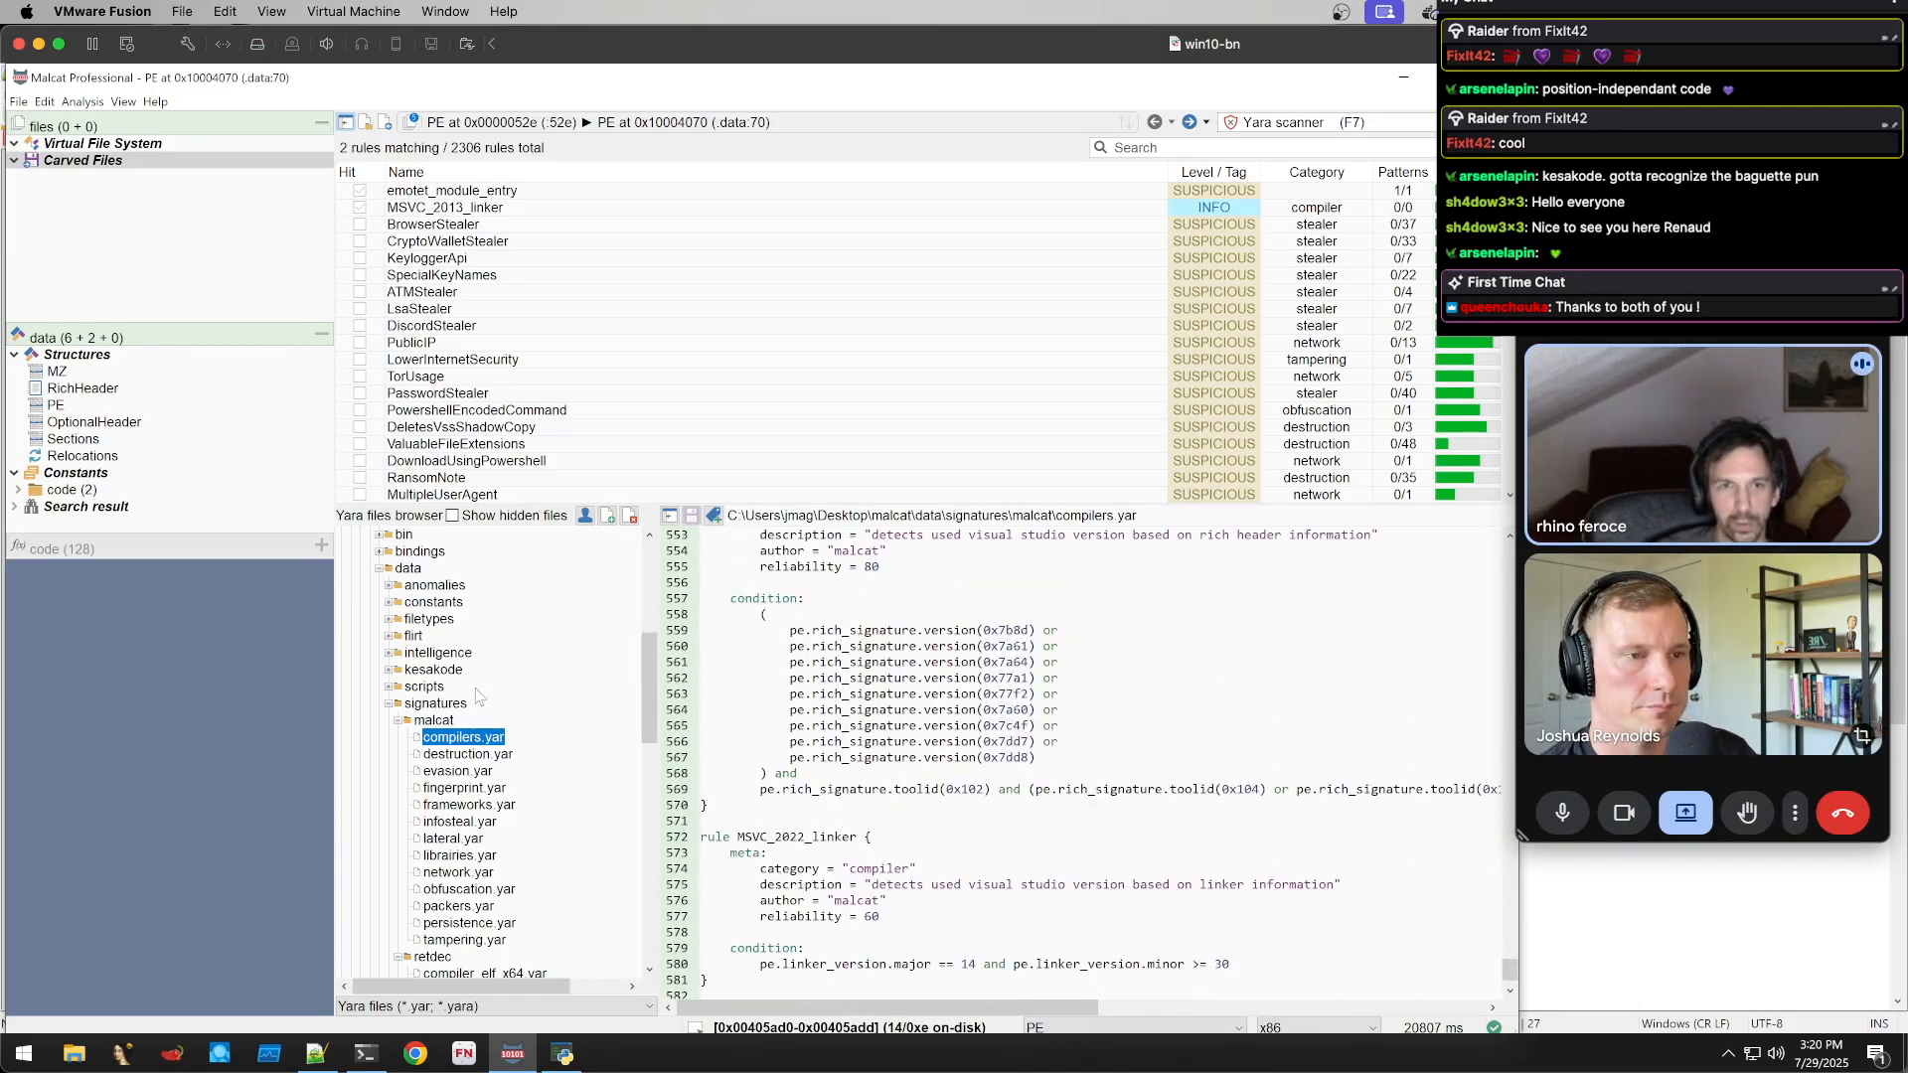
Open destruction.yar from the malcat signatures and read through its shadow copy, file extension and ransom note rules
left_click(466, 756)
scroll(1009, 725, "down", 20)
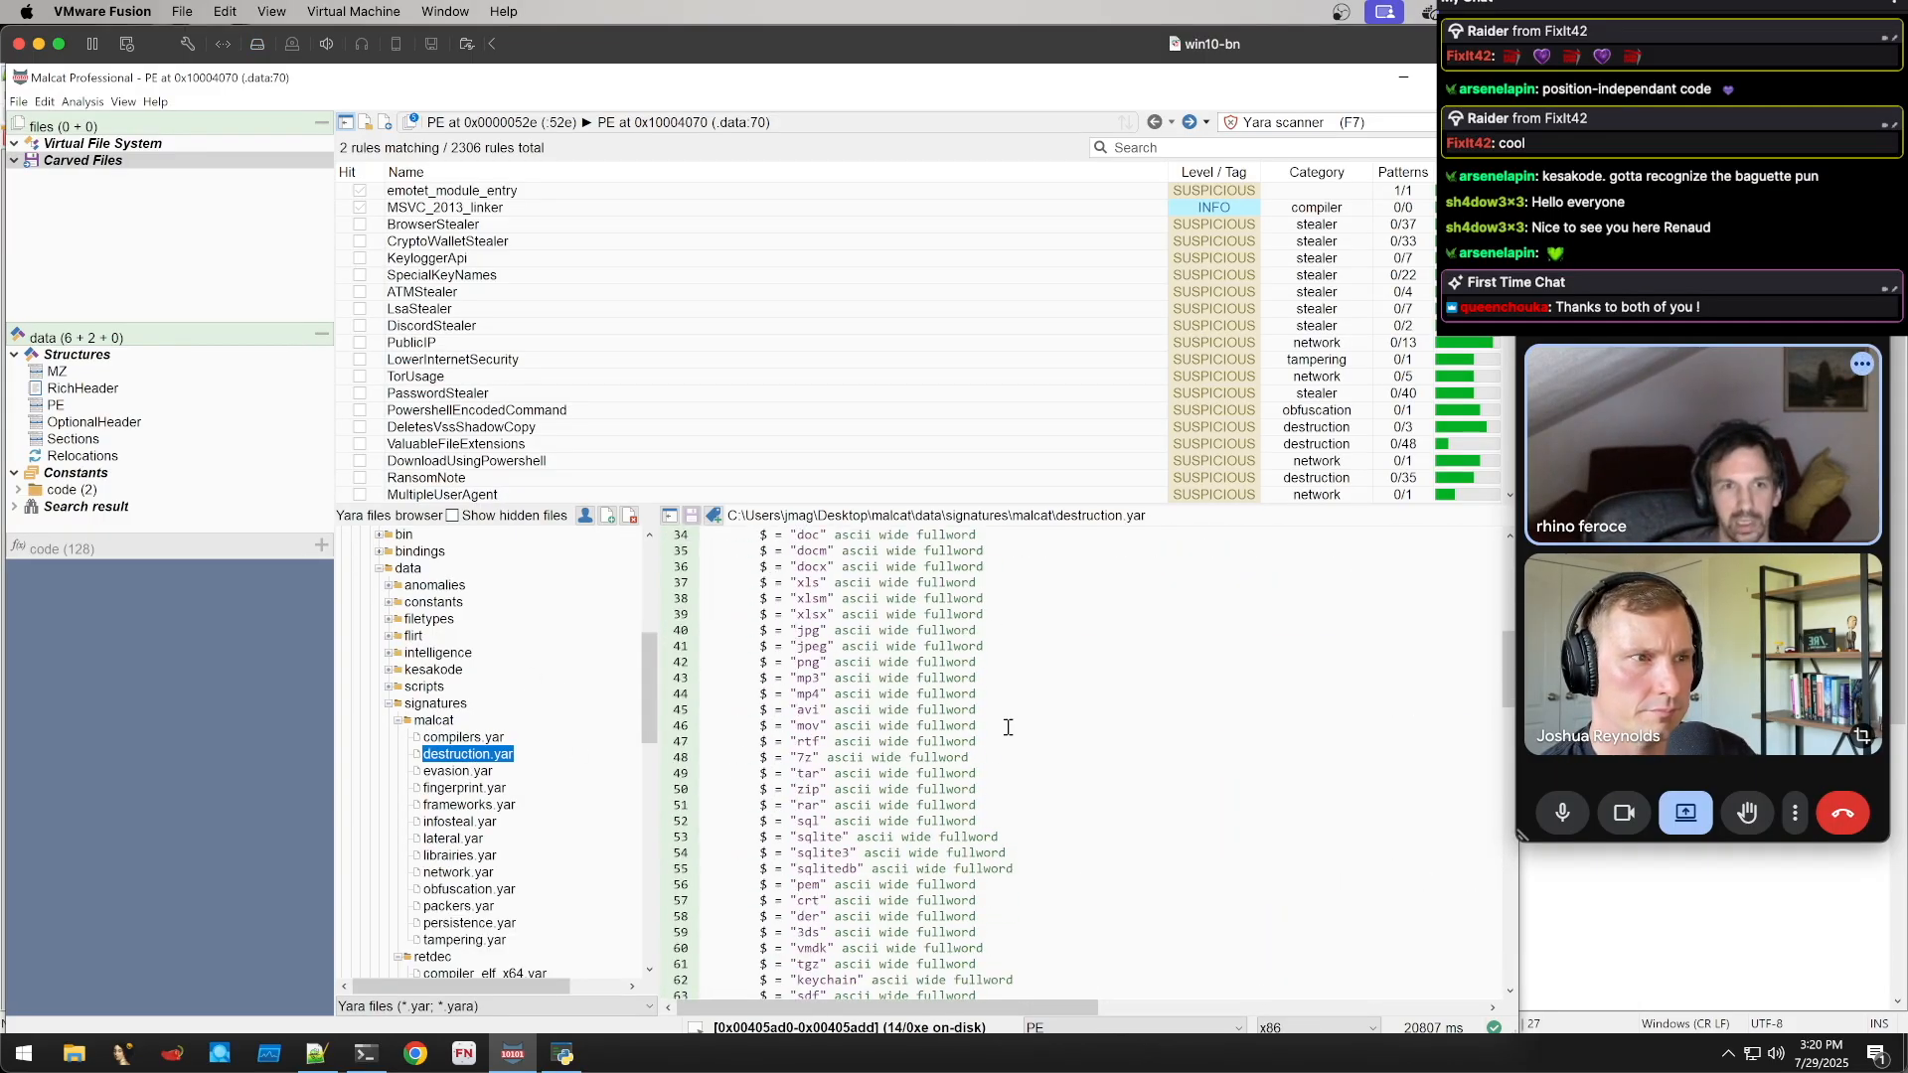
scroll(1009, 724, "down", 7)
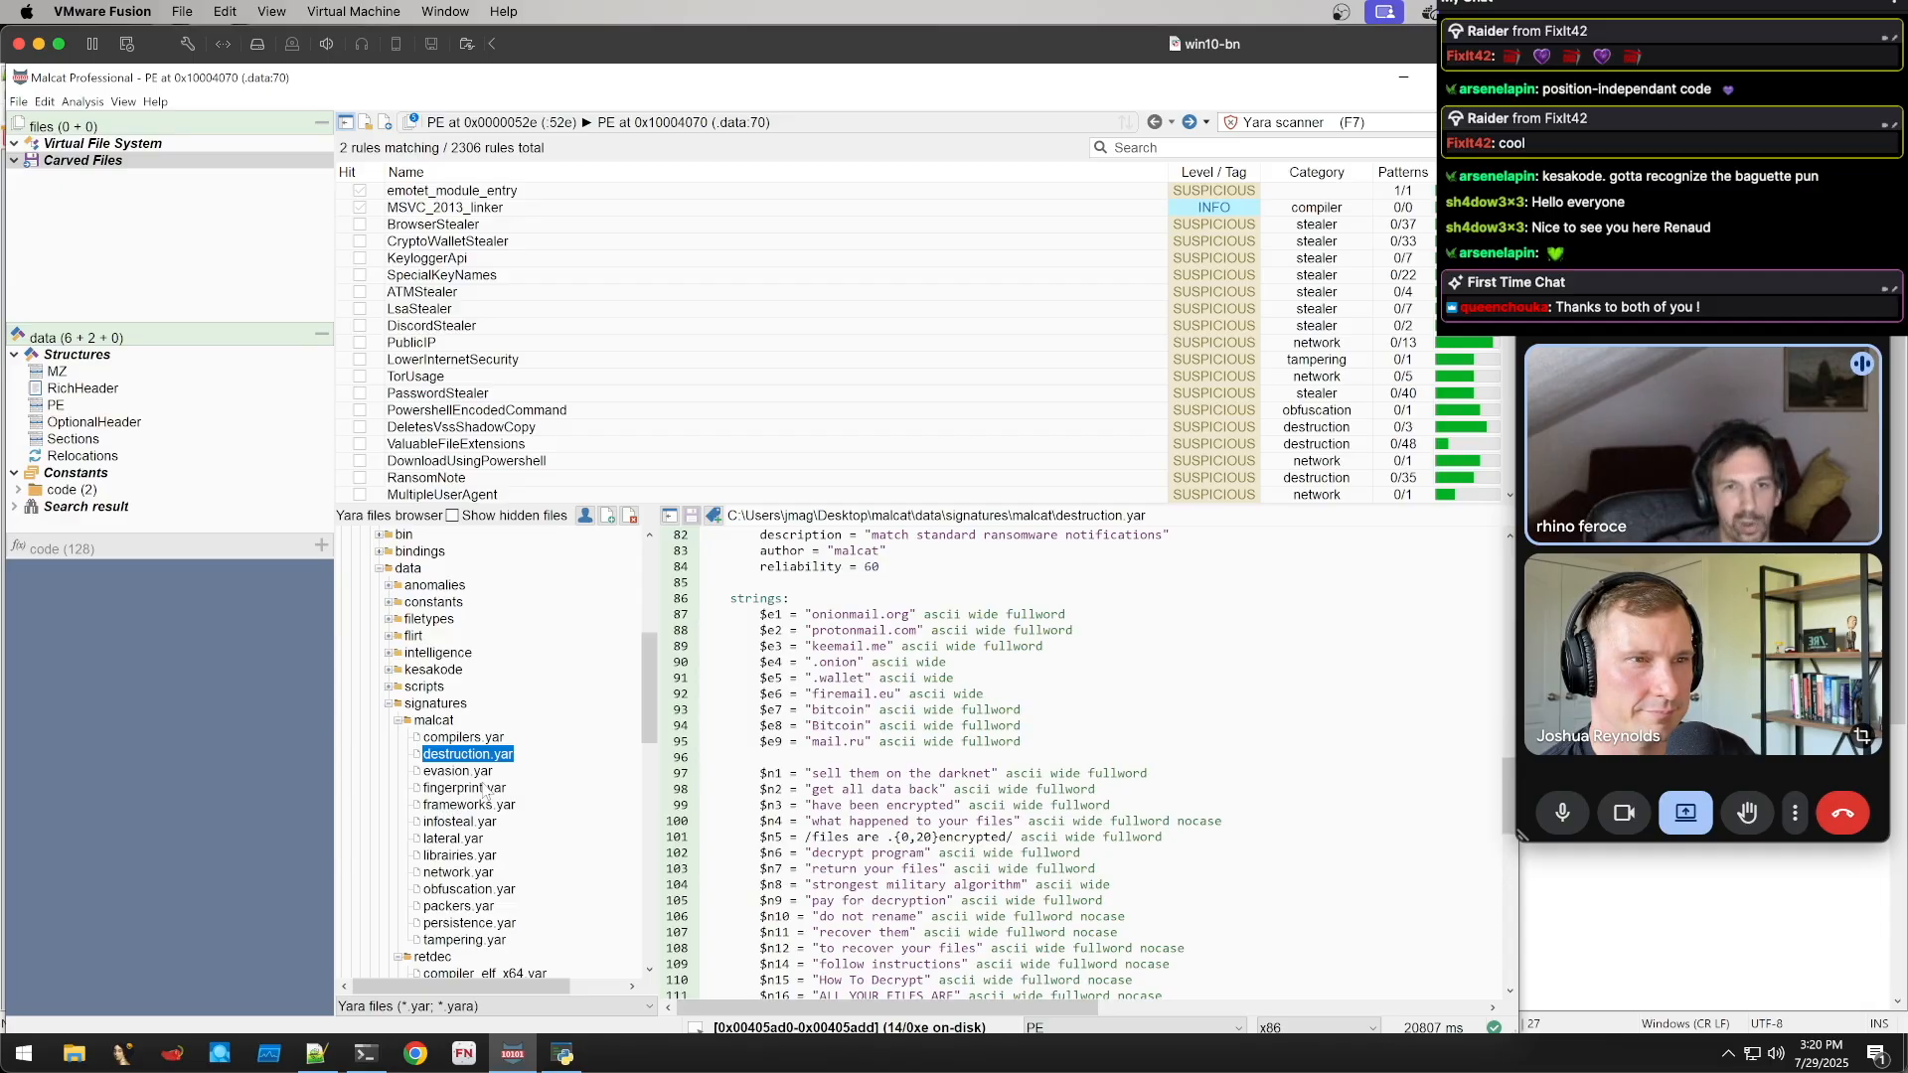
scroll(1004, 746, "down", 5)
scroll(1004, 750, "down", 7)
scroll(1005, 750, "up", 20)
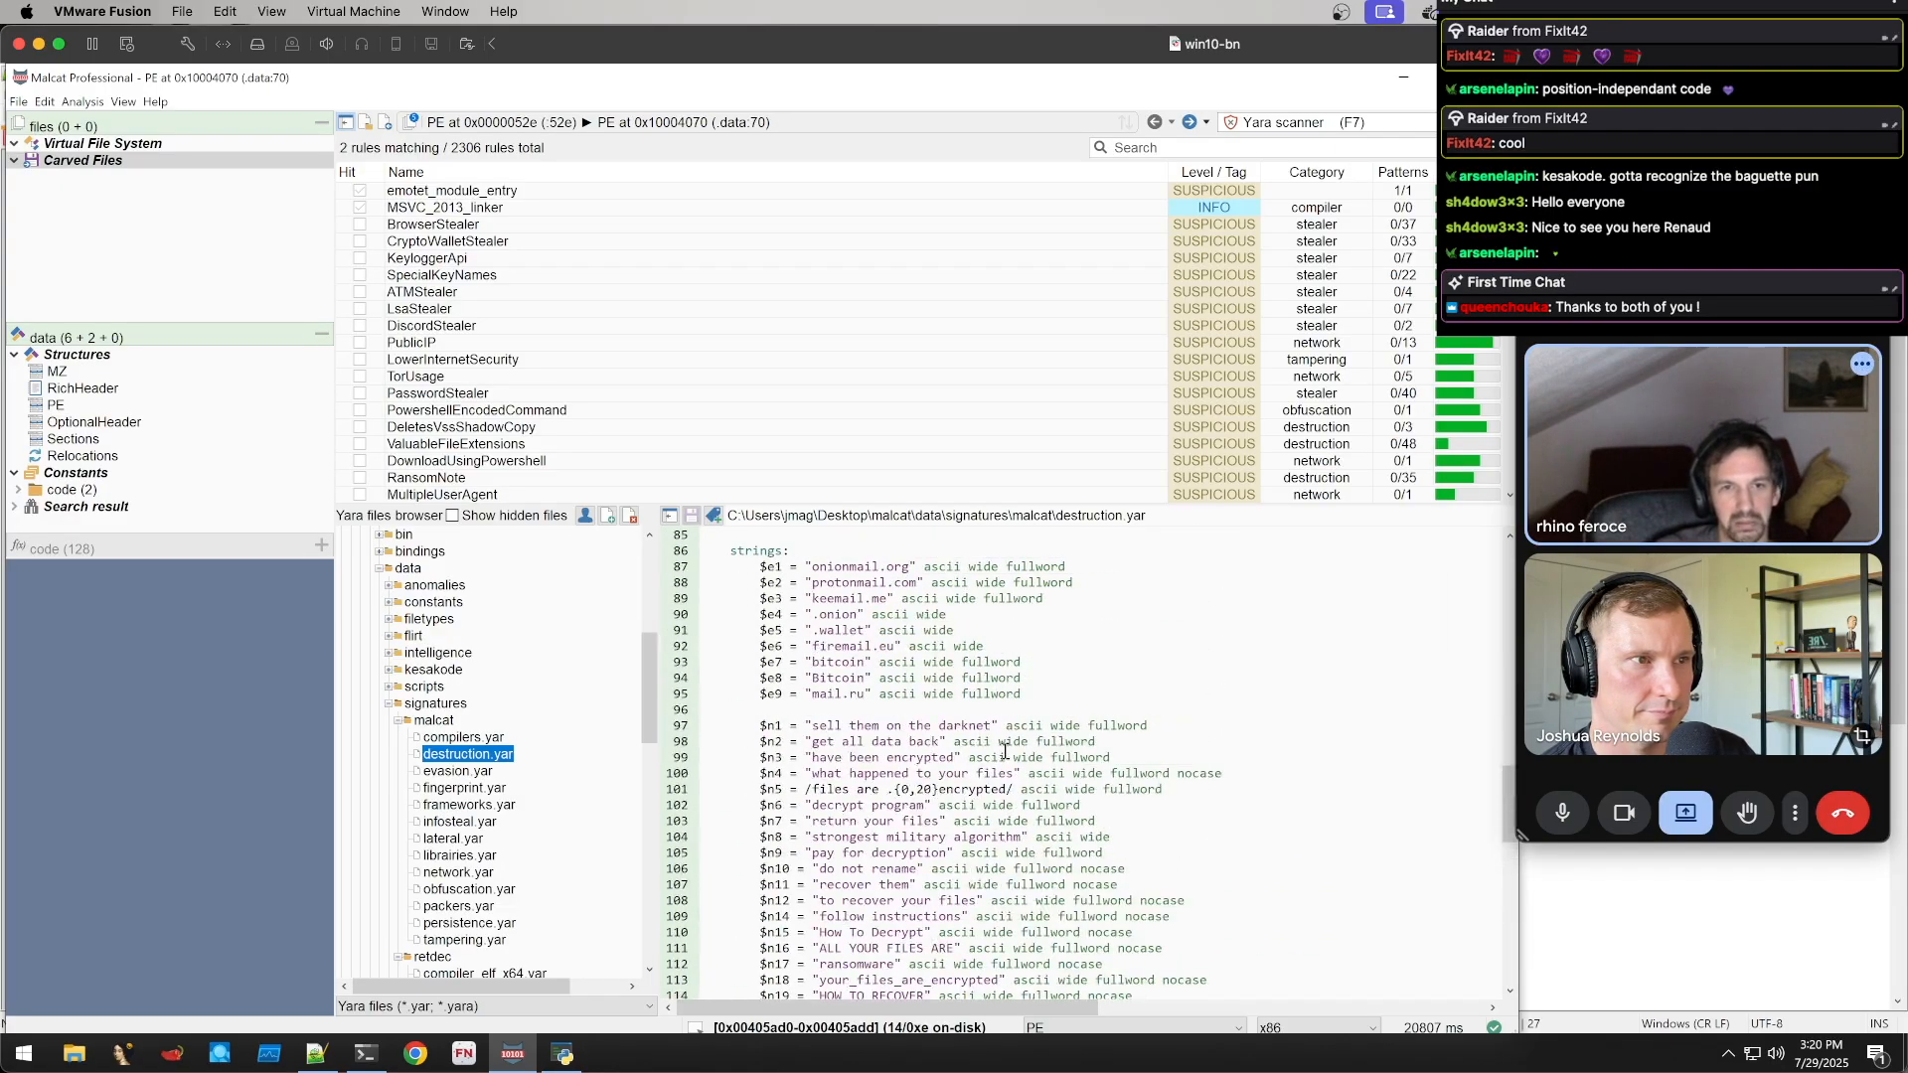
scroll(1005, 751, "up", 15)
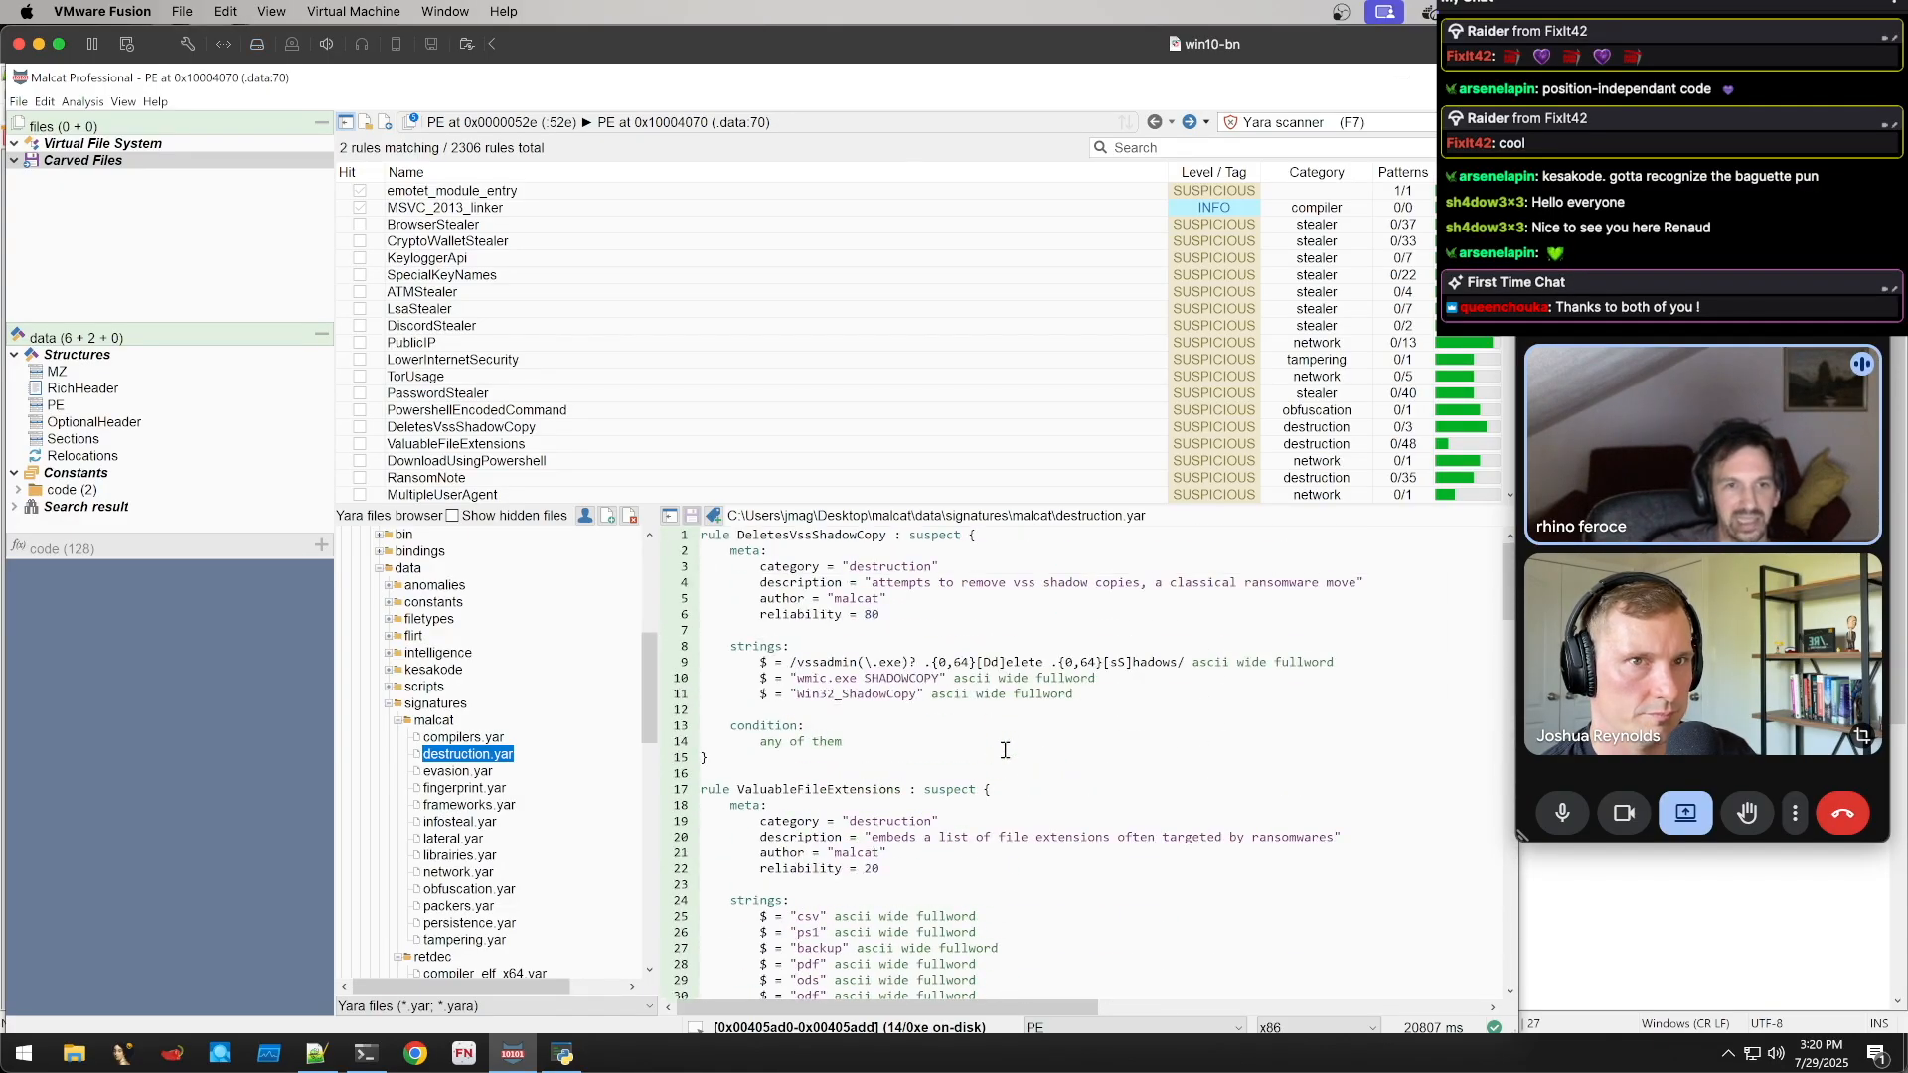